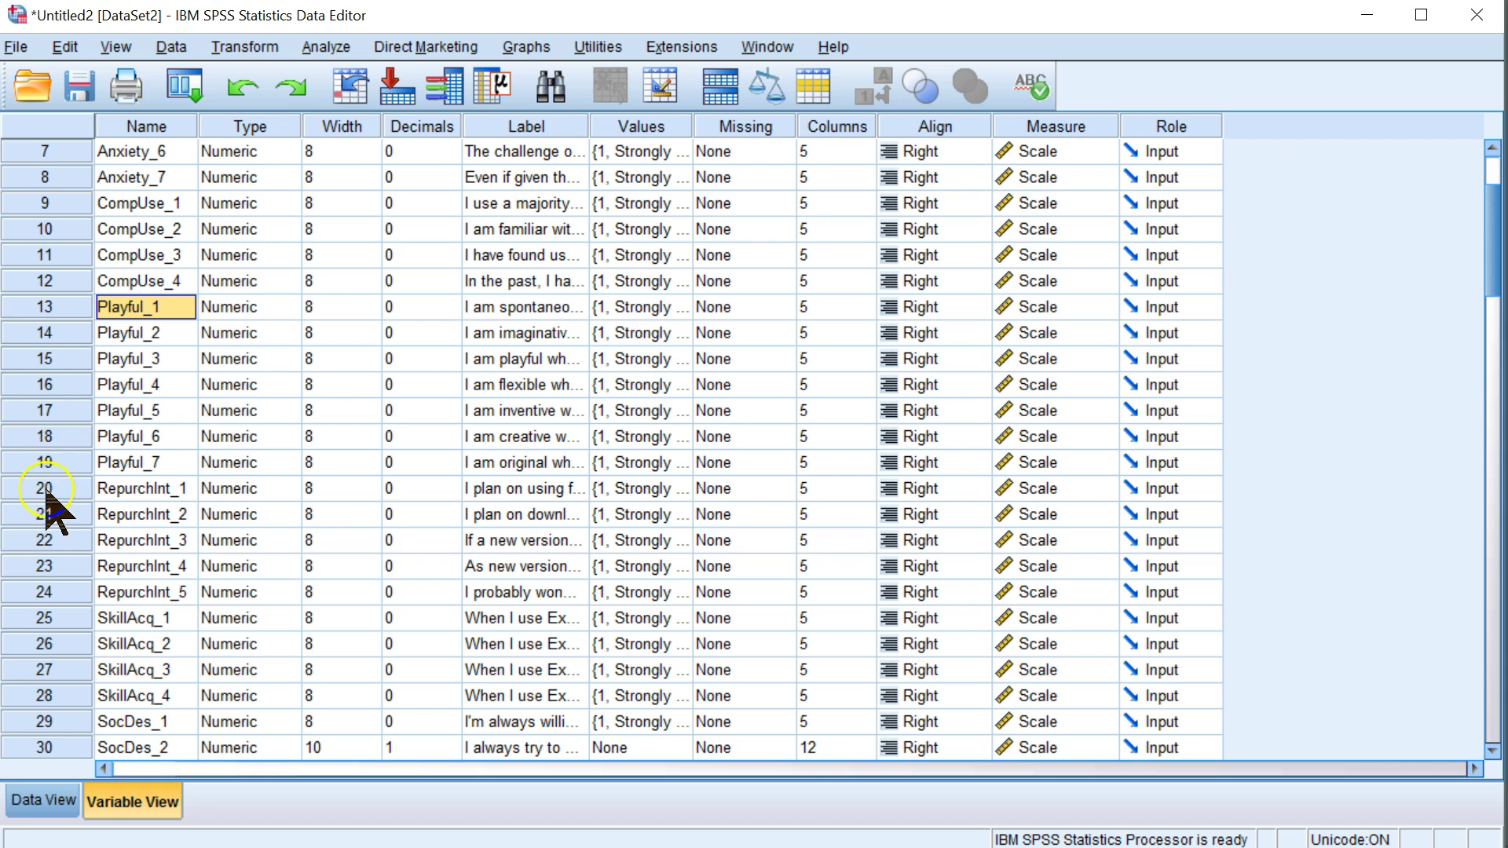
Delete the variables from RepurchInt_1 through SkillAcq_4
{"action": "left_click_drag", "start_coordinate": [50, 488], "coordinate": [44, 691]}
{"action": "key", "text": "Delete"}
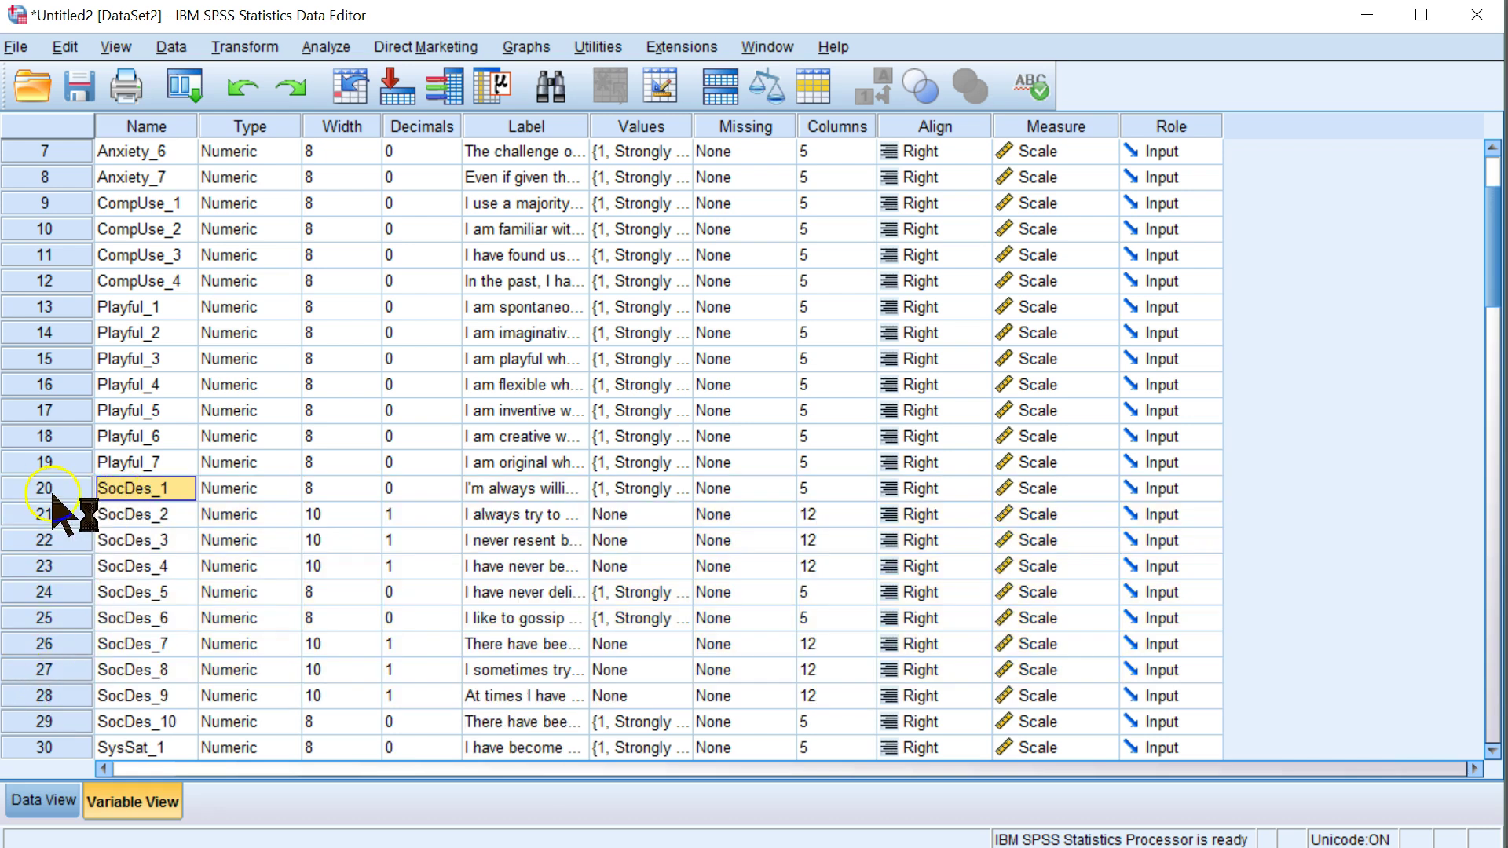
{"action": "scroll", "coordinate": [55, 502], "scroll_direction": "down", "scroll_amount": 2}
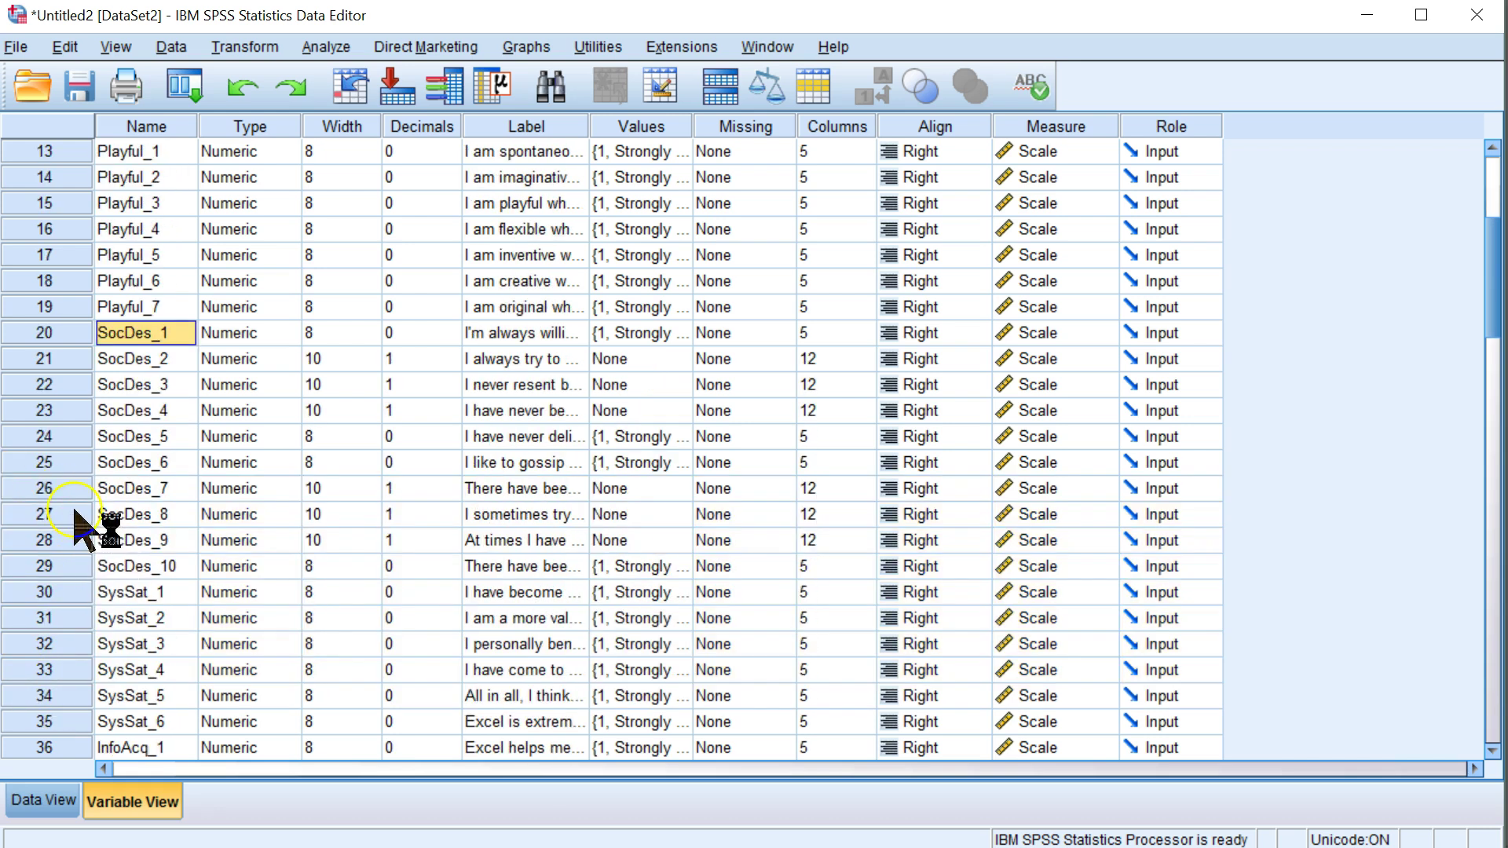
{"action": "left_click_drag", "start_coordinate": [46, 465], "coordinate": [41, 505]}
{"action": "key", "text": "Delete"}
{"action": "key", "text": "ctrl+z"}
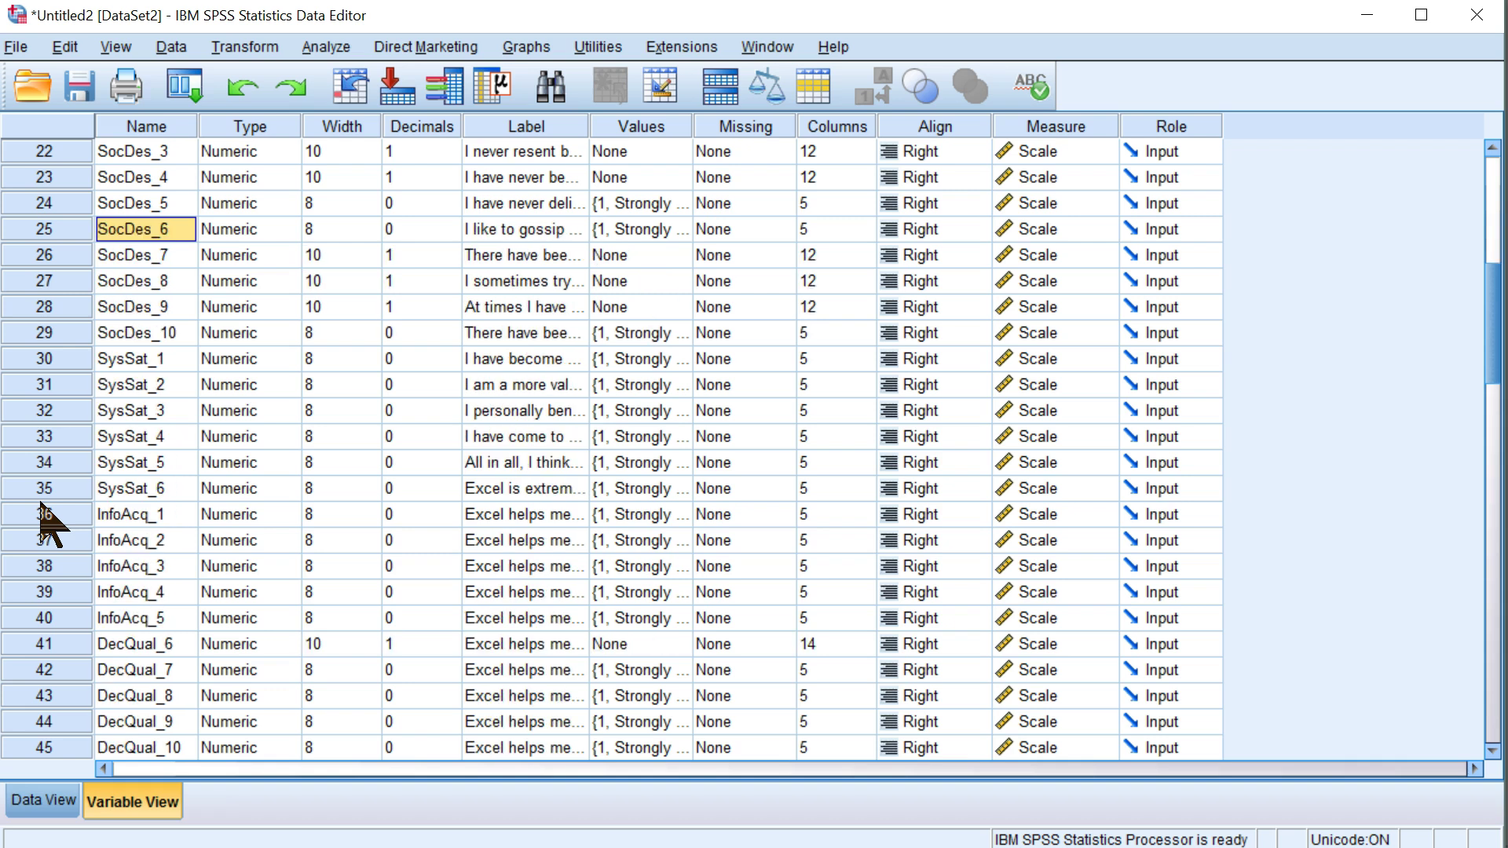
Delete the variables from SocDes_6 through SysSat_6, keeping SocDes_1 through SocDes_5
{"action": "left_click_drag", "start_coordinate": [55, 229], "coordinate": [45, 491]}
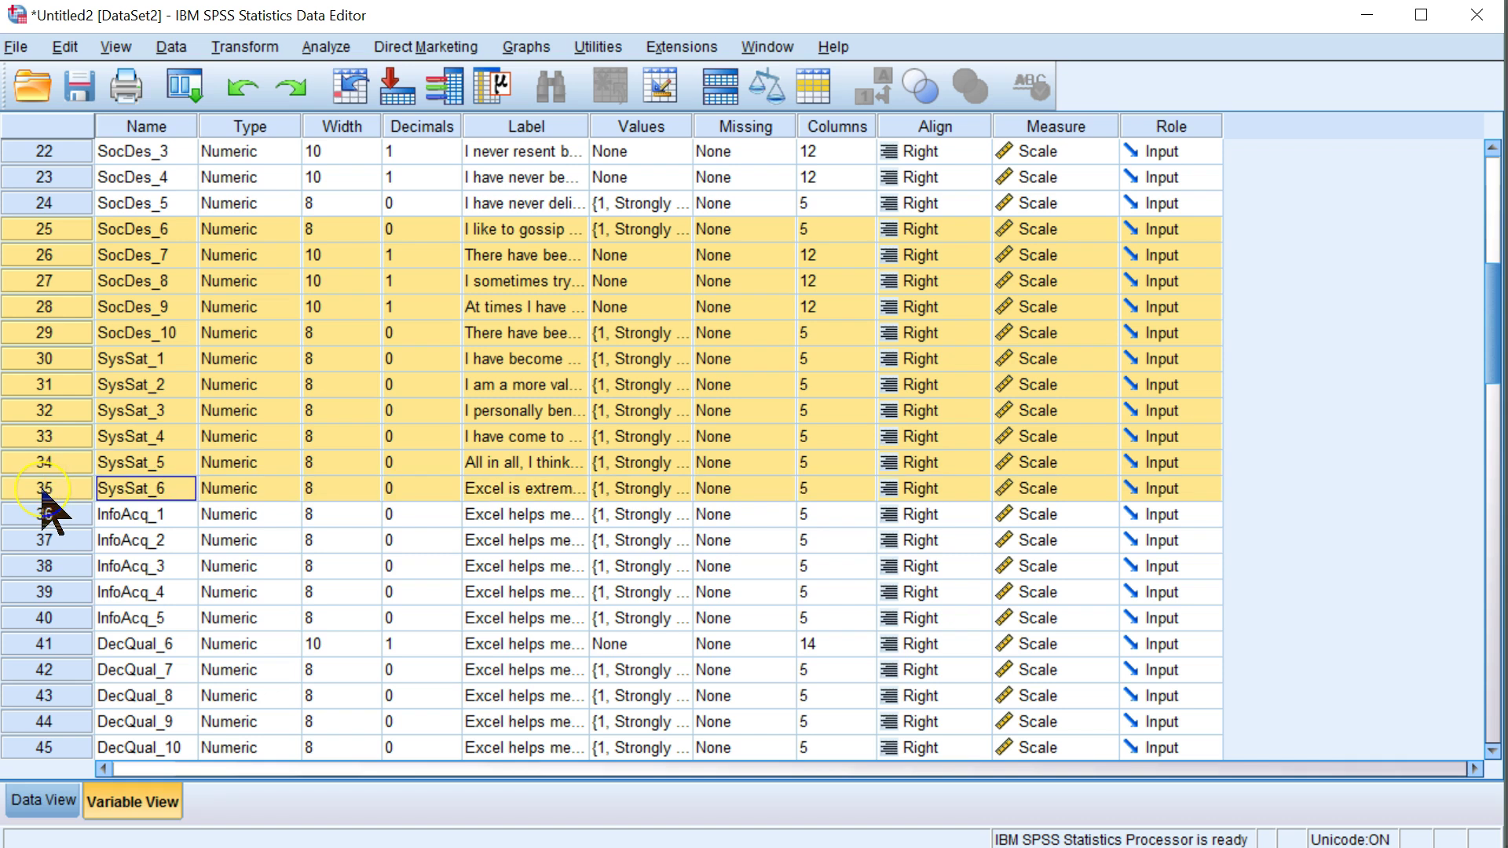
{"action": "key", "text": "Delete"}
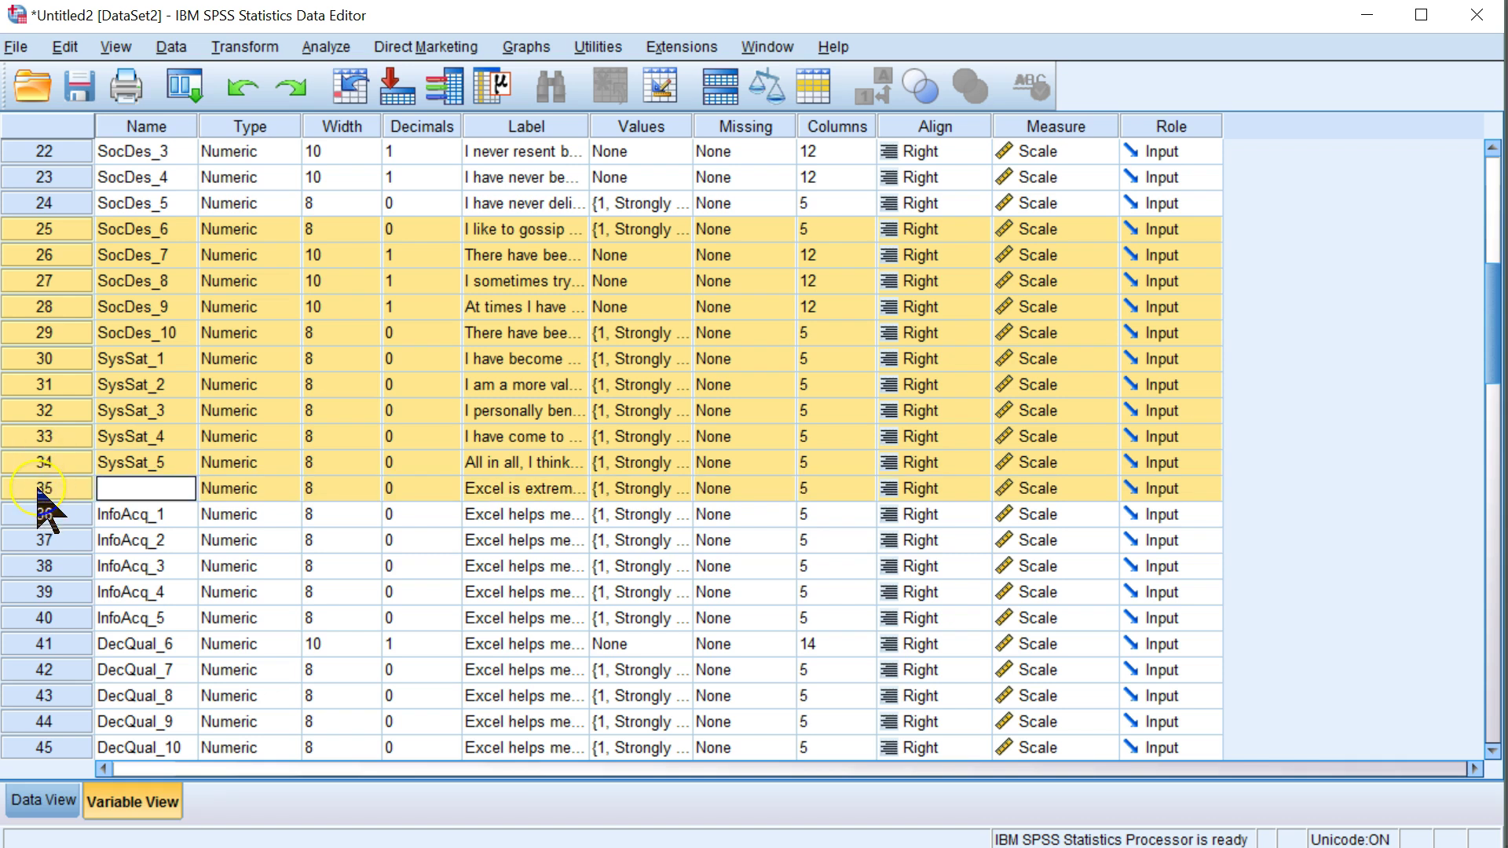
{"action": "right_click", "coordinate": [41, 492]}
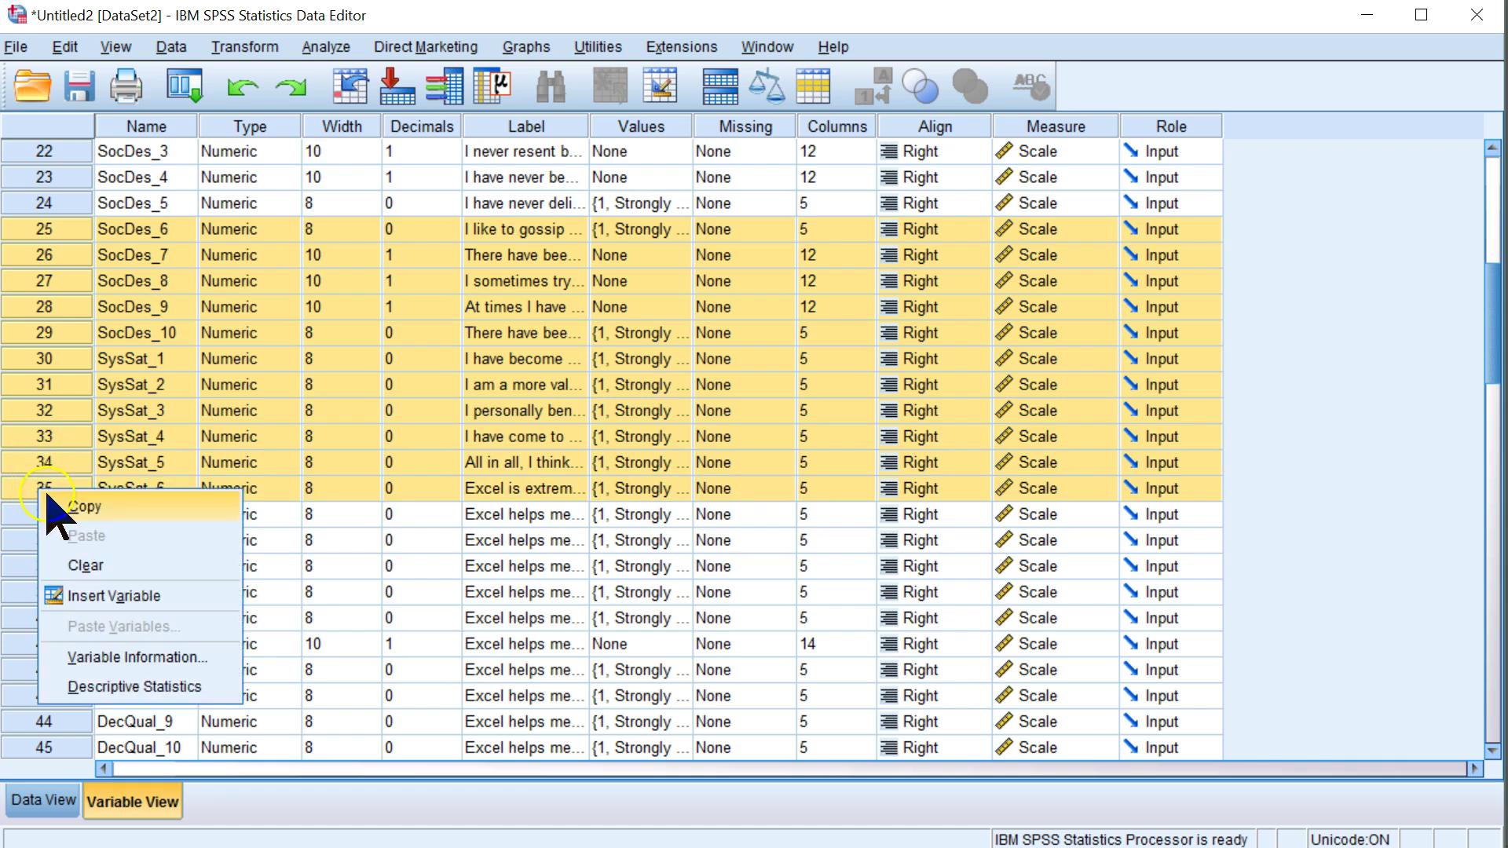
{"action": "left_click", "coordinate": [99, 563]}
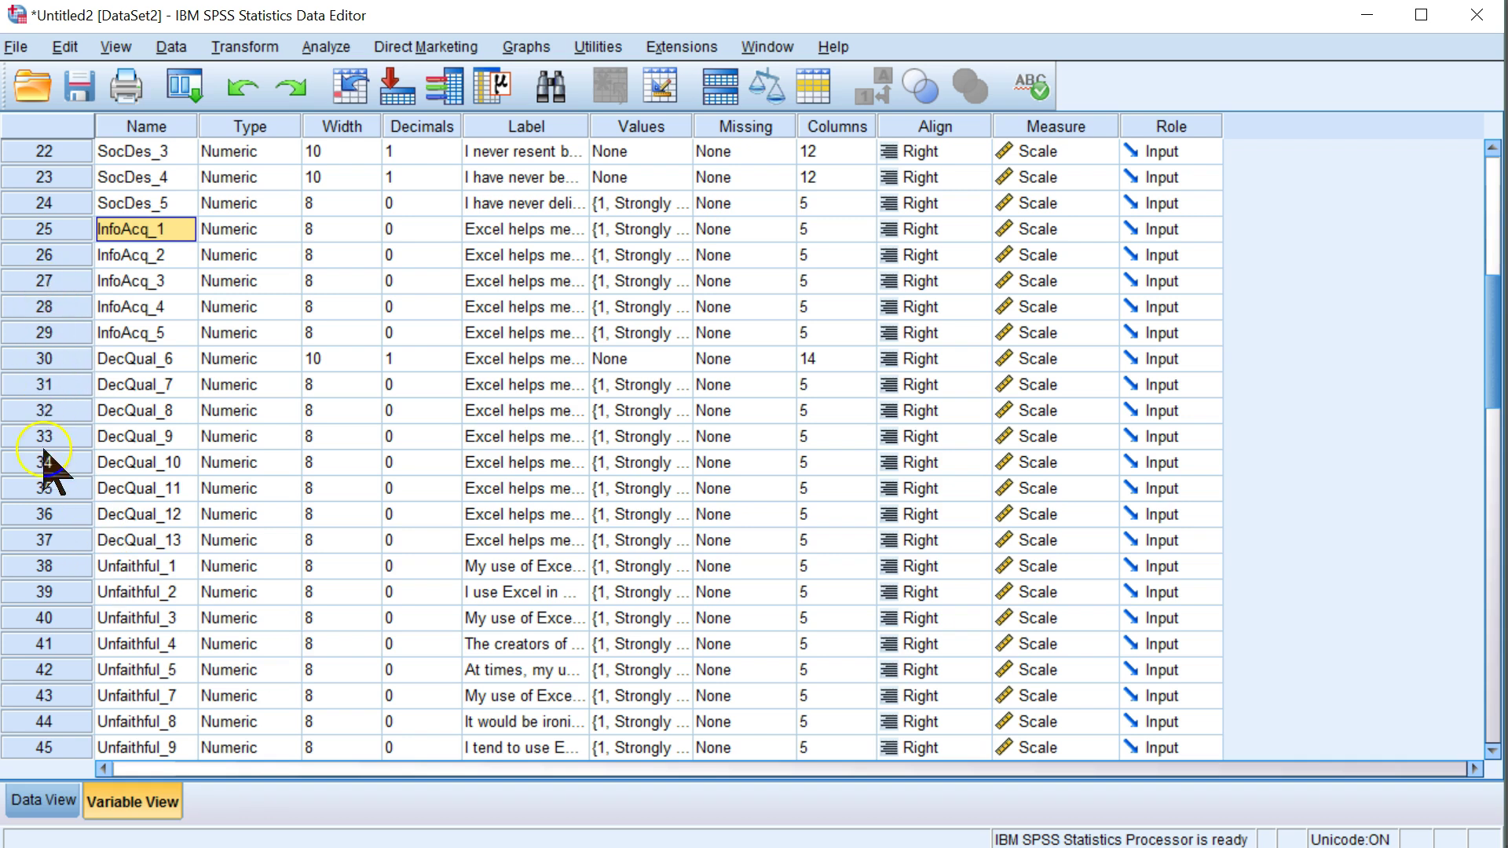
Delete all the Unfaithful variables, from Unfaithful_1 through the last one before Useful_1
{"action": "left_click", "coordinate": [44, 566]}
{"action": "left_click_drag", "start_coordinate": [43, 593], "coordinate": [43, 497]}
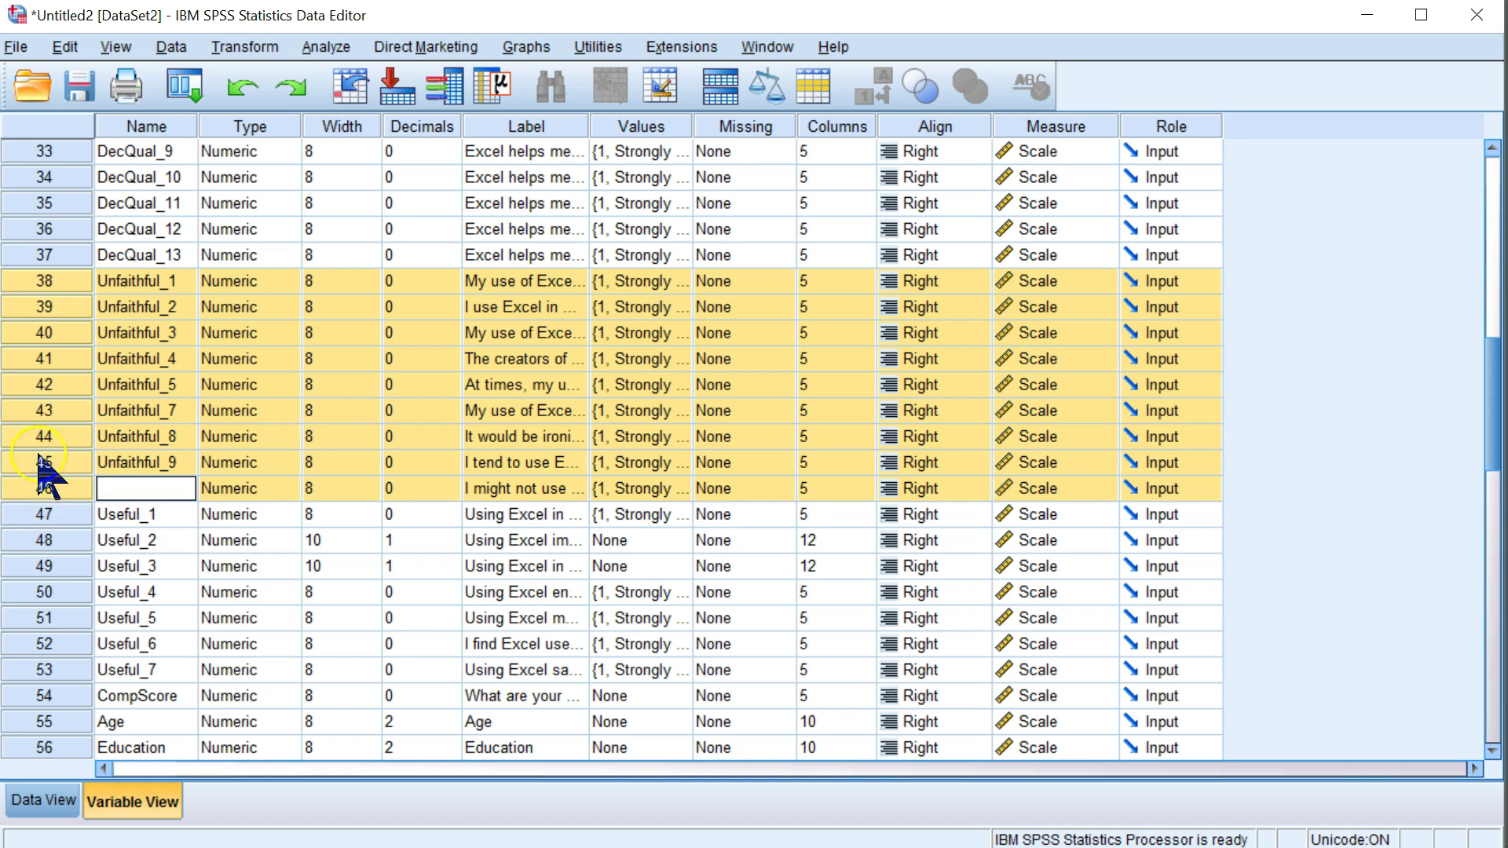
{"action": "right_click", "coordinate": [53, 491]}
{"action": "left_click", "coordinate": [96, 564]}
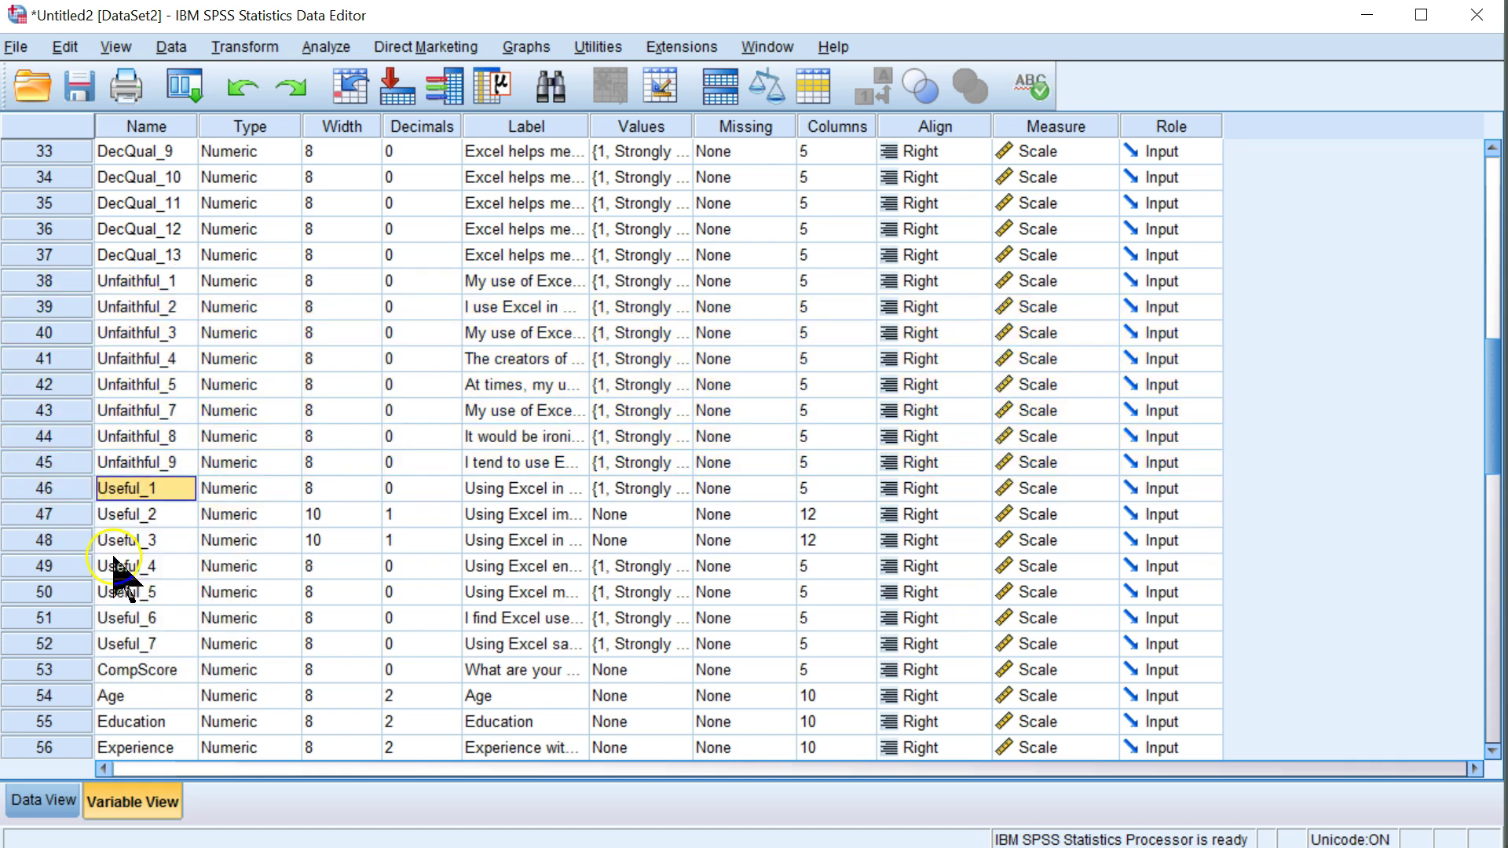
{"action": "left_click_drag", "start_coordinate": [48, 296], "coordinate": [60, 470]}
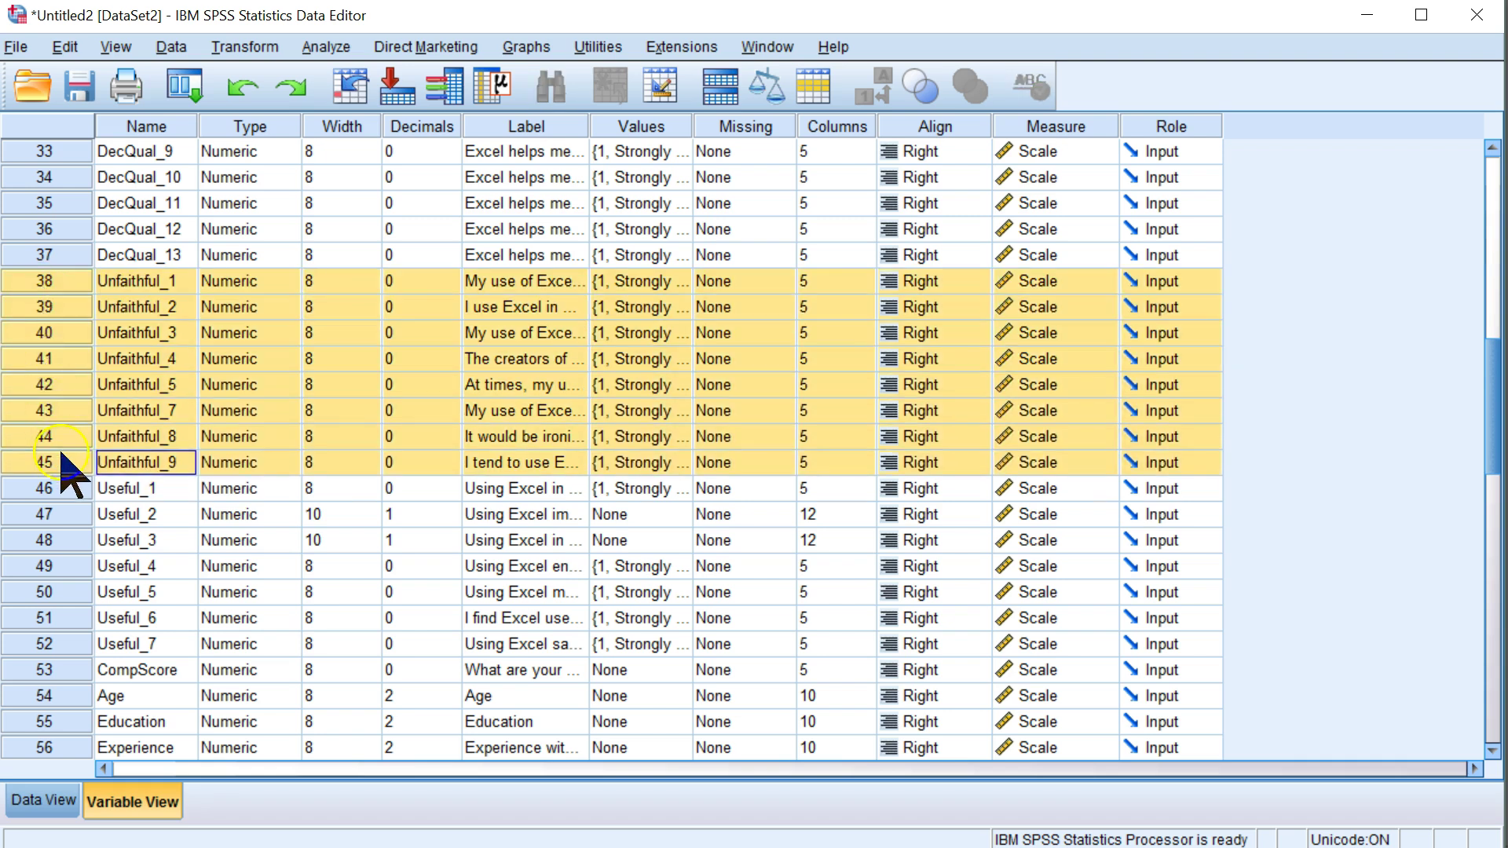
{"action": "right_click", "coordinate": [62, 459]}
{"action": "left_click", "coordinate": [110, 531]}
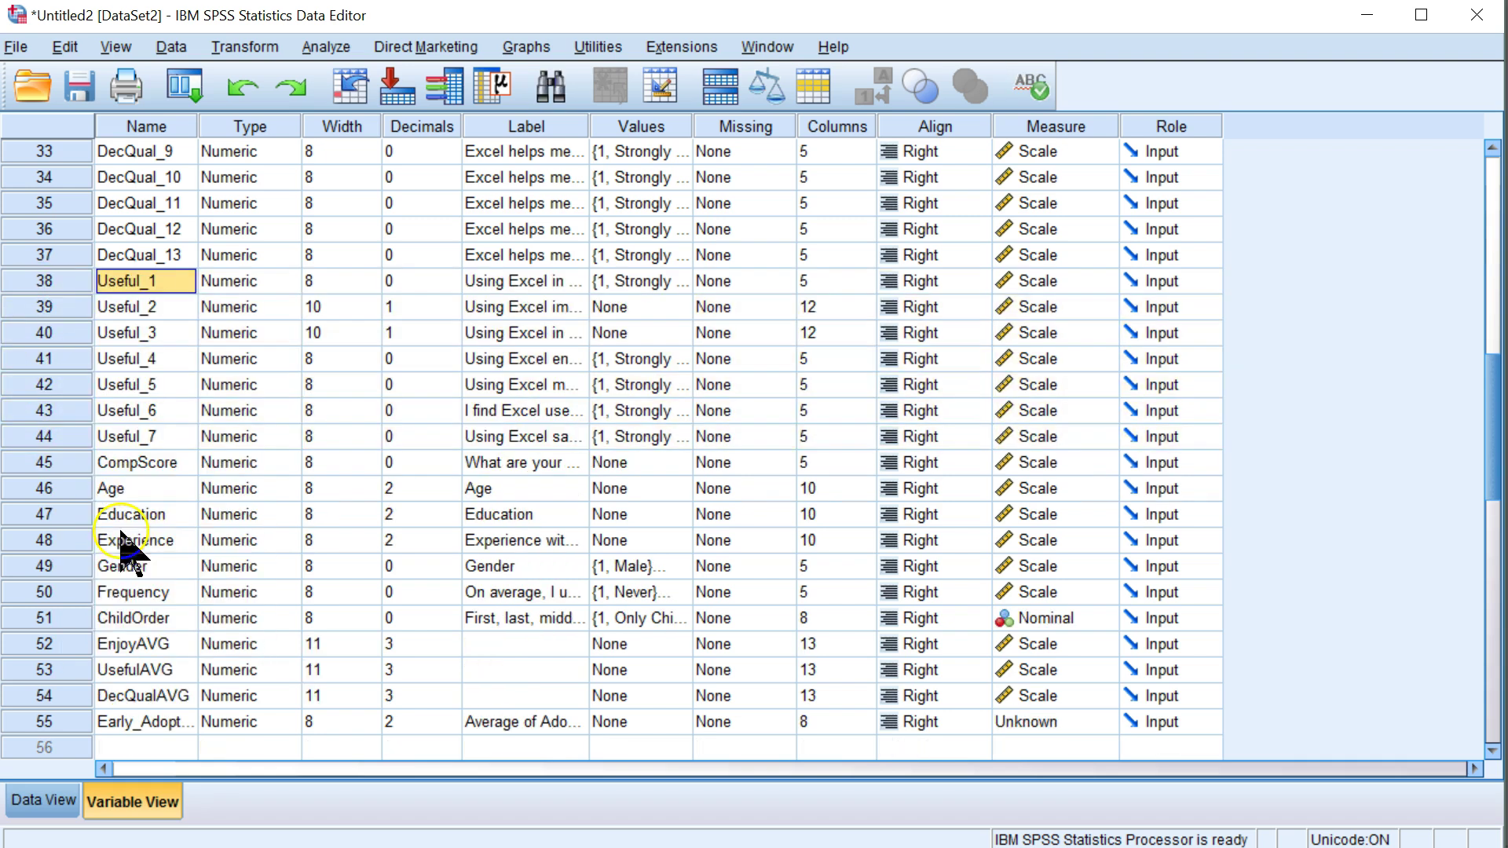
Delete the CompScore variable between Useful_7 and Age
{"action": "left_click", "coordinate": [45, 463]}
{"action": "key", "text": "BackSpace"}
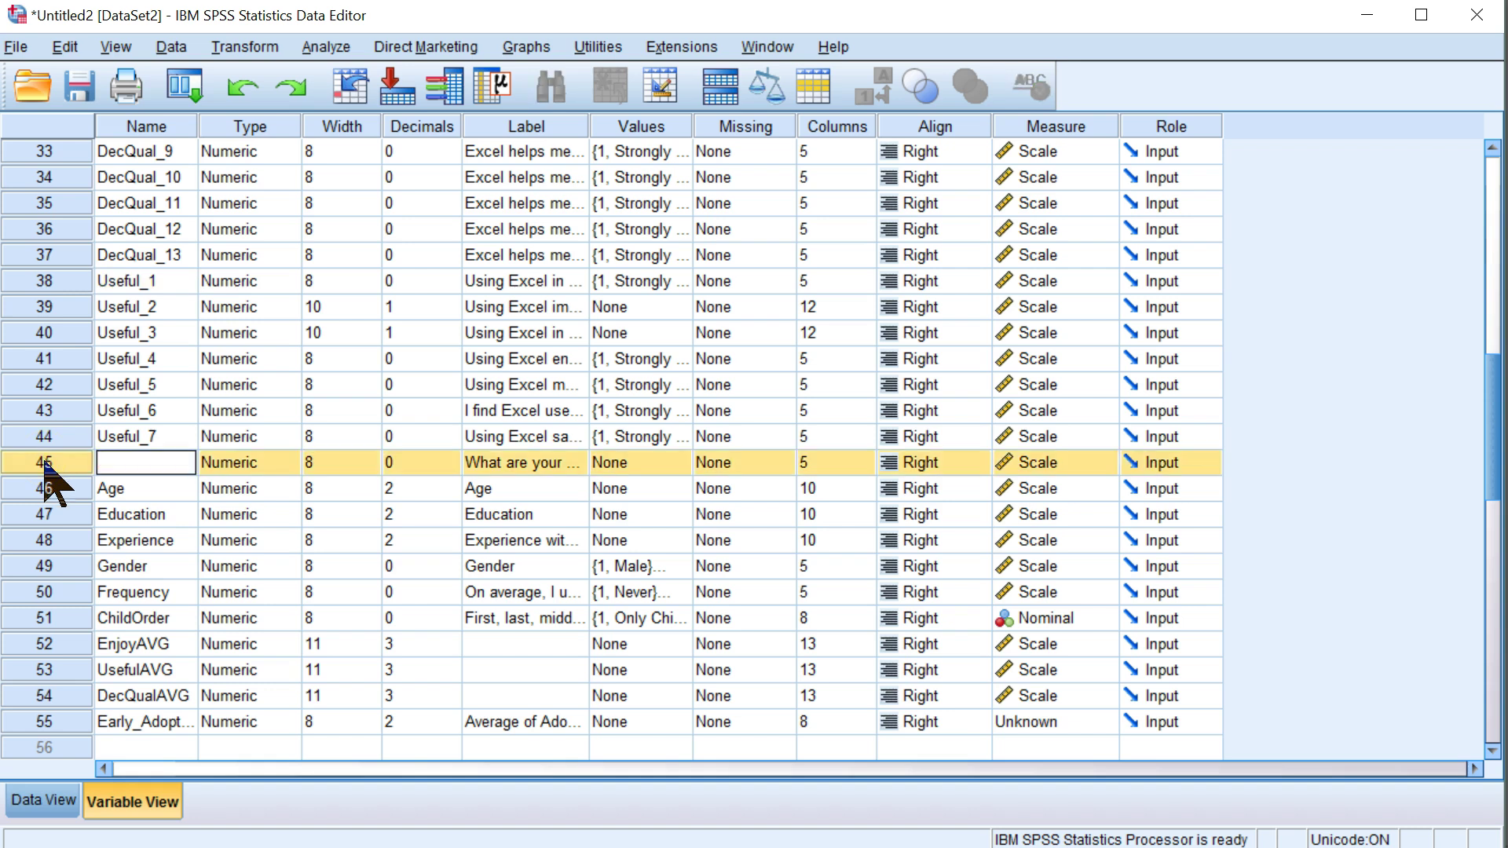
{"action": "right_click", "coordinate": [45, 464]}
{"action": "left_click", "coordinate": [102, 535]}
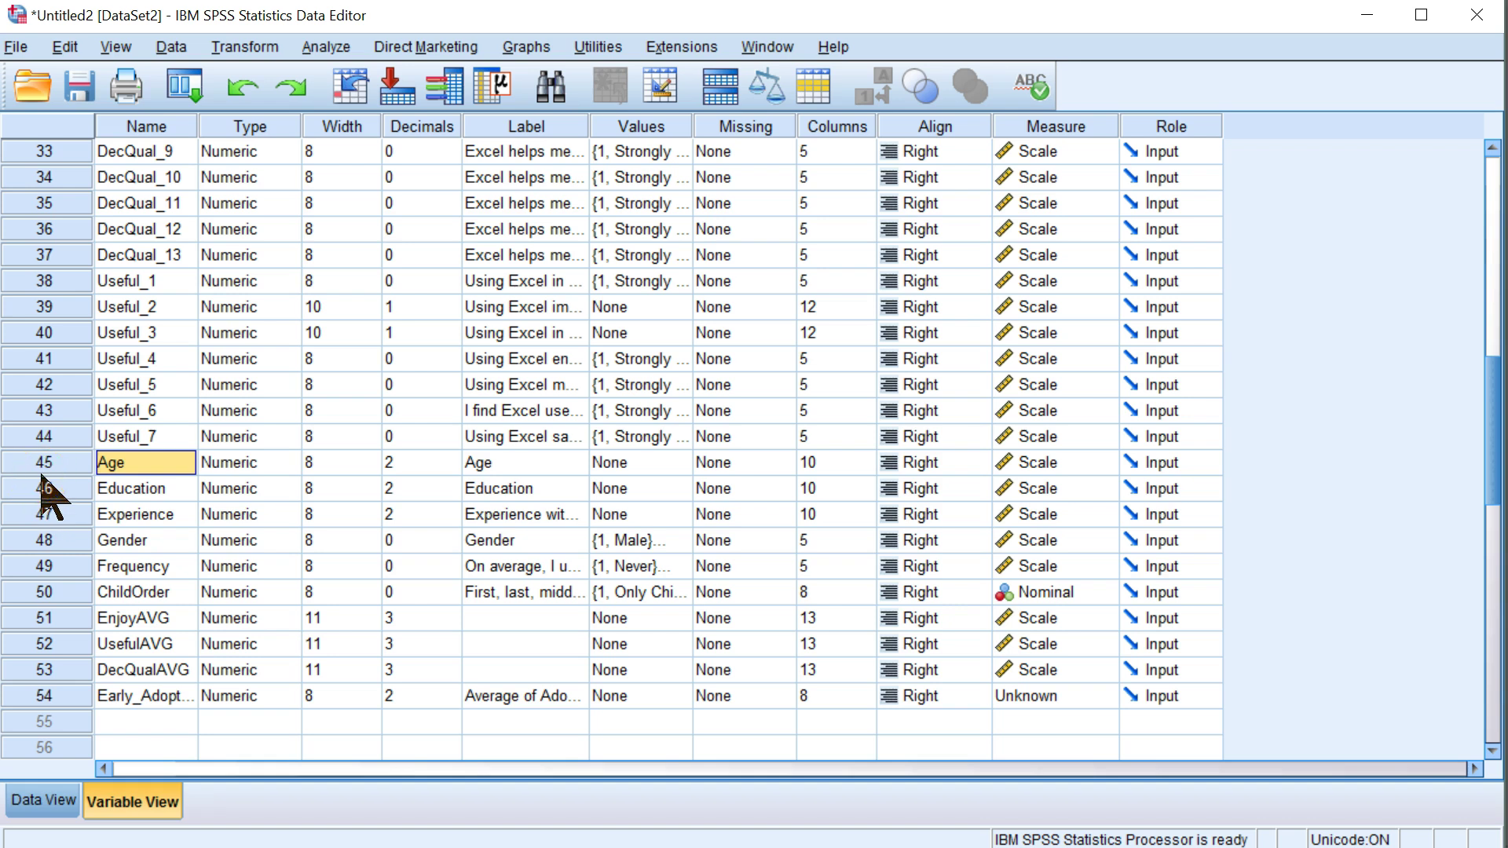
Check the research model diagram in the SEM Speed-run document for its constructs, multigroup variable and controls, and return to the variable list
{"action": "key", "text": "alt+Tab"}
{"action": "scroll", "coordinate": [1096, 206], "scroll_direction": "up", "scroll_amount": 15}
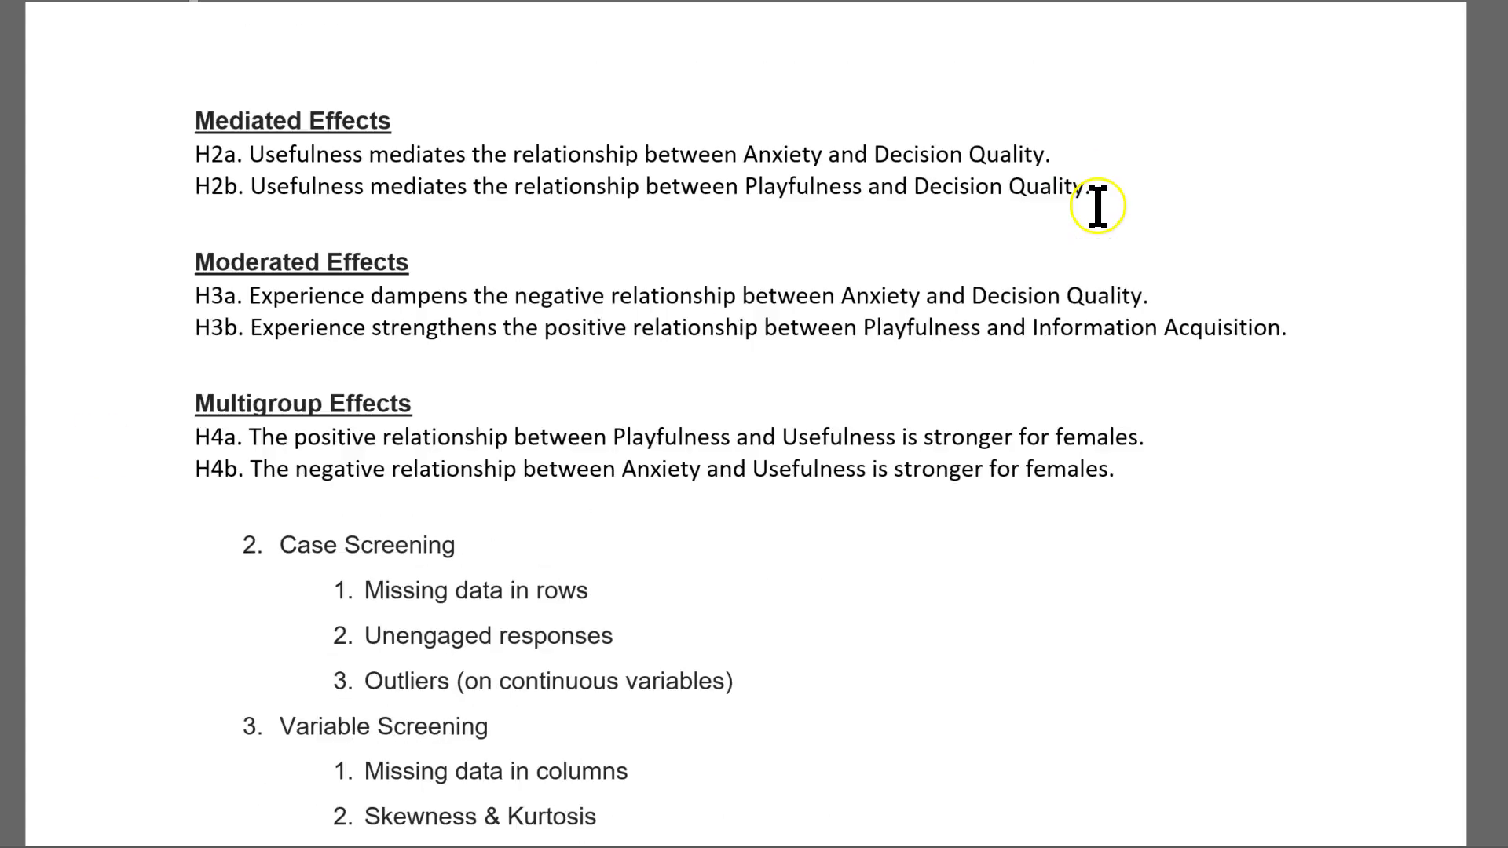
{"action": "scroll", "coordinate": [1097, 206], "scroll_direction": "up", "scroll_amount": 4}
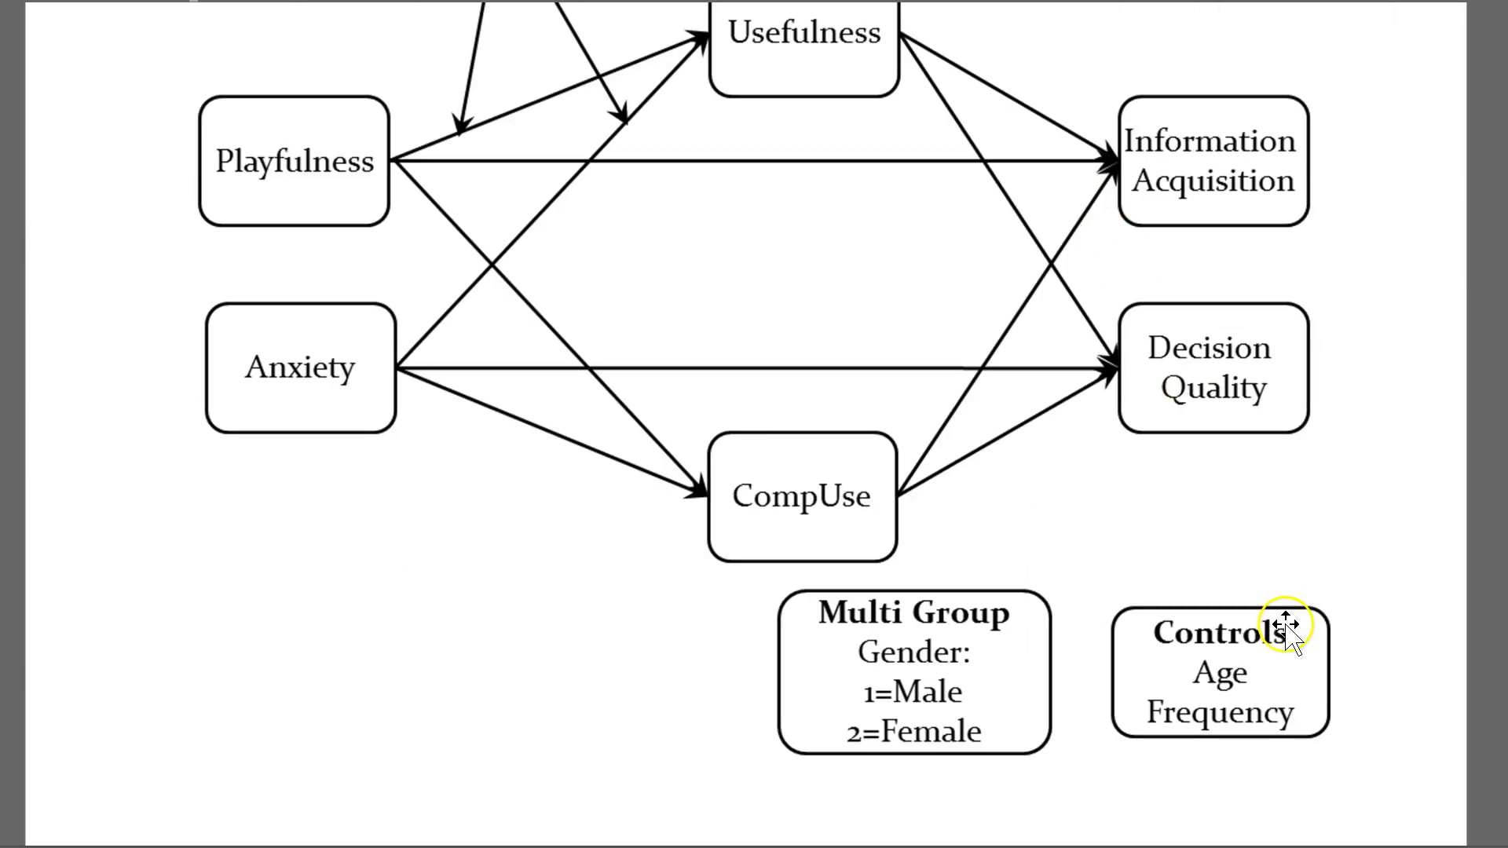
{"action": "scroll", "coordinate": [882, 448], "scroll_direction": "up", "scroll_amount": 4}
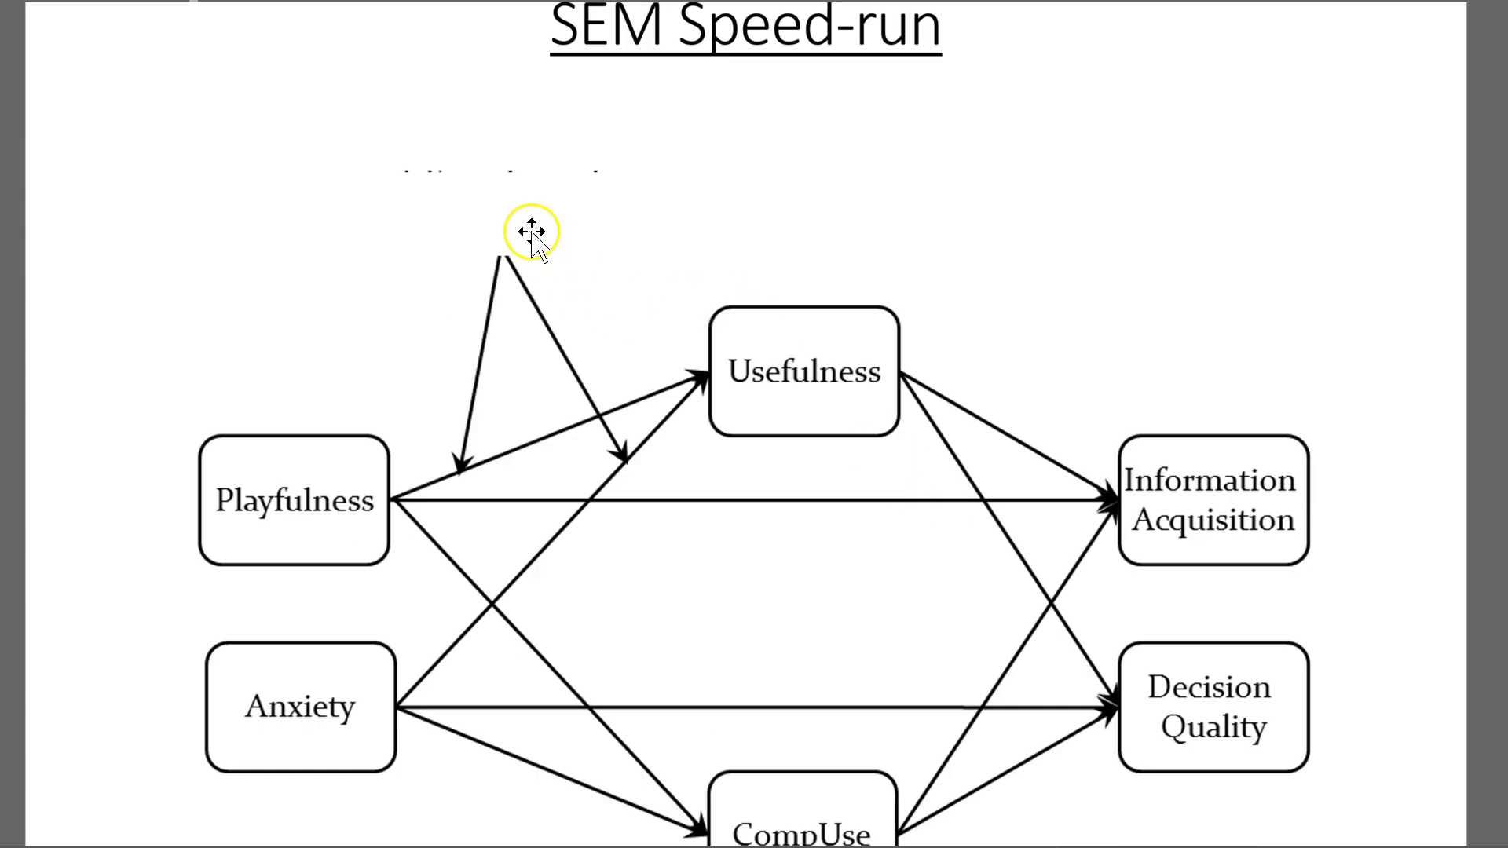
{"action": "scroll", "coordinate": [532, 229], "scroll_direction": "up", "scroll_amount": 3}
{"action": "scroll", "coordinate": [916, 471], "scroll_direction": "down", "scroll_amount": 8}
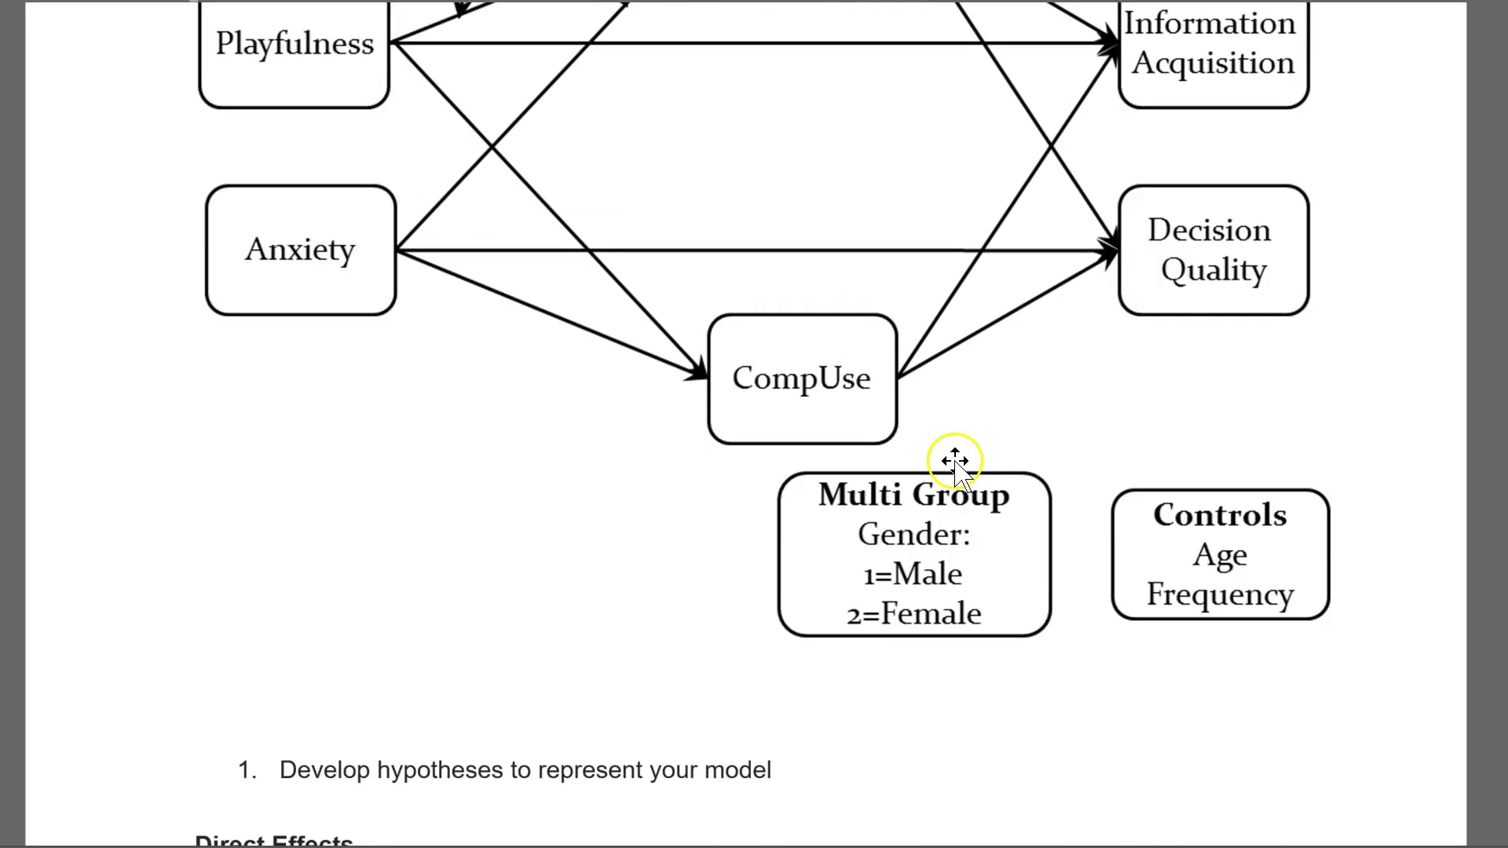
{"action": "key", "text": "alt+Tab"}
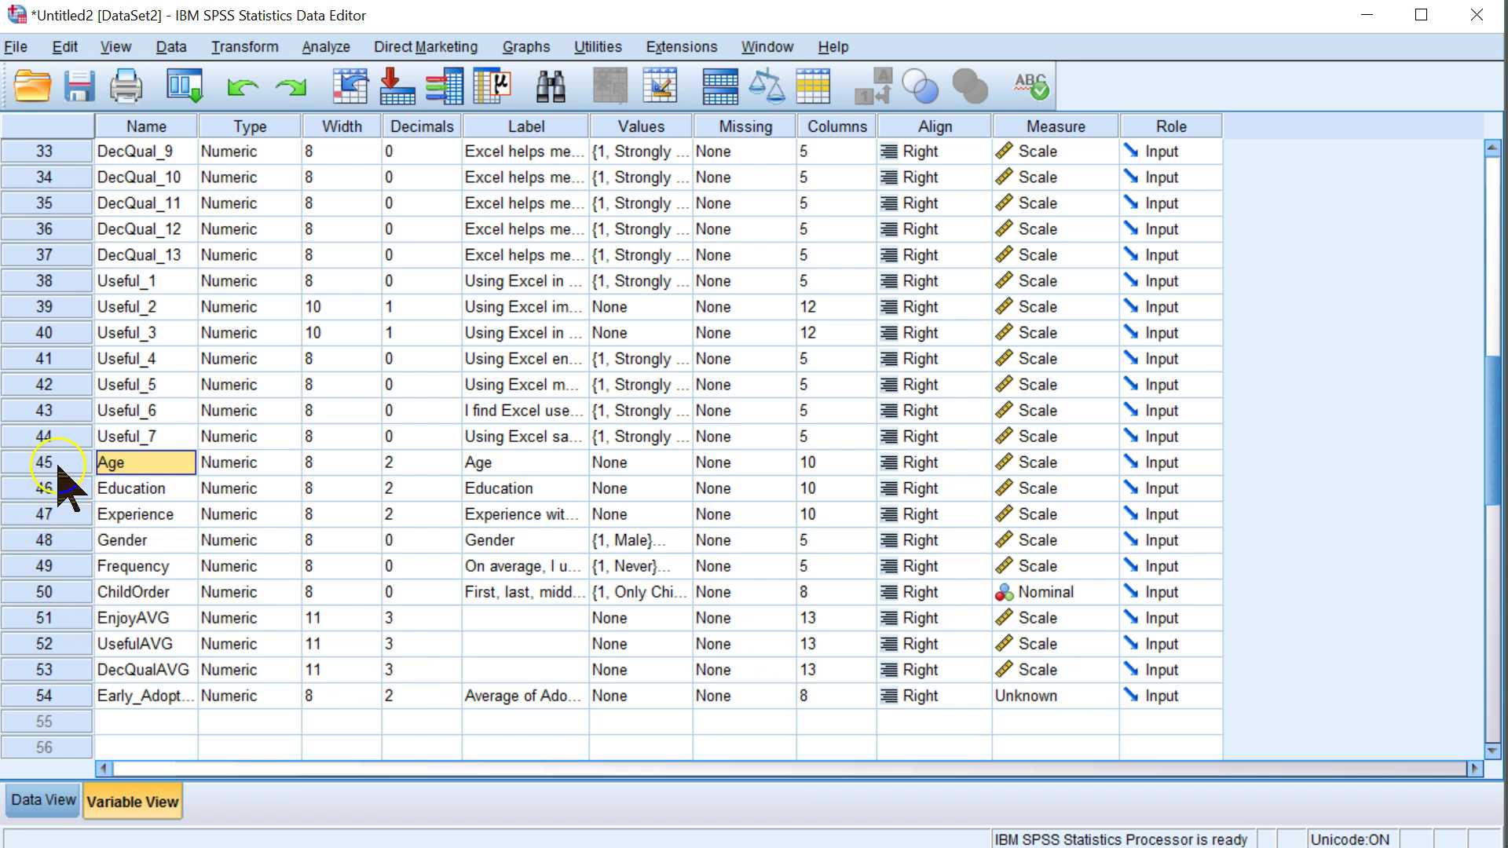
Delete the Education variable and all variables from ChildOrder through the final early-adopter average
{"action": "left_click", "coordinate": [41, 490]}
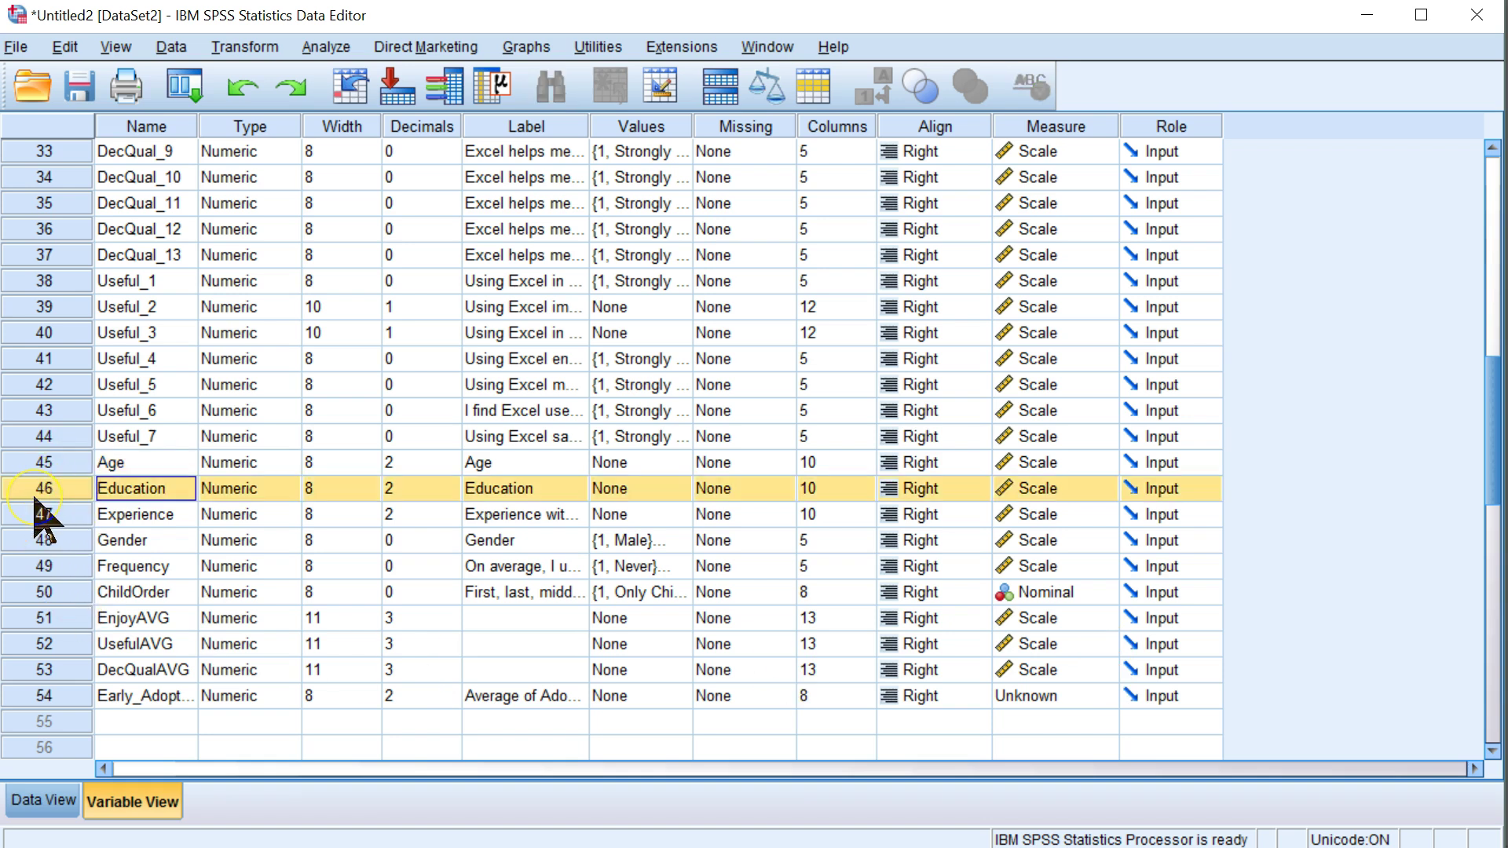
{"action": "right_click", "coordinate": [34, 499]}
{"action": "left_click", "coordinate": [130, 574]}
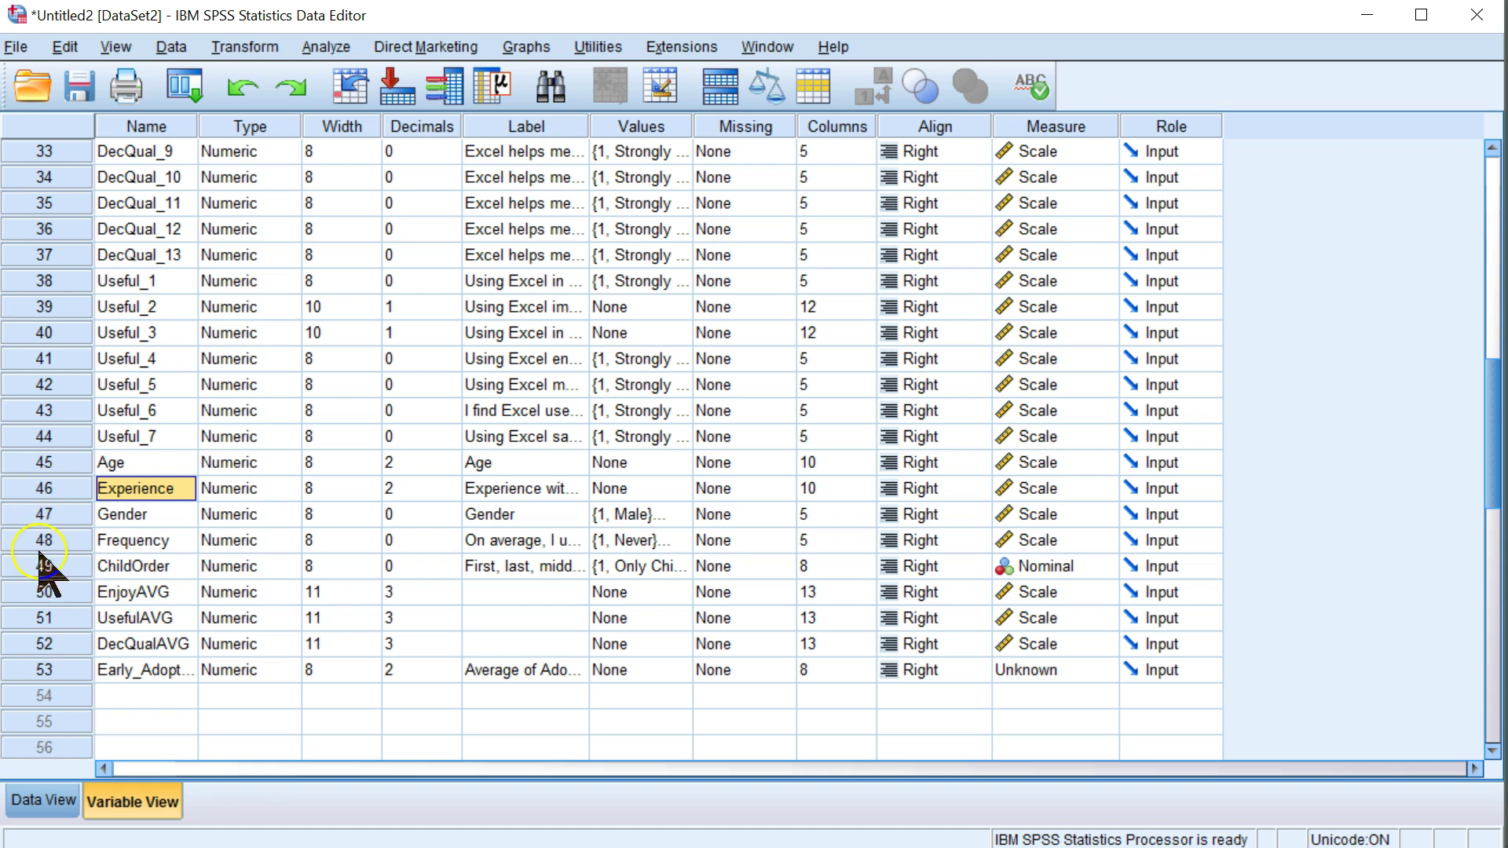
{"action": "left_click_drag", "start_coordinate": [39, 567], "coordinate": [35, 665]}
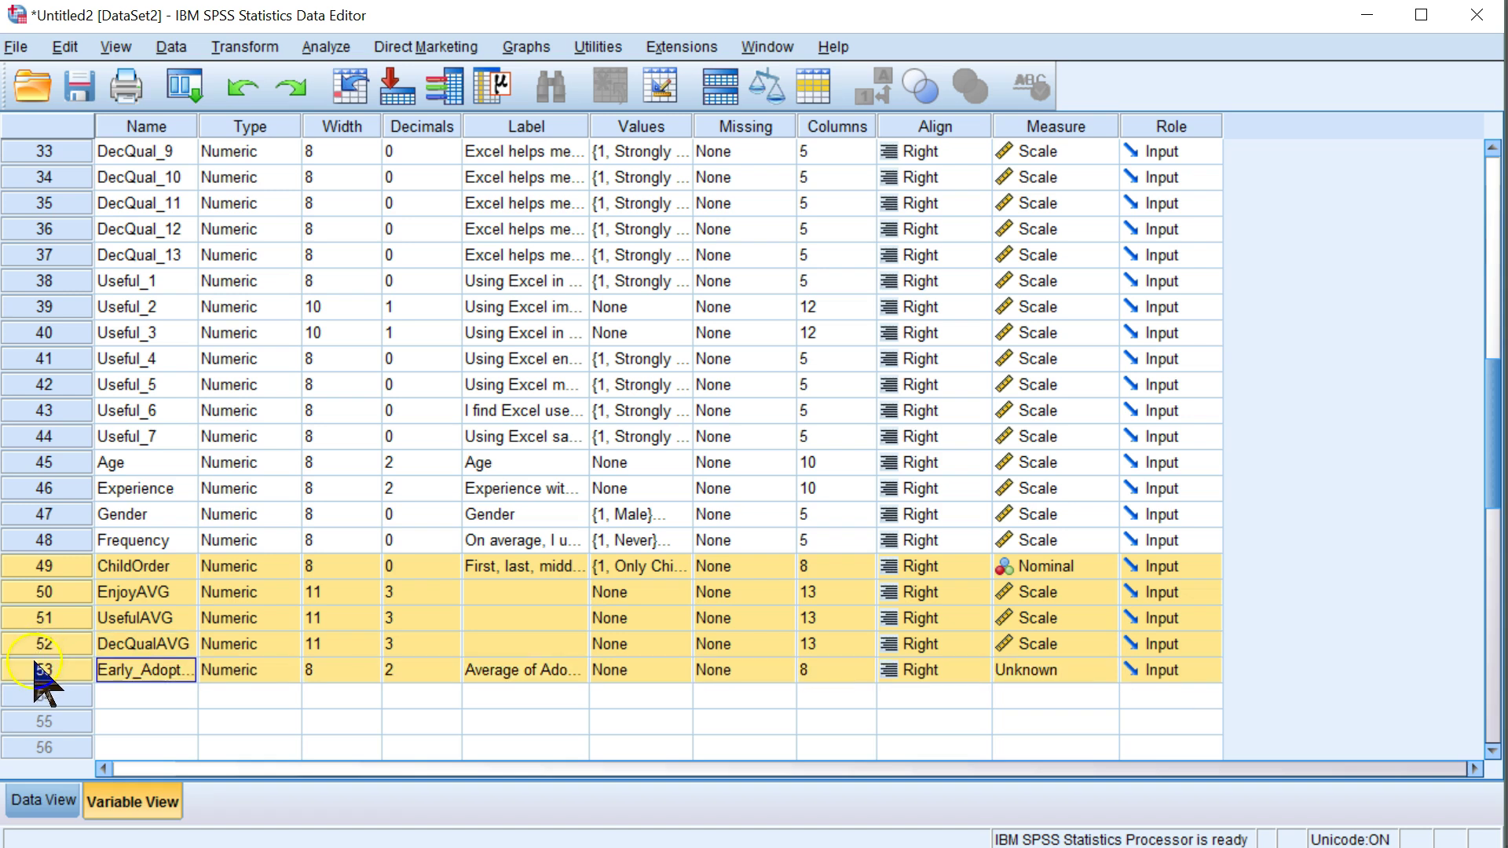
{"action": "right_click", "coordinate": [47, 679]}
{"action": "left_click", "coordinate": [70, 750]}
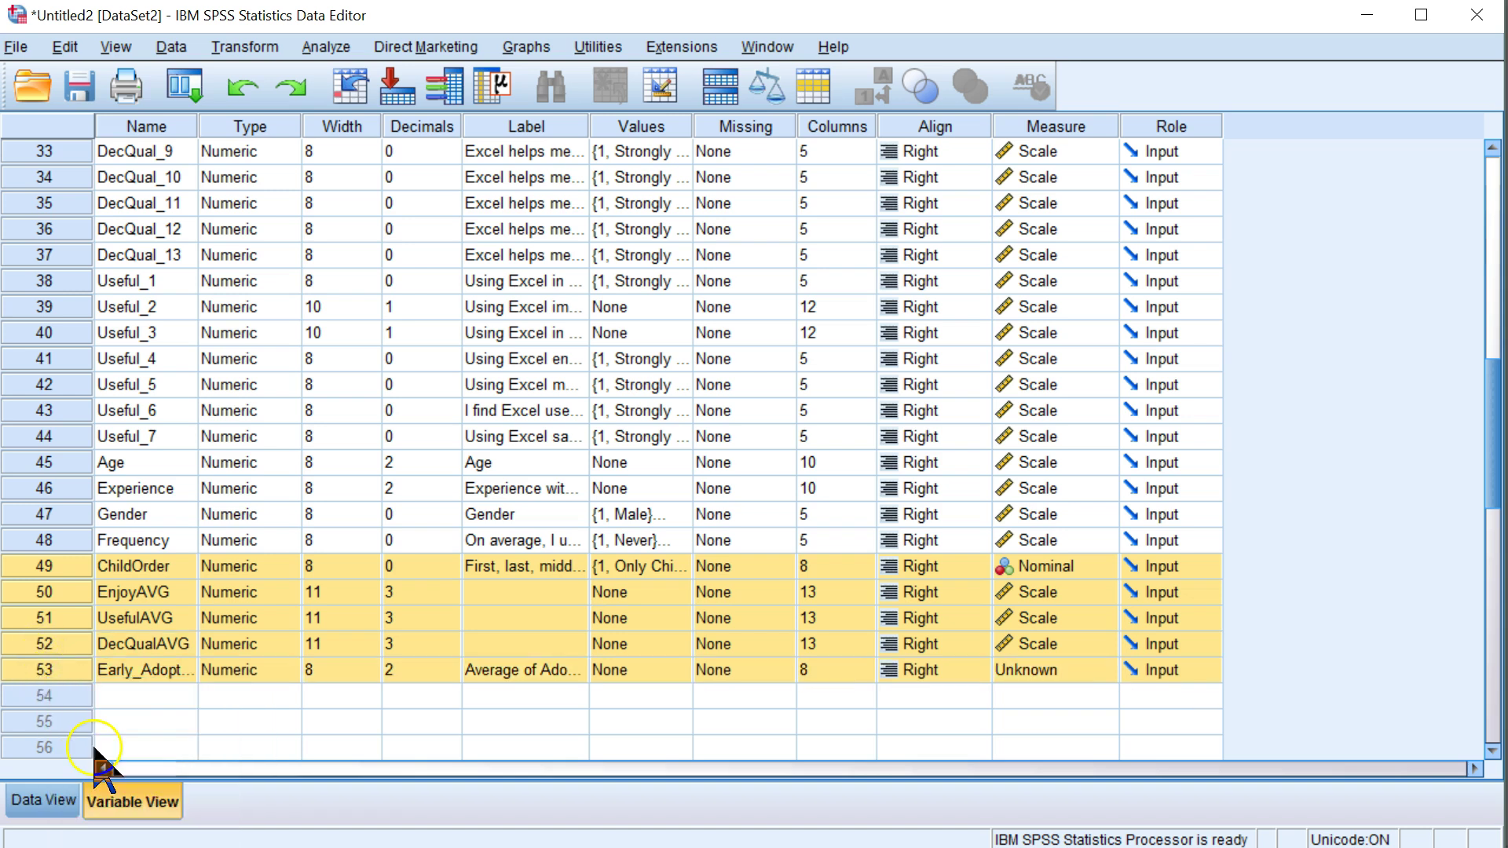
Save the reduced dataset as a new file named SEM SpeedRun Trimmed.sav
{"action": "scroll", "coordinate": [162, 505], "scroll_direction": "up", "scroll_amount": 10}
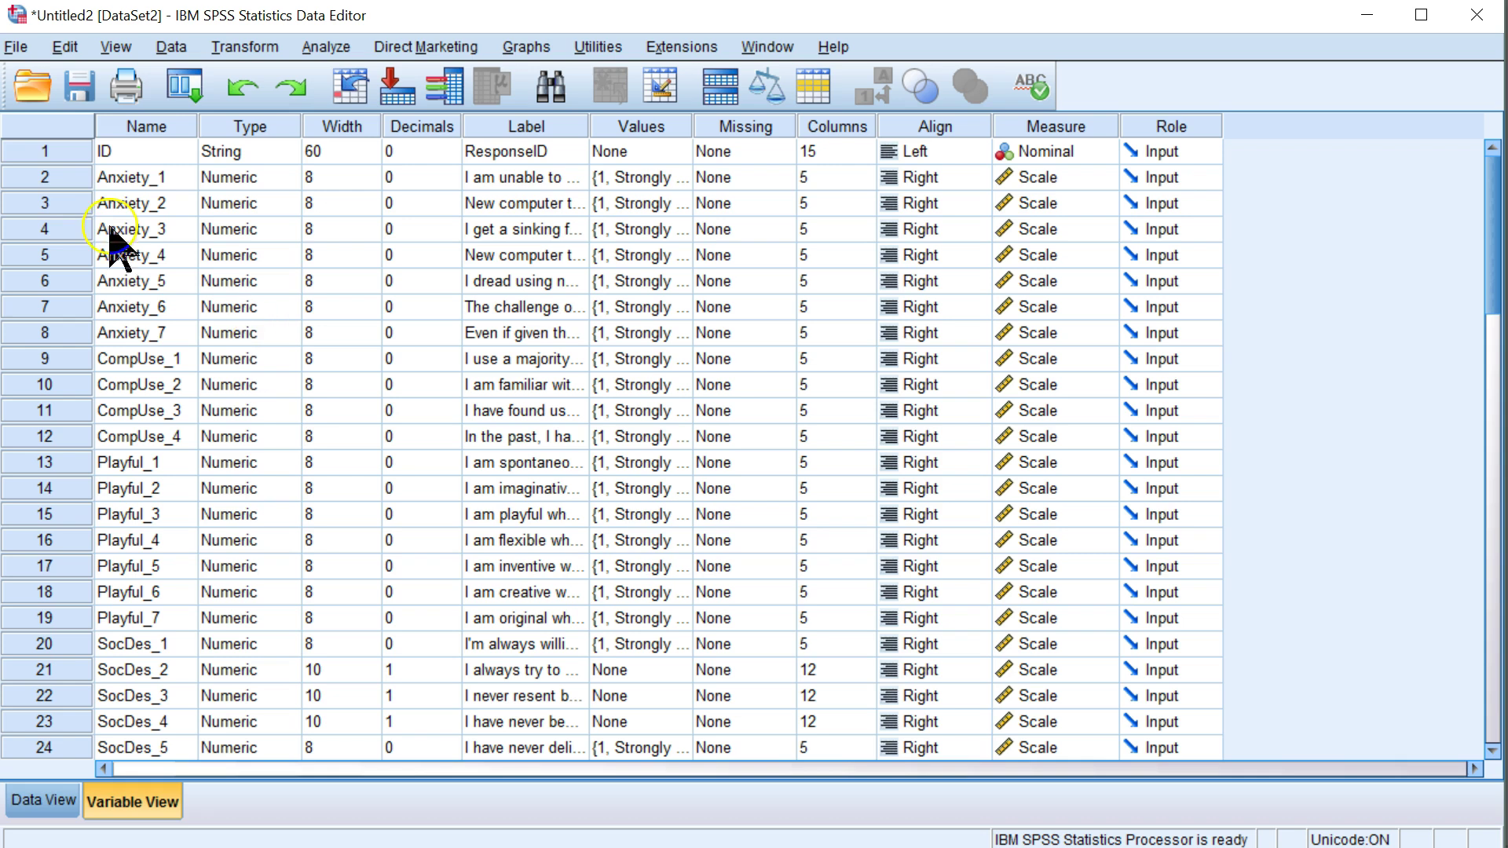
{"action": "left_click", "coordinate": [17, 49]}
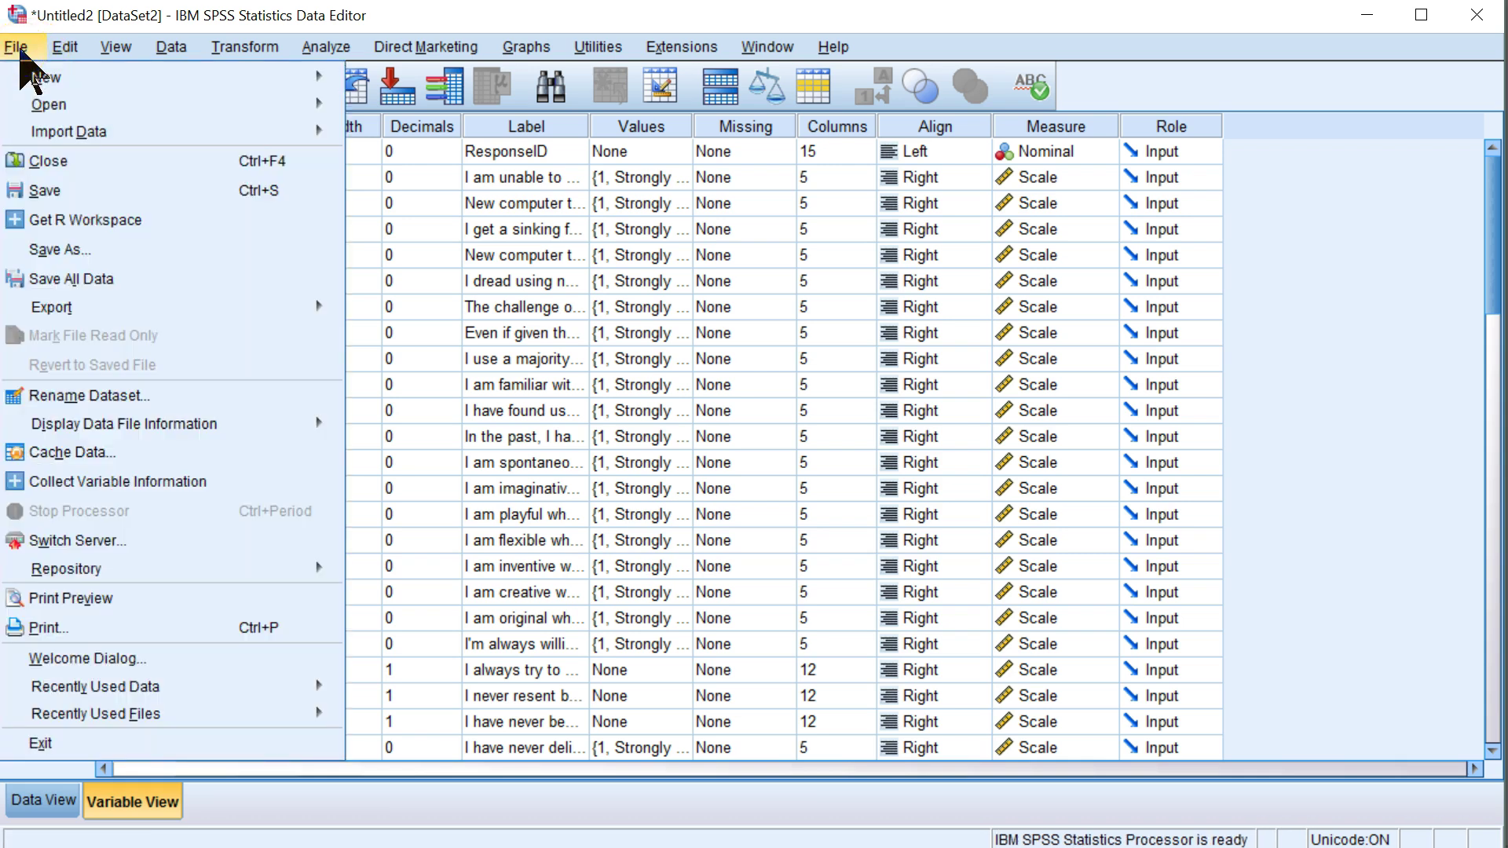
{"action": "left_click", "coordinate": [92, 192]}
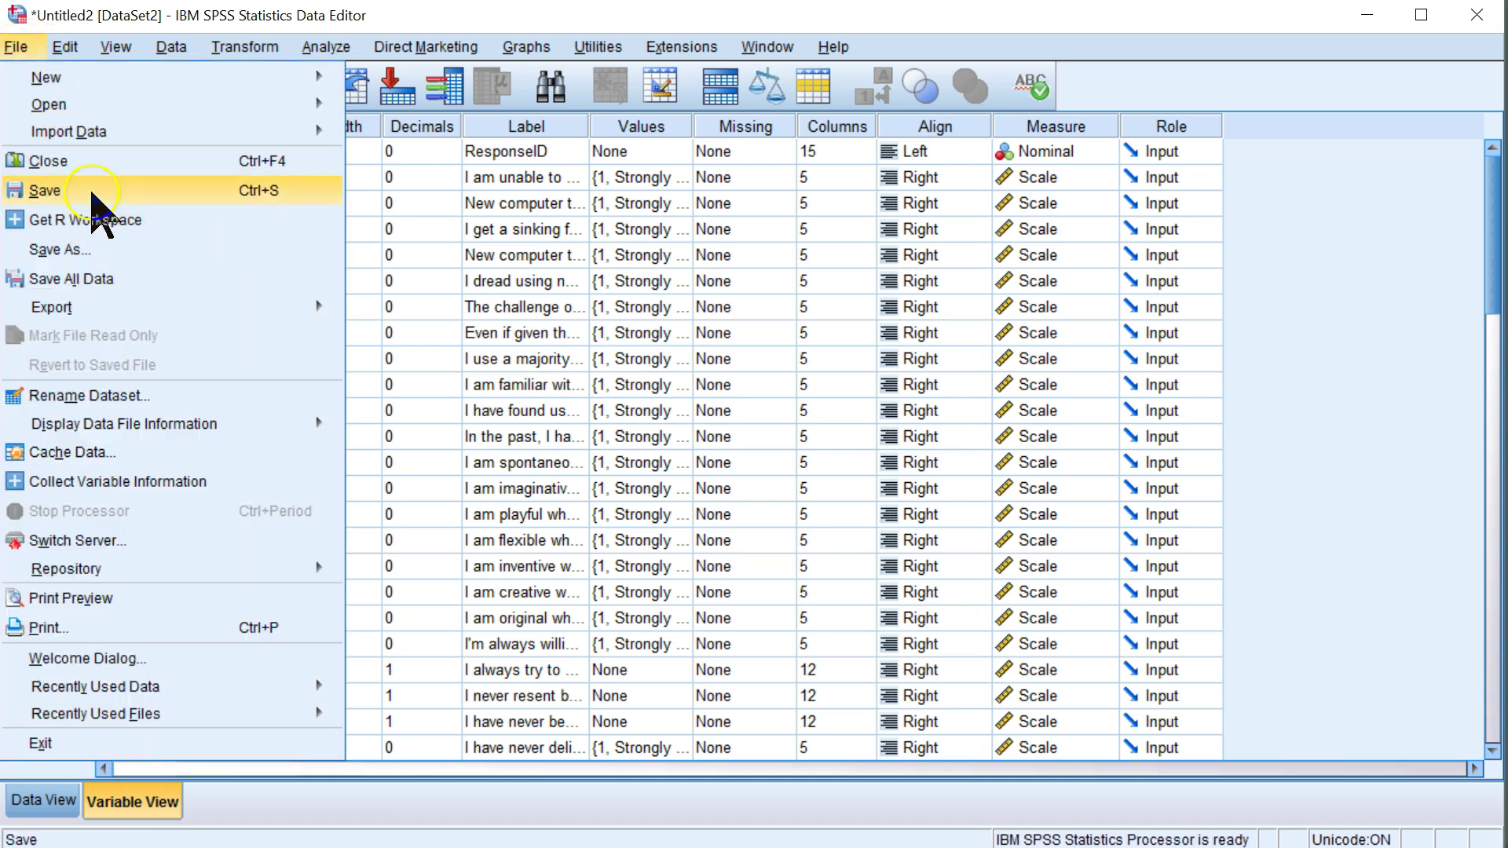
{"action": "left_click", "coordinate": [102, 251]}
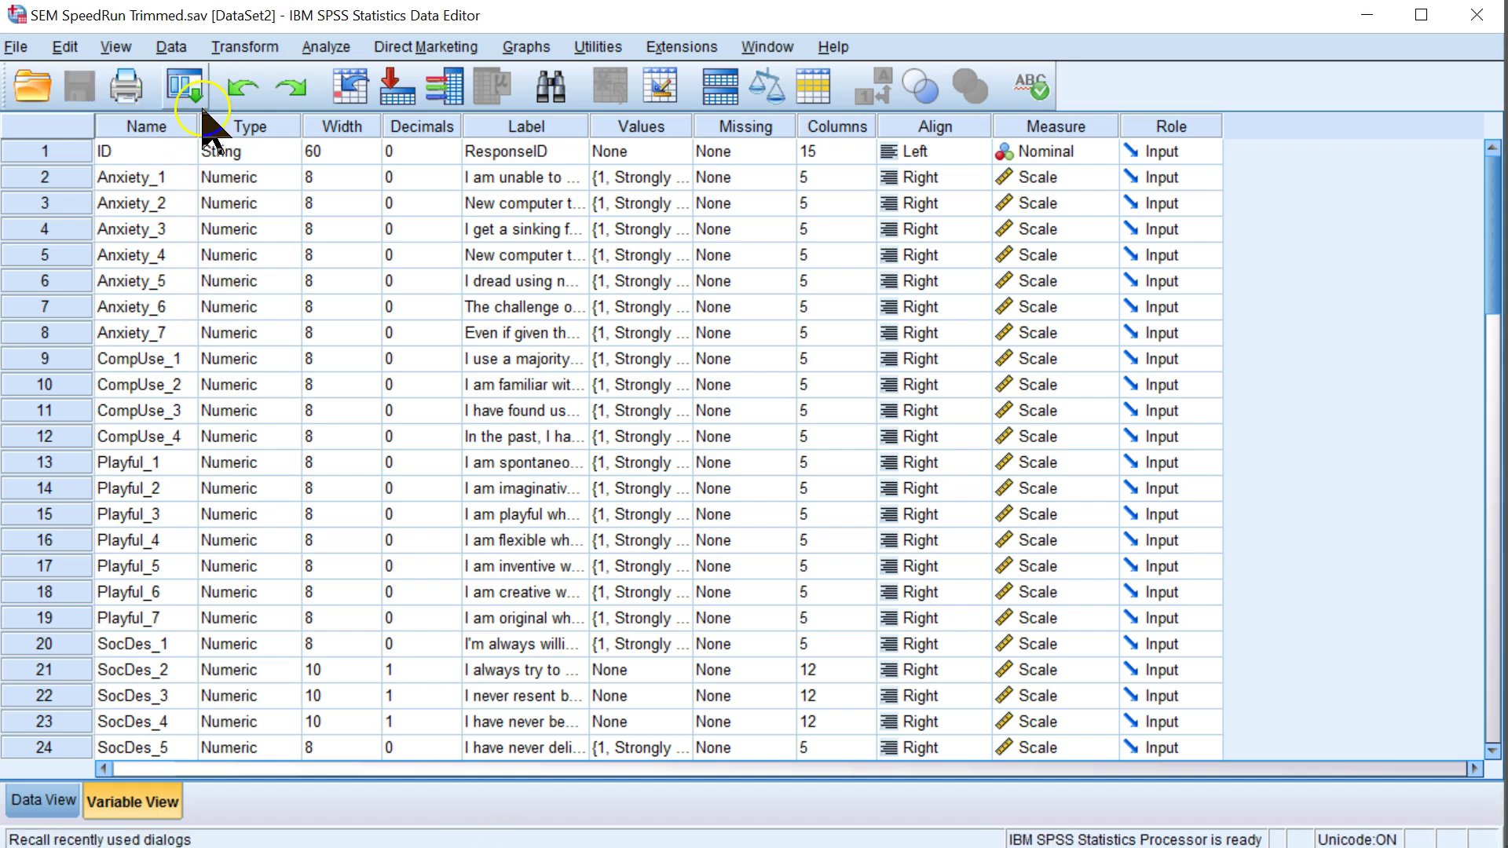
Switch to the SEM Speed-run document and review the outline below the Direct Effects hypotheses
{"action": "key", "text": "alt+Tab"}
{"action": "scroll", "coordinate": [495, 581], "scroll_direction": "down", "scroll_amount": 5}
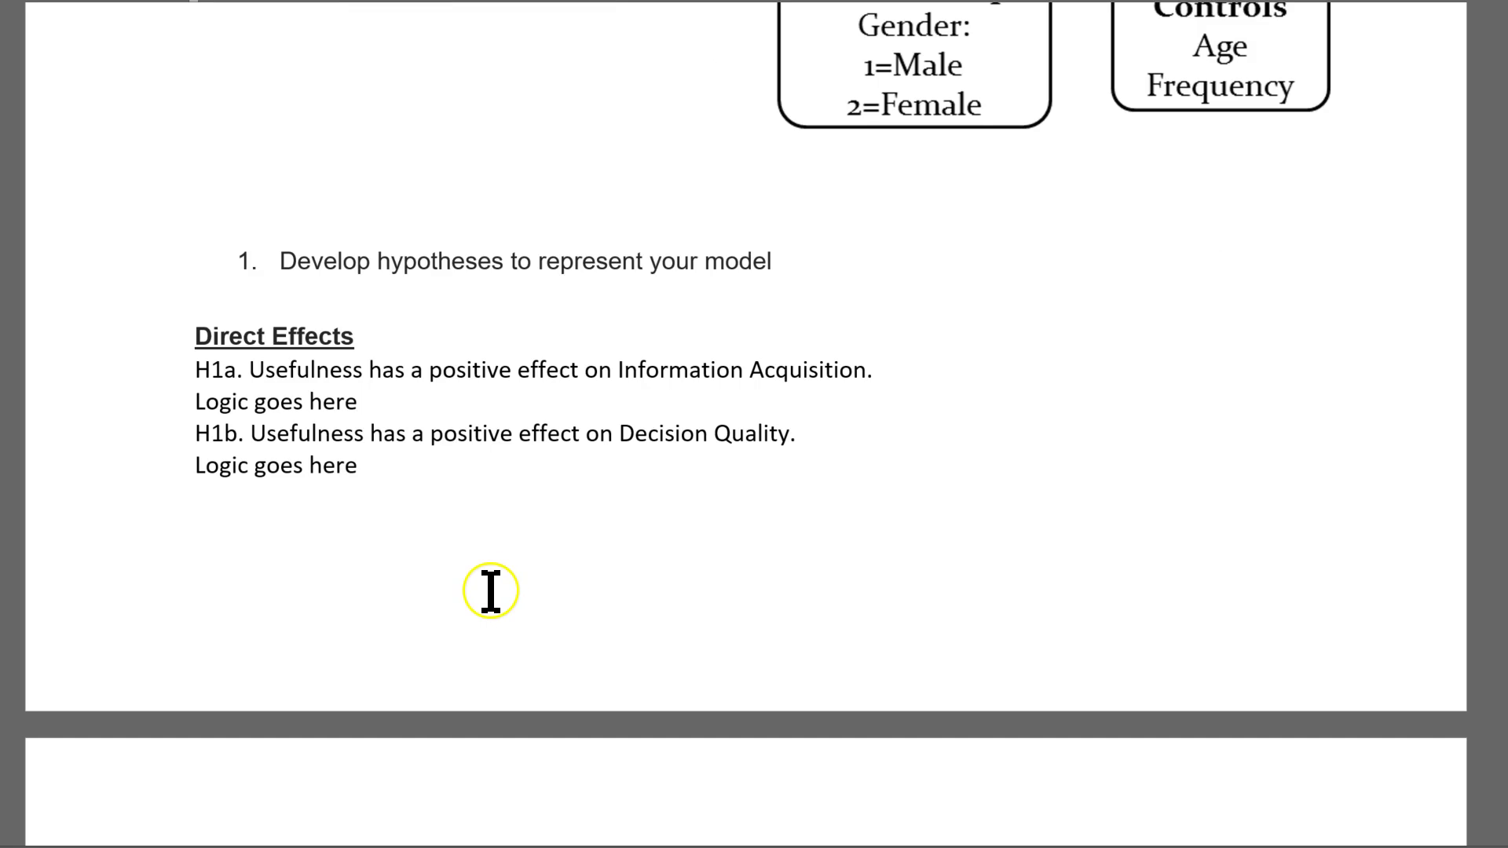
{"action": "scroll", "coordinate": [586, 478], "scroll_direction": "down", "scroll_amount": 15}
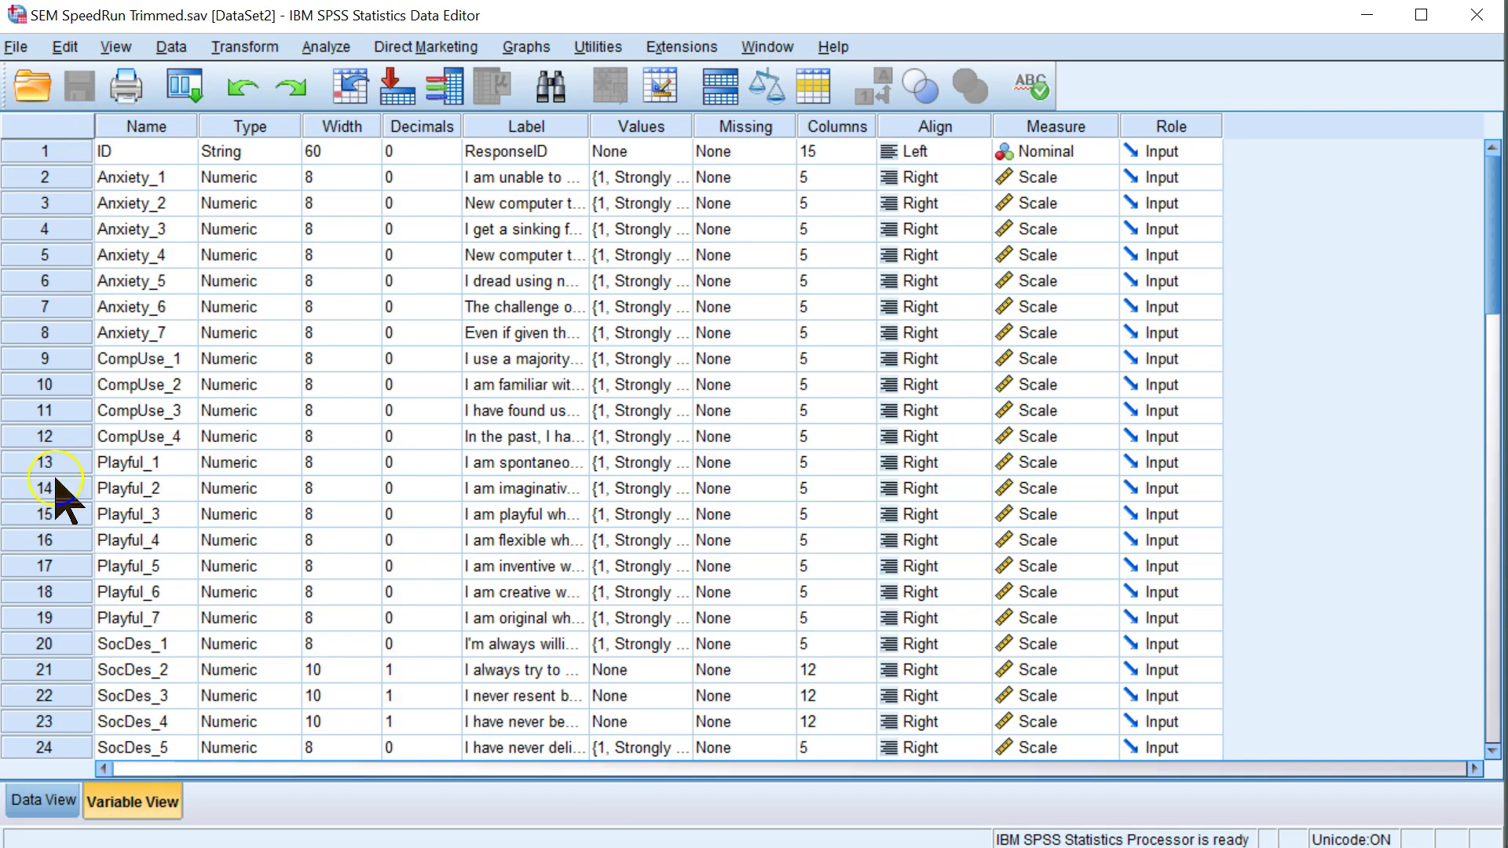
Show the case data of the trimmed dataset and copy all of its rows and columns
{"action": "left_click", "coordinate": [66, 813]}
{"action": "left_click", "coordinate": [325, 51]}
{"action": "mouse_move", "coordinate": [361, 98]}
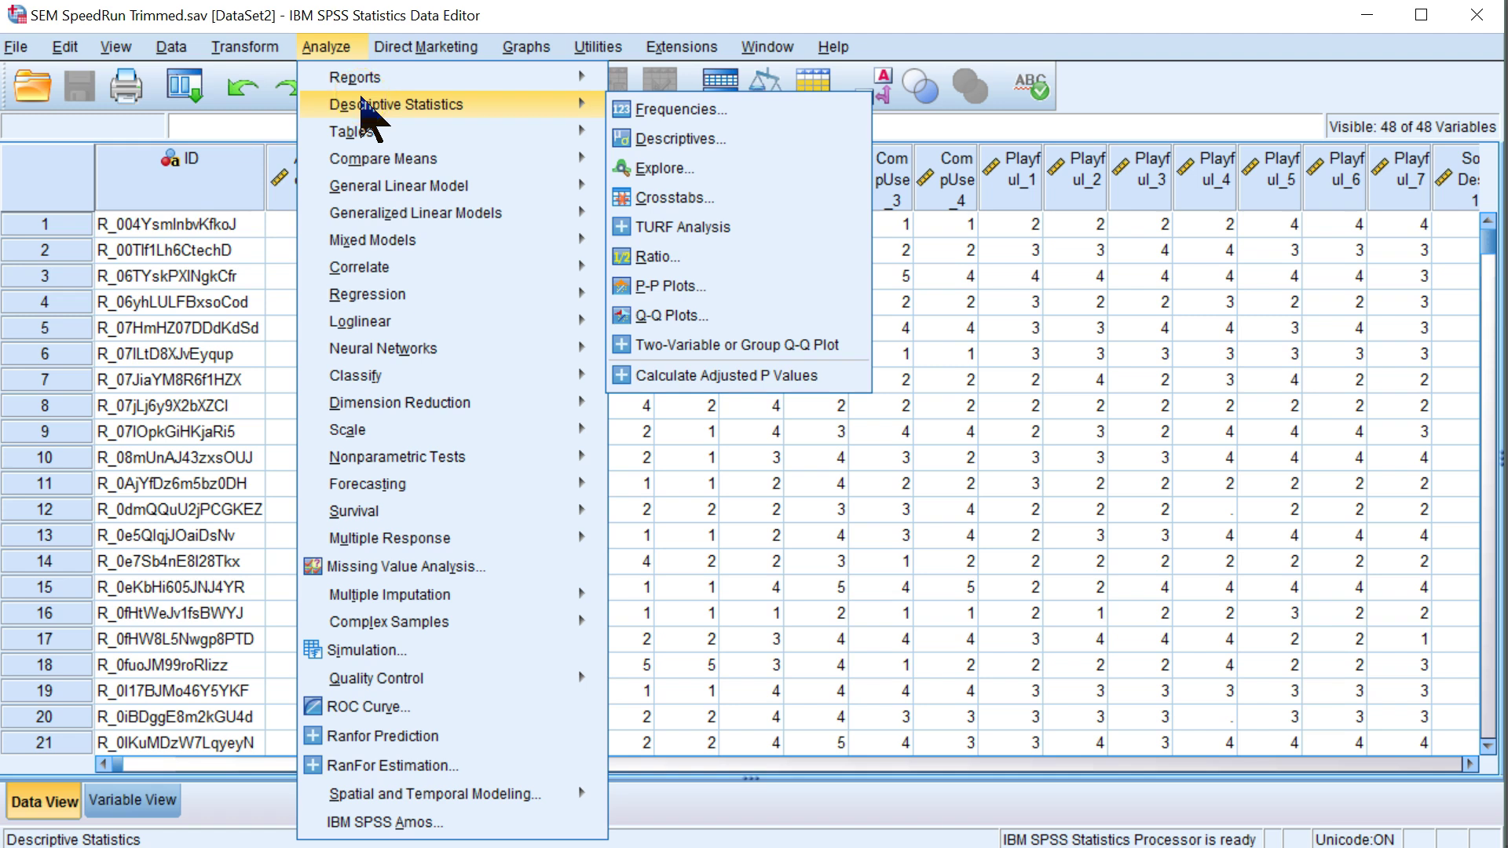
{"action": "left_click", "coordinate": [1011, 328]}
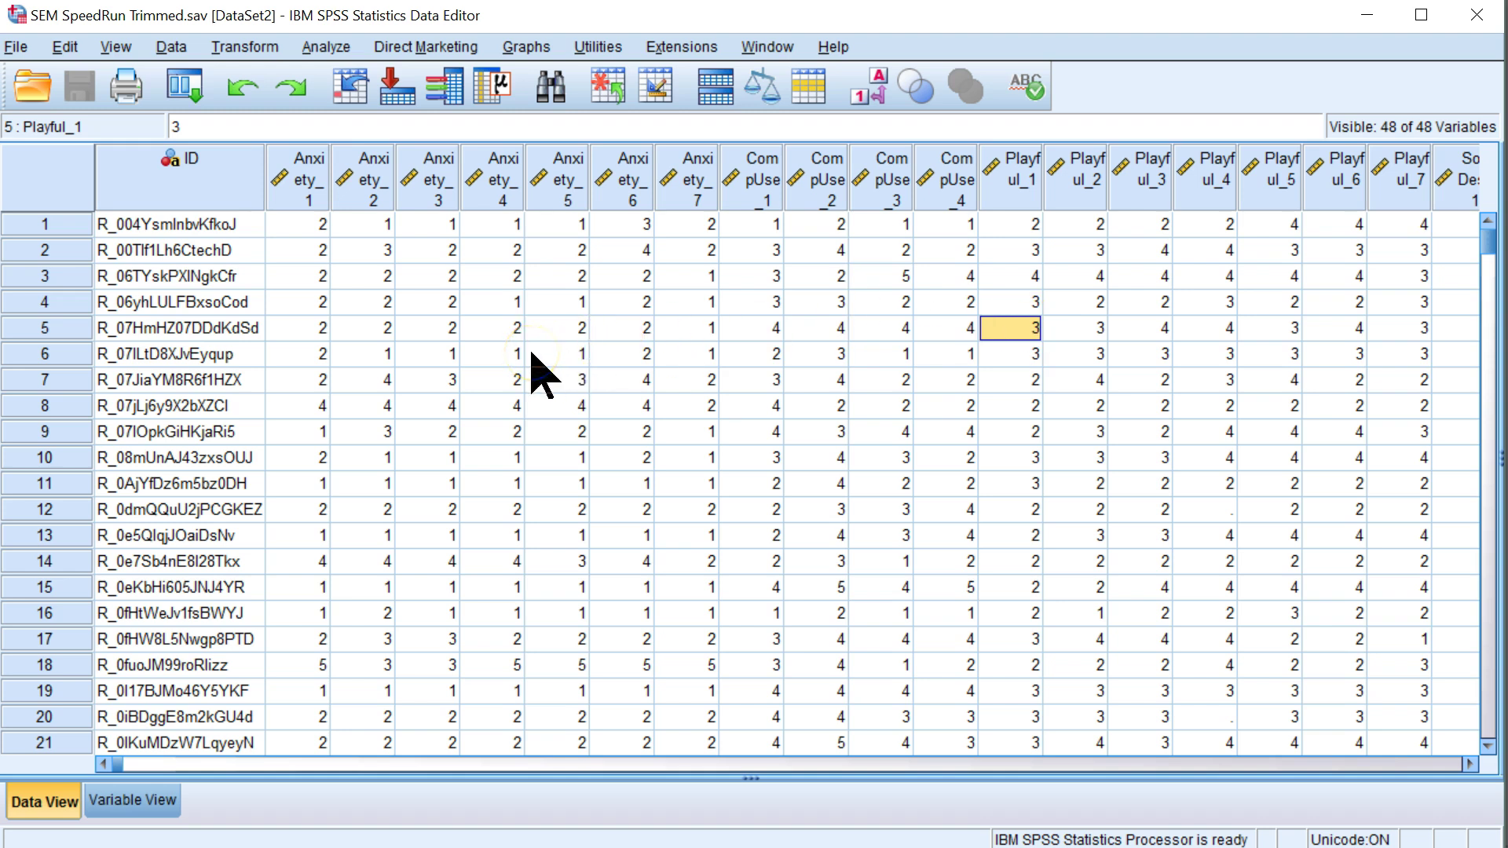
{"action": "key", "text": "ctrl+a"}
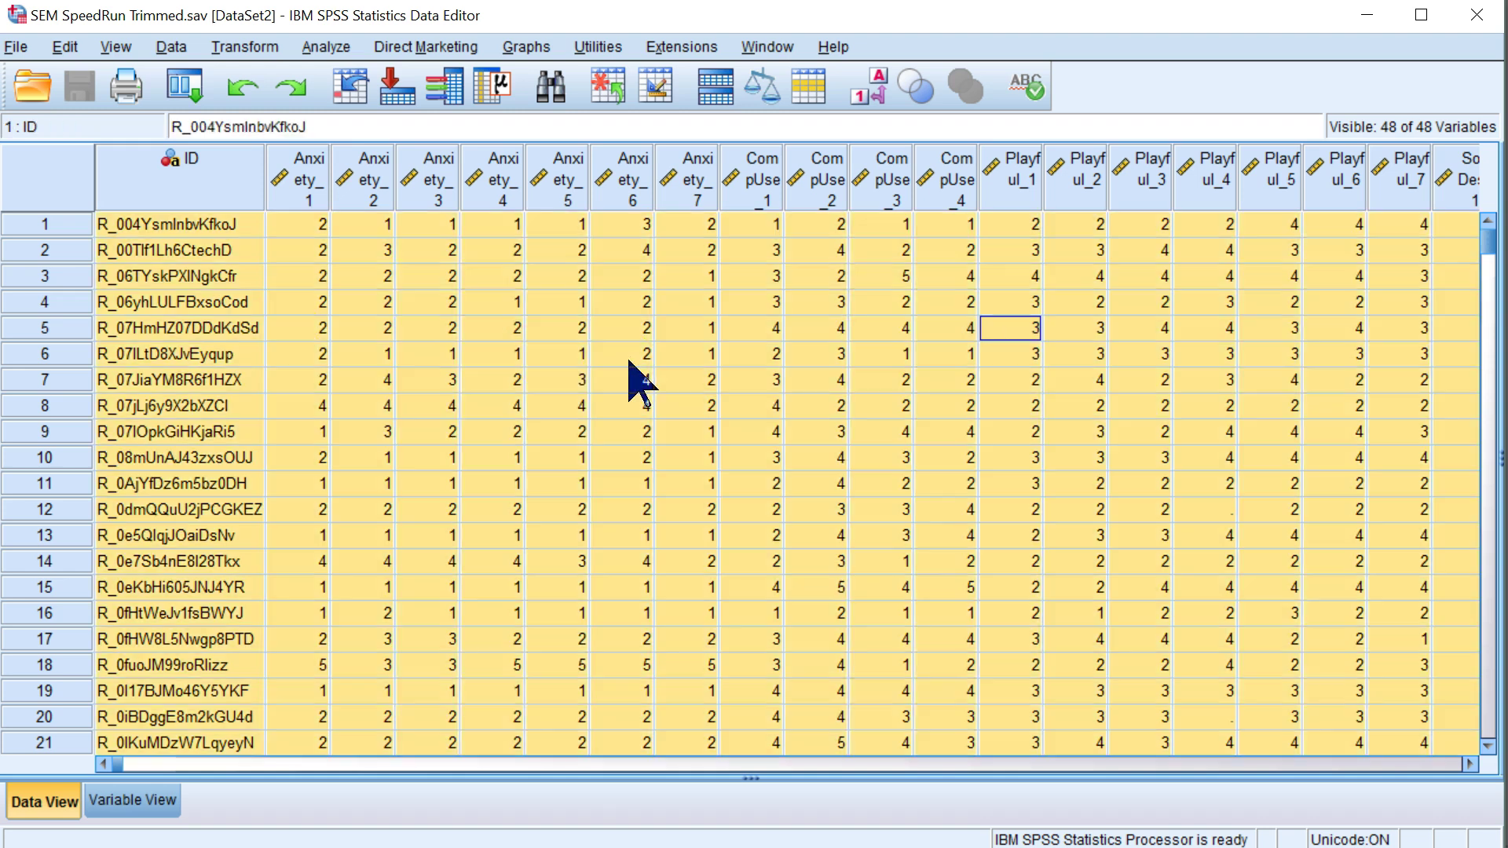
{"action": "key", "text": "ctrl+c"}
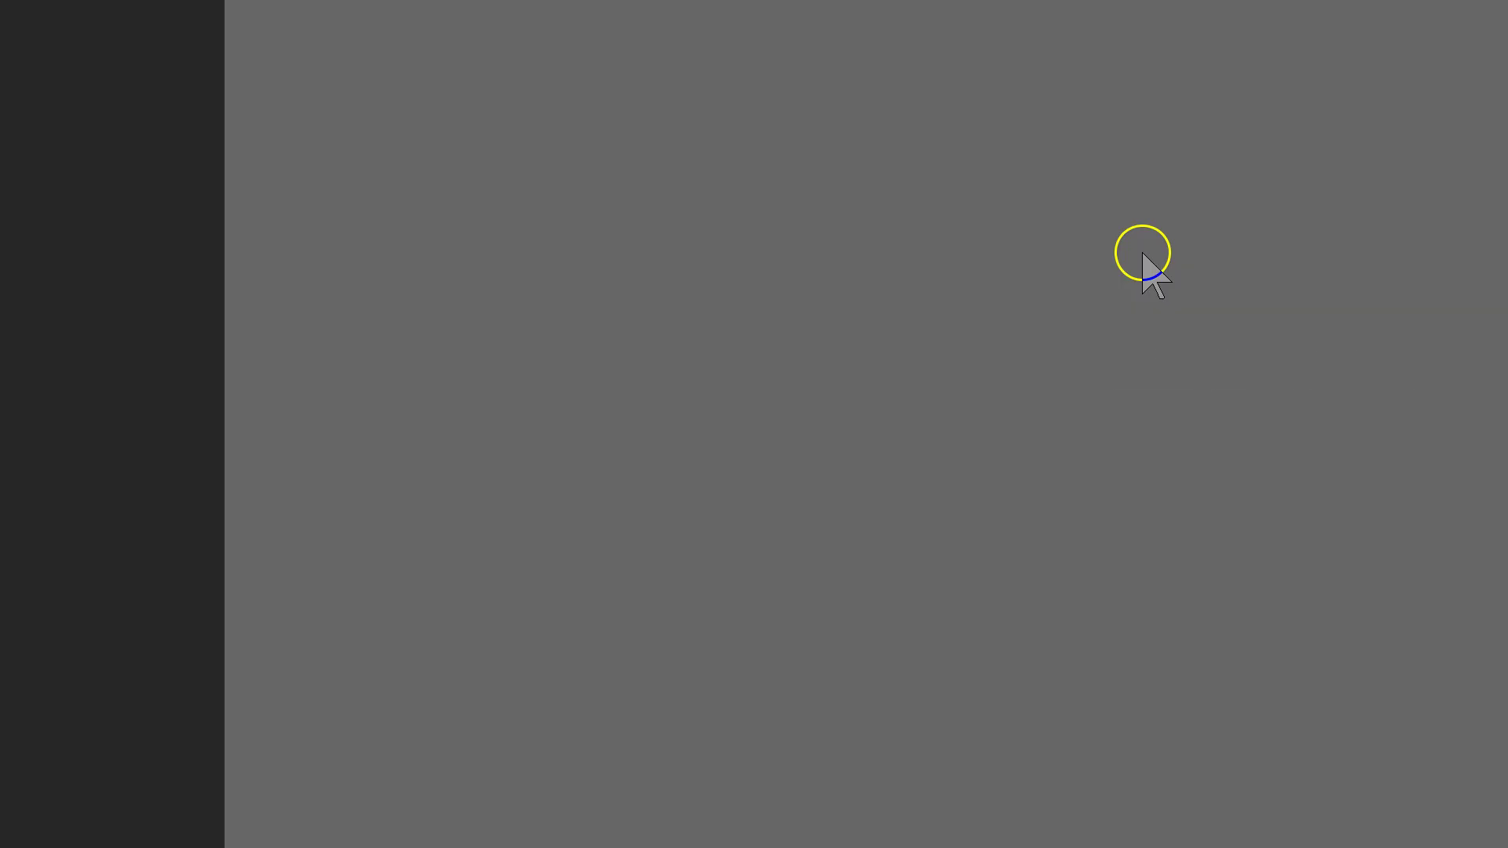
Switch to a blank Excel workbook, paste the copied data at cell A1 and bring its last columns into view
{"action": "key", "text": "Escape"}
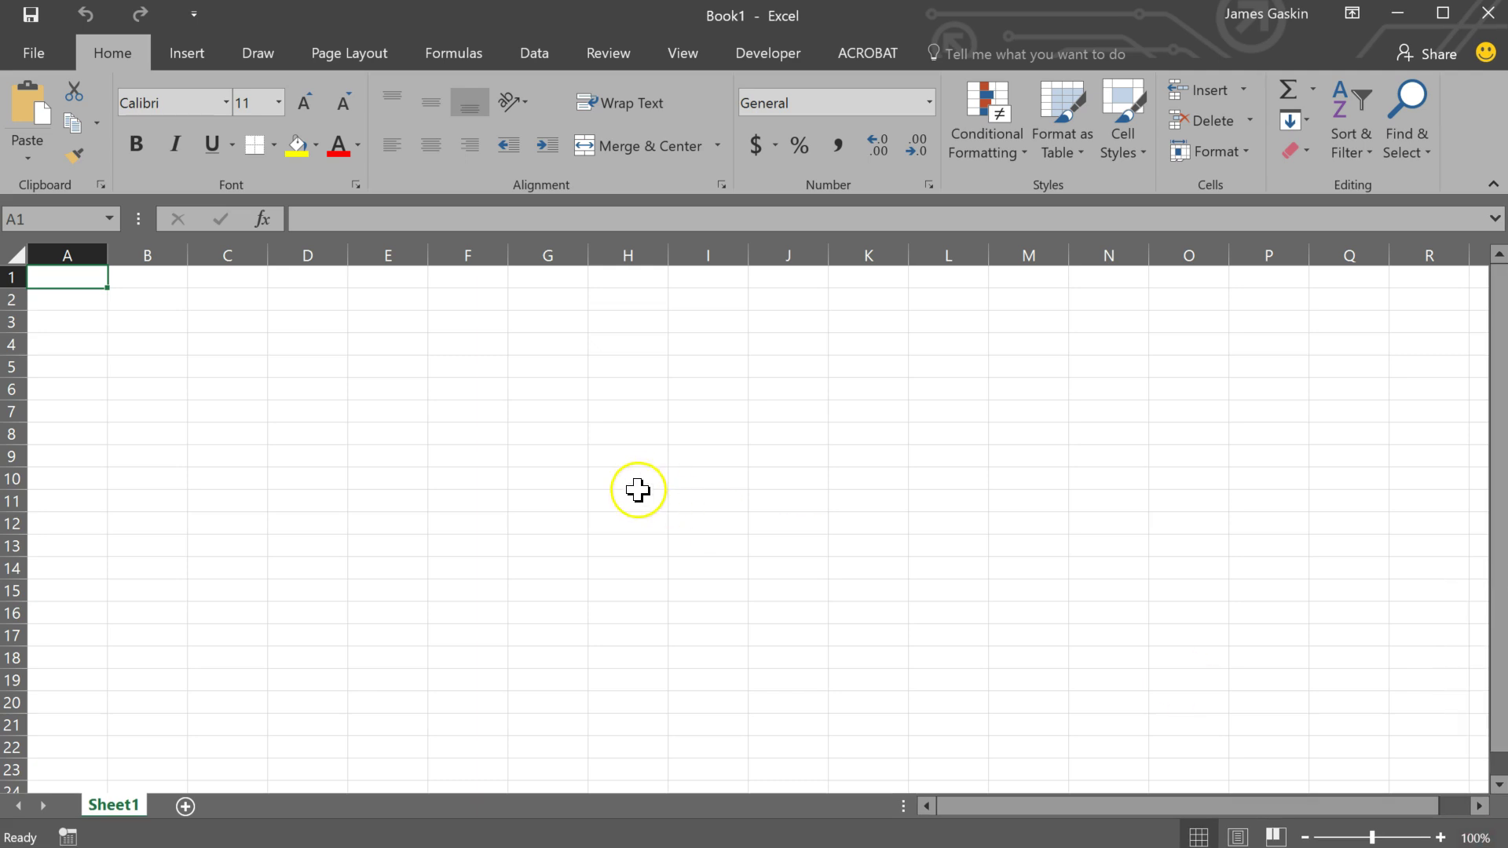
{"action": "key", "text": "ctrl+v"}
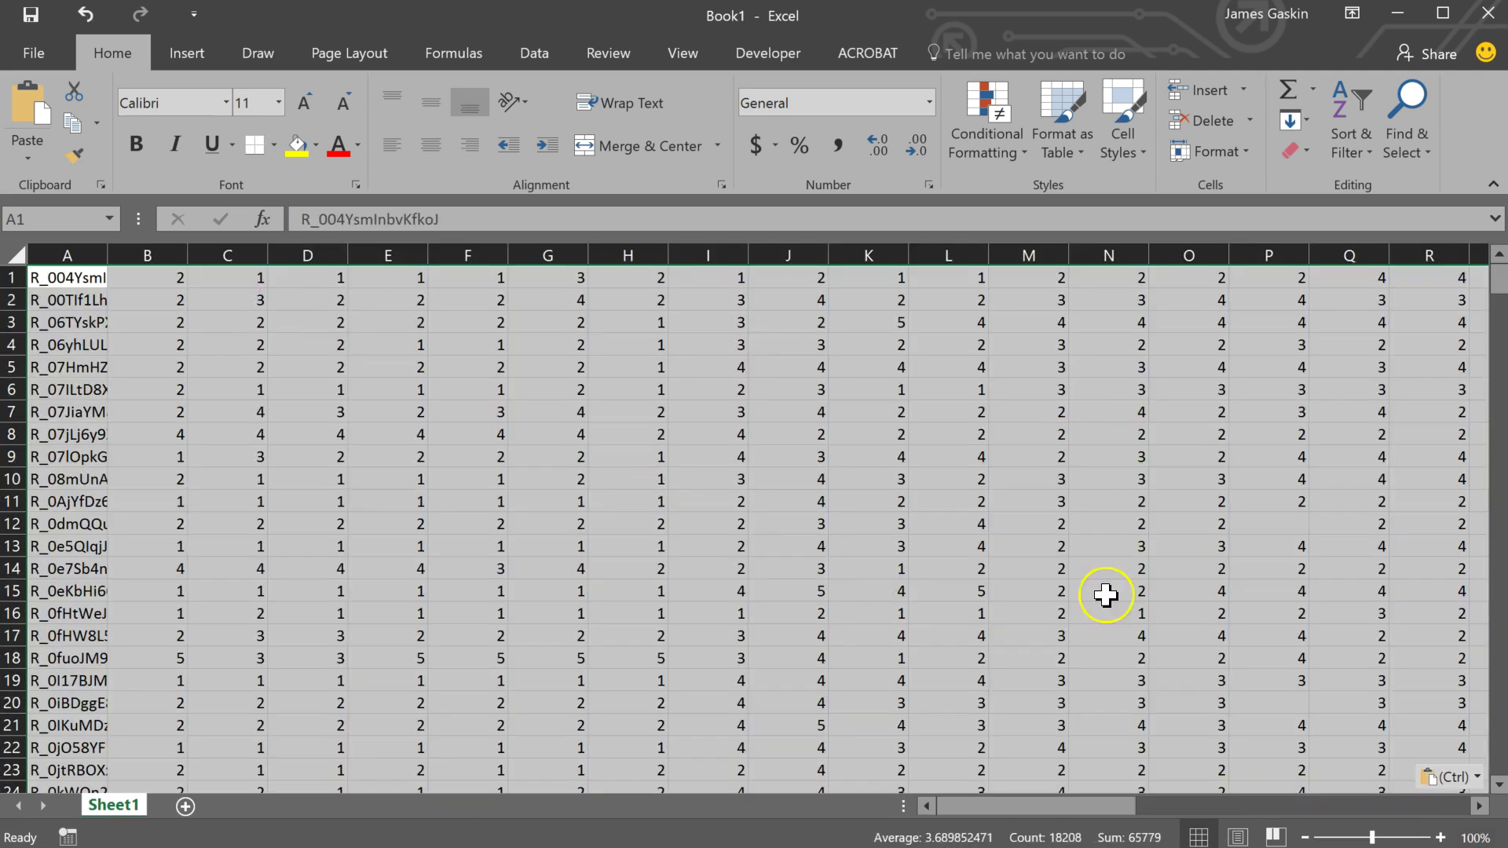
{"action": "left_click", "coordinate": [1170, 808]}
{"action": "left_click_drag", "start_coordinate": [1185, 807], "coordinate": [1383, 813]}
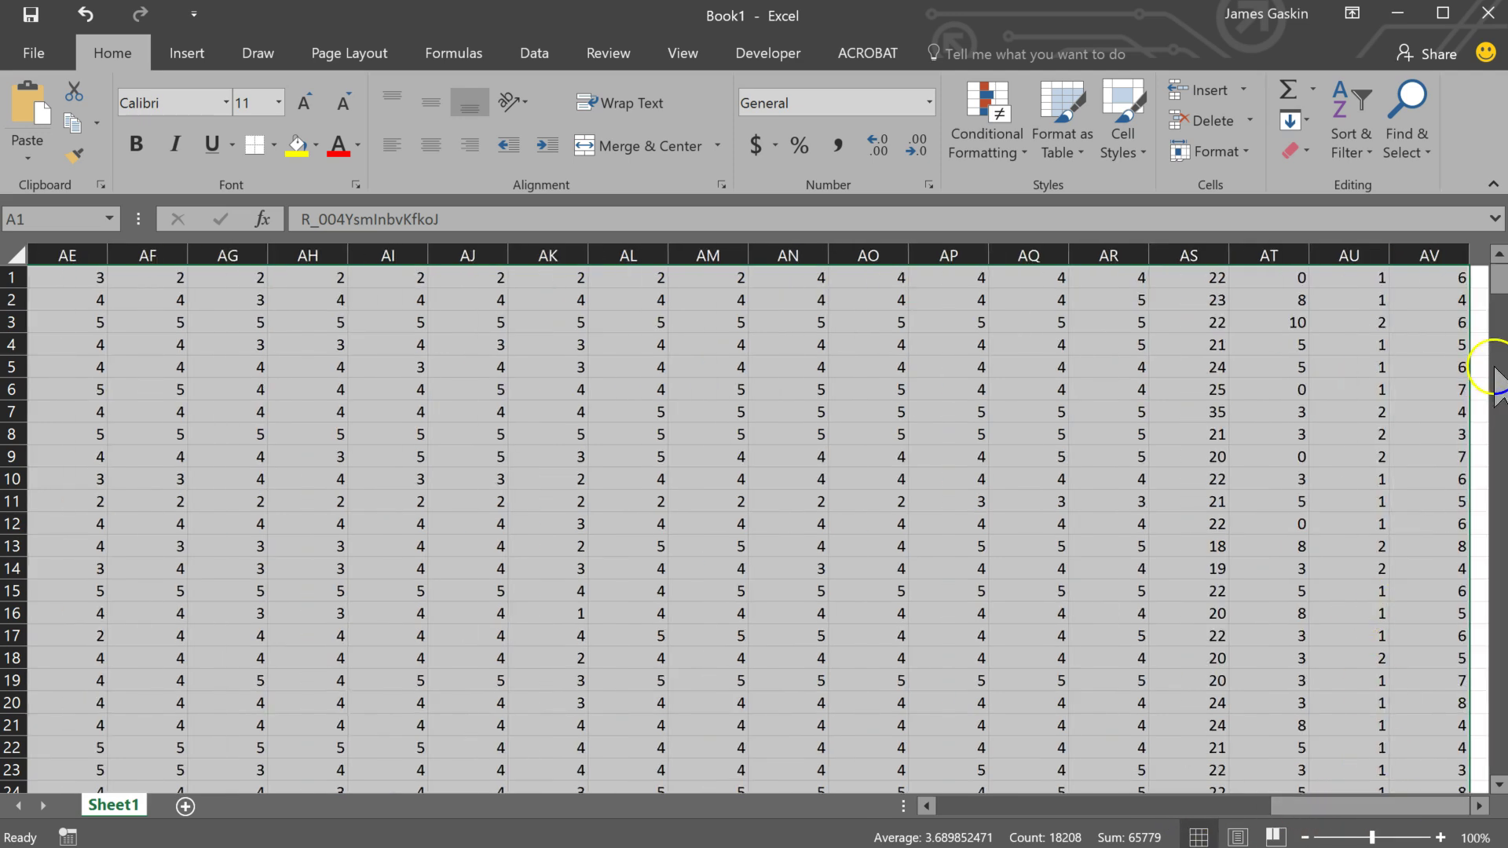
Enter =COUNTBLANK(A1:AV1) in cell AW1 to count the first case's missing values
{"action": "left_click", "coordinate": [1477, 277]}
{"action": "key", "text": "Right"}
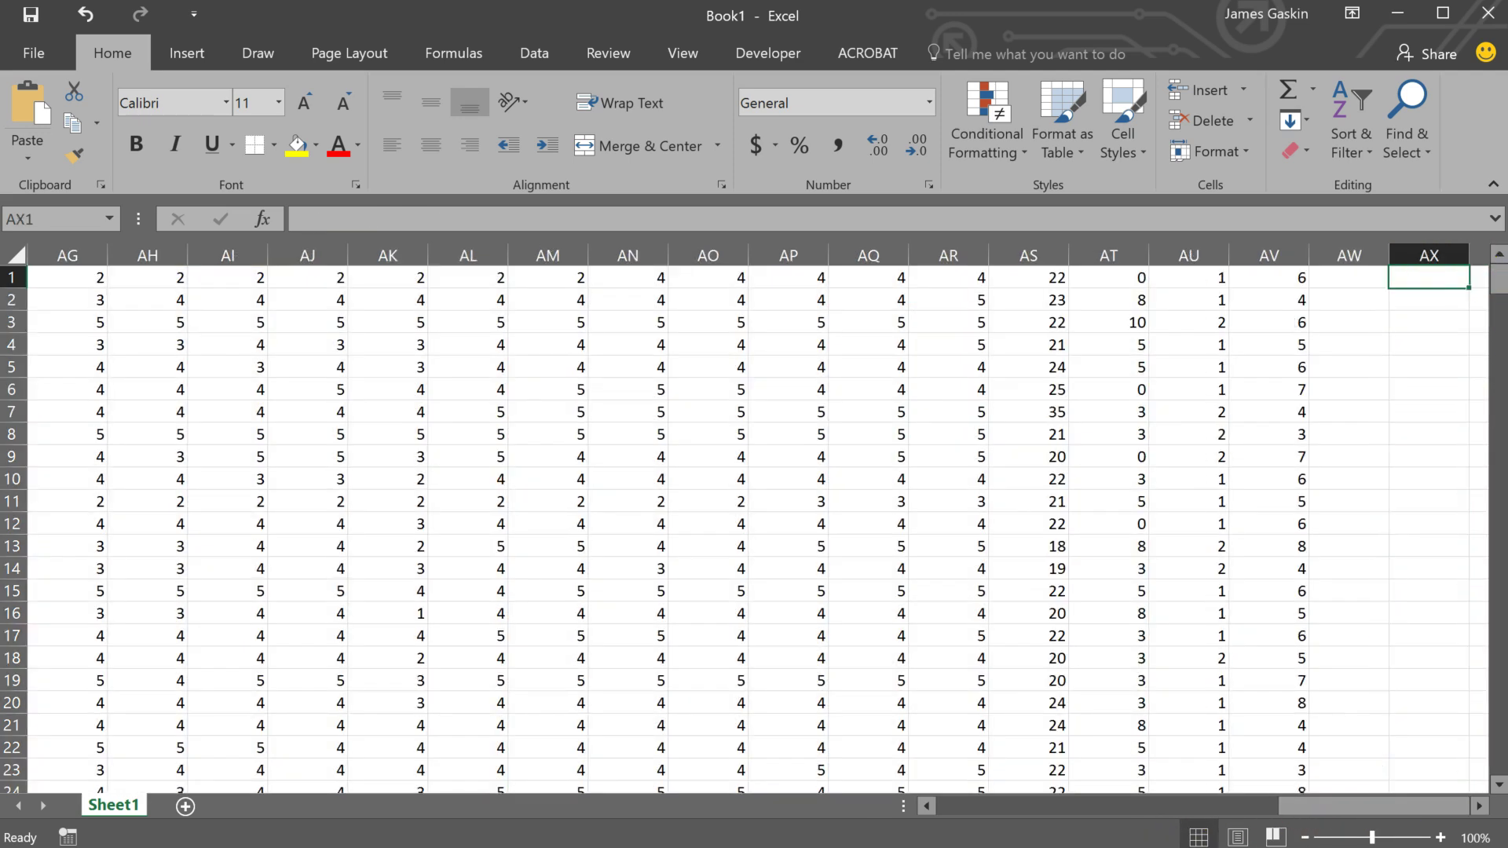
{"action": "key", "text": "Left"}
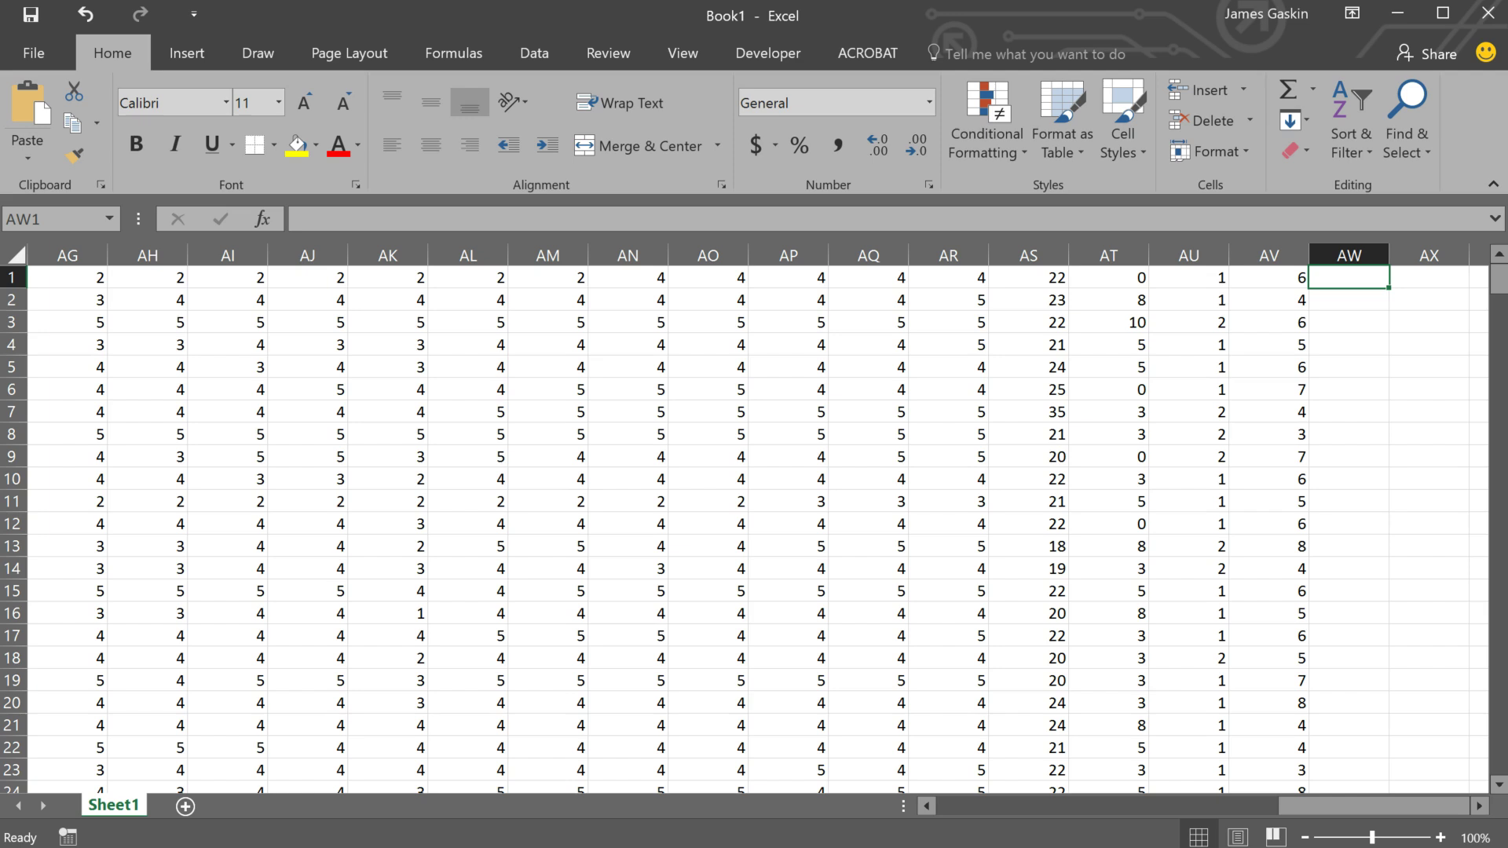
{"action": "type", "text": "=countbl"}
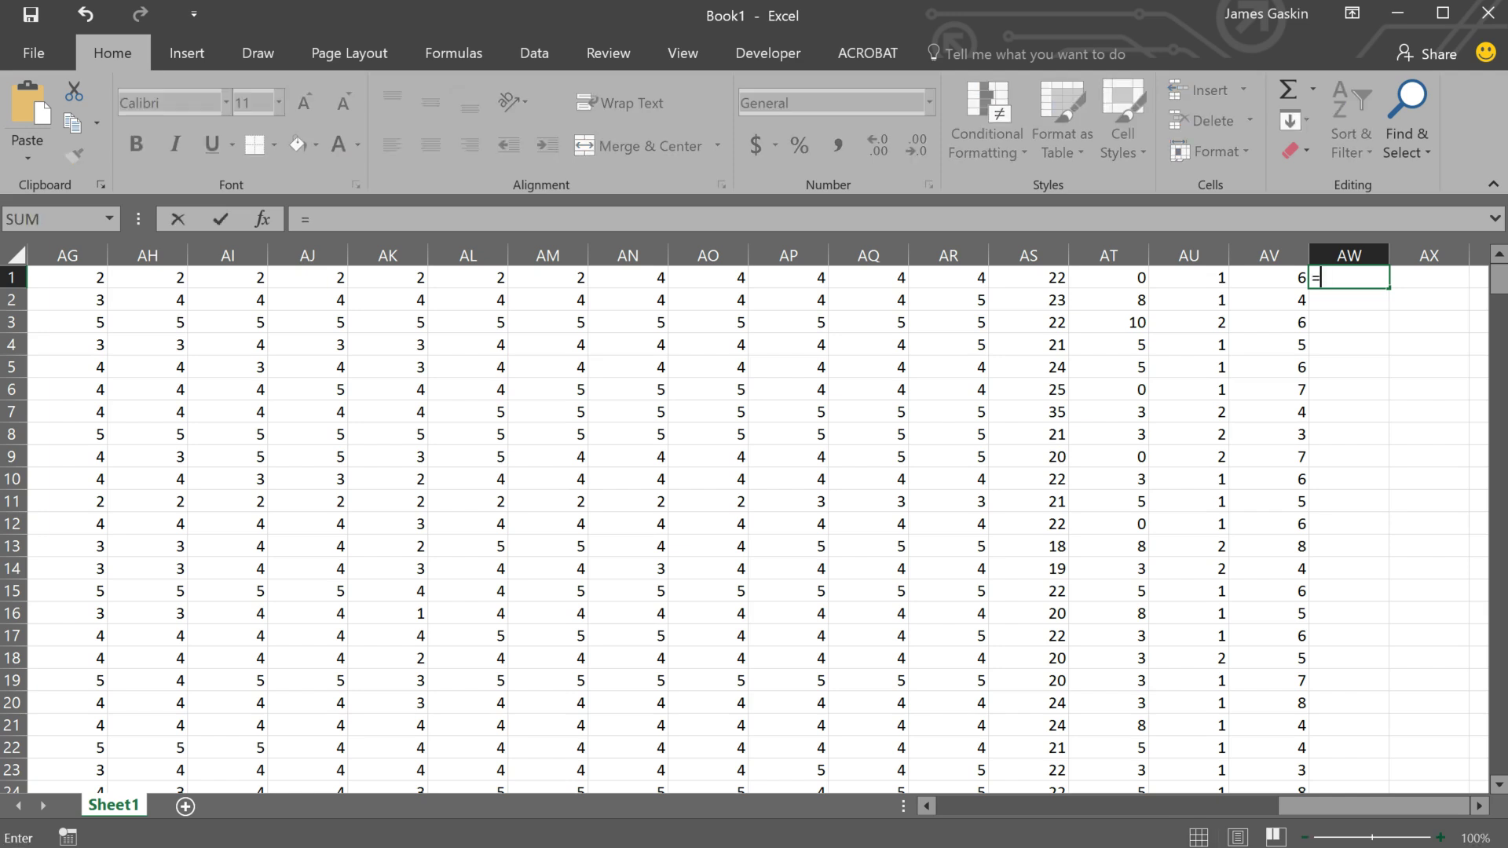
{"action": "key", "text": "Tab"}
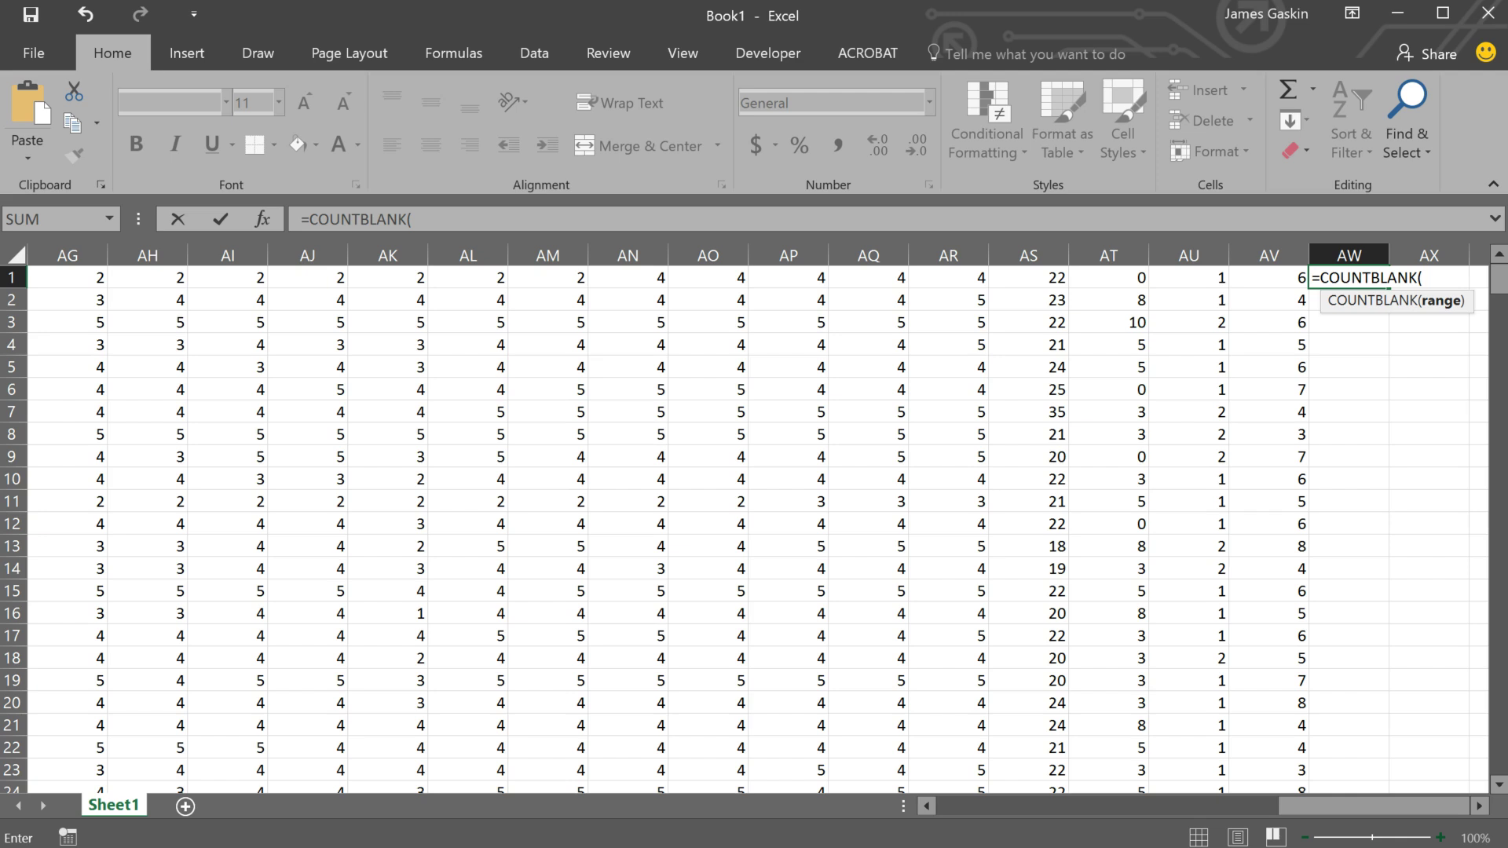
{"action": "key", "text": "Left"}
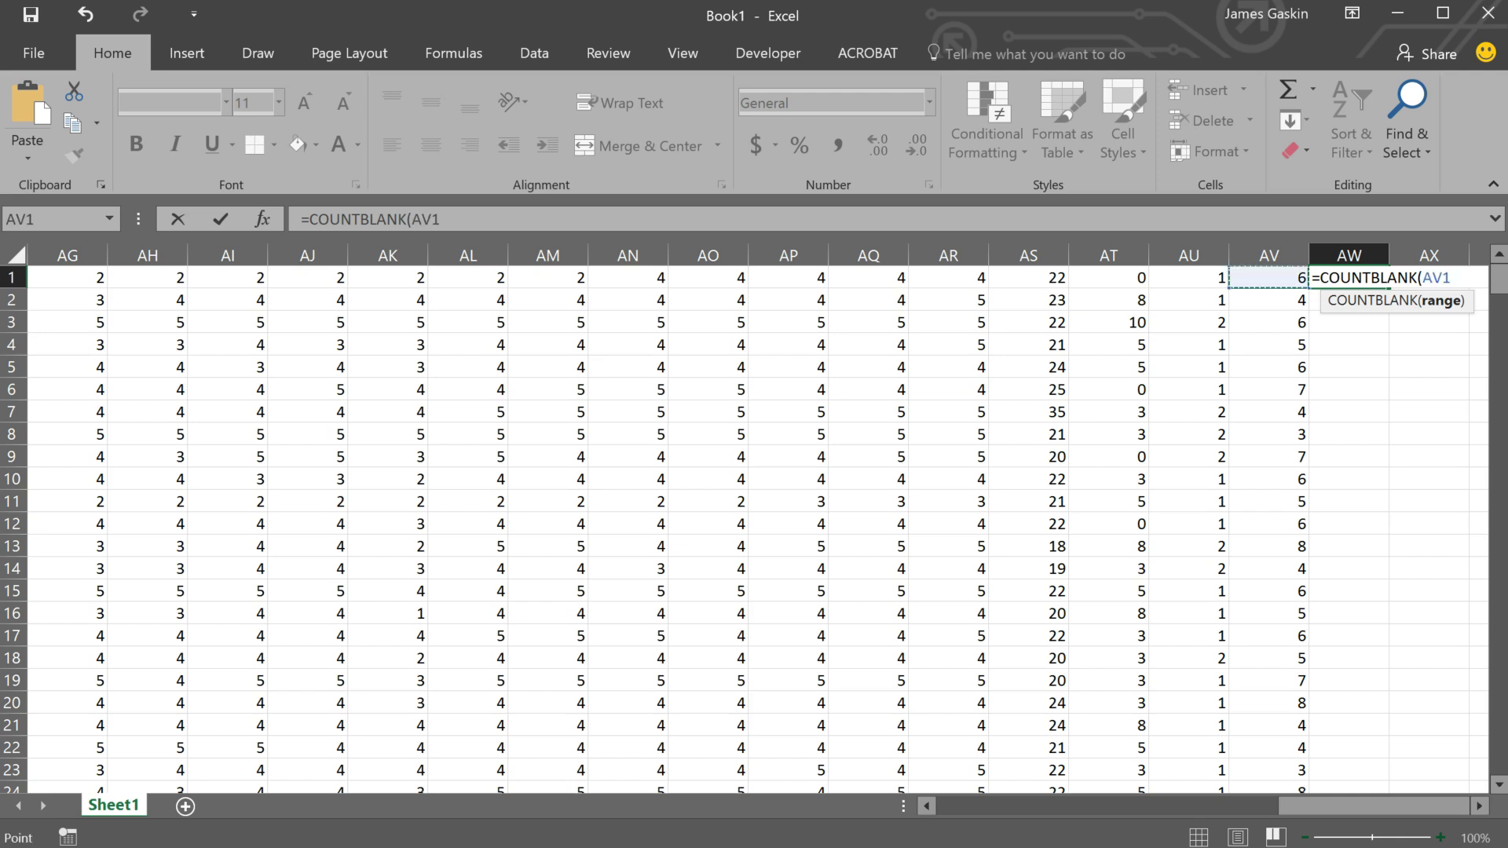
{"action": "key", "text": "ctrl+shift+Left"}
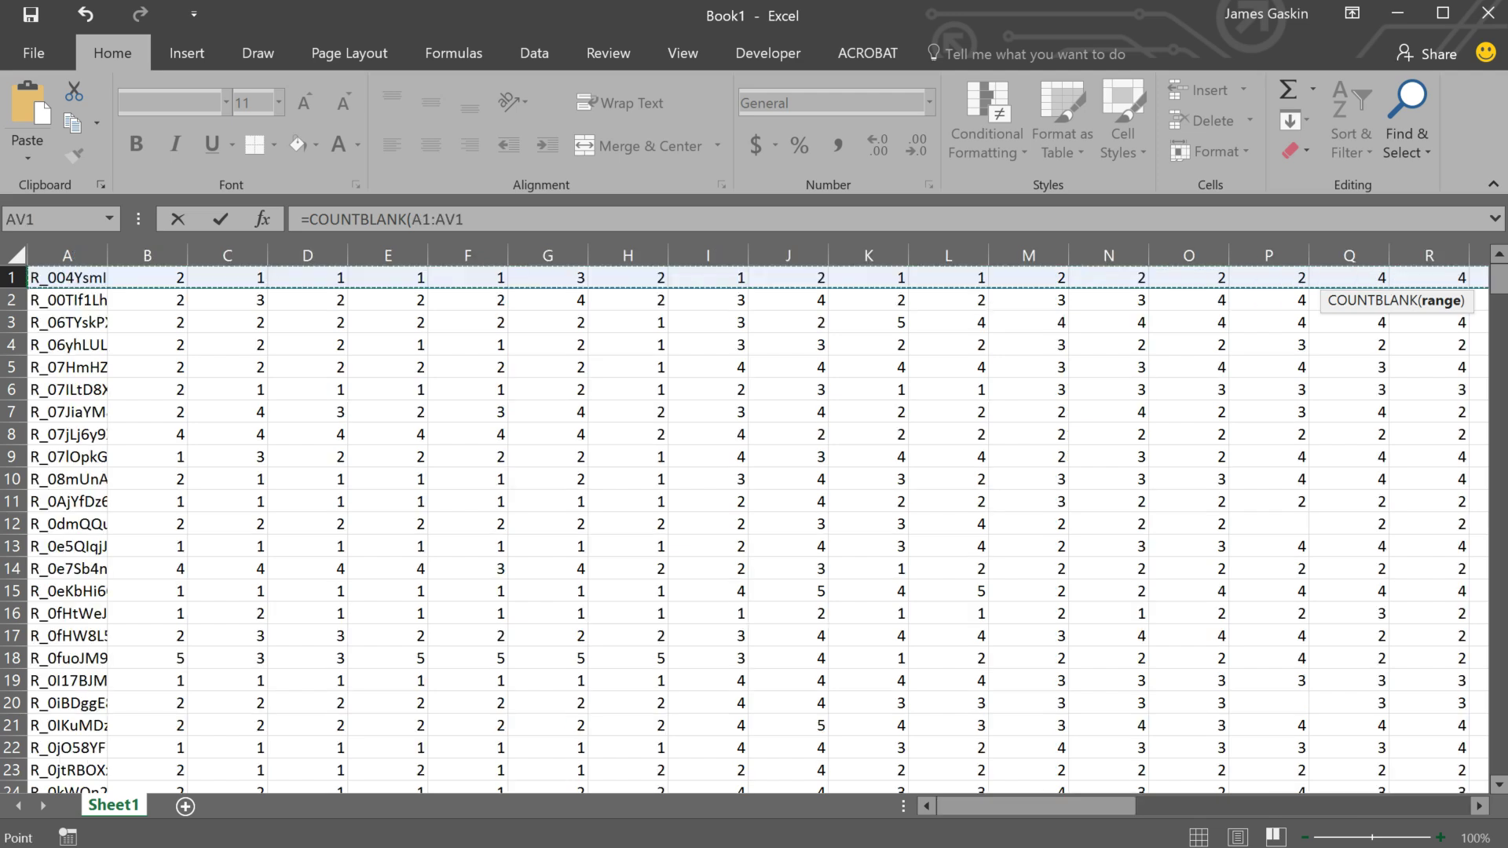
{"action": "key", "text": "Return"}
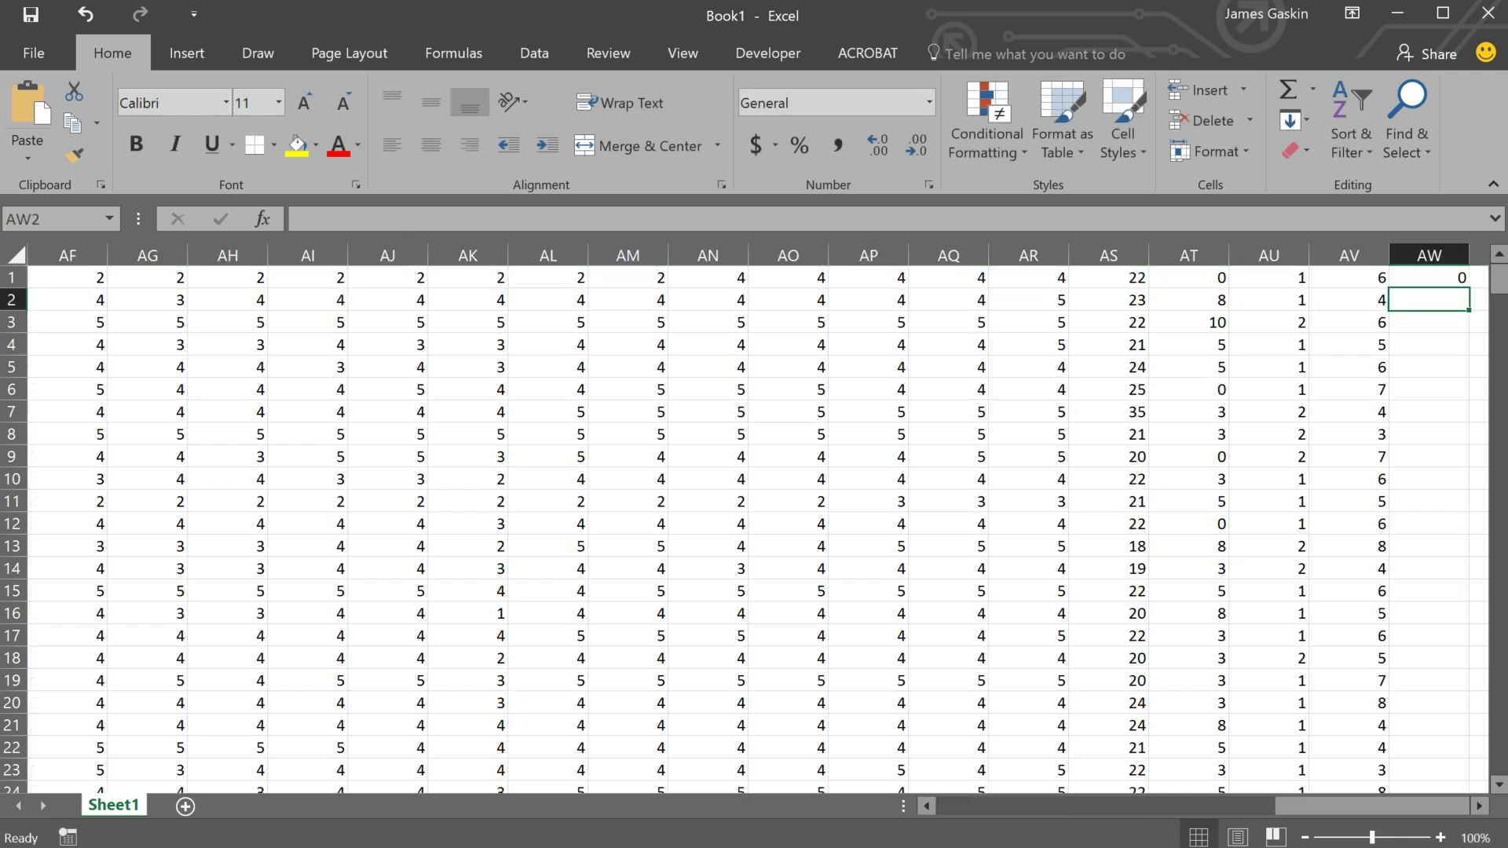
Fill the blank-count formula down column AW for all cases and review the counts through the last row
{"action": "left_click", "coordinate": [1453, 278]}
{"action": "double_click", "coordinate": [1467, 289]}
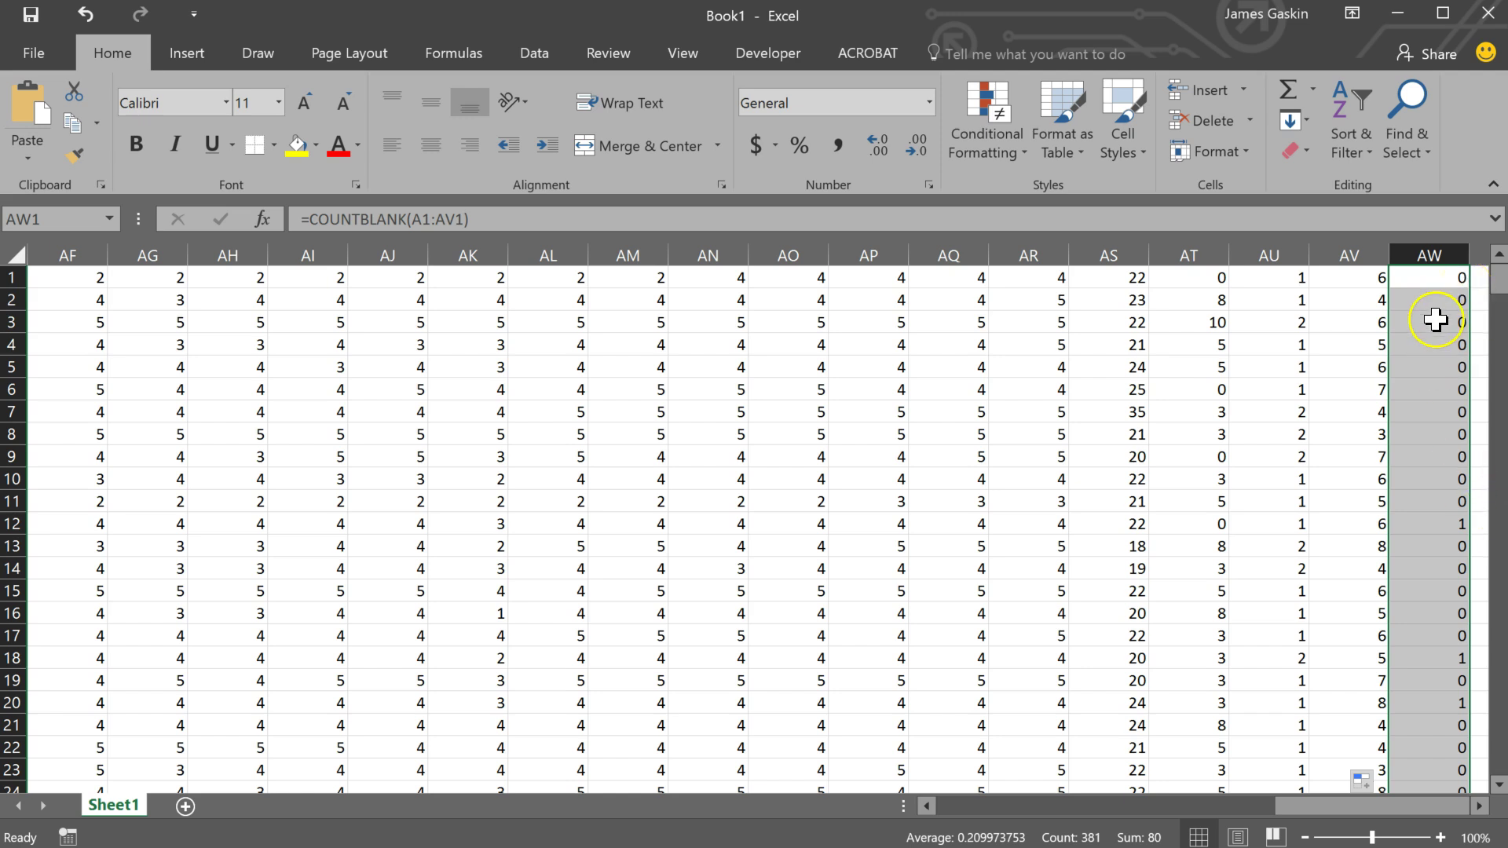
{"action": "scroll", "coordinate": [1422, 390], "scroll_direction": "down", "scroll_amount": 14}
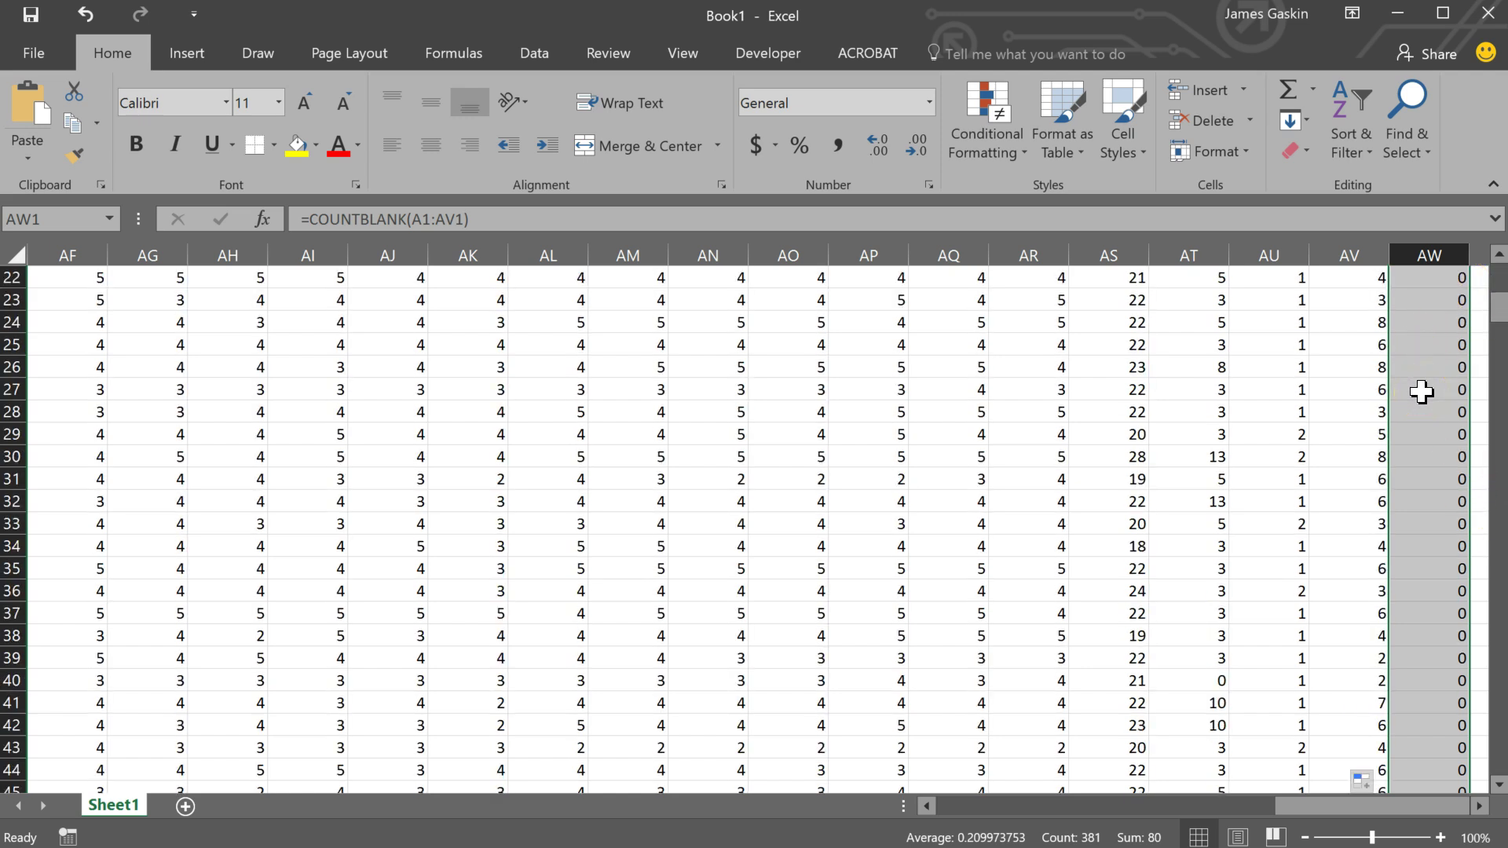
{"action": "scroll", "coordinate": [1422, 390], "scroll_direction": "down", "scroll_amount": 16}
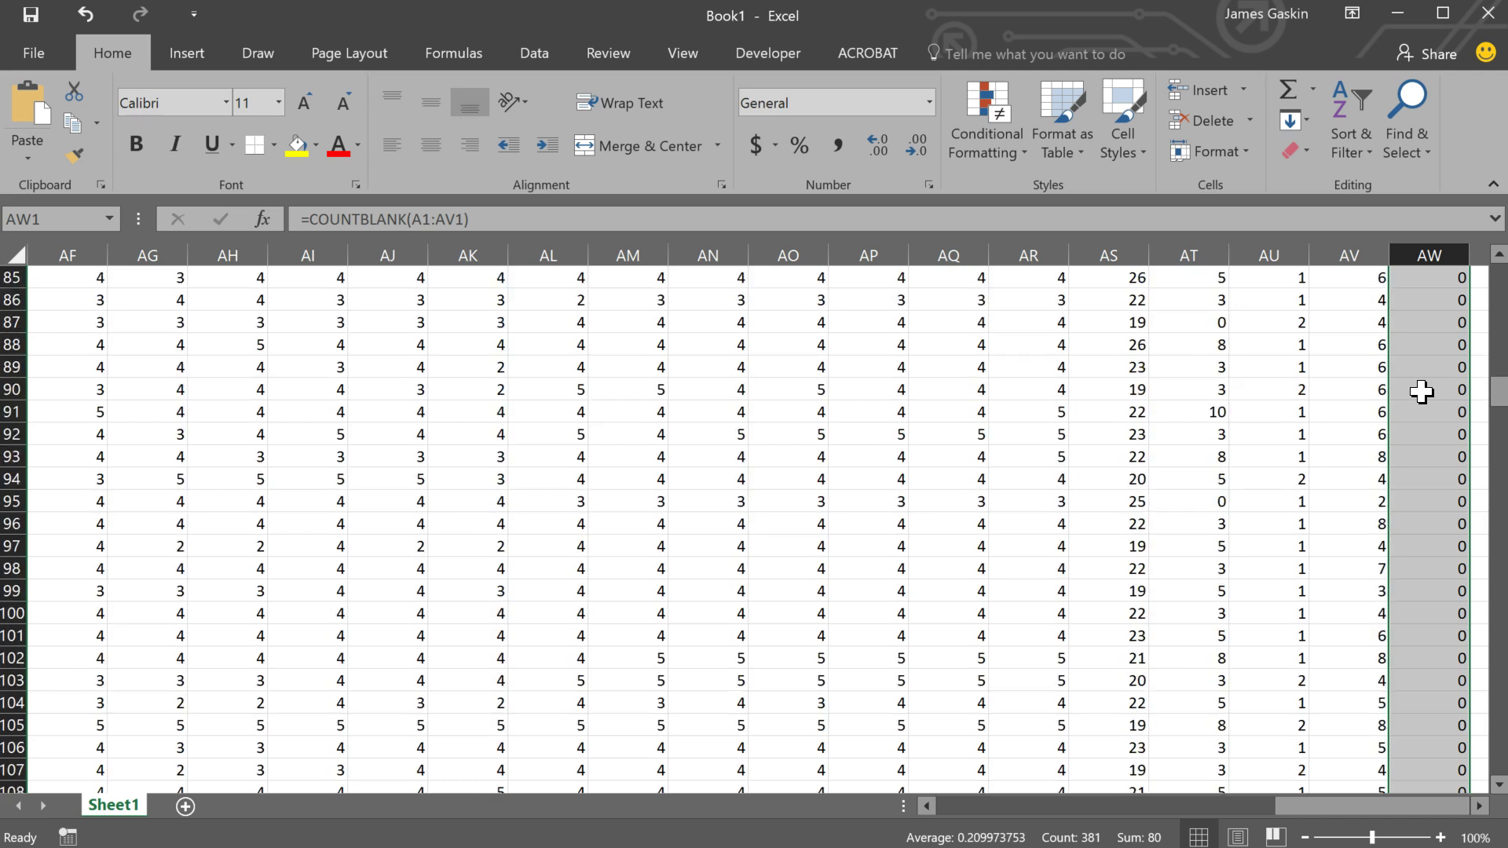
{"action": "scroll", "coordinate": [1422, 390], "scroll_direction": "down", "scroll_amount": 20}
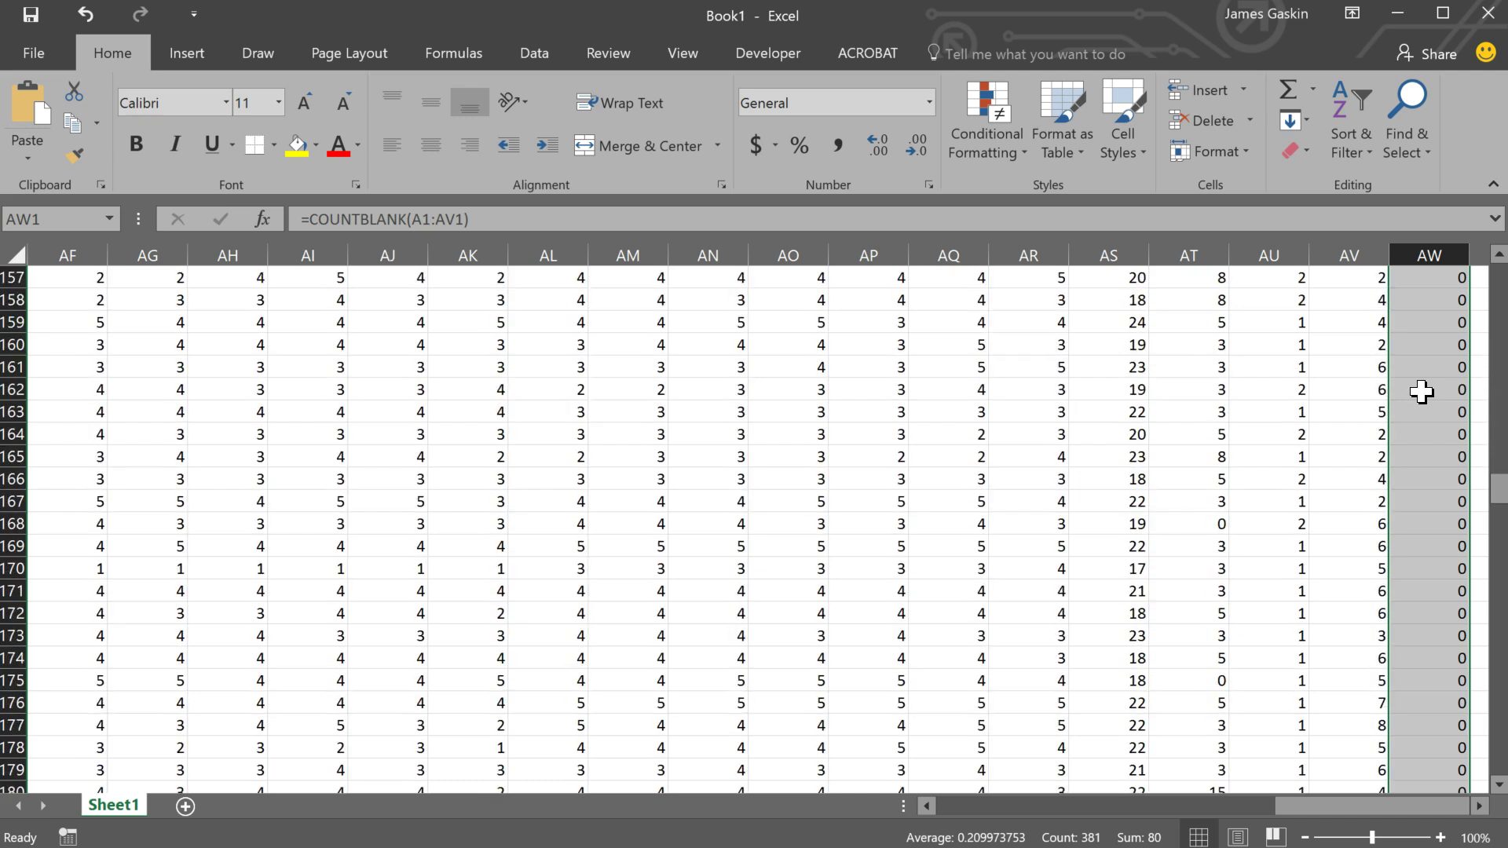
{"action": "scroll", "coordinate": [1422, 390], "scroll_direction": "down", "scroll_amount": 20}
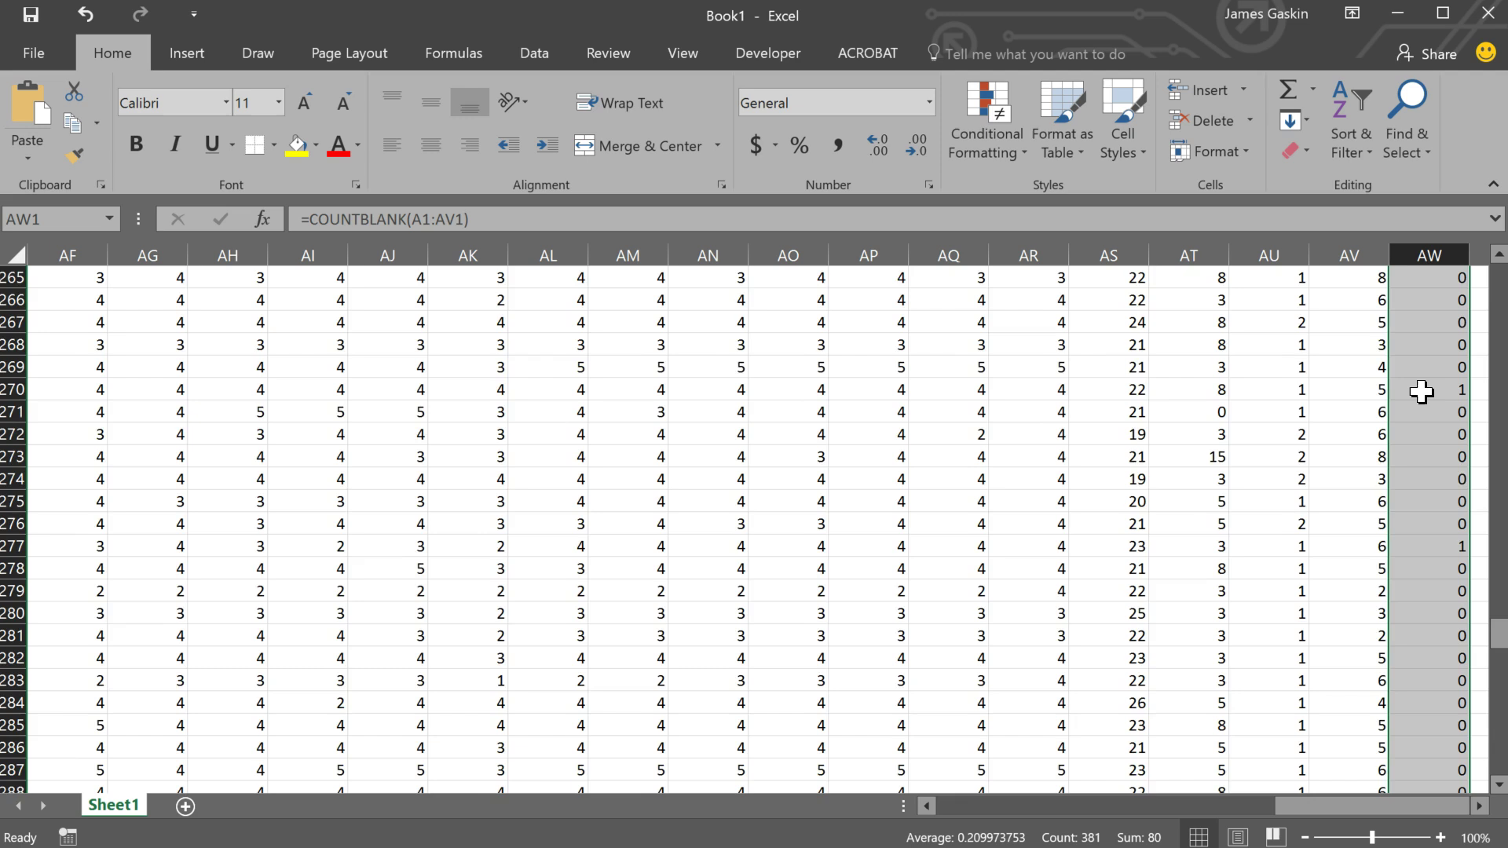
{"action": "scroll", "coordinate": [1422, 391], "scroll_direction": "down", "scroll_amount": 18}
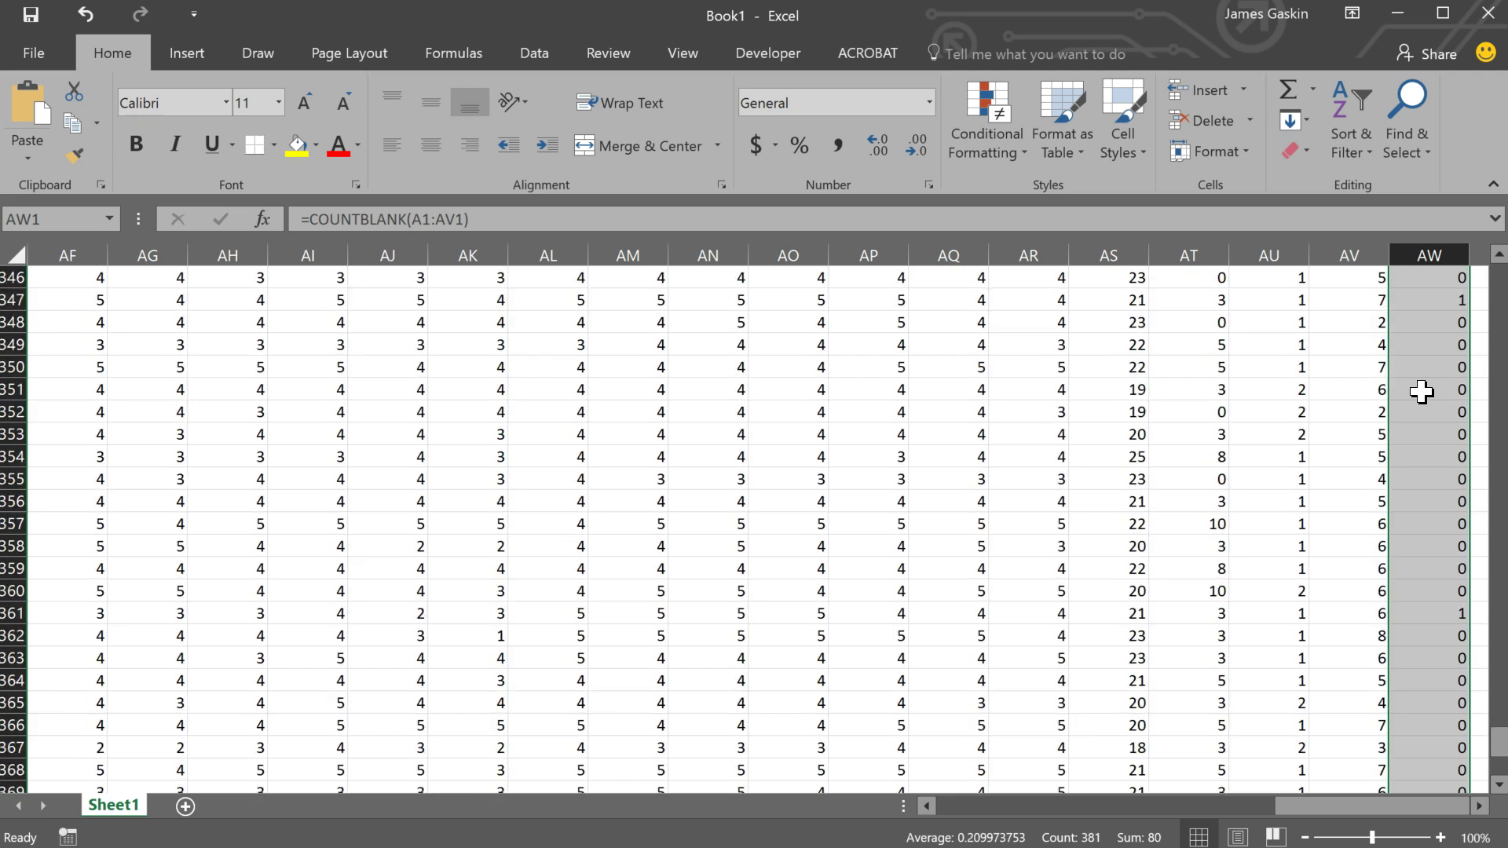
{"action": "scroll", "coordinate": [1422, 390], "scroll_direction": "down", "scroll_amount": 1}
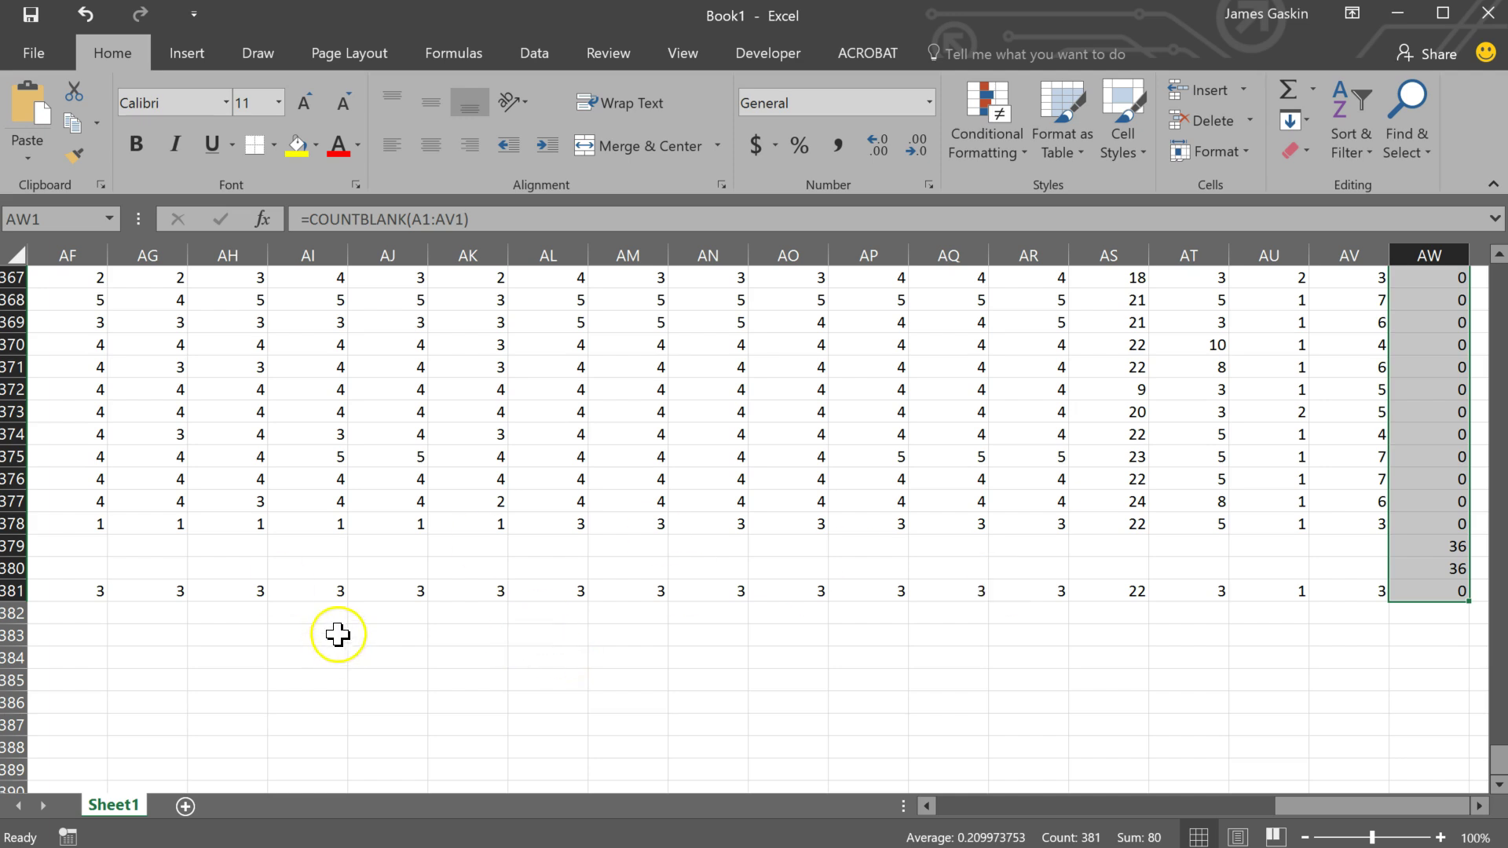
Switch to the trimmed dataset in SPSS and delete cases 379 and 380, whose Playful items are blank
{"action": "scroll", "coordinate": [337, 582], "scroll_direction": "down", "scroll_amount": 20}
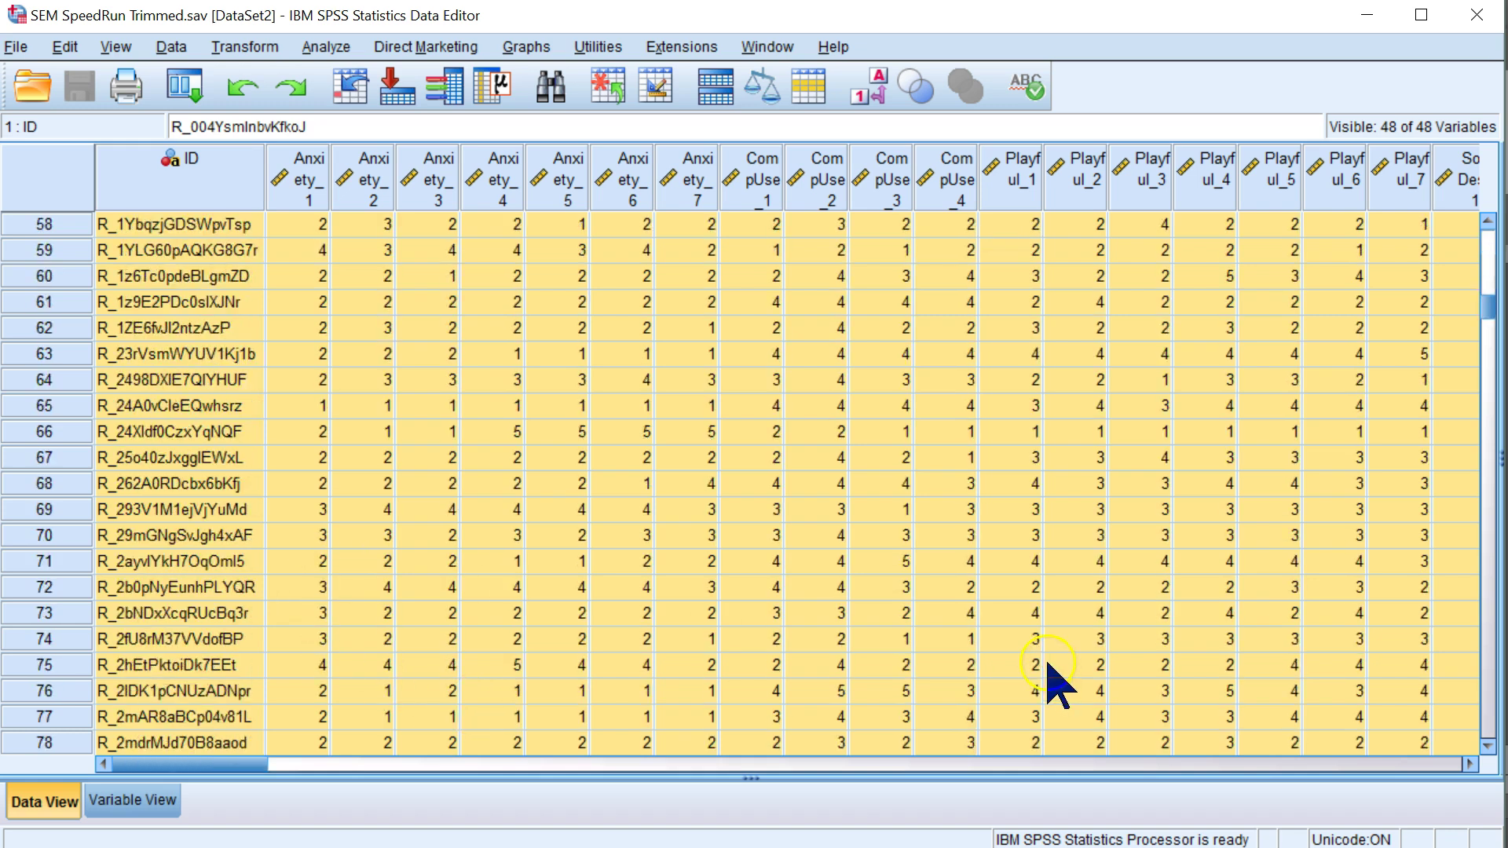
{"action": "scroll", "coordinate": [870, 629], "scroll_direction": "down", "scroll_amount": 20}
{"action": "scroll", "coordinate": [834, 644], "scroll_direction": "up", "scroll_amount": 10}
{"action": "scroll", "coordinate": [832, 648], "scroll_direction": "down", "scroll_amount": 7}
{"action": "left_click", "coordinate": [1117, 371]}
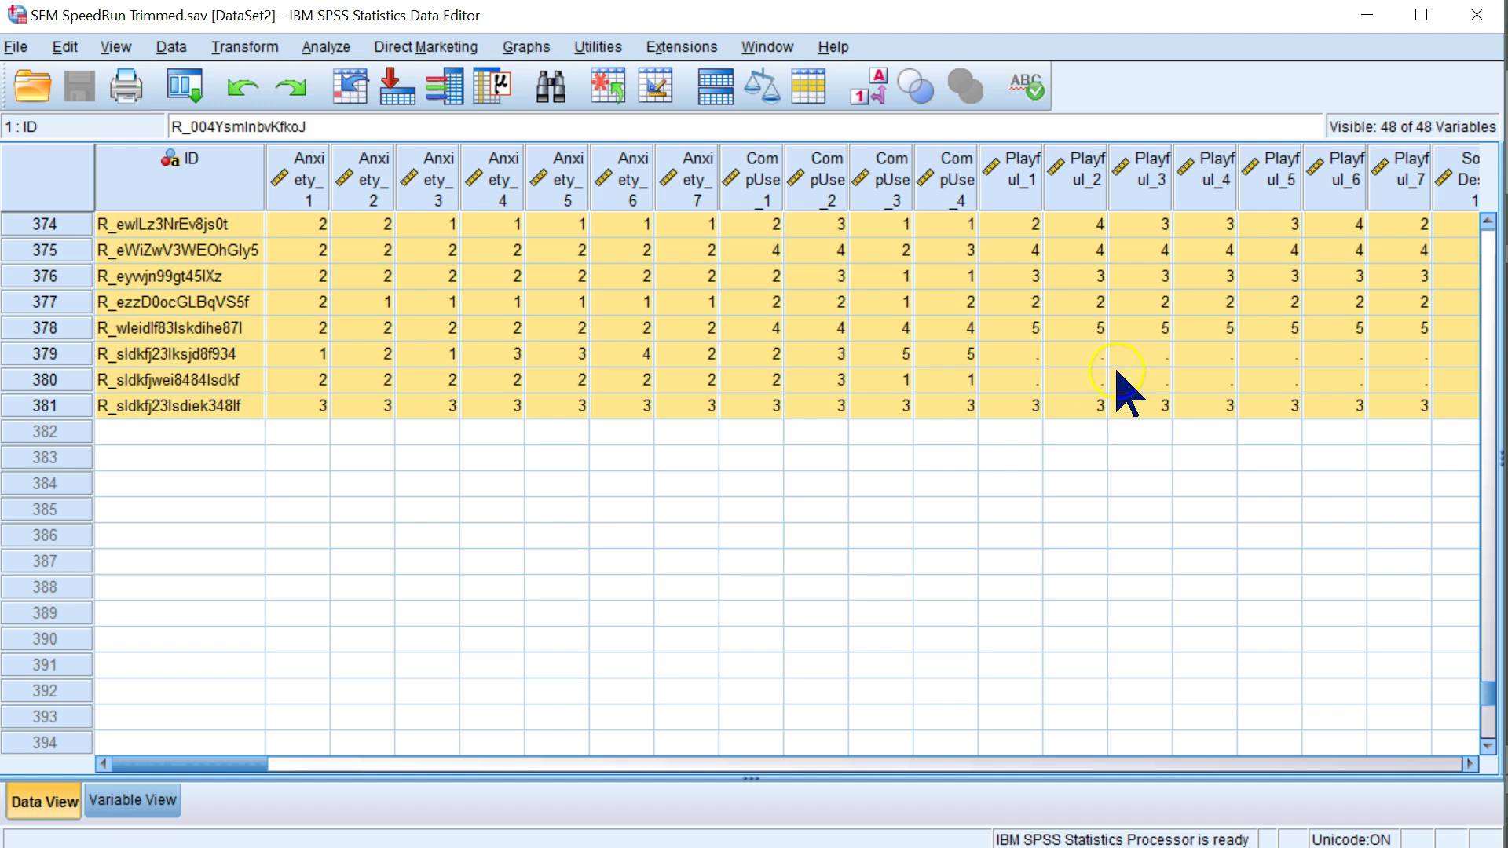
{"action": "left_click", "coordinate": [49, 354]}
{"action": "left_click", "coordinate": [63, 380], "text": "shift"}
{"action": "right_click", "coordinate": [63, 383]}
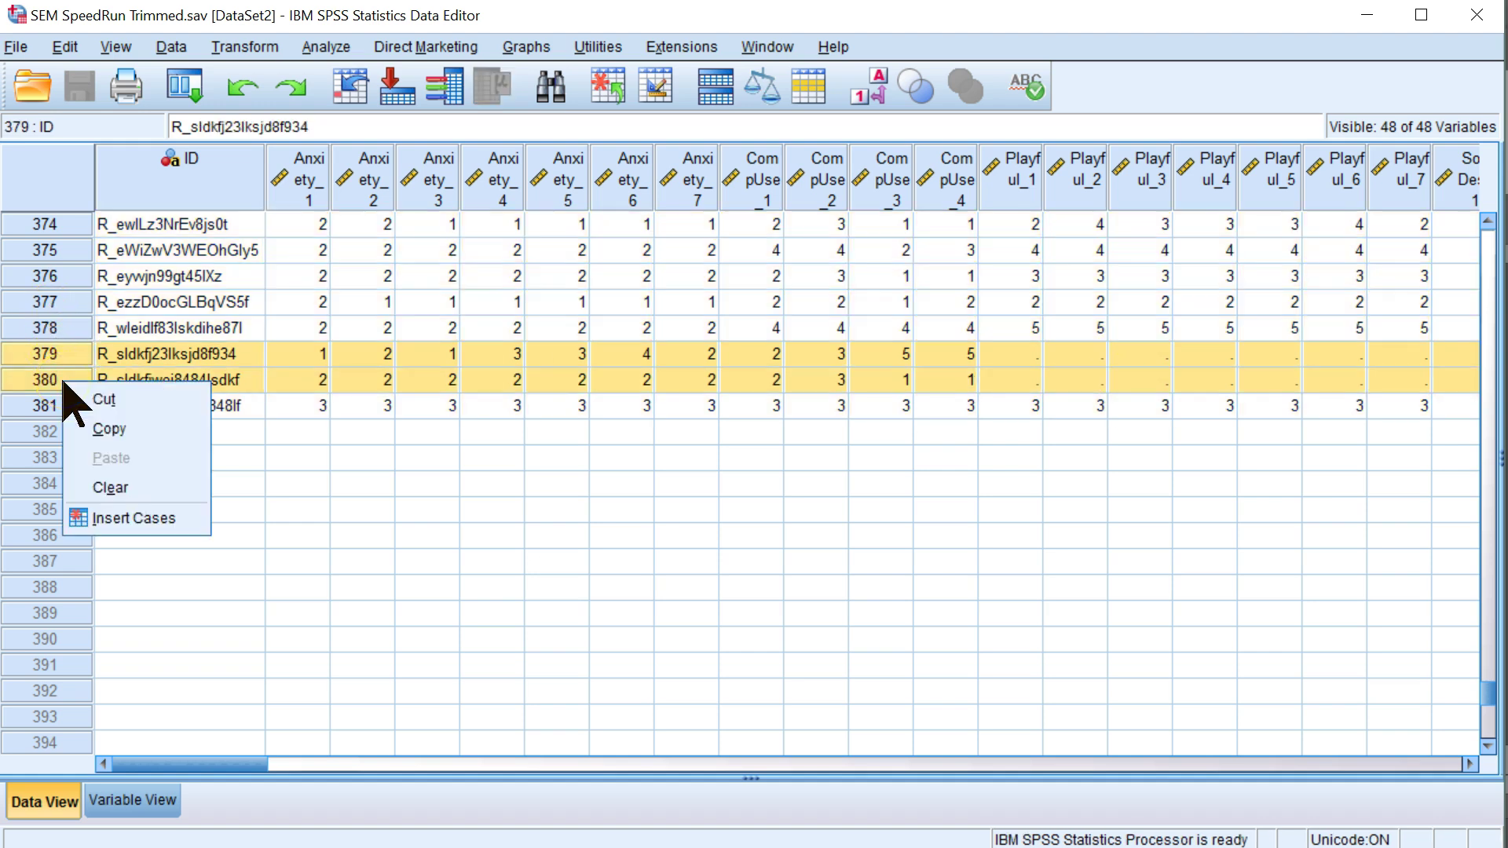
{"action": "left_click", "coordinate": [131, 485]}
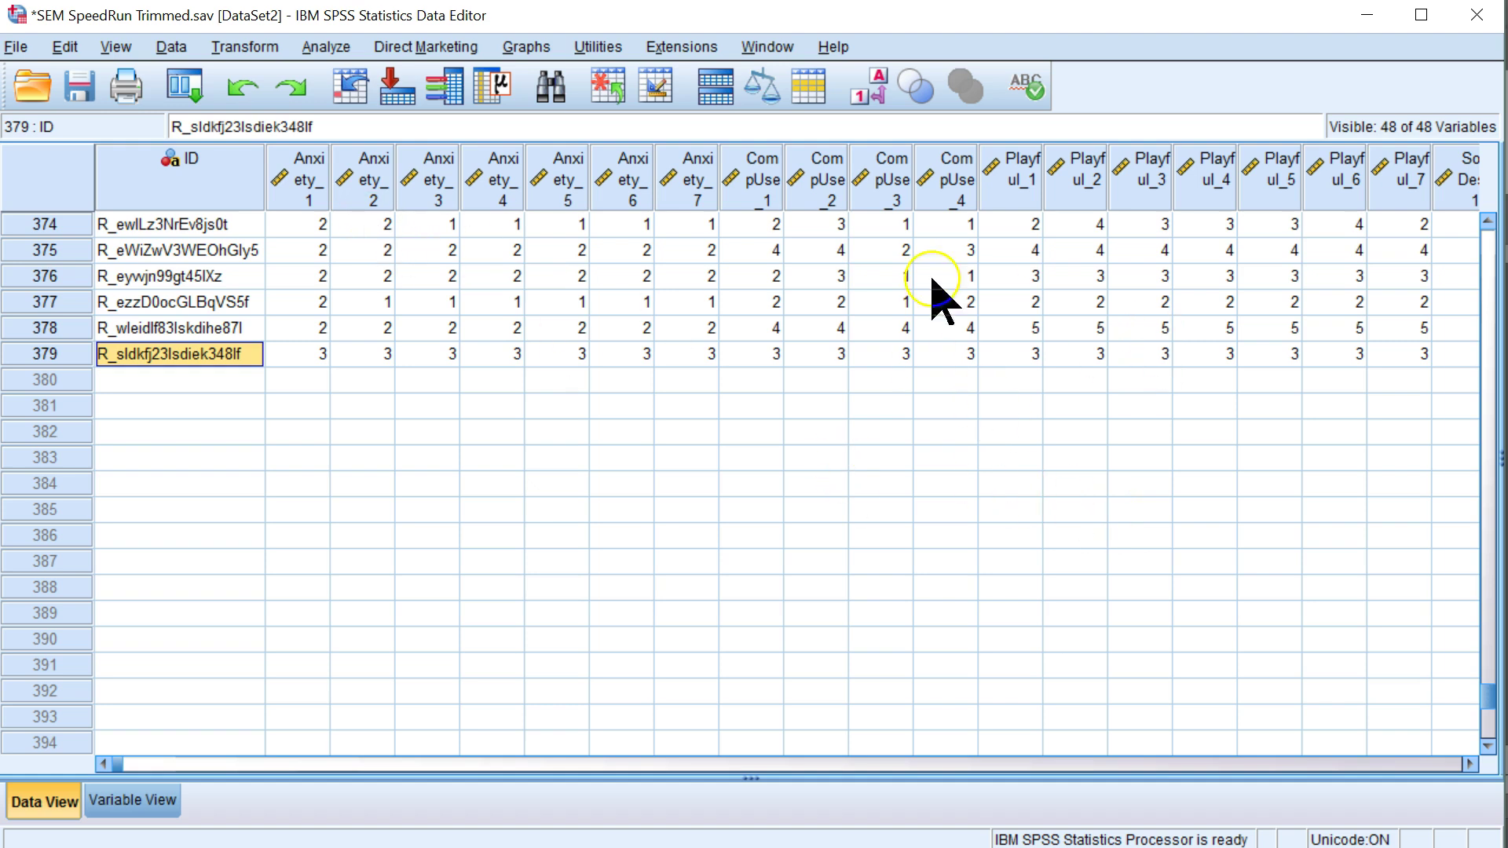
{"action": "left_click", "coordinate": [351, 85]}
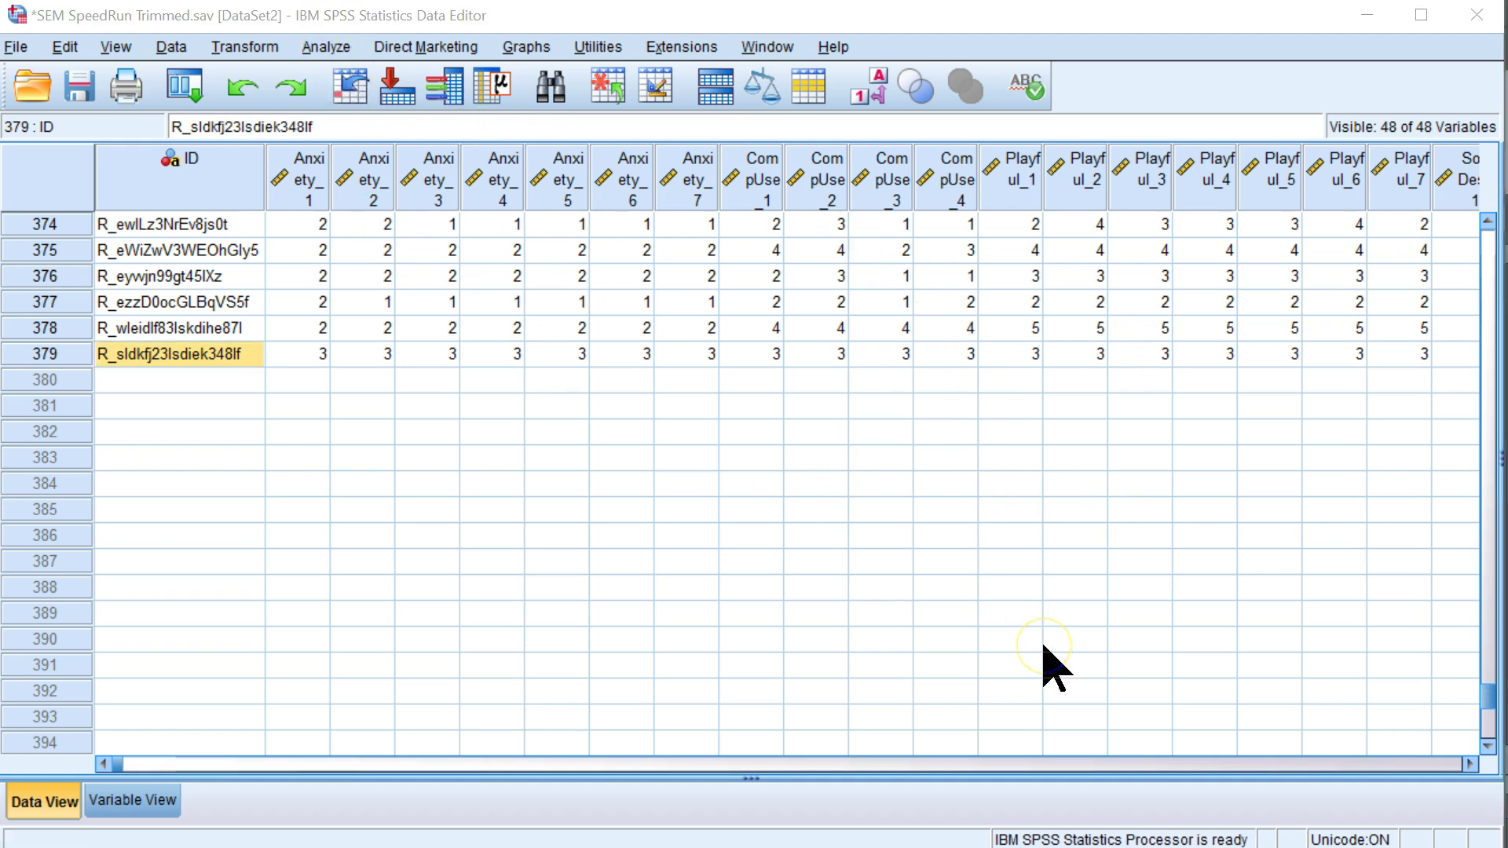
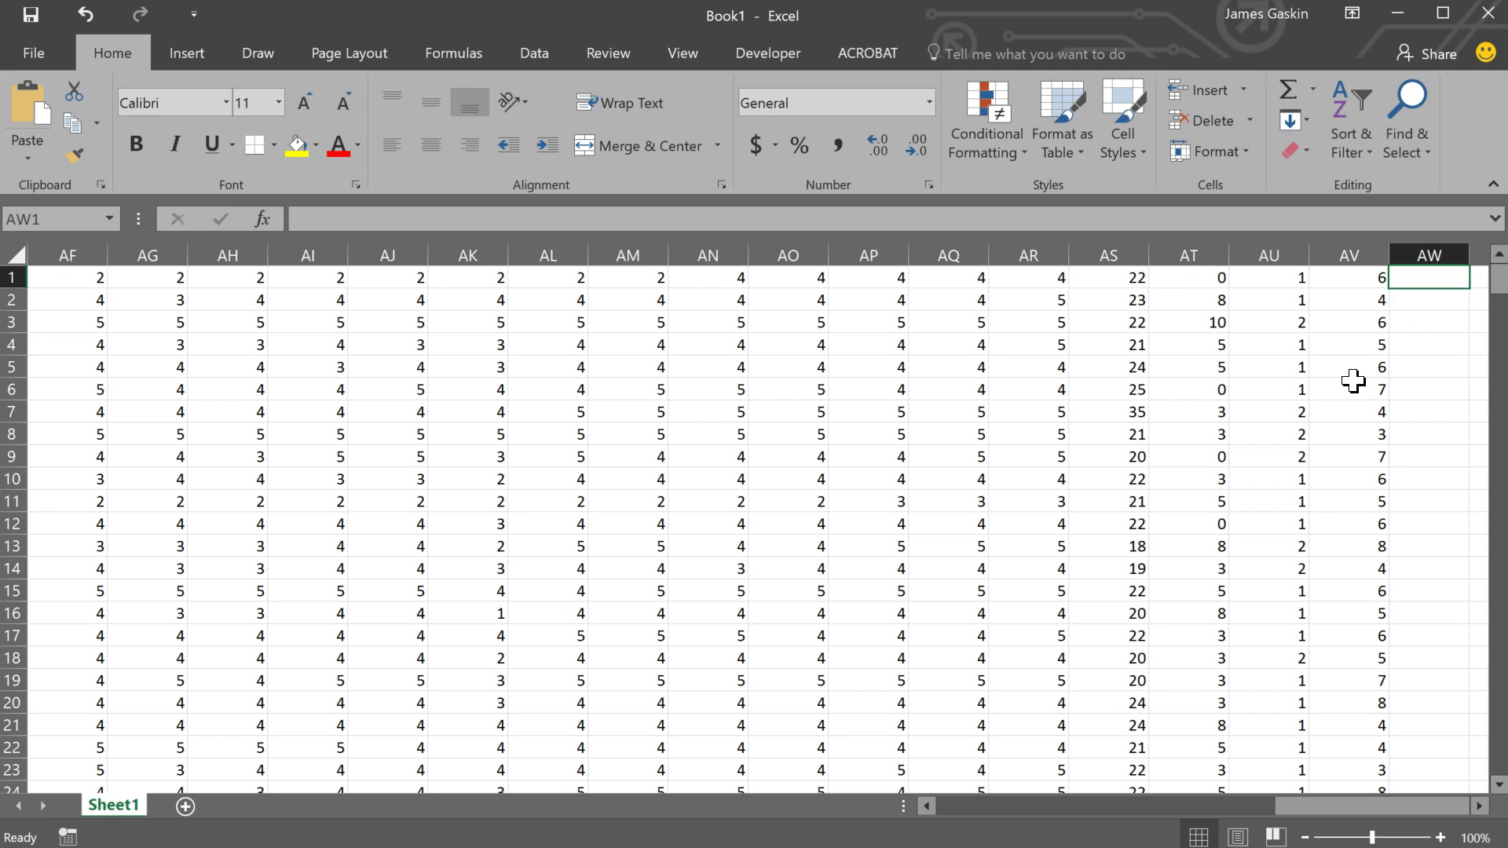
In the Excel workbook, enter =STDEV.P(B1:AV1) in cell AW1 to compute the first case's standard deviation without the ID
{"action": "type", "text": "st"}
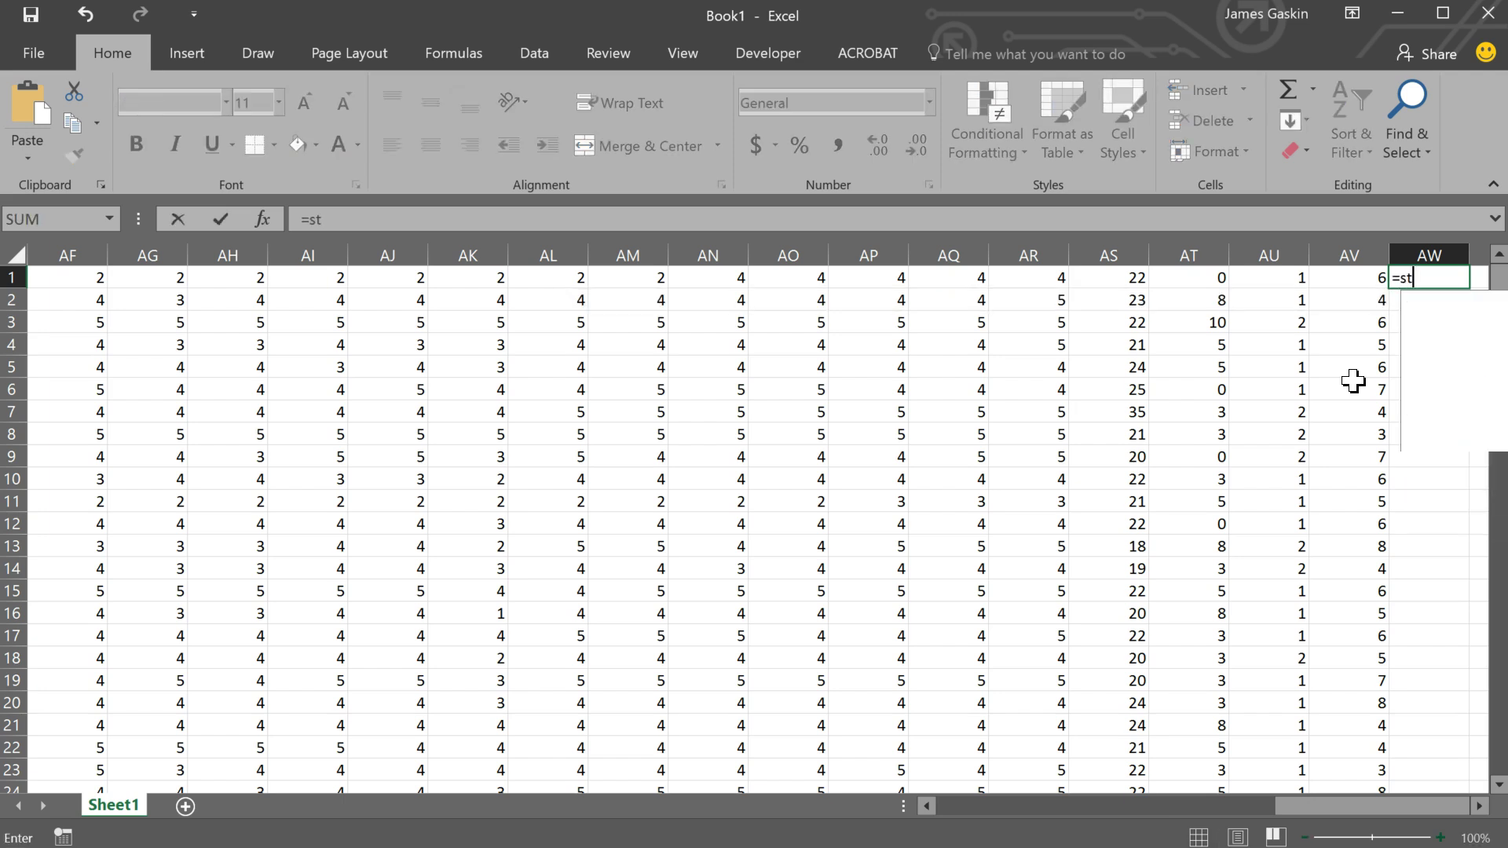
{"action": "type", "text": "dev"}
{"action": "key", "text": "Tab"}
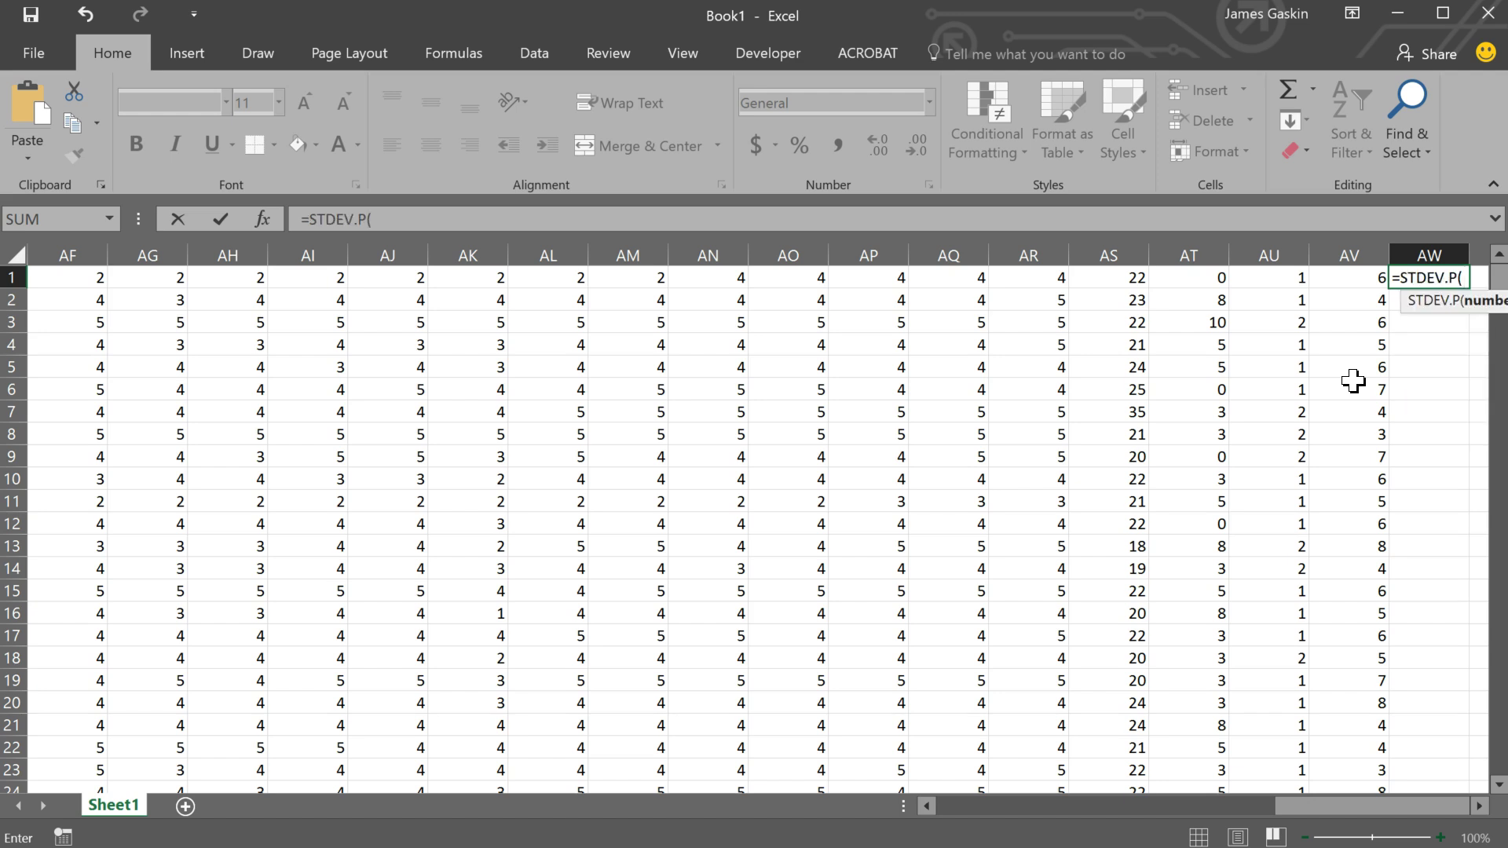
{"action": "key", "text": "Left"}
{"action": "key", "text": "ctrl+shift+Left"}
{"action": "key", "text": "shift+Right"}
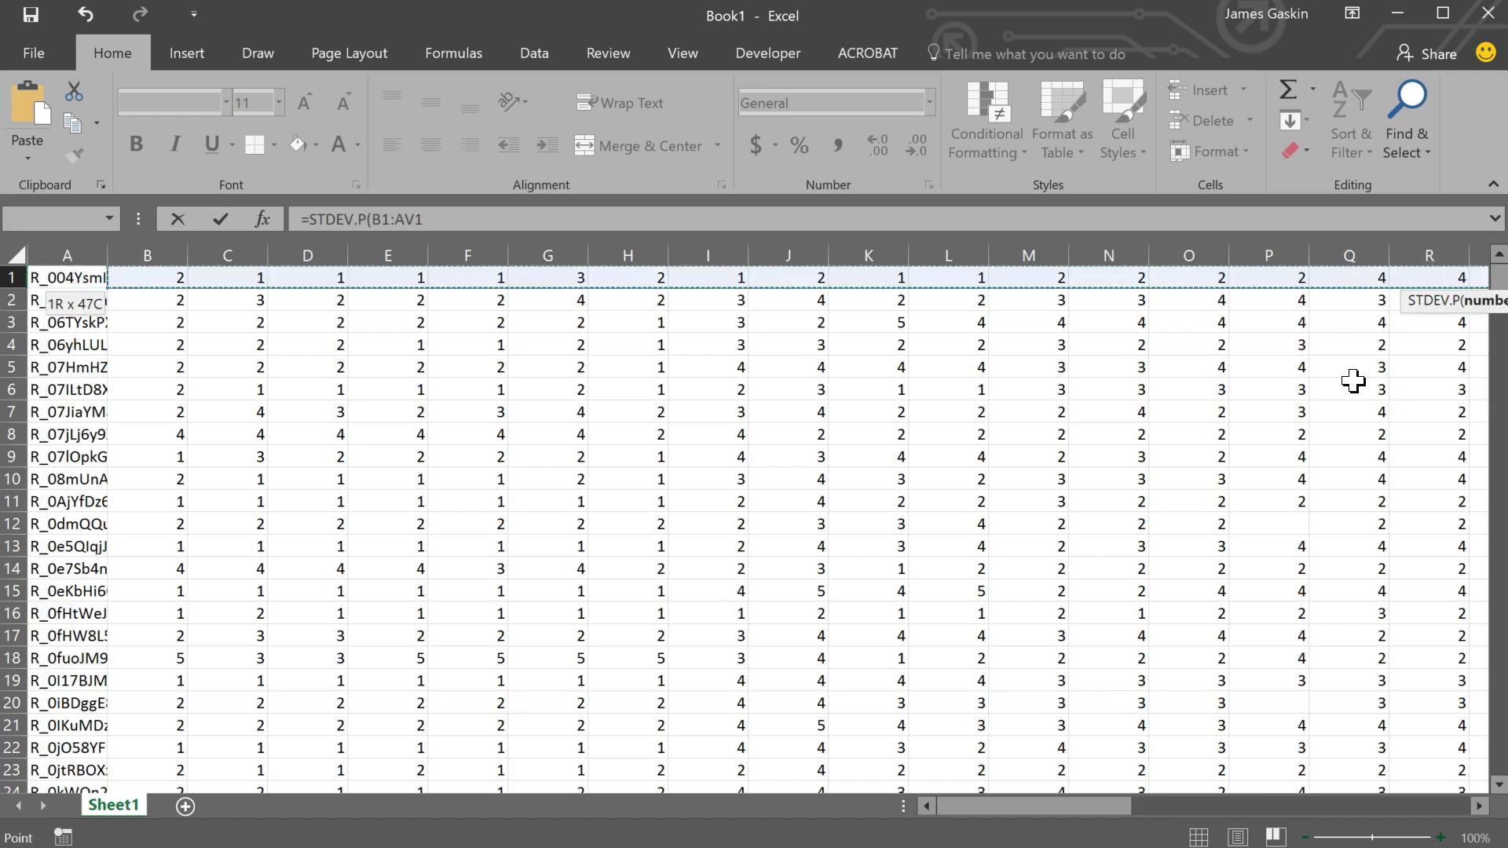
{"action": "key", "text": "Return"}
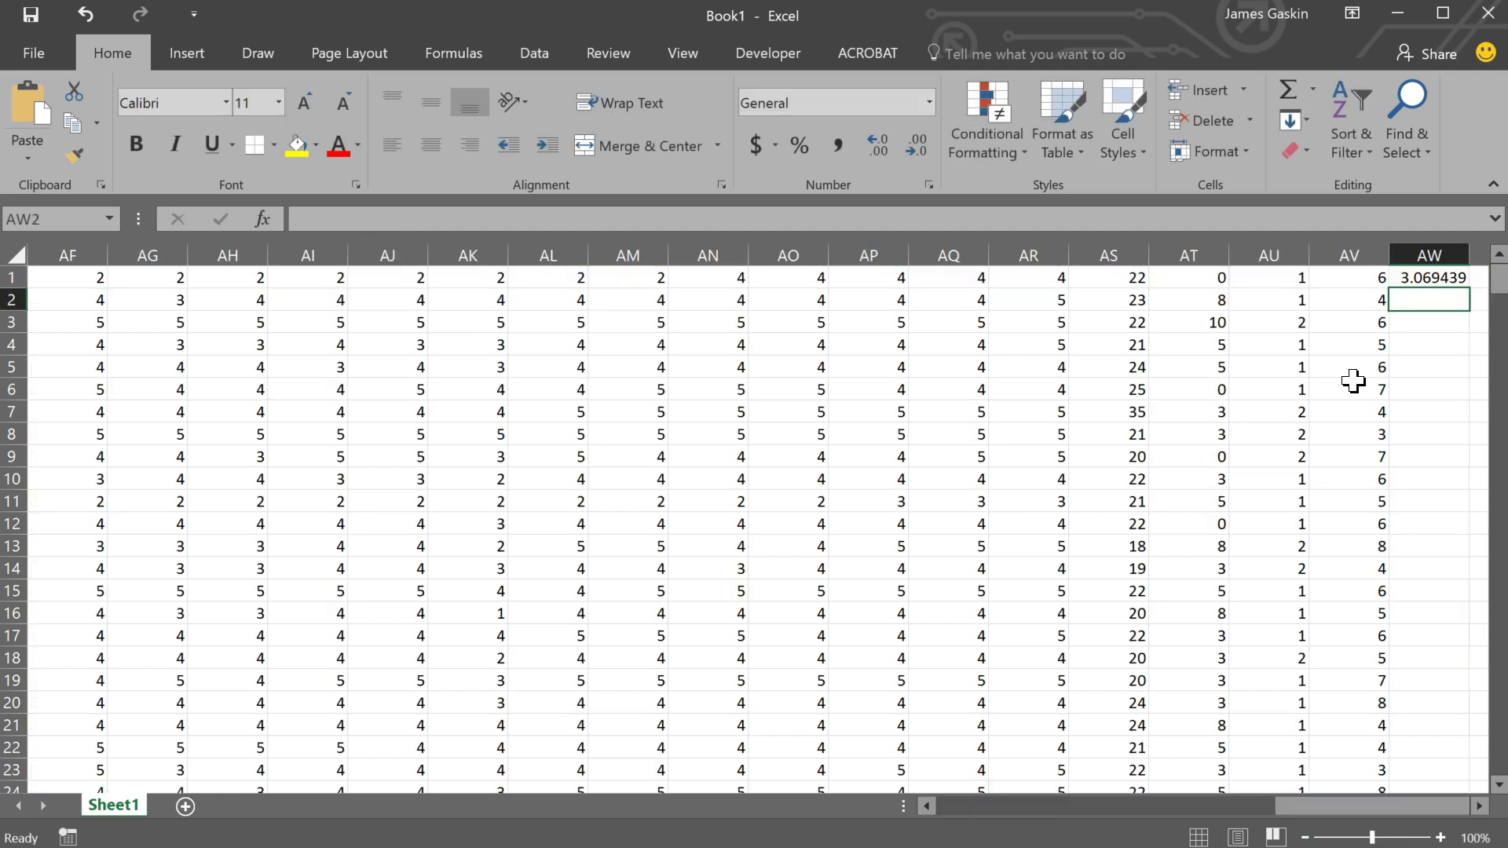
Shorten the standard deviation range in AW1 to B1:AR1 and fill the formula down column AW for all cases
{"action": "left_click", "coordinate": [1414, 277]}
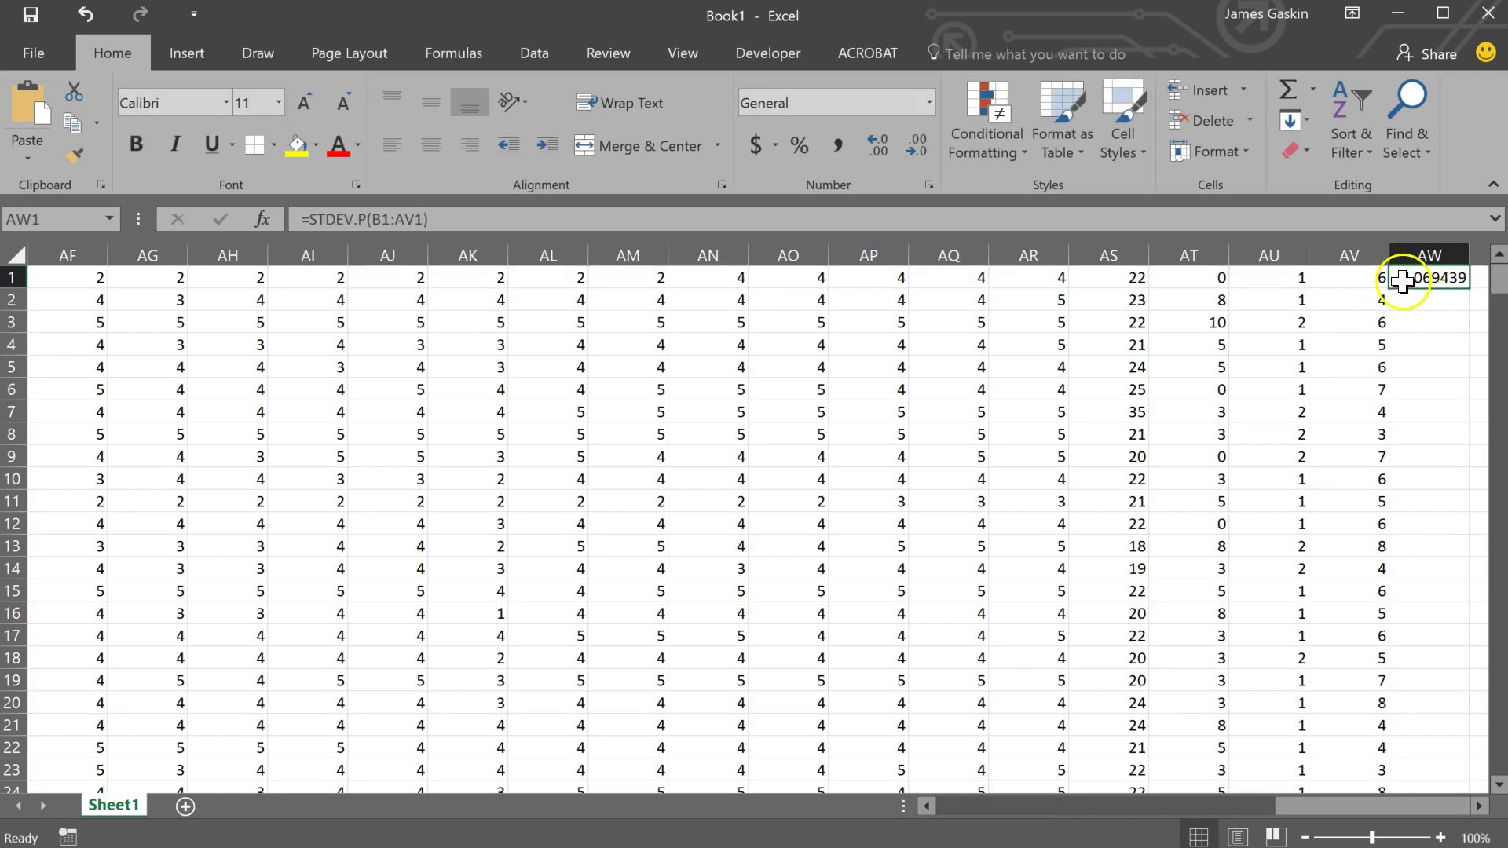
{"action": "key", "text": "F2"}
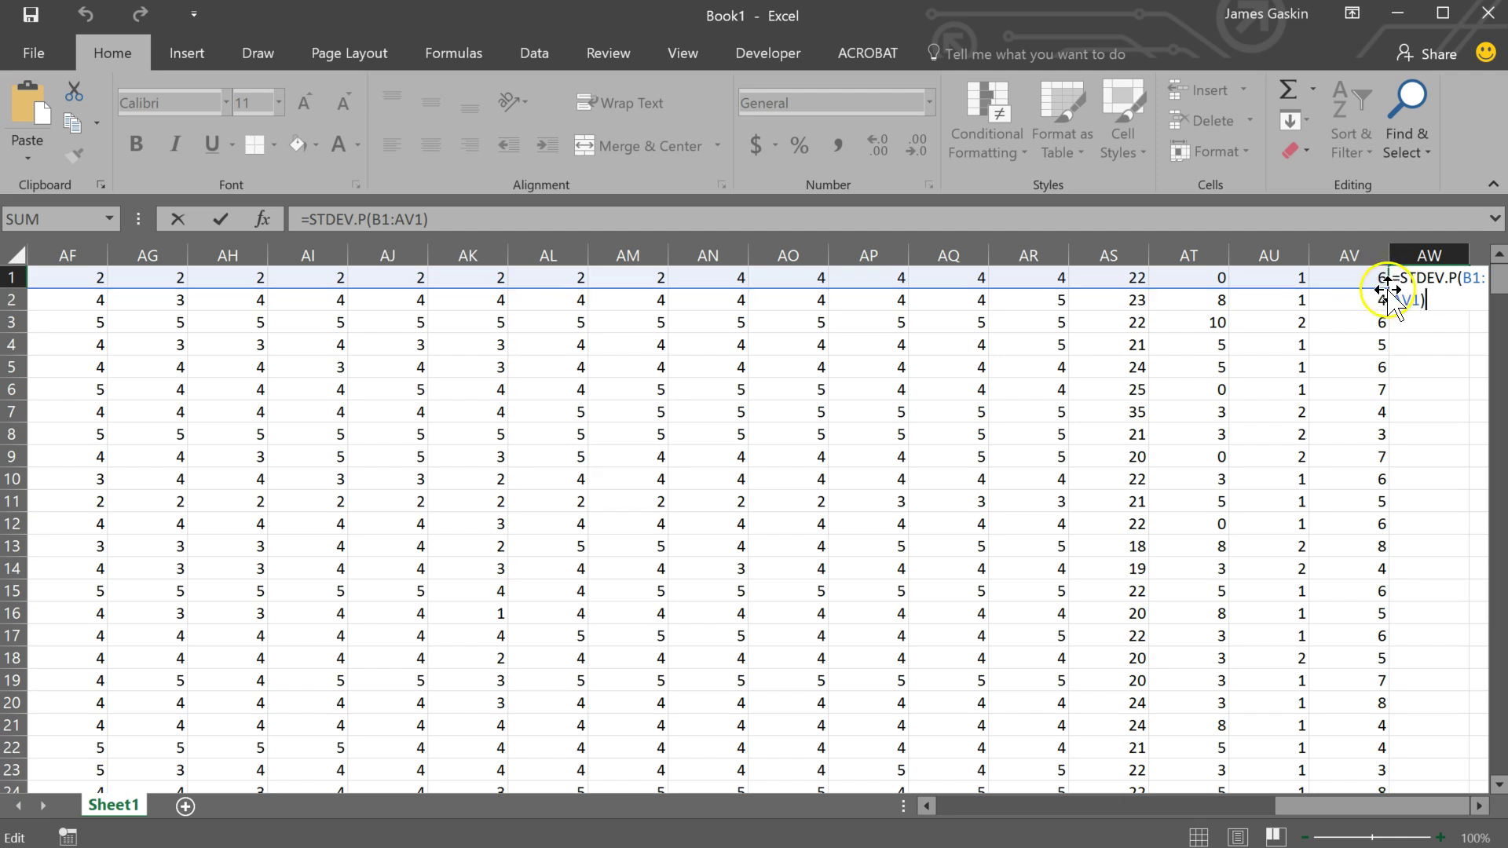
{"action": "left_click_drag", "start_coordinate": [1334, 289], "coordinate": [1081, 292]}
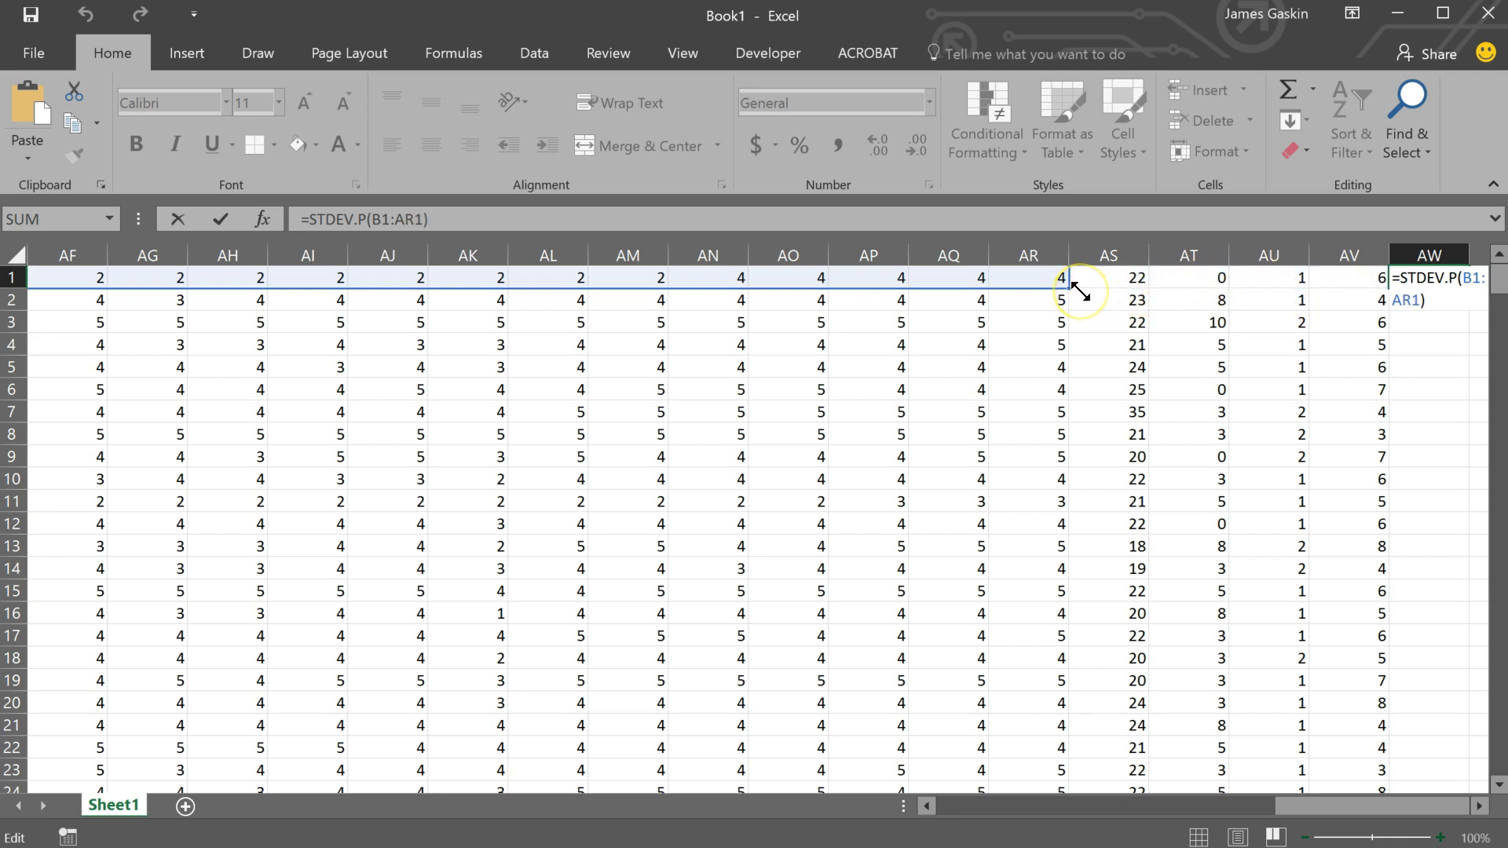
{"action": "left_click", "coordinate": [1217, 407]}
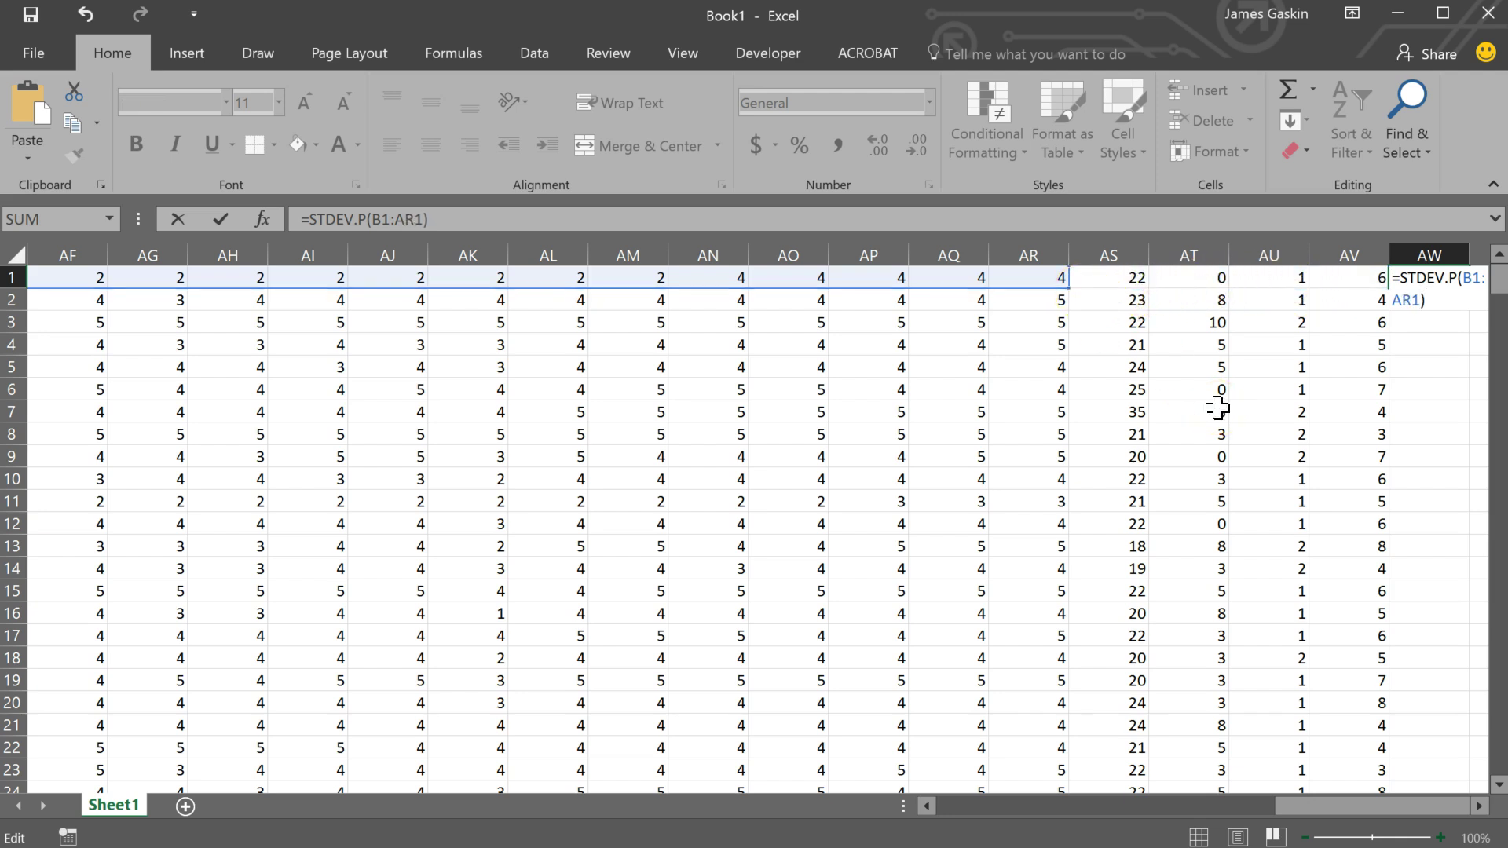
{"action": "key", "text": "Return"}
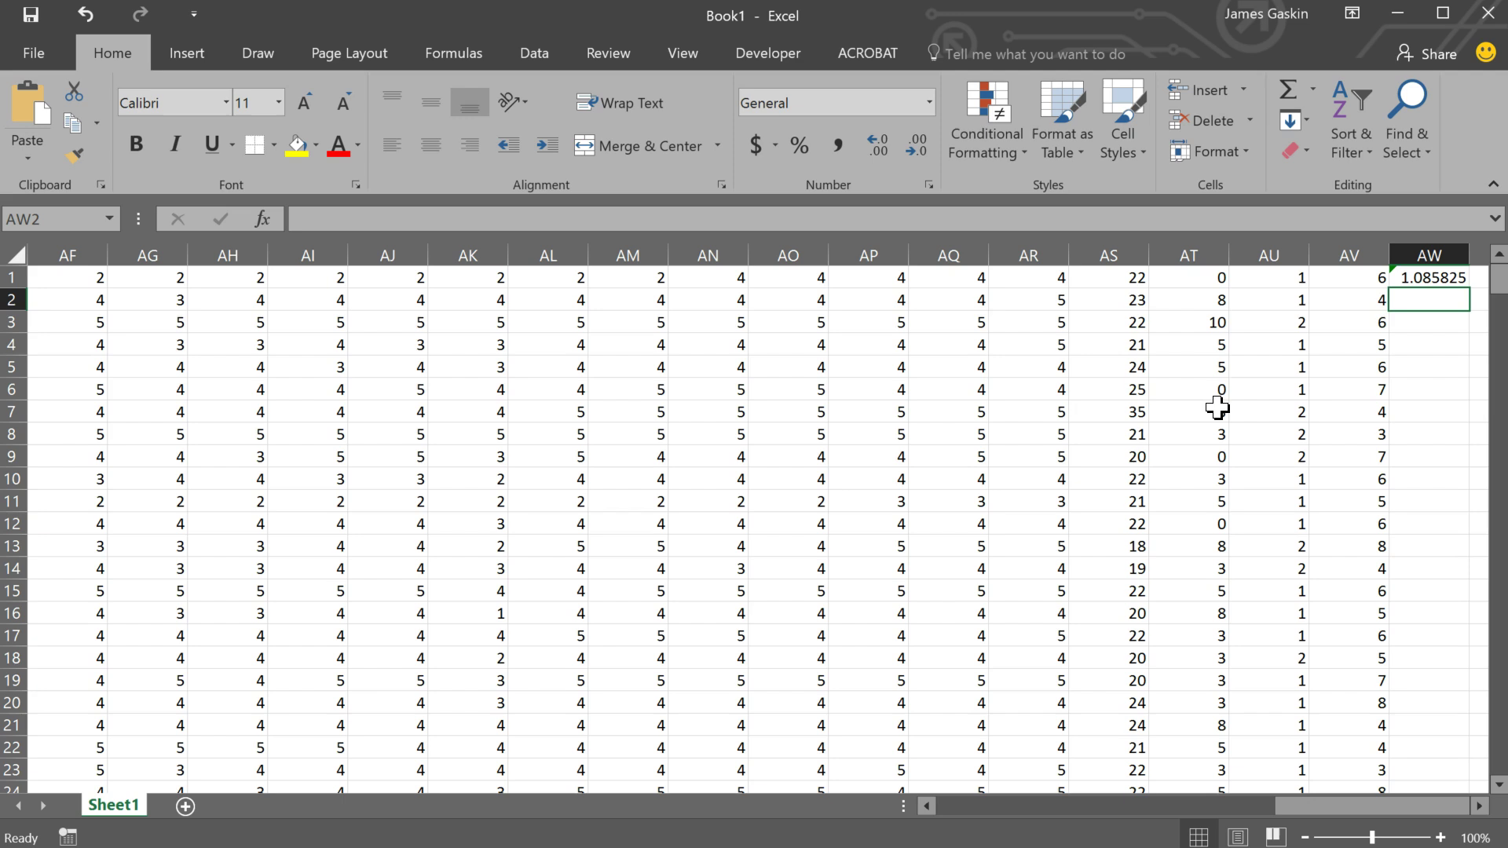
{"action": "left_click", "coordinate": [1435, 279]}
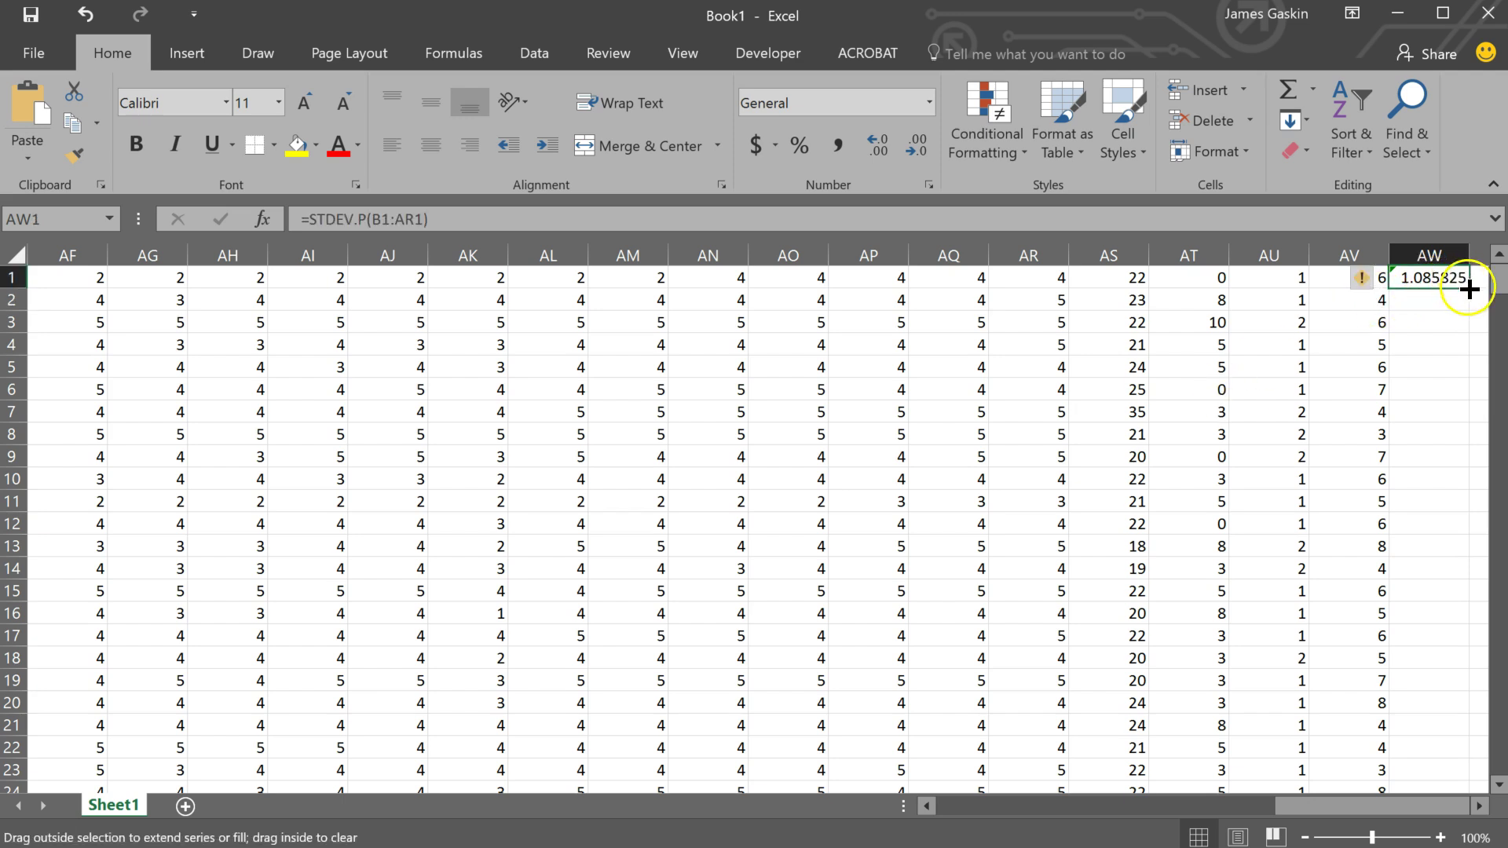
{"action": "double_click", "coordinate": [1468, 289]}
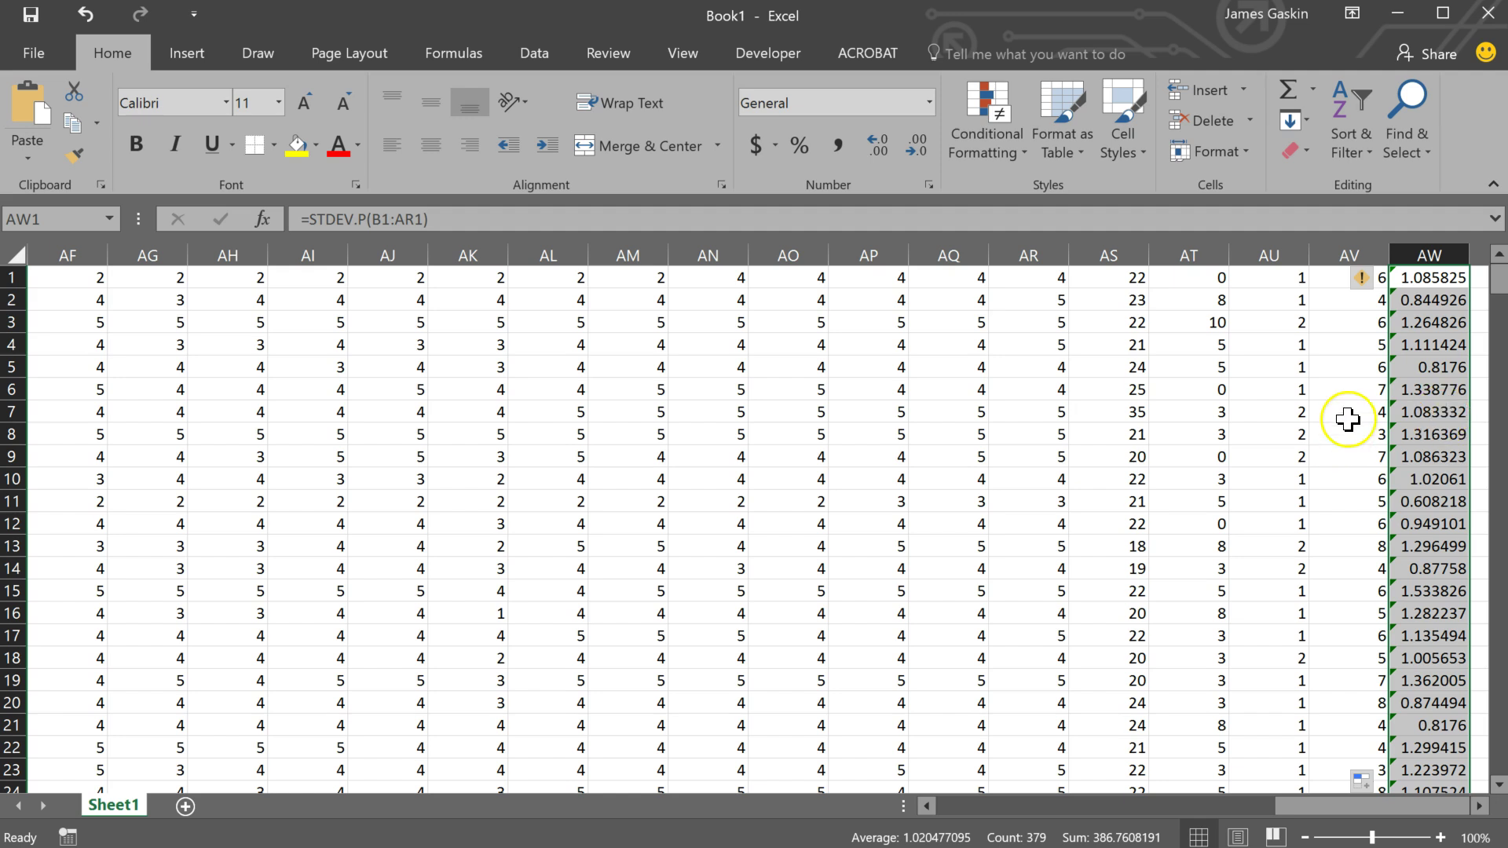
Review the standard deviations in column AW from the first case down to about row 185 for unusually low values
{"action": "scroll", "coordinate": [1333, 444], "scroll_direction": "down", "scroll_amount": 2}
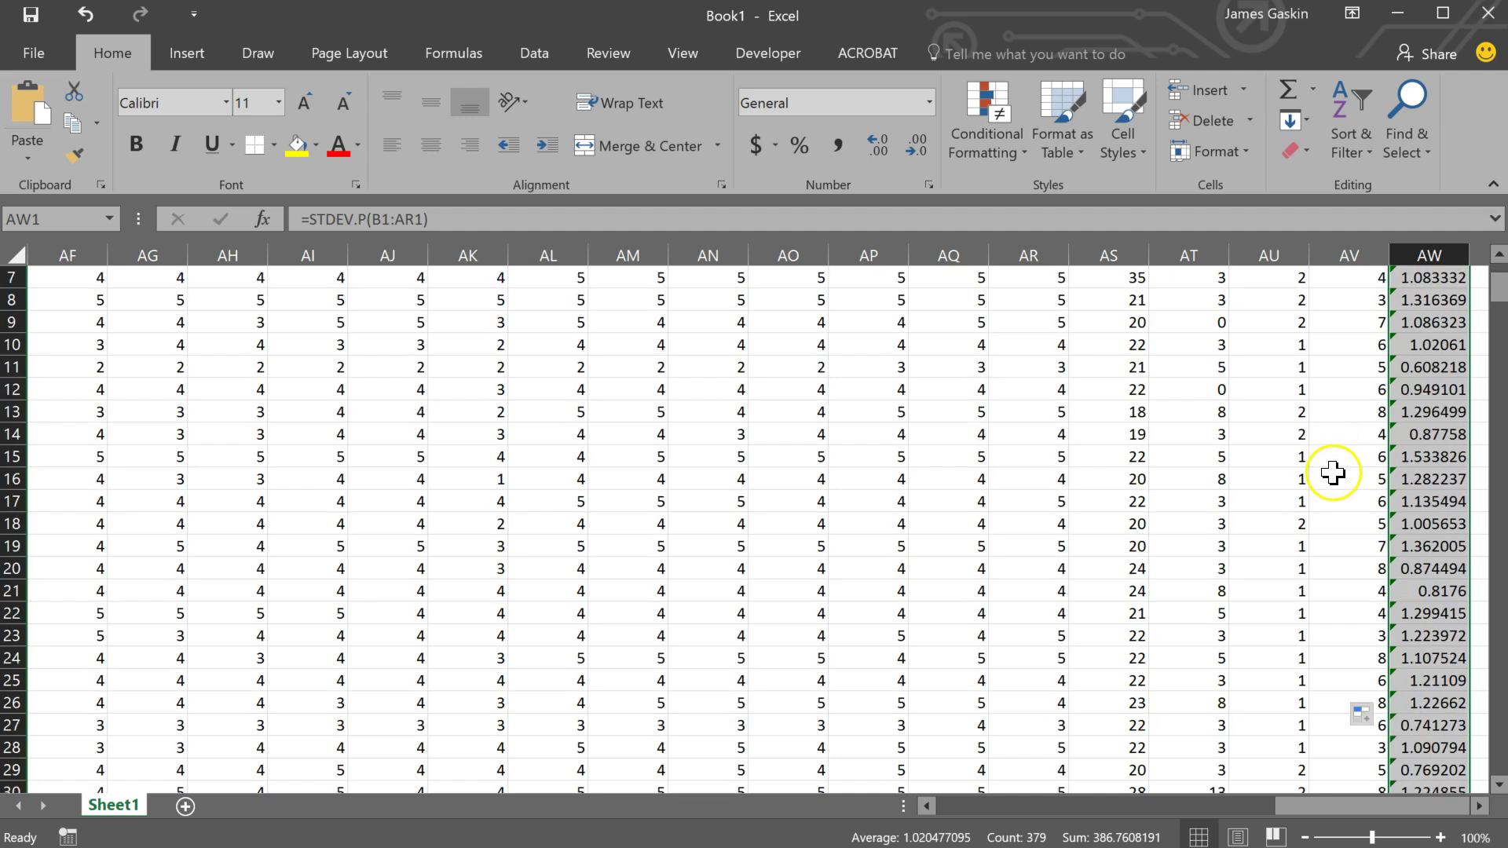
{"action": "scroll", "coordinate": [1334, 479], "scroll_direction": "down", "scroll_amount": 3}
{"action": "scroll", "coordinate": [1336, 486], "scroll_direction": "down", "scroll_amount": 5}
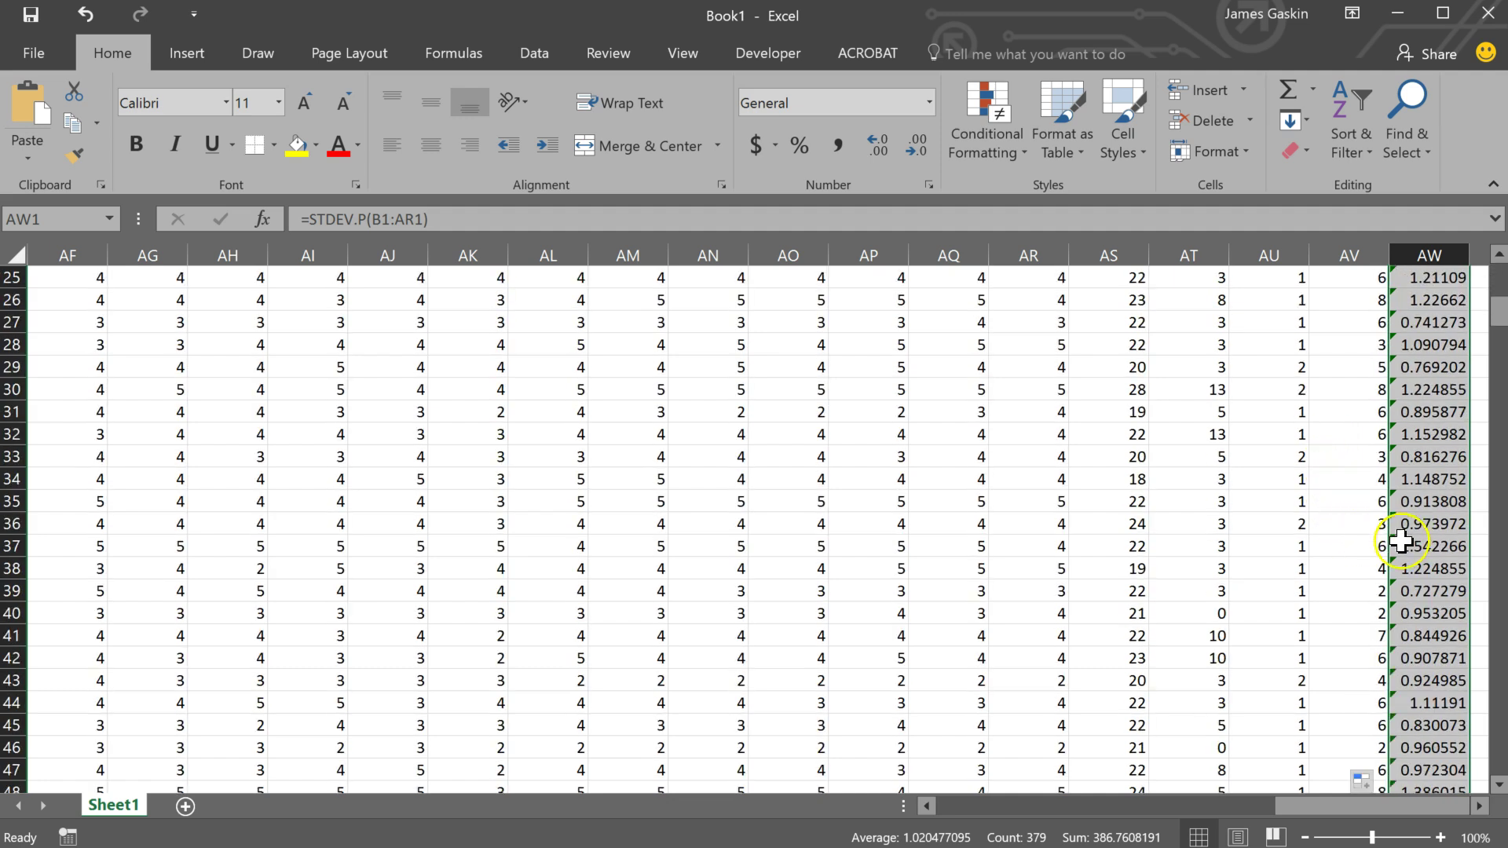
{"action": "scroll", "coordinate": [1450, 557], "scroll_direction": "down", "scroll_amount": 3}
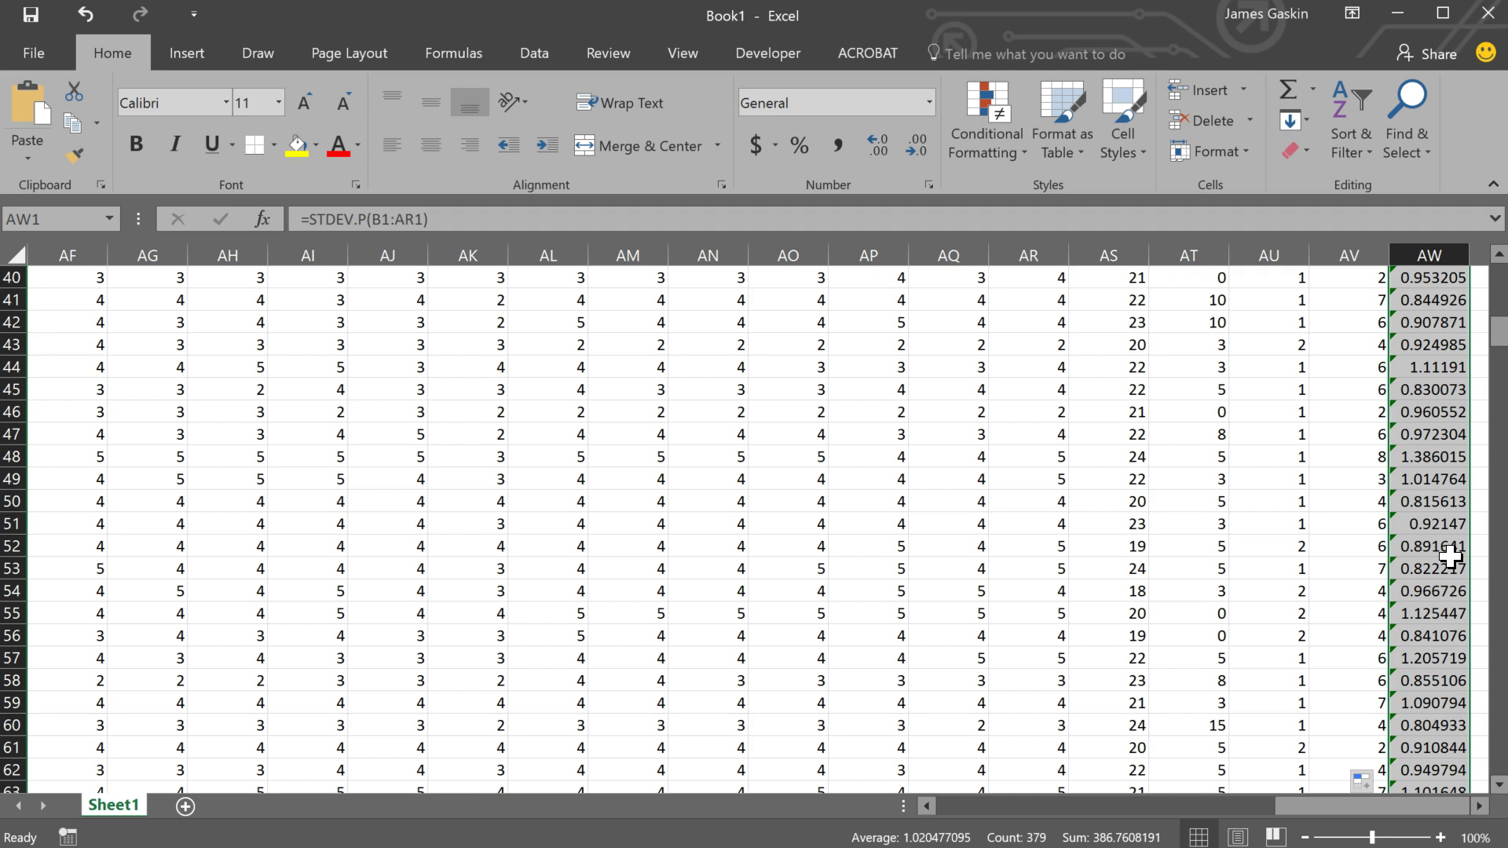
{"action": "scroll", "coordinate": [1450, 557], "scroll_direction": "down", "scroll_amount": 3}
{"action": "scroll", "coordinate": [1450, 557], "scroll_direction": "down", "scroll_amount": 2}
{"action": "scroll", "coordinate": [1450, 557], "scroll_direction": "down", "scroll_amount": 4}
{"action": "scroll", "coordinate": [1450, 557], "scroll_direction": "down", "scroll_amount": 7}
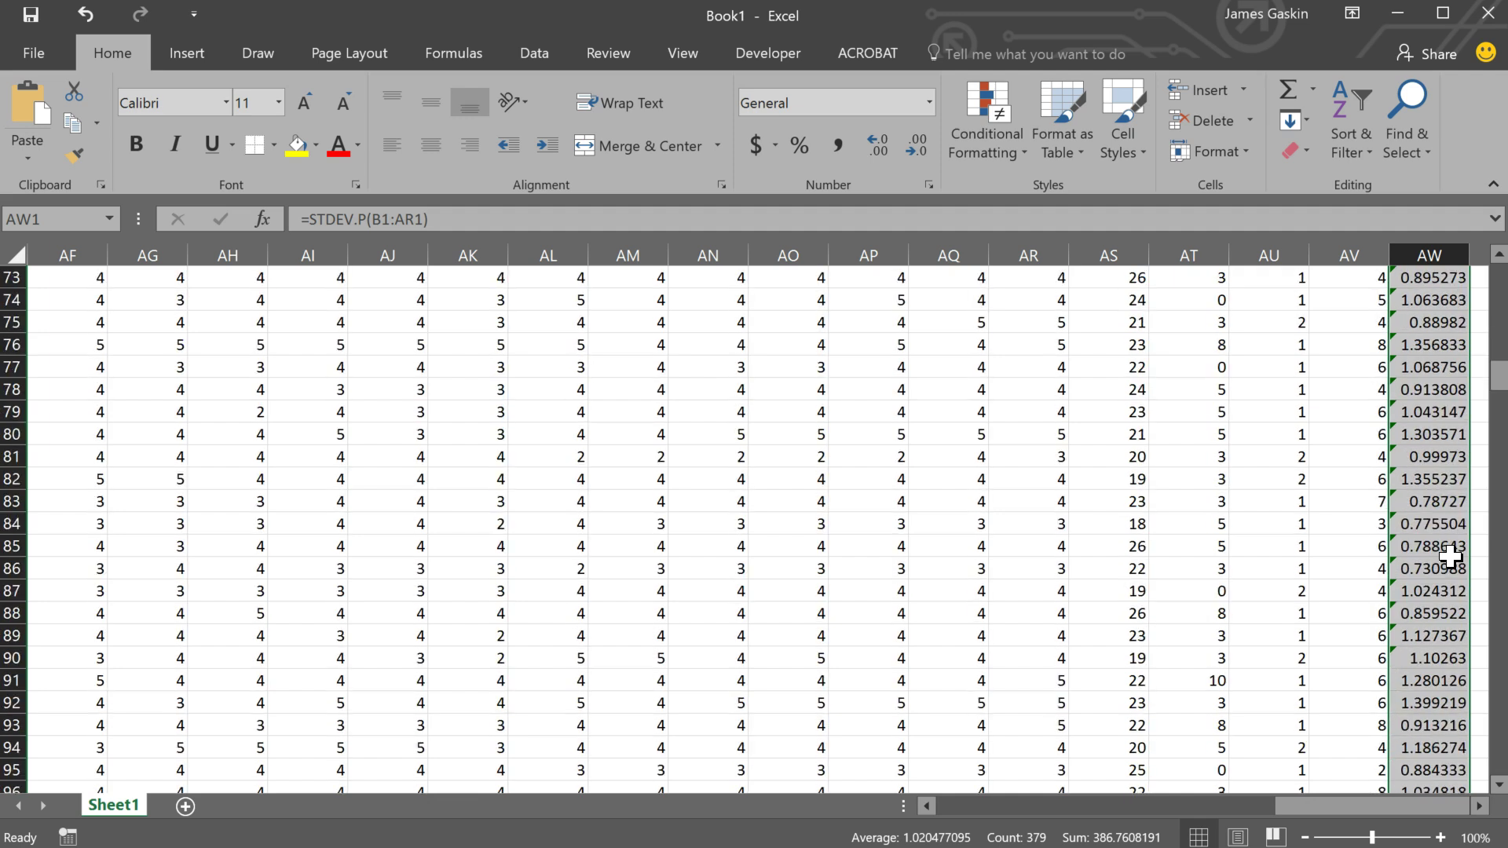
{"action": "scroll", "coordinate": [1450, 557], "scroll_direction": "down", "scroll_amount": 3}
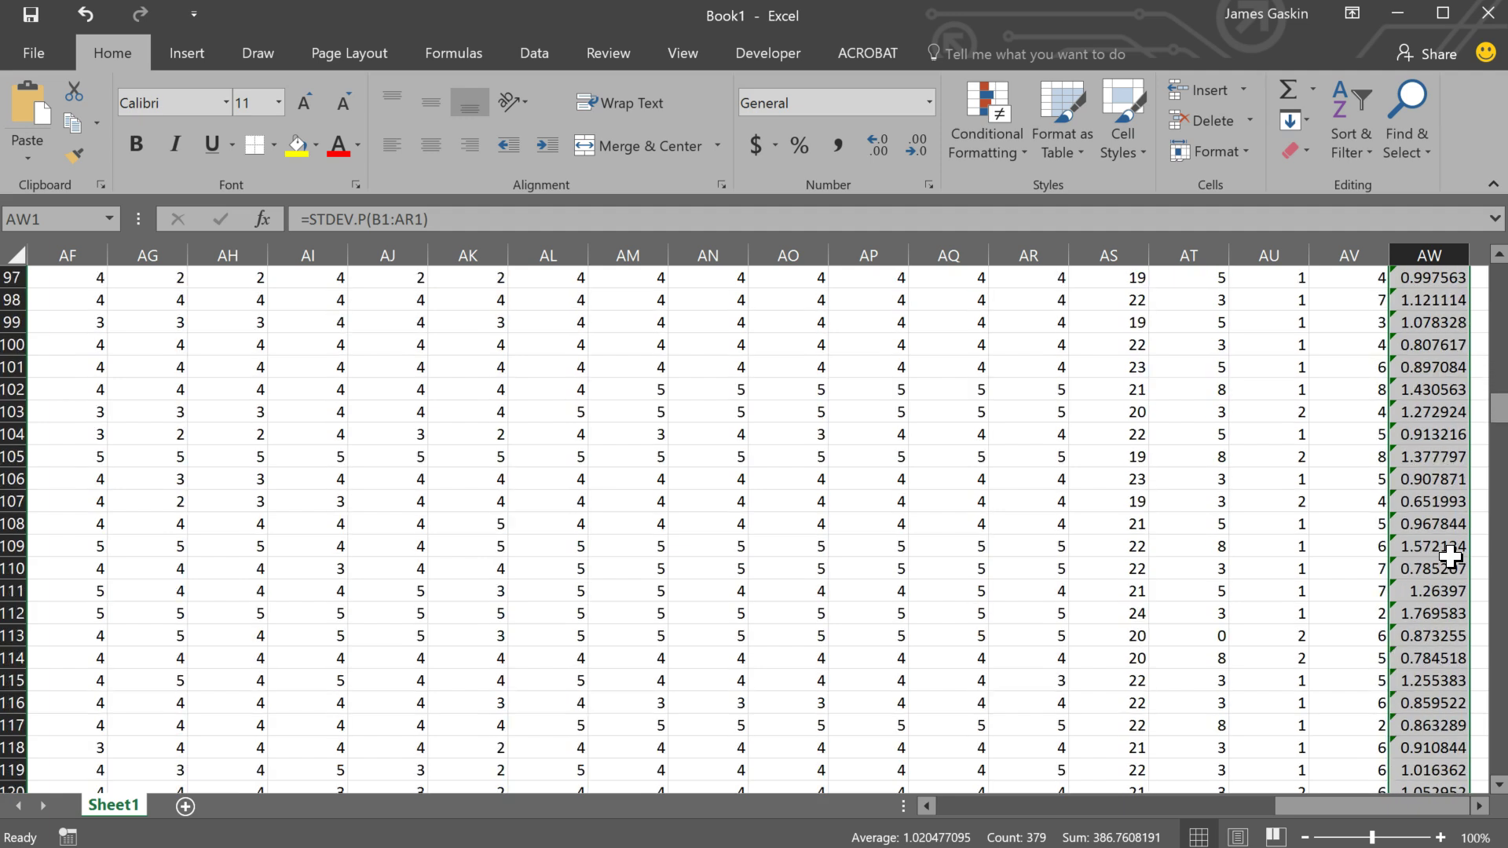
{"action": "scroll", "coordinate": [1432, 574], "scroll_direction": "down", "scroll_amount": 4}
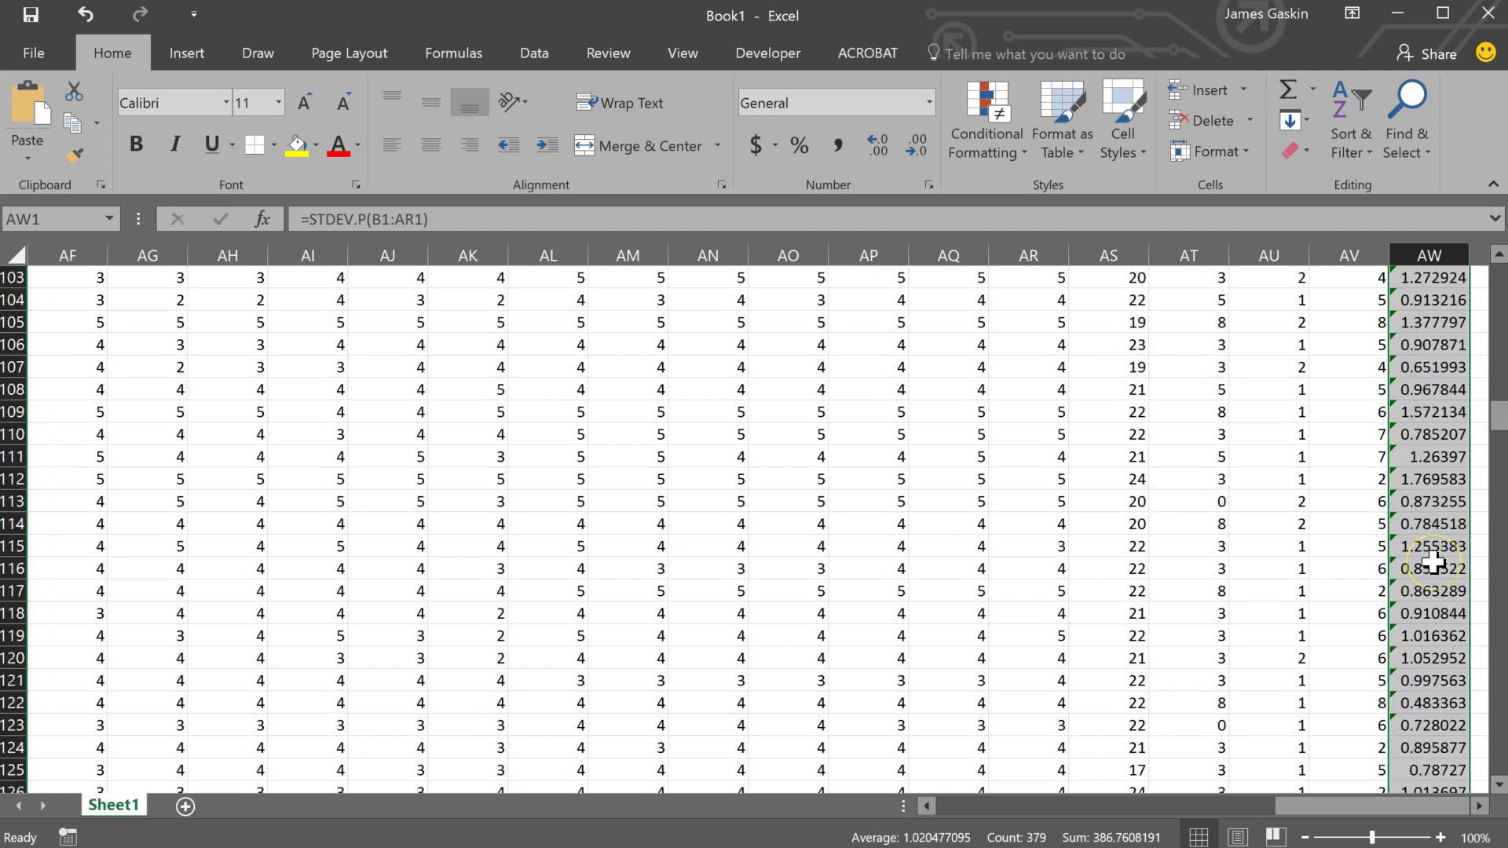
{"action": "scroll", "coordinate": [1433, 561], "scroll_direction": "down", "scroll_amount": 3}
{"action": "scroll", "coordinate": [1433, 563], "scroll_direction": "down", "scroll_amount": 7}
{"action": "scroll", "coordinate": [1433, 562], "scroll_direction": "down", "scroll_amount": 7}
{"action": "scroll", "coordinate": [1433, 562], "scroll_direction": "down", "scroll_amount": 1}
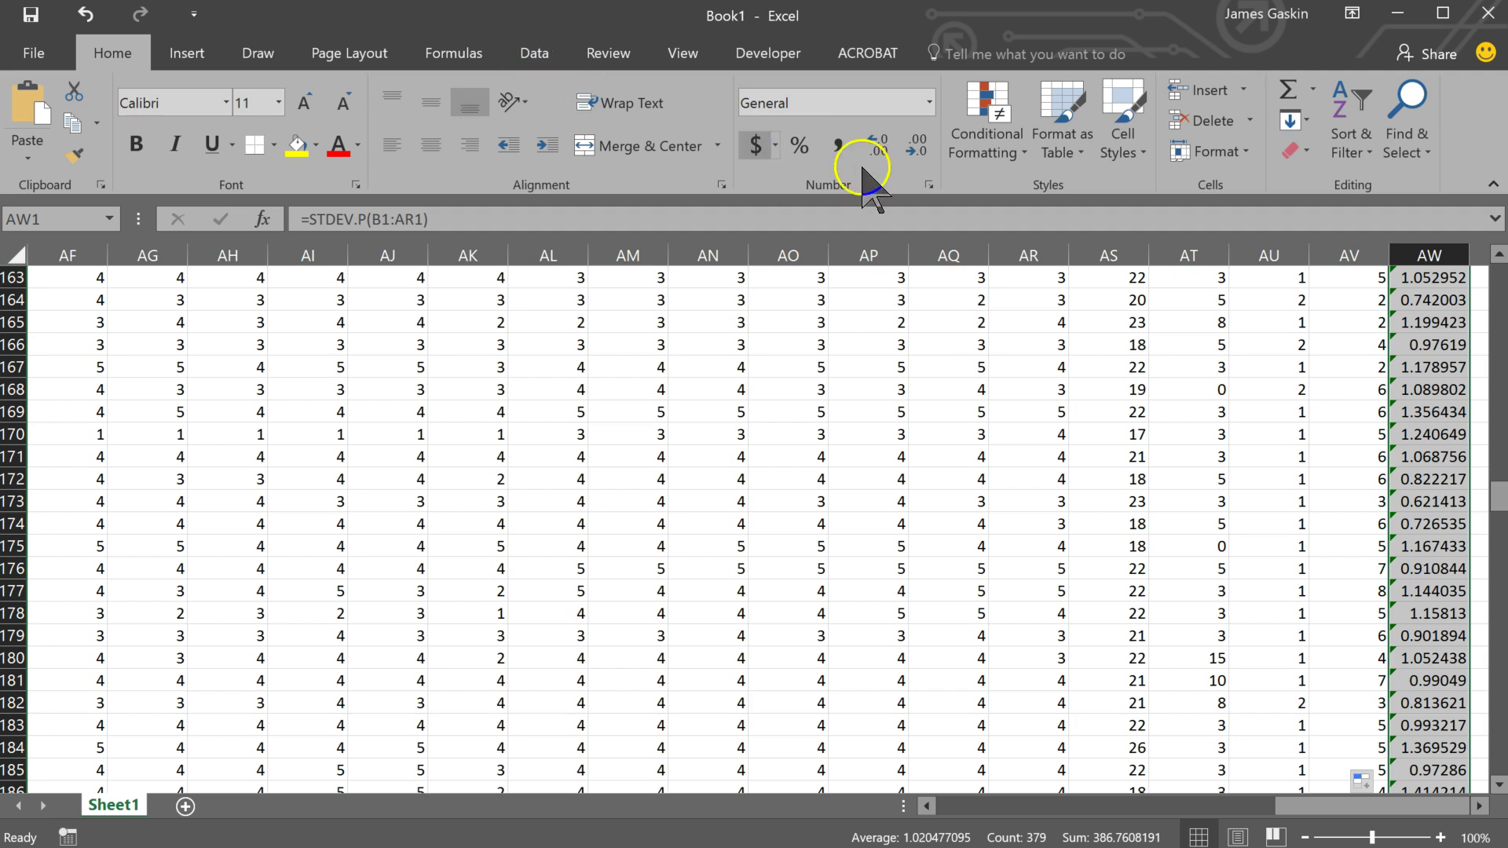
Highlight the standard deviations in column AW that are less than 0.5 with Light Red Fill with Dark Red Text
{"action": "left_click", "coordinate": [982, 154]}
{"action": "mouse_move", "coordinate": [1019, 212]}
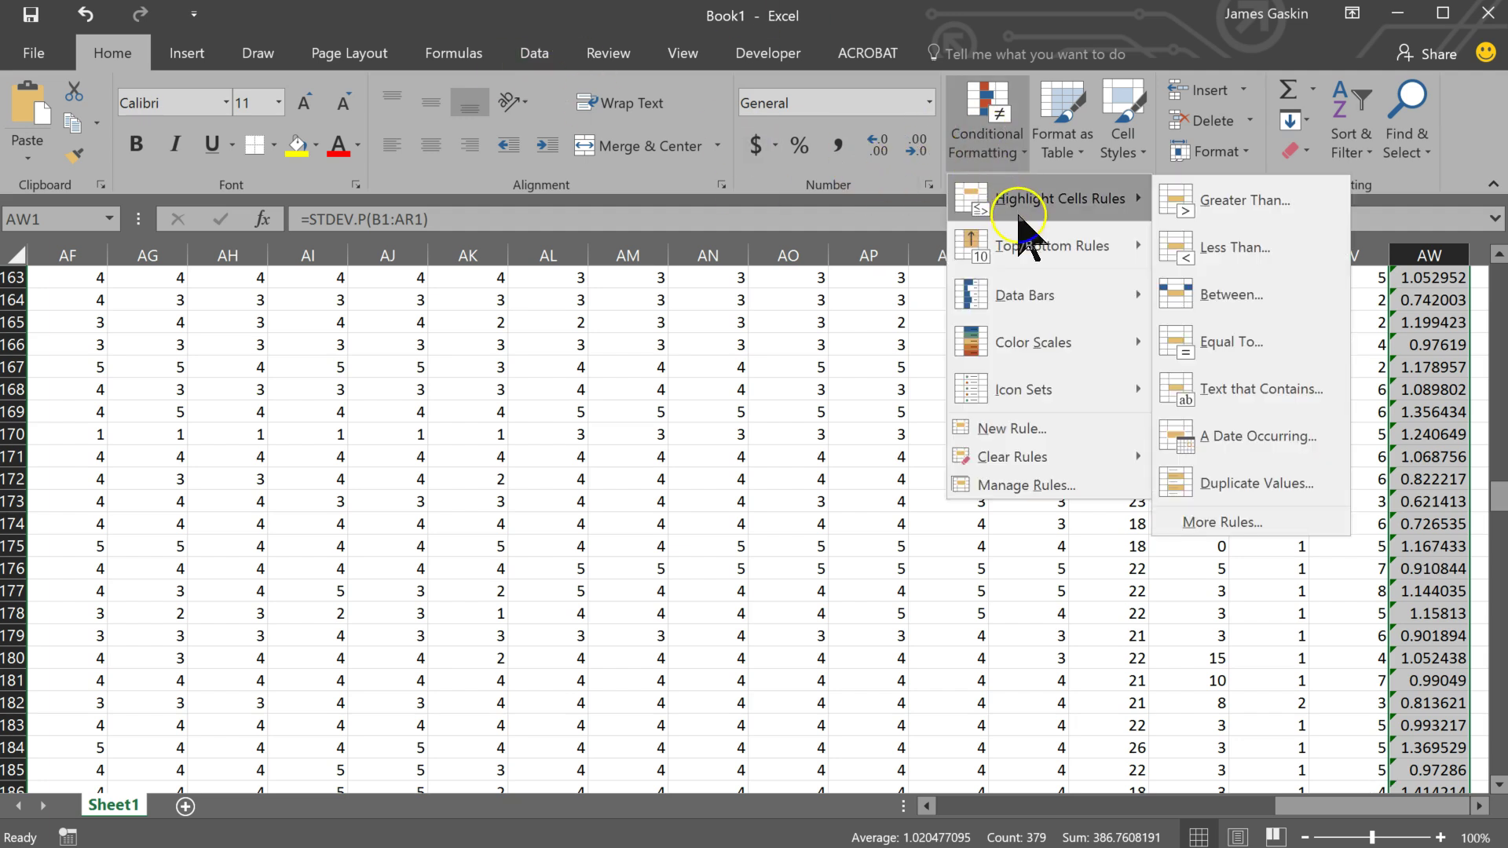
{"action": "left_click", "coordinate": [1296, 253]}
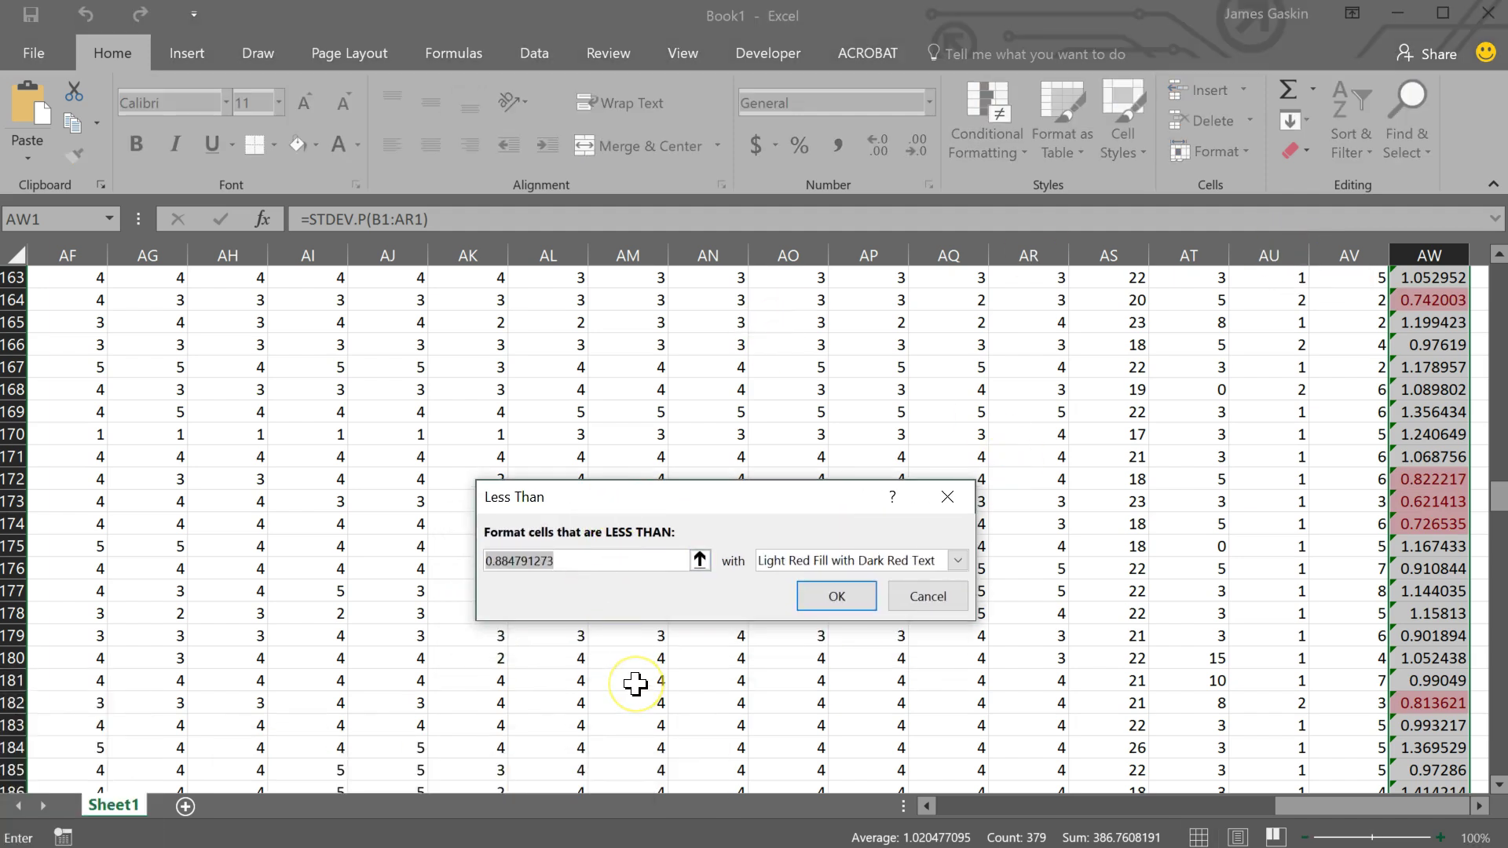
{"action": "type", "text": "0.5"}
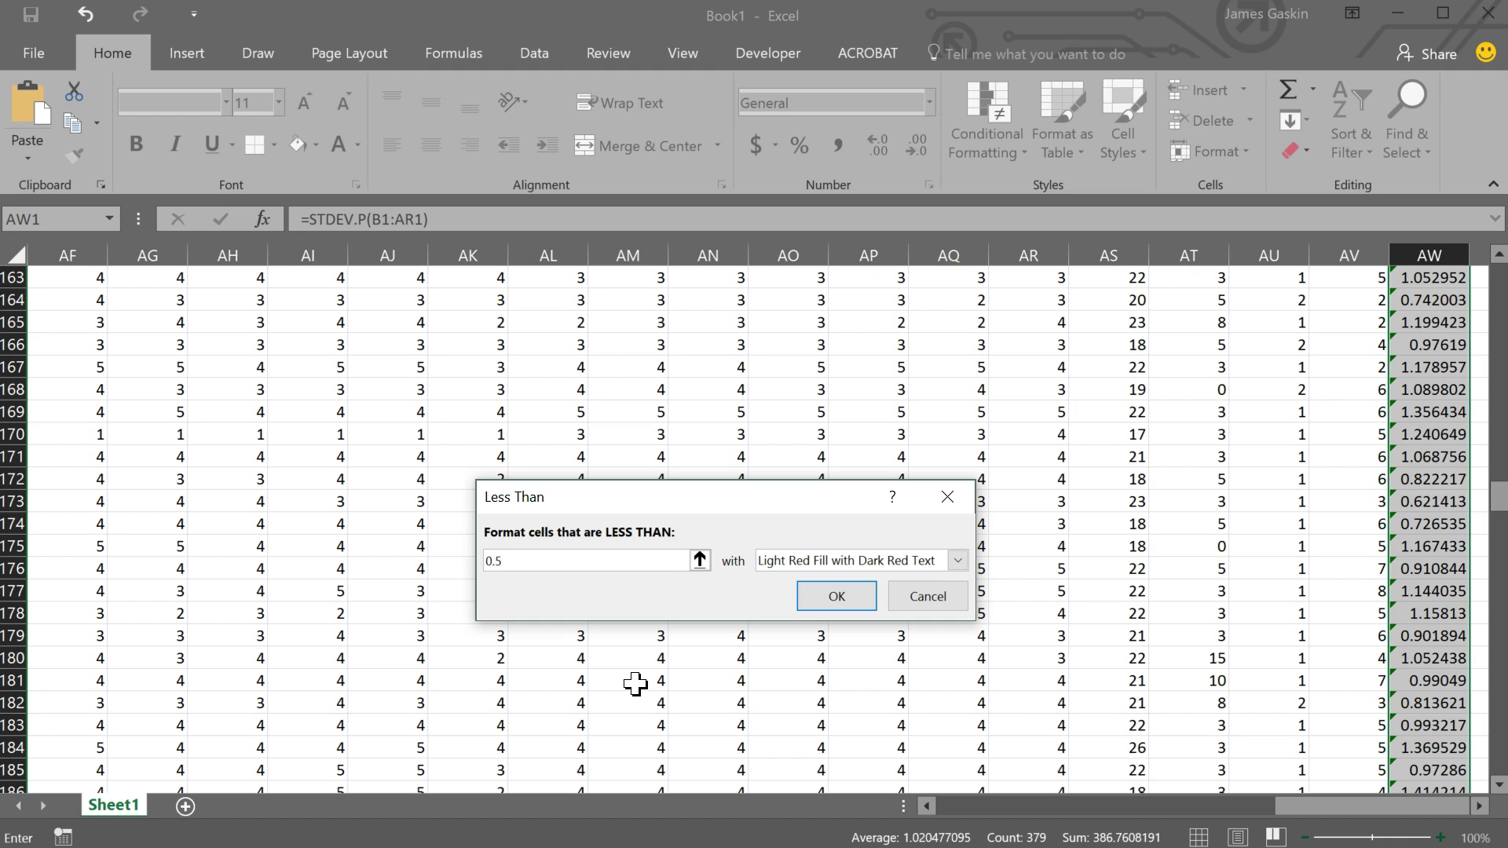
{"action": "left_click", "coordinate": [836, 597]}
Look for highlighted standard deviations from row 1 downward and inspect the answers of the case in row 70 across all items
{"action": "left_click_drag", "start_coordinate": [1500, 503], "coordinate": [1500, 272]}
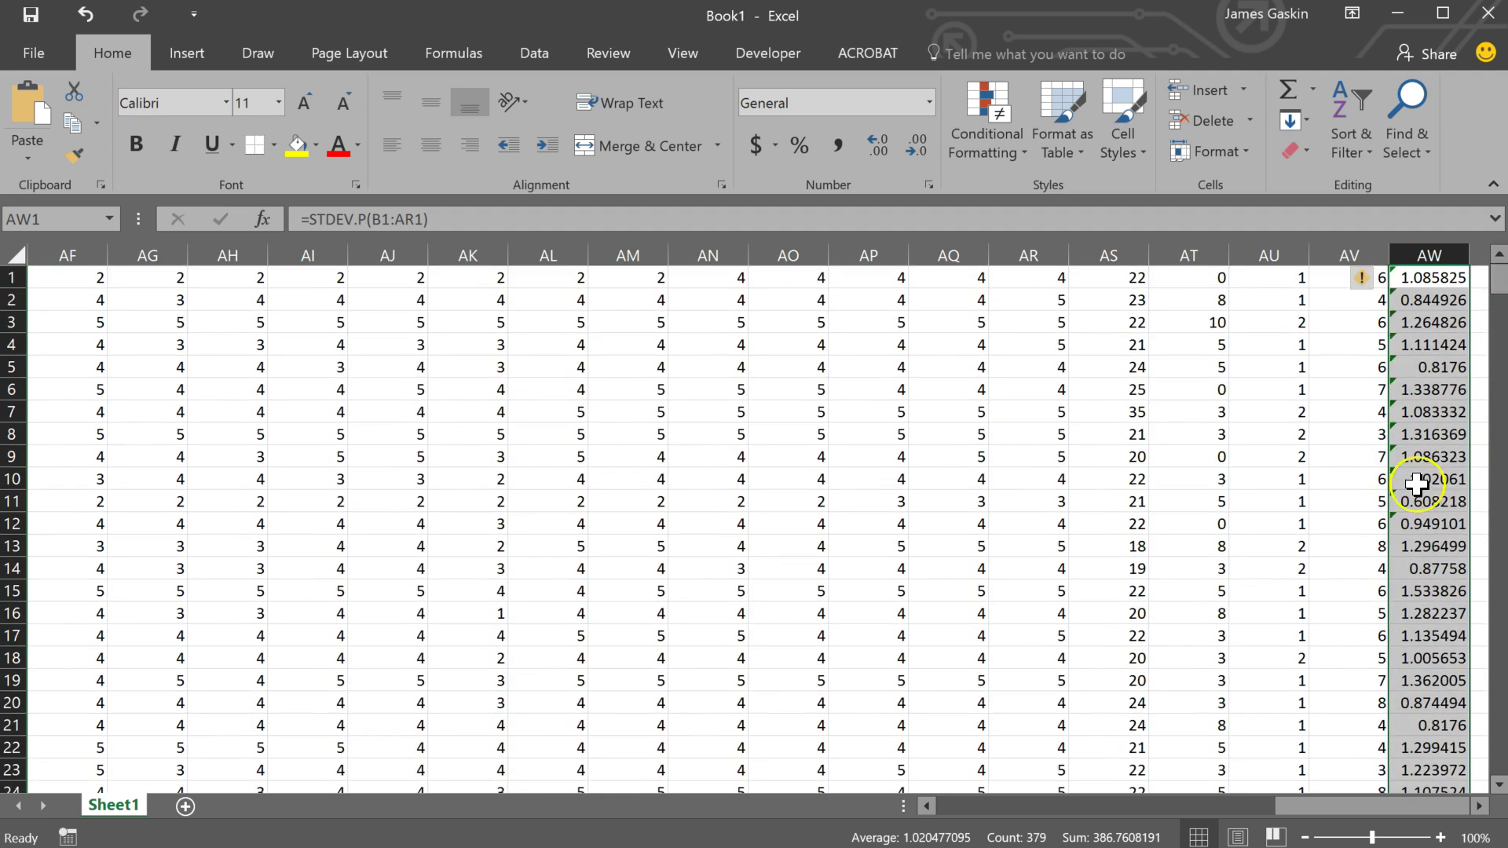
{"action": "scroll", "coordinate": [1417, 482], "scroll_direction": "down", "scroll_amount": 17}
{"action": "scroll", "coordinate": [1407, 499], "scroll_direction": "down", "scroll_amount": 2}
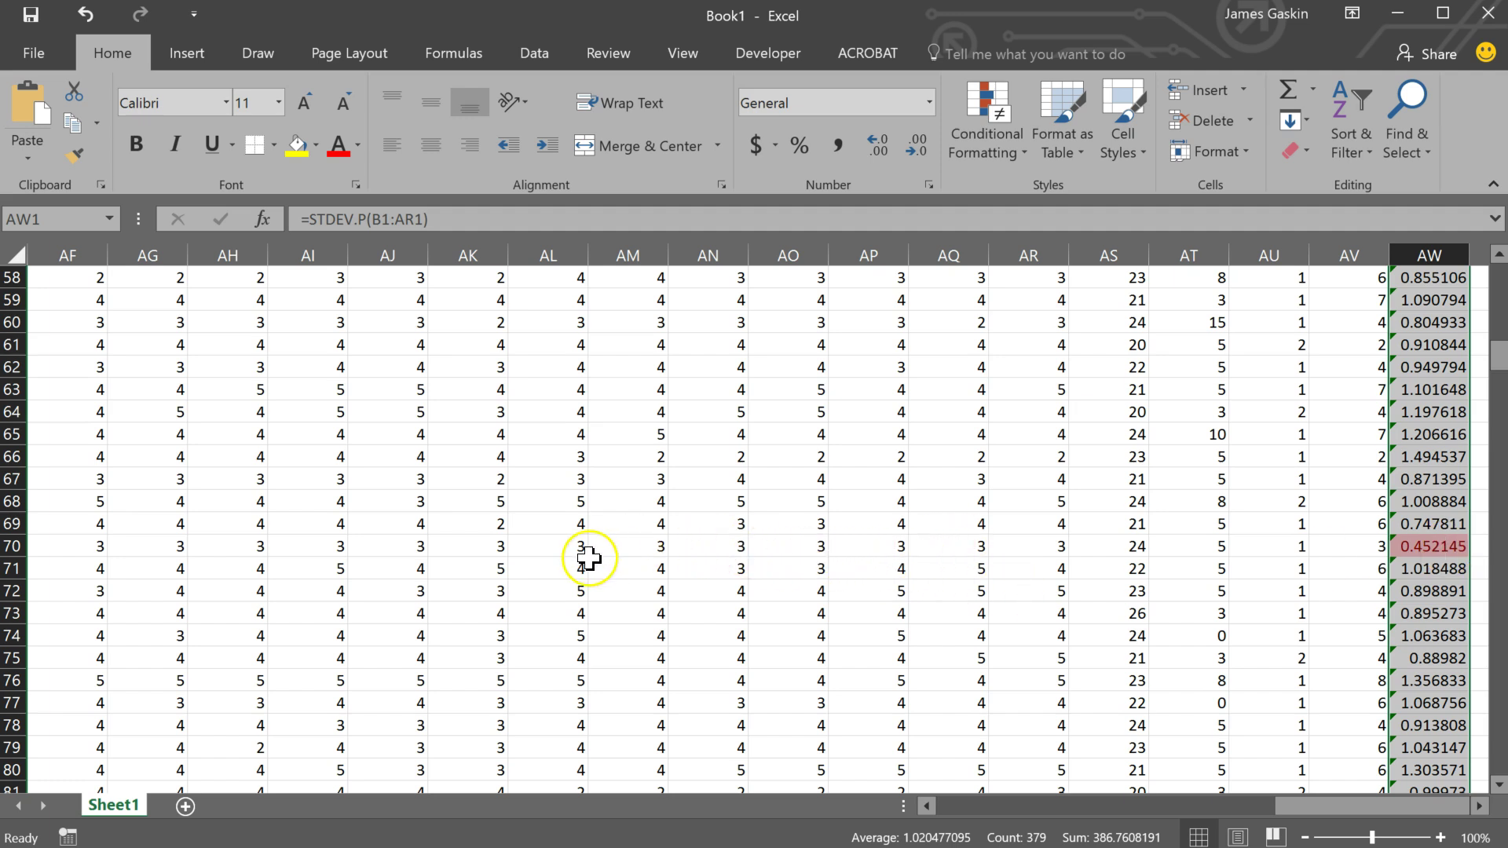
{"action": "left_click", "coordinate": [21, 544]}
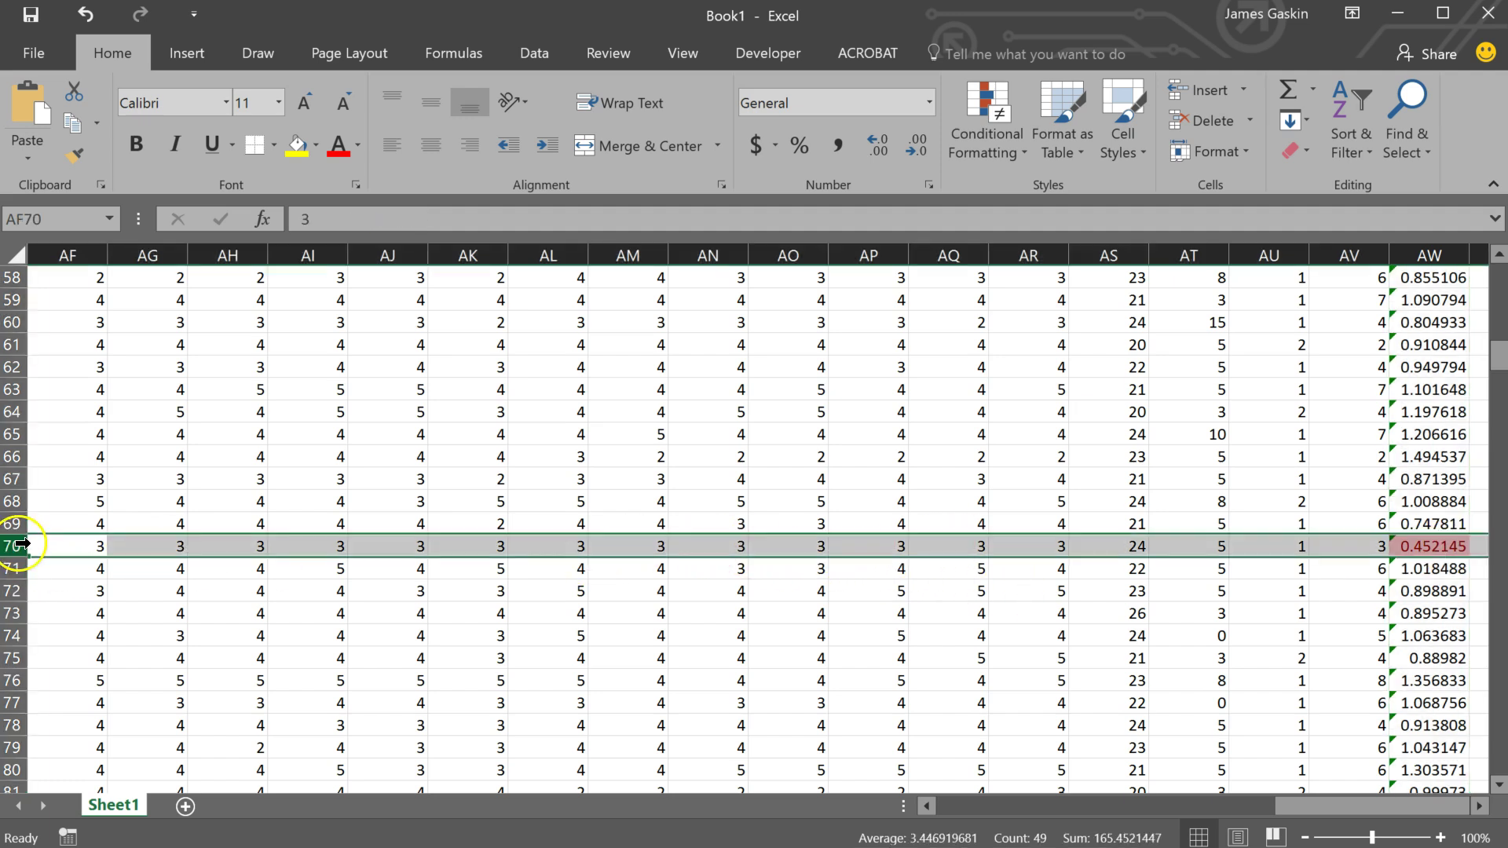
{"action": "left_click_drag", "start_coordinate": [1287, 807], "coordinate": [903, 803]}
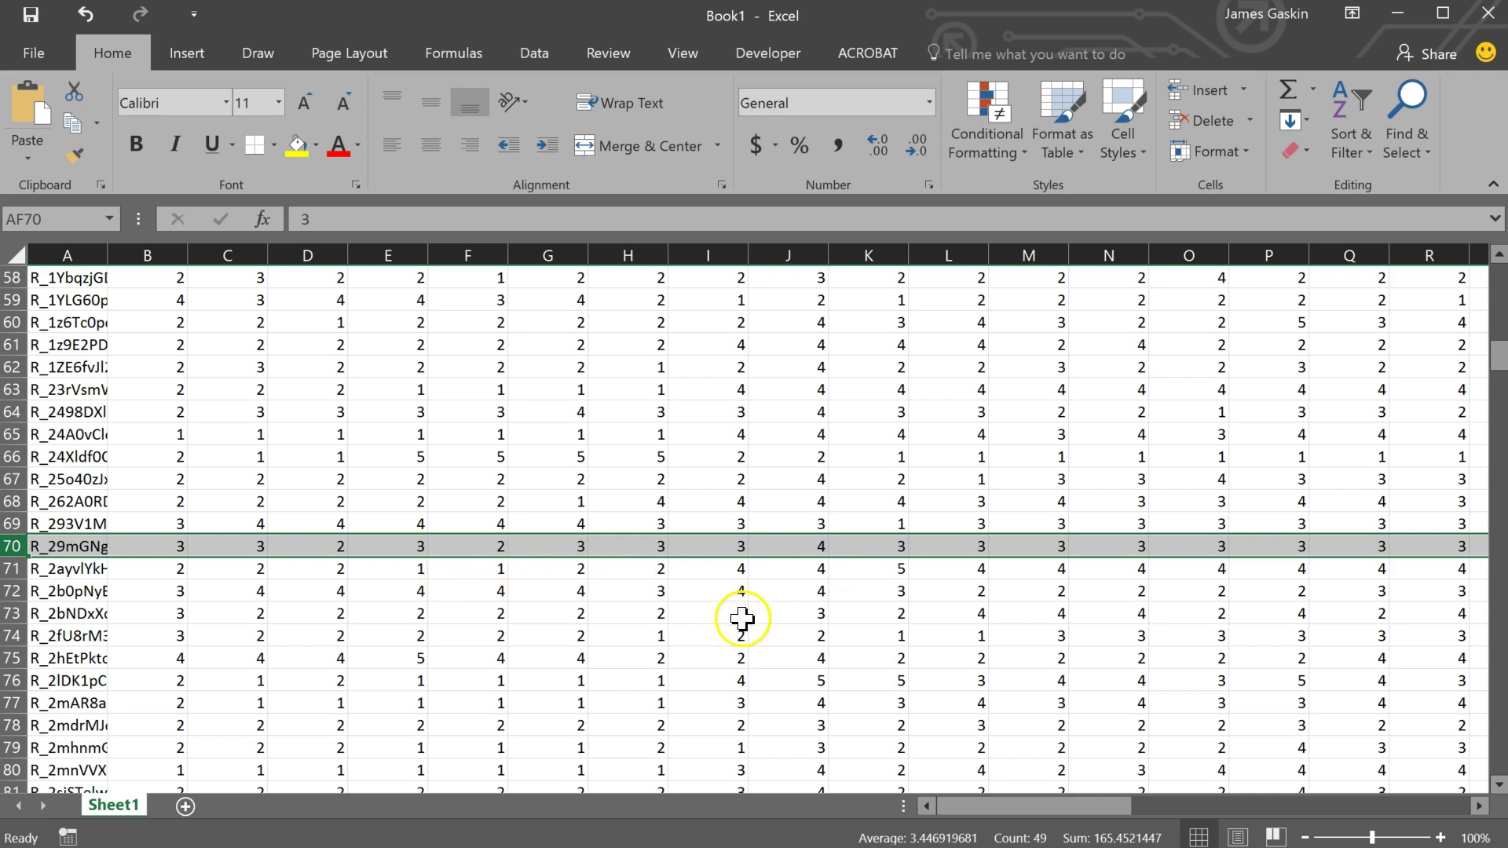
{"action": "left_click_drag", "start_coordinate": [1099, 808], "coordinate": [1459, 798]}
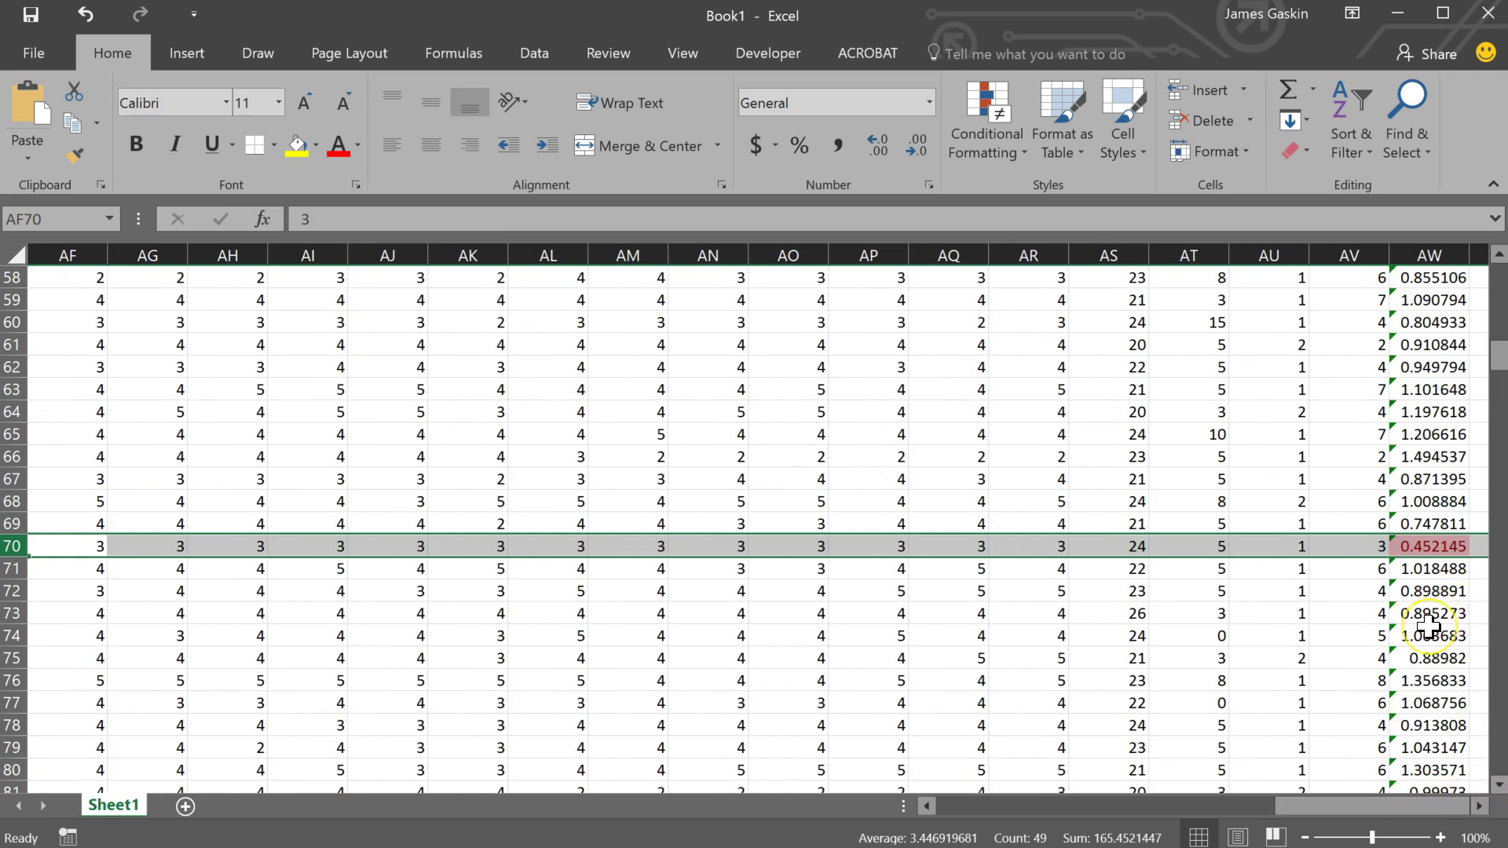
Continue down column AW to the highlighted case in row 122 and inspect its answers for lack of variation
{"action": "scroll", "coordinate": [1428, 627], "scroll_direction": "down", "scroll_amount": 8}
{"action": "scroll", "coordinate": [1428, 626], "scroll_direction": "down", "scroll_amount": 8}
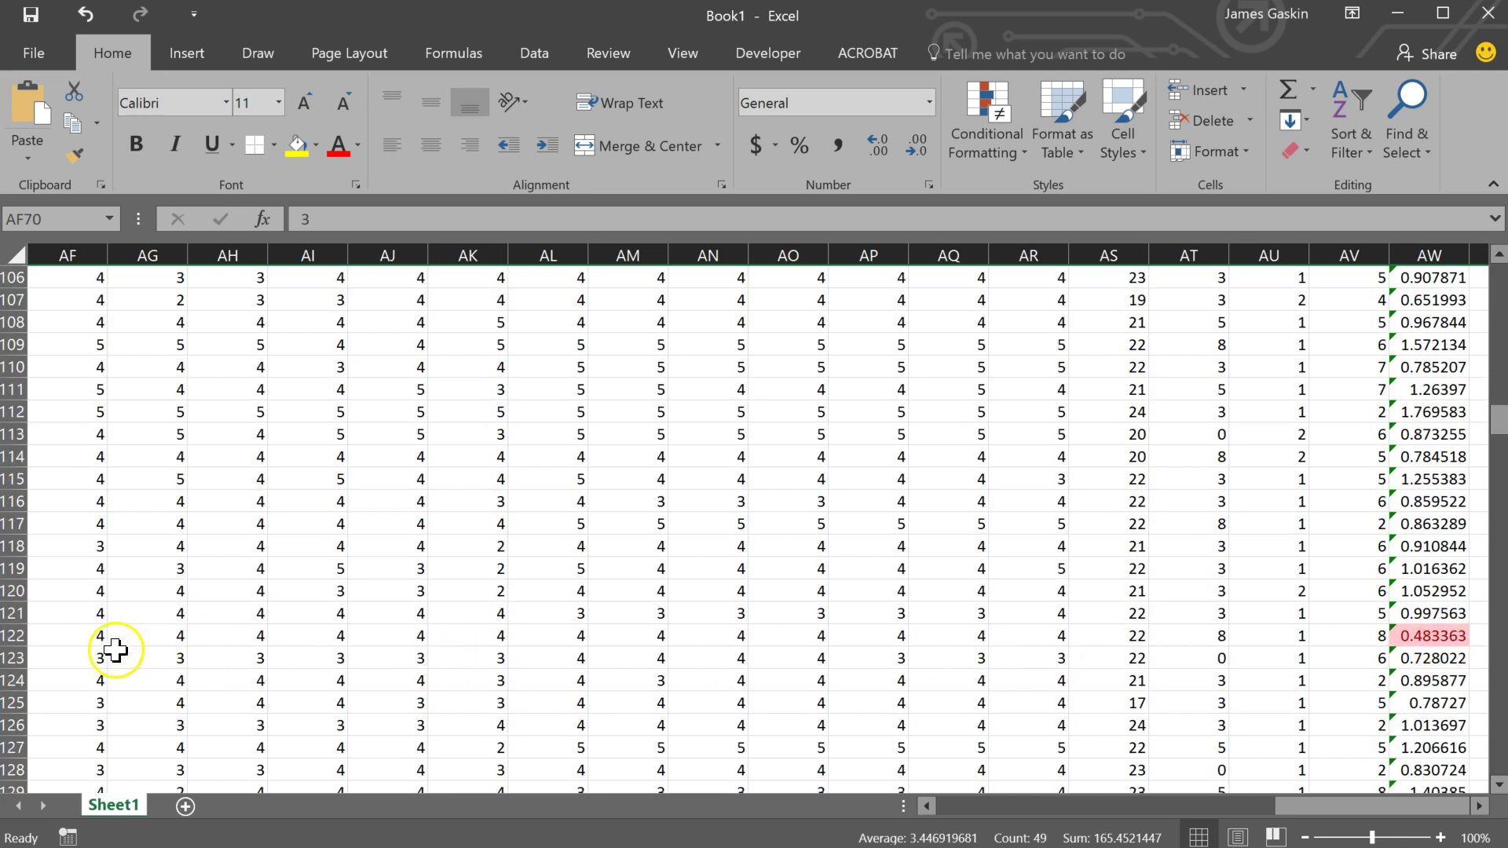
{"action": "left_click", "coordinate": [18, 636]}
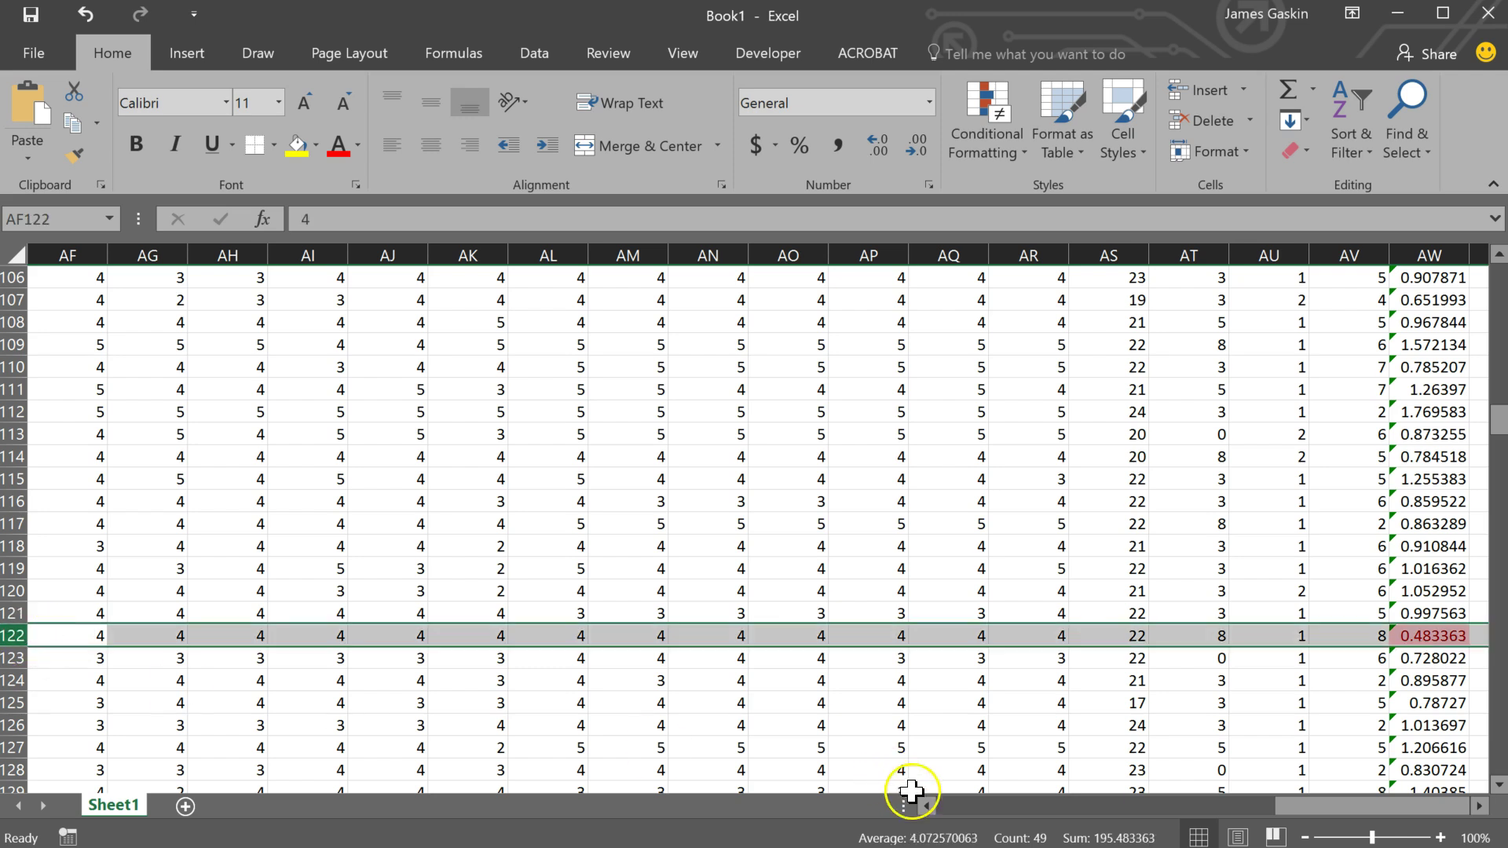
{"action": "left_click_drag", "start_coordinate": [1285, 807], "coordinate": [1361, 796]}
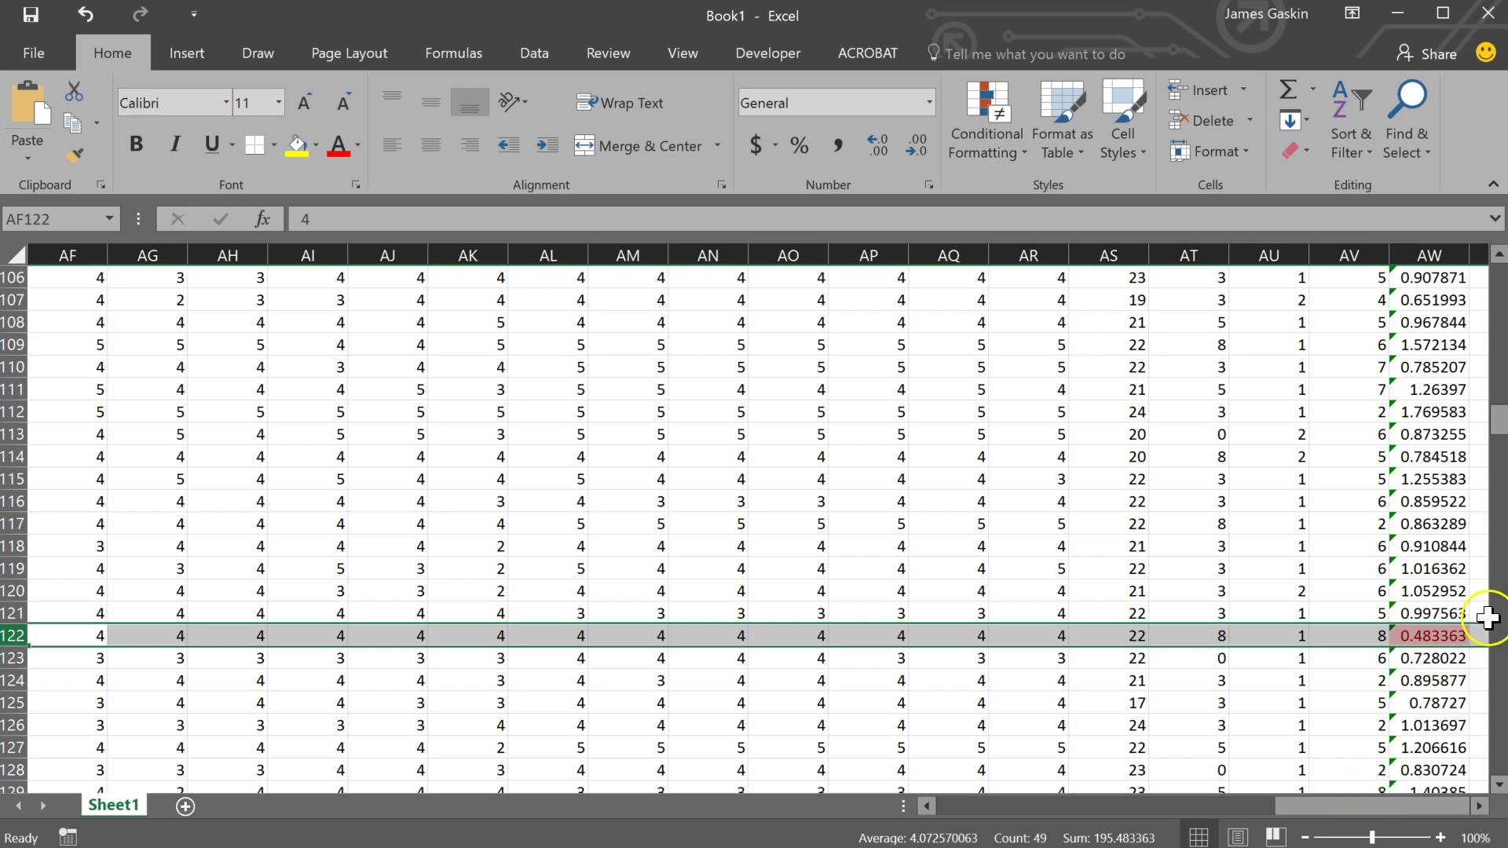
Check the following highlighted standard deviation in column AW and inspect the answers of the case in row 296
{"action": "scroll", "coordinate": [1453, 675], "scroll_direction": "down", "scroll_amount": 15}
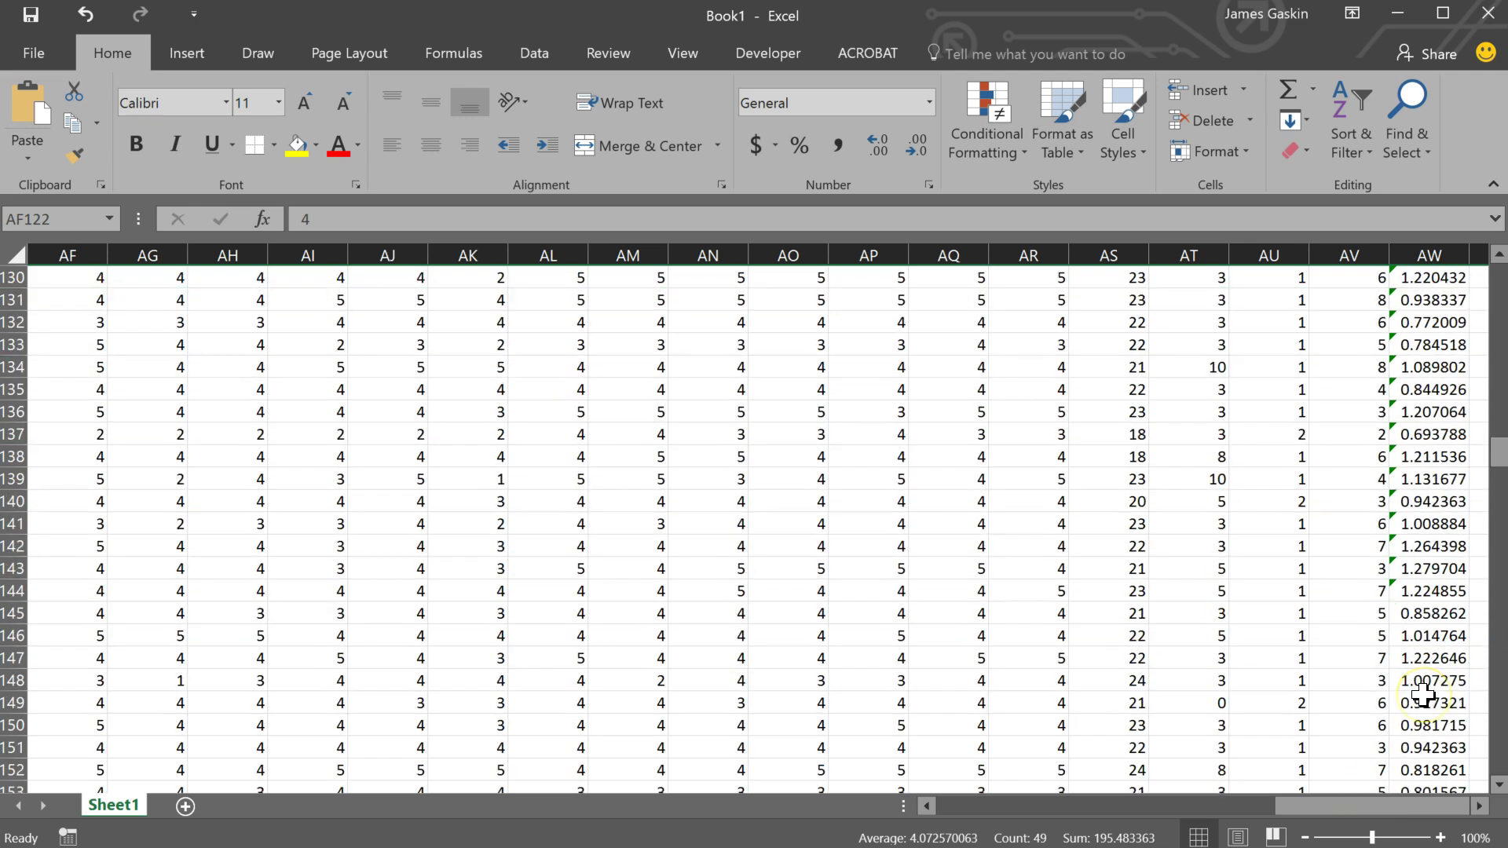
{"action": "scroll", "coordinate": [1423, 695], "scroll_direction": "down", "scroll_amount": 19}
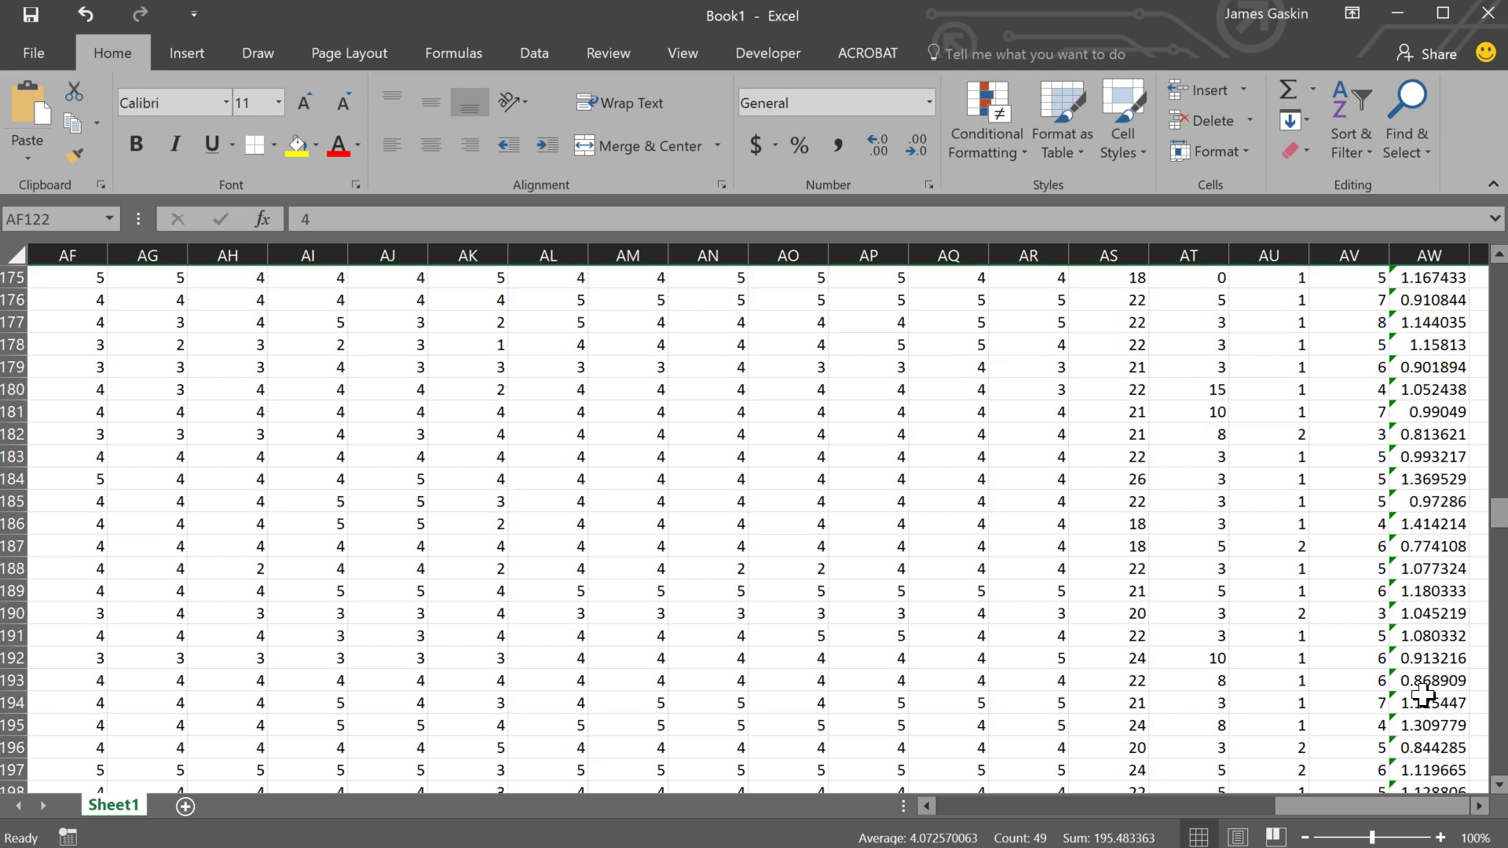
{"action": "scroll", "coordinate": [1424, 695], "scroll_direction": "down", "scroll_amount": 20}
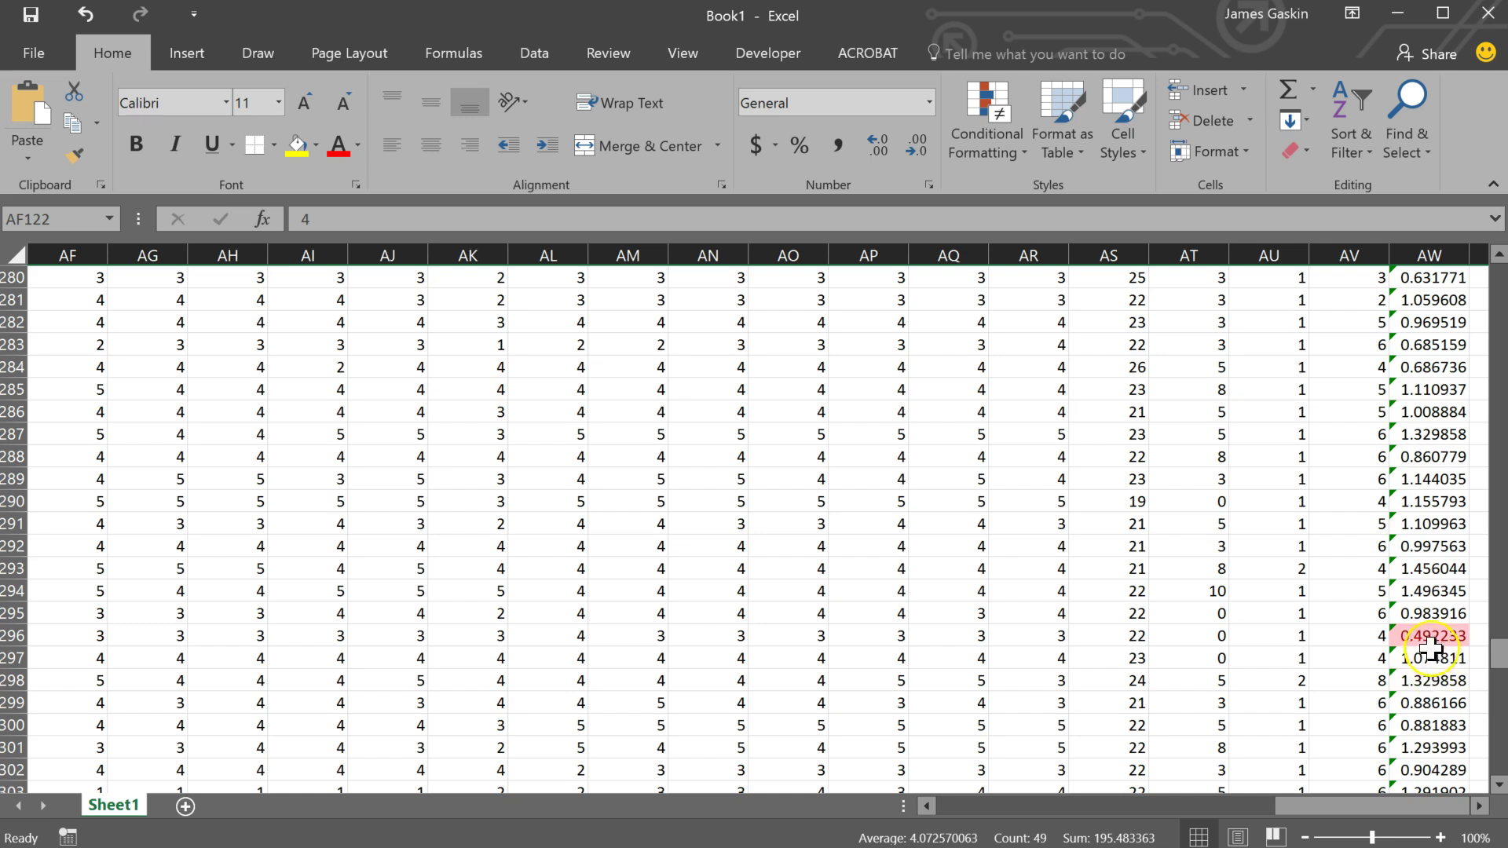
{"action": "left_click", "coordinate": [1430, 638]}
{"action": "left_click", "coordinate": [17, 637]}
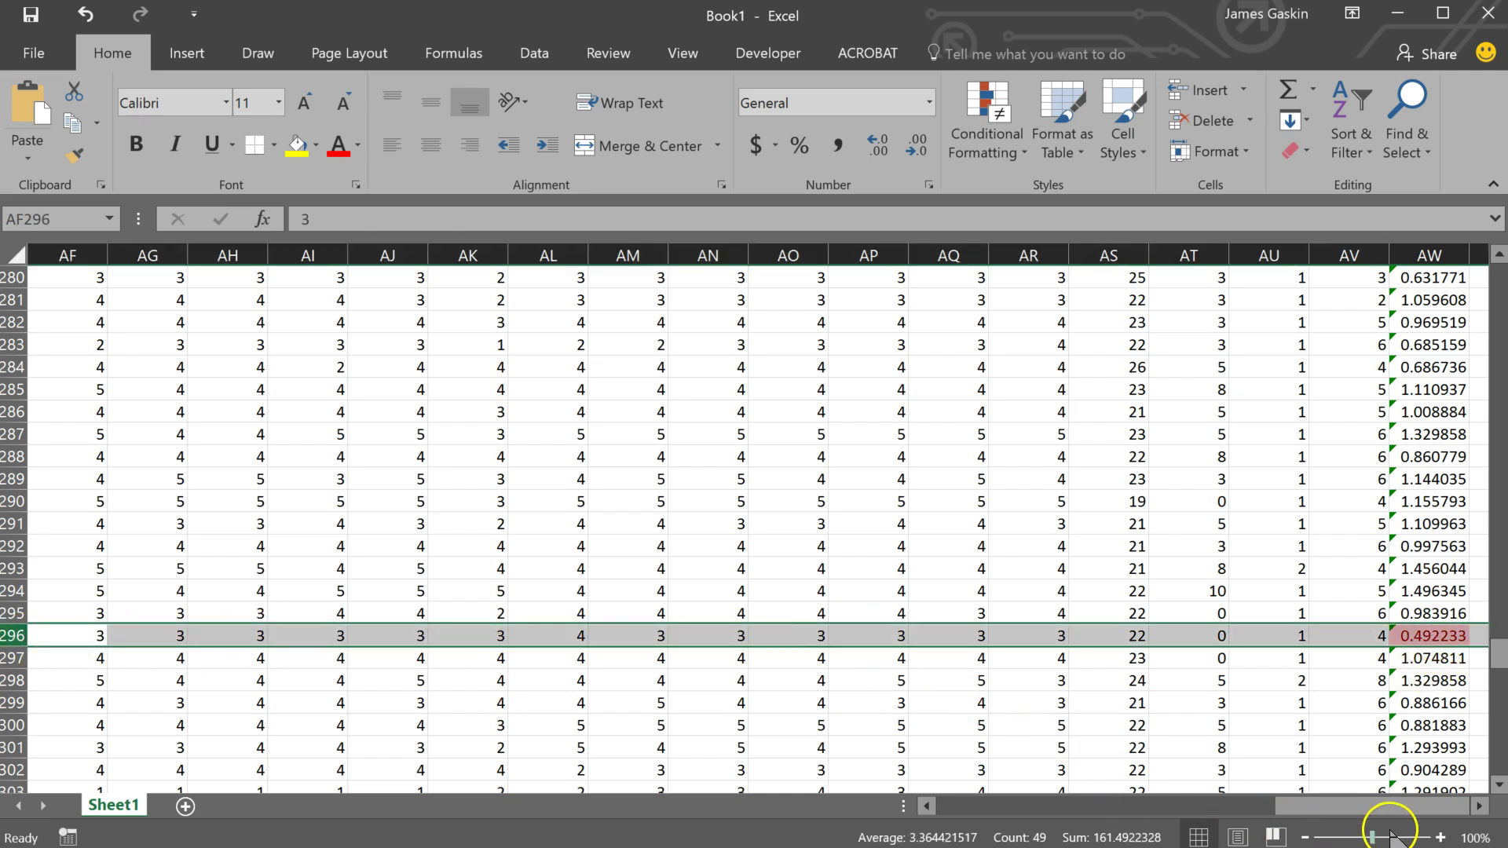
{"action": "left_click_drag", "start_coordinate": [1379, 808], "coordinate": [1414, 831]}
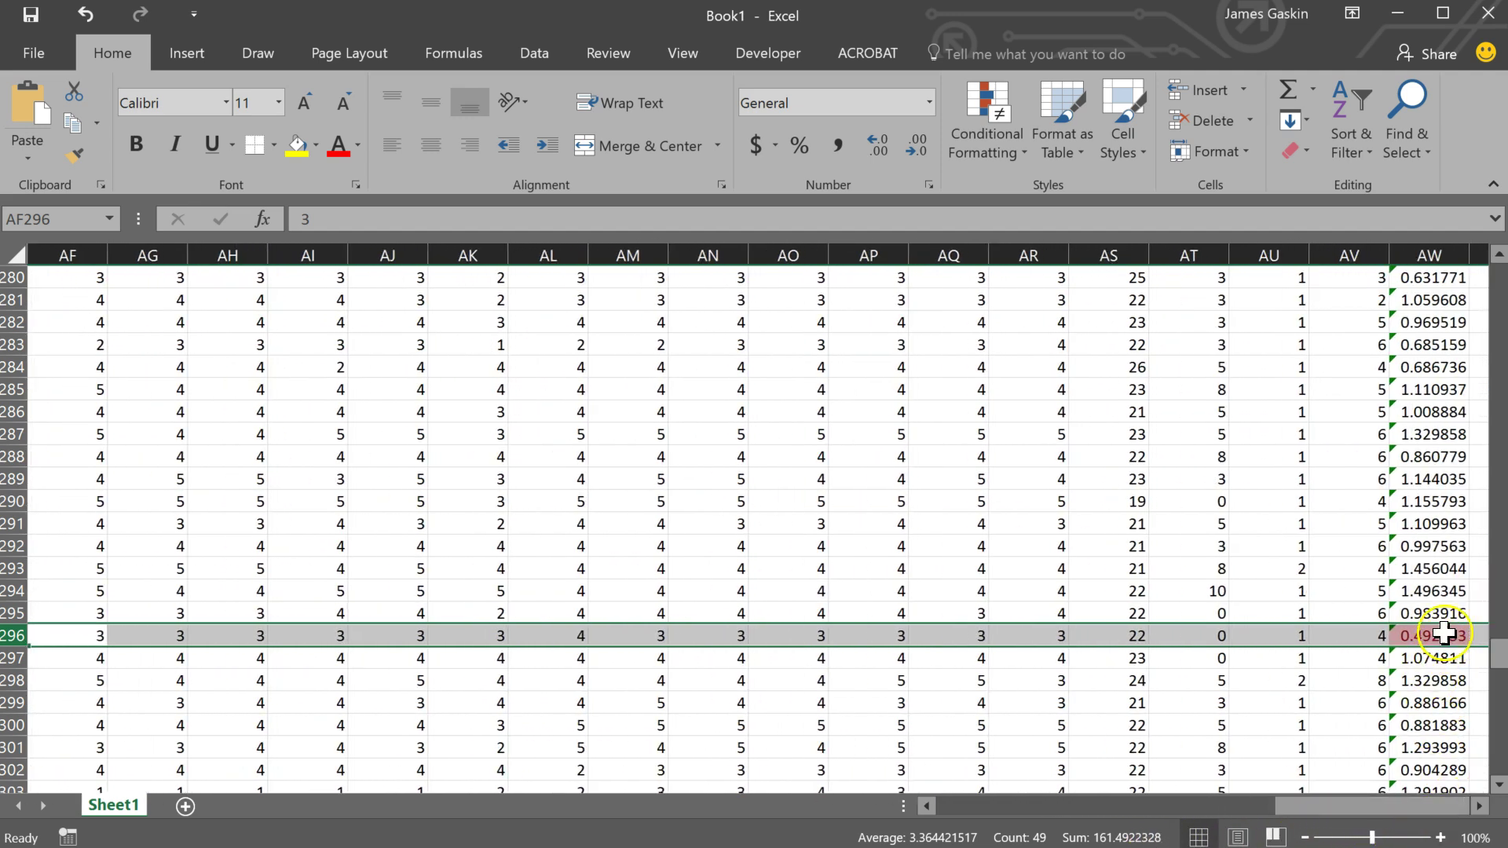
Check the remaining standard deviations through the last row and select the highlighted value in AW379
{"action": "scroll", "coordinate": [1446, 655], "scroll_direction": "down", "scroll_amount": 5}
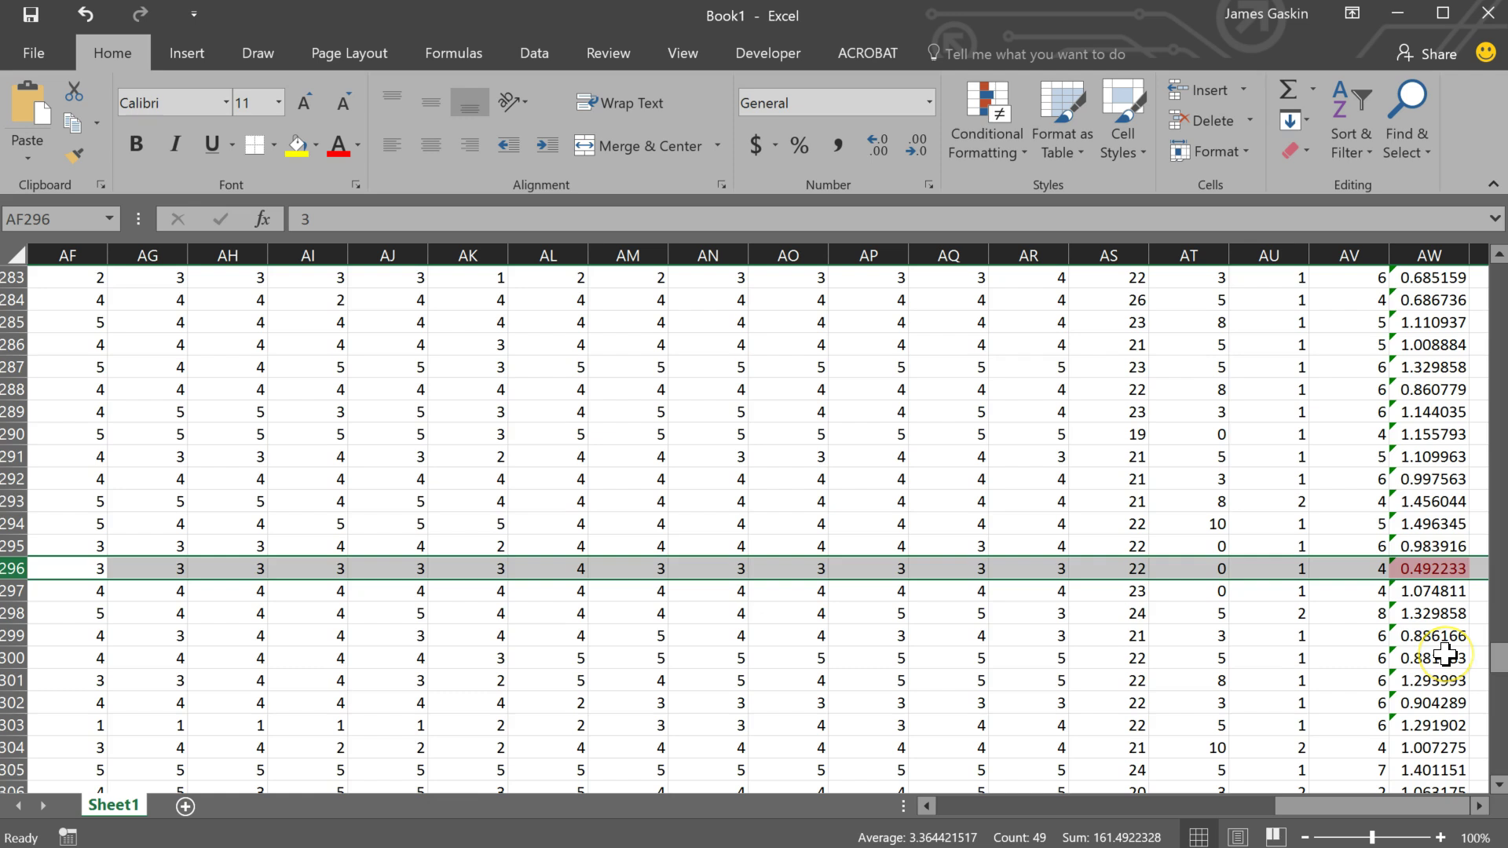
{"action": "scroll", "coordinate": [1445, 655], "scroll_direction": "down", "scroll_amount": 13}
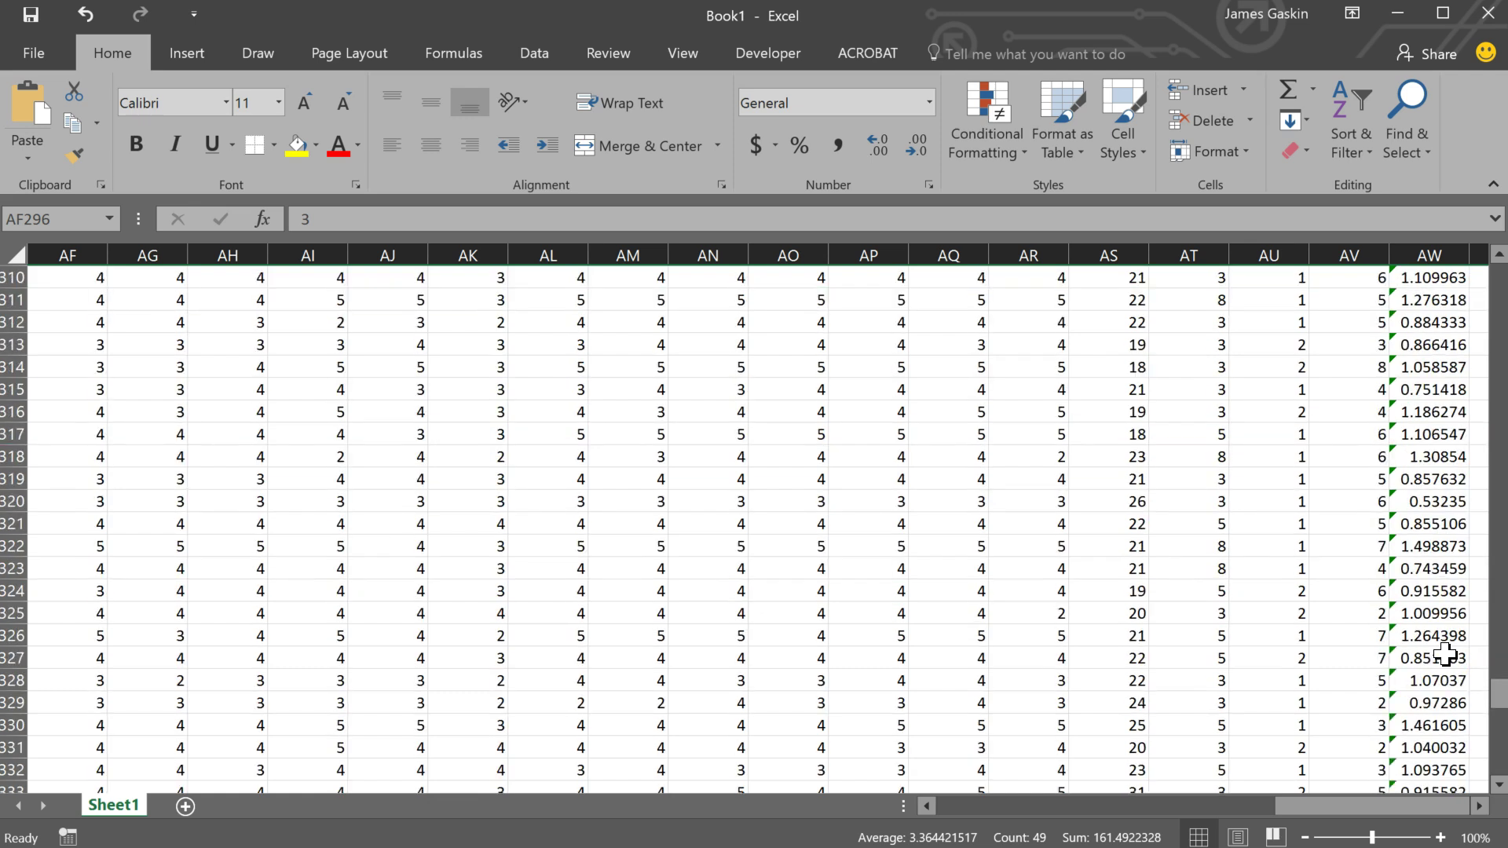
{"action": "scroll", "coordinate": [1446, 655], "scroll_direction": "down", "scroll_amount": 9}
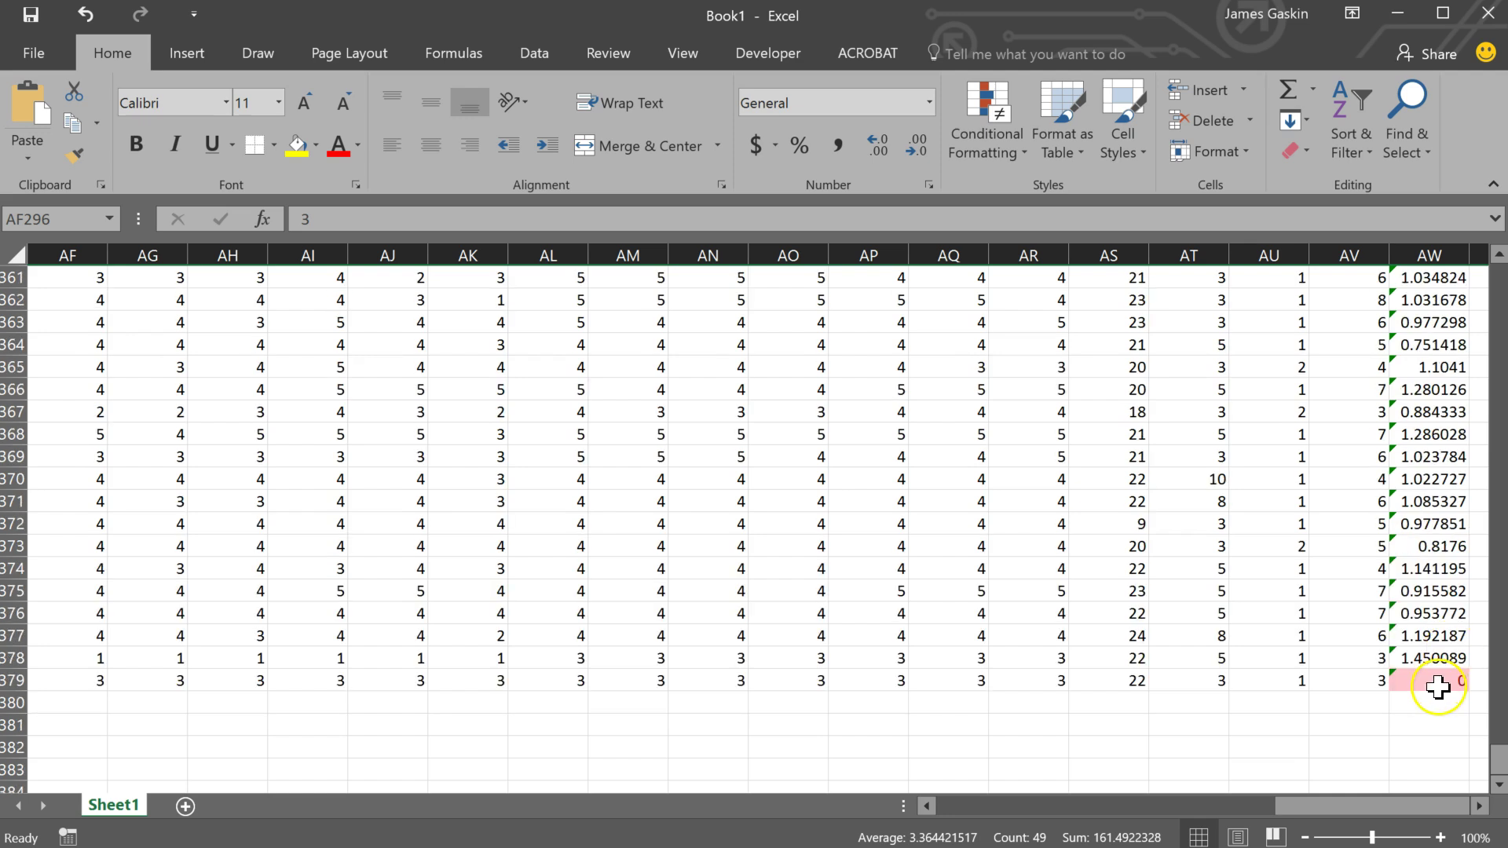
{"action": "left_click", "coordinate": [1439, 682]}
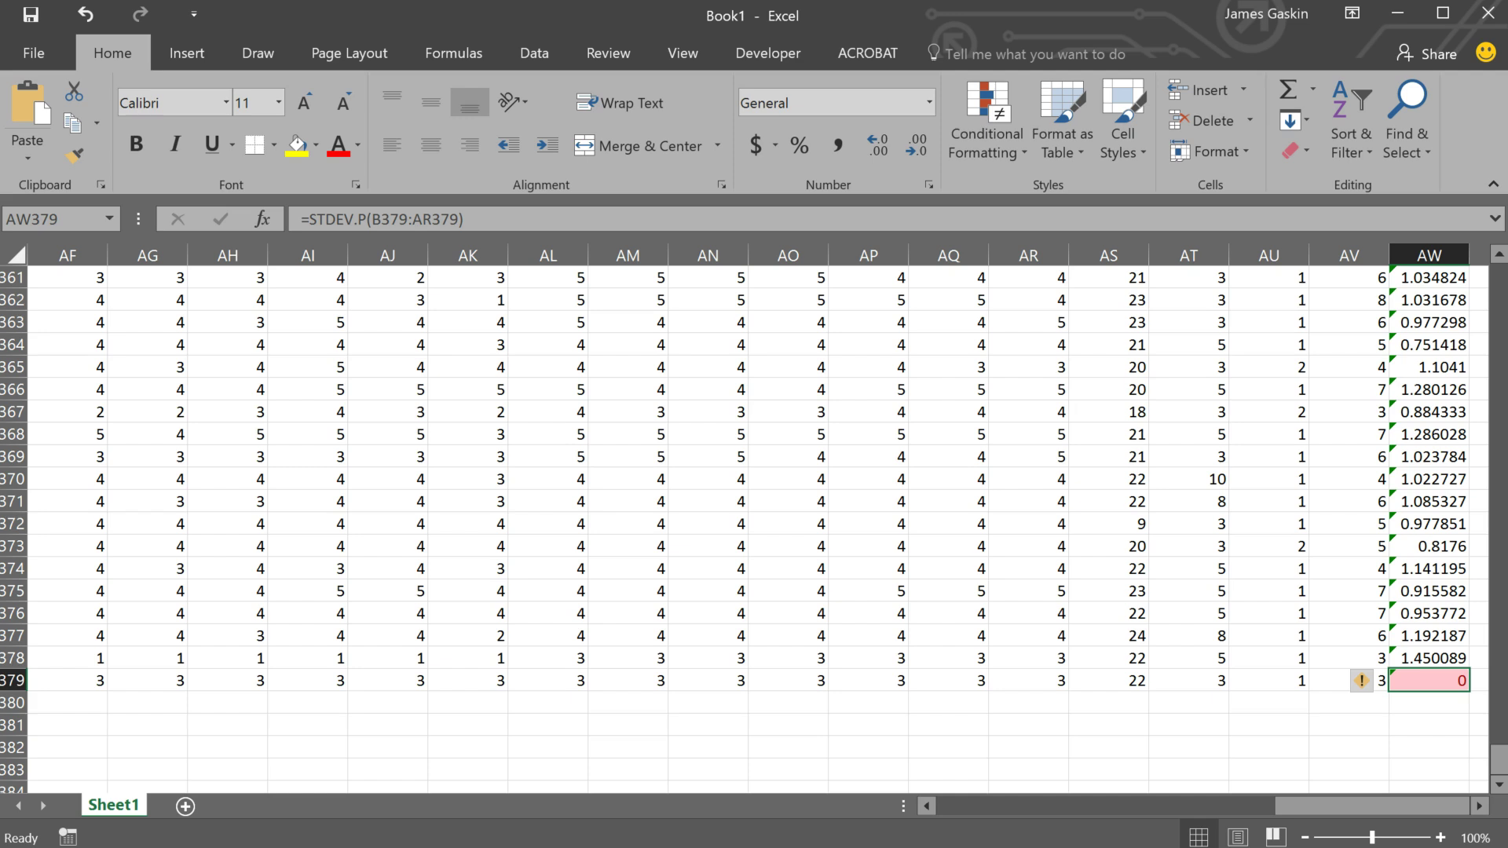
Switch to the trimmed dataset in SPSS and delete case 379, which answers 3 on every item
{"action": "key", "text": "alt+Tab"}
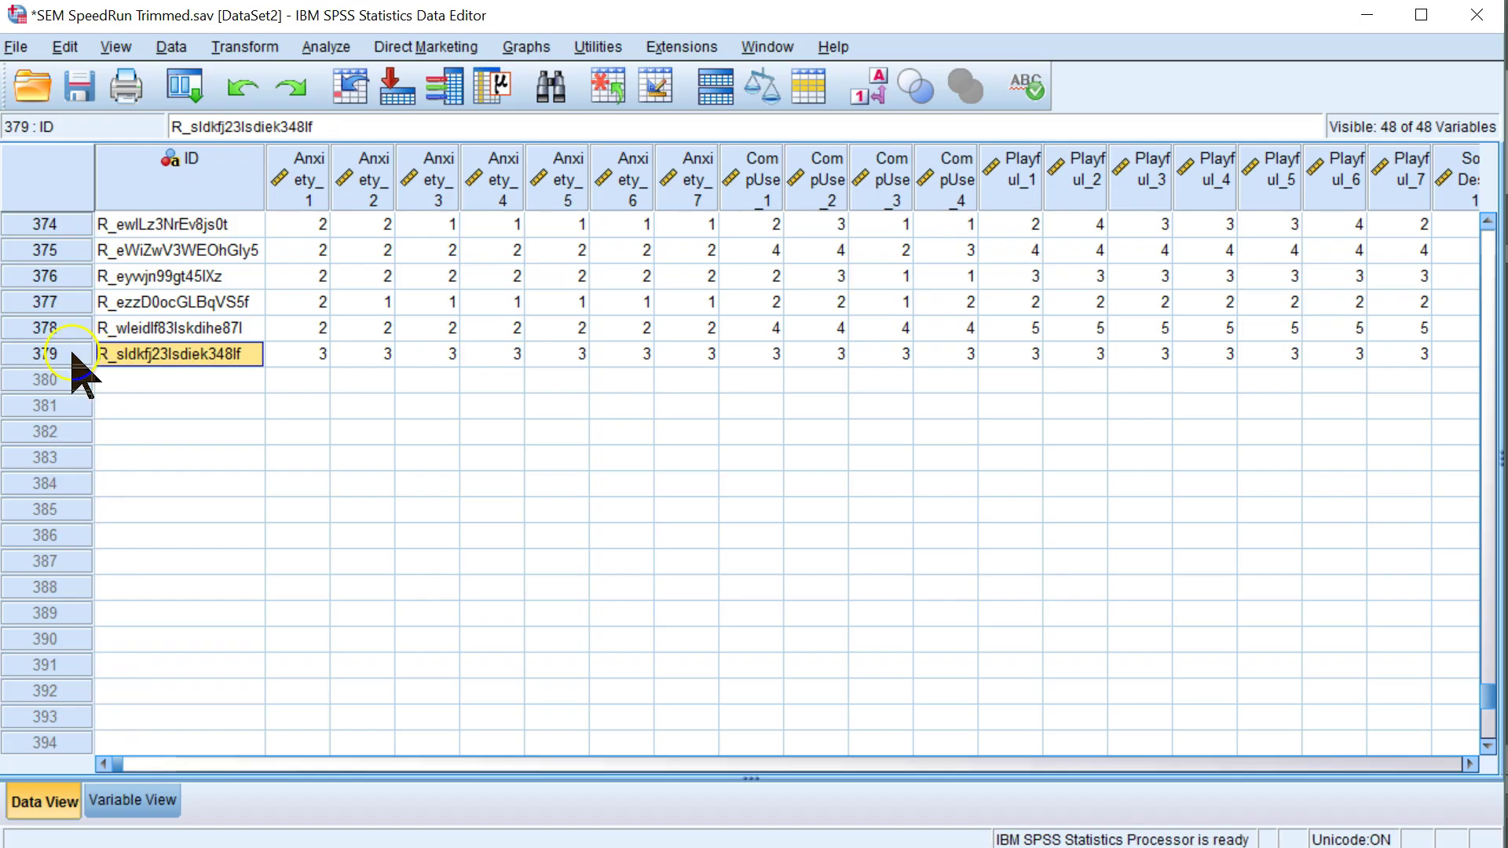
{"action": "left_click", "coordinate": [48, 353]}
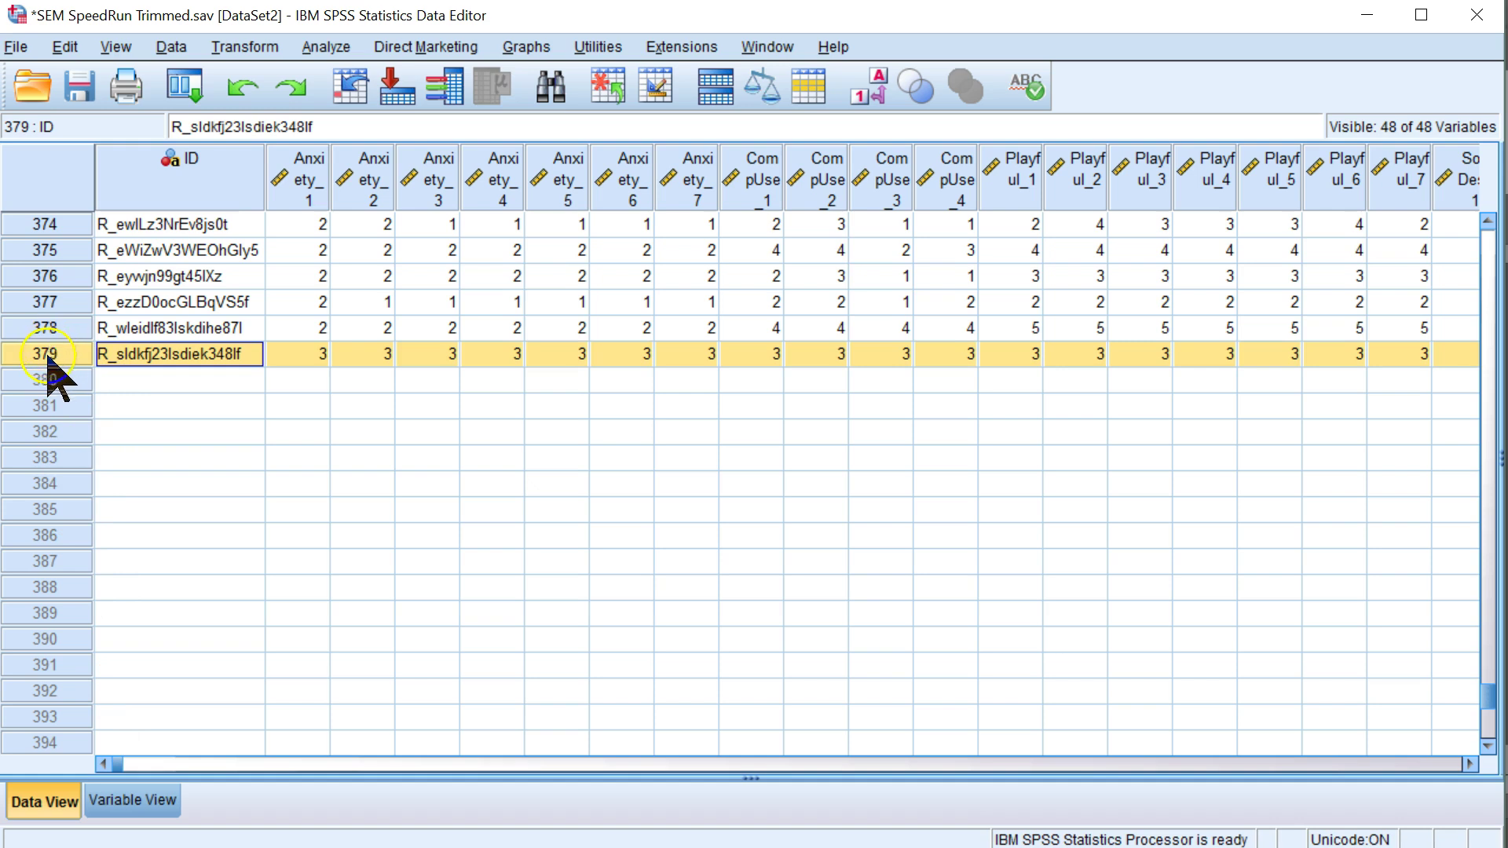
{"action": "right_click", "coordinate": [49, 358]}
{"action": "left_click", "coordinate": [118, 463]}
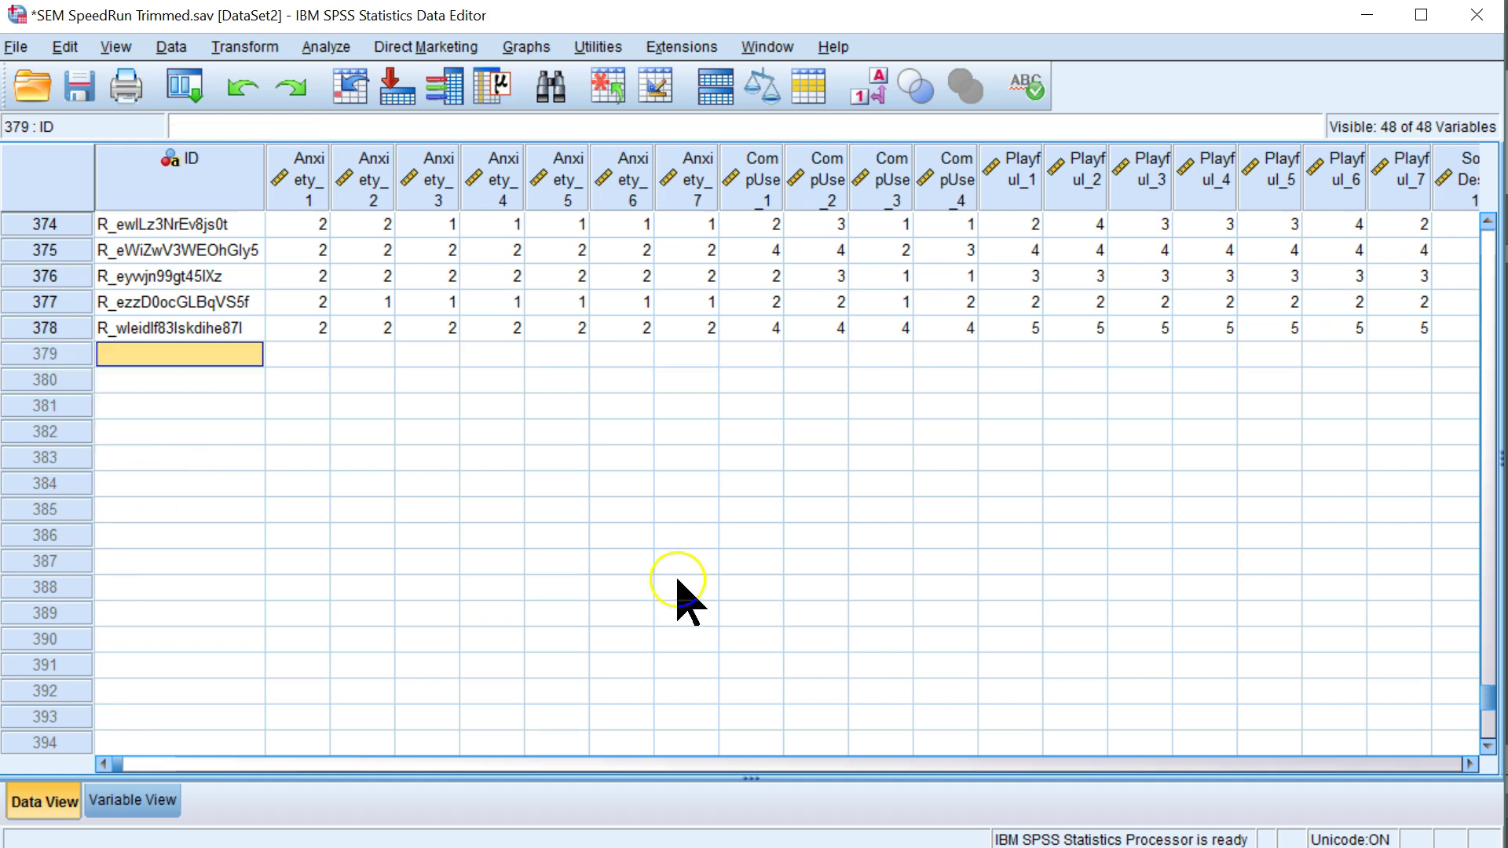
Return to the Excel workbook and locate the highlighted standard deviation of the case in row 122
{"action": "key", "text": "alt+Tab"}
{"action": "scroll", "coordinate": [1278, 537], "scroll_direction": "up", "scroll_amount": 20}
{"action": "scroll", "coordinate": [1278, 536], "scroll_direction": "up", "scroll_amount": 20}
{"action": "scroll", "coordinate": [1278, 536], "scroll_direction": "up", "scroll_amount": 20}
{"action": "scroll", "coordinate": [1278, 537], "scroll_direction": "up", "scroll_amount": 1}
{"action": "left_click", "coordinate": [1428, 635]}
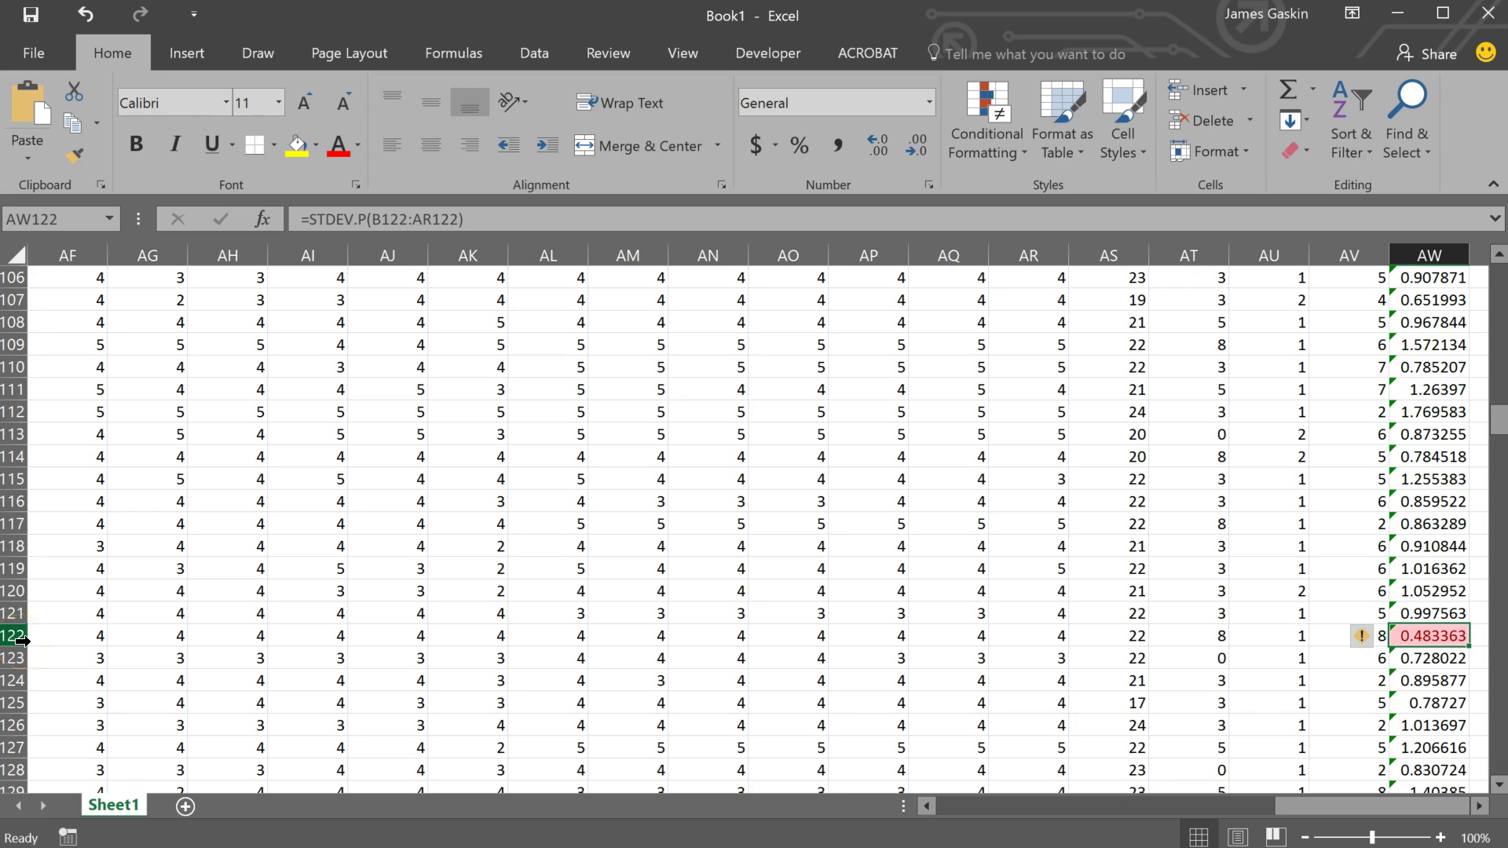
Switch to the trimmed dataset in SPSS, inspect the answers of case 122 and delete that case
{"action": "key", "text": "alt+Tab"}
{"action": "scroll", "coordinate": [186, 369], "scroll_direction": "up", "scroll_amount": 20}
{"action": "scroll", "coordinate": [180, 356], "scroll_direction": "up", "scroll_amount": 20}
{"action": "scroll", "coordinate": [186, 370], "scroll_direction": "down", "scroll_amount": 5}
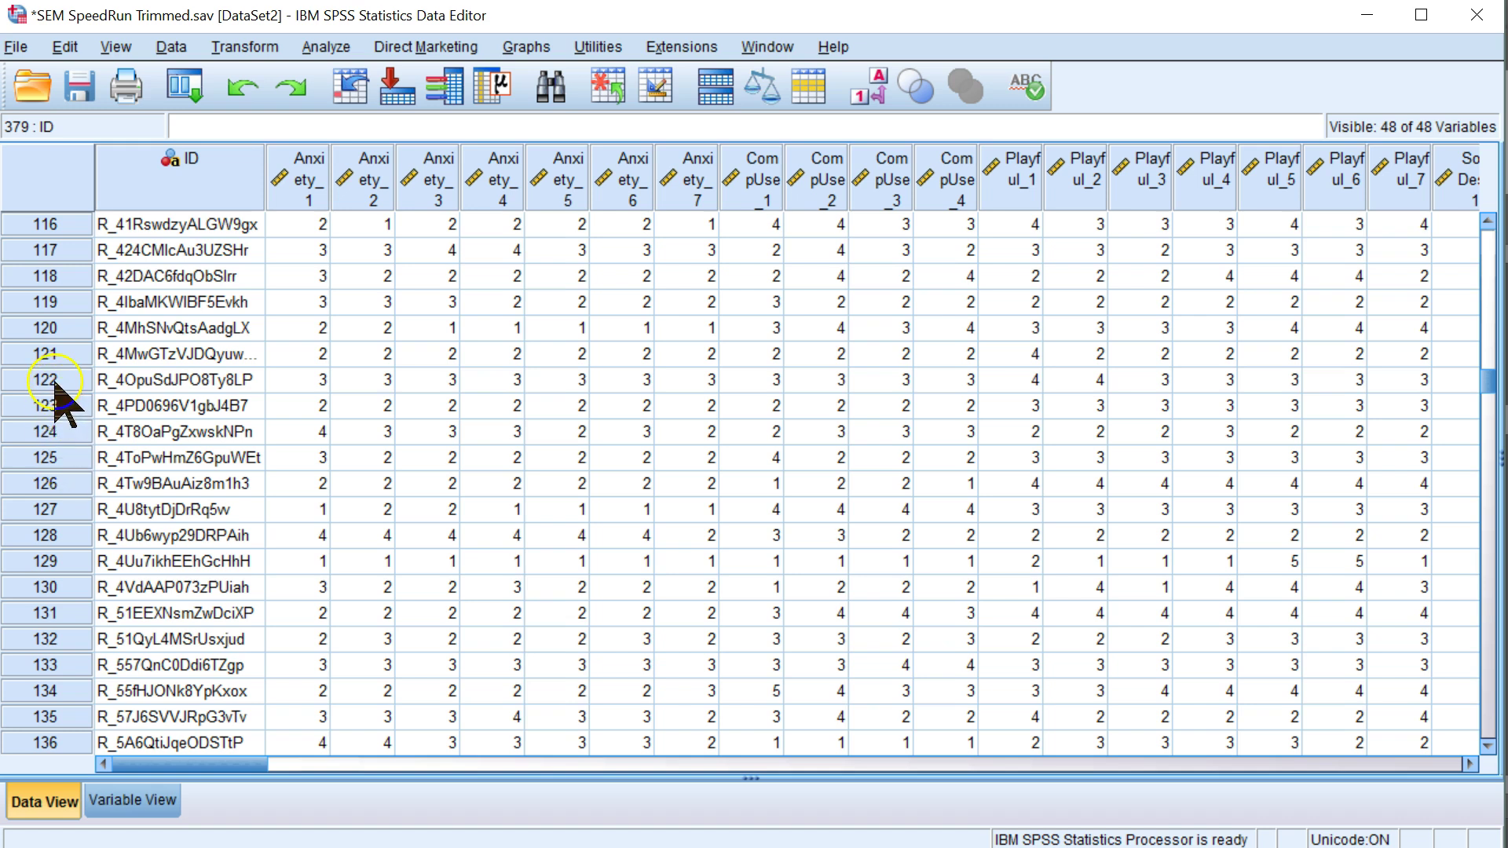
{"action": "left_click", "coordinate": [53, 383]}
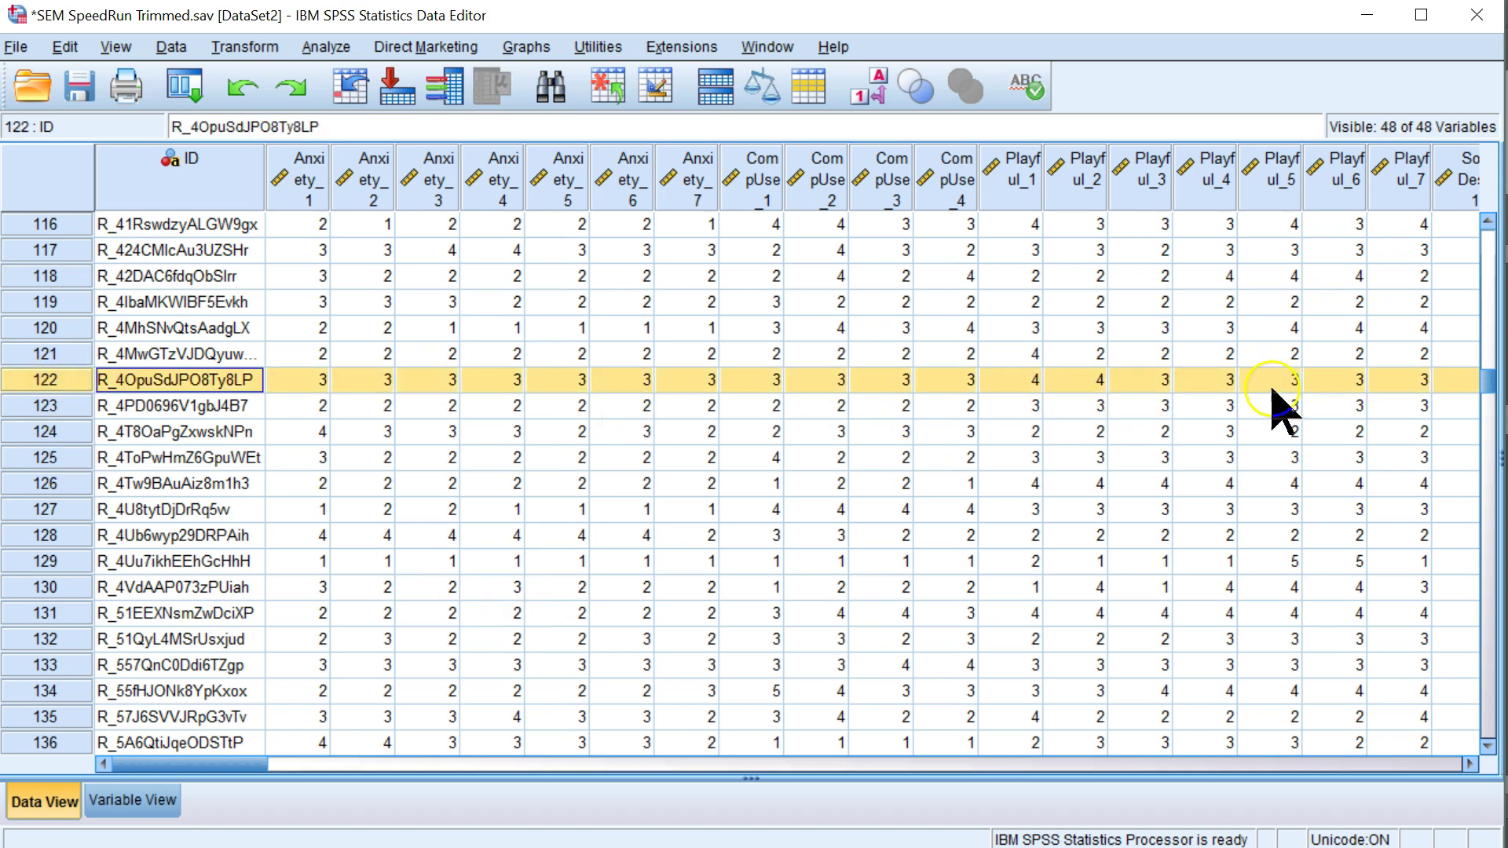
{"action": "left_click_drag", "start_coordinate": [258, 763], "coordinate": [209, 775]}
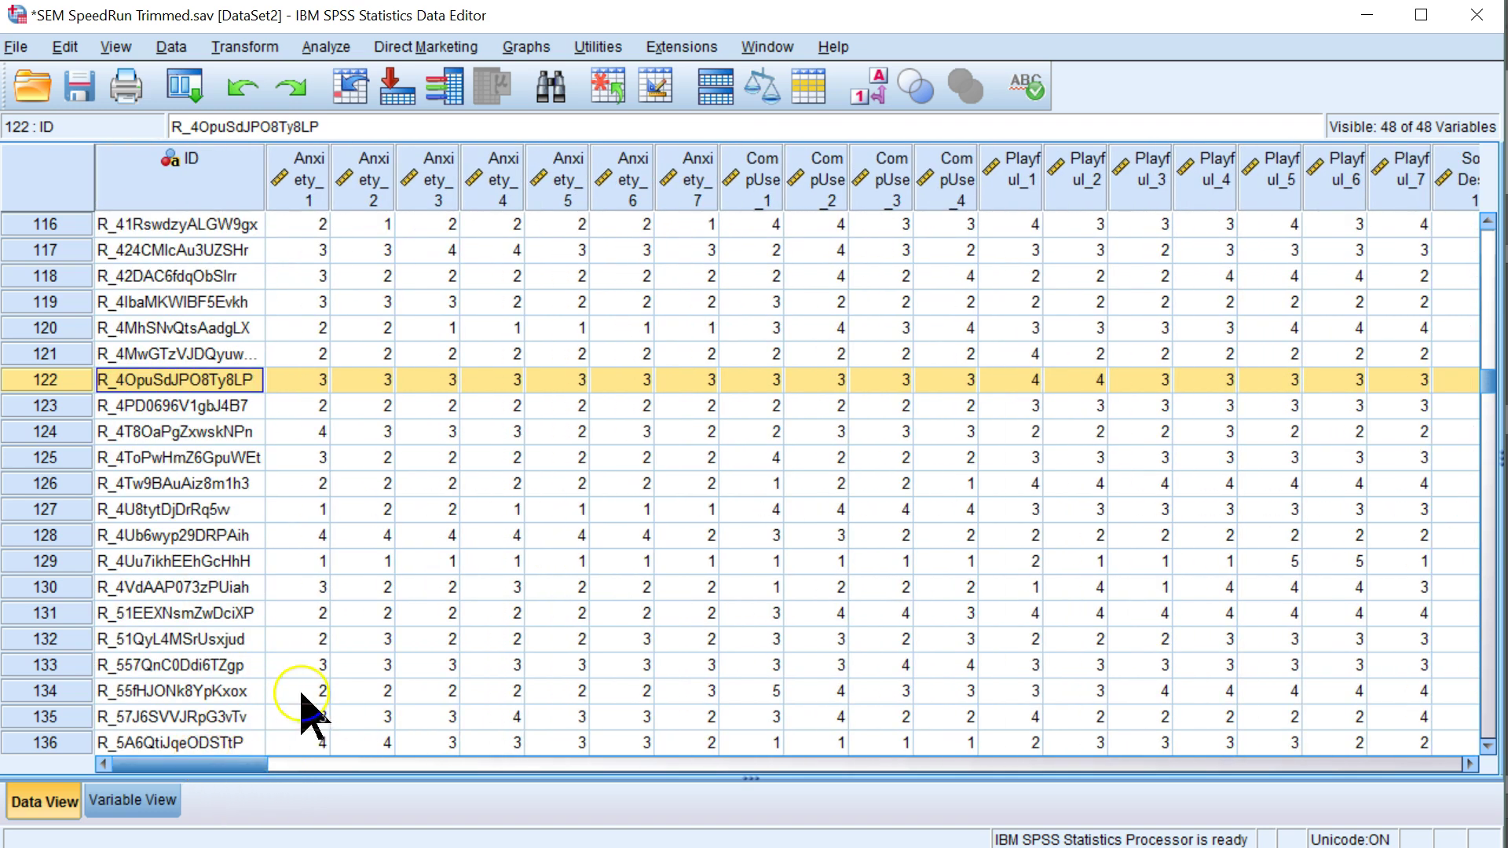
{"action": "right_click", "coordinate": [49, 381]}
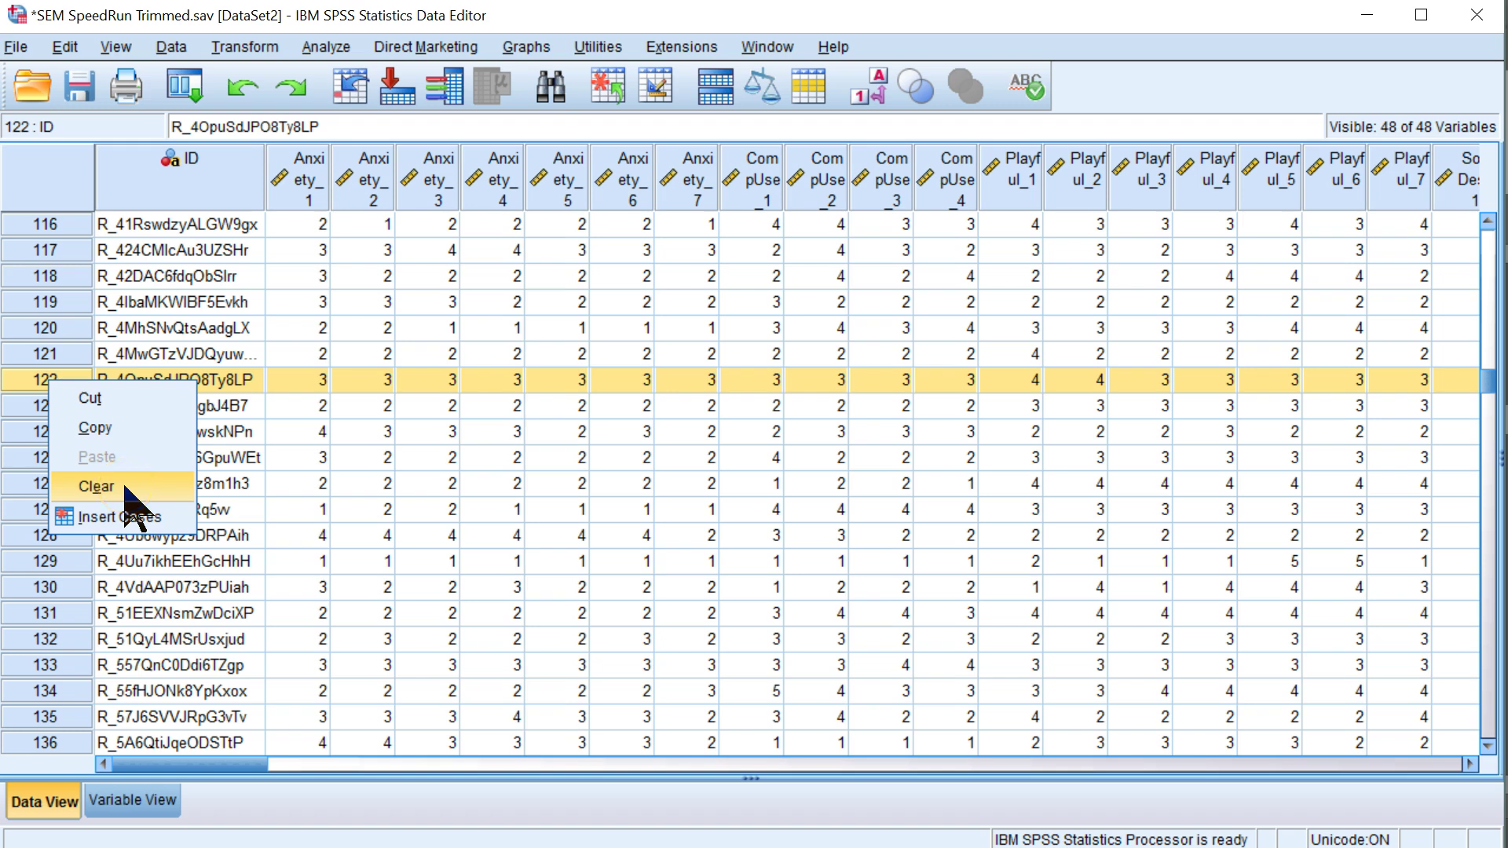
{"action": "left_click", "coordinate": [95, 487]}
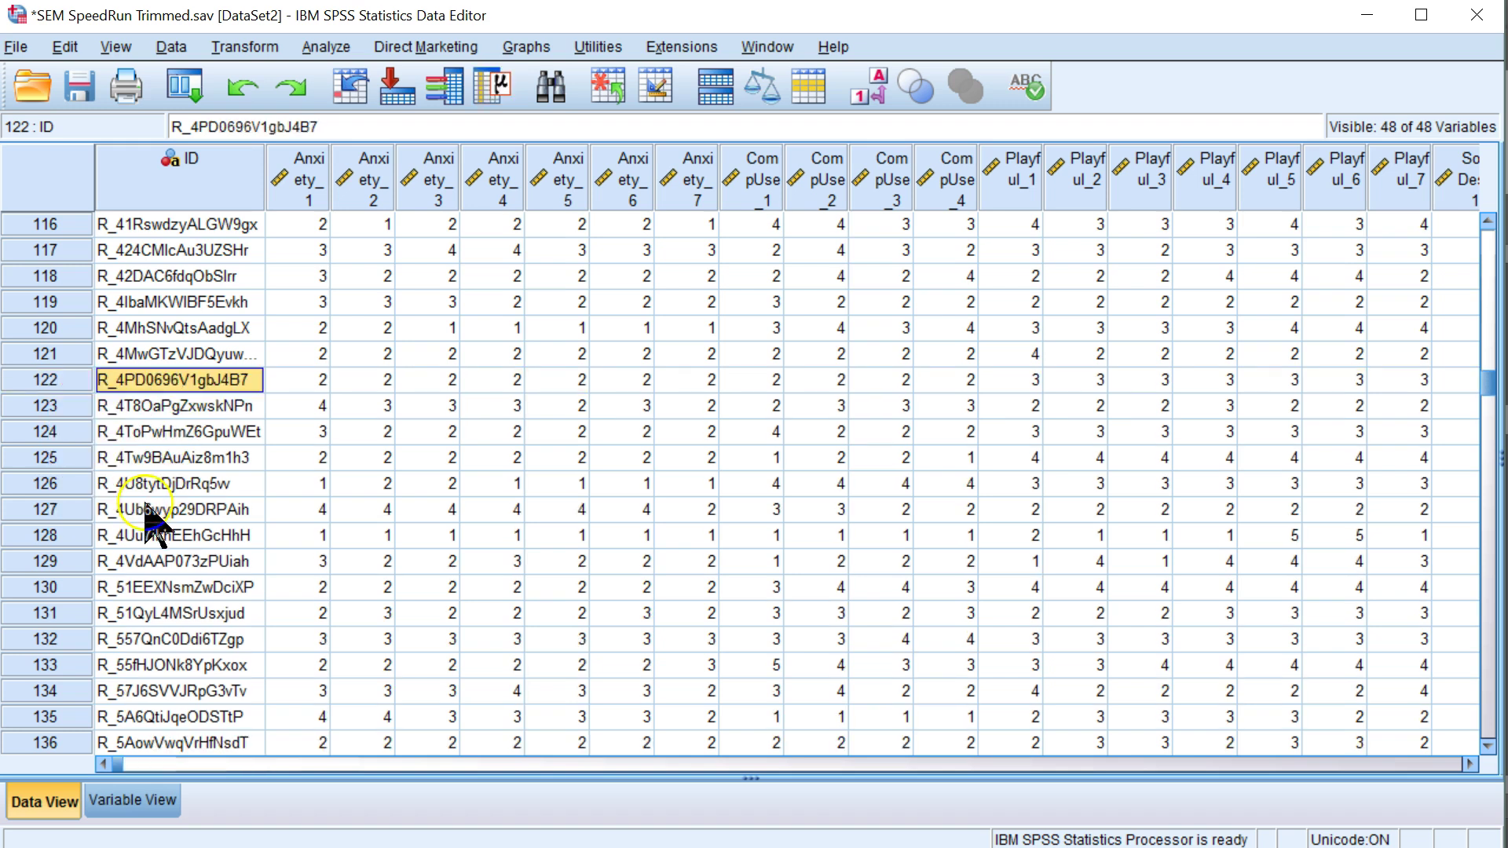
{"action": "left_click", "coordinate": [195, 381]}
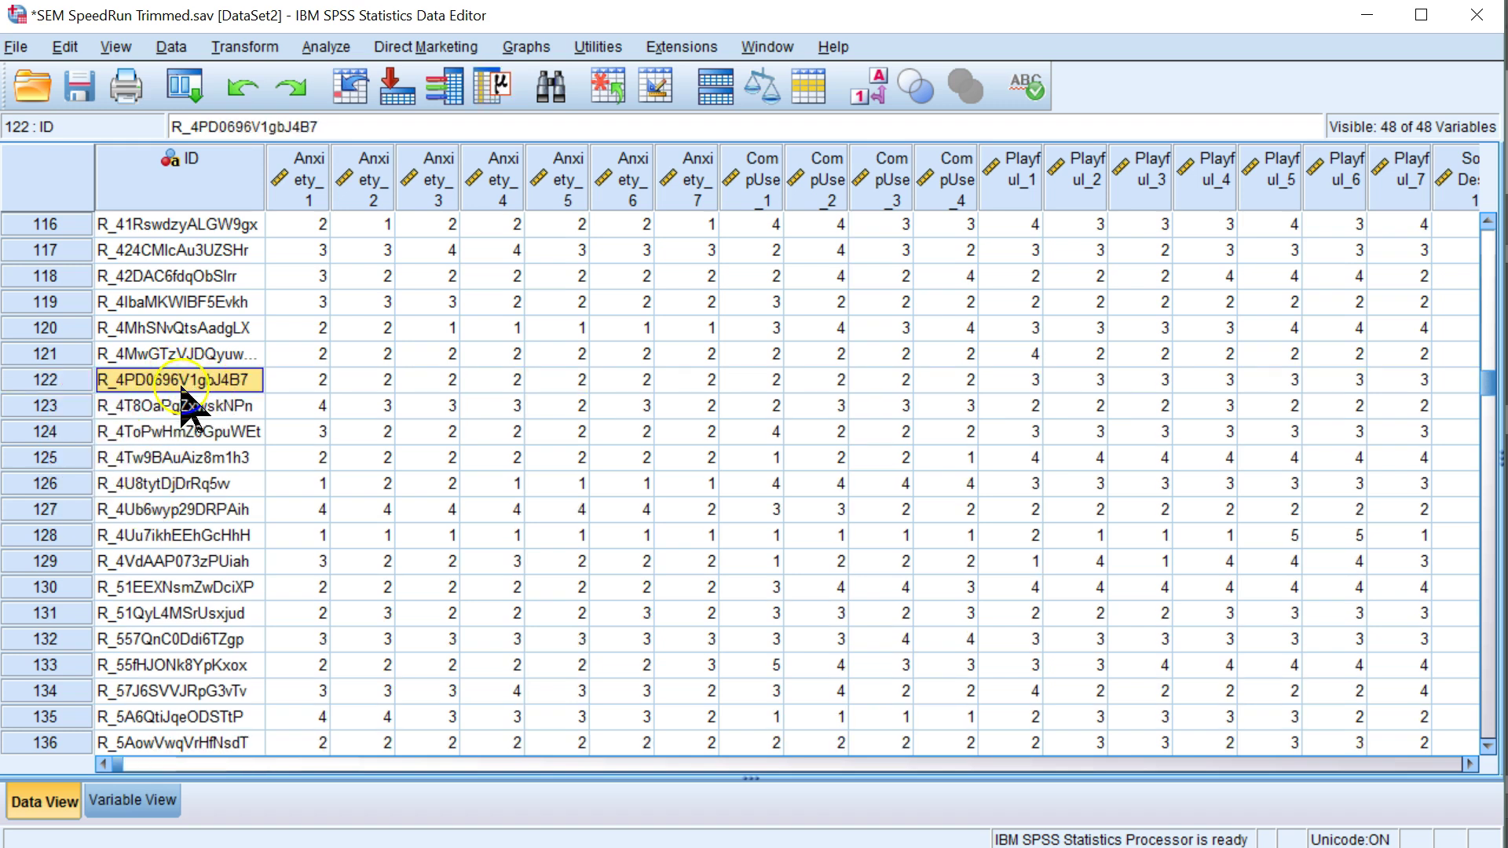
Return to the Excel workbook, locate the next highlighted standard deviation above row 122 and select row 70
{"action": "key", "text": "alt+Tab"}
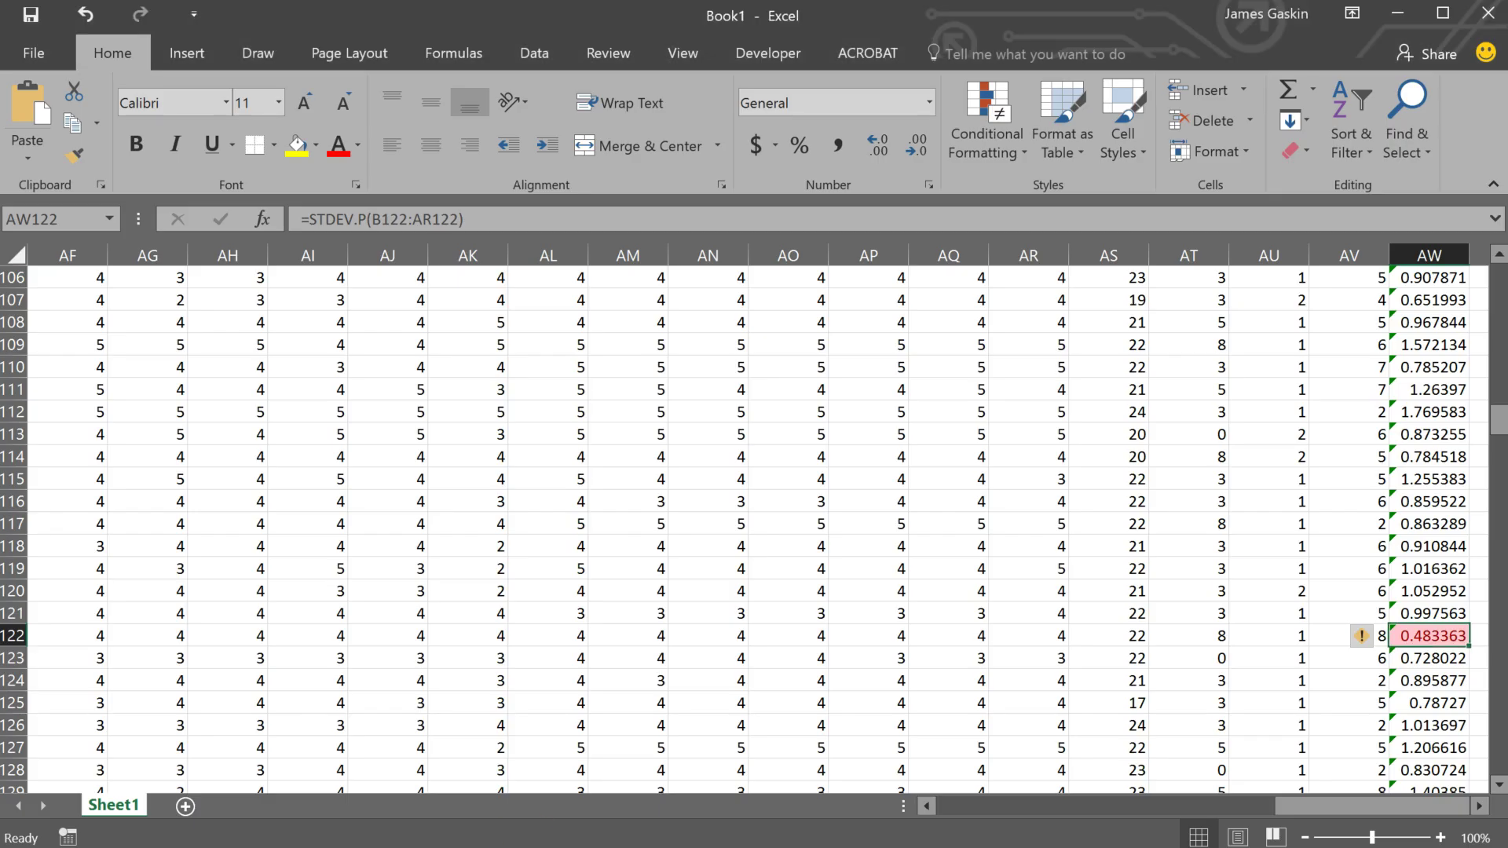
{"action": "scroll", "coordinate": [1181, 563], "scroll_direction": "up", "scroll_amount": 10}
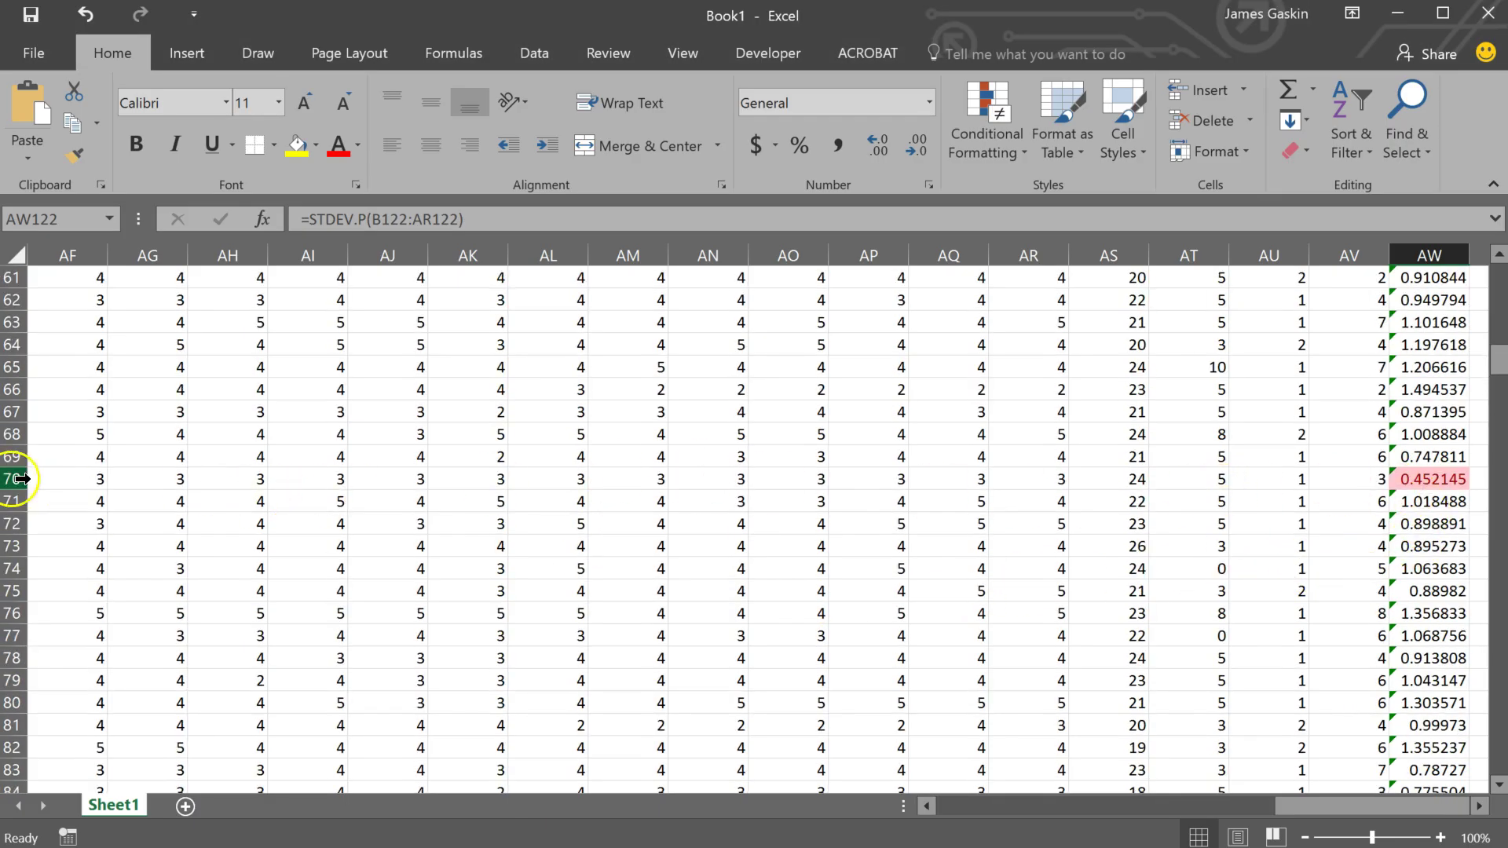
{"action": "left_click", "coordinate": [15, 474]}
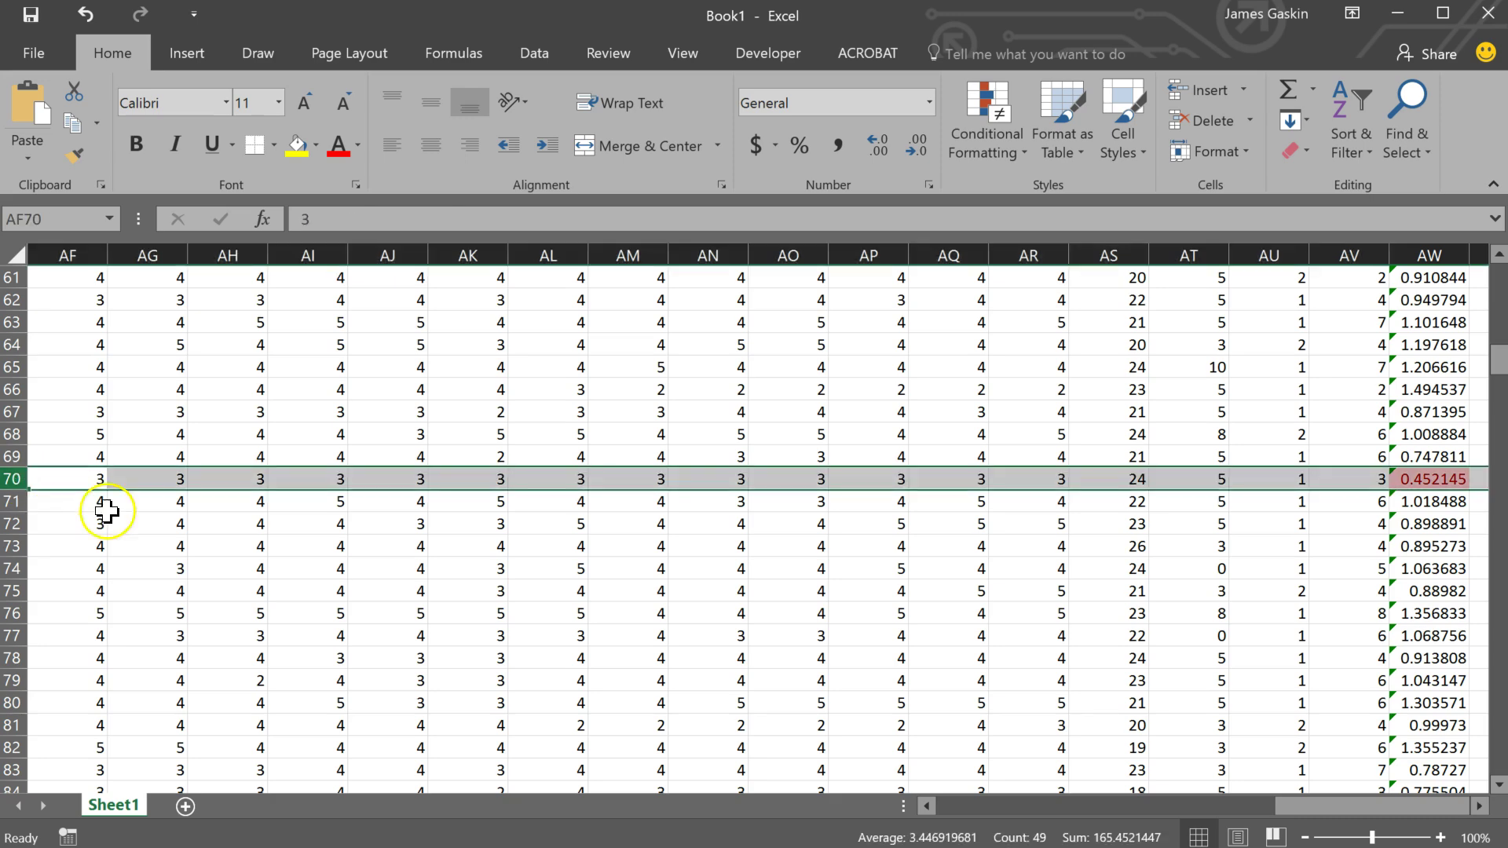
Switch to the SPSS dataset and inspect the answers of case 70 across its scale items
{"action": "key", "text": "alt+Tab"}
{"action": "scroll", "coordinate": [186, 452], "scroll_direction": "up", "scroll_amount": 17}
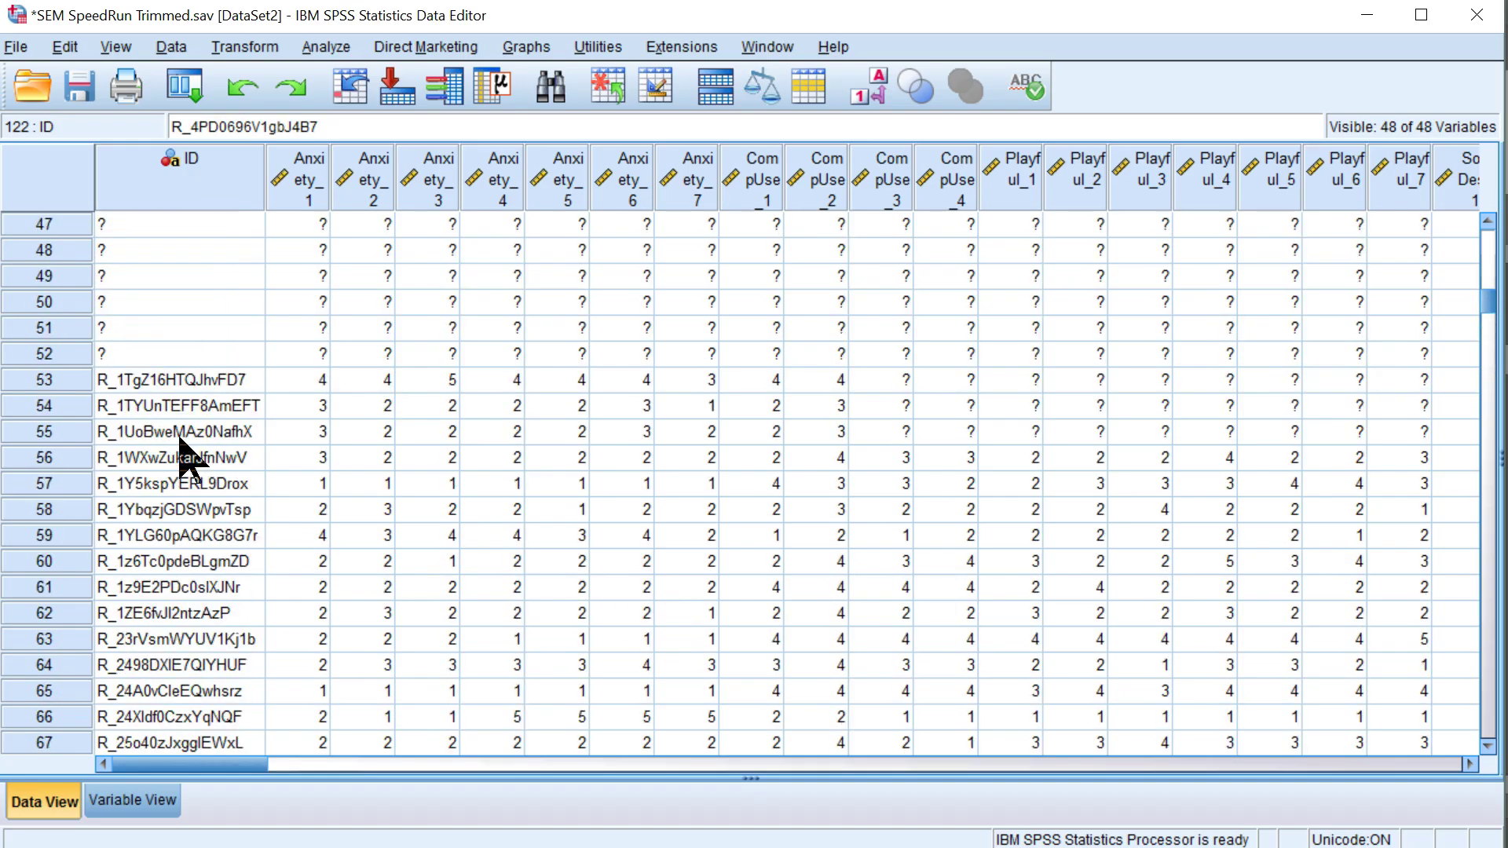
{"action": "left_click", "coordinate": [44, 360]}
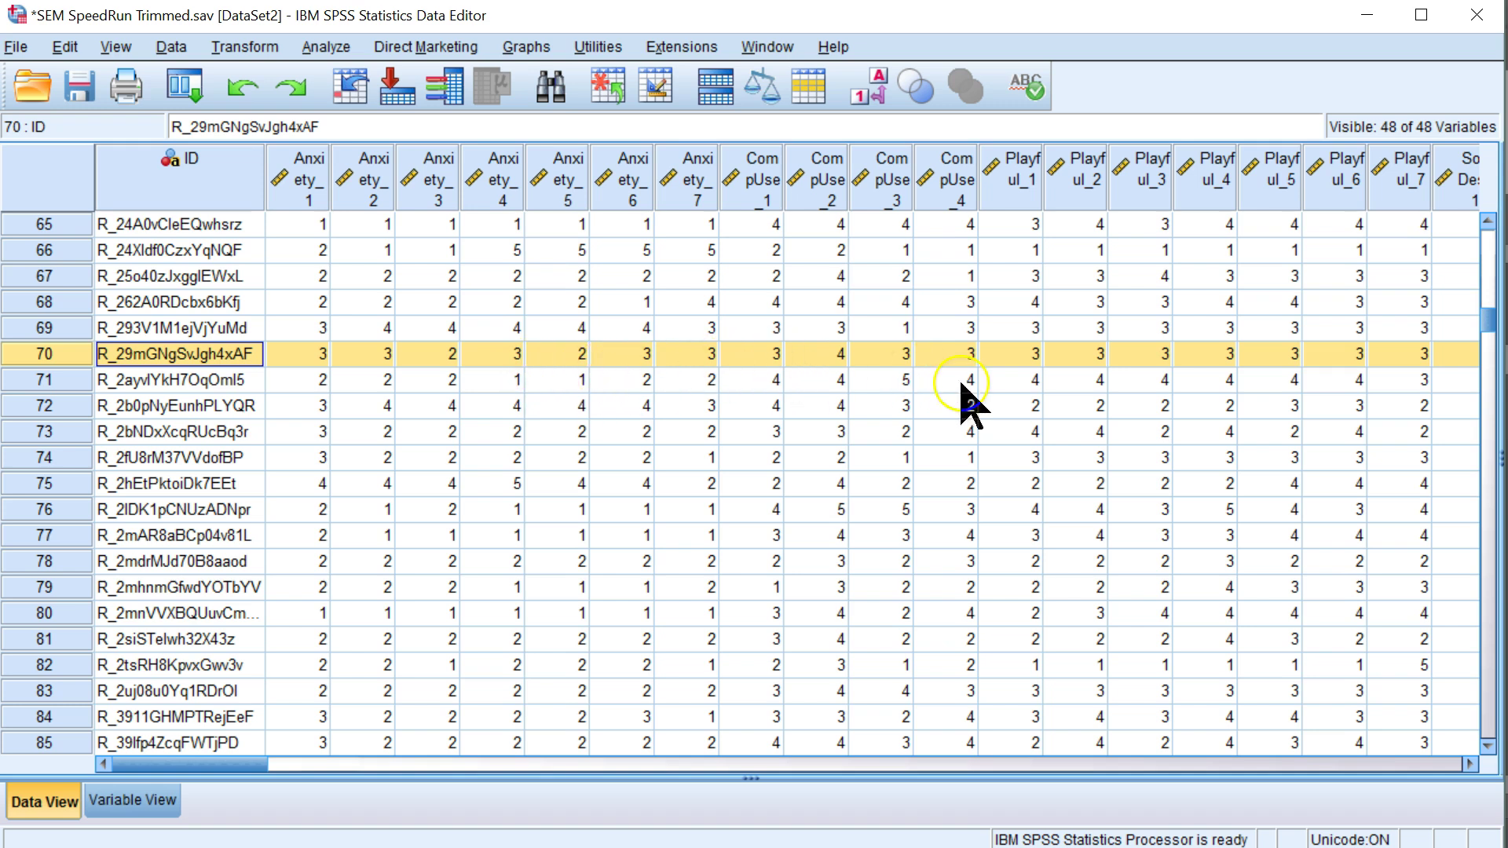
{"action": "left_click_drag", "start_coordinate": [208, 759], "coordinate": [254, 770]}
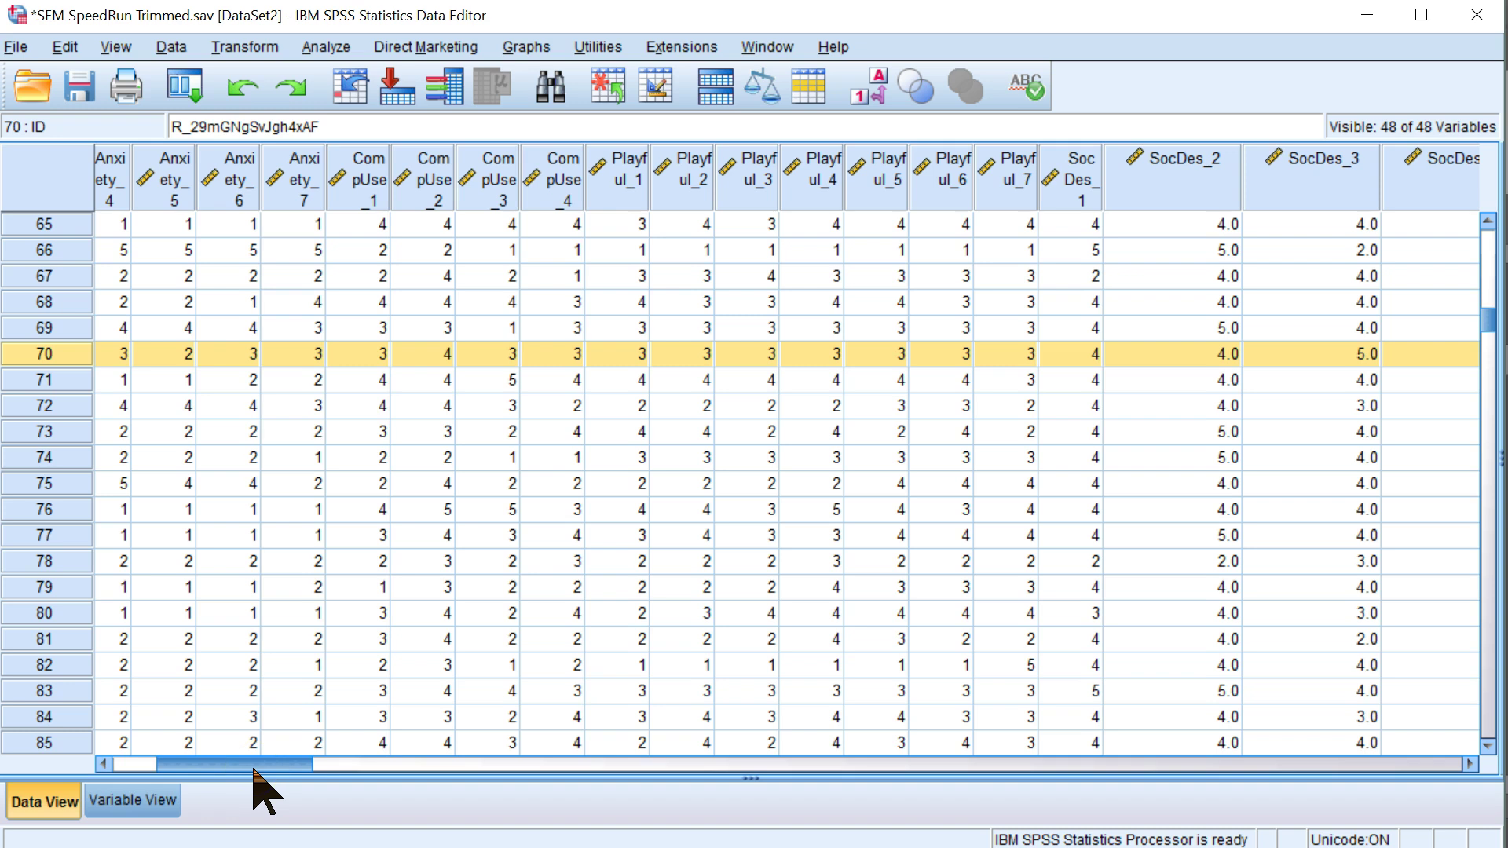
{"action": "left_click_drag", "start_coordinate": [254, 770], "coordinate": [194, 769]}
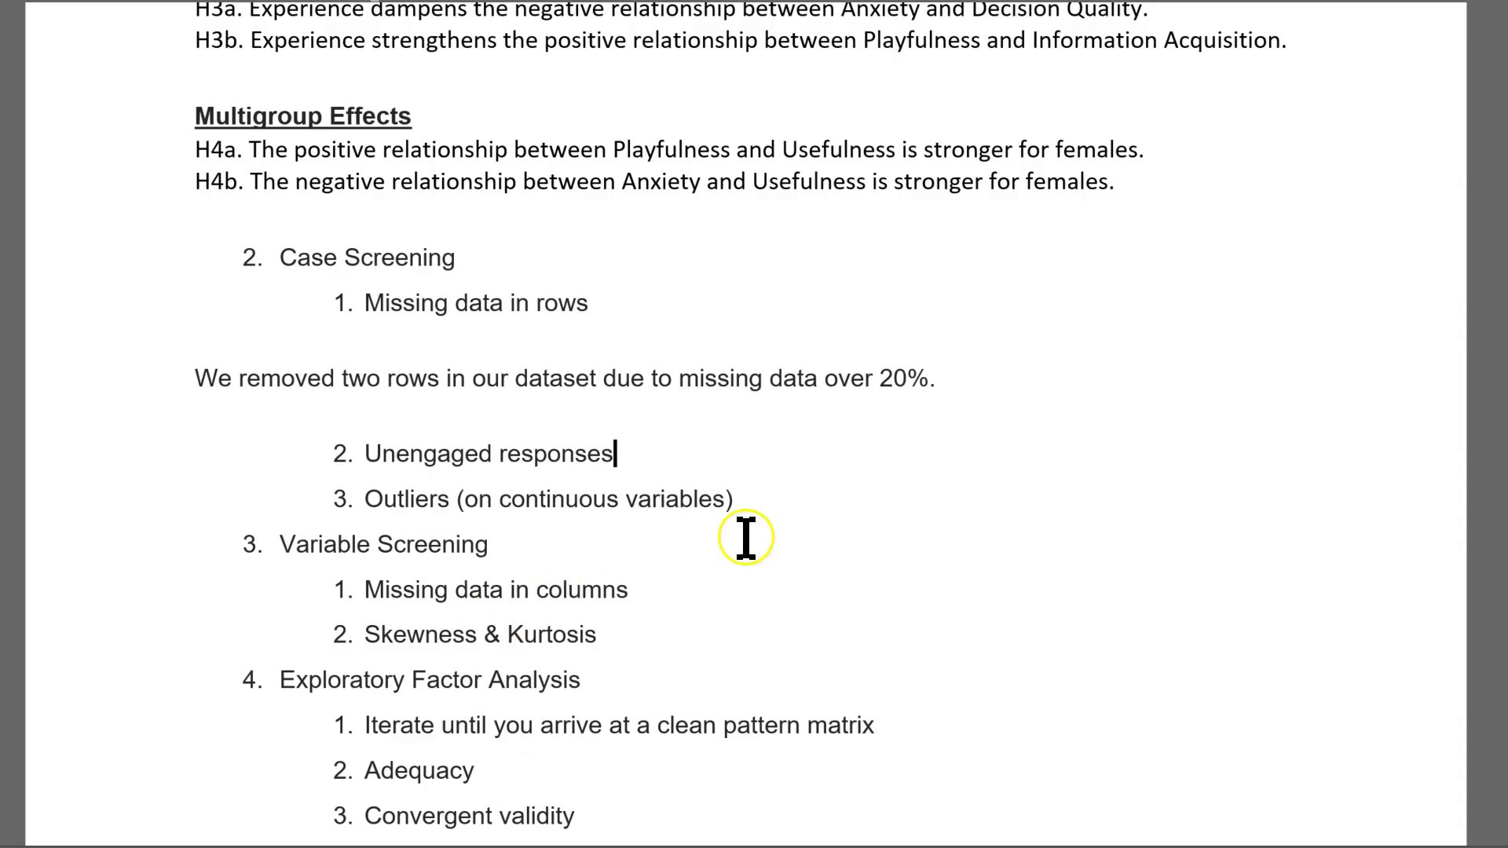
Write below "Unengaged responses" in the outline document: "We removed two cases due to being not engaged (they answered somewhat agree to every likert scale item)."
{"action": "key", "text": "Return"}
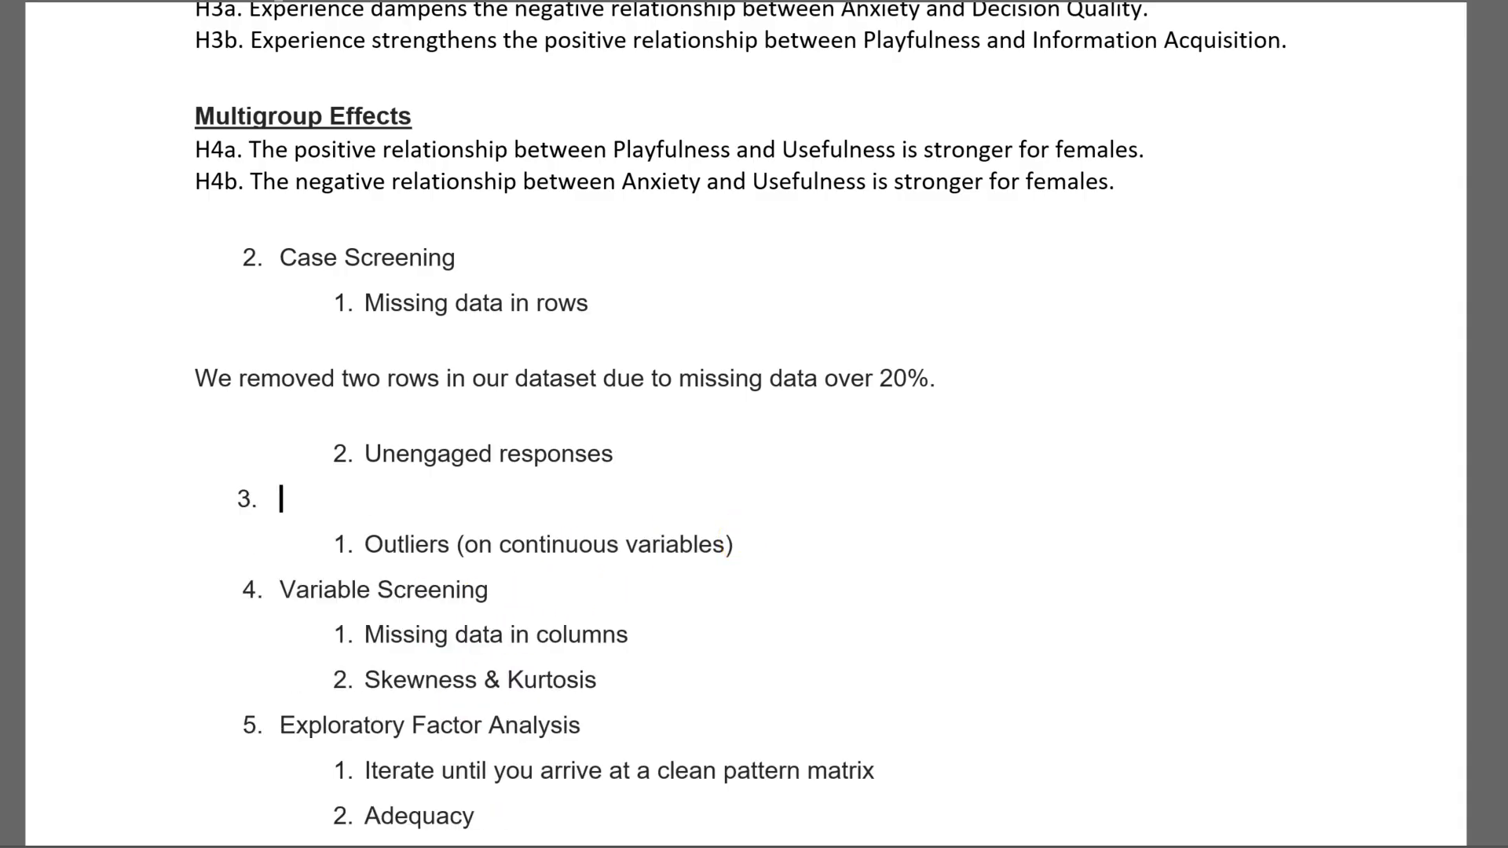
{"action": "key", "text": "BackSpace"}
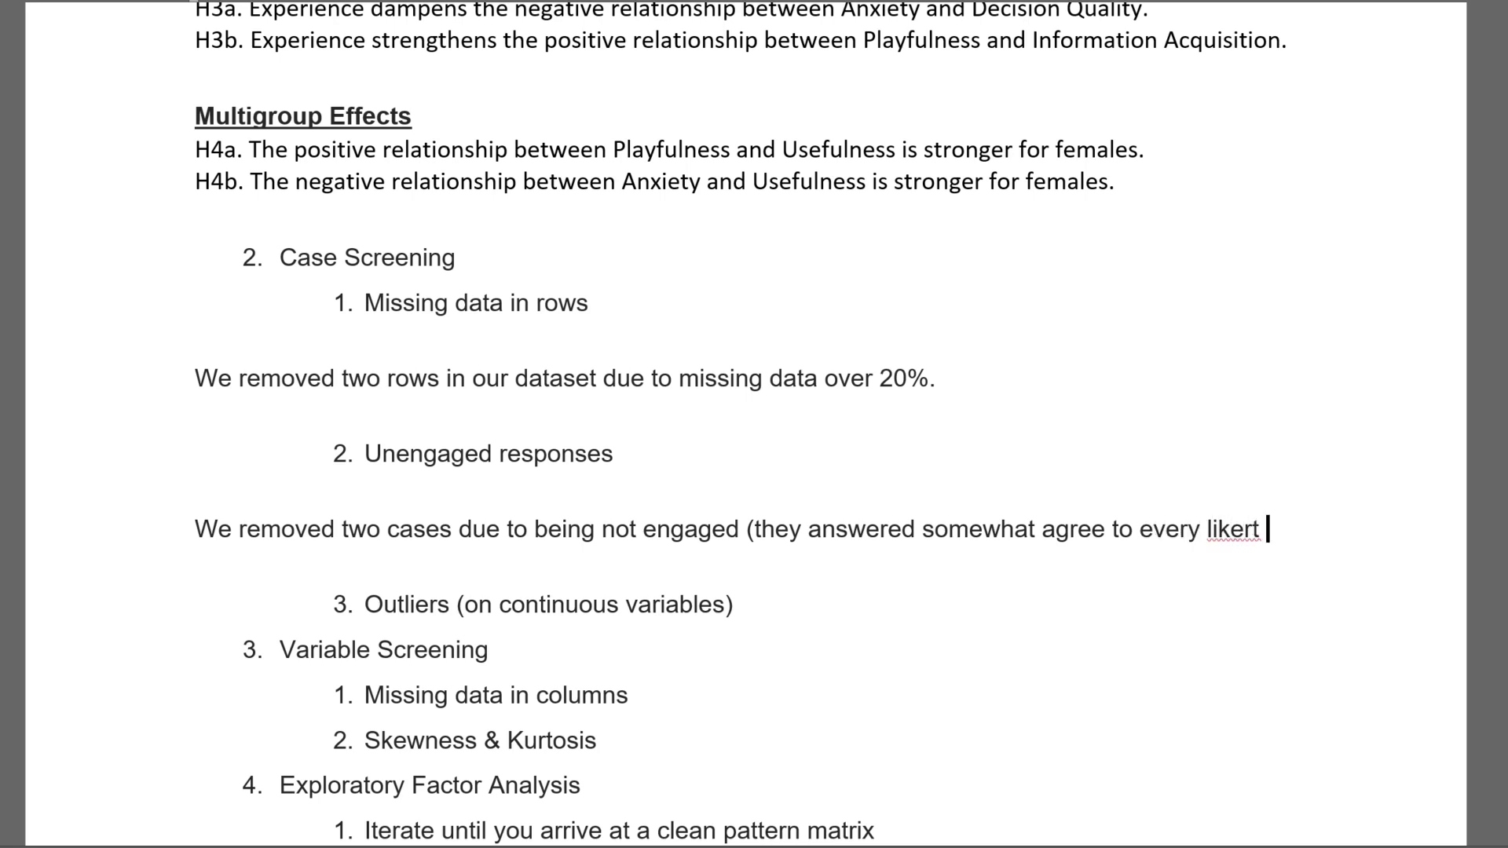
{"action": "type", "text": "scale item"}
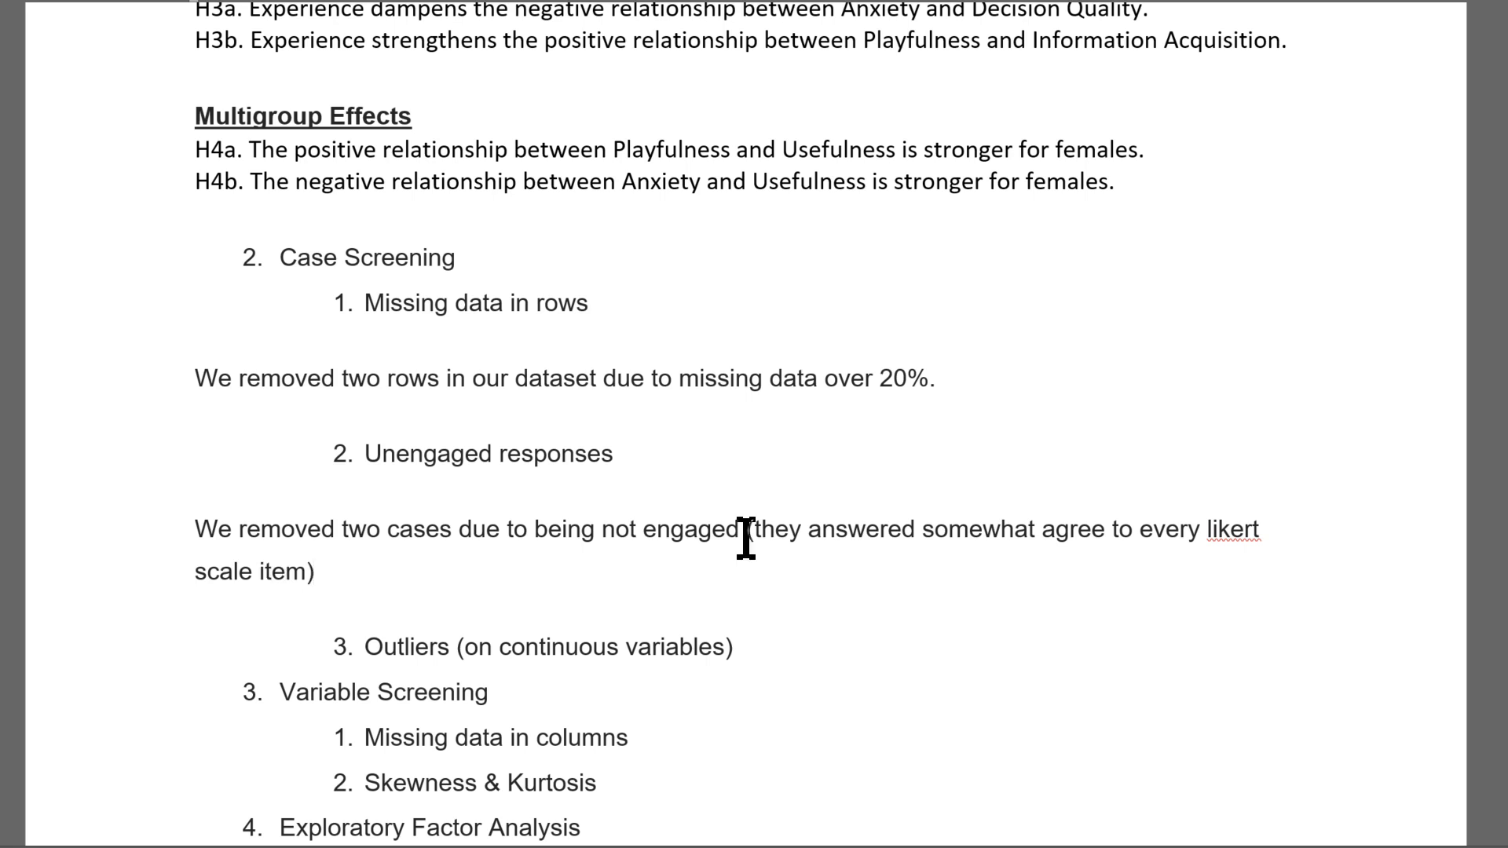
{"action": "left_click", "coordinate": [723, 590]}
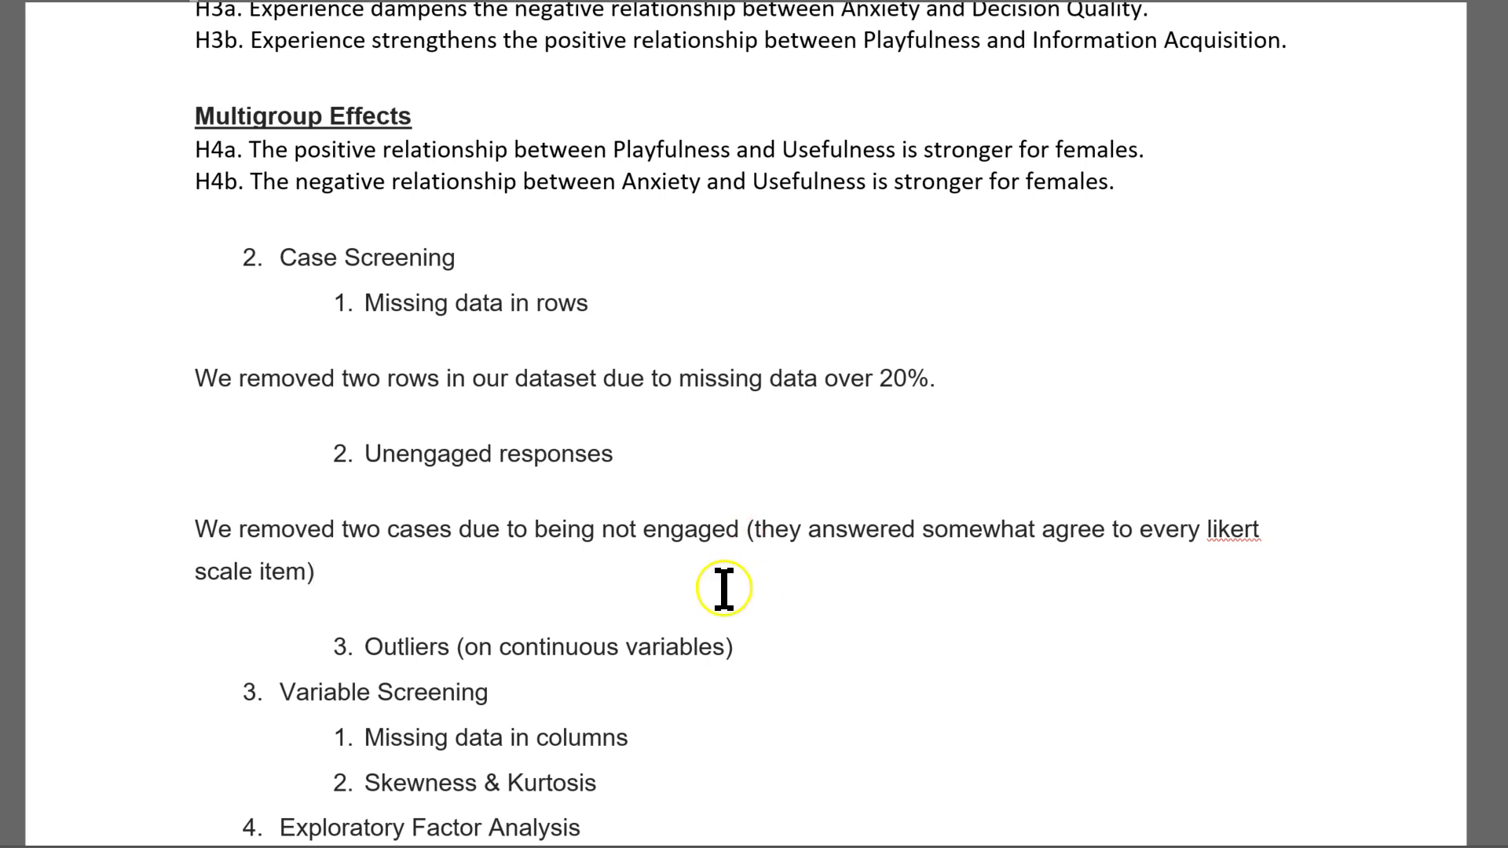
{"action": "scroll", "coordinate": [714, 606], "scroll_direction": "down", "scroll_amount": 1}
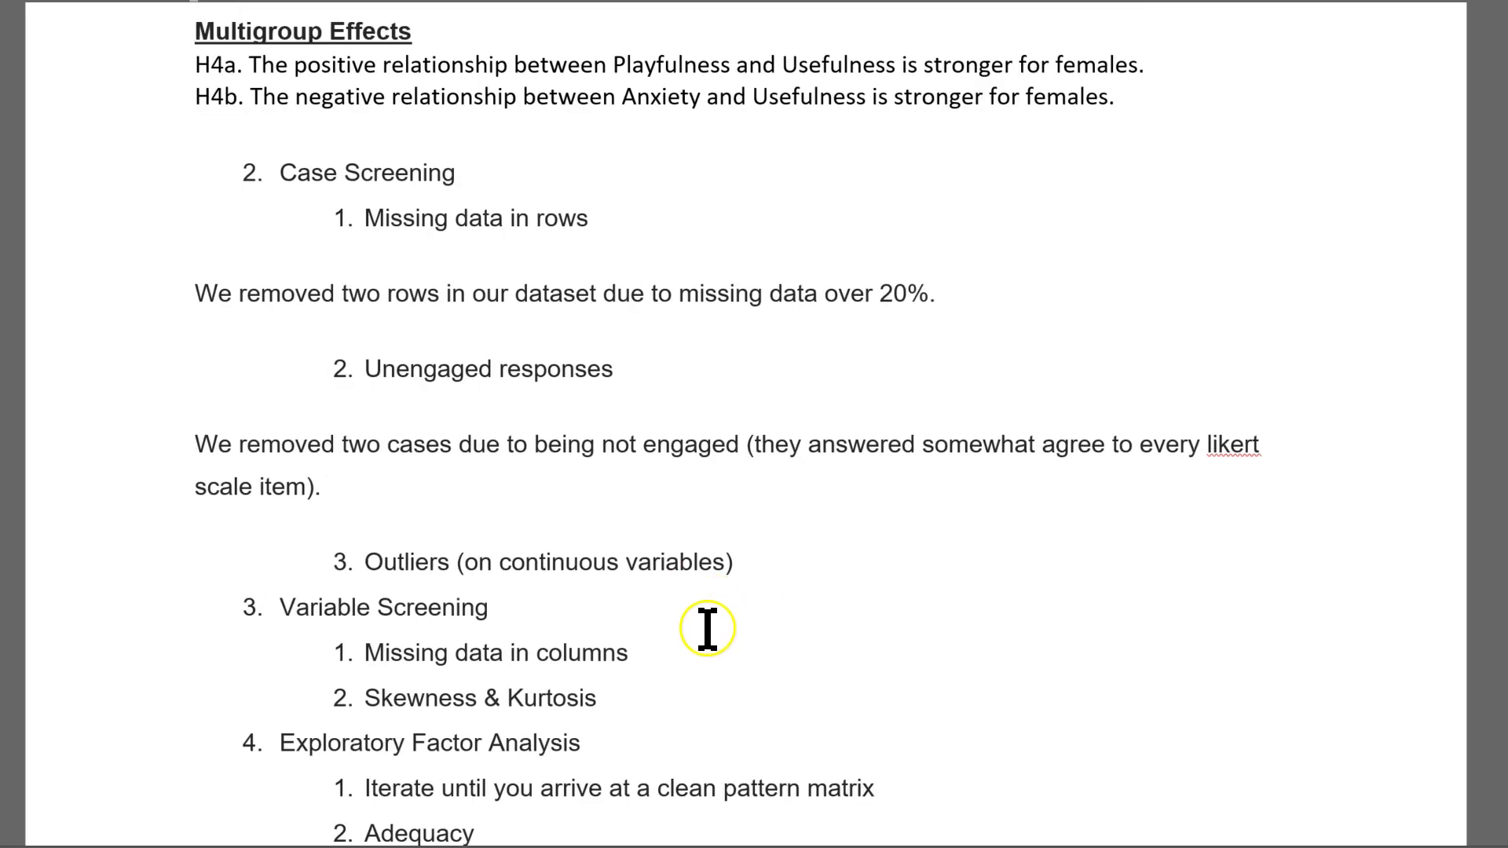
{"action": "scroll", "coordinate": [714, 626], "scroll_direction": "down", "scroll_amount": 4}
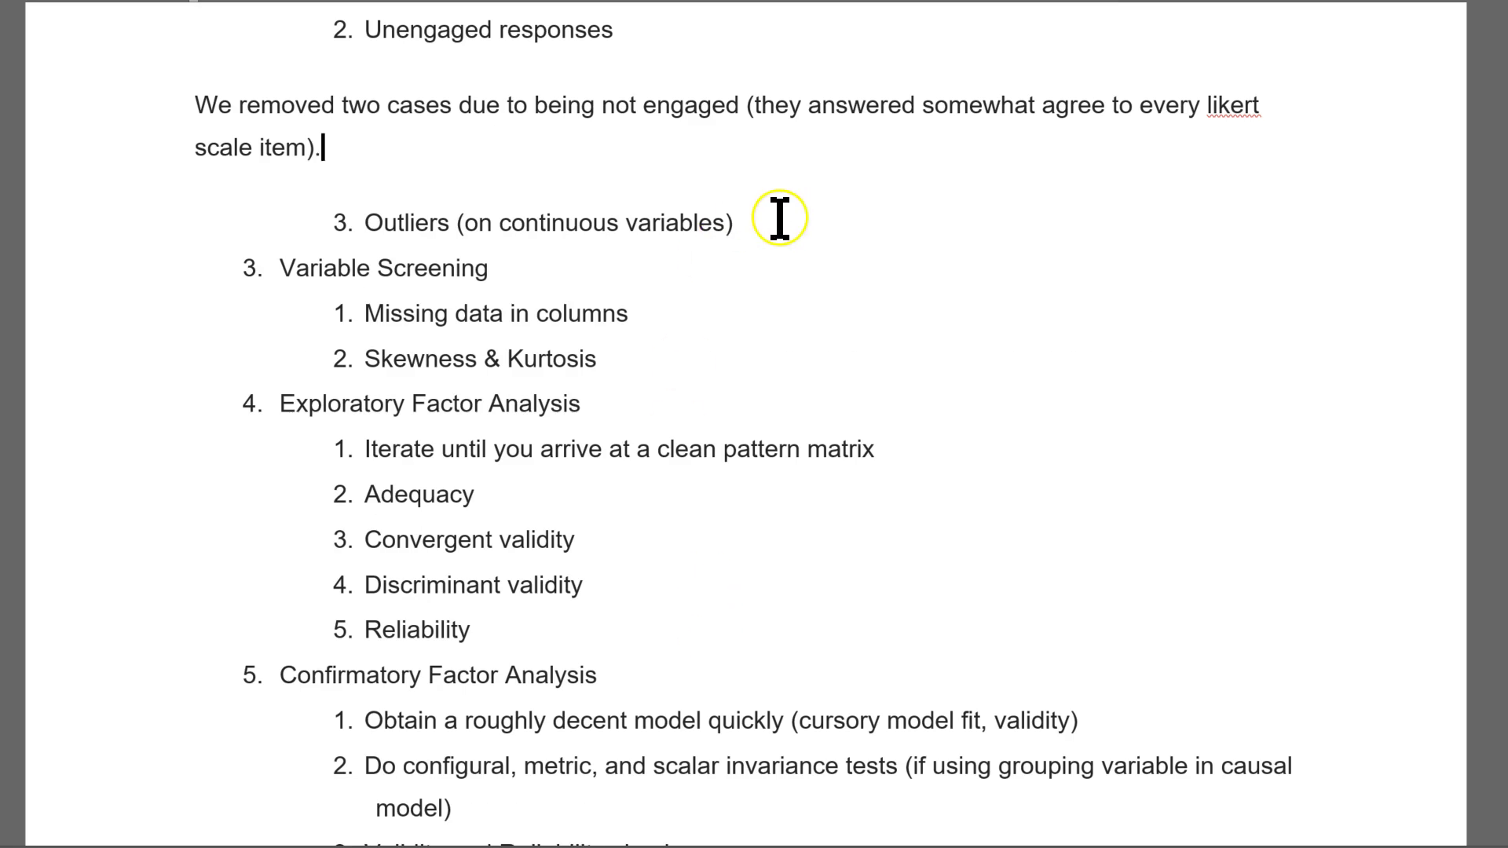
Switch to SPSS and look through the variable definitions for continuous variables, checking Age and Experience
{"action": "key", "text": "alt+Tab"}
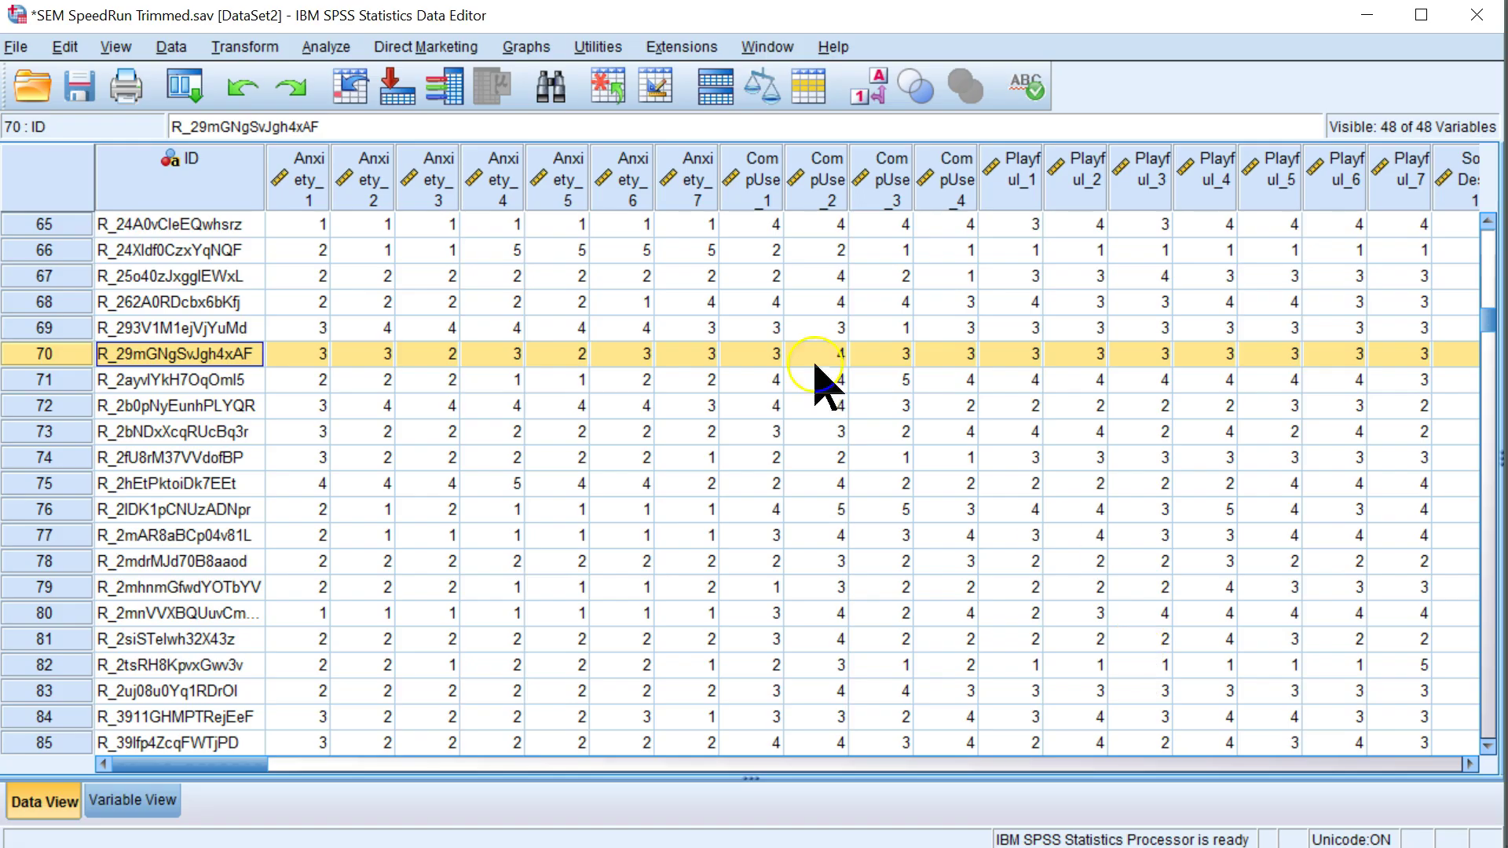
{"action": "left_click", "coordinate": [135, 801]}
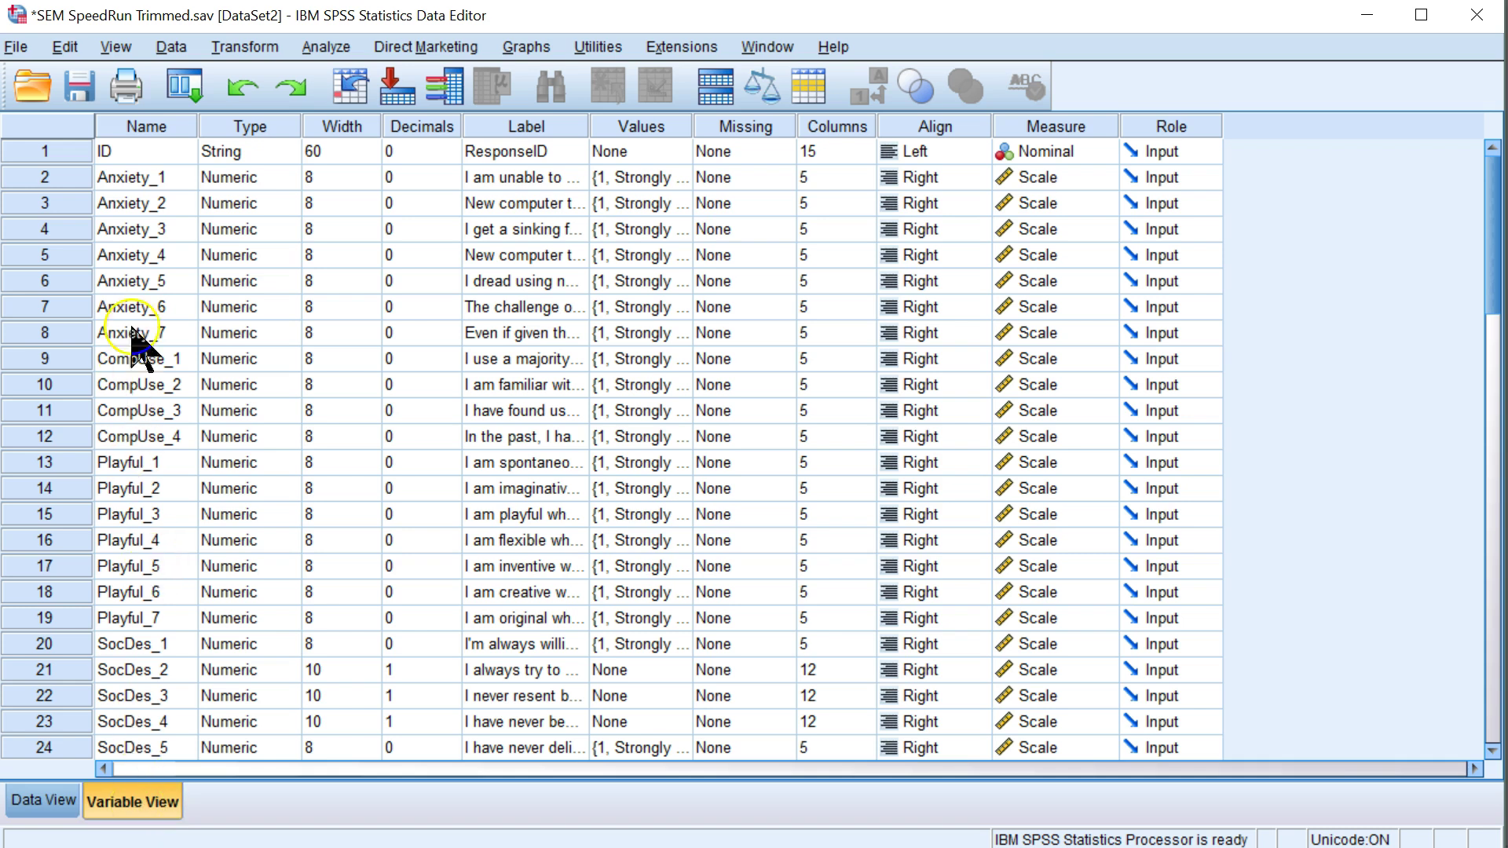
{"action": "scroll", "coordinate": [173, 456], "scroll_direction": "down", "scroll_amount": 4}
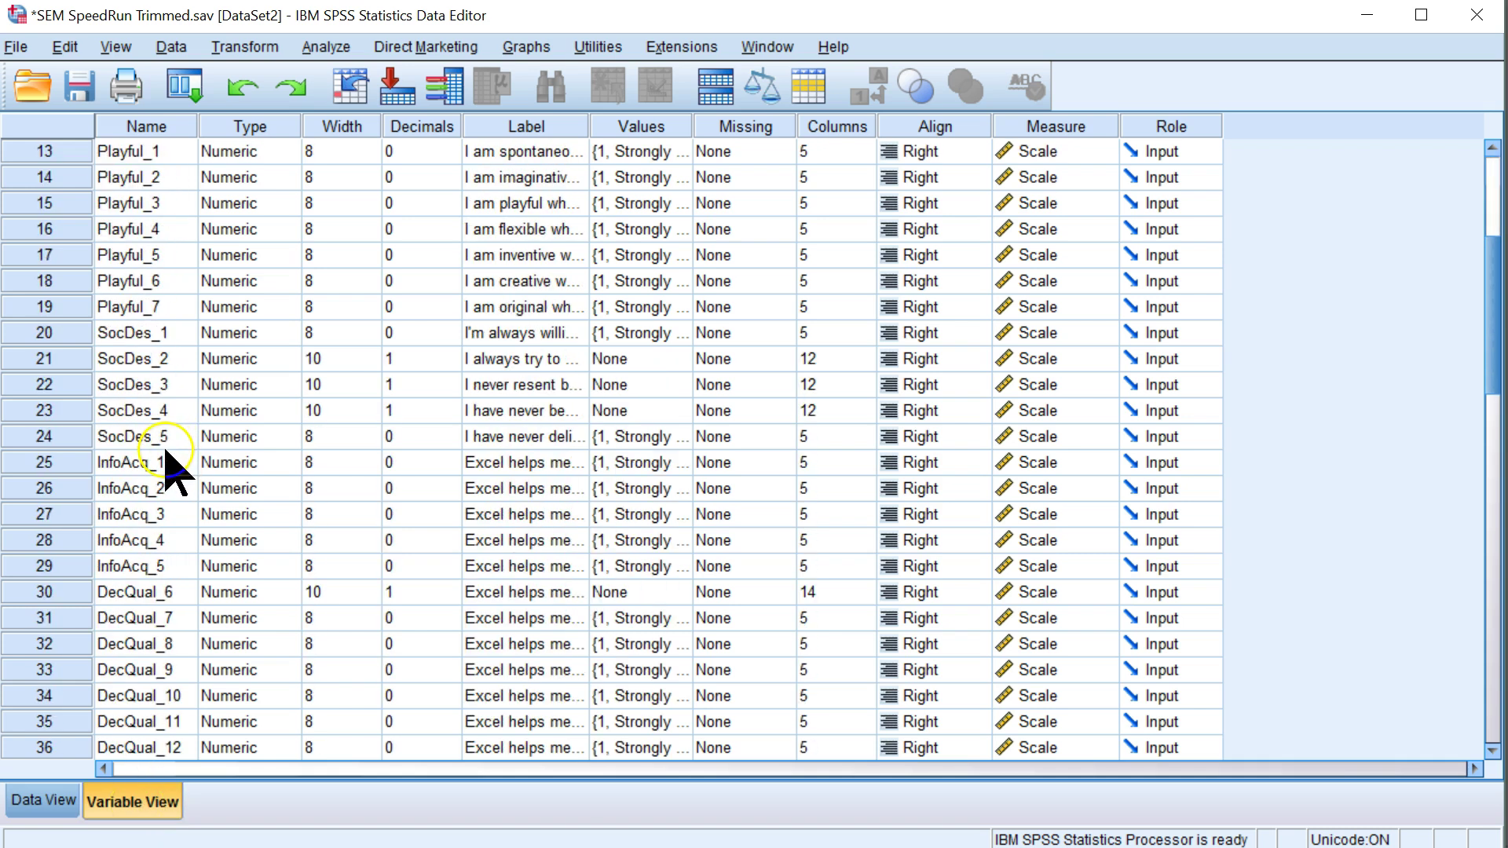
{"action": "scroll", "coordinate": [169, 471], "scroll_direction": "down", "scroll_amount": 2}
{"action": "scroll", "coordinate": [165, 475], "scroll_direction": "down", "scroll_amount": 4}
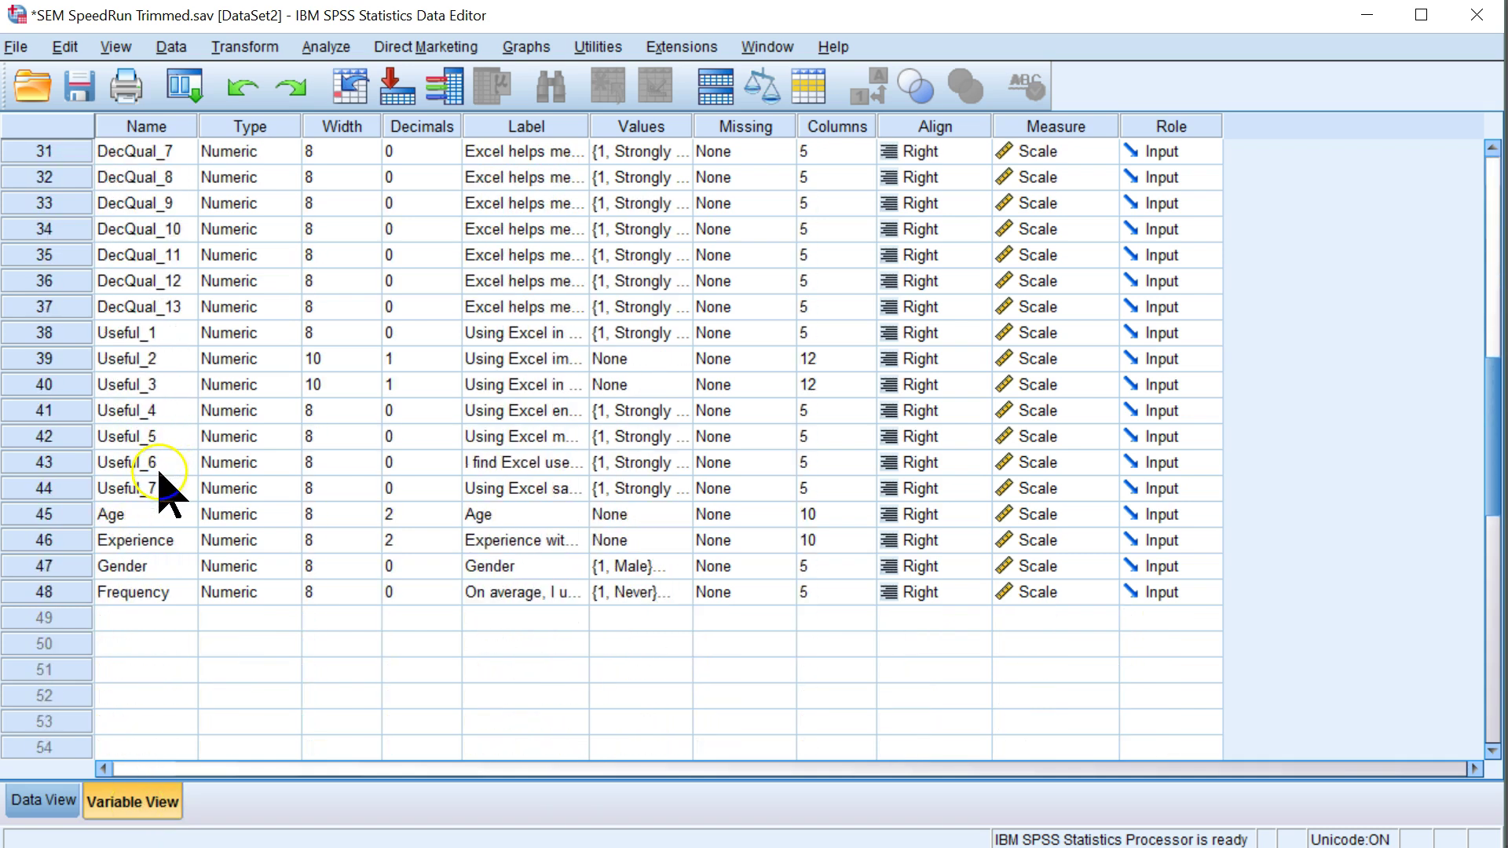
{"action": "left_click", "coordinate": [79, 517]}
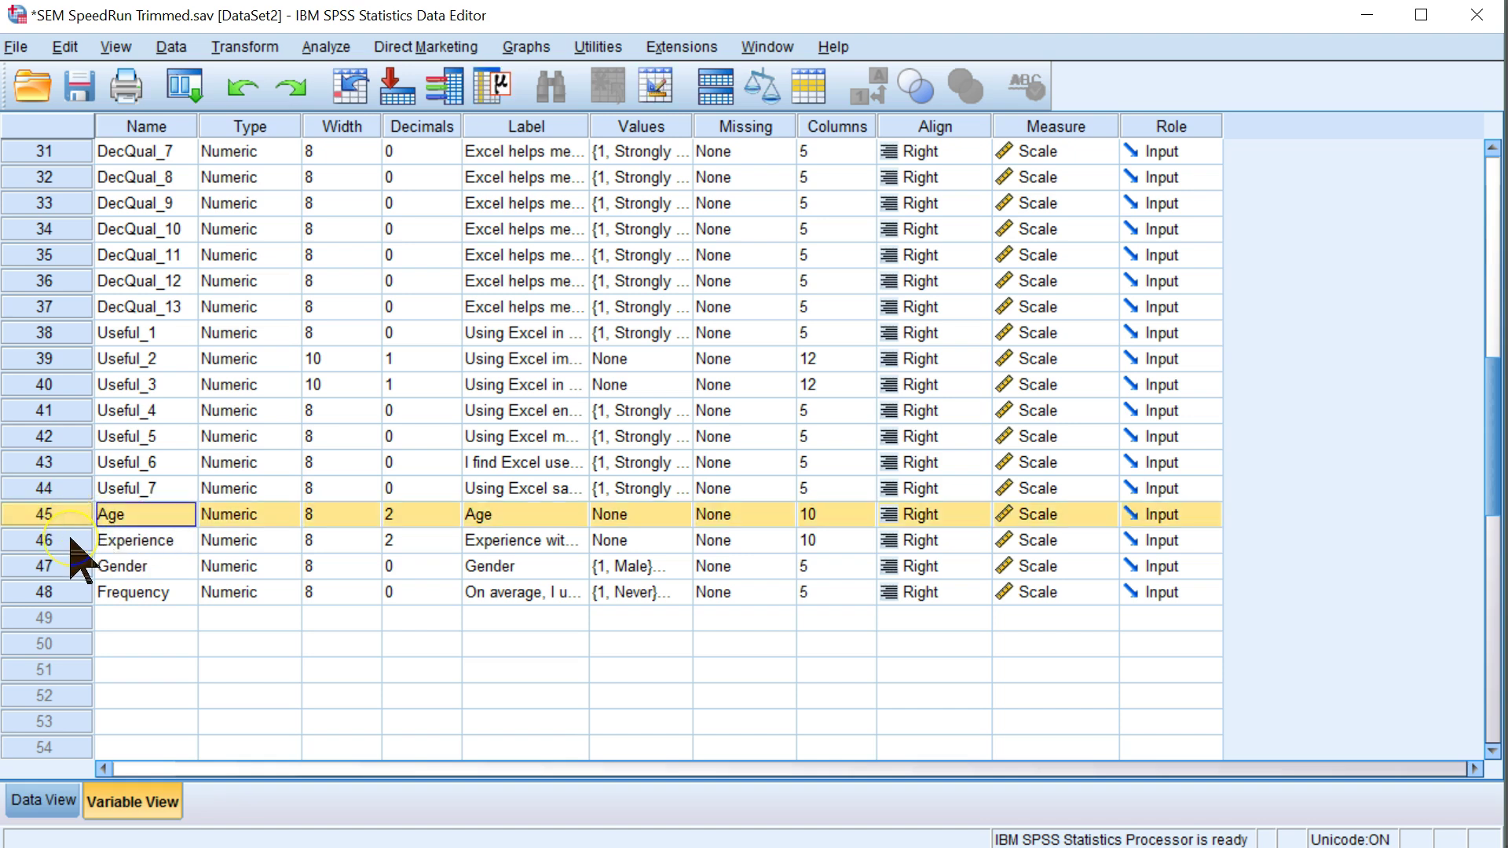
{"action": "left_click", "coordinate": [69, 540]}
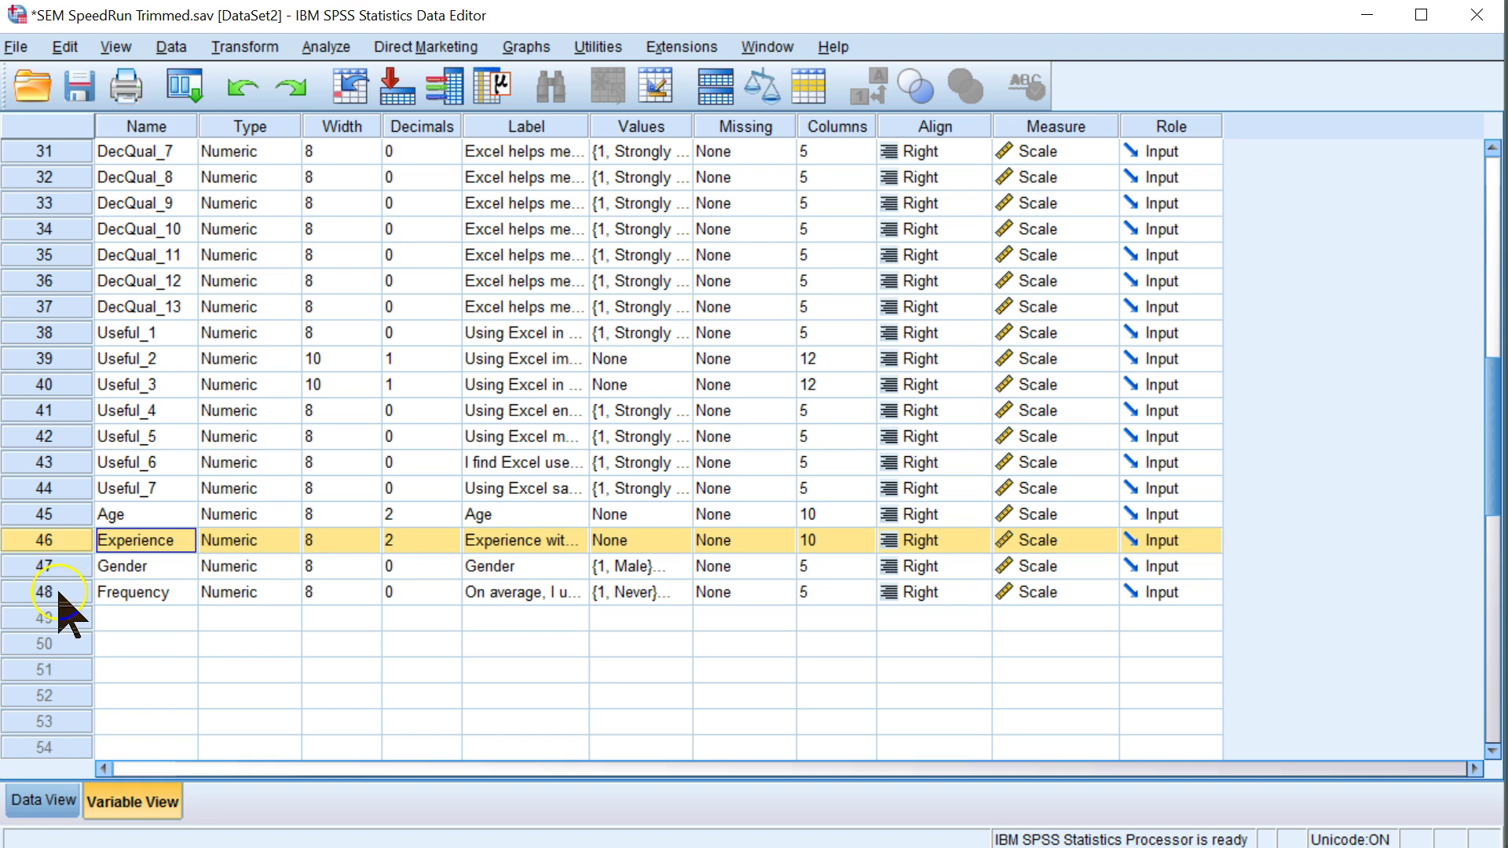
Review the value labels of the Frequency variable and close them without changes
{"action": "left_click", "coordinate": [674, 594]}
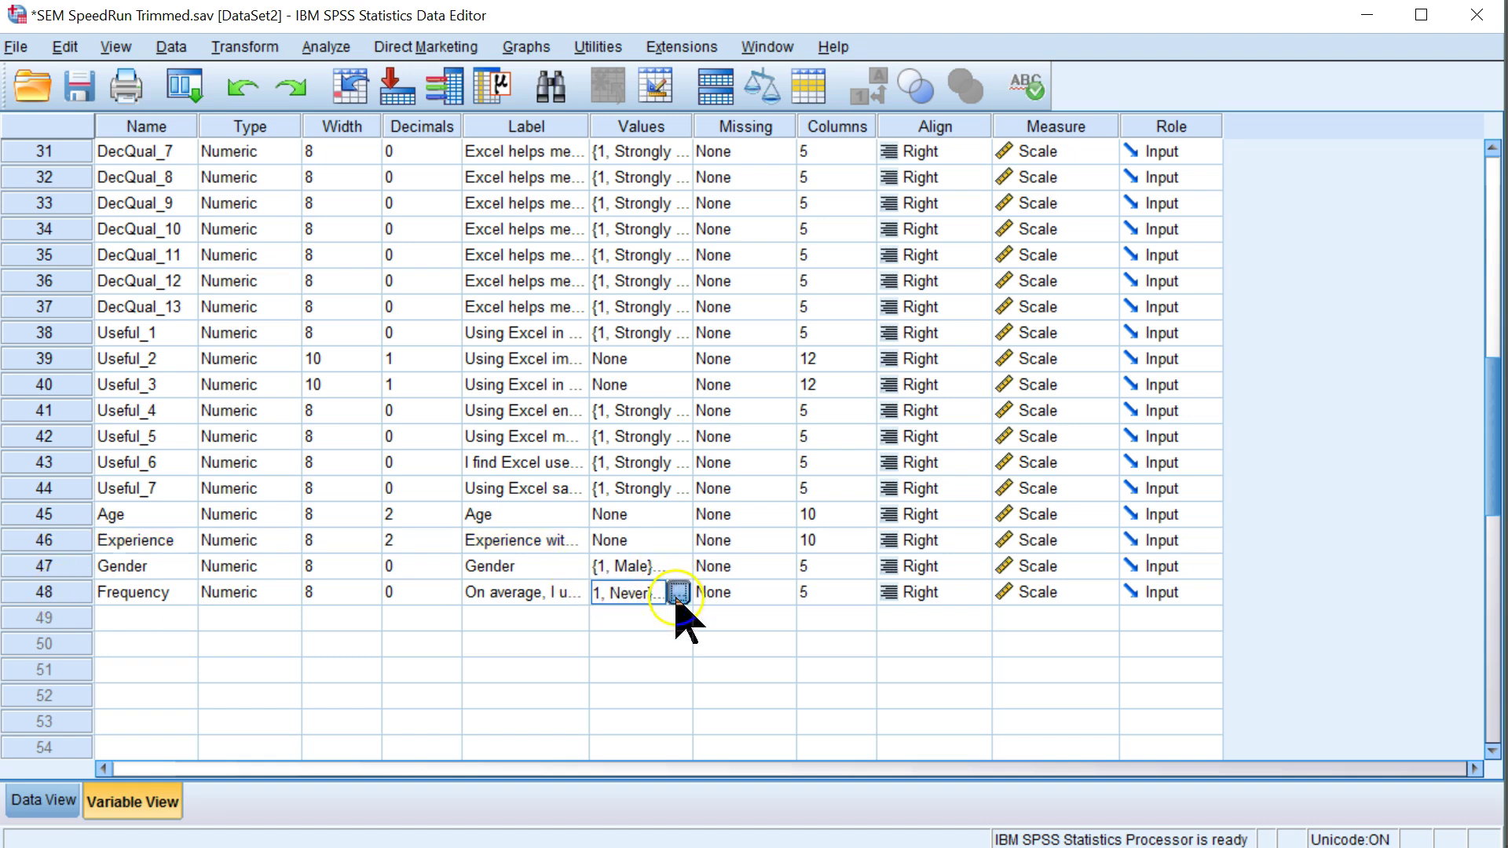
{"action": "left_click", "coordinate": [678, 594]}
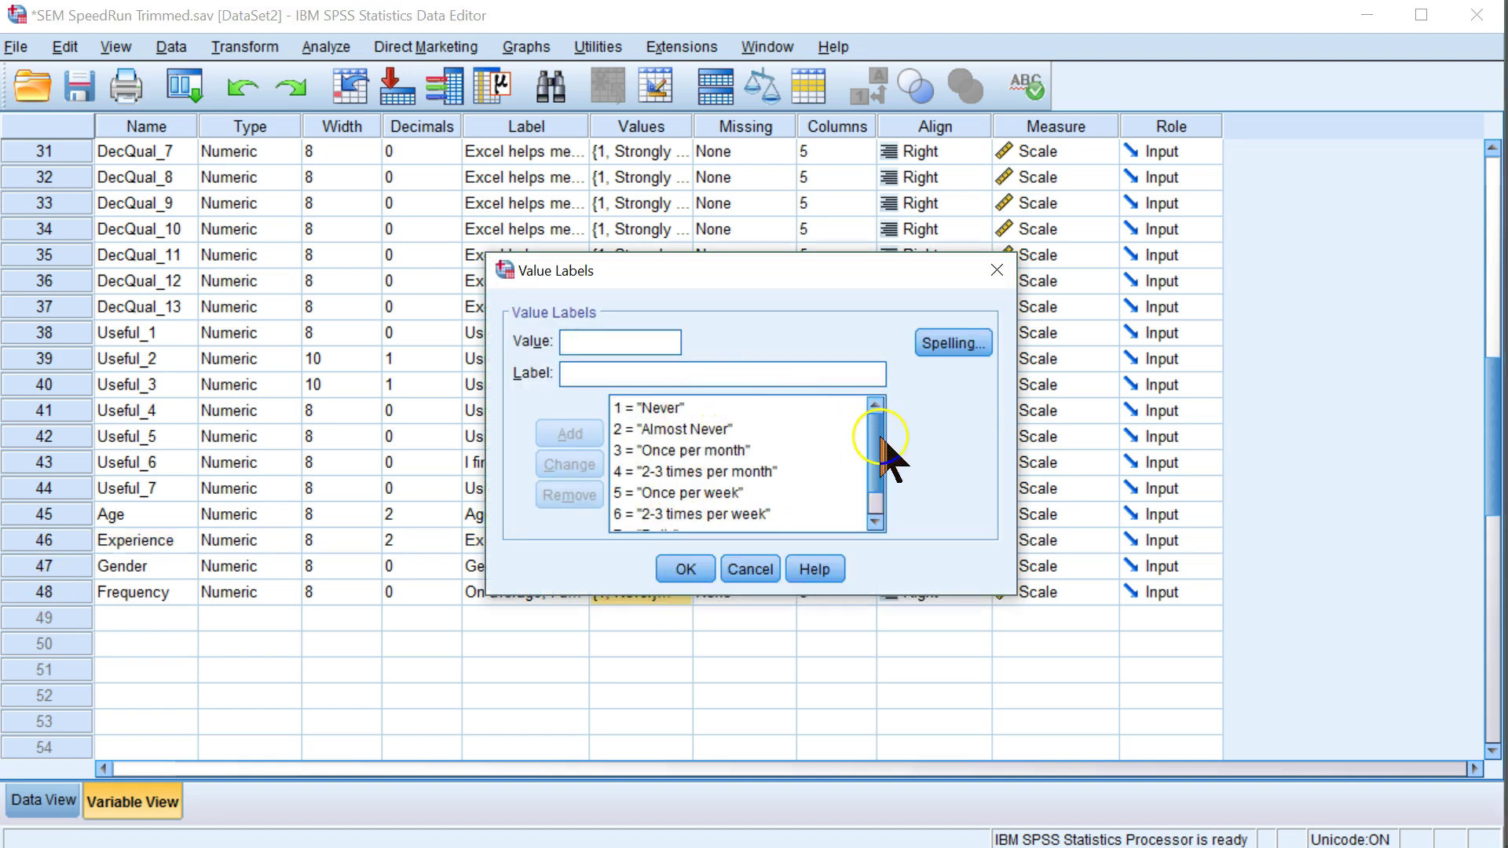
{"action": "left_click_drag", "start_coordinate": [885, 454], "coordinate": [889, 483]}
{"action": "left_click", "coordinate": [762, 572]}
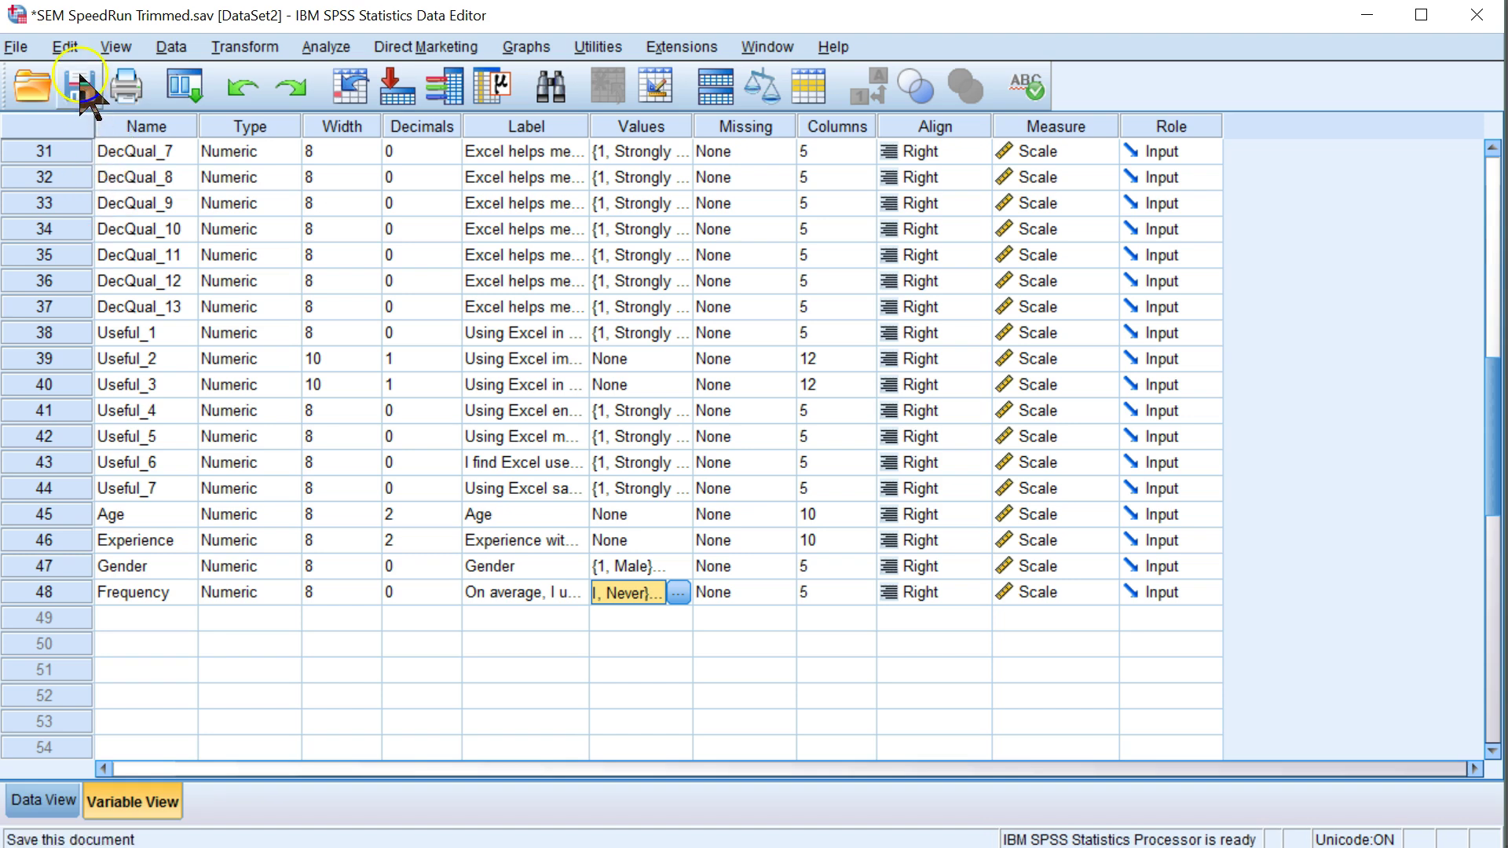
Go to the Experience column in the data and open the Explore analysis from the descriptive statistics
{"action": "double_click", "coordinate": [82, 543]}
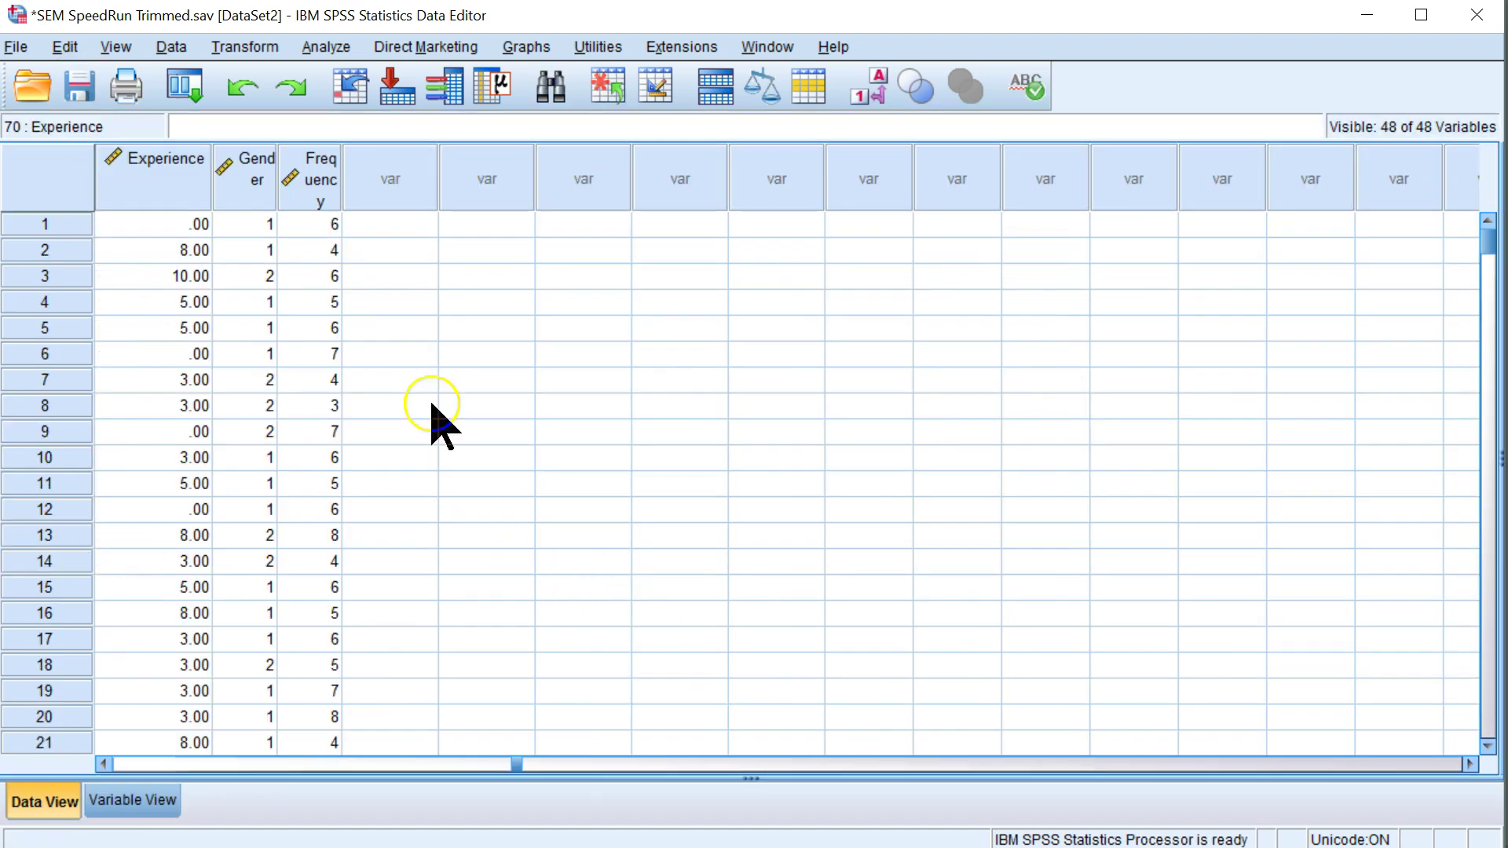
{"action": "left_click", "coordinate": [326, 47]}
{"action": "mouse_move", "coordinate": [369, 108]}
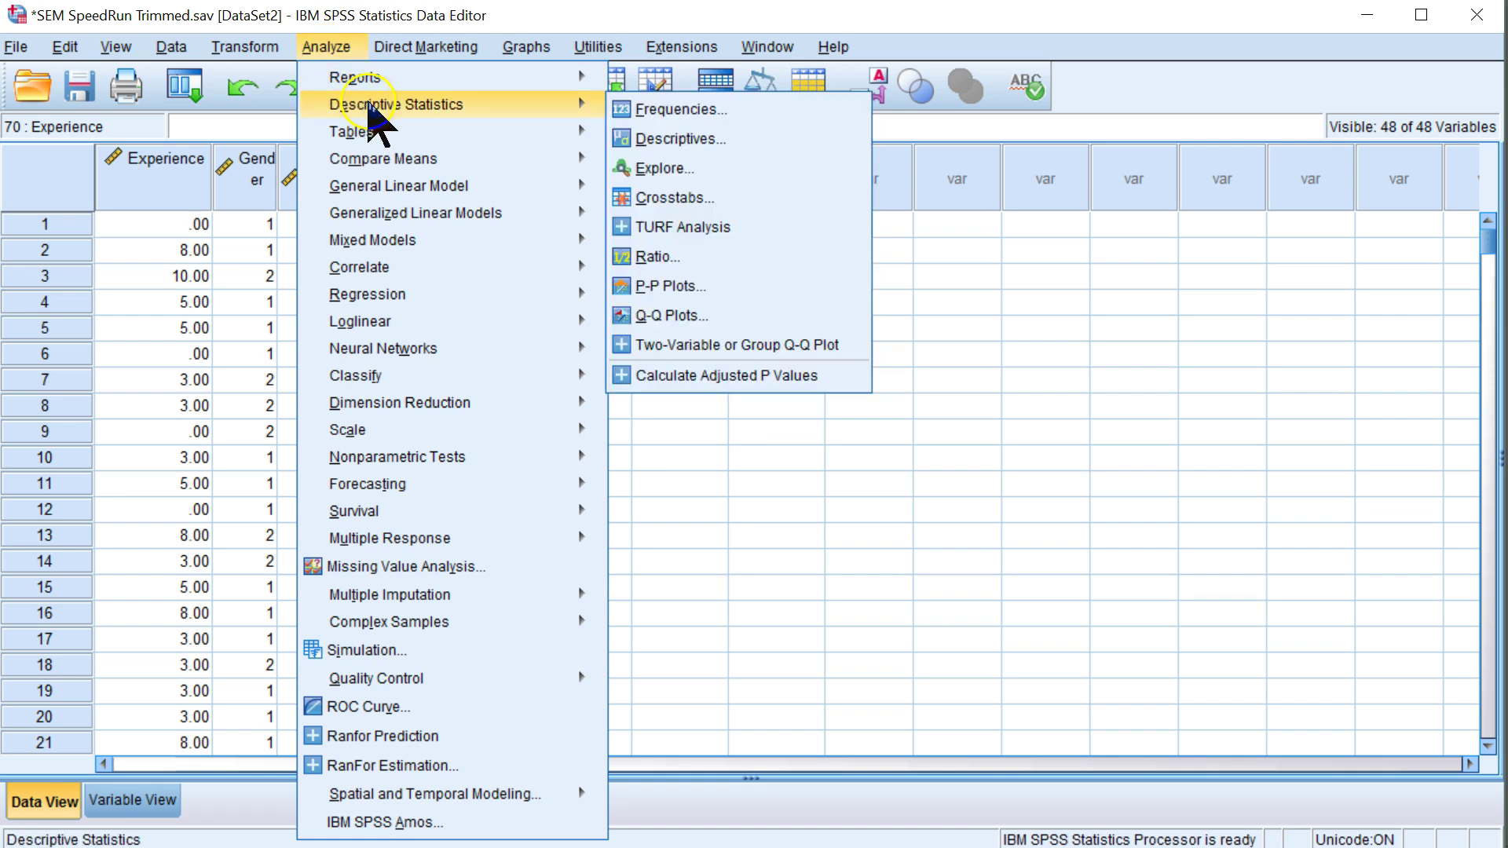
{"action": "left_click", "coordinate": [677, 139]}
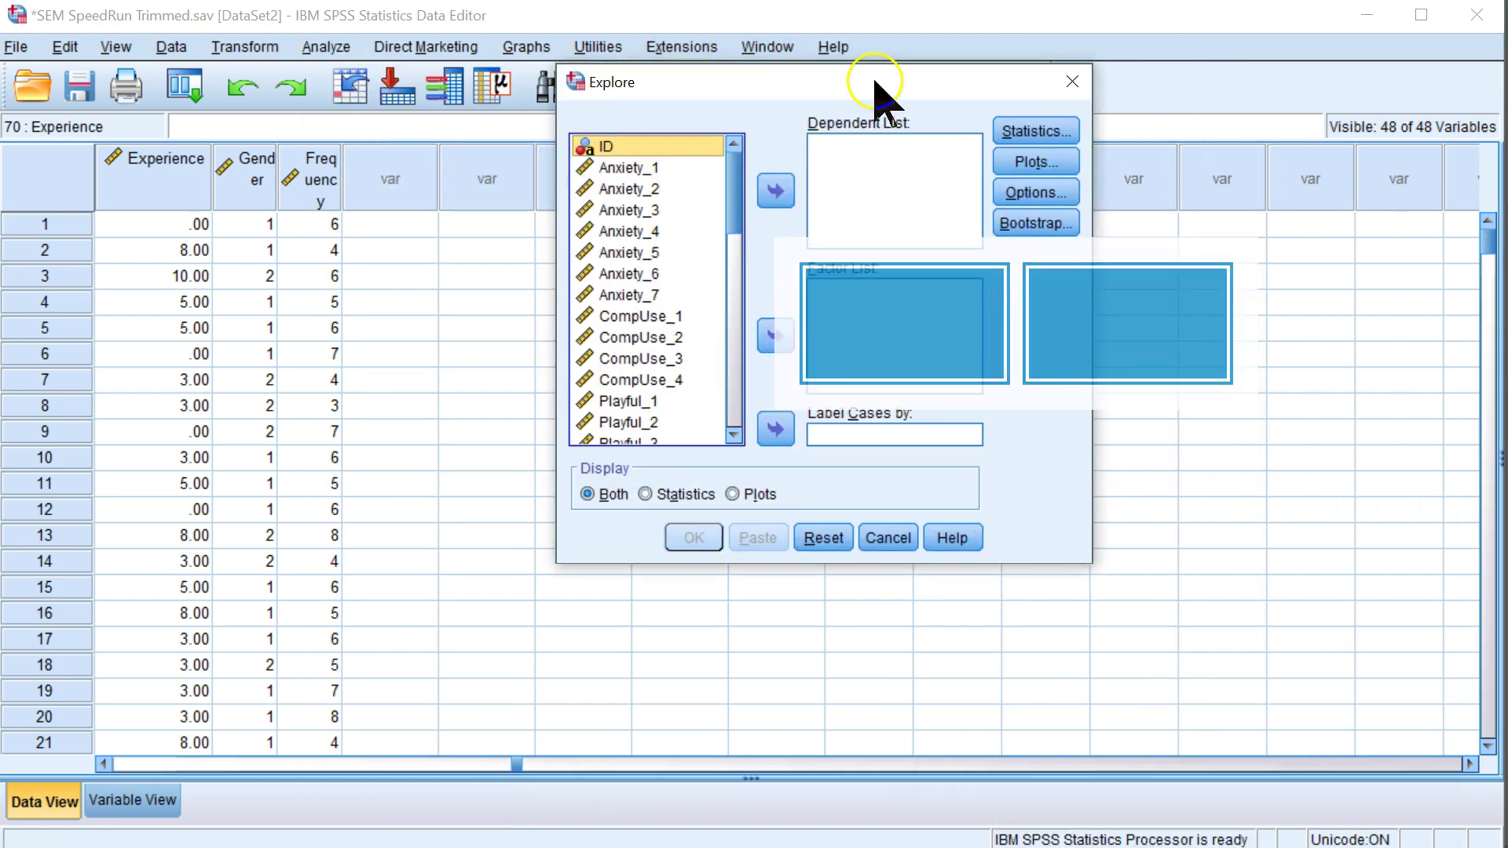
Configure Explore to report outliers and to produce histograms and normality plots with tests
{"action": "left_click", "coordinate": [1056, 133]}
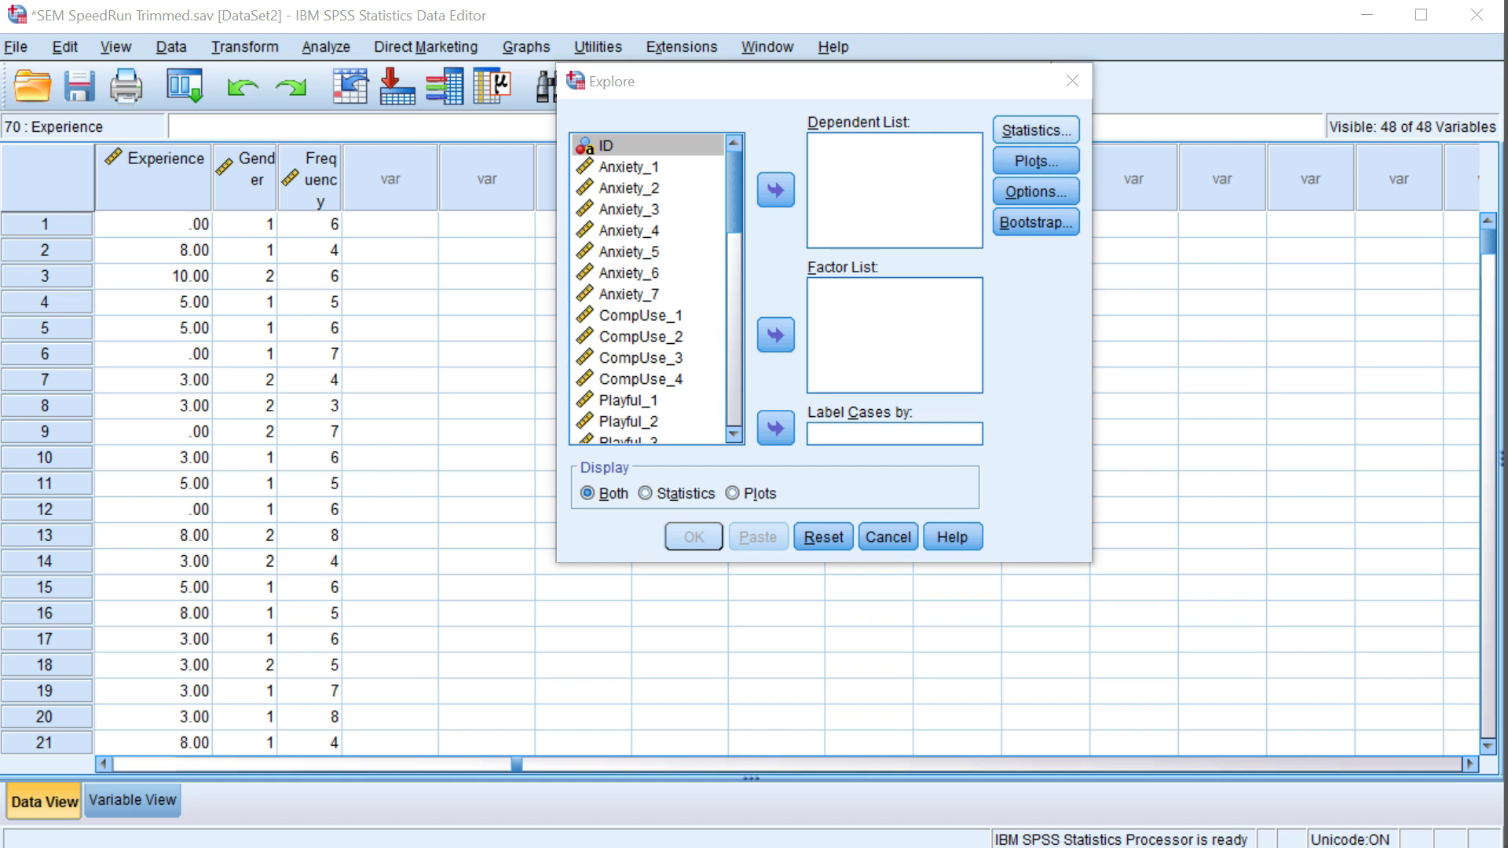
{"action": "left_click", "coordinate": [742, 426]}
{"action": "left_click", "coordinate": [797, 505]}
{"action": "left_click", "coordinate": [1049, 161]}
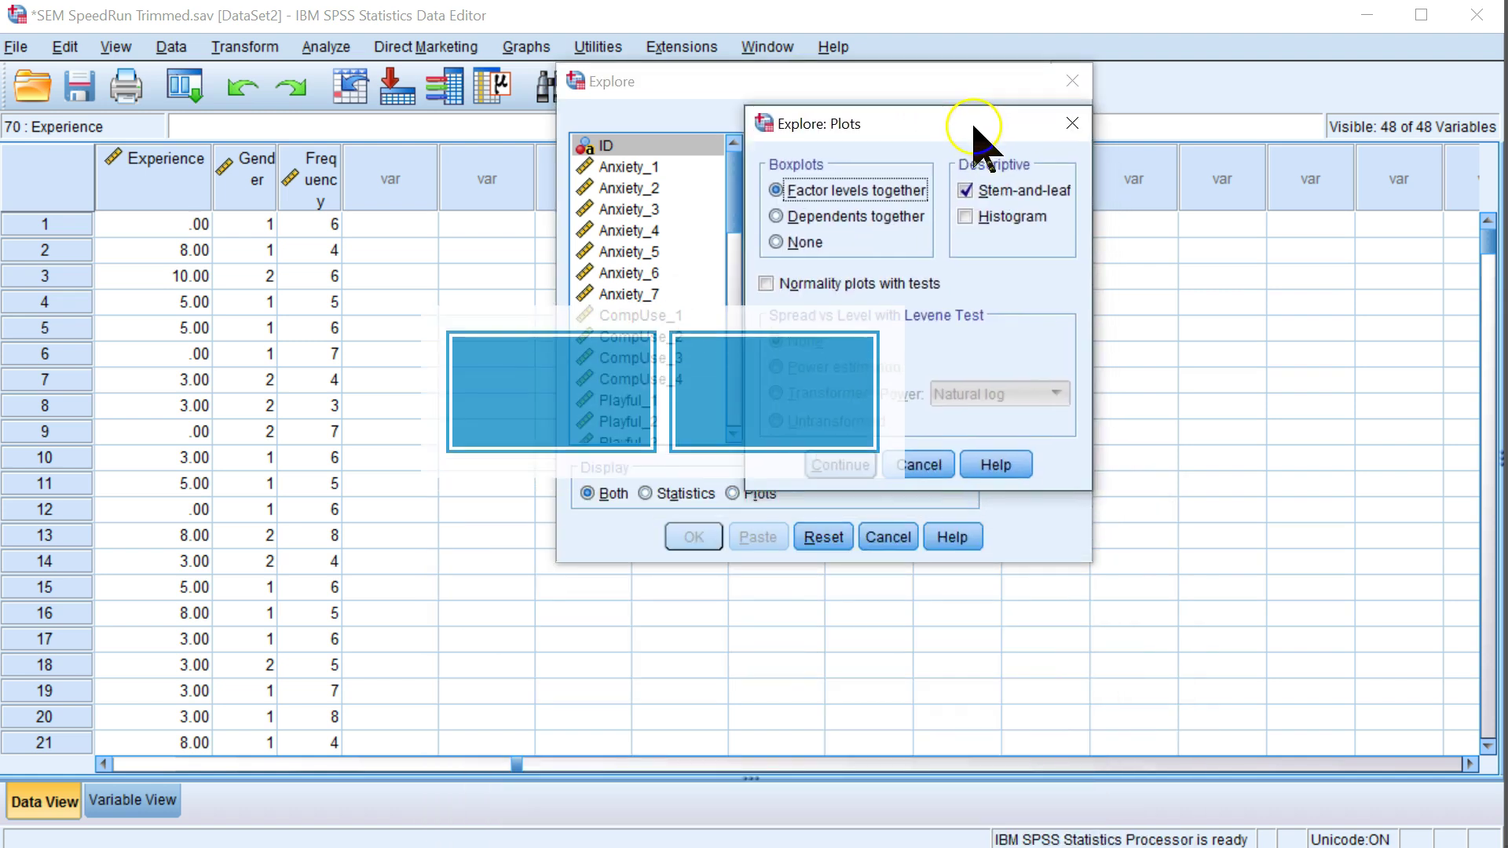
{"action": "left_click", "coordinate": [1023, 221]}
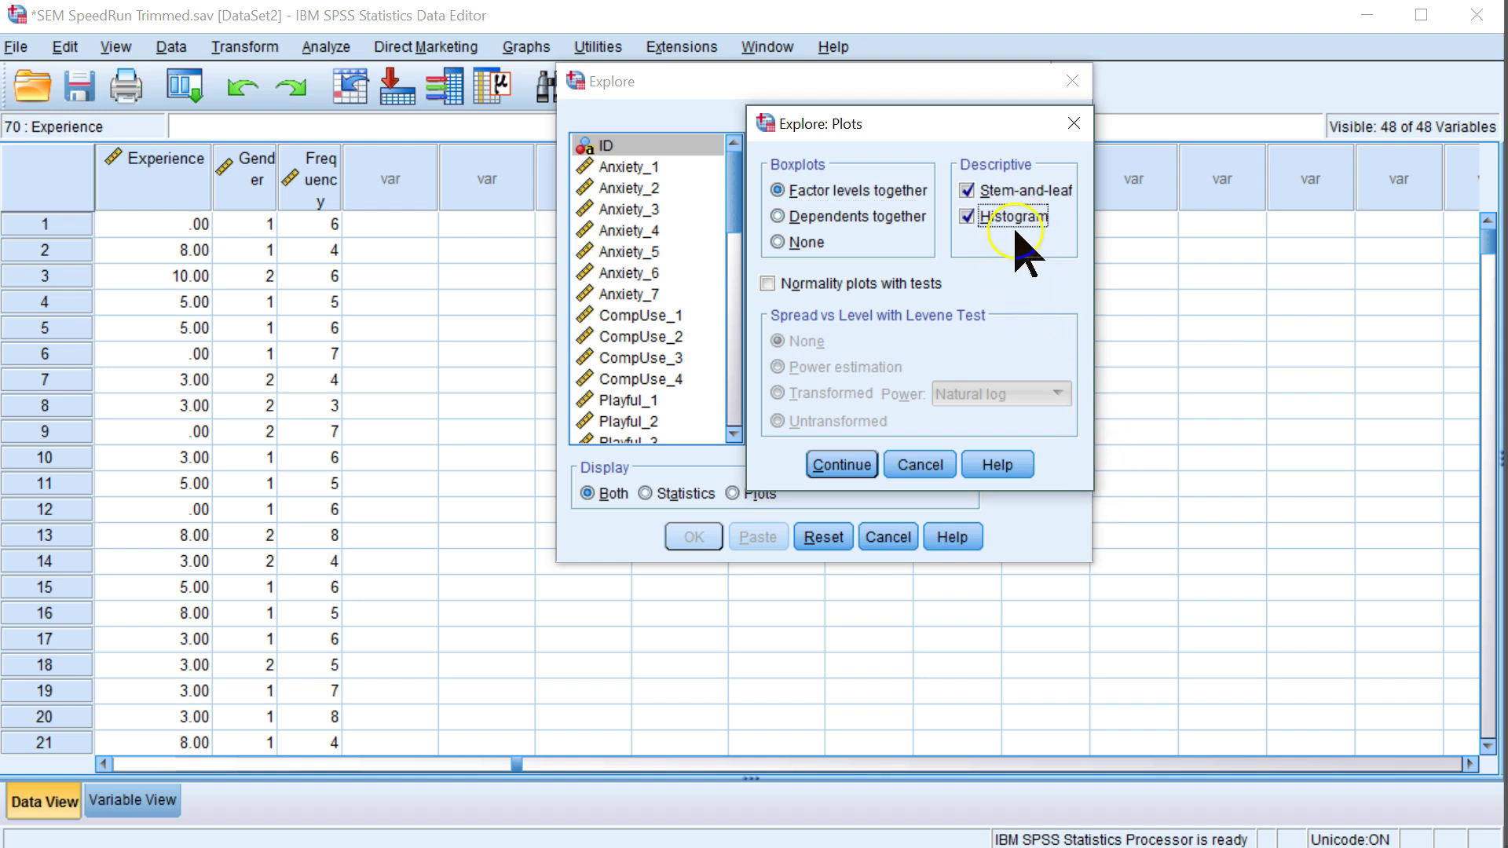
{"action": "left_click", "coordinate": [892, 284]}
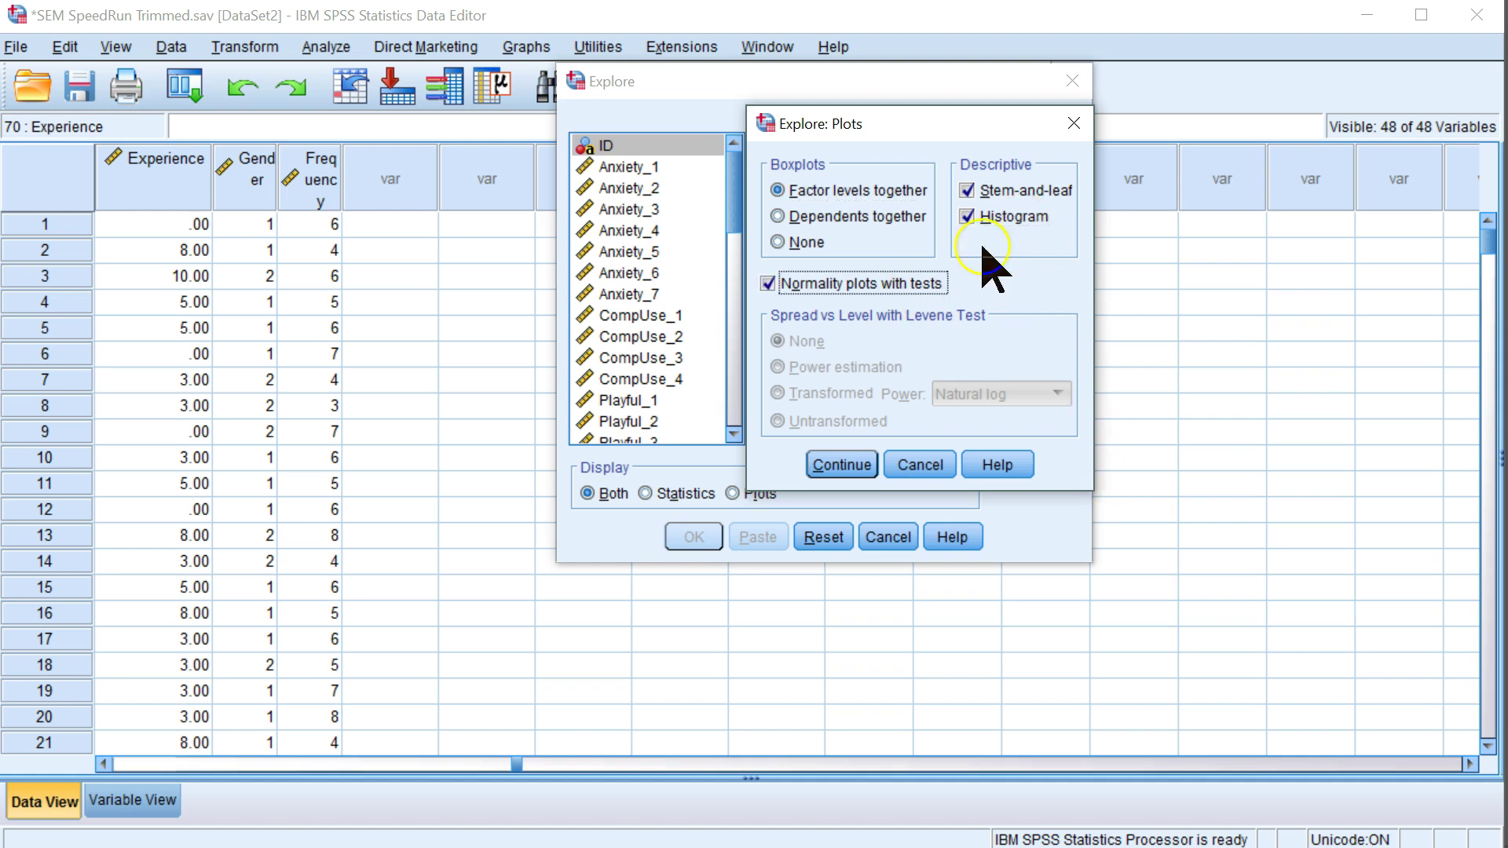
{"action": "left_click", "coordinate": [852, 468]}
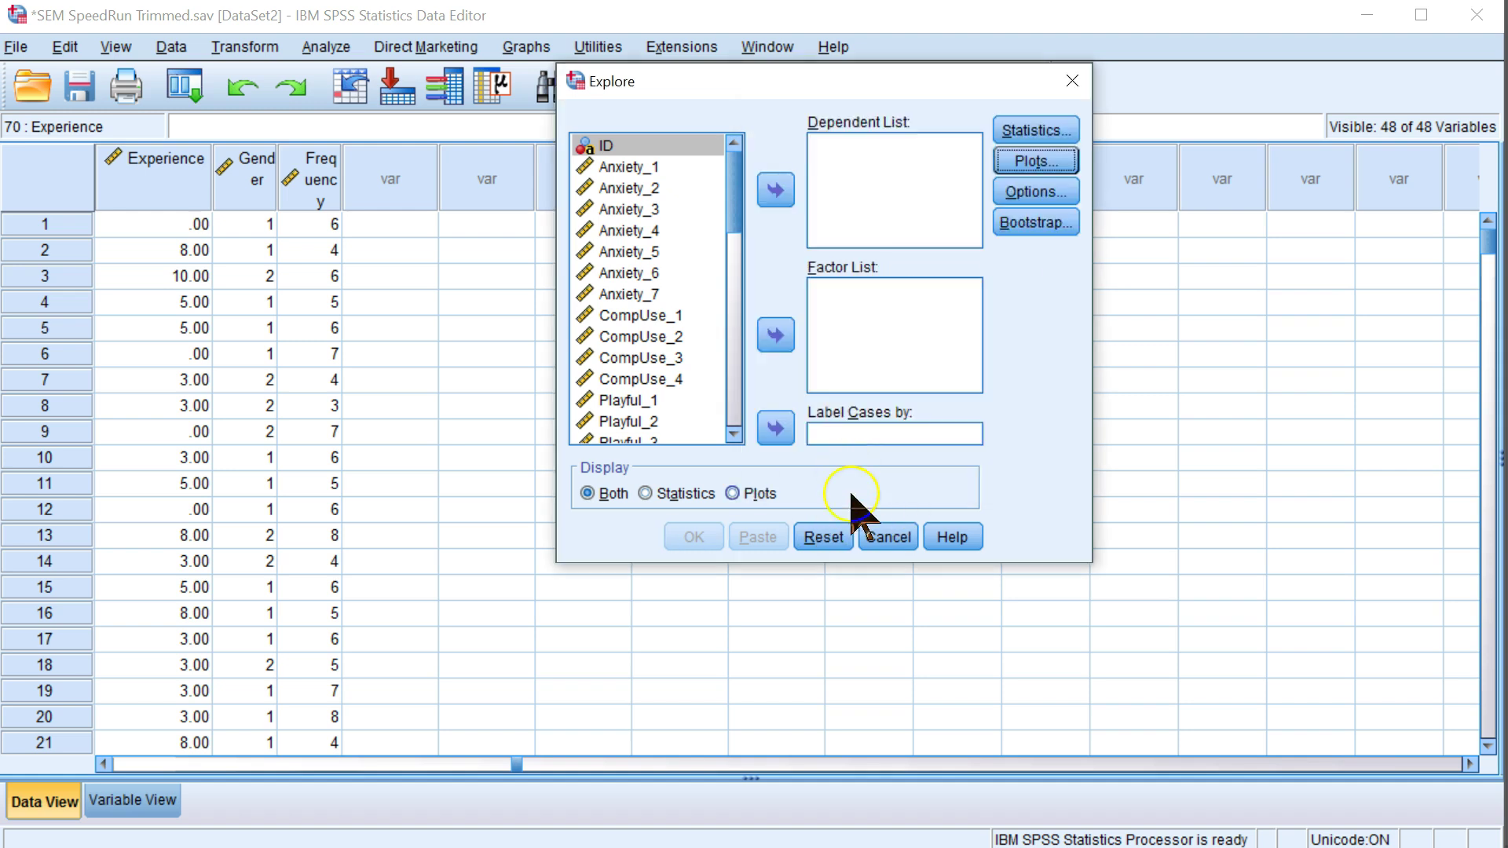
Set Age and Experience as the dependent variables and run the Explore analysis
{"action": "left_click_drag", "start_coordinate": [734, 226], "coordinate": [739, 411]}
{"action": "left_click", "coordinate": [649, 386]}
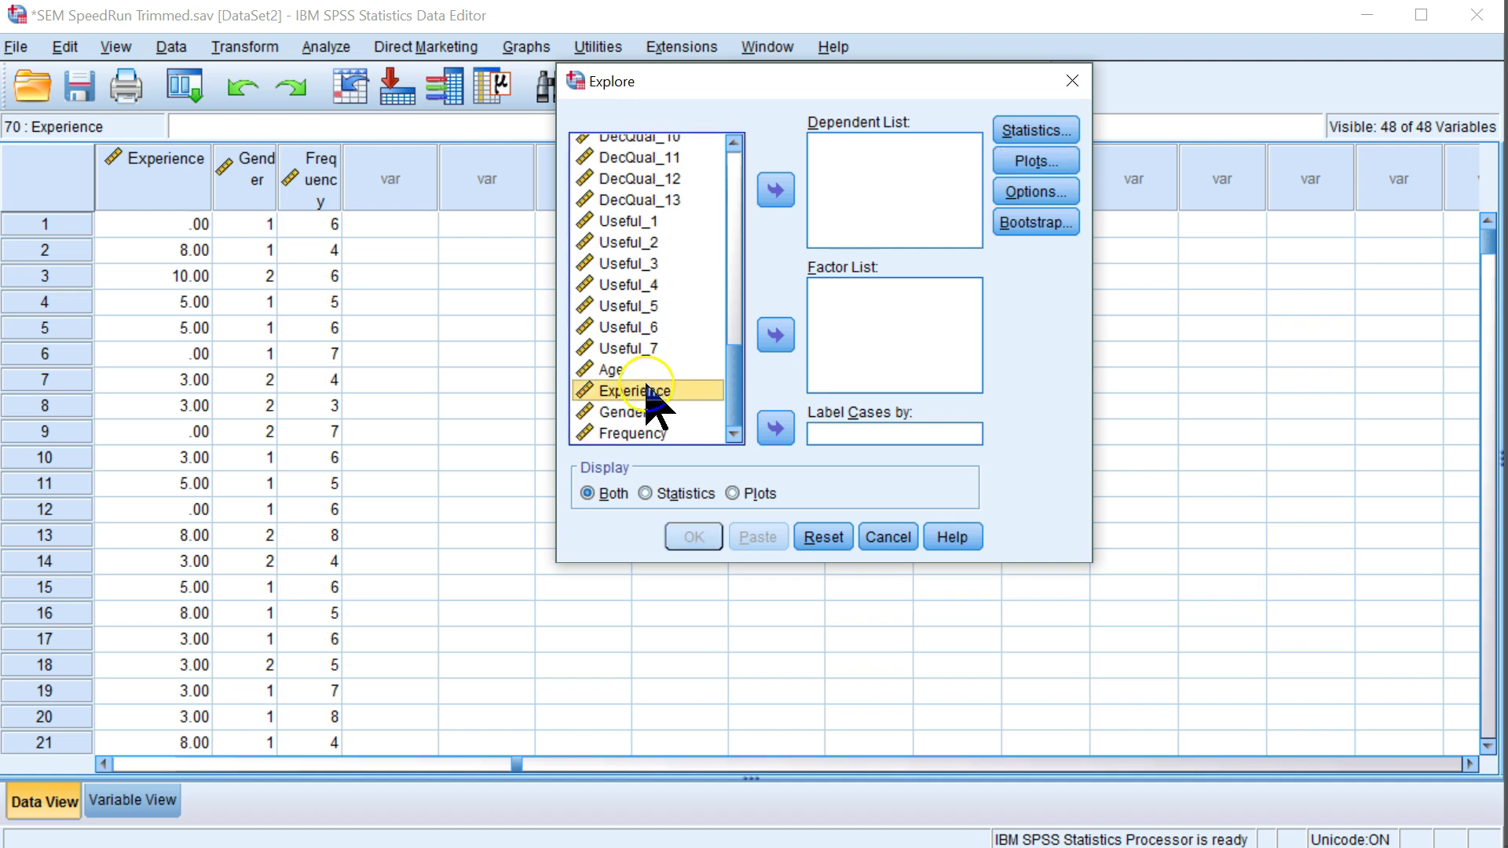
{"action": "left_click", "coordinate": [621, 371], "text": "ctrl"}
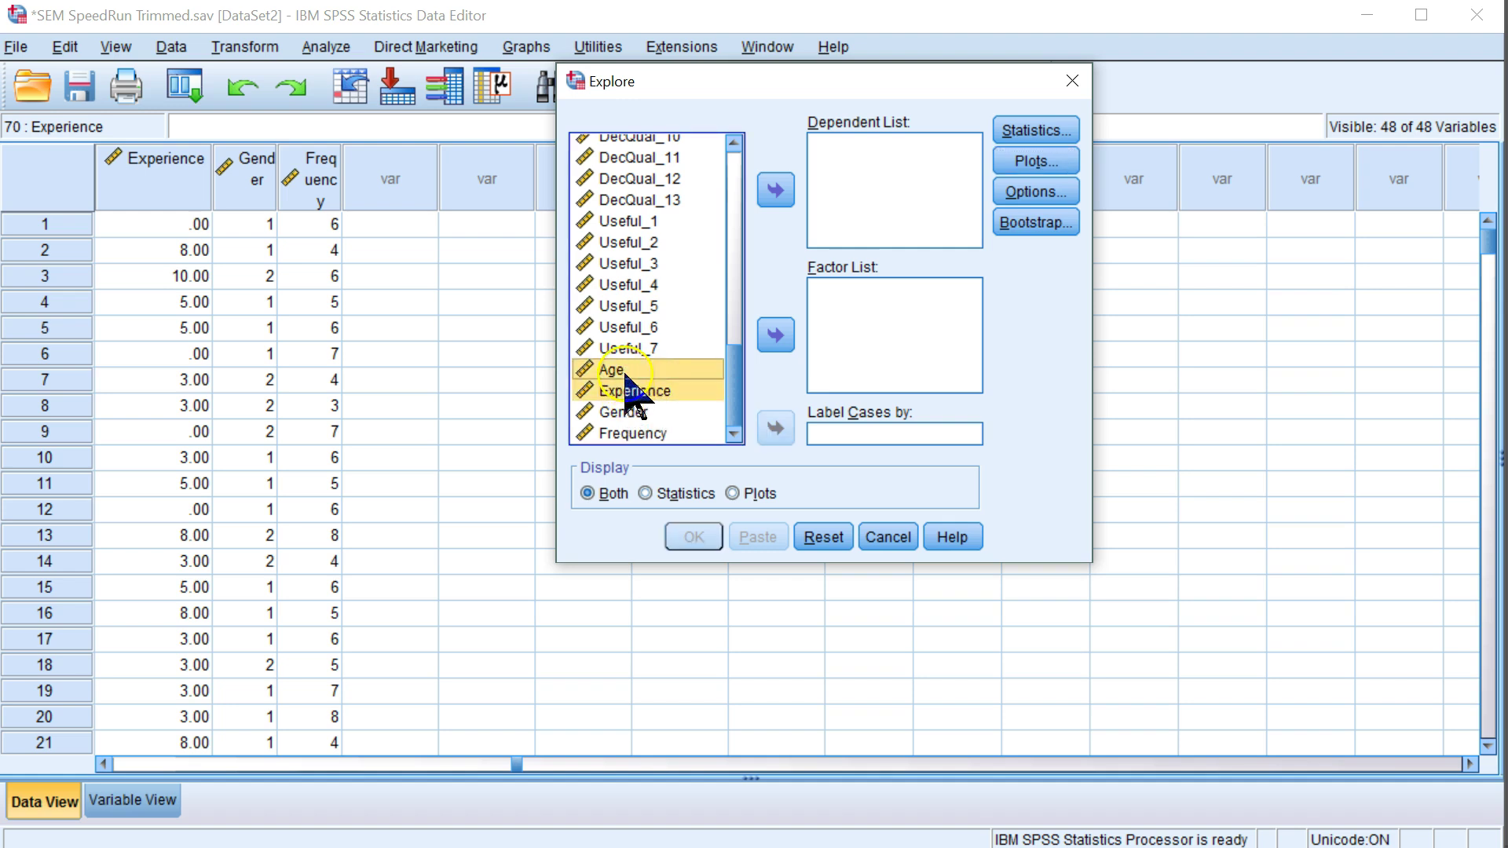
{"action": "left_click", "coordinate": [776, 191]}
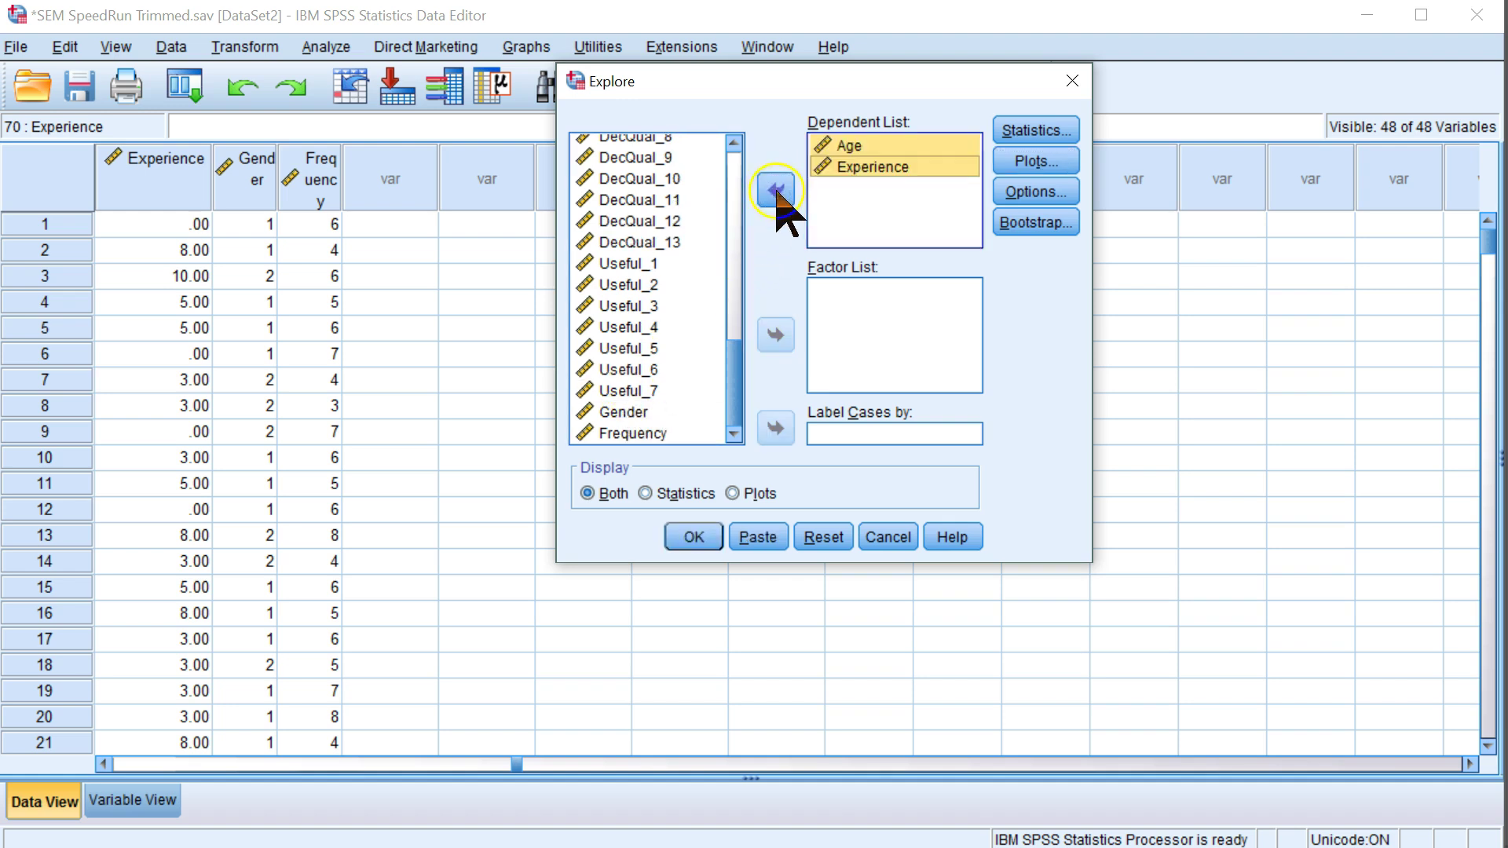
{"action": "left_click", "coordinate": [696, 539]}
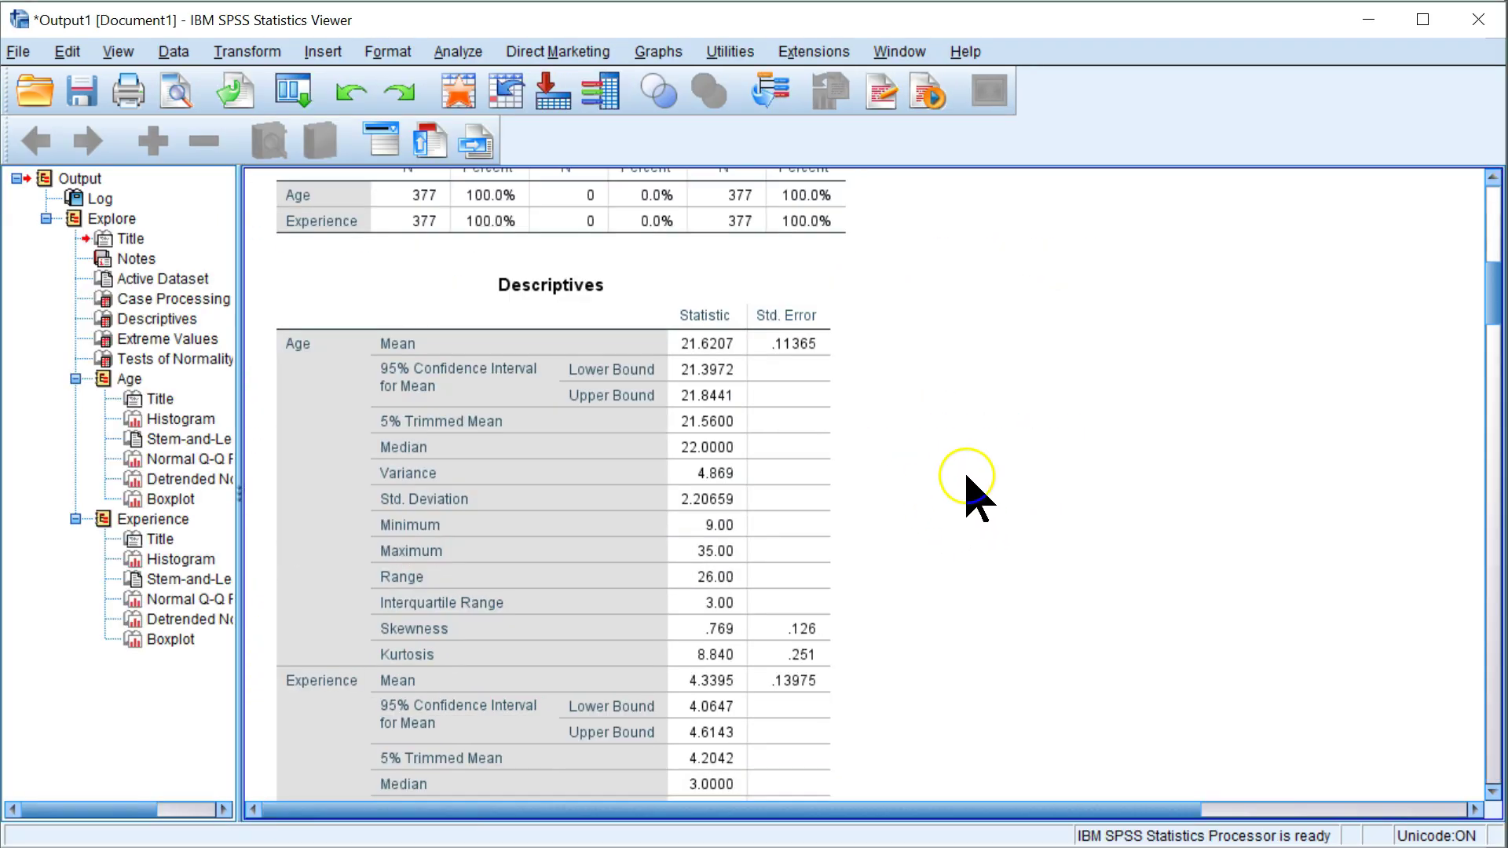
Examine the Descriptives and Extreme Values tables in the output for implausible Age and Experience cases
{"action": "scroll", "coordinate": [974, 495], "scroll_direction": "down", "scroll_amount": 3}
{"action": "left_click", "coordinate": [660, 384]}
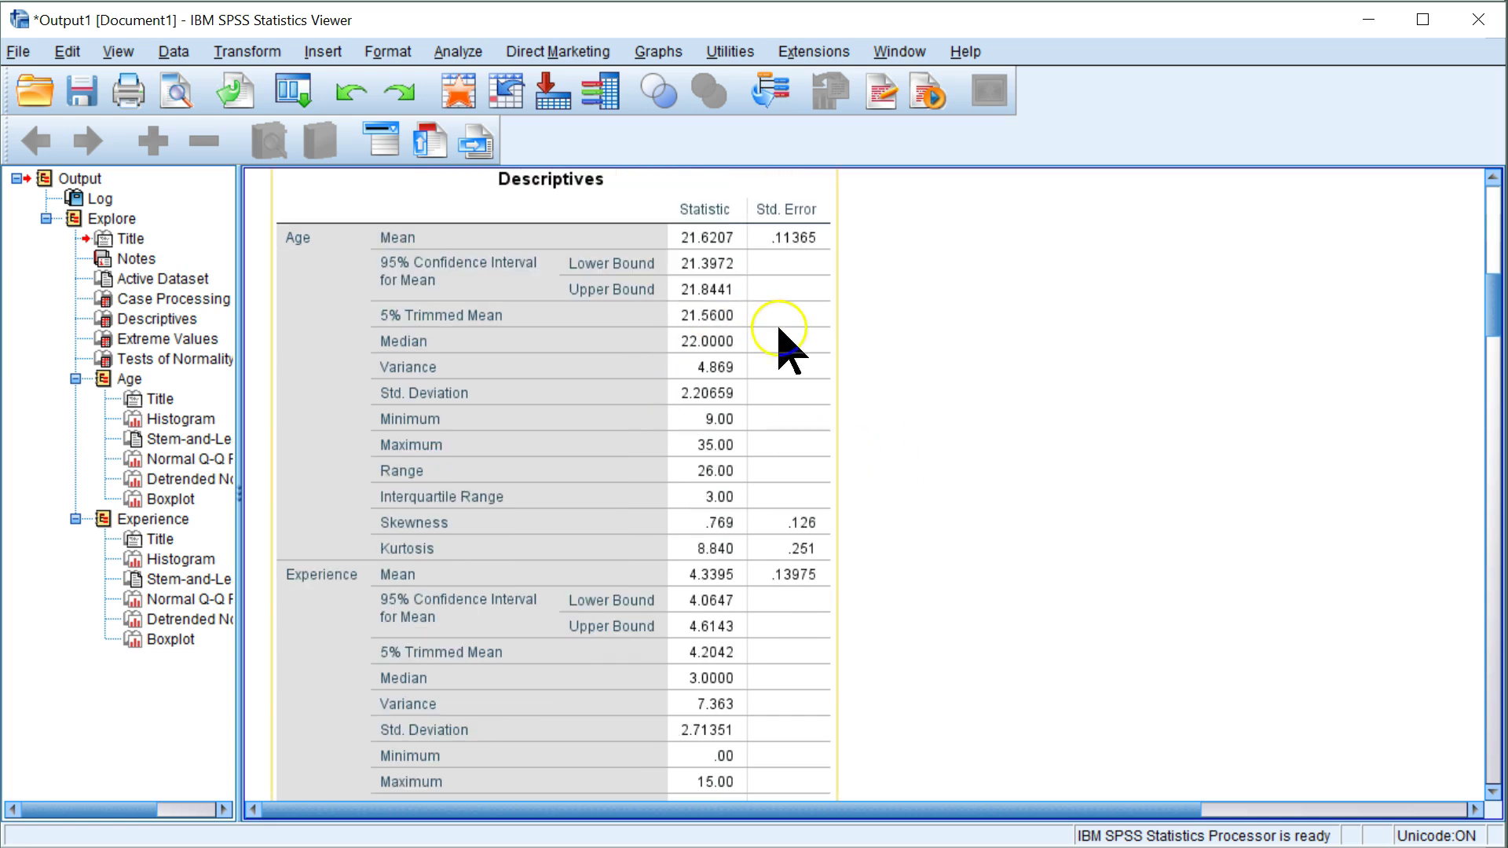
{"action": "scroll", "coordinate": [970, 467], "scroll_direction": "down", "scroll_amount": 10}
{"action": "scroll", "coordinate": [974, 471], "scroll_direction": "down", "scroll_amount": 5}
{"action": "scroll", "coordinate": [974, 471], "scroll_direction": "up", "scroll_amount": 5}
{"action": "scroll", "coordinate": [974, 472], "scroll_direction": "down", "scroll_amount": 2}
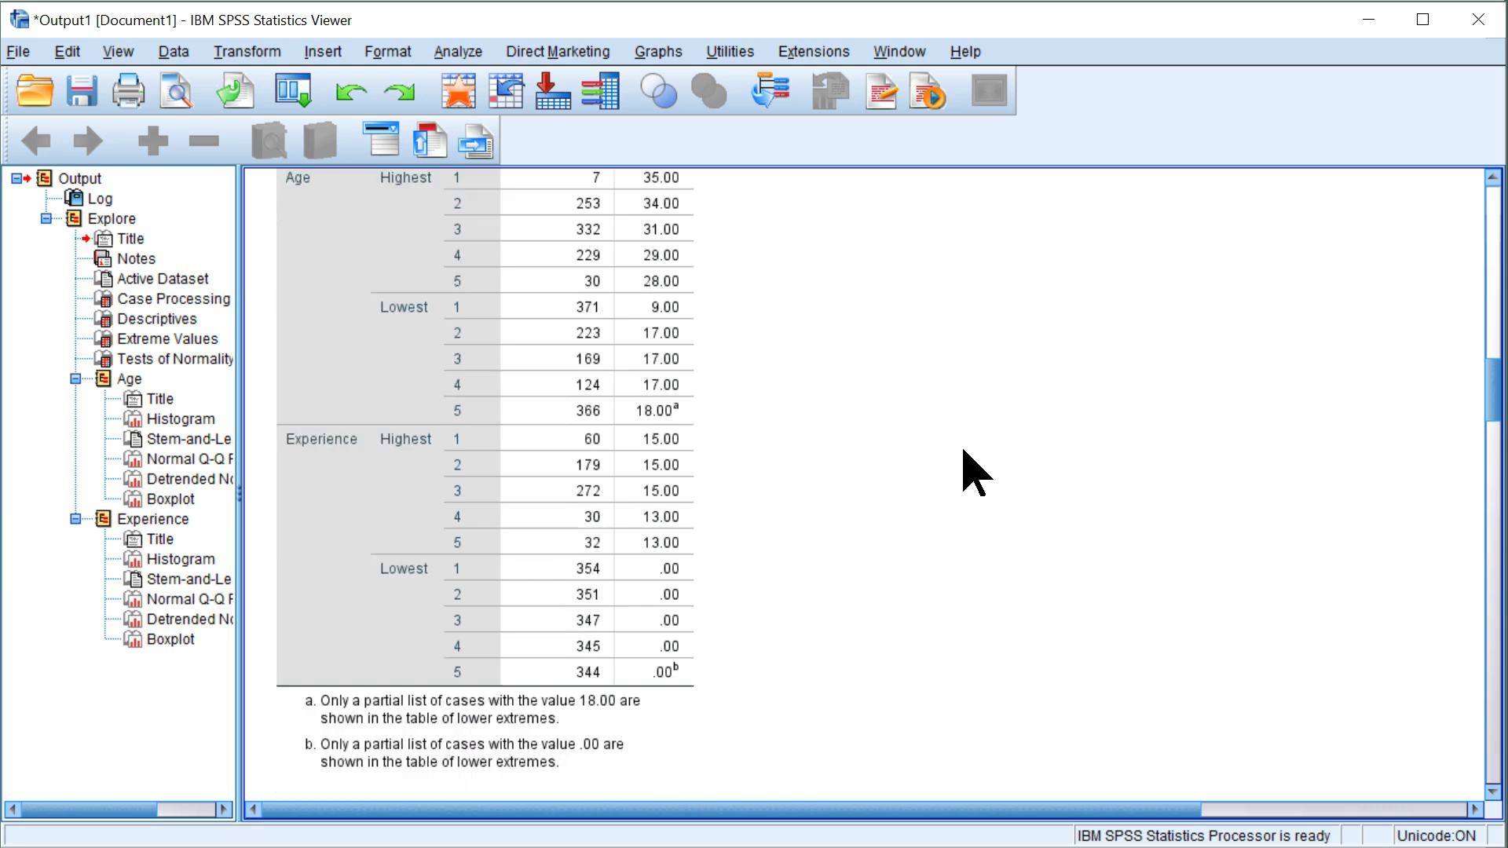
{"action": "scroll", "coordinate": [974, 471], "scroll_direction": "up", "scroll_amount": 5}
{"action": "scroll", "coordinate": [974, 471], "scroll_direction": "down", "scroll_amount": 5}
{"action": "left_click", "coordinate": [684, 279]}
{"action": "scroll", "coordinate": [690, 287], "scroll_direction": "up", "scroll_amount": 4}
{"action": "left_click", "coordinate": [493, 332]}
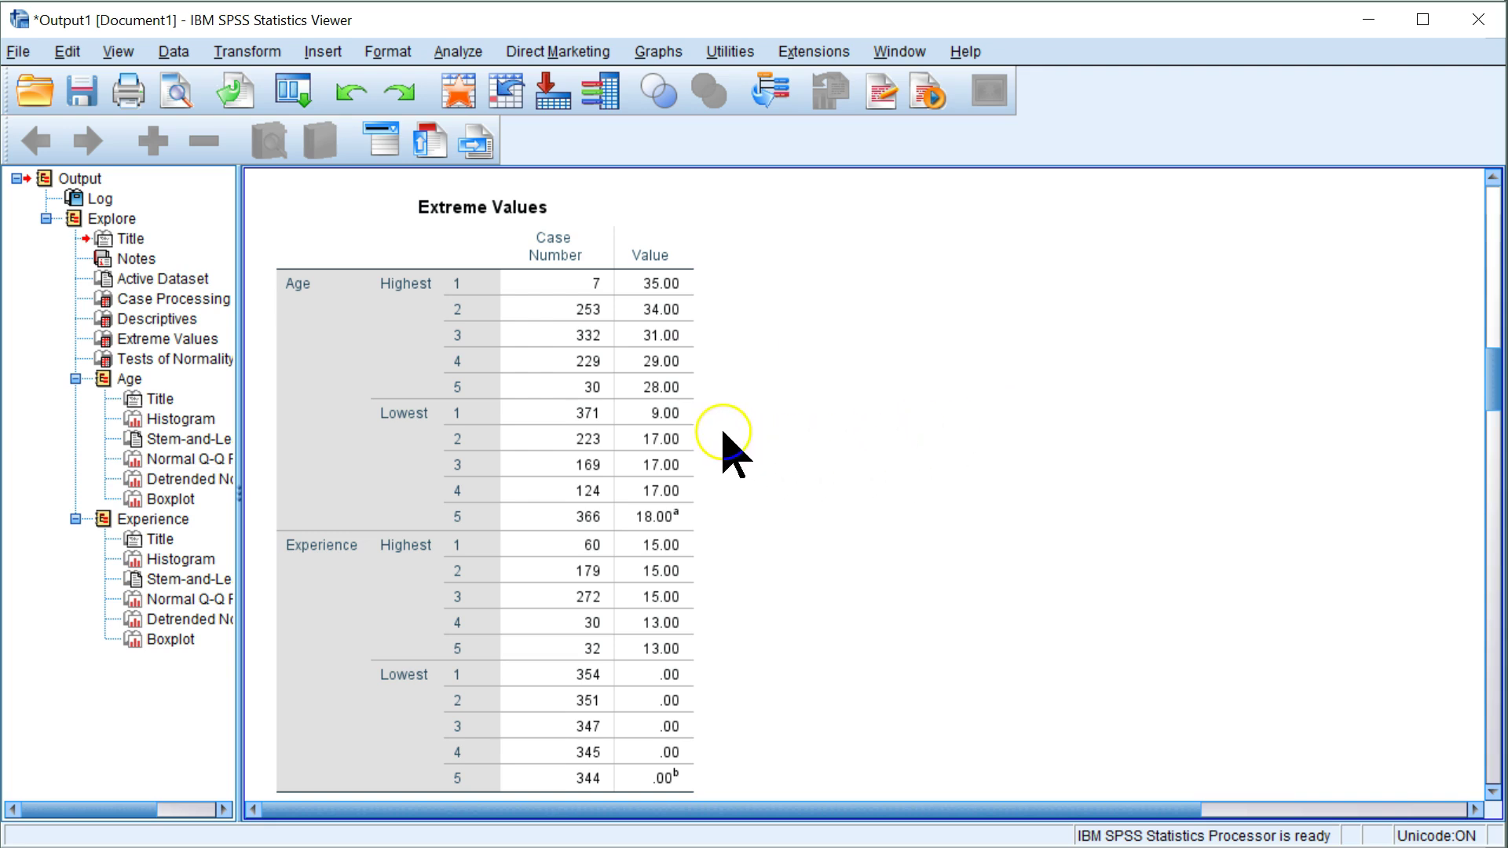
{"action": "left_click", "coordinate": [676, 434]}
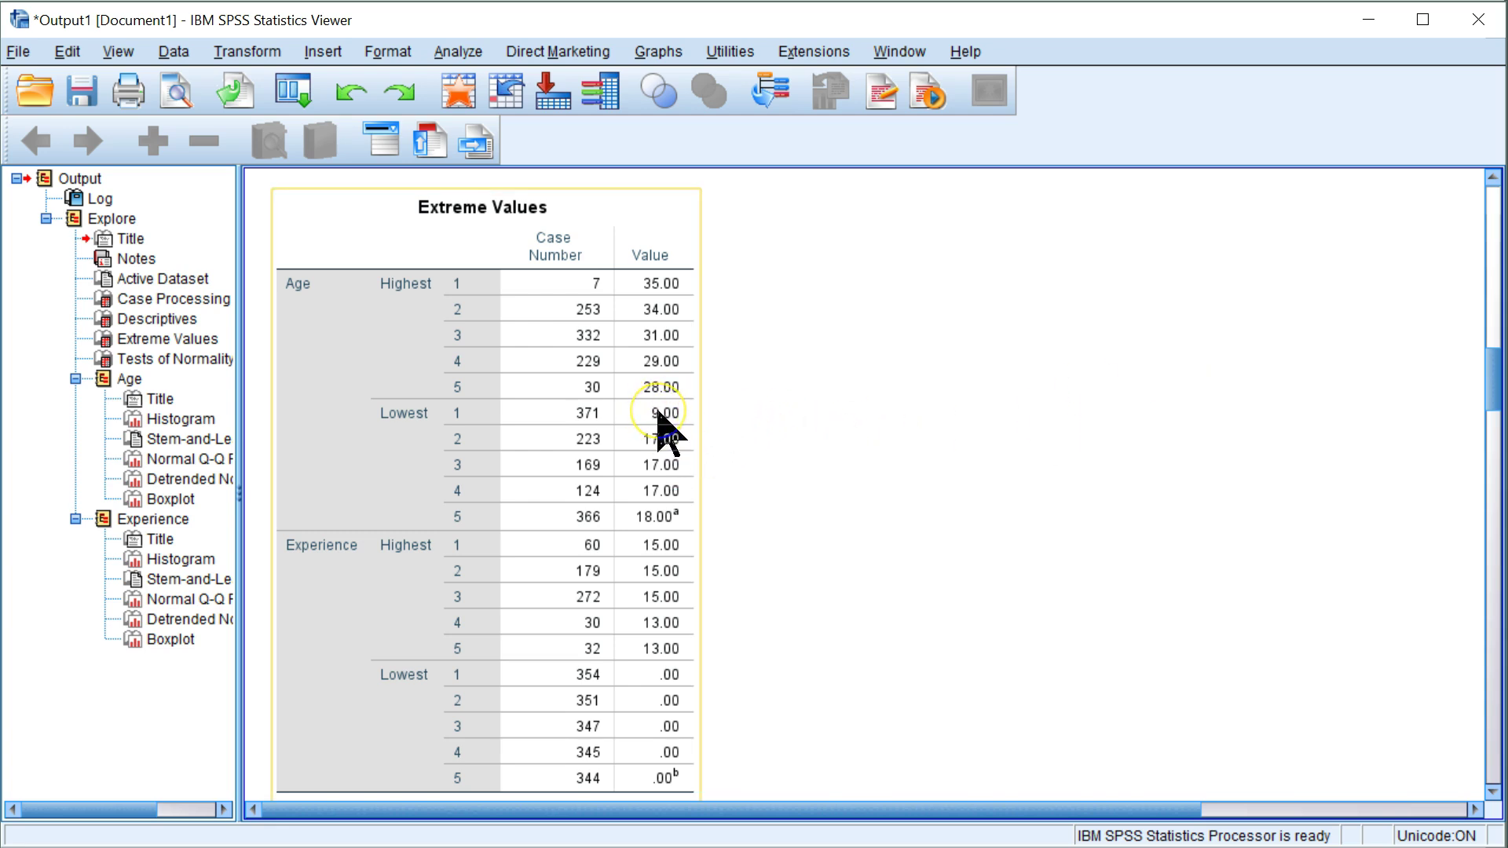
{"action": "scroll", "coordinate": [735, 444], "scroll_direction": "down", "scroll_amount": 3}
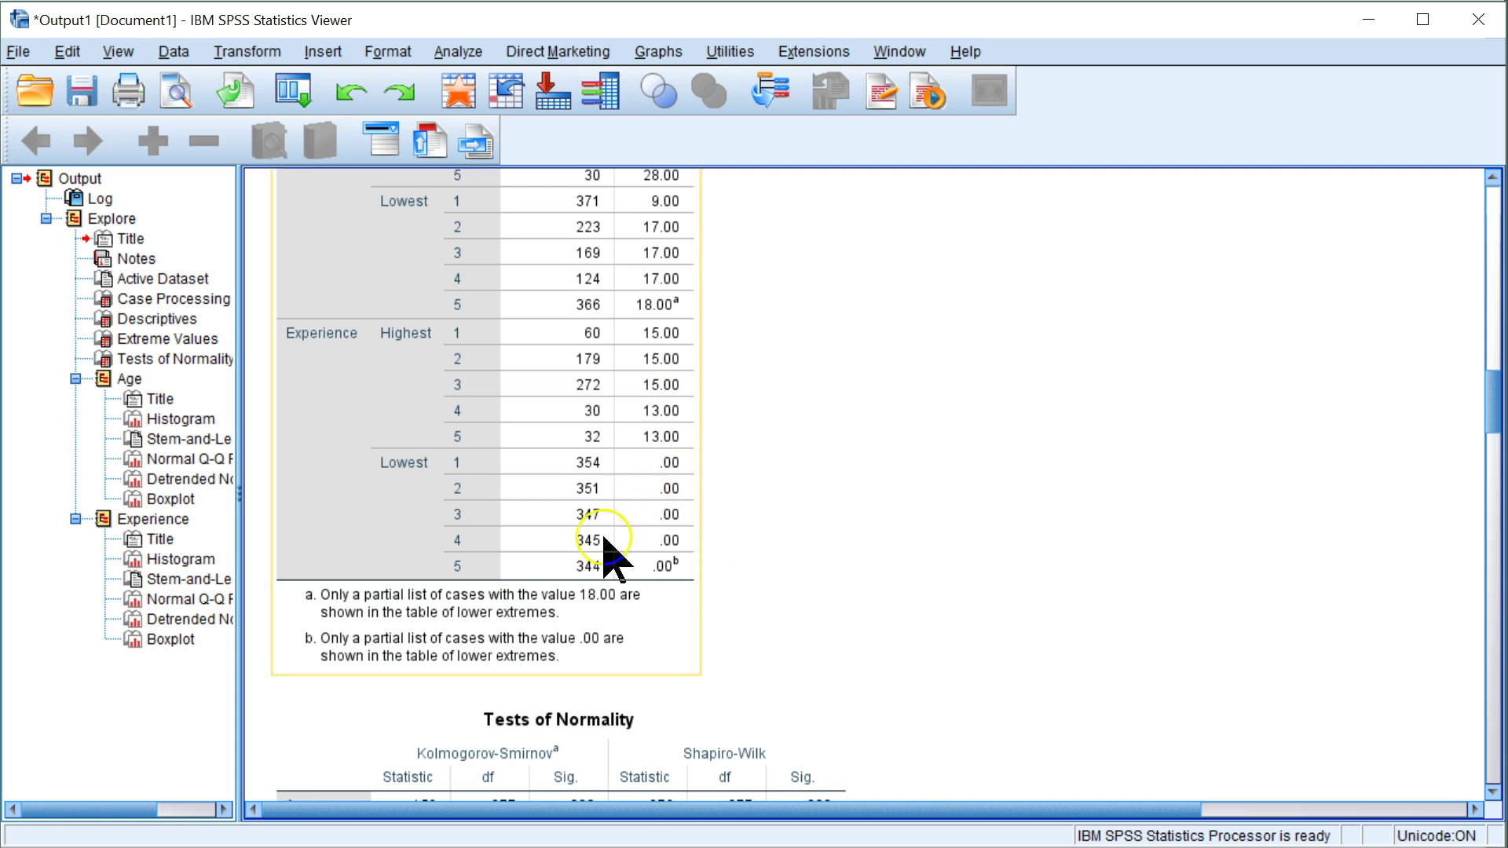
Review the normality tests, histograms, Q-Q plots and boxplots for Age and Experience
{"action": "scroll", "coordinate": [738, 605], "scroll_direction": "down", "scroll_amount": 10}
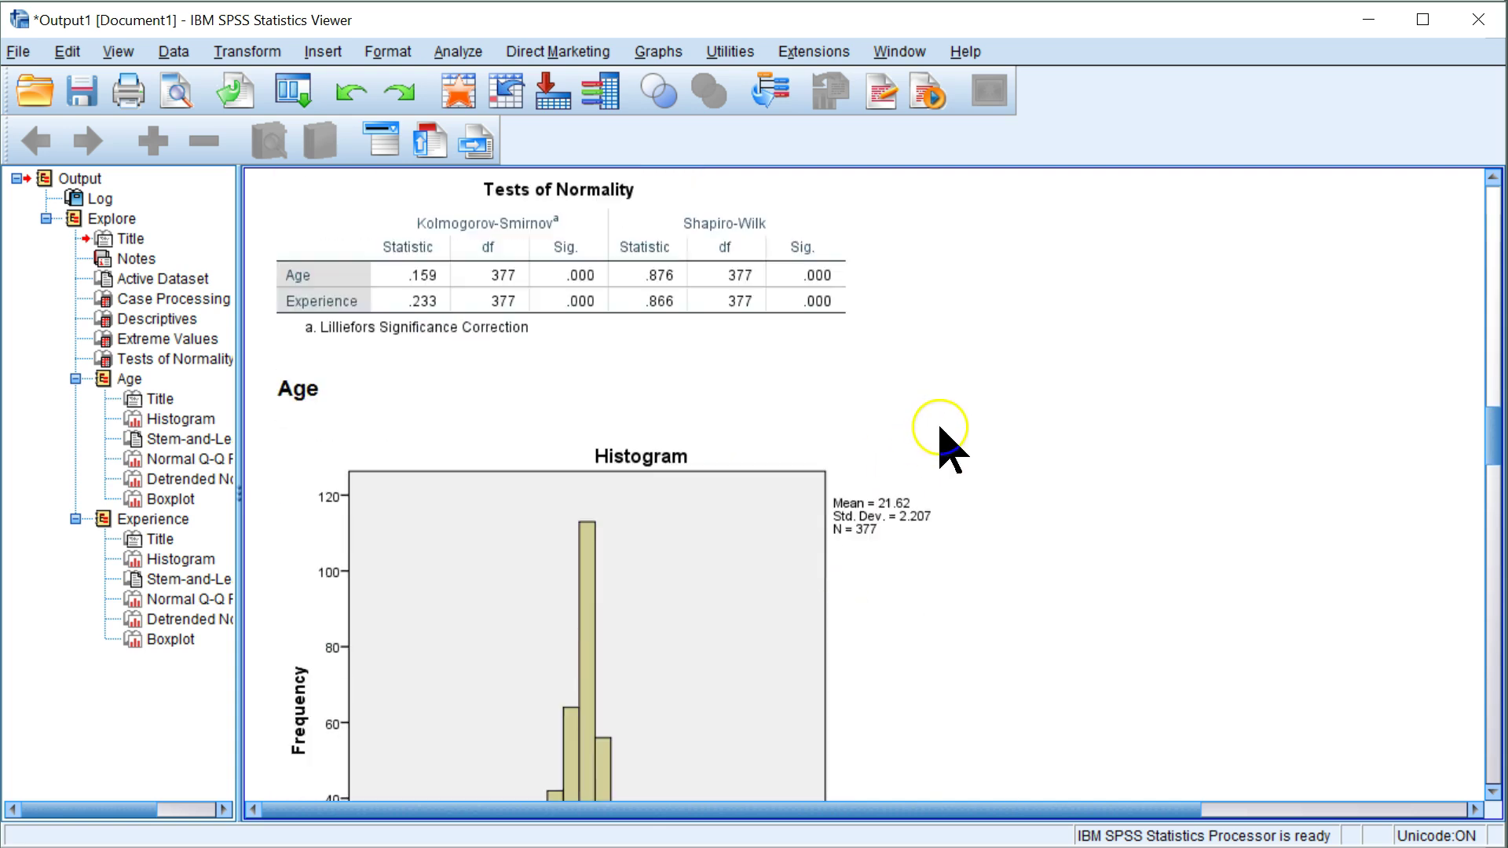
{"action": "scroll", "coordinate": [952, 447], "scroll_direction": "down", "scroll_amount": 15}
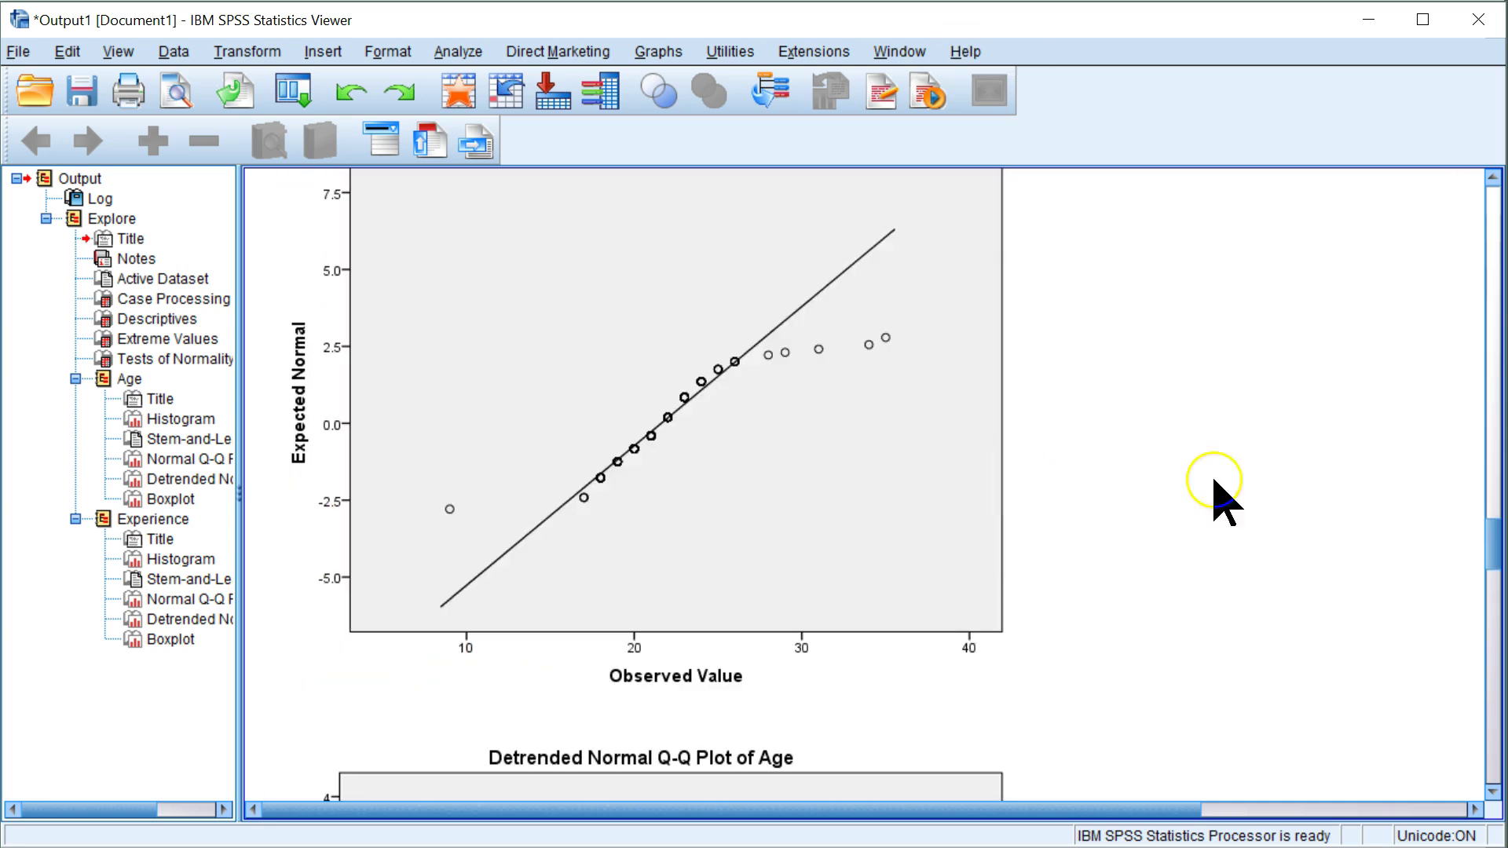
{"action": "scroll", "coordinate": [1257, 539], "scroll_direction": "down", "scroll_amount": 10}
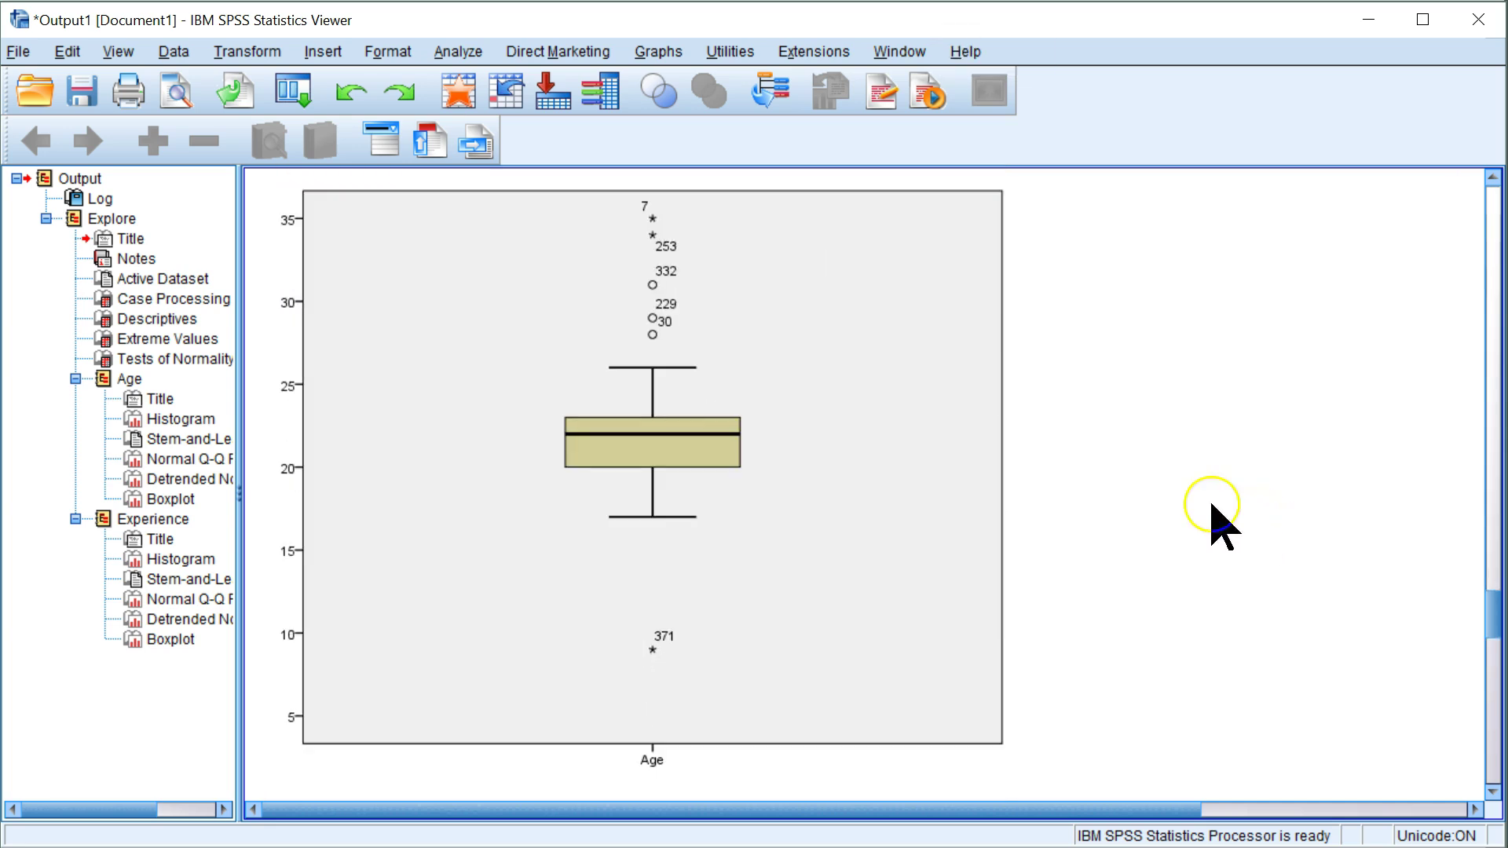
{"action": "scroll", "coordinate": [1161, 482], "scroll_direction": "down", "scroll_amount": 15}
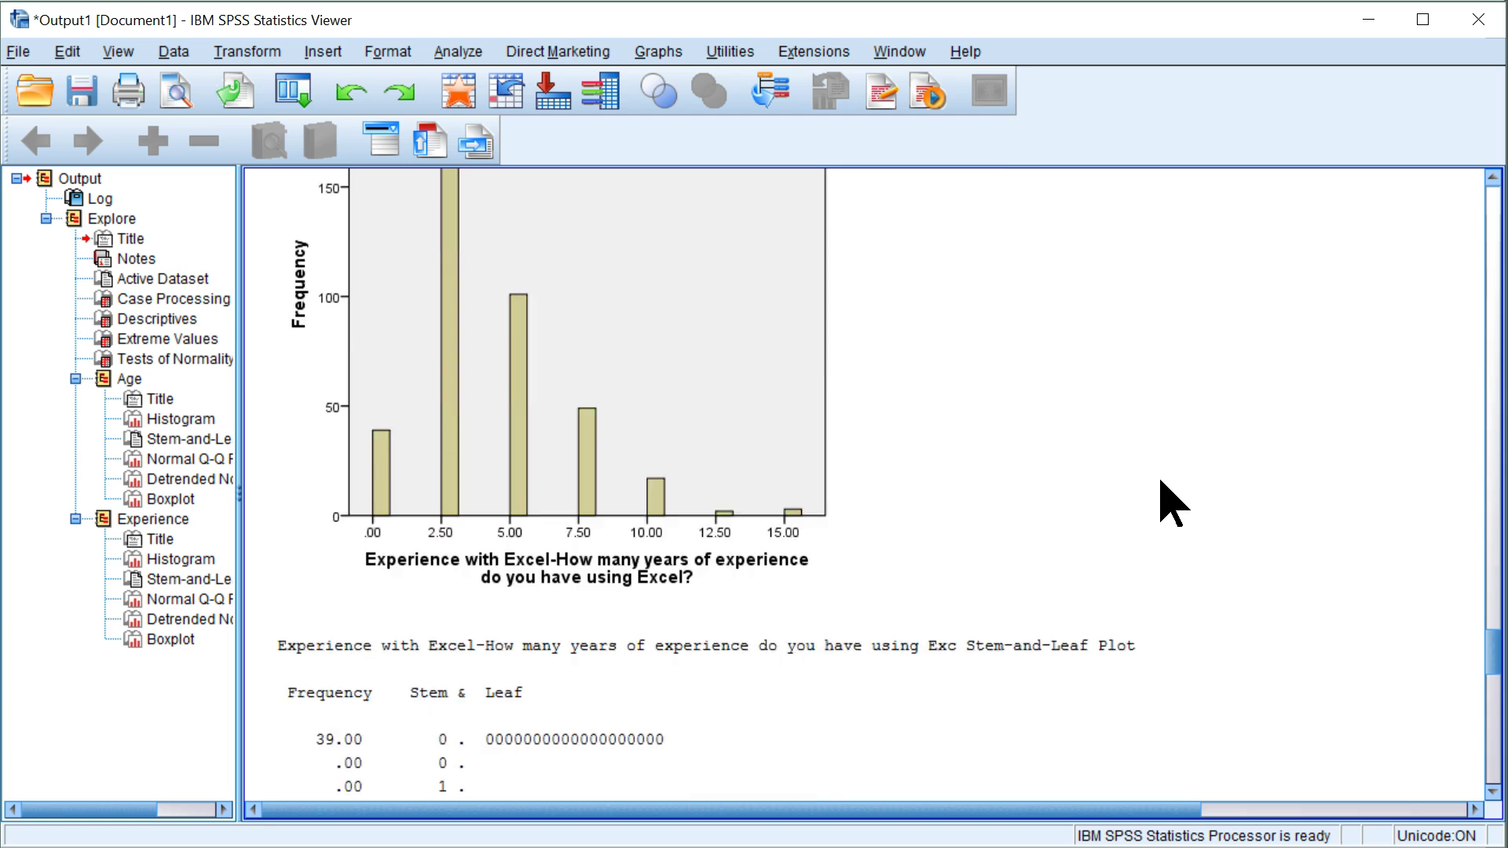
{"action": "scroll", "coordinate": [1173, 503], "scroll_direction": "down", "scroll_amount": 20}
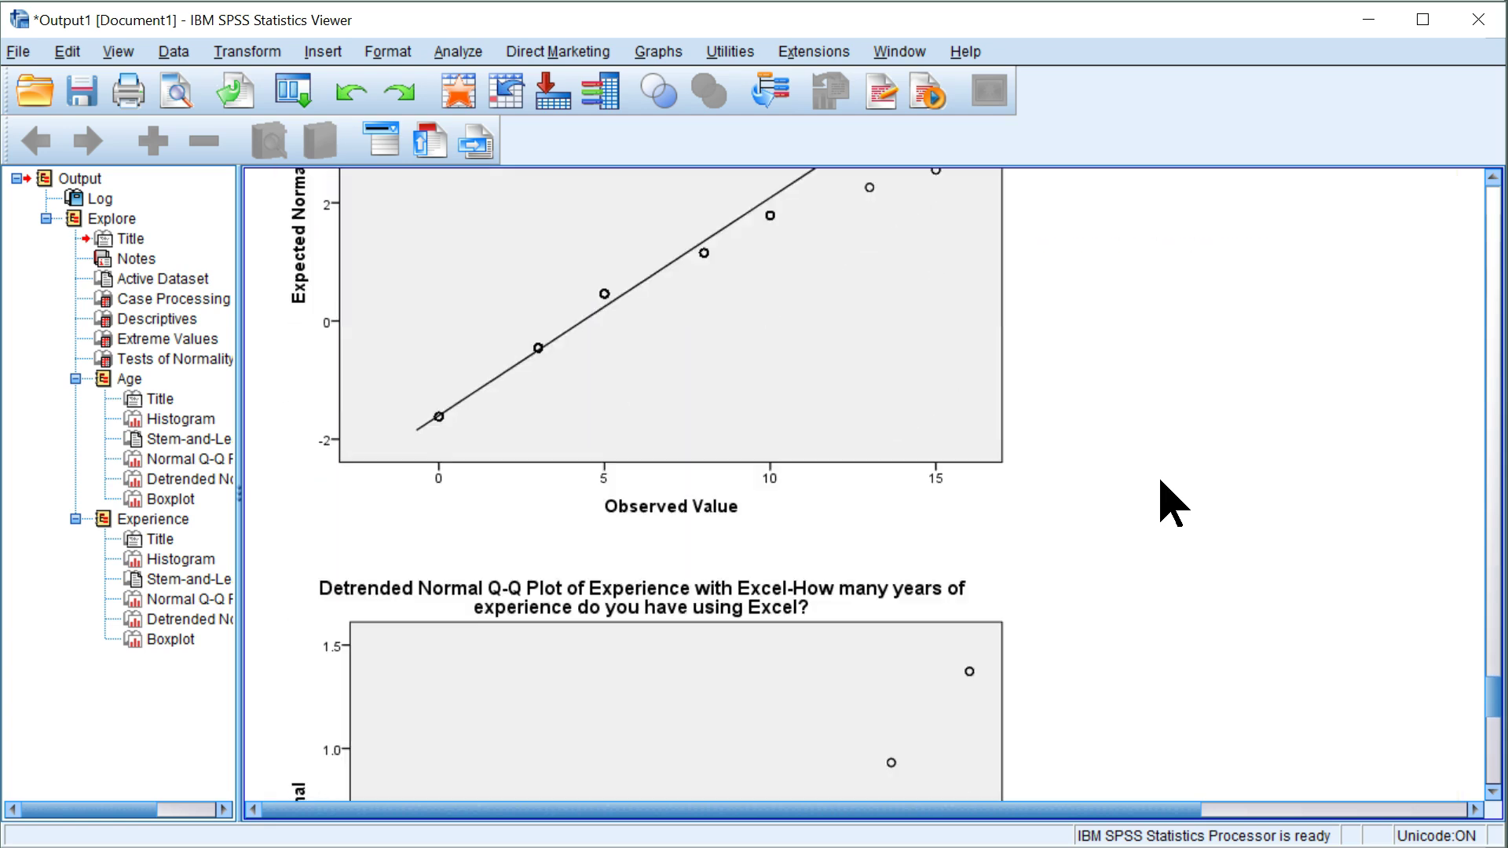
{"action": "scroll", "coordinate": [1173, 502], "scroll_direction": "down", "scroll_amount": 3}
{"action": "left_click", "coordinate": [691, 409]}
{"action": "left_click", "coordinate": [953, 483]}
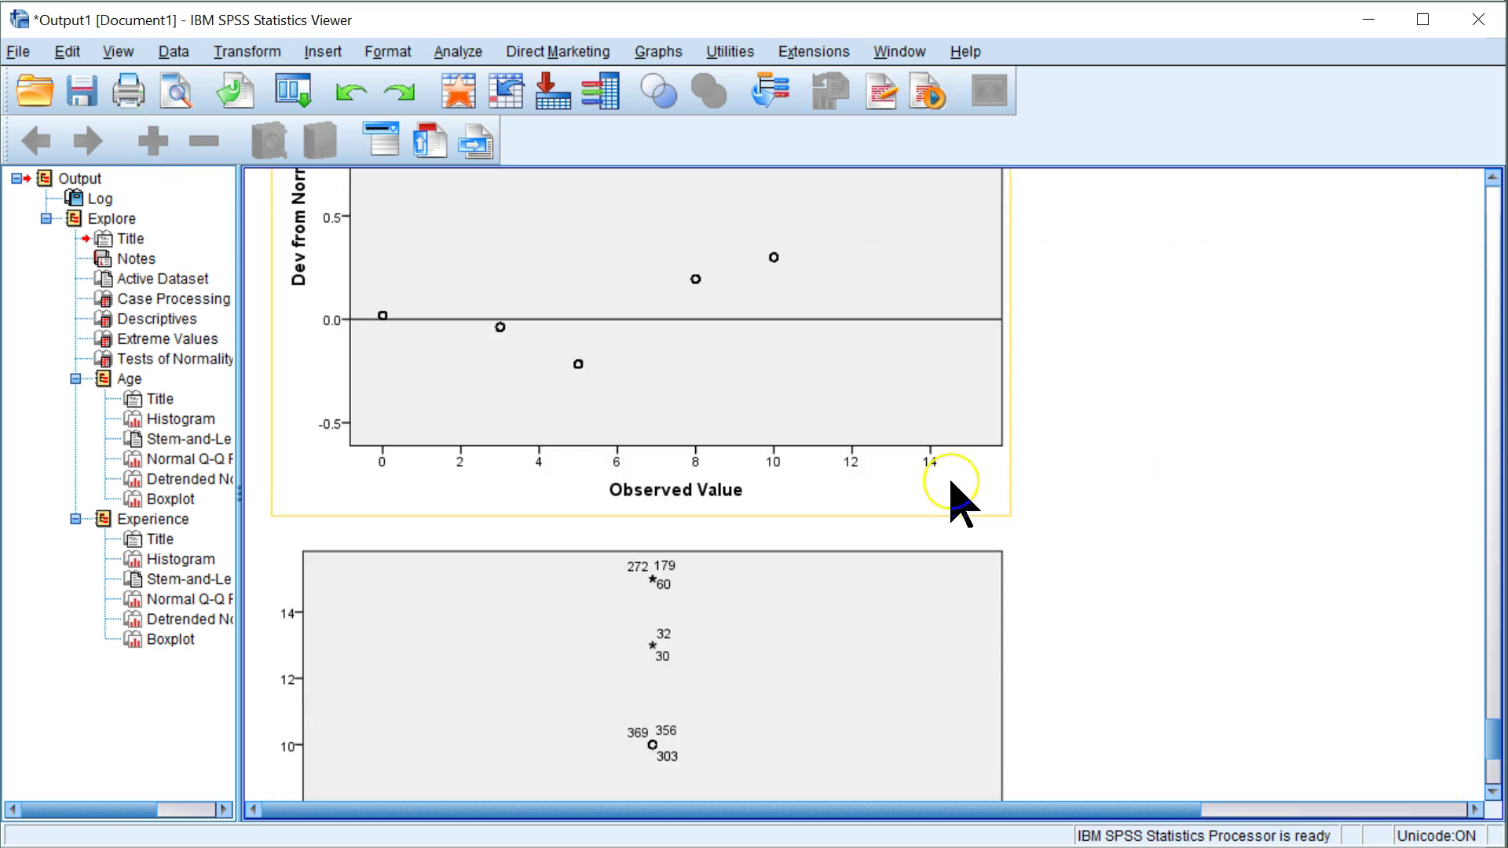
Return to the Data Editor and sort the cases by Experience, trying ascending order before settling on descending
{"action": "left_click", "coordinate": [1291, 535]}
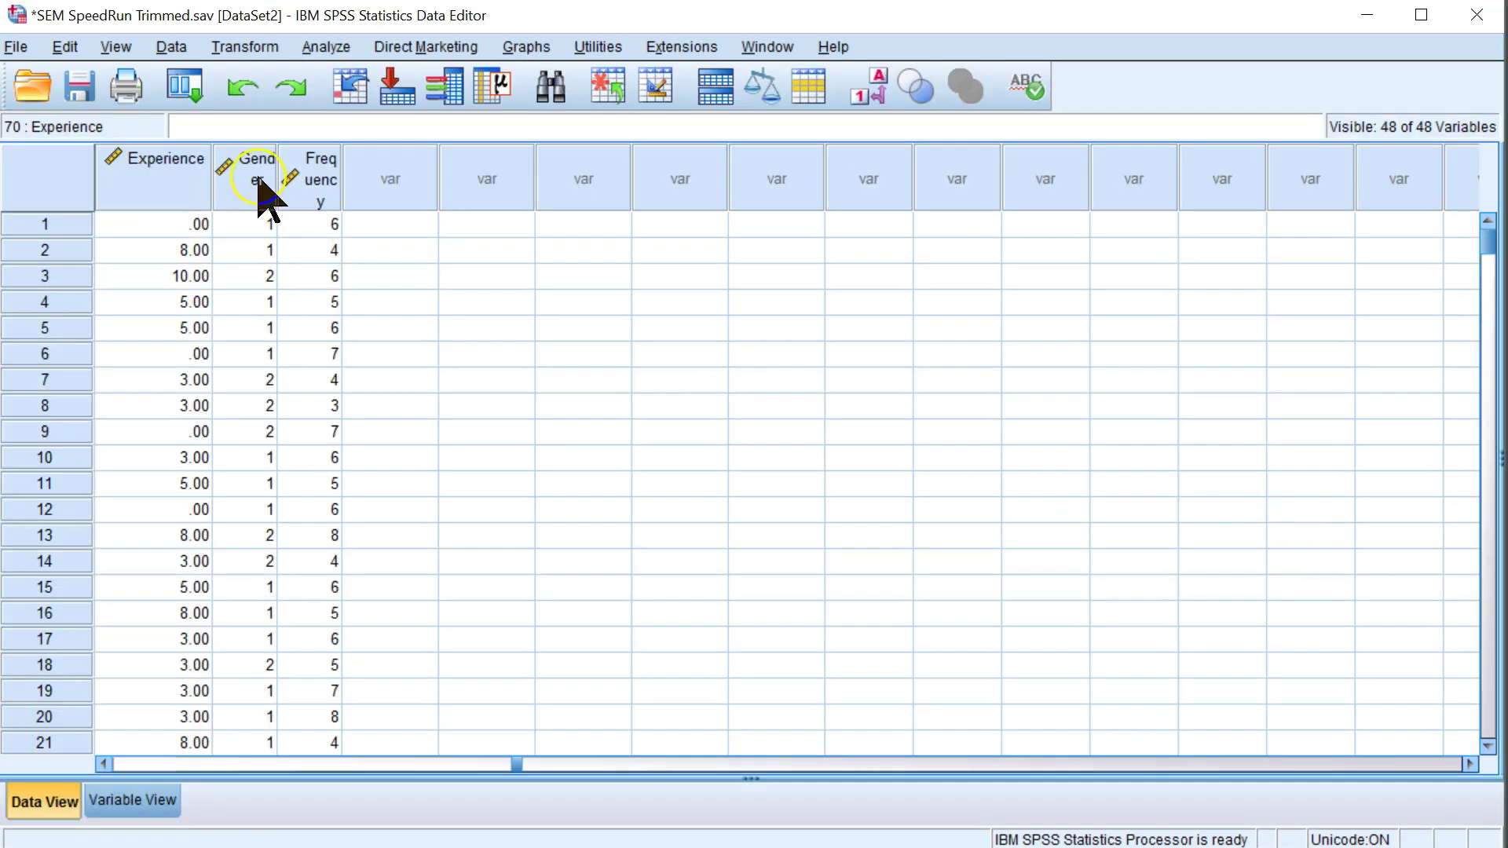
{"action": "left_click", "coordinate": [321, 180]}
{"action": "right_click", "coordinate": [187, 182]}
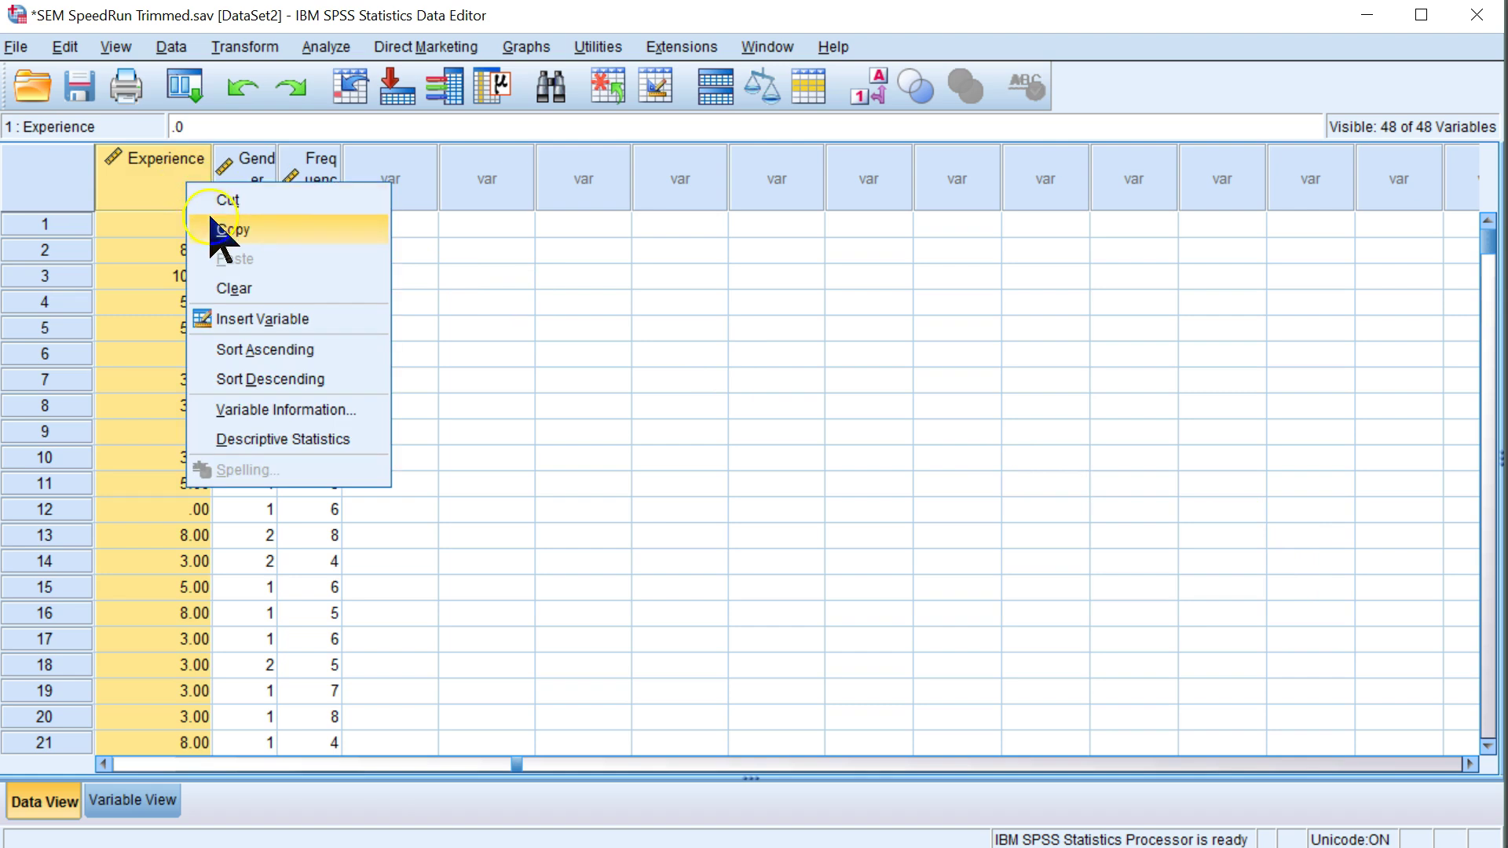
{"action": "left_click", "coordinate": [302, 348]}
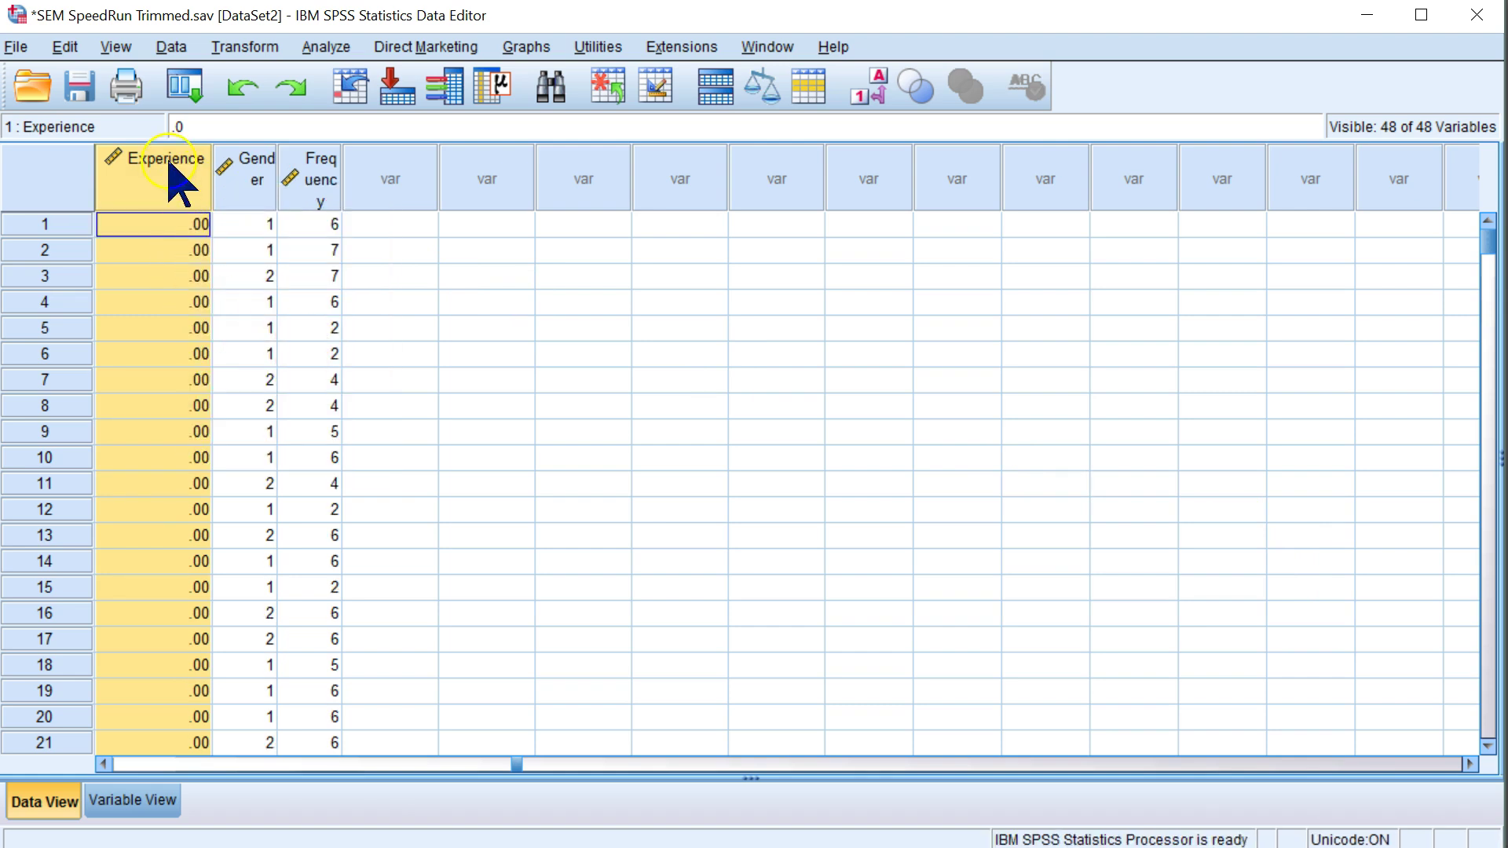
{"action": "right_click", "coordinate": [169, 162]}
{"action": "left_click", "coordinate": [289, 357]}
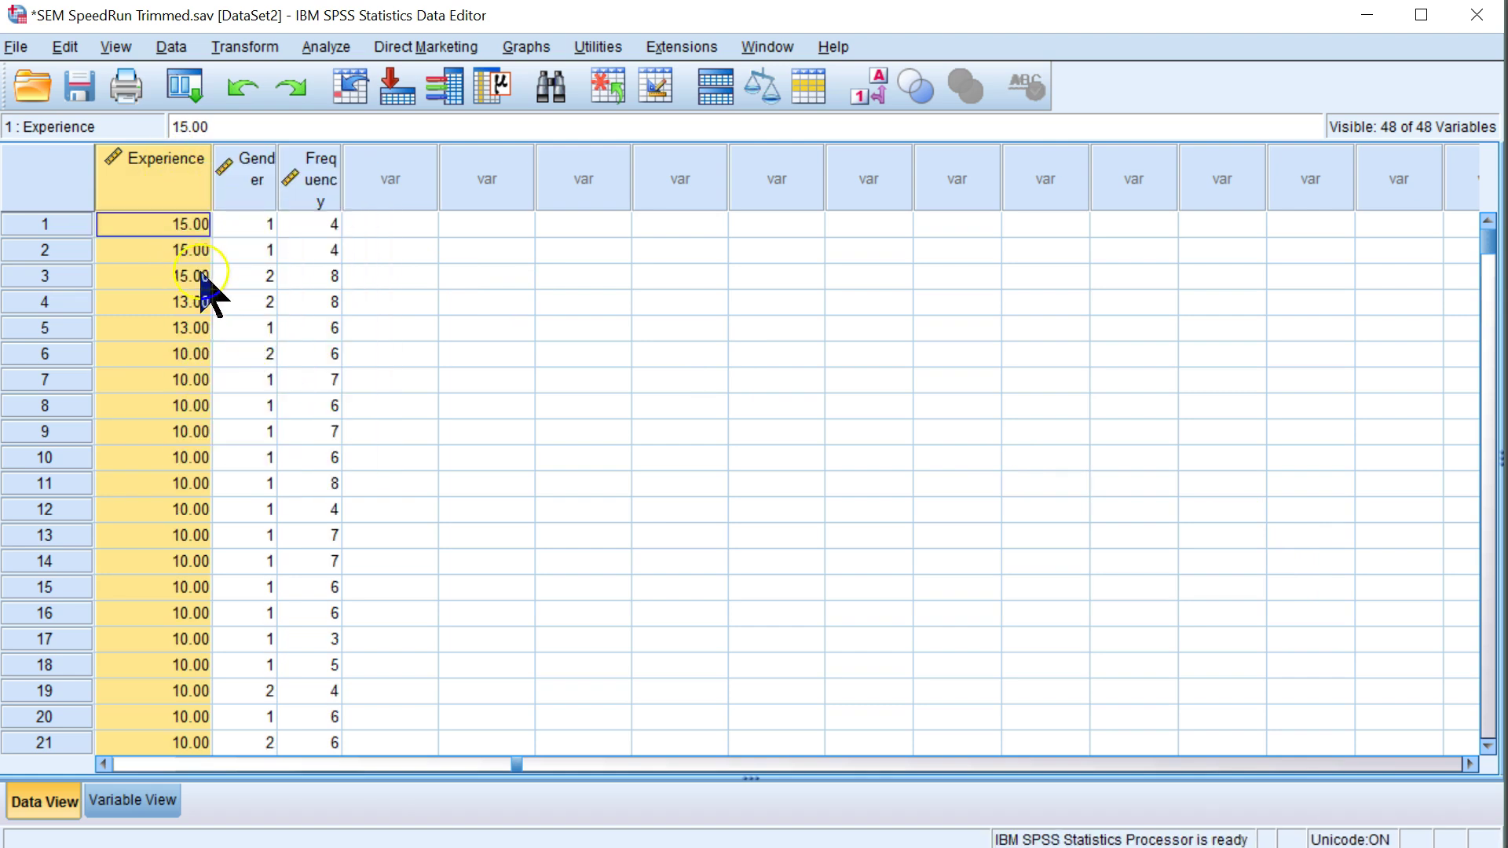
Compare the Age and Experience values of the first three cases to judge whether the highest experience is plausible
{"action": "left_click", "coordinate": [103, 764]}
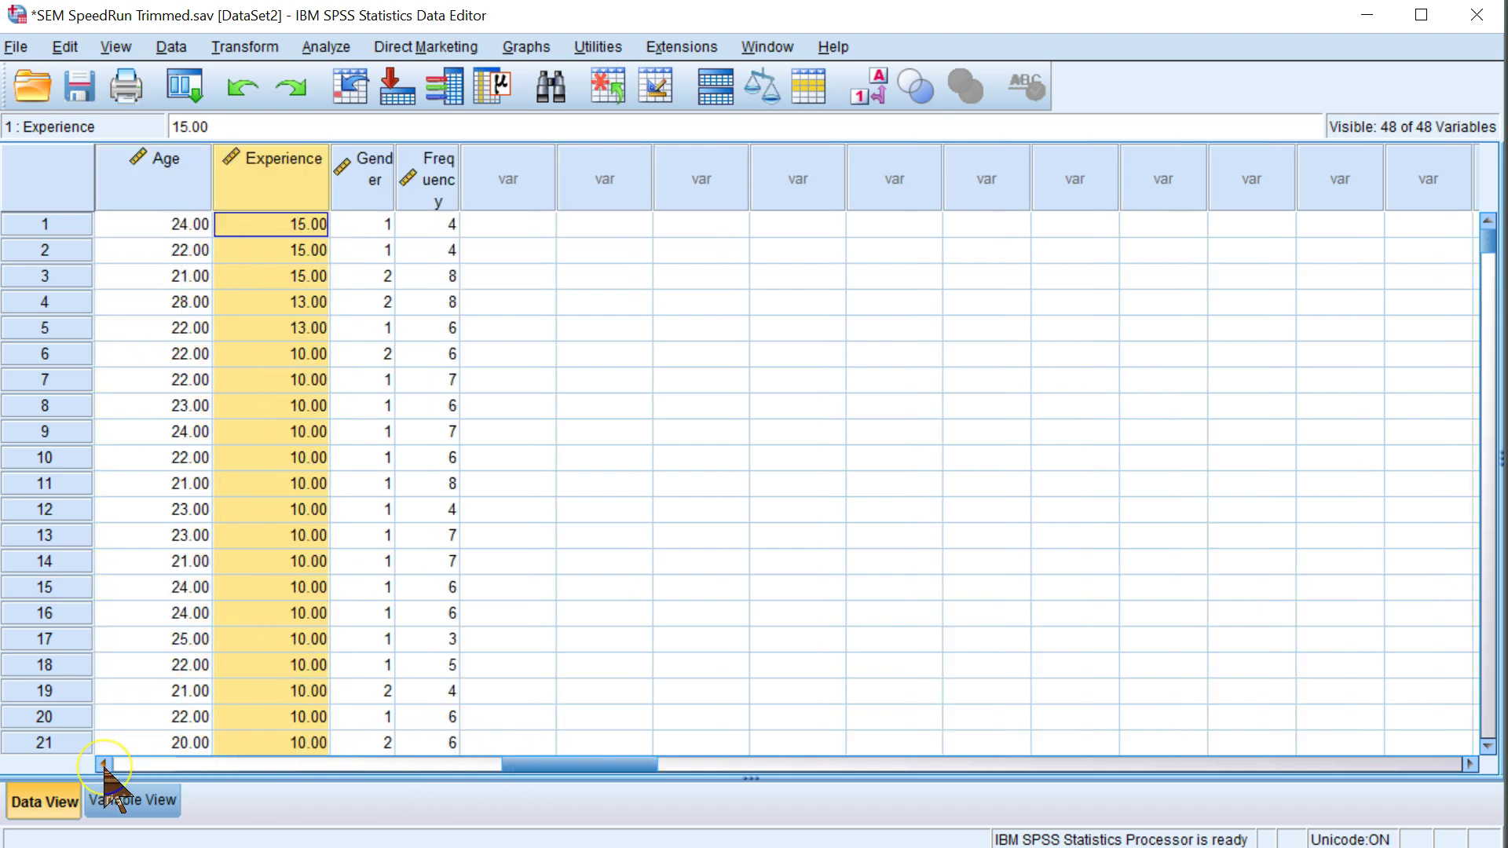
{"action": "left_click", "coordinate": [103, 764]}
{"action": "left_click", "coordinate": [103, 763]}
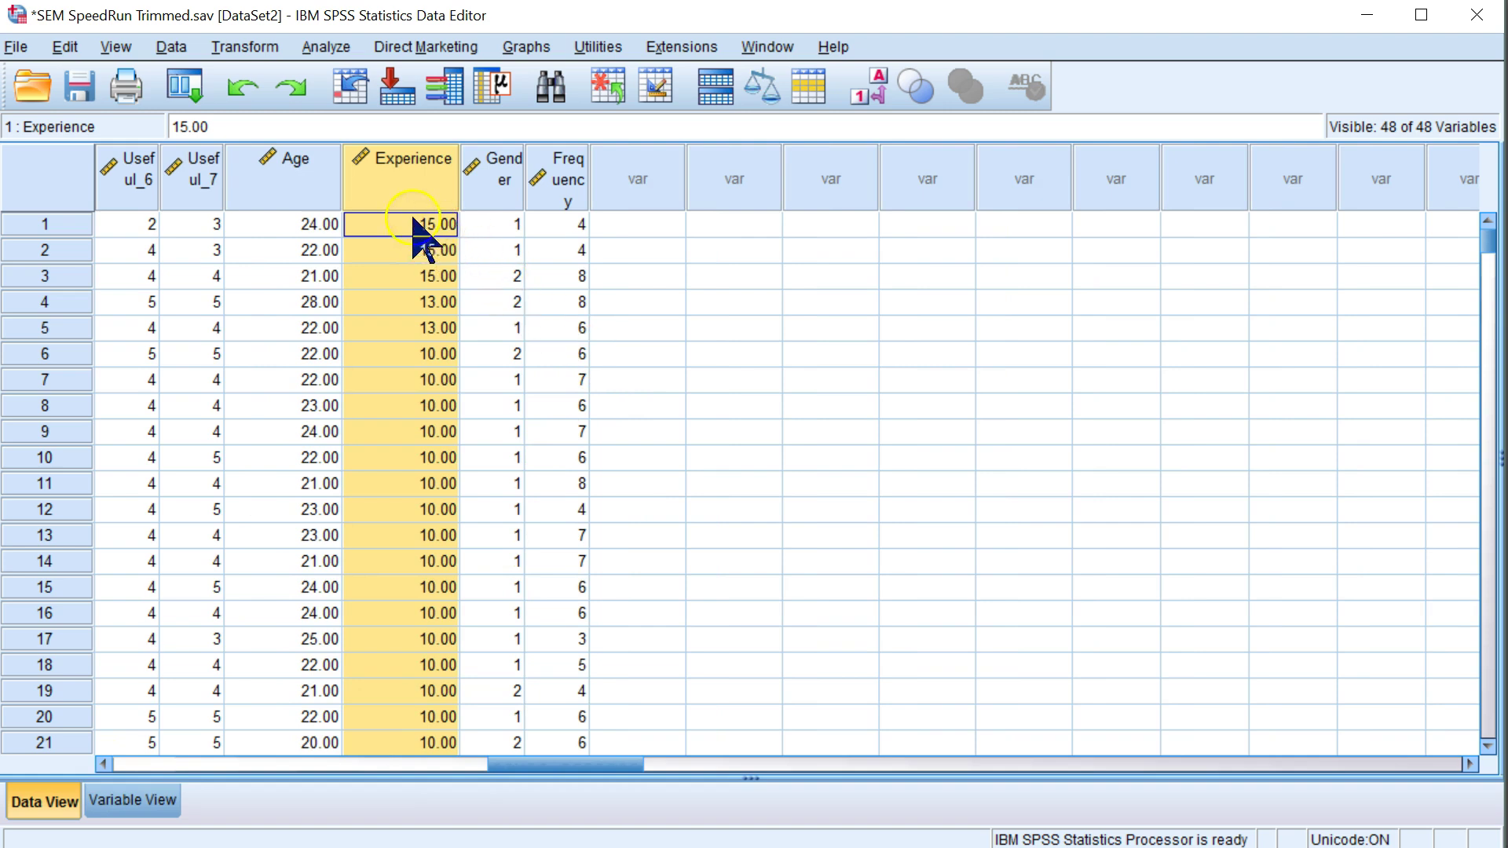
{"action": "left_click", "coordinate": [371, 281]}
{"action": "left_click_drag", "start_coordinate": [314, 281], "coordinate": [387, 281]}
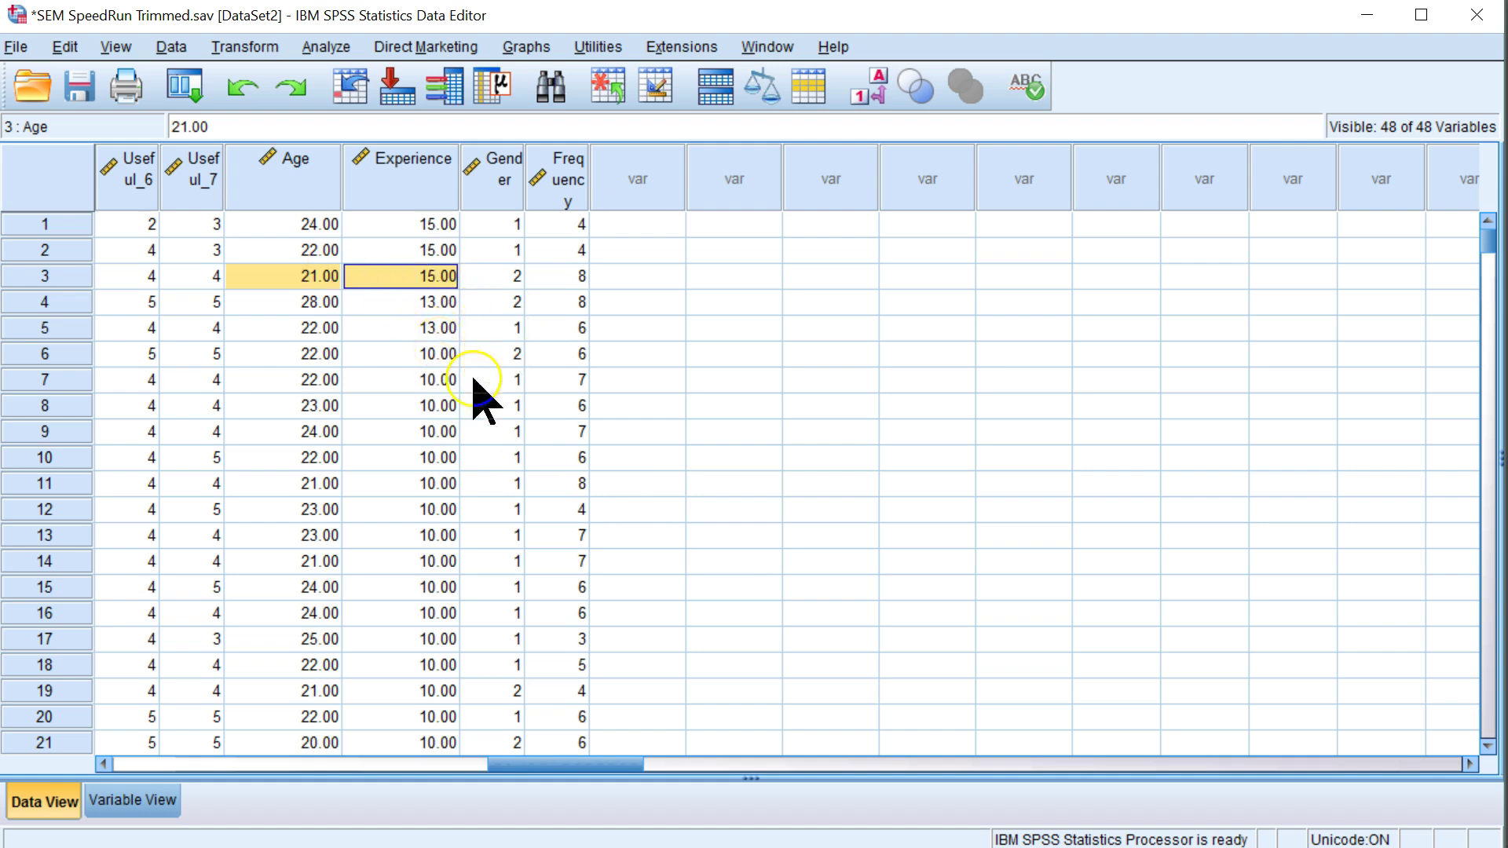
{"action": "left_click_drag", "start_coordinate": [307, 226], "coordinate": [398, 285]}
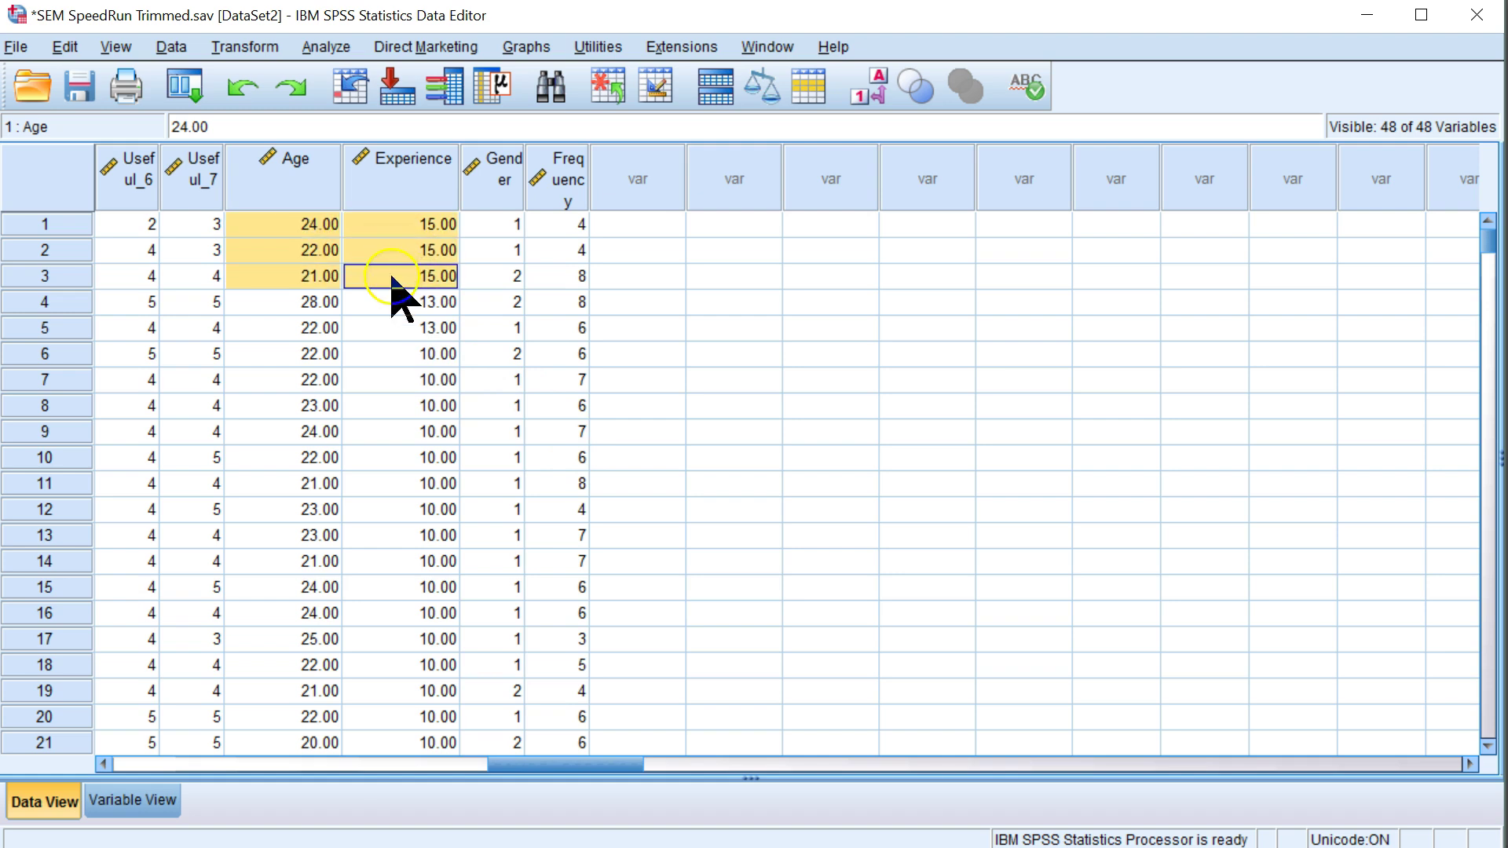
Sort the cases by Age in ascending order and set the first case's Age to 19
{"action": "right_click", "coordinate": [324, 189]}
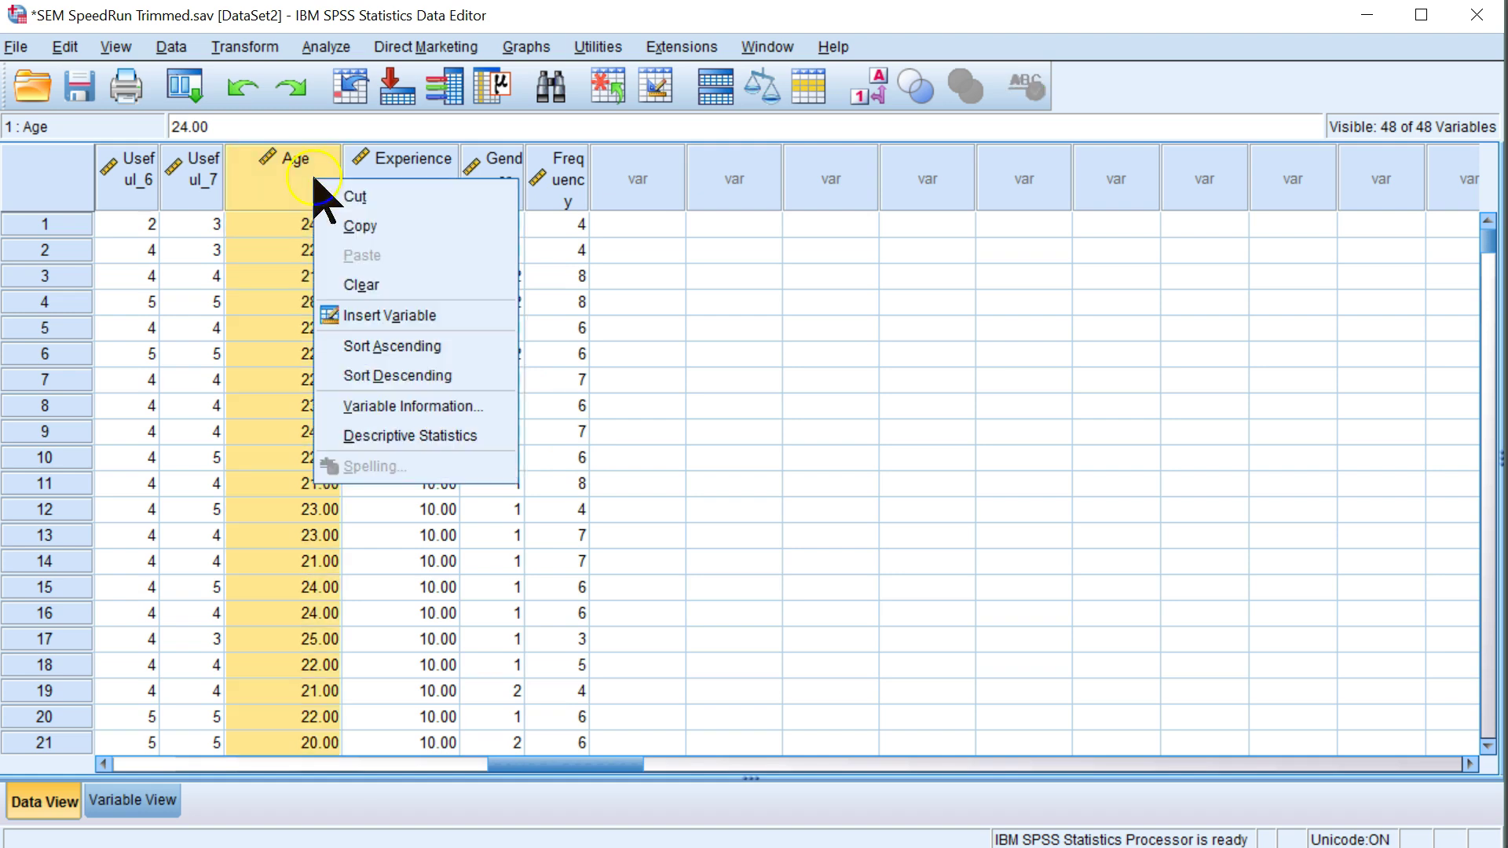
{"action": "left_click", "coordinate": [447, 346]}
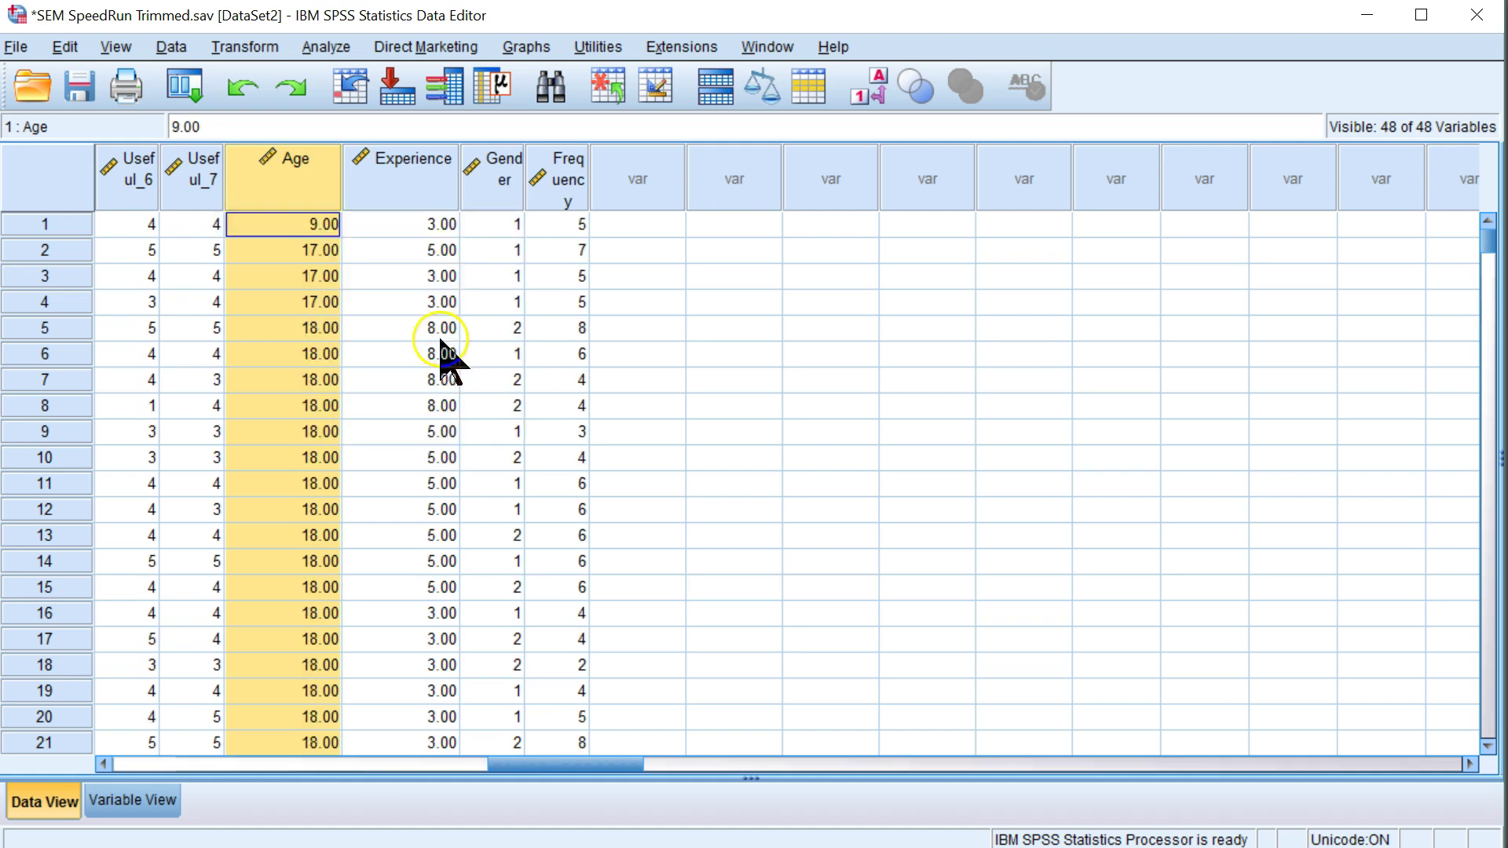
{"action": "left_click", "coordinate": [289, 225]}
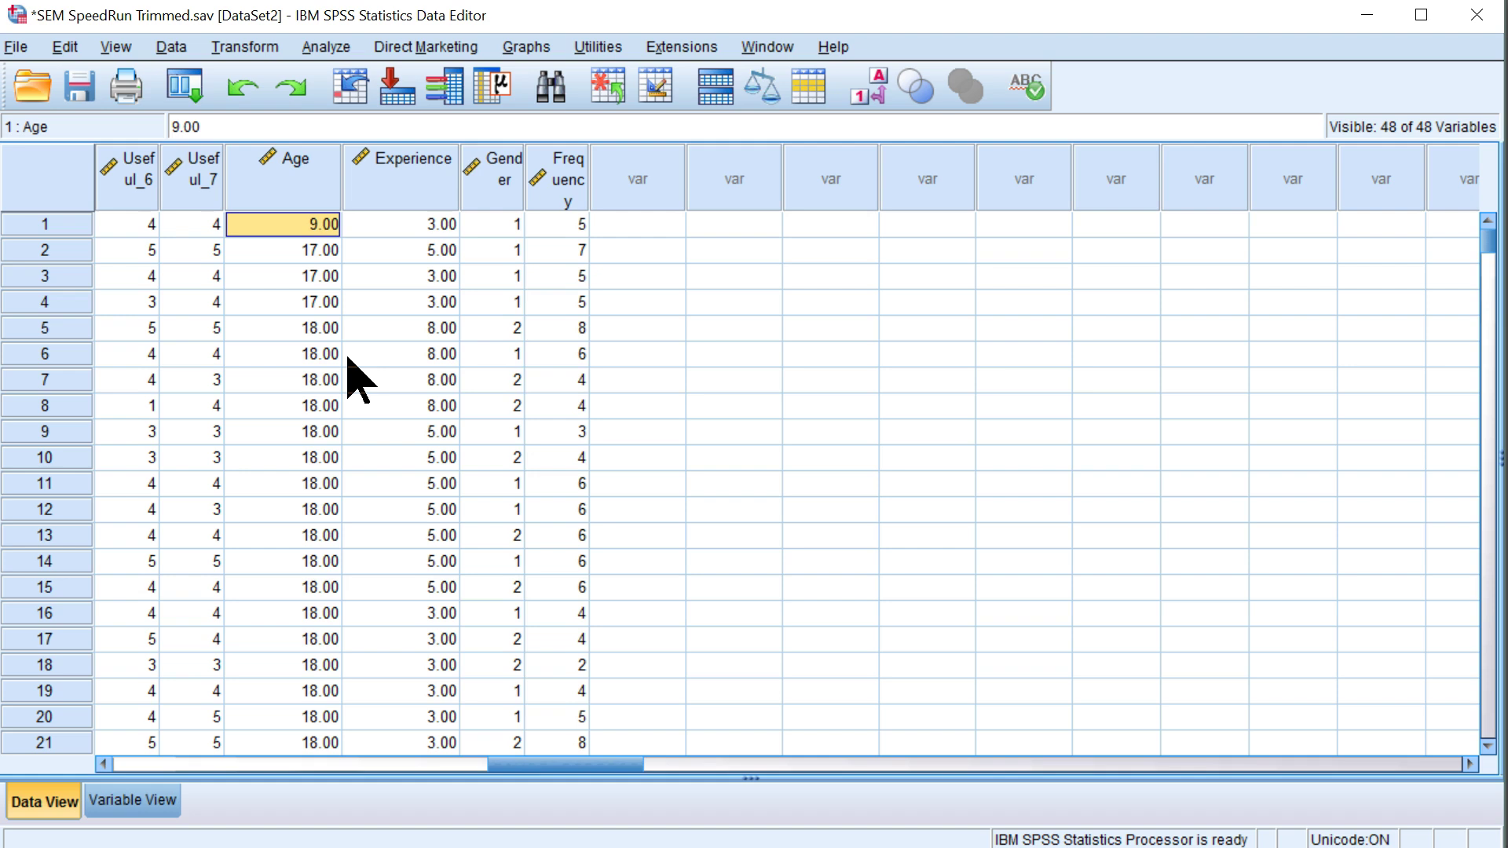
{"action": "type", "text": "19"}
{"action": "key", "text": "Return"}
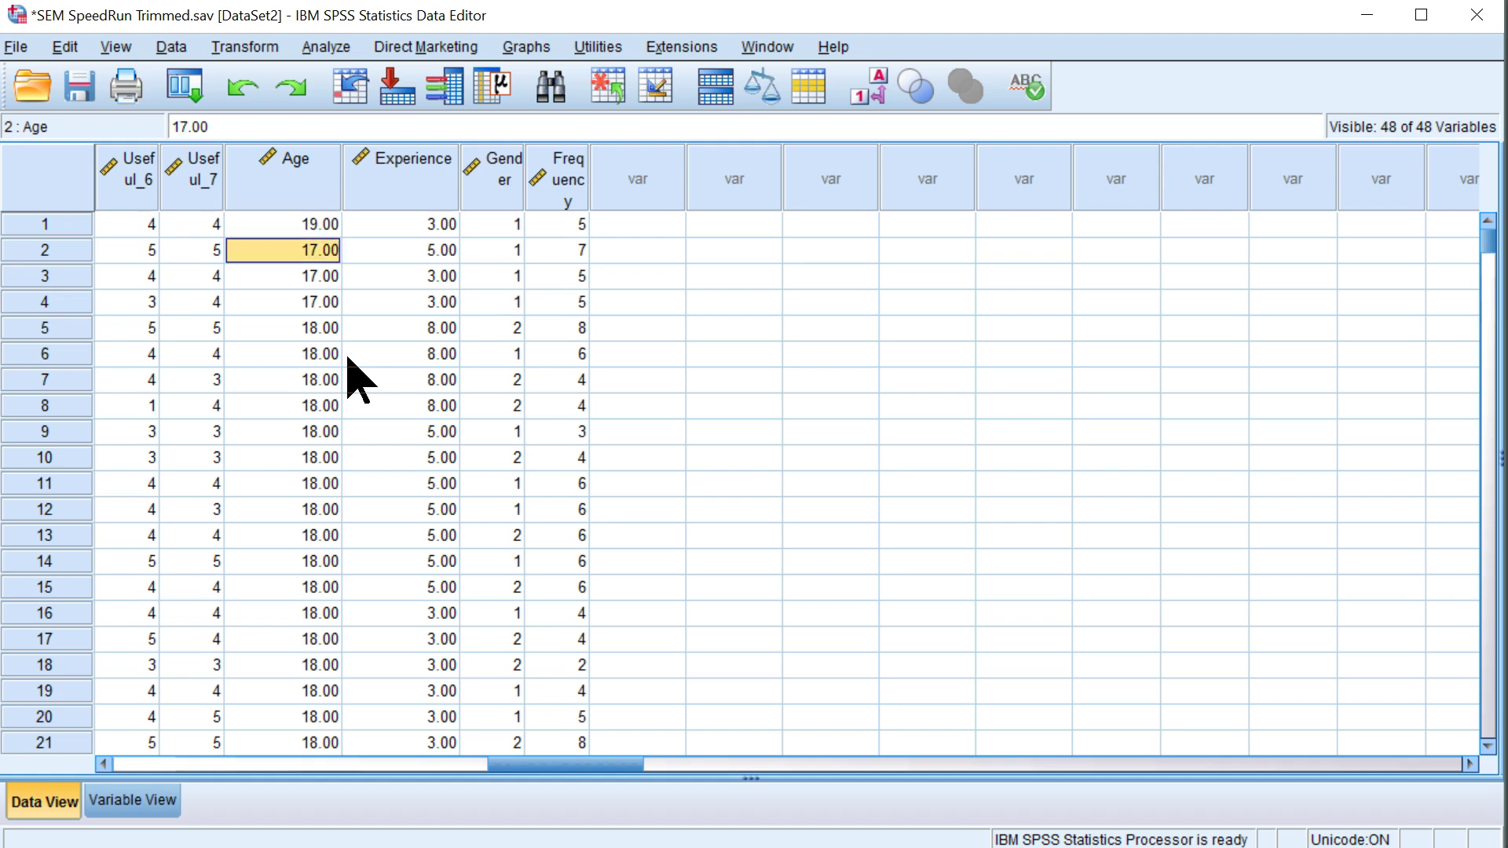
{"action": "left_click", "coordinate": [433, 227]}
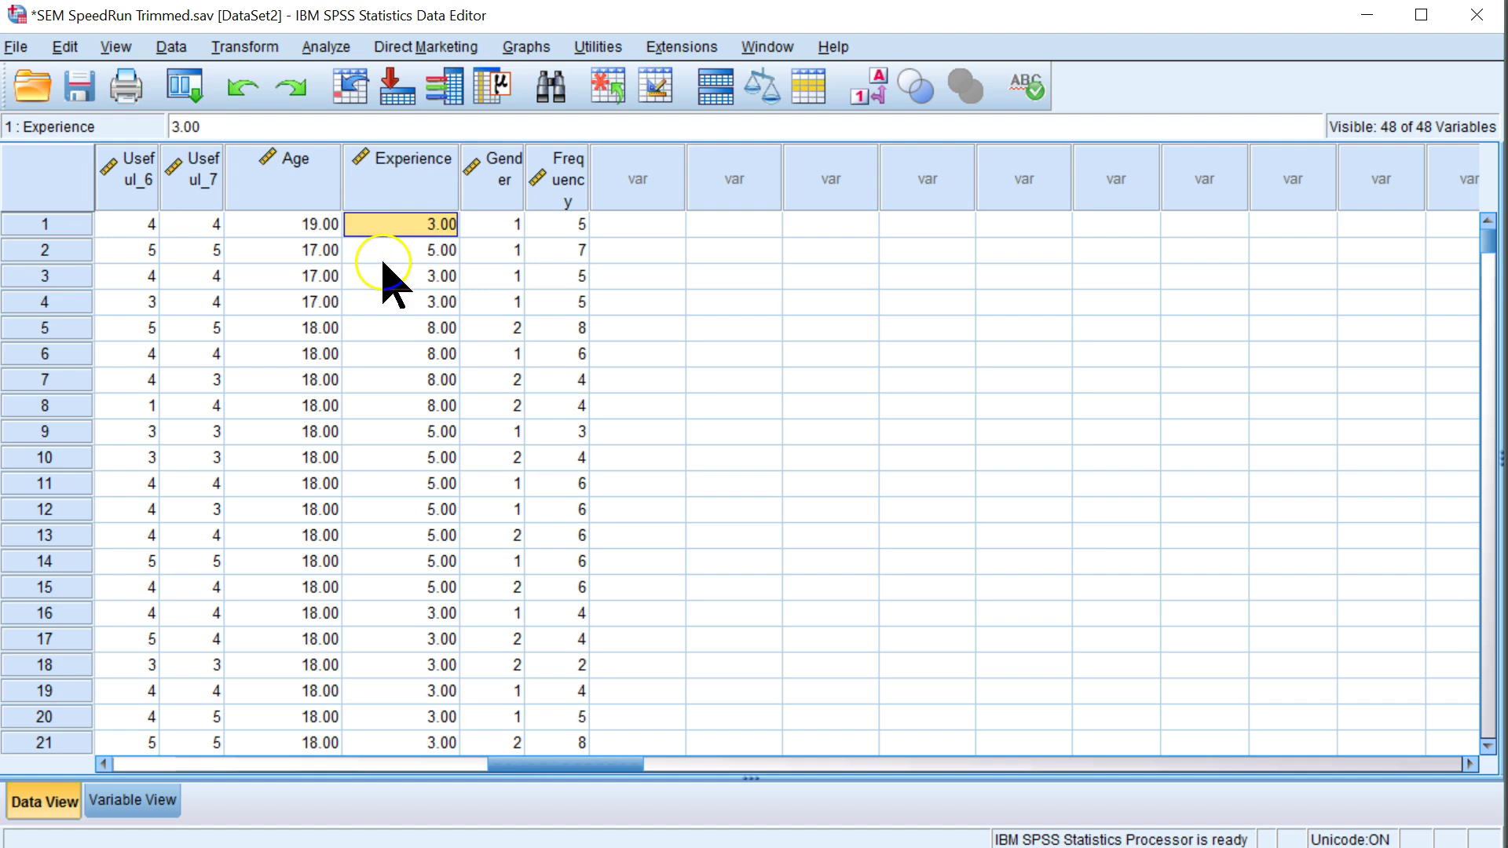
{"action": "left_click", "coordinate": [304, 223]}
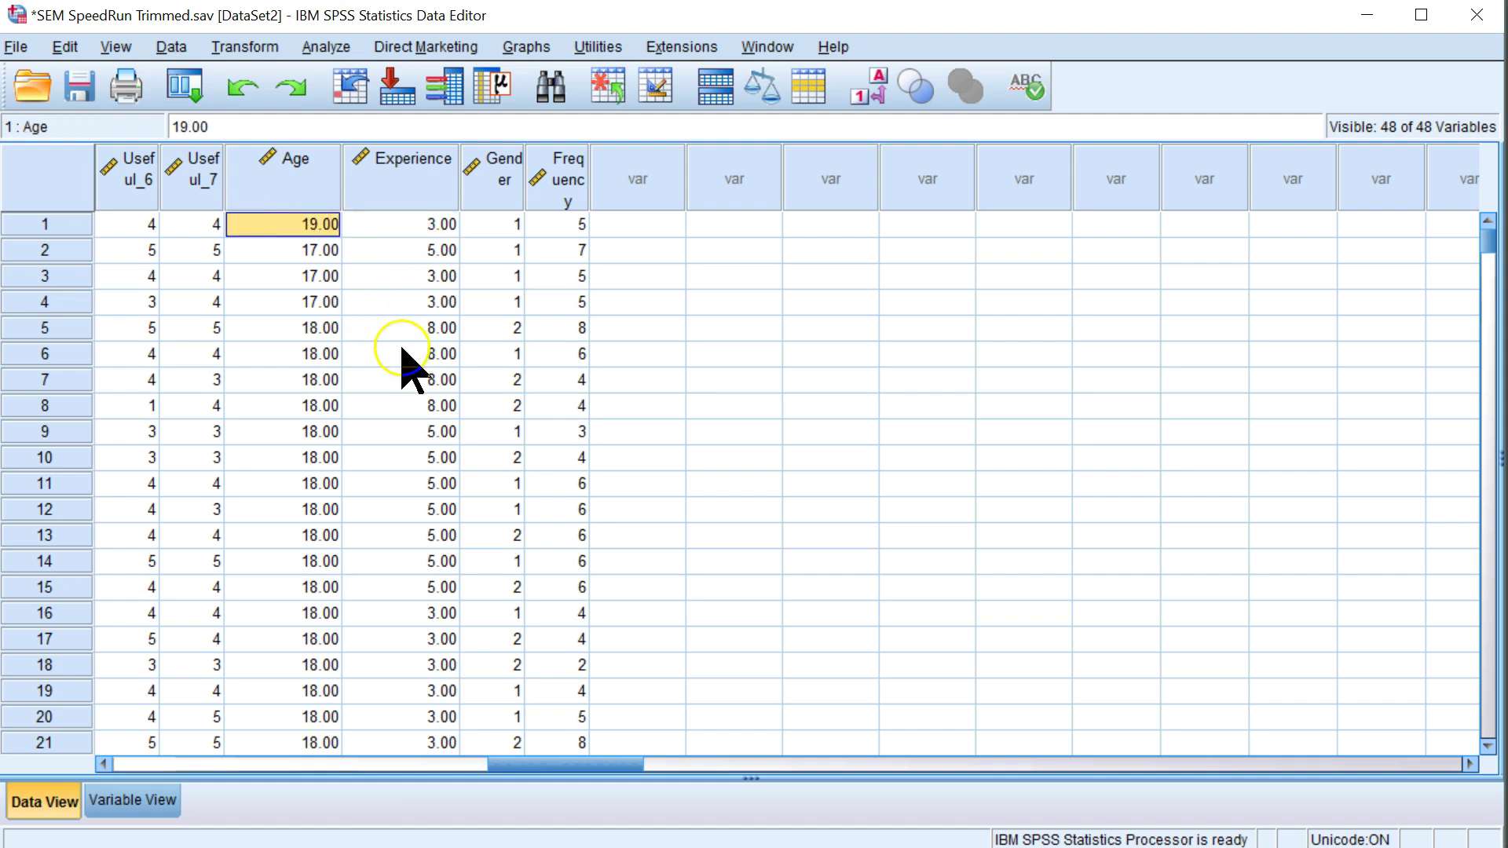
{"action": "left_click", "coordinate": [489, 388]}
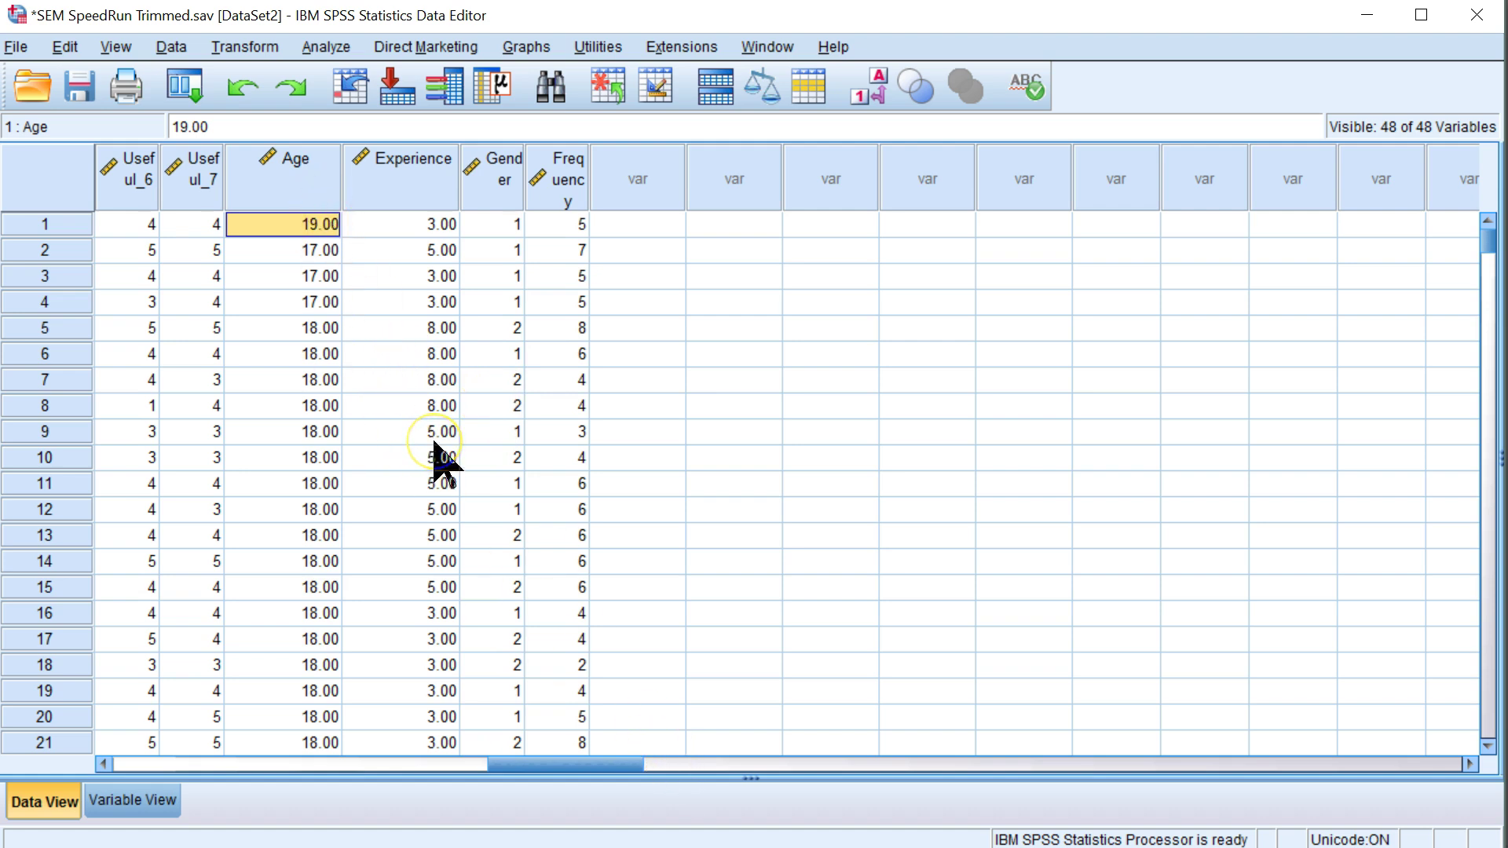
Switch to the outline document and start an unnumbered paragraph below "Outliers (on continuous variables)" reading "There was one outlier in terms of age"
{"action": "scroll", "coordinate": [361, 413], "scroll_direction": "down", "scroll_amount": 2}
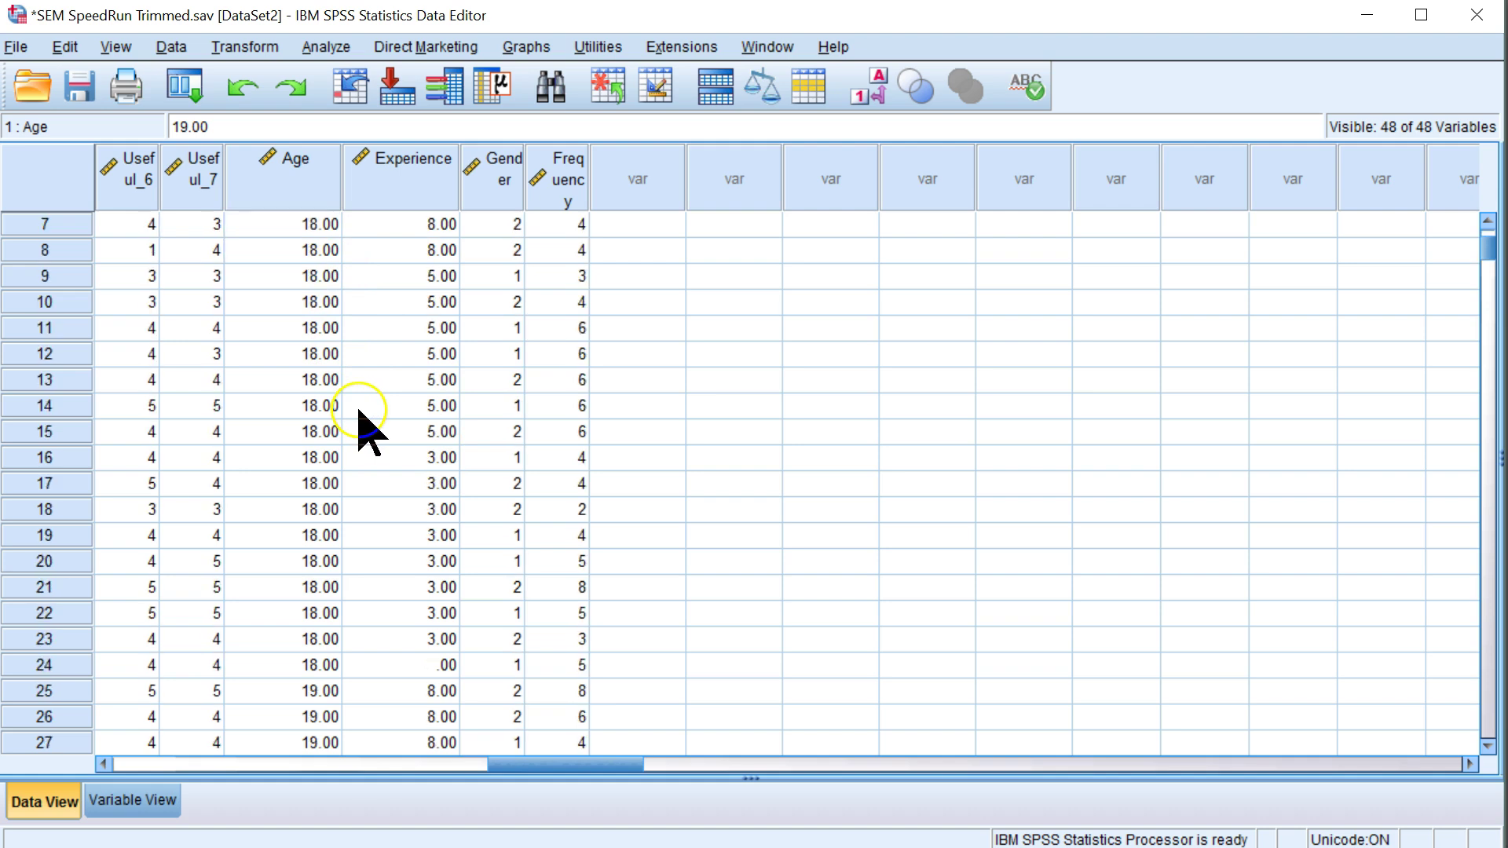
{"action": "scroll", "coordinate": [361, 416], "scroll_direction": "up", "scroll_amount": 2}
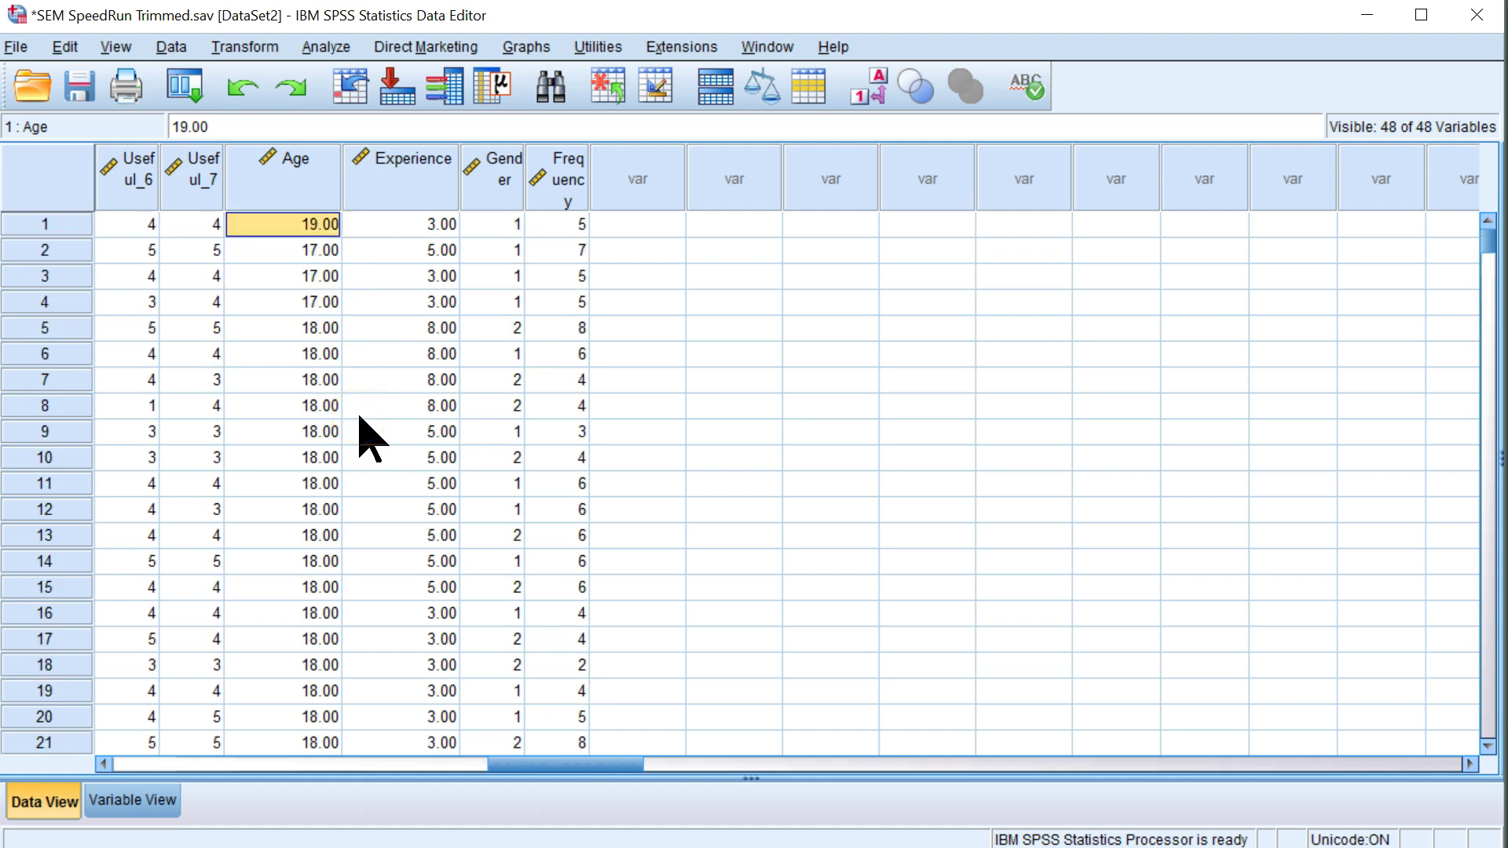
{"action": "left_click", "coordinate": [389, 390]}
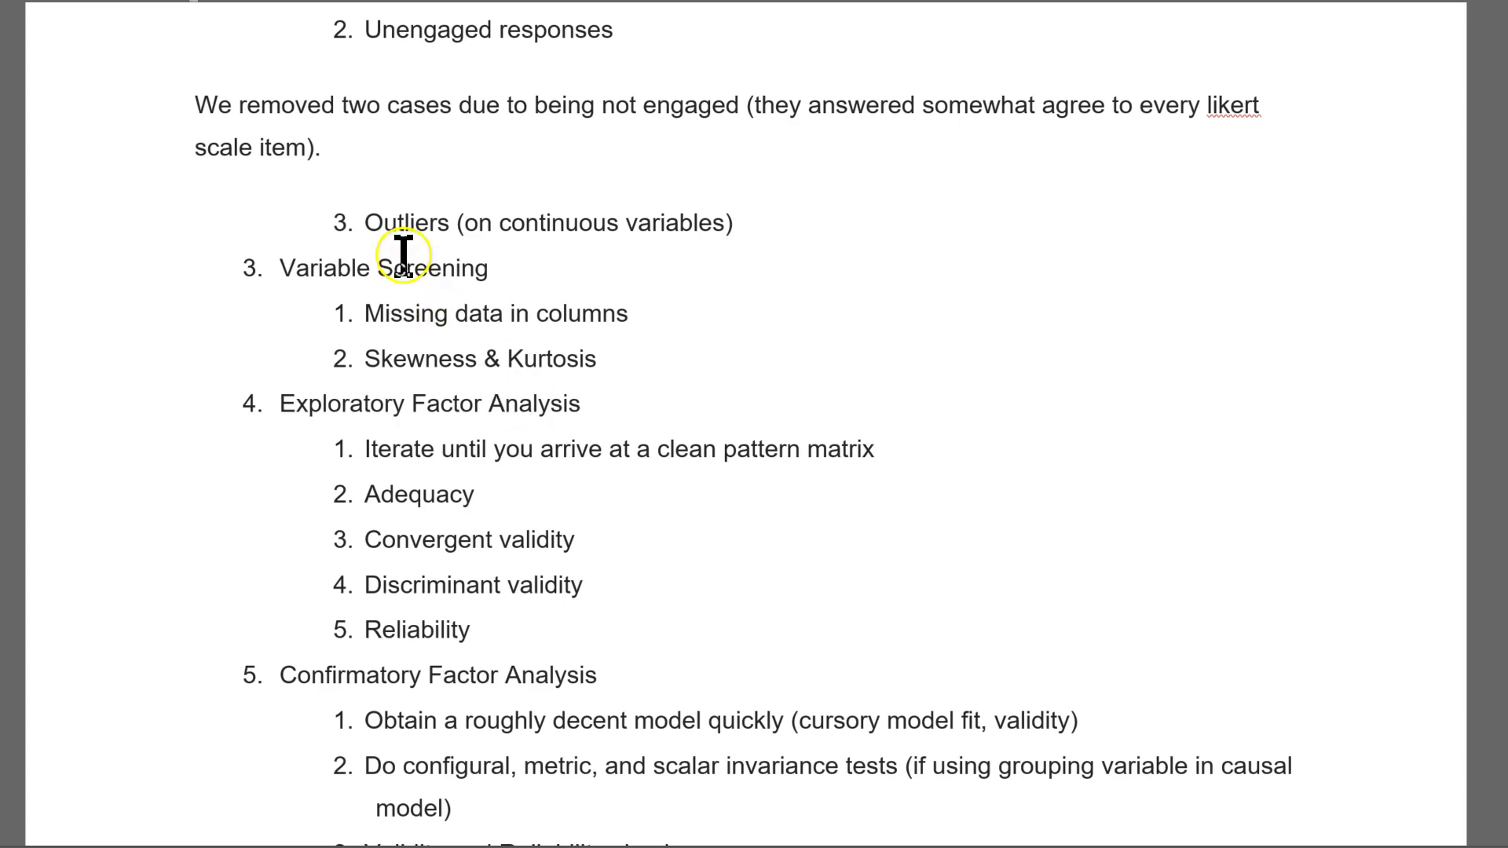
{"action": "key", "text": "Return"}
{"action": "key", "text": "shift+Tab"}
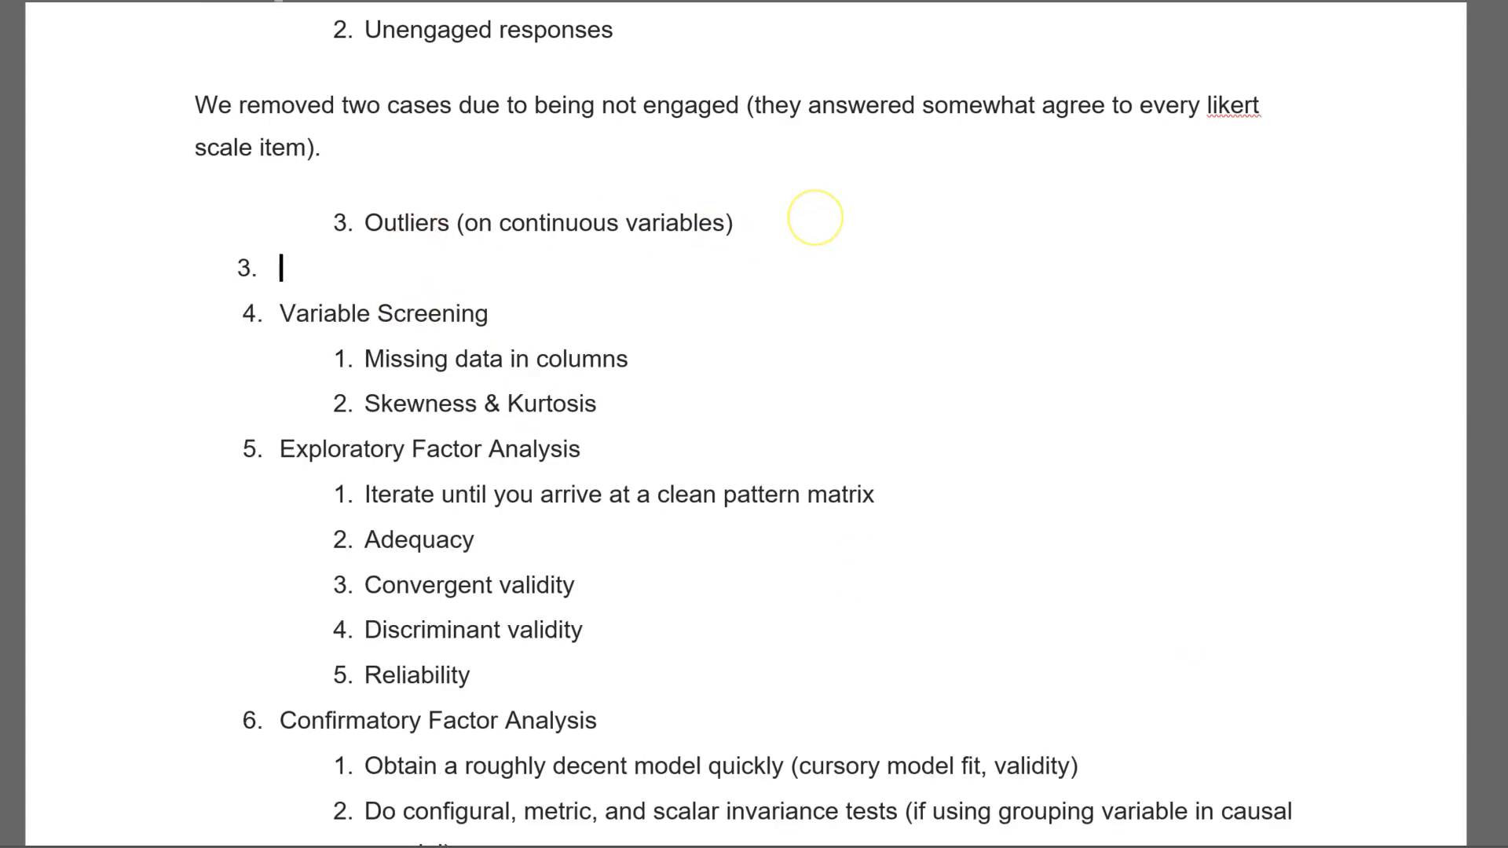
{"action": "key", "text": "Return"}
{"action": "key", "text": "Return"}
{"action": "type", "text": "There was one outlier in terms of age"}
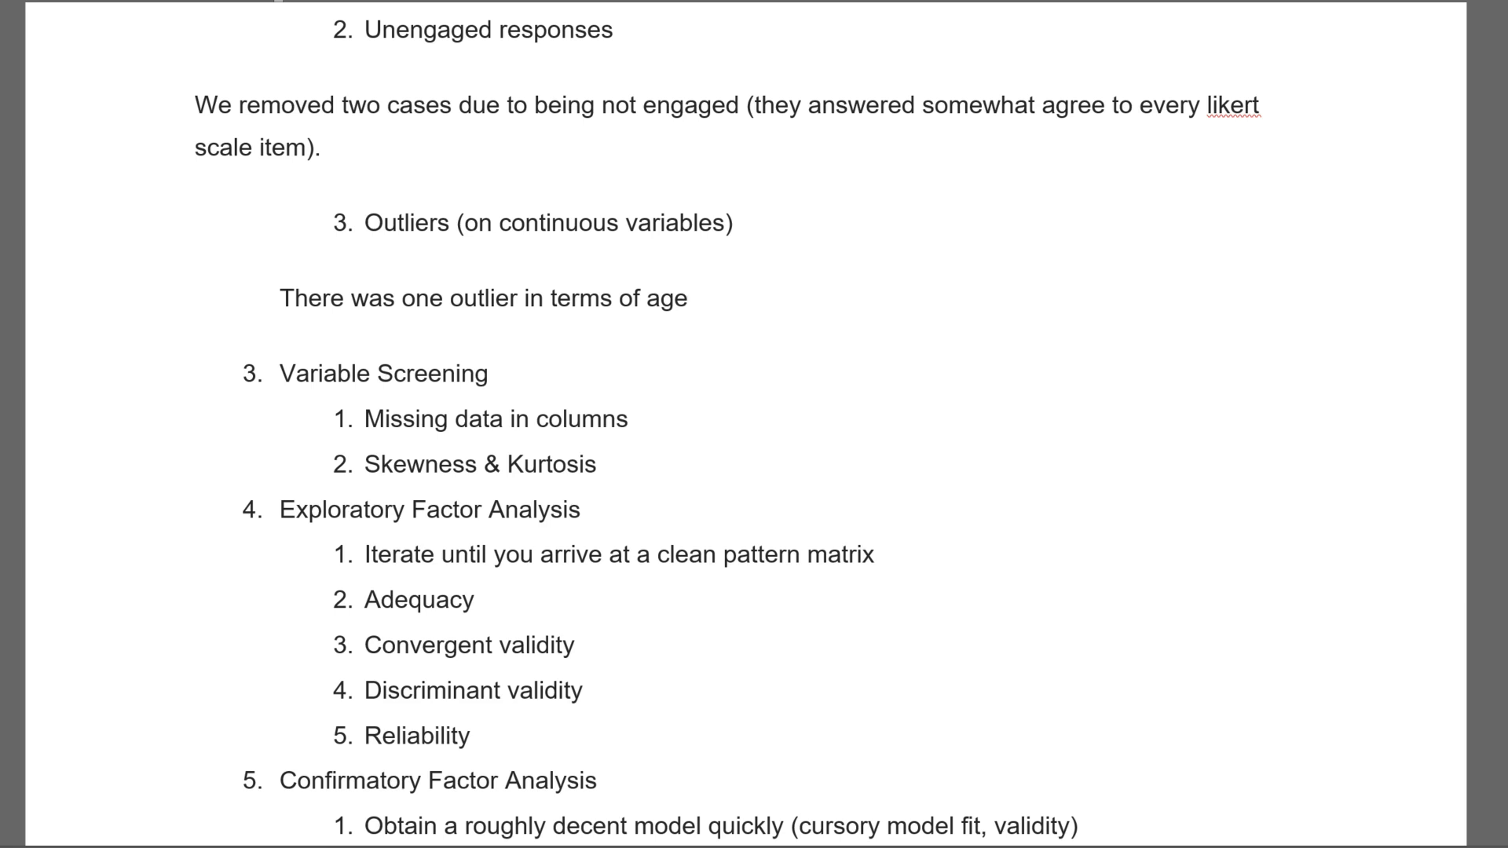
Complete the outlier note: the respondent reported being 9 years old; as these are college students, the value was replaced with 19, assuming typographical input error
{"action": "type", "text": ". The repsondentn reported being 9 years old. As the"}
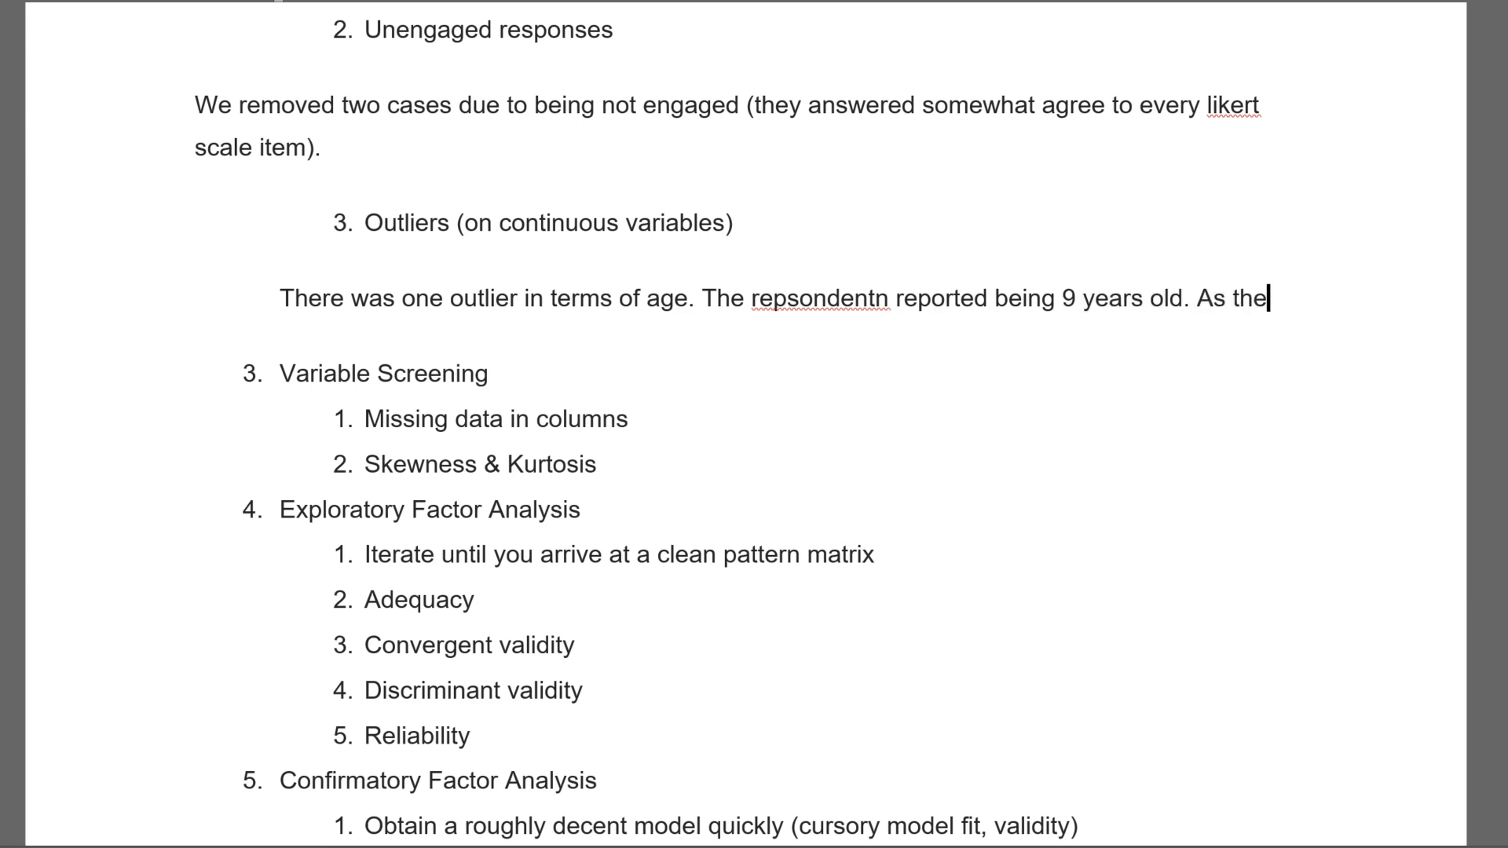
{"action": "type", "text": "se we"}
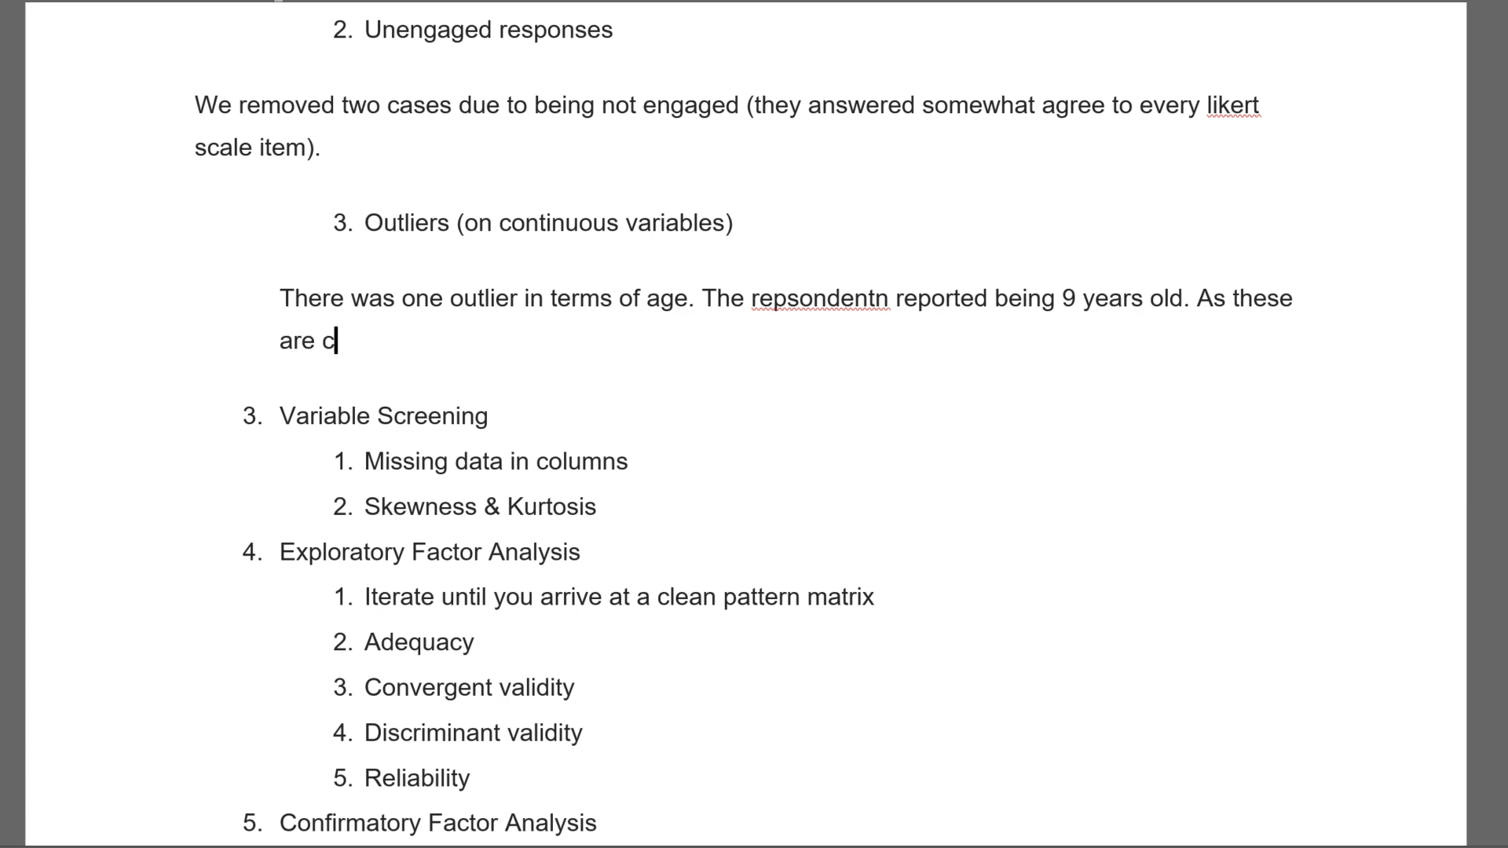
{"action": "type", "text": "tudents, we replaced the value with 19, assuming typographical input error."}
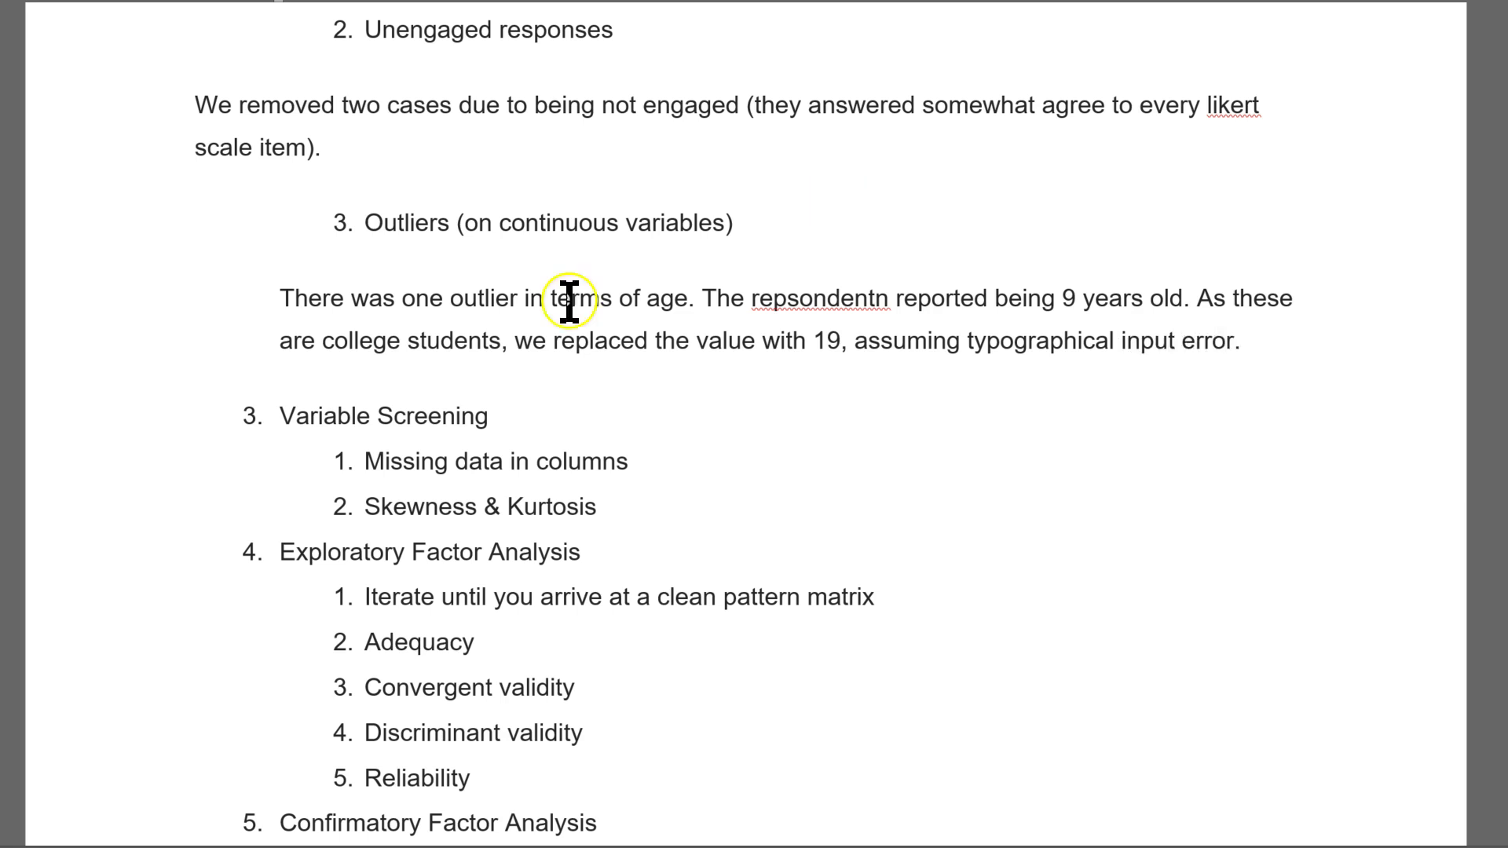
{"action": "left_click", "coordinate": [469, 462]}
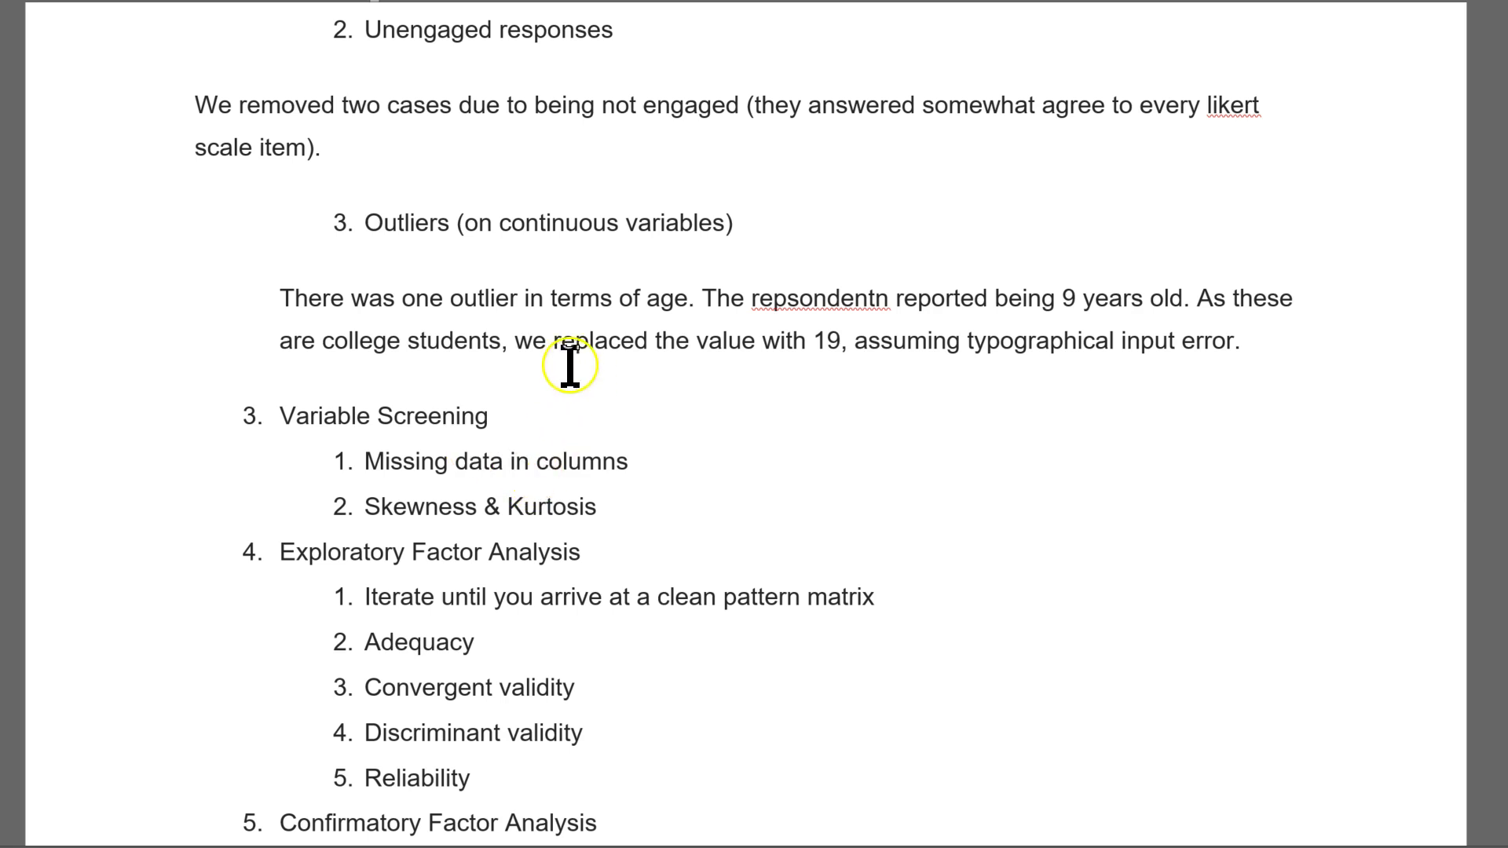
{"action": "left_click", "coordinate": [155, 328]}
{"action": "left_click", "coordinate": [491, 461]}
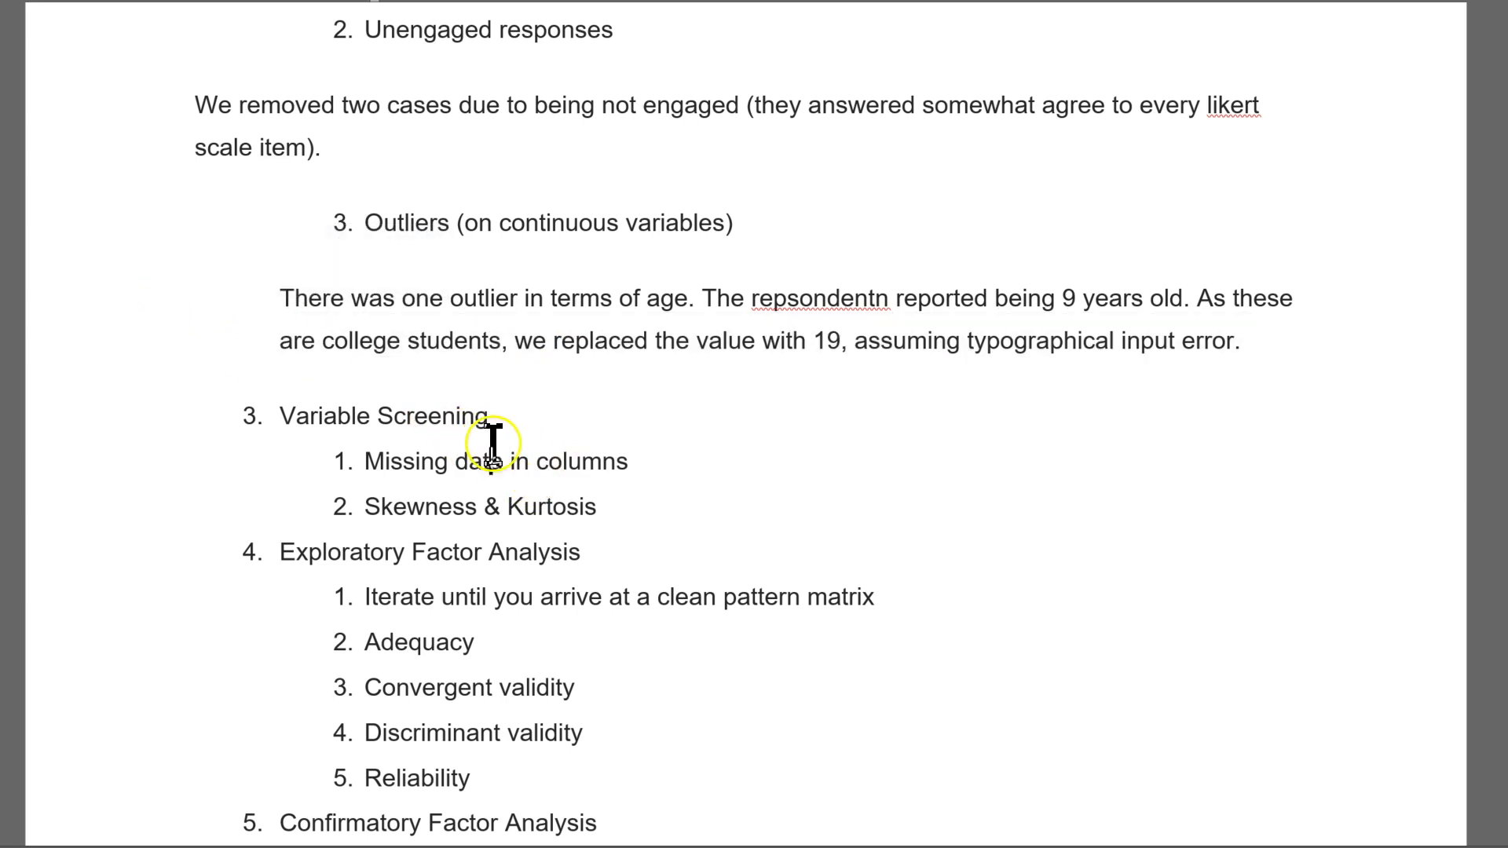
{"action": "scroll", "coordinate": [493, 440], "scroll_direction": "down", "scroll_amount": 2}
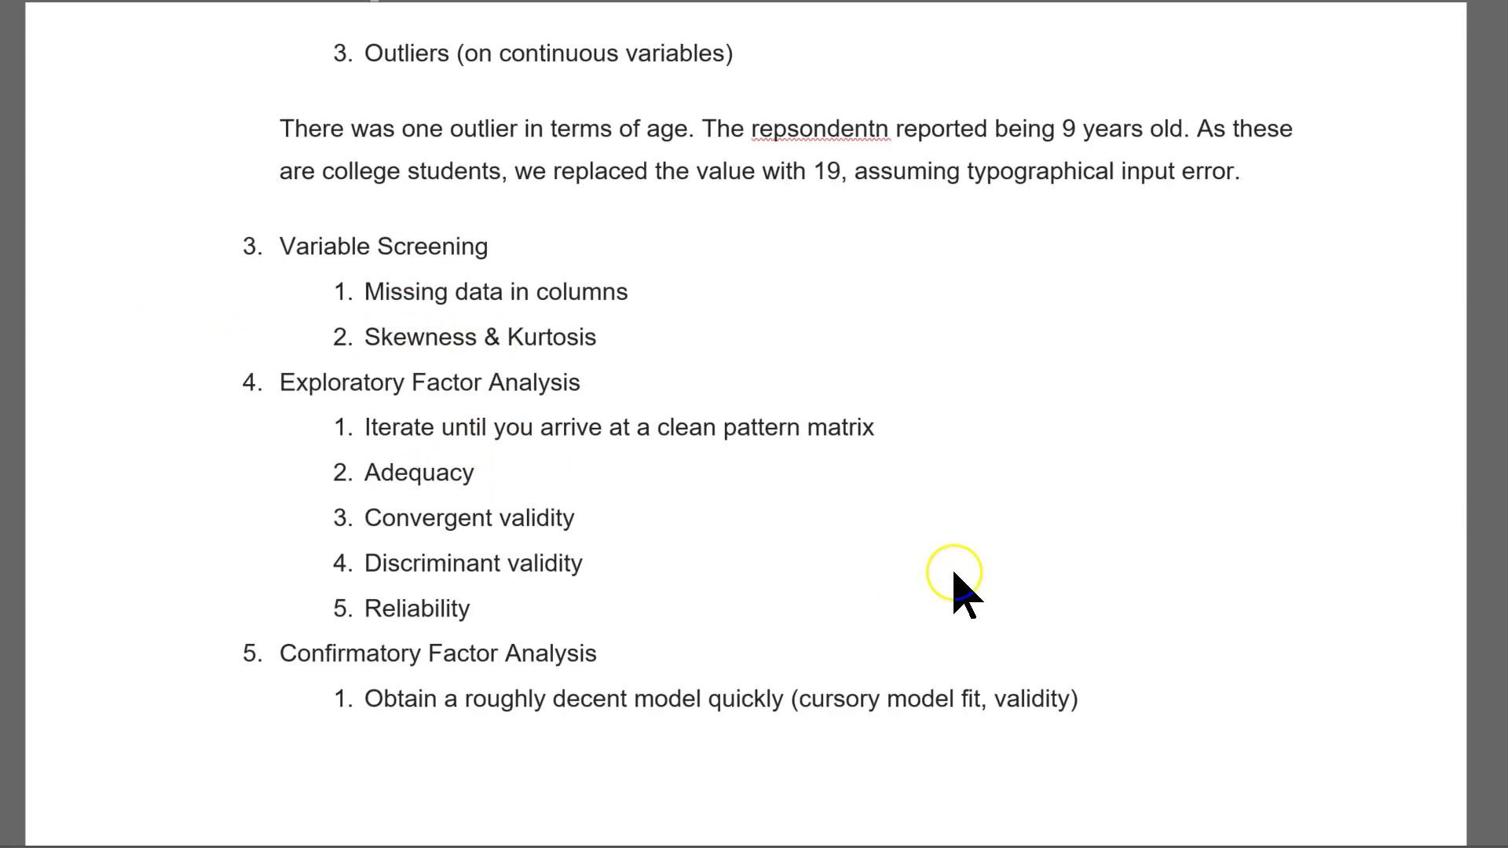
Switch to the SPSS output and set up a Frequencies analysis with all variables from the first item through Frequency, leaving out ID
{"action": "key", "text": "alt+Tab"}
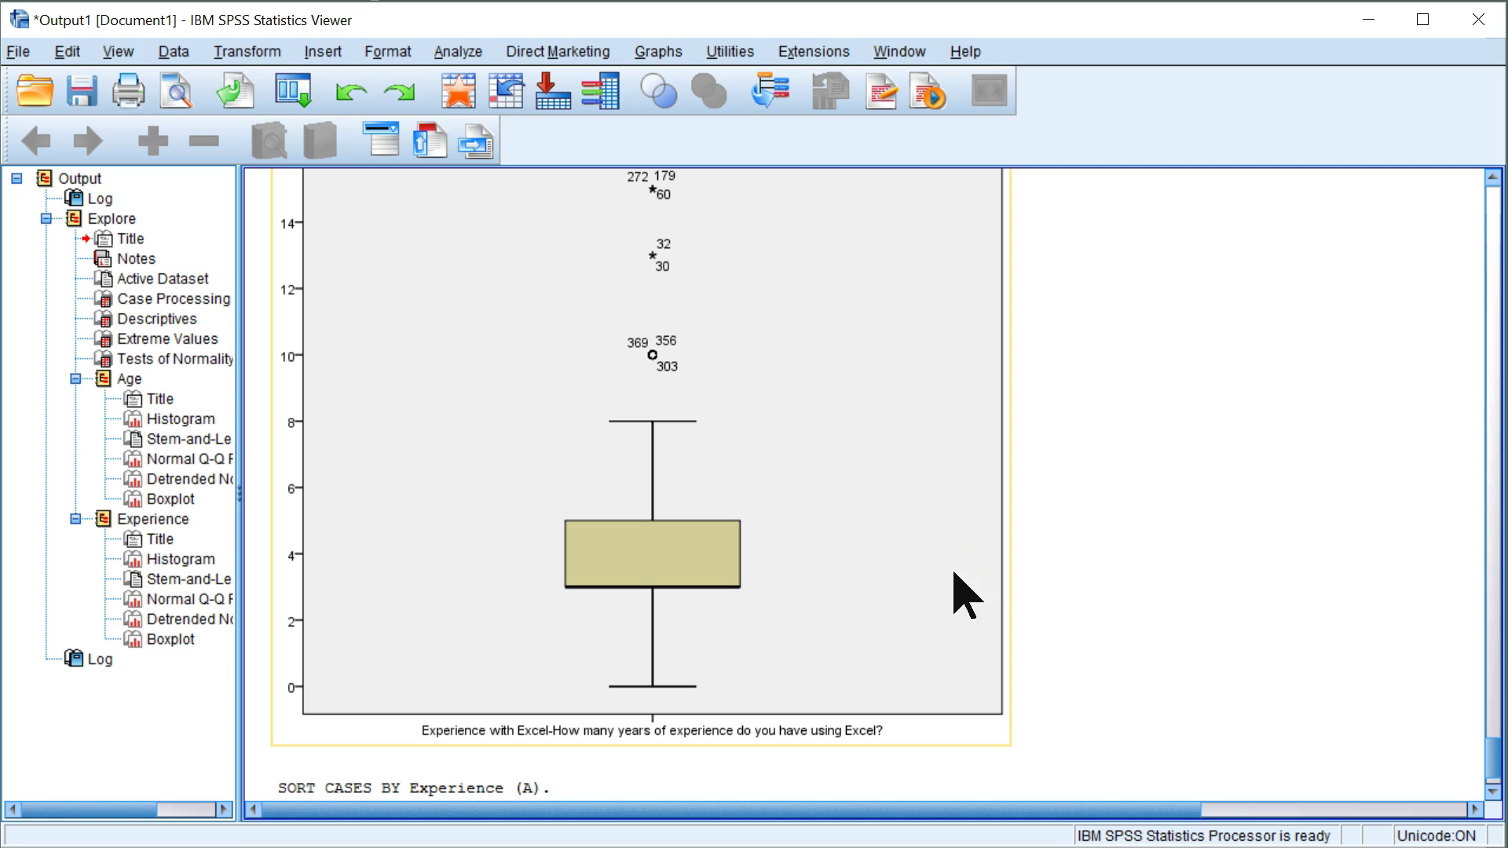
{"action": "left_click", "coordinate": [460, 56]}
{"action": "mouse_move", "coordinate": [707, 110]}
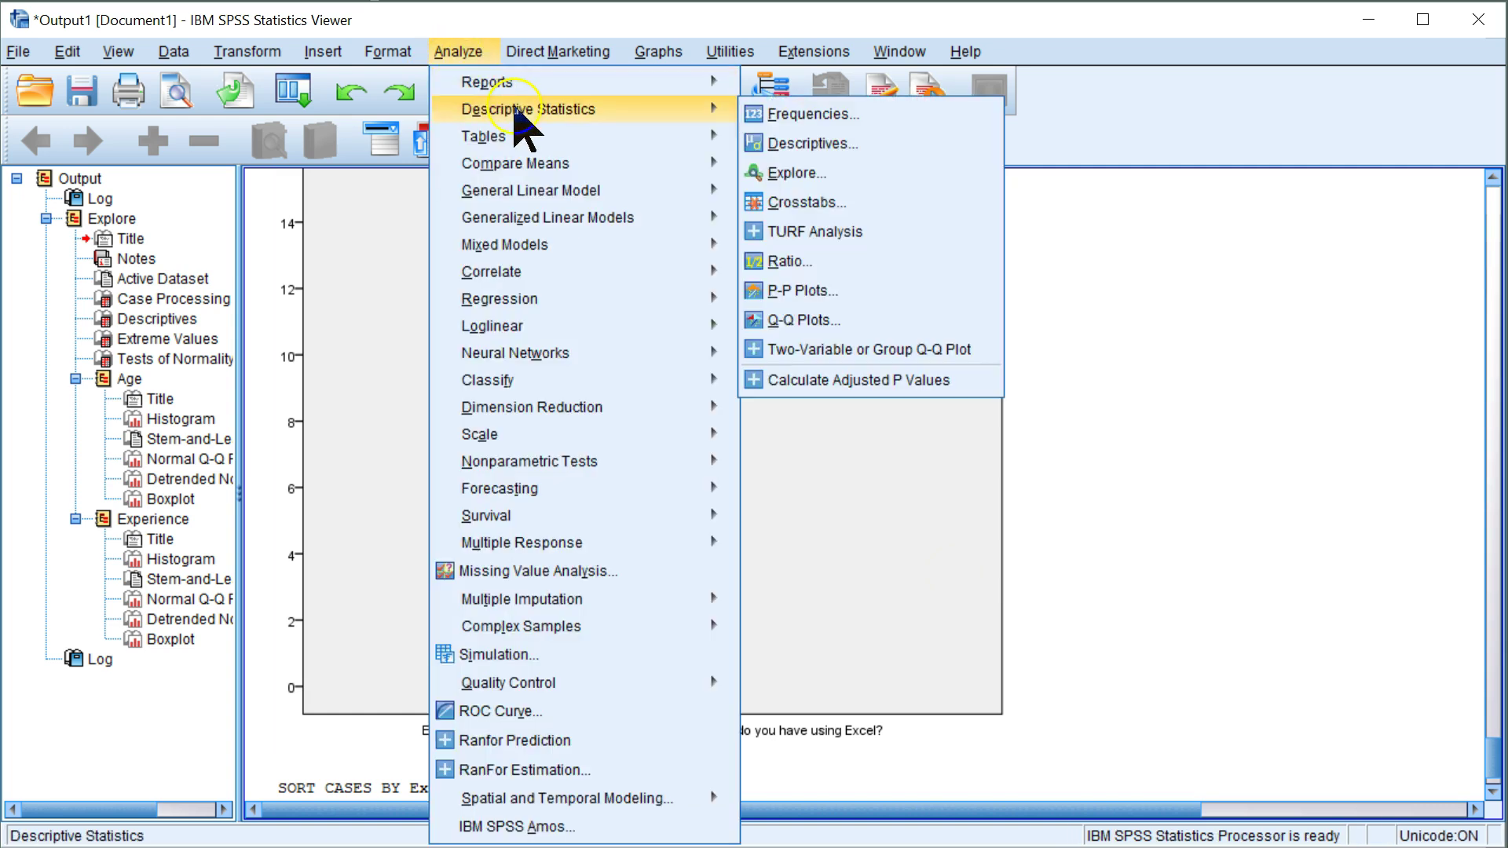
{"action": "left_click", "coordinate": [823, 121]}
{"action": "left_click", "coordinate": [714, 316]}
{"action": "left_click_drag", "start_coordinate": [770, 307], "coordinate": [766, 440]}
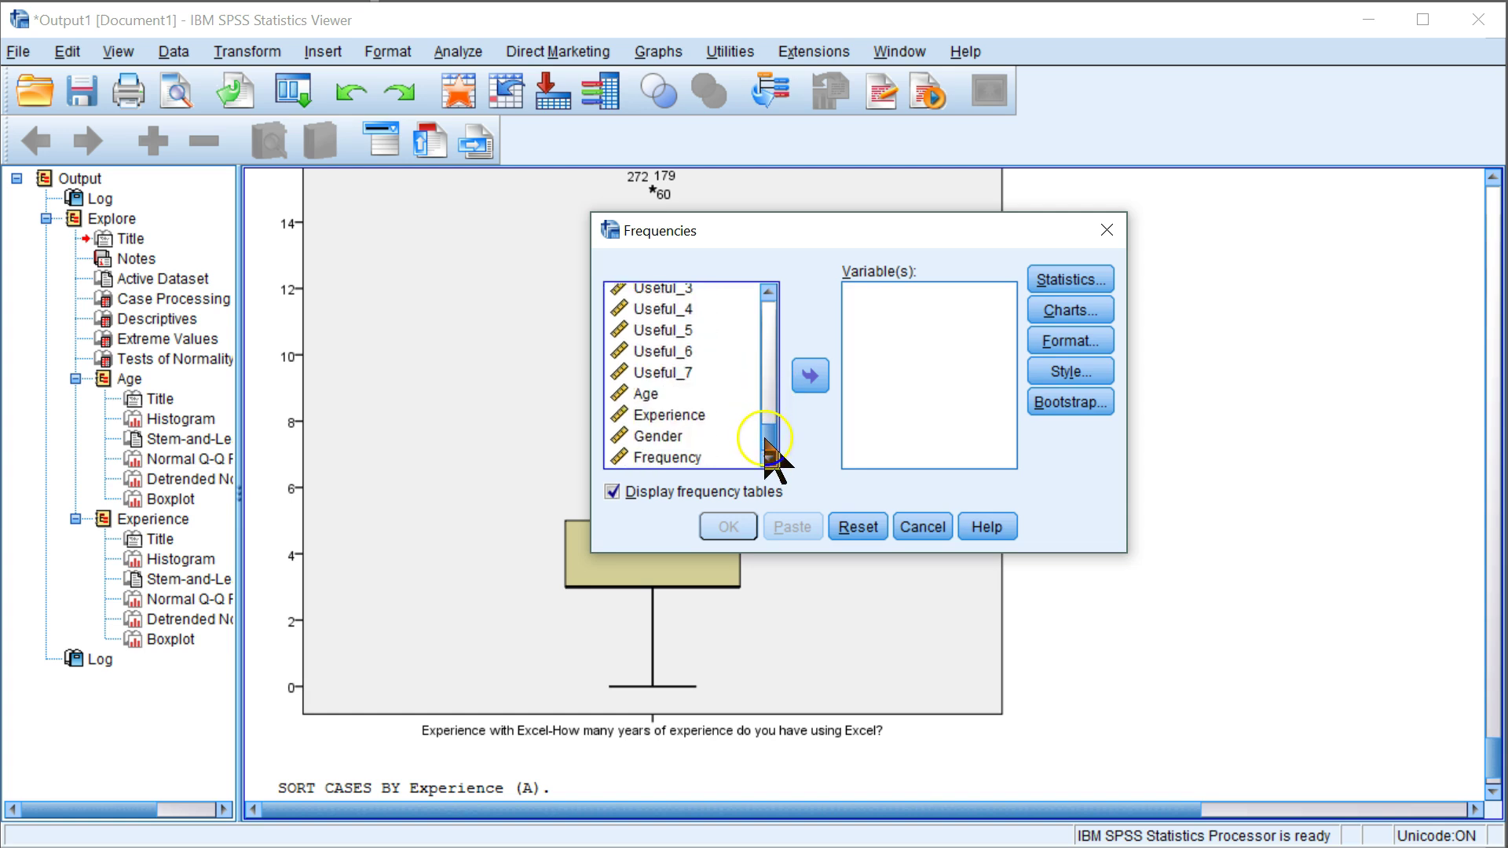
{"action": "left_click", "coordinate": [707, 458], "text": "shift"}
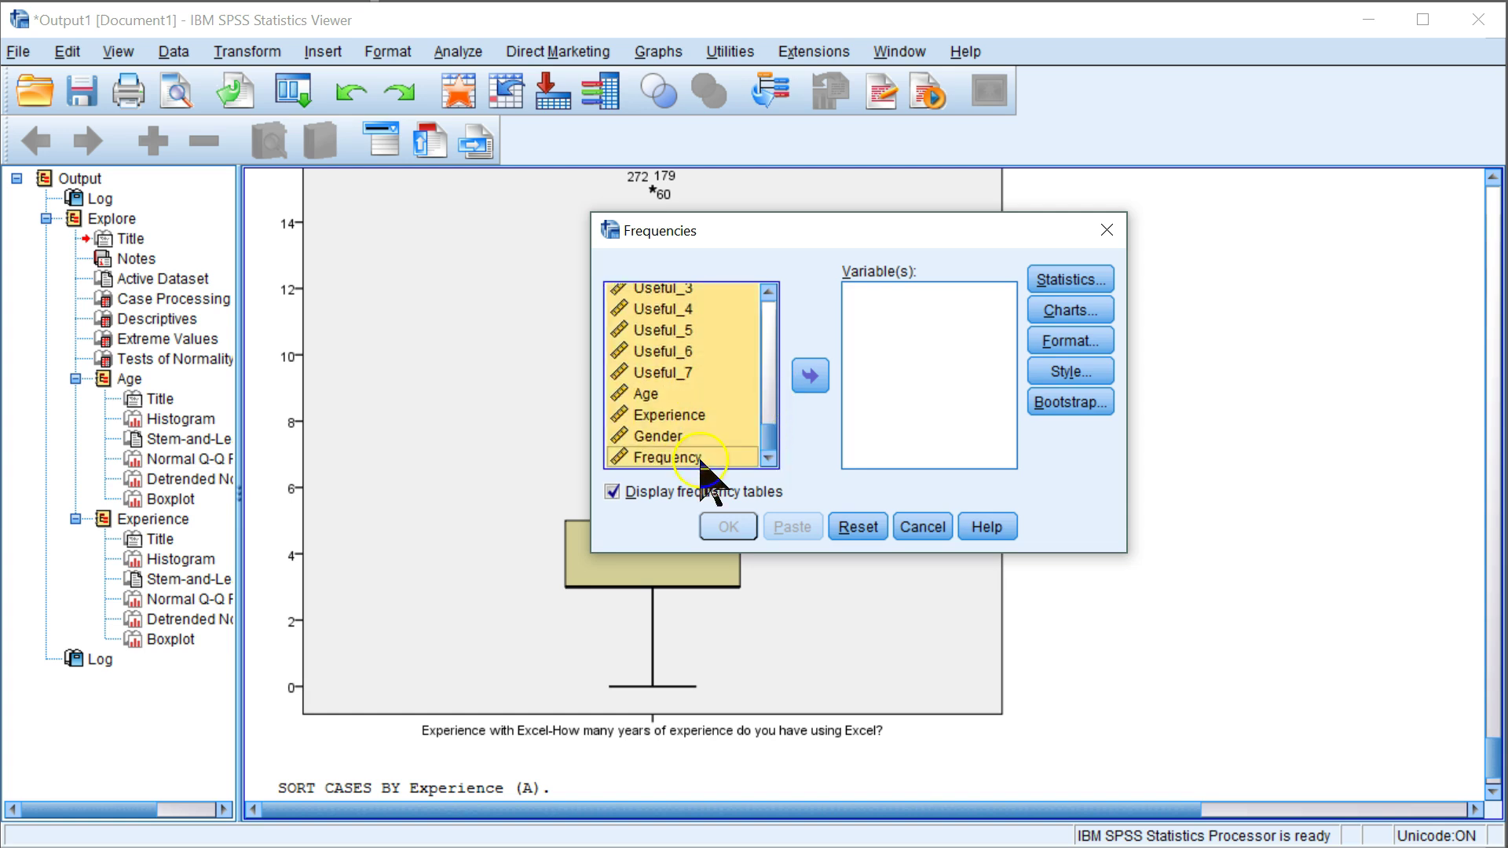
{"action": "left_click", "coordinate": [810, 376]}
Remove SocDes_1 through SocDes_5 from the variables of the Frequencies analysis
{"action": "scroll", "coordinate": [907, 385], "scroll_direction": "down", "scroll_amount": 6}
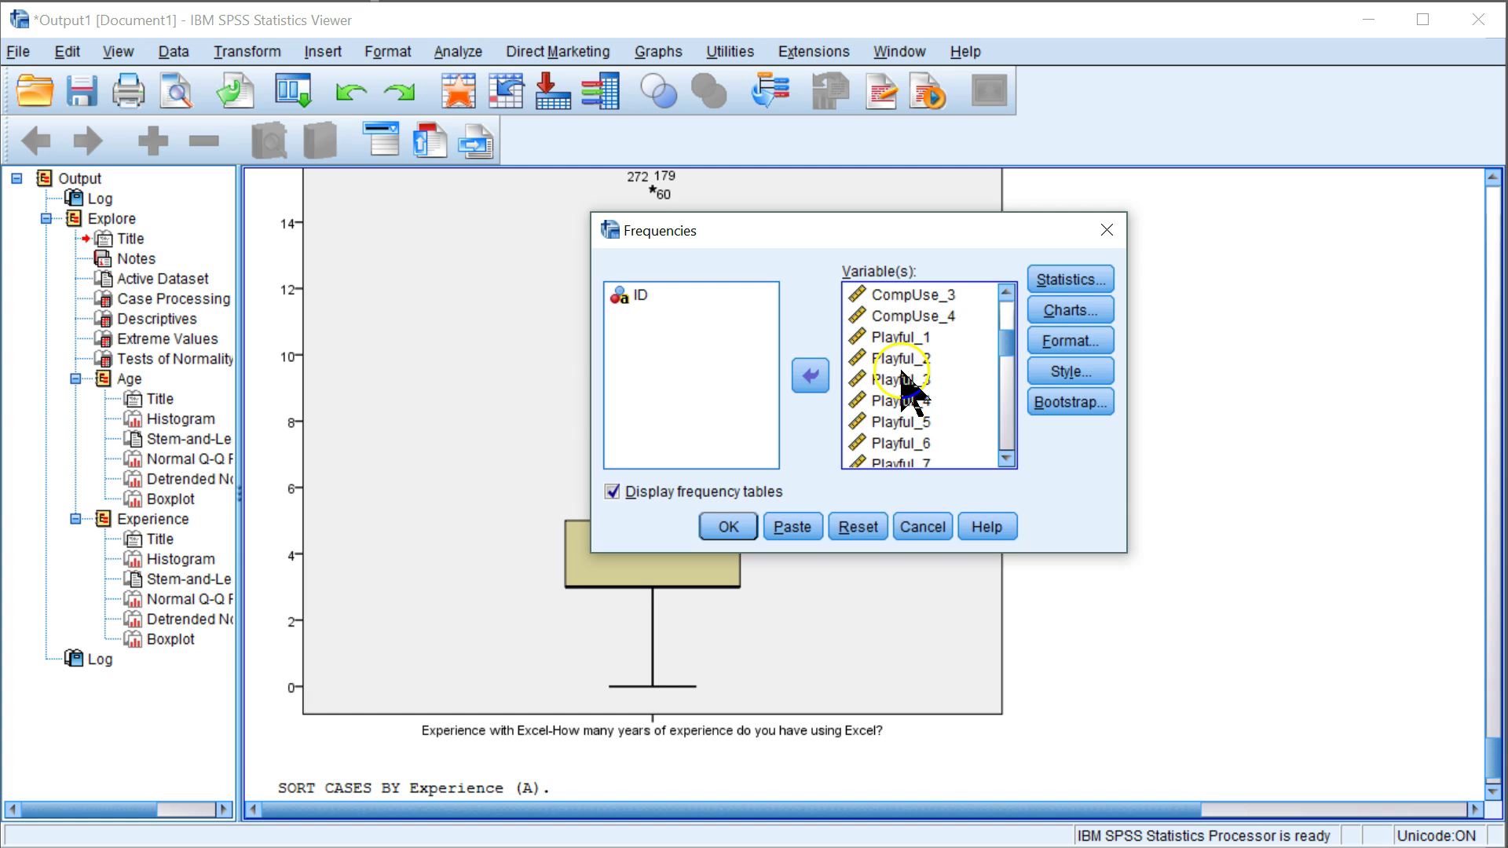
{"action": "left_click", "coordinate": [904, 359]}
{"action": "left_click", "coordinate": [927, 444], "text": "shift"}
{"action": "left_click", "coordinate": [810, 376]}
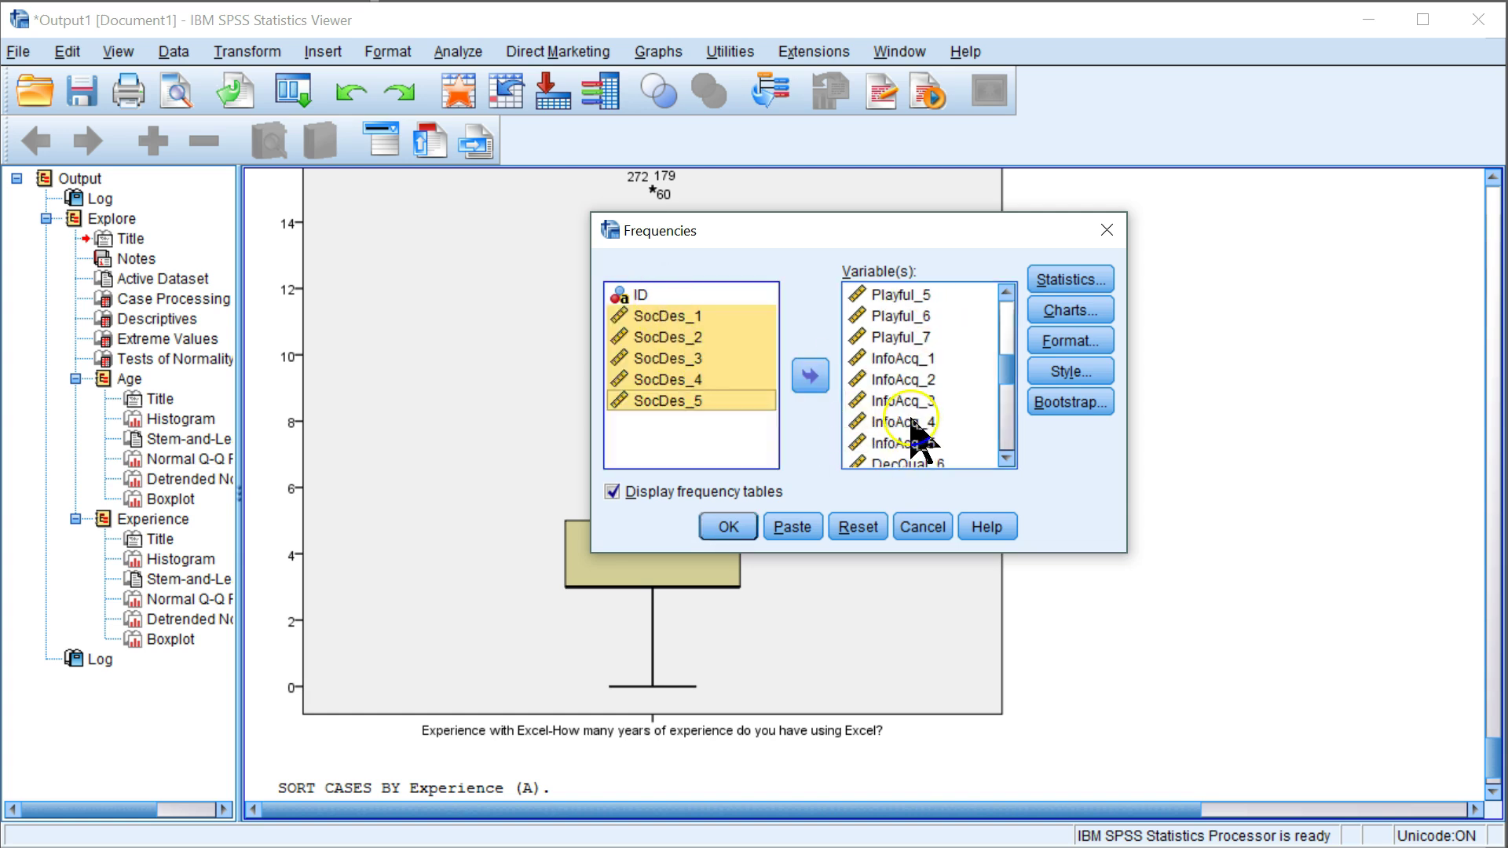
Request skewness and kurtosis as the distribution statistics and run the Frequencies analysis
{"action": "left_click", "coordinate": [1081, 283]}
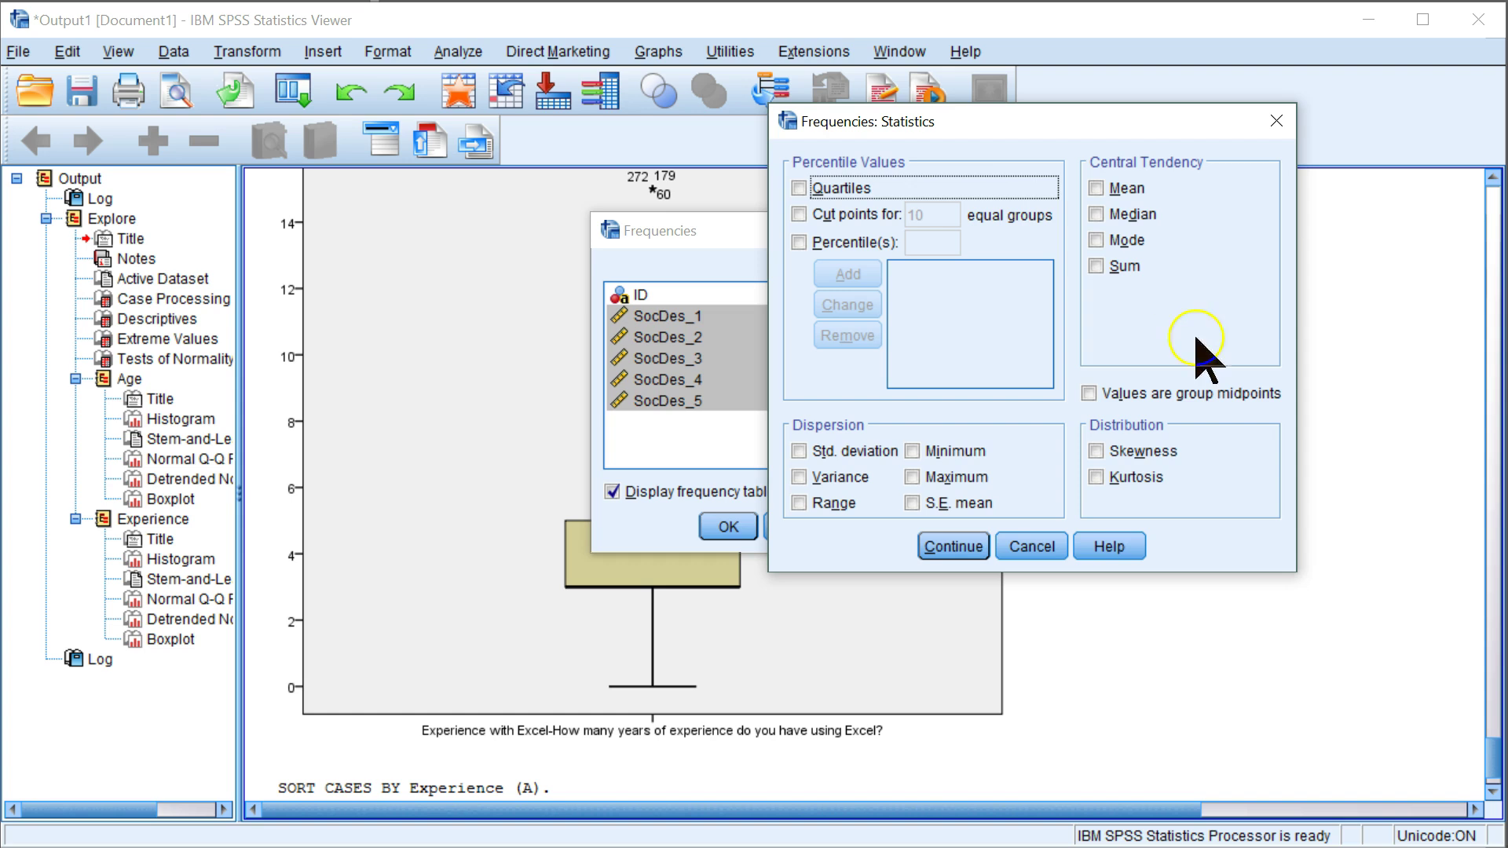
{"action": "left_click", "coordinate": [1163, 451]}
{"action": "left_click", "coordinate": [1143, 476]}
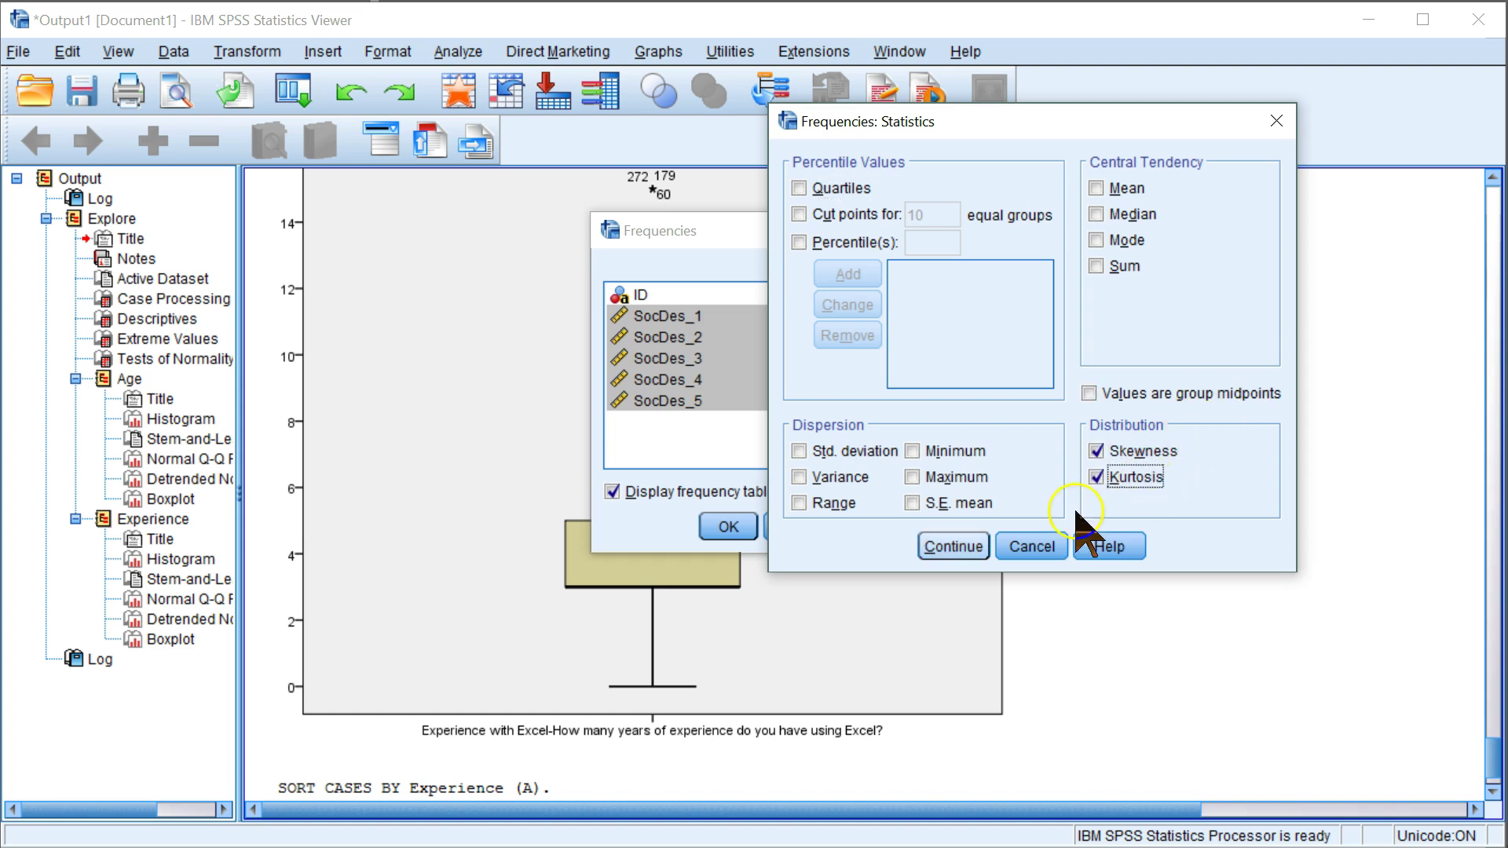
{"action": "left_click", "coordinate": [974, 549]}
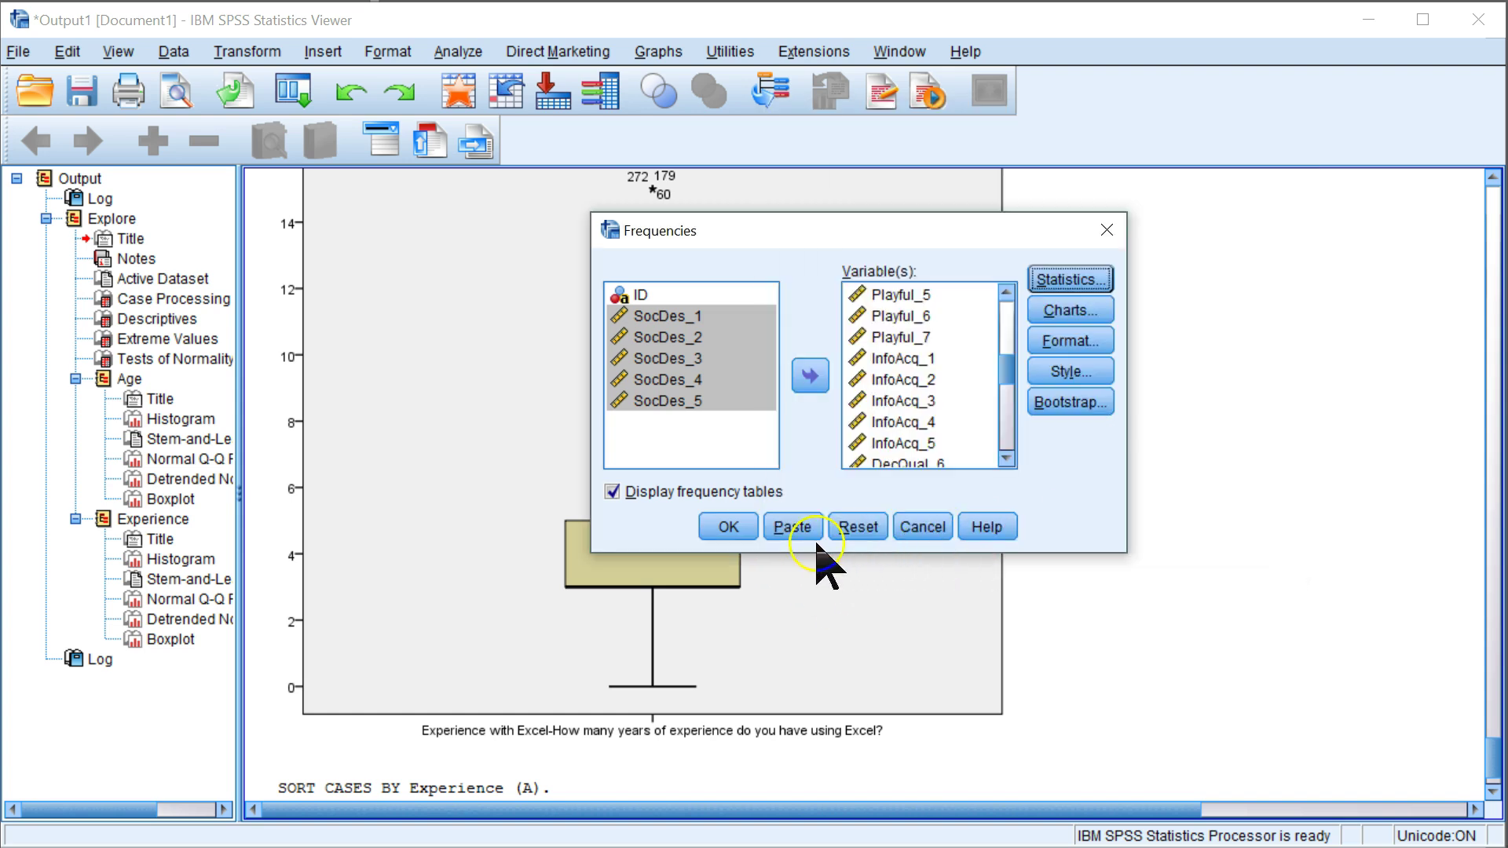
{"action": "left_click", "coordinate": [729, 527]}
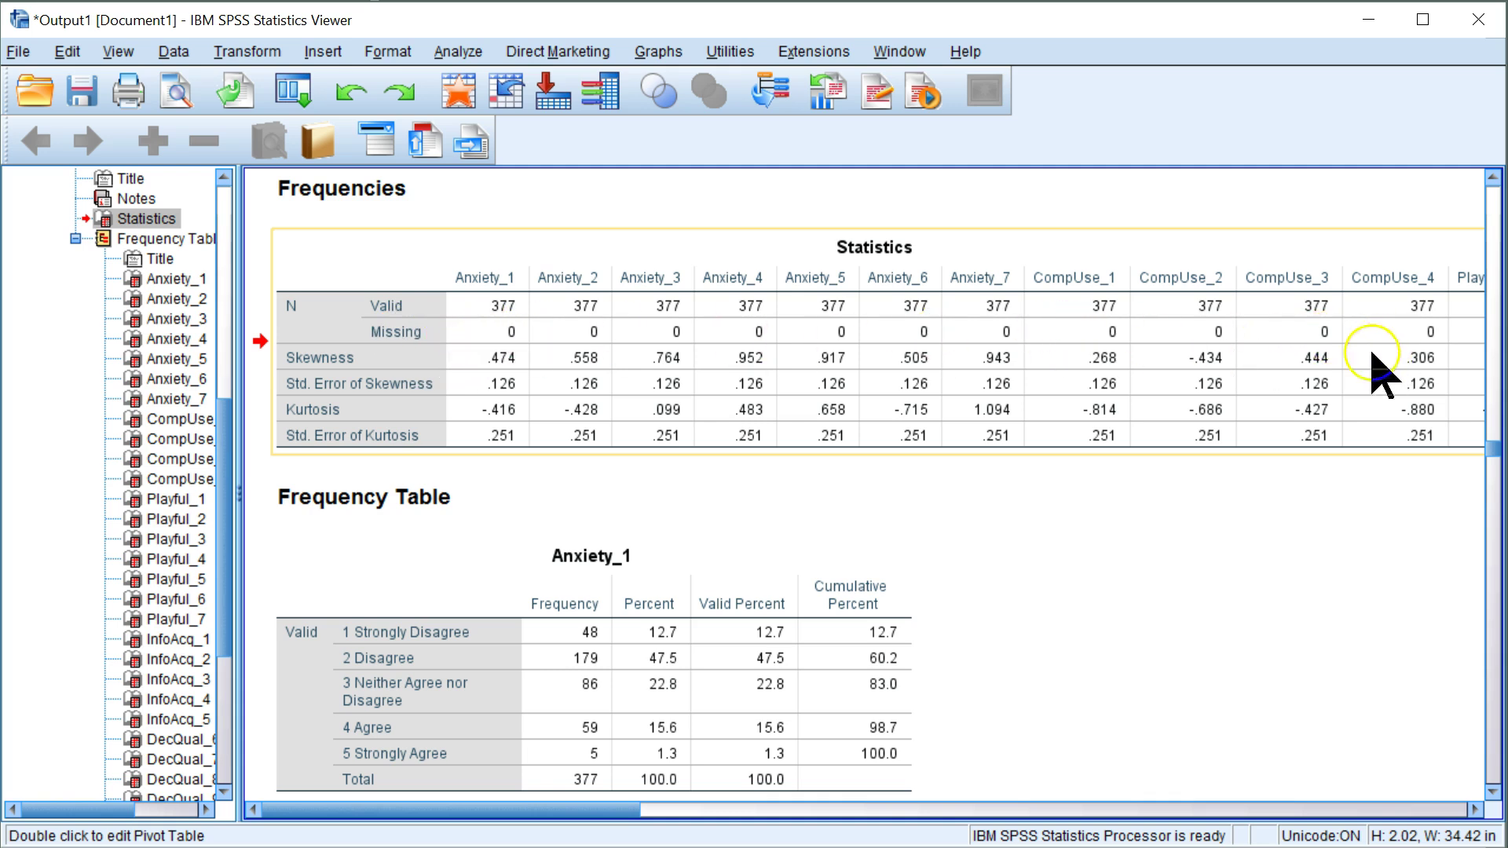
Check the Statistics table for missing values, and enter "playful4" as an unnumbered paragraph below "Missing data in columns" in the outline document
{"action": "left_click_drag", "start_coordinate": [633, 819], "coordinate": [850, 819]}
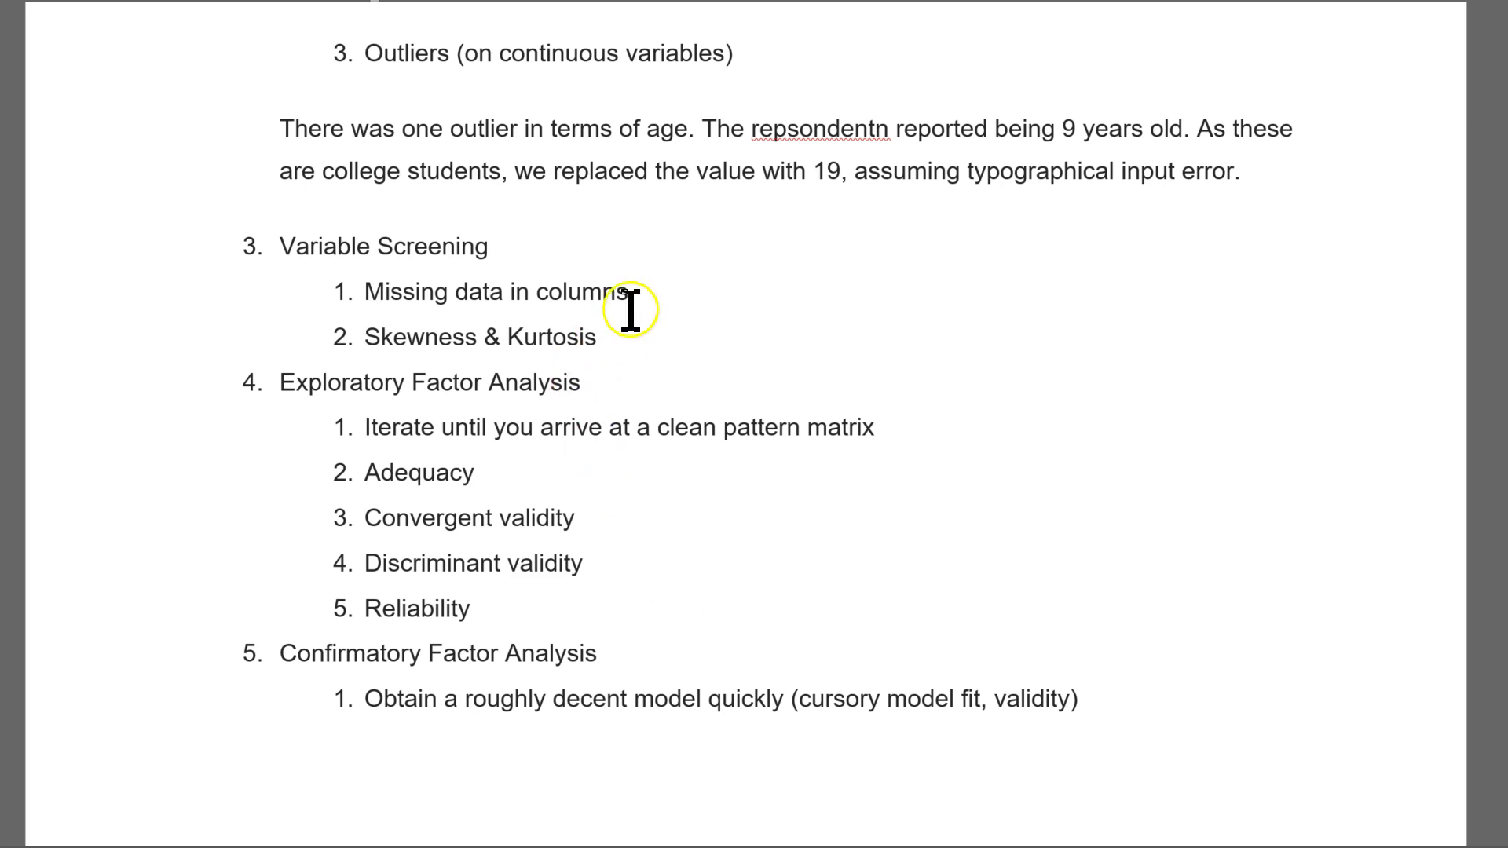
{"action": "left_click", "coordinate": [682, 292]}
{"action": "type", "text": "("}
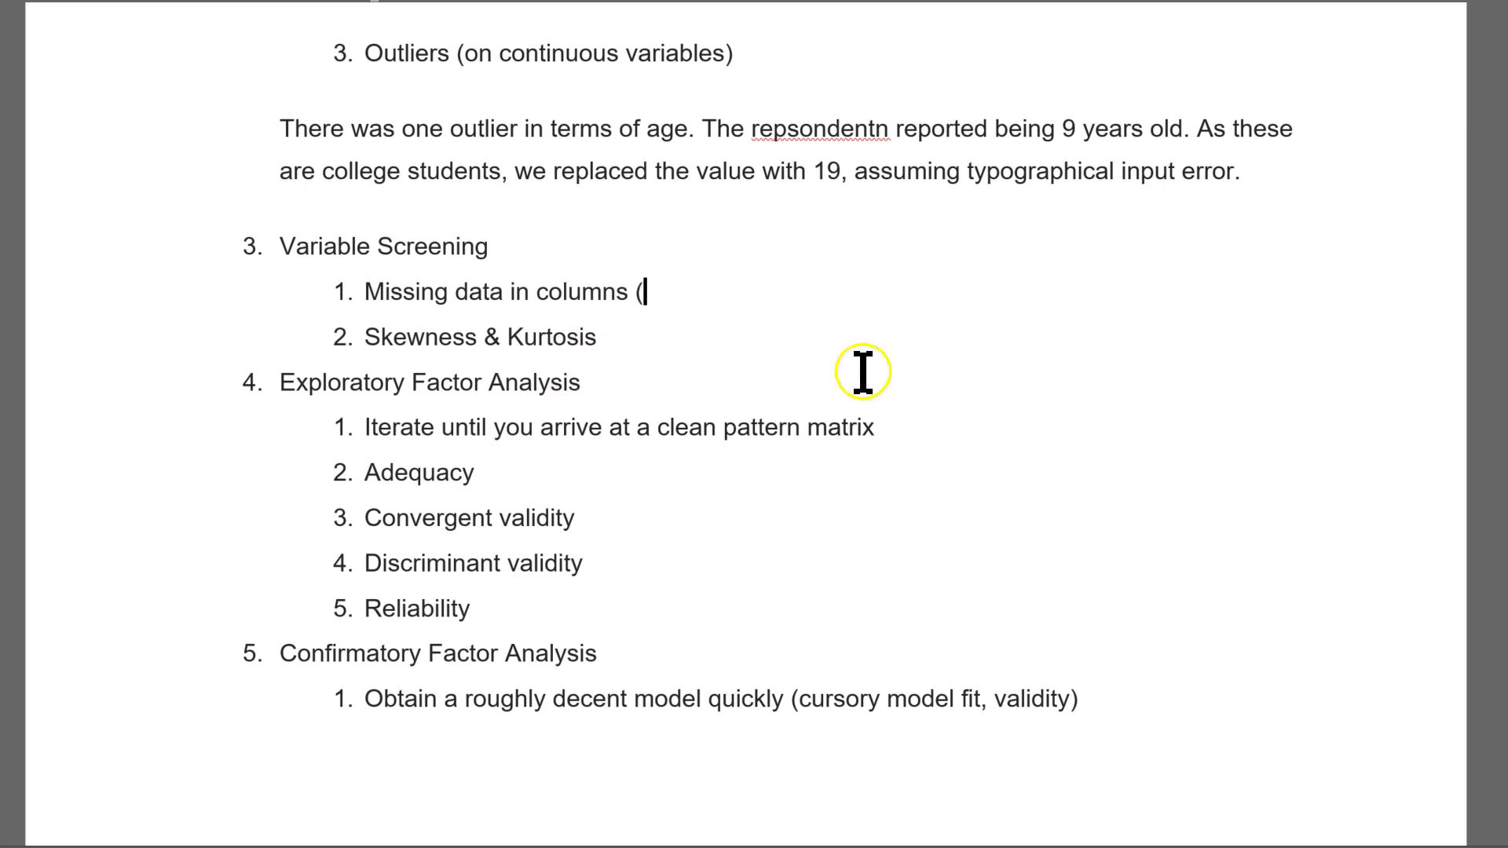
{"action": "type", "text": "playful4"}
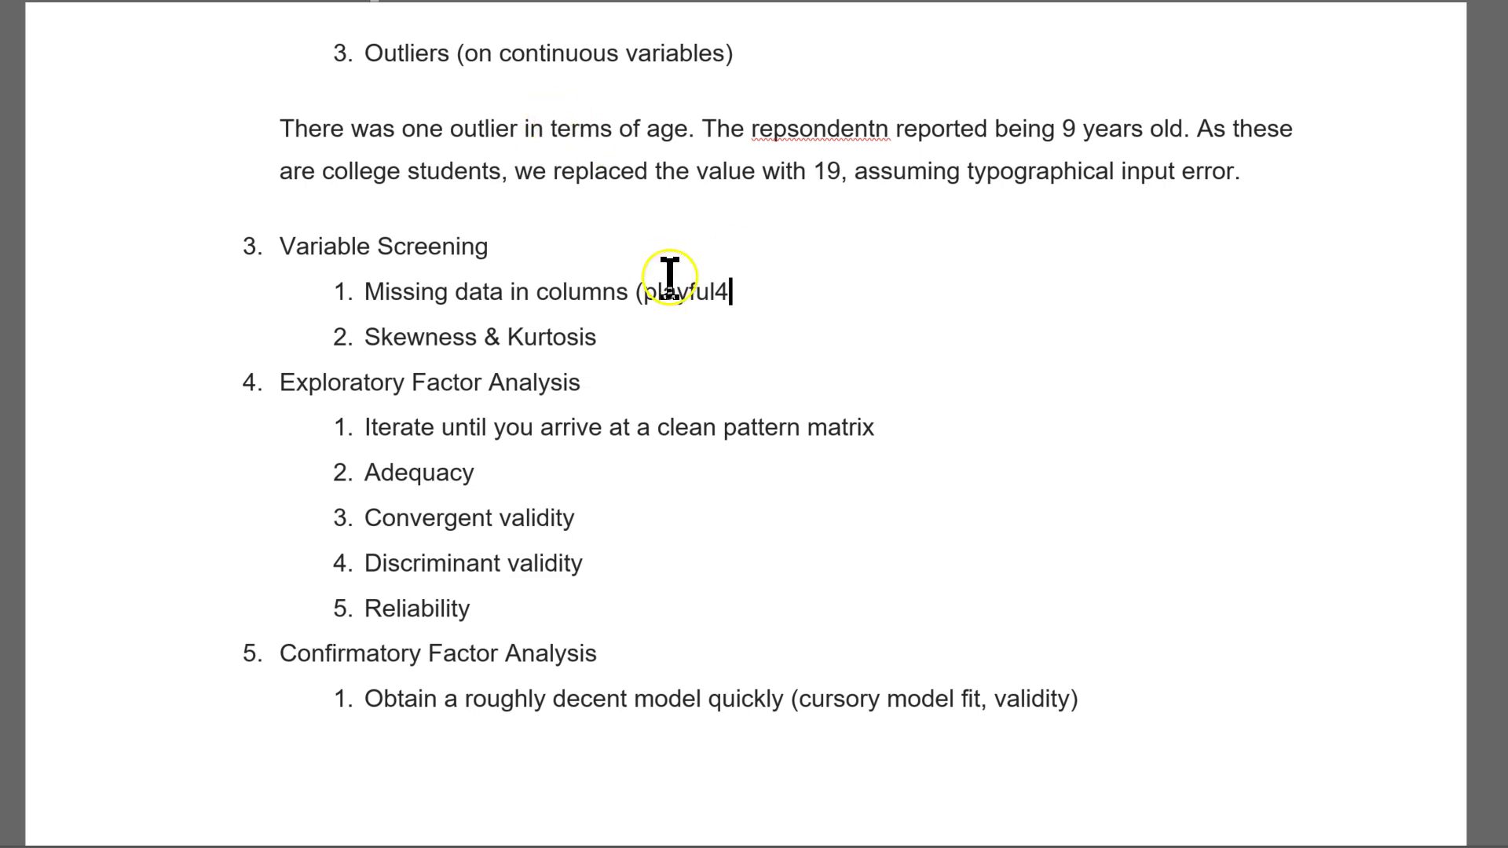
{"action": "left_click", "coordinate": [643, 292]}
{"action": "key", "text": "BackSpace"}
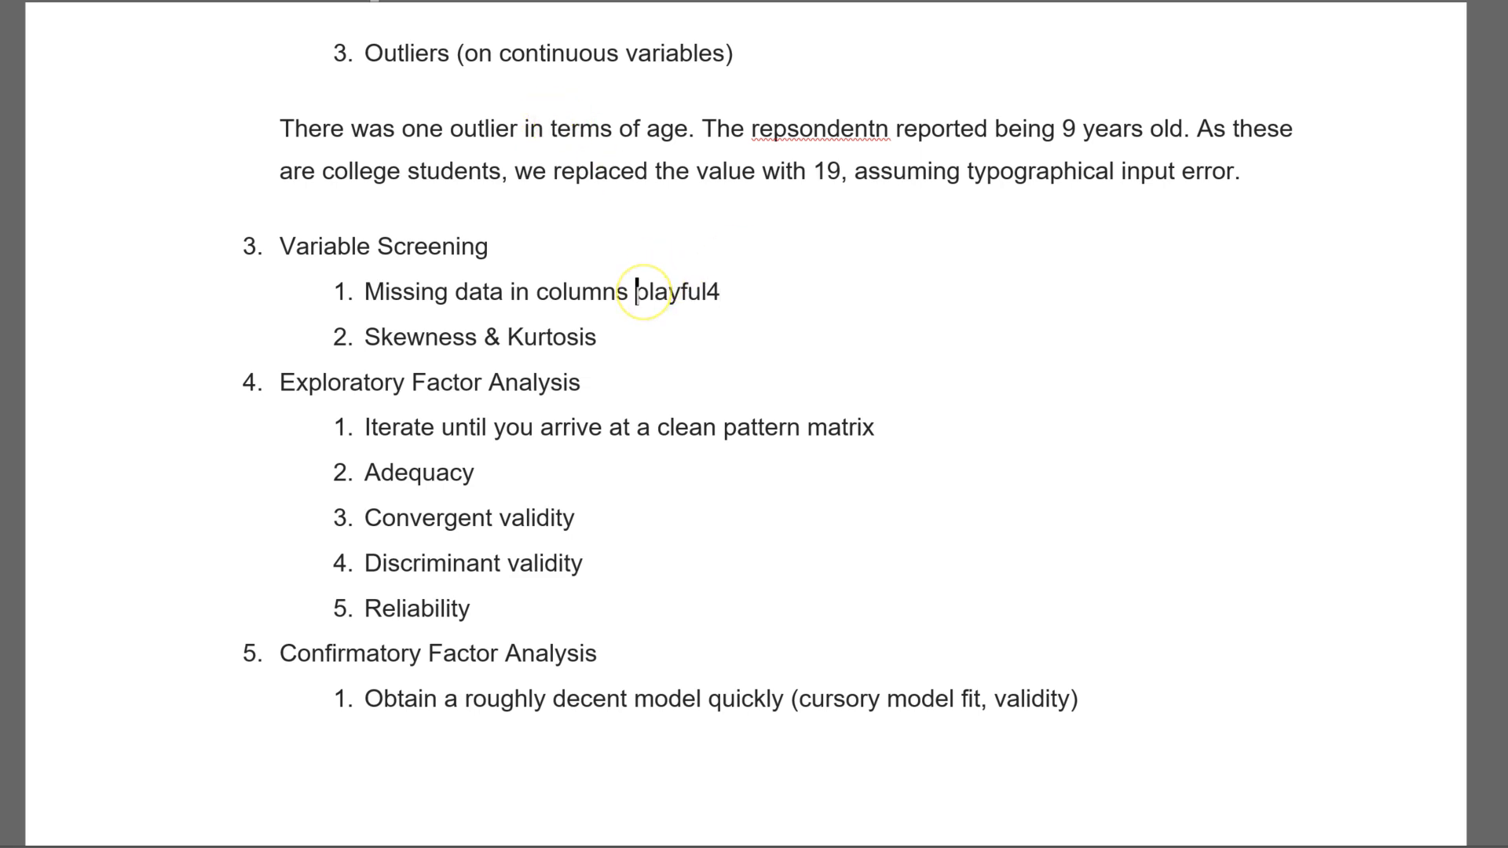
{"action": "key", "text": "Return"}
{"action": "key", "text": "BackSpace"}
{"action": "key", "text": "BackSpace"}
{"action": "key", "text": "BackSpace"}
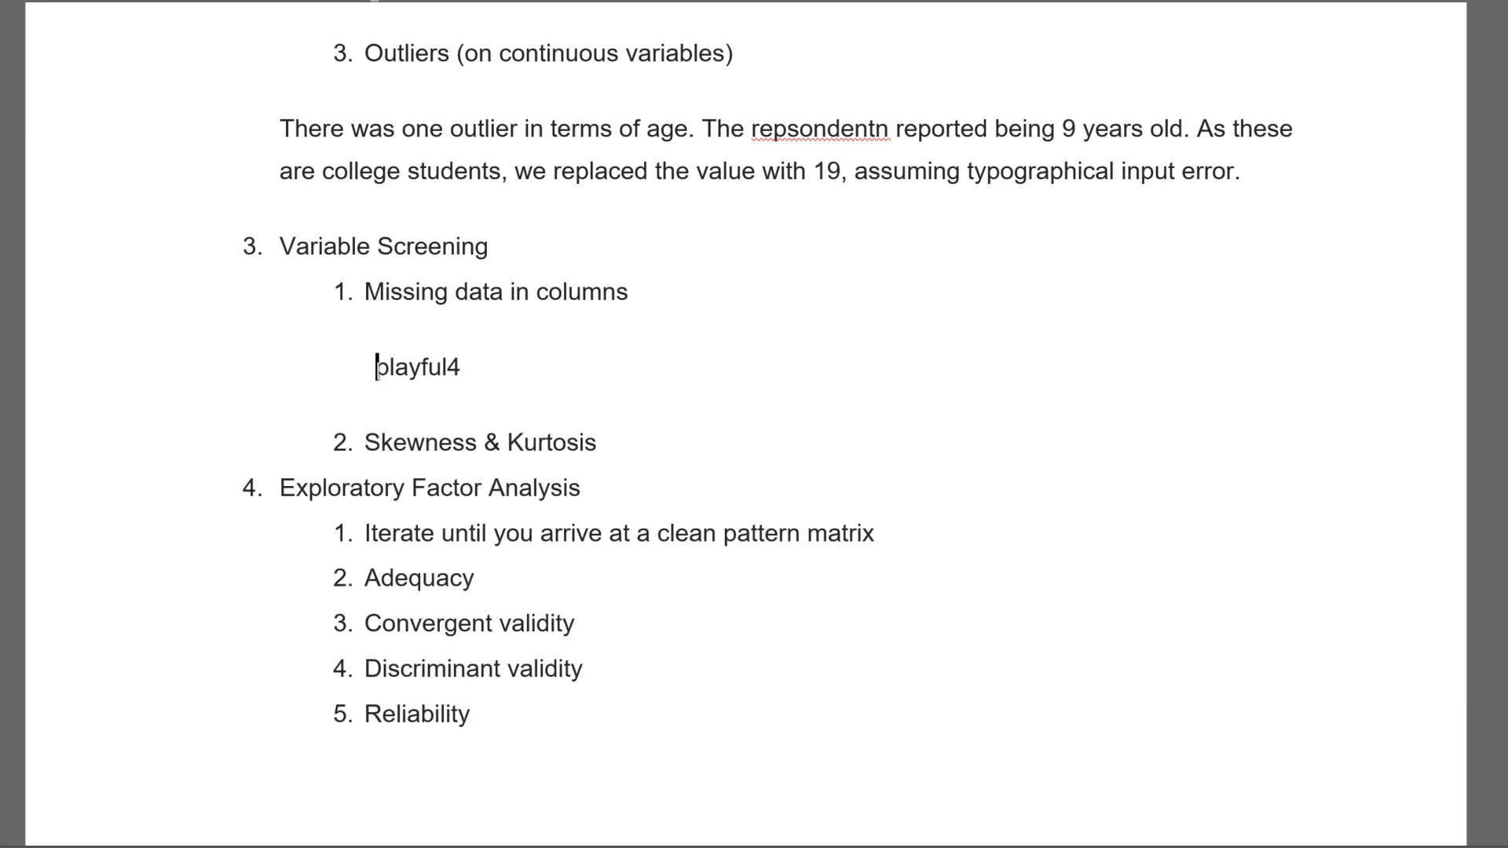
Expand the missing-data note to "We observed some missing values in the following variables playful4 (2),"
{"action": "type", "text": "We obsr"}
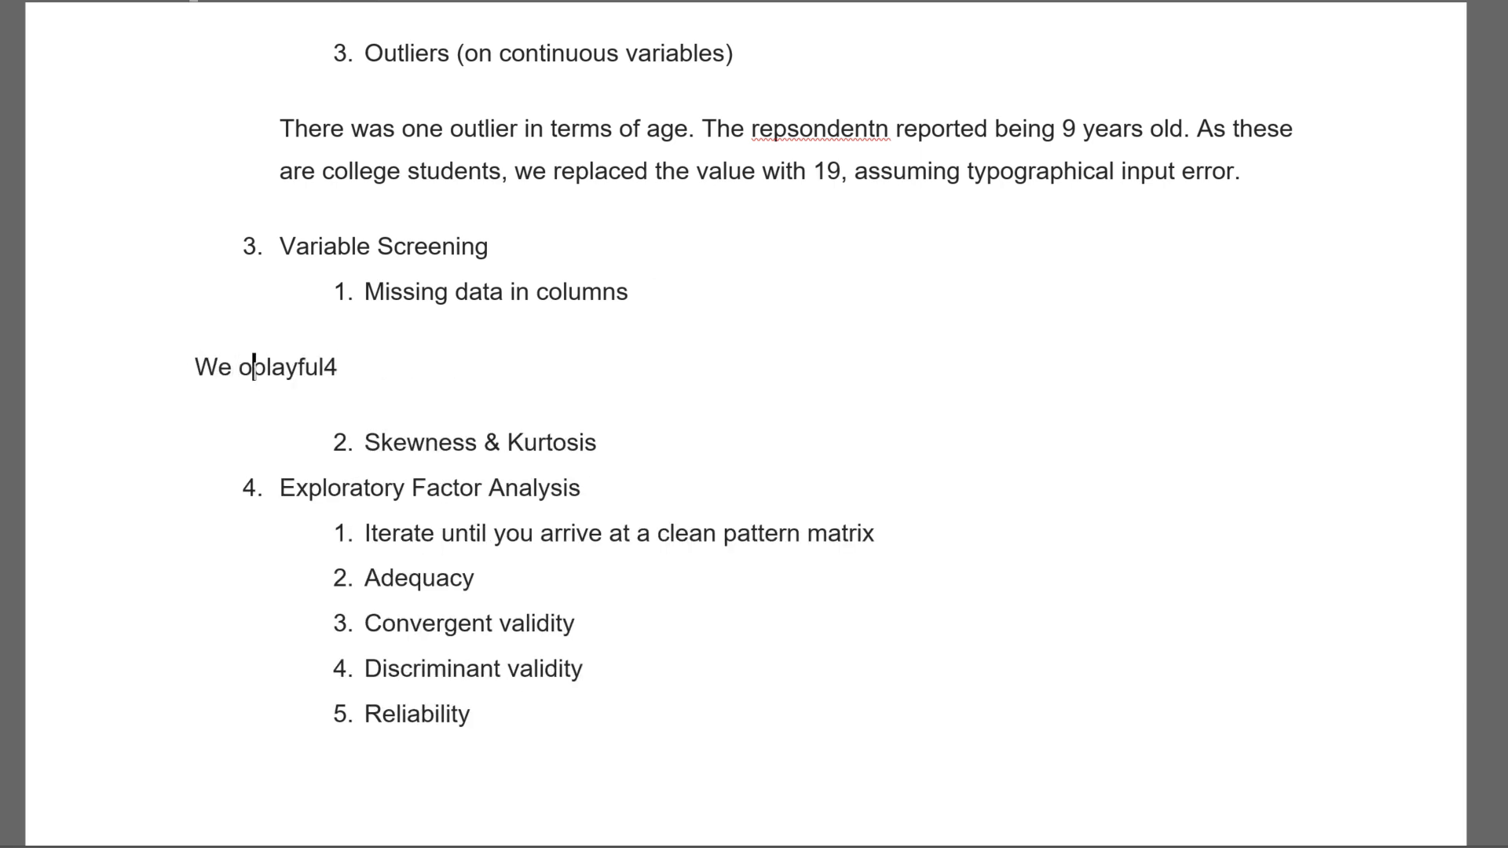
{"action": "key", "text": "BackSpace"}
{"action": "type", "text": "erved some missing "}
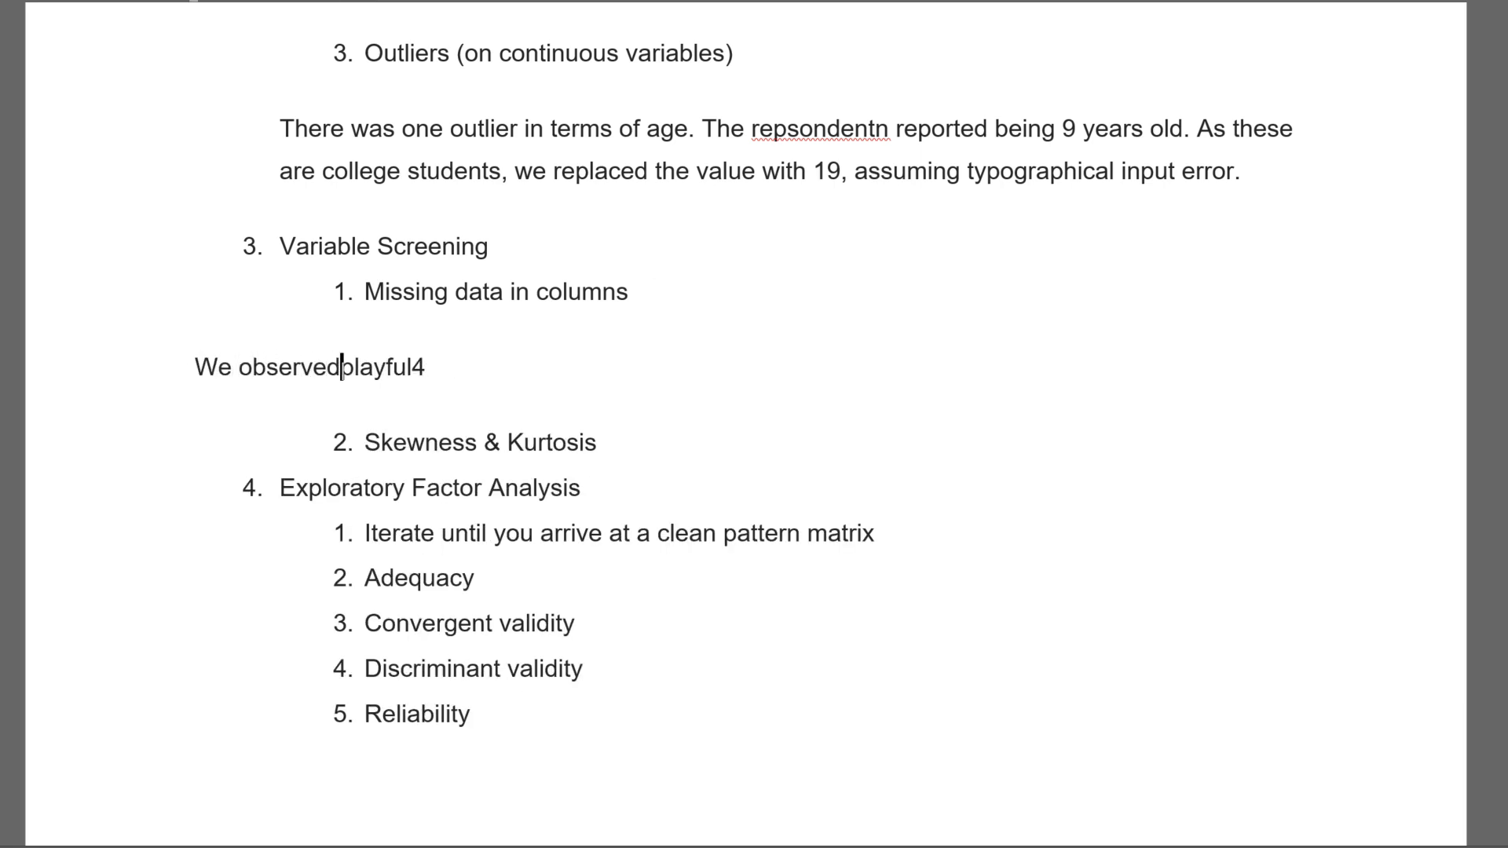
{"action": "type", "text": "vlaues"}
{"action": "key", "text": "BackSpace"}
{"action": "key", "text": "BackSpace"}
{"action": "key", "text": "BackSpace"}
{"action": "key", "text": "BackSpace"}
{"action": "key", "text": "BackSpace"}
{"action": "type", "text": "alues in the following variables"}
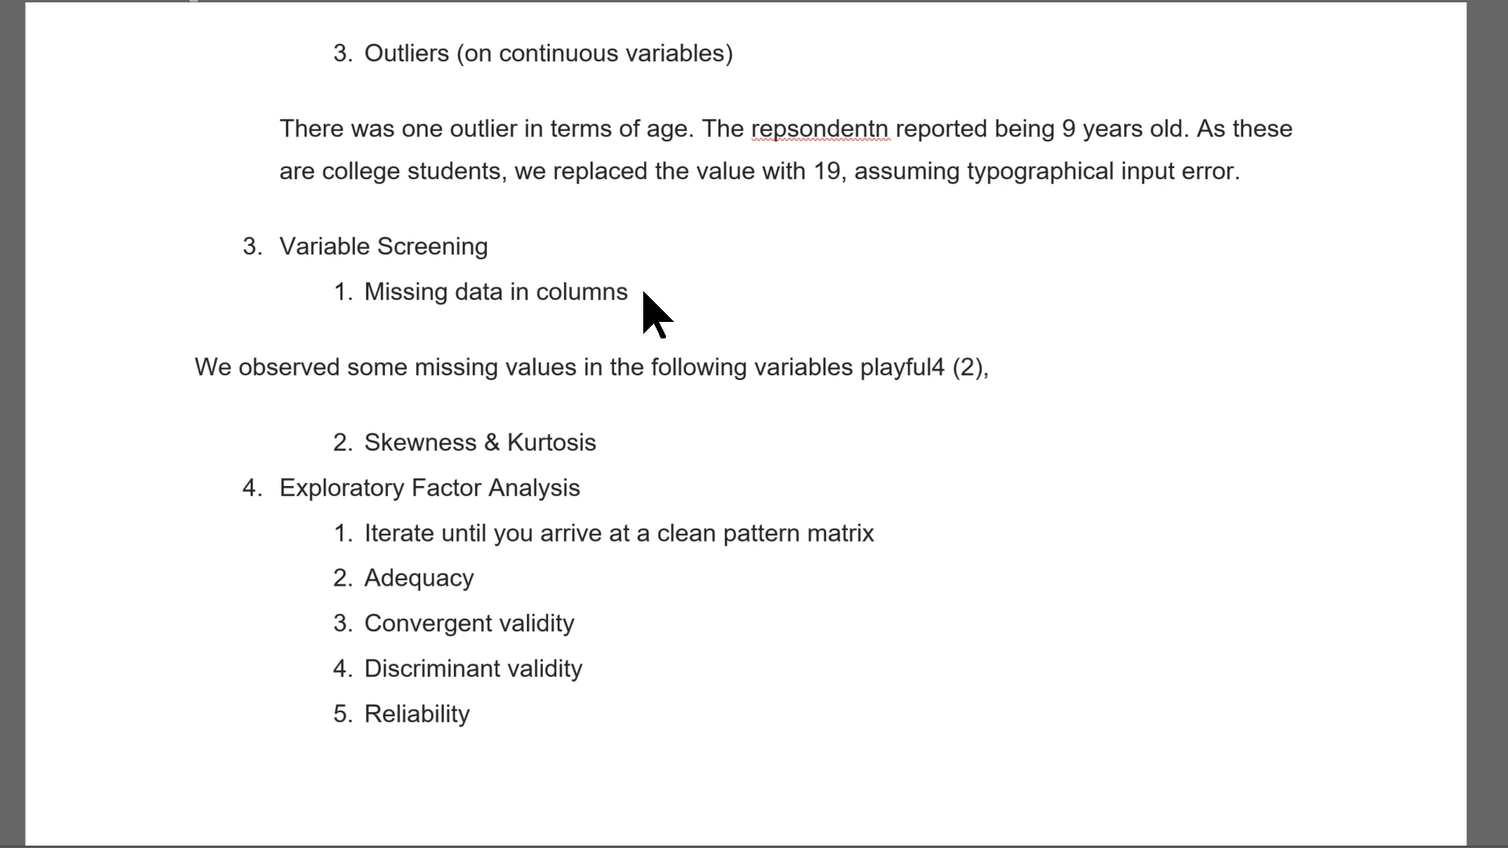
Return to the SPSS output and check the Missing row across the remaining columns of the Statistics table
{"action": "key", "text": "alt+Tab"}
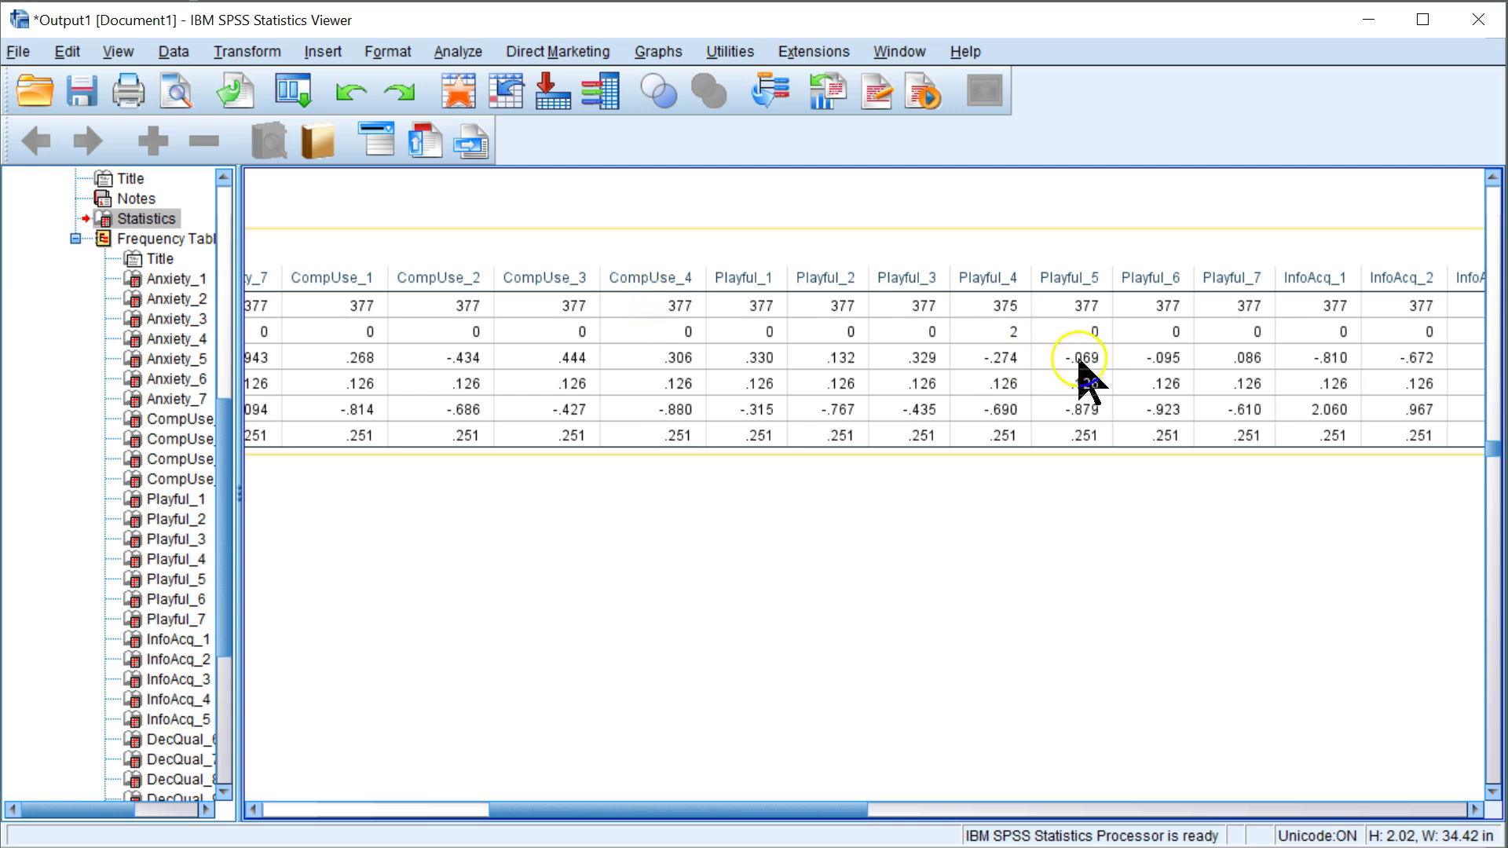
{"action": "left_click_drag", "start_coordinate": [852, 813], "coordinate": [1479, 809]}
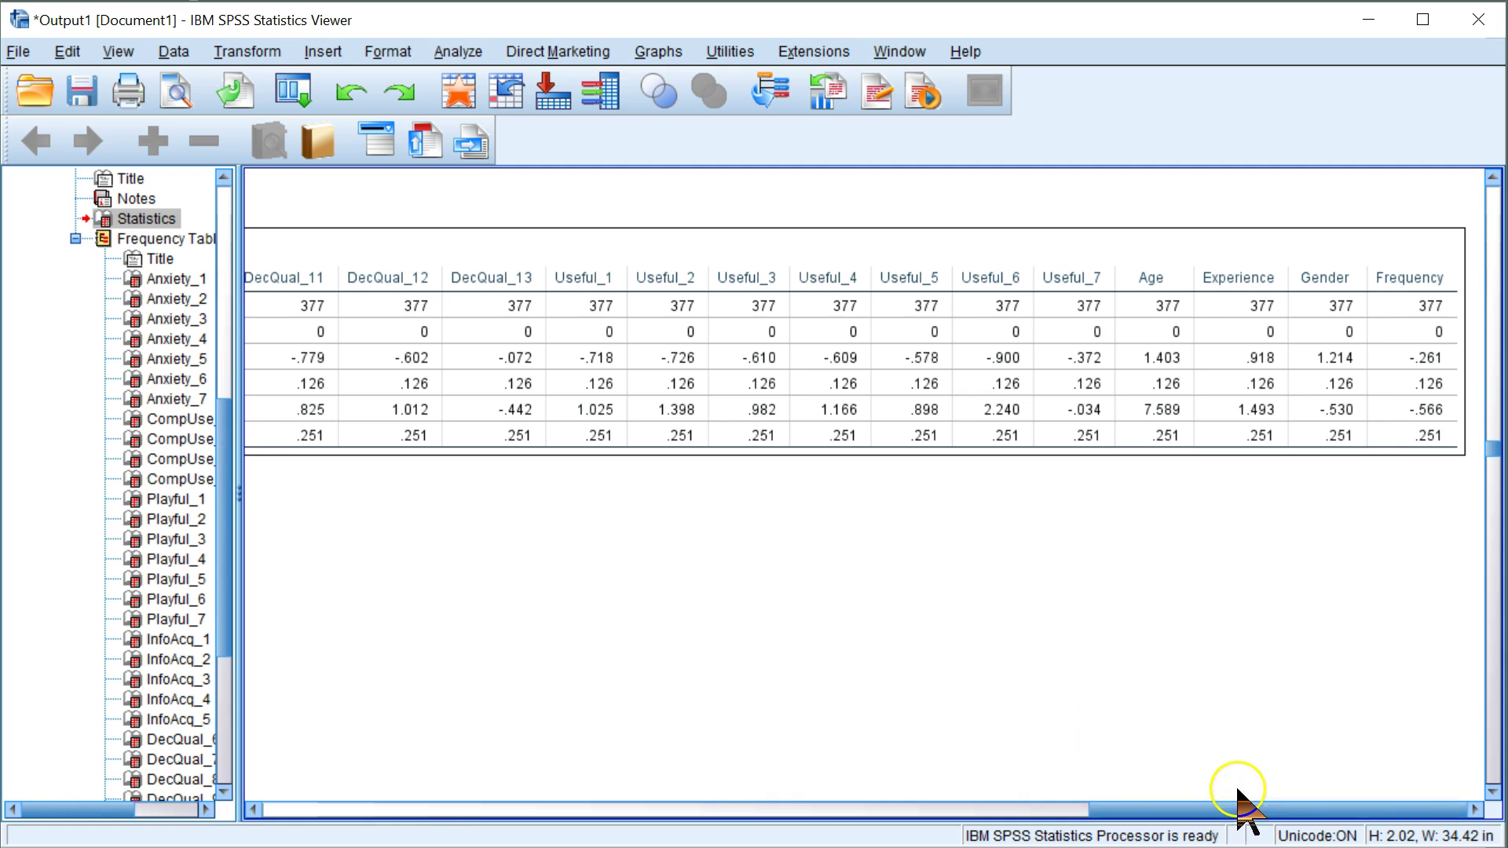
{"action": "left_click_drag", "start_coordinate": [1239, 809], "coordinate": [383, 801]}
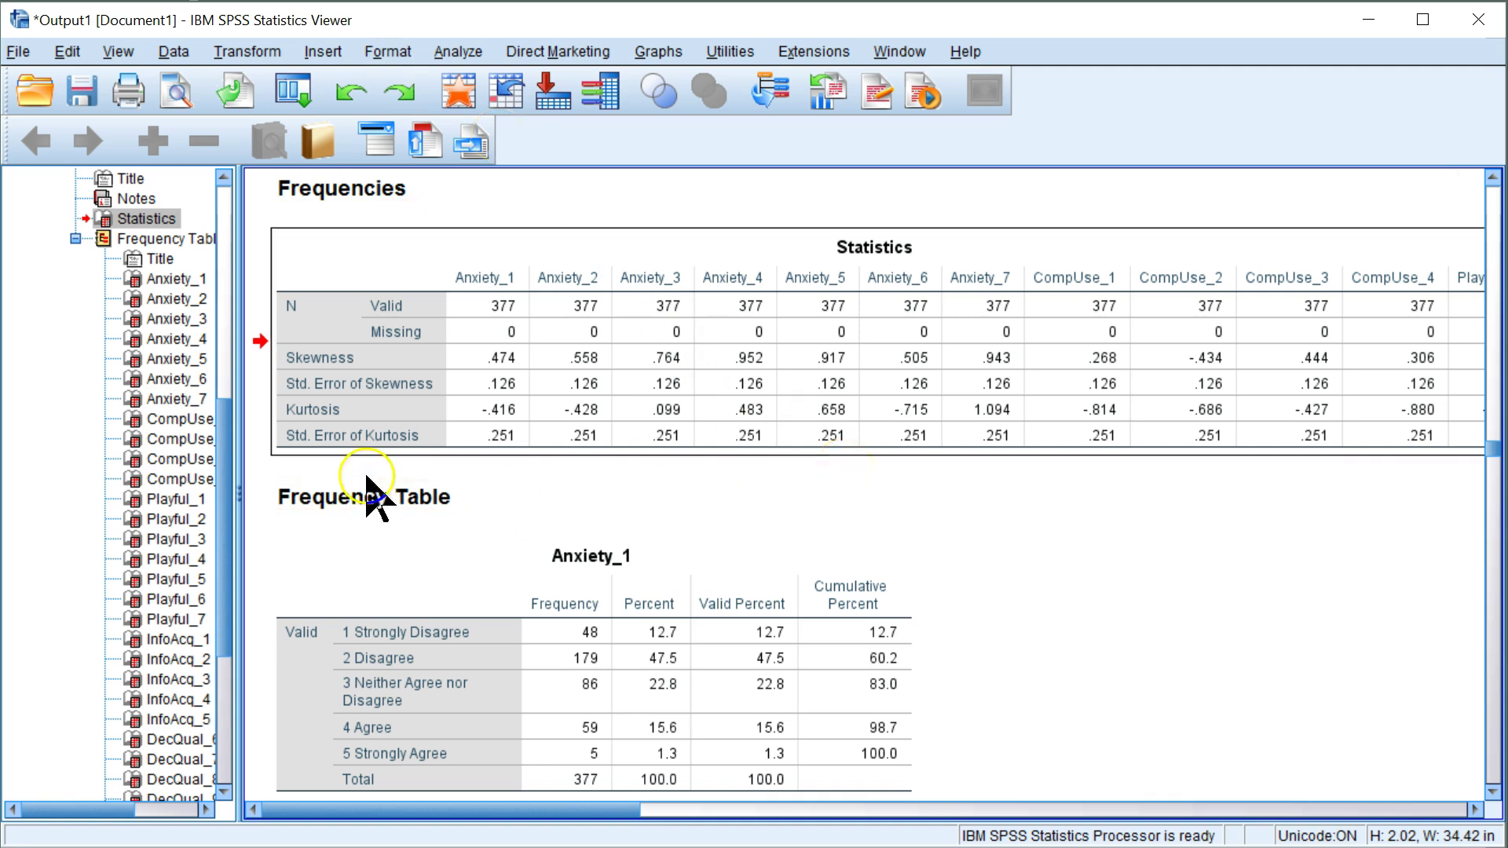
Switch to the Data Editor's Variable View and go to the Anxiety, CompUse and Playful items near the start of the list
{"action": "left_click", "coordinate": [549, 713]}
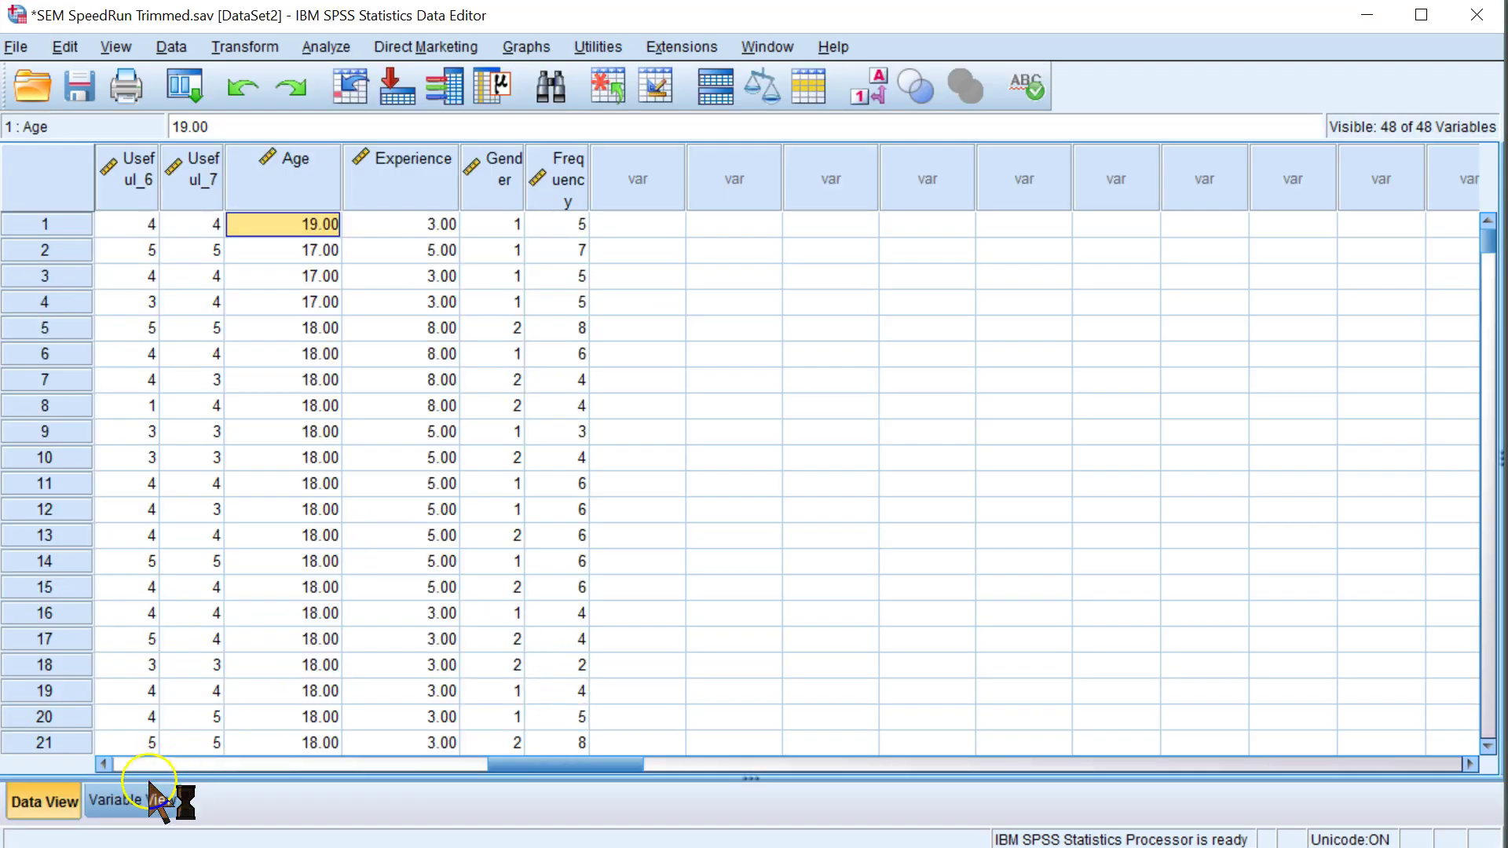
{"action": "left_click", "coordinate": [149, 799]}
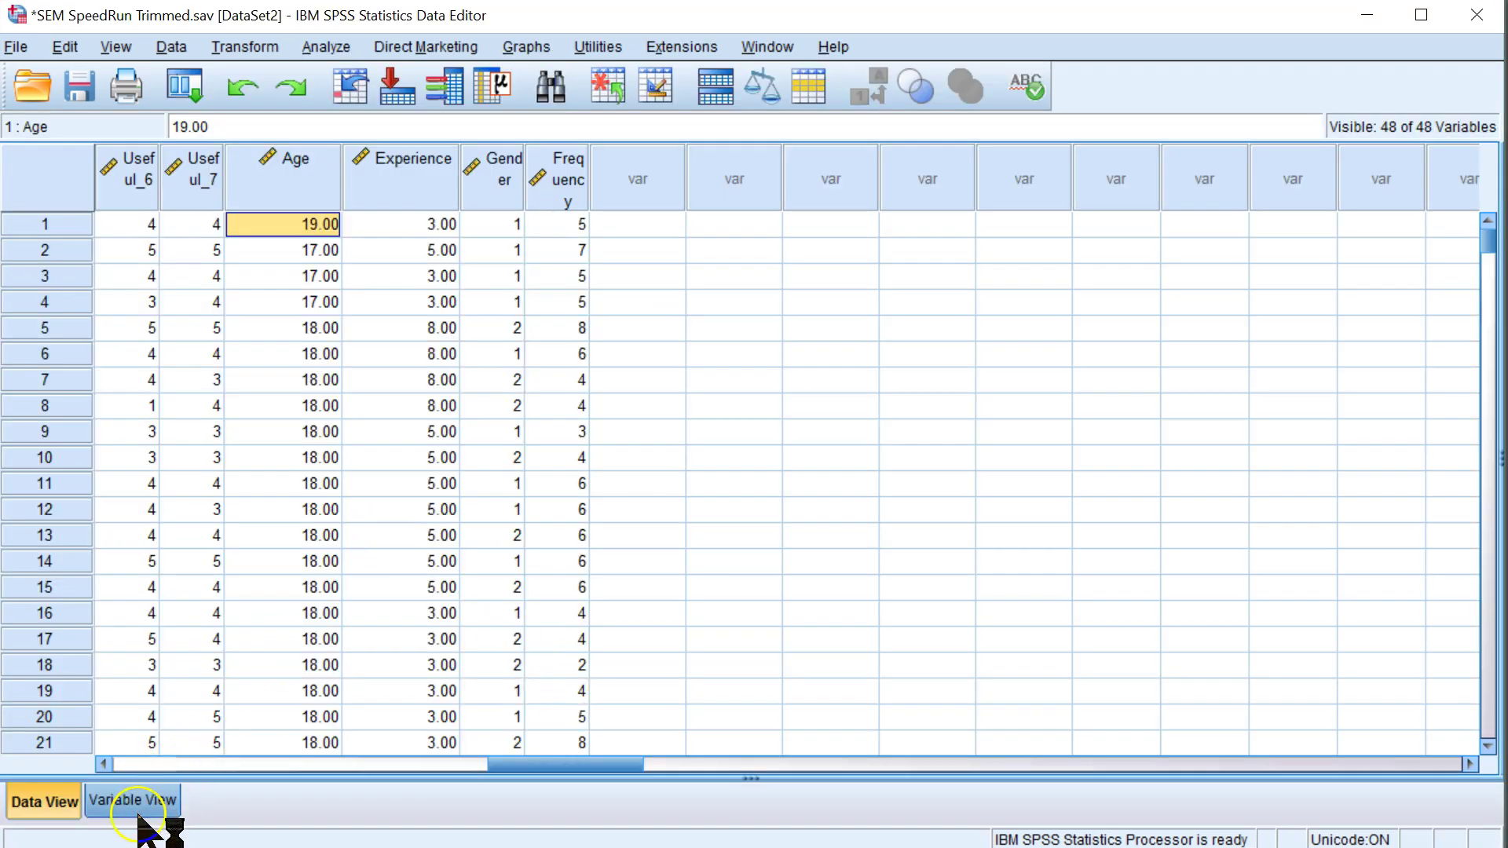
{"action": "scroll", "coordinate": [408, 362], "scroll_direction": "up", "scroll_amount": 8}
{"action": "scroll", "coordinate": [243, 369], "scroll_direction": "up", "scroll_amount": 1}
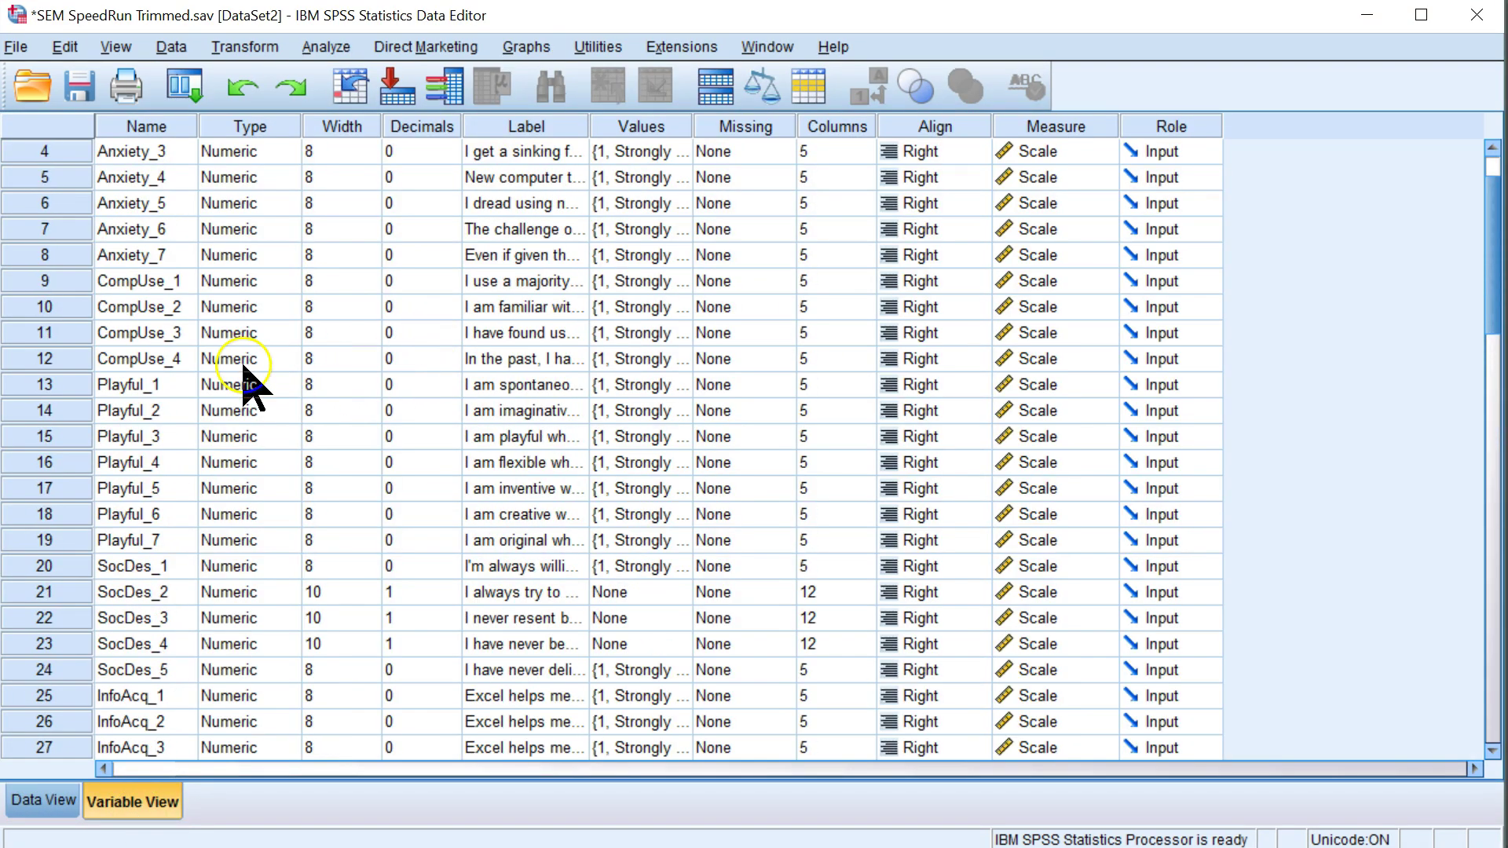
Widen the Label column to read the full wording of the Playful_4 item, and select the variables Playful_1 through Playful_7 for comparison
{"action": "left_click", "coordinate": [67, 467]}
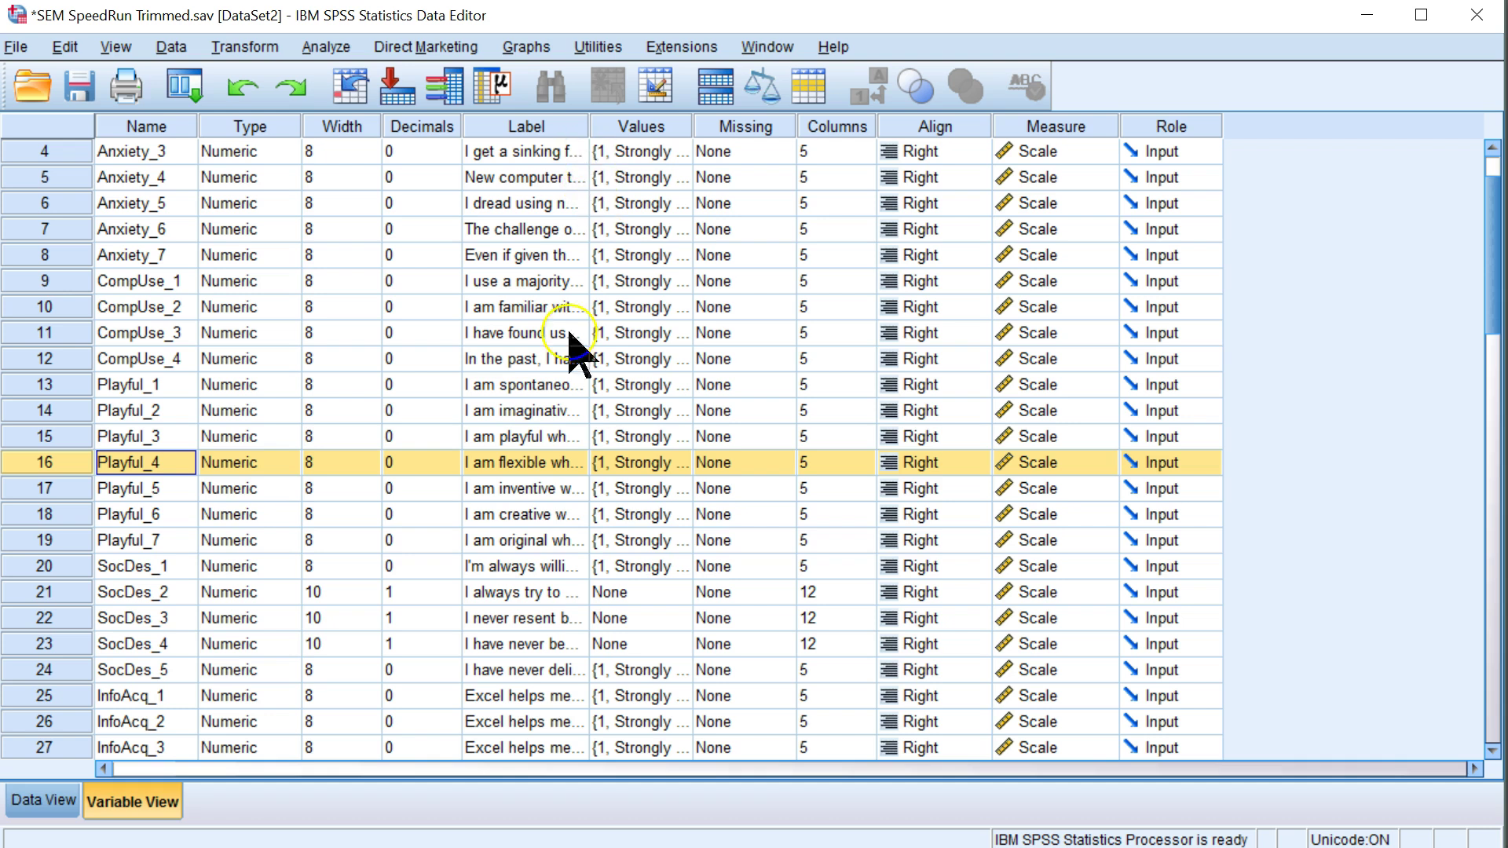
{"action": "left_click", "coordinate": [553, 462]}
{"action": "left_click_drag", "start_coordinate": [593, 128], "coordinate": [964, 196]}
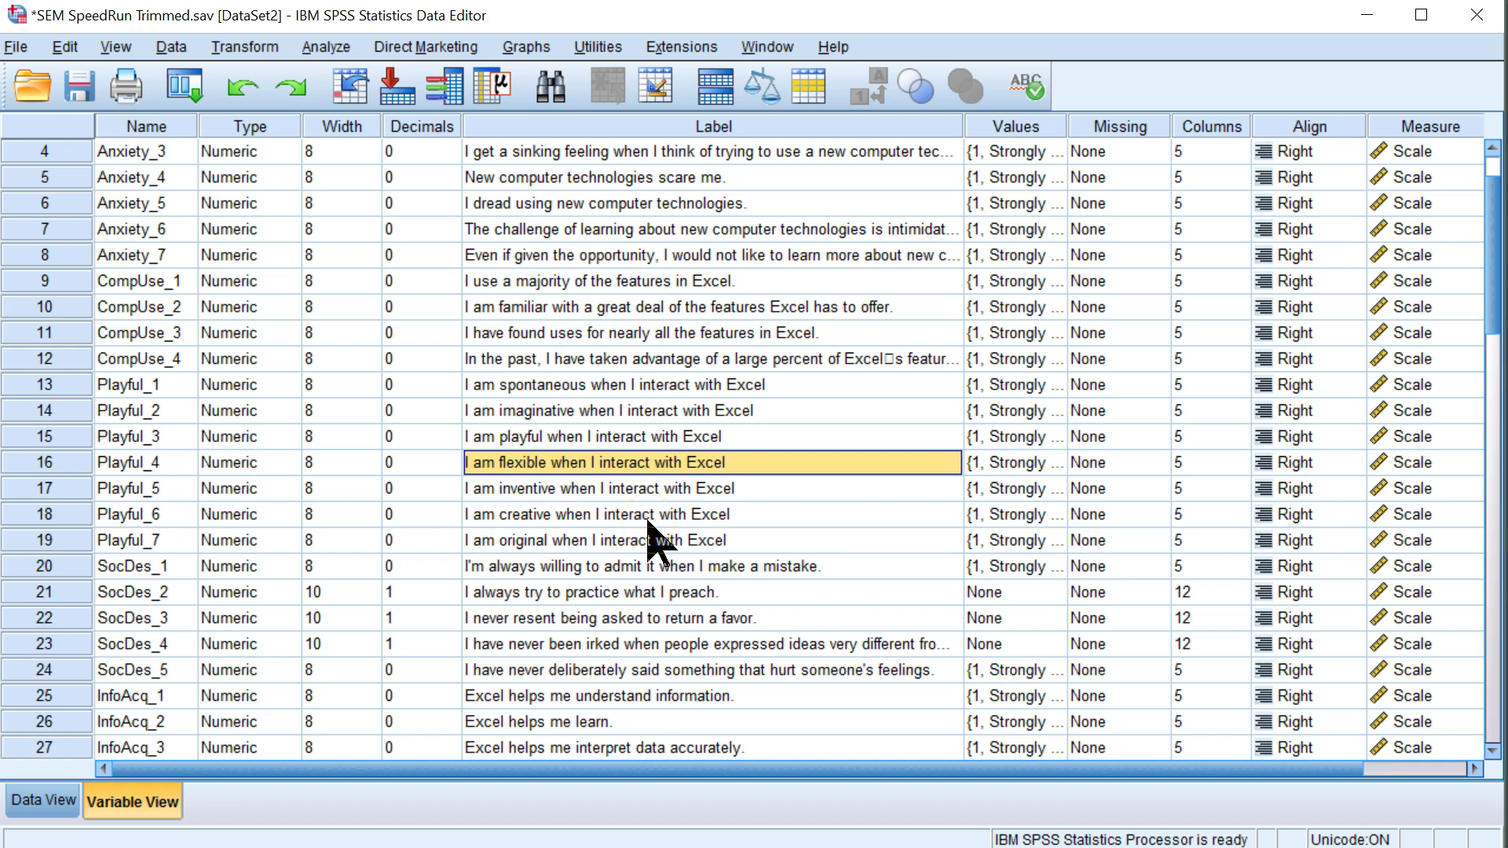
{"action": "left_click", "coordinate": [619, 474]}
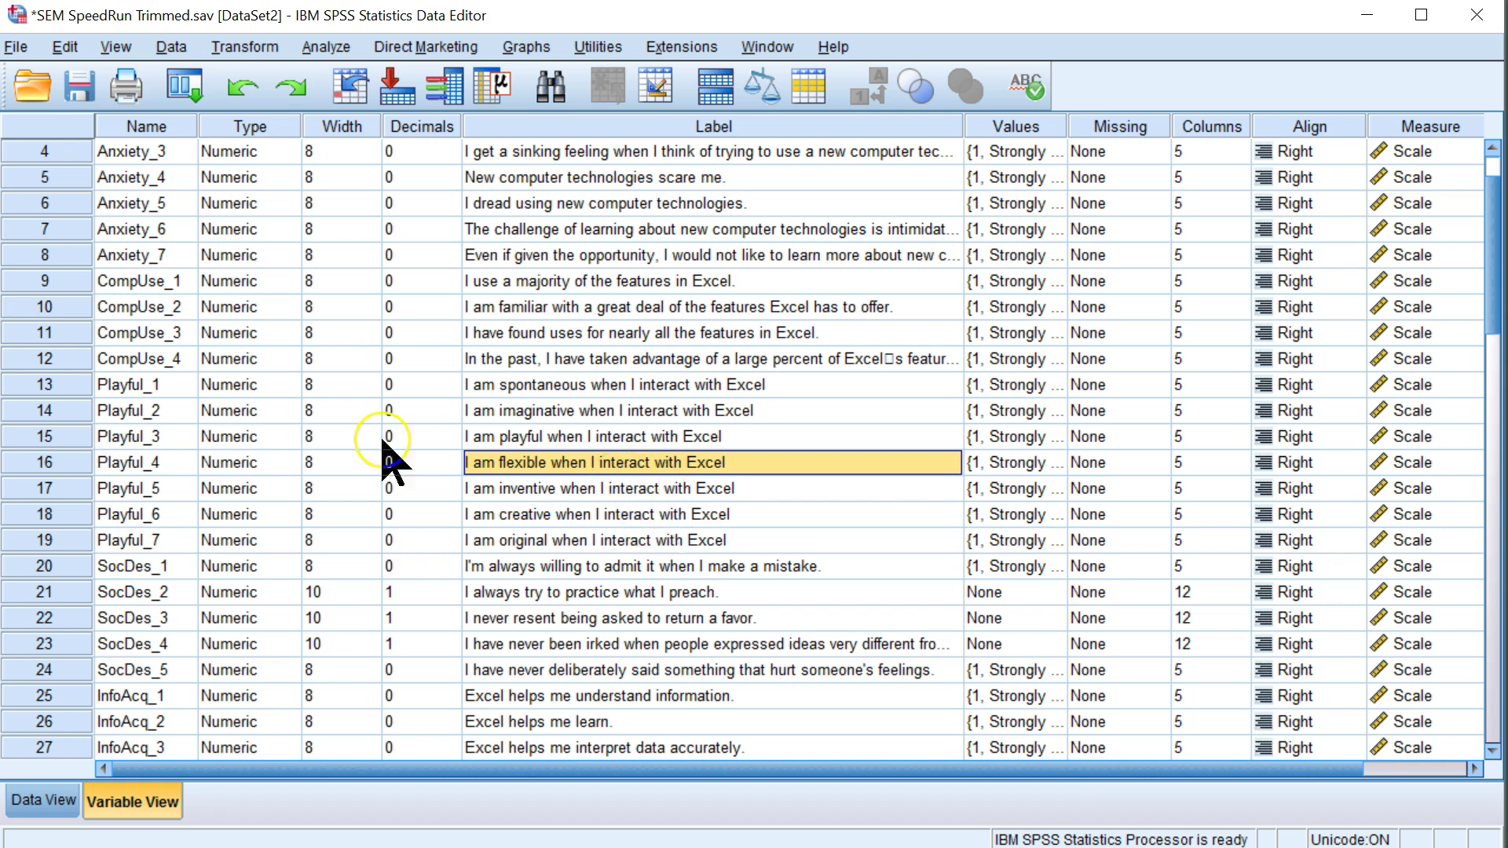
{"action": "left_click_drag", "start_coordinate": [67, 389], "coordinate": [86, 548]}
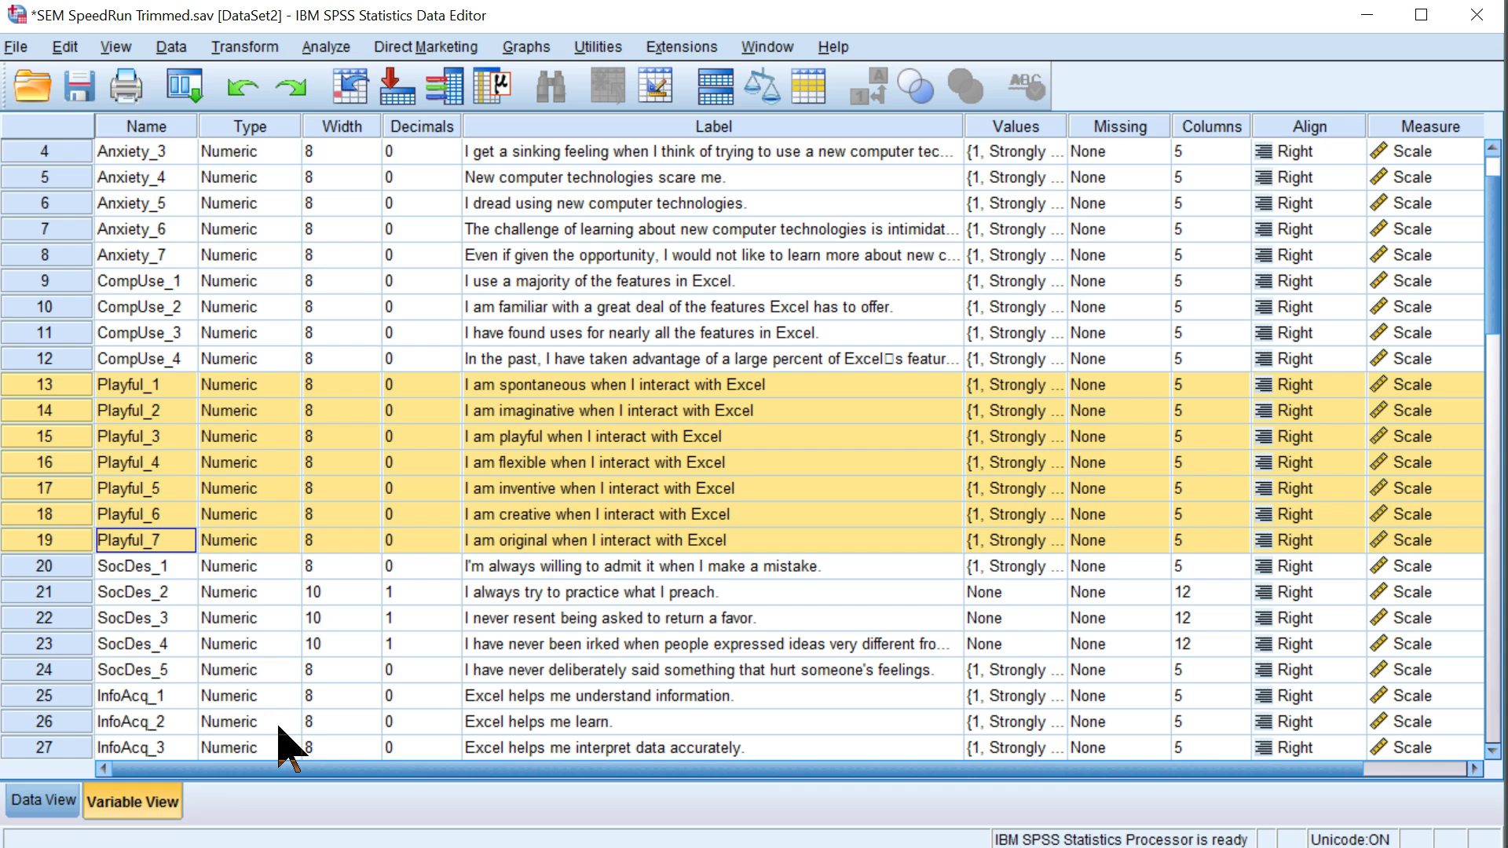
{"action": "left_click", "coordinate": [272, 770]}
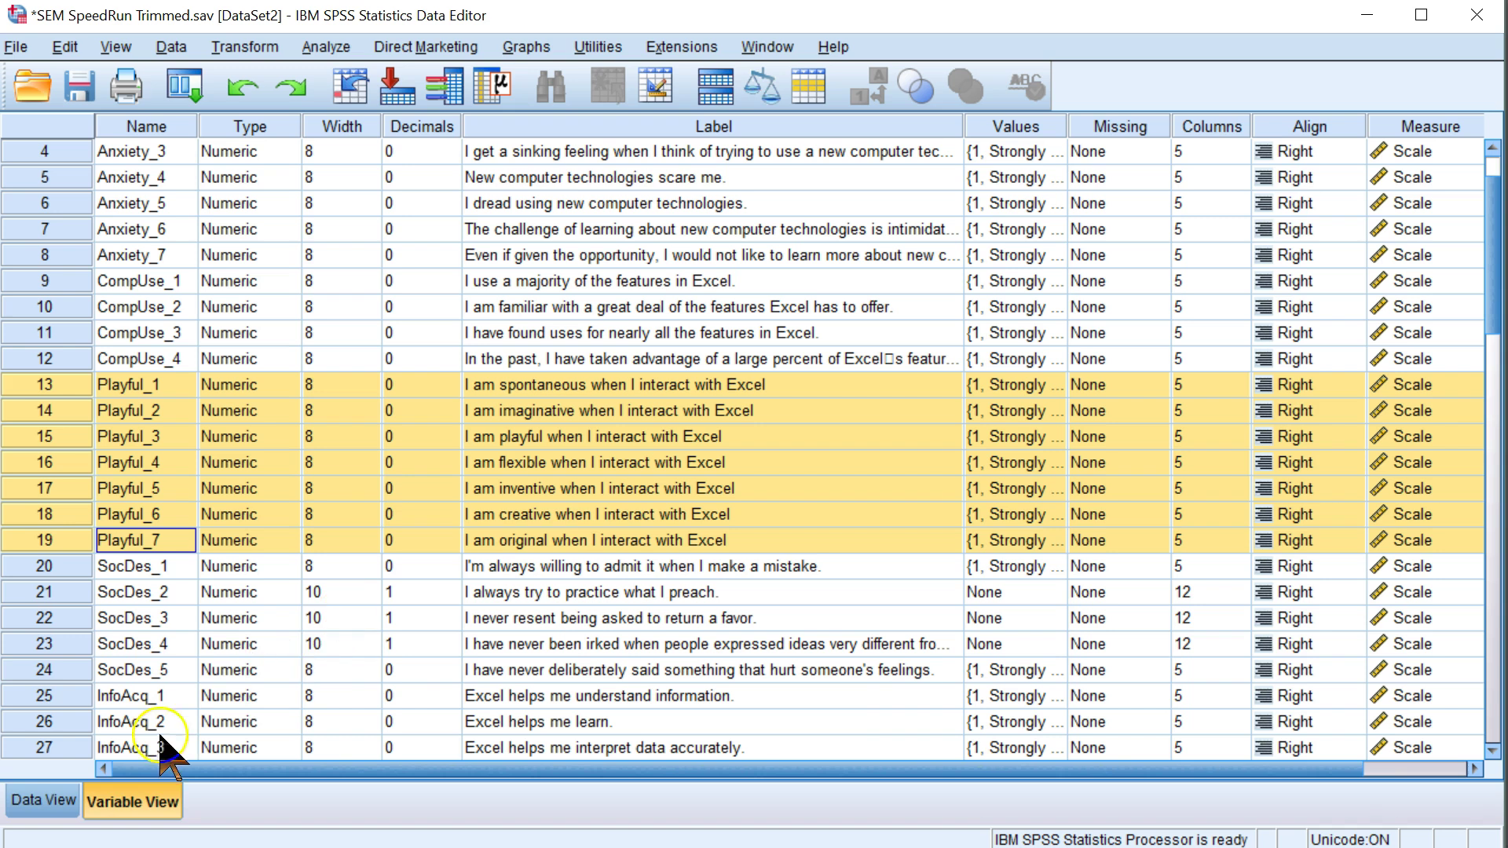
Switch to Data View, find the Playful_4 column and select it among the other Playful items
{"action": "left_click", "coordinate": [90, 817]}
{"action": "left_click", "coordinate": [75, 801]}
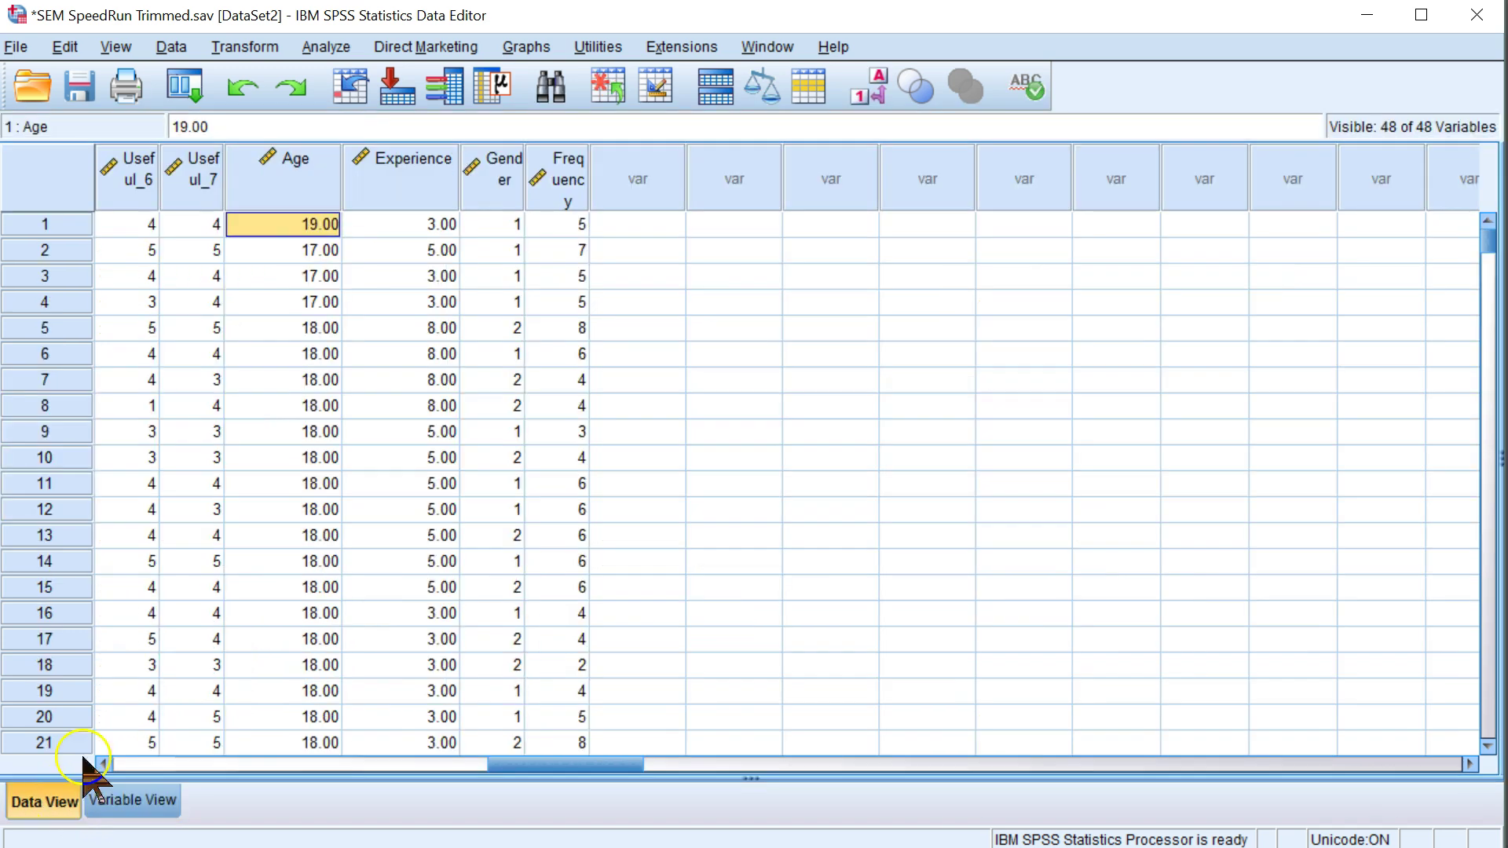
{"action": "left_click", "coordinate": [440, 766]}
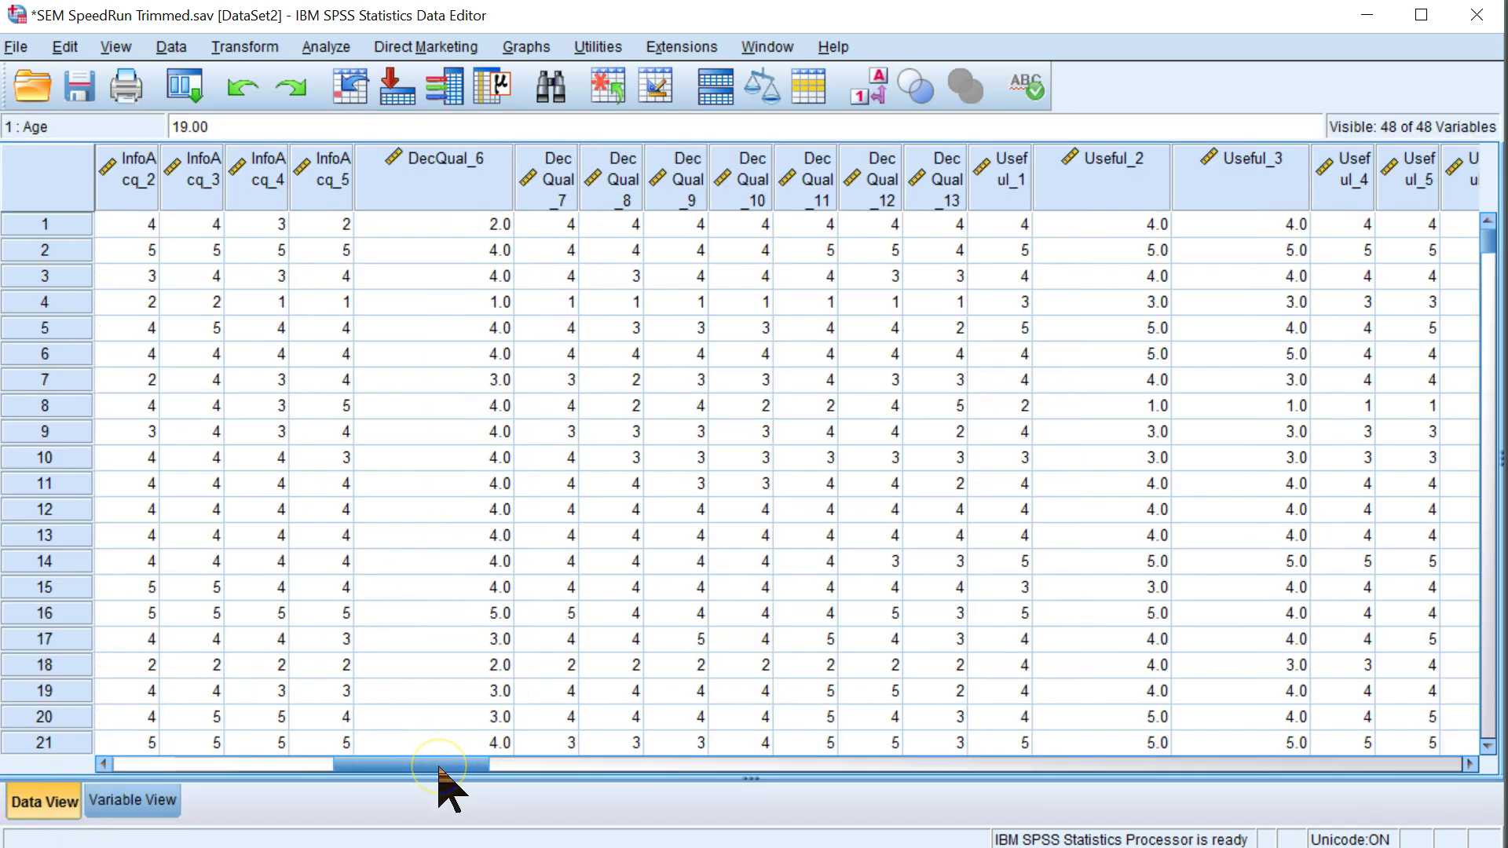
{"action": "left_click_drag", "start_coordinate": [482, 768], "coordinate": [370, 778]}
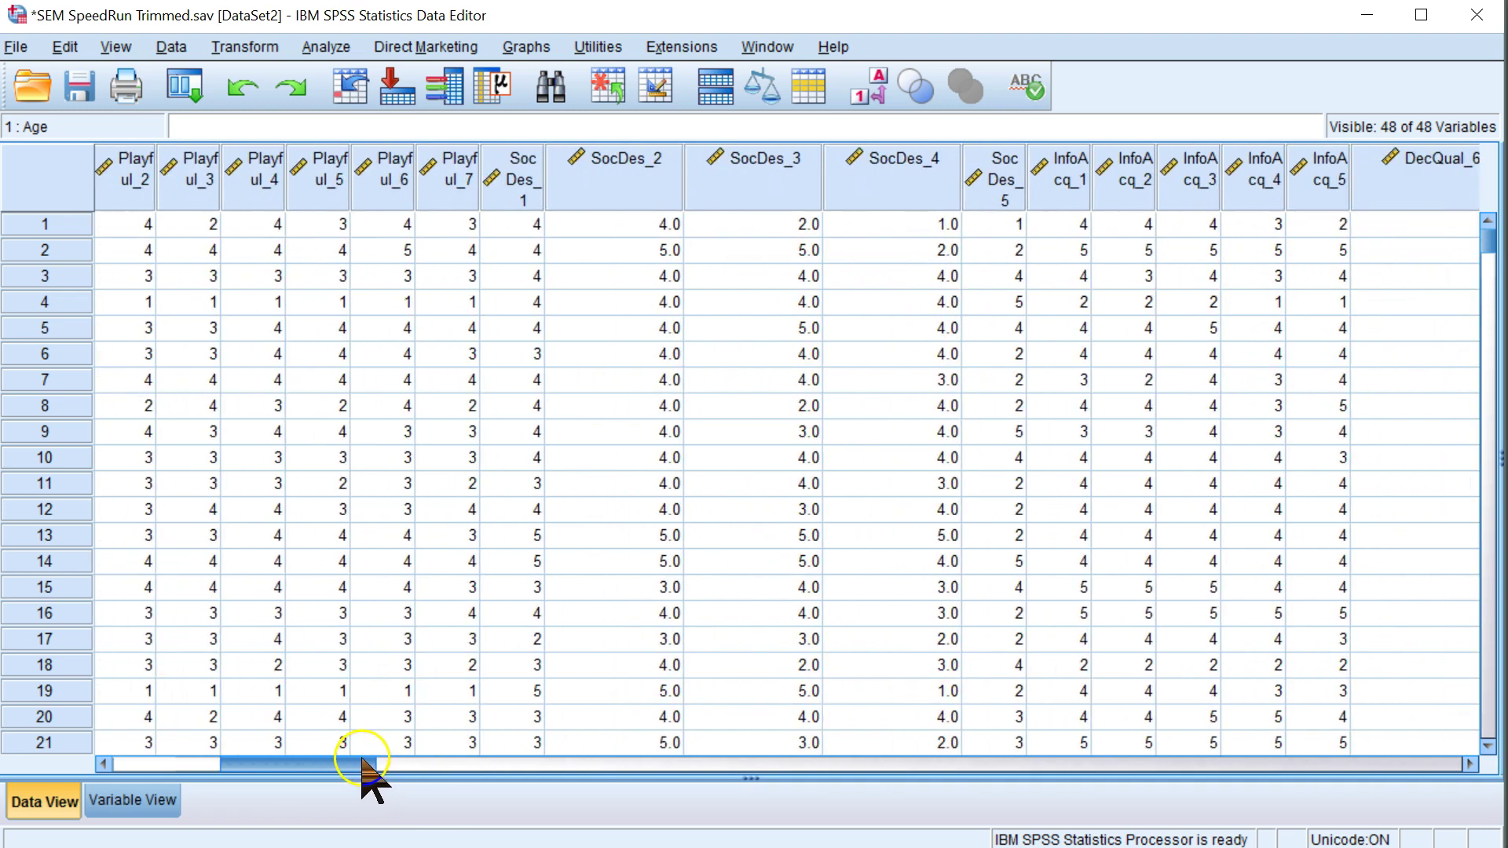
{"action": "left_click", "coordinate": [263, 181]}
{"action": "left_click_drag", "start_coordinate": [330, 797], "coordinate": [293, 793]}
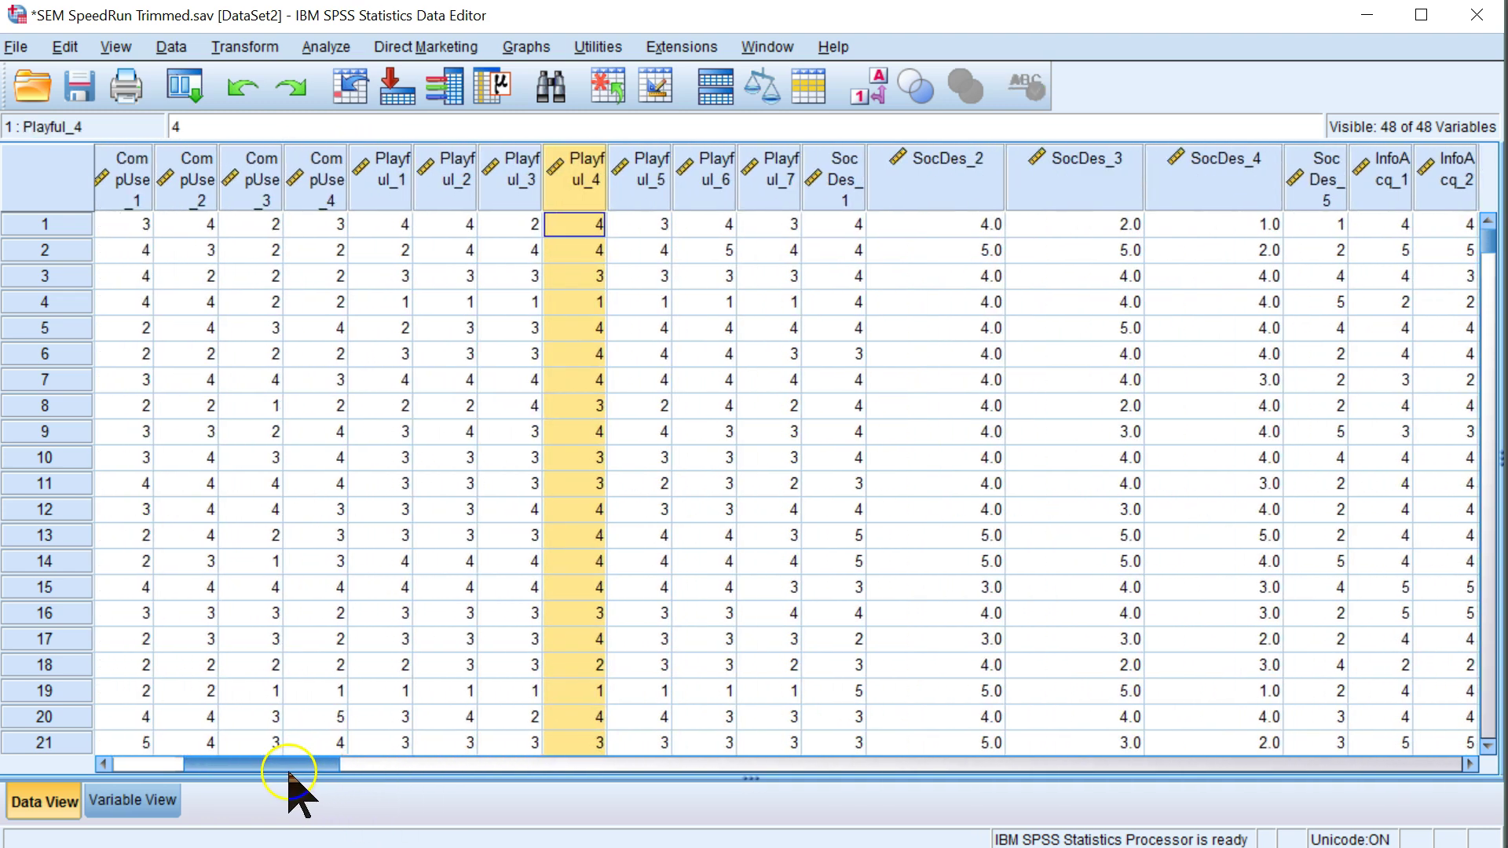
Find the first missing Playful_4 value in case 267, compare the case's other Playful answers, and fill it with 2
{"action": "scroll", "coordinate": [531, 487], "scroll_direction": "down", "scroll_amount": 8}
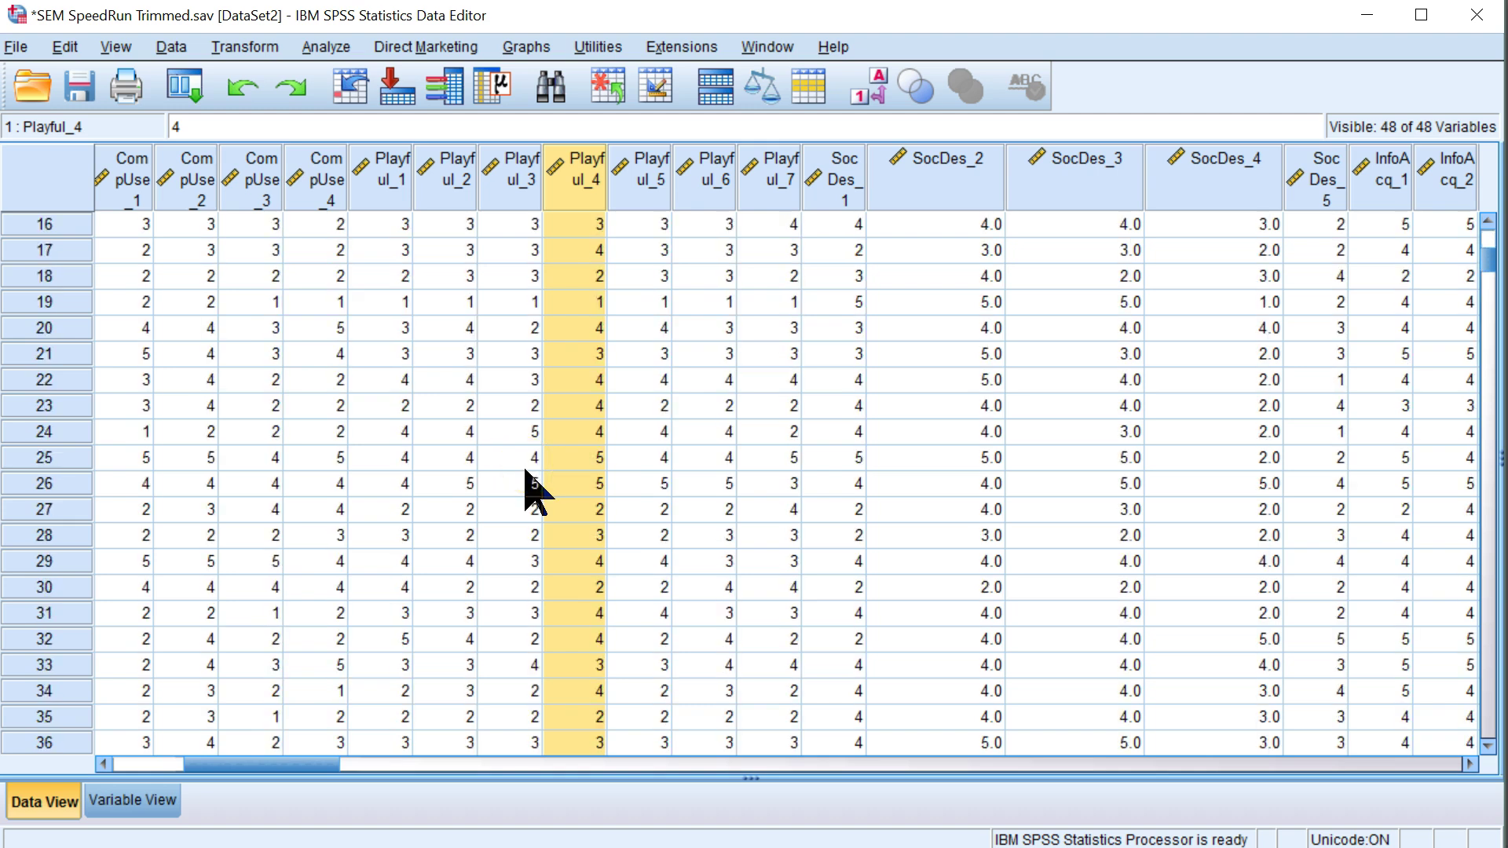
{"action": "scroll", "coordinate": [569, 516], "scroll_direction": "down", "scroll_amount": 11}
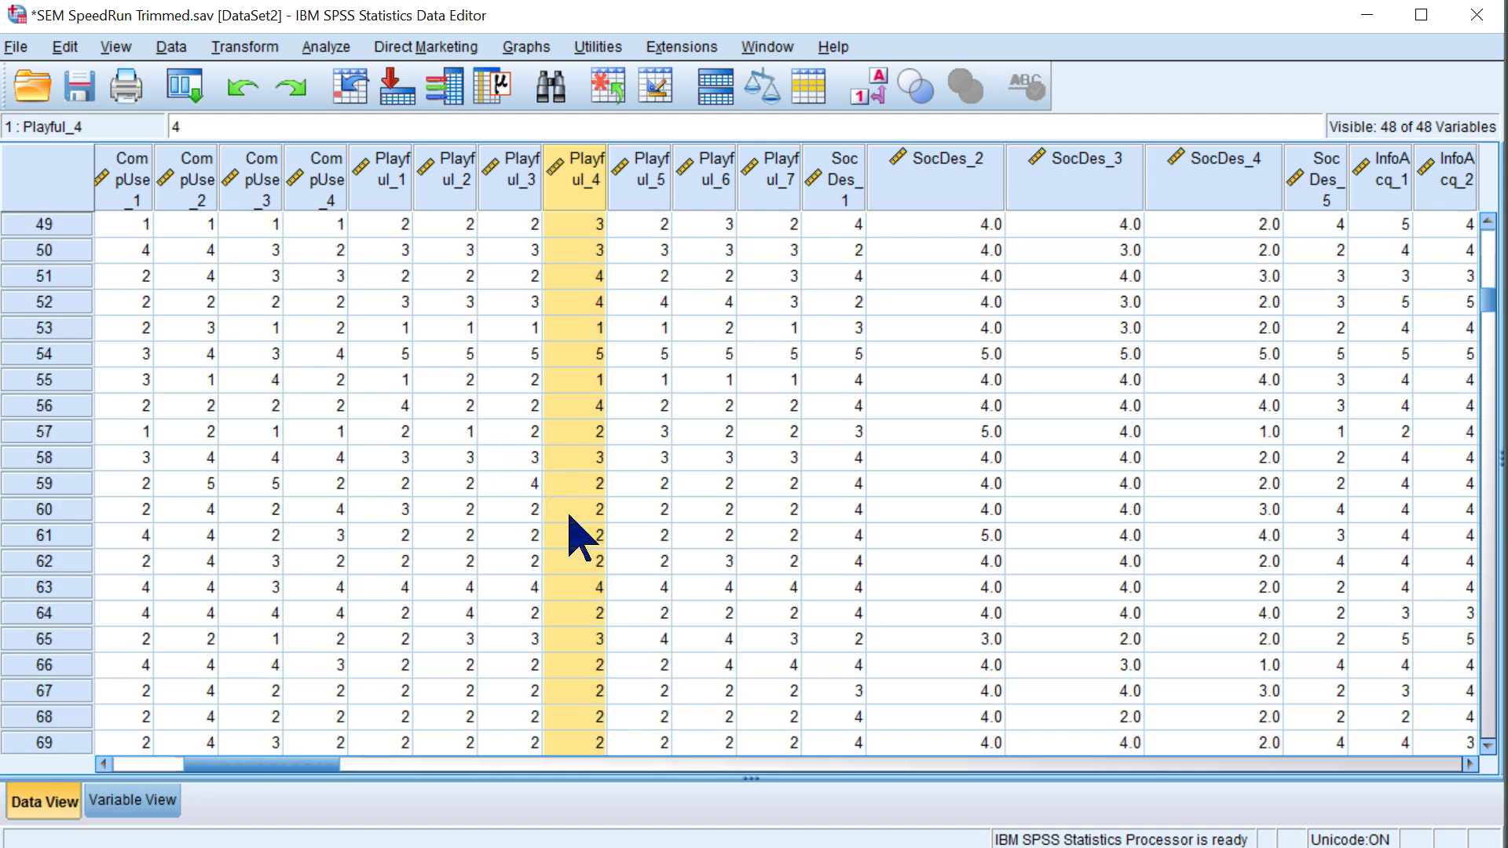
{"action": "scroll", "coordinate": [571, 518], "scroll_direction": "down", "scroll_amount": 15}
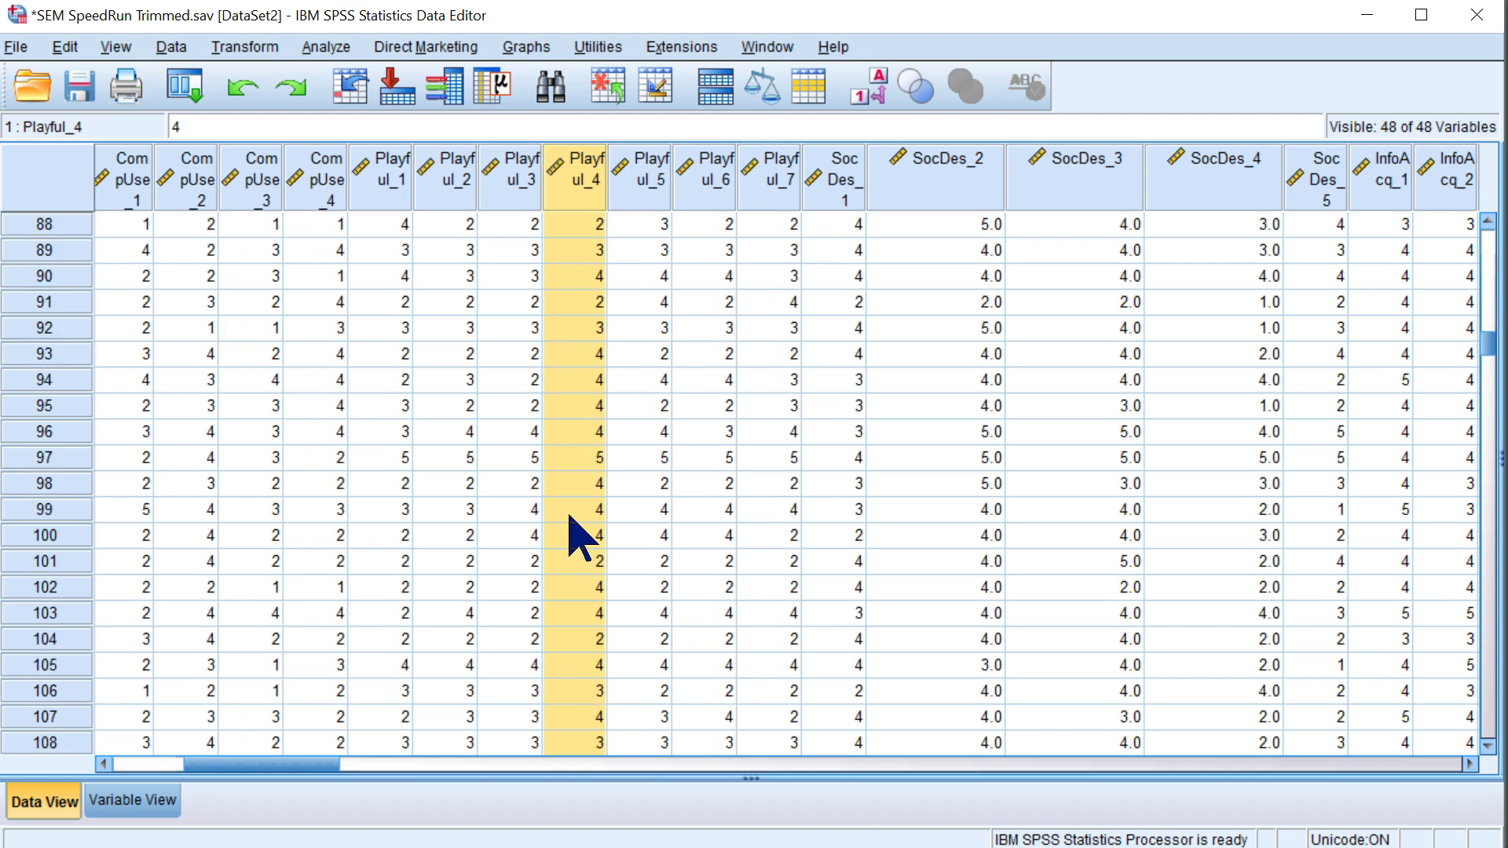
{"action": "scroll", "coordinate": [571, 520], "scroll_direction": "down", "scroll_amount": 16}
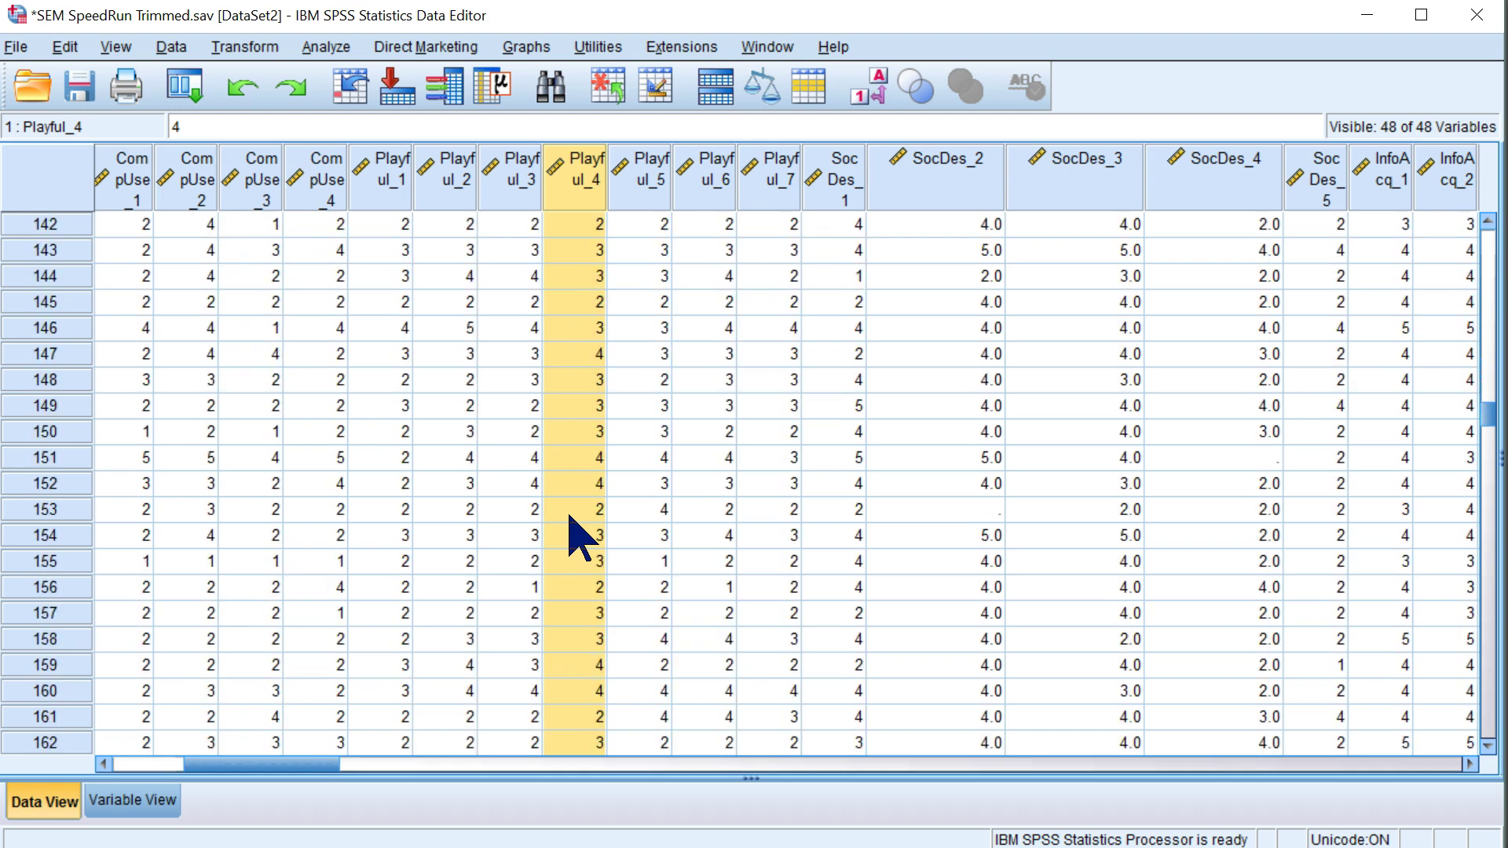
{"action": "scroll", "coordinate": [572, 521], "scroll_direction": "down", "scroll_amount": 6}
{"action": "scroll", "coordinate": [571, 520], "scroll_direction": "down", "scroll_amount": 17}
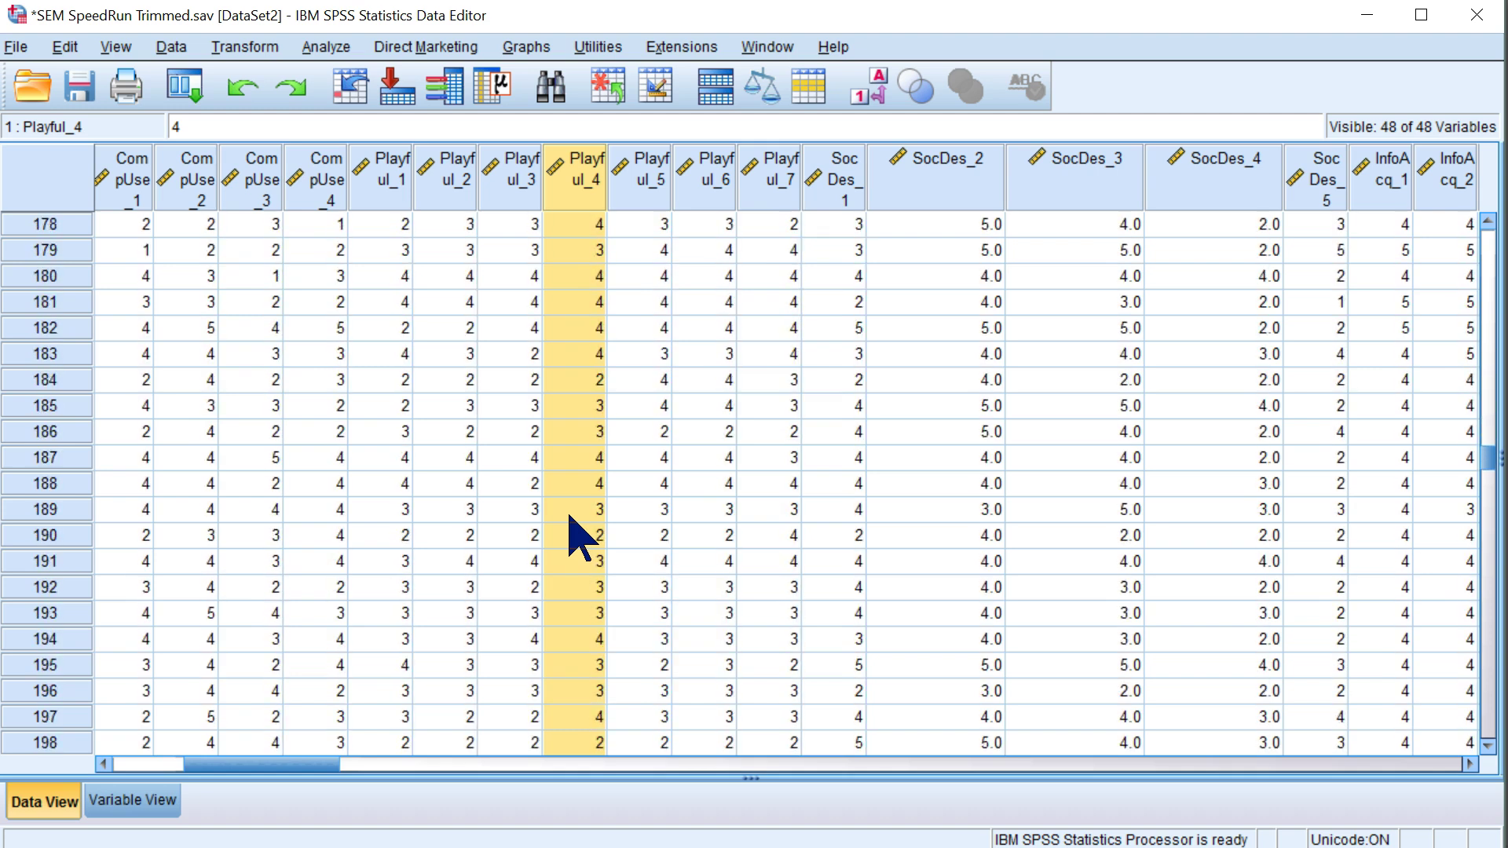
{"action": "scroll", "coordinate": [571, 520], "scroll_direction": "down", "scroll_amount": 12}
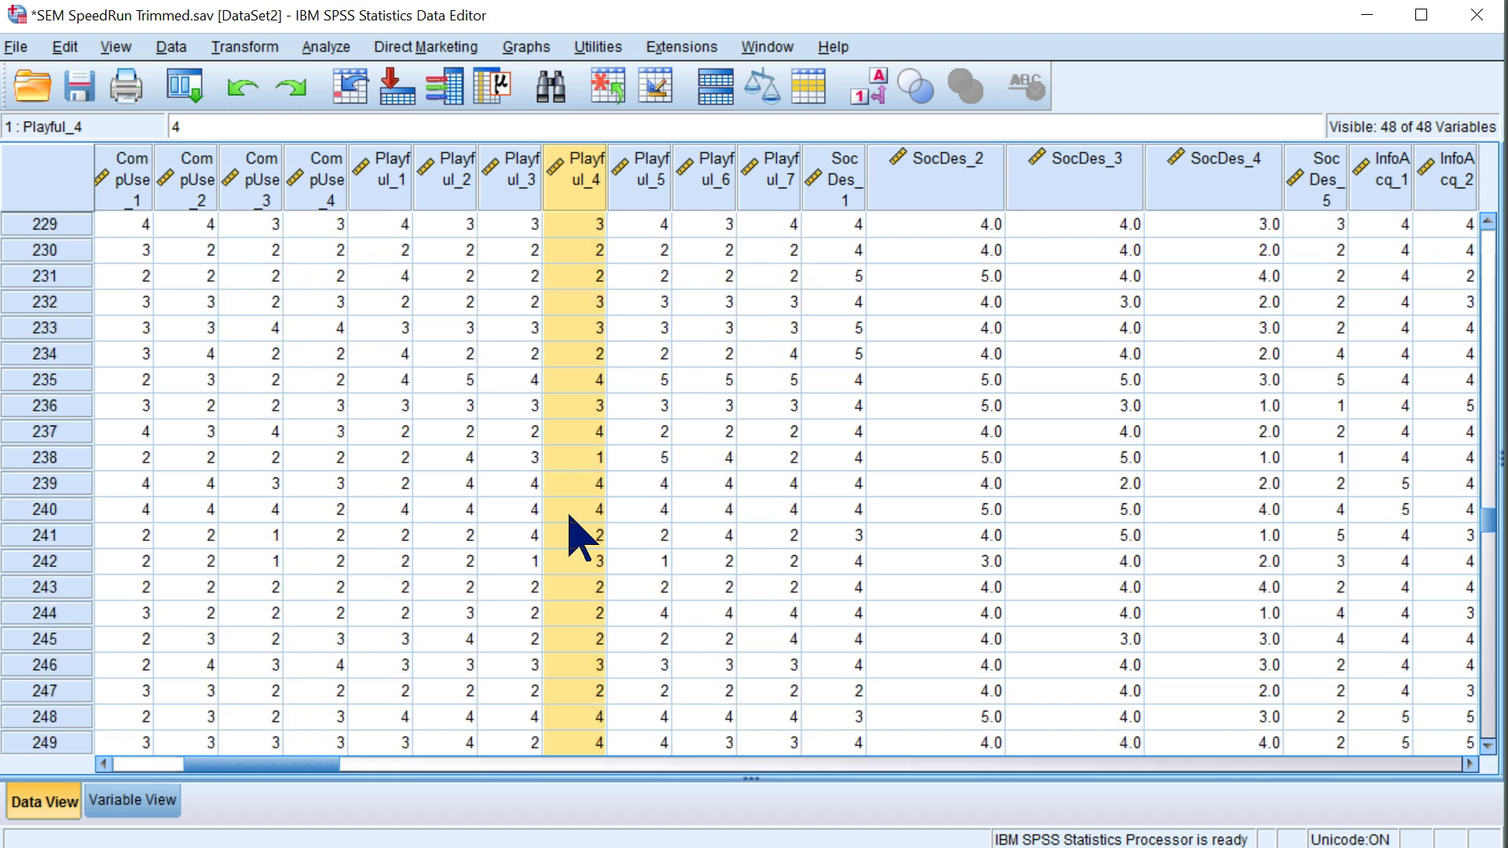
{"action": "left_click", "coordinate": [575, 512]}
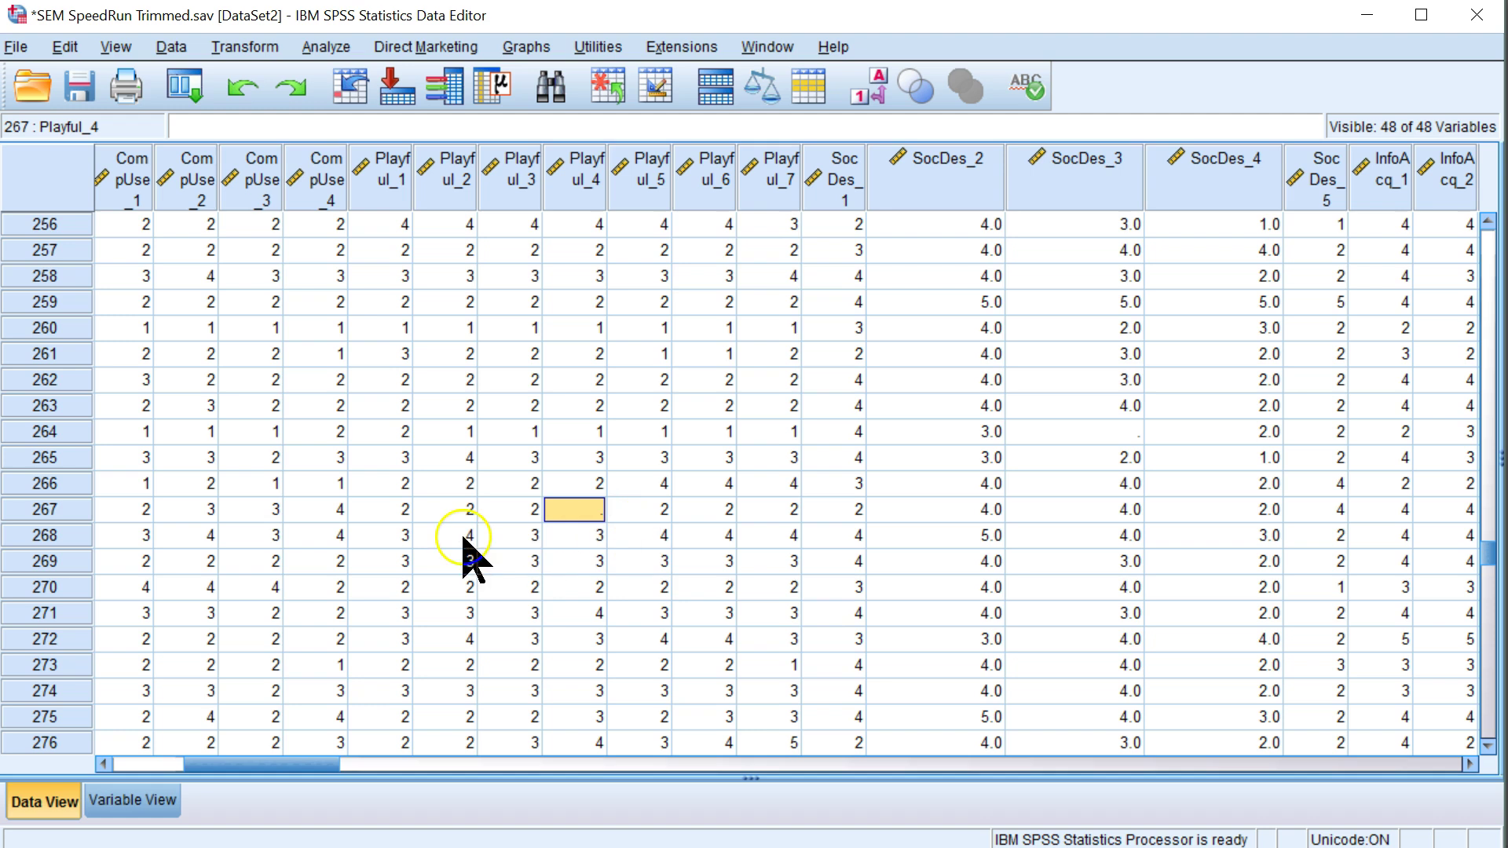
{"action": "left_click_drag", "start_coordinate": [403, 509], "coordinate": [785, 511]}
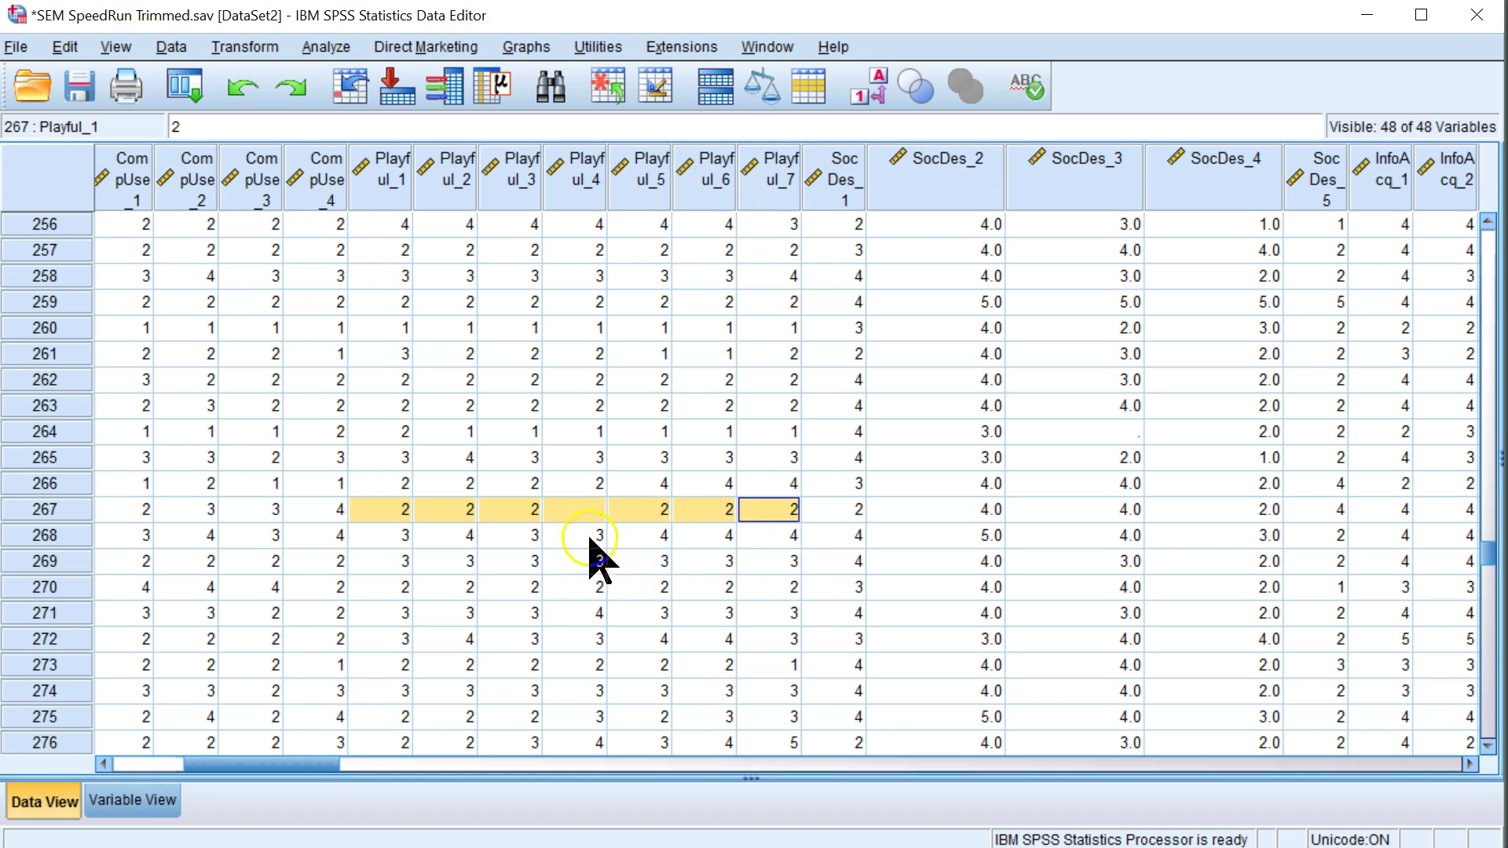
{"action": "left_click", "coordinate": [582, 509]}
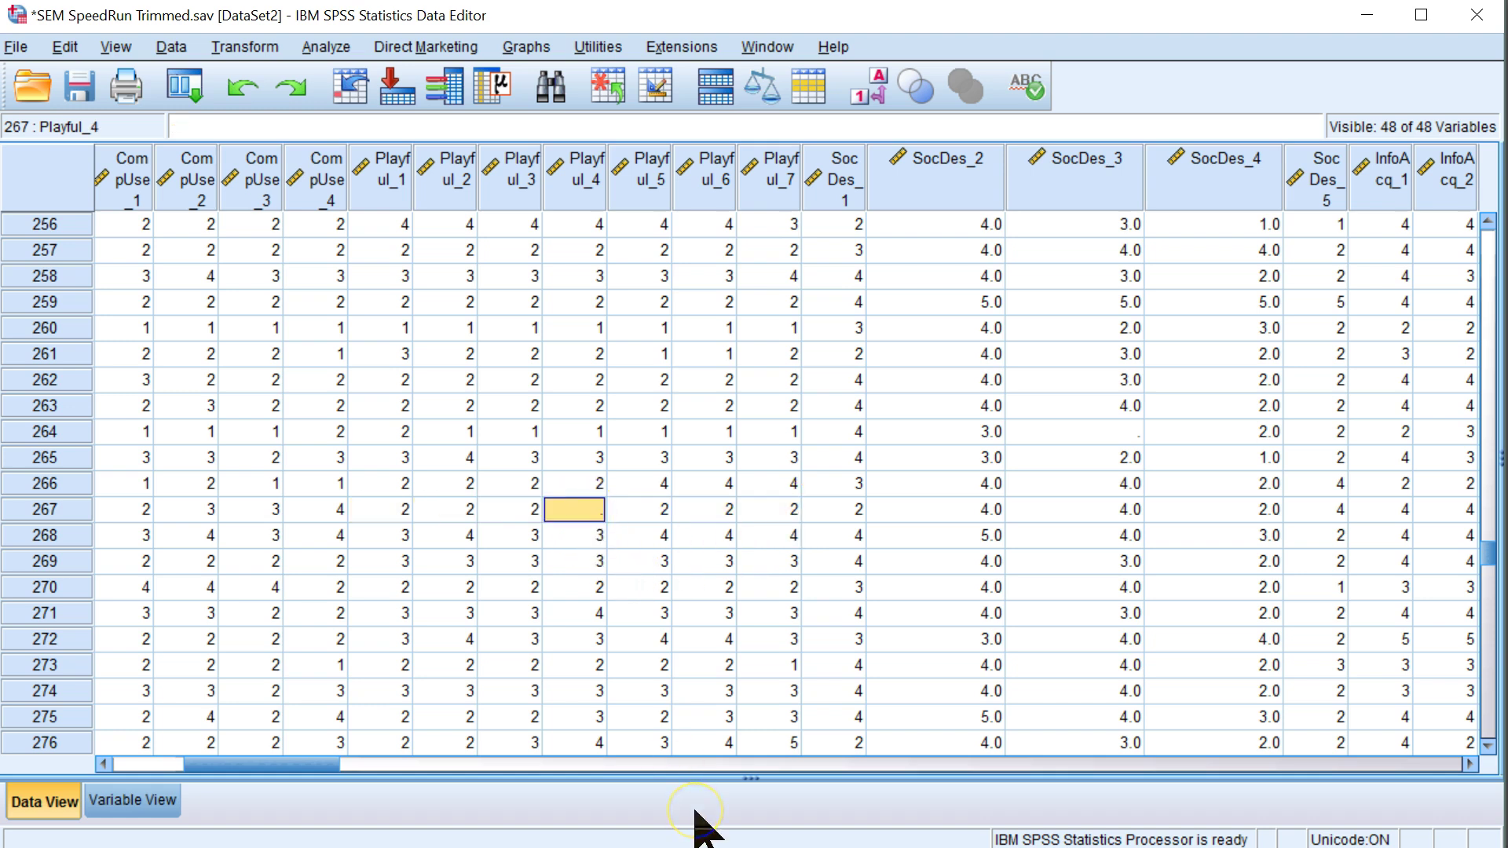
{"action": "type", "text": "2"}
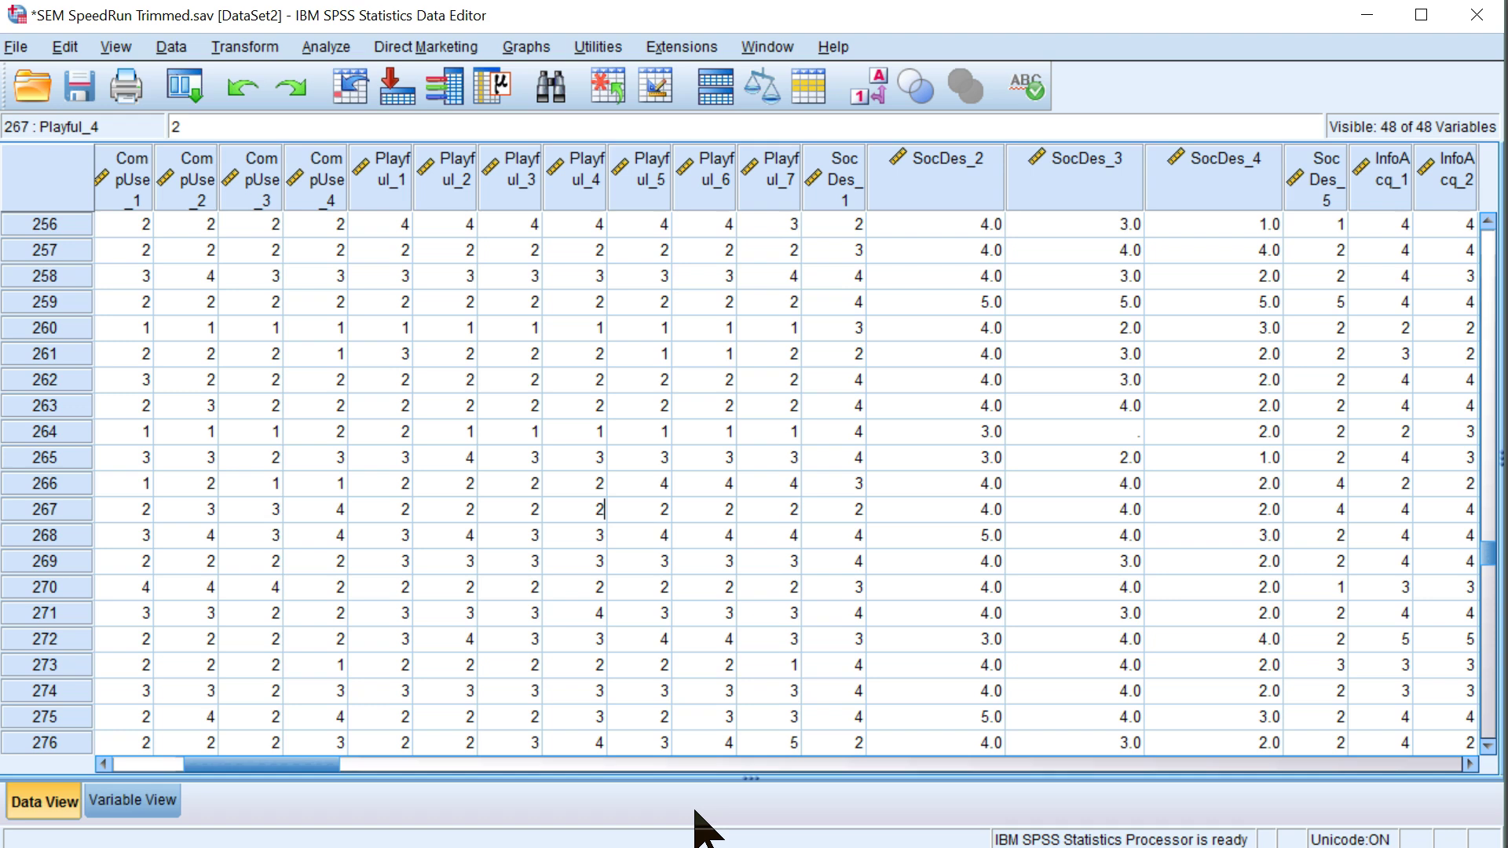
{"action": "key", "text": "Return"}
Switch to the outline document and shorten the missing-data note to "We observed two missing values in playful4 (2),"
{"action": "left_click", "coordinate": [697, 842]}
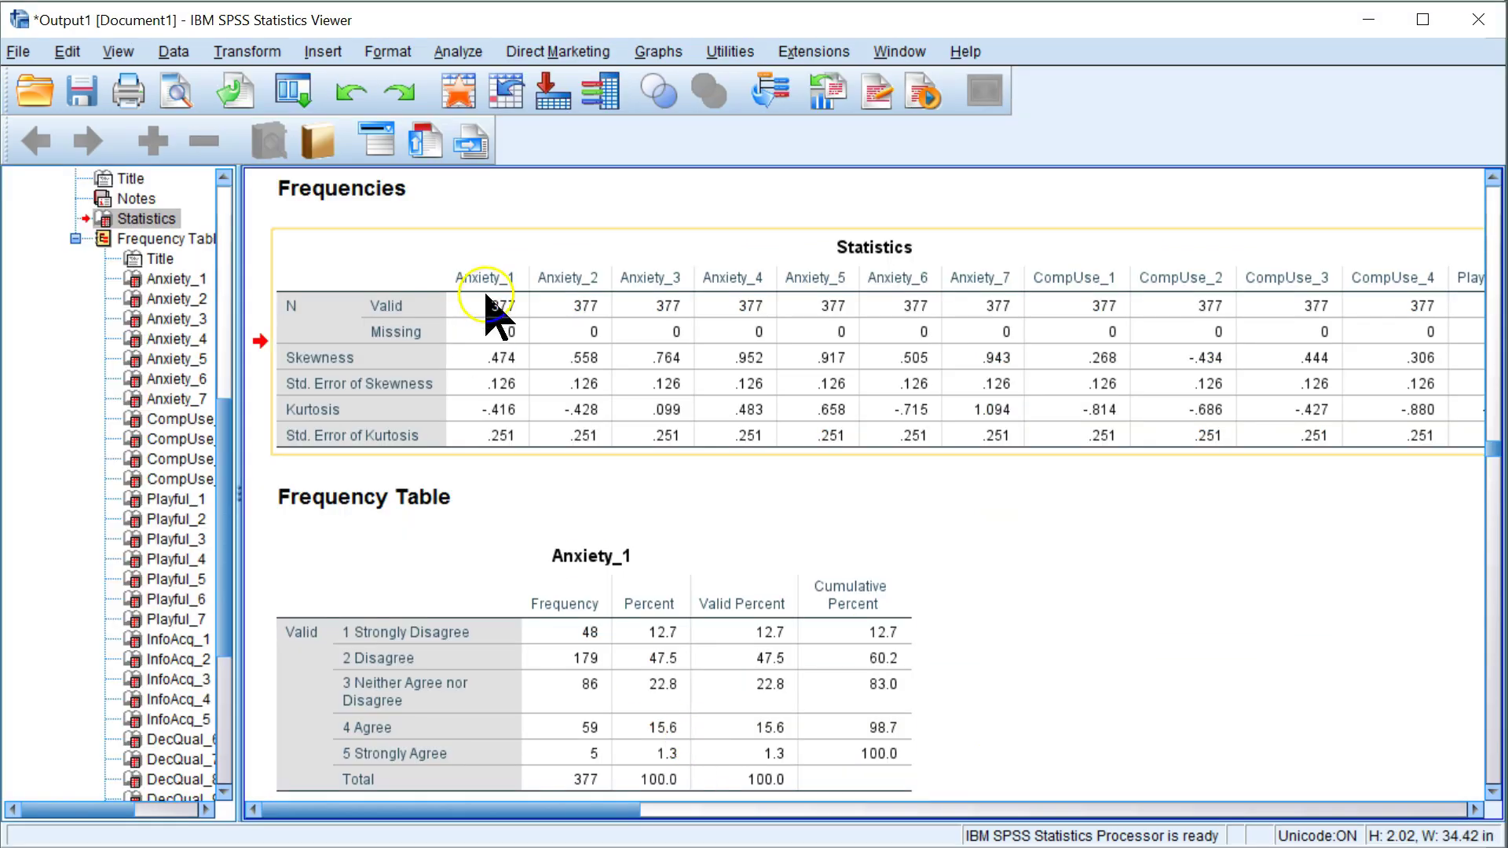
{"action": "left_click", "coordinate": [994, 842]}
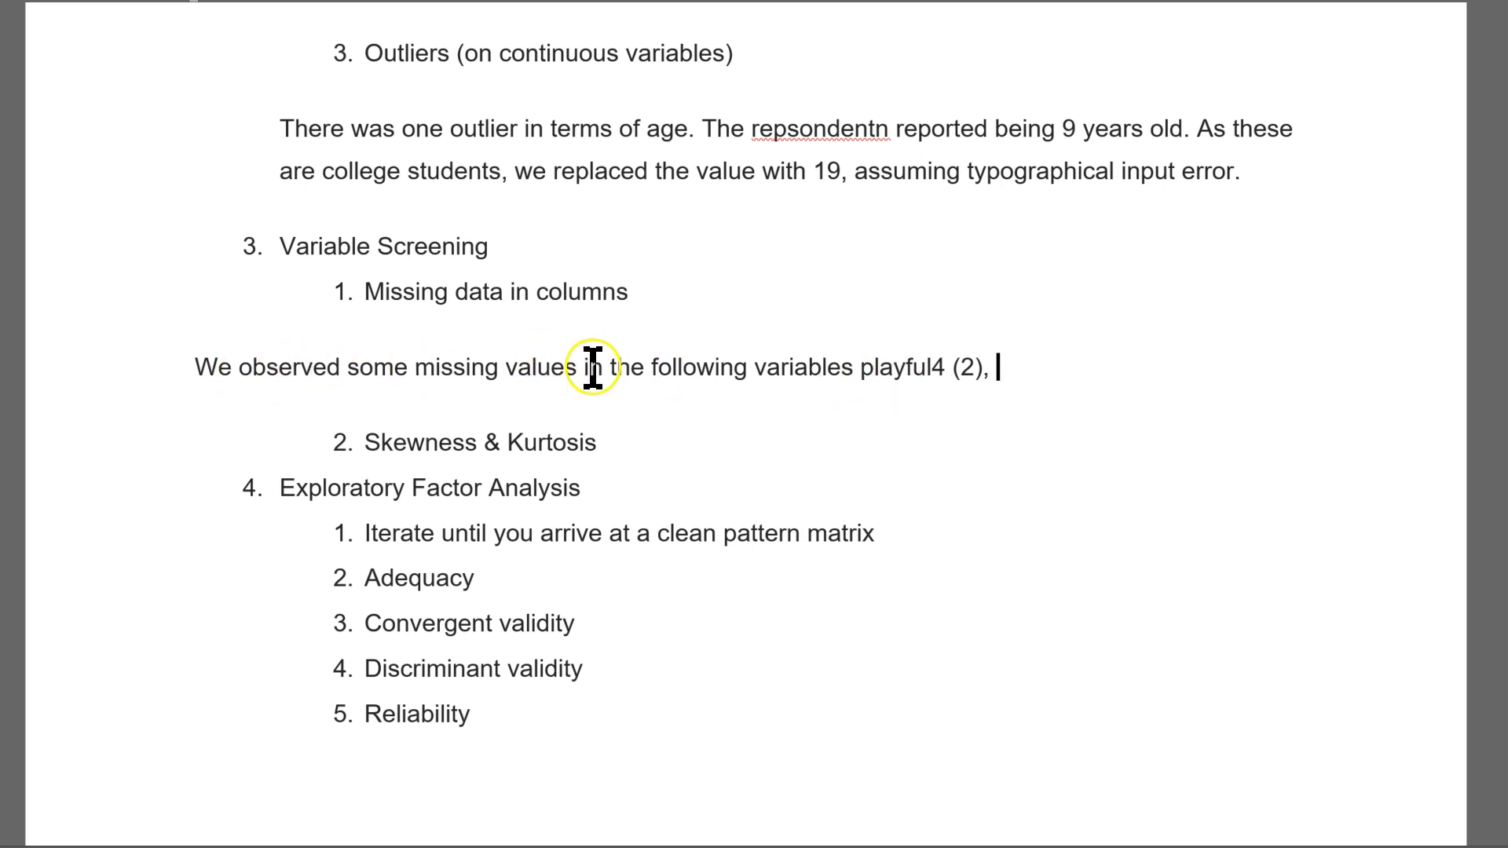
{"action": "left_click_drag", "start_coordinate": [610, 370], "coordinate": [861, 370]}
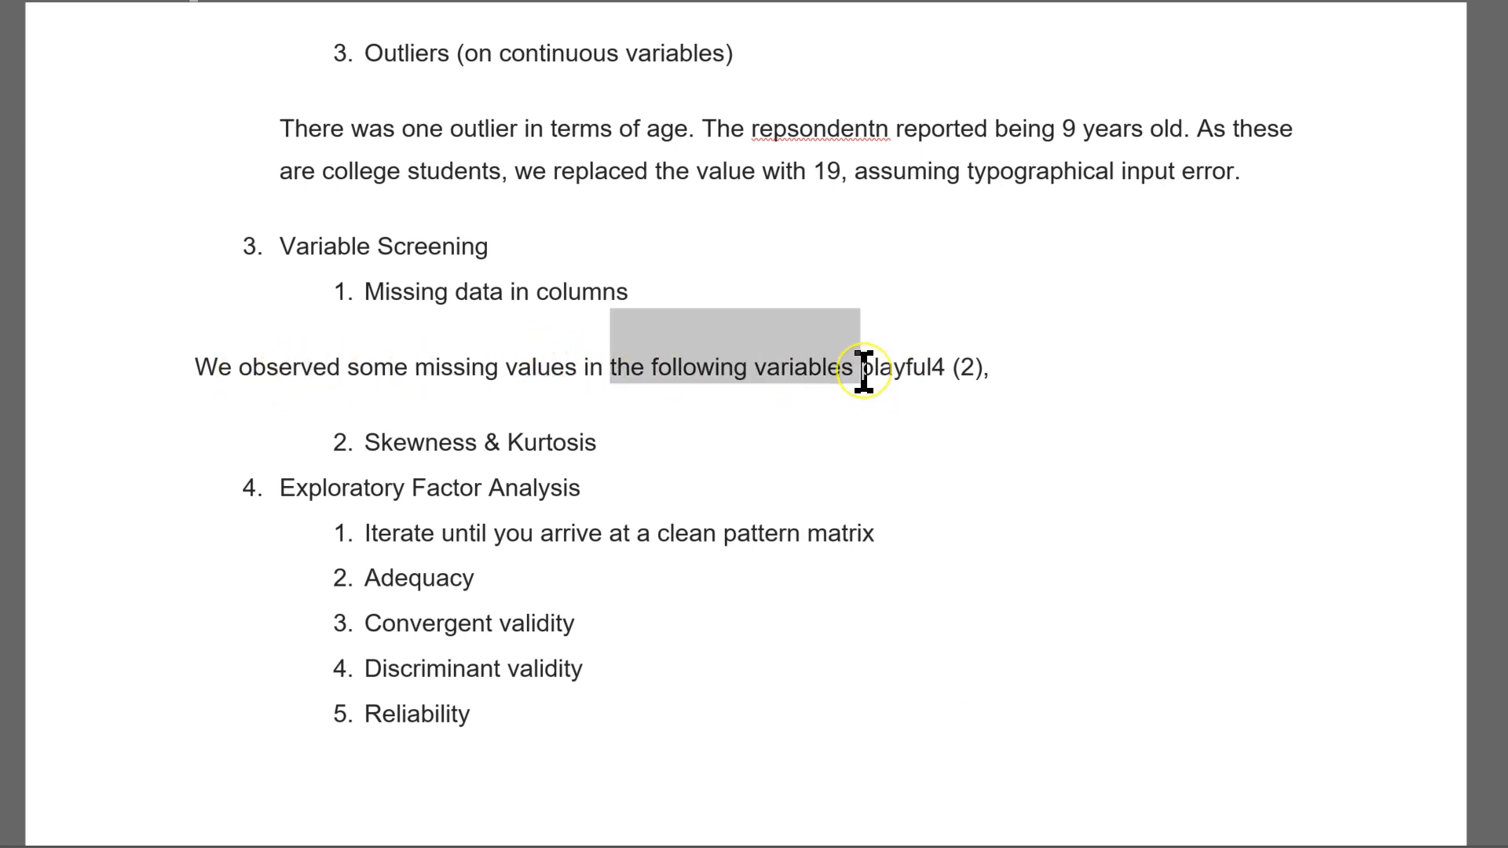
{"action": "key", "text": "Delete"}
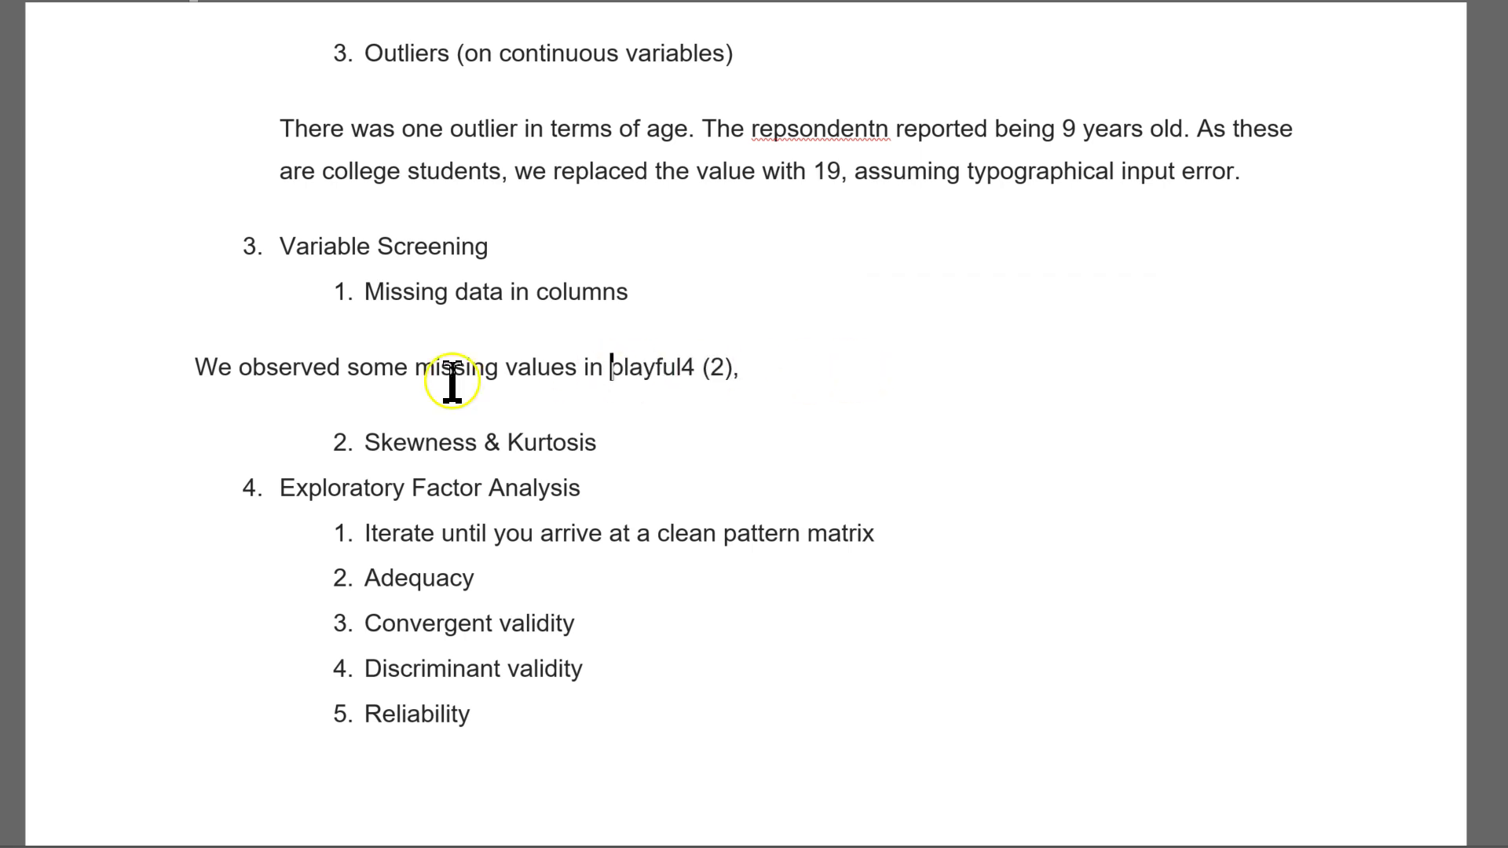
{"action": "double_click", "coordinate": [385, 370]}
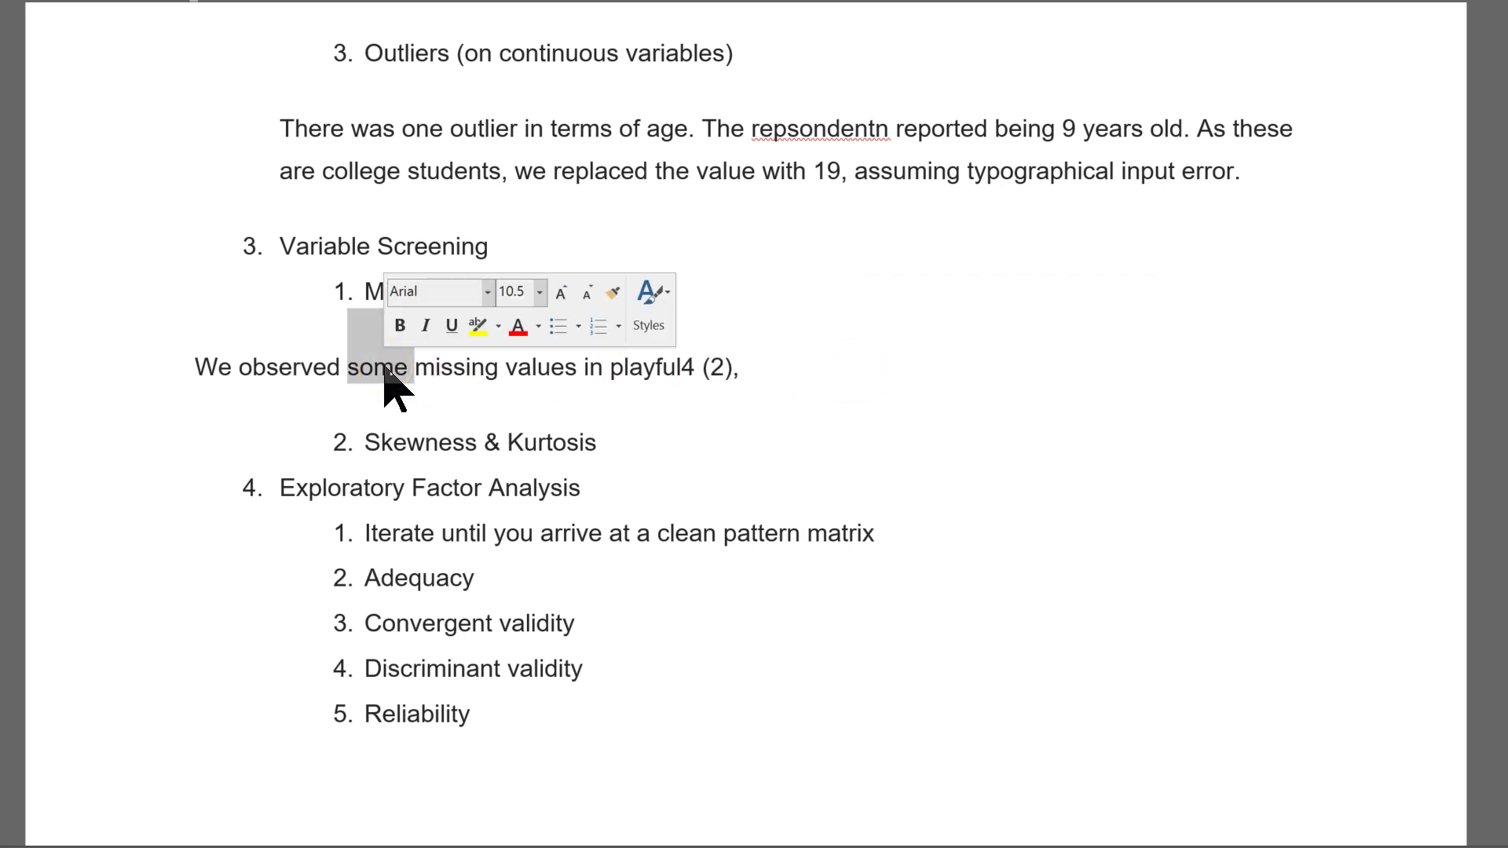
{"action": "type", "text": "two"}
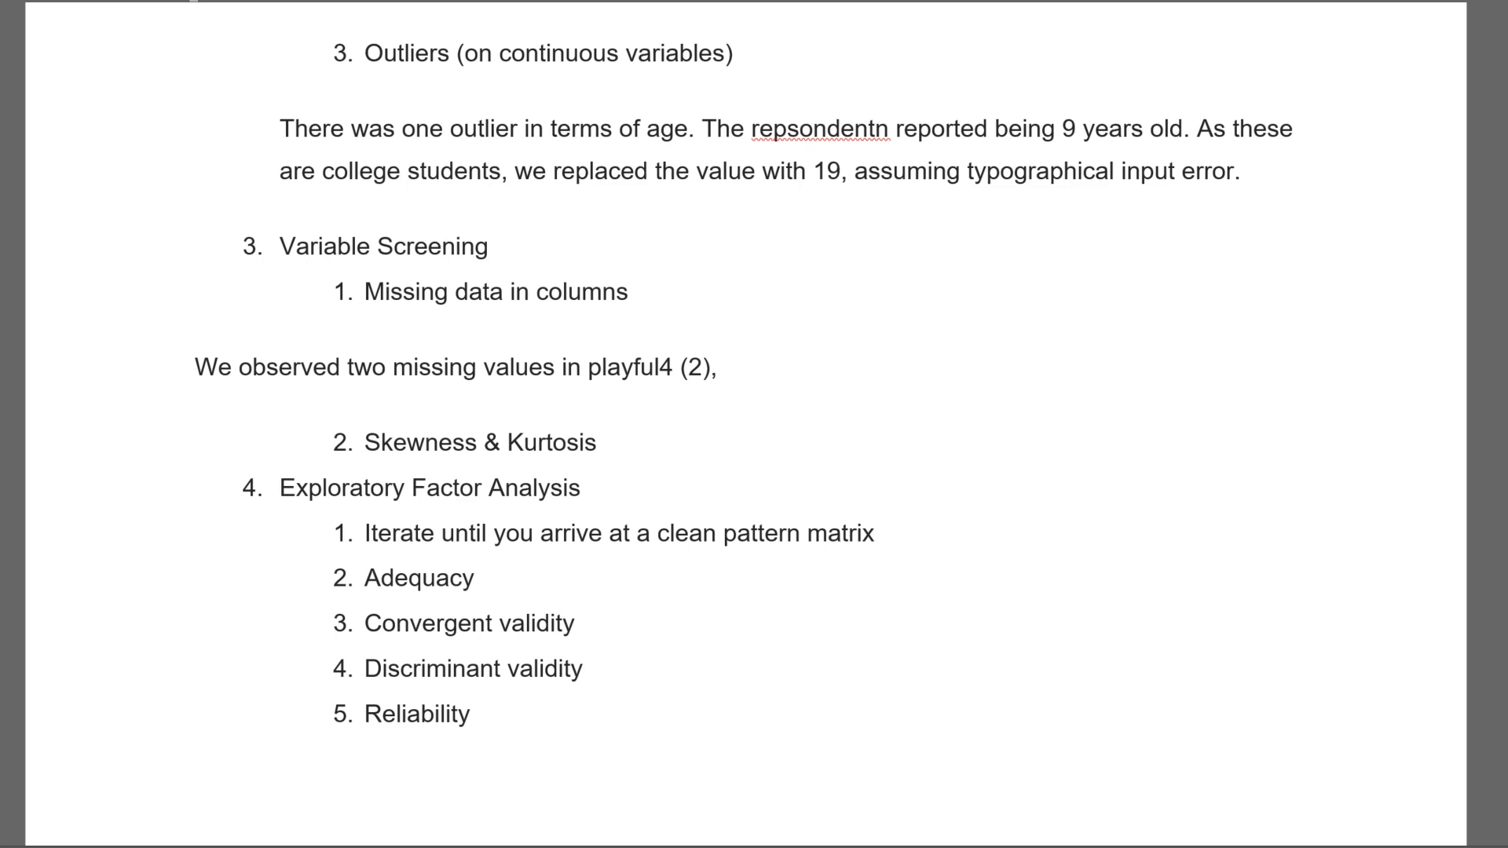
Return to the Data Editor, find the missing Playful_4 value in case 352, compare its other Playful answers, and fill it with 3
{"action": "key", "text": "alt+Tab"}
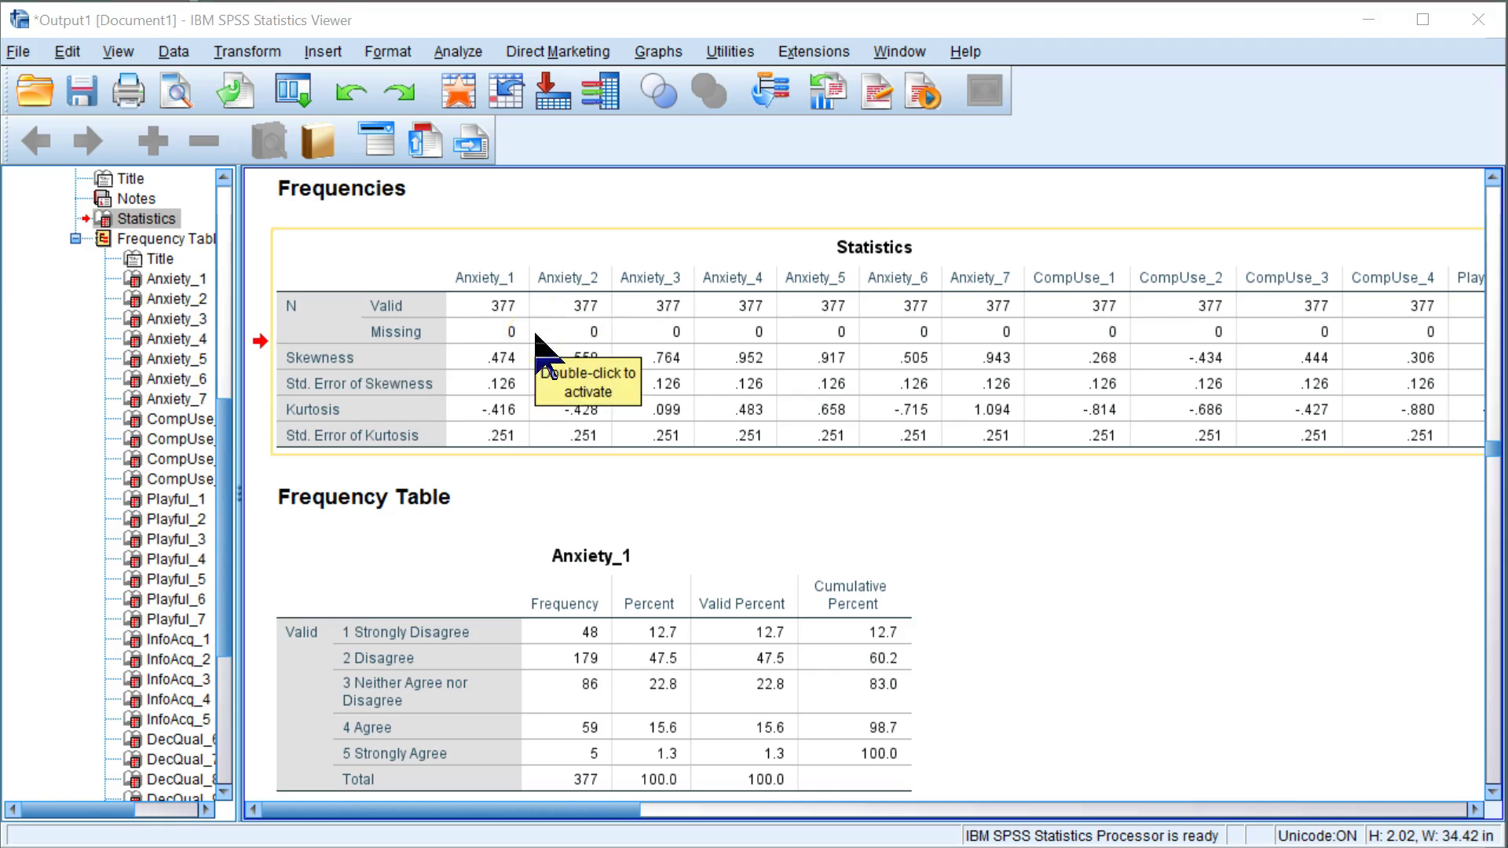
{"action": "key", "text": "alt+Tab"}
{"action": "scroll", "coordinate": [586, 461], "scroll_direction": "down", "scroll_amount": 5}
{"action": "scroll", "coordinate": [581, 444], "scroll_direction": "down", "scroll_amount": 7}
{"action": "scroll", "coordinate": [585, 472], "scroll_direction": "down", "scroll_amount": 9}
{"action": "scroll", "coordinate": [585, 471], "scroll_direction": "down", "scroll_amount": 6}
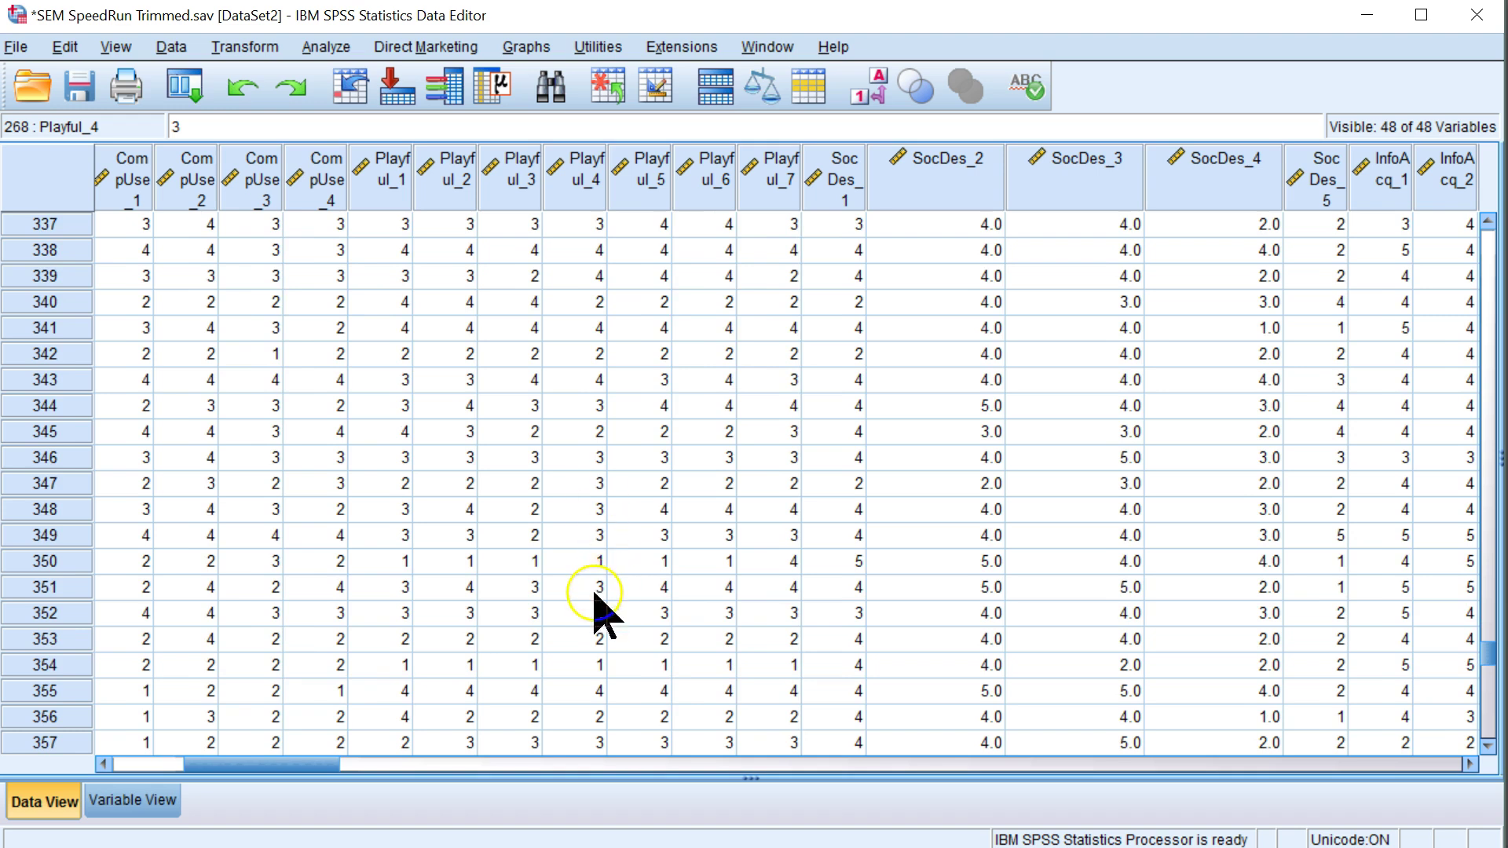
{"action": "left_click", "coordinate": [597, 613]}
{"action": "key", "text": "Delete"}
{"action": "left_click_drag", "start_coordinate": [401, 614], "coordinate": [788, 618]}
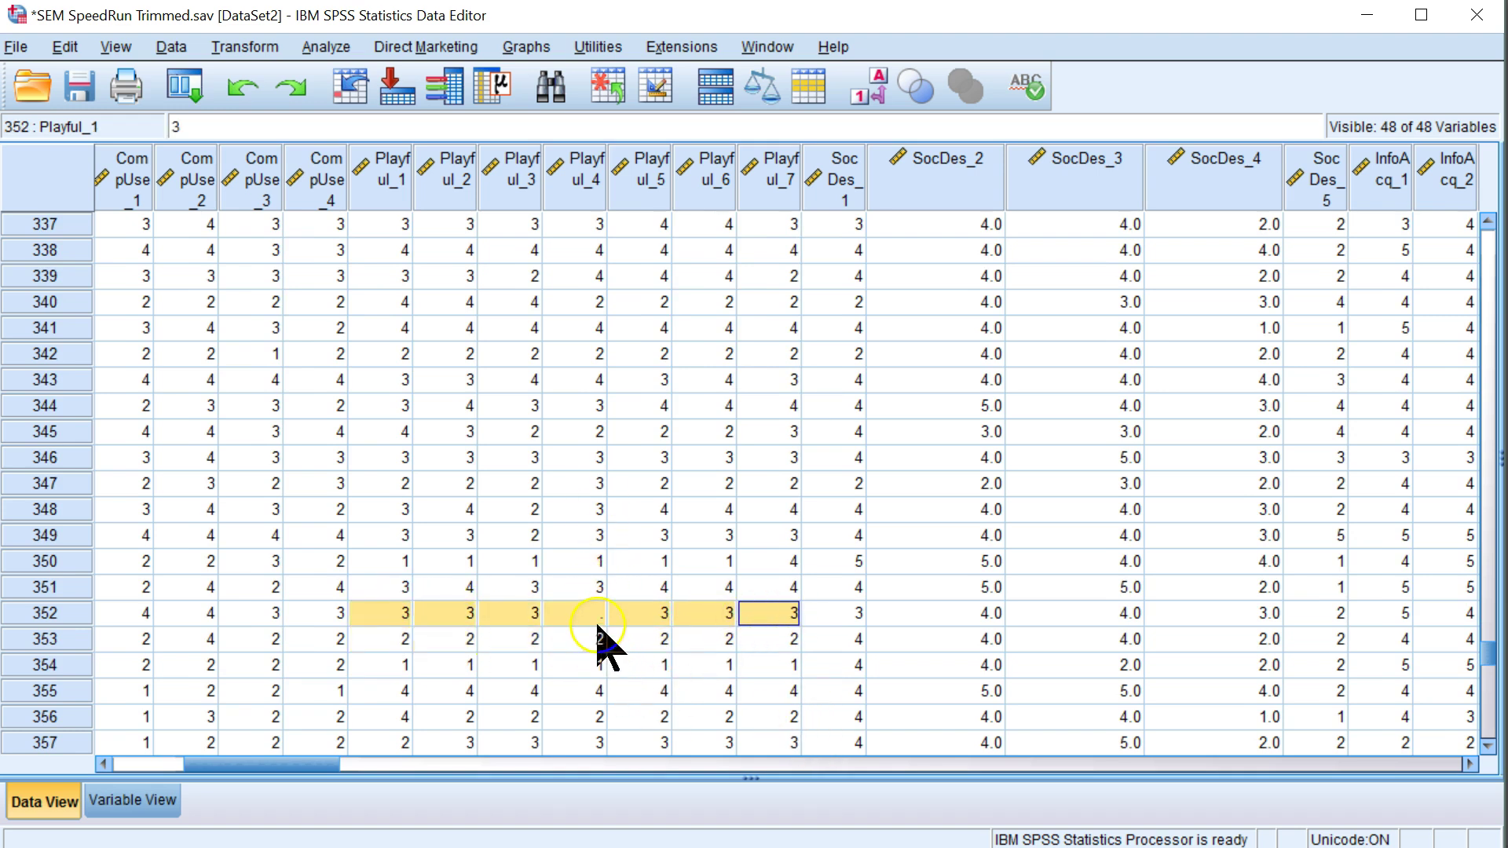
{"action": "left_click", "coordinate": [588, 614]}
{"action": "type", "text": "3"}
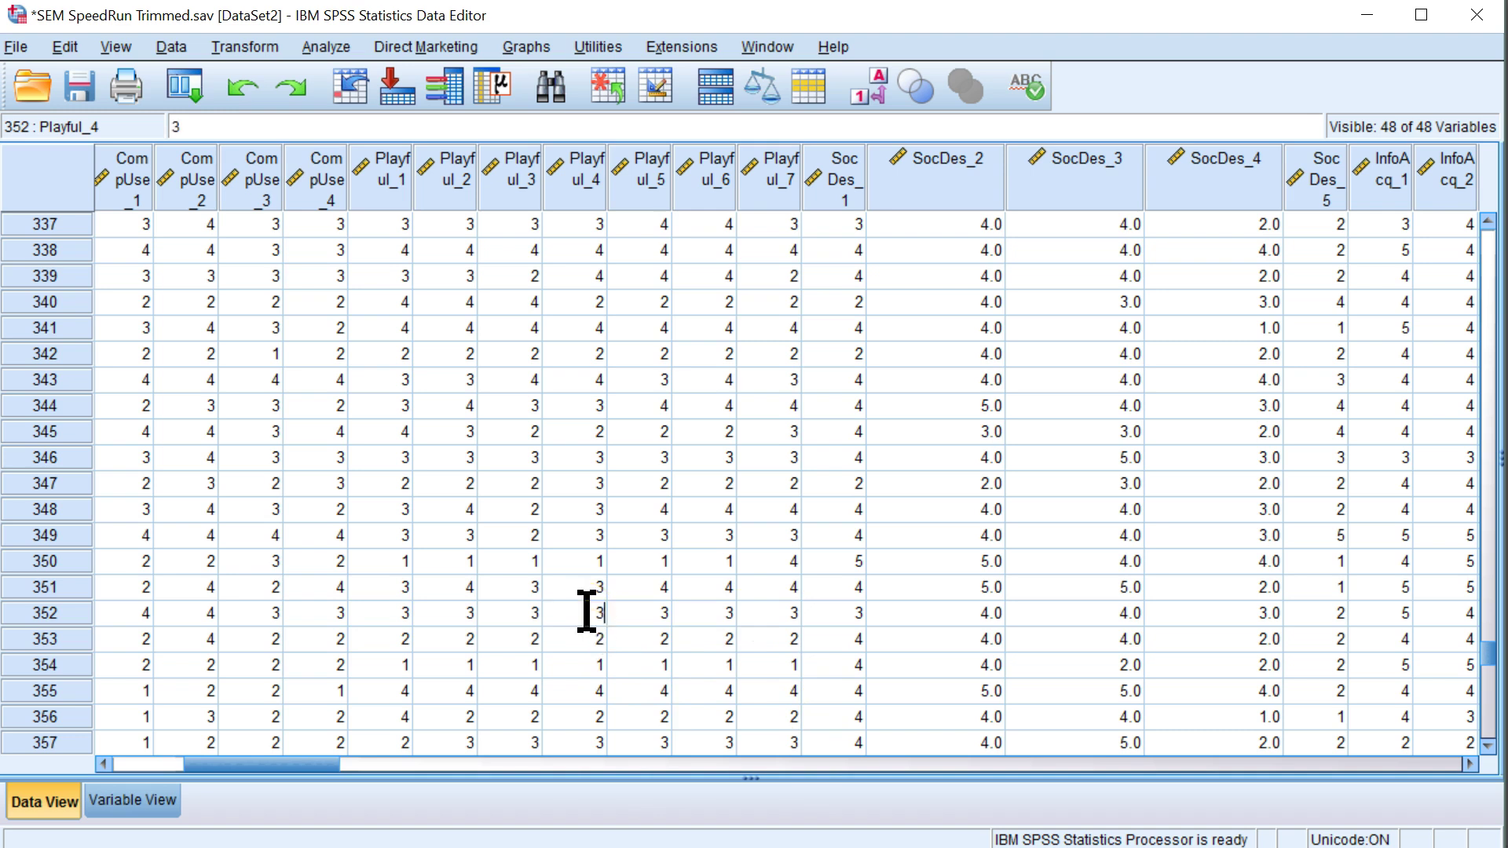
{"action": "key", "text": "Return"}
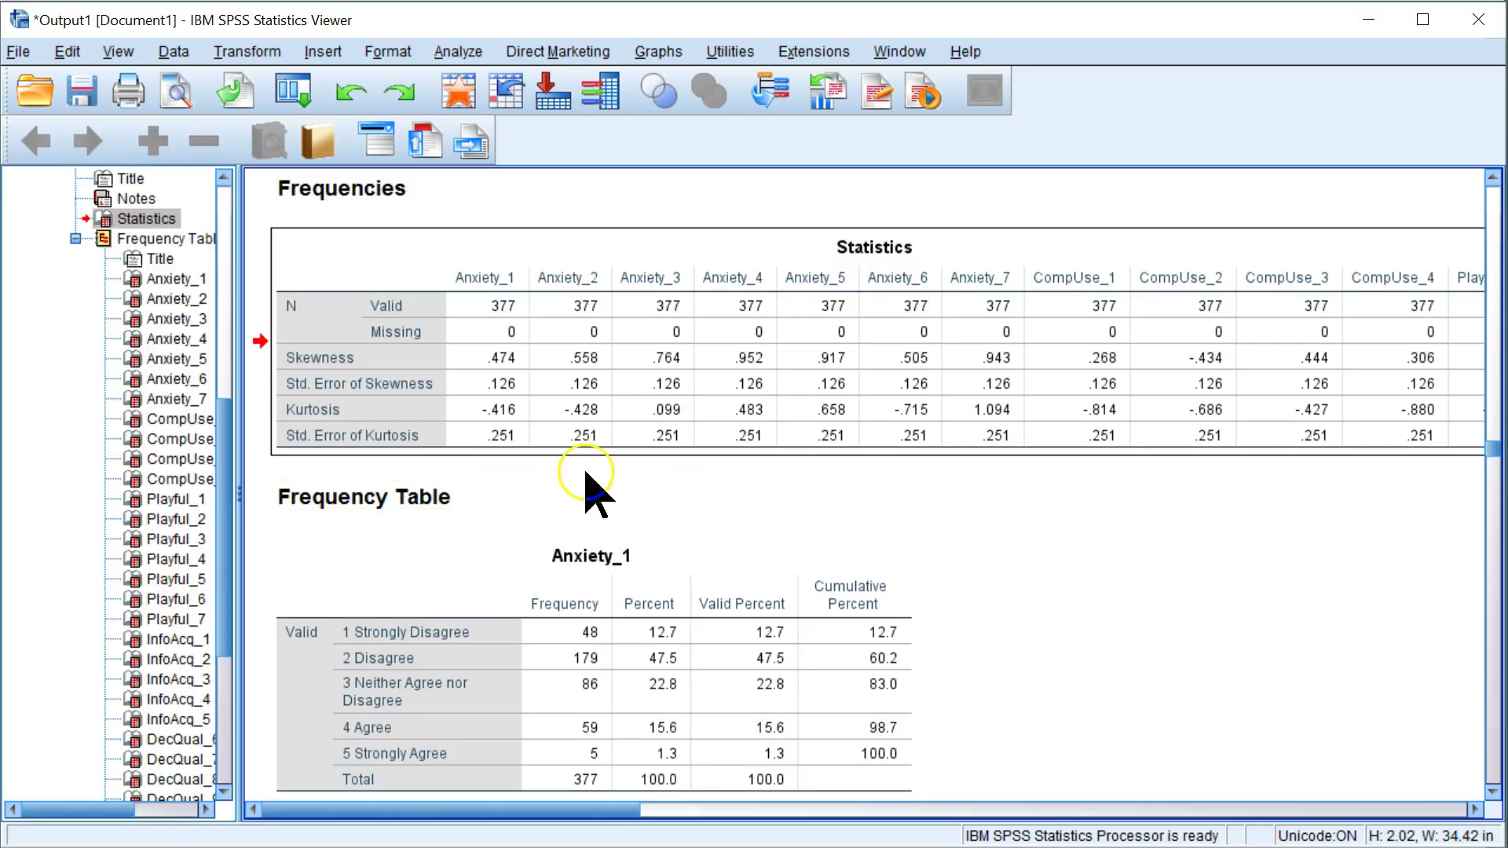
Return to the outline document, end the note's sentence after "playful4", and add "We looked at the surrounding values of the other"
{"action": "left_click", "coordinate": [664, 605]}
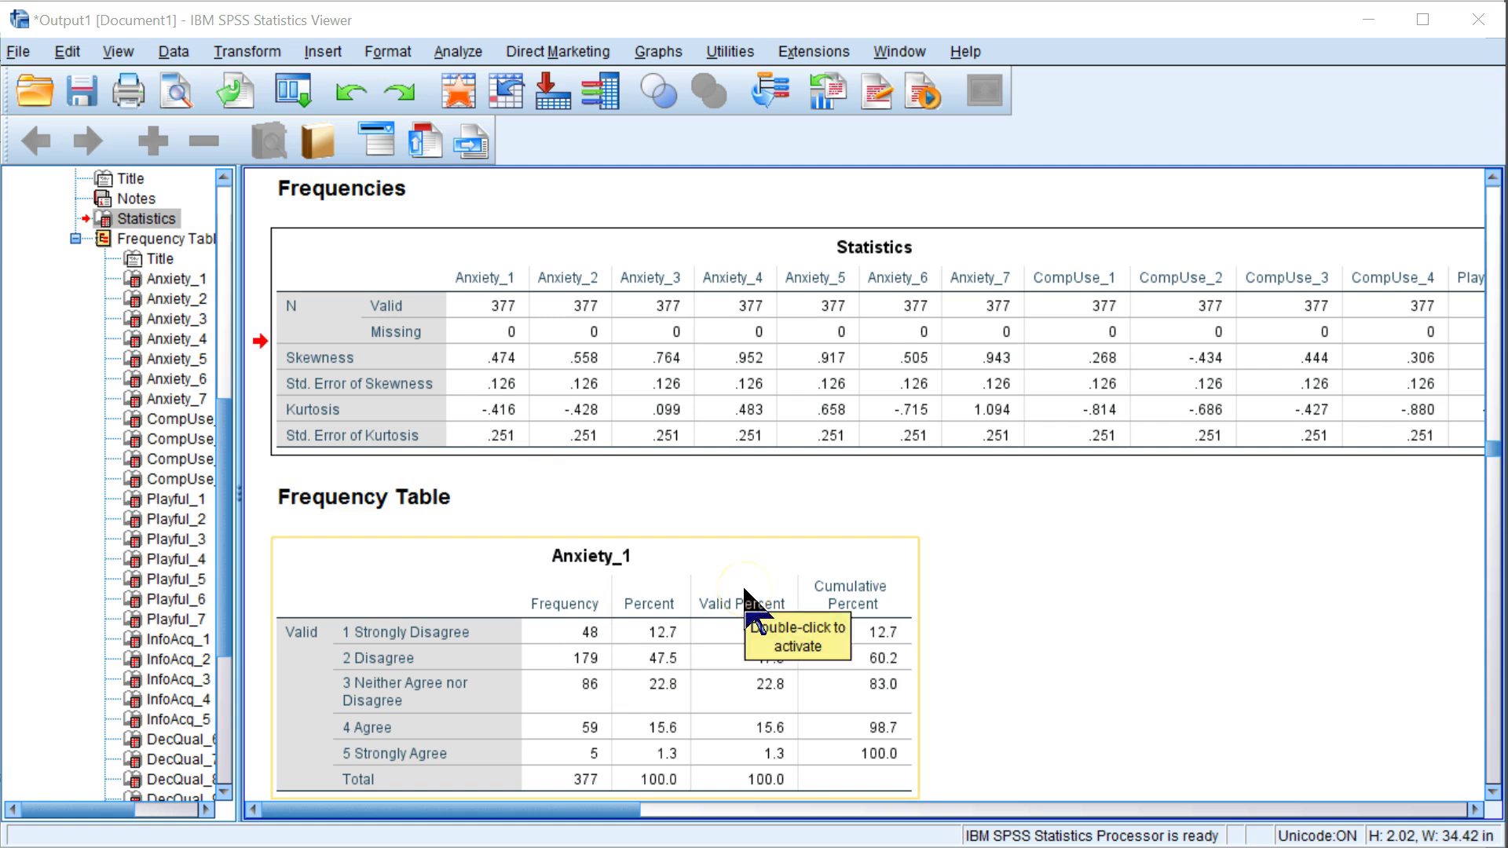
{"action": "left_click", "coordinate": [1202, 639]}
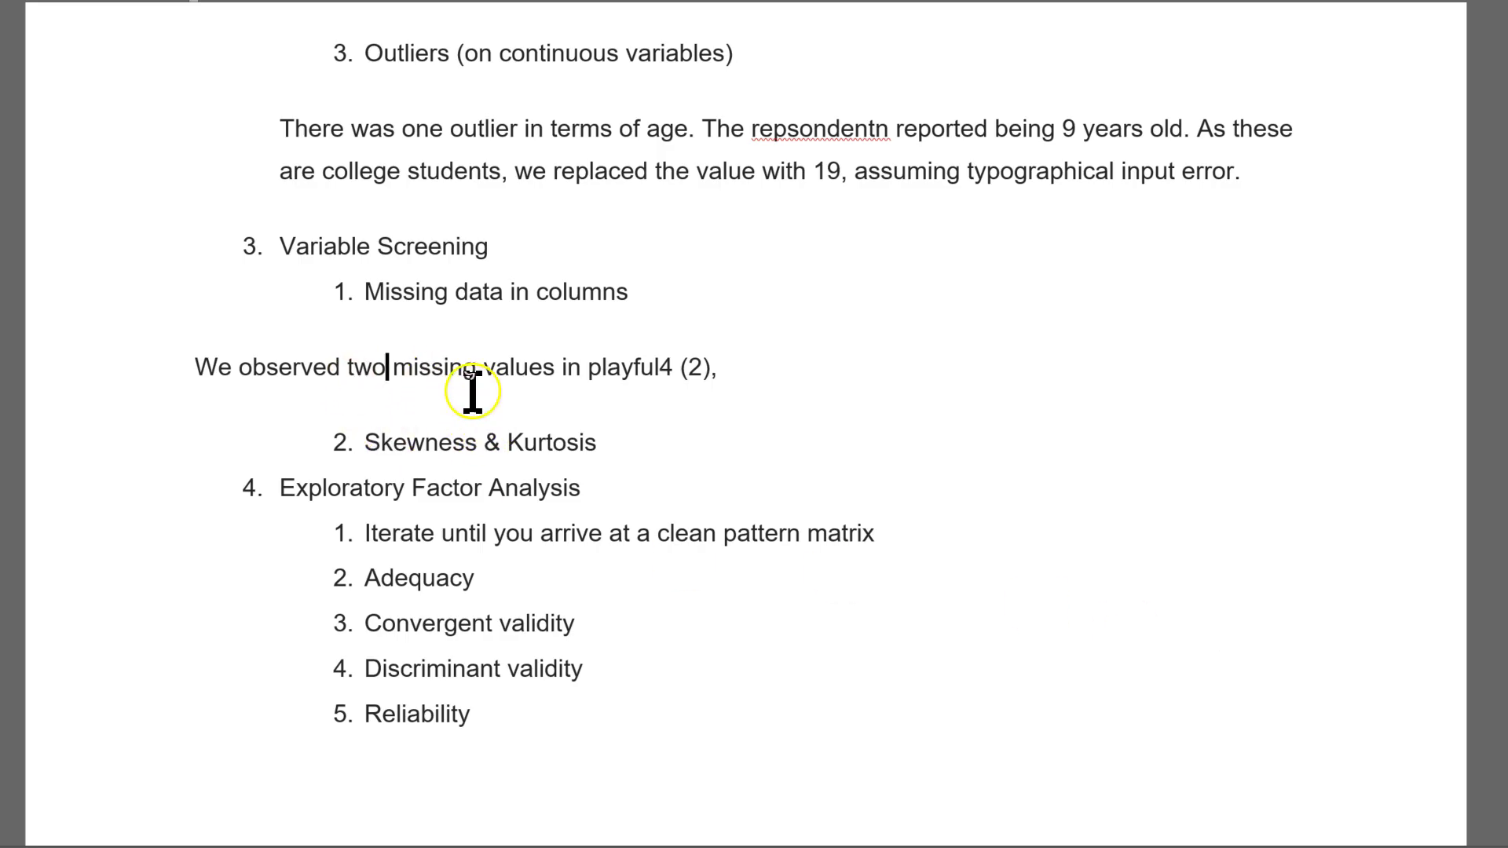
{"action": "left_click", "coordinate": [746, 367]}
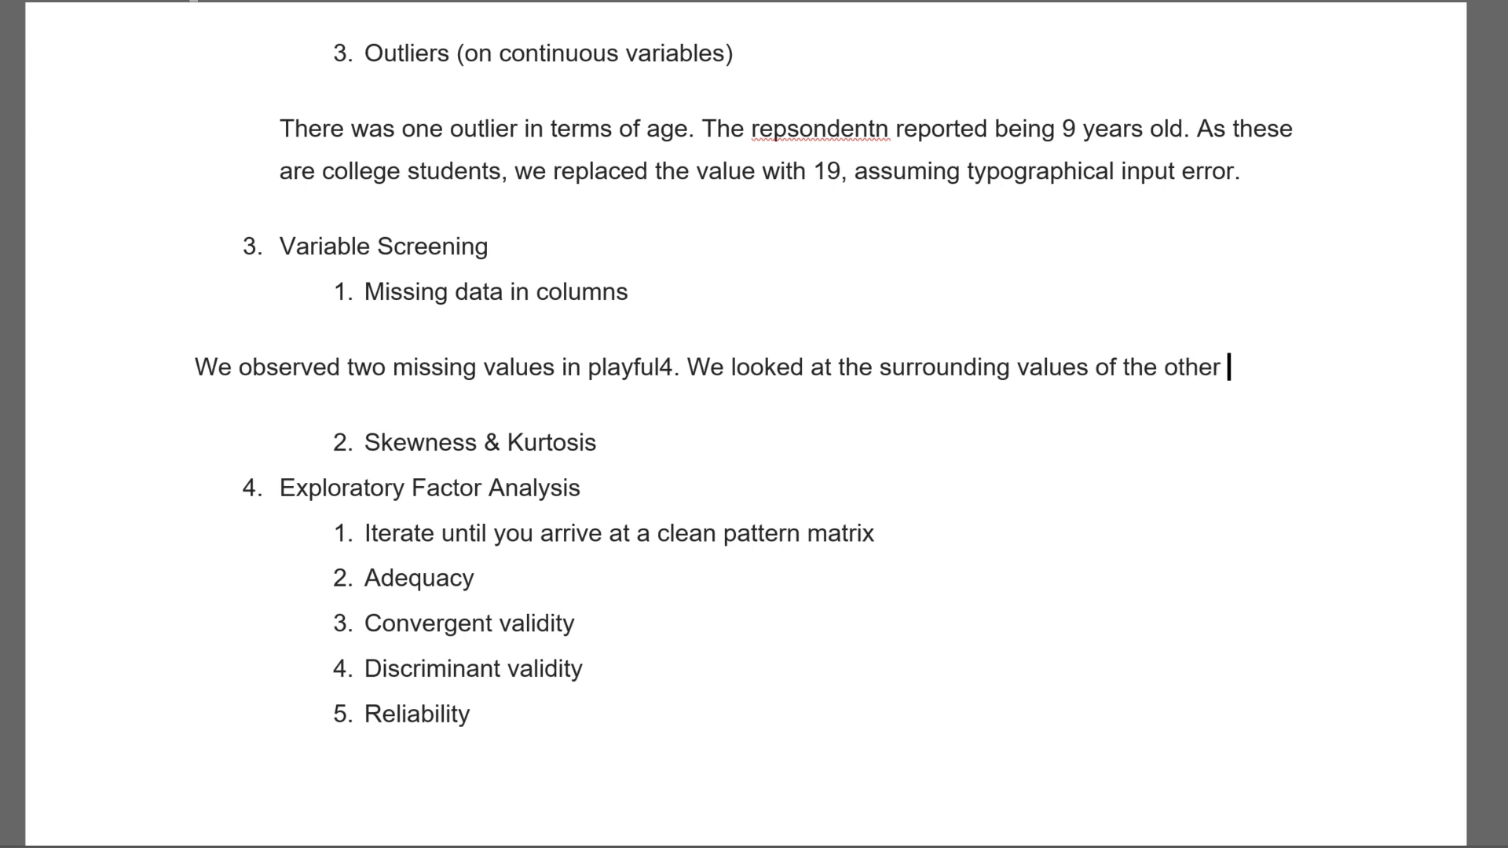
Finish the missing-data note with "indicators for the latent factor Playfulness, and we used mode value for that respondent to impute the missing values."
{"action": "type", "text": "icator"}
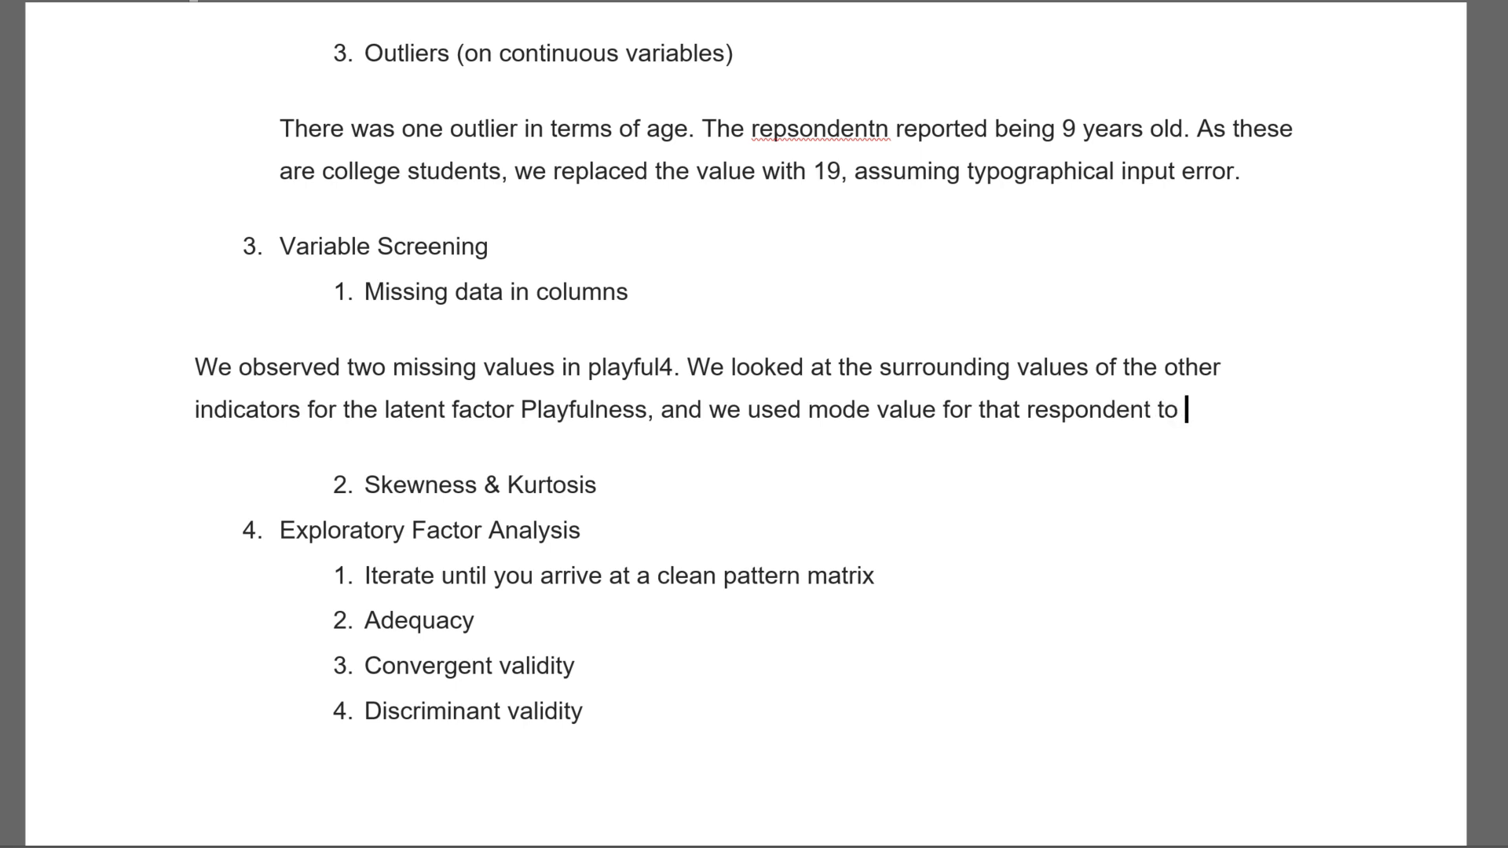
{"action": "type", "text": "the missing values."}
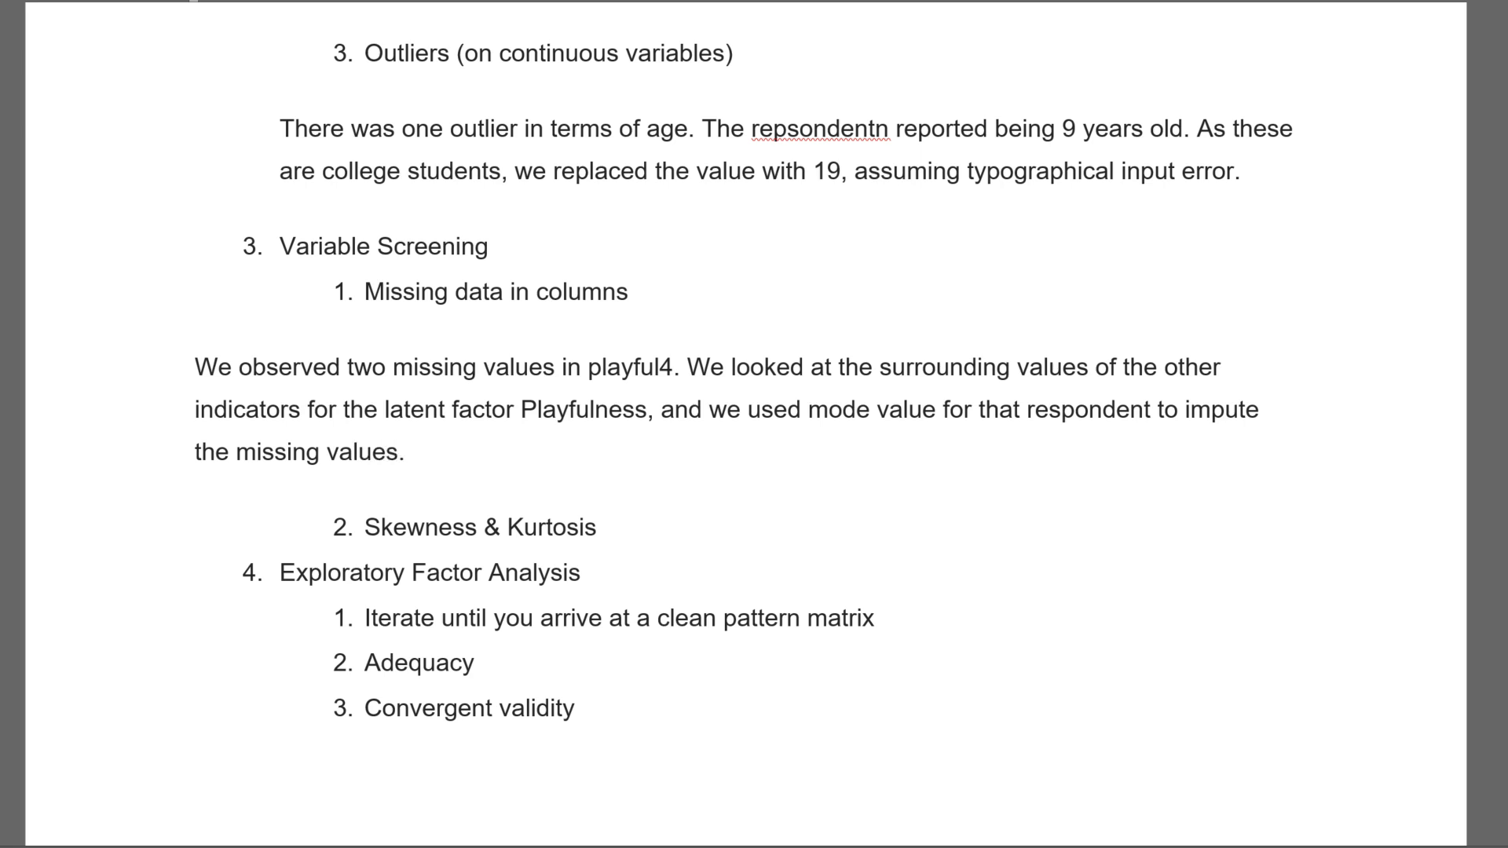
Switch to the SPSS output and examine skewness and kurtosis for every variable in the Frequencies Statistics table, from Anxiety_1 through Frequency
{"action": "scroll", "coordinate": [1044, 487], "scroll_direction": "down", "scroll_amount": 2}
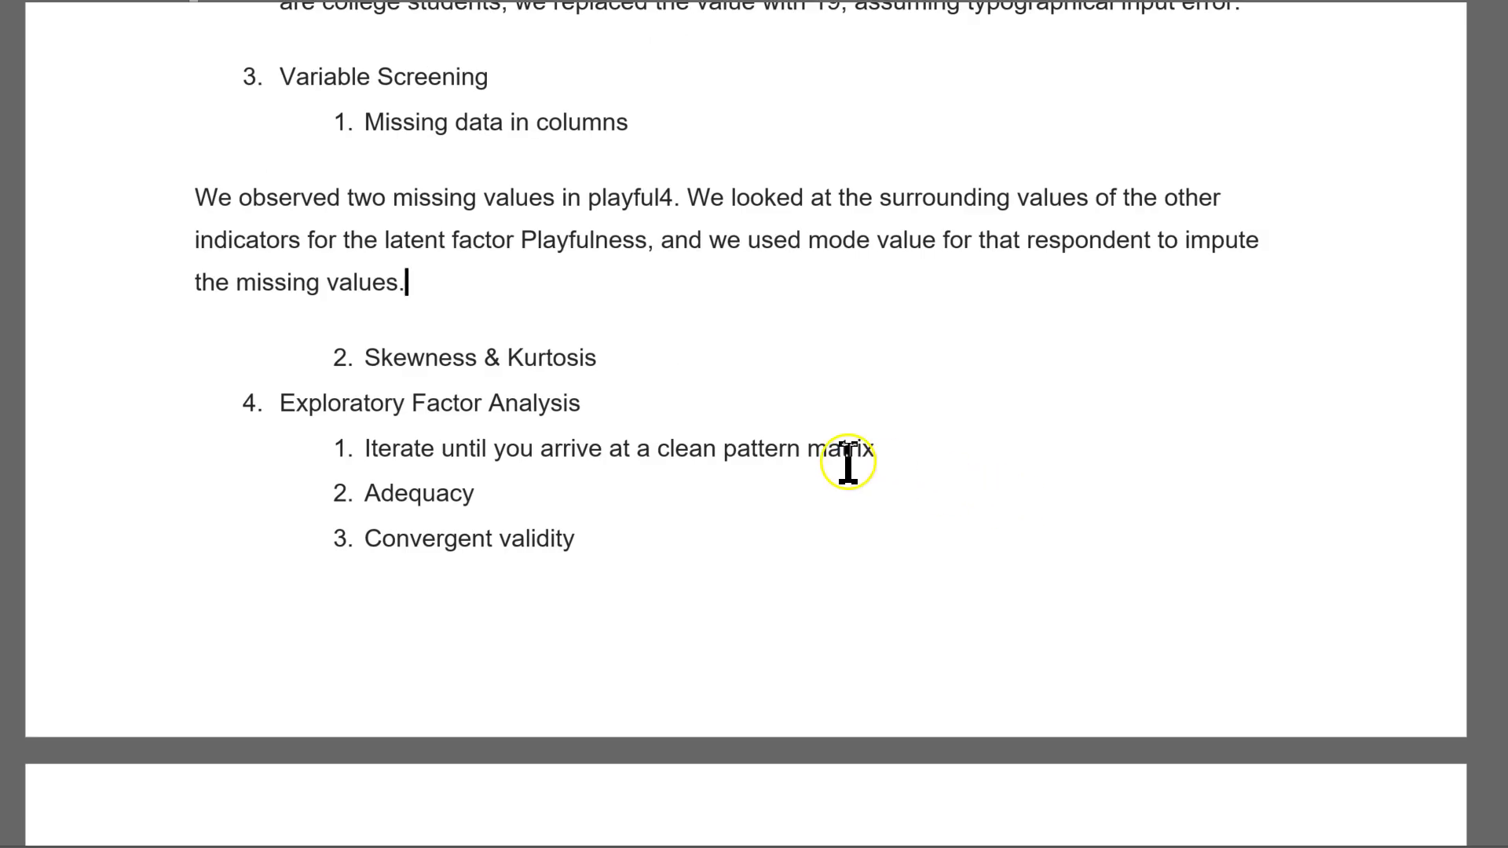
{"action": "left_click", "coordinate": [633, 360]}
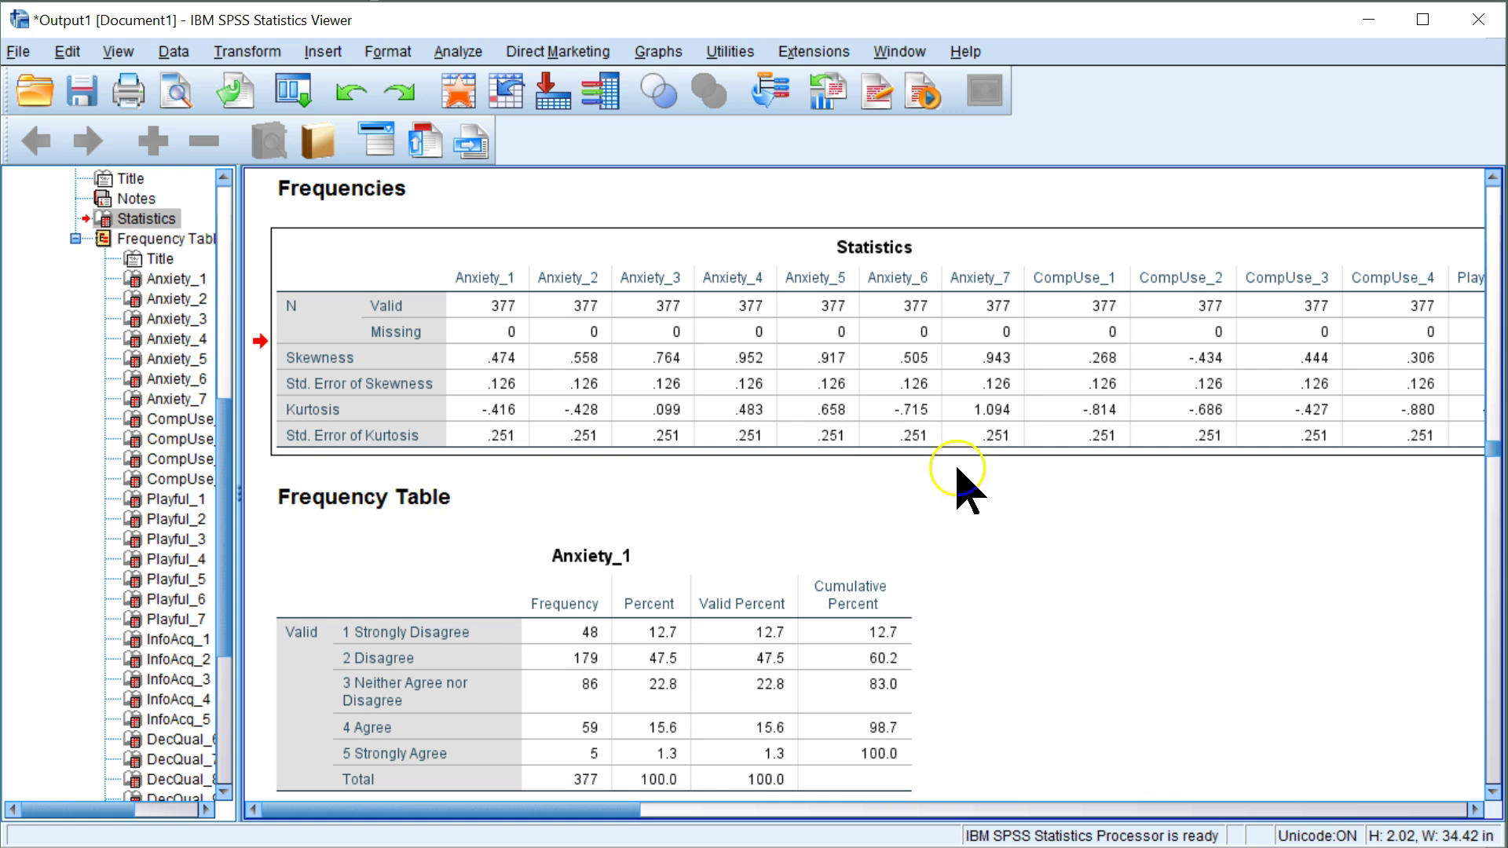
{"action": "left_click", "coordinate": [882, 411]}
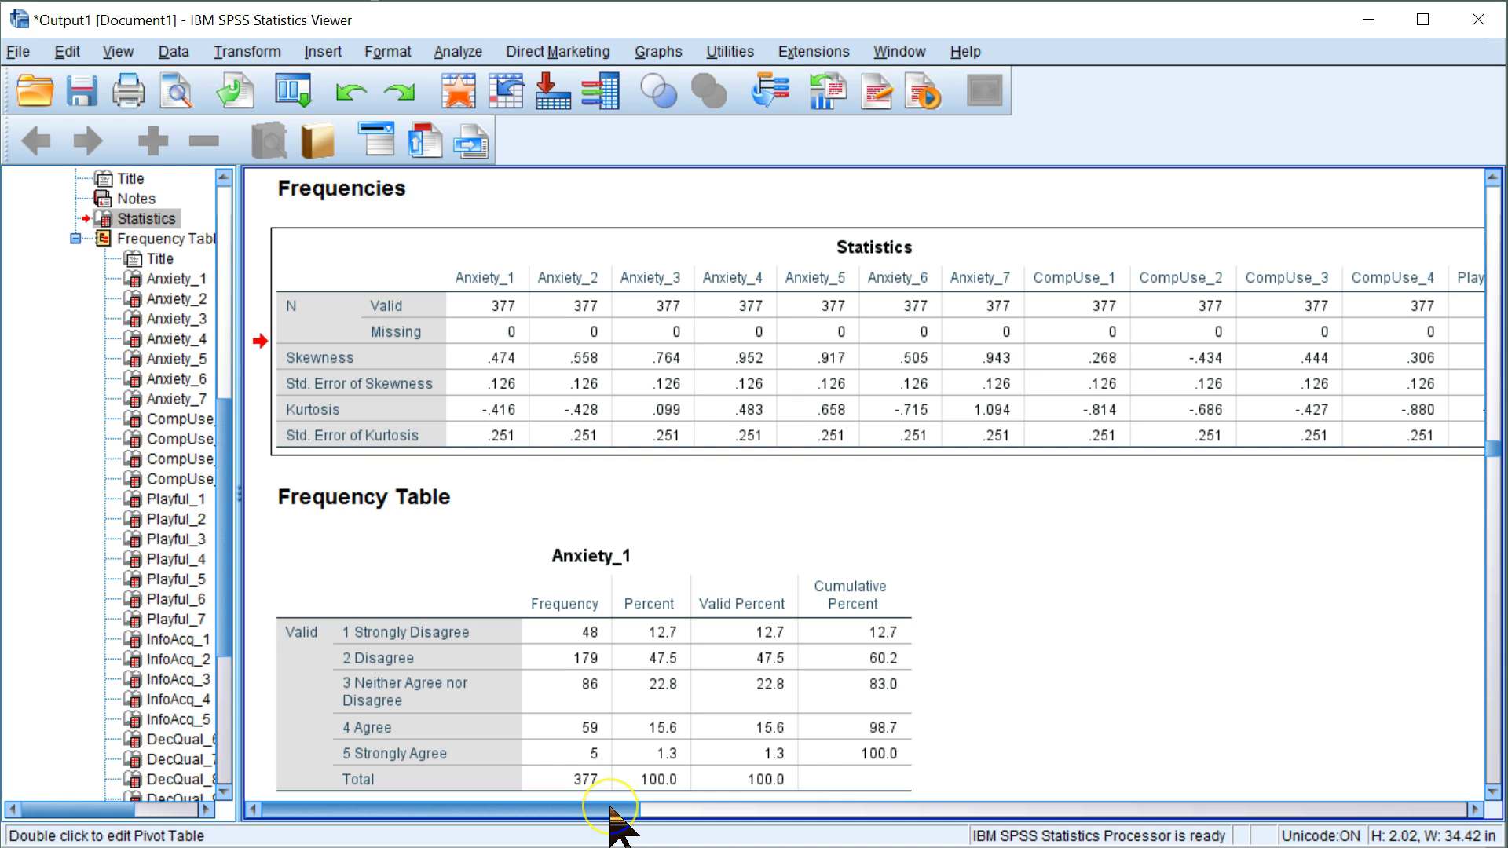
{"action": "left_click_drag", "start_coordinate": [613, 809], "coordinate": [621, 813]}
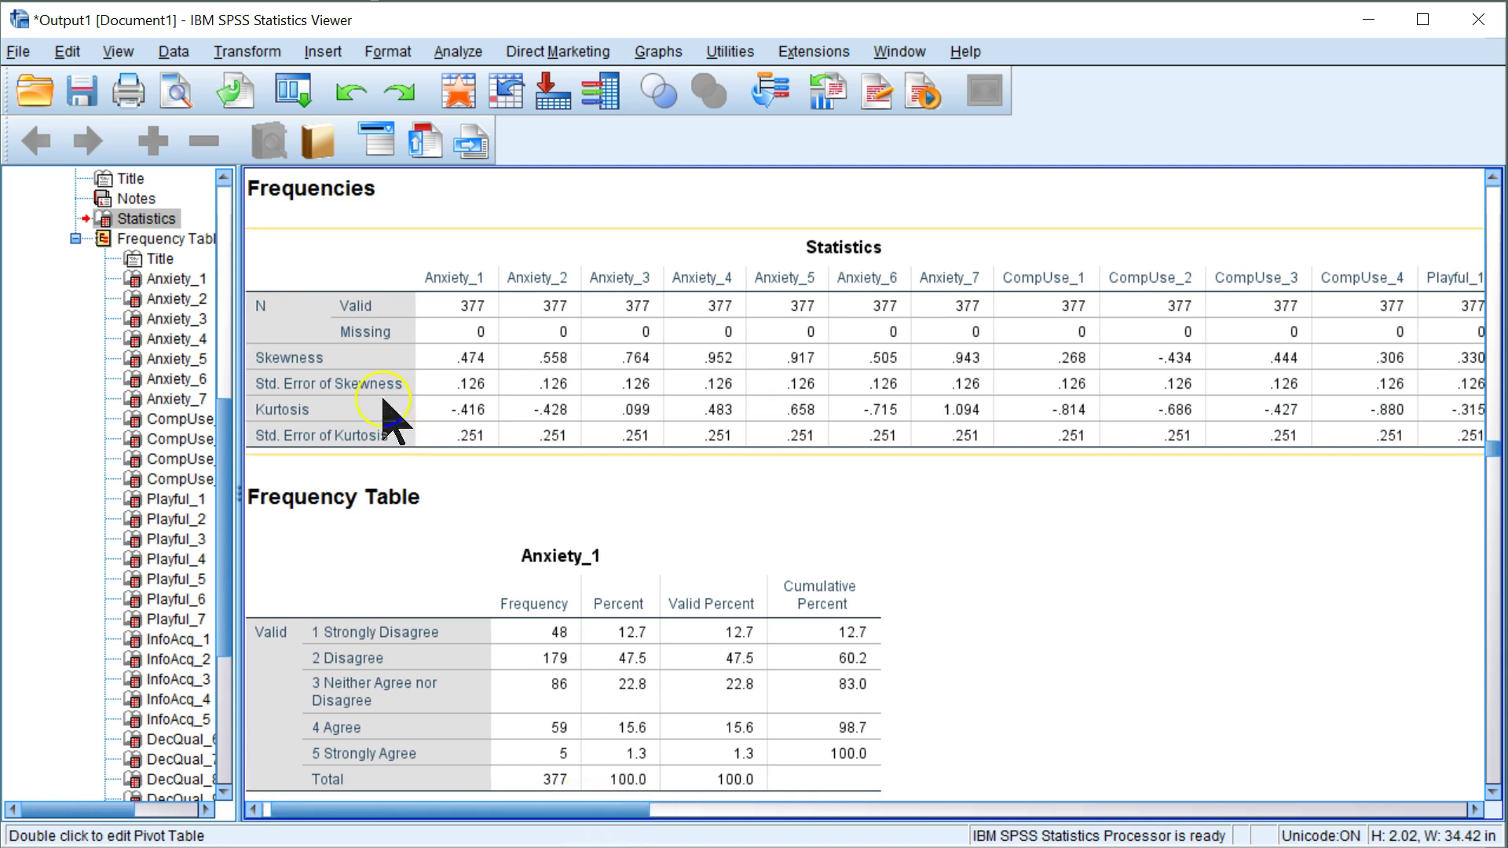
{"action": "left_click", "coordinate": [471, 369]}
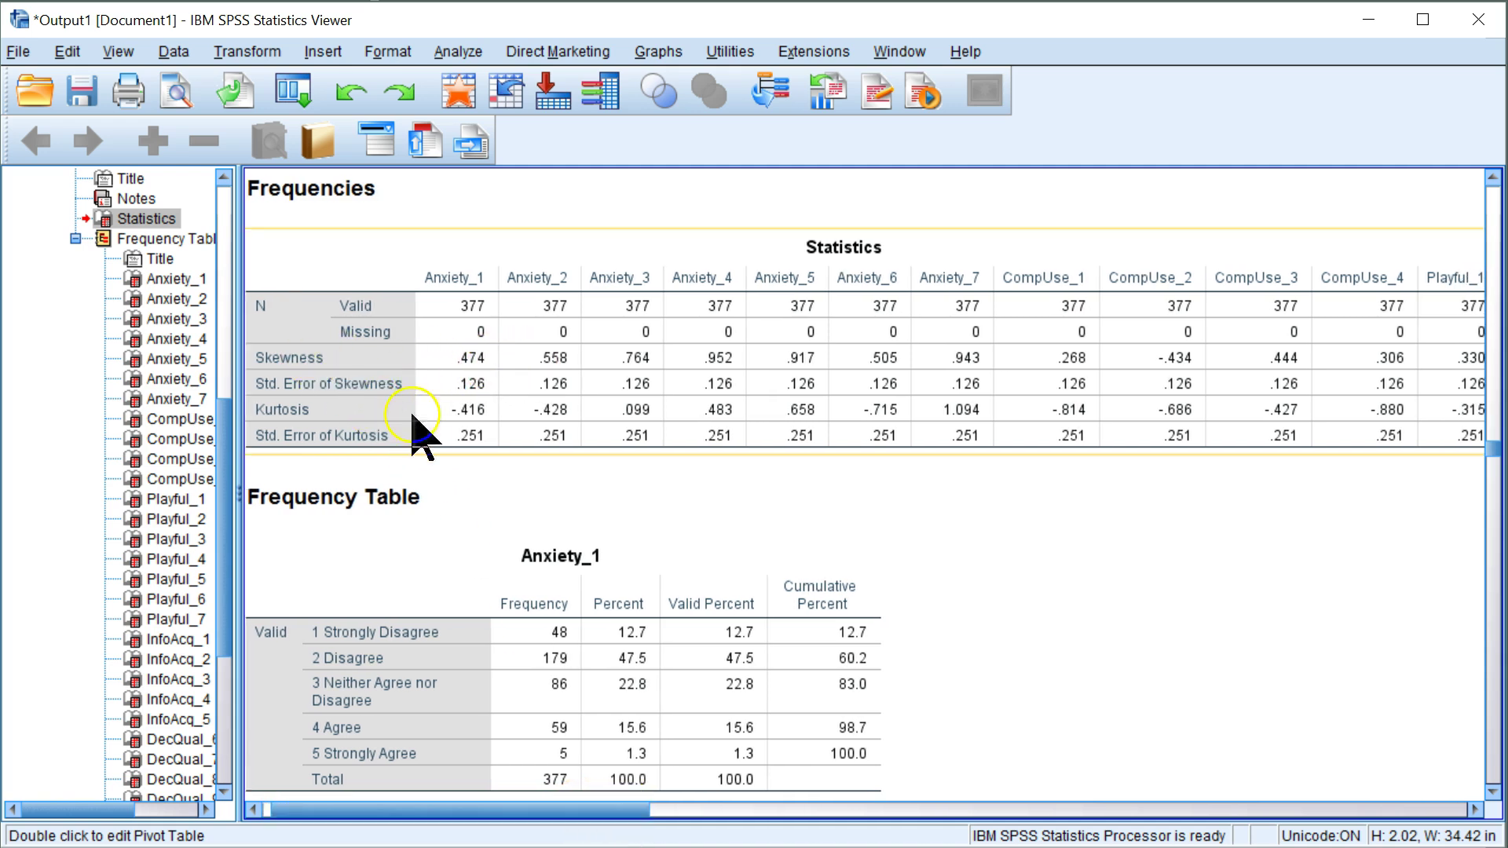
{"action": "left_click", "coordinate": [554, 782]}
{"action": "left_click_drag", "start_coordinate": [561, 810], "coordinate": [671, 817]}
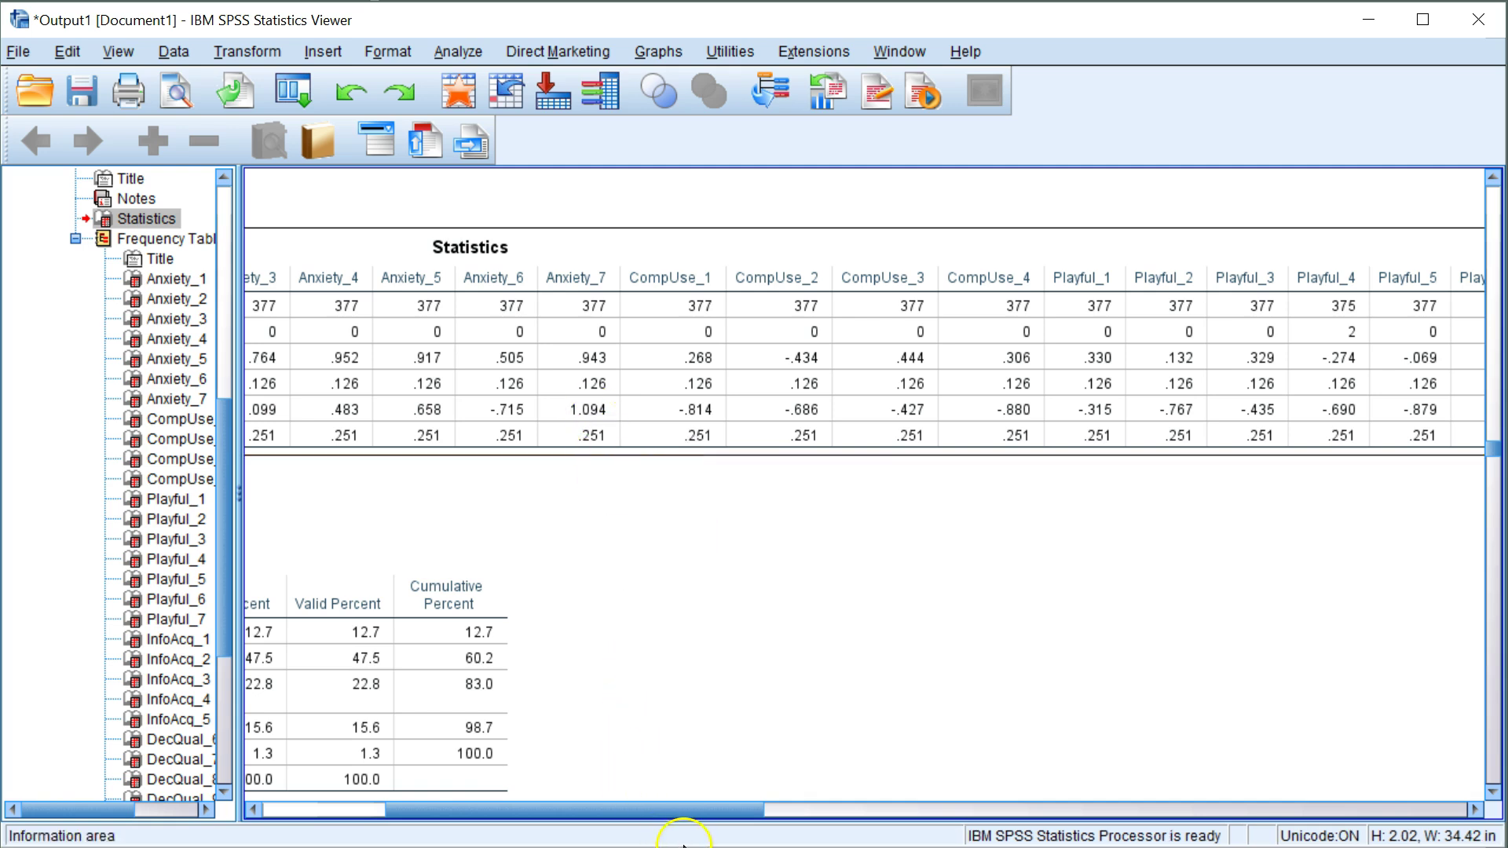
{"action": "left_click", "coordinate": [724, 808]}
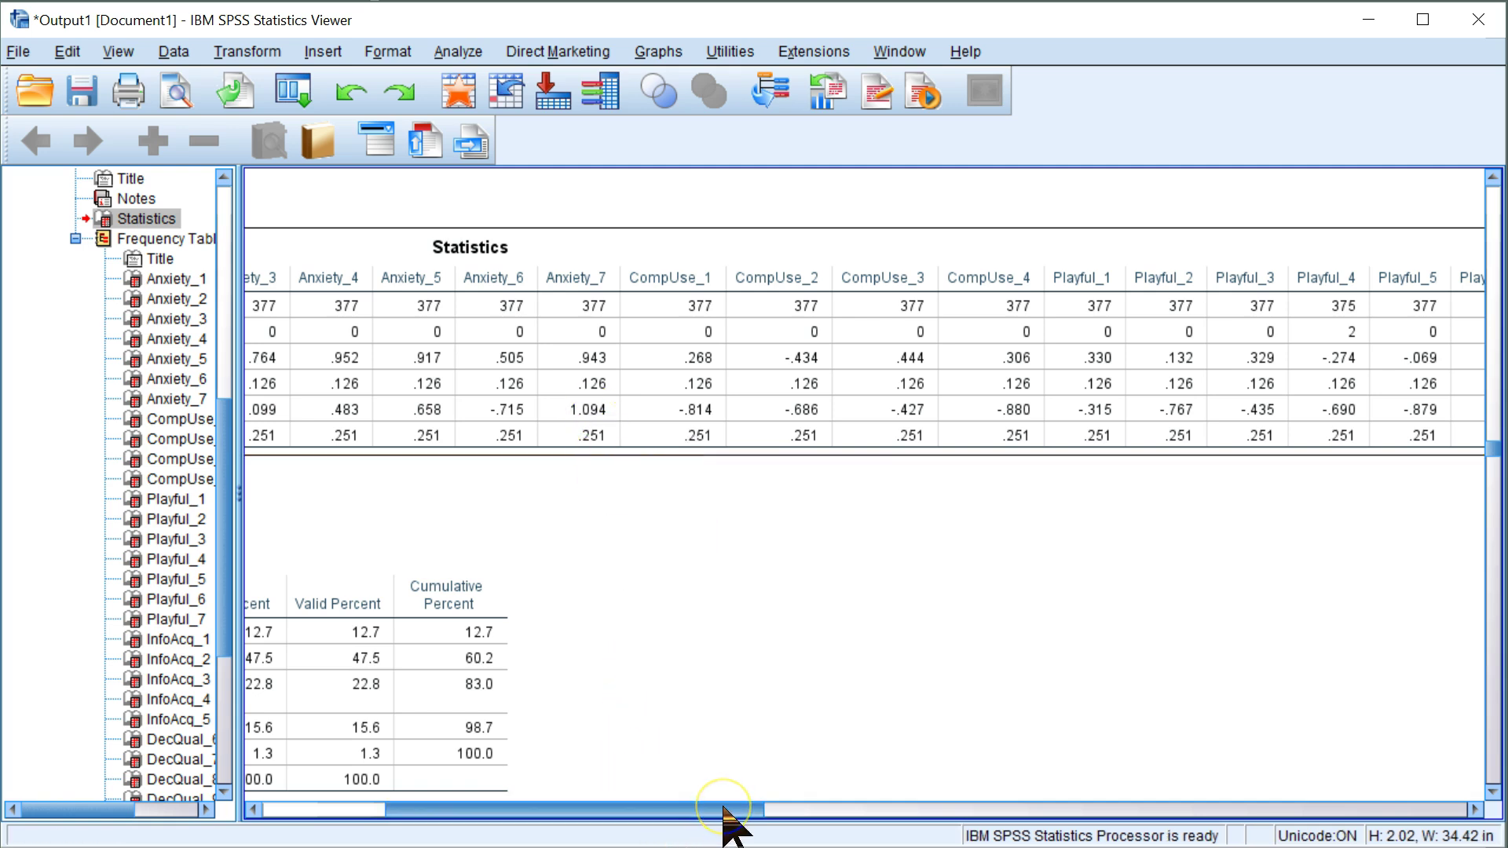
{"action": "left_click_drag", "start_coordinate": [724, 809], "coordinate": [1135, 831]}
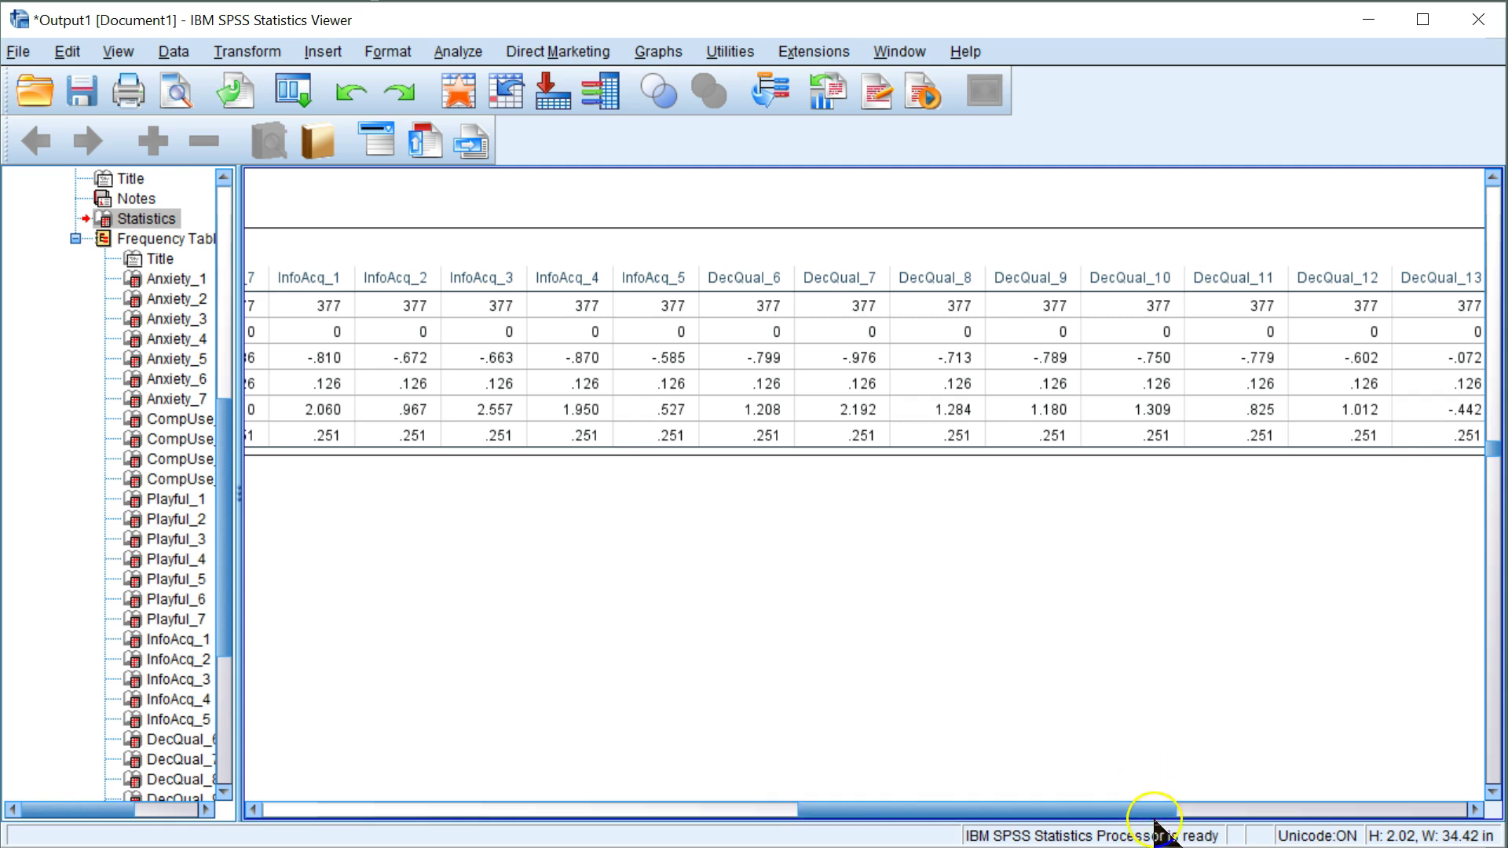
{"action": "left_click_drag", "start_coordinate": [1144, 820], "coordinate": [1245, 821]}
{"action": "left_click_drag", "start_coordinate": [1255, 819], "coordinate": [1456, 842]}
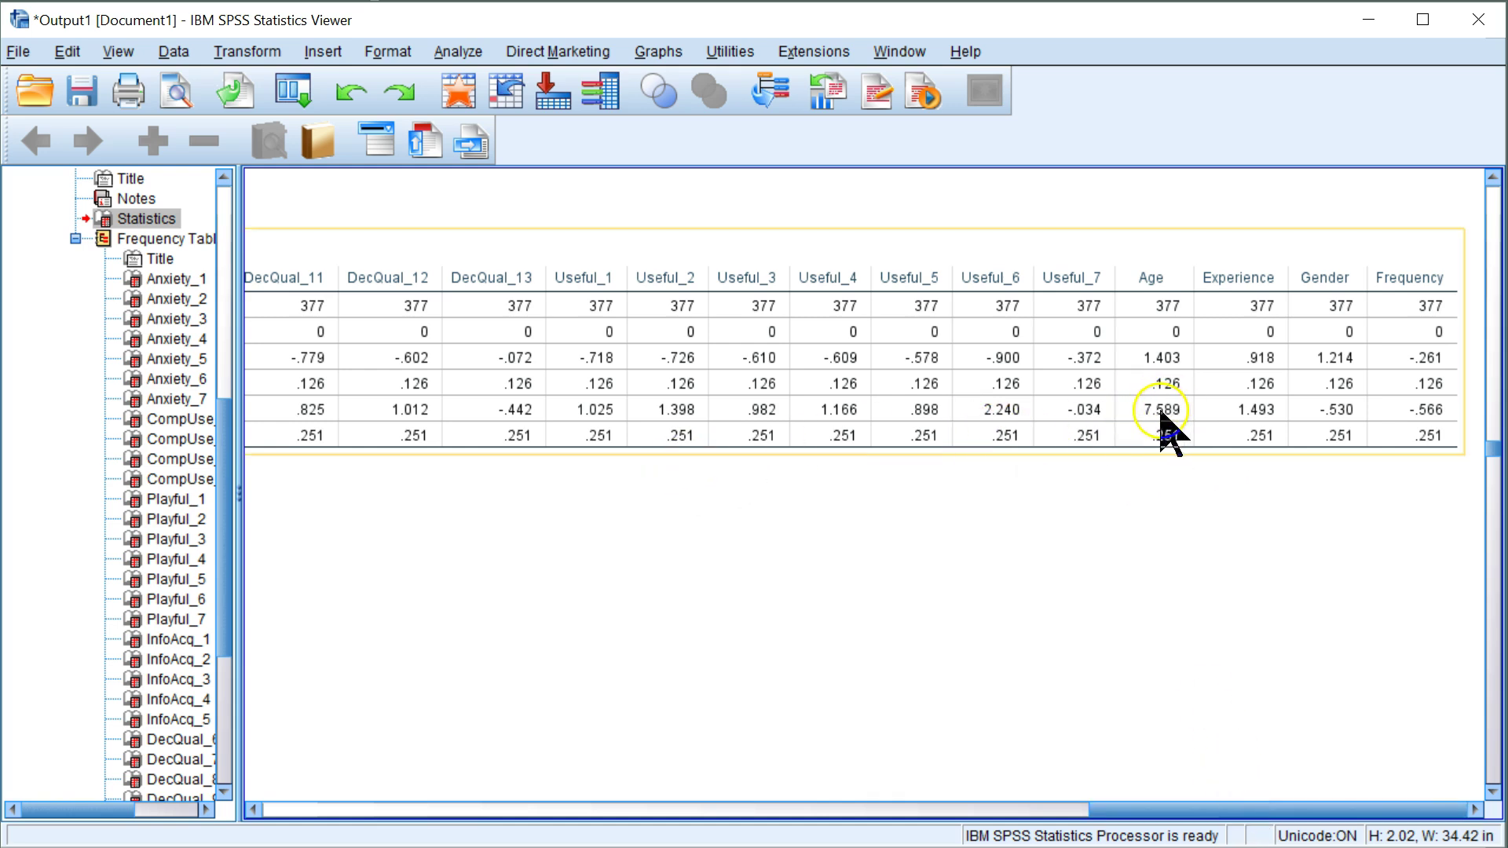
{"action": "left_click_drag", "start_coordinate": [1153, 810], "coordinate": [794, 808]}
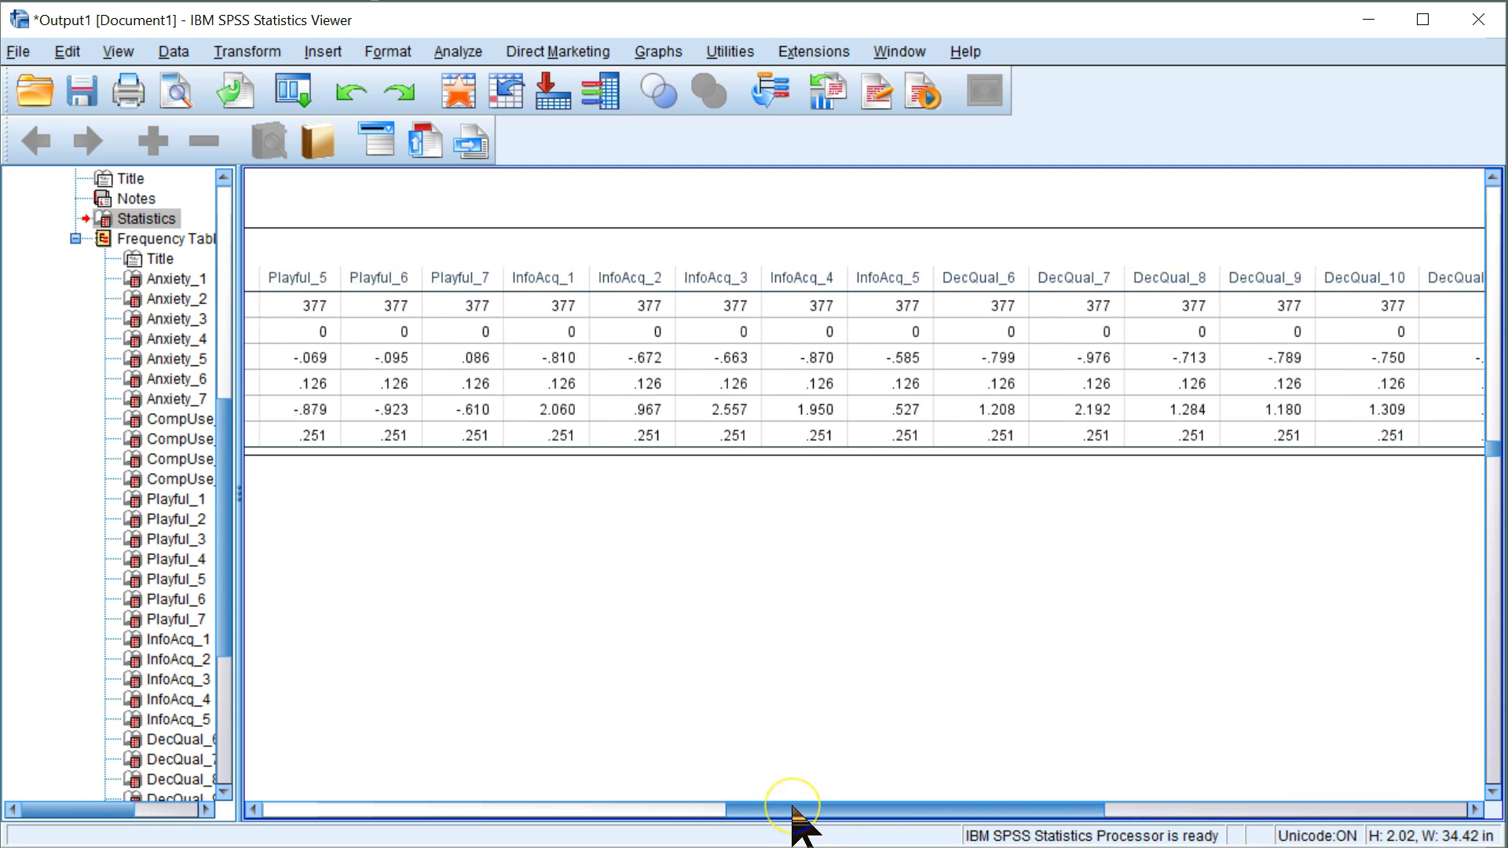
Return to the outline document and start an unnumbered paragraph under "Skewness & Kurtosis" with "We observed"
{"action": "key", "text": "alt+Tab"}
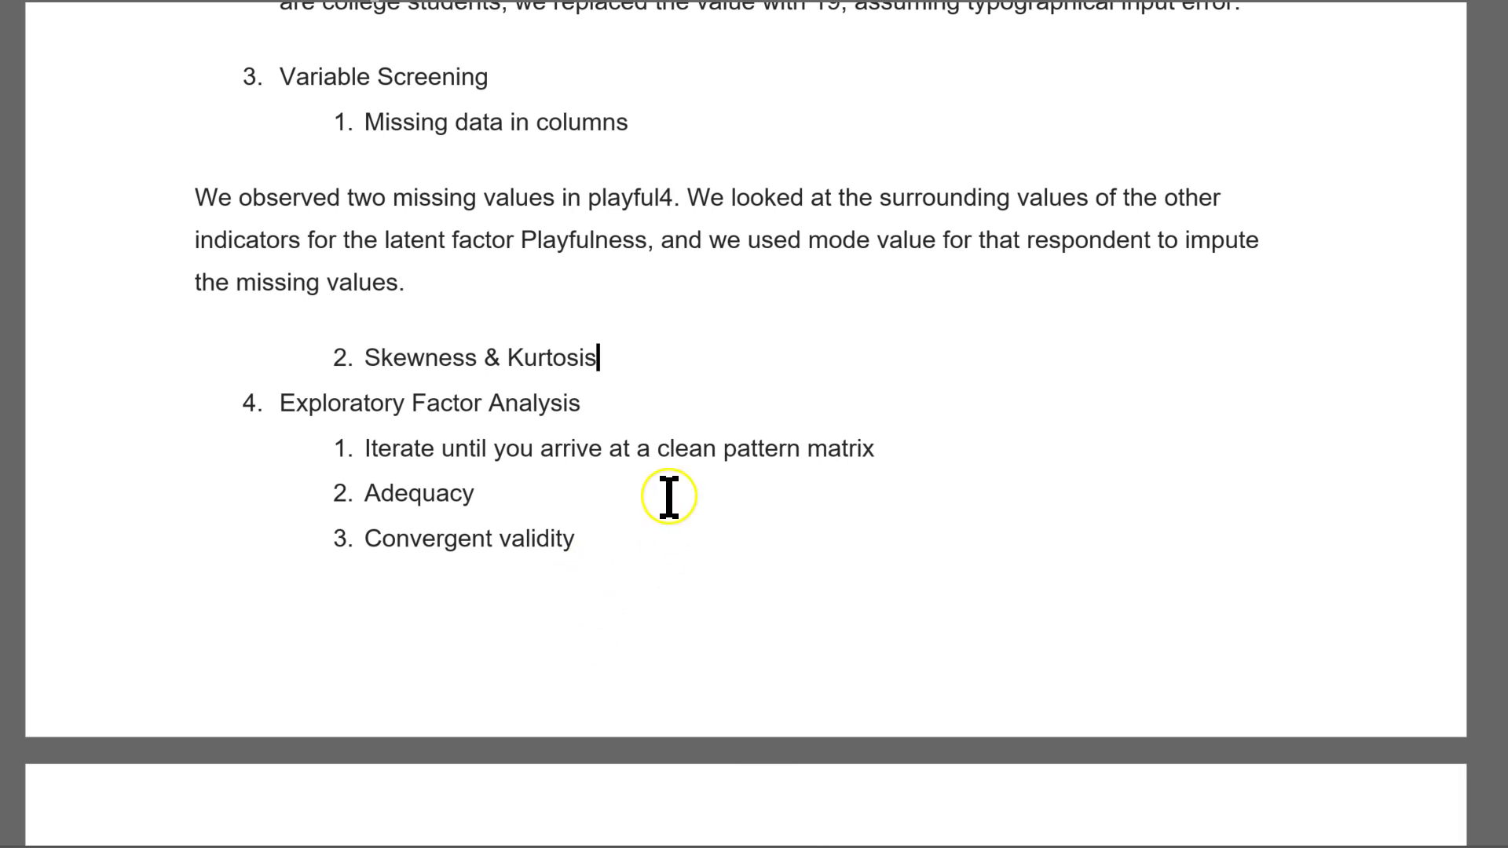
{"action": "key", "text": "Return"}
{"action": "key", "text": "shift+Tab"}
{"action": "key", "text": "BackSpace"}
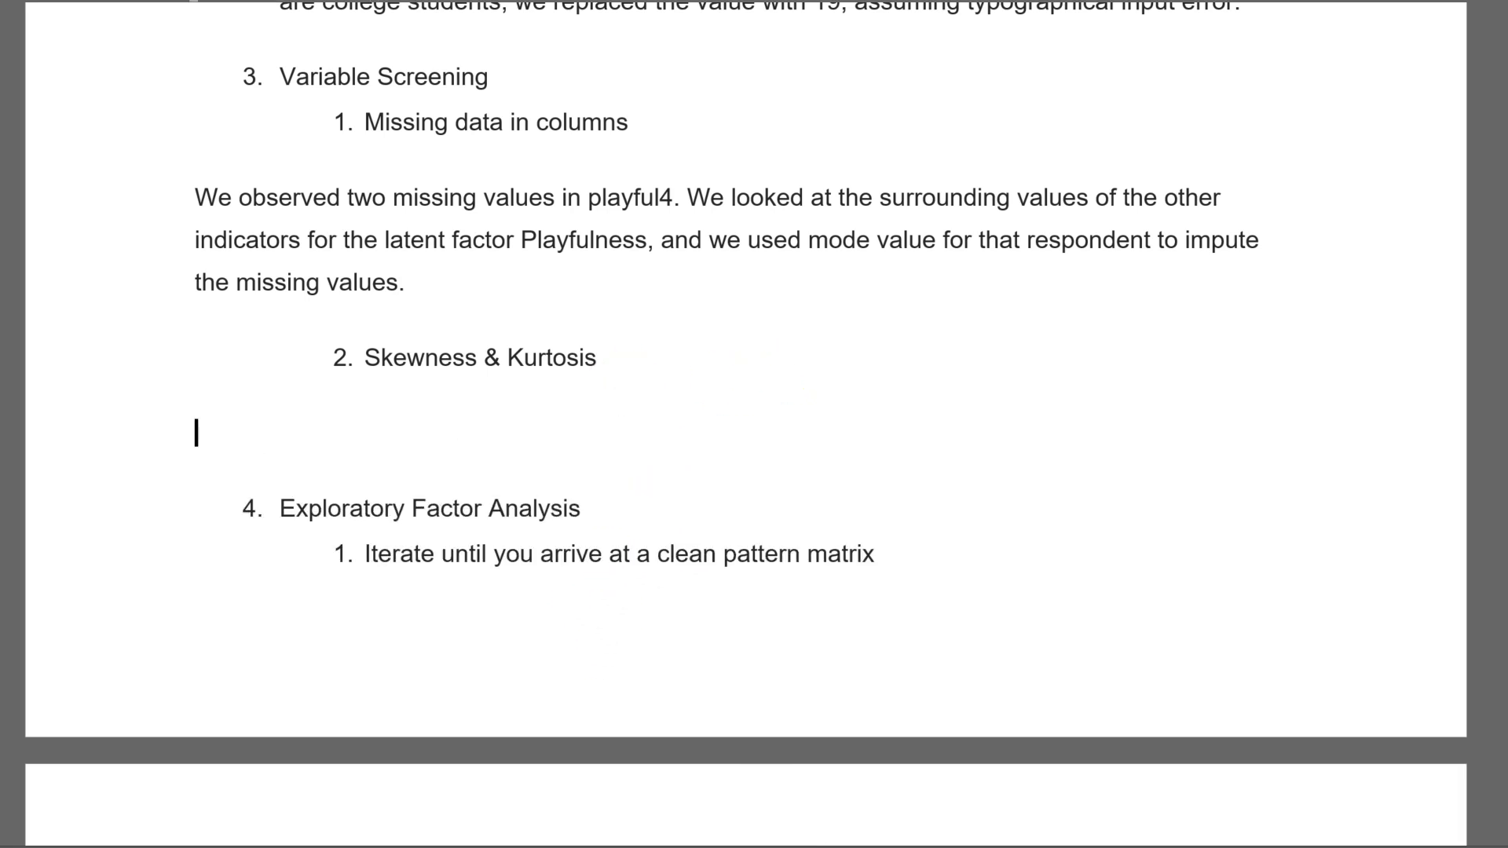
{"action": "type", "text": "For"}
{"action": "type", "text": "We obseved"}
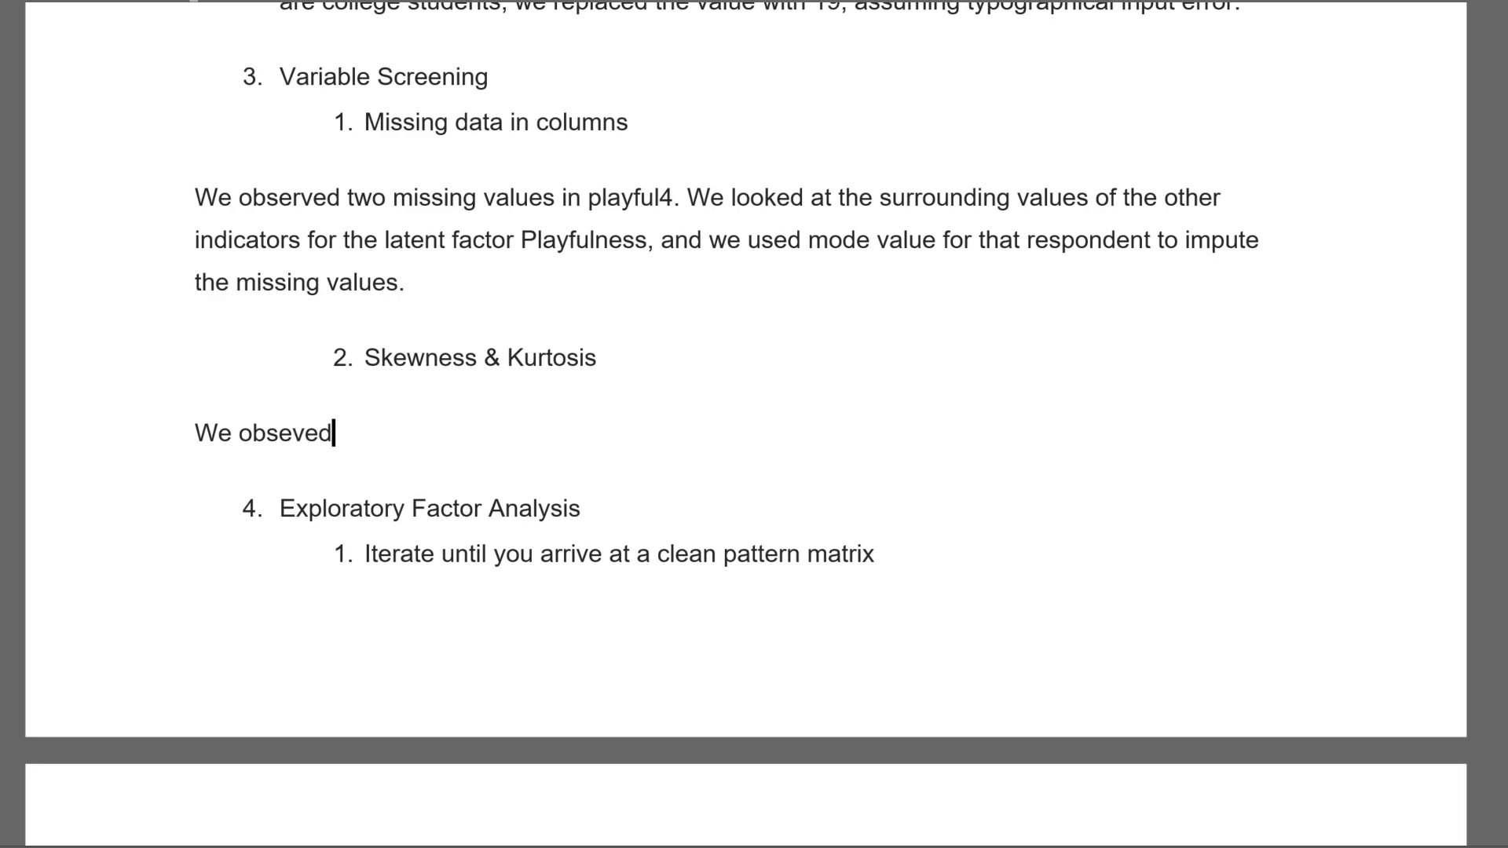
Recheck the Statistics table, then continue the note with "fairly normal distributions for our indicators of latent factors, and"
{"action": "key", "text": "alt+Tab"}
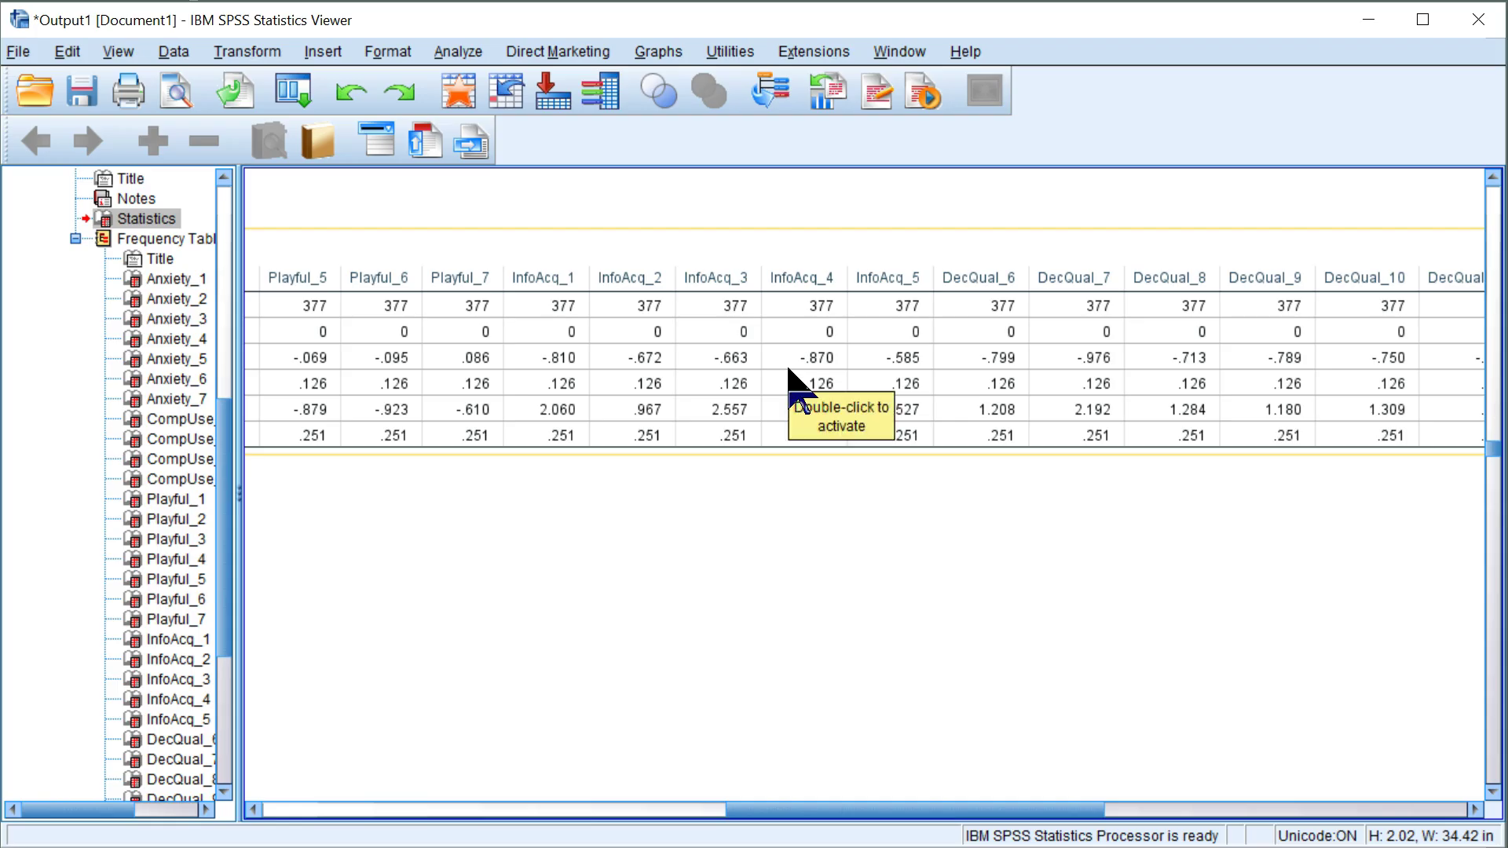
{"action": "left_click_drag", "start_coordinate": [947, 809], "coordinate": [1308, 809]}
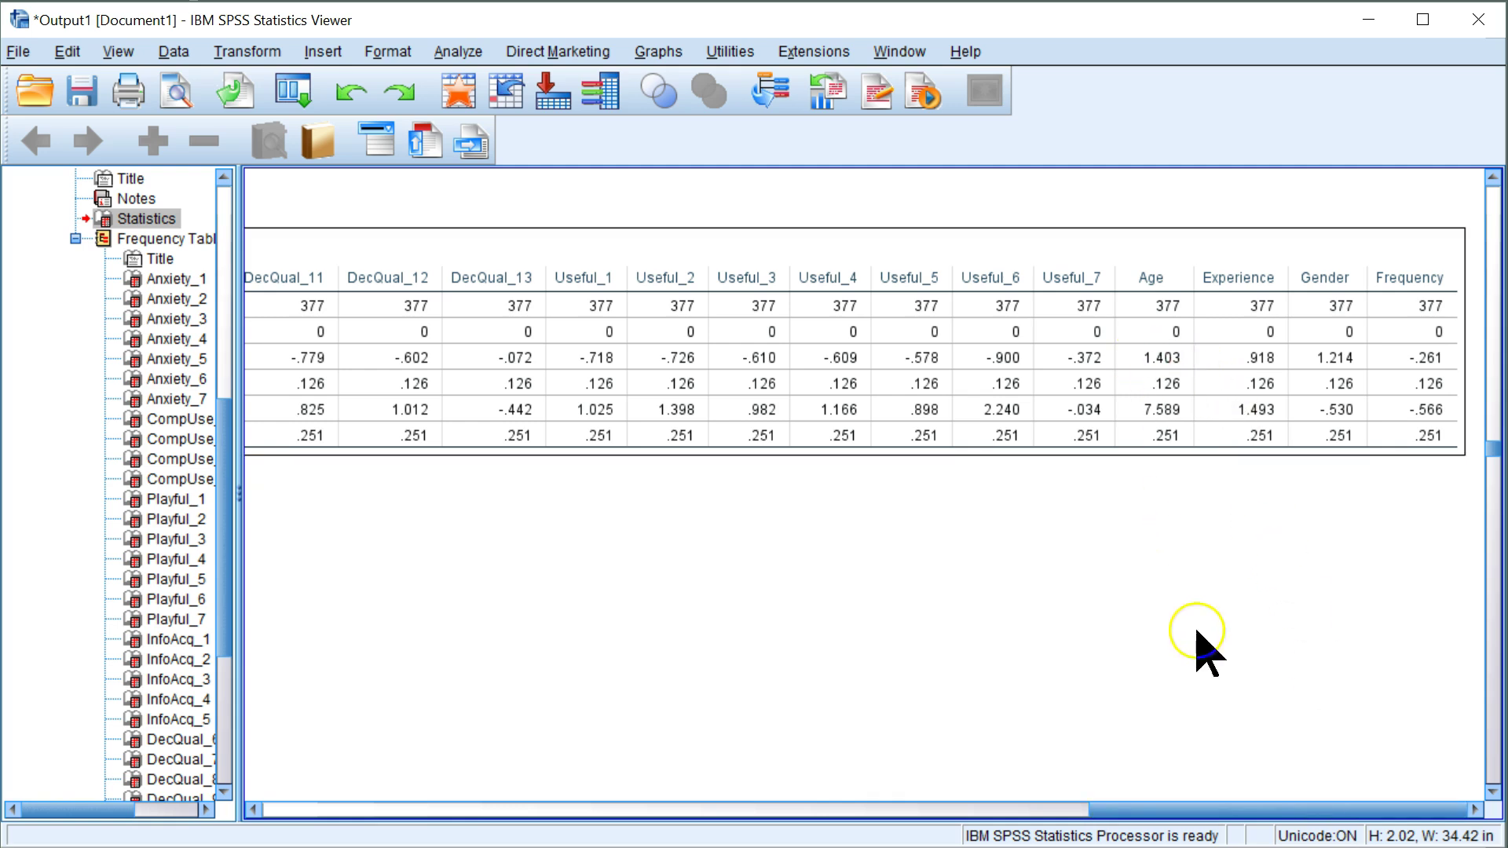
{"action": "left_click_drag", "start_coordinate": [1205, 809], "coordinate": [979, 809]}
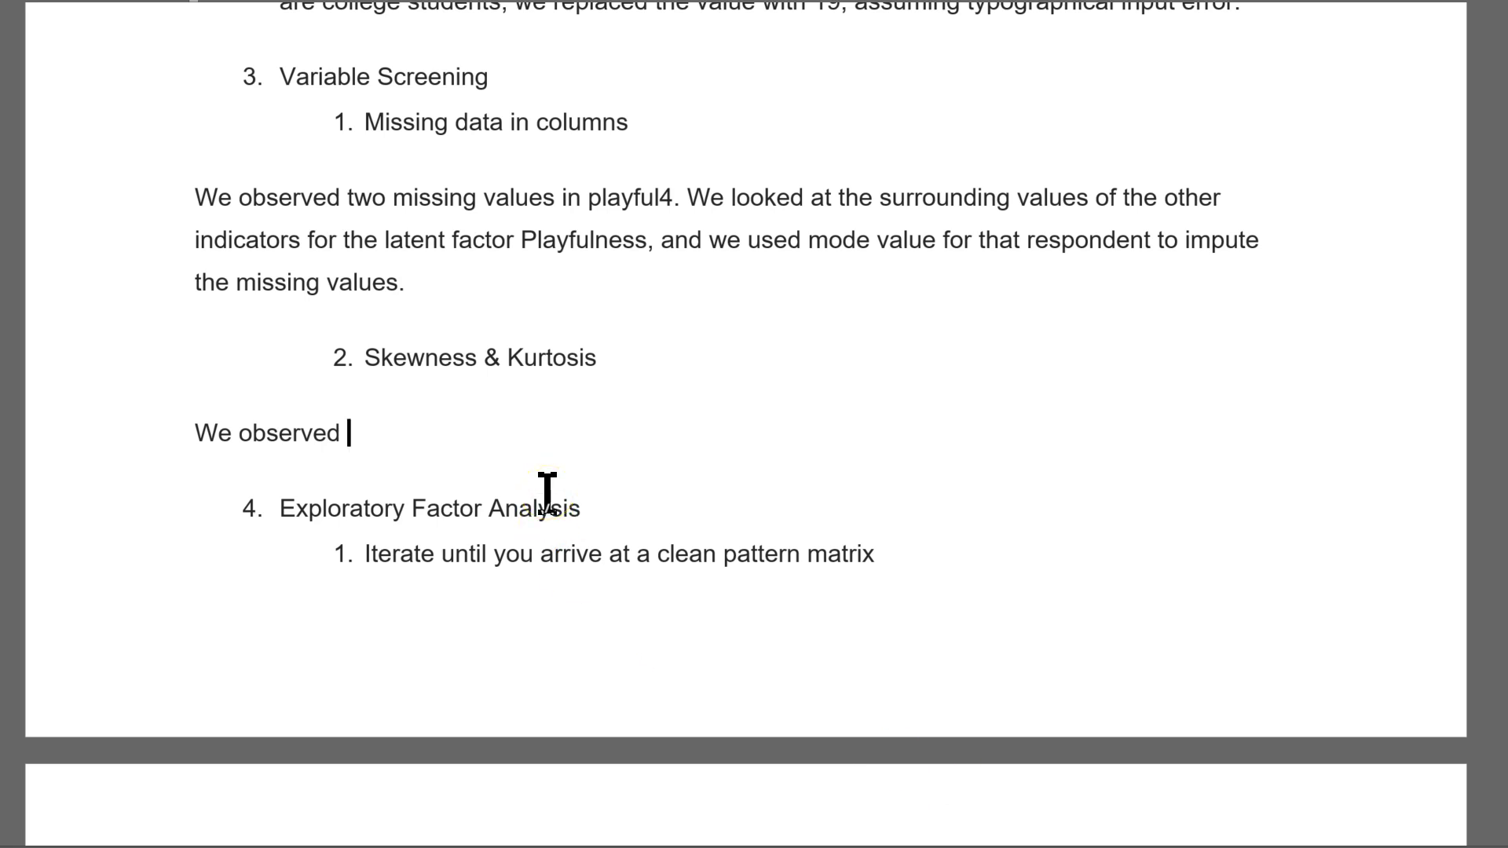
{"action": "type", "text": "fairly normal distributions fo"}
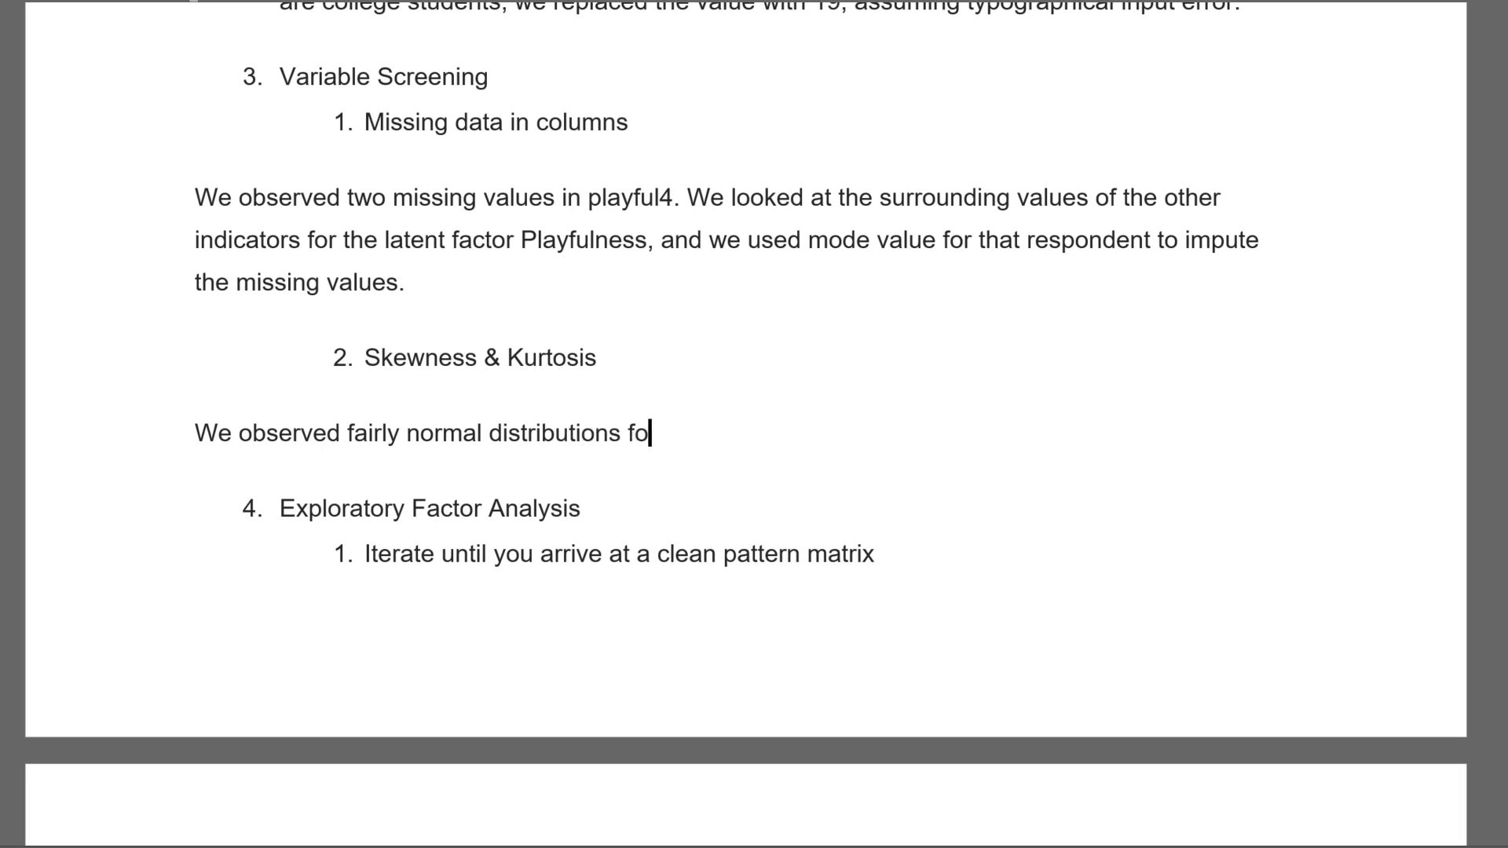
{"action": "type", "text": "r our indicators of latent factors, and "}
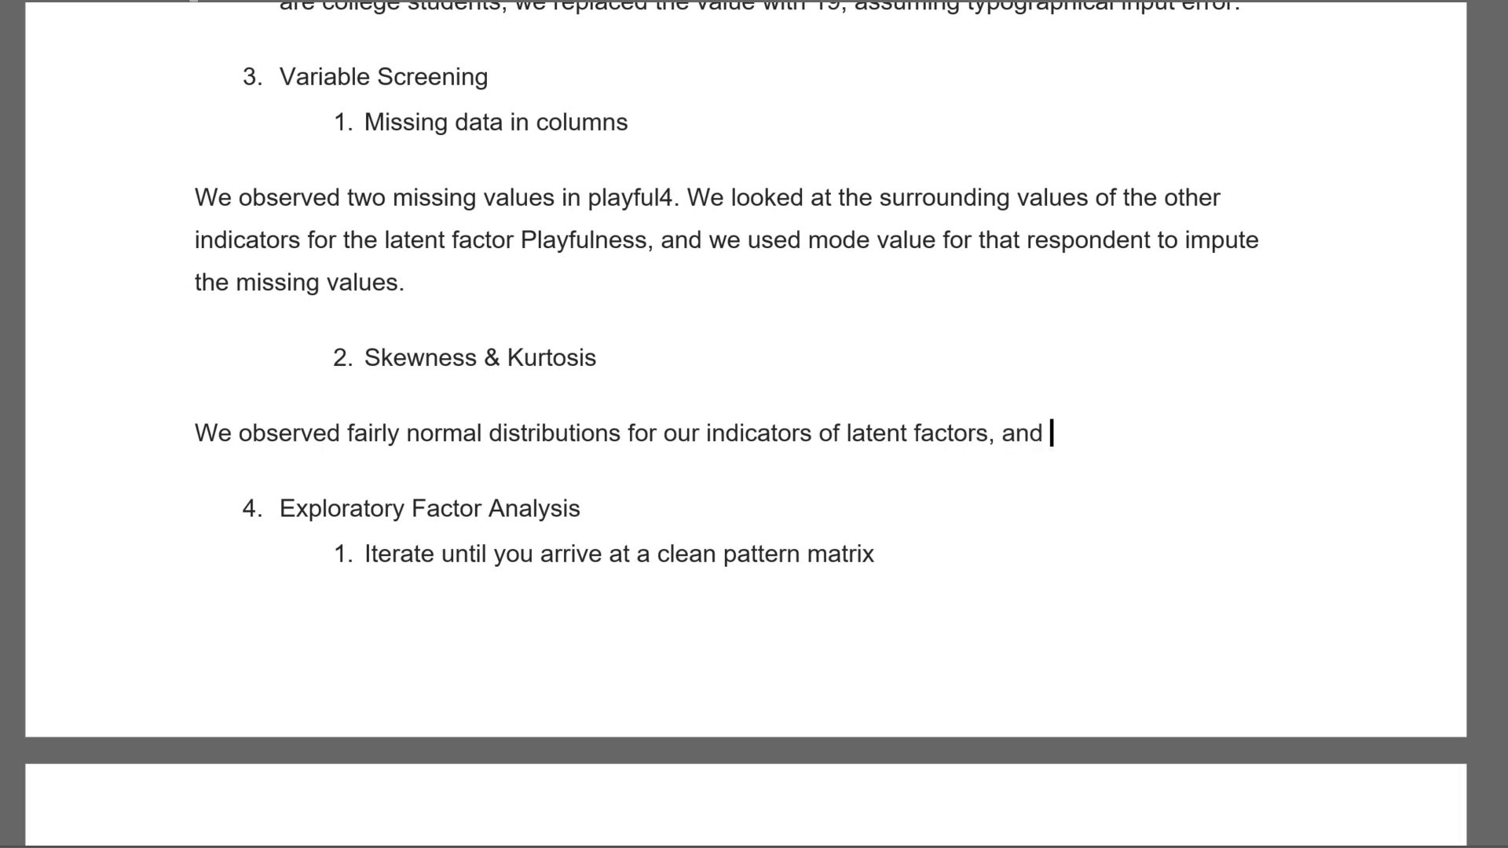
Finish the skewness and kurtosis sentence with "for all other variables (e.g., age, experience)."
{"action": "type", "text": "for all other variabl"}
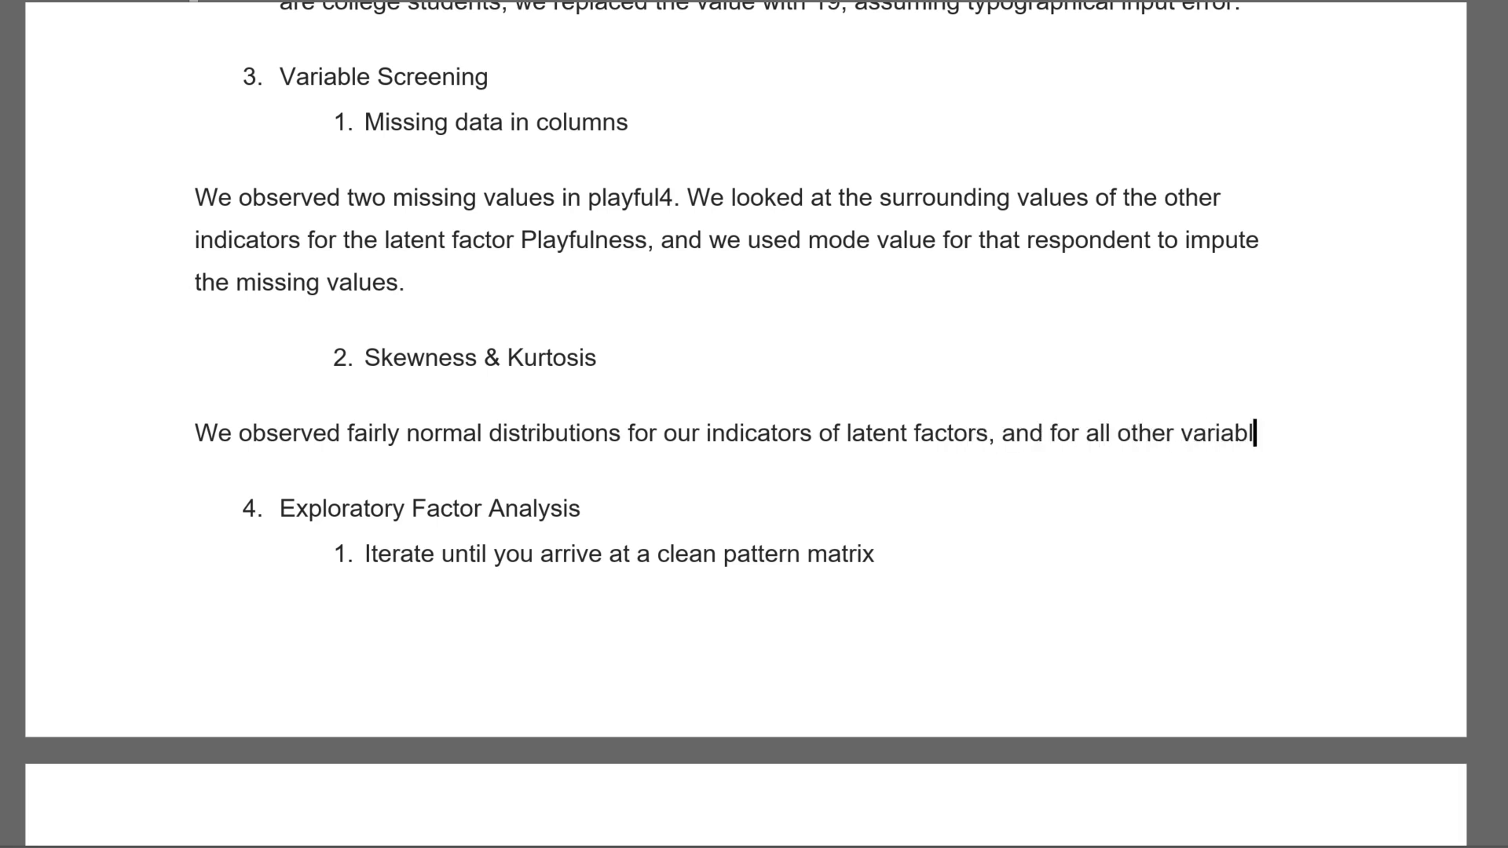
{"action": "type", "text": "es (e.g., age"}
{"action": "key", "text": "BackSpace"}
{"action": "key", "text": "BackSpace"}
{"action": "key", "text": "BackSpace"}
{"action": "key", "text": "BackSpace"}
{"action": "type", "text": "ag"}
{"action": "key", "text": "BackSpace"}
{"action": "key", "text": "BackSpace"}
{"action": "key", "text": "BackSpace"}
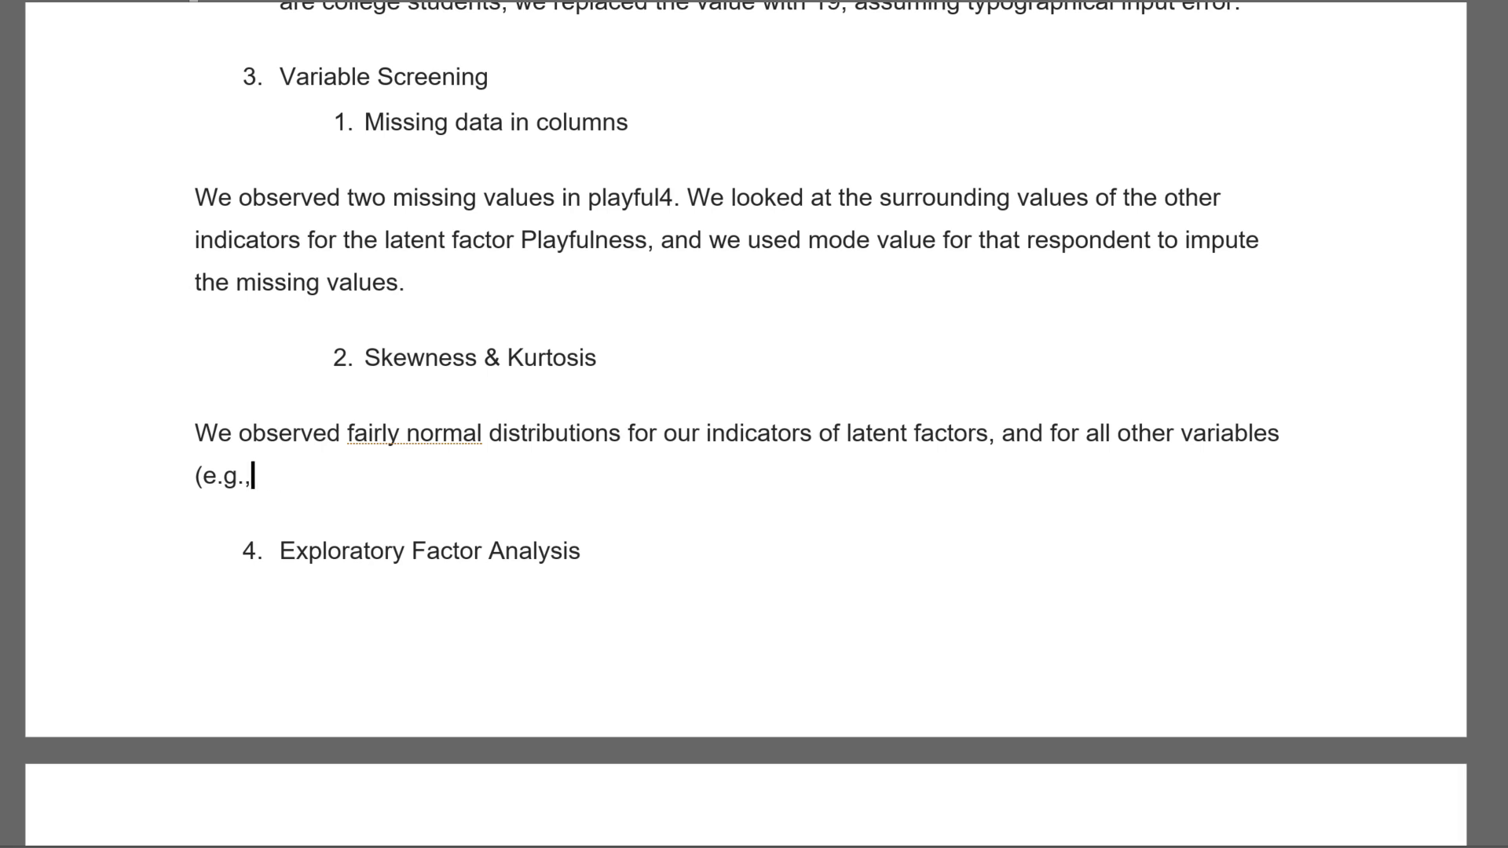
{"action": "type", "text": "age, experience)."}
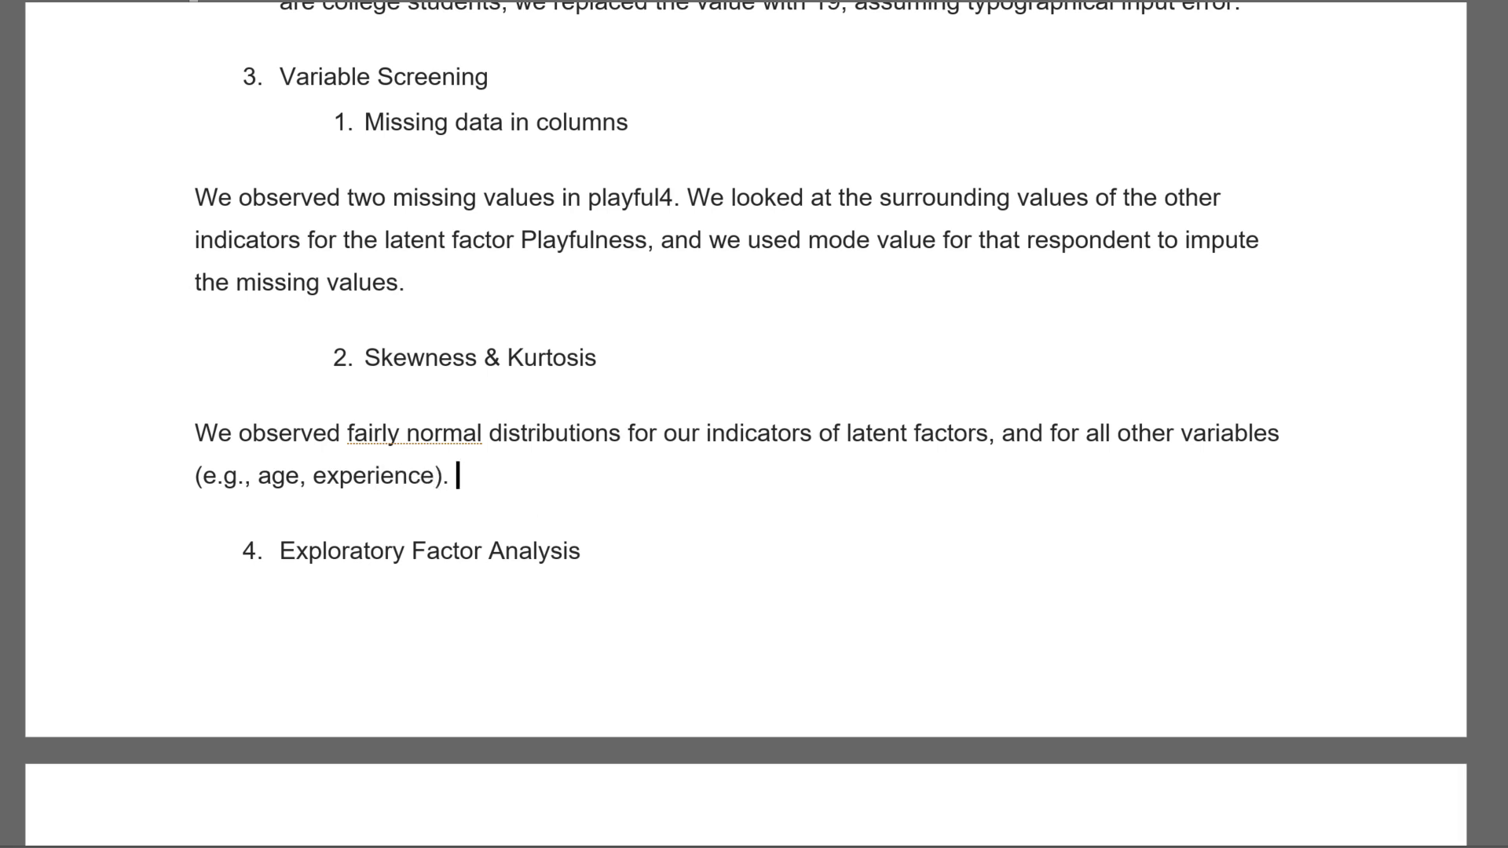
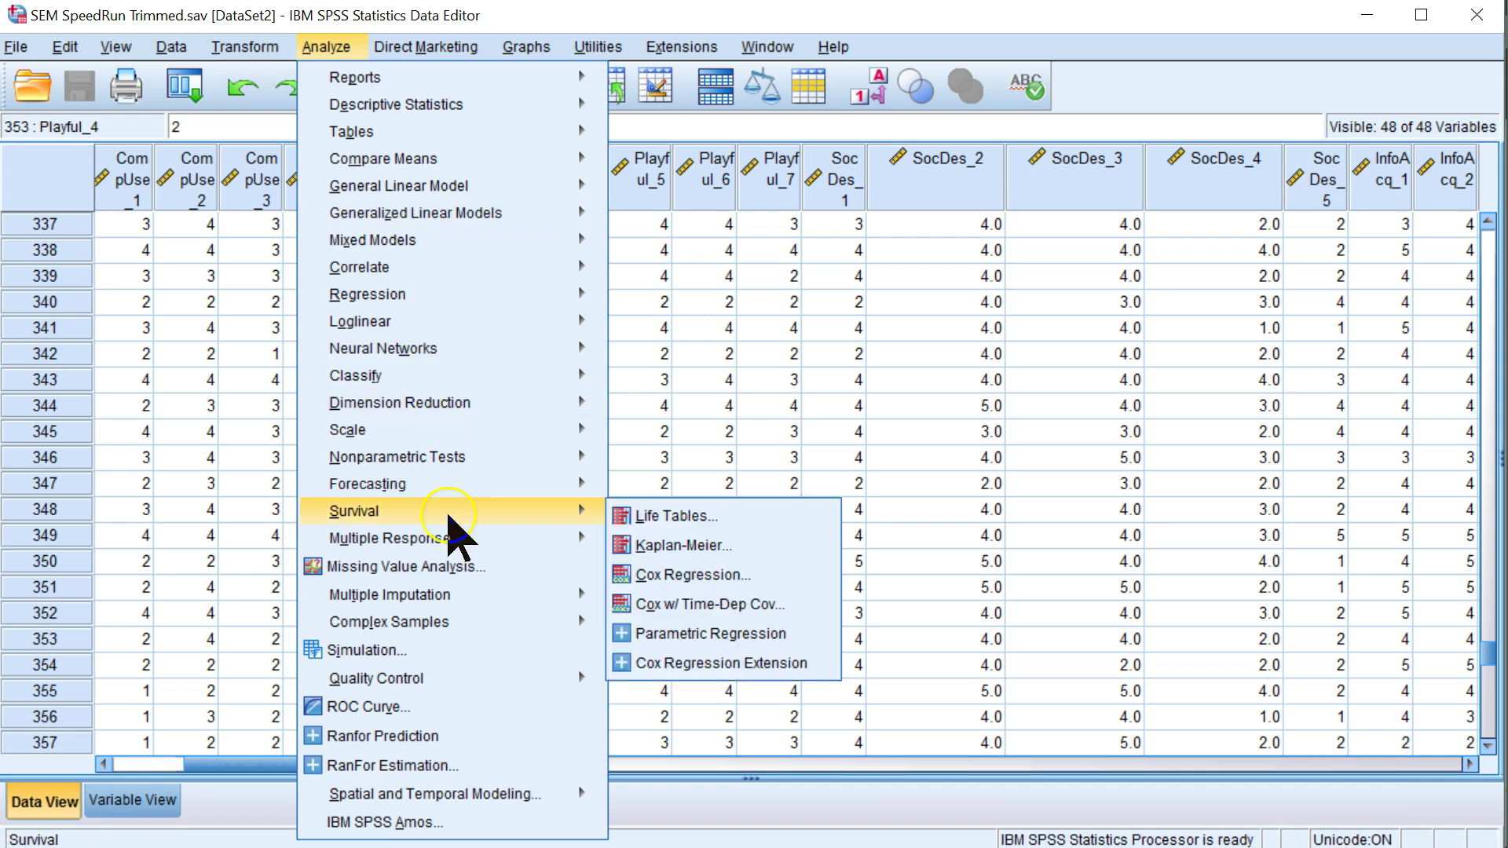
In the Data Editor, set up a Factor analysis under Dimension Reduction and add Anxiety_1 through Useful_7 as its variables
{"action": "mouse_move", "coordinate": [473, 406]}
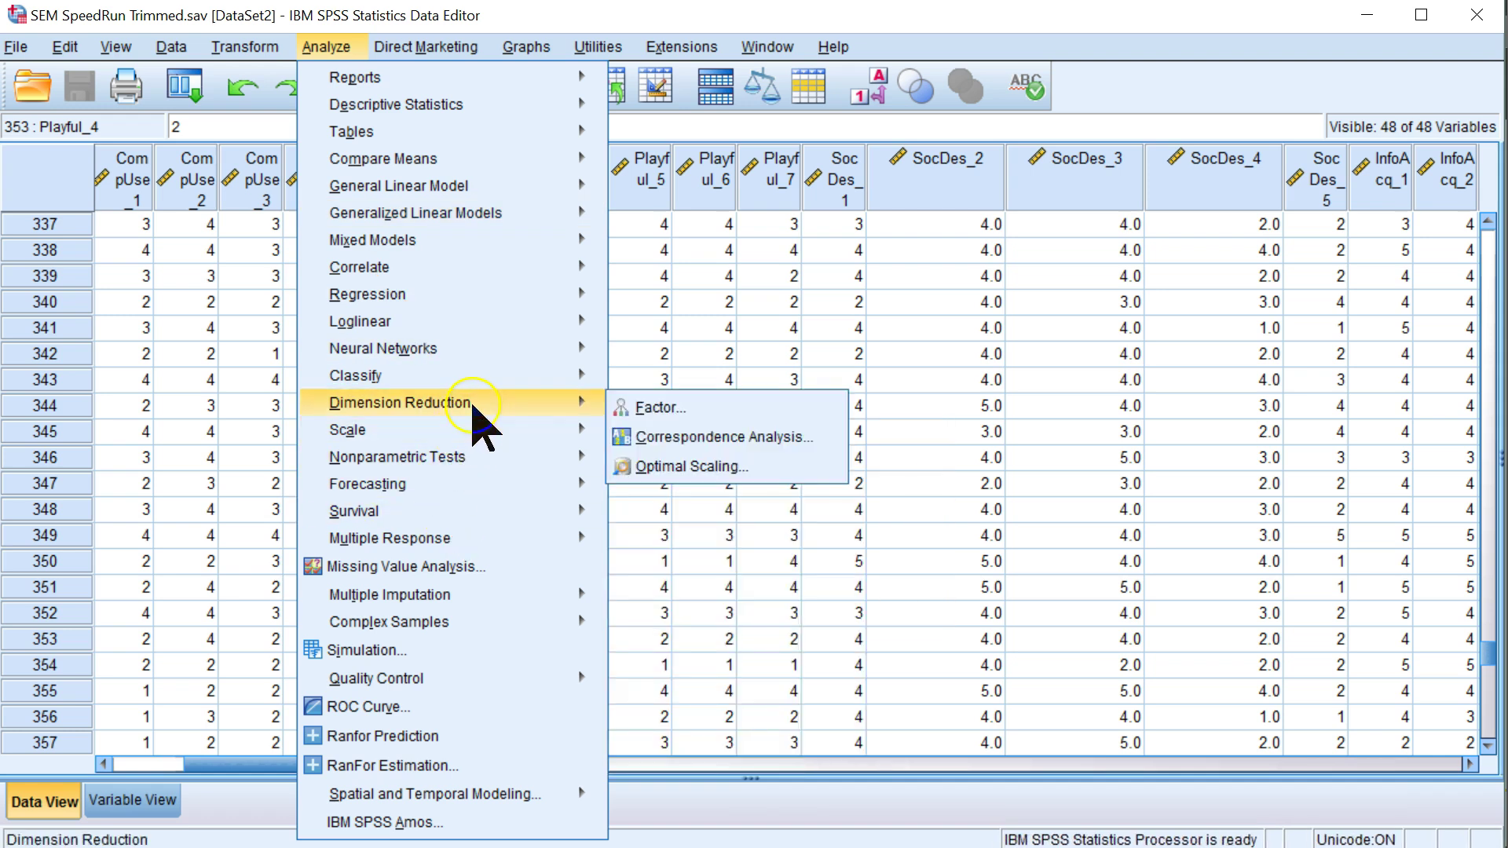
{"action": "left_click", "coordinate": [641, 407]}
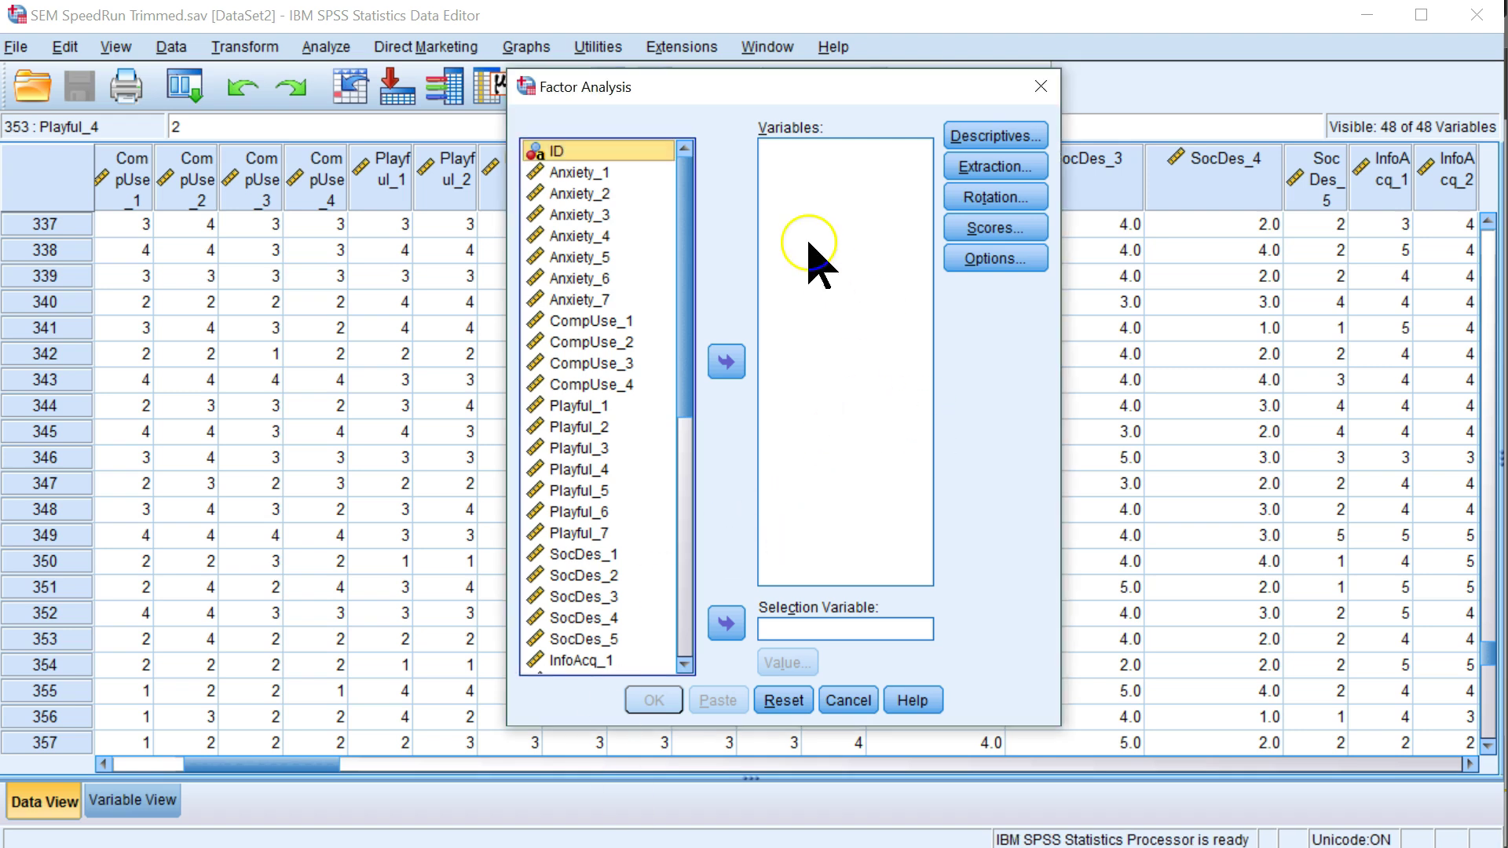
{"action": "left_click", "coordinate": [601, 172]}
{"action": "left_click_drag", "start_coordinate": [691, 320], "coordinate": [674, 620]}
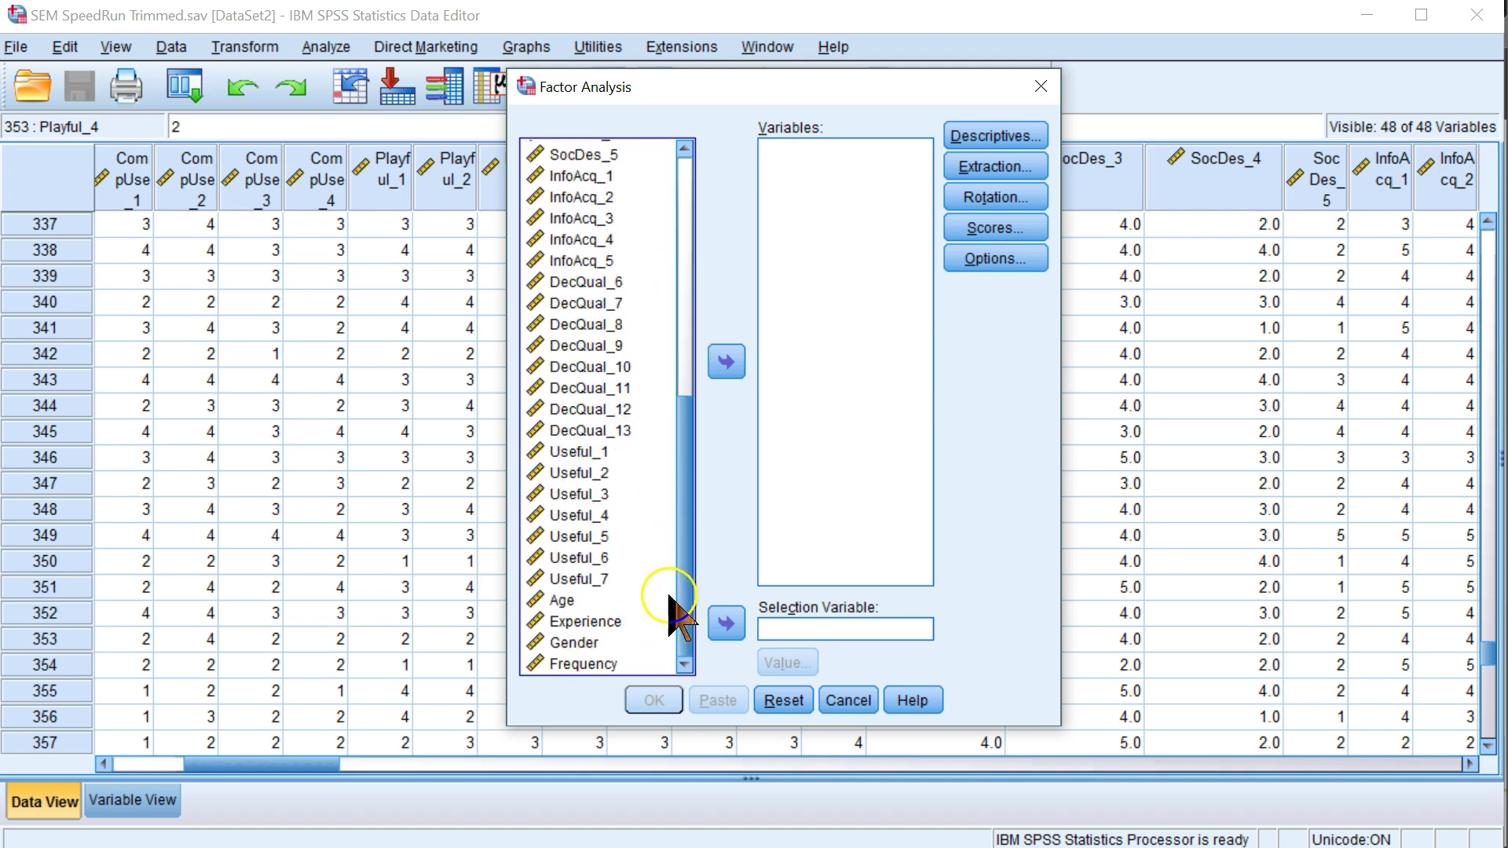
{"action": "left_click", "coordinate": [601, 581], "text": "shift"}
{"action": "scroll", "coordinate": [683, 366], "scroll_direction": "up", "scroll_amount": 10}
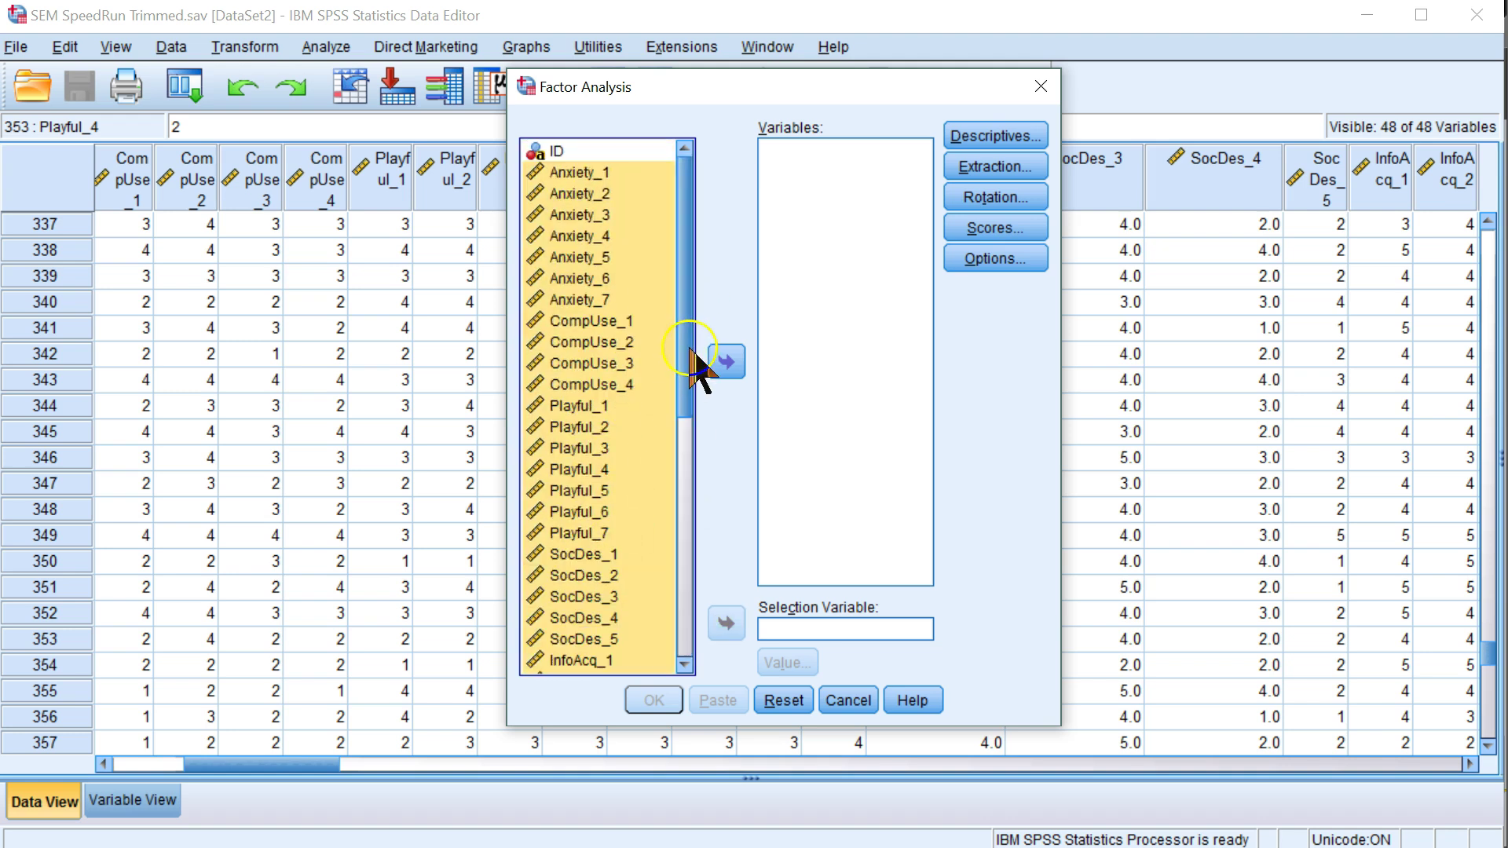
{"action": "left_click", "coordinate": [727, 363]}
Remove SocDes_1 through SocDes_5 from the factor analysis variables and review the remaining list
{"action": "scroll", "coordinate": [864, 432], "scroll_direction": "down", "scroll_amount": 2}
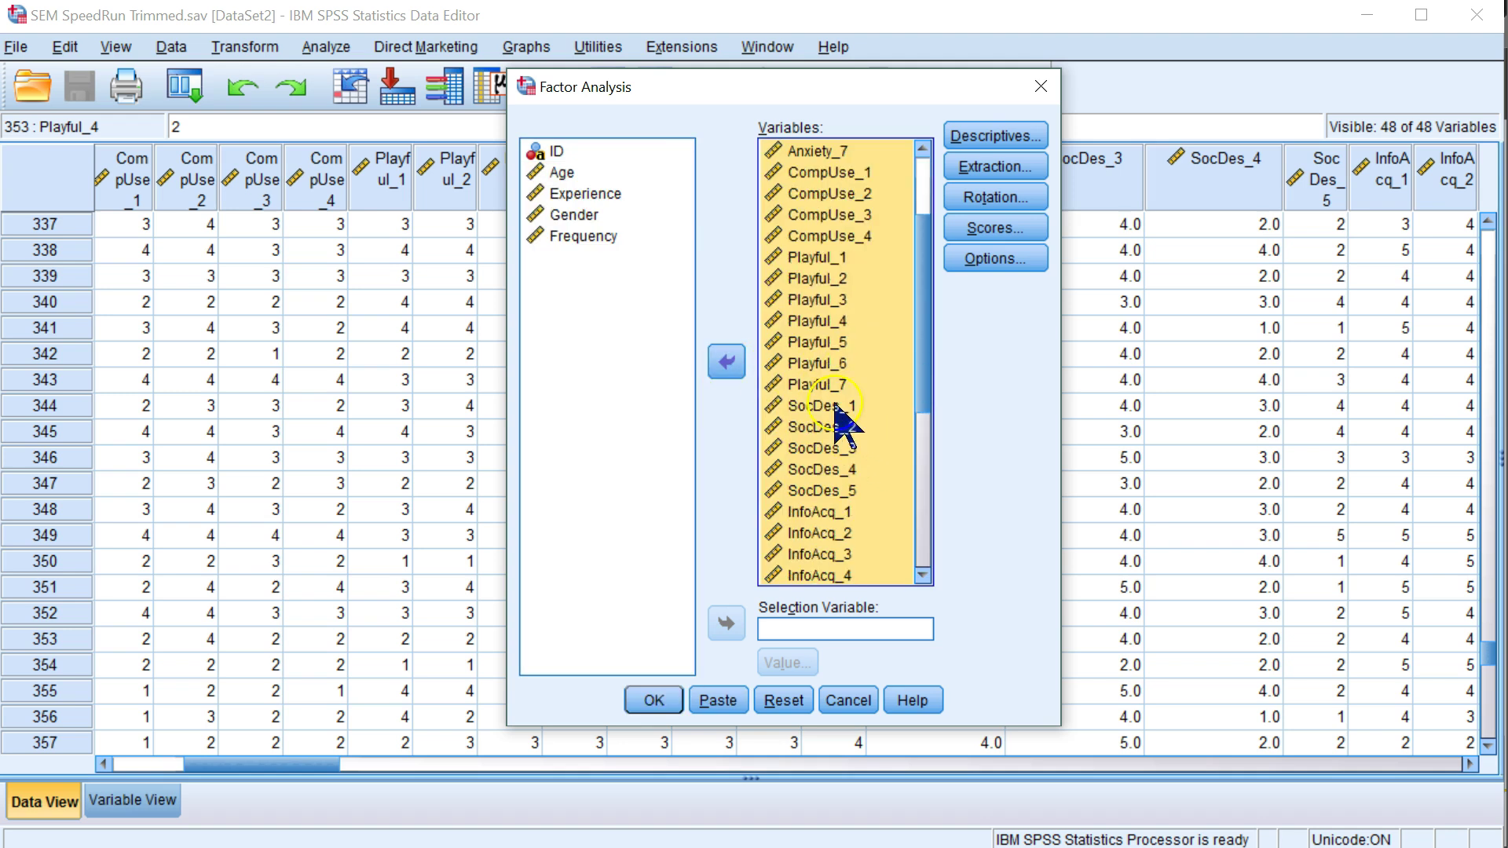
{"action": "left_click", "coordinate": [847, 492]}
{"action": "left_click", "coordinate": [832, 405], "text": "shift"}
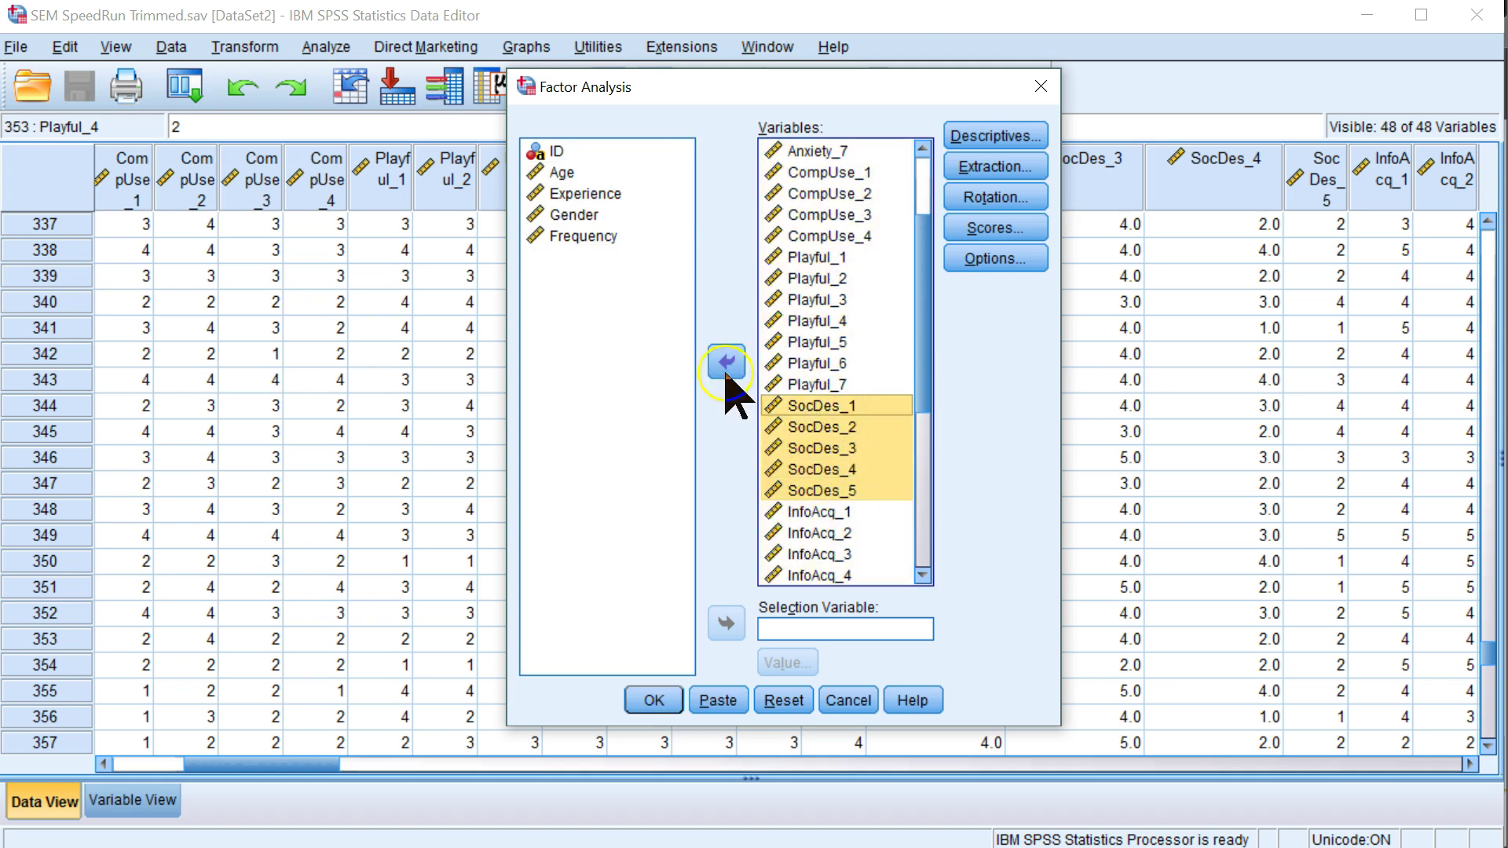
{"action": "left_click", "coordinate": [727, 363]}
{"action": "left_click", "coordinate": [595, 280]}
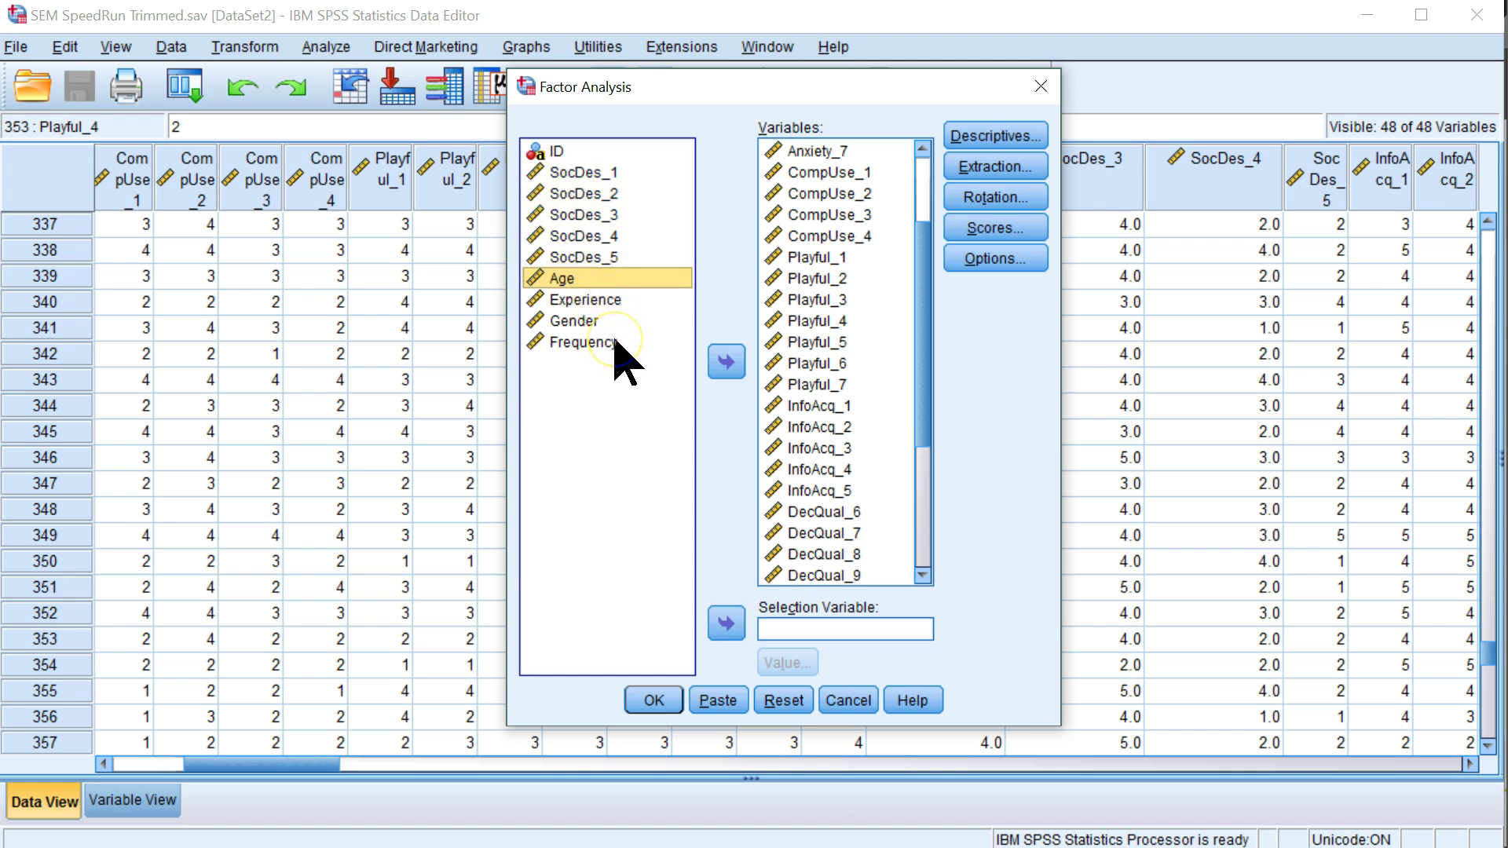
{"action": "left_click", "coordinate": [797, 344]}
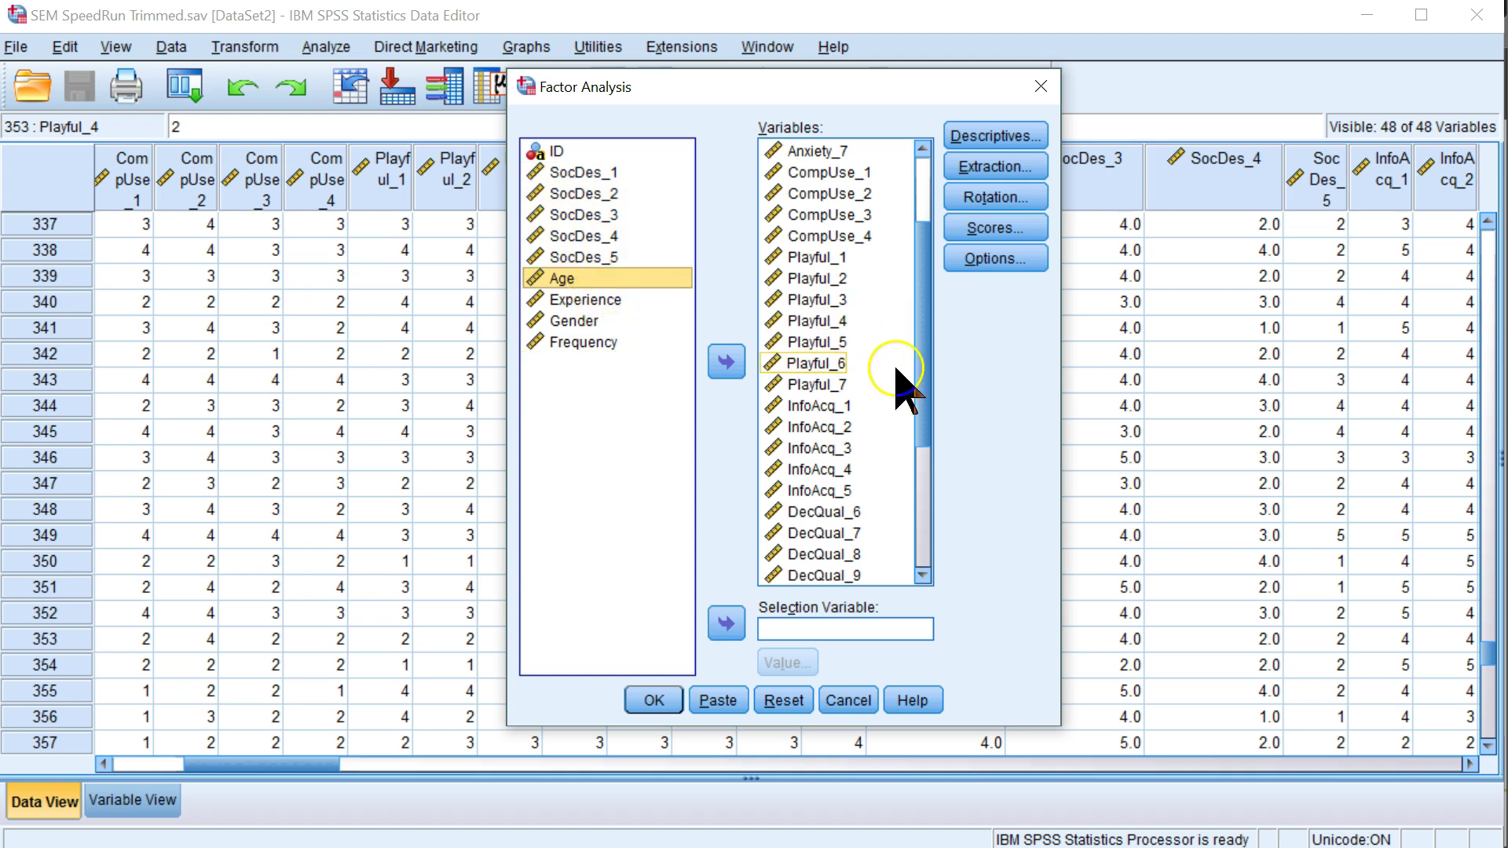
{"action": "left_click_drag", "start_coordinate": [931, 394], "coordinate": [943, 270]}
Enable the Reproduced and Anti-image correlation matrix options in the factor analysis descriptives
{"action": "left_click", "coordinate": [1009, 138]}
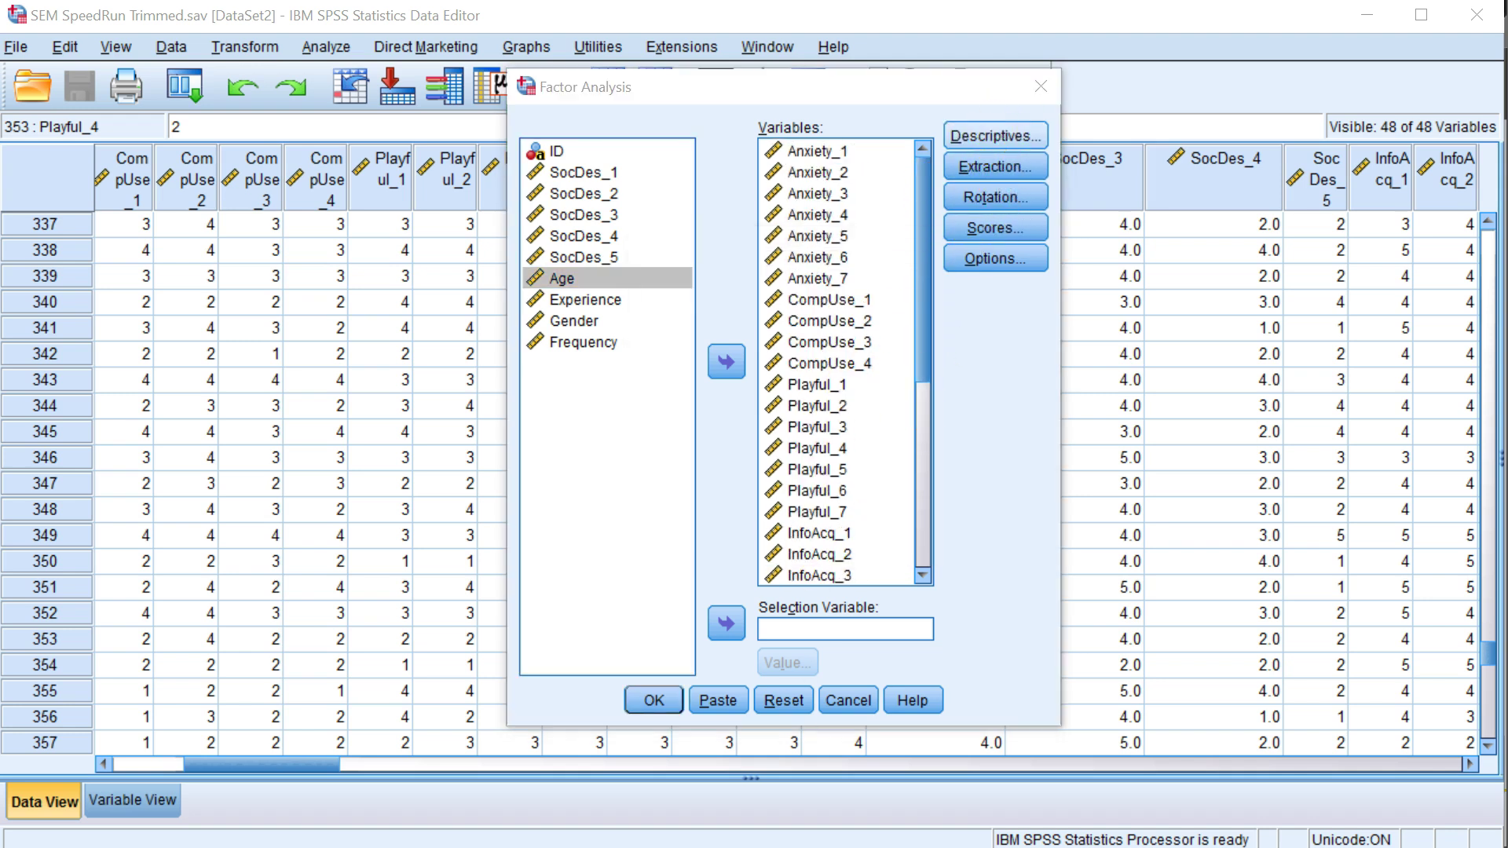
{"action": "left_click", "coordinate": [1066, 434]}
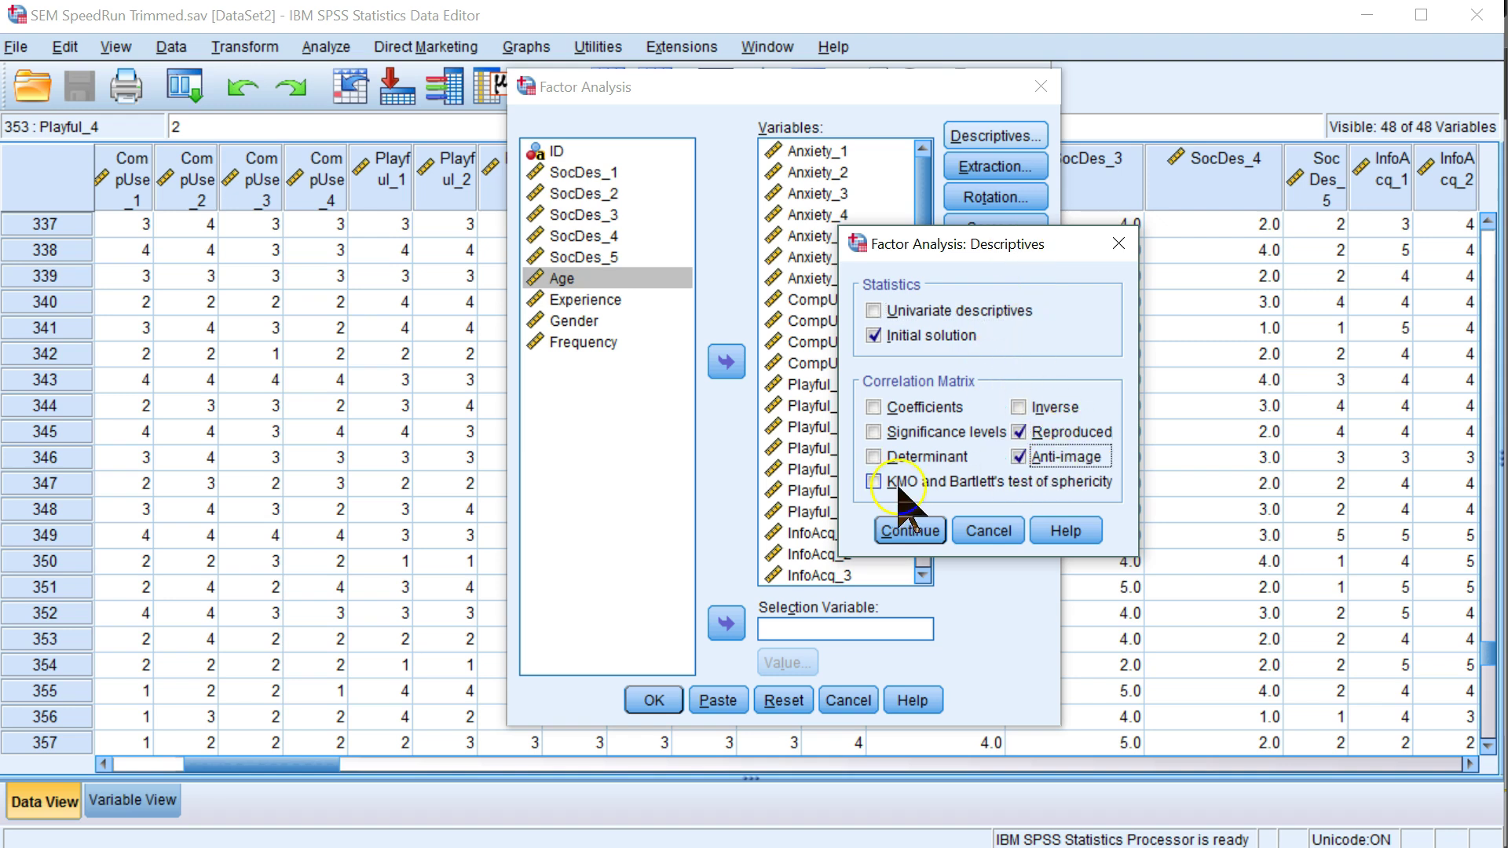
{"action": "left_click", "coordinate": [904, 530]}
Set the factor extraction method to Maximum likelihood, keeping extraction based on eigenvalues greater than 1
{"action": "left_click", "coordinate": [1005, 167]}
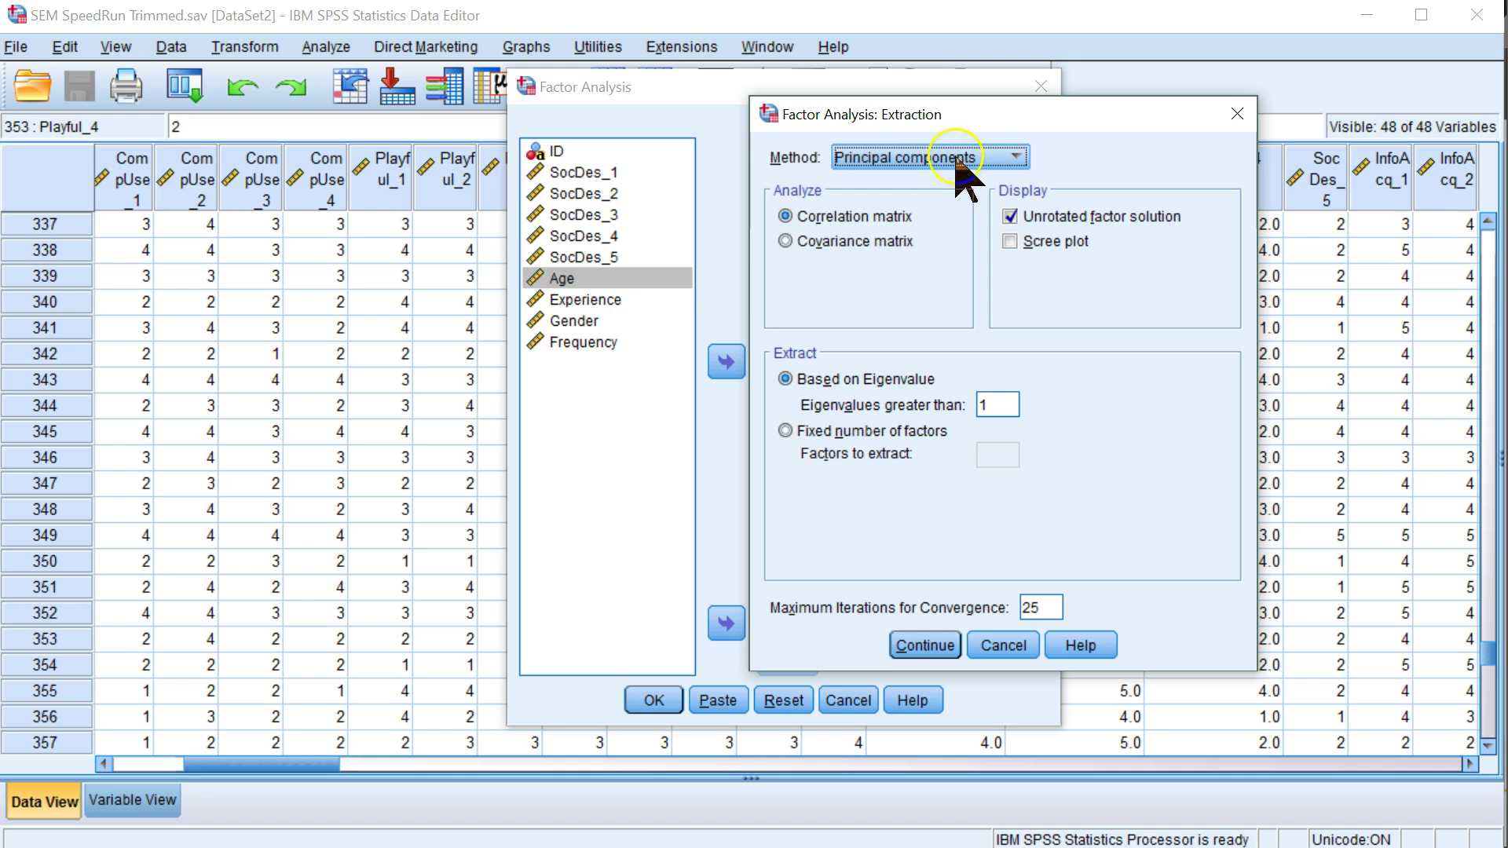
{"action": "left_click", "coordinate": [957, 161]}
{"action": "left_click", "coordinate": [941, 237]}
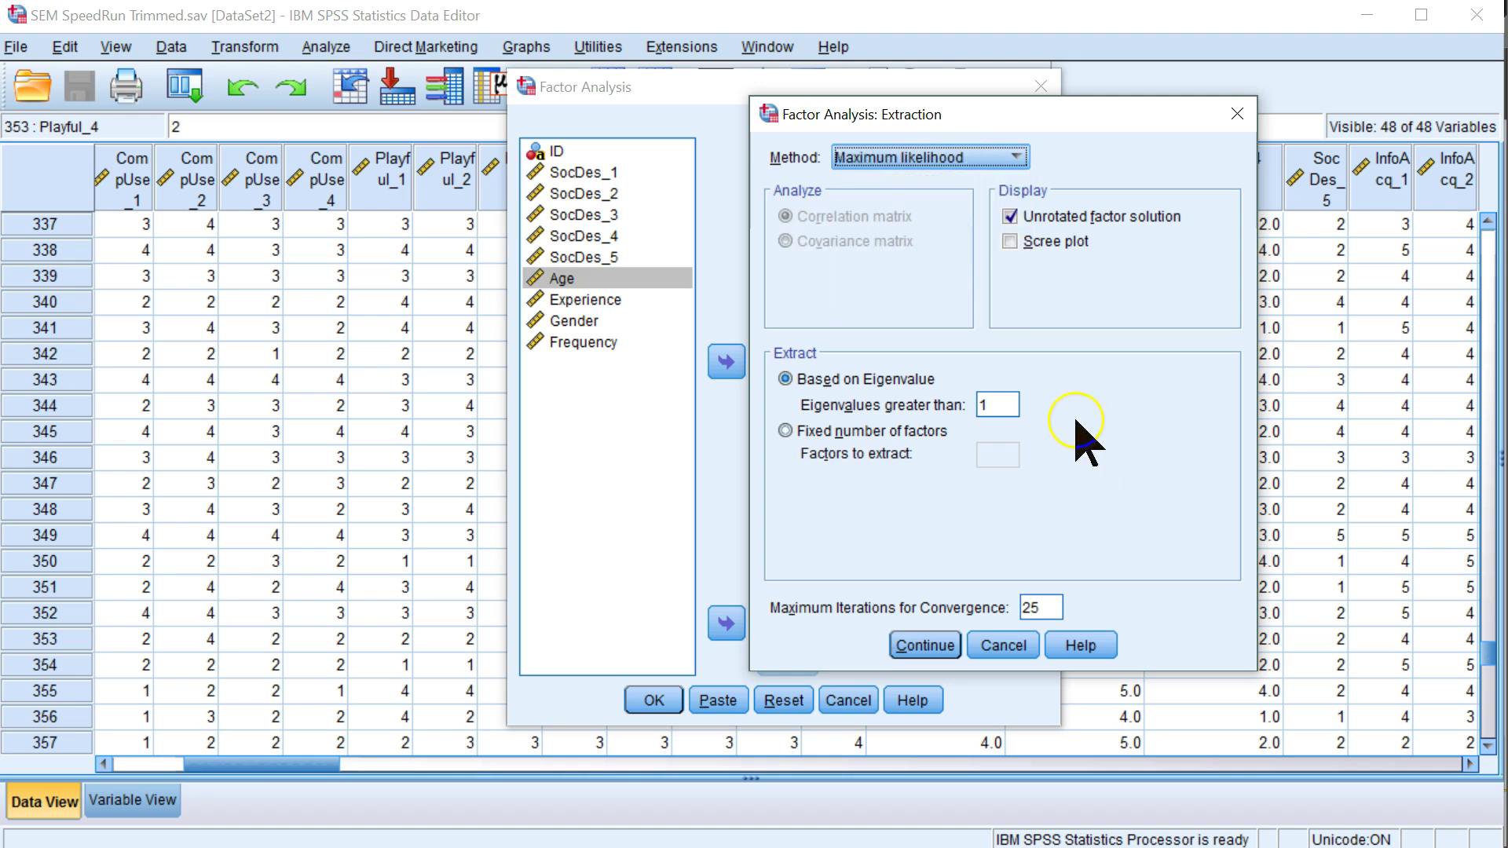
{"action": "left_click", "coordinate": [945, 646]}
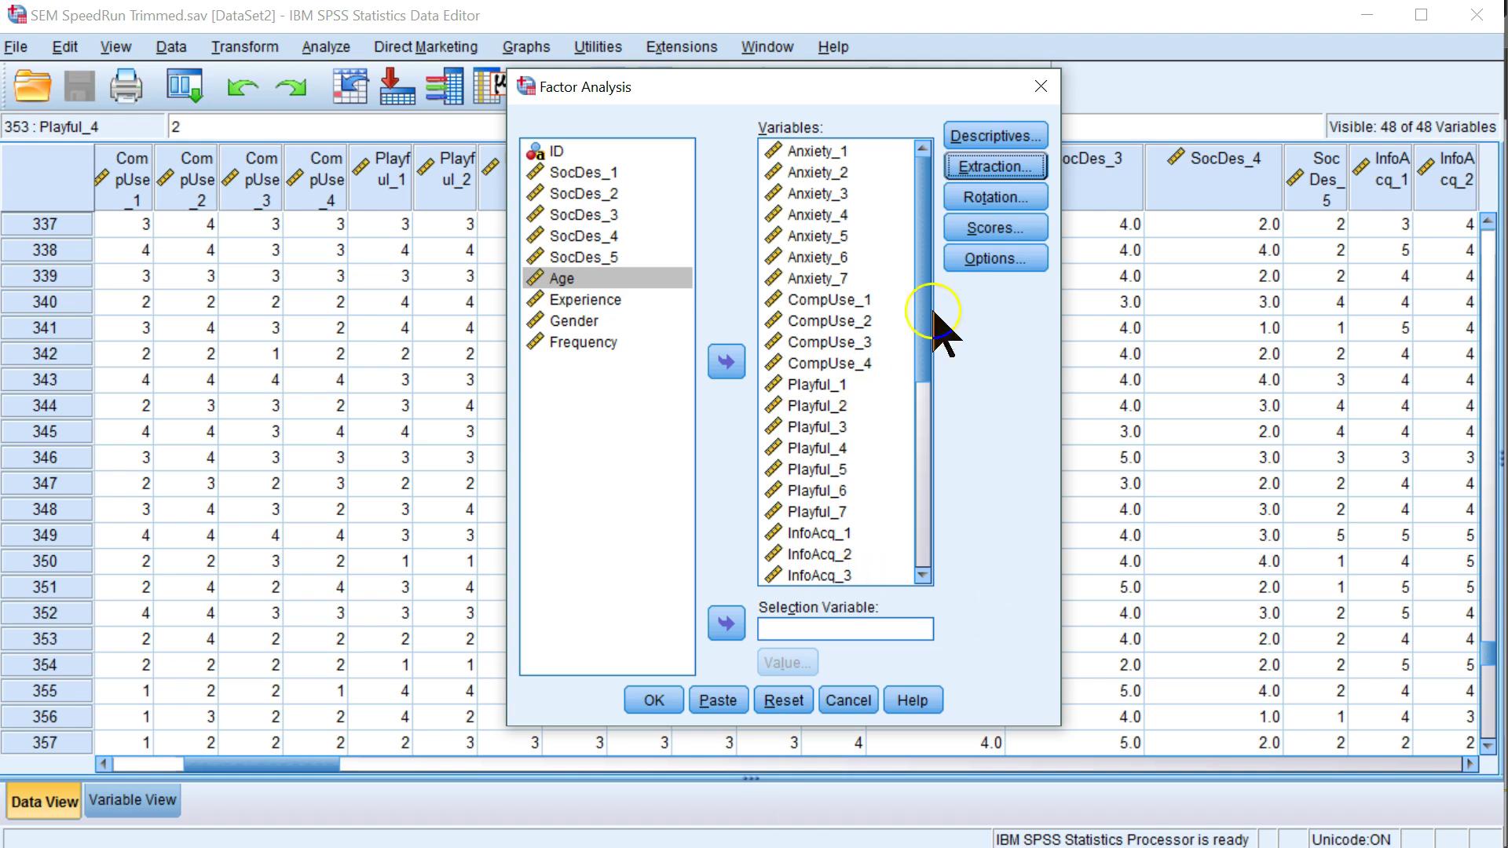
Set the factor rotation method to Promax
{"action": "left_click", "coordinate": [997, 200]}
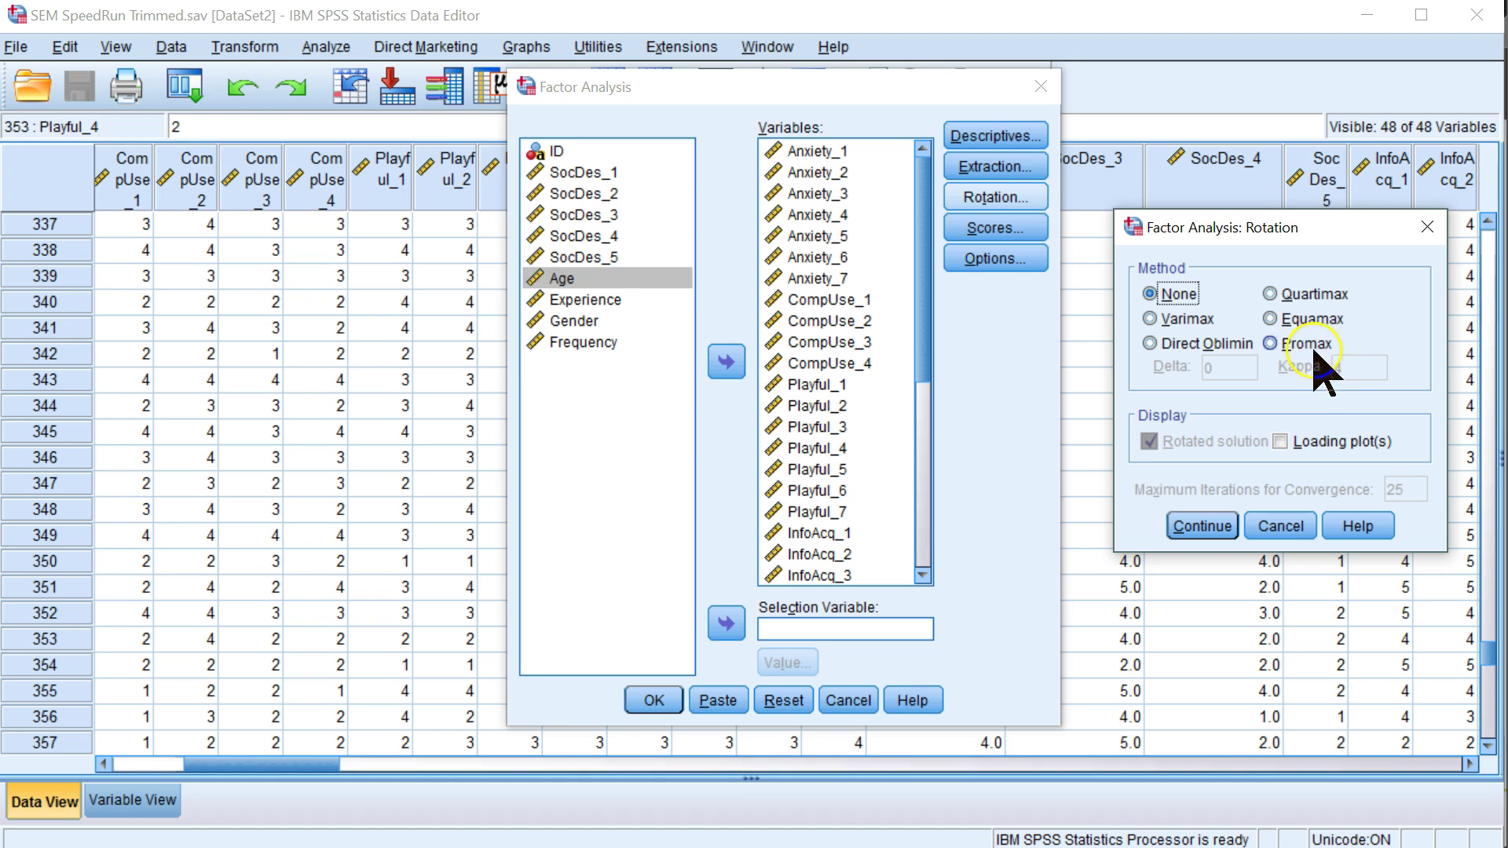
{"action": "left_click", "coordinate": [1315, 349]}
{"action": "left_click", "coordinate": [1230, 525]}
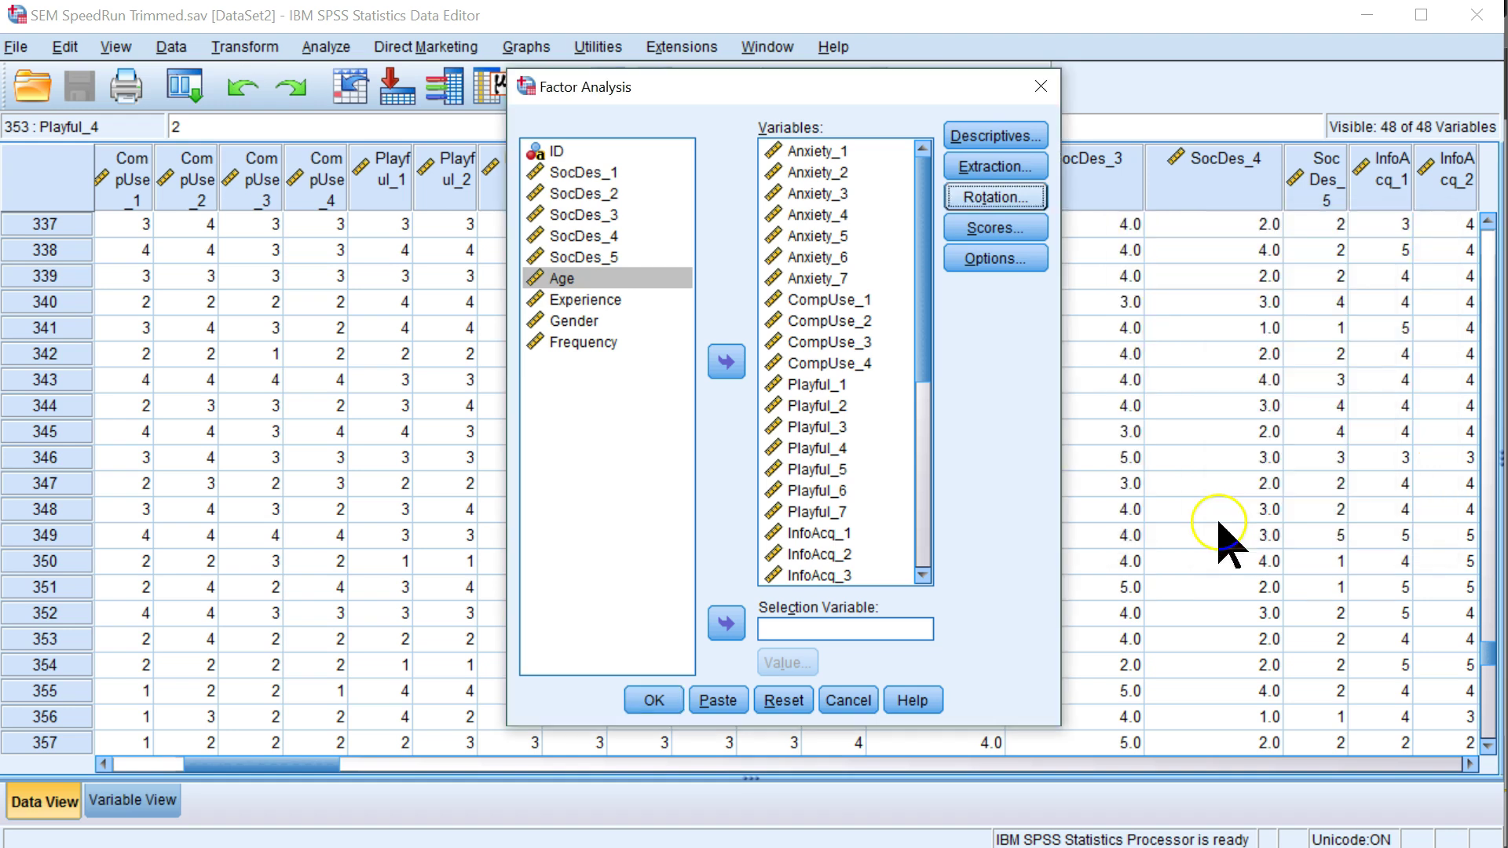
Enable suppression of small coefficients in the factor analysis options, leave sorting by size off, and run the analysis
{"action": "left_click", "coordinate": [995, 259]}
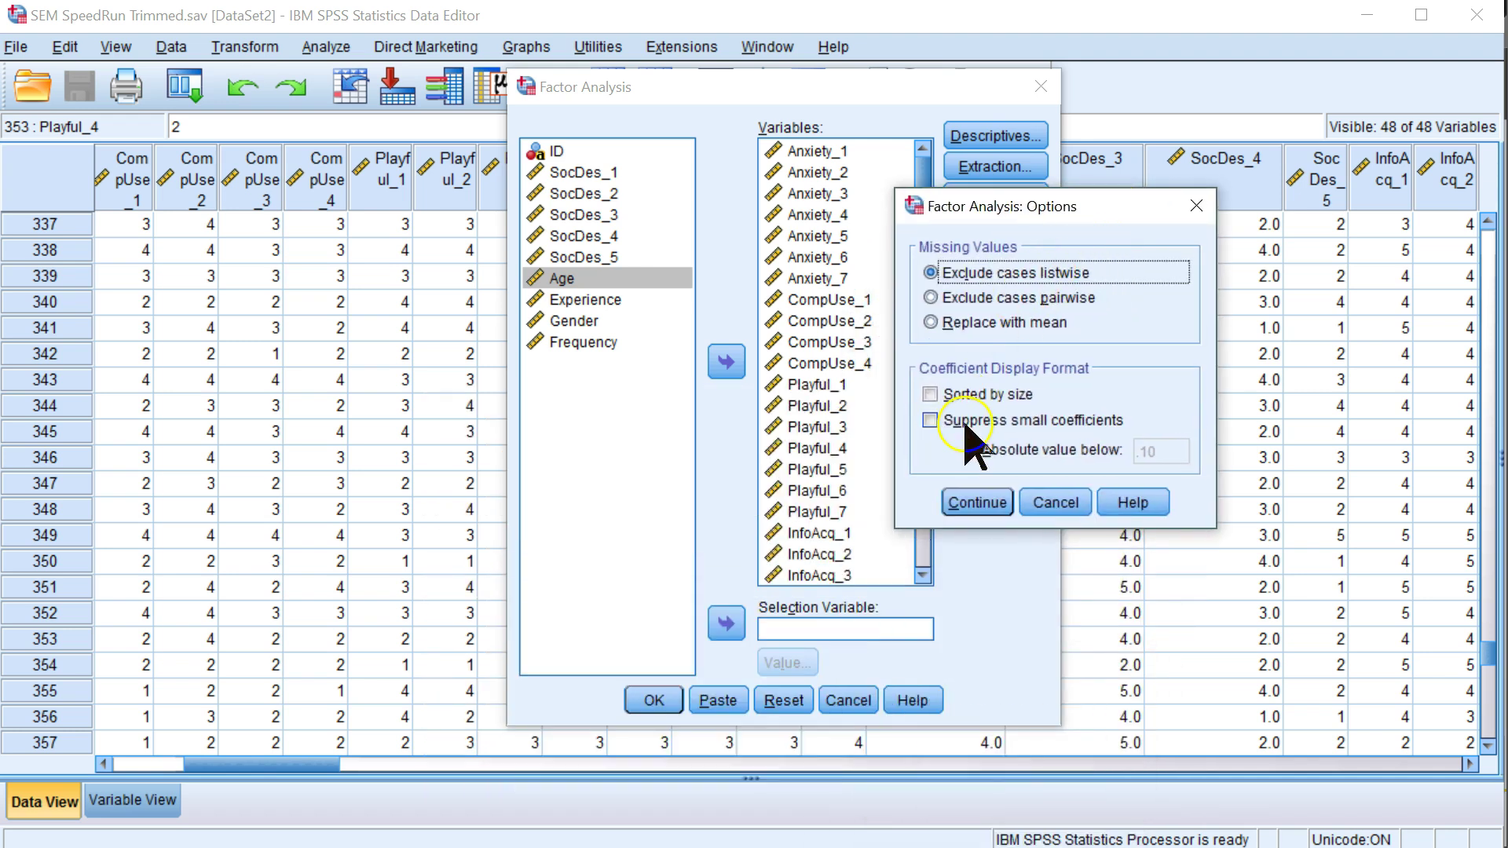
{"action": "left_click", "coordinate": [979, 405]}
{"action": "left_click", "coordinate": [974, 422]}
{"action": "left_click", "coordinate": [987, 394]}
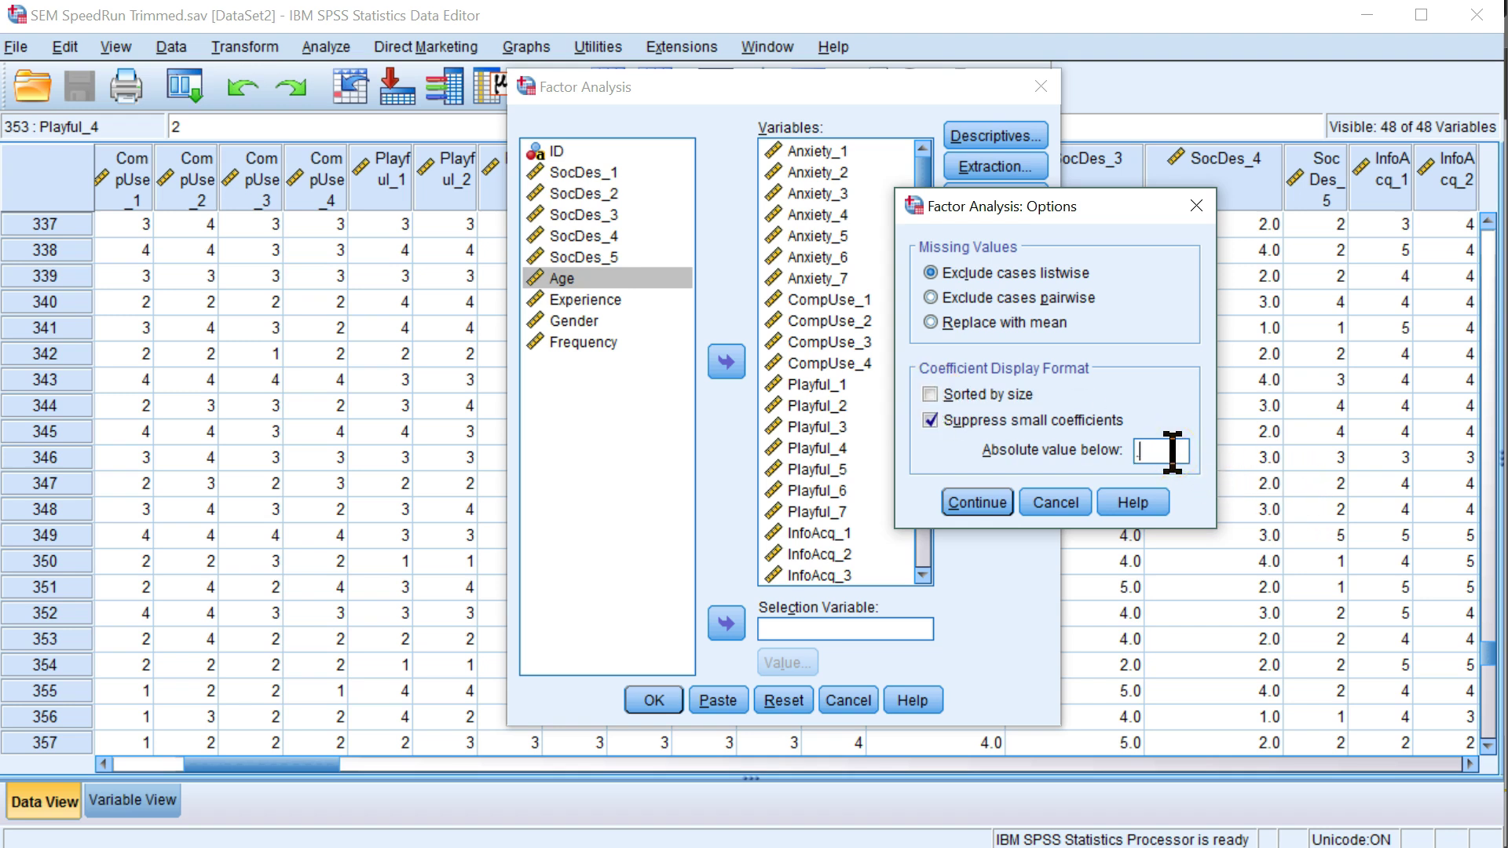
{"action": "left_click", "coordinate": [978, 503]}
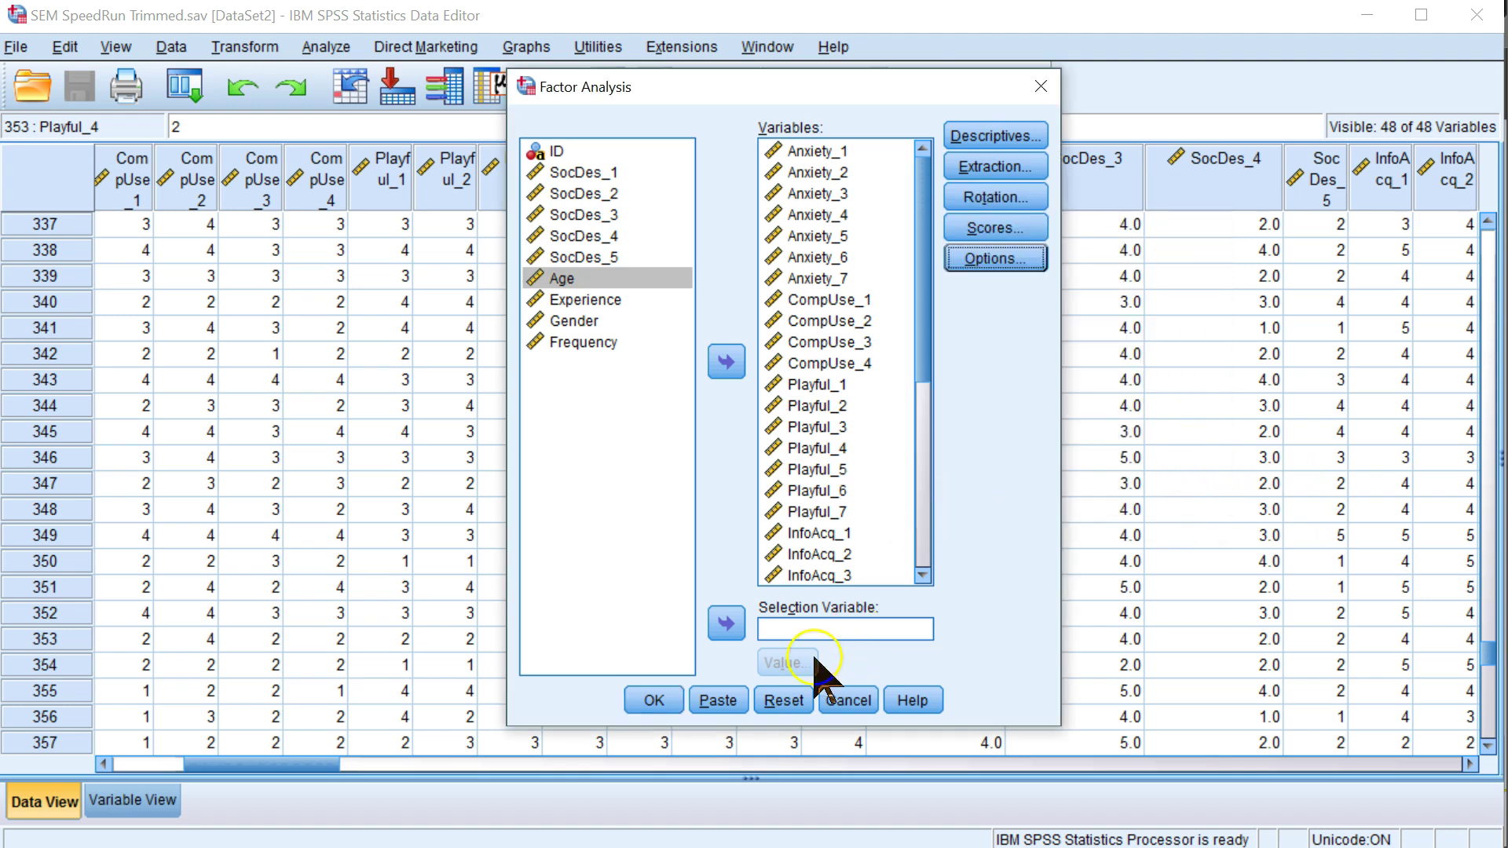
{"action": "left_click", "coordinate": [657, 701]}
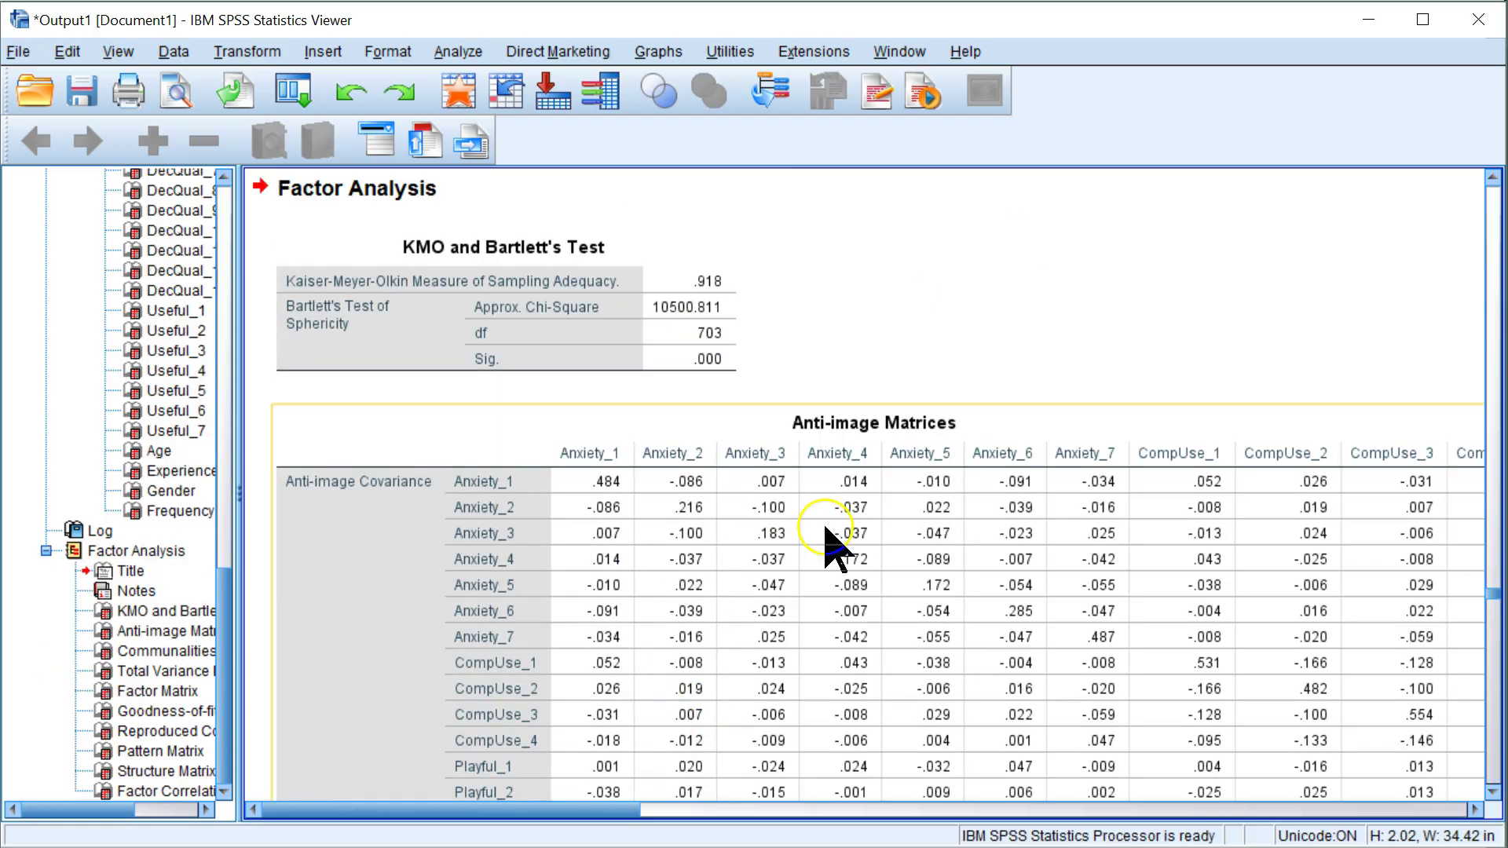
Review the KMO and Bartlett's test, communalities and total variance explained tables, and consult the outline document
{"action": "scroll", "coordinate": [835, 401], "scroll_direction": "down", "scroll_amount": 20}
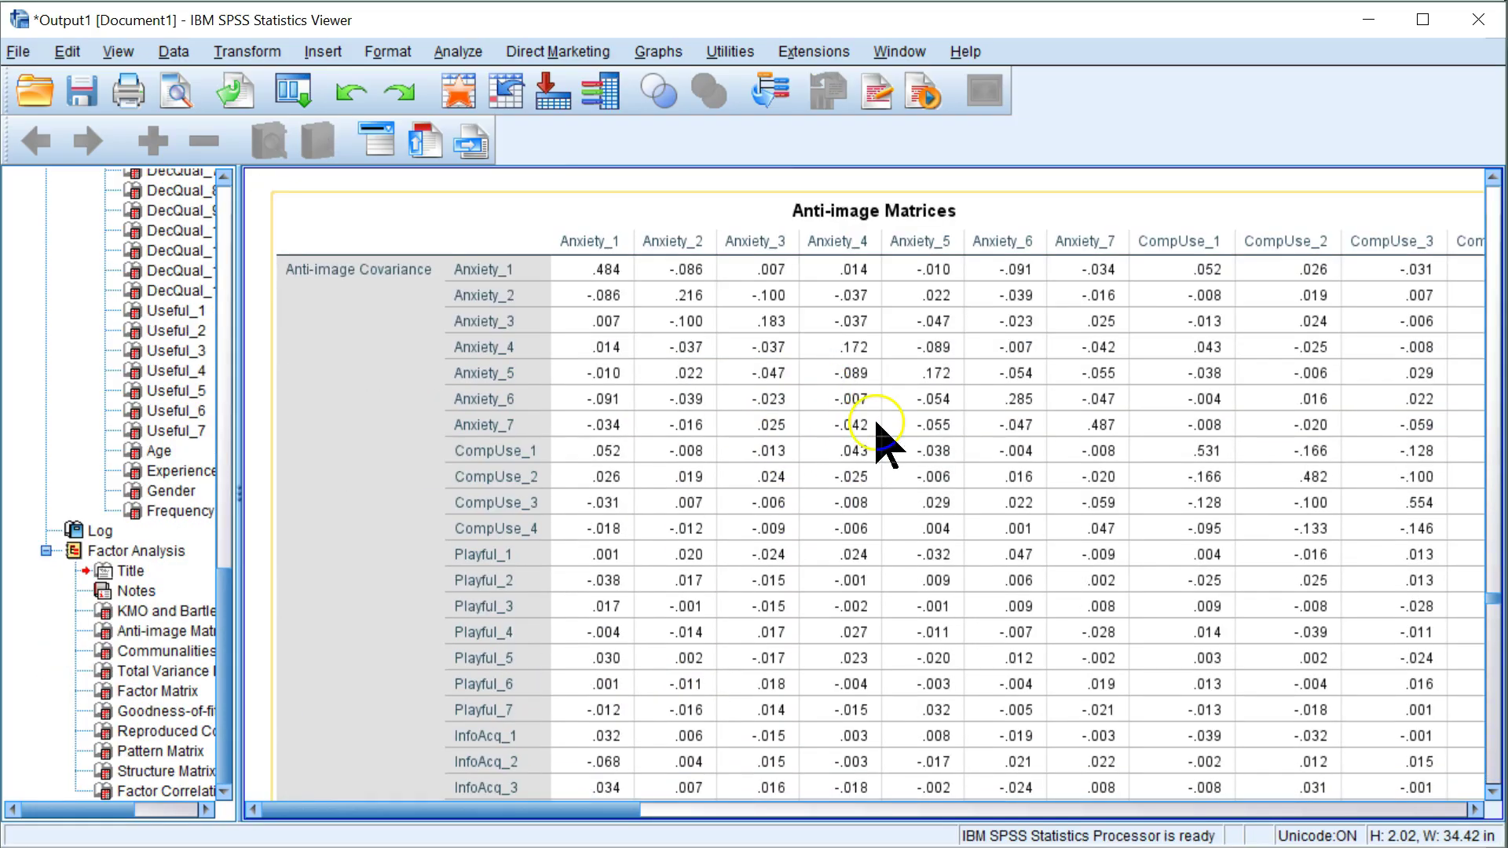
{"action": "scroll", "coordinate": [837, 521], "scroll_direction": "down", "scroll_amount": 4}
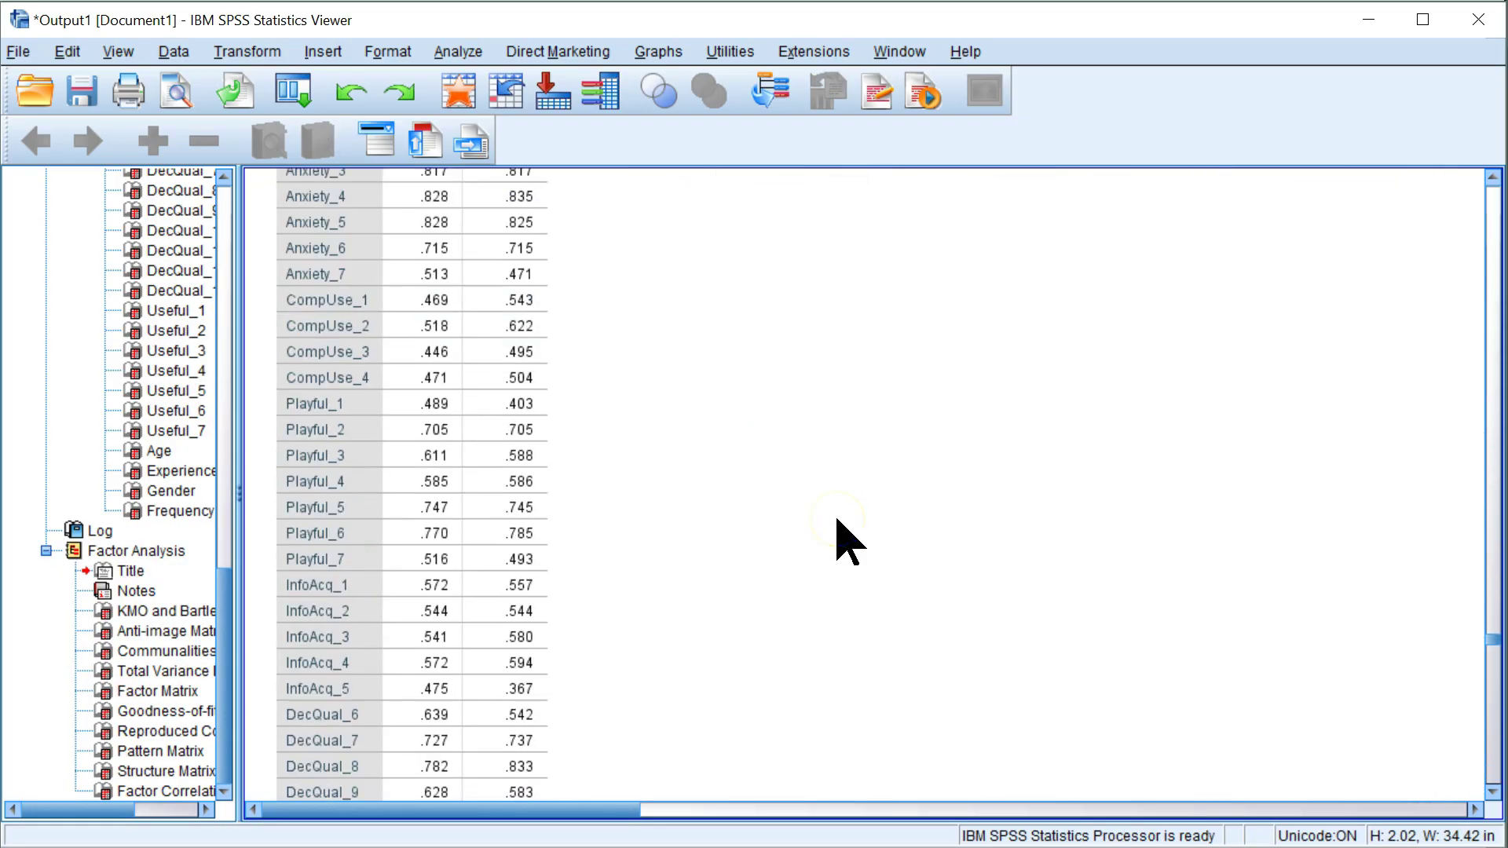
{"action": "scroll", "coordinate": [838, 511], "scroll_direction": "up", "scroll_amount": 3}
{"action": "scroll", "coordinate": [707, 409], "scroll_direction": "down", "scroll_amount": 3}
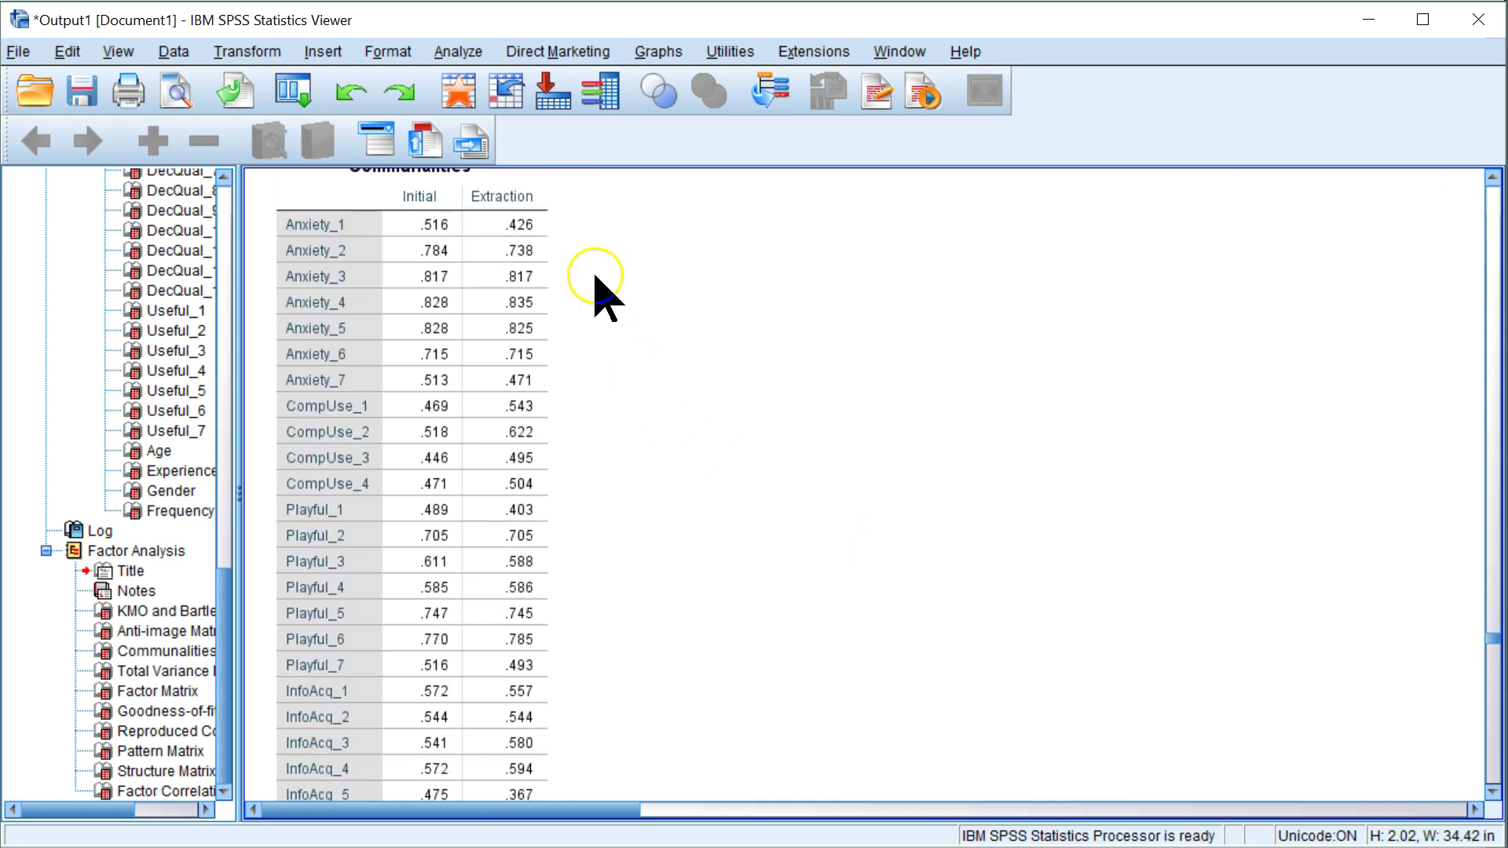
{"action": "scroll", "coordinate": [550, 565], "scroll_direction": "down", "scroll_amount": 6}
{"action": "scroll", "coordinate": [535, 564], "scroll_direction": "down", "scroll_amount": 4}
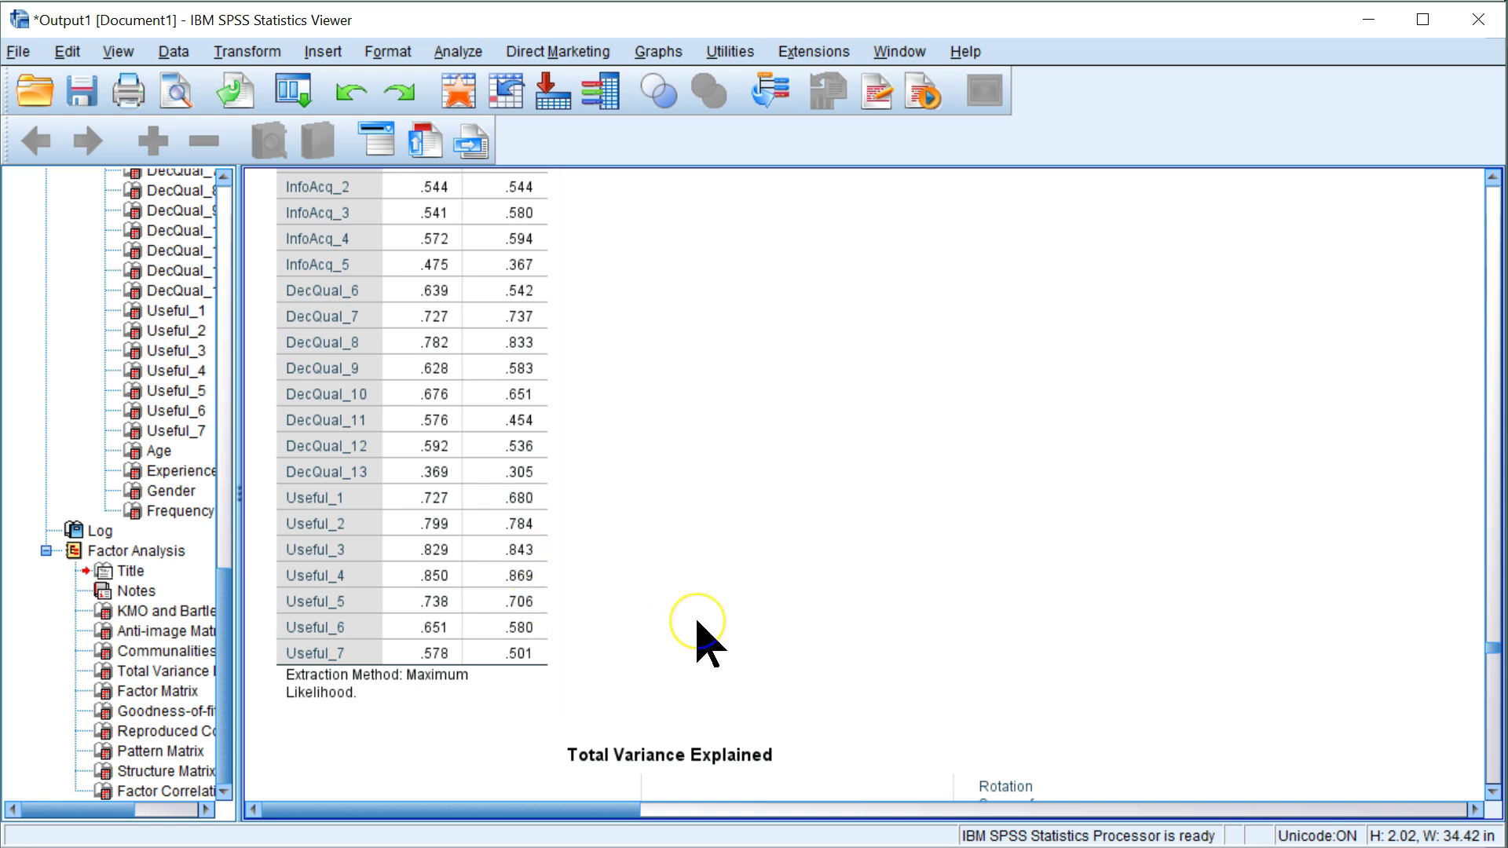
{"action": "scroll", "coordinate": [697, 637], "scroll_direction": "down", "scroll_amount": 7}
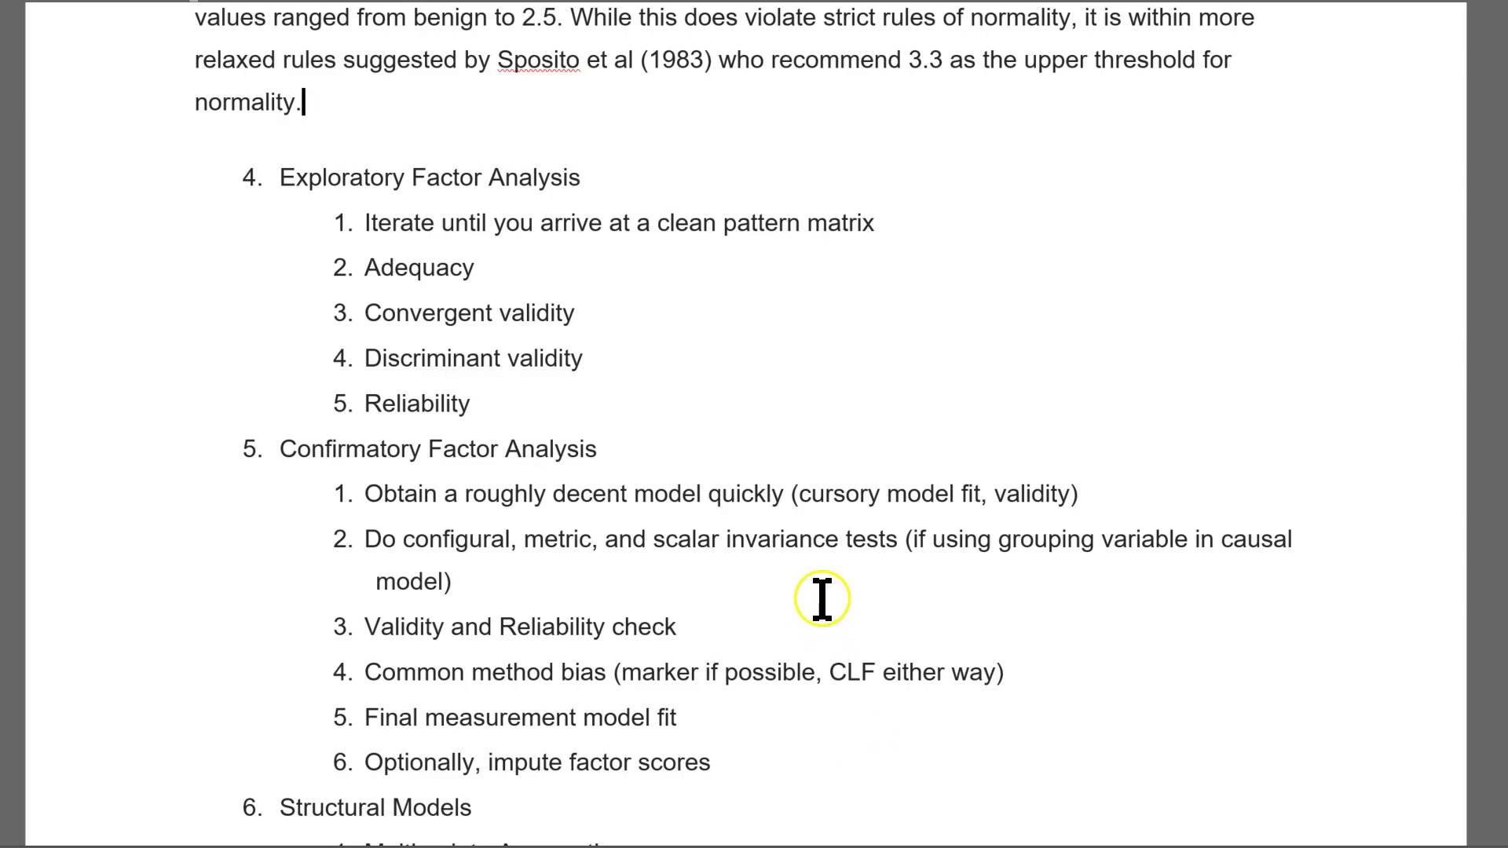
{"action": "scroll", "coordinate": [822, 598], "scroll_direction": "up", "scroll_amount": 20}
{"action": "scroll", "coordinate": [819, 559], "scroll_direction": "down", "scroll_amount": 3}
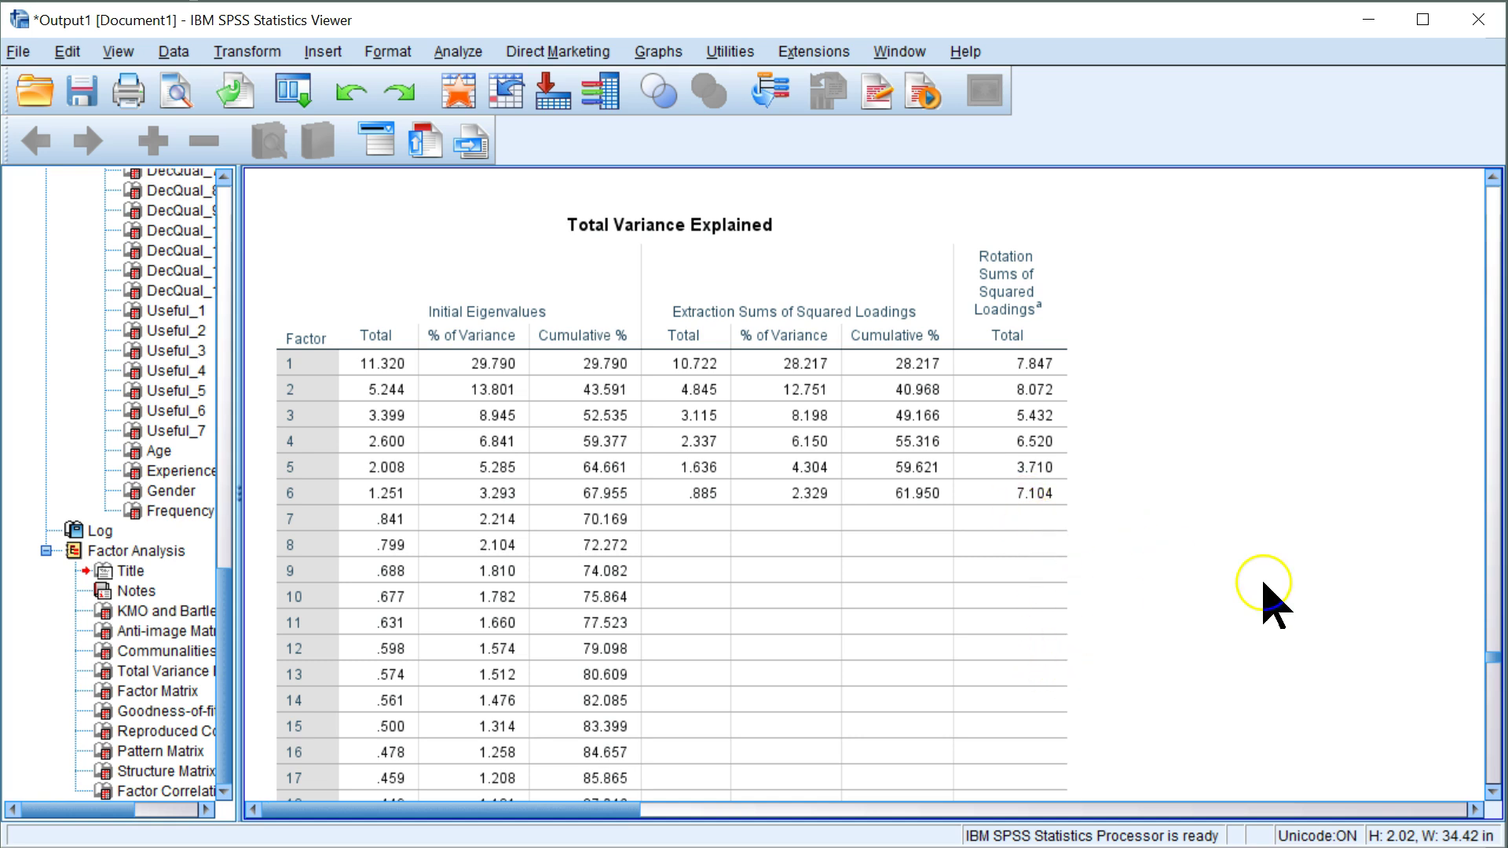
Look through the factor matrix and the reproduced correlations with their residuals, as far as the pattern matrix
{"action": "scroll", "coordinate": [1222, 556], "scroll_direction": "down", "scroll_amount": 12}
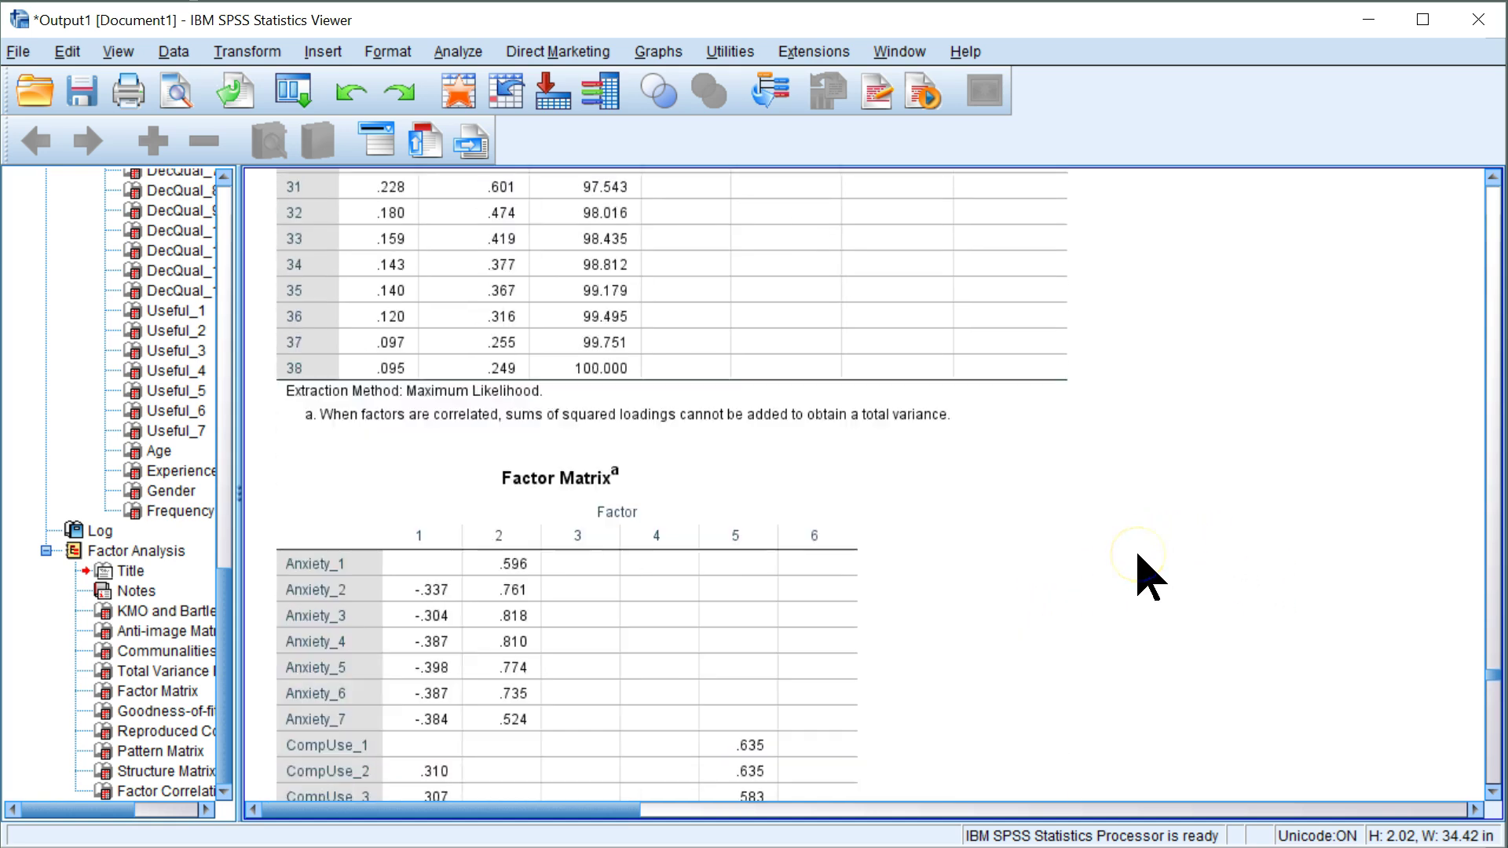
{"action": "scroll", "coordinate": [1162, 573], "scroll_direction": "down", "scroll_amount": 5}
{"action": "left_click", "coordinate": [774, 398]}
{"action": "scroll", "coordinate": [775, 398], "scroll_direction": "down", "scroll_amount": 15}
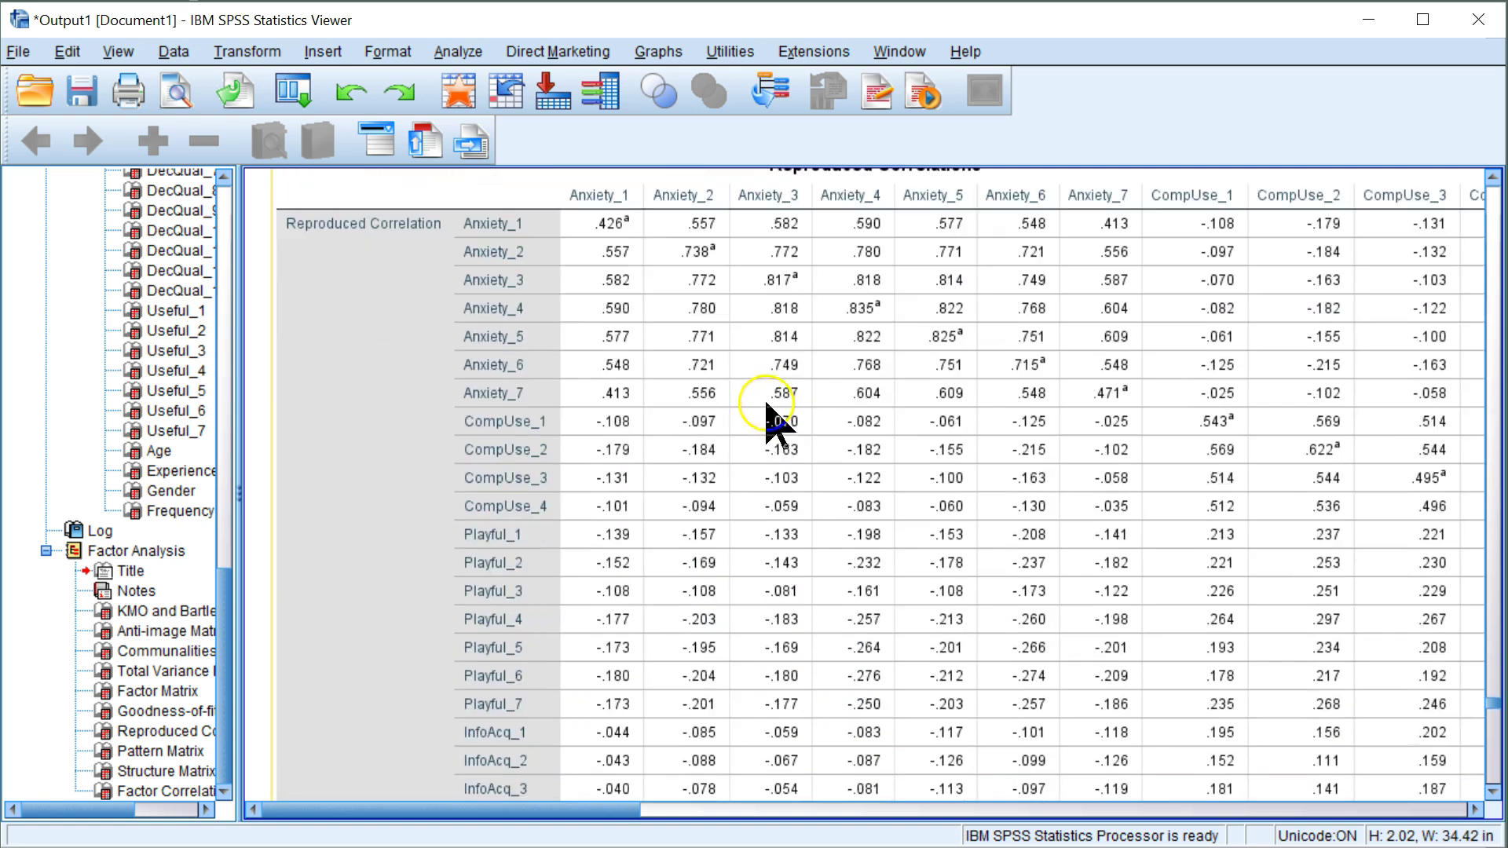
{"action": "scroll", "coordinate": [768, 405], "scroll_direction": "down", "scroll_amount": 20}
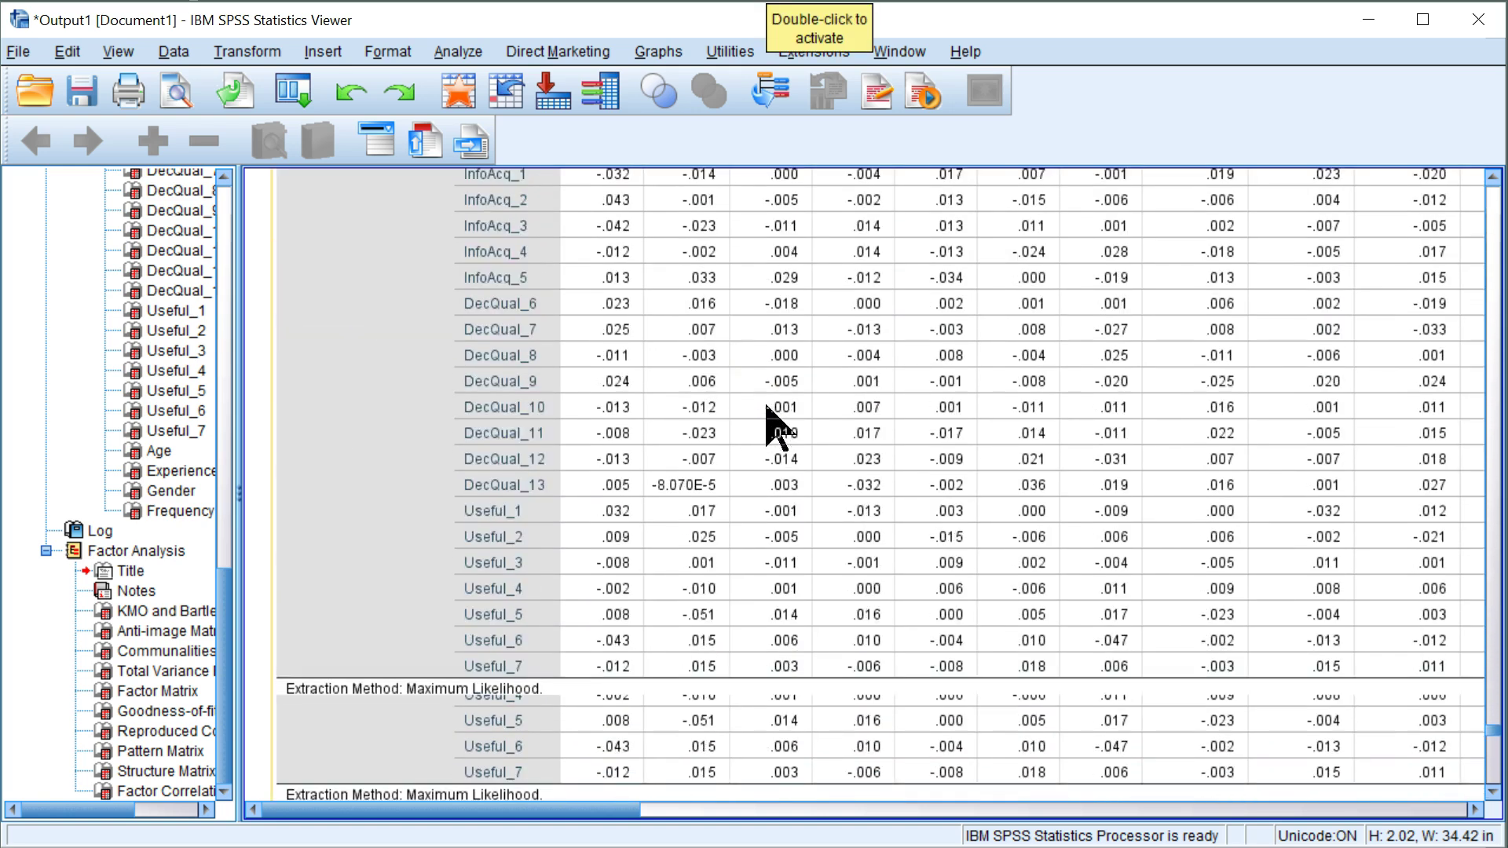
{"action": "scroll", "coordinate": [768, 416], "scroll_direction": "down", "scroll_amount": 5}
{"action": "left_click", "coordinate": [883, 434]}
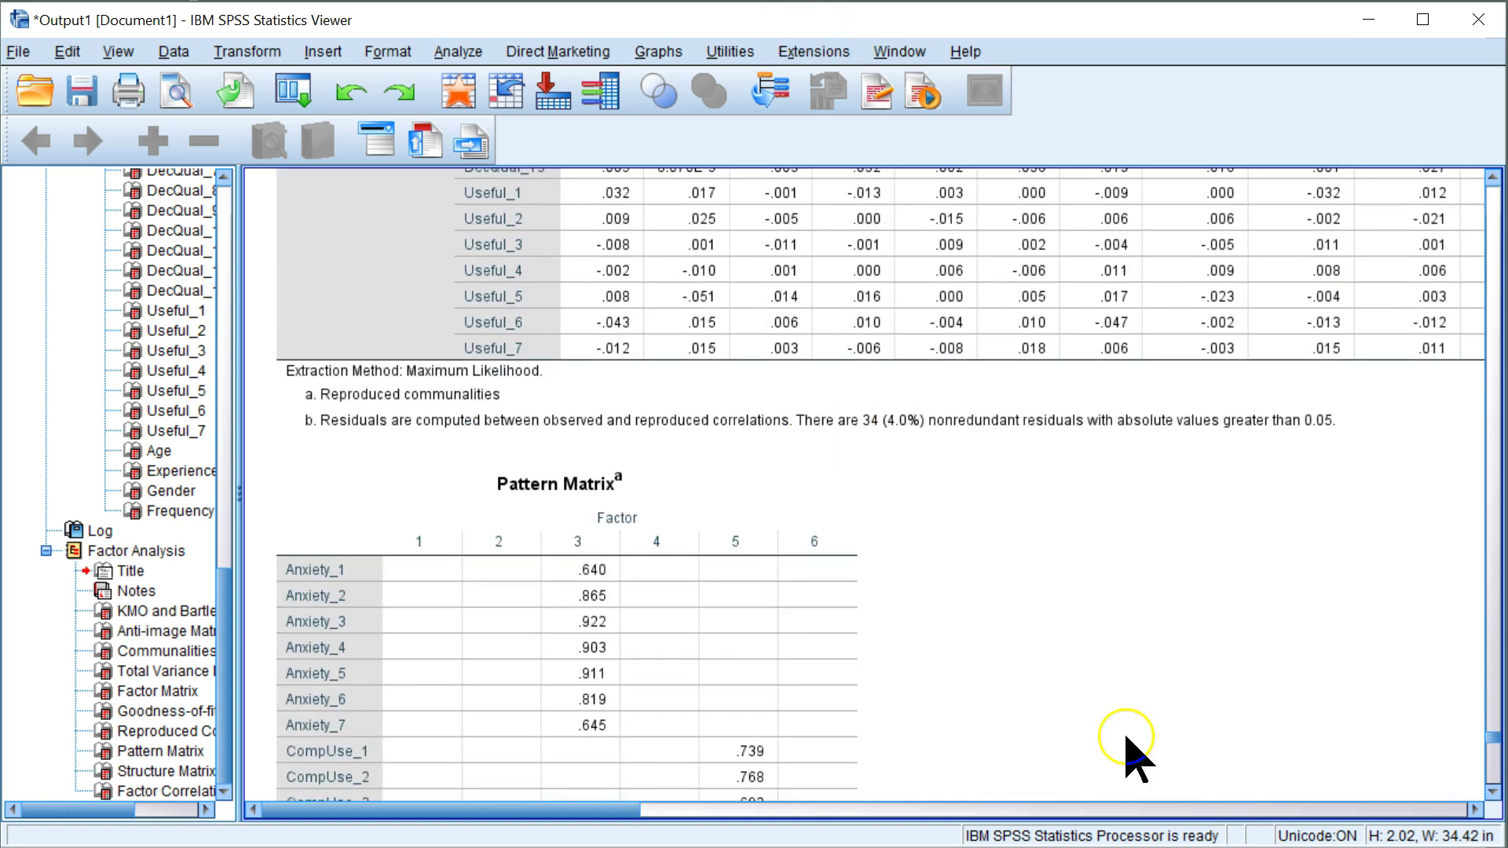
Examine the pattern matrix loadings for every construct from Anxiety to Useful, checking for weak loadings and cross-loadings
{"action": "scroll", "coordinate": [1139, 707], "scroll_direction": "down", "scroll_amount": 4}
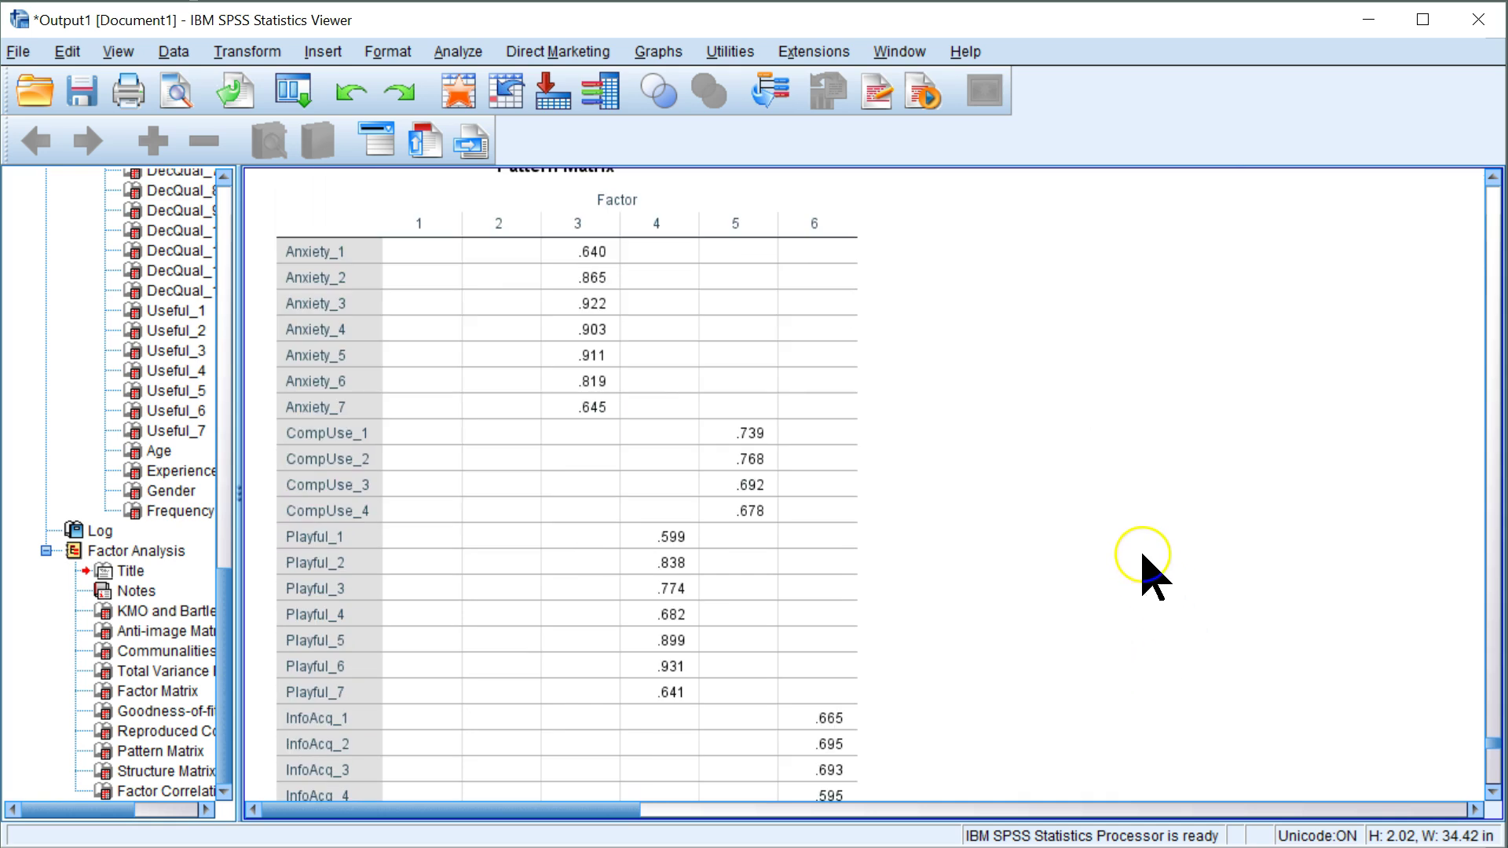
{"action": "scroll", "coordinate": [1159, 519], "scroll_direction": "down", "scroll_amount": 3}
{"action": "scroll", "coordinate": [1167, 515], "scroll_direction": "up", "scroll_amount": 4}
{"action": "left_click", "coordinate": [566, 398]}
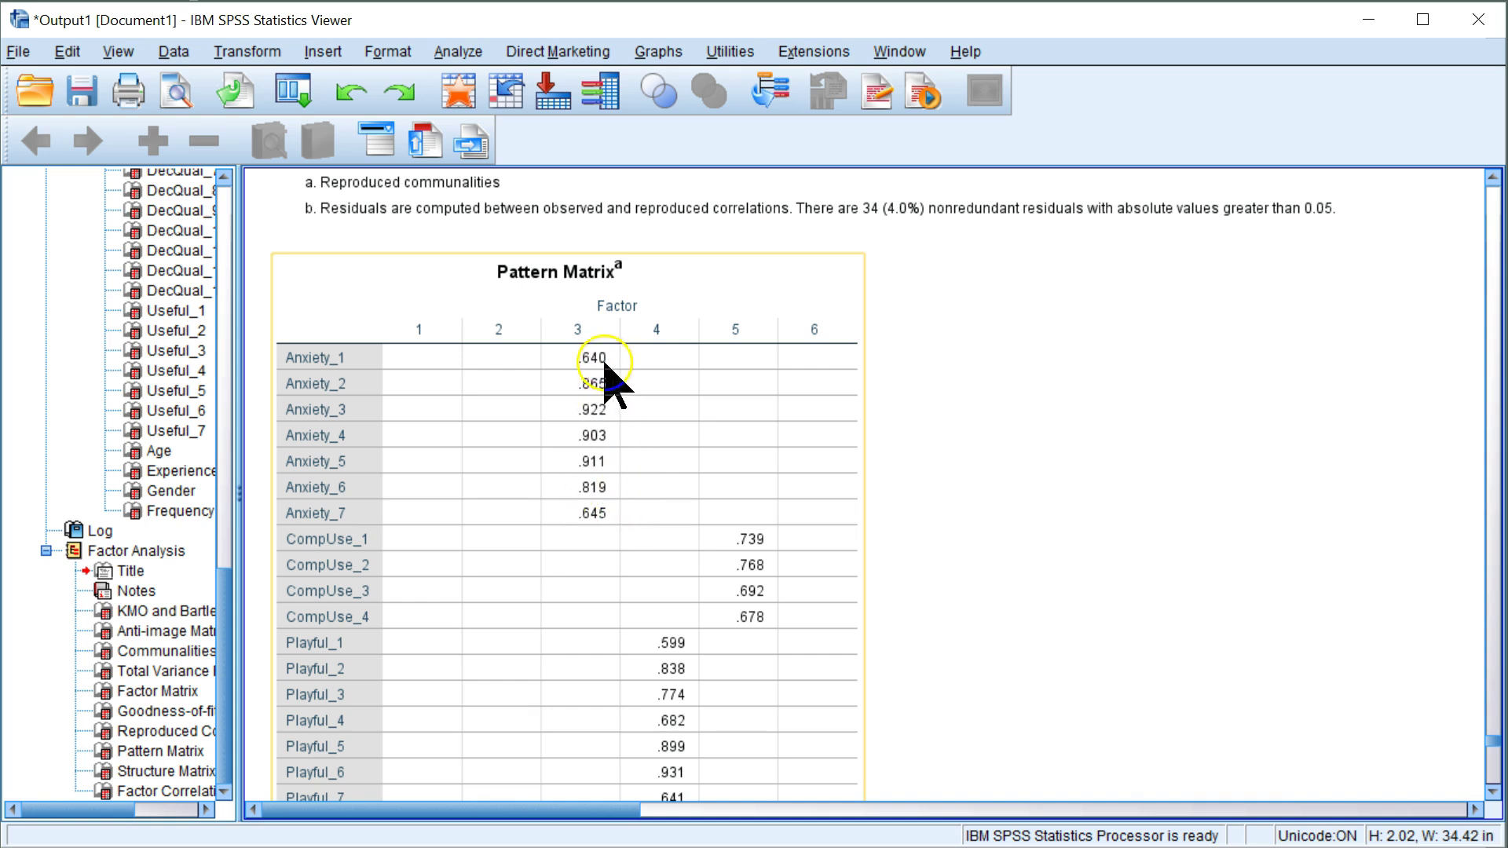
{"action": "scroll", "coordinate": [1011, 539], "scroll_direction": "down", "scroll_amount": 3}
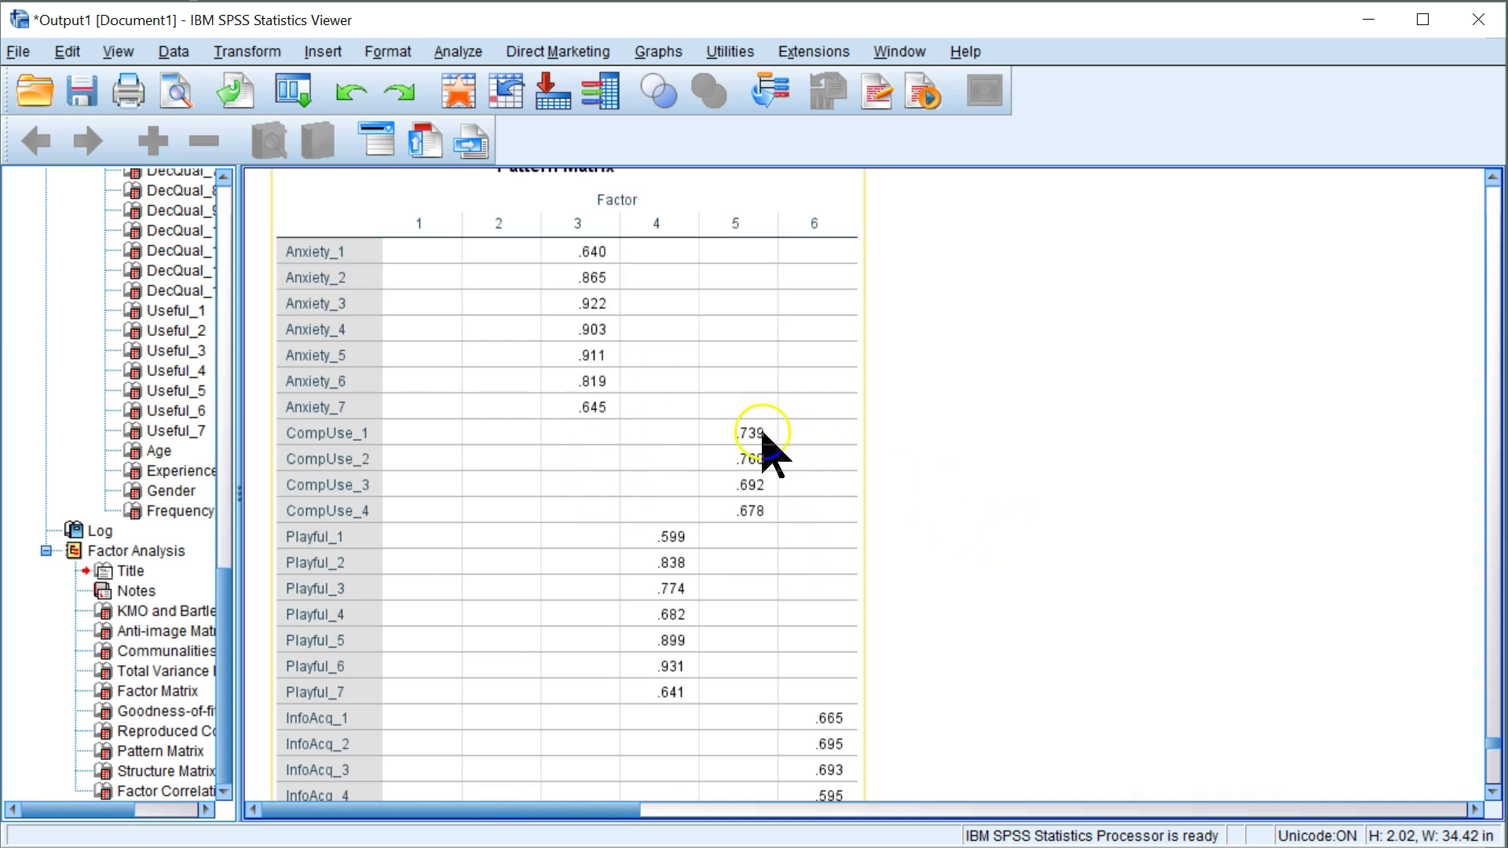
{"action": "scroll", "coordinate": [766, 456], "scroll_direction": "down", "scroll_amount": 3}
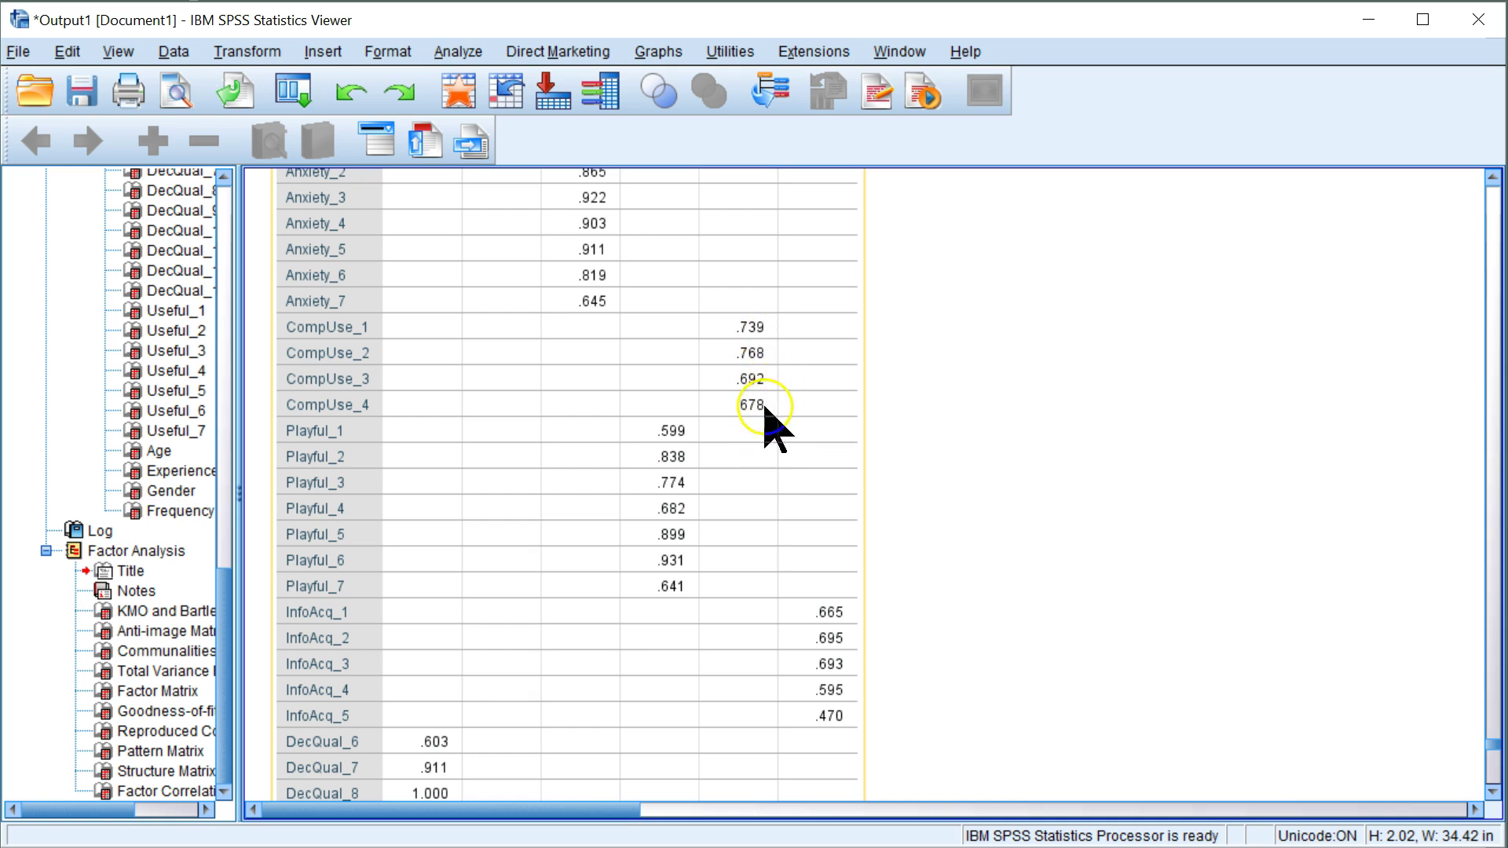
{"action": "scroll", "coordinate": [766, 444], "scroll_direction": "down", "scroll_amount": 3}
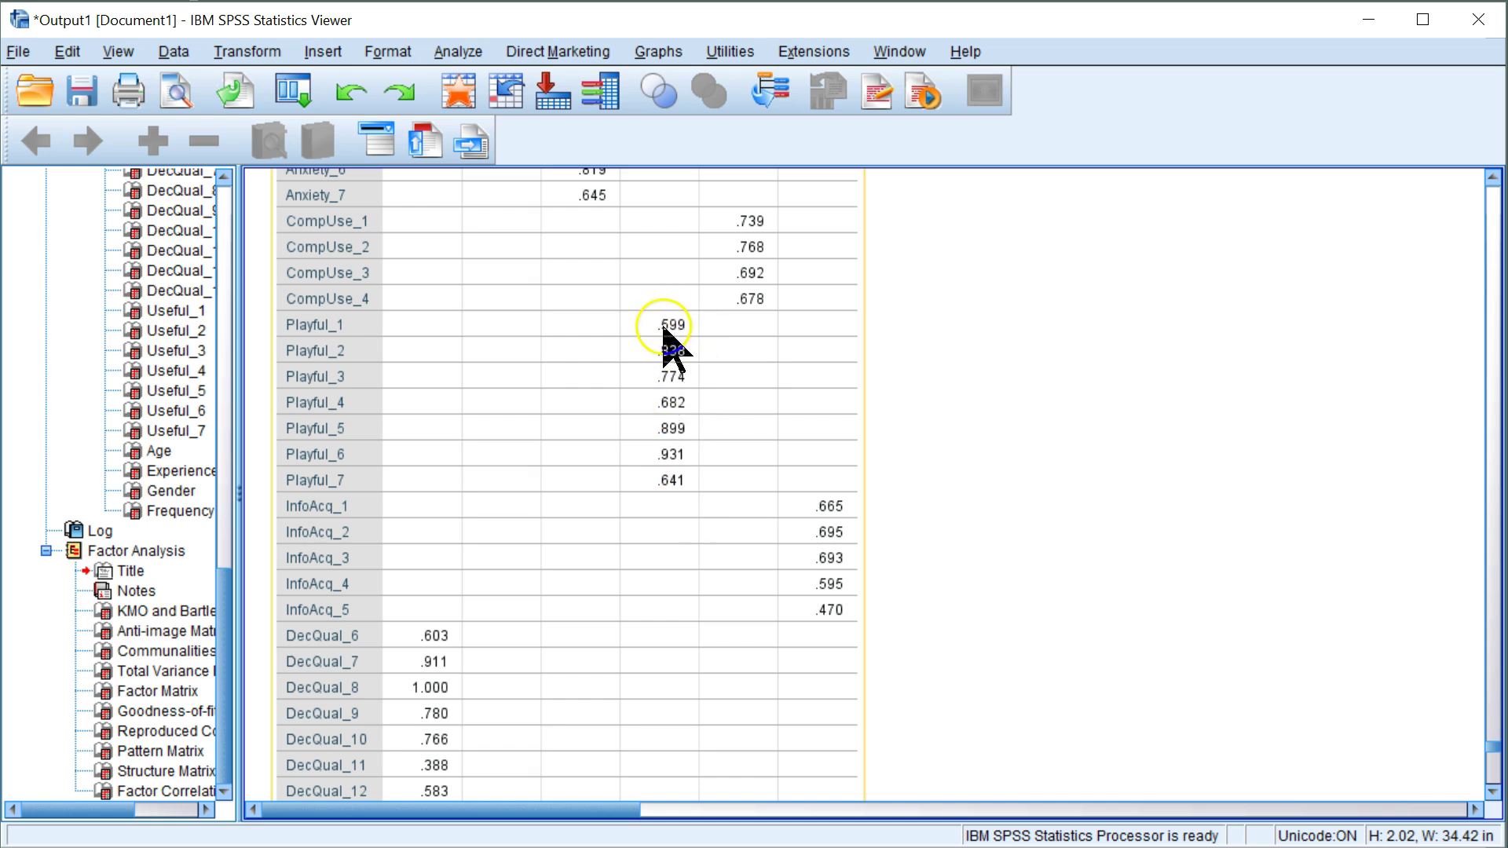
{"action": "scroll", "coordinate": [754, 482], "scroll_direction": "down", "scroll_amount": 6}
{"action": "left_click", "coordinate": [842, 303]}
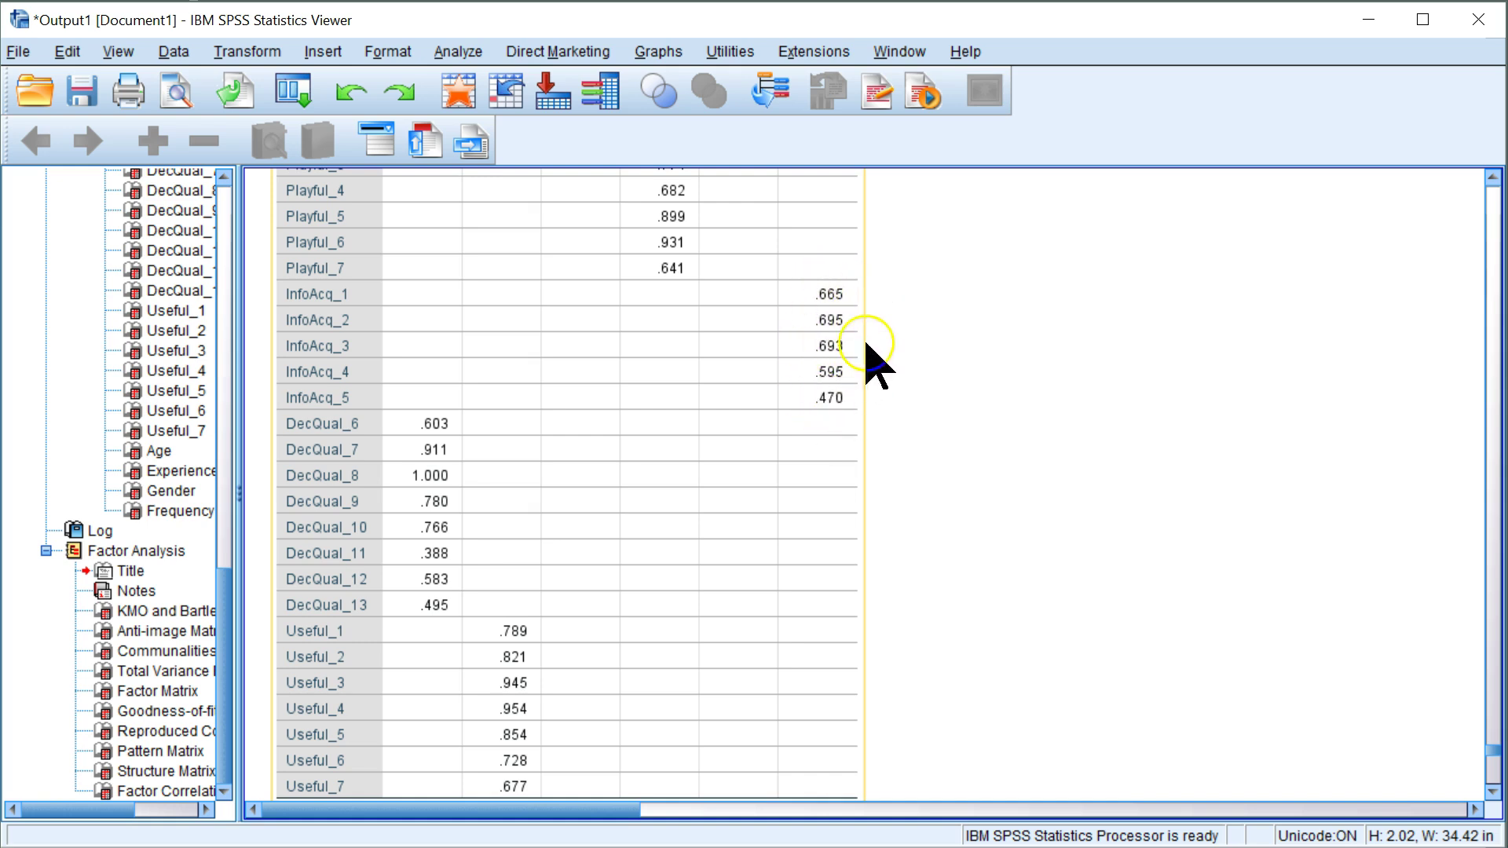
{"action": "scroll", "coordinate": [628, 476], "scroll_direction": "down", "scroll_amount": 3}
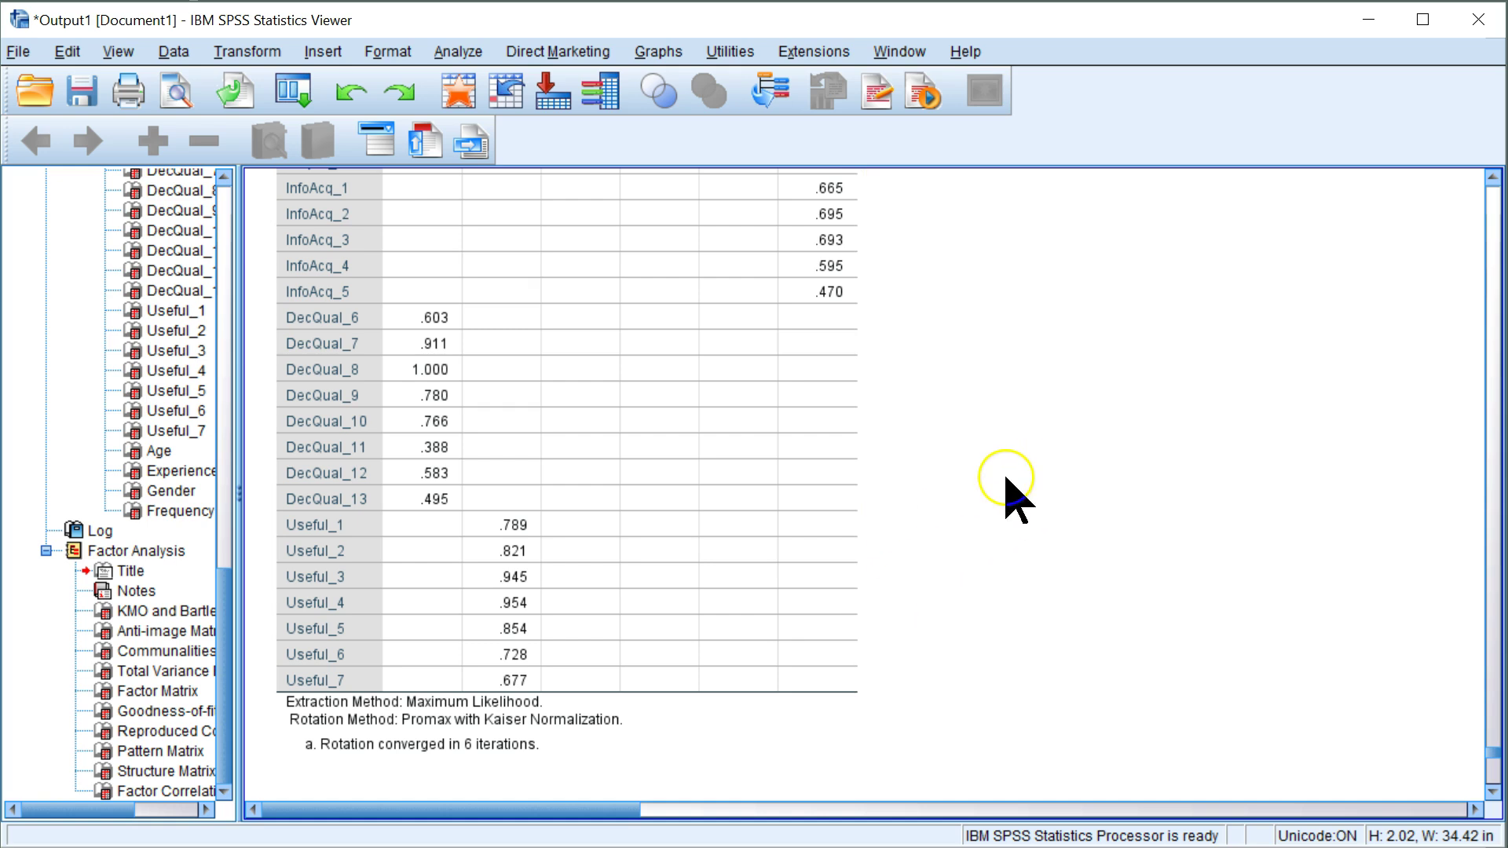
{"action": "scroll", "coordinate": [1015, 517], "scroll_direction": "up", "scroll_amount": 3}
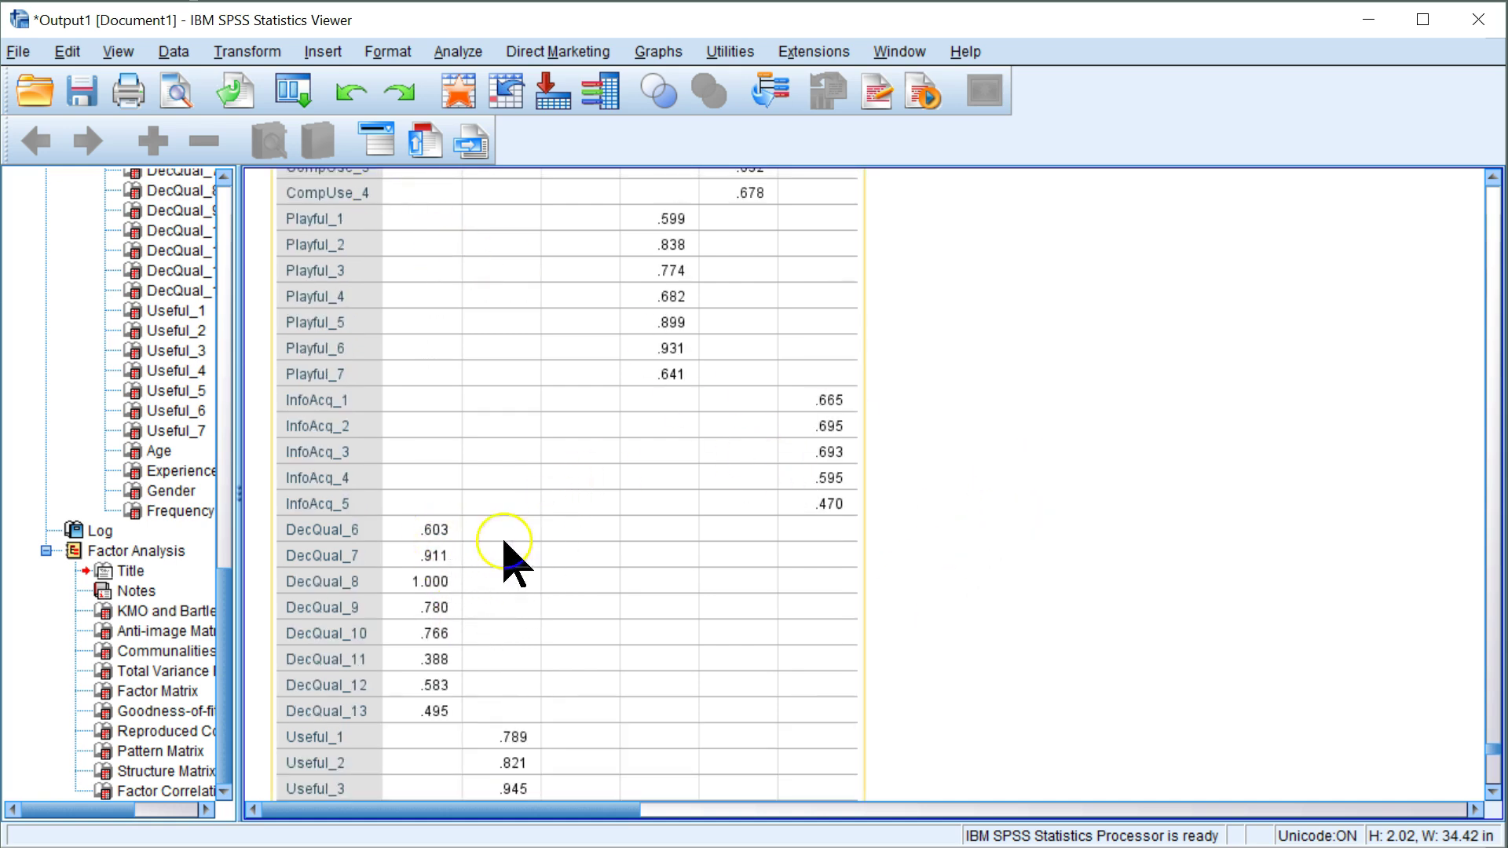
{"action": "scroll", "coordinate": [707, 542], "scroll_direction": "up", "scroll_amount": 3}
{"action": "scroll", "coordinate": [971, 433], "scroll_direction": "up", "scroll_amount": 2}
{"action": "scroll", "coordinate": [350, 340], "scroll_direction": "down", "scroll_amount": 4}
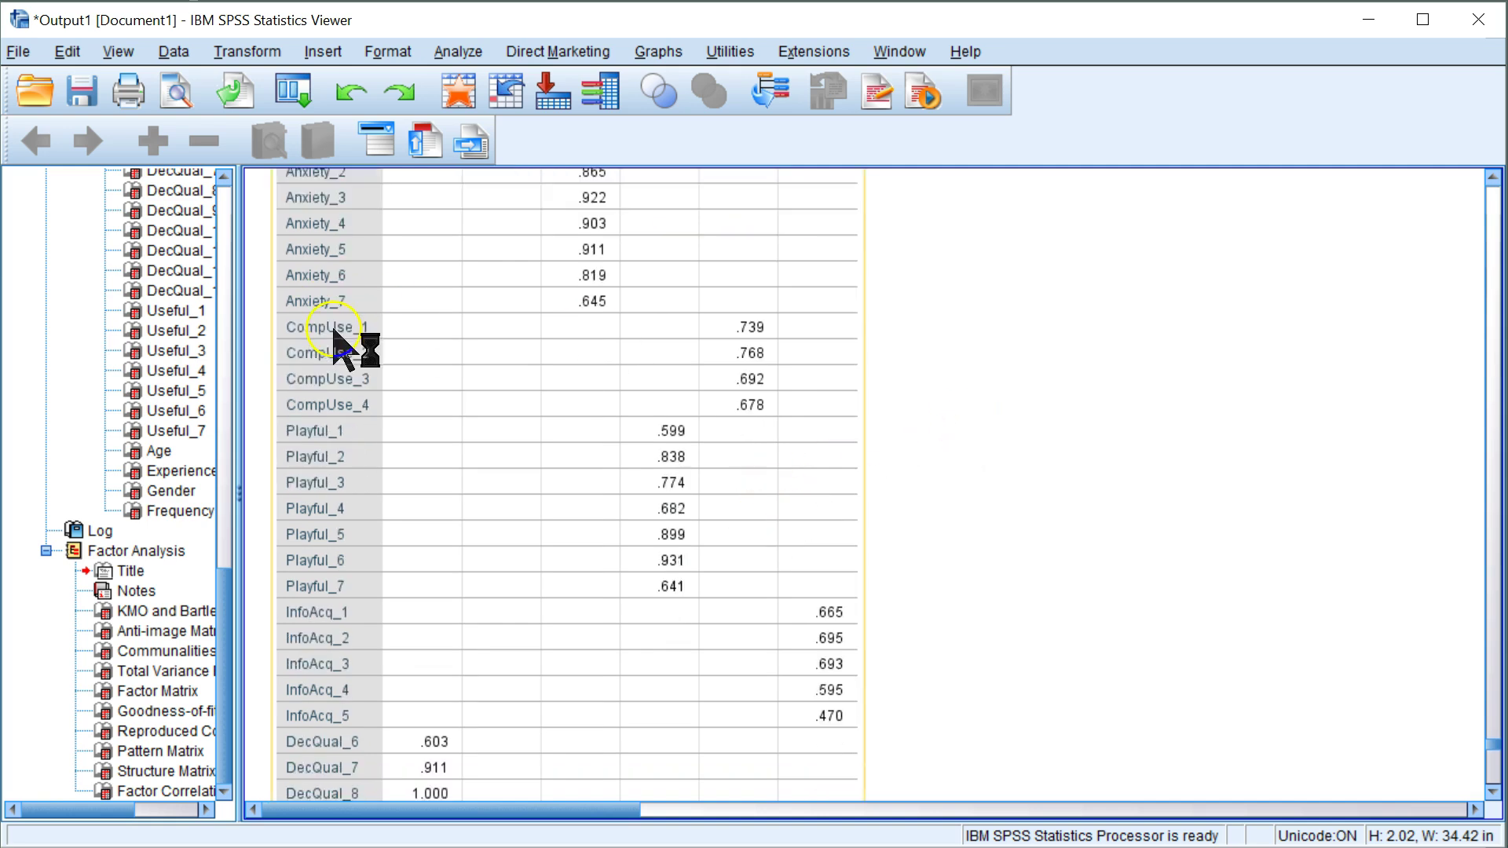
Set up a Reliability Analysis under Scale with DecQual_6 through DecQual_13 as its items
{"action": "left_click", "coordinate": [448, 52]}
{"action": "mouse_move", "coordinate": [628, 404]}
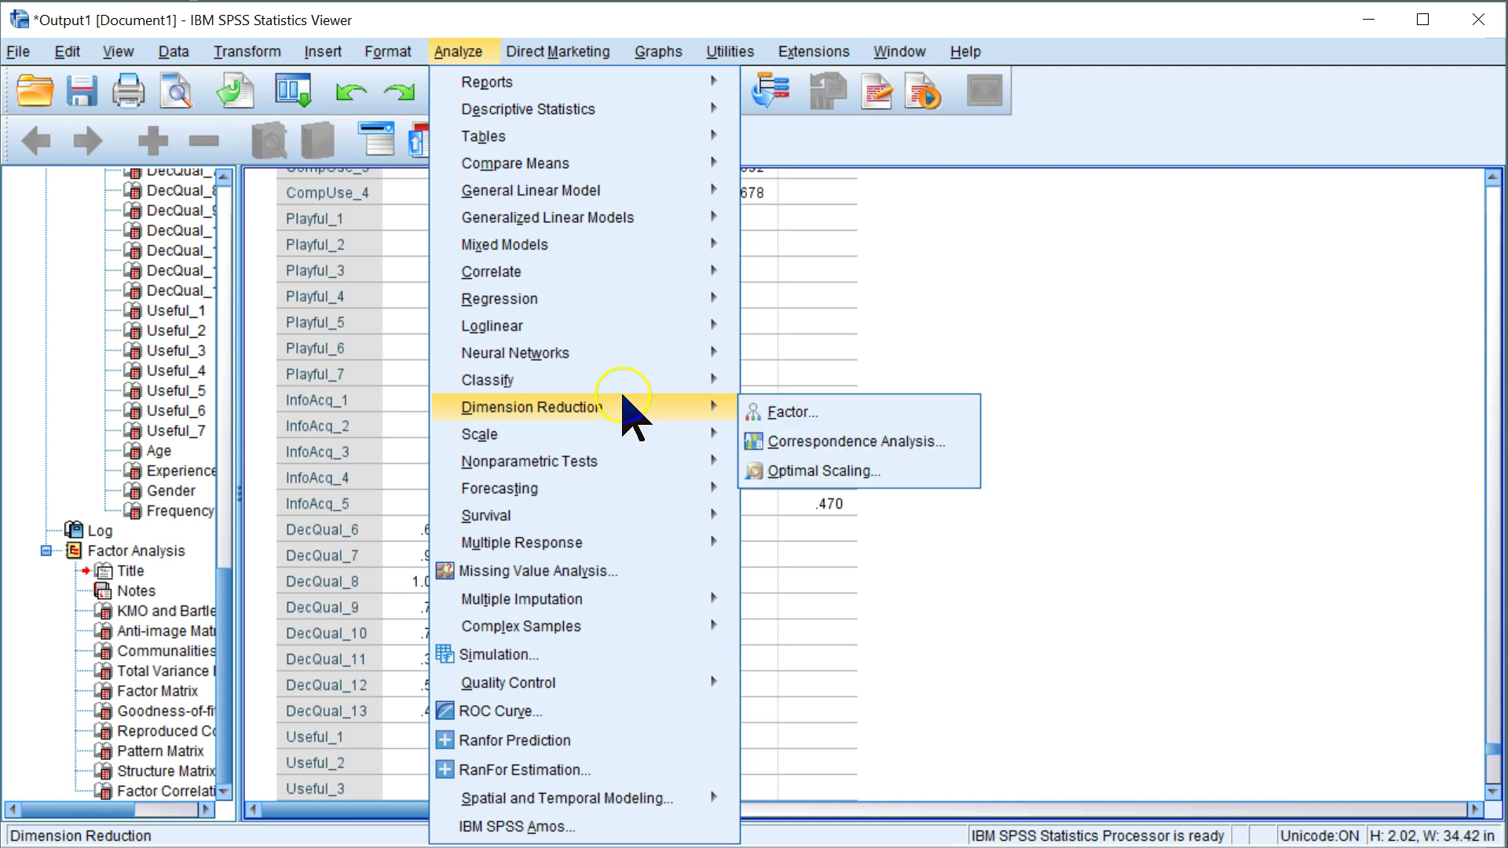
{"action": "left_click", "coordinate": [1296, 455]}
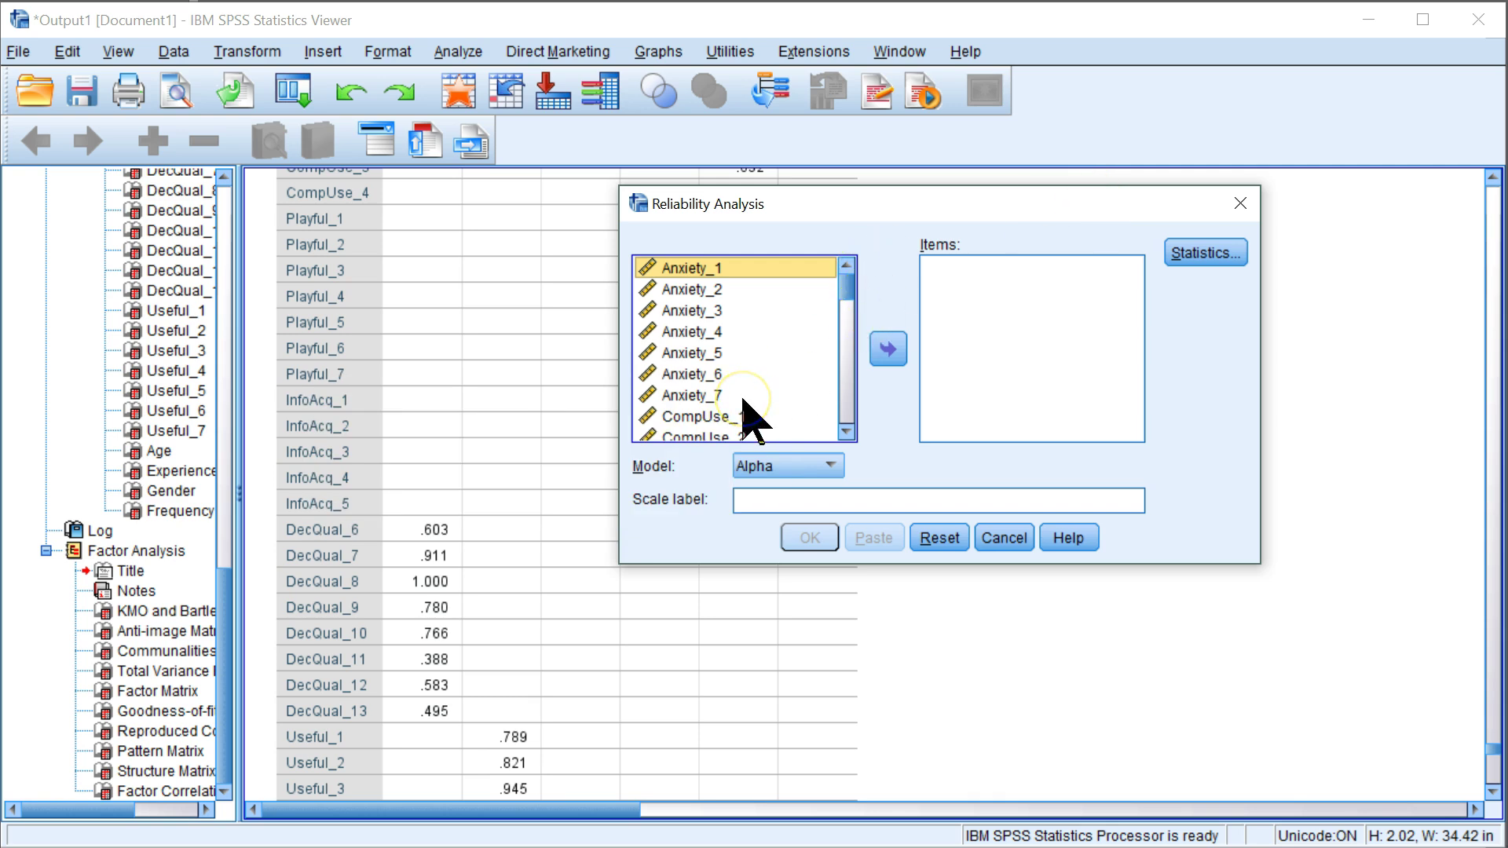
{"action": "key", "text": "d"}
{"action": "scroll", "coordinate": [754, 393], "scroll_direction": "down", "scroll_amount": 3}
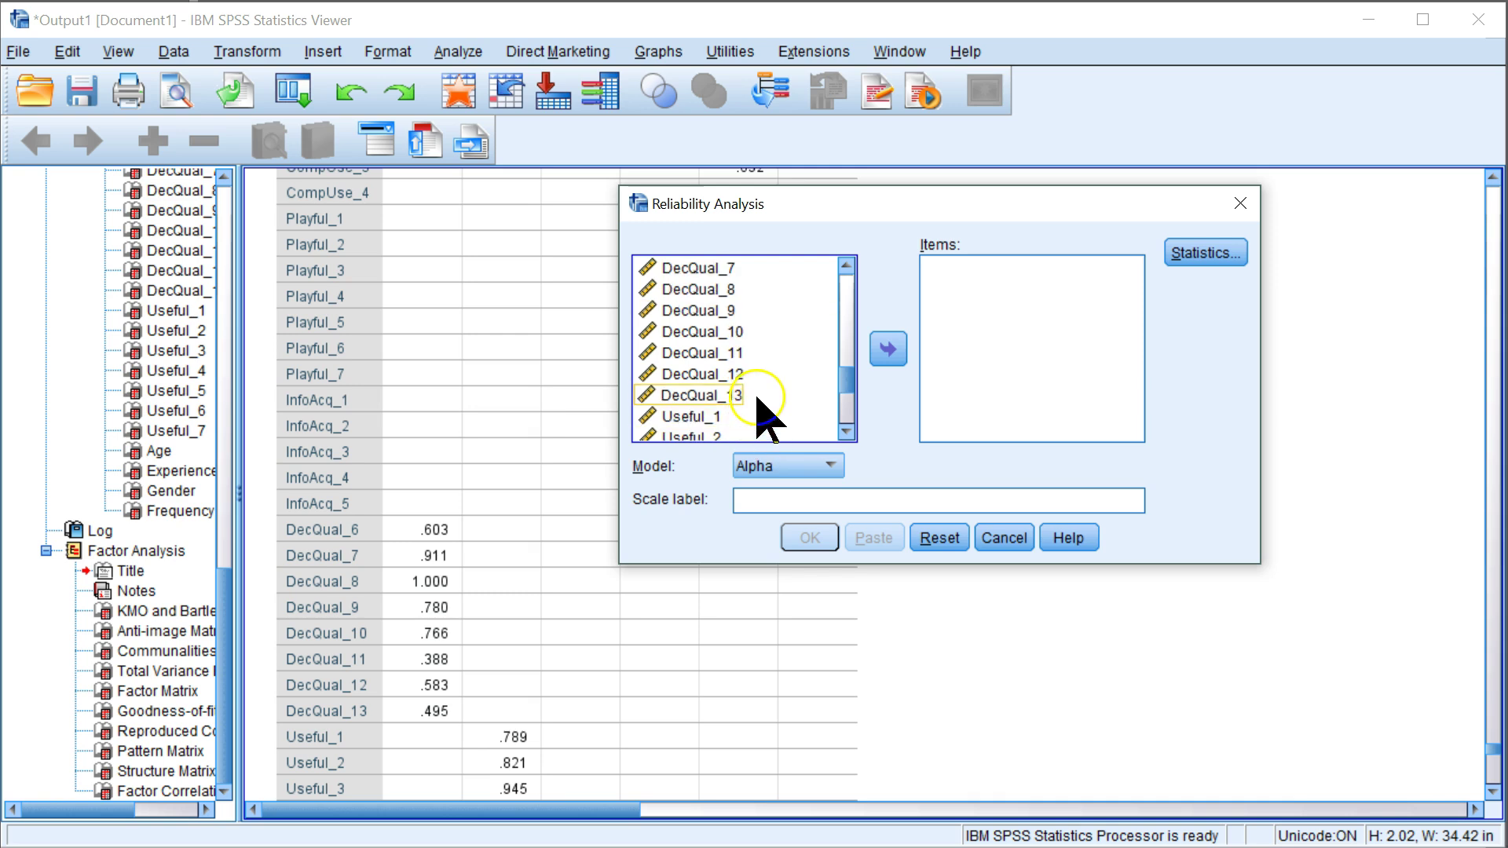
{"action": "left_click", "coordinate": [758, 396], "text": "shift"}
{"action": "left_click", "coordinate": [890, 349]}
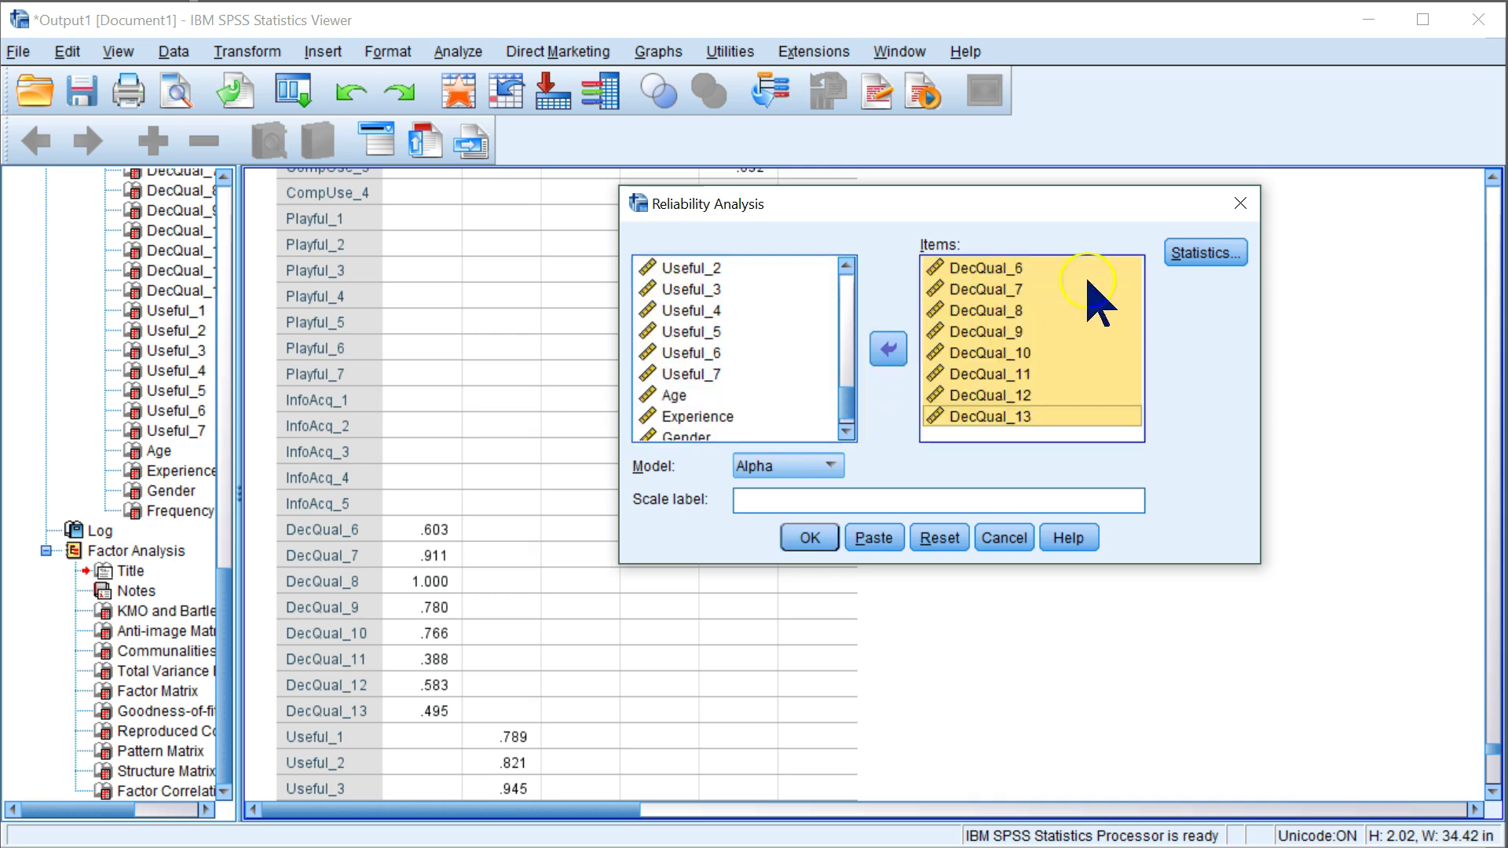
Enable the Scale if item deleted statistic and run the reliability analysis with the Alpha model
{"action": "left_click", "coordinate": [1189, 255]}
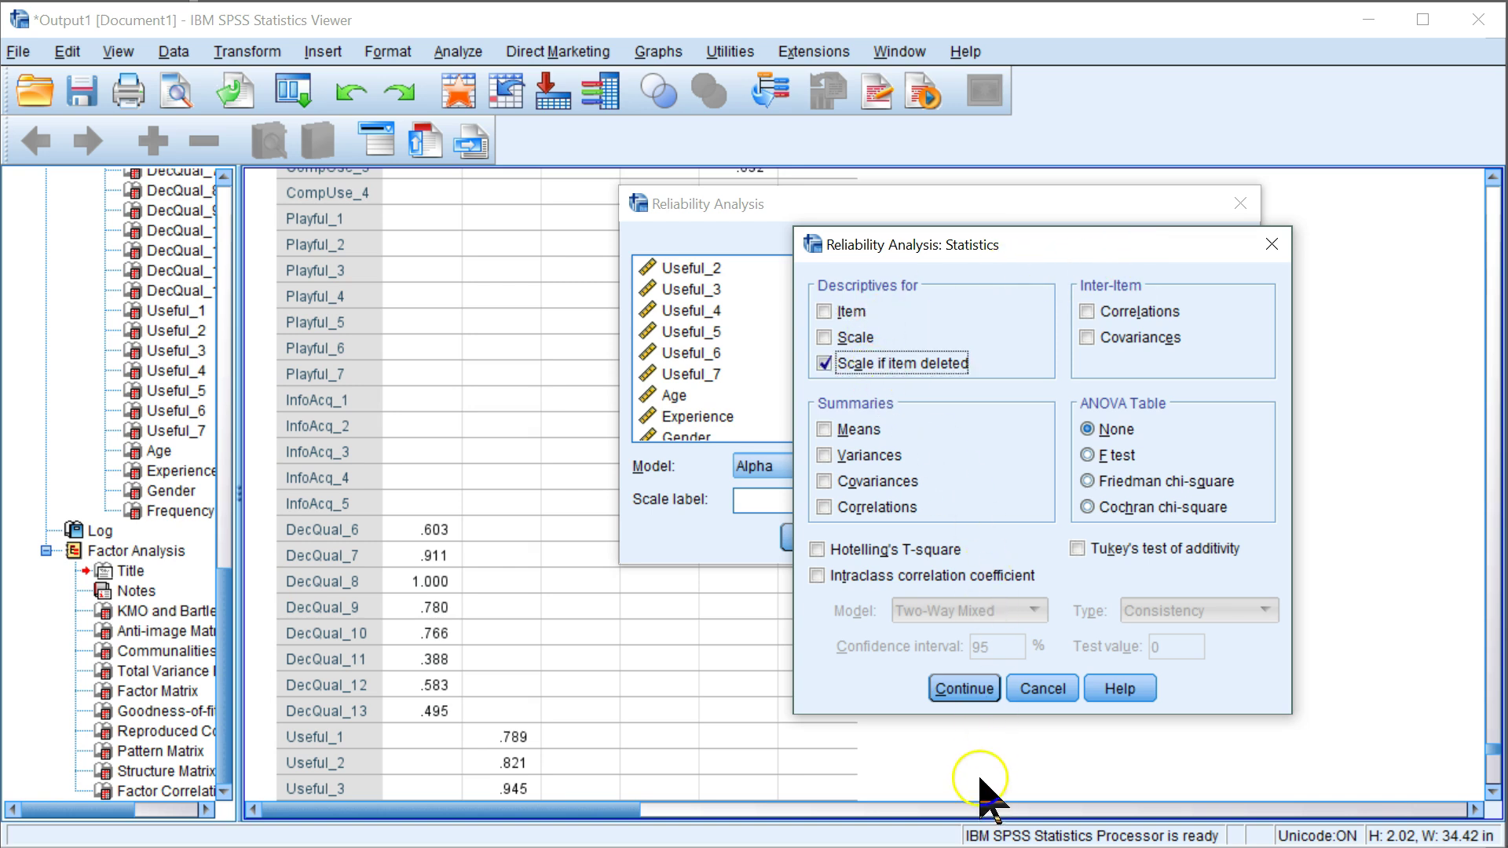
{"action": "left_click", "coordinate": [968, 689]}
{"action": "left_click", "coordinate": [809, 539]}
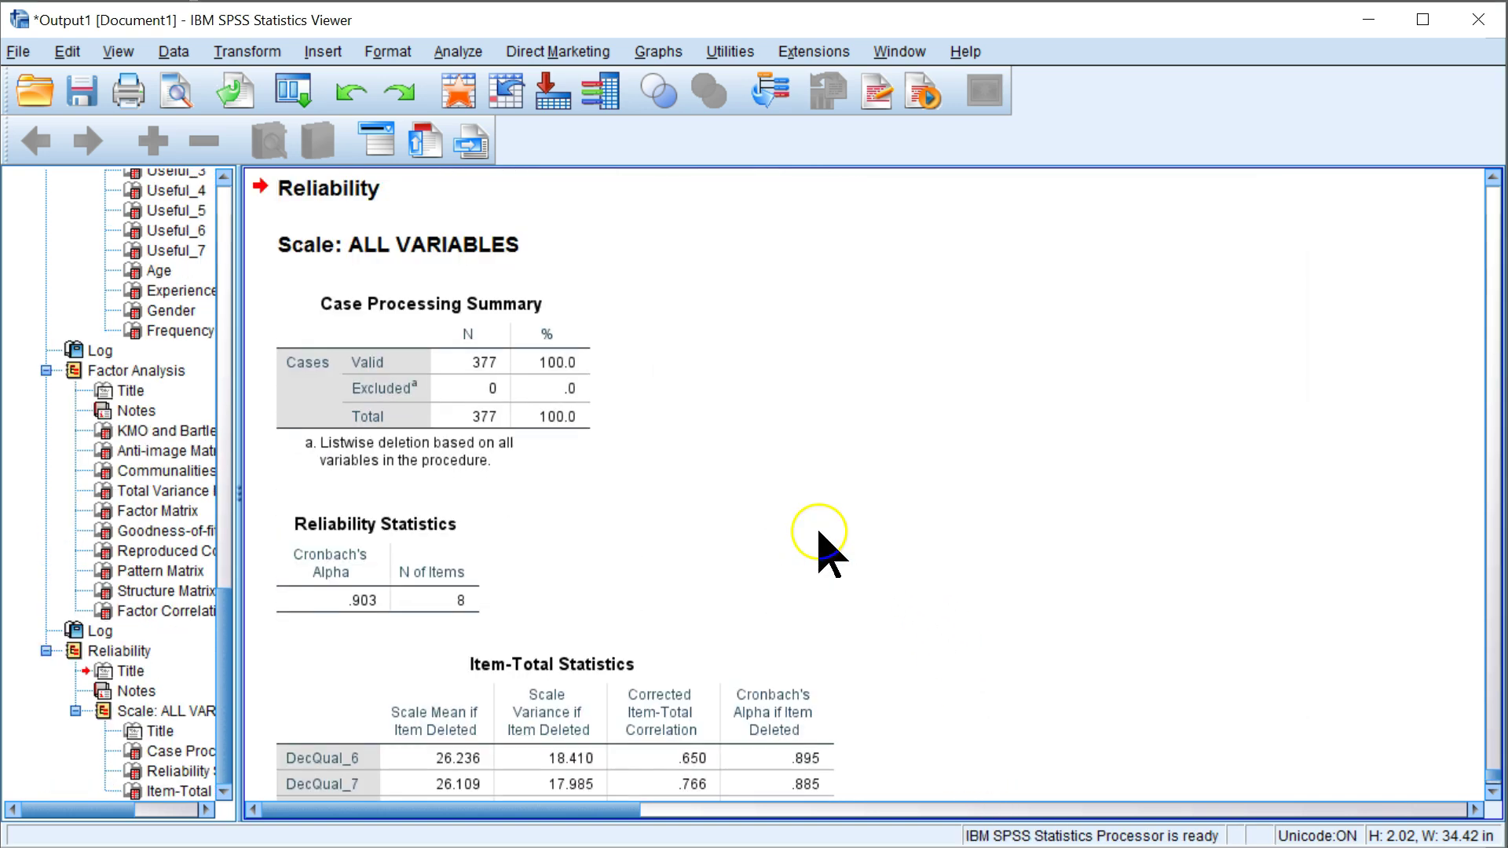
Examine Cronbach's alpha for the DecQual items and the alpha-if-item-deleted values in the item-total statistics
{"action": "scroll", "coordinate": [959, 600], "scroll_direction": "down", "scroll_amount": 3}
{"action": "left_click", "coordinate": [465, 462]}
{"action": "left_click", "coordinate": [347, 394]}
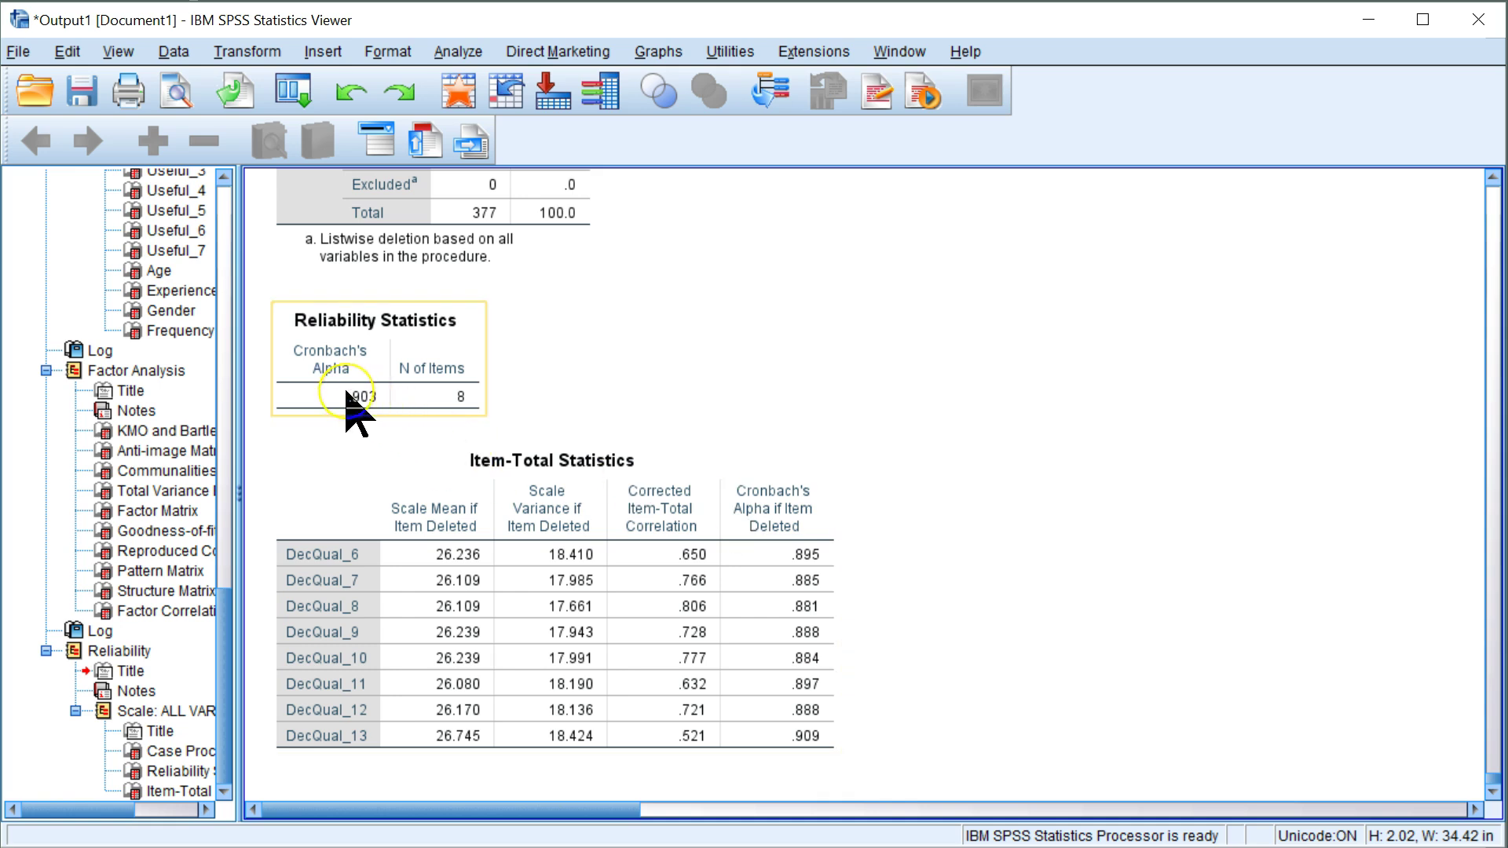
{"action": "left_click", "coordinate": [1071, 616]}
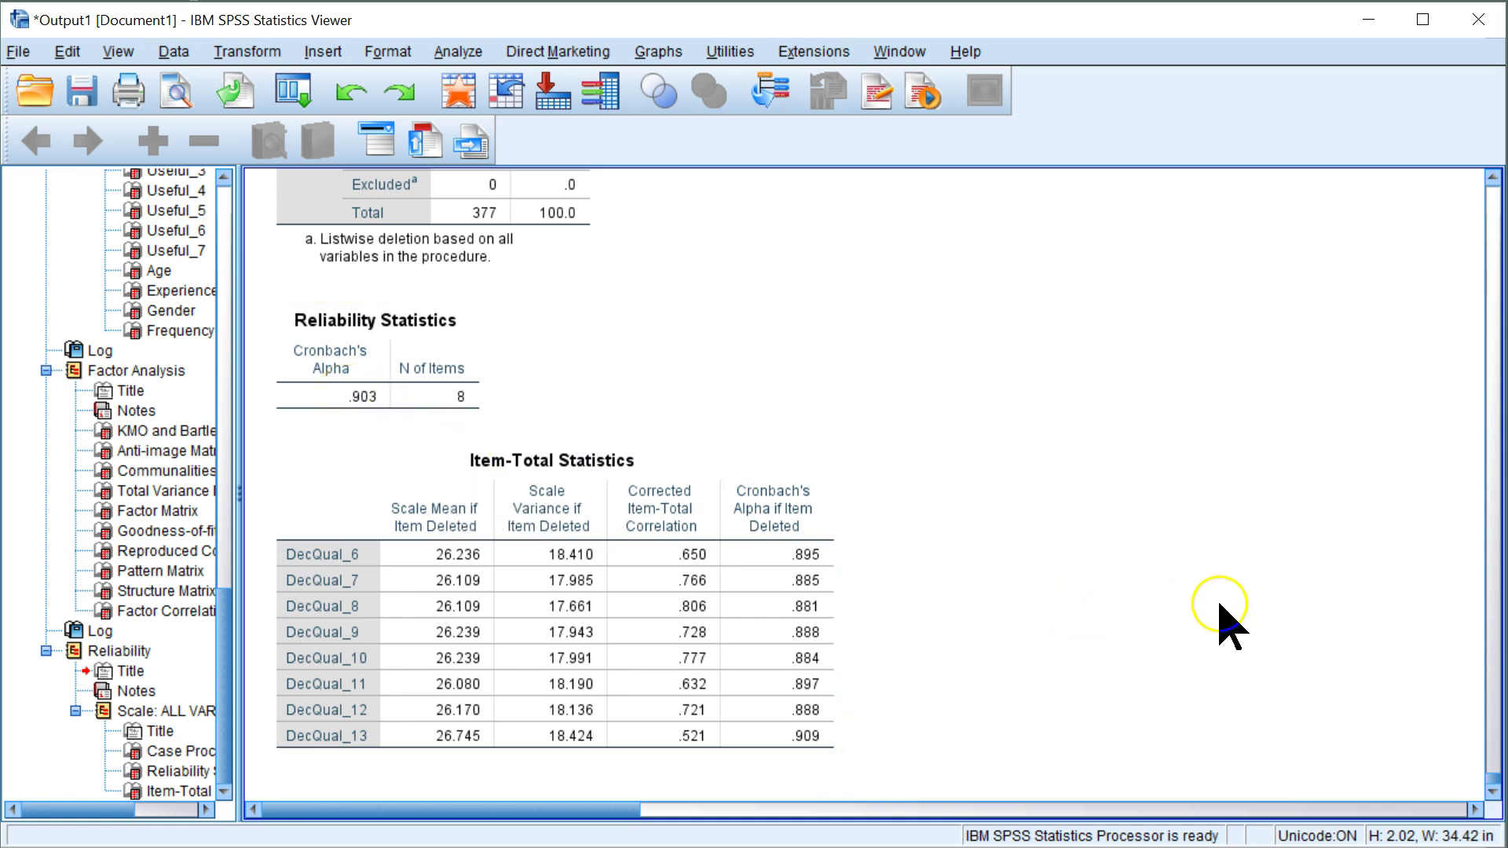
{"action": "left_click", "coordinate": [742, 639]}
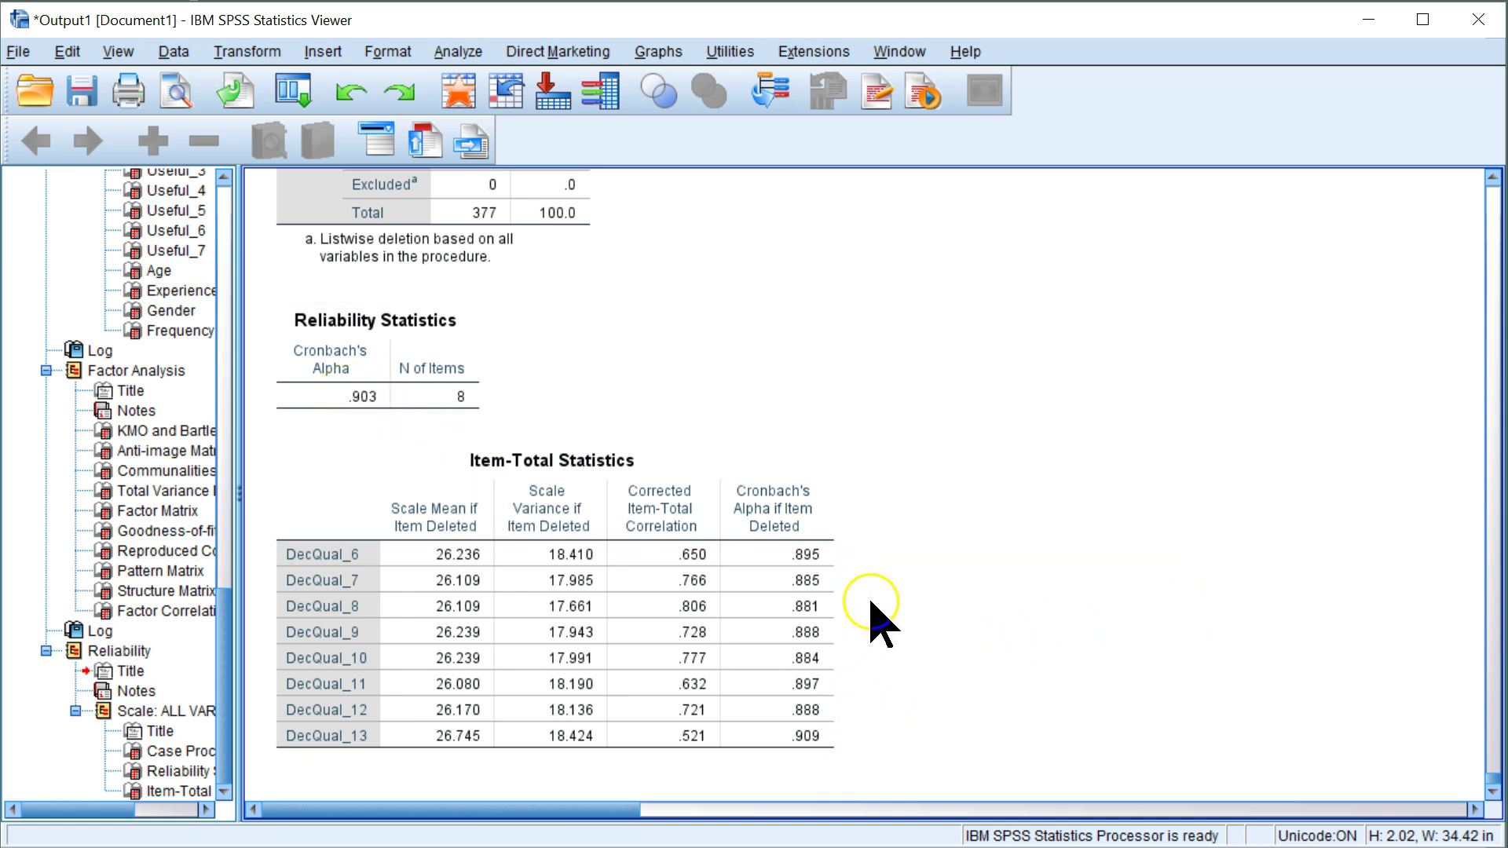
{"action": "left_click", "coordinate": [904, 766]}
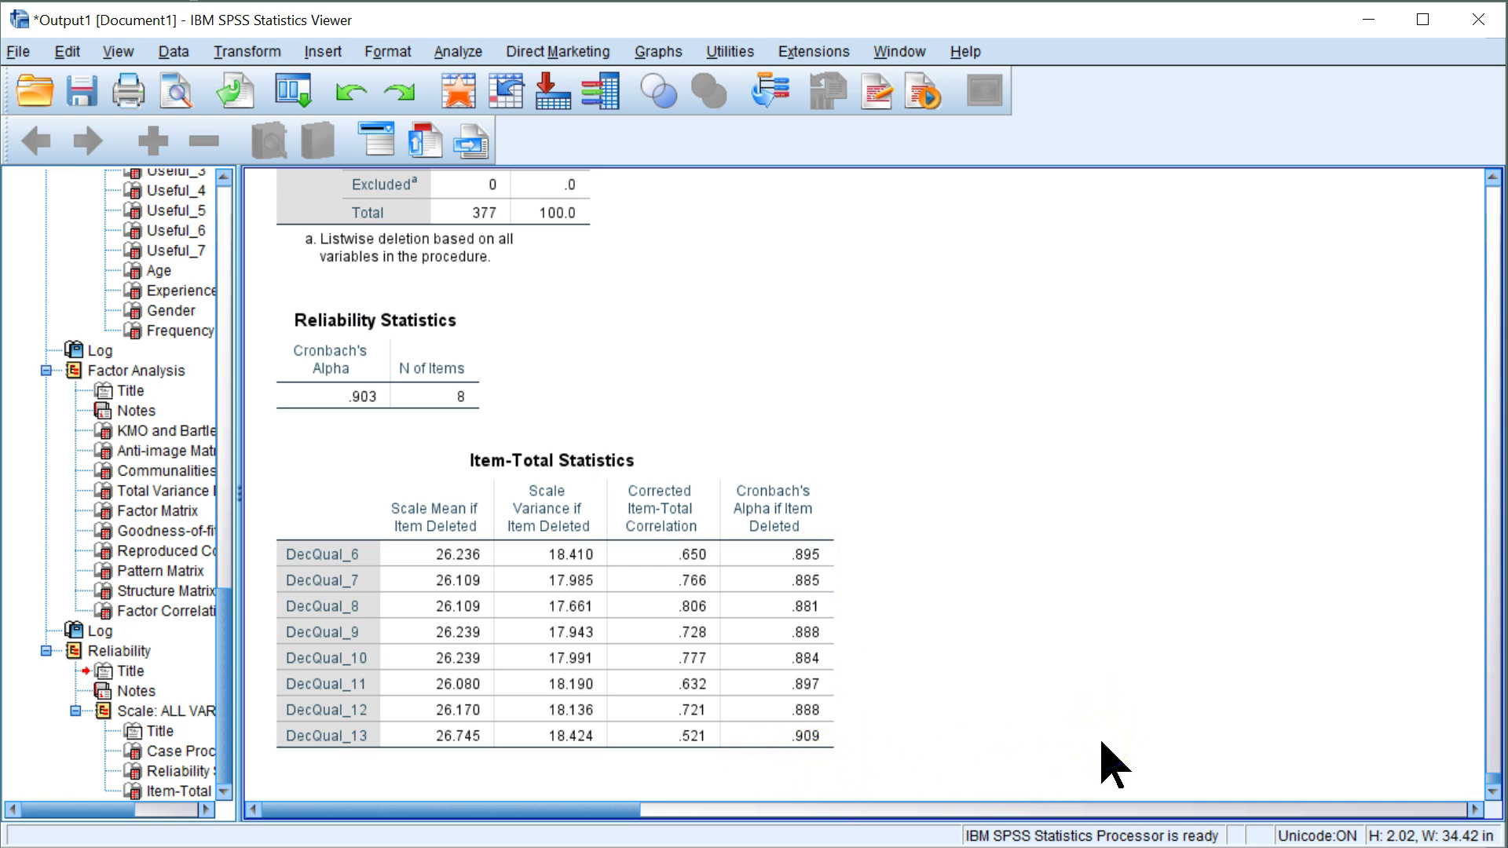
Reopen the Reliability Analysis setup and remove all the DecQual variables from its items
{"action": "left_click", "coordinate": [662, 667]}
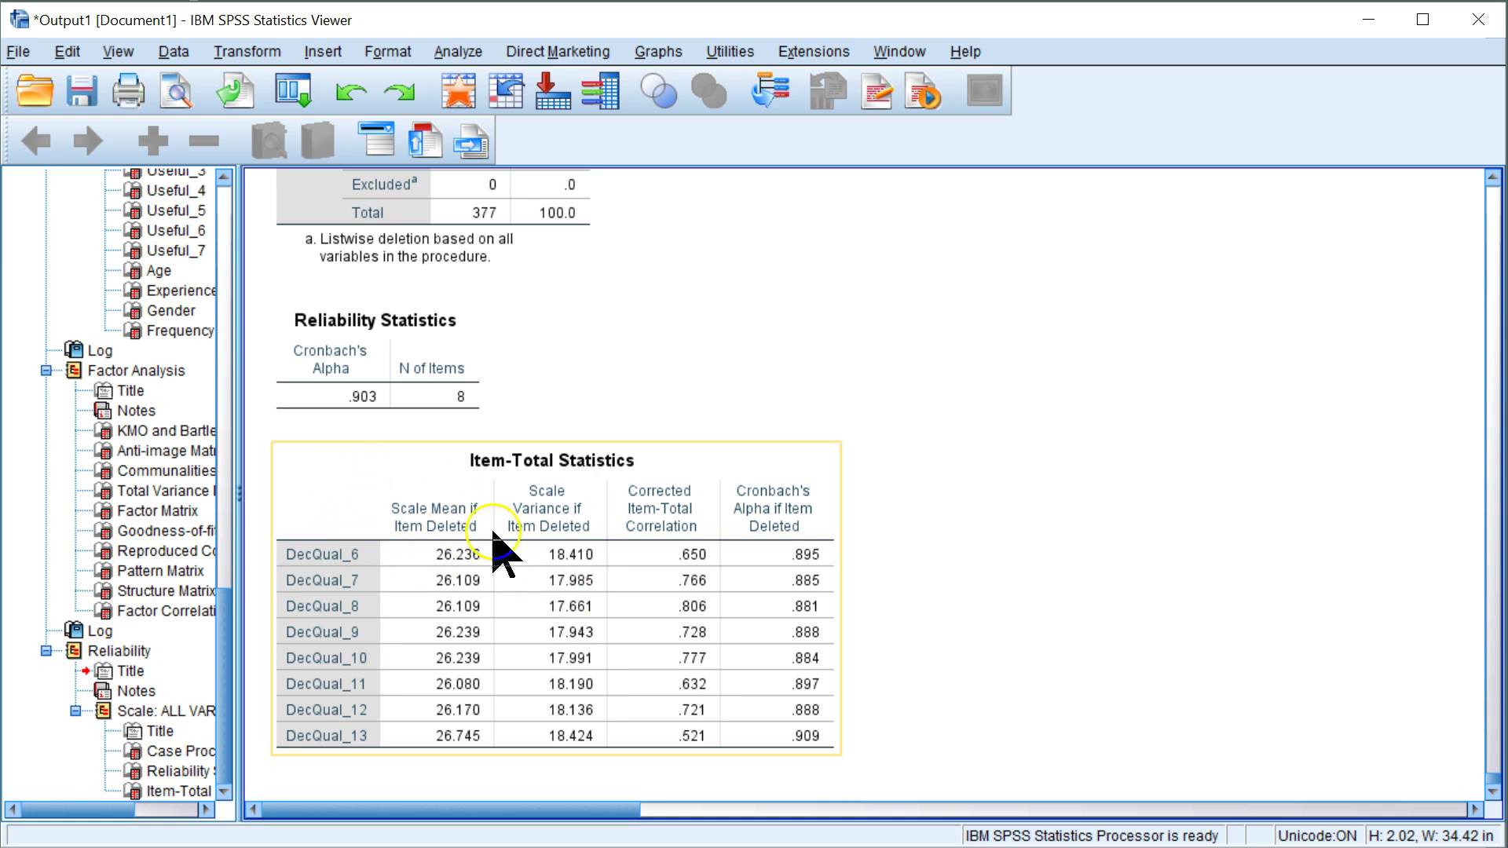
{"action": "left_click", "coordinate": [628, 401]}
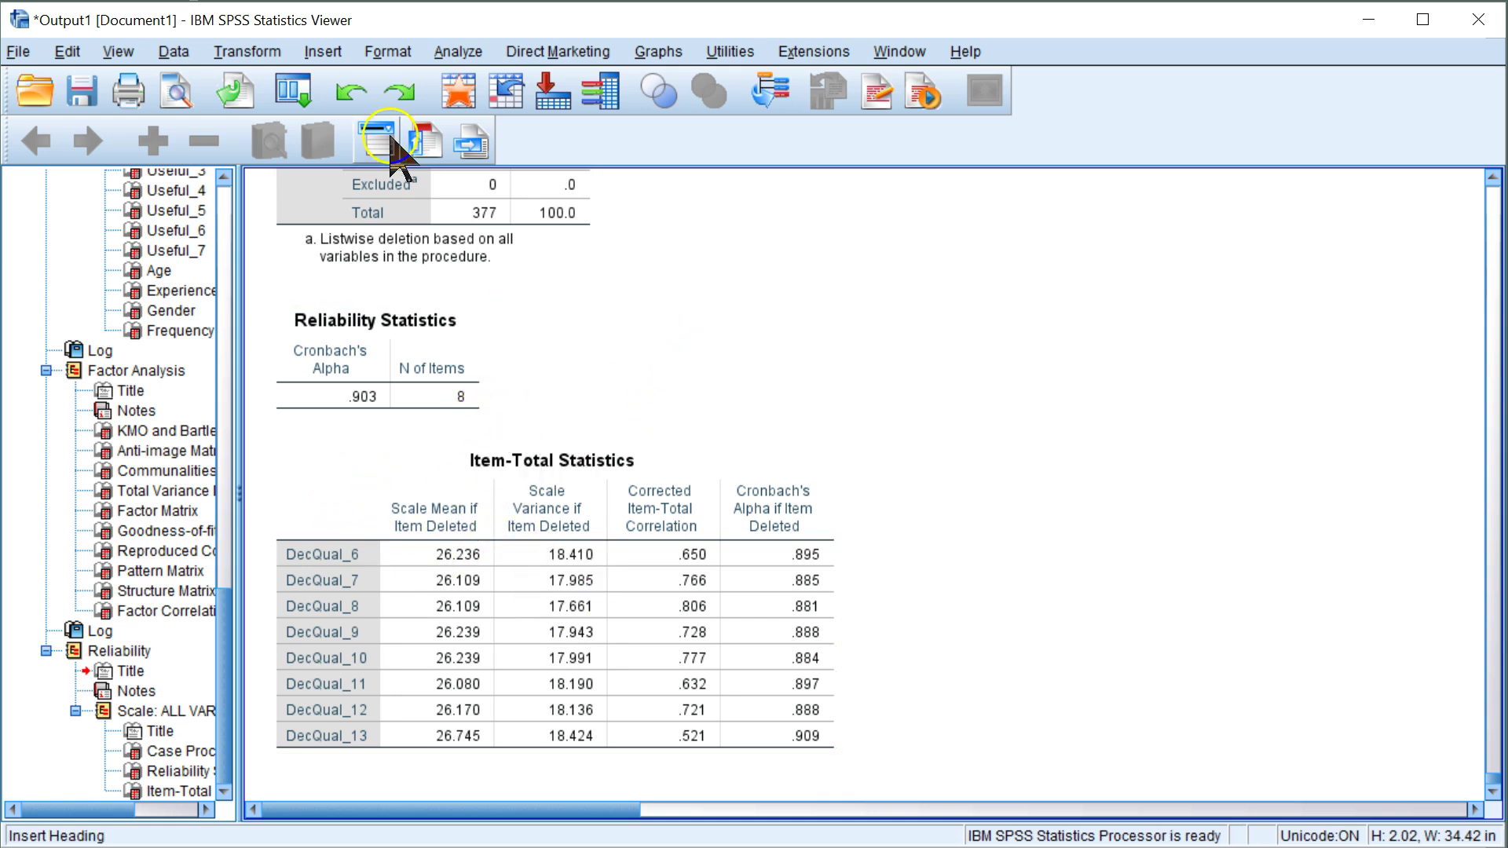
{"action": "left_click", "coordinate": [305, 96]}
{"action": "left_click", "coordinate": [345, 140]}
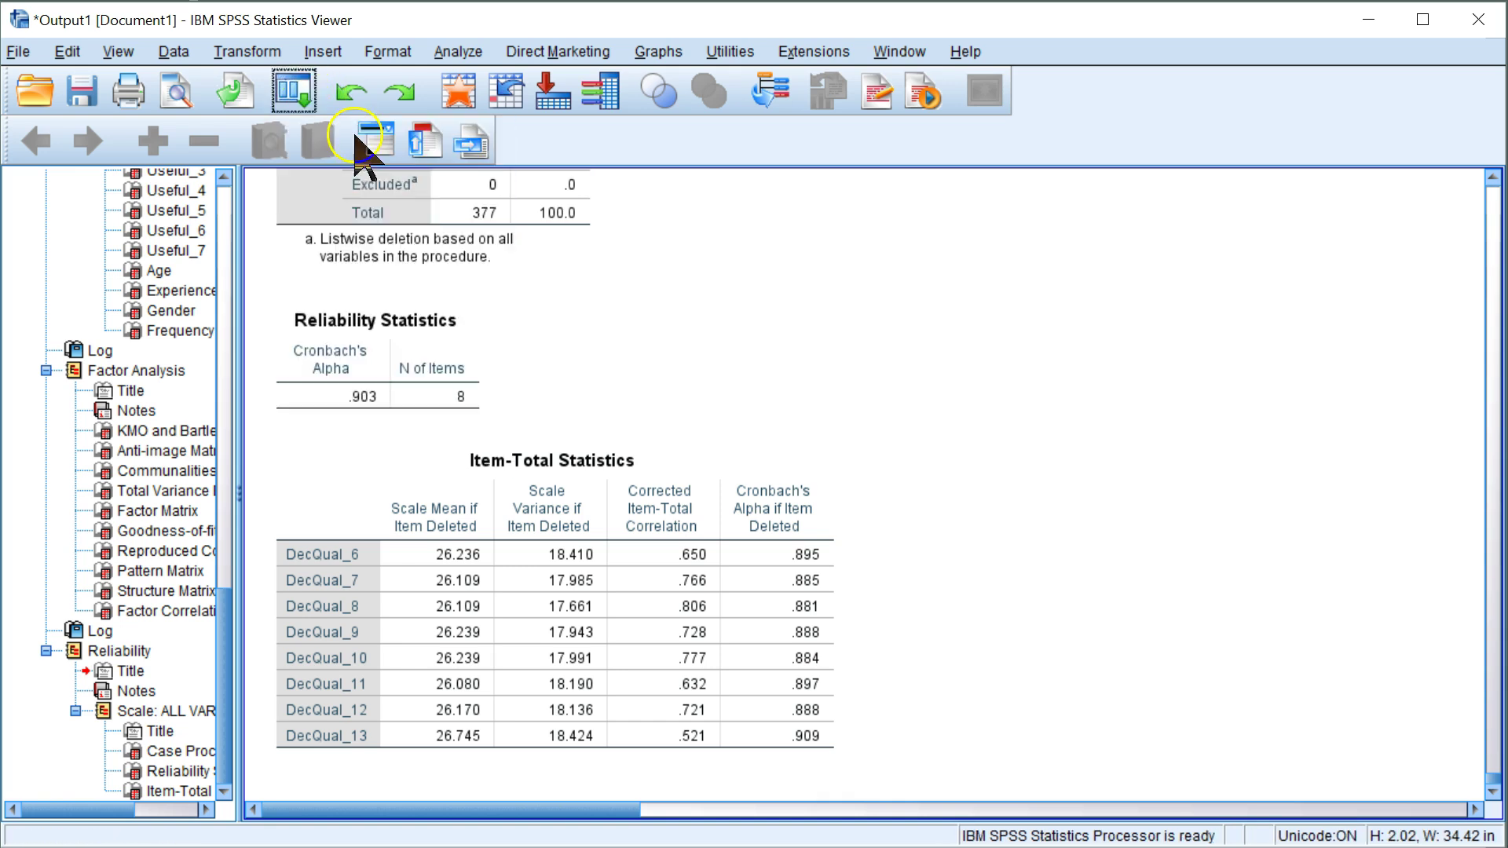
{"action": "left_click", "coordinate": [981, 295]}
{"action": "key", "text": "ctrl+a"}
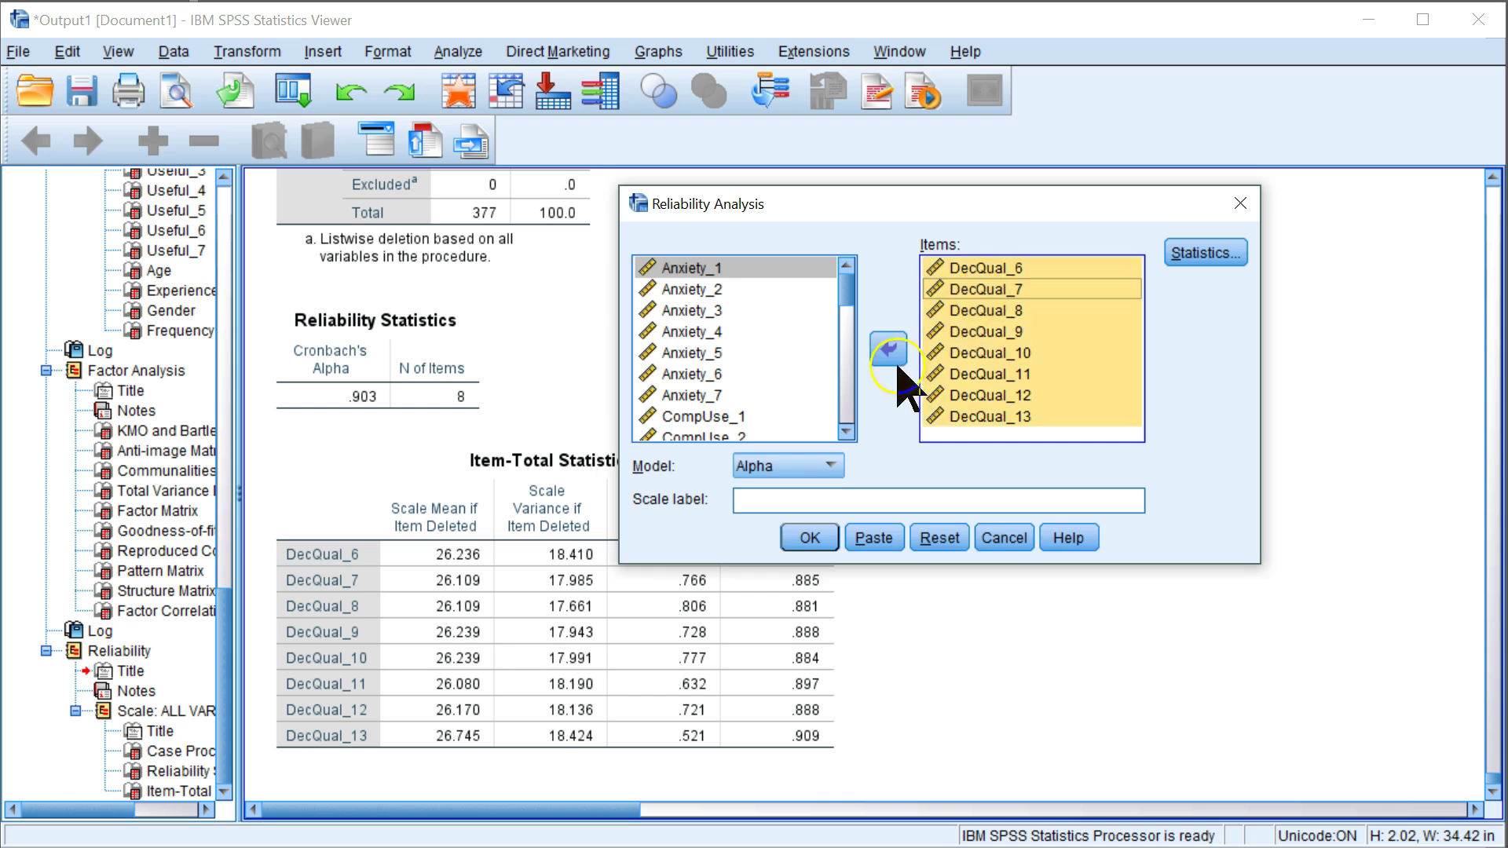
{"action": "left_click", "coordinate": [889, 349]}
Add InfoAcq_1 through InfoAcq_5 as the reliability items and run the analysis with the Alpha model
{"action": "left_click", "coordinate": [724, 326]}
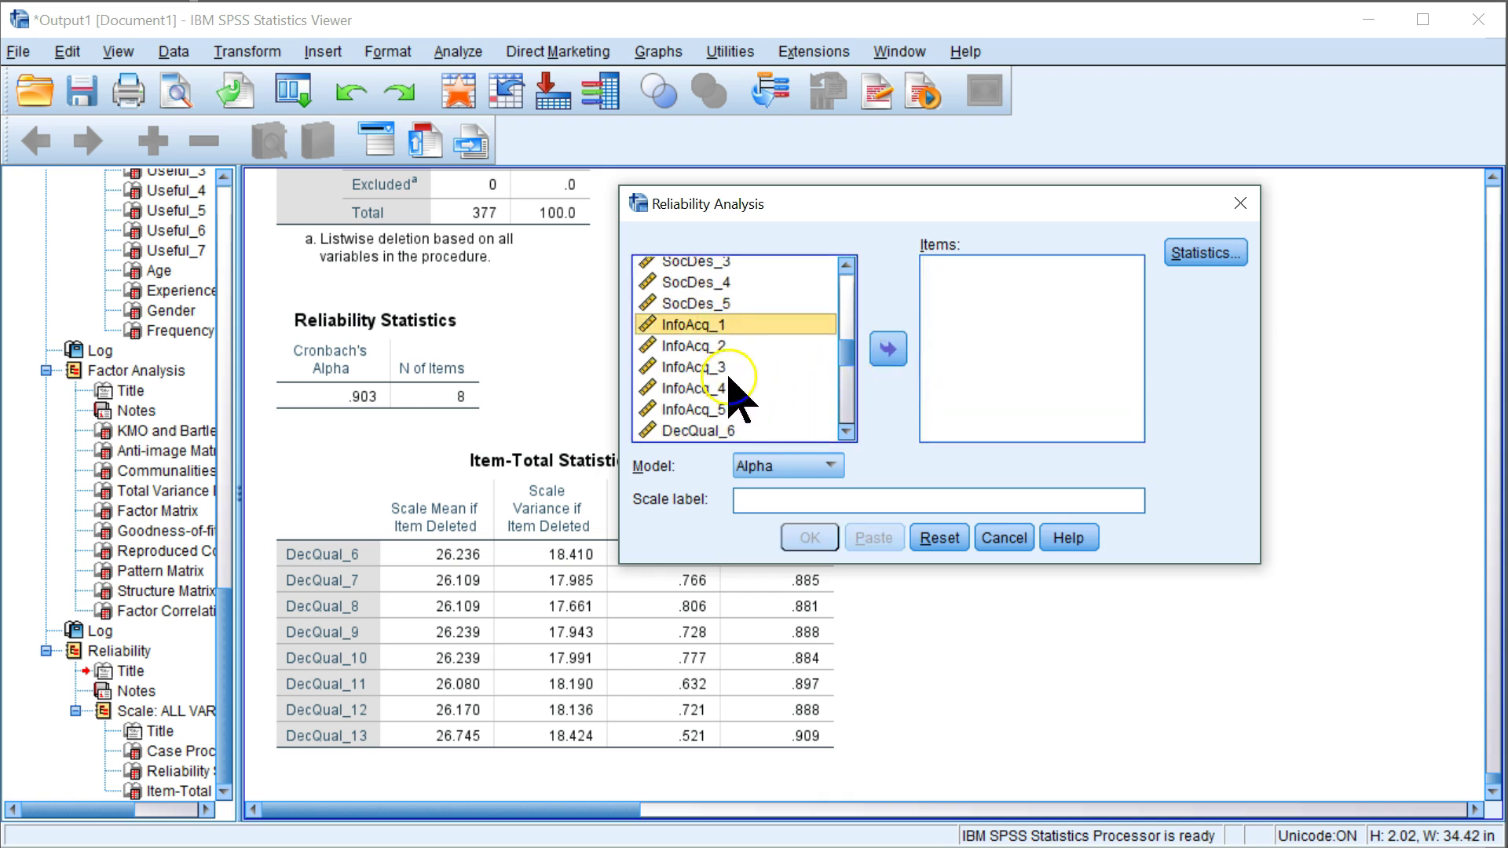
{"action": "left_click", "coordinate": [734, 410], "text": "shift"}
{"action": "left_click", "coordinate": [888, 349]}
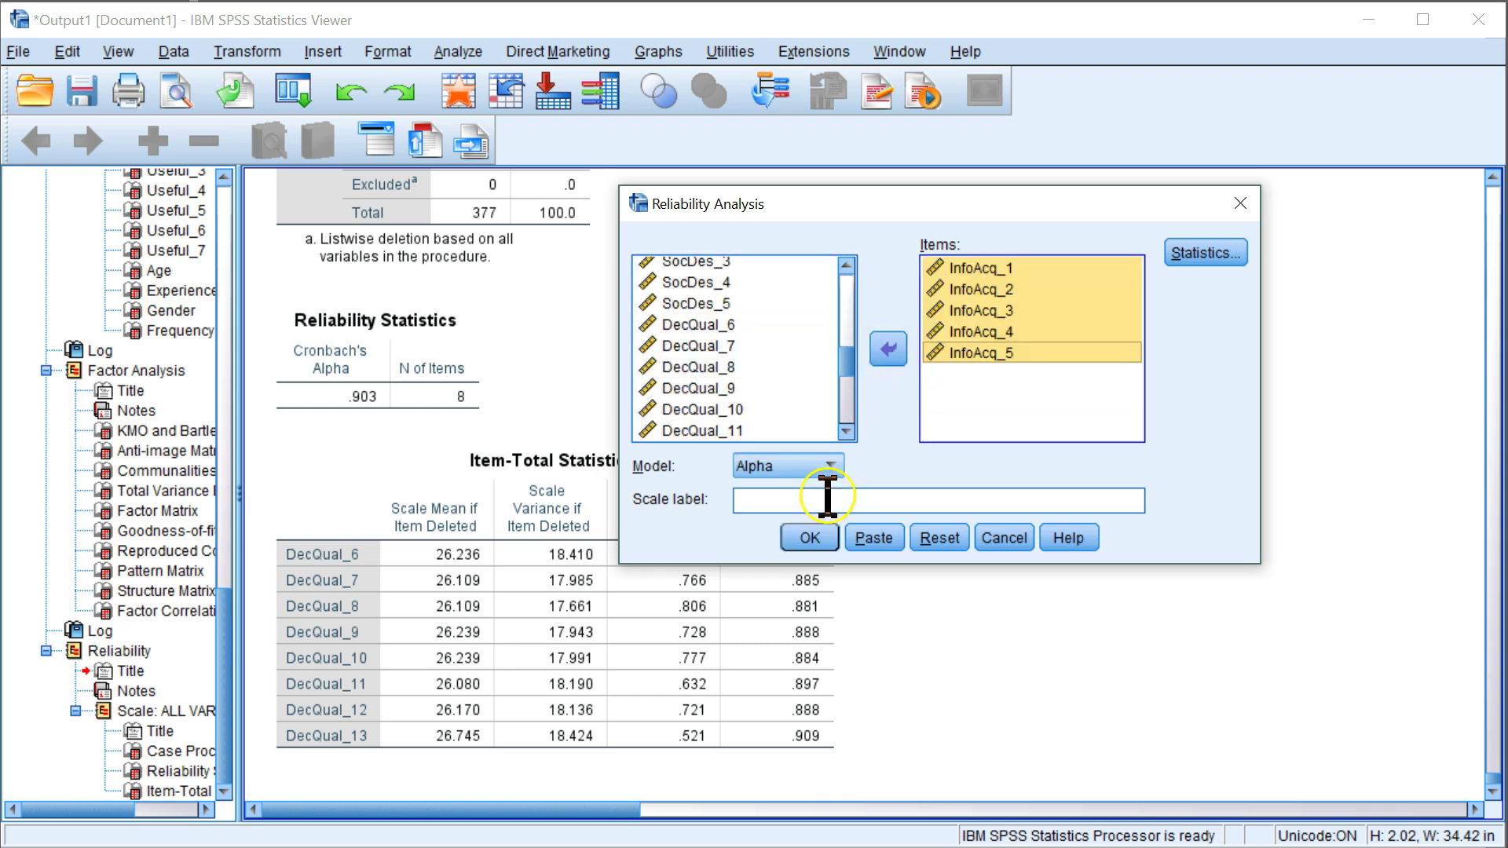
{"action": "left_click", "coordinate": [813, 539]}
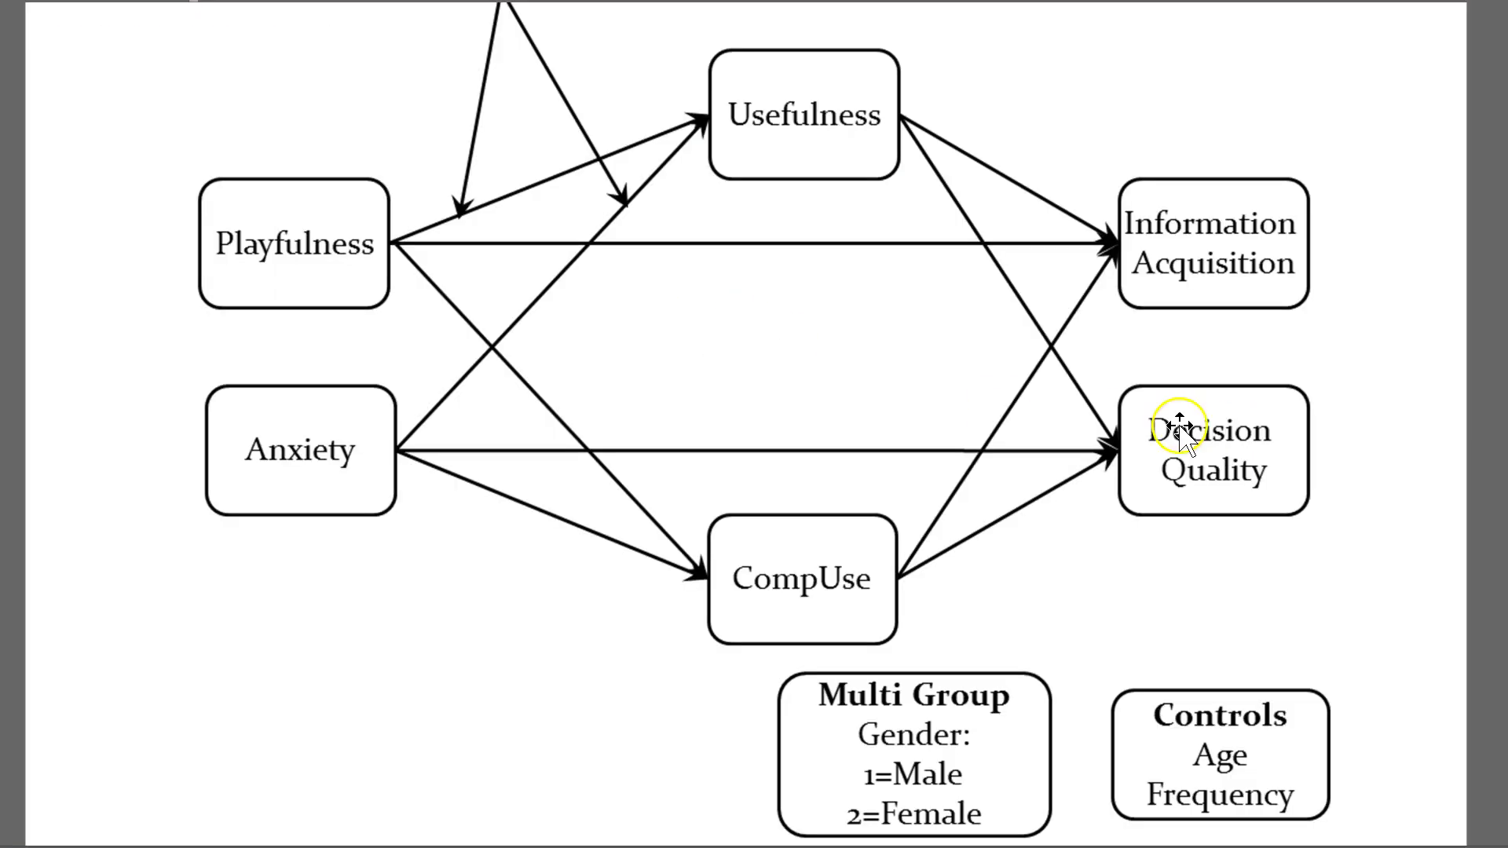
In the outline document, insert blank lines directly after the Exploratory Factor Analysis heading
{"action": "scroll", "coordinate": [1175, 437], "scroll_direction": "down", "scroll_amount": 20}
{"action": "scroll", "coordinate": [442, 465], "scroll_direction": "down", "scroll_amount": 10}
{"action": "scroll", "coordinate": [442, 469], "scroll_direction": "down", "scroll_amount": 20}
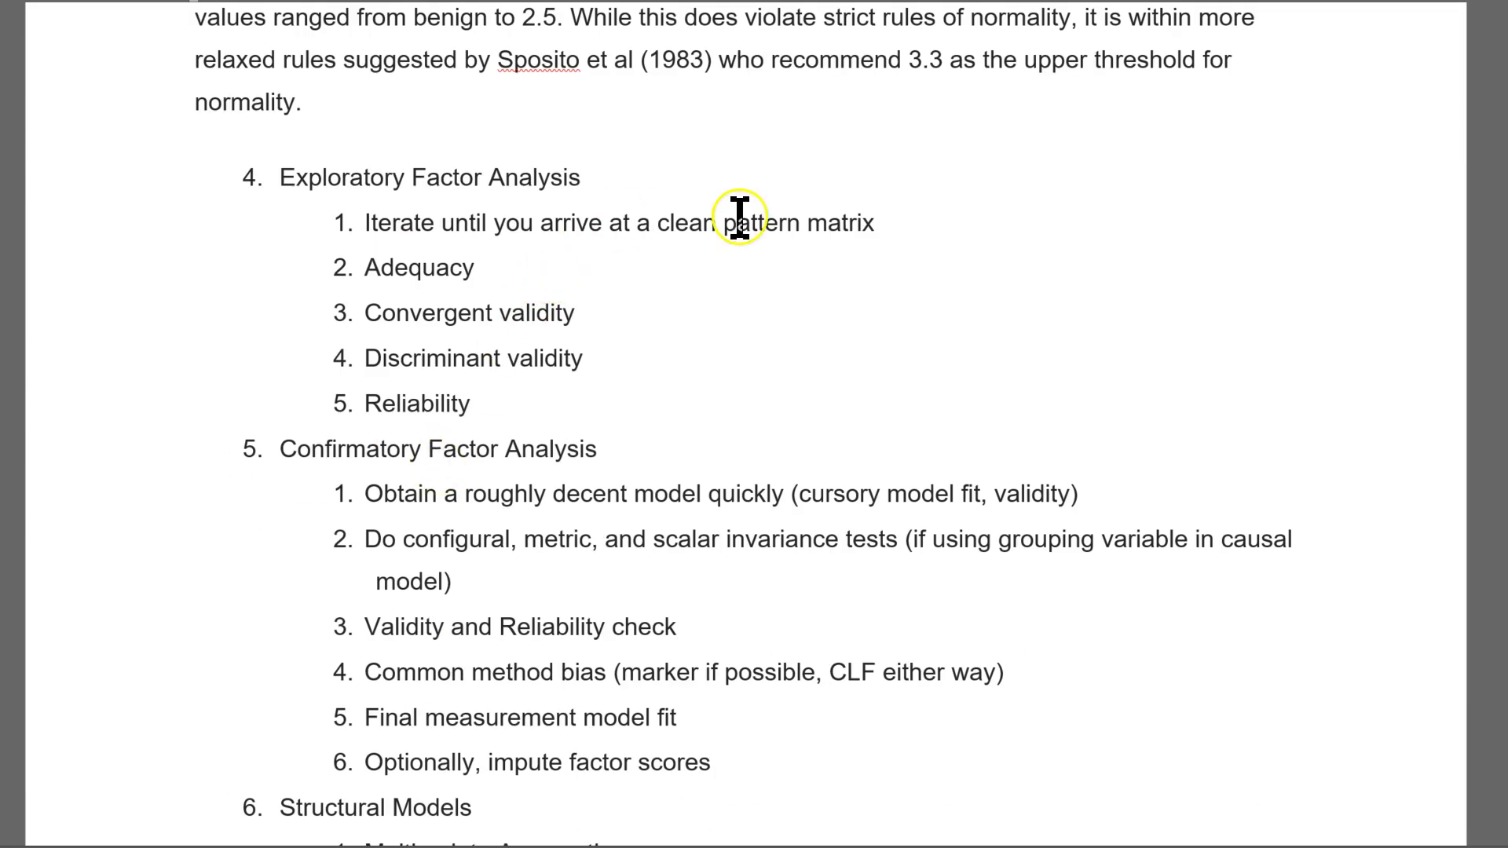
{"action": "left_click", "coordinate": [642, 182]}
{"action": "key", "text": "Return"}
{"action": "key", "text": "Return"}
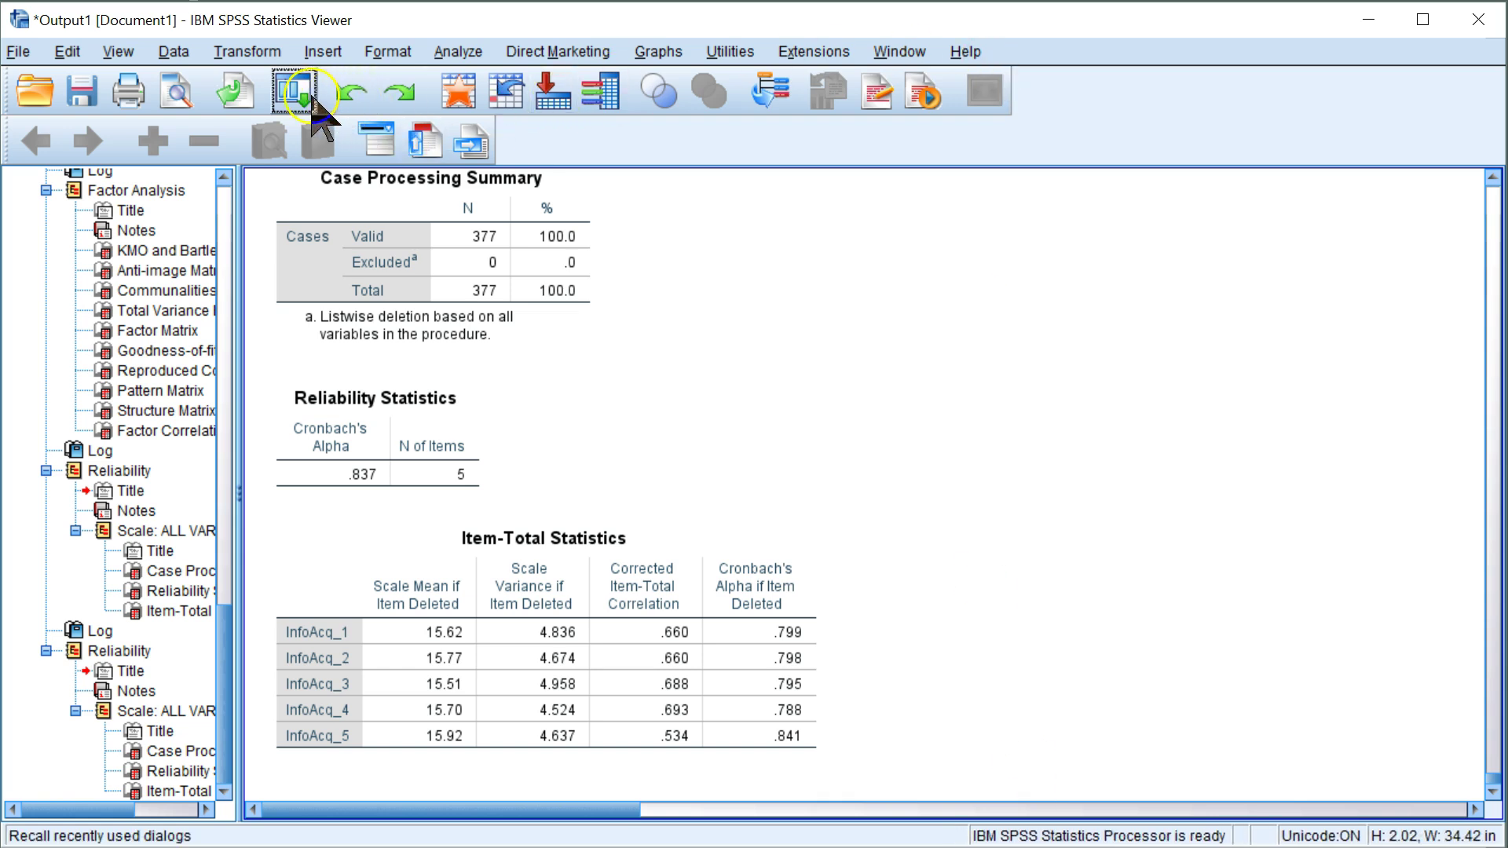
Back in SPSS, remove InfoAcq_5 and DecQual_13 from the Factor Analysis variables and rerun the analysis
{"action": "left_click", "coordinate": [293, 91]}
{"action": "left_click", "coordinate": [328, 163]}
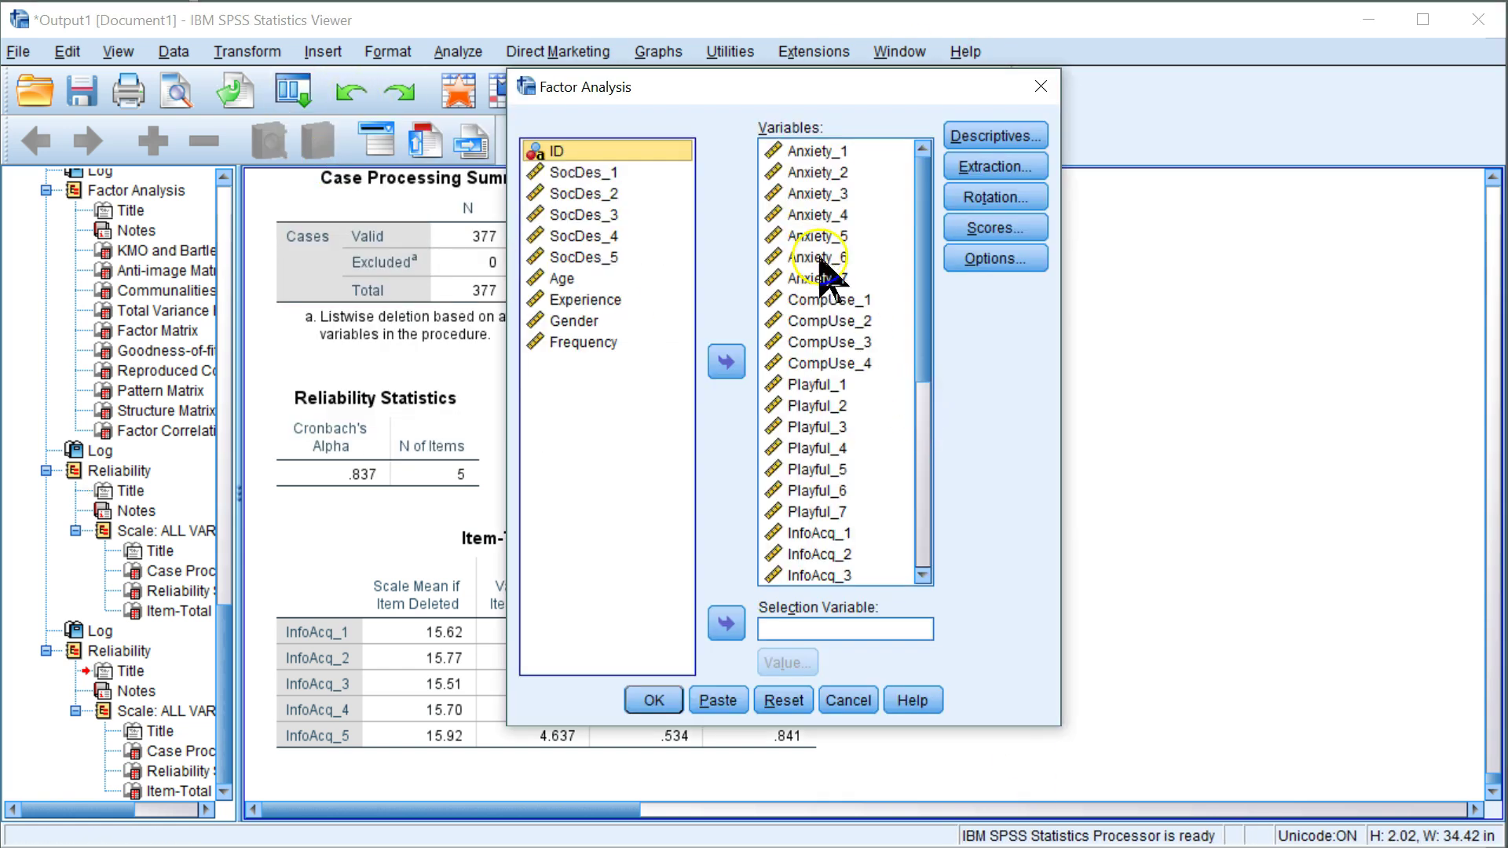
{"action": "scroll", "coordinate": [923, 452], "scroll_direction": "down", "scroll_amount": 6}
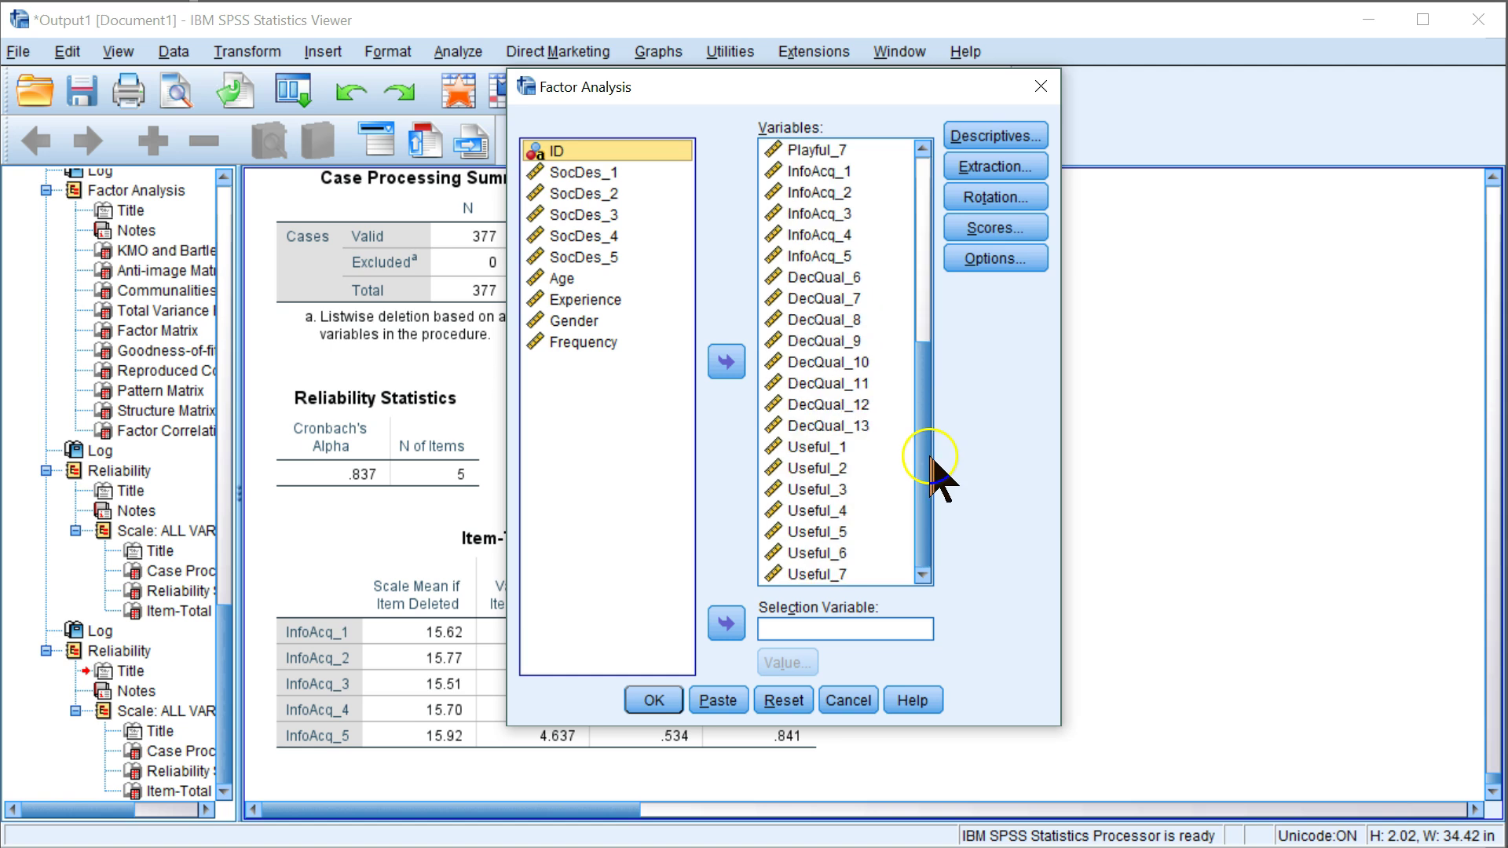
{"action": "left_click", "coordinate": [825, 256]}
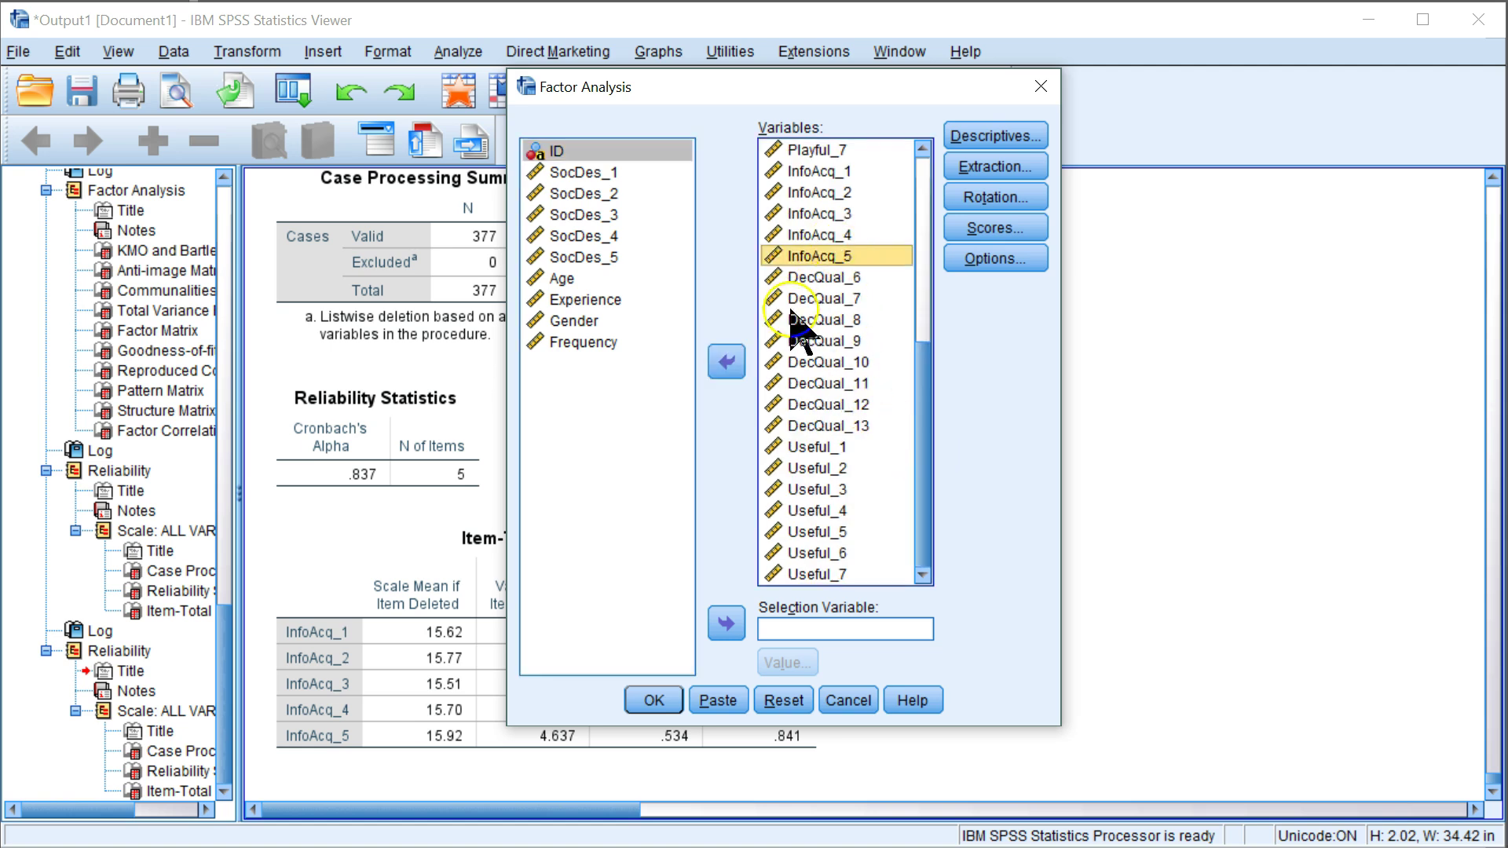
{"action": "left_click", "coordinate": [727, 362]}
{"action": "left_click", "coordinate": [833, 425]}
{"action": "left_click", "coordinate": [727, 363]}
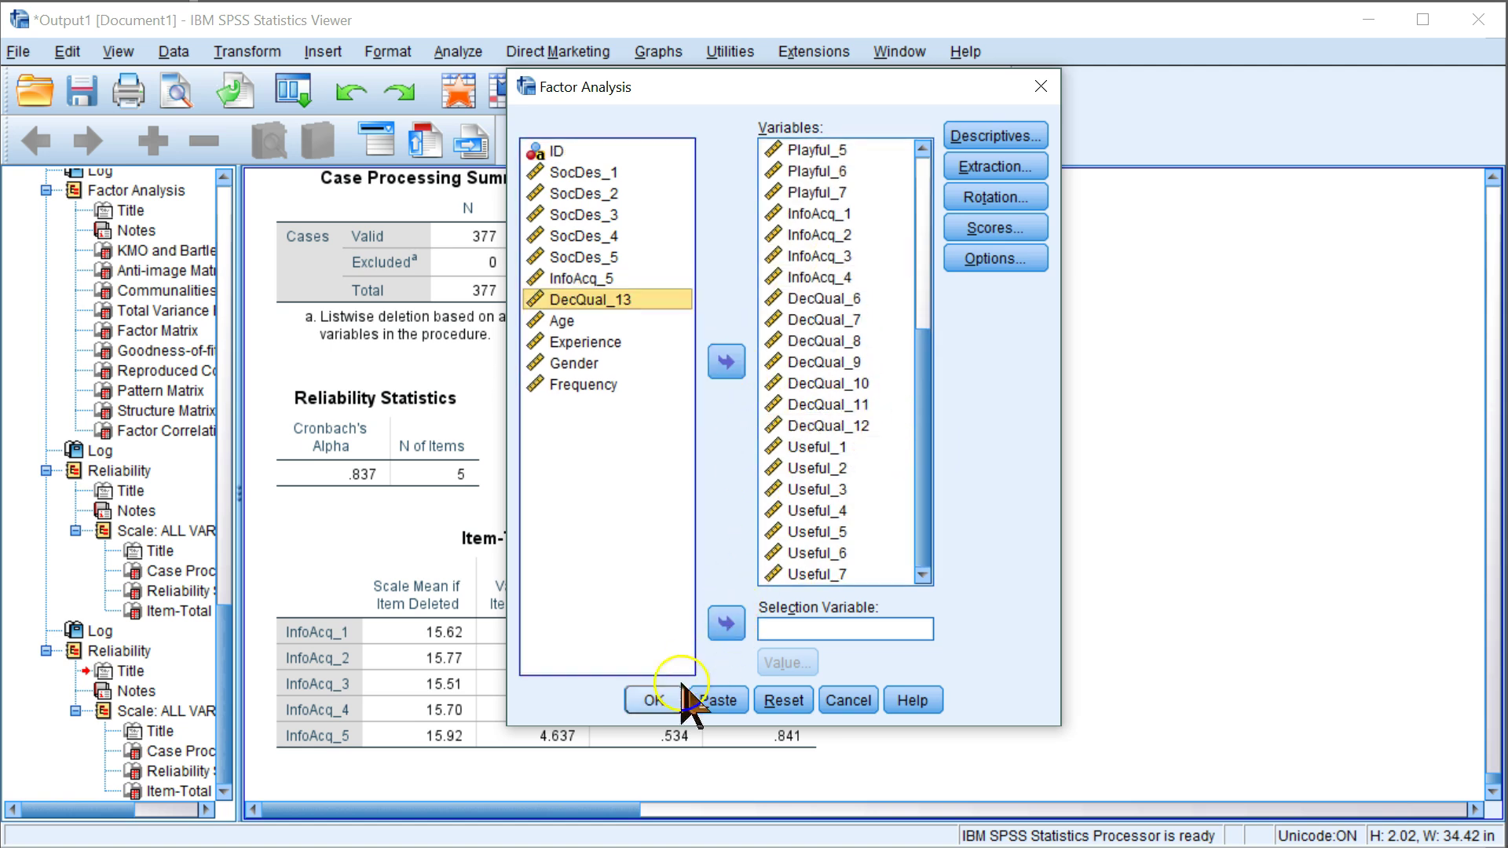
{"action": "left_click", "coordinate": [658, 700]}
Examine the new pattern matrix for the loadings of the Anxiety, CompUse, Playful and InfoAcq items
{"action": "scroll", "coordinate": [809, 550], "scroll_direction": "down", "scroll_amount": 20}
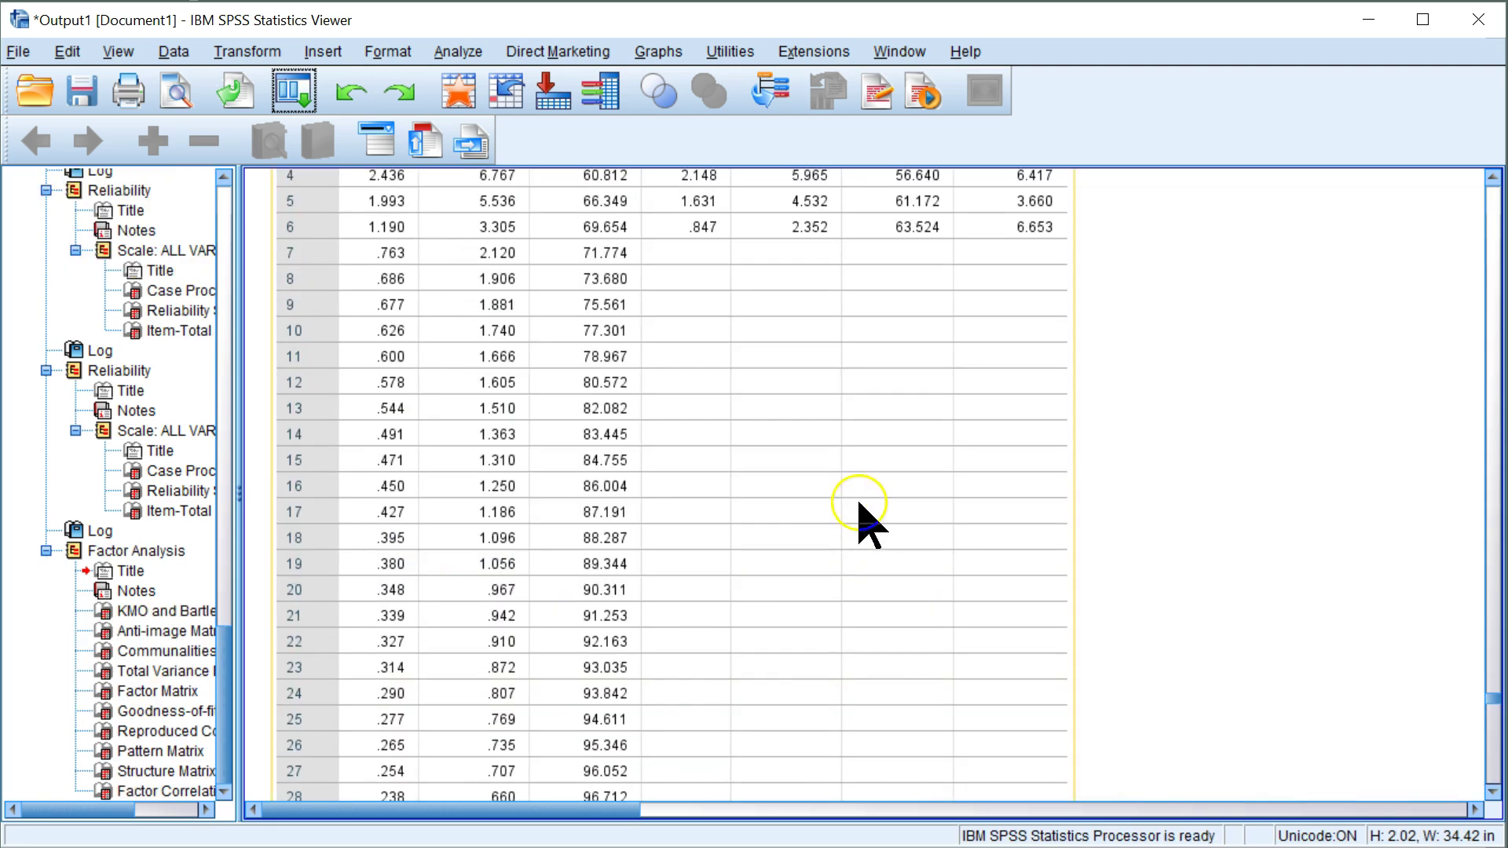
{"action": "scroll", "coordinate": [710, 387], "scroll_direction": "down", "scroll_amount": 20}
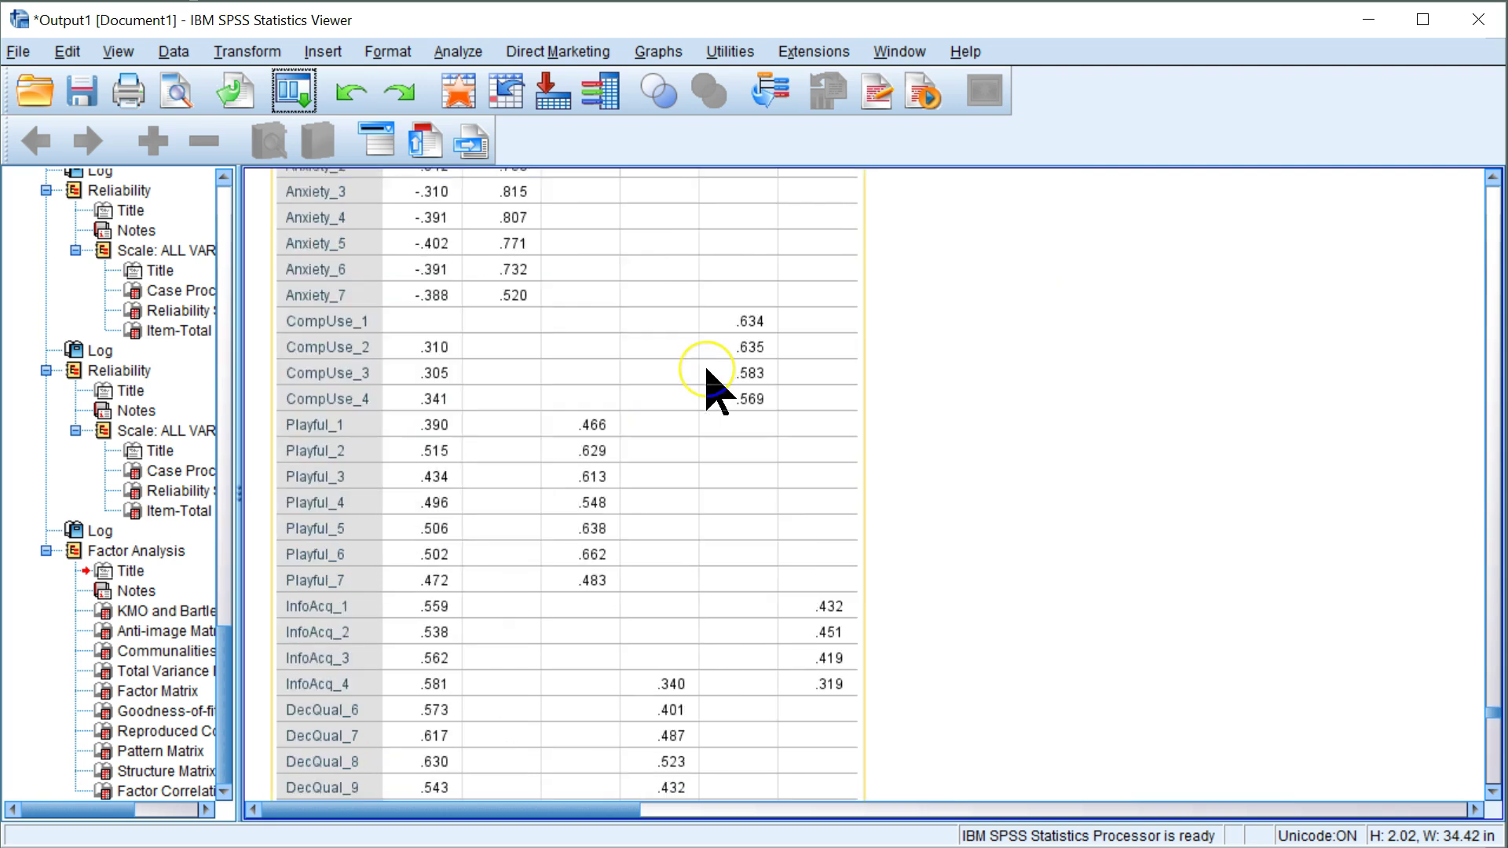
{"action": "scroll", "coordinate": [710, 387], "scroll_direction": "down", "scroll_amount": 20}
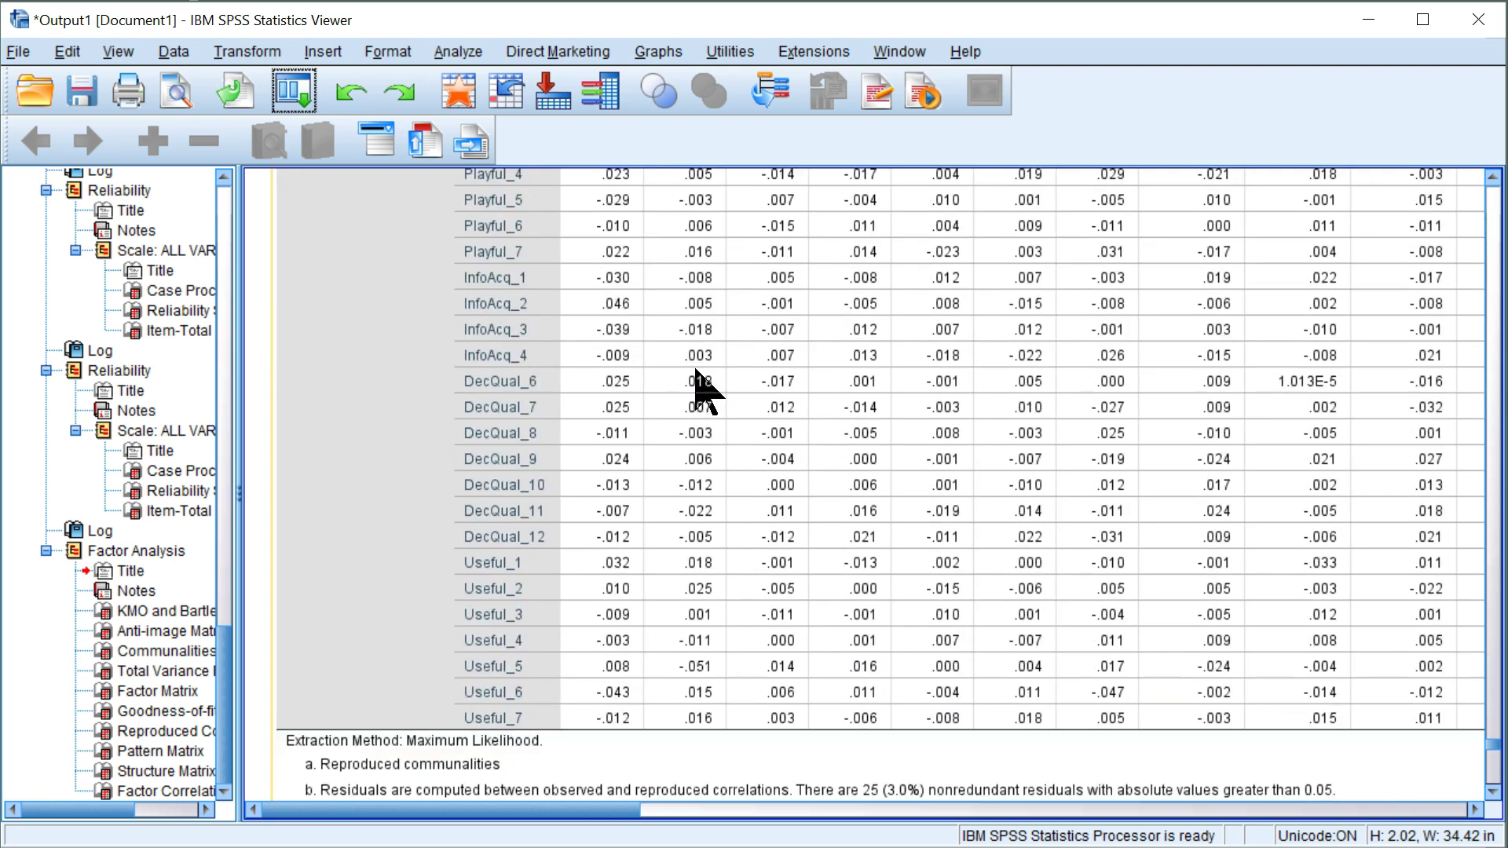
{"action": "scroll", "coordinate": [696, 367], "scroll_direction": "down", "scroll_amount": 8}
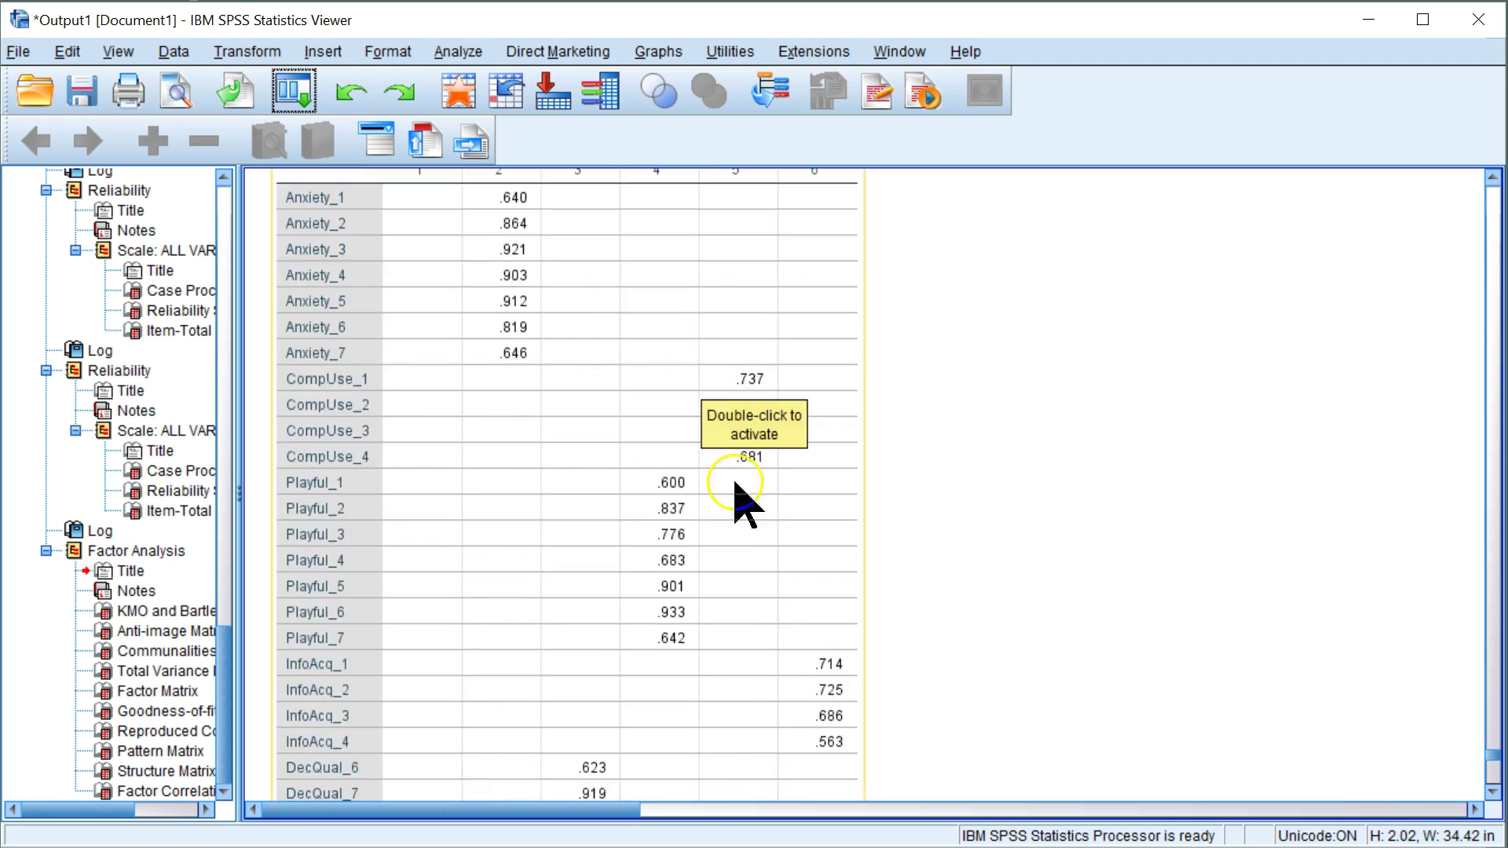
{"action": "left_click", "coordinate": [769, 297]}
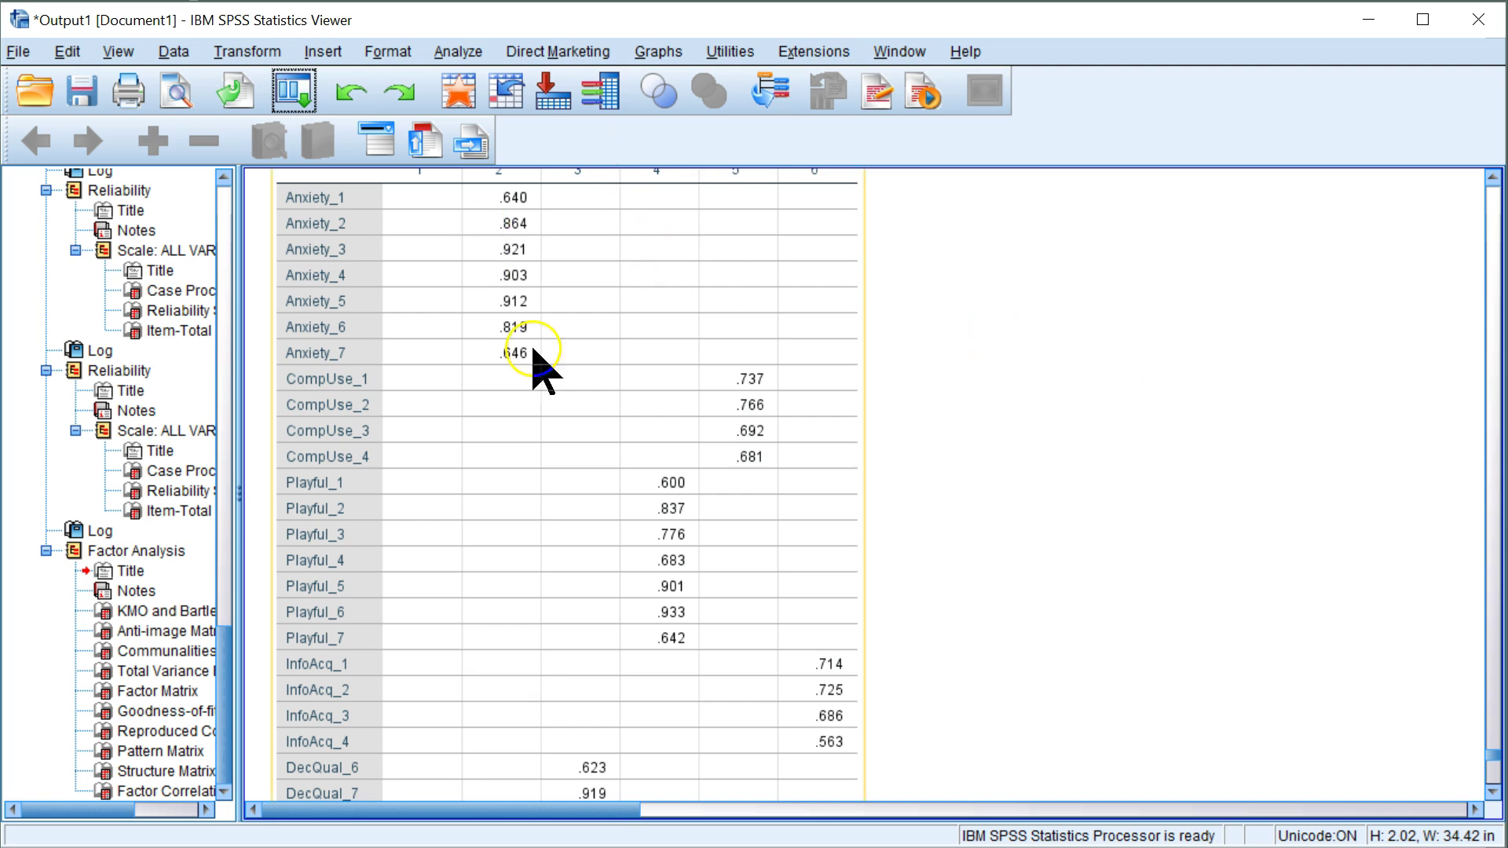
Review the pattern matrix loadings, particularly the DecQual and InfoAcq items, down to the Useful items
{"action": "scroll", "coordinate": [774, 511], "scroll_direction": "down", "scroll_amount": 4}
{"action": "left_click", "coordinate": [1273, 350]}
{"action": "left_click", "coordinate": [850, 357]}
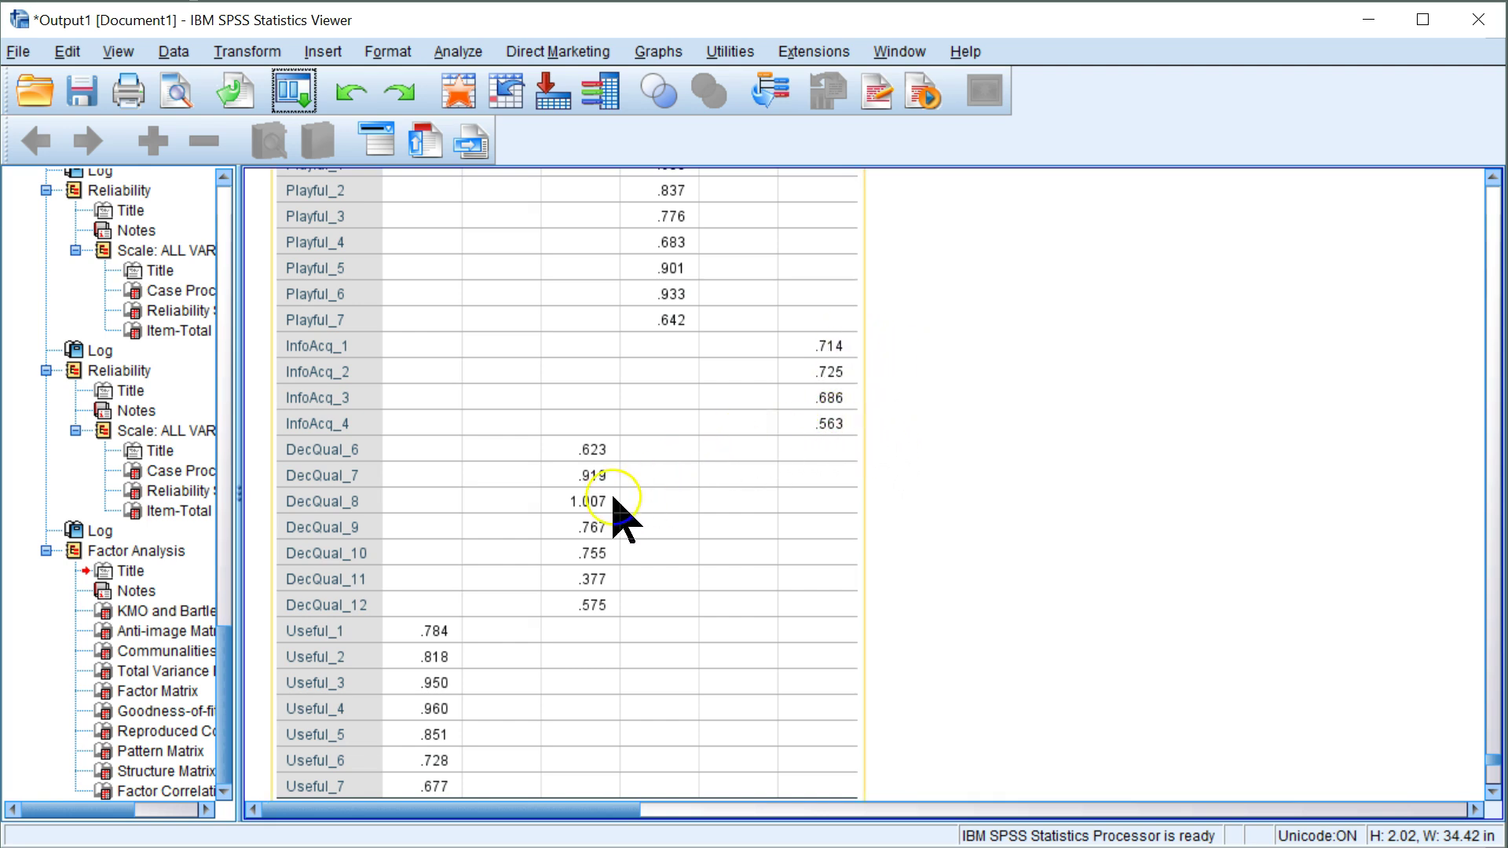
{"action": "scroll", "coordinate": [620, 519], "scroll_direction": "down", "scroll_amount": 3}
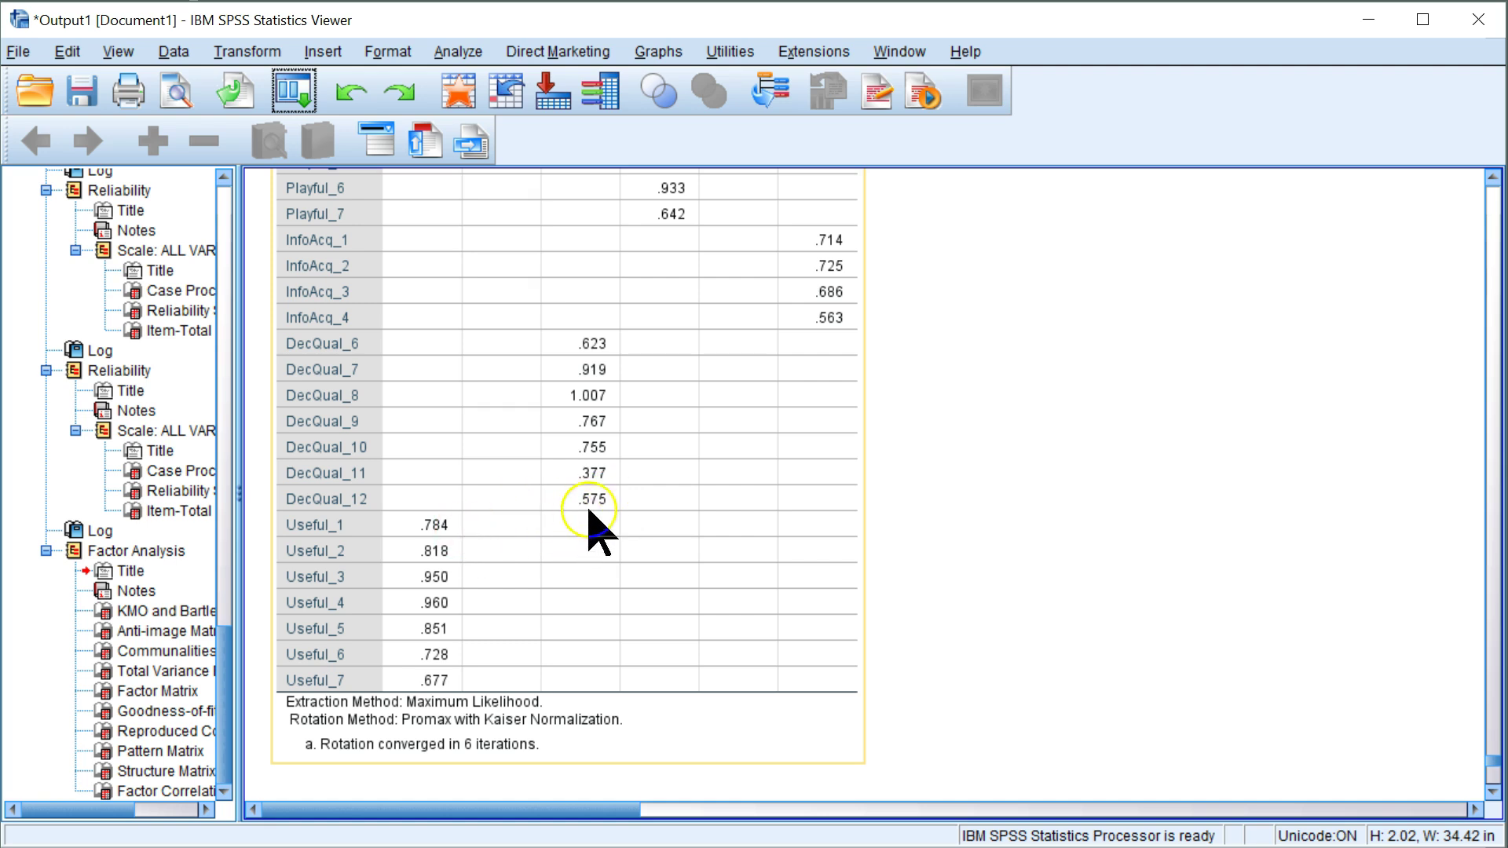
{"action": "left_click", "coordinate": [937, 456]}
{"action": "left_click", "coordinate": [573, 365]}
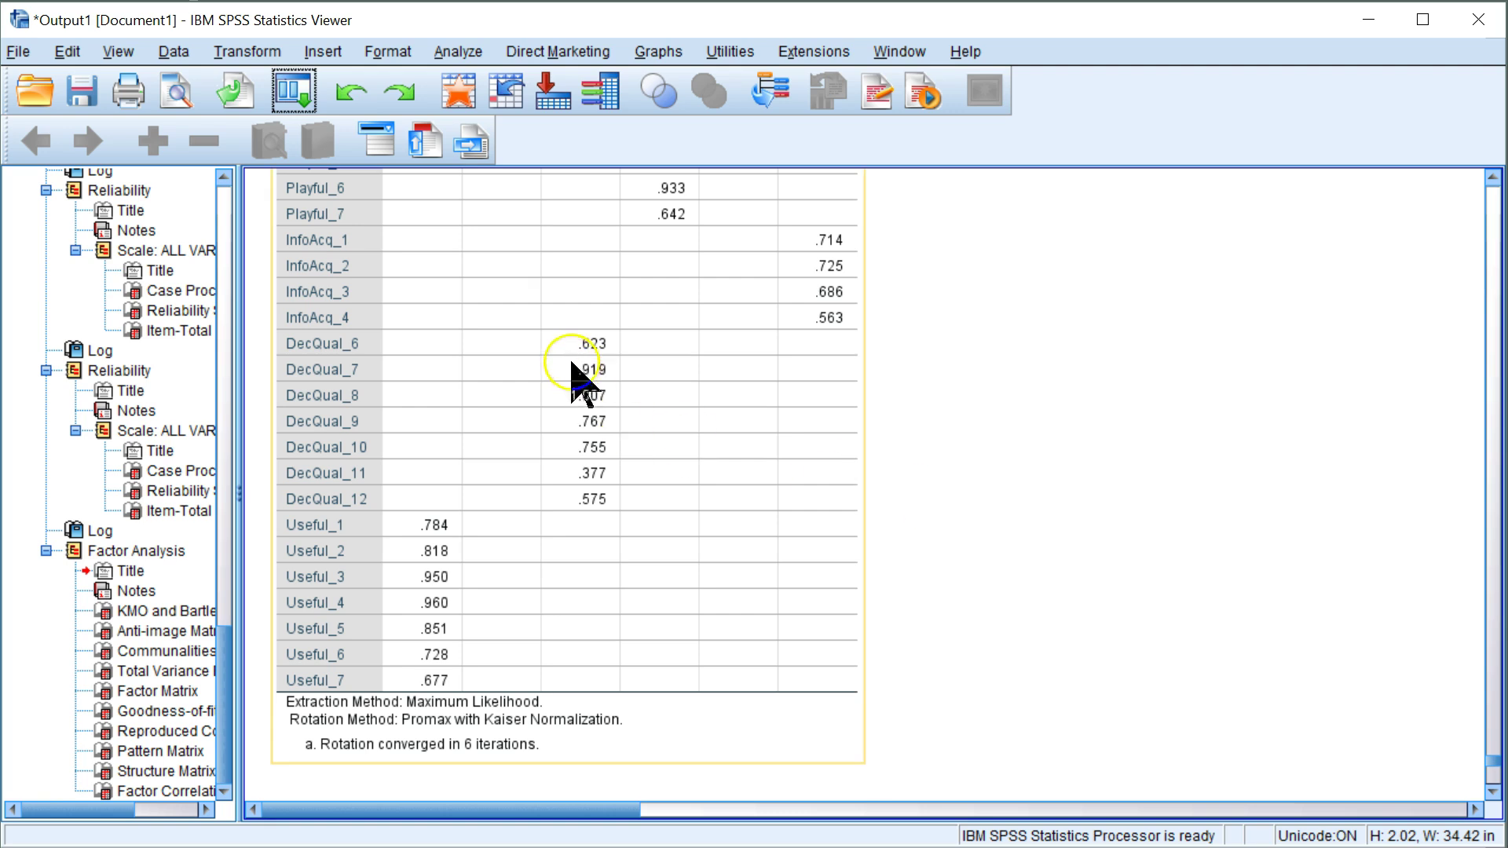
{"action": "left_click", "coordinate": [935, 432]}
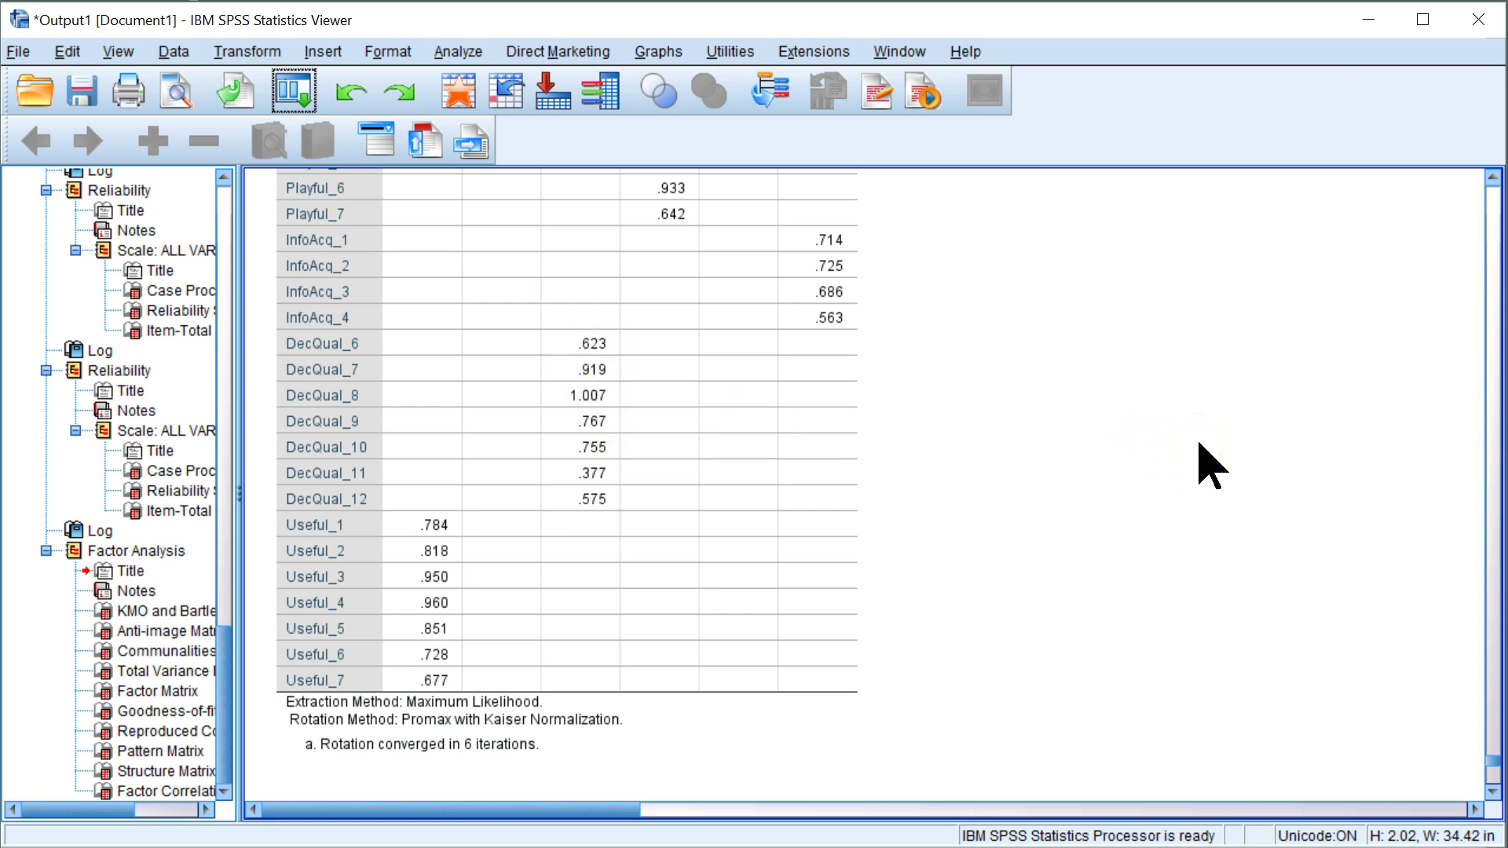
Recall the Factor Analysis setup and remove Anxiety_1 through Playful_7 from the analysed variables
{"action": "left_click", "coordinate": [299, 102]}
{"action": "left_click", "coordinate": [322, 126]}
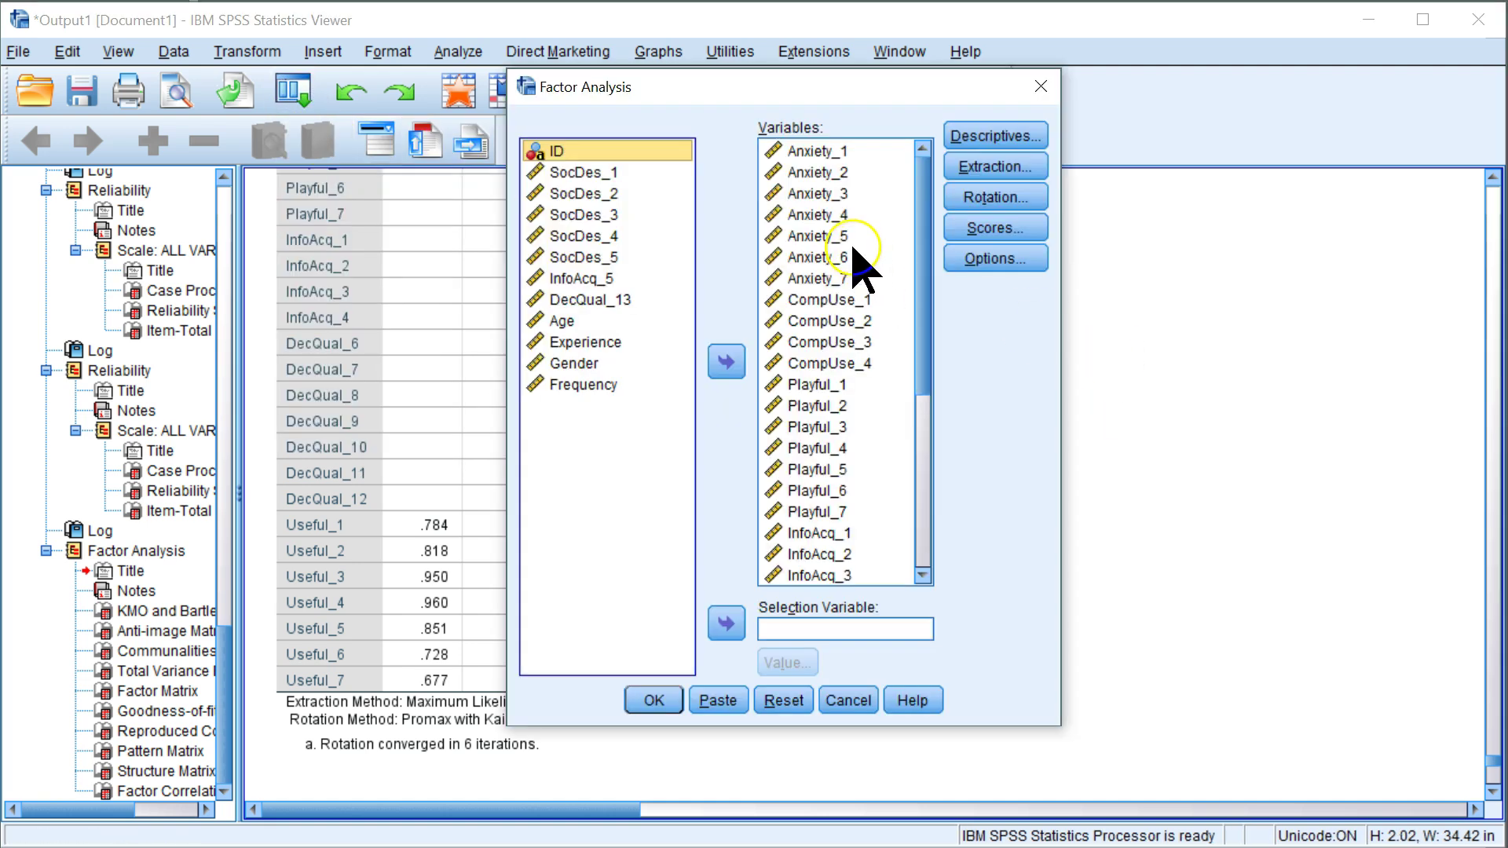
{"action": "left_click", "coordinate": [839, 152]}
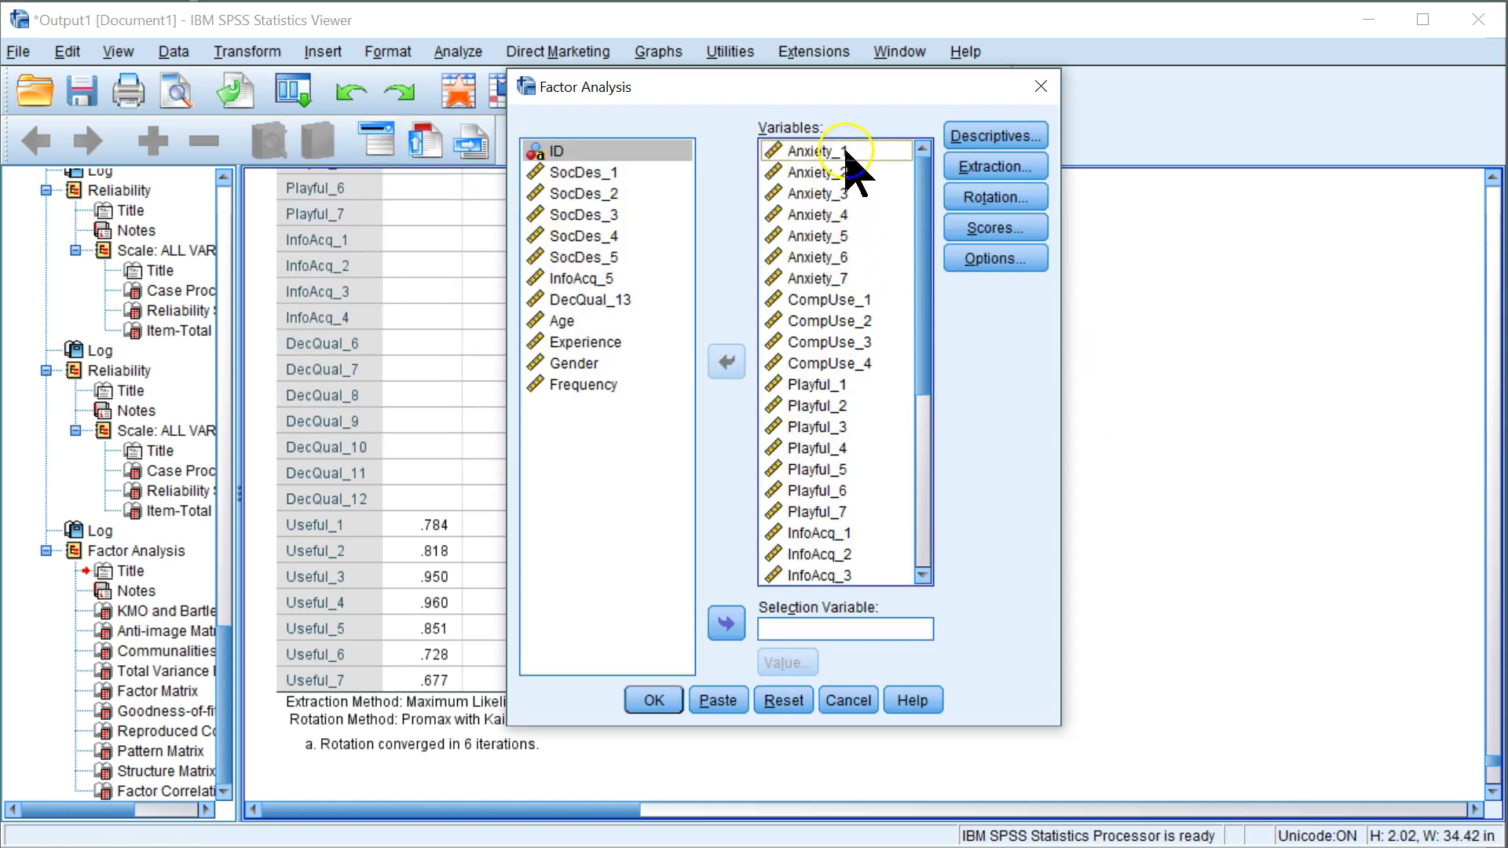
{"action": "left_click", "coordinate": [876, 363], "text": "shift"}
{"action": "left_click", "coordinate": [852, 514], "text": "shift"}
{"action": "left_click", "coordinate": [726, 362]}
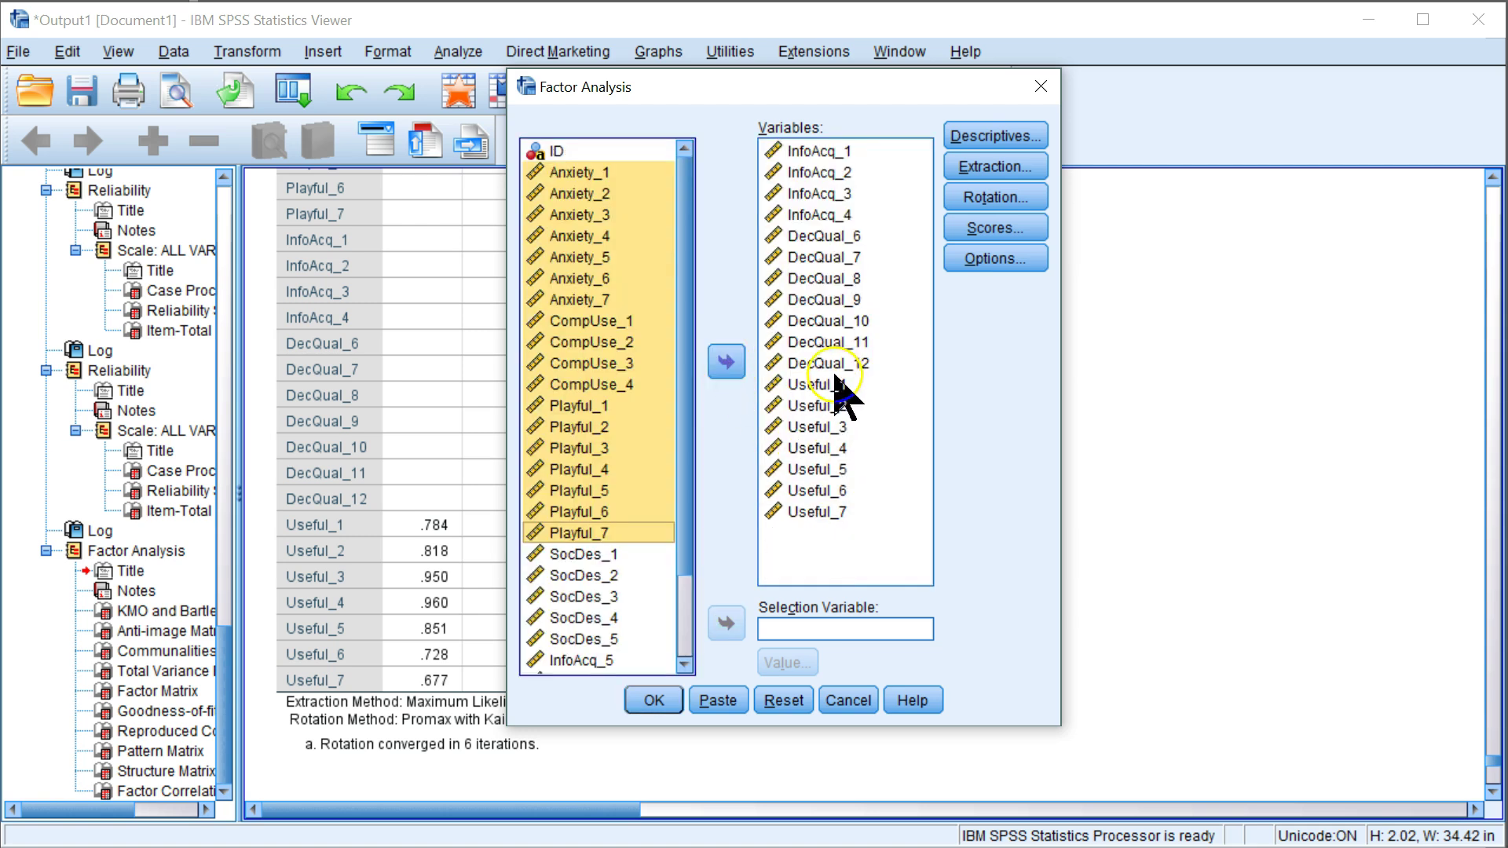
Remove Useful_1 through Useful_7 from the variables and run the factor analysis on the InfoAcq and DecQual items only
{"action": "left_click", "coordinate": [834, 384]}
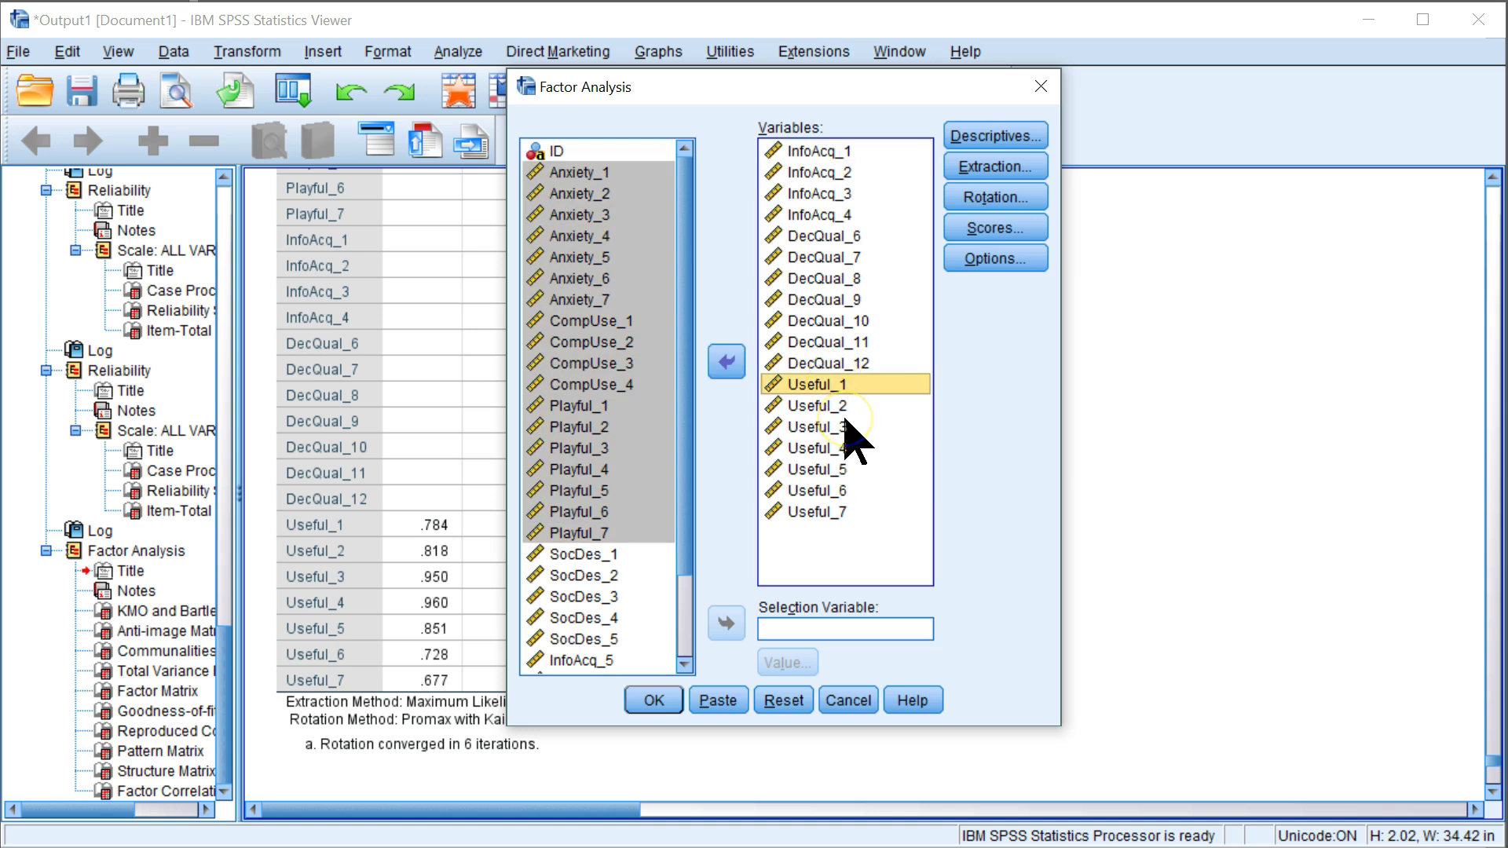
{"action": "left_click", "coordinate": [845, 511], "text": "shift"}
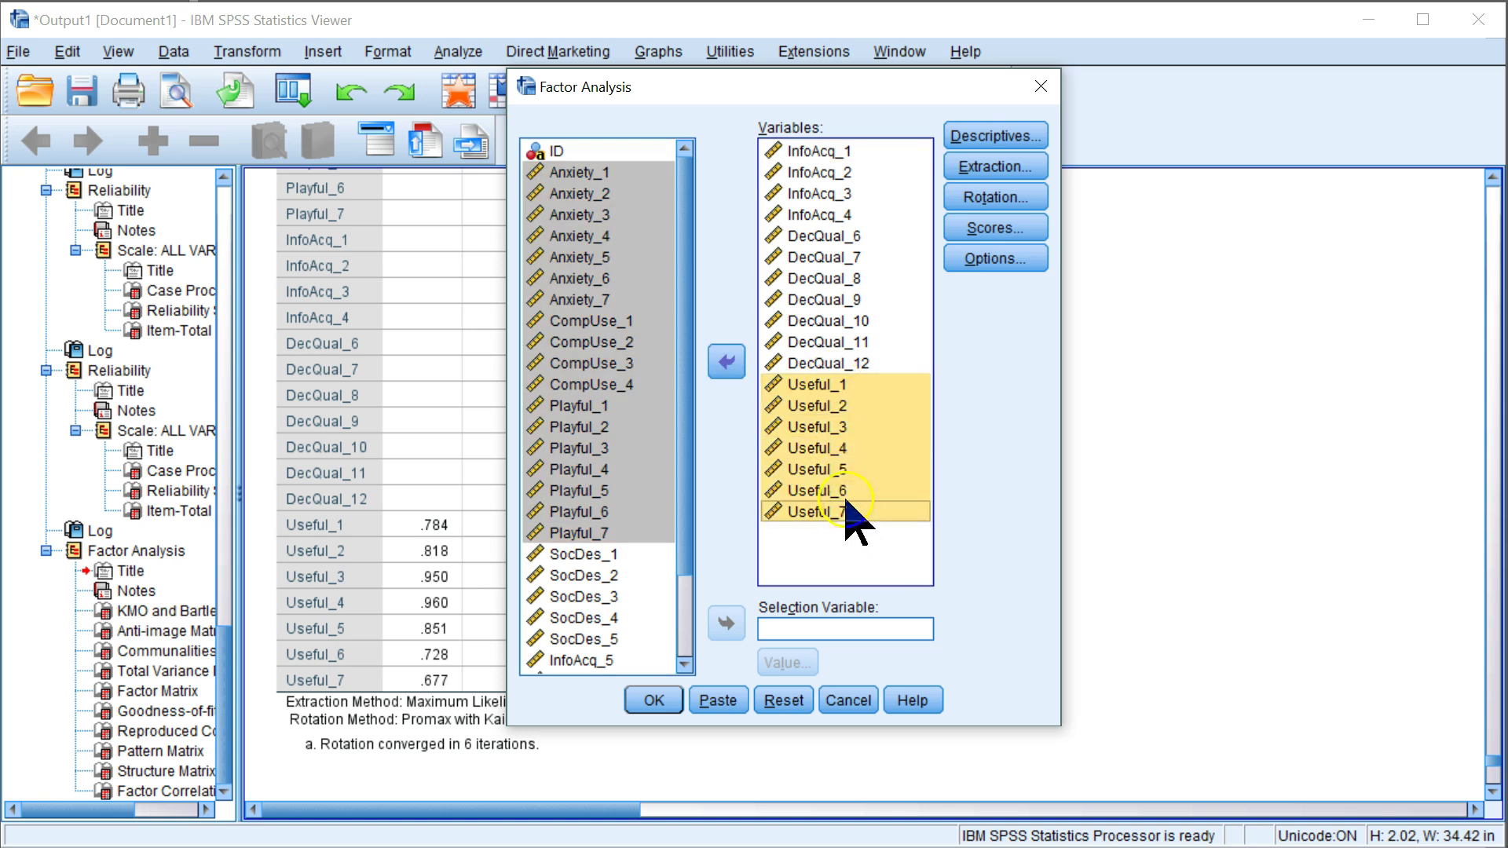
{"action": "left_click", "coordinate": [738, 360]}
{"action": "left_click", "coordinate": [655, 701]}
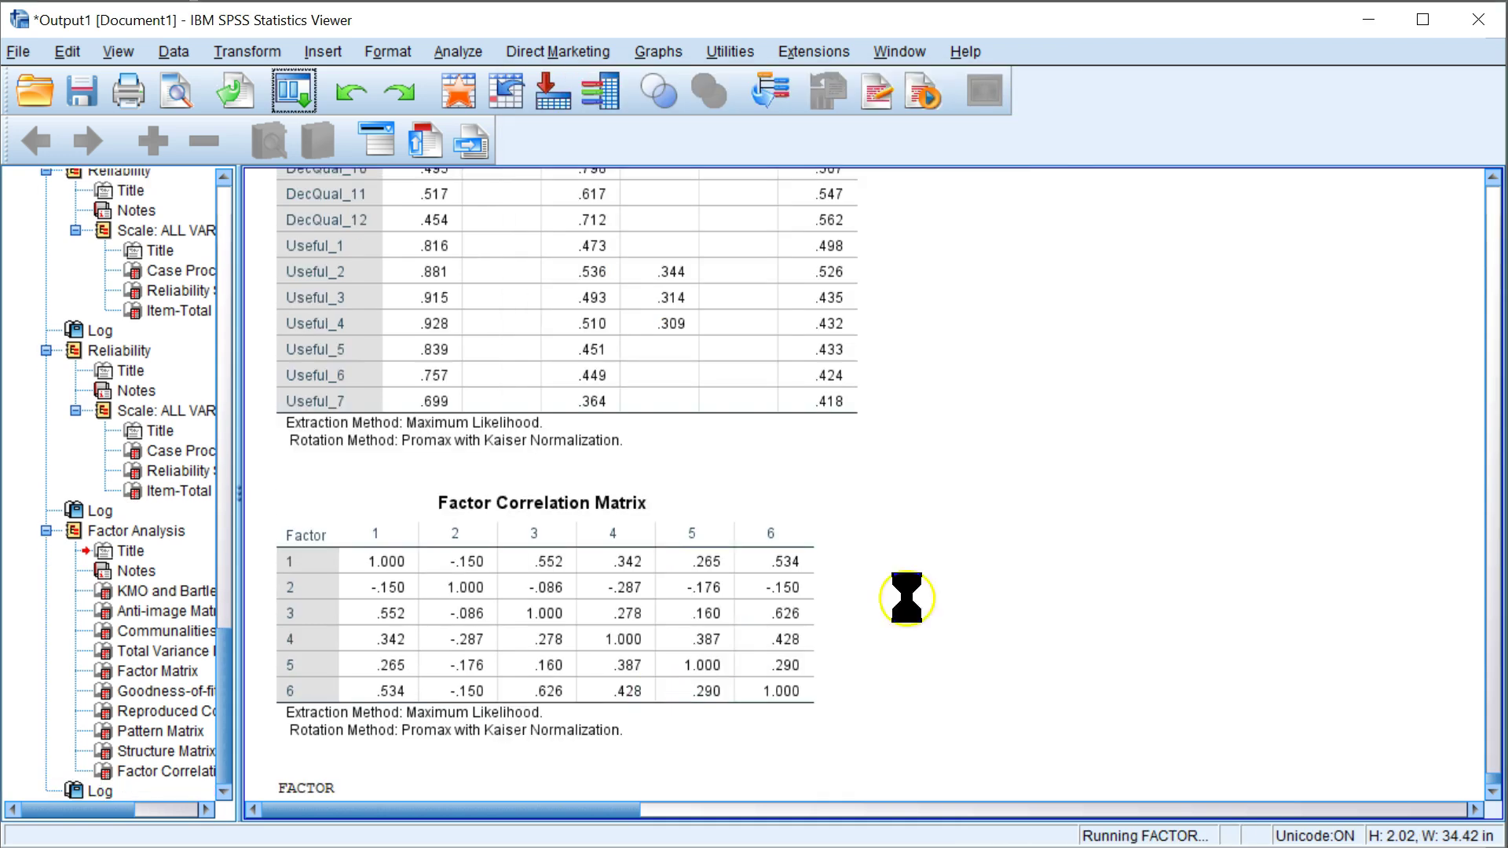
Look through the new factor analysis output and examine the InfoAcq and DecQual loadings in the pattern matrix
{"action": "scroll", "coordinate": [707, 447], "scroll_direction": "down", "scroll_amount": 12}
{"action": "scroll", "coordinate": [723, 440], "scroll_direction": "down", "scroll_amount": 10}
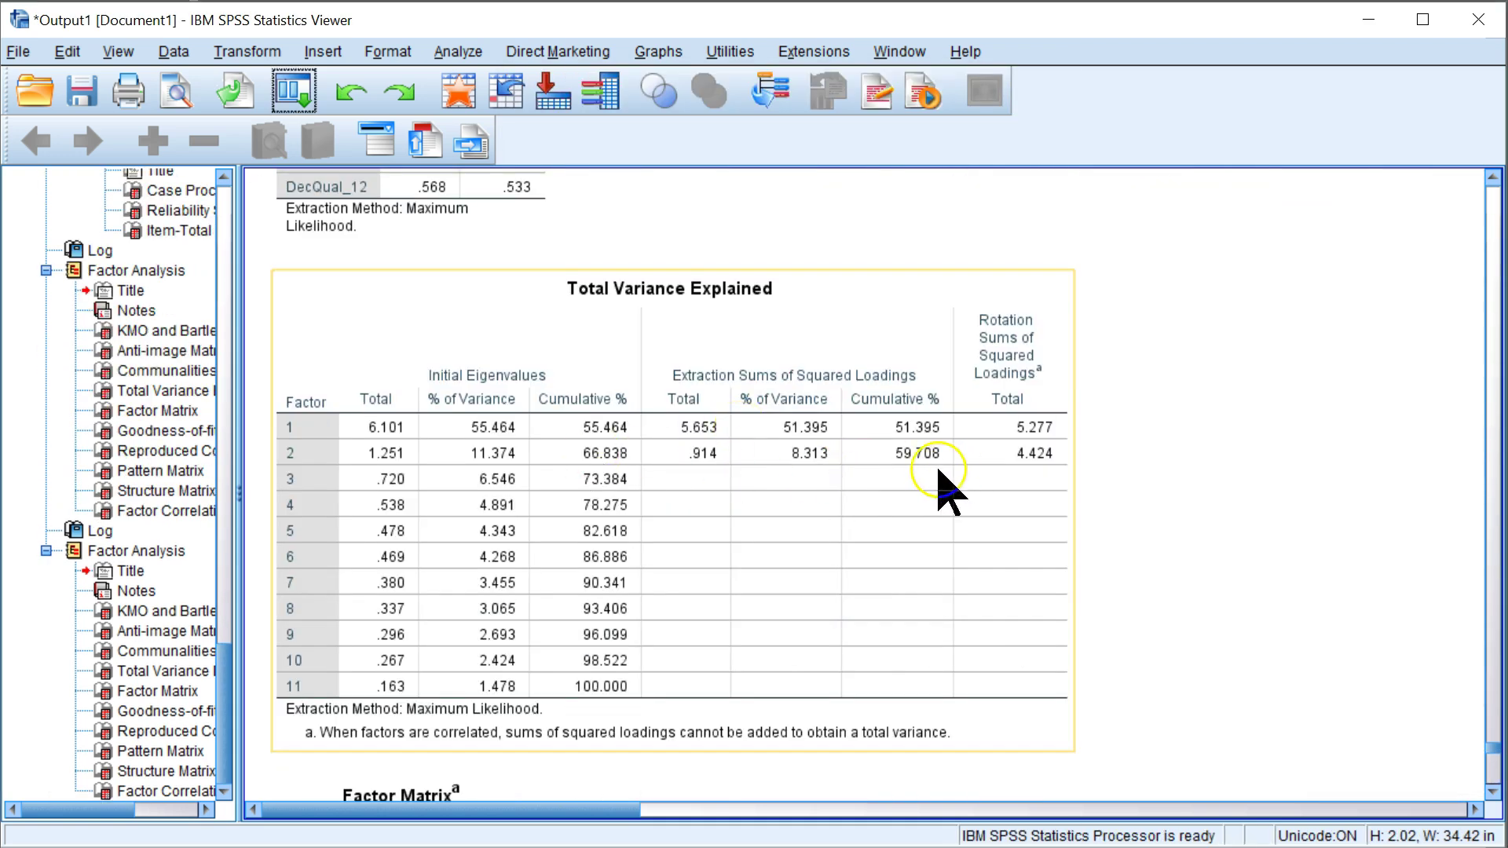
{"action": "scroll", "coordinate": [903, 475], "scroll_direction": "down", "scroll_amount": 15}
{"action": "scroll", "coordinate": [864, 494], "scroll_direction": "down", "scroll_amount": 15}
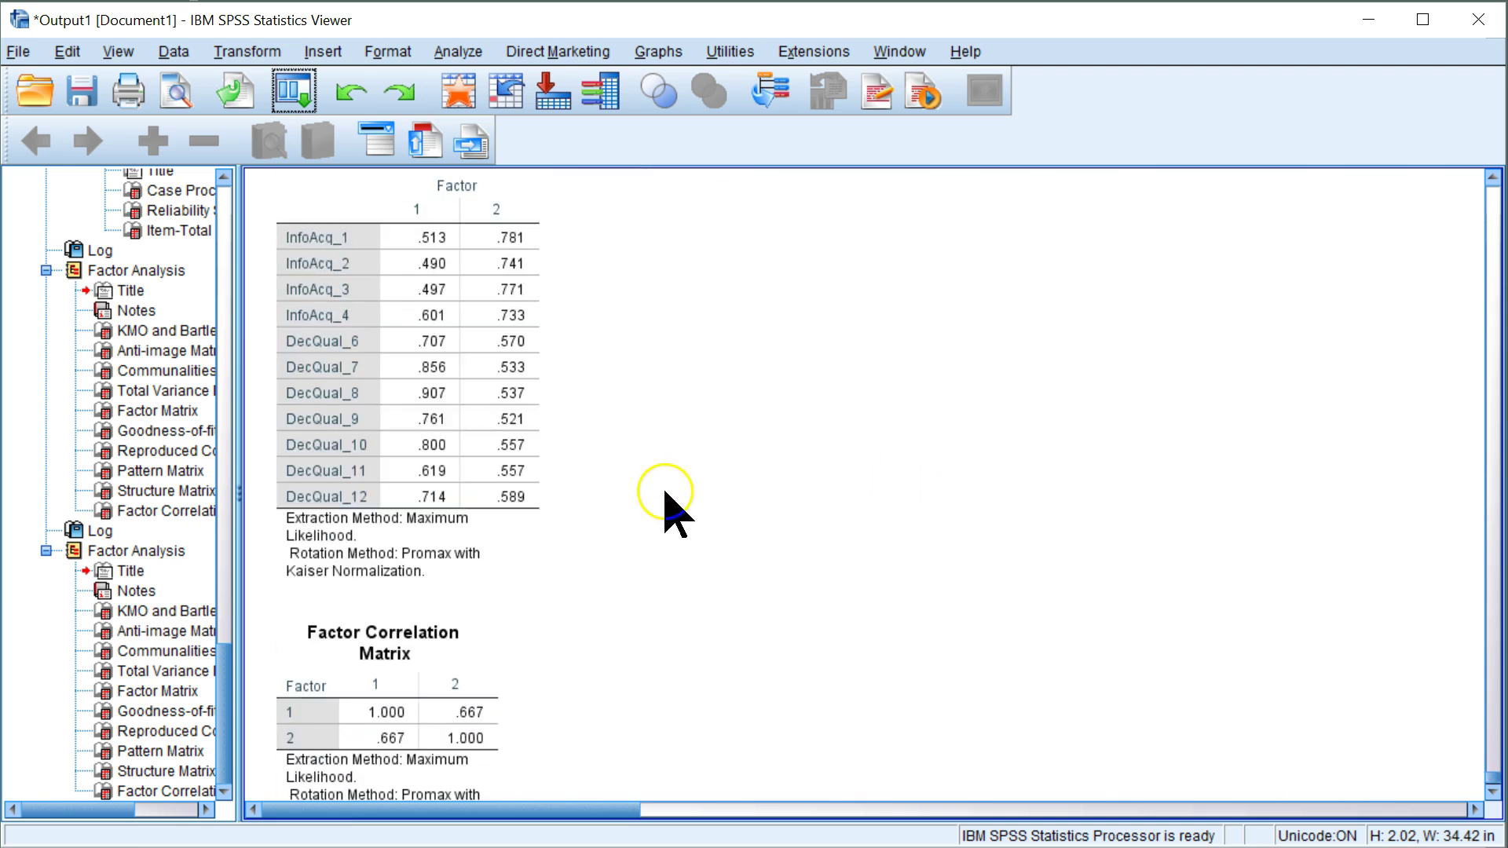
{"action": "scroll", "coordinate": [667, 511], "scroll_direction": "up", "scroll_amount": 8}
{"action": "scroll", "coordinate": [667, 512], "scroll_direction": "up", "scroll_amount": 3}
{"action": "left_click", "coordinate": [528, 318]}
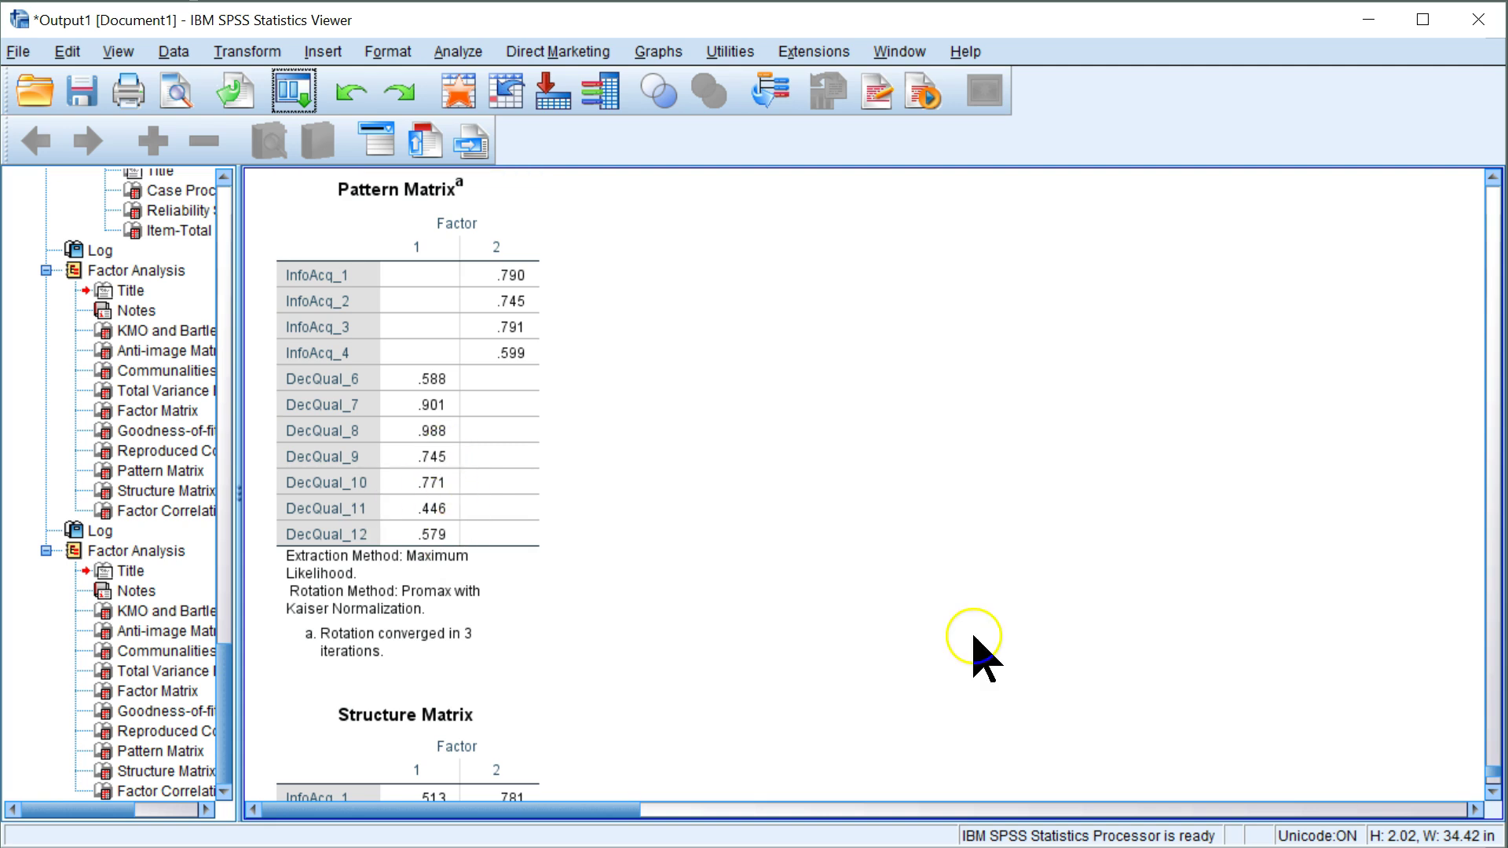
Add Useful_1 through Useful_7 back to the factor analysis, rerun it, and view the resulting pattern matrix
{"action": "left_click", "coordinate": [294, 88]}
{"action": "left_click", "coordinate": [334, 137]}
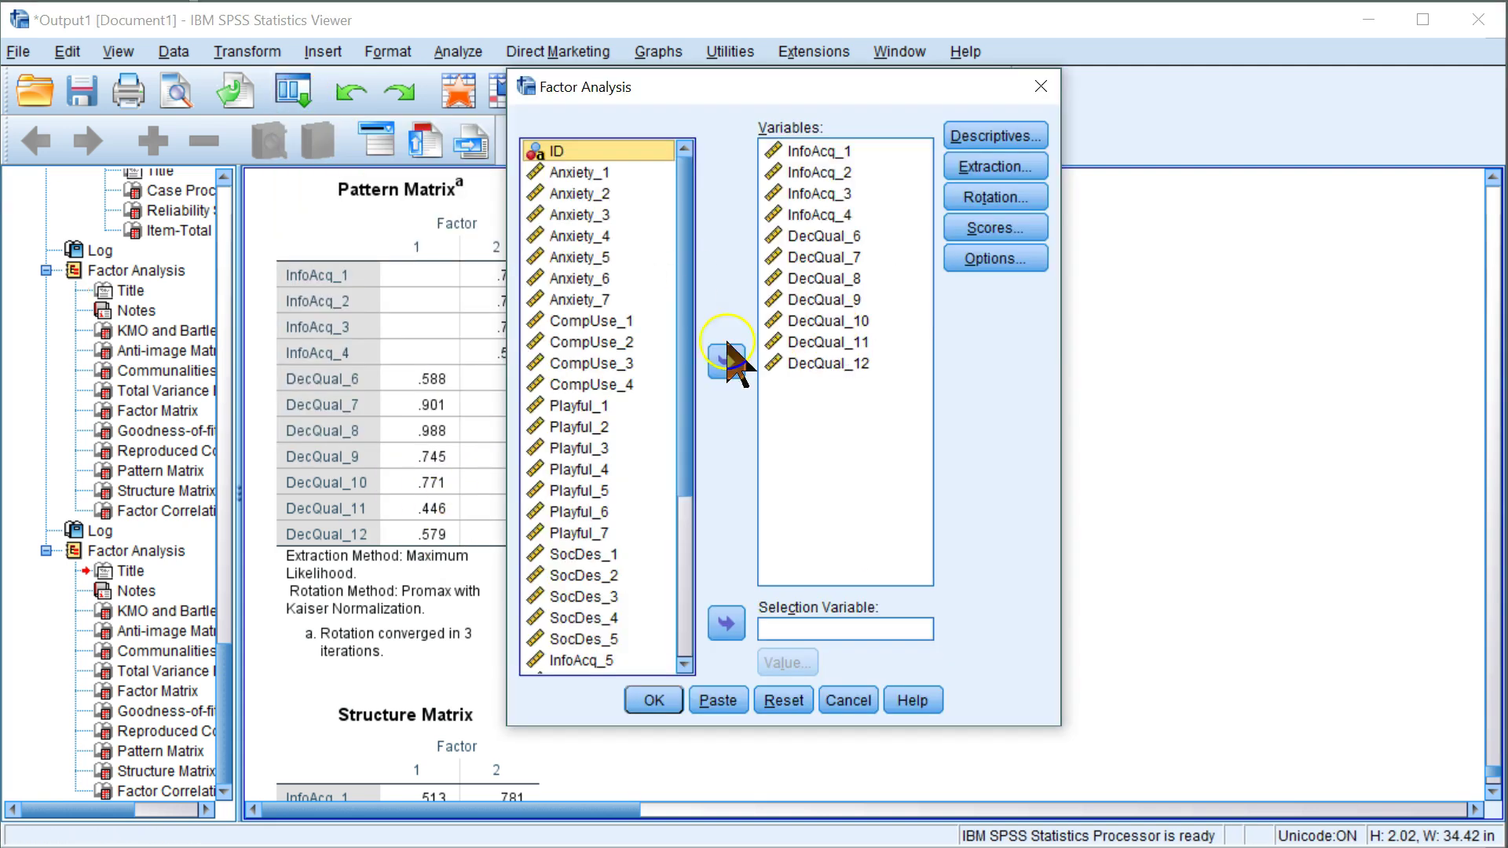
{"action": "scroll", "coordinate": [609, 534], "scroll_direction": "down", "scroll_amount": 4}
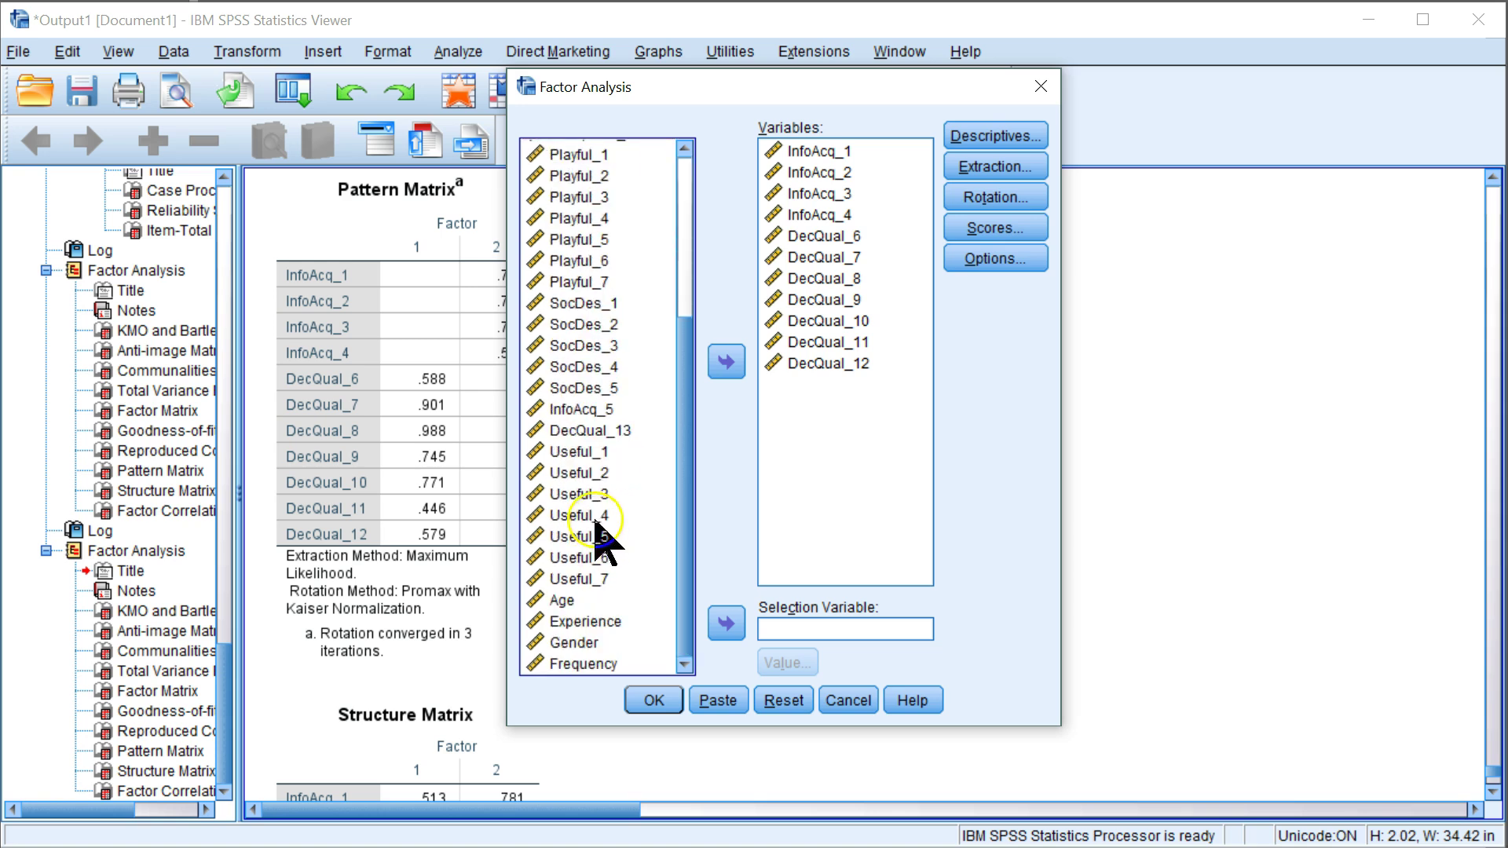
{"action": "left_click", "coordinate": [591, 473]}
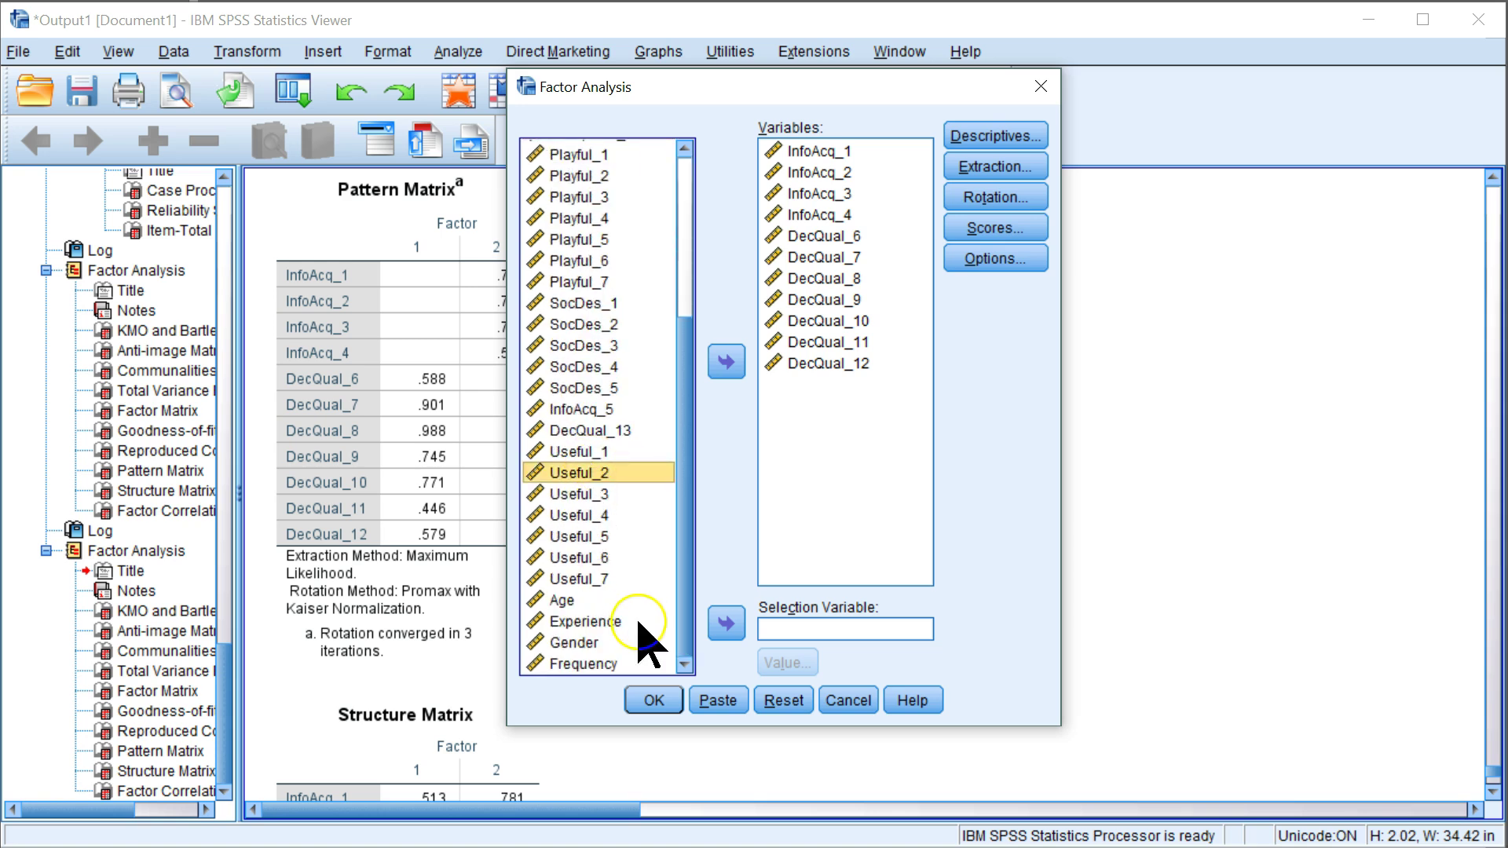
{"action": "left_click", "coordinate": [601, 453]}
{"action": "left_click", "coordinate": [605, 580], "text": "shift"}
{"action": "left_click", "coordinate": [726, 363]}
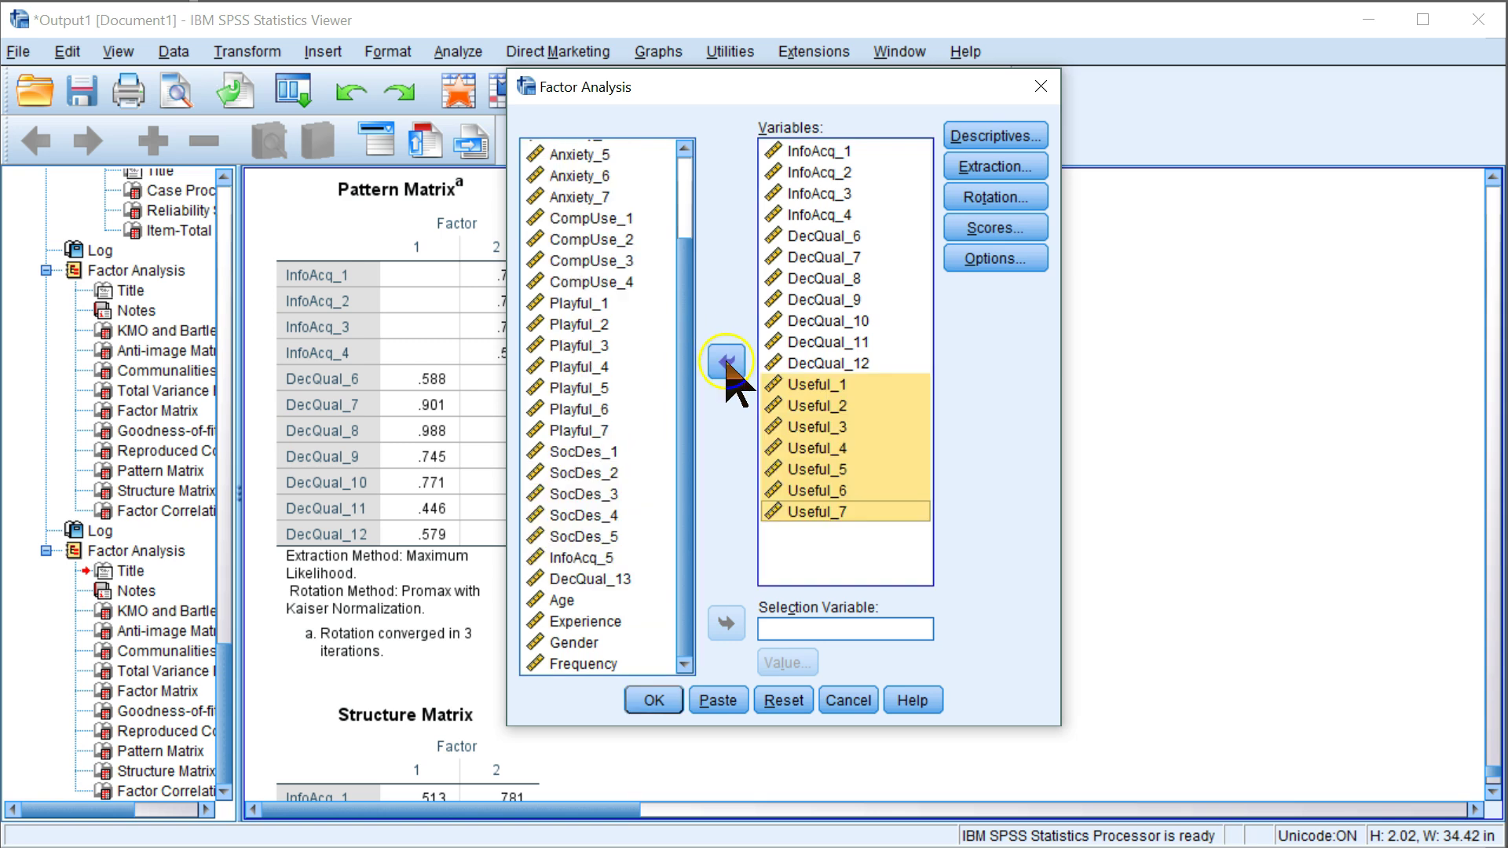
{"action": "left_click", "coordinate": [652, 699]}
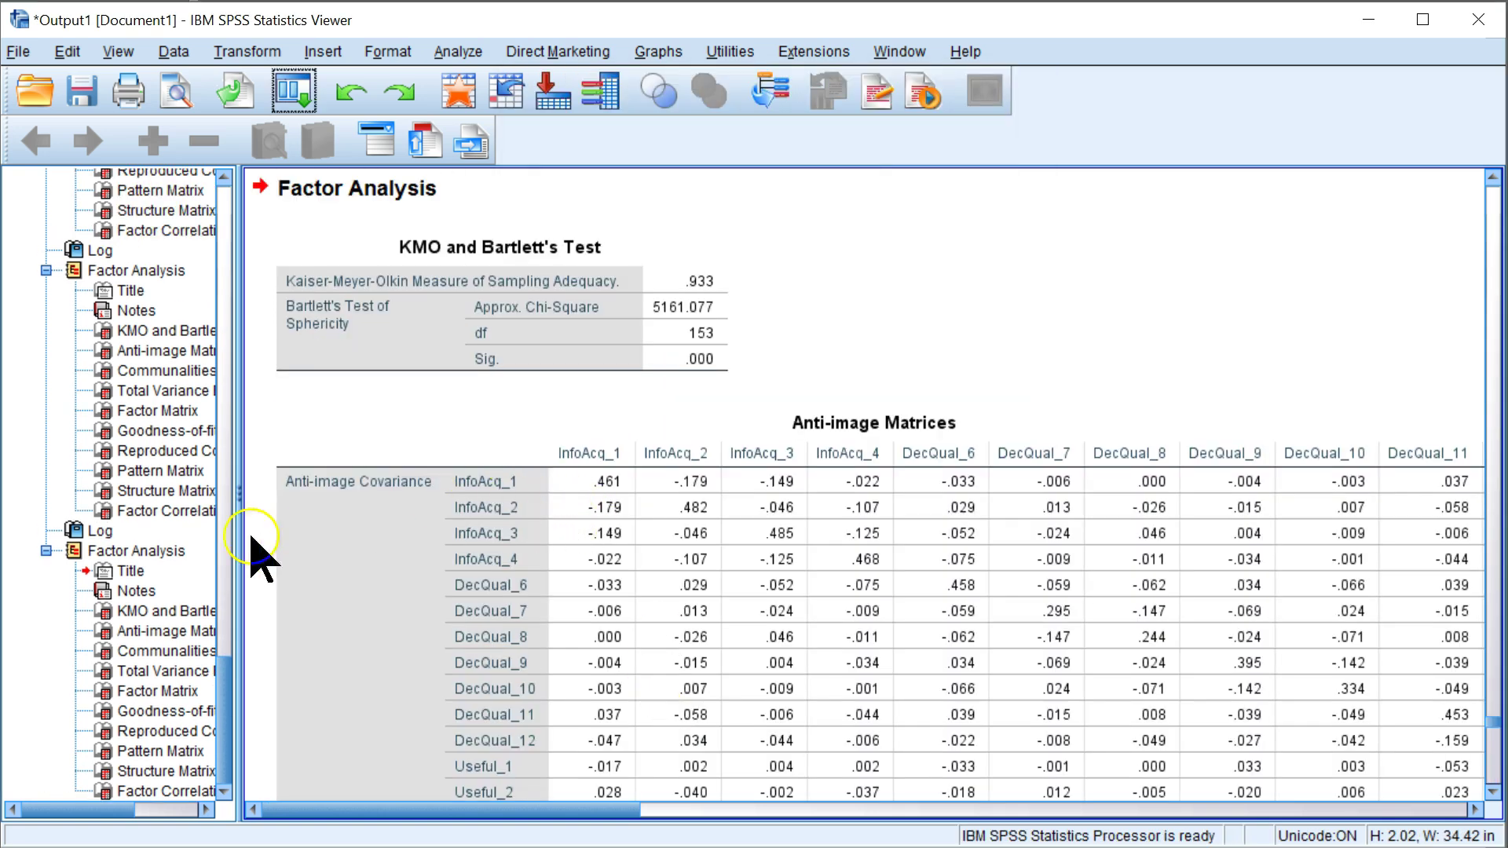
{"action": "left_click", "coordinate": [175, 752]}
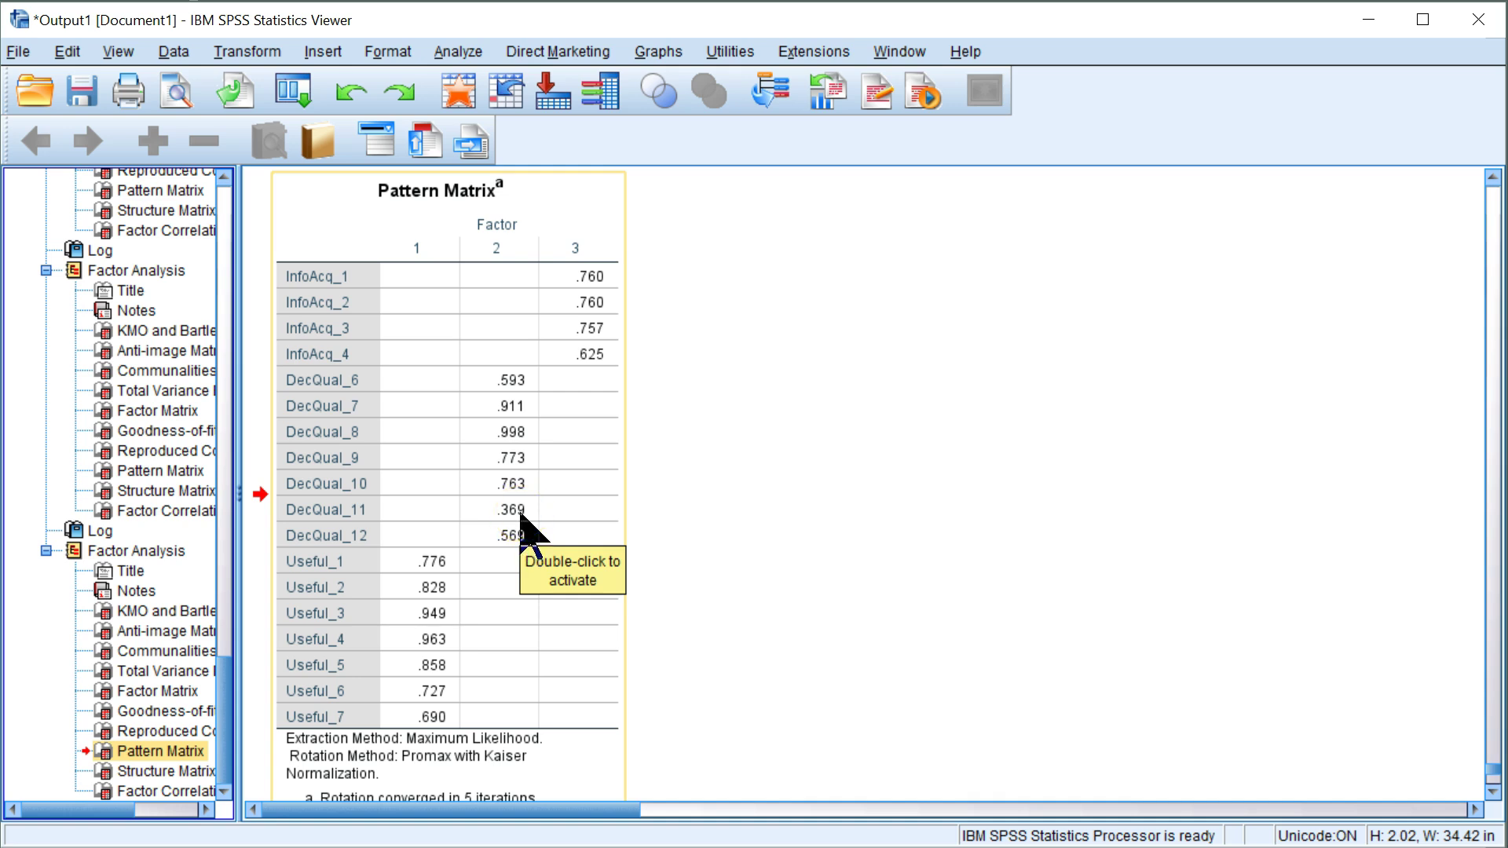
Reopen the Factor Analysis setup and remove DecQual_11 from the analysed variables
{"action": "left_click", "coordinate": [293, 92]}
{"action": "left_click", "coordinate": [318, 134]}
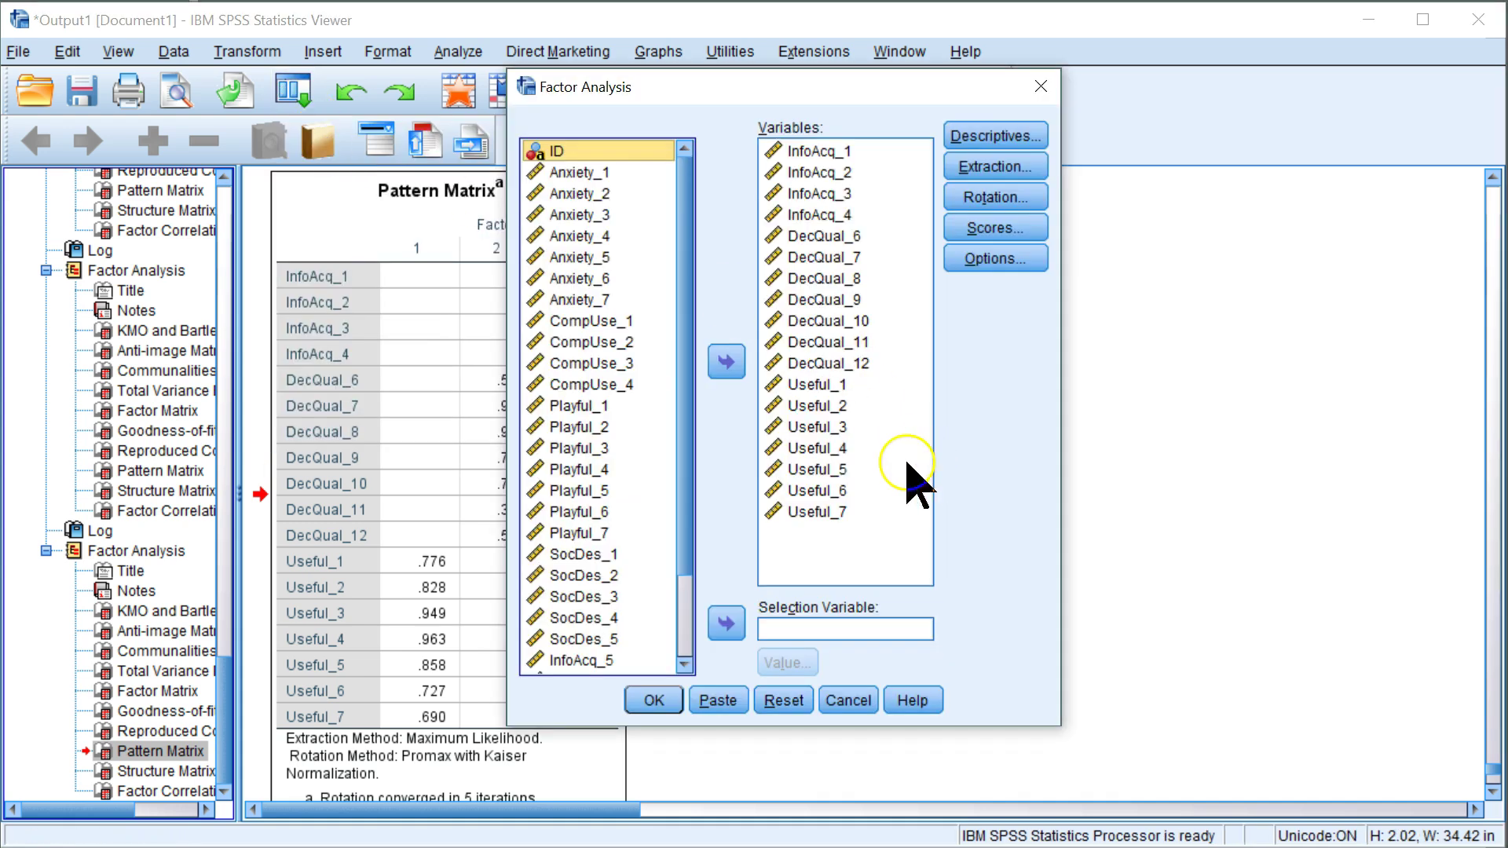
{"action": "left_click", "coordinate": [809, 342]}
{"action": "left_click", "coordinate": [726, 362]}
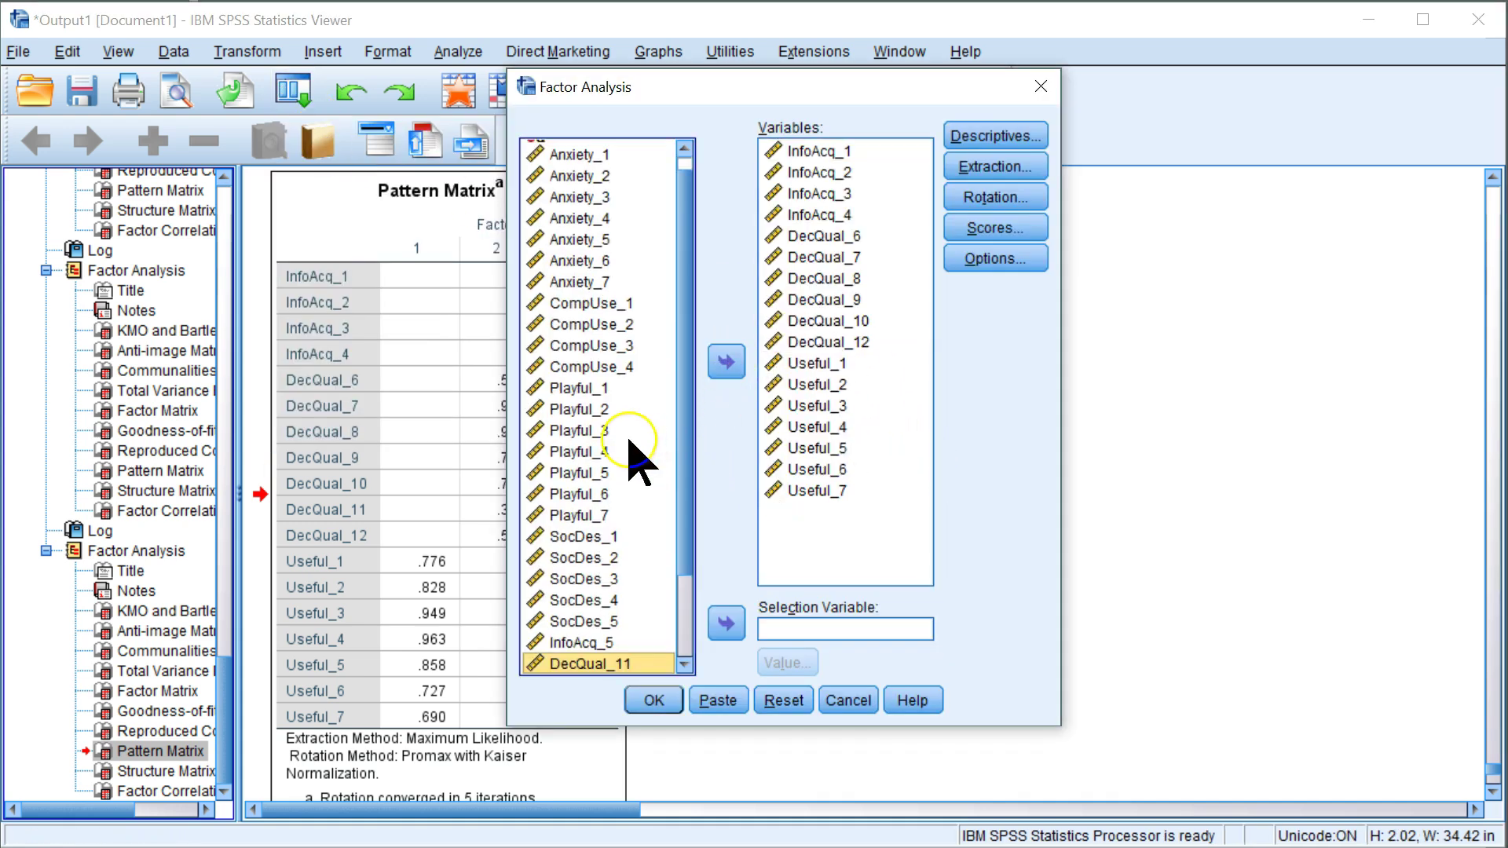
Add Anxiety_1 through Playful_7 back to the factor analysis variables
{"action": "left_click", "coordinate": [595, 155]}
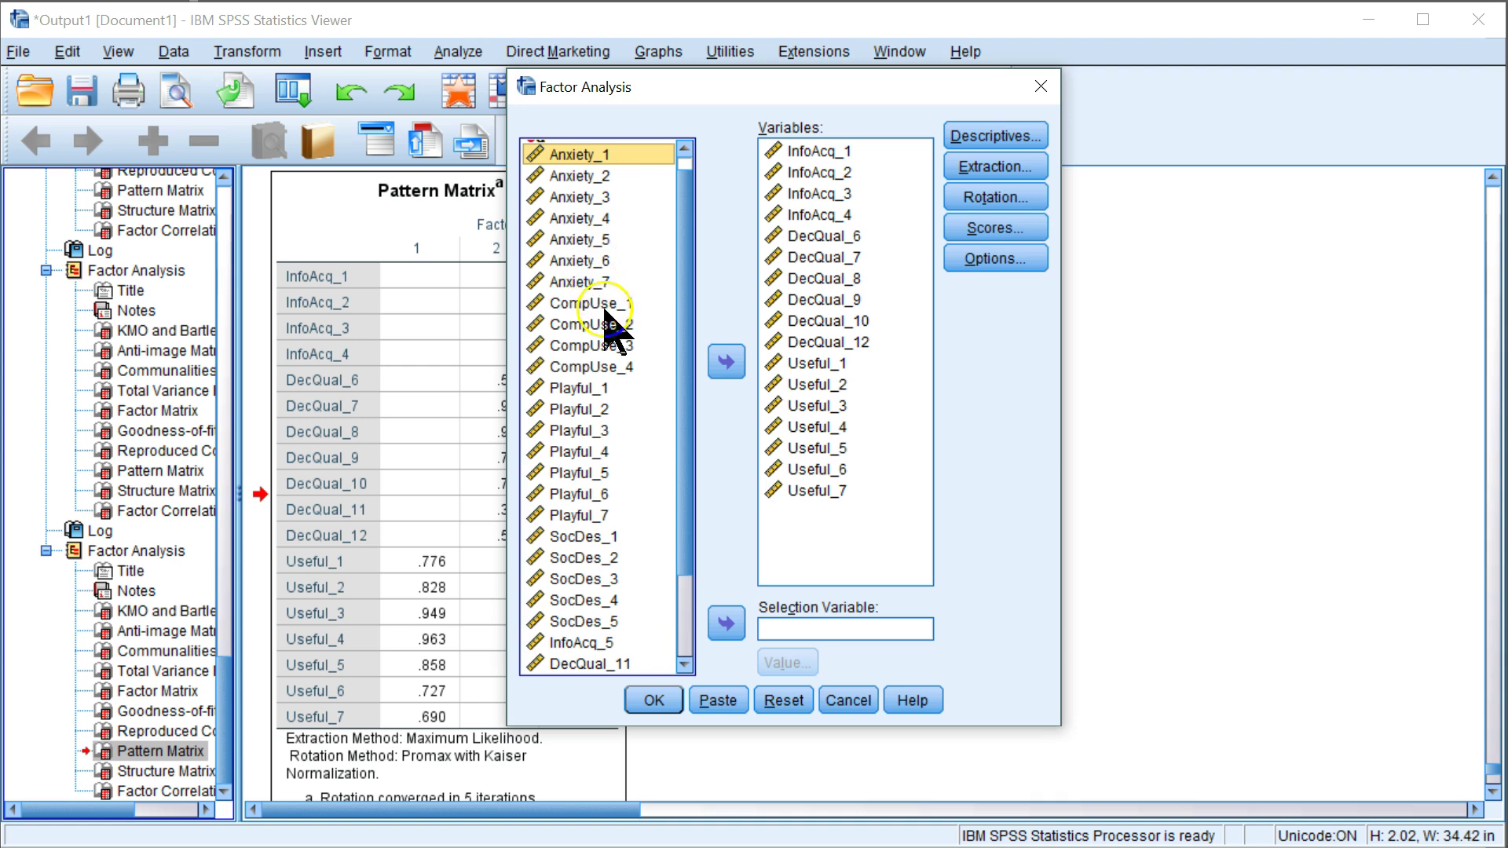
{"action": "left_click", "coordinate": [616, 537], "text": "shift"}
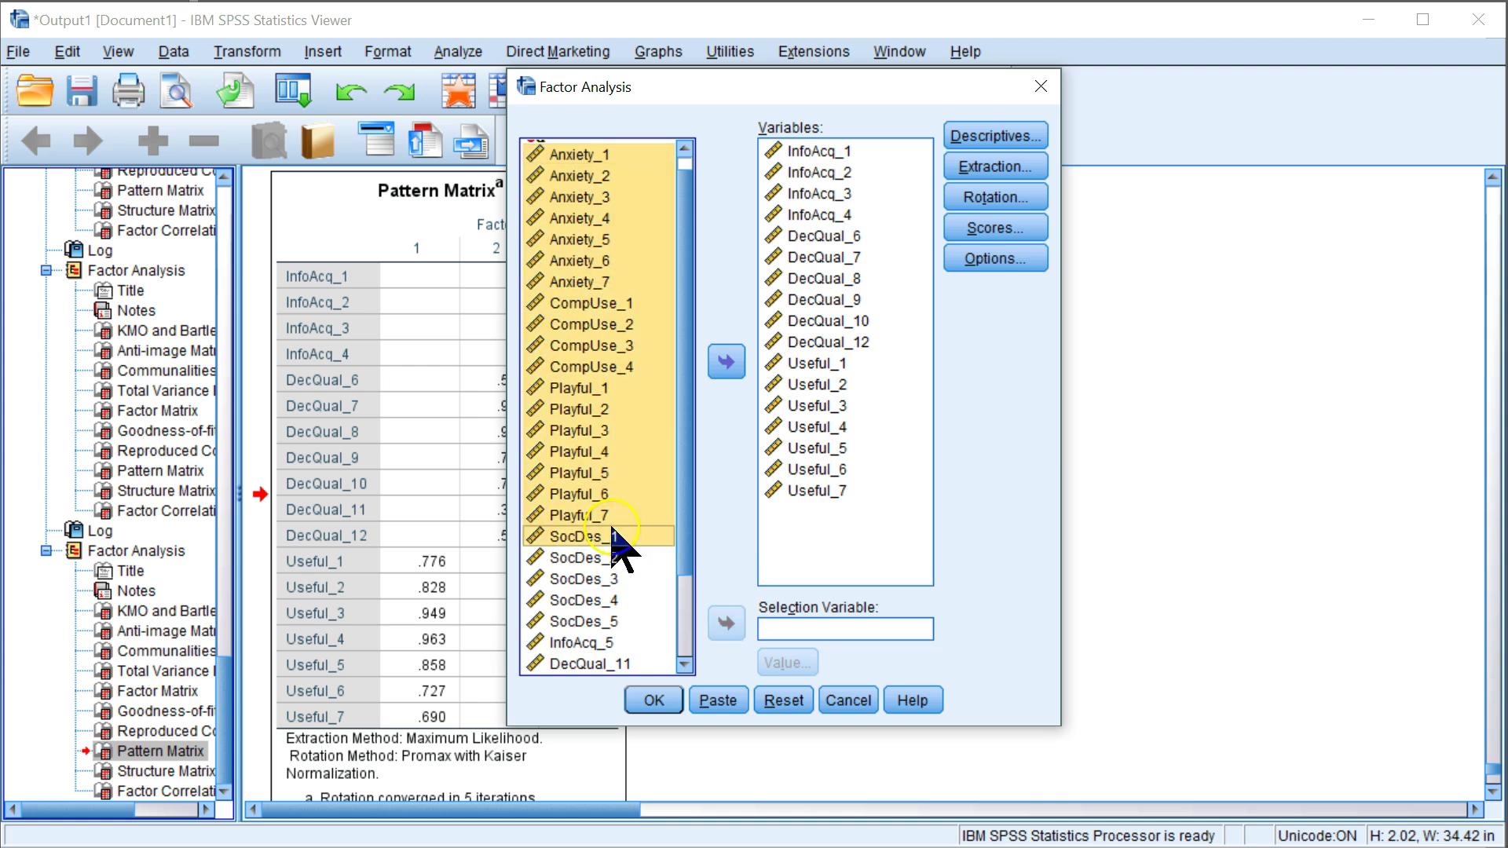
{"action": "left_click", "coordinate": [633, 514], "text": "shift"}
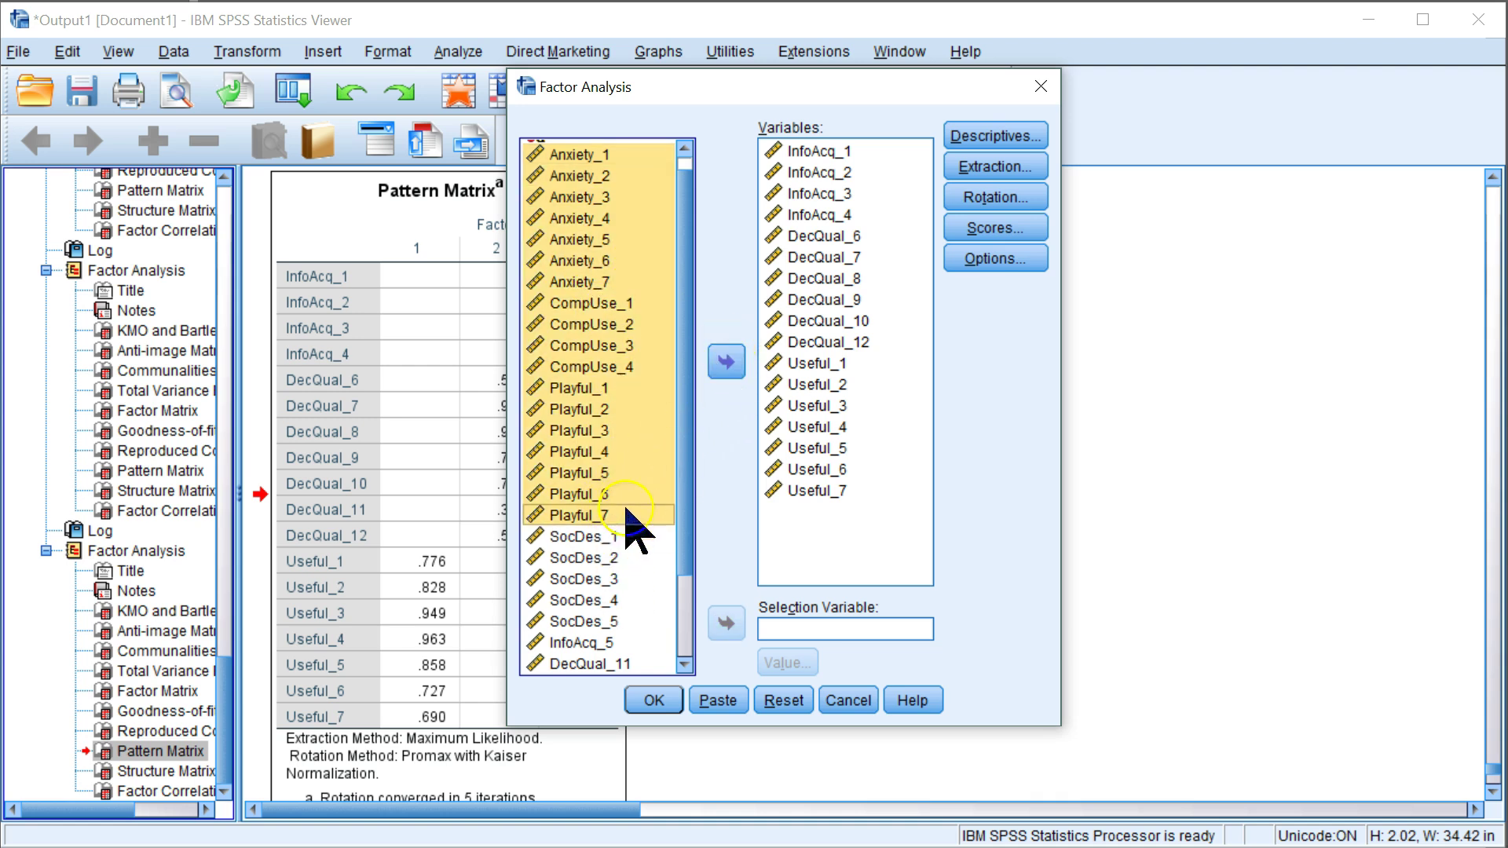
{"action": "left_click", "coordinate": [725, 363]}
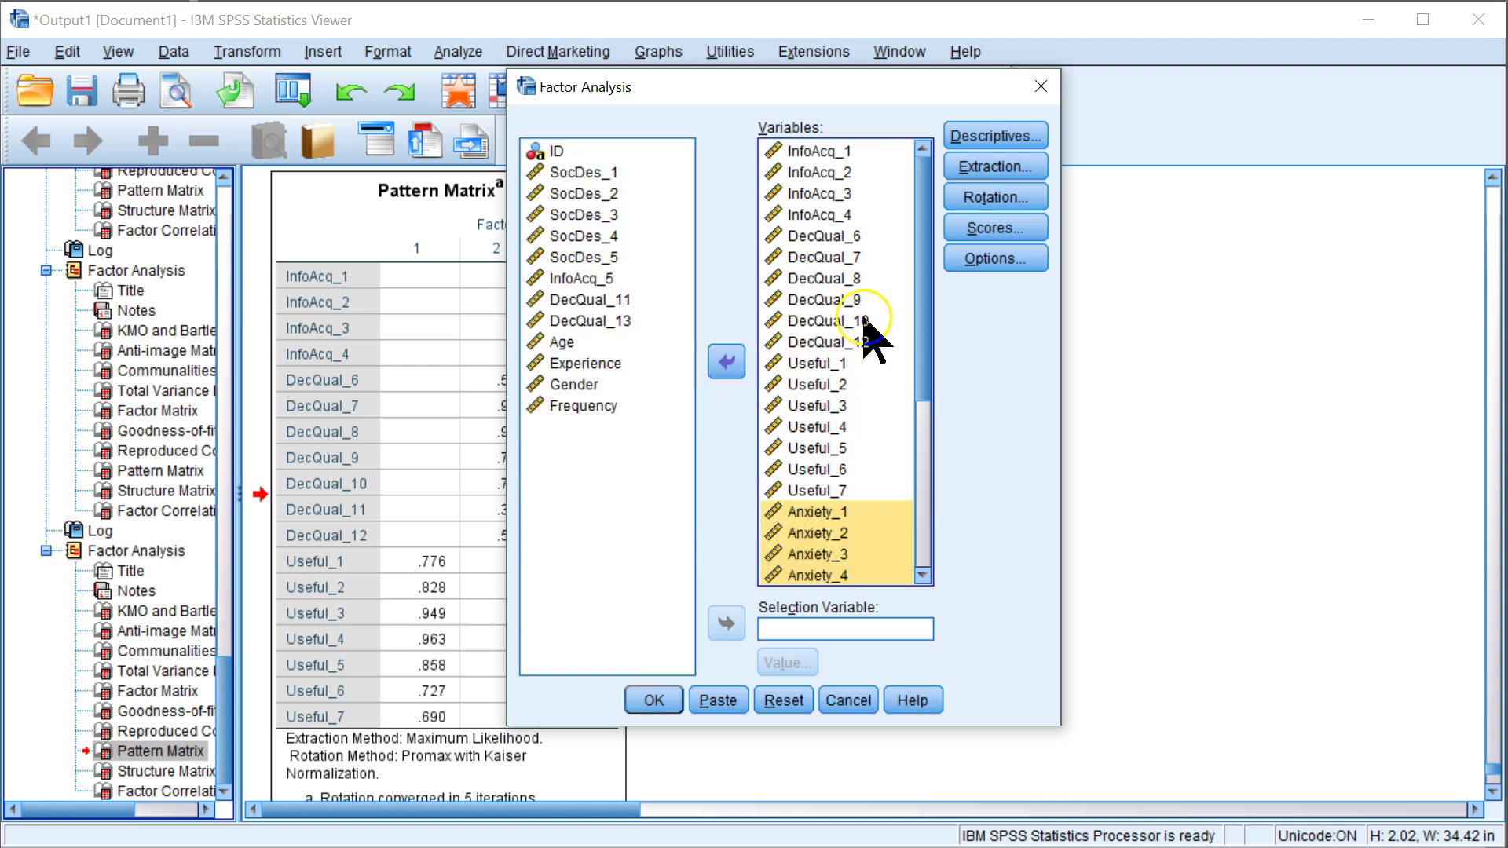
Add DecQual11 before DecQual13 in the write-up document's list of removed items, and return to the Factor Analysis setup
{"action": "left_click", "coordinate": [603, 278]}
{"action": "left_click", "coordinate": [607, 321], "text": "shift"}
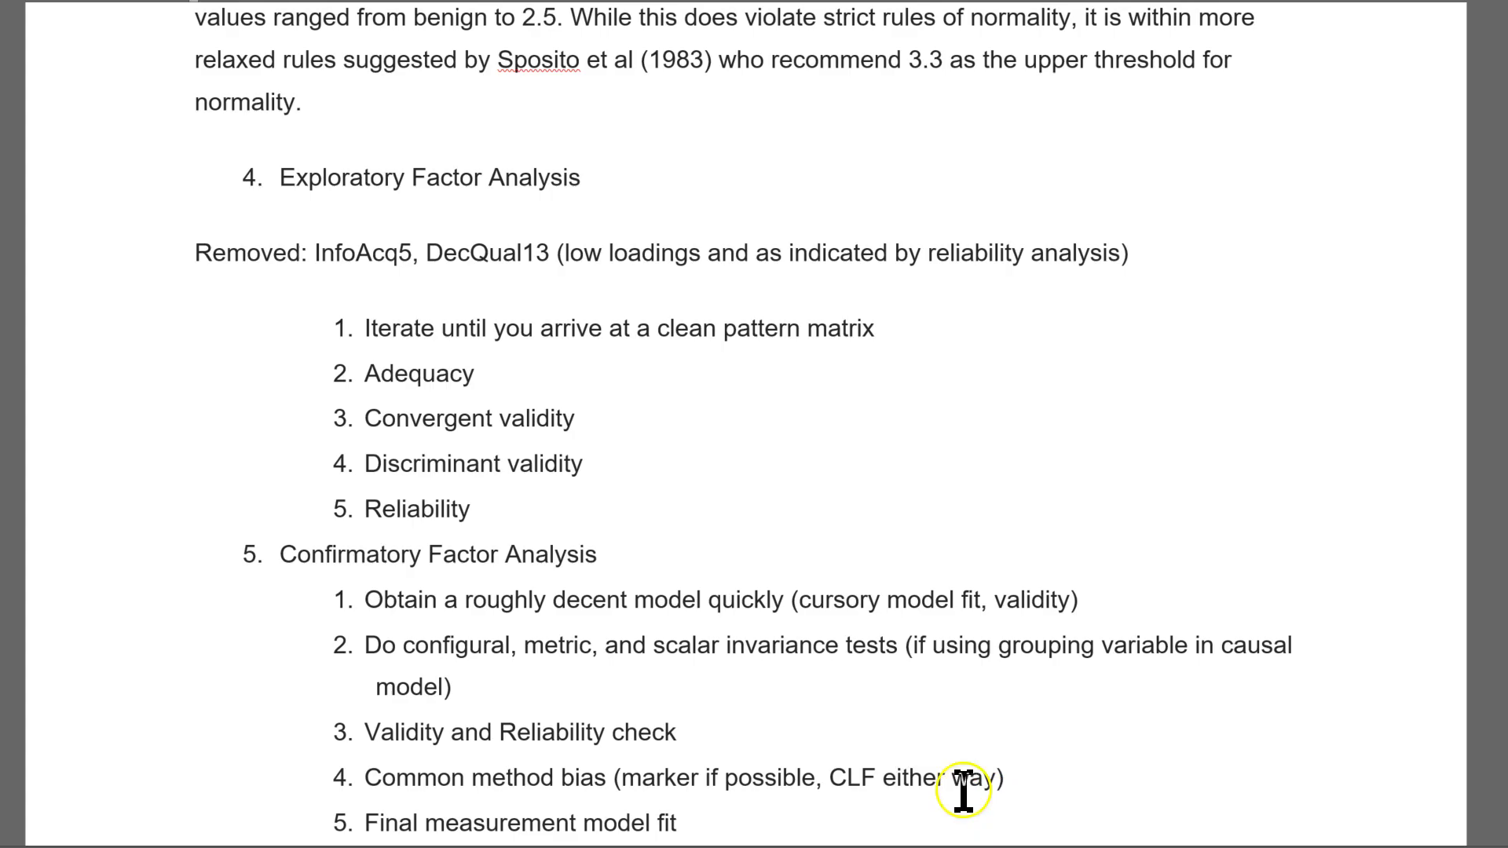
{"action": "left_click", "coordinate": [982, 836]}
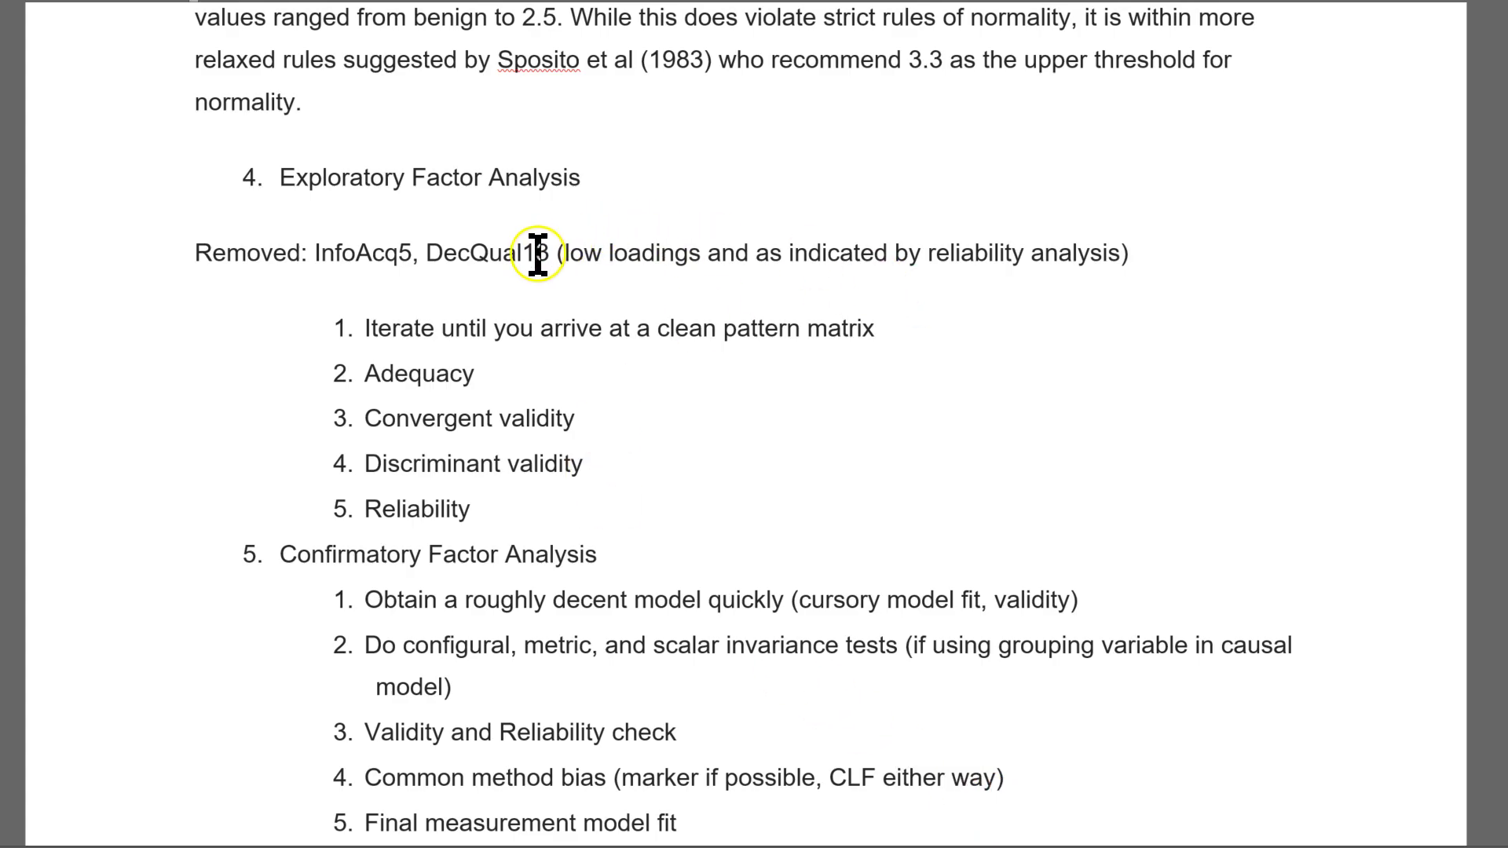
{"action": "left_click", "coordinate": [428, 252]}
{"action": "type", "text": "DecQual"}
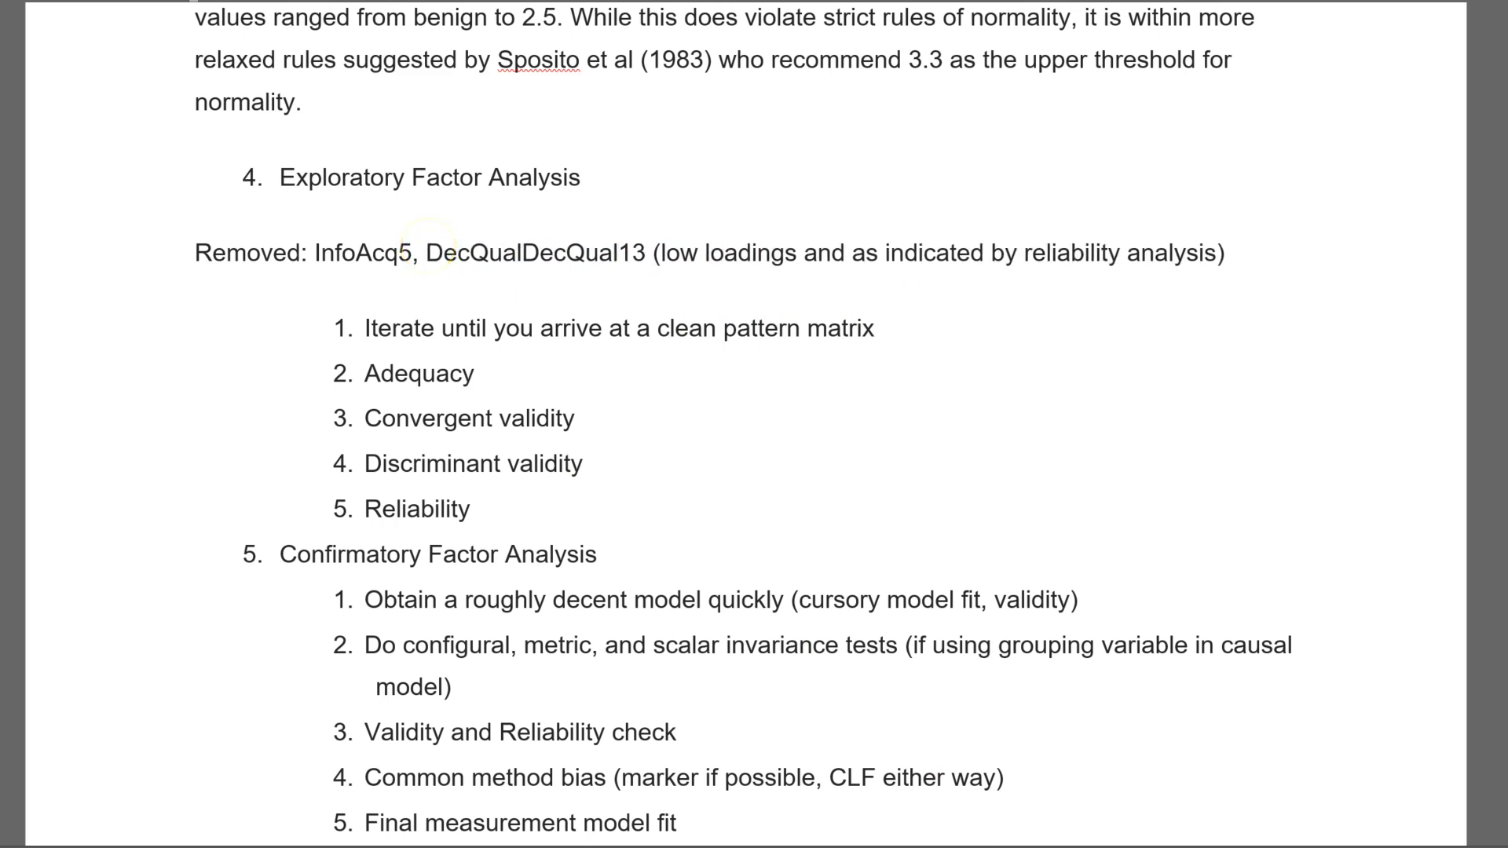
{"action": "type", "text": "11,"}
{"action": "key", "text": "alt+Tab"}
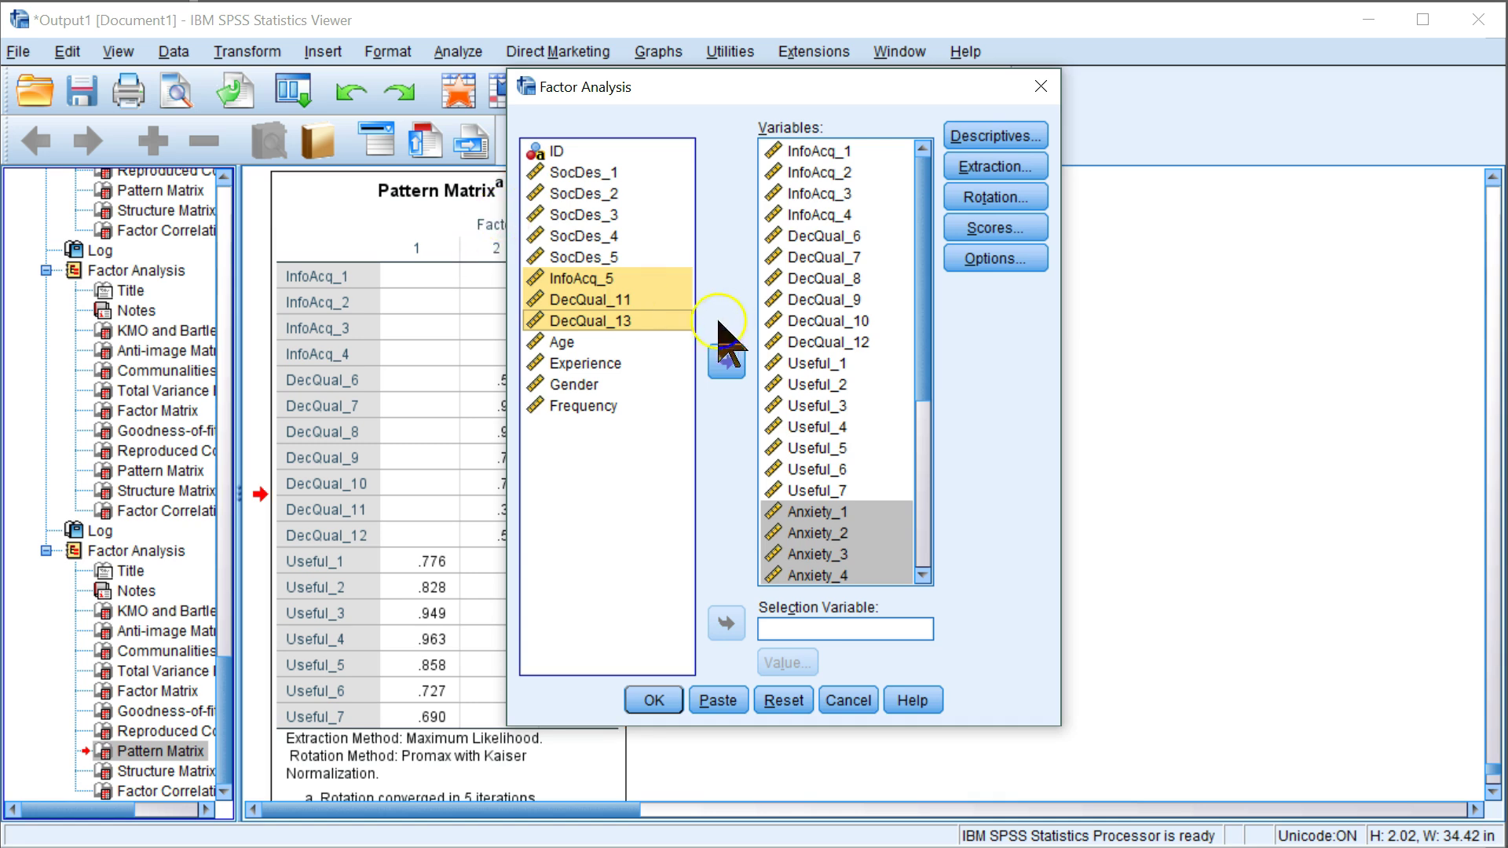
Run the factor analysis without DecQual_11 and inspect its pattern matrix
{"action": "left_click", "coordinate": [658, 701]}
{"action": "scroll", "coordinate": [684, 625], "scroll_direction": "down", "scroll_amount": 15}
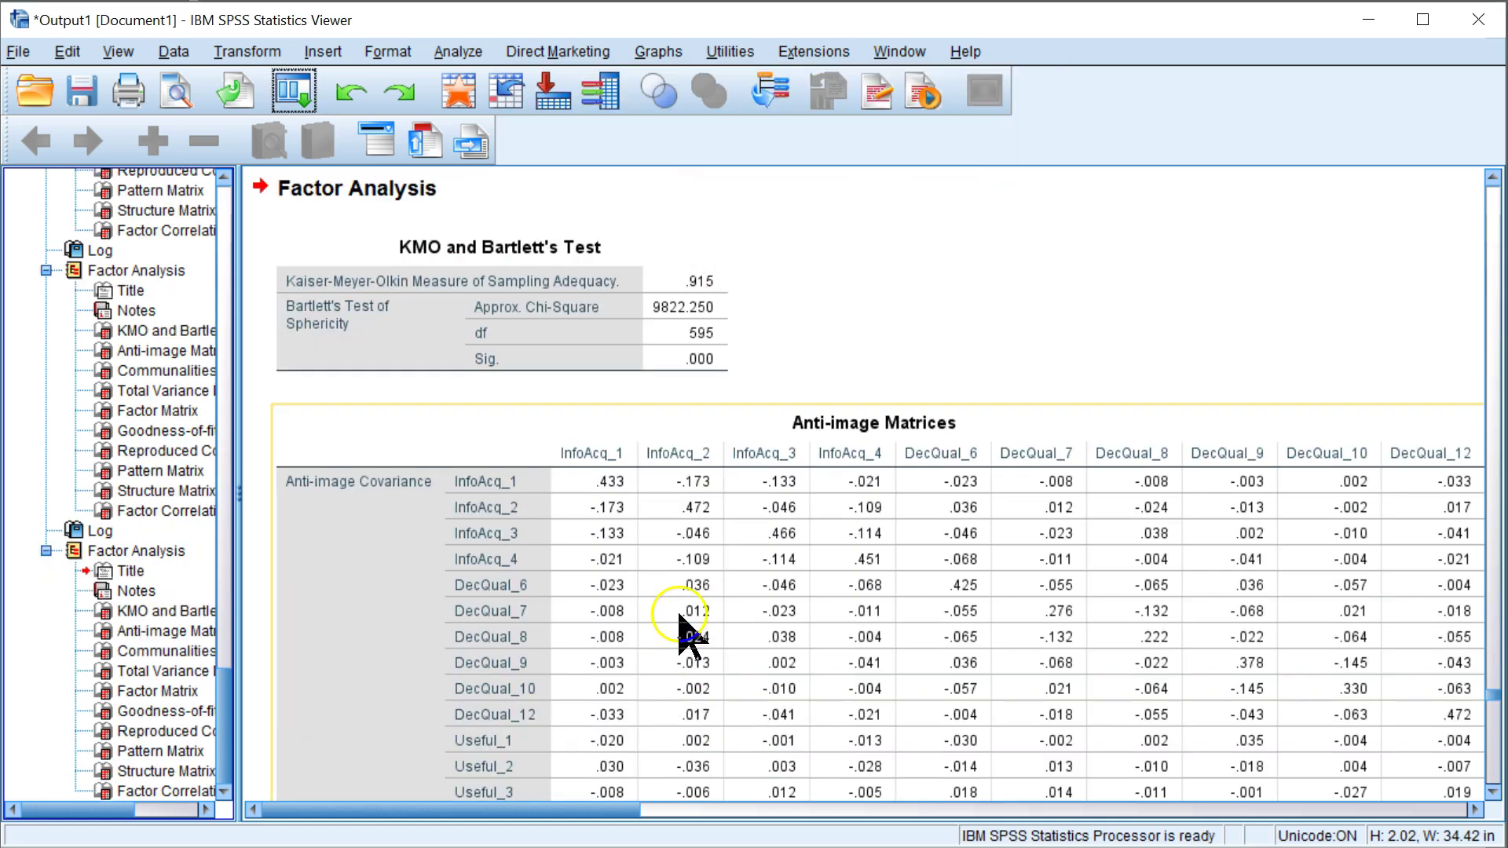
{"action": "scroll", "coordinate": [611, 628], "scroll_direction": "down", "scroll_amount": 10}
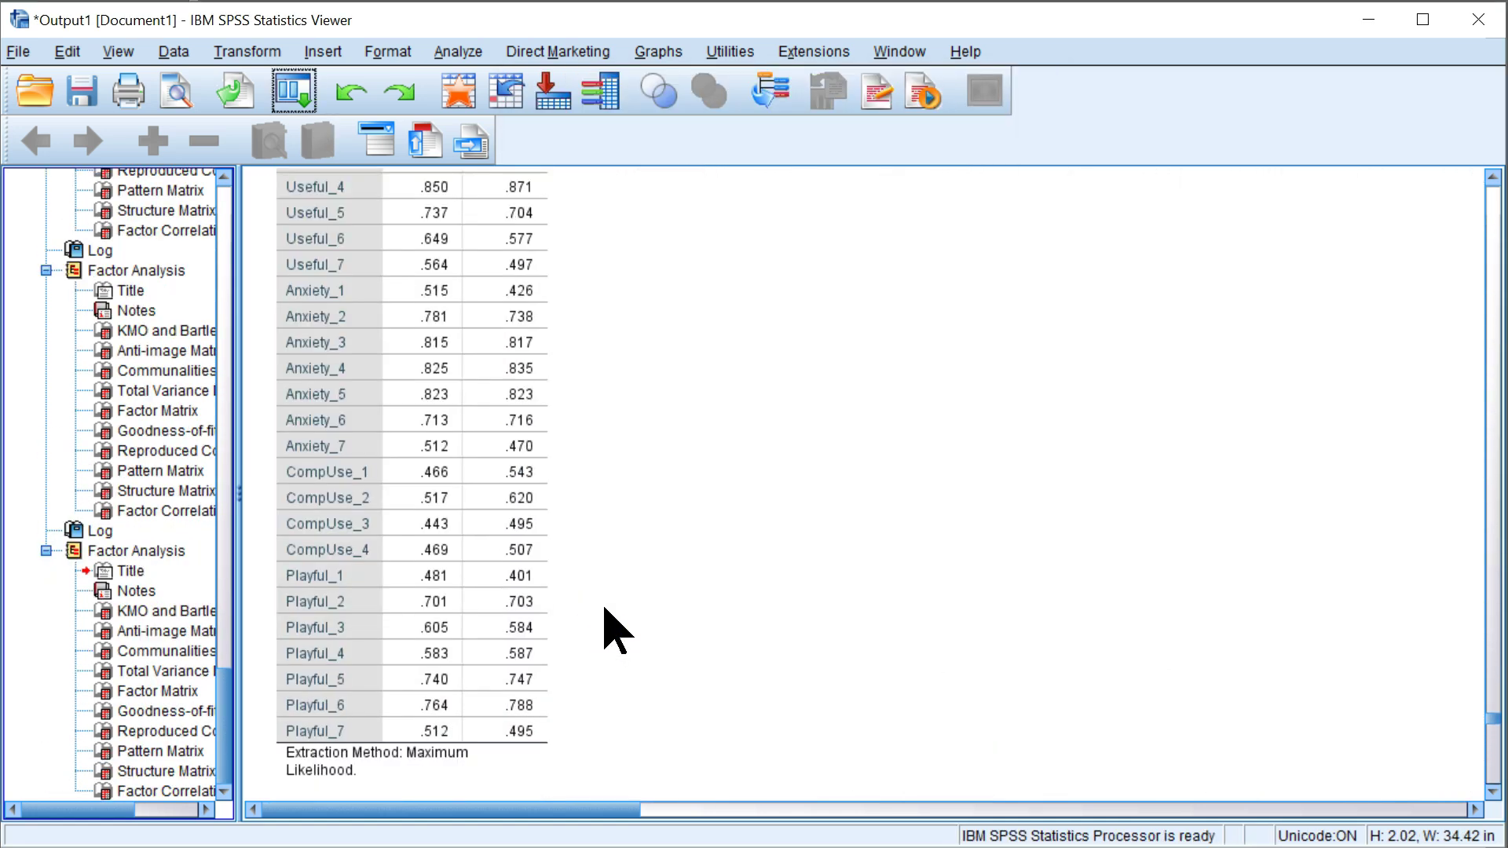
{"action": "scroll", "coordinate": [616, 628], "scroll_direction": "down", "scroll_amount": 20}
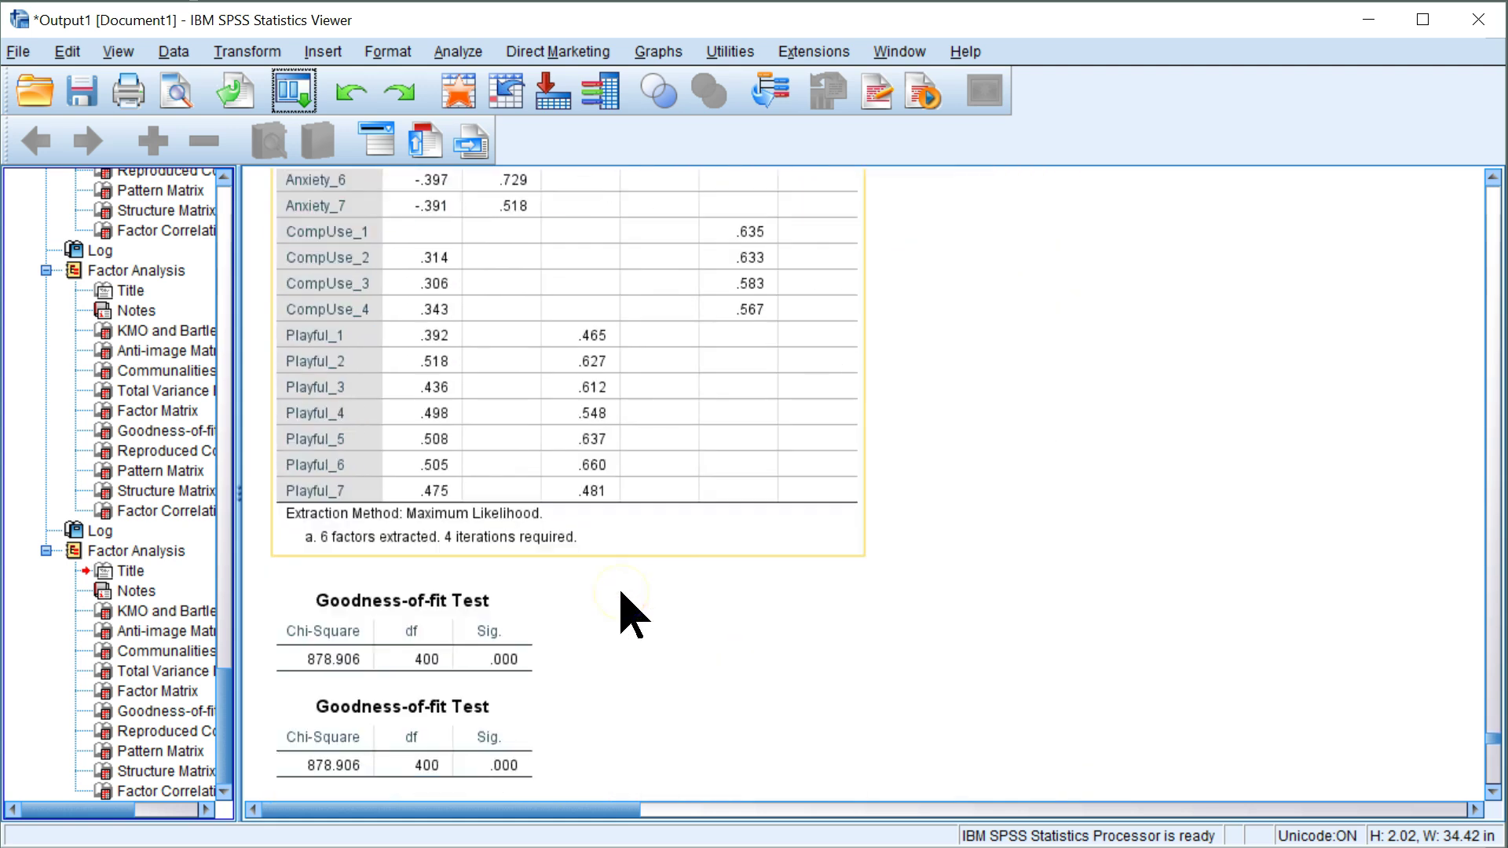
{"action": "scroll", "coordinate": [622, 595], "scroll_direction": "down", "scroll_amount": 20}
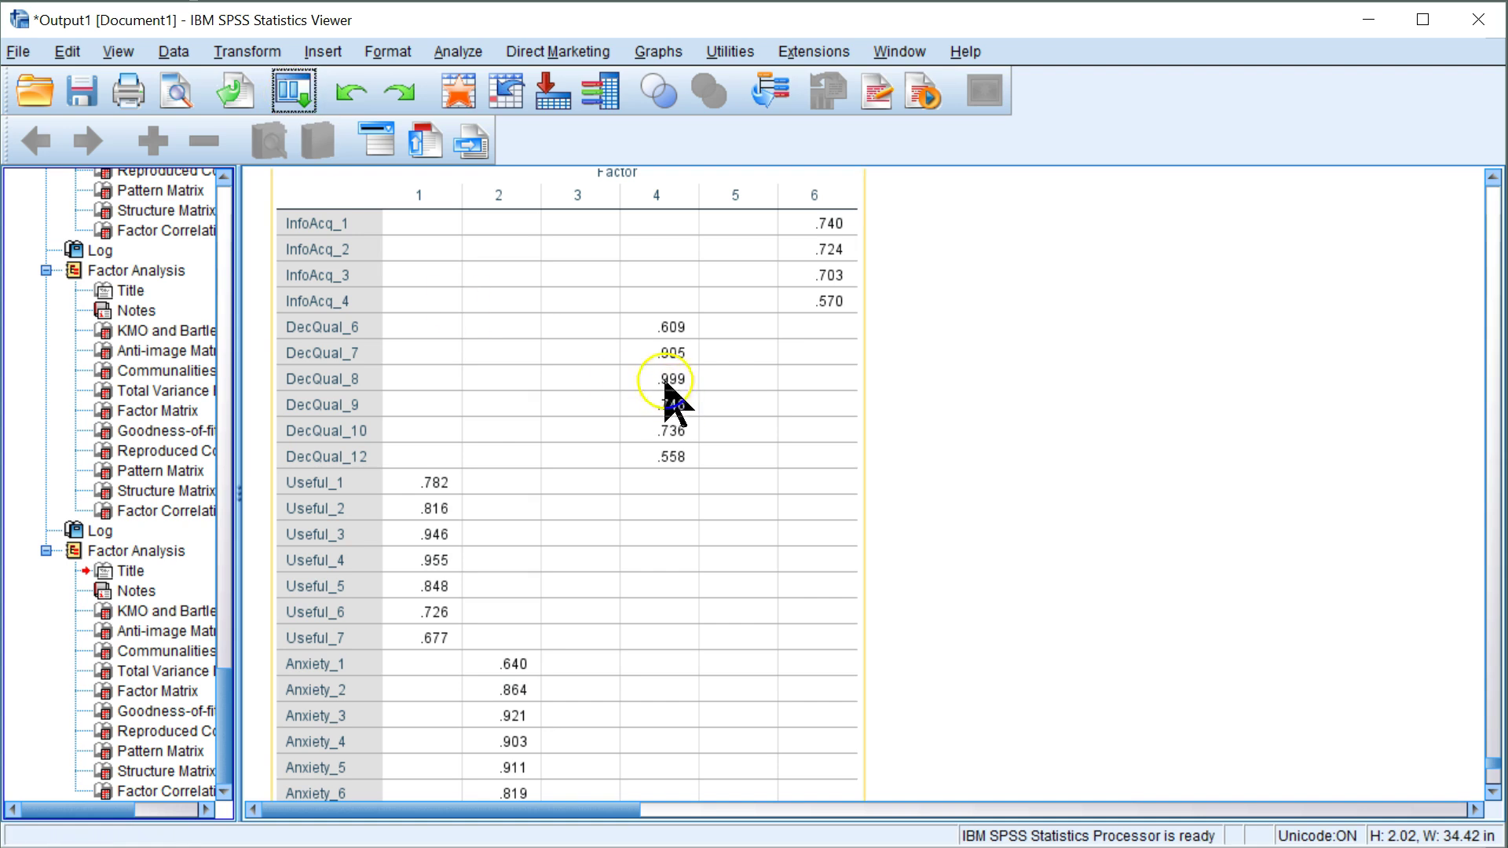
Copy the pattern matrix table and switch to the write-up document
{"action": "right_click", "coordinate": [751, 319]}
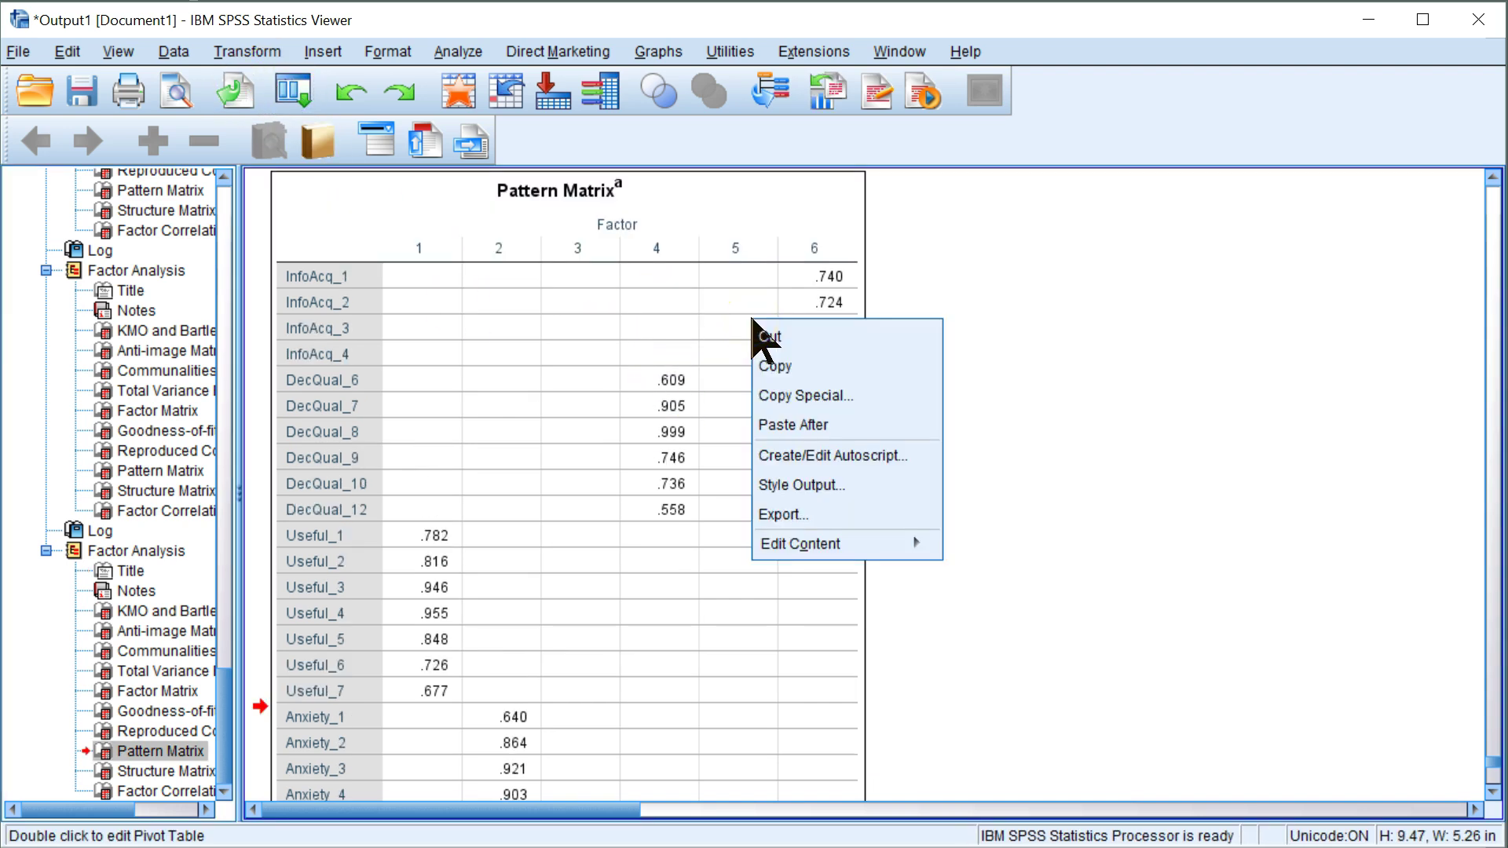
{"action": "left_click", "coordinate": [841, 380]}
{"action": "key", "text": "alt+Tab"}
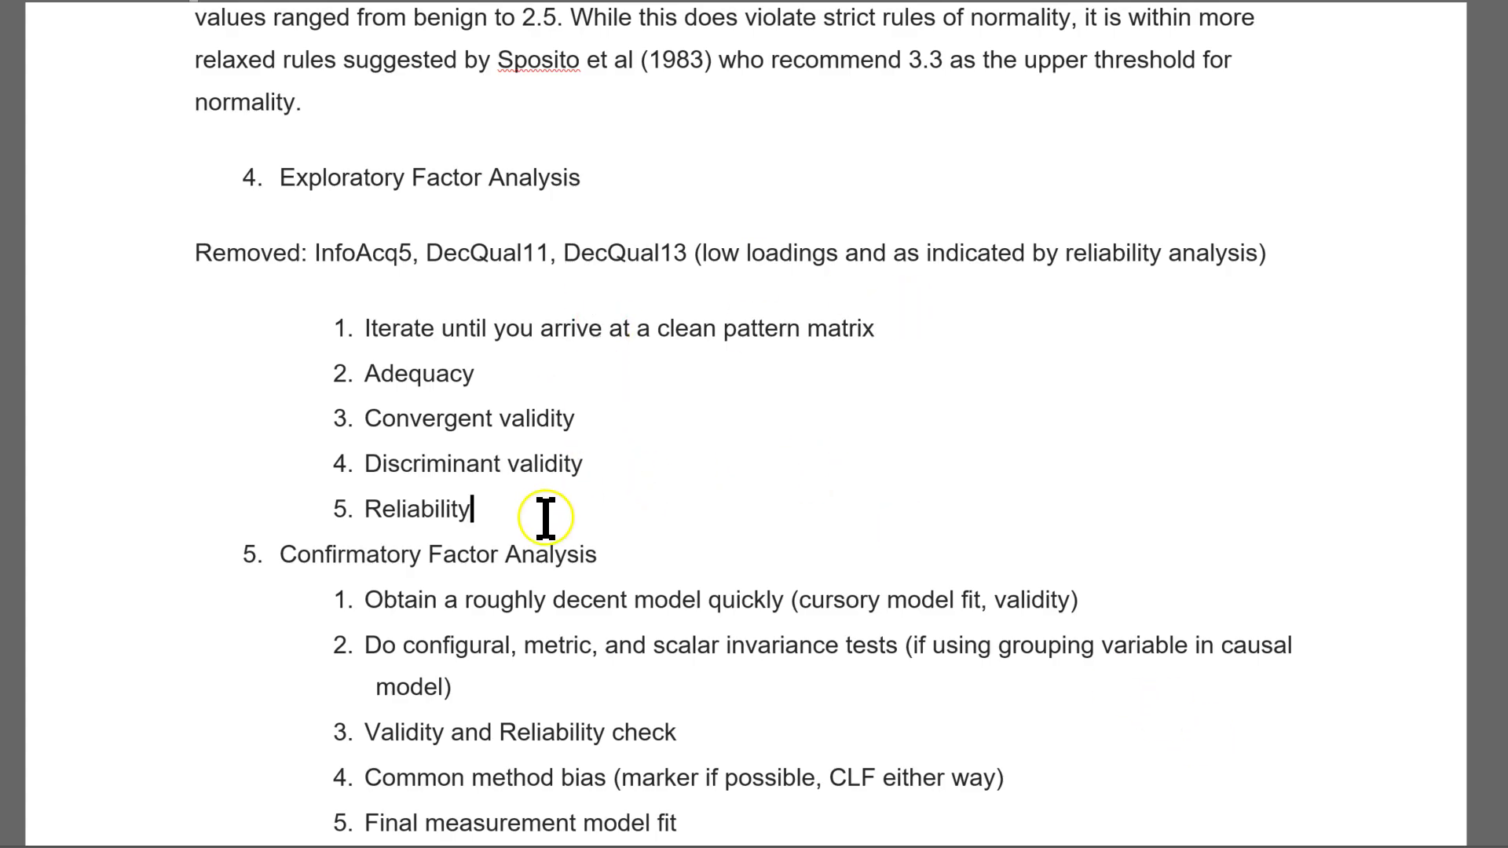
Paste the copied pattern matrix table on a new line below the write-up's list of removed items
{"action": "left_click", "coordinate": [1164, 253]}
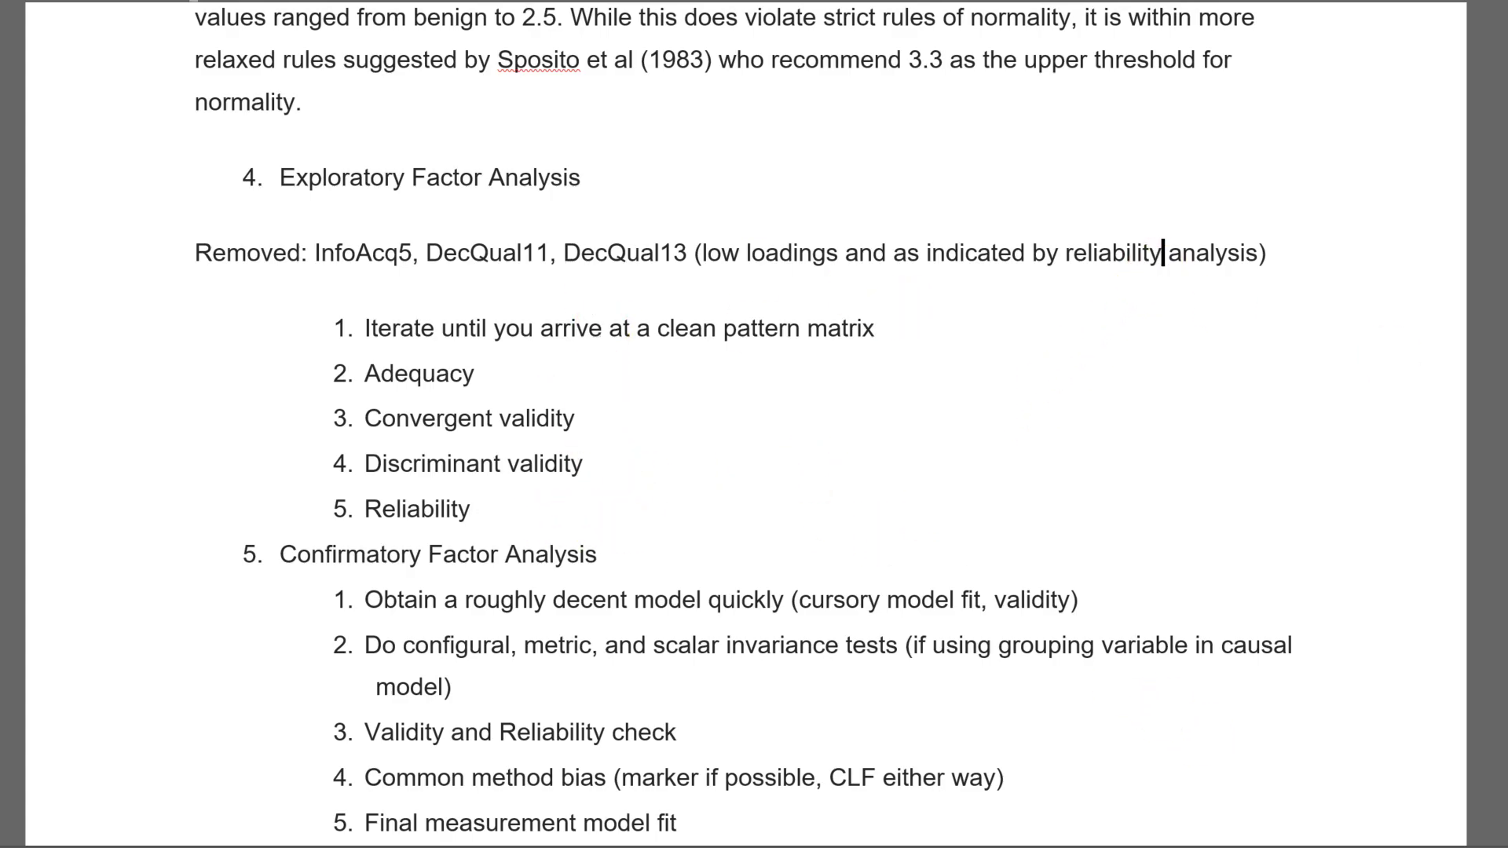
{"action": "key", "text": "End"}
{"action": "key", "text": "Return"}
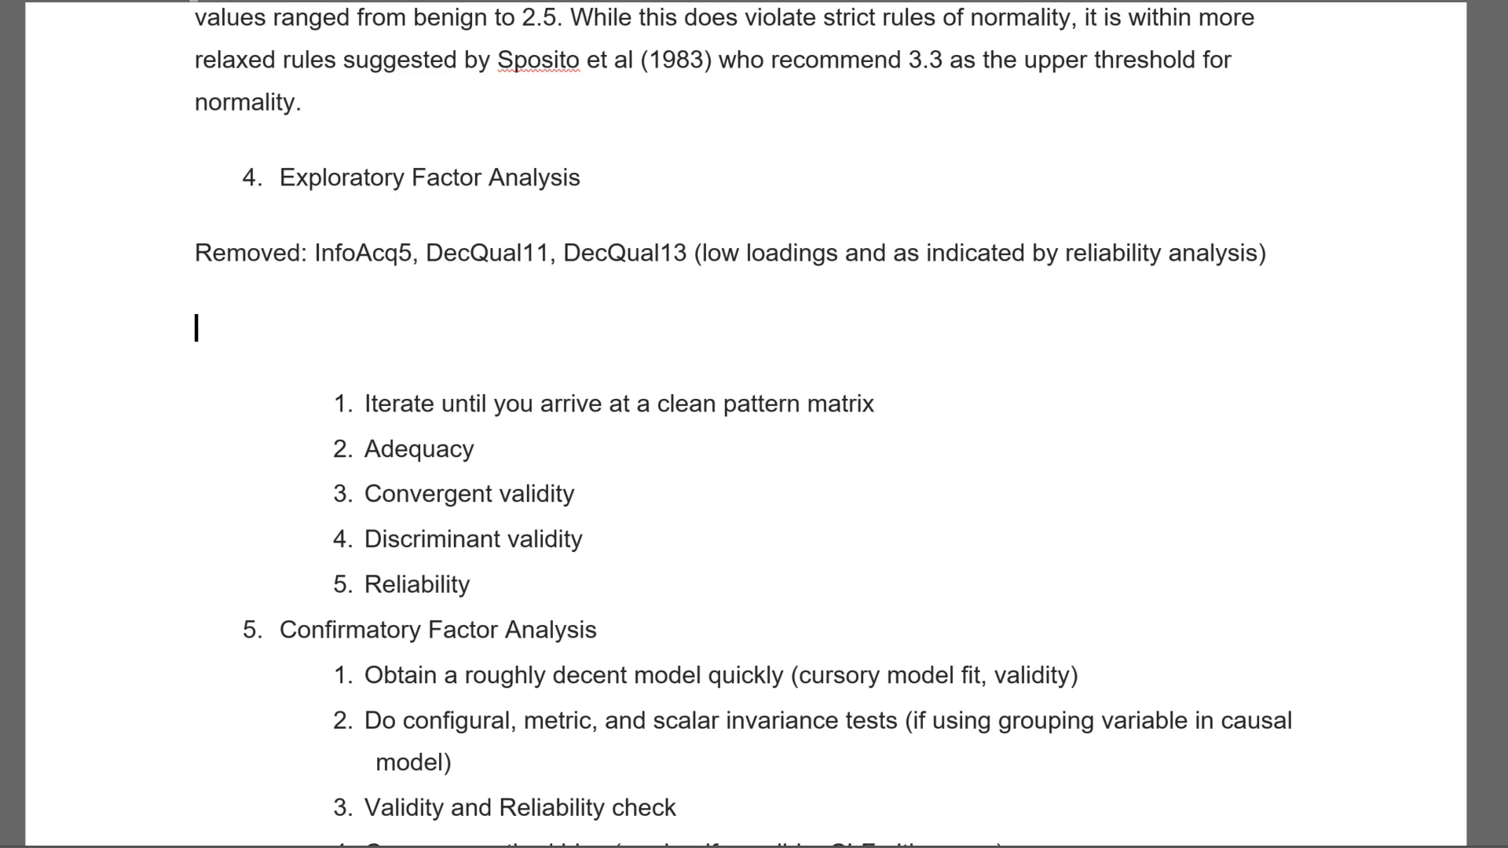
{"action": "key", "text": "ctrl+v"}
{"action": "scroll", "coordinate": [1269, 569], "scroll_direction": "up", "scroll_amount": 15}
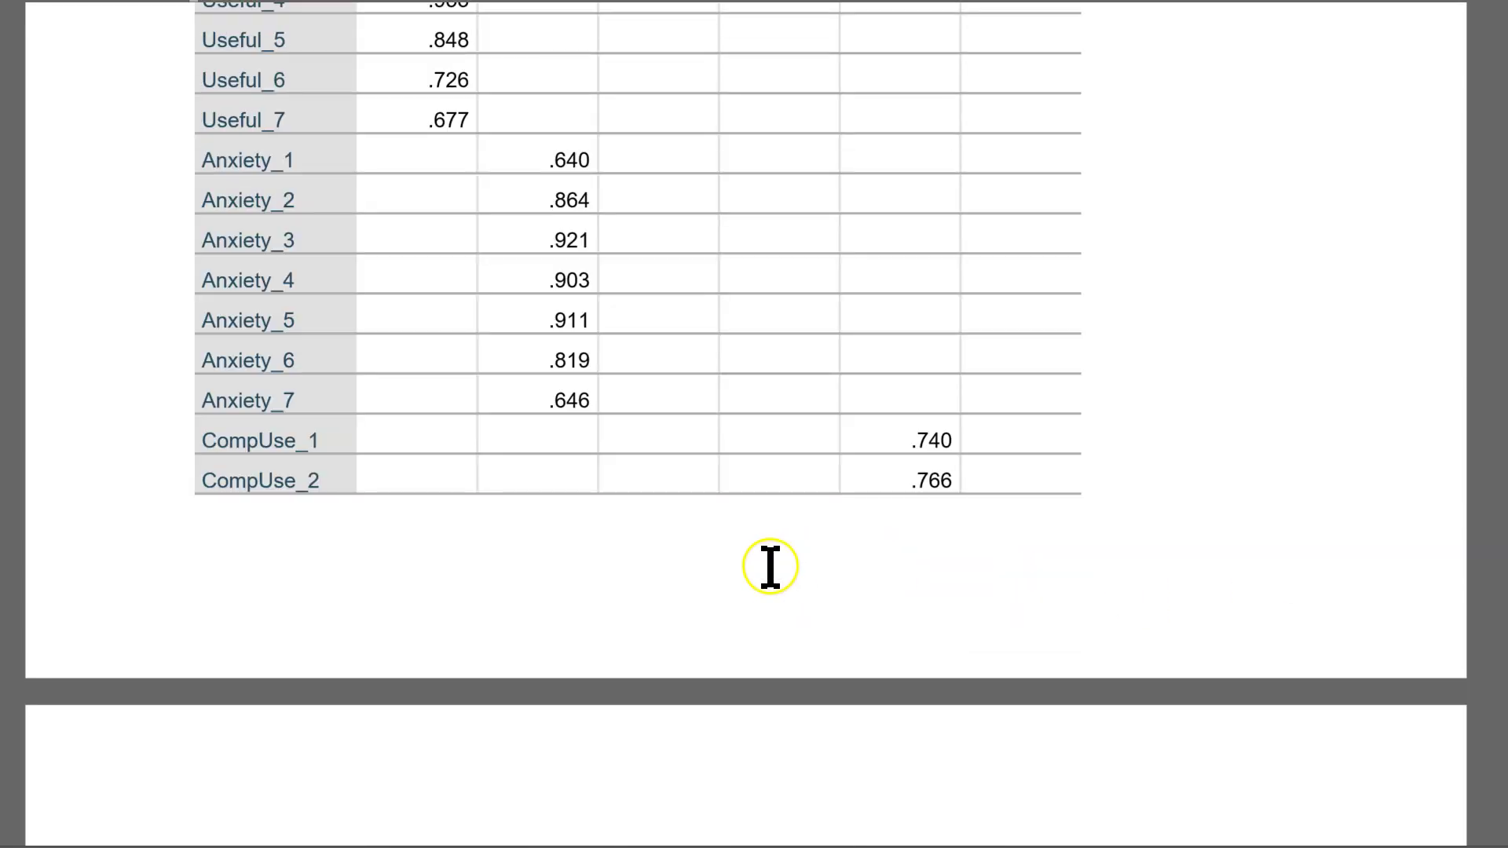
Label the empty header cell beside the factor numbers "Cronbach's Alpha" and go to the factor 1 header cell
{"action": "left_click", "coordinate": [268, 452]}
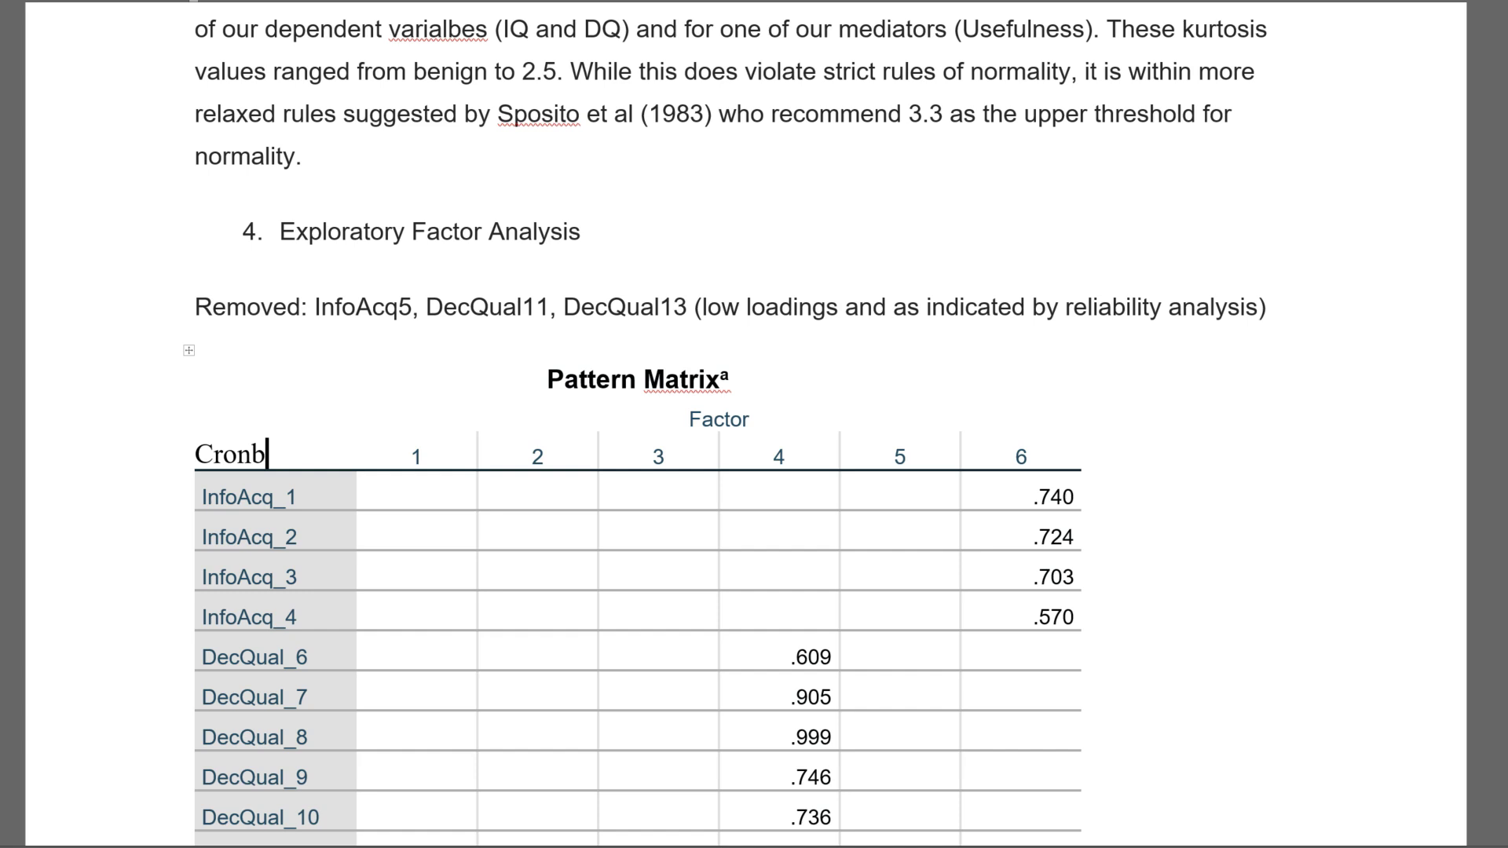
{"action": "type", "text": "Alpha"}
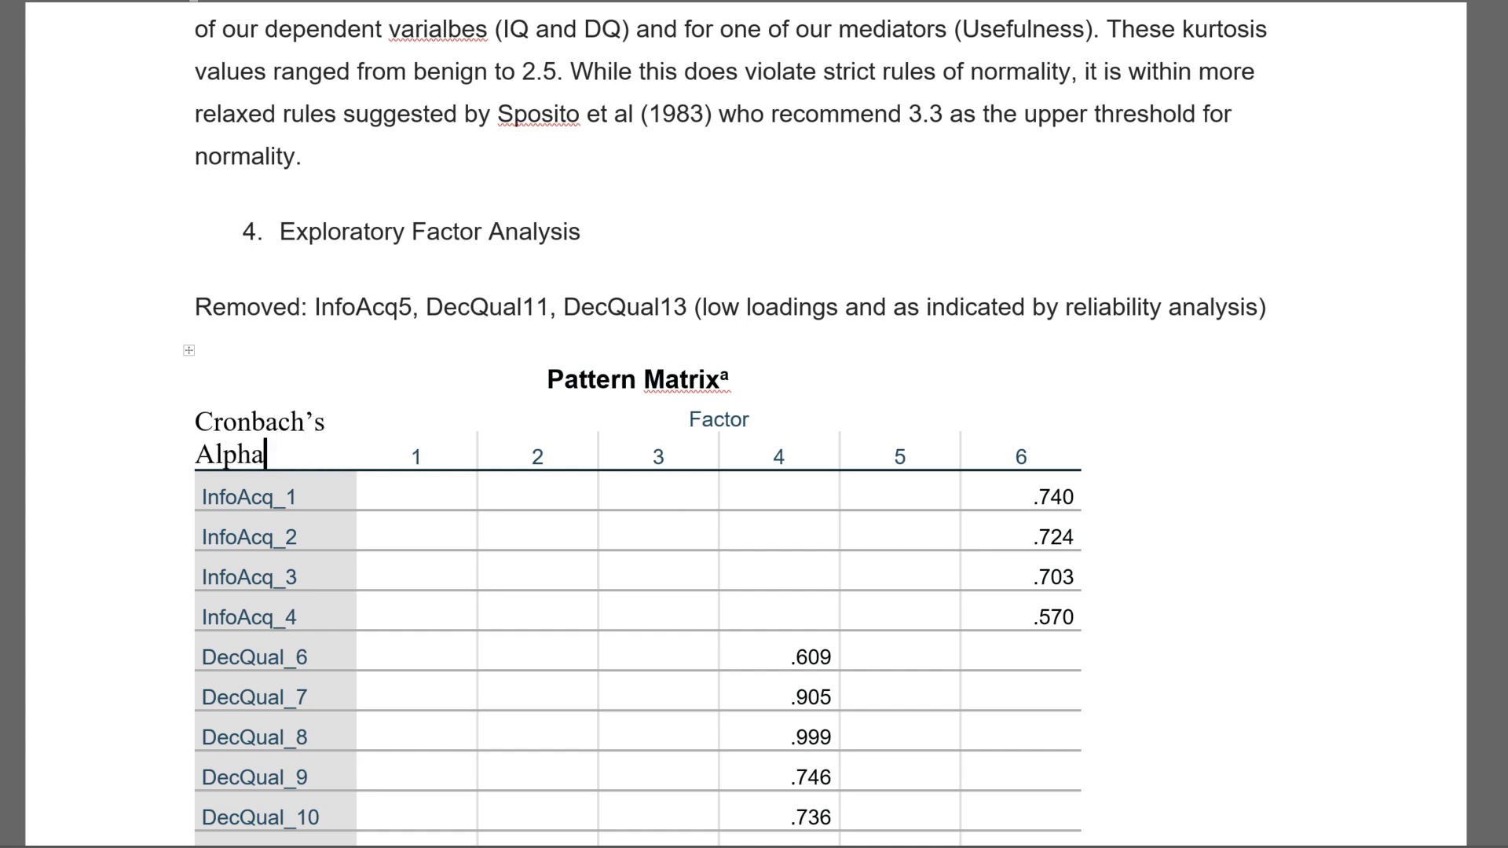
{"action": "left_click_drag", "start_coordinate": [397, 438], "coordinate": [1013, 449]}
{"action": "left_click", "coordinate": [428, 465]}
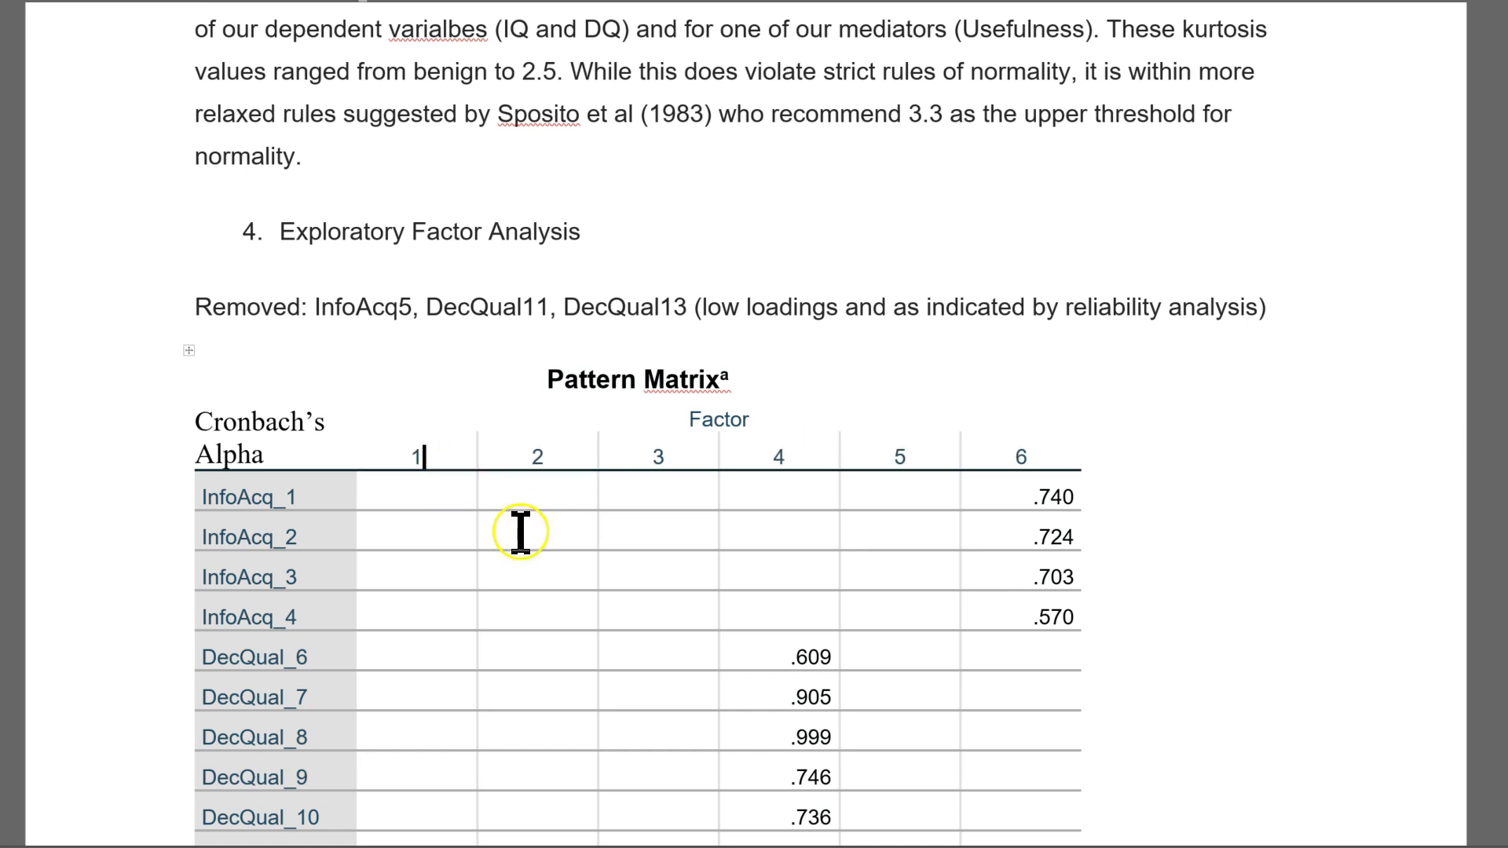
{"action": "scroll", "coordinate": [535, 515], "scroll_direction": "down", "scroll_amount": 5}
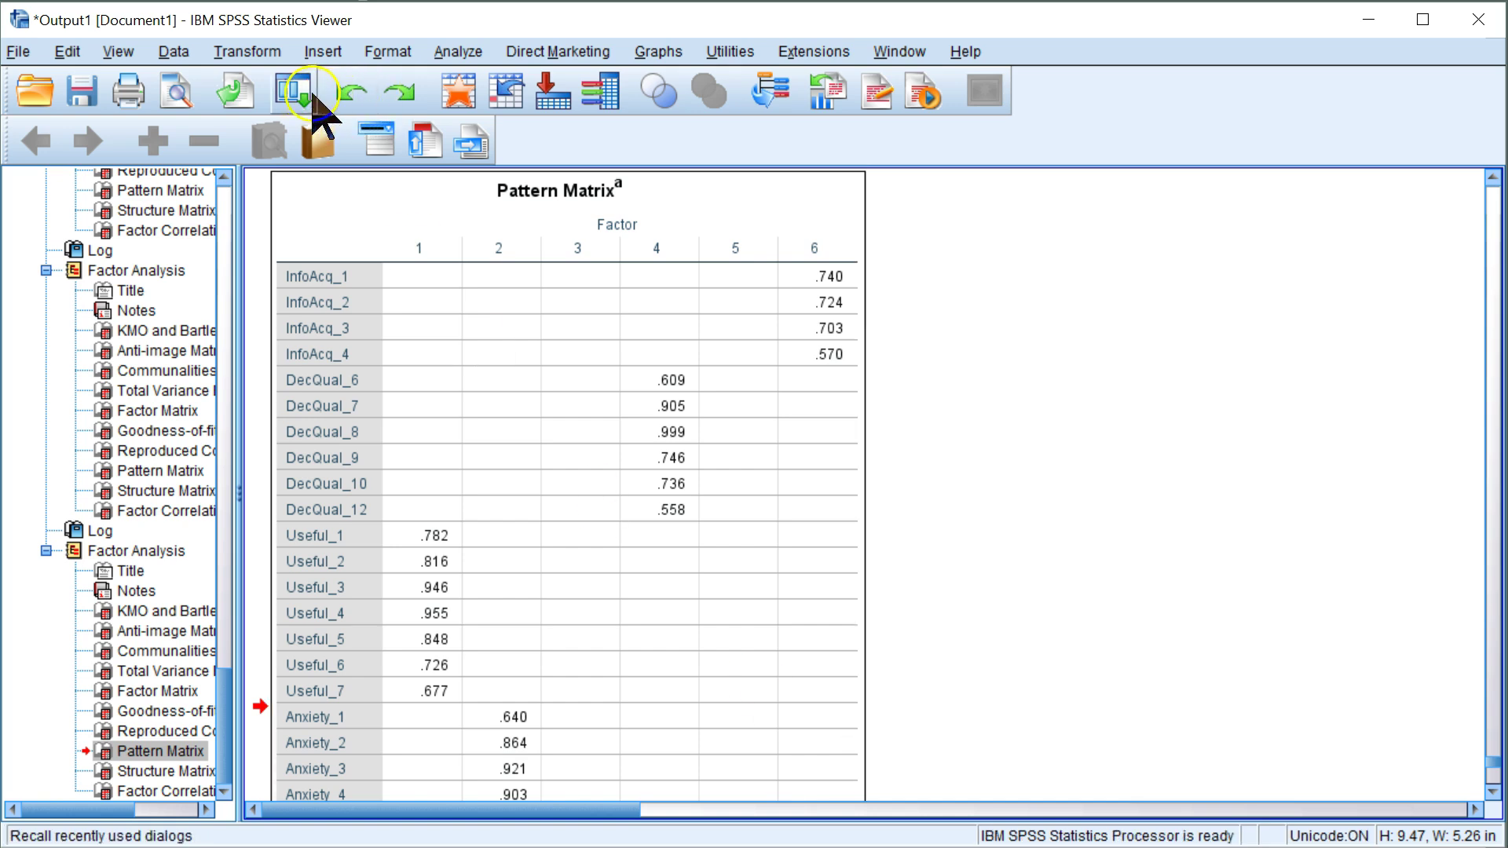
In the SPSS output, run a reliability analysis on Useful_1 through Useful_7 in place of the InfoAcq items
{"action": "left_click", "coordinate": [302, 95]}
{"action": "left_click", "coordinate": [304, 163]}
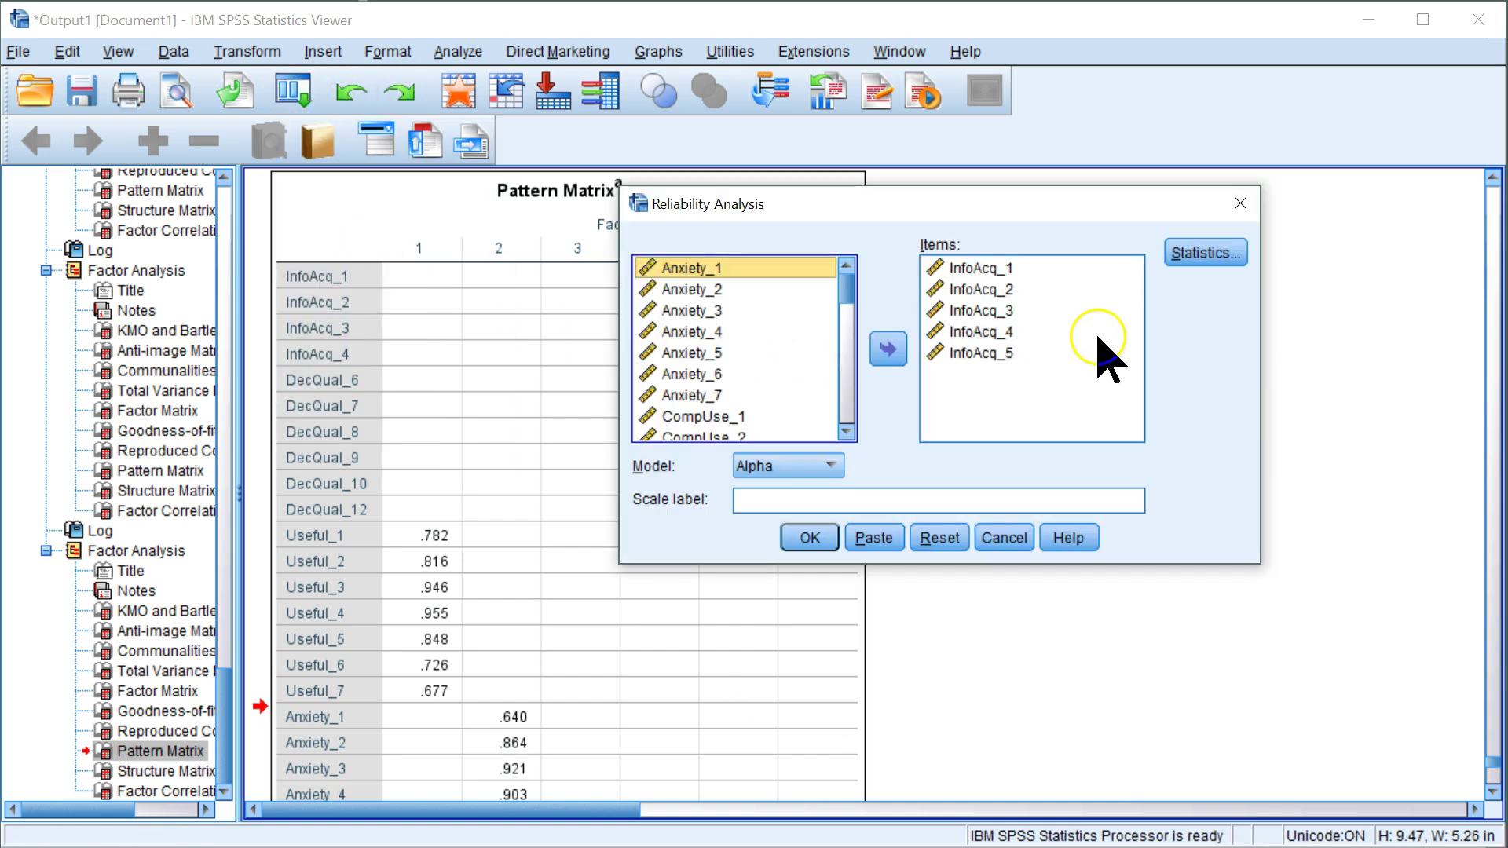
{"action": "left_click", "coordinate": [1043, 331]}
{"action": "key", "text": "ctrl+a"}
{"action": "left_click", "coordinate": [888, 348]}
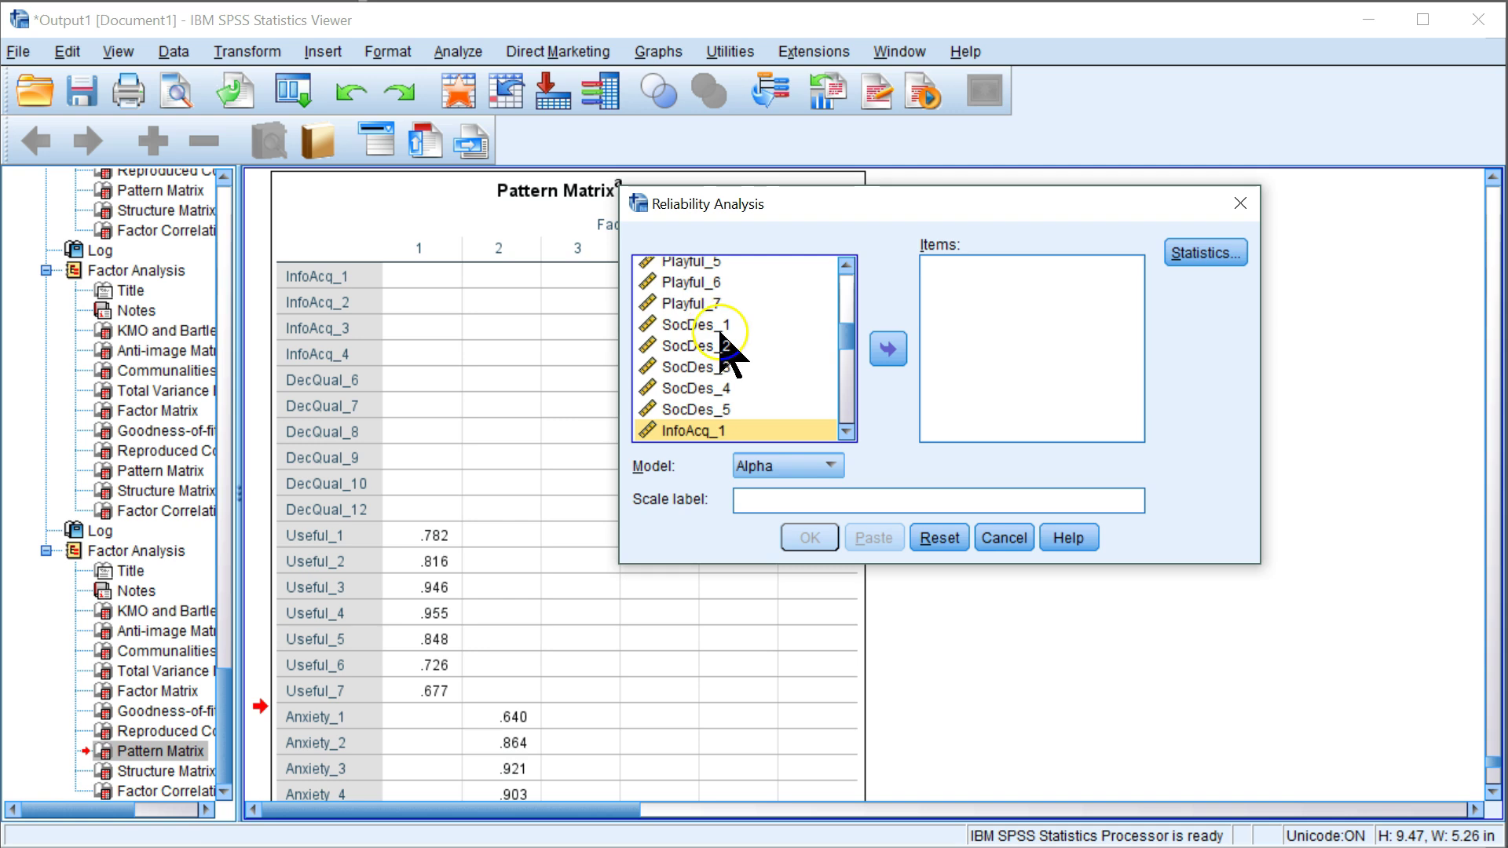
{"action": "scroll", "coordinate": [721, 336], "scroll_direction": "down", "scroll_amount": 7}
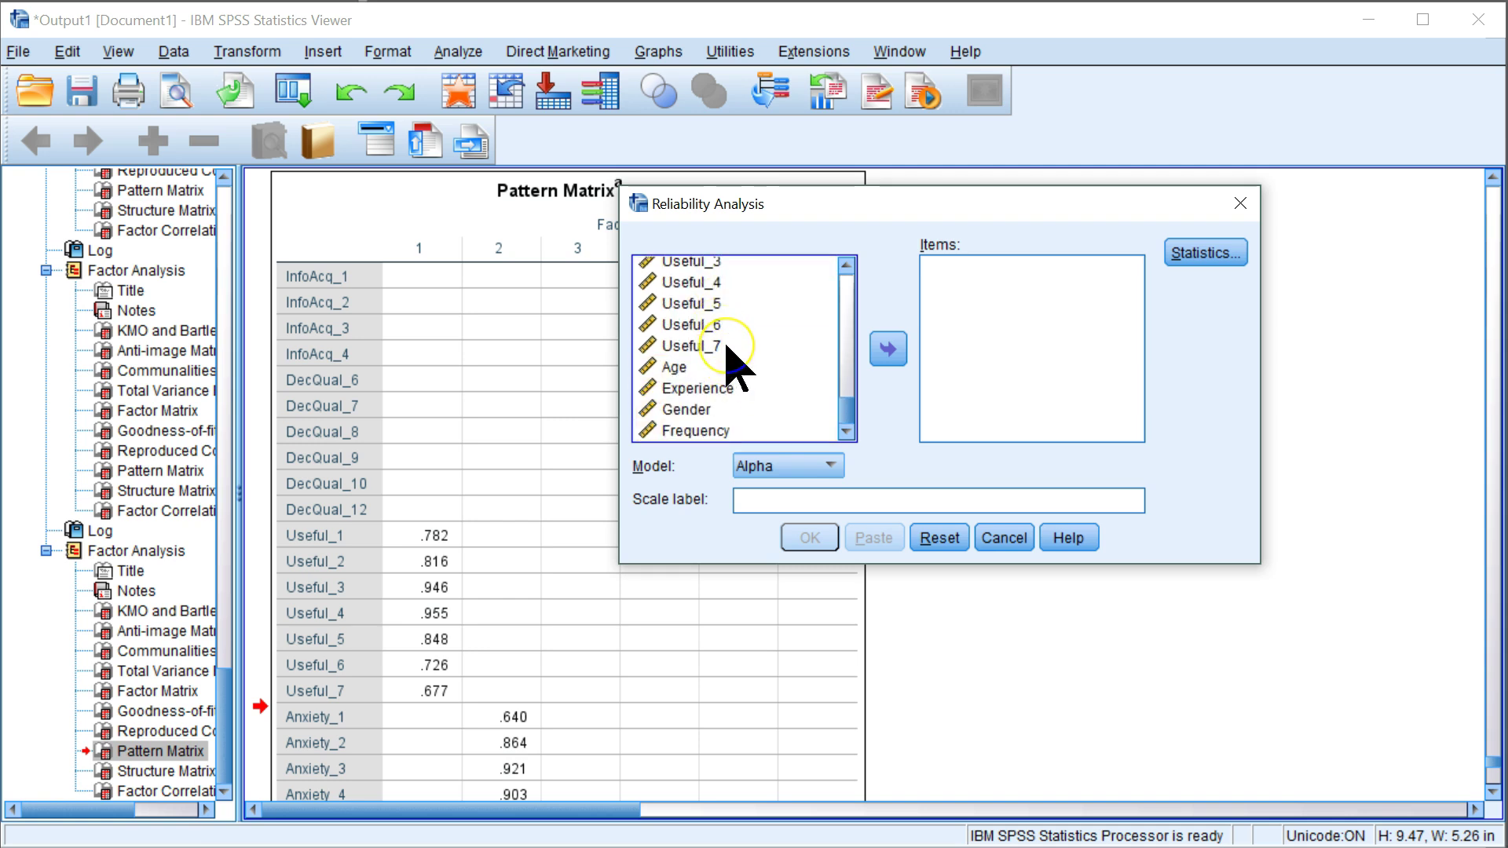
{"action": "scroll", "coordinate": [734, 365], "scroll_direction": "up", "scroll_amount": 2}
{"action": "left_click_drag", "start_coordinate": [729, 332], "coordinate": [730, 438]}
{"action": "left_click", "coordinate": [889, 349]}
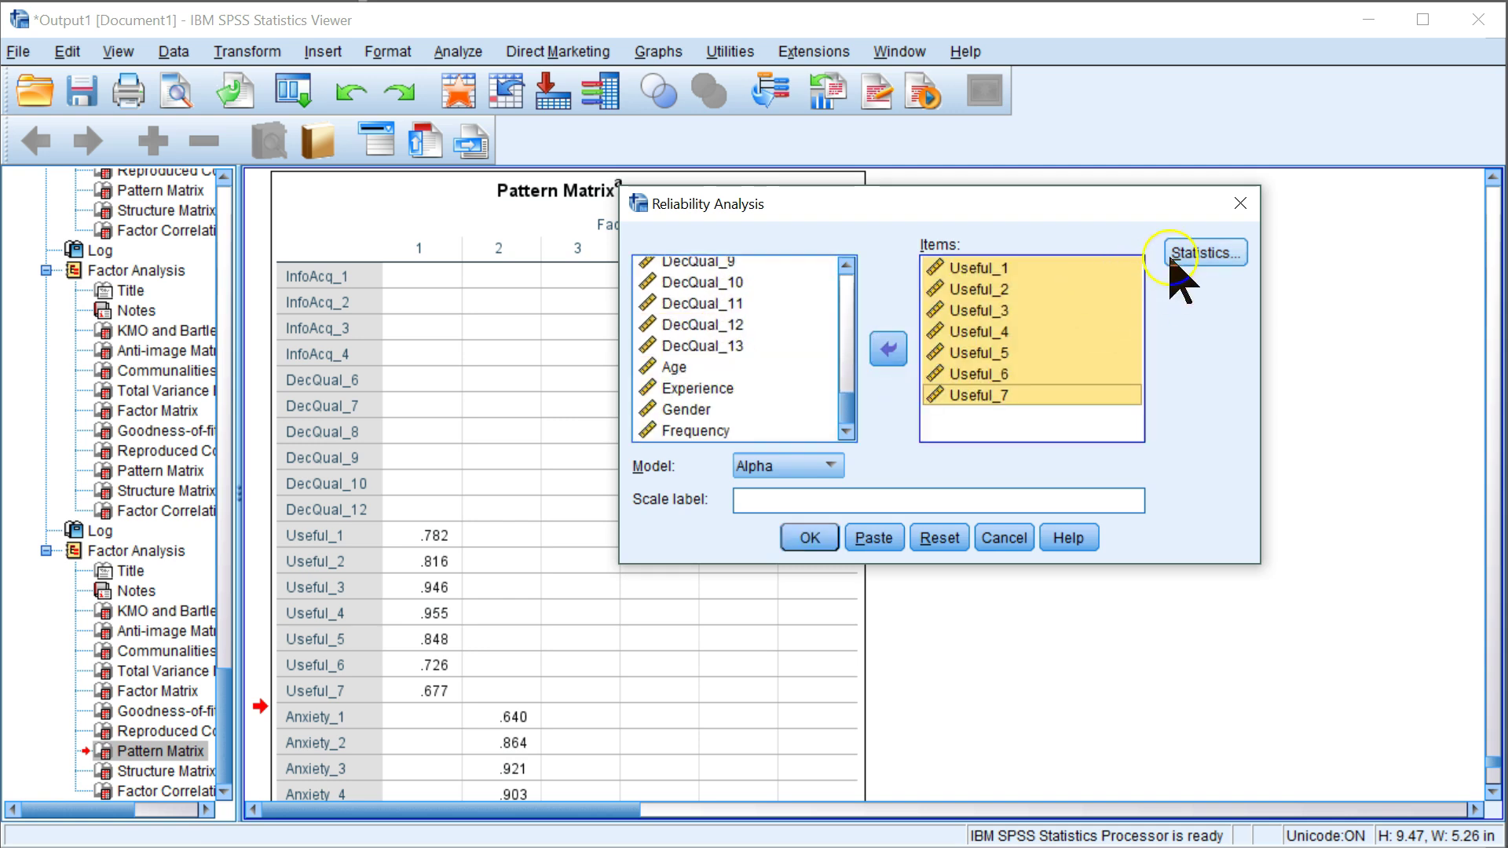
{"action": "left_click", "coordinate": [810, 538]}
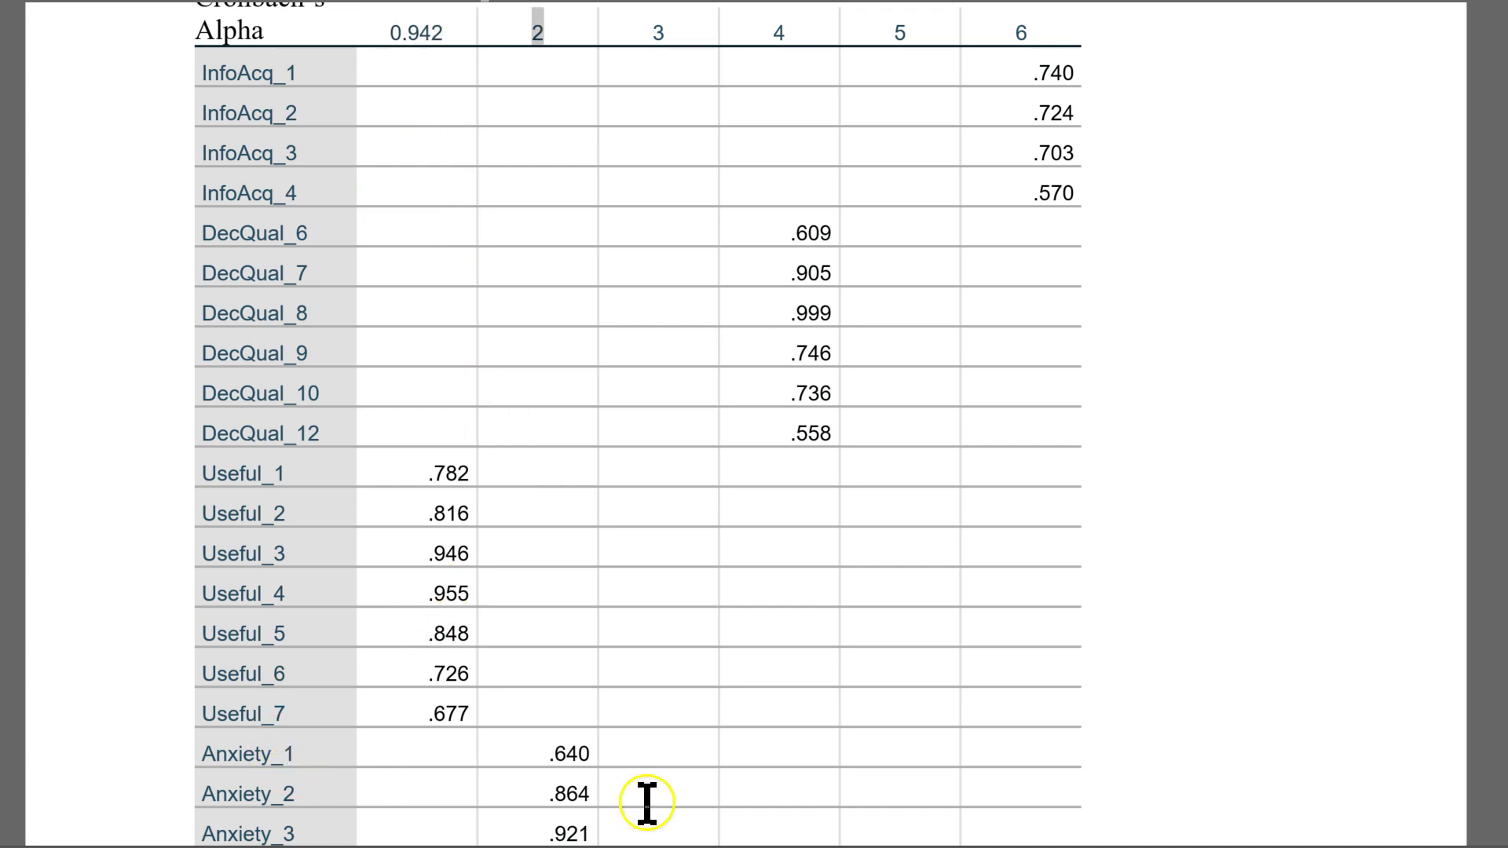
{"action": "left_click_drag", "start_coordinate": [576, 769], "coordinate": [577, 817]}
{"action": "scroll", "coordinate": [579, 813], "scroll_direction": "down", "scroll_amount": 1}
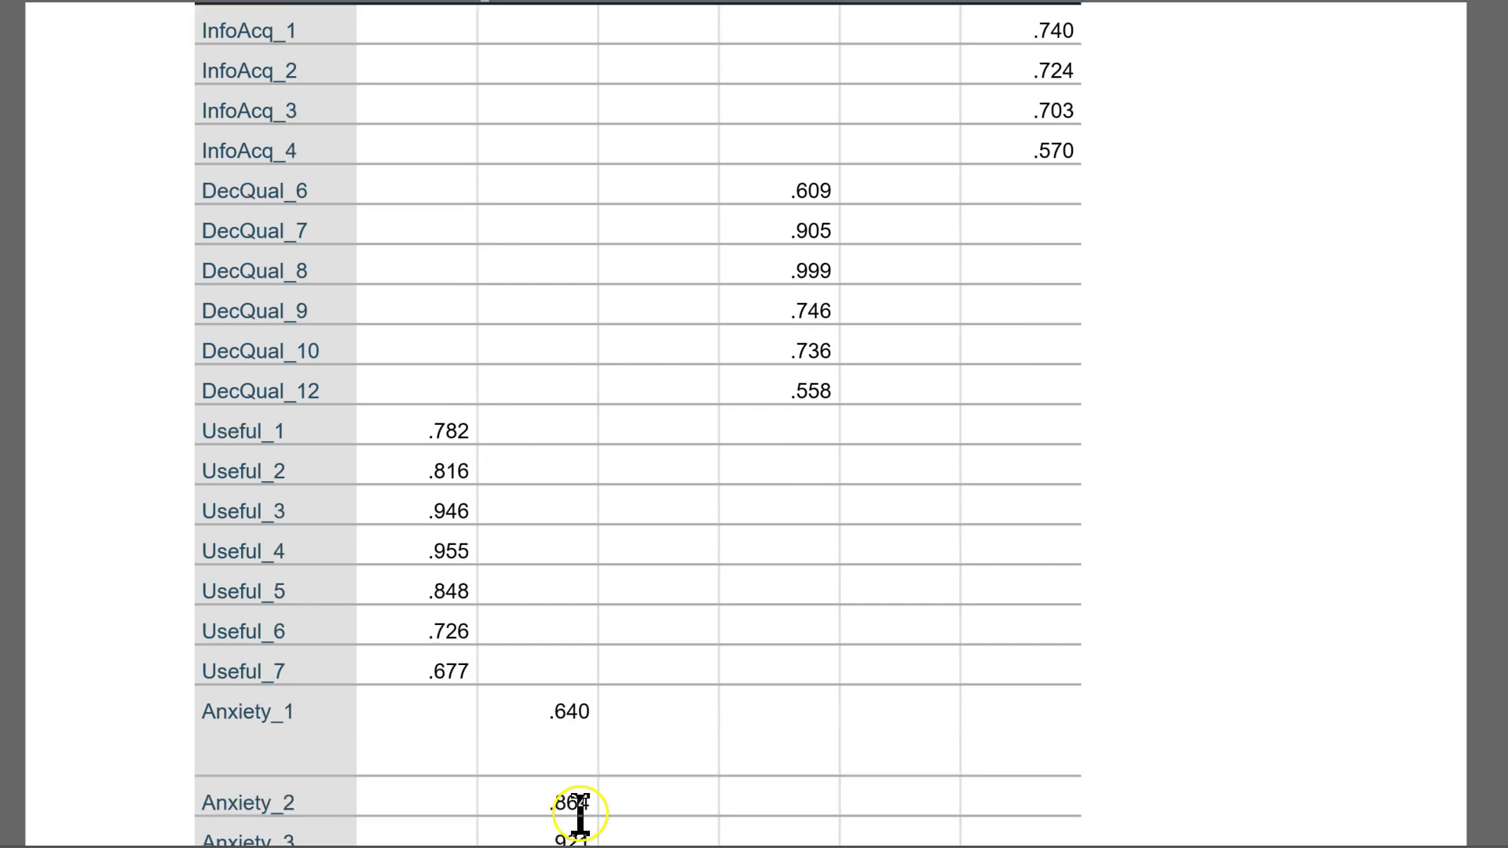
{"action": "key", "text": "ctrl+z"}
{"action": "scroll", "coordinate": [579, 813], "scroll_direction": "up", "scroll_amount": 2}
{"action": "scroll", "coordinate": [503, 603], "scroll_direction": "down", "scroll_amount": 3}
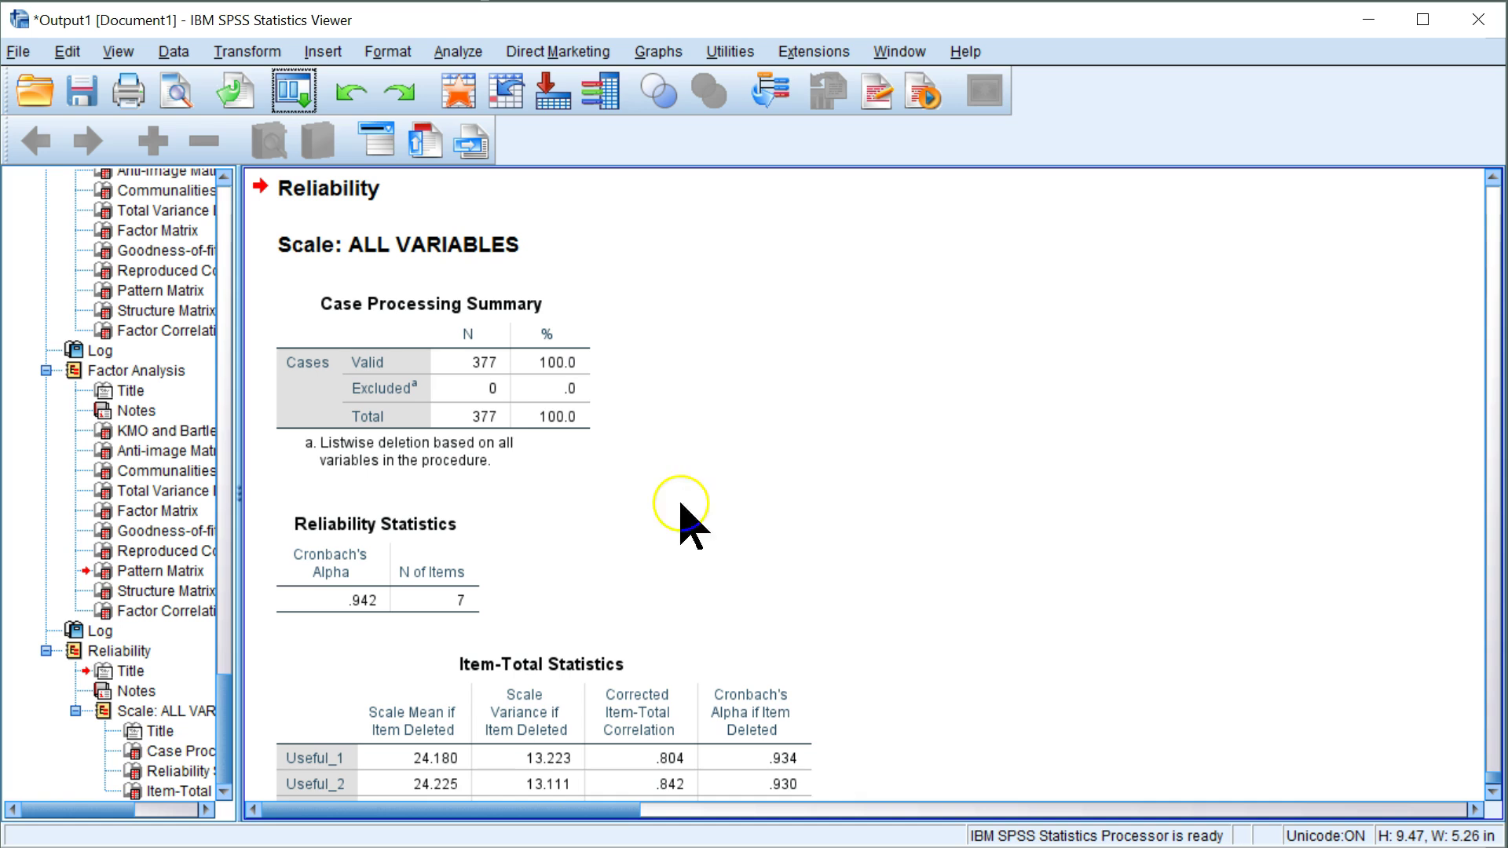
In the SPSS output, rerun the reliability analysis with Anxiety_1 through Anxiety_7 replacing the Useful items
{"action": "left_click", "coordinate": [293, 91]}
{"action": "left_click", "coordinate": [315, 134]}
{"action": "left_click_drag", "start_coordinate": [974, 268], "coordinate": [982, 396]}
{"action": "left_click", "coordinate": [888, 349]}
{"action": "scroll", "coordinate": [775, 319], "scroll_direction": "up", "scroll_amount": 10}
{"action": "left_click", "coordinate": [703, 269]}
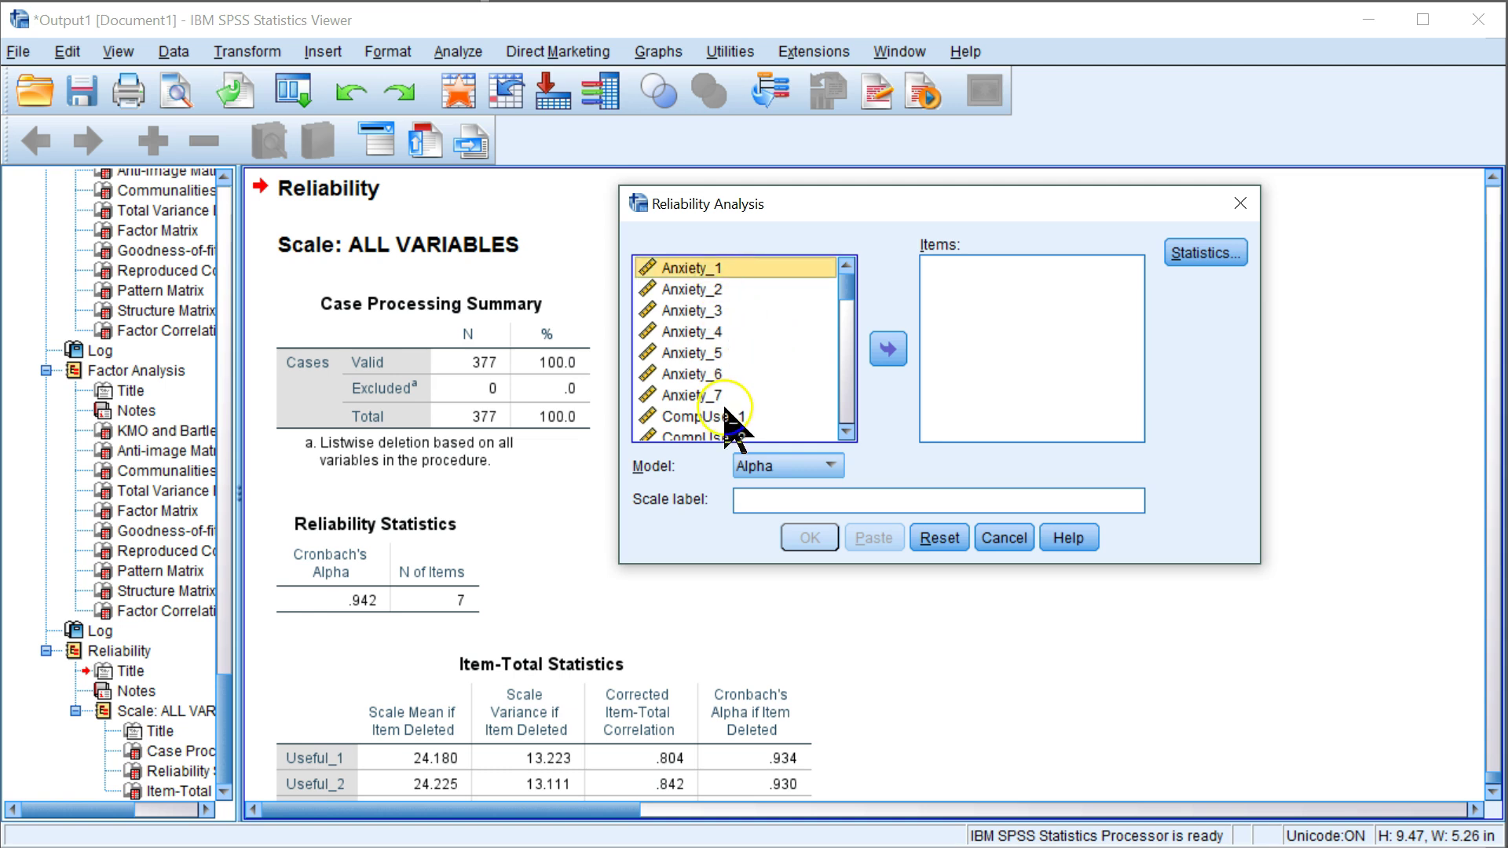
{"action": "left_click", "coordinate": [728, 397], "text": "shift"}
{"action": "left_click", "coordinate": [888, 349]}
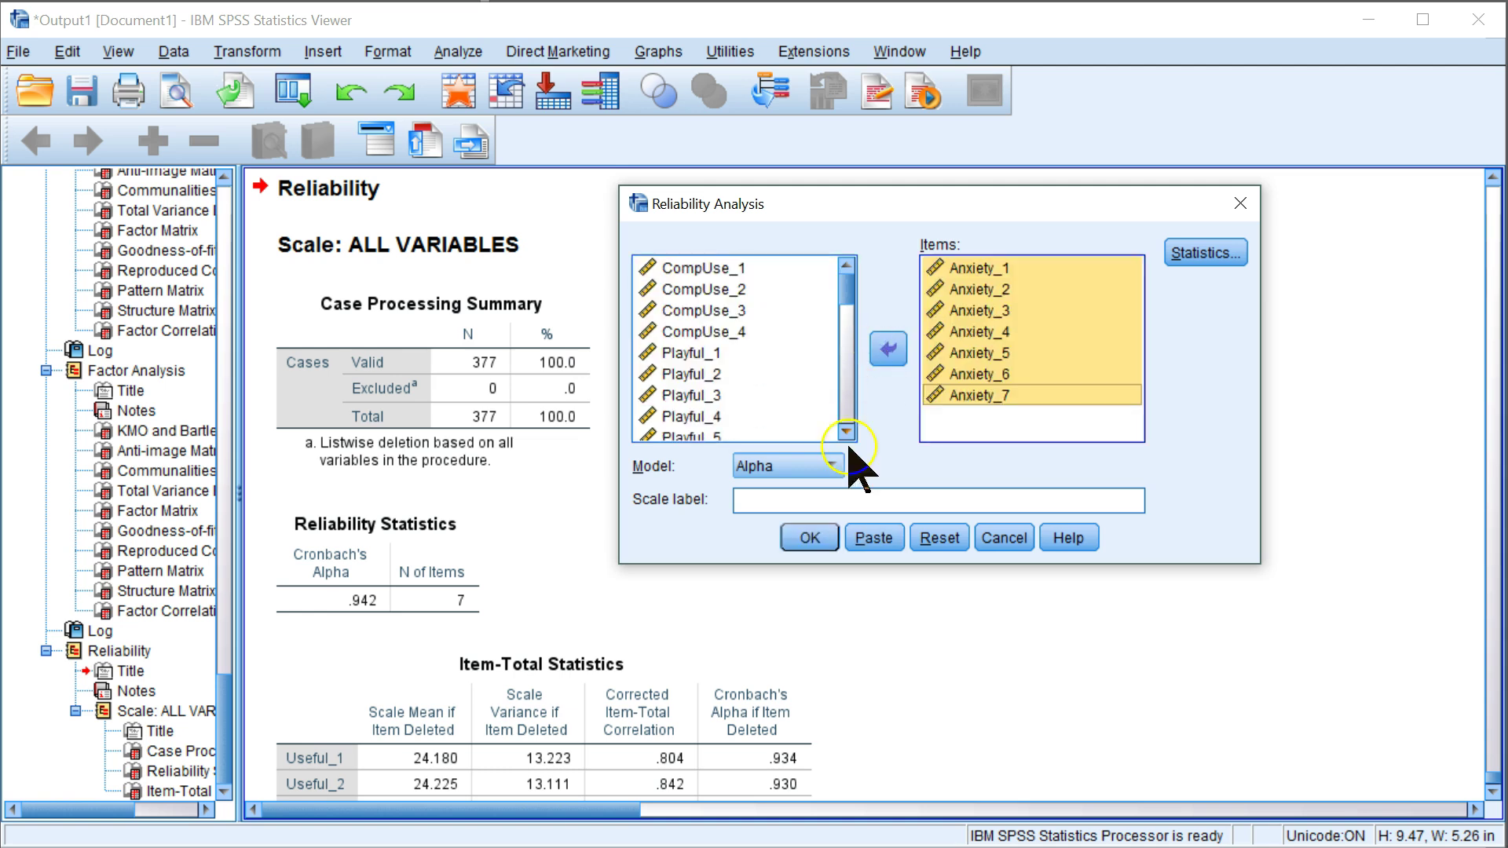
{"action": "left_click", "coordinate": [810, 539]}
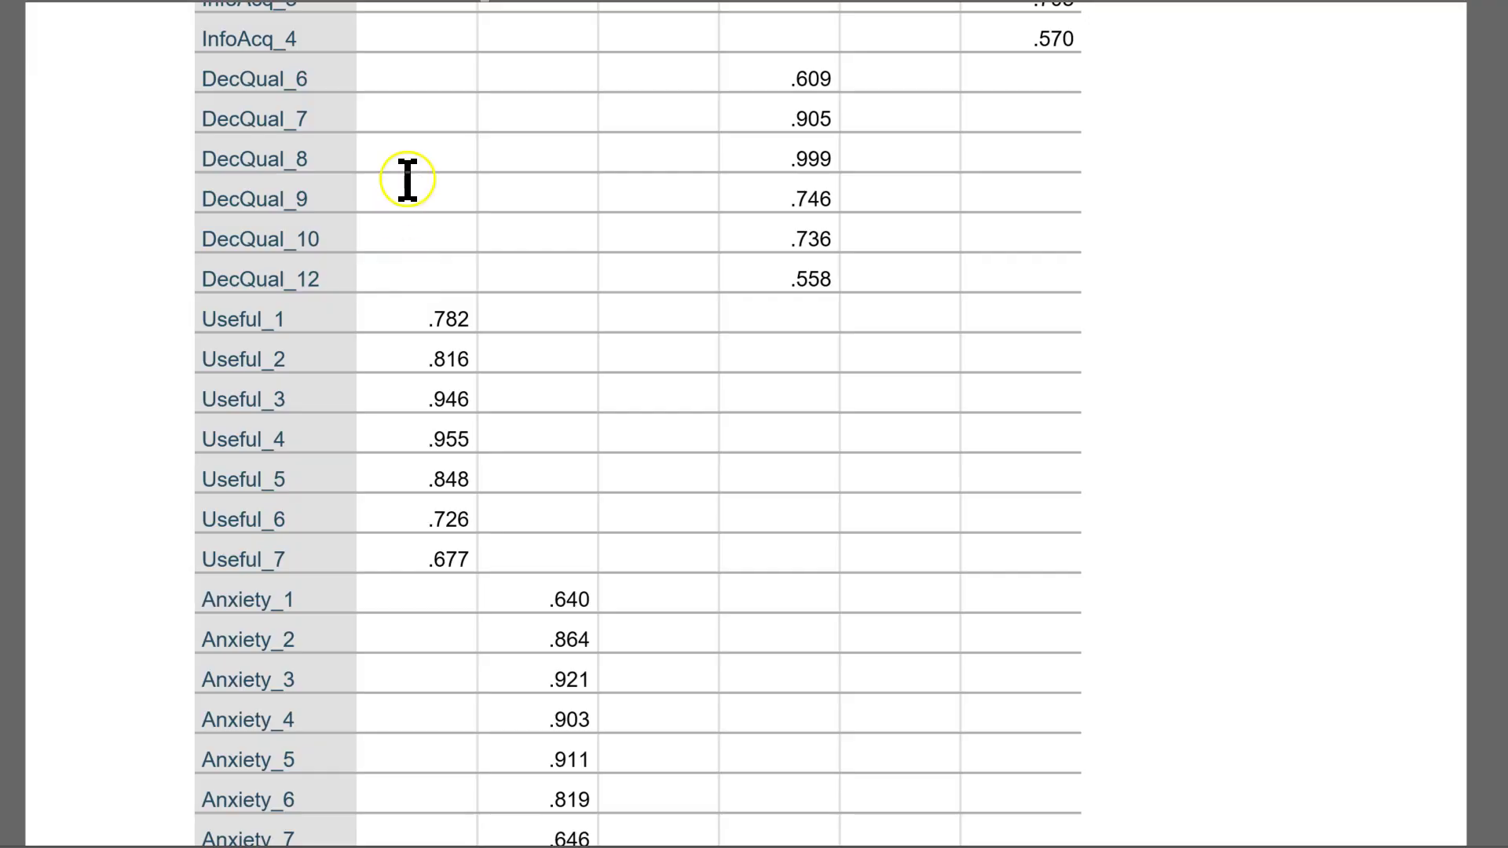
Enter 0.934 as factor 2's Cronbach's Alpha in the pasted table, check which items load on factor 3, and return to SPSS
{"action": "scroll", "coordinate": [610, 276], "scroll_direction": "up", "scroll_amount": 4}
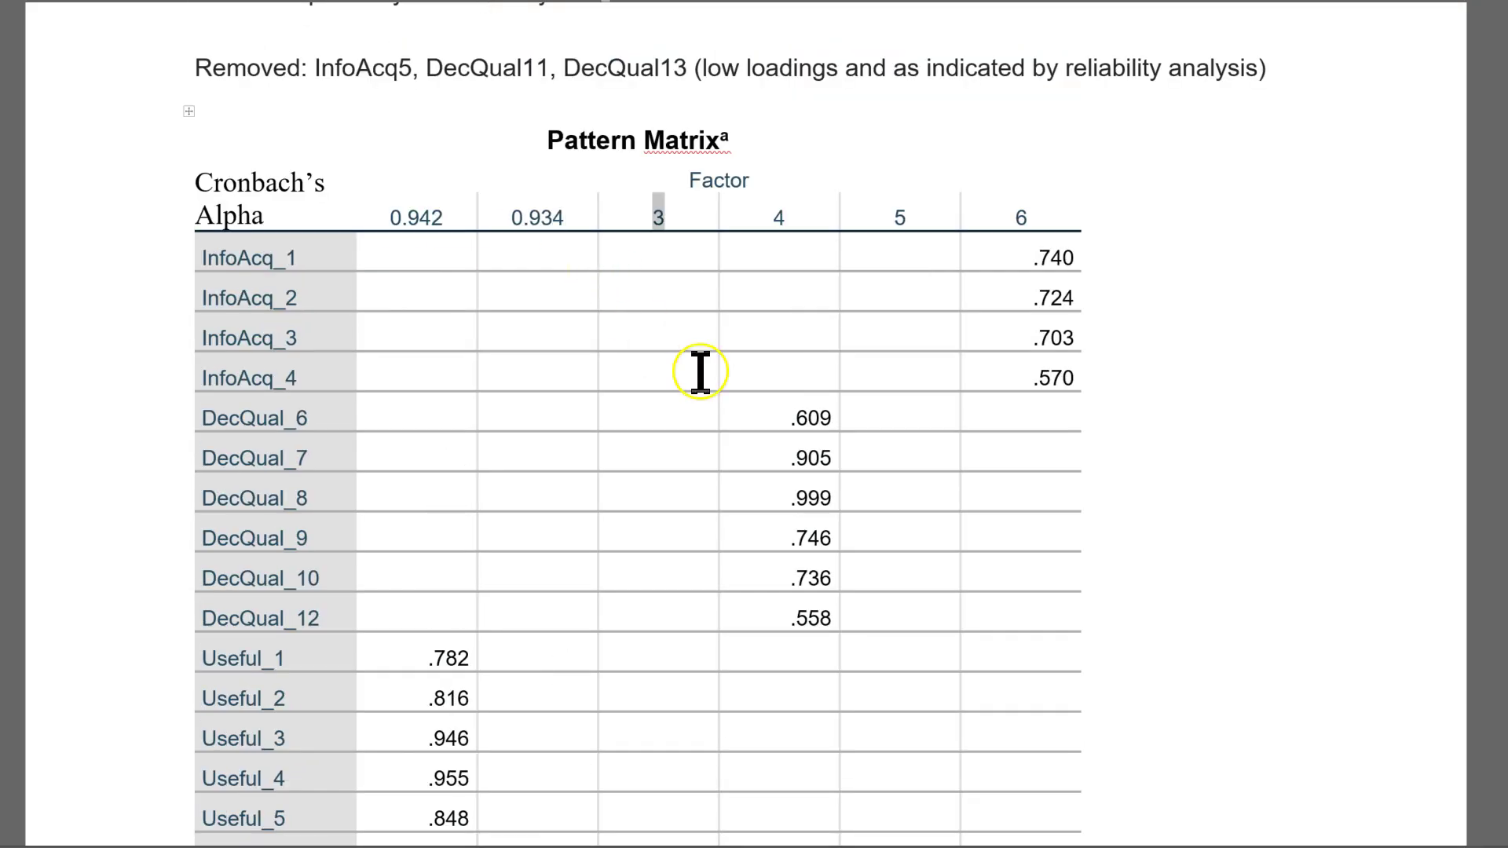
{"action": "scroll", "coordinate": [688, 412], "scroll_direction": "down", "scroll_amount": 20}
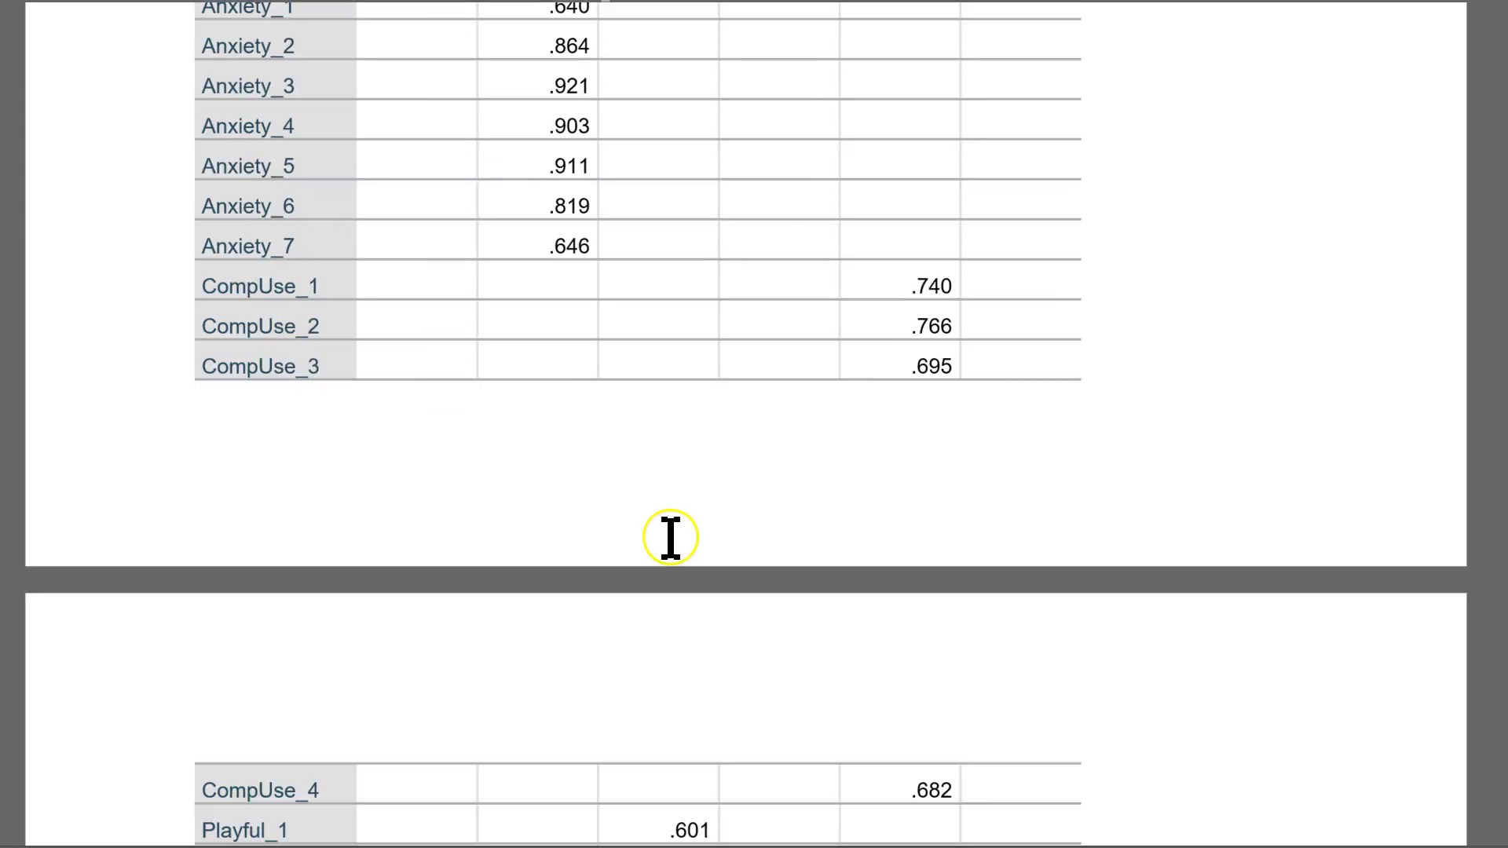
{"action": "key", "text": "alt+Tab"}
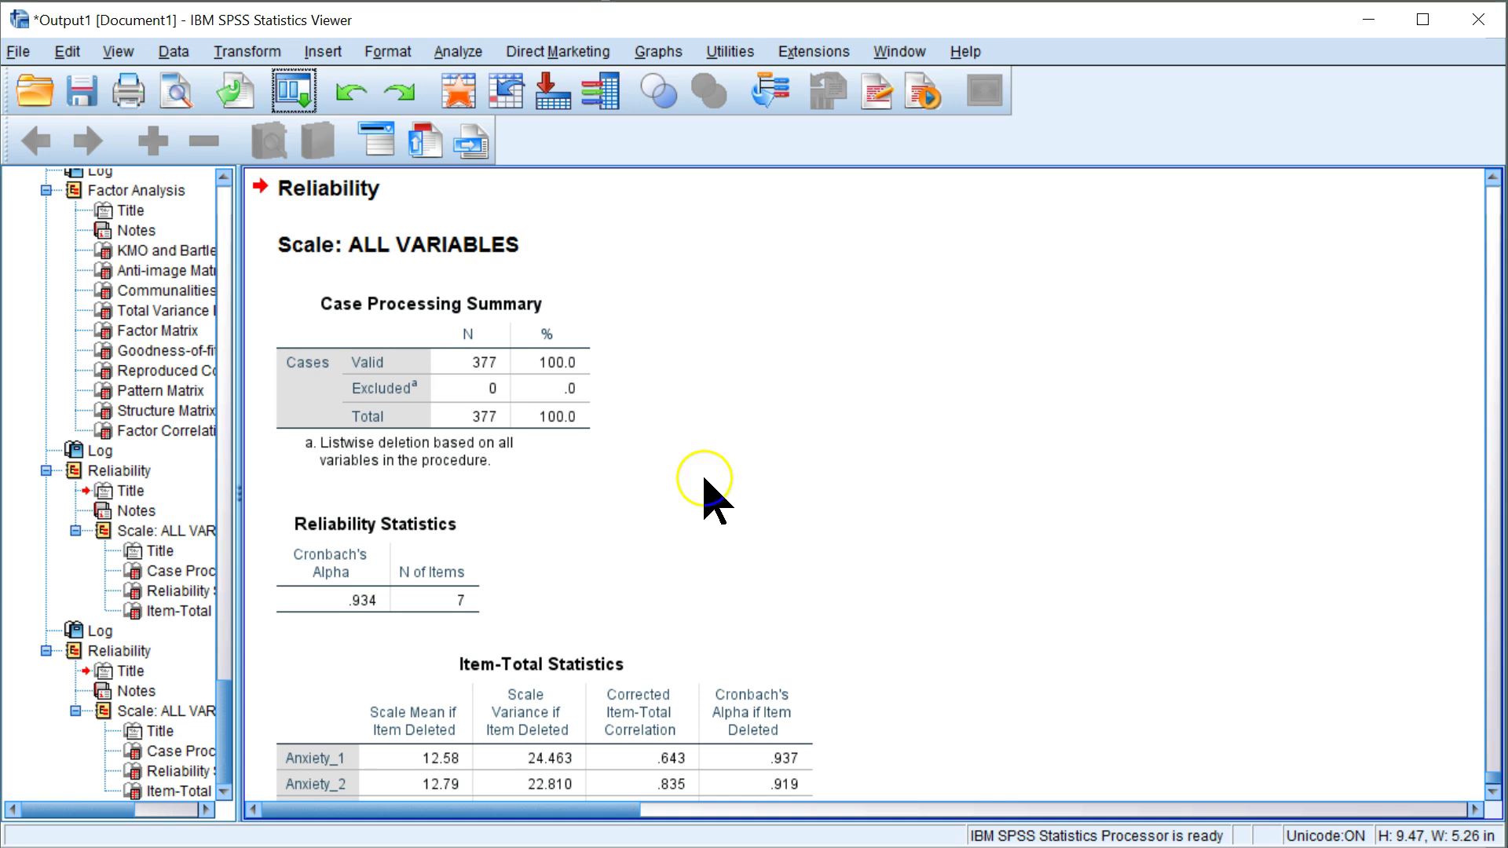
Rerun the reliability analysis with Playful_1 through Playful_7 replacing the Anxiety items
{"action": "left_click", "coordinate": [293, 92]}
{"action": "left_click", "coordinate": [315, 136]}
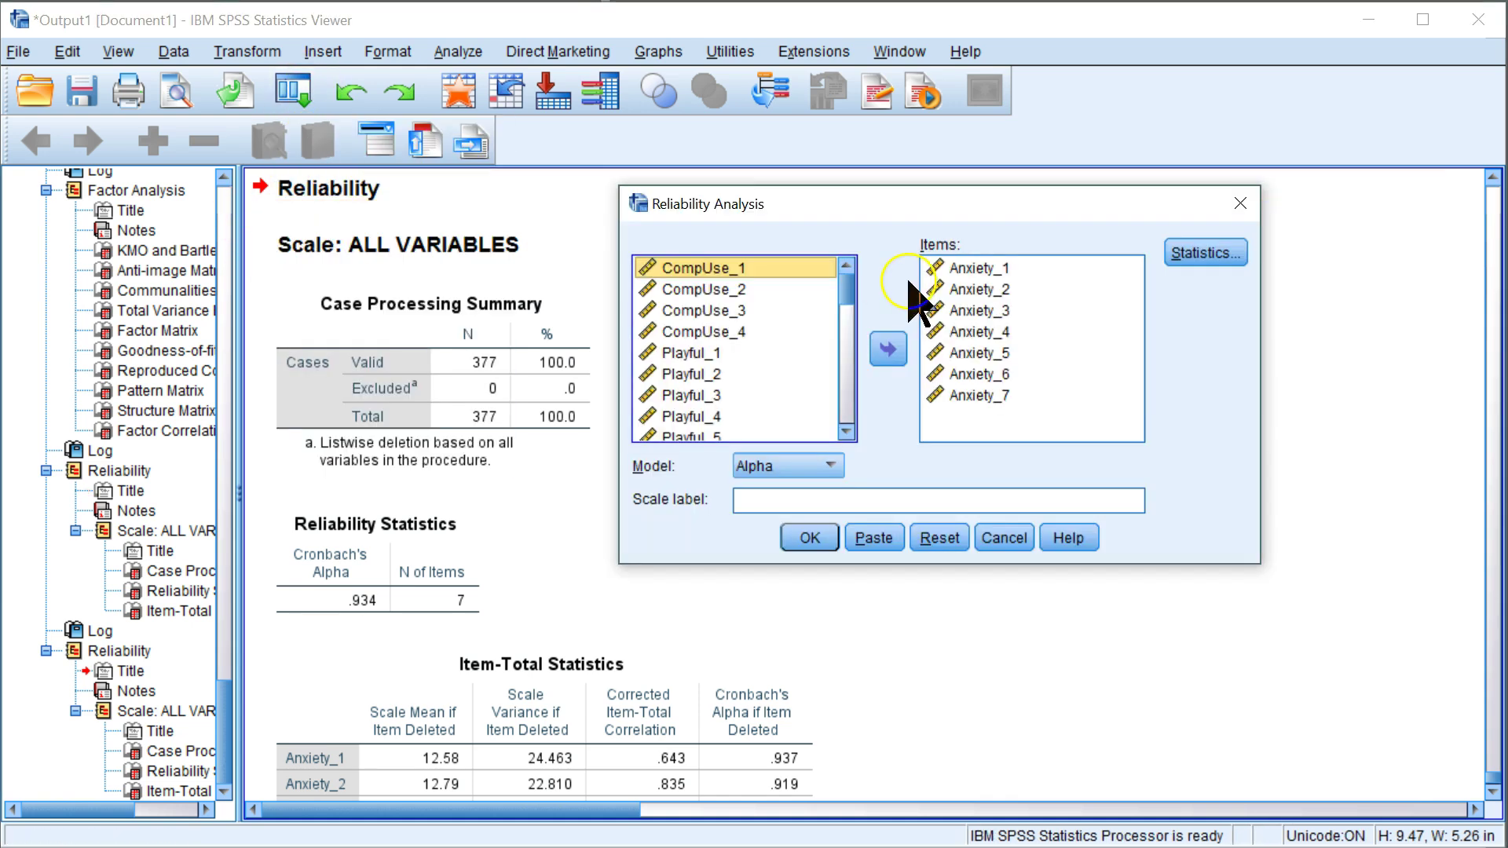
{"action": "left_click", "coordinate": [1008, 337]}
{"action": "key", "text": "ctrl+a"}
{"action": "left_click", "coordinate": [886, 356]}
{"action": "scroll", "coordinate": [674, 389], "scroll_direction": "down", "scroll_amount": 5}
{"action": "scroll", "coordinate": [676, 390], "scroll_direction": "down", "scroll_amount": 5}
{"action": "scroll", "coordinate": [691, 395], "scroll_direction": "up", "scroll_amount": 5}
{"action": "scroll", "coordinate": [692, 393], "scroll_direction": "up", "scroll_amount": 5}
{"action": "left_click", "coordinate": [689, 310]}
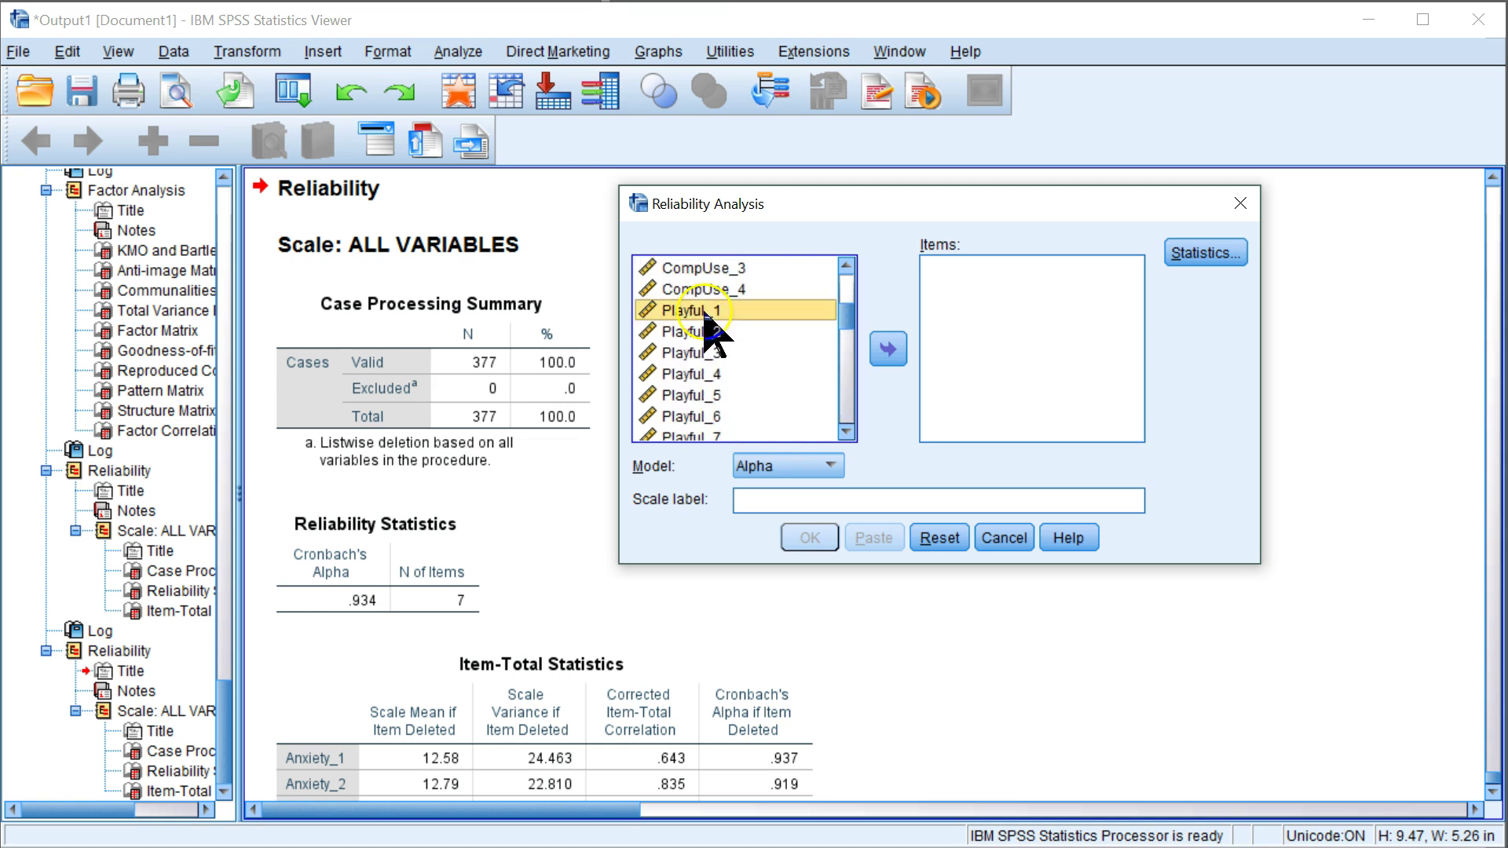
{"action": "left_click", "coordinate": [727, 434], "text": "shift"}
{"action": "left_click", "coordinate": [887, 350]}
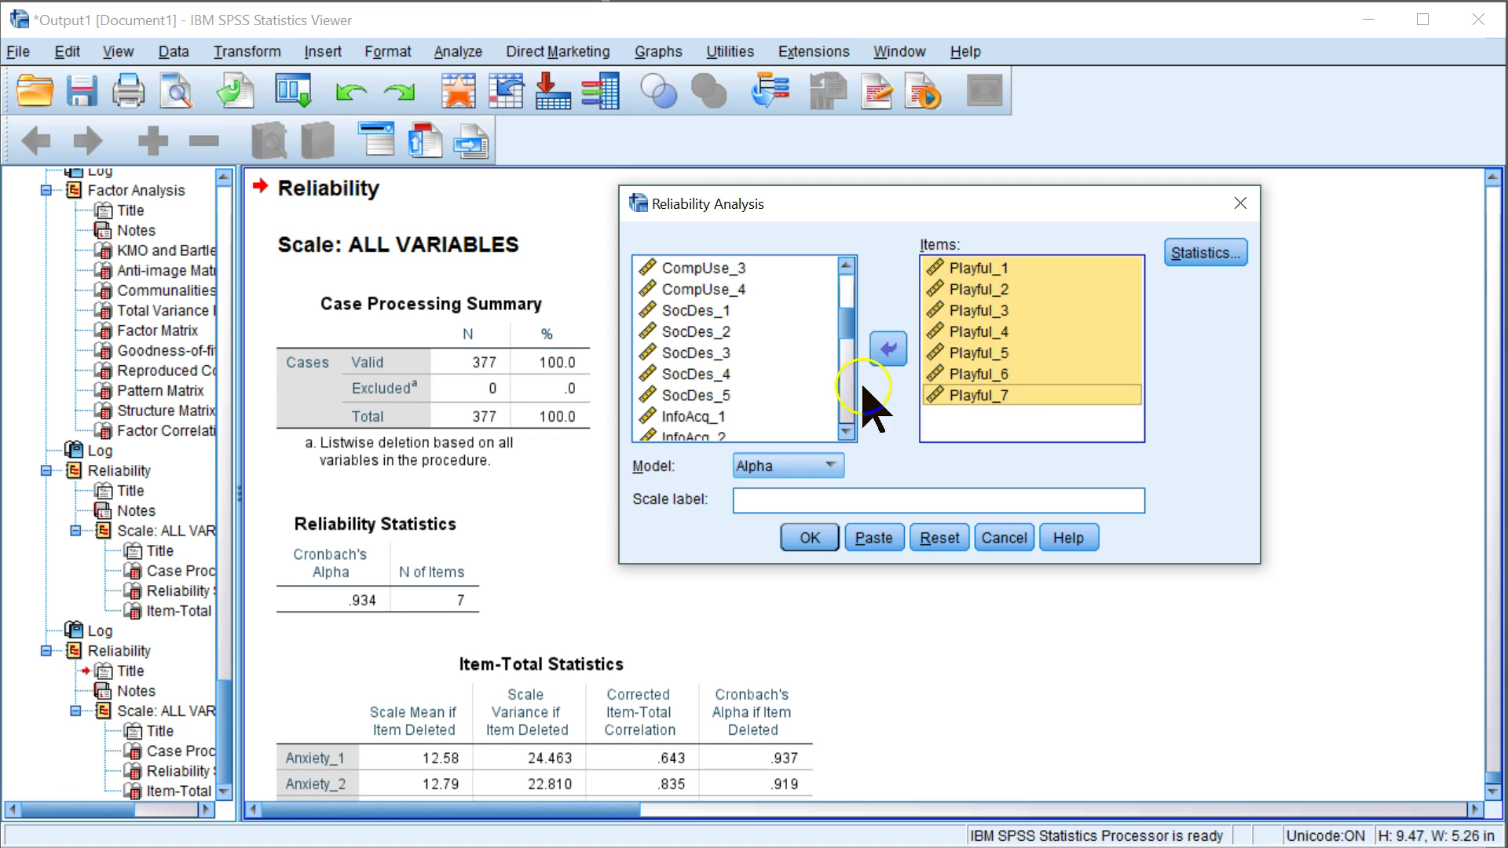
{"action": "left_click", "coordinate": [817, 537]}
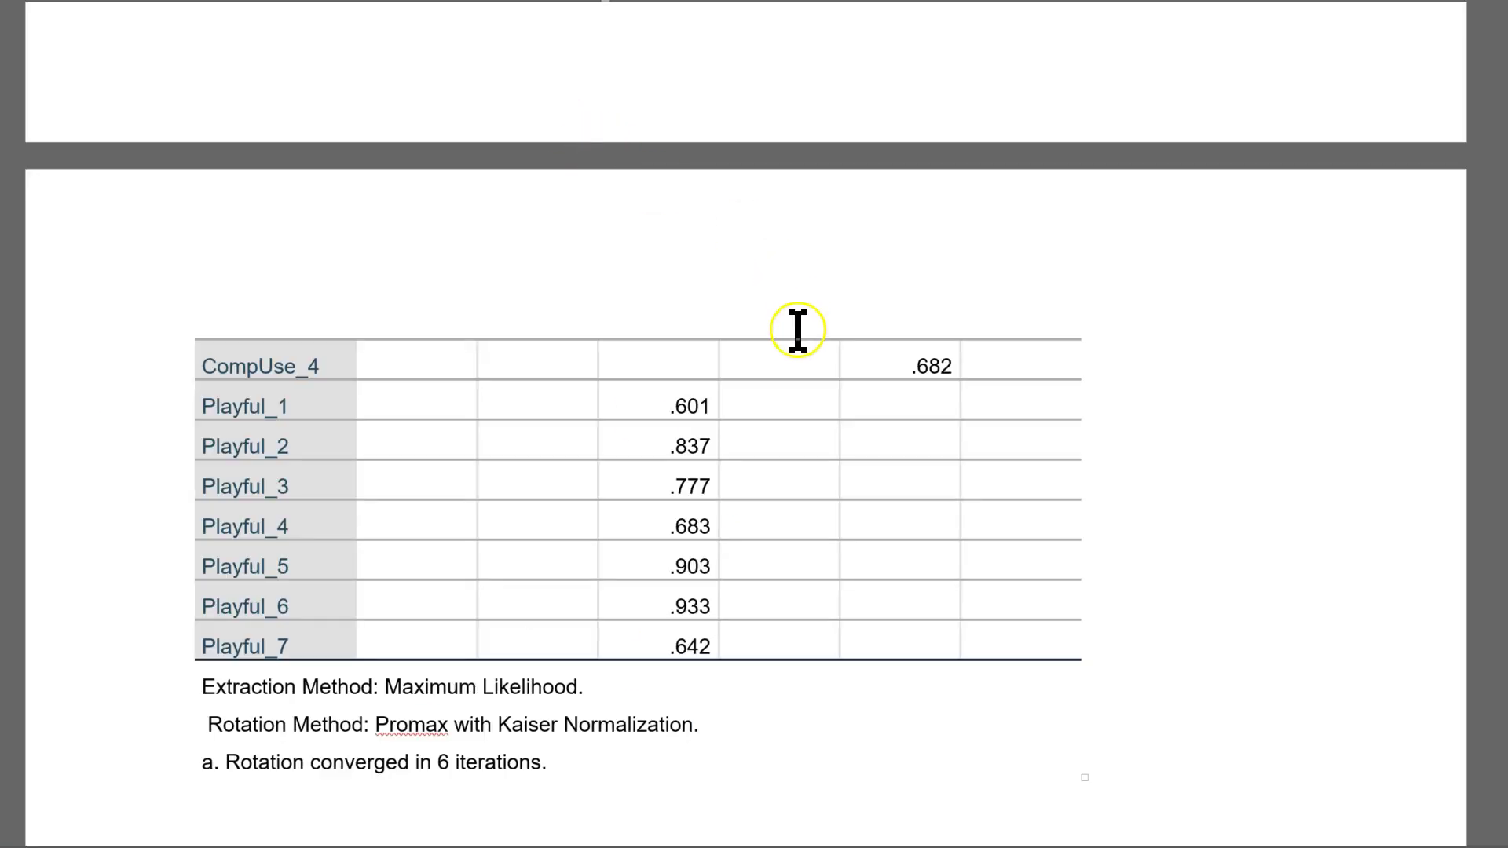
Enter 0.914 as factor 3's Cronbach's Alpha in the write-up's pattern matrix table and return to the SPSS output
{"action": "scroll", "coordinate": [799, 330], "scroll_direction": "up", "scroll_amount": 15}
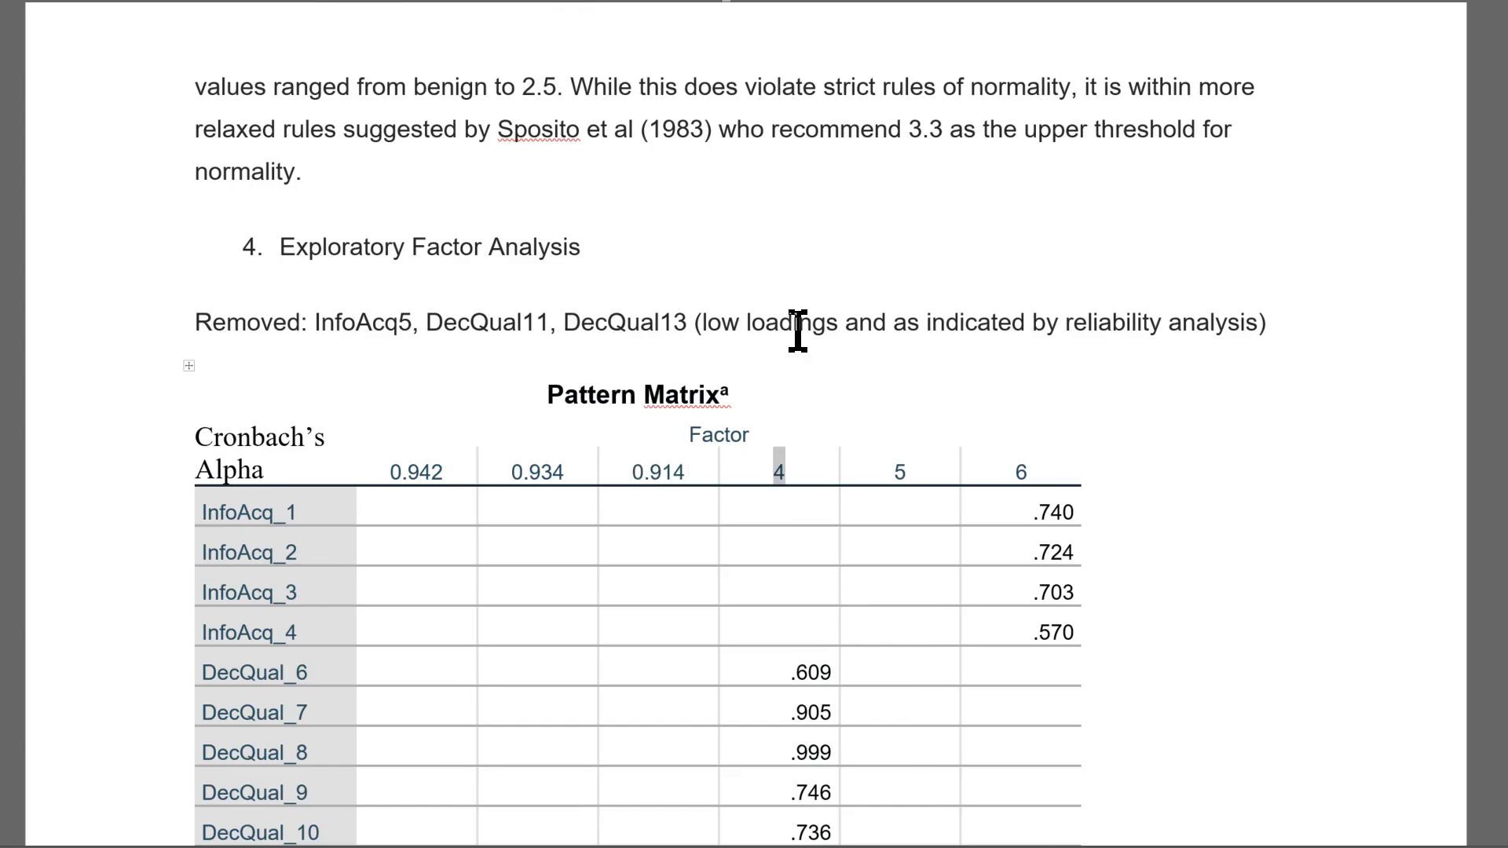
{"action": "scroll", "coordinate": [798, 330], "scroll_direction": "down", "scroll_amount": 1}
{"action": "left_click", "coordinate": [786, 380]}
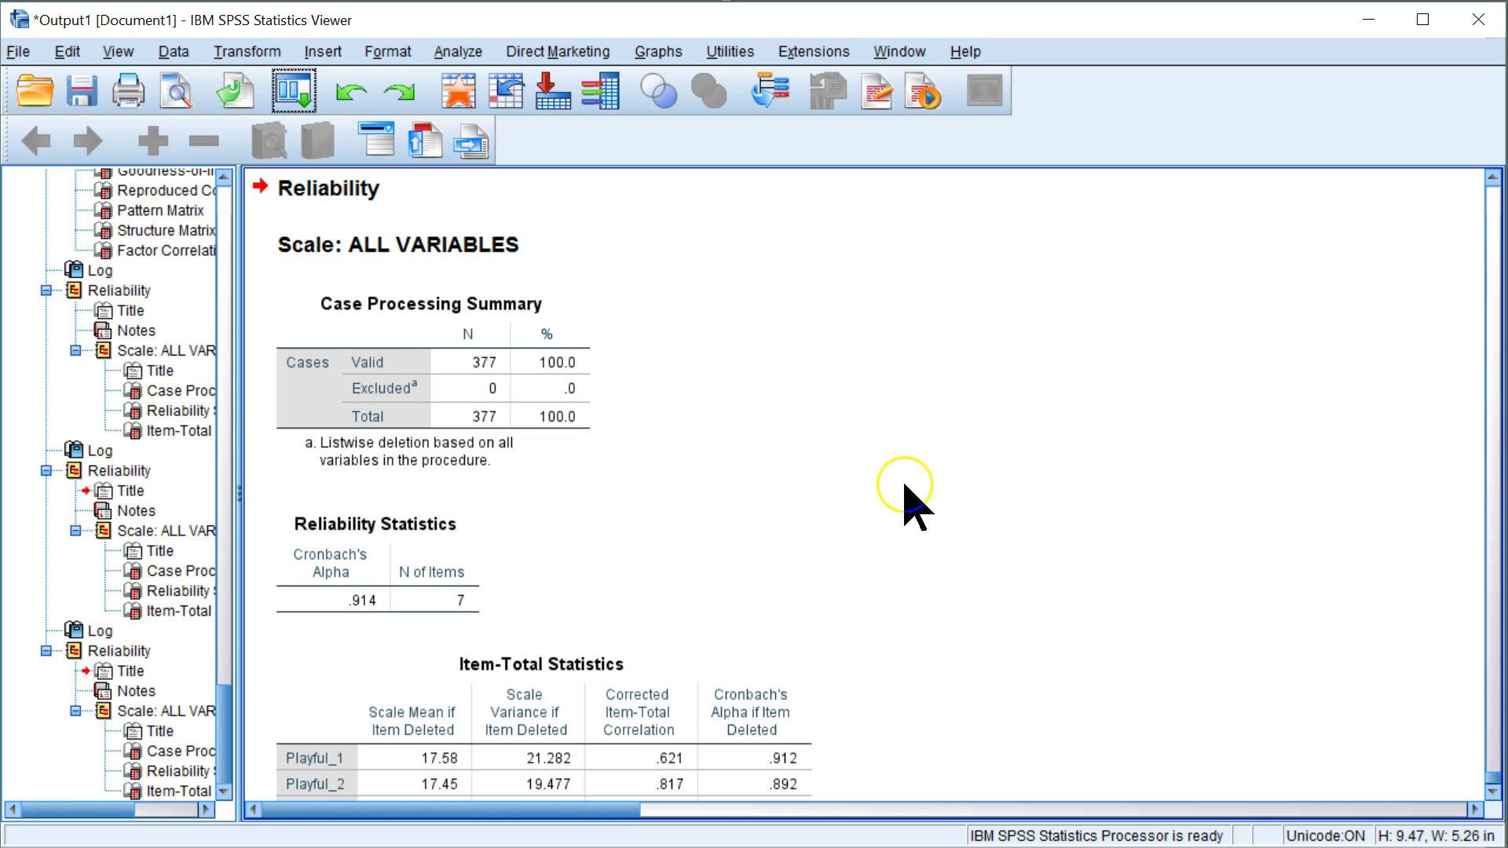
Rerun the reliability analysis with DecQual_6 through DecQual_10 and DecQual_12 replacing the Playful items, and view its statistics
{"action": "left_click", "coordinate": [299, 94]}
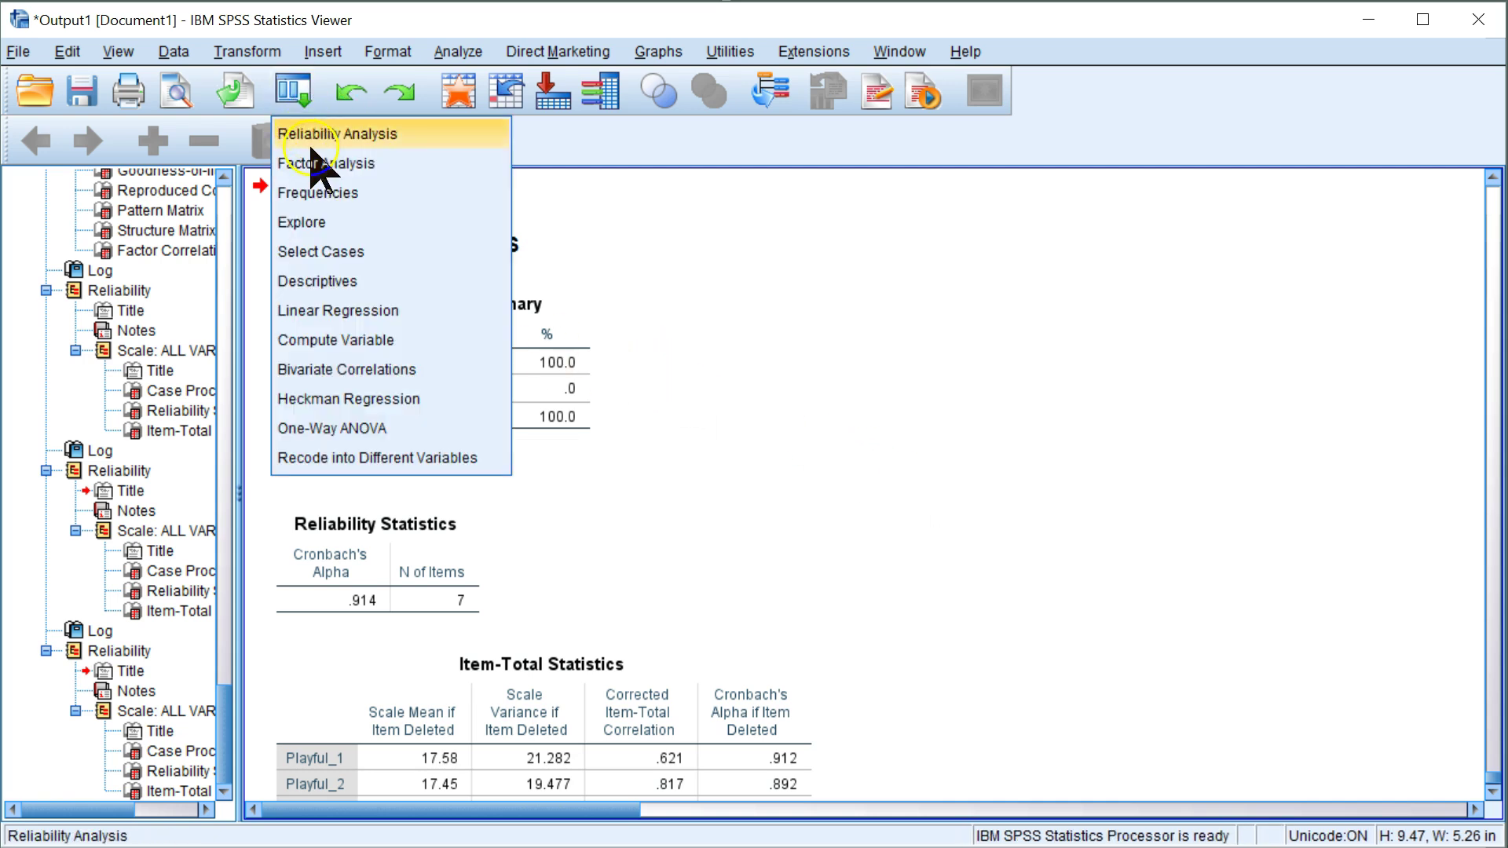
{"action": "left_click", "coordinate": [312, 140]}
{"action": "left_click", "coordinate": [970, 312]}
{"action": "key", "text": "ctrl+a"}
{"action": "left_click", "coordinate": [886, 350]}
{"action": "scroll", "coordinate": [861, 393], "scroll_direction": "down", "scroll_amount": 5}
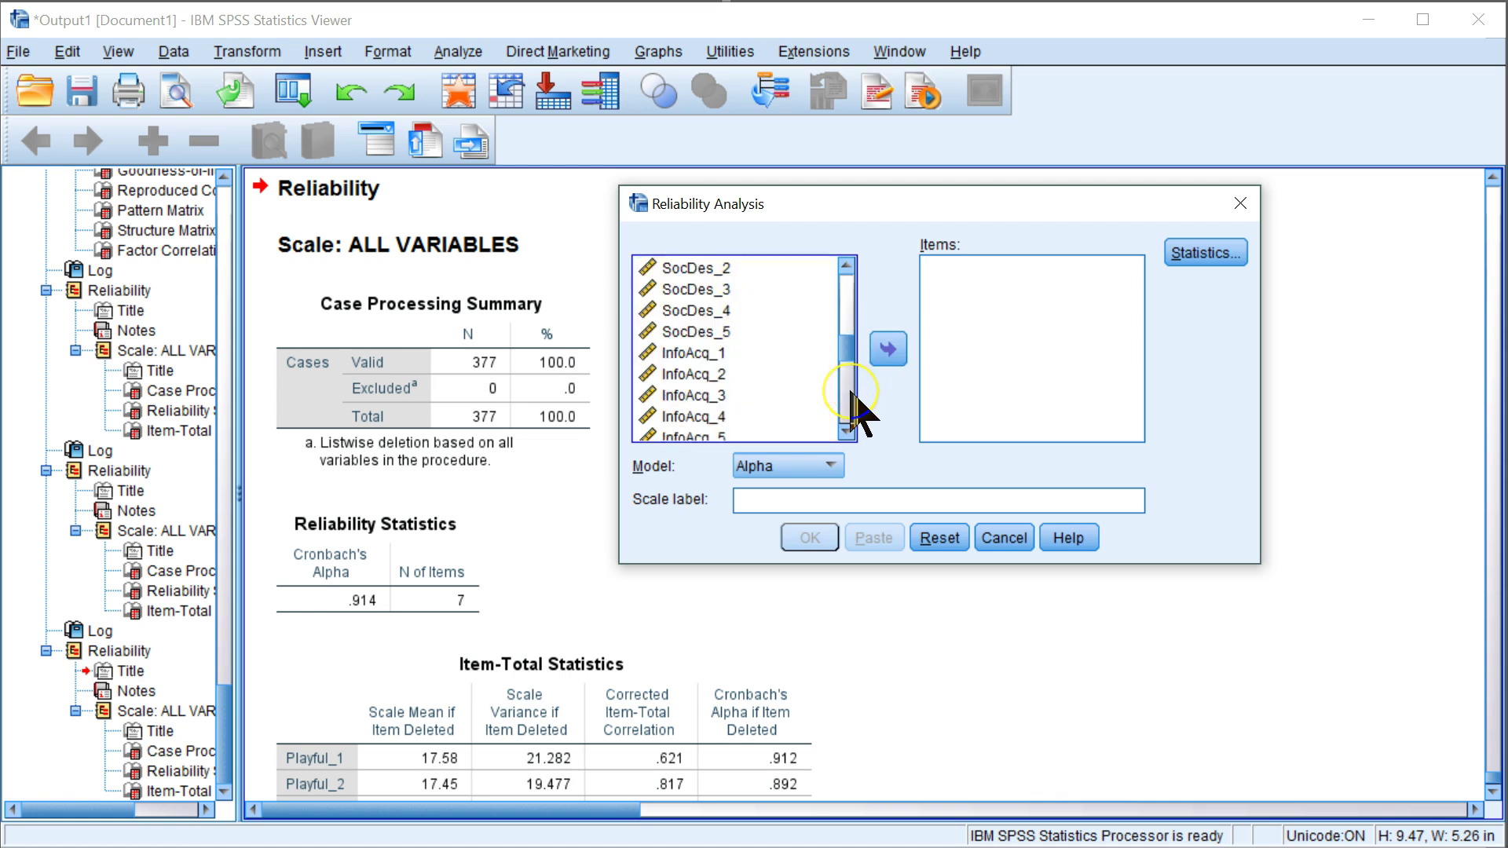
{"action": "left_click", "coordinate": [847, 397]}
{"action": "left_click", "coordinate": [707, 289]}
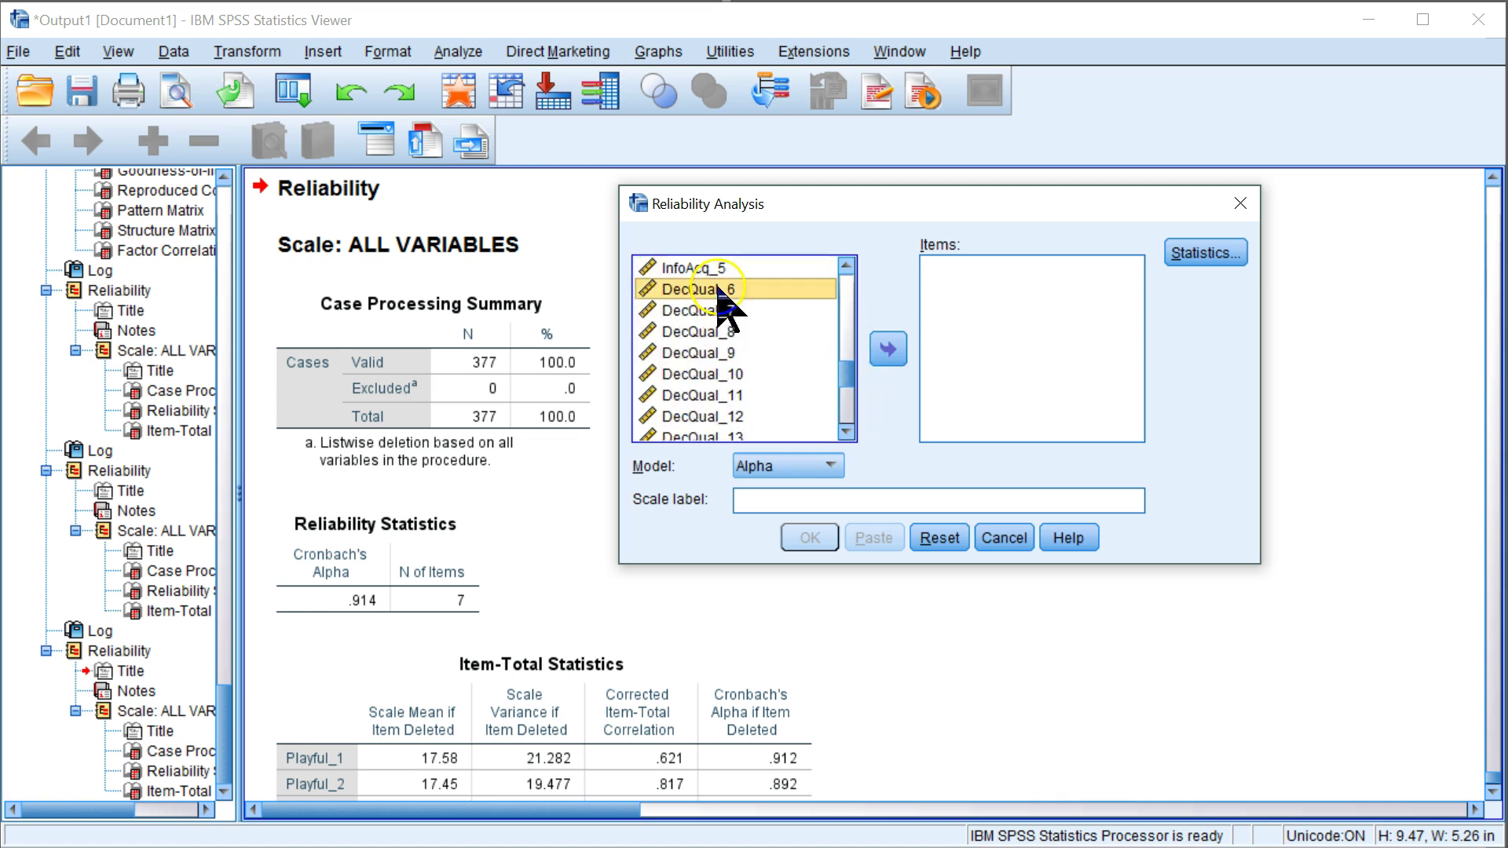
{"action": "left_click_drag", "start_coordinate": [752, 349], "coordinate": [748, 377]}
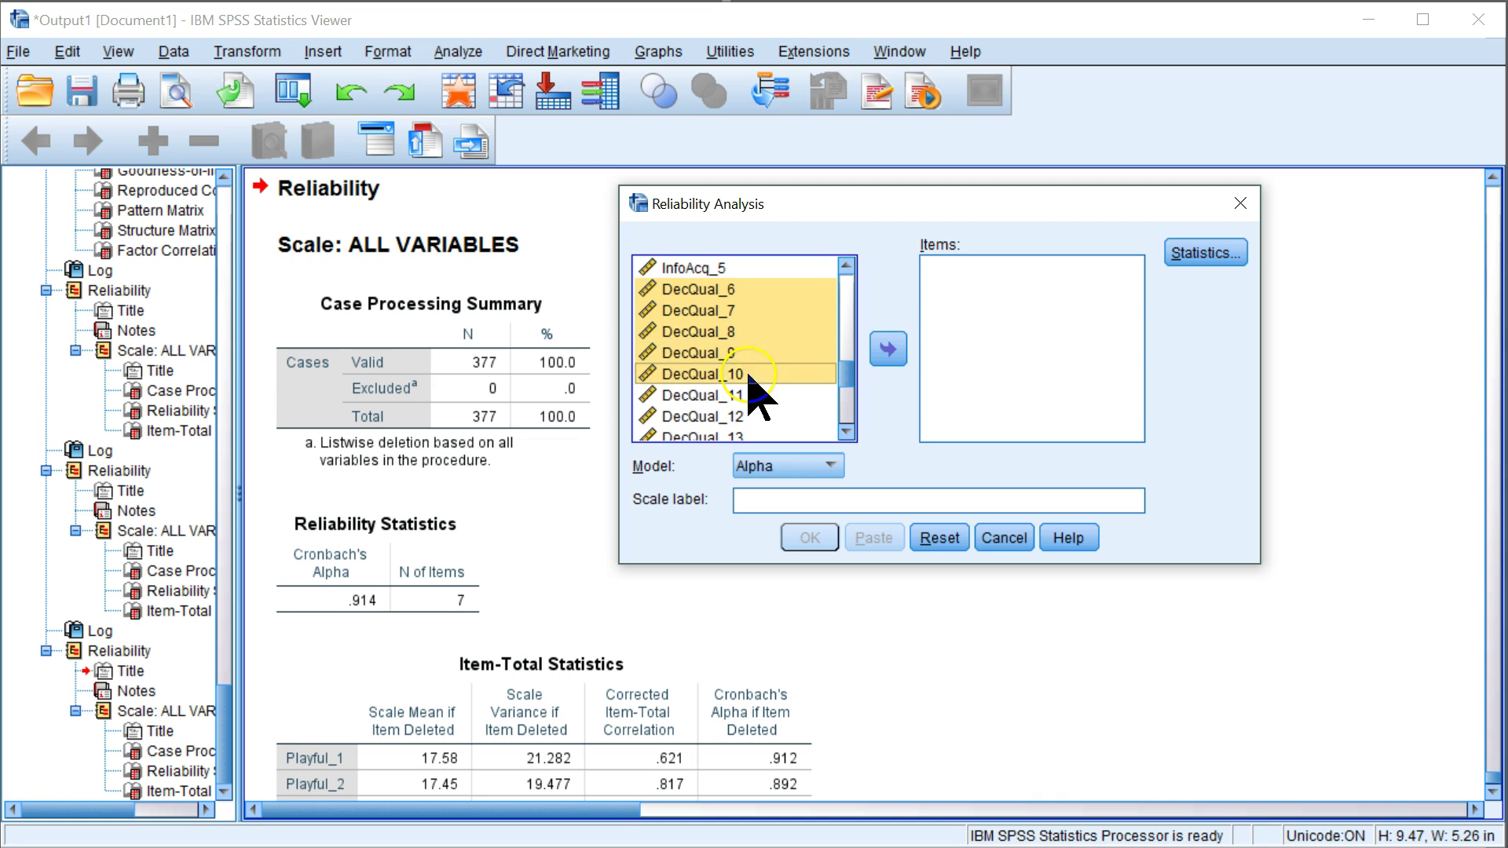
{"action": "left_click", "coordinate": [743, 417], "text": "ctrl"}
{"action": "left_click", "coordinate": [888, 349]}
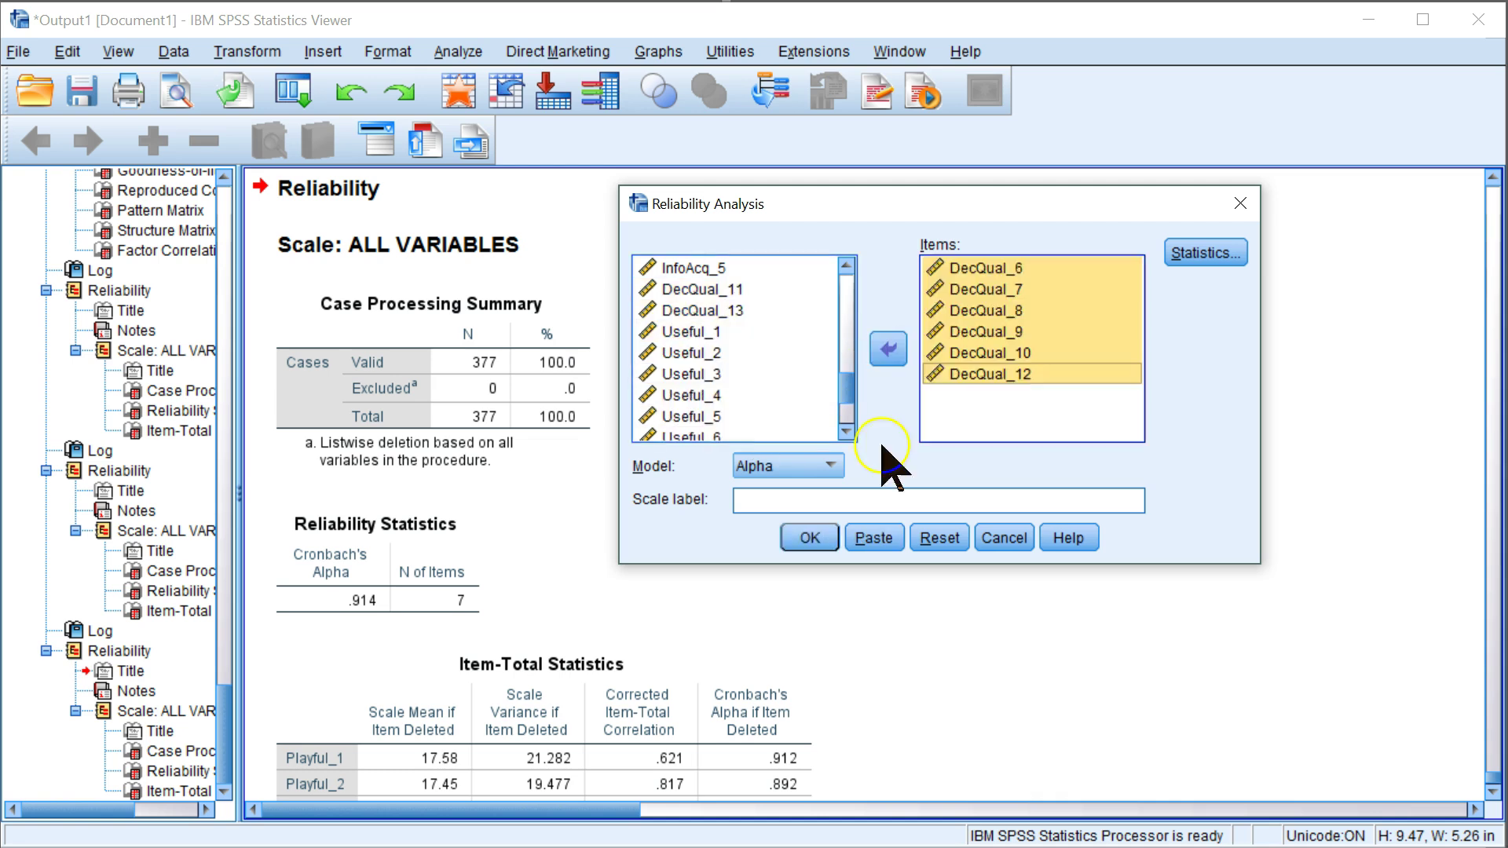
{"action": "left_click", "coordinate": [810, 538]}
{"action": "scroll", "coordinate": [634, 488], "scroll_direction": "down", "scroll_amount": 3}
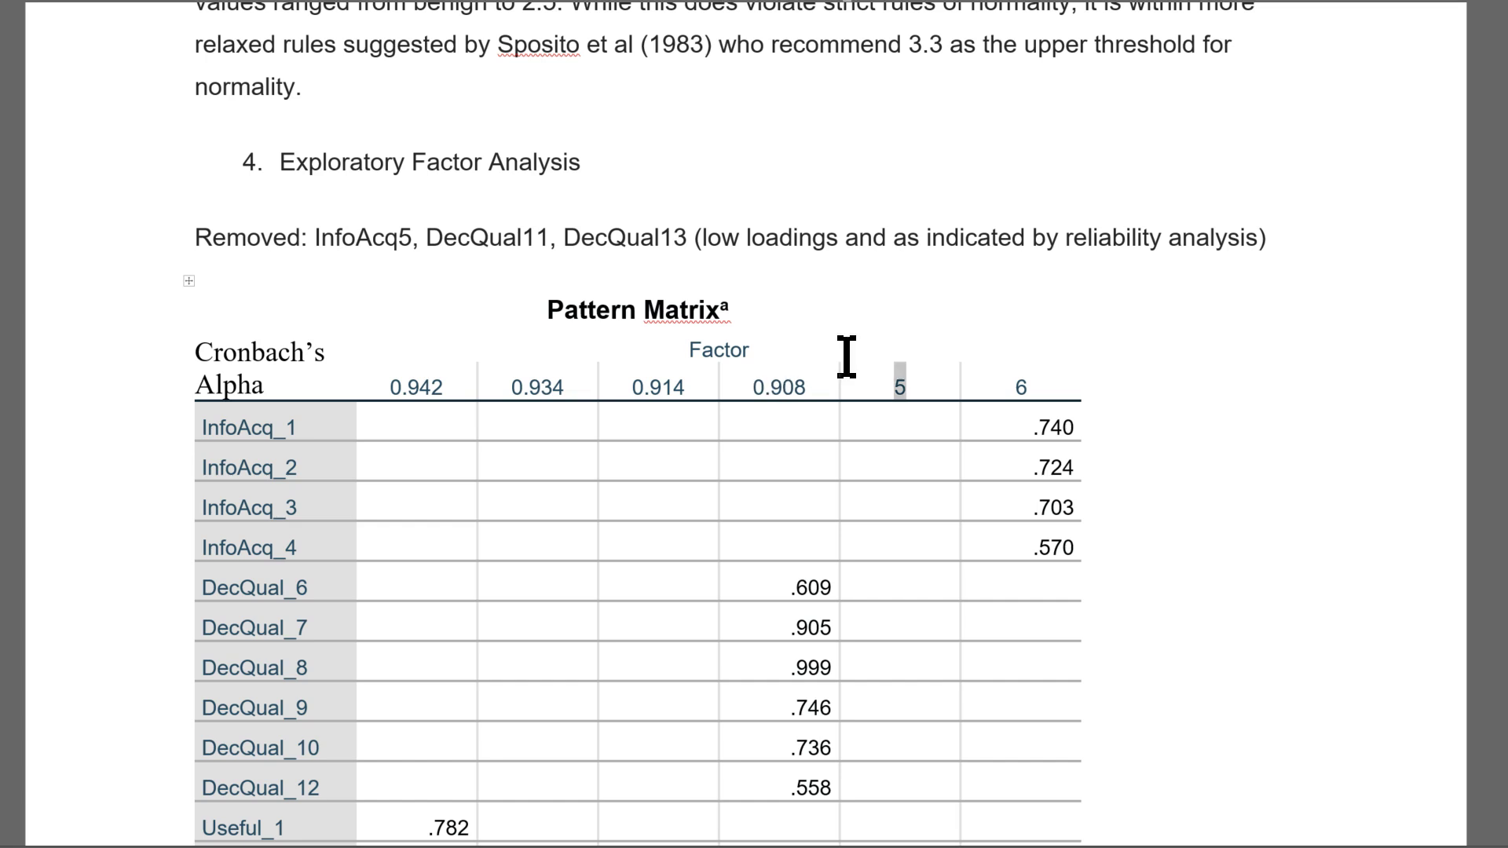
Check which items load on factor 5 and rerun the SPSS reliability analysis with CompUse_1 through CompUse_4 replacing the DecQual items
{"action": "scroll", "coordinate": [869, 393], "scroll_direction": "down", "scroll_amount": 10}
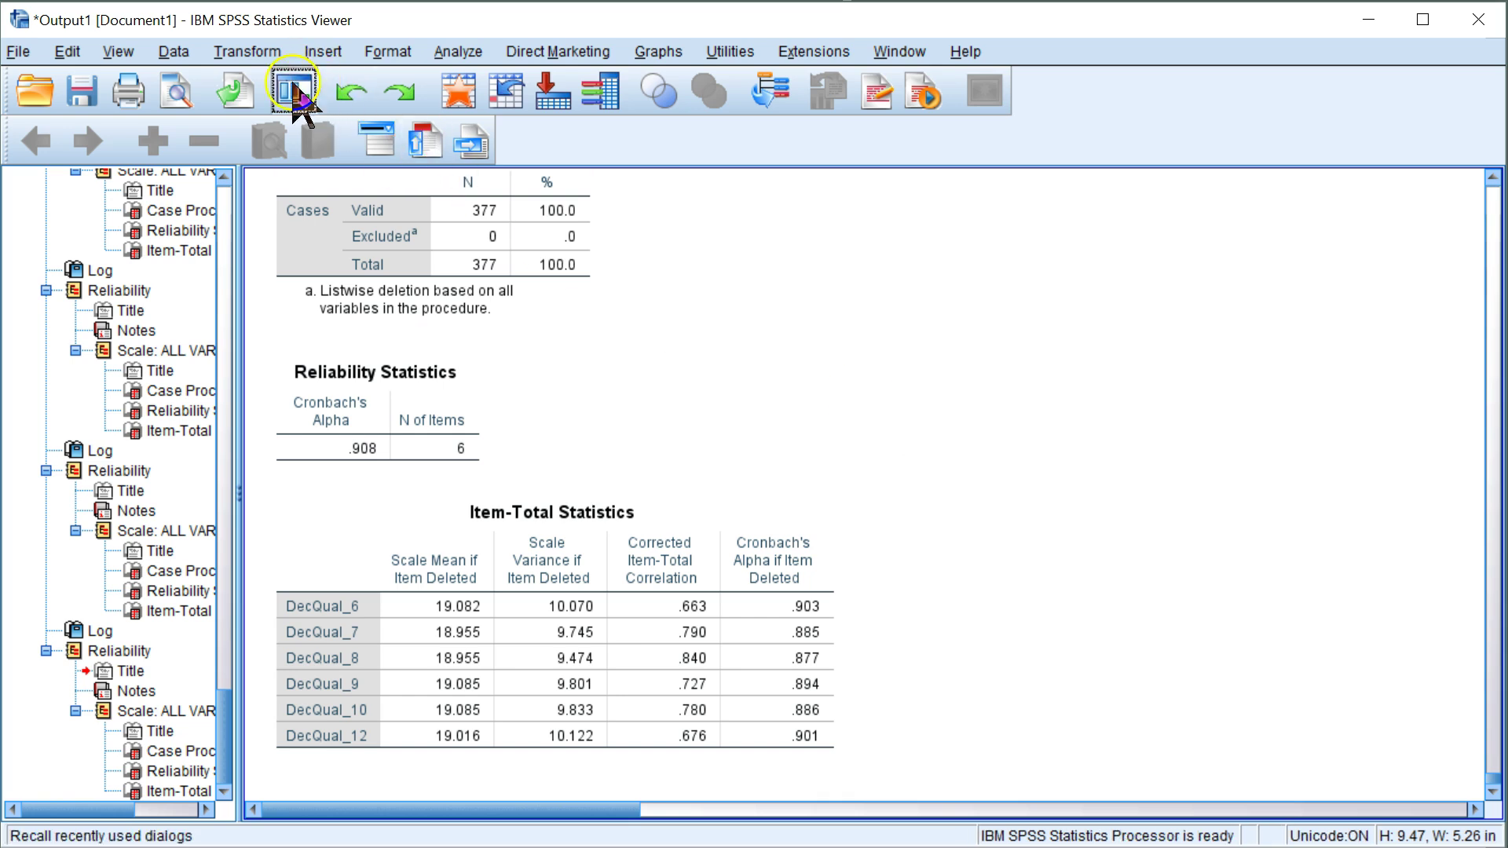
{"action": "left_click", "coordinate": [297, 92]}
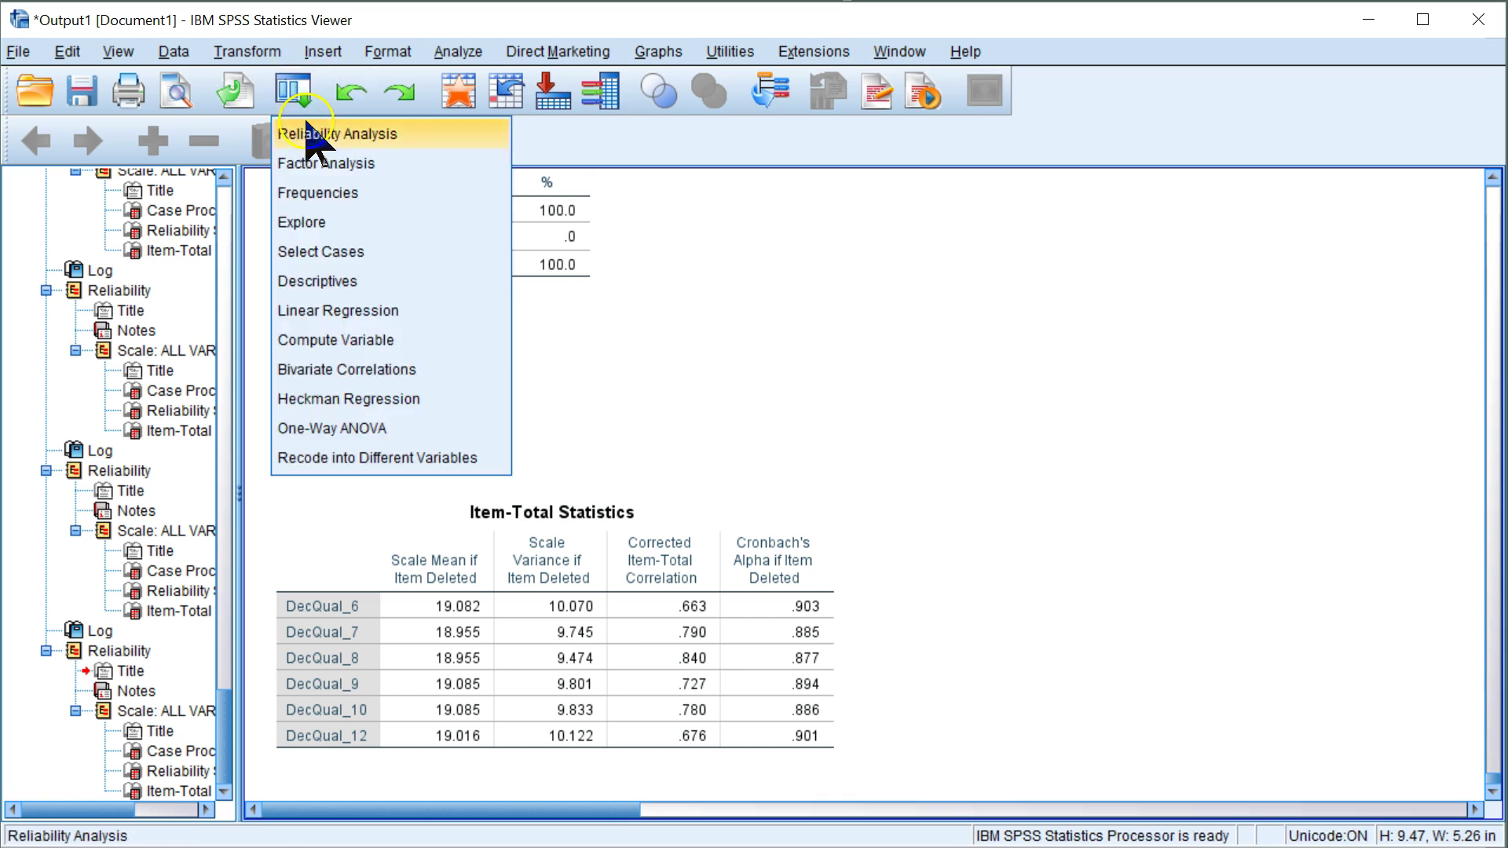
{"action": "left_click", "coordinate": [310, 138]}
{"action": "left_click", "coordinate": [954, 358]}
{"action": "key", "text": "ctrl+a"}
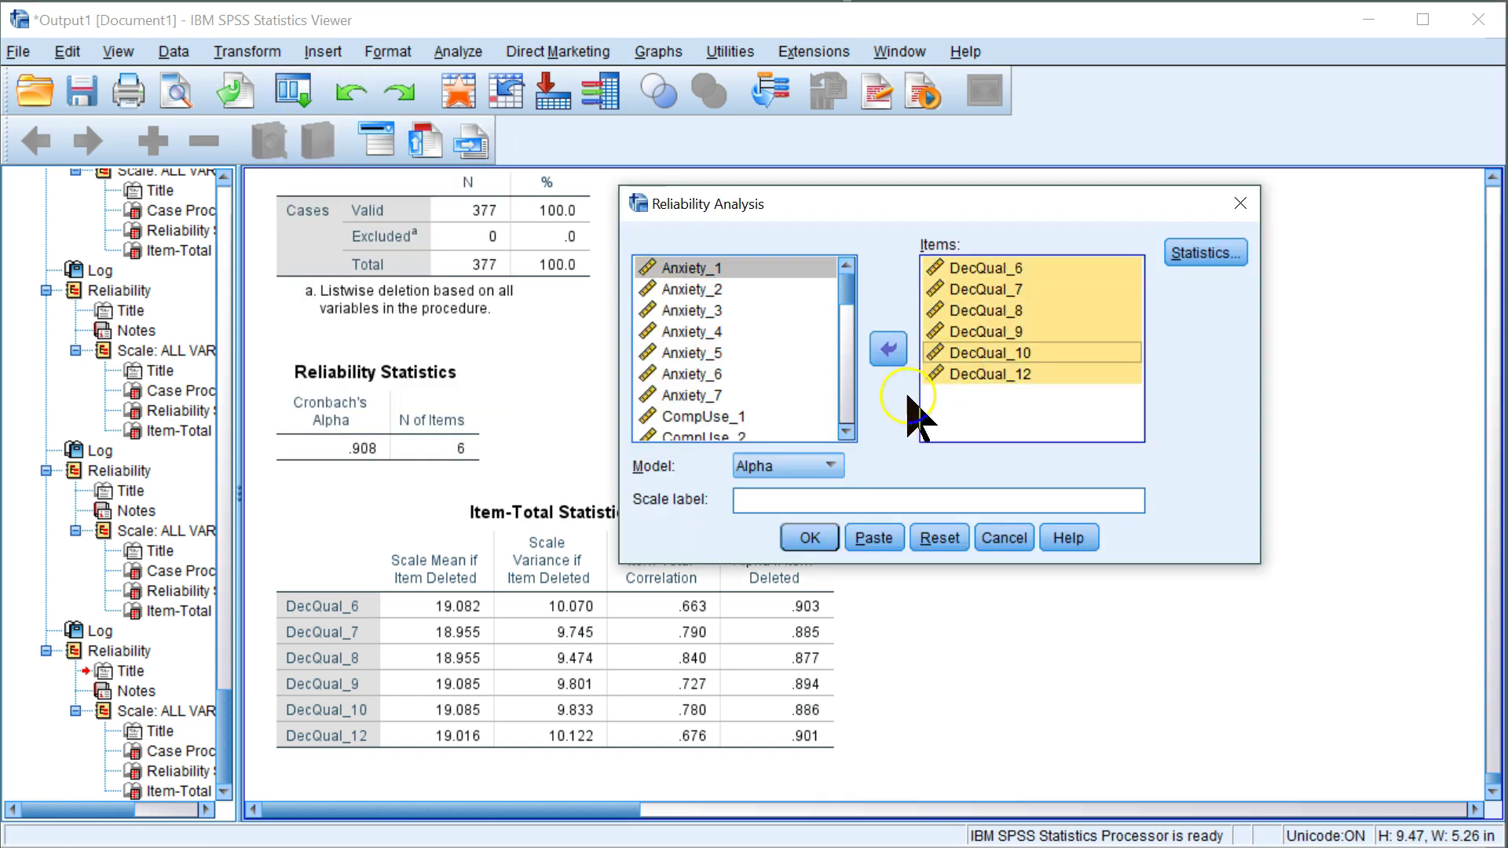
{"action": "left_click", "coordinate": [886, 350]}
{"action": "scroll", "coordinate": [742, 354], "scroll_direction": "up", "scroll_amount": 6}
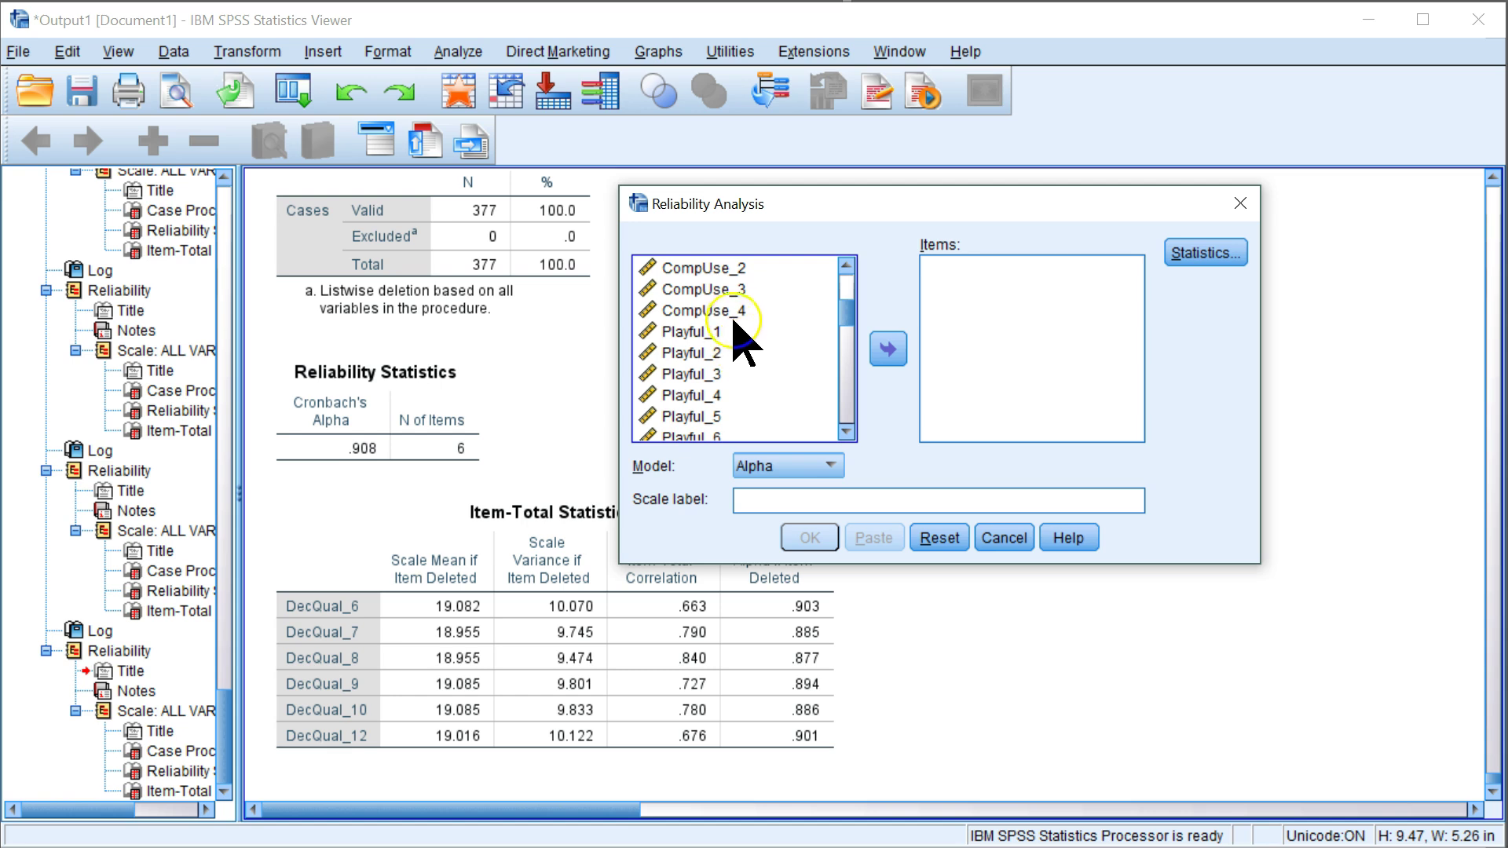
{"action": "left_click", "coordinate": [735, 310]}
{"action": "scroll", "coordinate": [734, 314], "scroll_direction": "up", "scroll_amount": 1}
{"action": "left_click", "coordinate": [734, 312], "text": "shift"}
{"action": "left_click", "coordinate": [888, 349]}
{"action": "left_click", "coordinate": [810, 538]}
Look up the CompUse reliability statistics and enter 0.819 as factor 5's Cronbach's Alpha in the write-up's pattern matrix table
{"action": "scroll", "coordinate": [707, 550], "scroll_direction": "down", "scroll_amount": 2}
{"action": "left_click", "coordinate": [411, 512]}
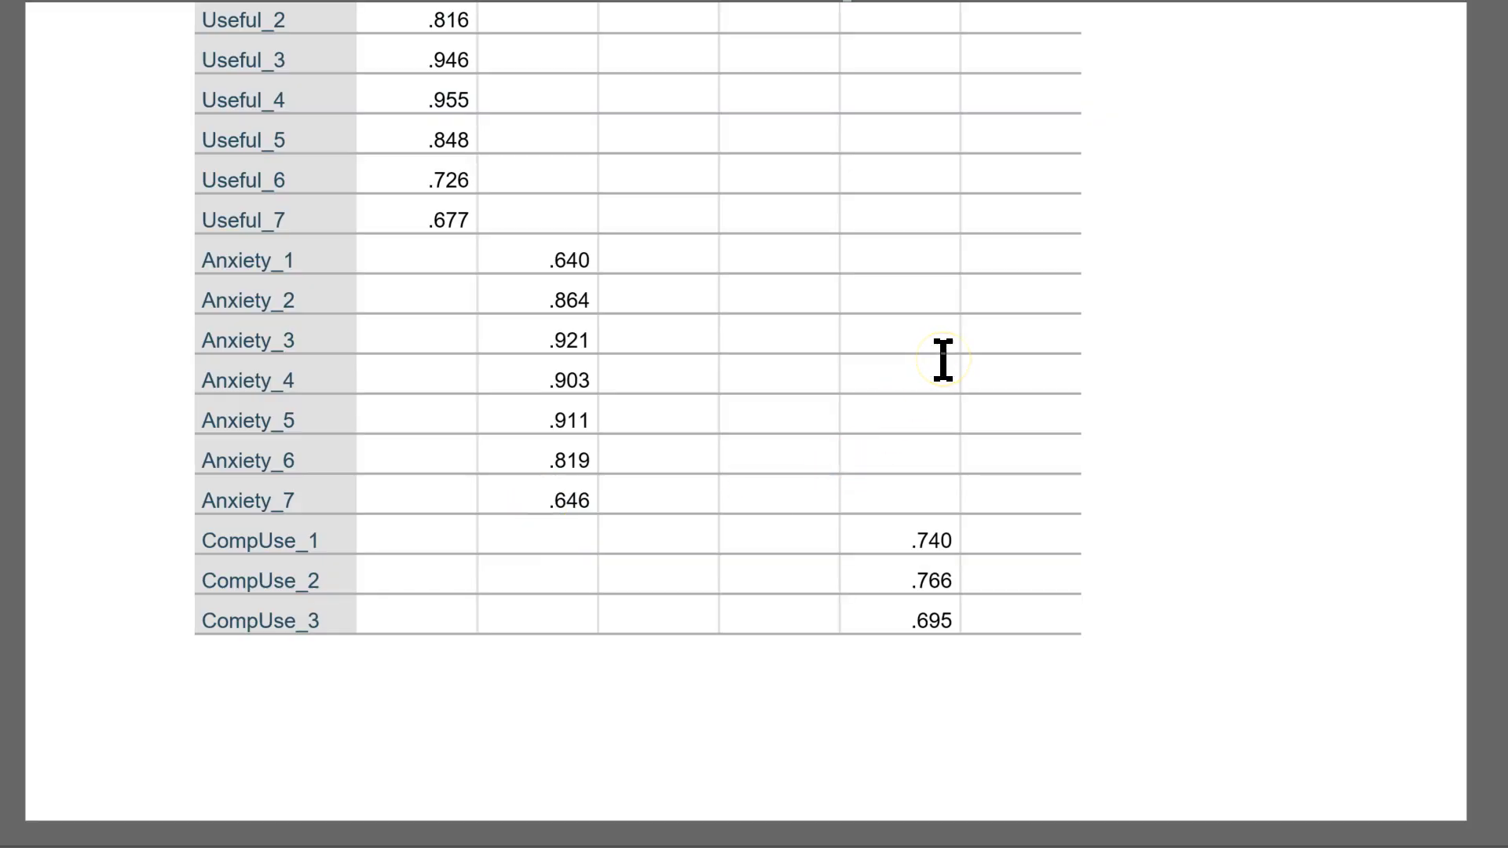
{"action": "type", "text": "0.819"}
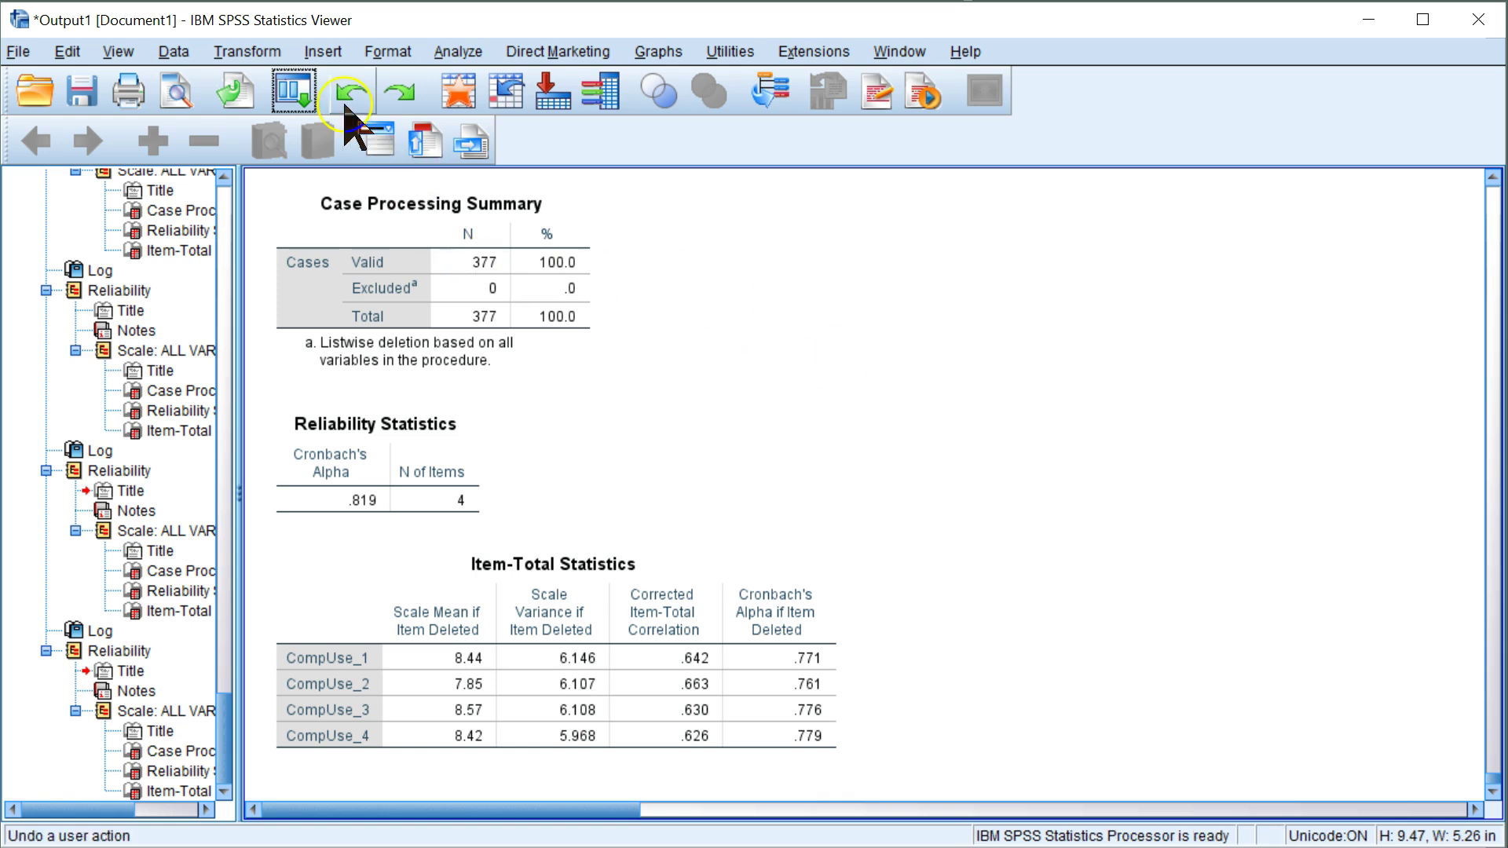
Rerun the SPSS reliability analysis with InfoAcq_1 through InfoAcq_4 replacing the CompUse items, and enter 0.841 as factor 6's Cronbach's Alpha in the write-up
{"action": "left_click", "coordinate": [292, 92]}
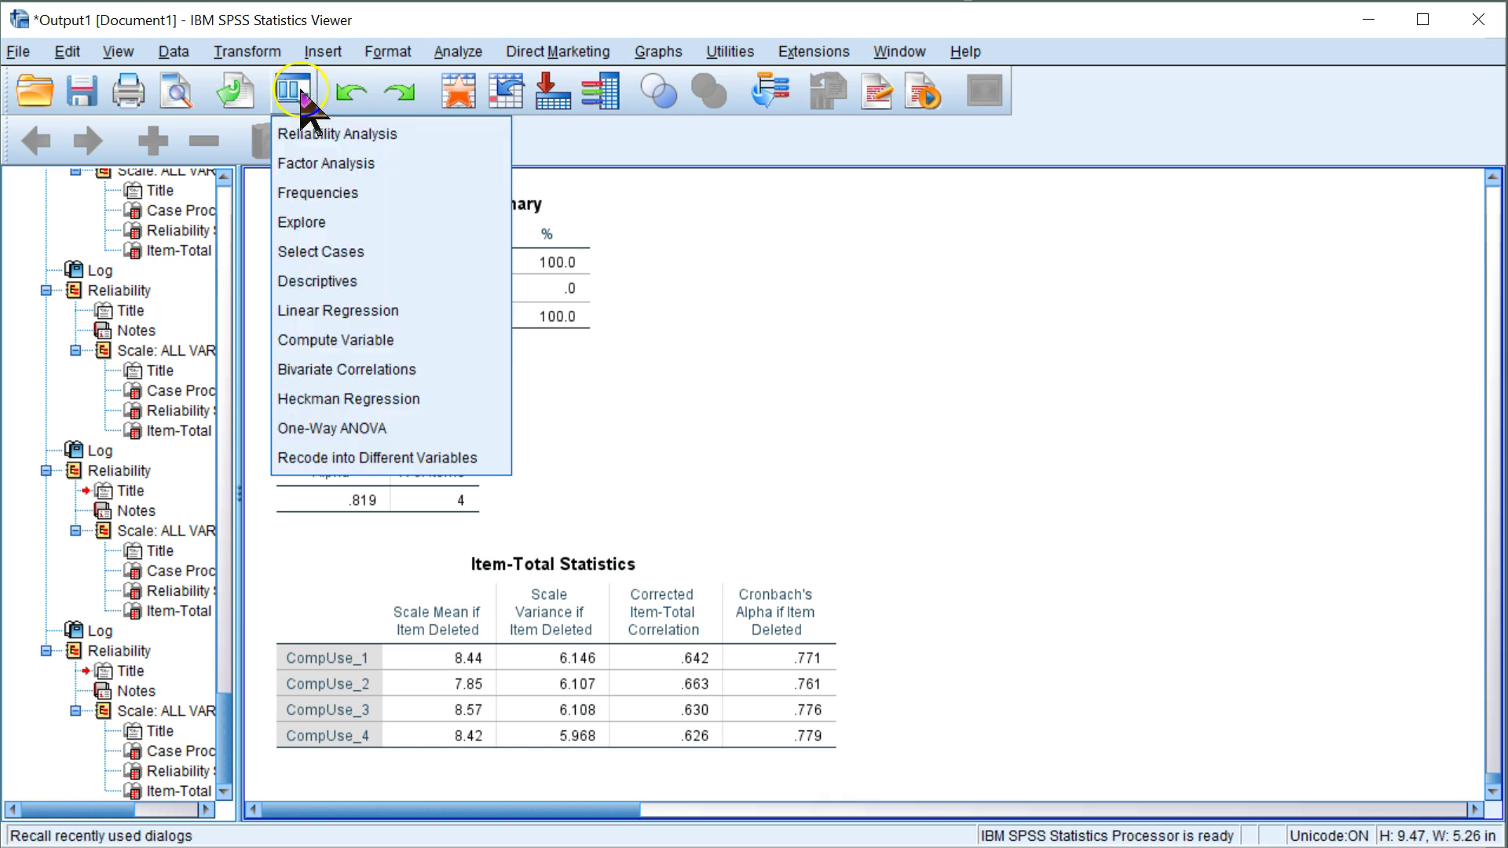
{"action": "left_click", "coordinate": [322, 135]}
{"action": "left_click", "coordinate": [993, 313]}
{"action": "key", "text": "ctrl+a"}
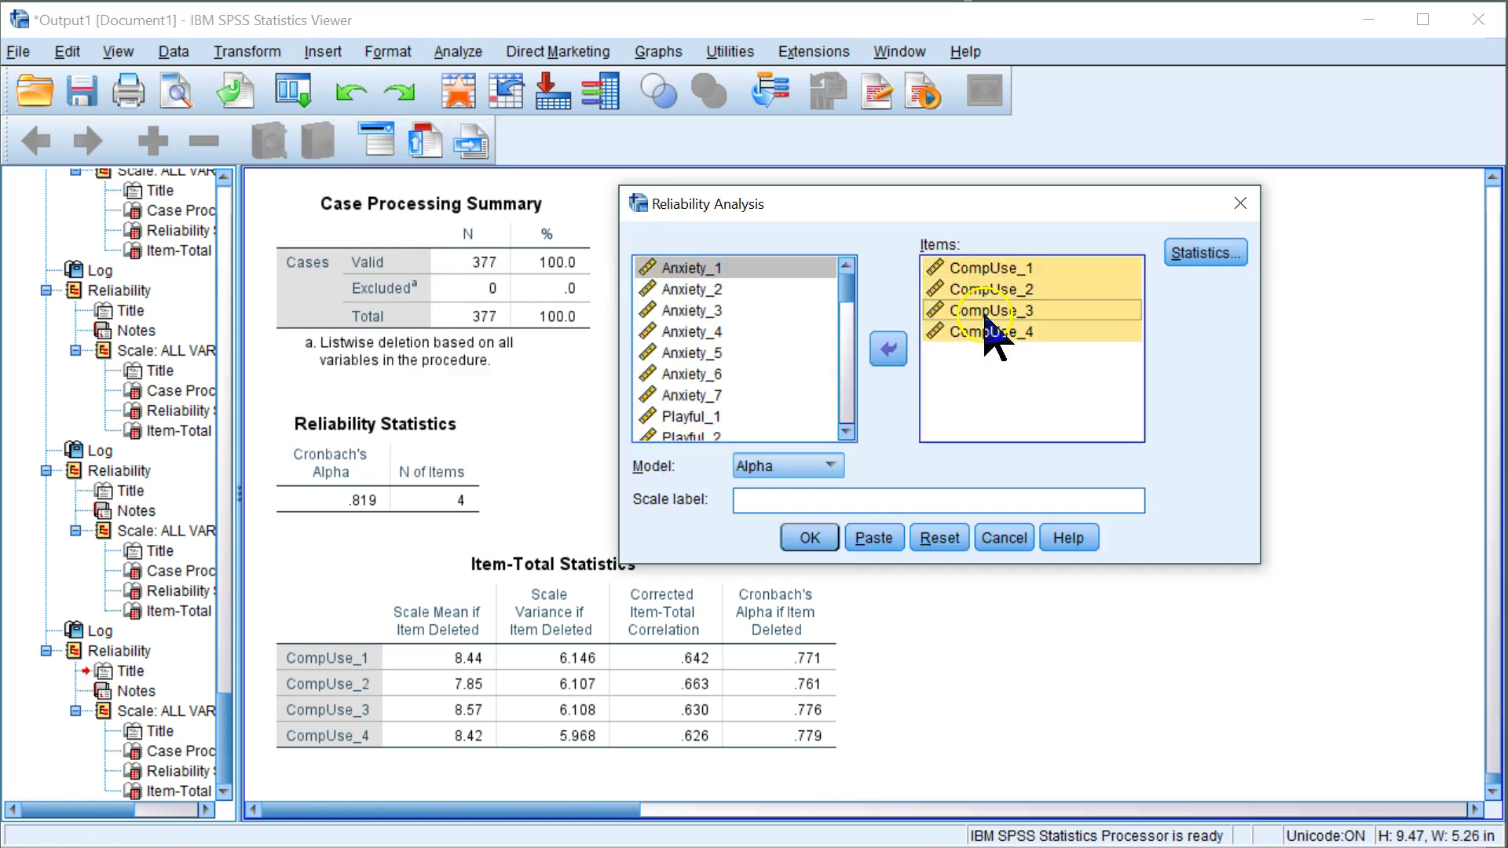
{"action": "left_click", "coordinate": [888, 349]}
{"action": "scroll", "coordinate": [781, 370], "scroll_direction": "down", "scroll_amount": 3}
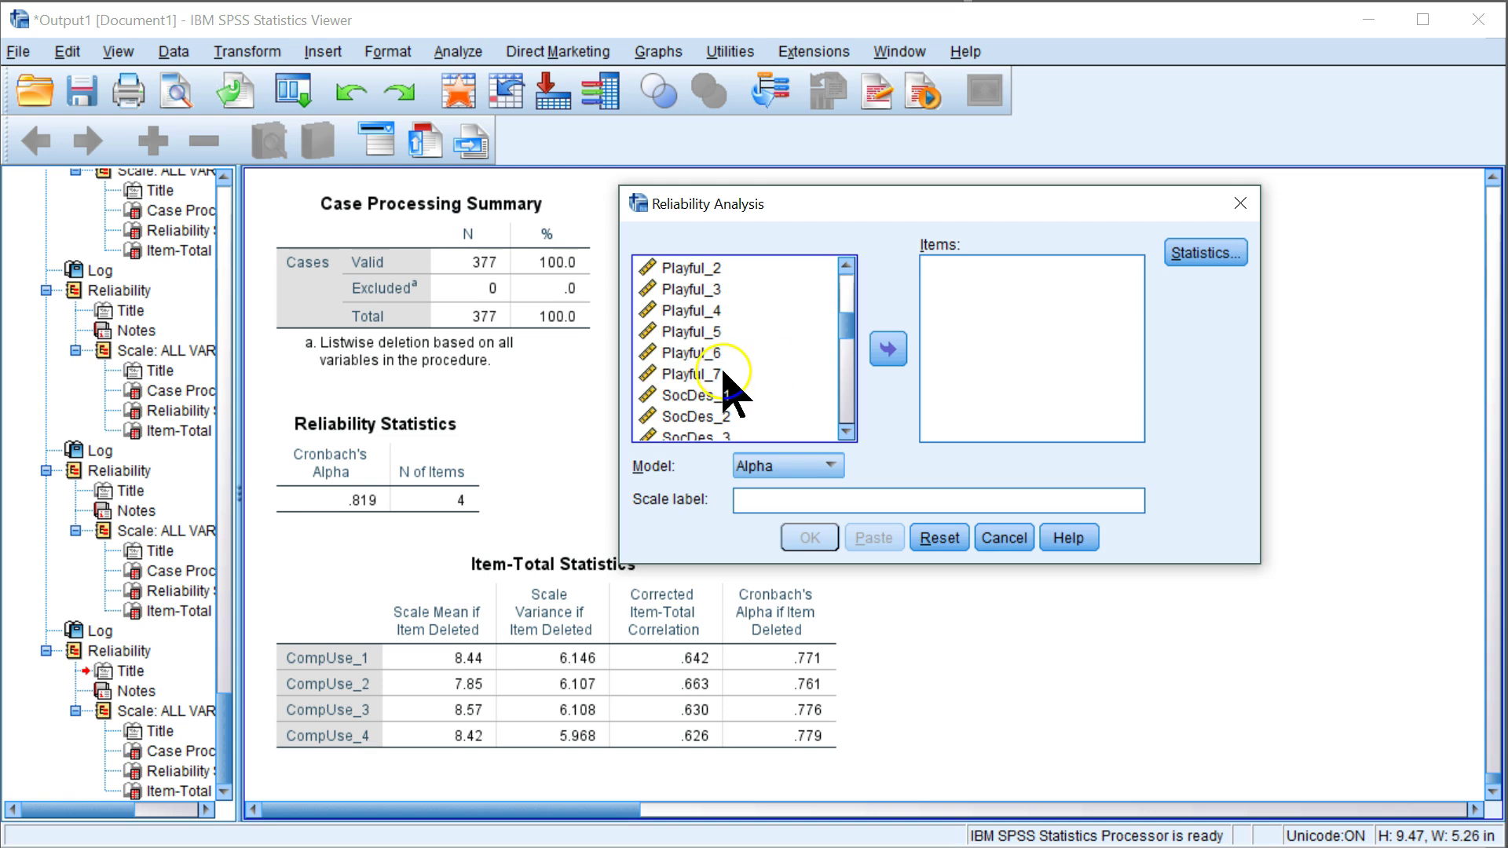
{"action": "scroll", "coordinate": [731, 386], "scroll_direction": "down", "scroll_amount": 3}
{"action": "left_click", "coordinate": [718, 312]}
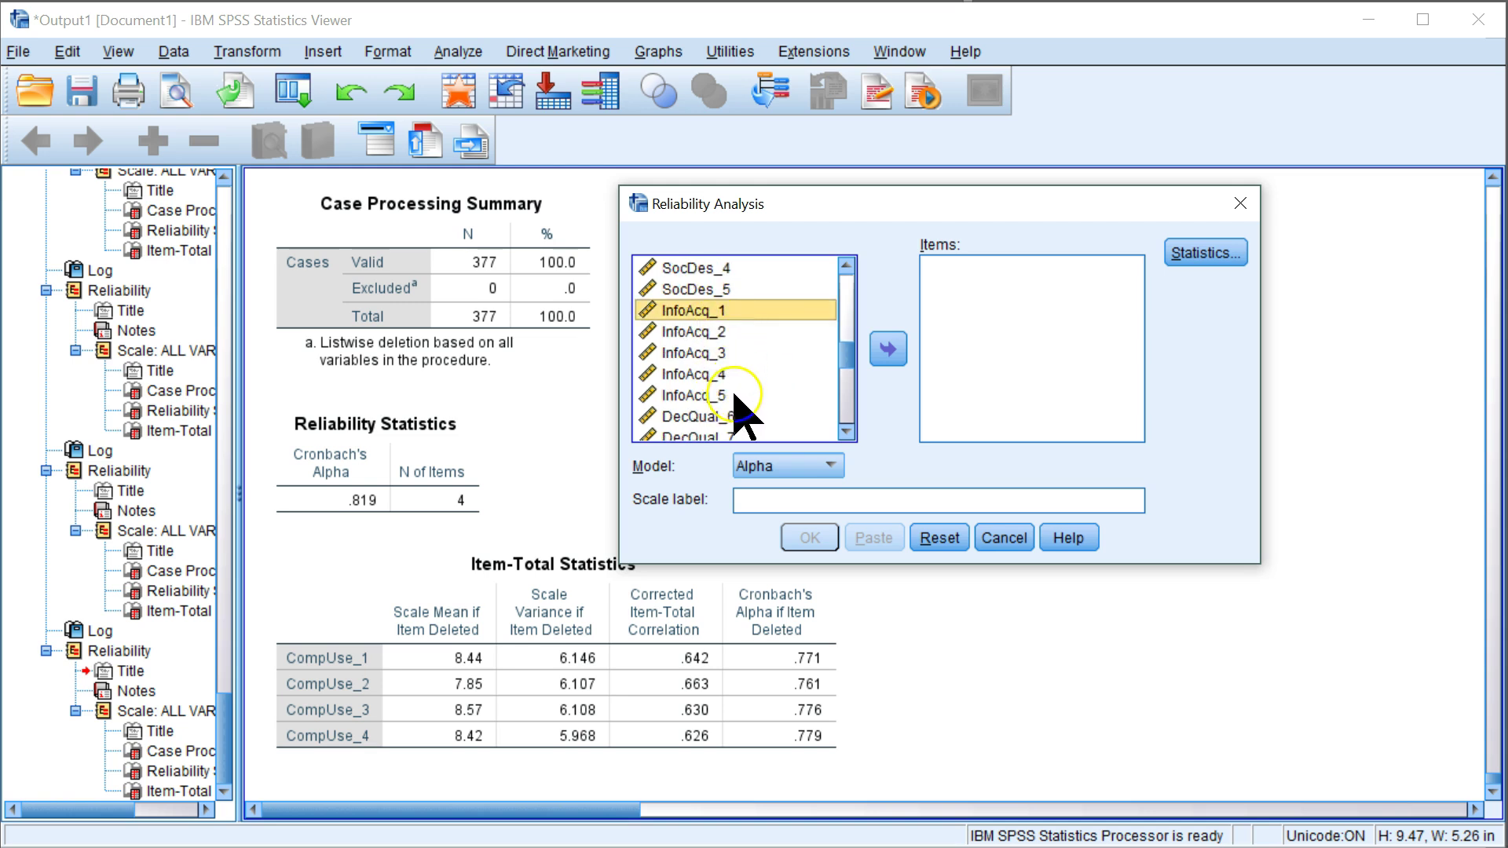
{"action": "left_click", "coordinate": [734, 395], "text": "shift"}
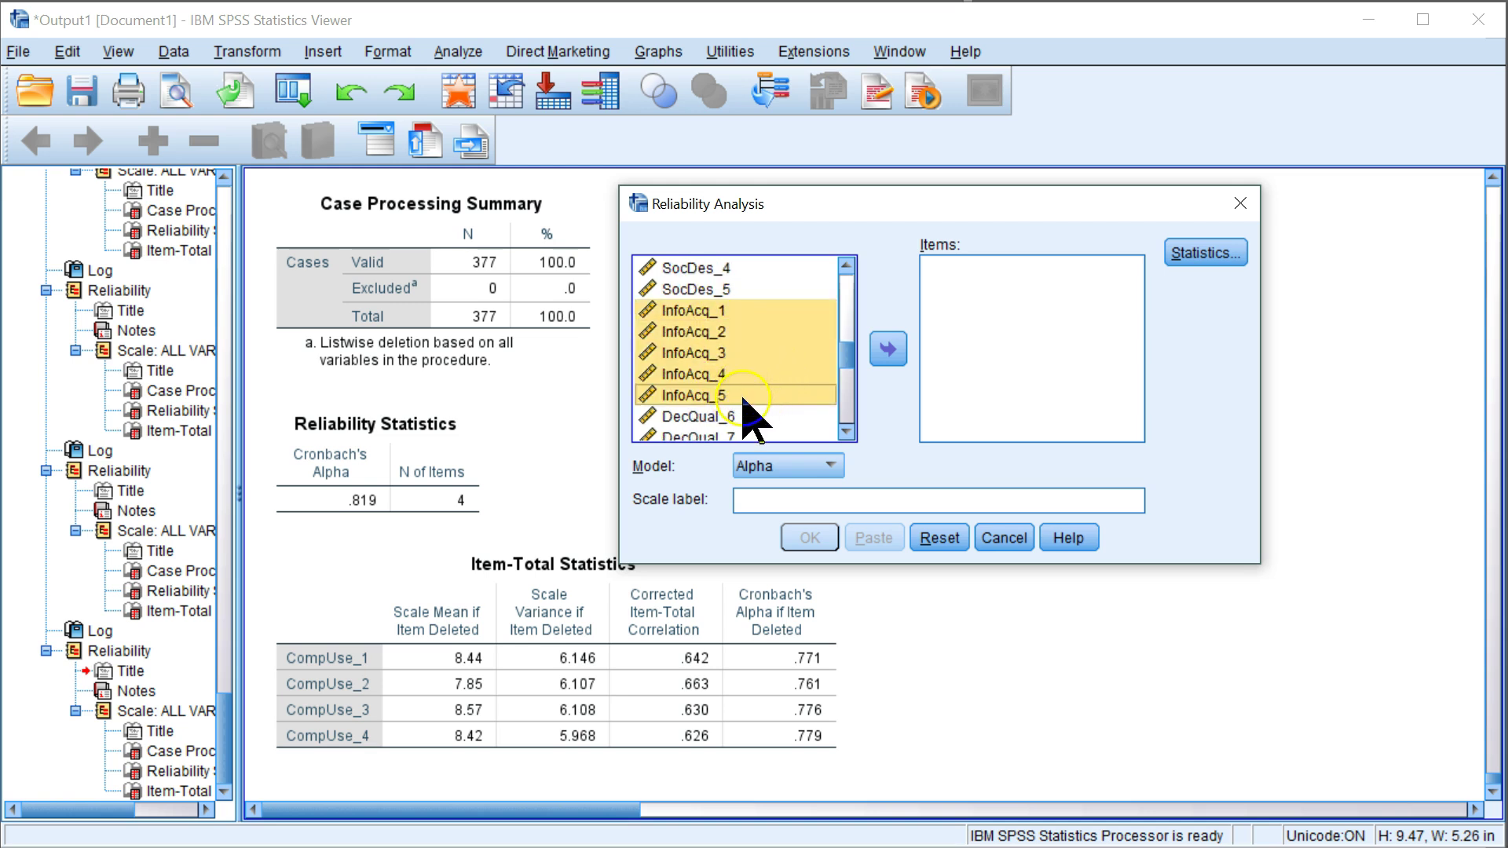
{"action": "left_click", "coordinate": [888, 349]}
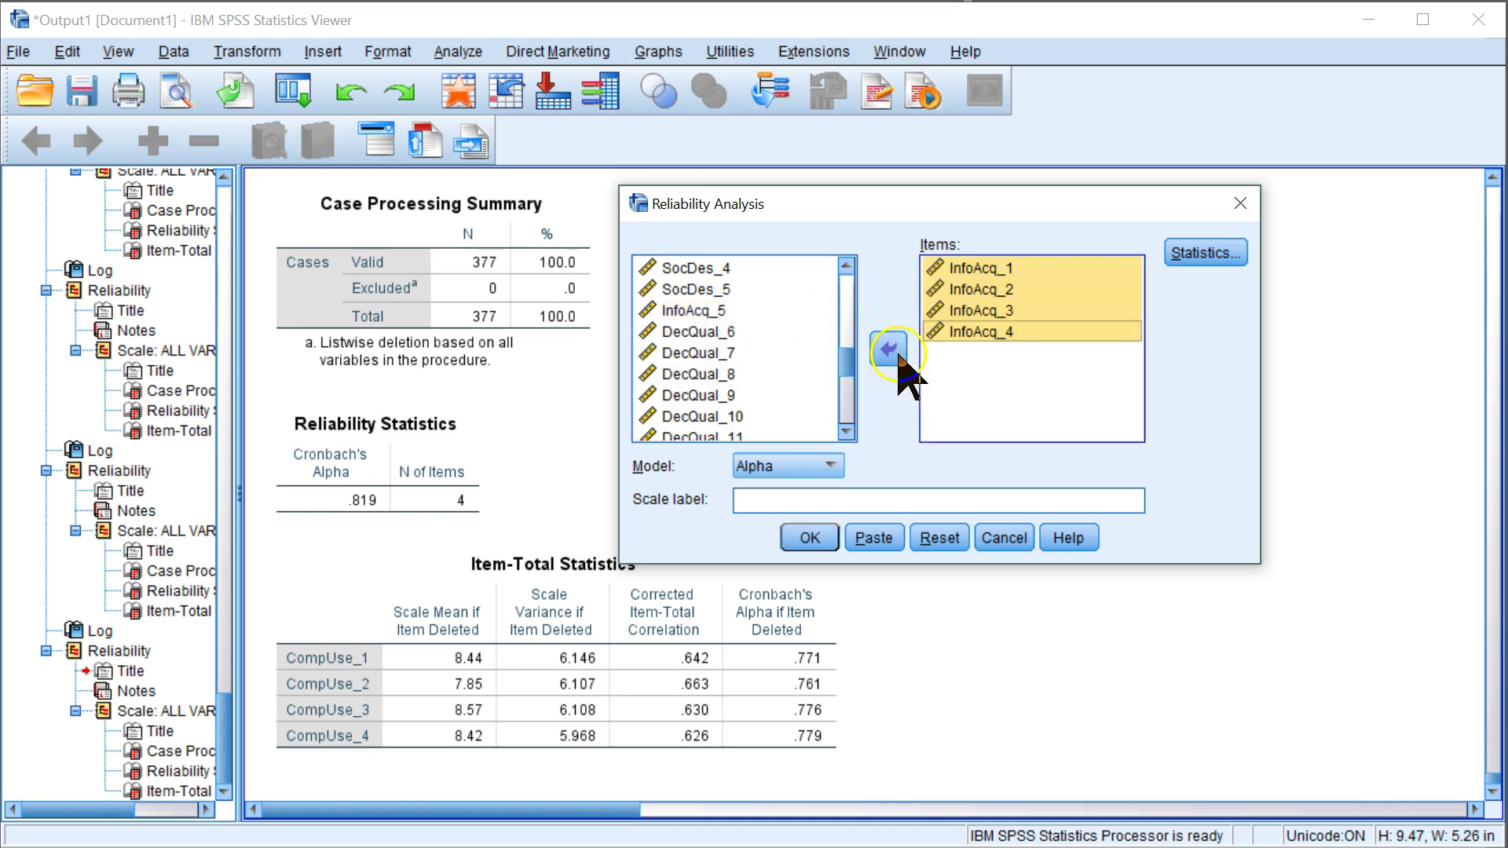
{"action": "left_click", "coordinate": [810, 538]}
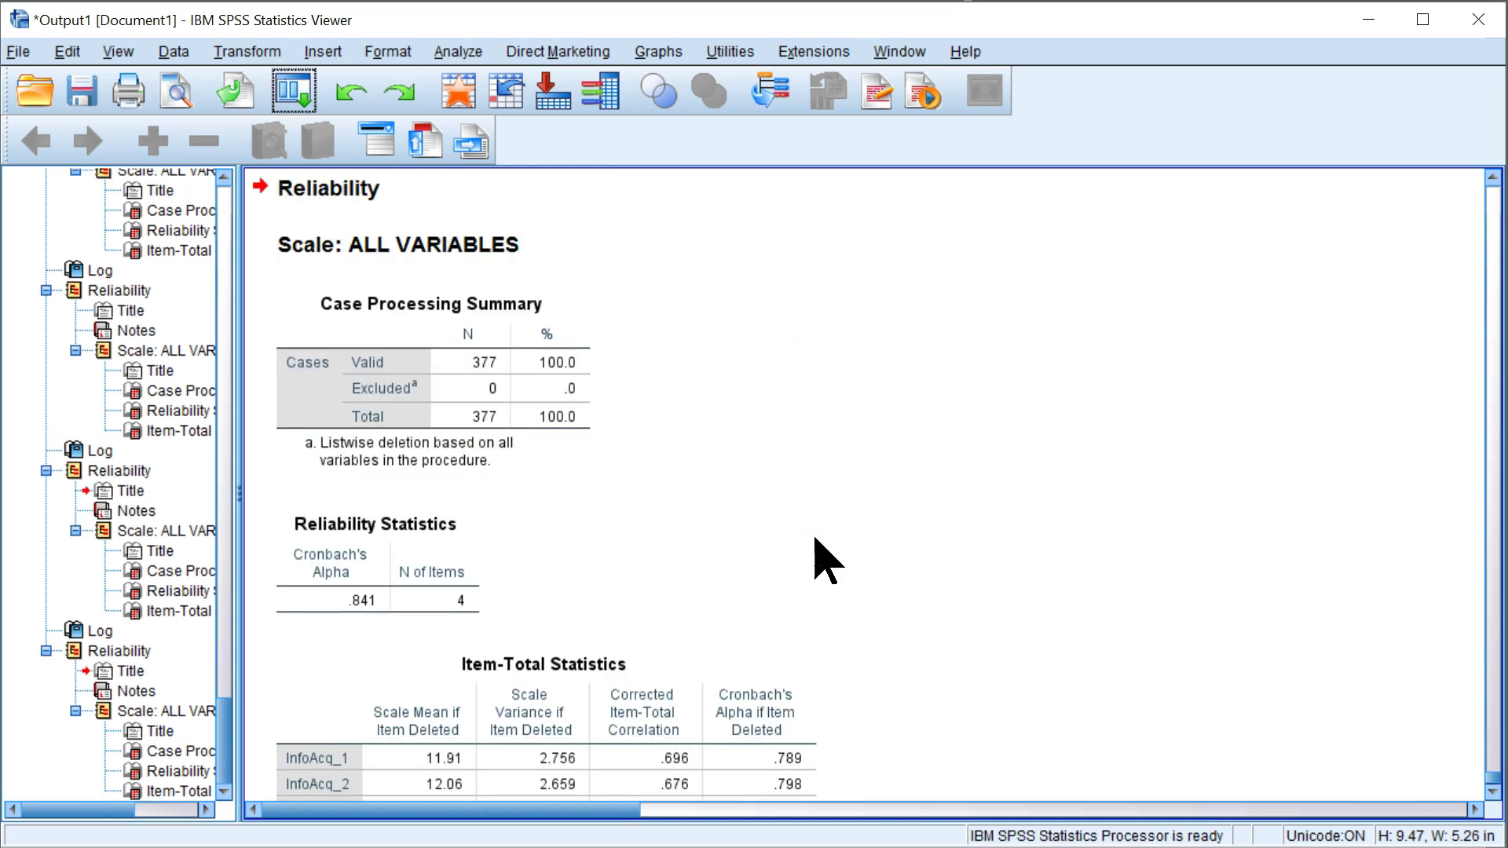
{"action": "scroll", "coordinate": [642, 464], "scroll_direction": "down", "scroll_amount": 2}
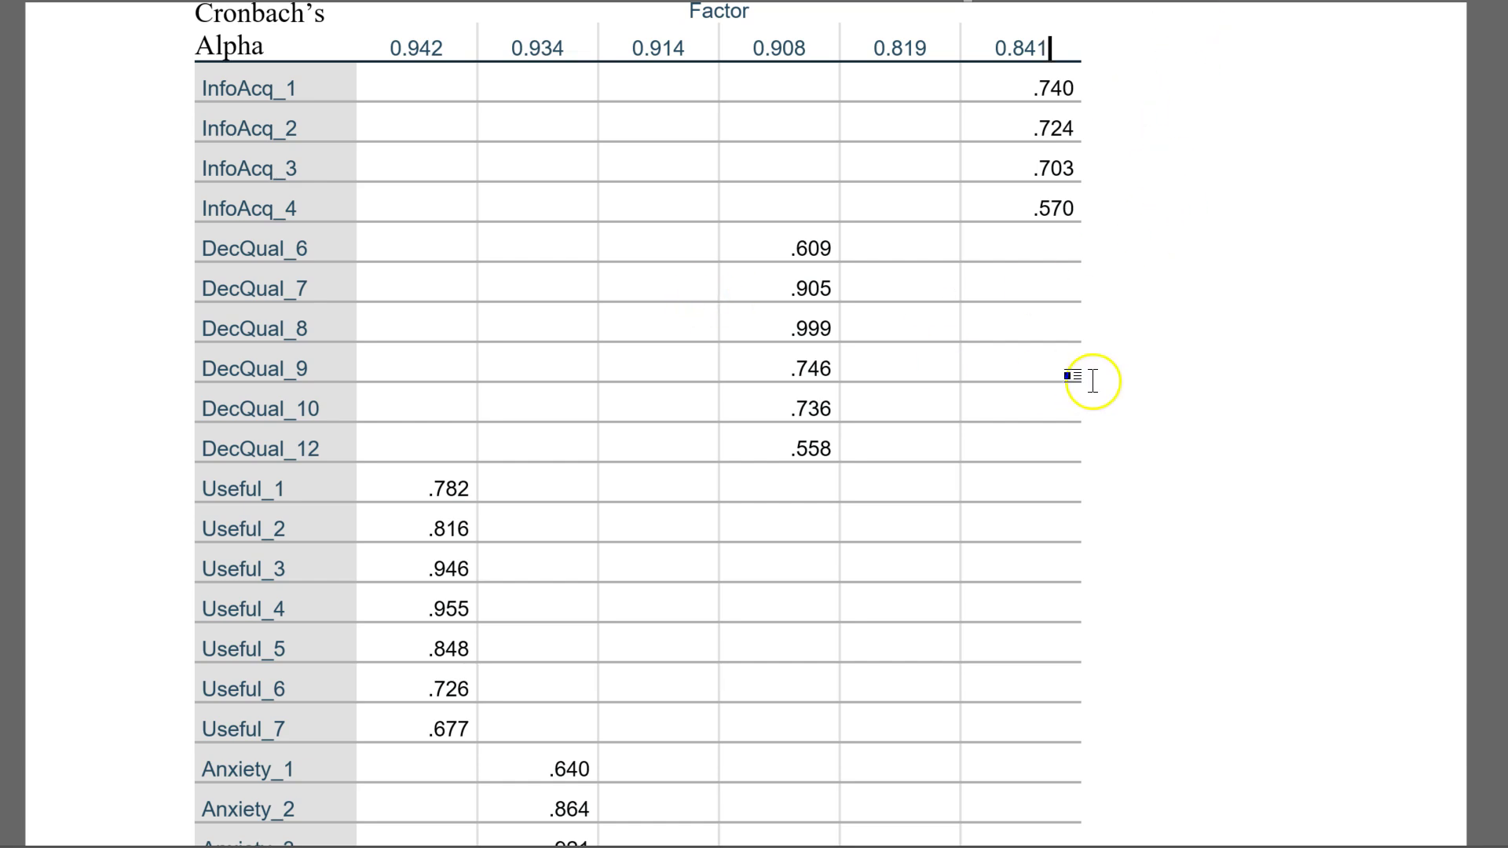
Review the row of Cronbach's Alphas, the InfoAcq loadings and the empty cross-loading cells in the write-up's pattern matrix
{"action": "scroll", "coordinate": [1094, 381], "scroll_direction": "up", "scroll_amount": 2}
{"action": "left_click_drag", "start_coordinate": [381, 216], "coordinate": [1003, 209]}
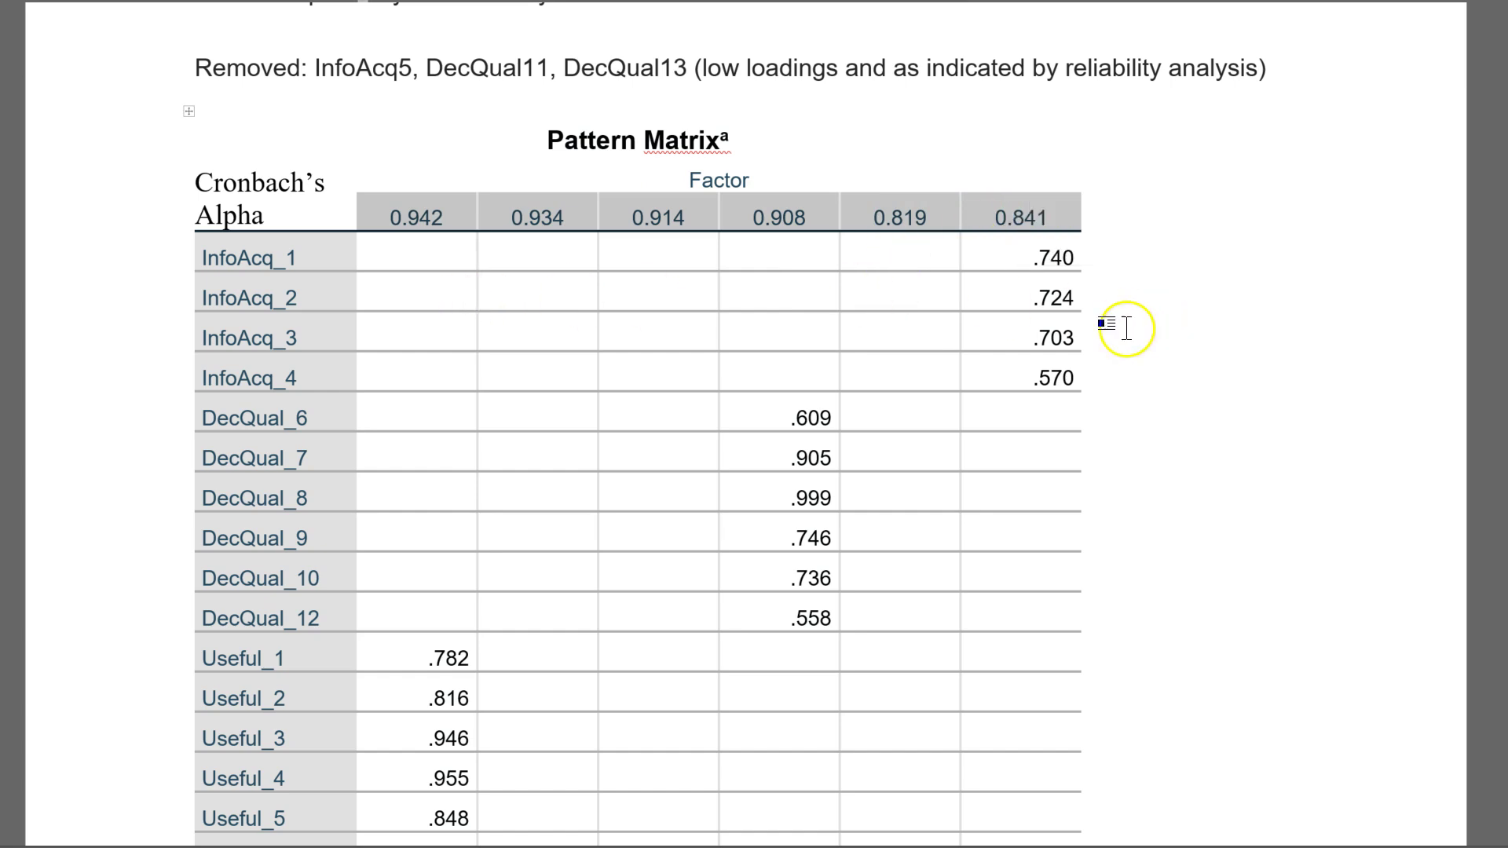
{"action": "scroll", "coordinate": [998, 267], "scroll_direction": "down", "scroll_amount": 1}
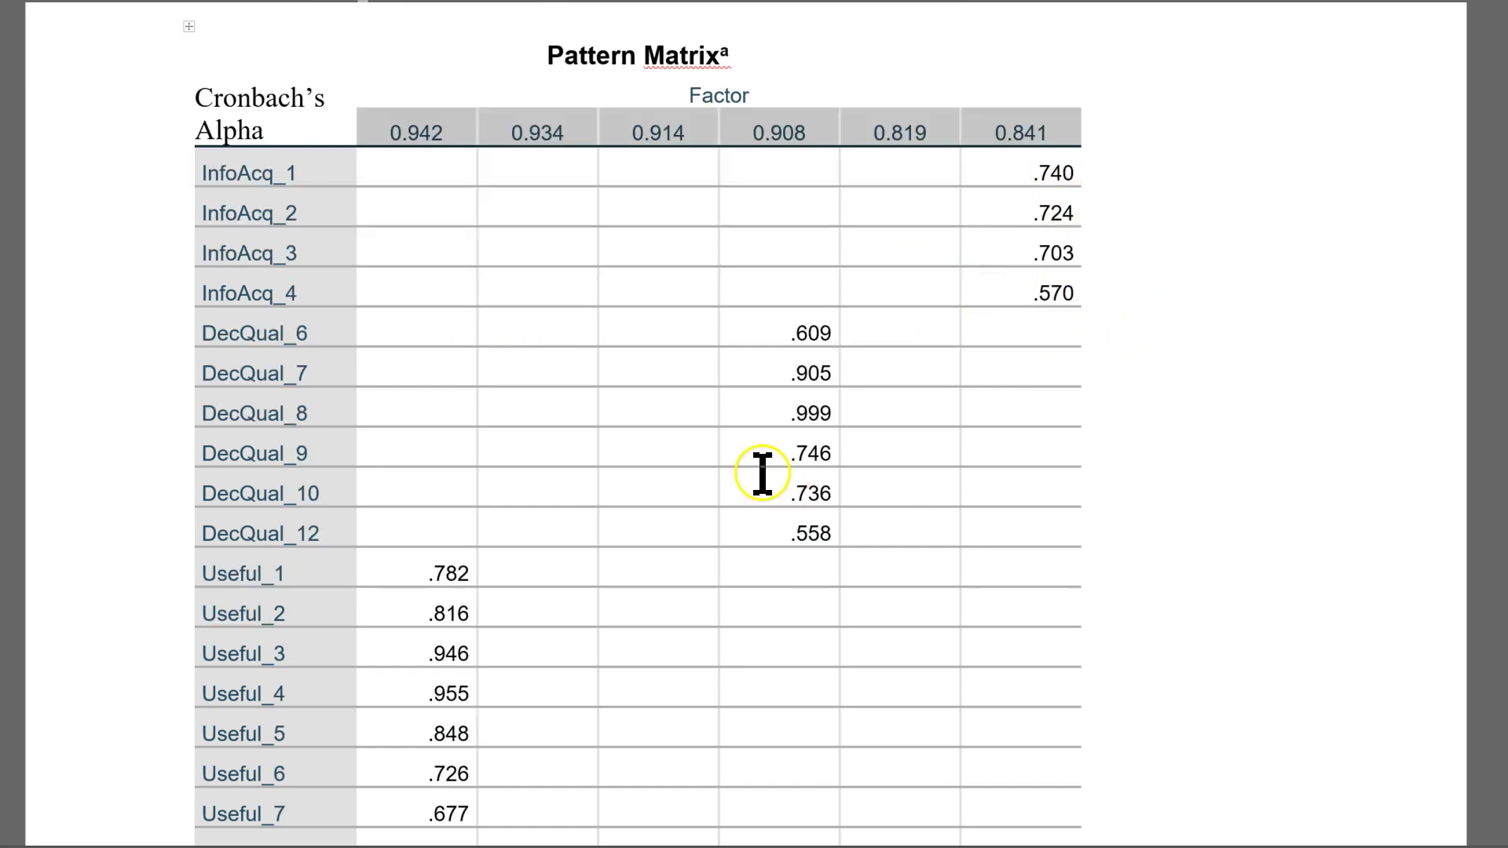
{"action": "left_click_drag", "start_coordinate": [1014, 169], "coordinate": [1065, 291]}
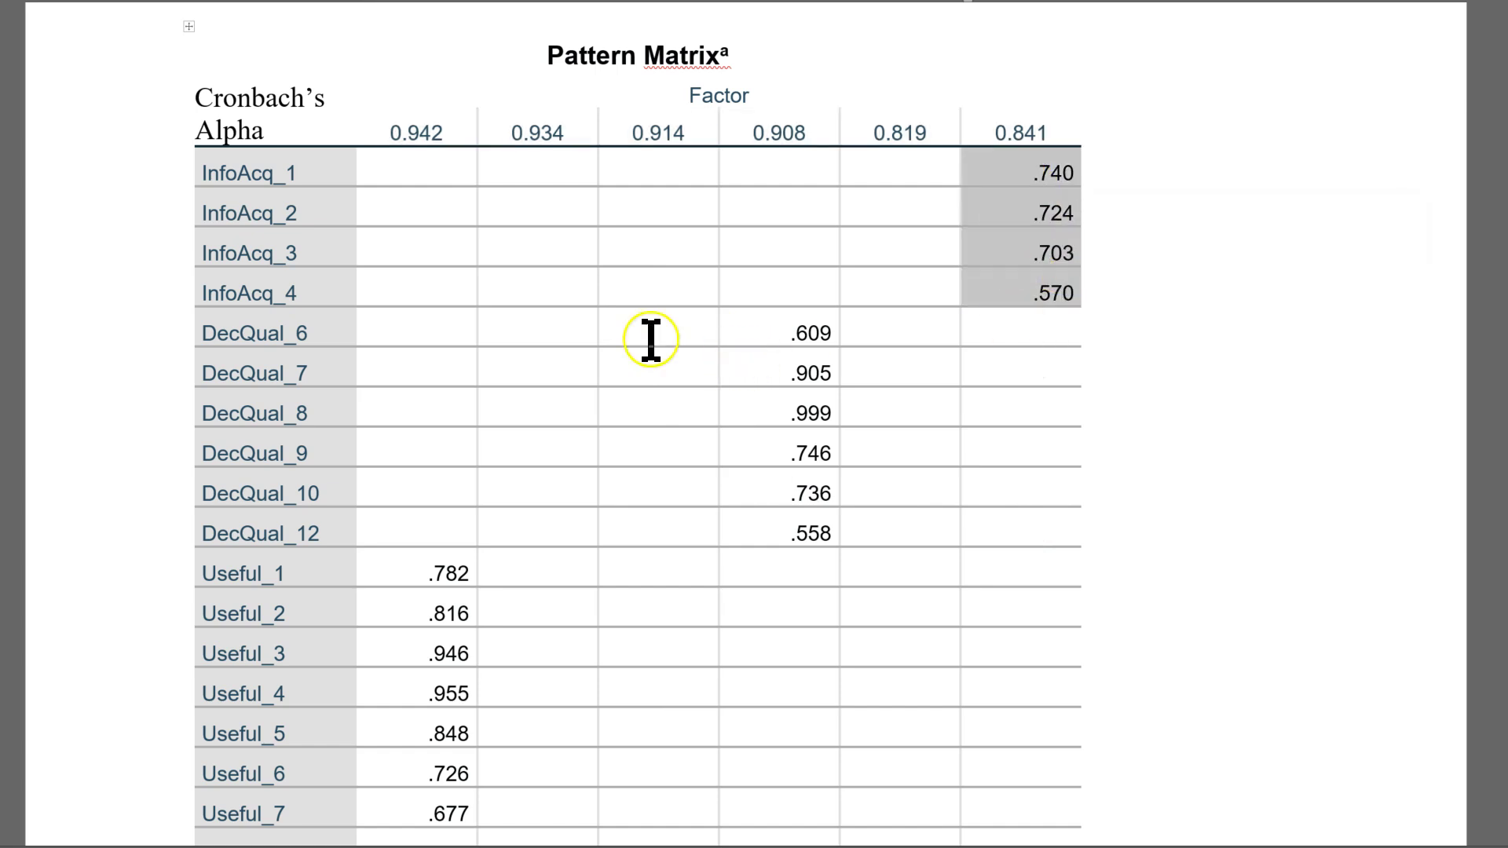
{"action": "left_click_drag", "start_coordinate": [869, 333], "coordinate": [1053, 518]}
Place the insertion point below the pattern matrix notes in the write-up and rerun the factor analysis in SPSS
{"action": "scroll", "coordinate": [390, 509], "scroll_direction": "down", "scroll_amount": 15}
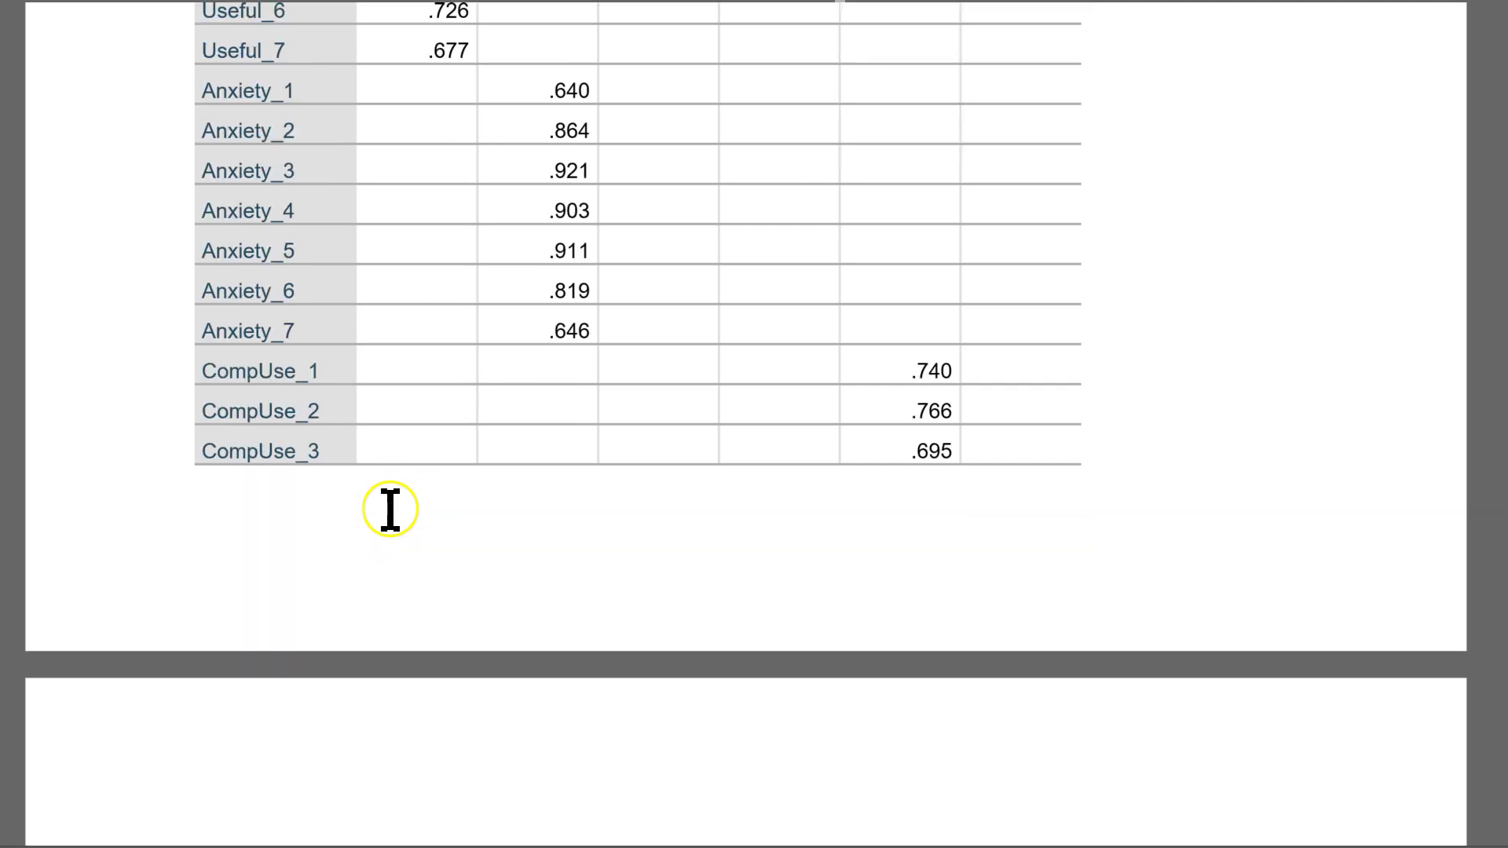
{"action": "left_click", "coordinate": [833, 619]}
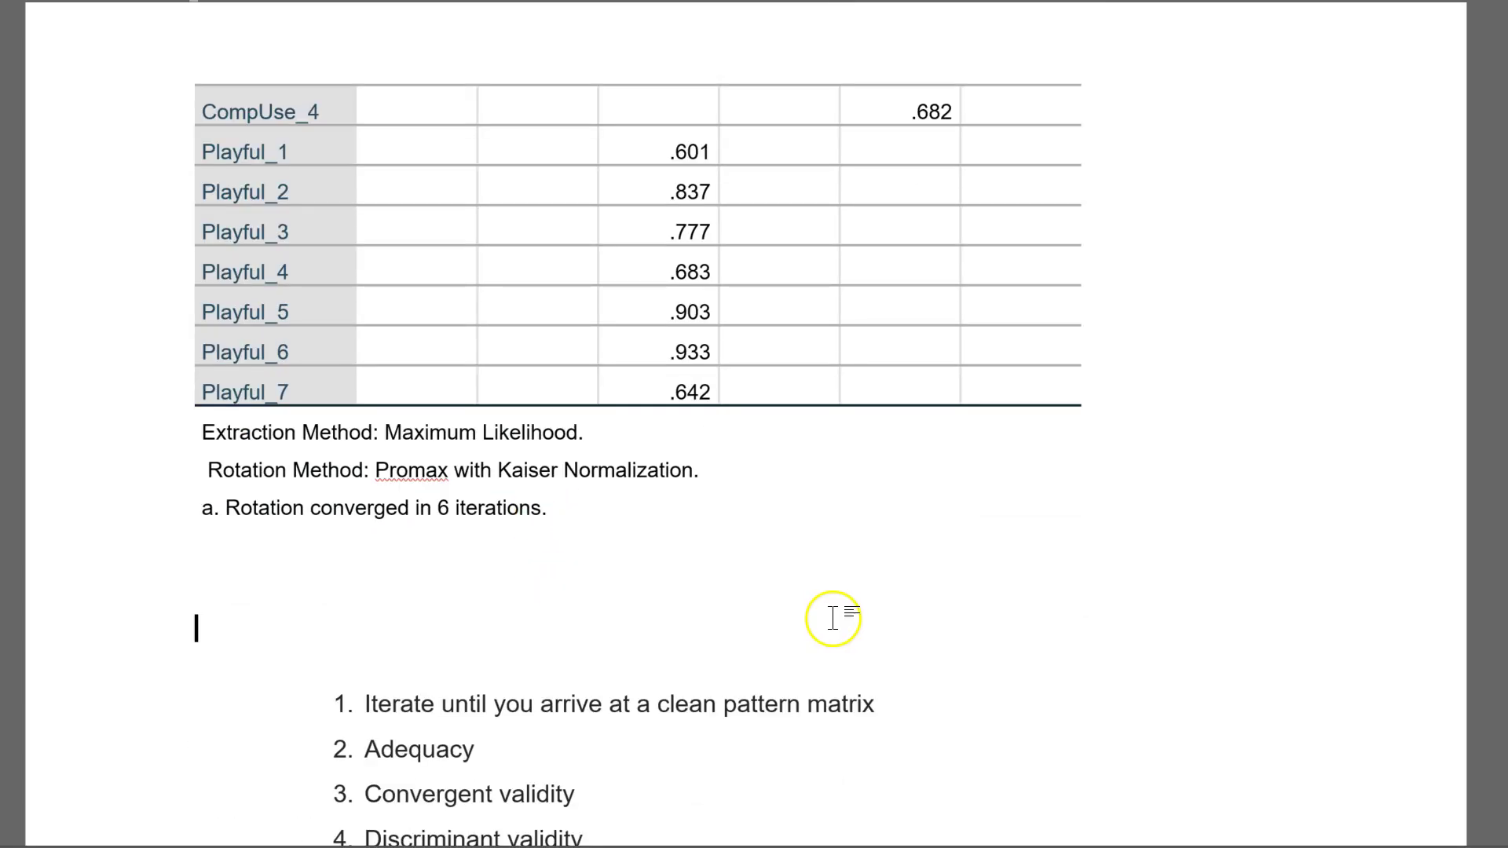
{"action": "key", "text": "alt+Tab"}
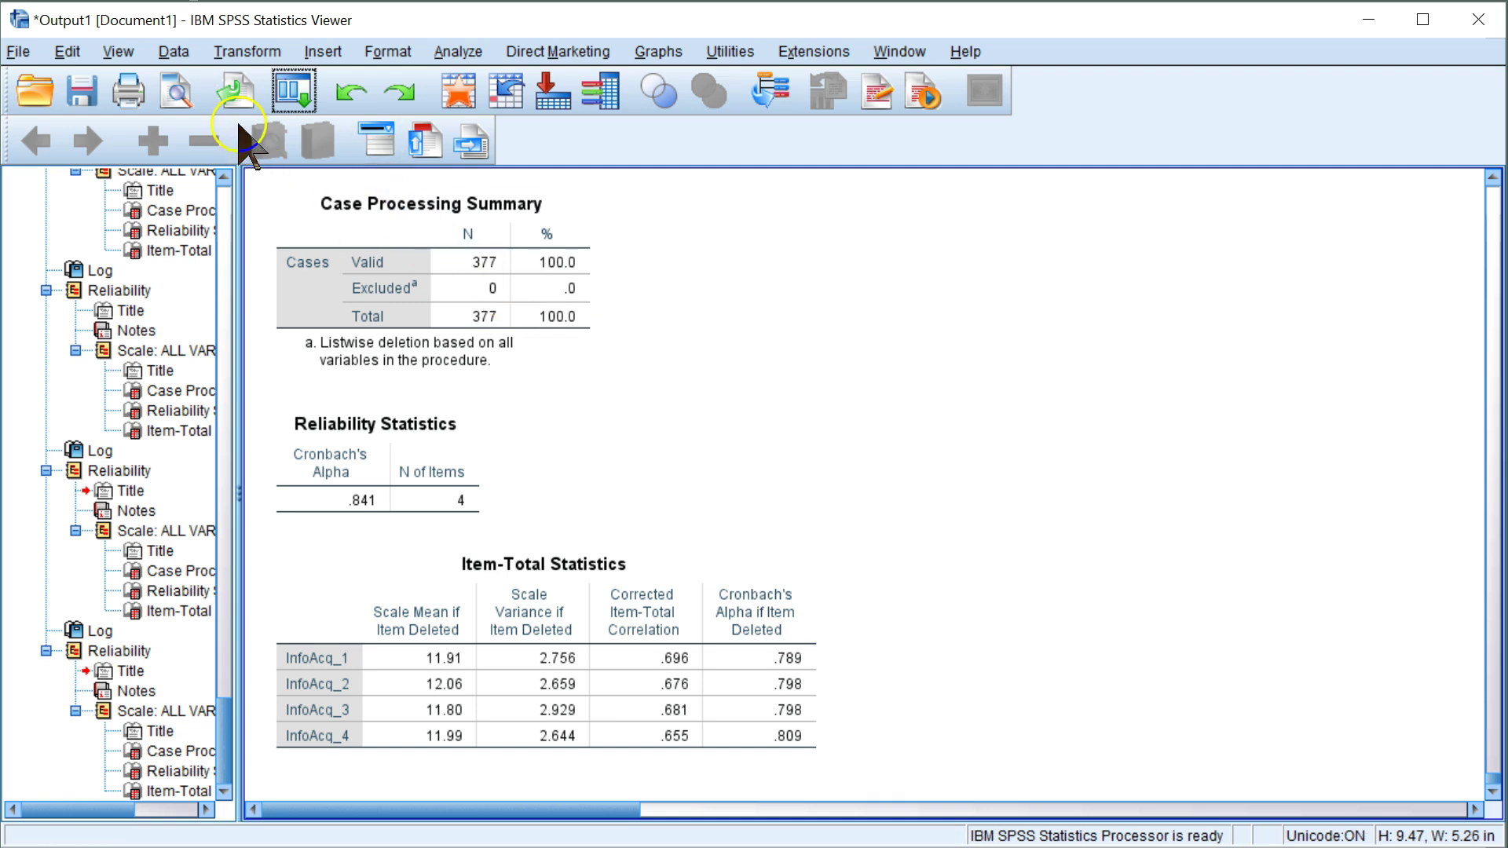
{"action": "left_click", "coordinate": [294, 98]}
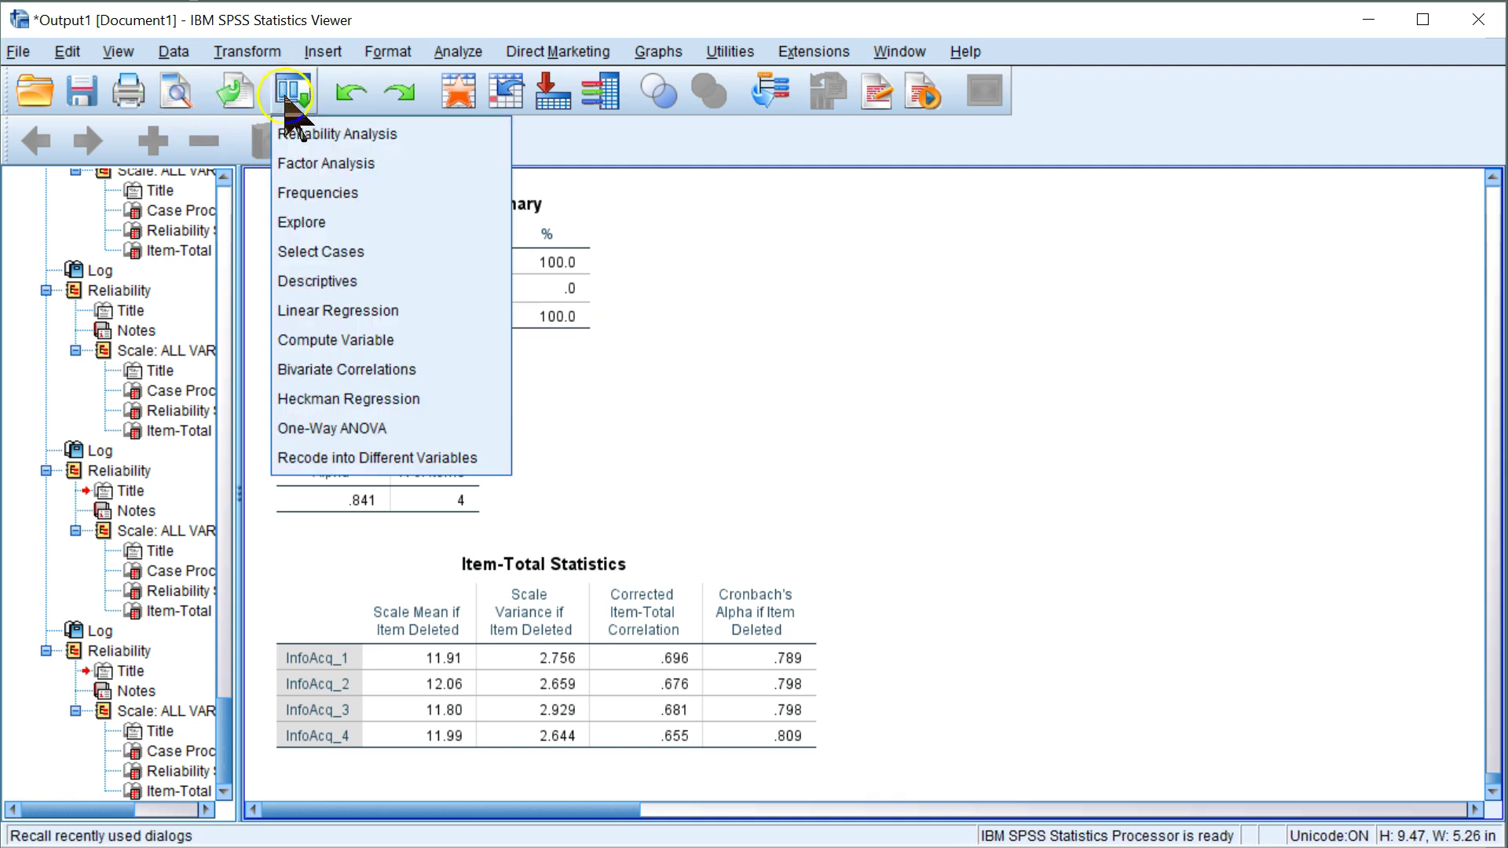
{"action": "left_click", "coordinate": [323, 161]}
{"action": "left_click", "coordinate": [658, 702]}
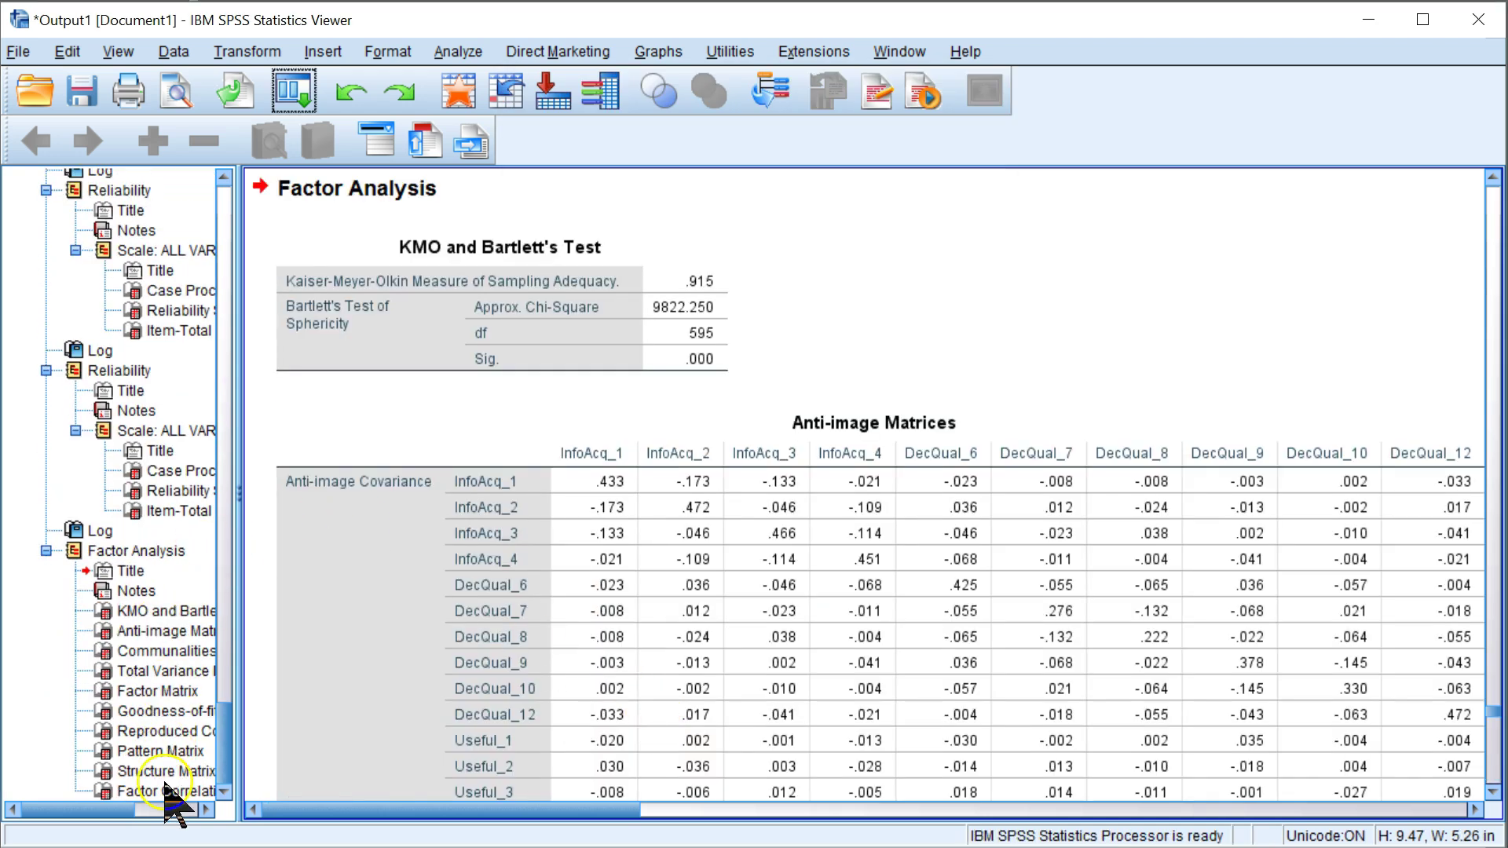
Copy the Factor Correlation Matrix from the new SPSS output and paste it beneath the pattern matrix in the write-up
{"action": "left_click", "coordinate": [161, 791]}
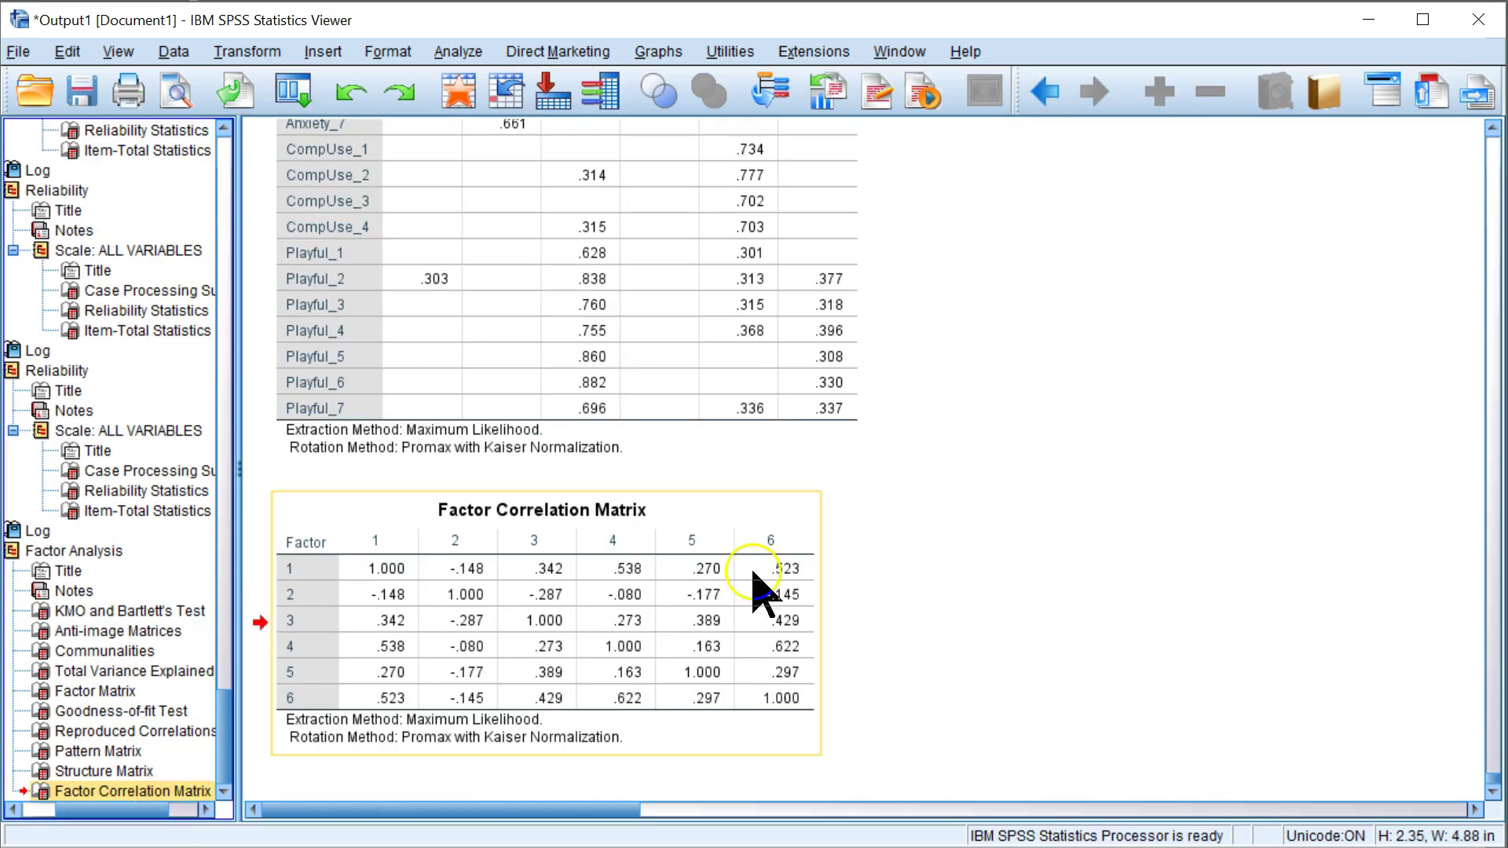
{"action": "right_click", "coordinate": [739, 615]}
{"action": "left_click", "coordinate": [795, 659]}
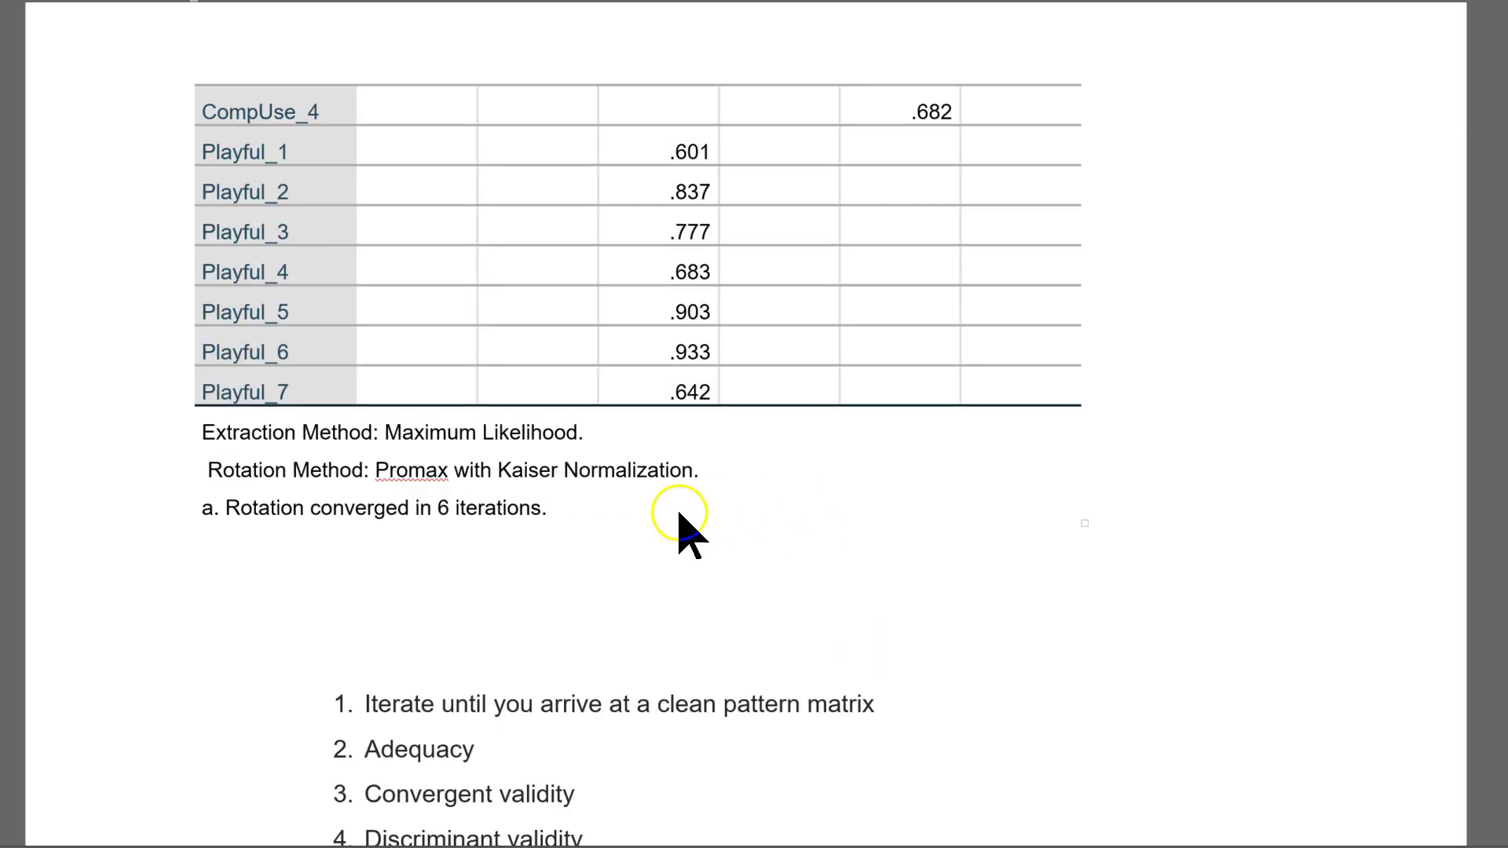
{"action": "key", "text": "ctrl+v"}
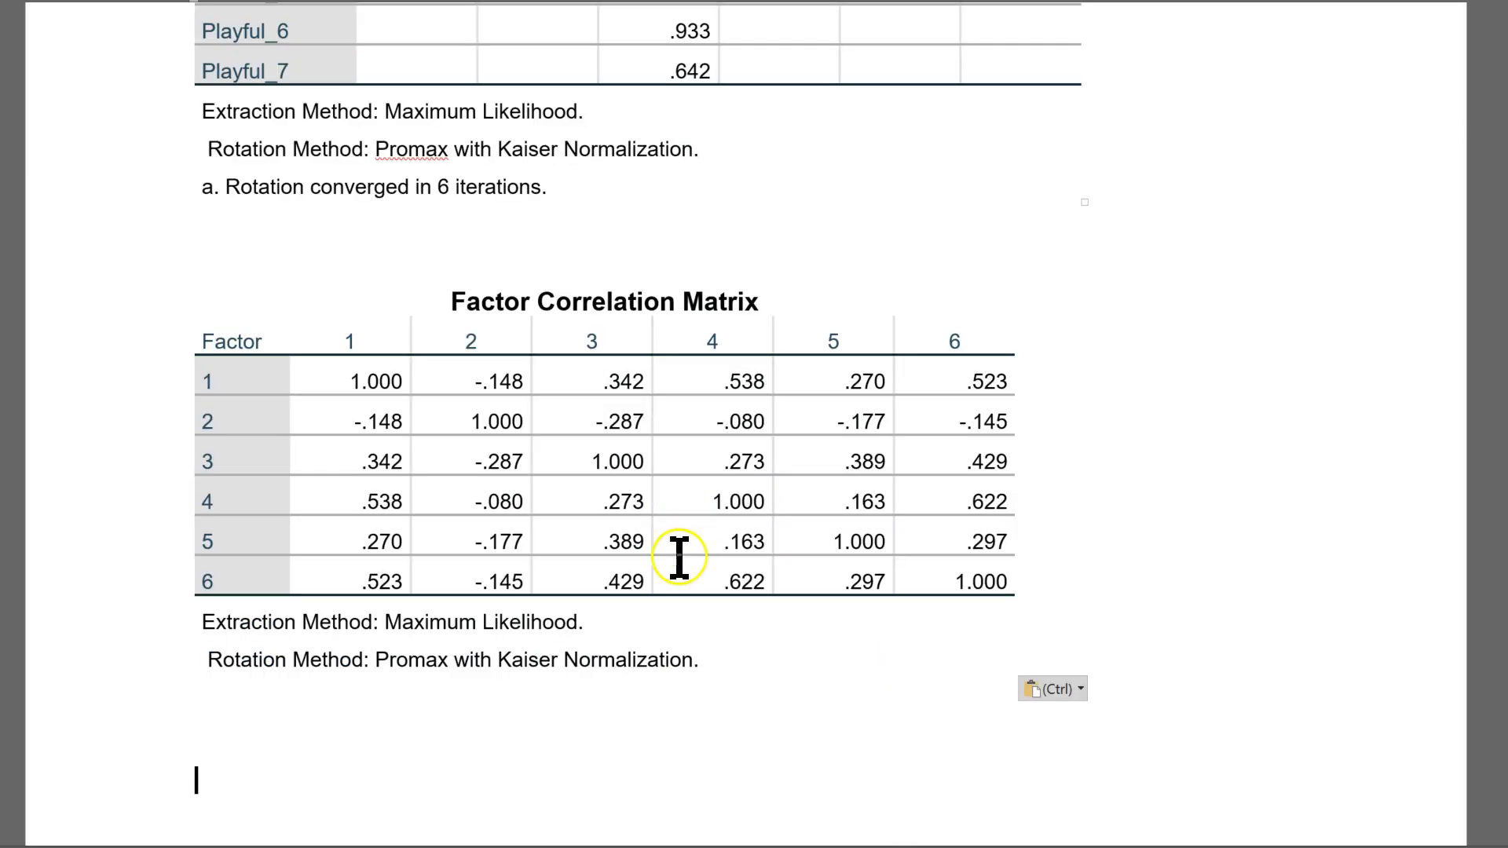
Examine the pasted factor correlations for discriminant validity, look over the pattern matrix loadings again, and return to the SPSS output
{"action": "left_click_drag", "start_coordinate": [345, 416], "coordinate": [837, 573]}
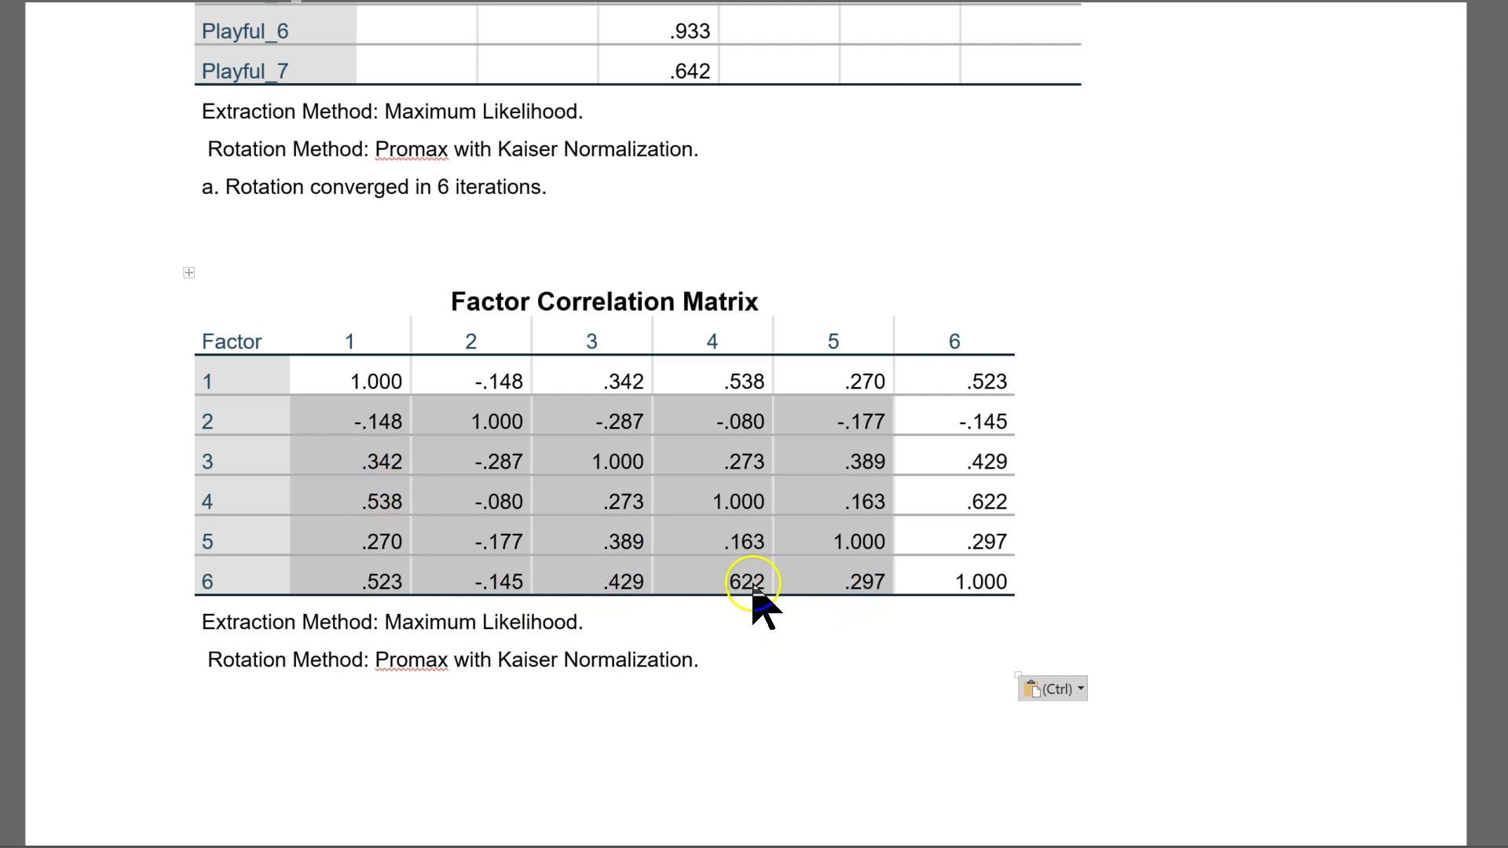
{"action": "scroll", "coordinate": [698, 554], "scroll_direction": "up", "scroll_amount": 5}
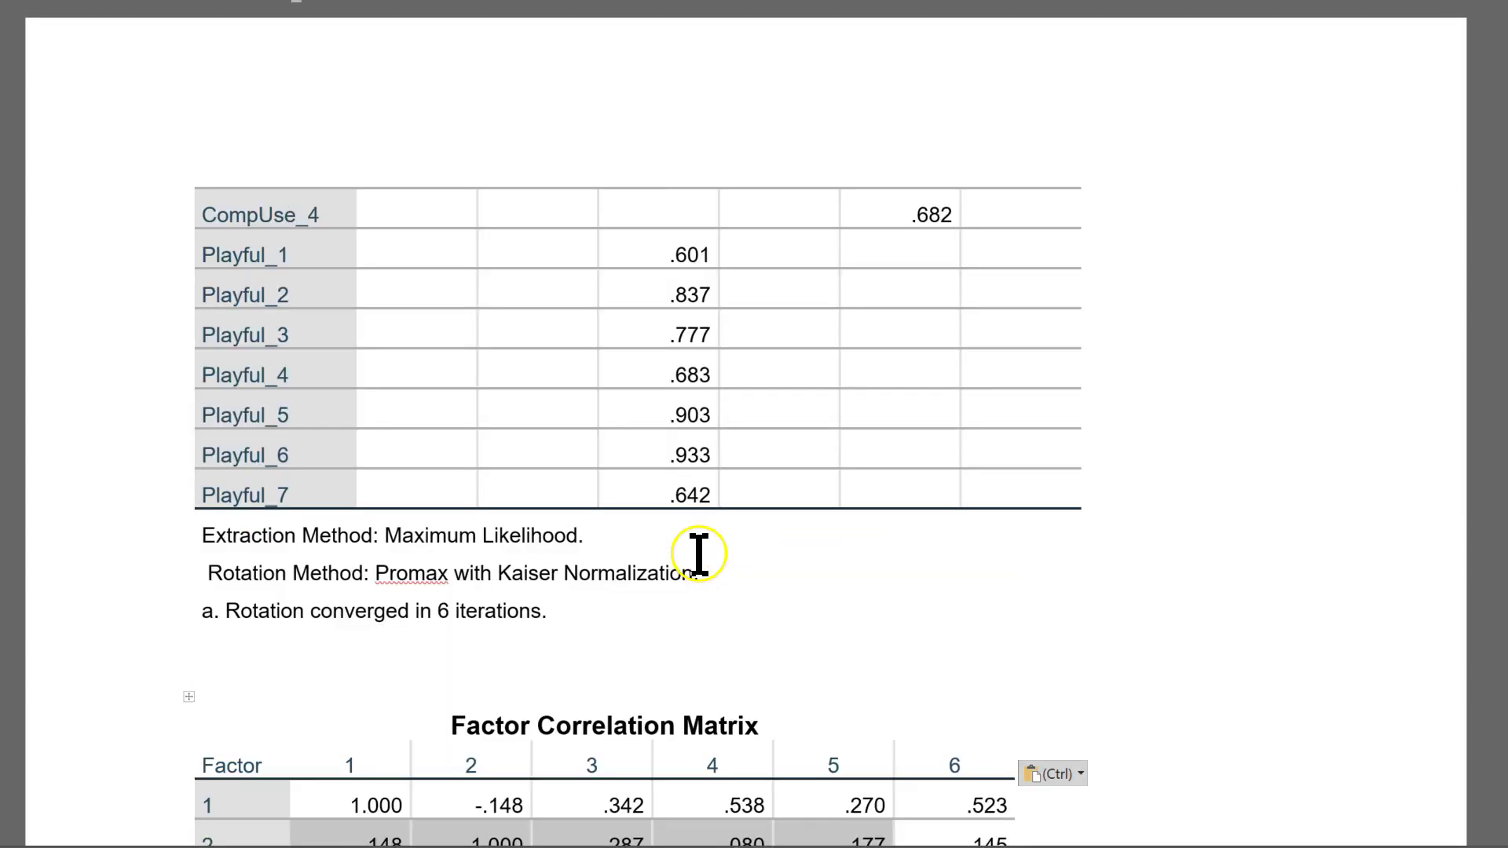
{"action": "scroll", "coordinate": [698, 554], "scroll_direction": "up", "scroll_amount": 15}
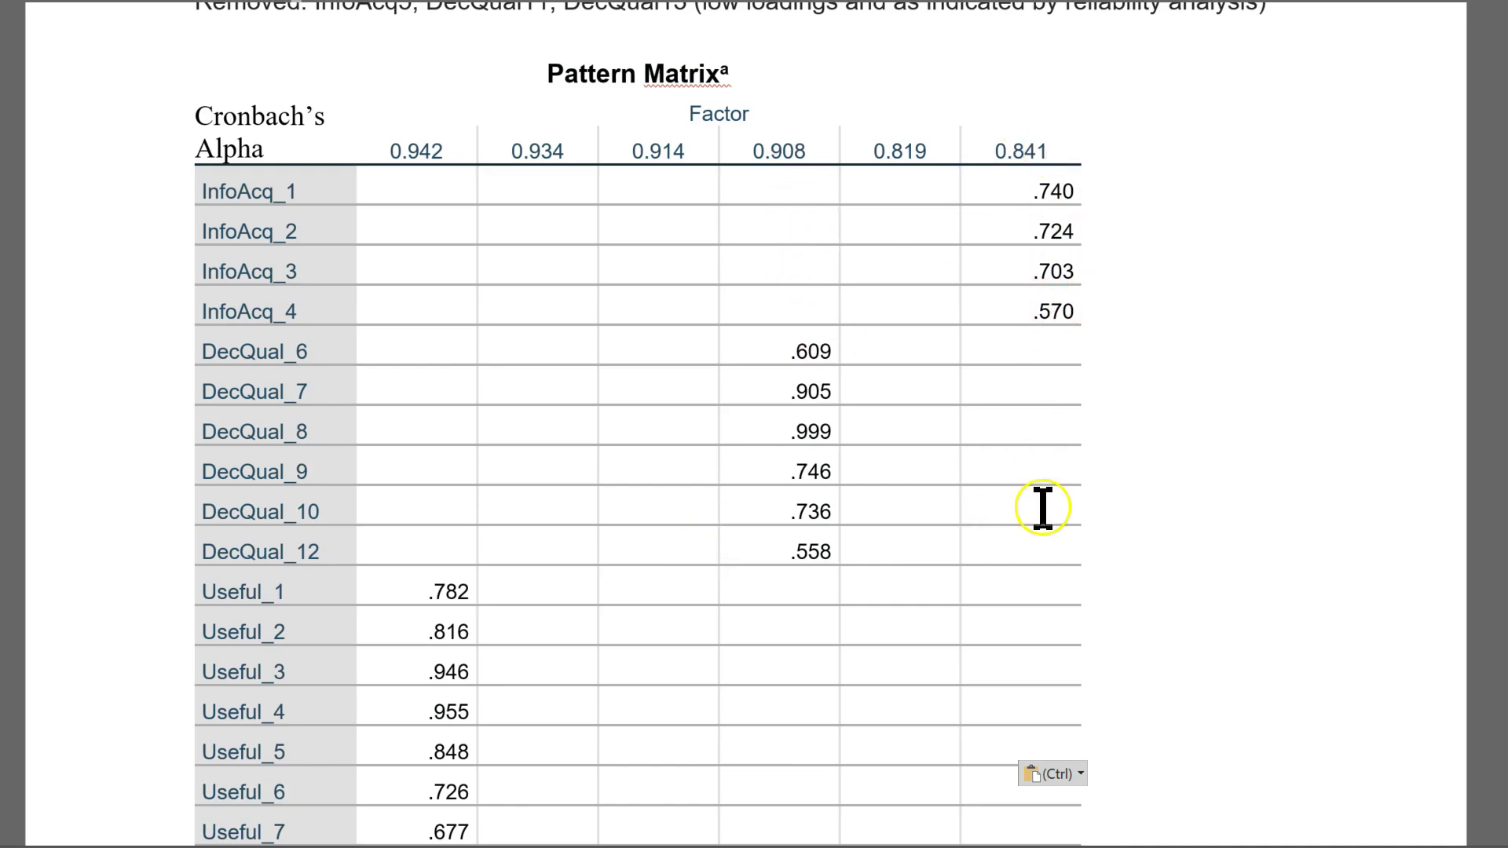
{"action": "key", "text": "alt+Tab"}
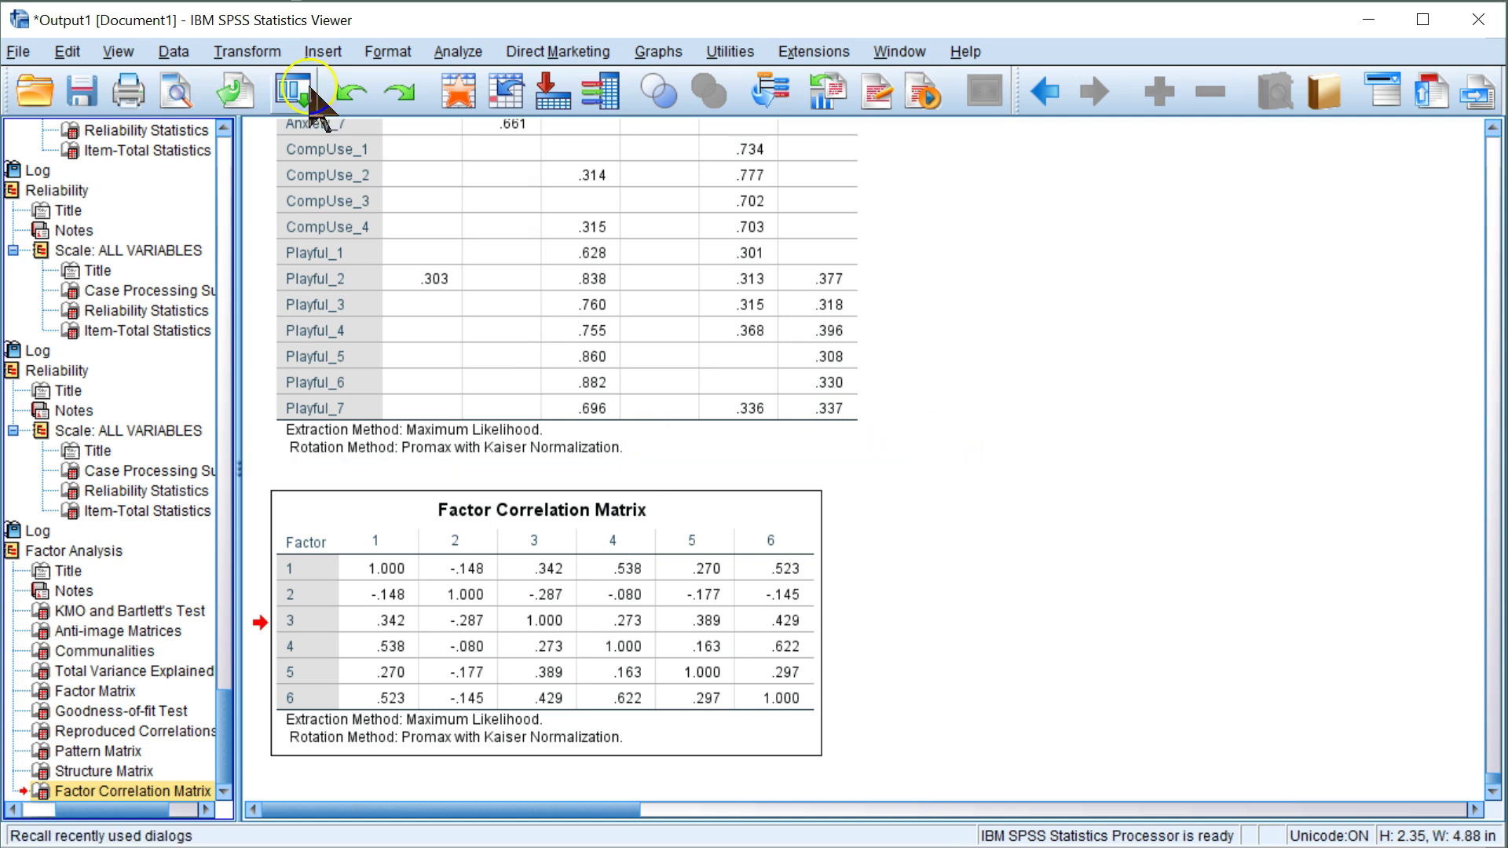
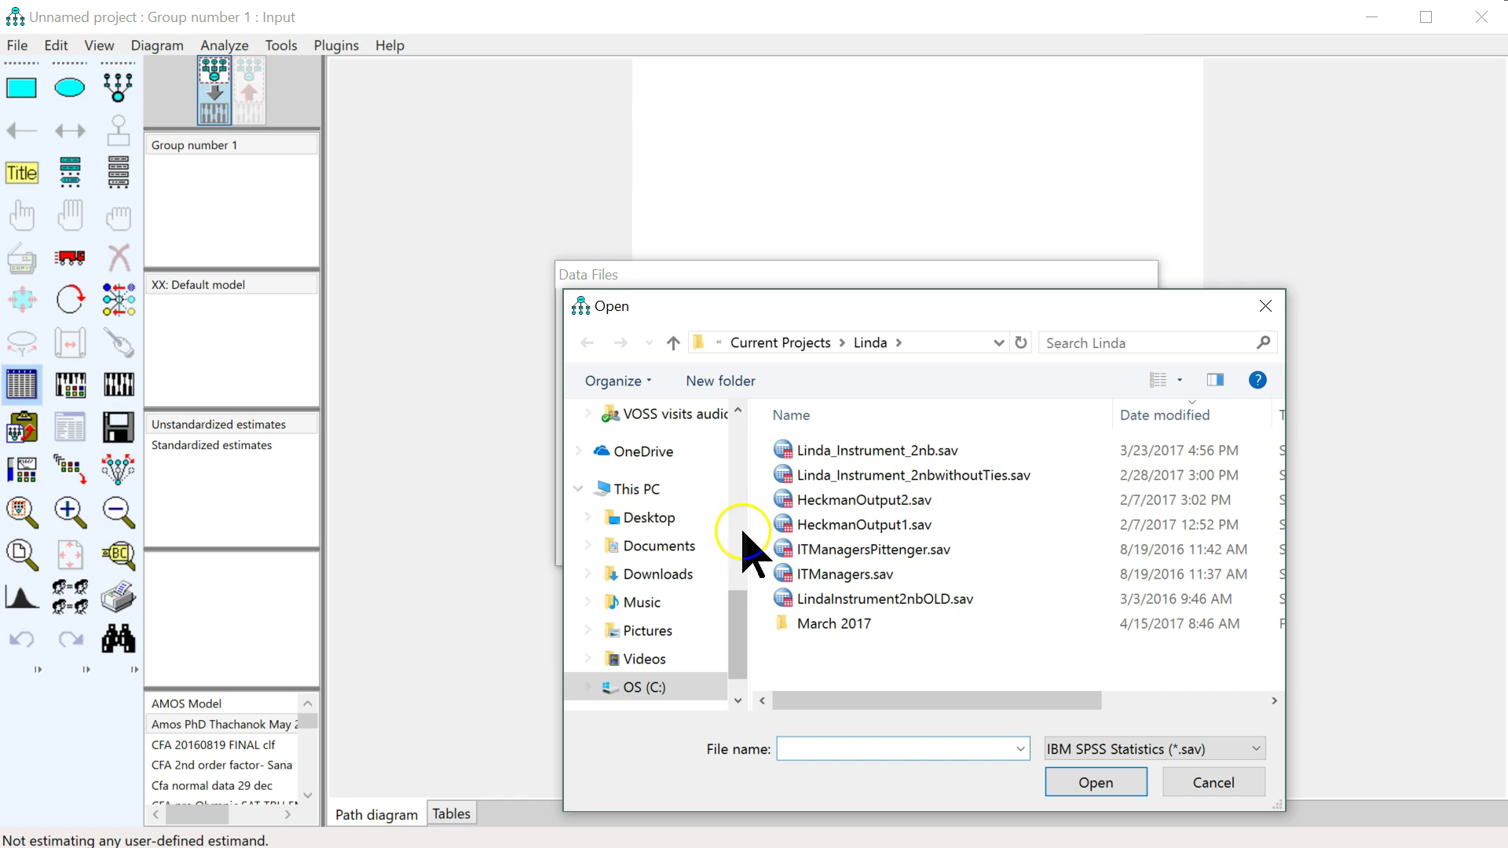
In Amos, load SEM SpeedRun Trimmed.sav from the Data folder of SEM Boot Camp BYU on Google Drive as Group number 1's data file
{"action": "left_click", "coordinate": [742, 540]}
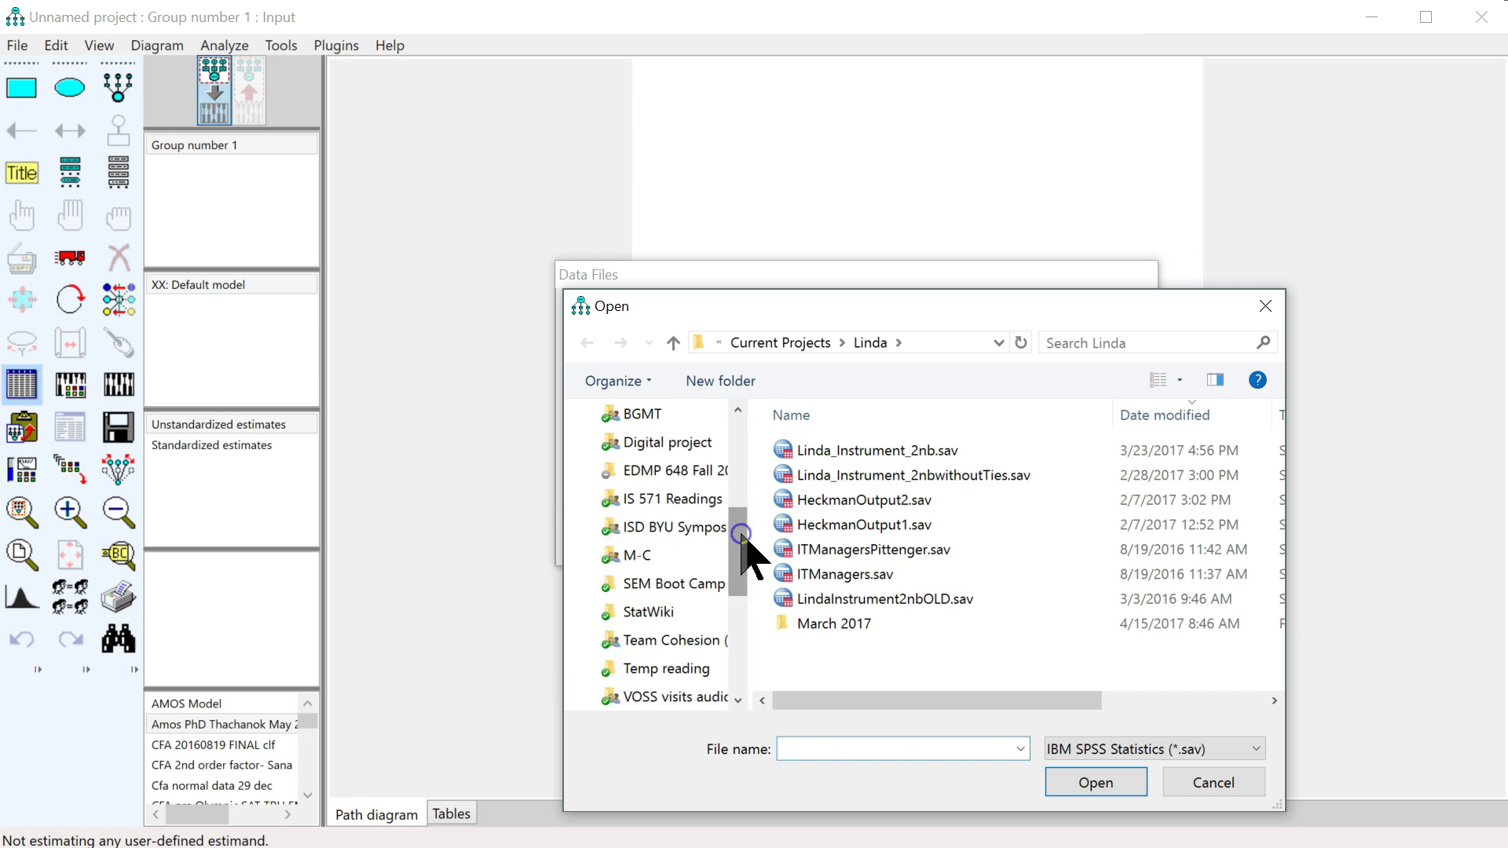
{"action": "left_click_drag", "start_coordinate": [744, 564], "coordinate": [741, 472]}
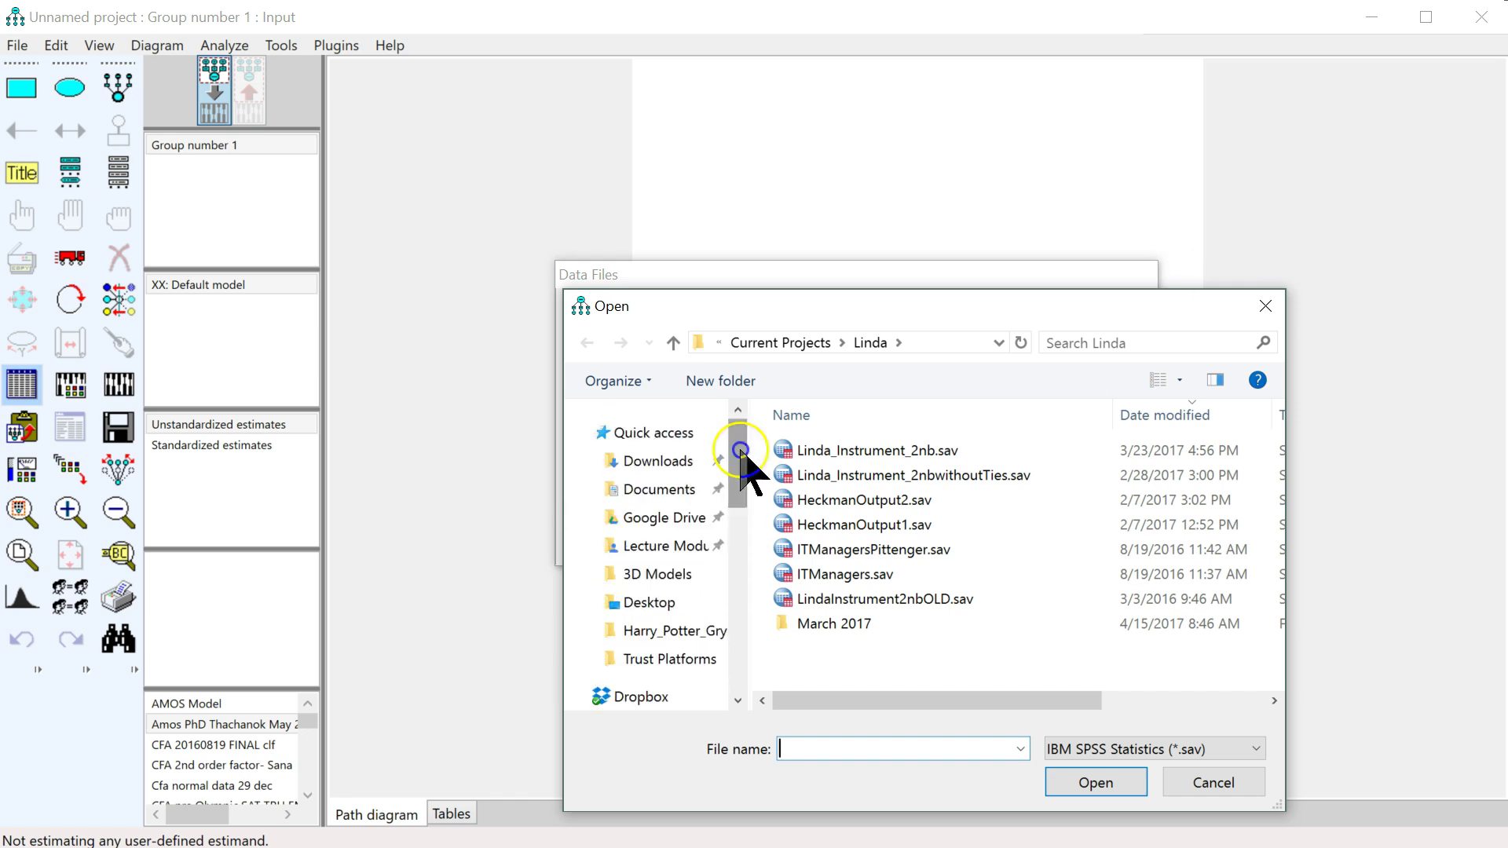
{"action": "left_click", "coordinate": [666, 520]}
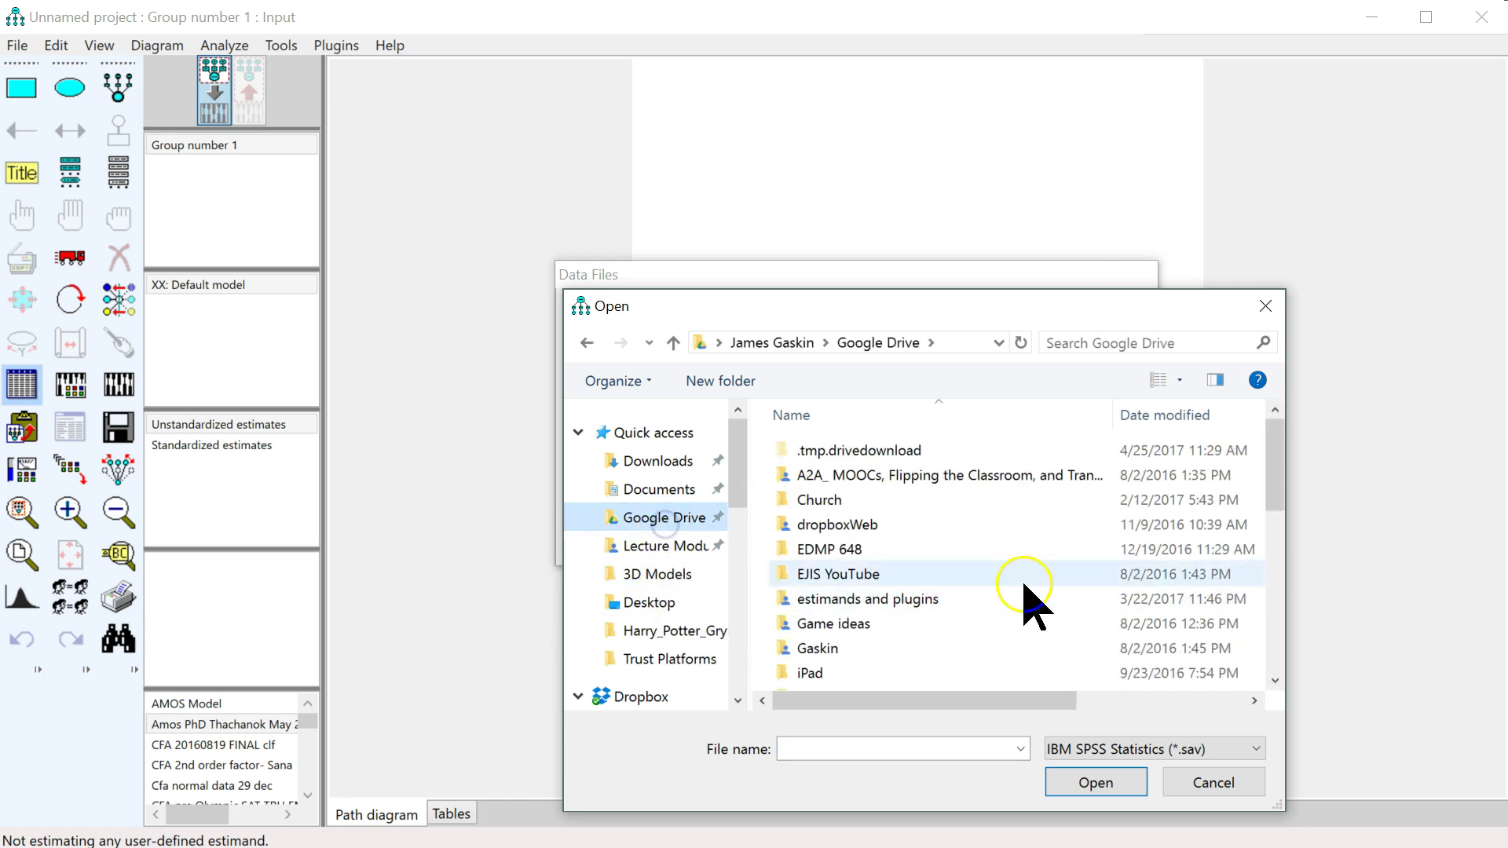
{"action": "scroll", "coordinate": [913, 636], "scroll_direction": "down", "scroll_amount": 4}
{"action": "double_click", "coordinate": [911, 653]}
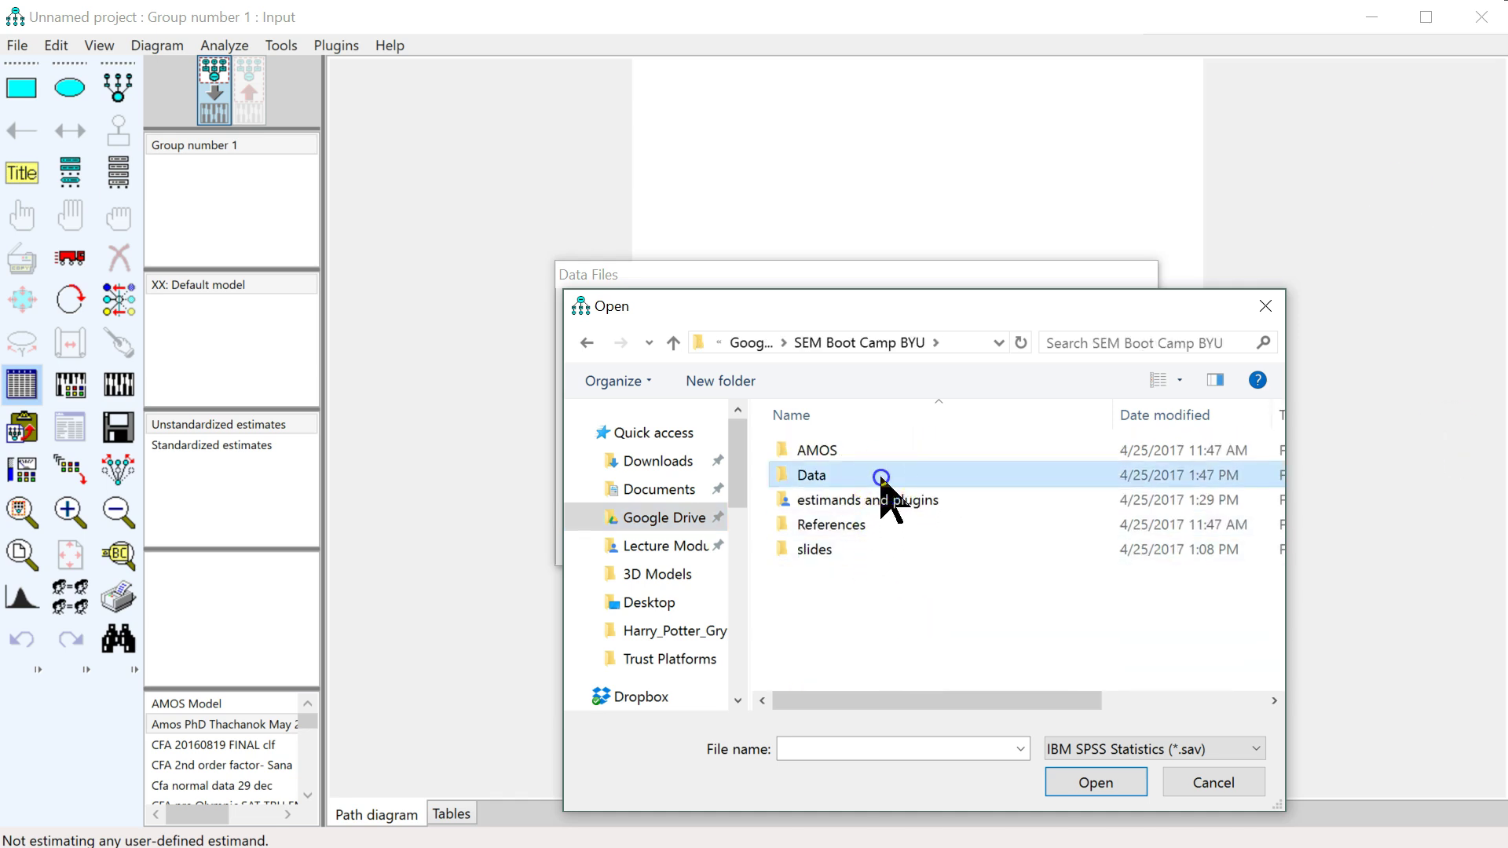
{"action": "double_click", "coordinate": [875, 477]}
{"action": "double_click", "coordinate": [947, 503]}
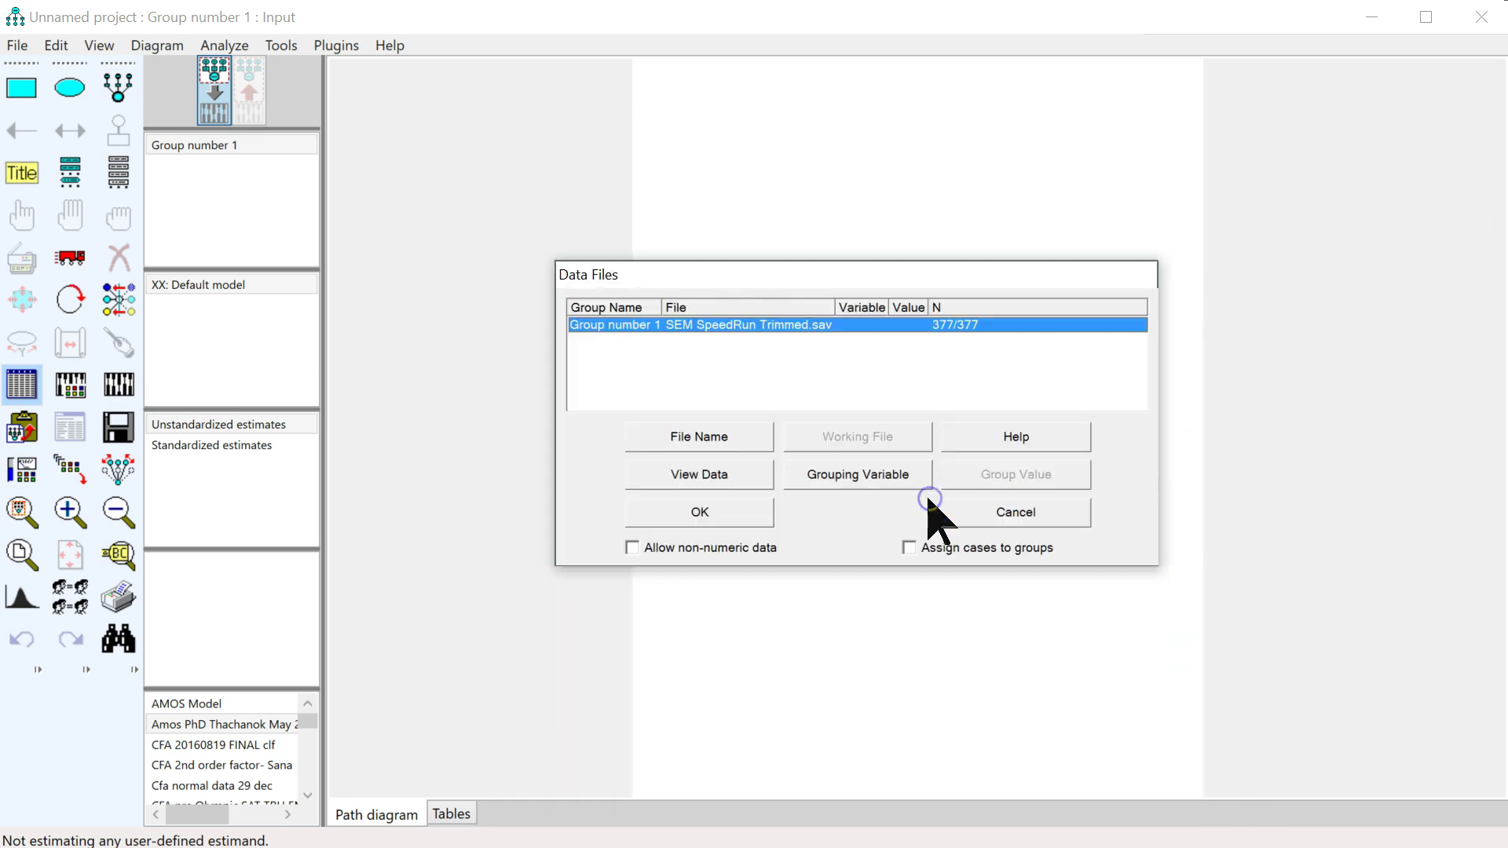
Accept the data file and generate the measurement model diagram from the copied SPSS pattern matrix with the Pattern Matrix Model Builder plugin
{"action": "left_click", "coordinate": [731, 515]}
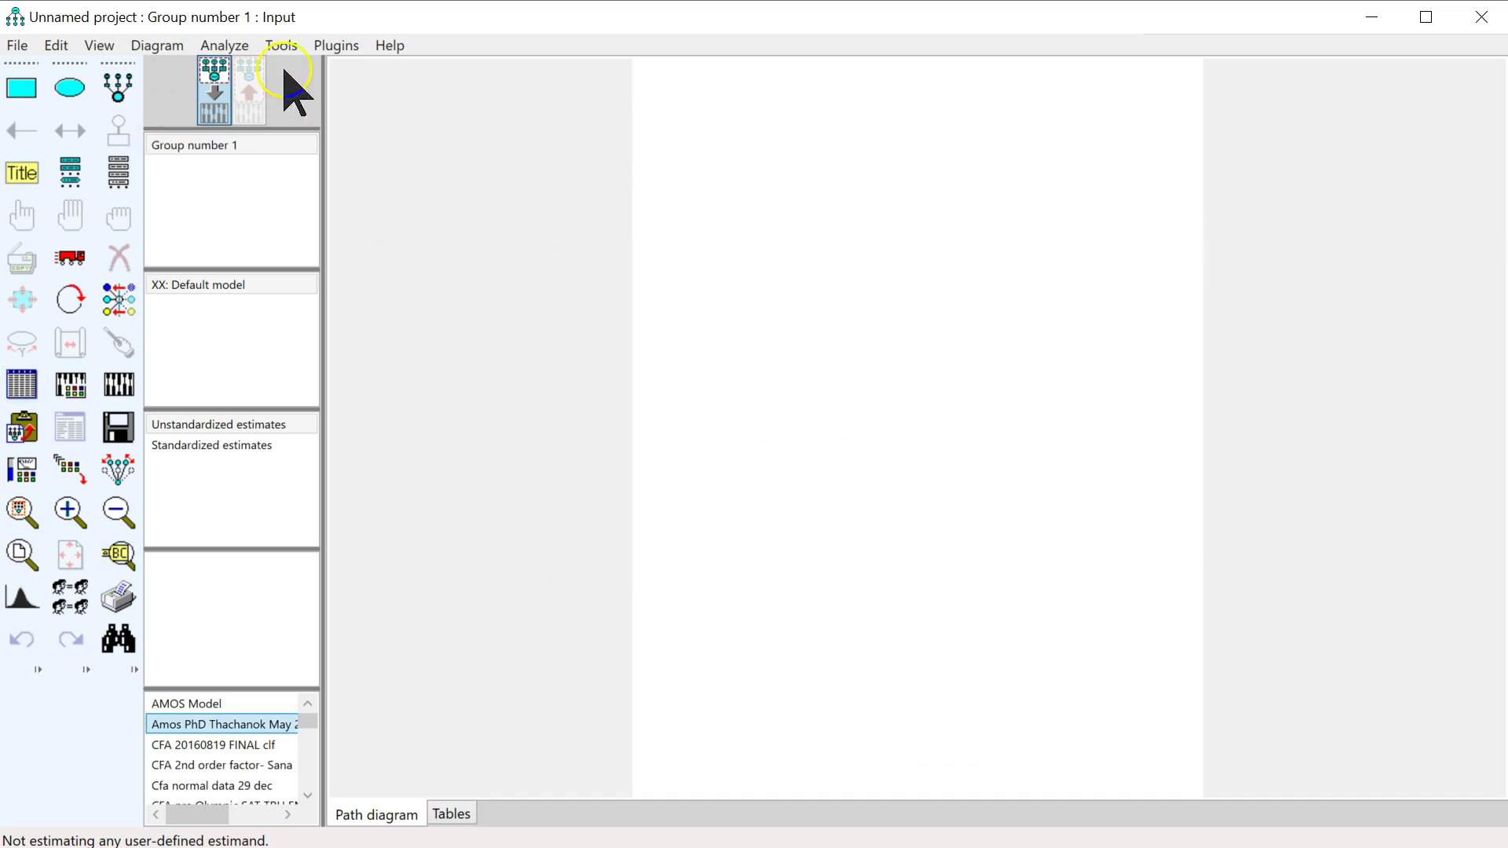
{"action": "left_click", "coordinate": [331, 52]}
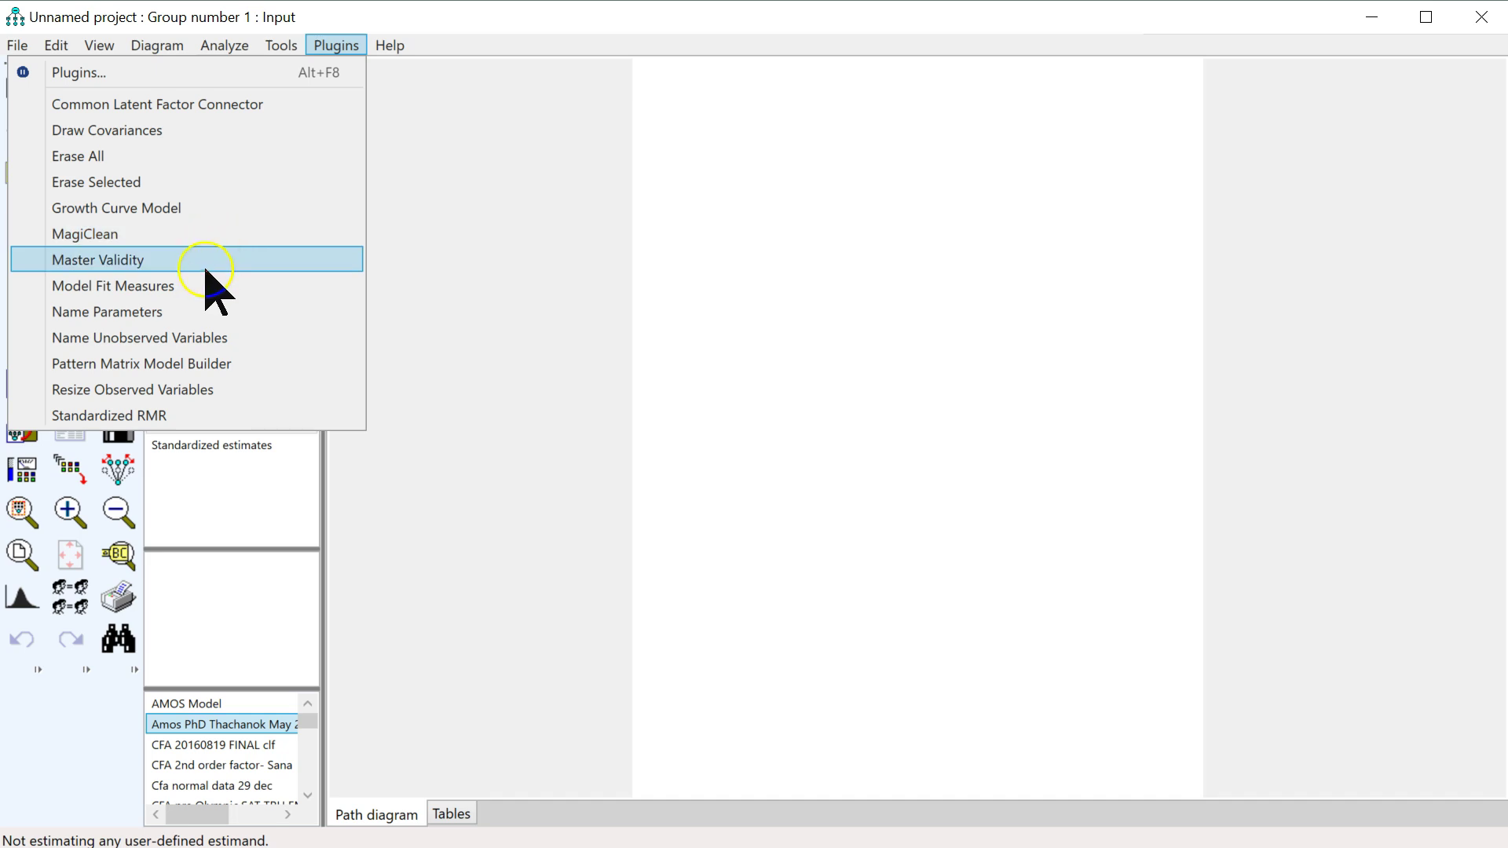
{"action": "left_click", "coordinate": [220, 366]}
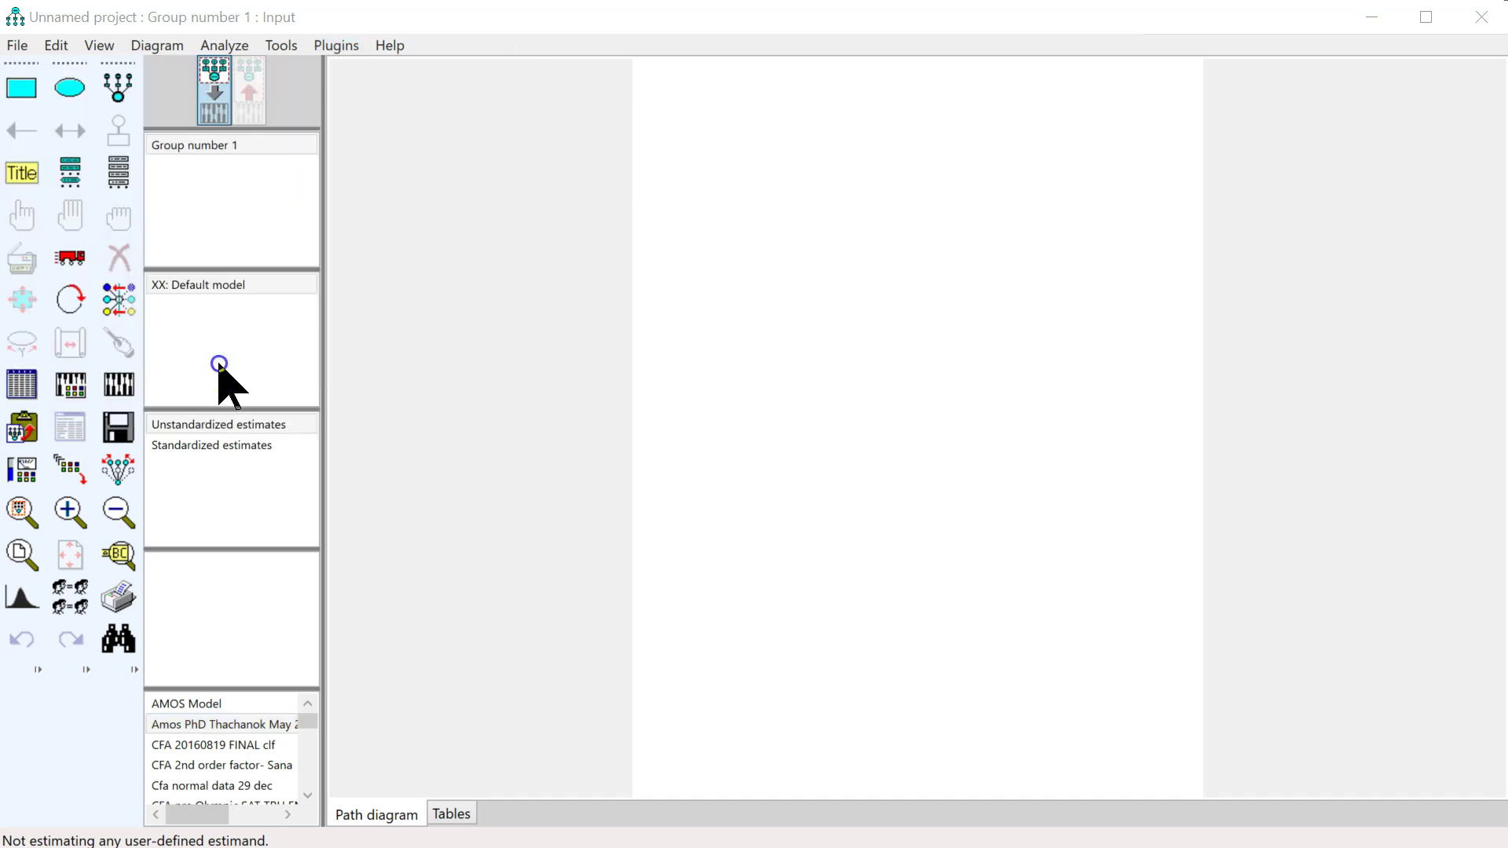
{"action": "left_click_drag", "start_coordinate": [1028, 39], "coordinate": [1296, 148]}
{"action": "left_click", "coordinate": [1109, 299]}
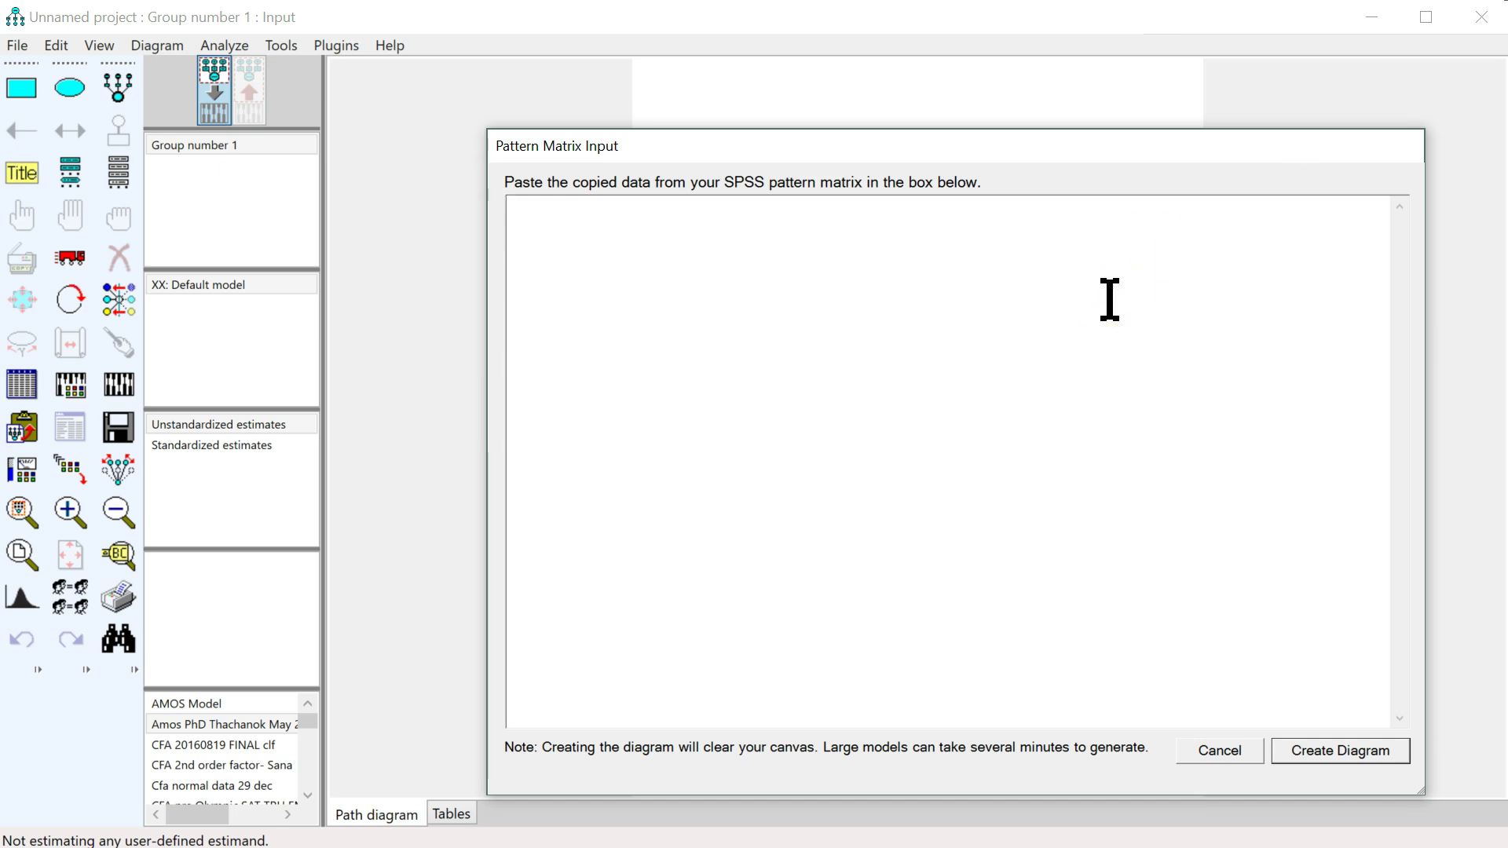
{"action": "key", "text": "ctrl+v"}
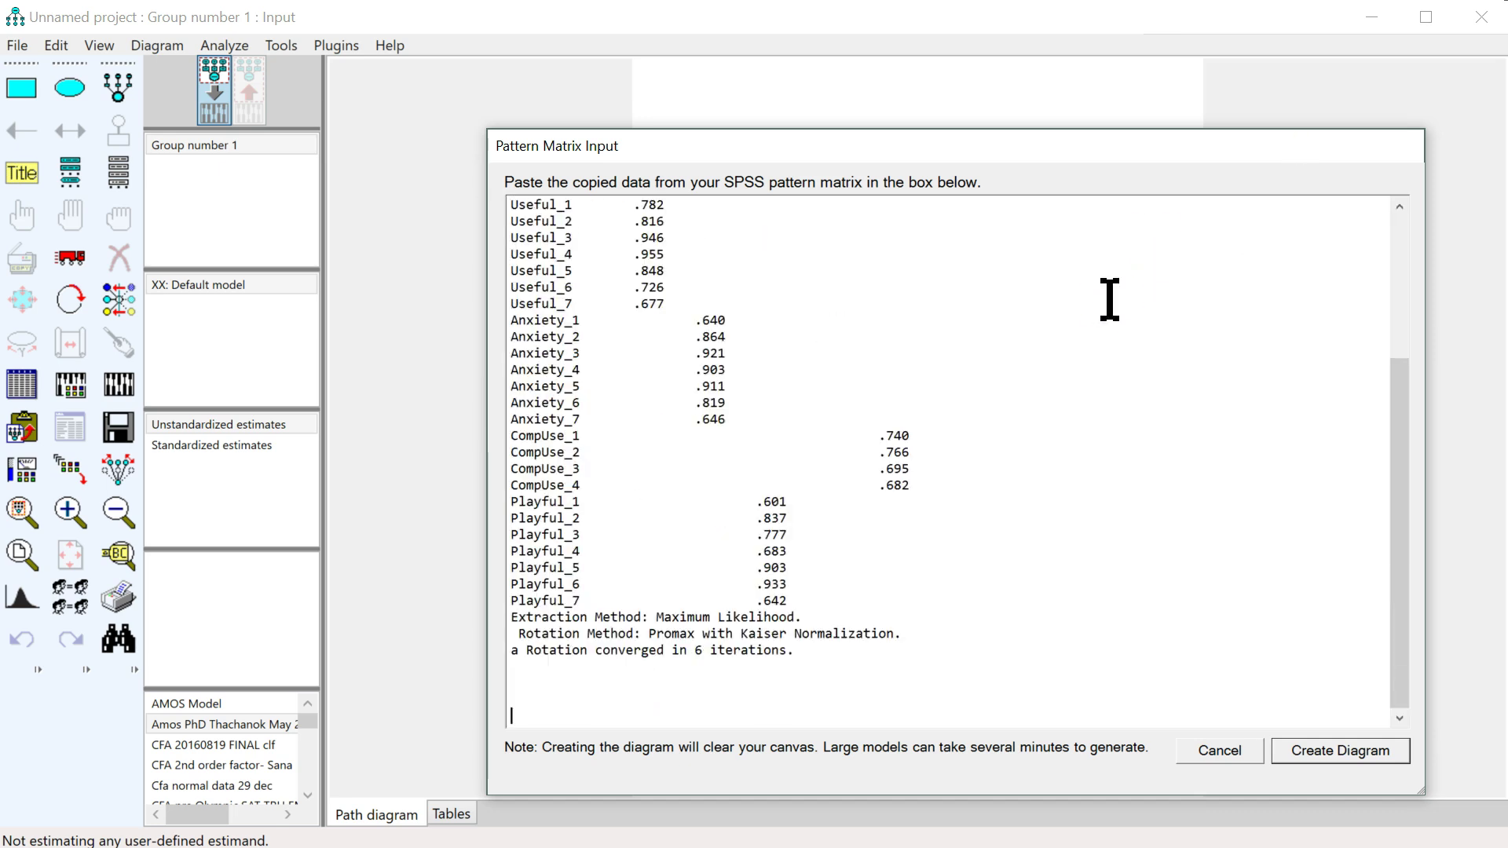
{"action": "left_click", "coordinate": [1333, 755]}
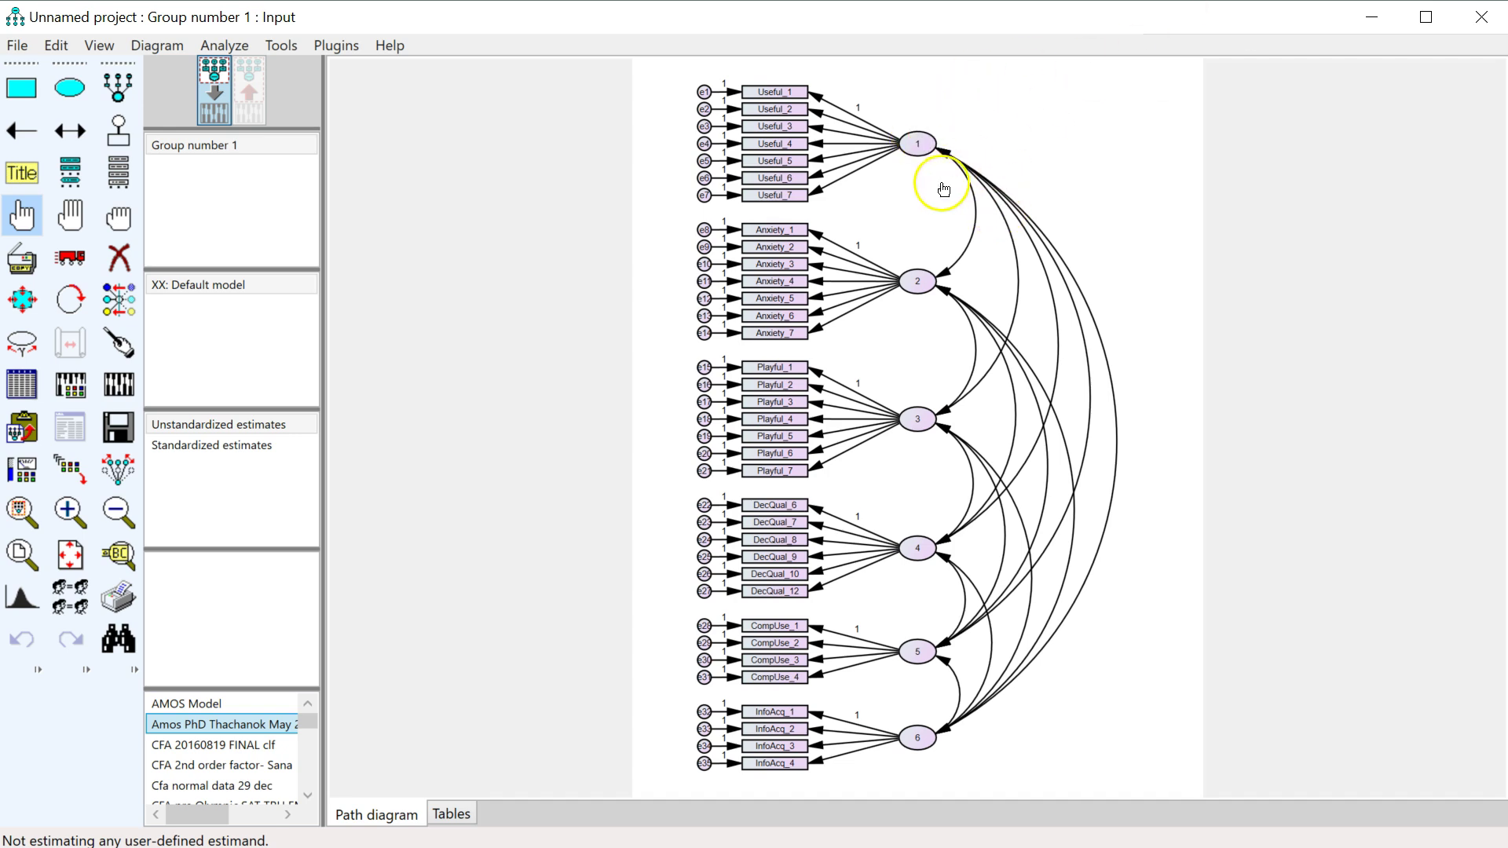
Name the first three latent factors in the diagram Useful, Anxiety and Playful, matching their indicators
{"action": "double_click", "coordinate": [917, 144]}
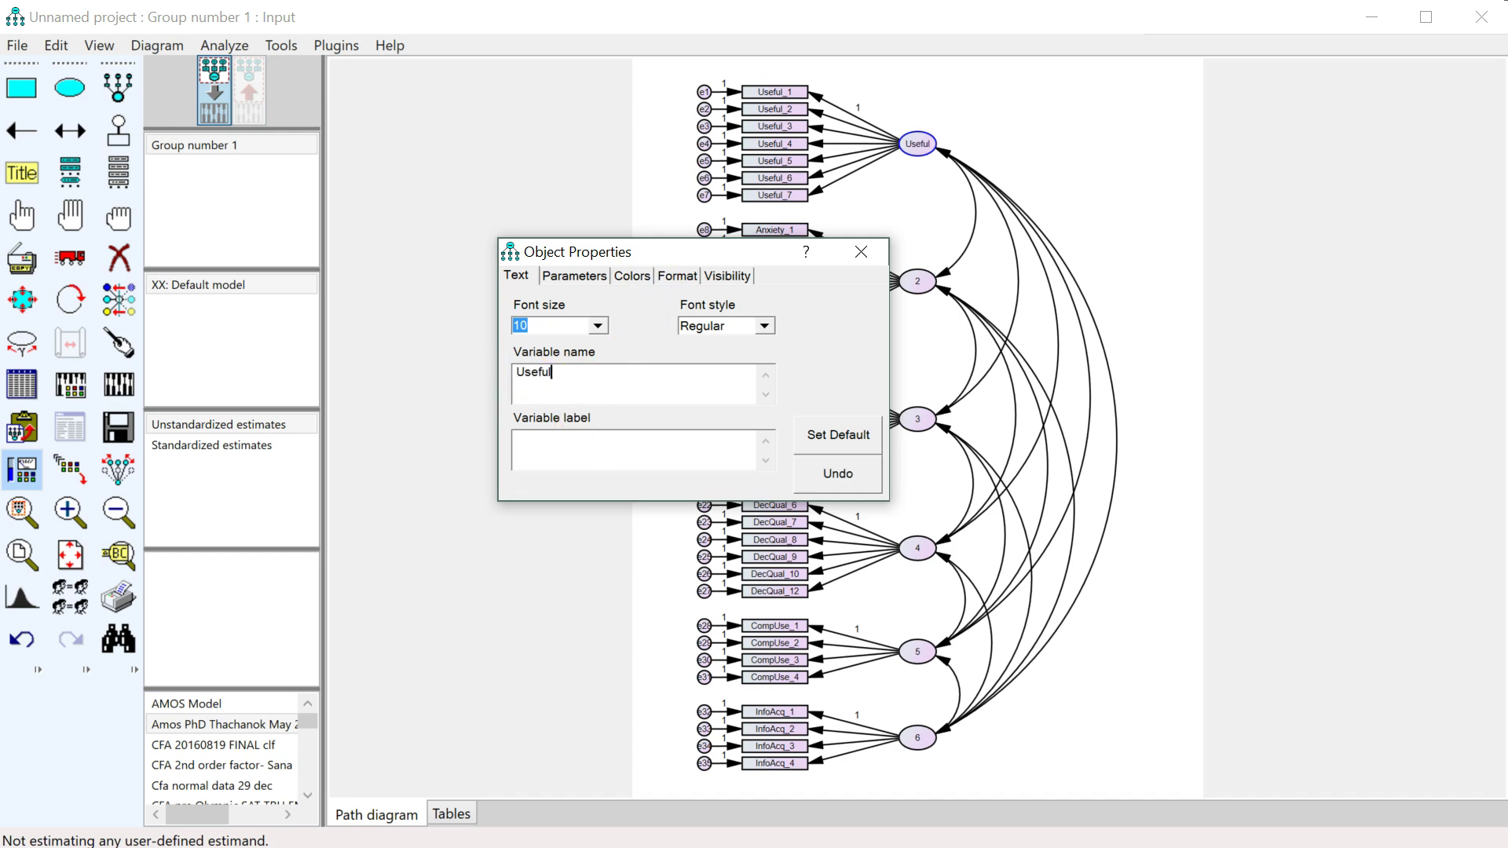
{"action": "left_click", "coordinate": [917, 287]}
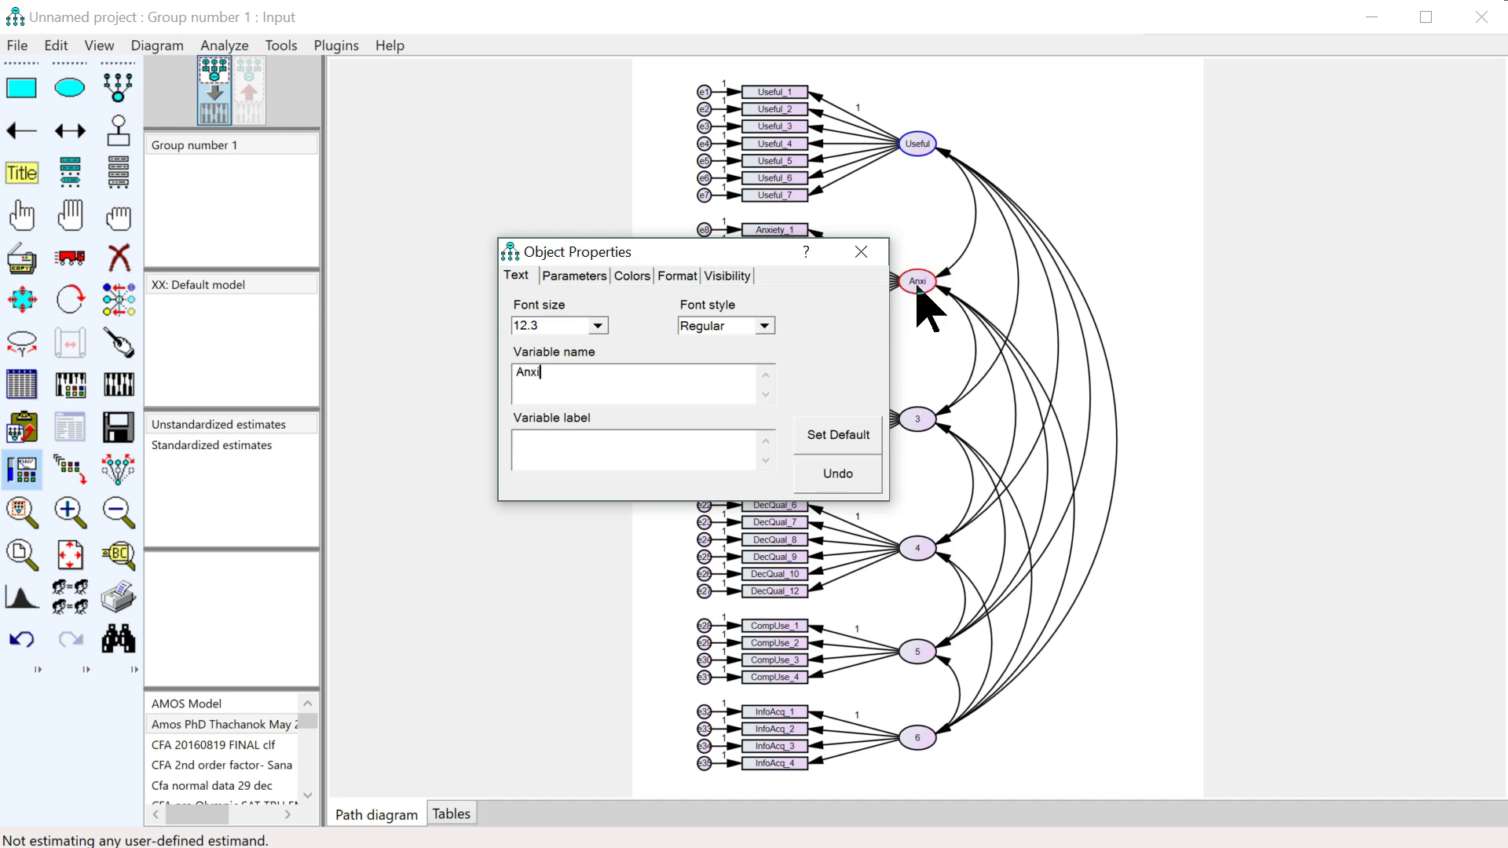
{"action": "left_click_drag", "start_coordinate": [767, 253], "coordinate": [565, 253]}
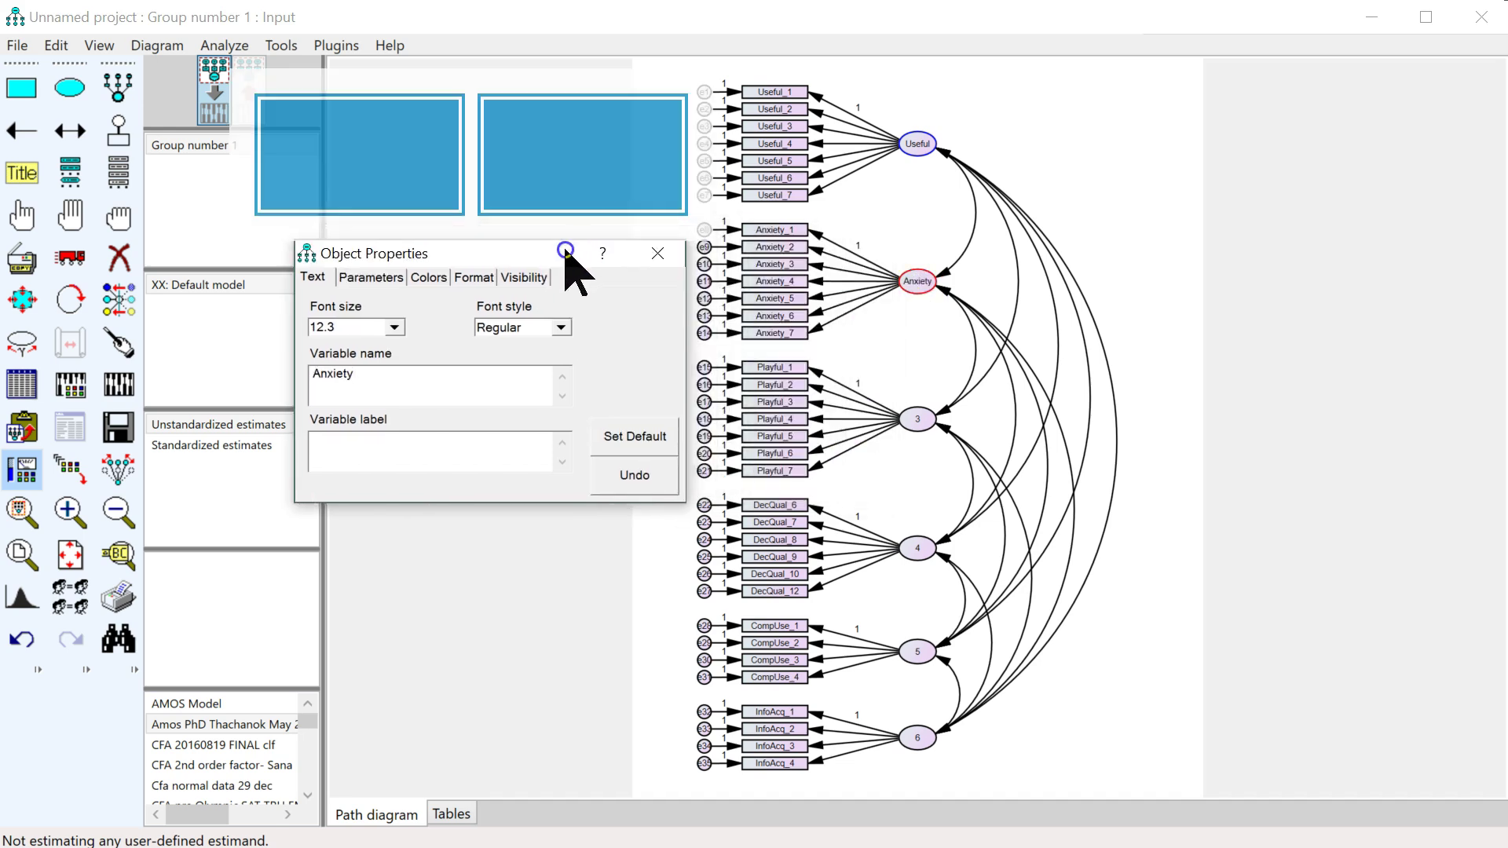
{"action": "left_click", "coordinate": [918, 420]}
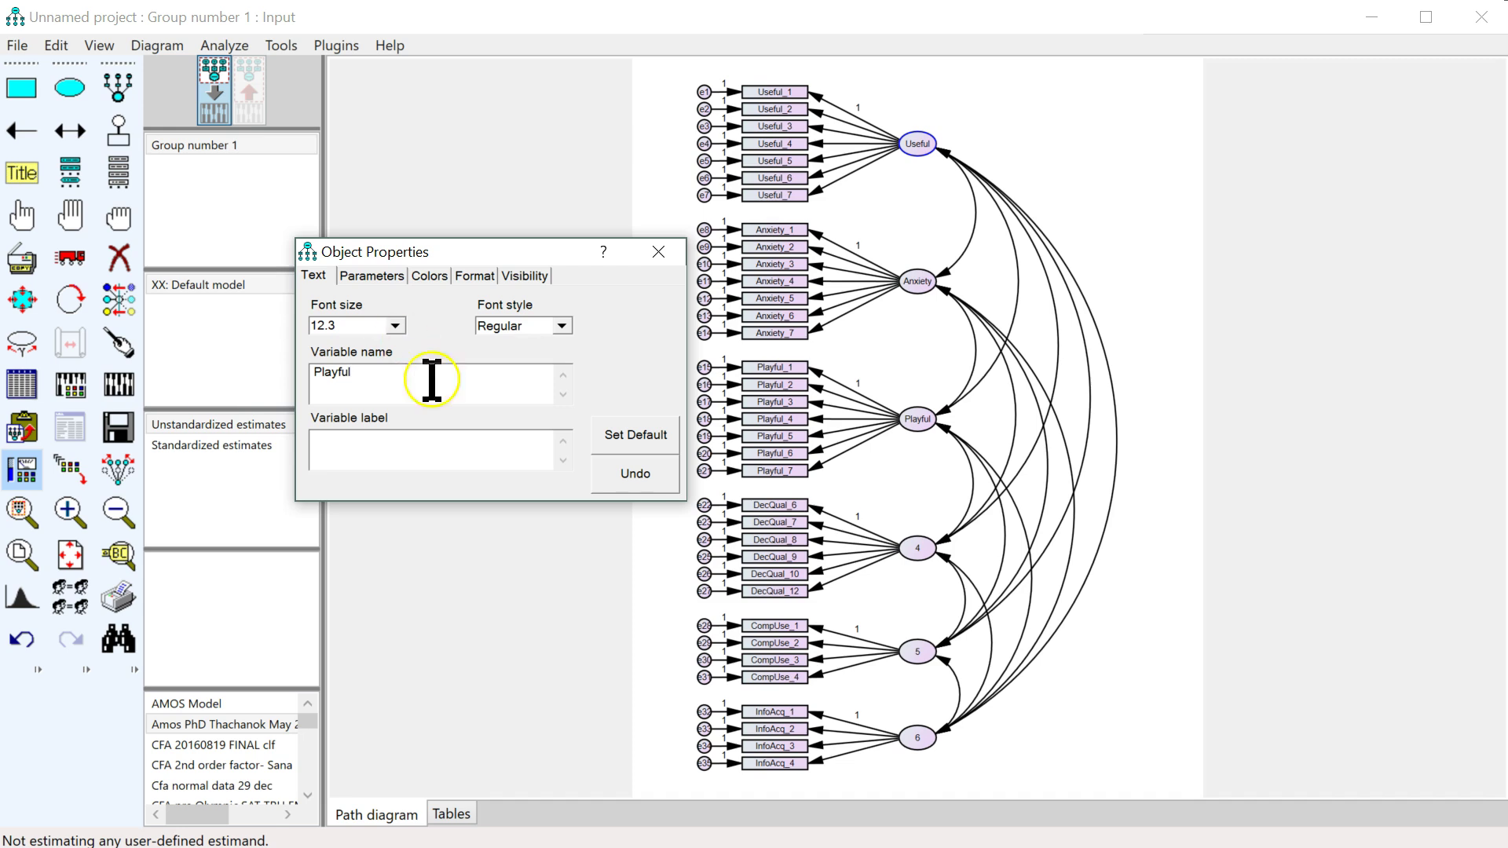
Name latent factors 4, 5 and 6 DecQual, CompUse and InfoAcq, and close their object properties
{"action": "left_click", "coordinate": [914, 548]}
{"action": "left_click", "coordinate": [404, 420]}
{"action": "left_click", "coordinate": [370, 381]}
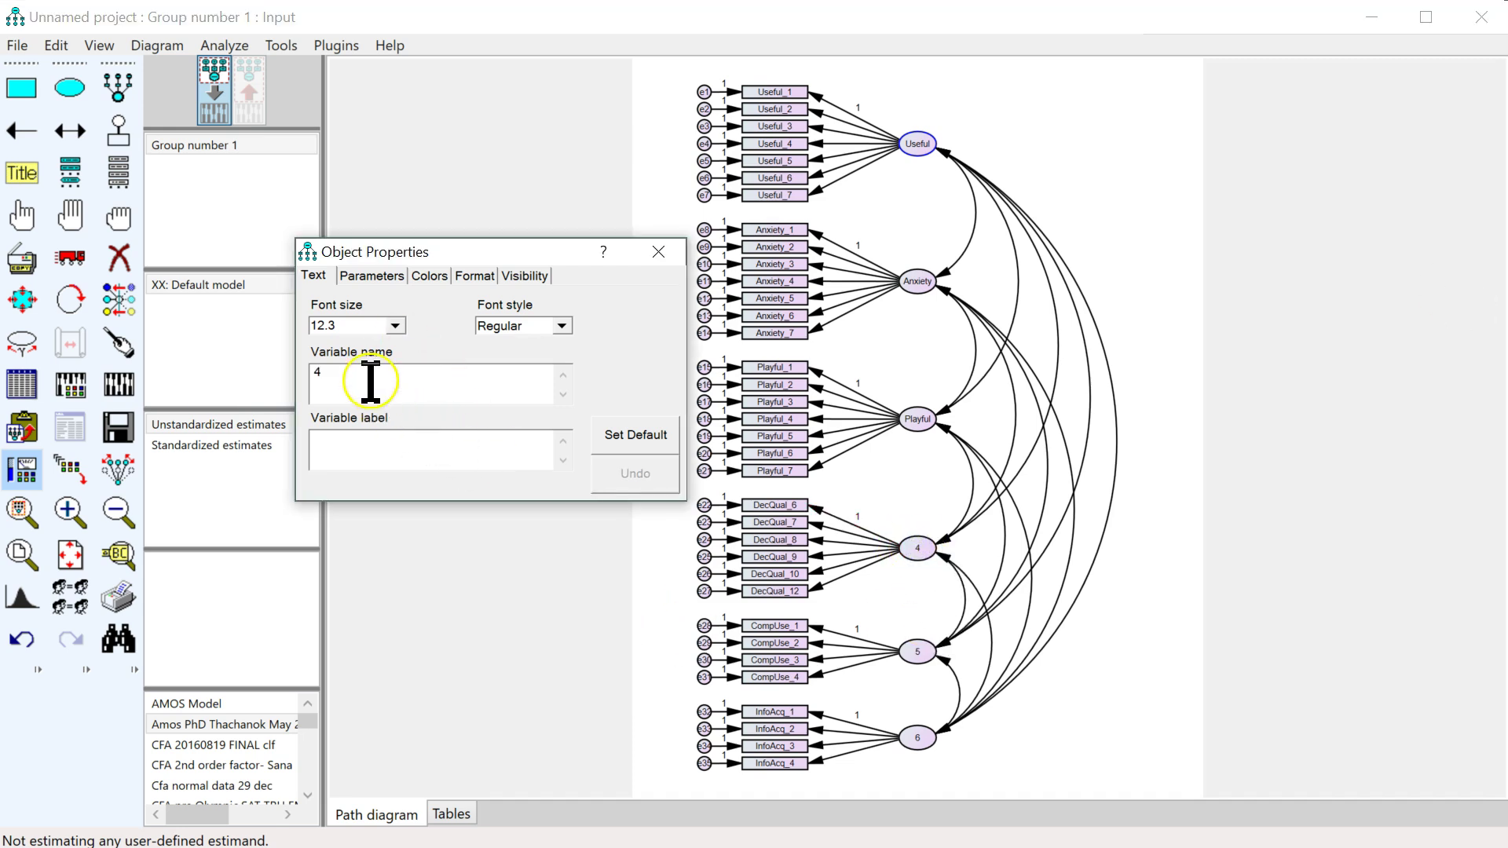
{"action": "type", "text": "DecQual"}
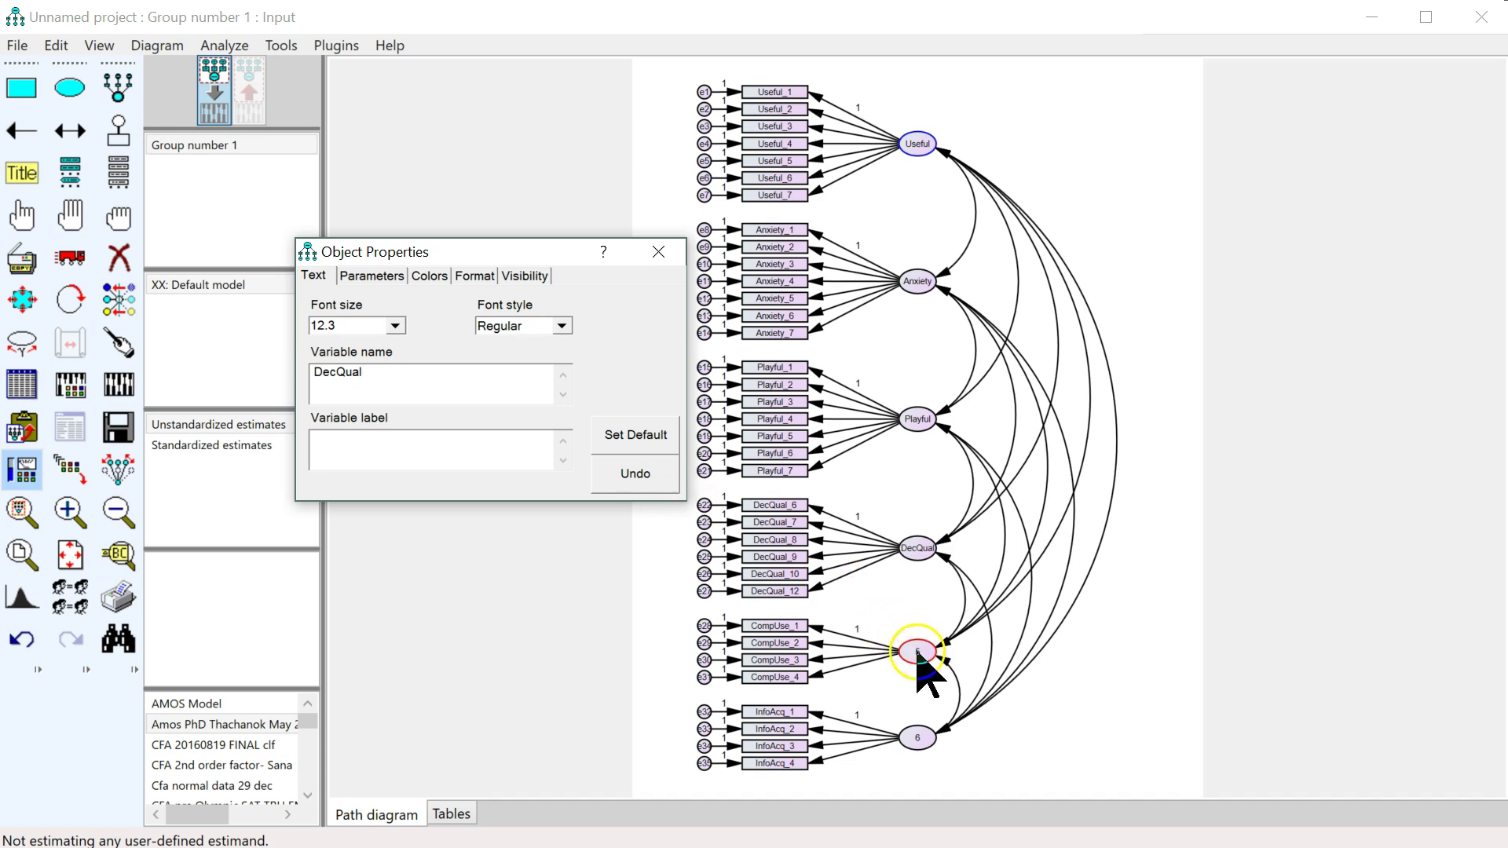
{"action": "left_click", "coordinate": [917, 651]}
{"action": "left_click", "coordinate": [343, 379]}
{"action": "type", "text": "CompUse"}
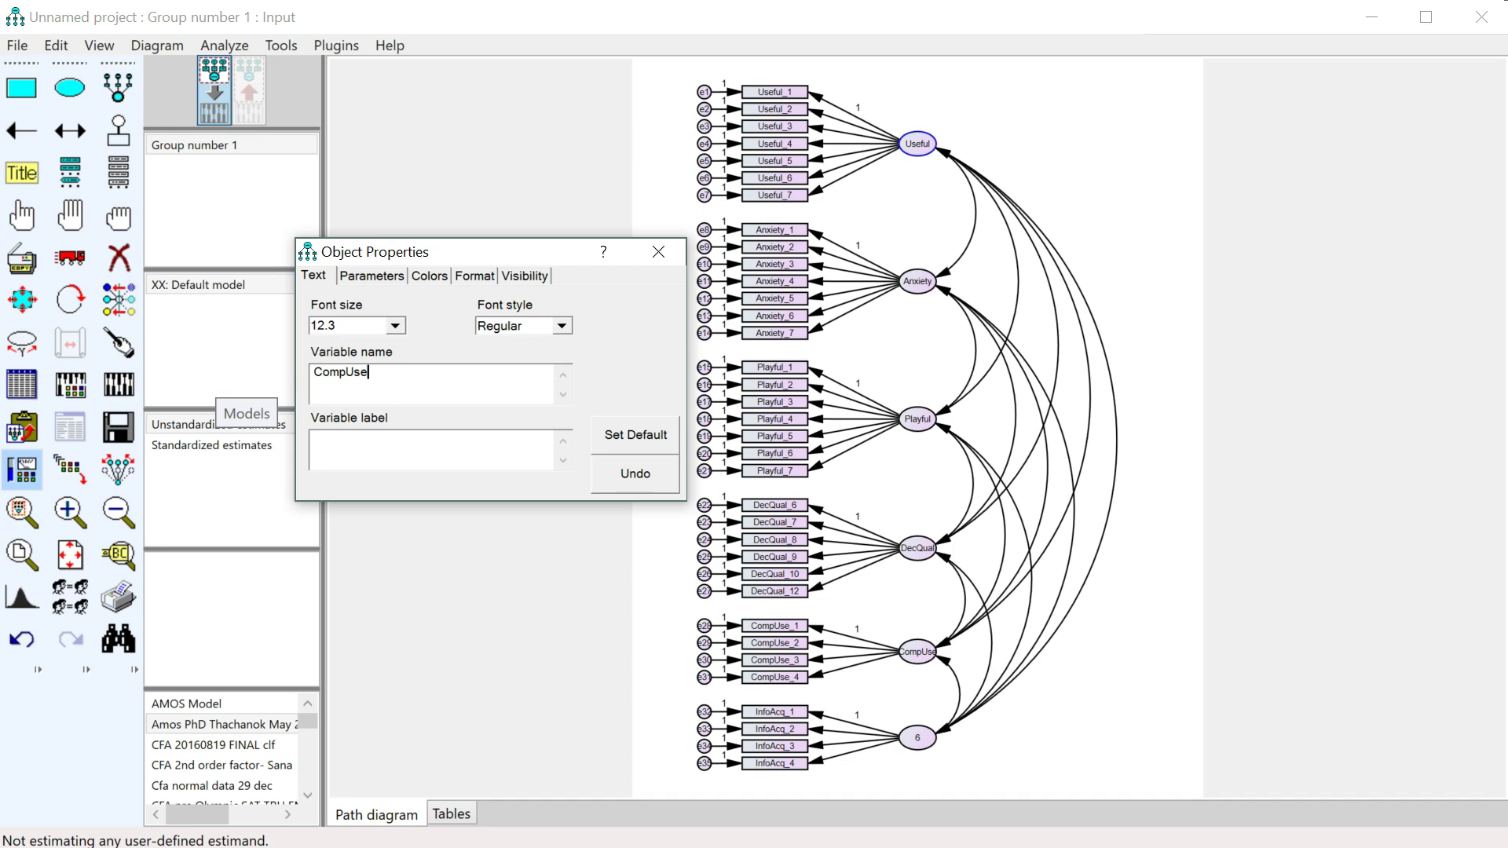
{"action": "left_click", "coordinate": [918, 737]}
{"action": "left_click", "coordinate": [349, 383]}
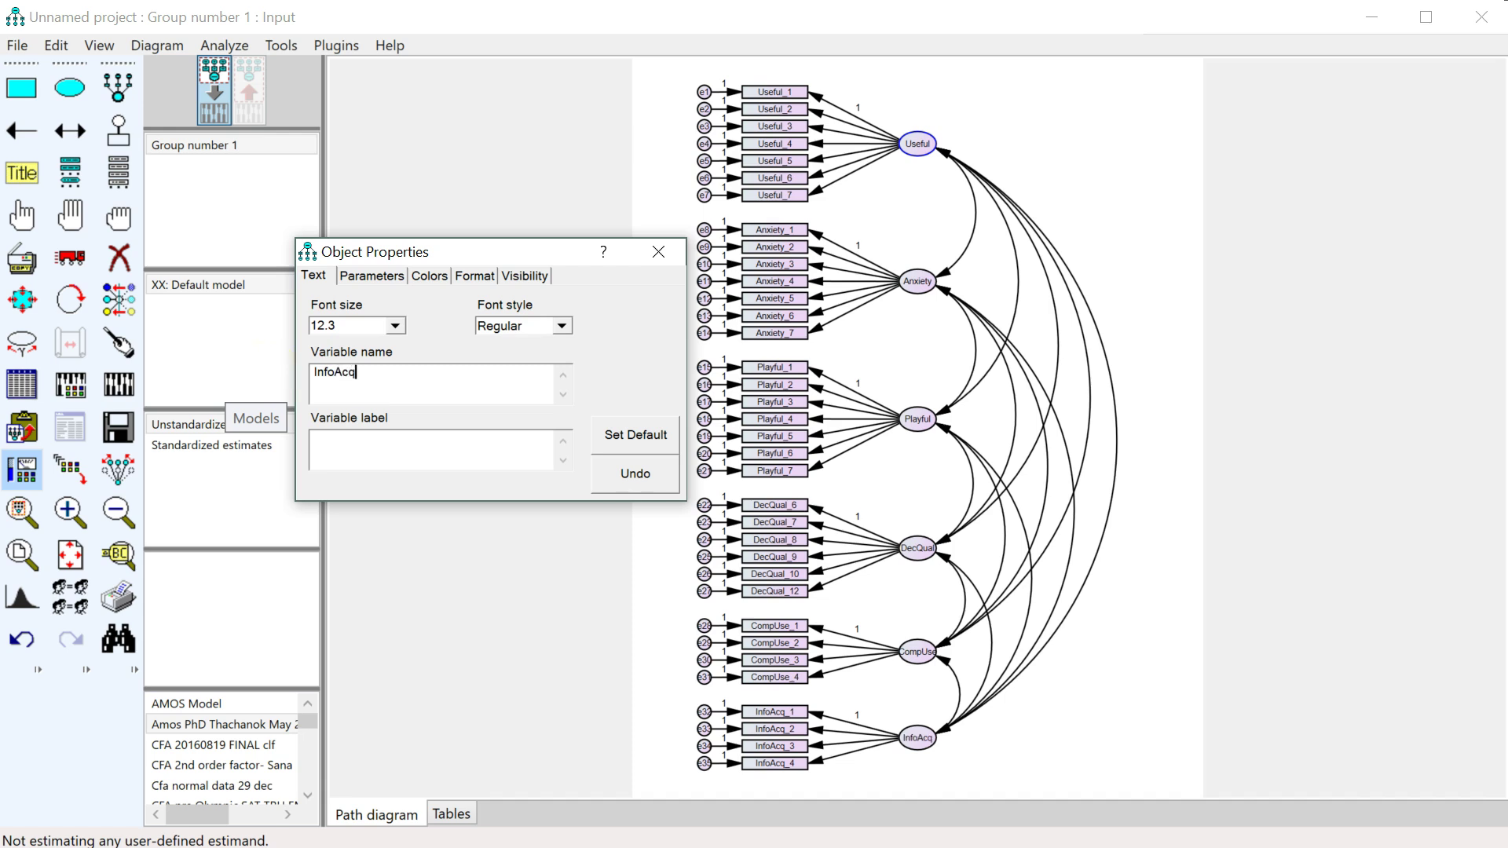
{"action": "left_click", "coordinate": [658, 252]}
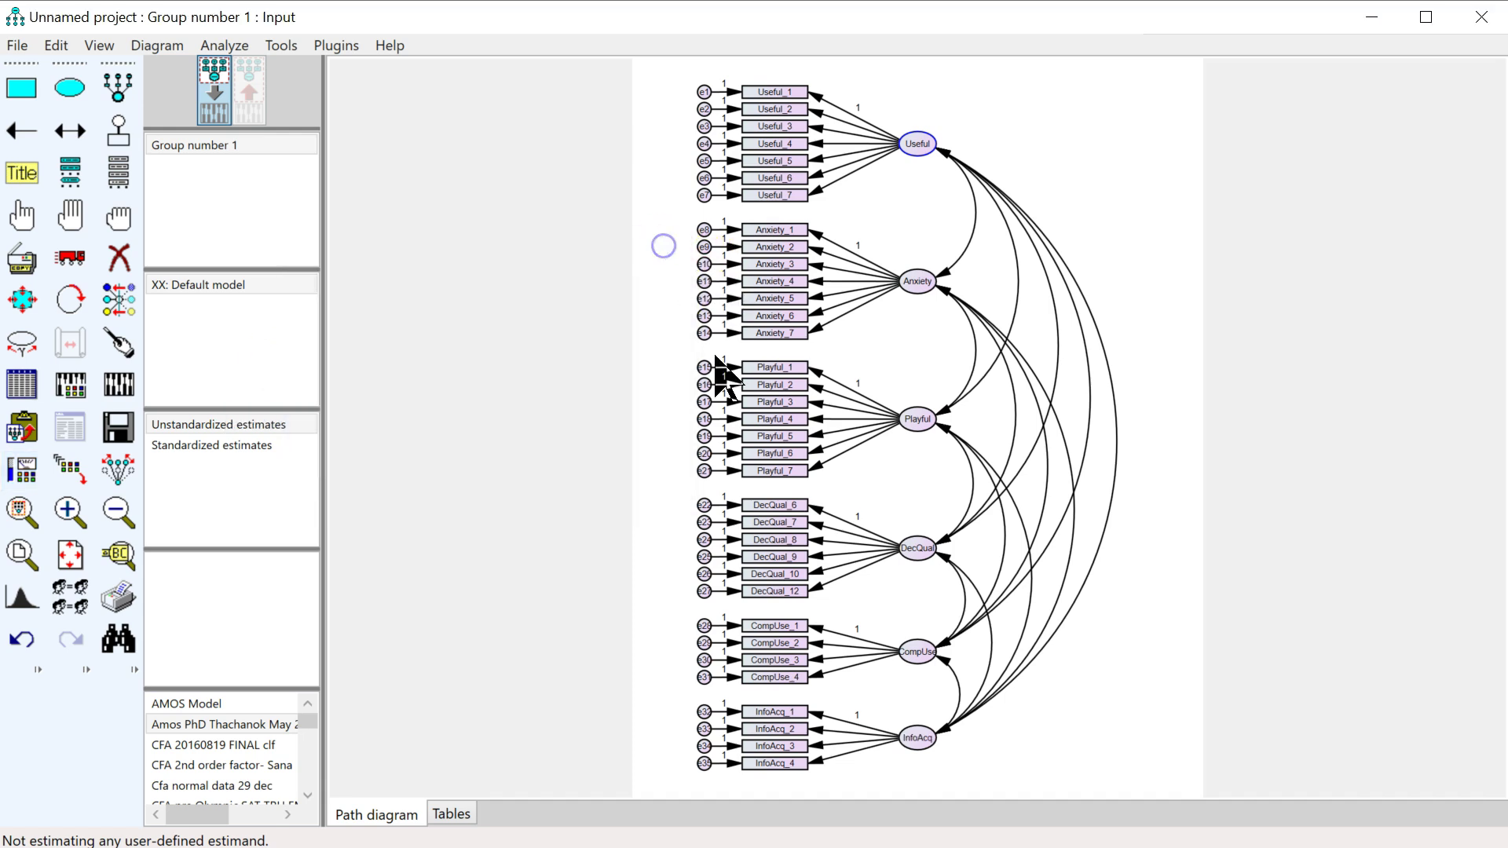
Include standardized estimates and modification indices in the analysis output, with a modification index threshold of 40
{"action": "left_click", "coordinate": [73, 388]}
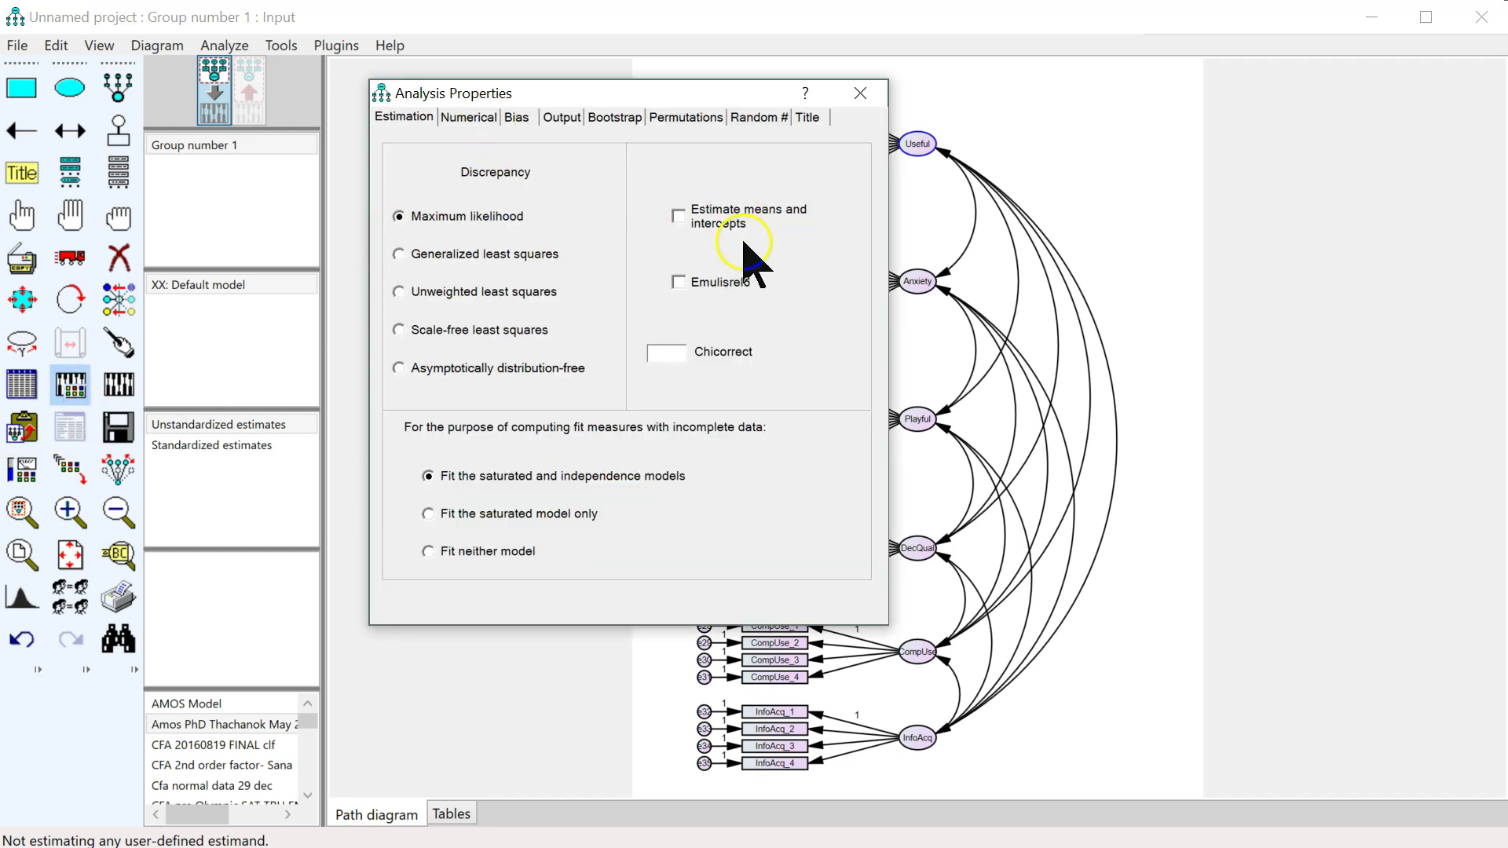
{"action": "left_click", "coordinate": [560, 118]}
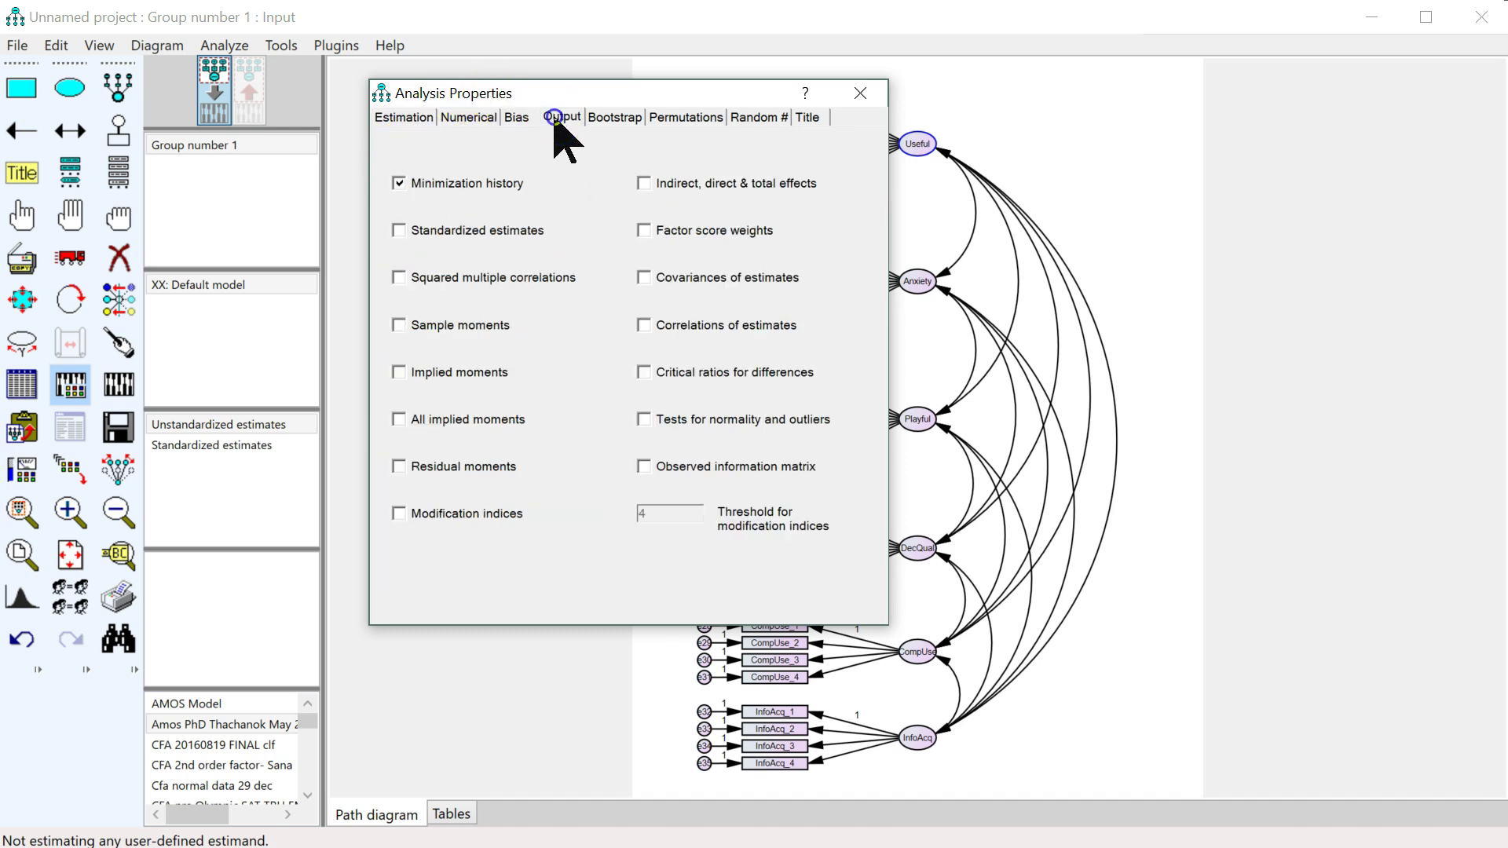
{"action": "left_click", "coordinate": [466, 228]}
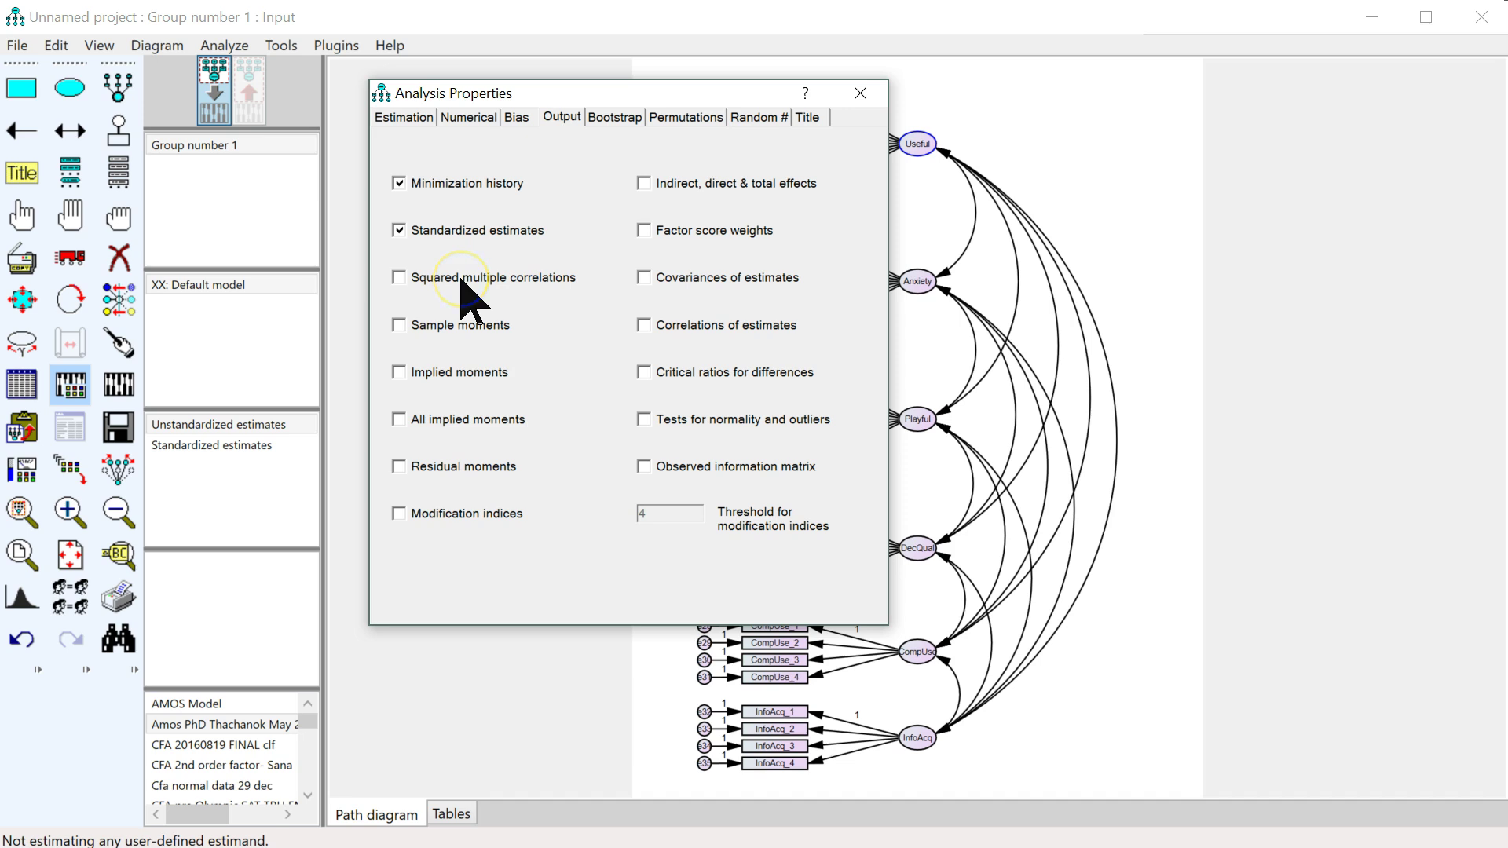
{"action": "left_click", "coordinate": [463, 513]}
{"action": "left_click", "coordinate": [696, 525]}
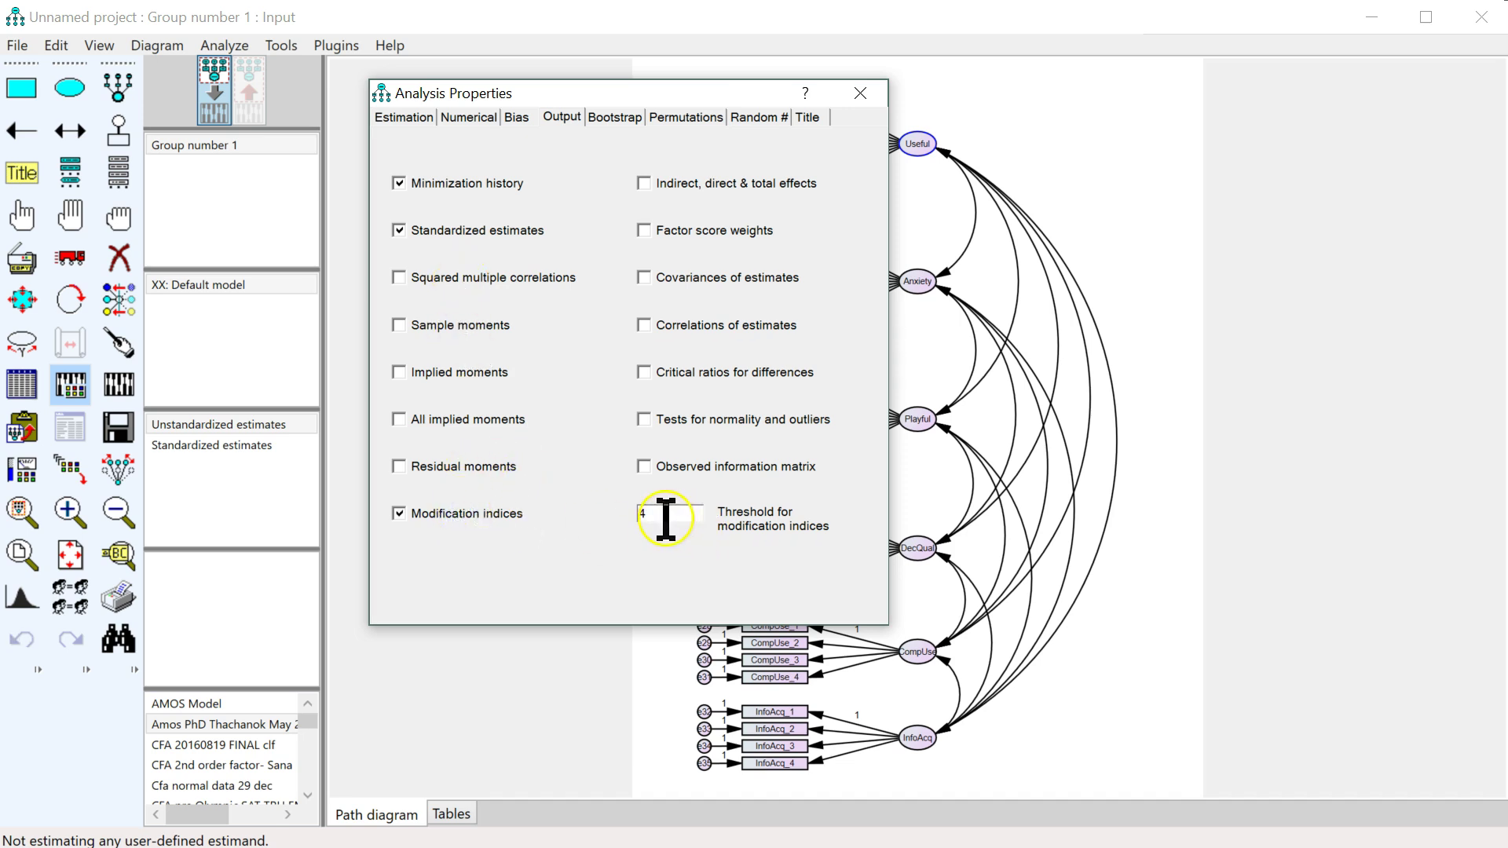
{"action": "left_click", "coordinate": [494, 584]}
{"action": "left_click", "coordinate": [638, 212]}
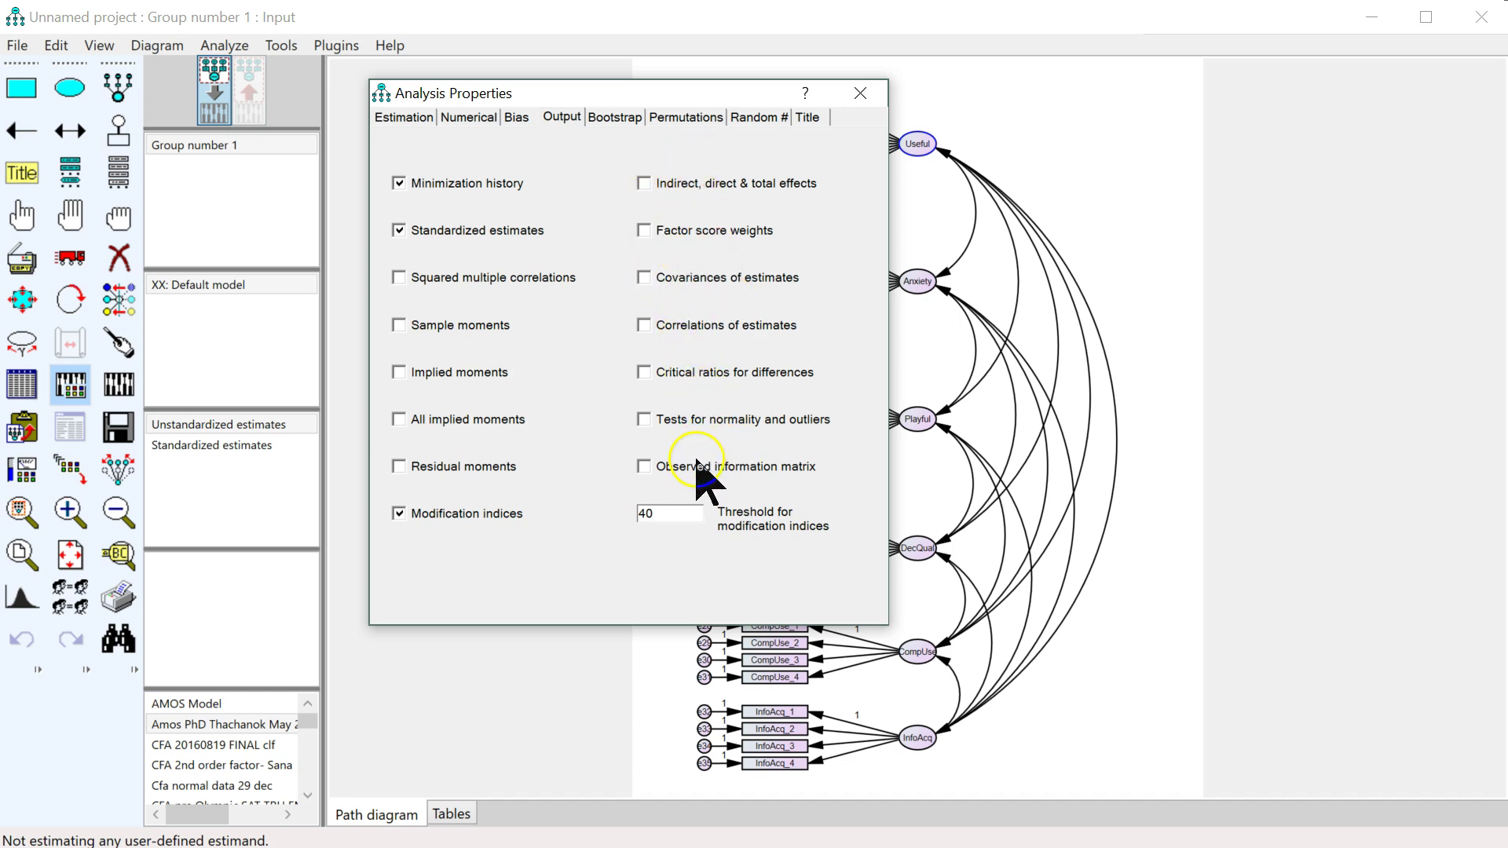
{"action": "left_click", "coordinate": [860, 93]}
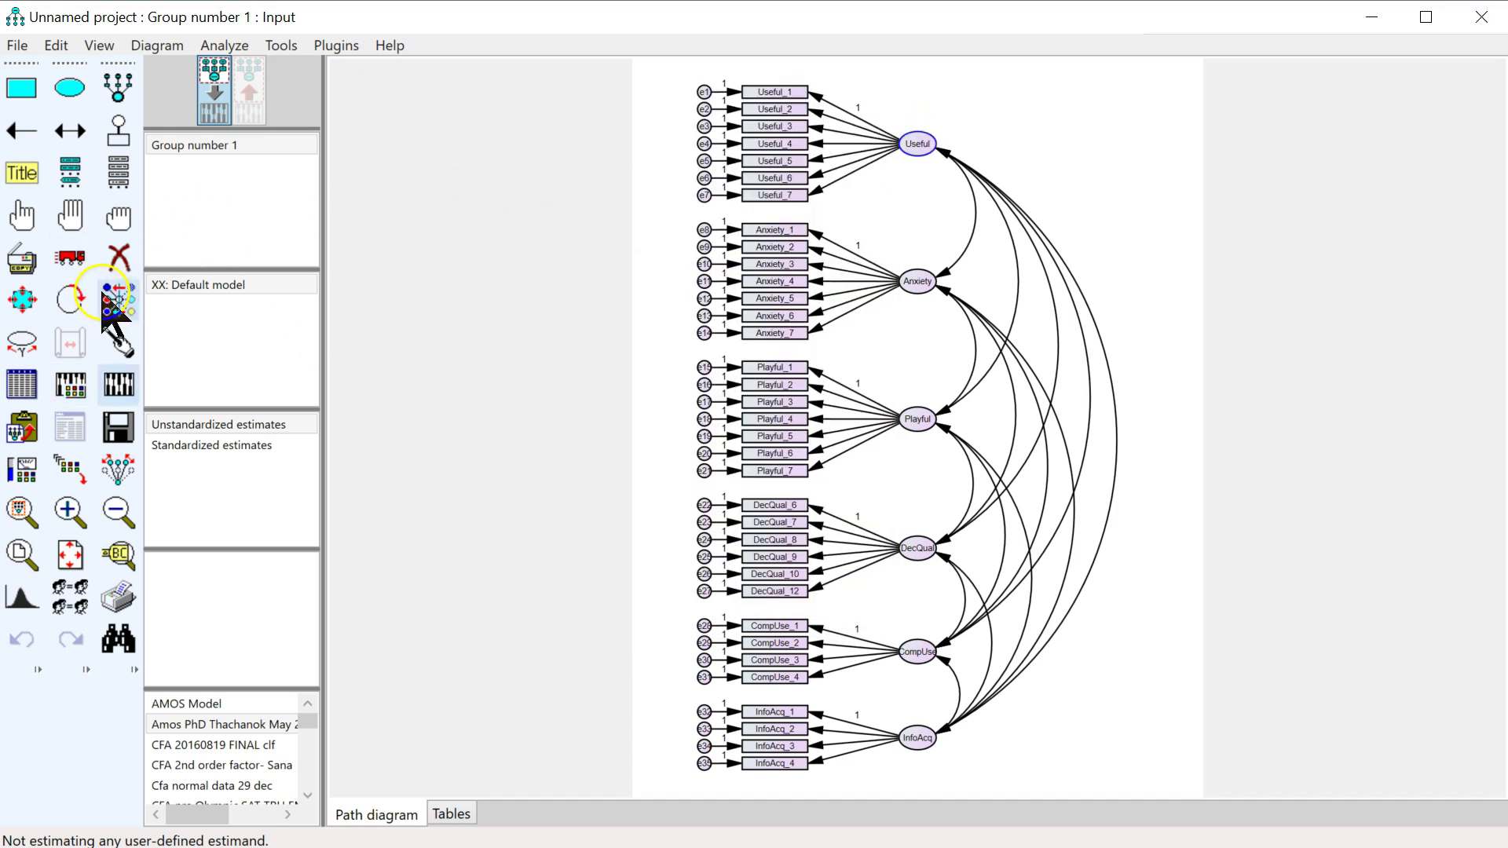
Start saving the model and browse to the AMOS folder within SEM Boot Camp BYU on Google Drive
{"action": "left_click", "coordinate": [114, 434]}
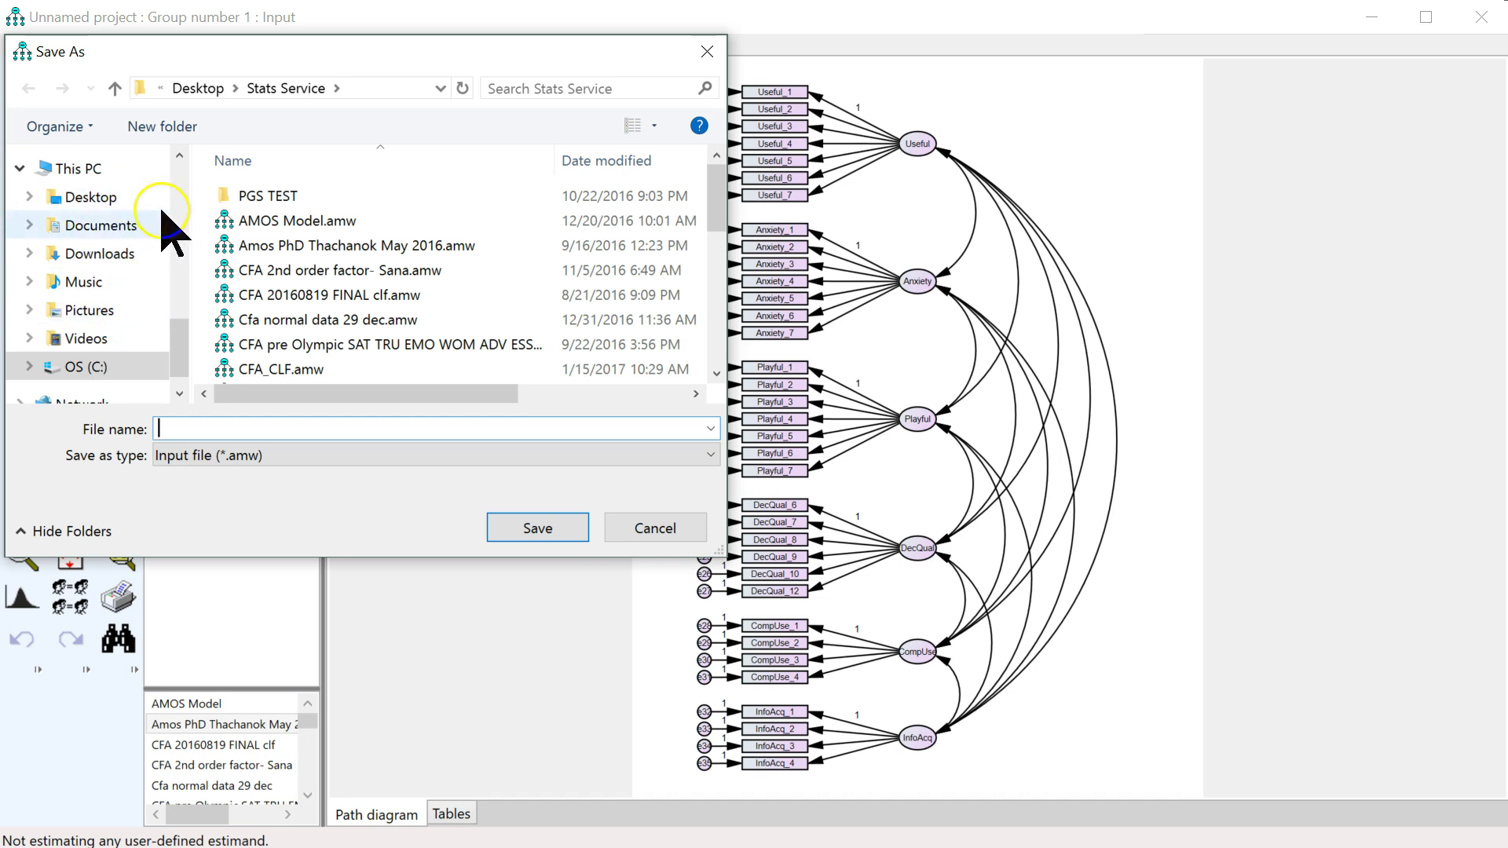
{"action": "scroll", "coordinate": [164, 228], "scroll_direction": "up", "scroll_amount": 3}
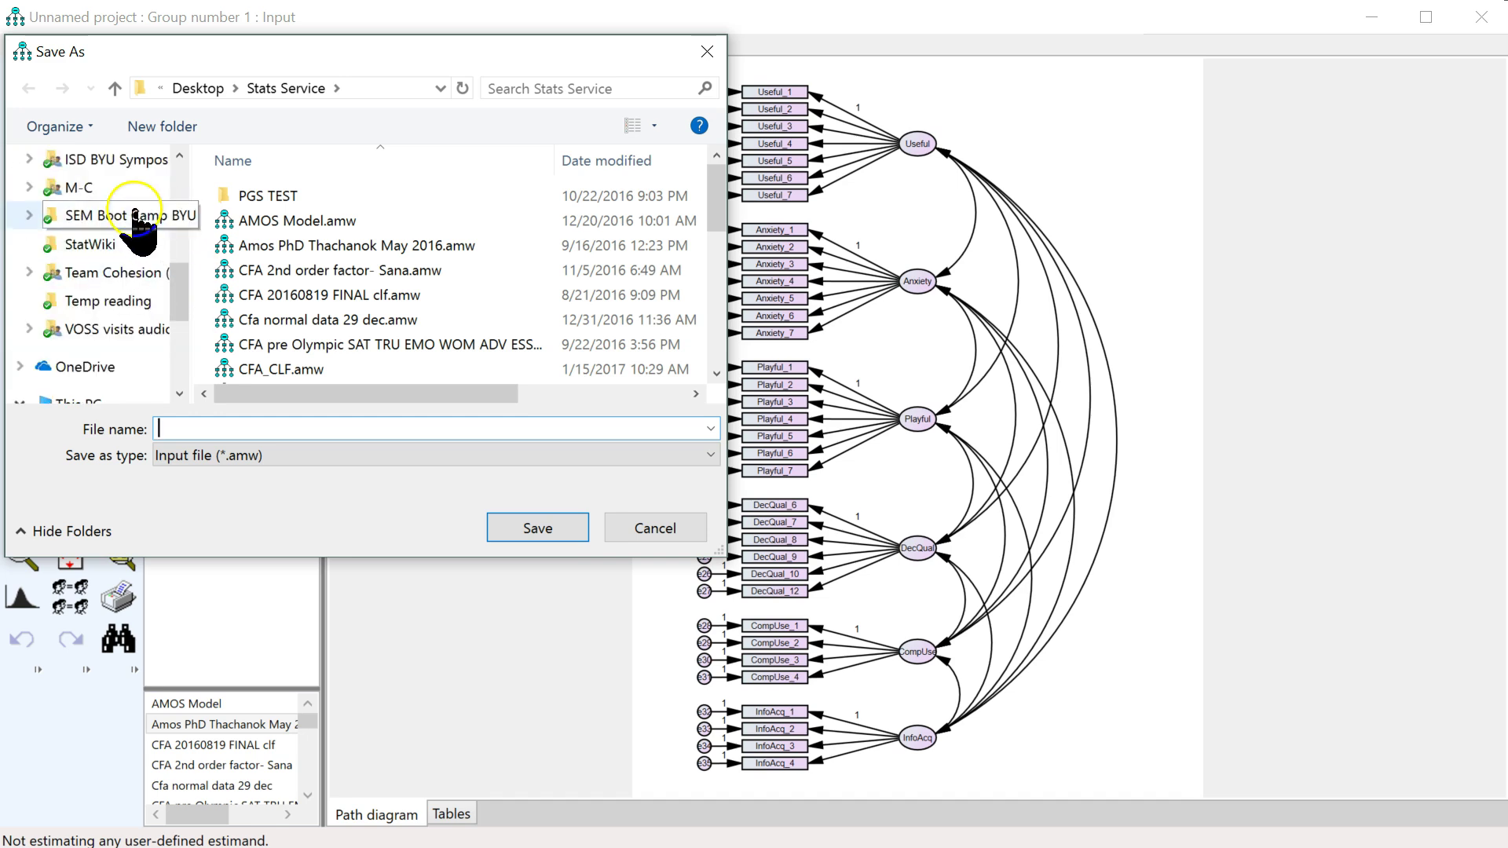
{"action": "scroll", "coordinate": [149, 235], "scroll_direction": "up", "scroll_amount": 5}
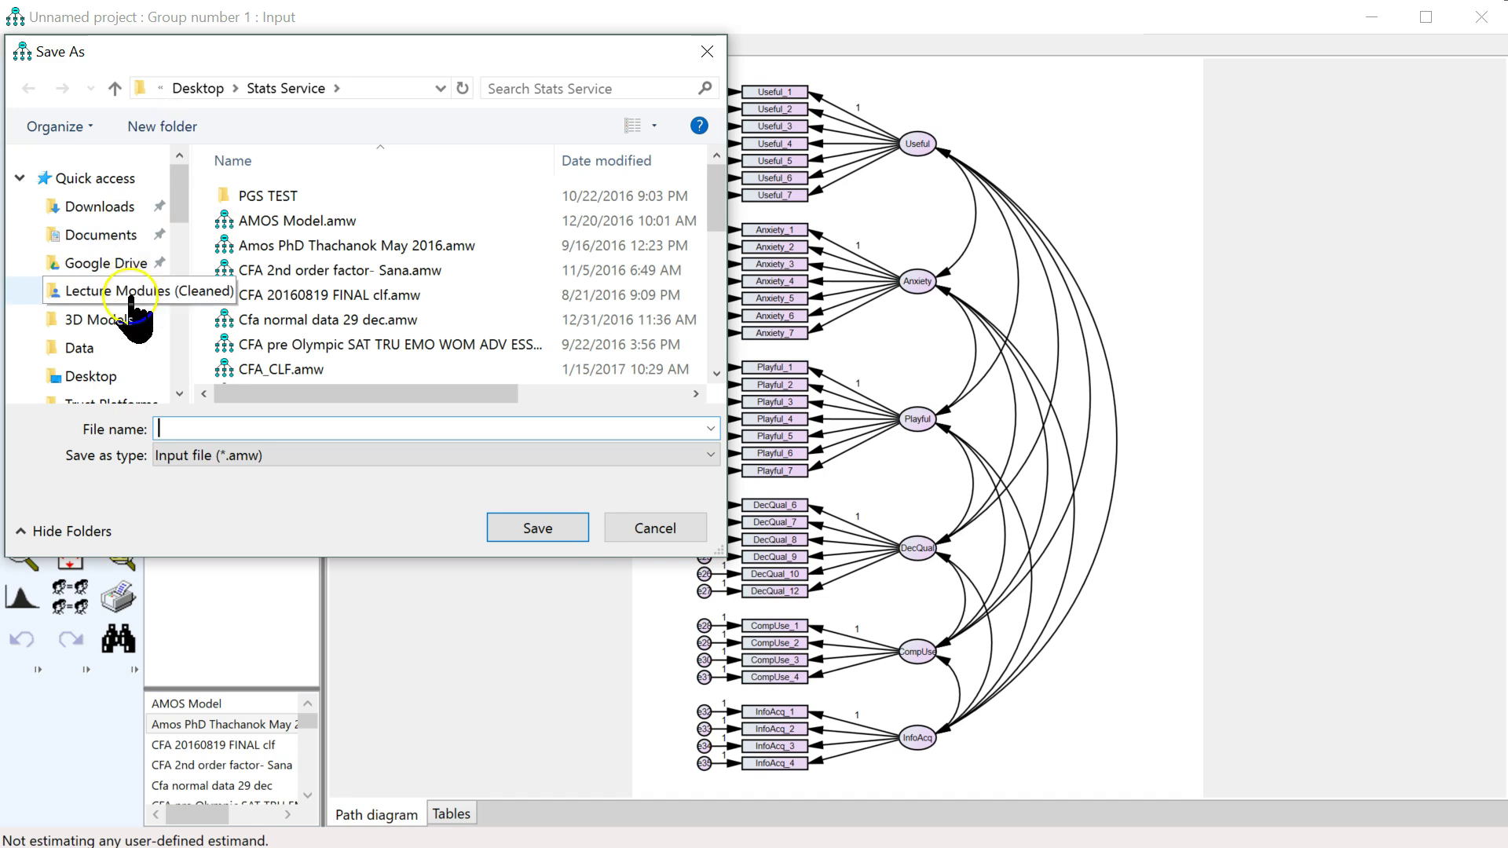
{"action": "left_click", "coordinate": [102, 263]}
{"action": "scroll", "coordinate": [311, 346], "scroll_direction": "down", "scroll_amount": 5}
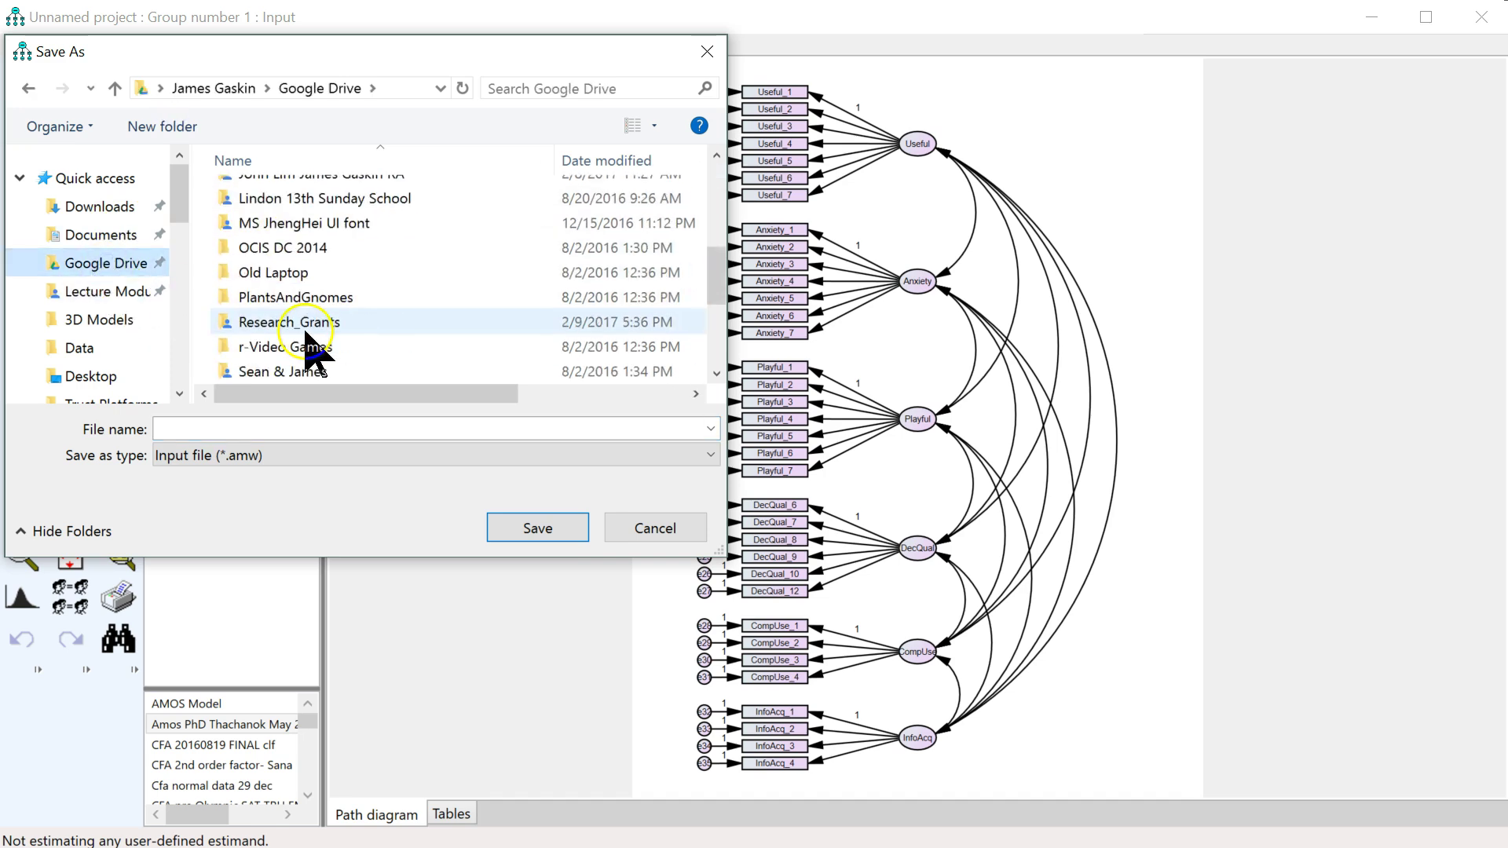
{"action": "scroll", "coordinate": [310, 338], "scroll_direction": "down", "scroll_amount": 3}
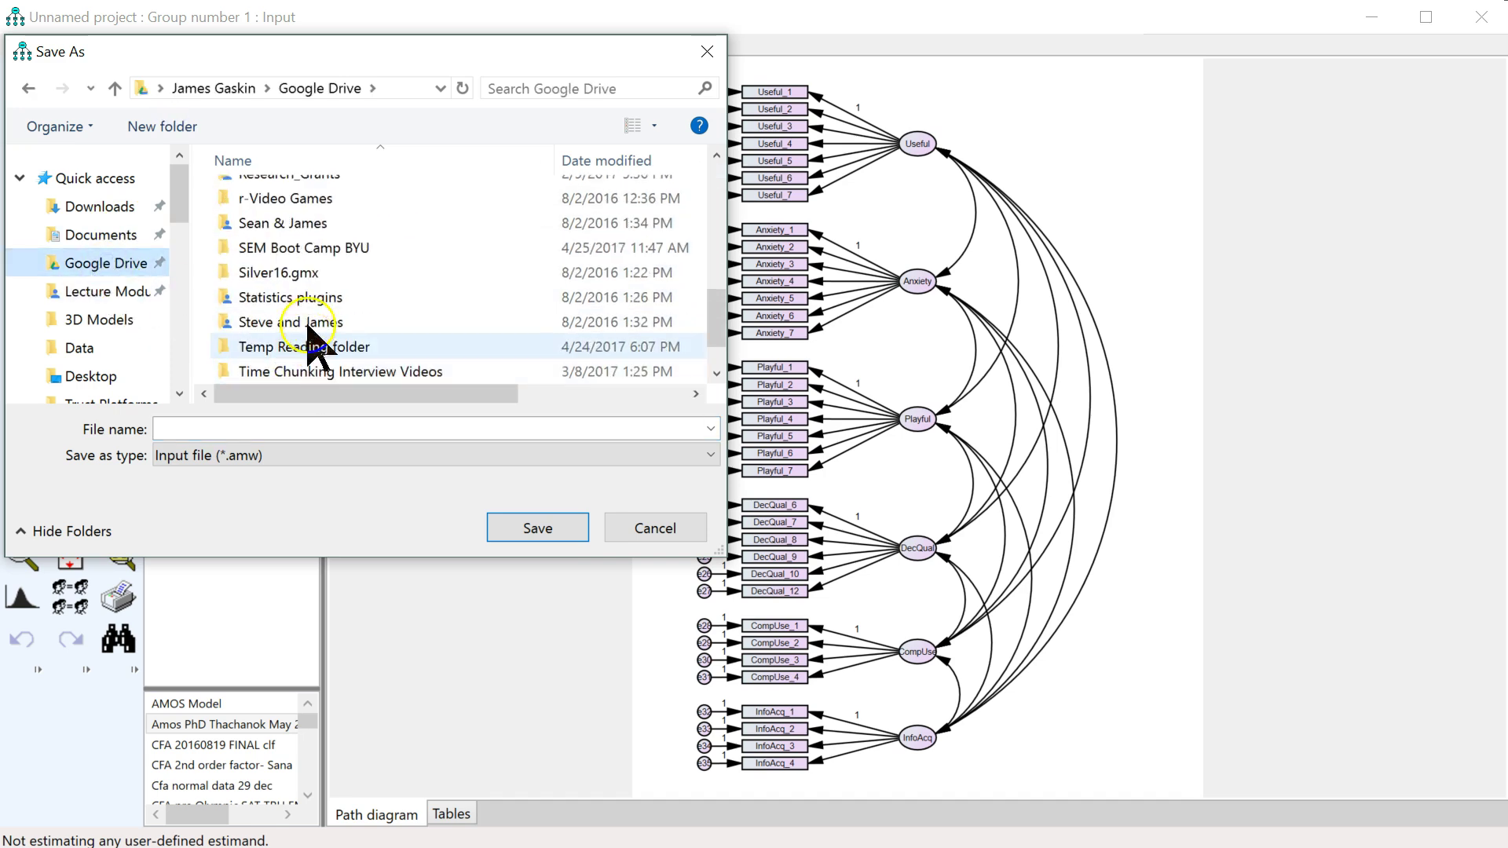
{"action": "double_click", "coordinate": [302, 250]}
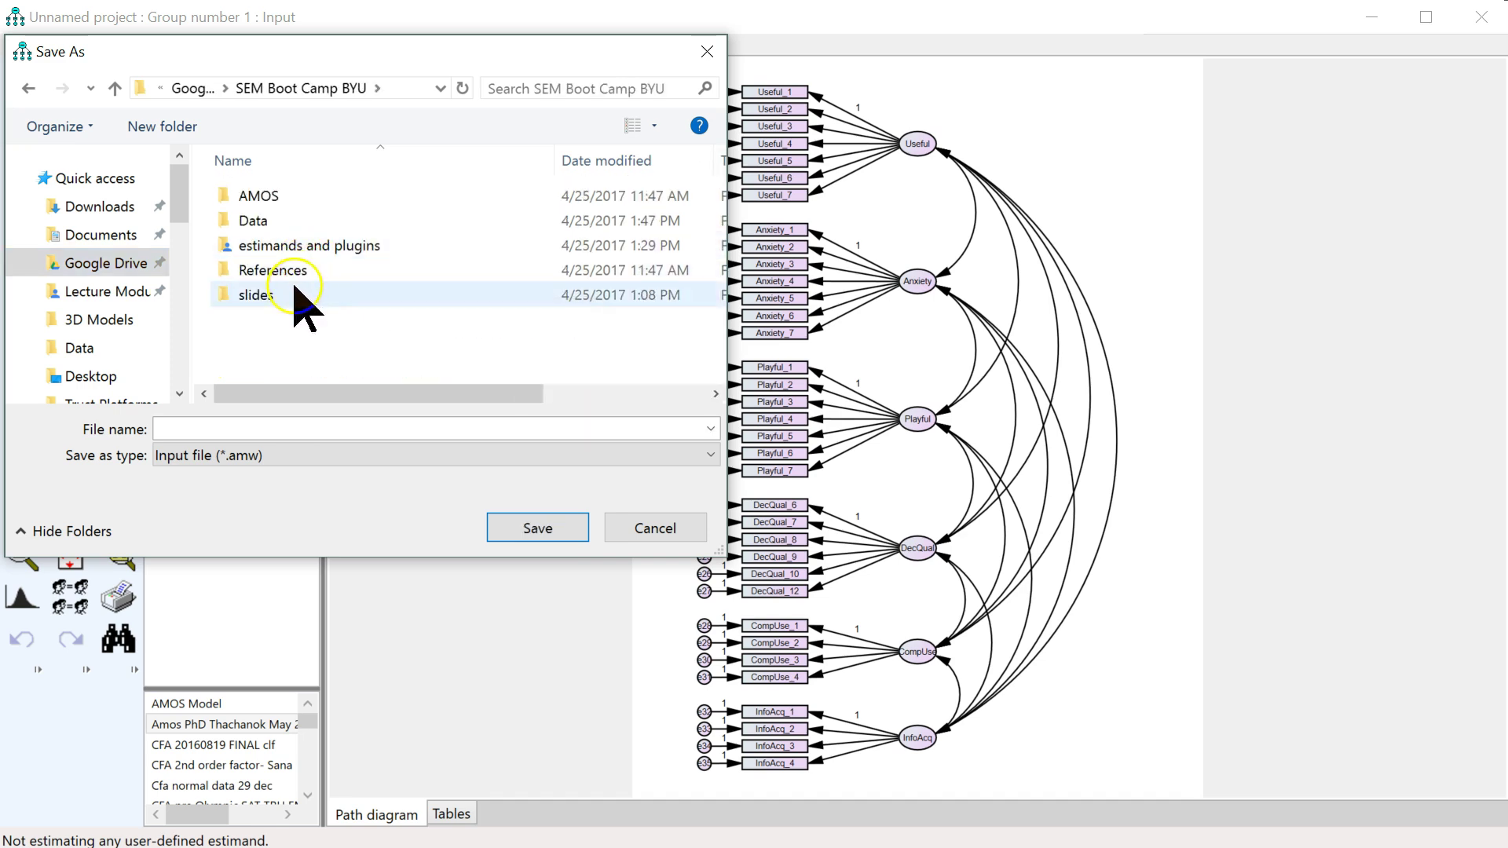
{"action": "double_click", "coordinate": [267, 196]}
{"action": "left_click", "coordinate": [255, 425]}
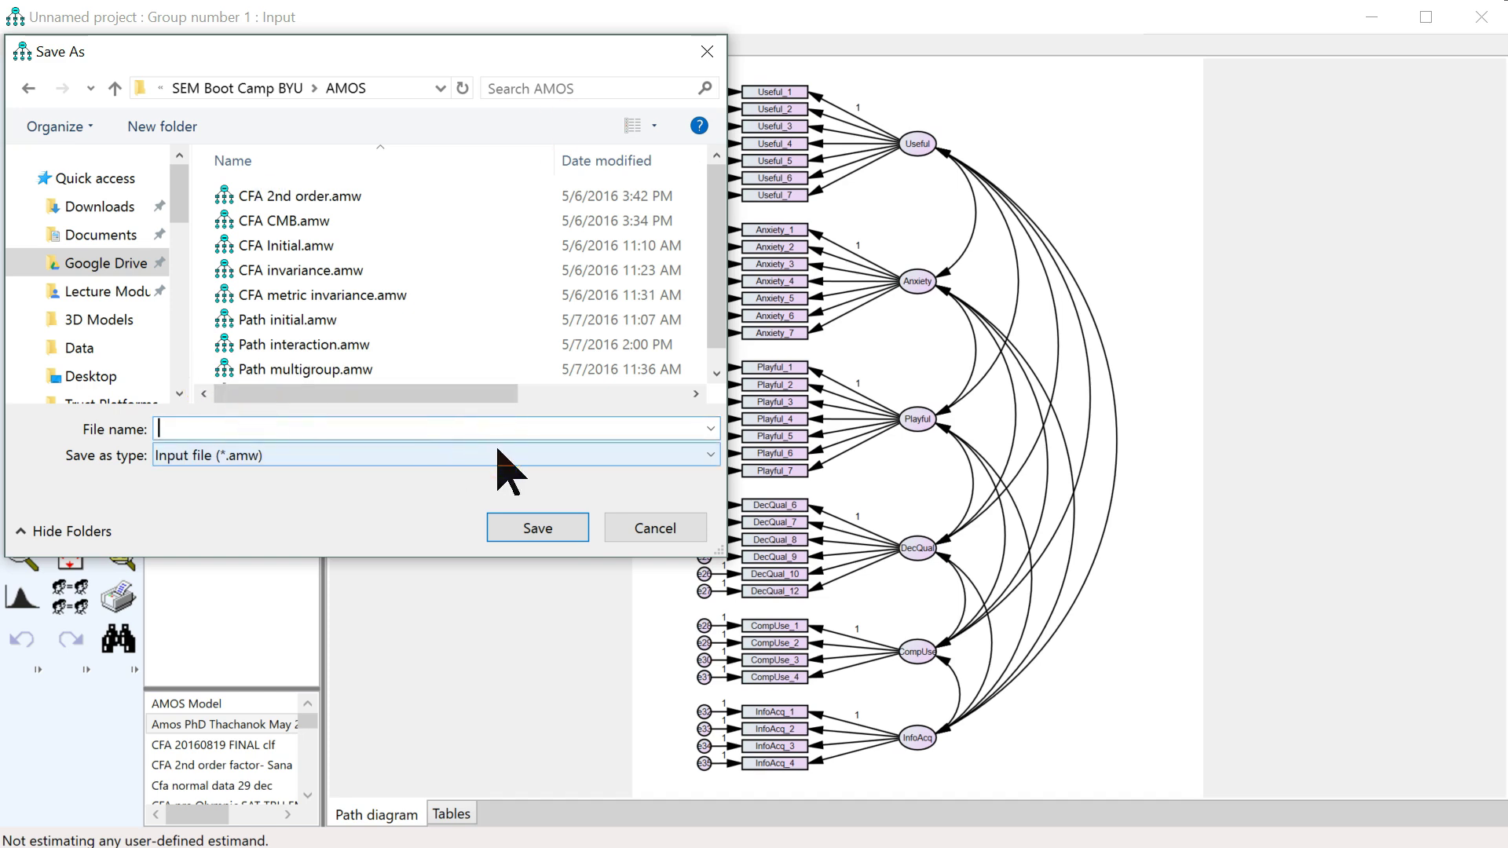
Create a SpeedRun folder inside the AMOS folder and save the model in it as CFA Initial
{"action": "left_click", "coordinate": [163, 126]}
{"action": "type", "text": "SpeedRun"}
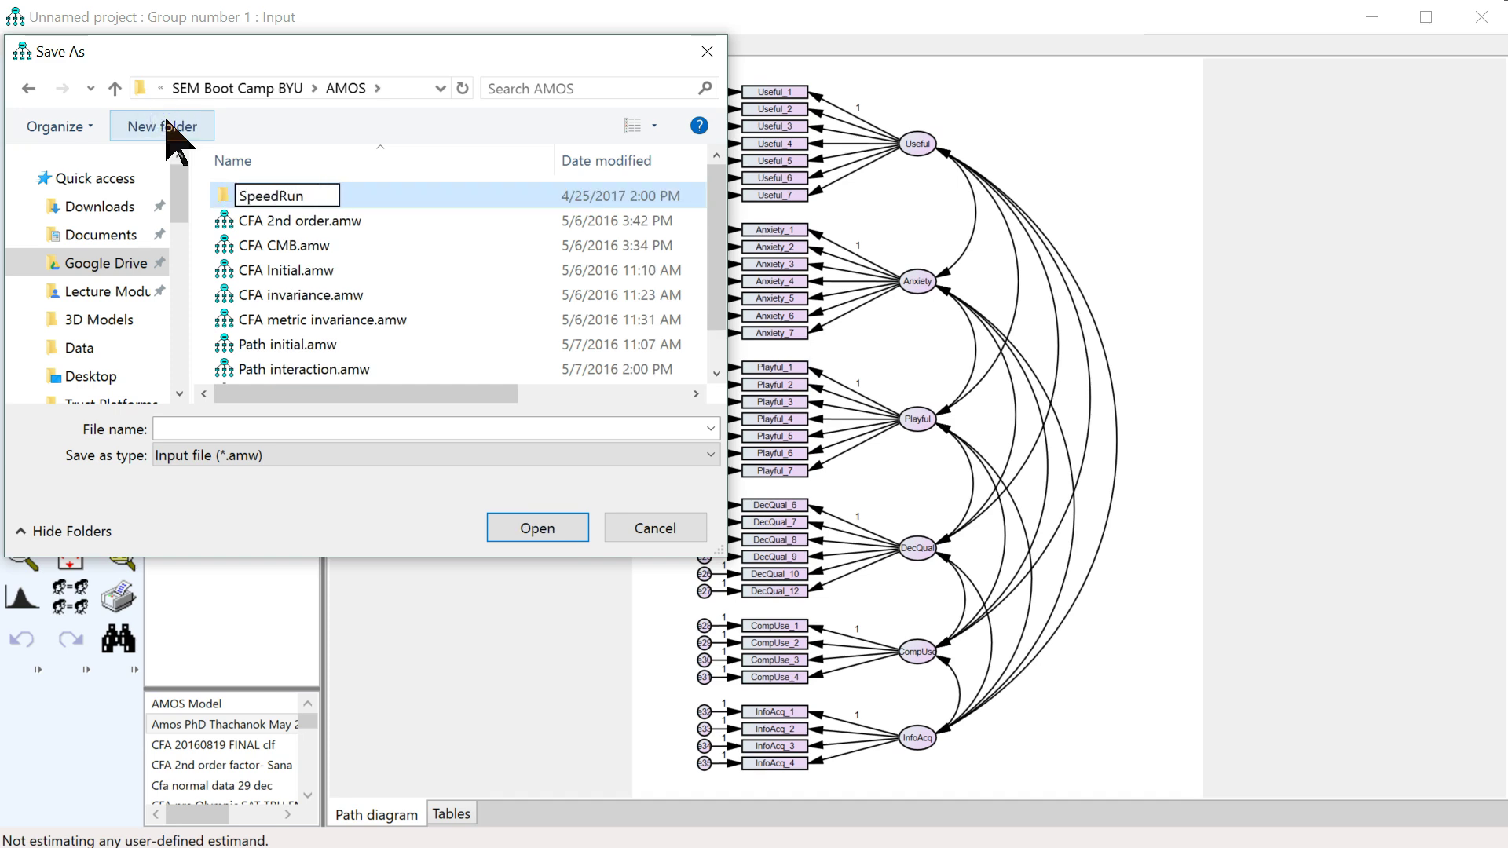
{"action": "key", "text": "Return"}
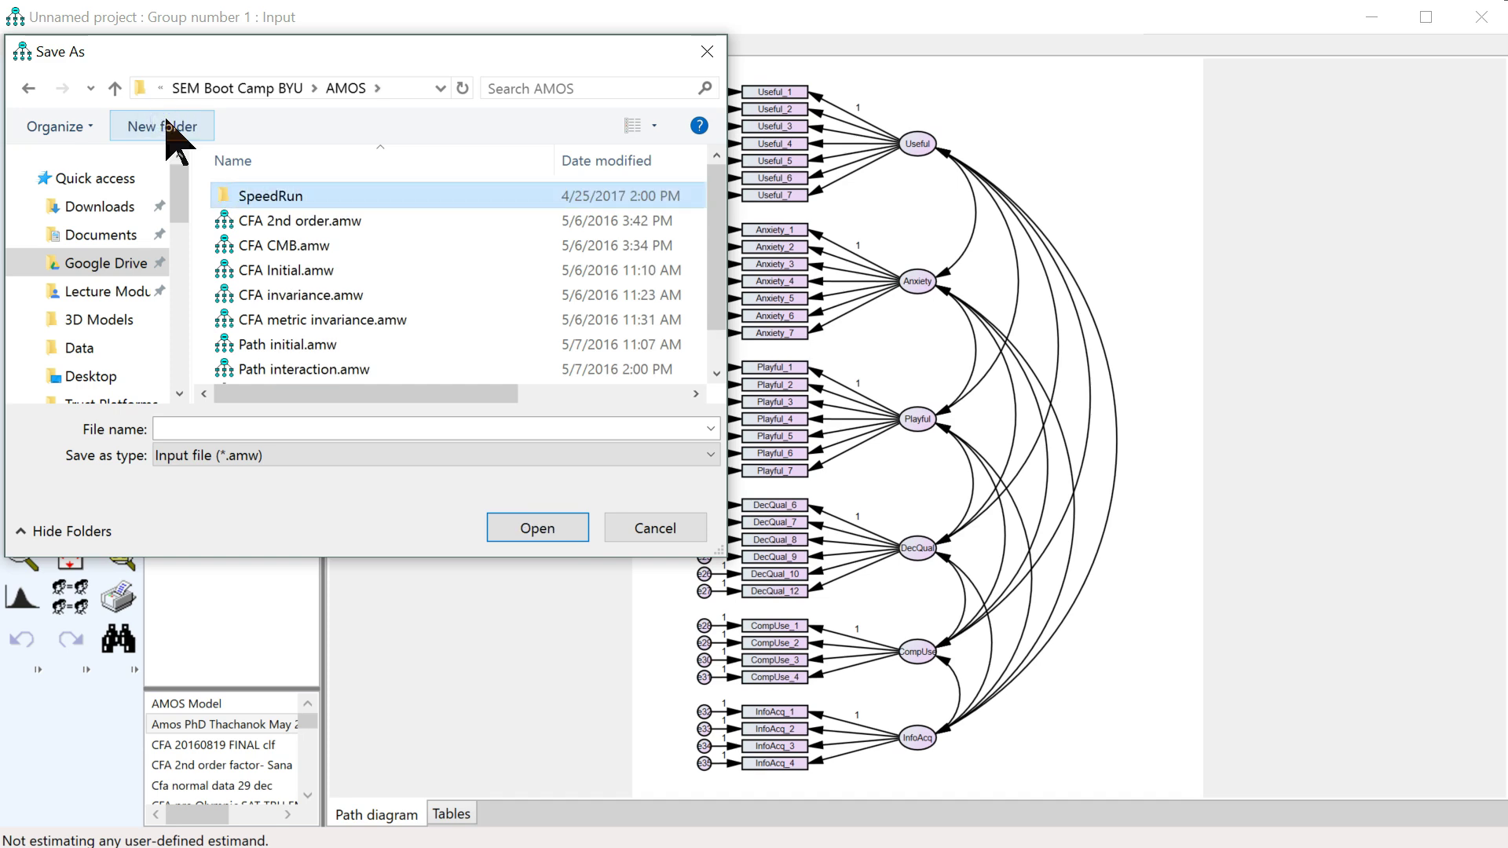
{"action": "double_click", "coordinate": [262, 199]}
{"action": "left_click", "coordinate": [265, 429]}
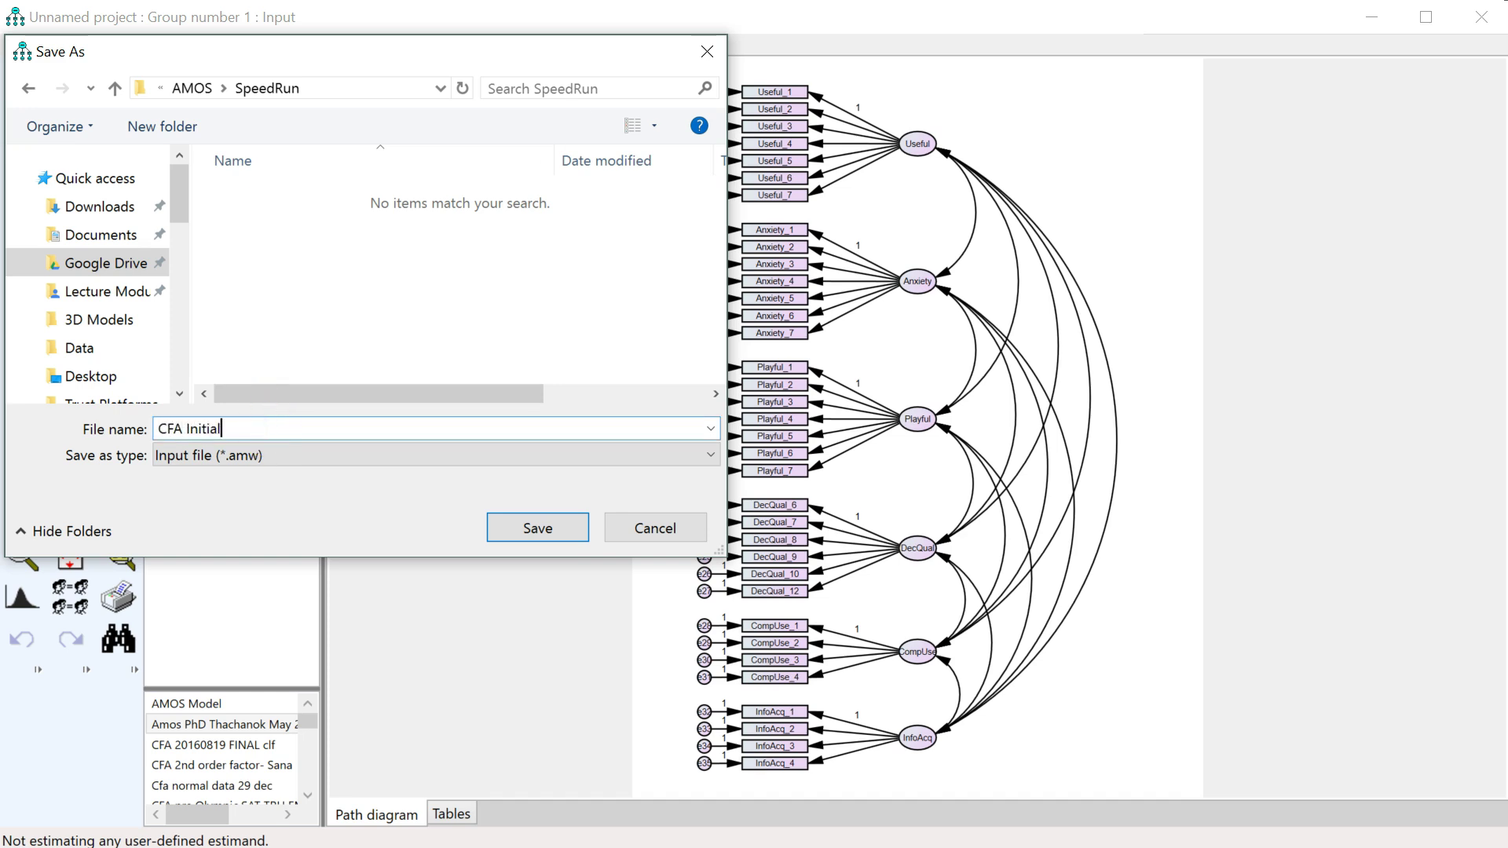
{"action": "left_click", "coordinate": [515, 538]}
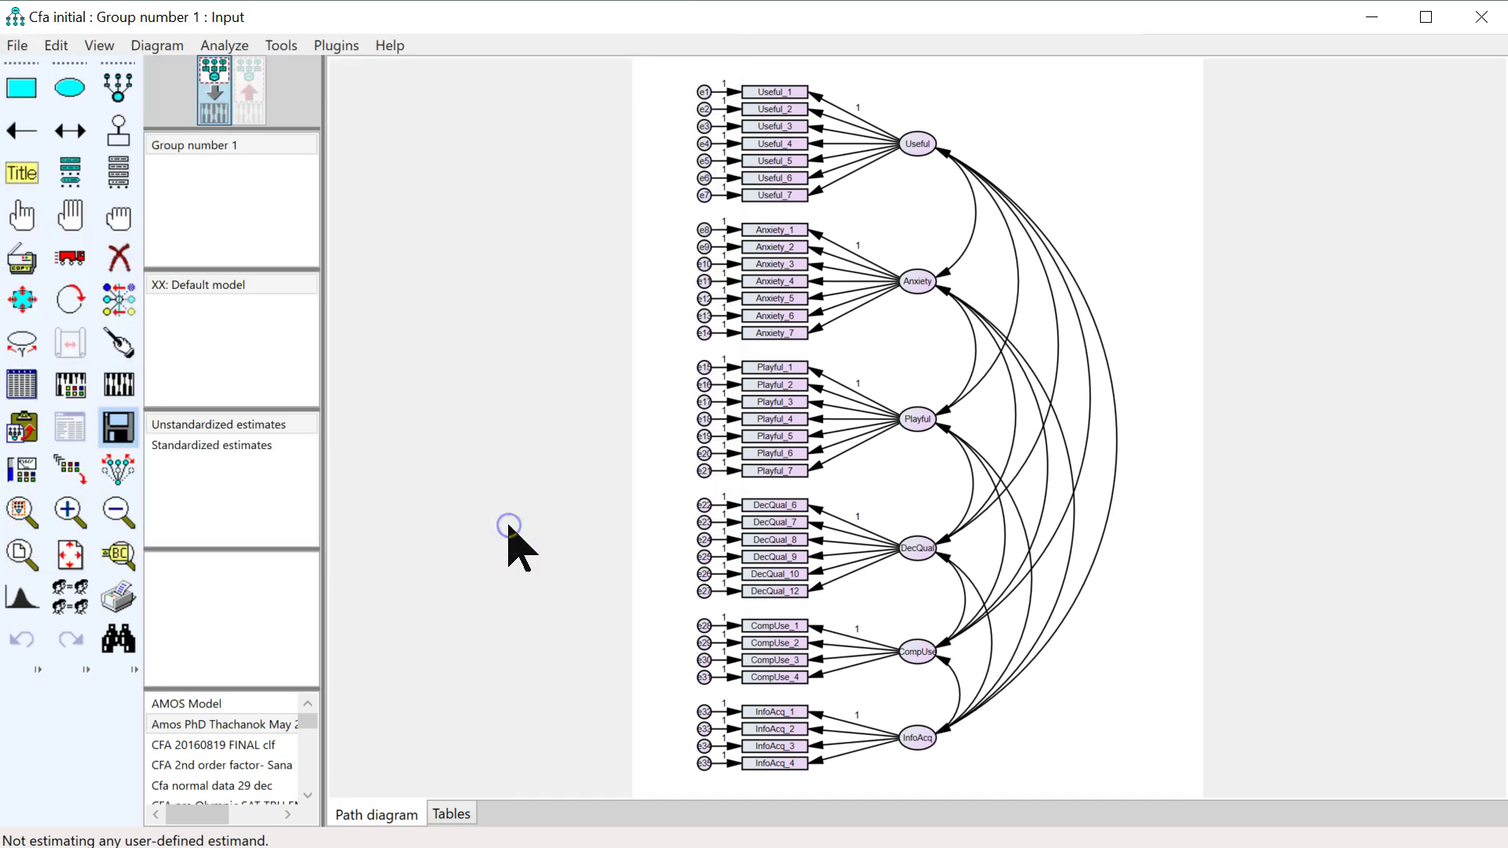
Calculate the model estimates and display the standardized estimates on the output path diagram
{"action": "left_click", "coordinate": [117, 388]}
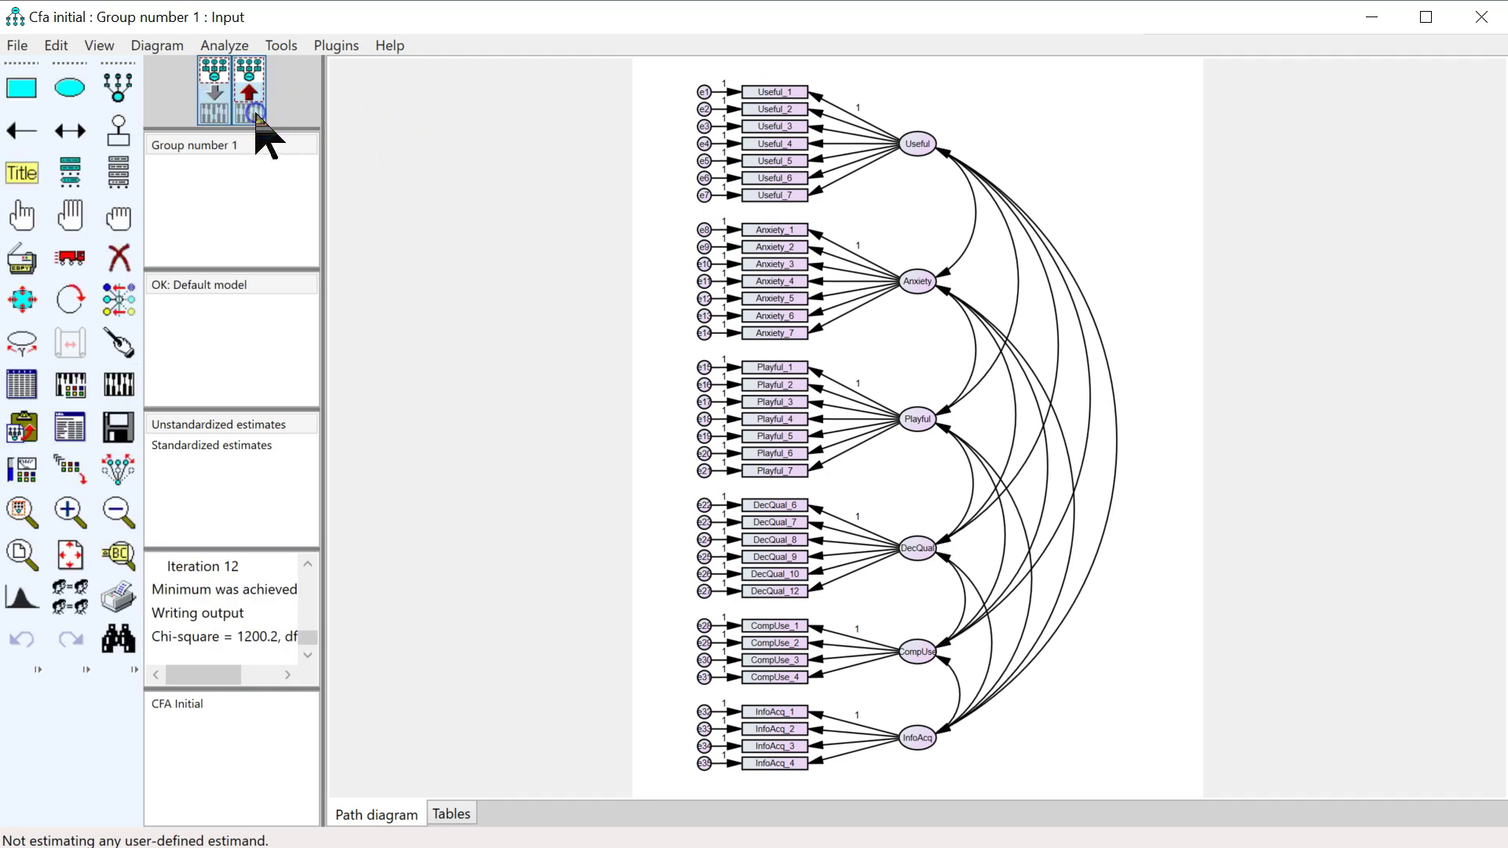
{"action": "left_click", "coordinate": [253, 110]}
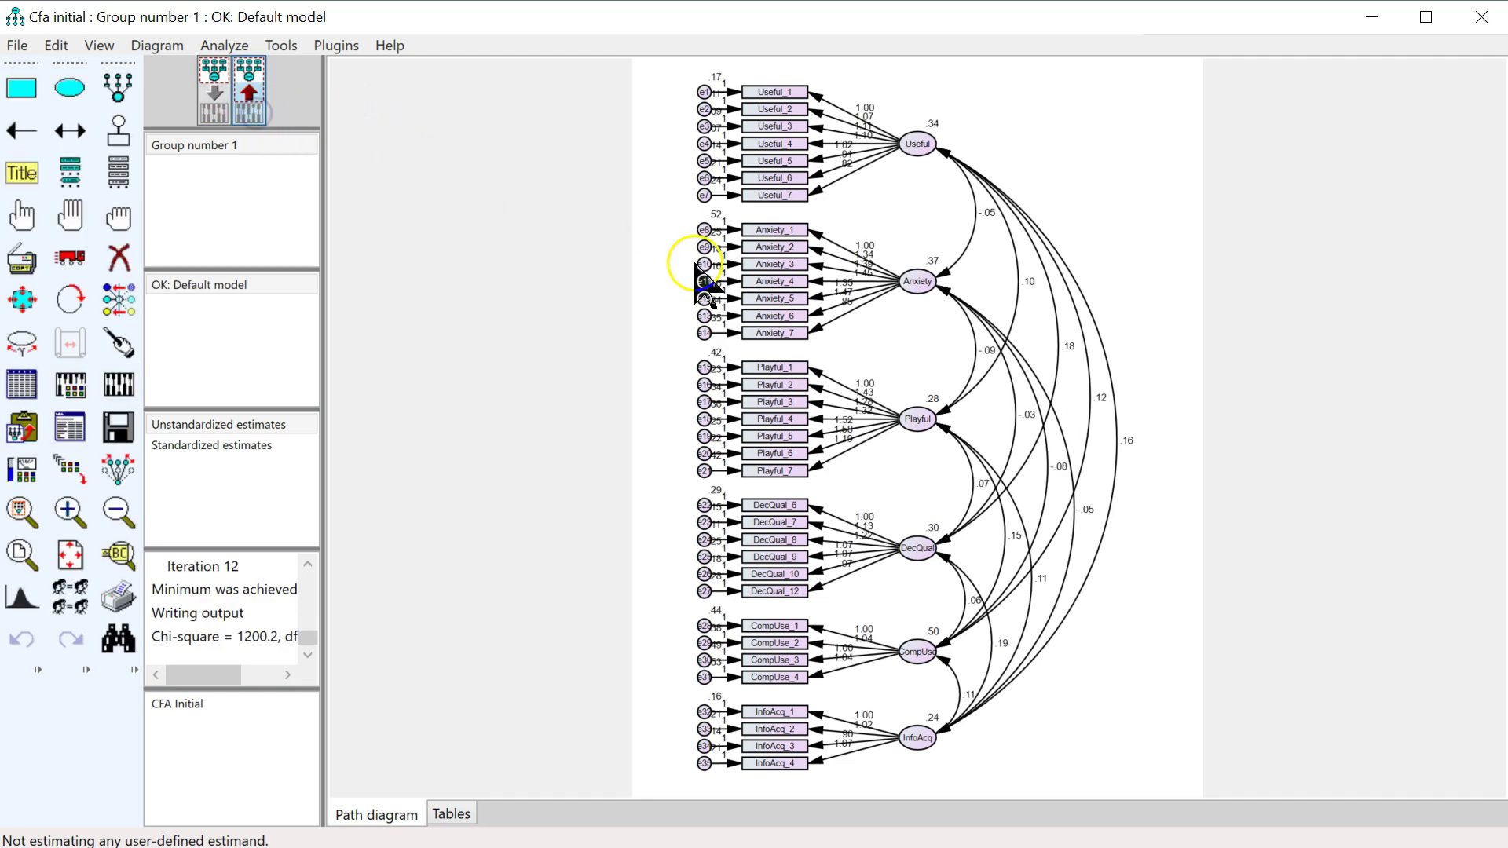
{"action": "left_click", "coordinate": [230, 446]}
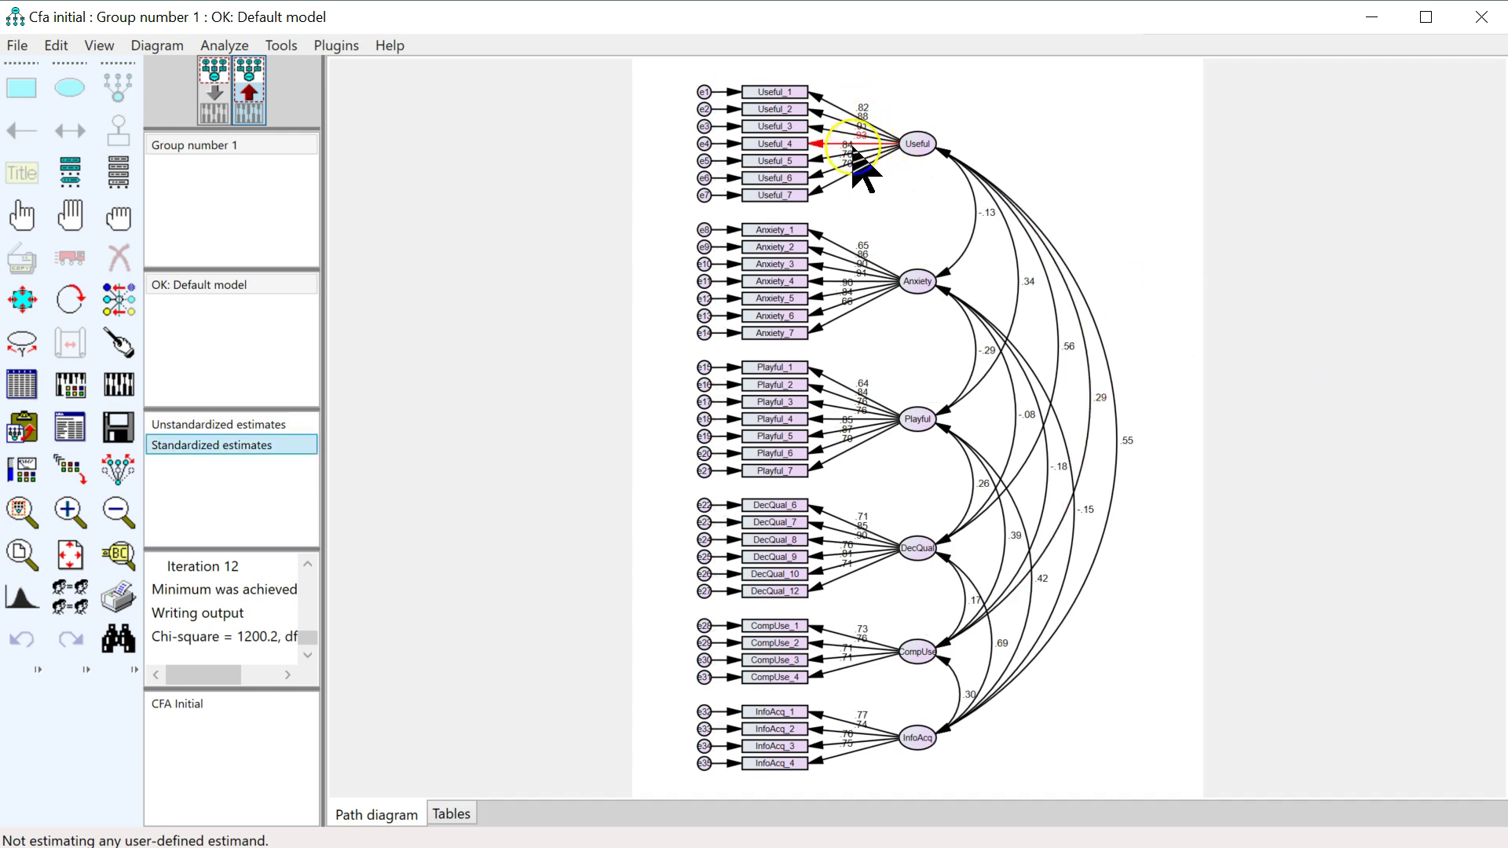
Examine the standardized factor loadings and factor correlations on the output path diagram
{"action": "scroll", "coordinate": [854, 153], "scroll_direction": "up", "scroll_amount": 2}
{"action": "scroll", "coordinate": [855, 153], "scroll_direction": "up", "scroll_amount": 2}
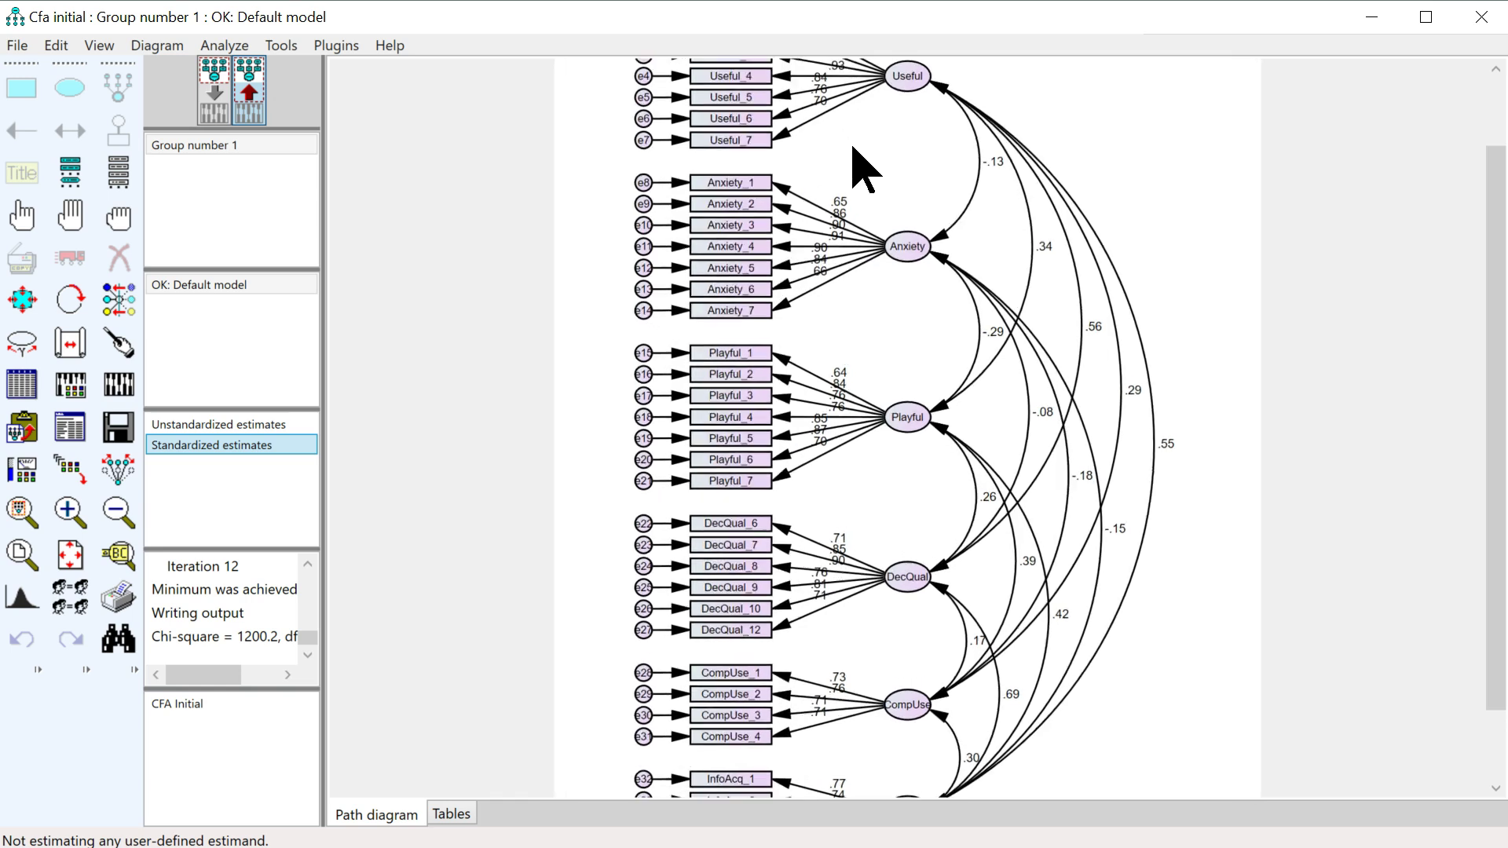
{"action": "scroll", "coordinate": [855, 153], "scroll_direction": "down", "scroll_amount": 1}
{"action": "scroll", "coordinate": [855, 153], "scroll_direction": "down", "scroll_amount": 2}
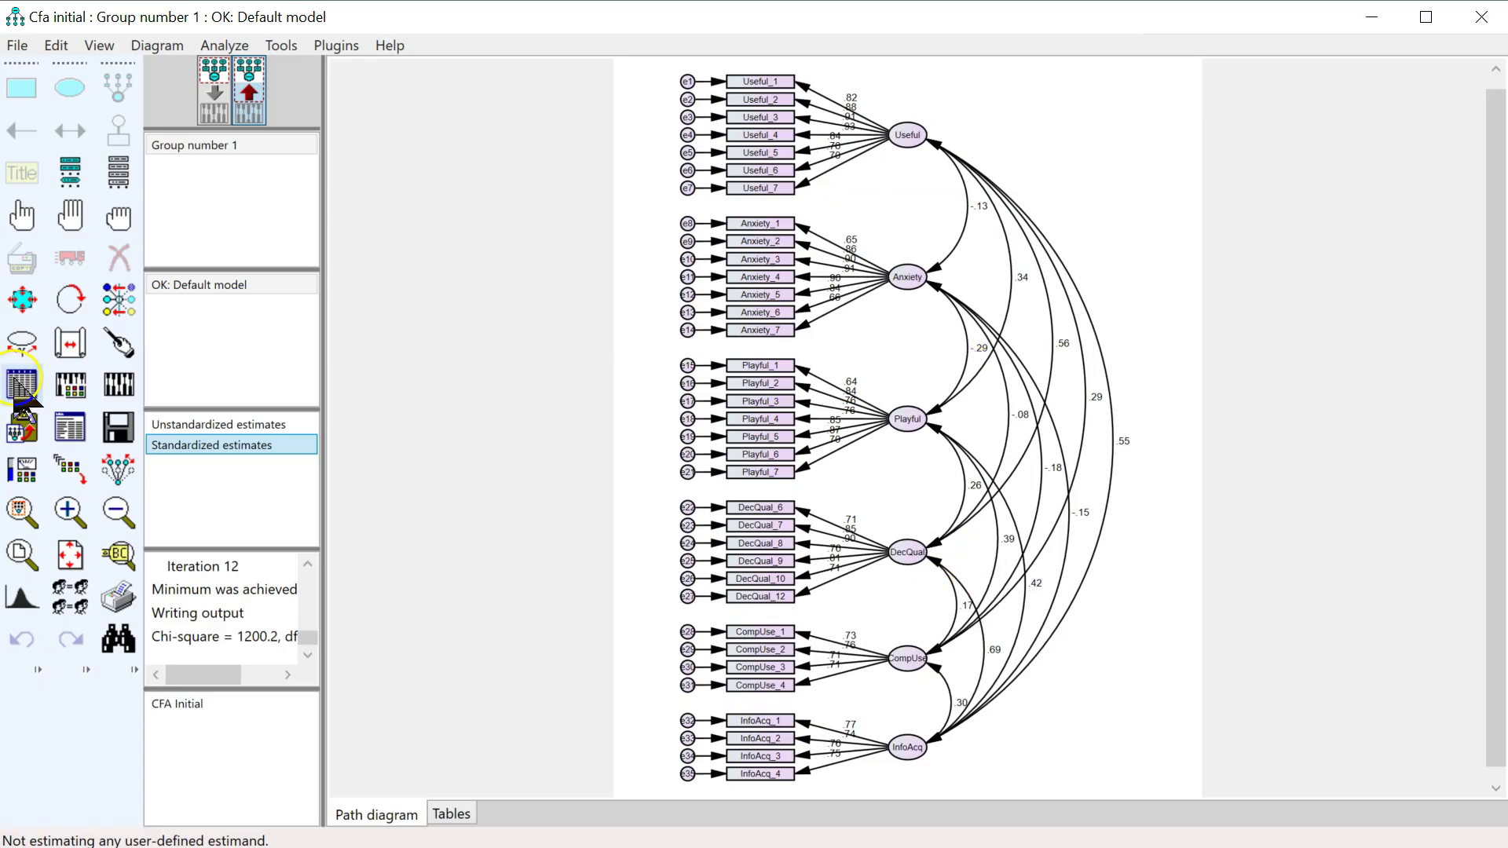
Open the text output and examine the model fit summary through RMSEA and the modification indices
{"action": "left_click", "coordinate": [68, 430]}
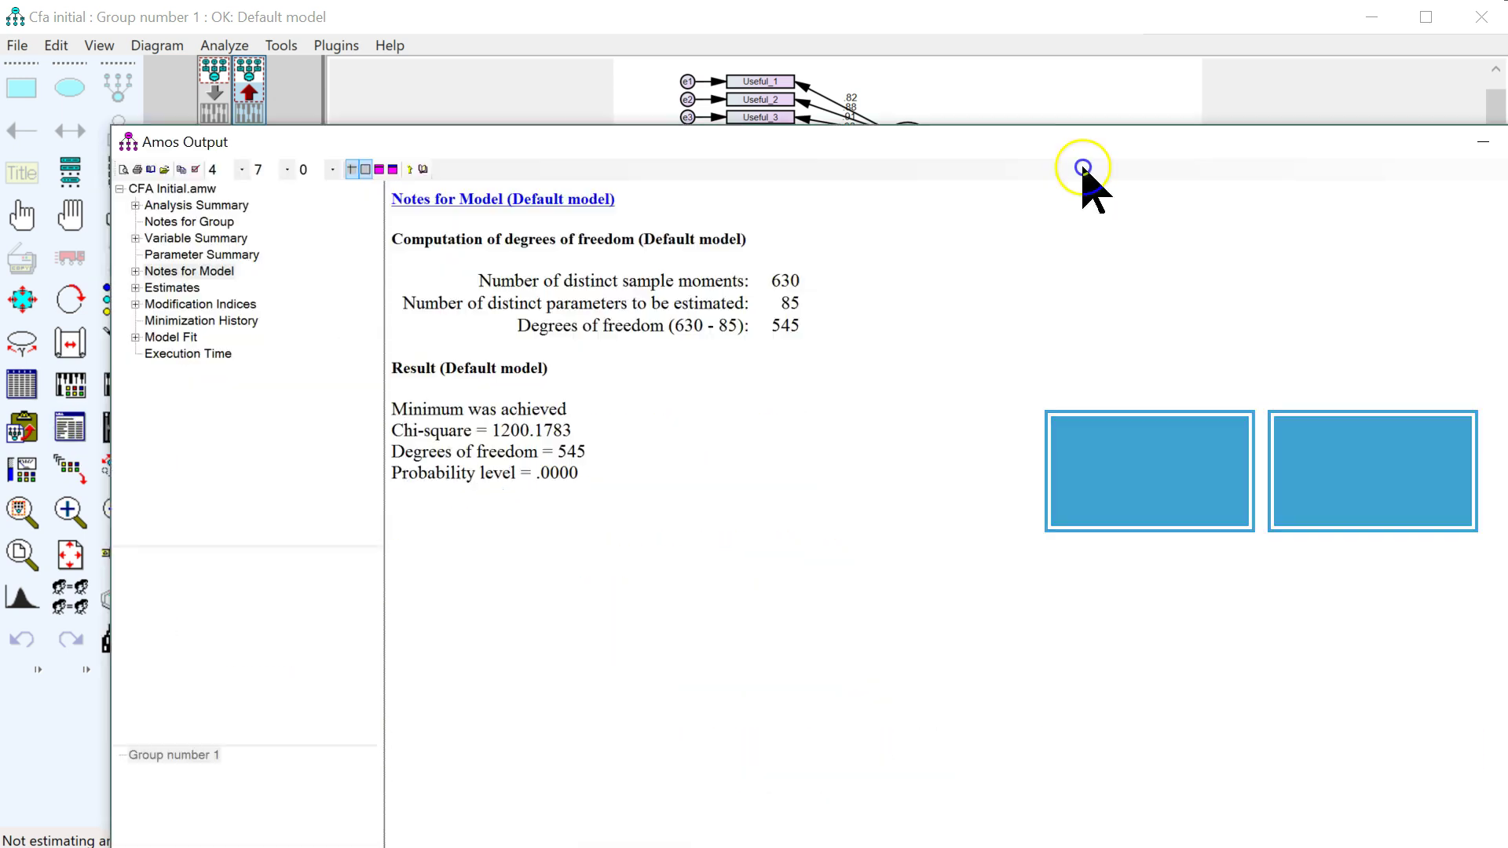
{"action": "left_click_drag", "start_coordinate": [1085, 164], "coordinate": [953, 34]}
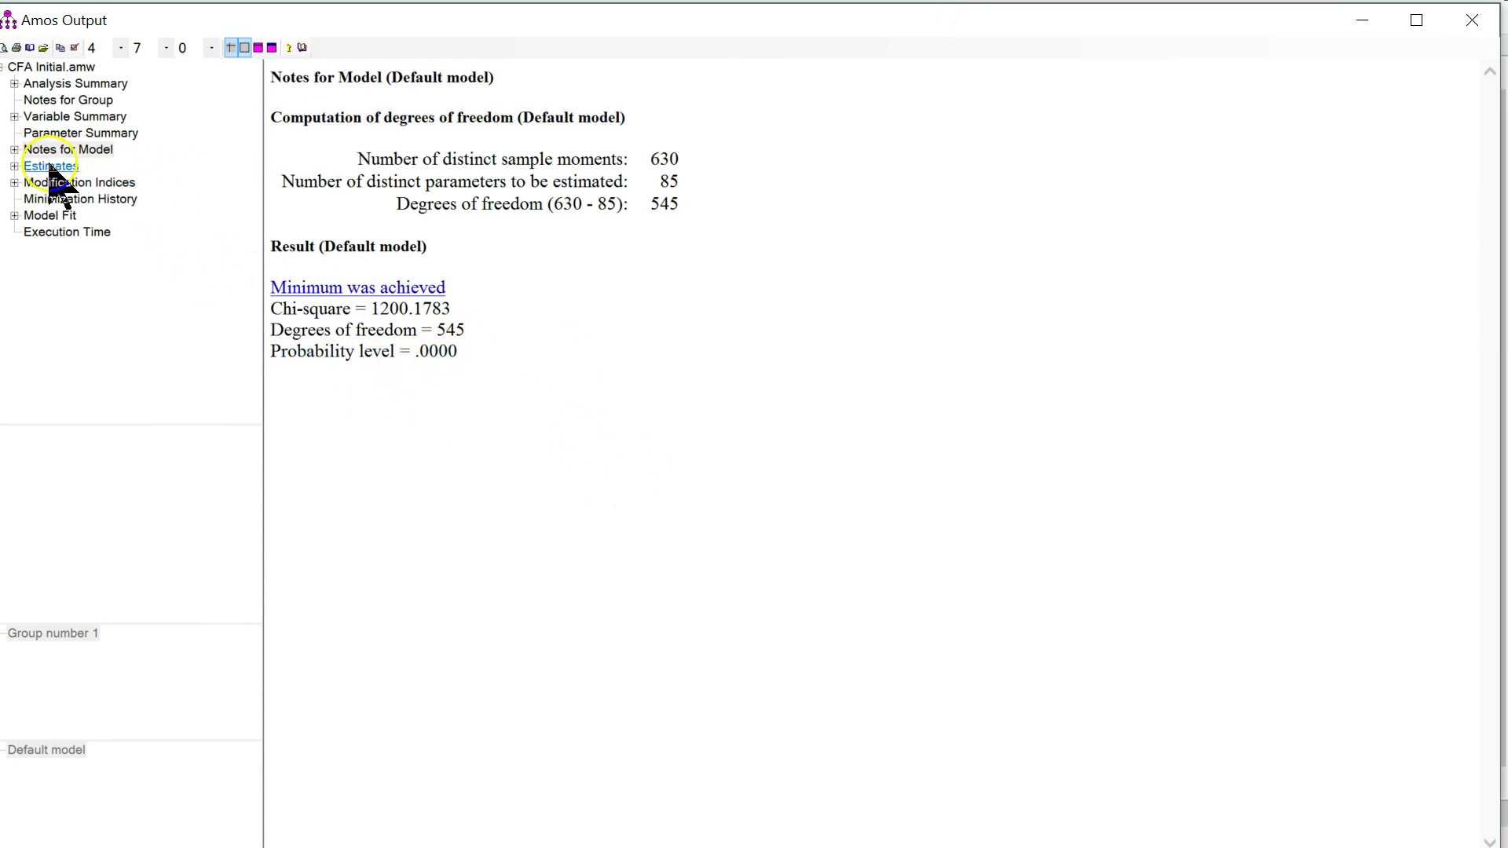
{"action": "left_click", "coordinate": [56, 216]}
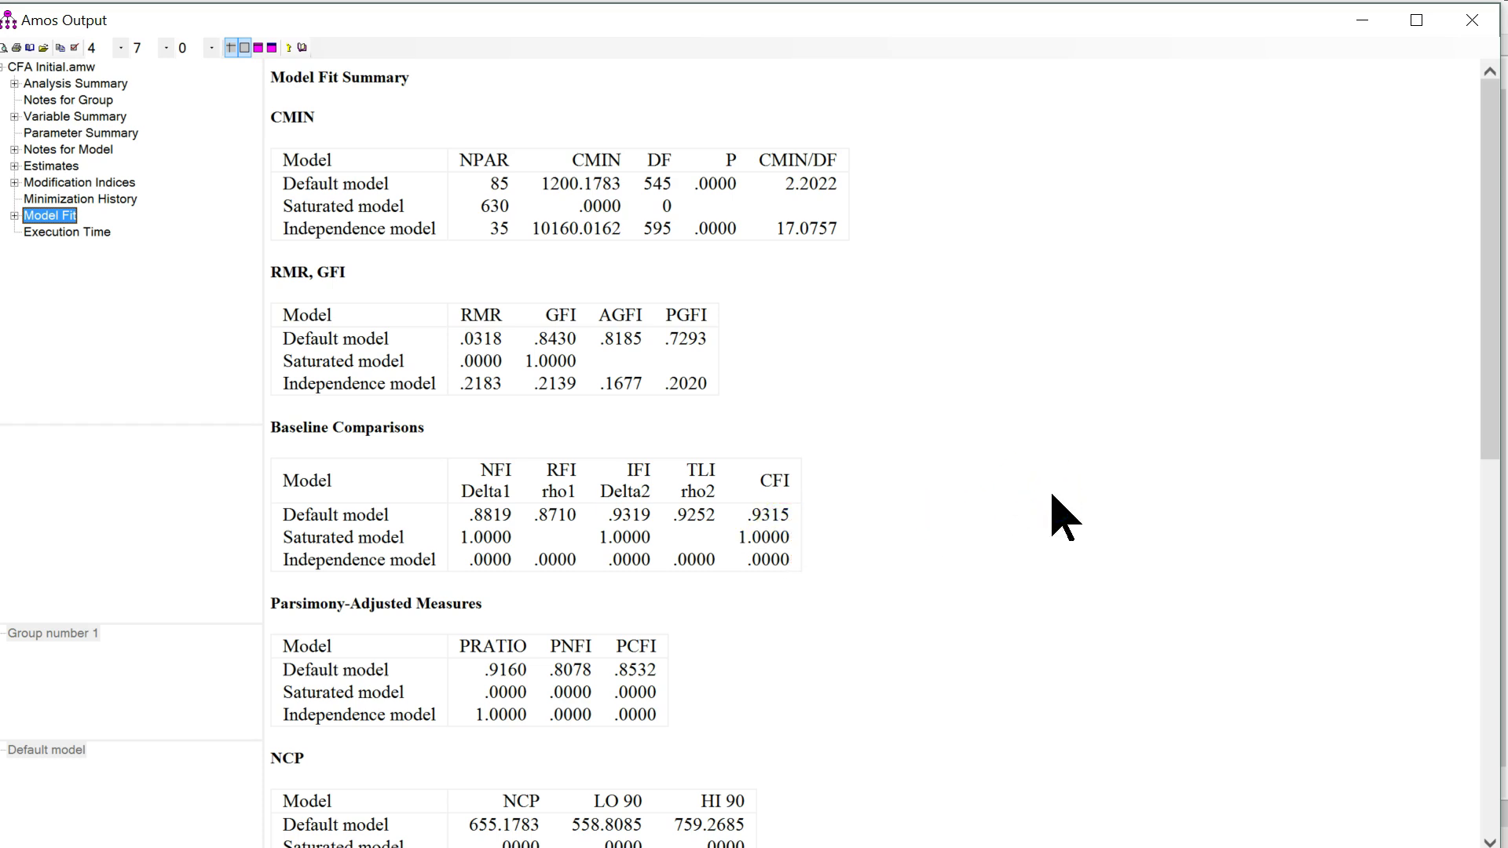
{"action": "scroll", "coordinate": [1056, 491], "scroll_direction": "down", "scroll_amount": 6}
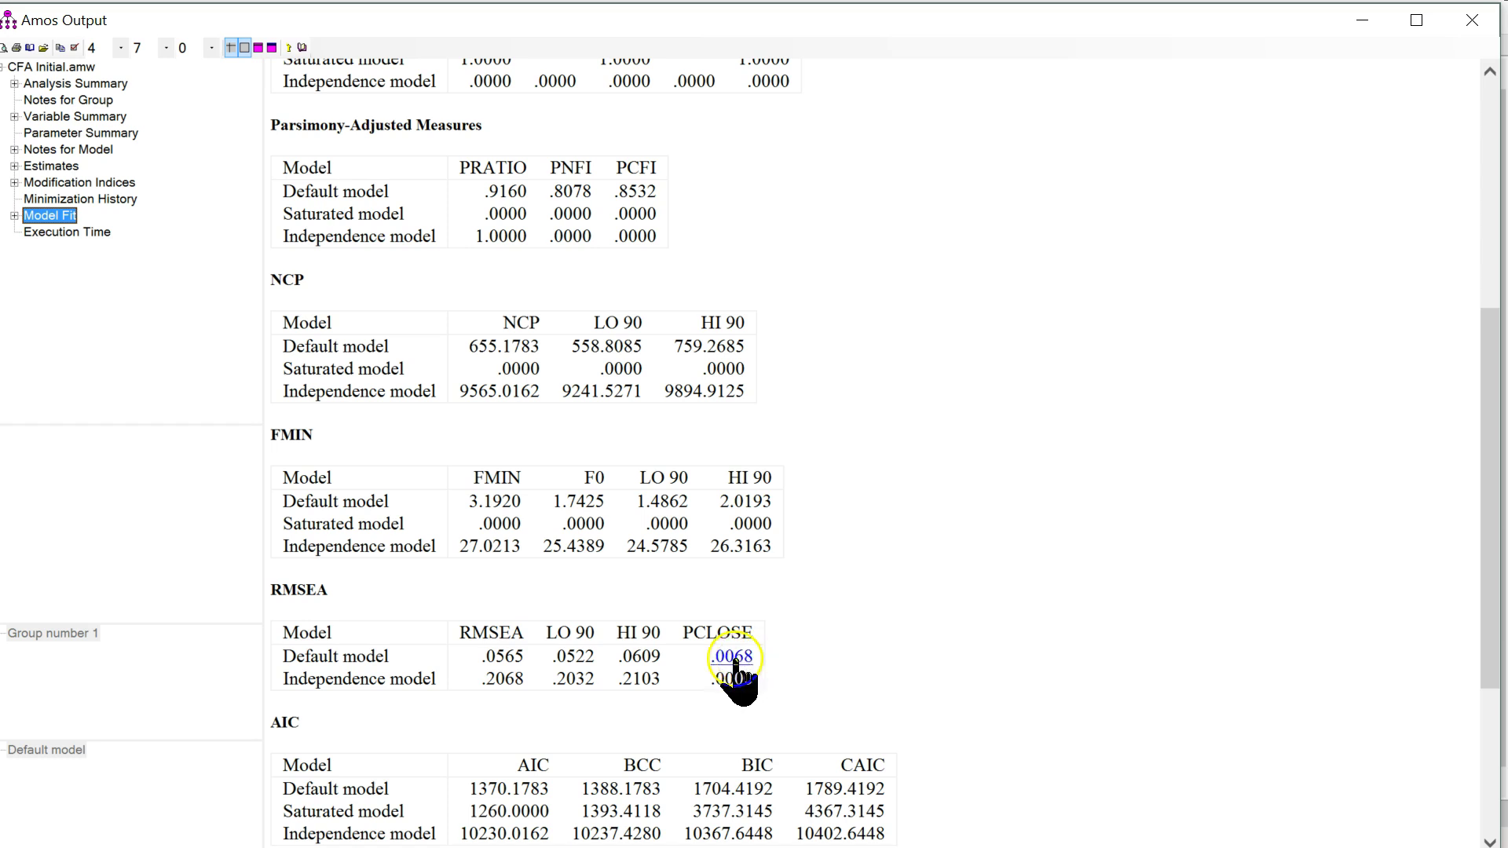
{"action": "left_click", "coordinate": [79, 182]}
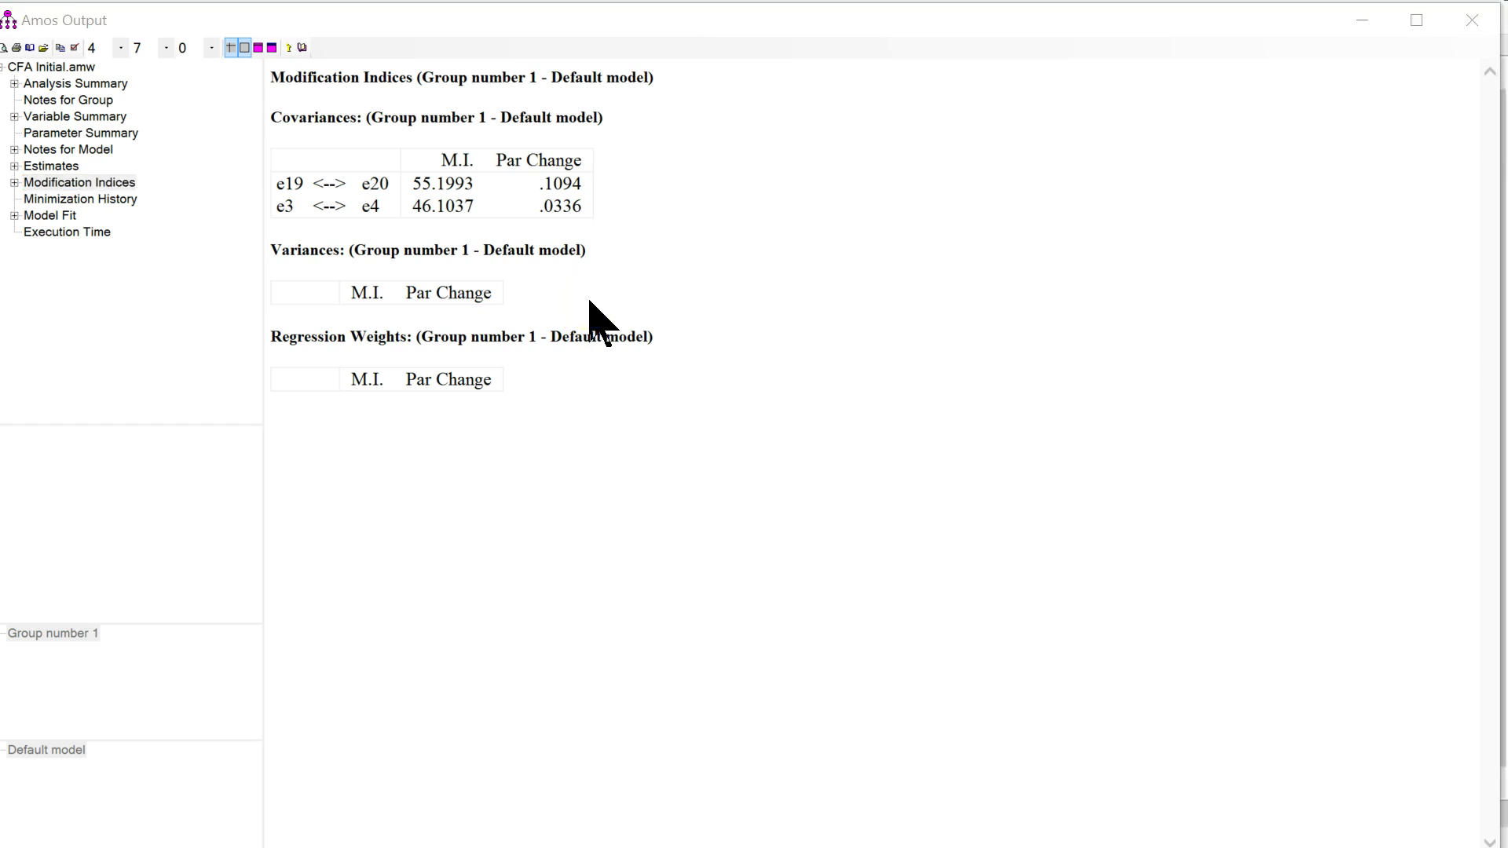
Switch to the trimmed SPSS dataset and compare the question wording of the Playful items in its variable definitions
{"action": "key", "text": "alt+Tab"}
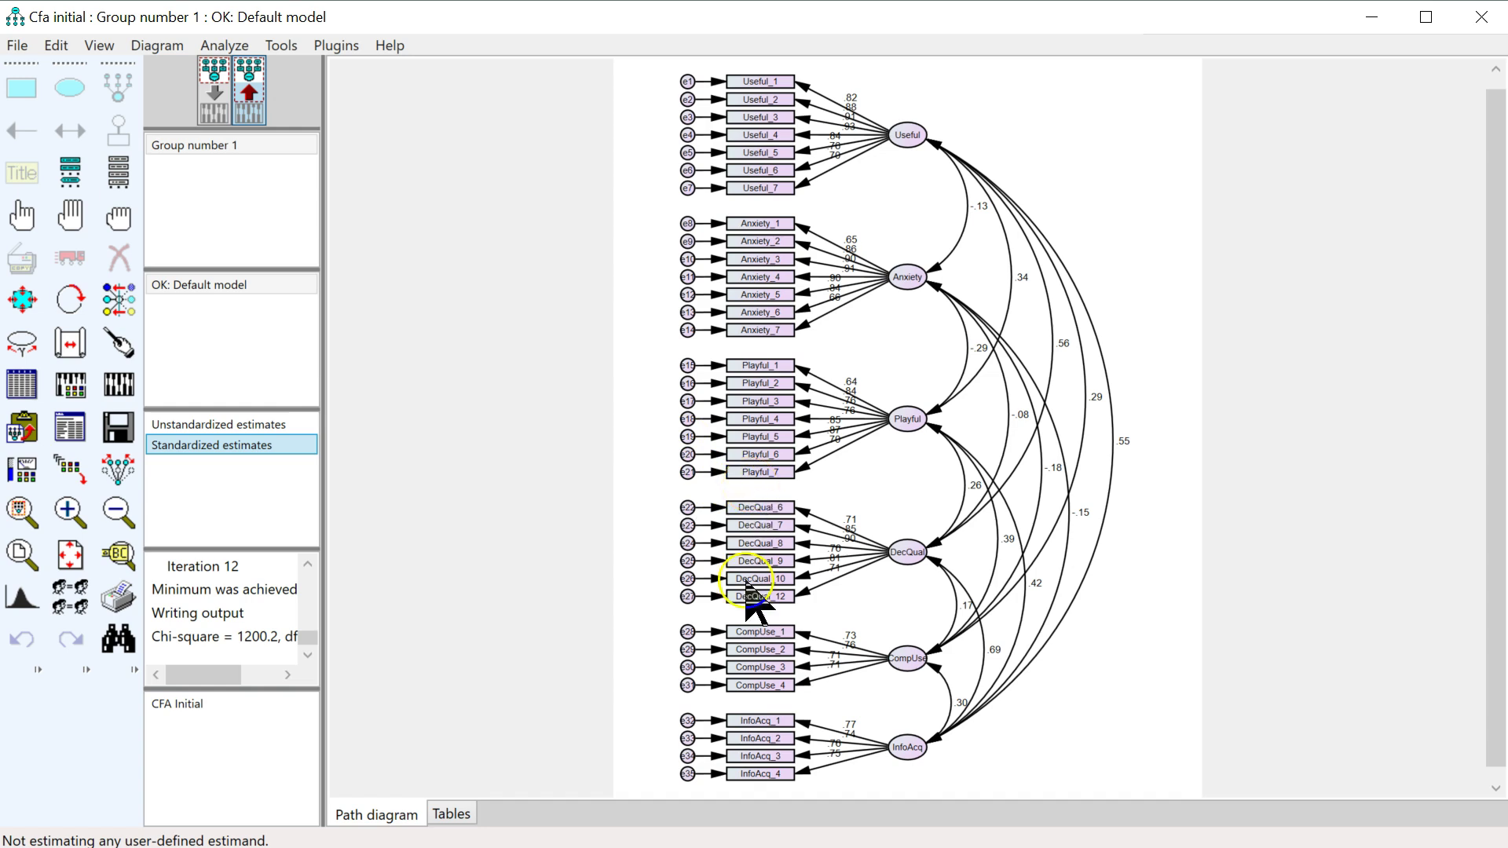
{"action": "key", "text": "alt+Tab"}
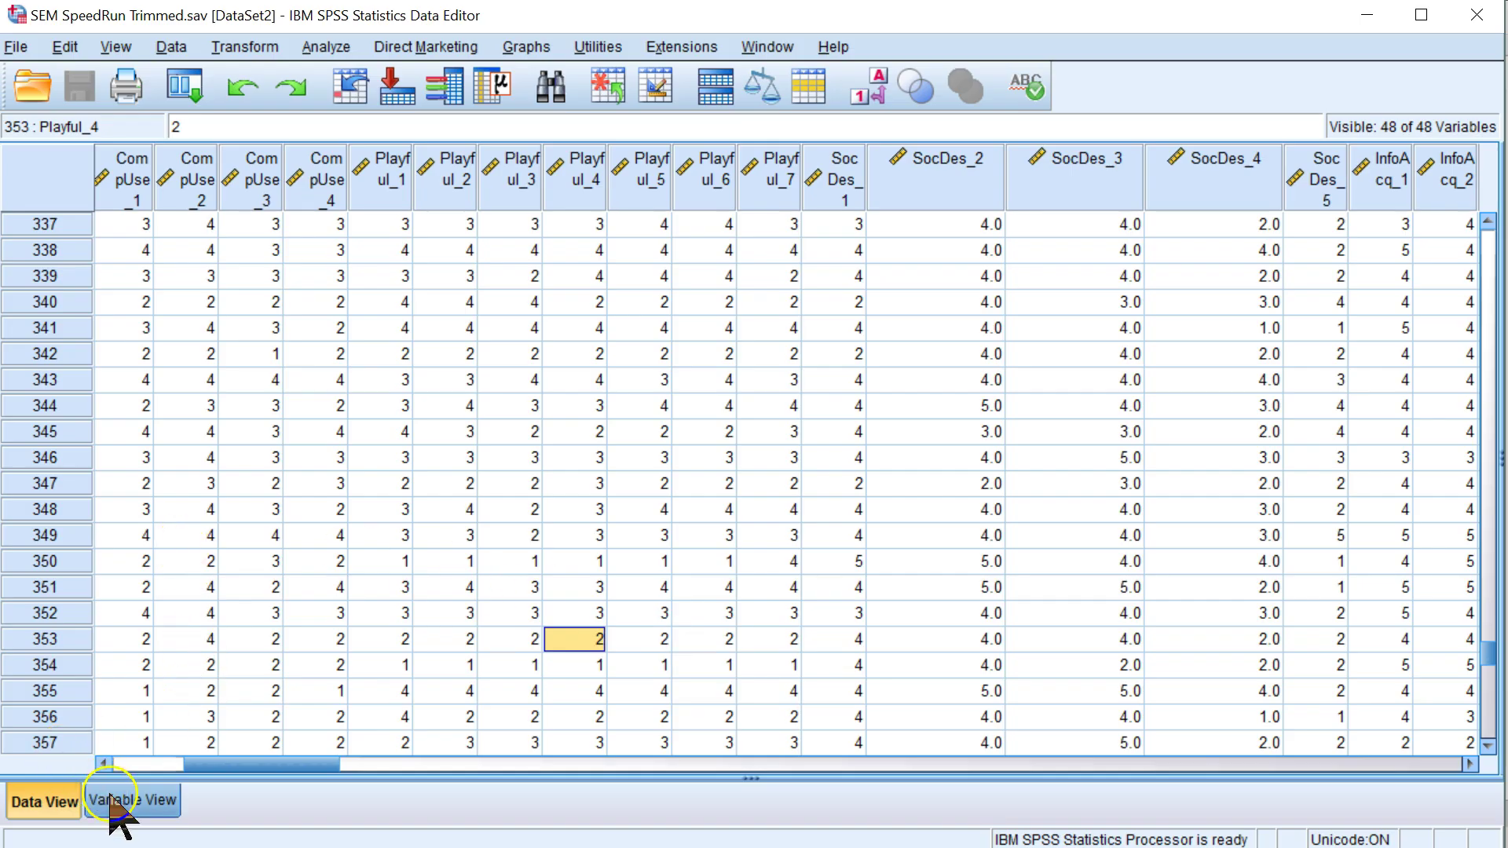
{"action": "left_click", "coordinate": [130, 801]}
{"action": "left_click", "coordinate": [98, 488]}
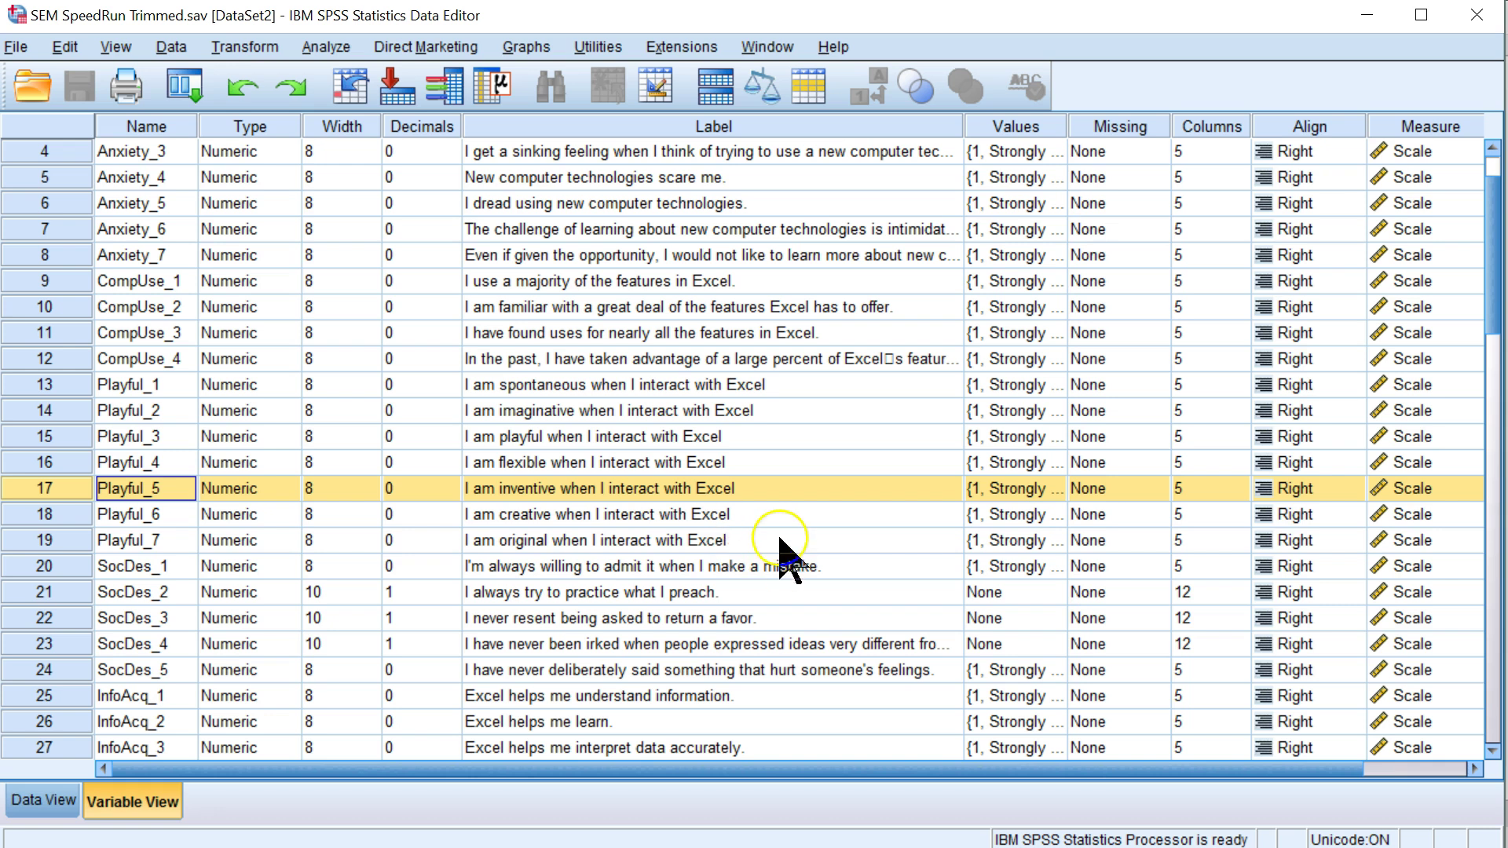
{"action": "left_click", "coordinate": [792, 513]}
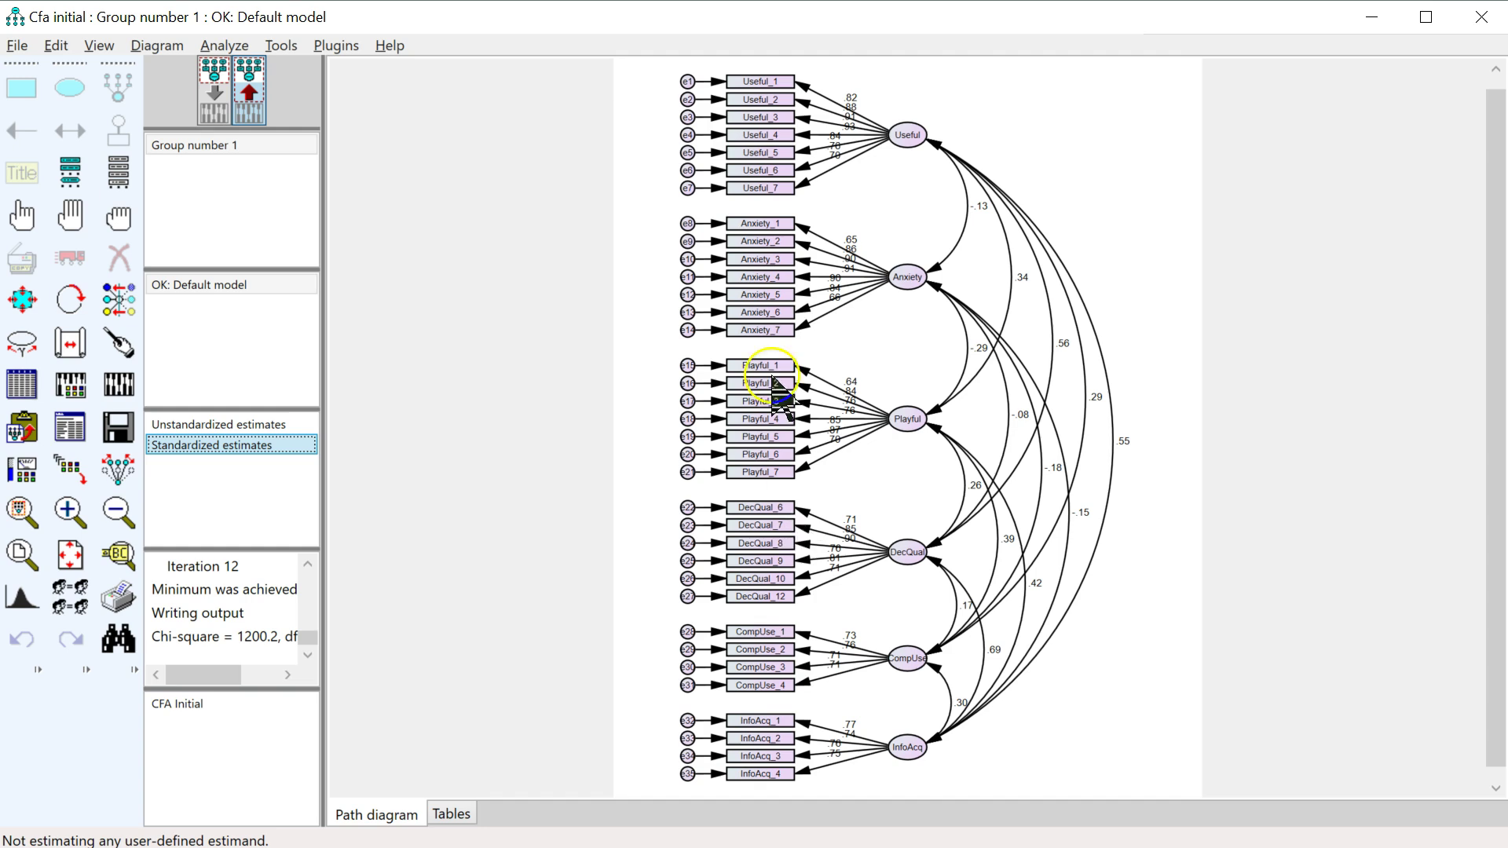
Delete the Playful_5 indicator and its error term e19 from the input path diagram
{"action": "left_click", "coordinate": [890, 420]}
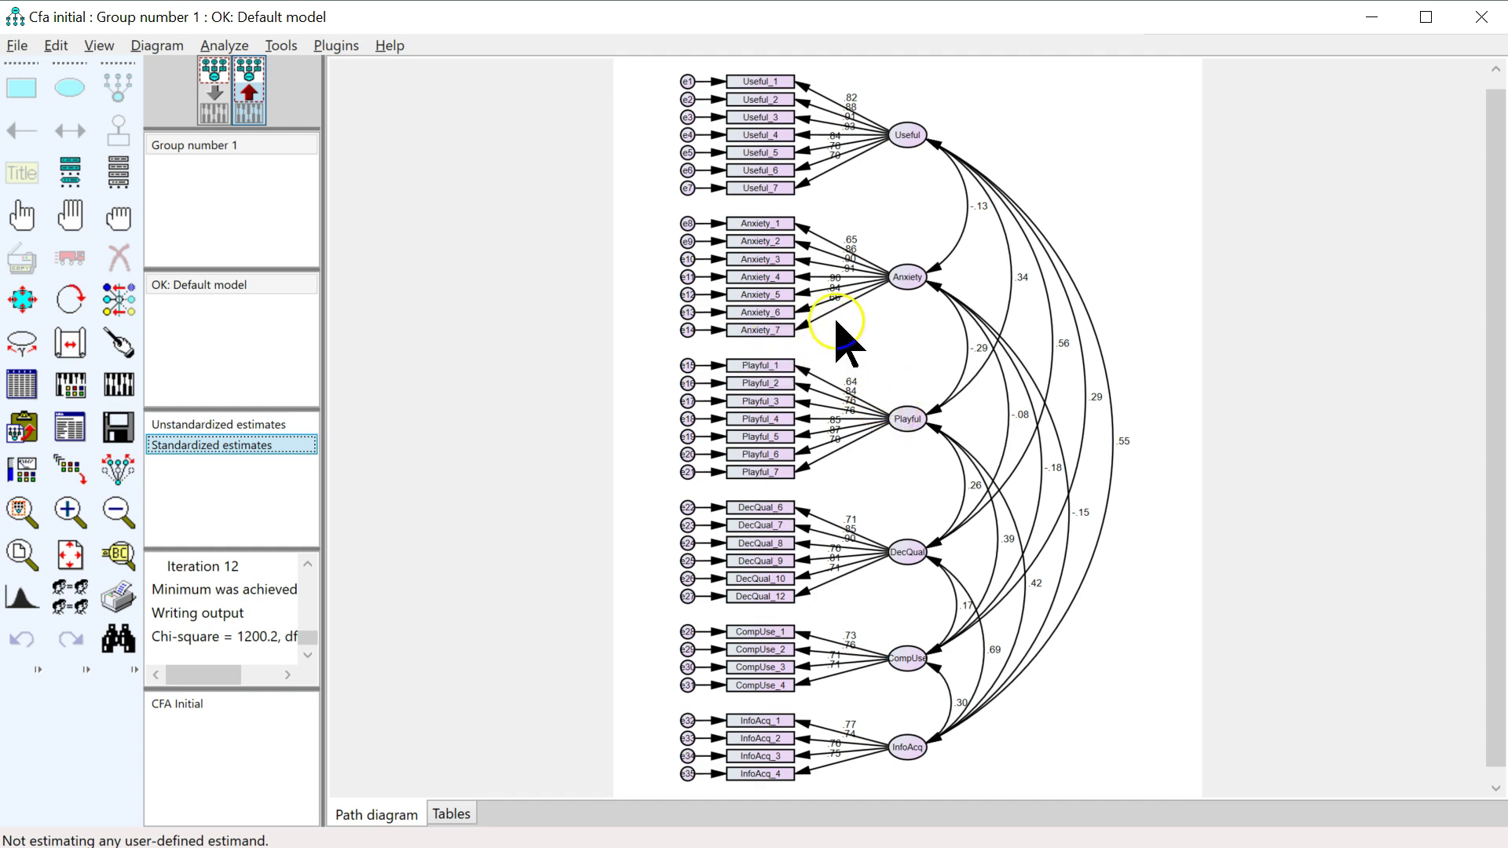
{"action": "scroll", "coordinate": [808, 303], "scroll_direction": "up", "scroll_amount": 3}
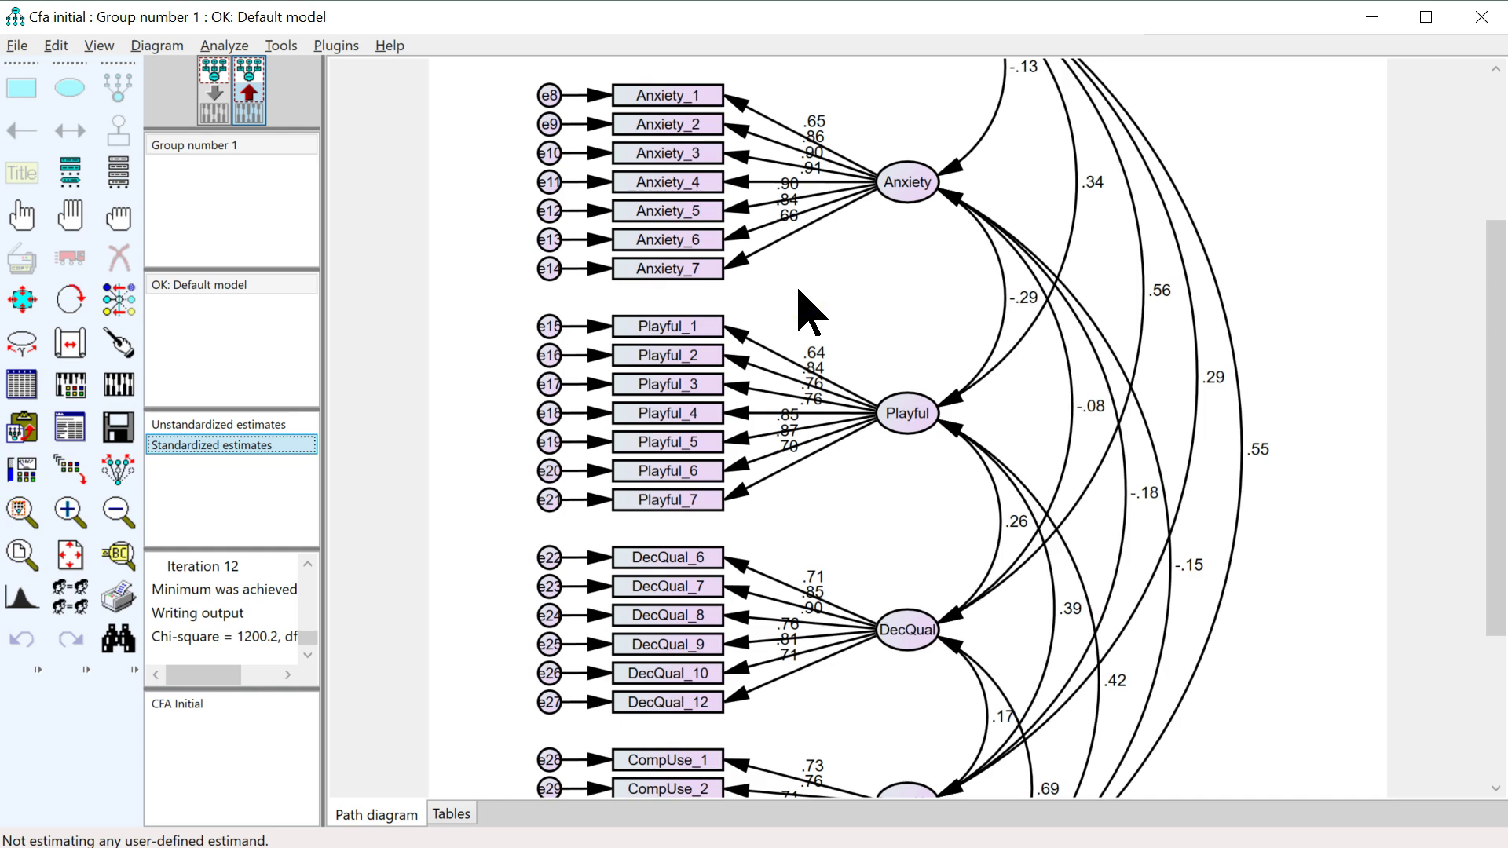
{"action": "scroll", "coordinate": [691, 578], "scroll_direction": "up", "scroll_amount": 5}
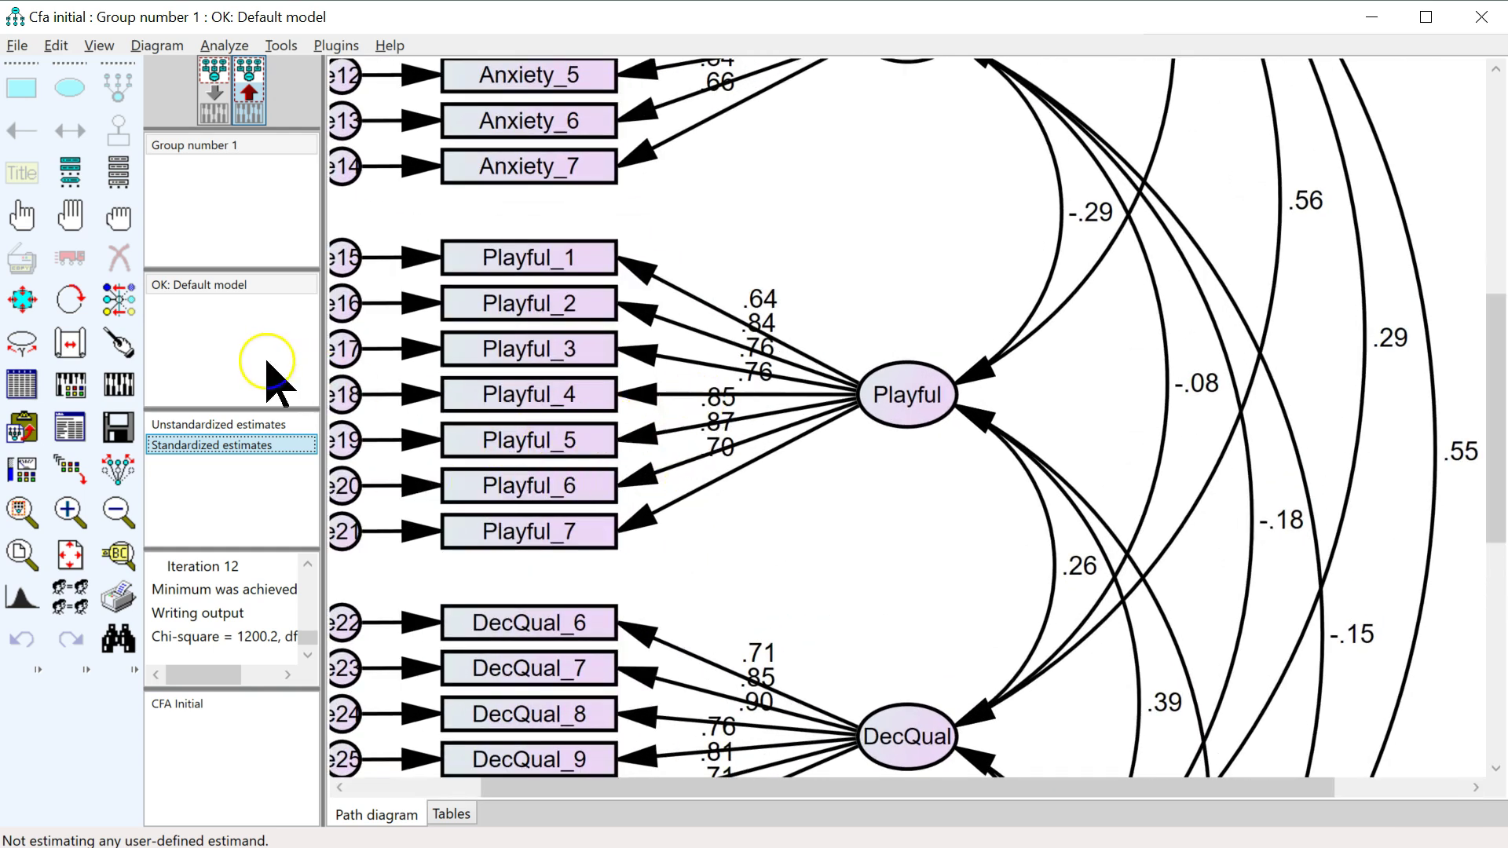
{"action": "left_click", "coordinate": [22, 214]}
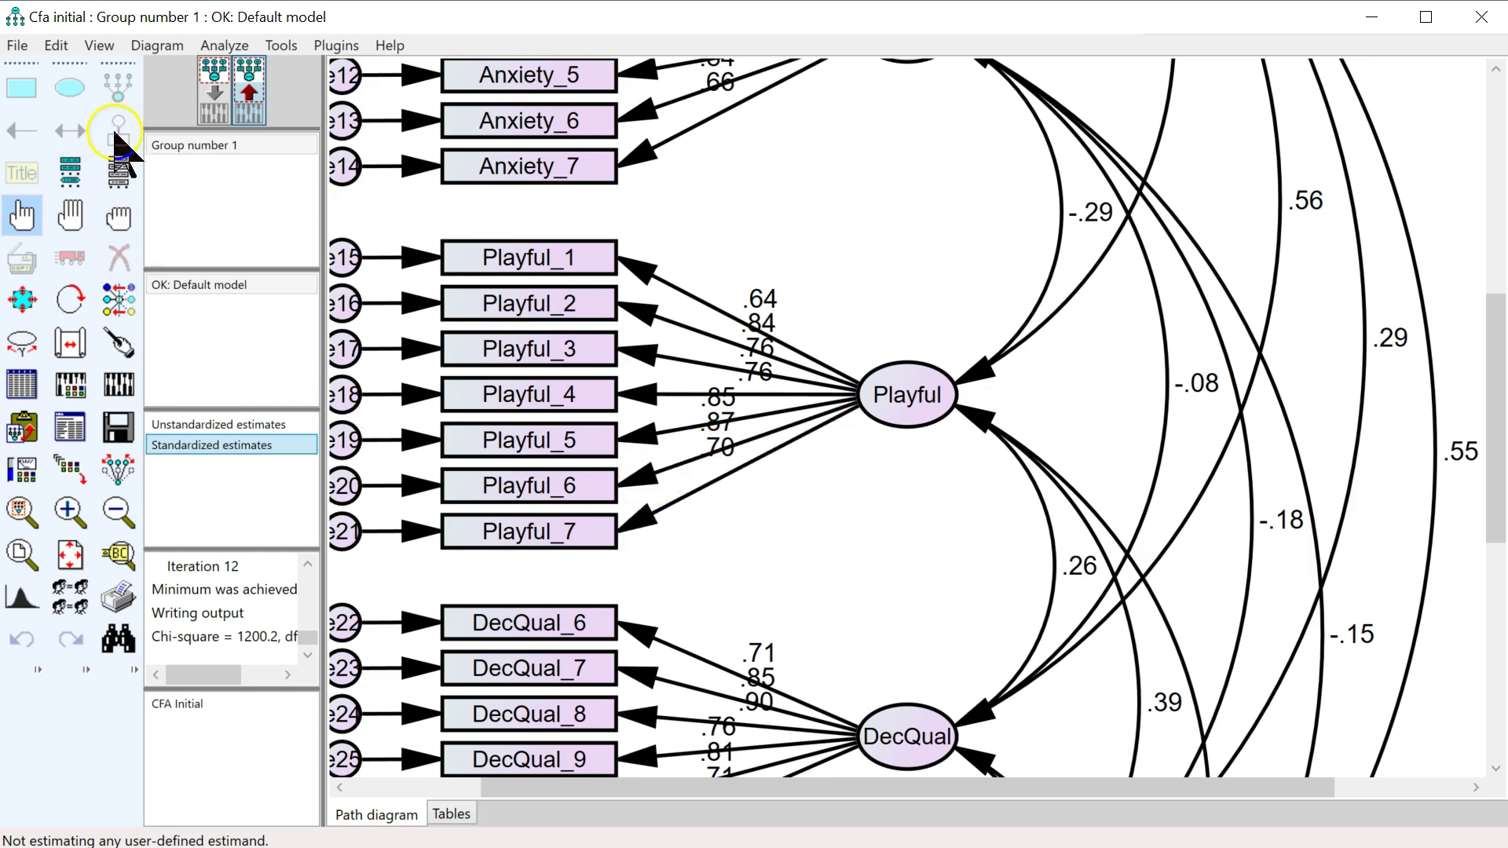
{"action": "left_click", "coordinate": [224, 86]}
{"action": "left_click", "coordinate": [118, 258]}
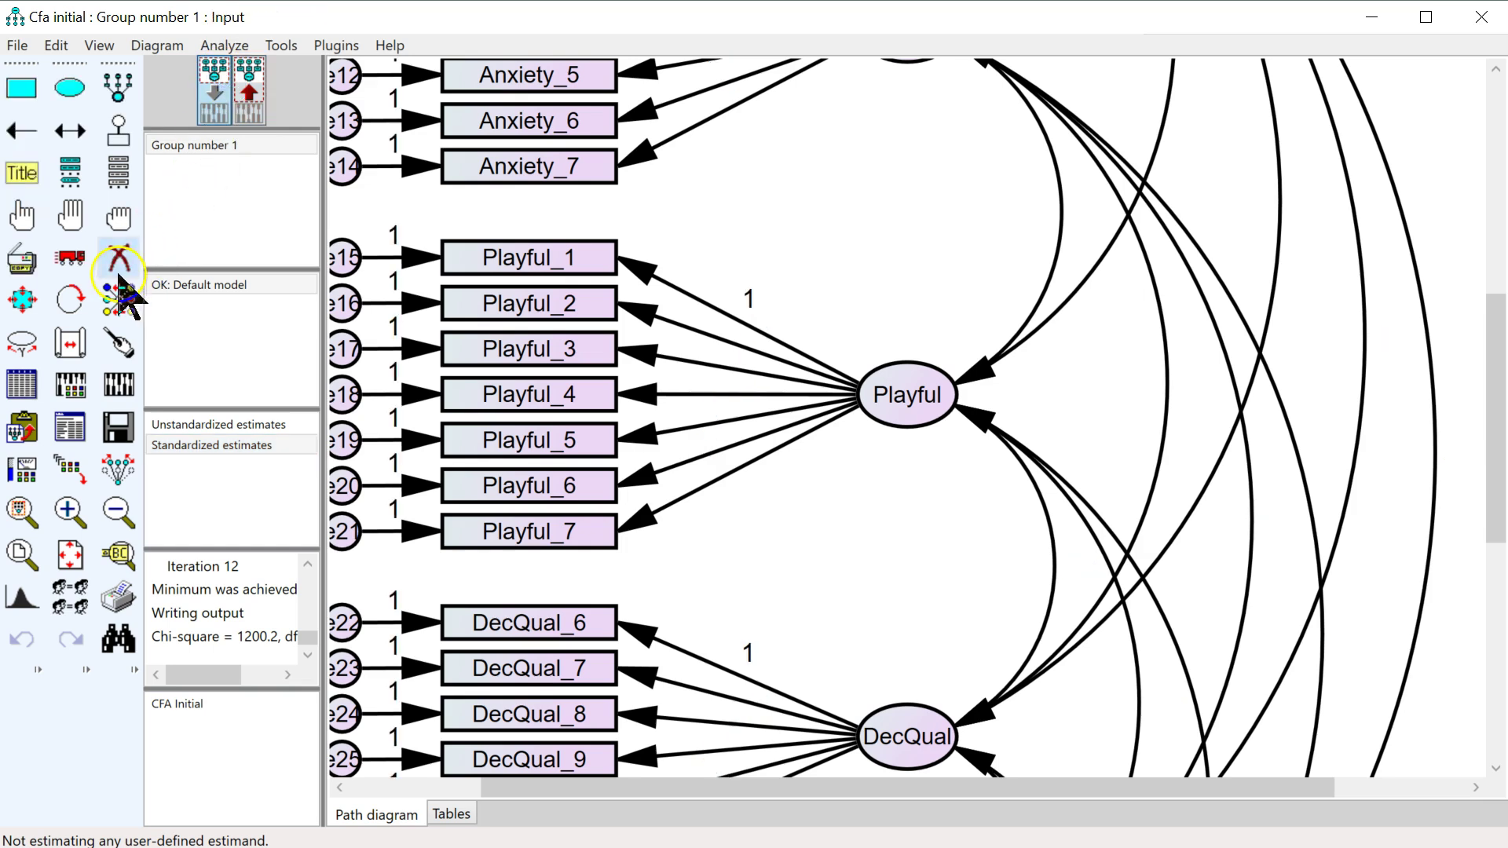
{"action": "left_click", "coordinate": [562, 456]}
{"action": "left_click", "coordinate": [349, 447]}
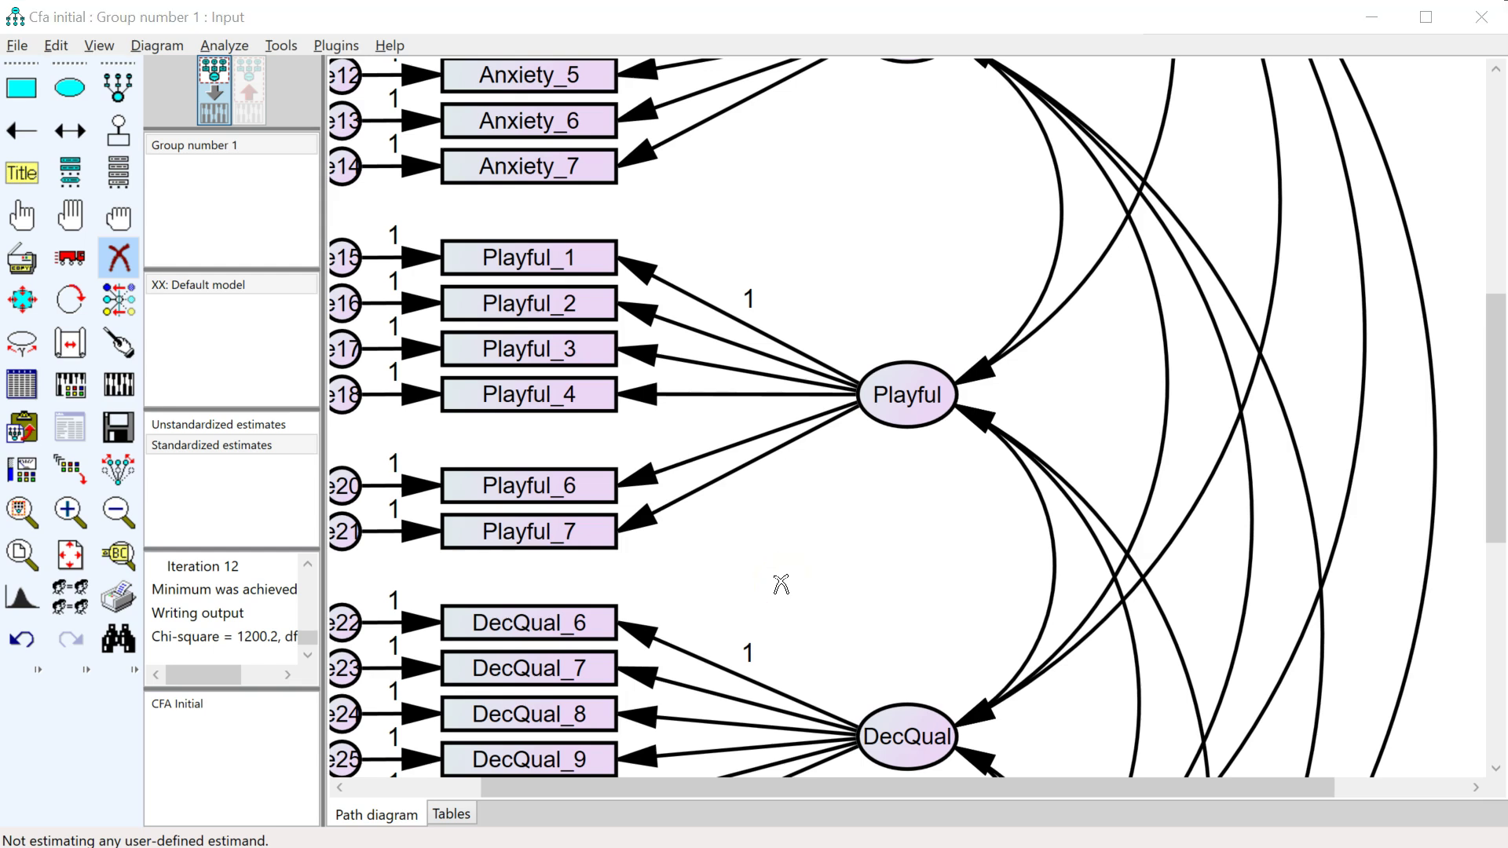
Switch to the outline document and start an unnumbered note directly below the Confirmatory Factor Analysis heading
{"action": "key", "text": "alt+Tab"}
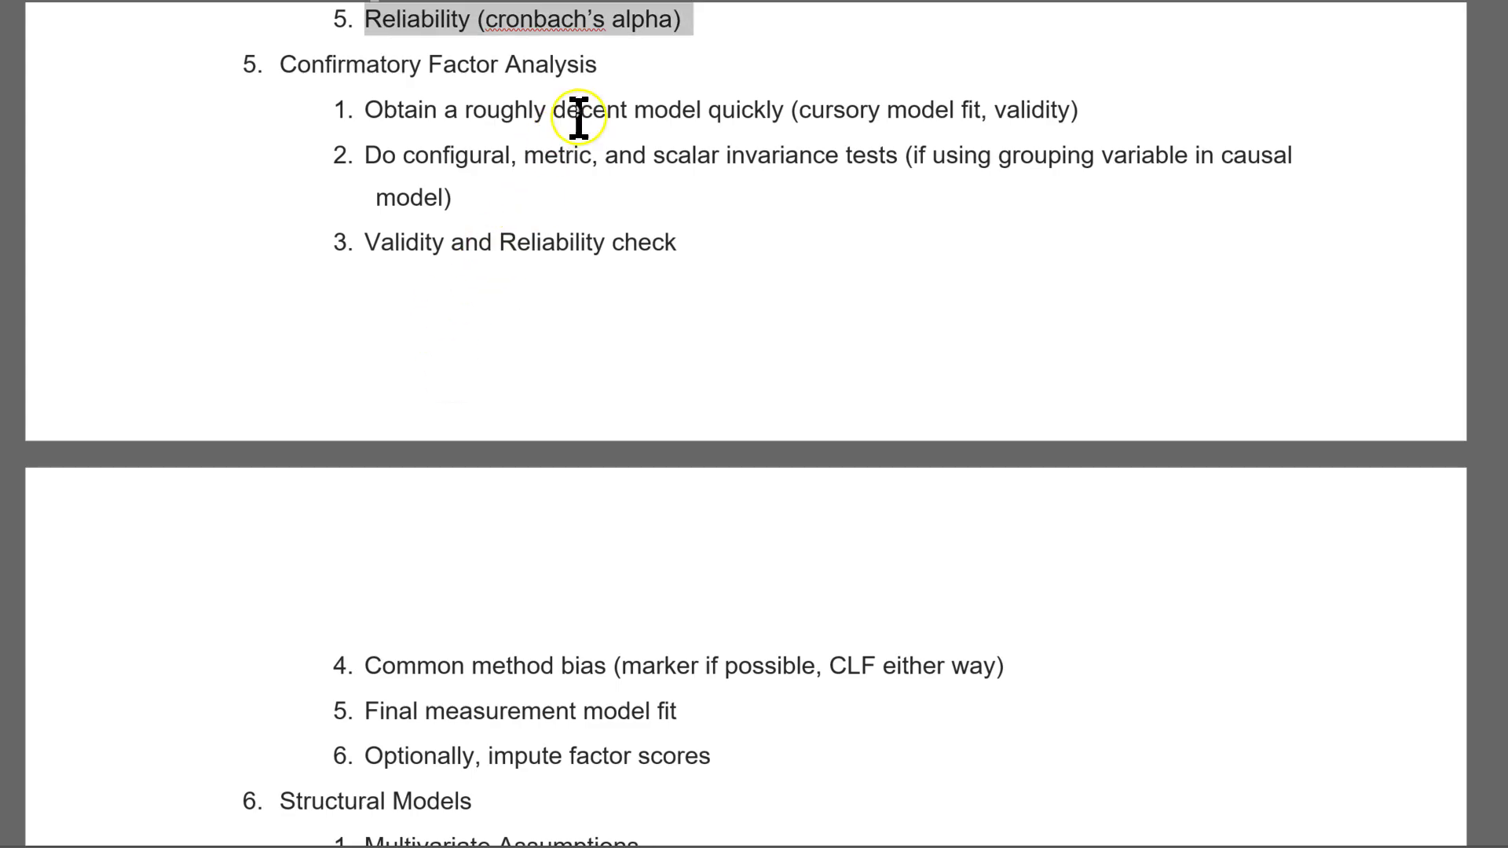
{"action": "left_click", "coordinate": [884, 60]}
{"action": "key", "text": "Return"}
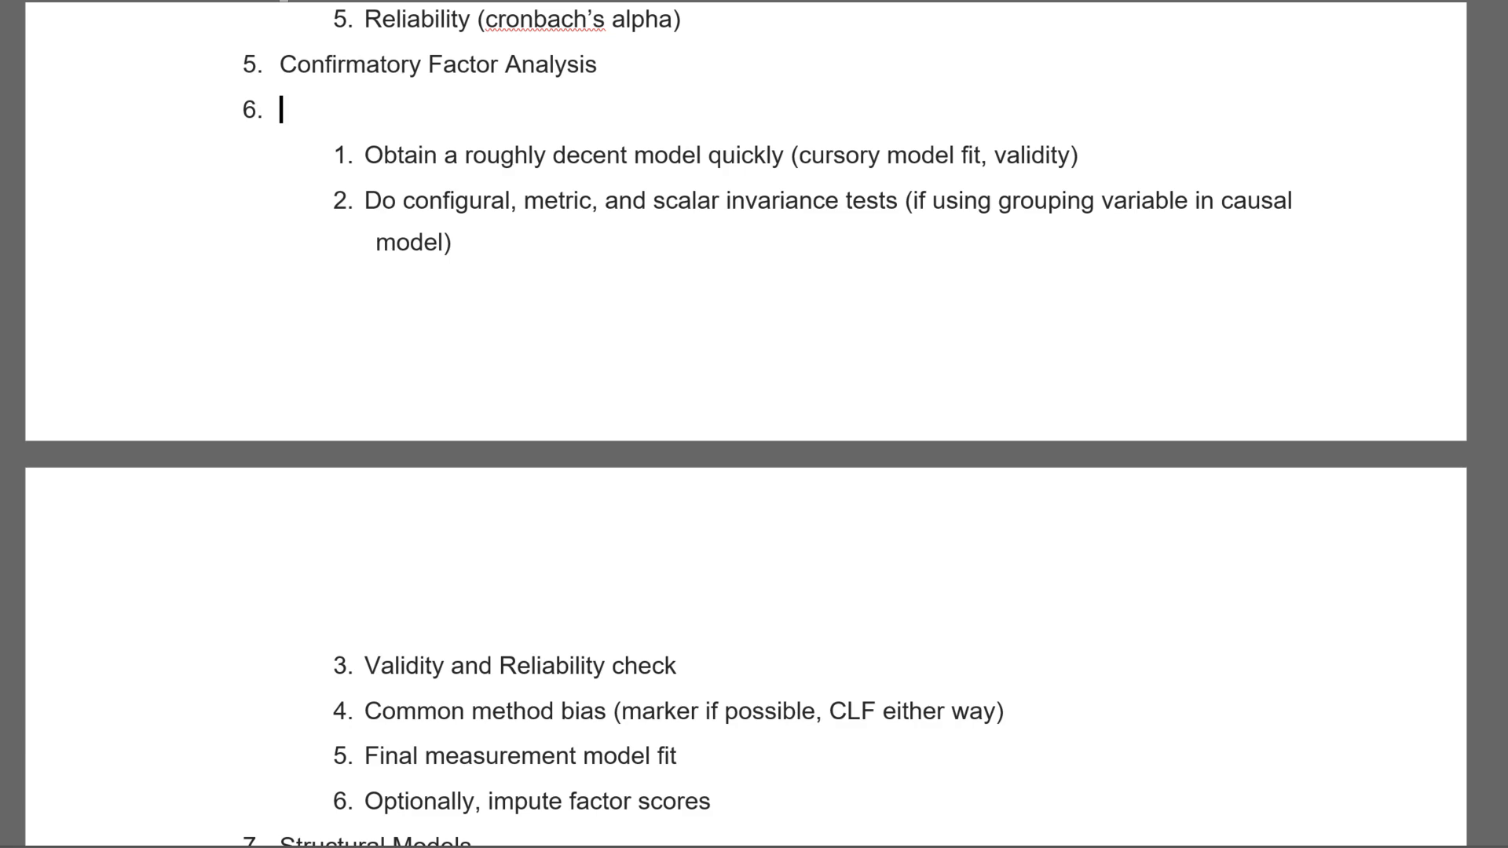
{"action": "key", "text": "Return"}
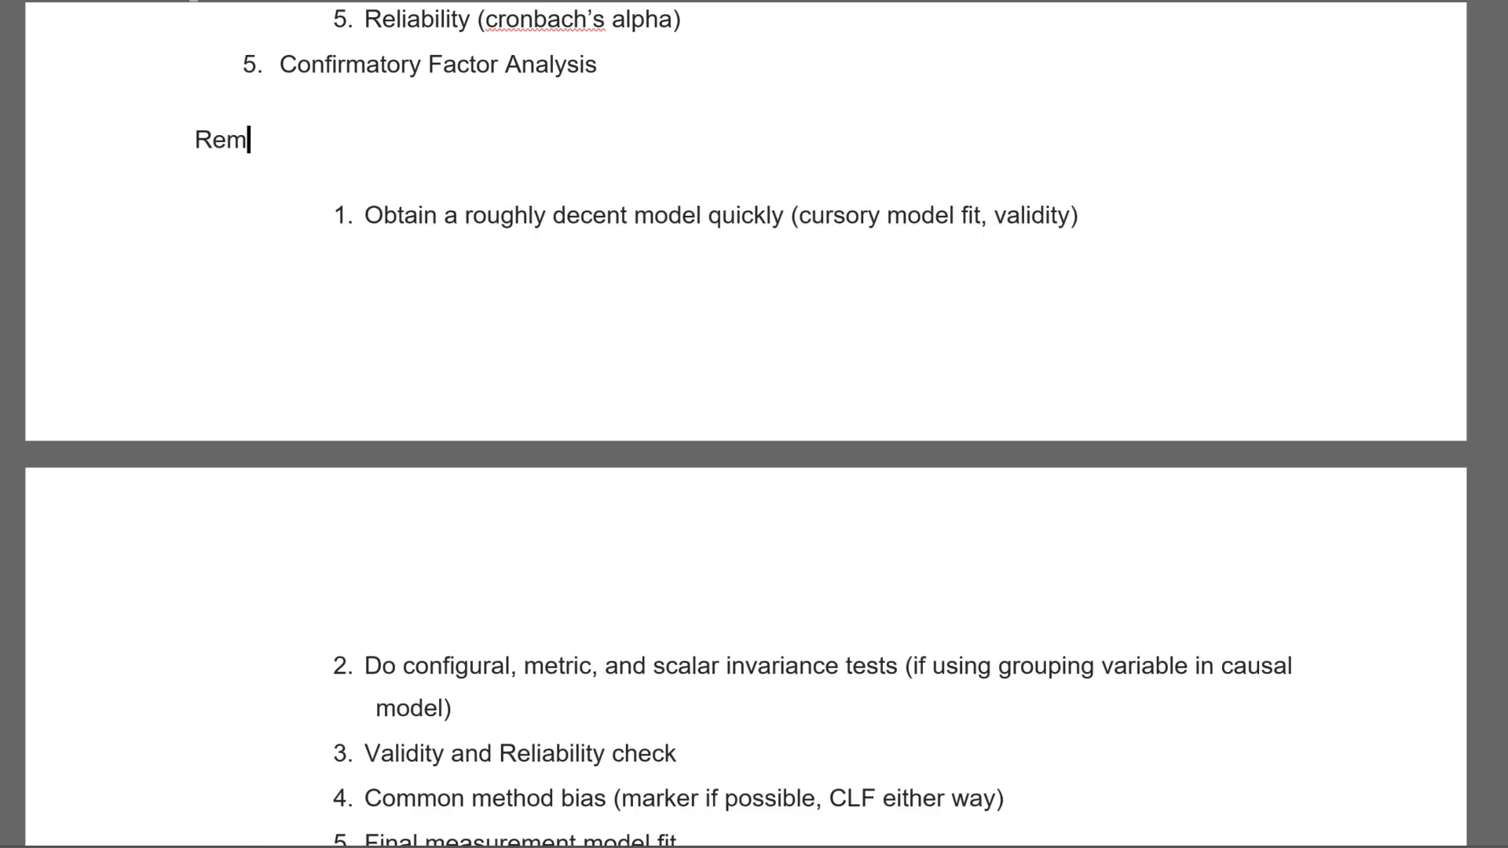
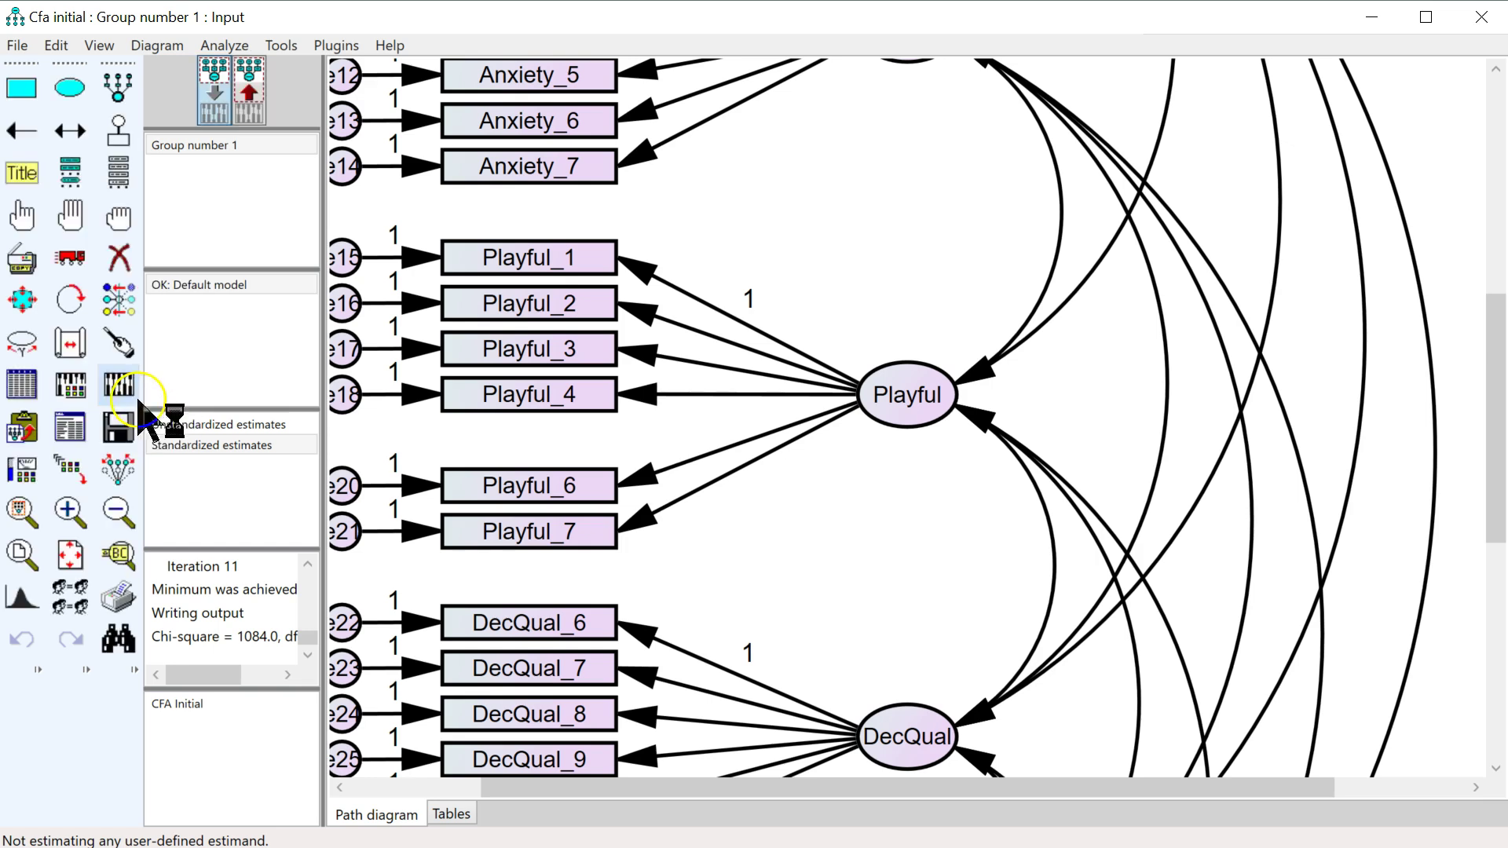
Open the re-estimated model's text output in Amos and check its fit summary, RMSEA and modification indices
{"action": "left_click", "coordinate": [70, 430]}
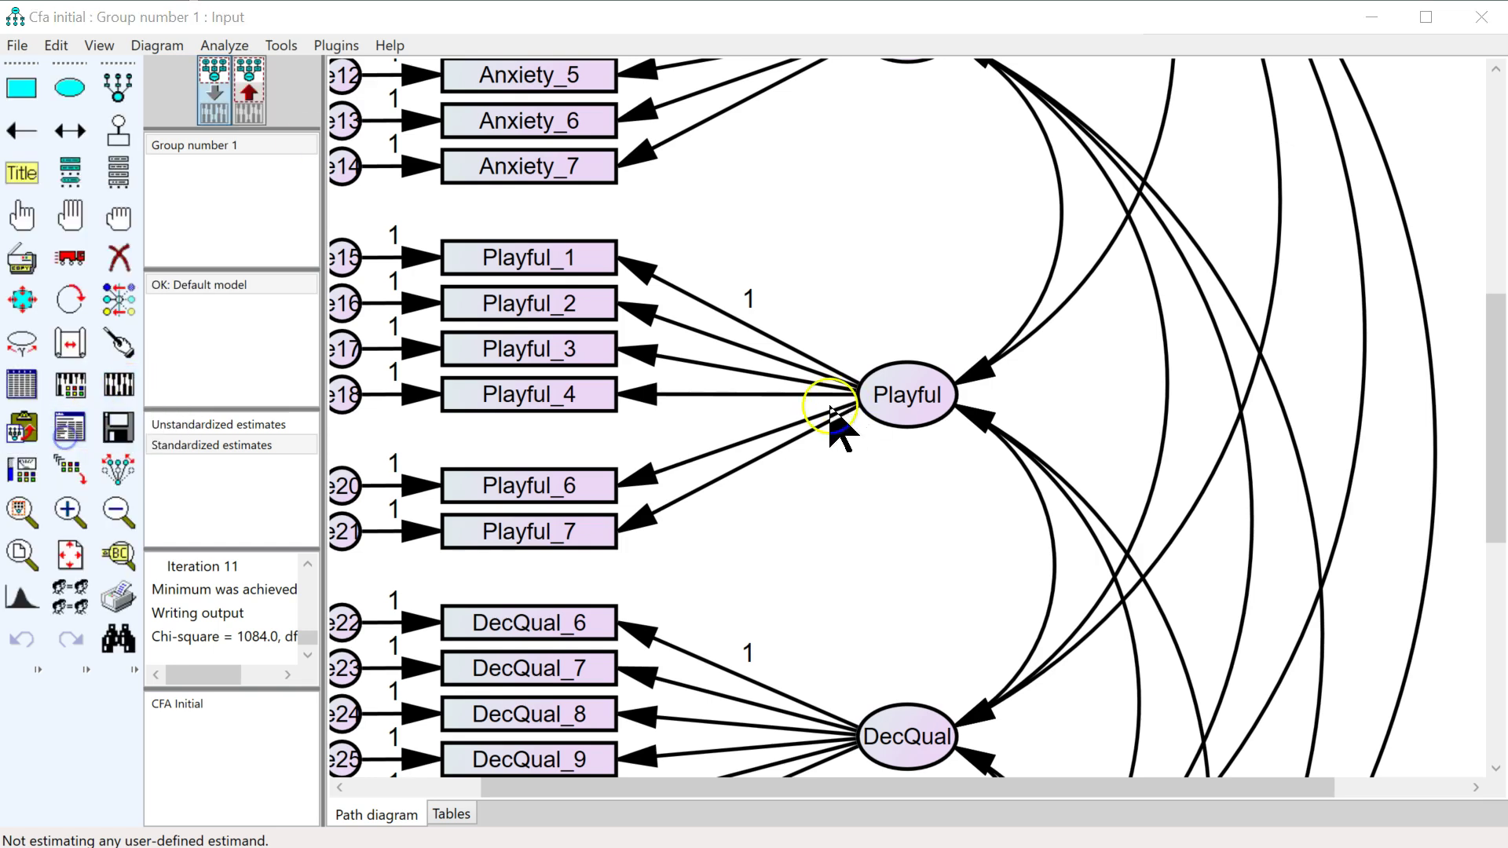
{"action": "left_click_drag", "start_coordinate": [1283, 596], "coordinate": [844, 20]}
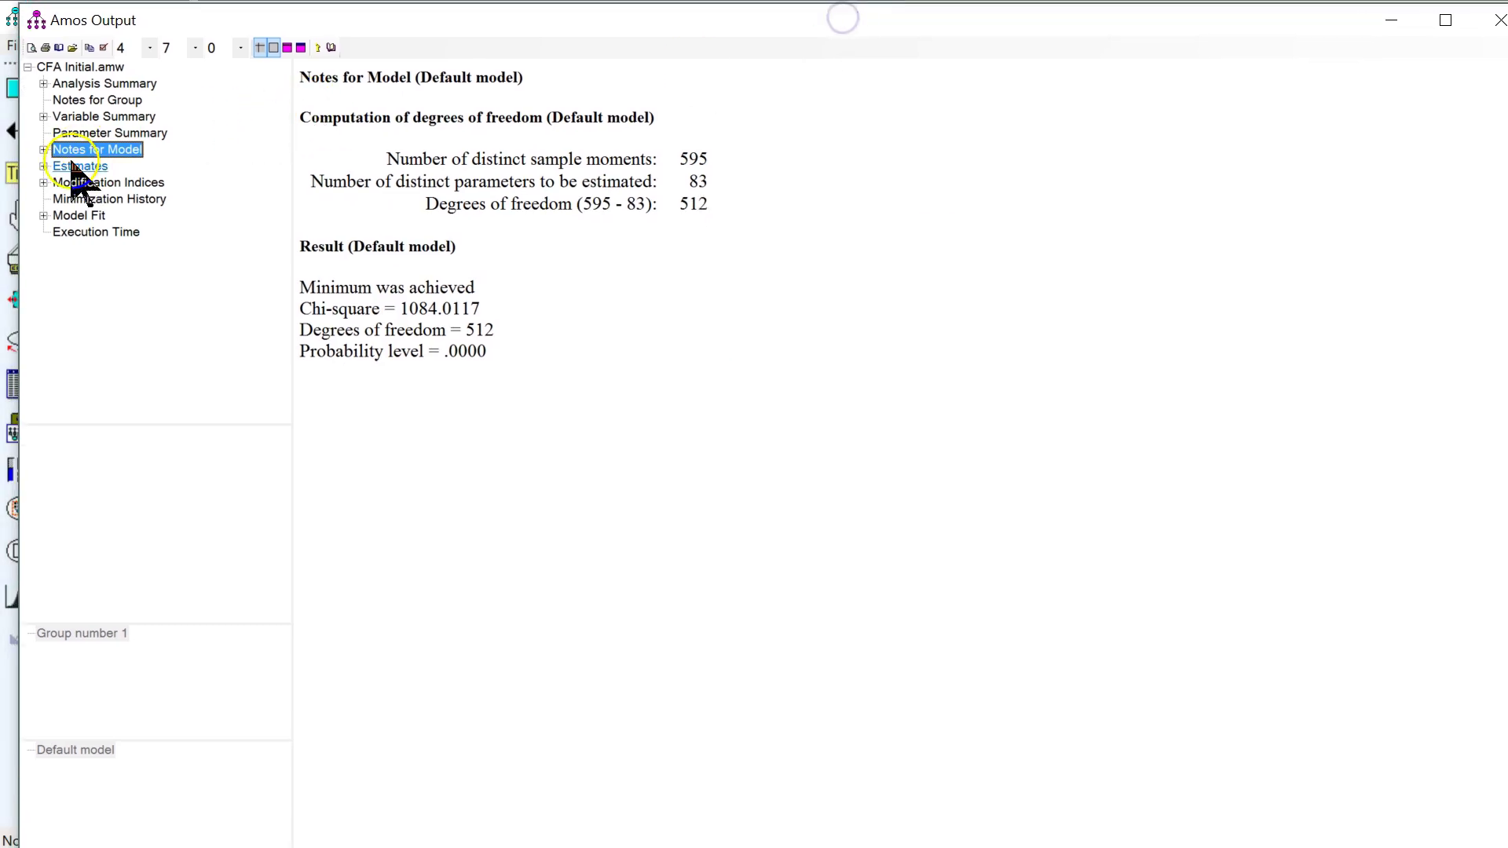
{"action": "left_click", "coordinate": [83, 216]}
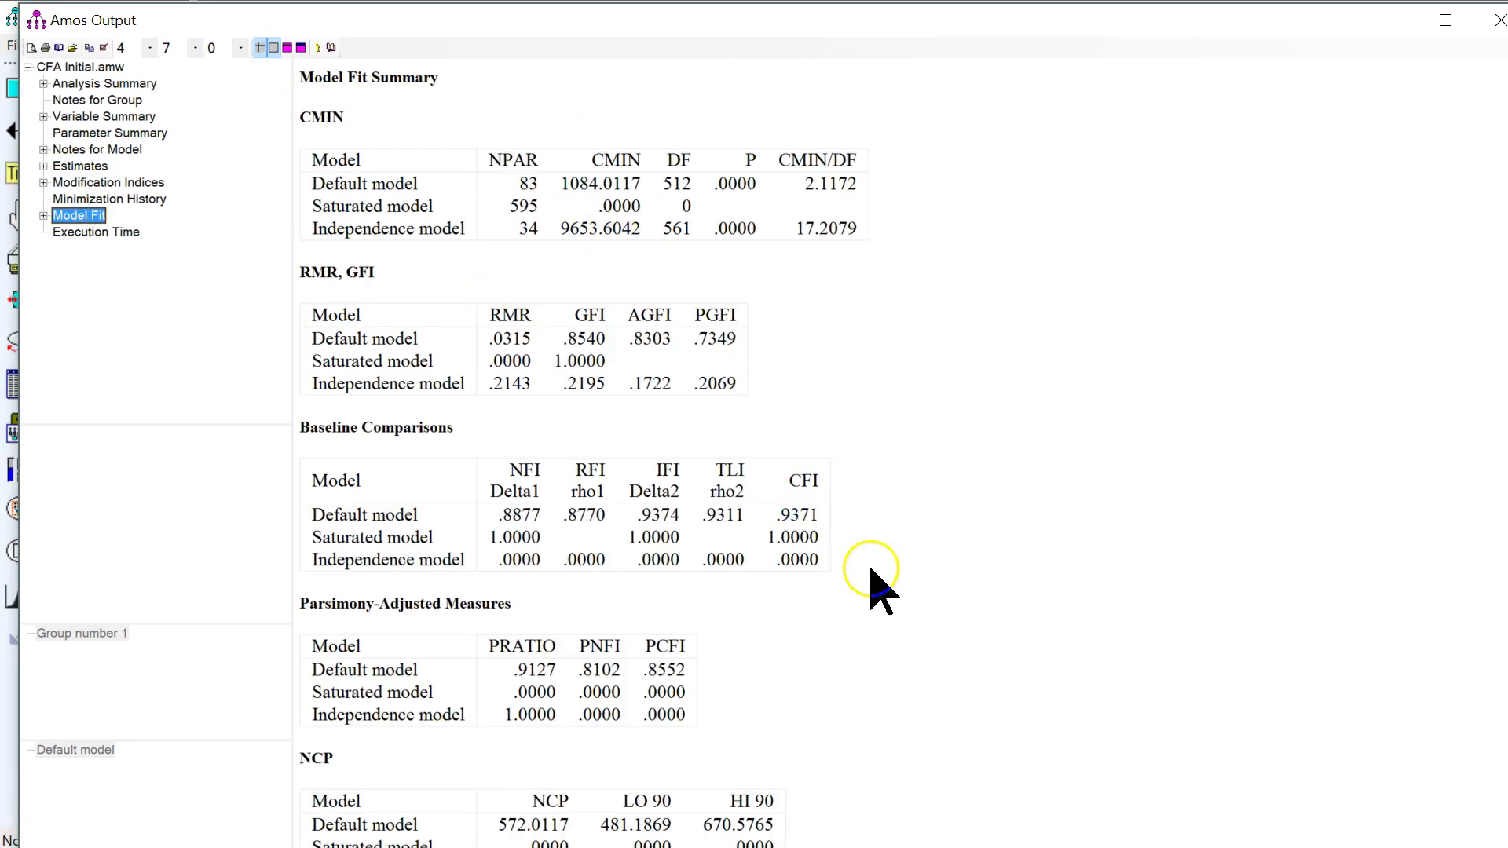
{"action": "left_click", "coordinate": [807, 518]}
{"action": "scroll", "coordinate": [882, 623], "scroll_direction": "down", "scroll_amount": 10}
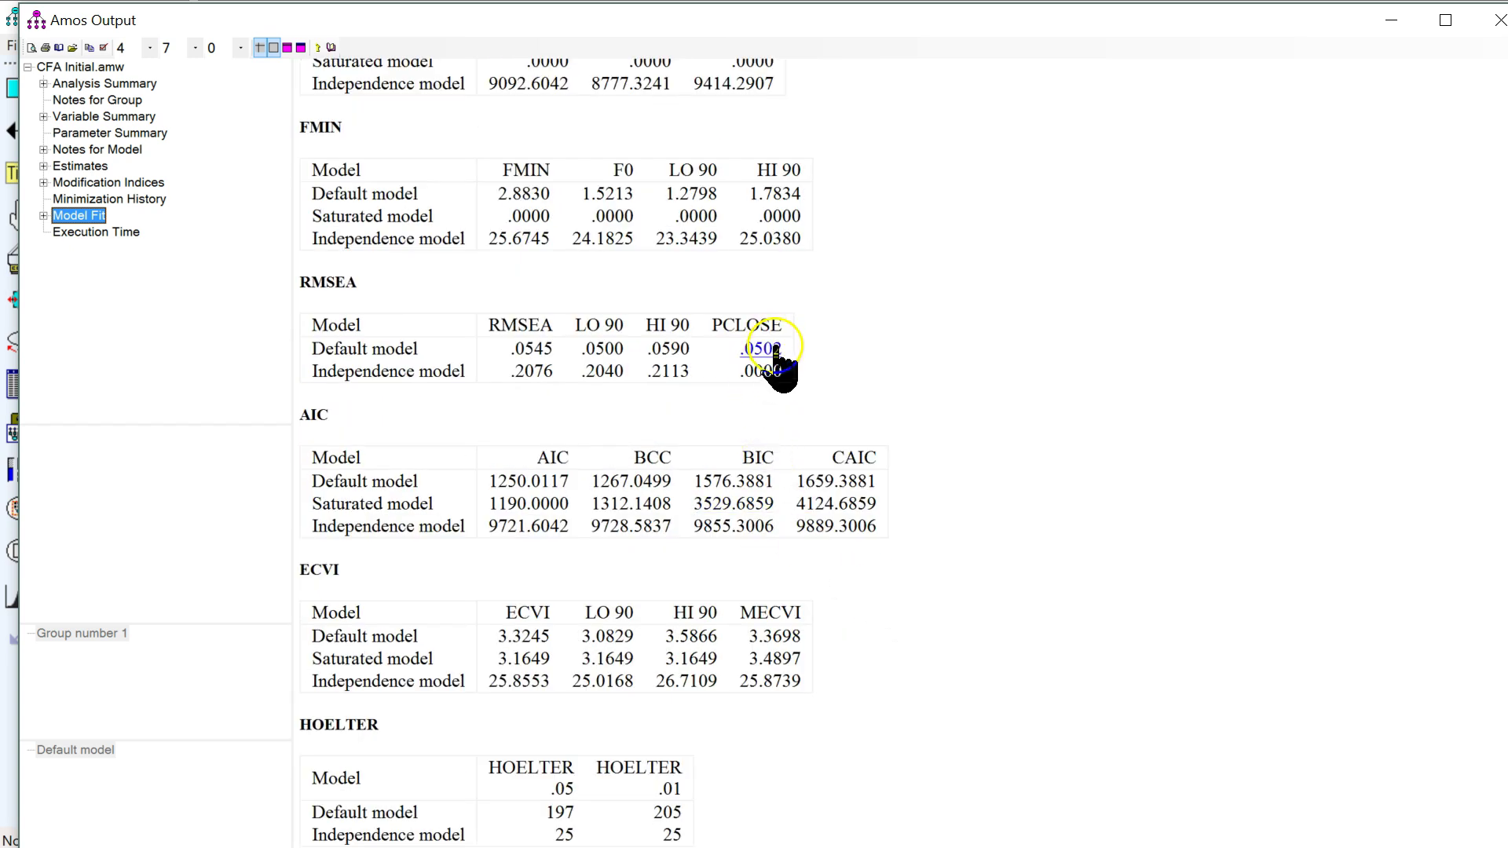
{"action": "left_click", "coordinate": [126, 184]}
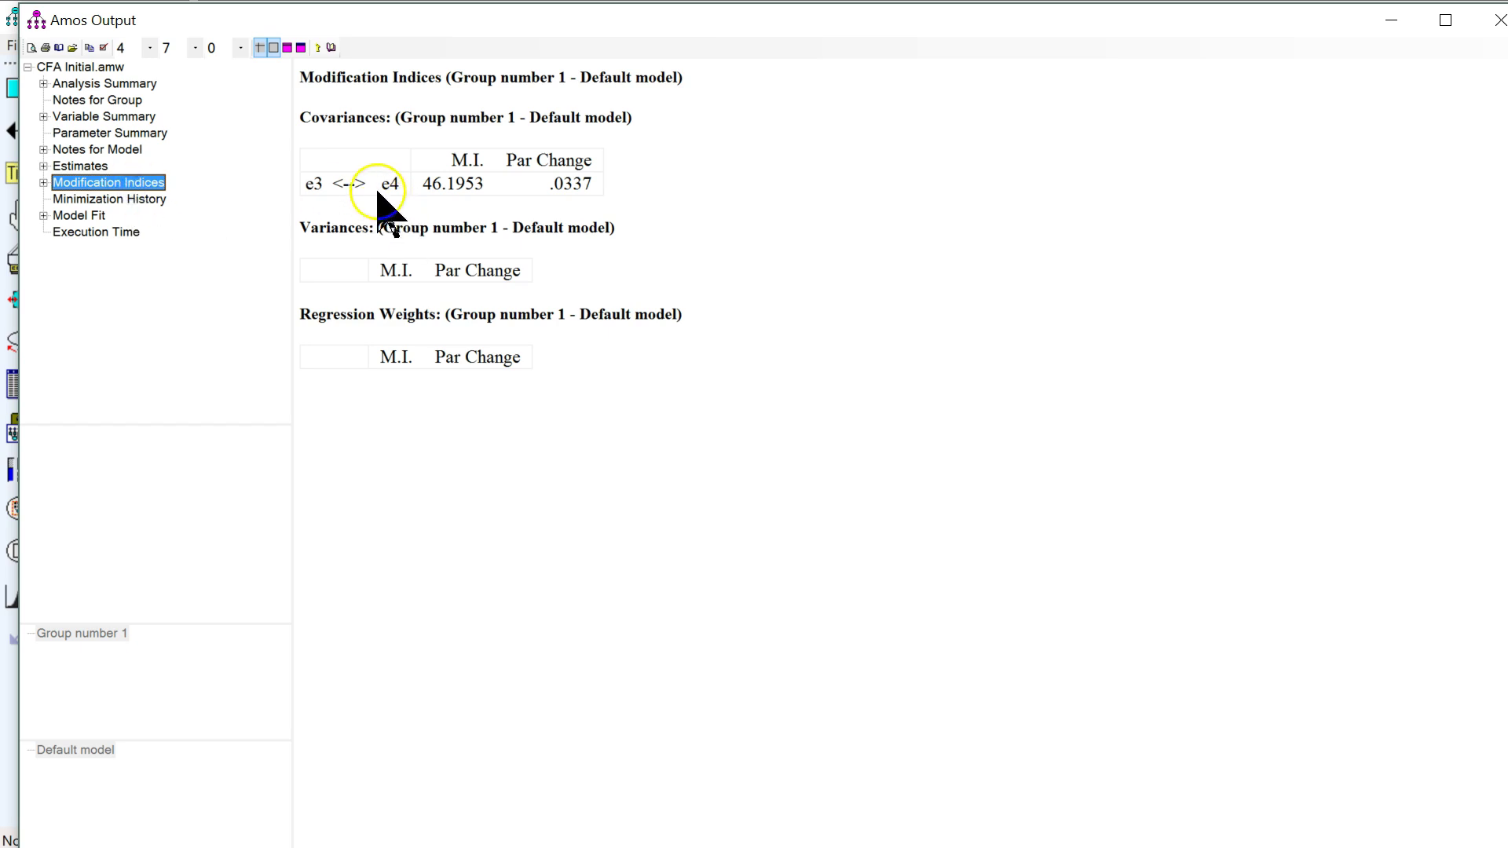
Locate the items belonging to e3 and e4 on the diagram and compare the wording of Useful_3 and Useful_4 in SPSS
{"action": "key", "text": "alt+Tab"}
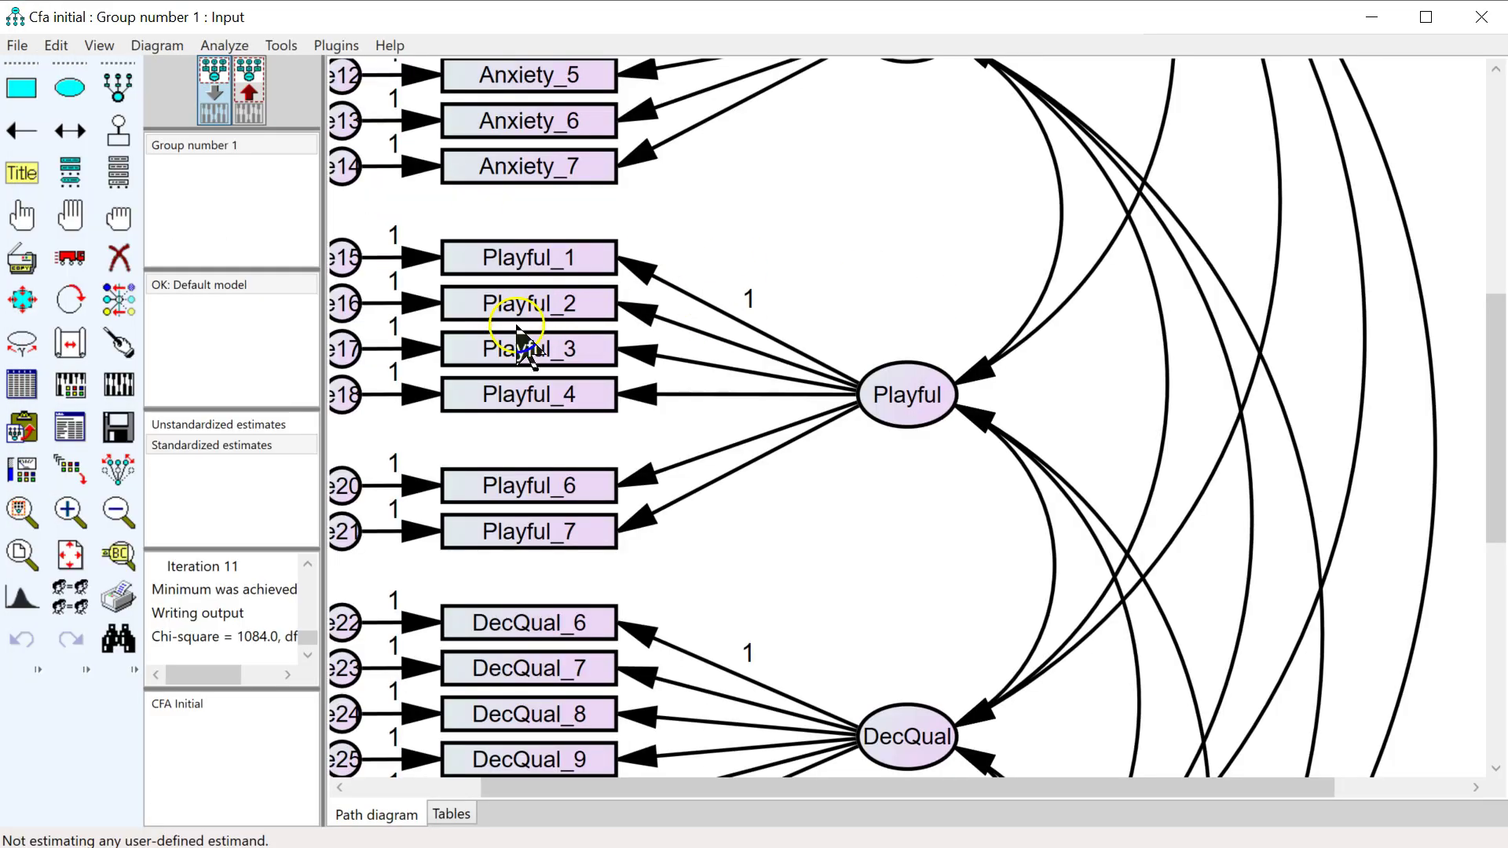
{"action": "scroll", "coordinate": [558, 604], "scroll_direction": "down", "scroll_amount": 2}
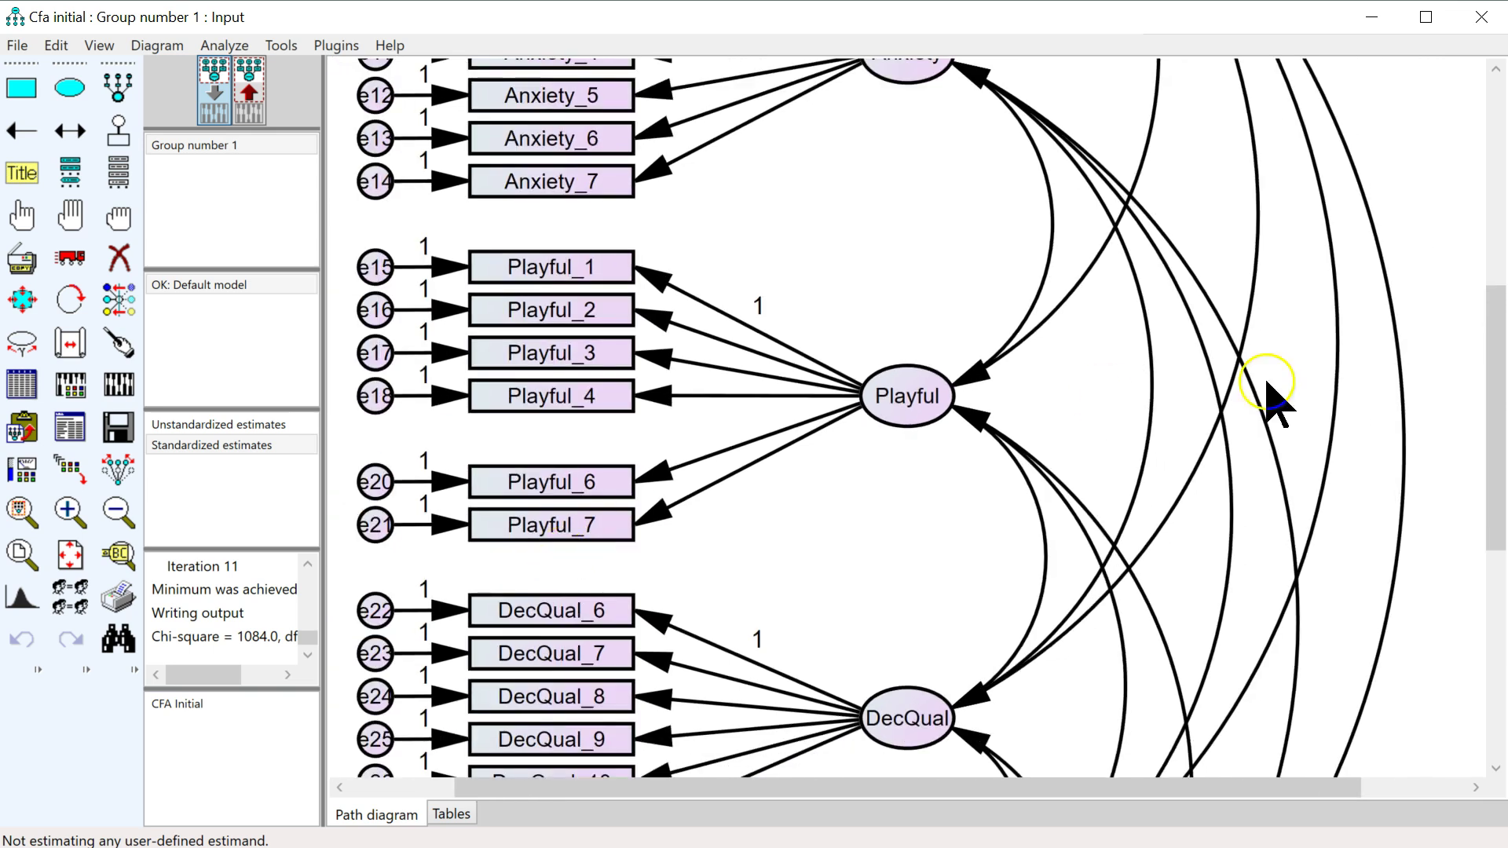
{"action": "left_click_drag", "start_coordinate": [1493, 448], "coordinate": [1492, 264]}
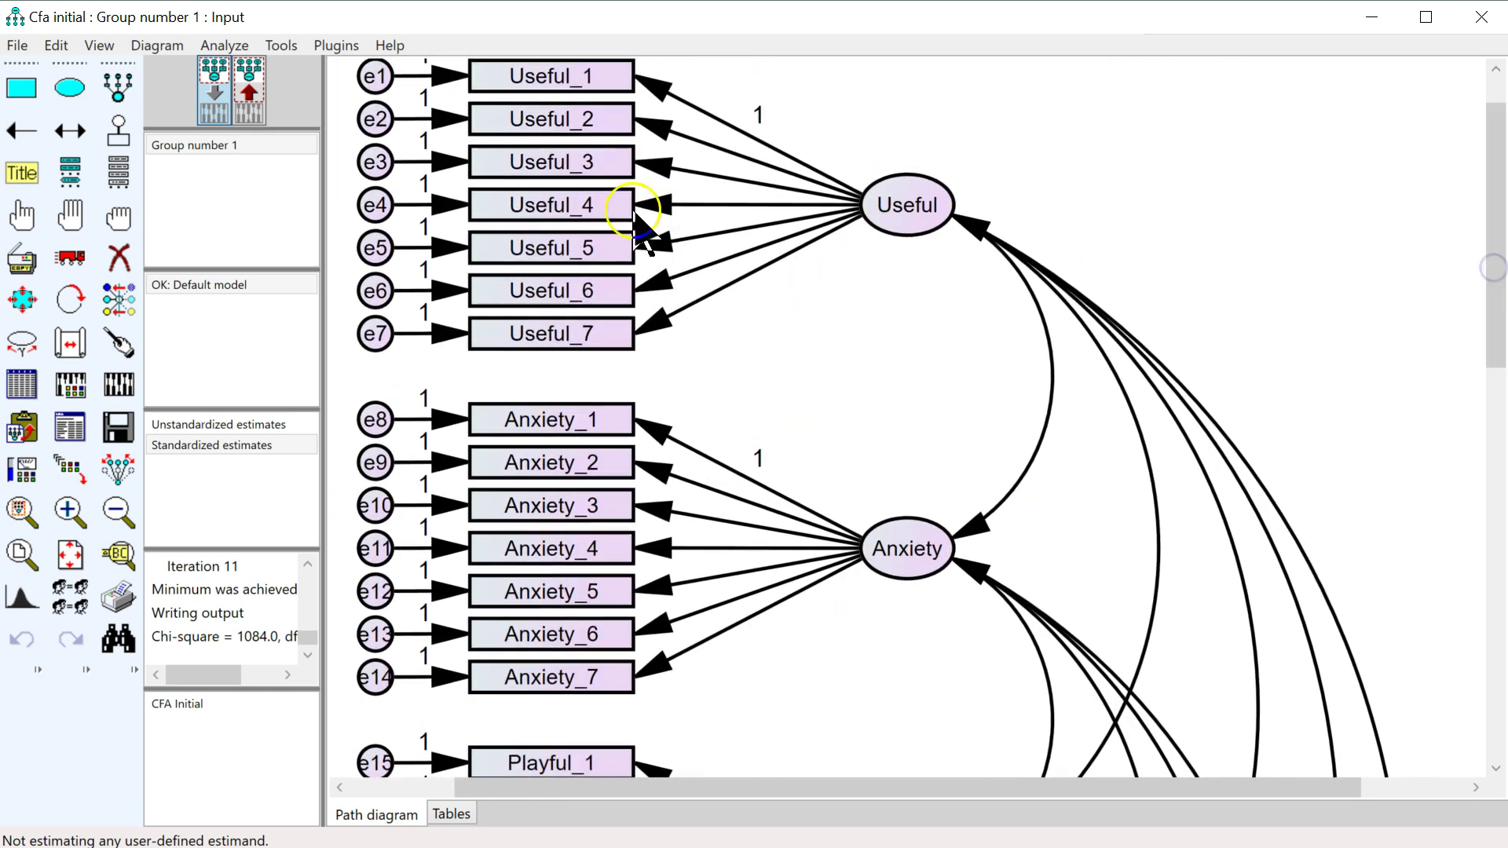
{"action": "double_click", "coordinate": [544, 207]}
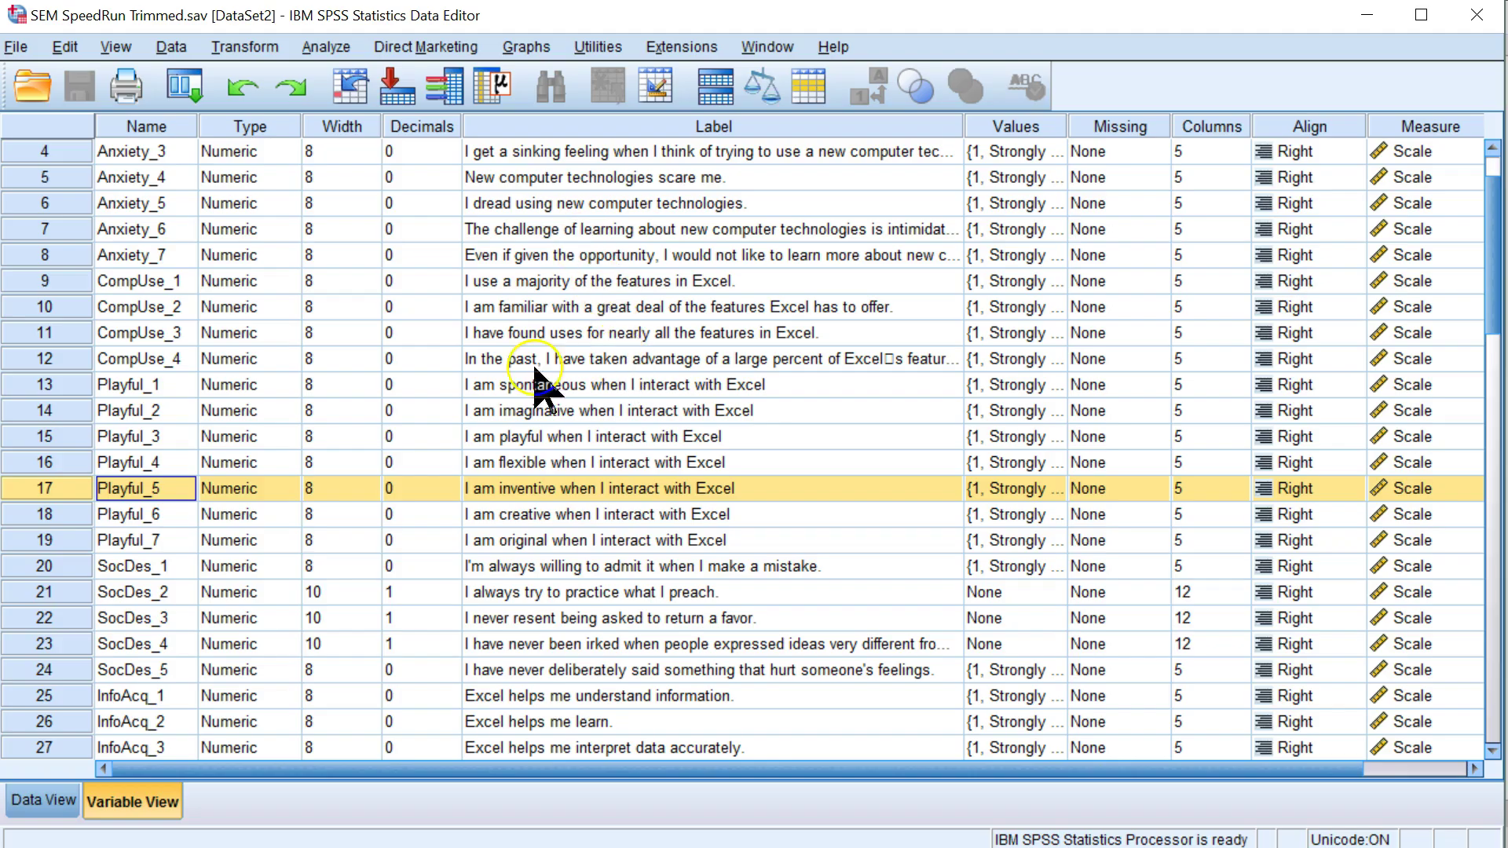
{"action": "scroll", "coordinate": [270, 326], "scroll_direction": "down", "scroll_amount": 5}
{"action": "scroll", "coordinate": [118, 617], "scroll_direction": "down", "scroll_amount": 3}
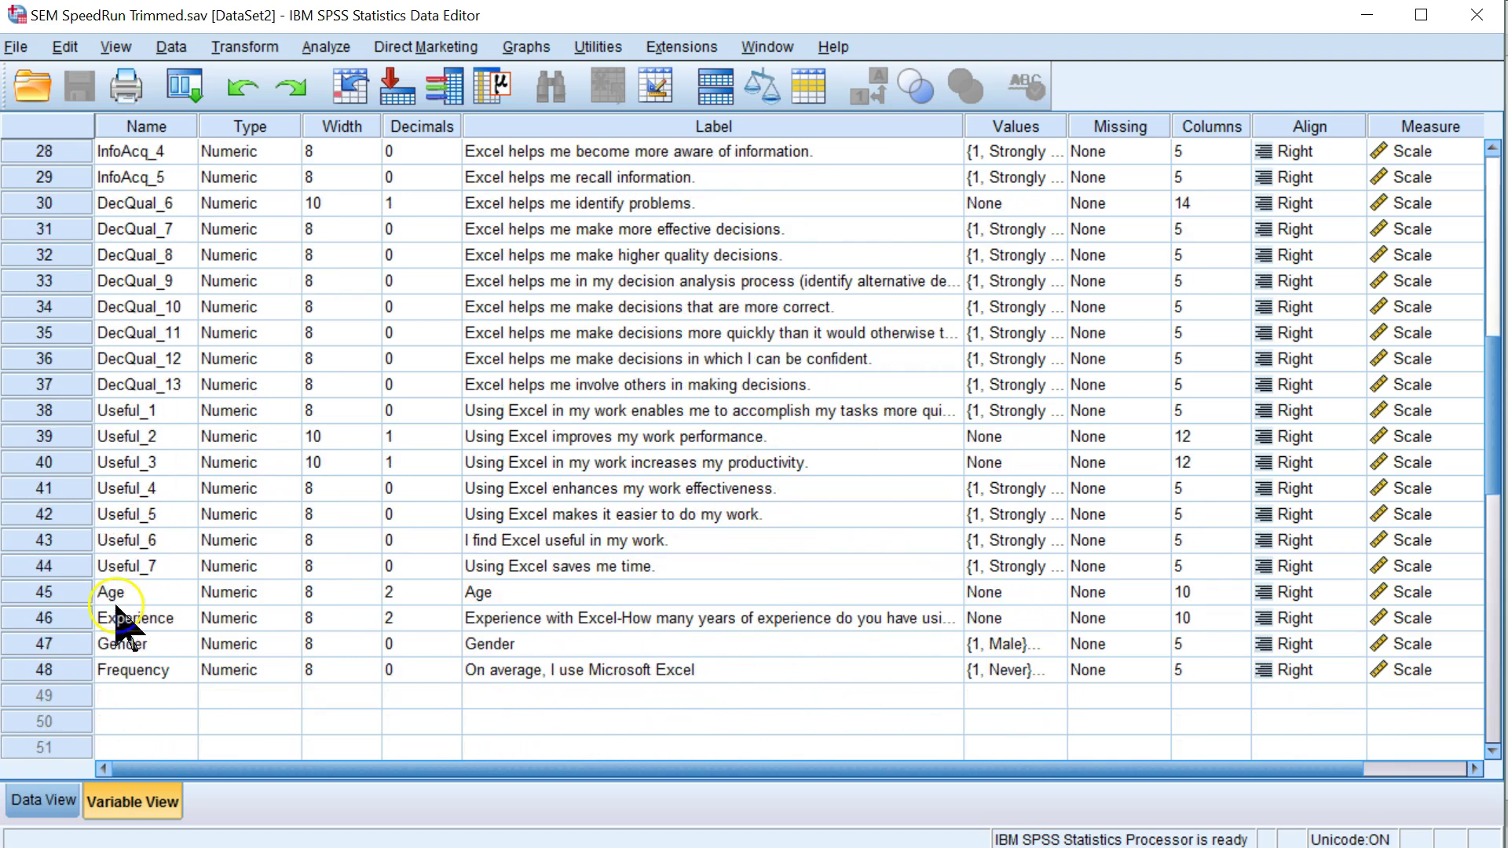
{"action": "left_click_drag", "start_coordinate": [65, 458], "coordinate": [64, 489]}
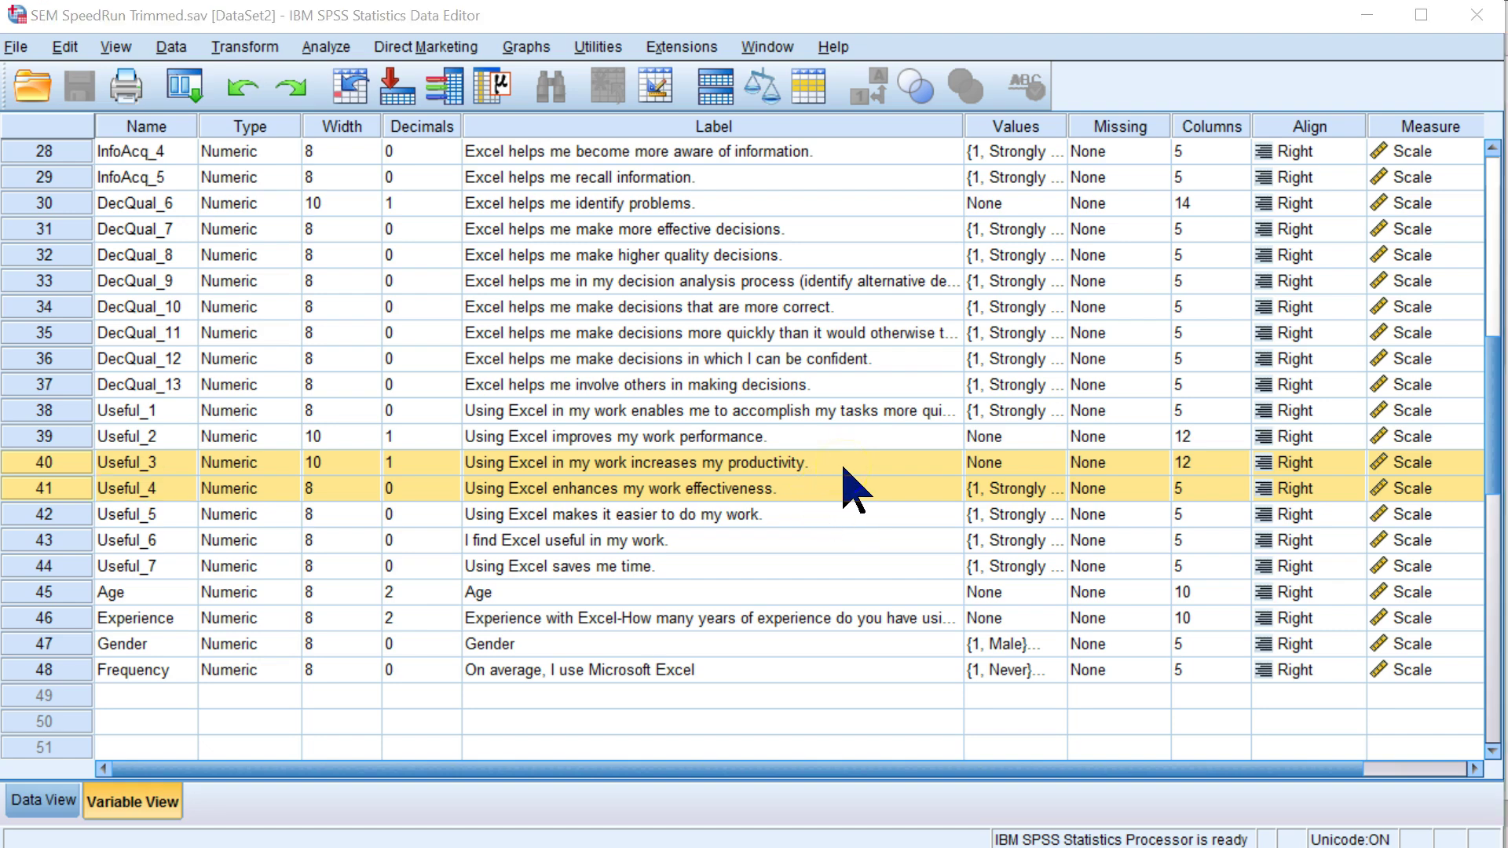
Compare the standardized loadings of Useful_3 and Useful_4 on the Amos output diagram and return to the input diagram
{"action": "key", "text": "alt+Tab"}
{"action": "left_click", "coordinate": [248, 101]}
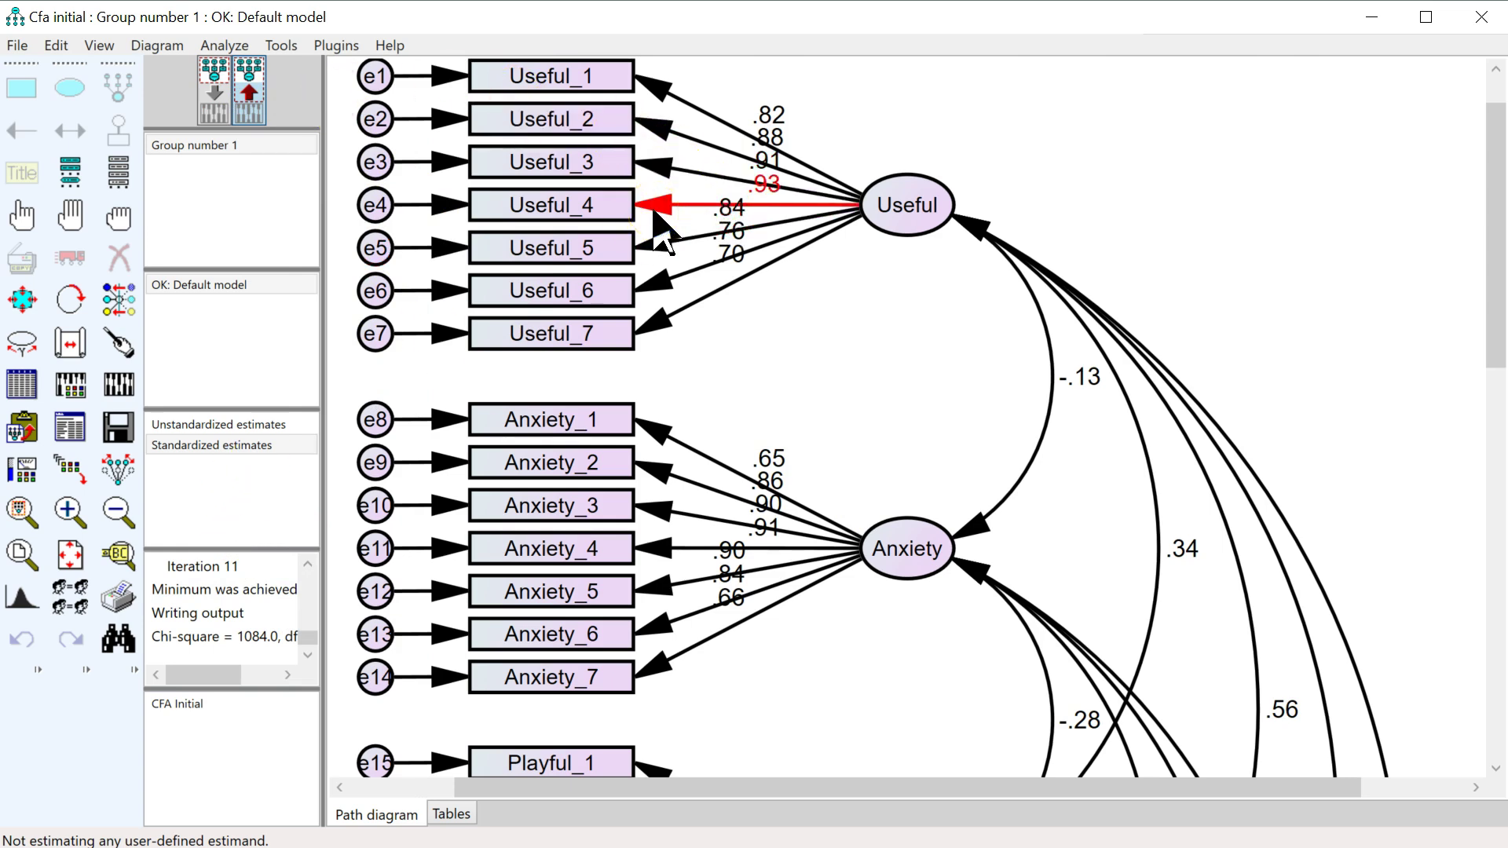
{"action": "left_click", "coordinate": [659, 169]}
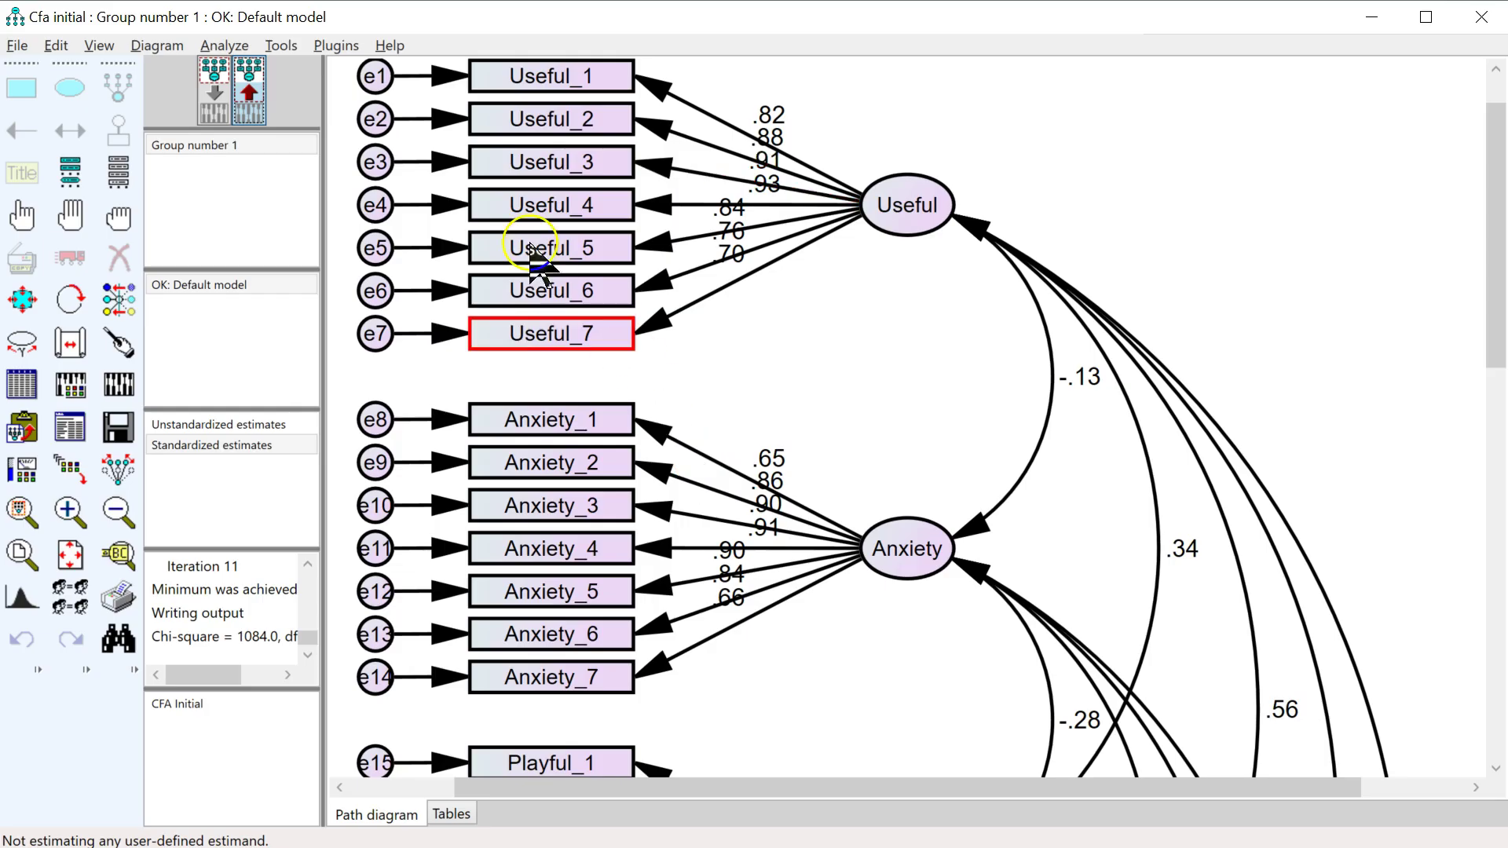
{"action": "left_click", "coordinate": [214, 93]}
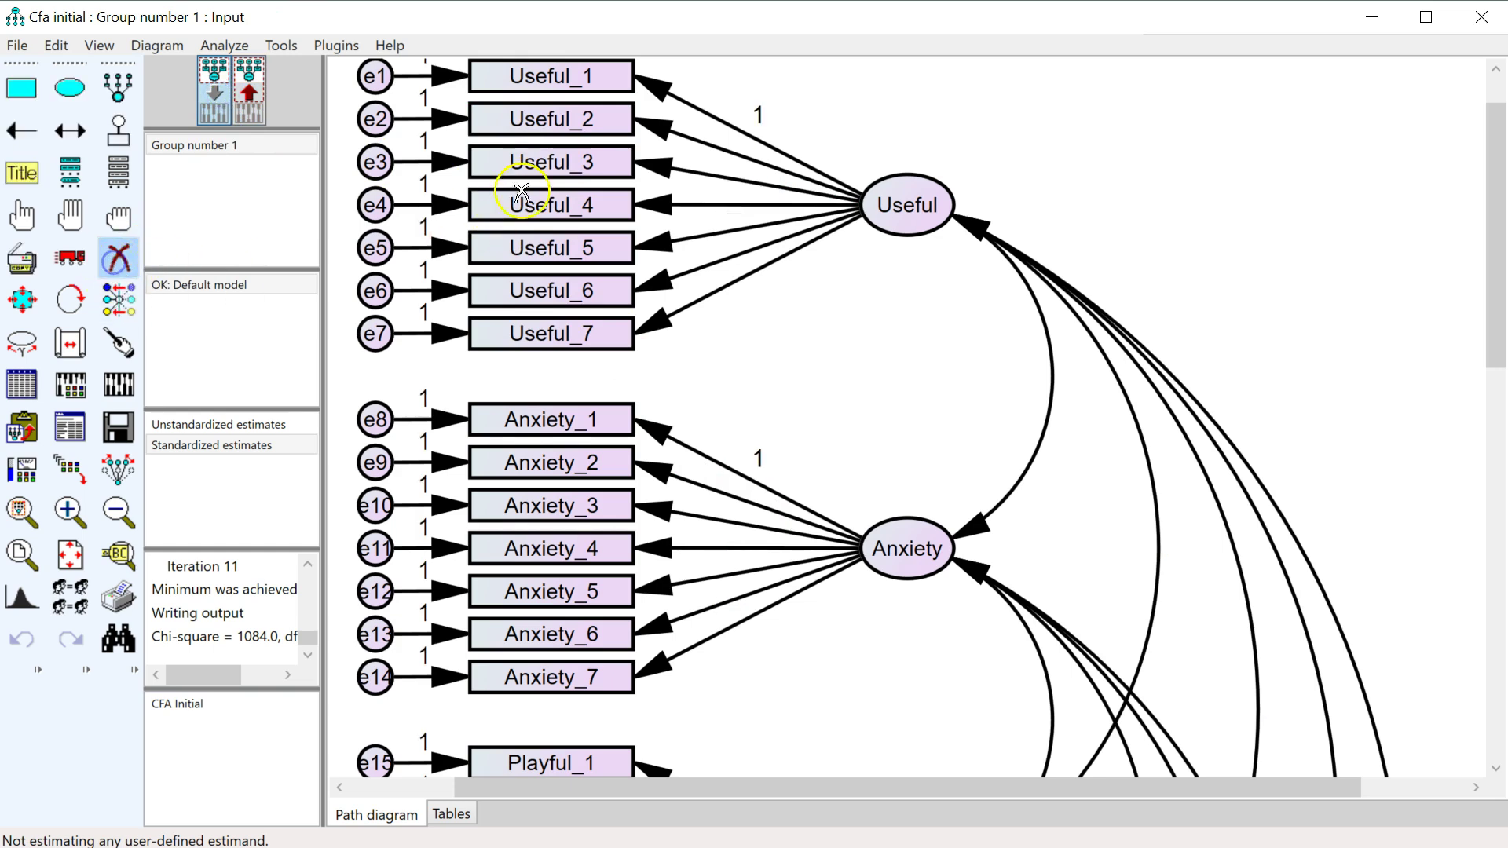
Erase the Useful_3 indicator and its error term e3 from the Amos path diagram
{"action": "left_click", "coordinate": [525, 159]}
{"action": "left_click", "coordinate": [374, 162]}
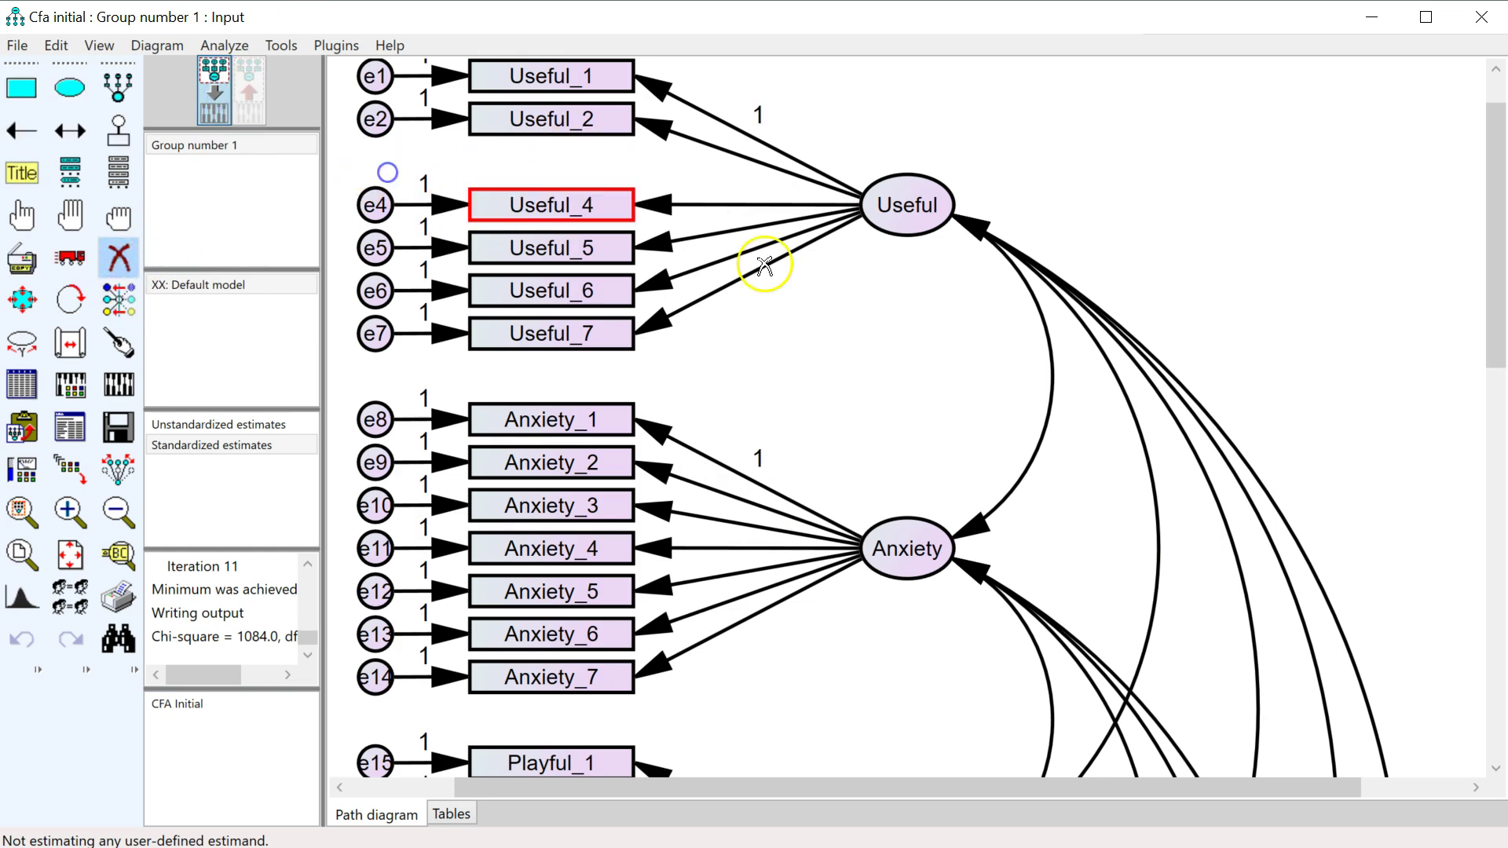
Switch to the outline document and add "Usefulness4." after Playful5 in the note listing the removed items
{"action": "key", "text": "alt"}
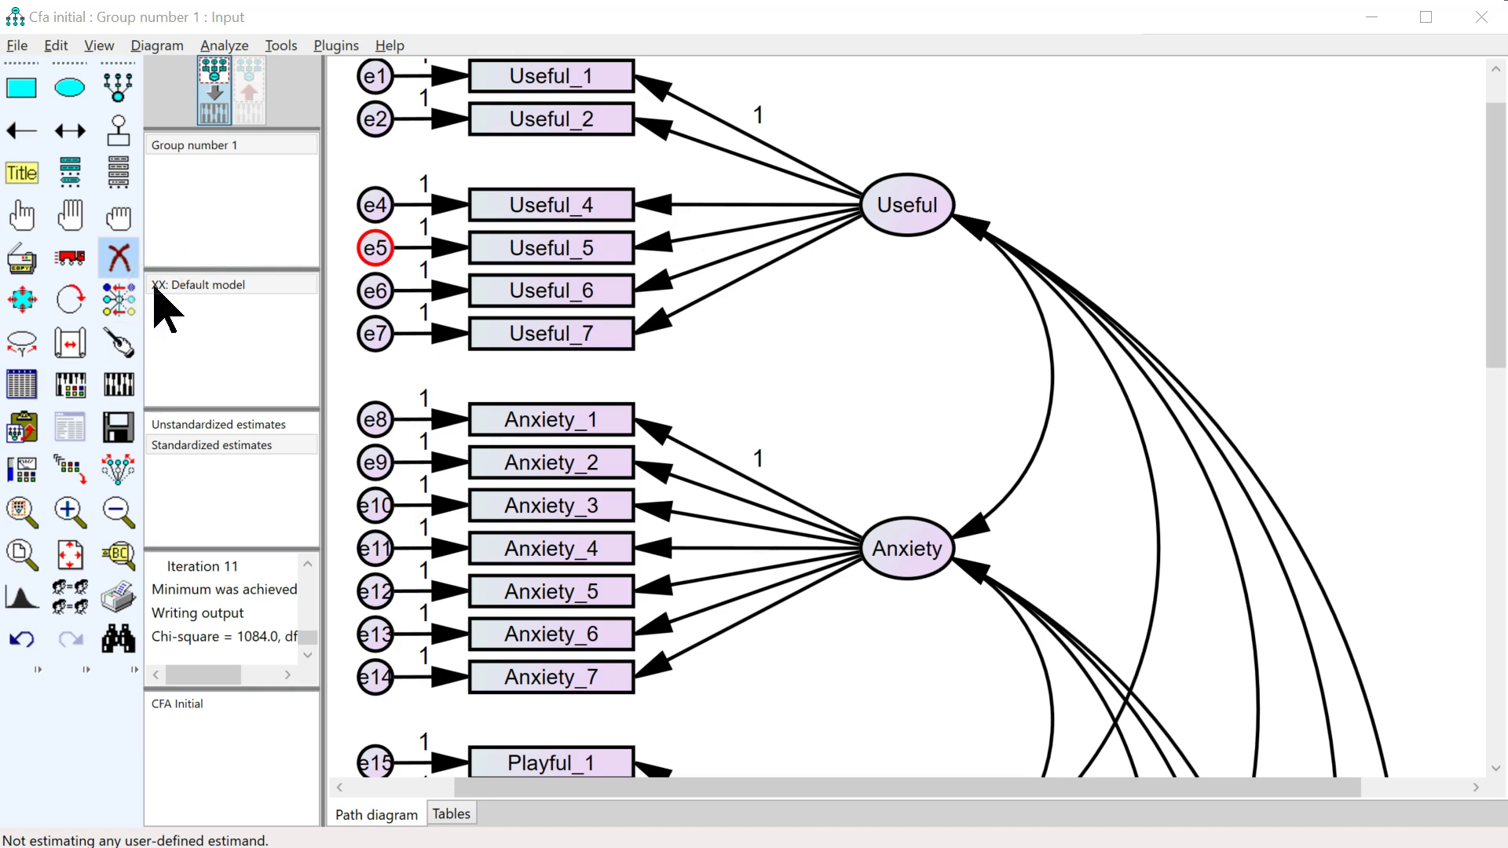
{"action": "key", "text": "alt+Tab"}
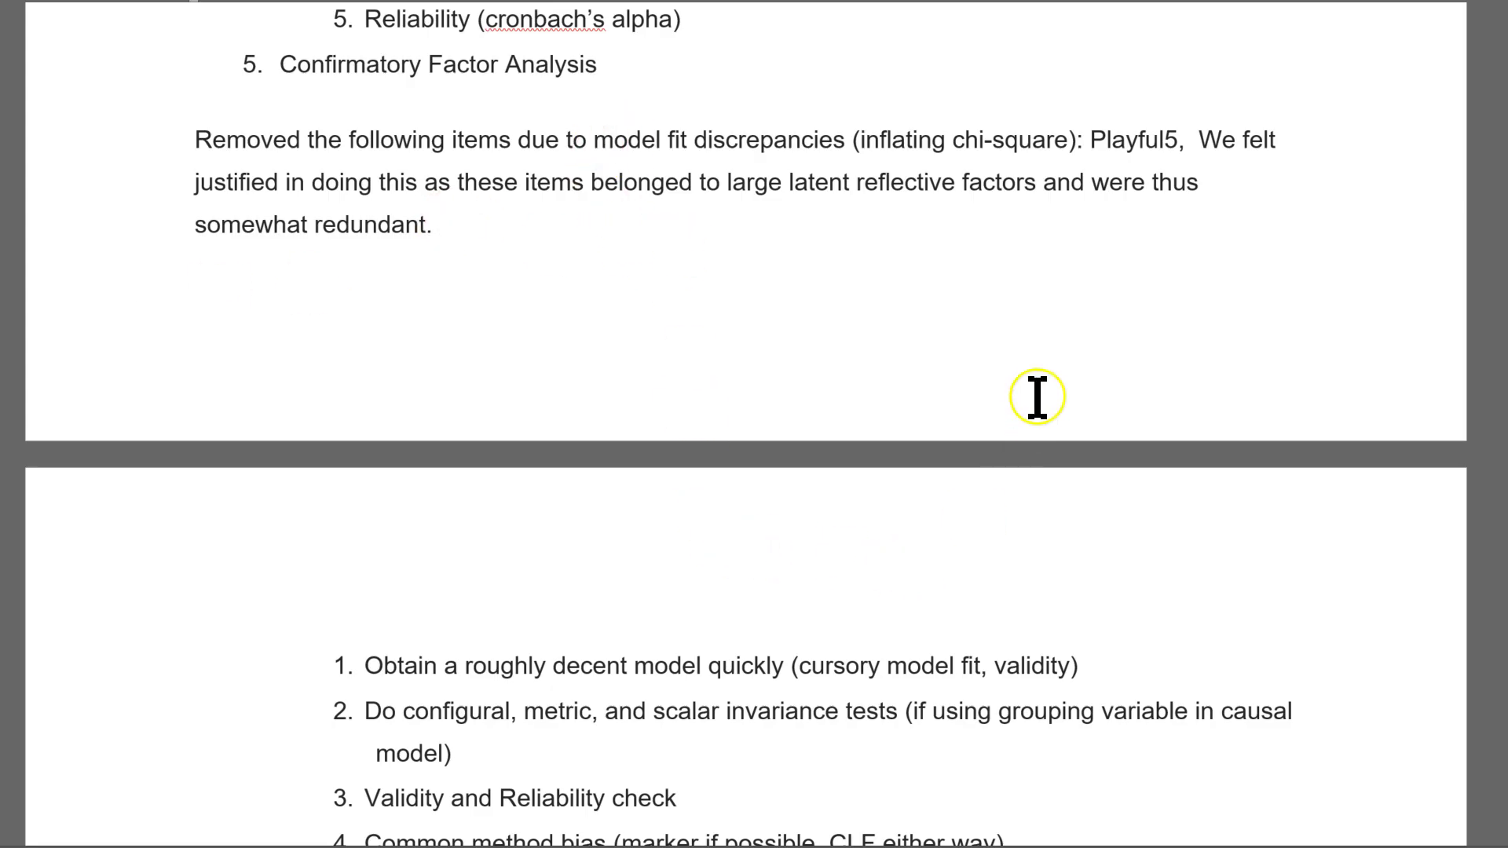
{"action": "left_click", "coordinate": [1188, 141]}
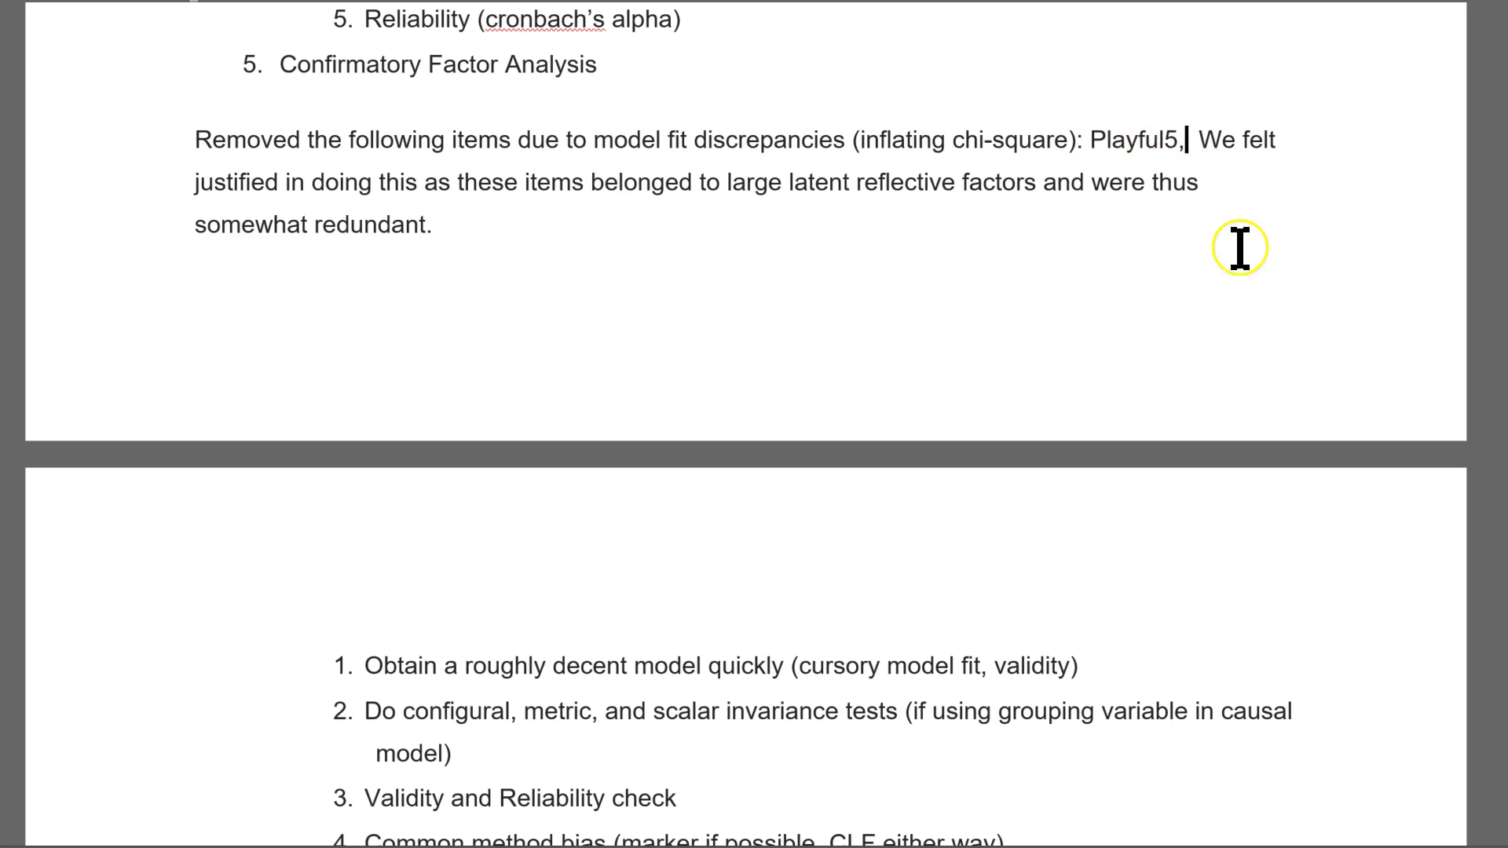
{"action": "type", "text": "Usefulness4"}
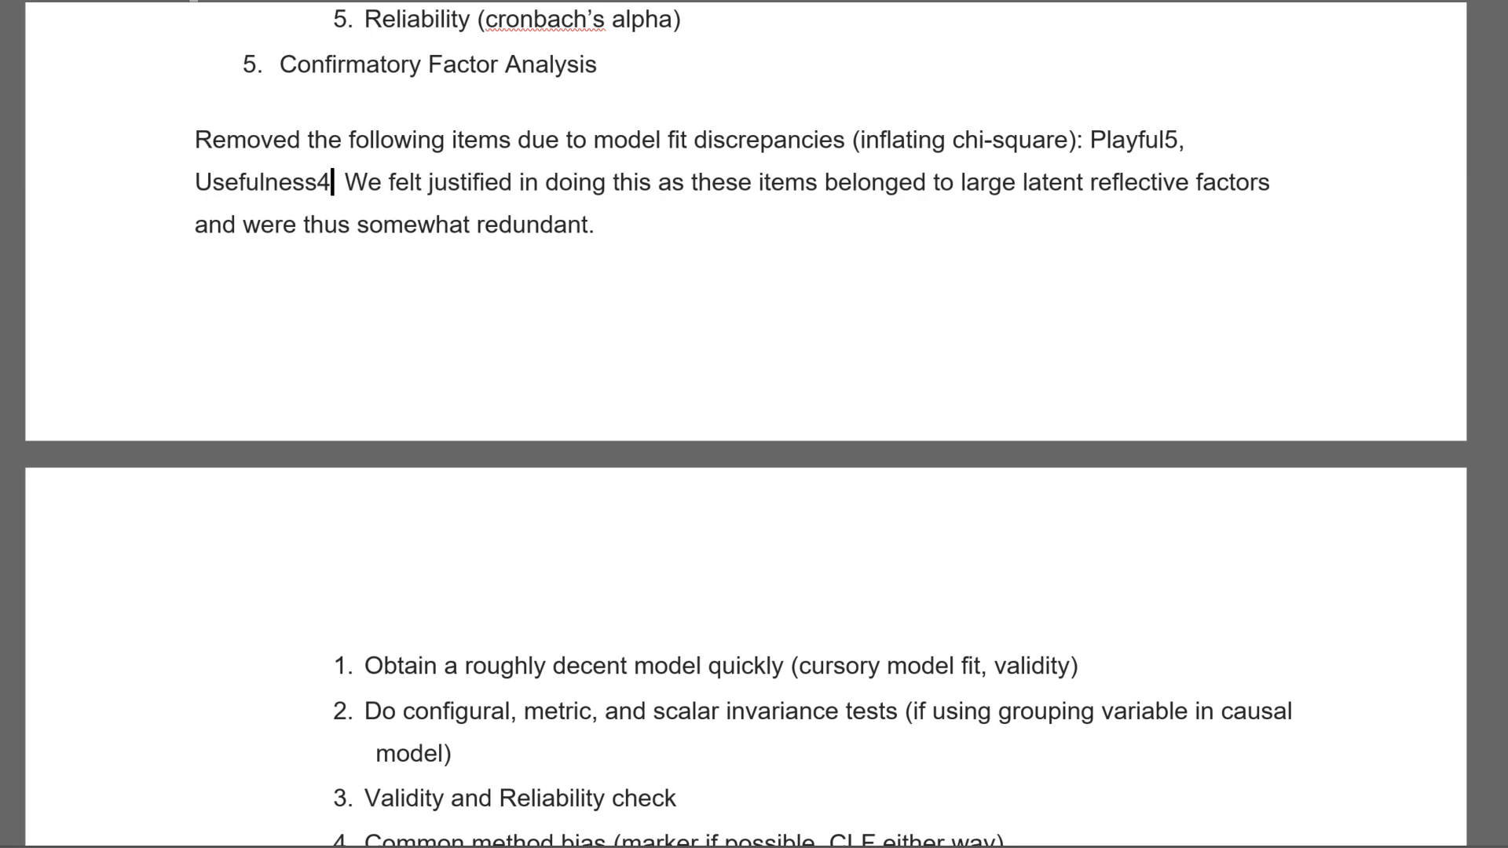
{"action": "type", "text": "."}
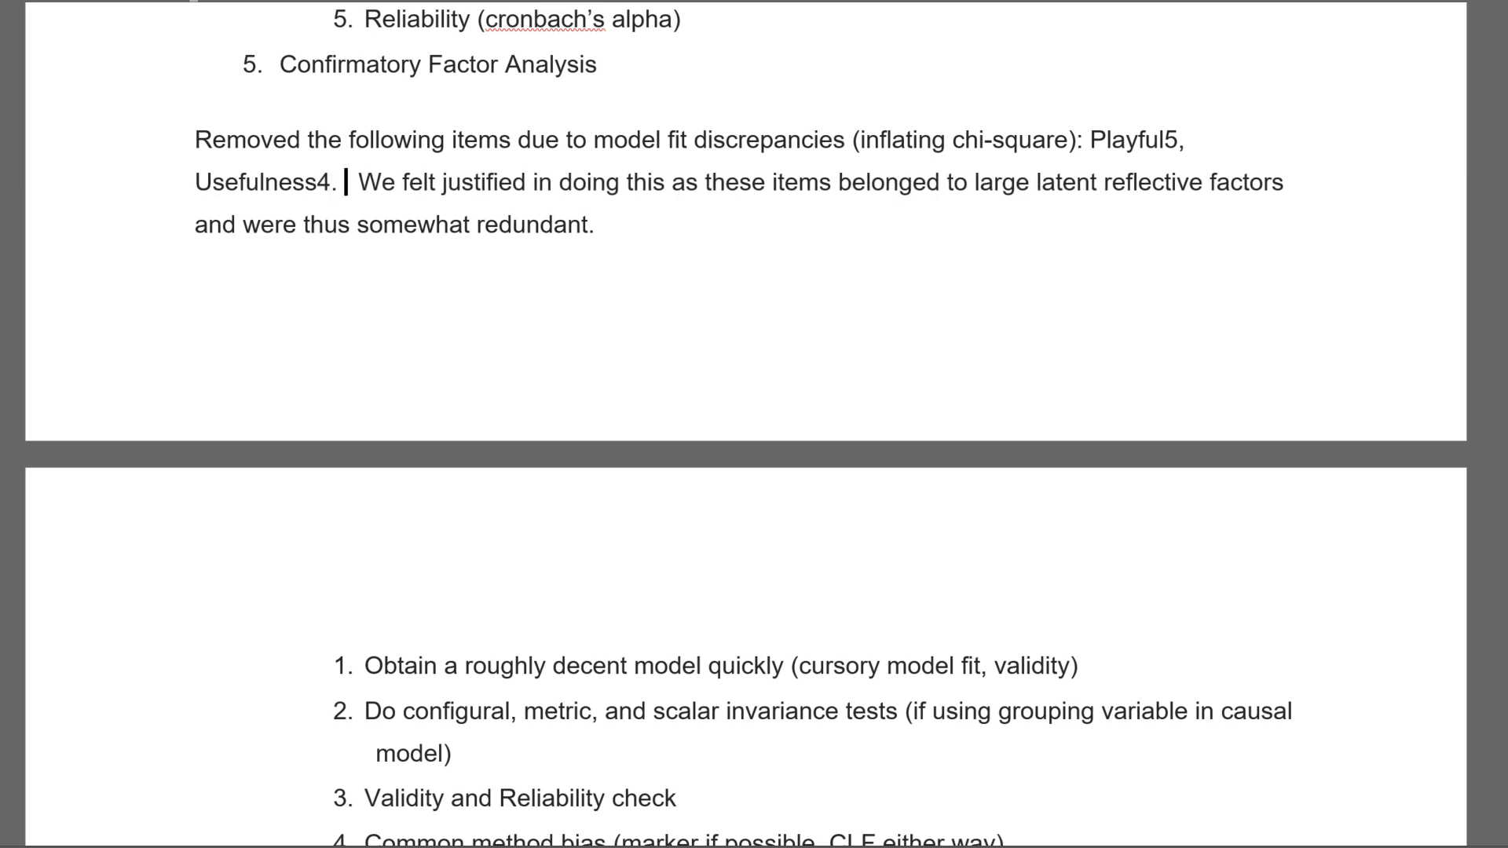
{"action": "key", "text": "Delete"}
Return to Amos, recalculate the model's estimates and open the text output in a full-size window
{"action": "key", "text": "alt+Tab"}
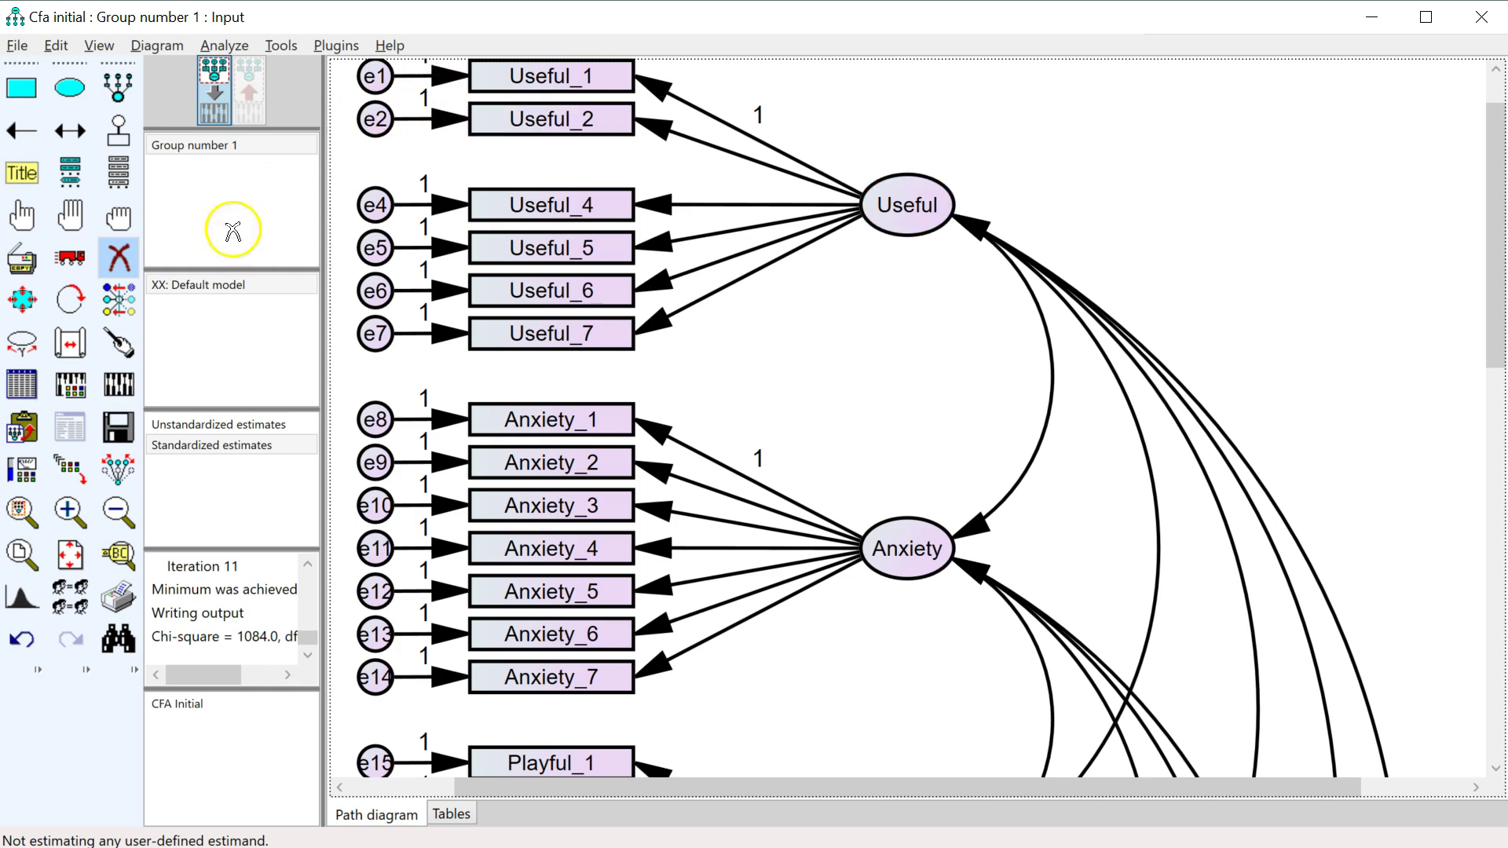
{"action": "left_click", "coordinate": [119, 383]}
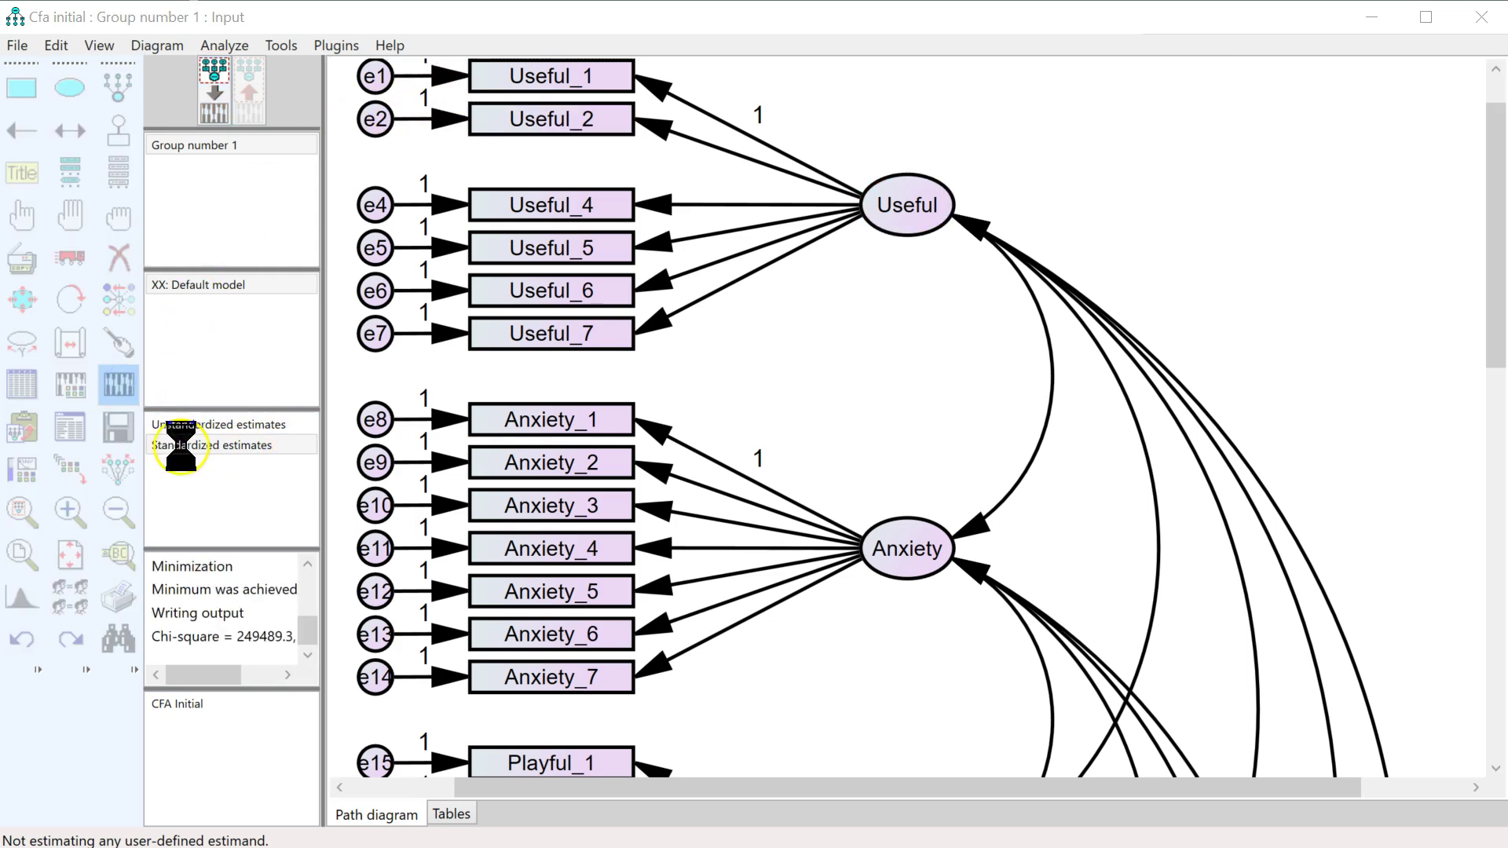
{"action": "left_click", "coordinate": [69, 429]}
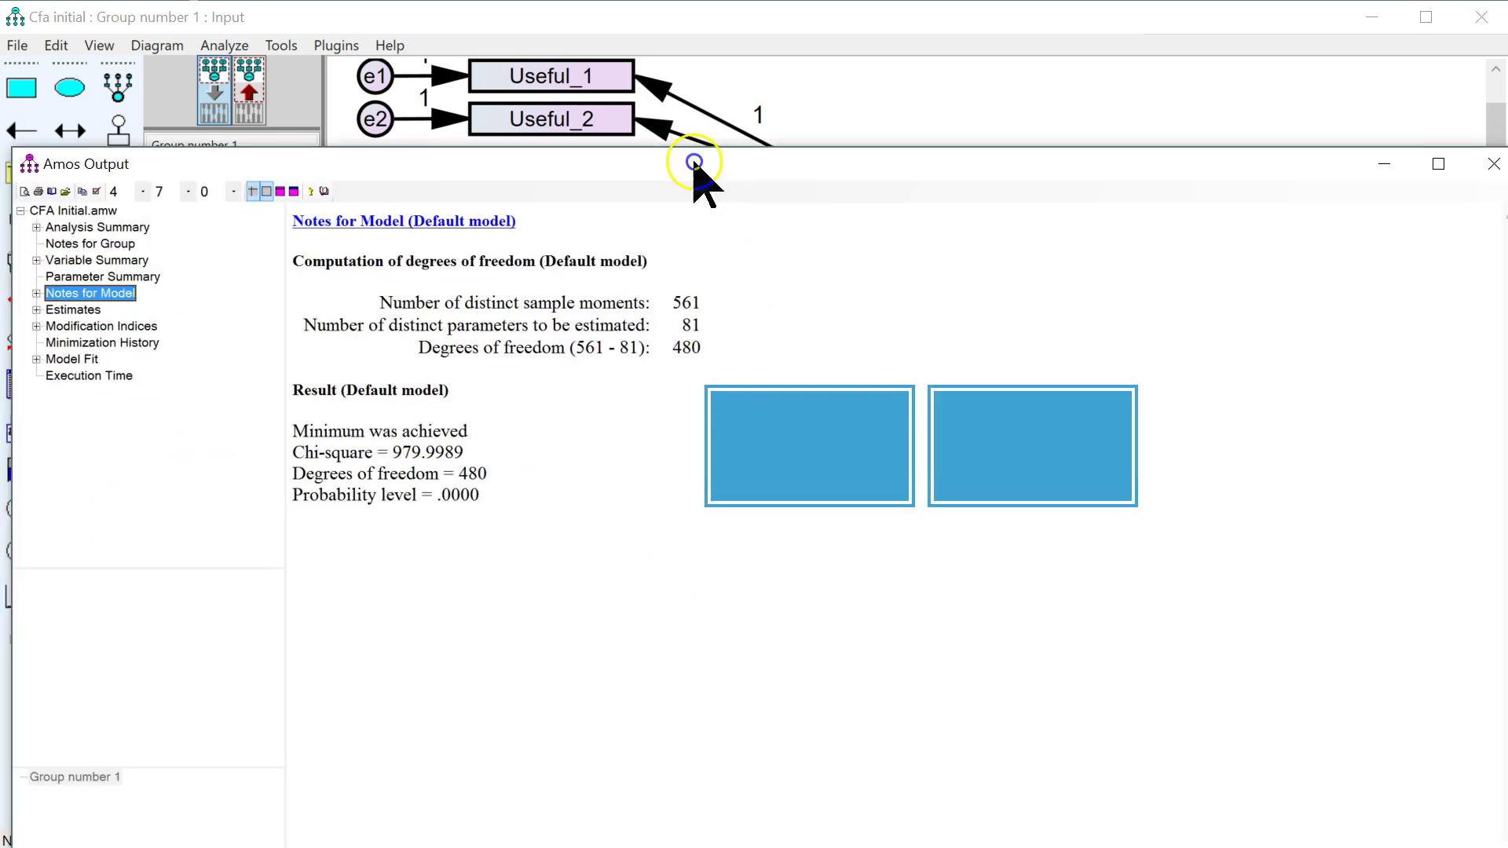
{"action": "left_click_drag", "start_coordinate": [674, 70], "coordinate": [680, 16]}
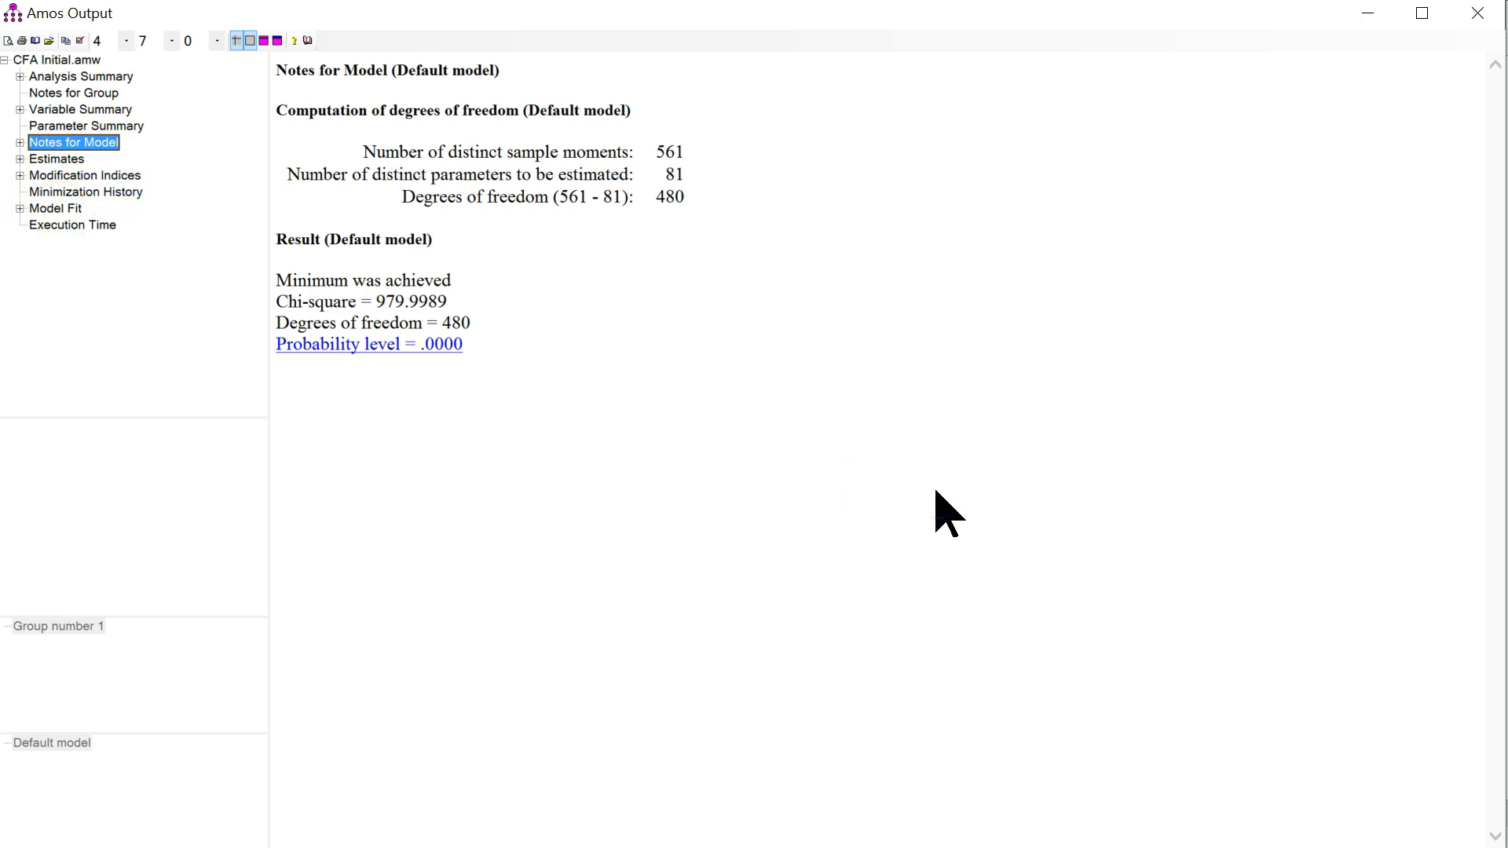
Examine the Model Fit summary, comparing CMIN/DF, GFI, CFI, RMSEA and PCLOSE for the default model
{"action": "left_click", "coordinate": [41, 263]}
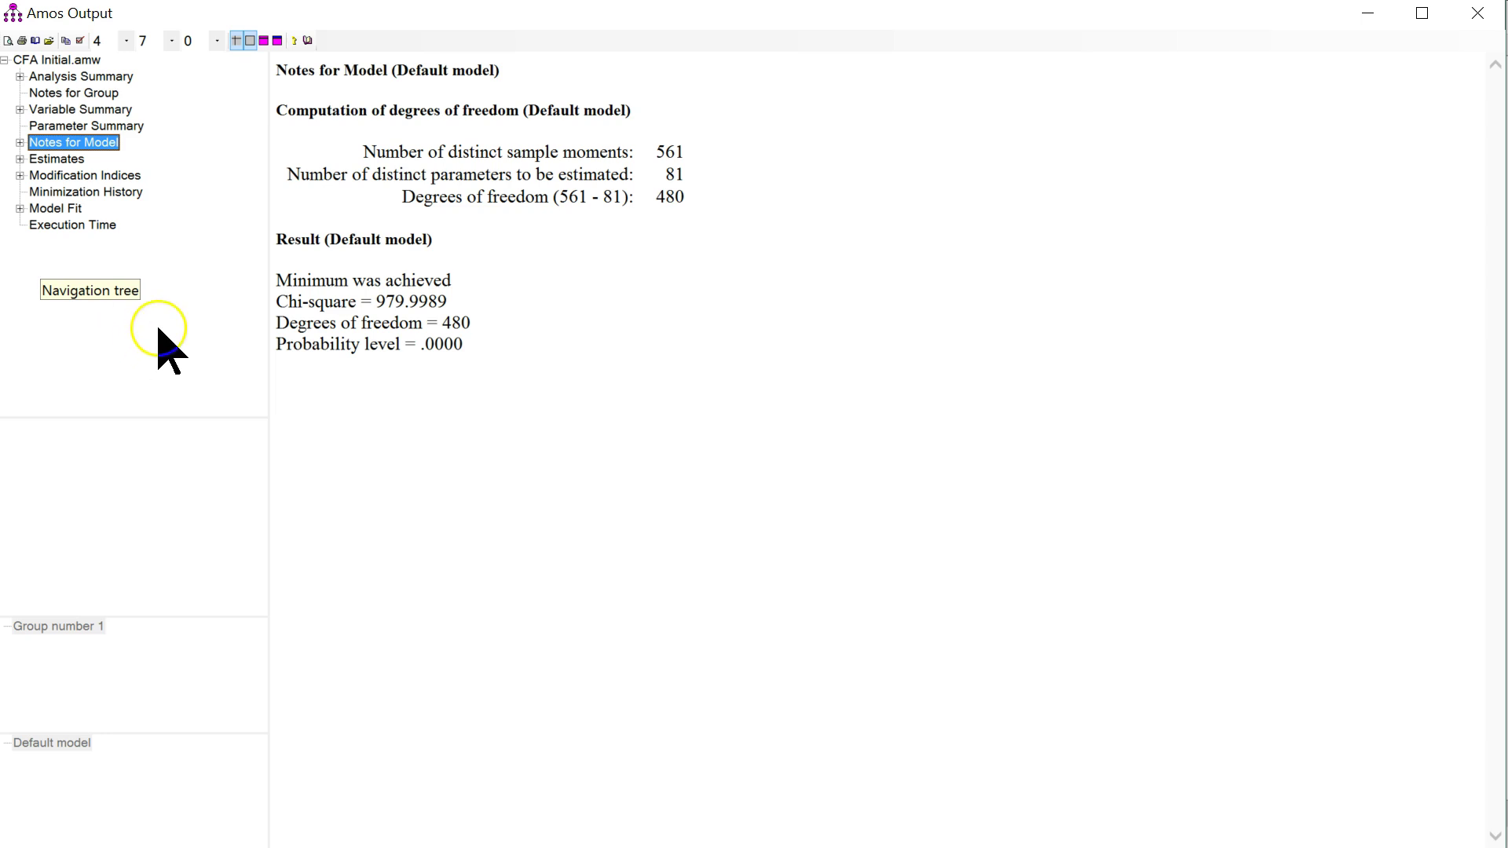
{"action": "left_click", "coordinate": [61, 209]}
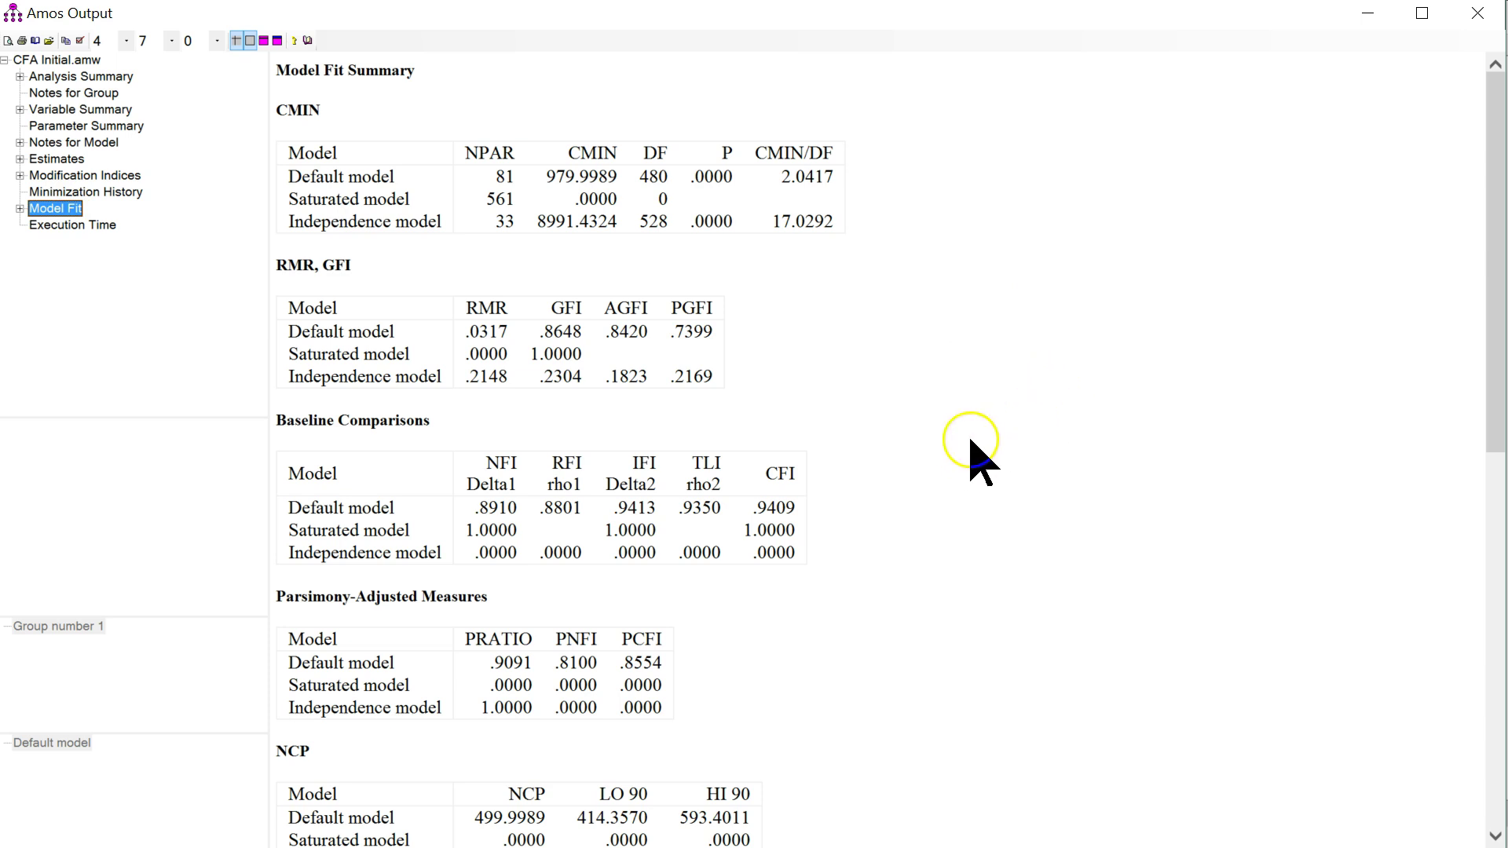
{"action": "scroll", "coordinate": [935, 428], "scroll_direction": "down", "scroll_amount": 3}
{"action": "scroll", "coordinate": [939, 444], "scroll_direction": "down", "scroll_amount": 6}
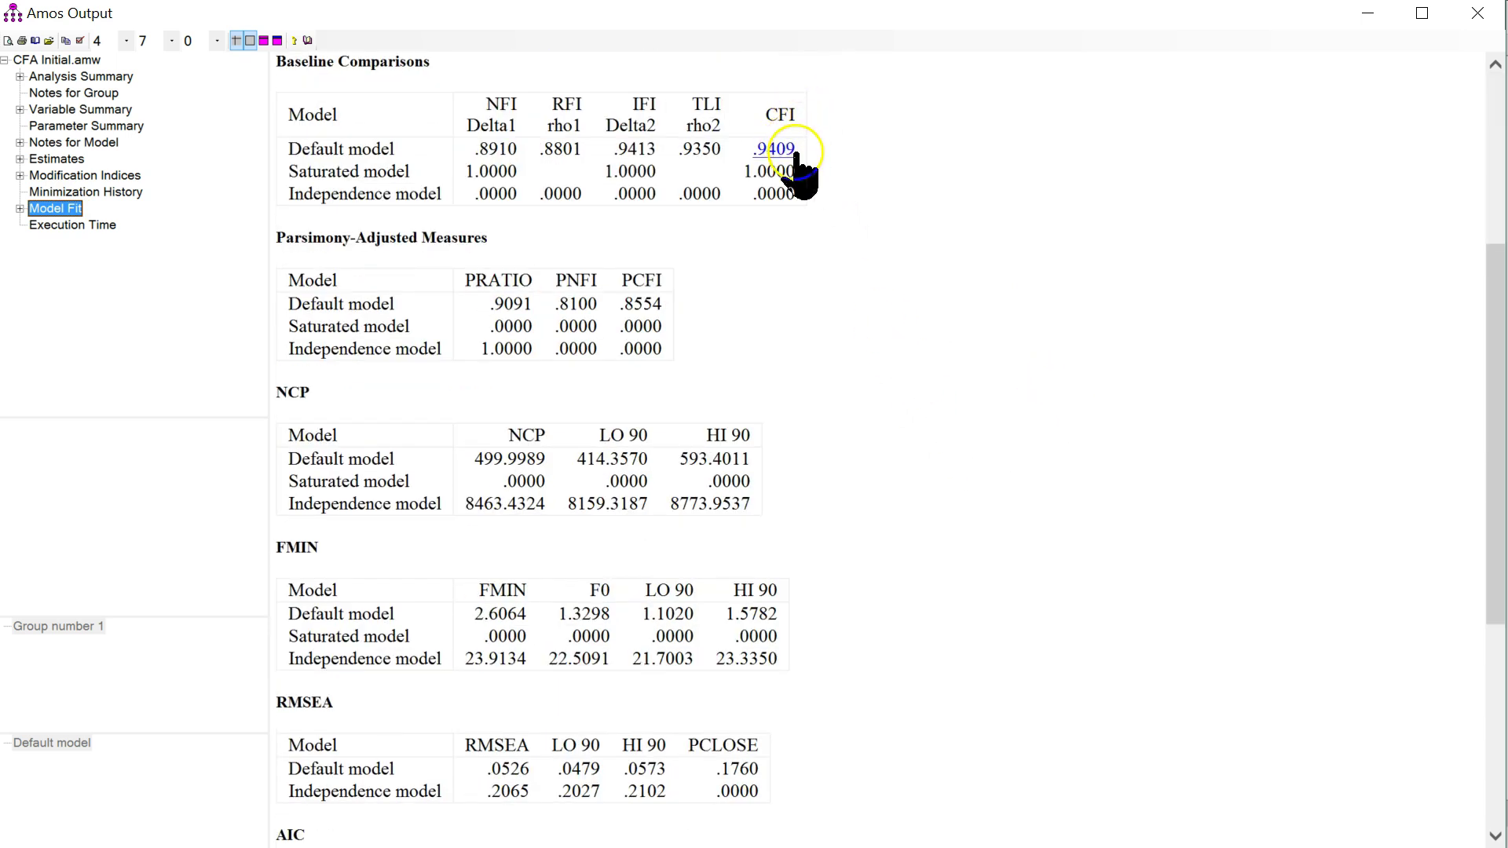
{"action": "scroll", "coordinate": [991, 444], "scroll_direction": "up", "scroll_amount": 9}
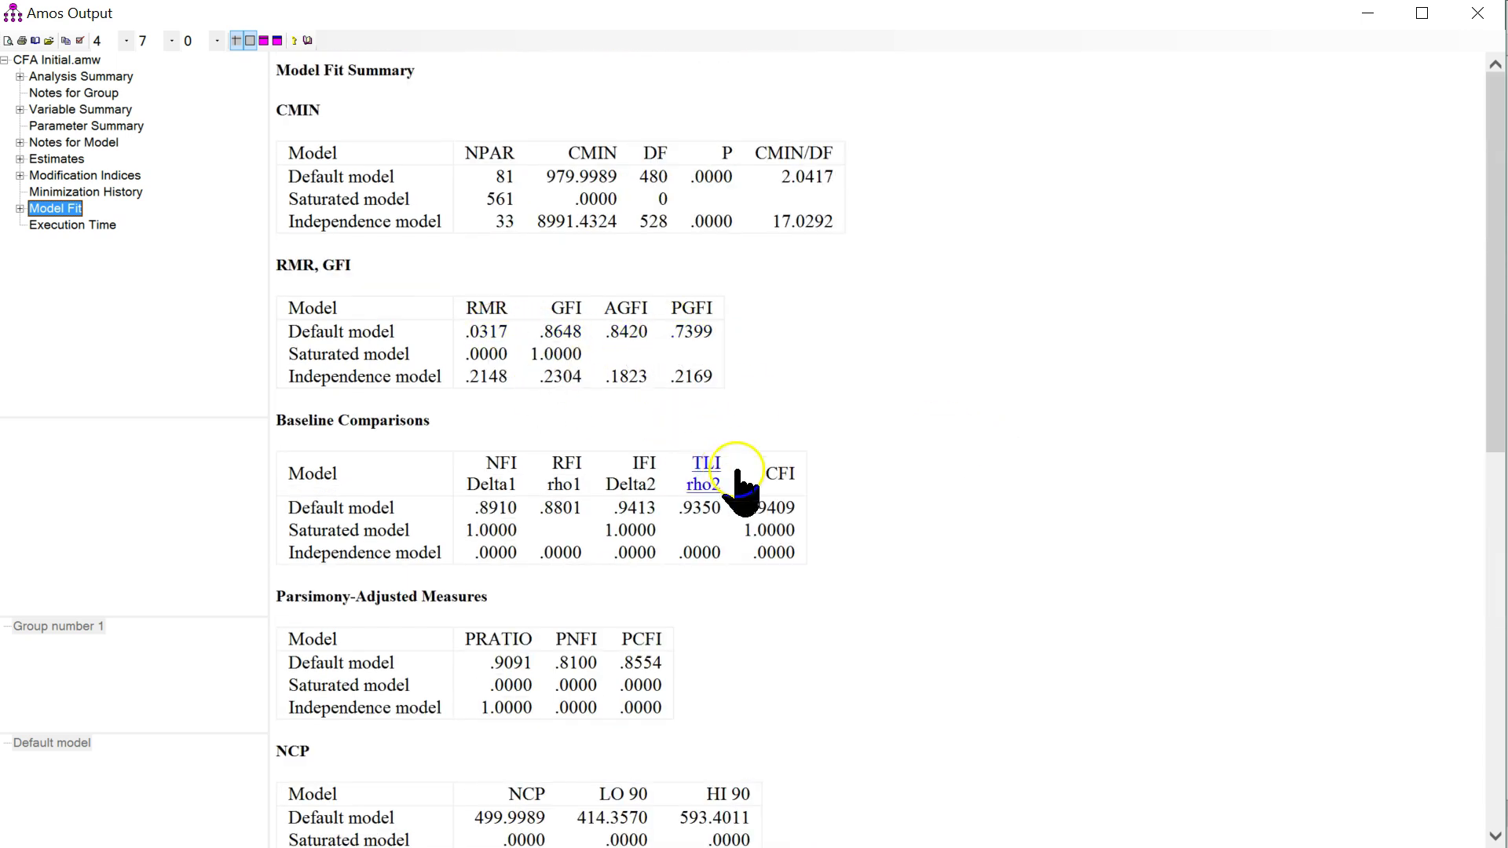
{"action": "scroll", "coordinate": [793, 503], "scroll_direction": "down", "scroll_amount": 18}
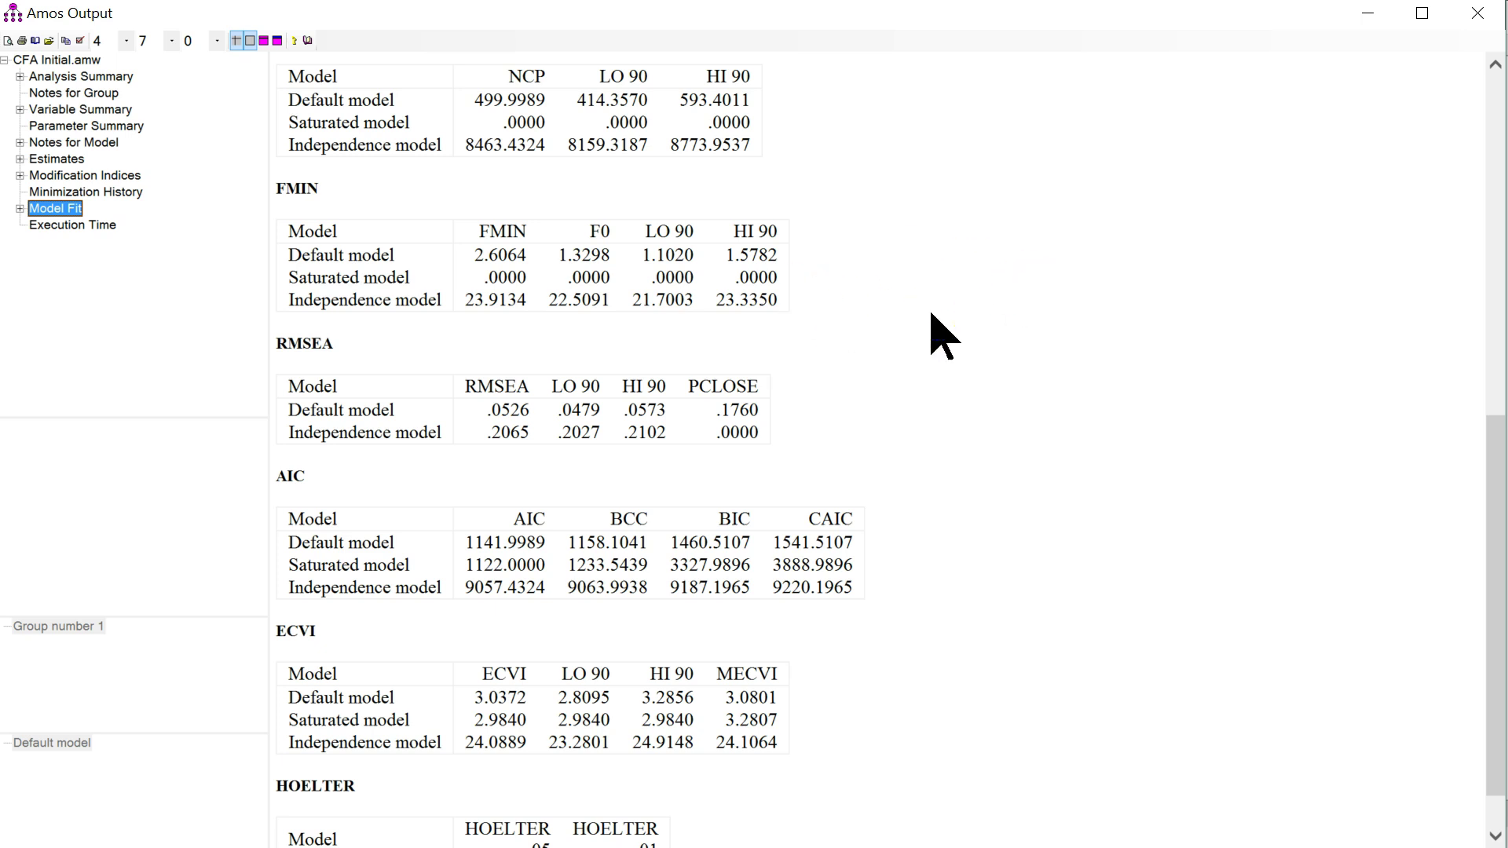
Return to the path diagram and compute the Standardized RMR for the default model with the plugin, closing its window when done
{"action": "key", "text": "alt+Tab"}
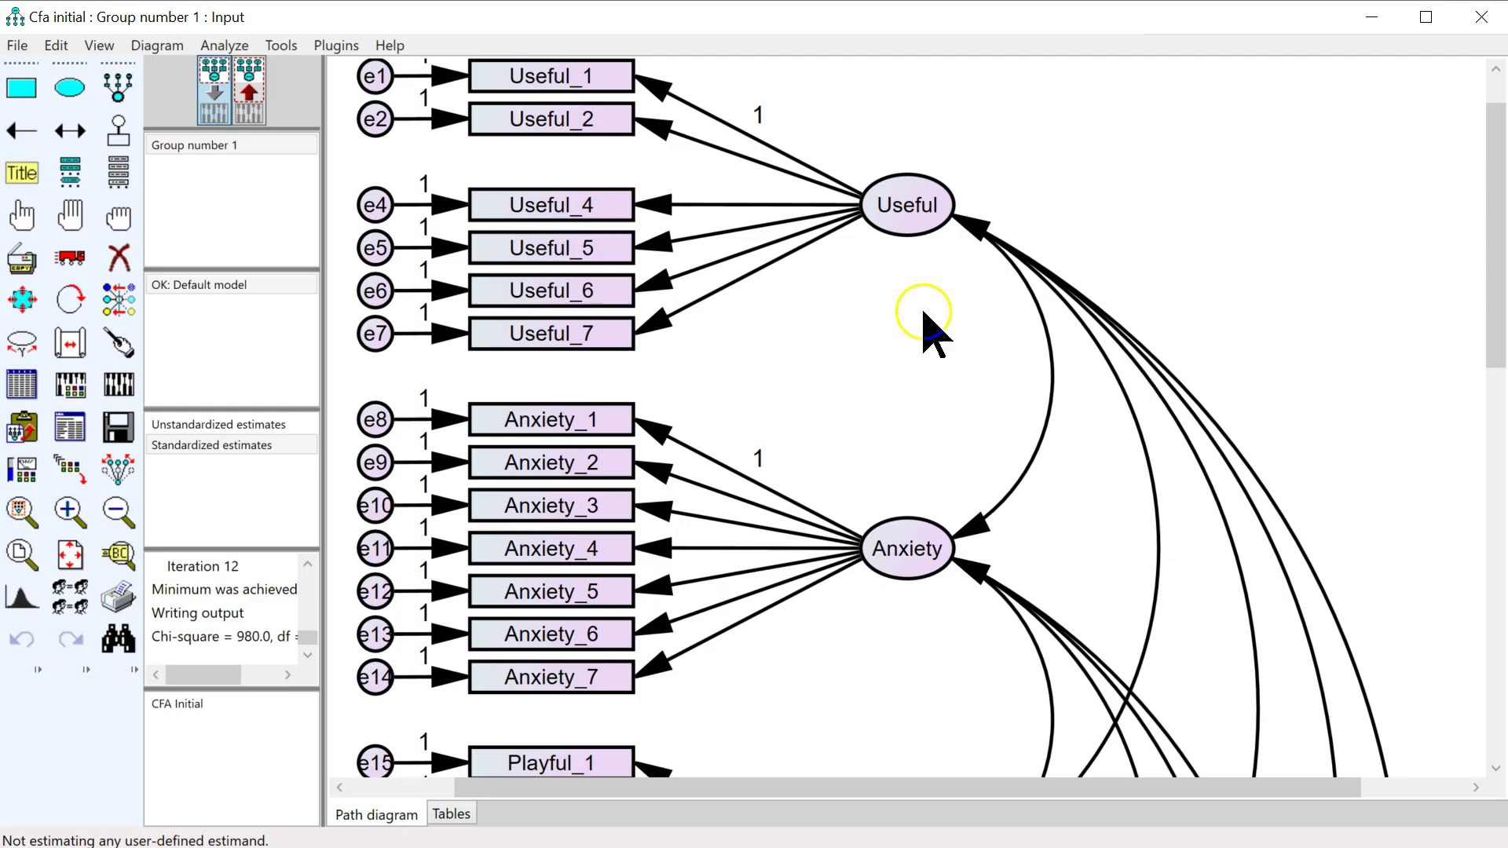
{"action": "left_click", "coordinate": [338, 47]}
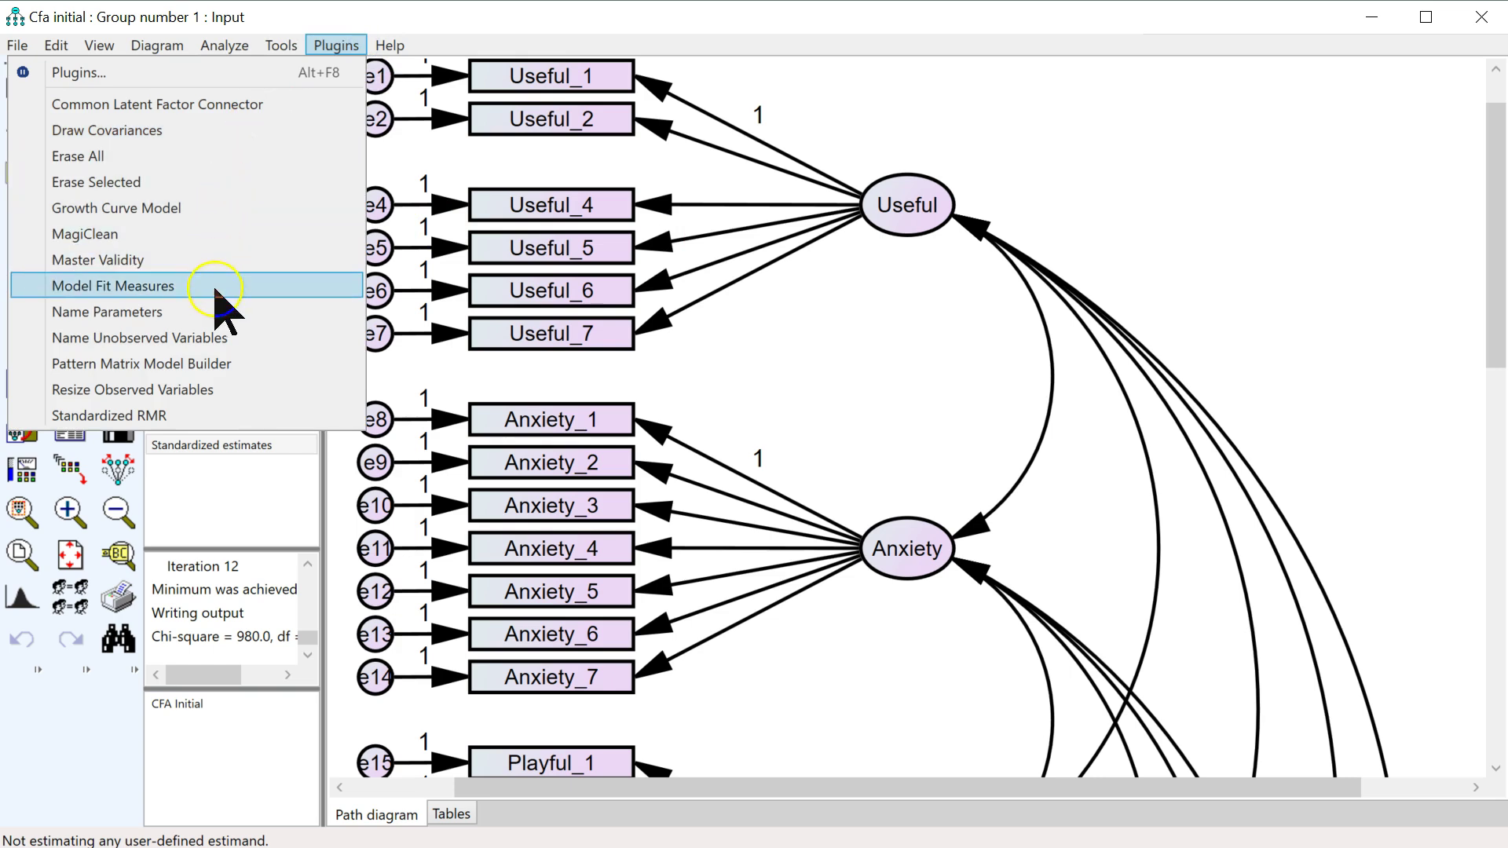
{"action": "left_click", "coordinate": [233, 416]}
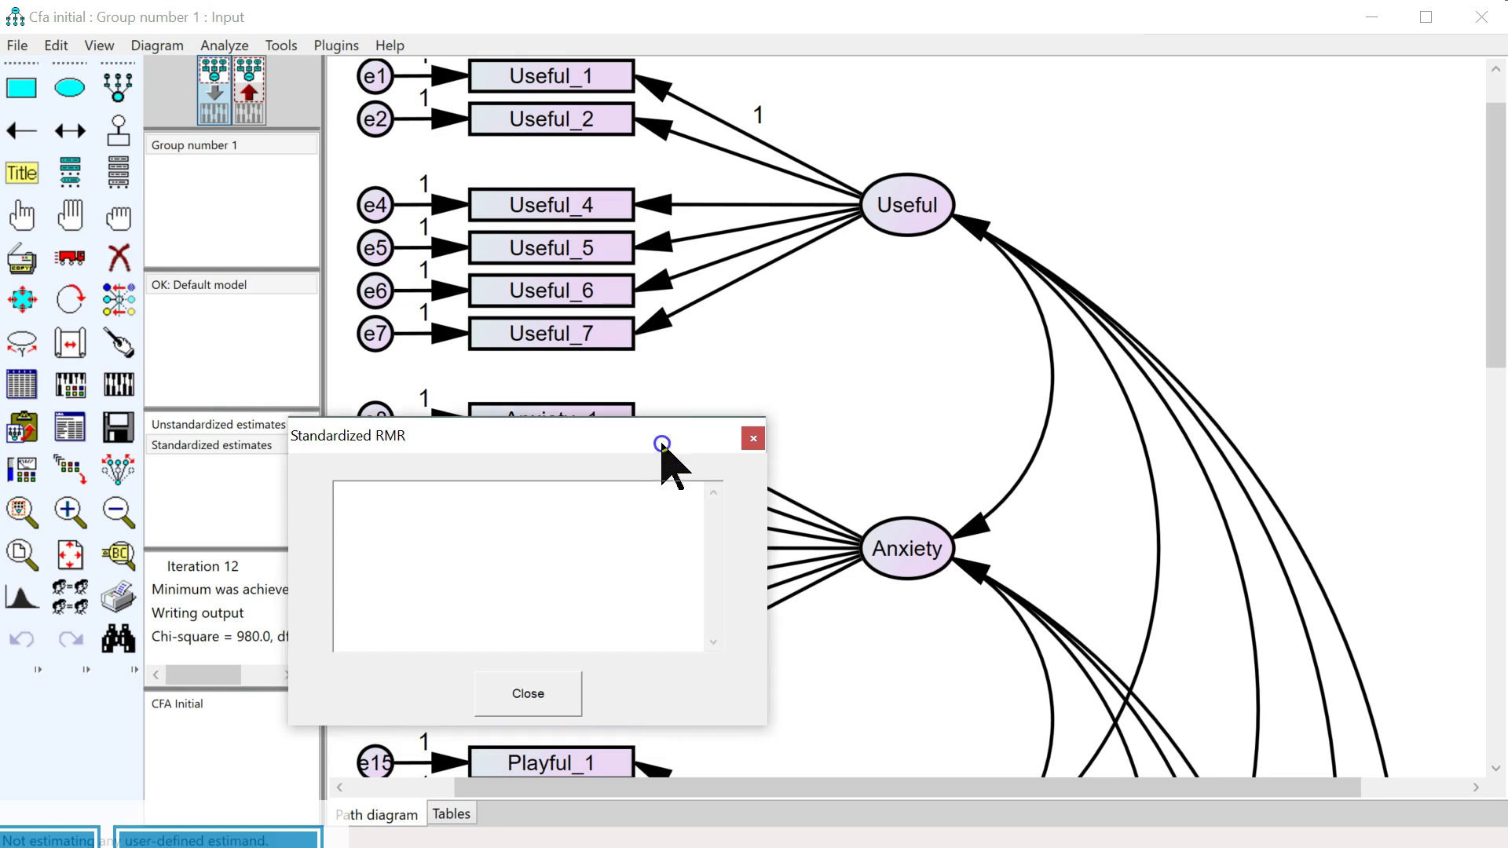
{"action": "left_click", "coordinate": [116, 387]}
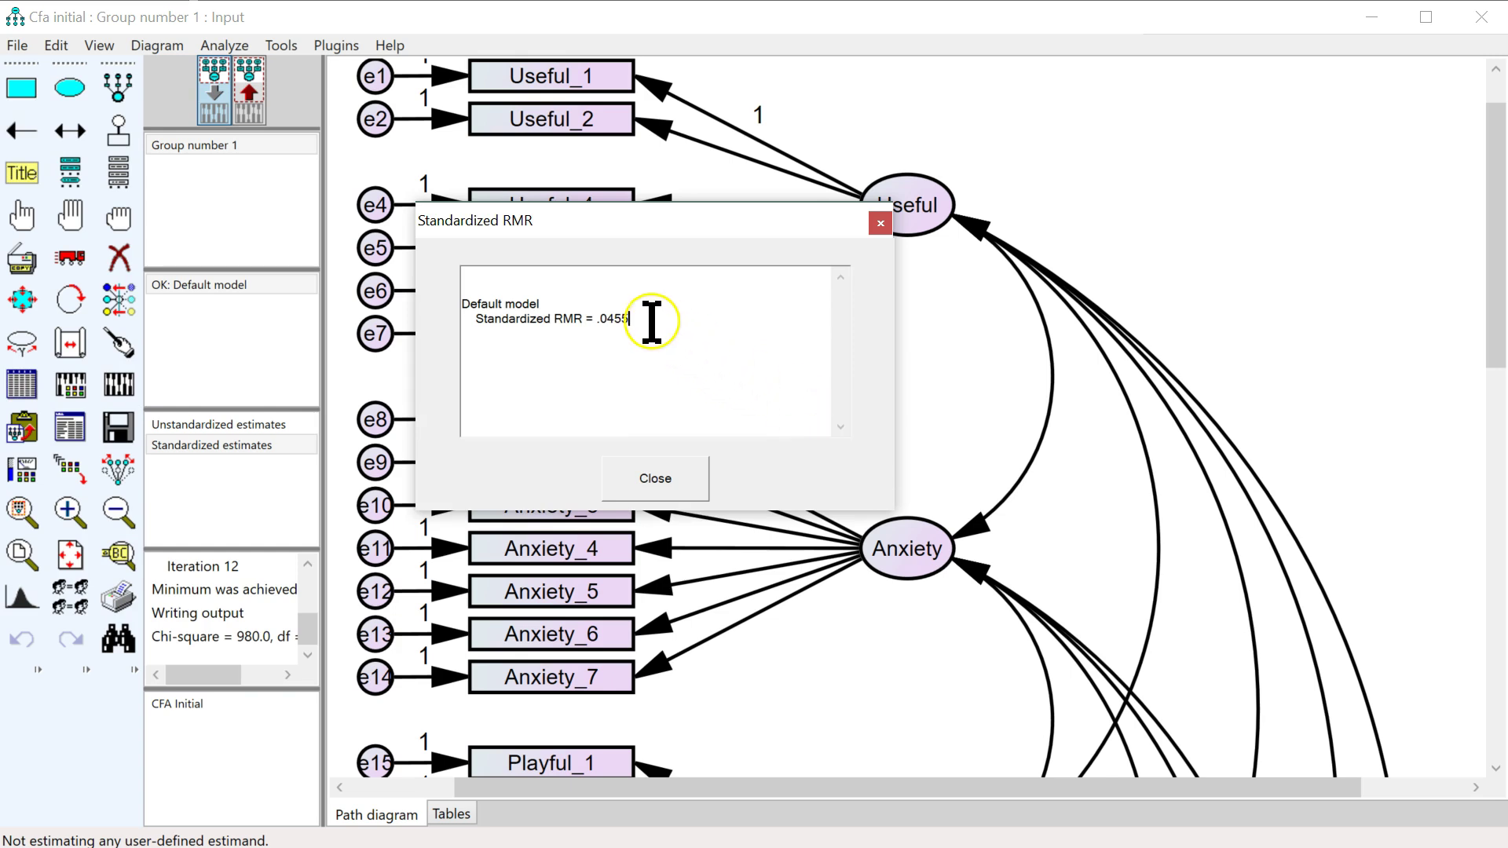
{"action": "left_click", "coordinate": [677, 481]}
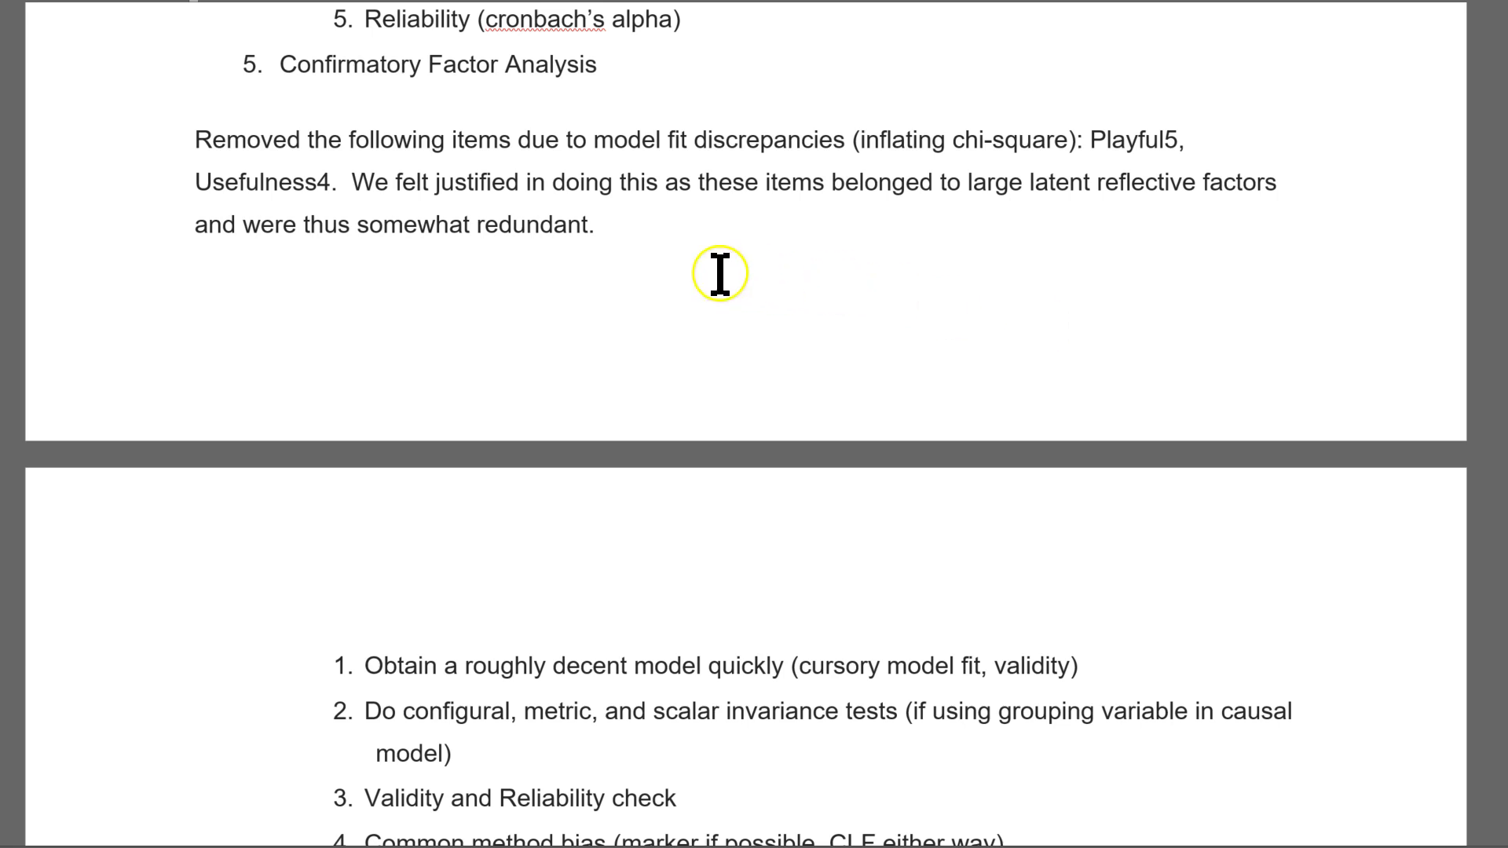
Review the Confirmatory Factor Analysis sub-items in the outline, highlighting the one about quickly obtaining a roughly decent model
{"action": "scroll", "coordinate": [636, 259], "scroll_direction": "down", "scroll_amount": 4}
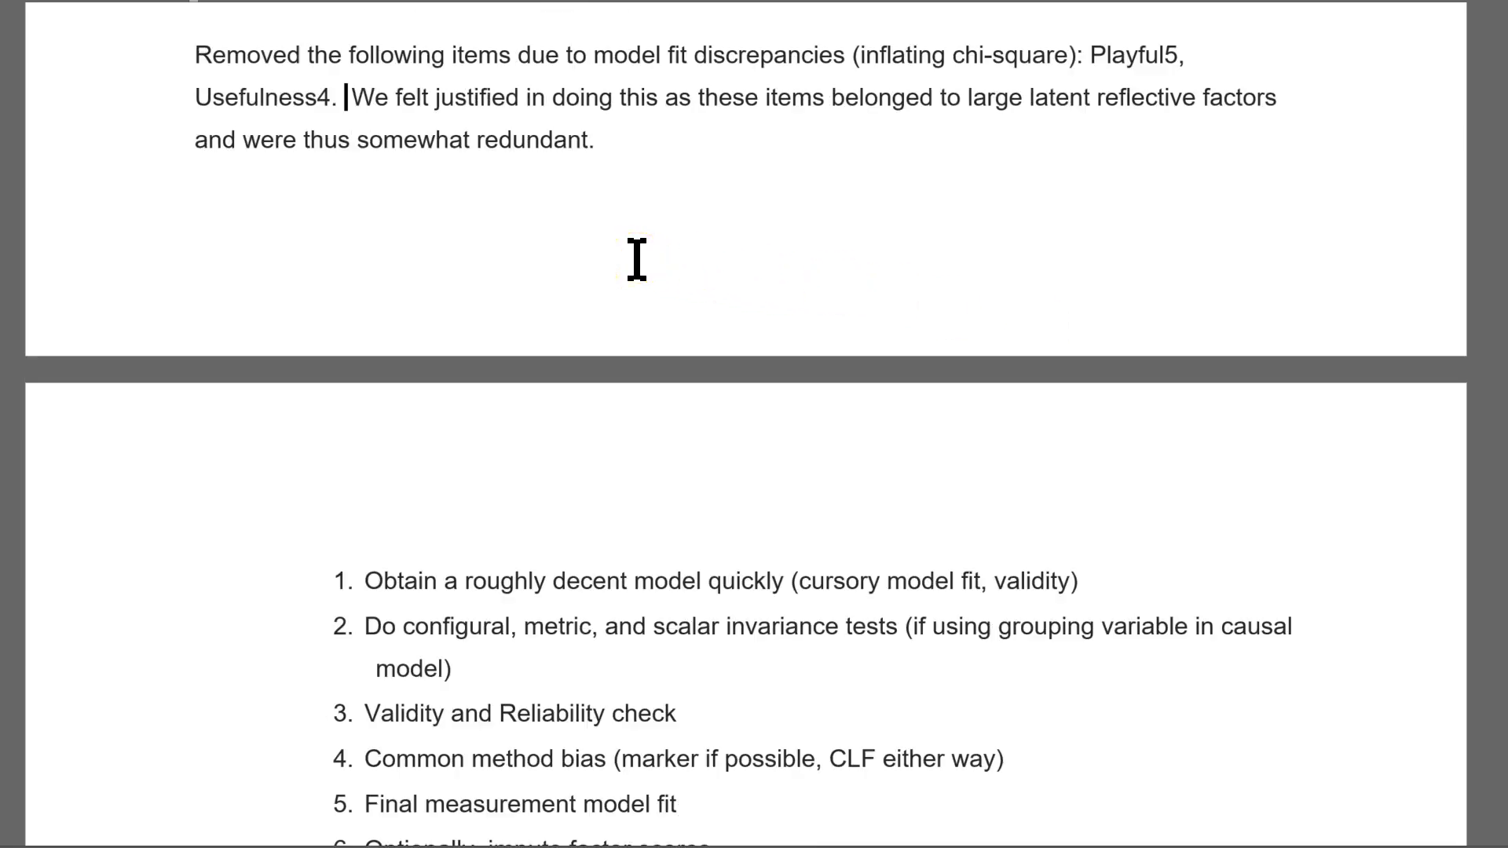
{"action": "left_click_drag", "start_coordinate": [428, 326], "coordinate": [1104, 324]}
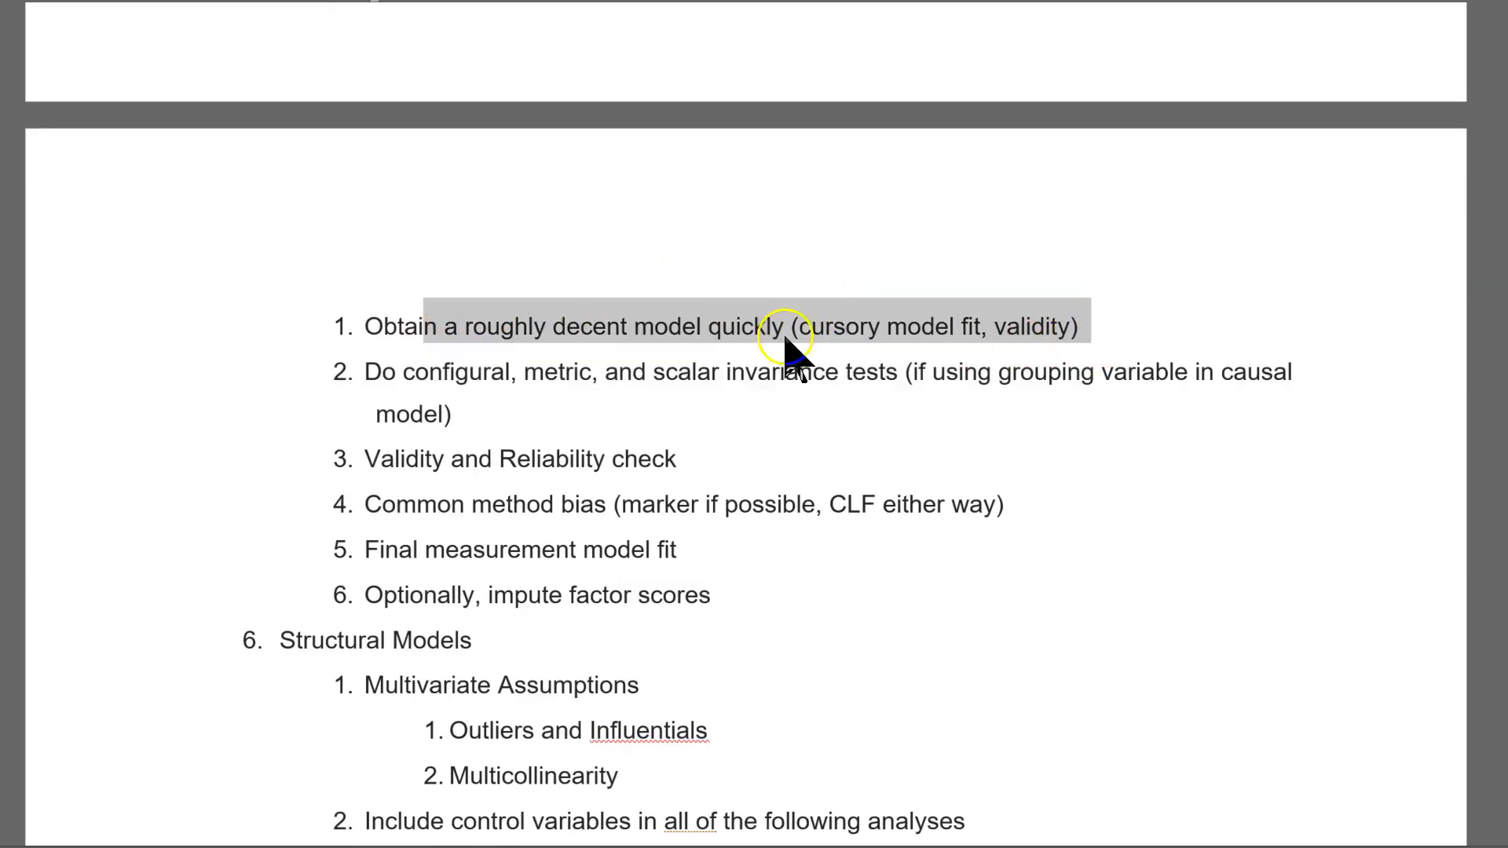
{"action": "scroll", "coordinate": [628, 347], "scroll_direction": "down", "scroll_amount": 1}
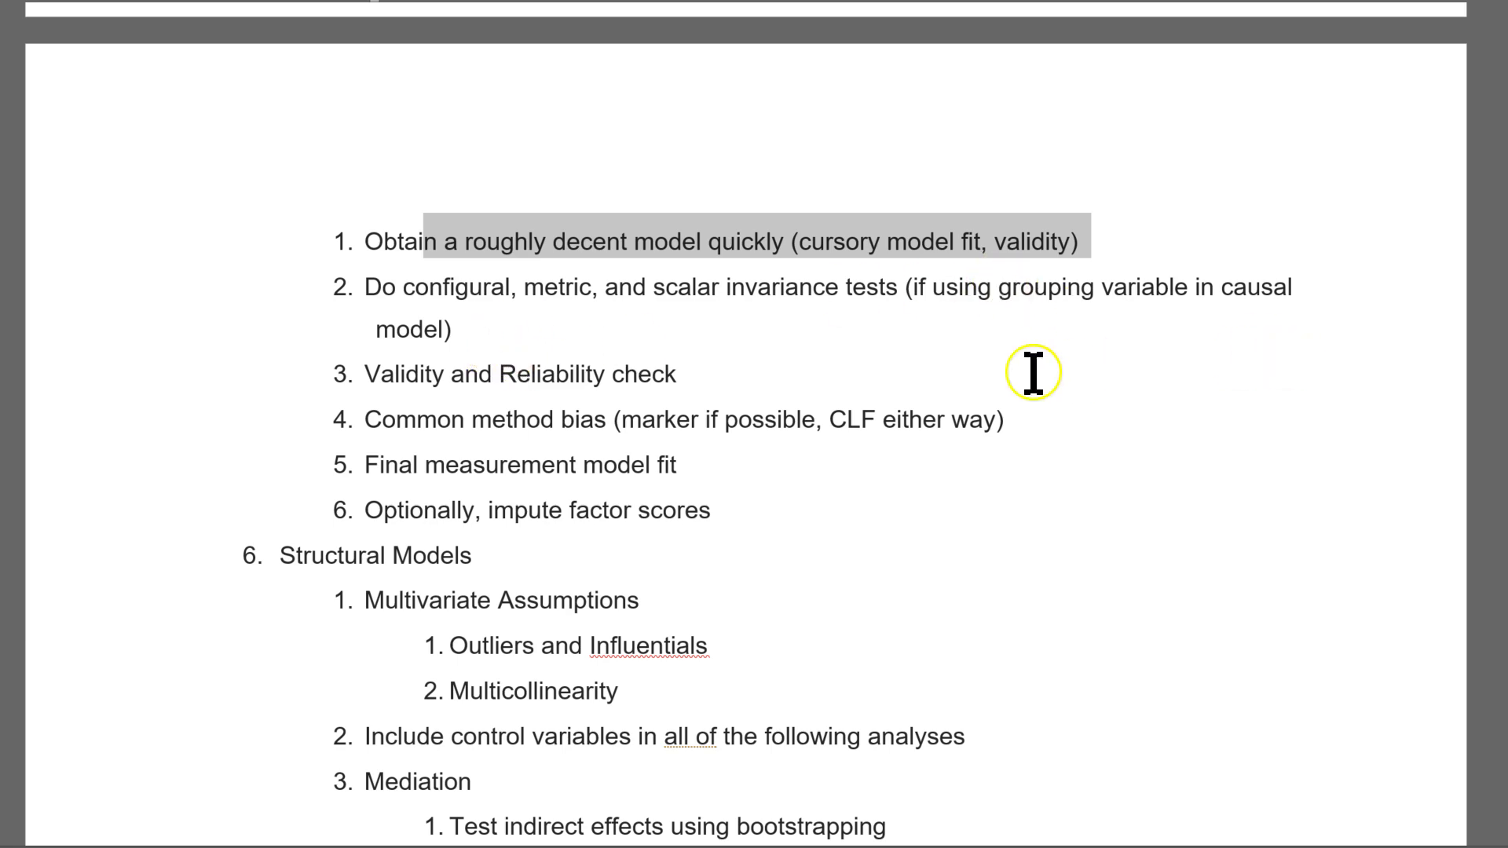
Run the Master Validity plugin in Amos, check the validity concerns and cited thresholds, and copy the Model Validity Measures table
{"action": "key", "text": "alt+Tab"}
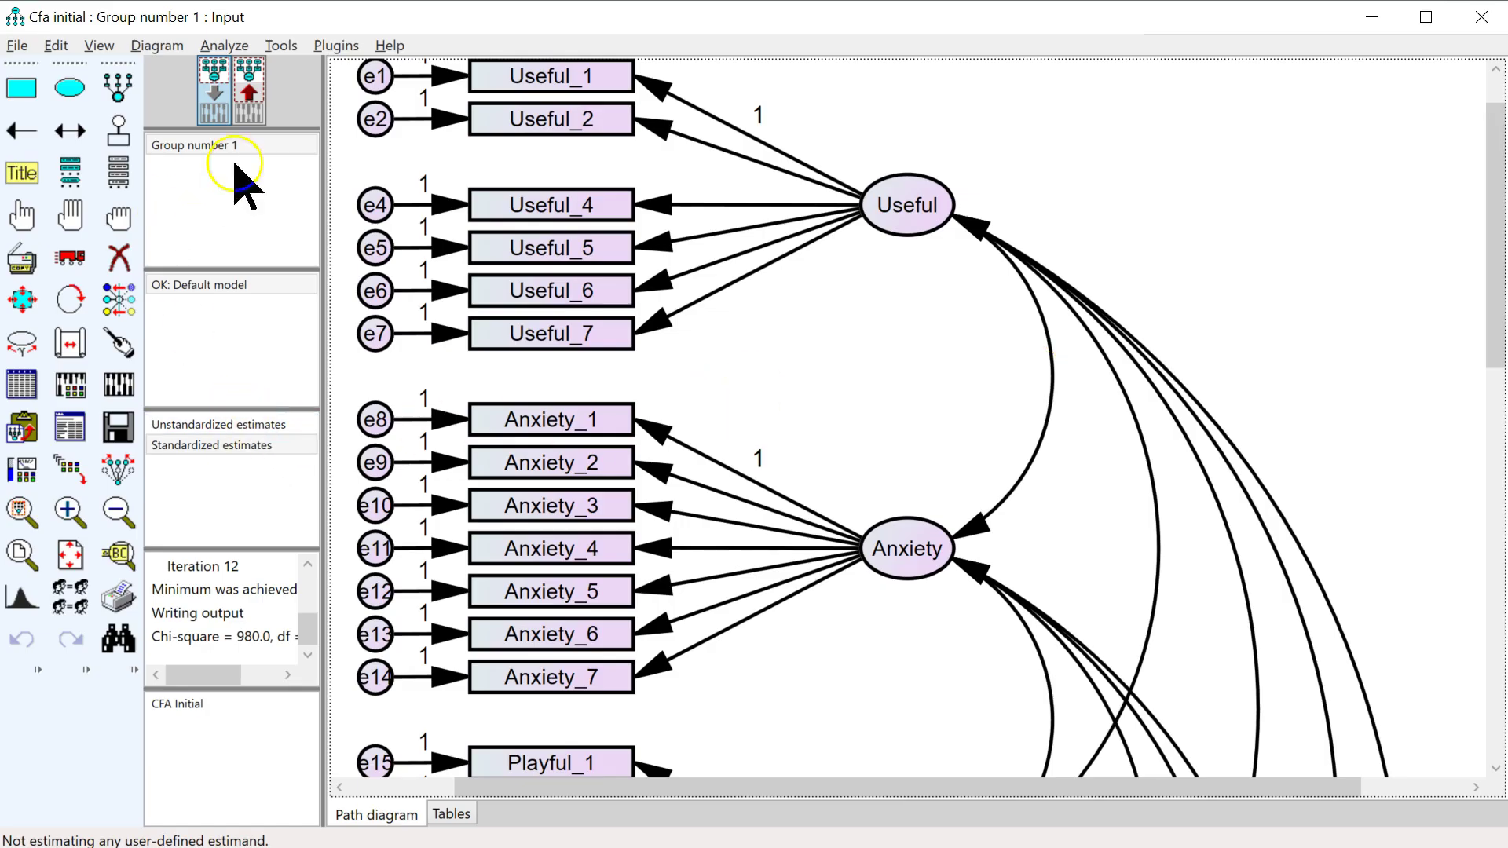
{"action": "left_click", "coordinate": [335, 46]}
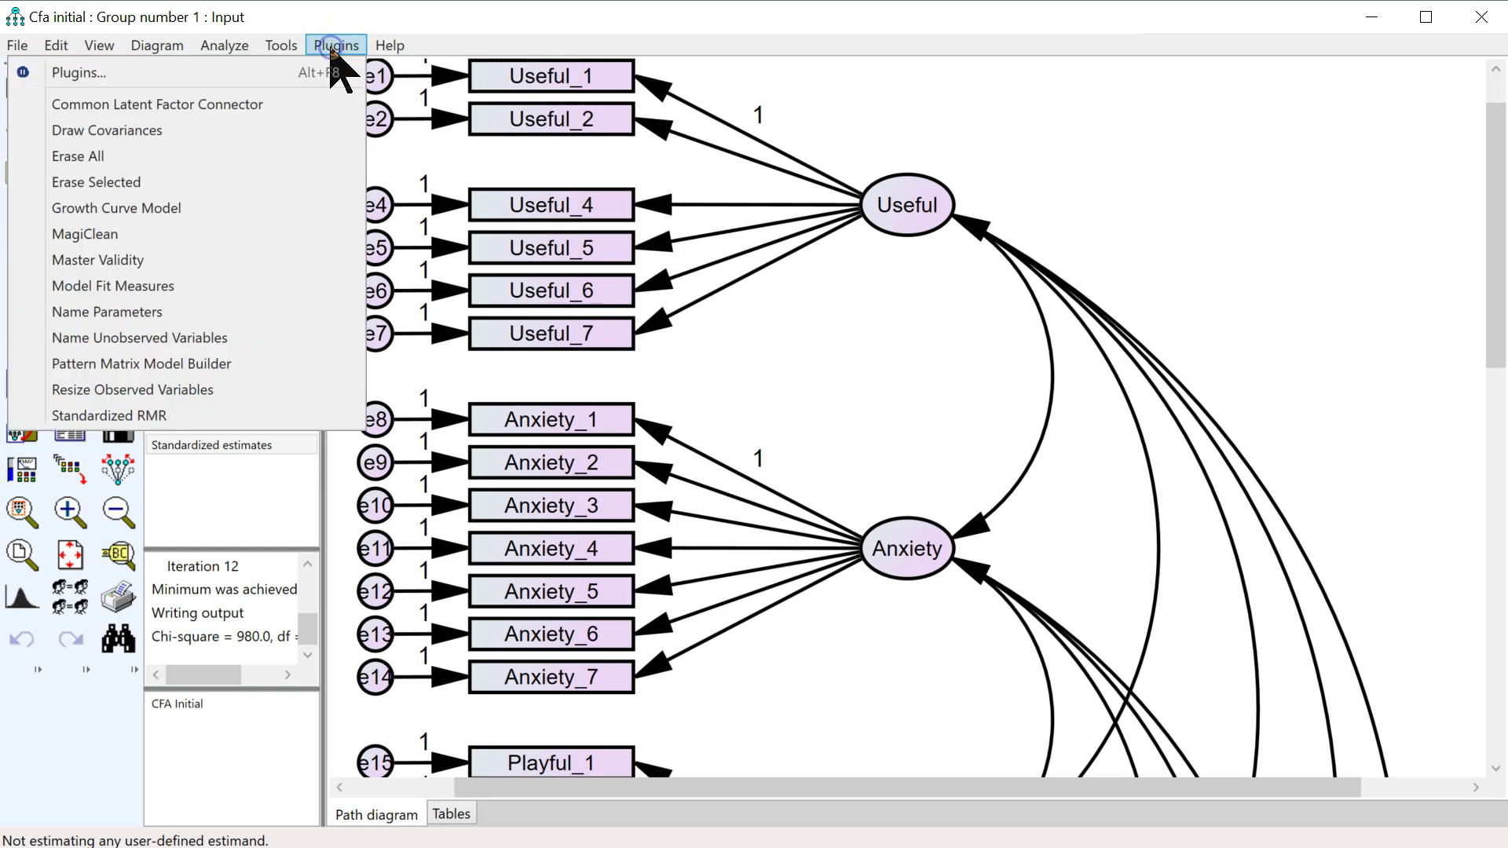
{"action": "left_click", "coordinate": [212, 259]}
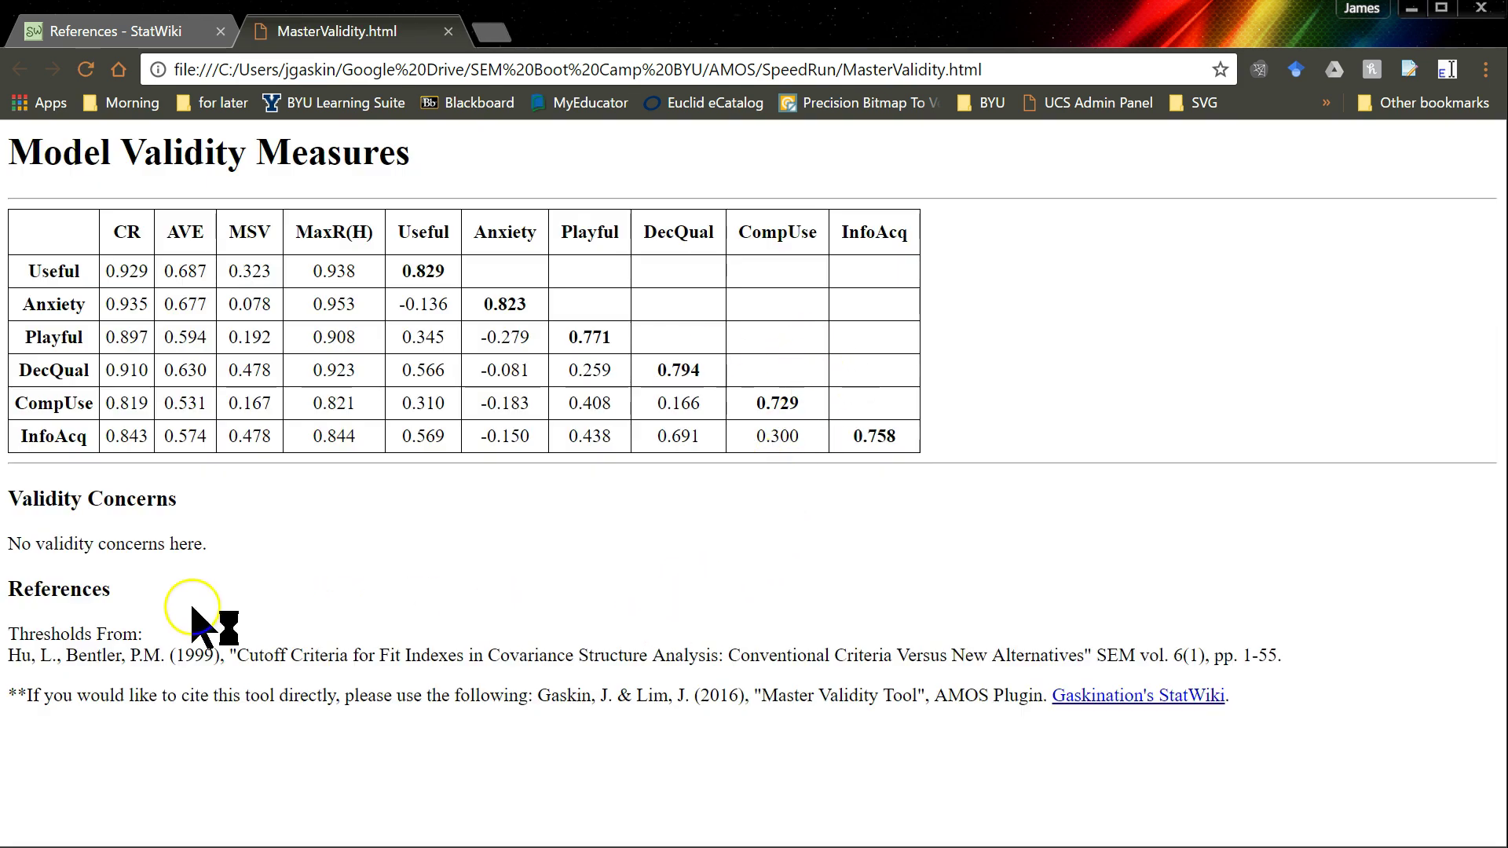
{"action": "left_click_drag", "start_coordinate": [205, 536], "coordinate": [6, 543]}
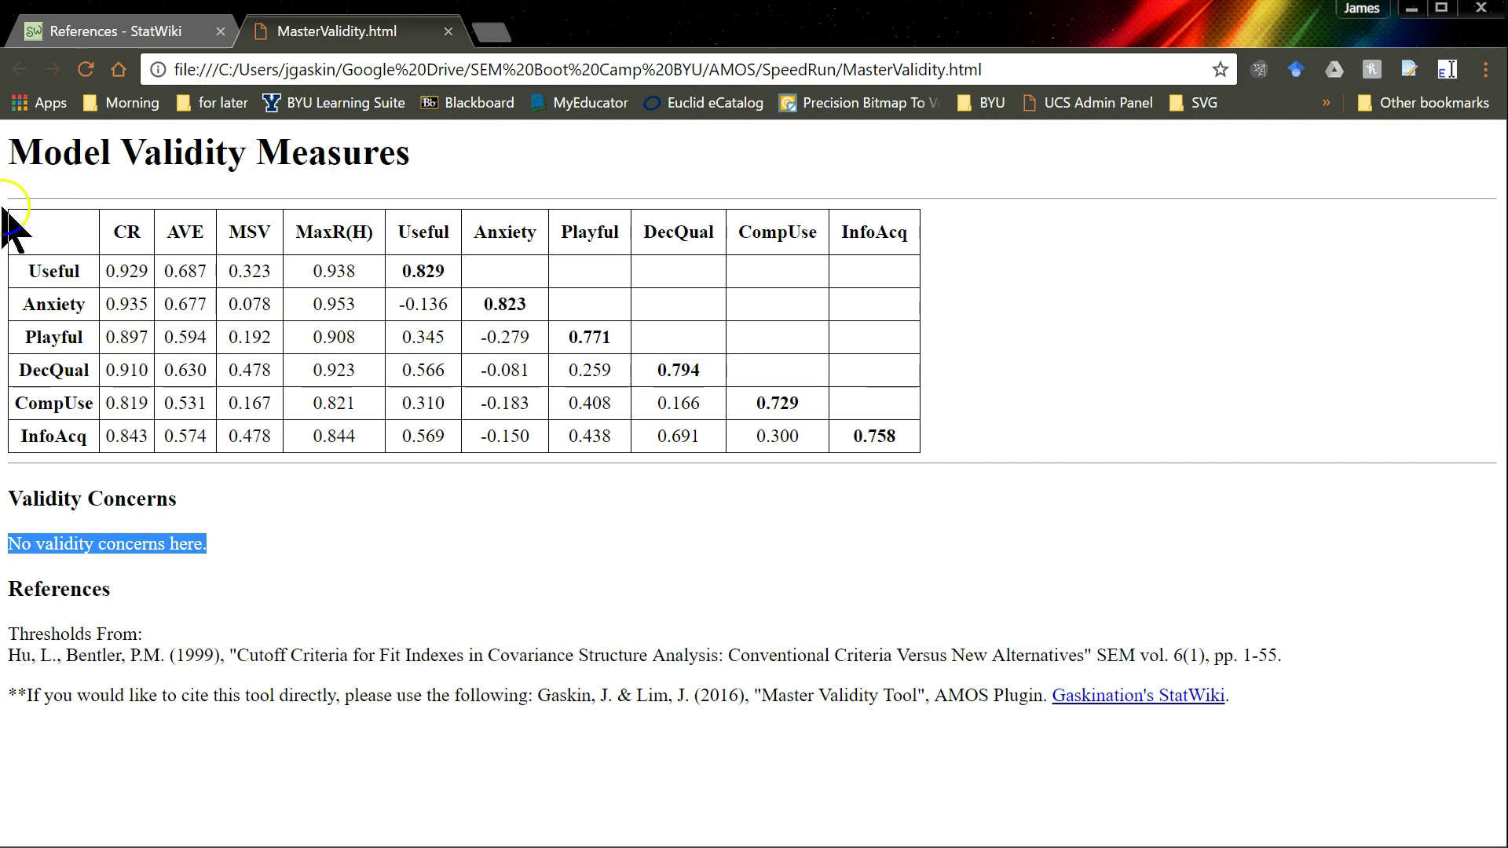
{"action": "left_click_drag", "start_coordinate": [20, 224], "coordinate": [994, 436]}
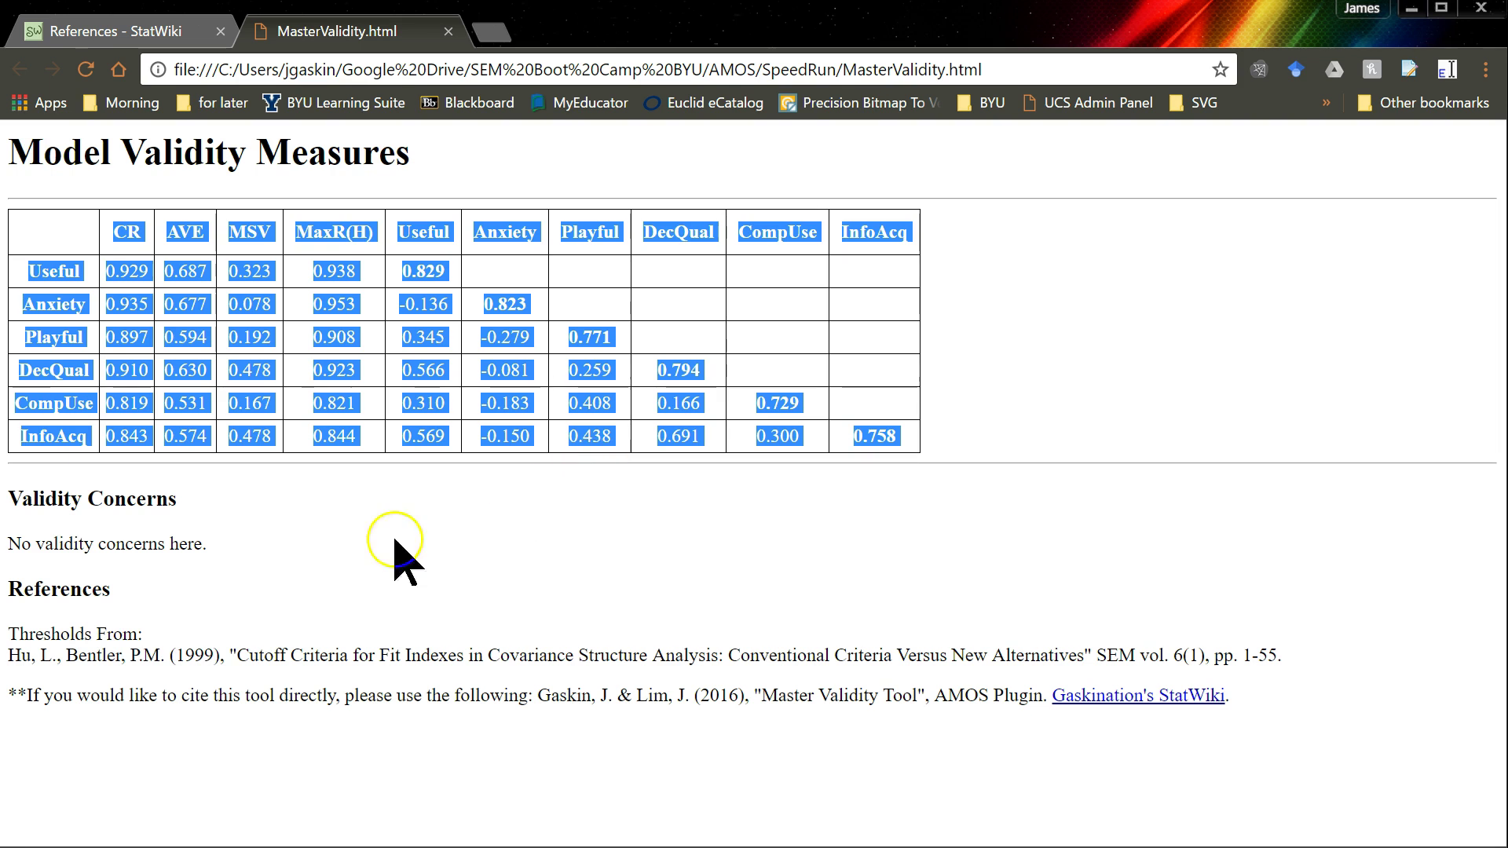
{"action": "left_click_drag", "start_coordinate": [8, 652], "coordinate": [303, 661]}
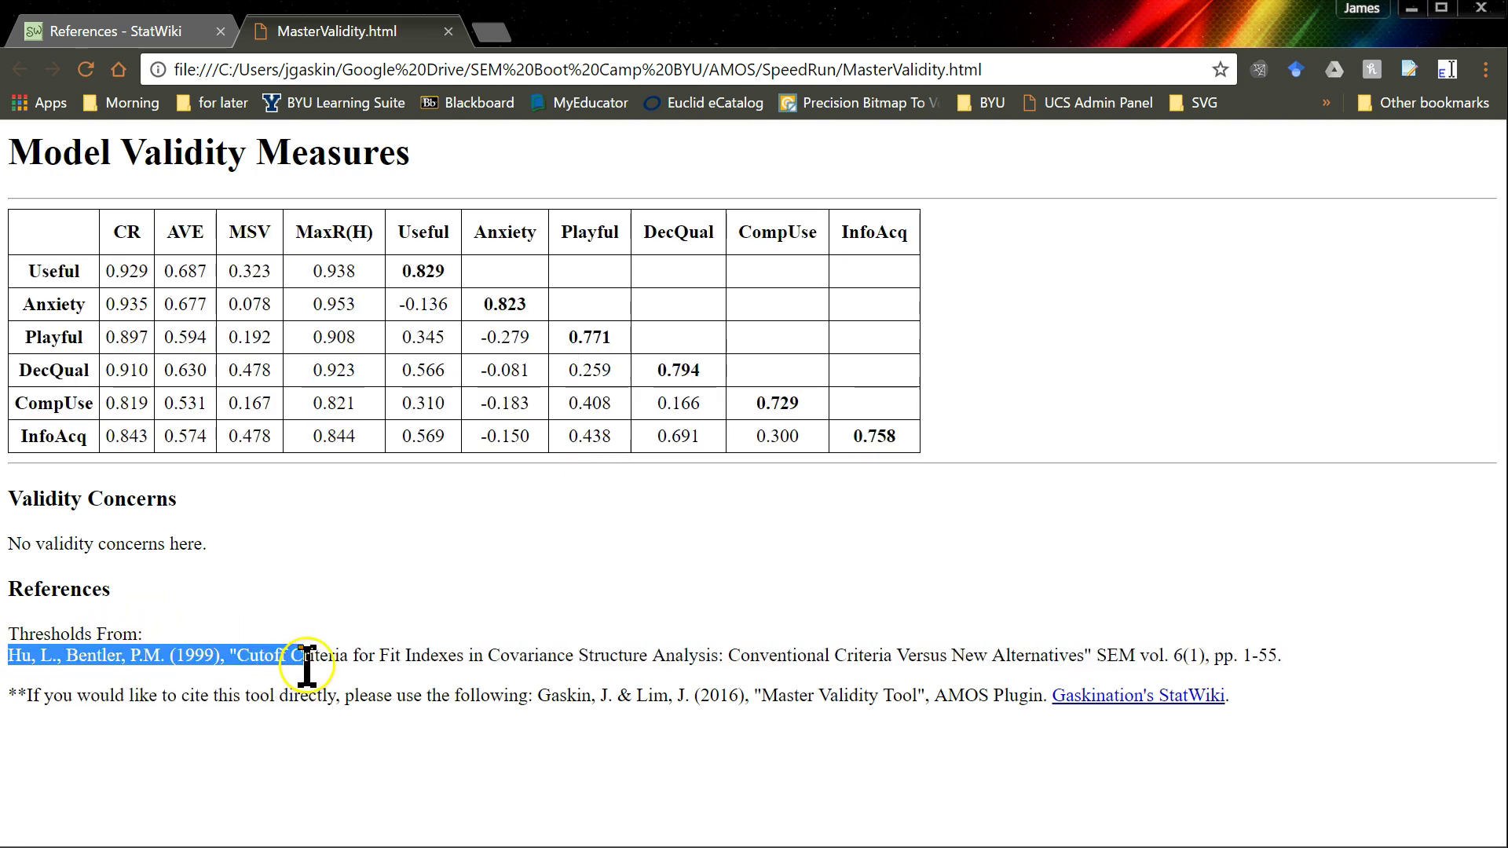
Switch to the outline document and add an unnumbered blank line below the "Obtain a roughly decent model quickly" item
{"action": "key", "text": "alt+Tab"}
{"action": "key", "text": "alt+Tab"}
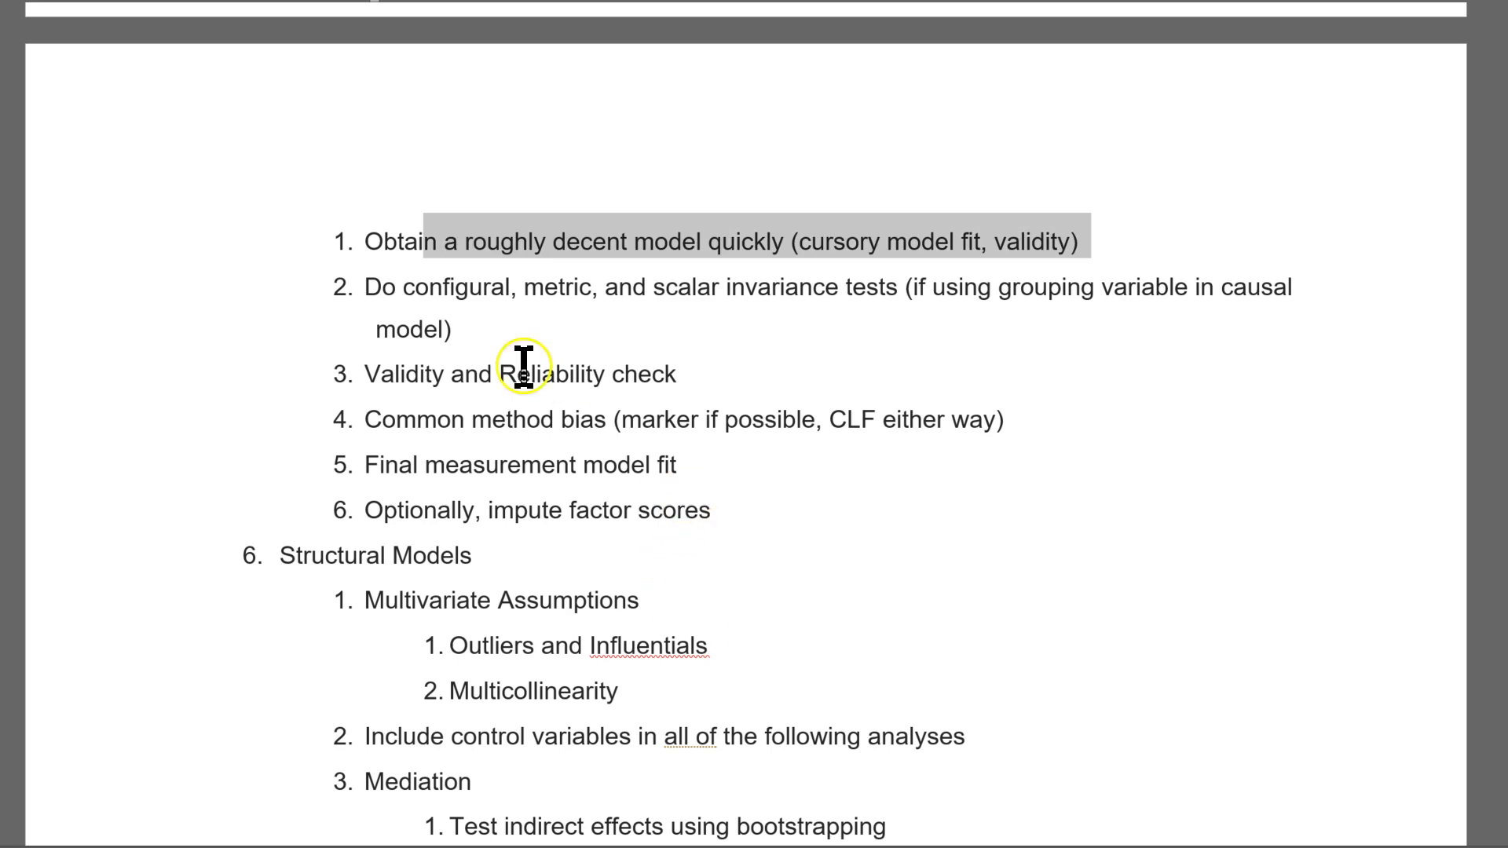
{"action": "left_click", "coordinate": [1143, 236]}
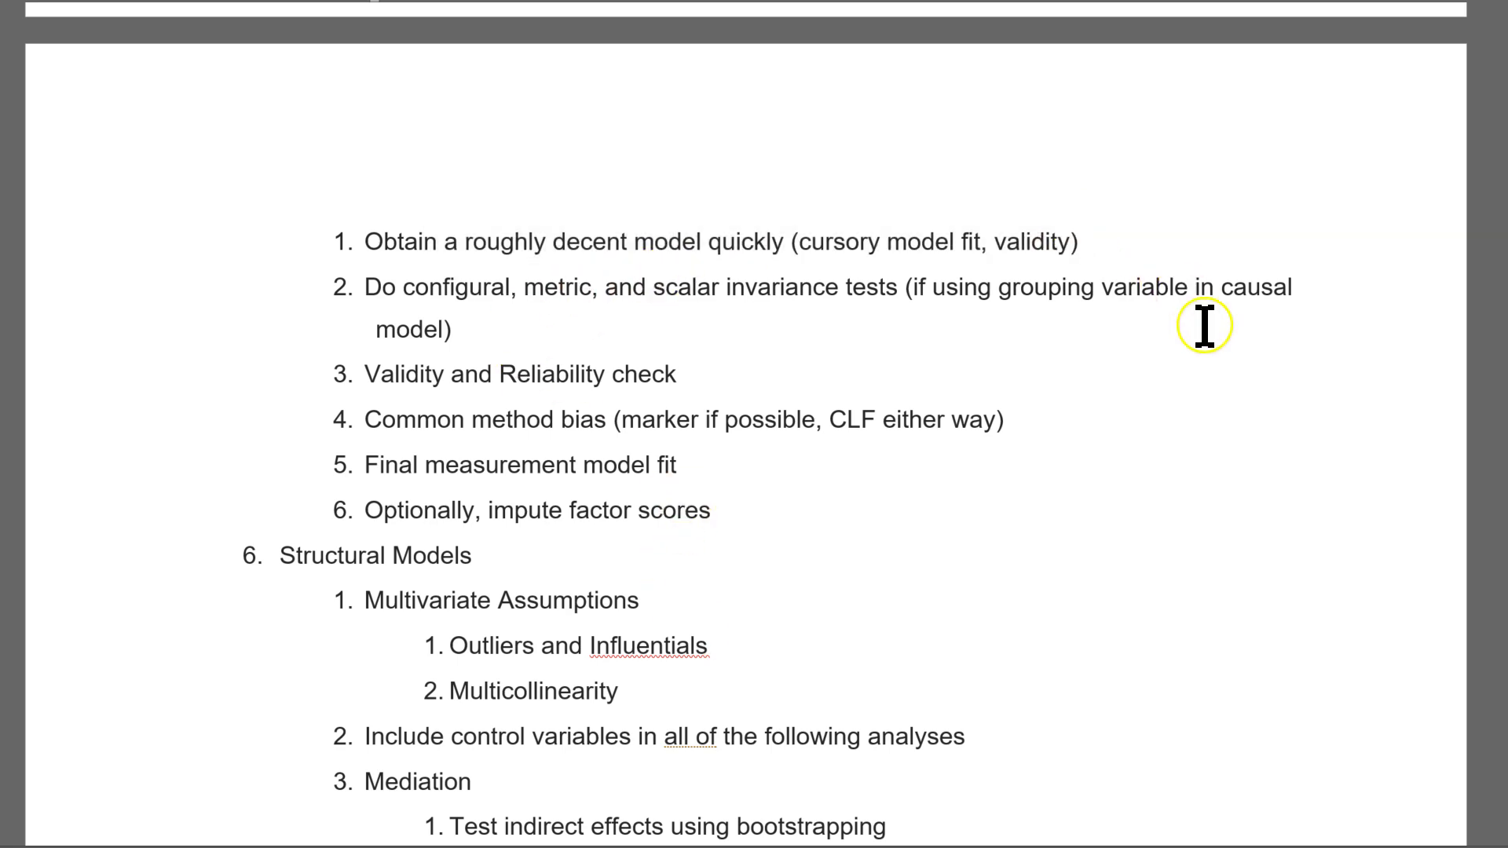
{"action": "key", "text": "Return"}
{"action": "key", "text": "shift+Tab"}
{"action": "key", "text": "Return"}
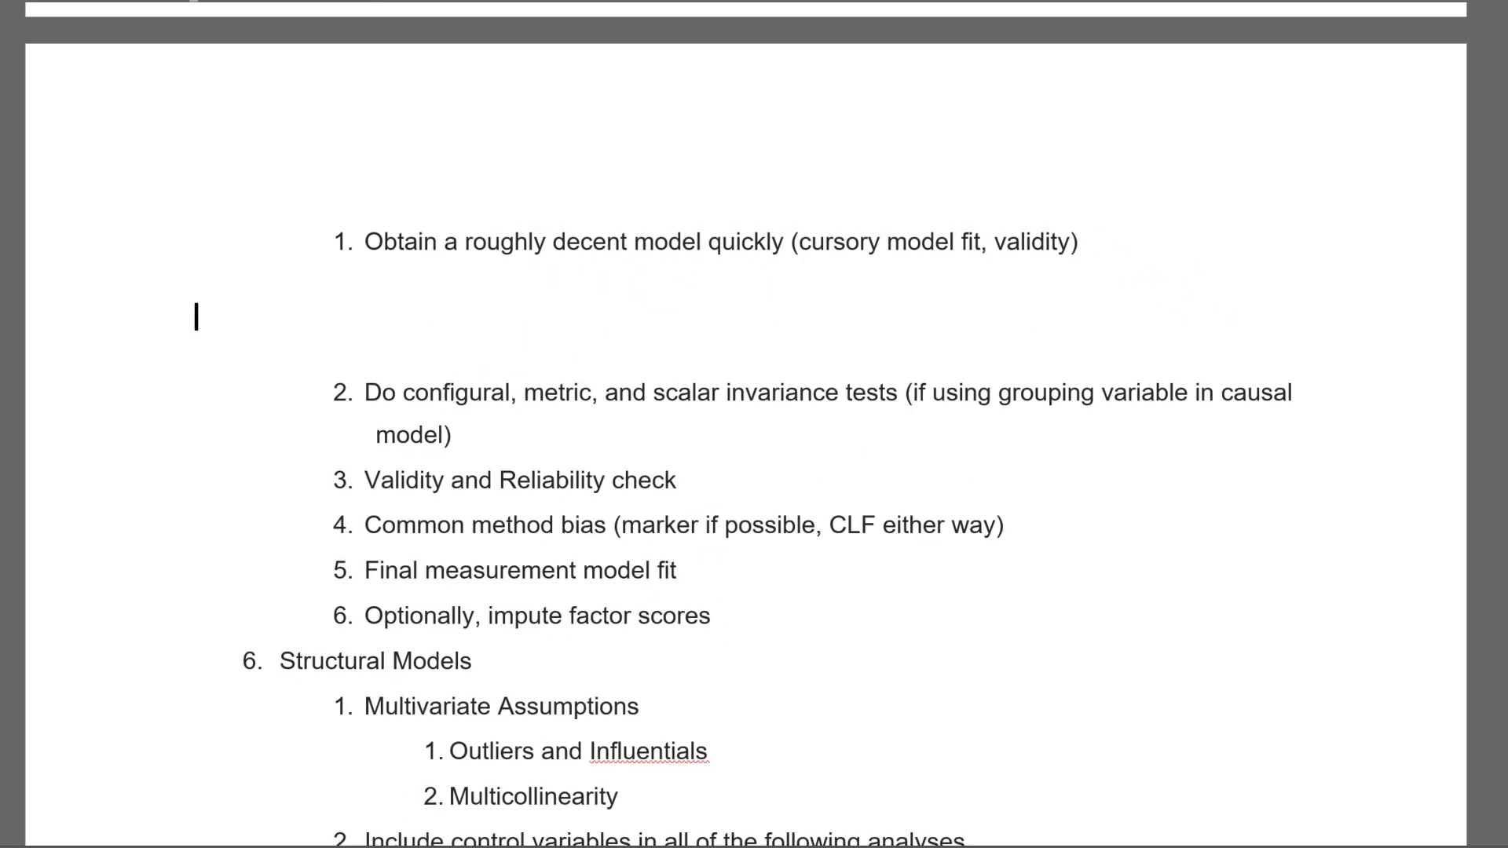
Try to paste the copied validity measures below the "Obtain a roughly decent model quickly" item with a different paste option, and undo it
{"action": "type", "text": "CRAVEMSVMaxR(H)UsefulAnxietyPlayfulDecQualCompUseInfoAcqUseful0.9290.6870.3230.9380.829Anxiety0.9350.6770.0780.953-0.1360.823Playful0.8970.5940.1920.9080.345-0.2790.771DecQual0.9100.6300.4780.9230.566-0.0810.2590.794CompUse0.8190.5310.1670.8210.310-0.1830.4080.1660.729InfoAcq0.8430.5740.4780.8440.569-0.1500.4380.6910.3000.758"}
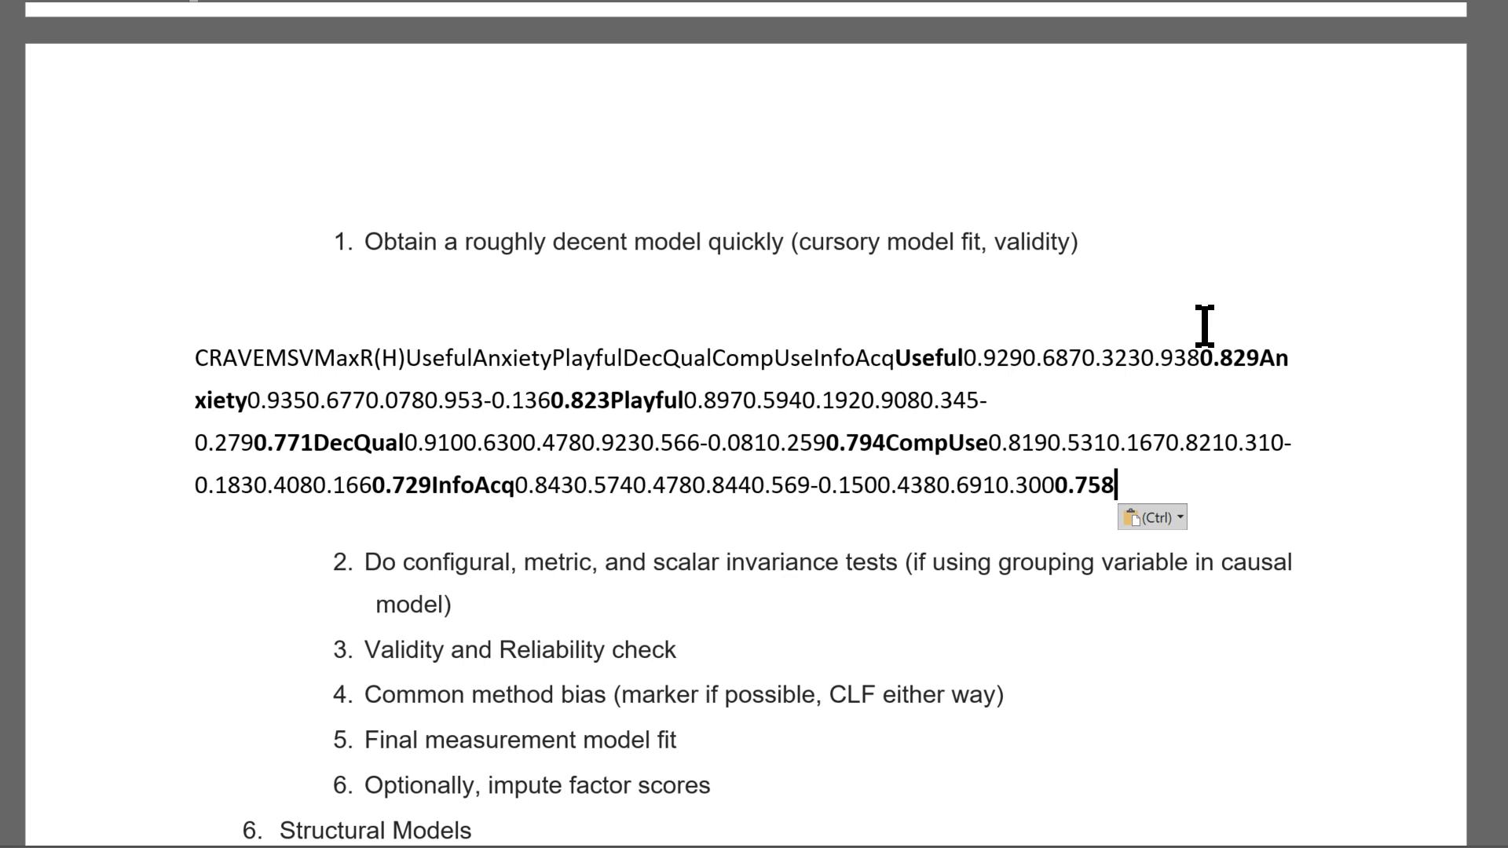
{"action": "left_click", "coordinate": [1155, 517]}
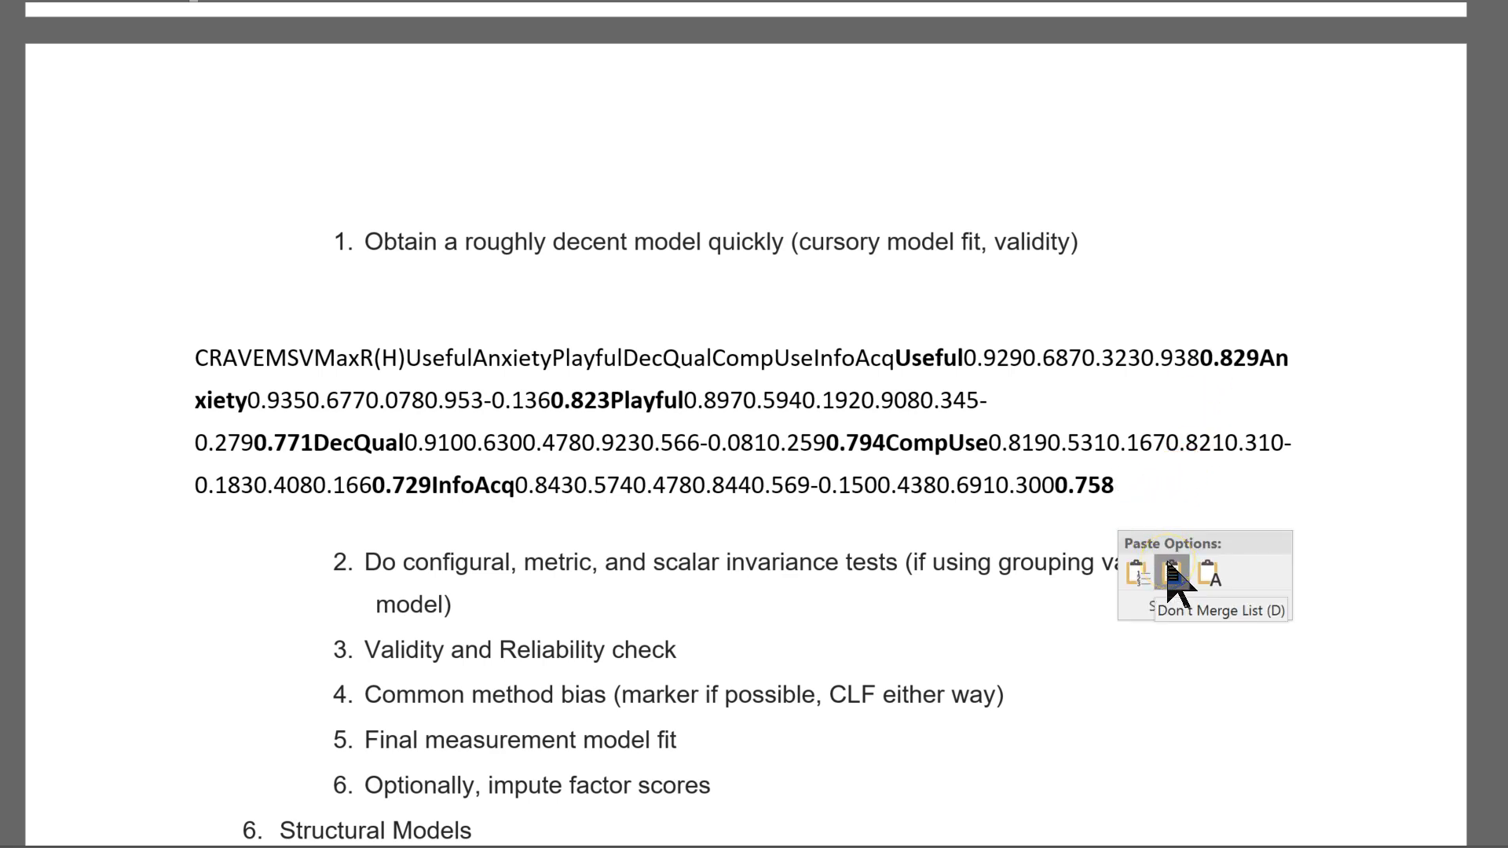
{"action": "left_click", "coordinate": [1208, 573]}
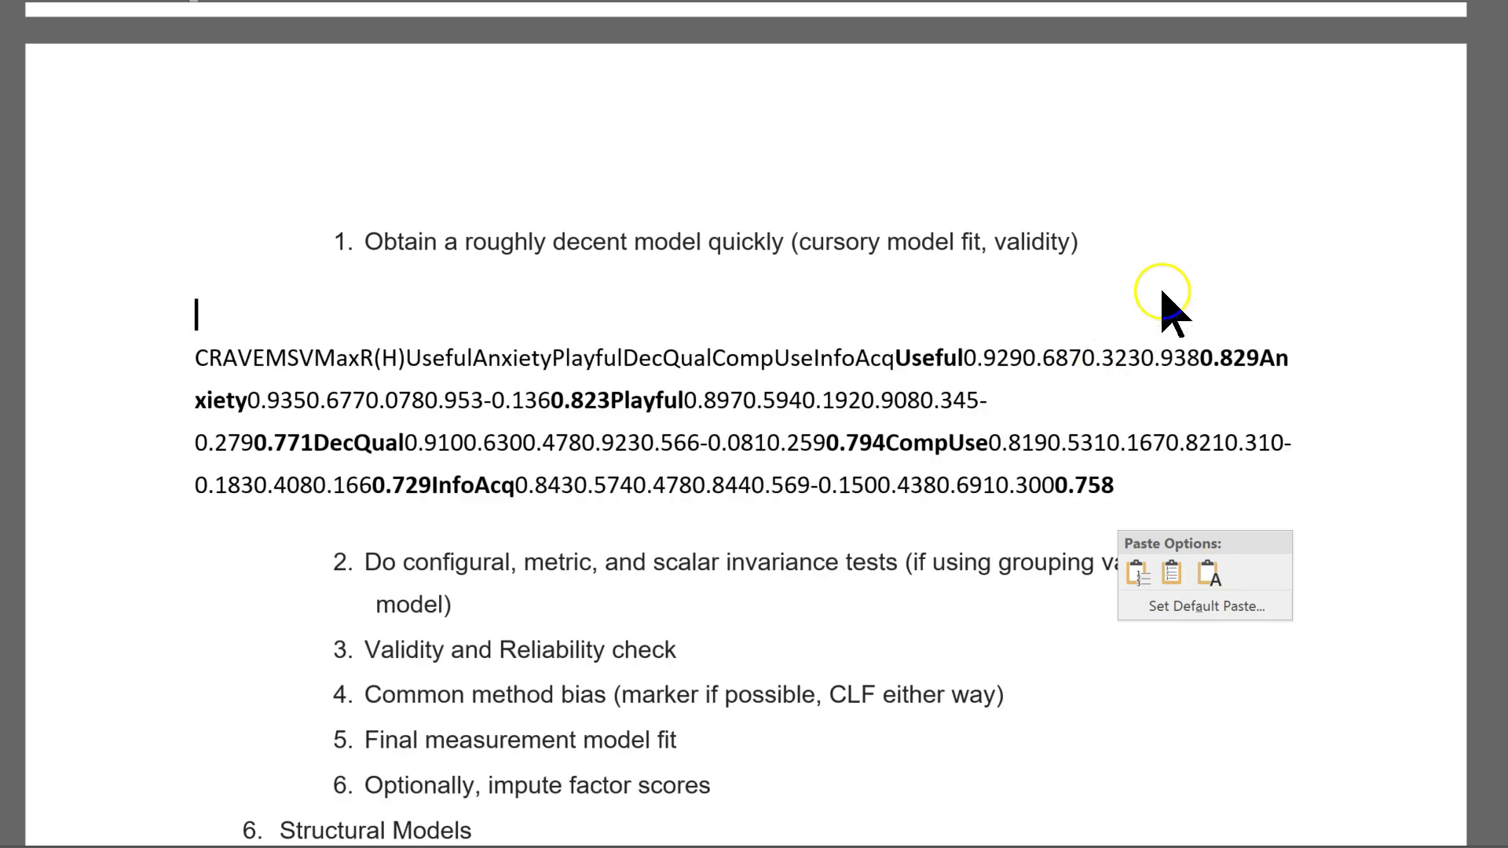
{"action": "key", "text": "ctrl+z"}
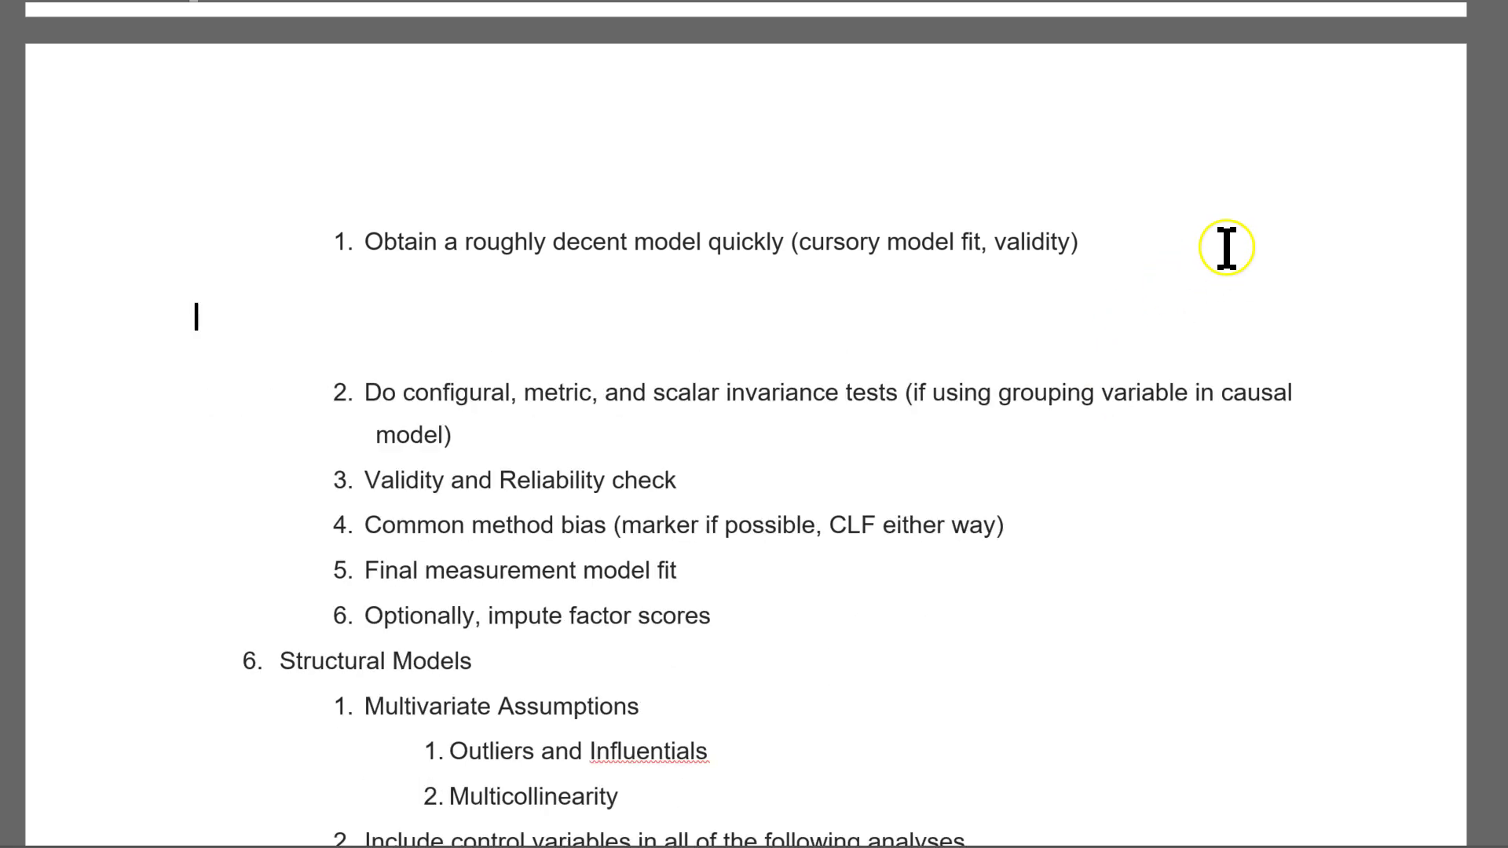
Copy the whole Model Validity Measures table from the browser again and paste it below the "Obtain a roughly decent model quickly" item
{"action": "key", "text": "alt+Tab"}
{"action": "key", "text": "alt+Tab"}
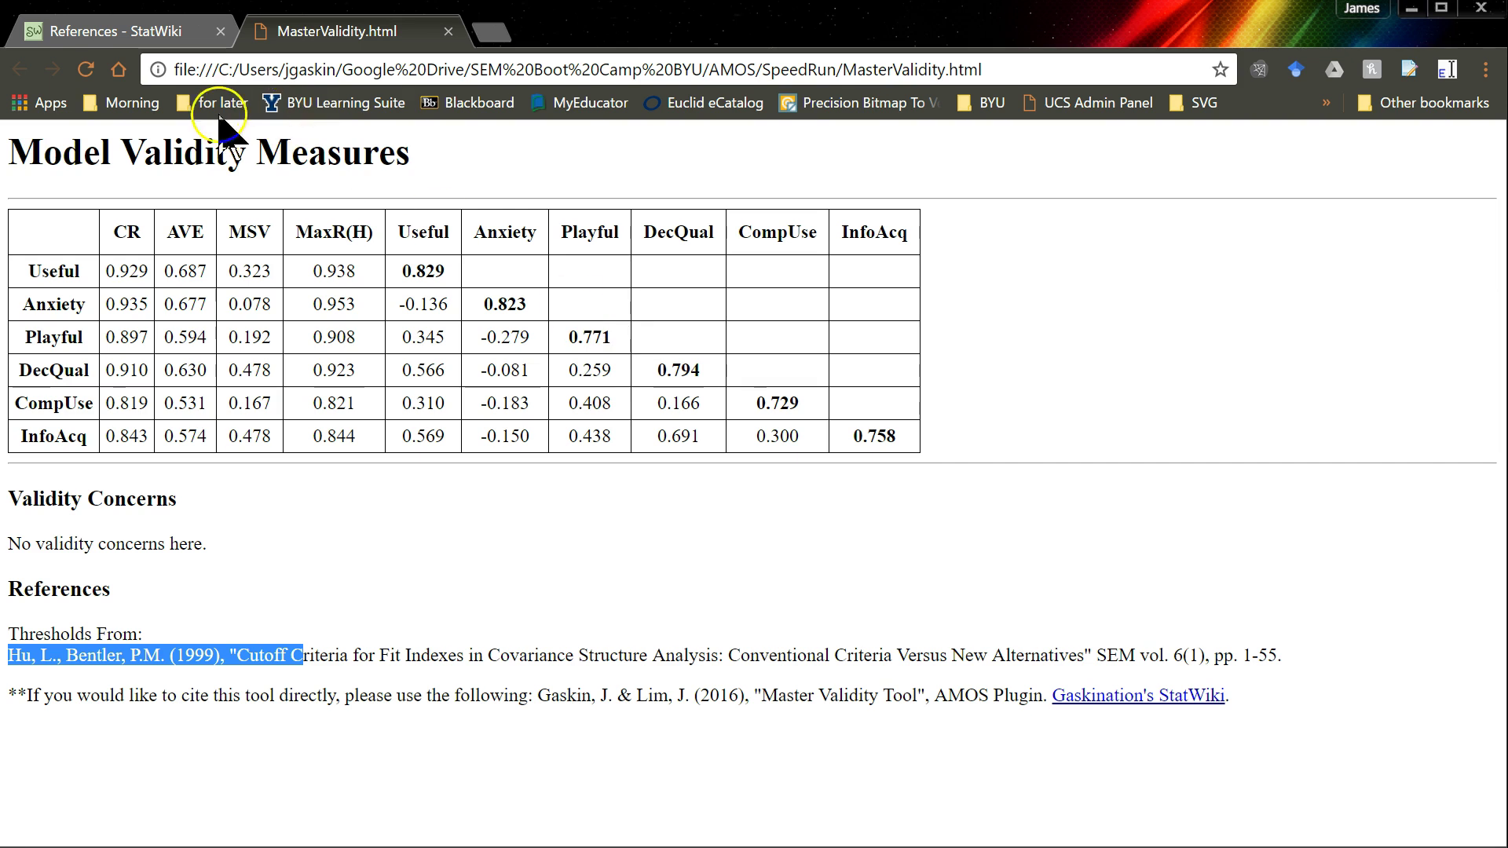
{"action": "left_click", "coordinate": [15, 208]}
{"action": "left_click_drag", "start_coordinate": [14, 209], "coordinate": [960, 452]}
{"action": "key", "text": "ctrl+c"}
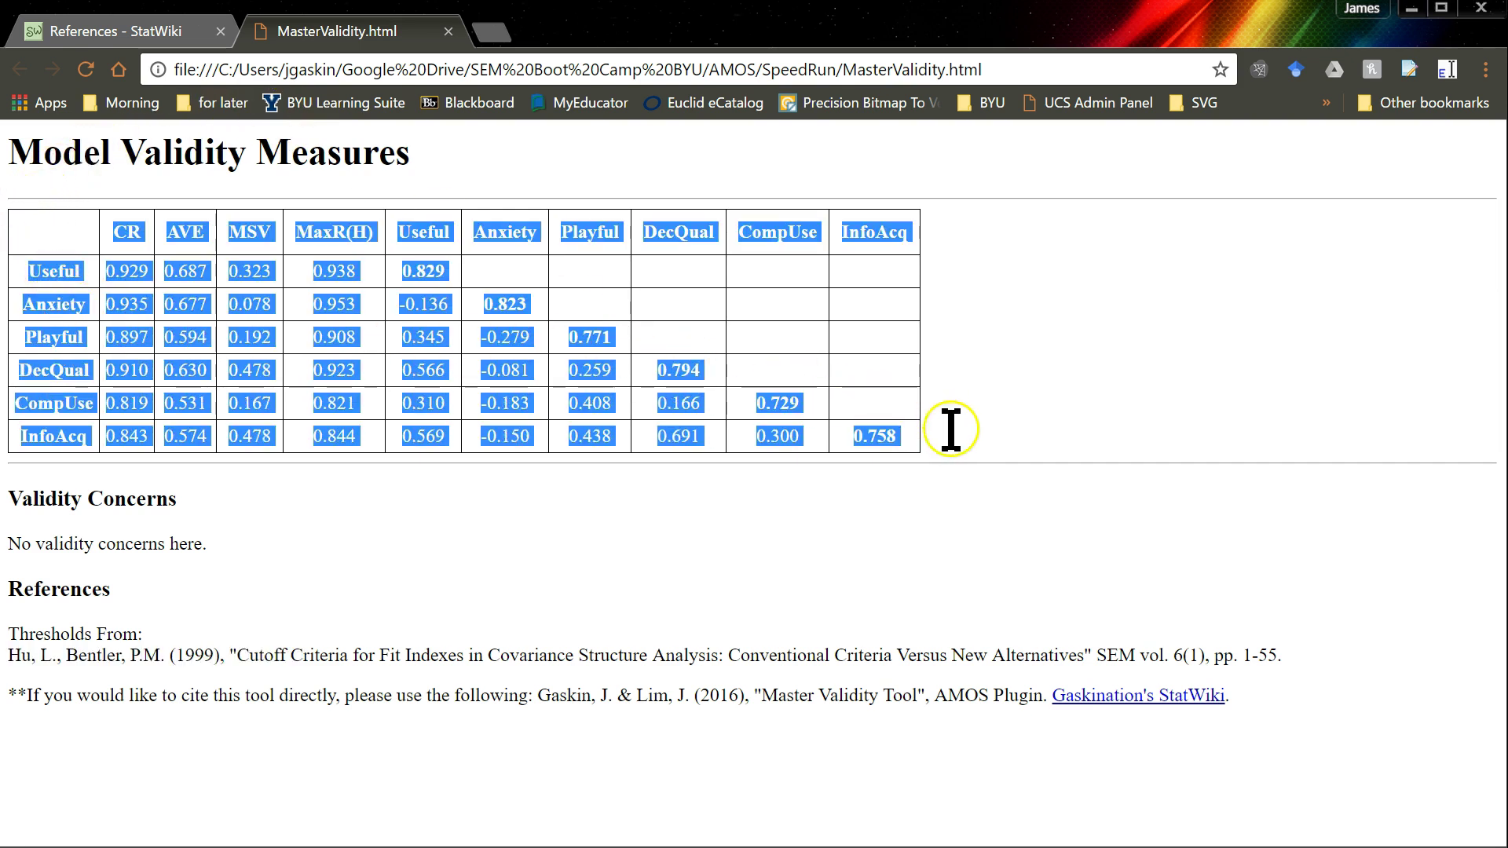
{"action": "key", "text": "alt+Tab"}
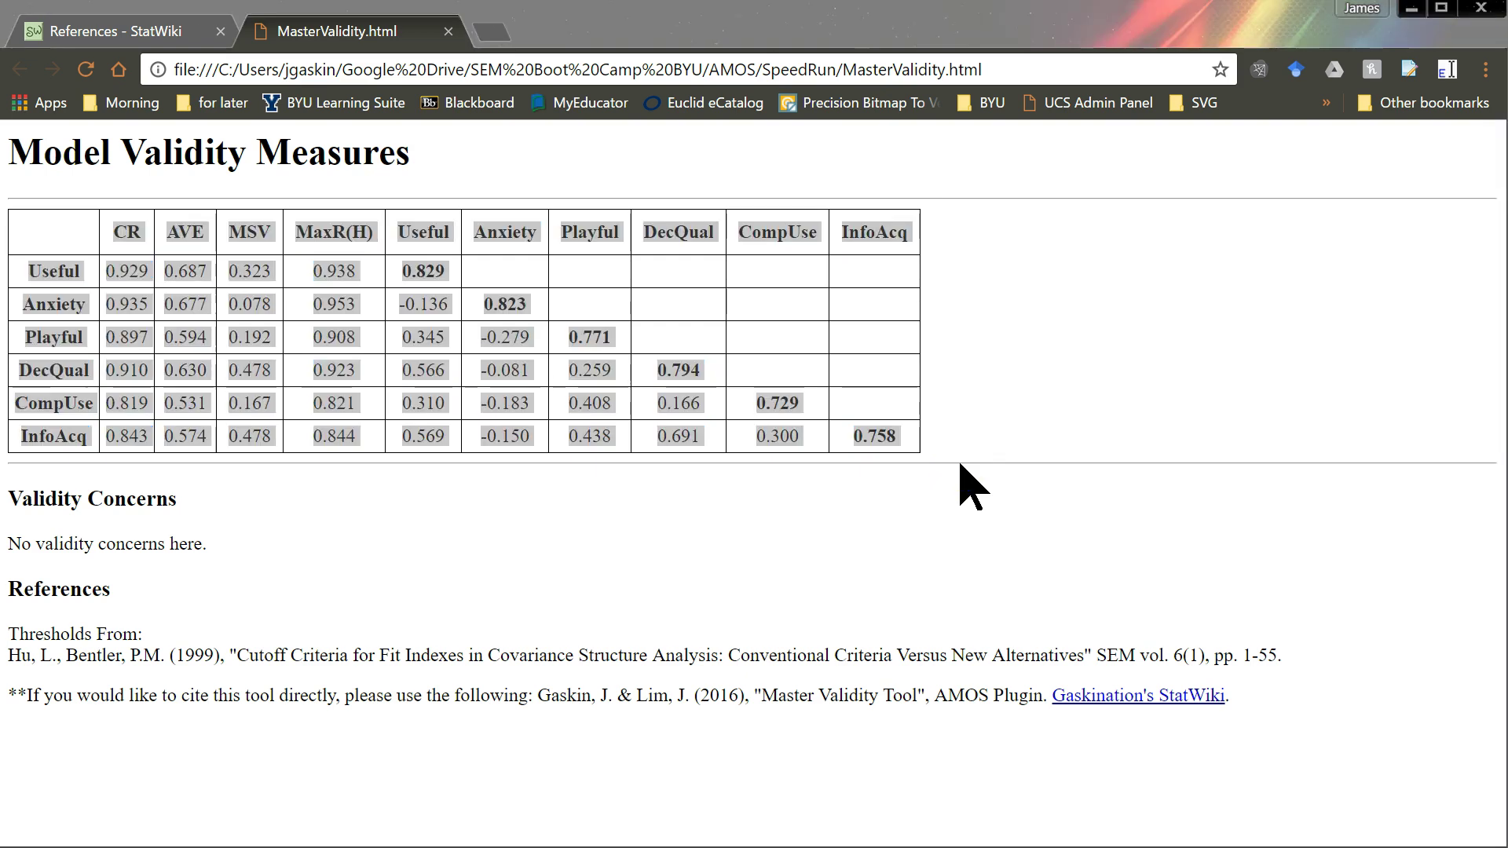
{"action": "key", "text": "alt+Tab"}
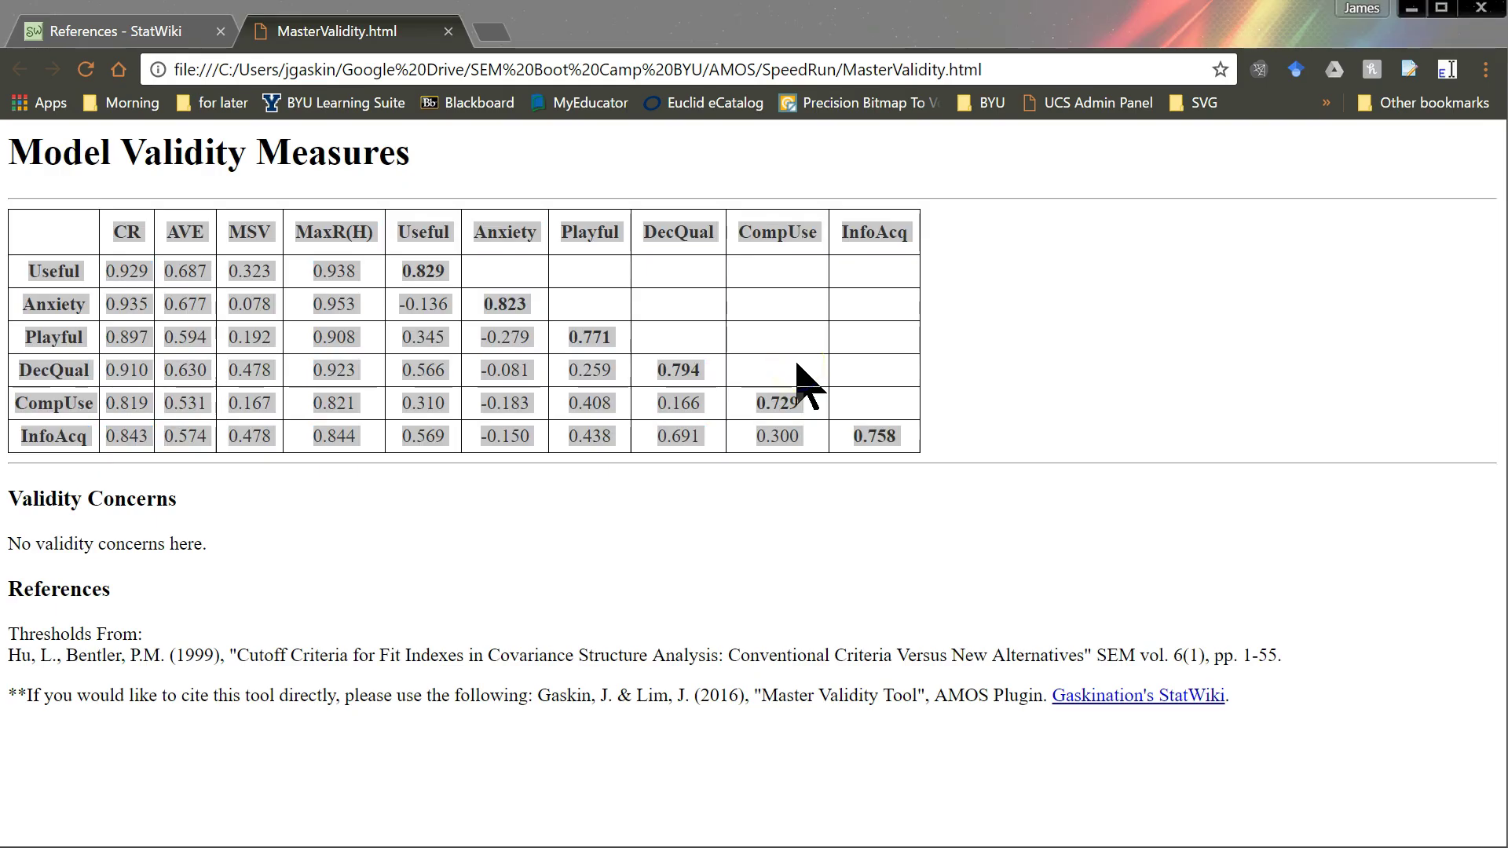
{"action": "key", "text": "alt+Tab"}
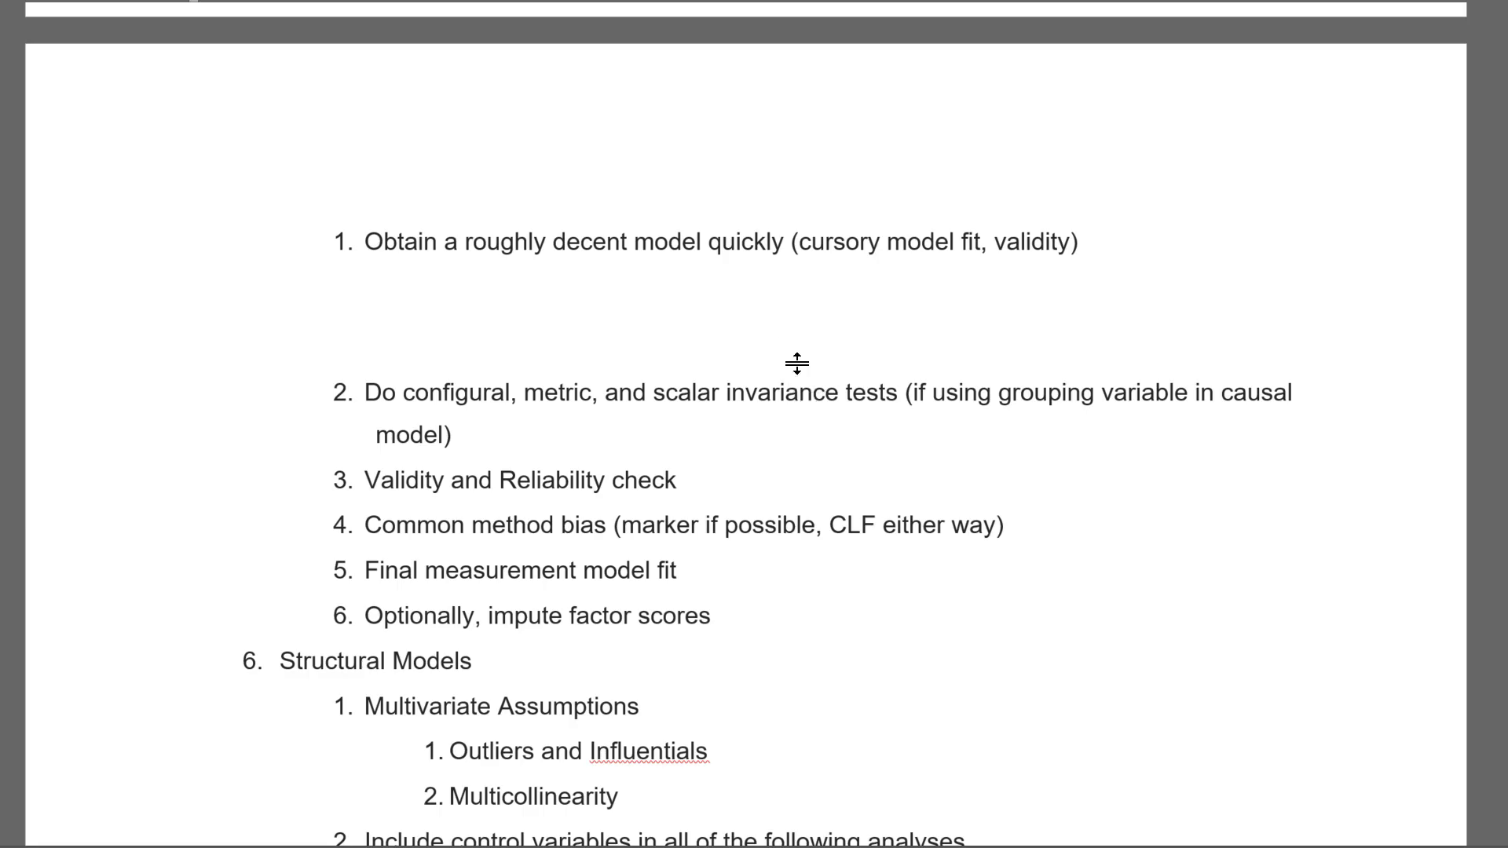
{"action": "key", "text": "ctrl+v"}
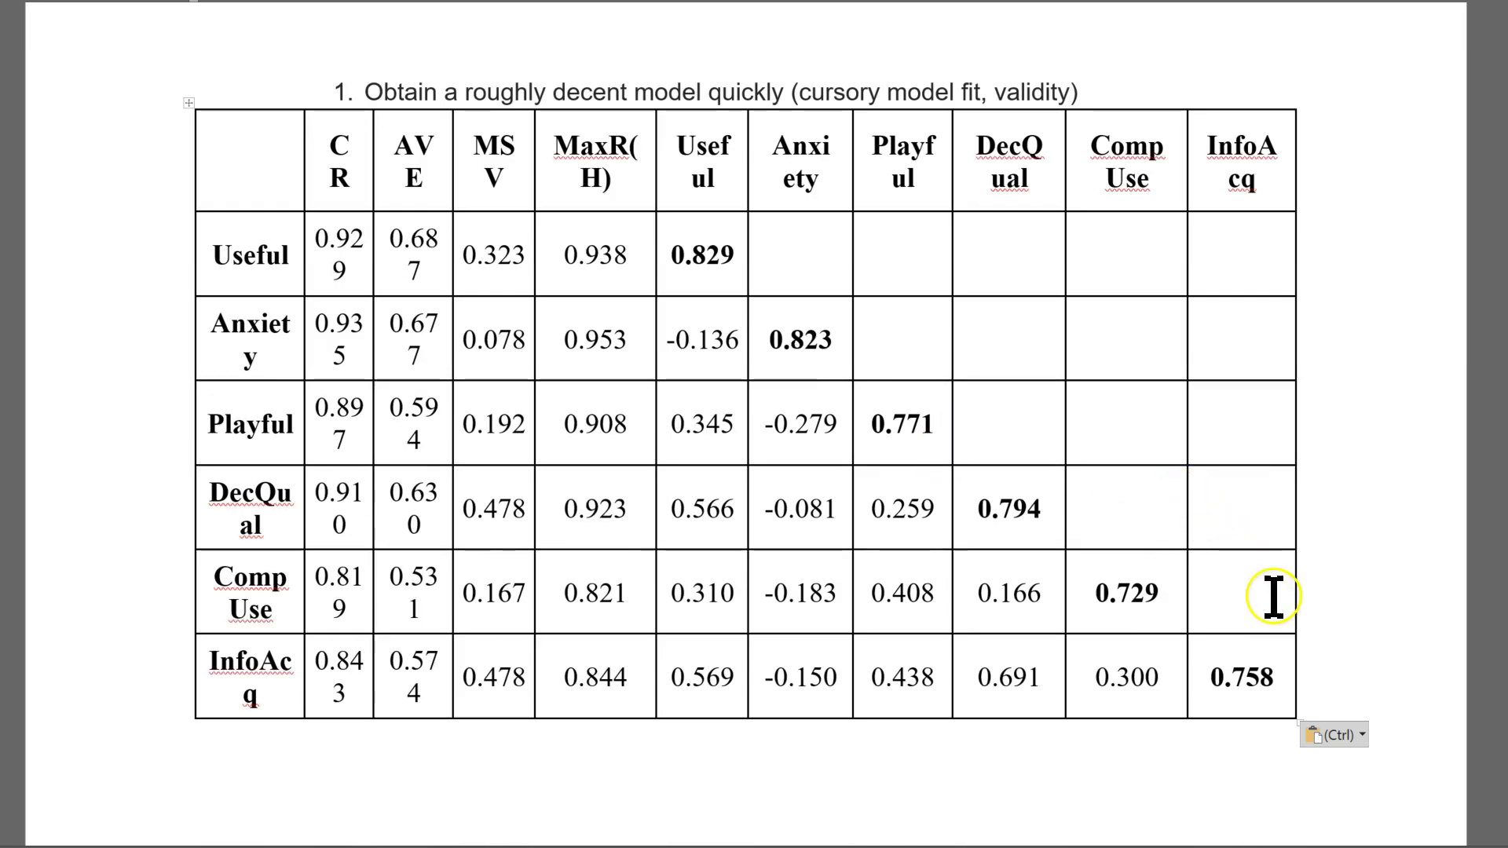
Select all cells of the pasted validity table and reset them to plain, left-aligned body text formatting
{"action": "left_click", "coordinate": [346, 155]}
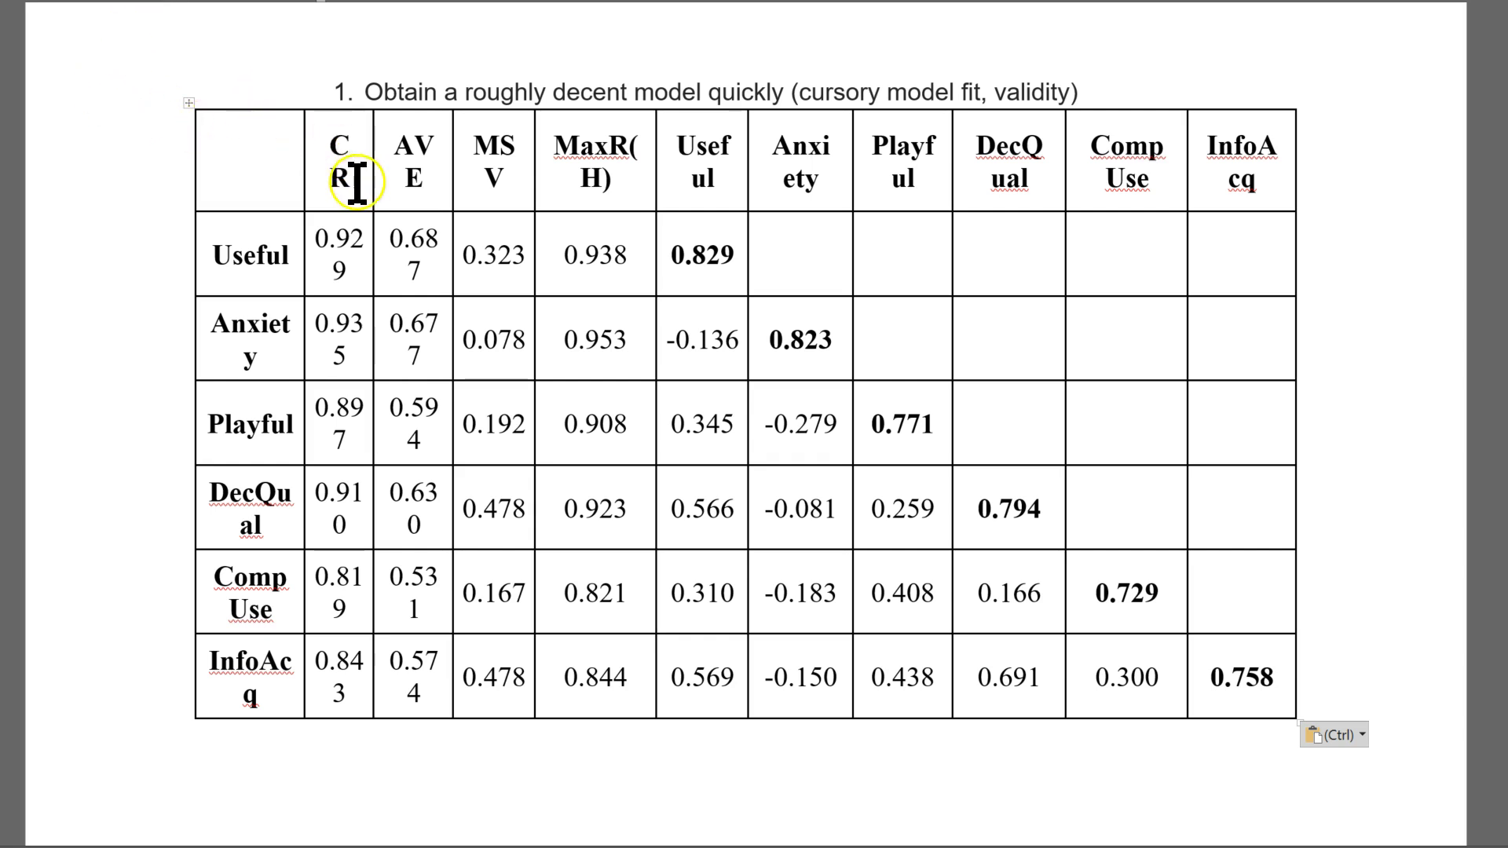
{"action": "left_click_drag", "start_coordinate": [208, 152], "coordinate": [1213, 691]}
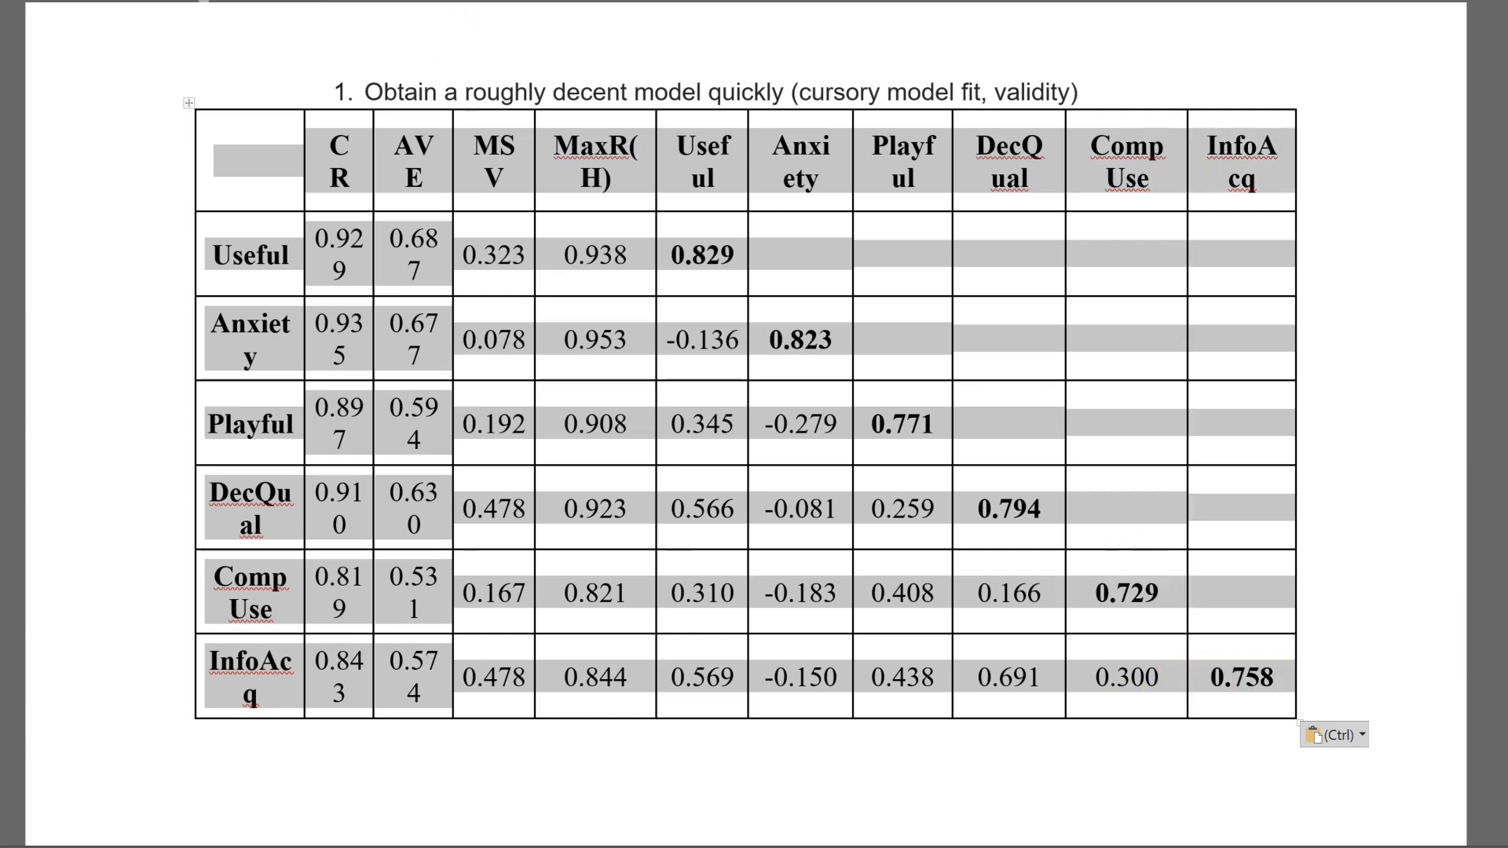
{"action": "key", "text": "ctrl+m"}
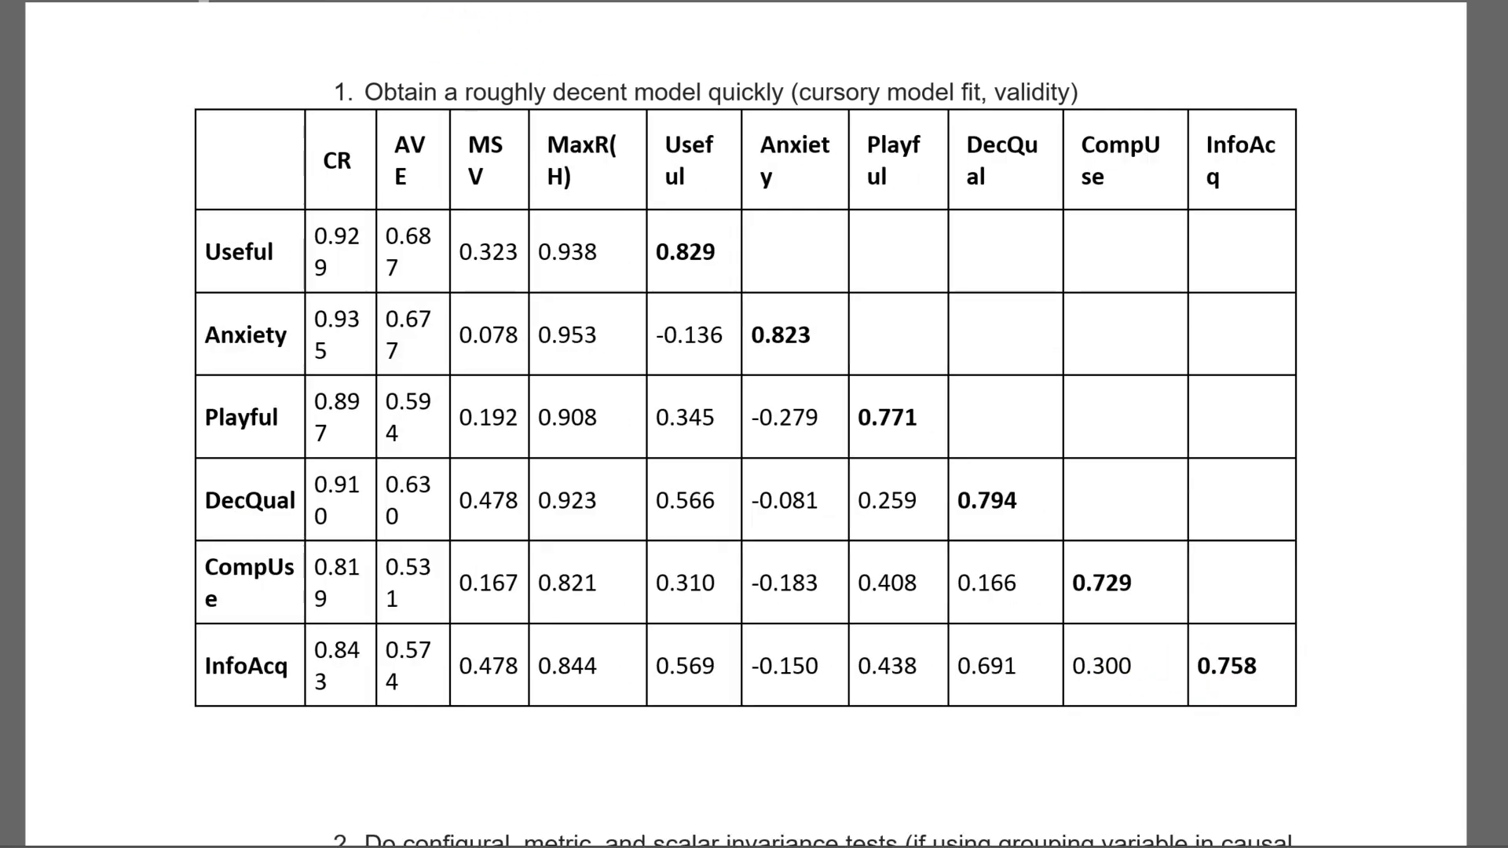
{"action": "key", "text": "ctrl+z"}
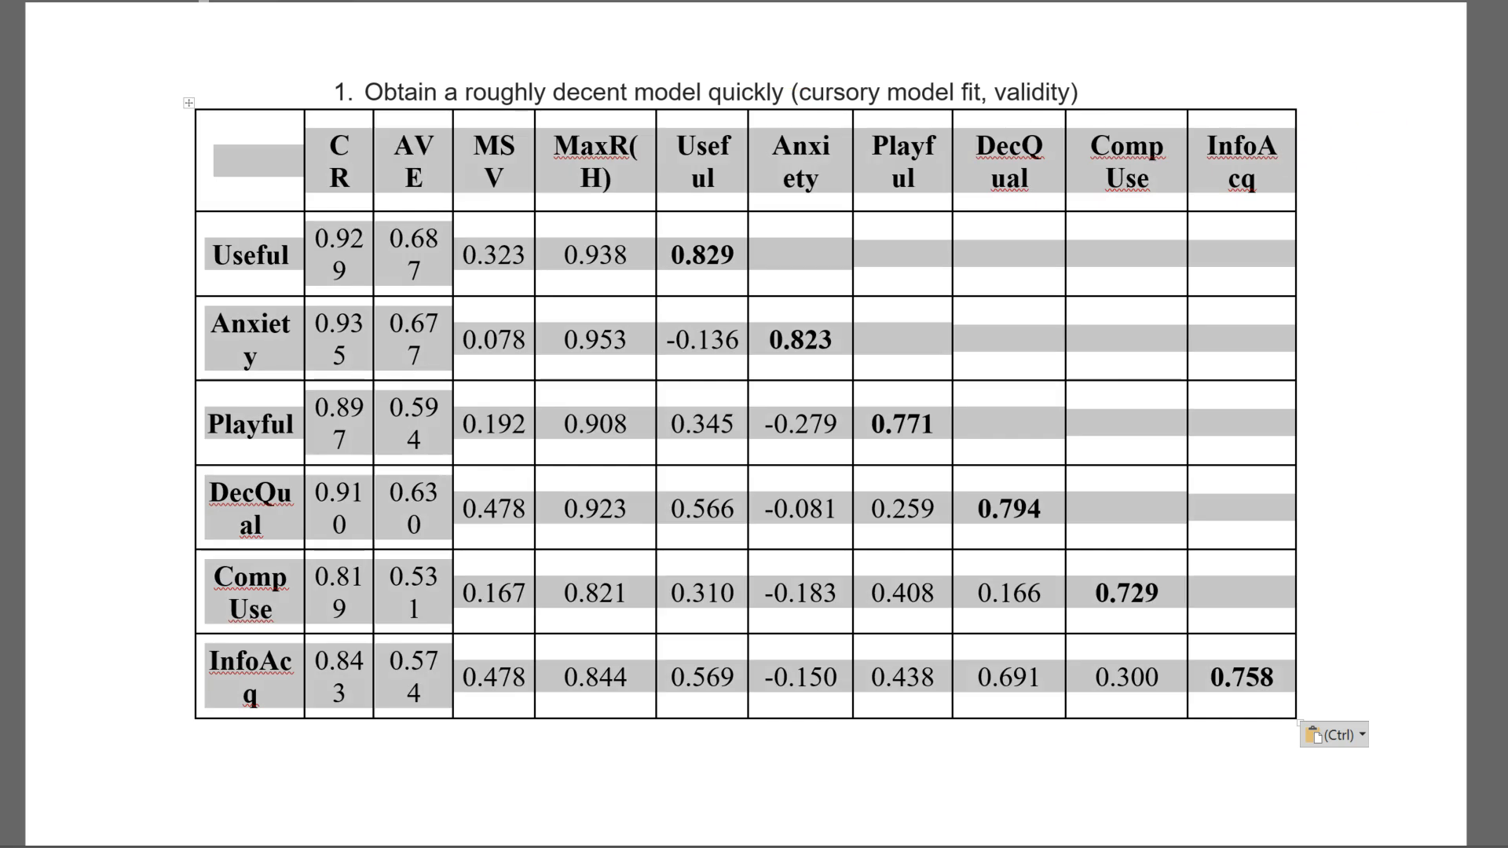
{"action": "key", "text": "alt+h"}
{"action": "key", "text": "l"}
{"action": "key", "text": "Down"}
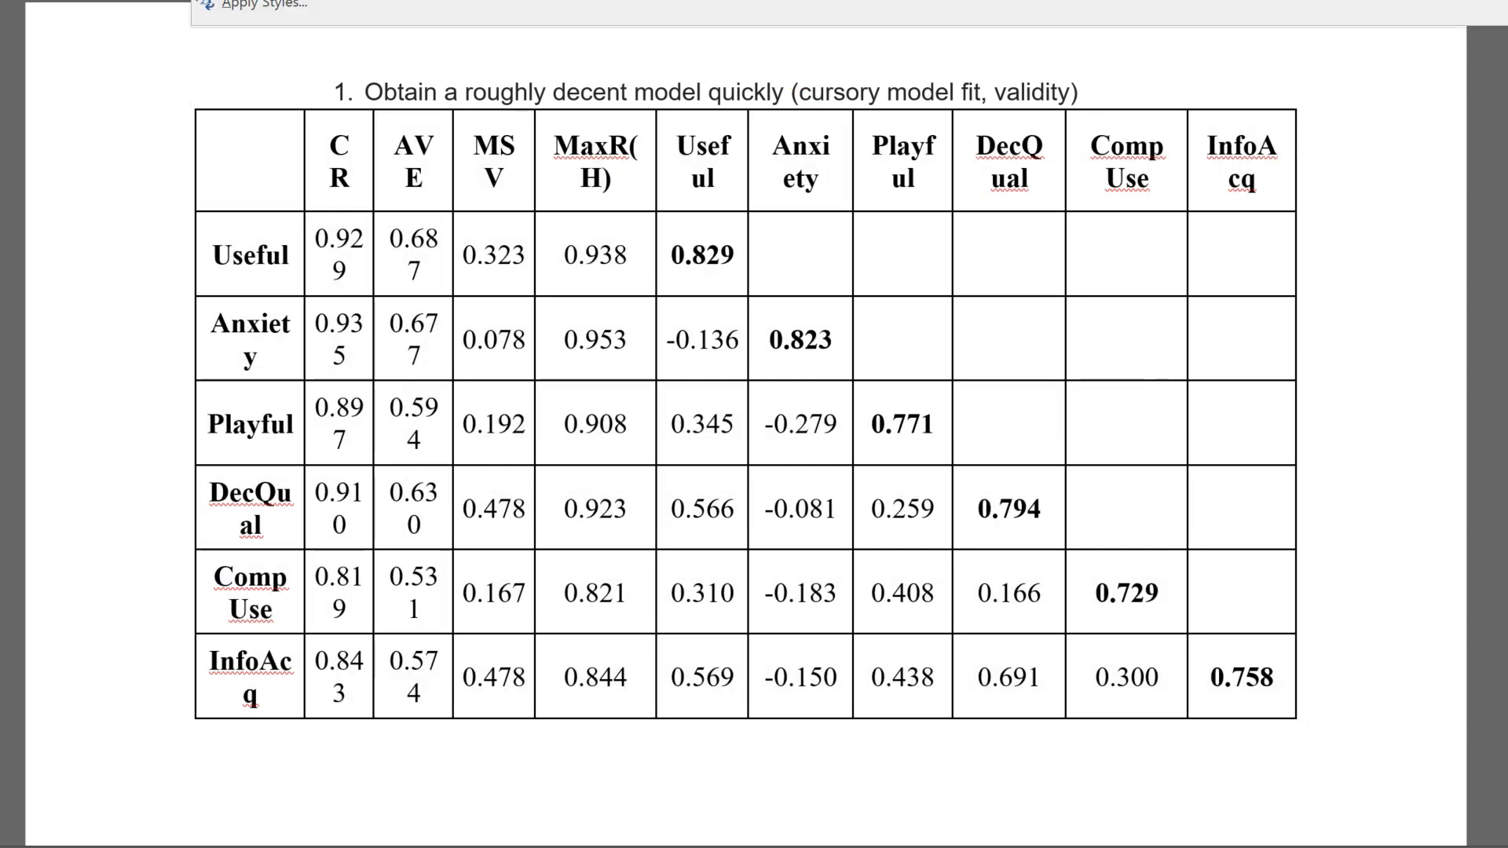
{"action": "key", "text": "Down"}
{"action": "key", "text": "Return"}
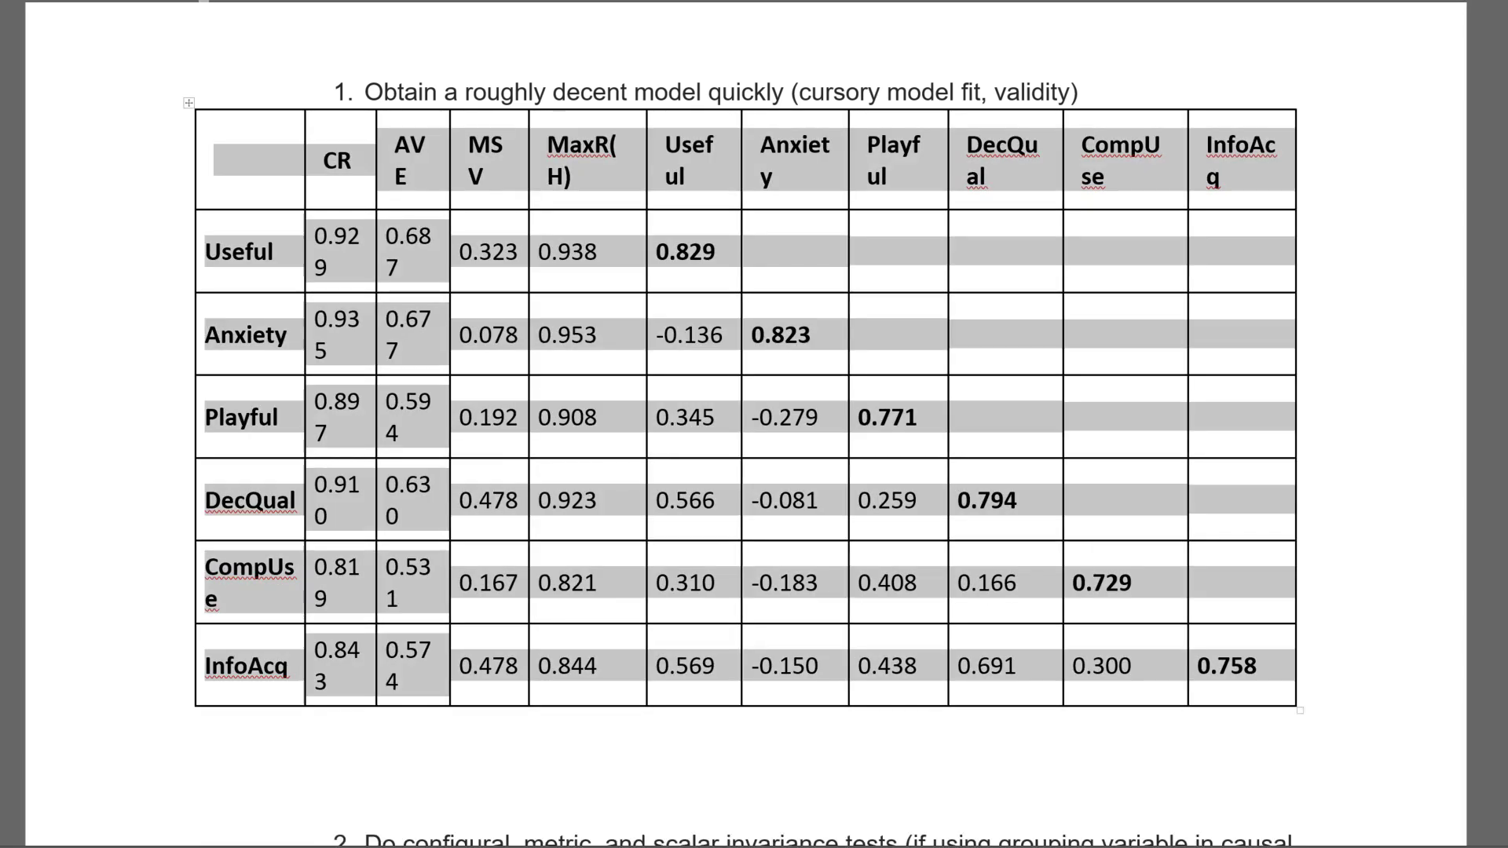
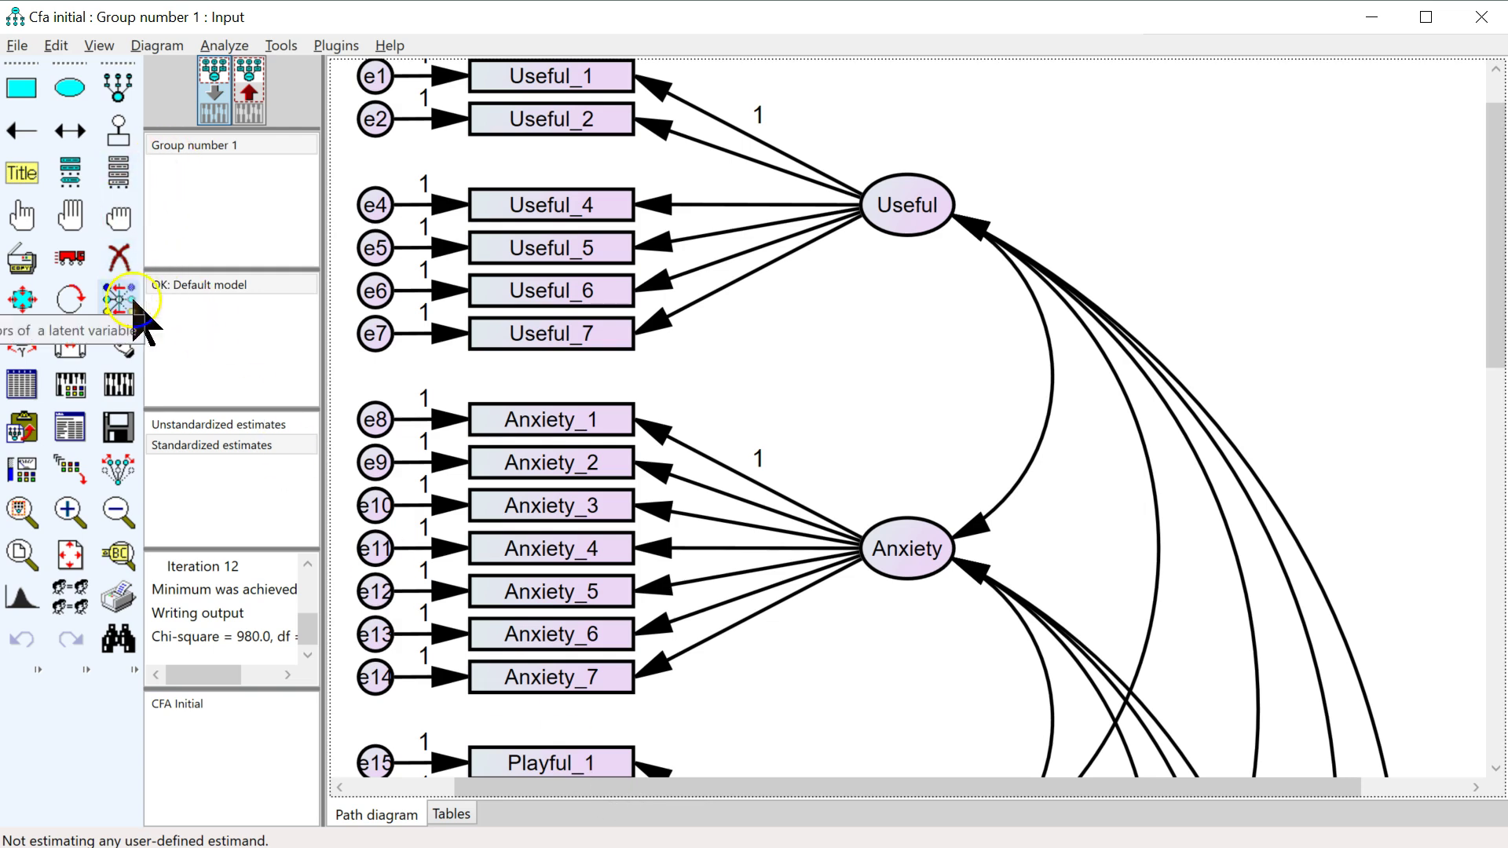
In the Amos model, rename the existing group to Male and add a second group named Female
{"action": "left_click", "coordinate": [119, 437]}
{"action": "left_click", "coordinate": [198, 122]}
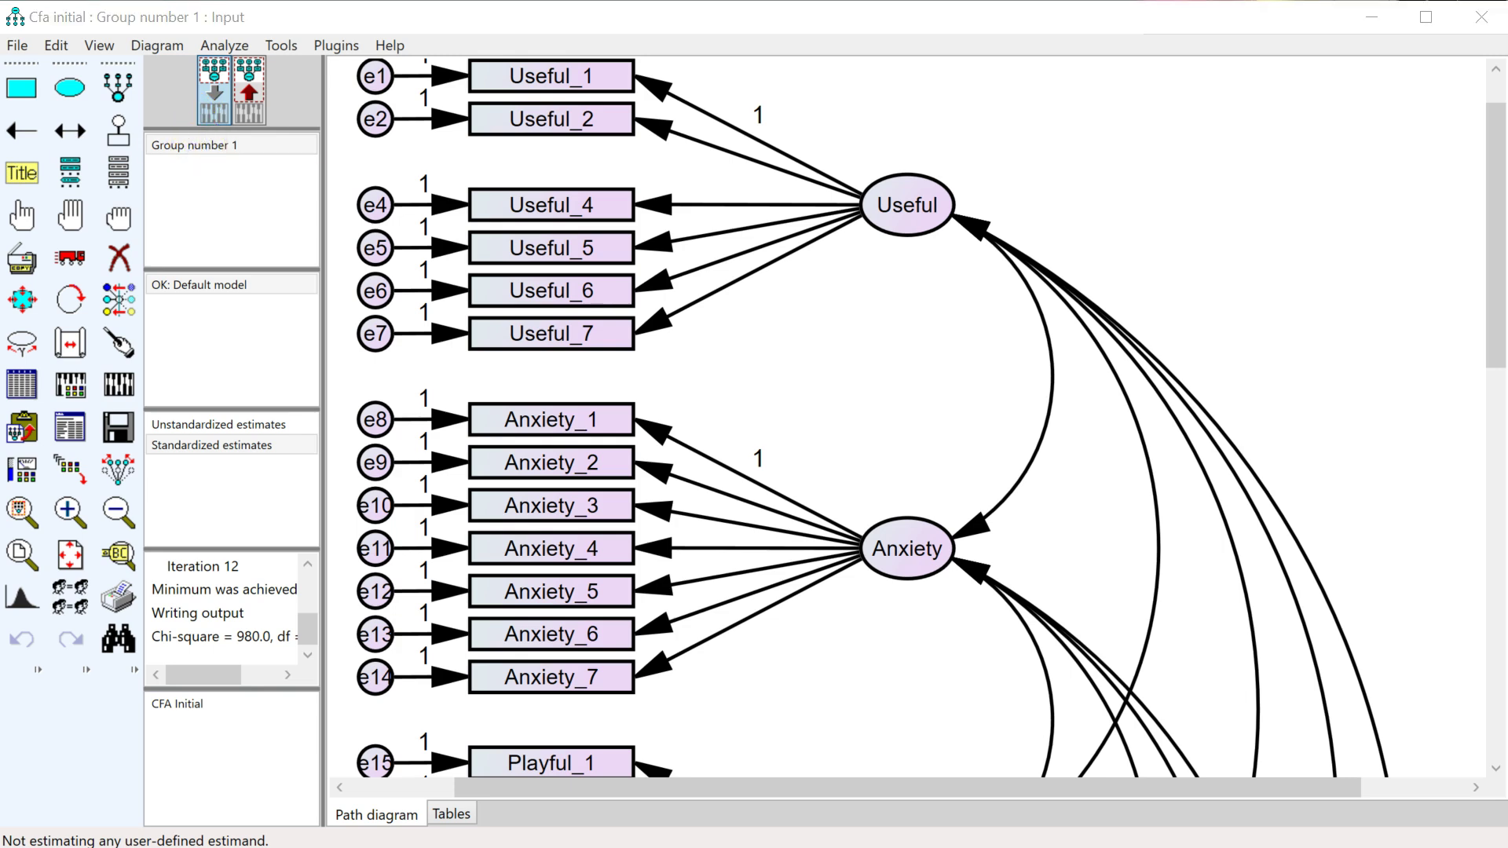
{"action": "left_click_drag", "start_coordinate": [414, 391], "coordinate": [700, 268]}
{"action": "type", "text": "Male"}
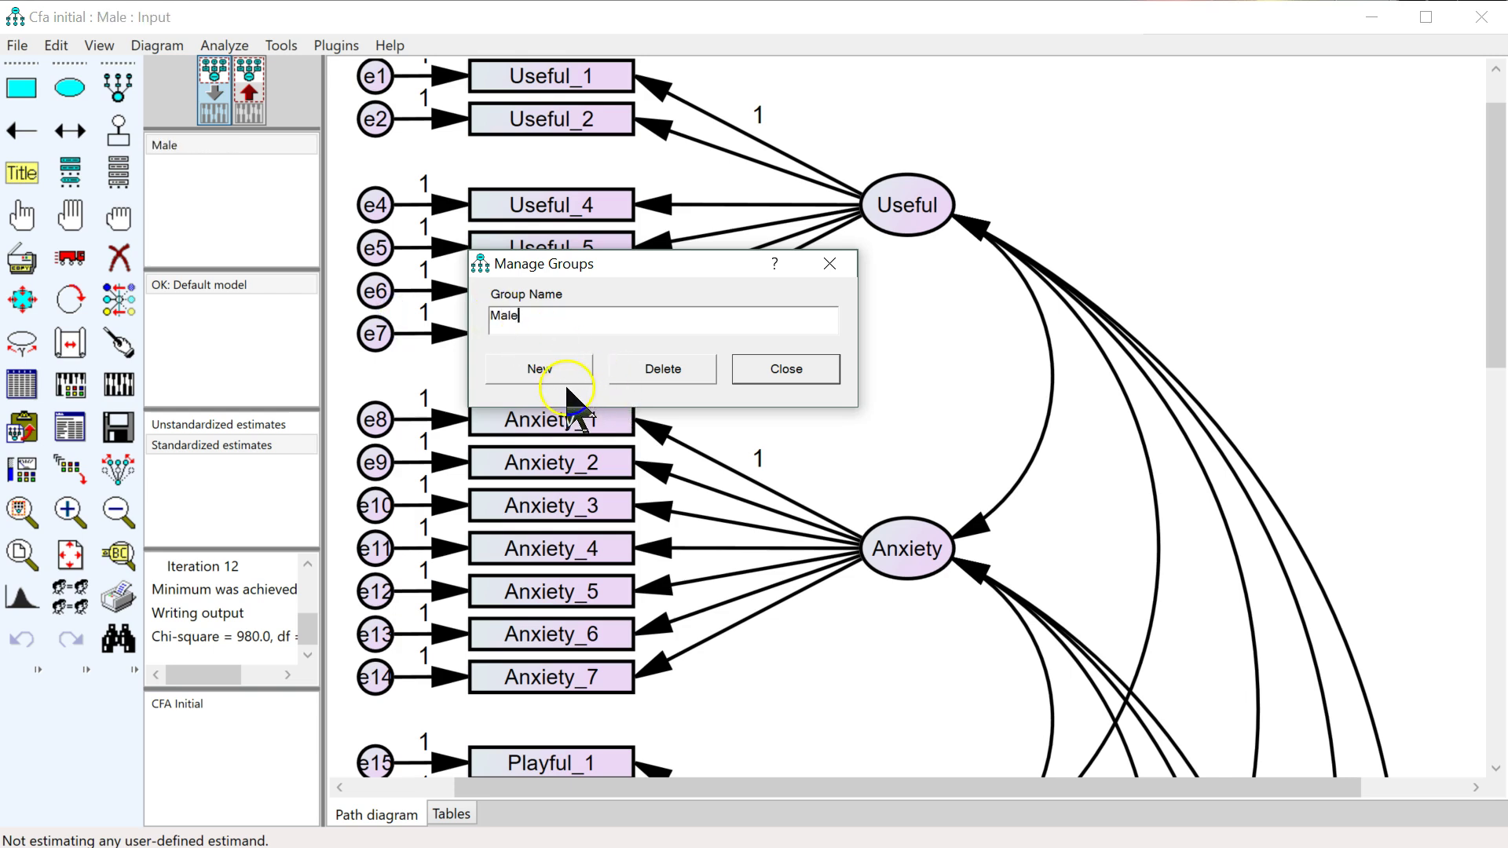
{"action": "left_click", "coordinate": [547, 370]}
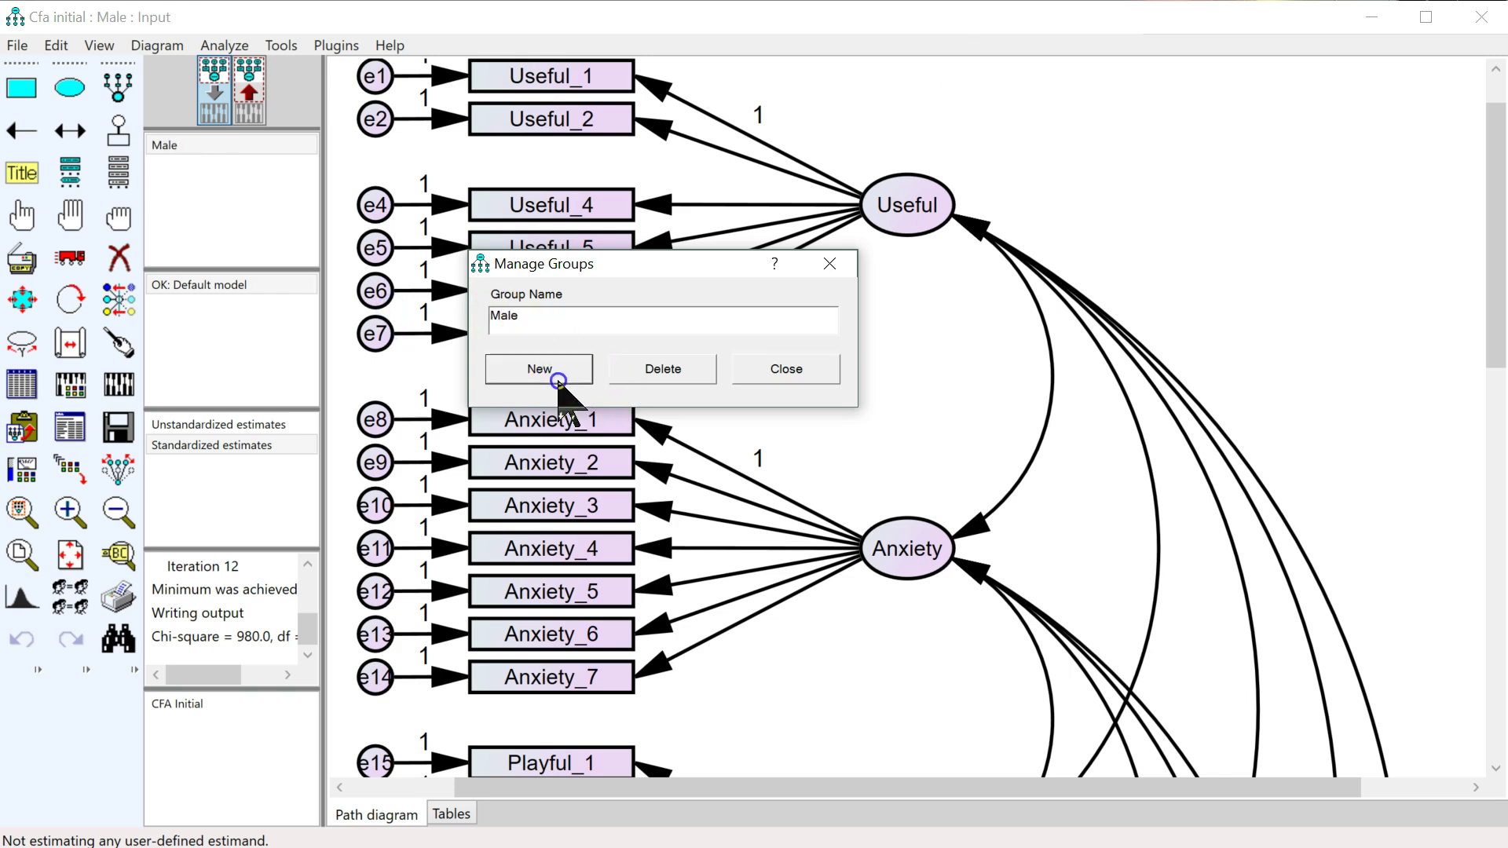
{"action": "left_click_drag", "start_coordinate": [595, 331], "coordinate": [395, 319]}
{"action": "type", "text": "Fem"}
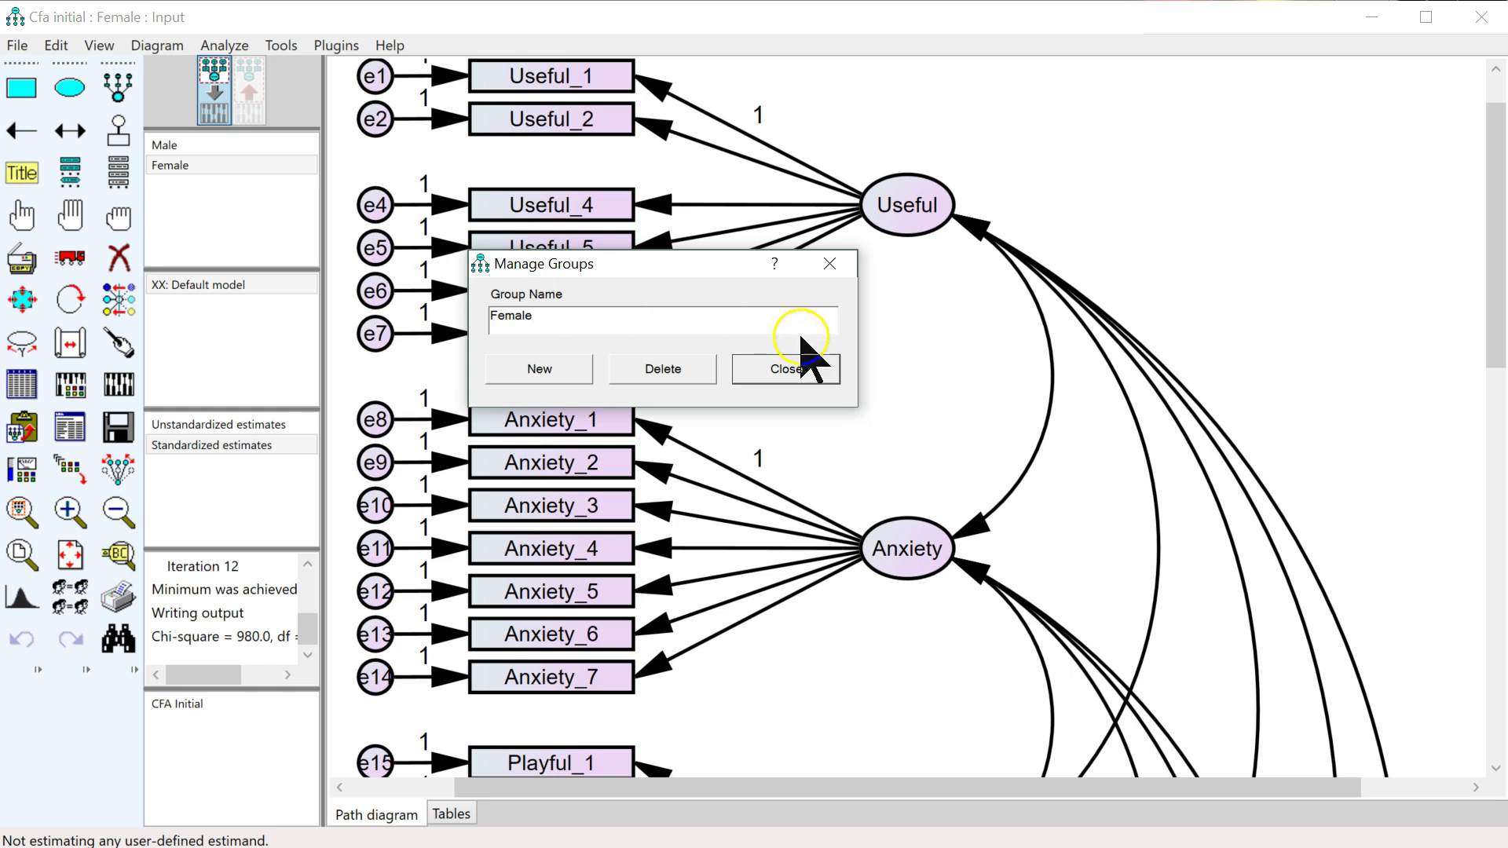
{"action": "left_click", "coordinate": [825, 376]}
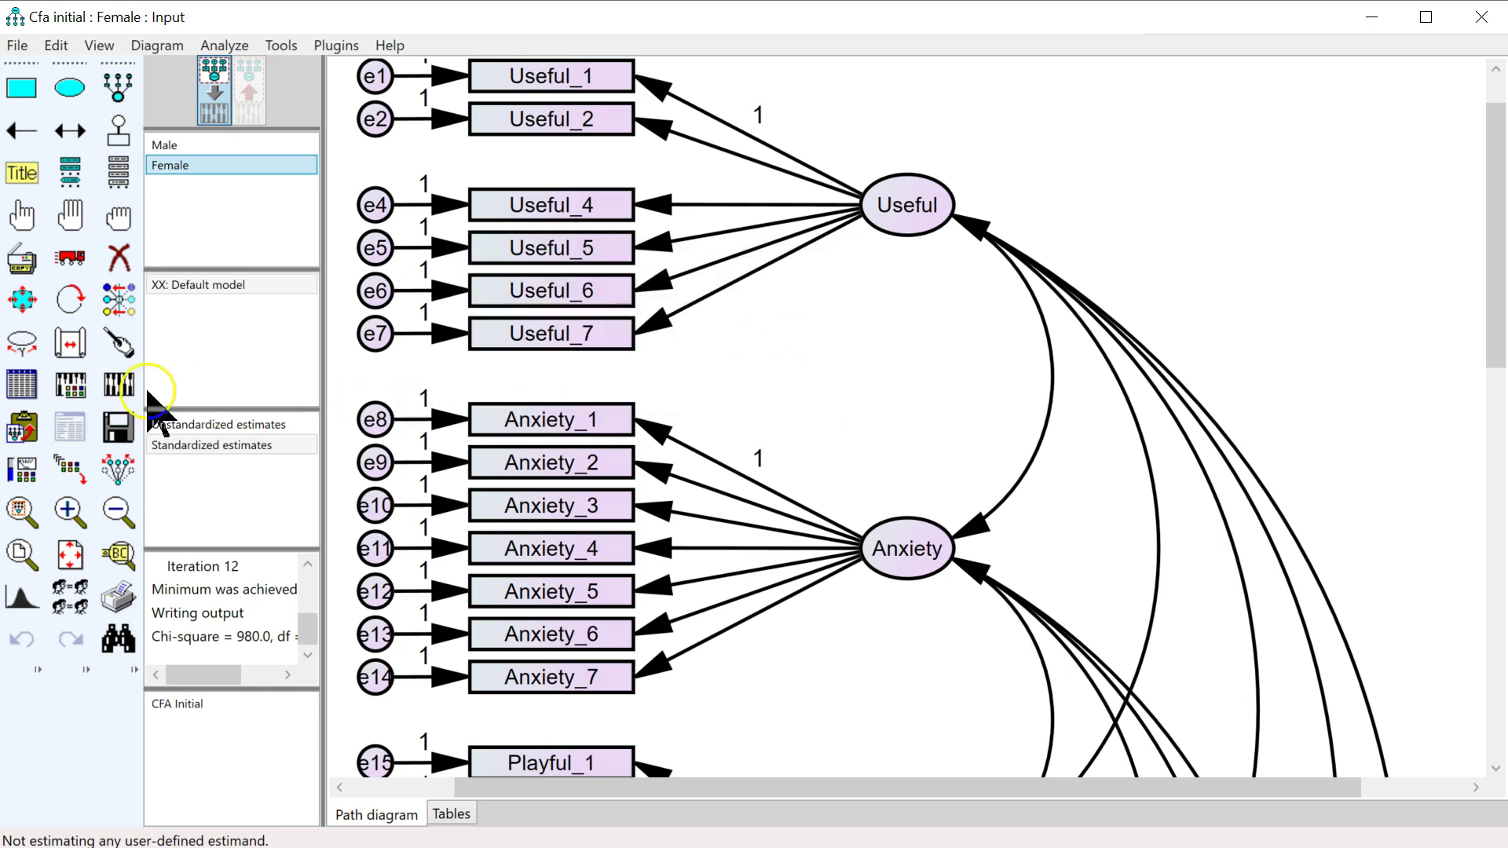
Assign SEM SpeedRun Trimmed.sav from the Data folder of SEM Boot Camp BYU on Google Drive as the Female group's data file
{"action": "left_click", "coordinate": [22, 384]}
{"action": "double_click", "coordinate": [684, 340]}
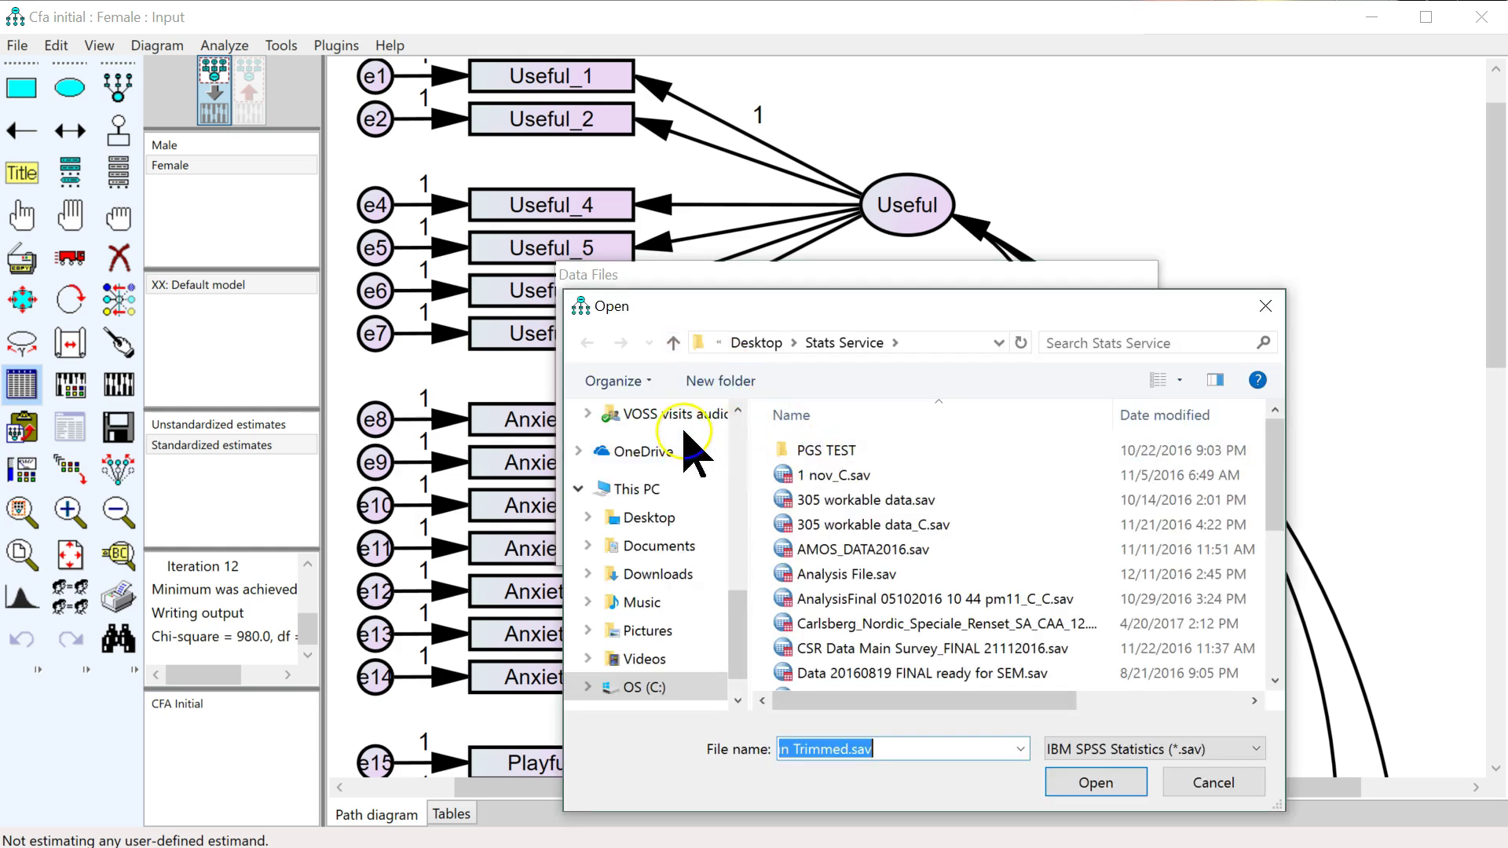
{"action": "left_click", "coordinate": [738, 453]}
{"action": "left_click", "coordinate": [738, 453]}
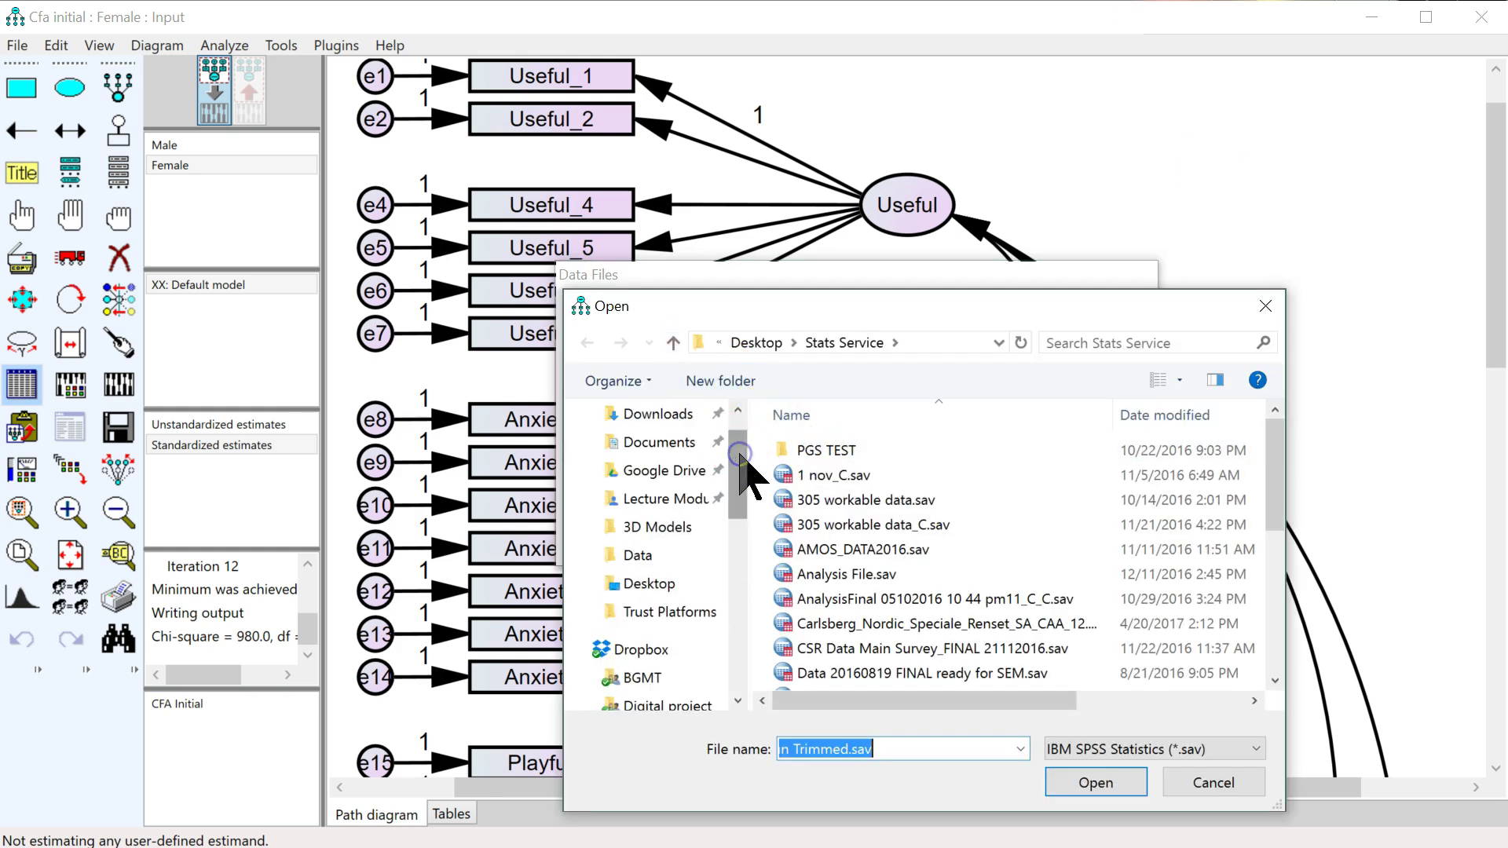
{"action": "left_click", "coordinate": [738, 453]}
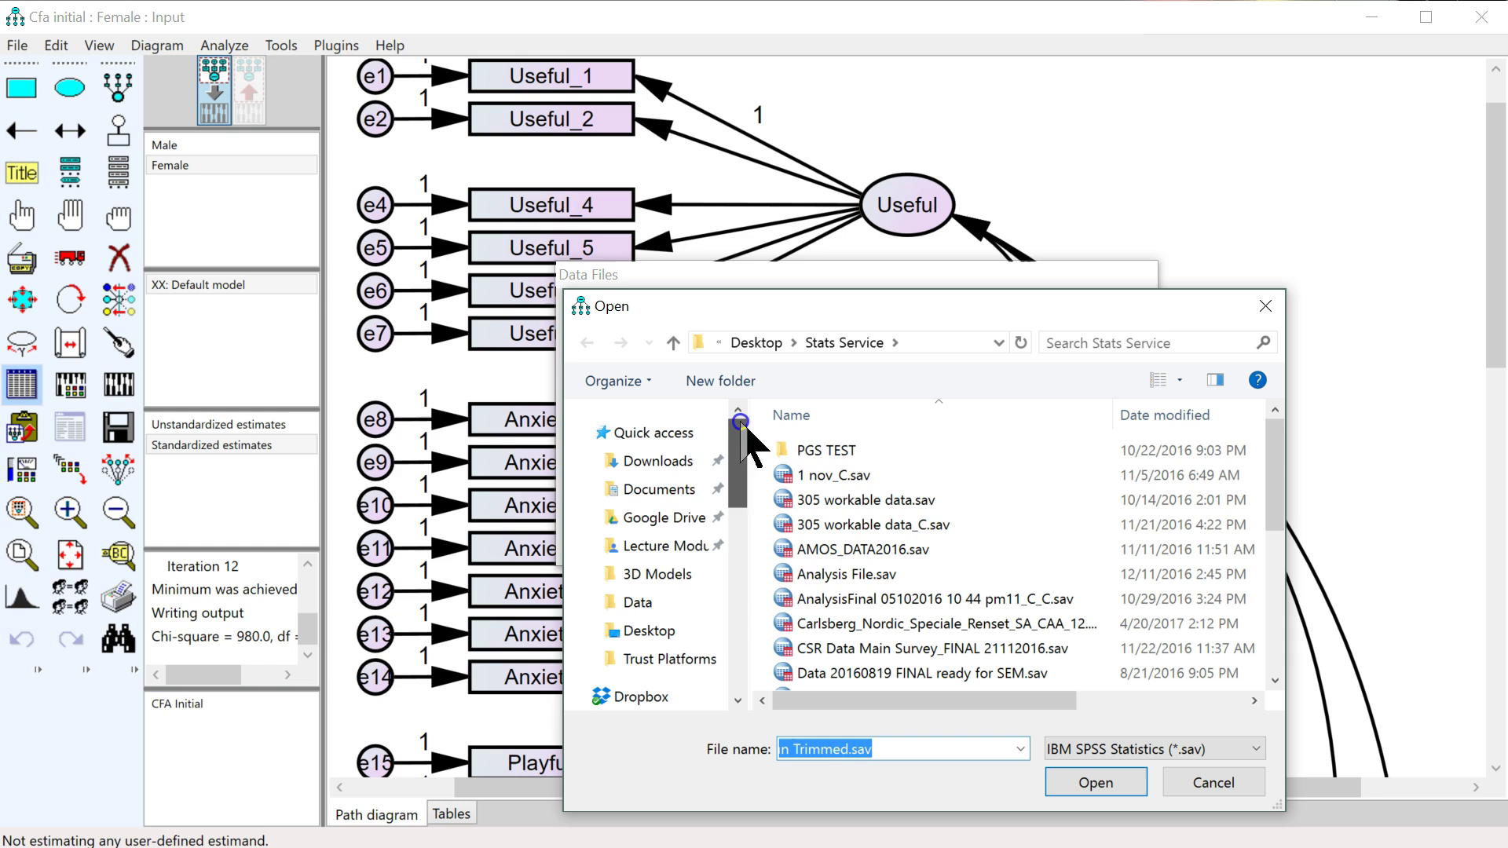
{"action": "left_click", "coordinate": [680, 525]}
{"action": "scroll", "coordinate": [925, 542], "scroll_direction": "down", "scroll_amount": 10}
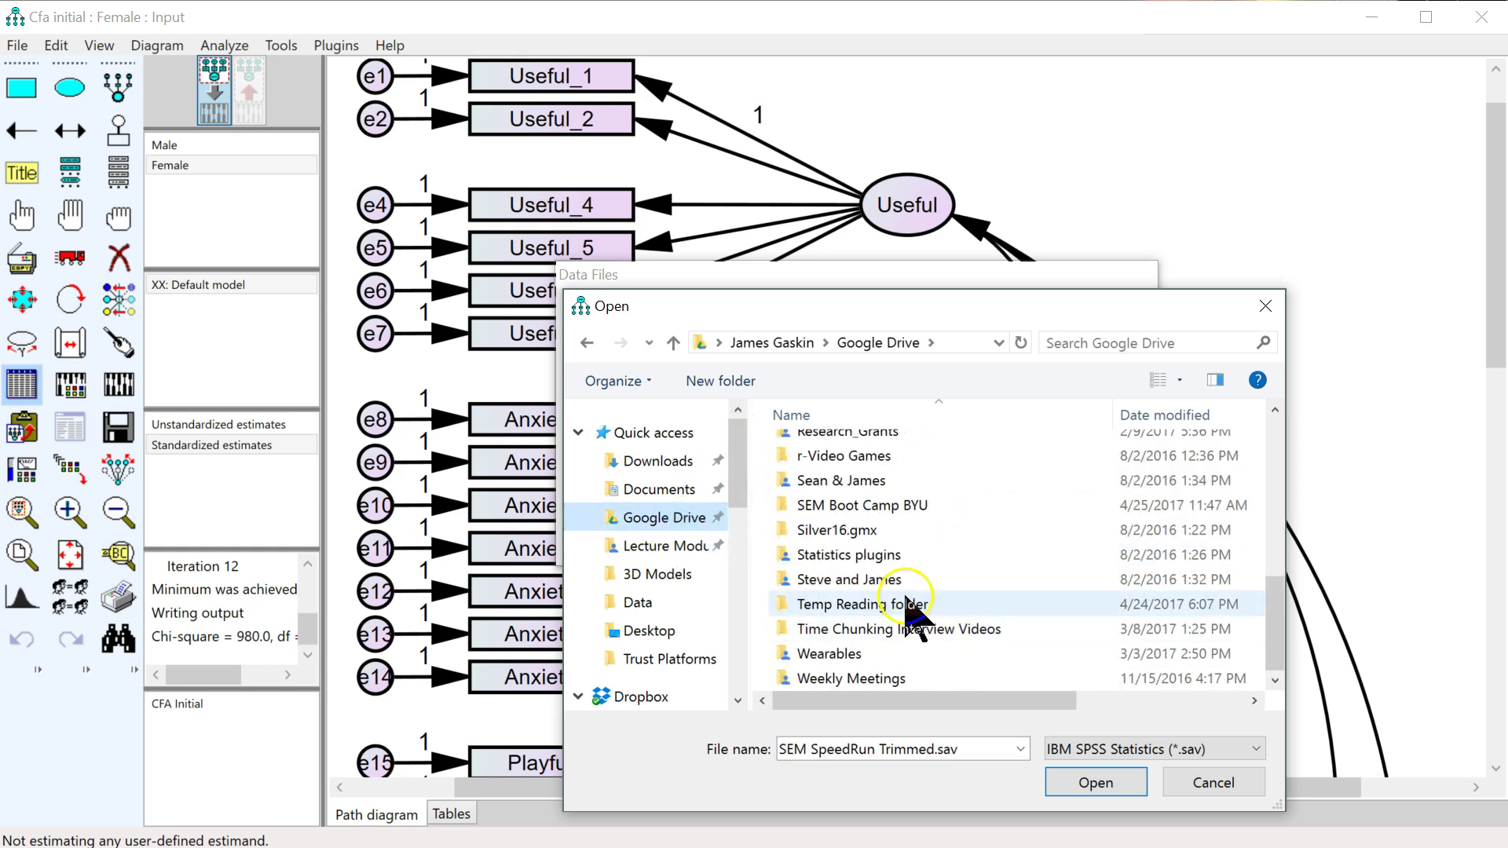
{"action": "double_click", "coordinate": [908, 505]}
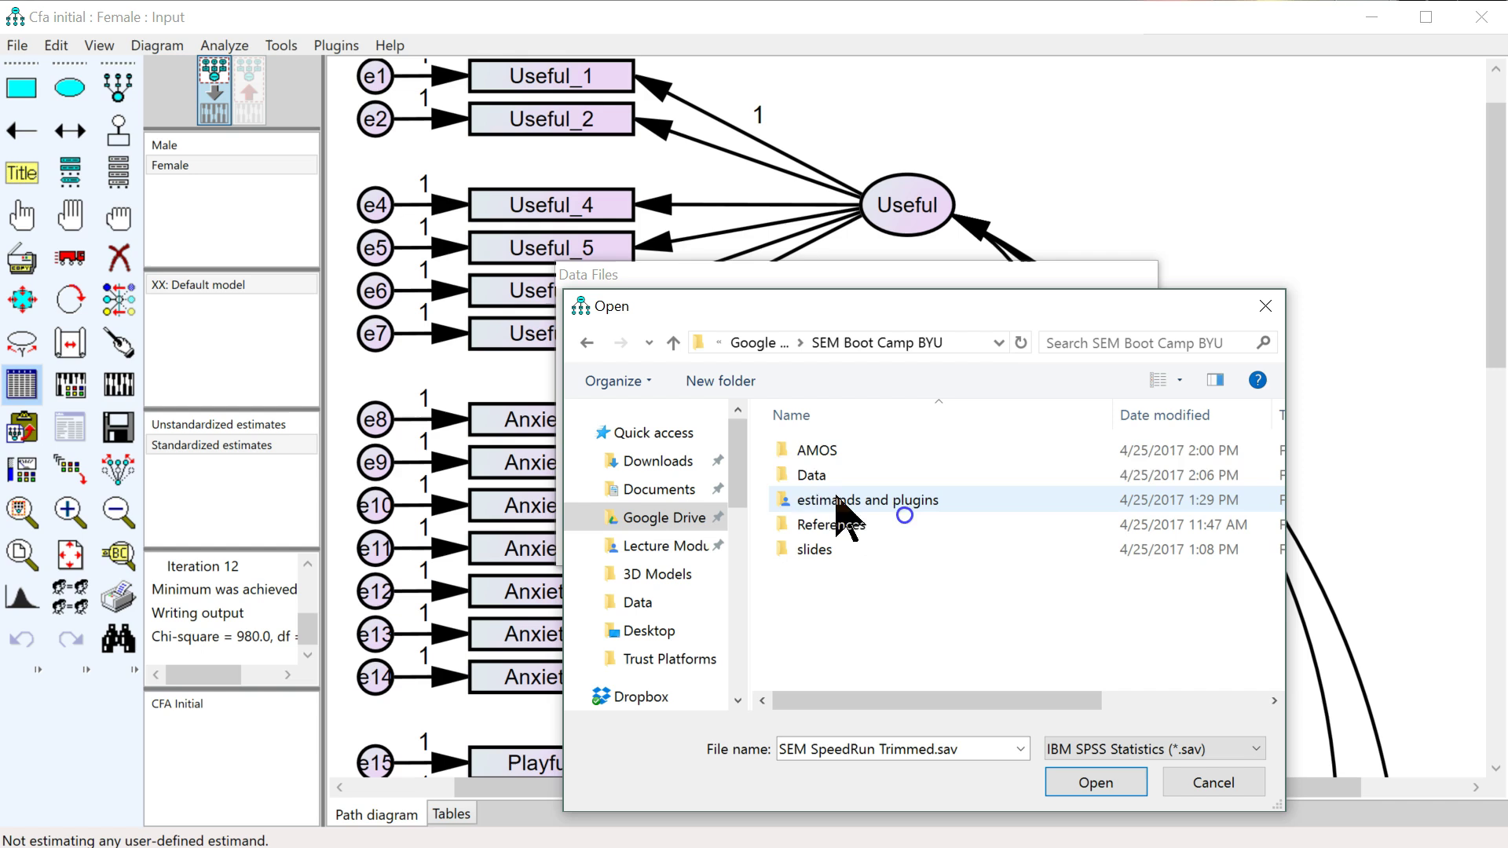
{"action": "double_click", "coordinate": [809, 477]}
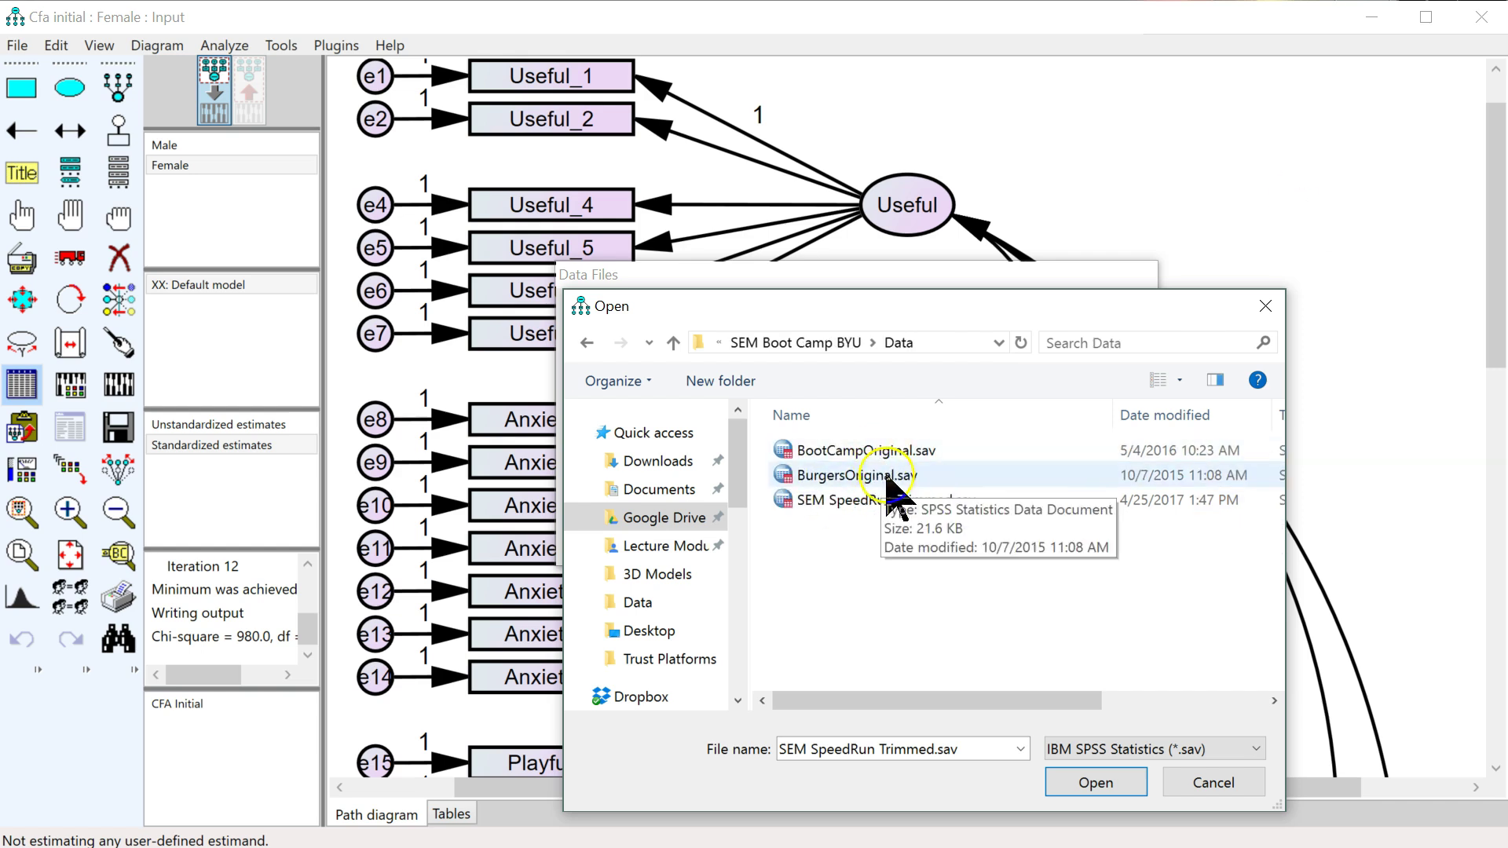
{"action": "left_click", "coordinate": [864, 500]}
{"action": "left_click", "coordinate": [1072, 783]}
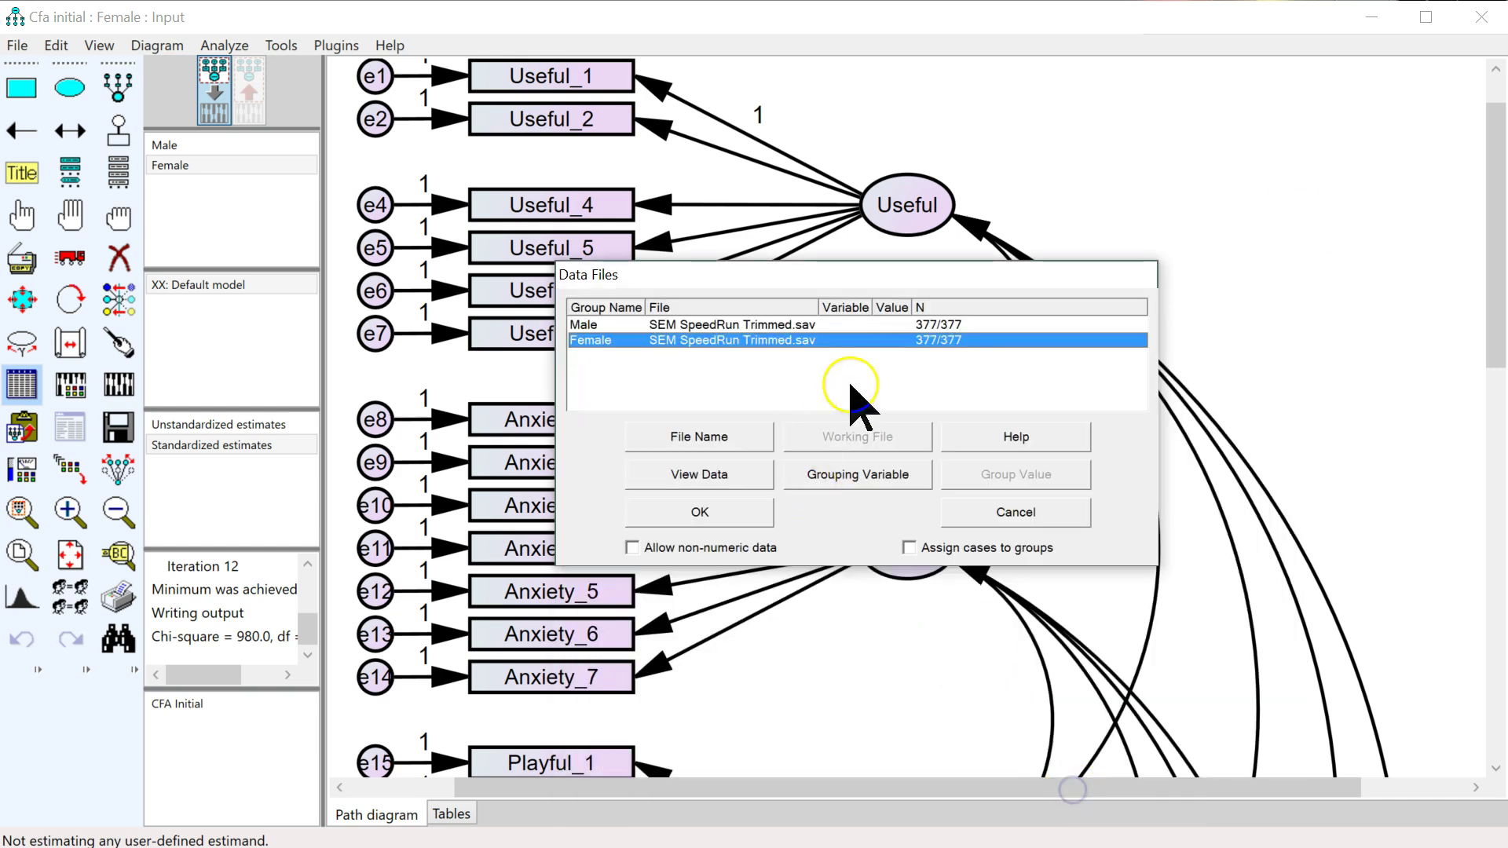
Set Gender as the grouping variable for both the Male and Female groups
{"action": "left_click", "coordinate": [912, 324]}
{"action": "left_click", "coordinate": [883, 475]}
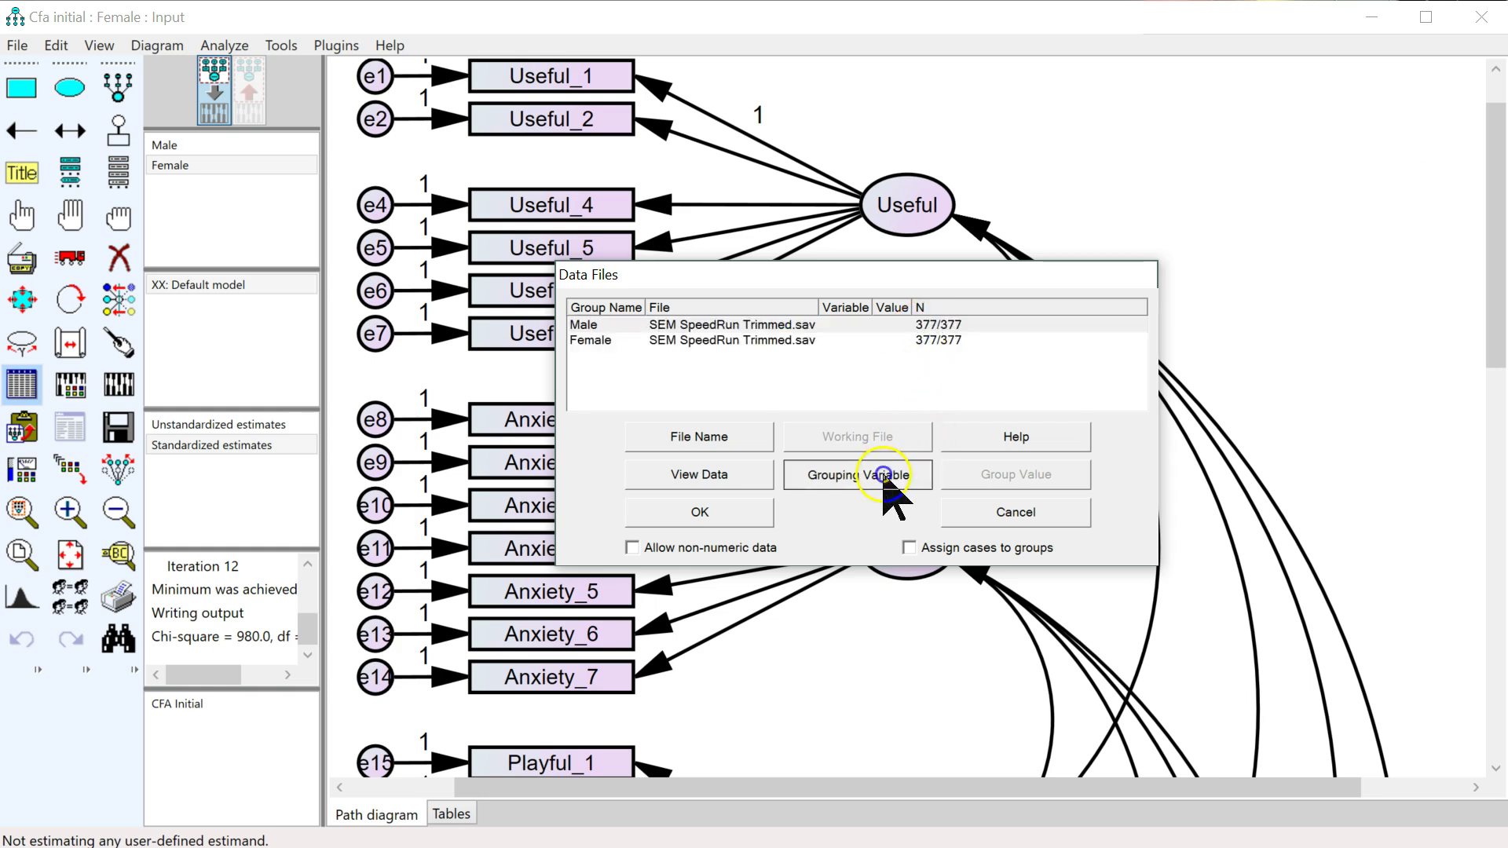
{"action": "key", "text": "g"}
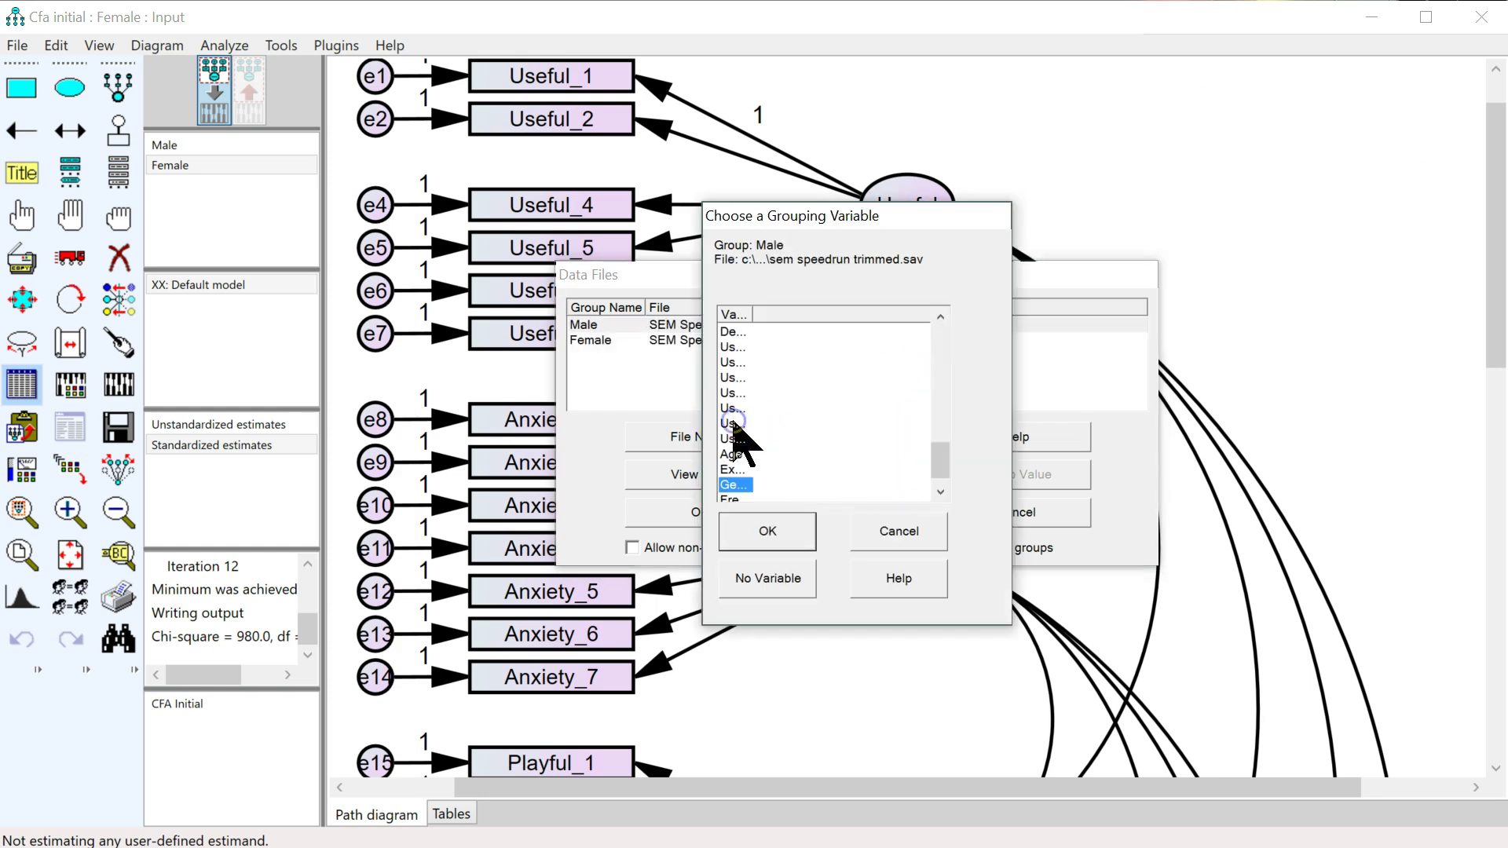
{"action": "left_click", "coordinate": [768, 531]}
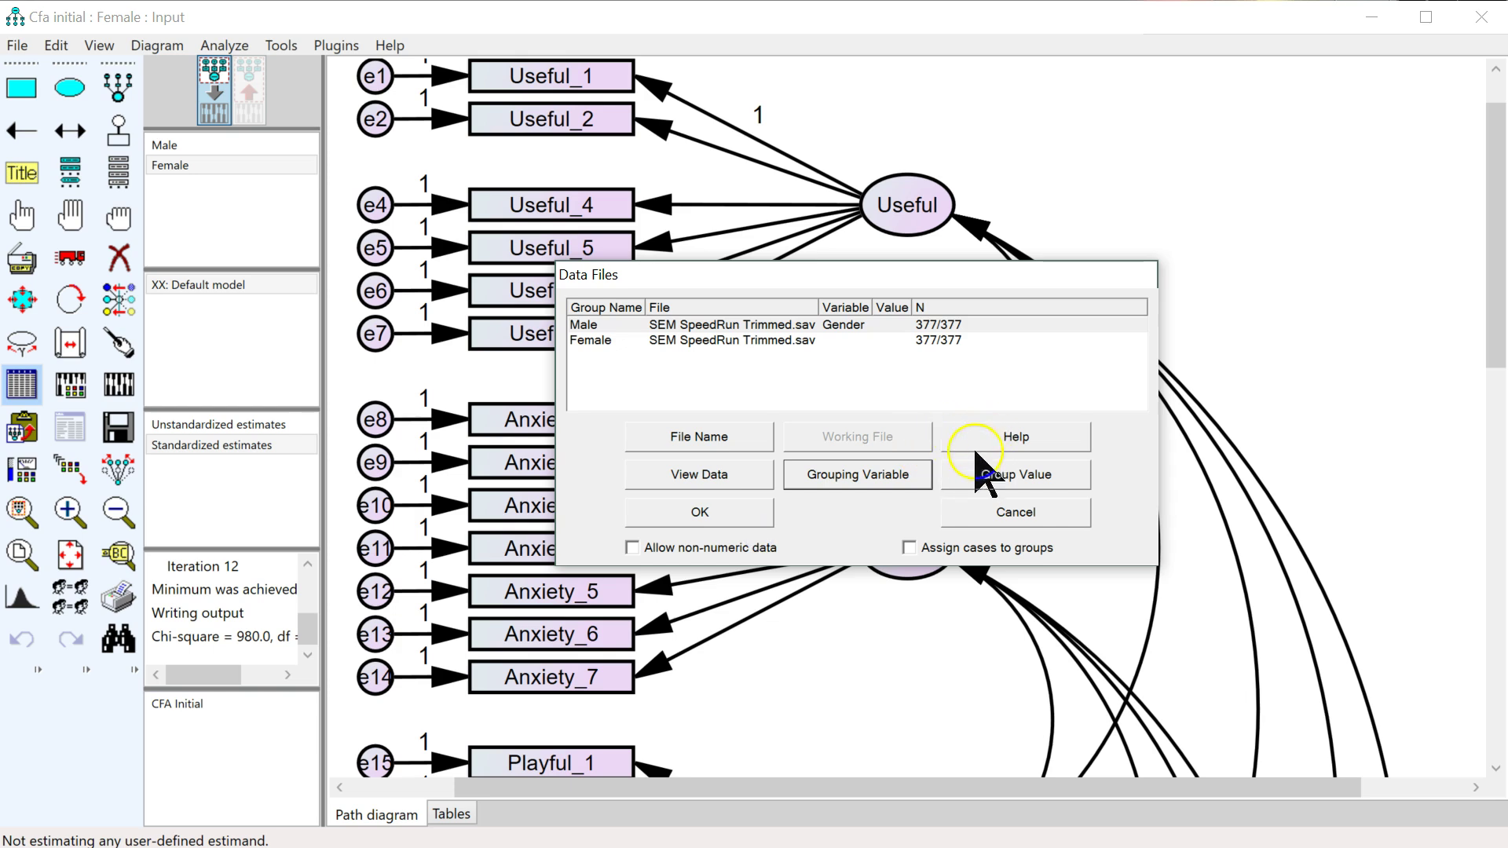
{"action": "left_click", "coordinate": [931, 340]}
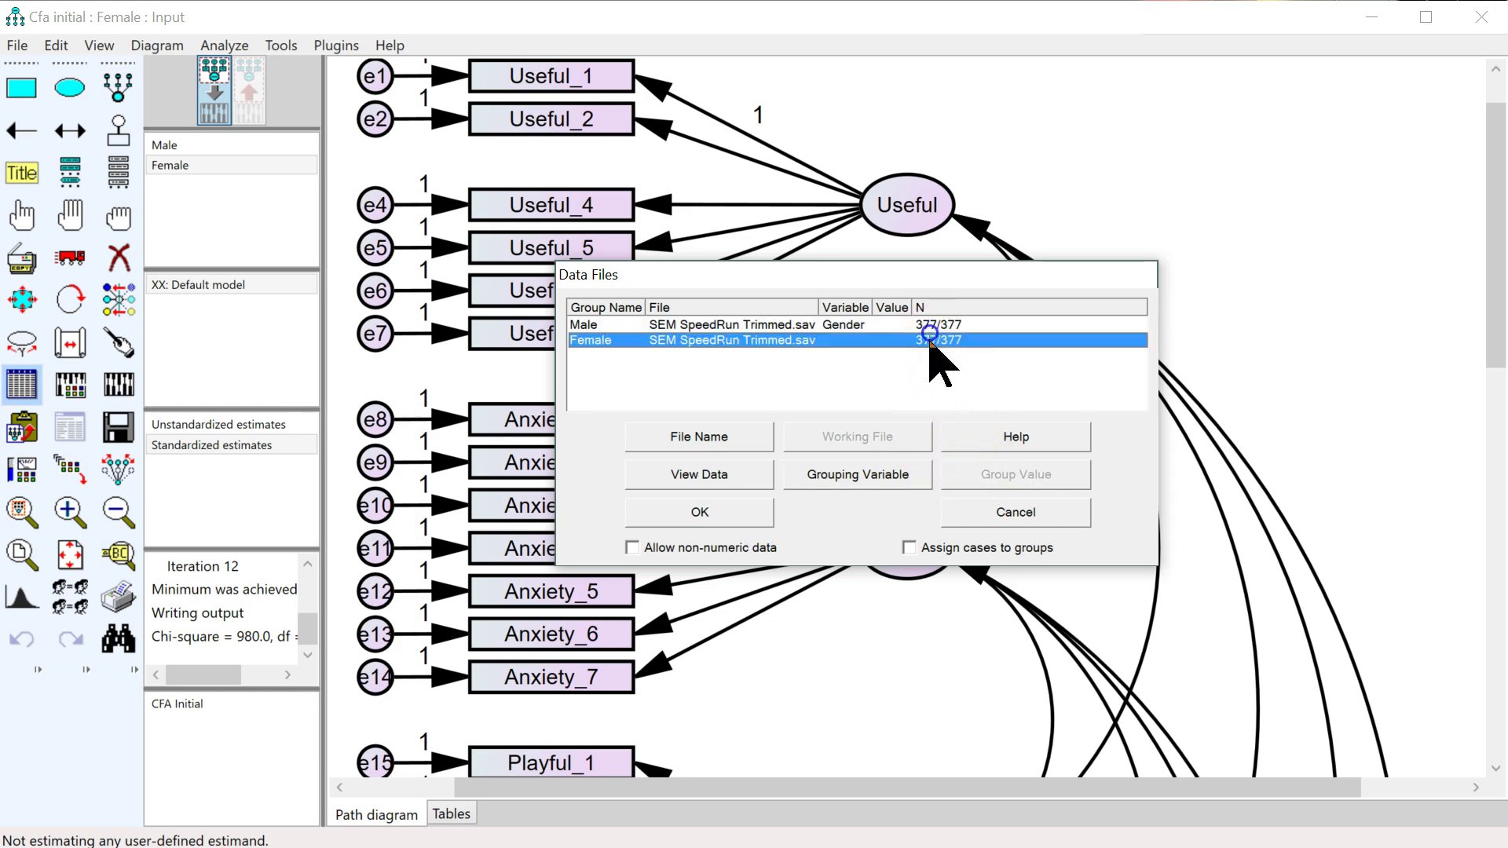
{"action": "left_click", "coordinate": [895, 481]}
{"action": "left_click", "coordinate": [729, 408]}
{"action": "key", "text": "g"}
{"action": "left_click", "coordinate": [767, 532]}
Set the Gender group value to 1 for the Male group and 2 for the Female group
{"action": "left_click", "coordinate": [928, 325]}
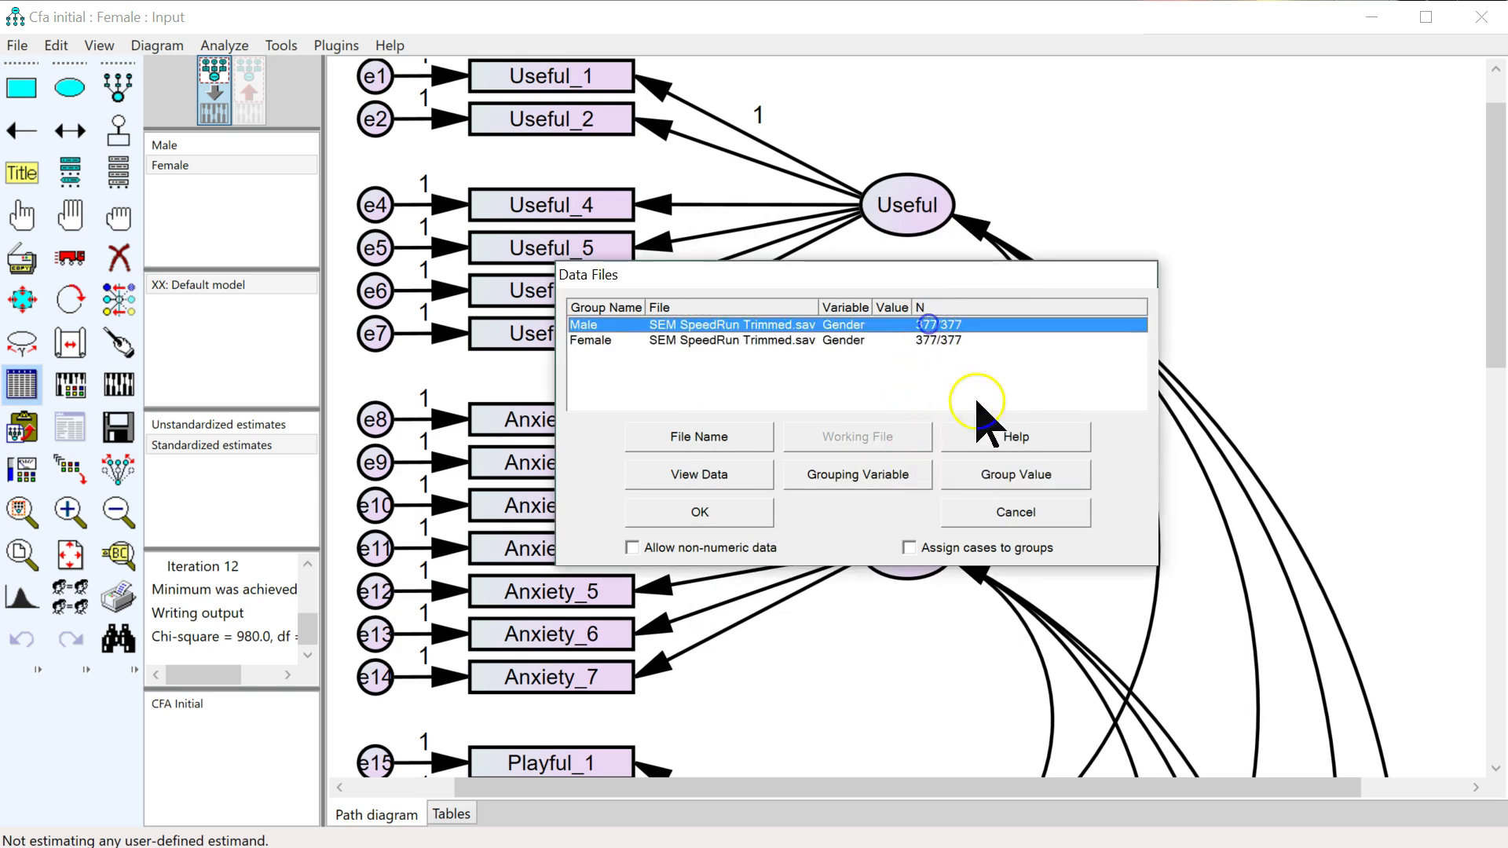
{"action": "left_click", "coordinate": [1016, 474]}
{"action": "left_click", "coordinate": [770, 355]}
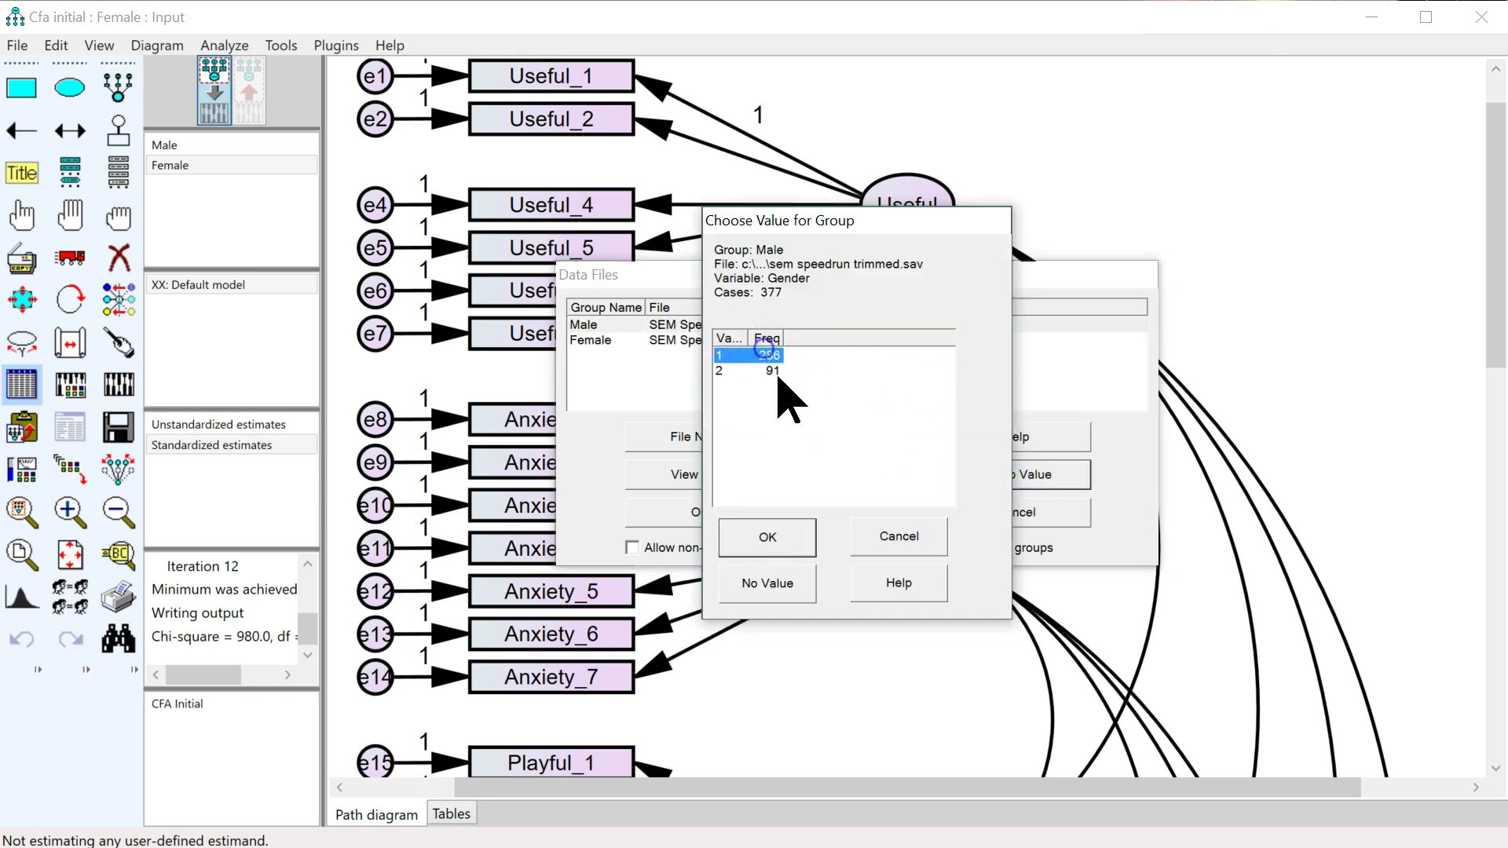
{"action": "left_click", "coordinate": [782, 534]}
{"action": "left_click", "coordinate": [896, 324]}
{"action": "left_click", "coordinate": [903, 340]}
{"action": "left_click", "coordinate": [998, 465]}
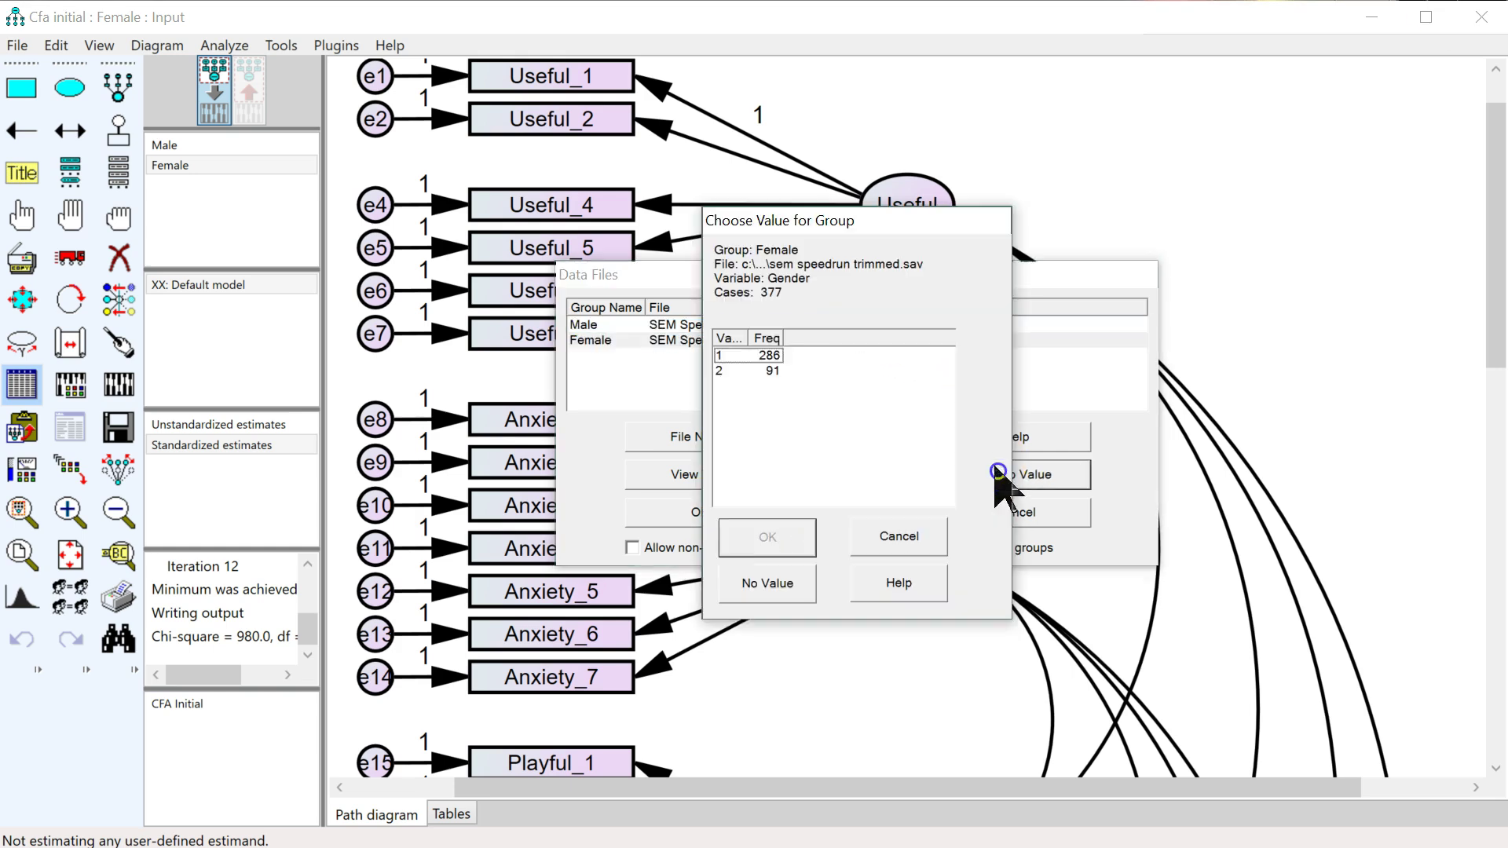
{"action": "left_click", "coordinate": [769, 370]}
{"action": "left_click", "coordinate": [785, 507]}
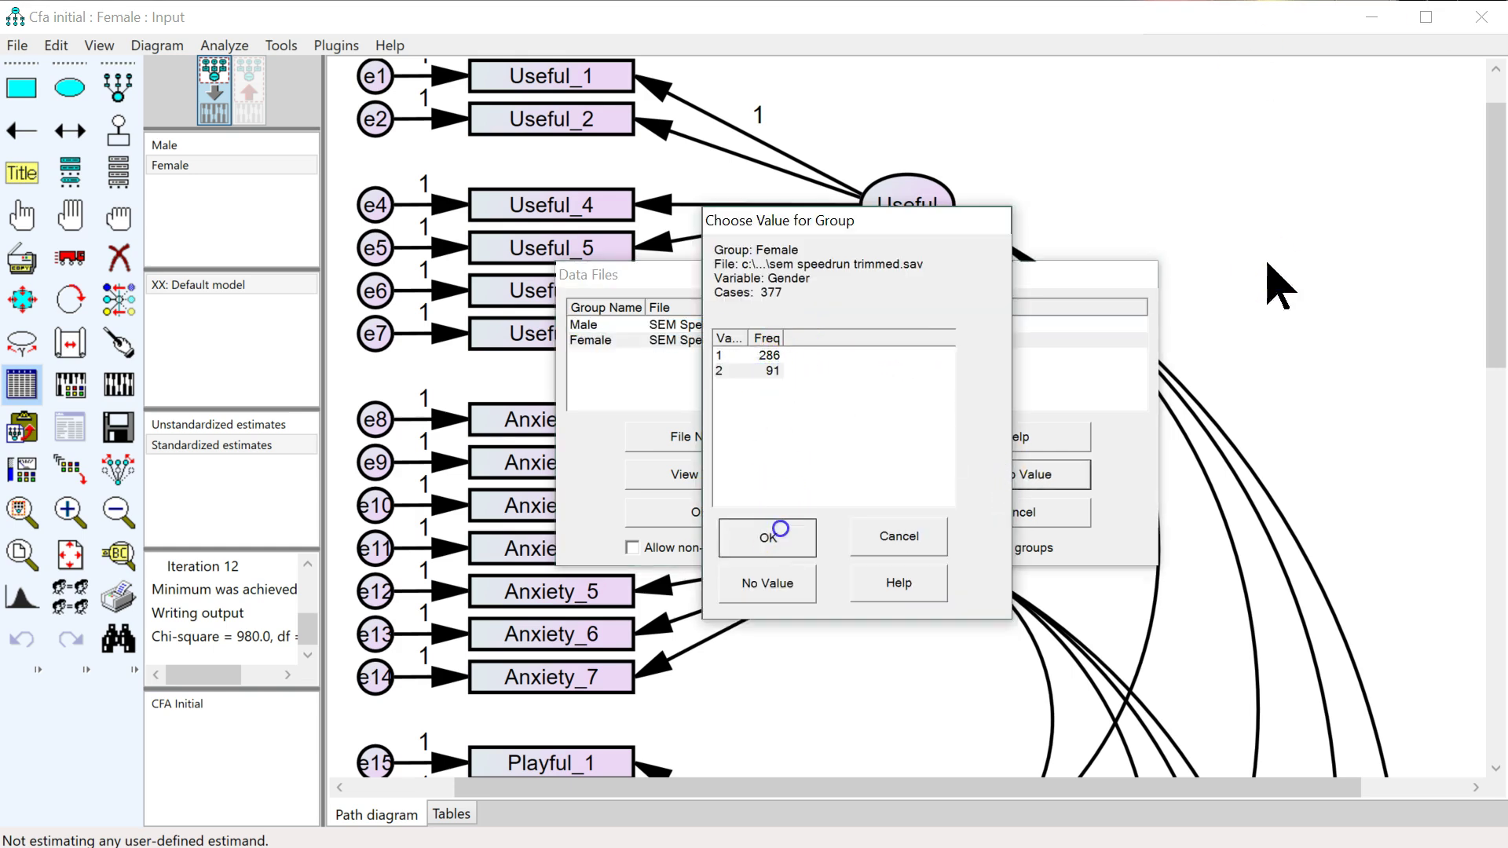
{"action": "left_click", "coordinate": [719, 607]}
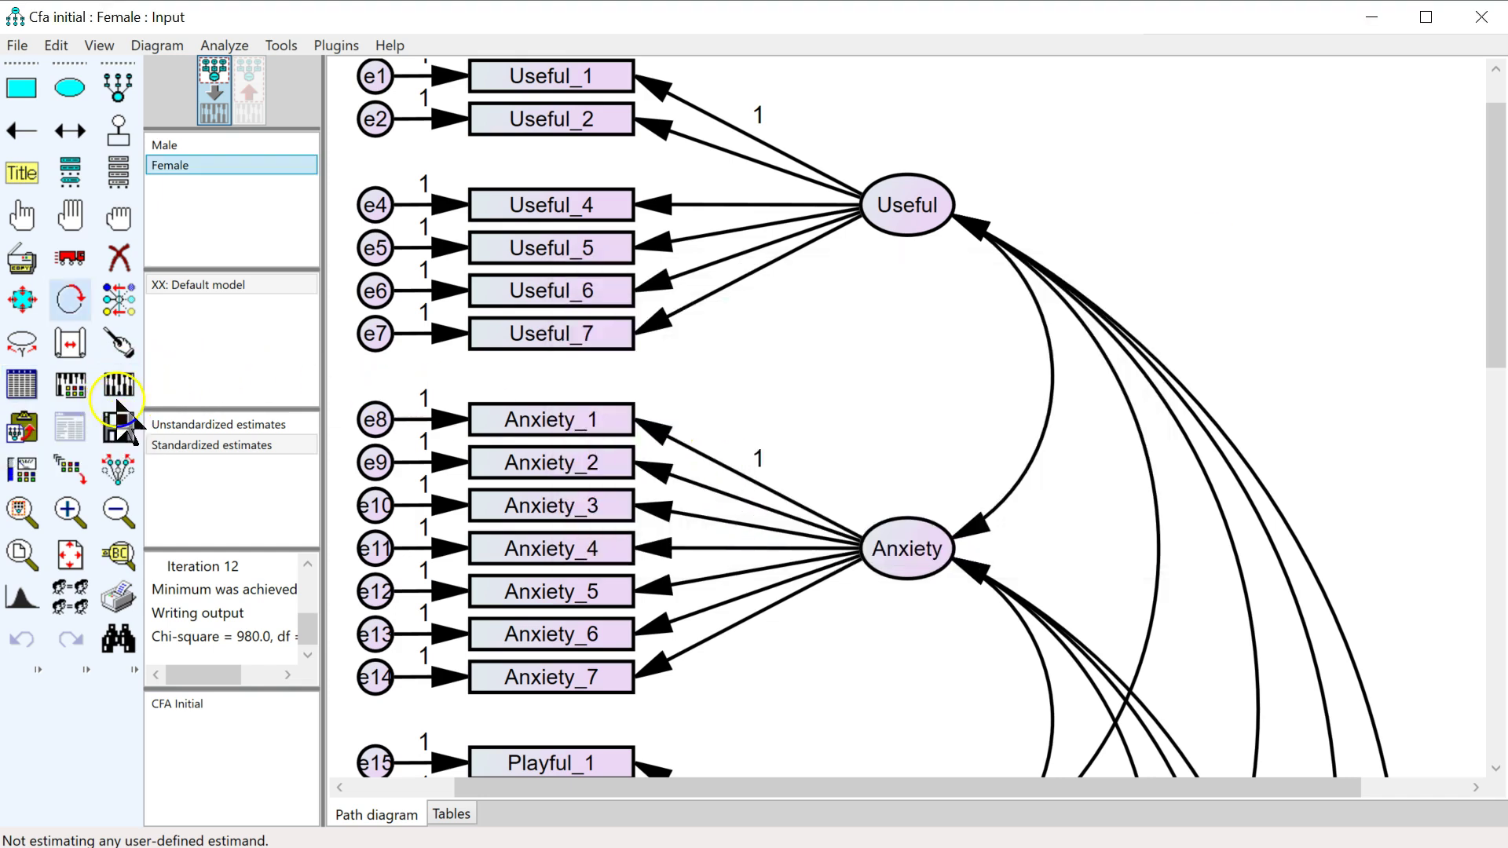
Save the two-group model as a new file named CFA invariance in the SpeedRun folder
{"action": "left_click", "coordinate": [18, 45]}
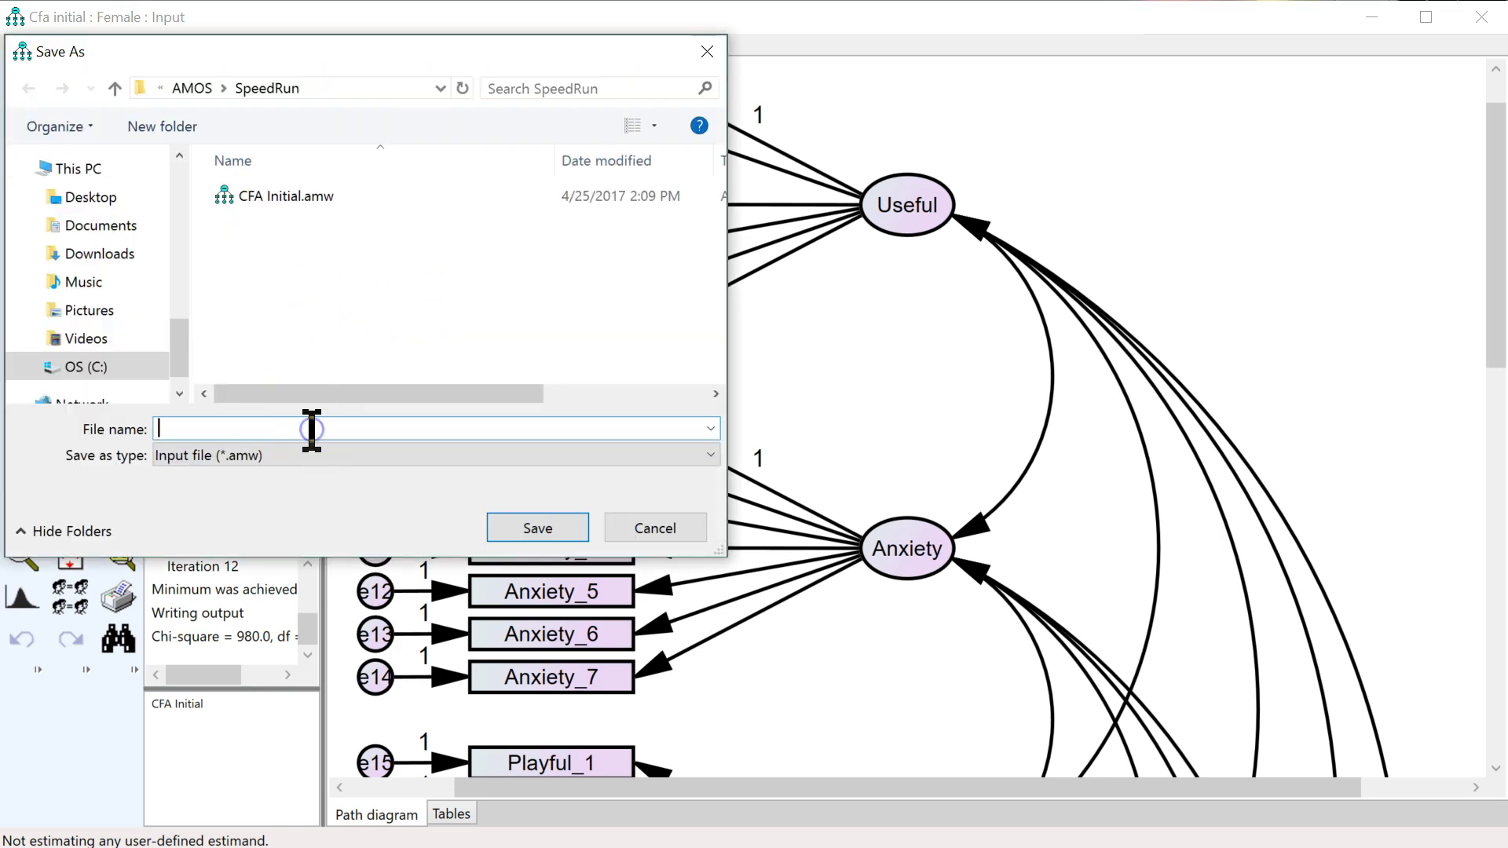
{"action": "type", "text": "CFA invariance"}
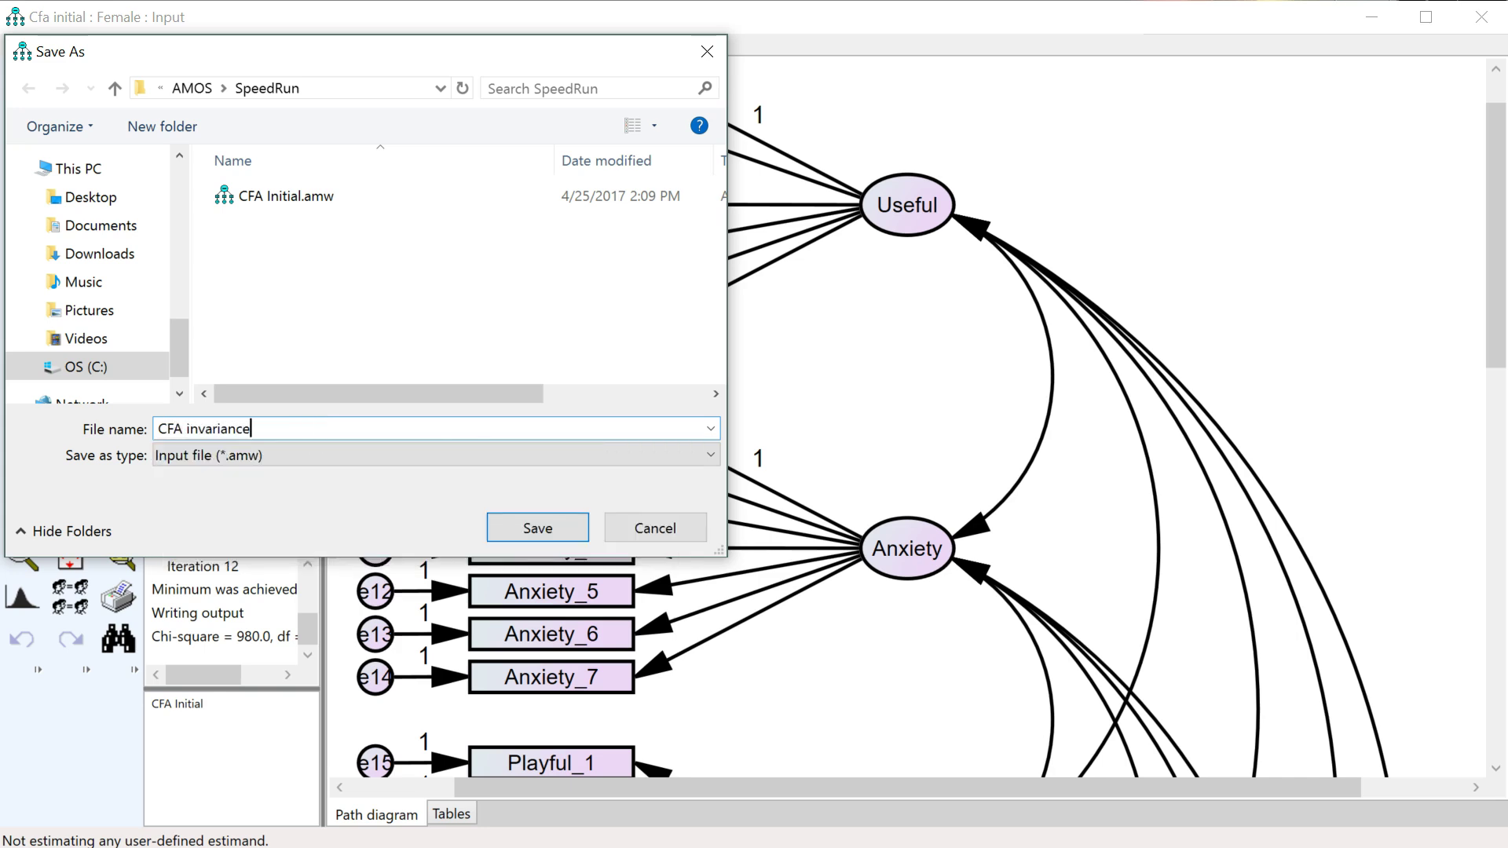
{"action": "key", "text": "Return"}
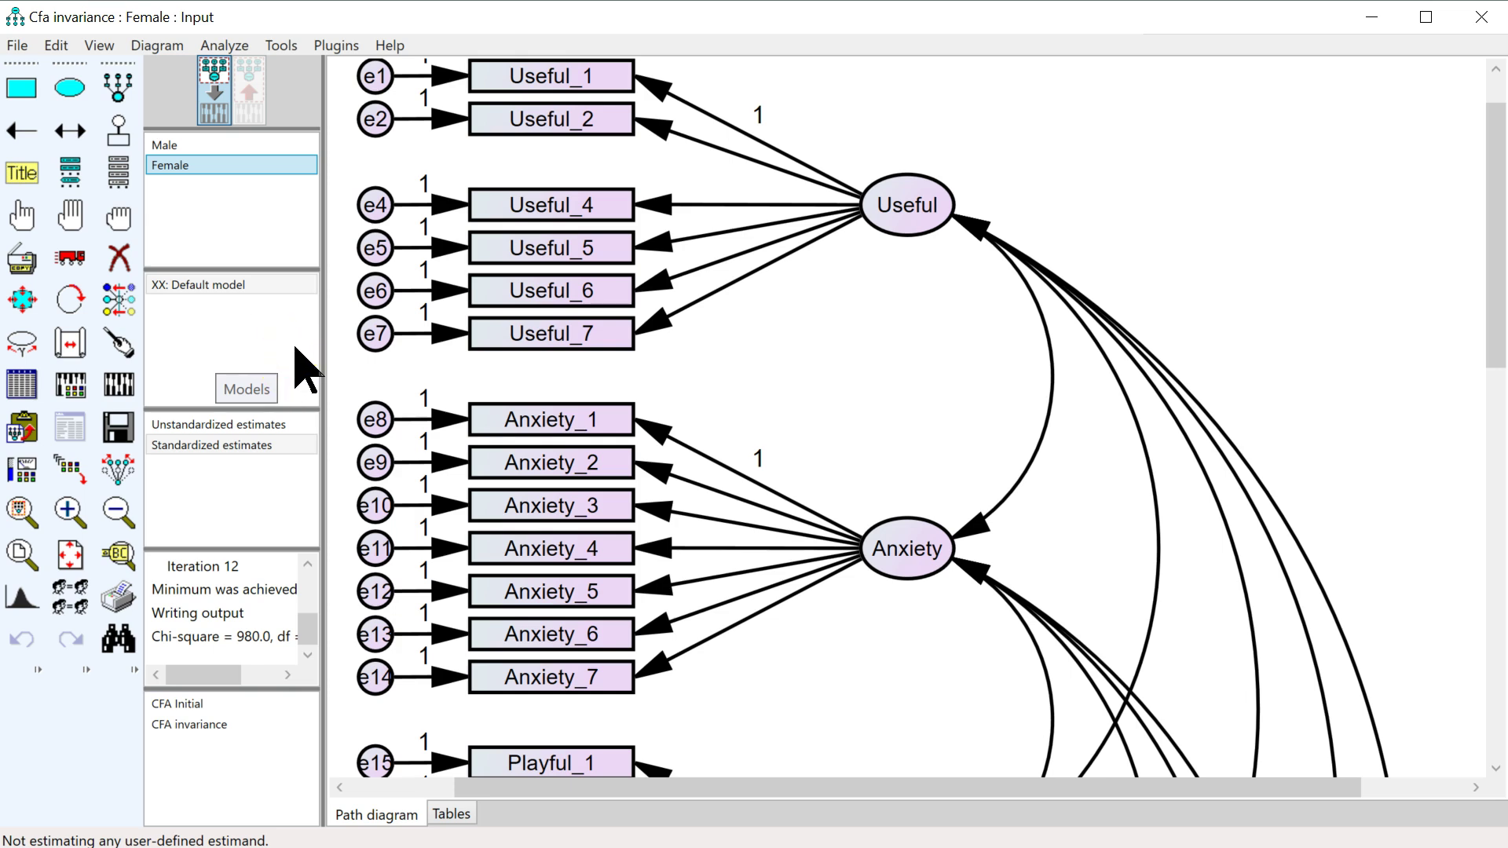
Calculate the estimates for the unconstrained two-group model and examine CFI, RMSEA and PCLOSE in the Model Fit output
{"action": "scroll", "coordinate": [1012, 369], "scroll_direction": "down", "scroll_amount": 1}
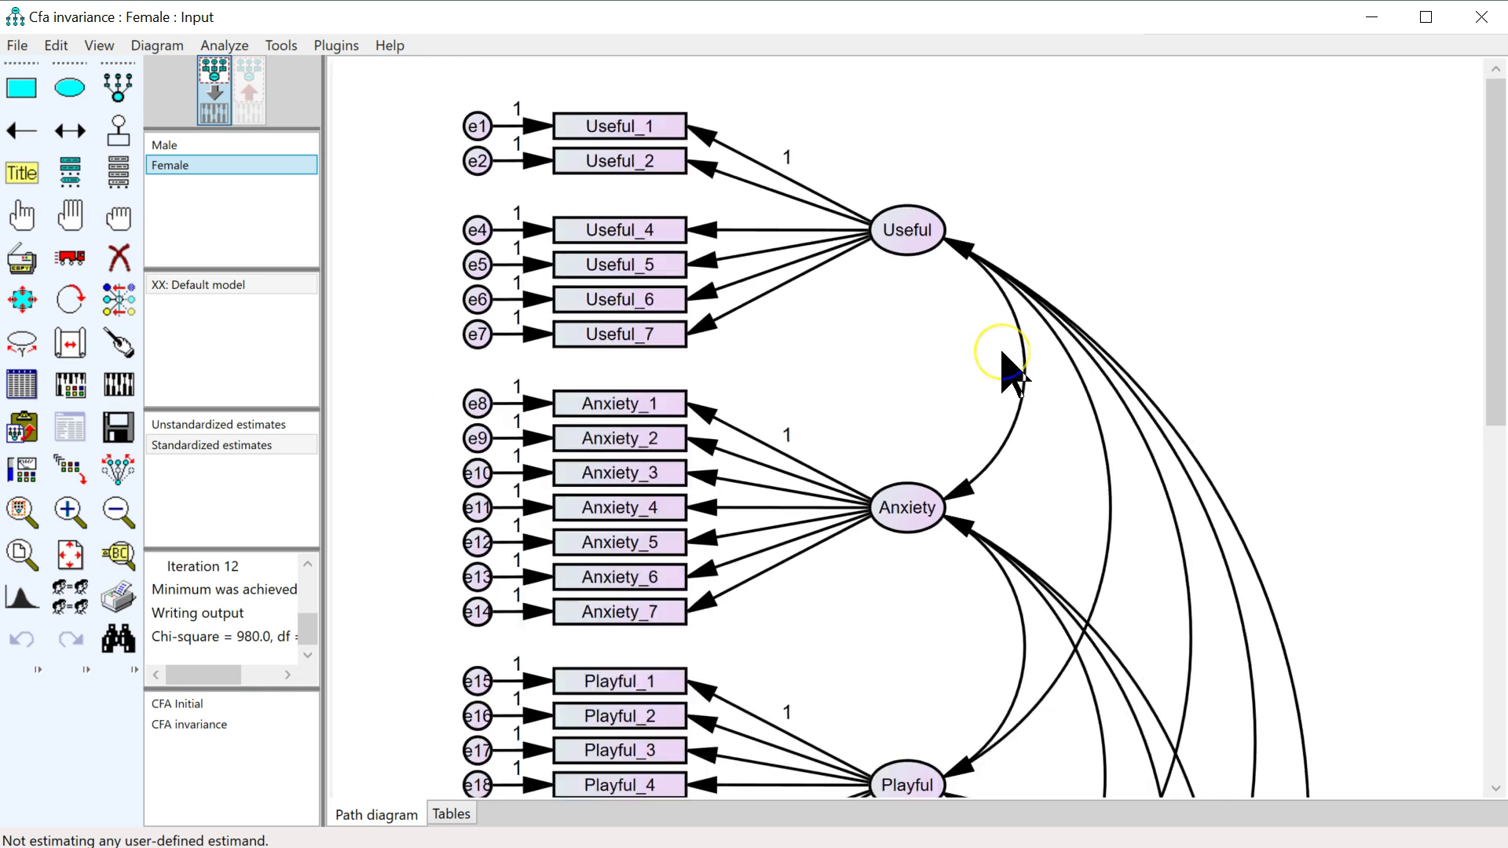
{"action": "scroll", "coordinate": [1012, 369], "scroll_direction": "down", "scroll_amount": 3}
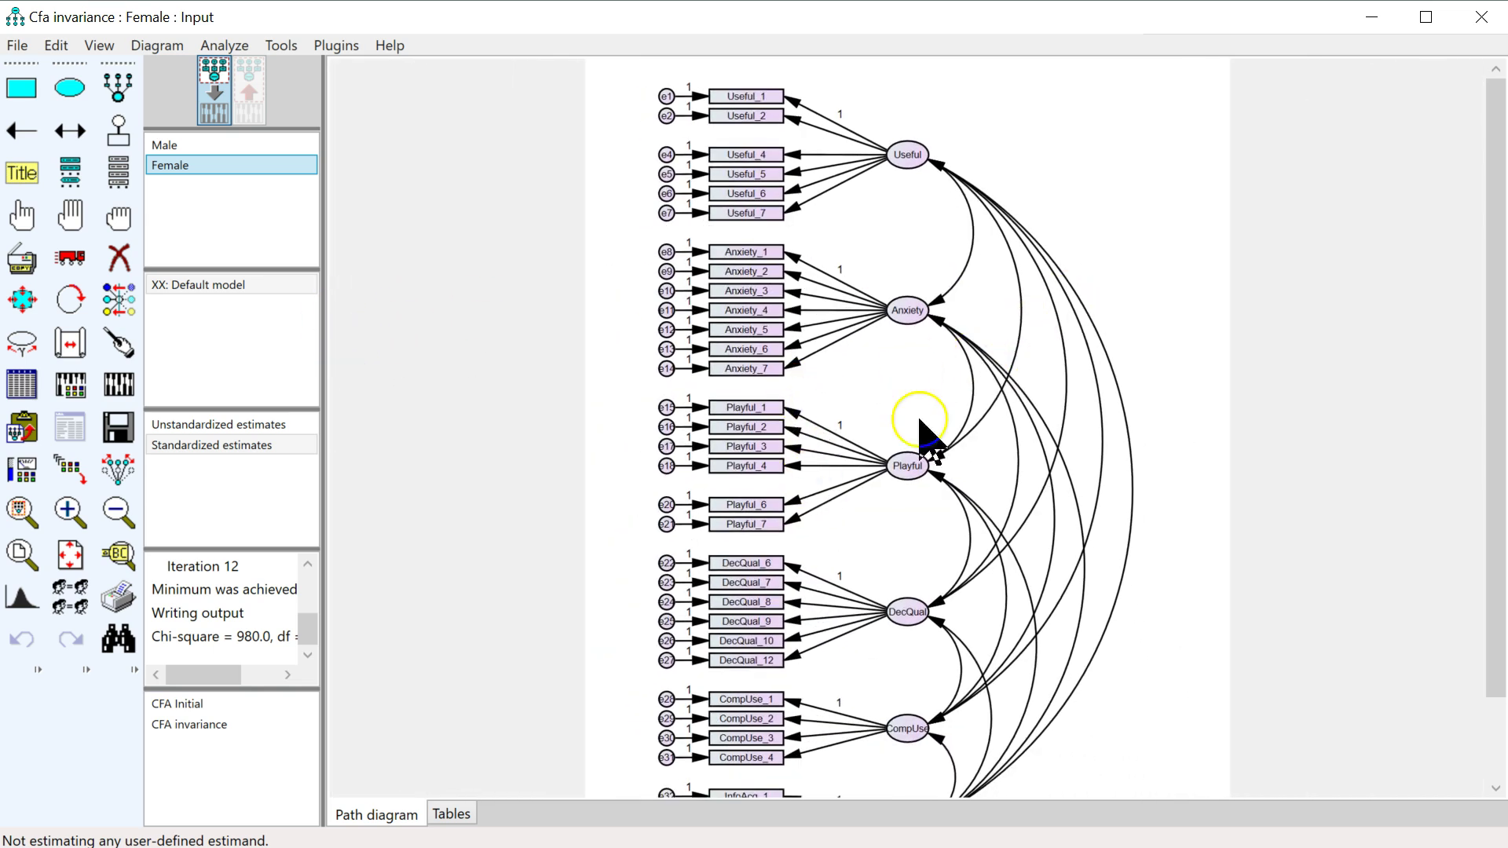
{"action": "left_click", "coordinate": [119, 382]}
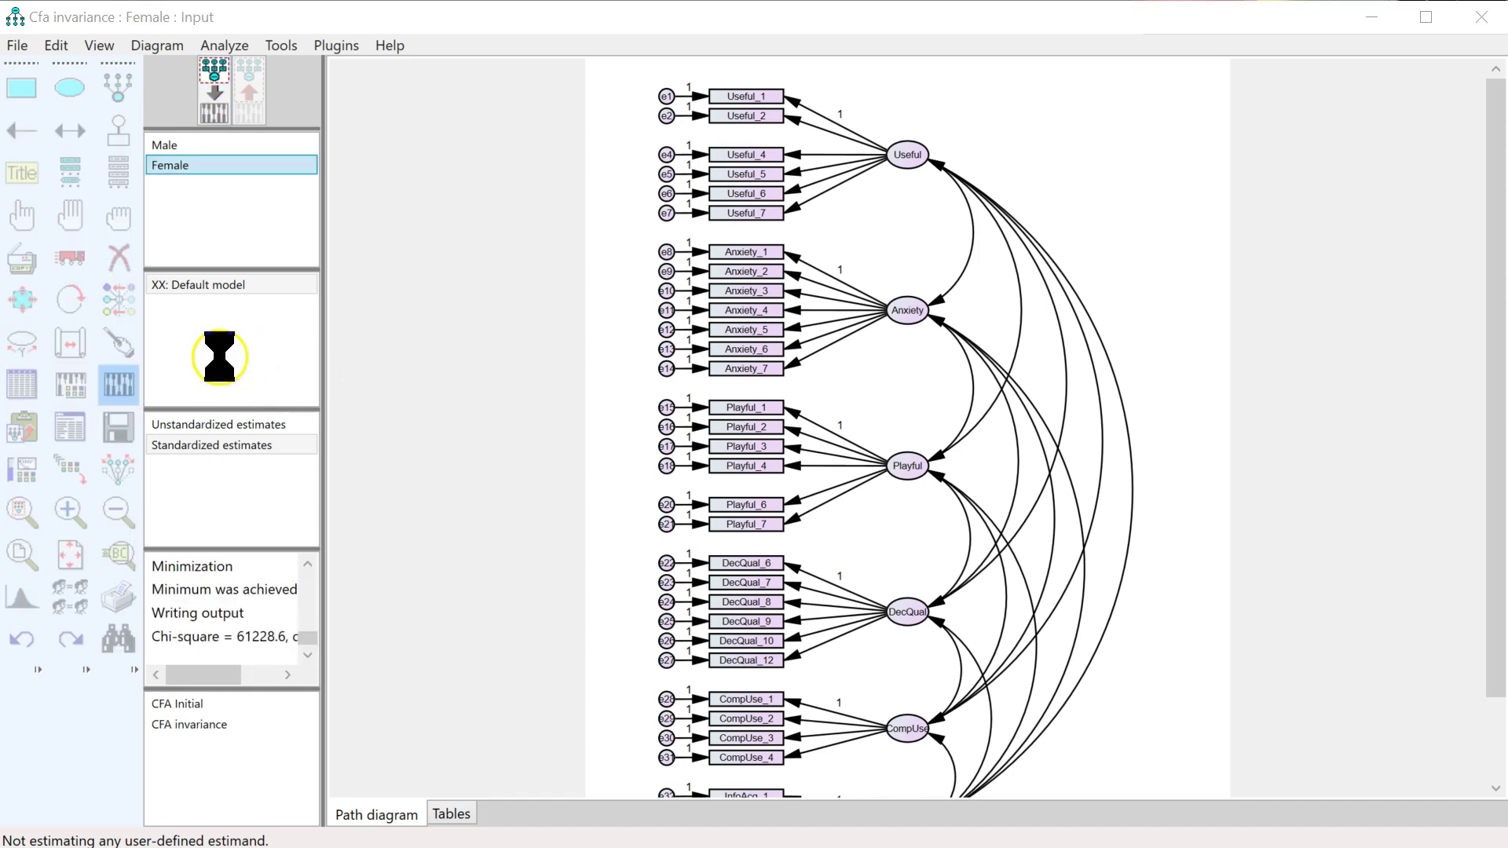
{"action": "left_click", "coordinate": [70, 428]}
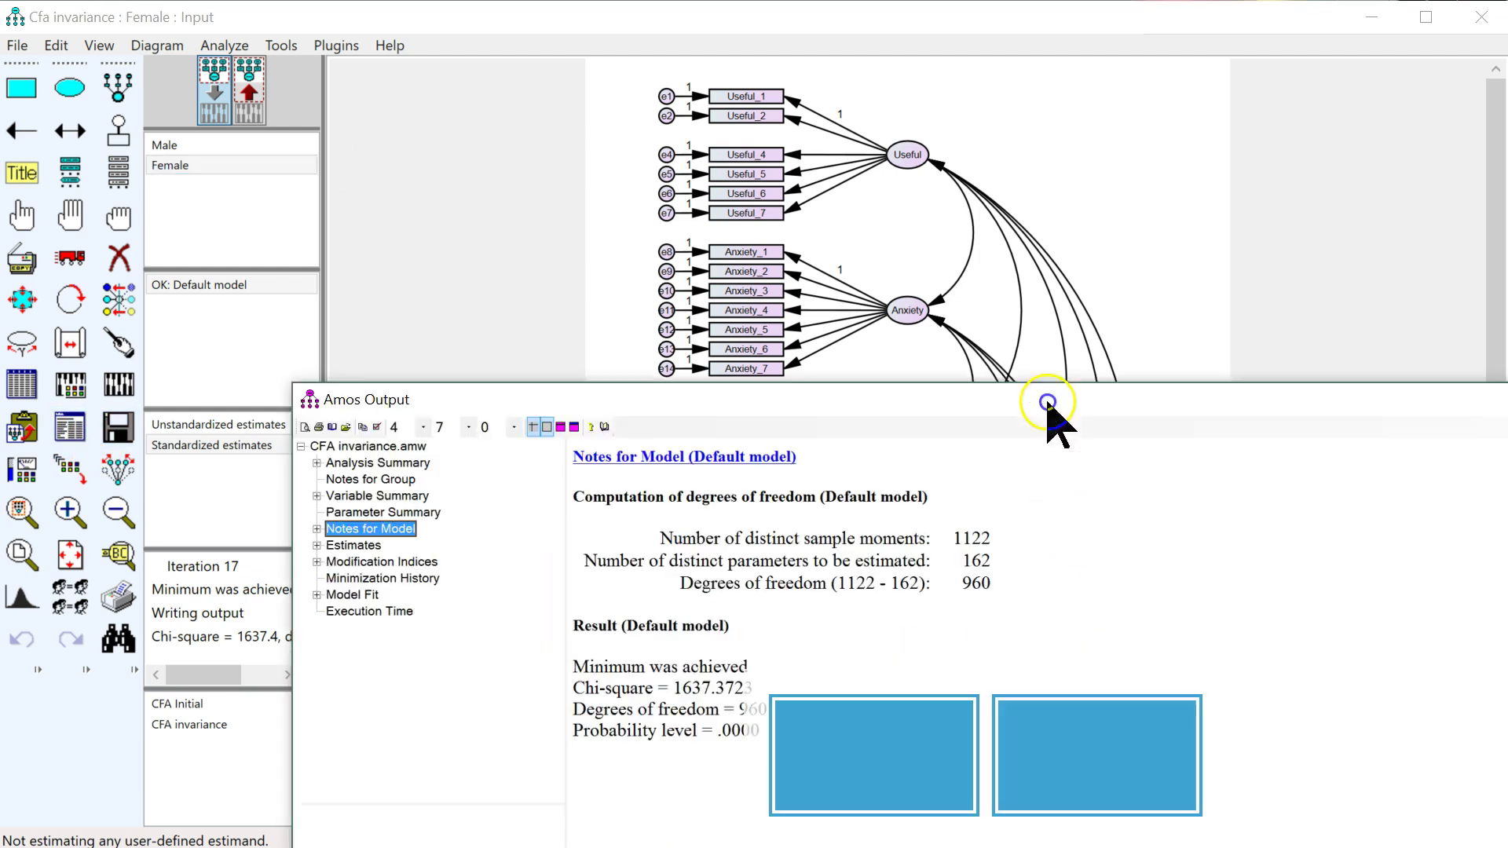
{"action": "left_click_drag", "start_coordinate": [1044, 397], "coordinate": [741, 30]}
{"action": "left_click", "coordinate": [45, 215]}
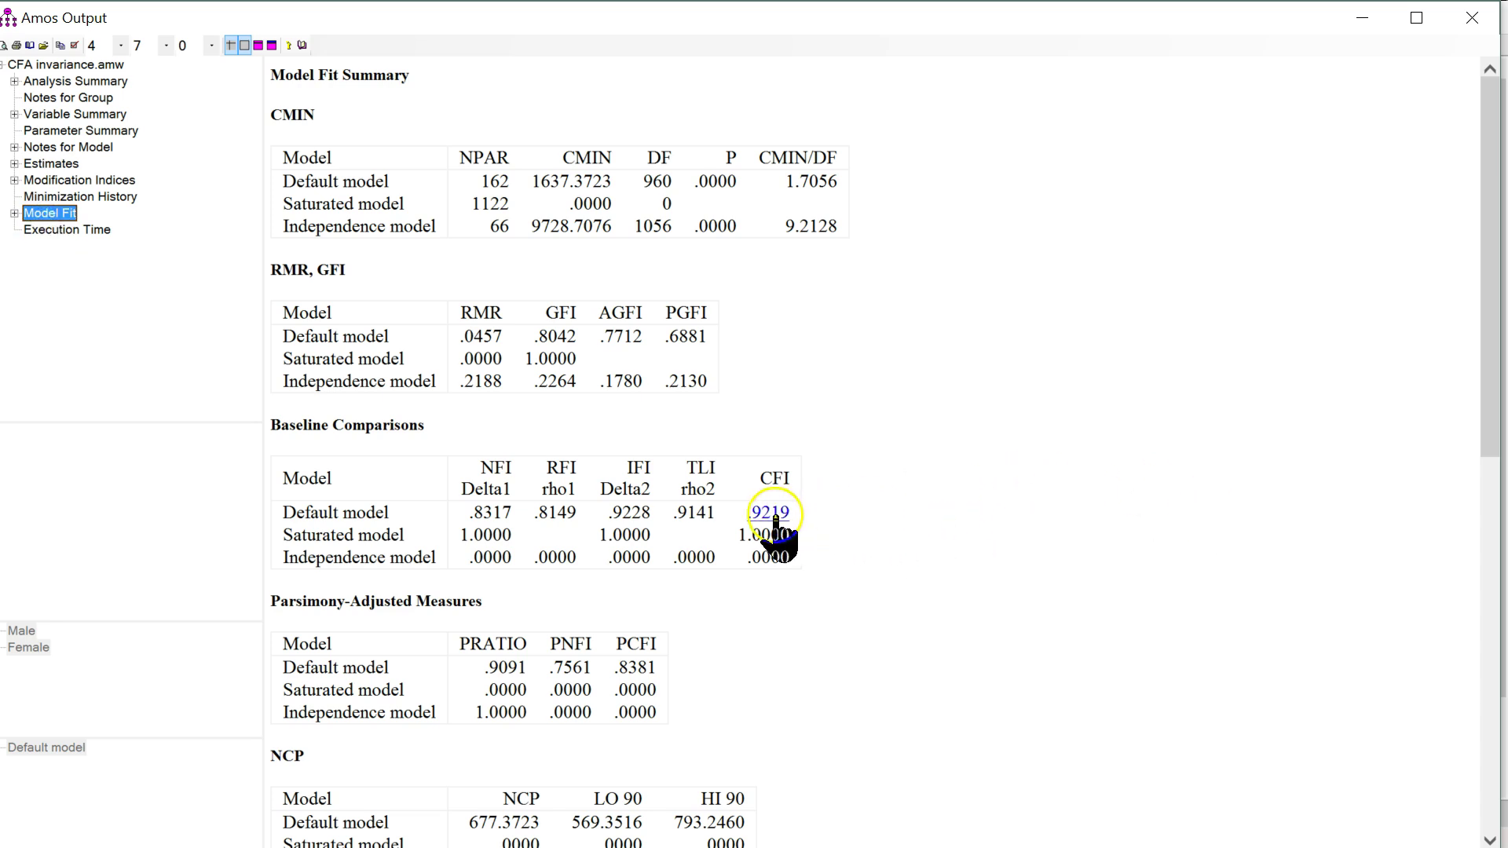
{"action": "scroll", "coordinate": [916, 572], "scroll_direction": "down", "scroll_amount": 15}
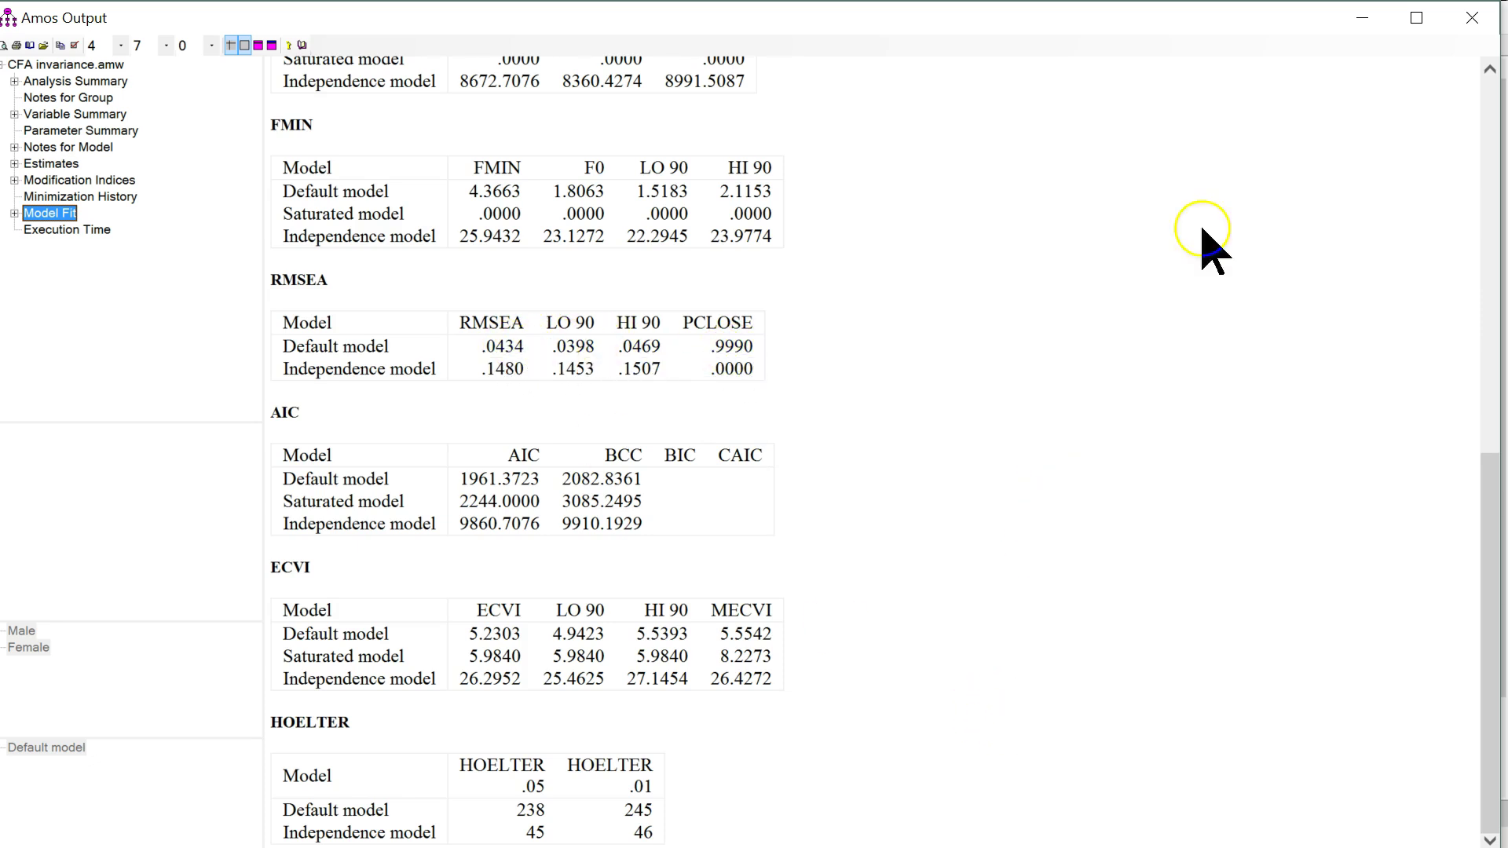
{"action": "left_click", "coordinate": [1363, 24]}
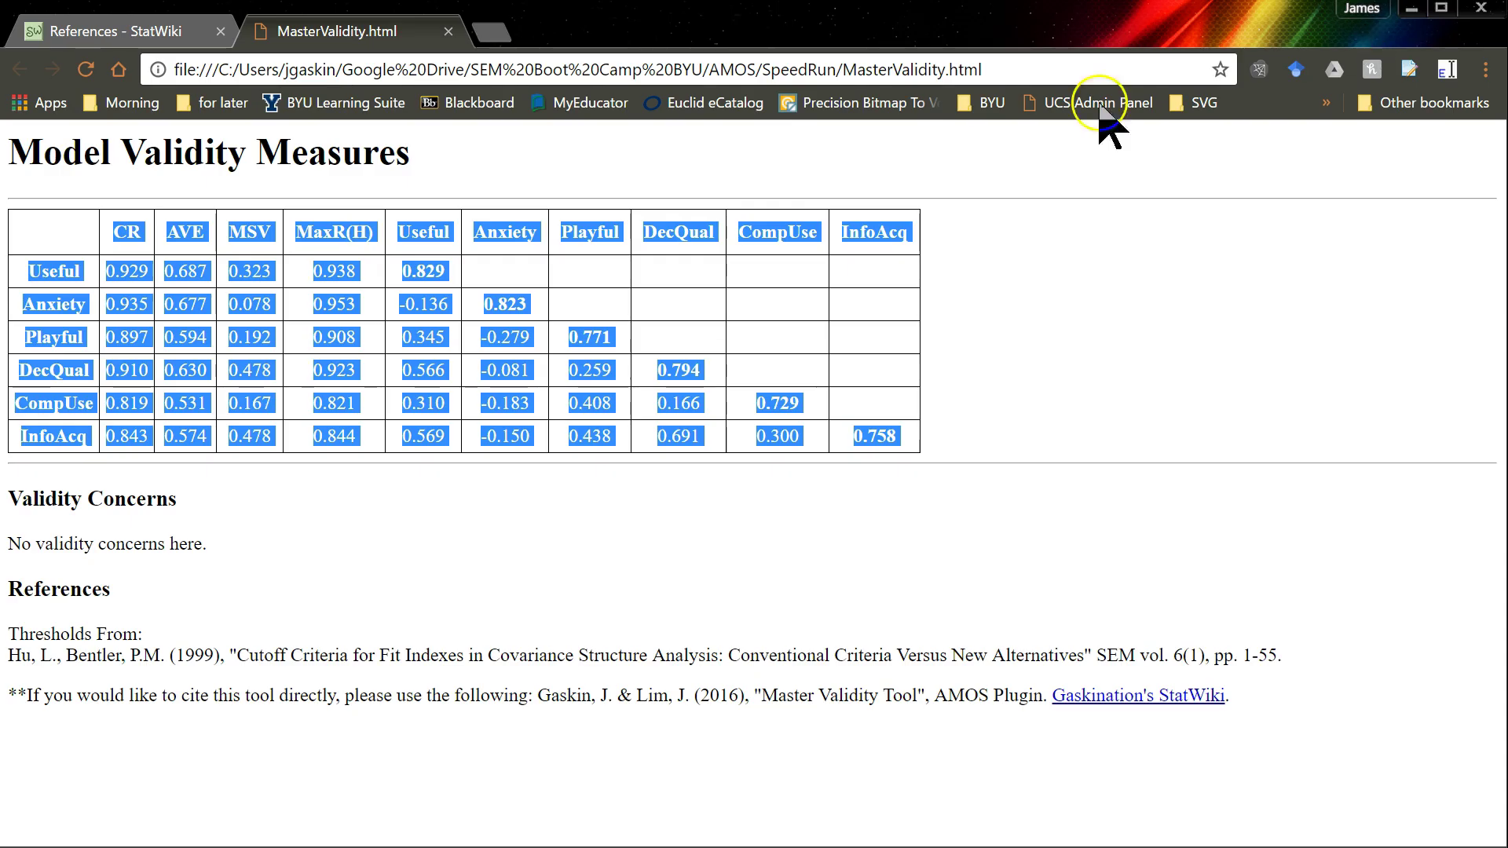
In the browser, open the Configural section of StatWiki's Confirmatory Factor Analysis page and examine the configural and metric invariance guidance
{"action": "left_click", "coordinate": [106, 32]}
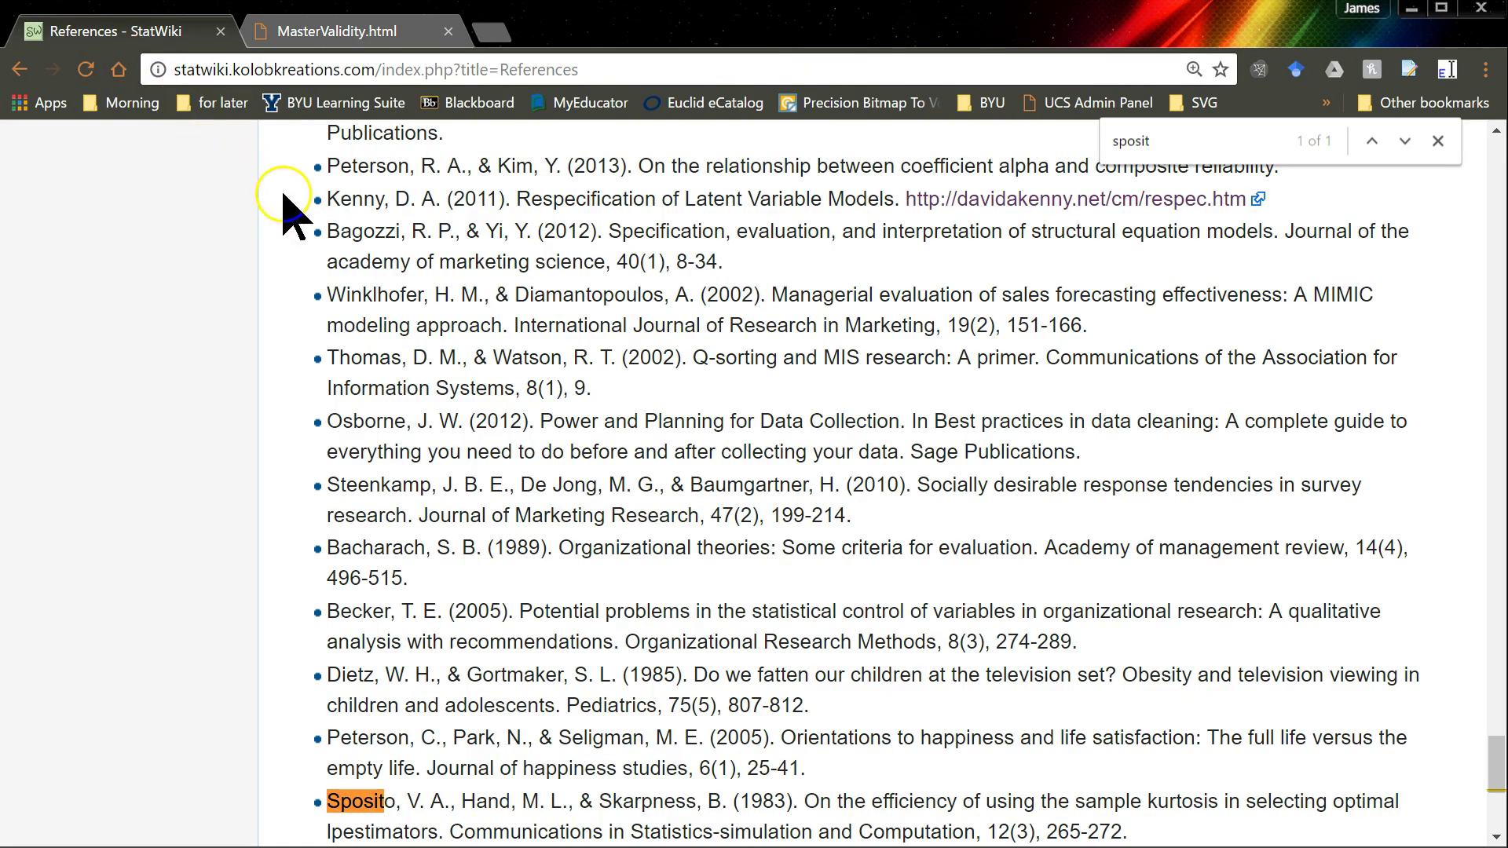
{"action": "scroll", "coordinate": [106, 292], "scroll_direction": "up", "scroll_amount": 20}
{"action": "scroll", "coordinate": [110, 314], "scroll_direction": "up", "scroll_amount": 20}
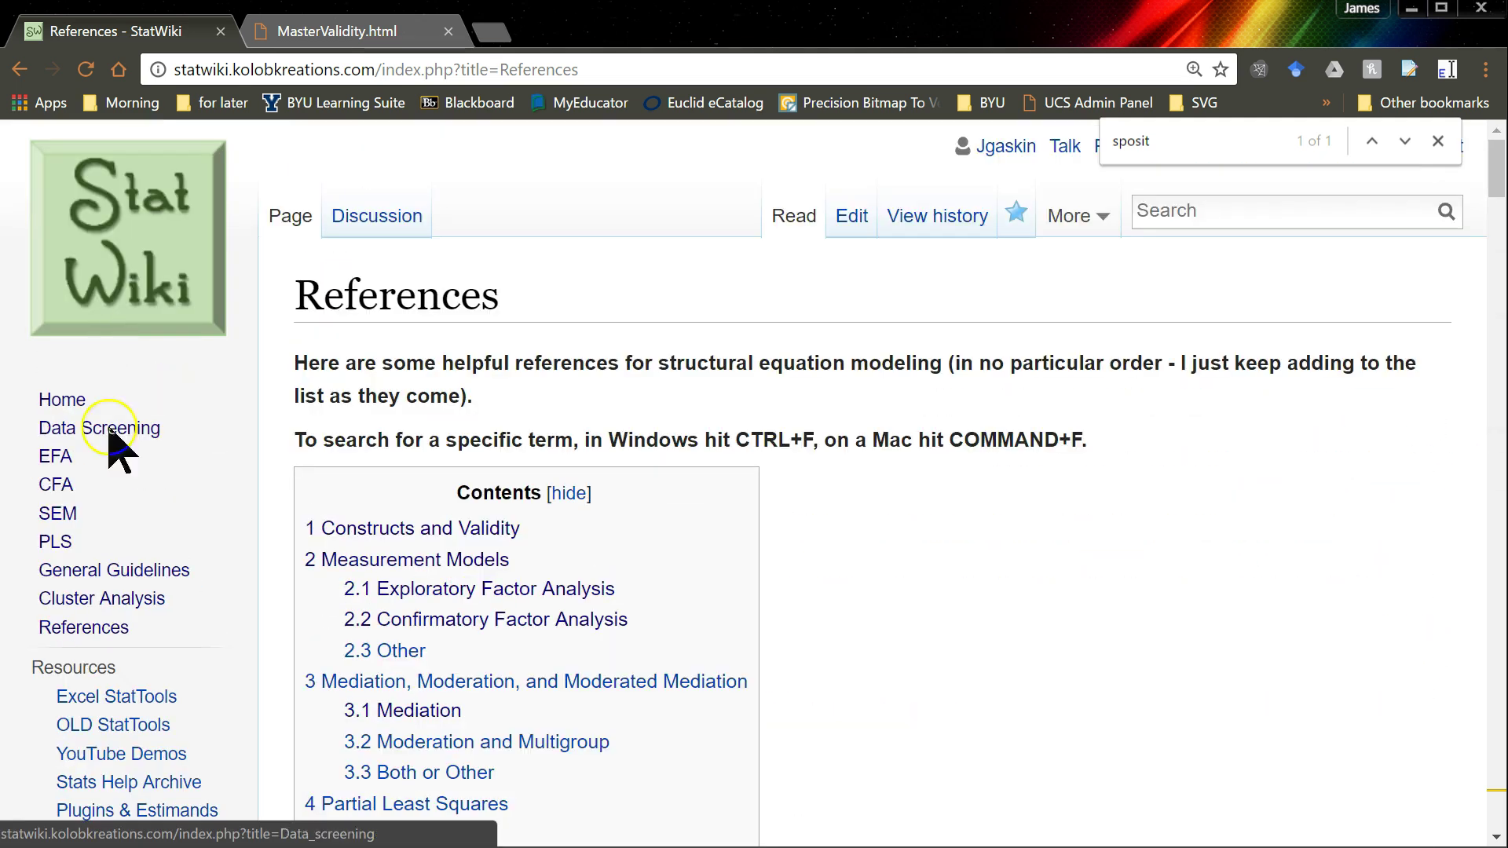
{"action": "left_click", "coordinate": [55, 479]}
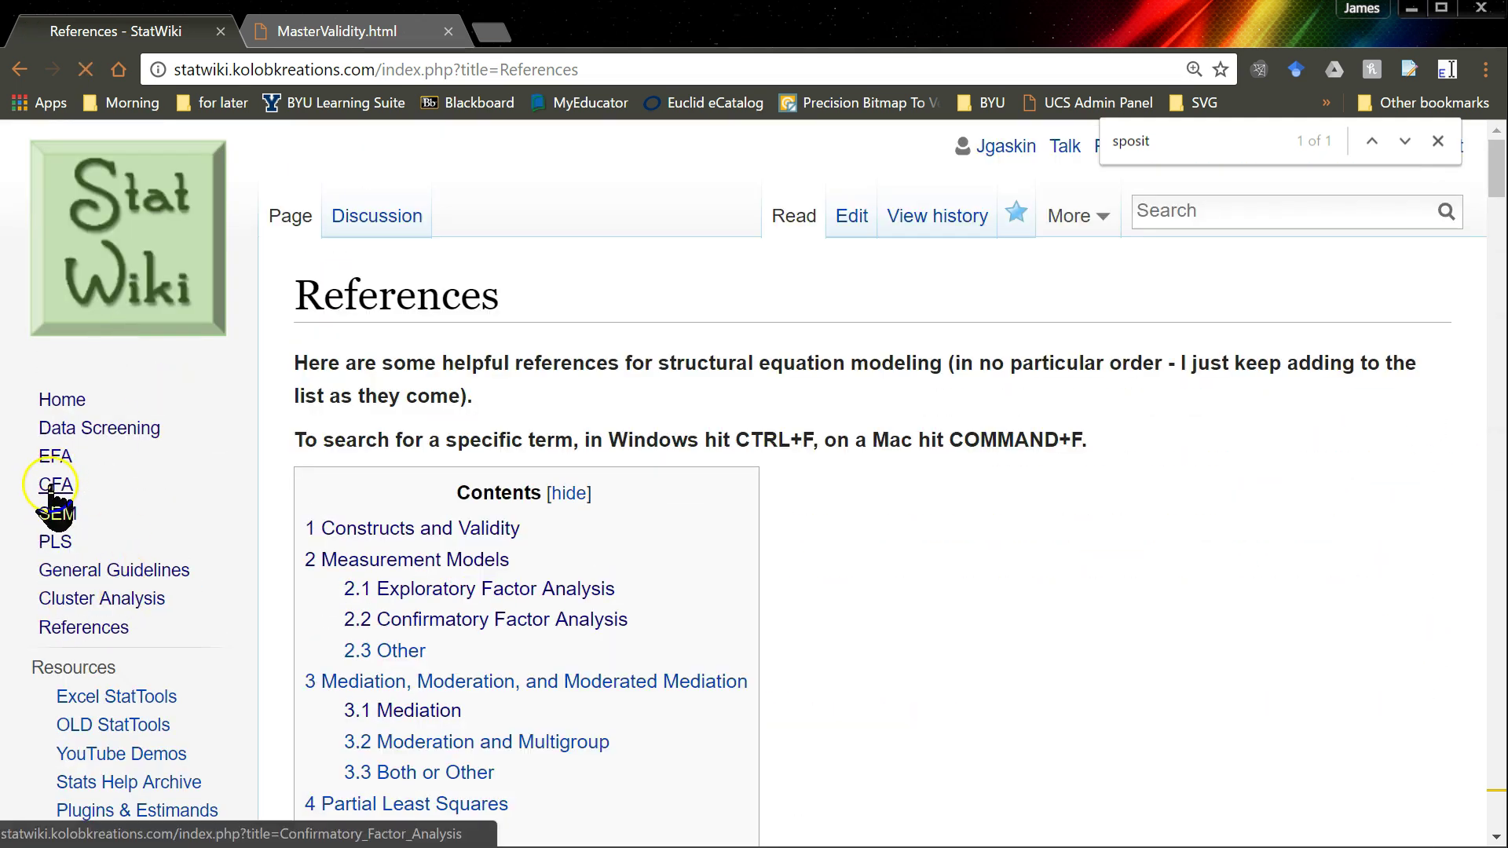
{"action": "scroll", "coordinate": [770, 566], "scroll_direction": "down", "scroll_amount": 4}
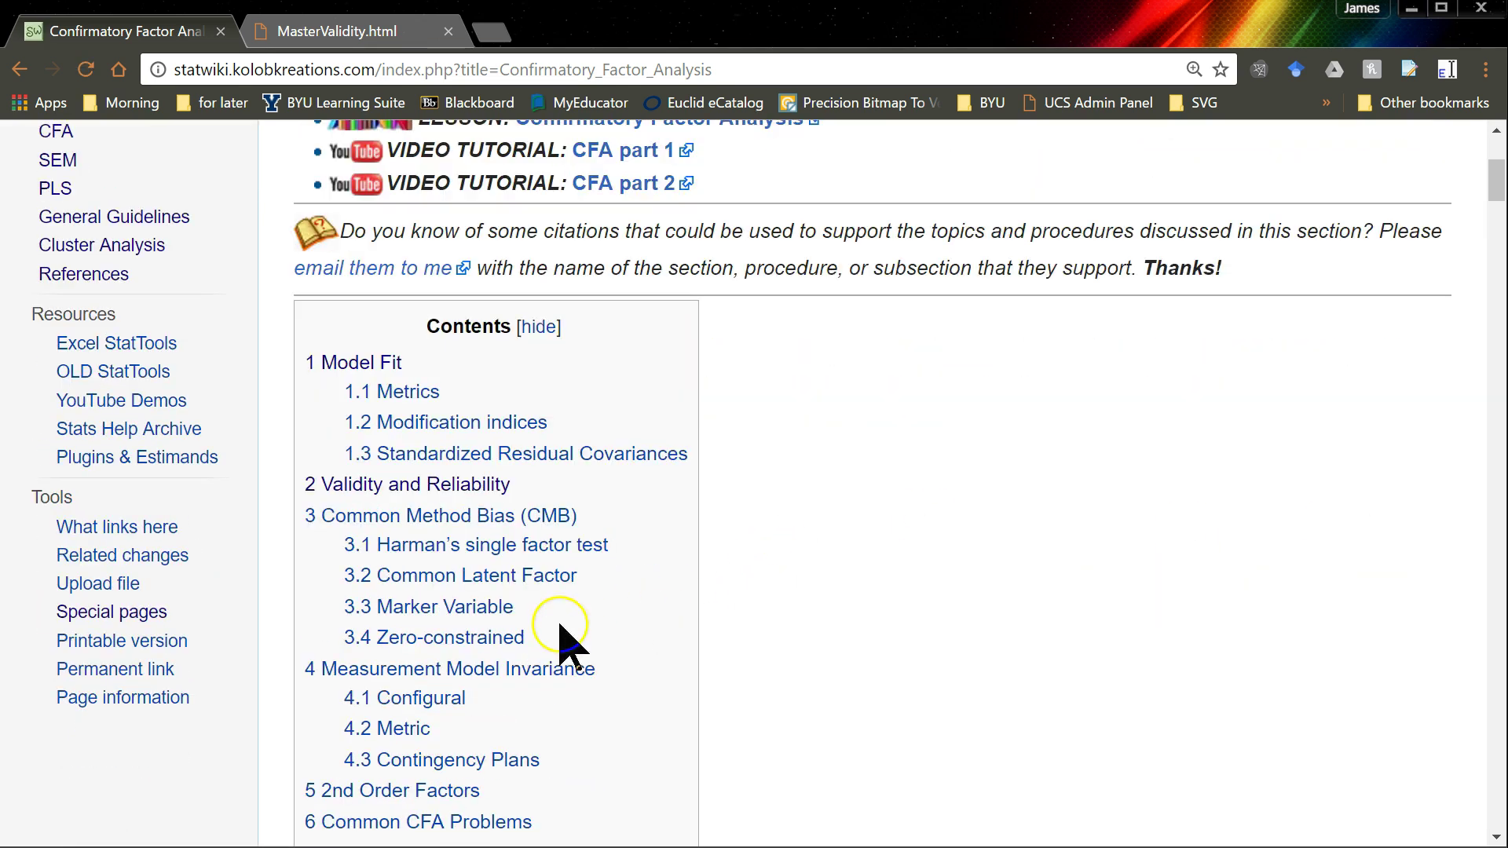
{"action": "left_click", "coordinate": [440, 697]}
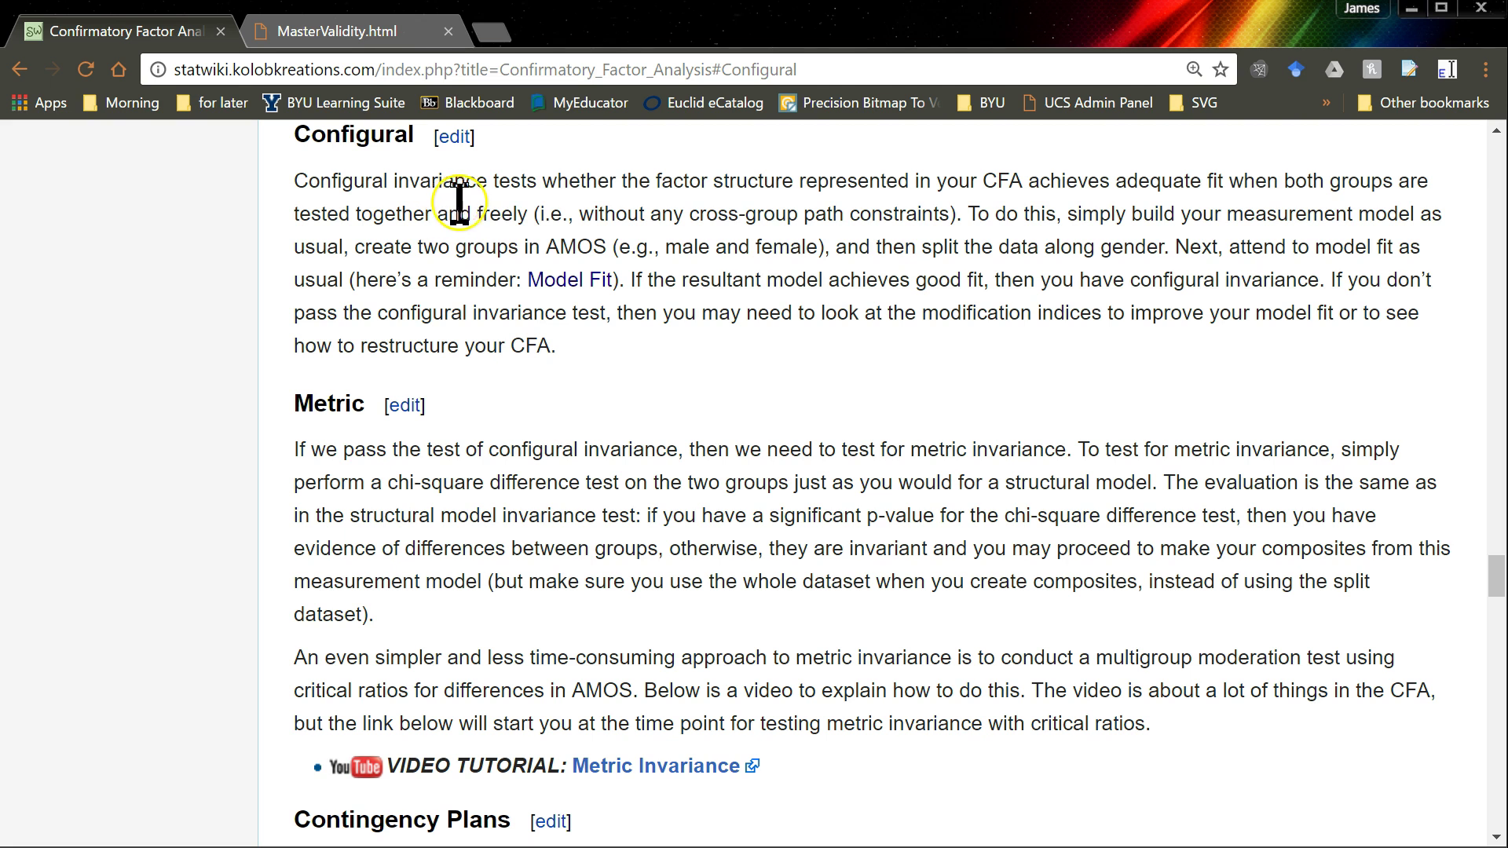
{"action": "left_click_drag", "start_coordinate": [519, 213], "coordinate": [971, 206]}
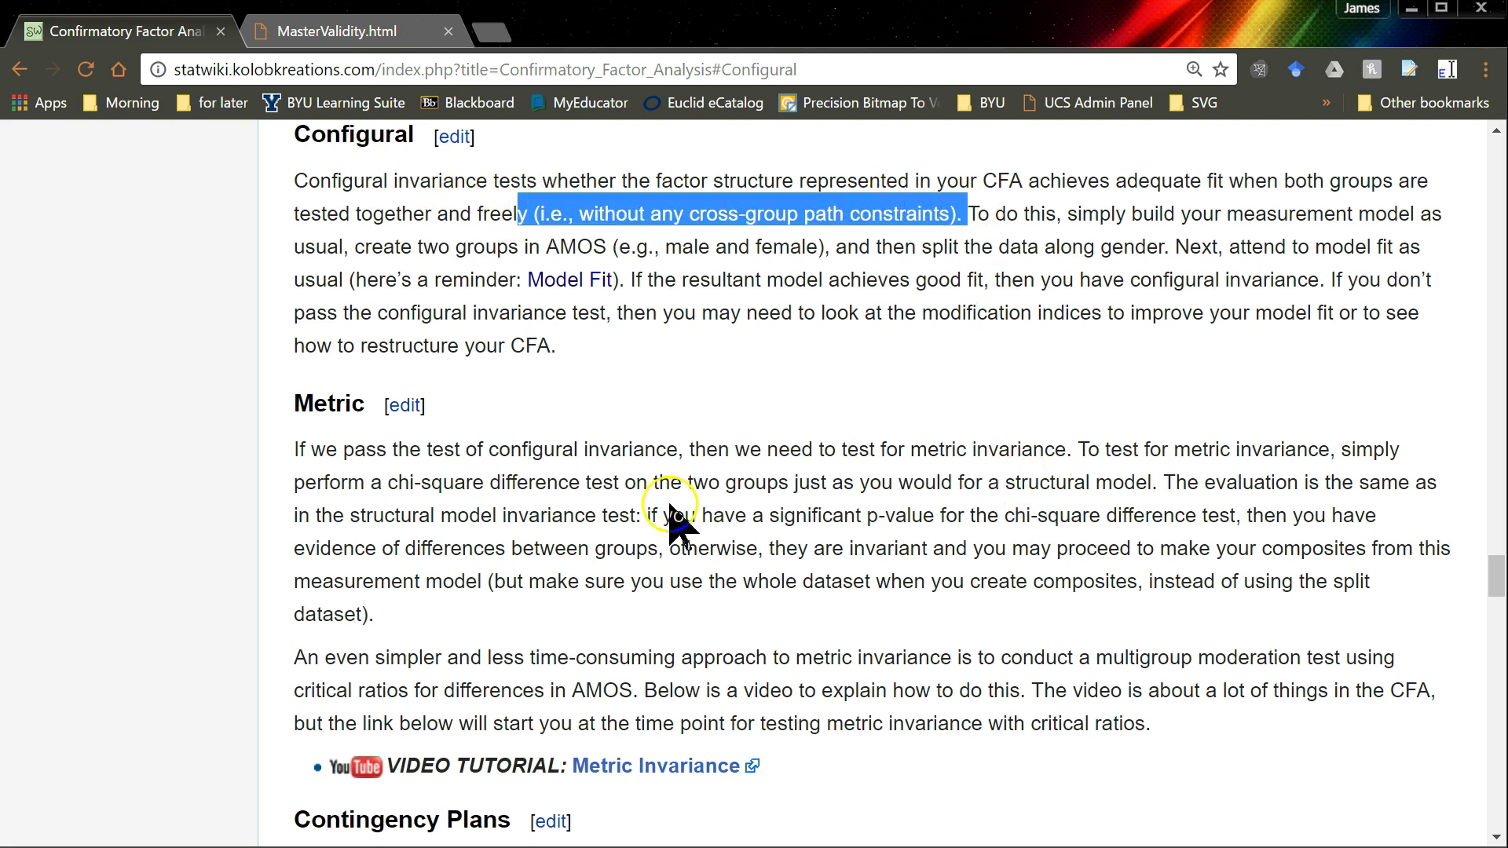
{"action": "scroll", "coordinate": [615, 477], "scroll_direction": "down", "scroll_amount": 1}
{"action": "scroll", "coordinate": [608, 463], "scroll_direction": "down", "scroll_amount": 2}
{"action": "scroll", "coordinate": [641, 499], "scroll_direction": "up", "scroll_amount": 1}
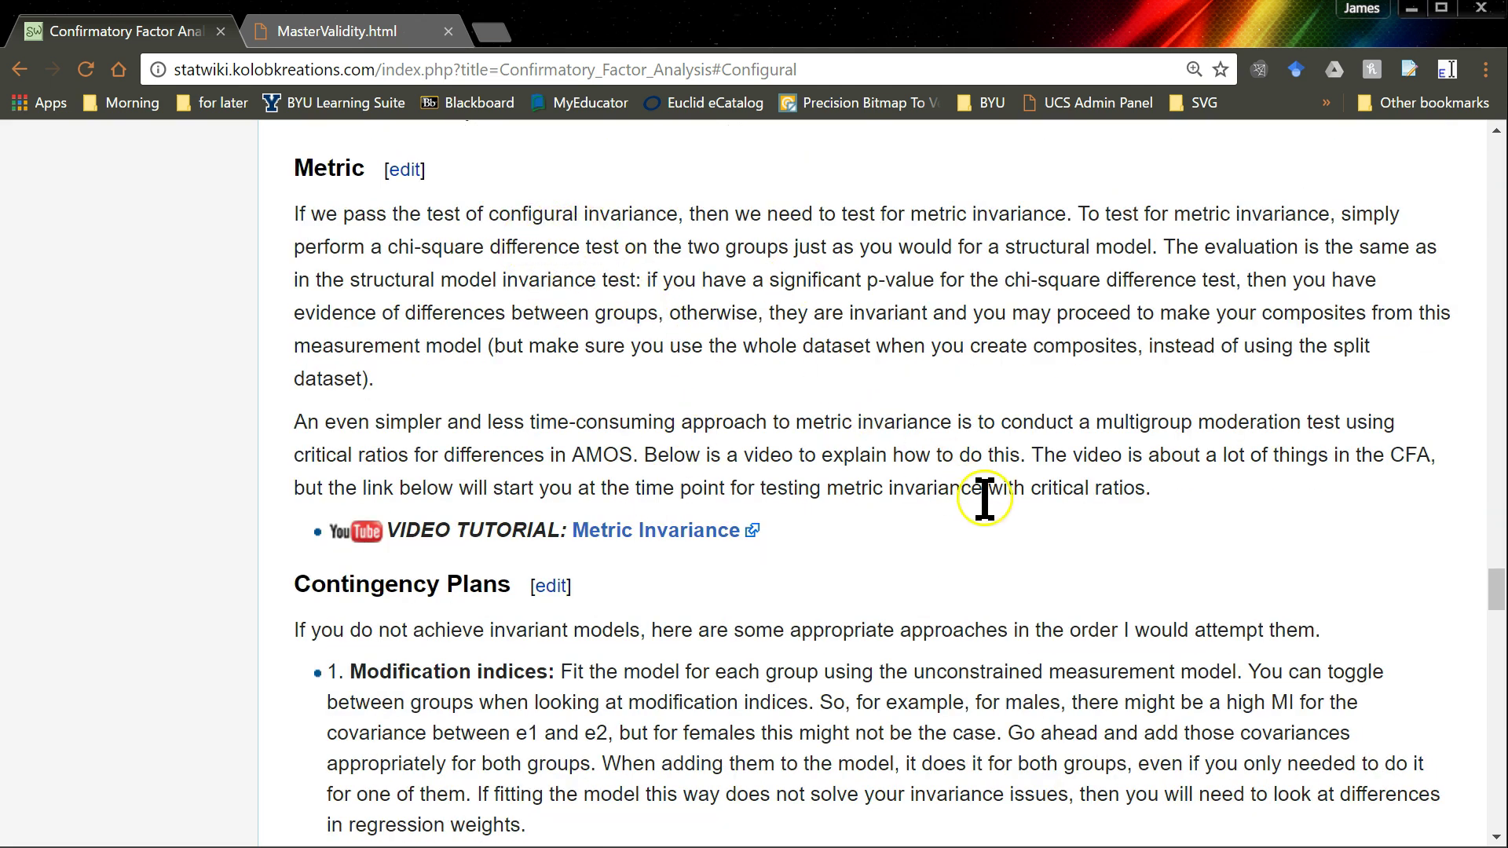
In the outline document, note under invariance tests: "Configural invariance good (as evidenced by good model fit measures when estimating two groups freely - i.e., without constraints)"
{"action": "key", "text": "alt+Tab"}
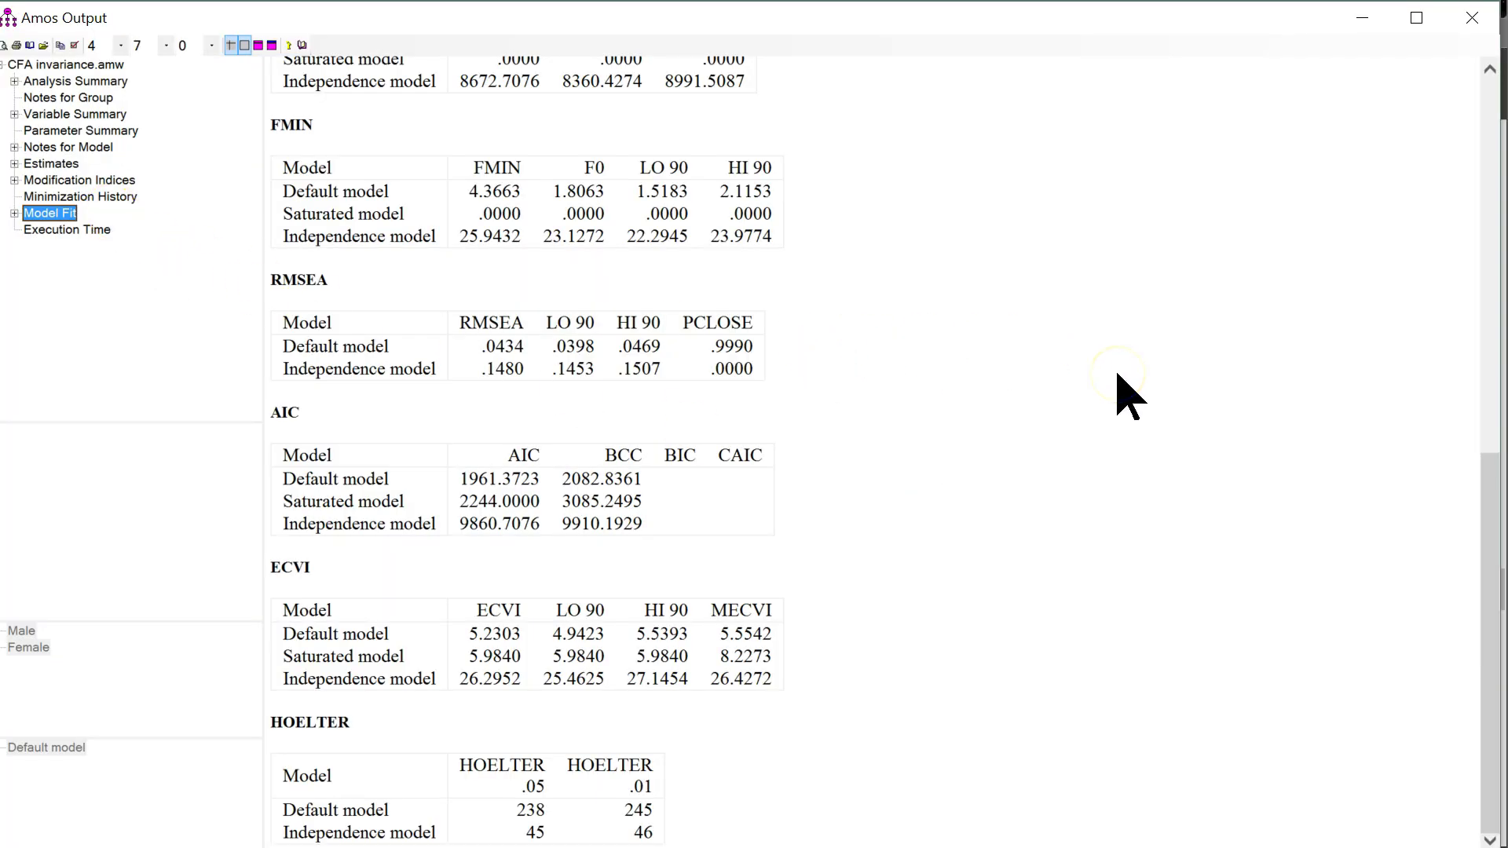
{"action": "key", "text": "alt+Tab"}
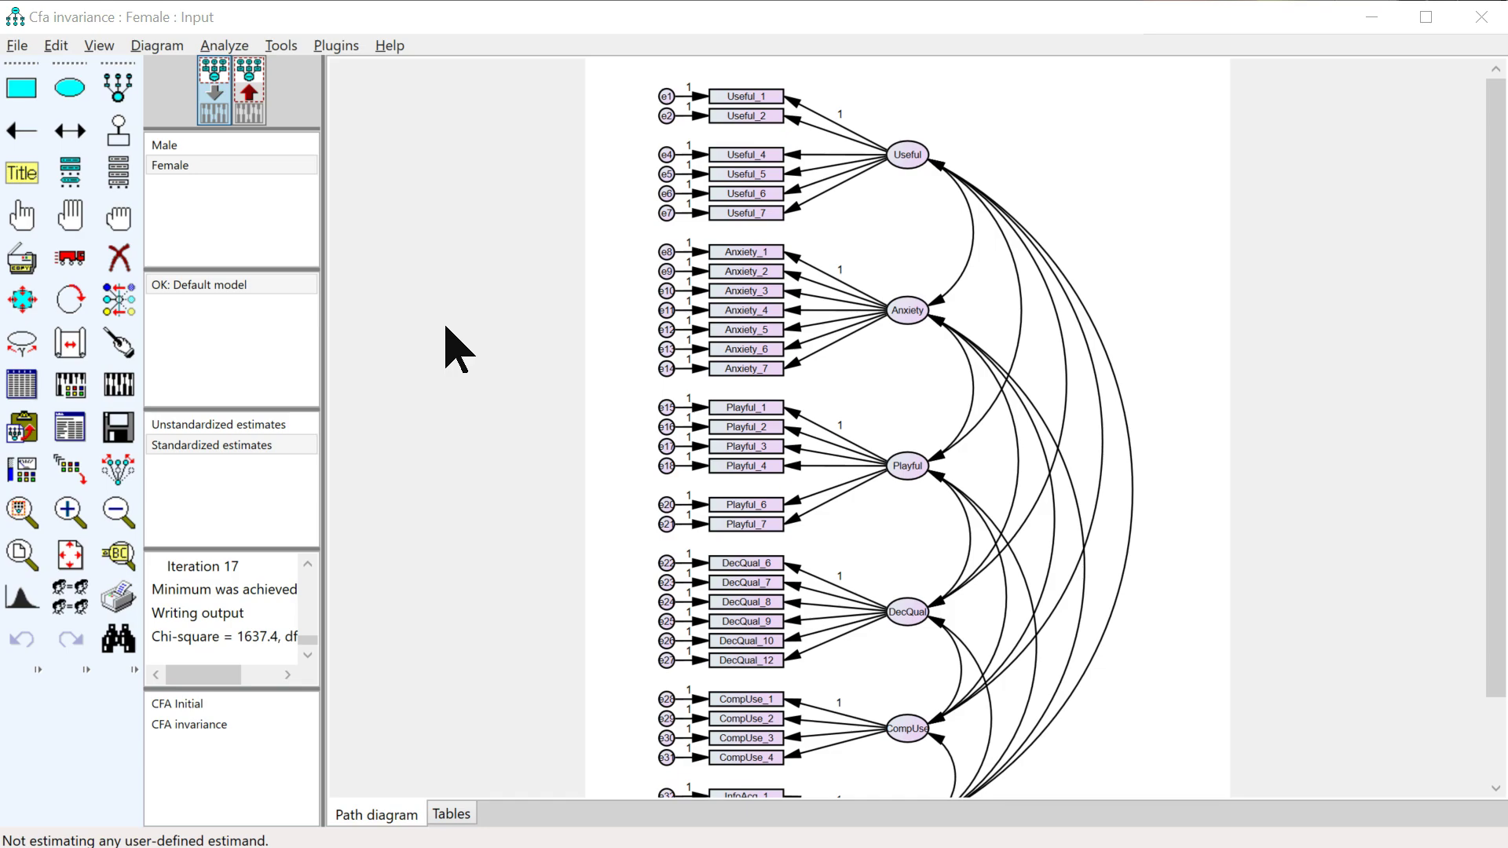
{"action": "key", "text": "alt+Tab"}
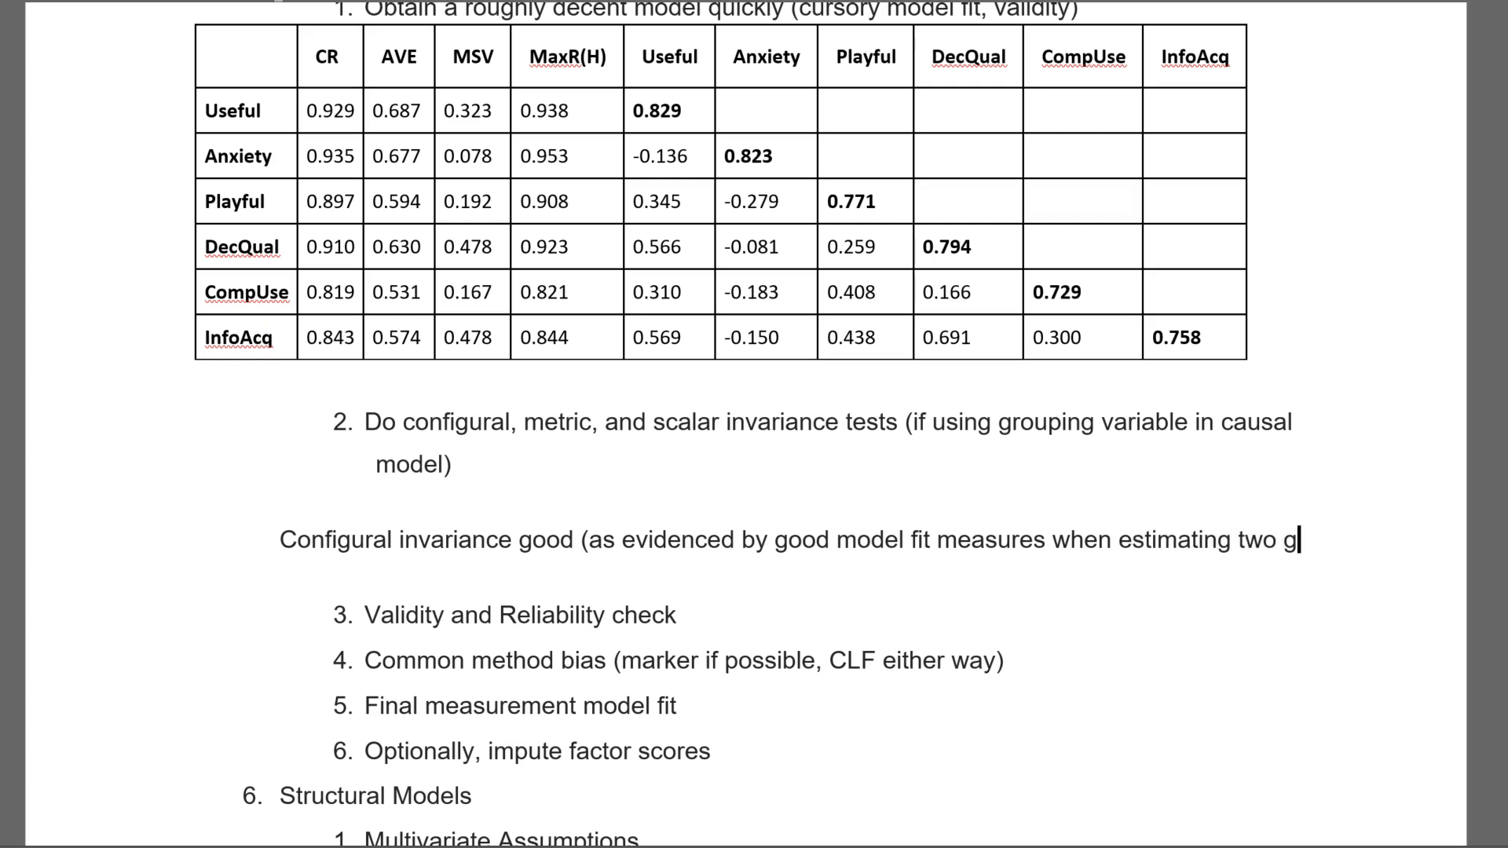
{"action": "type", "text": "roups freely -  i.e., without constraints"}
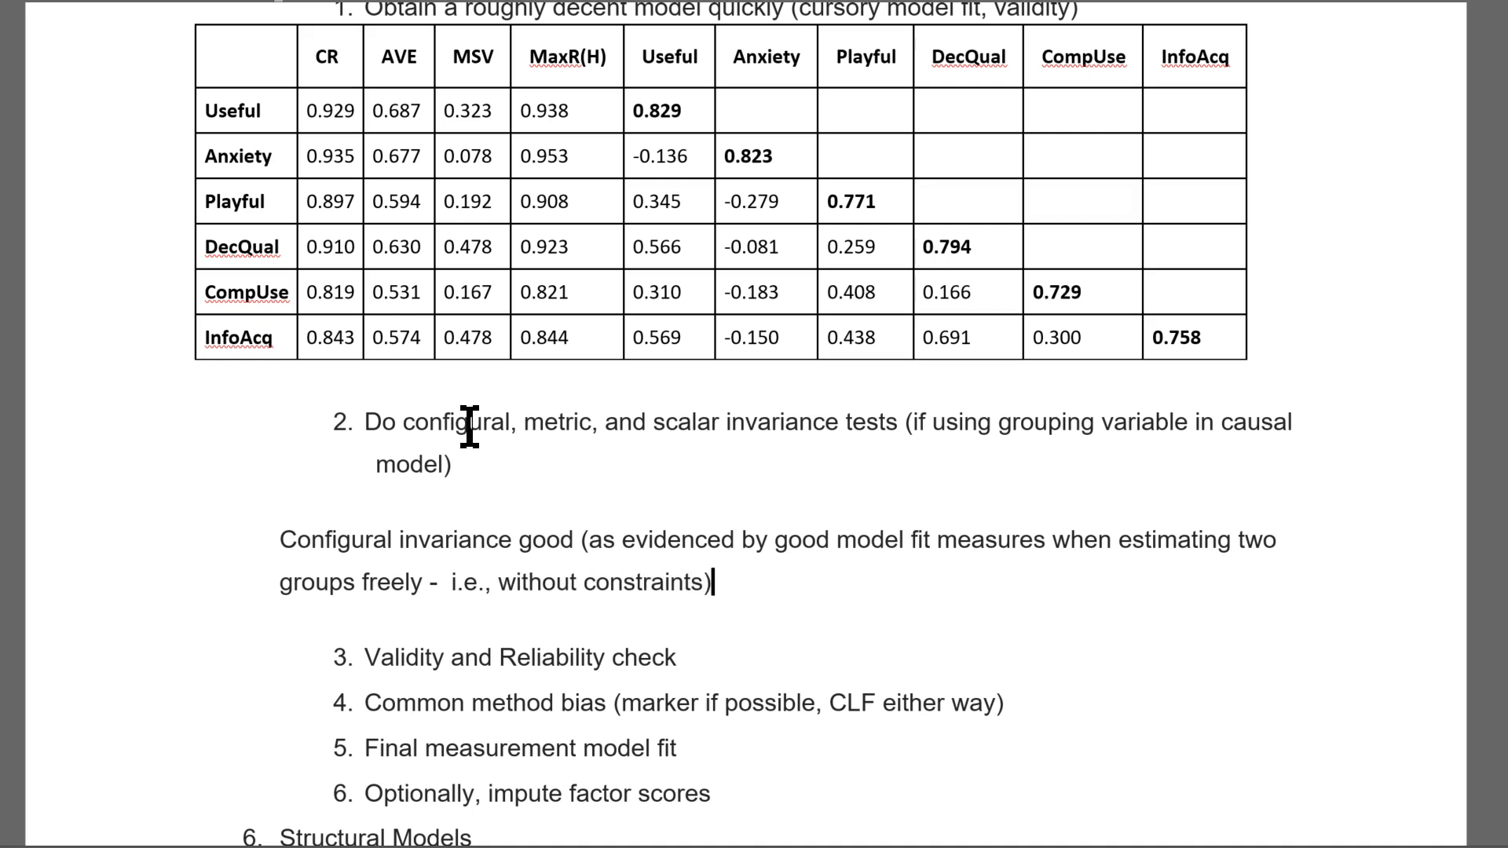
Add separate "Metric invariance" and "Scalar invariance" lines below the configural invariance note
{"action": "key", "text": "Return"}
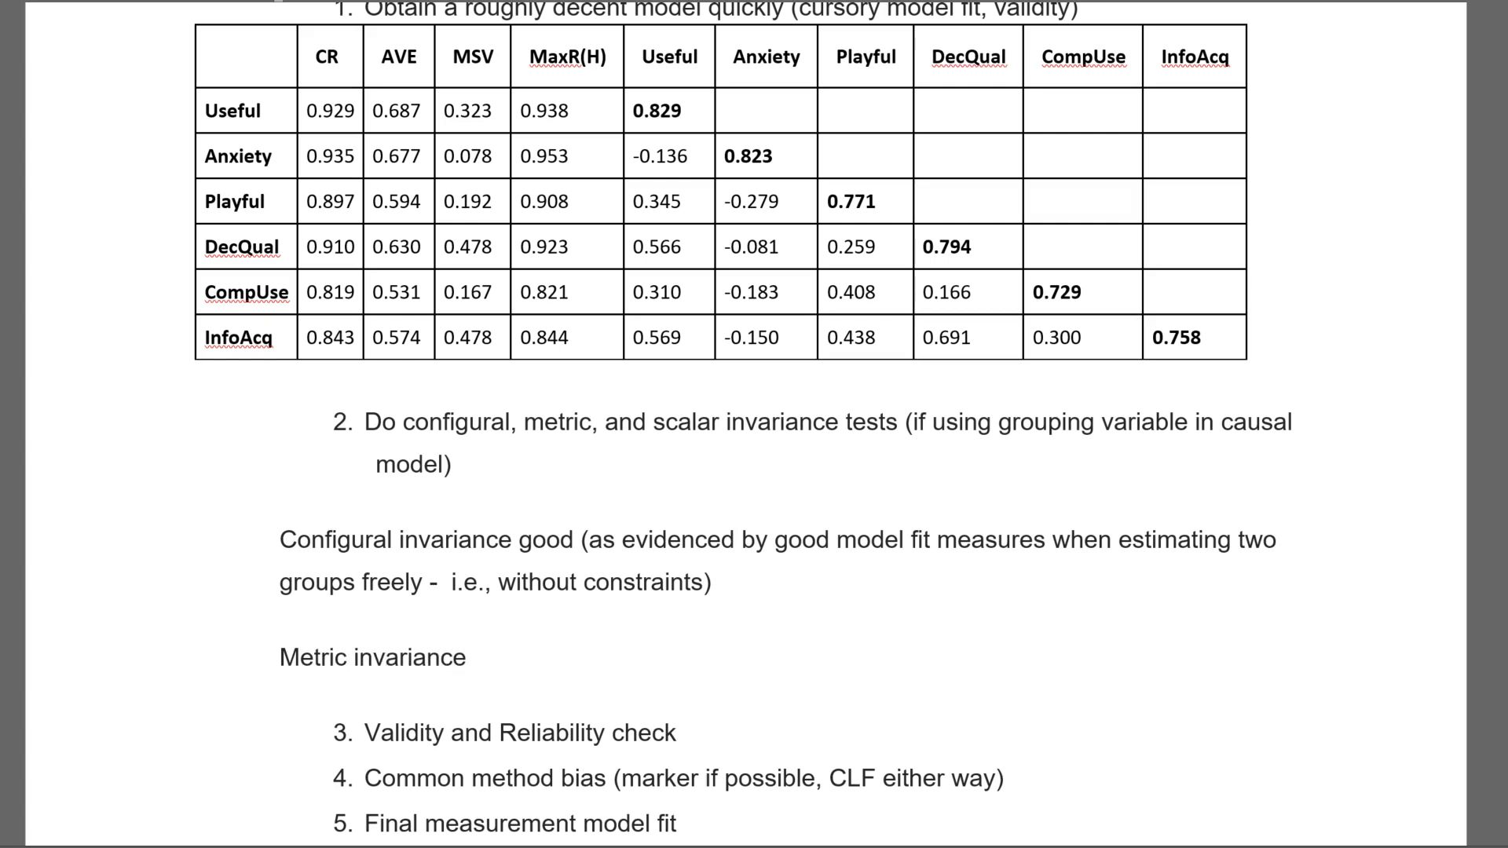
{"action": "type", "text": "Metric invariance"}
{"action": "key", "text": "Return"}
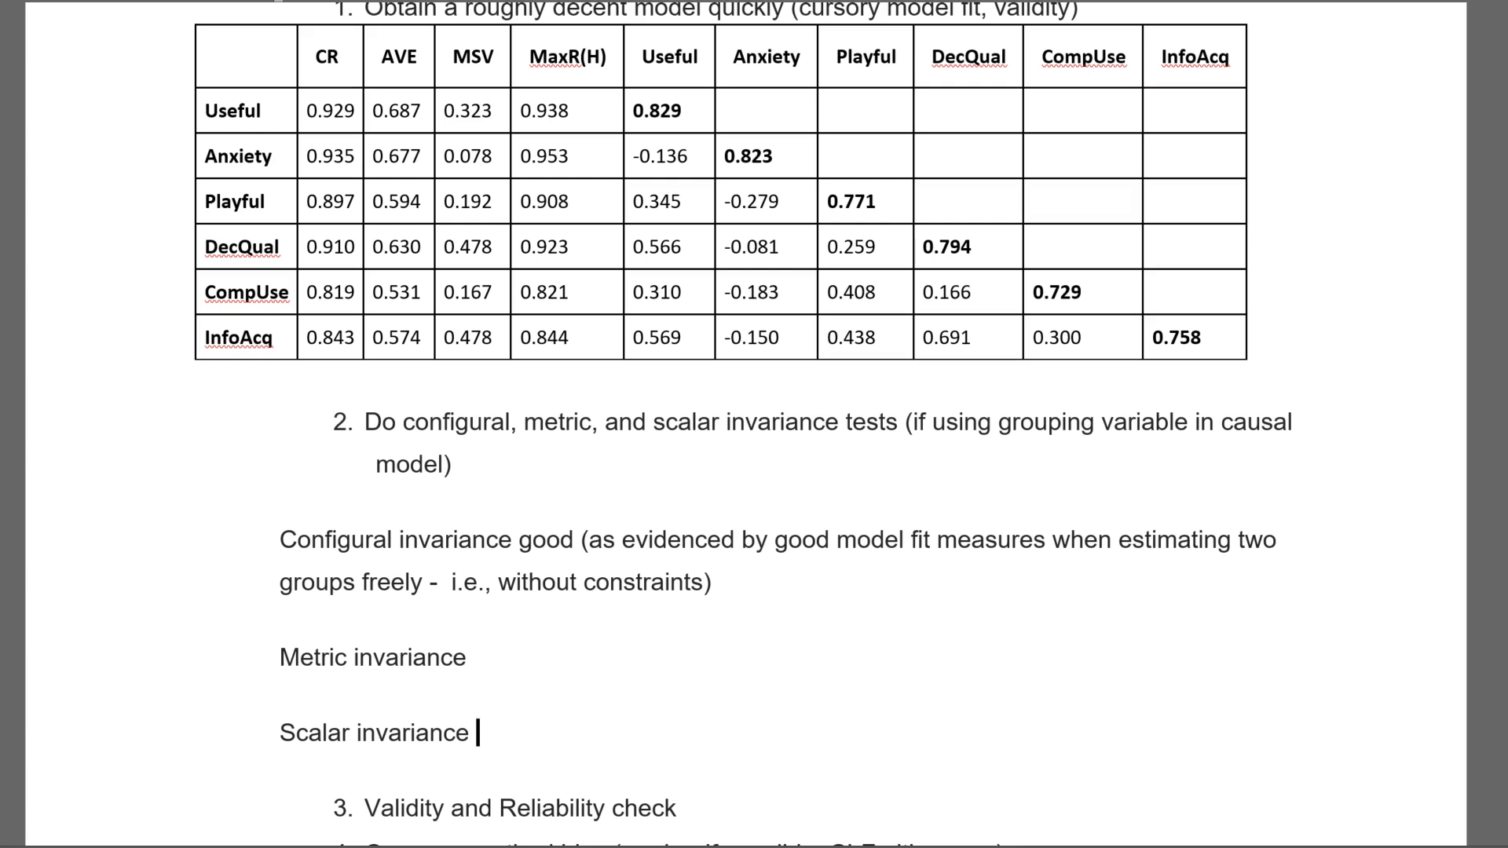
Switch back to the Amos model, try naming its regression weights with the W prefix, and undo the naming
{"action": "key", "text": "alt+Tab"}
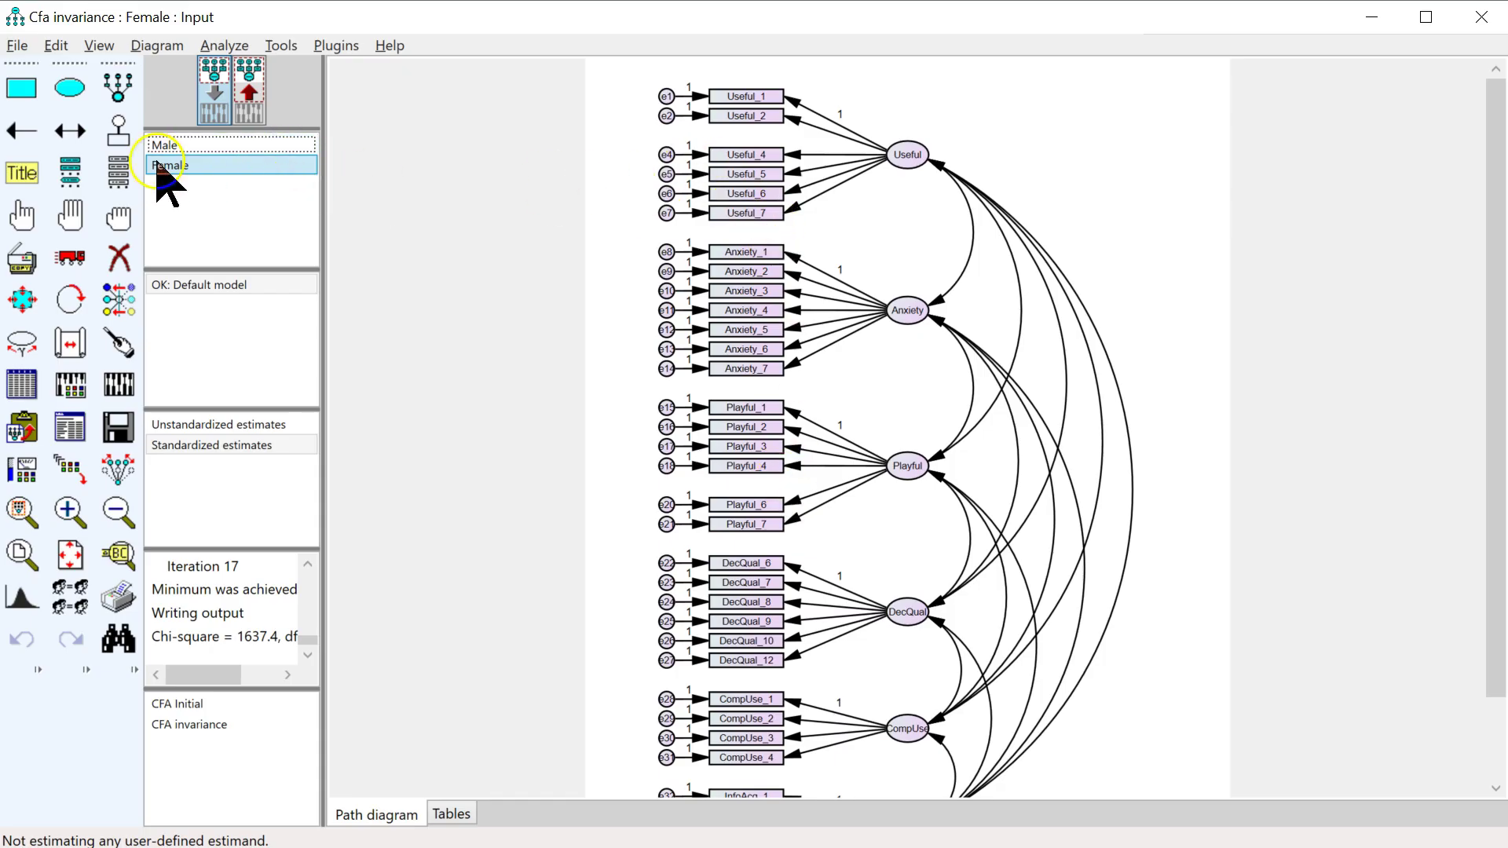
{"action": "left_click", "coordinate": [335, 46]}
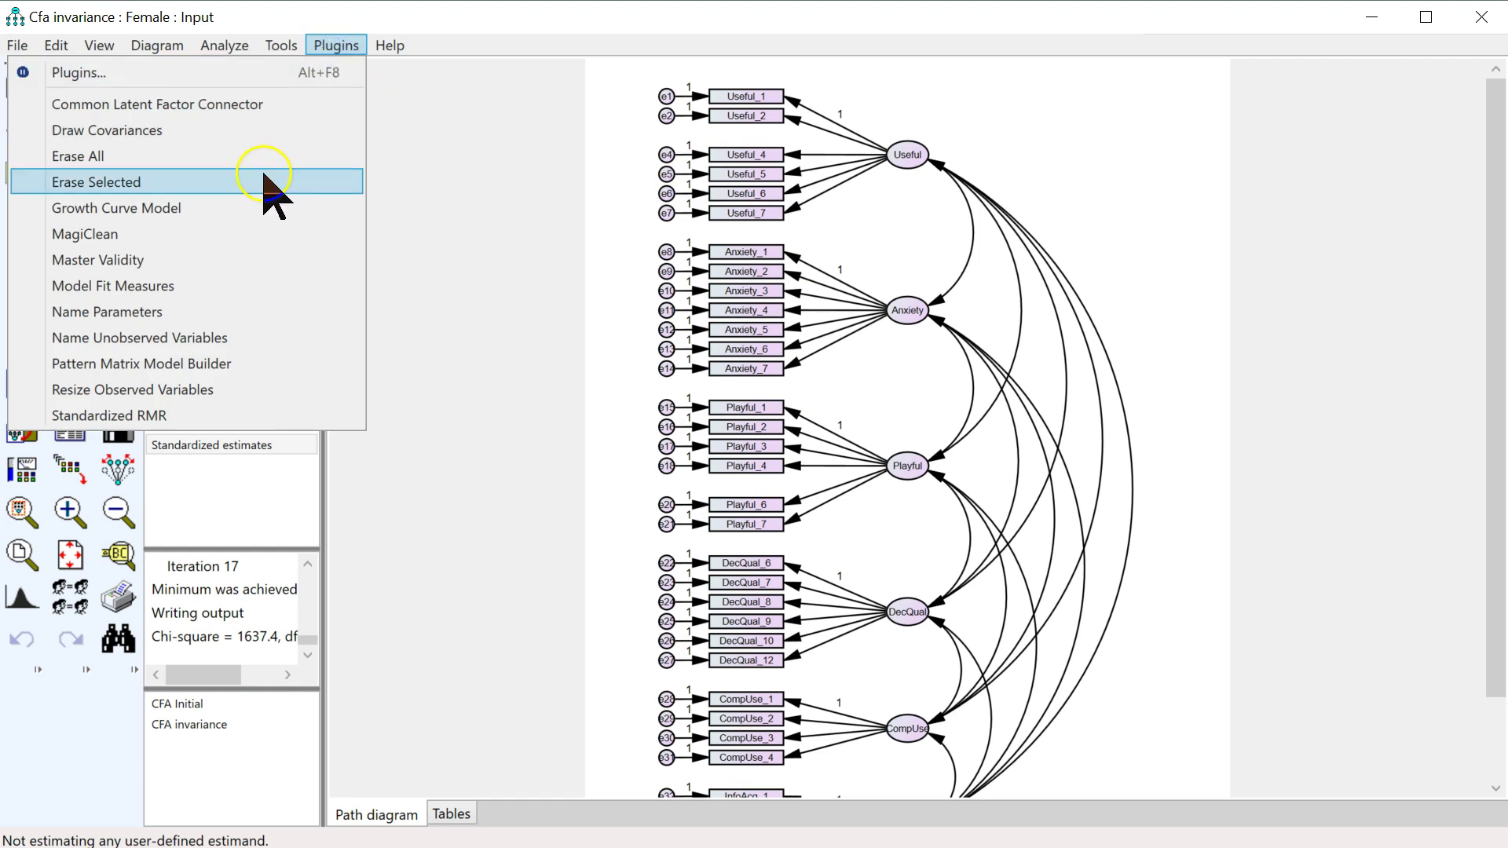
{"action": "left_click", "coordinate": [220, 317]}
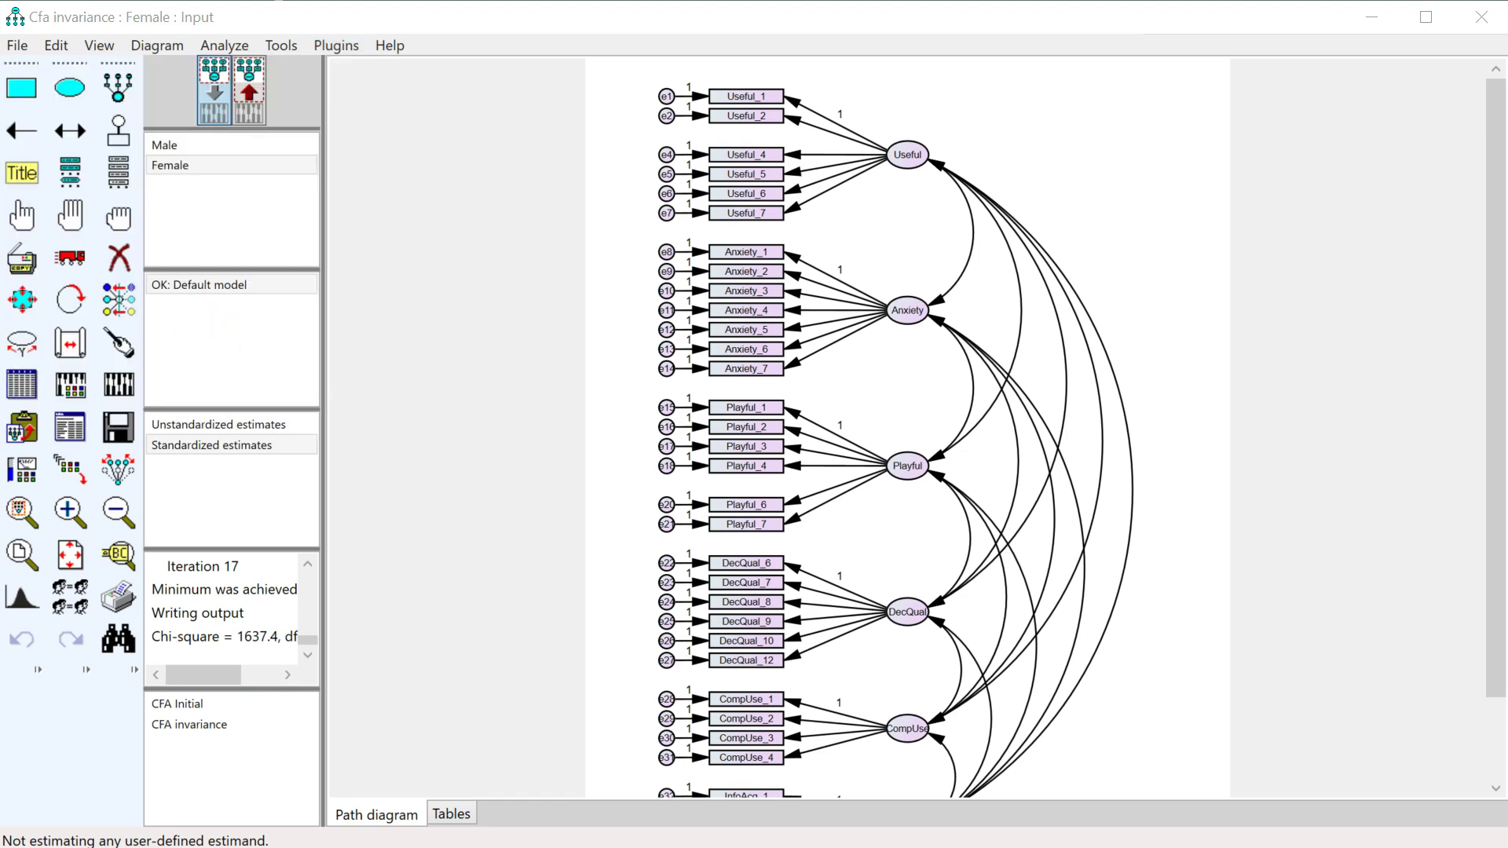
{"action": "left_click_drag", "start_coordinate": [835, 219], "coordinate": [838, 157]}
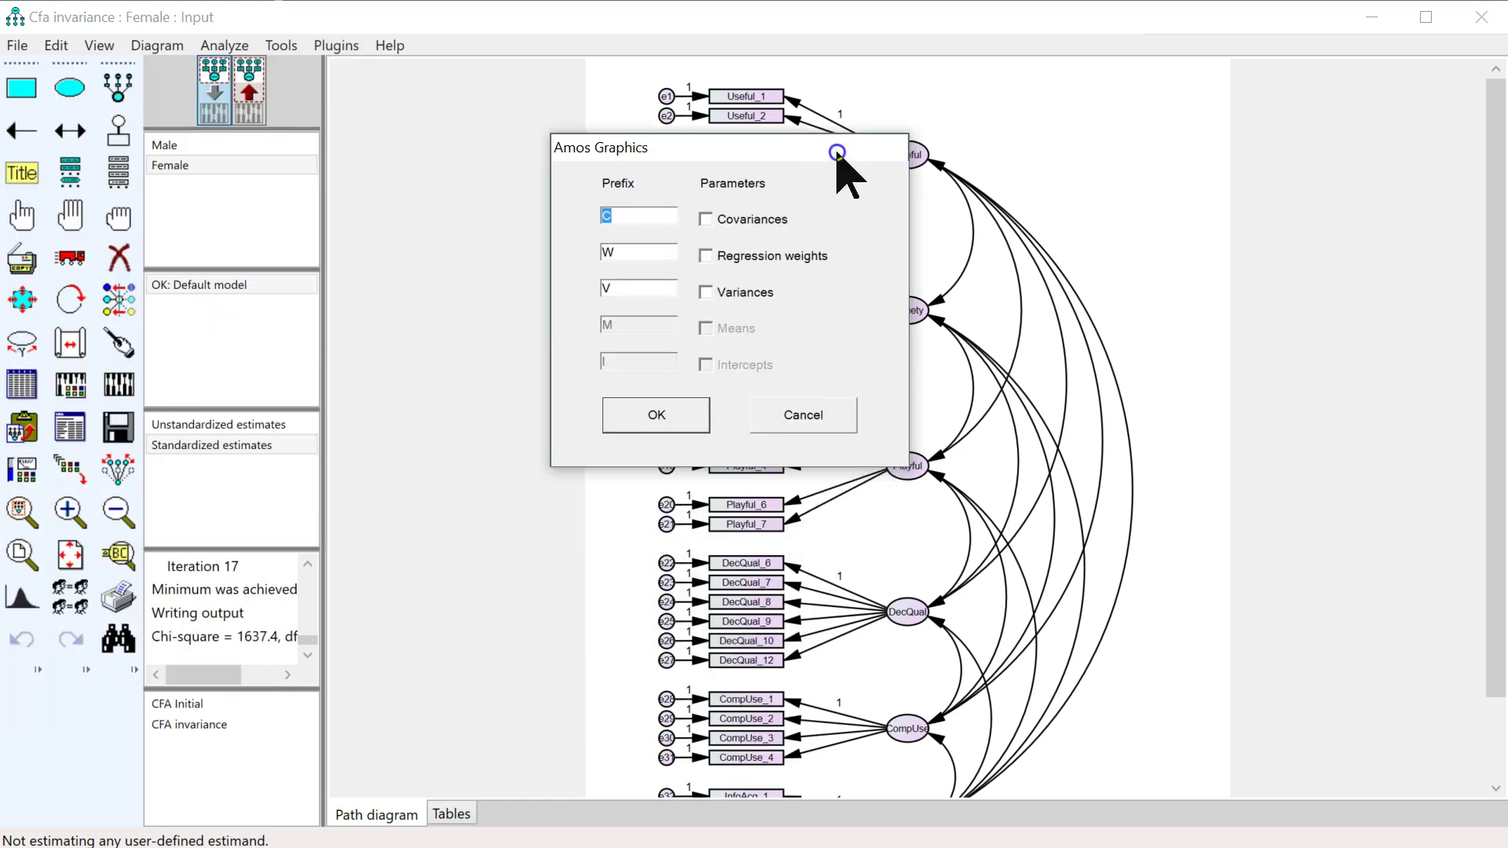
{"action": "left_click", "coordinate": [761, 260]}
{"action": "left_click", "coordinate": [675, 416]}
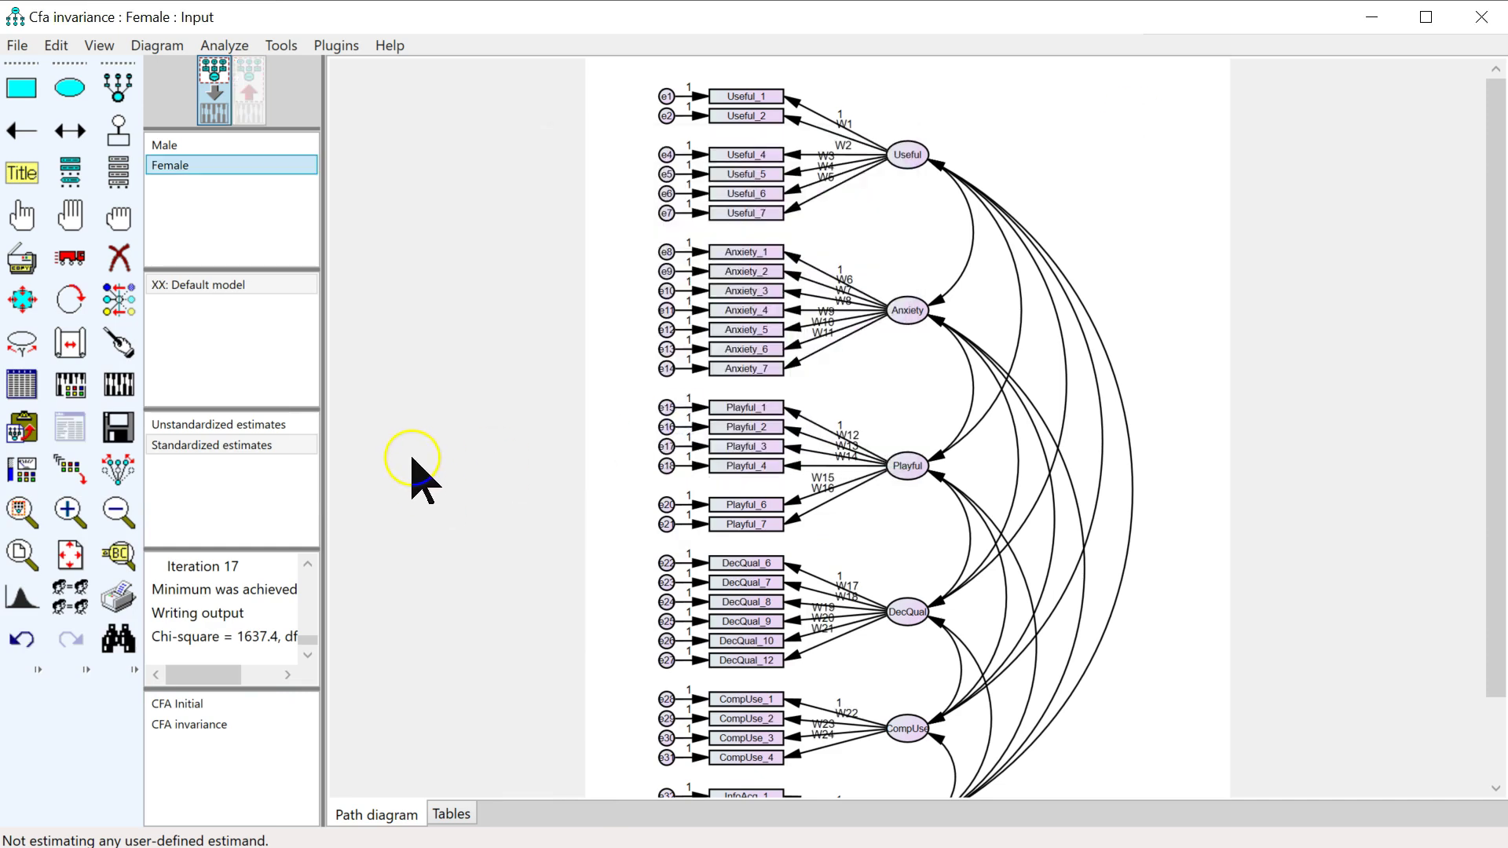
{"action": "left_click", "coordinate": [122, 385]}
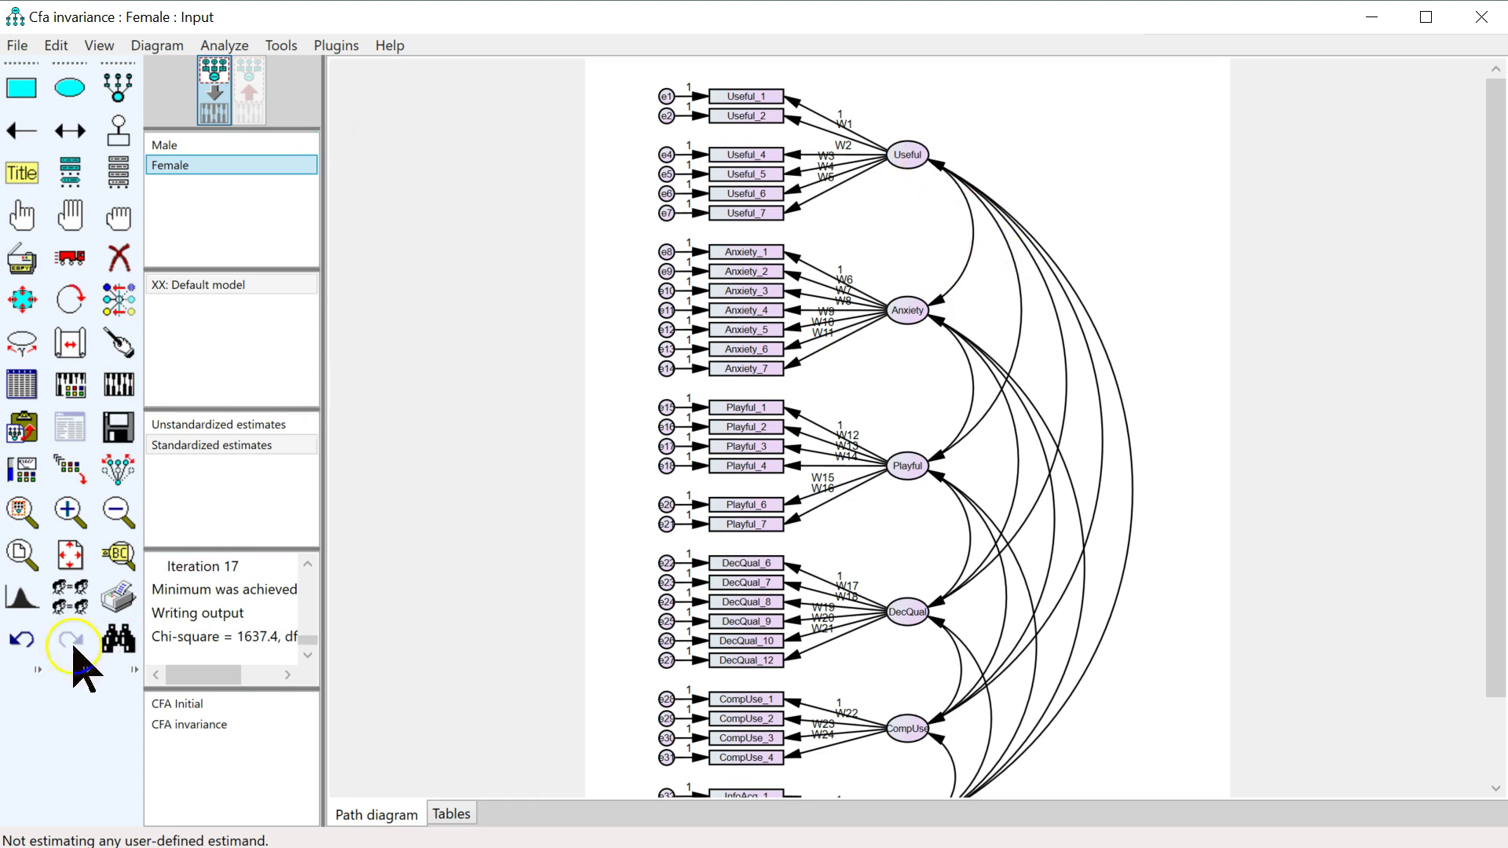
{"action": "left_click", "coordinate": [21, 643]}
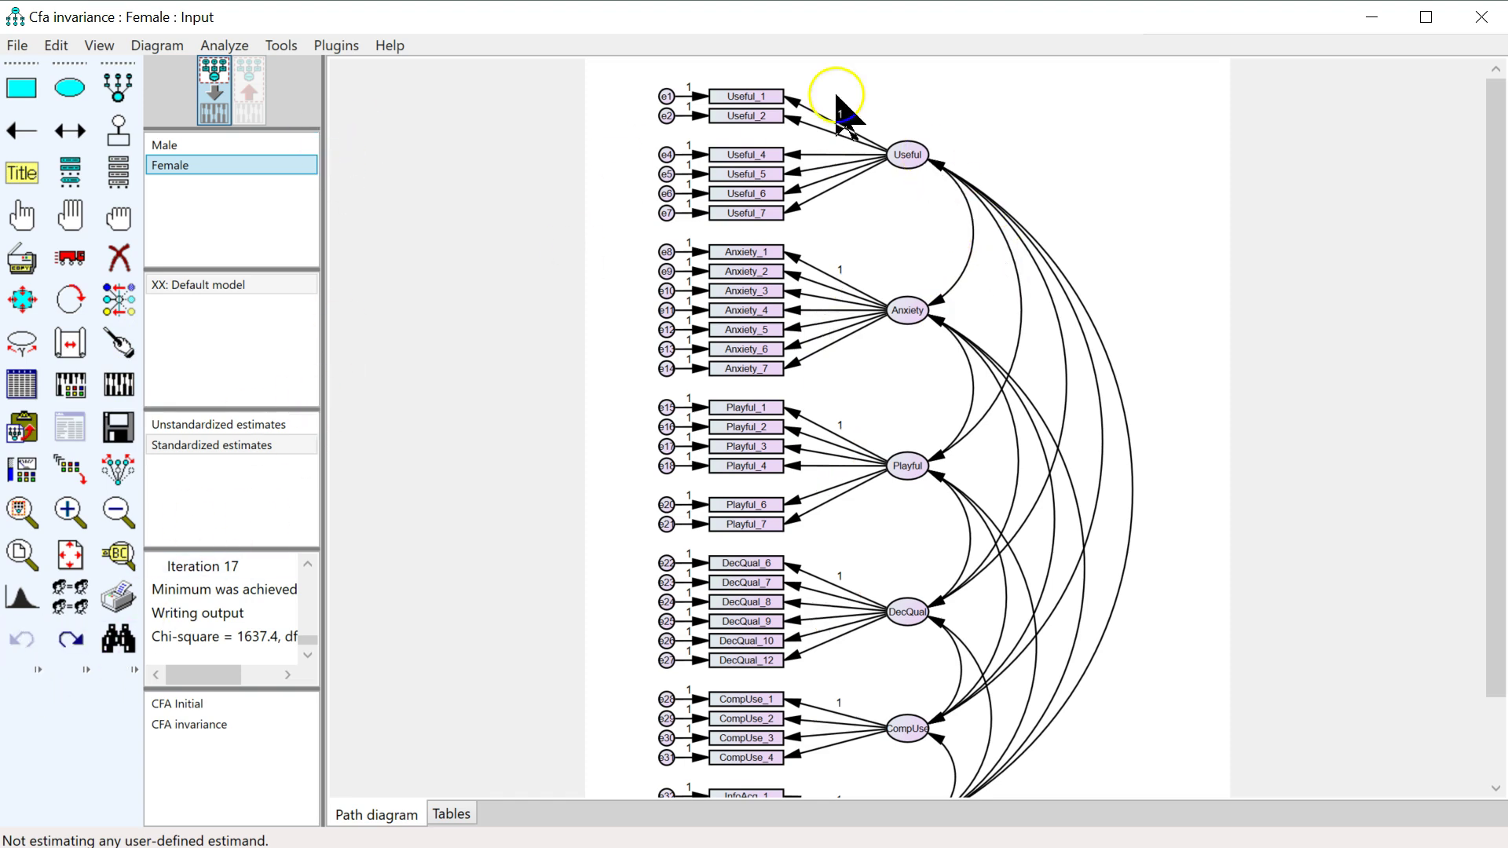
Set the variance of the Useful, Anxiety, Playful, DecQual, CompUse and InfoAcq latent factors to 1 for all groups
{"action": "double_click", "coordinate": [914, 161]}
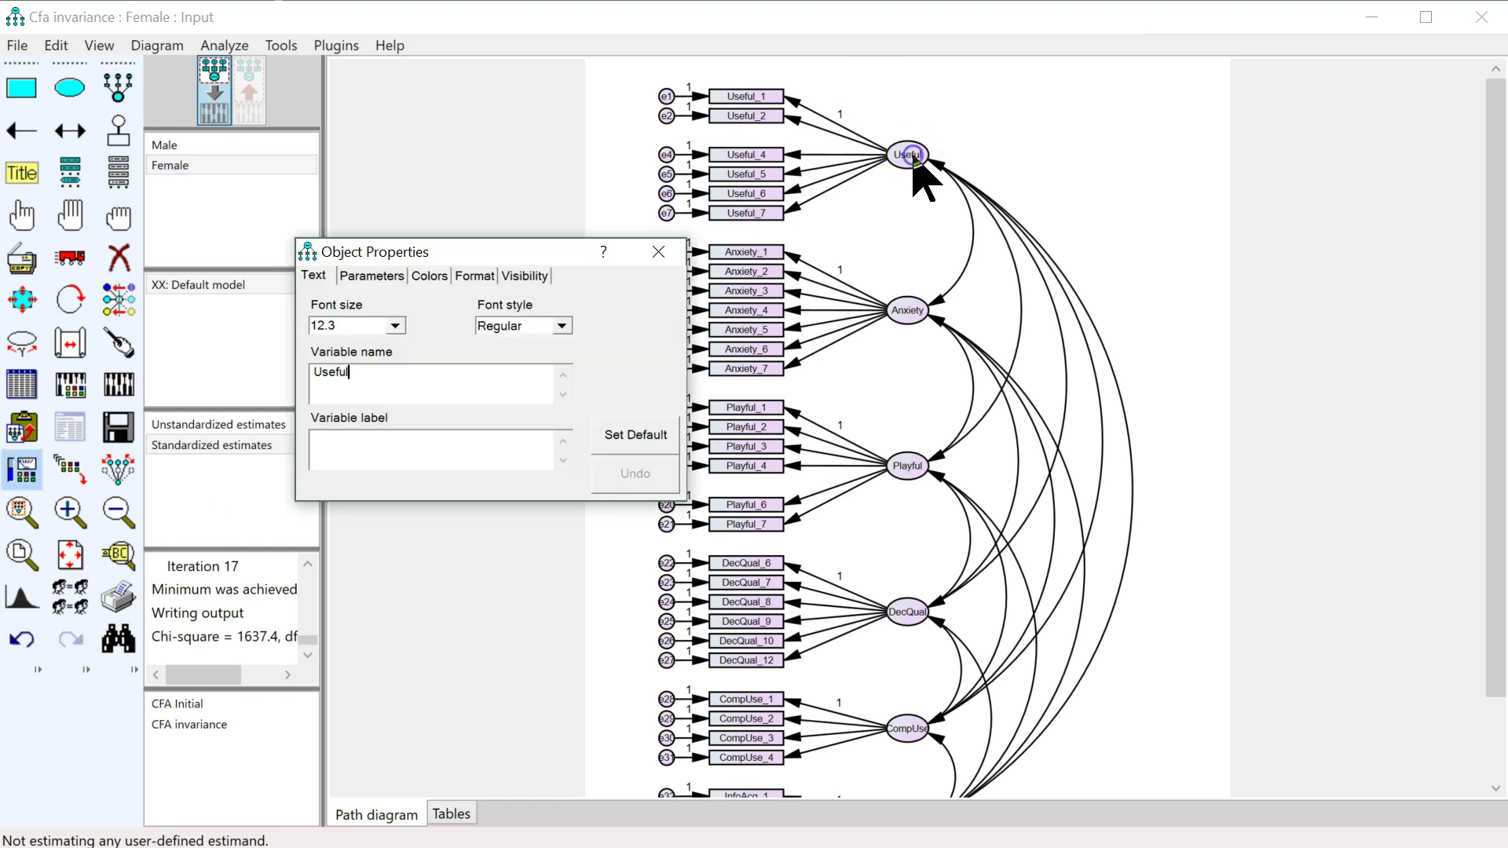
{"action": "left_click", "coordinate": [373, 278]}
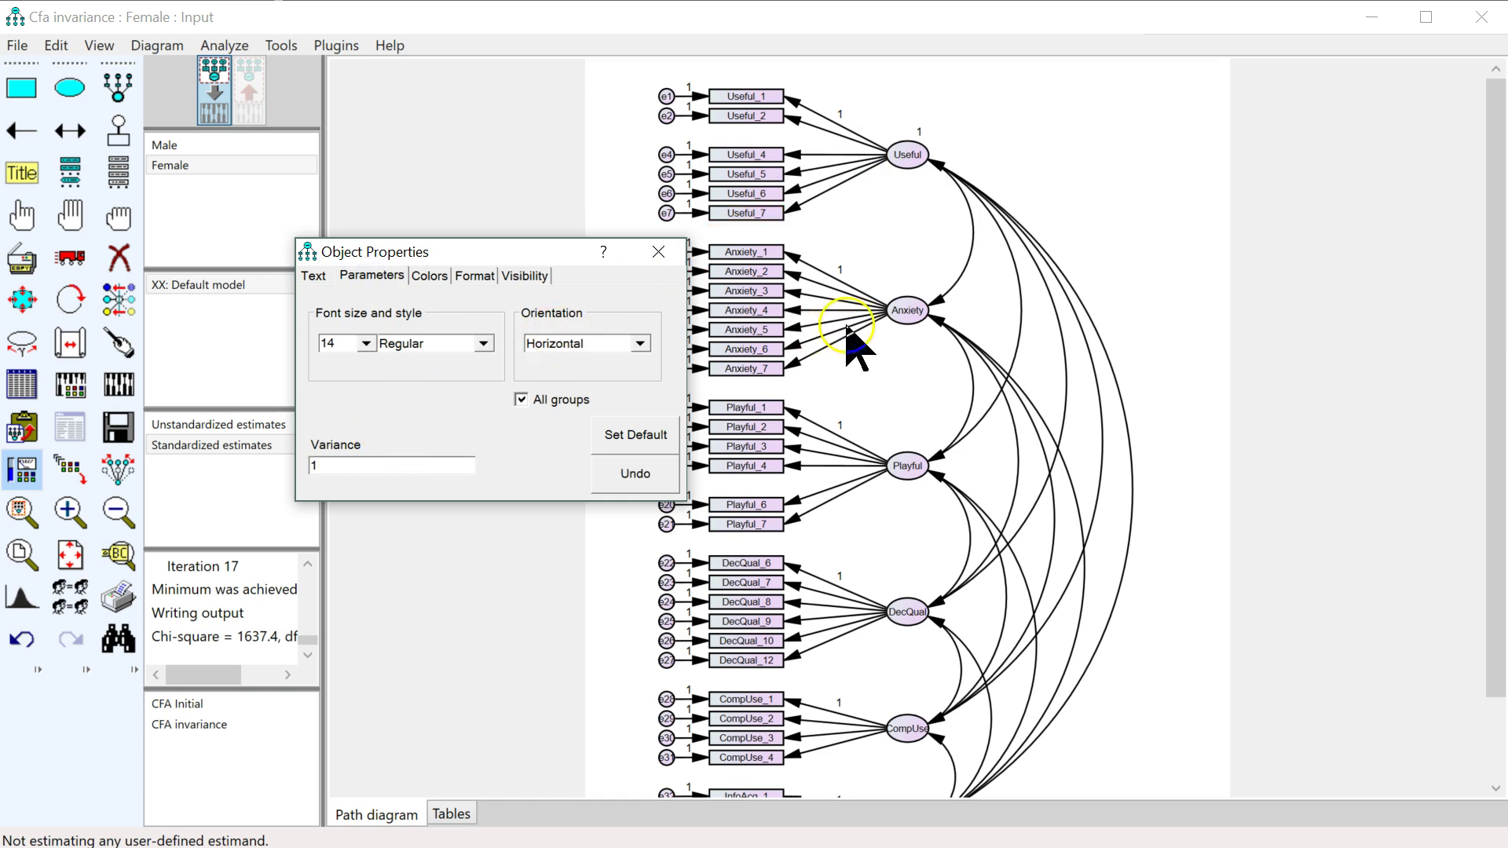
{"action": "left_click", "coordinate": [901, 310]}
{"action": "type", "text": "1"}
{"action": "left_click", "coordinate": [908, 465]}
{"action": "type", "text": "1"}
{"action": "left_click", "coordinate": [908, 612]}
{"action": "type", "text": "1"}
{"action": "left_click", "coordinate": [909, 729]}
{"action": "type", "text": "1"}
{"action": "scroll", "coordinate": [915, 750], "scroll_direction": "down", "scroll_amount": 2}
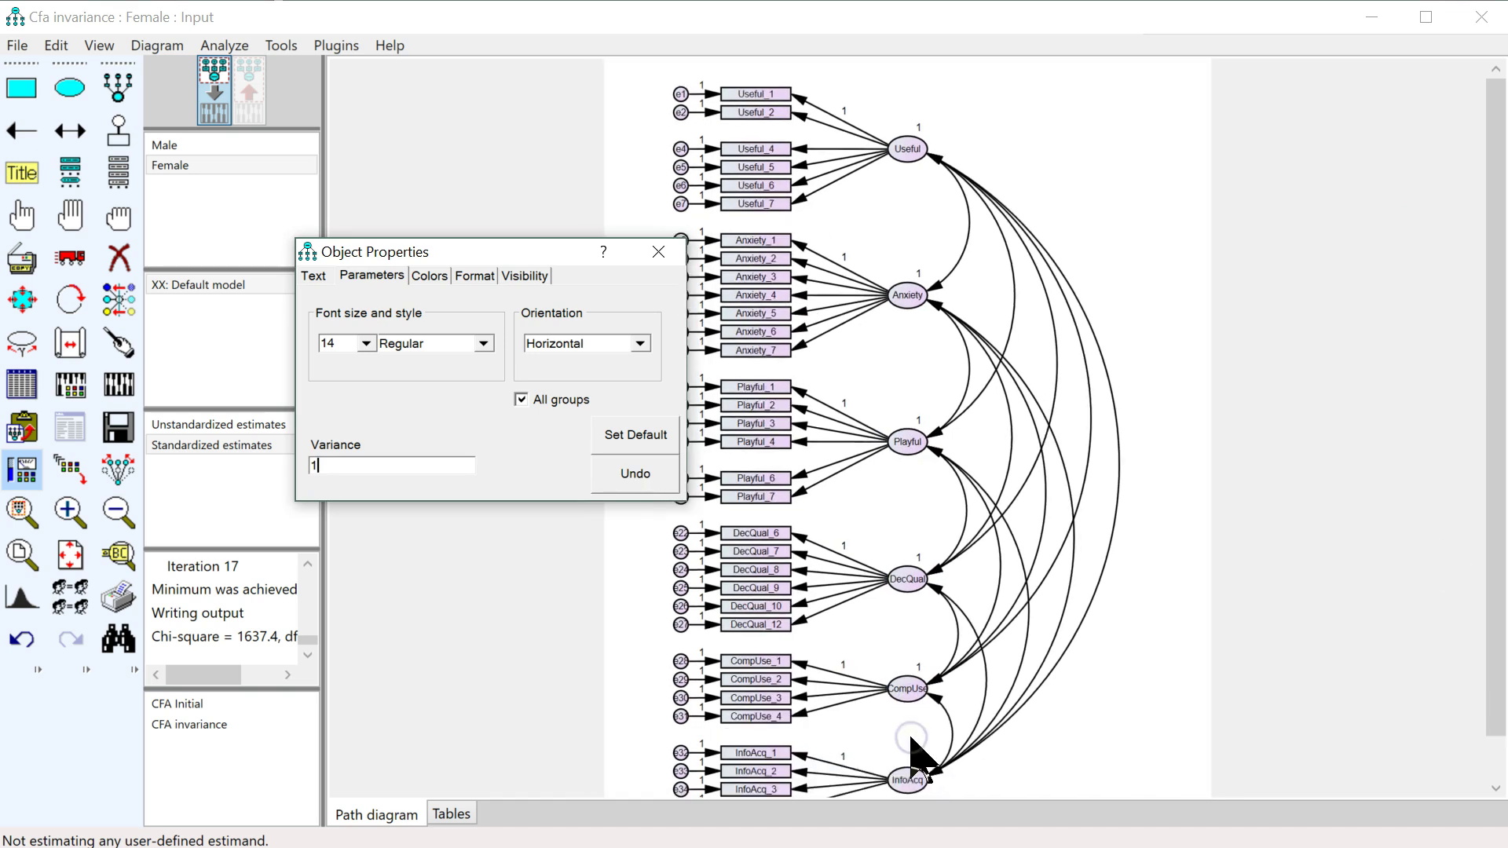
{"action": "left_click", "coordinate": [909, 761]}
{"action": "type", "text": "1"}
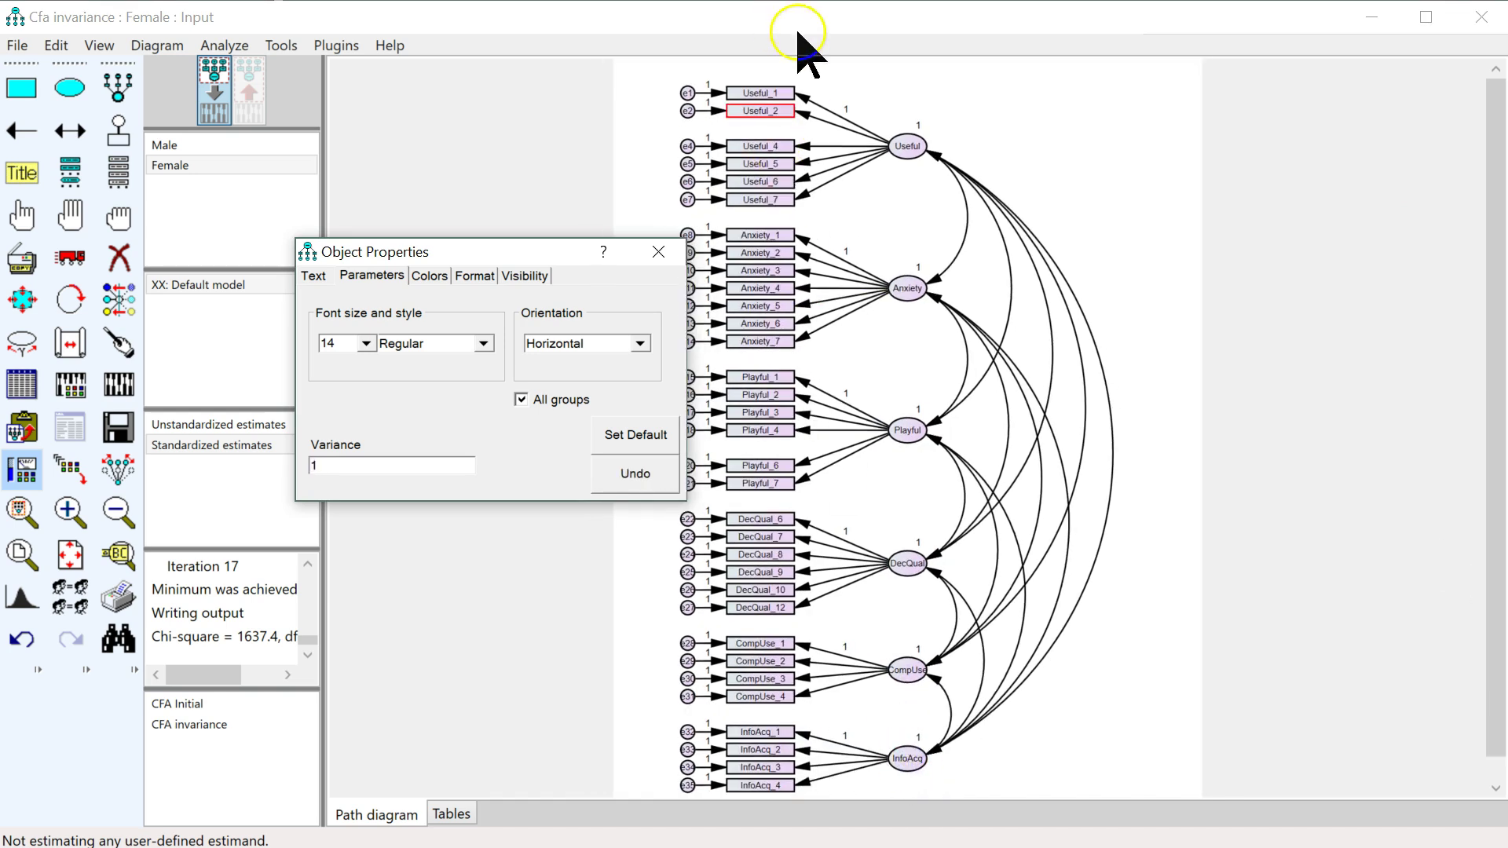
Remove the fixed regression weight from the first indicator path of Useful, Anxiety, Playful, DecQual and CompUse
{"action": "left_click", "coordinate": [811, 109]}
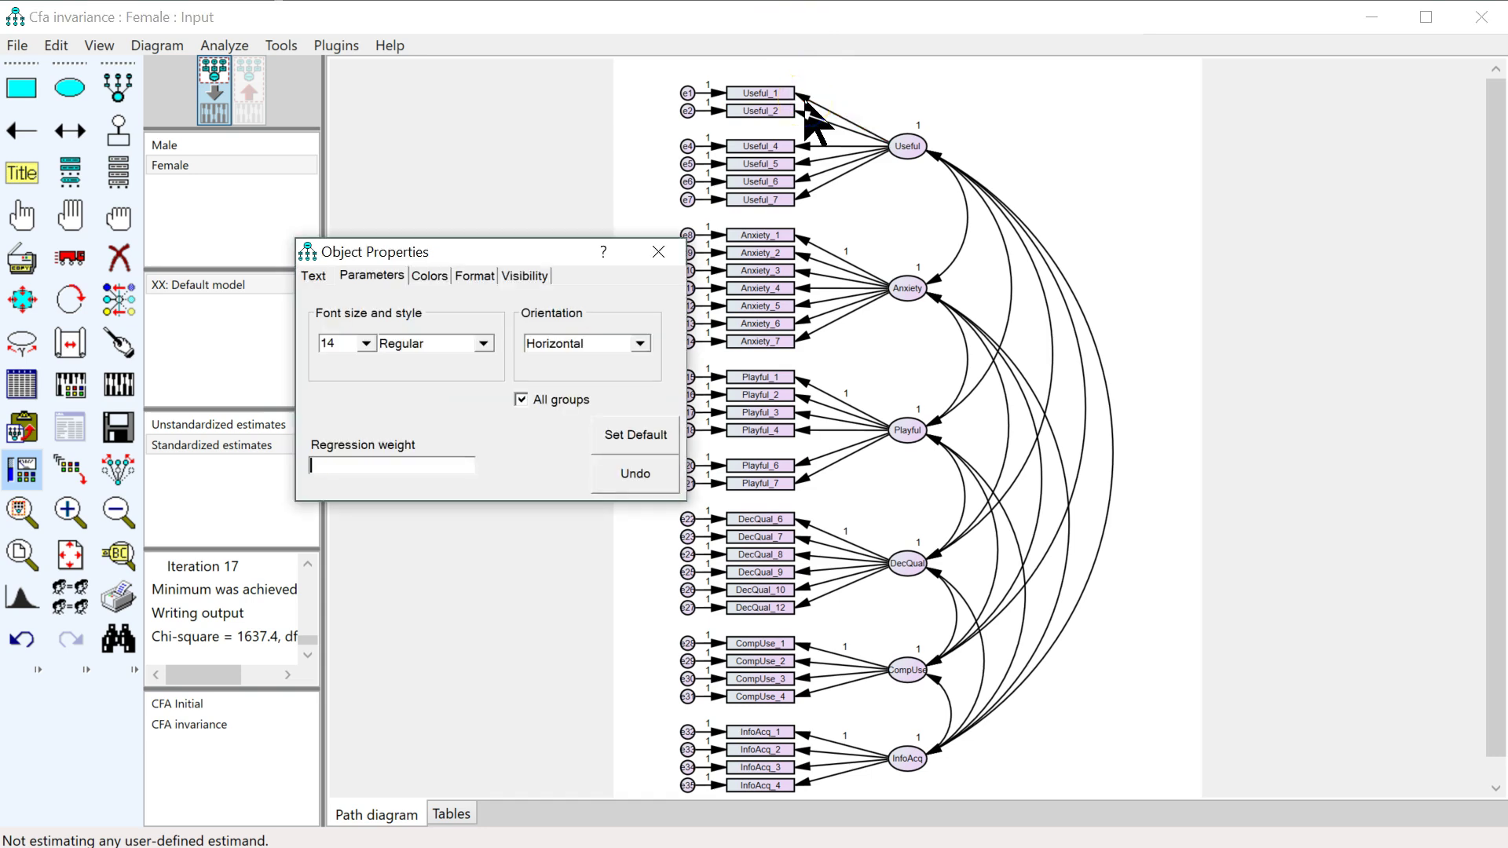
{"action": "left_click", "coordinate": [809, 242]}
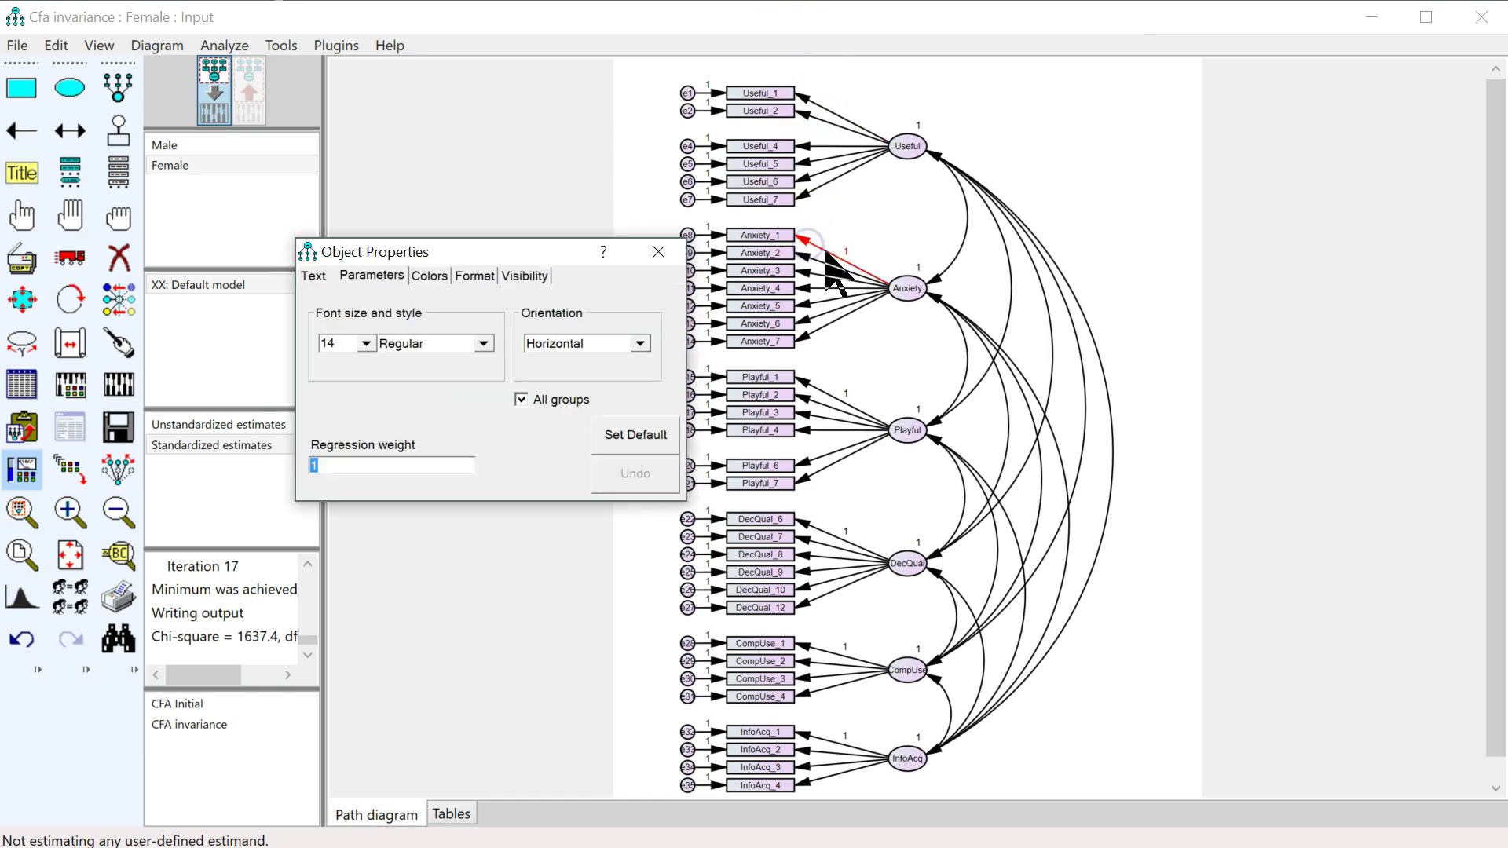
{"action": "left_click", "coordinate": [804, 387]}
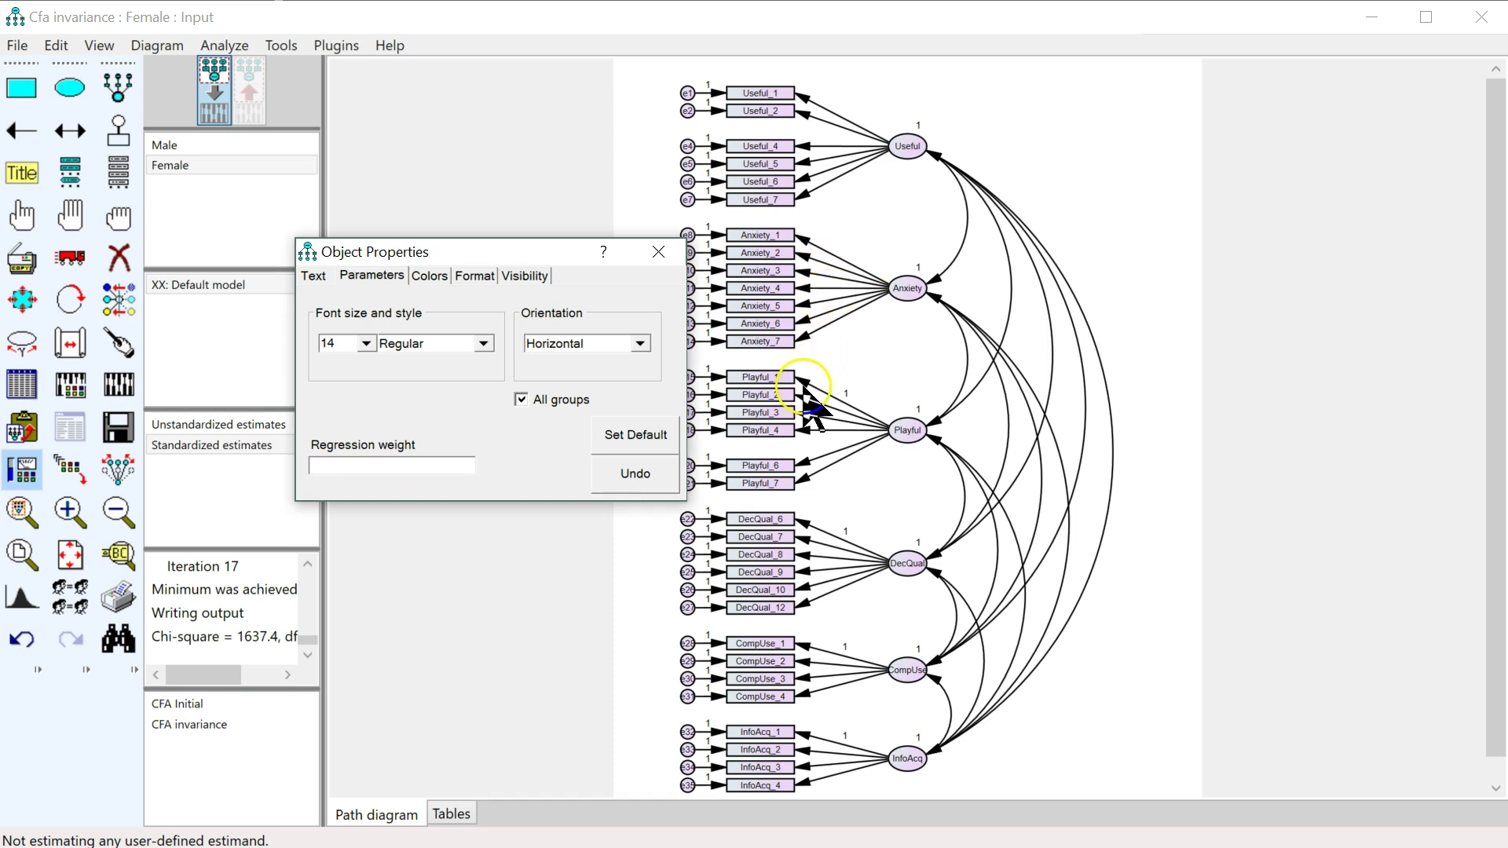
{"action": "left_click", "coordinate": [803, 521]}
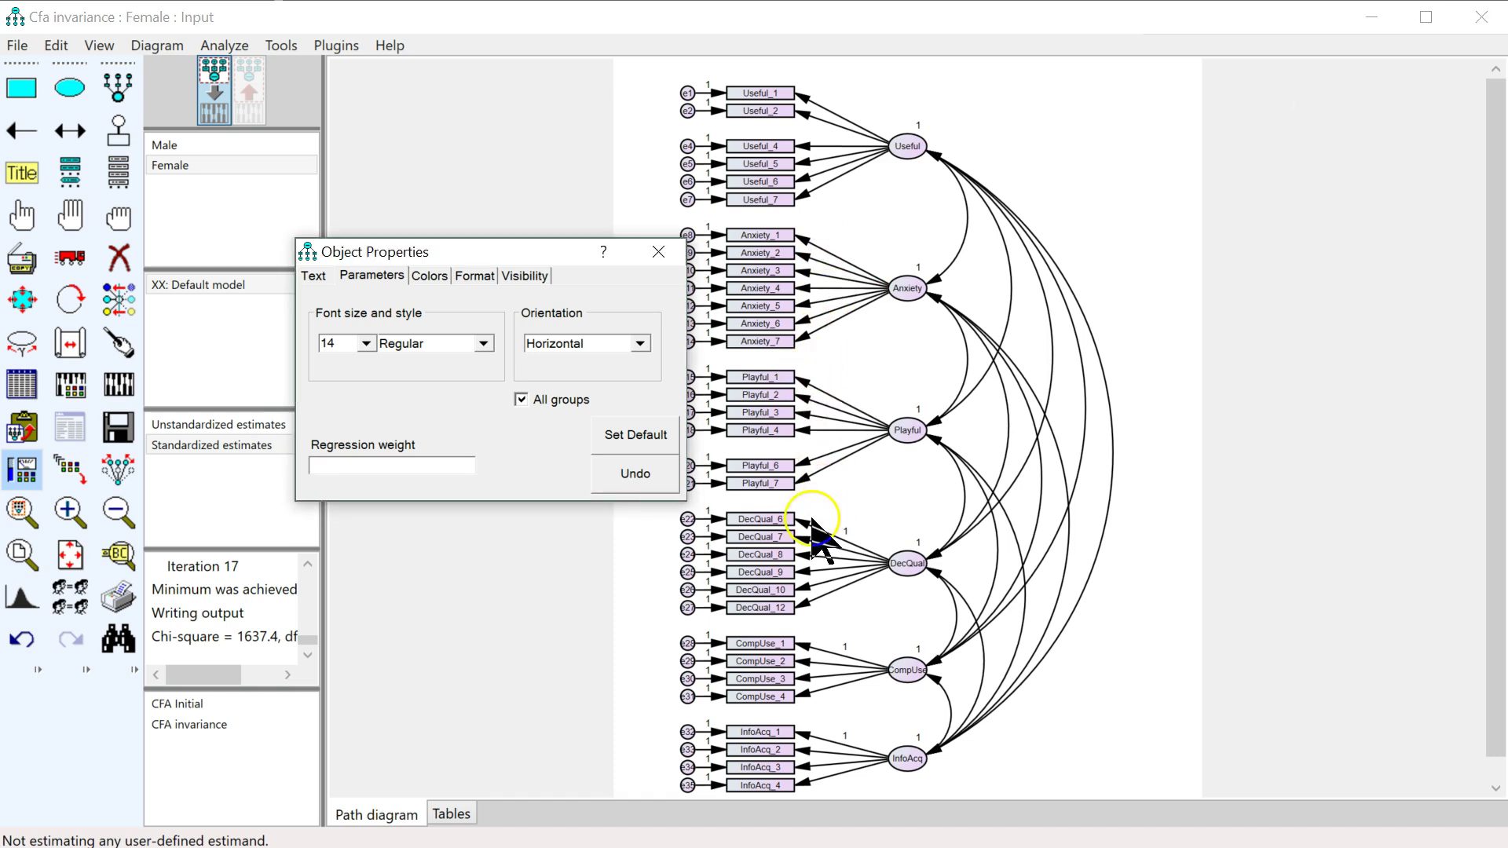
{"action": "left_click", "coordinate": [803, 646]}
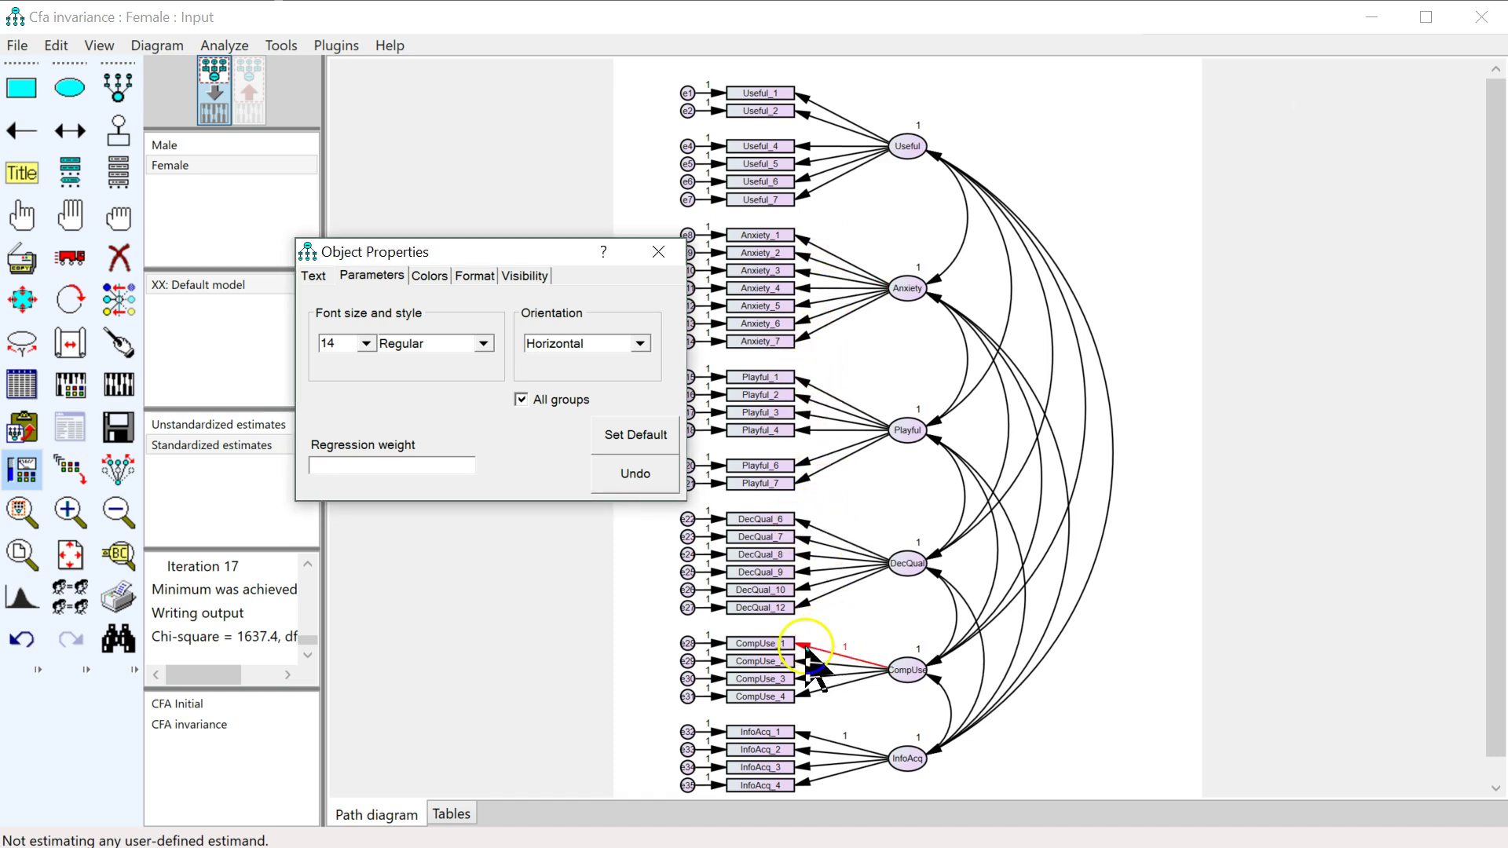
{"action": "left_click", "coordinate": [828, 717]}
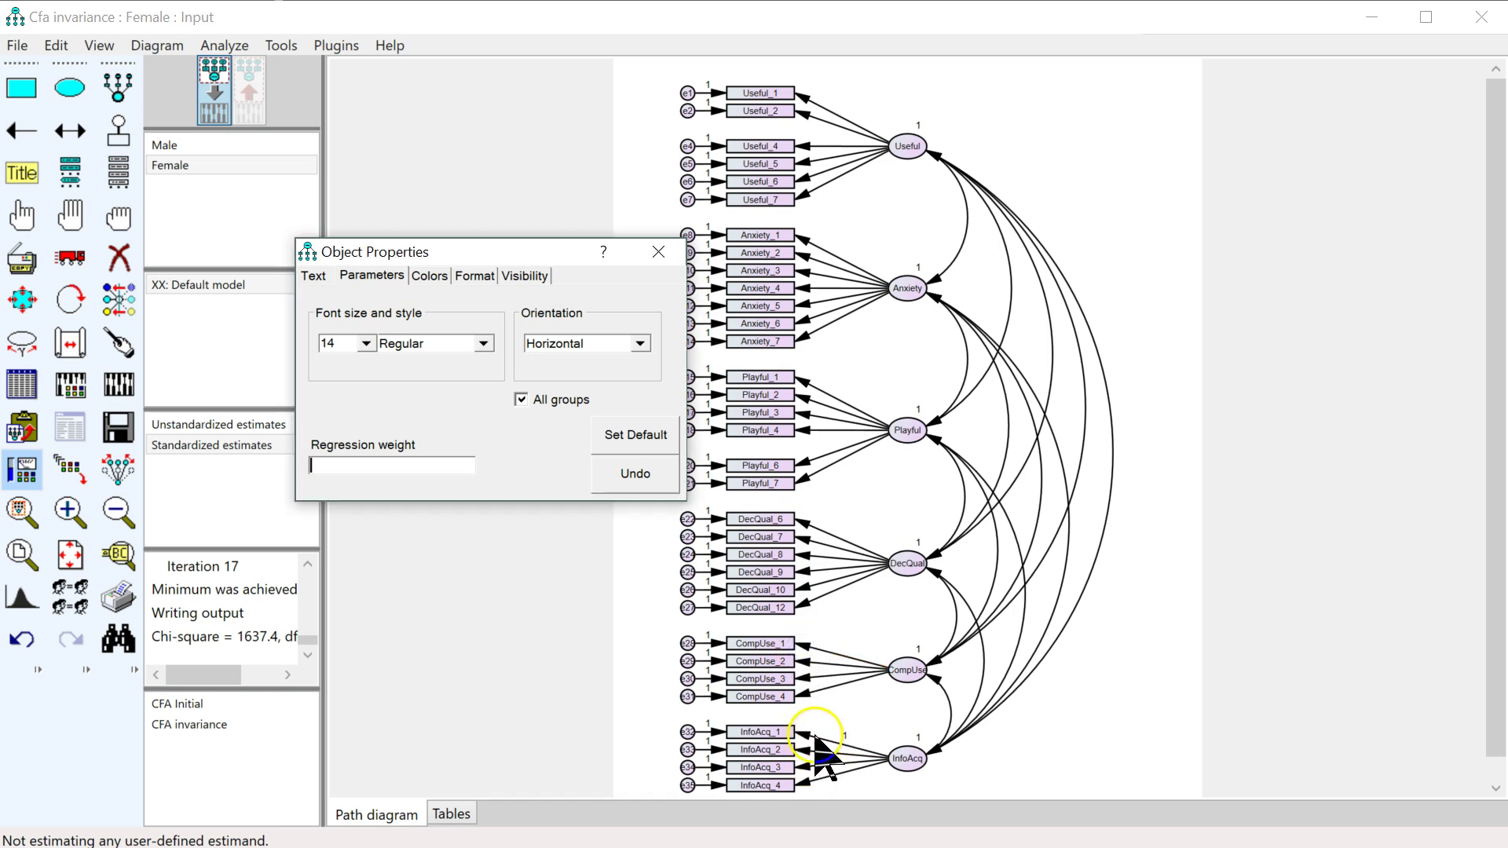
{"action": "left_click", "coordinate": [1300, 544]}
{"action": "key", "text": "Delete"}
{"action": "left_click", "coordinate": [714, 589]}
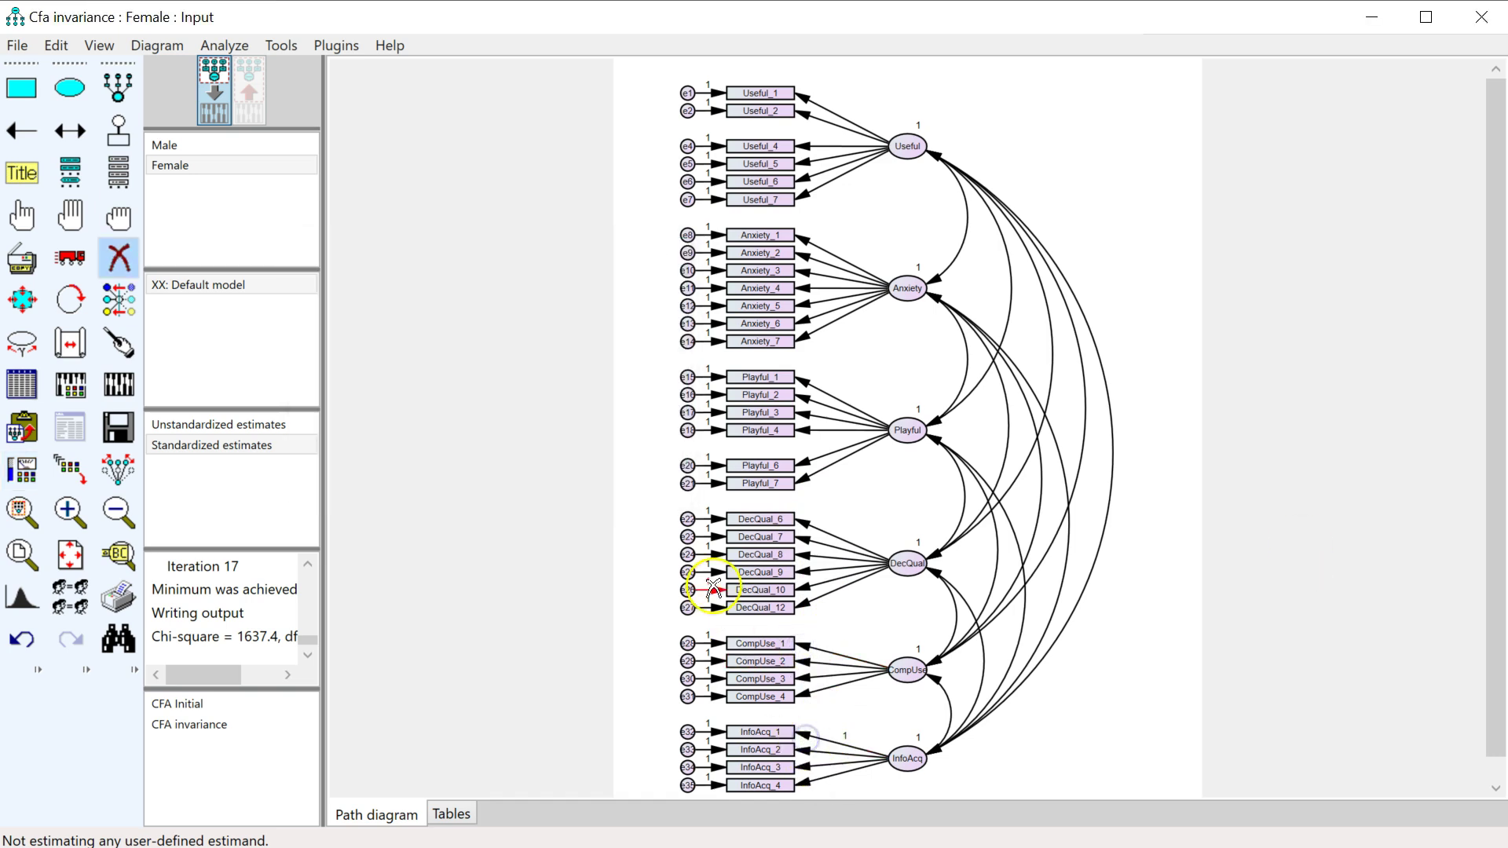
{"action": "right_click", "coordinate": [820, 721]}
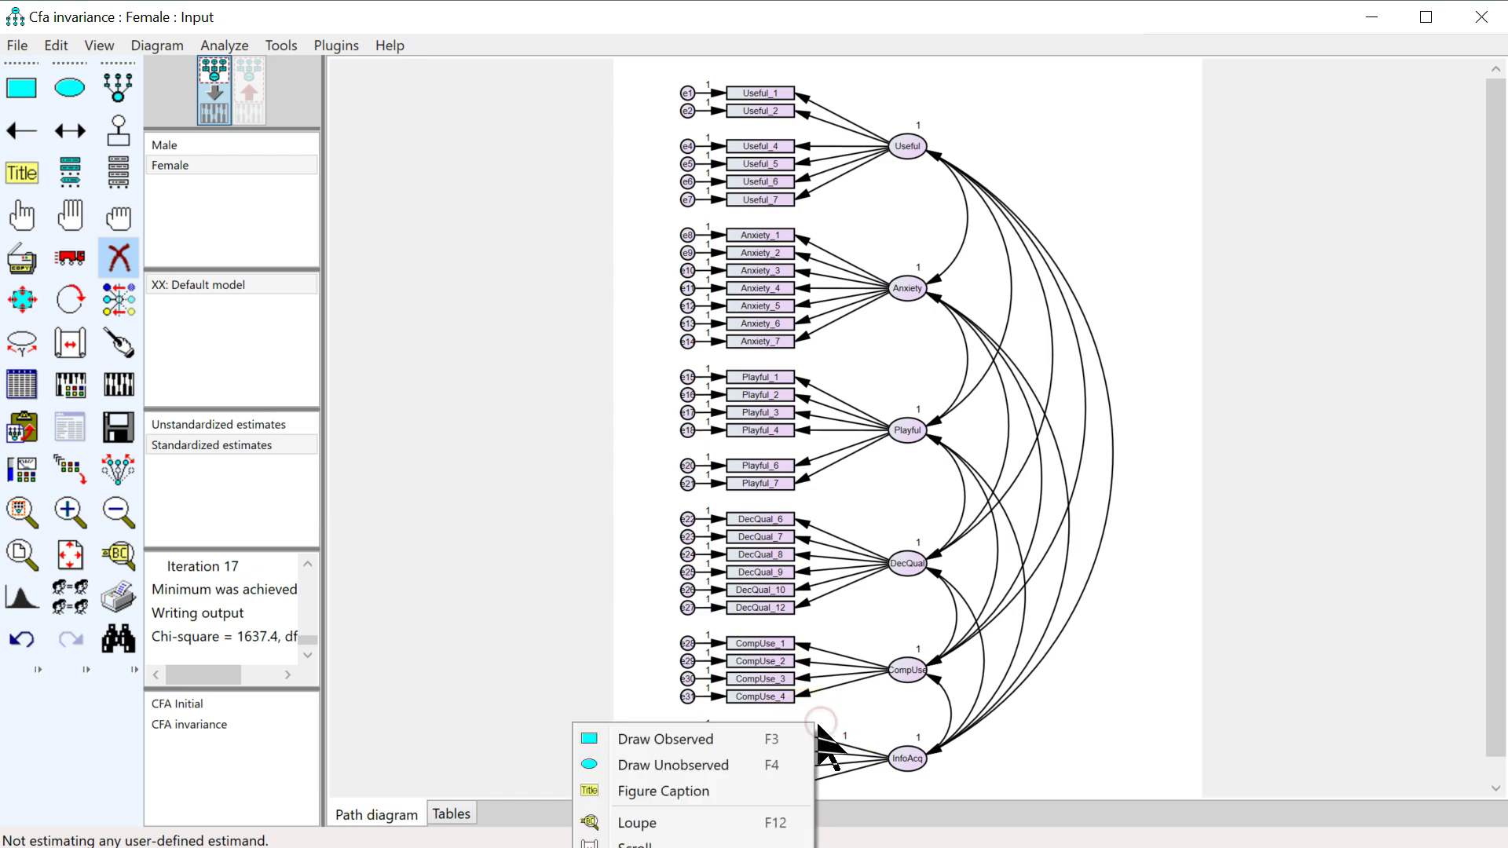
{"action": "left_click", "coordinate": [821, 737]}
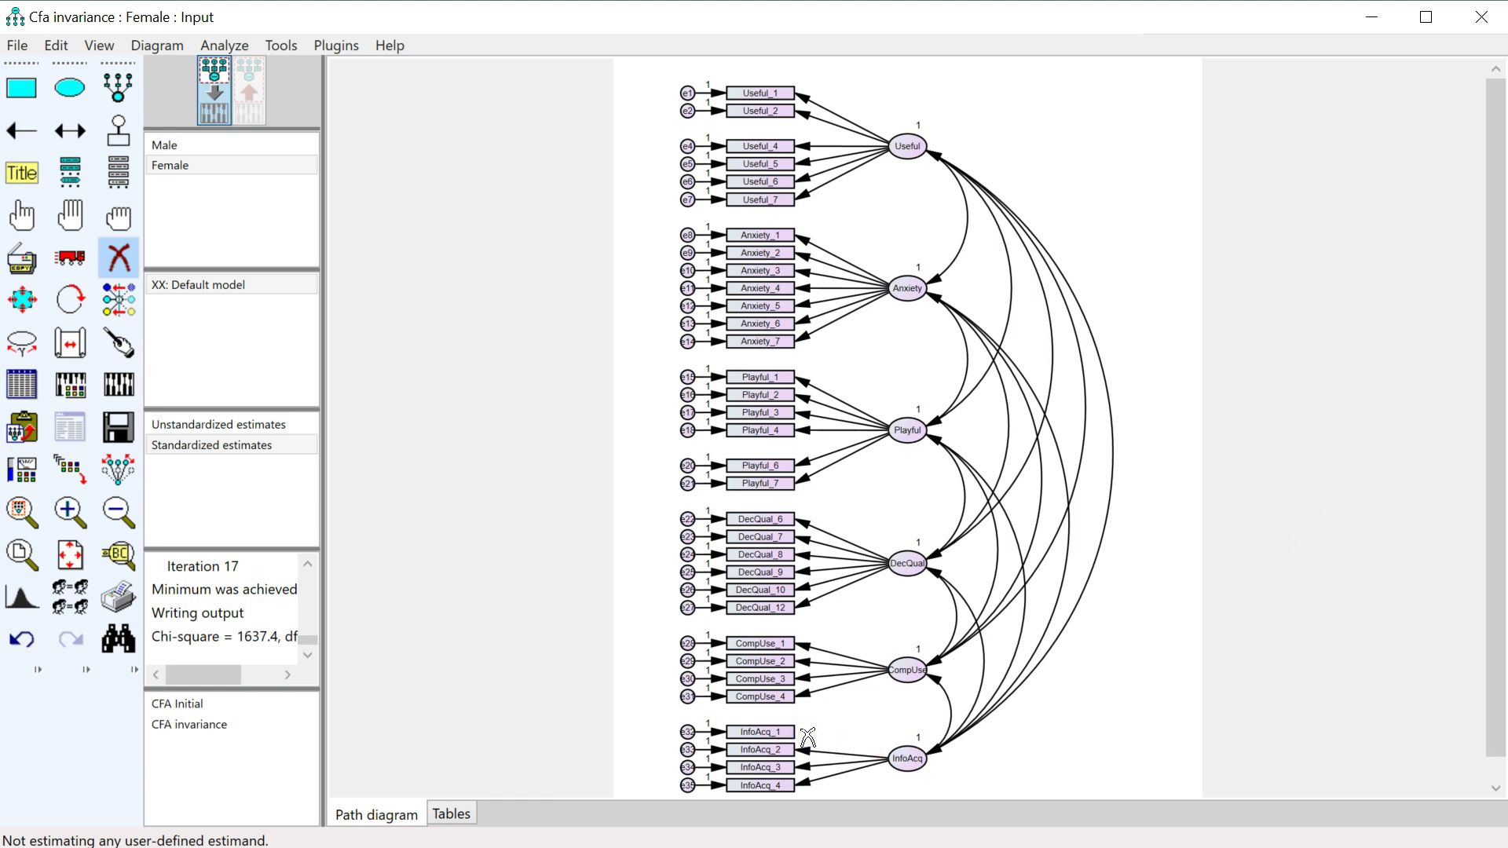
{"action": "key", "text": "ctrl+z"}
Remove the fixed regression weight from the path between InfoAcq and InfoAcq_1
{"action": "key", "text": "ctrl+o"}
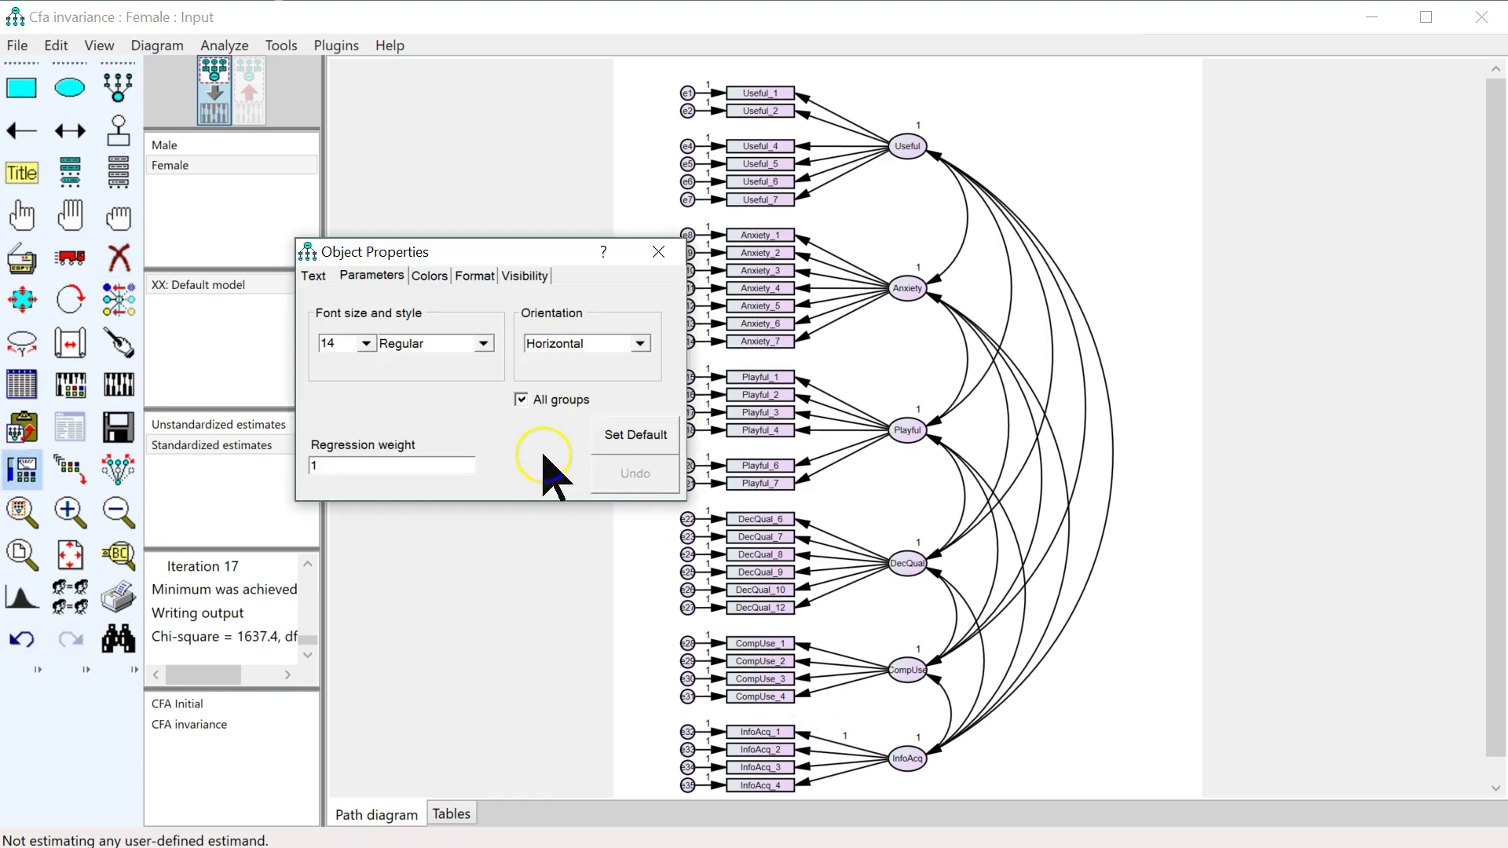
{"action": "left_click", "coordinate": [660, 251]}
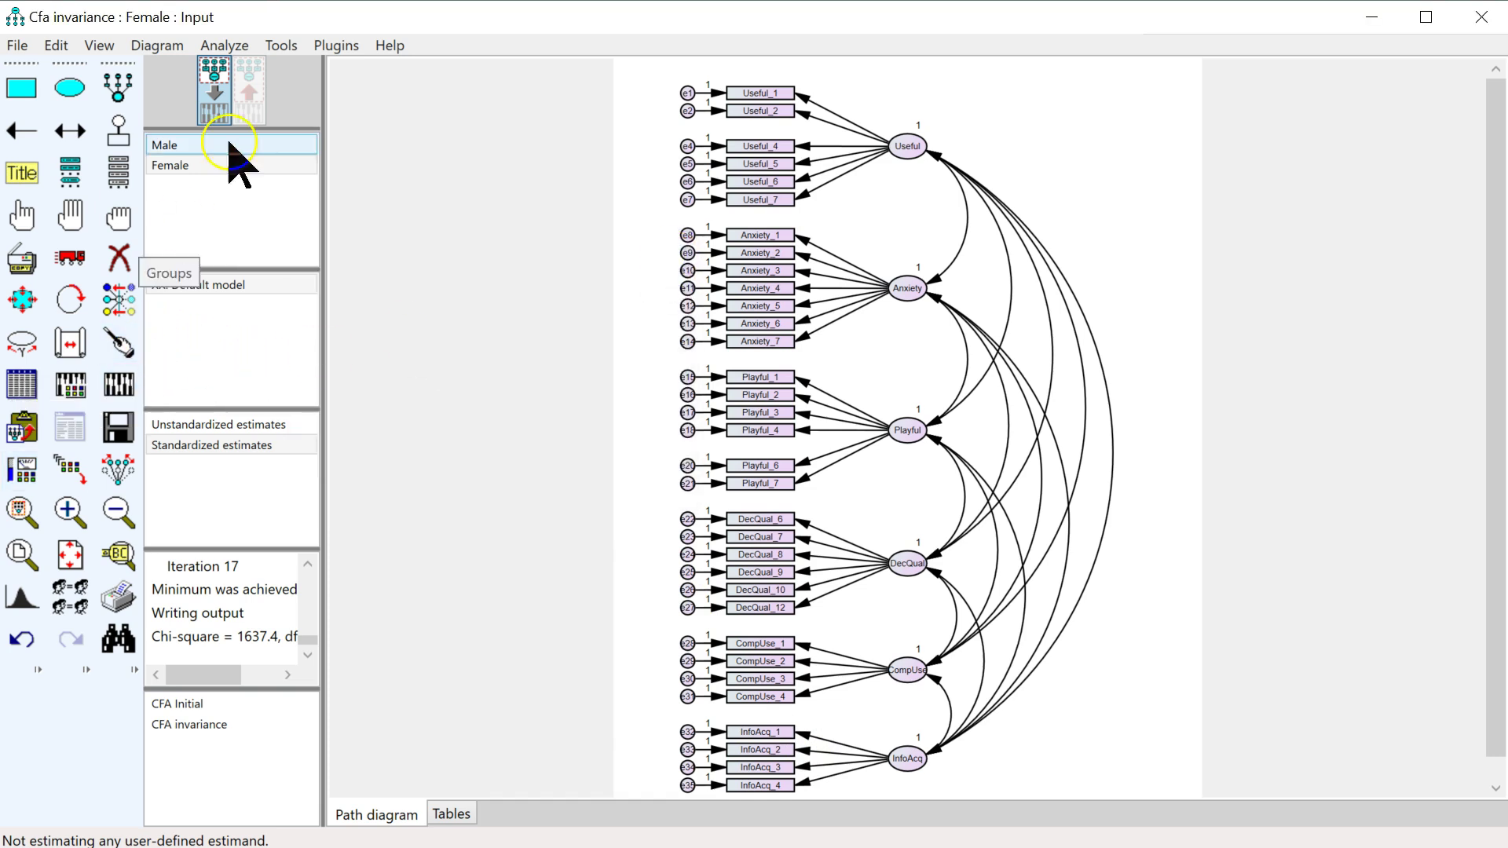
Name all regression weights with the W prefix and check the labels in both the Male and Female groups
{"action": "left_click", "coordinate": [338, 45]}
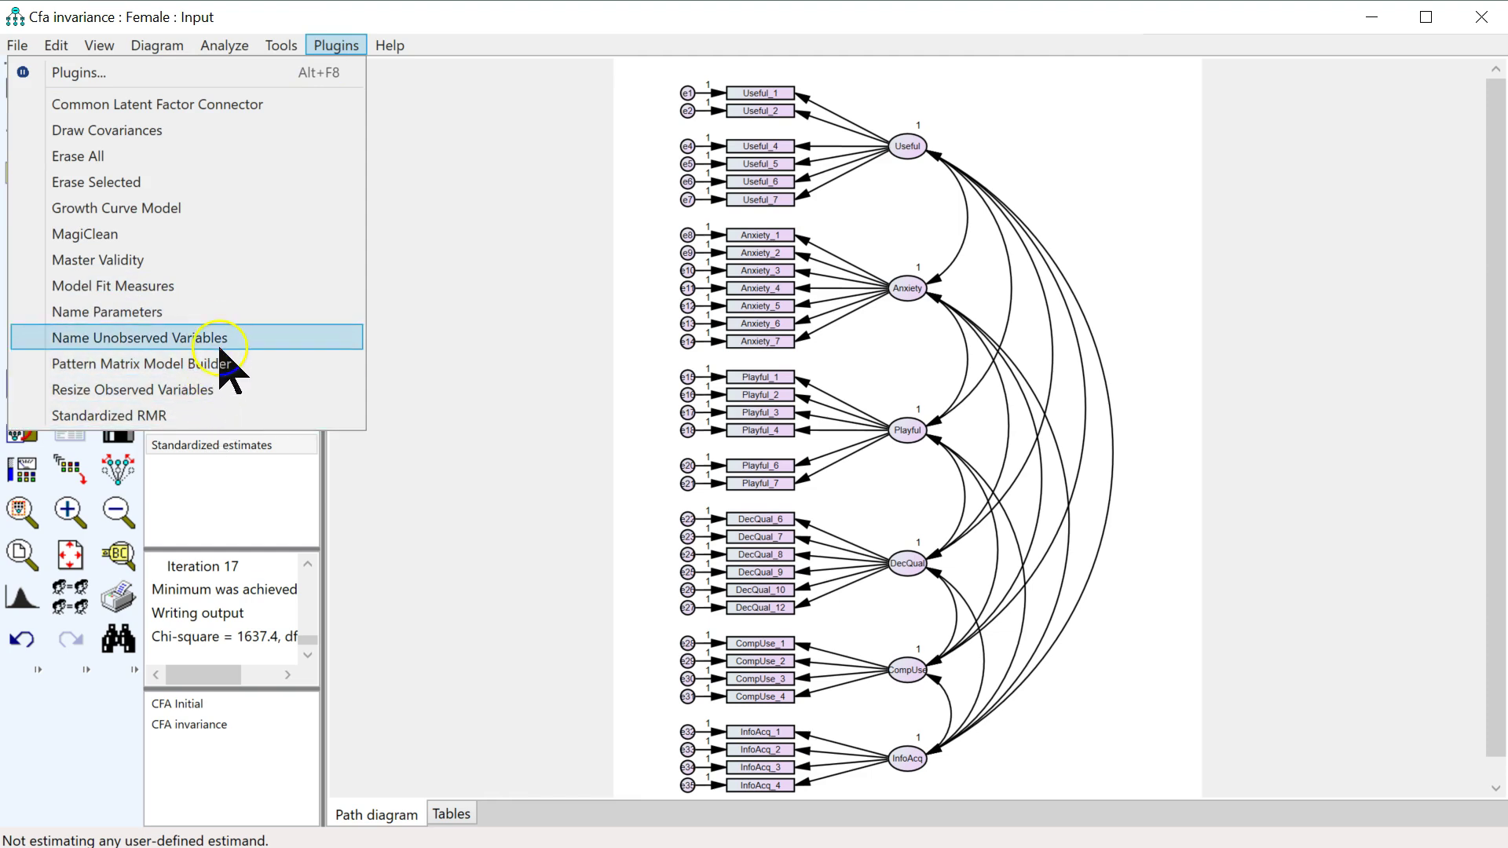
{"action": "left_click", "coordinate": [229, 312]}
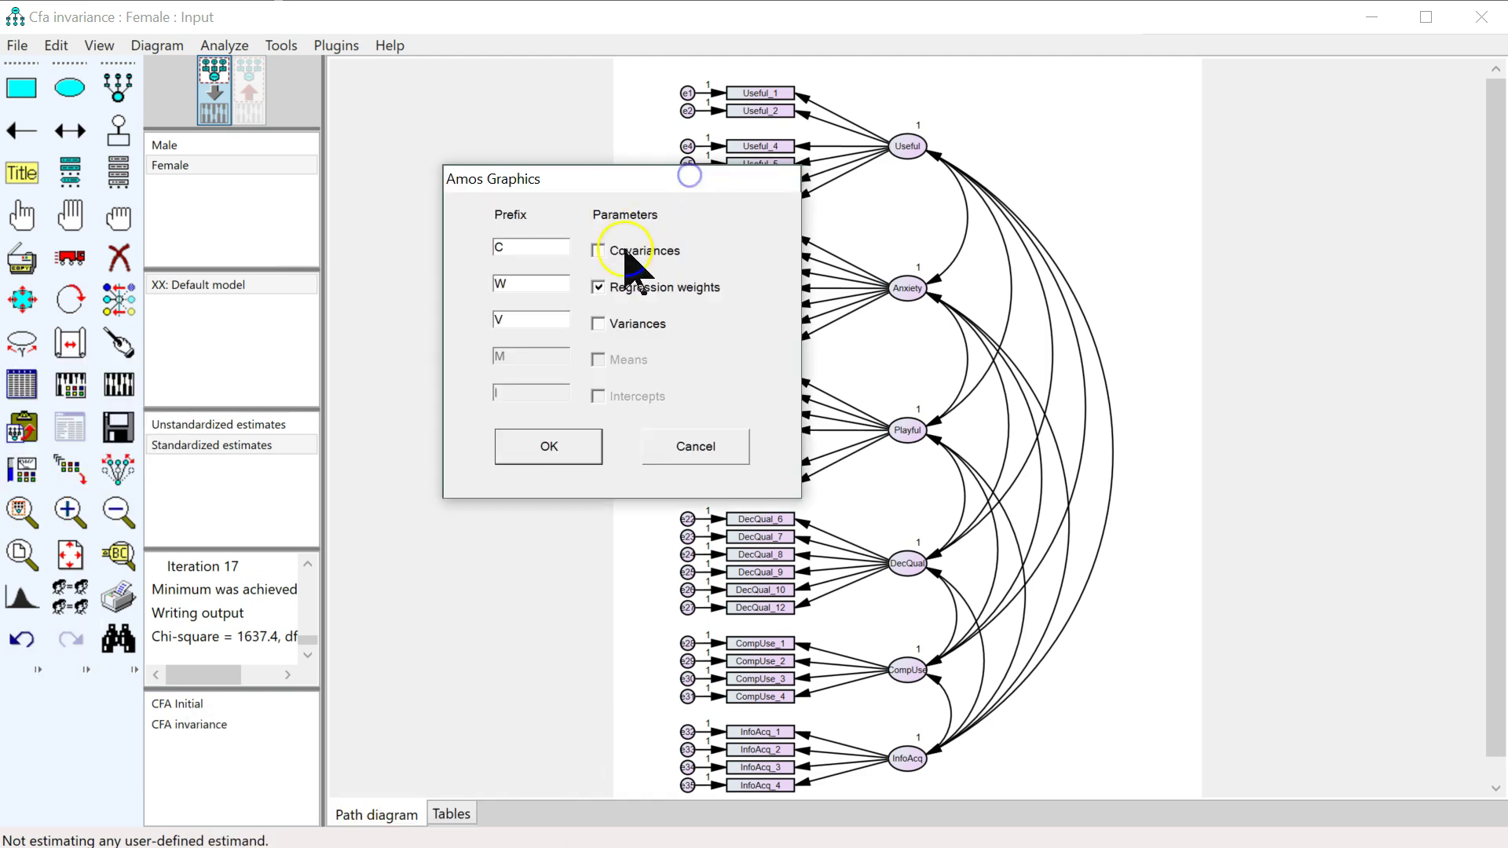
{"action": "left_click", "coordinate": [567, 444]}
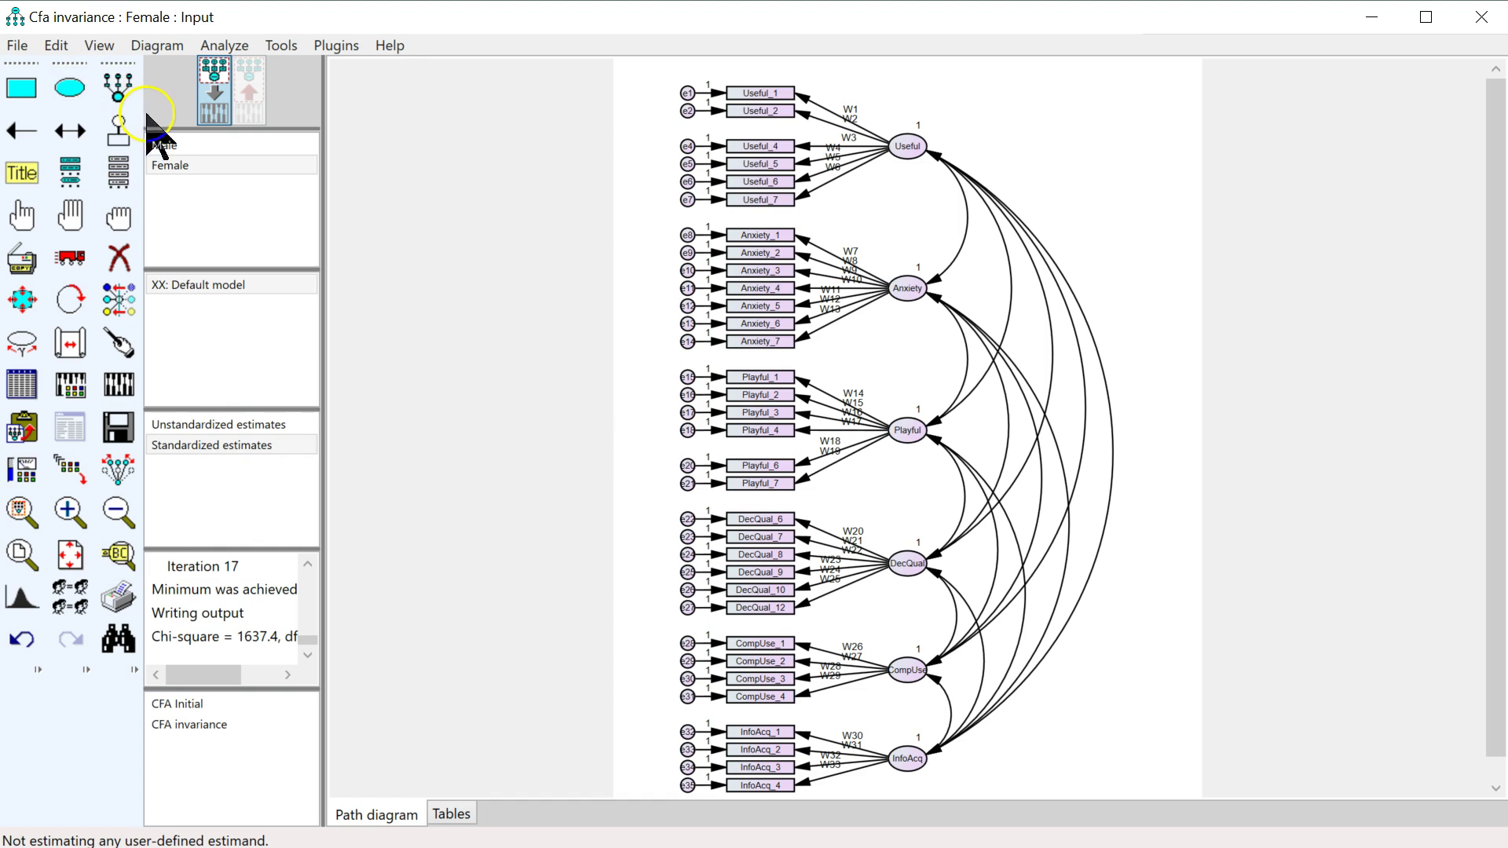
{"action": "left_click", "coordinate": [186, 143]}
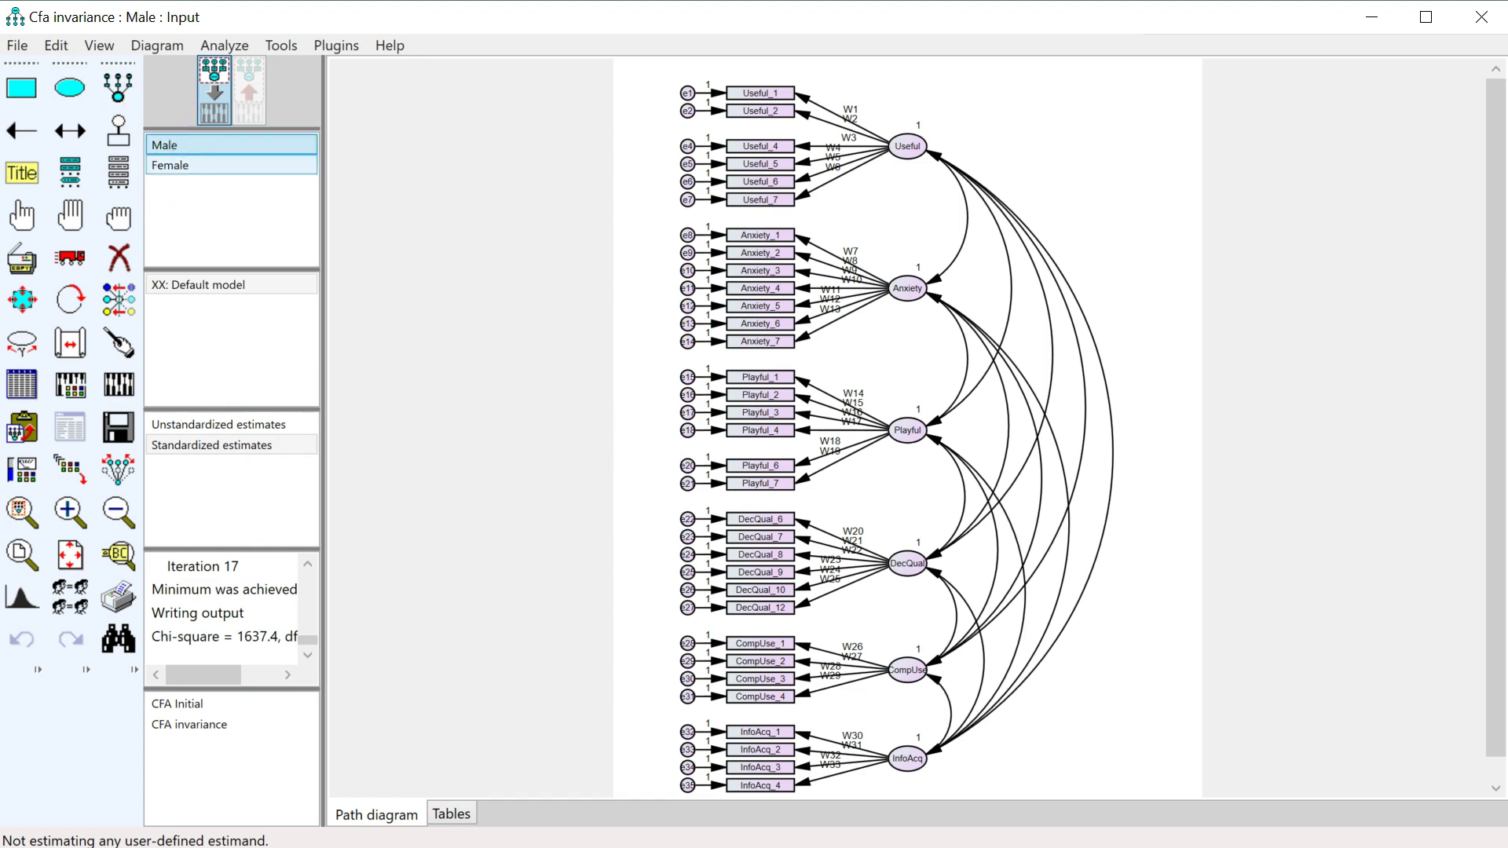
{"action": "left_click", "coordinate": [187, 165]}
{"action": "key", "text": "Up"}
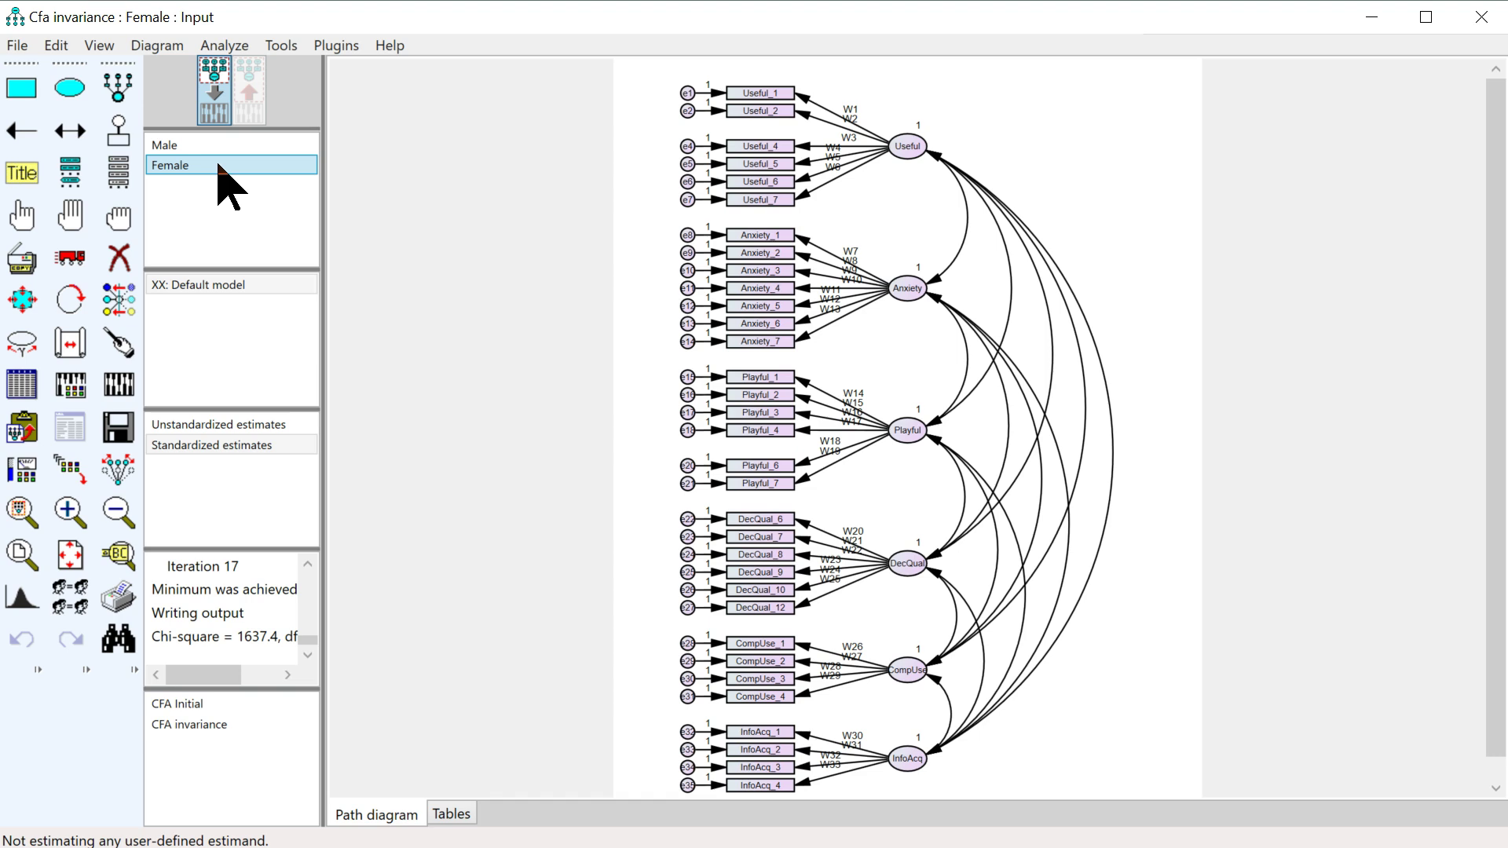
Calculate the estimates for the constrained model and open the Notes for Model section of the text output
{"action": "left_click", "coordinate": [118, 385]}
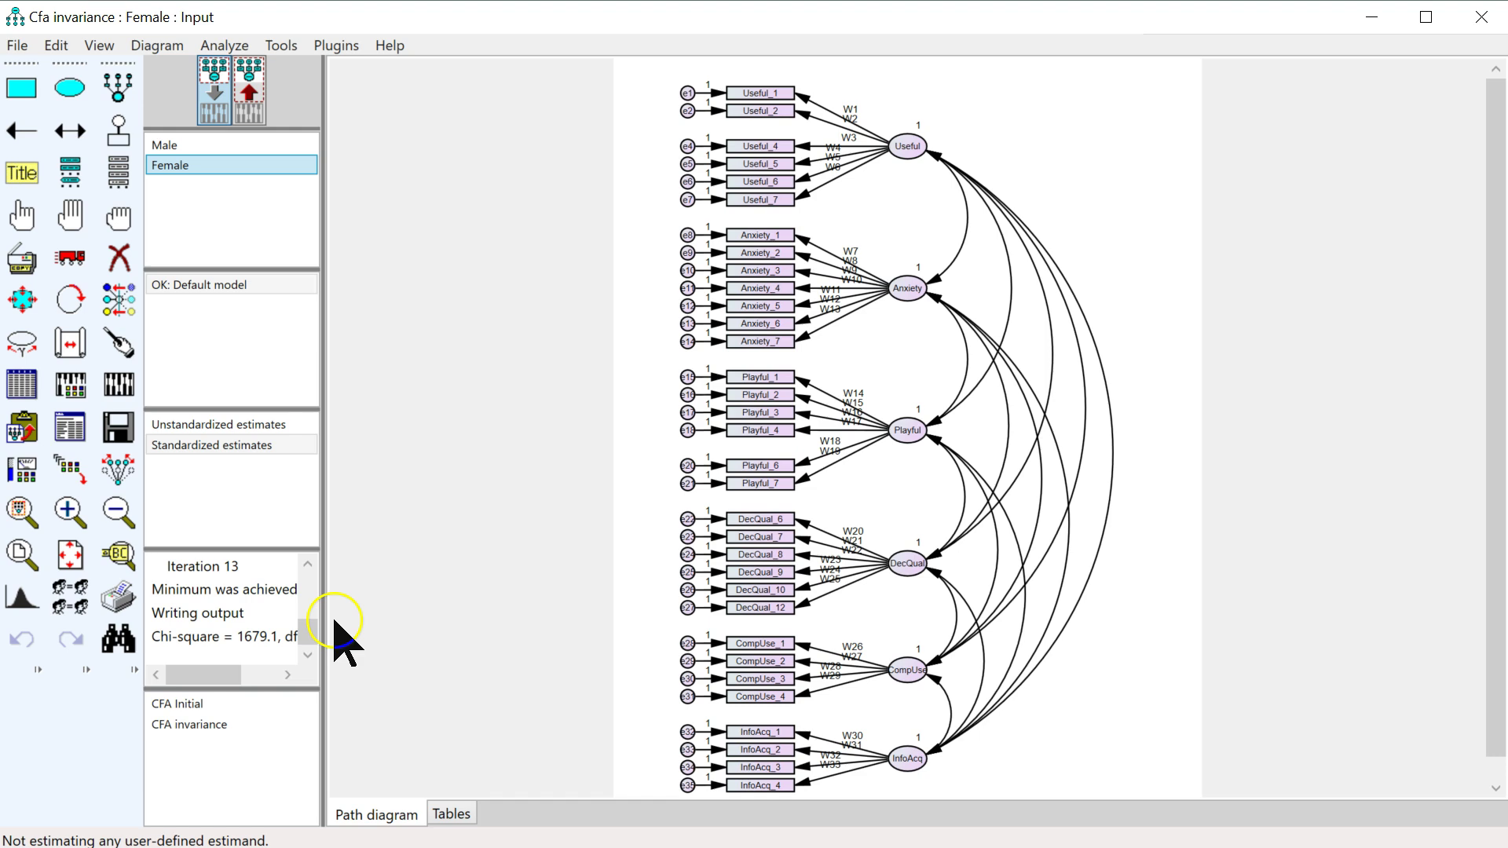
{"action": "left_click", "coordinate": [70, 428]}
{"action": "left_click_drag", "start_coordinate": [1111, 645], "coordinate": [811, 60]}
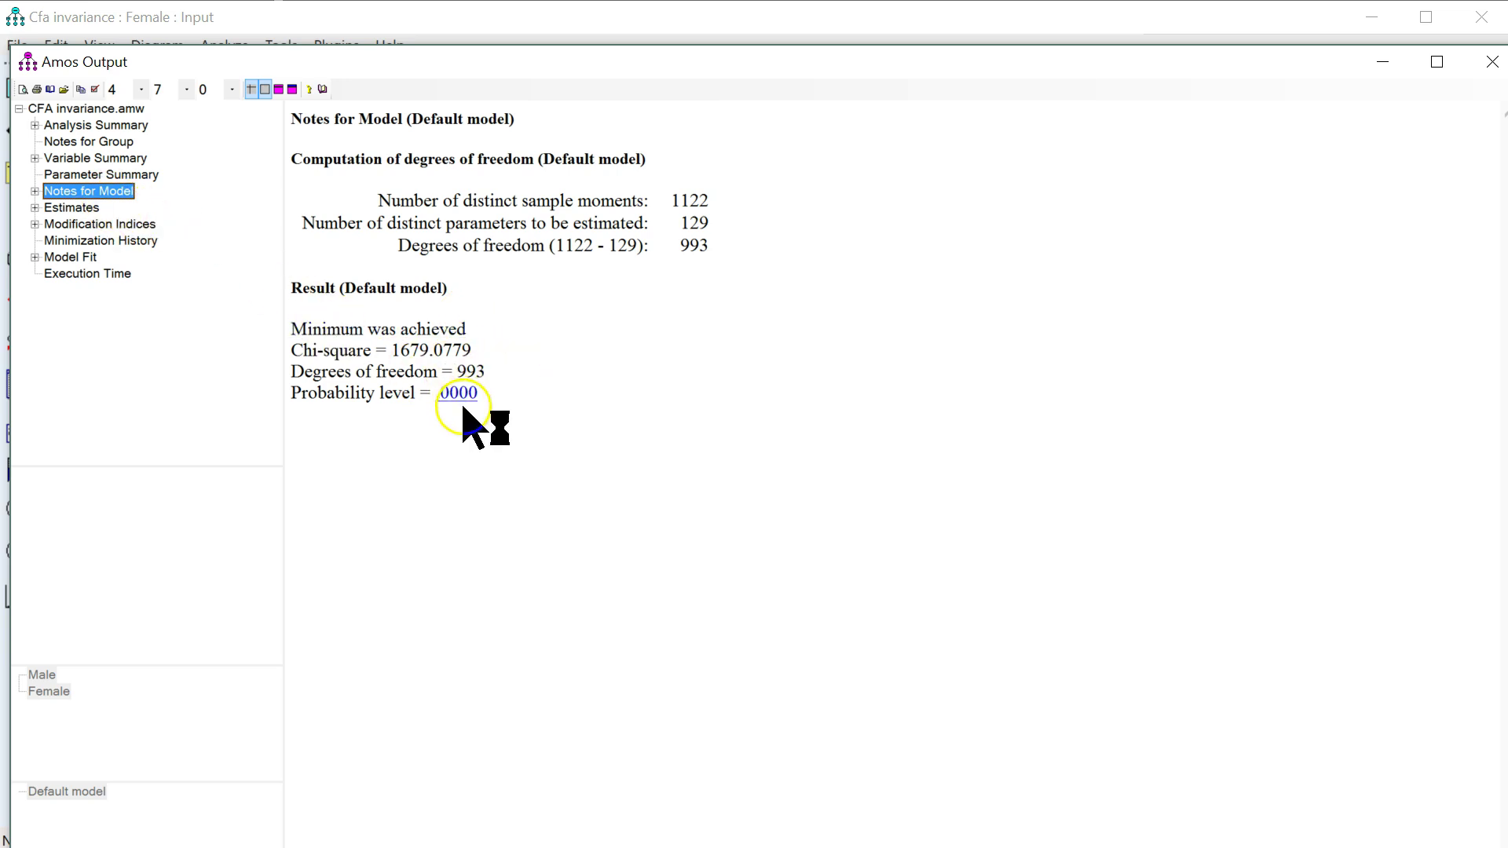
Copy the constrained model's chi-square, 1679.0779, into the Fully constrained row of the X2 Difference sheet in Excel
{"action": "left_click_drag", "start_coordinate": [474, 350], "coordinate": [390, 348]}
{"action": "key", "text": "ctrl+c"}
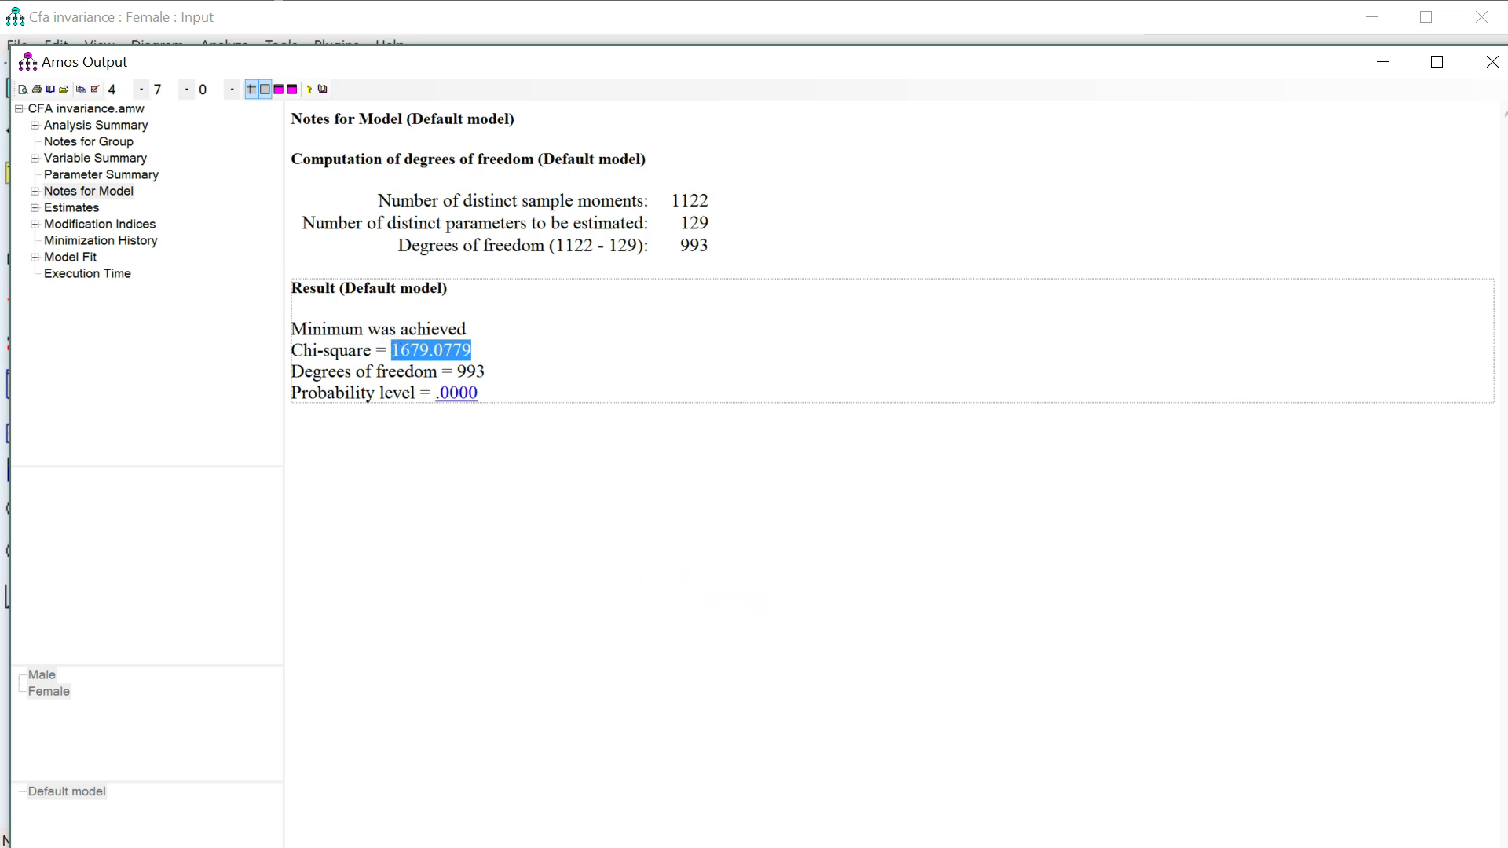
{"action": "key", "text": "alt+Tab"}
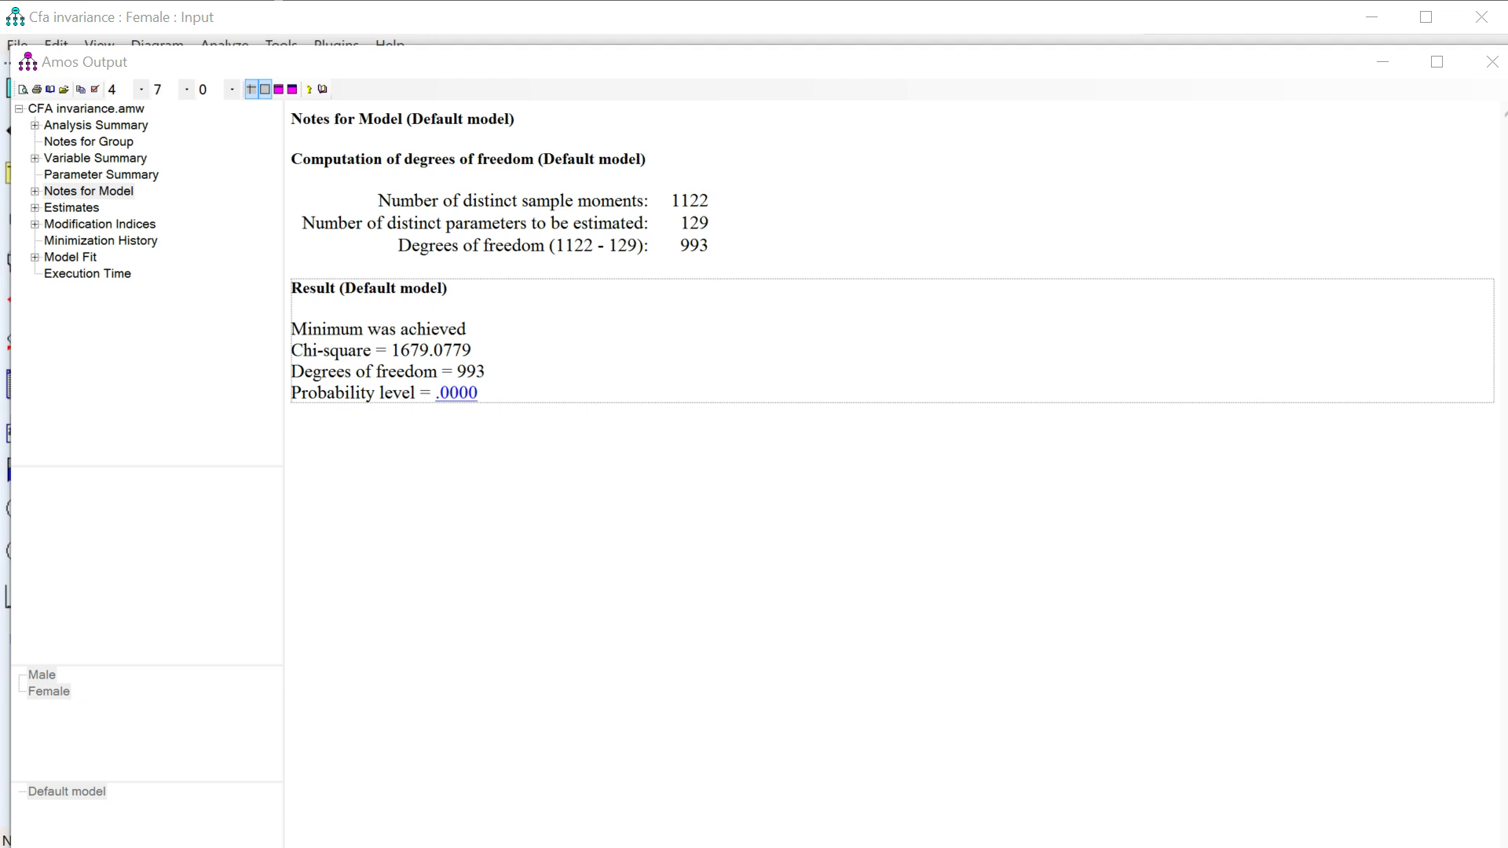
{"action": "key", "text": "alt+Tab"}
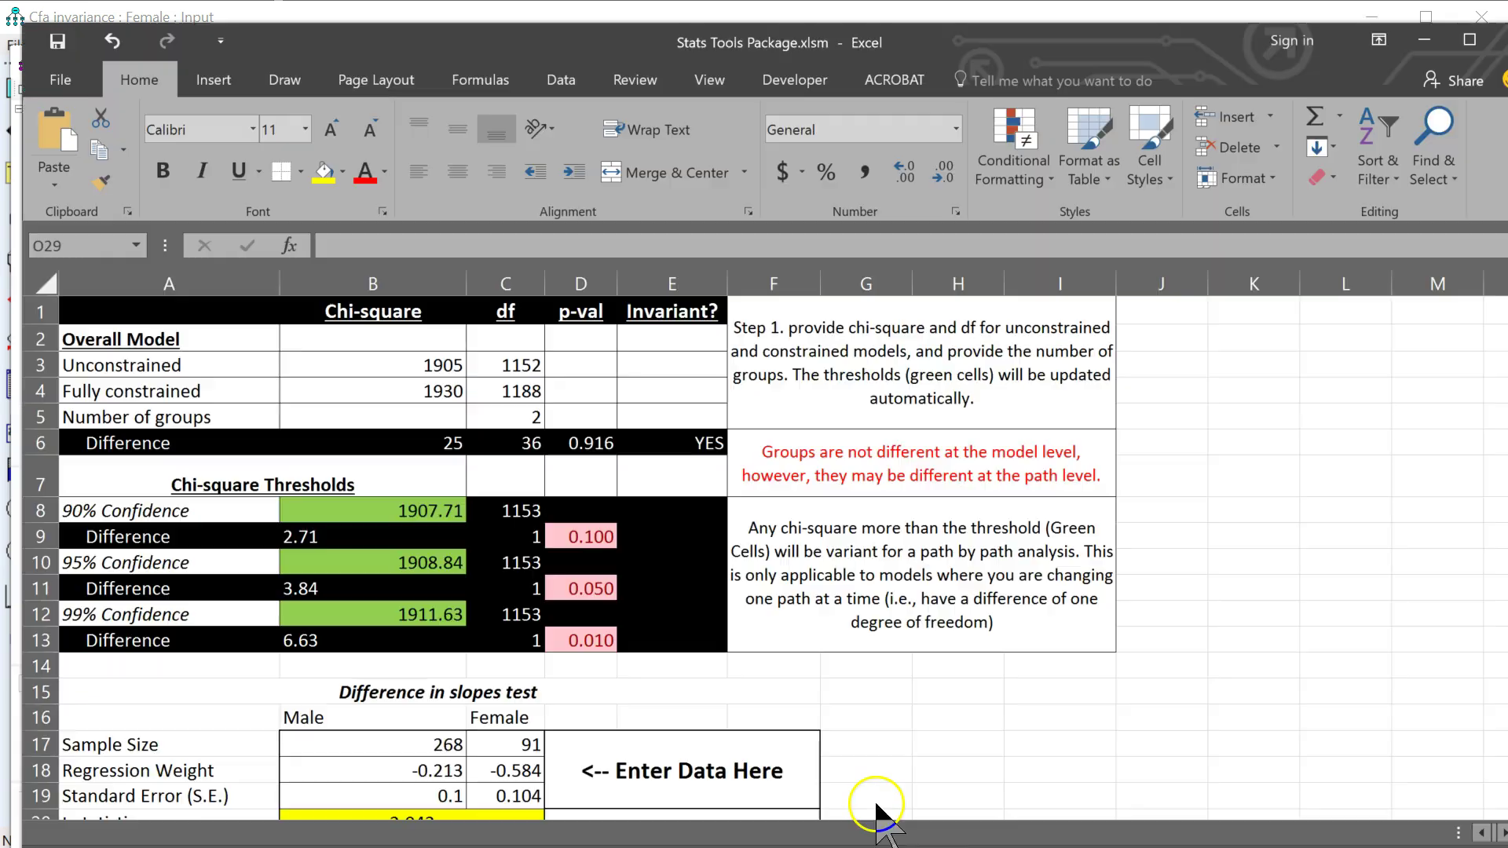
{"action": "left_click", "coordinate": [421, 367]}
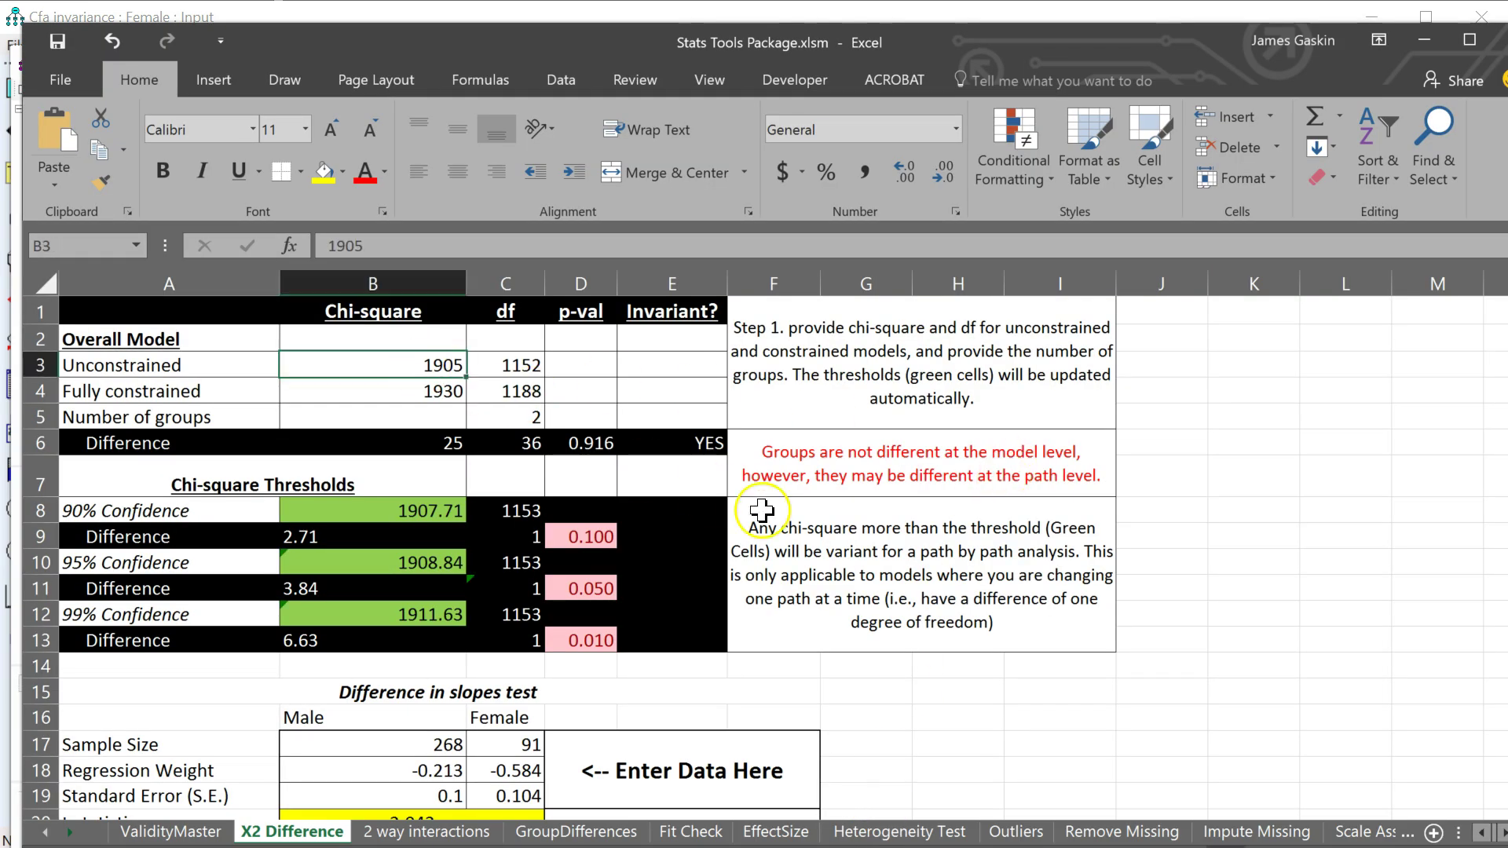
{"action": "left_click", "coordinate": [429, 395]}
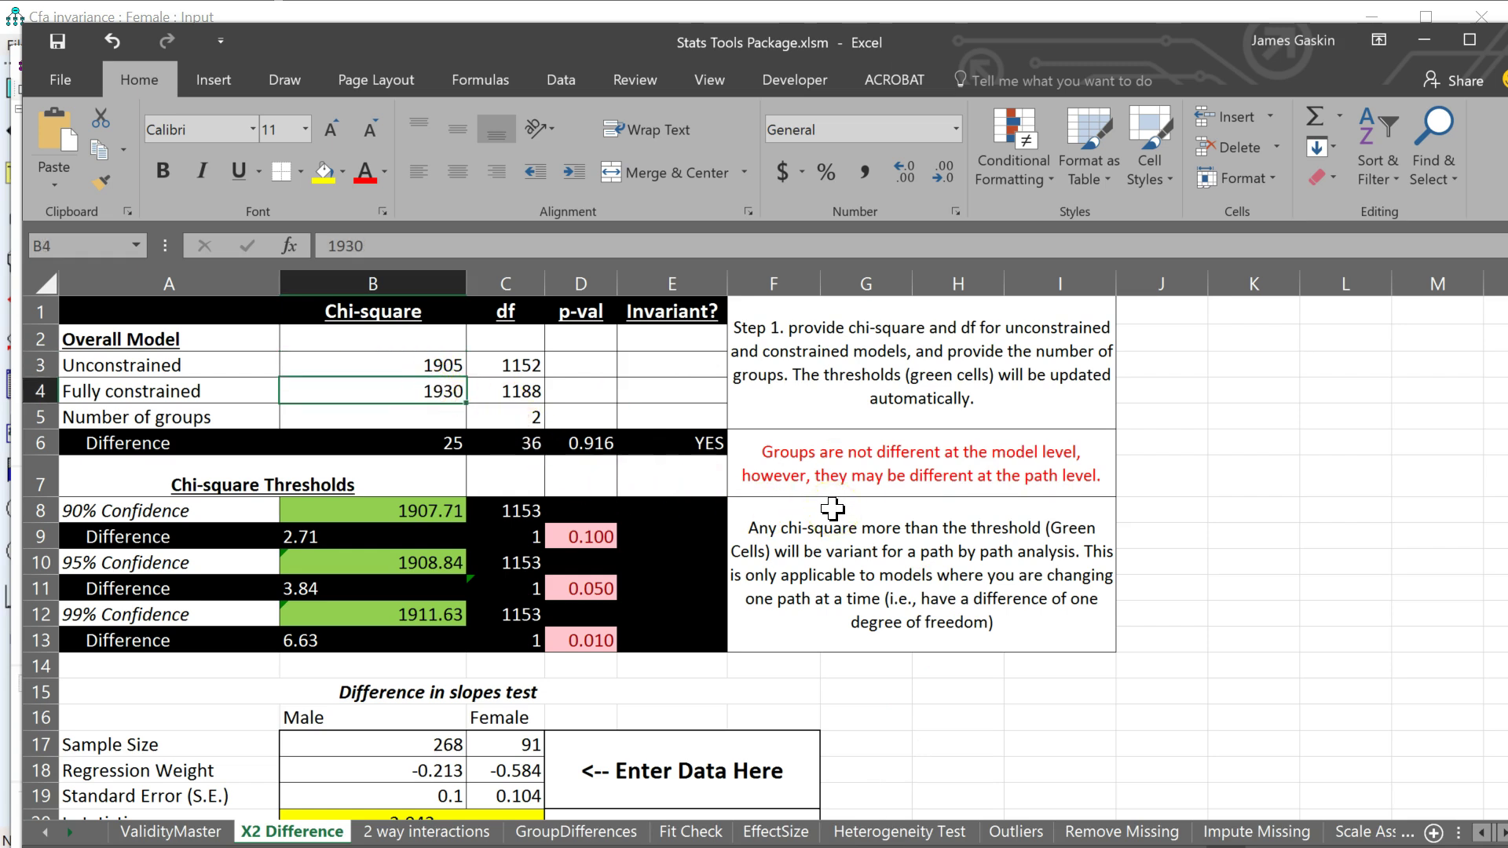
{"action": "key", "text": "ctrl+v"}
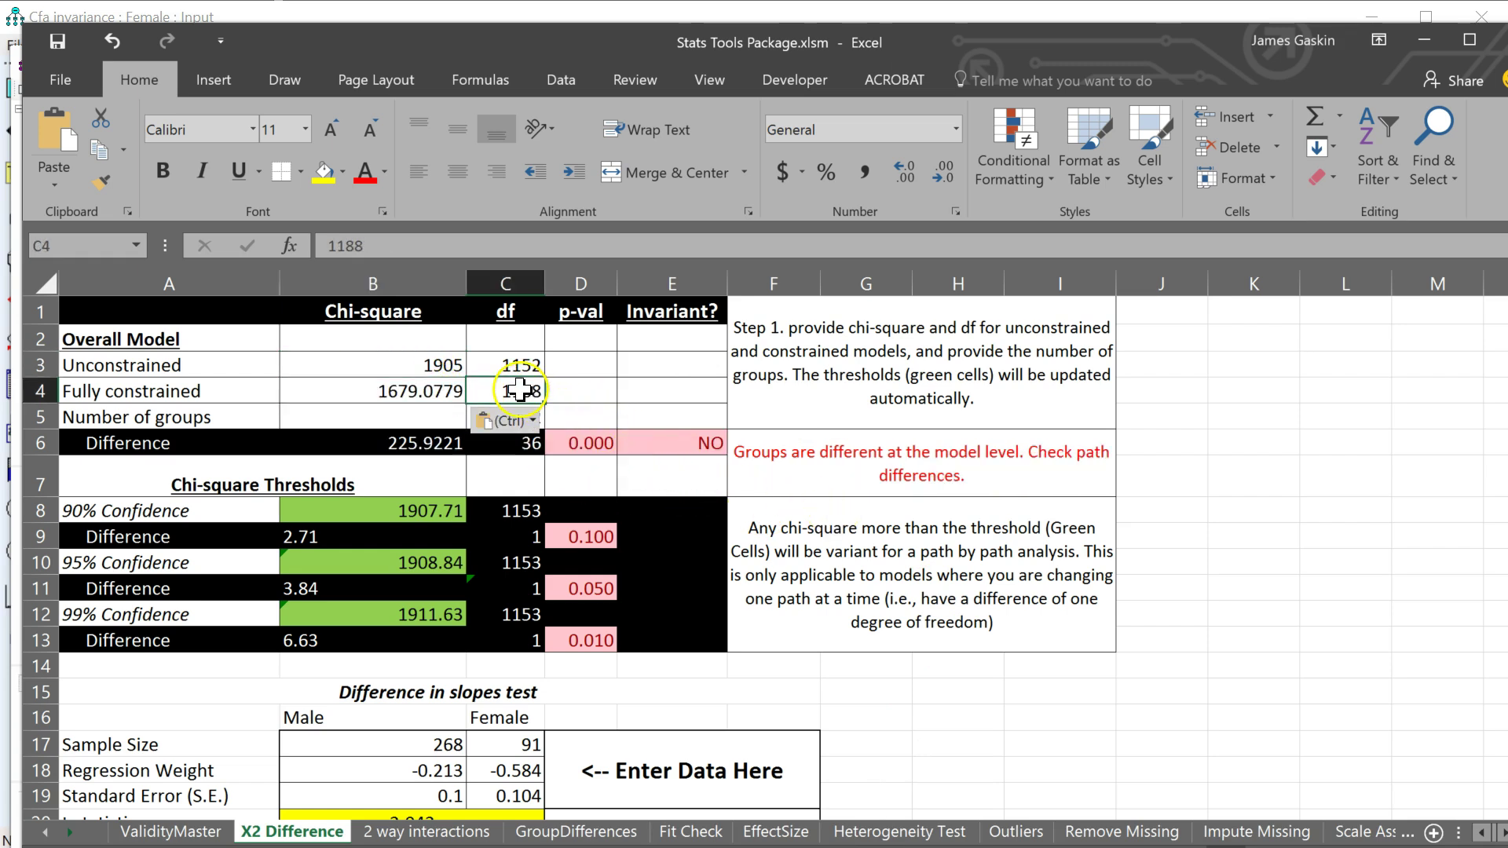
Set the Fully constrained model's df to 993, as given in the Amos output
{"action": "key", "text": "alt+Tab"}
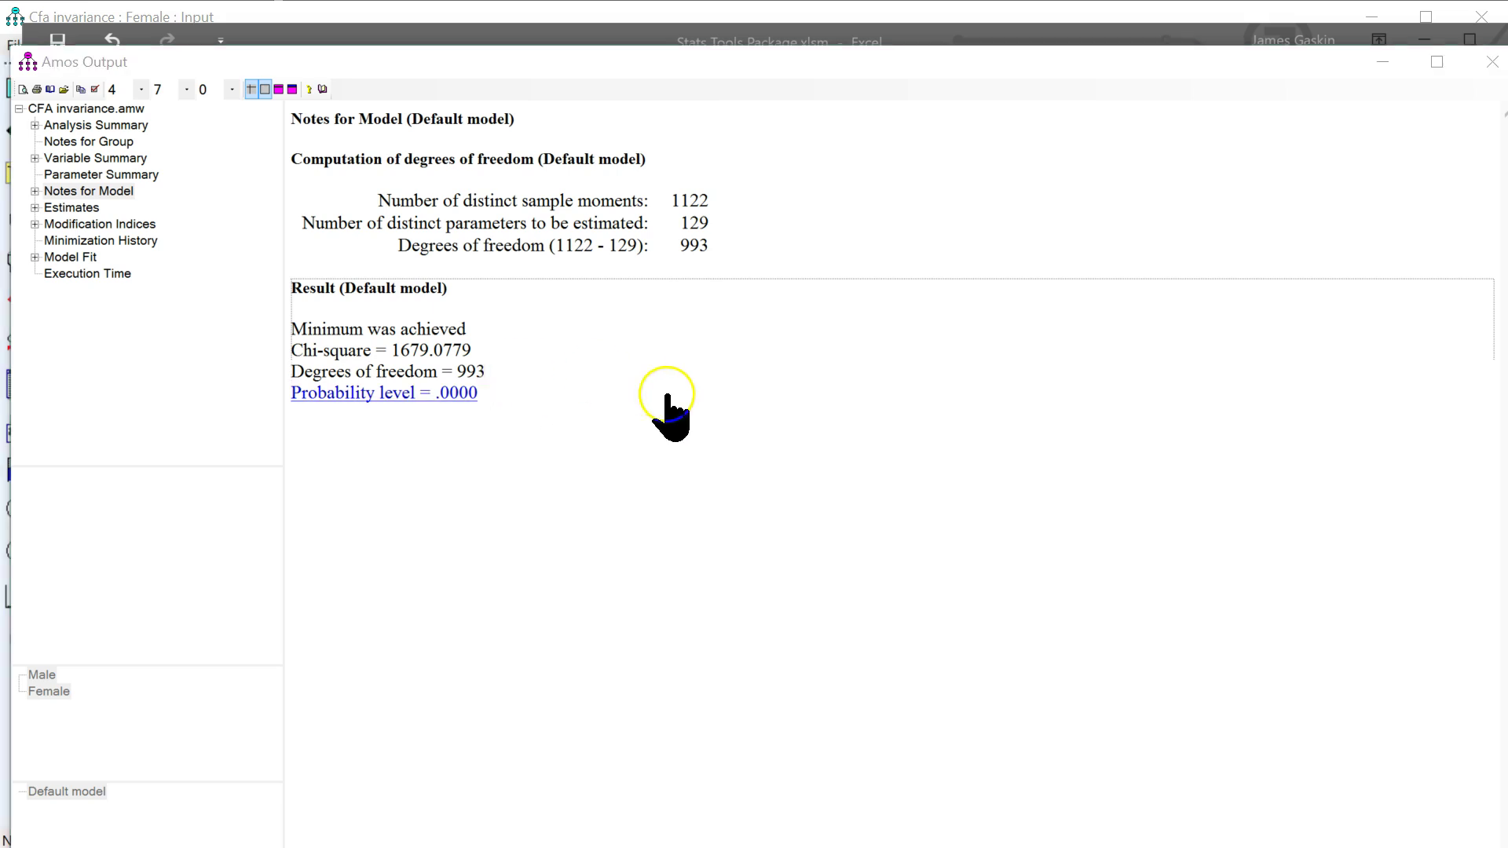
{"action": "key", "text": "alt+Tab"}
{"action": "type", "text": "9"}
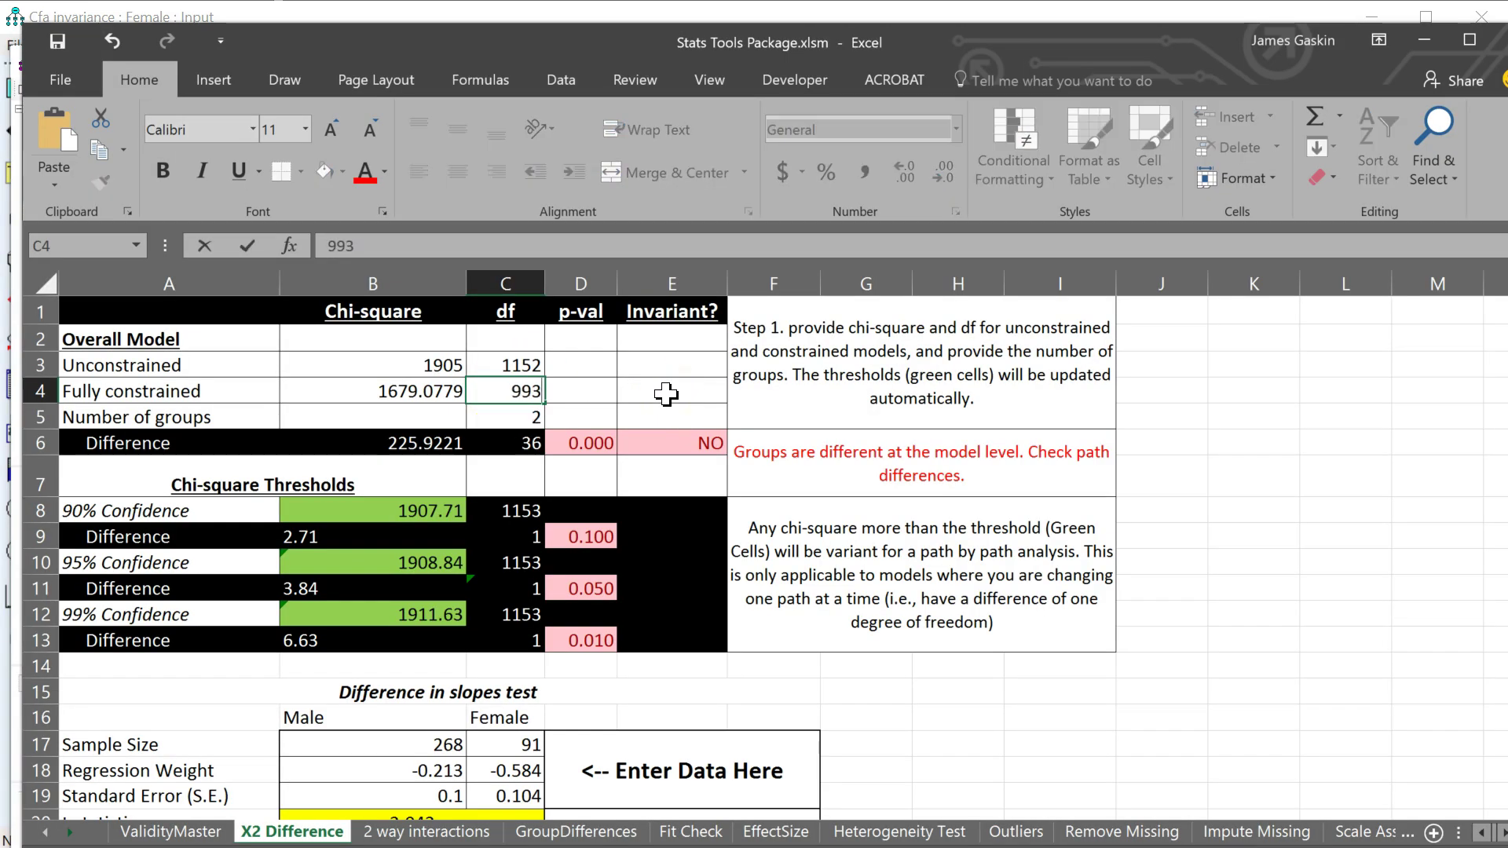
{"action": "key", "text": "shift+Return"}
Switch from Excel back to the CFA invariance path diagram in Amos
{"action": "key", "text": "alt+Tab"}
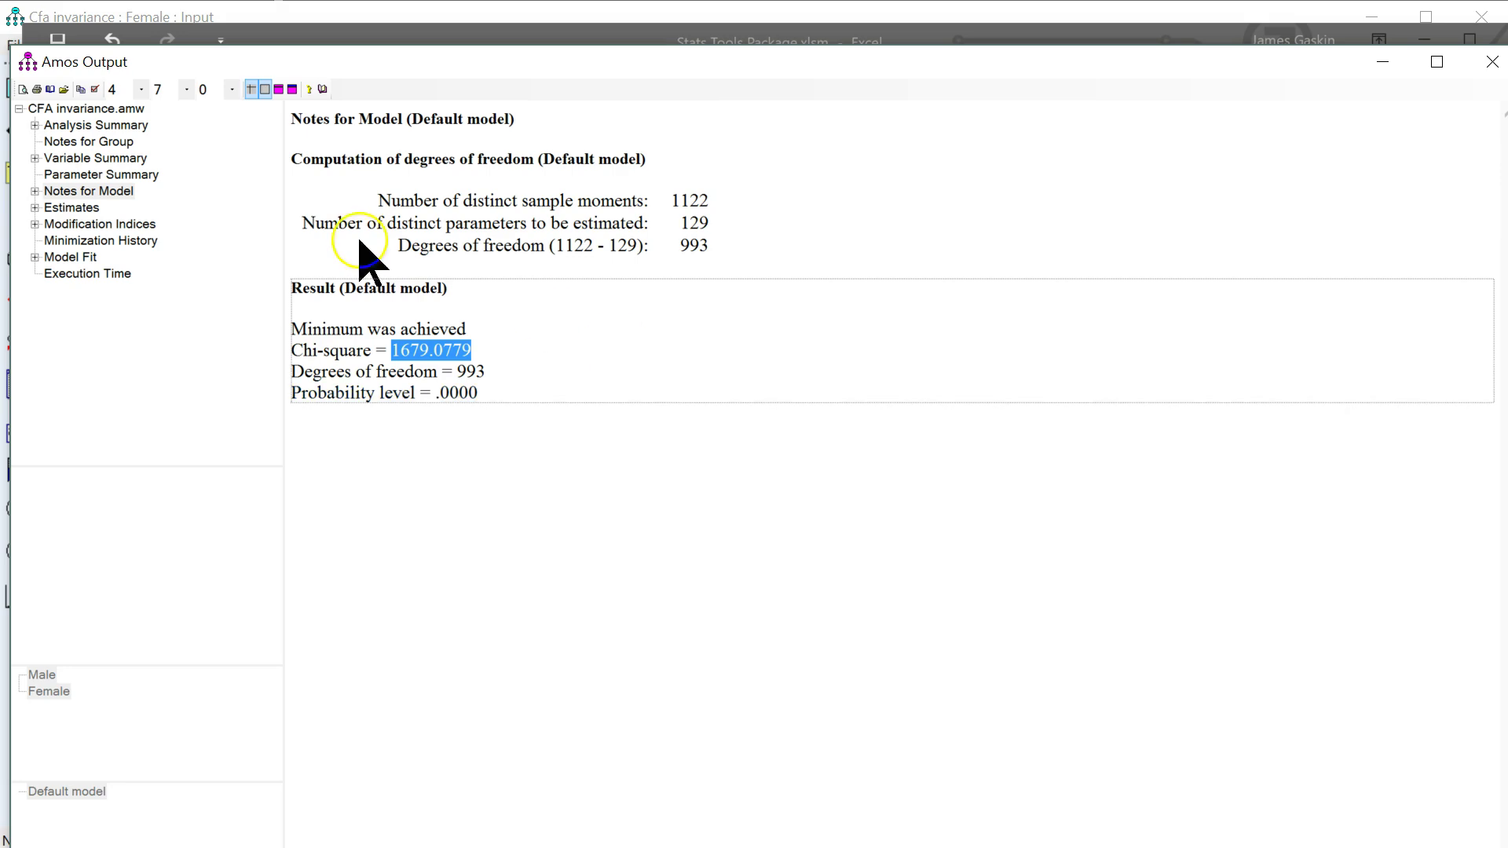
{"action": "left_click", "coordinate": [395, 338]}
{"action": "key", "text": "alt+Tab"}
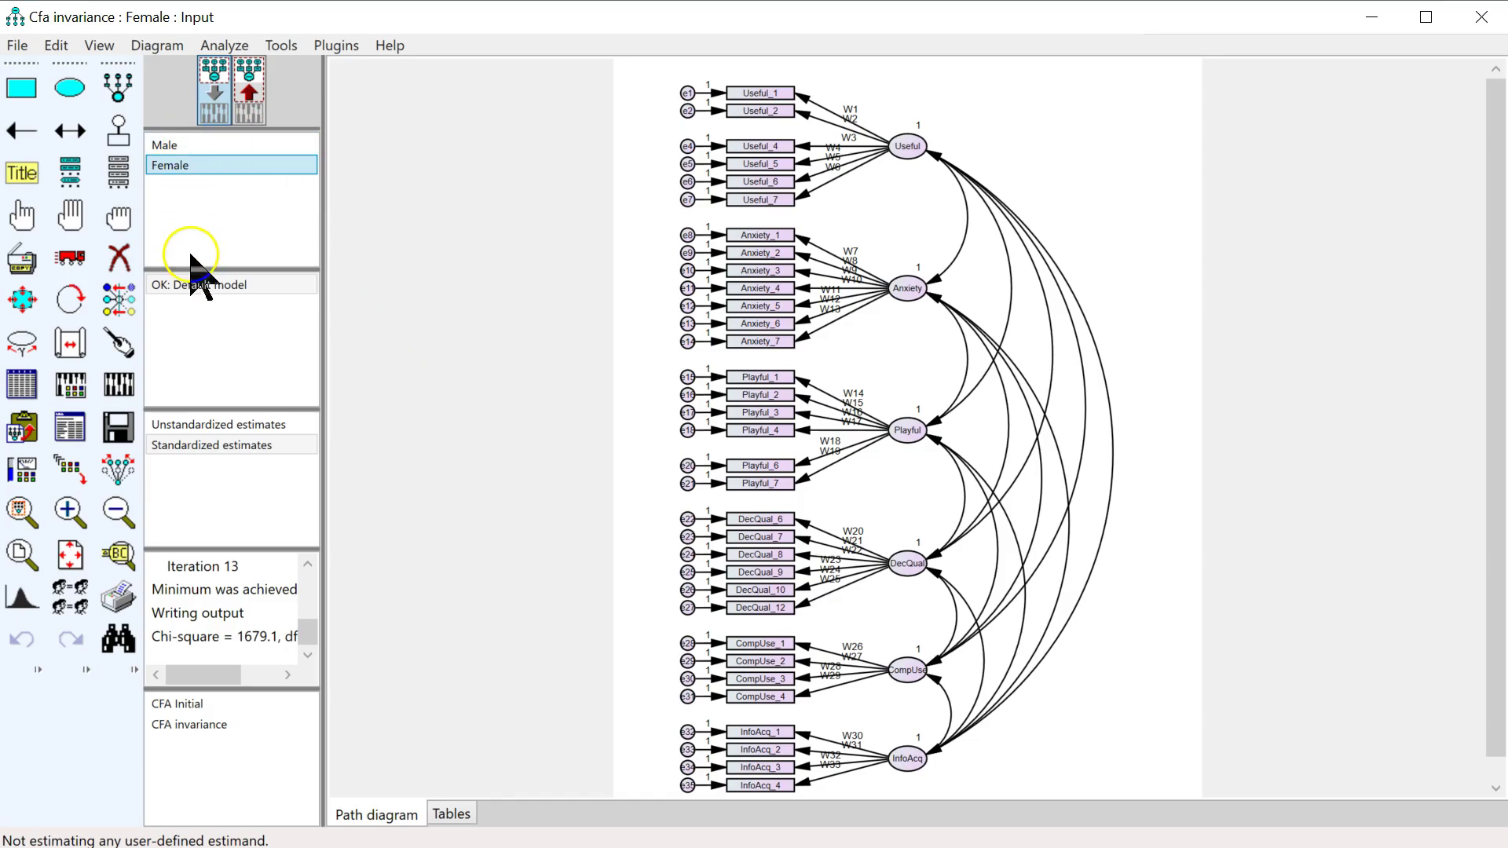
{"action": "left_click", "coordinate": [333, 45]}
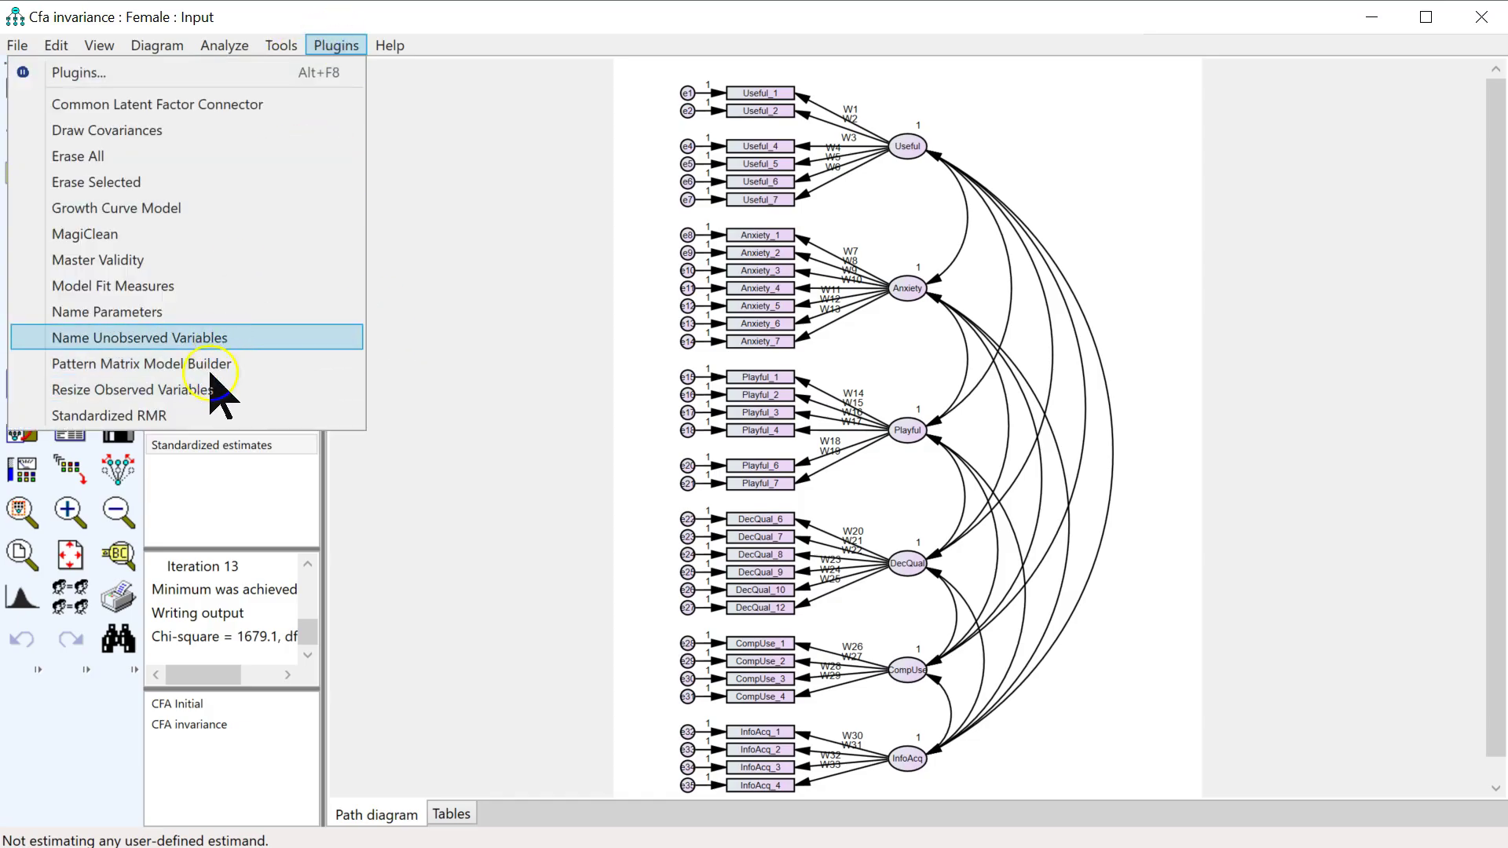
{"action": "left_click", "coordinate": [118, 312]}
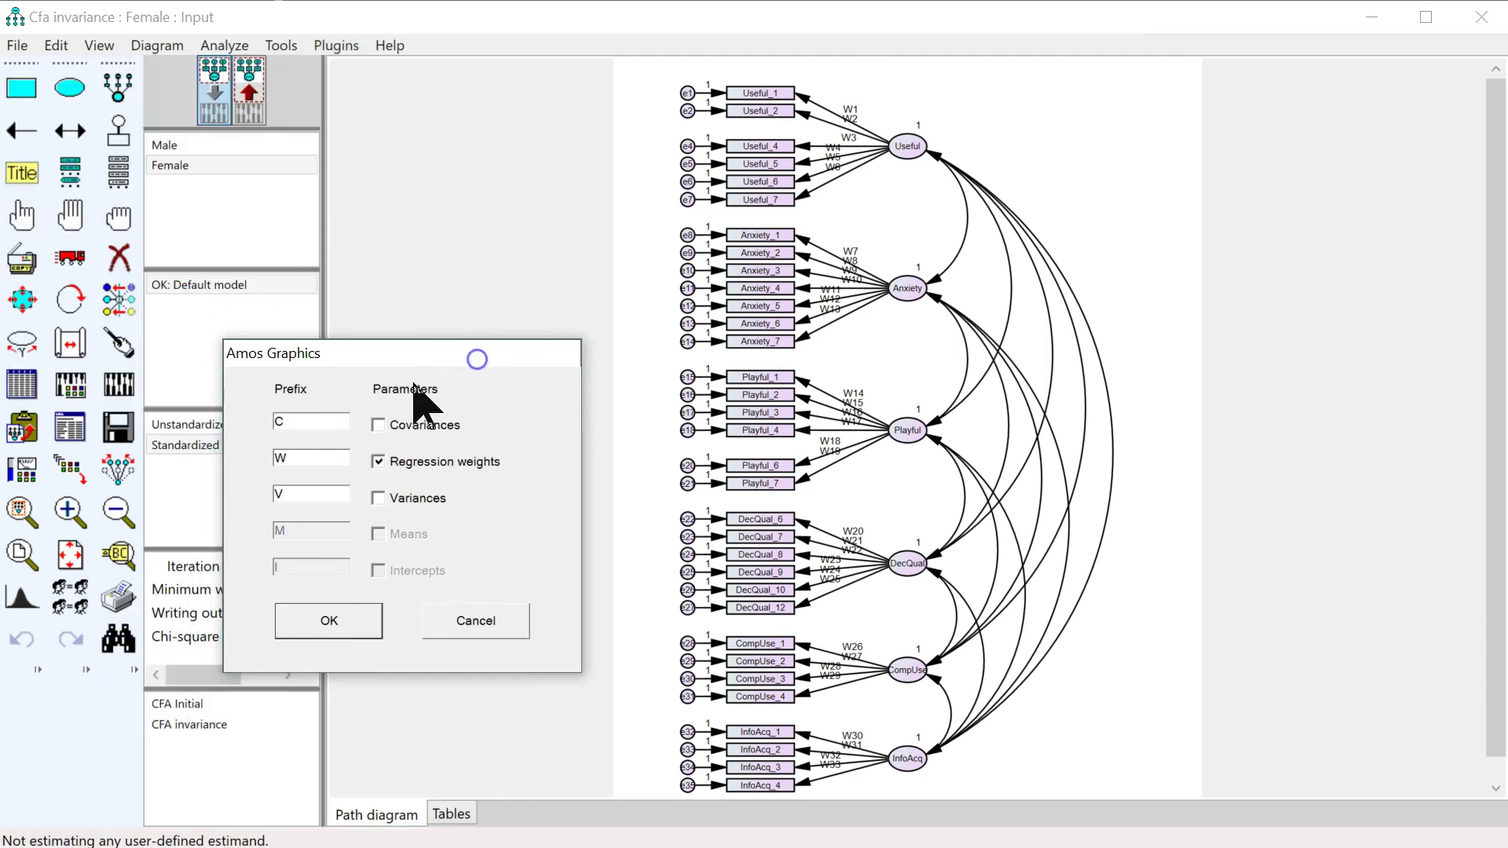
{"action": "left_click", "coordinate": [380, 463]}
{"action": "left_click", "coordinate": [354, 627]}
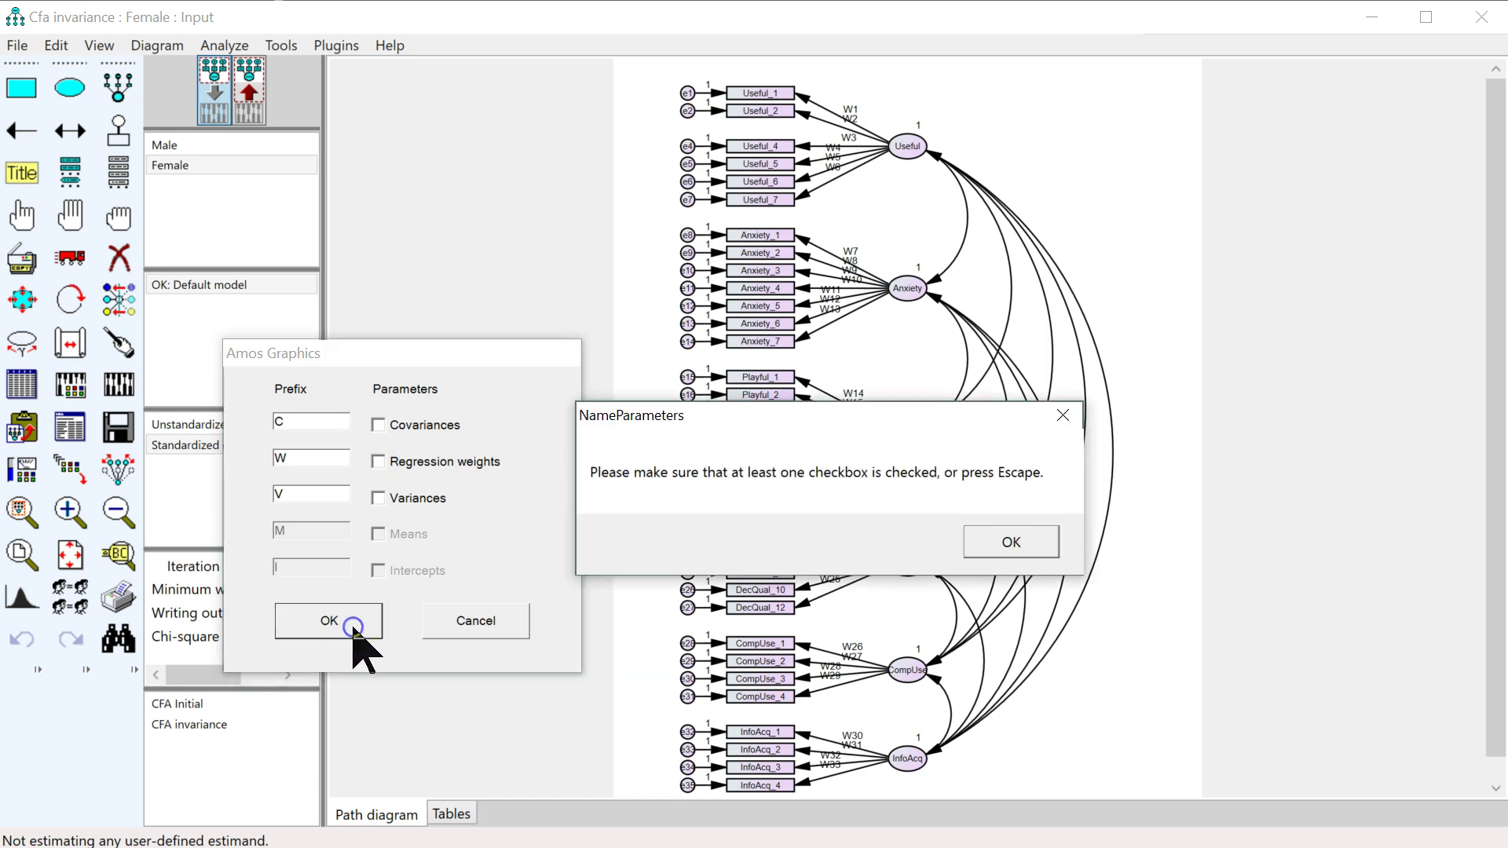
{"action": "left_click", "coordinate": [1013, 545]}
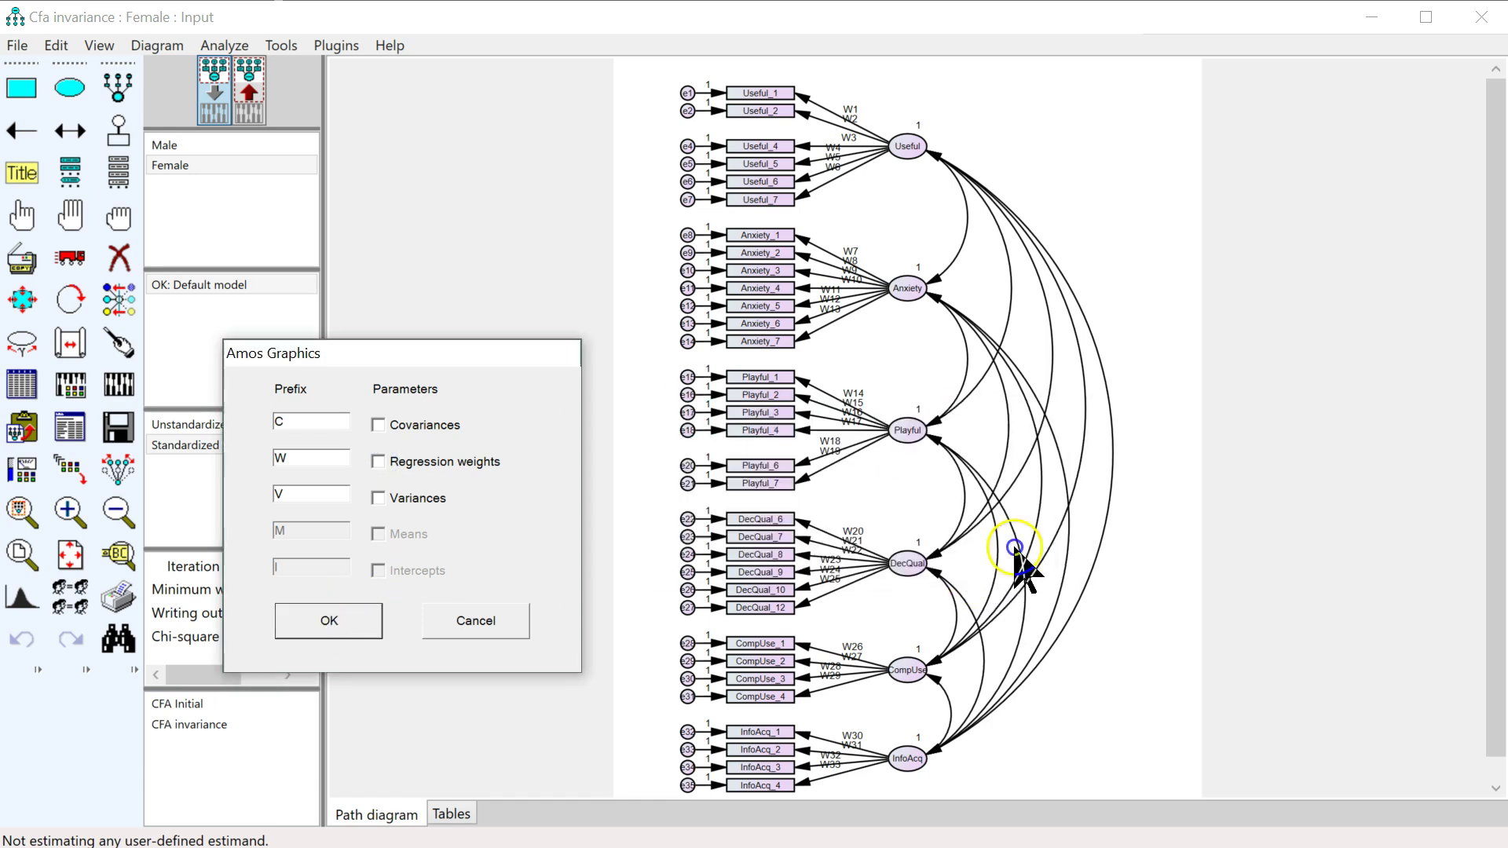
{"action": "left_click", "coordinate": [448, 625]}
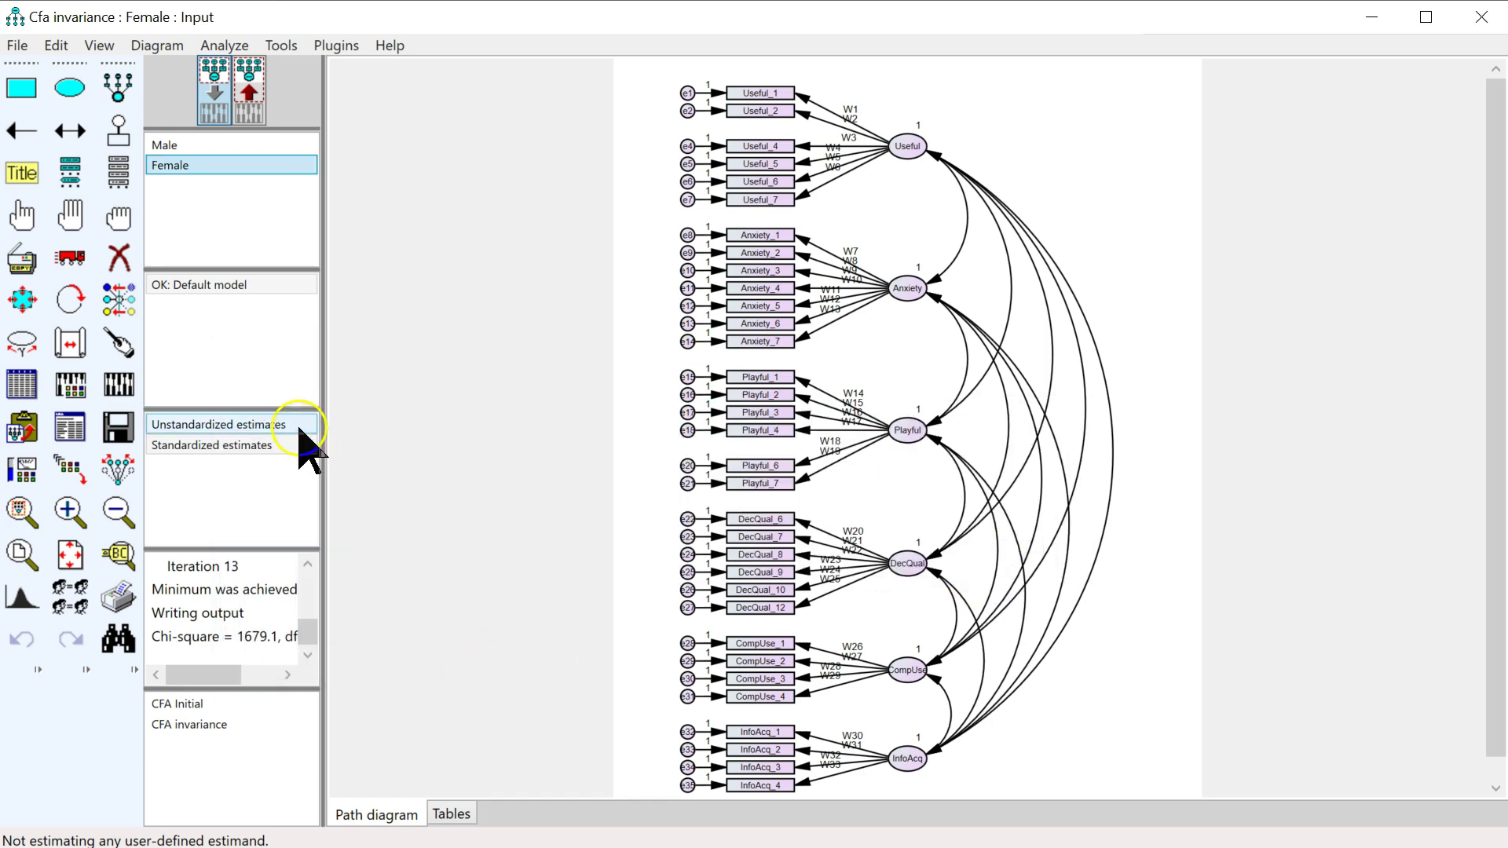
Reload the CFA invariance model with its changes saved, and clear the regression weight names for Useful_1, Useful_2 and Useful_4 in all groups
{"action": "left_click", "coordinate": [225, 724]}
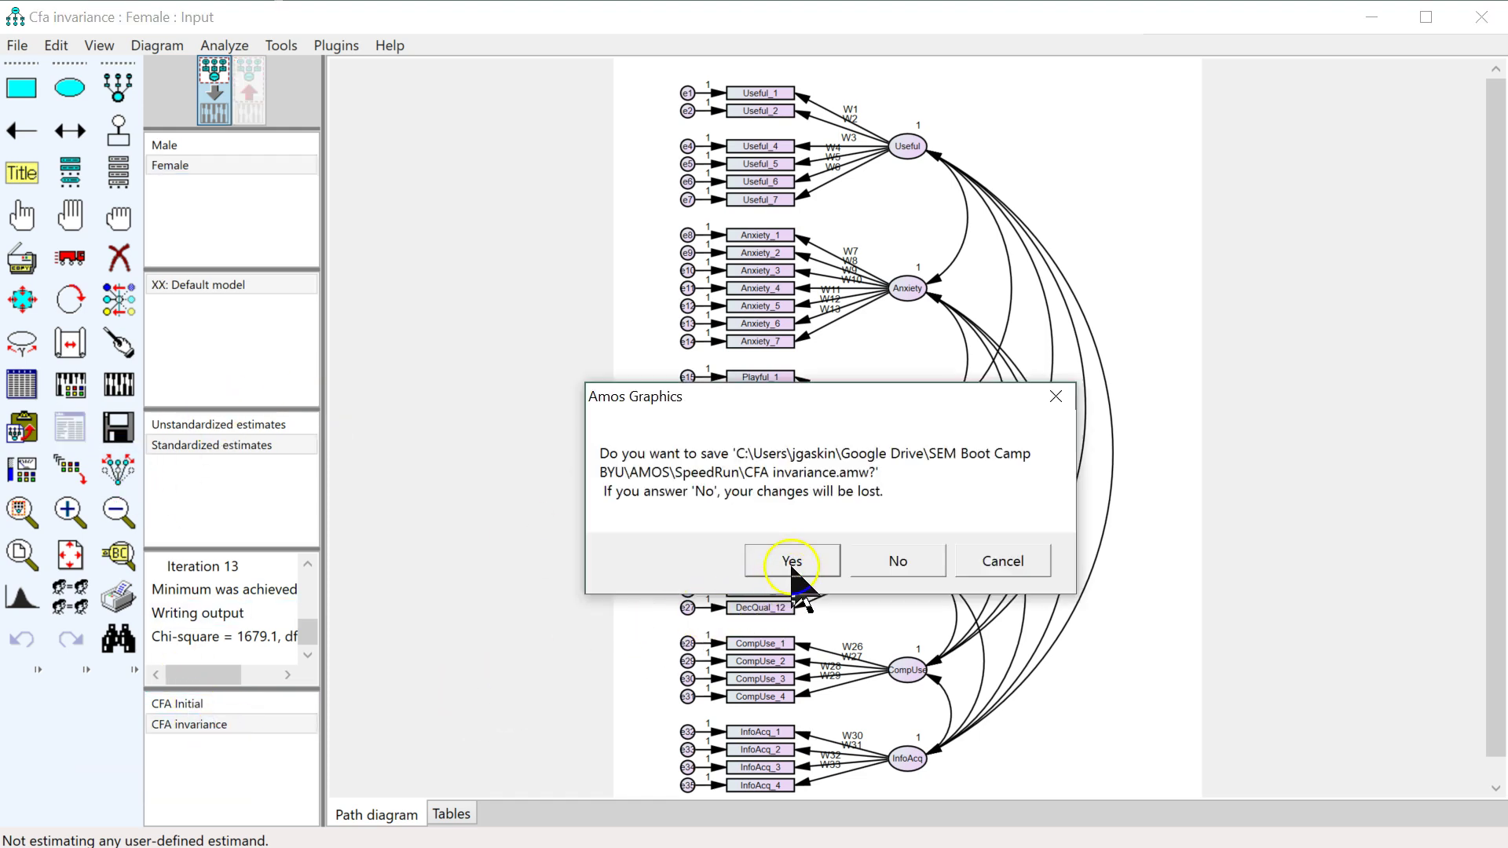
{"action": "left_click", "coordinate": [794, 562]}
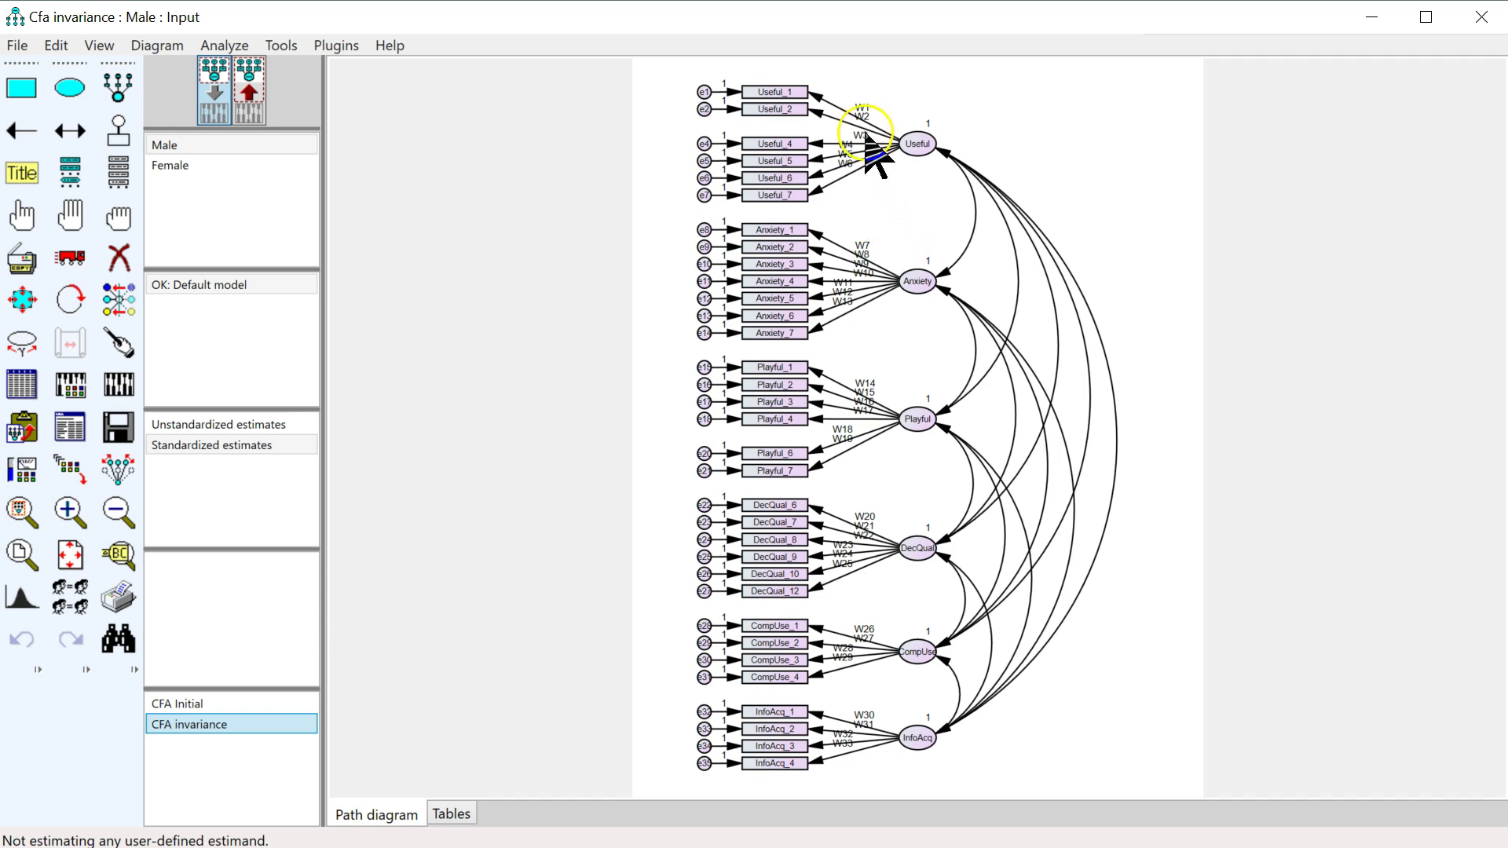
{"action": "left_click", "coordinate": [821, 106]}
{"action": "double_click", "coordinate": [818, 110]}
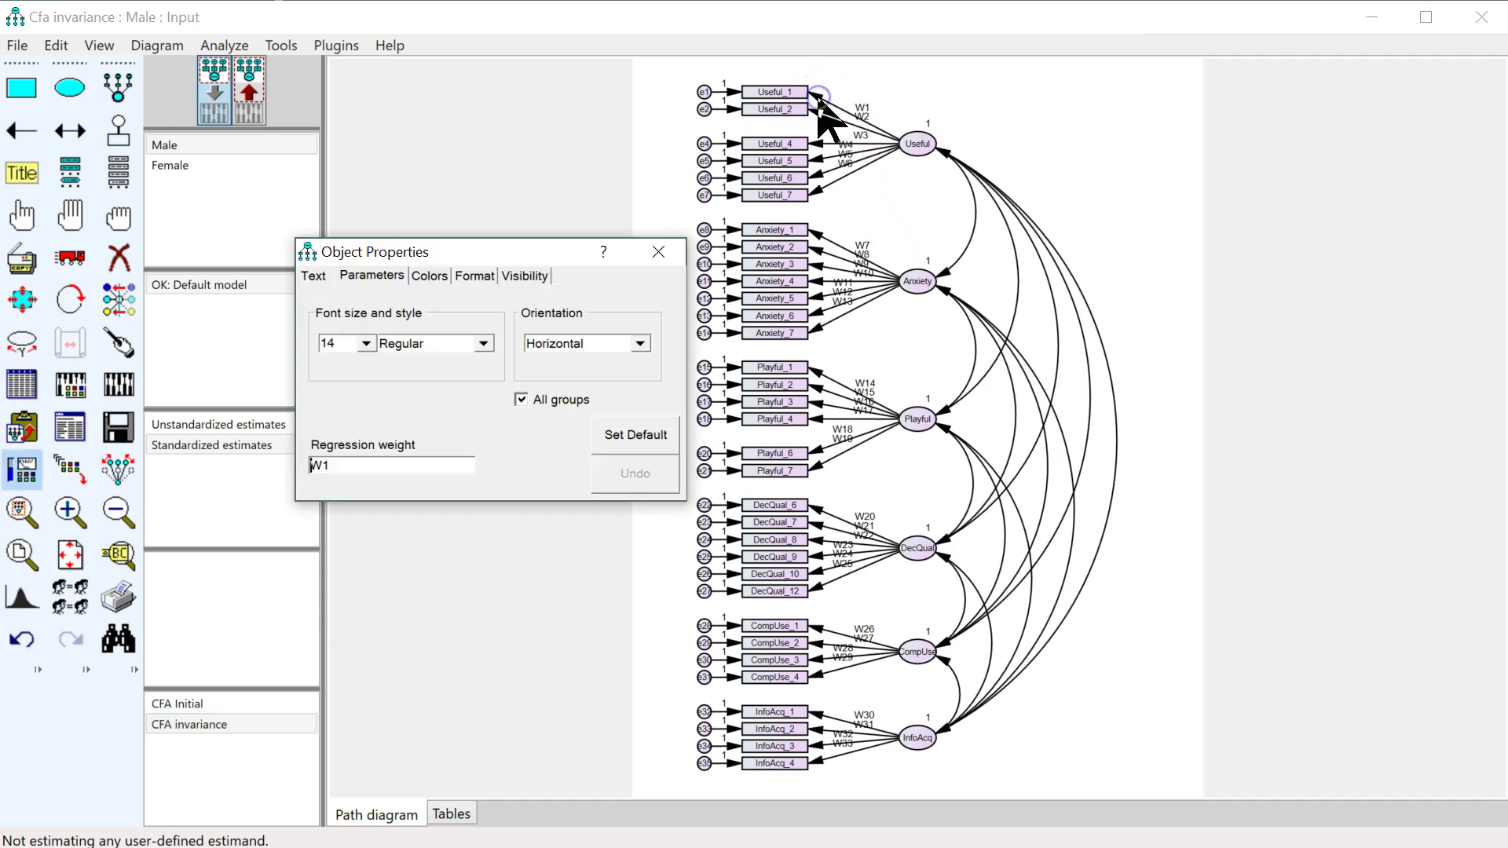
{"action": "key", "text": "Delete"}
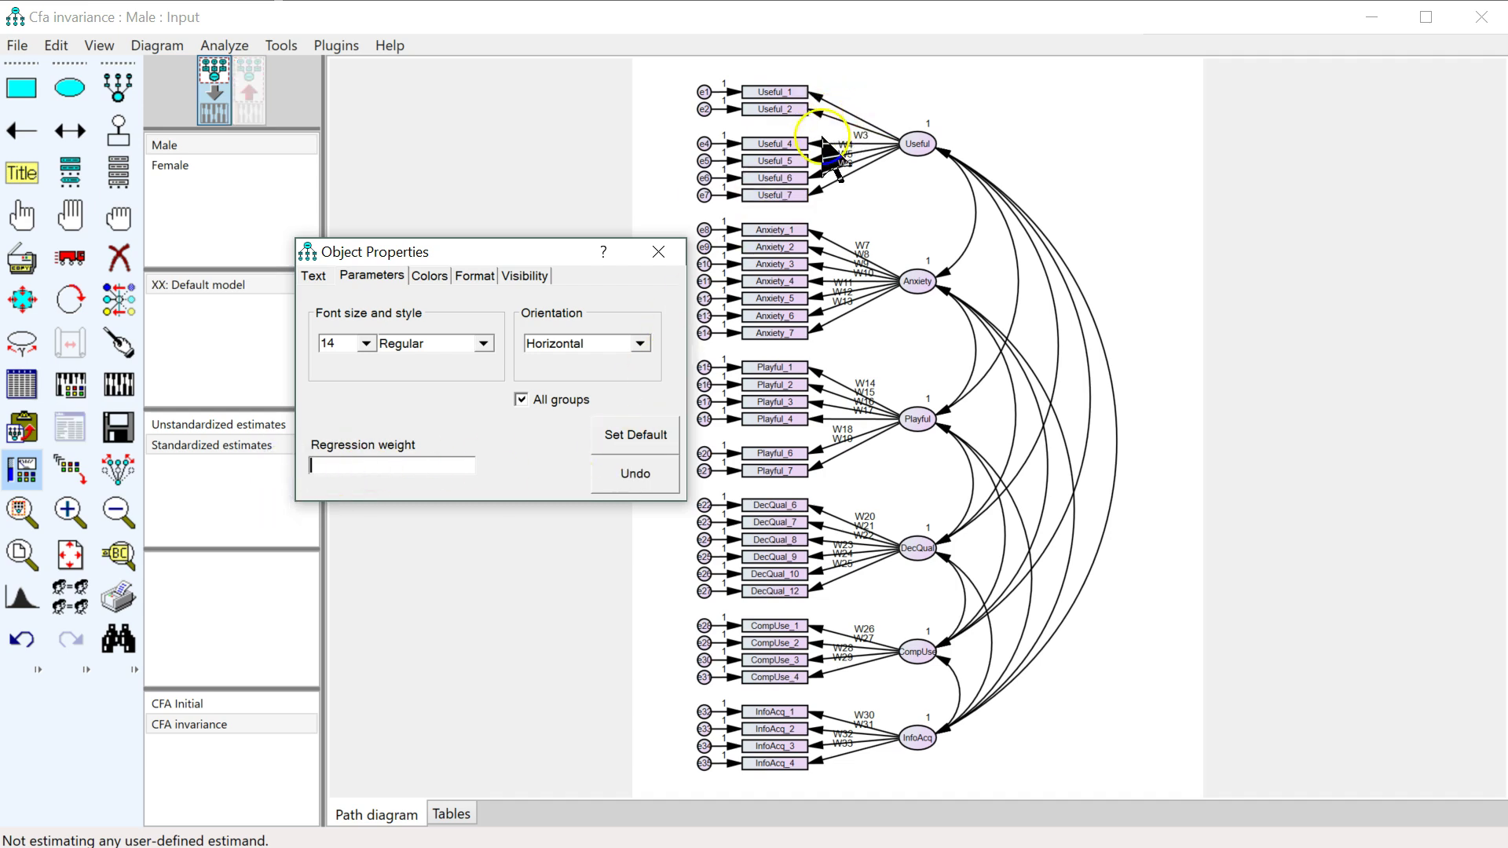
{"action": "left_click", "coordinate": [820, 147]}
{"action": "key", "text": "Delete"}
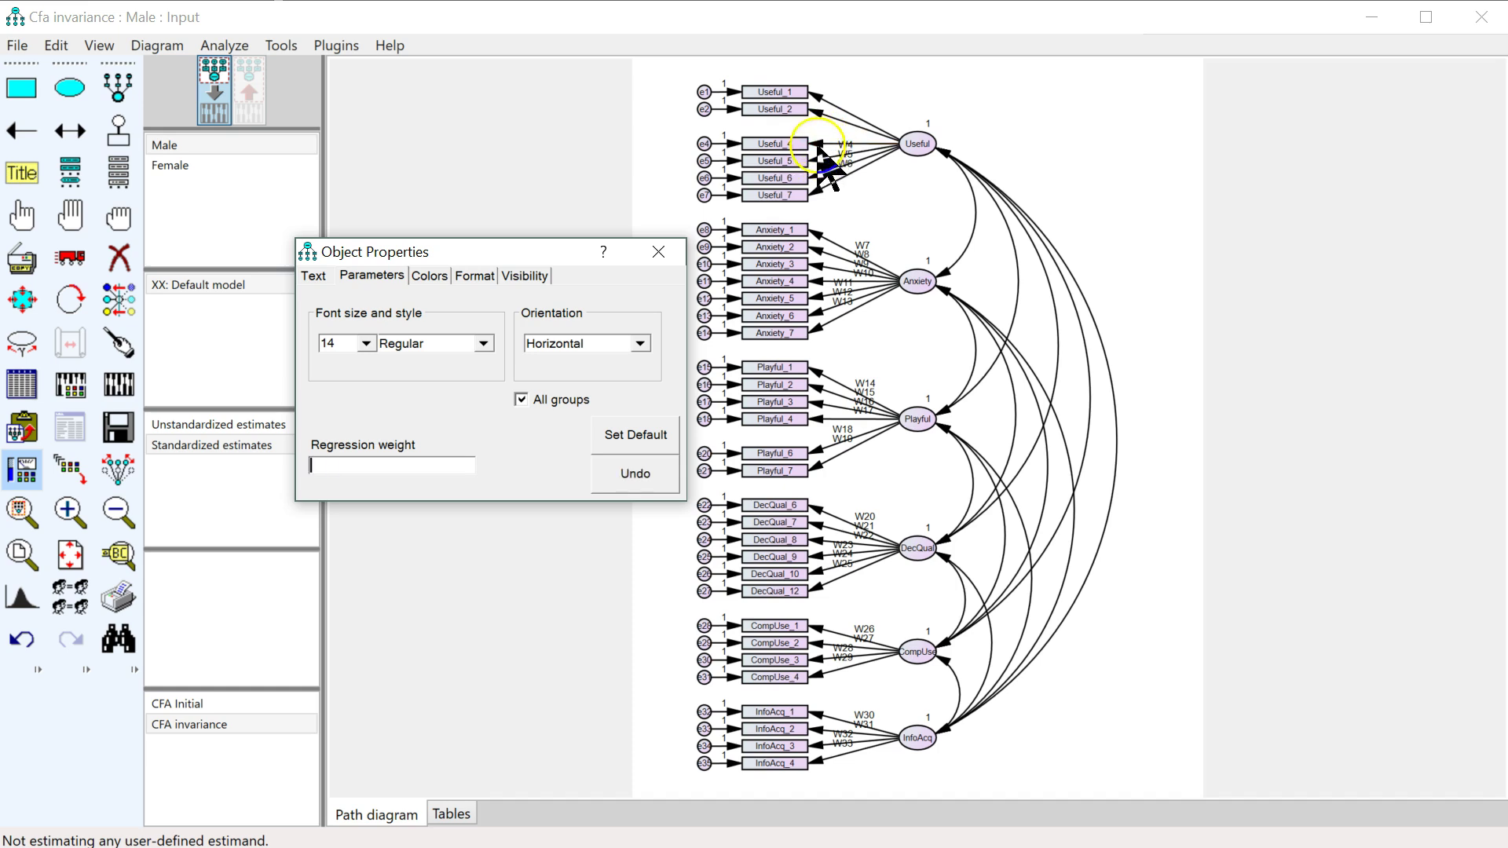
Clear the regression weight names on the remaining Useful paths, to Useful_5, Useful_6 and Useful_7
{"action": "key", "text": "Delete"}
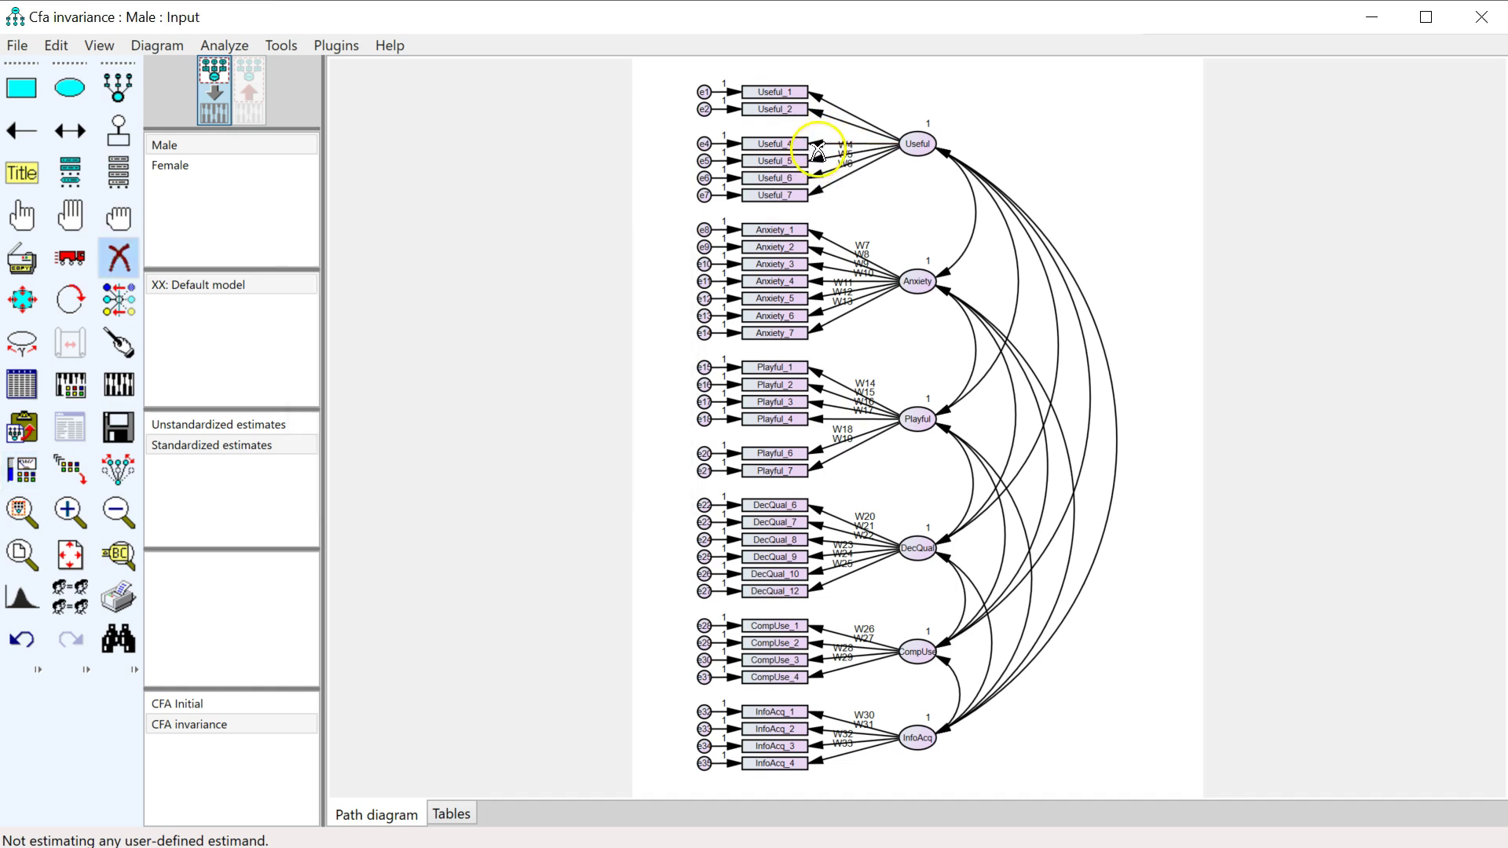
{"action": "left_click", "coordinate": [119, 257]}
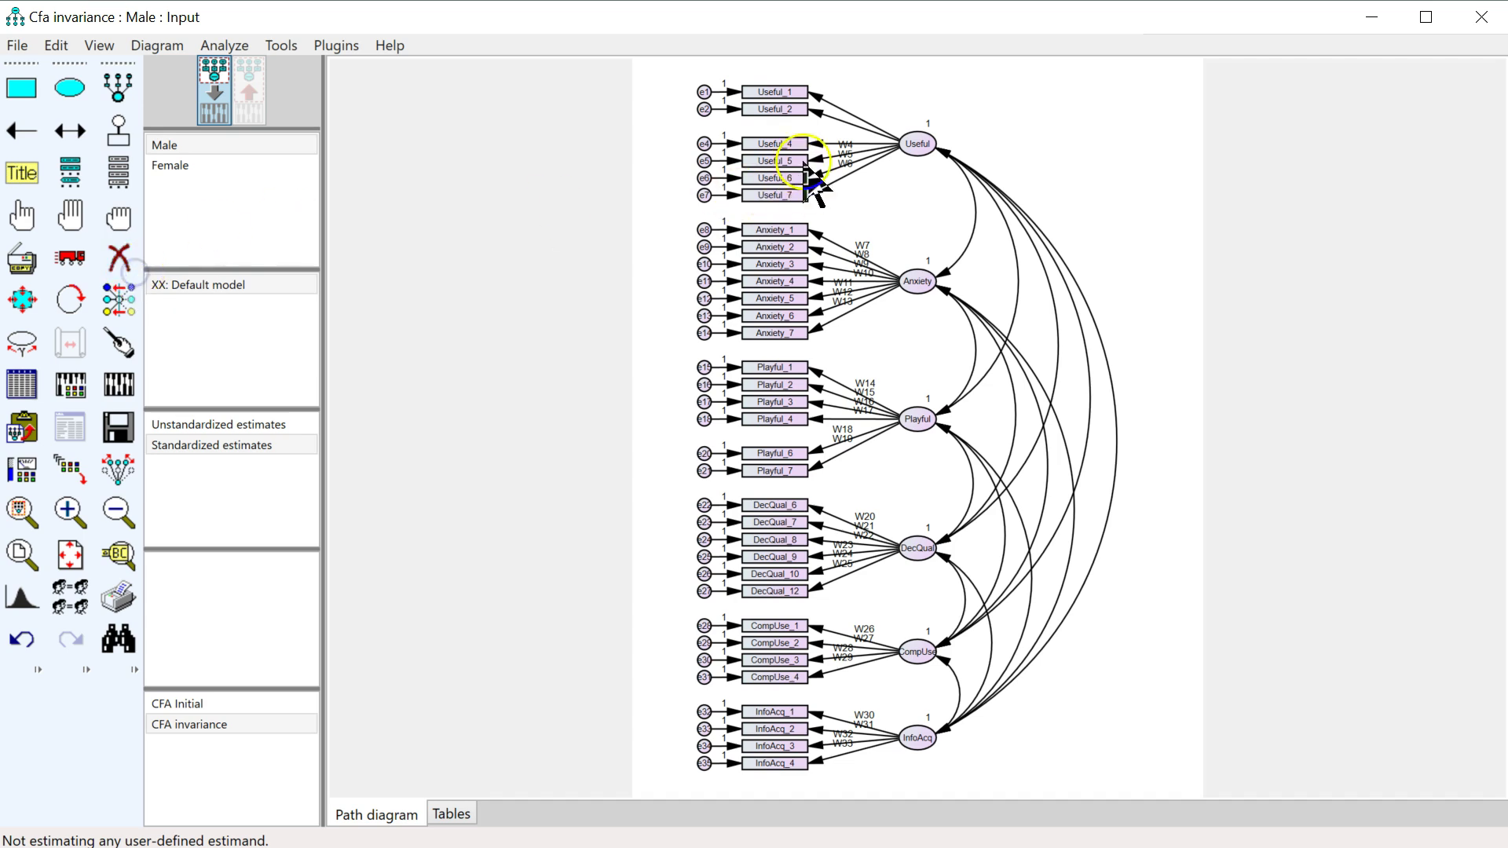
{"action": "double_click", "coordinate": [820, 145]}
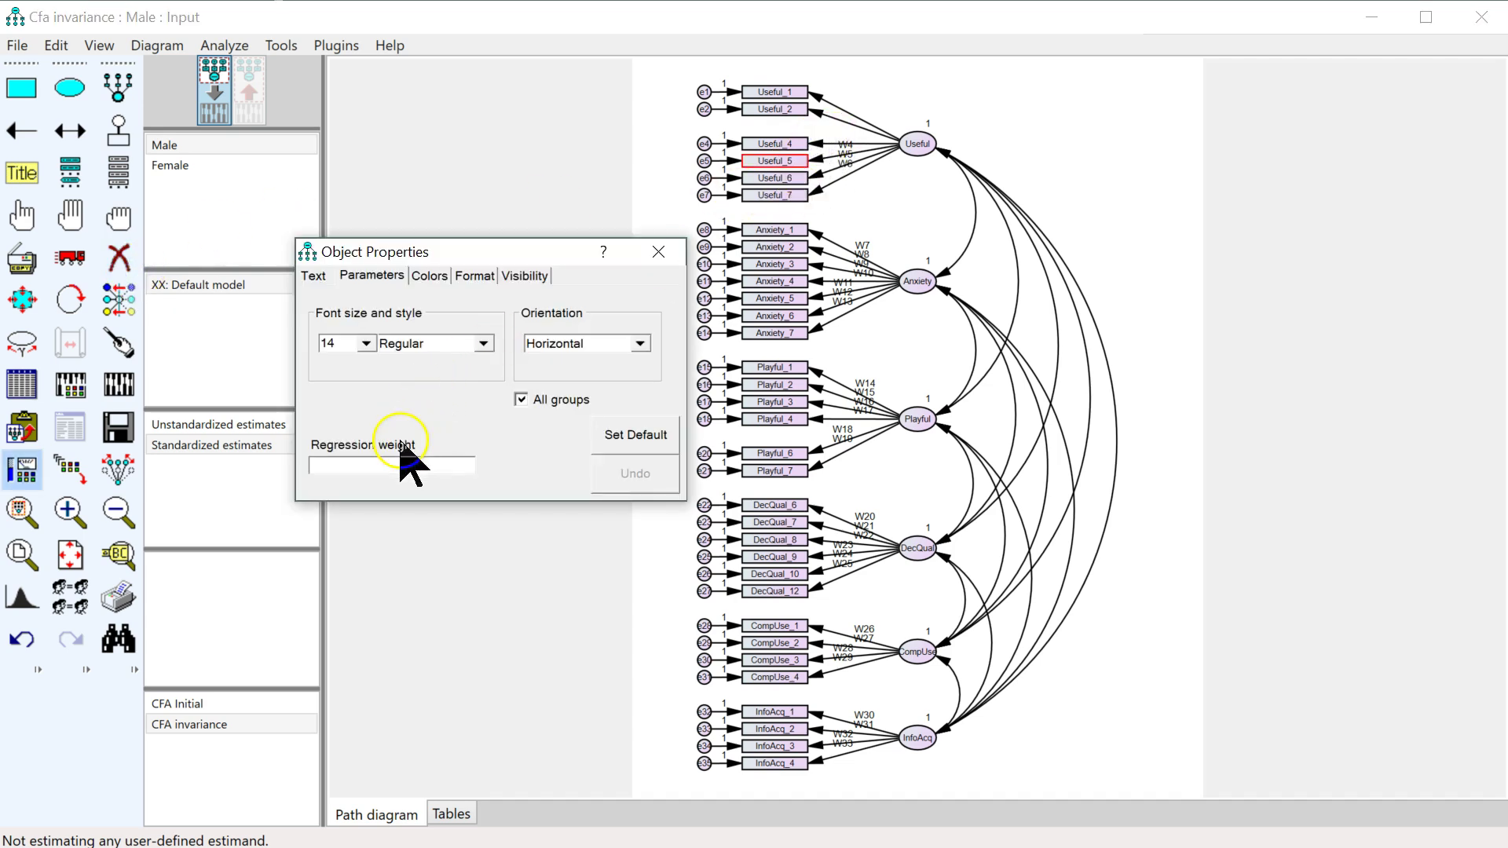
{"action": "left_click", "coordinate": [822, 174]}
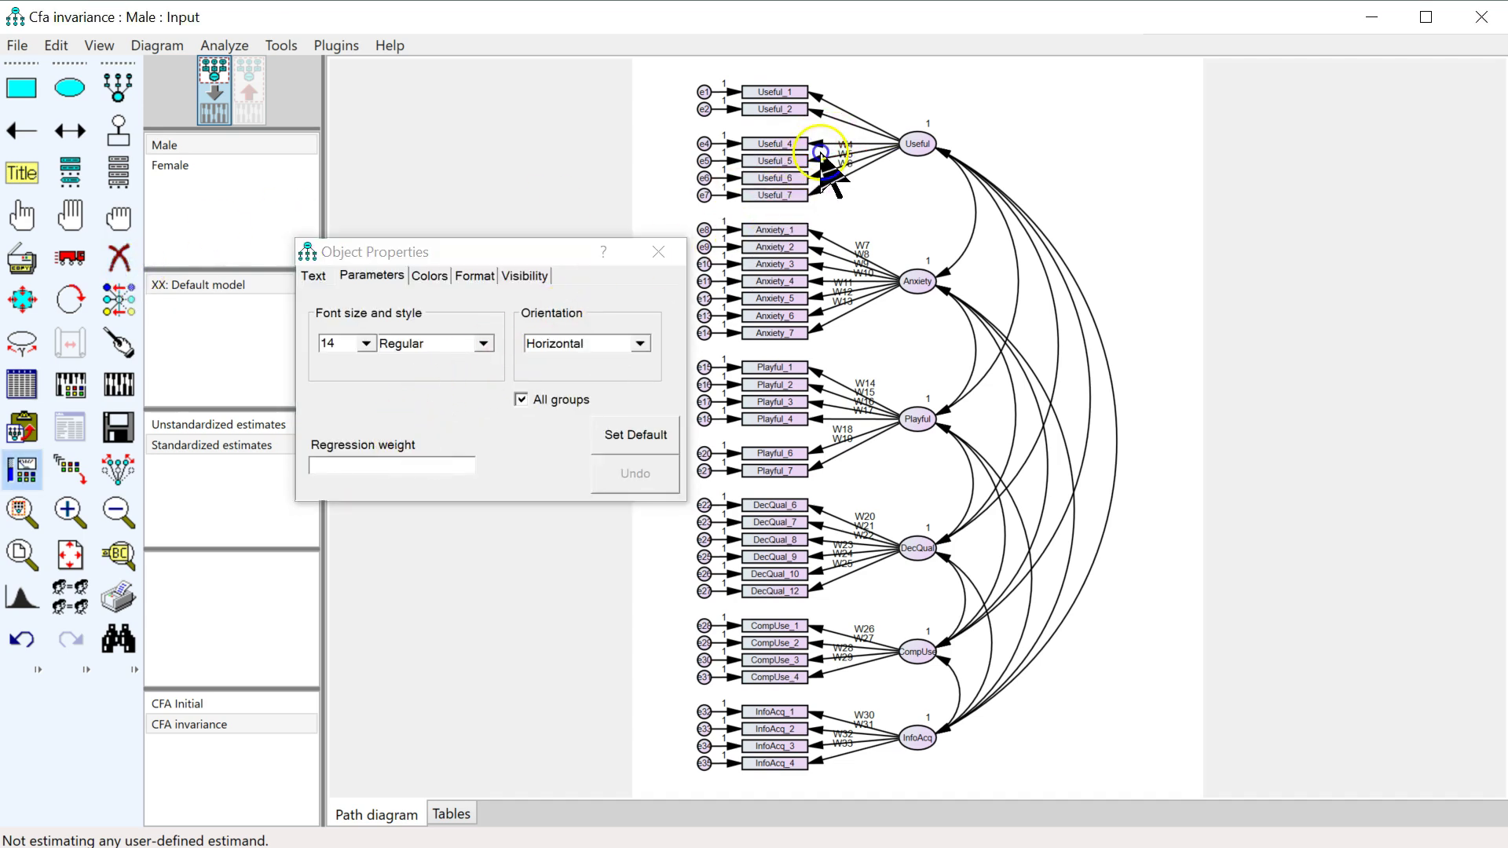
{"action": "left_click", "coordinate": [820, 155]}
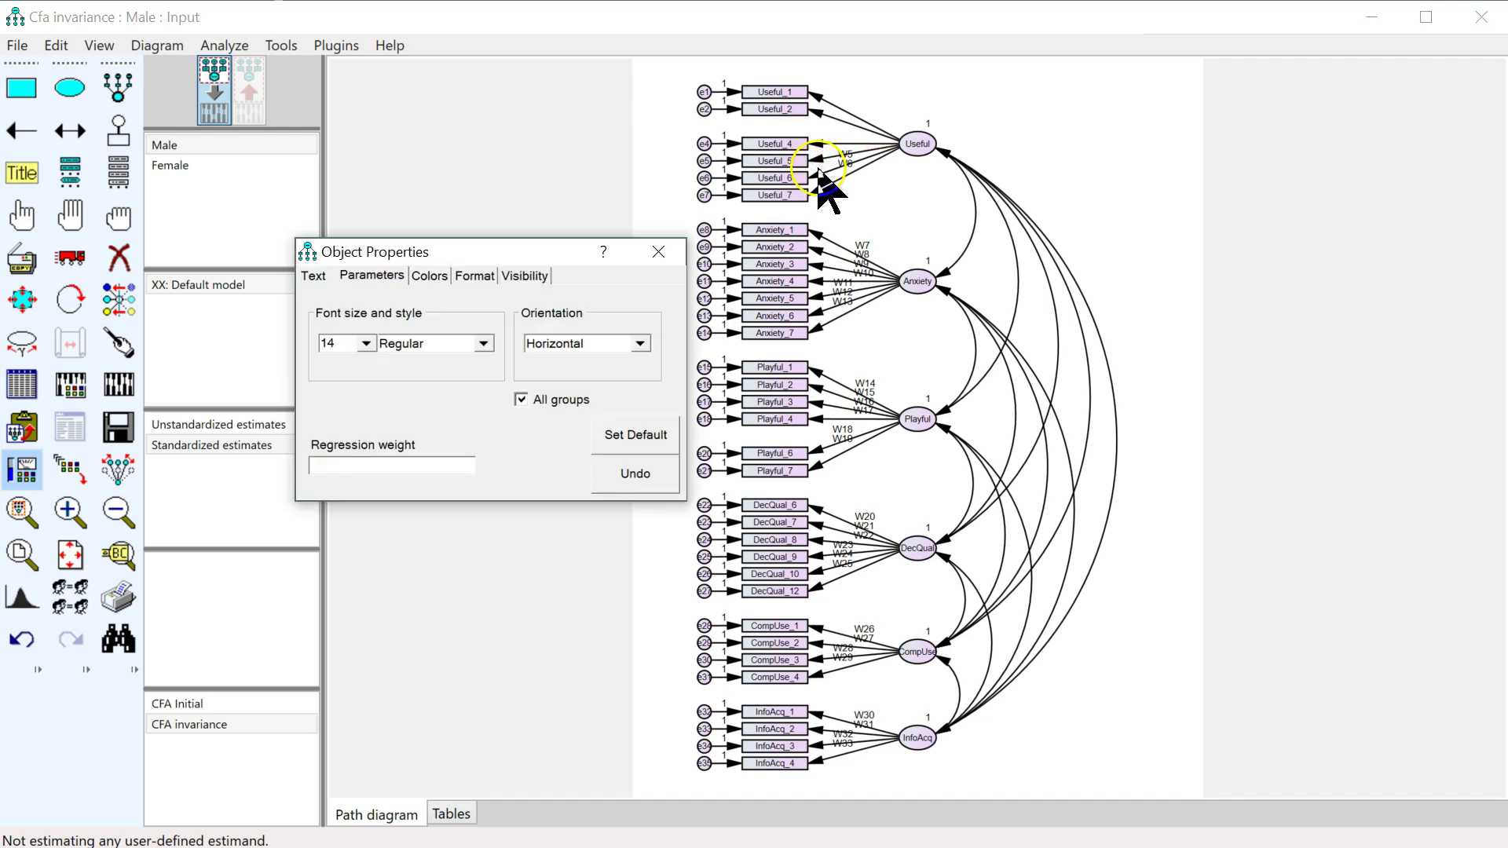
{"action": "left_click", "coordinate": [819, 173]}
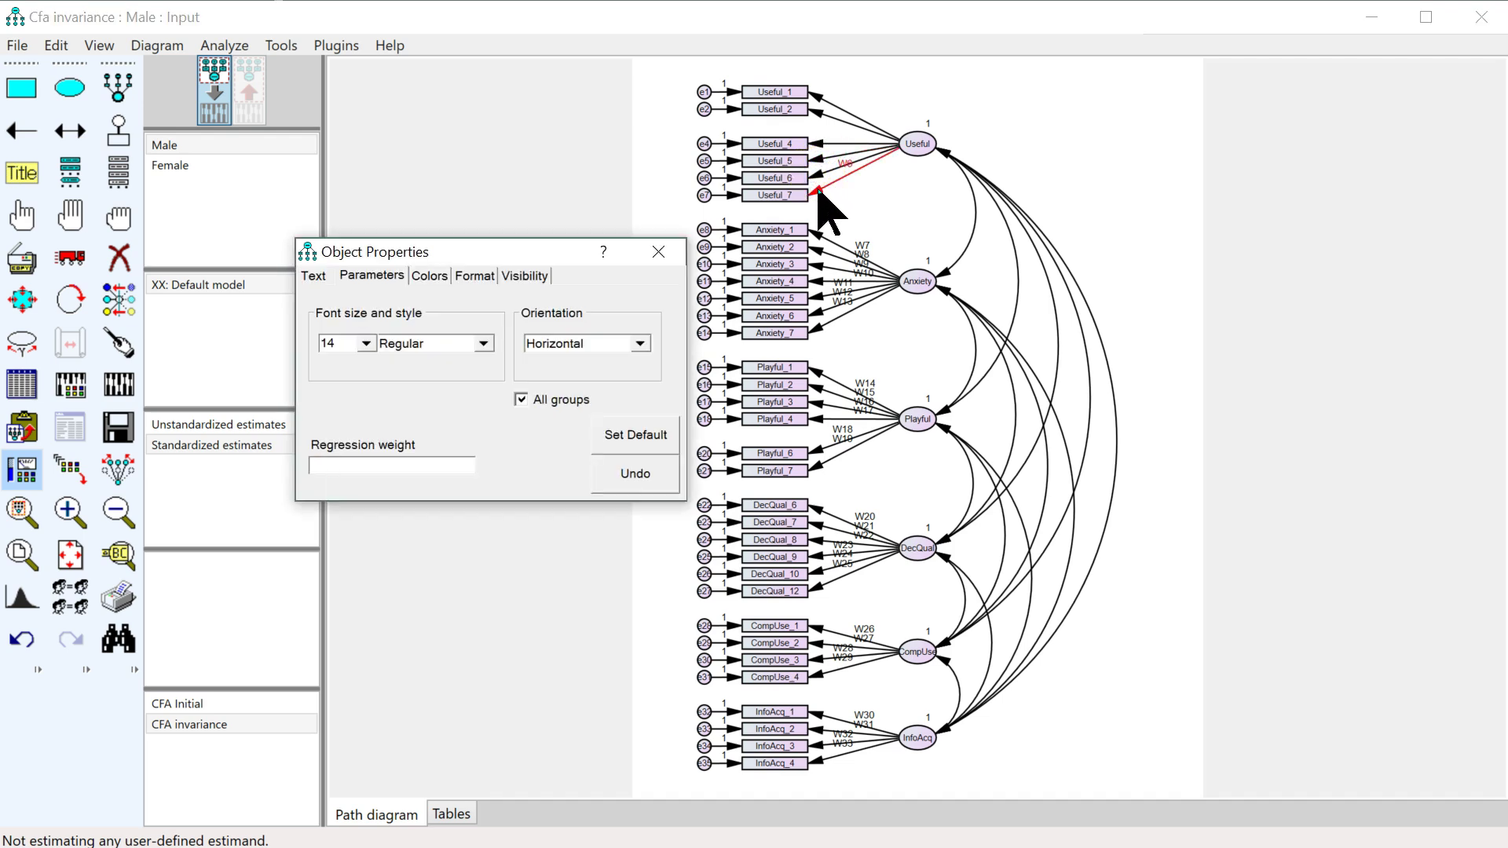
Clear the regression weight names on all Anxiety paths, from Anxiety_1 through Anxiety_7
{"action": "left_click", "coordinate": [825, 284]}
{"action": "left_click", "coordinate": [820, 284]}
{"action": "left_click", "coordinate": [822, 304]}
{"action": "left_click", "coordinate": [818, 322]}
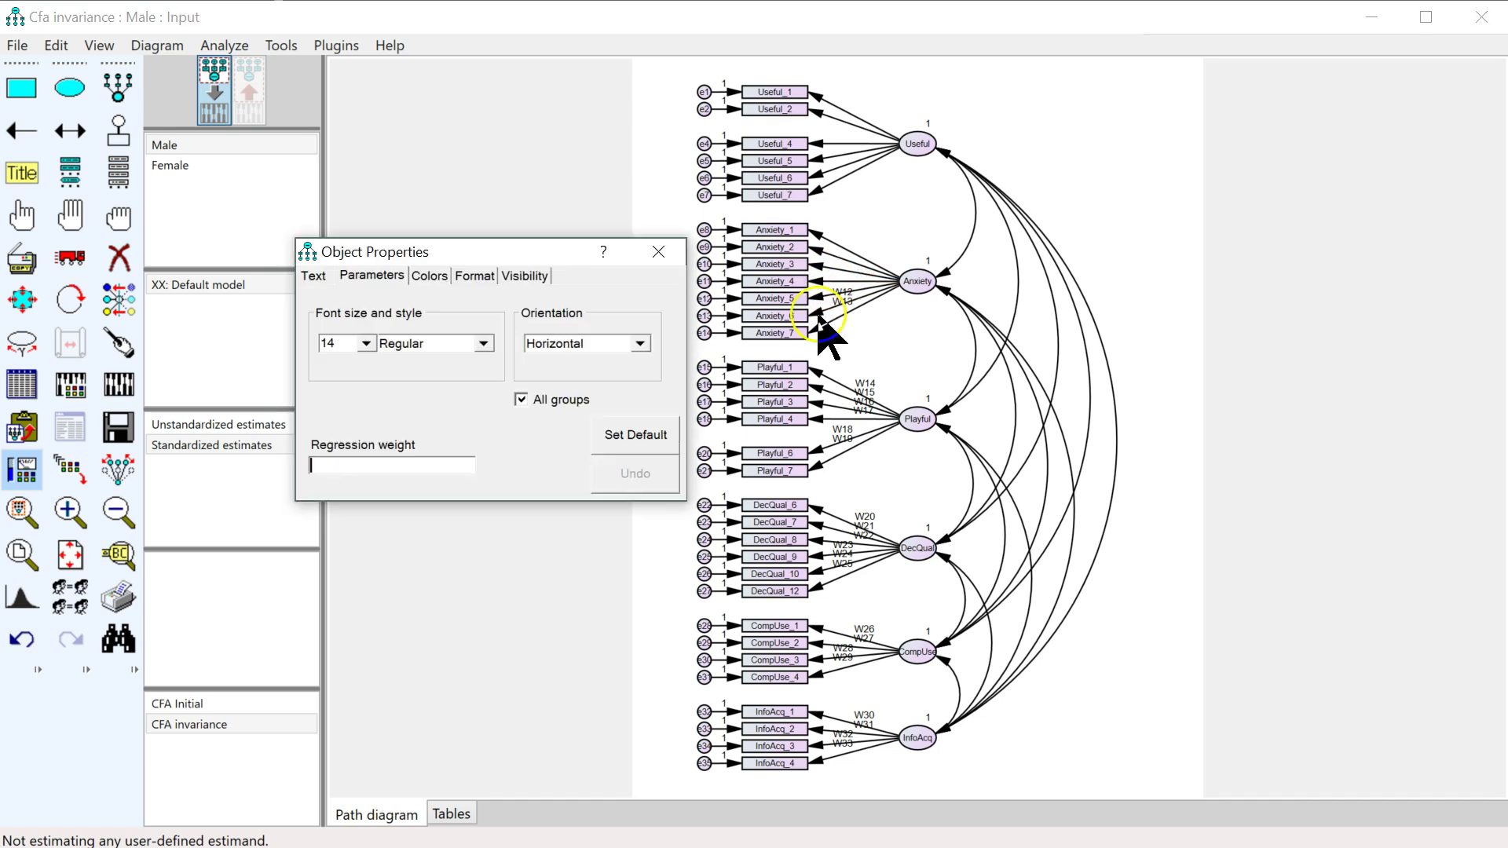
{"action": "key", "text": "Delete"}
Clear the regression weight name on the path from Playful to Playful_1
{"action": "left_click", "coordinate": [817, 373]}
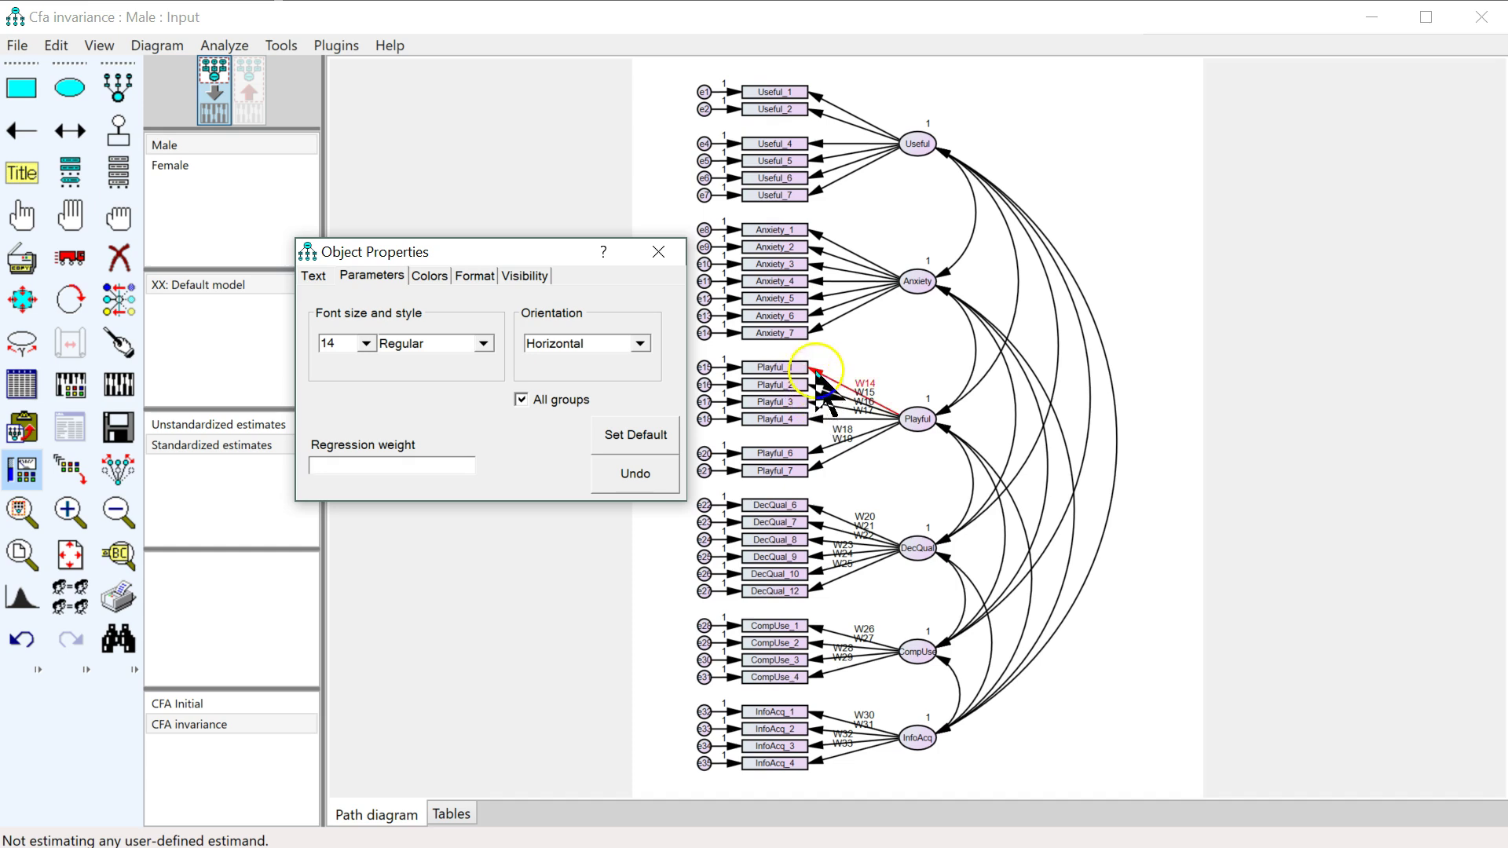
Clear the regression weight labels from all paths of the Playful factor for all groups
{"action": "left_click", "coordinate": [819, 390]}
{"action": "left_click", "coordinate": [817, 418]}
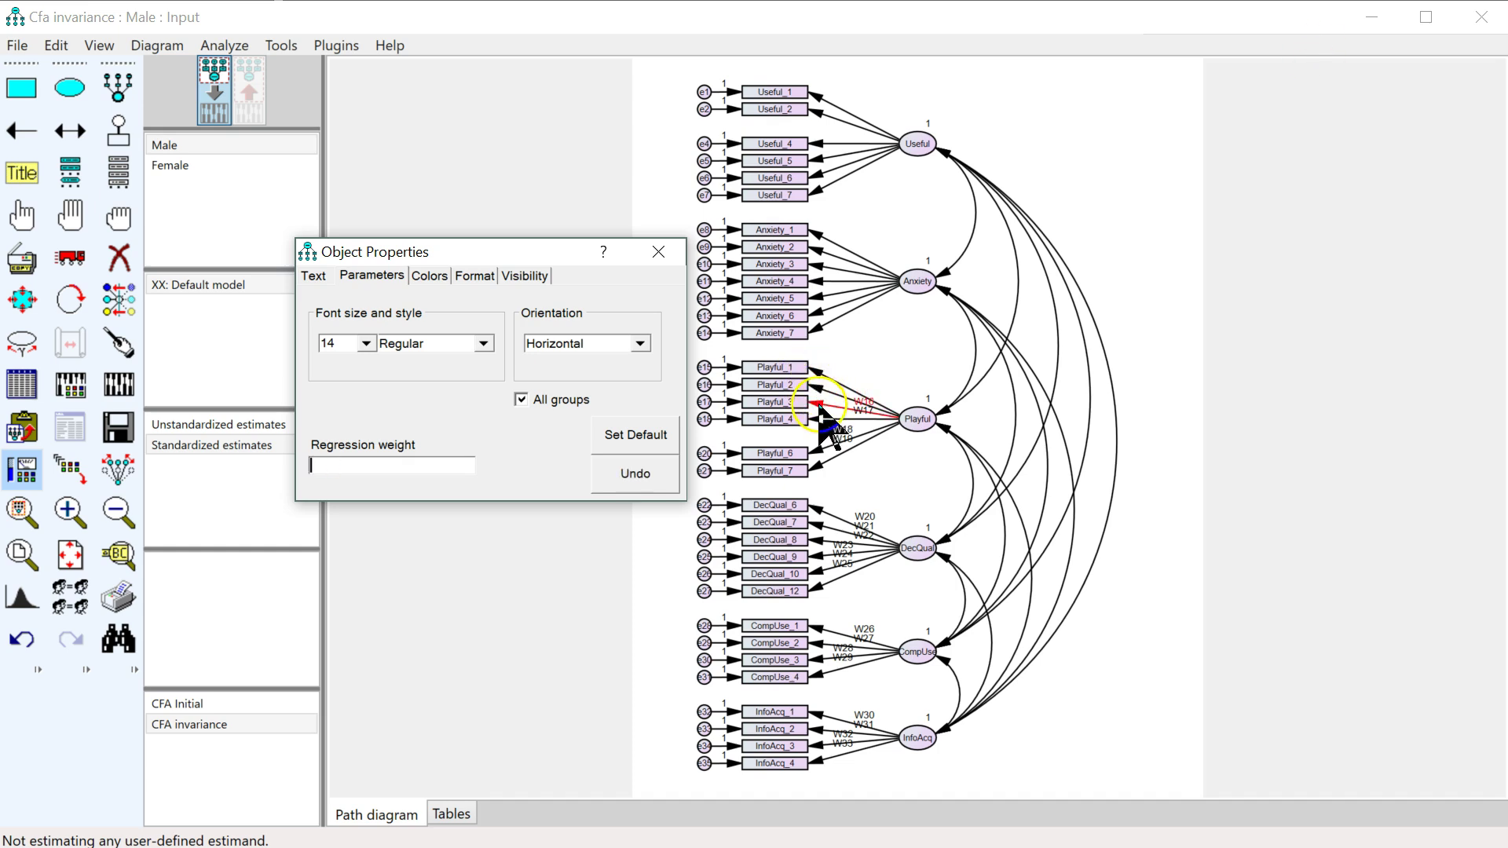
{"action": "left_click", "coordinate": [817, 419]}
{"action": "left_click", "coordinate": [825, 463]}
Clear the regression weight labels from all paths of the DecQual factor for all groups
{"action": "left_click", "coordinate": [819, 522]}
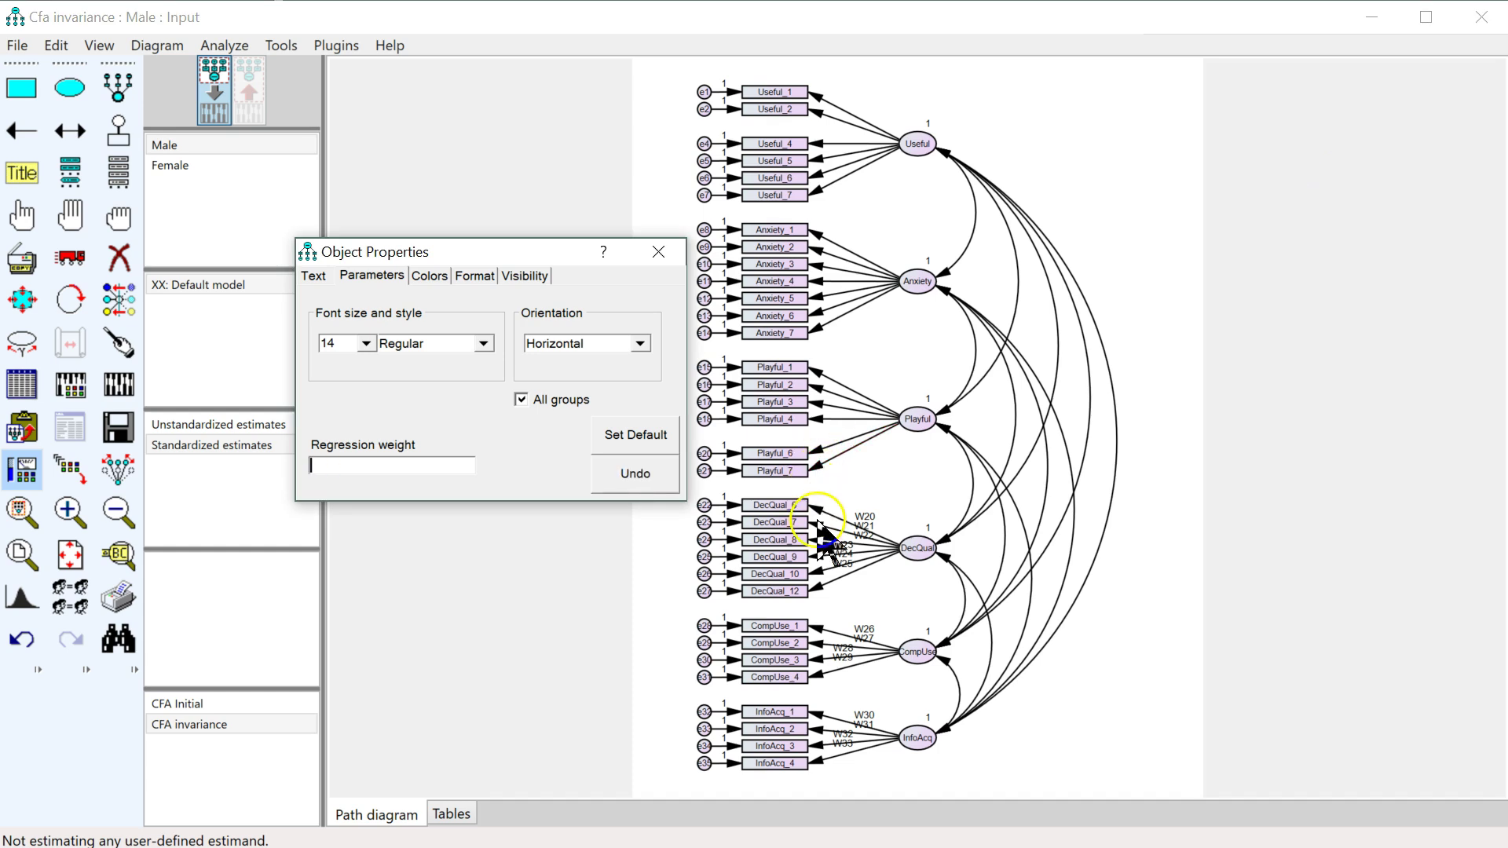
{"action": "left_click", "coordinate": [821, 512]}
{"action": "left_click", "coordinate": [821, 527]}
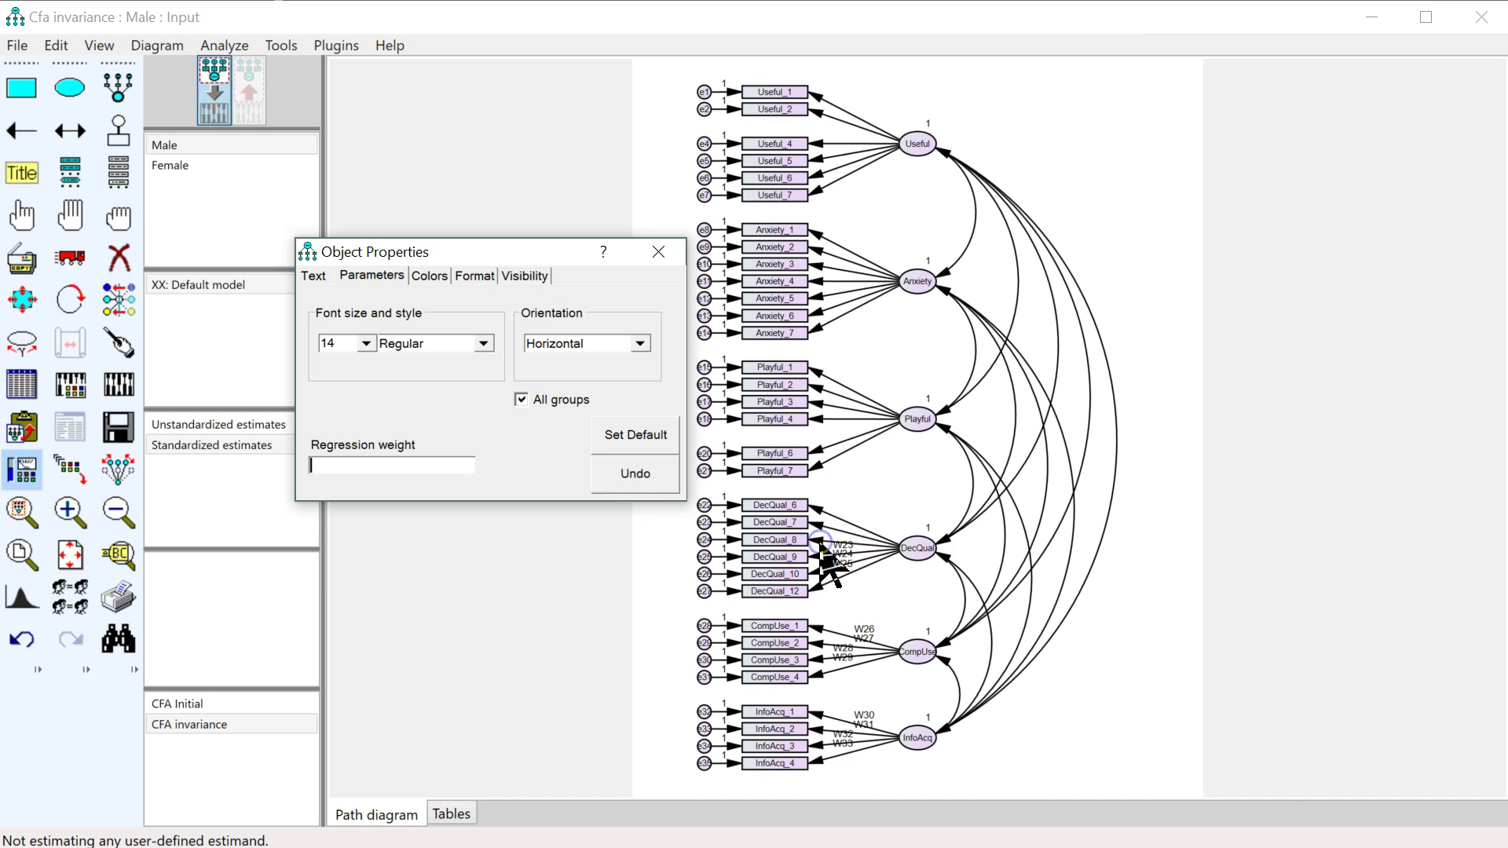
{"action": "left_click", "coordinate": [821, 555]}
{"action": "left_click", "coordinate": [822, 574]}
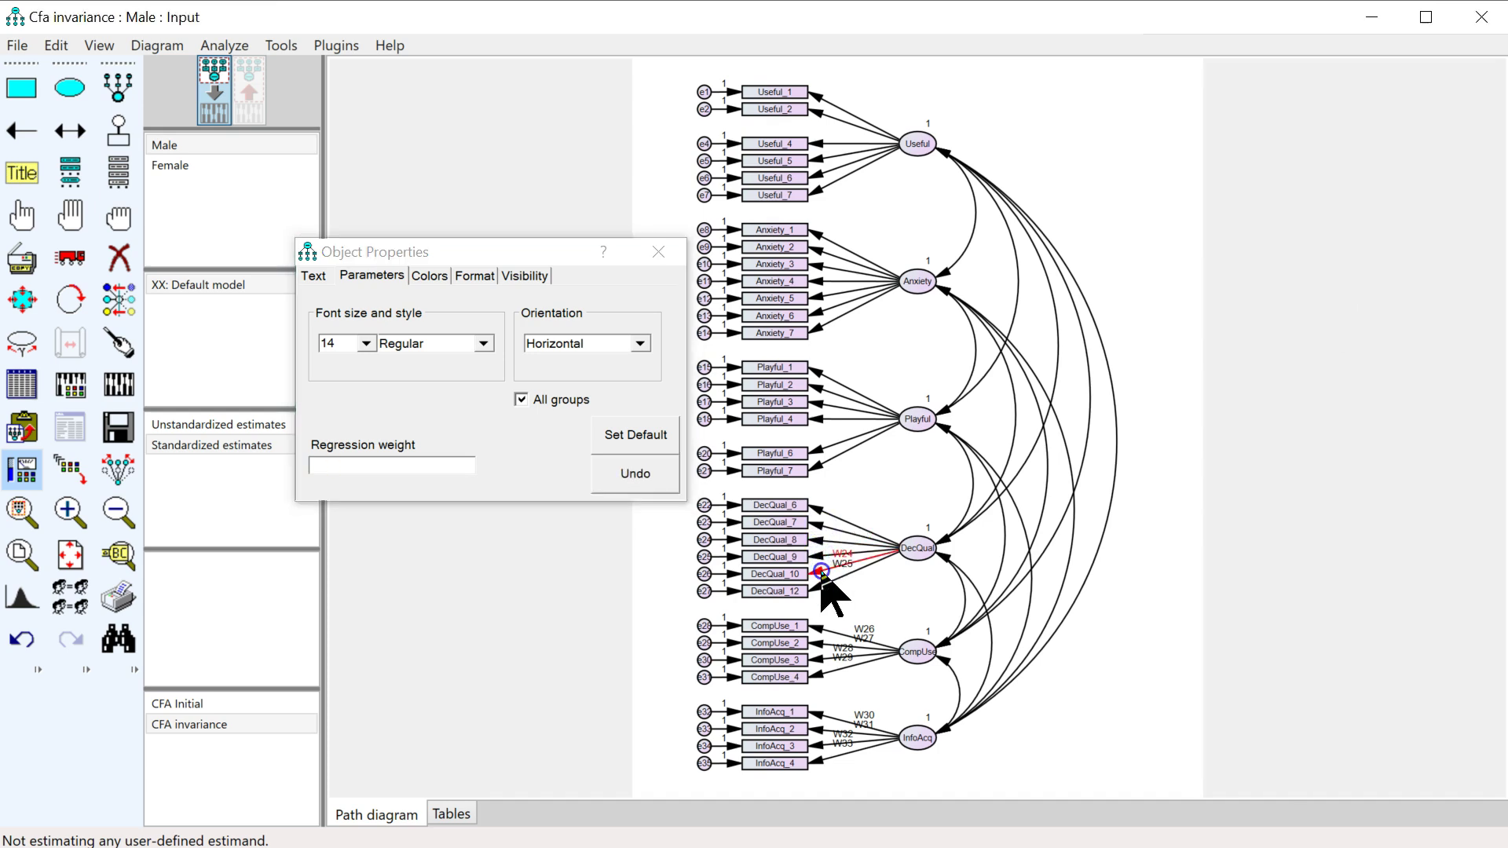
{"action": "left_click", "coordinate": [1330, 354]}
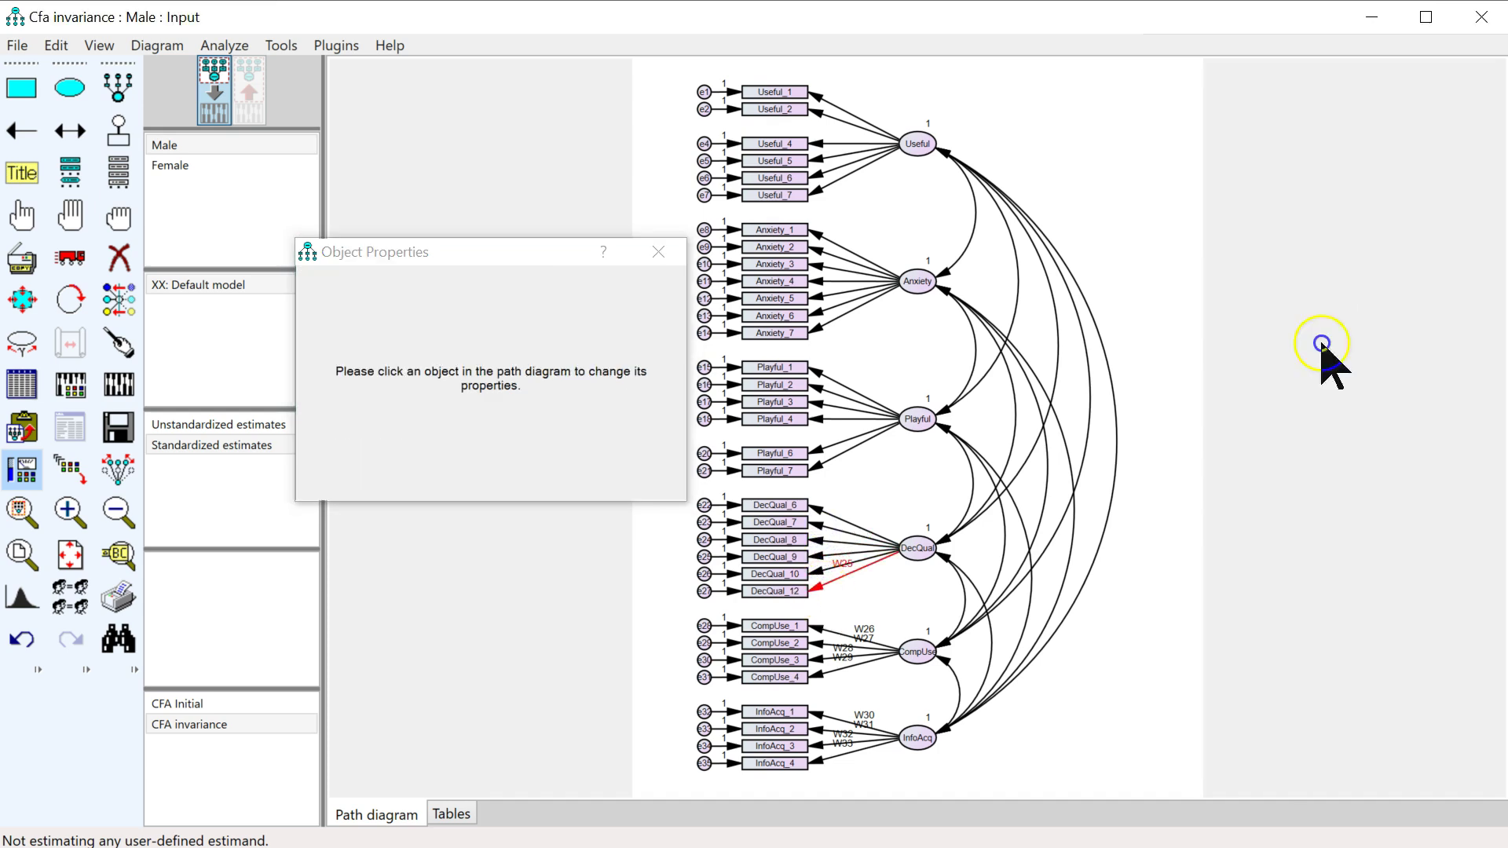
Clear the regression weight labels from all paths of the CompUse factor for all groups
{"action": "left_click", "coordinate": [817, 629]}
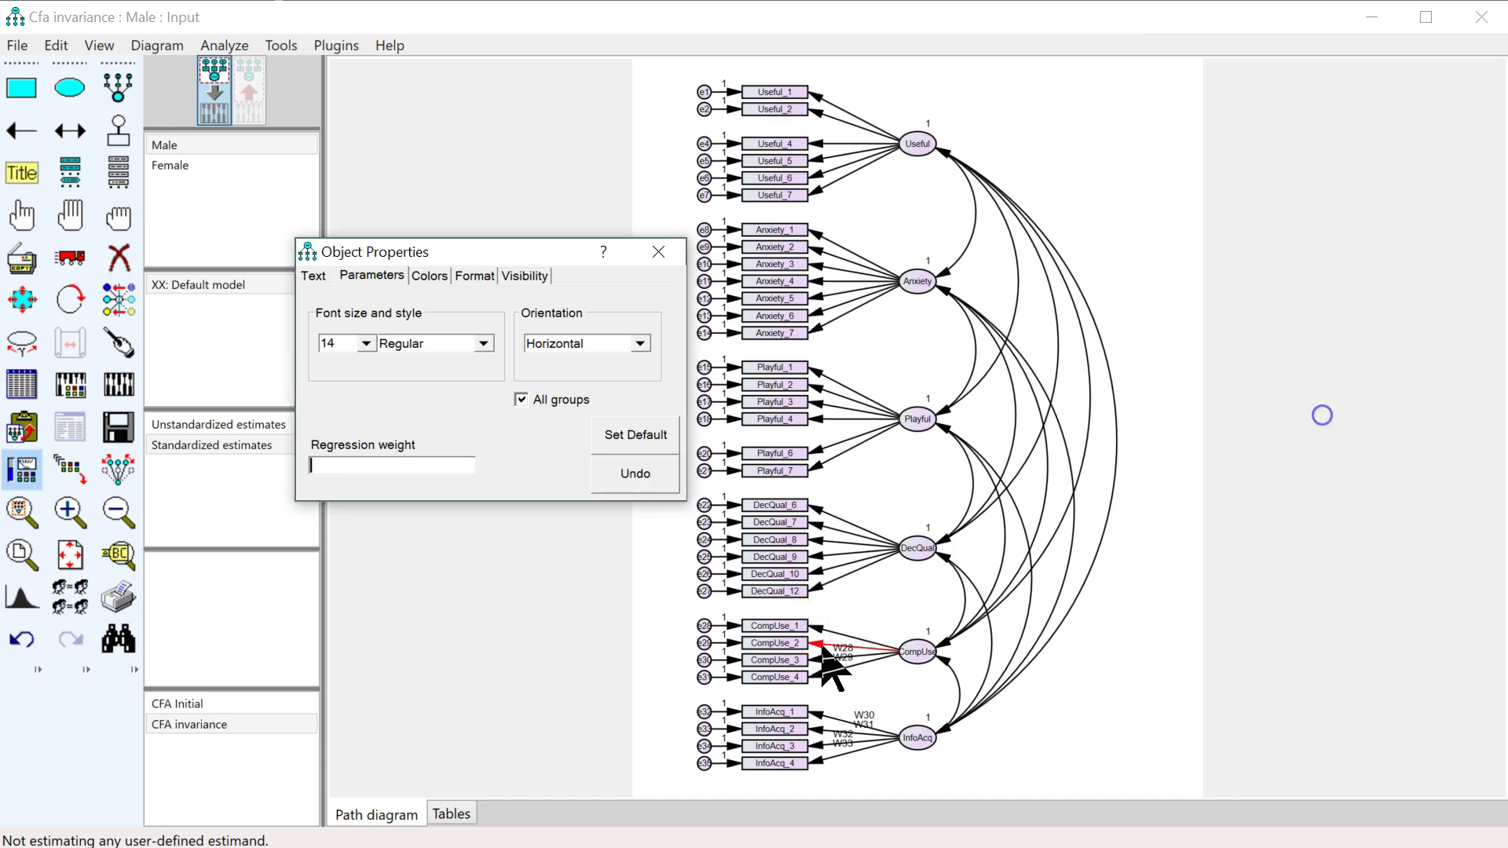
{"action": "left_click", "coordinate": [821, 664]}
{"action": "key", "text": "Delete"}
{"action": "left_click", "coordinate": [820, 669]}
{"action": "key", "text": "Delete"}
Clear the regression weight labels from all paths of the InfoAcq factor and close the object properties
{"action": "left_click", "coordinate": [817, 713]}
{"action": "key", "text": "Delete"}
{"action": "key", "text": "Delete"}
{"action": "left_click", "coordinate": [818, 729]}
{"action": "key", "text": "Delete"}
{"action": "left_click", "coordinate": [821, 746]}
{"action": "key", "text": "Delete"}
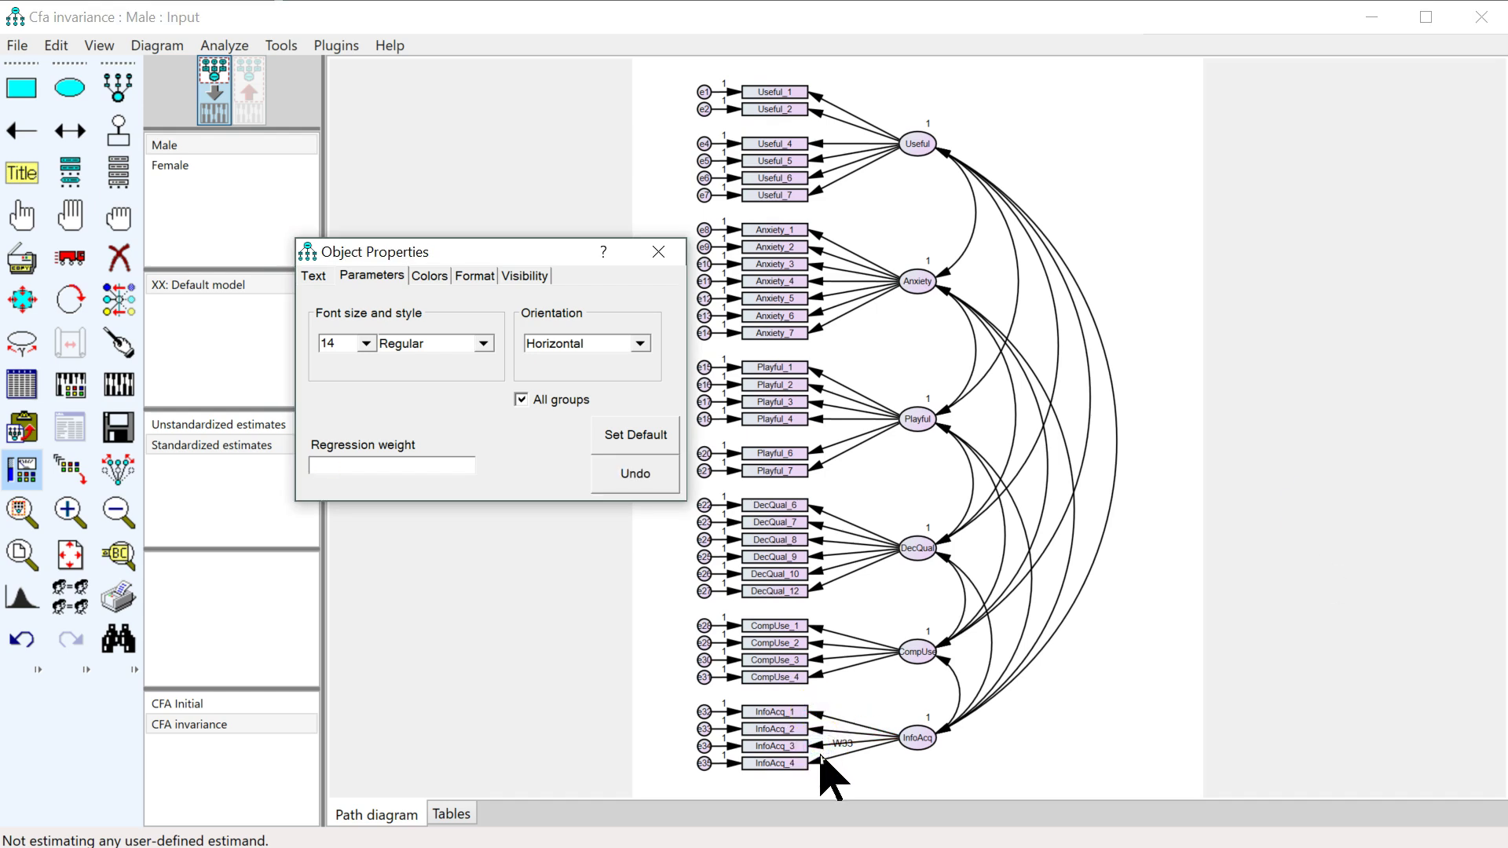
{"action": "left_click", "coordinate": [712, 179]}
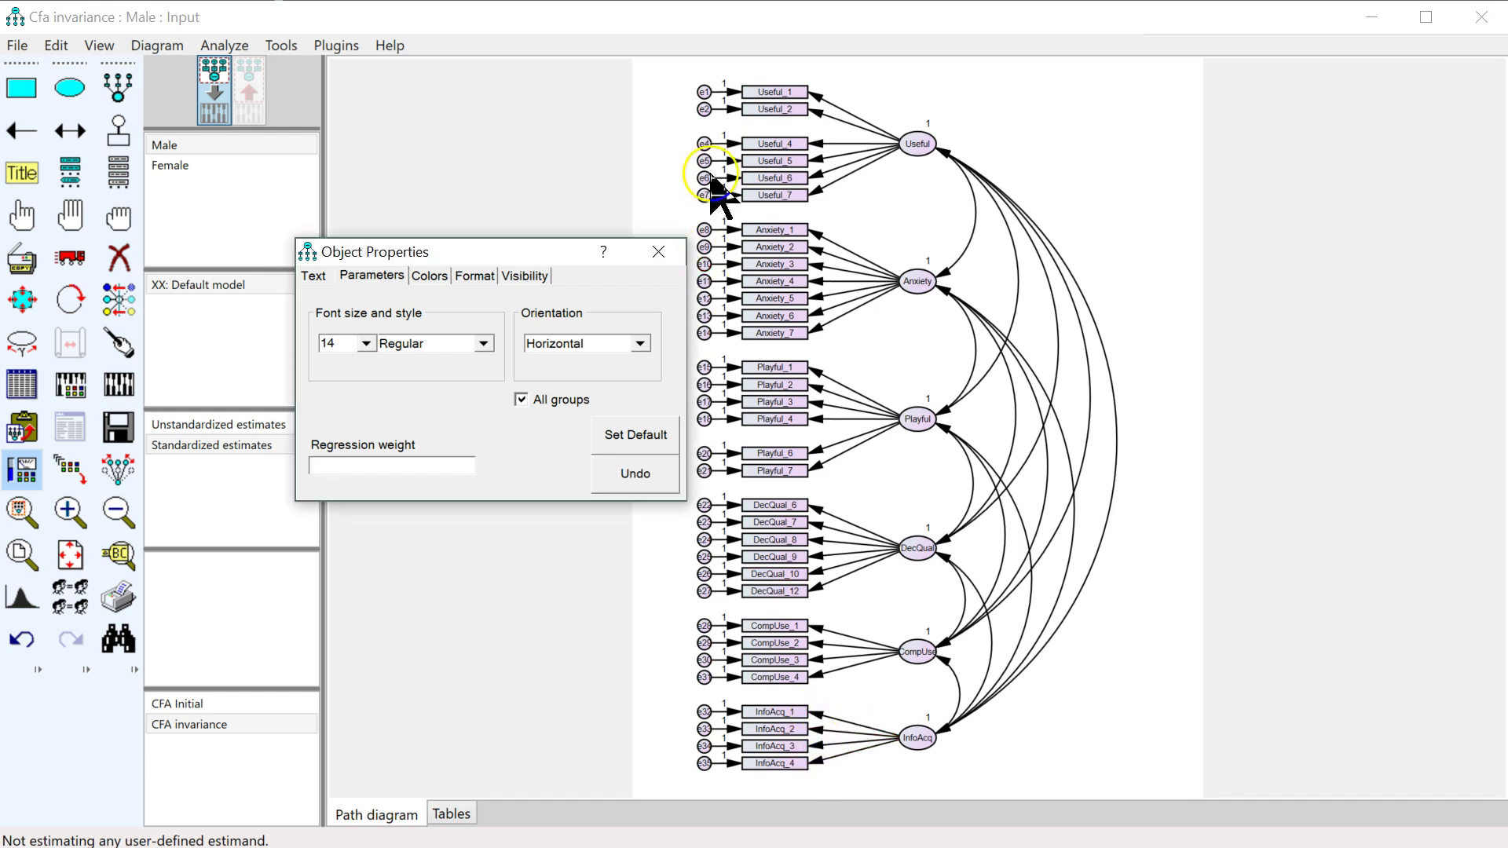
{"action": "left_click", "coordinate": [658, 251]}
Save a copy of the model as "CFA invariance unconstrained.amw" in the SpeedRun folder
{"action": "left_click", "coordinate": [72, 346]}
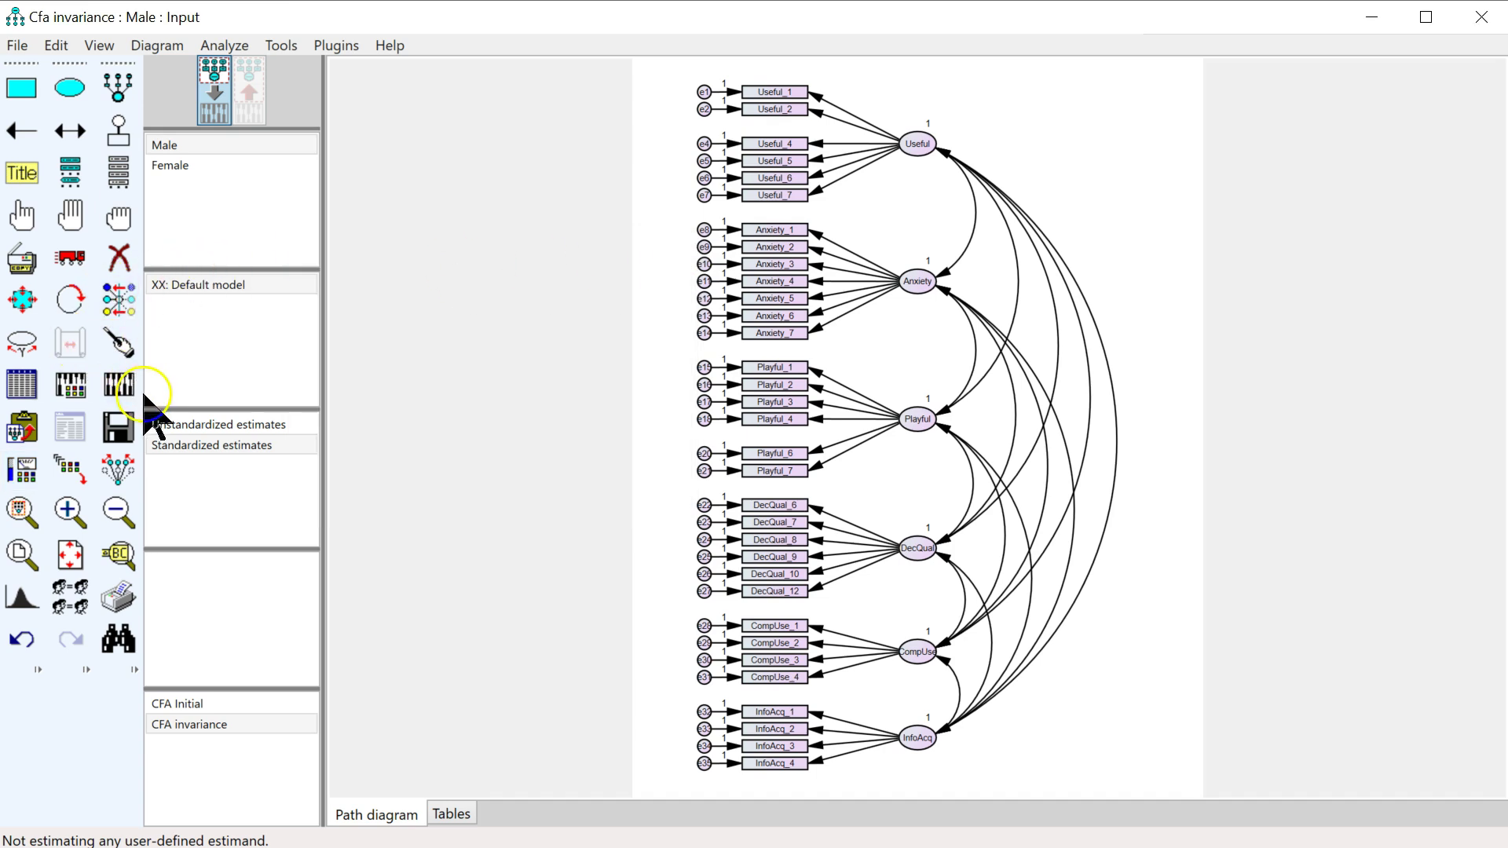
{"action": "left_click", "coordinate": [26, 88]}
{"action": "left_click", "coordinate": [17, 45]}
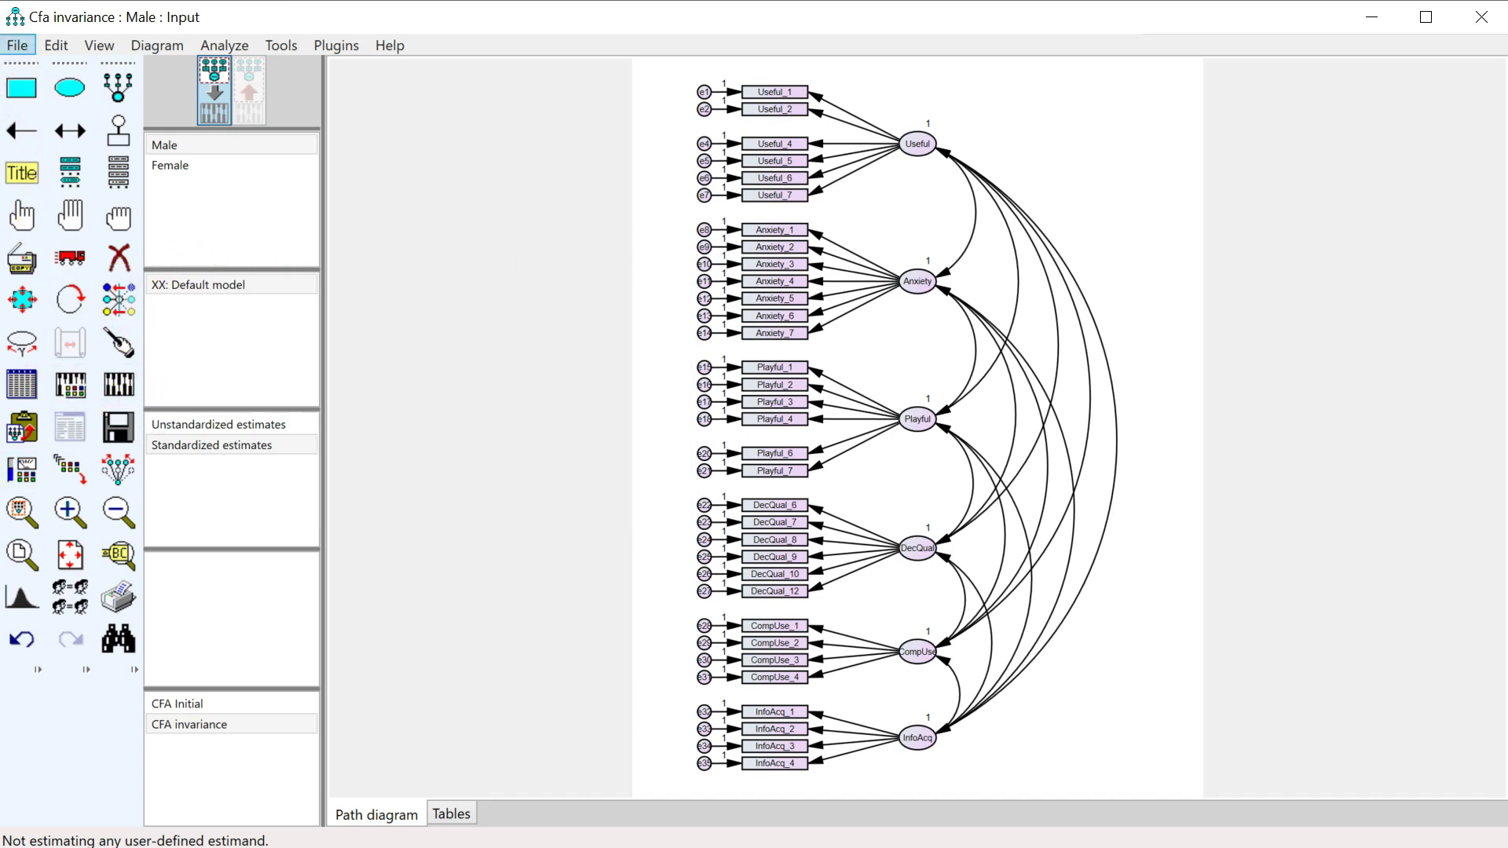
{"action": "left_click", "coordinate": [16, 201]}
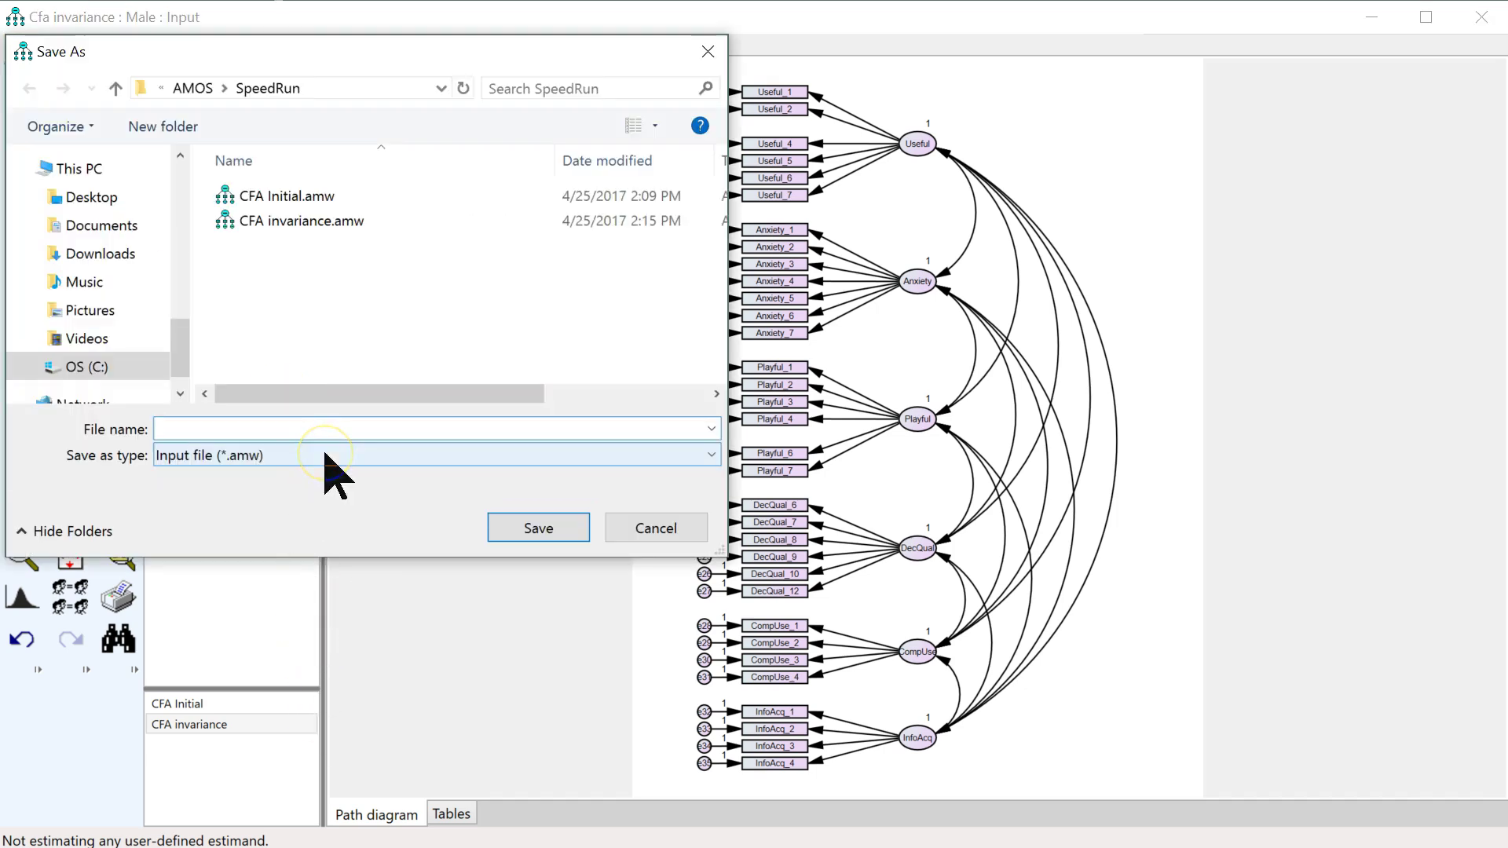
{"action": "left_click", "coordinate": [328, 220]}
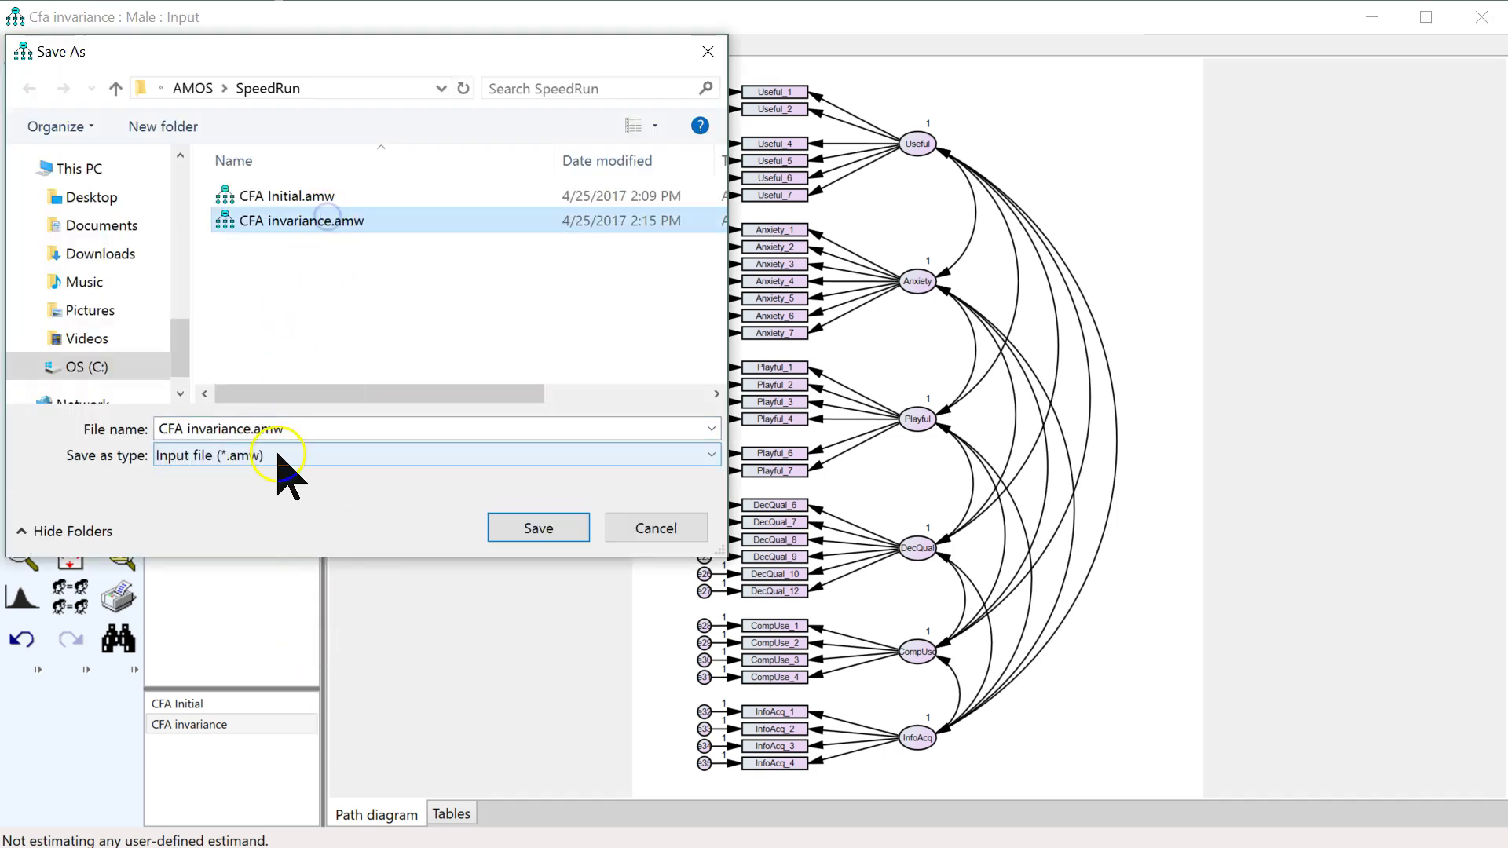
{"action": "left_click", "coordinate": [255, 424]}
{"action": "left_click", "coordinate": [254, 424]}
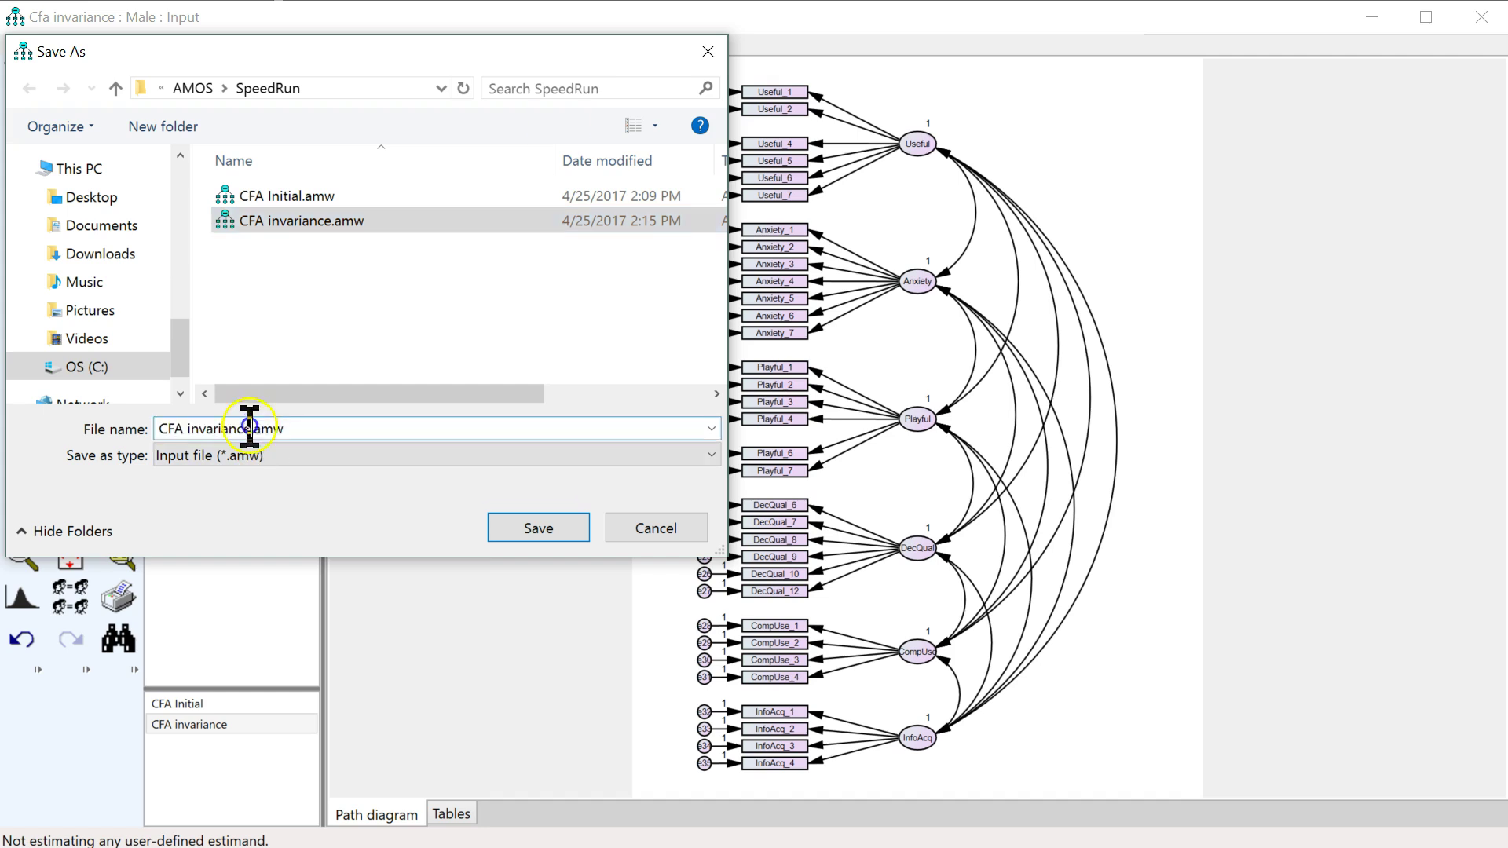
{"action": "type", "text": "unconstraint"}
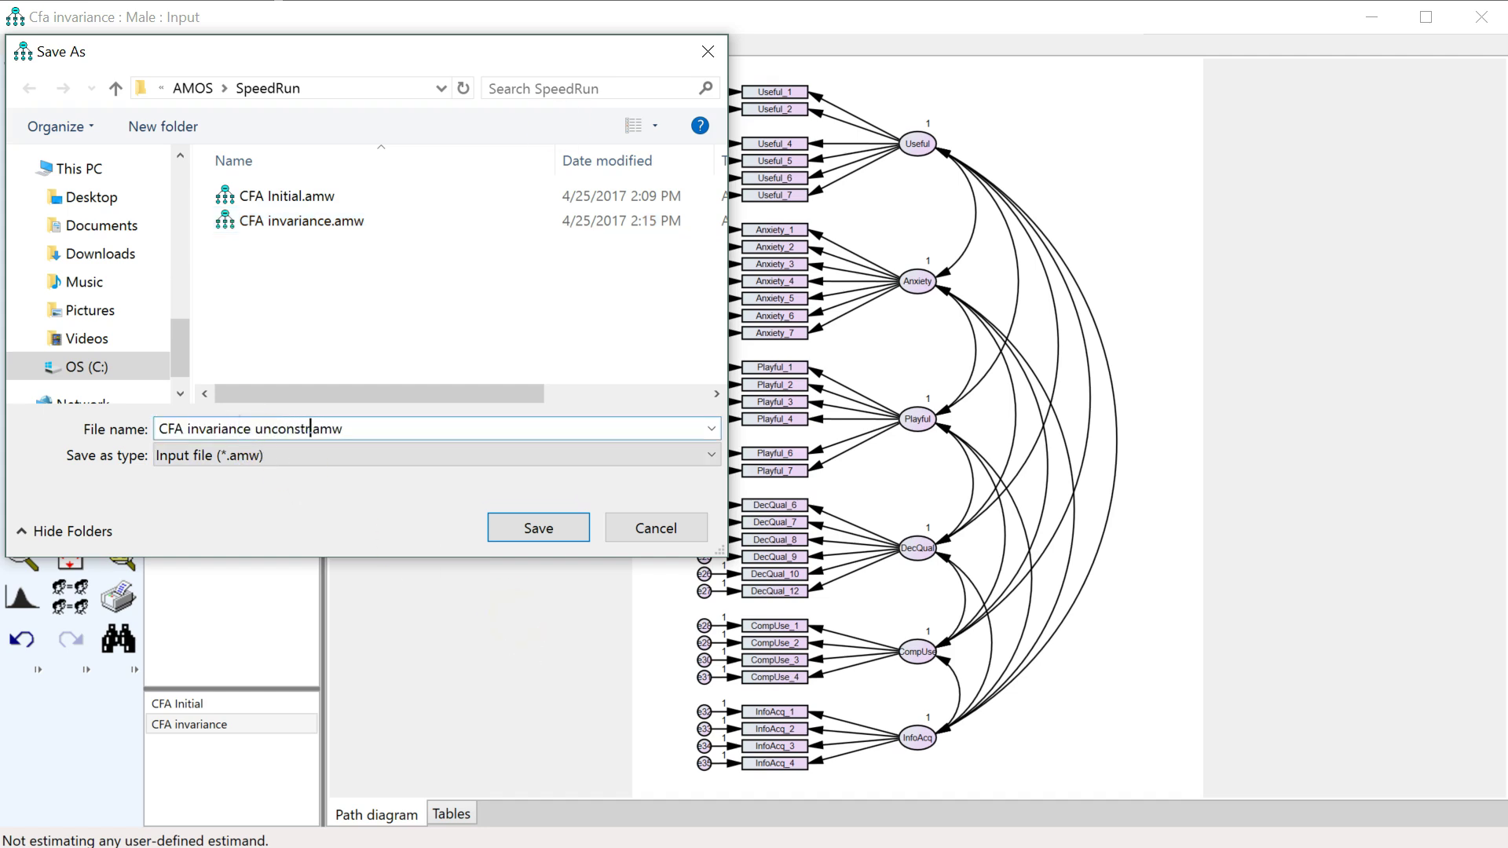
{"action": "type", "text": "d"}
{"action": "key", "text": "Return"}
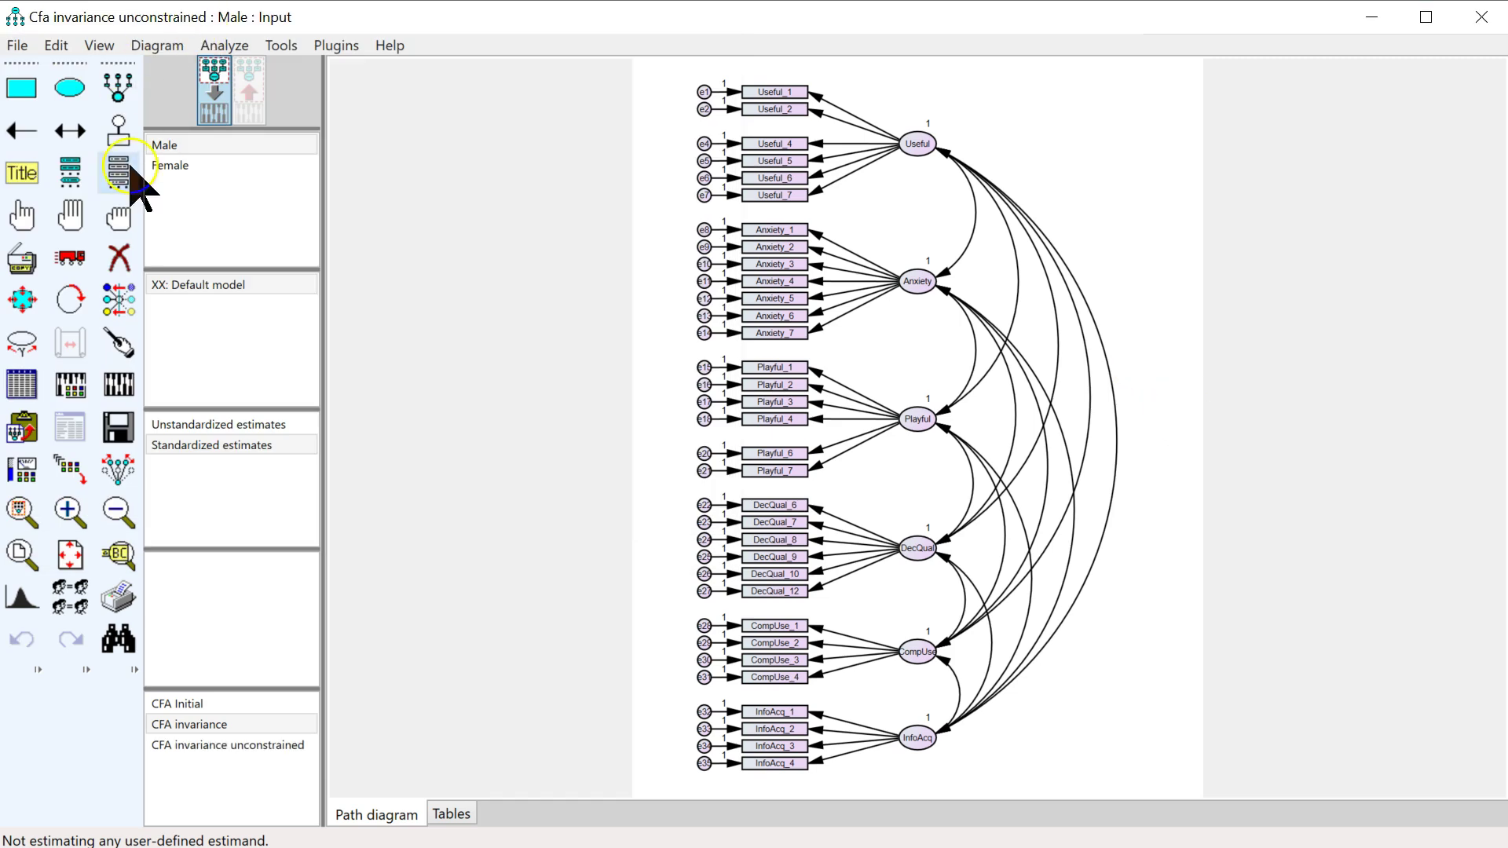
Calculate the unconstrained model's estimates and copy the chi-square value from the model notes in the output
{"action": "left_click", "coordinate": [111, 386]}
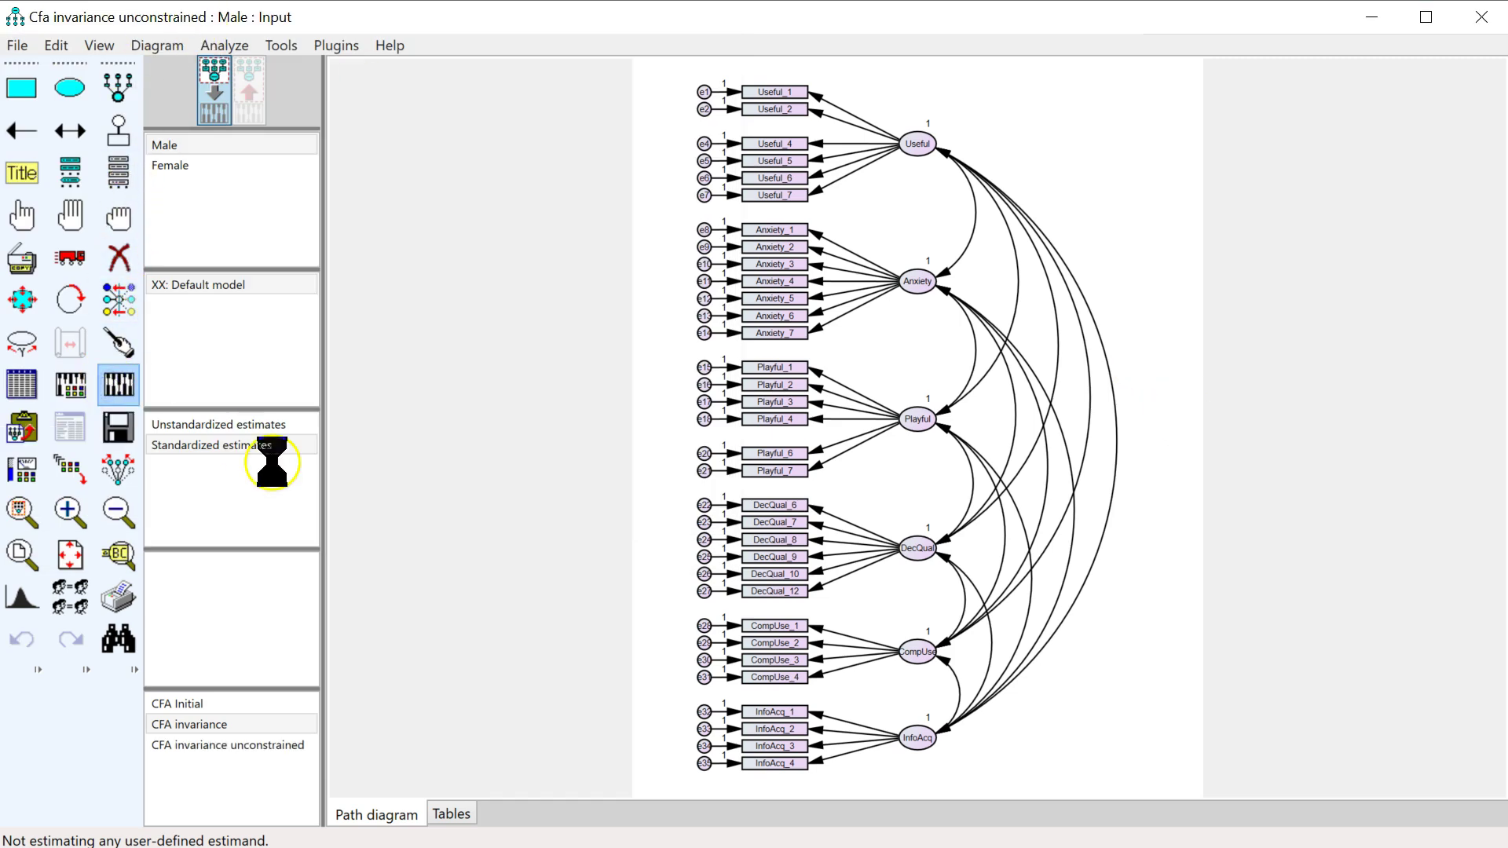
{"action": "left_click", "coordinate": [75, 430]}
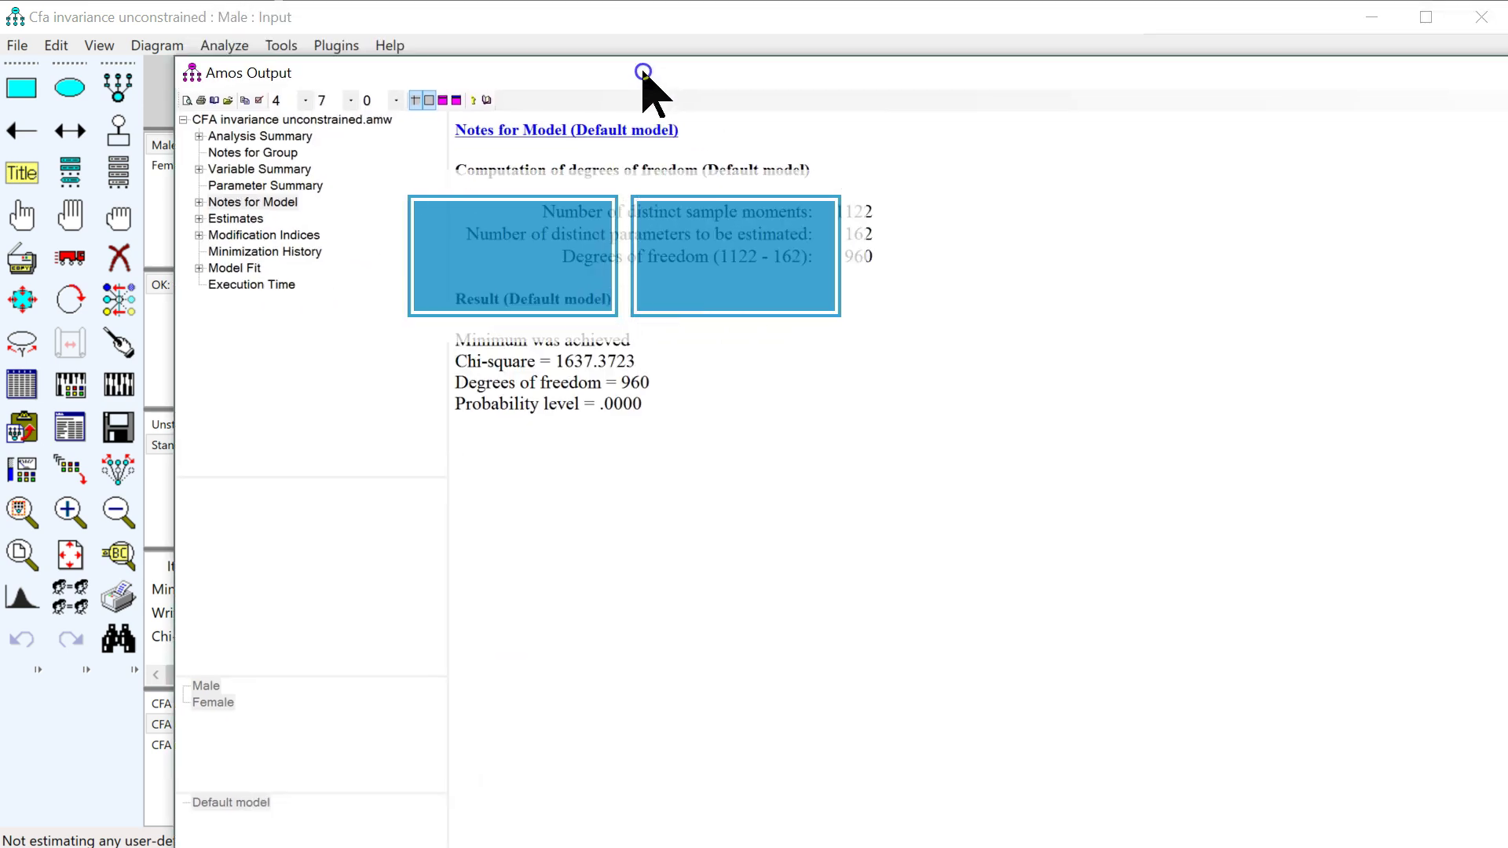
{"action": "double_click", "coordinate": [559, 358]}
{"action": "key", "text": "ctrl+c"}
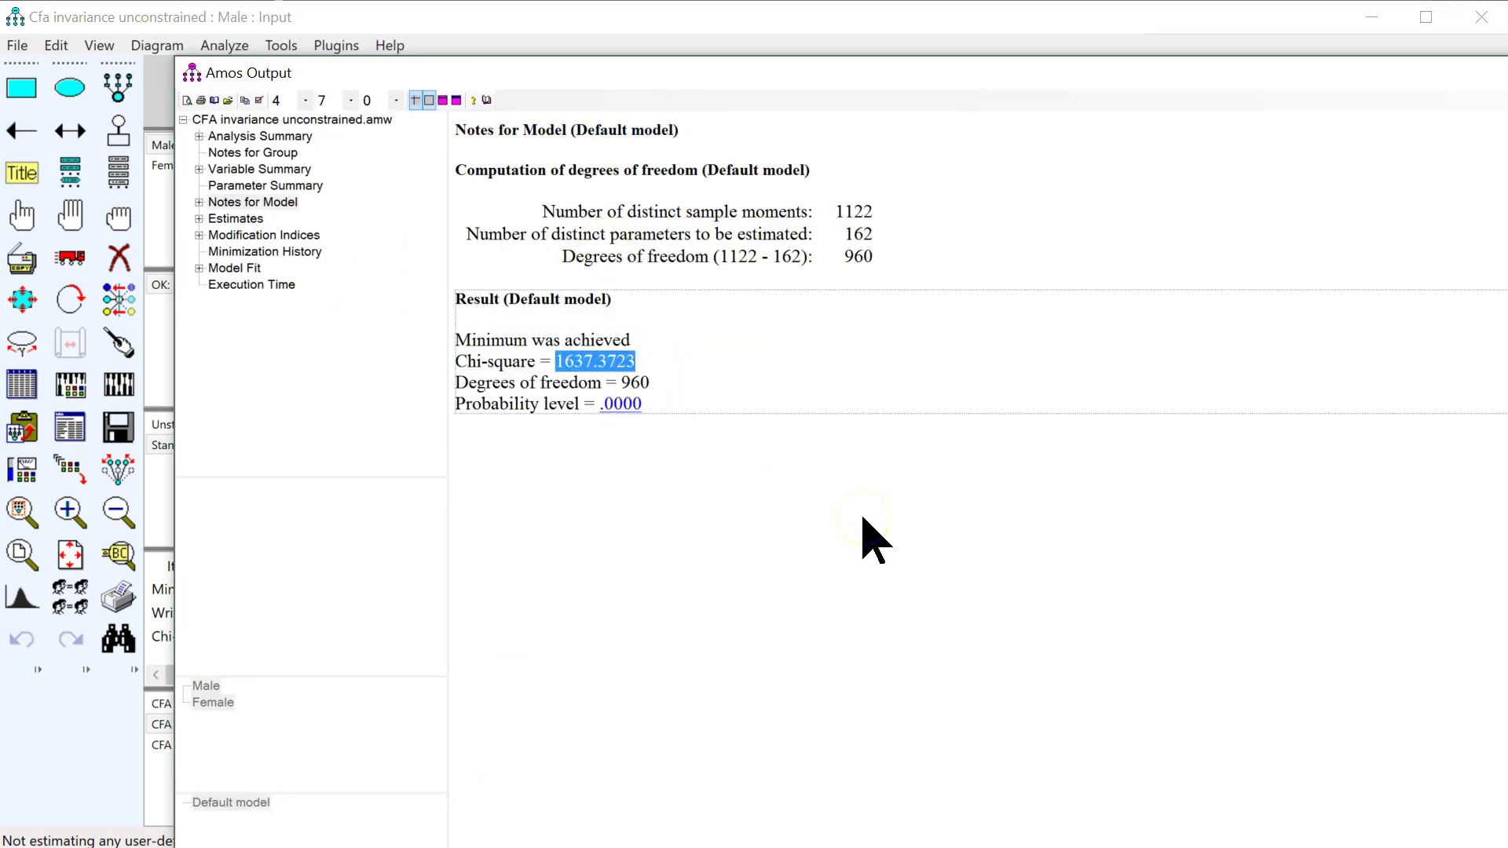
Switch to Excel, paste the copied chi-square into B3 for the unconstrained model and set its df in C3 to 960
{"action": "key", "text": "alt+Tab"}
{"action": "key", "text": "alt+Tab"}
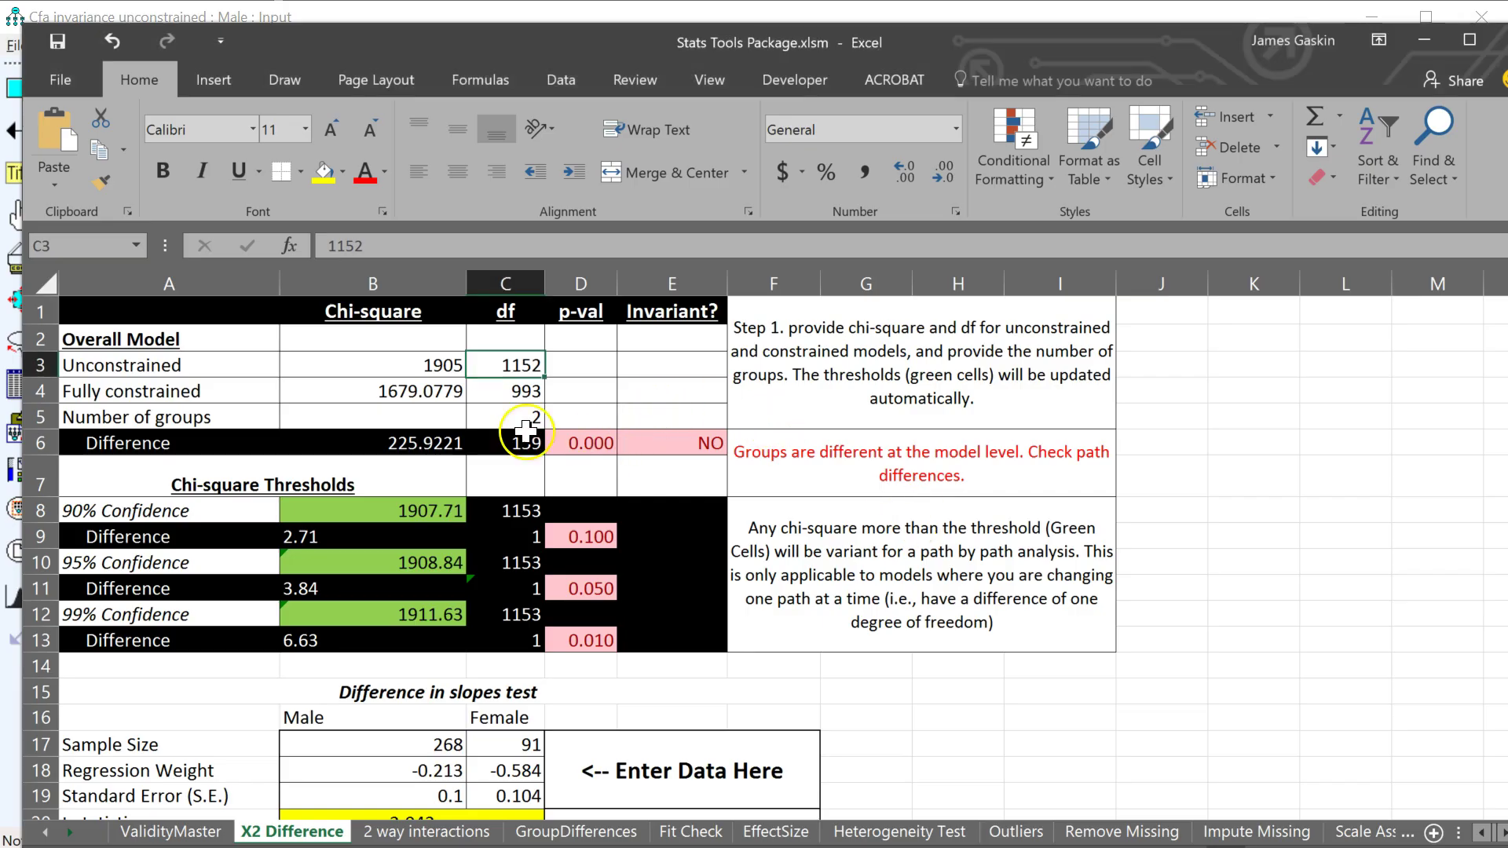
{"action": "left_click", "coordinate": [432, 366]}
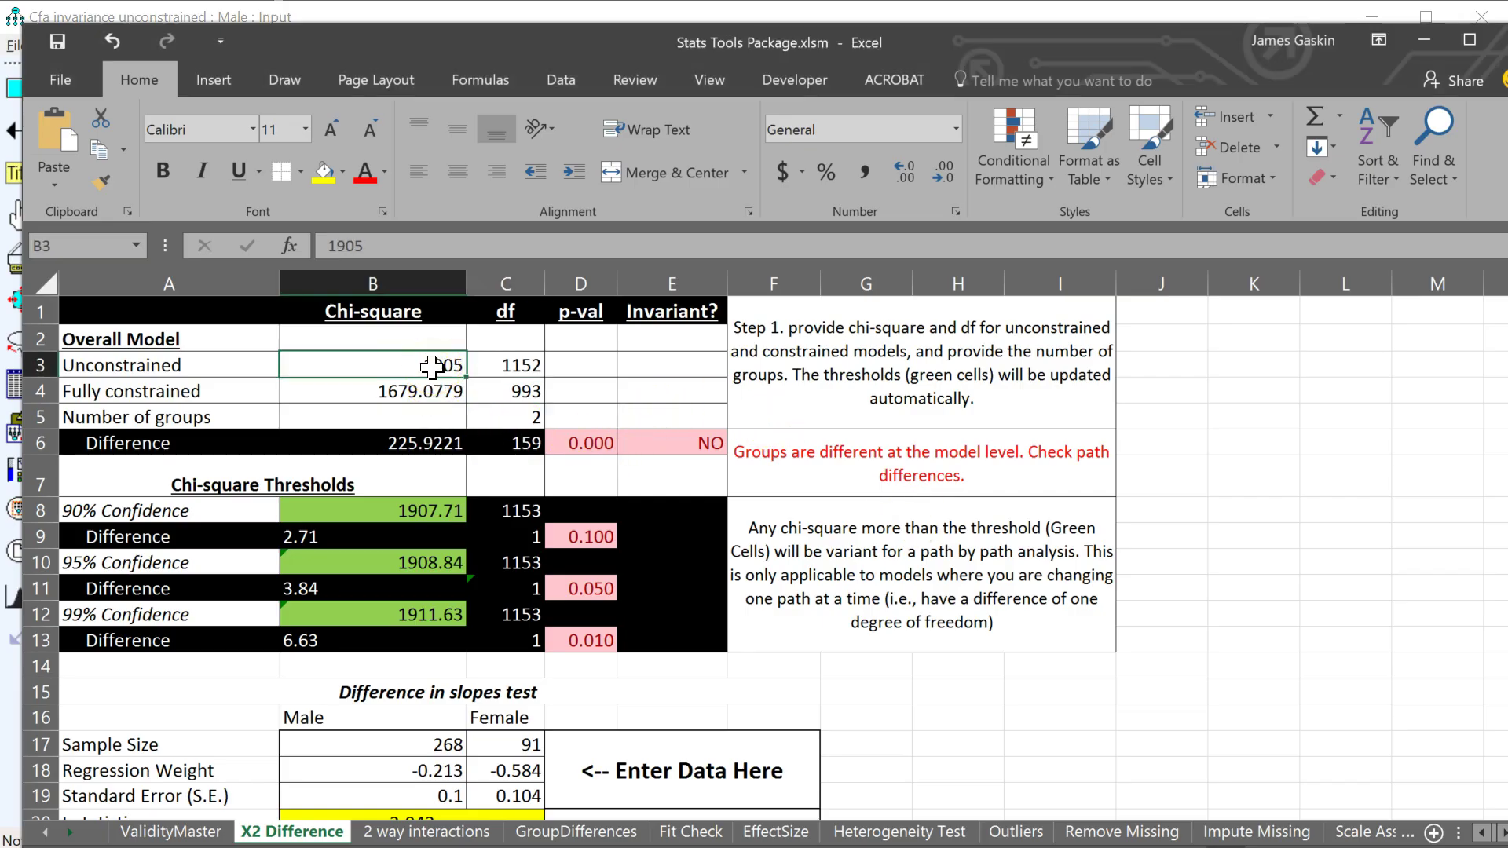
{"action": "key", "text": "ctrl+v"}
{"action": "left_click", "coordinate": [499, 365]}
{"action": "type", "text": "960"}
{"action": "key", "text": "Return"}
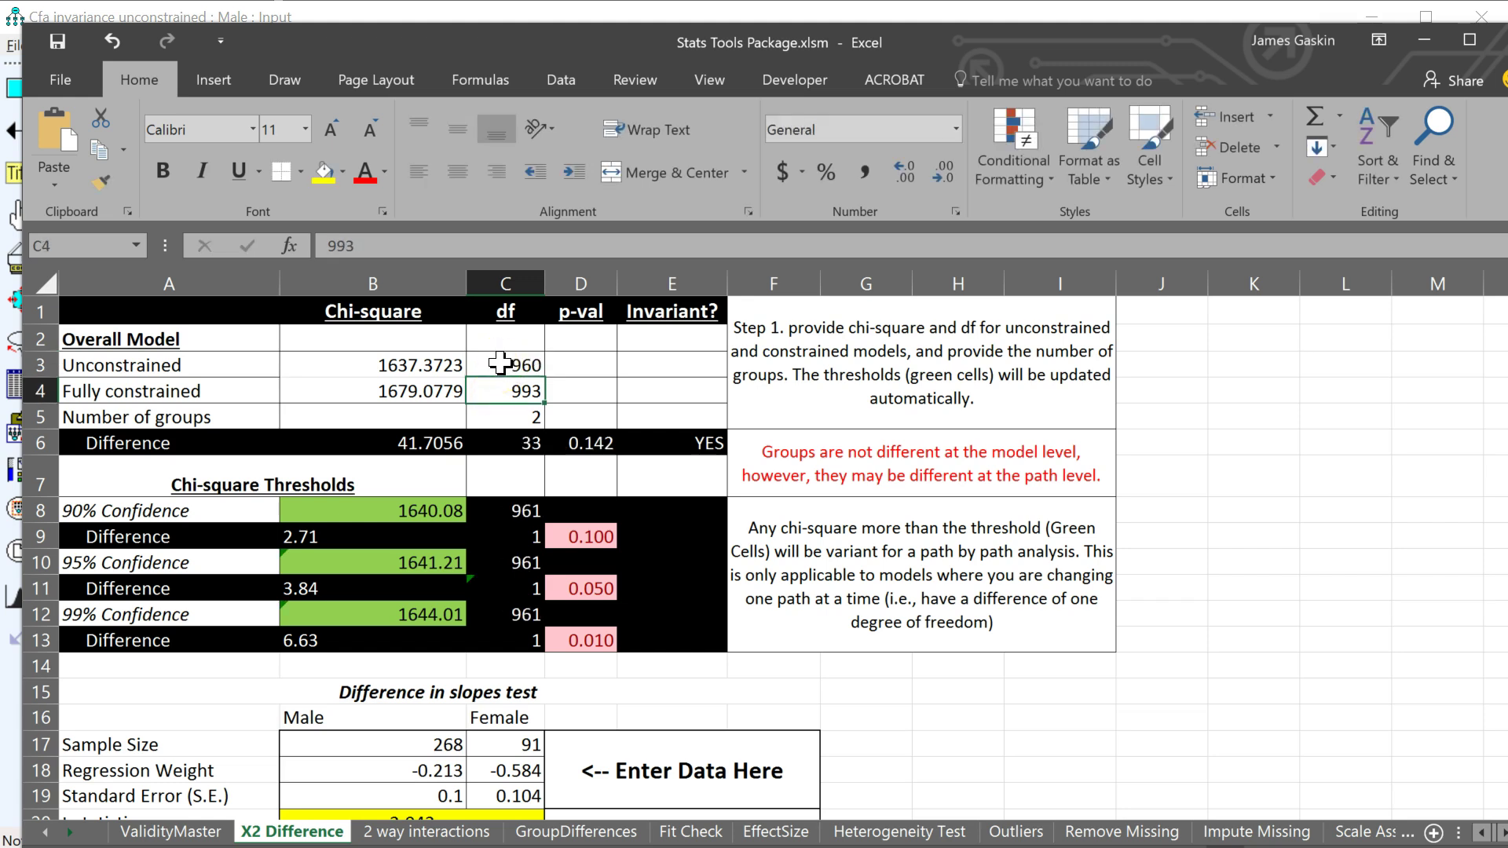
Examine the p-value of the chi-square difference in D6 and the unconstrained path diagram in Amos
{"action": "left_click", "coordinate": [581, 448]}
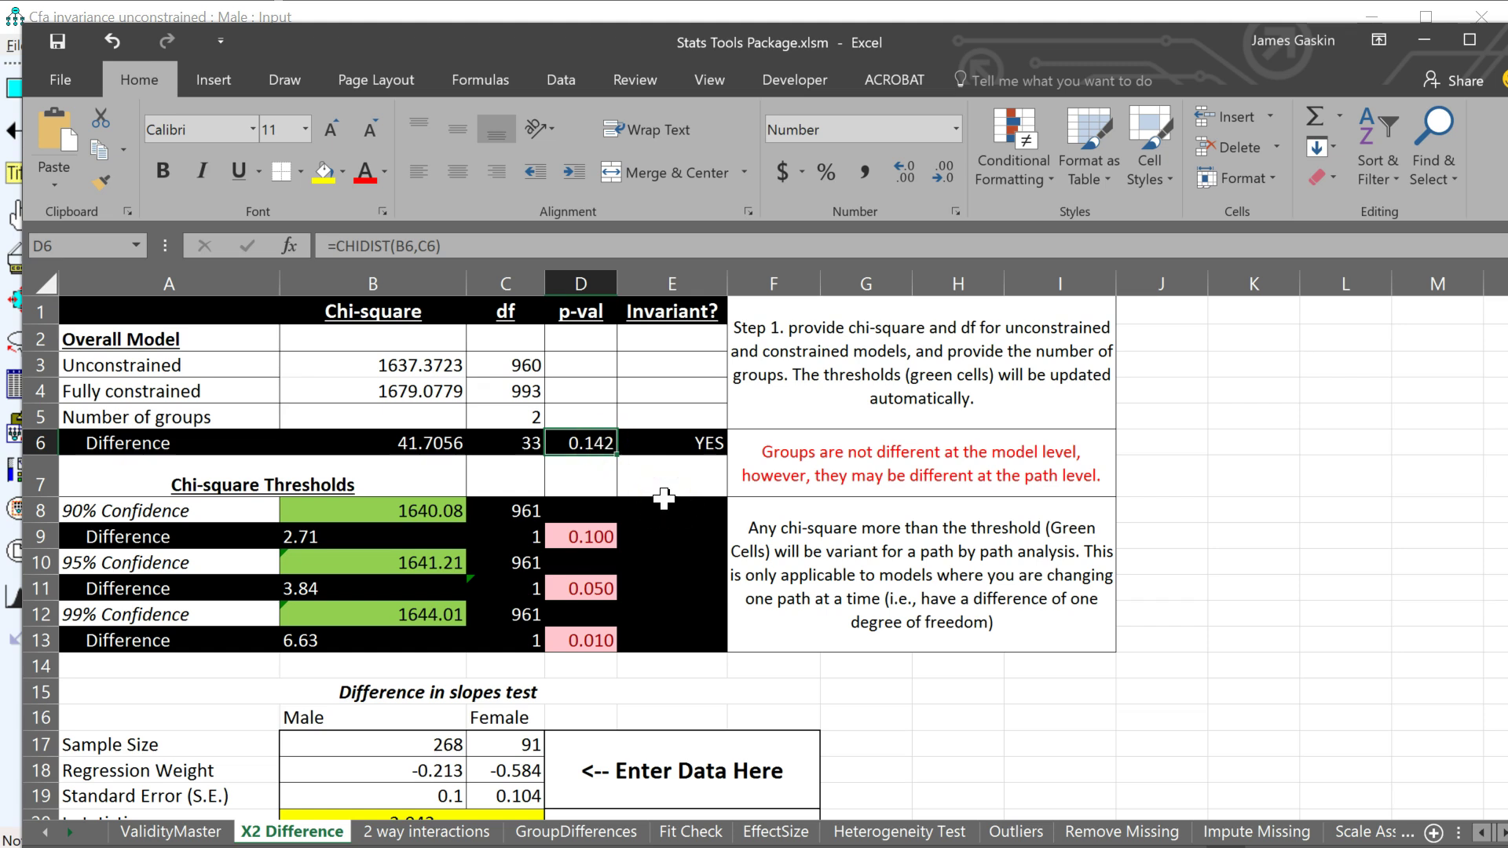
{"action": "key", "text": "alt+Tab"}
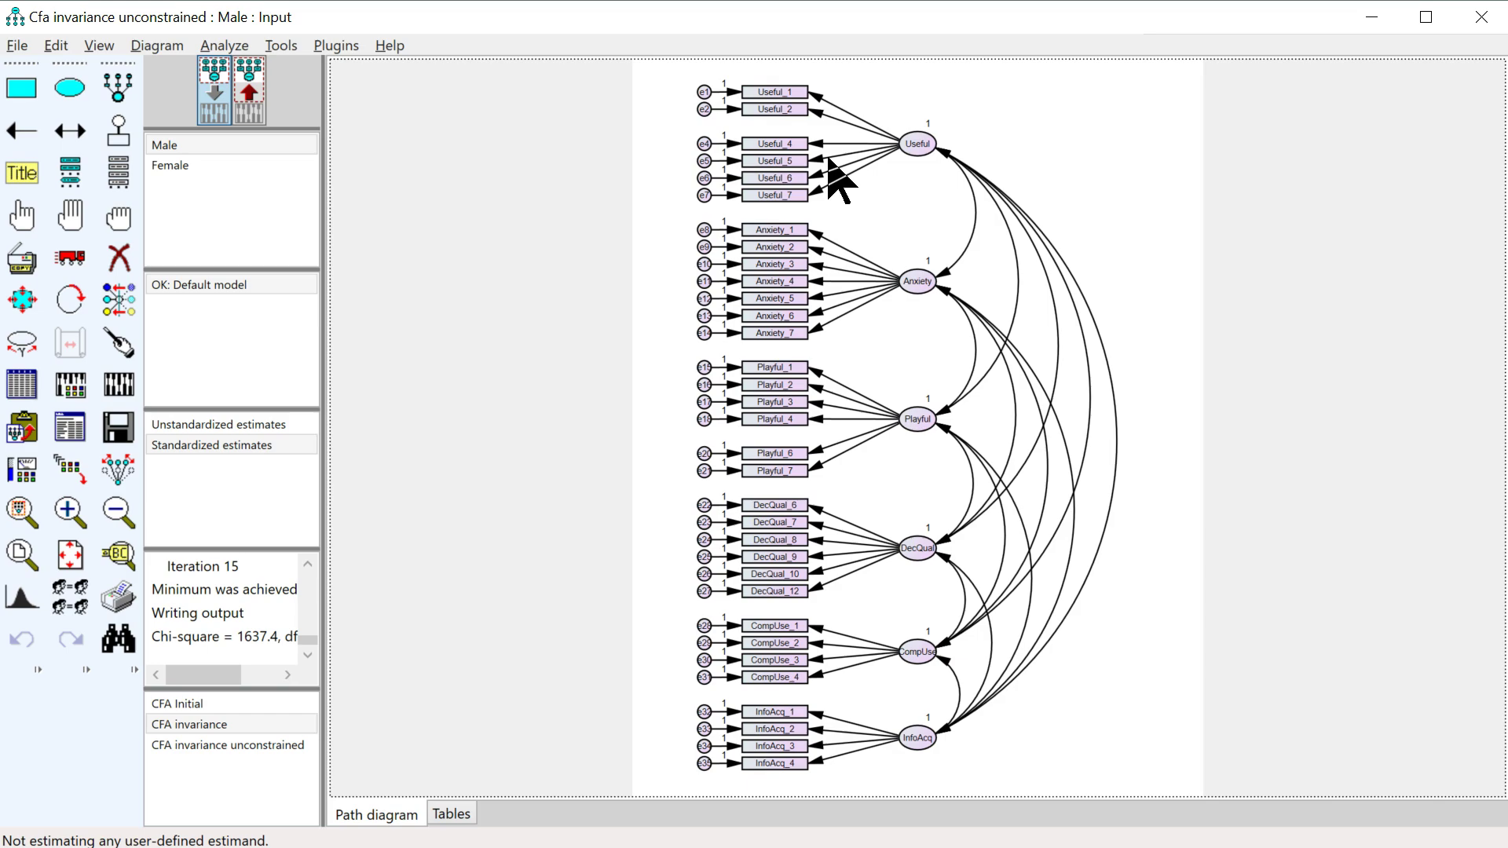
{"action": "key", "text": "alt+Tab"}
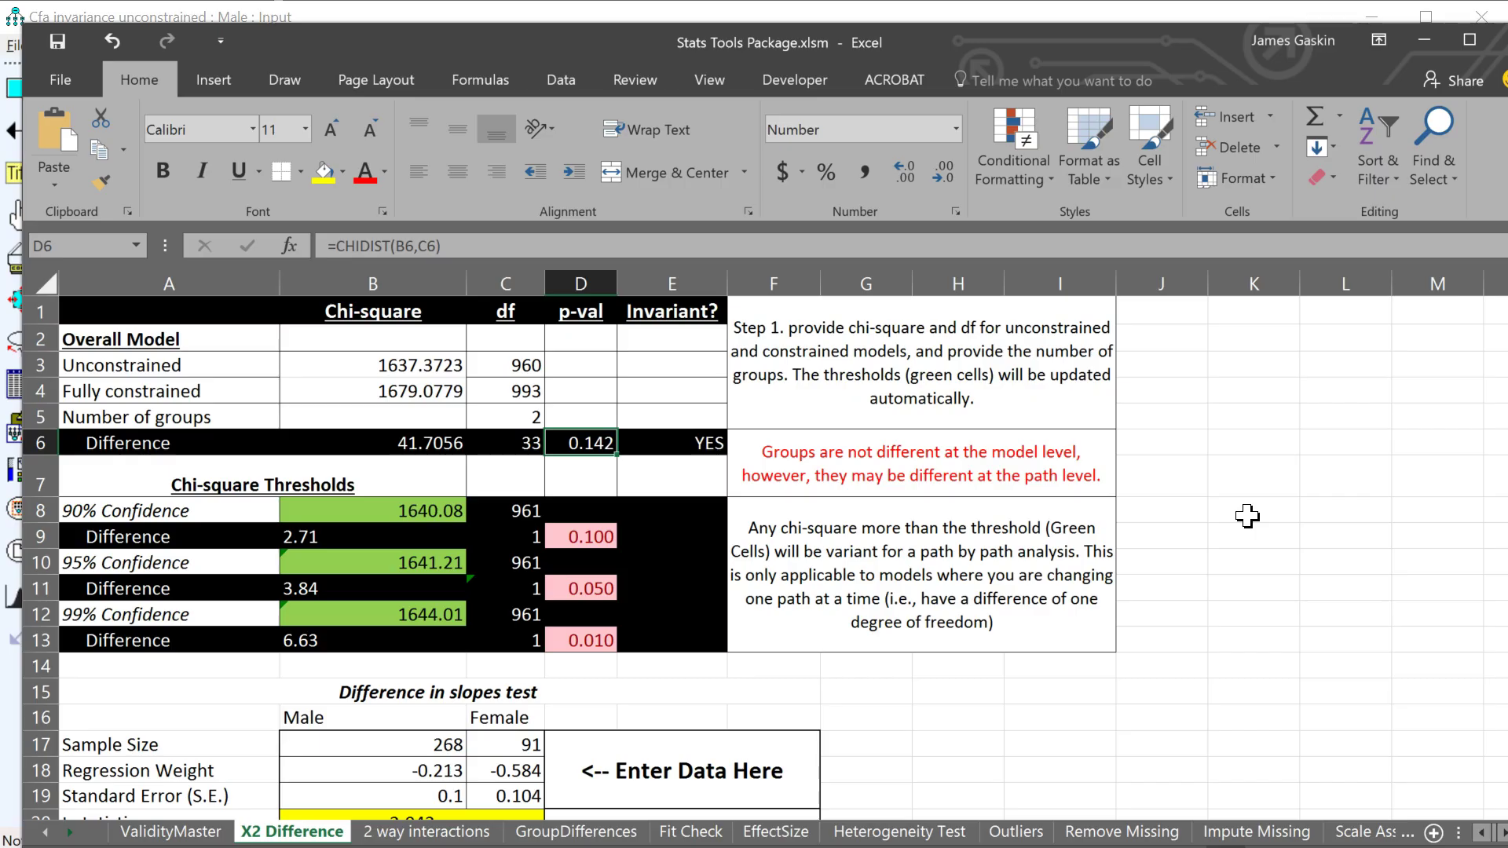
Switch to the notes document and begin the result statement after "Metric invariance" with "wa"
{"action": "key", "text": "alt+Tab"}
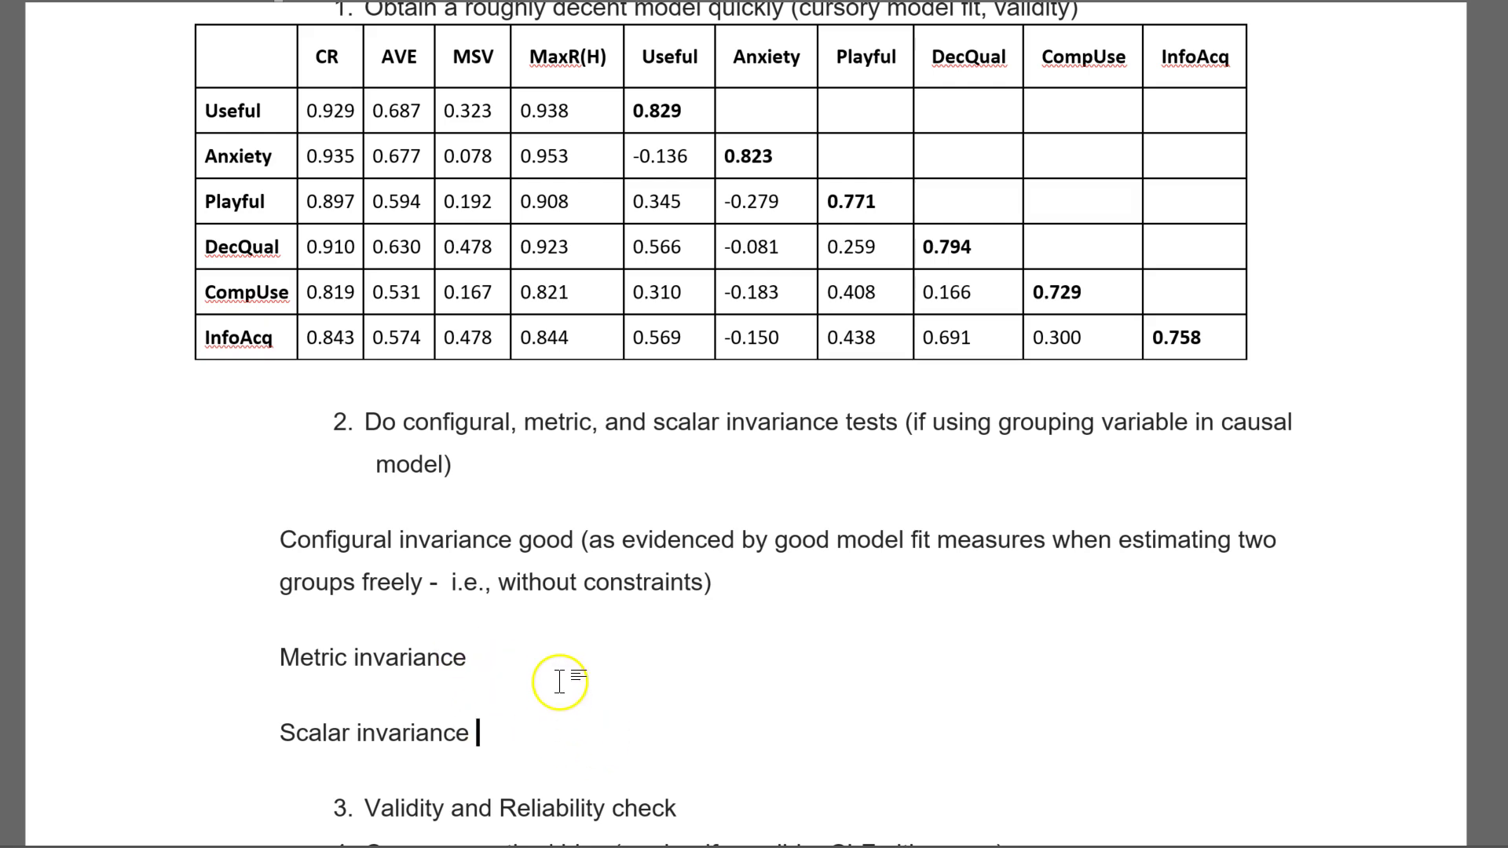
{"action": "left_click", "coordinate": [573, 655]}
{"action": "type", "text": "wa"}
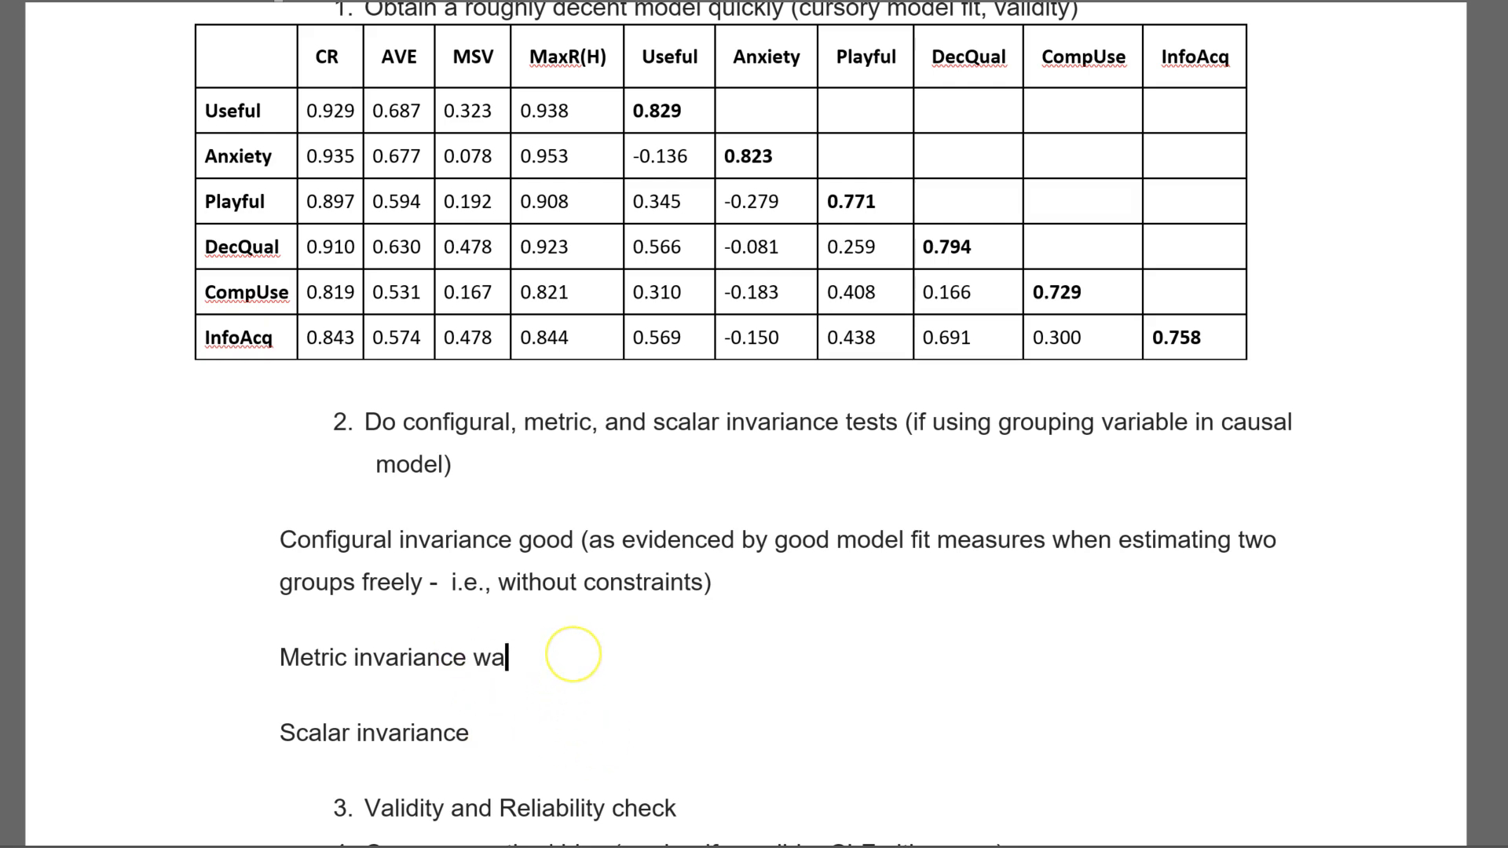
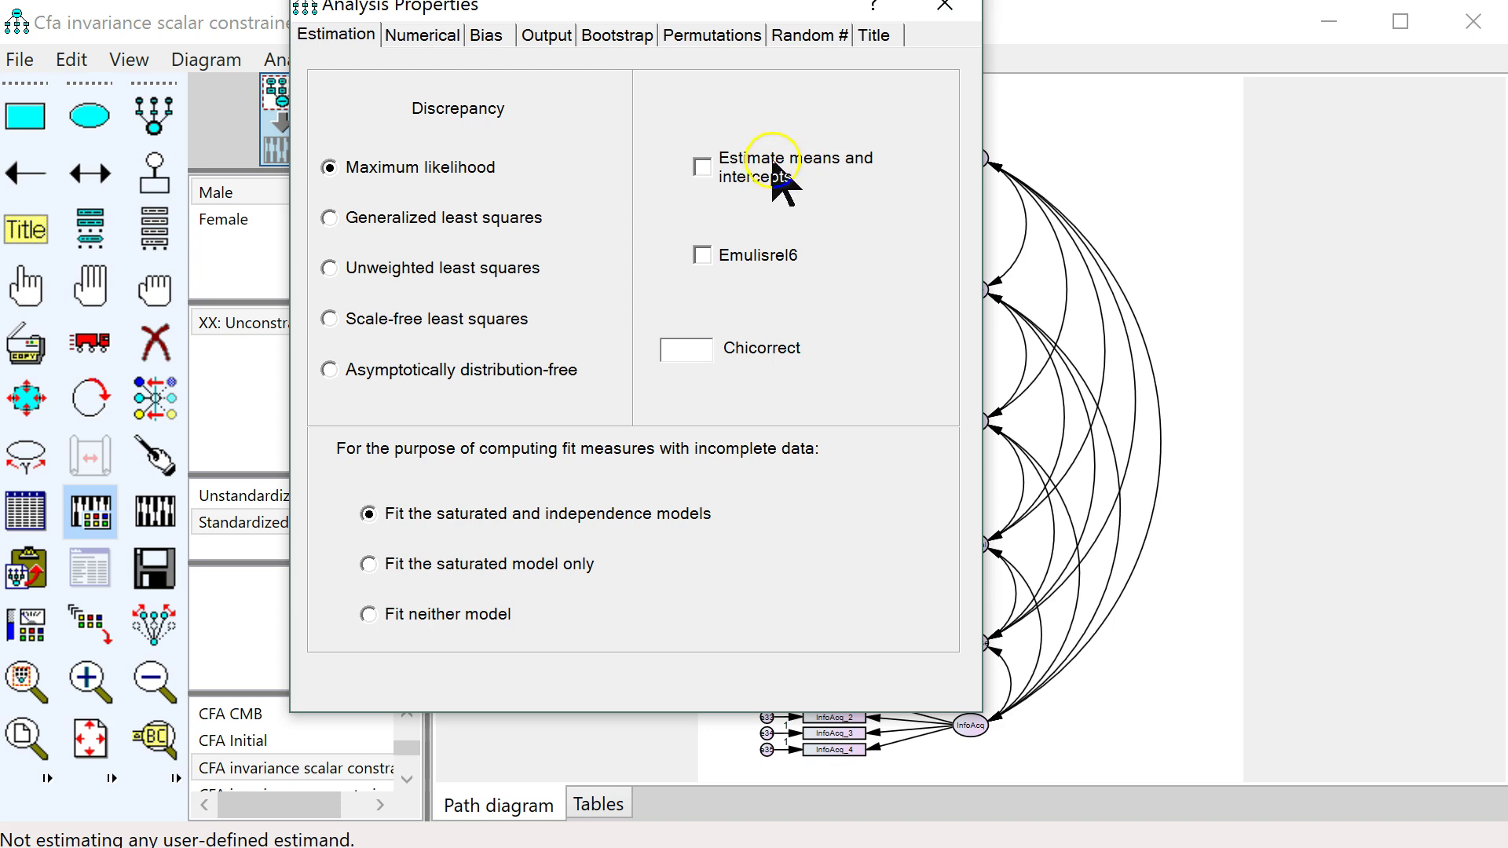
In the analysis properties, enable estimation of means and intercepts and turn off modification indices
{"action": "left_click", "coordinate": [744, 180]}
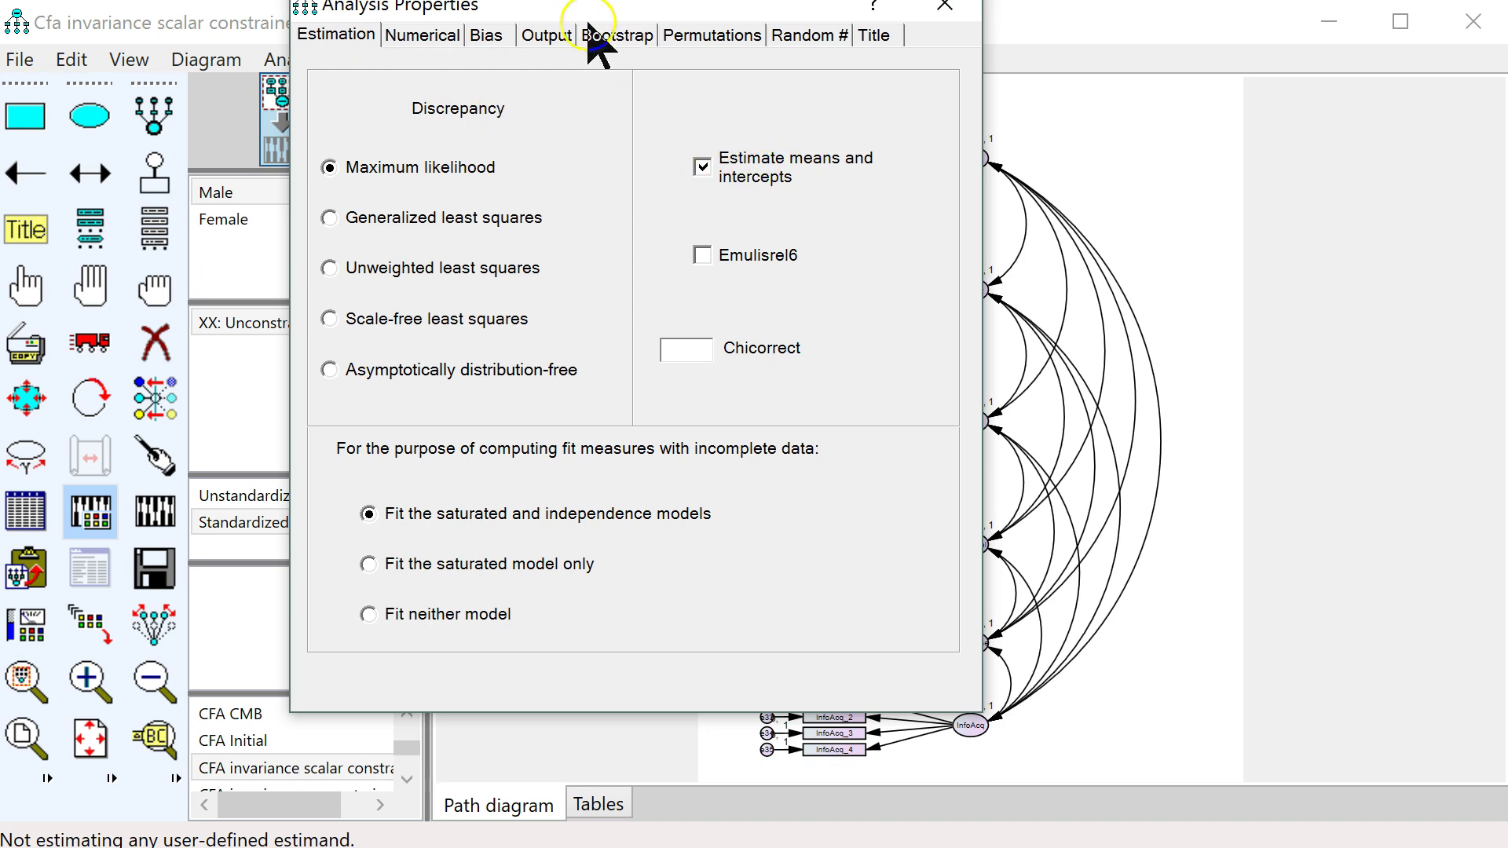
{"action": "left_click", "coordinate": [549, 35]}
{"action": "left_click", "coordinate": [432, 563]}
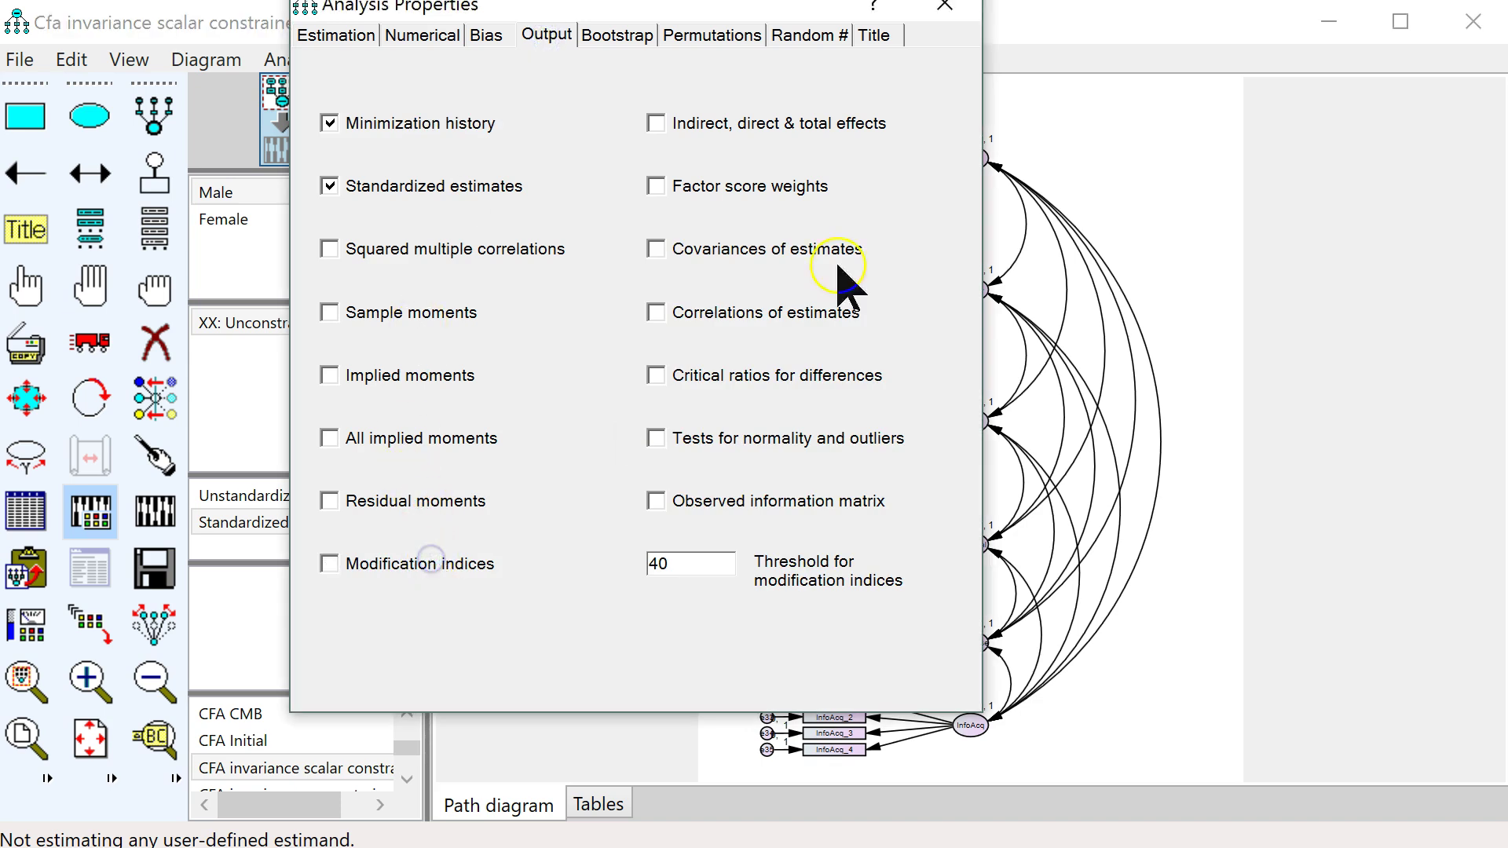
{"action": "left_click", "coordinate": [946, 10]}
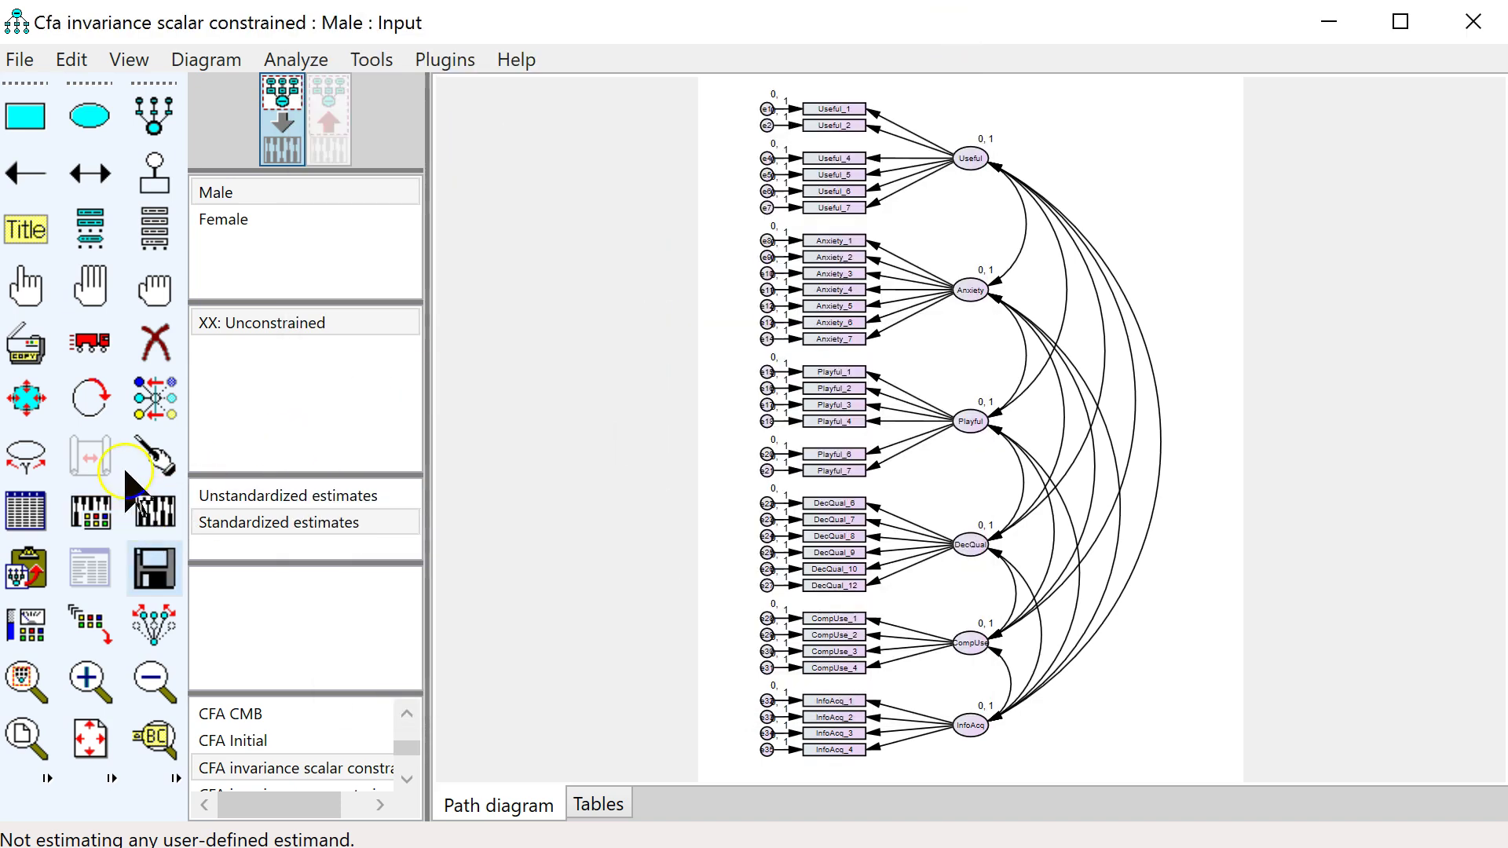
Set up a multiple-group analysis with the default parameter subsets, accepting the replacement of existing models
{"action": "left_click", "coordinate": [309, 61]}
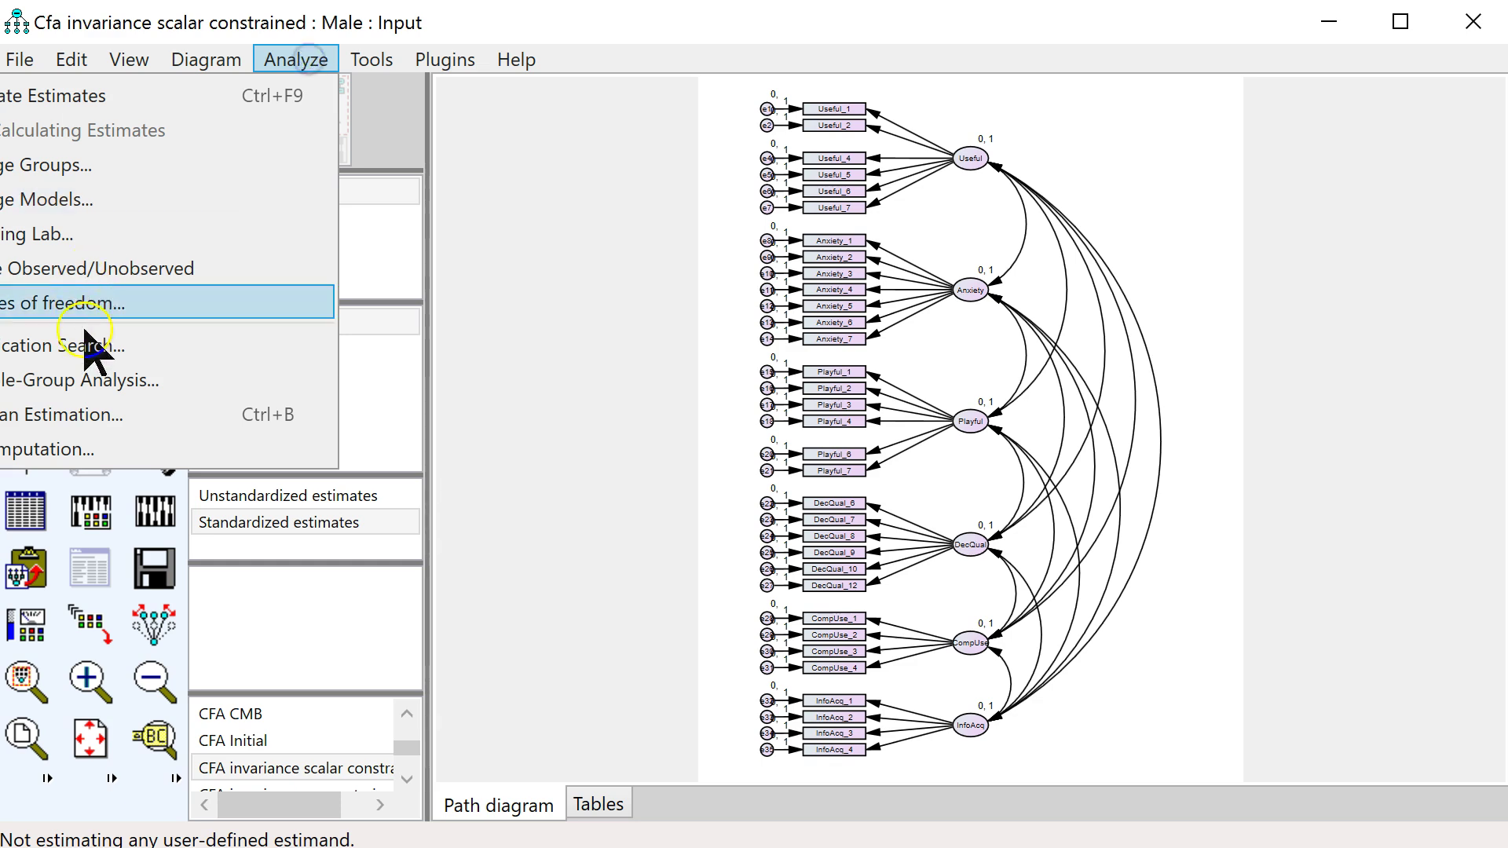
{"action": "left_click", "coordinate": [87, 380]}
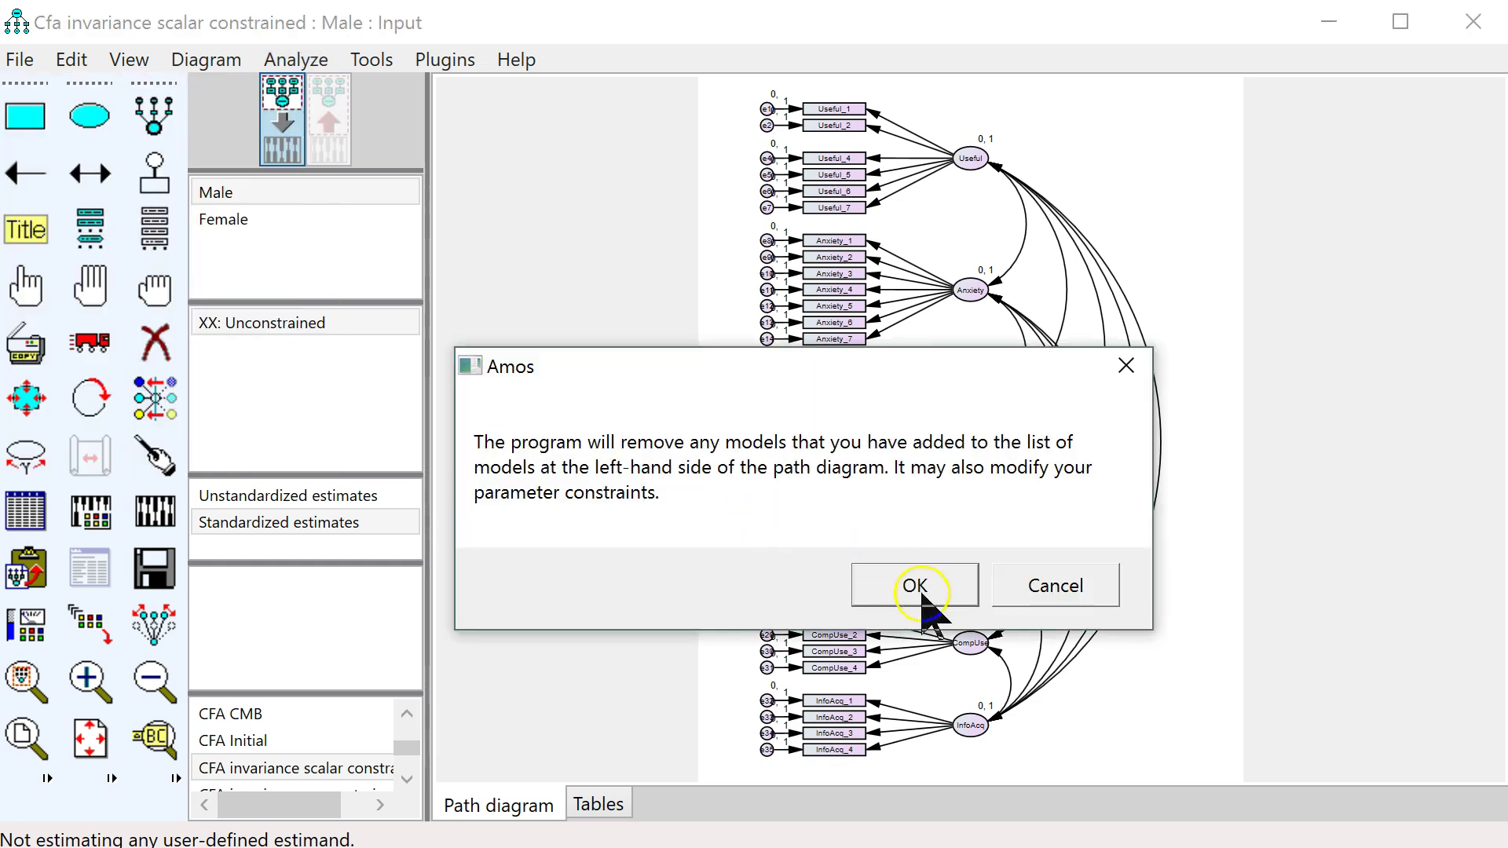
{"action": "left_click", "coordinate": [918, 596]}
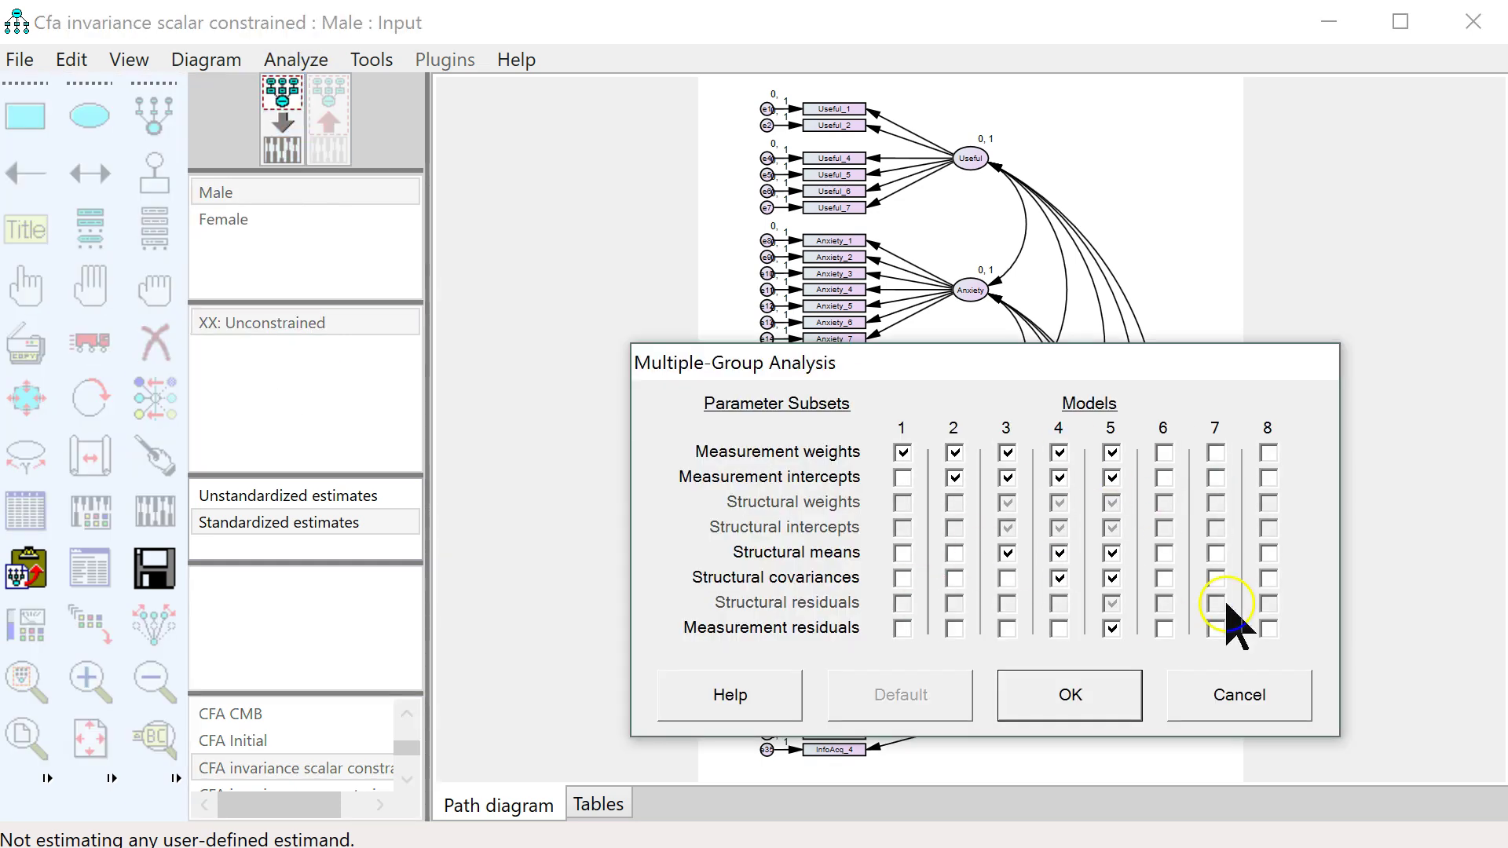
{"action": "left_click", "coordinate": [1114, 698]}
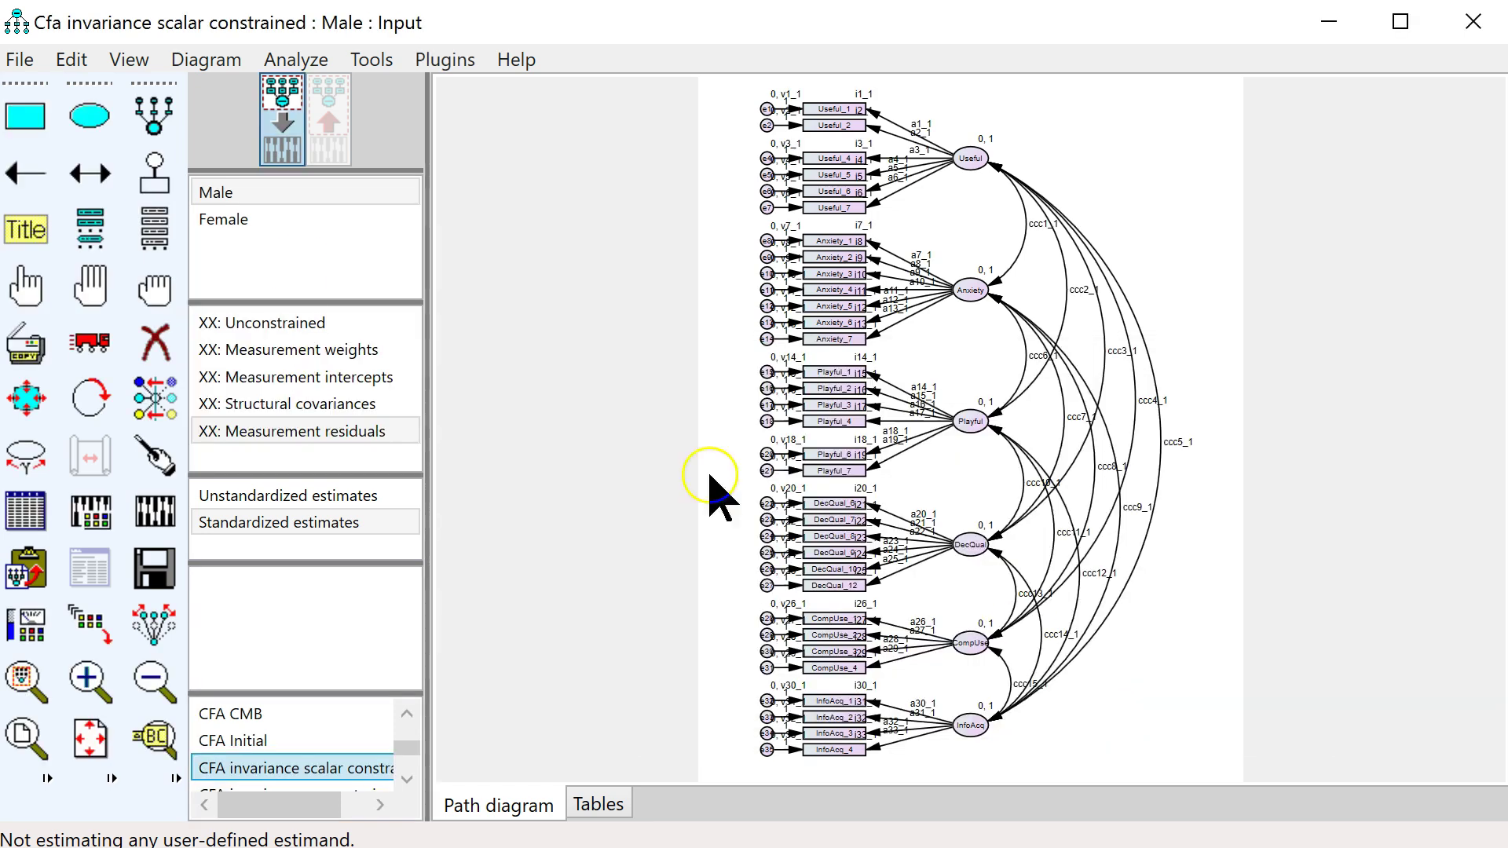
{"action": "left_click", "coordinate": [371, 445]}
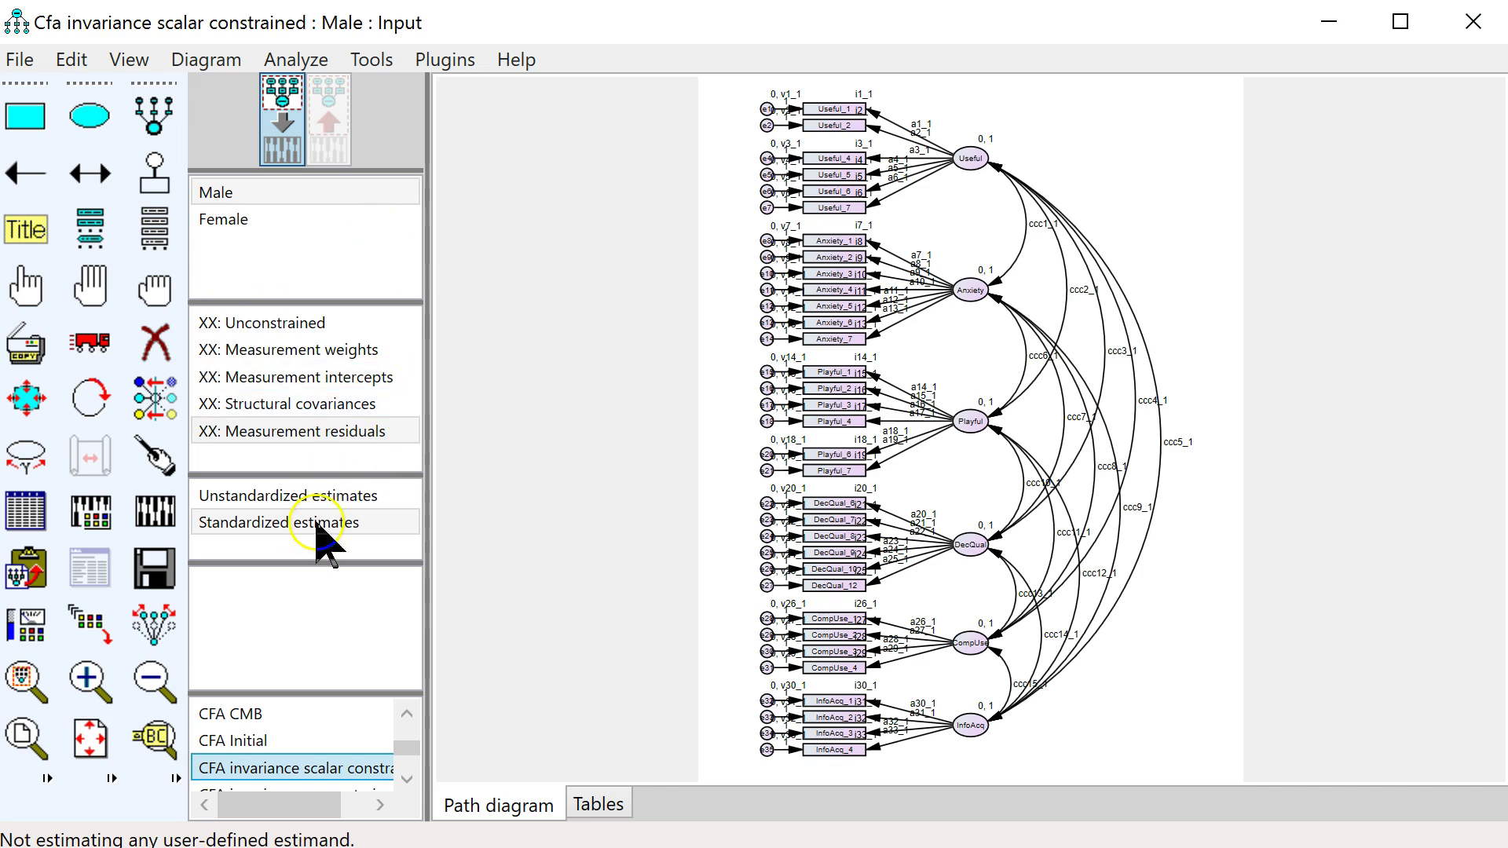
Delete the Measurement residuals, Structural covariances and Measurement weights models, keeping Unconstrained and Measurement intercepts
{"action": "left_click", "coordinate": [296, 438]}
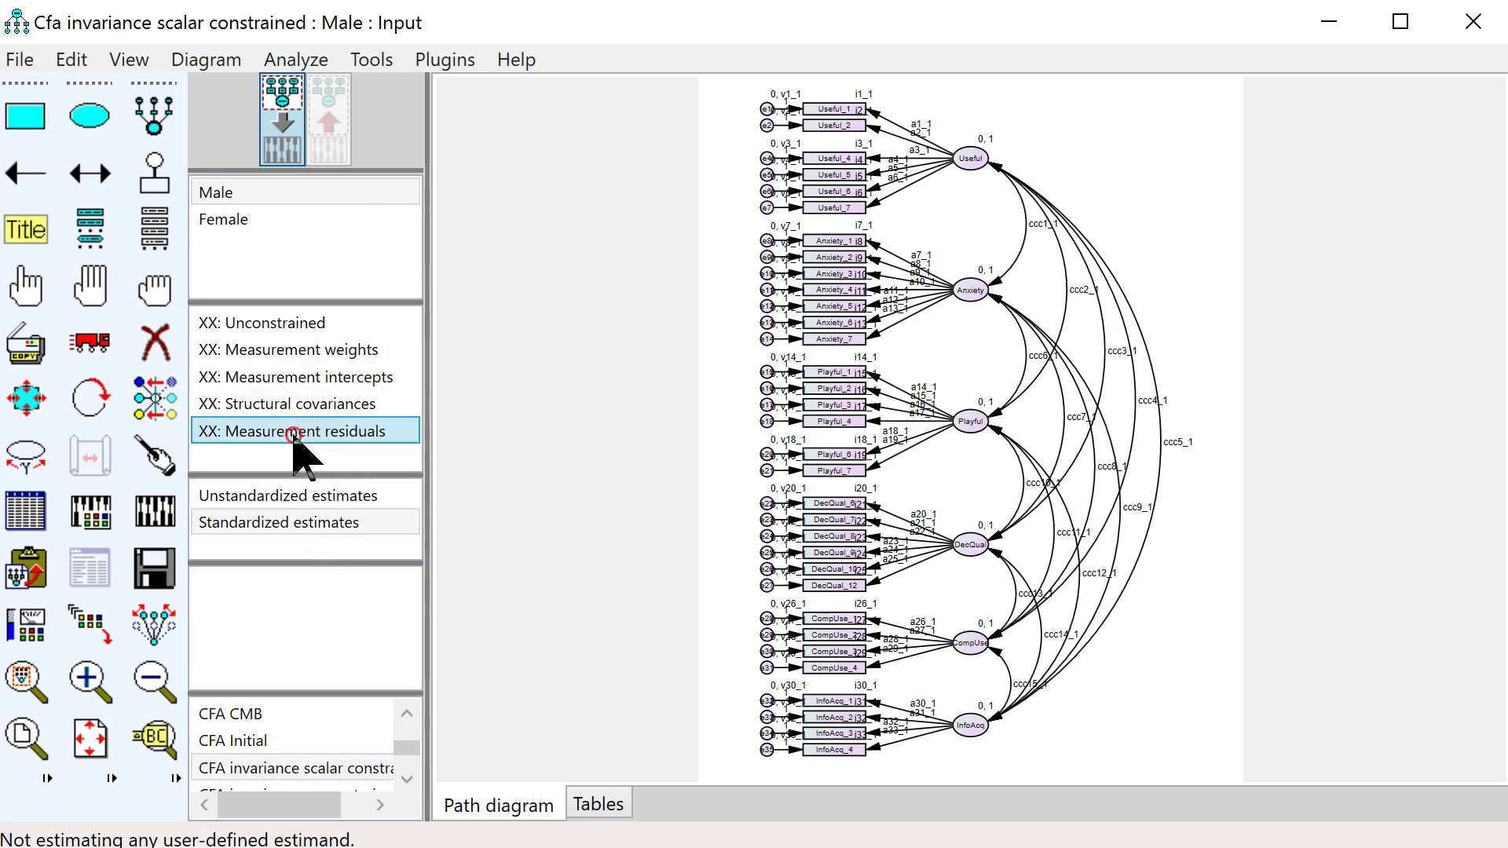
{"action": "double_click", "coordinate": [296, 437]}
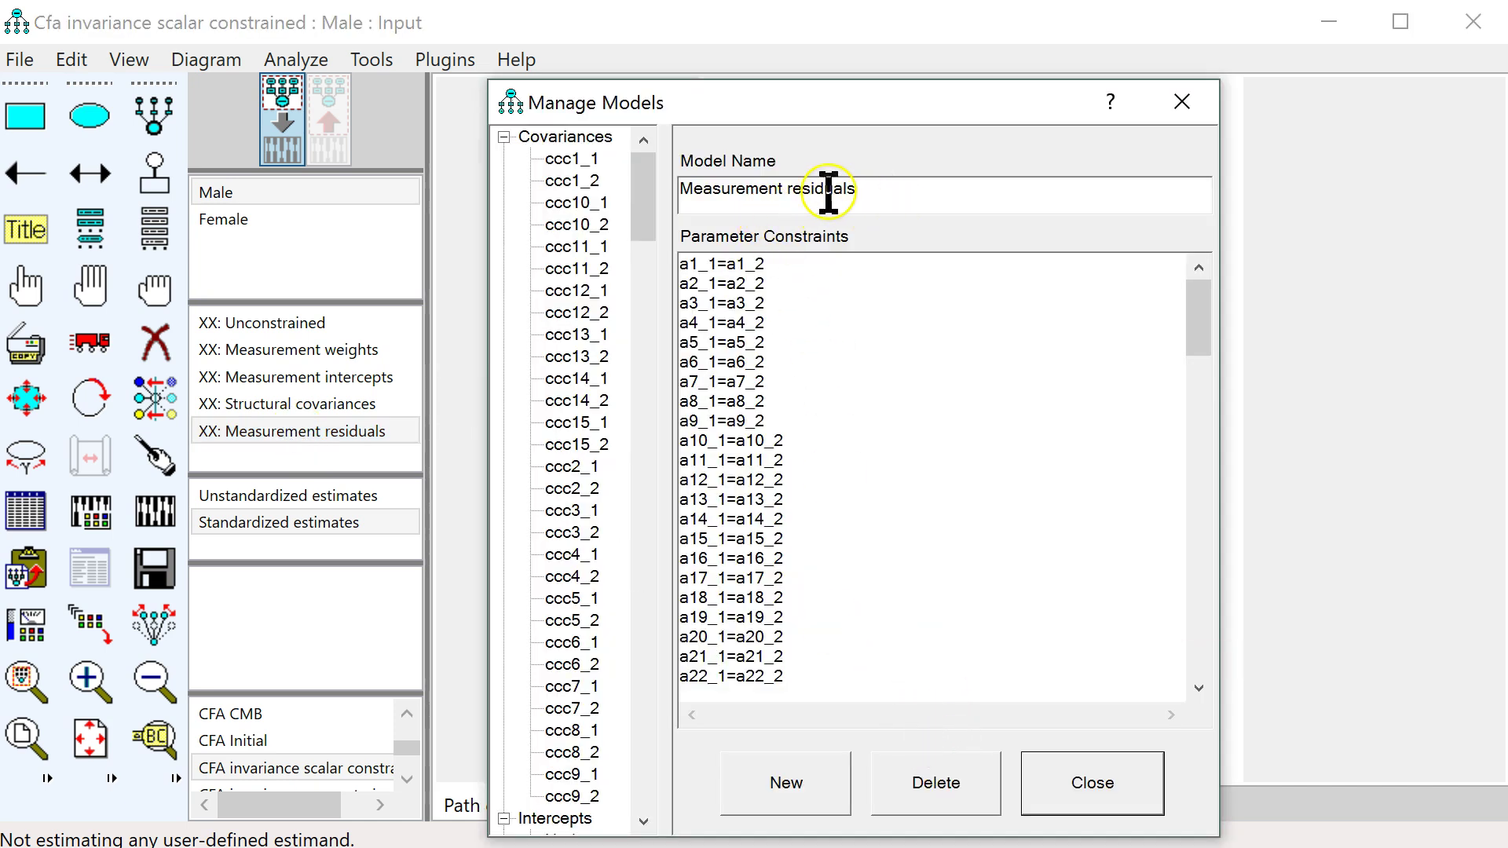
{"action": "left_click", "coordinate": [937, 790]}
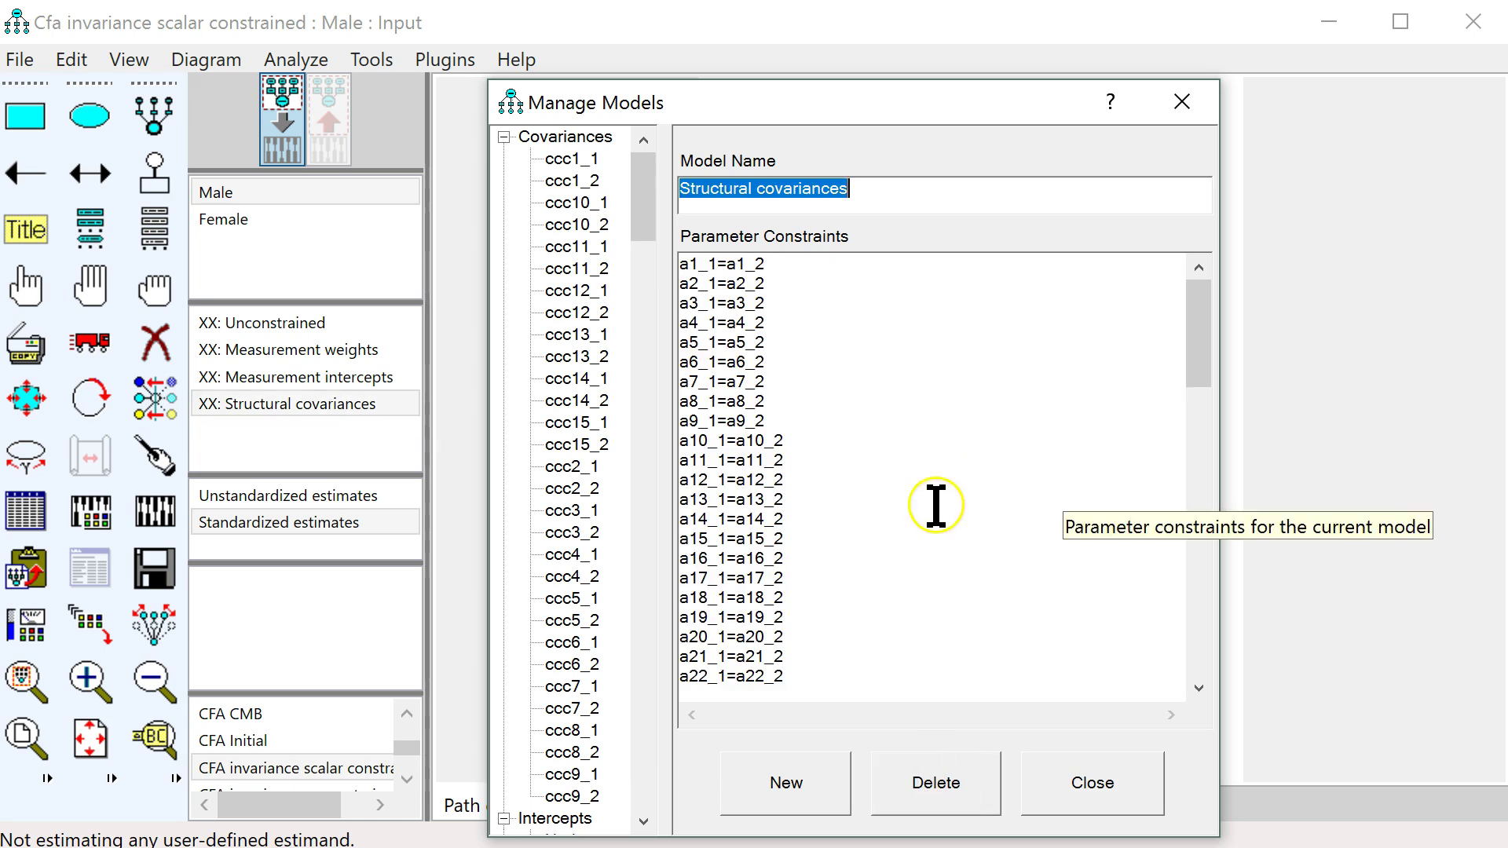
{"action": "left_click", "coordinate": [939, 788]}
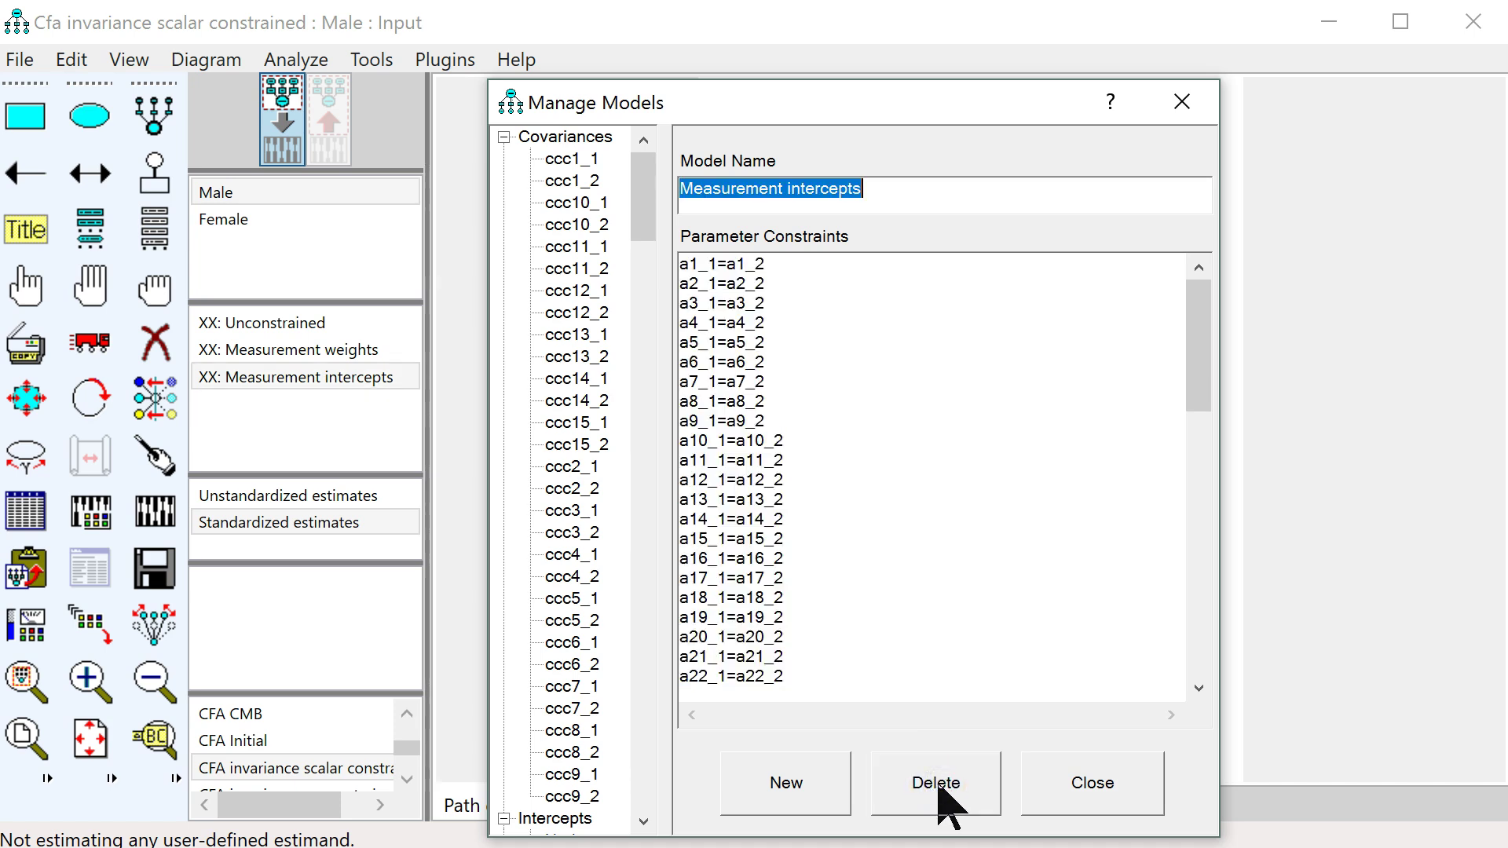
{"action": "left_click", "coordinate": [286, 350]}
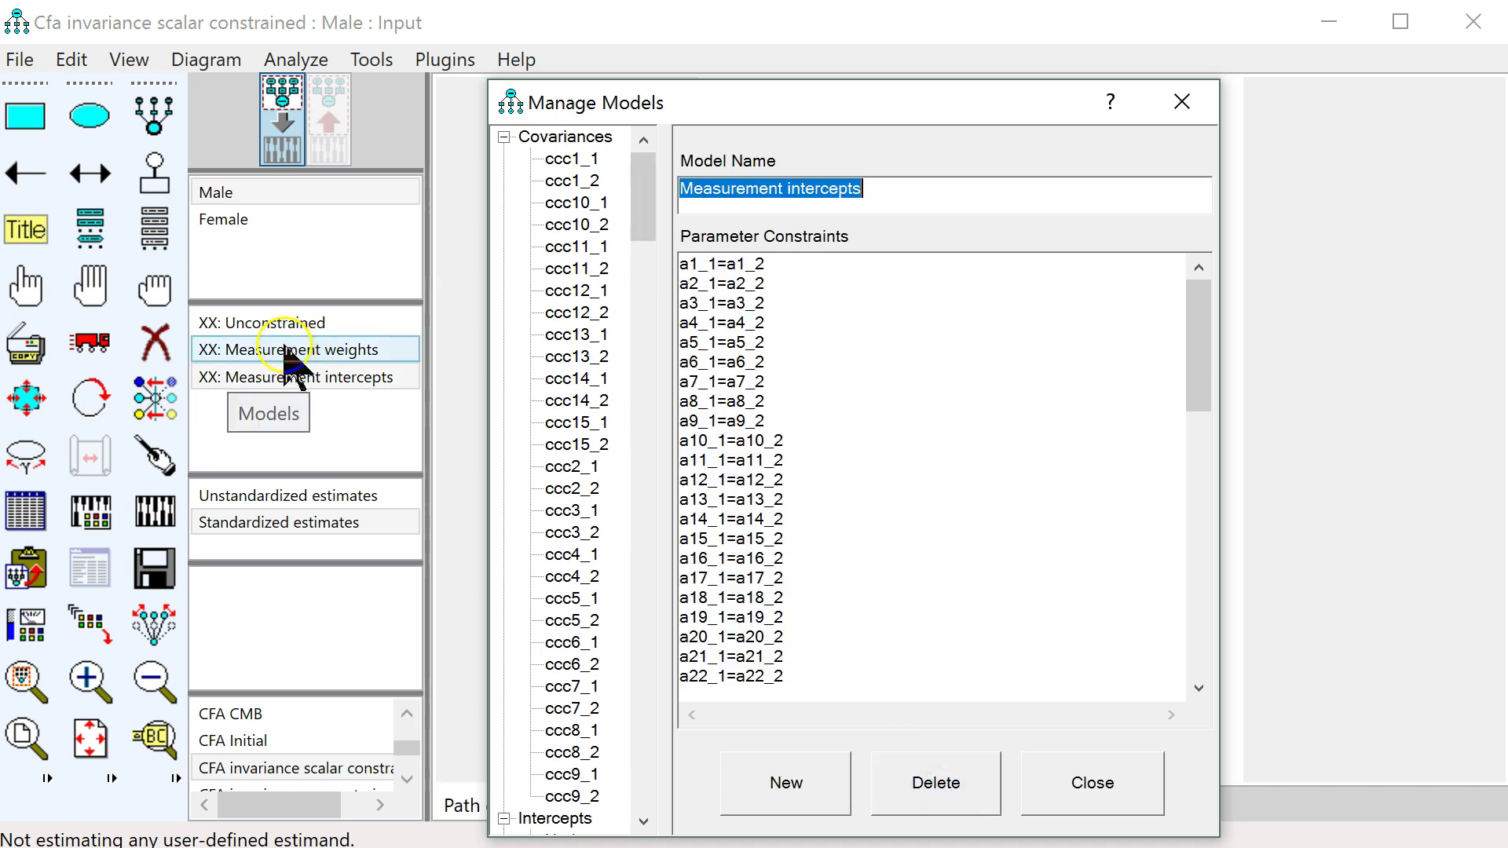
{"action": "left_click", "coordinate": [565, 489]}
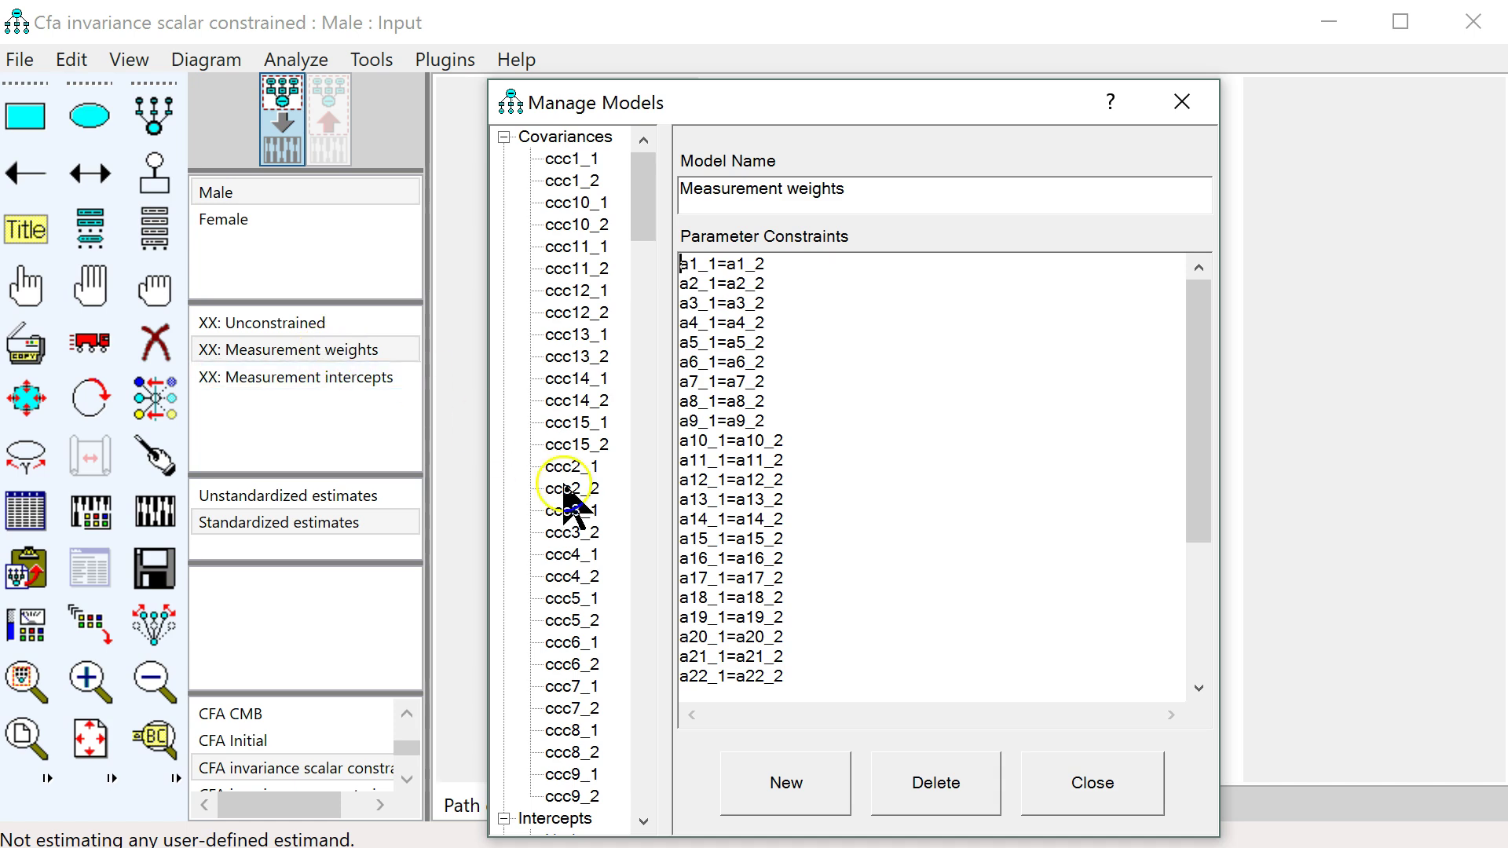
{"action": "left_click", "coordinate": [953, 791]}
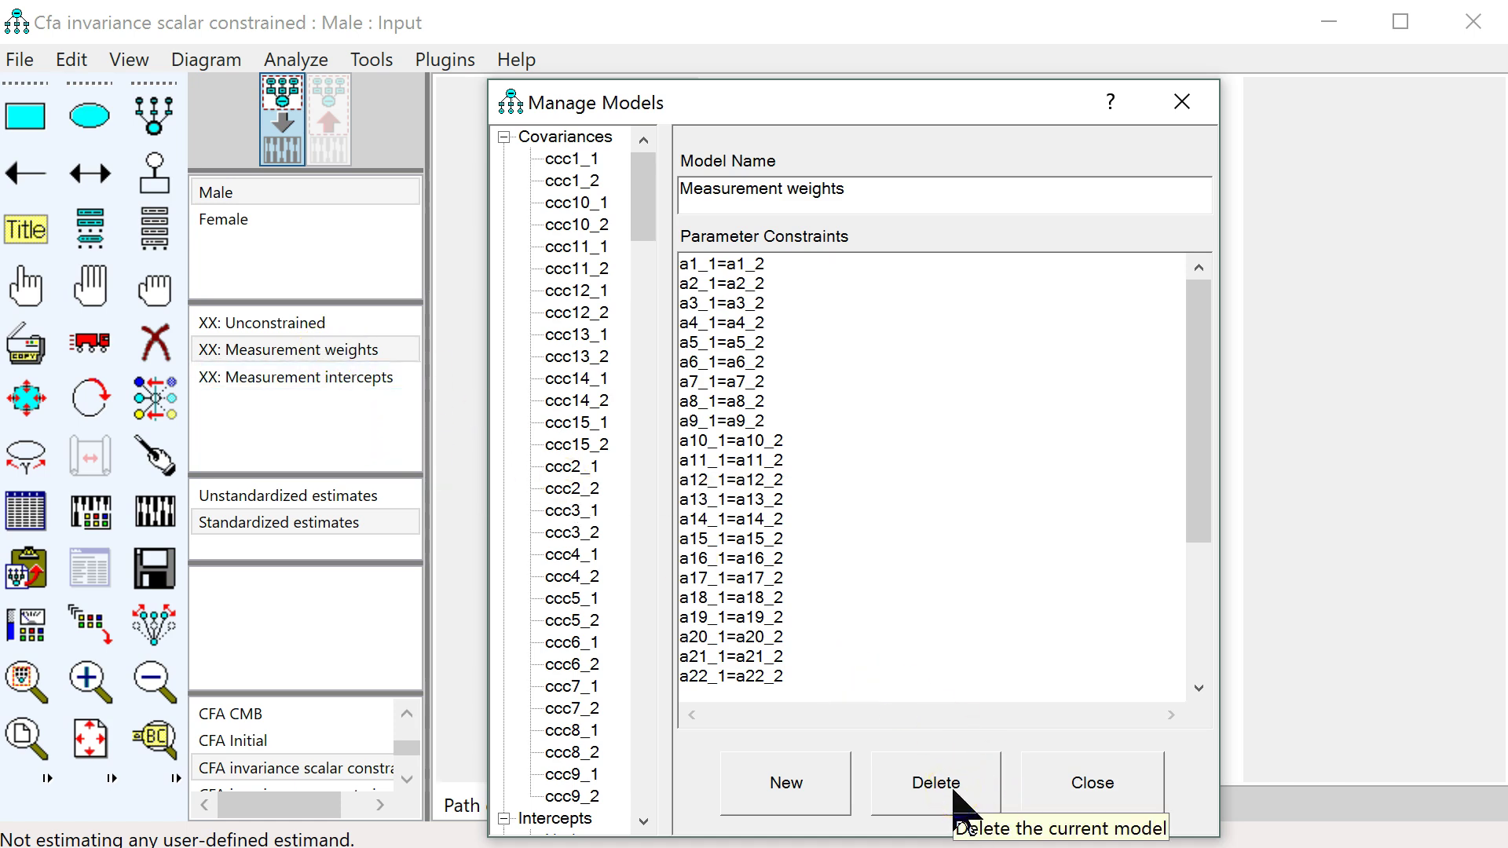
{"action": "left_click", "coordinate": [954, 794]}
{"action": "left_click", "coordinate": [1092, 786]}
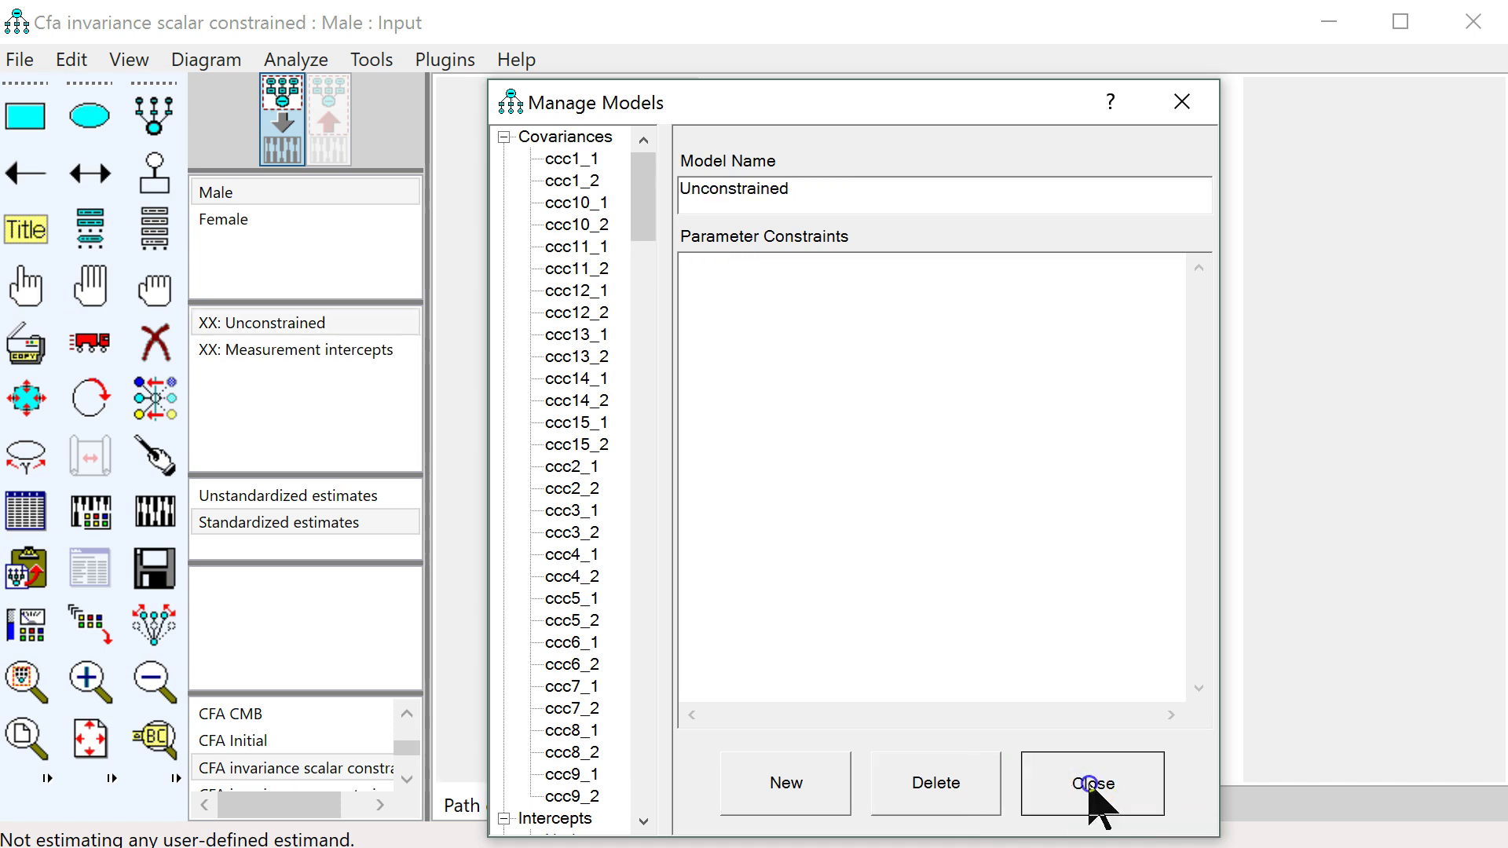
Calculate the estimates and examine the Measurement intercepts p-value in the model comparison output
{"action": "left_click", "coordinate": [323, 356]}
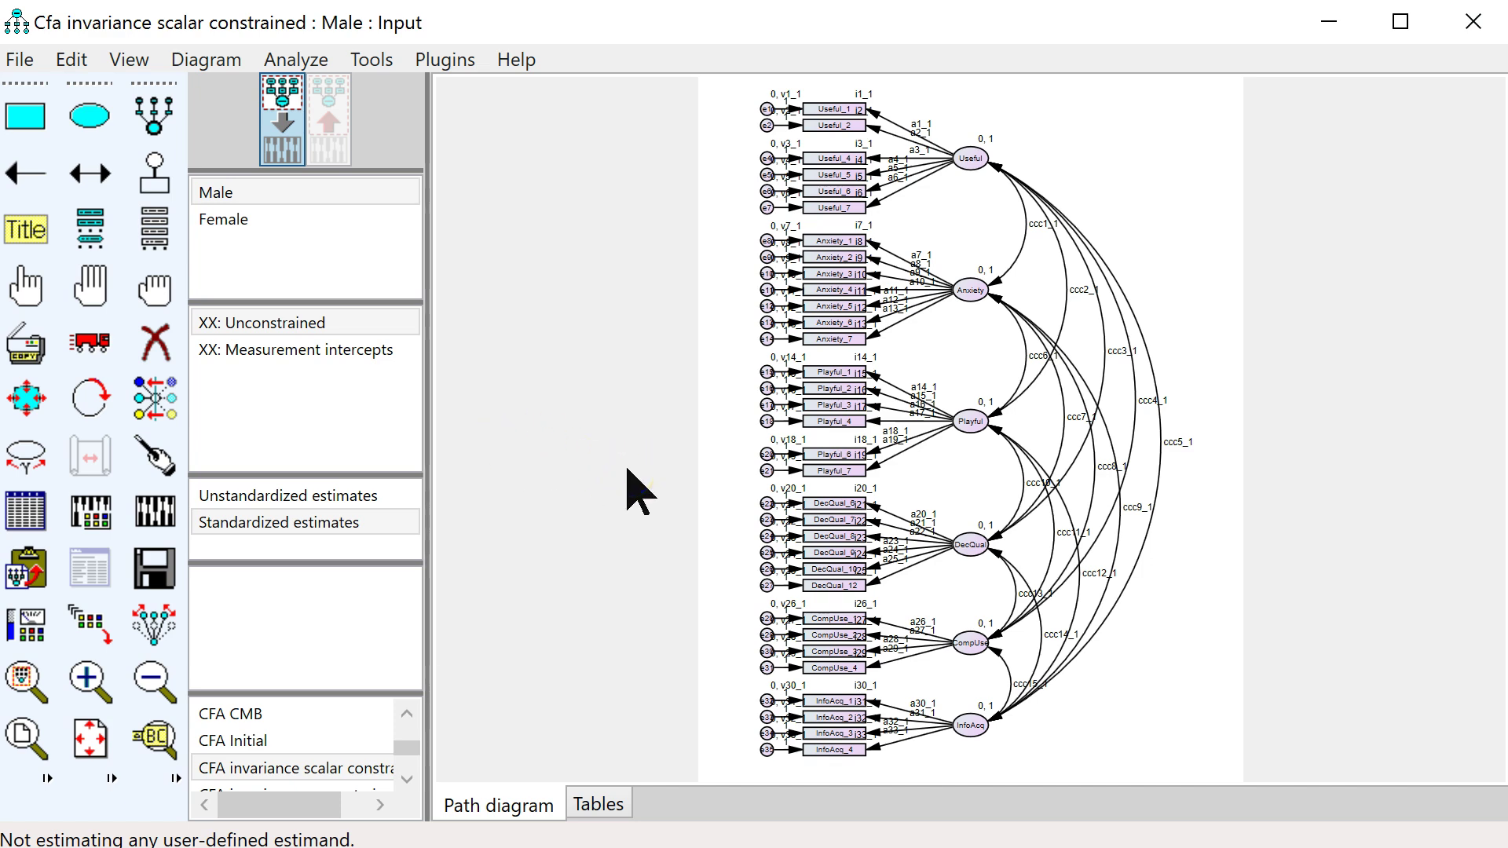
{"action": "left_click", "coordinate": [154, 514]}
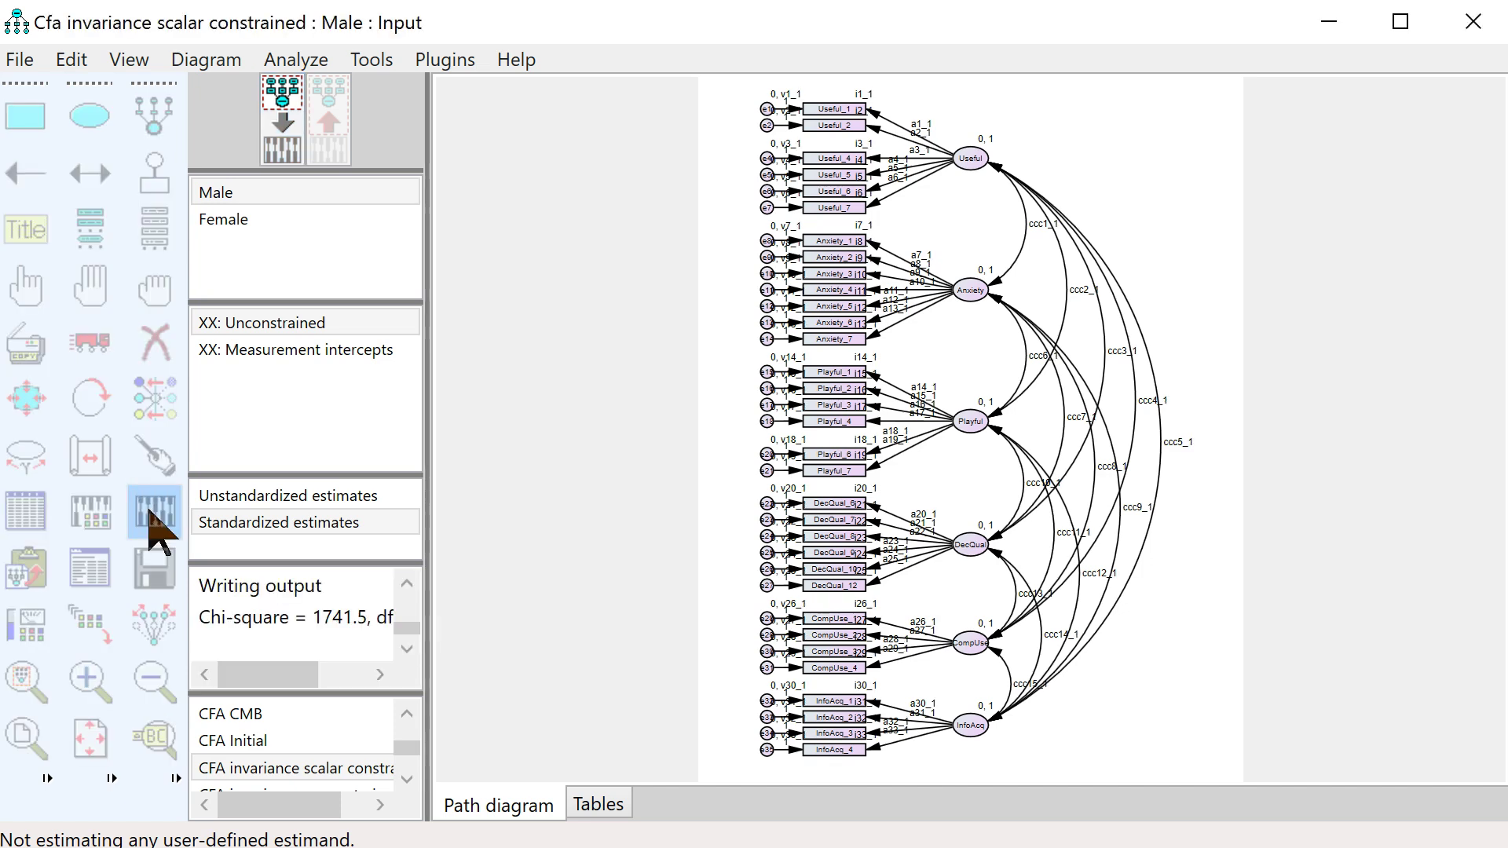
{"action": "left_click", "coordinate": [92, 566]}
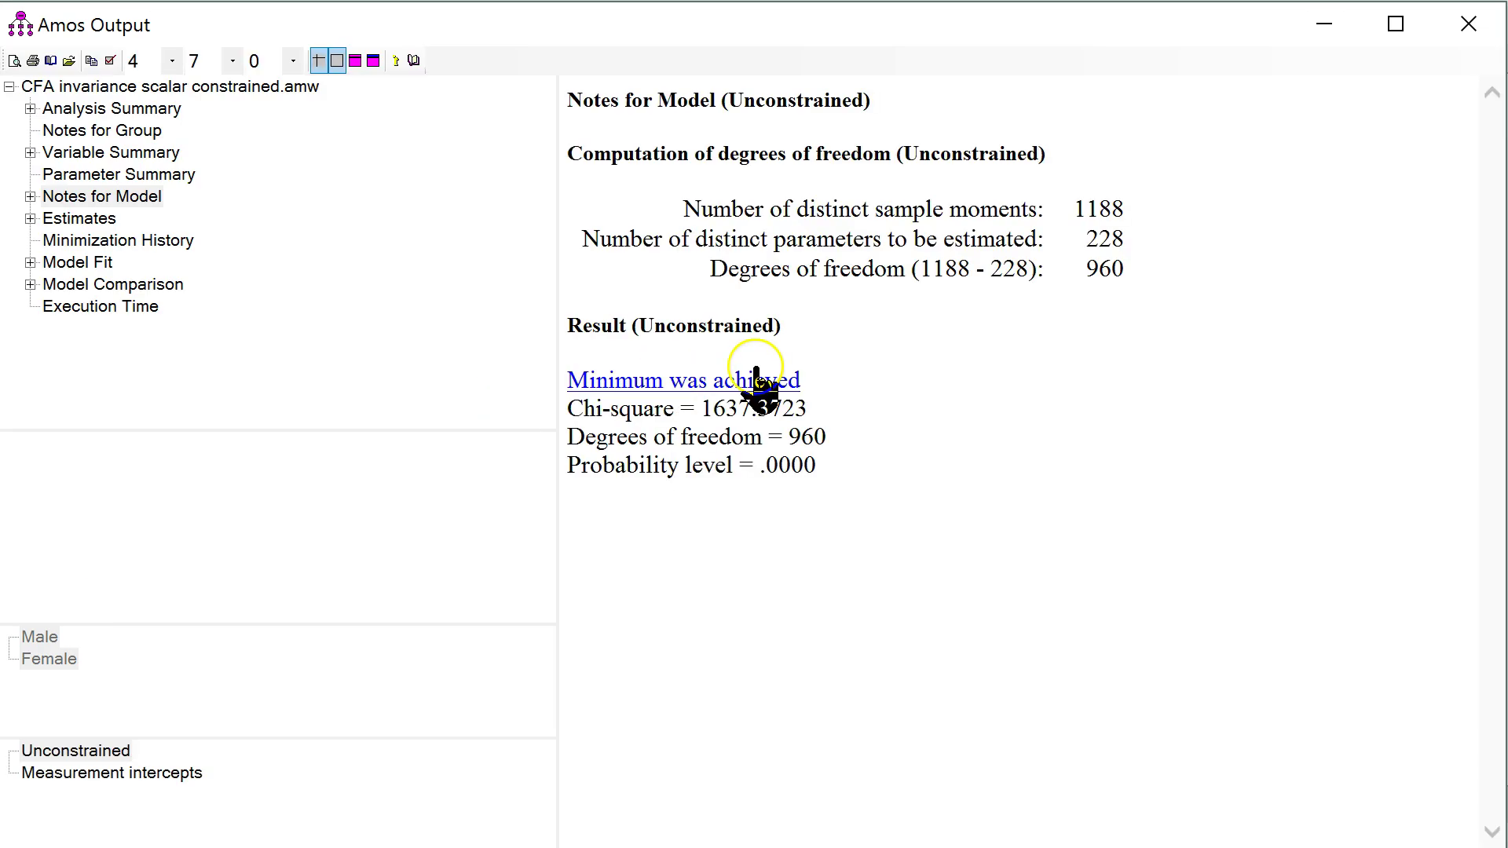
{"action": "left_click", "coordinate": [110, 287]}
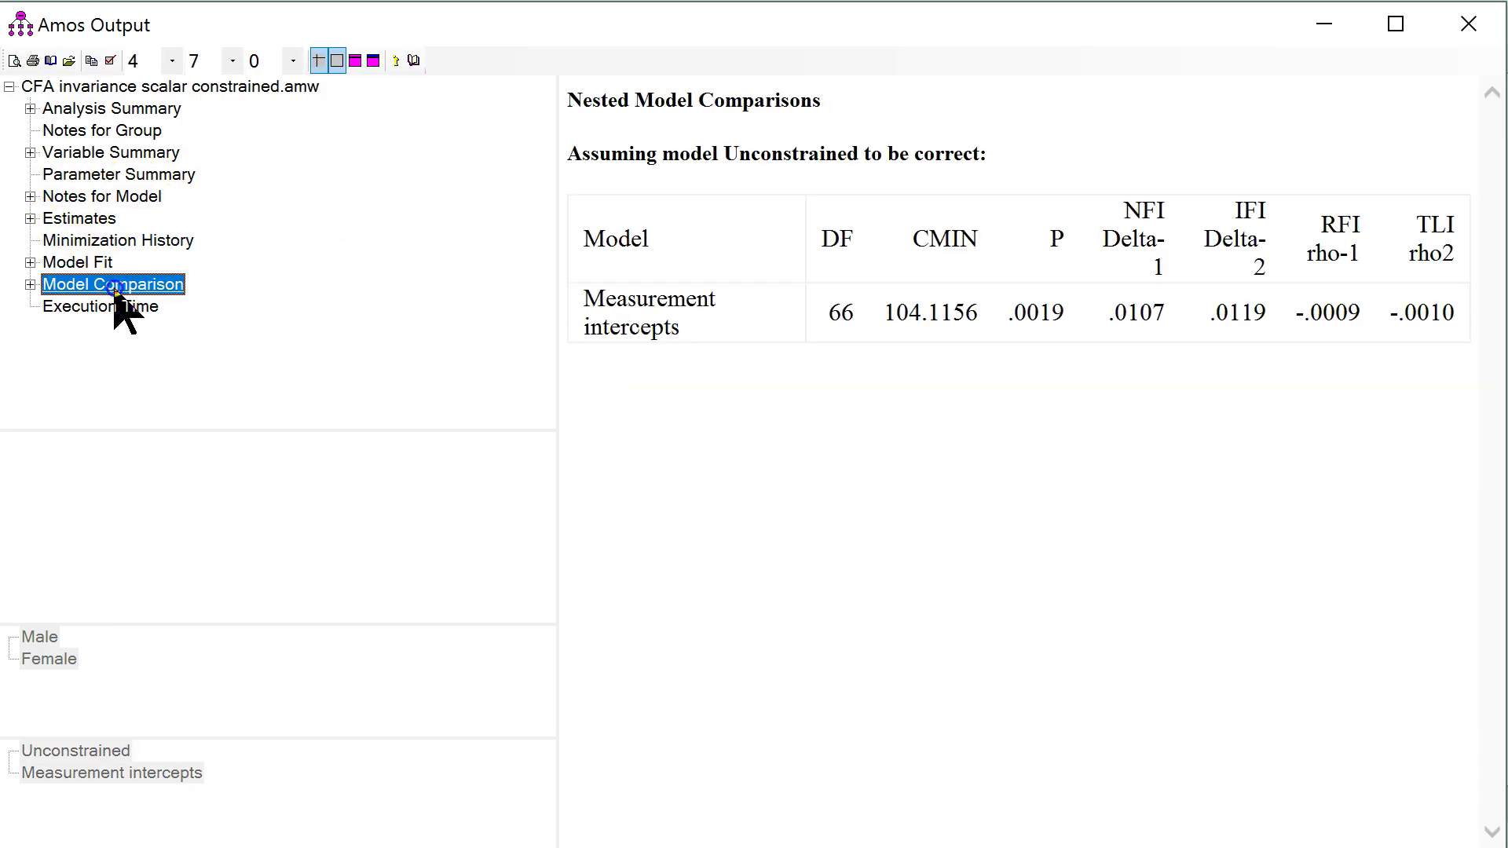
{"action": "left_click", "coordinate": [1062, 312]}
{"action": "left_click_drag", "start_coordinate": [1062, 313], "coordinate": [1005, 316]}
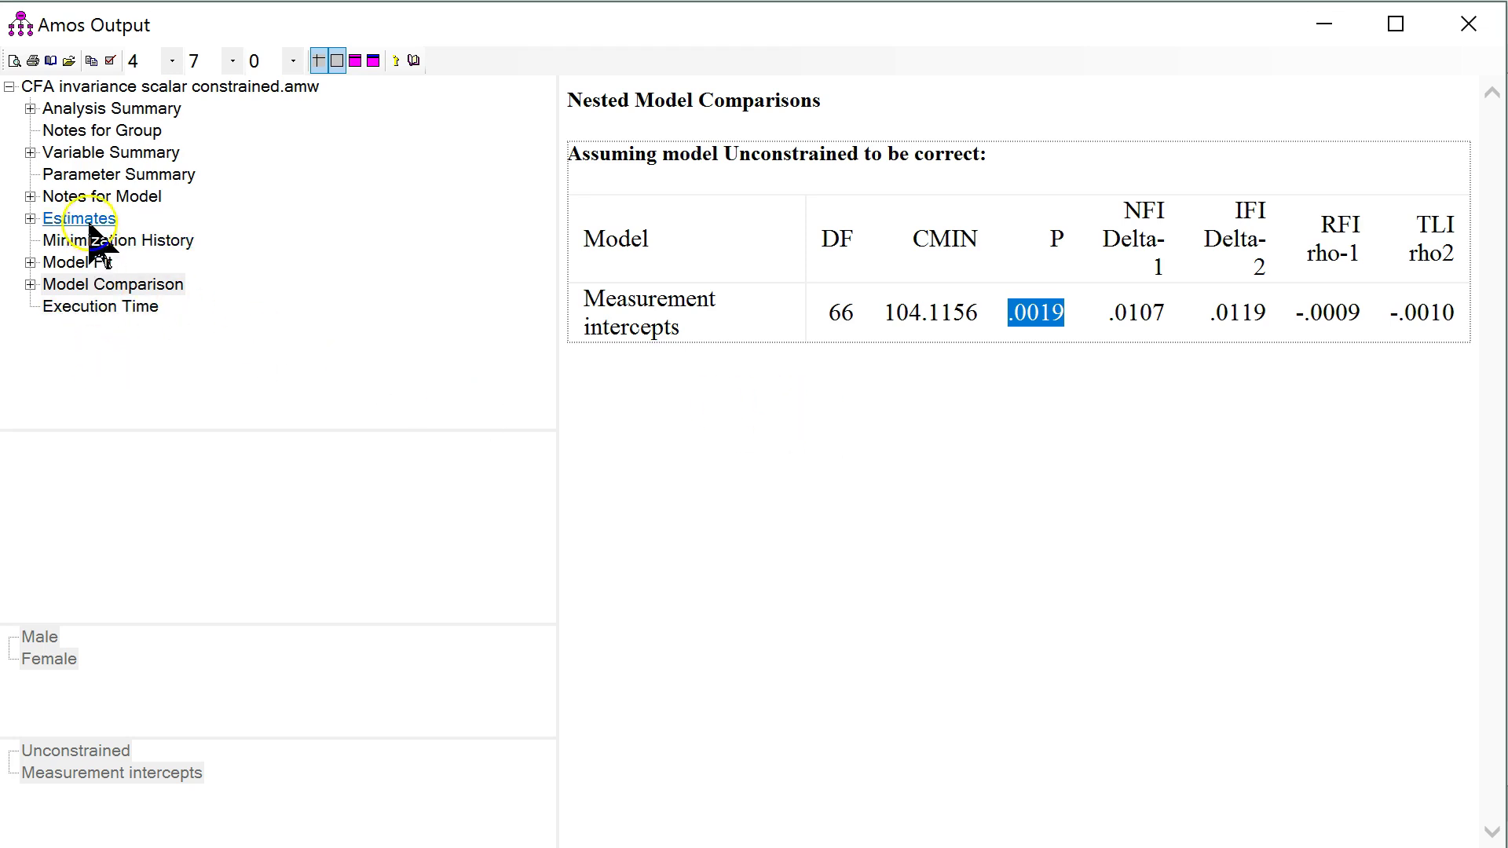
Show the scalar estimates' intercepts for the Male group under the Unconstrained model and copy the table
{"action": "left_click", "coordinate": [31, 220]}
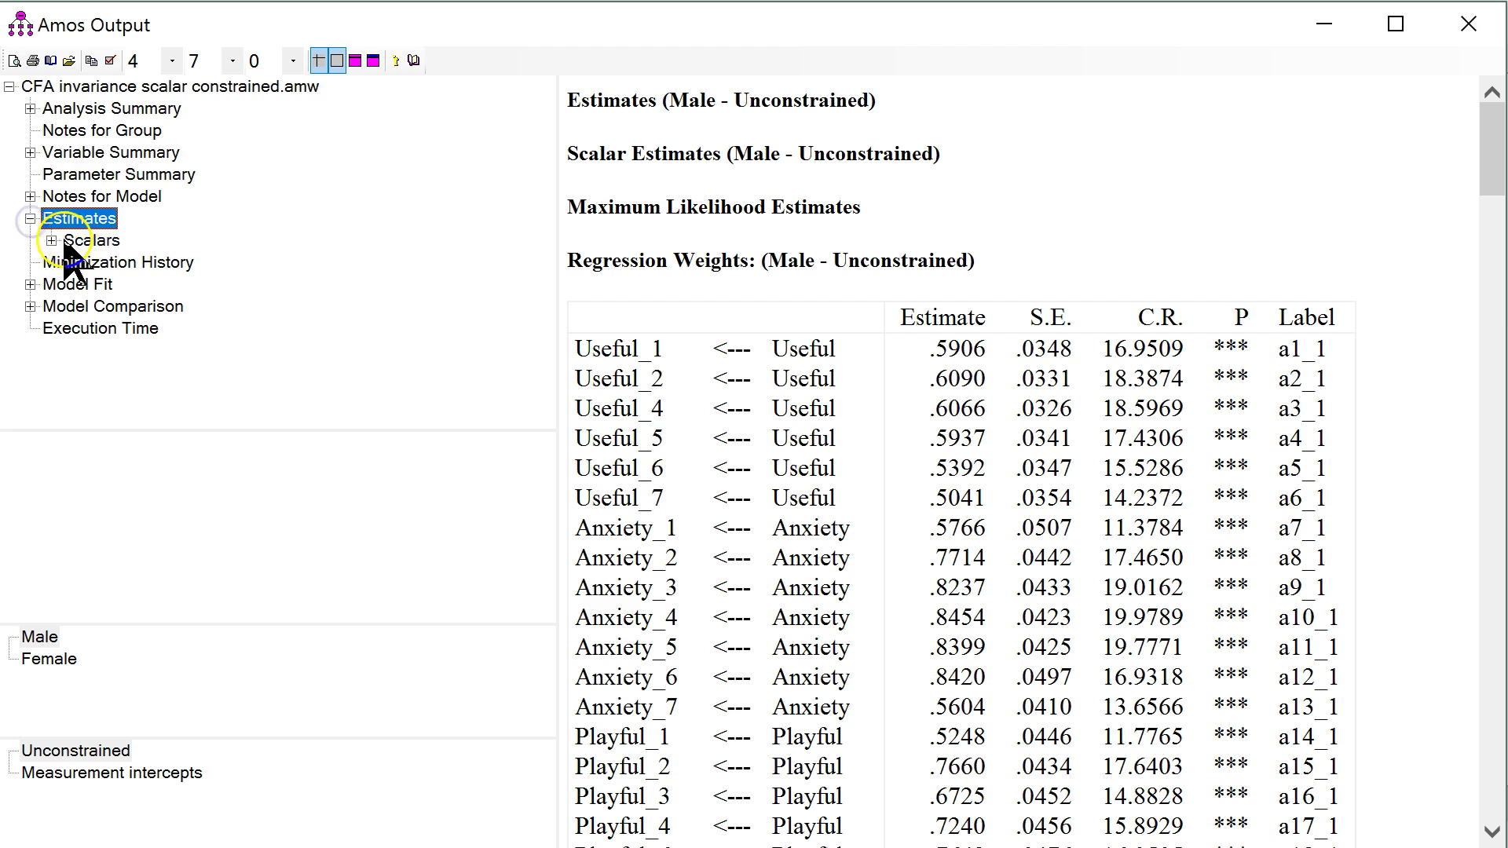
{"action": "left_click", "coordinate": [51, 240]}
{"action": "left_click", "coordinate": [140, 308]}
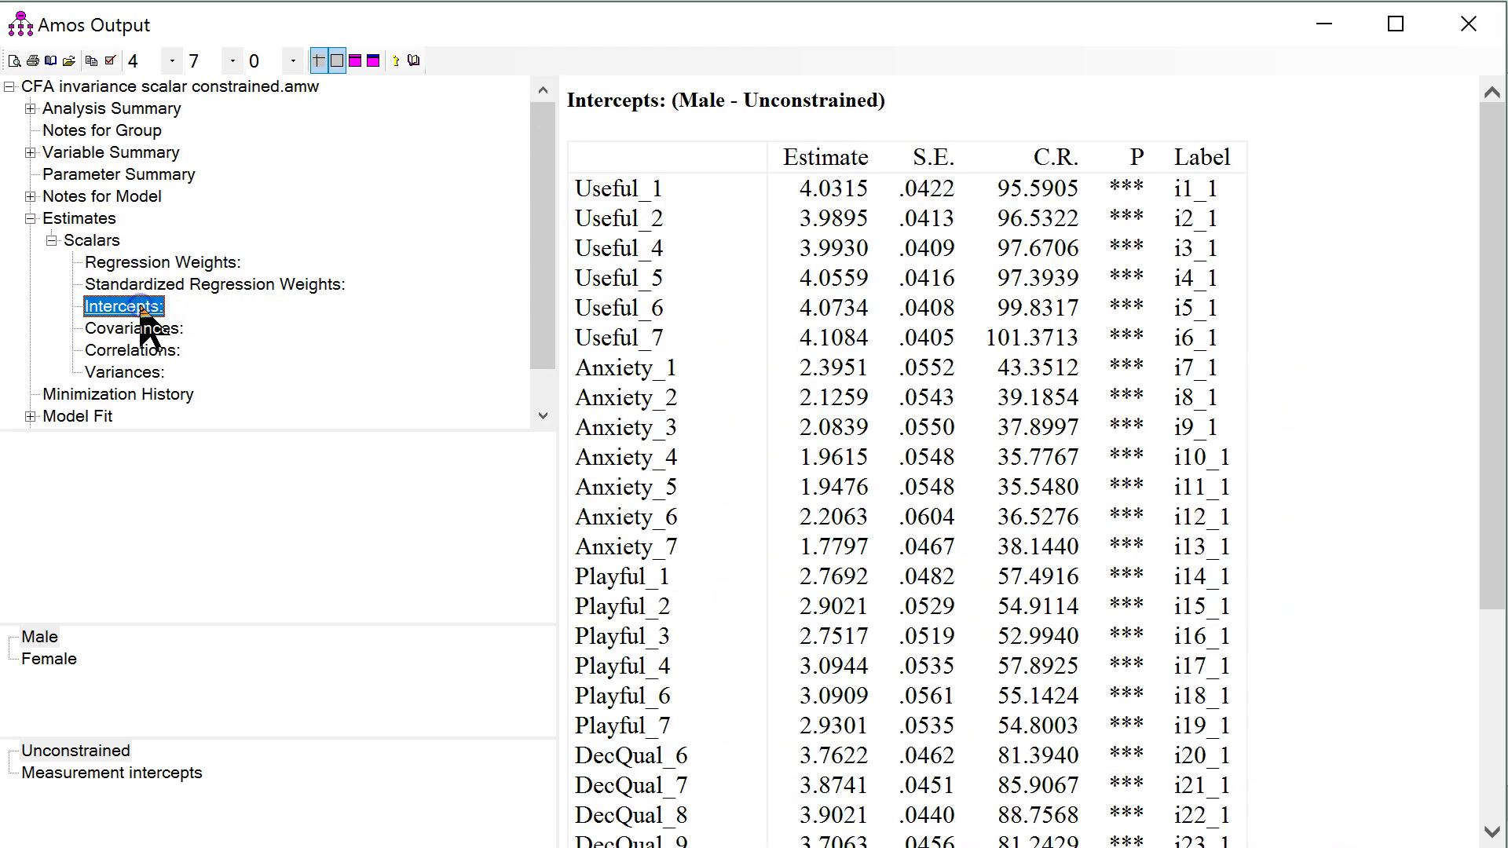
{"action": "left_click", "coordinate": [76, 752]}
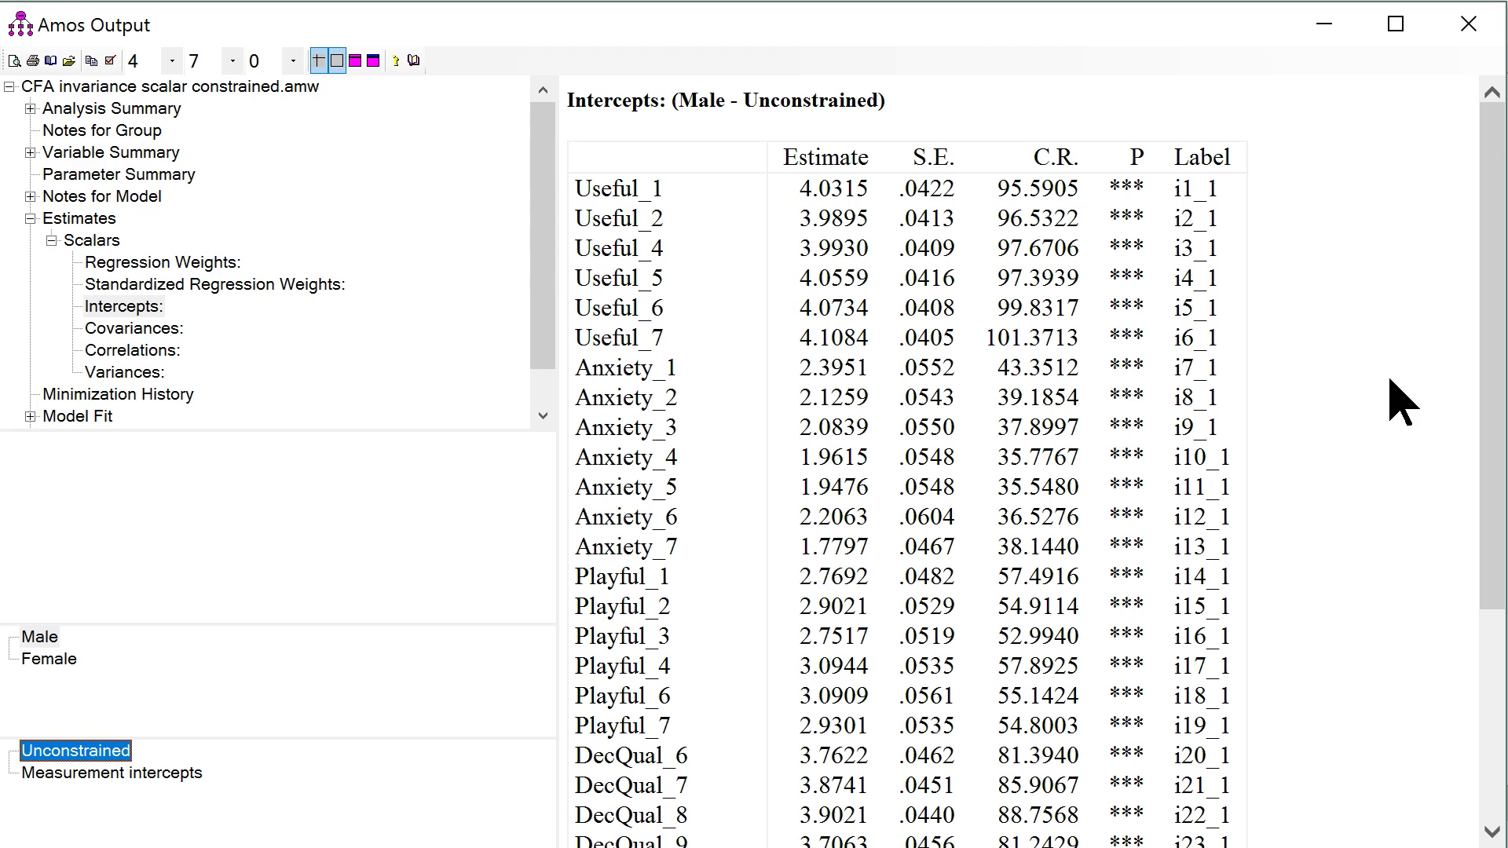
{"action": "left_click", "coordinate": [1281, 309]}
{"action": "right_click", "coordinate": [1275, 330]}
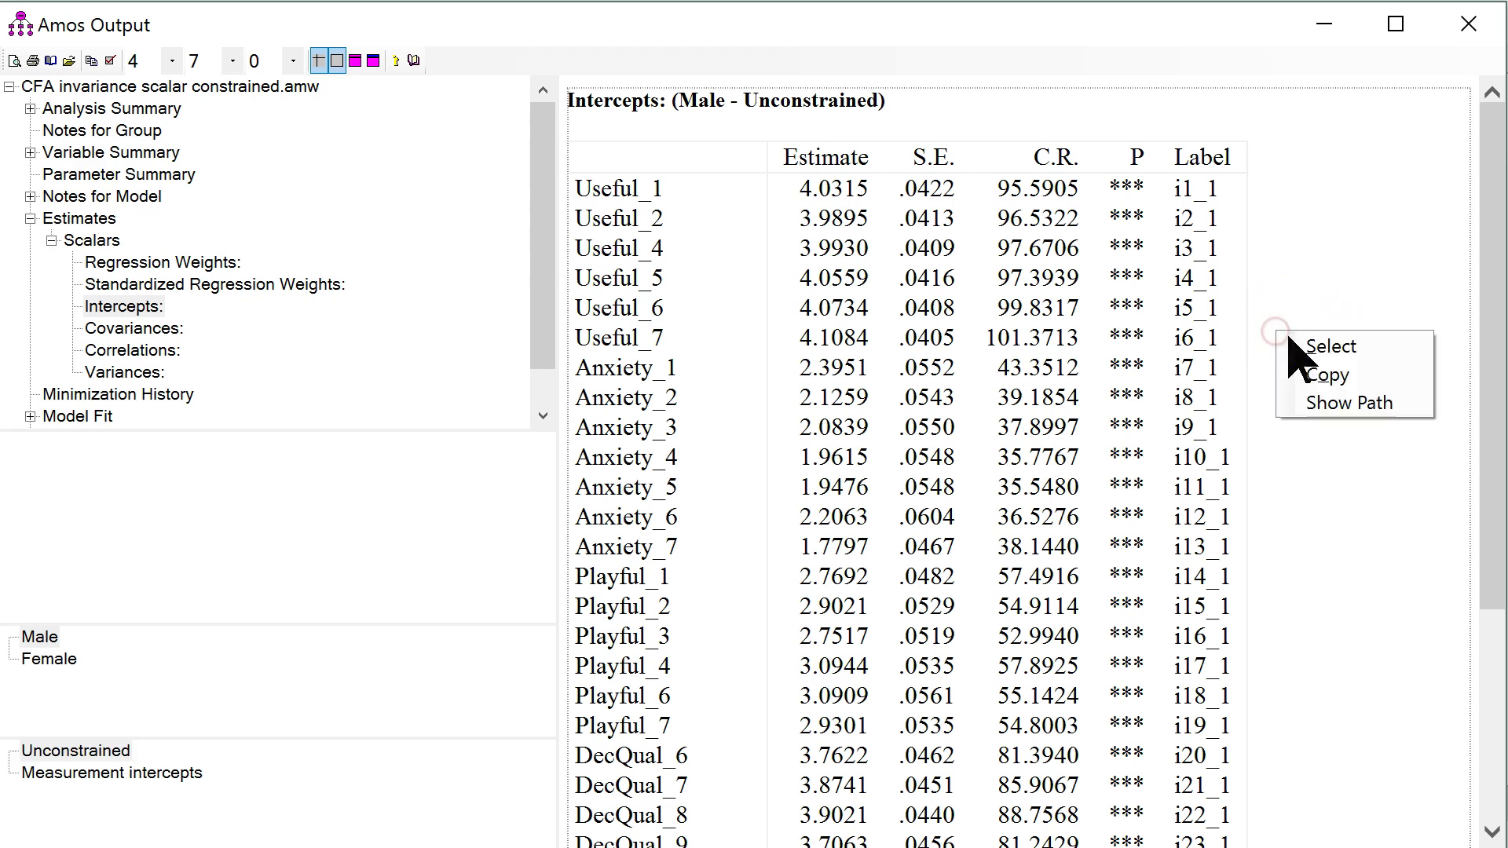
{"action": "left_click", "coordinate": [1340, 374]}
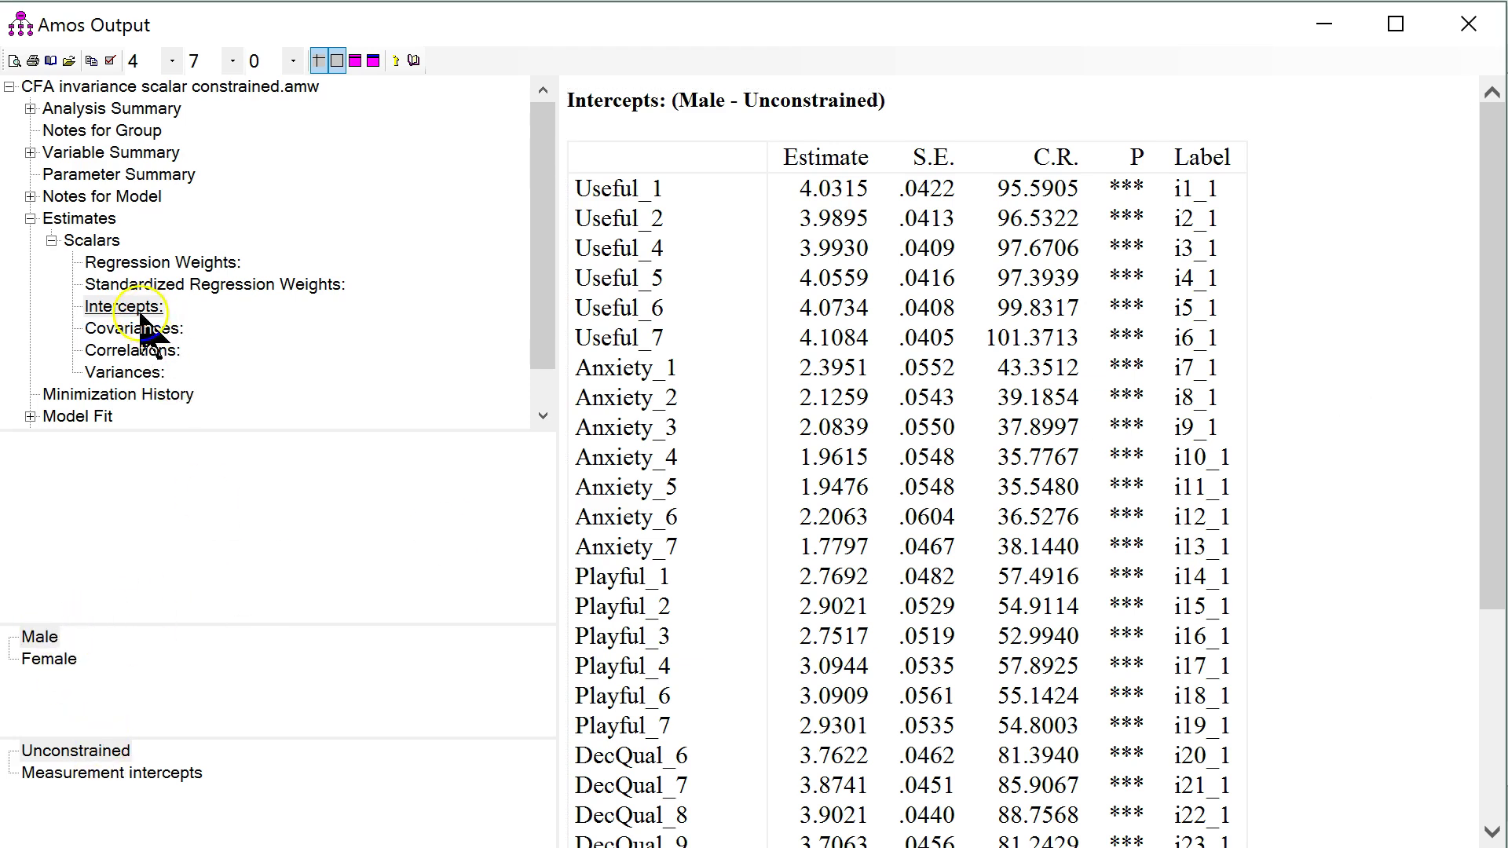
Switch to Excel, create a blank workbook and paste the Male intercepts table at A1
{"action": "key", "text": "alt+Tab"}
{"action": "key", "text": "Tab"}
{"action": "key", "text": "Tab"}
{"action": "key", "text": "Tab"}
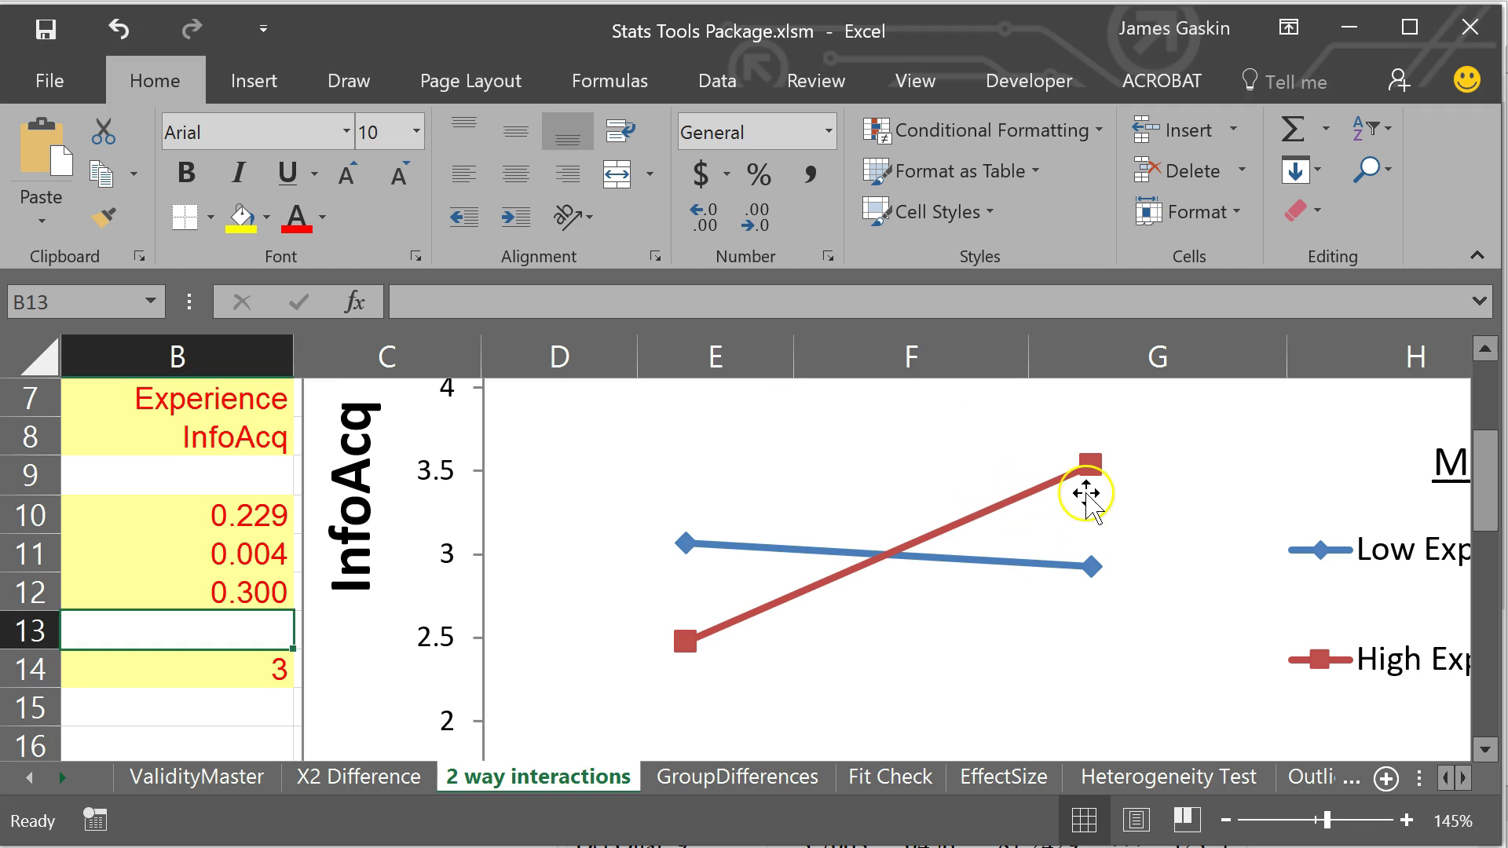
{"action": "key", "text": "ctrl+n"}
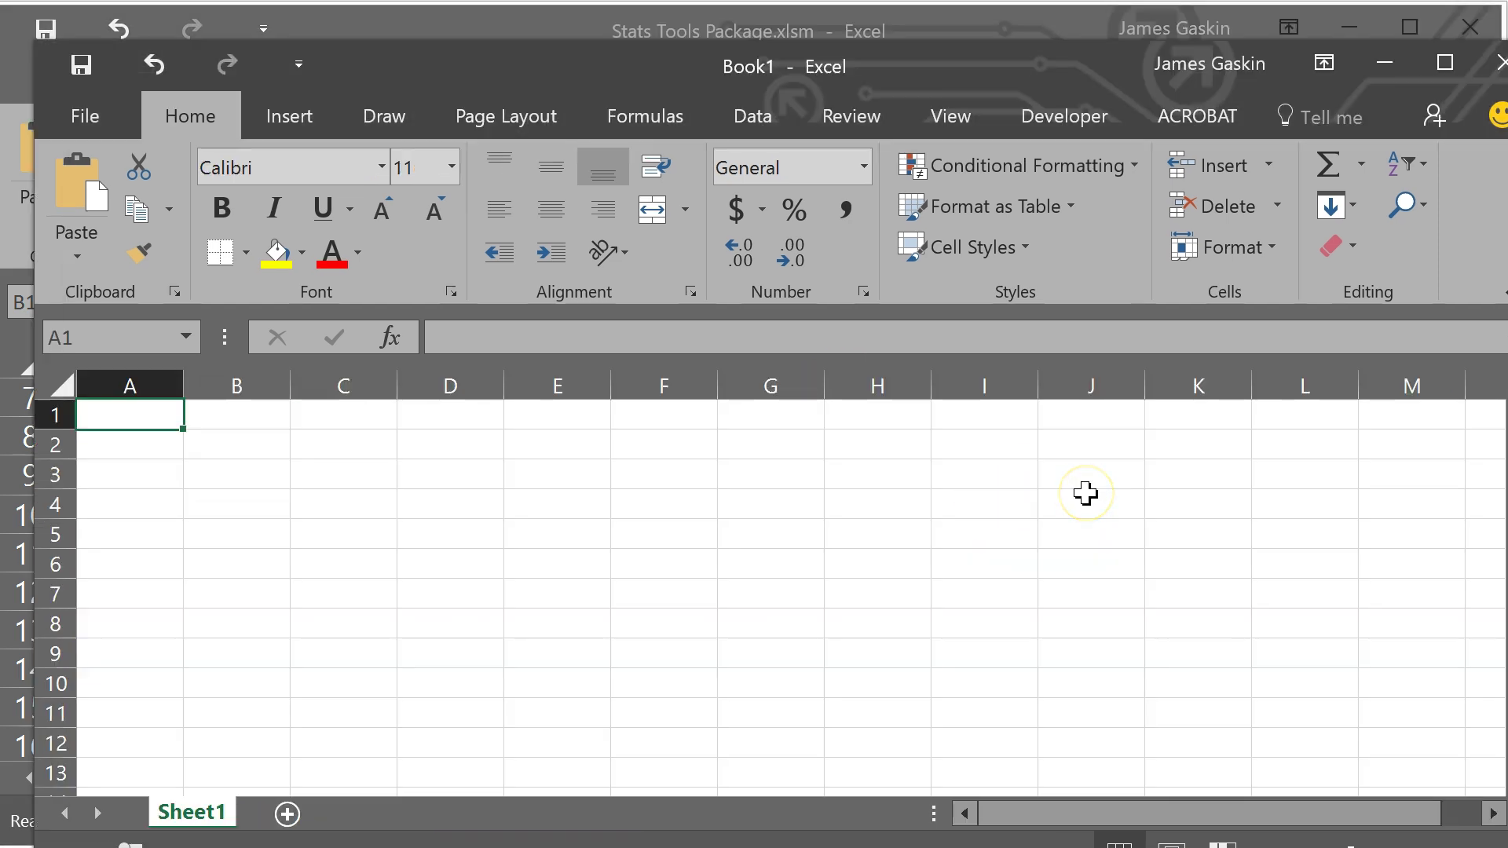
{"action": "key", "text": "ctrl+v"}
Copy the Female group's unconstrained intercepts table from Amos Output and paste it into the new Excel workbook at I1
{"action": "key", "text": "alt+Tab"}
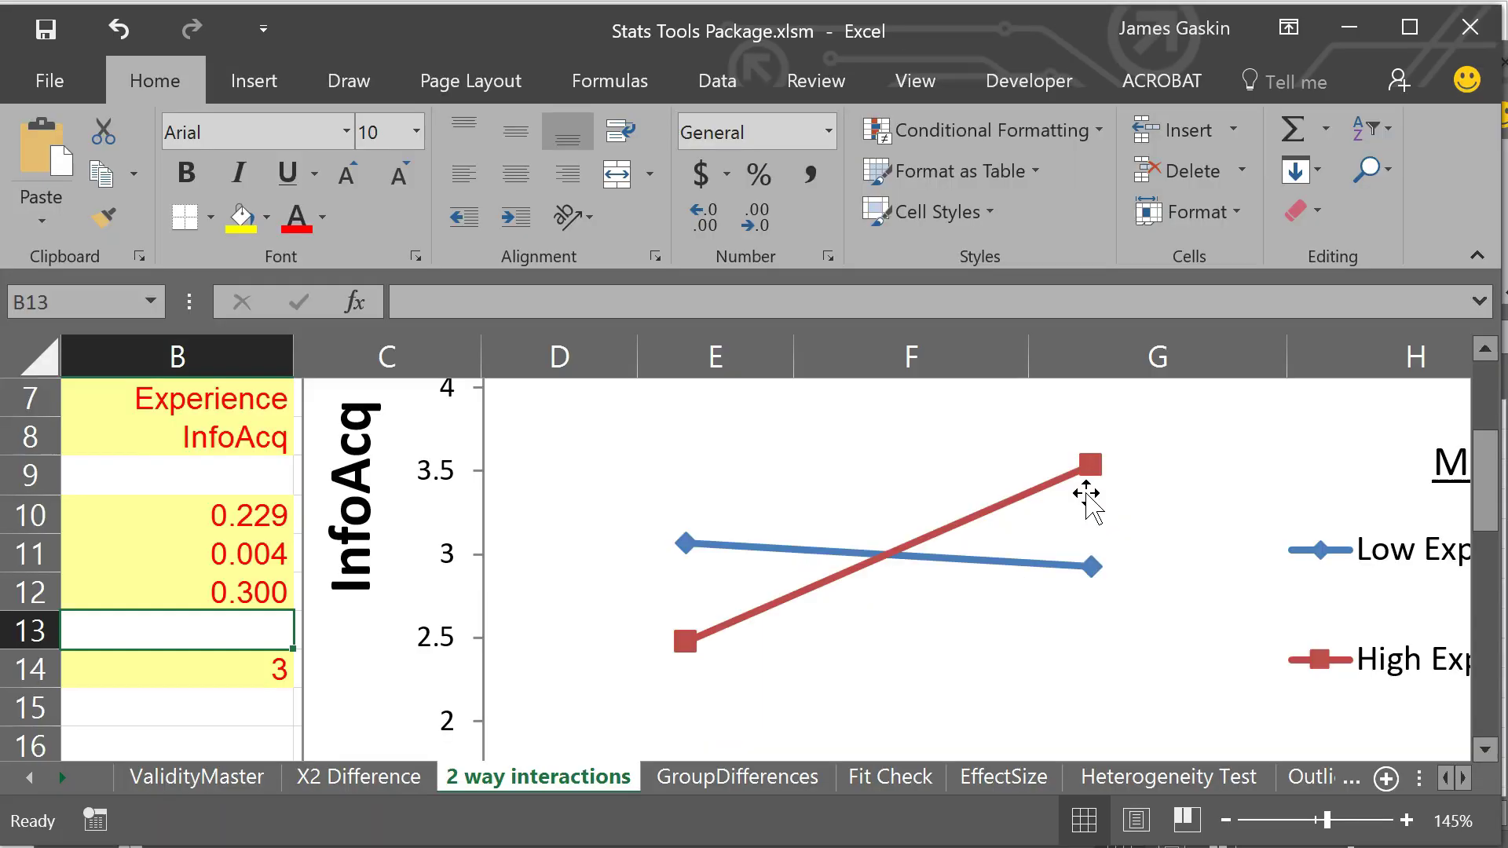
{"action": "key", "text": "alt+Tab"}
{"action": "key", "text": "alt+Tab"}
{"action": "key", "text": "Tab"}
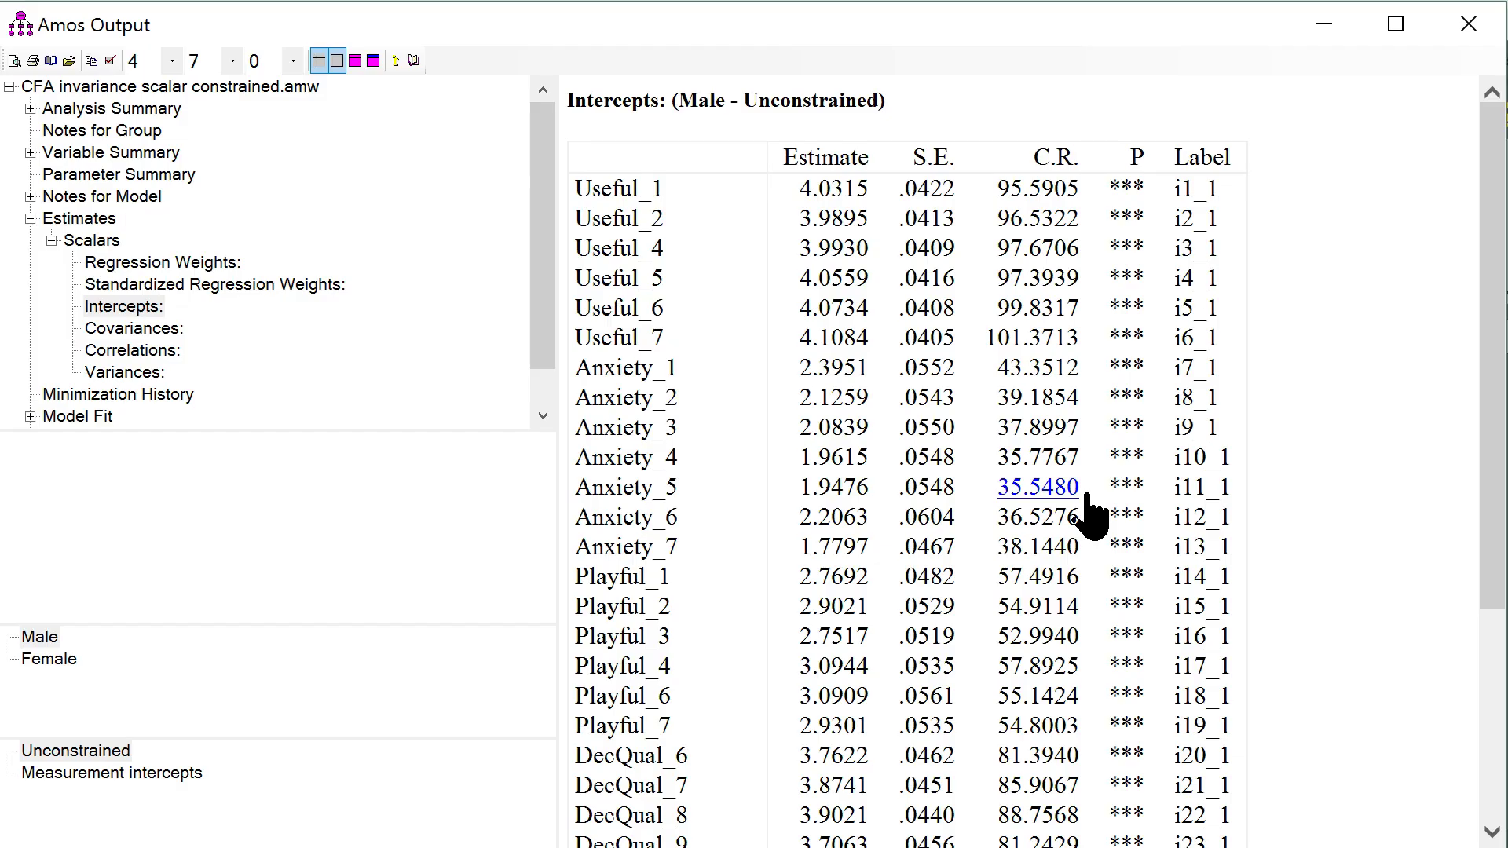
{"action": "left_click", "coordinate": [50, 660]}
{"action": "right_click", "coordinate": [1314, 330]}
{"action": "left_click", "coordinate": [1367, 370]}
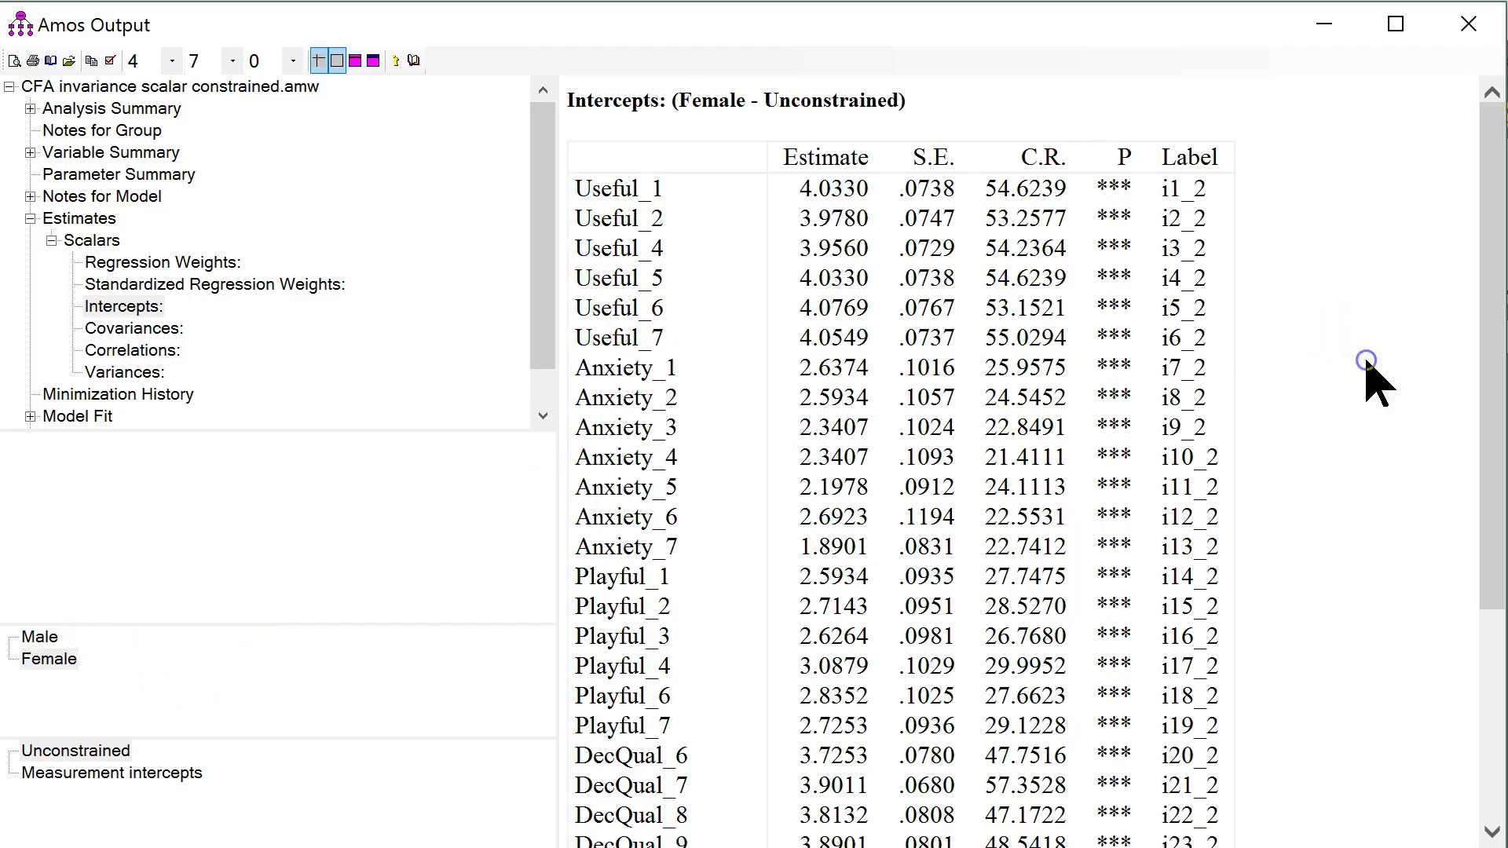
{"action": "key", "text": "alt+Tab"}
{"action": "left_click", "coordinate": [1019, 416]}
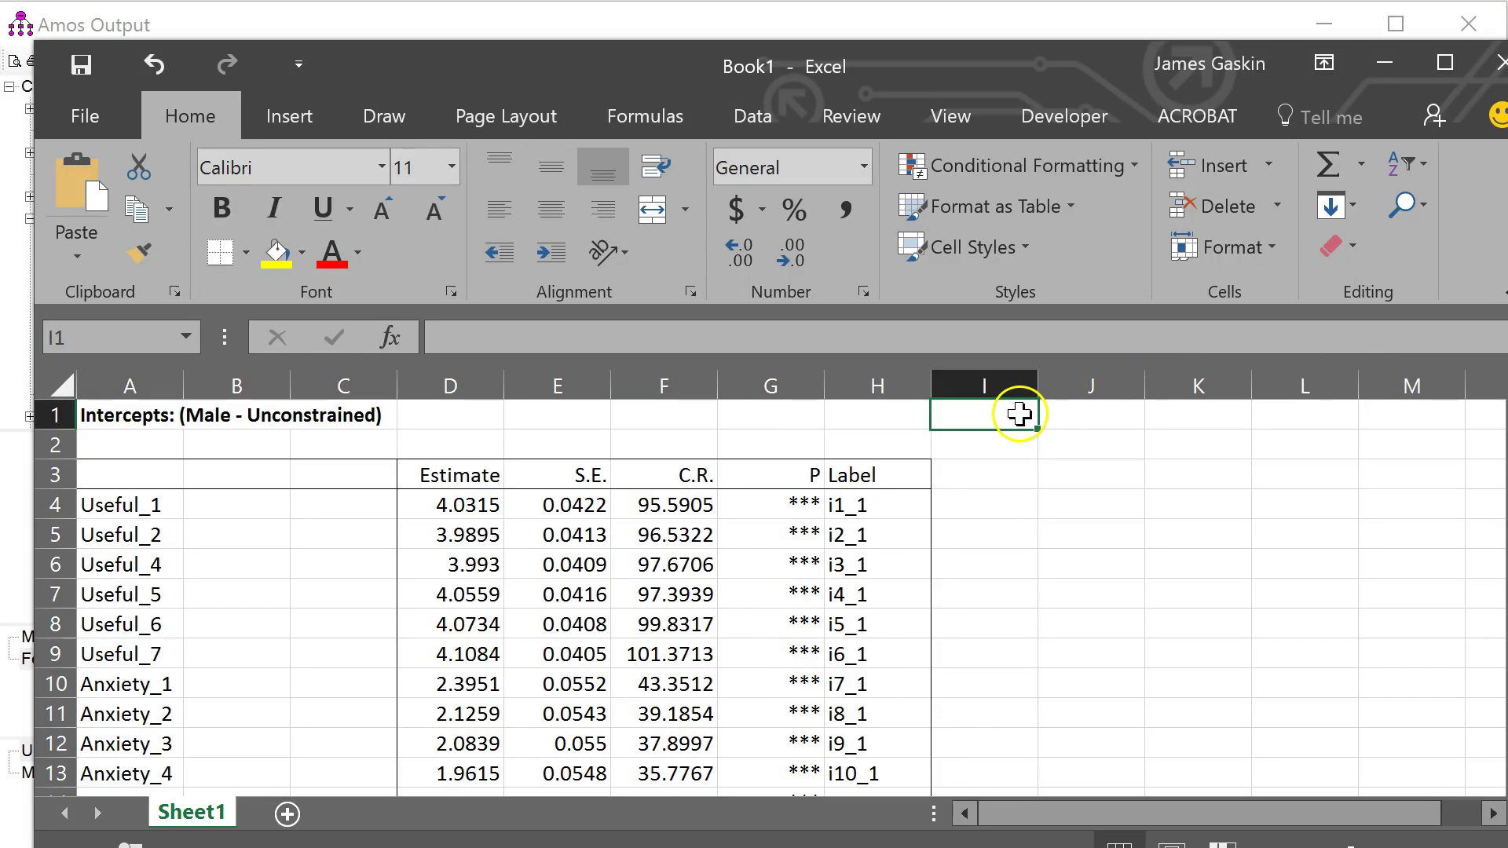
{"action": "key", "text": "ctrl+v"}
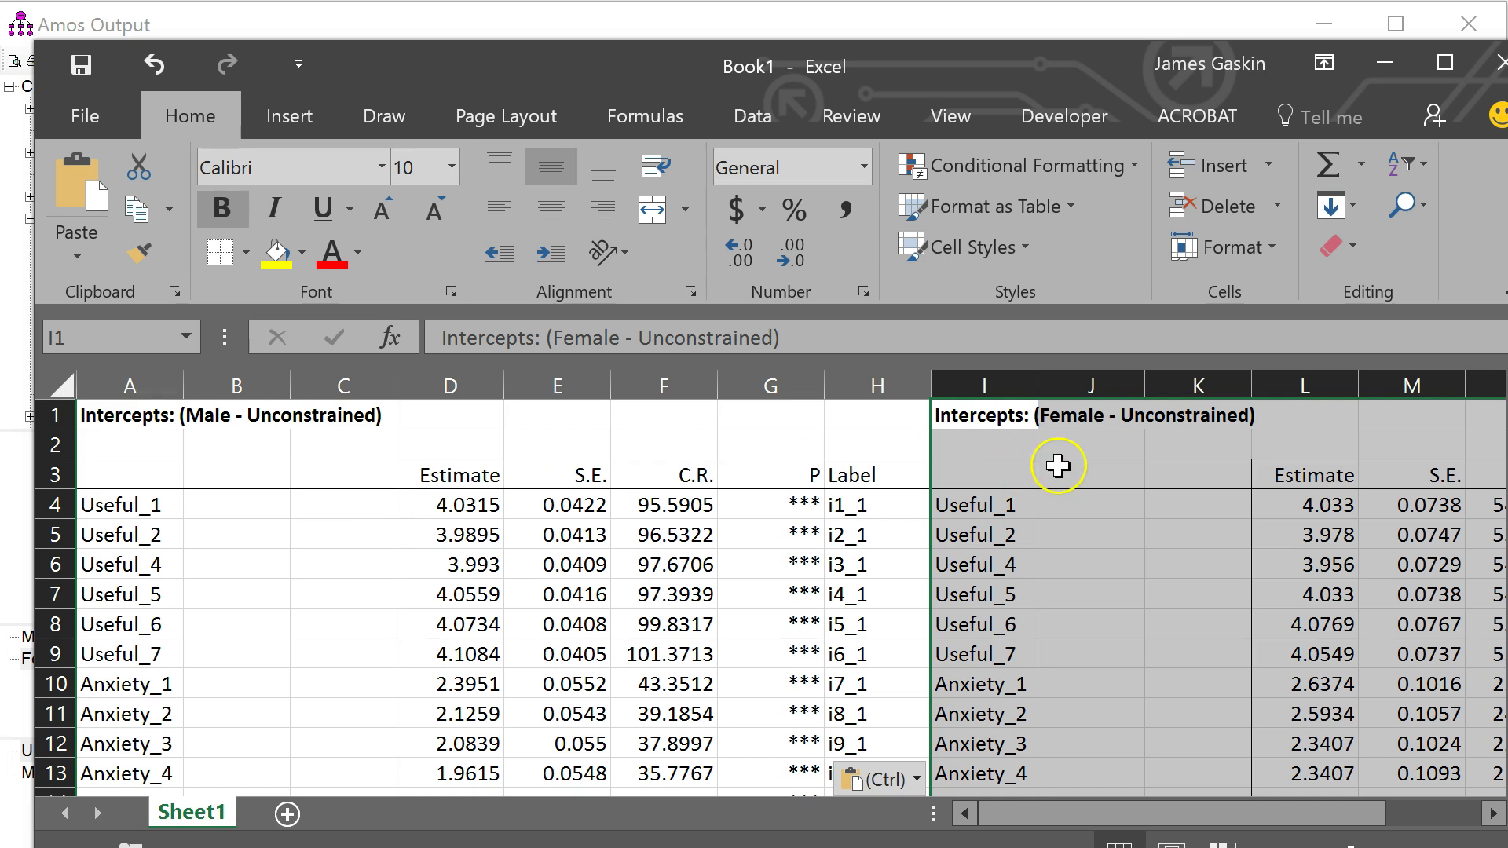
Enter the column header "Difference" in J3, beside the Female item names
{"action": "left_click", "coordinate": [1092, 504]}
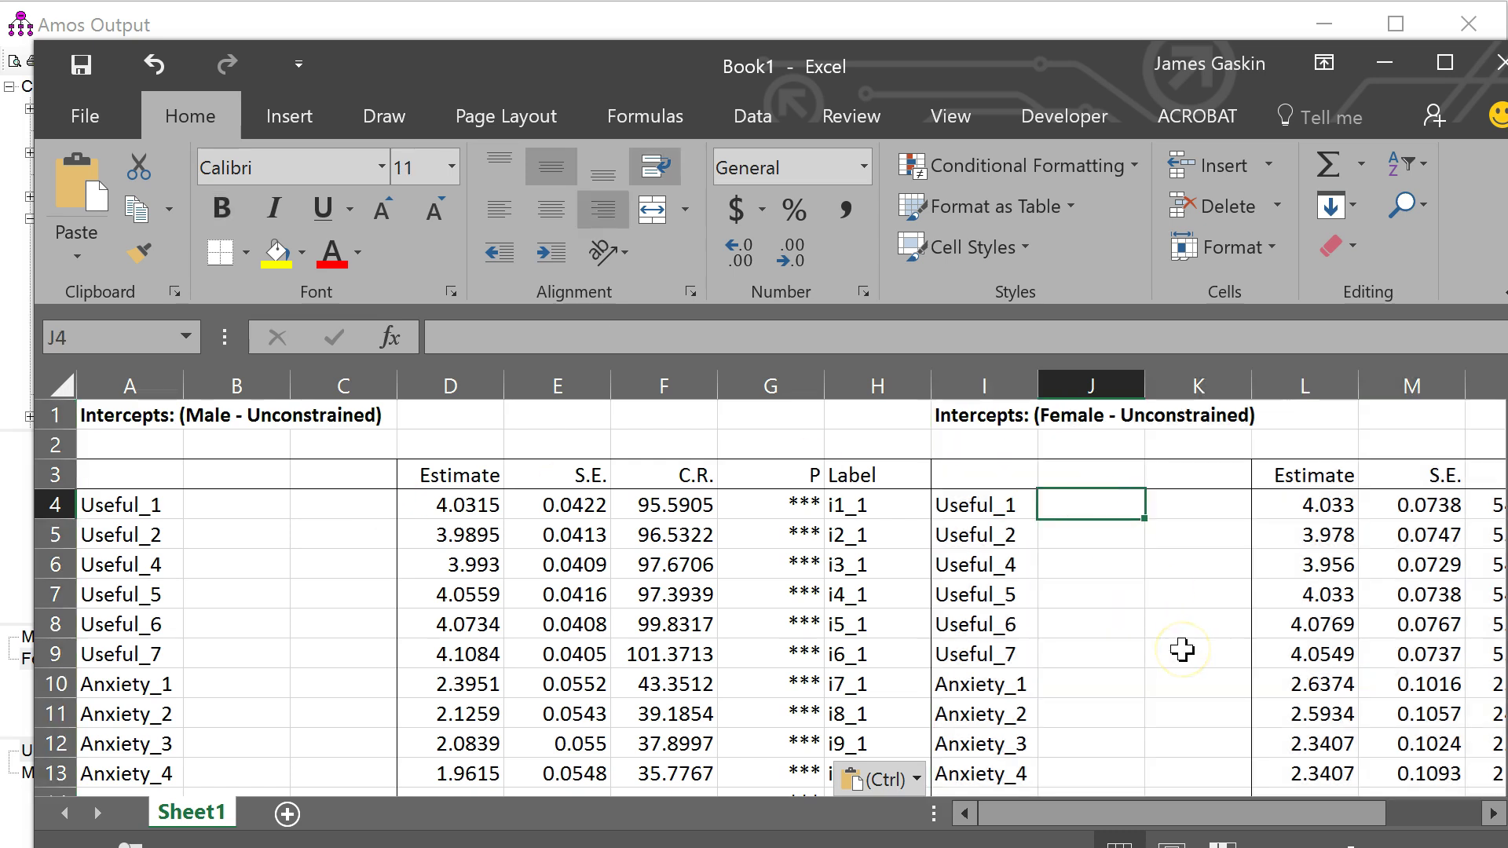
{"action": "key", "text": "Up"}
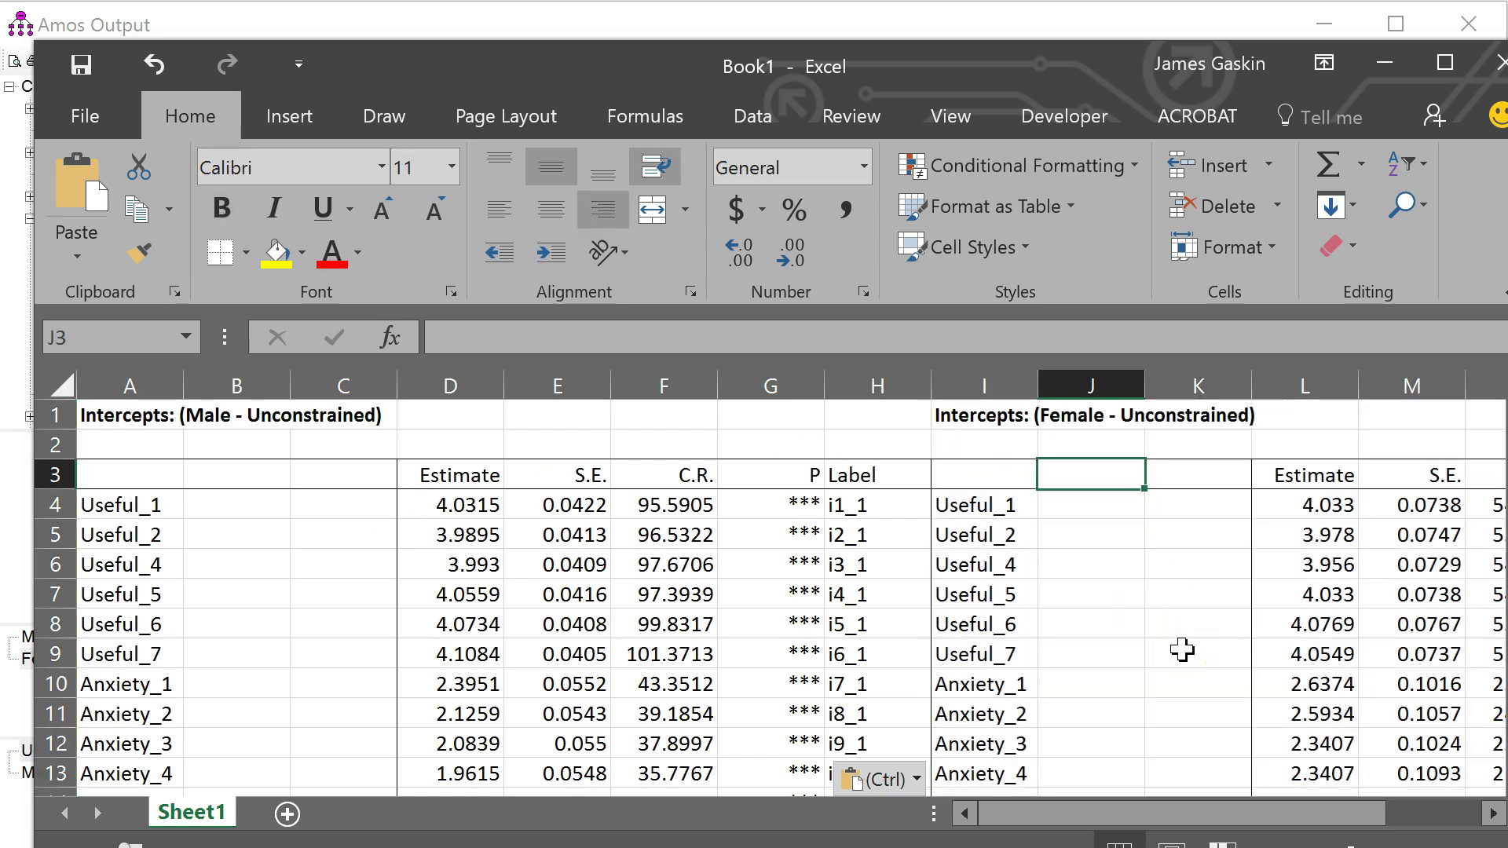
{"action": "type", "text": "Difference"}
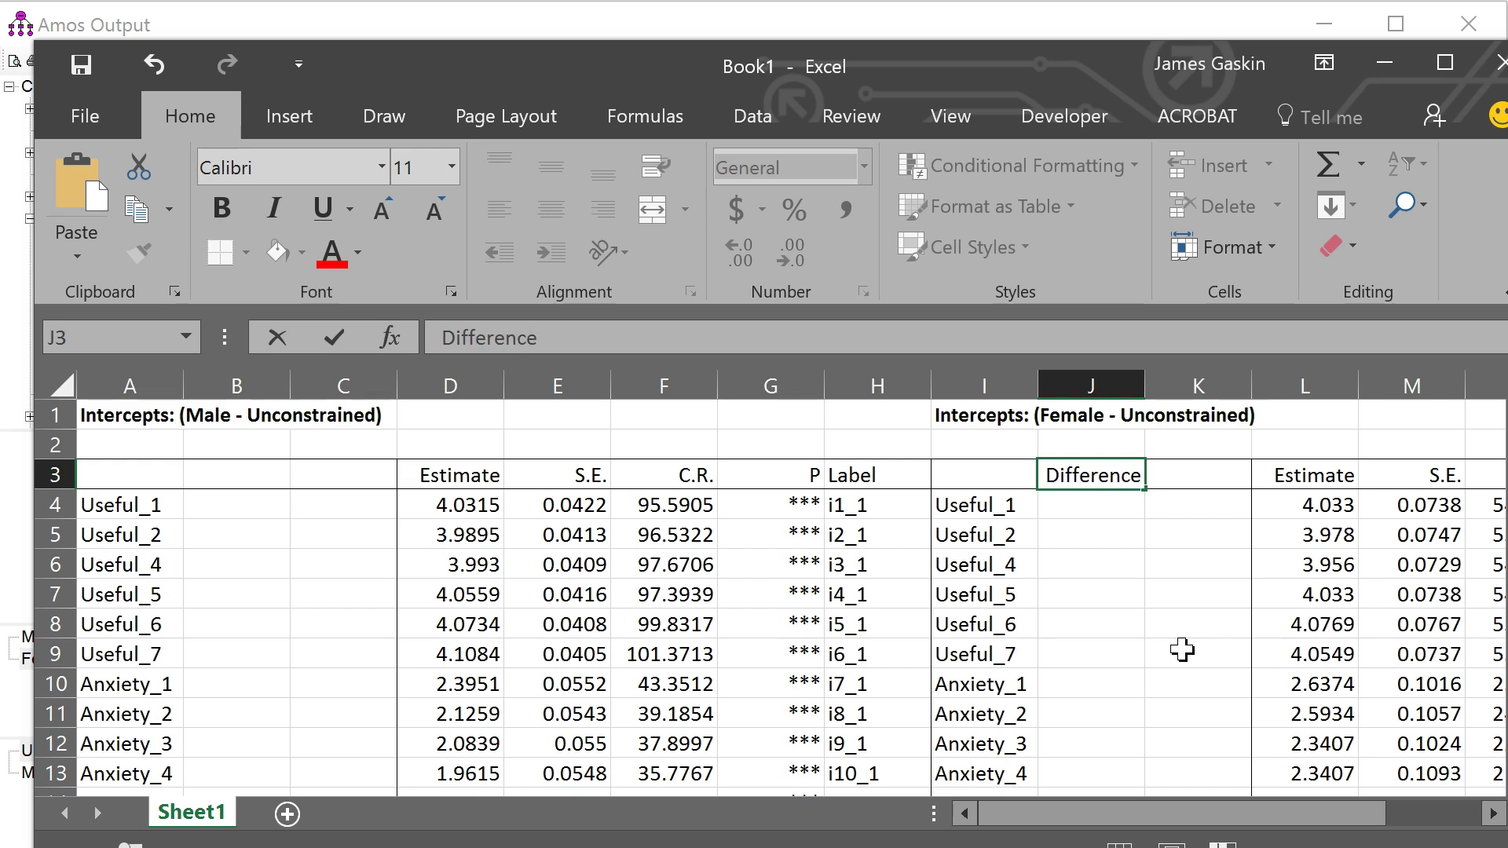
{"action": "key", "text": "Return"}
Calculate the absolute difference between the Male and Female Useful_1 intercept estimates in J4 with =ABS(D4-L4)
{"action": "type", "text": "=abs"}
{"action": "key", "text": "Tab"}
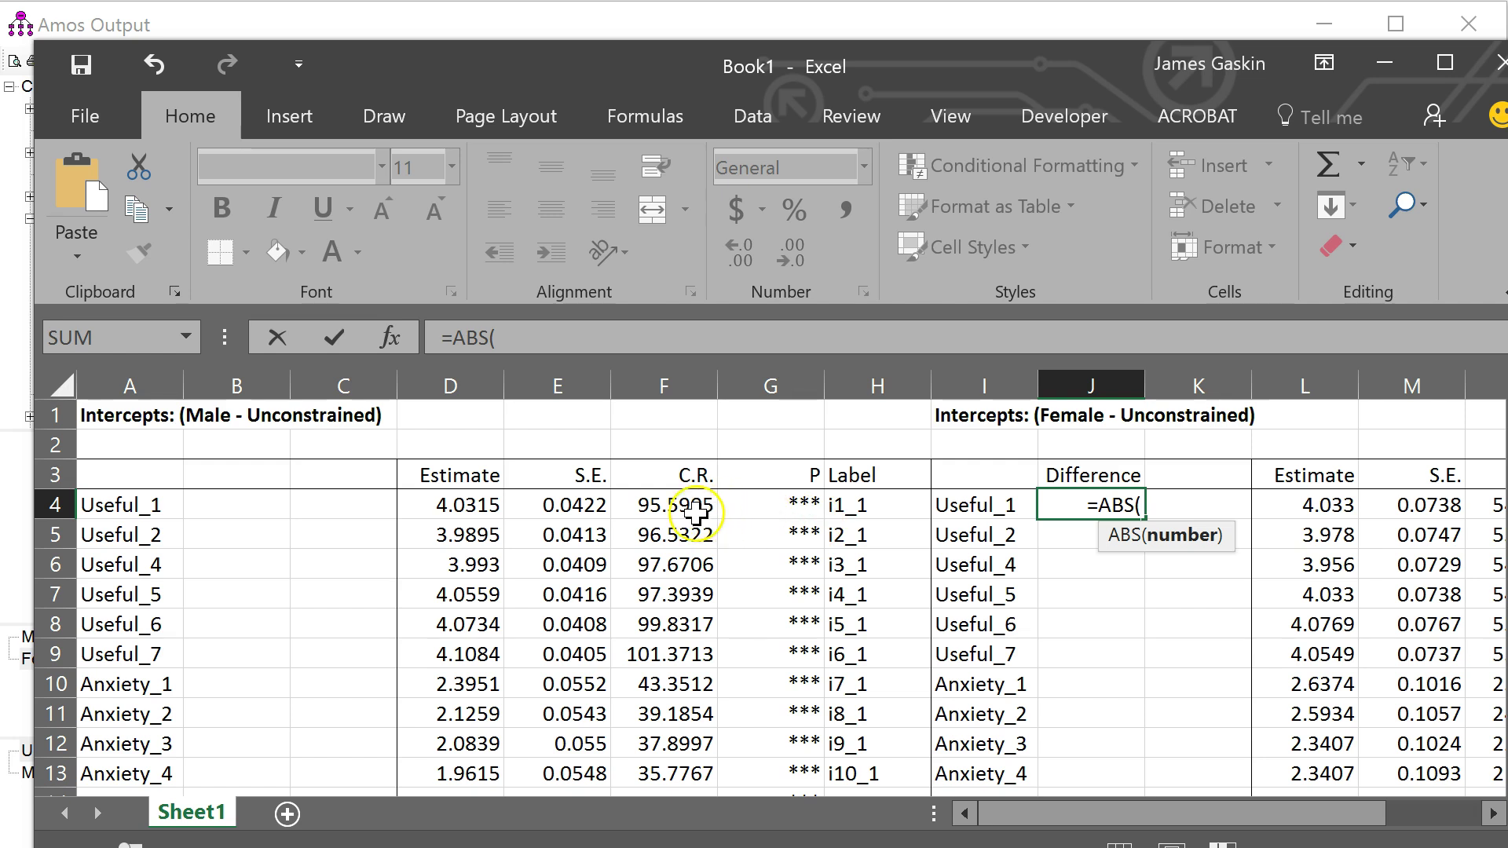
{"action": "left_click", "coordinate": [497, 506]}
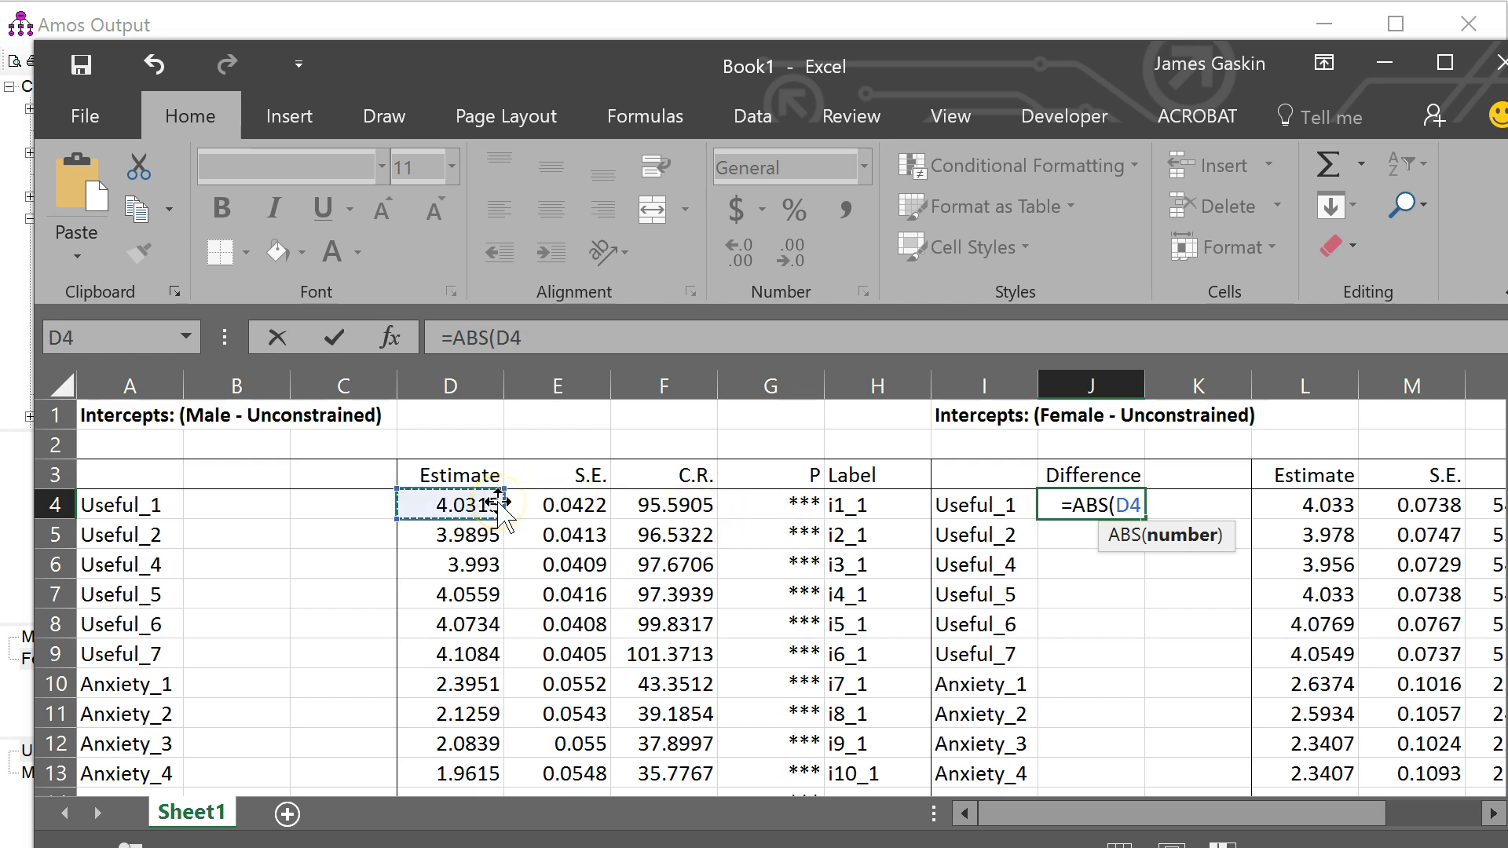
{"action": "type", "text": "-"}
{"action": "left_click", "coordinate": [1326, 506]}
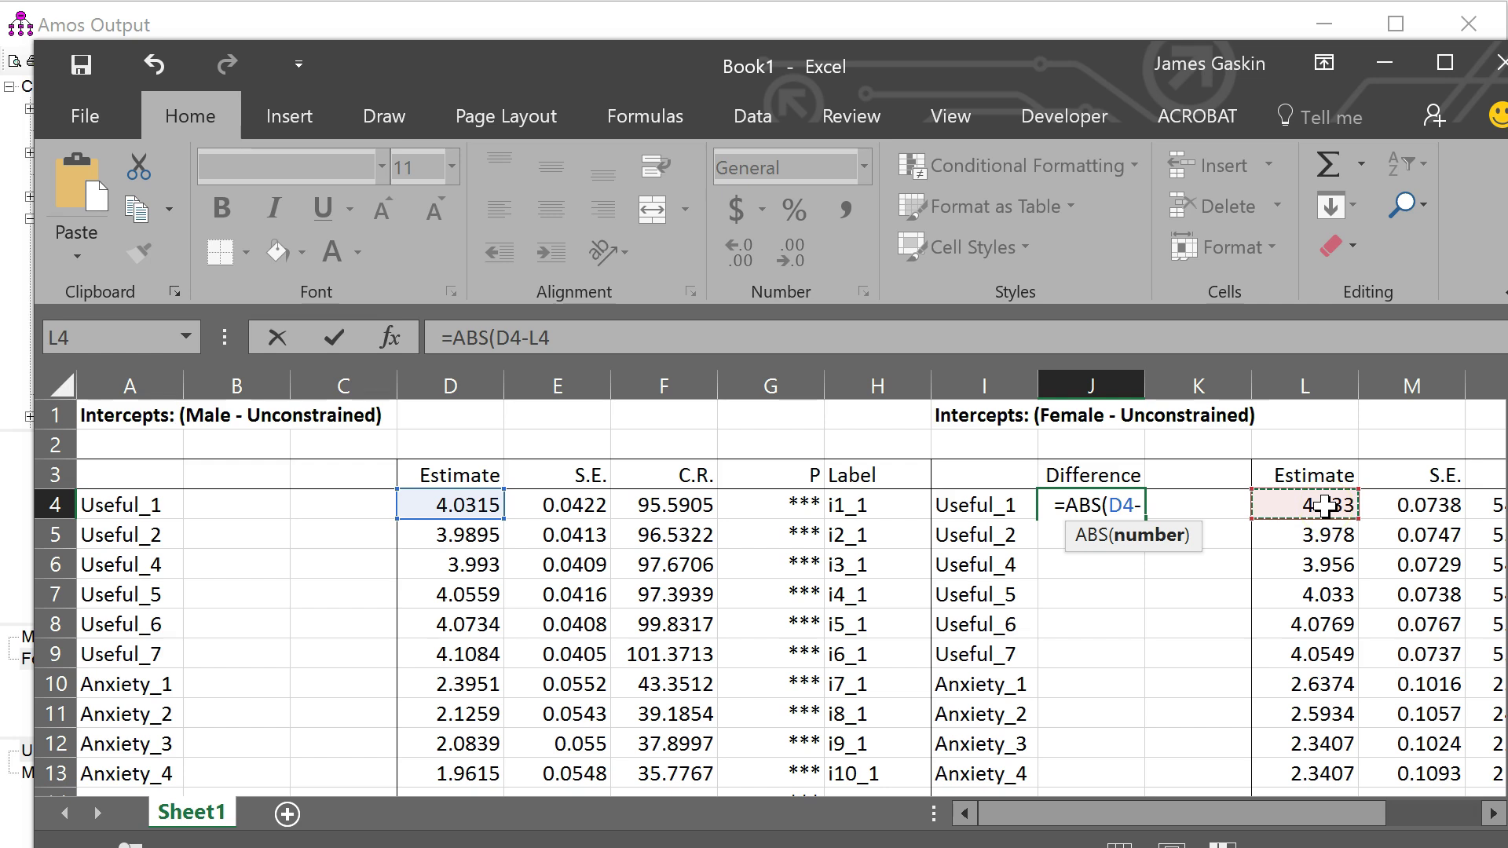
{"action": "key", "text": "Return"}
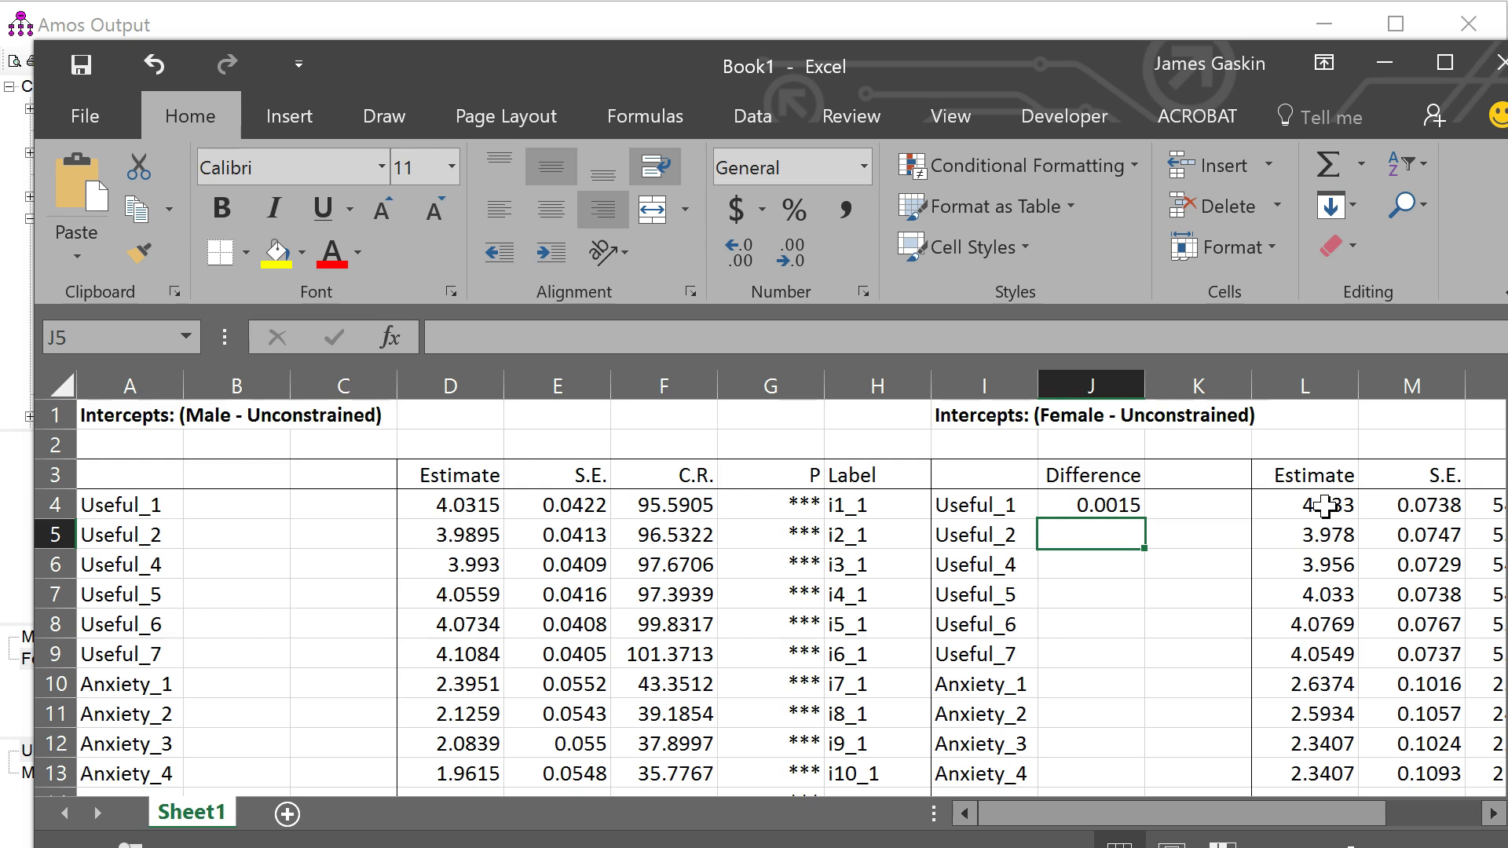
Fill the J4 difference formula down for all remaining items and review the intercept differences
{"action": "left_click", "coordinate": [1128, 505]}
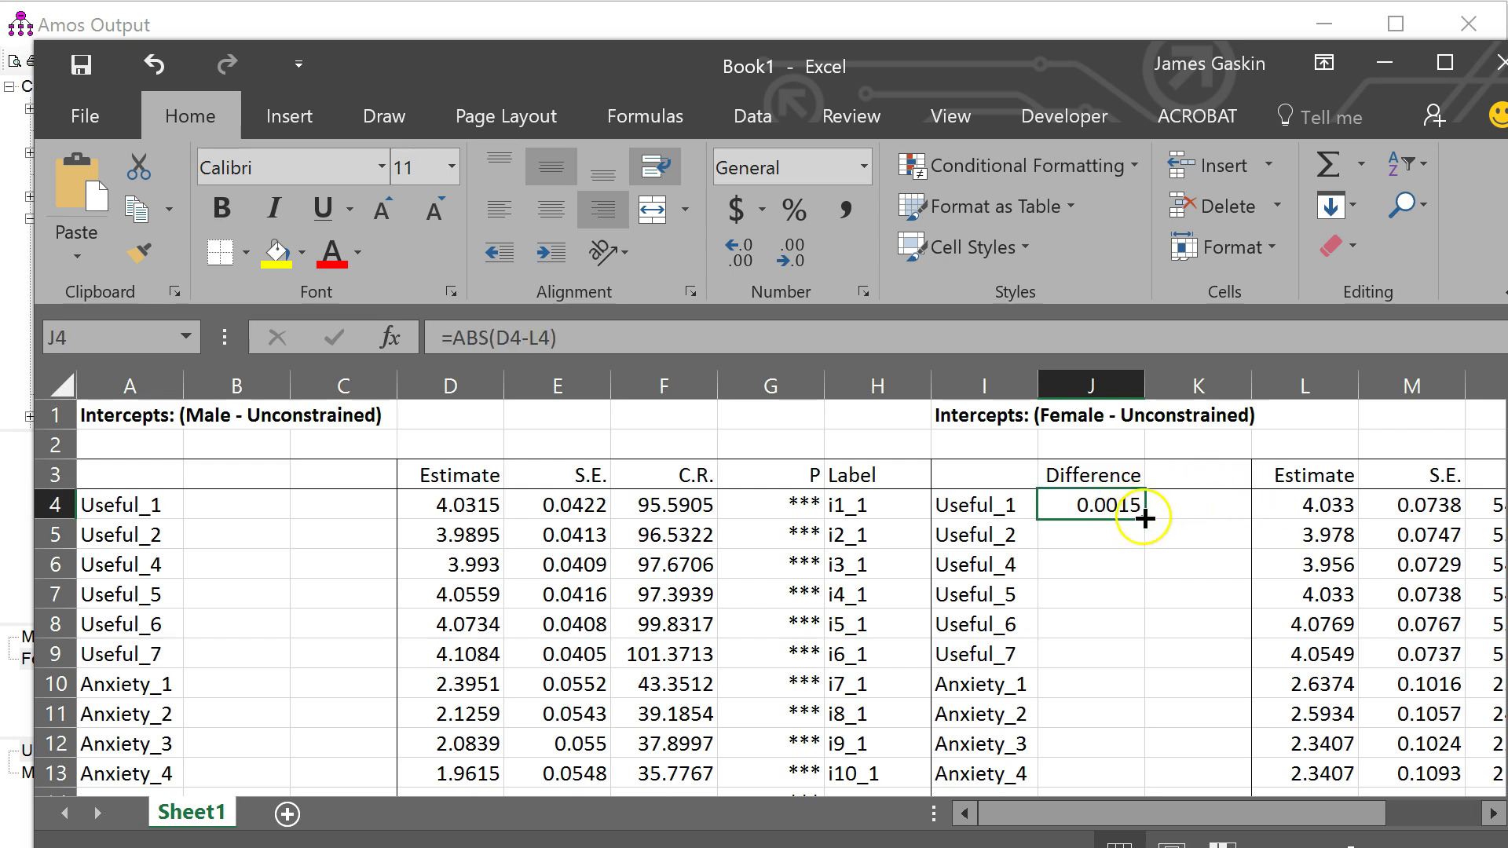
{"action": "double_click", "coordinate": [1145, 519]}
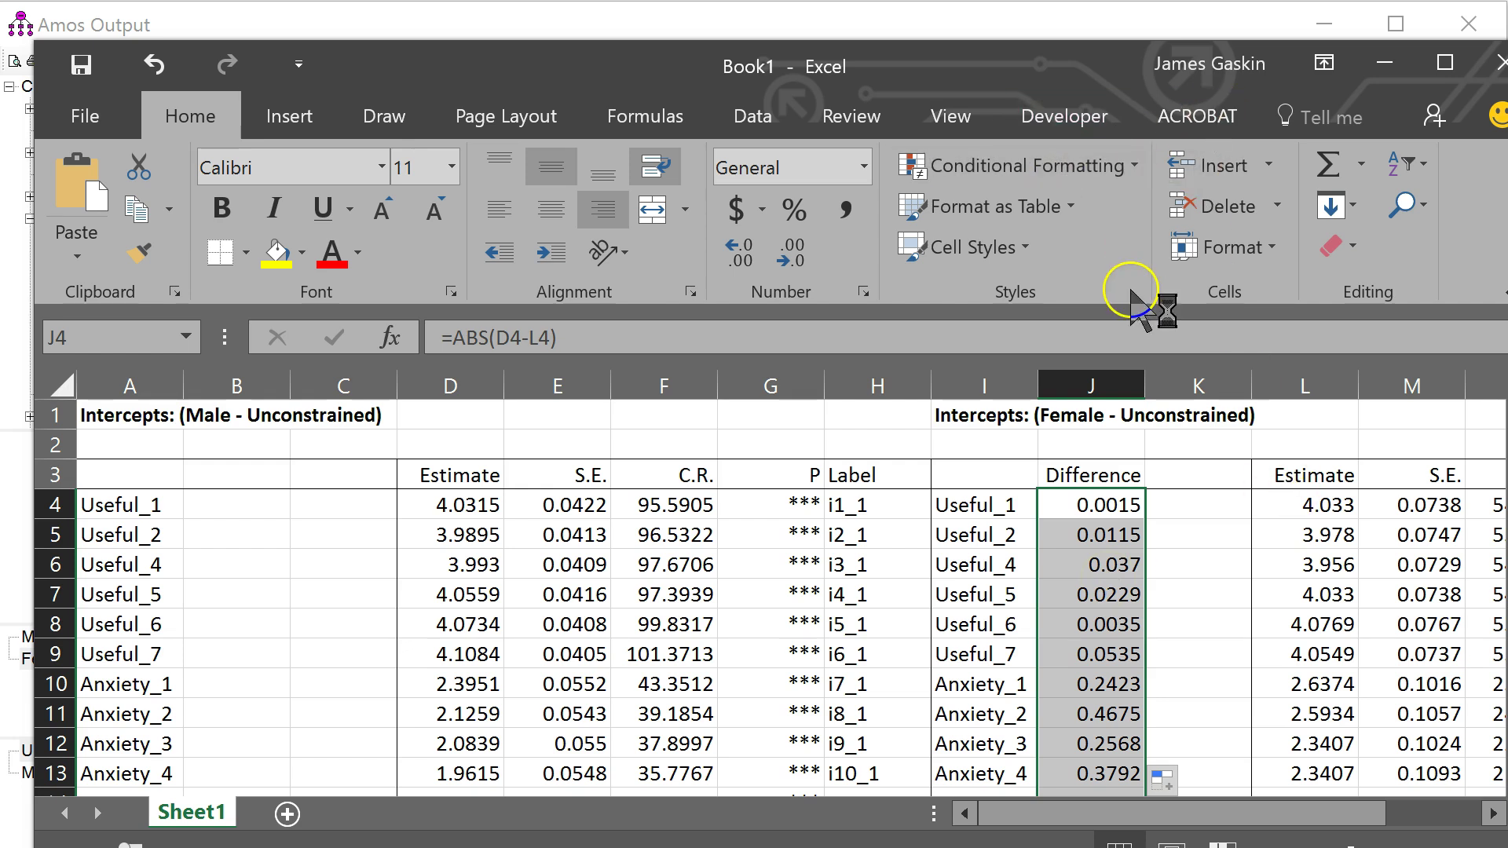
{"action": "left_click", "coordinate": [1076, 738]}
{"action": "scroll", "coordinate": [1076, 739], "scroll_direction": "down", "scroll_amount": 1}
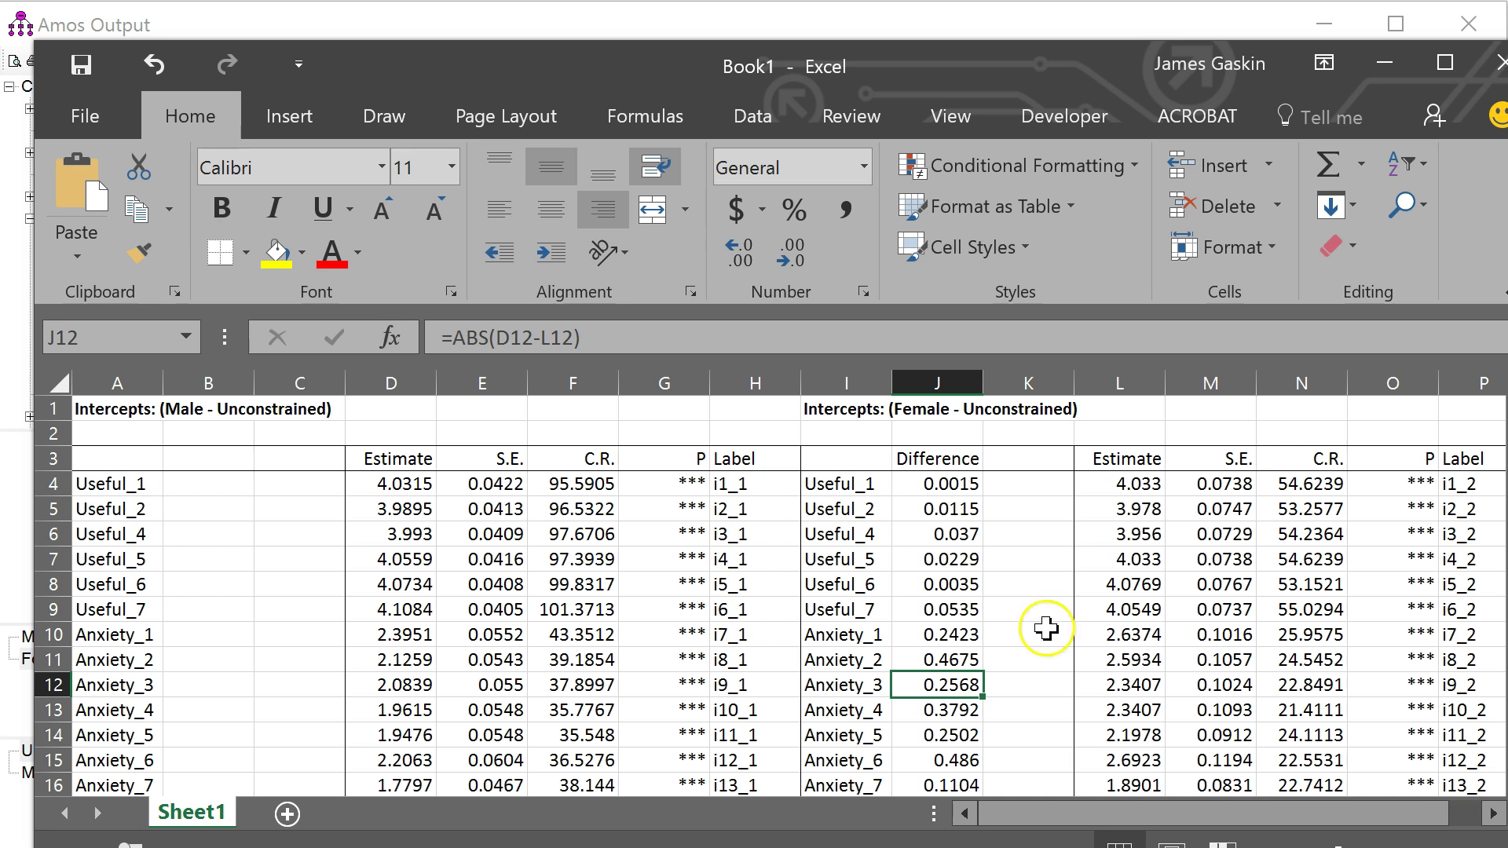
Highlight the three largest values in the Difference column, from J4 down, with a Top 10 Items rule using light red fill and dark red text
{"action": "left_click", "coordinate": [966, 486]}
{"action": "key", "text": "ctrl+shift+Down"}
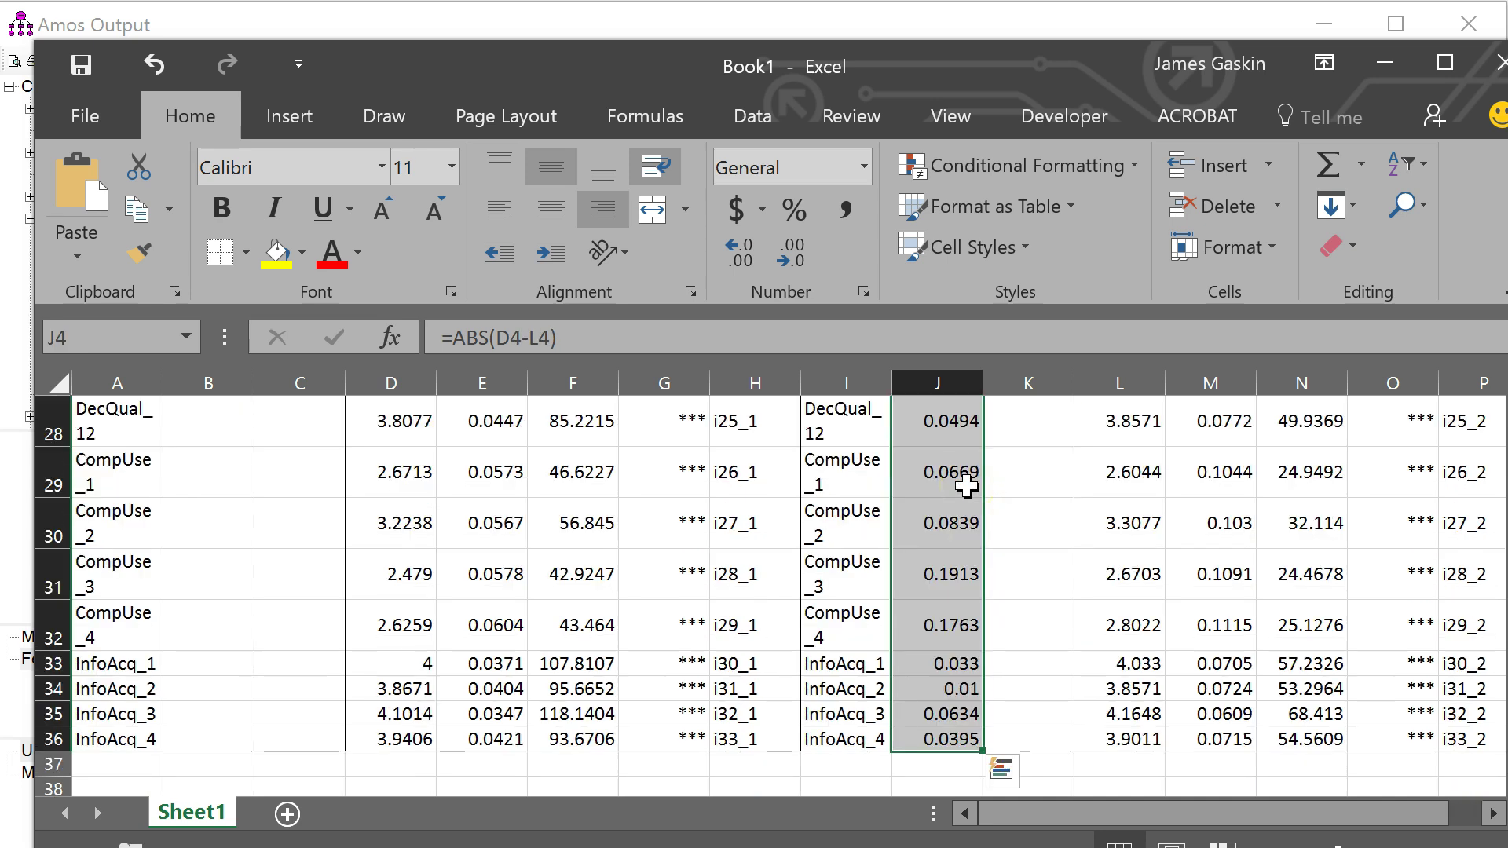
{"action": "left_click", "coordinate": [1028, 164]}
{"action": "mouse_move", "coordinate": [996, 236]}
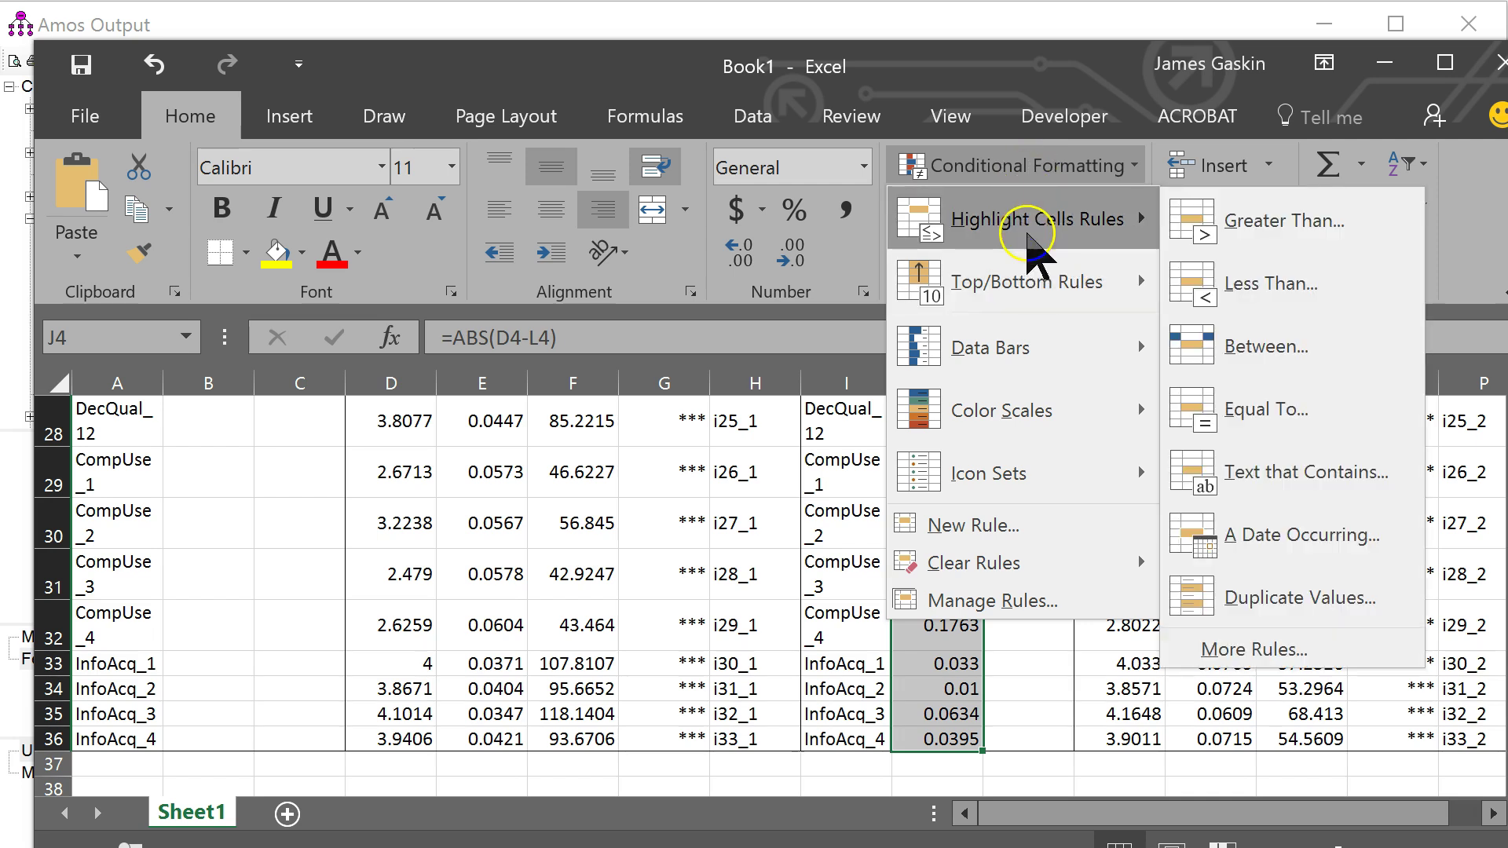
{"action": "mouse_move", "coordinate": [1139, 283]}
{"action": "left_click", "coordinate": [1249, 286]}
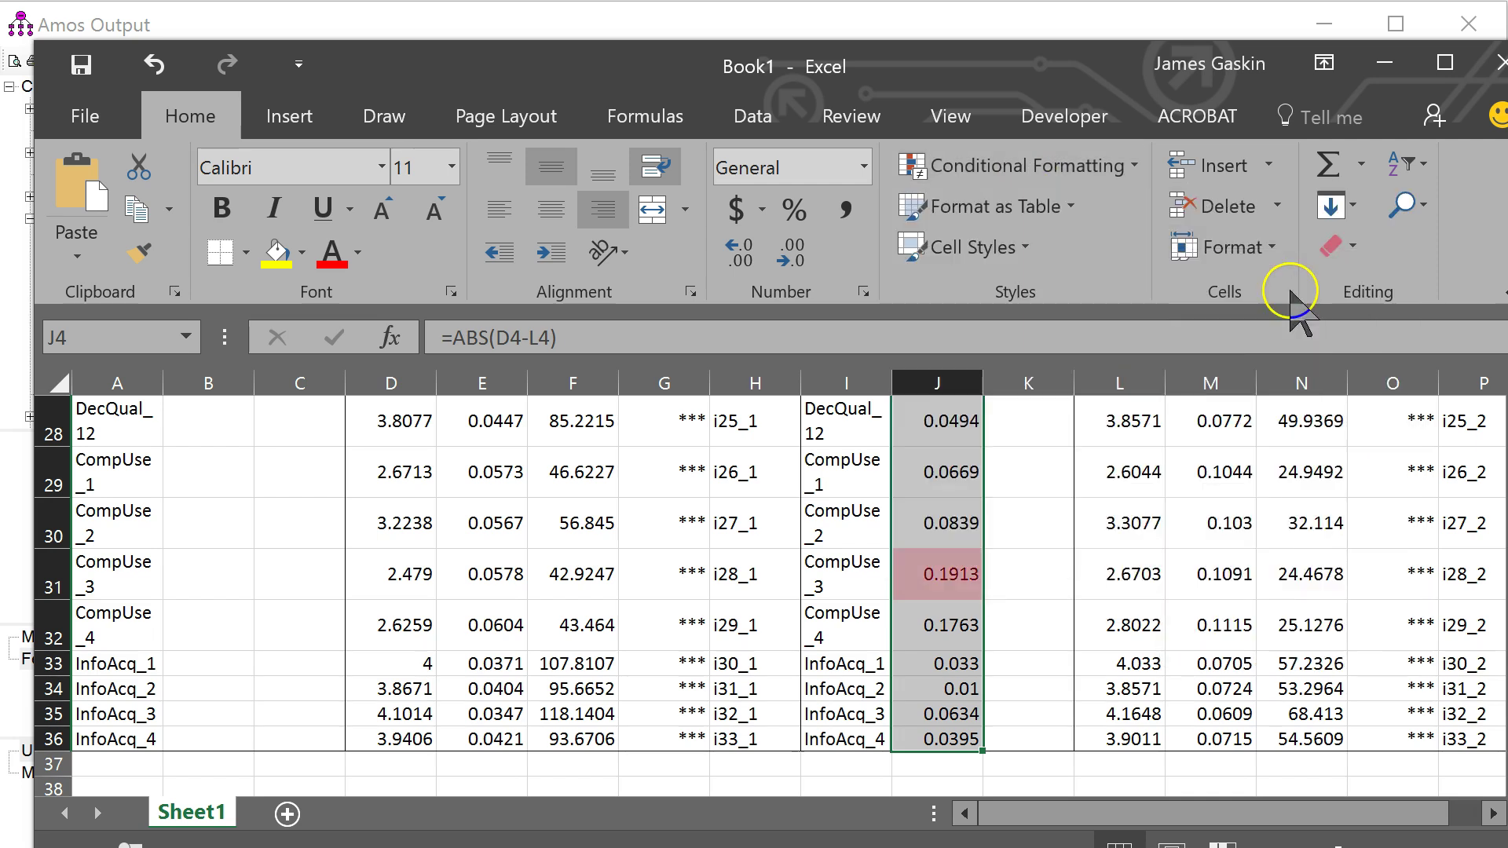
{"action": "left_click", "coordinate": [952, 502]}
{"action": "left_click", "coordinate": [952, 502]}
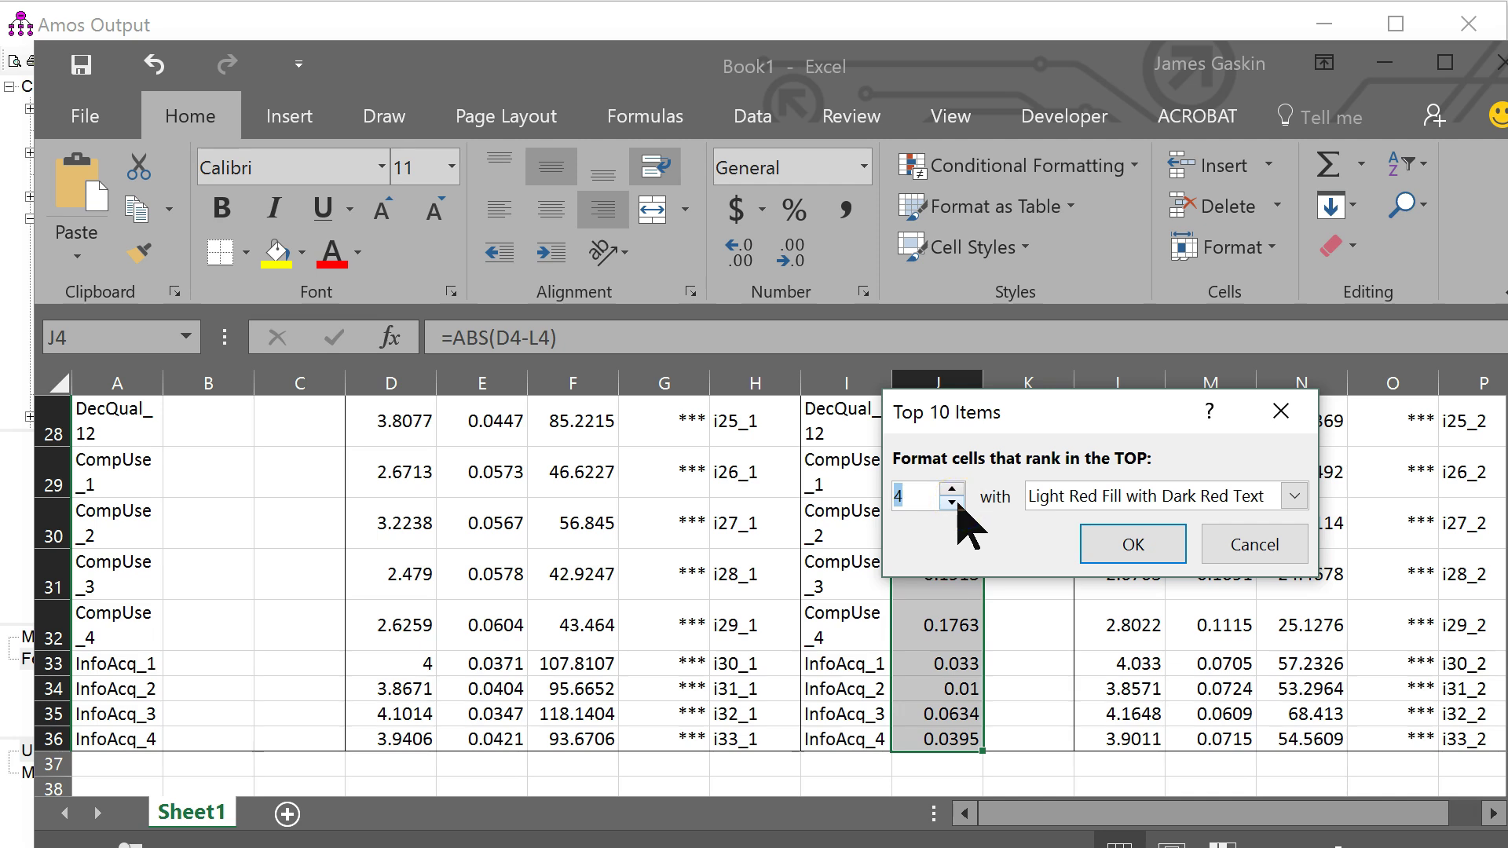
{"action": "left_click", "coordinate": [1139, 546]}
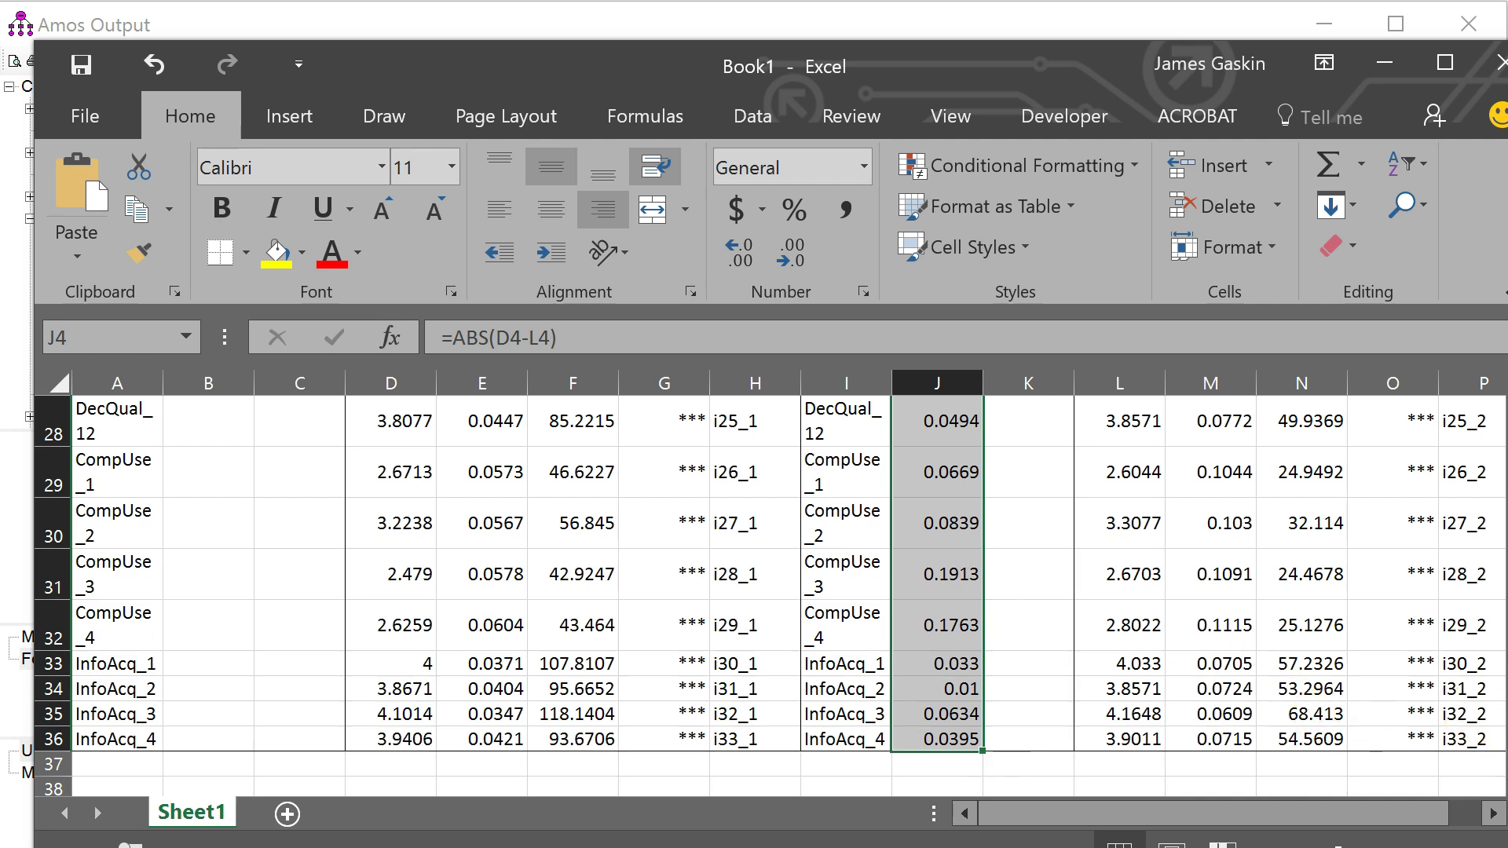
{"action": "scroll", "coordinate": [770, 595], "scroll_direction": "up", "scroll_amount": 5}
{"action": "scroll", "coordinate": [770, 595], "scroll_direction": "up", "scroll_amount": 4}
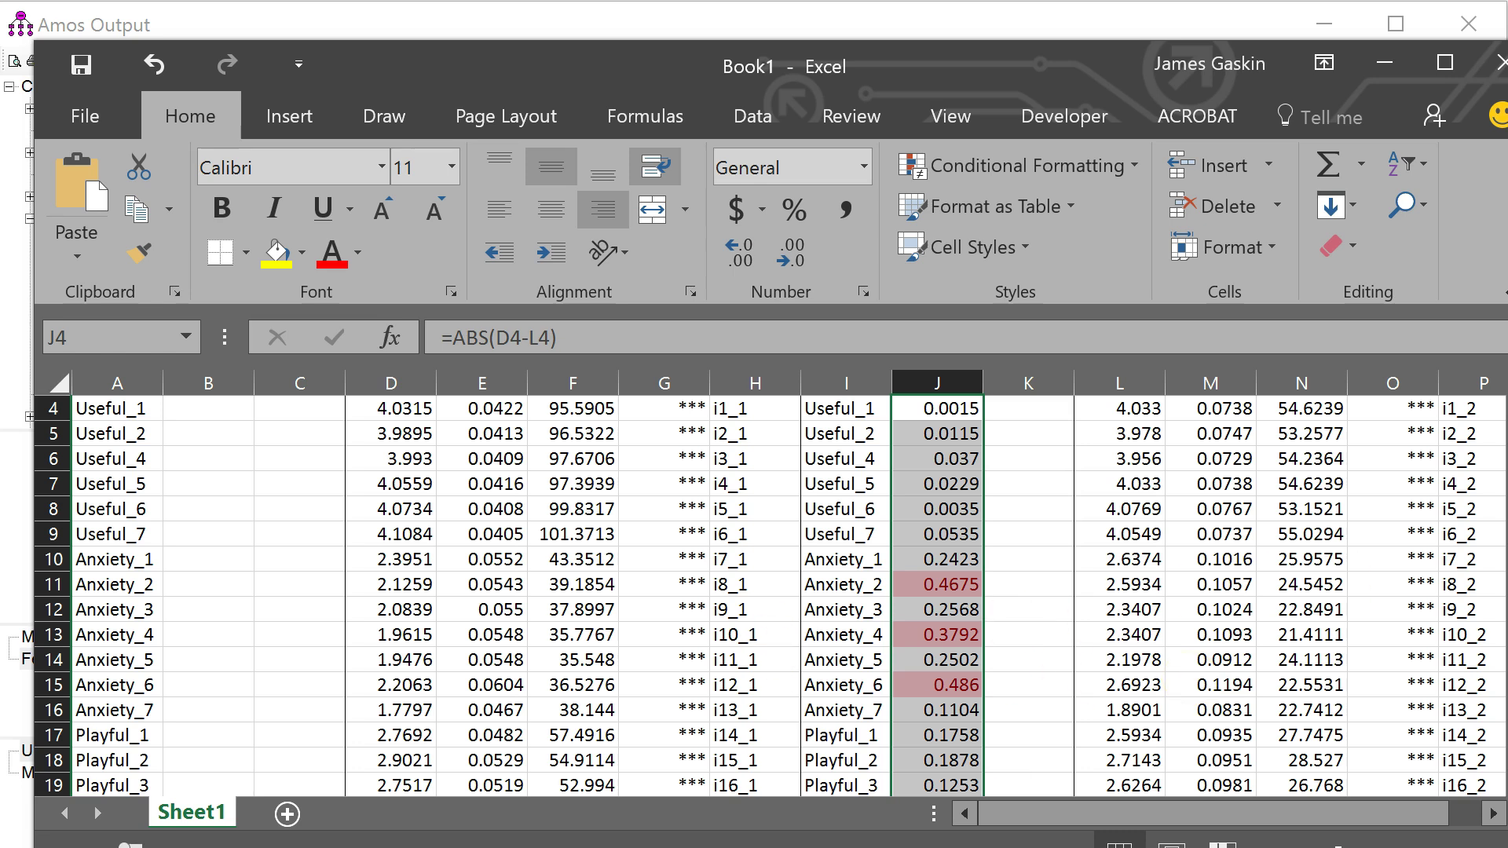
{"action": "scroll", "coordinate": [770, 595], "scroll_direction": "up", "scroll_amount": 1}
{"action": "scroll", "coordinate": [770, 595], "scroll_direction": "down", "scroll_amount": 2}
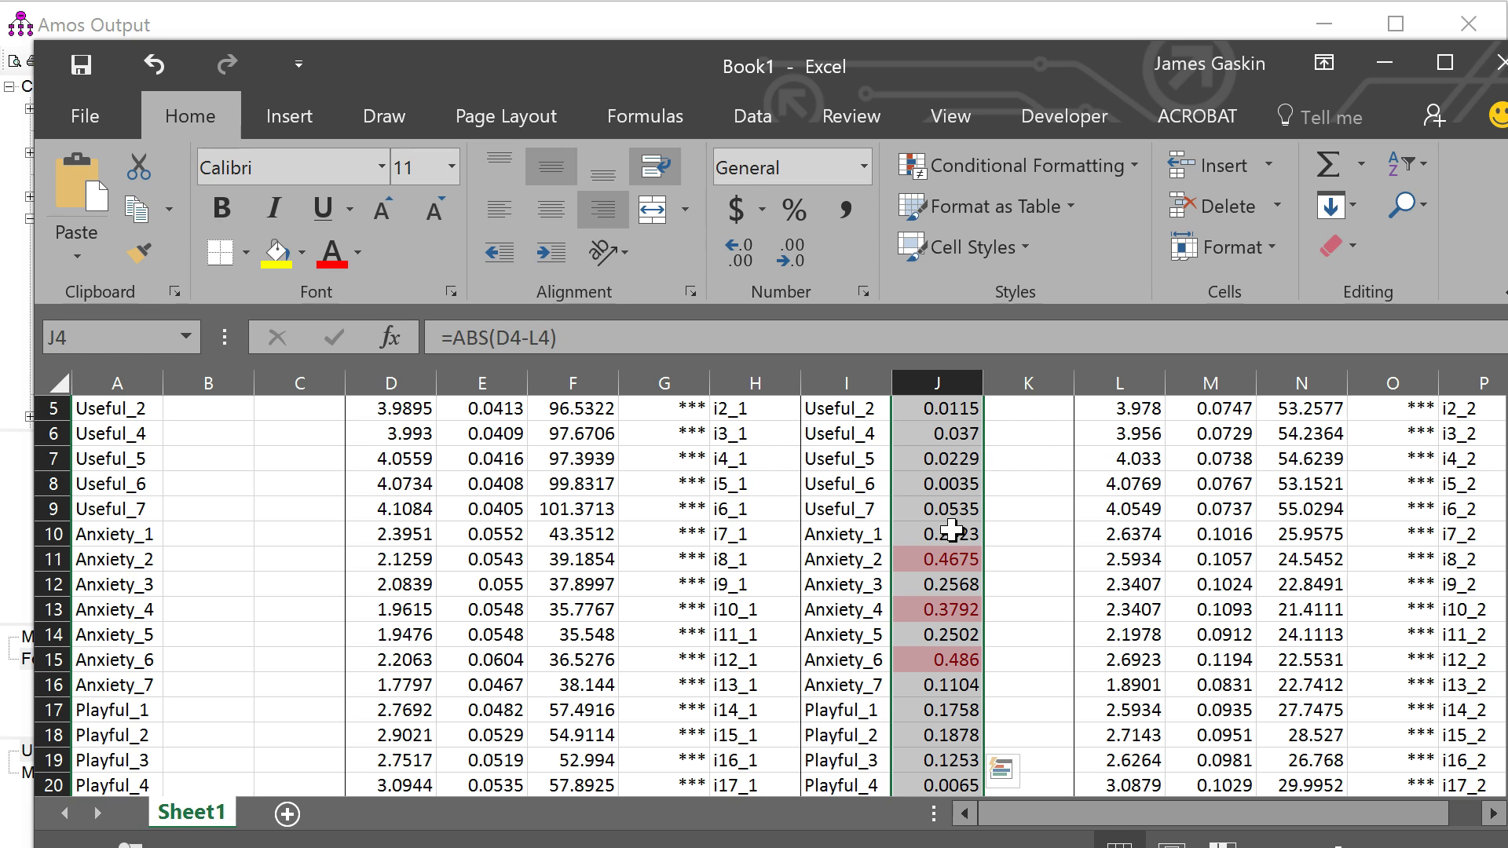
Switch to the Amos path diagram and examine the intercept labels of the Anxiety items highlighted in the Excel sheet
{"action": "key", "text": "alt+Tab"}
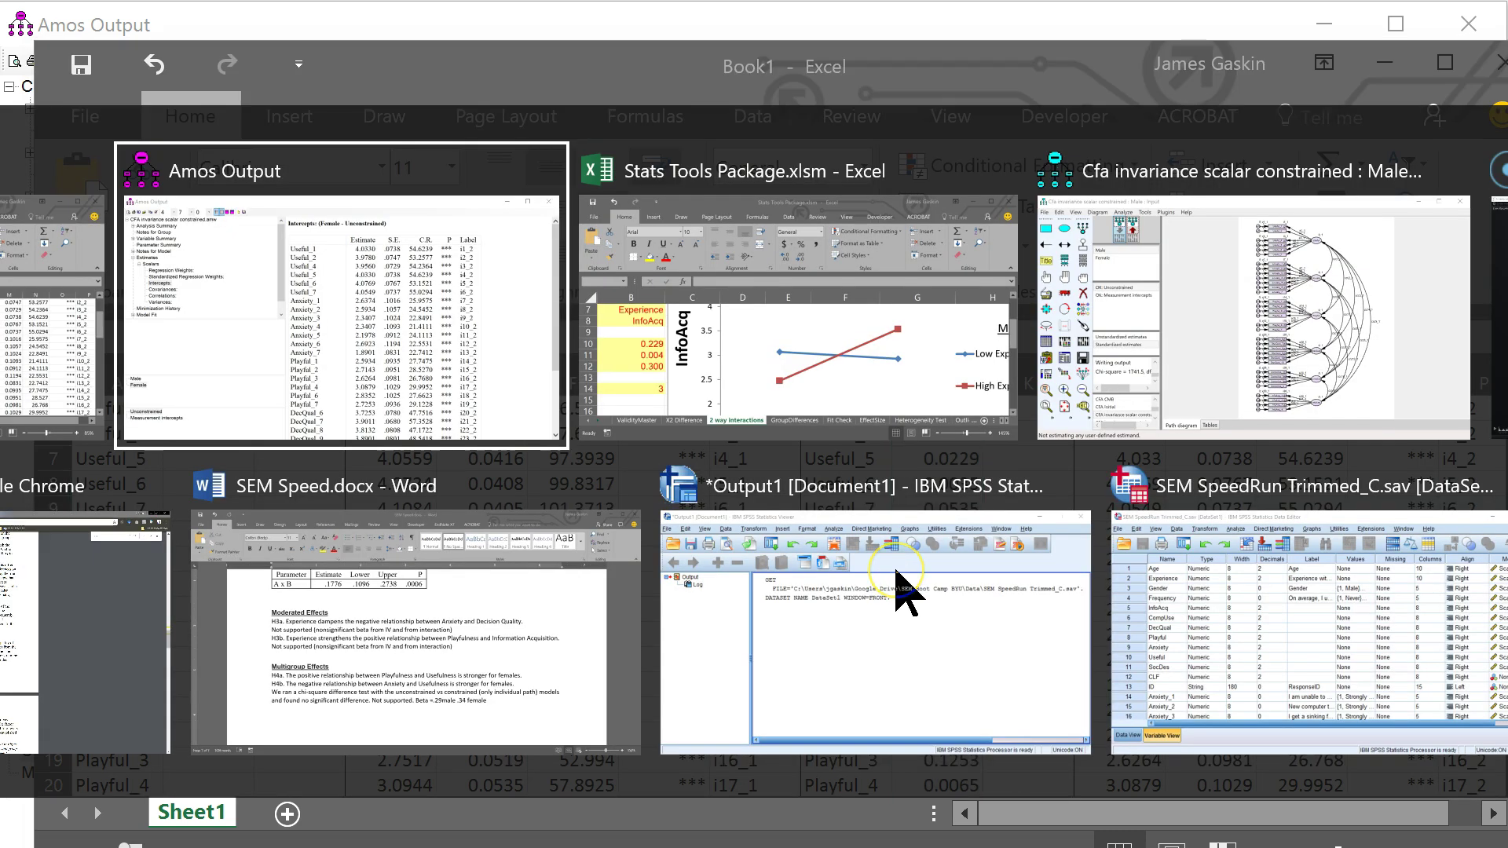
{"action": "key", "text": "Tab"}
{"action": "key", "text": "Tab"}
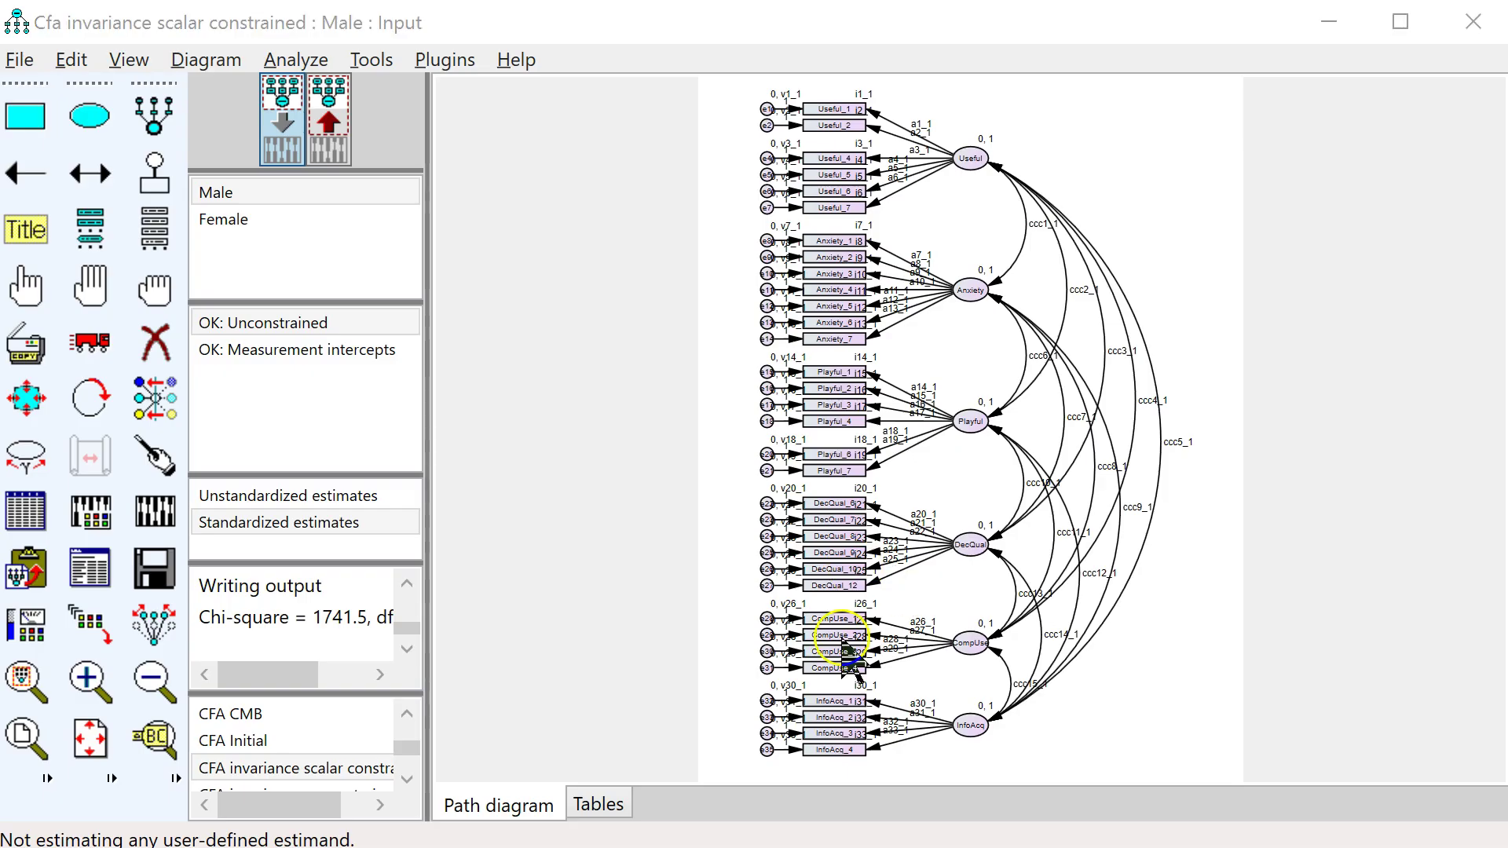
{"action": "key", "text": "alt+Tab"}
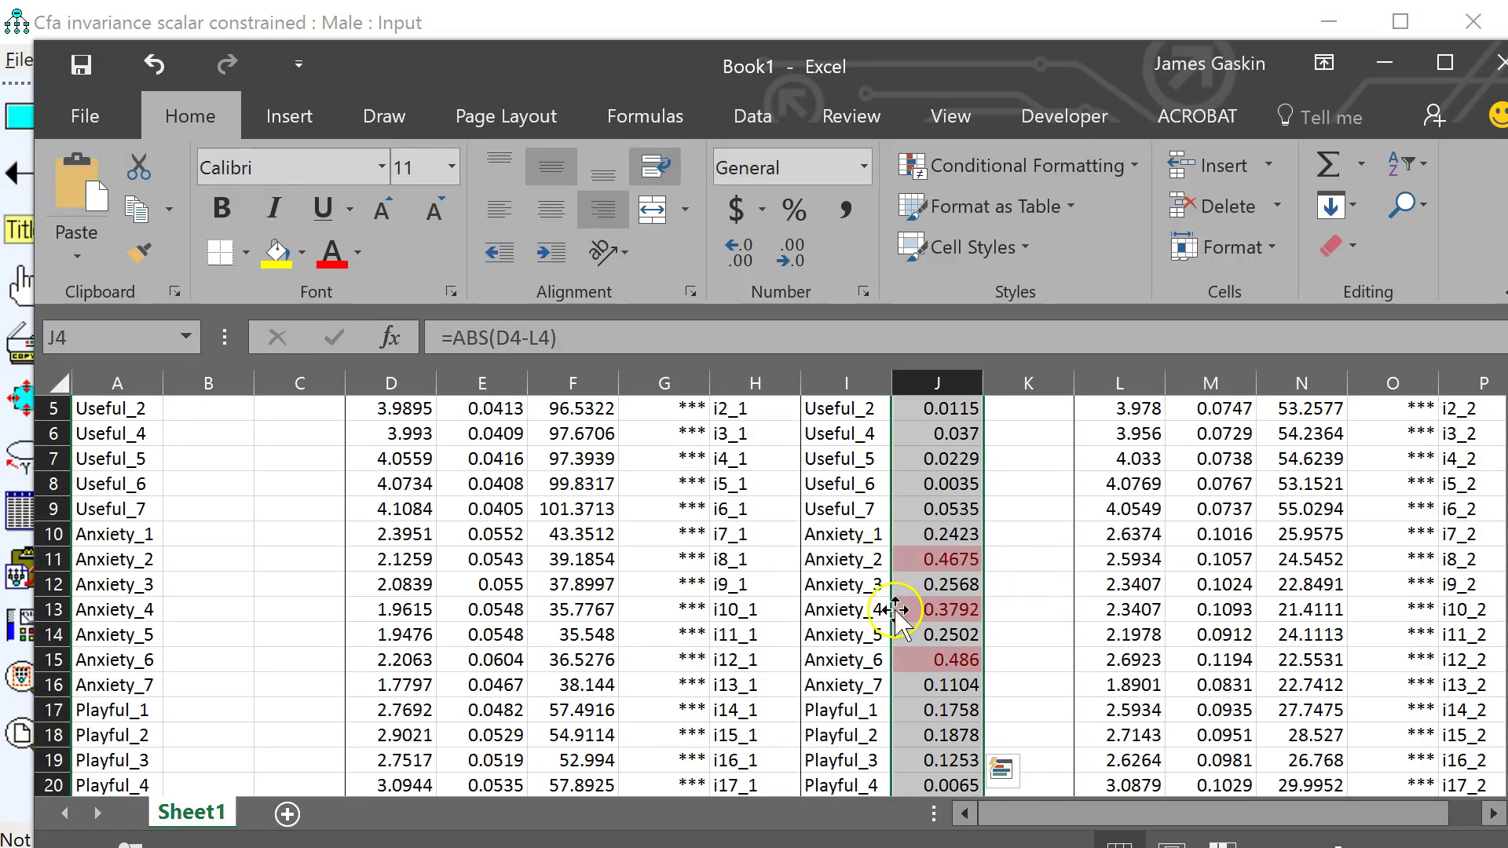
{"action": "key", "text": "alt+Tab"}
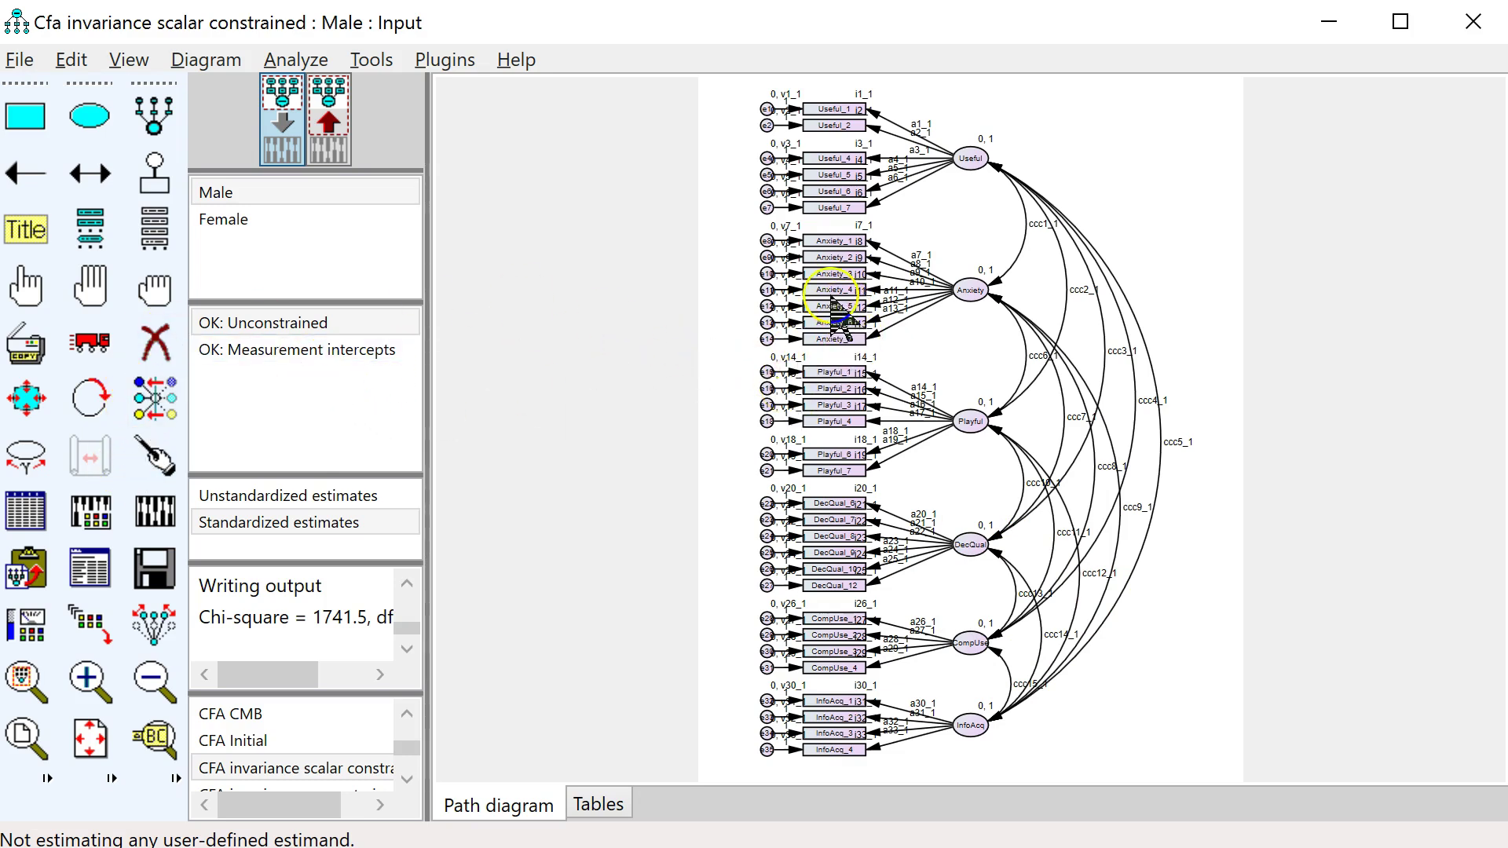
{"action": "scroll", "coordinate": [839, 319], "scroll_direction": "up", "scroll_amount": 4}
{"action": "left_click_drag", "start_coordinate": [1484, 343], "coordinate": [1454, 246]}
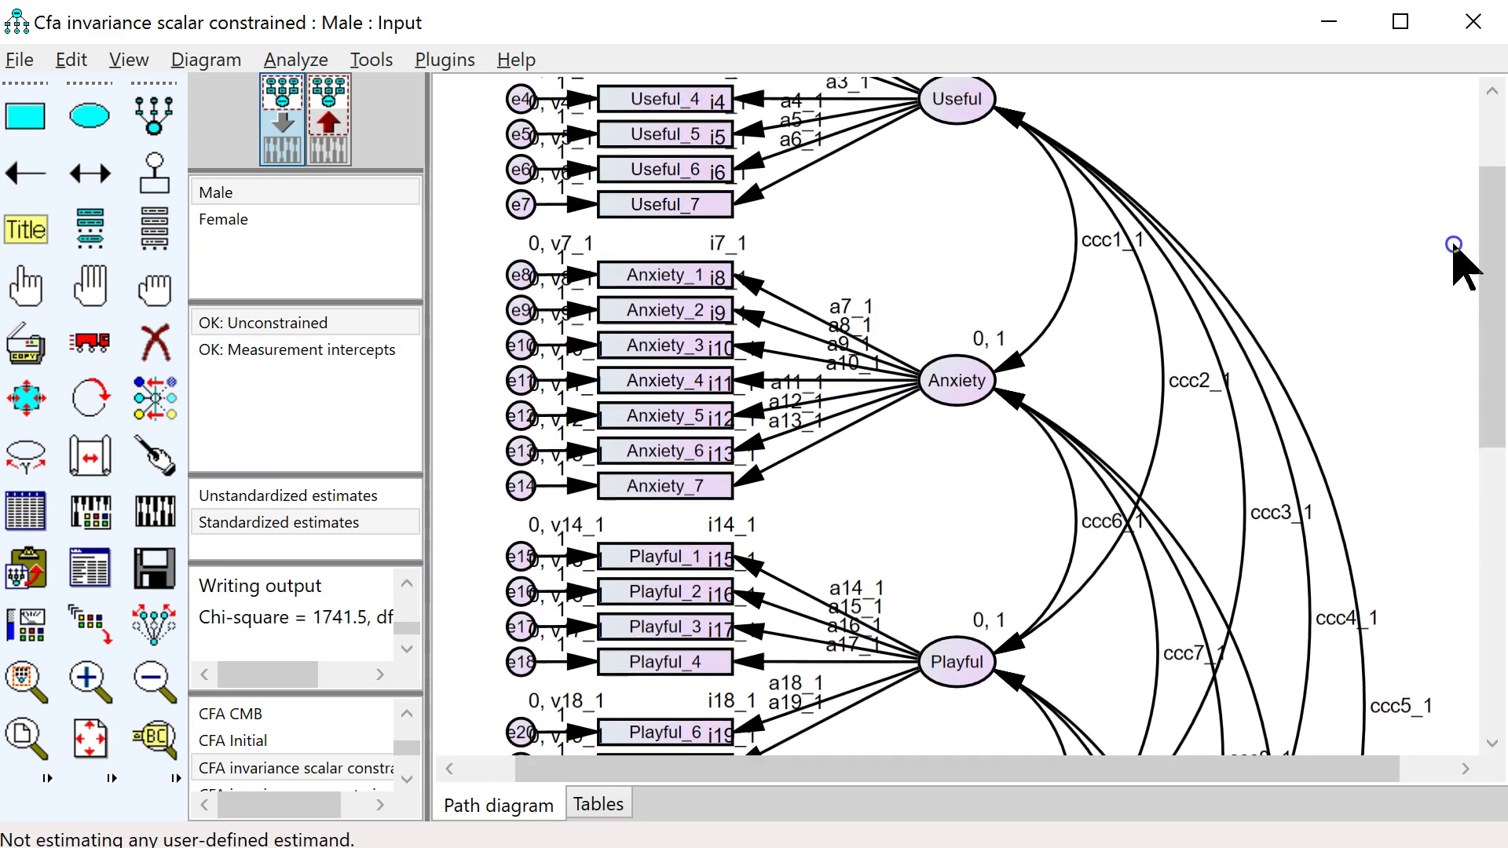
{"action": "scroll", "coordinate": [691, 337], "scroll_direction": "up", "scroll_amount": 2}
{"action": "left_click", "coordinate": [673, 220]}
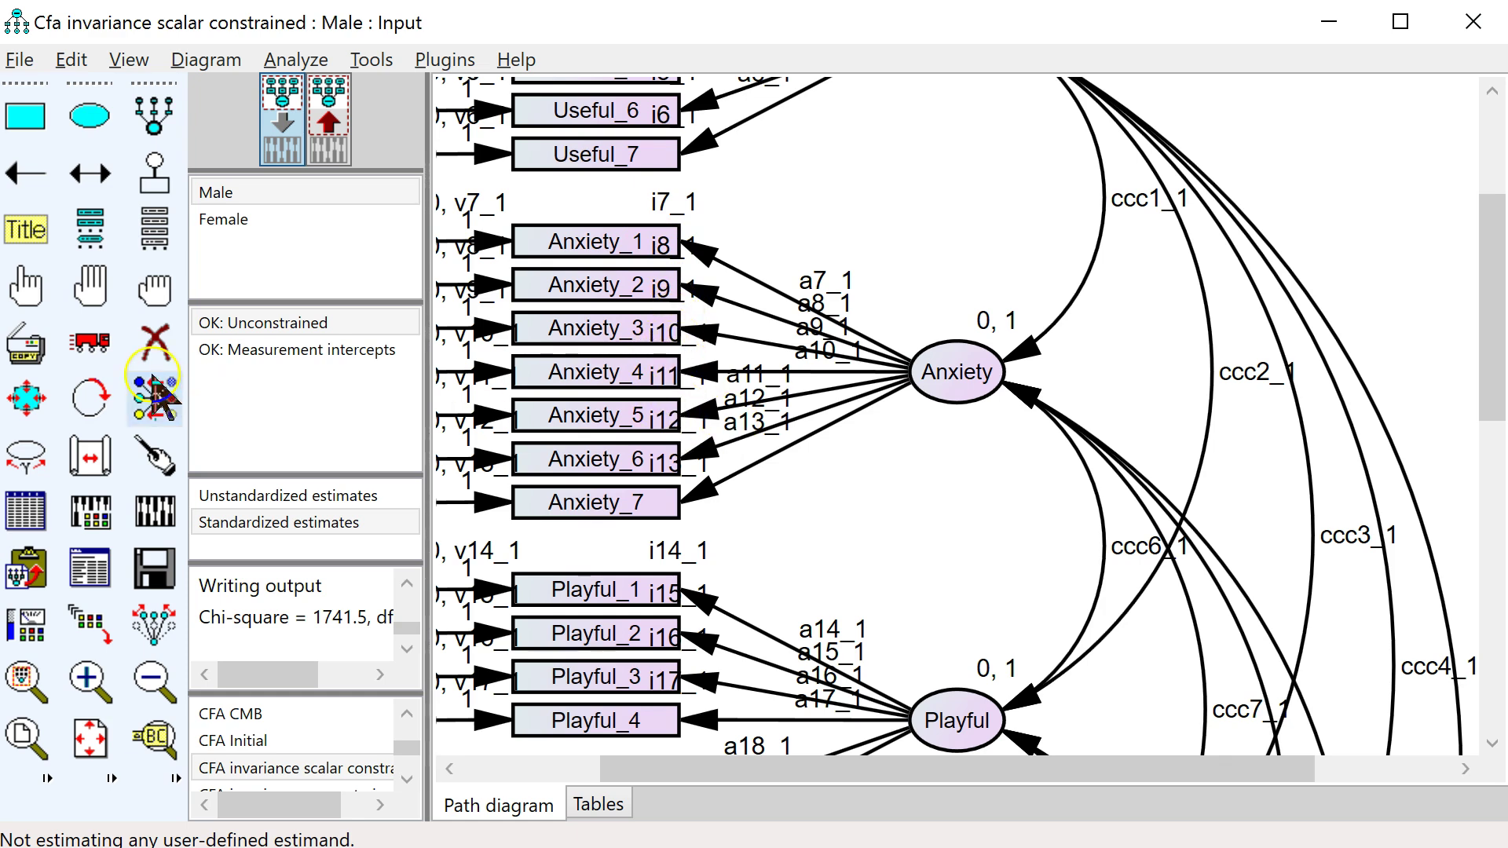
Remove the parameter constraints i8_1=i8_2, i10_1=i10_2 and i12_1=i12_2 from the Measurement intercepts model
{"action": "double_click", "coordinate": [283, 351]}
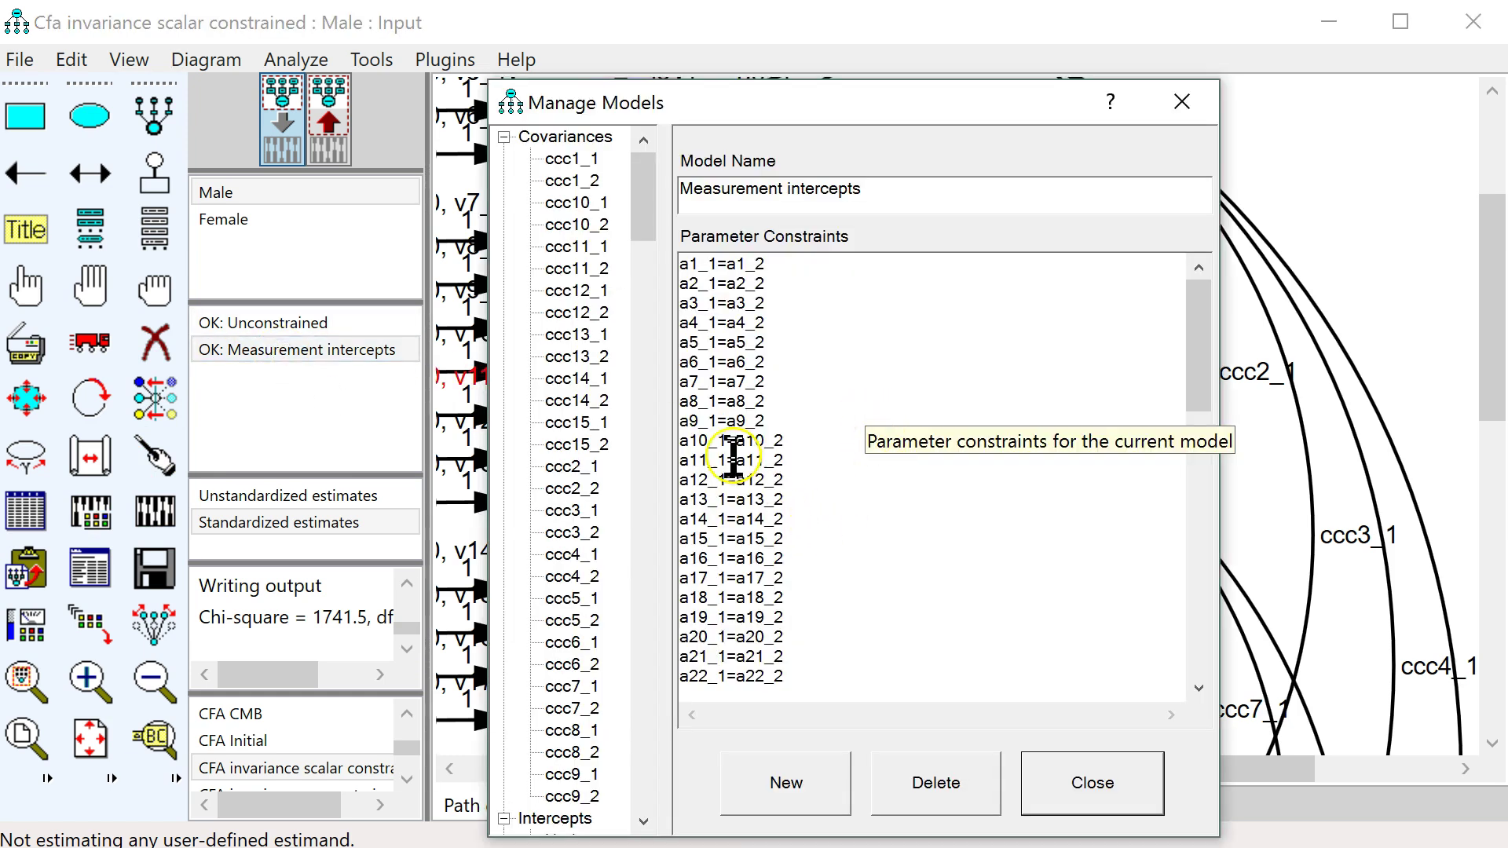
{"action": "scroll", "coordinate": [858, 498], "scroll_direction": "down", "scroll_amount": 4}
{"action": "scroll", "coordinate": [852, 498], "scroll_direction": "down", "scroll_amount": 3}
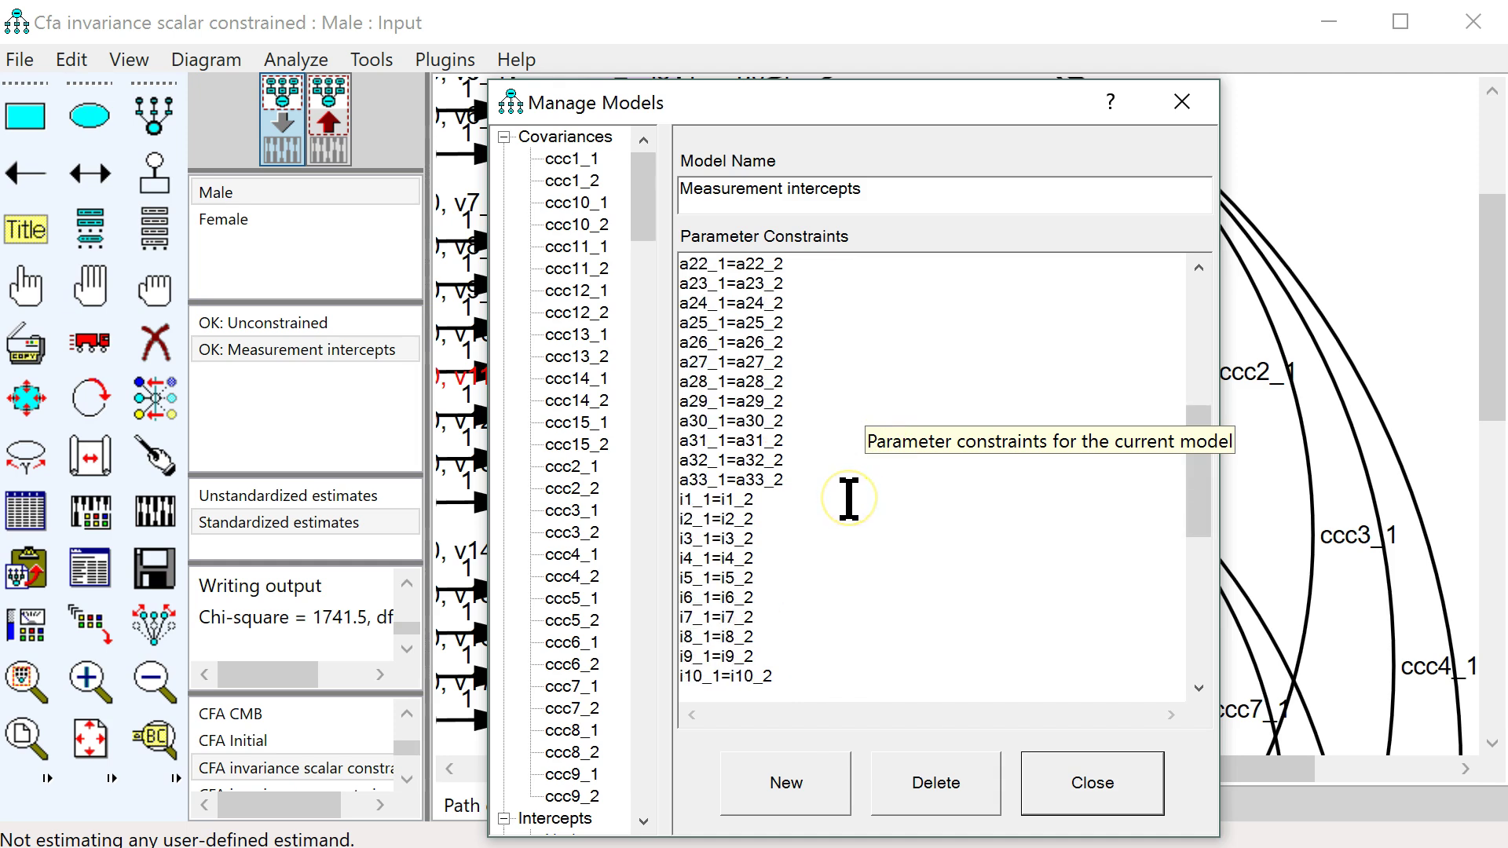
{"action": "scroll", "coordinate": [849, 498], "scroll_direction": "down", "scroll_amount": 3}
{"action": "left_click", "coordinate": [698, 459]}
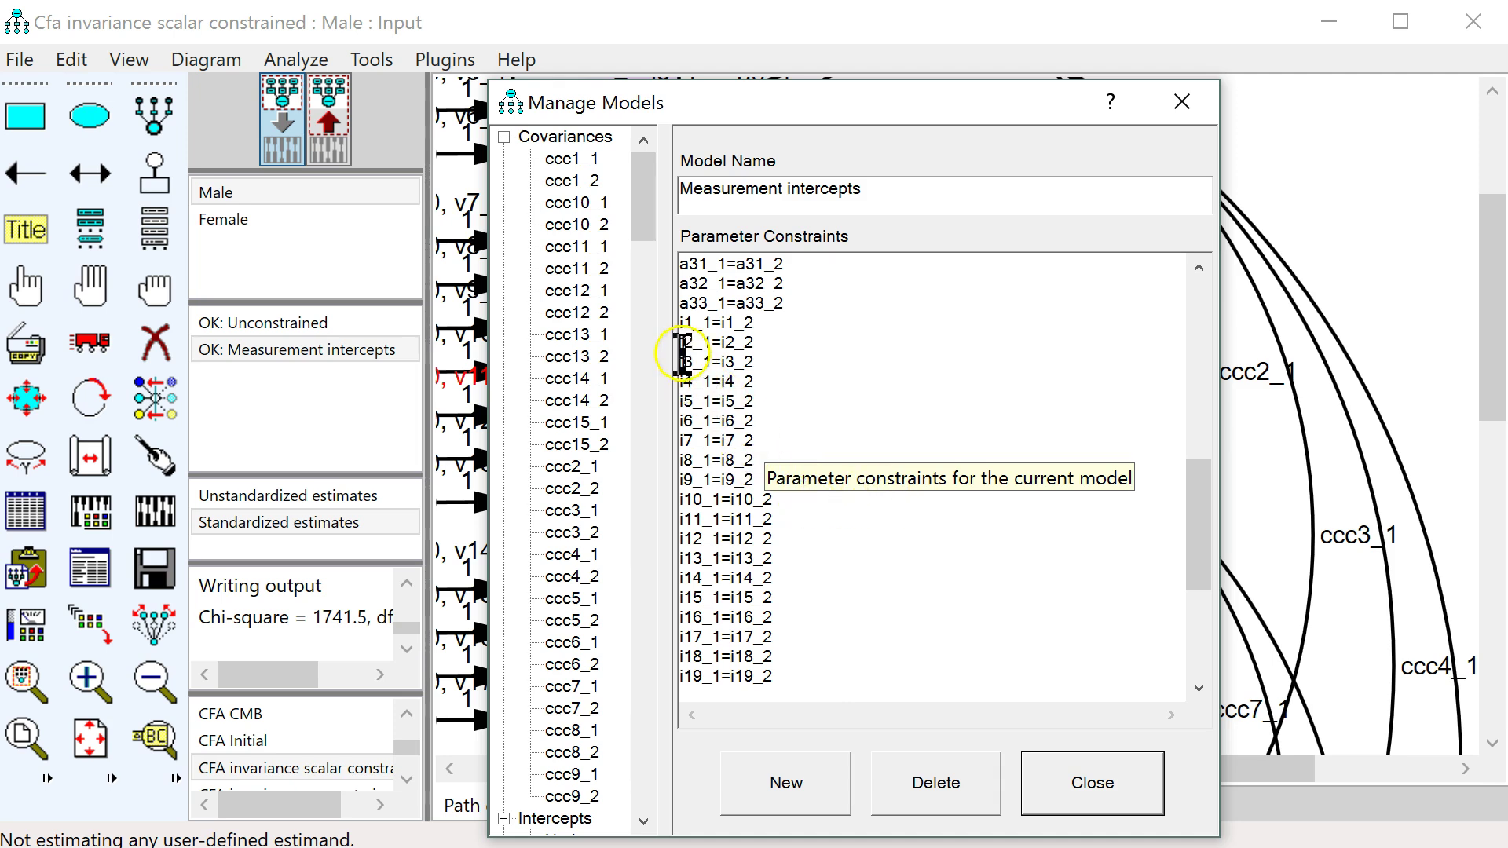
{"action": "left_click_drag", "start_coordinate": [680, 460], "coordinate": [758, 460]}
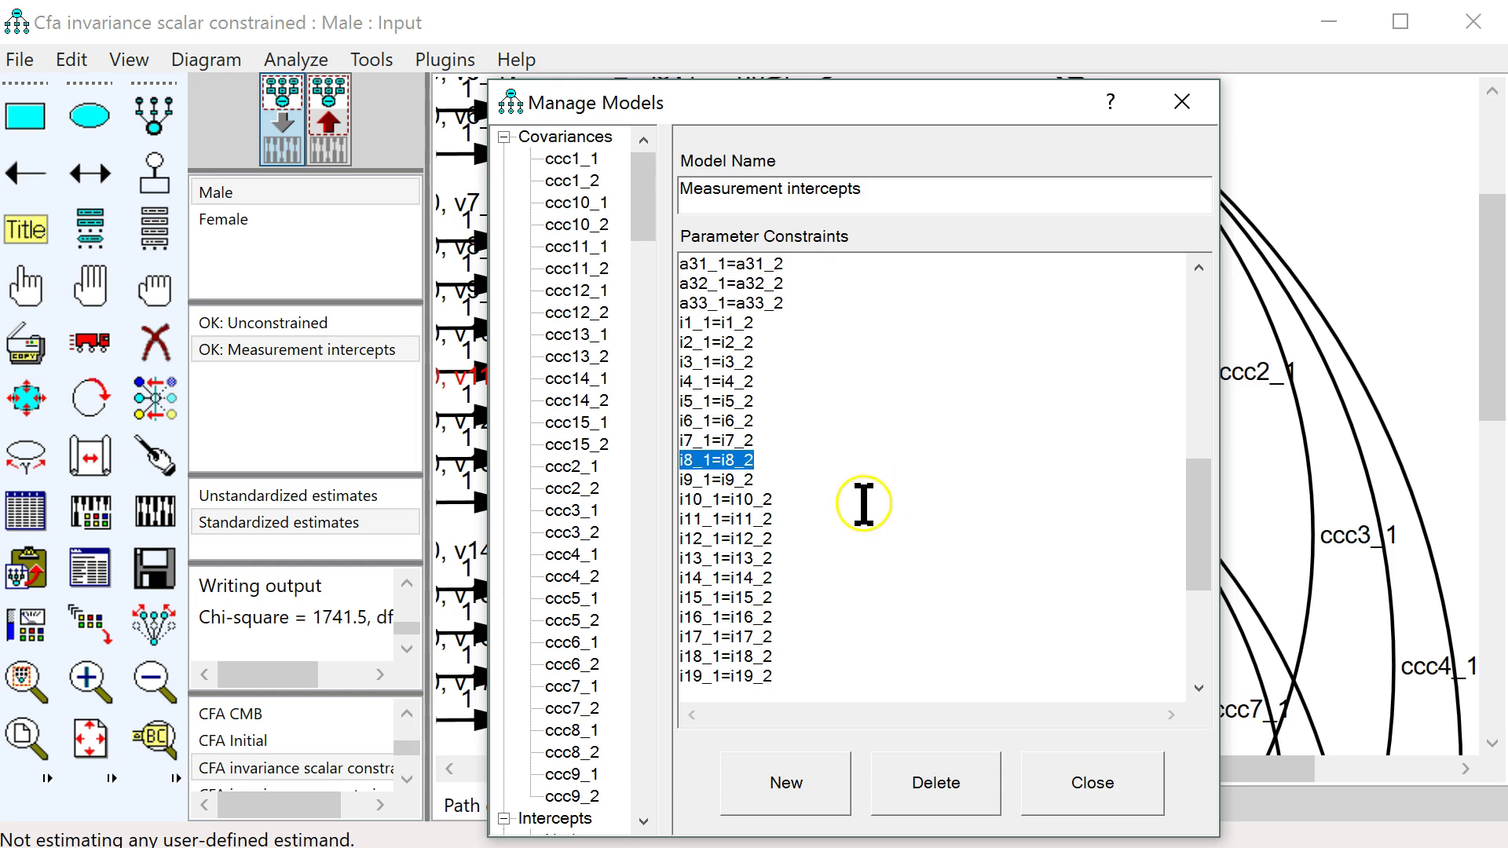
{"action": "key", "text": "Delete"}
{"action": "left_click_drag", "start_coordinate": [788, 498], "coordinate": [700, 502]}
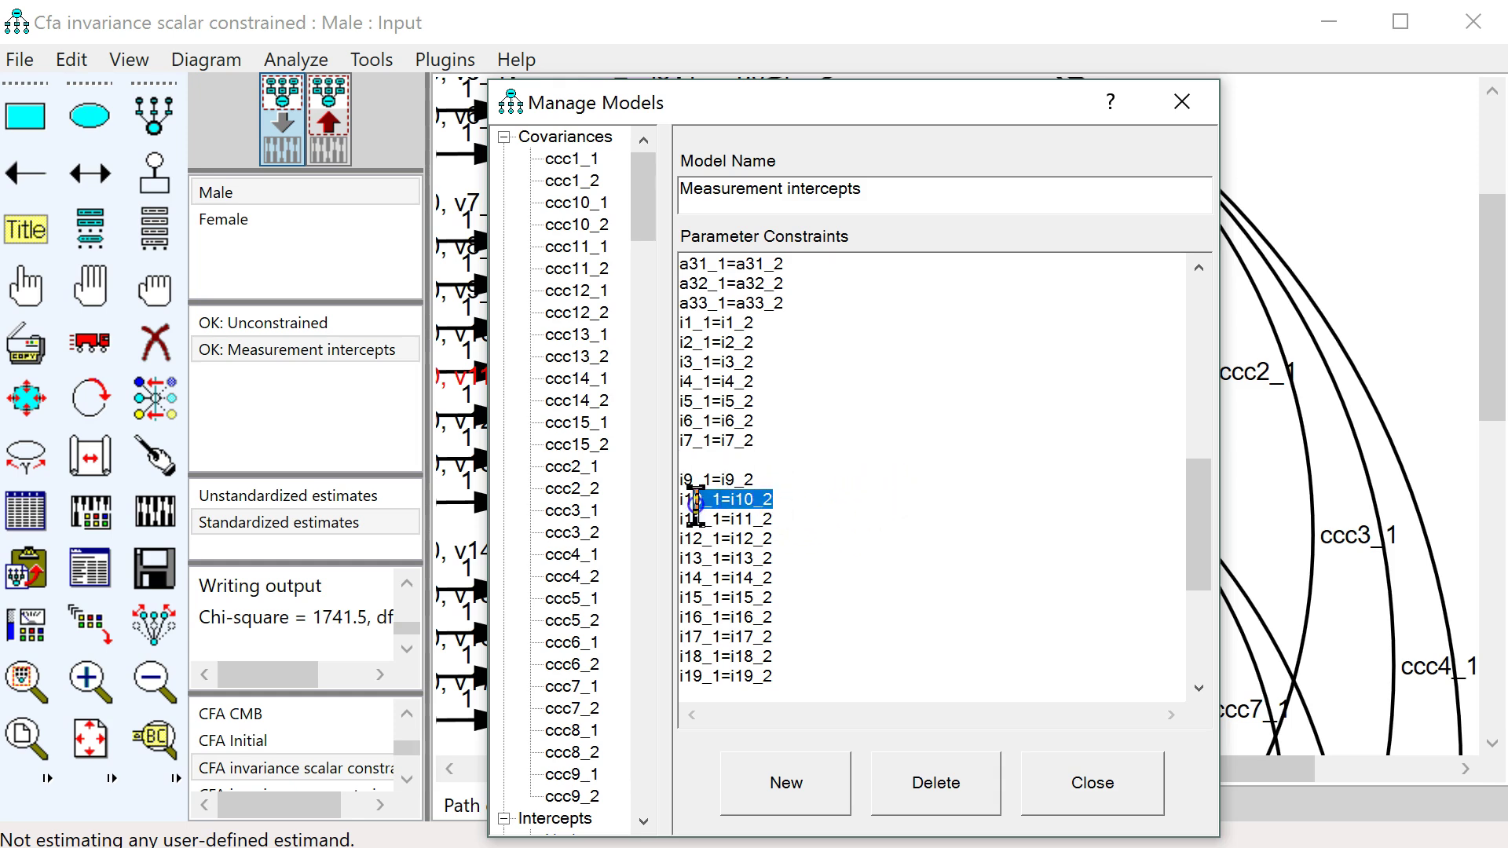
{"action": "key", "text": "Delete"}
{"action": "left_click_drag", "start_coordinate": [774, 539], "coordinate": [656, 545]}
{"action": "key", "text": "Delete"}
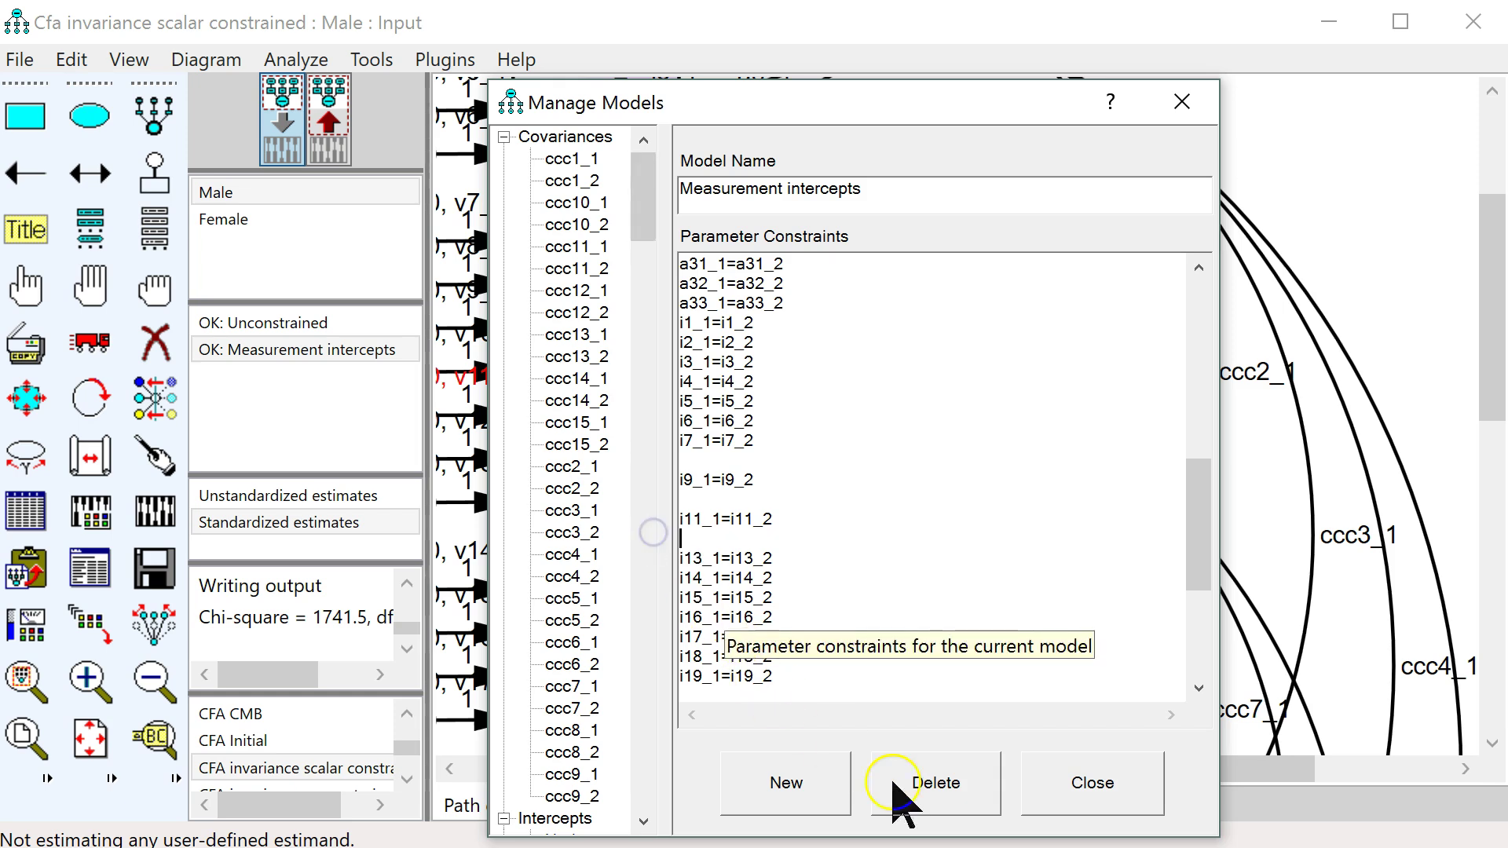
{"action": "left_click", "coordinate": [1075, 784]}
Recalculate the estimates and check the p-value for Measurement intercepts in the nested model comparison of the Amos output
{"action": "left_click", "coordinate": [155, 513]}
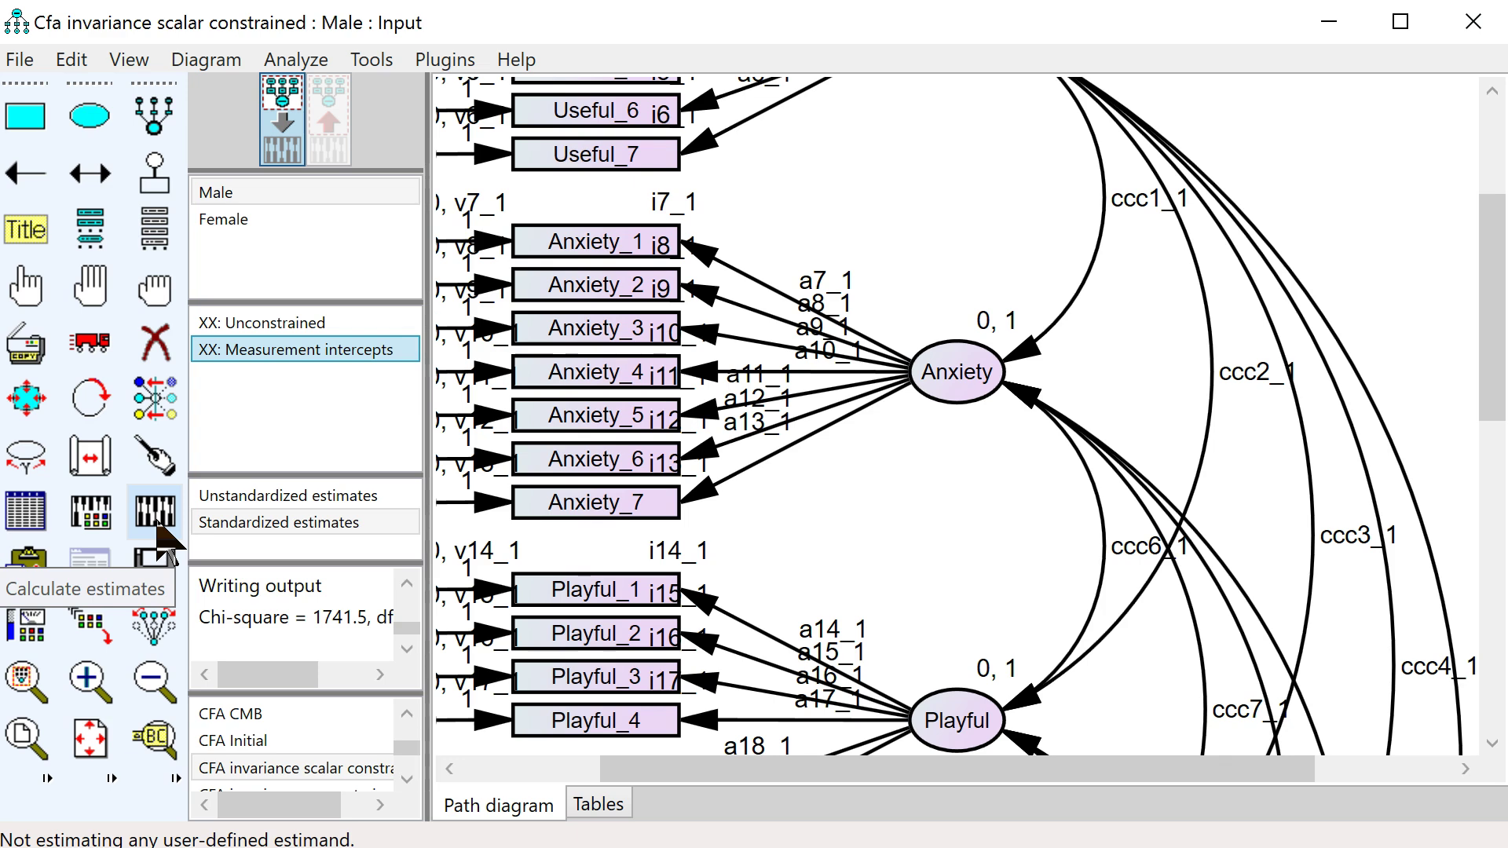
{"action": "left_click", "coordinate": [157, 525]}
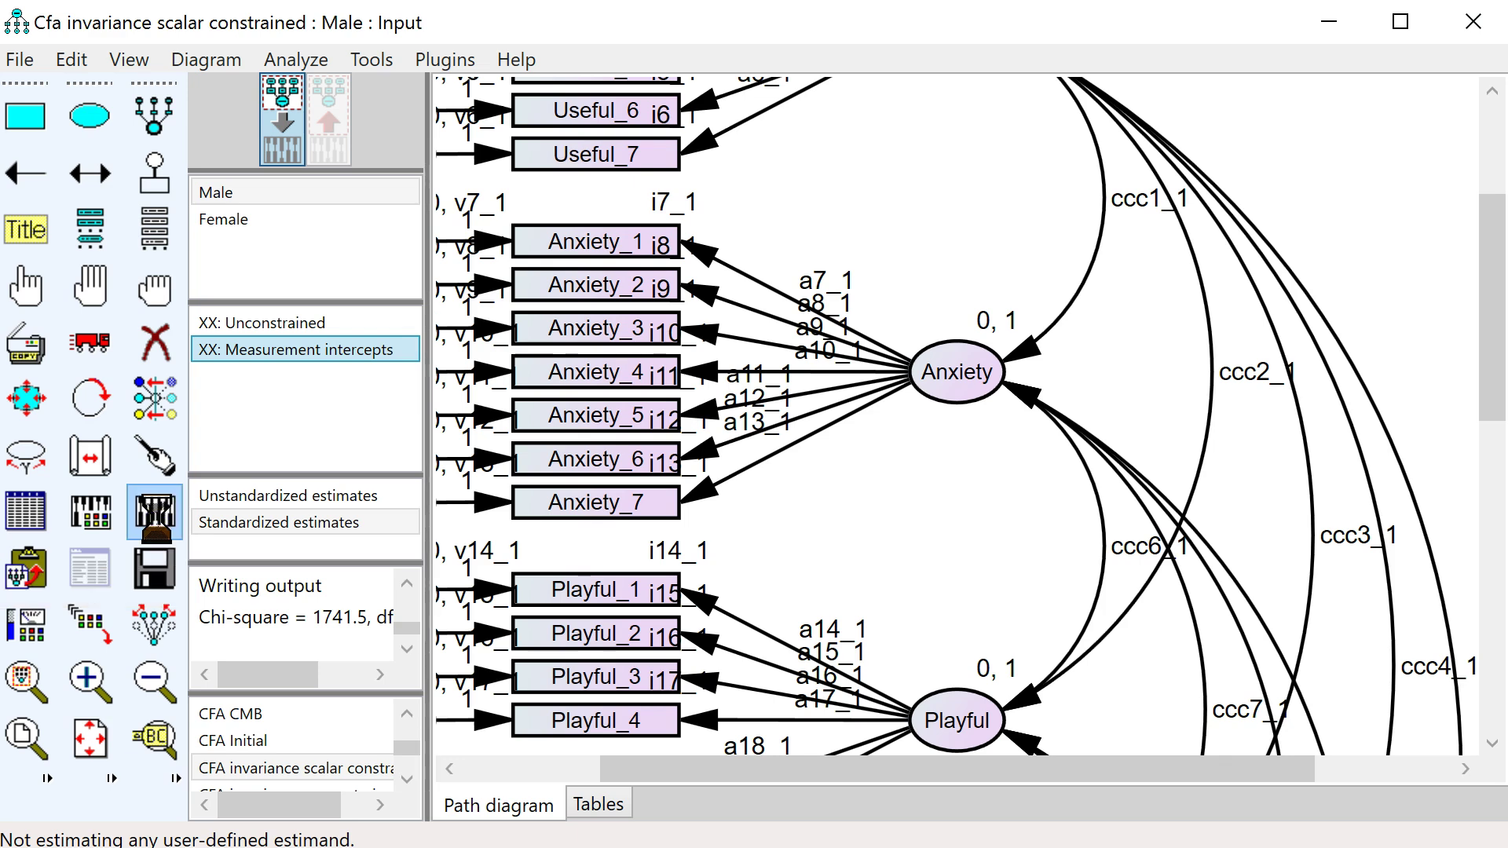
{"action": "left_click", "coordinate": [218, 525]}
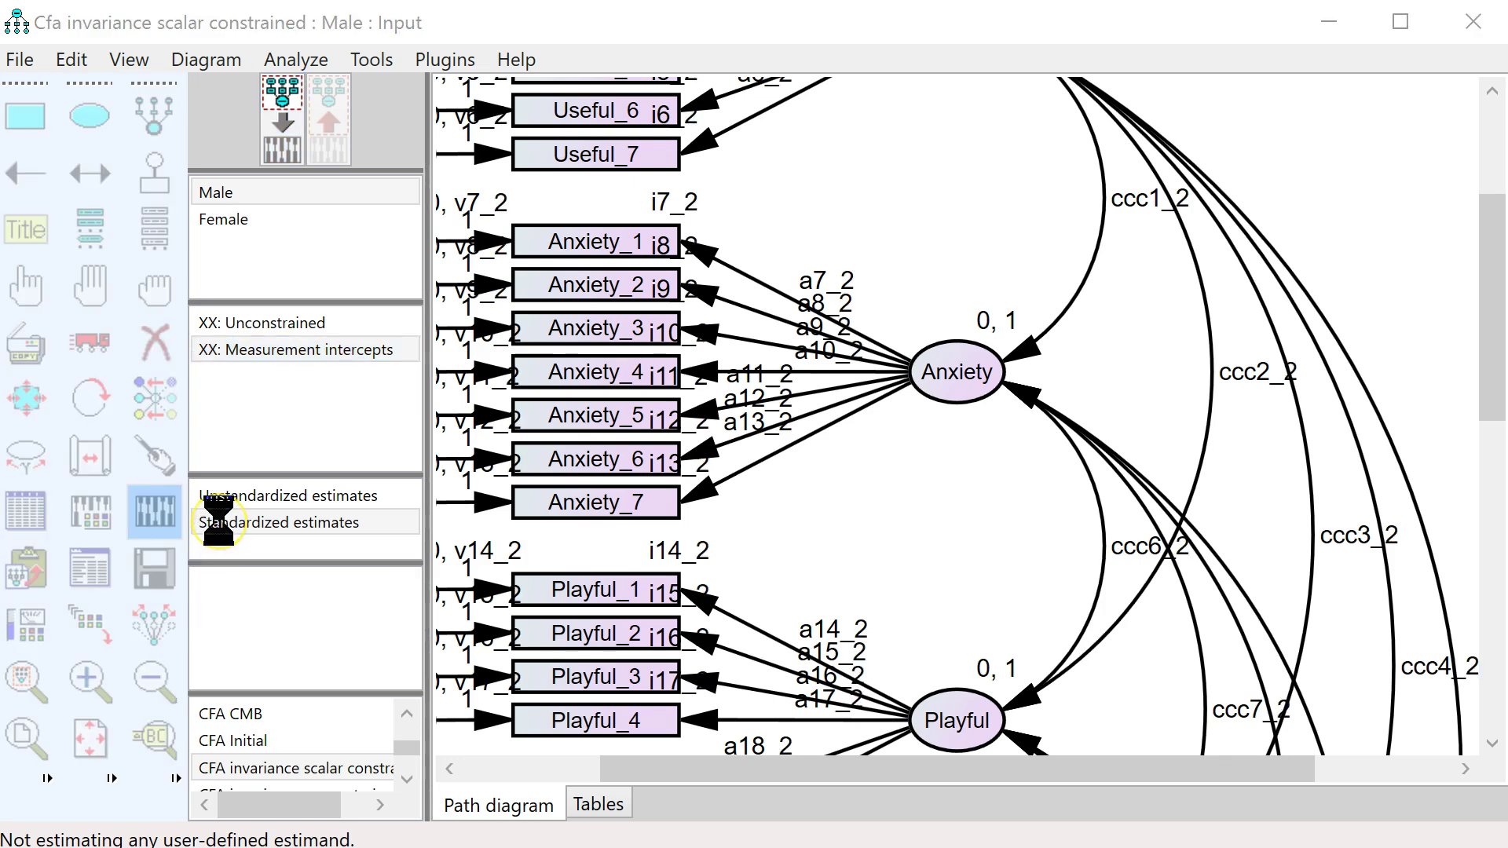
{"action": "left_click", "coordinate": [101, 570]}
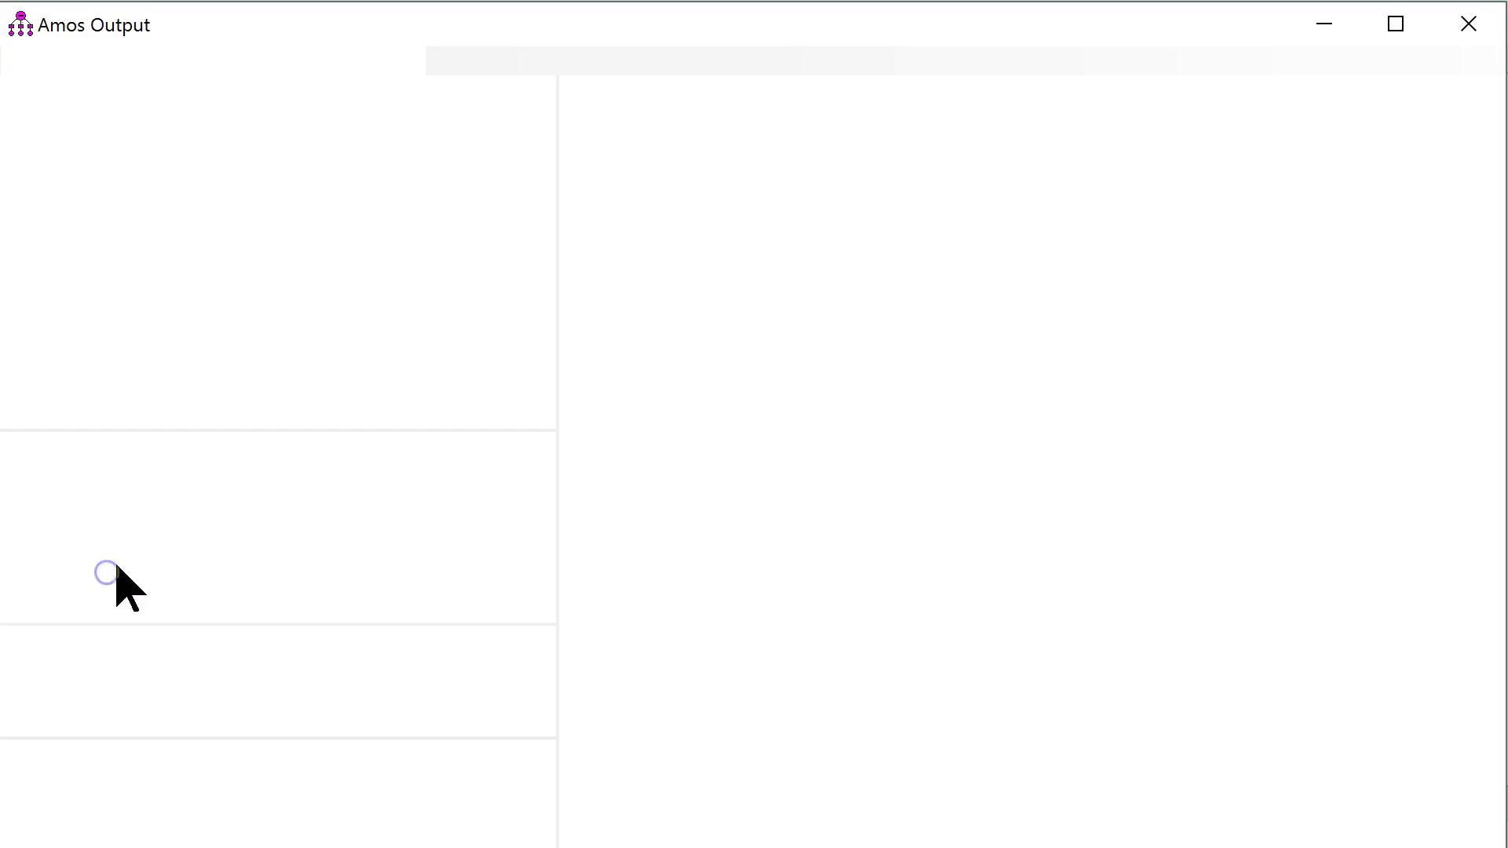
{"action": "left_click", "coordinate": [88, 284]}
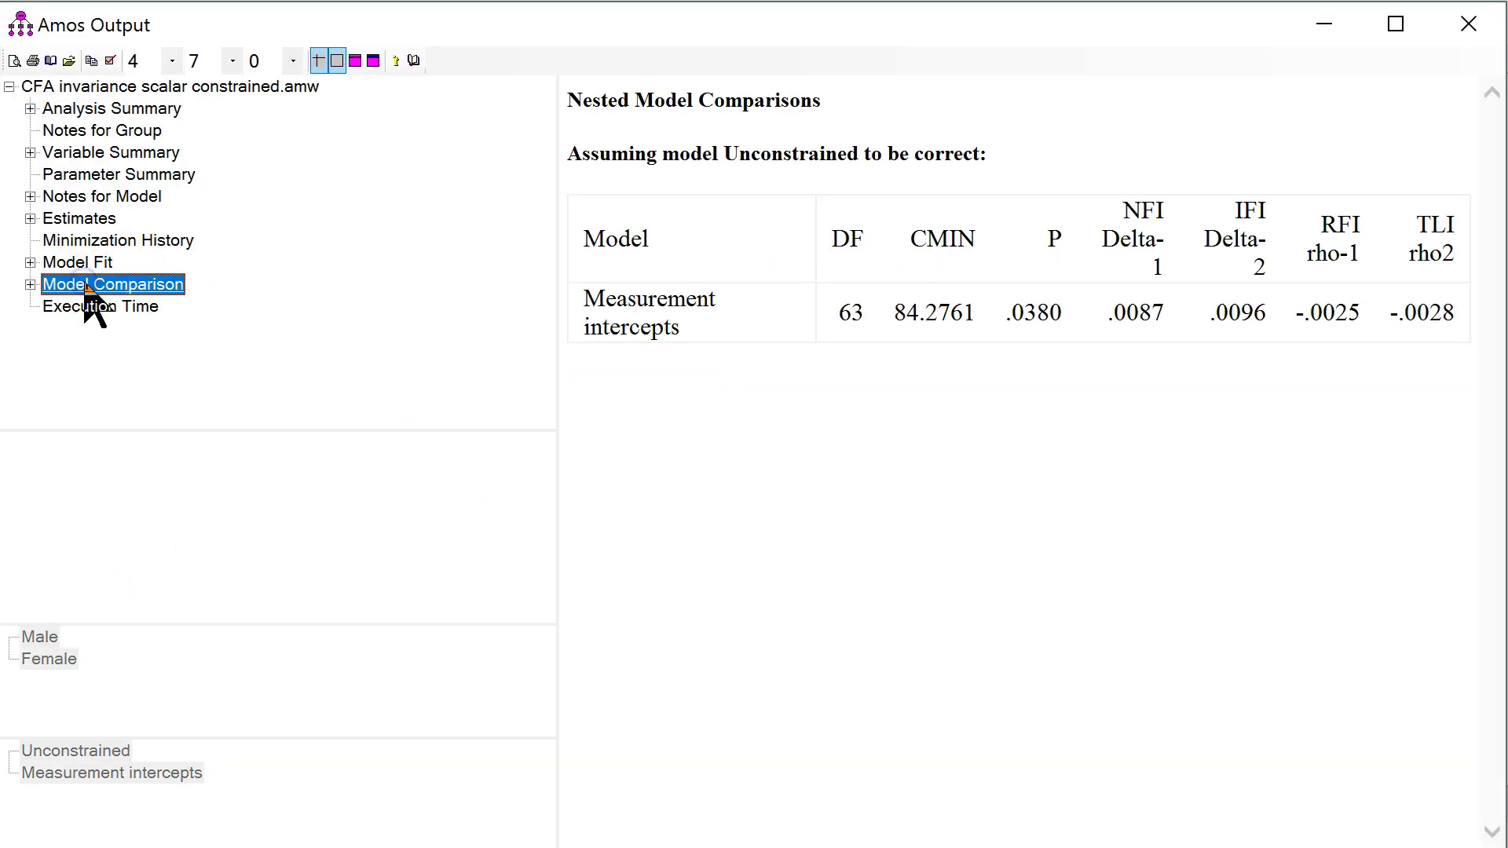
{"action": "double_click", "coordinate": [1047, 313]}
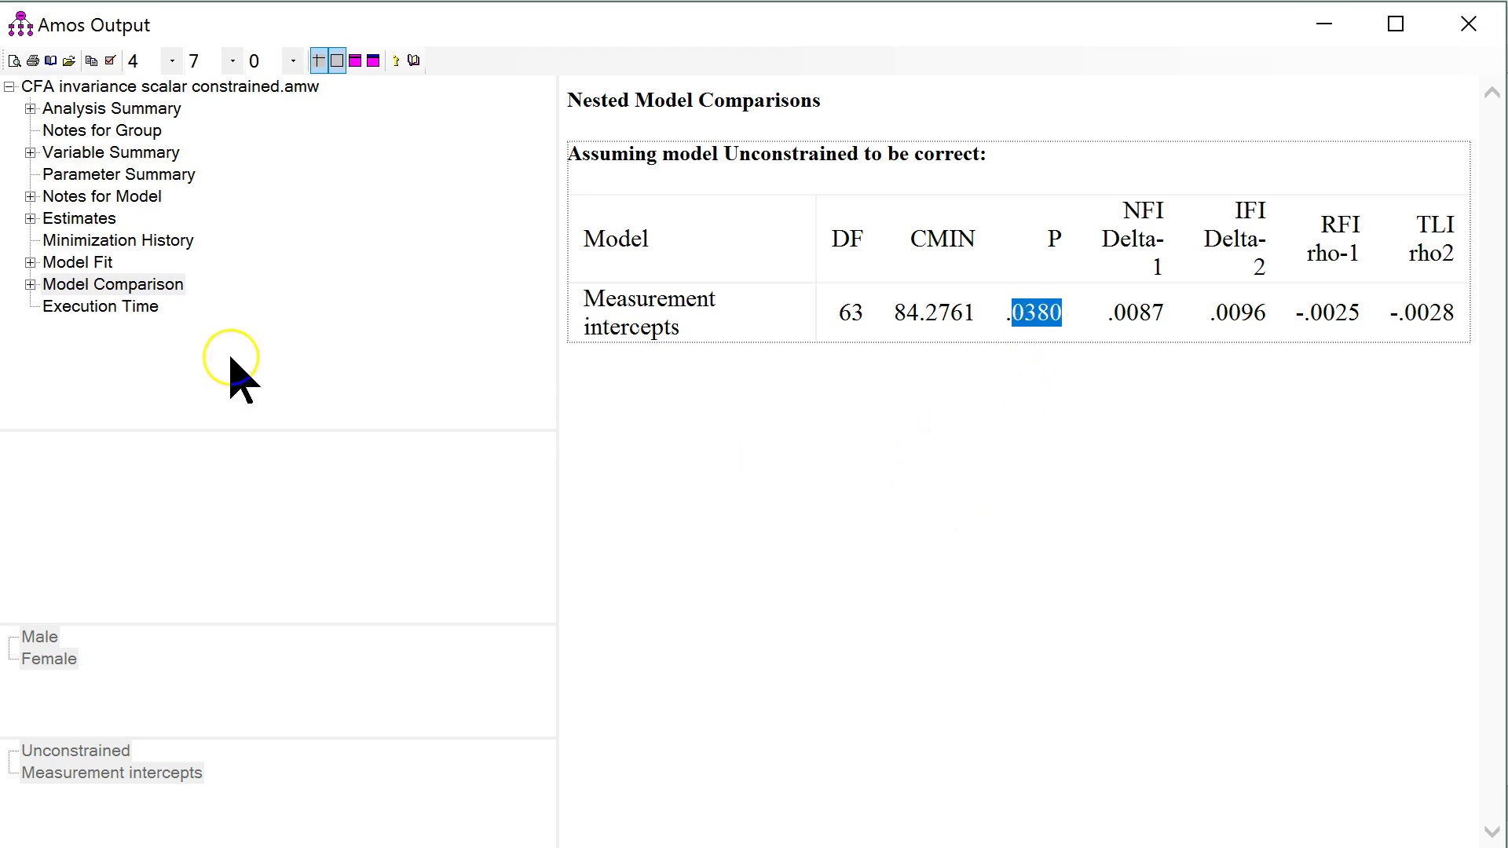
Back in the Excel workbook, highlight the five largest intercept differences in column J with light red fill and dark red text, and review the highlighted items
{"action": "key", "text": "alt+Tab"}
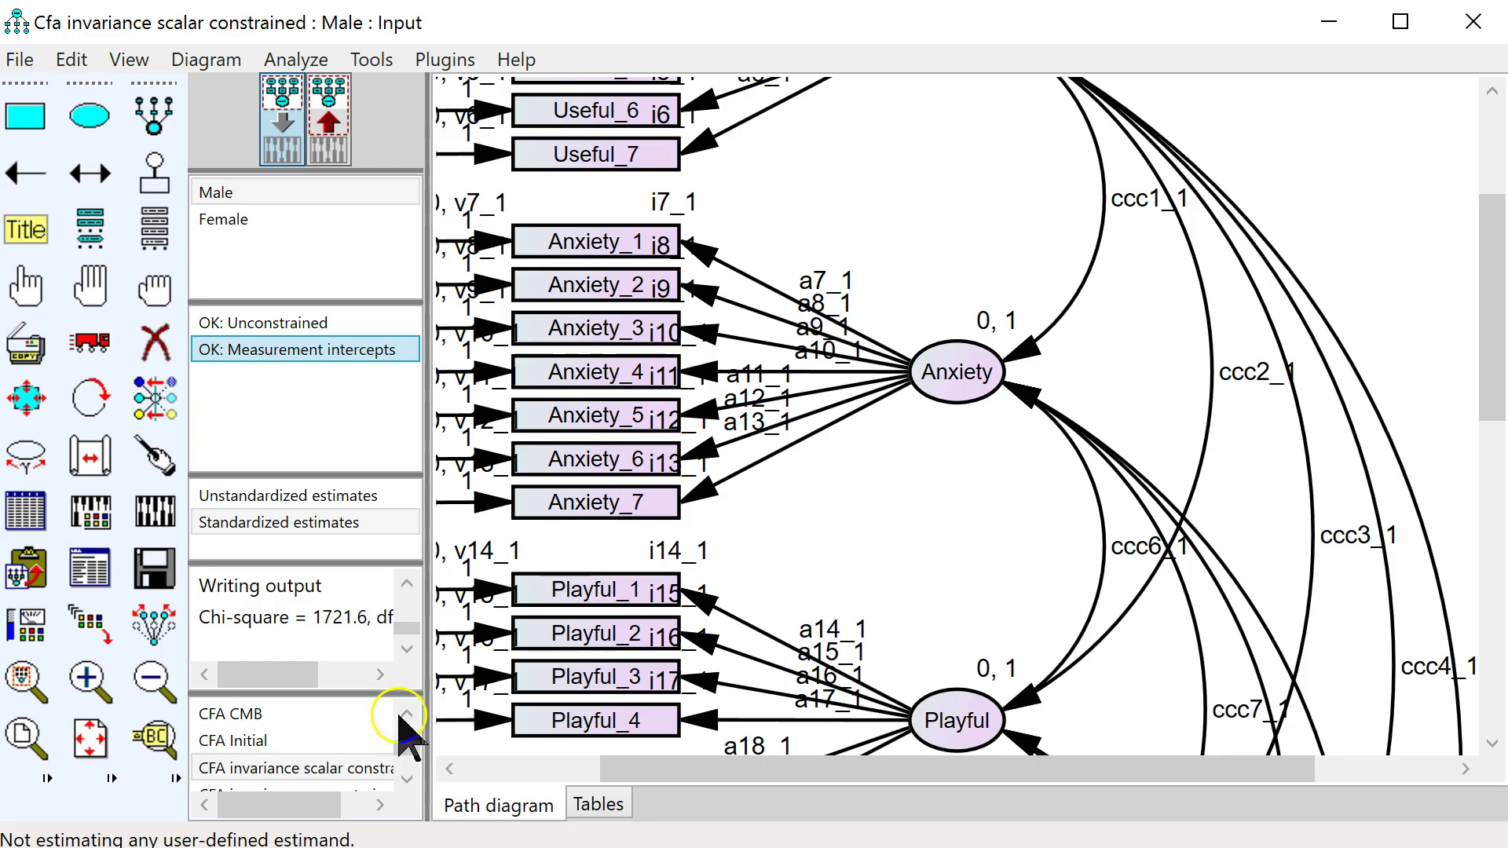
{"action": "key", "text": "alt+Tab"}
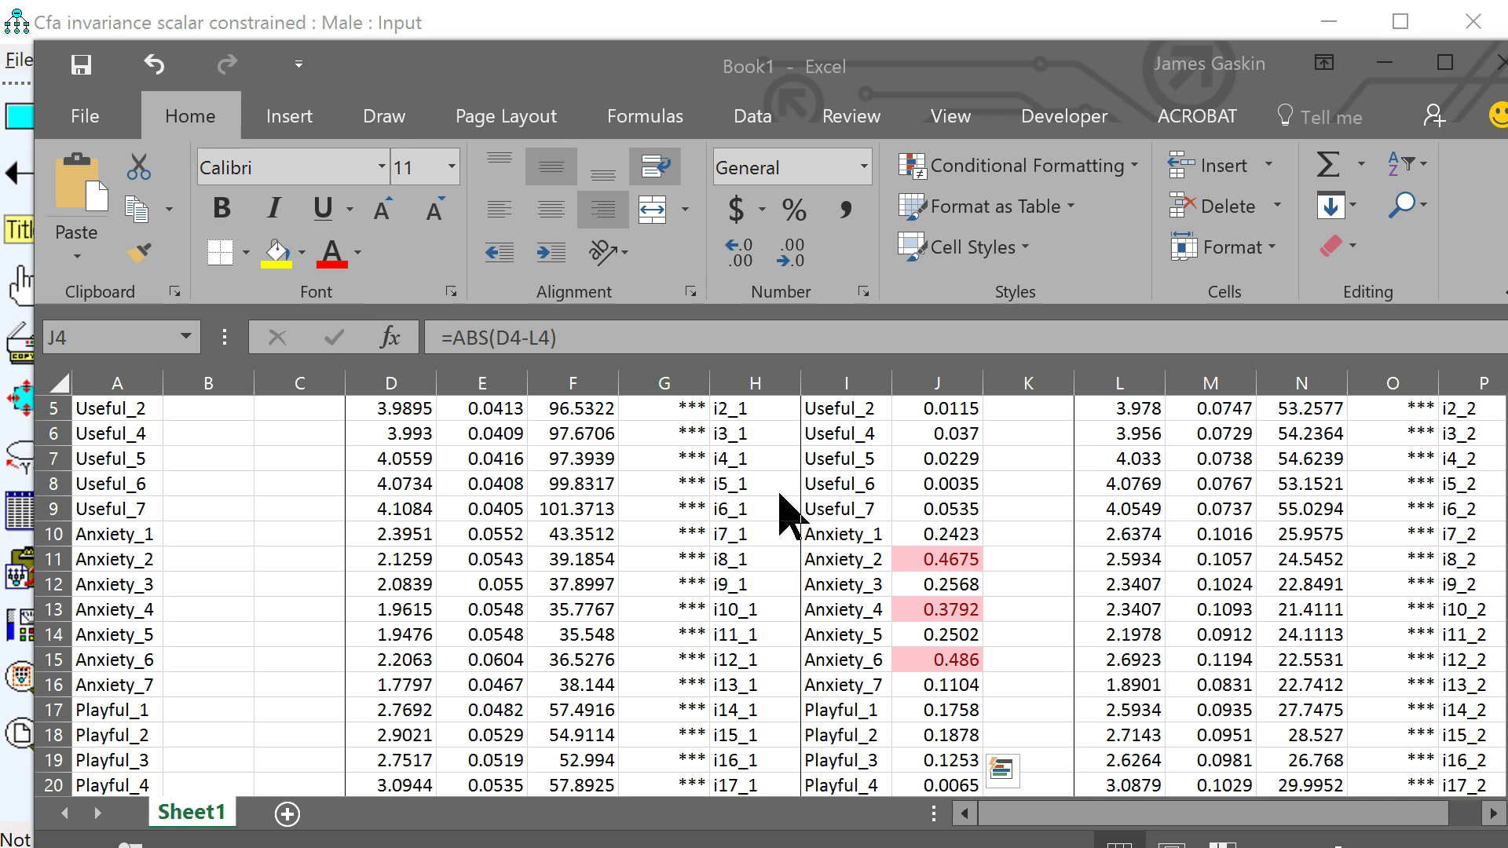
{"action": "scroll", "coordinate": [967, 570], "scroll_direction": "up", "scroll_amount": 2}
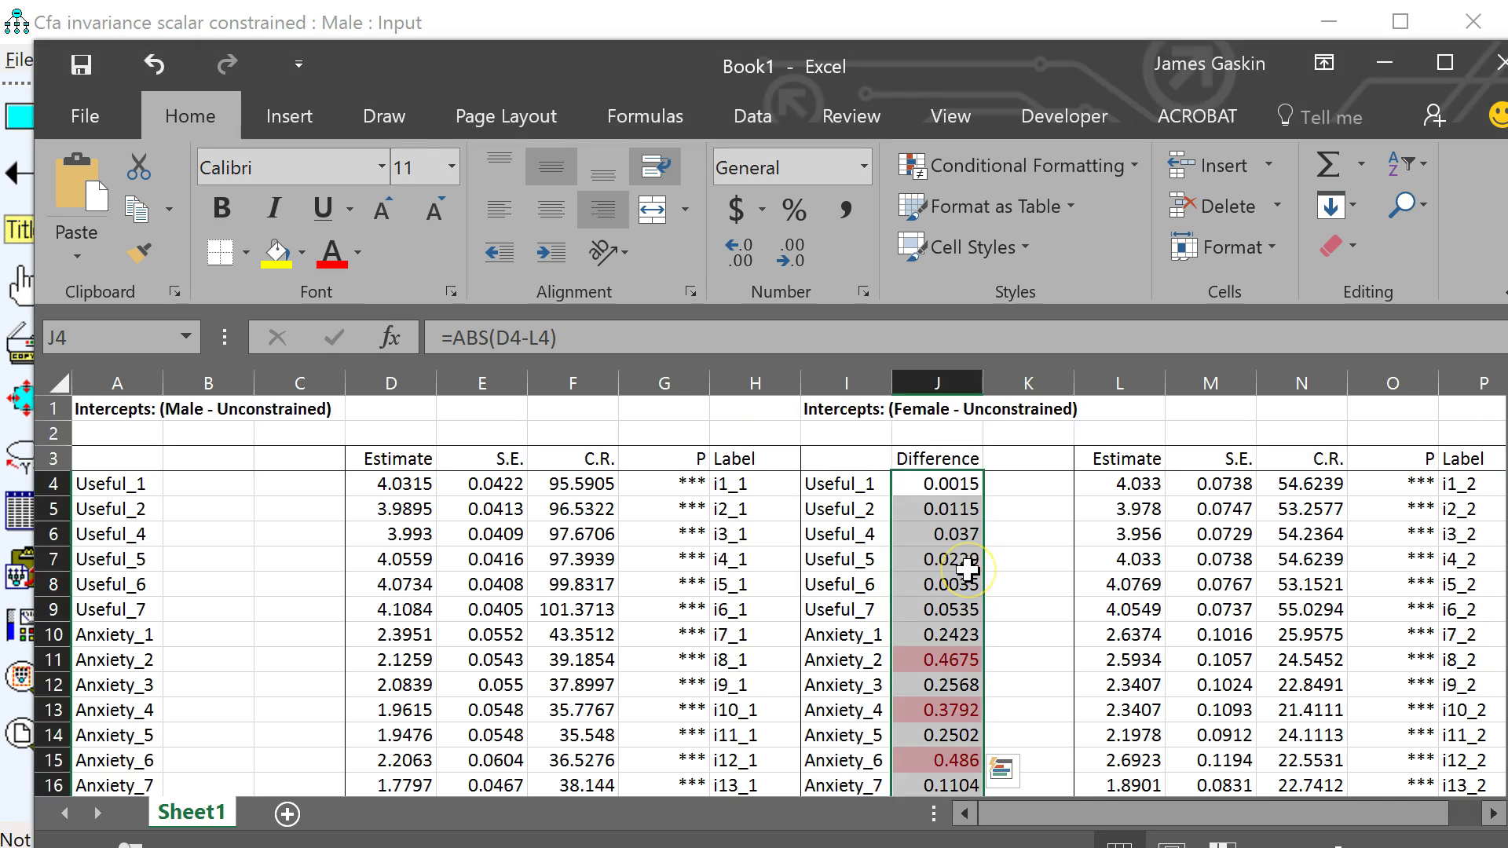
{"action": "scroll", "coordinate": [966, 570], "scroll_direction": "down", "scroll_amount": 9}
{"action": "scroll", "coordinate": [966, 571], "scroll_direction": "up", "scroll_amount": 3}
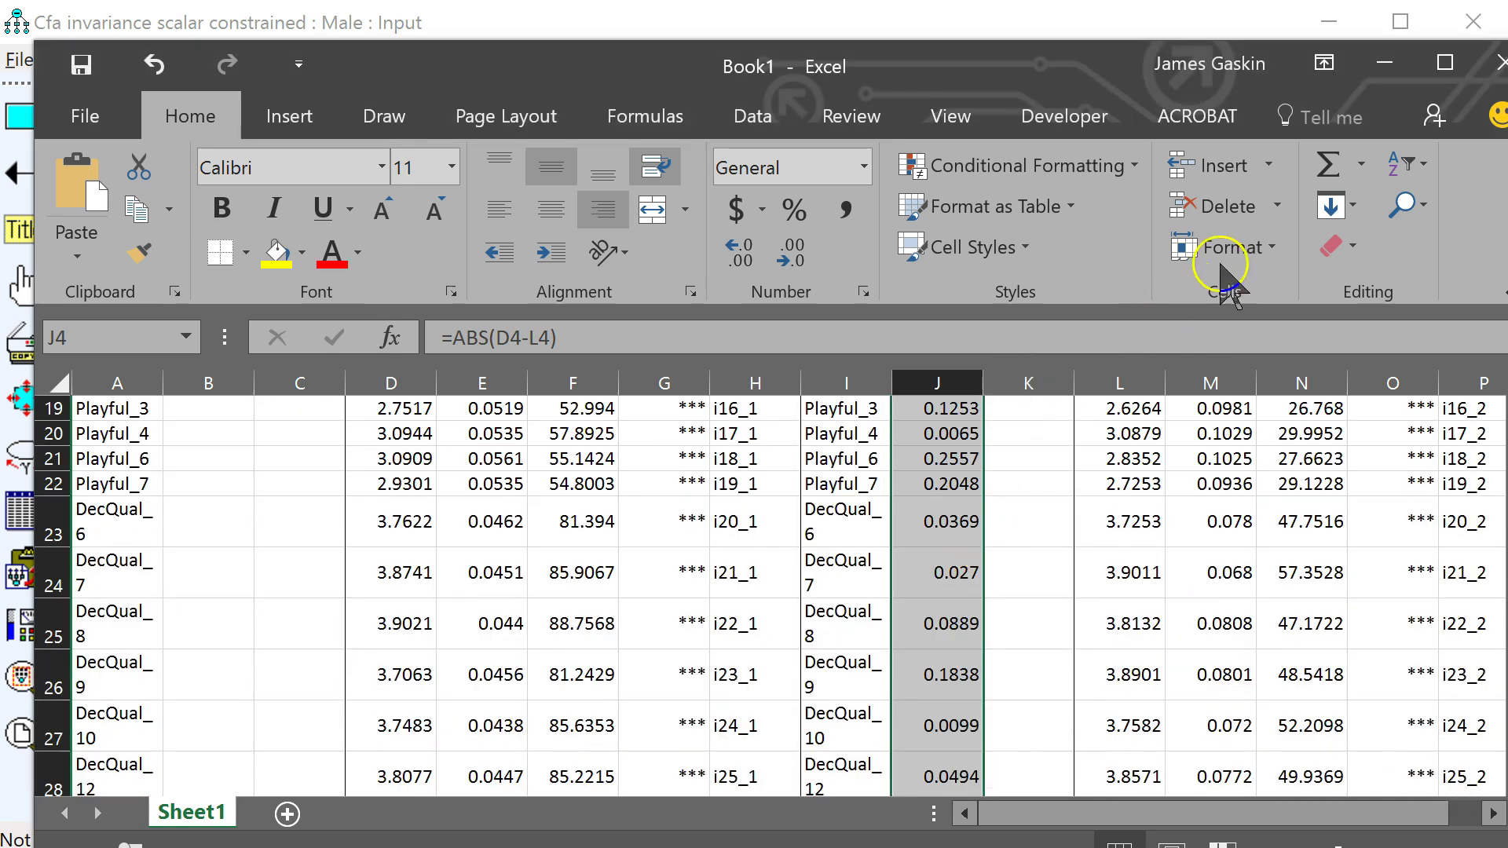
{"action": "left_click", "coordinate": [1051, 166]}
{"action": "mouse_move", "coordinate": [1064, 311]}
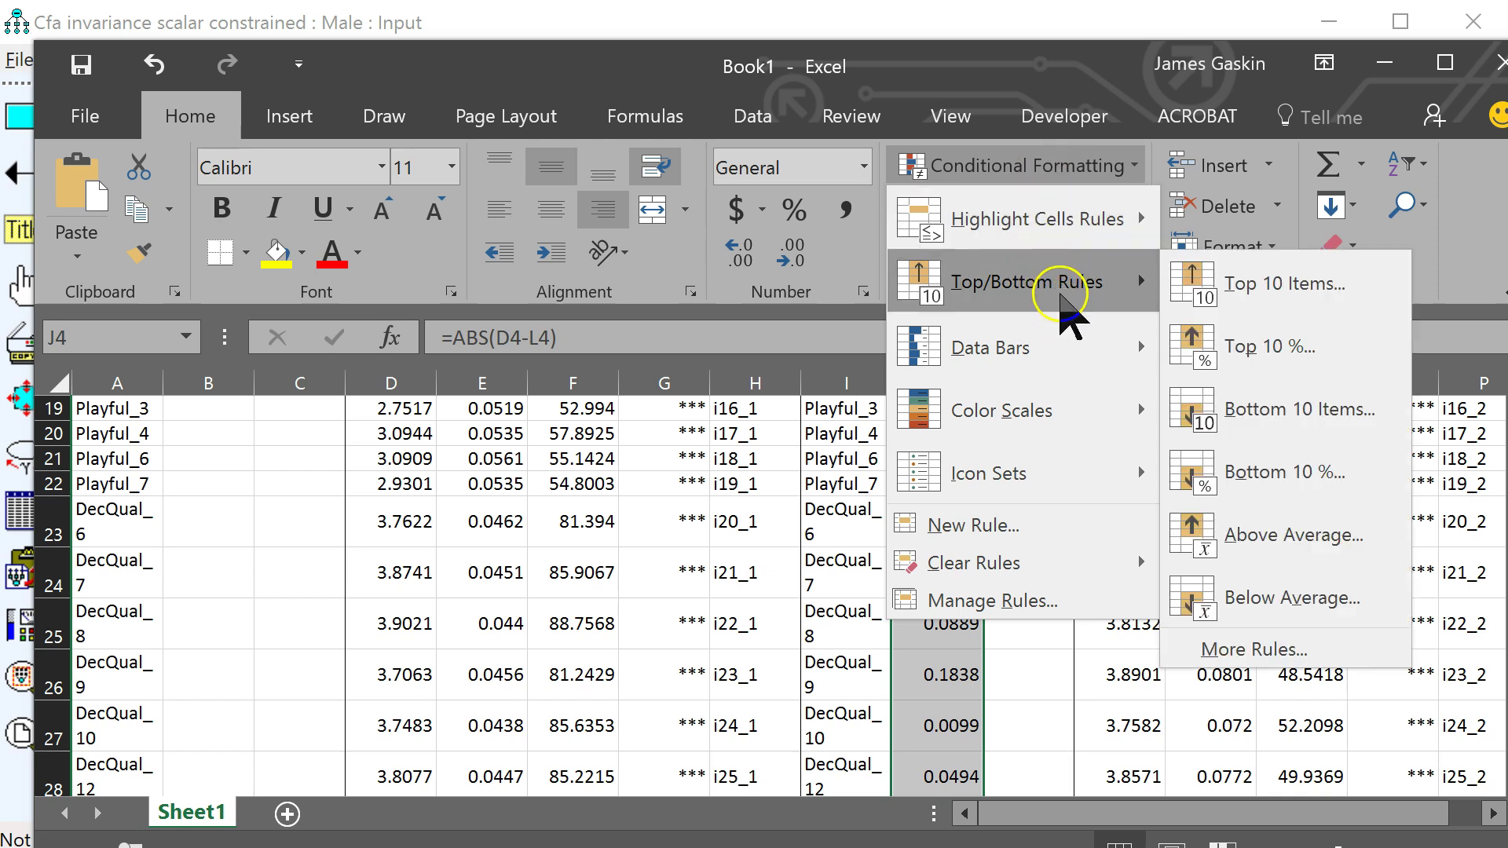
{"action": "left_click", "coordinate": [1186, 285]}
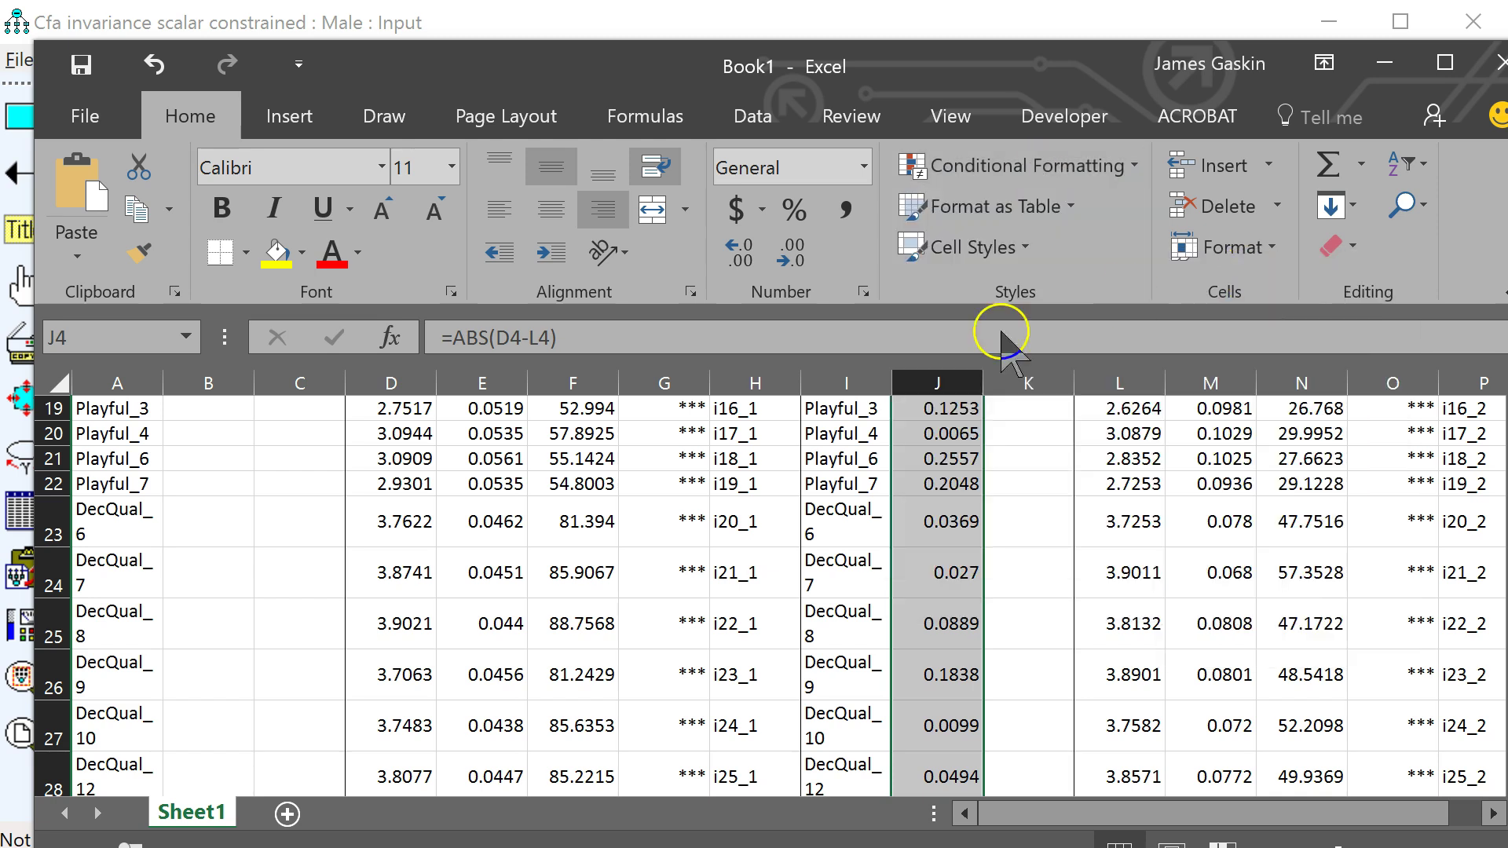
{"action": "left_click", "coordinate": [952, 503]}
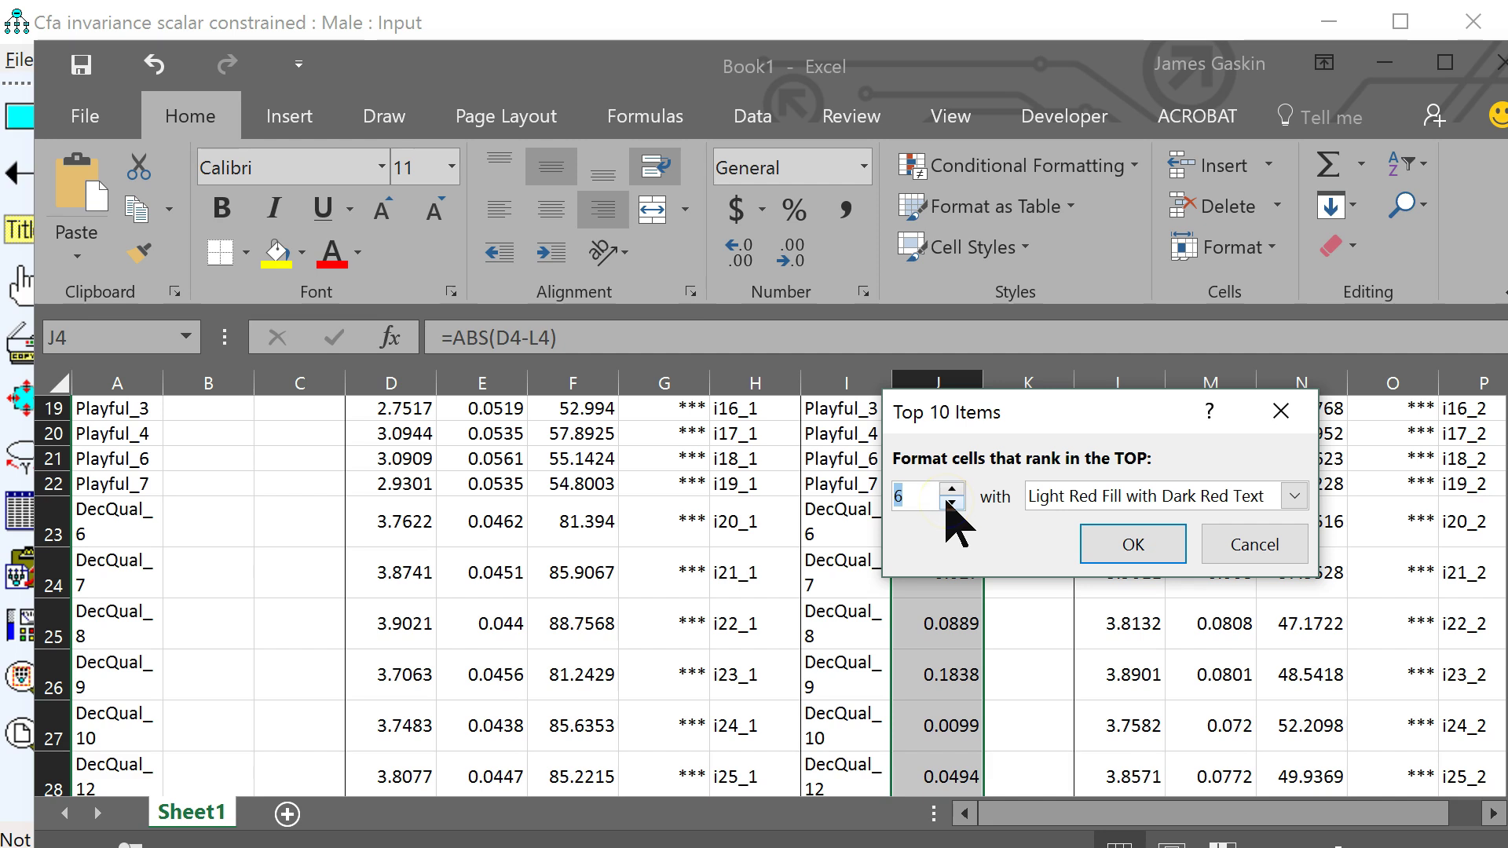
{"action": "left_click", "coordinate": [951, 502]}
{"action": "left_click", "coordinate": [1134, 546]}
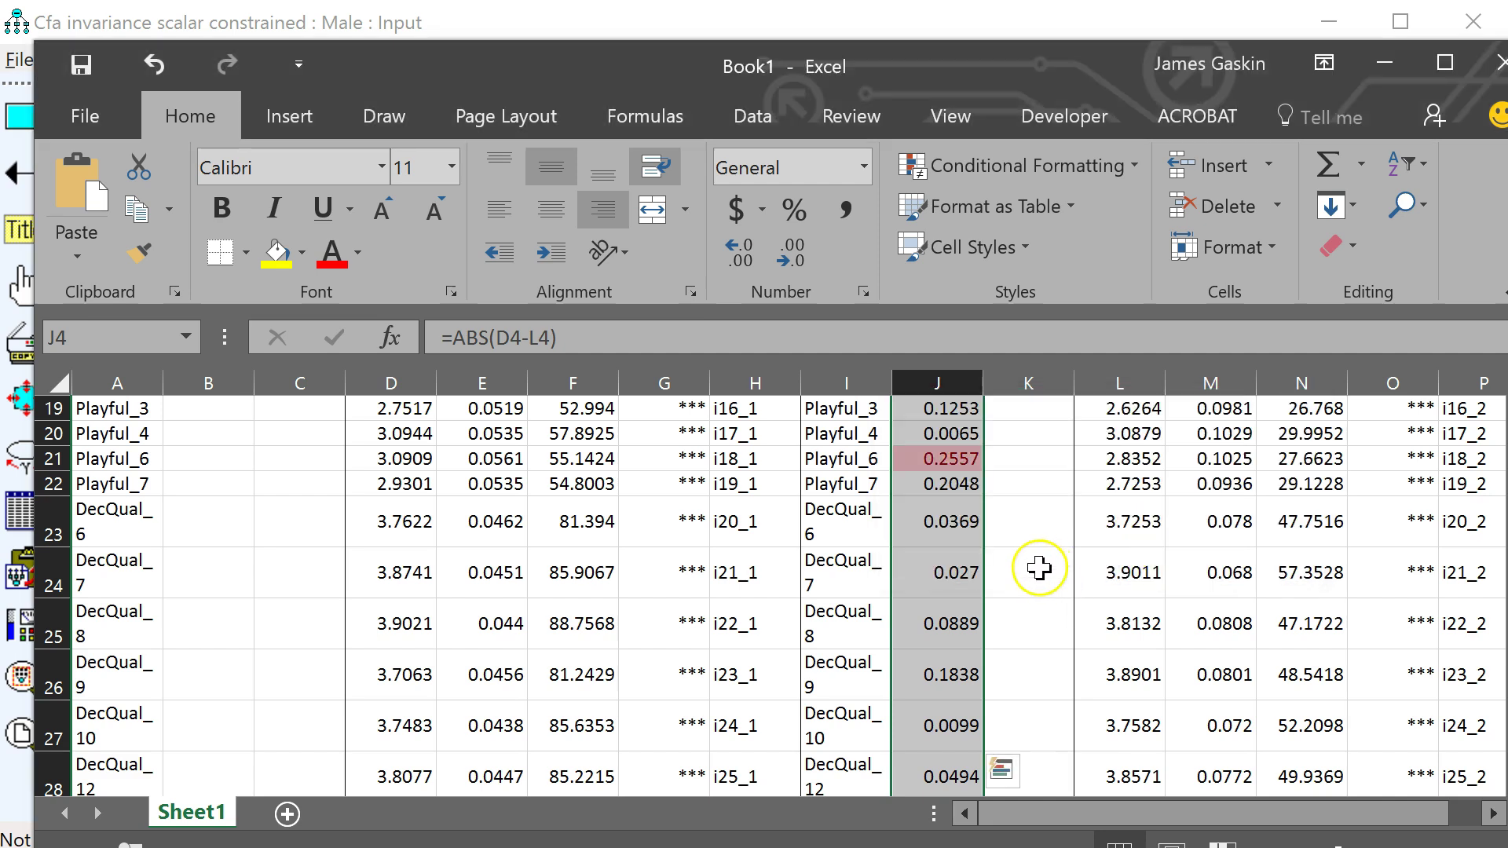
{"action": "scroll", "coordinate": [978, 585], "scroll_direction": "up", "scroll_amount": 2}
{"action": "scroll", "coordinate": [978, 585], "scroll_direction": "up", "scroll_amount": 3}
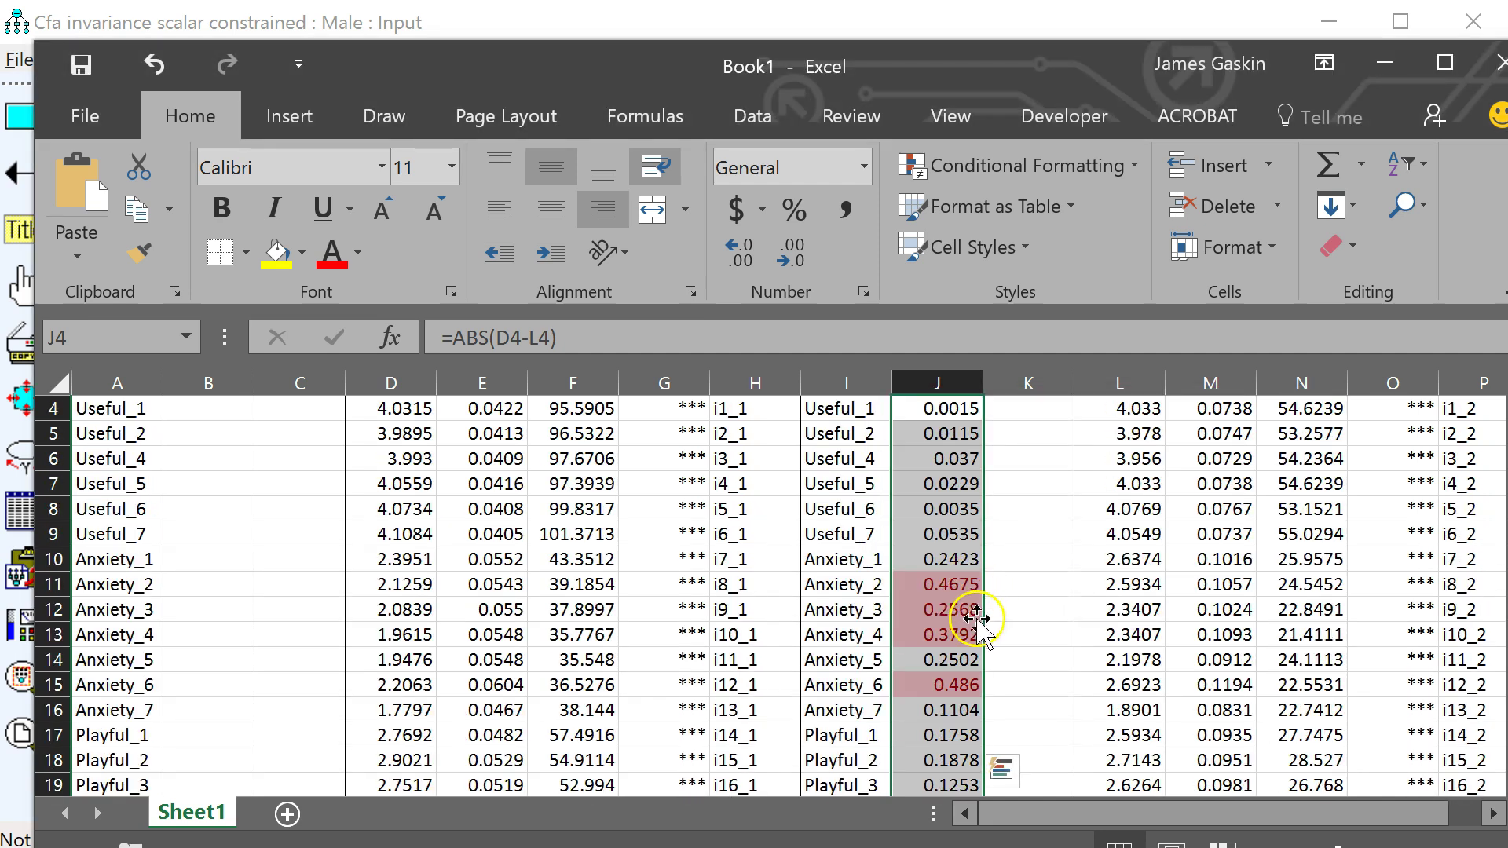
{"action": "left_click", "coordinate": [939, 611]}
{"action": "scroll", "coordinate": [982, 662], "scroll_direction": "down", "scroll_amount": 2}
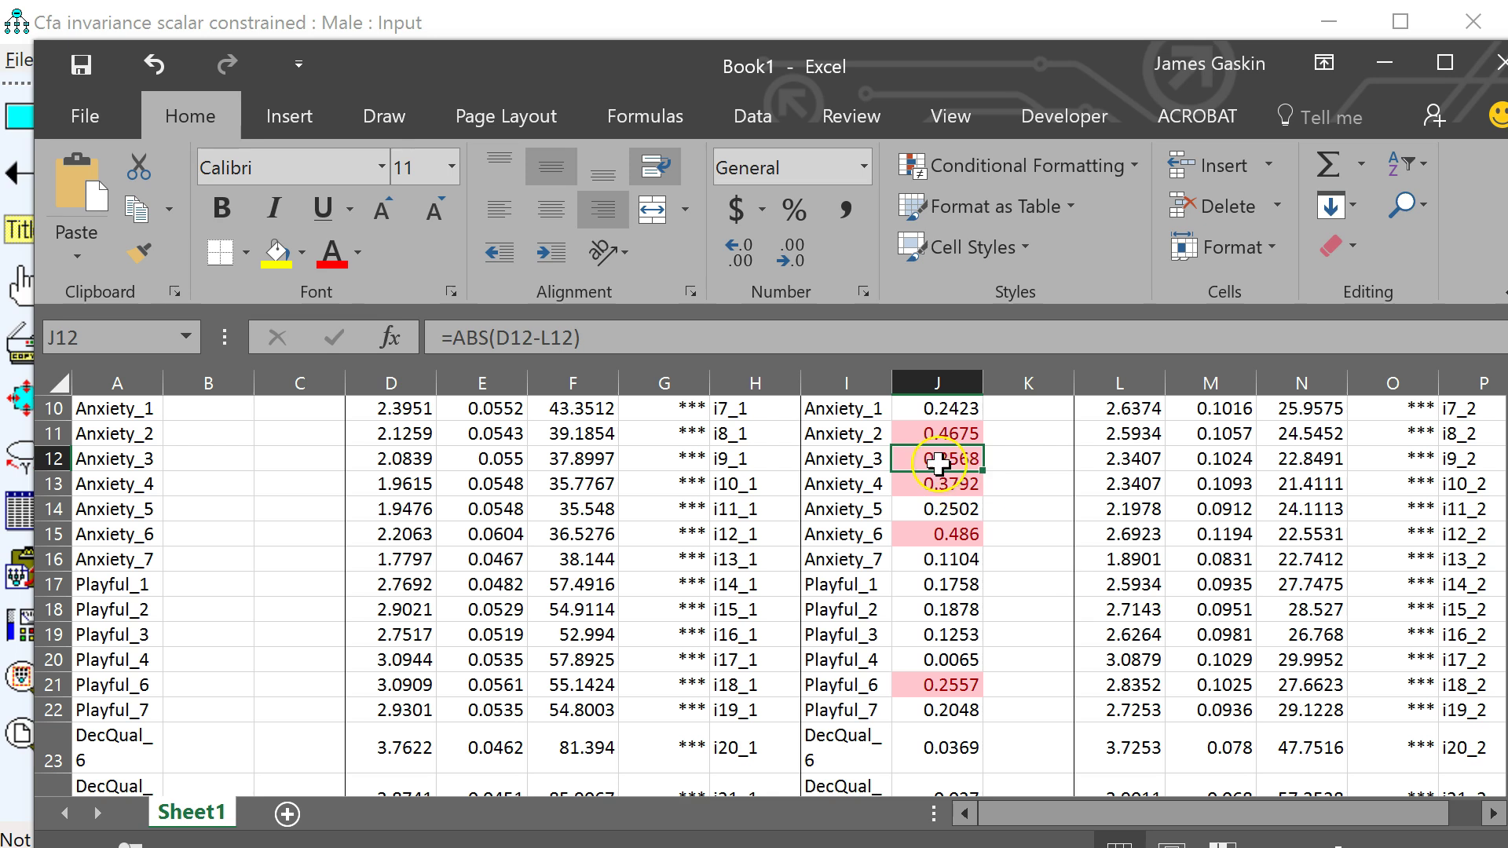
Compare the Male and Female intercept differences of the Anxiety items in column J, including those not highlighted
{"action": "left_click", "coordinate": [933, 405]}
{"action": "left_click", "coordinate": [933, 510]}
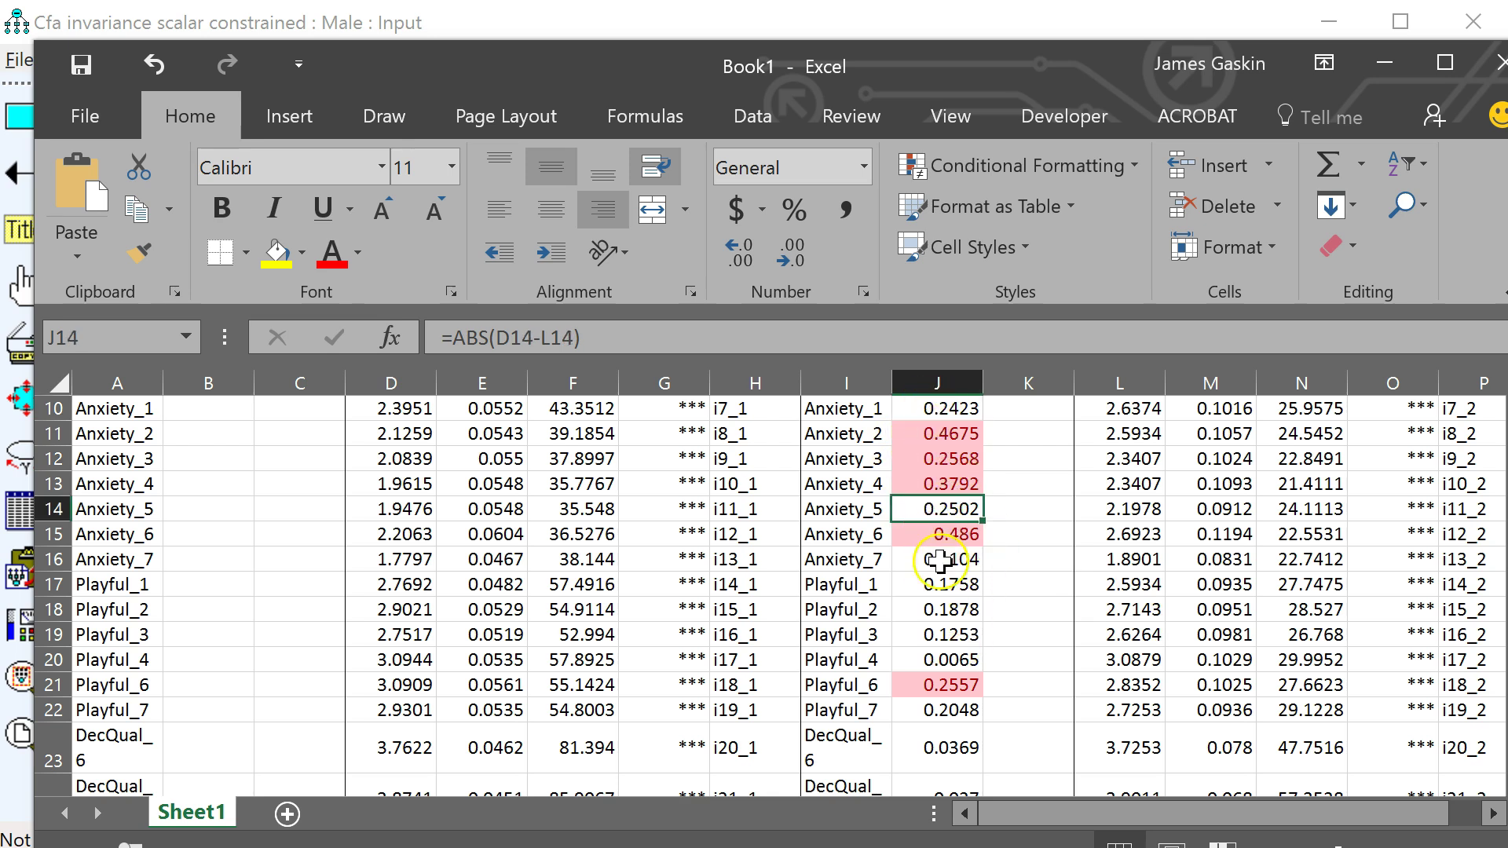
{"action": "left_click", "coordinate": [938, 561]}
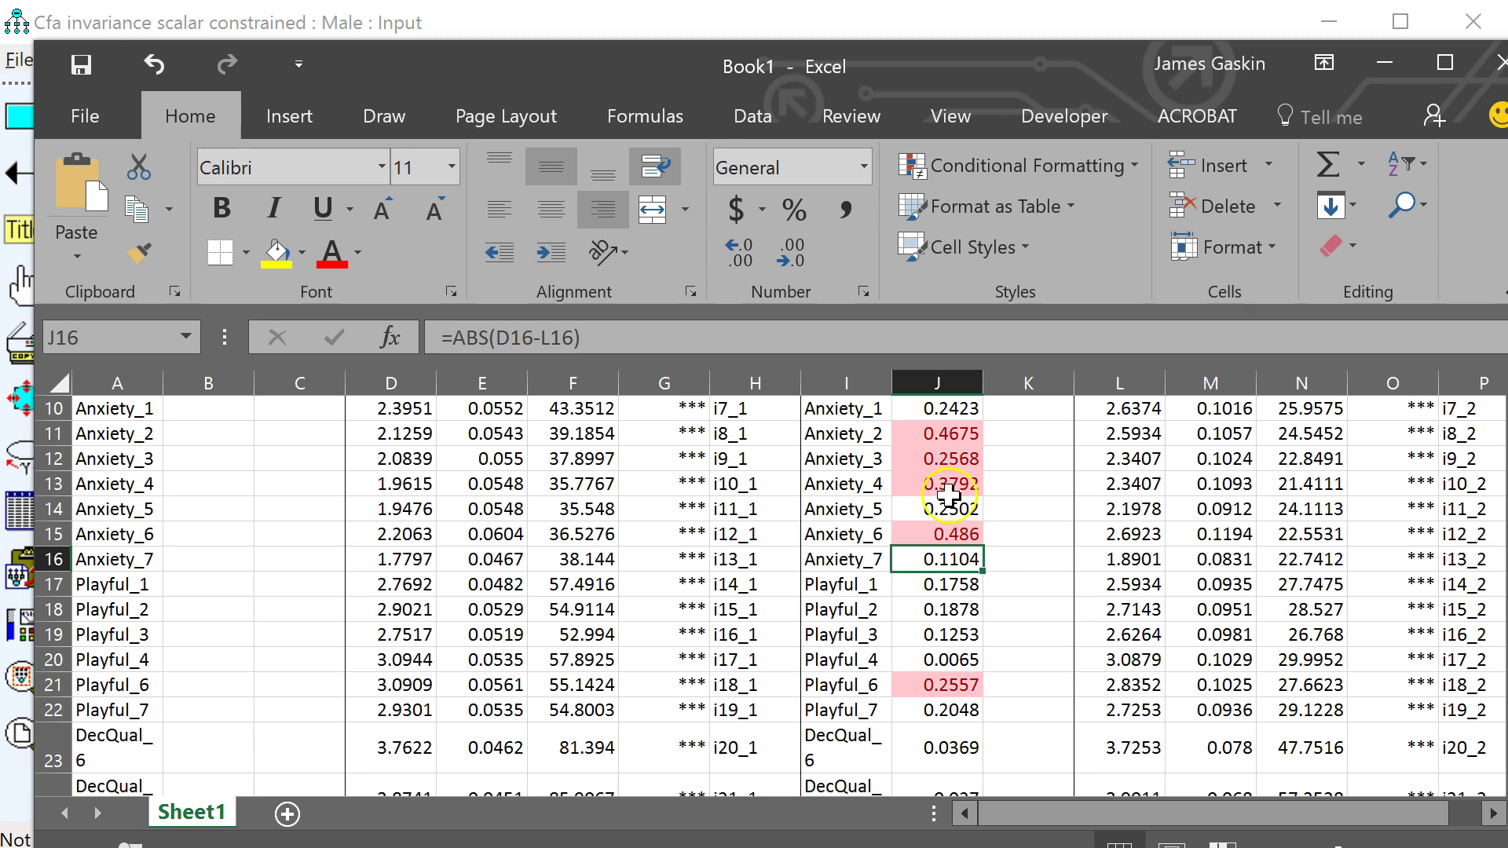
{"action": "left_click", "coordinate": [868, 460]}
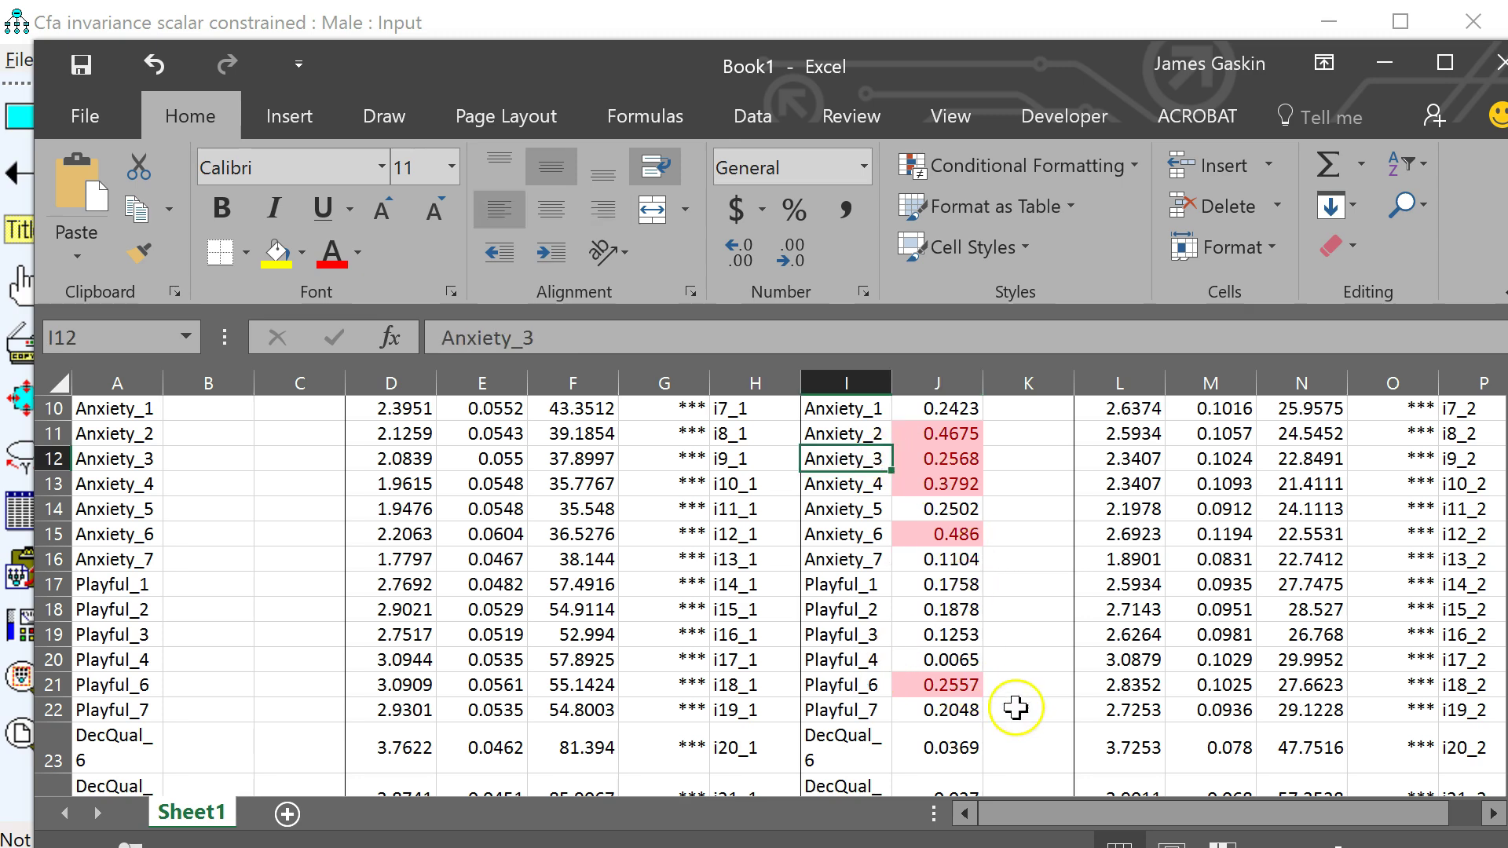
In Amos, remove the parameter constraints i9_1=i9_2 and i18_1=i18_2 from the Measurement intercepts model
{"action": "key", "text": "alt+Tab"}
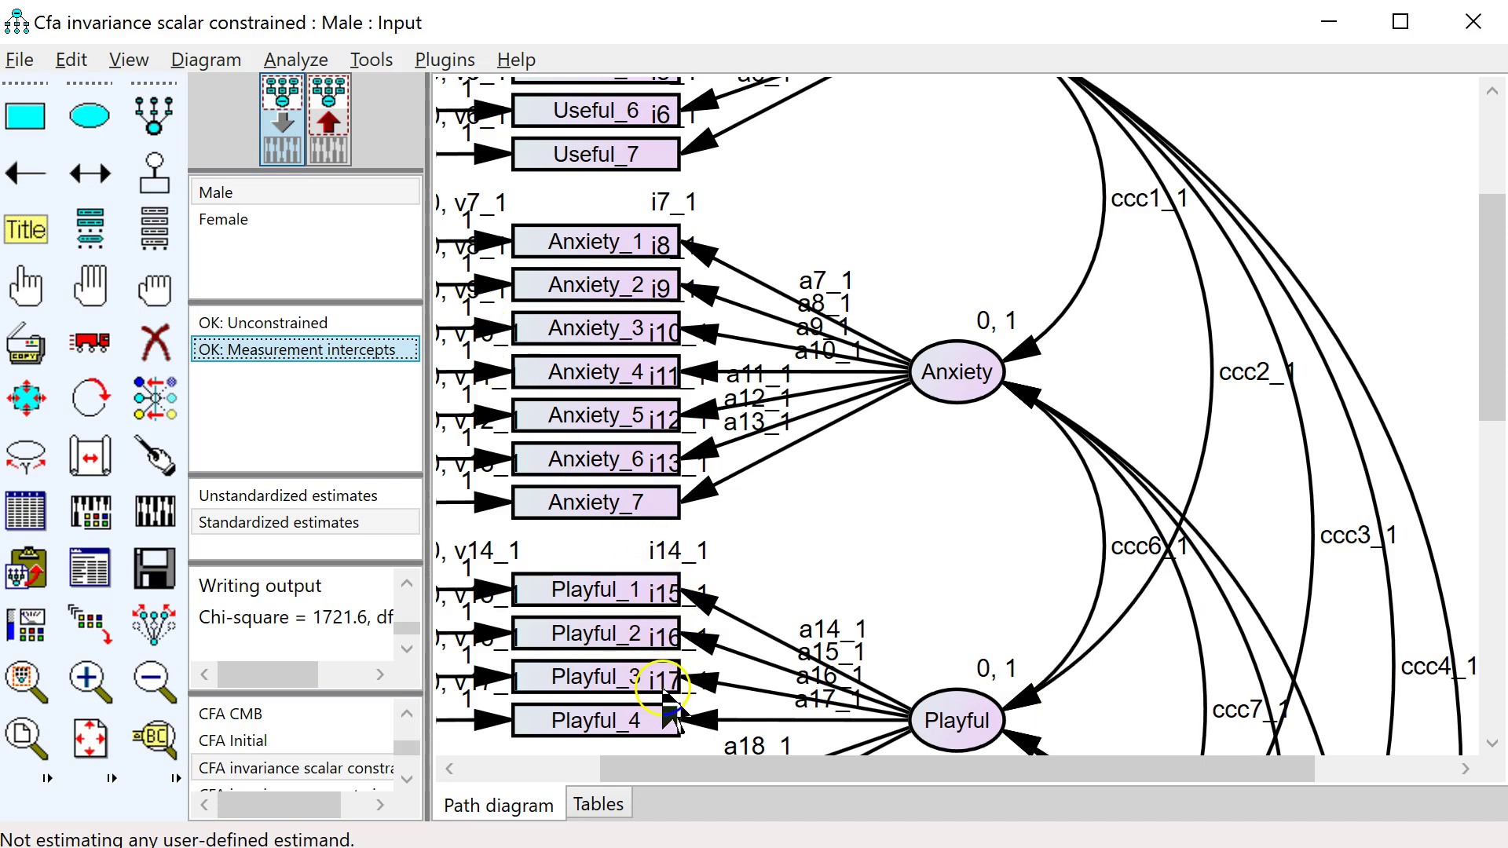
{"action": "scroll", "coordinate": [666, 711], "scroll_direction": "down", "scroll_amount": 1}
{"action": "scroll", "coordinate": [667, 711], "scroll_direction": "down", "scroll_amount": 1}
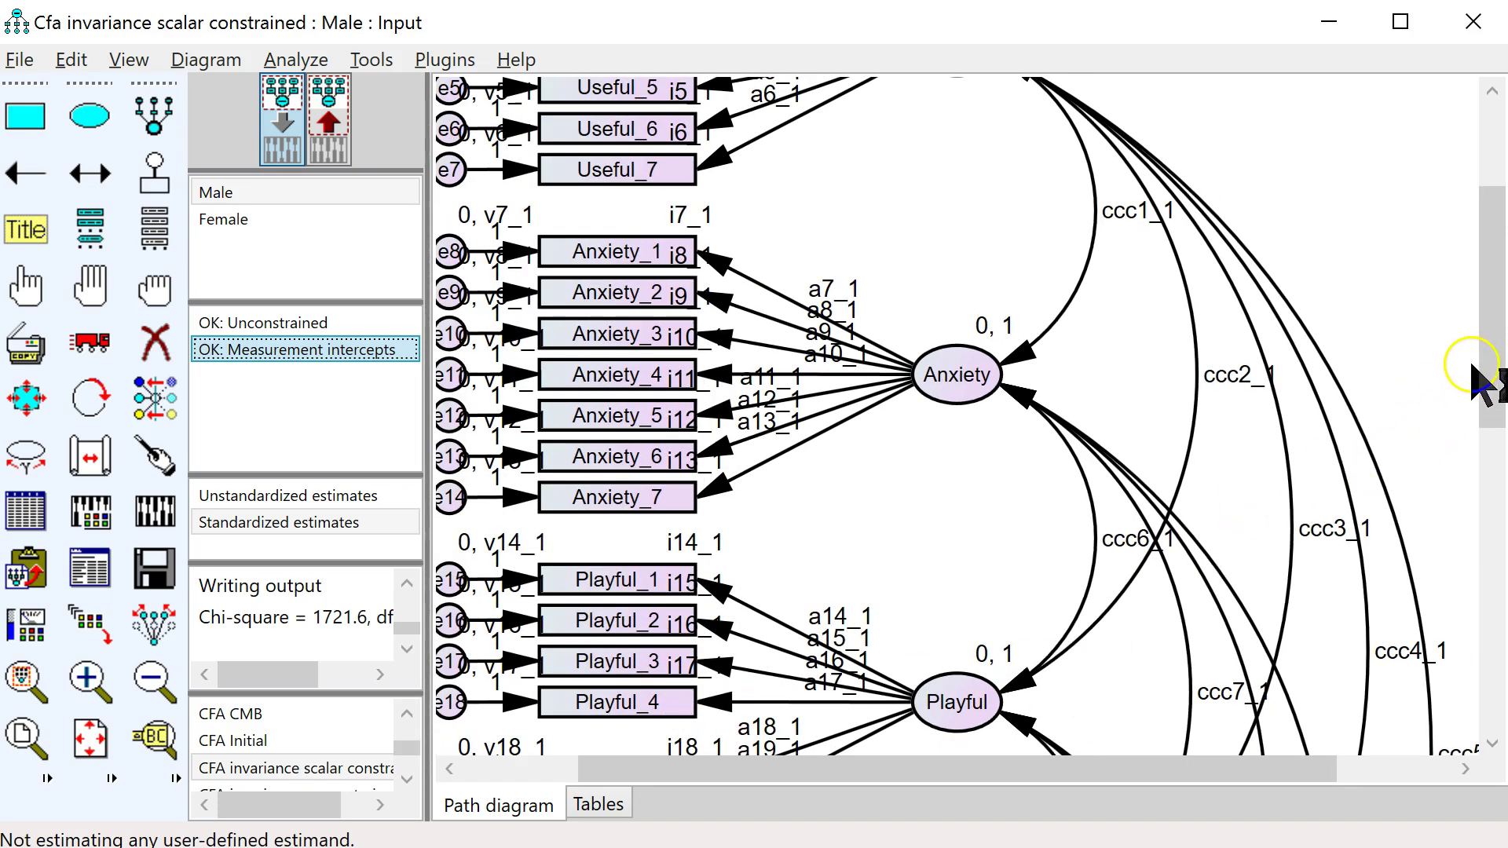
{"action": "left_click_drag", "start_coordinate": [1492, 397], "coordinate": [1491, 459]}
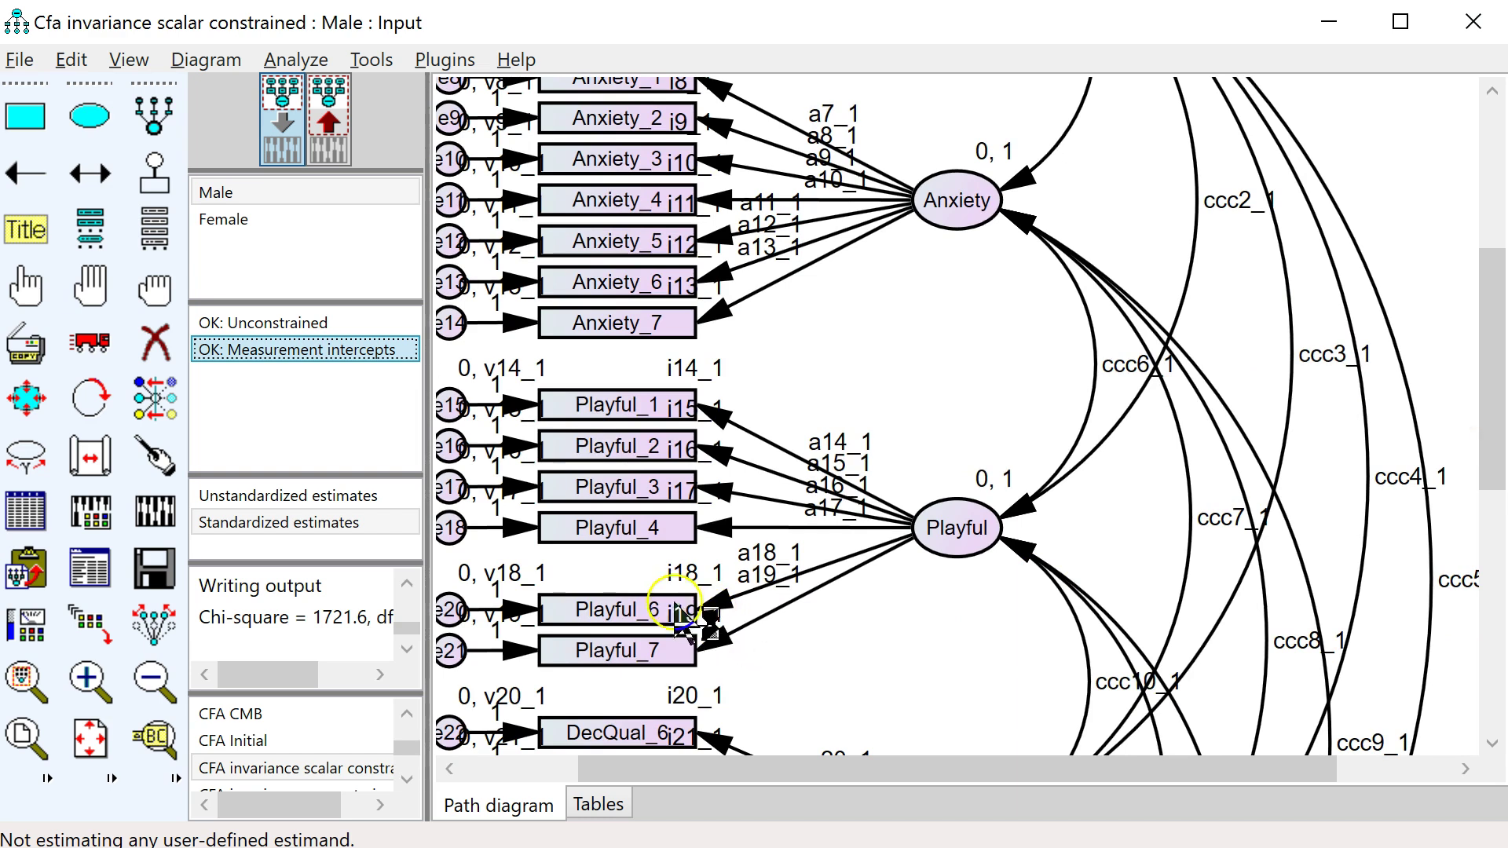
{"action": "double_click", "coordinate": [275, 358]}
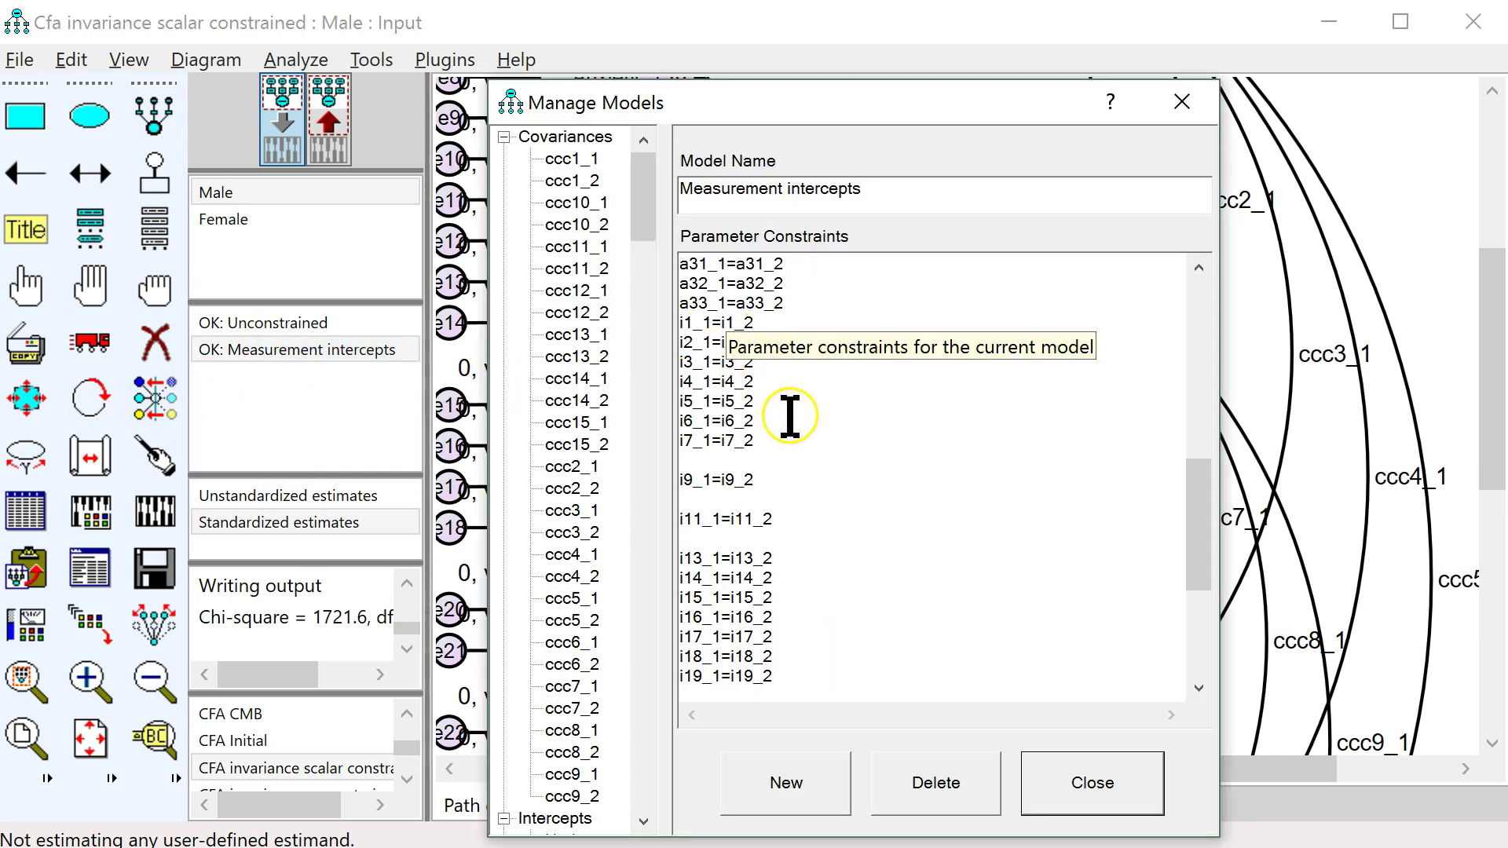
{"action": "left_click_drag", "start_coordinate": [768, 478], "coordinate": [643, 479]}
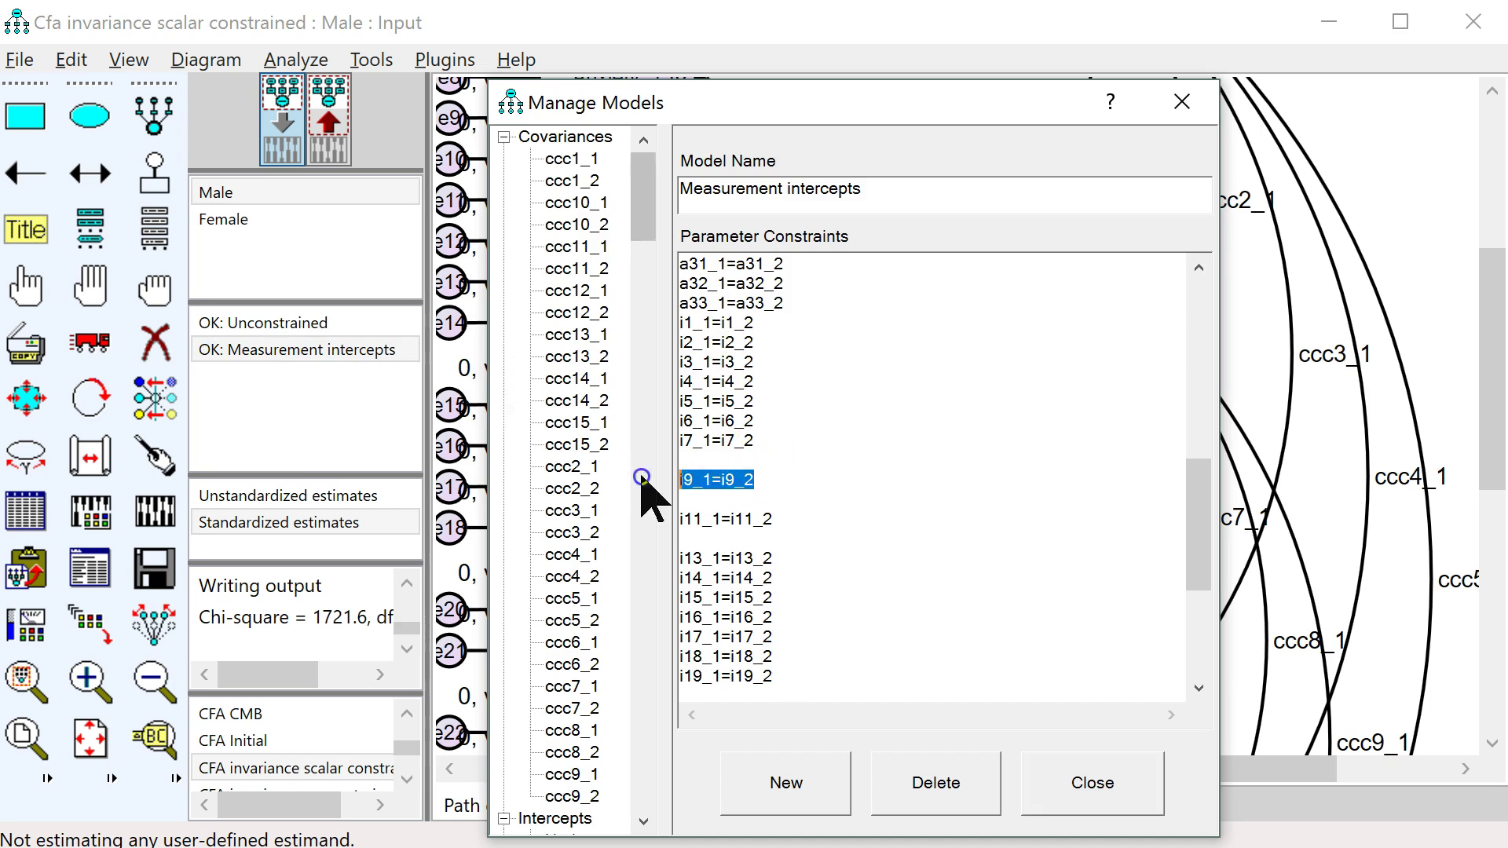
{"action": "key", "text": "Delete"}
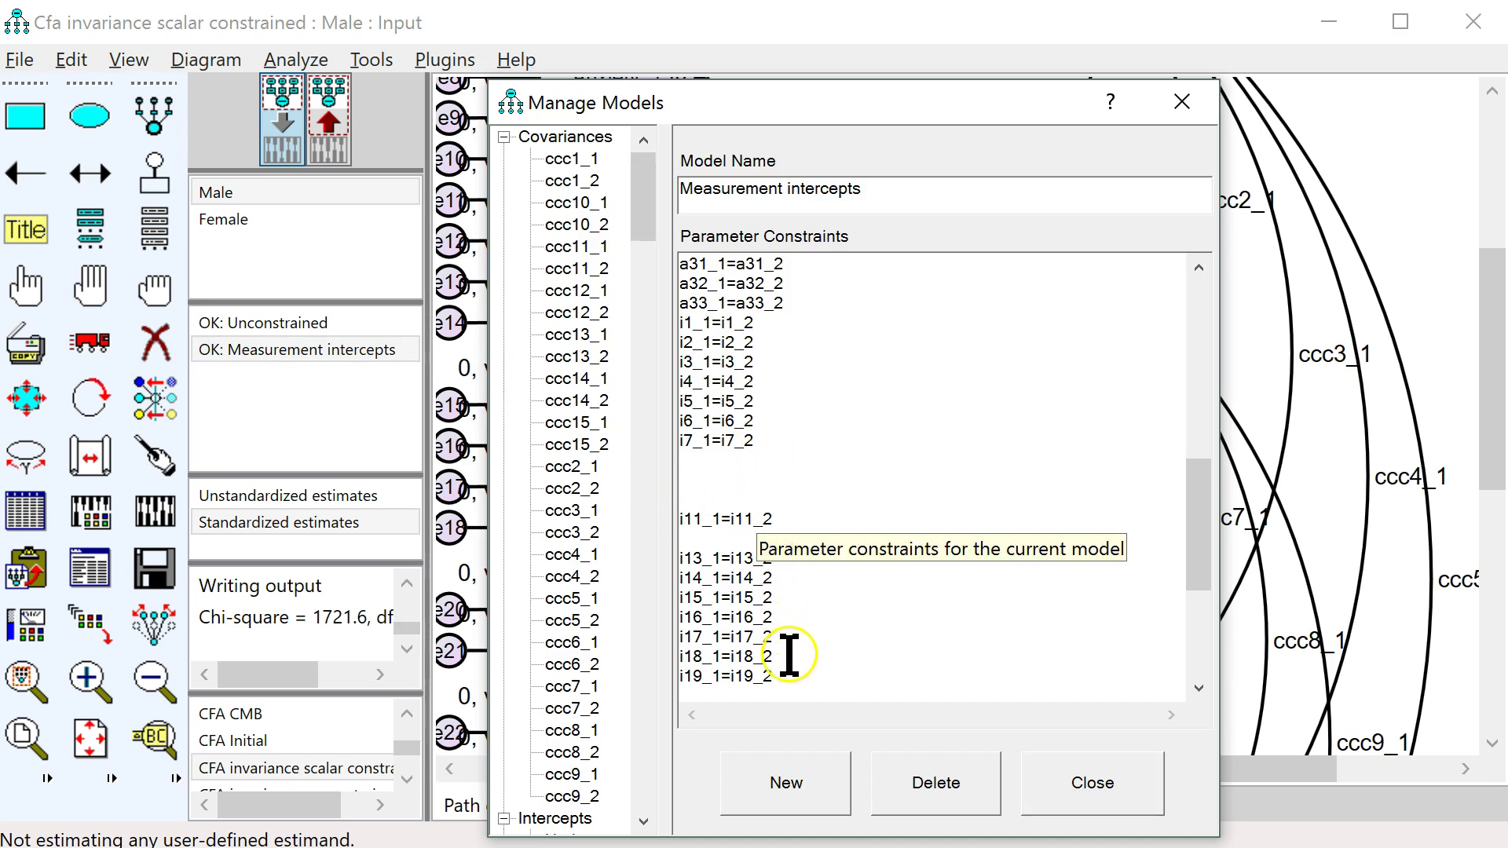
{"action": "left_click_drag", "start_coordinate": [774, 657], "coordinate": [712, 662]}
{"action": "key", "text": "Delete"}
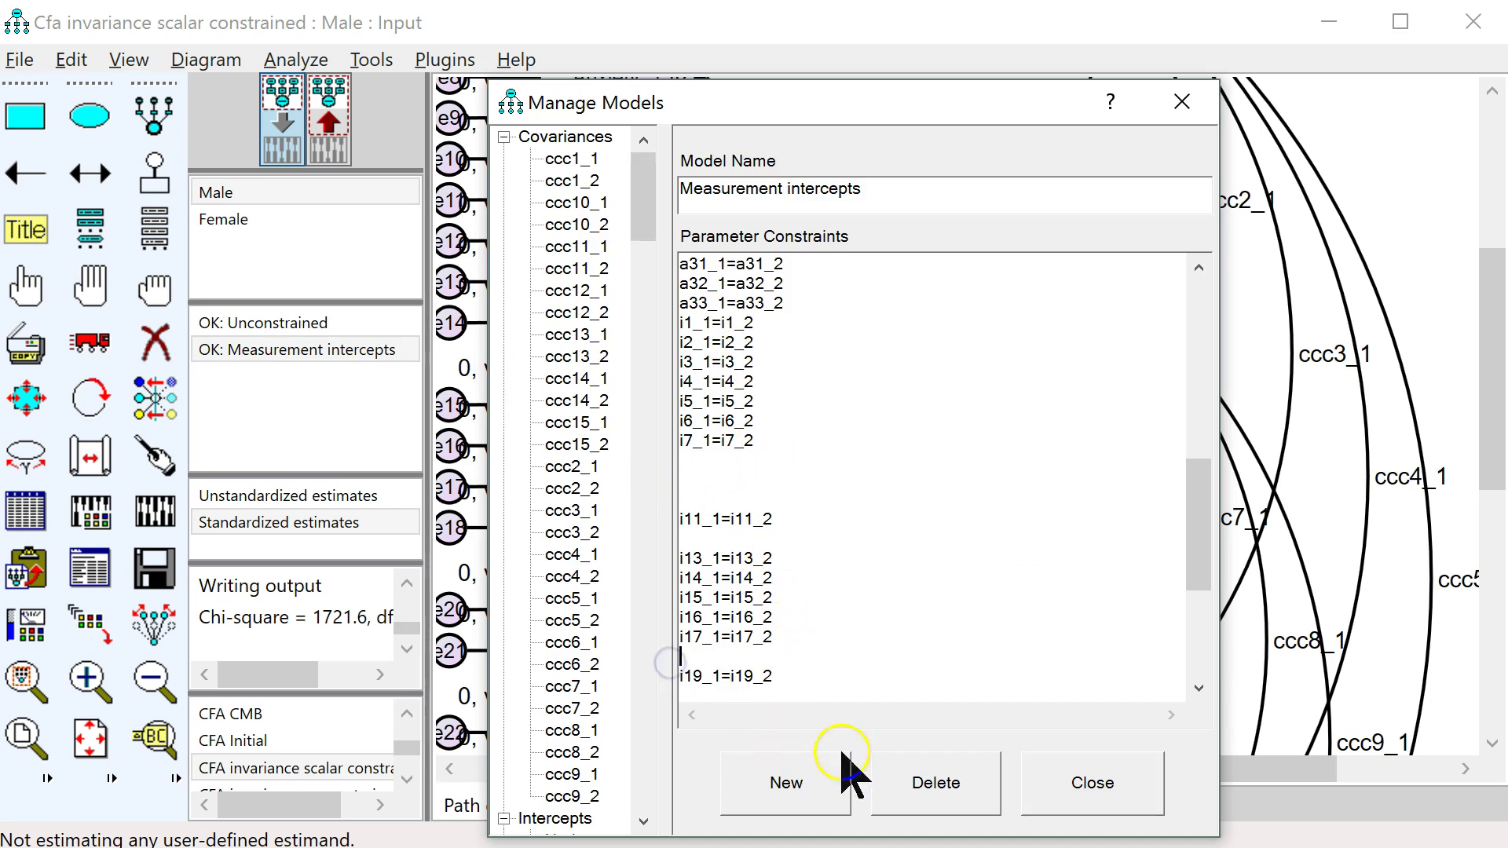
{"action": "left_click", "coordinate": [1056, 782]}
Recalculate the estimates and check the Measurement intercepts p-value in the nested model comparison of the Amos output
{"action": "left_click", "coordinate": [156, 511]}
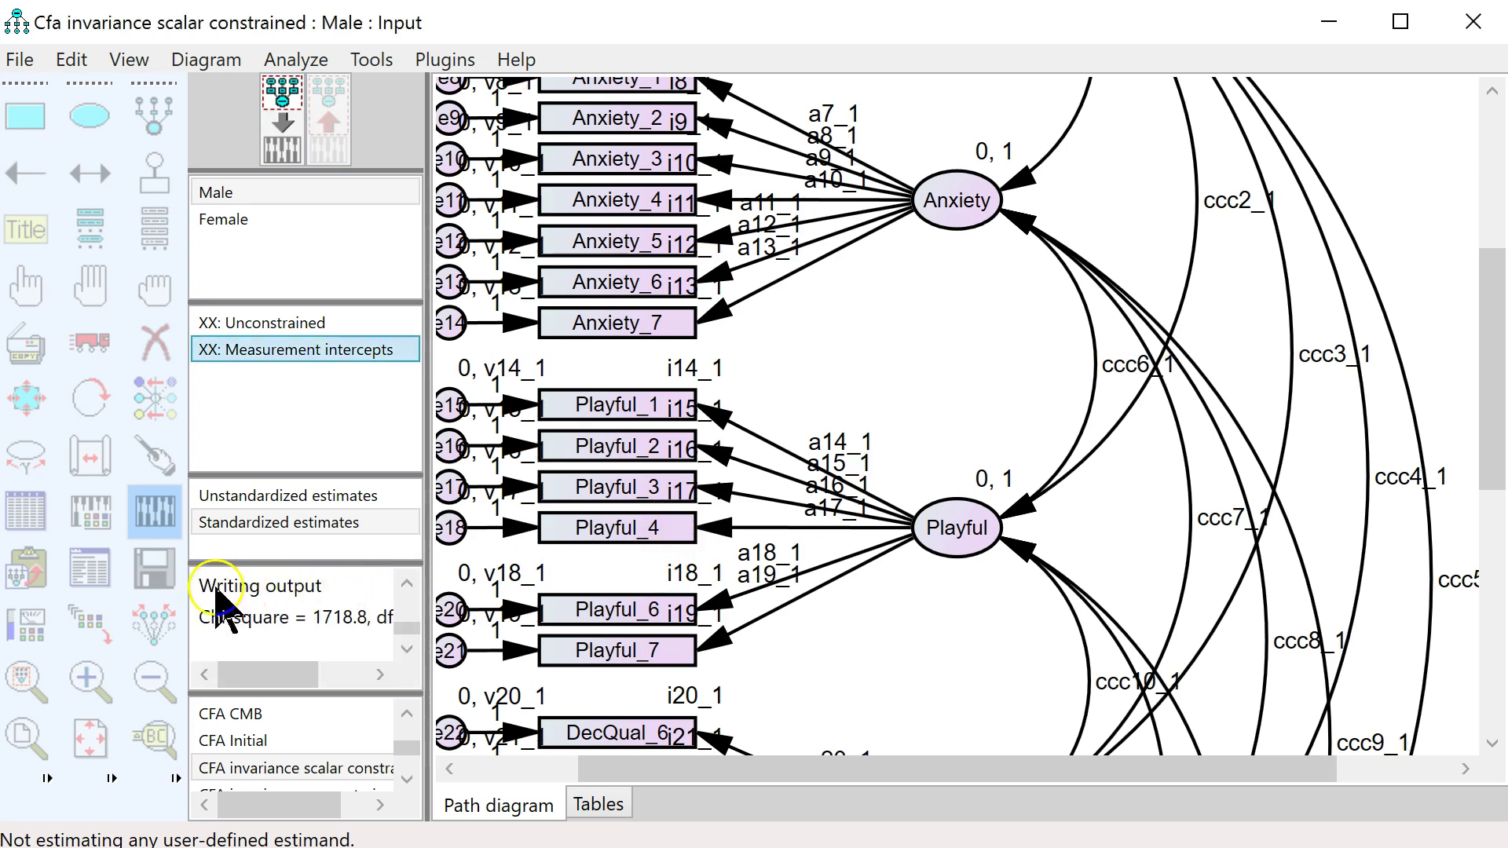
{"action": "left_click", "coordinate": [94, 564]}
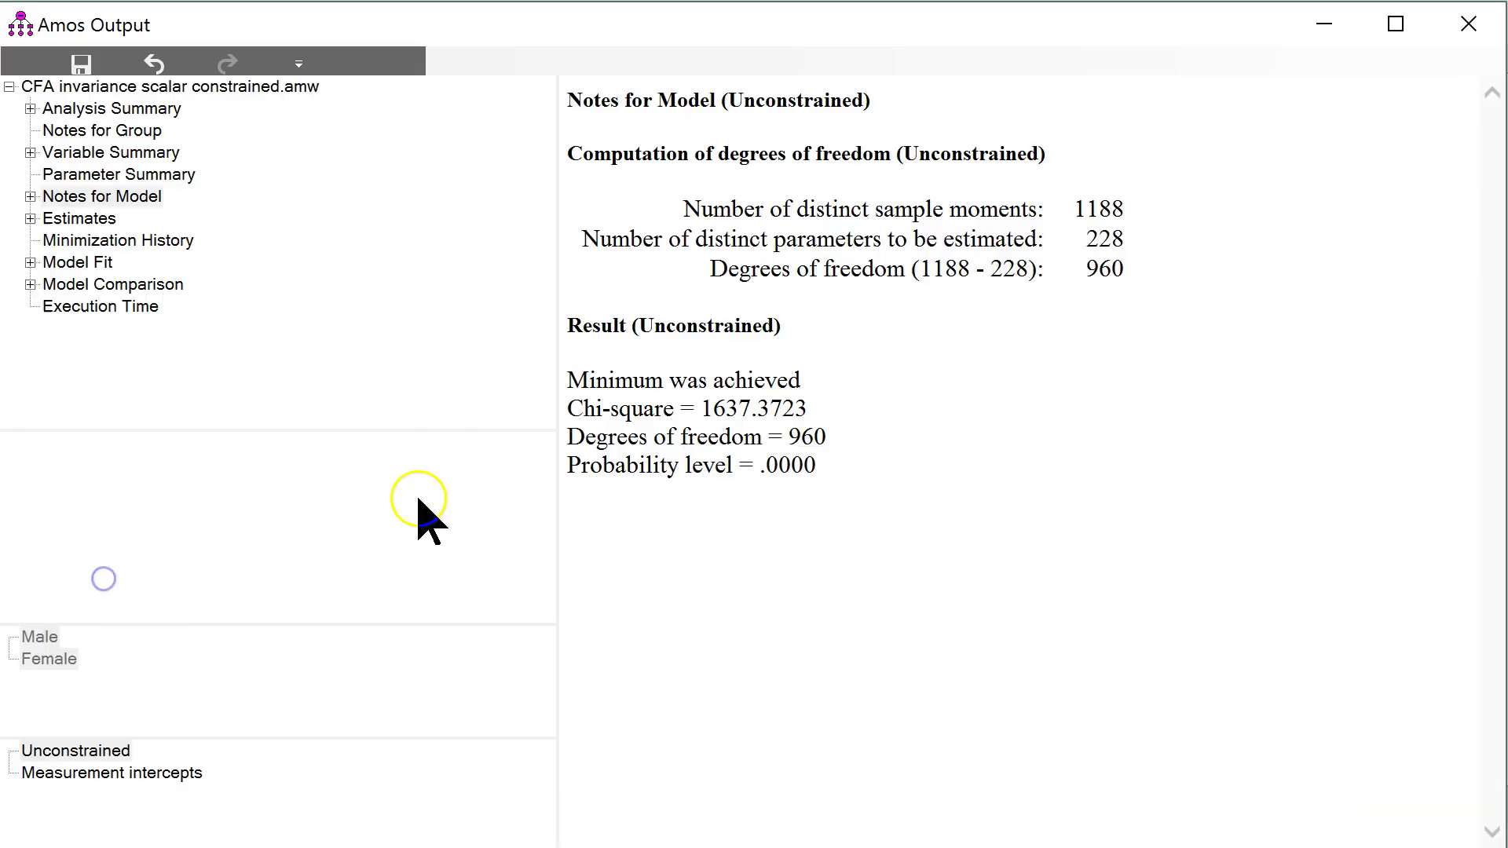
{"action": "left_click", "coordinate": [94, 286]}
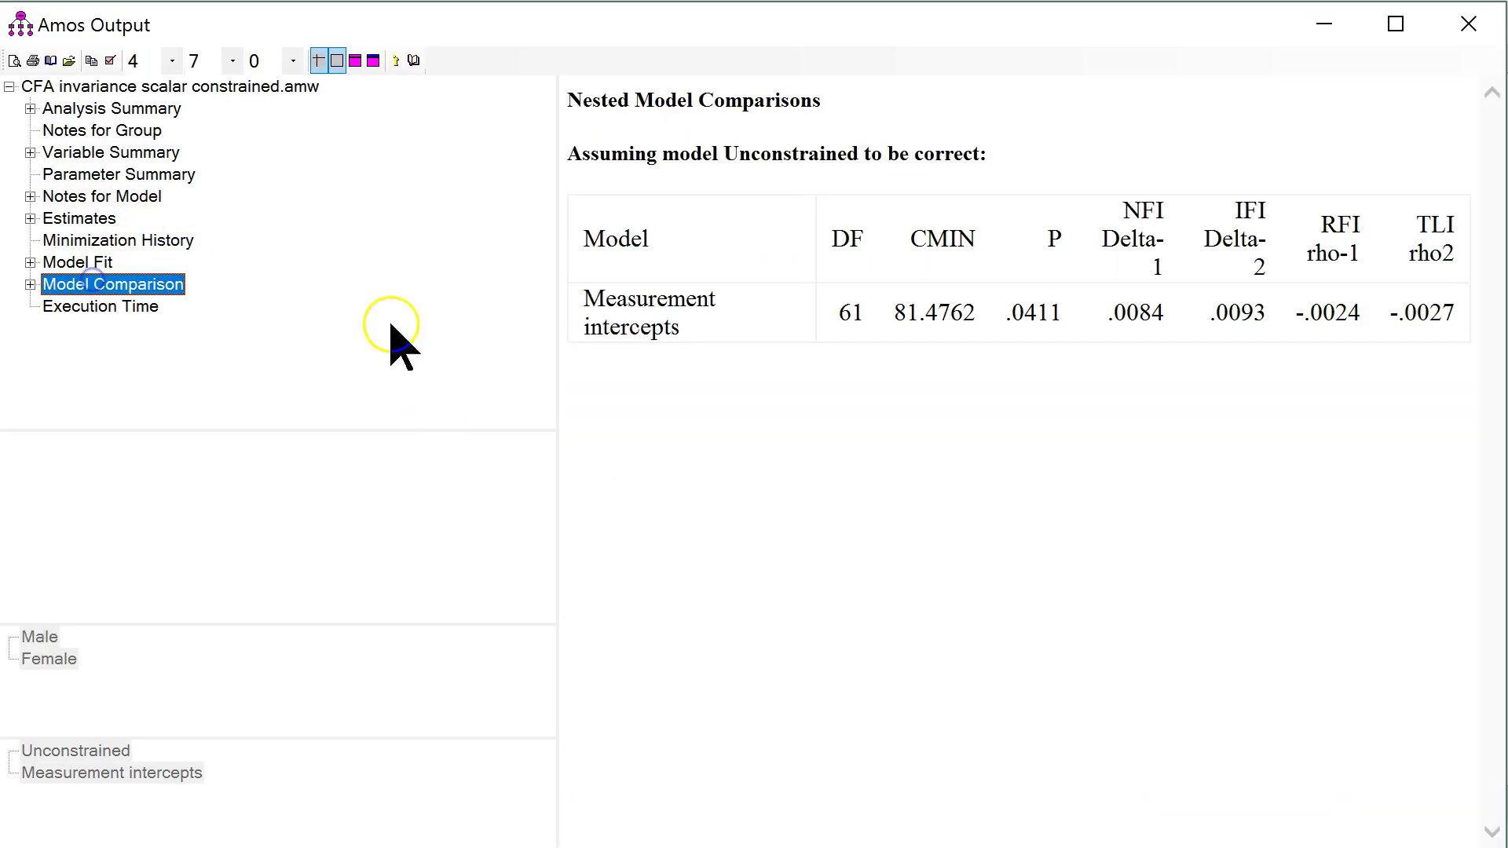
{"action": "double_click", "coordinate": [1044, 314]}
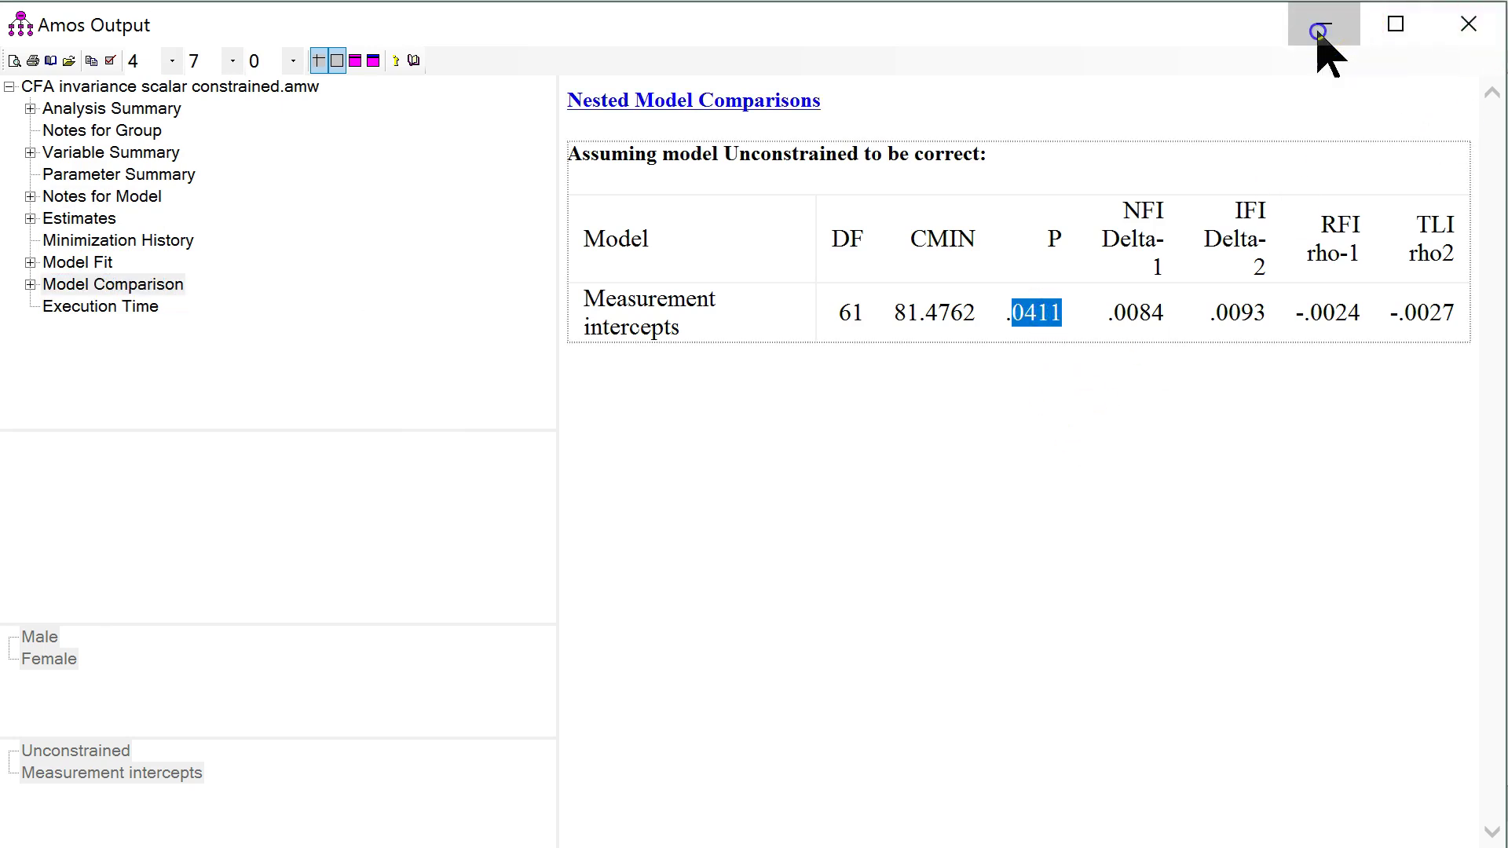
{"action": "left_click", "coordinate": [1320, 33]}
Switch to the Book1 workbook in Excel and try to apply a Top 10 Items highlighting rule with only cell I12 selected
{"action": "key", "text": "alt+Tab"}
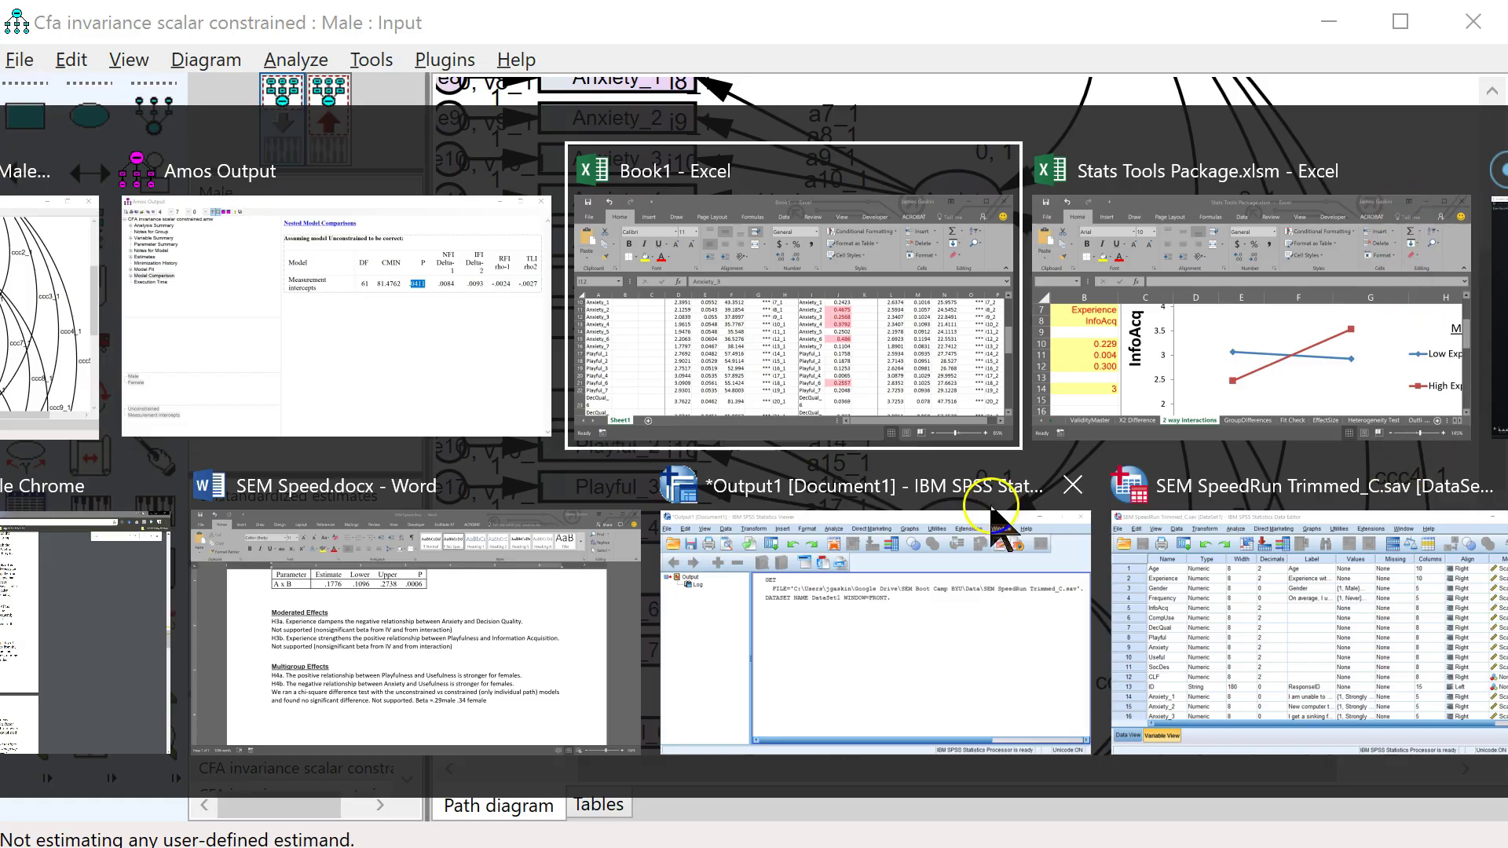
{"action": "left_click", "coordinate": [949, 432]}
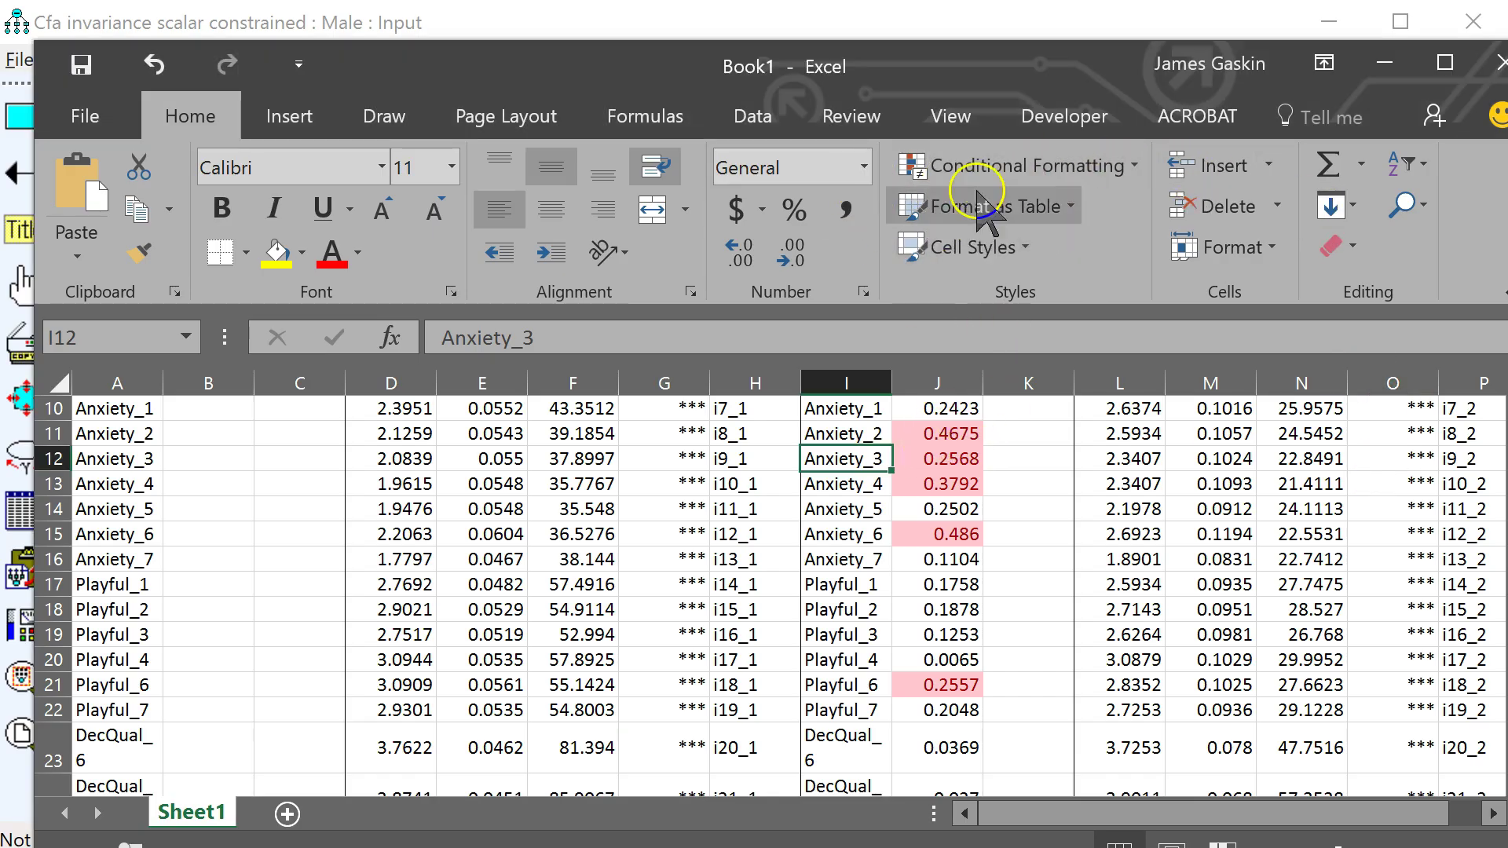
{"action": "left_click", "coordinate": [921, 163]}
{"action": "mouse_move", "coordinate": [1010, 285]}
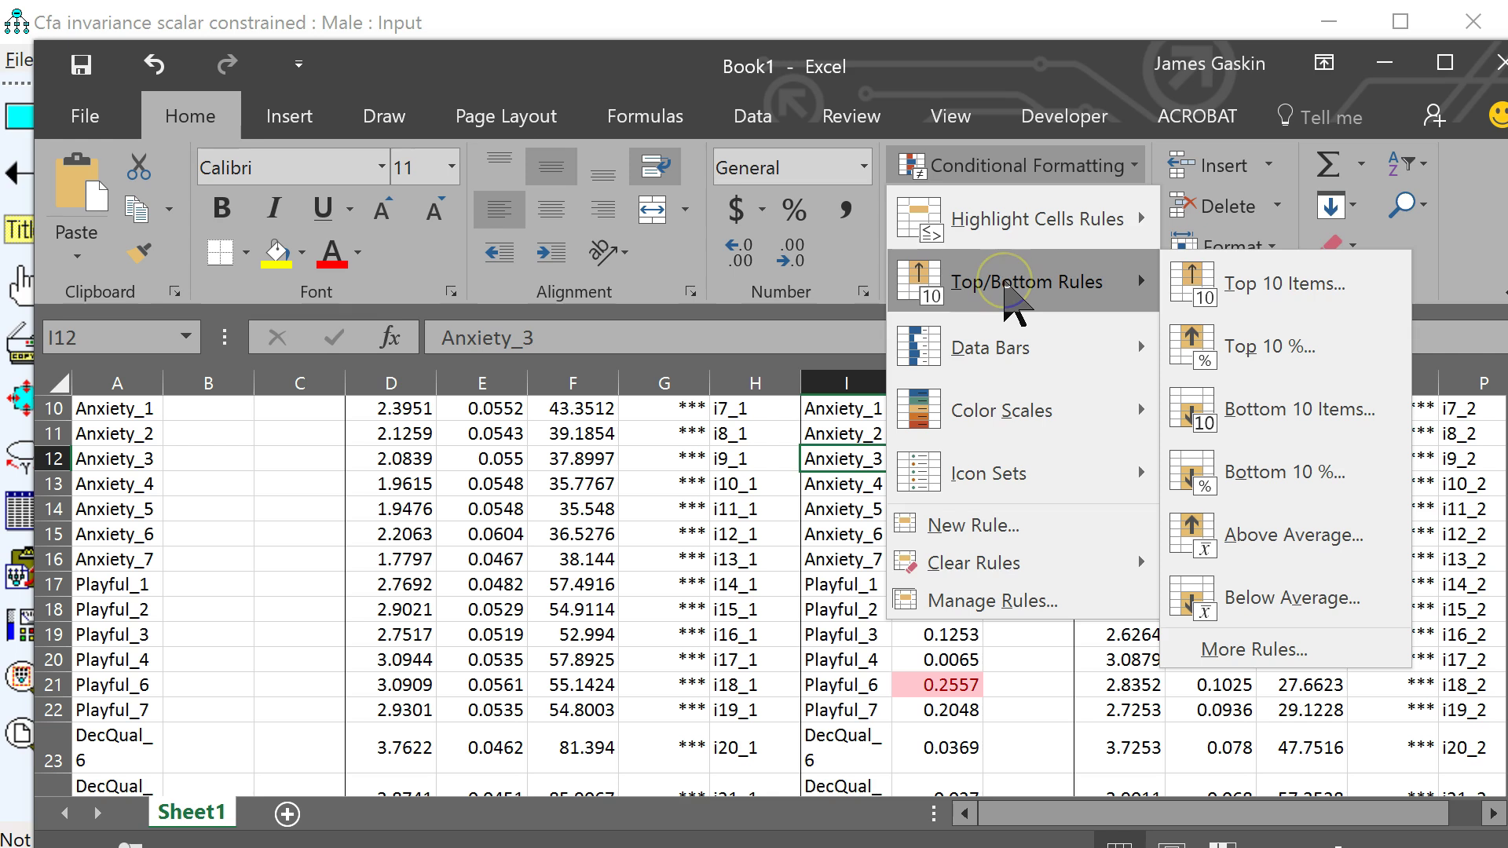
{"action": "left_click", "coordinate": [1255, 282]}
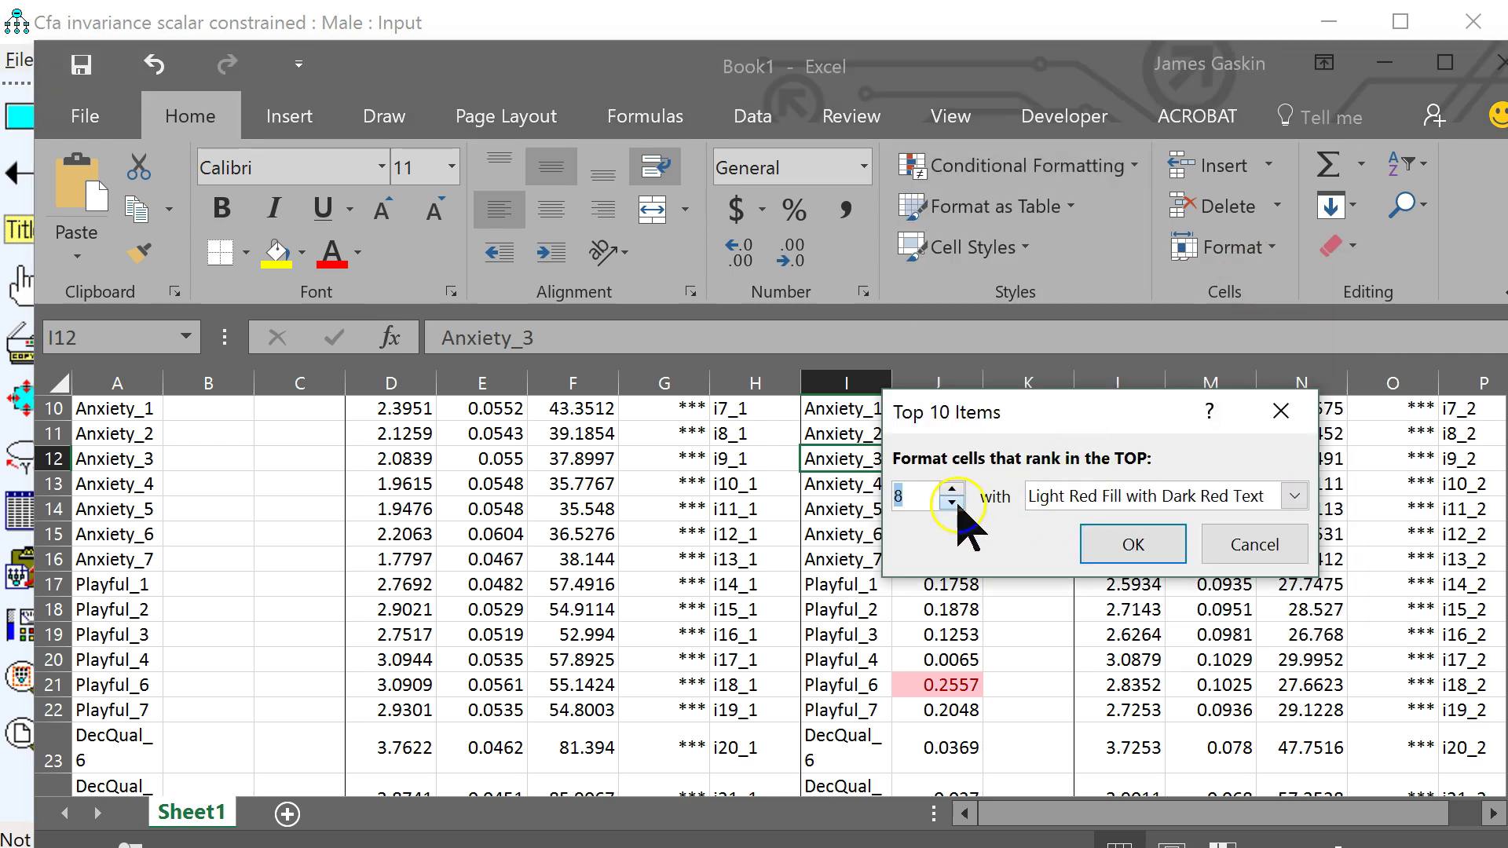
{"action": "left_click", "coordinate": [1134, 544]}
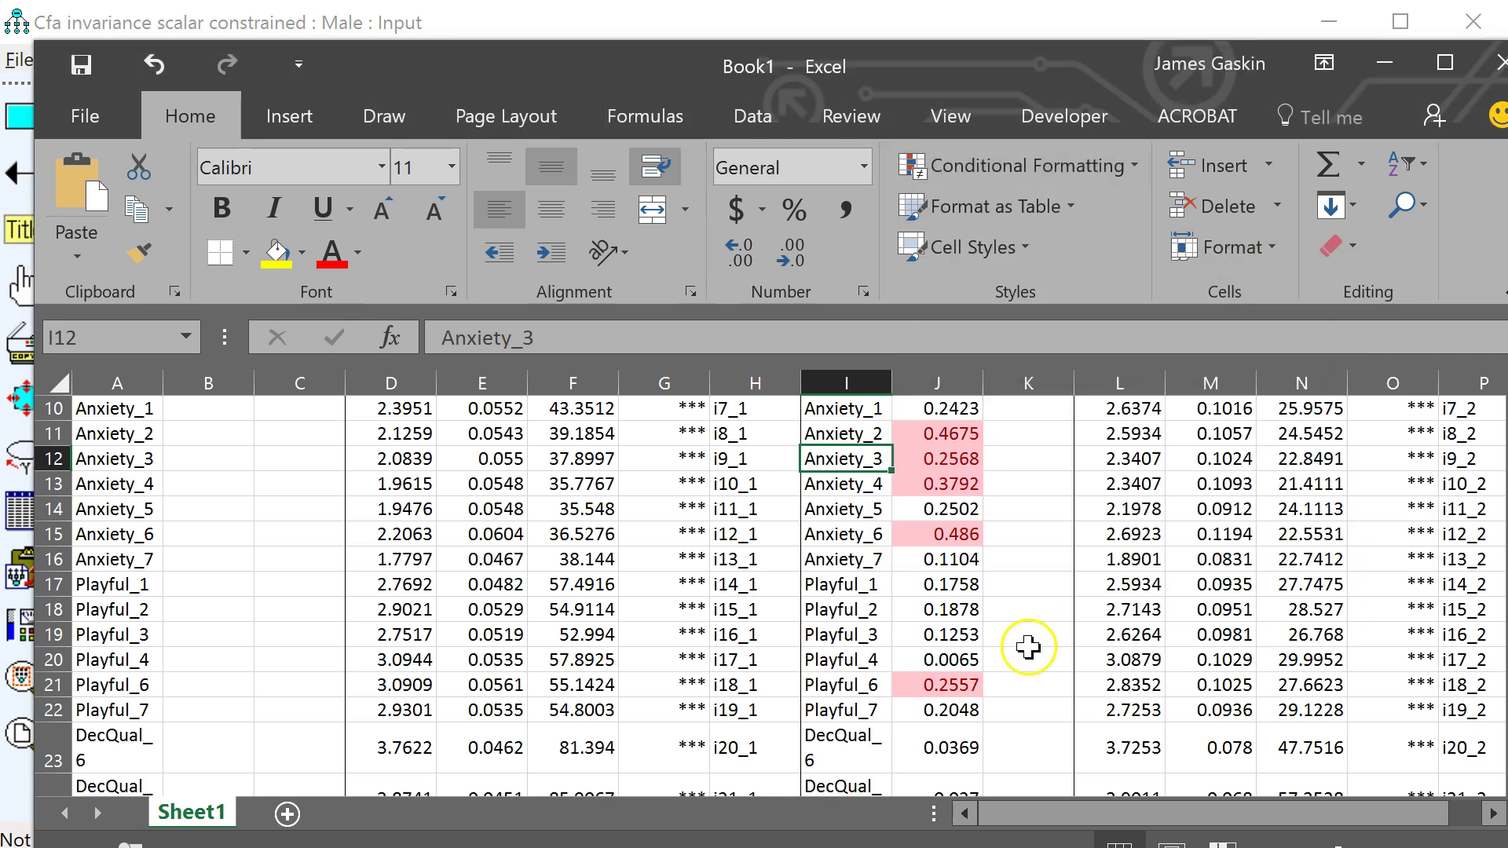
Highlight the top-ranked intercept differences in J4:J36 with a Top 10 Items rule, using light red fill with dark red text
{"action": "scroll", "coordinate": [1028, 648], "scroll_direction": "down", "scroll_amount": 6}
{"action": "scroll", "coordinate": [1021, 647], "scroll_direction": "up", "scroll_amount": 9}
{"action": "scroll", "coordinate": [1022, 646], "scroll_direction": "down", "scroll_amount": 1}
{"action": "scroll", "coordinate": [1015, 642], "scroll_direction": "up", "scroll_amount": 1}
{"action": "left_click", "coordinate": [957, 491]}
{"action": "scroll", "coordinate": [955, 502], "scroll_direction": "down", "scroll_amount": 8}
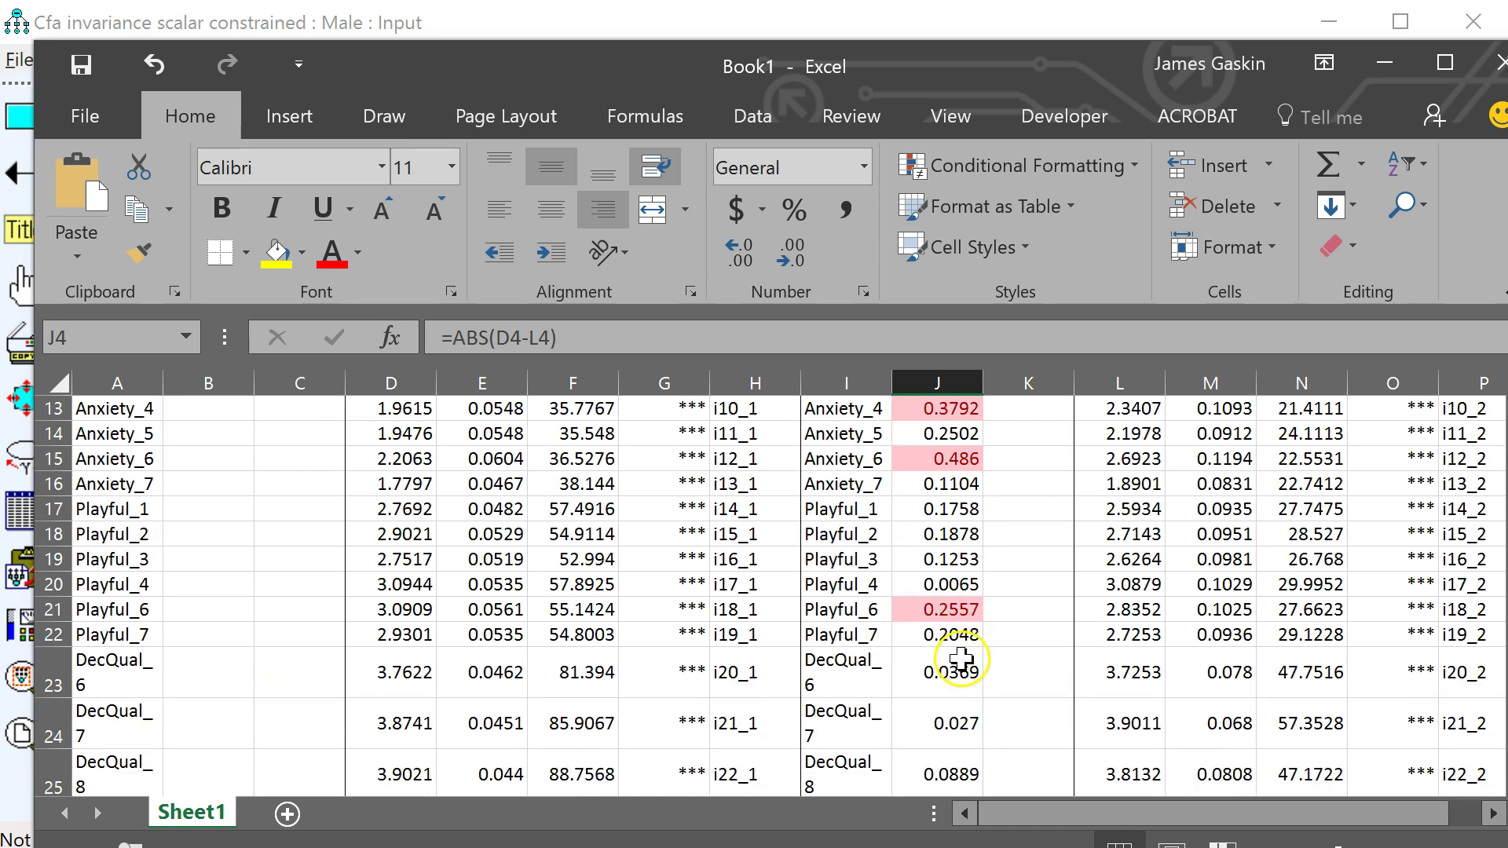
{"action": "scroll", "coordinate": [954, 715], "scroll_direction": "down", "scroll_amount": 2}
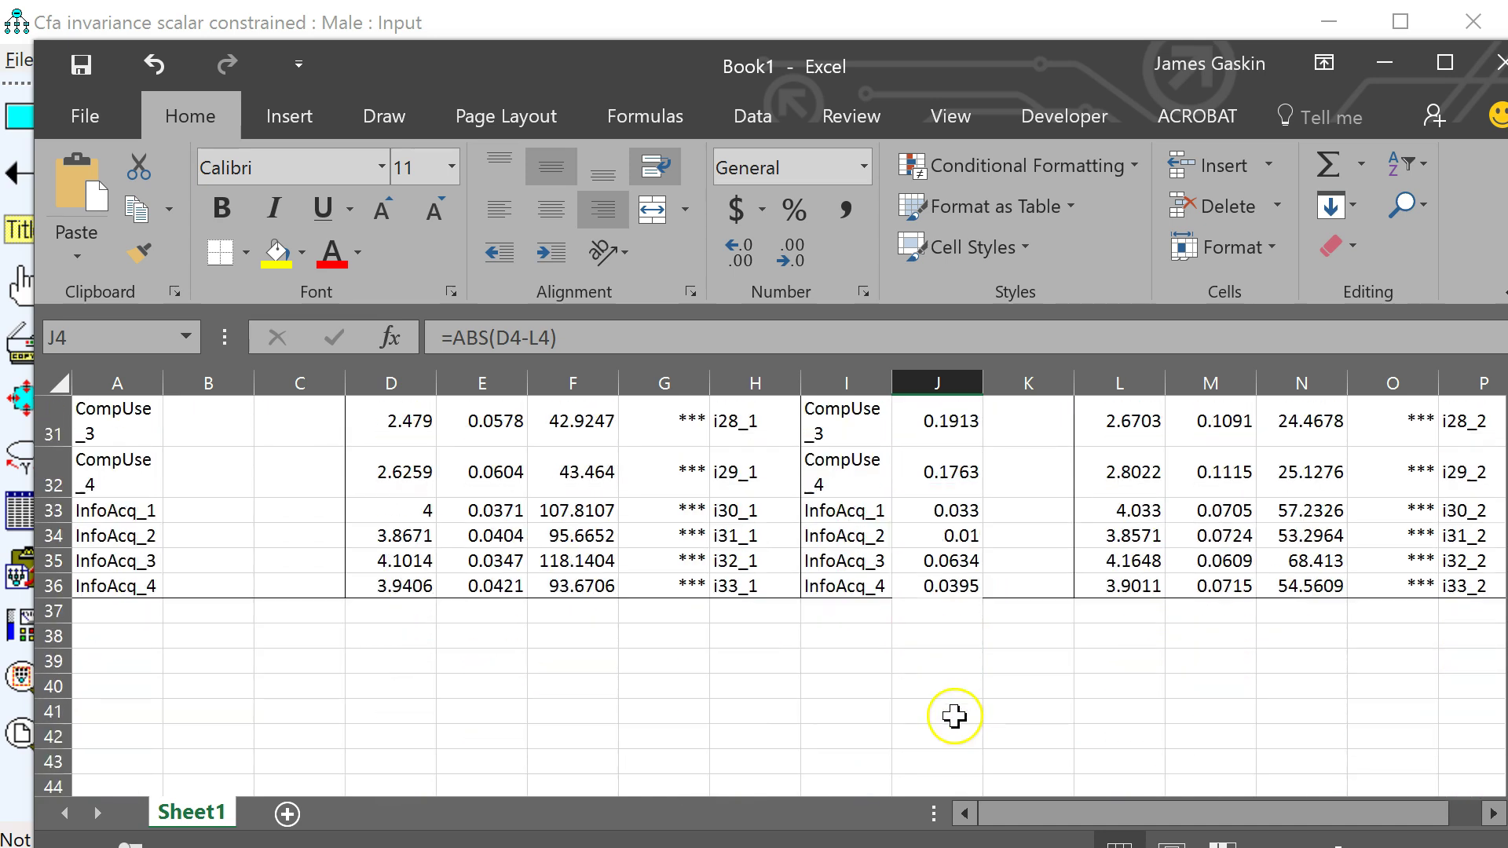
{"action": "left_click", "coordinate": [968, 586], "text": "shift"}
{"action": "left_click", "coordinate": [1013, 166]}
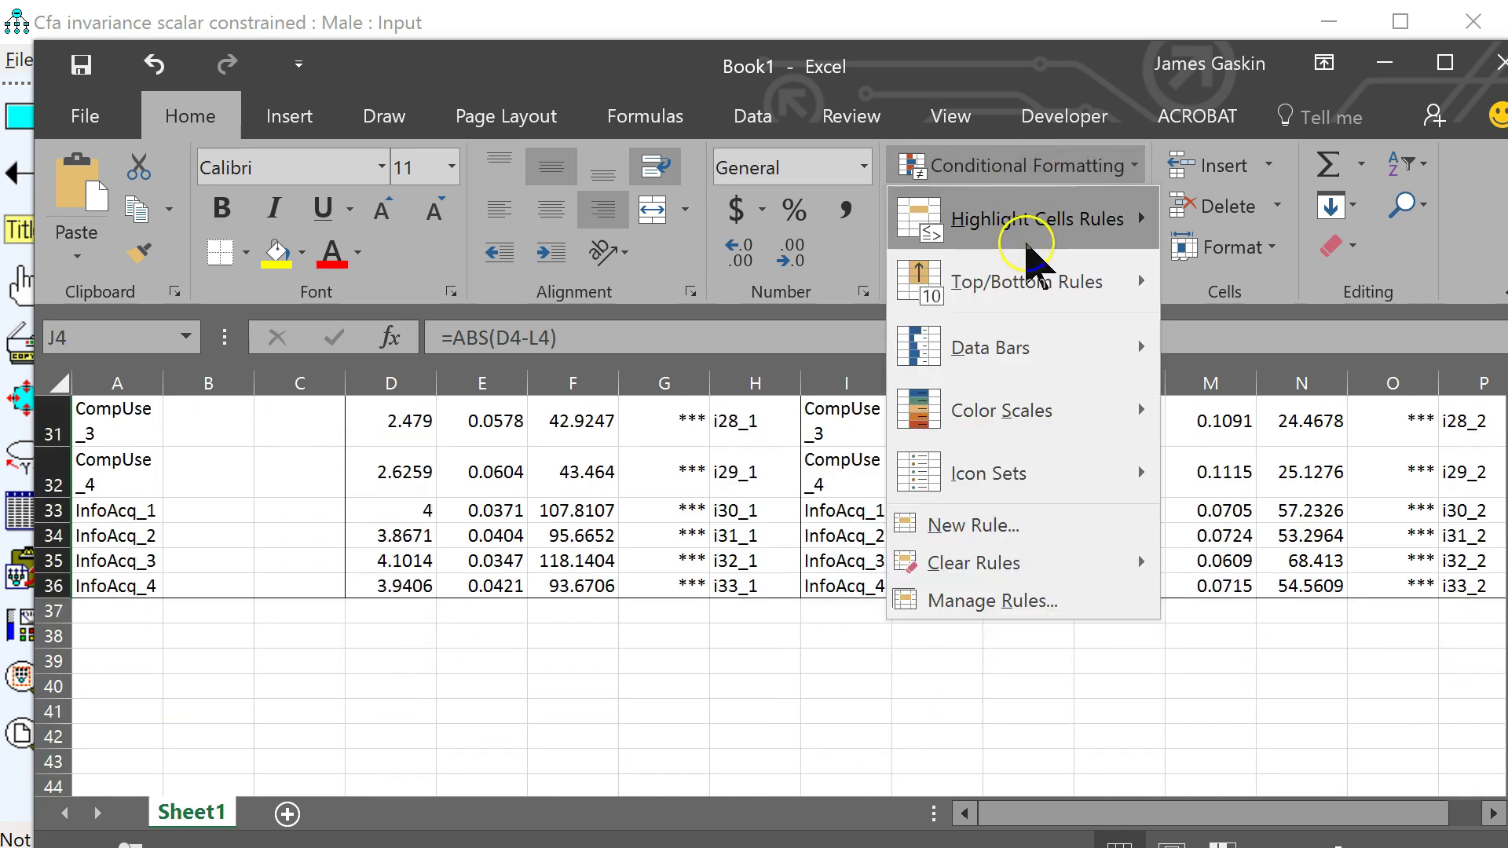
{"action": "mouse_move", "coordinate": [1070, 223]}
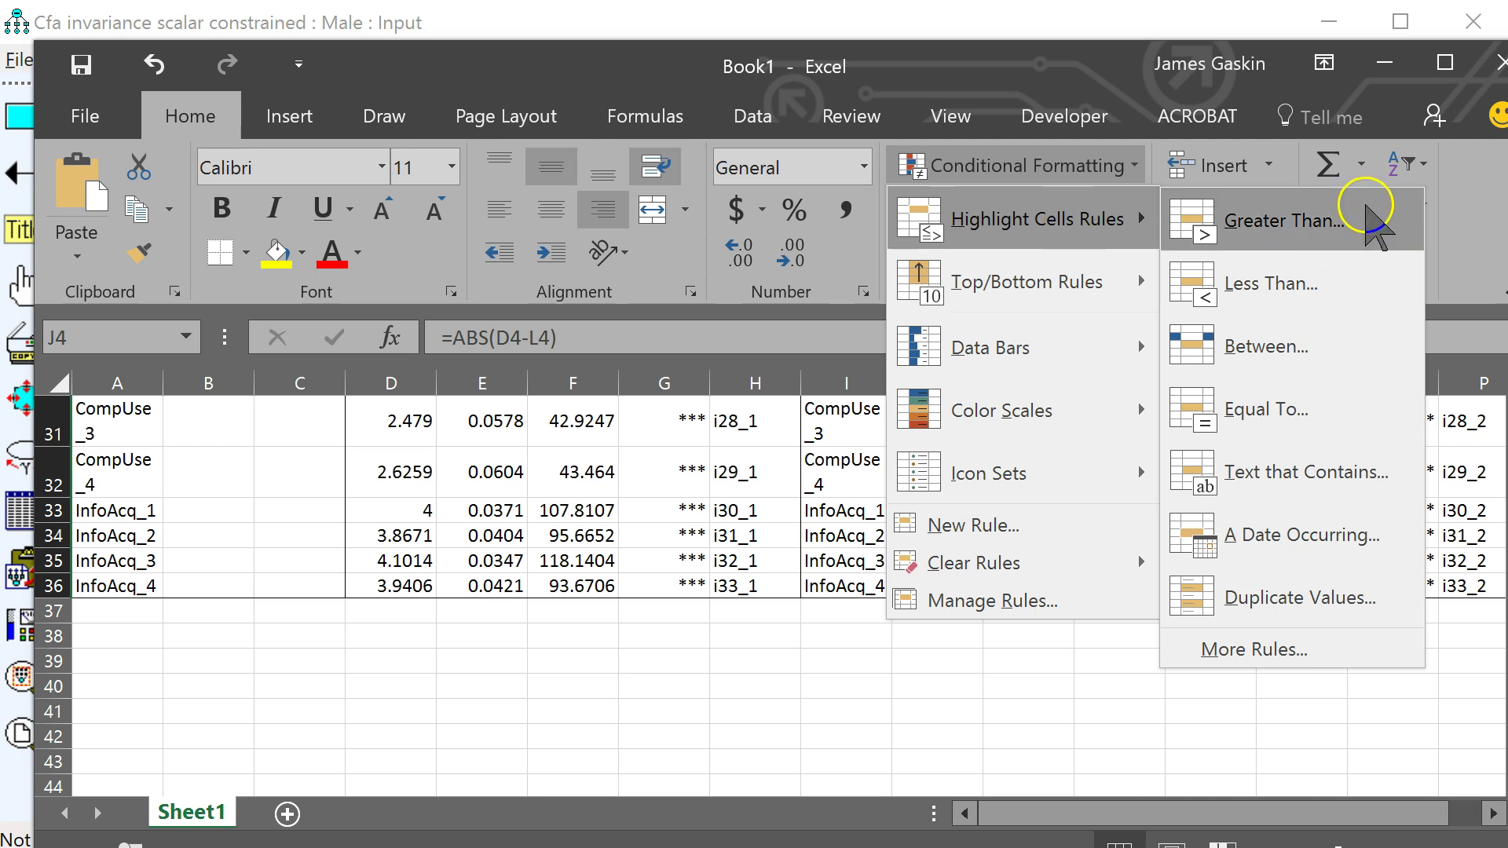
{"action": "mouse_move", "coordinate": [1110, 290]}
{"action": "left_click", "coordinate": [1256, 282]}
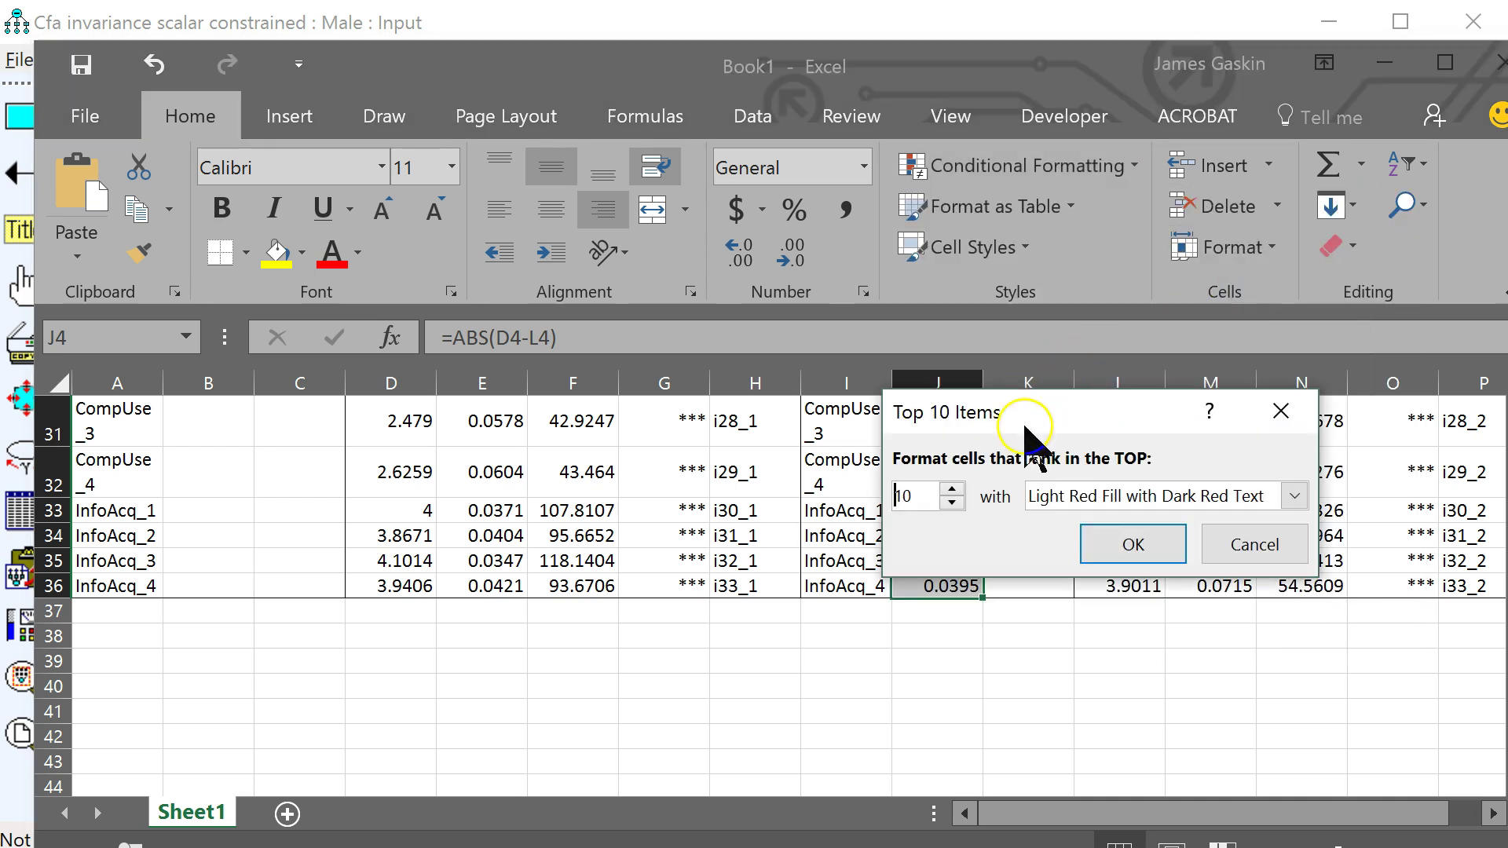
{"action": "left_click", "coordinate": [1115, 542]}
Review the highlighted differences in column J and weigh which Anxiety and Playful item intercepts to free
{"action": "scroll", "coordinate": [1072, 581], "scroll_direction": "up", "scroll_amount": 10}
{"action": "scroll", "coordinate": [1091, 588], "scroll_direction": "down", "scroll_amount": 1}
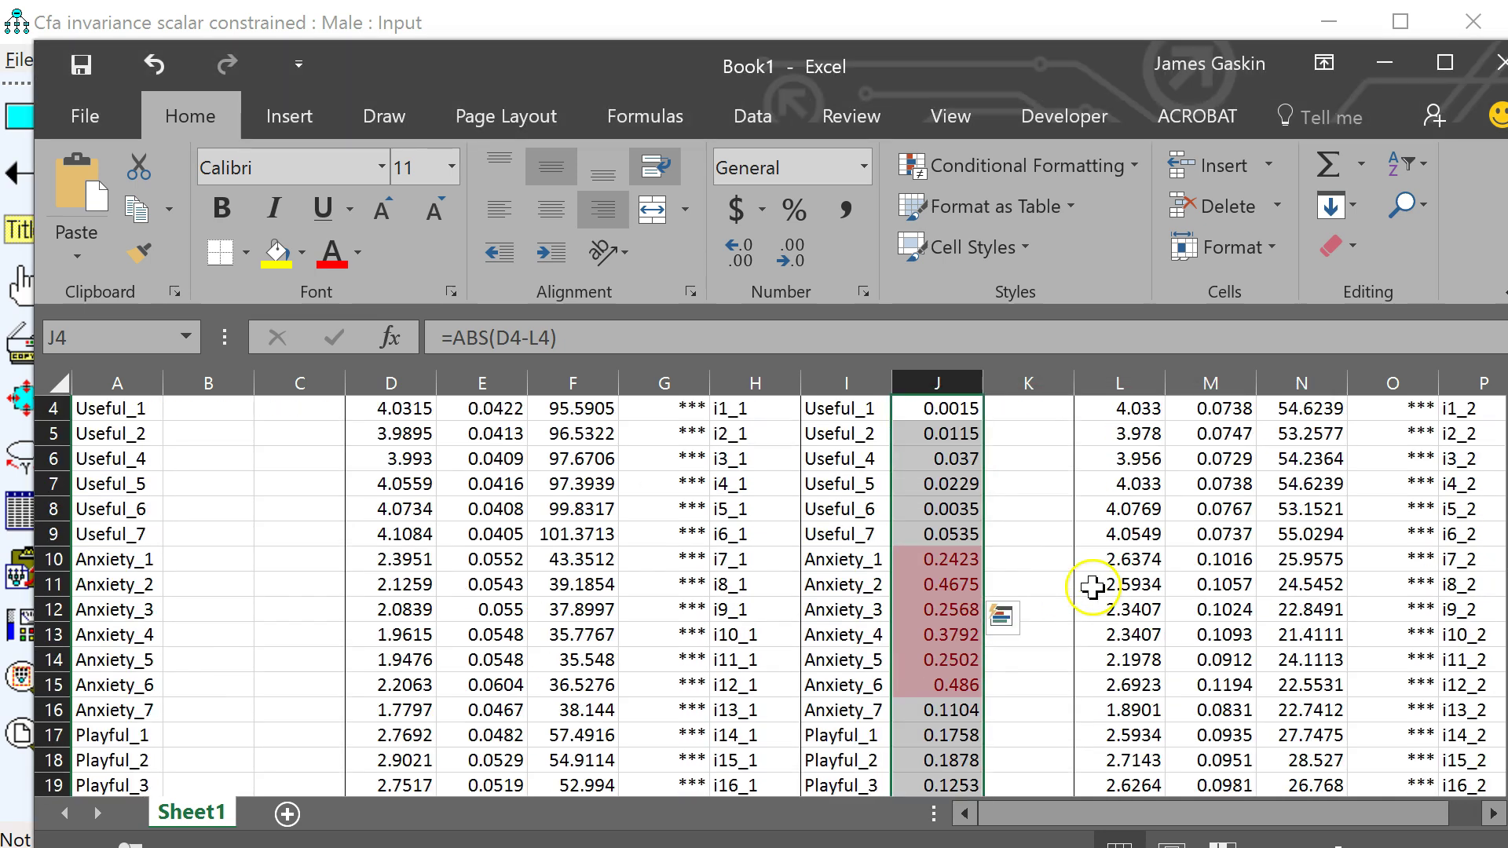
{"action": "scroll", "coordinate": [1098, 578], "scroll_direction": "down", "scroll_amount": 2}
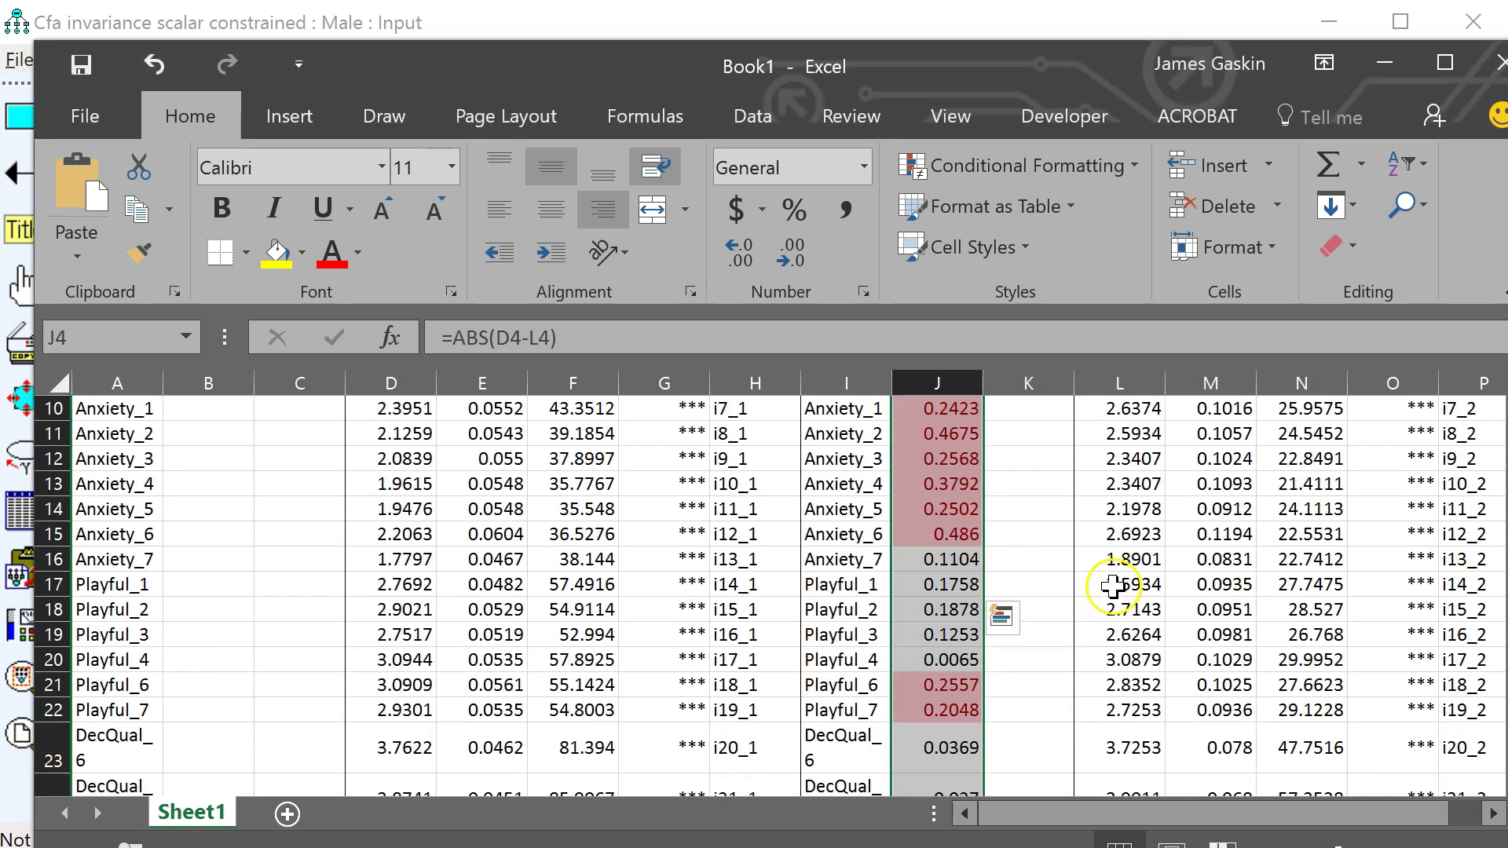
{"action": "scroll", "coordinate": [1057, 597], "scroll_direction": "up", "scroll_amount": 1}
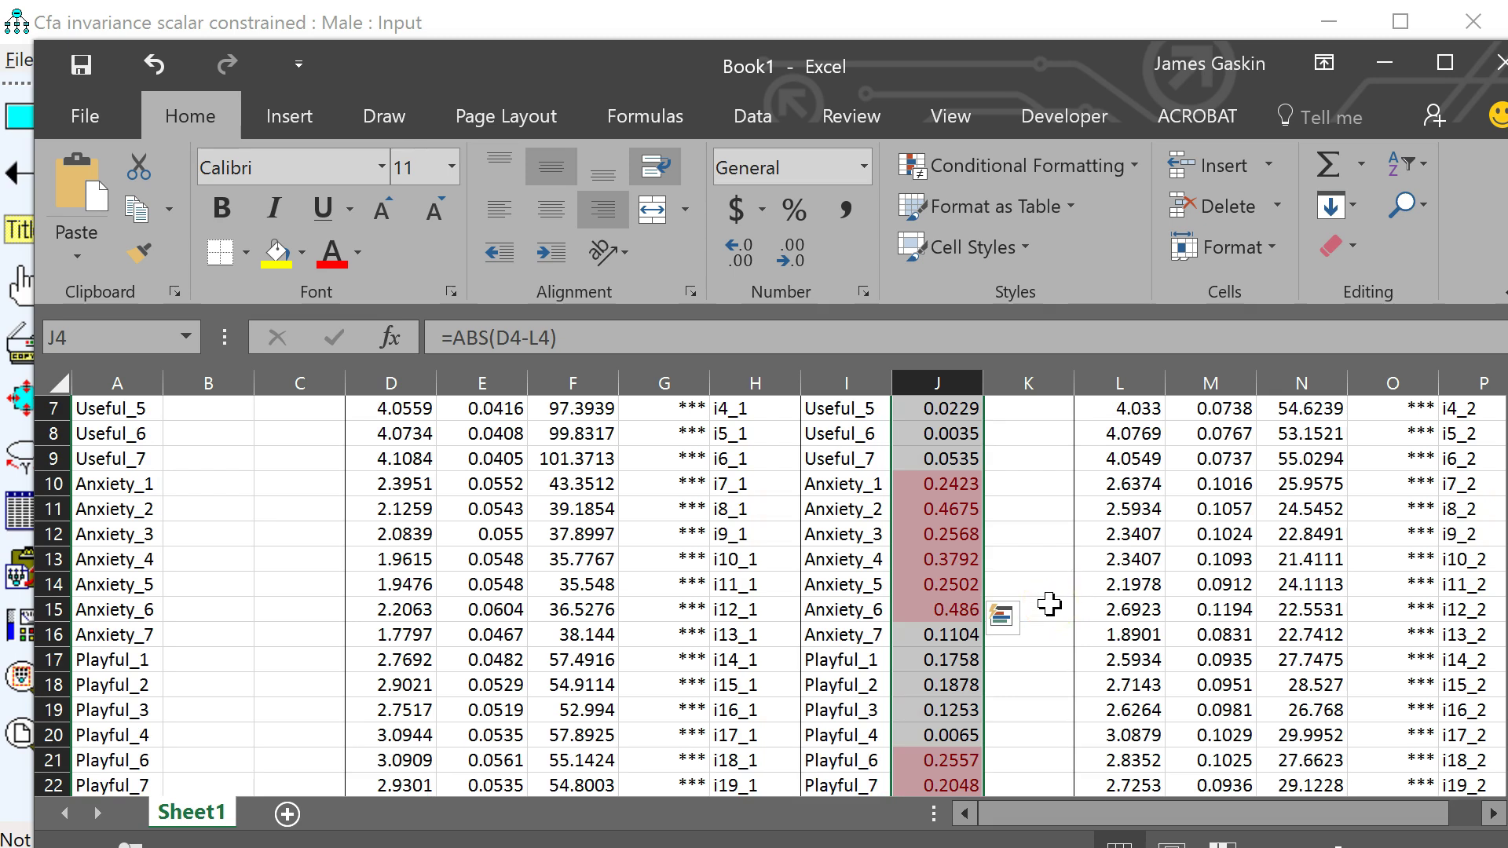
{"action": "left_click", "coordinate": [931, 537]}
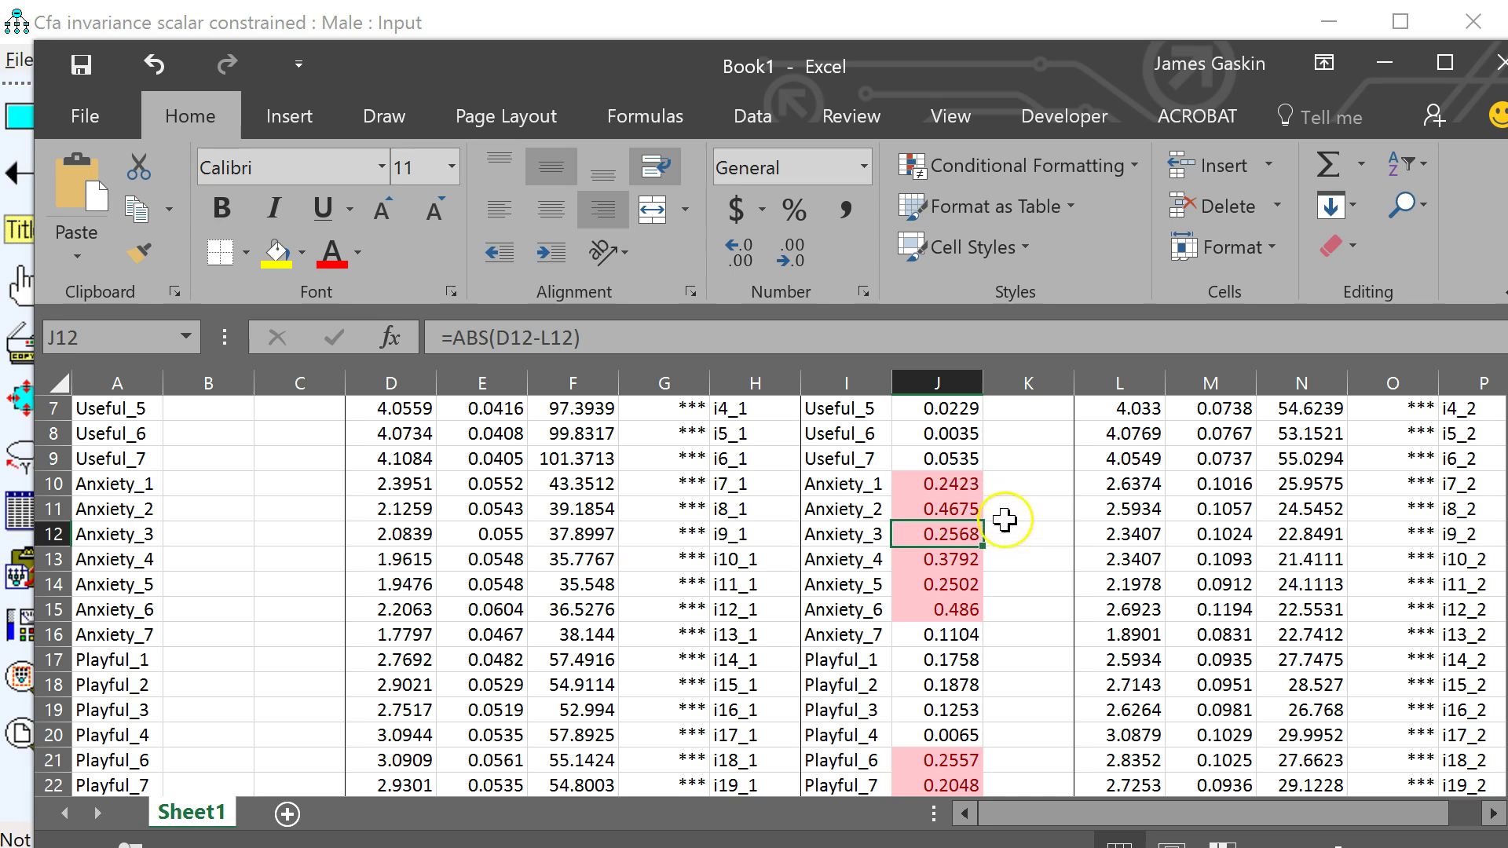
{"action": "left_click", "coordinate": [955, 607]}
{"action": "left_click", "coordinate": [944, 508]}
{"action": "left_click", "coordinate": [951, 562]}
{"action": "left_click", "coordinate": [953, 624]}
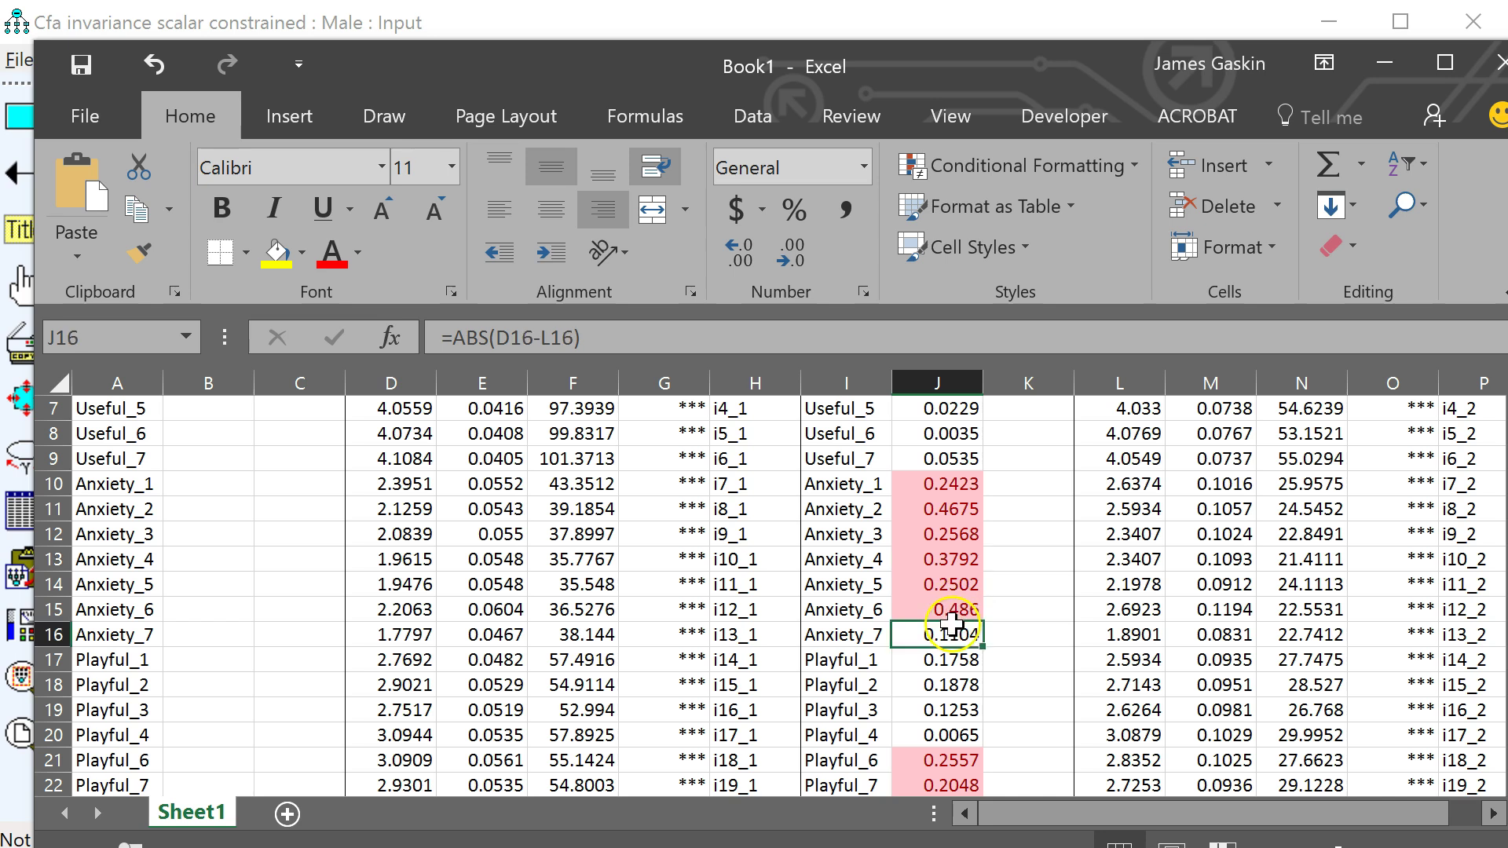
{"action": "left_click", "coordinate": [955, 535]}
{"action": "left_click", "coordinate": [973, 588]}
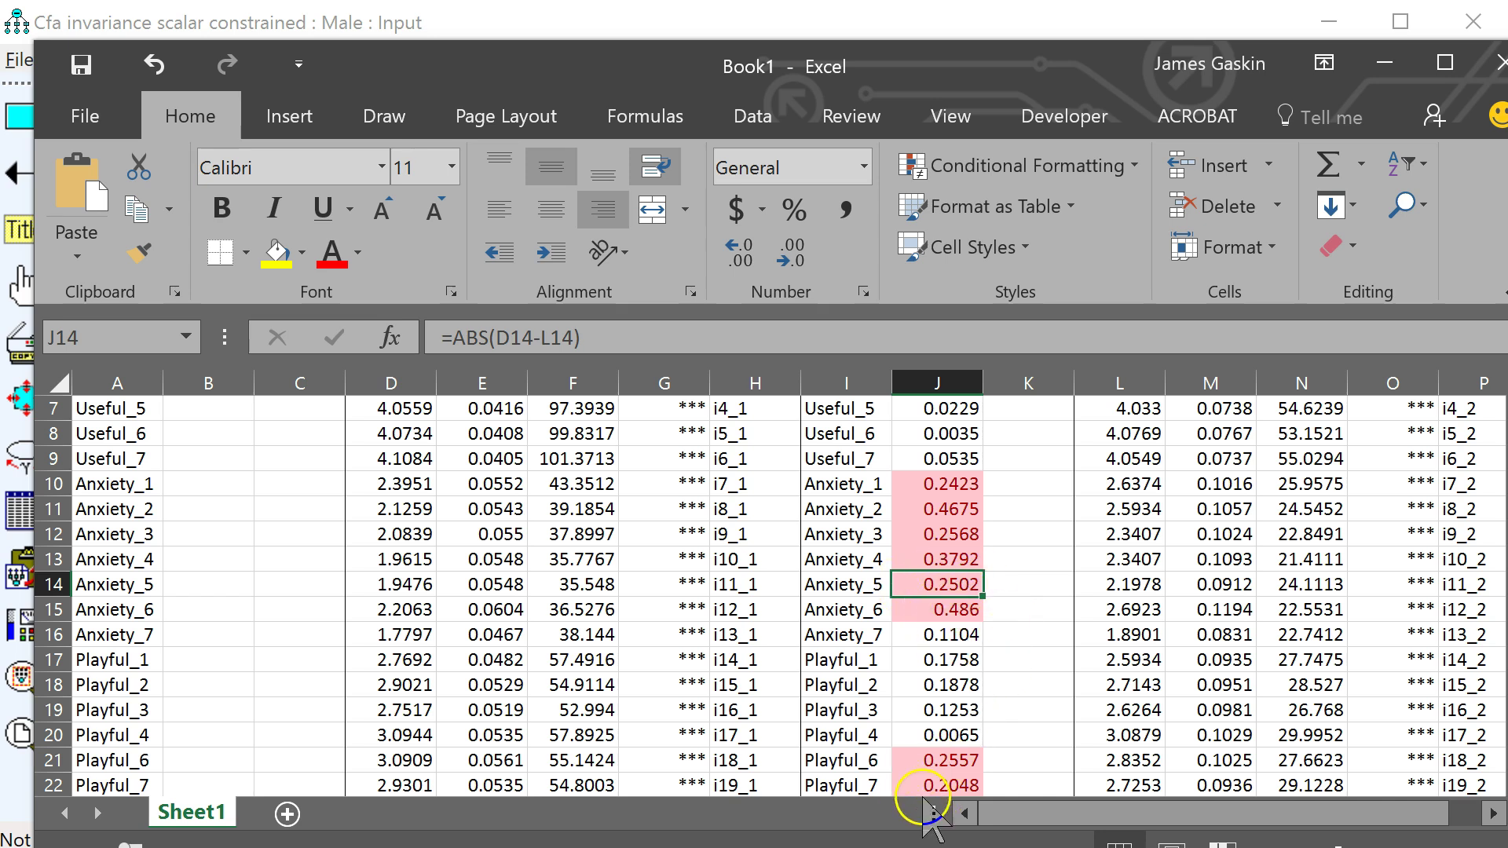
In Amos, remove the parameter constraints i11_1=i11_2 and i19_1=i19_2 from the Measurement intercepts model
{"action": "key", "text": "alt+Tab"}
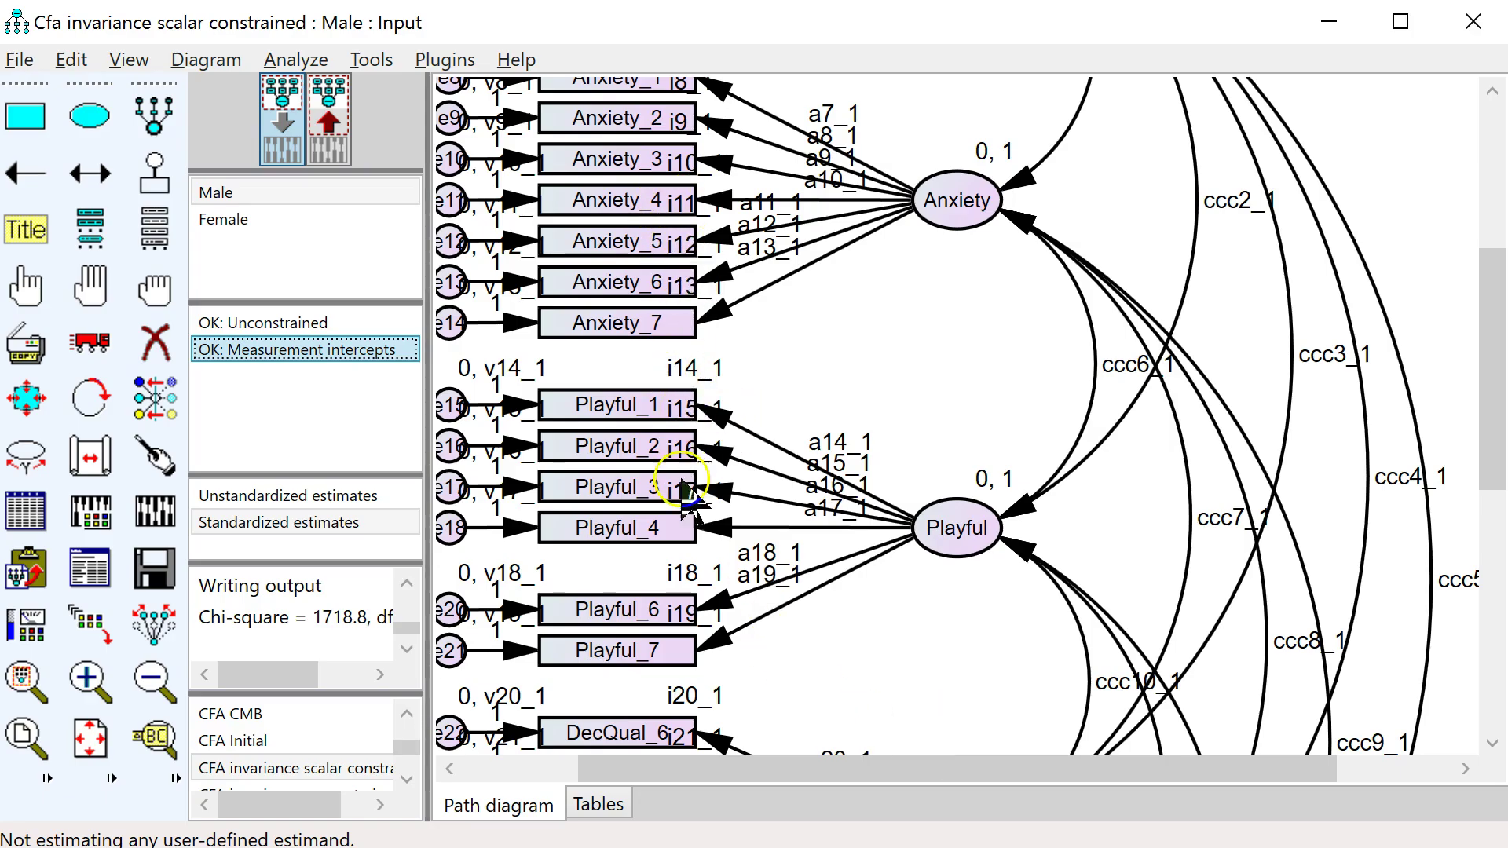
{"action": "double_click", "coordinate": [312, 349]}
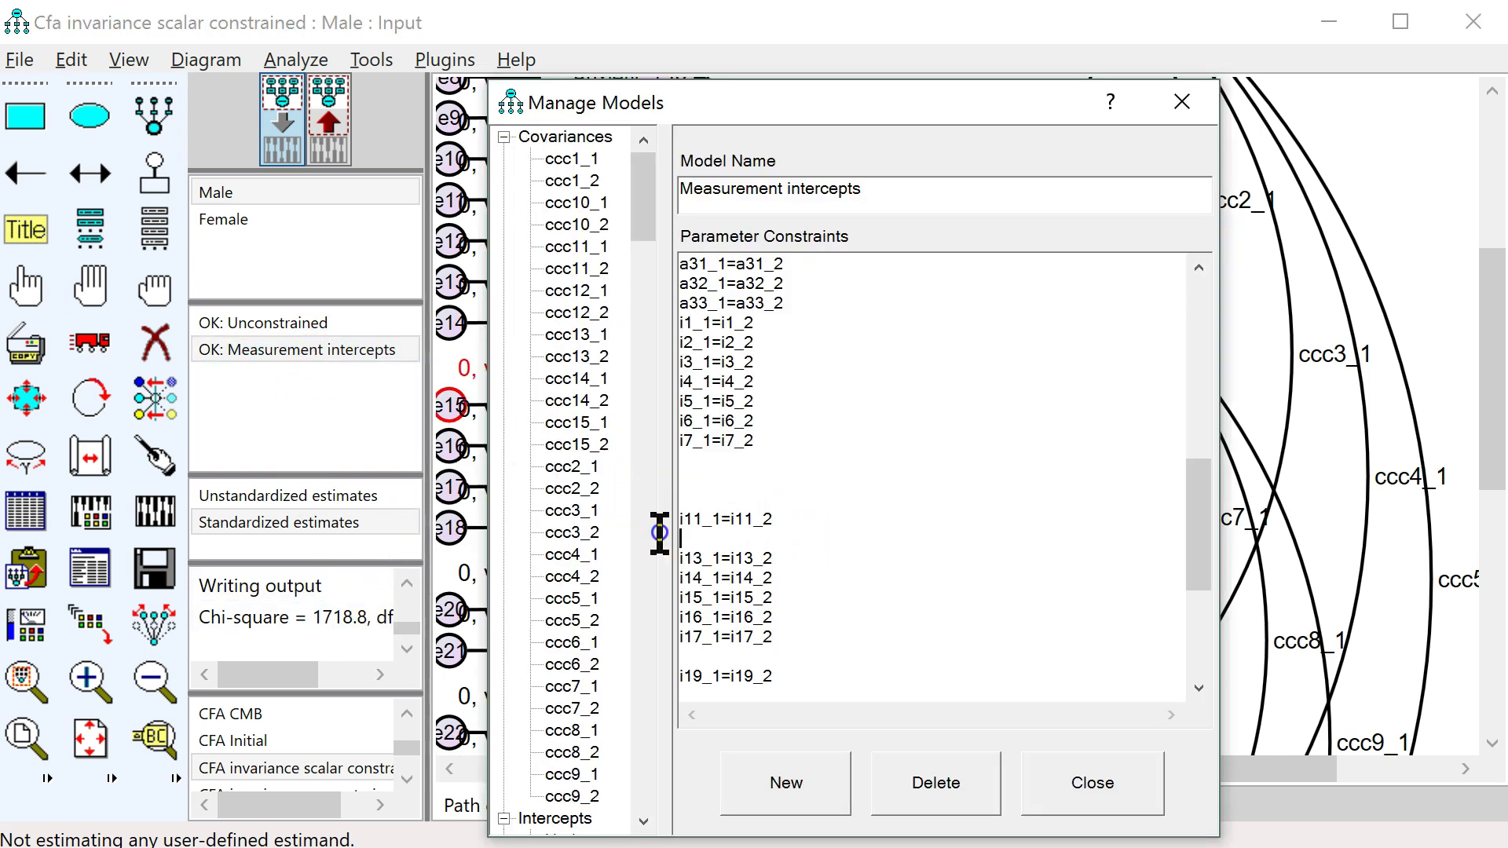
{"action": "left_click_drag", "start_coordinate": [774, 518], "coordinate": [691, 500]}
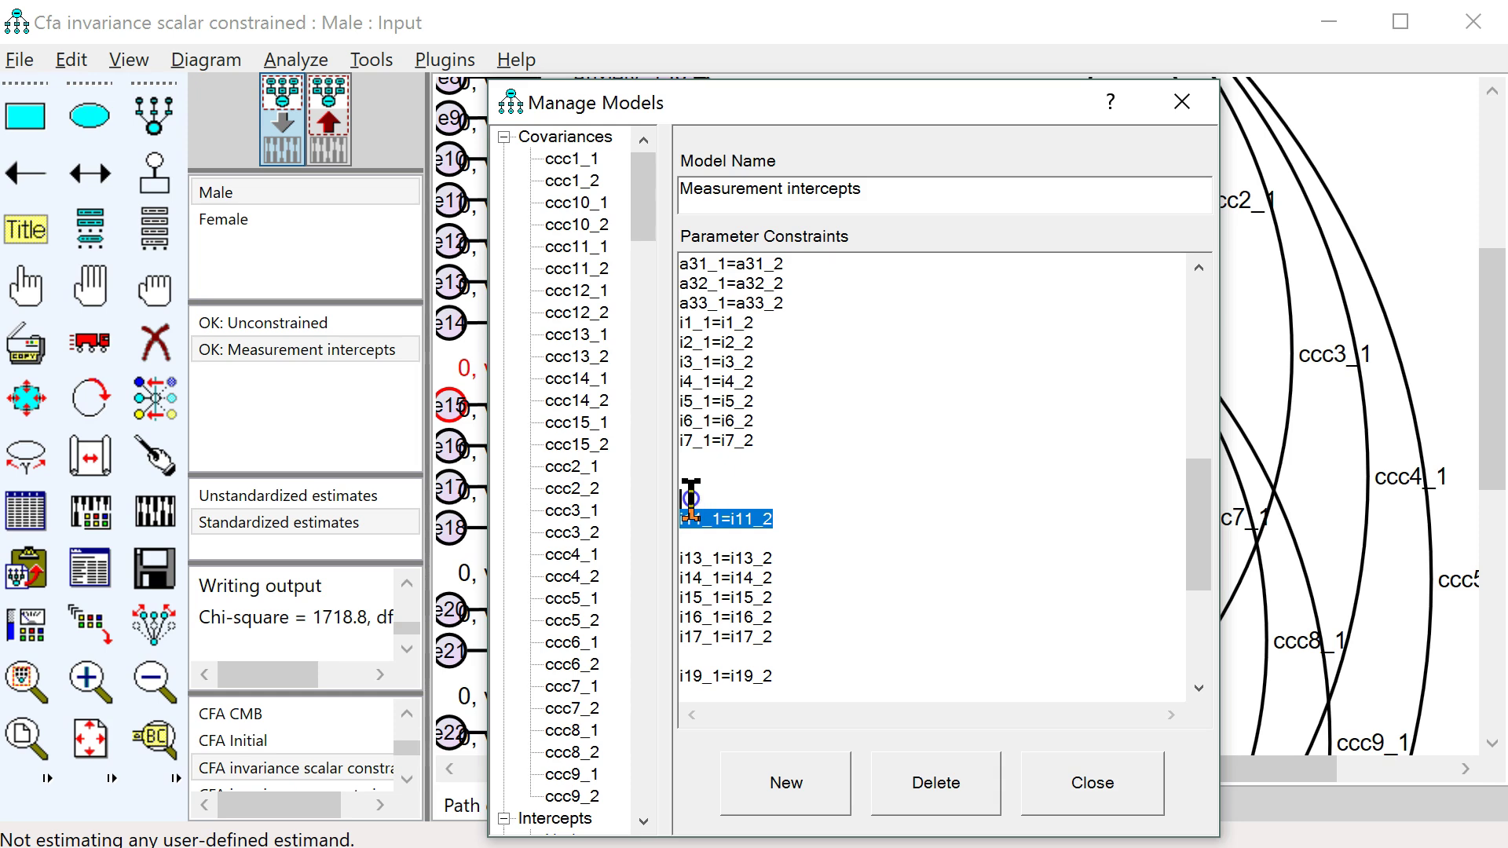
{"action": "key", "text": "Delete"}
{"action": "left_click_drag", "start_coordinate": [789, 662], "coordinate": [732, 656]}
{"action": "key", "text": "Delete"}
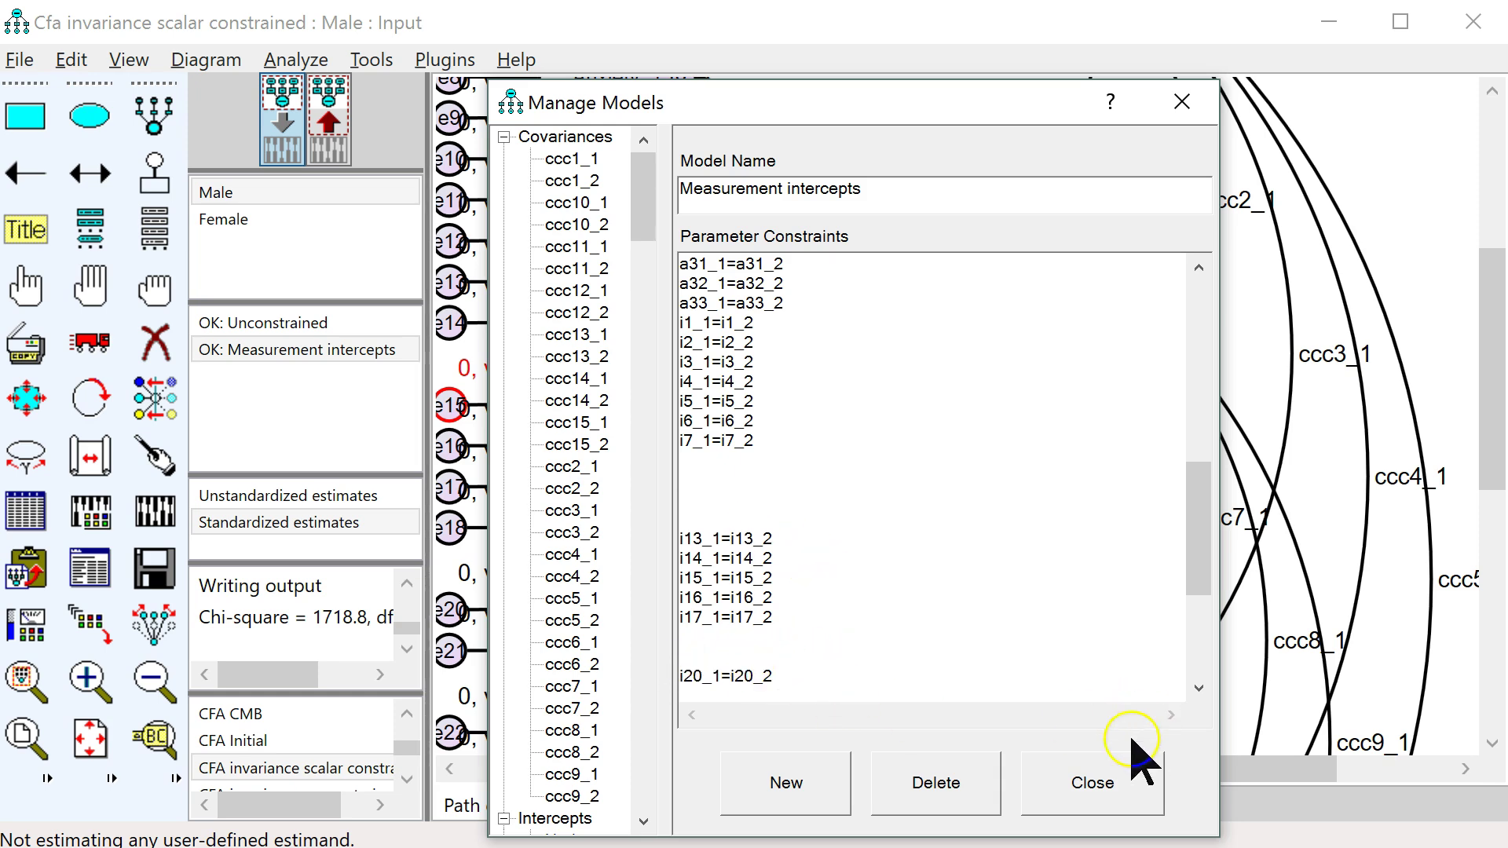
{"action": "left_click", "coordinate": [1111, 786]}
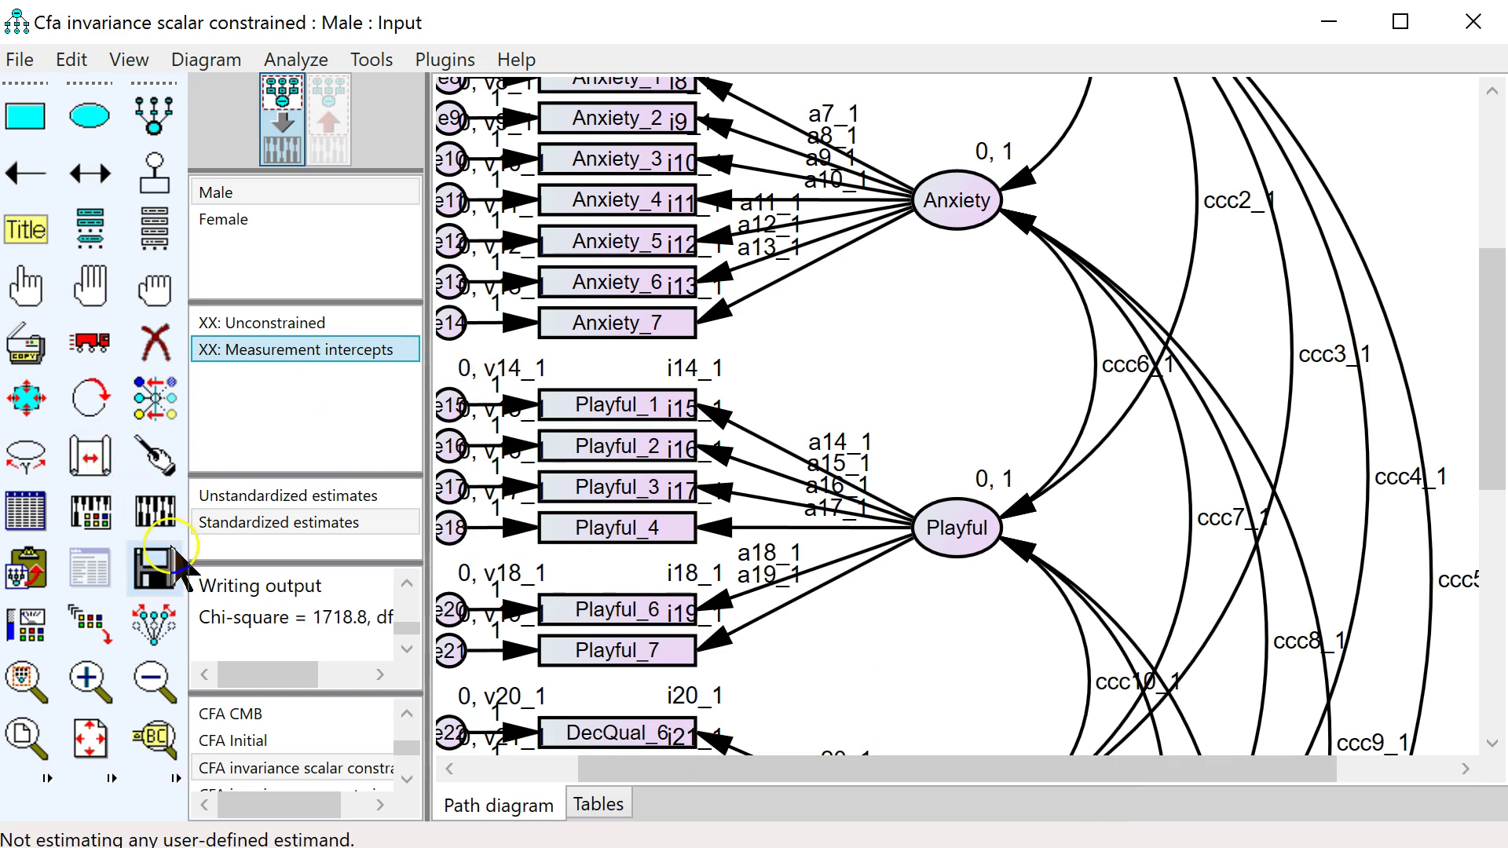
Recalculate the estimates and check the P value of the Measurement intercepts model in the nested model comparison
{"action": "left_click", "coordinate": [155, 512]}
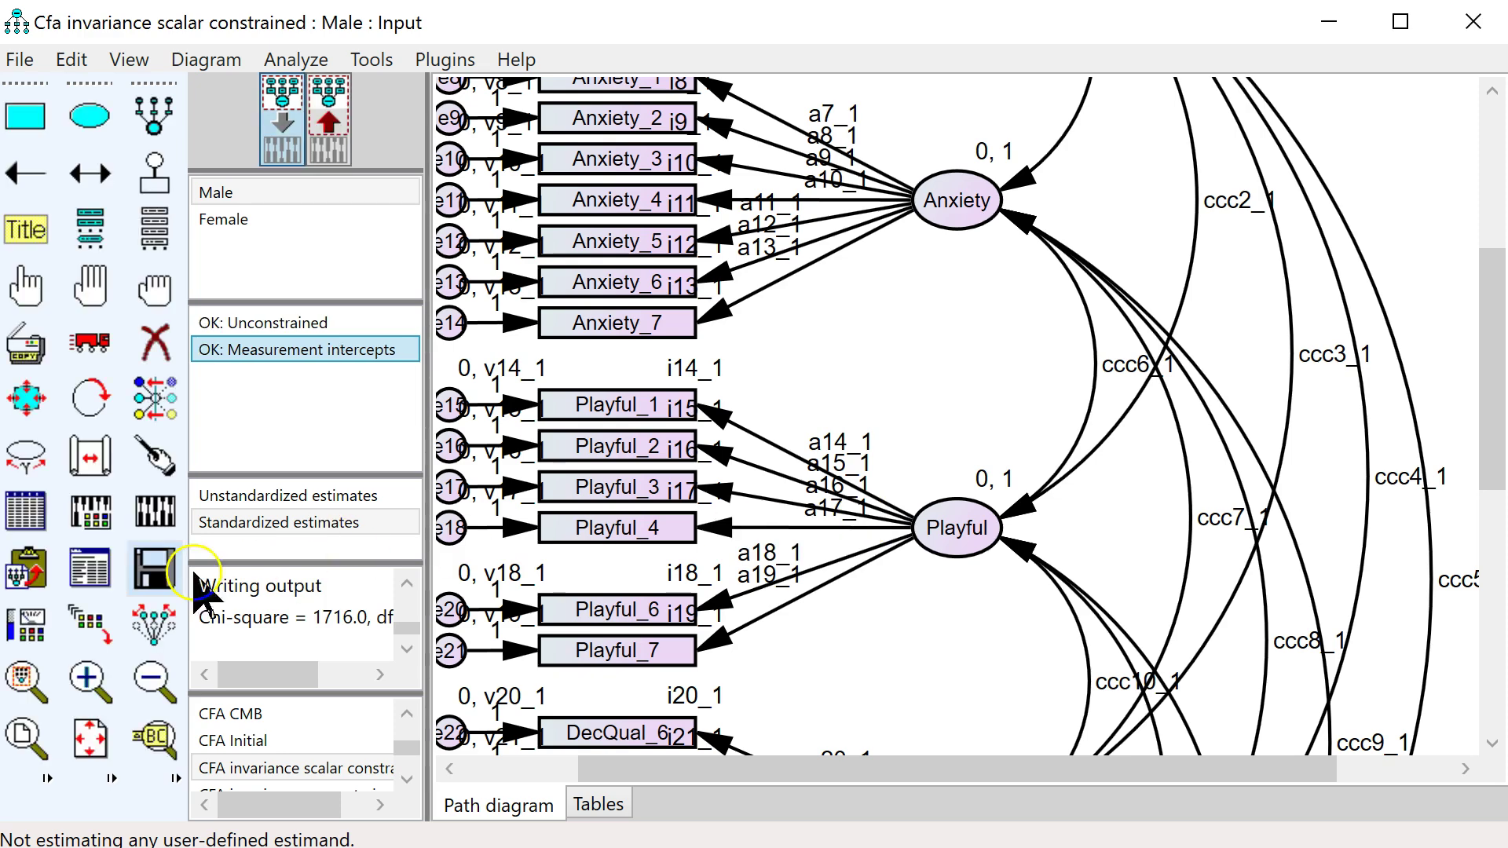
{"action": "key", "text": "alt"}
{"action": "left_click", "coordinate": [185, 521]}
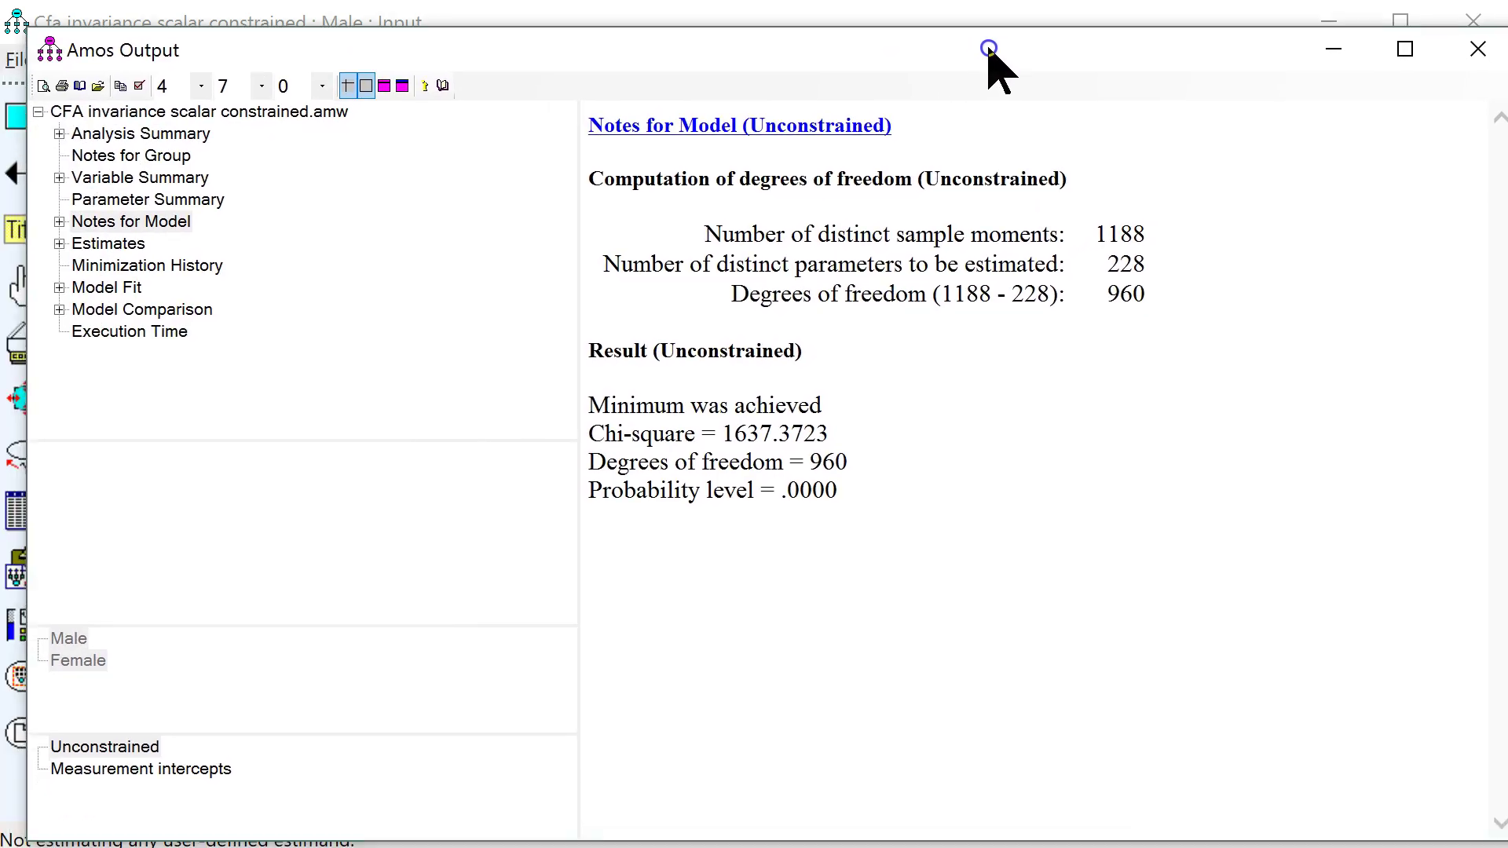
{"action": "left_click", "coordinate": [137, 309]}
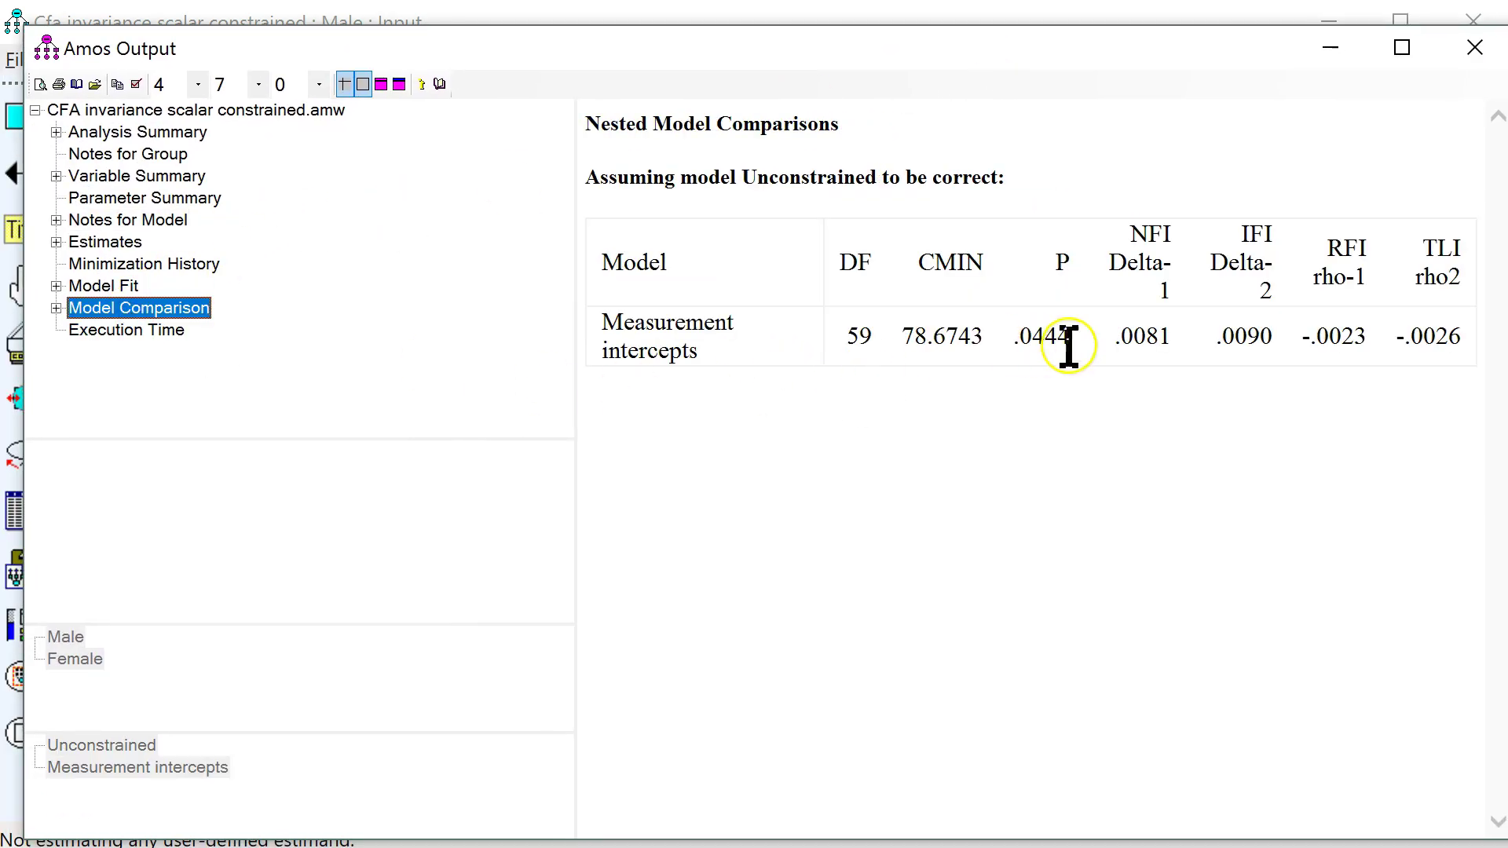
{"action": "double_click", "coordinate": [1050, 334]}
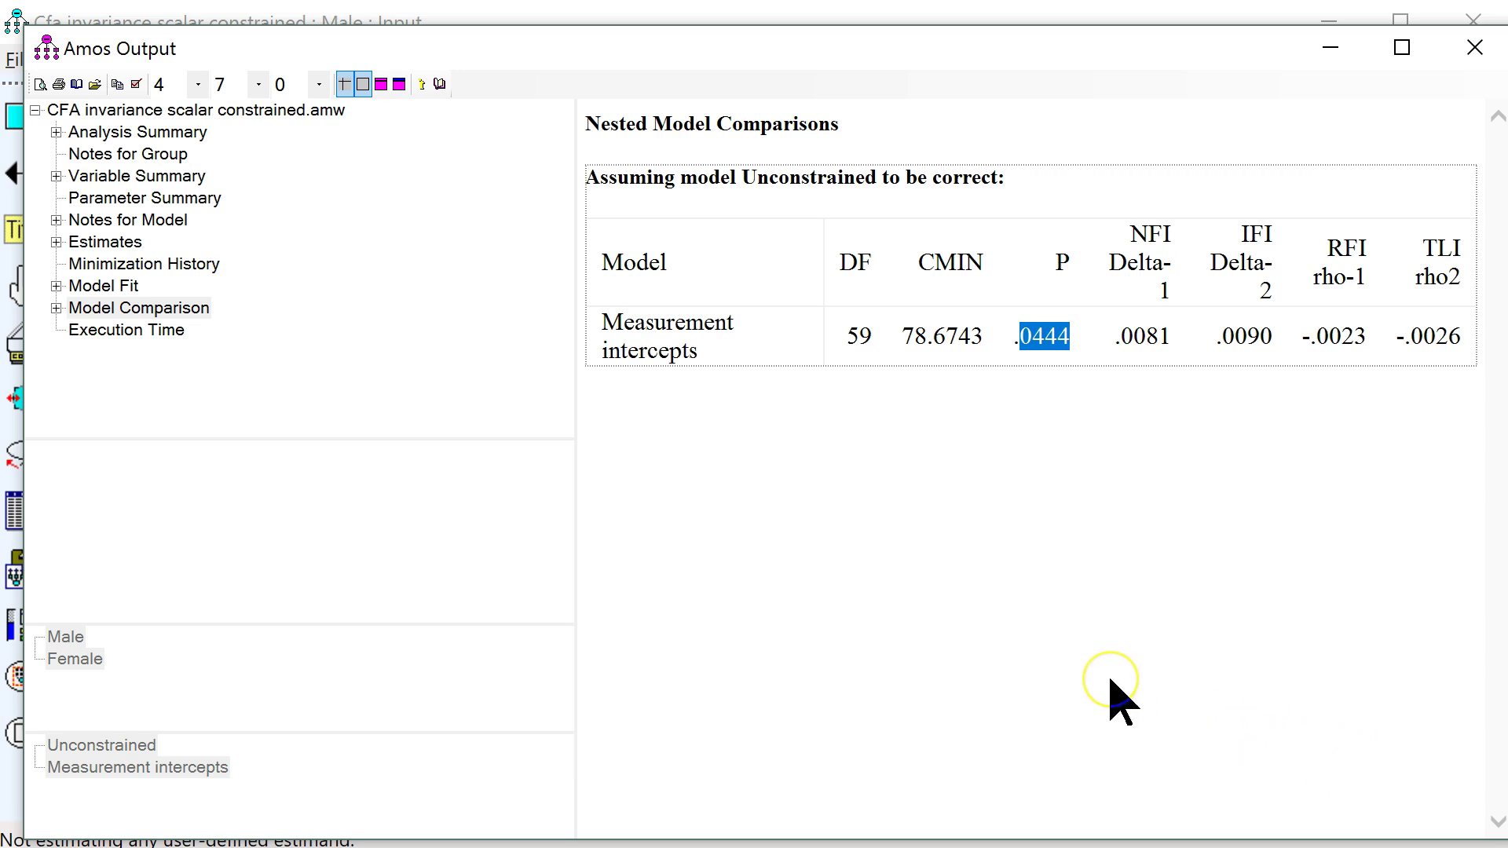
Switch to the Book1 workbook in Excel and review the intercept differences of the Anxiety and Playful items in column J
{"action": "key", "text": "alt+Tab"}
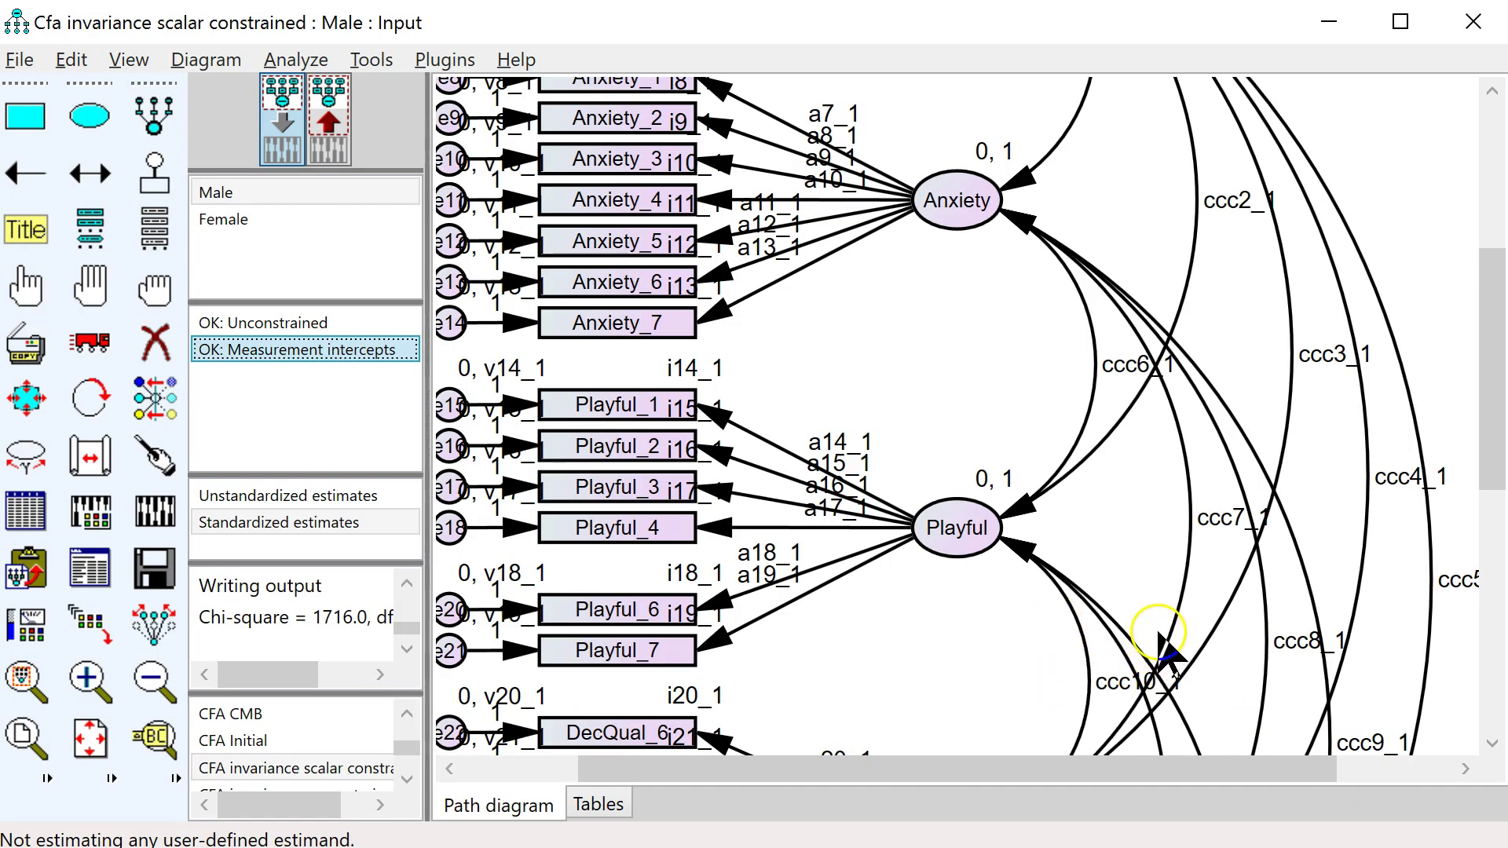
{"action": "key", "text": "alt+Tab"}
{"action": "key", "text": "Tab"}
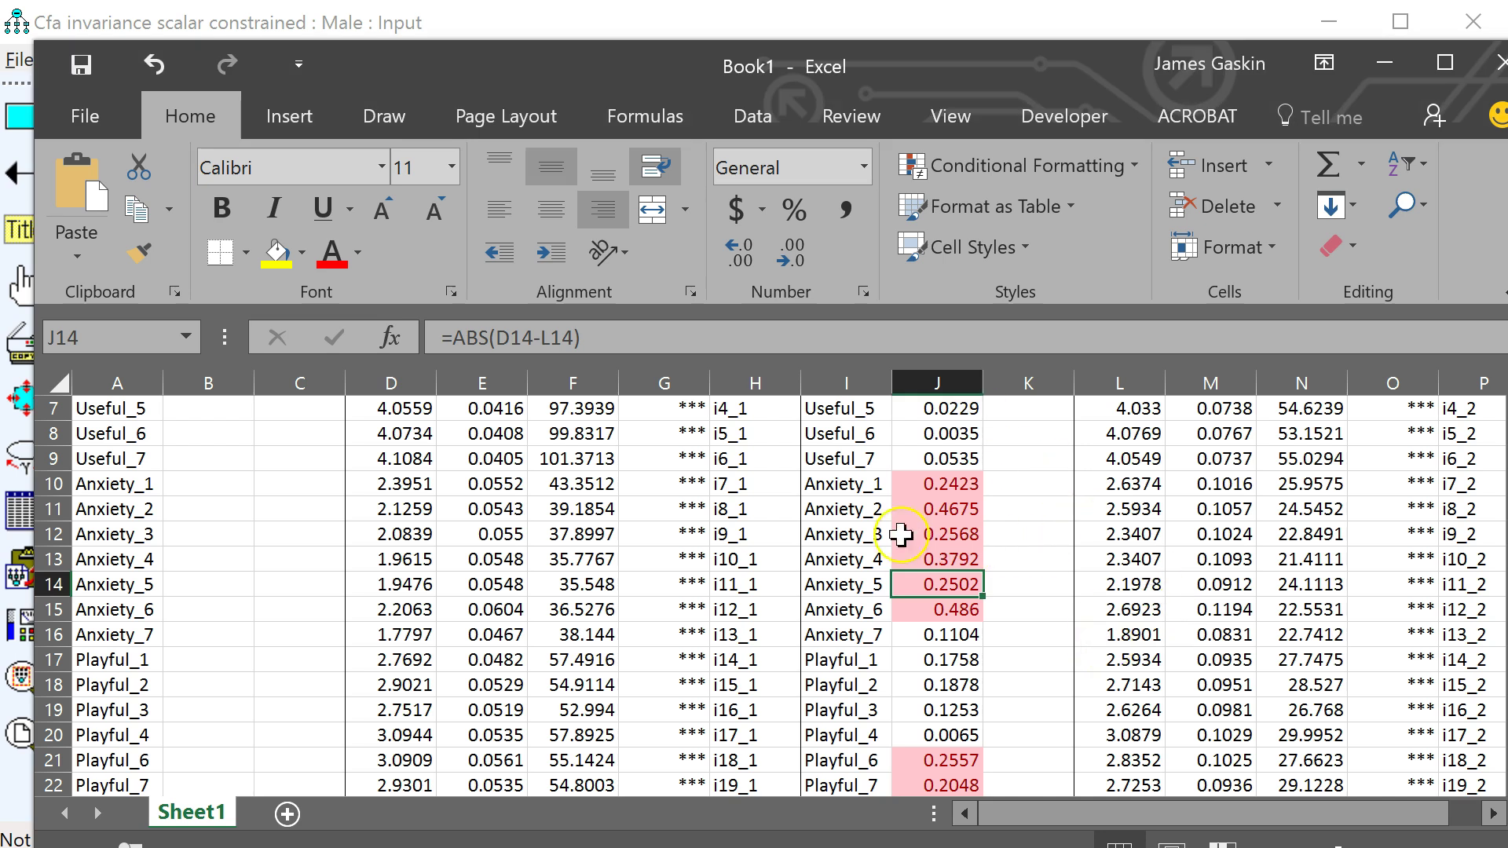
{"action": "left_click_drag", "start_coordinate": [851, 485], "coordinate": [922, 633]}
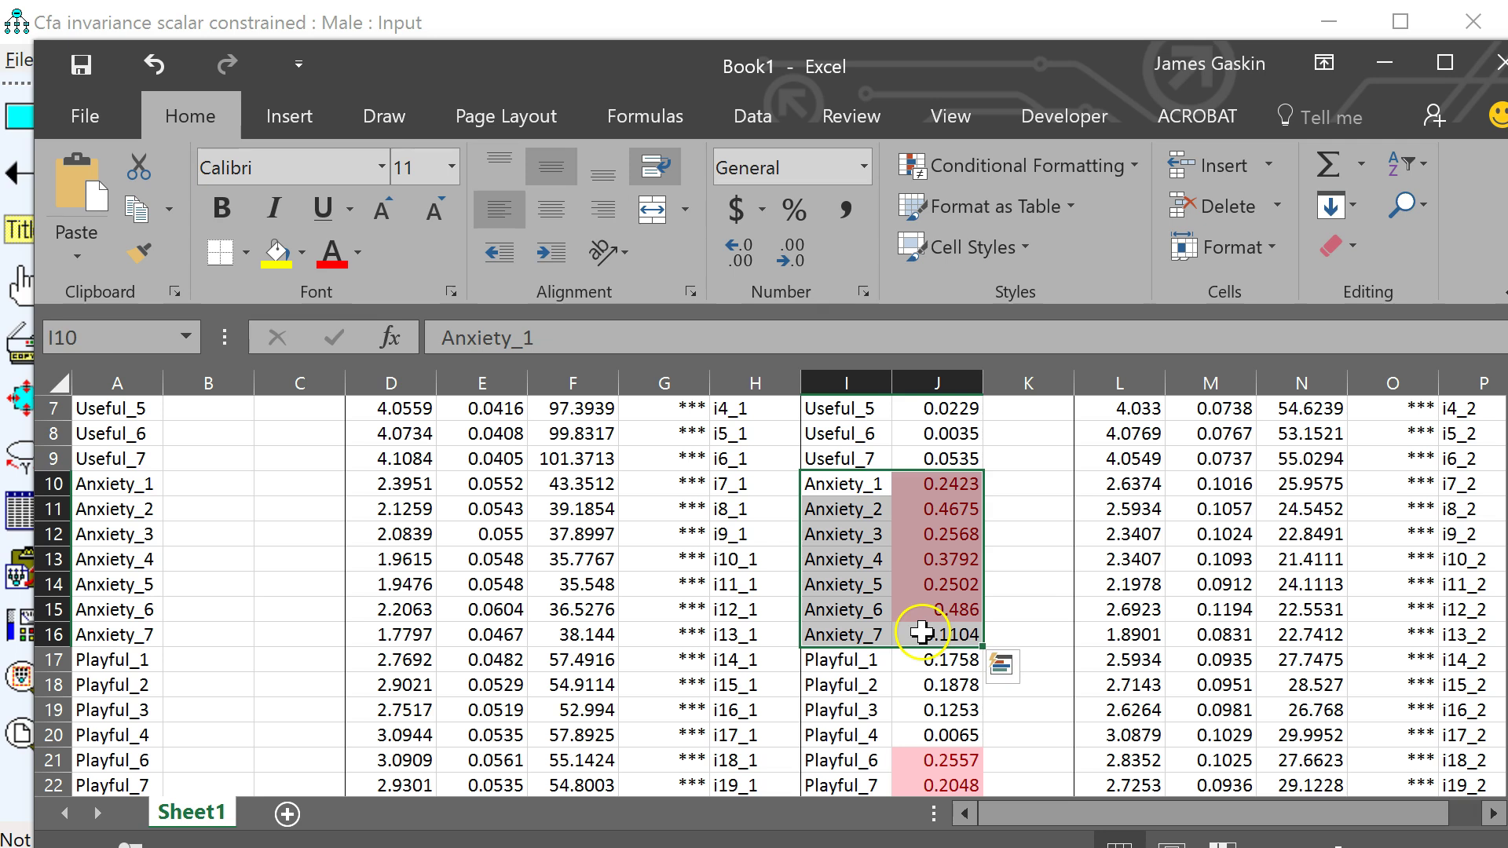
{"action": "scroll", "coordinate": [928, 635], "scroll_direction": "down", "scroll_amount": 1}
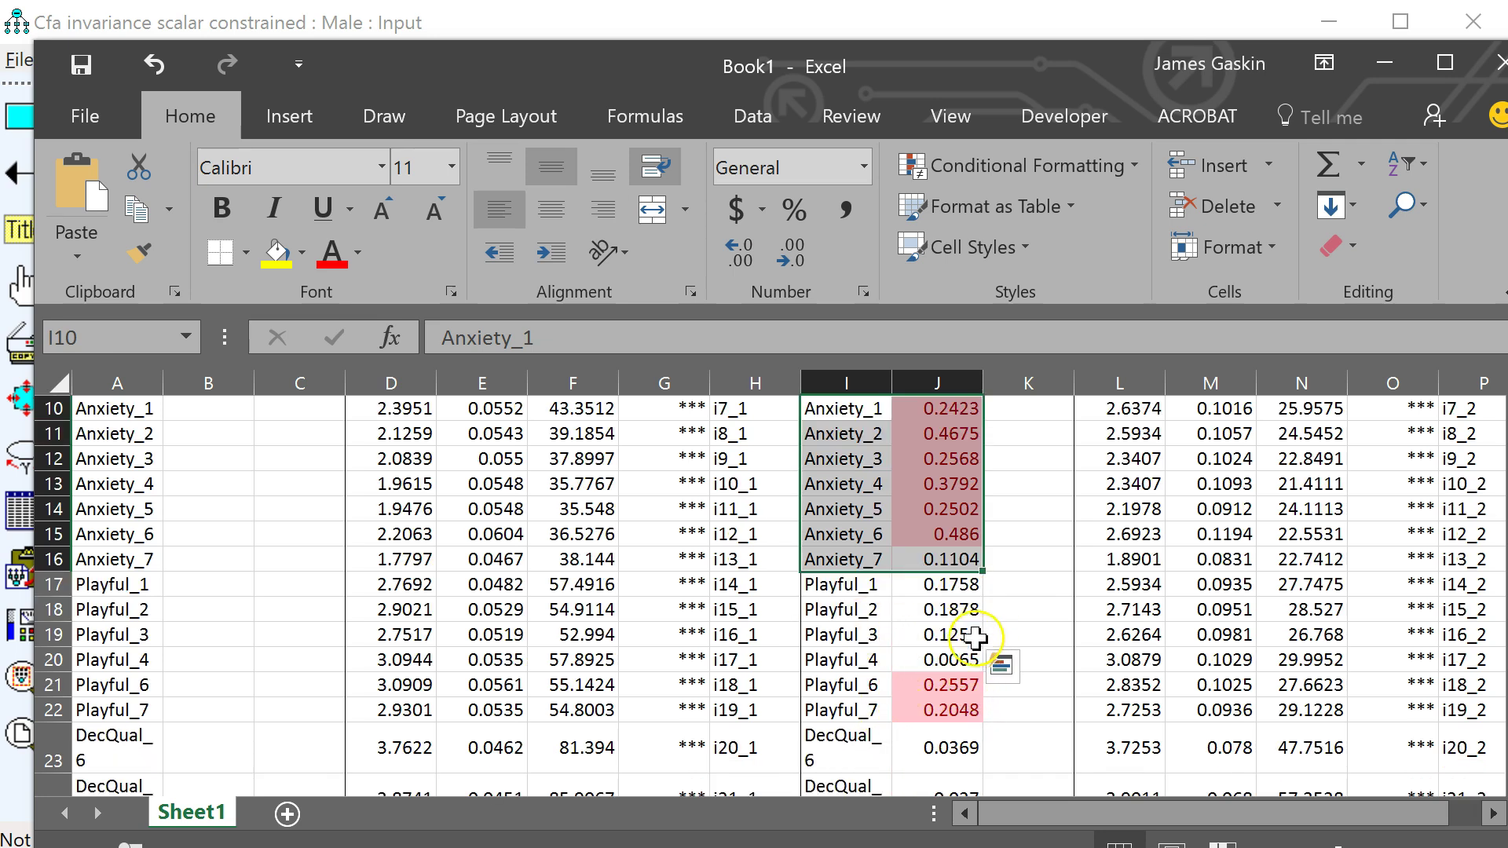
{"action": "scroll", "coordinate": [983, 629], "scroll_direction": "up", "scroll_amount": 3}
{"action": "scroll", "coordinate": [935, 668], "scroll_direction": "down", "scroll_amount": 5}
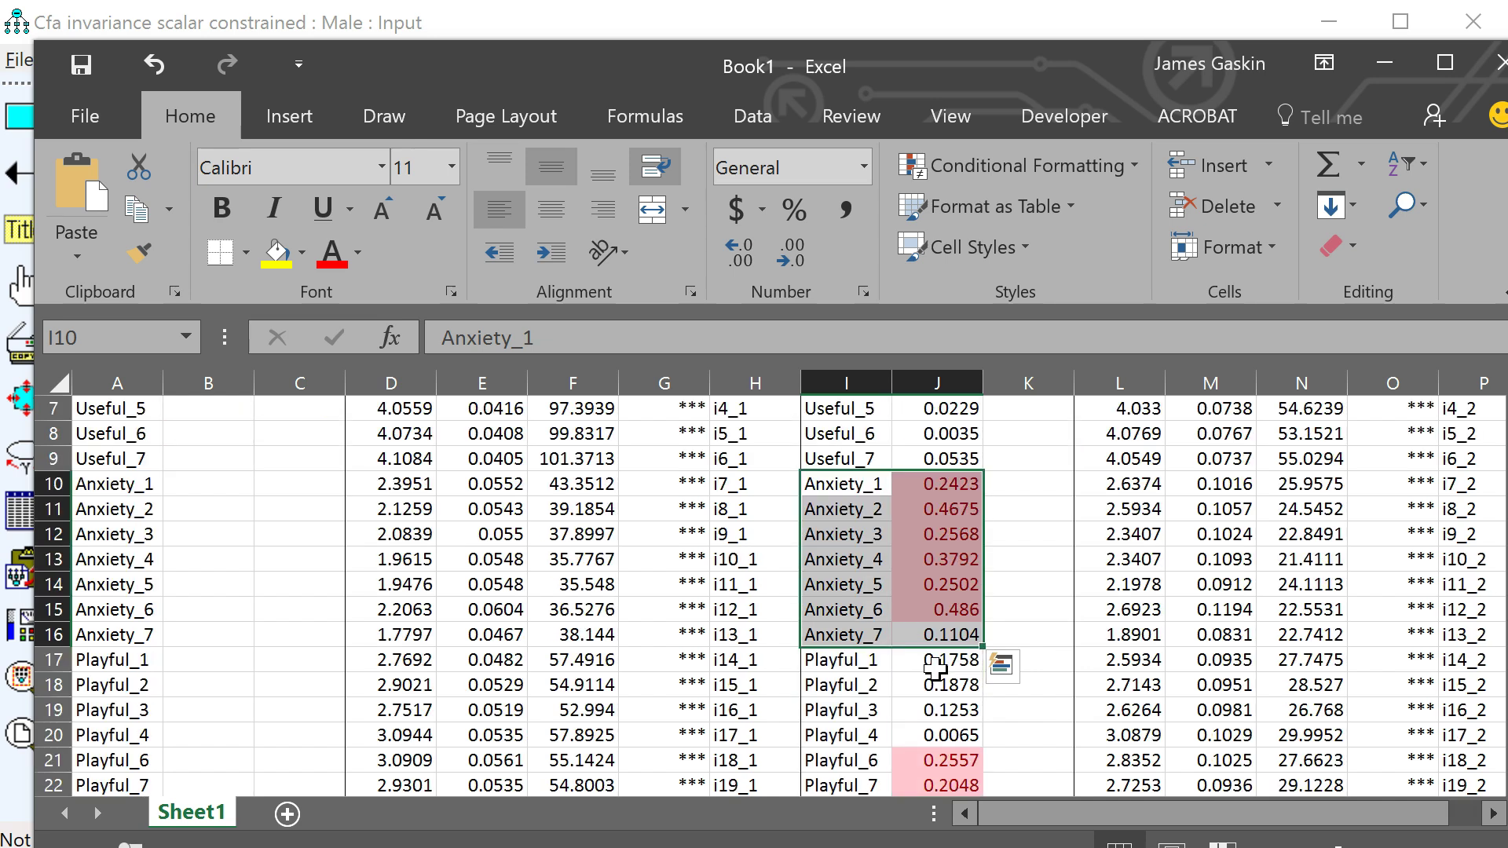
{"action": "scroll", "coordinate": [959, 691], "scroll_direction": "down", "scroll_amount": 1}
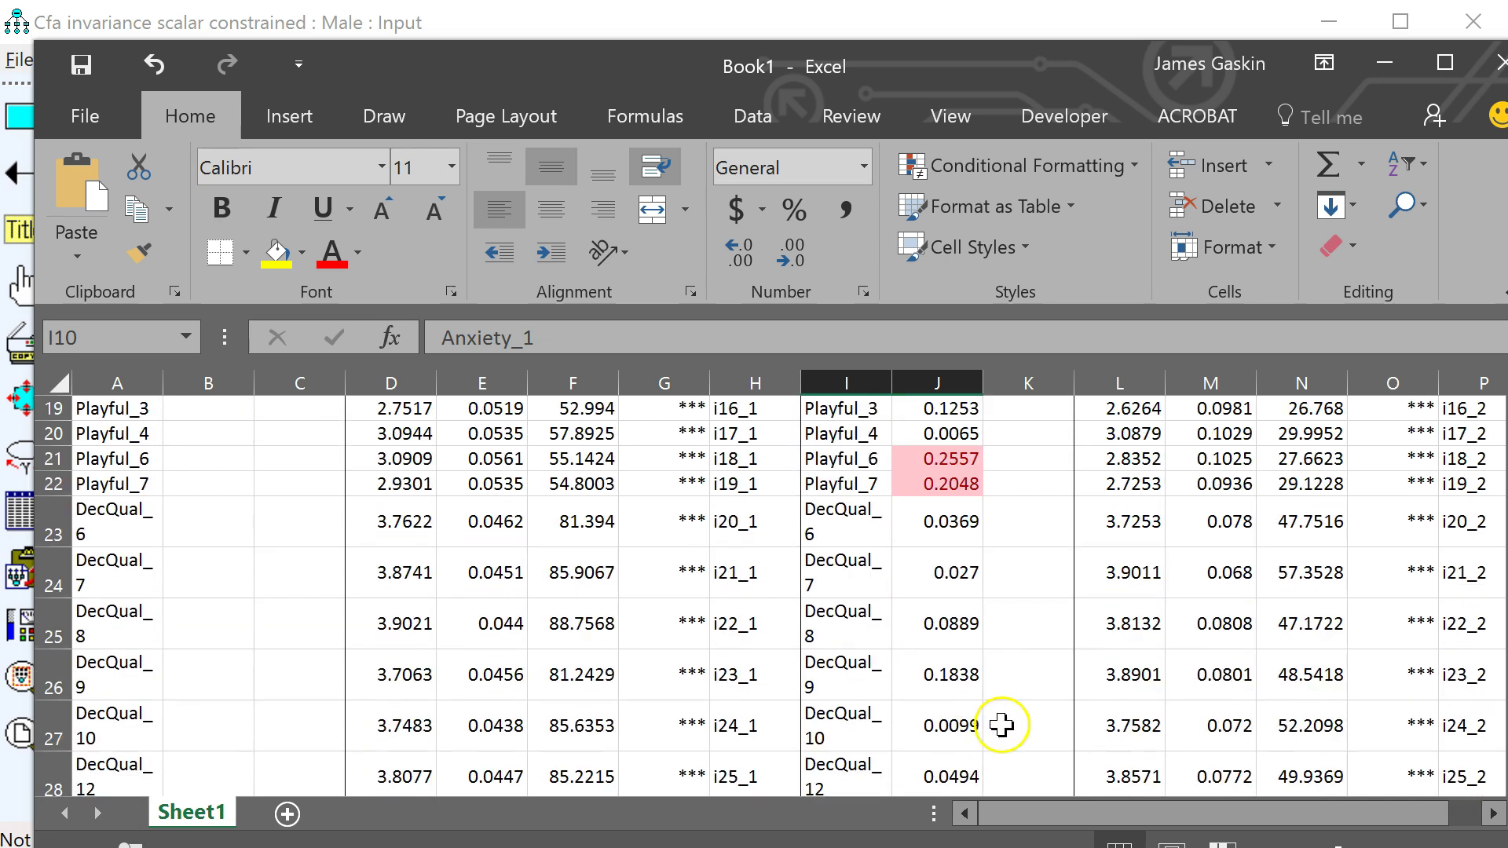
Compare the DecQual_9 and CompUse_3 intercept differences with the remaining items in column J to choose another intercept to free
{"action": "scroll", "coordinate": [1002, 726], "scroll_direction": "down", "scroll_amount": 2}
{"action": "left_click", "coordinate": [958, 479]}
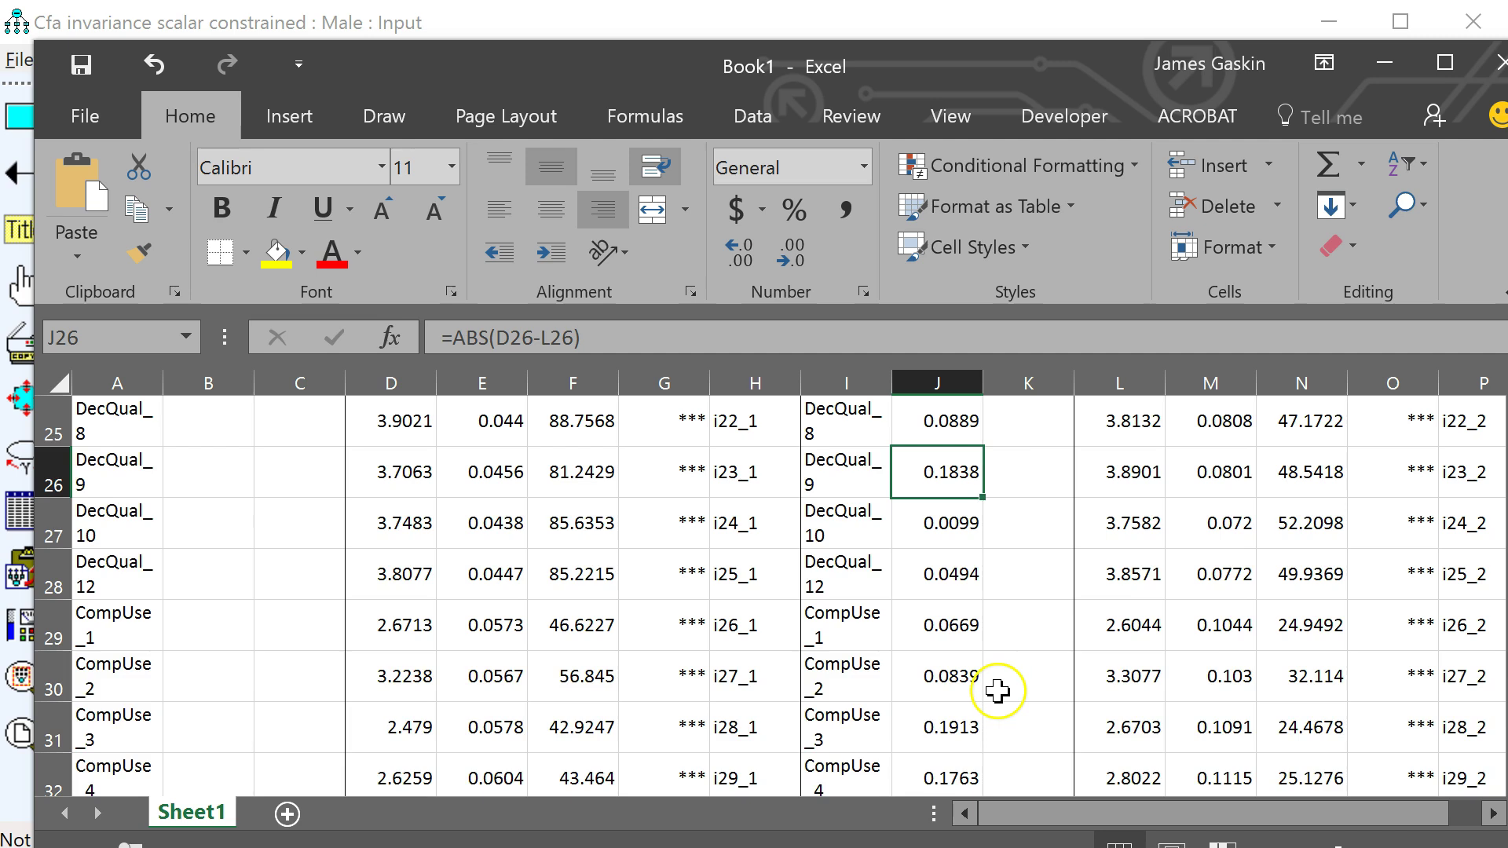
{"action": "scroll", "coordinate": [998, 692], "scroll_direction": "down", "scroll_amount": 1}
{"action": "left_click", "coordinate": [945, 587]}
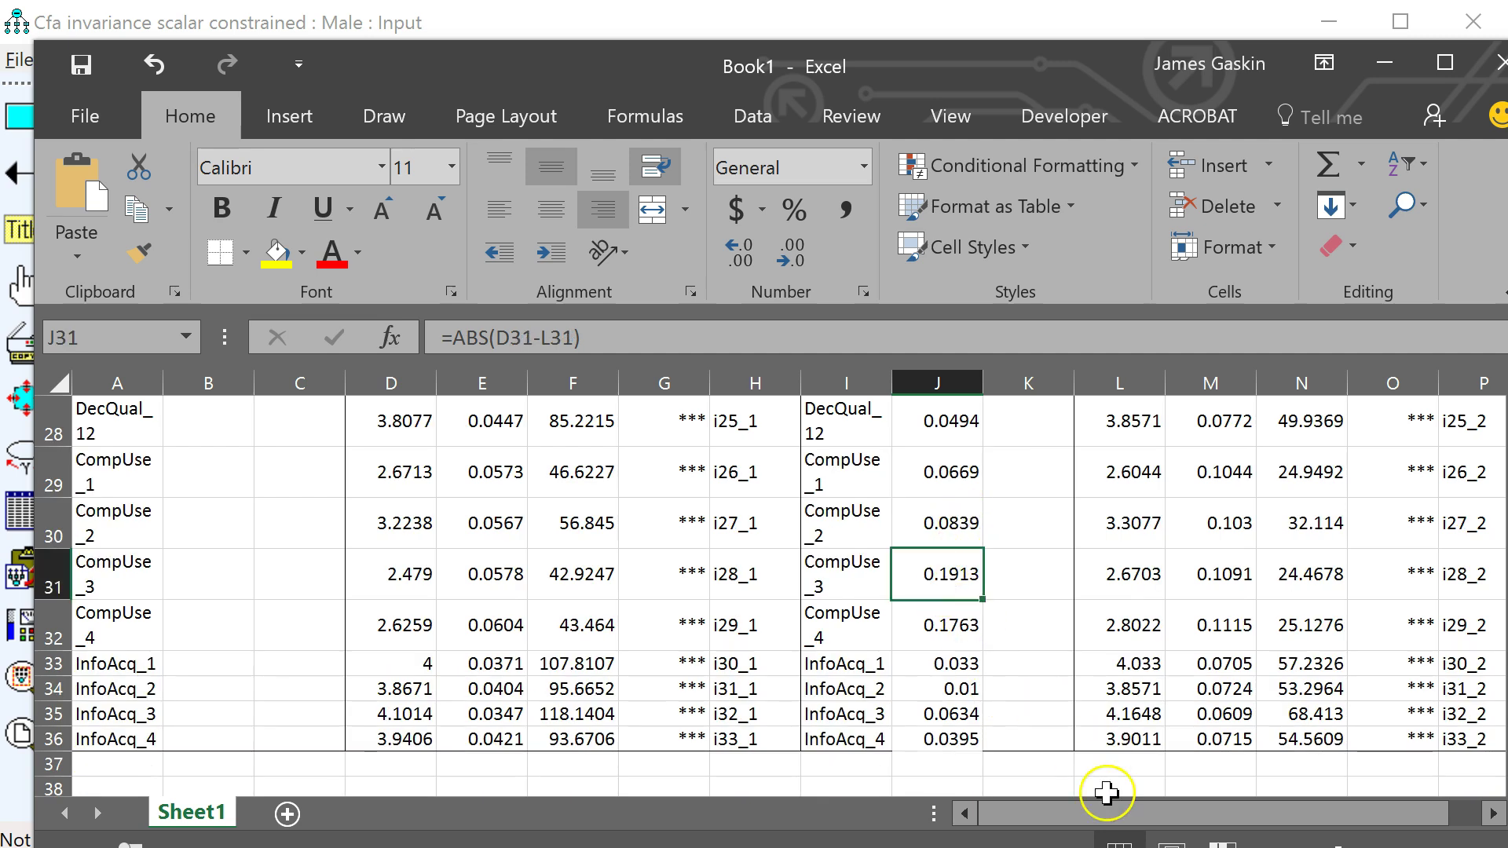
{"action": "scroll", "coordinate": [958, 735], "scroll_direction": "up", "scroll_amount": 1}
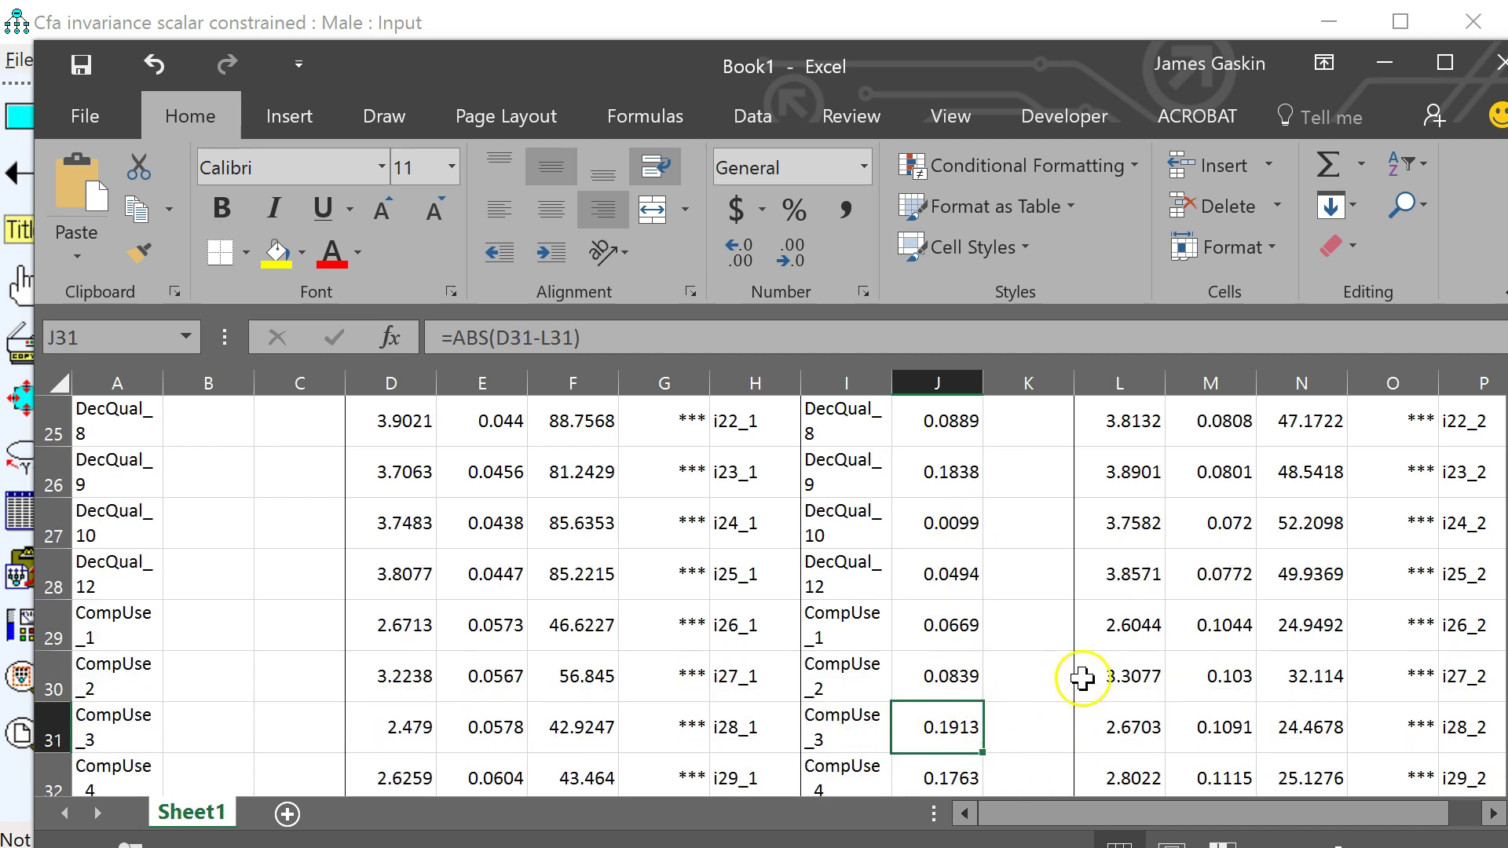
{"action": "scroll", "coordinate": [1063, 676], "scroll_direction": "up", "scroll_amount": 2}
{"action": "scroll", "coordinate": [1064, 656], "scroll_direction": "up", "scroll_amount": 3}
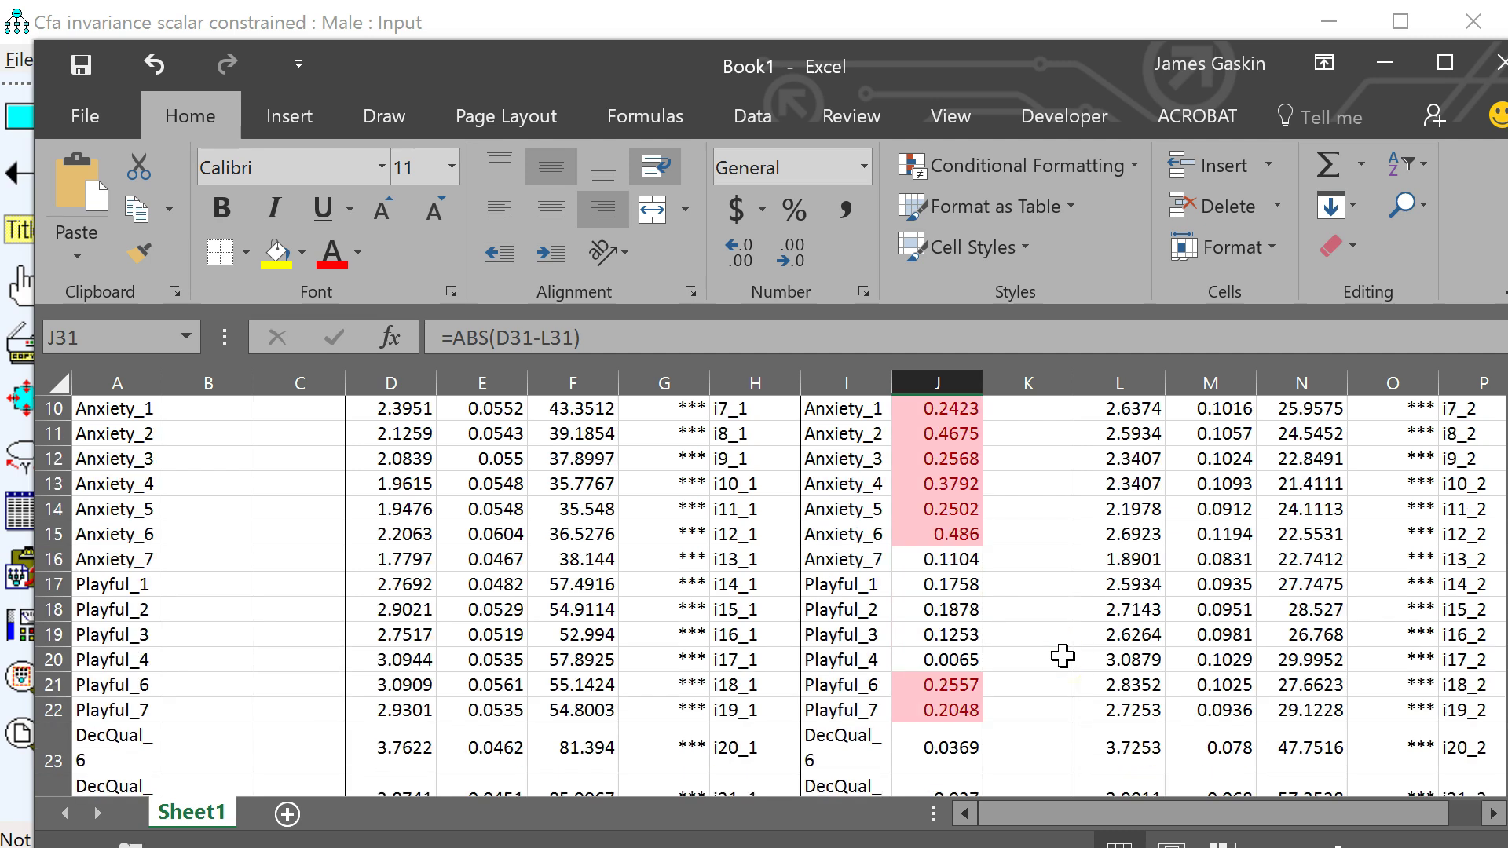
{"action": "scroll", "coordinate": [1062, 656], "scroll_direction": "up", "scroll_amount": 3}
{"action": "scroll", "coordinate": [1062, 656], "scroll_direction": "down", "scroll_amount": 3}
{"action": "scroll", "coordinate": [1062, 656], "scroll_direction": "down", "scroll_amount": 6}
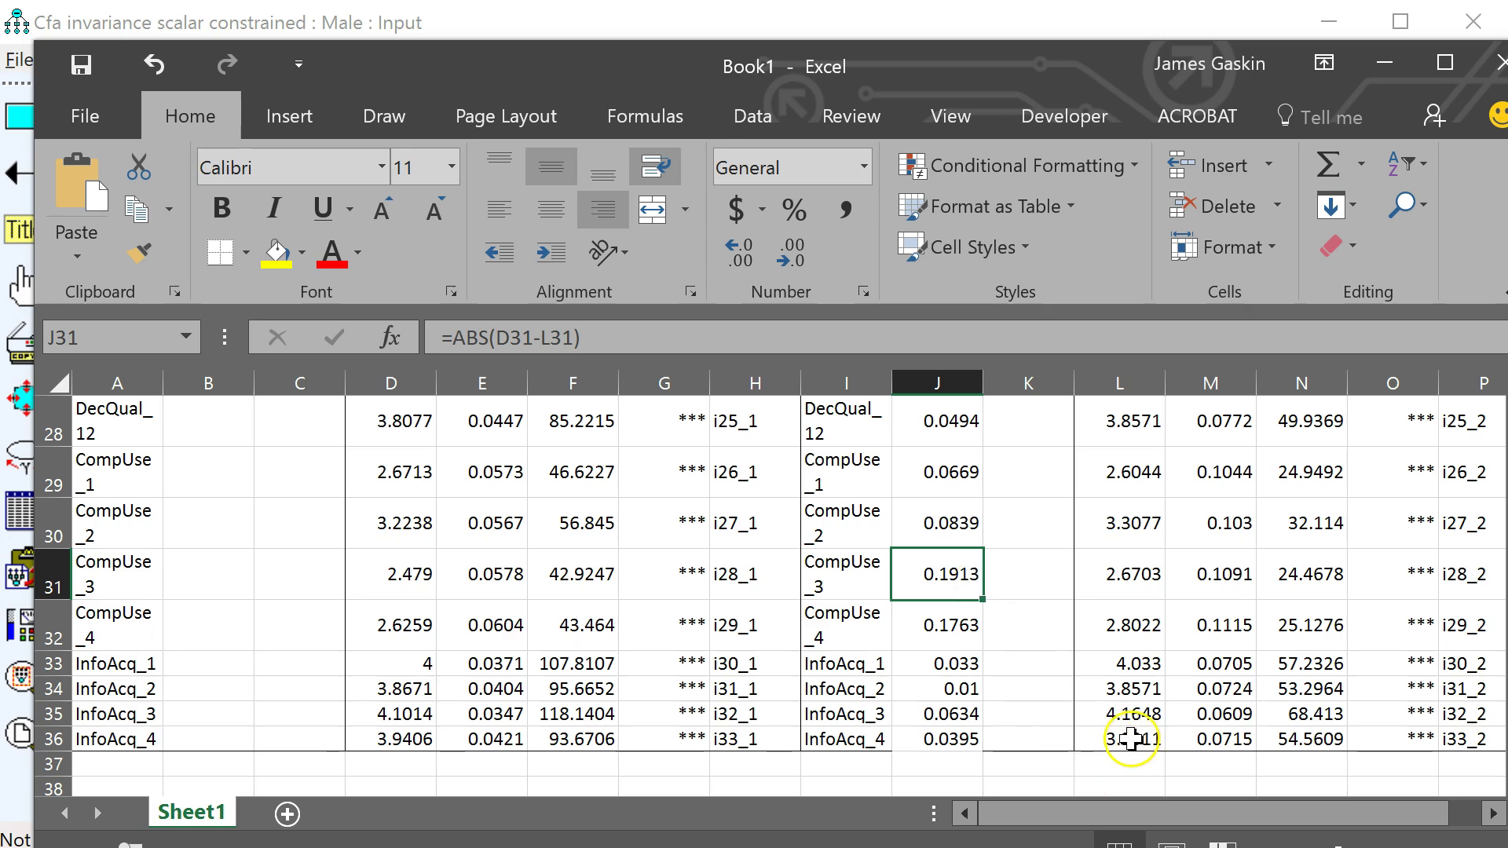
In Amos, remove the parameter constraint i28_1=i28_2 from the Measurement intercepts model
{"action": "key", "text": "alt+Tab"}
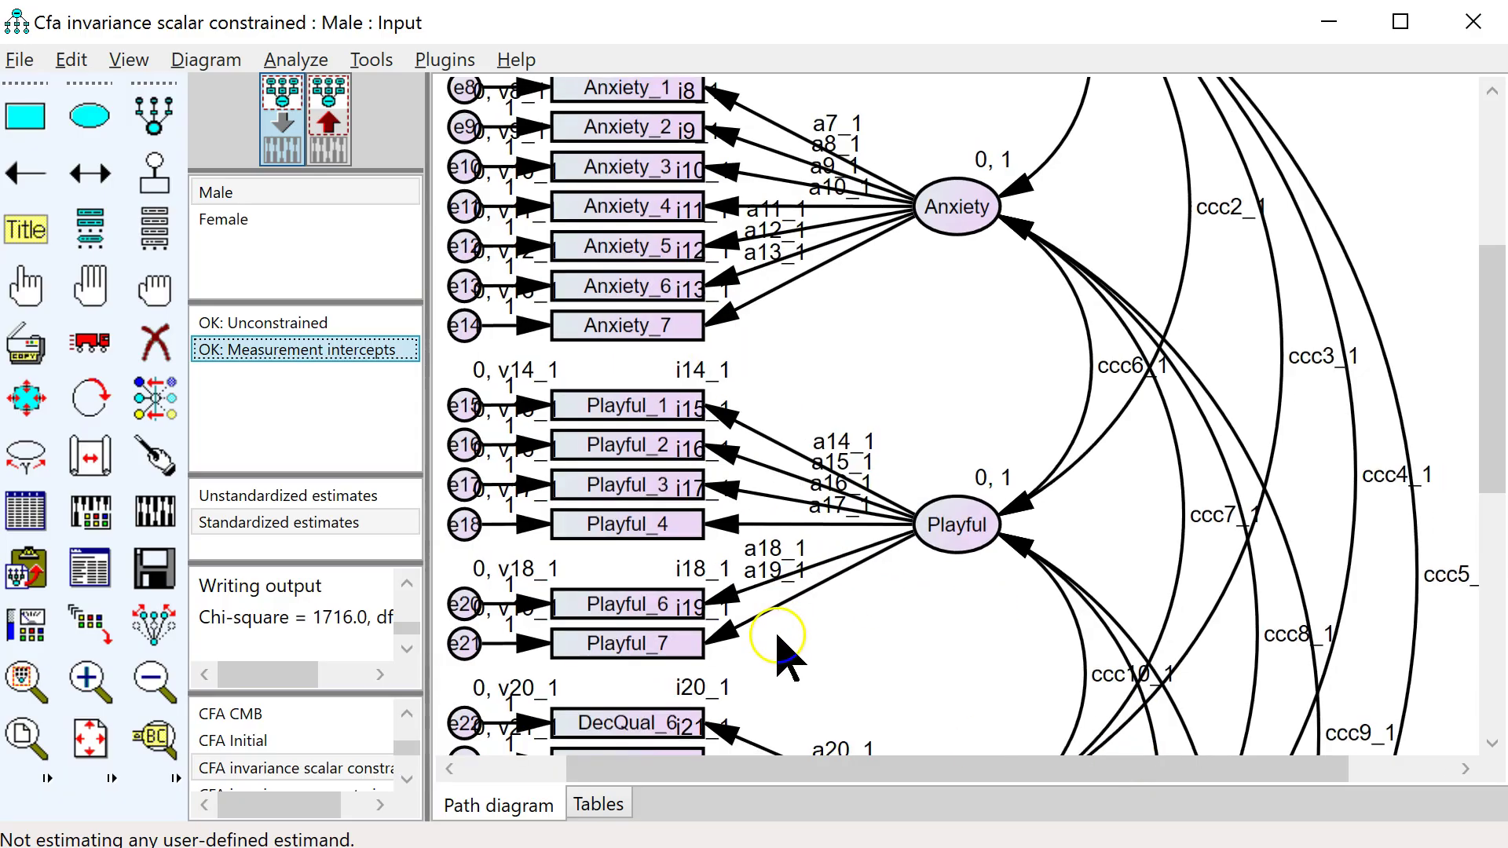
{"action": "scroll", "coordinate": [778, 652], "scroll_direction": "down", "scroll_amount": 5}
{"action": "left_click_drag", "start_coordinate": [1490, 462], "coordinate": [1477, 599]}
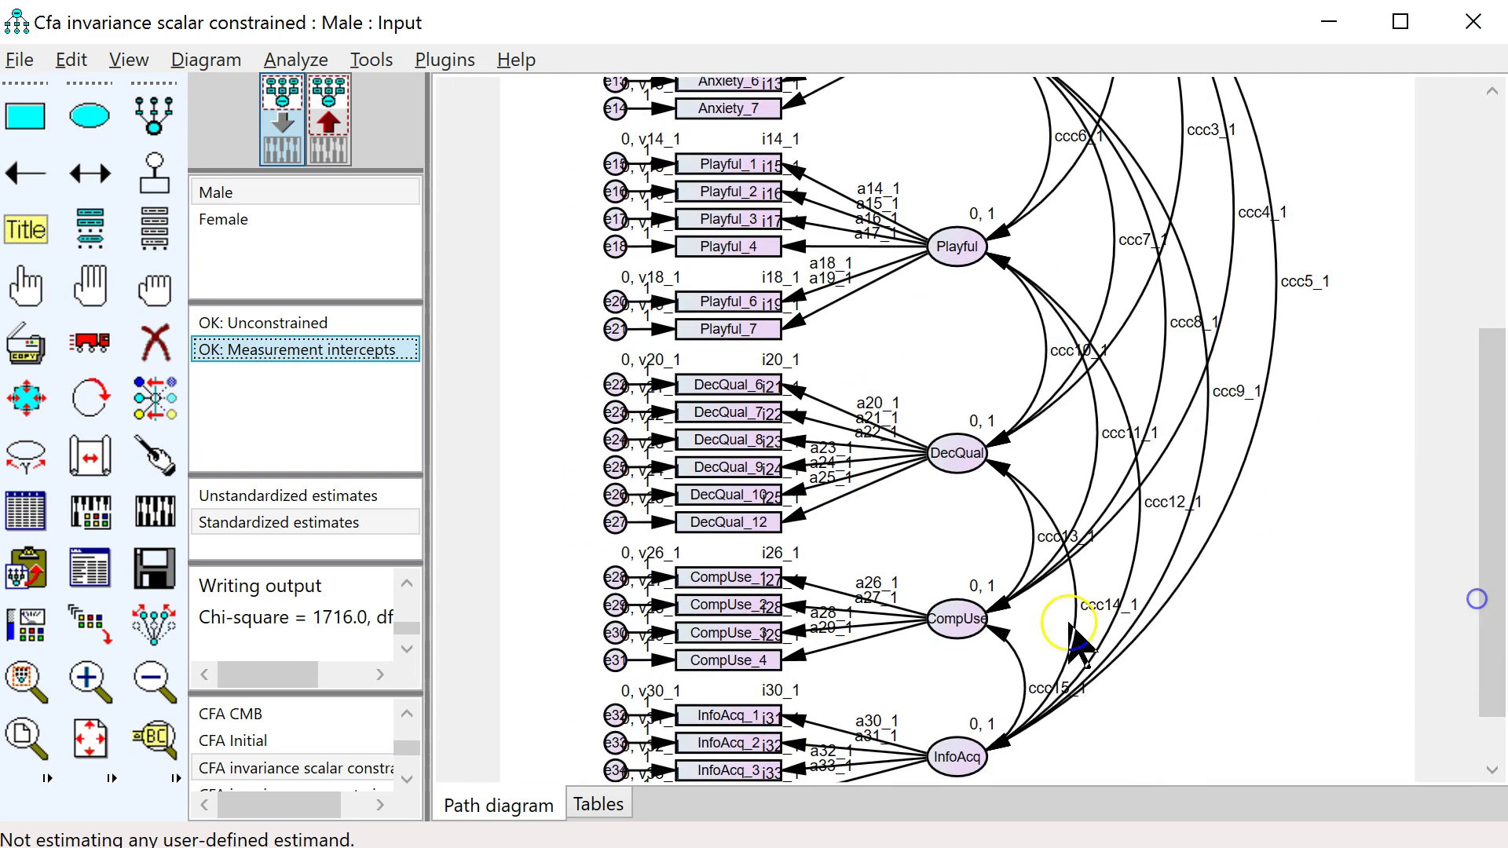
{"action": "scroll", "coordinate": [774, 628], "scroll_direction": "up", "scroll_amount": 2}
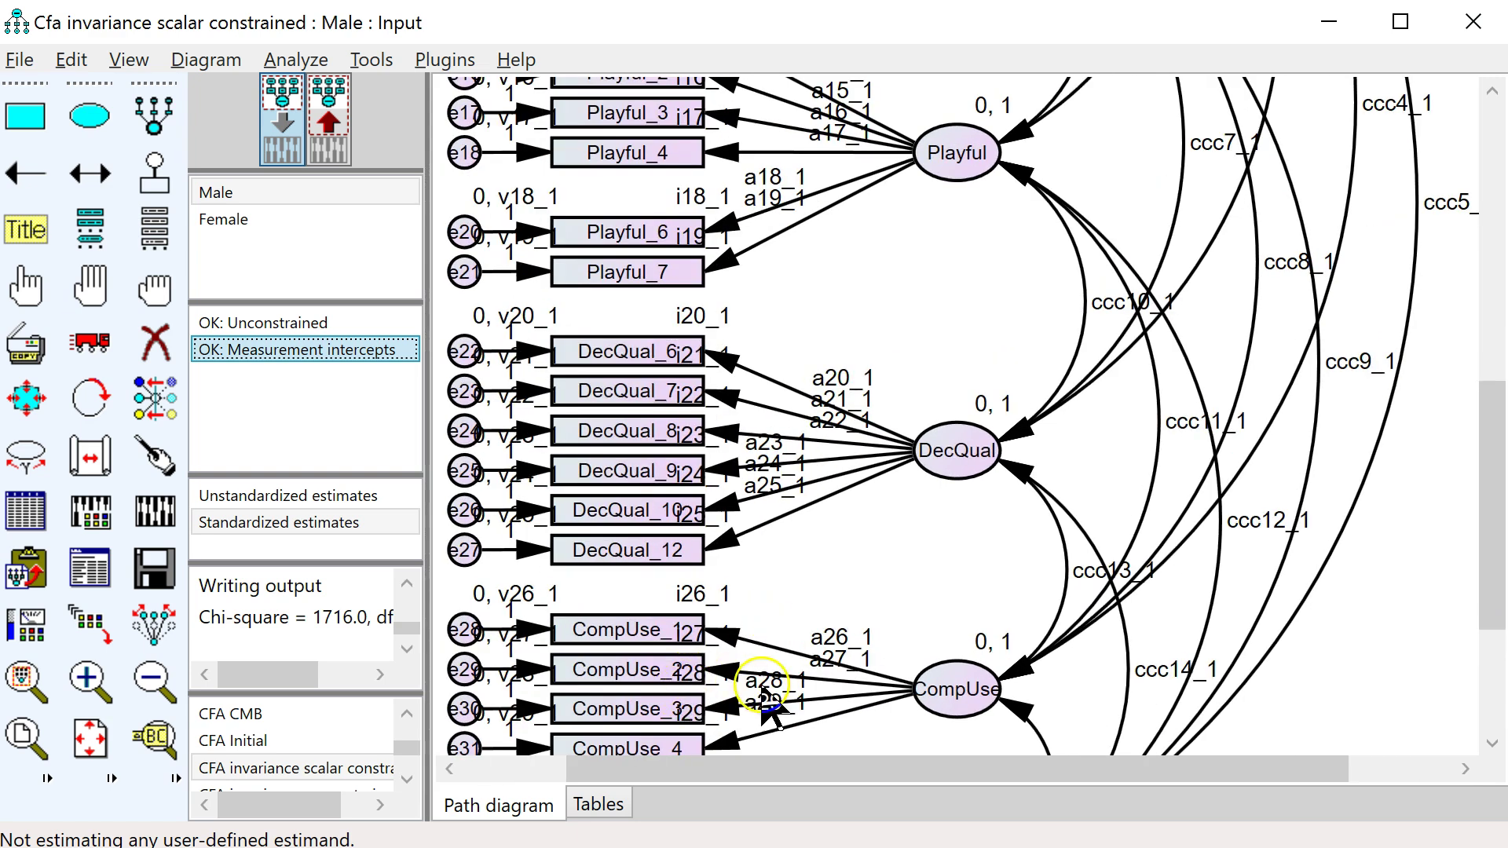
{"action": "key", "text": "alt+Tab"}
{"action": "key", "text": "alt+Tab"}
{"action": "left_click", "coordinate": [58, 302]}
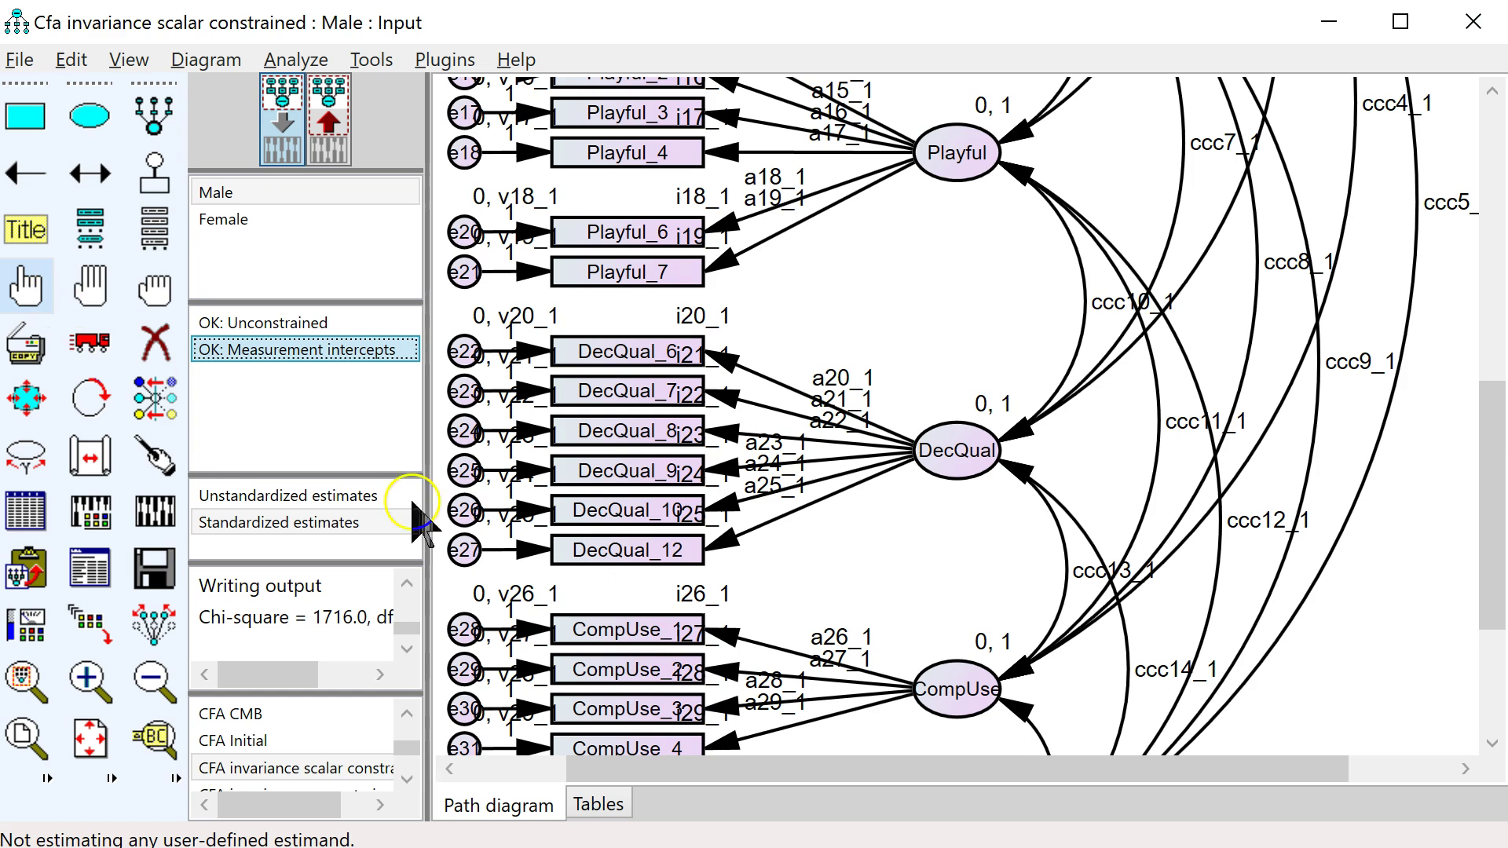
{"action": "double_click", "coordinate": [246, 354]}
{"action": "scroll", "coordinate": [785, 605], "scroll_direction": "down", "scroll_amount": 4}
{"action": "left_click_drag", "start_coordinate": [777, 586], "coordinate": [634, 568]}
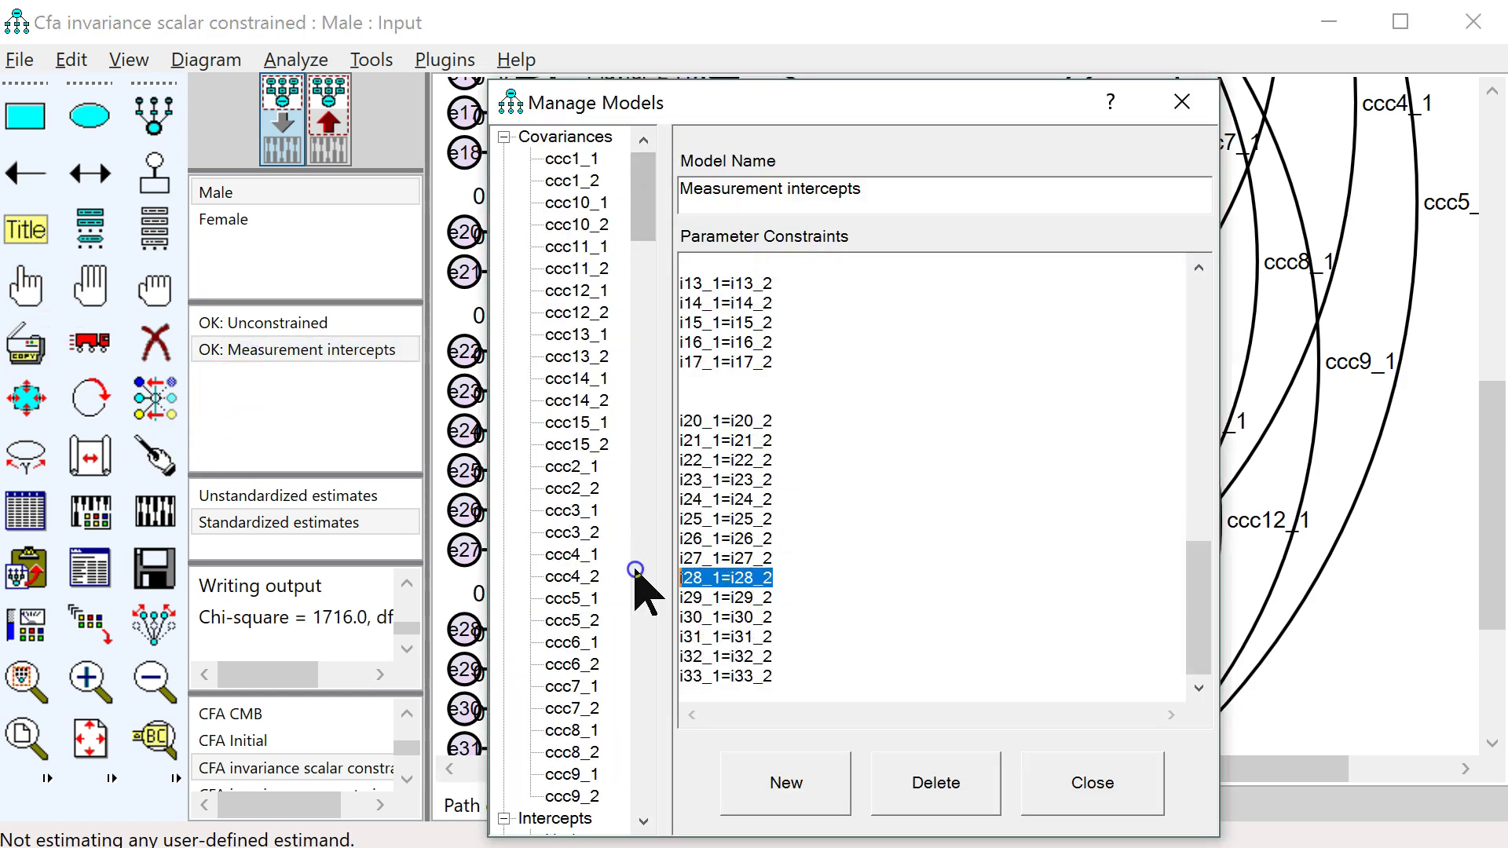
{"action": "left_click", "coordinate": [1100, 787]}
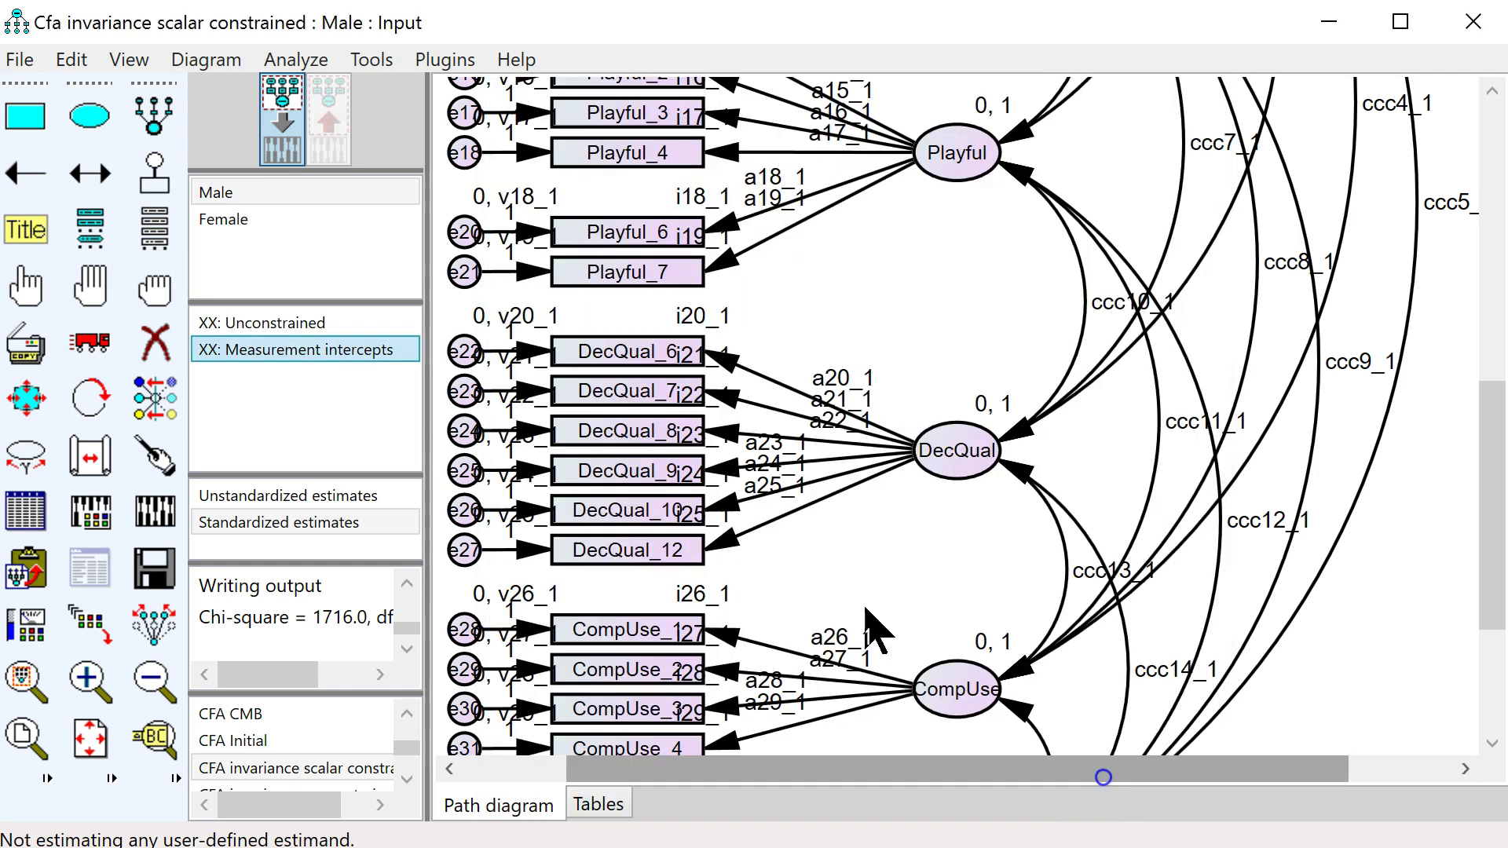
Rerun the analysis without the i28 constraint and view the nested model comparison in the output
{"action": "left_click", "coordinate": [171, 521]}
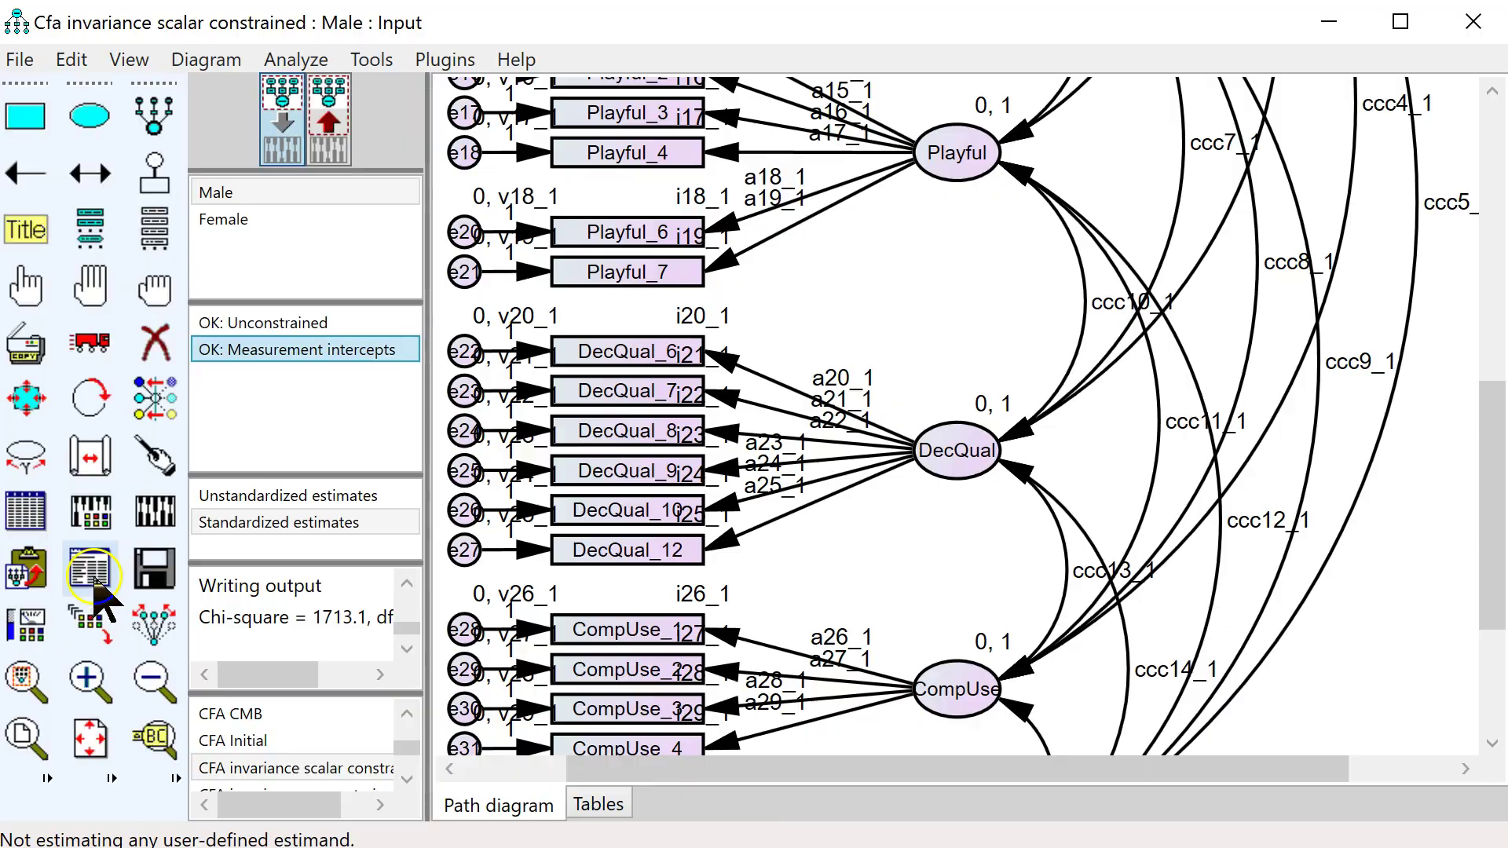
{"action": "left_click", "coordinate": [93, 576]}
{"action": "left_click", "coordinate": [120, 289]}
{"action": "left_click", "coordinate": [124, 310]}
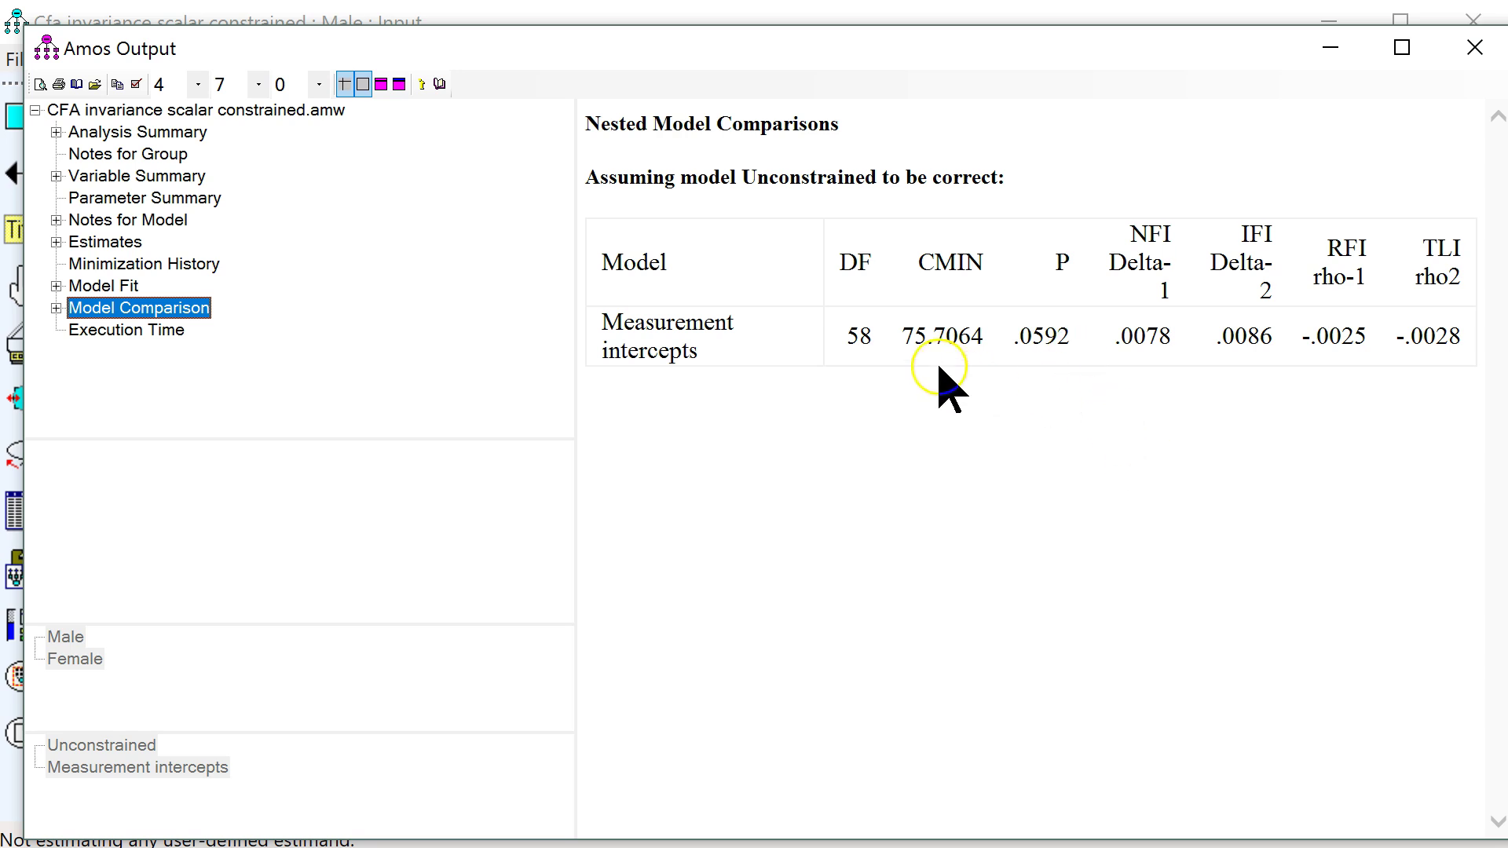
Switch to SEM Speed.docx in Word and select the paragraph stating that scalar invariance was not observed
{"action": "key", "text": "alt+Tab"}
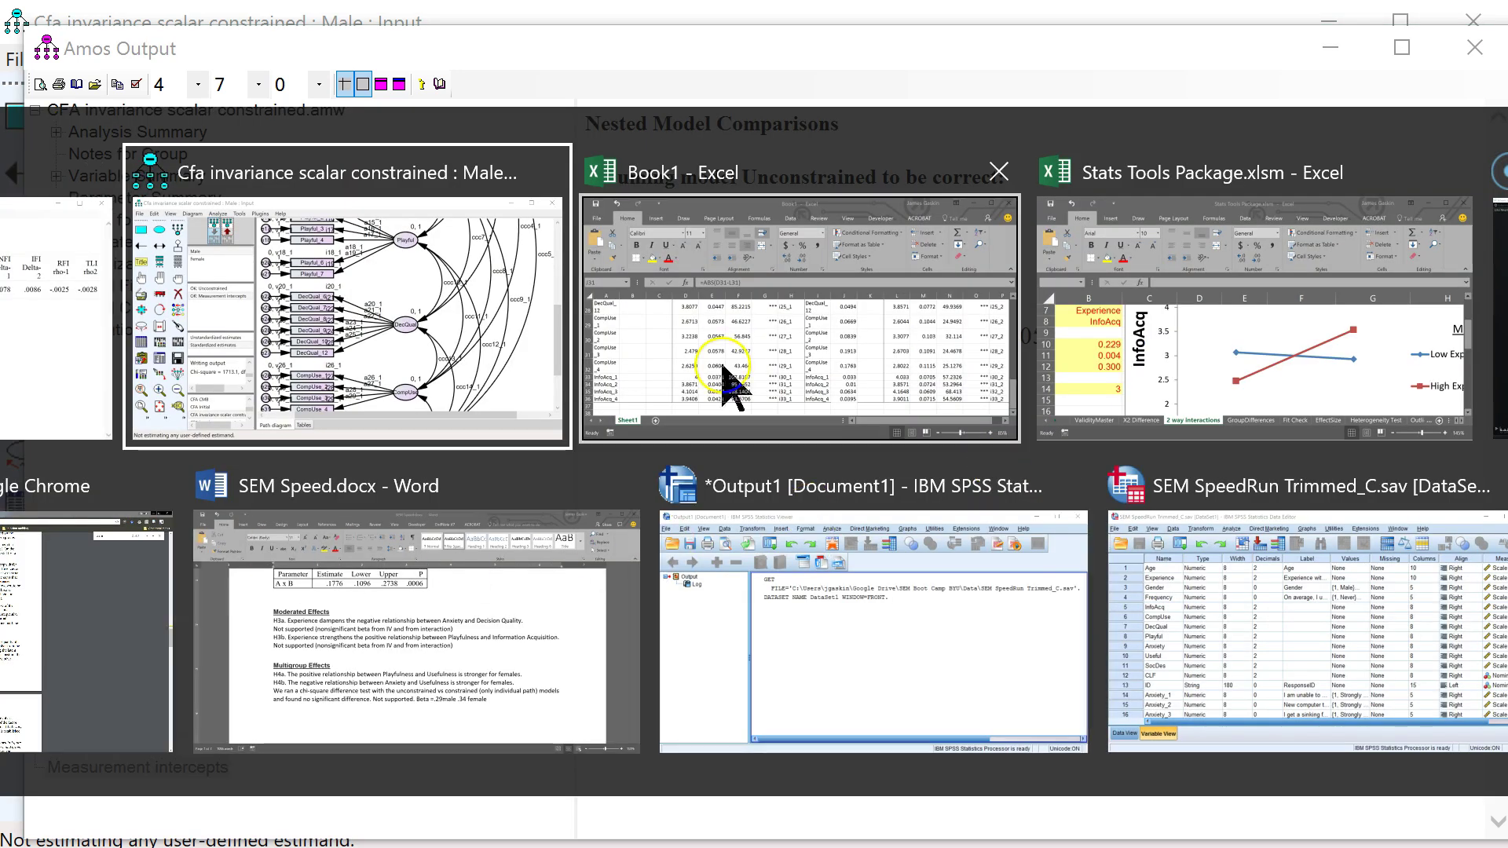
{"action": "left_click", "coordinate": [345, 628]}
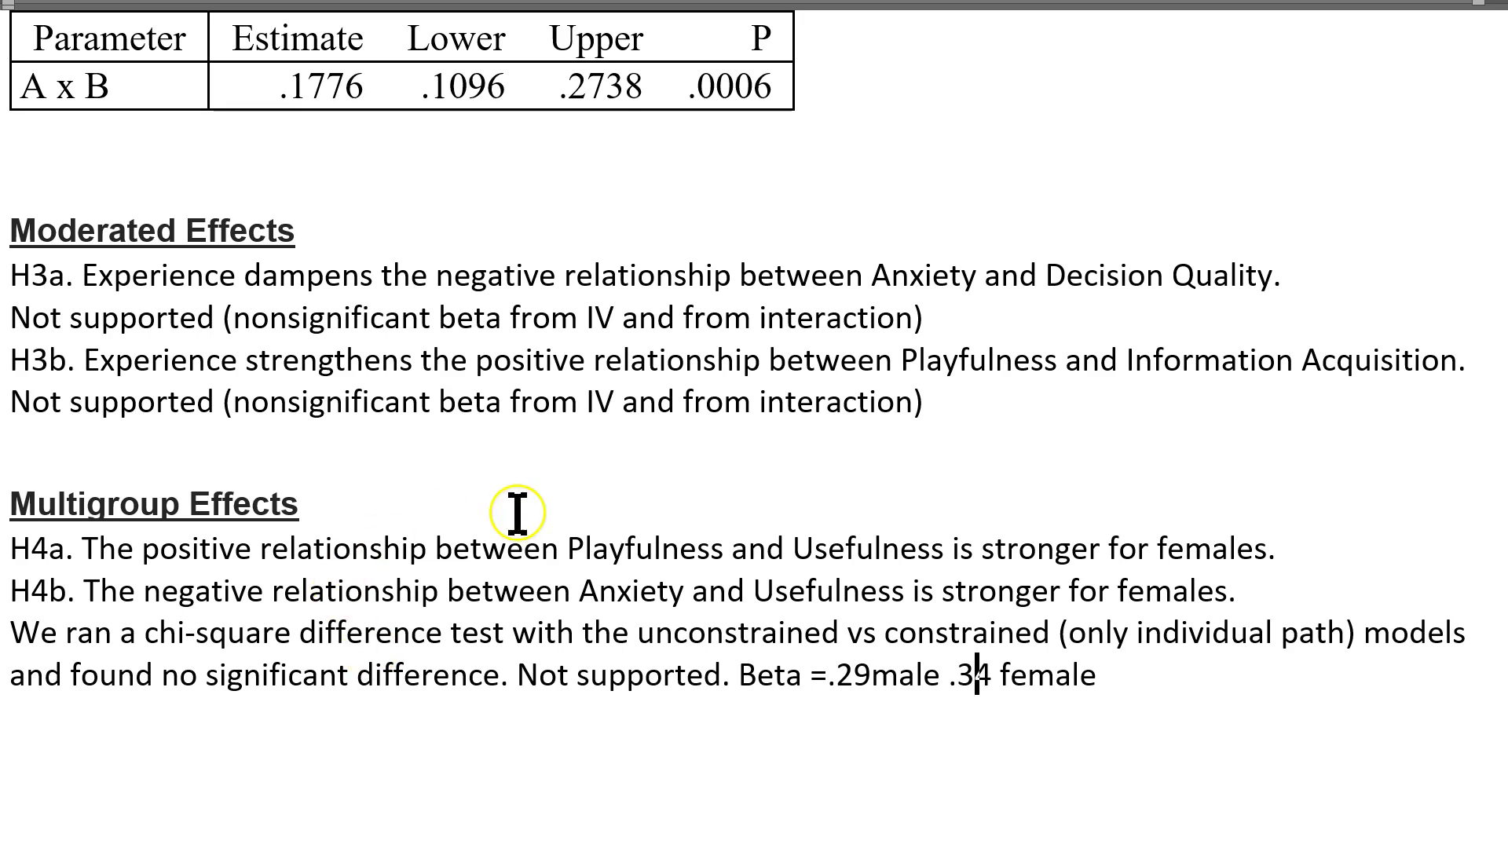
{"action": "scroll", "coordinate": [707, 555], "scroll_direction": "up", "scroll_amount": 10}
{"action": "scroll", "coordinate": [709, 550], "scroll_direction": "up", "scroll_amount": 15}
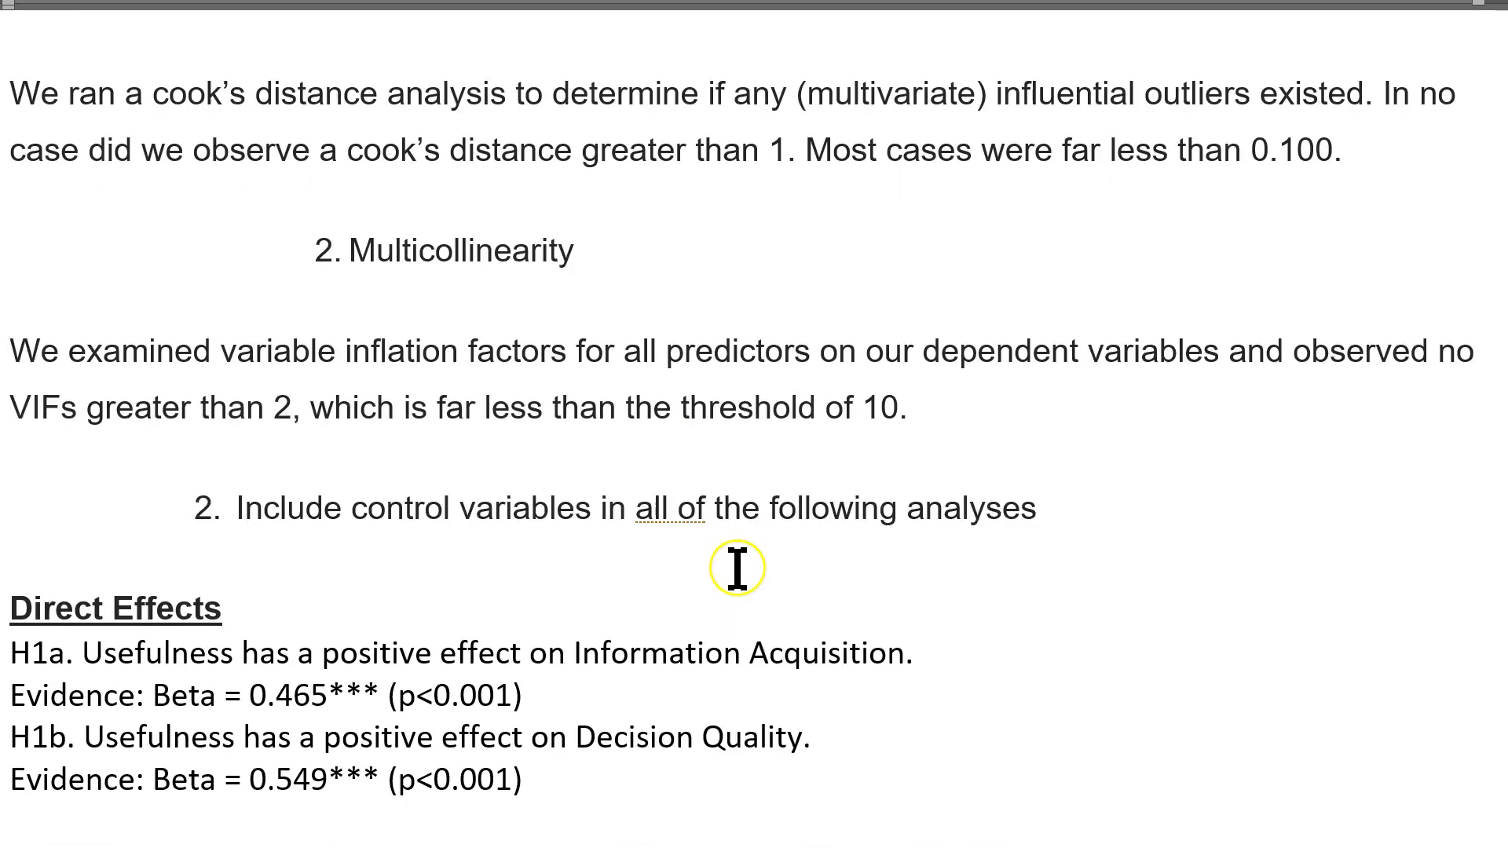
{"action": "scroll", "coordinate": [737, 569], "scroll_direction": "up", "scroll_amount": 8}
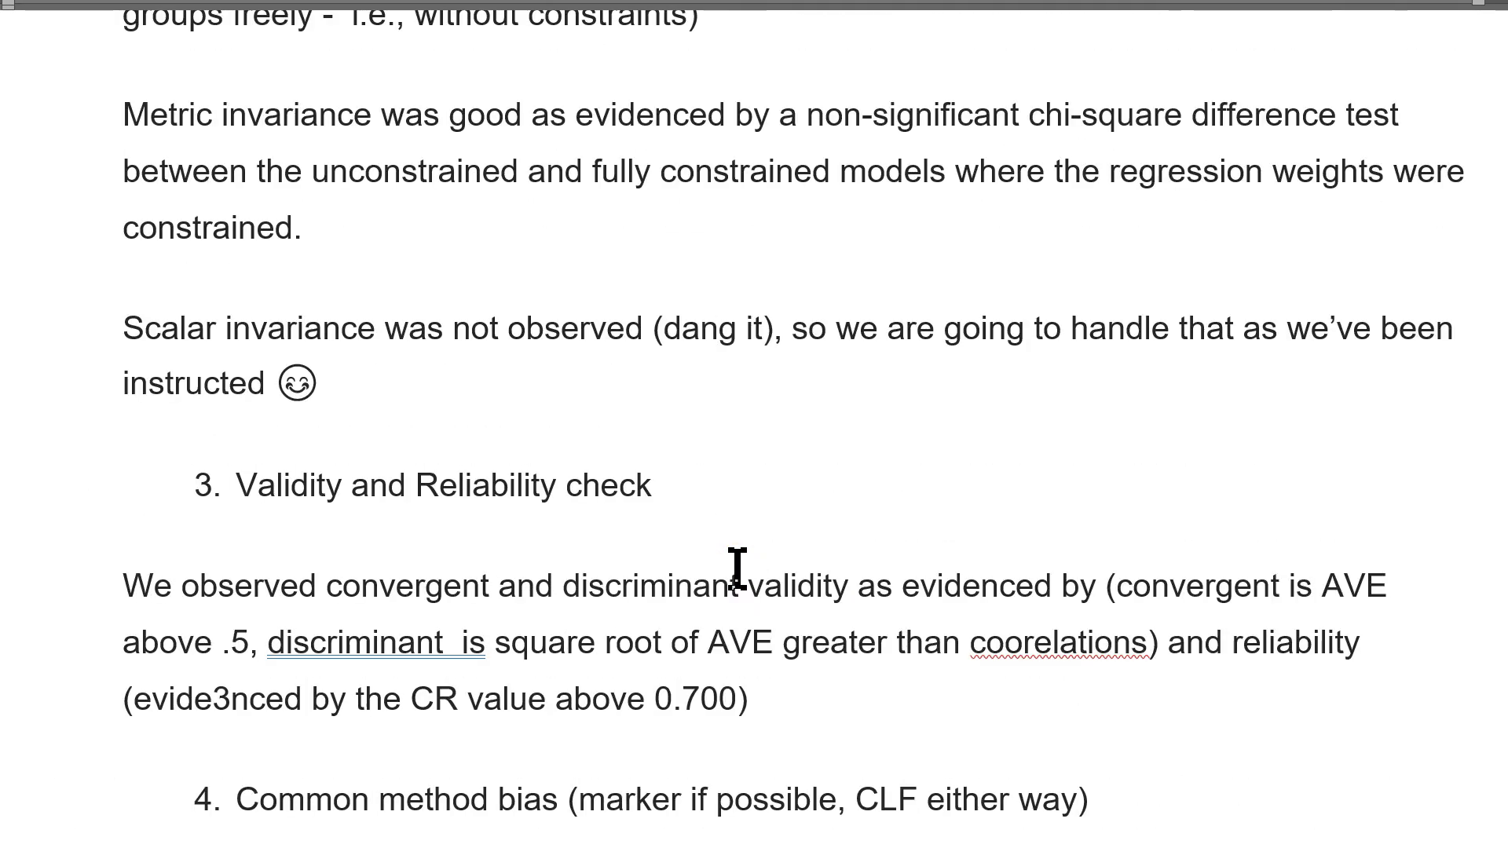
{"action": "scroll", "coordinate": [737, 569], "scroll_direction": "up", "scroll_amount": 2}
{"action": "triple_click", "coordinate": [125, 558]}
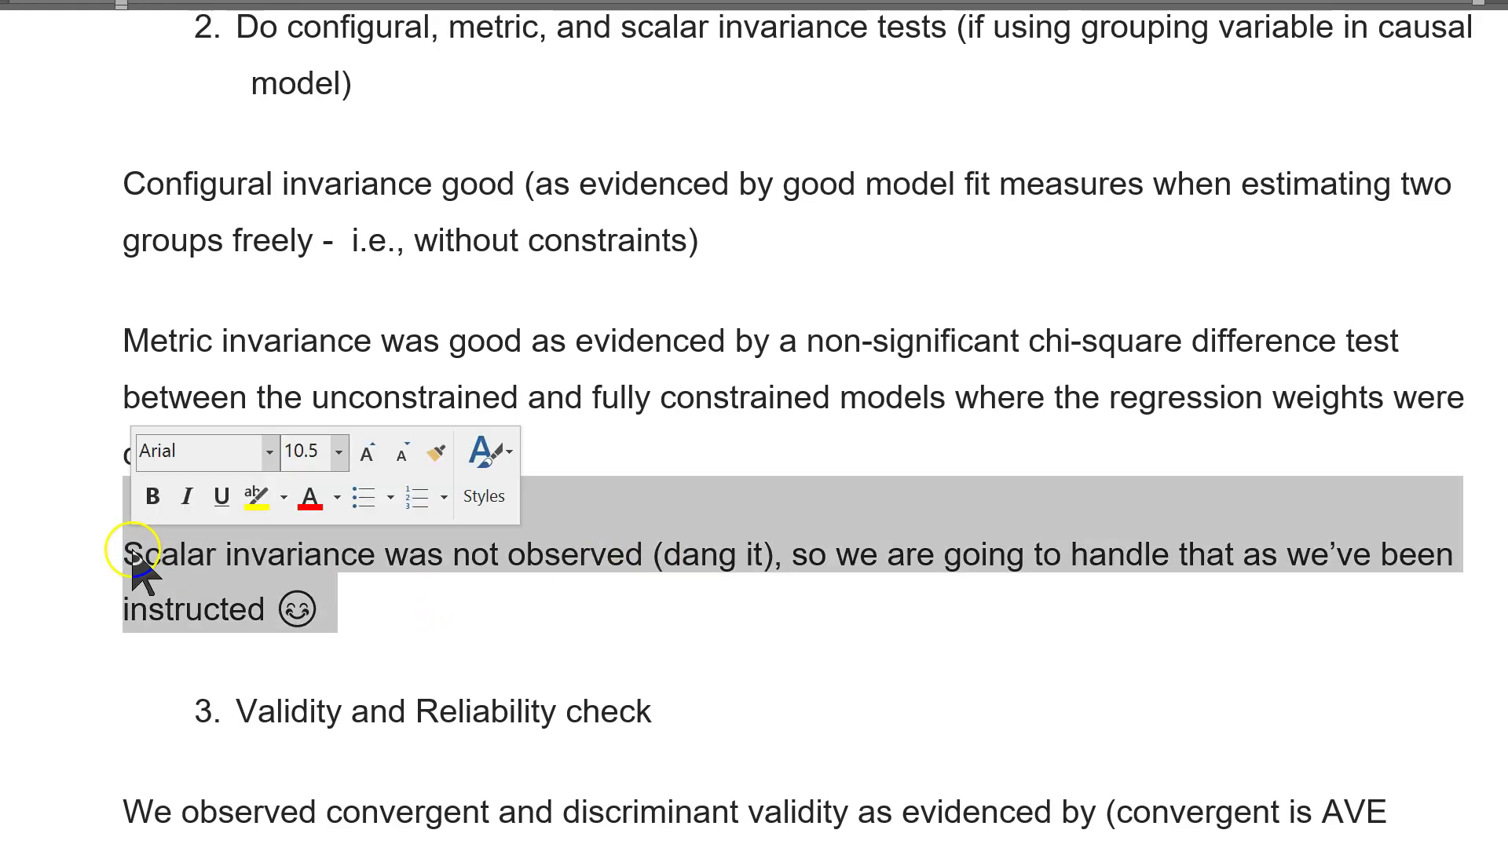
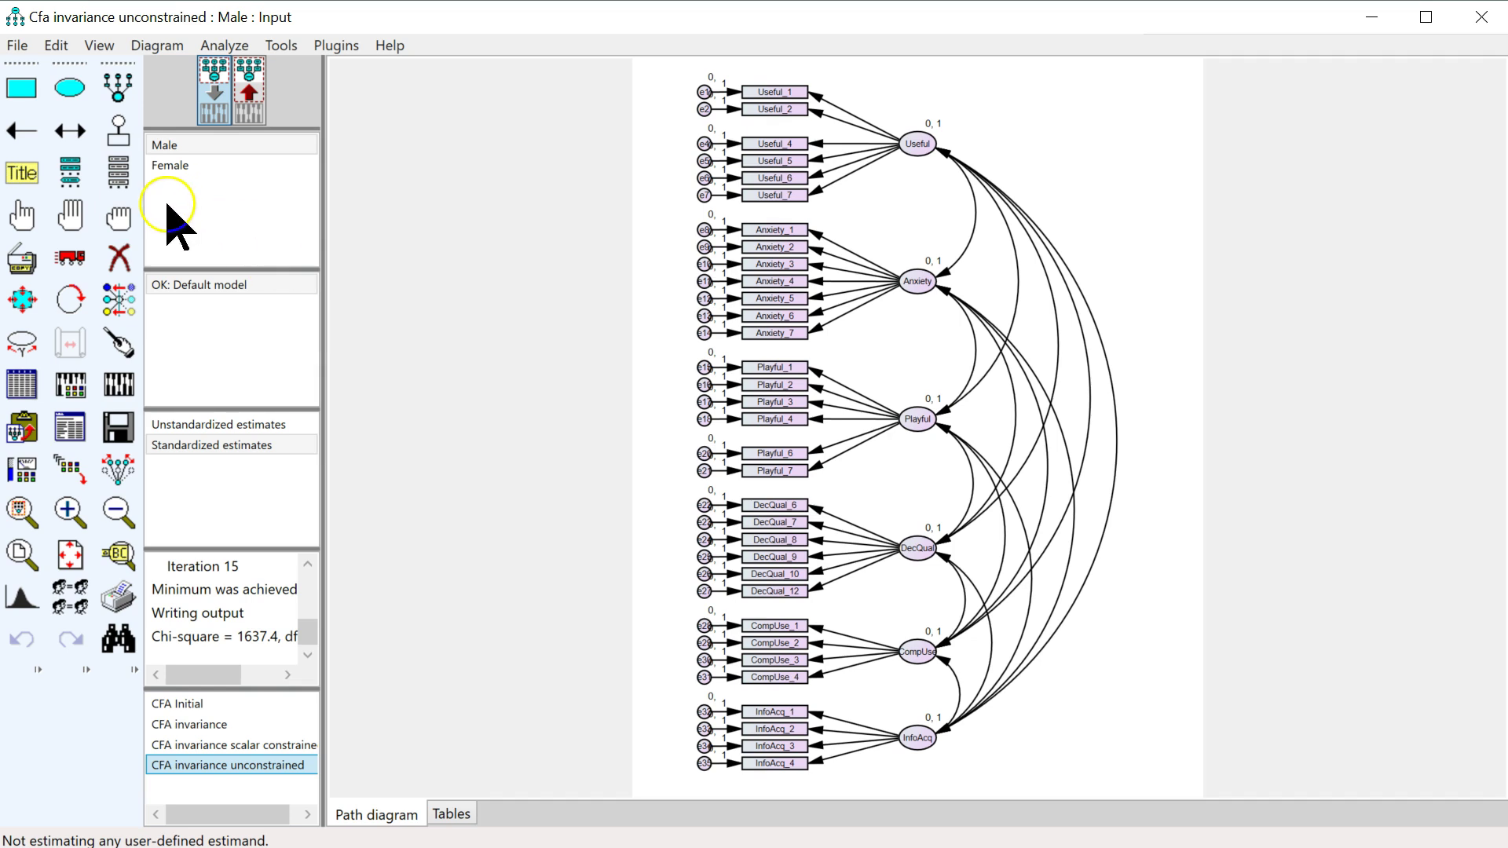
In Amos, save the CFA invariance unconstrained diagram and open the CFA Initial model
{"action": "key", "text": "Delete"}
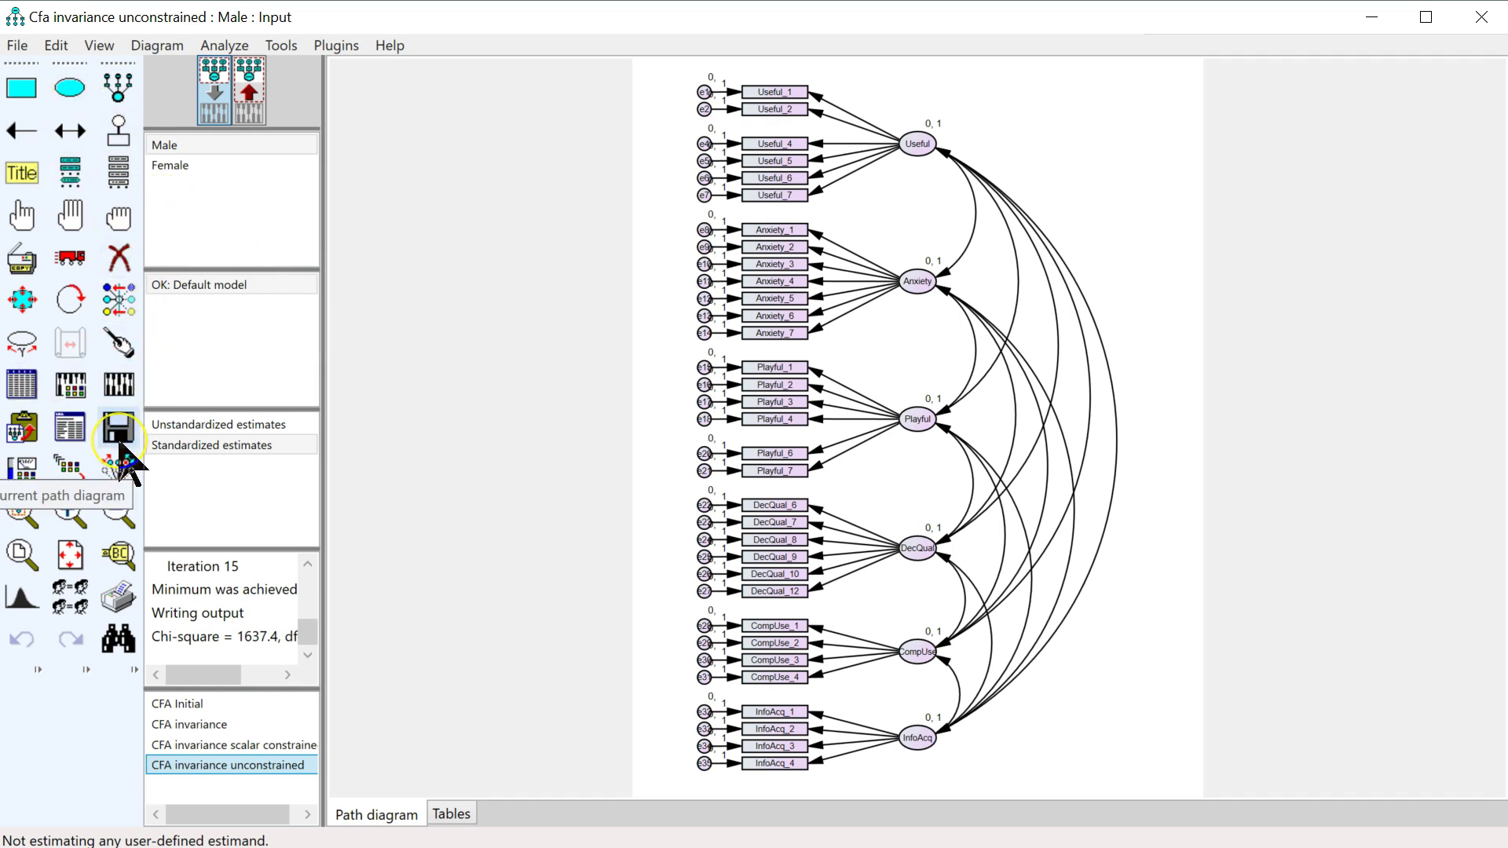
{"action": "left_click", "coordinate": [120, 445]}
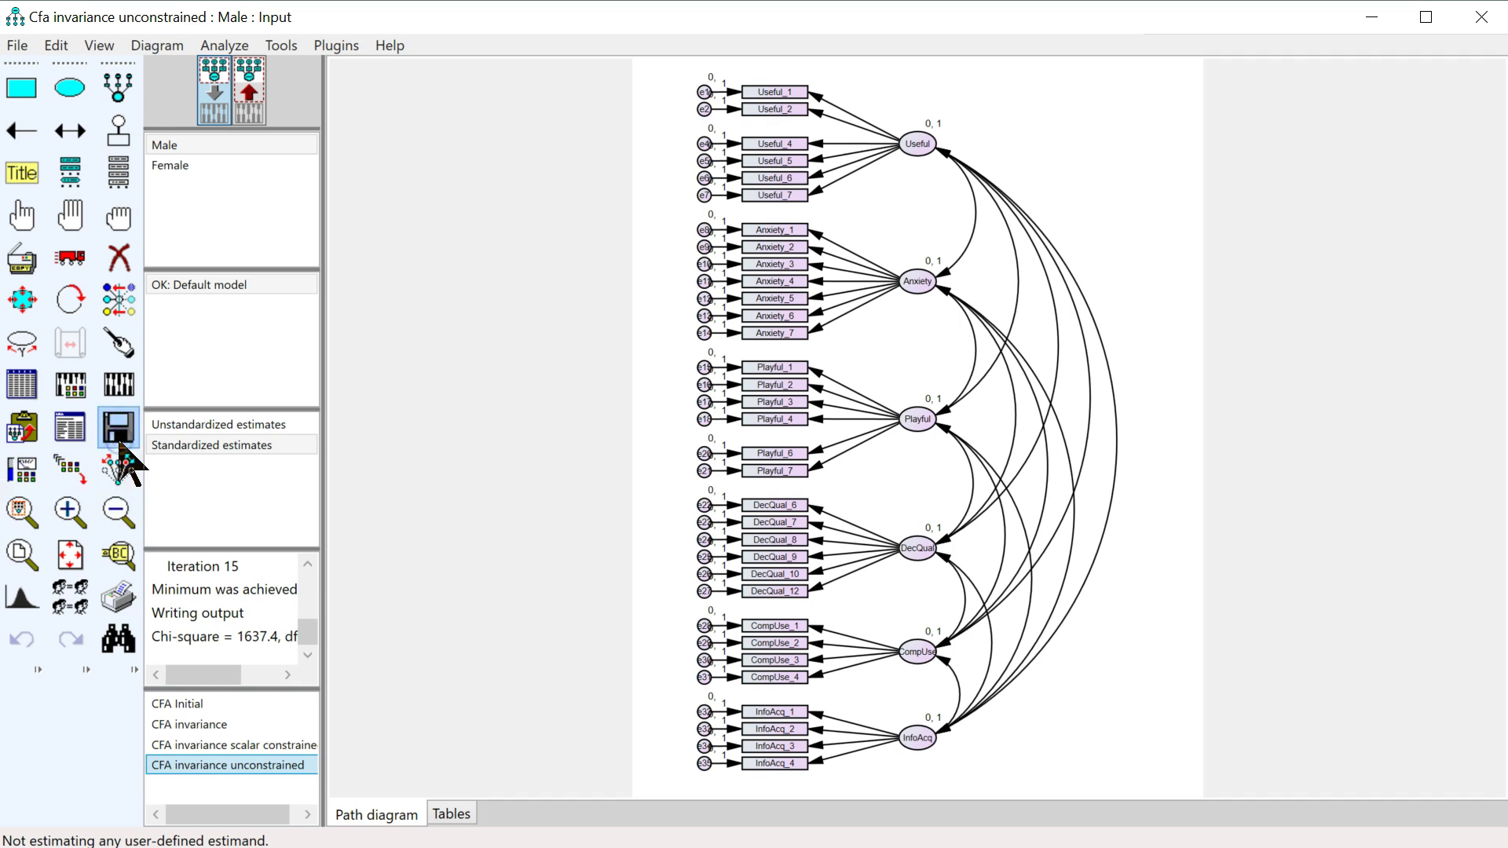
{"action": "left_click", "coordinate": [219, 704]}
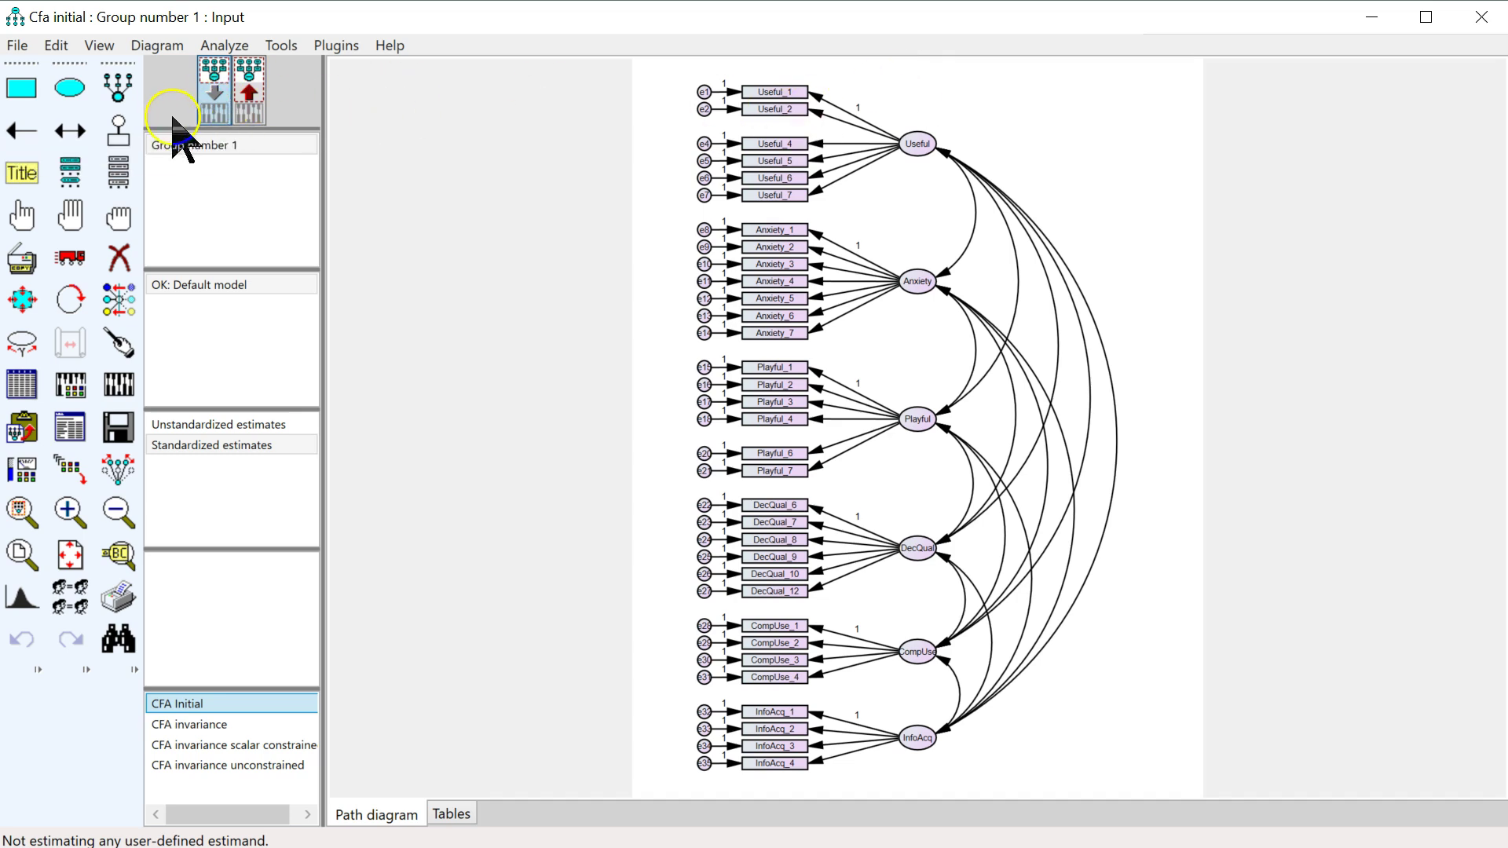
Draw a new latent variable with four indicators and their error terms beside the Useful factor
{"action": "left_click", "coordinate": [118, 90]}
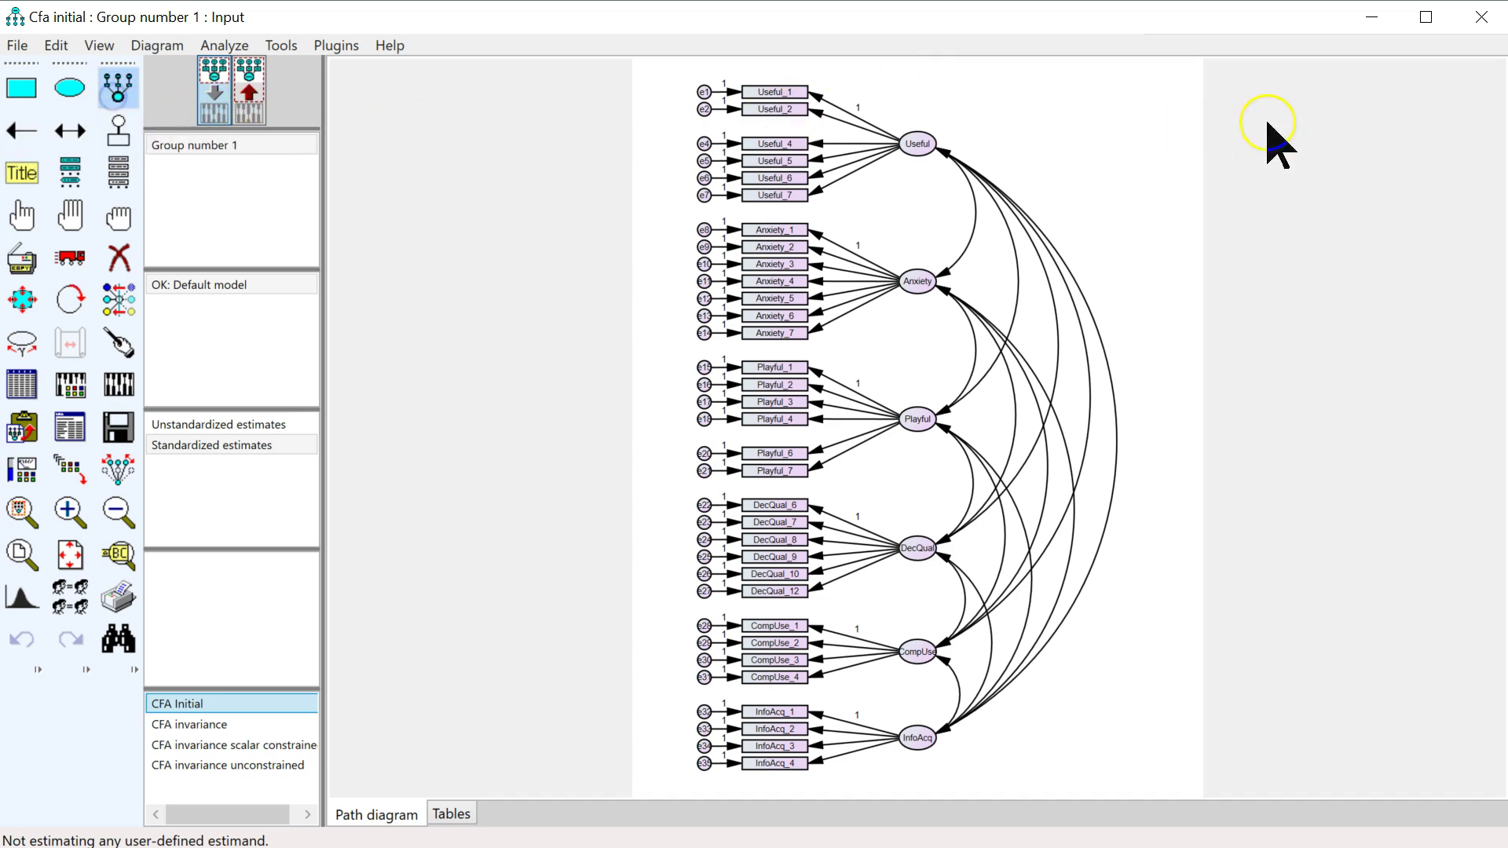
{"action": "left_click_drag", "start_coordinate": [999, 133], "coordinate": [1037, 160]}
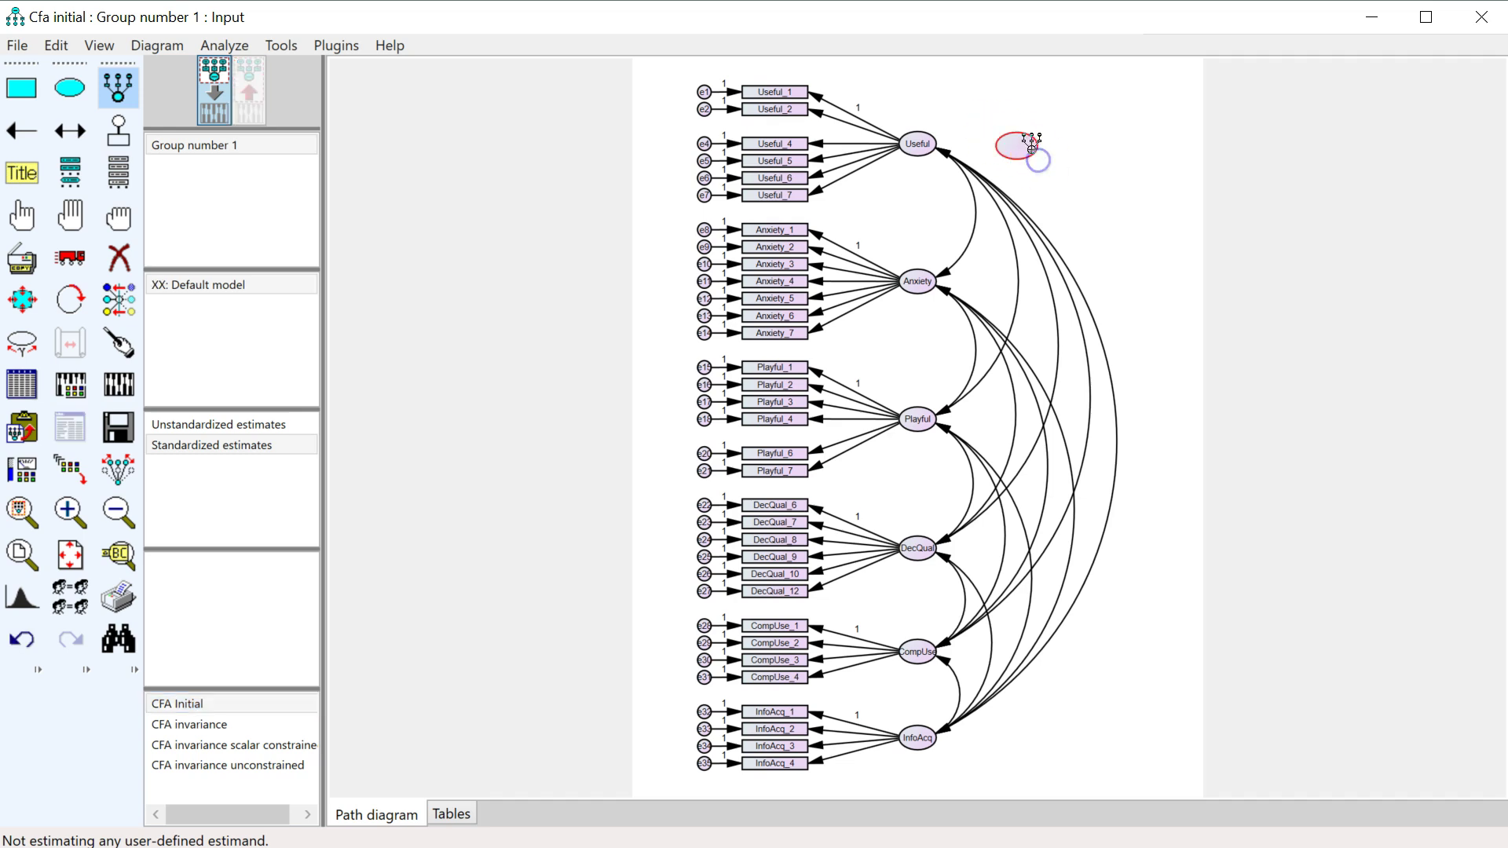
{"action": "left_click", "coordinate": [1017, 138]}
{"action": "left_click", "coordinate": [1016, 138]}
{"action": "left_click", "coordinate": [1017, 139]}
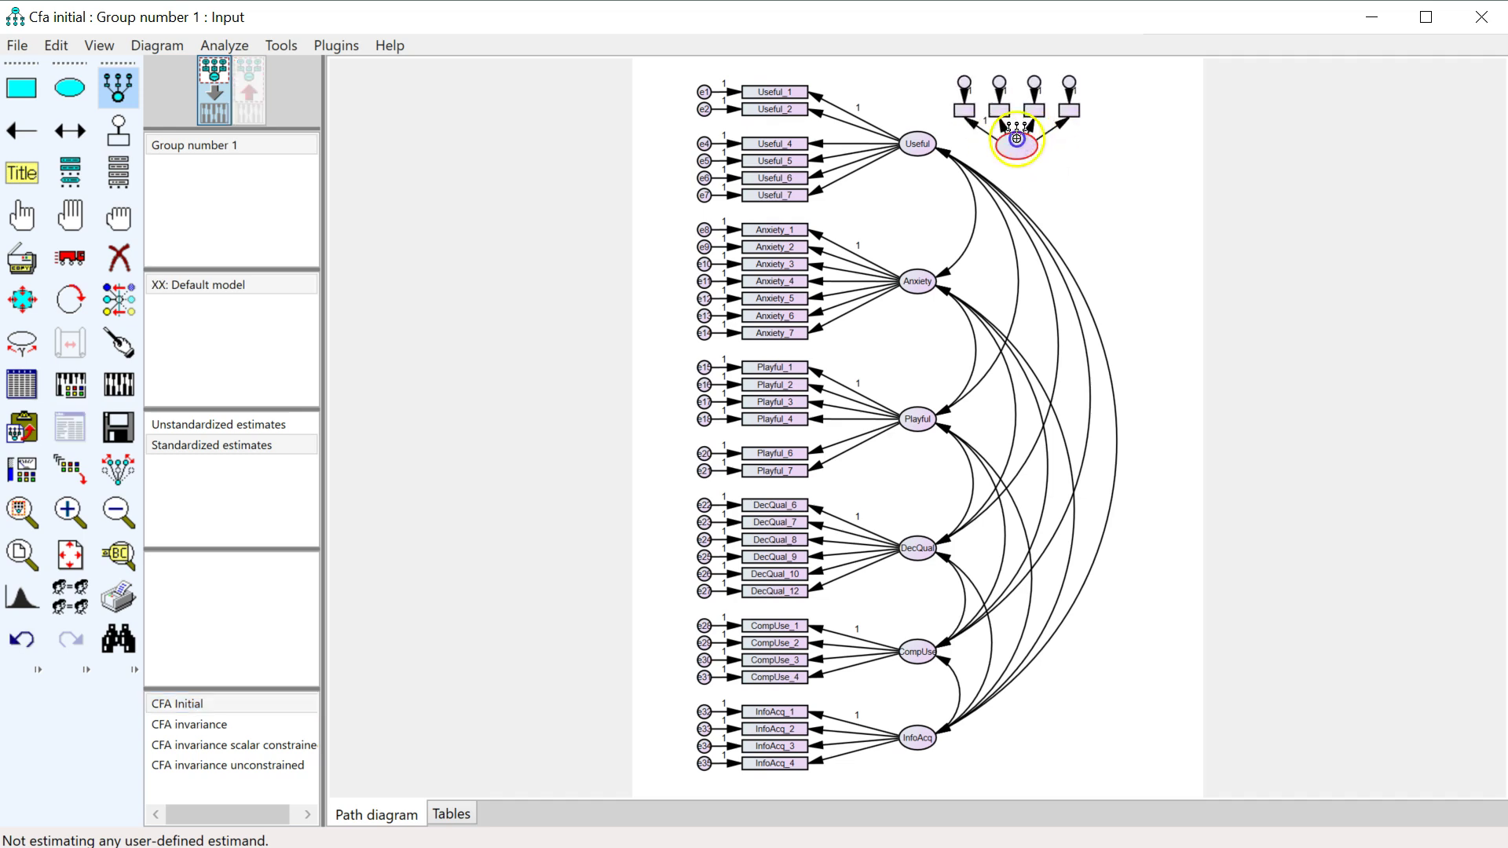
Add a fifth indicator to the new latent variable and show the dataset's variable list in an enlarged window
{"action": "left_click", "coordinate": [1017, 138]}
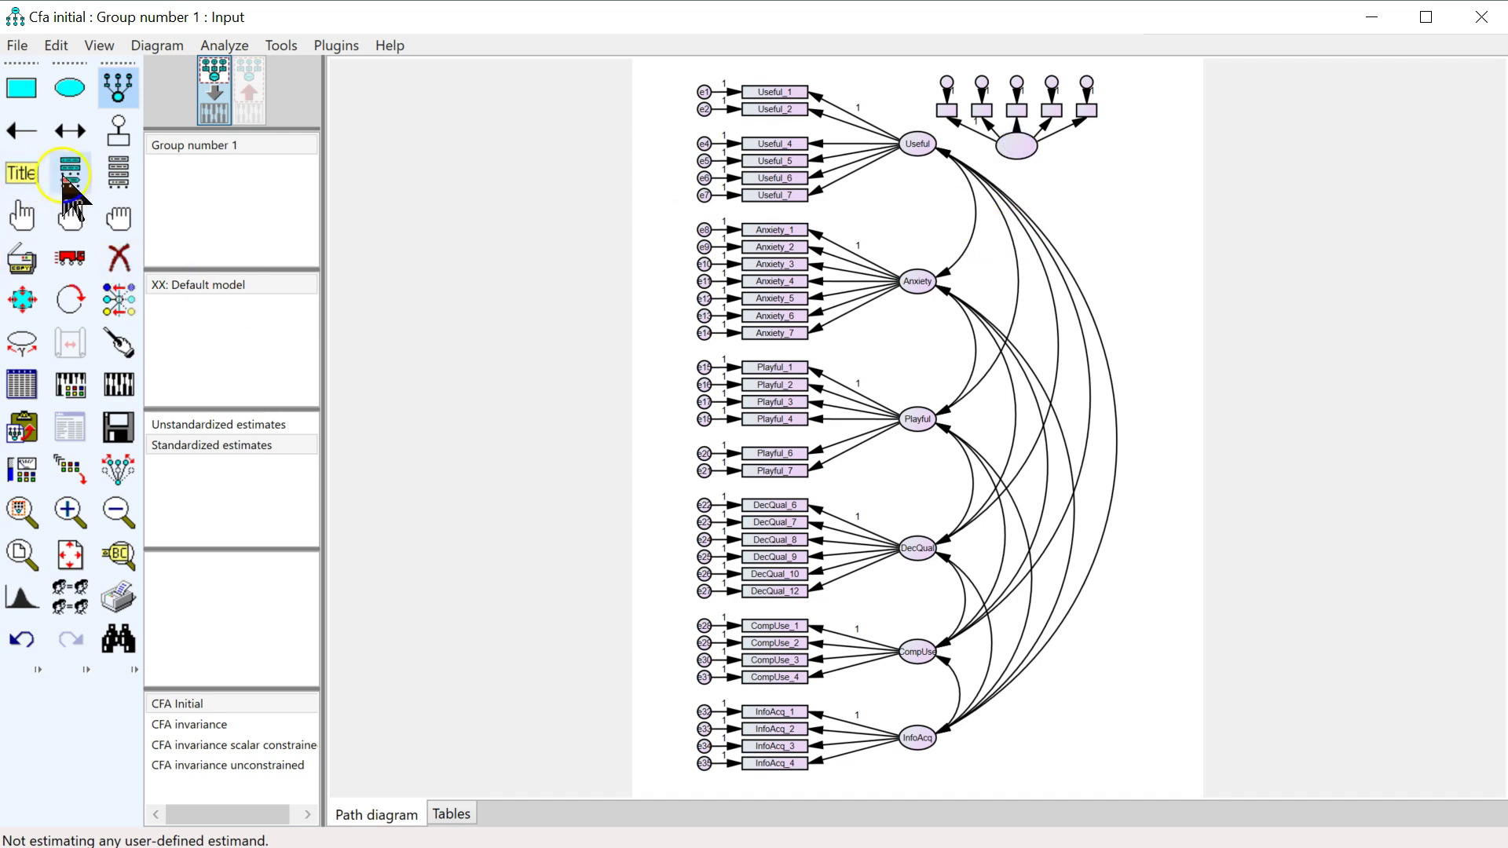
{"action": "left_click", "coordinate": [119, 167]}
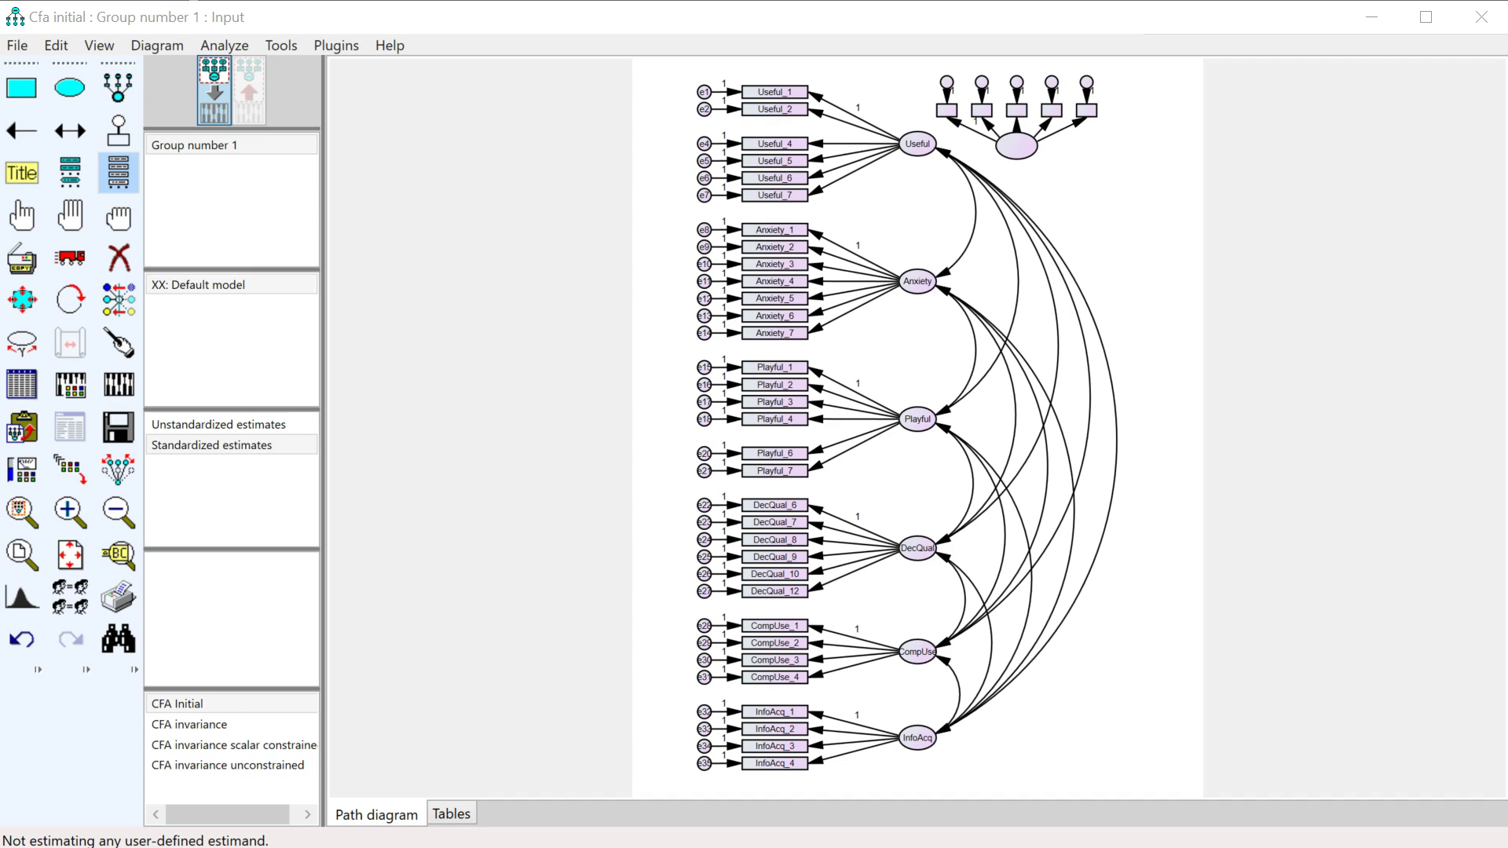
{"action": "left_click_drag", "start_coordinate": [464, 1], "coordinate": [498, 110]}
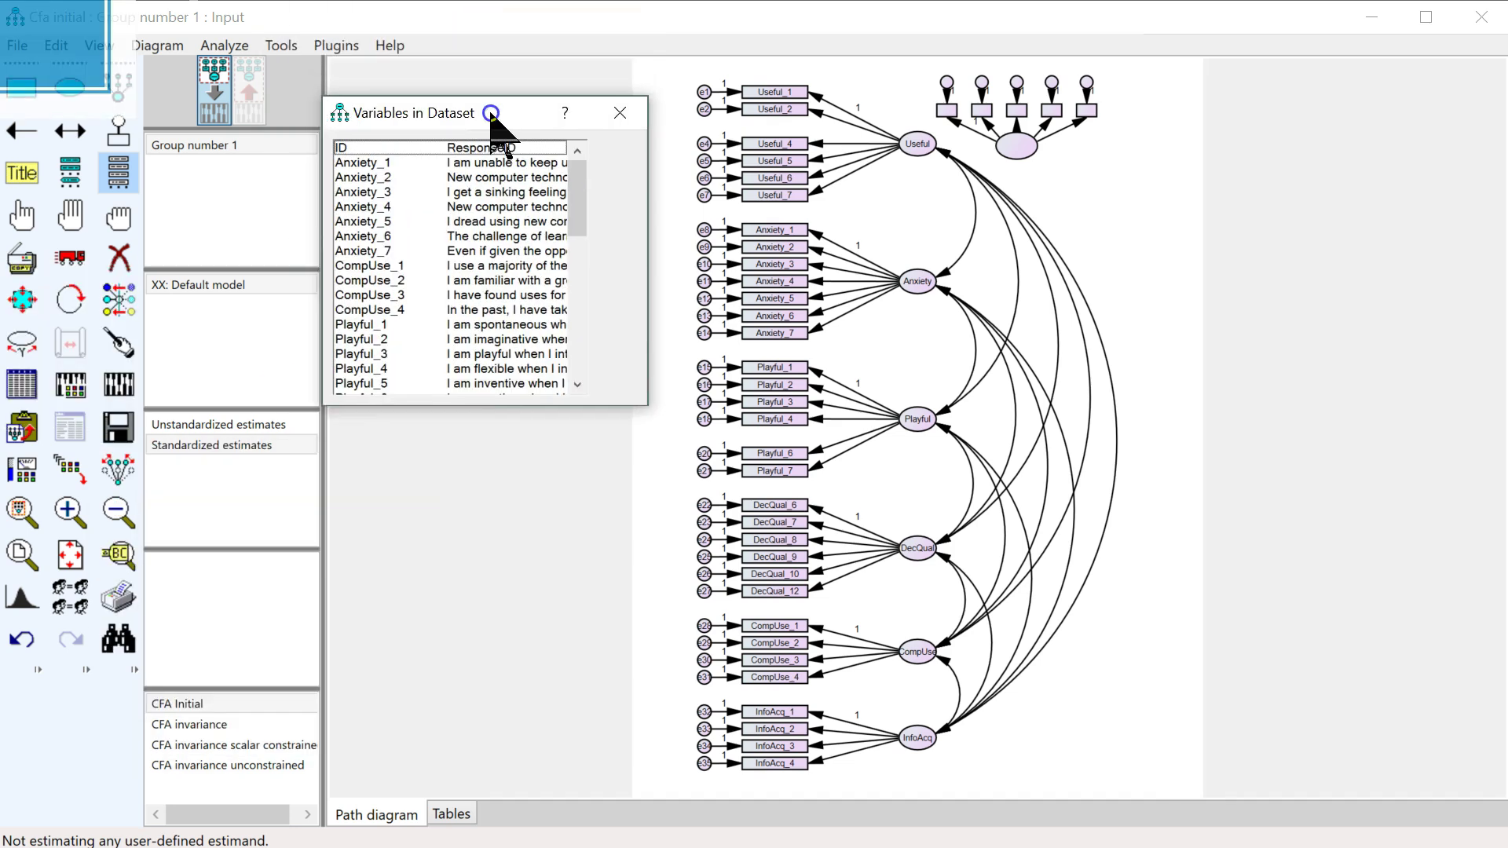
{"action": "left_click_drag", "start_coordinate": [491, 407], "coordinate": [475, 718]}
{"action": "left_click_drag", "start_coordinate": [369, 432], "coordinate": [847, 149]}
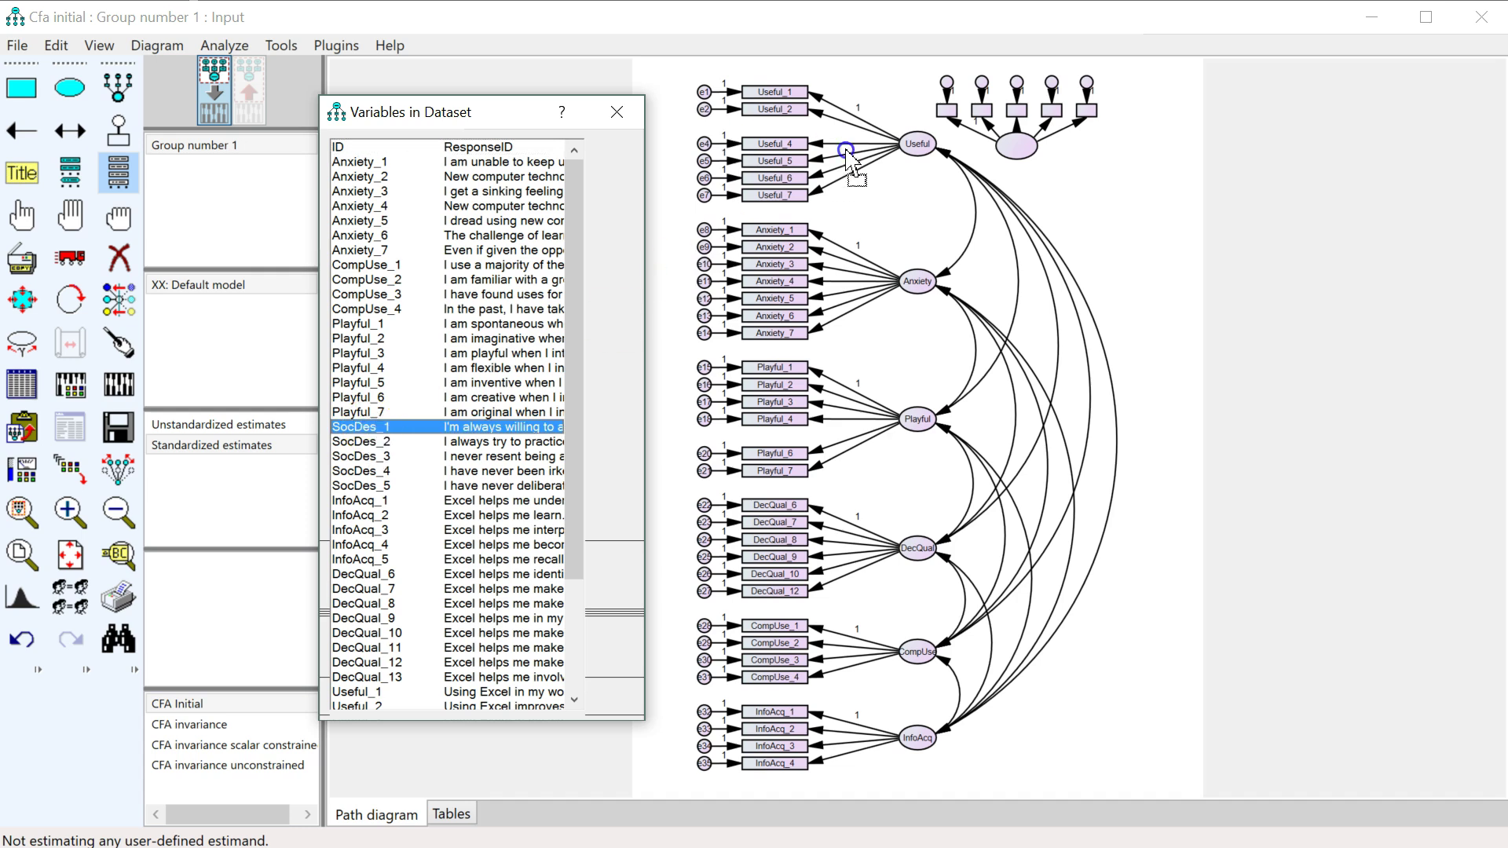
{"action": "left_click_drag", "start_coordinate": [952, 123], "coordinate": [953, 126]}
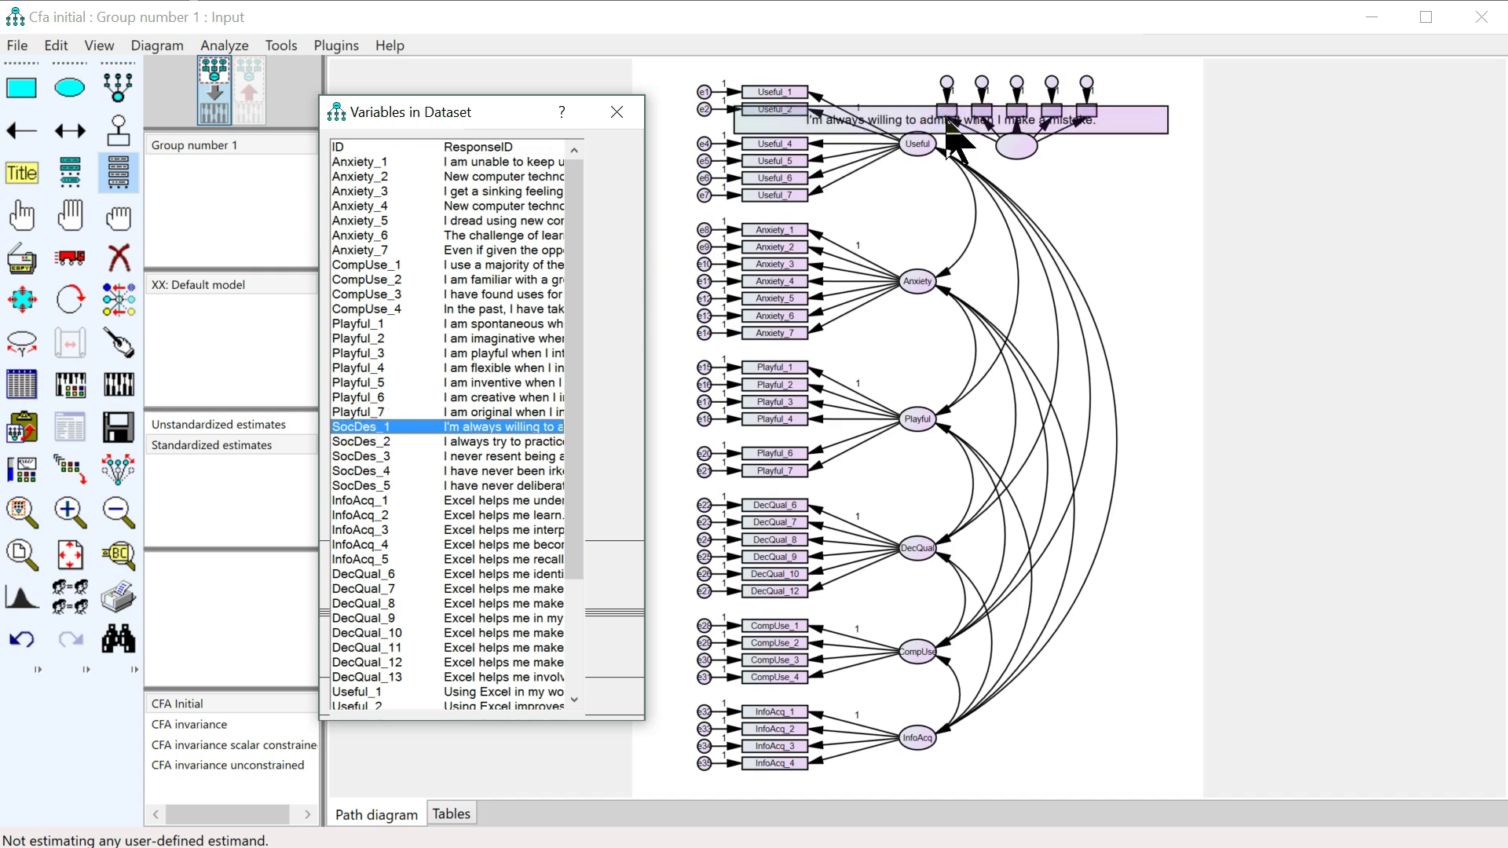
{"action": "left_click", "coordinate": [1111, 128]}
{"action": "key", "text": "ctrl+z"}
Assign the dataset variable SocDes_1 to the first indicator of the new latent variable
{"action": "left_click", "coordinate": [409, 425]}
{"action": "left_click_drag", "start_coordinate": [409, 425], "coordinate": [752, 207]}
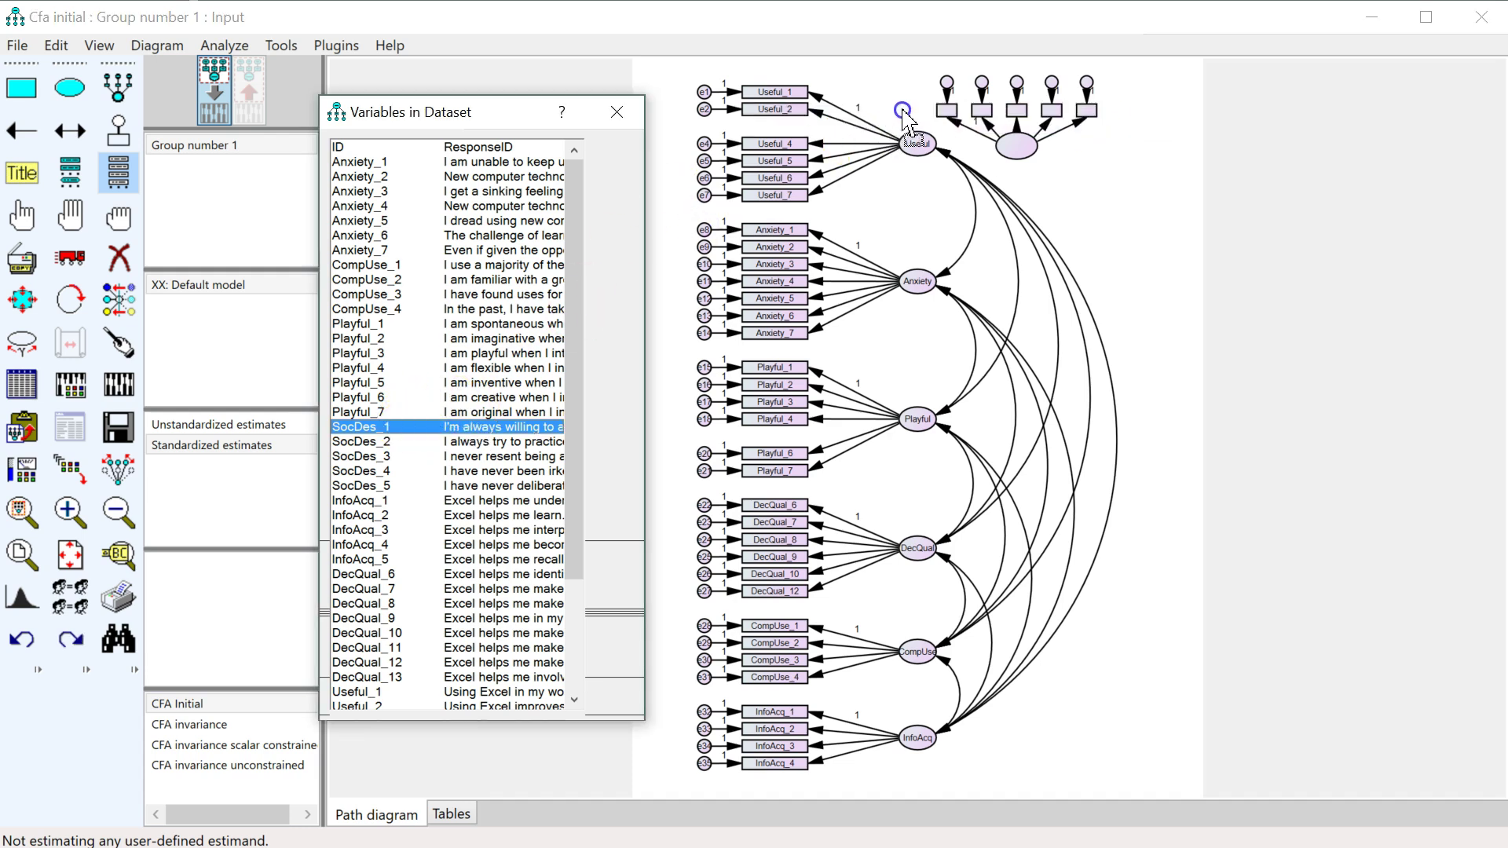
{"action": "left_click_drag", "start_coordinate": [948, 118], "coordinate": [951, 124]}
{"action": "left_click_drag", "start_coordinate": [409, 442], "coordinate": [773, 281]}
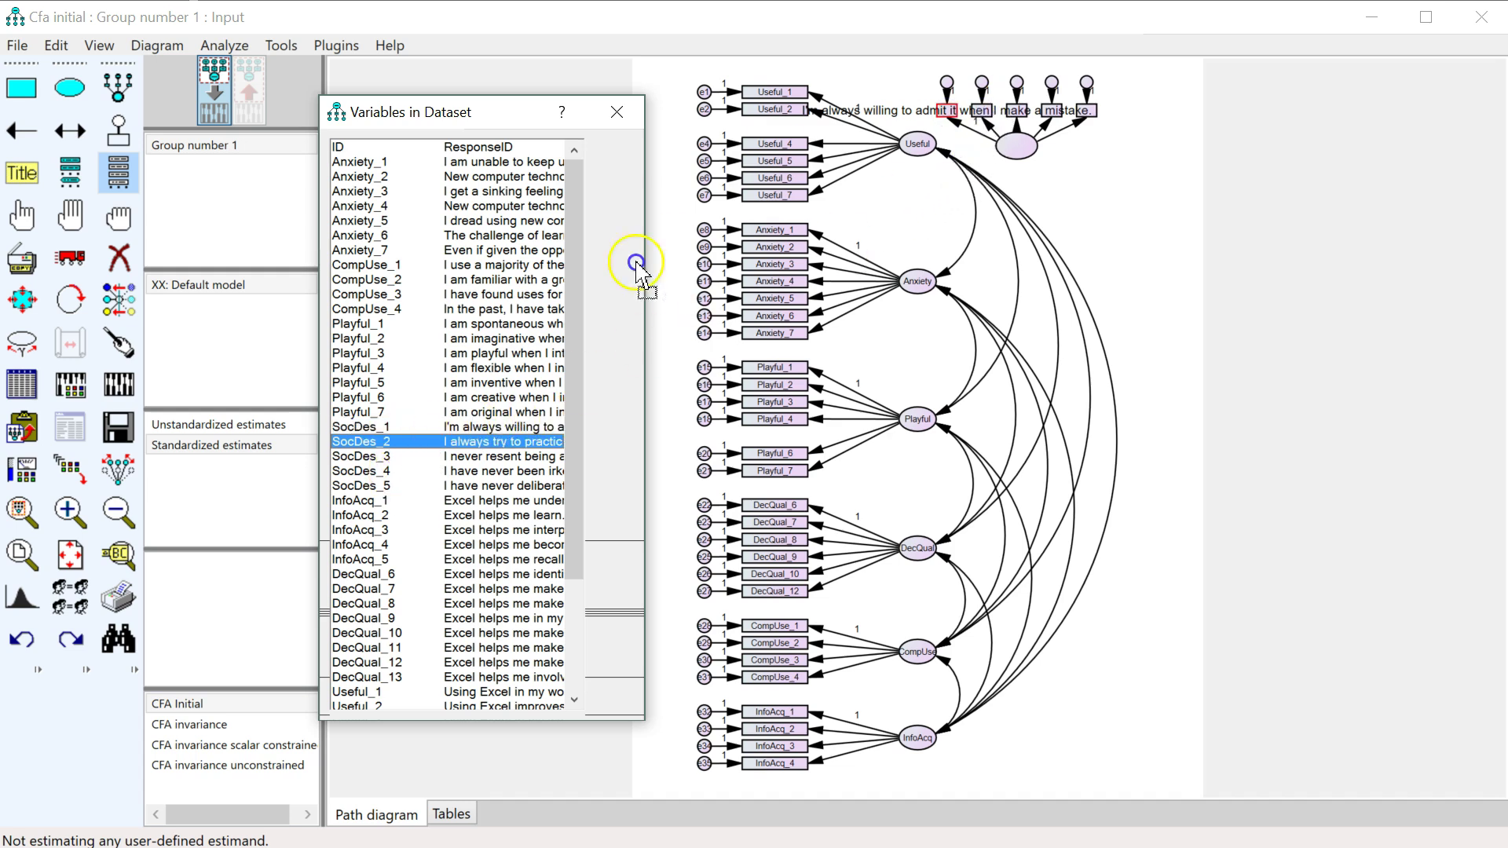
Turn off the display of variable labels in the interface properties
{"action": "left_click", "coordinate": [161, 47]}
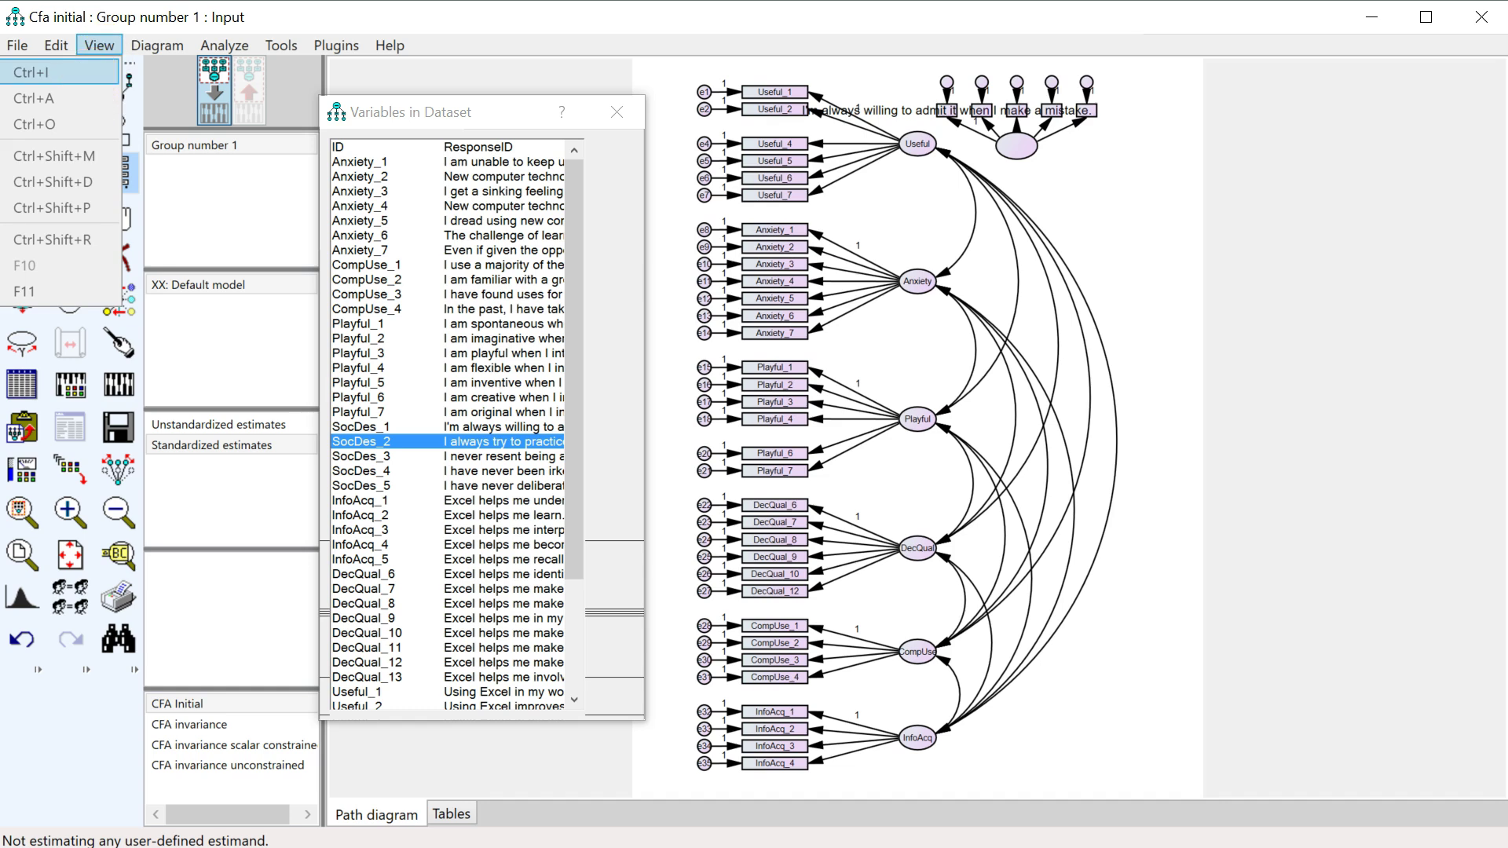
{"action": "left_click", "coordinate": [71, 73]}
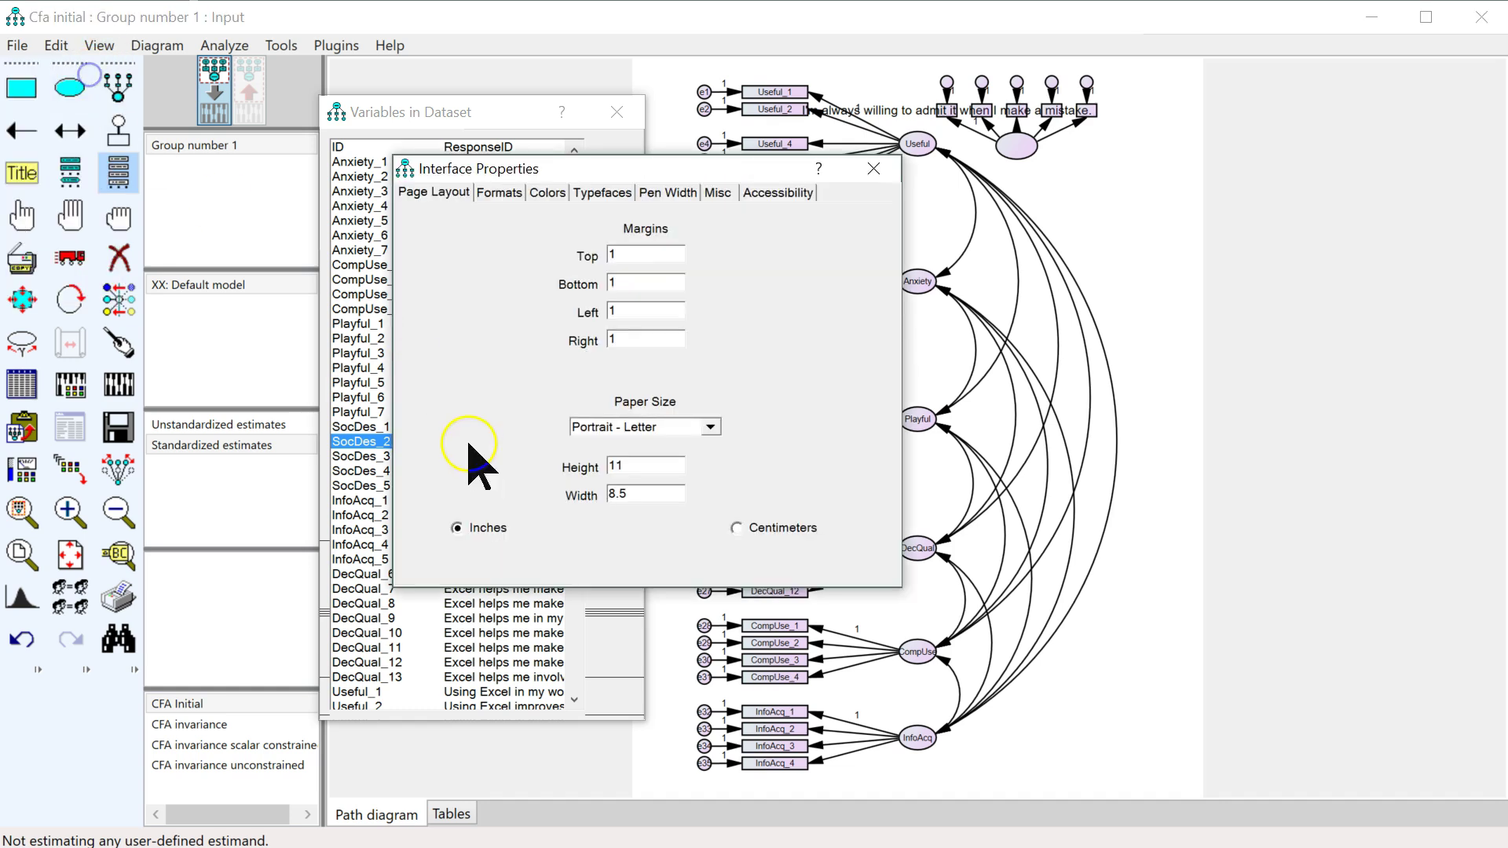
{"action": "left_click", "coordinate": [715, 194]}
{"action": "left_click", "coordinate": [582, 358]}
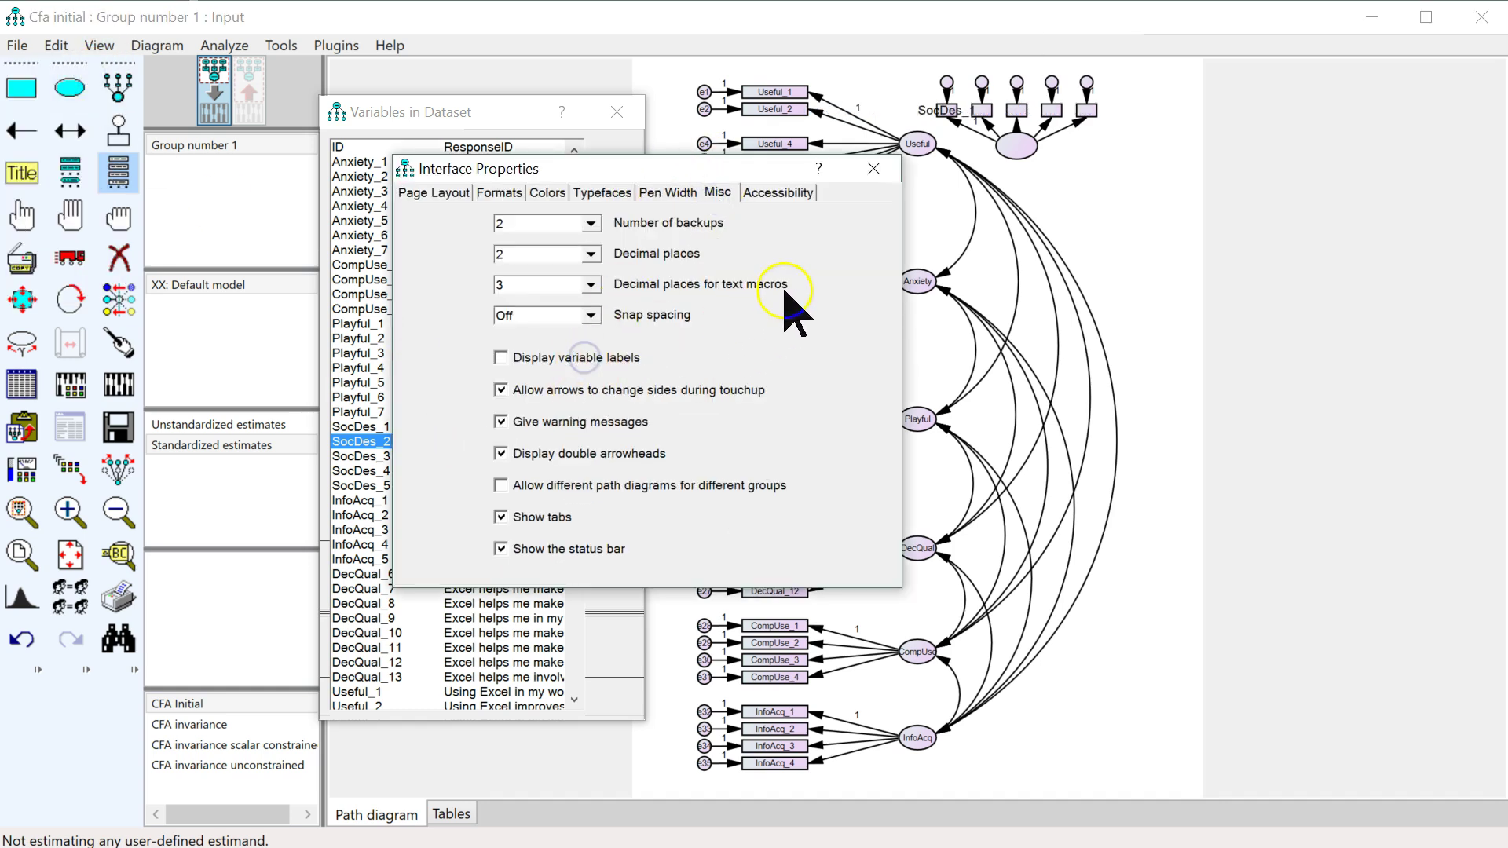
{"action": "left_click", "coordinate": [874, 168]}
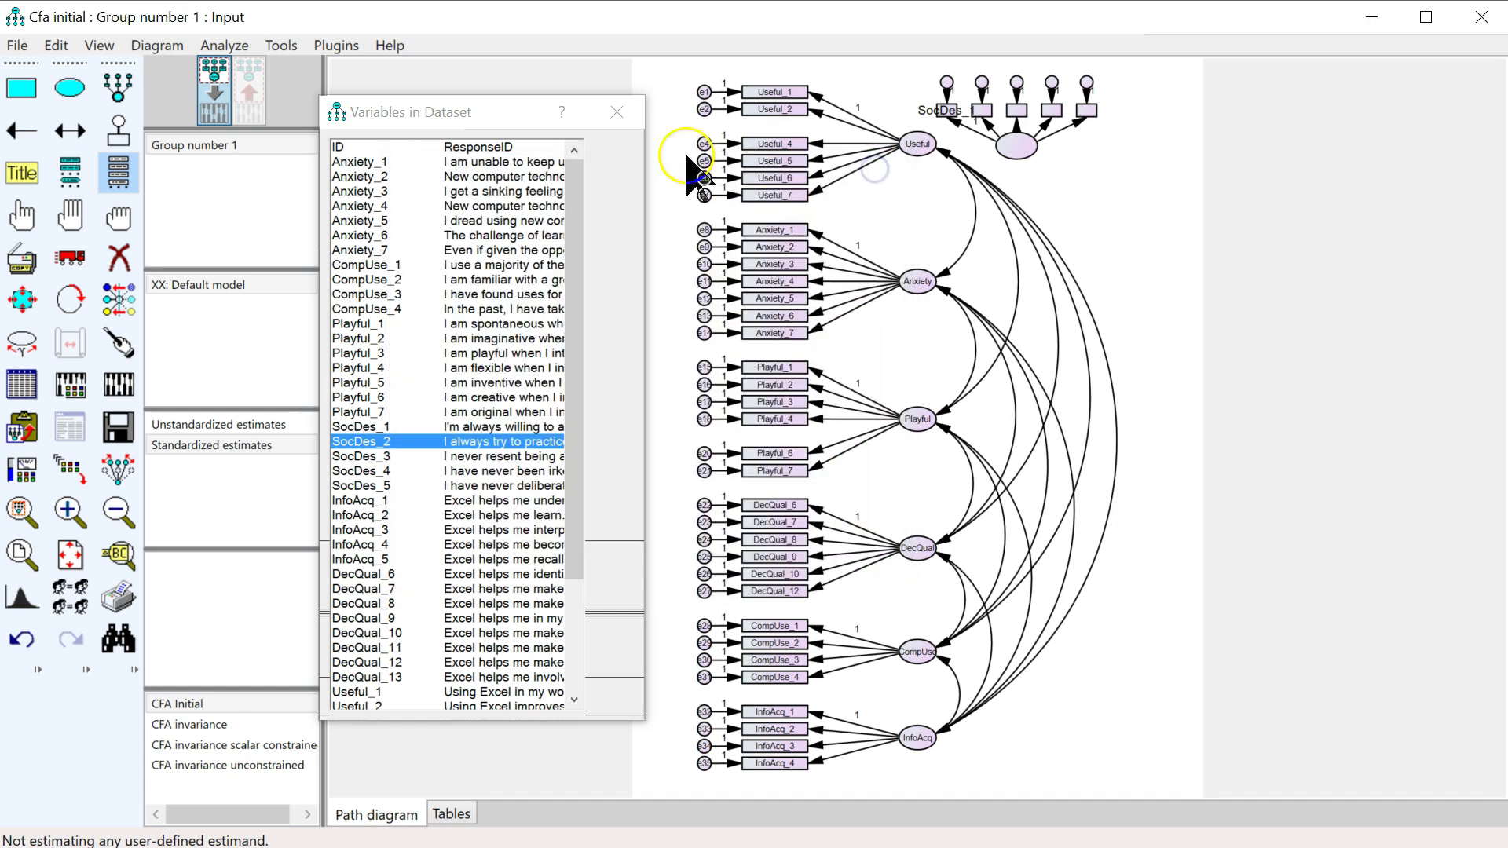
Rotate the new latent variable's indicators so that they lie to its left
{"action": "left_click", "coordinate": [70, 299]}
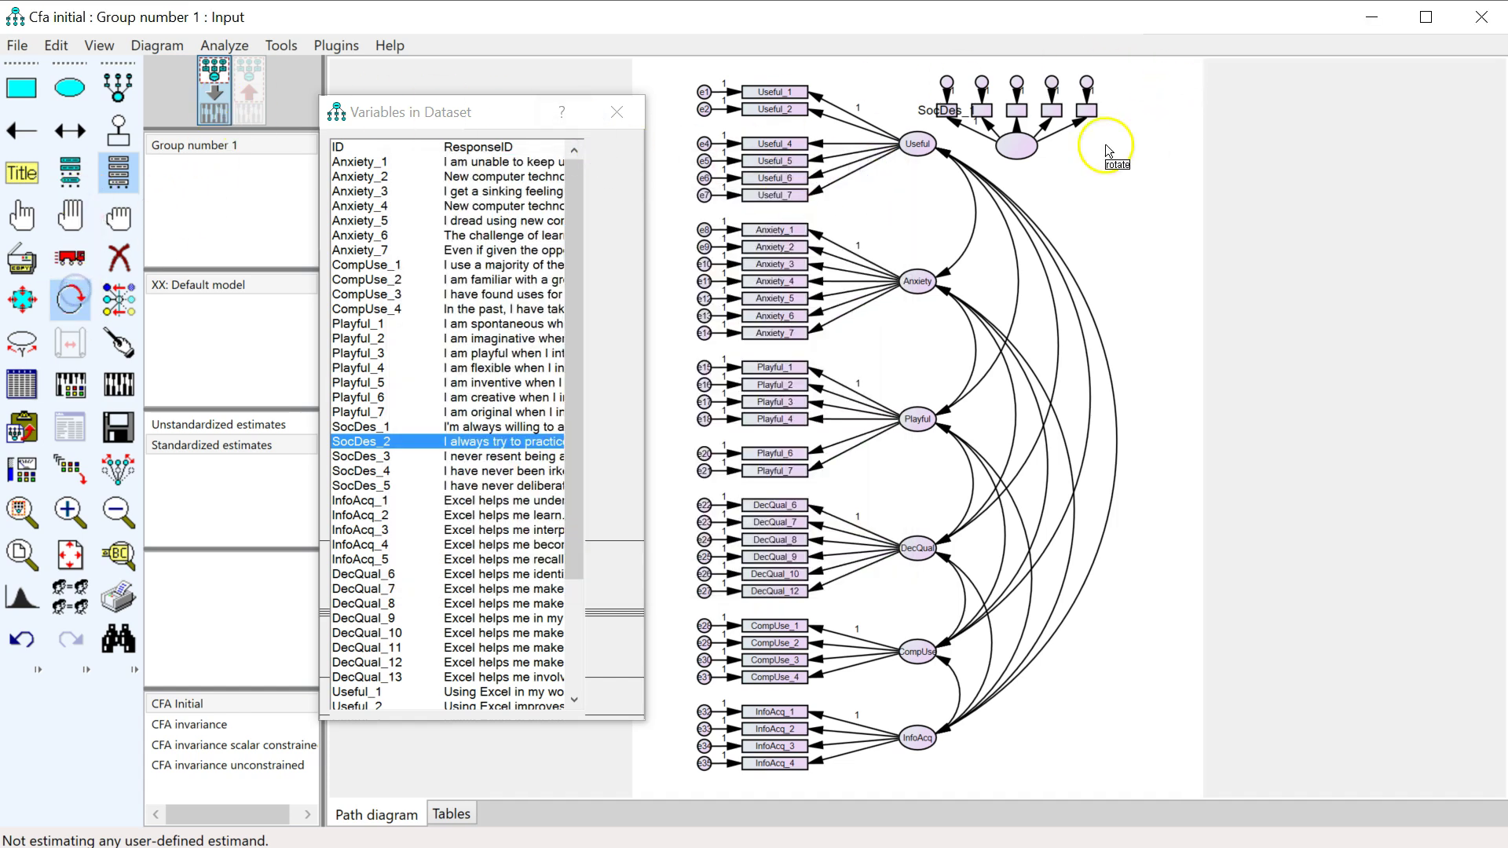
{"action": "left_click", "coordinate": [1028, 159]}
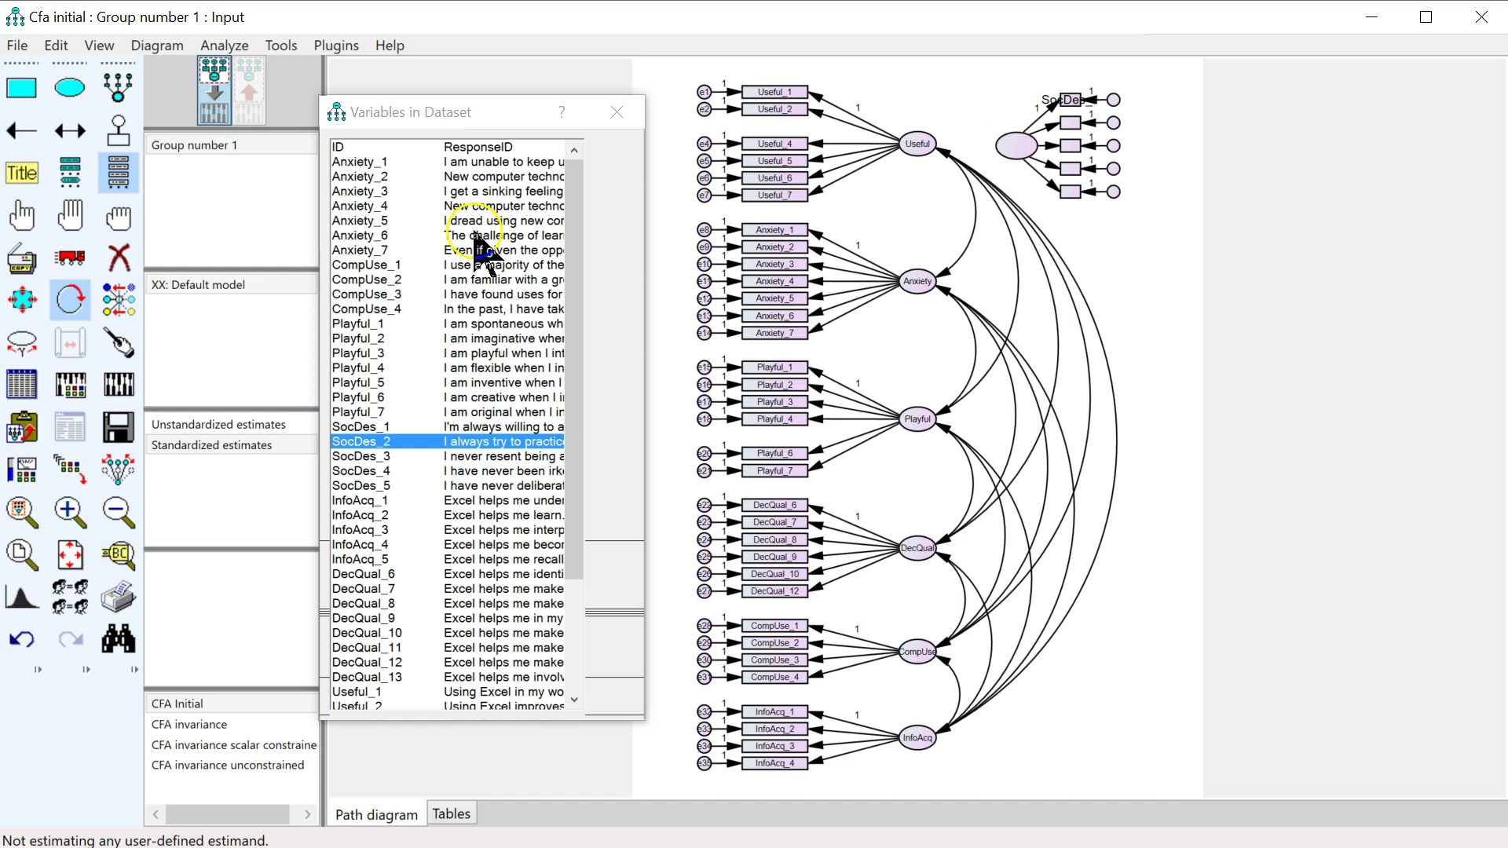
{"action": "left_click", "coordinate": [1011, 147]}
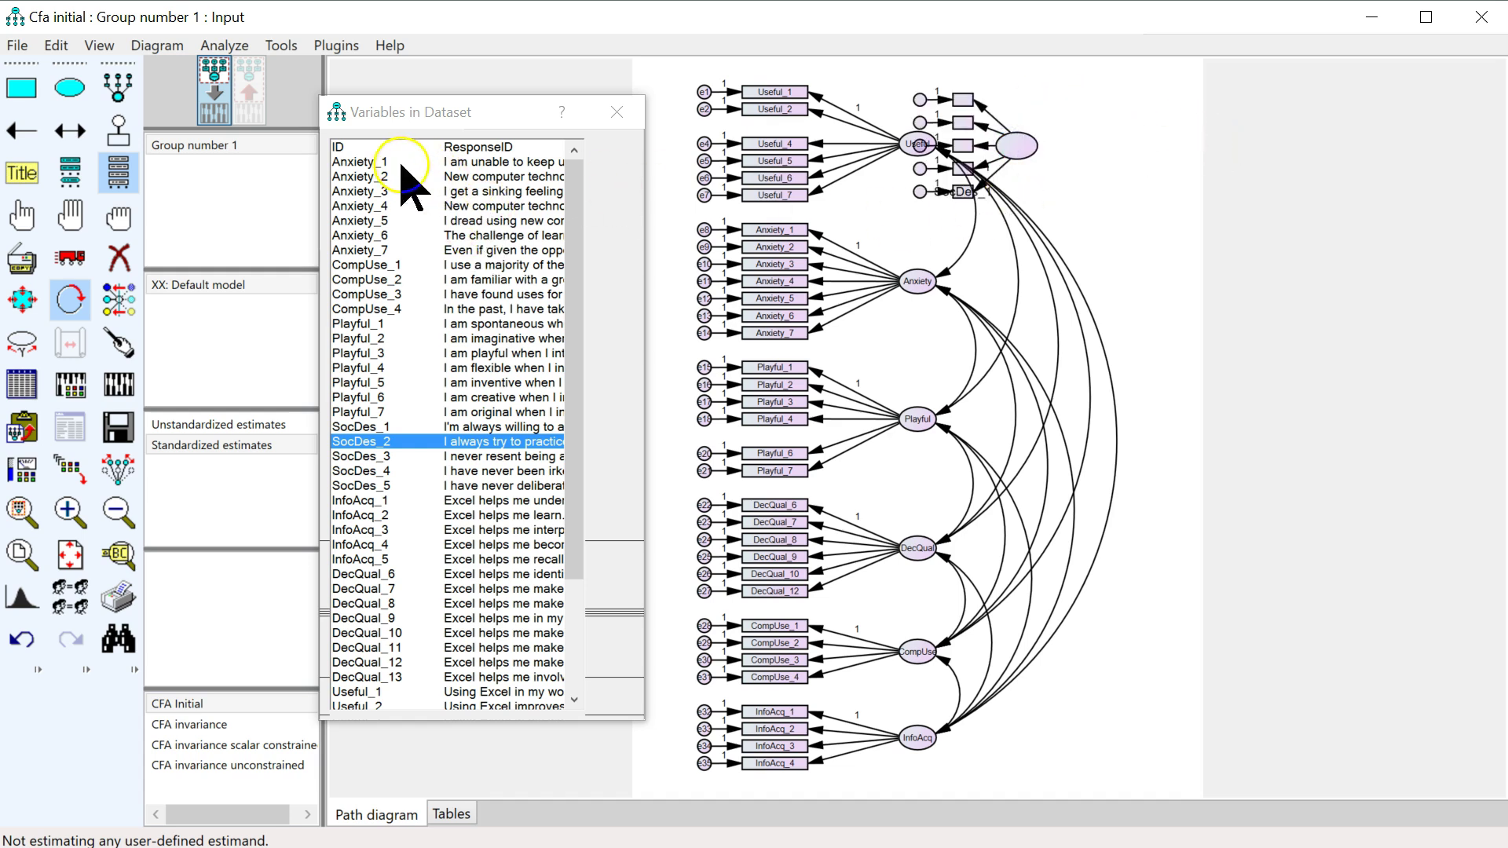
Move the new latent variable together with its indicators above the Useful indicators, preserving symmetries
{"action": "left_click", "coordinate": [61, 266]}
{"action": "left_click", "coordinate": [119, 469]}
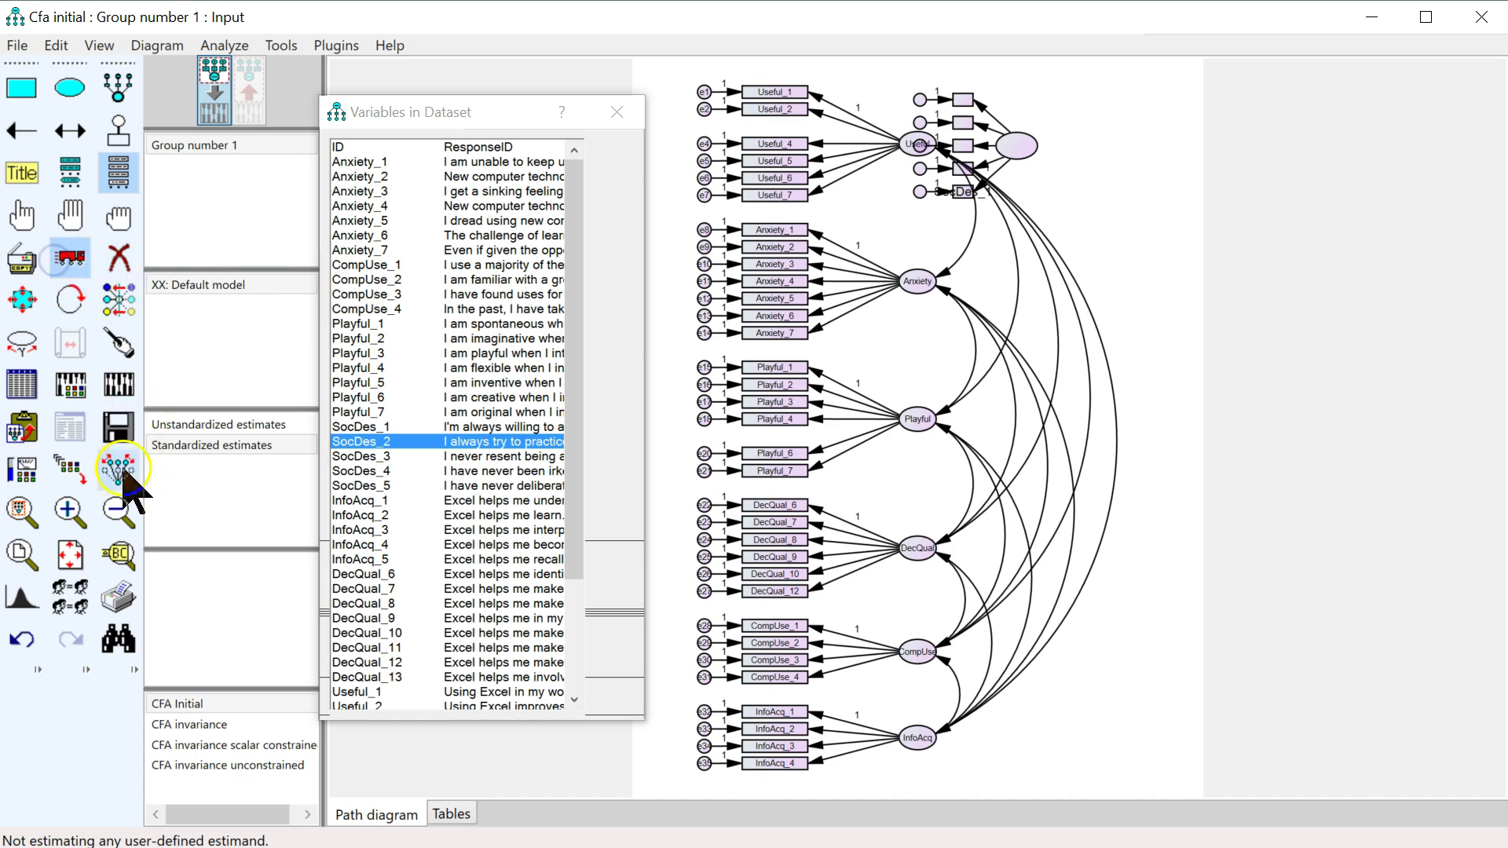
{"action": "left_click_drag", "start_coordinate": [1017, 146], "coordinate": [808, 40]}
{"action": "scroll", "coordinate": [991, 198], "scroll_direction": "down", "scroll_amount": 1}
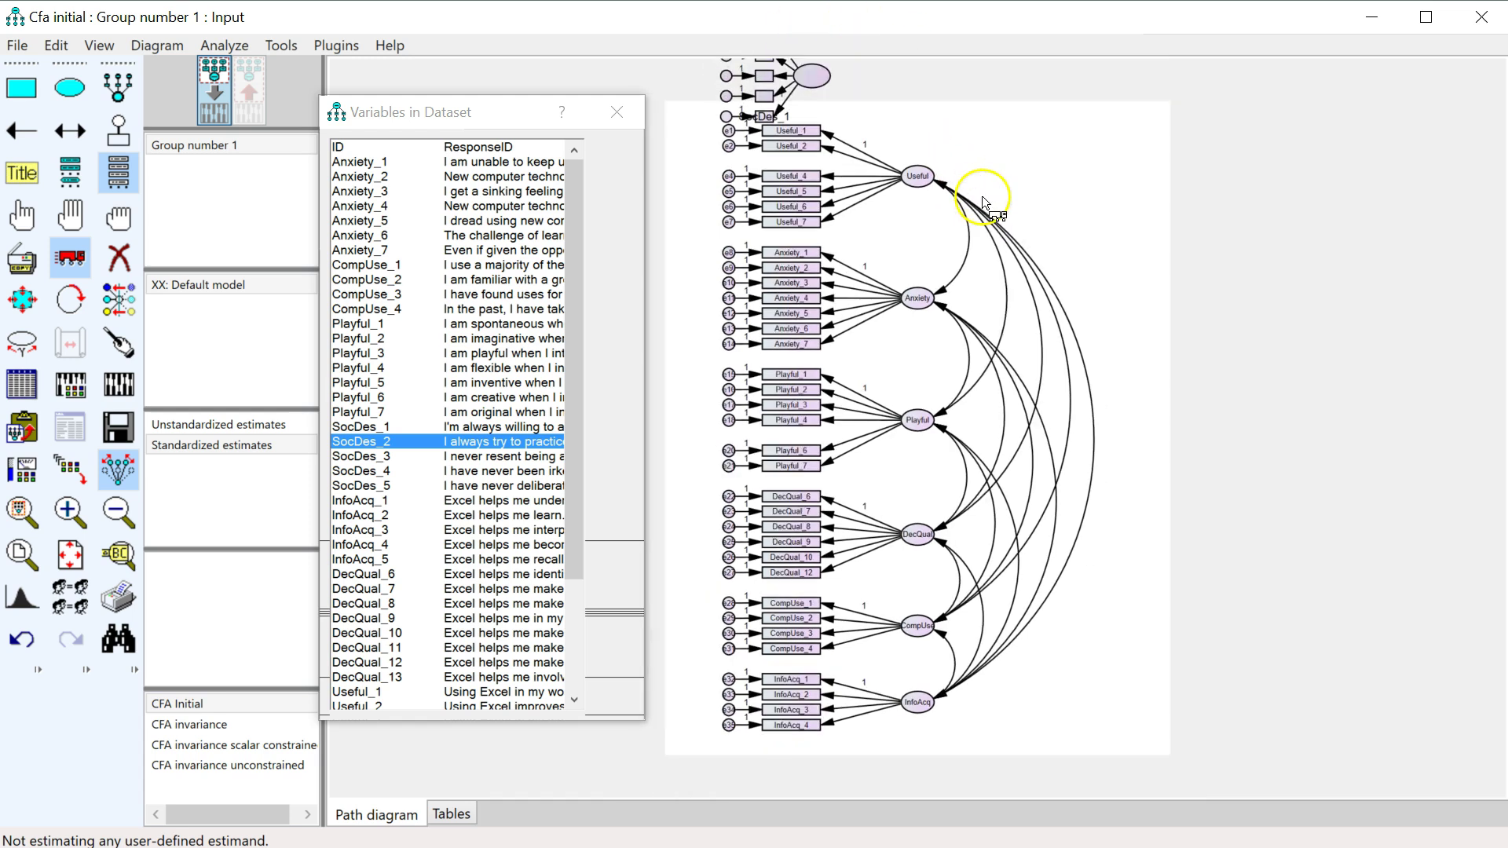
{"action": "scroll", "coordinate": [958, 196], "scroll_direction": "down", "scroll_amount": 1}
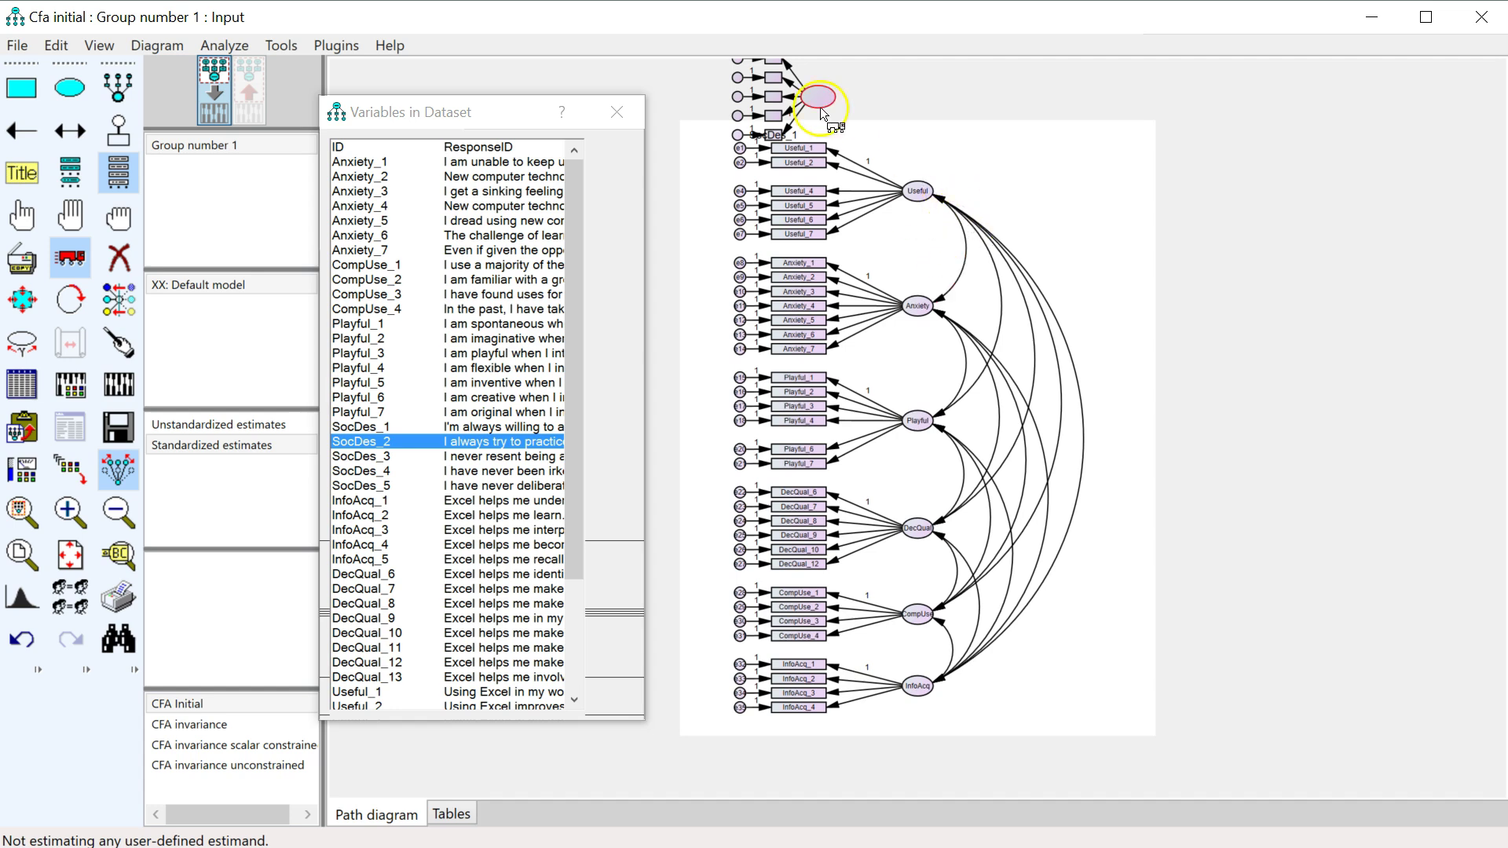
{"action": "scroll", "coordinate": [958, 212], "scroll_direction": "down", "scroll_amount": 1}
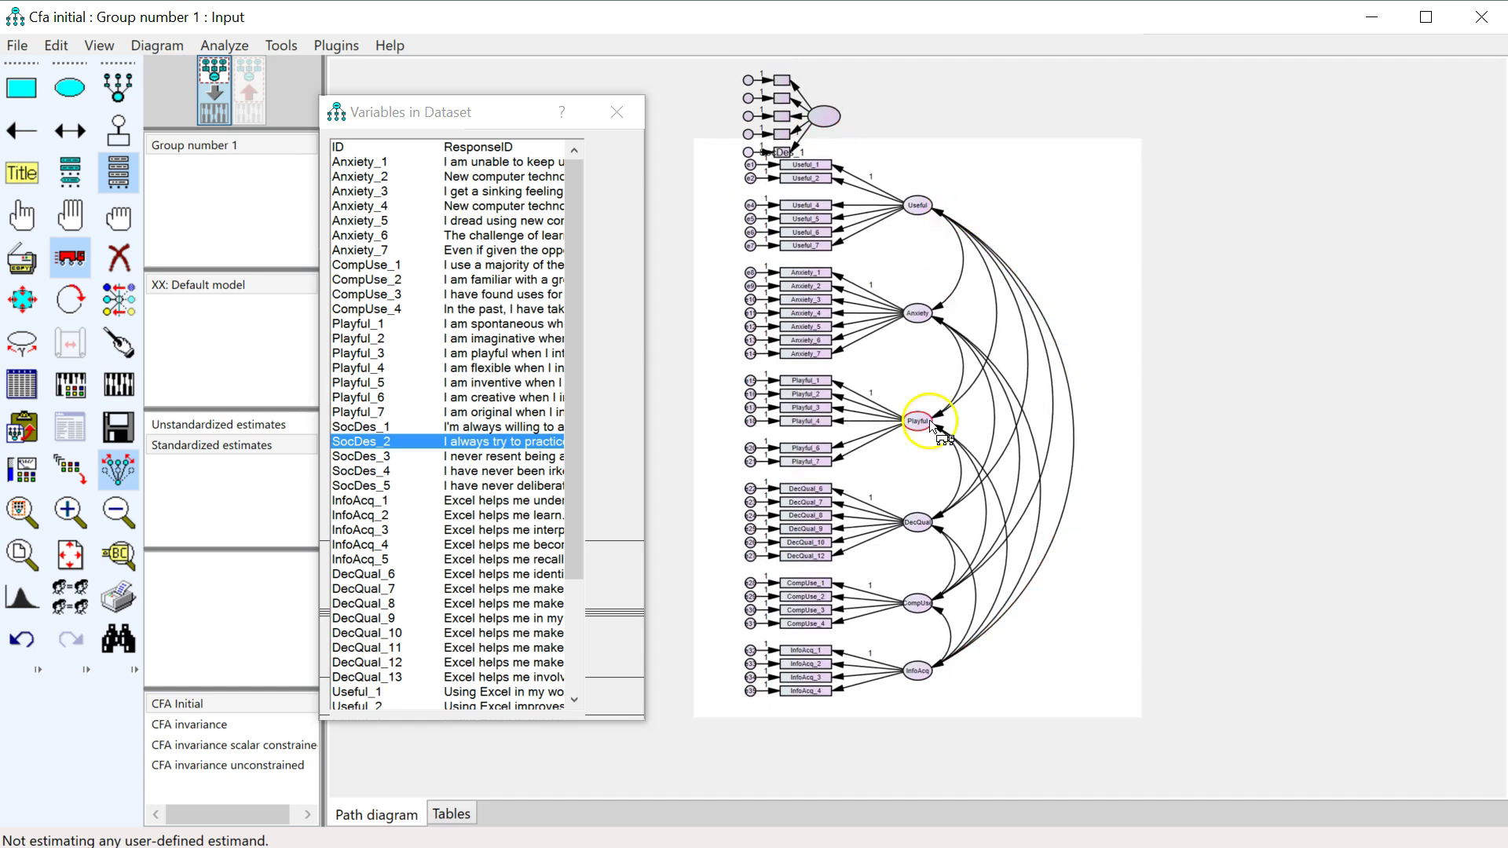
Assign SocDes_2, SocDes_3, SocDes_4 and SocDes_5 in ascending order to the remaining indicators above SocDes_1, and close the variable list
{"action": "left_click_drag", "start_coordinate": [452, 443], "coordinate": [777, 137]}
{"action": "left_click_drag", "start_coordinate": [361, 457], "coordinate": [762, 151]}
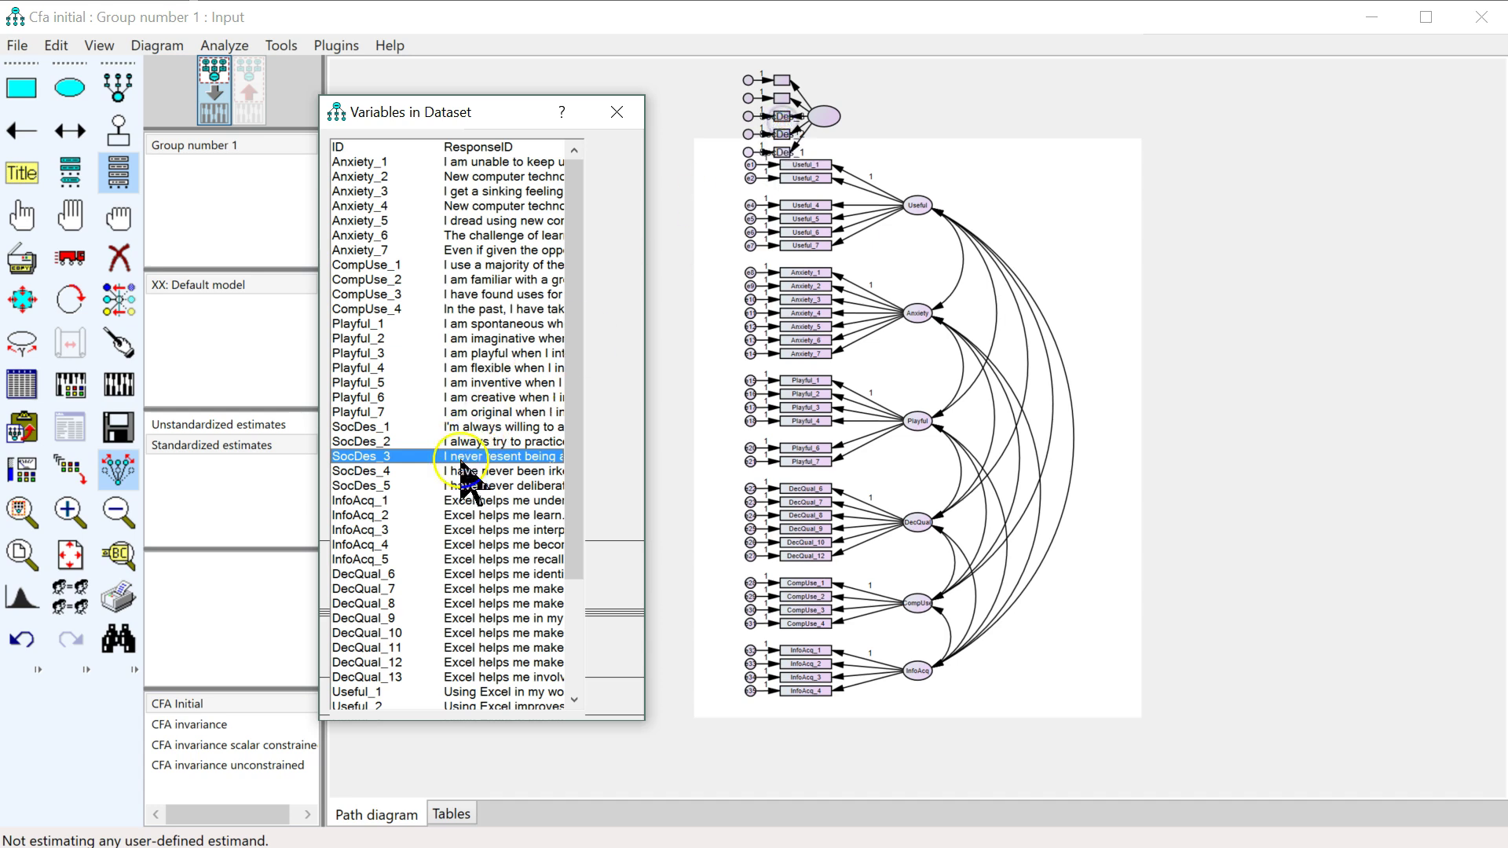
{"action": "left_click_drag", "start_coordinate": [476, 472], "coordinate": [787, 106]}
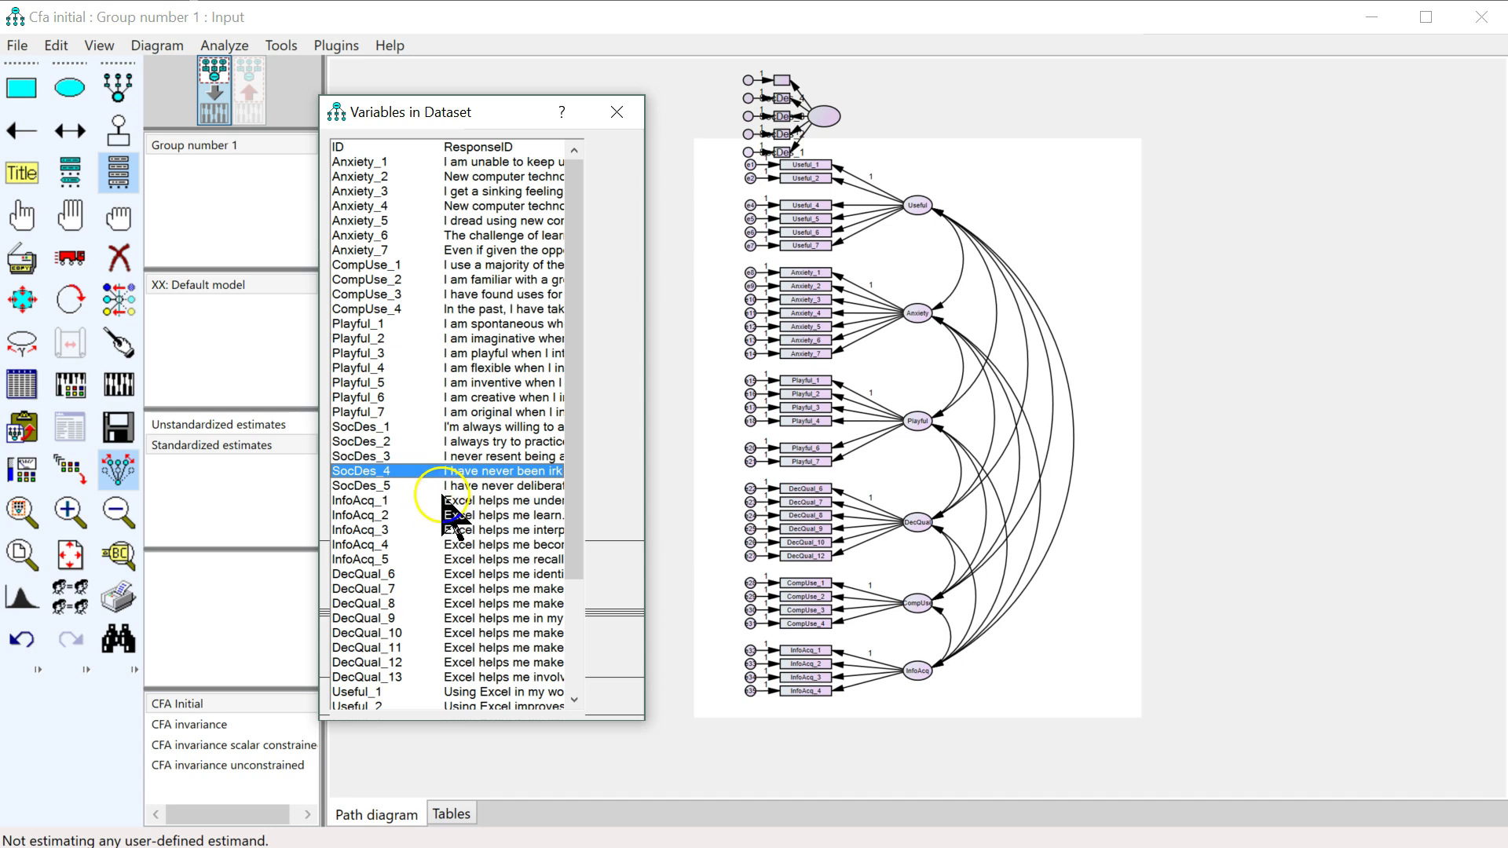
{"action": "left_click_drag", "start_coordinate": [450, 487], "coordinate": [714, 180]}
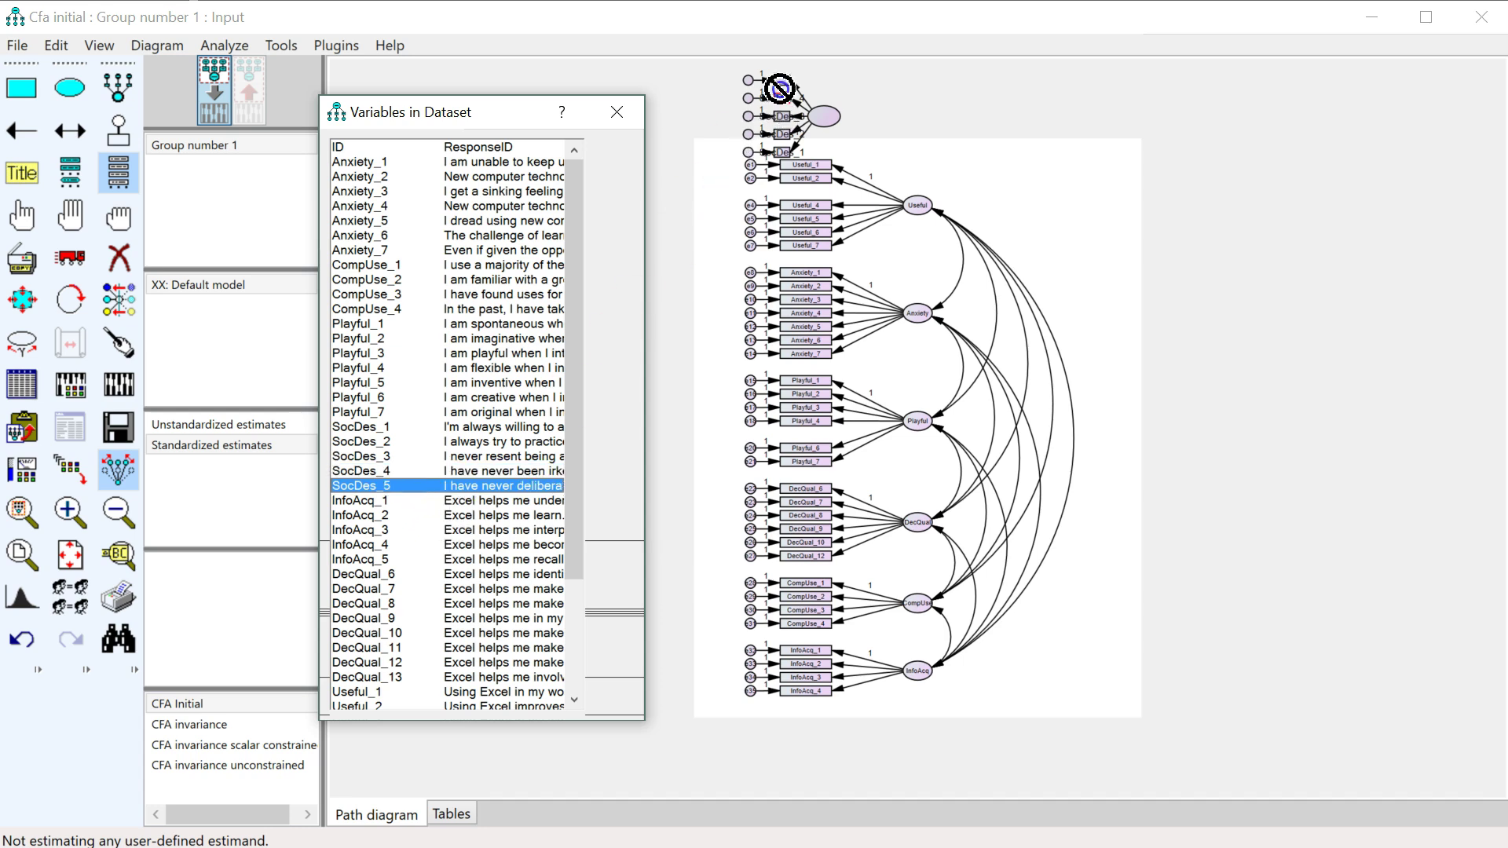
{"action": "left_click_drag", "start_coordinate": [785, 79], "coordinate": [786, 79]}
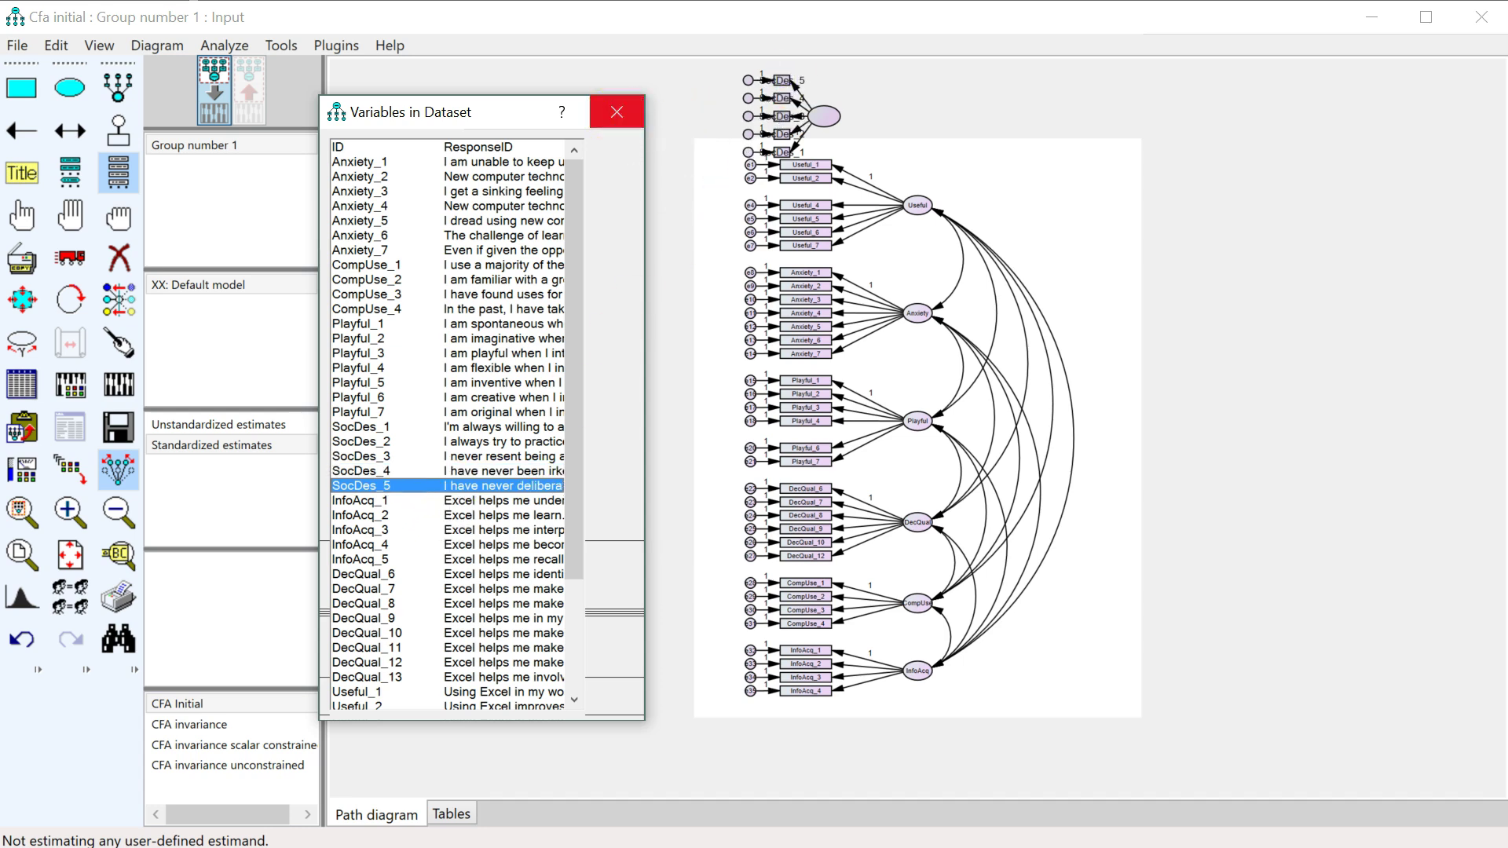
{"action": "left_click", "coordinate": [617, 112]}
Name the new latent variable SocDes and name its error terms with the Name Unobserved Variables plugin
{"action": "double_click", "coordinate": [833, 118]}
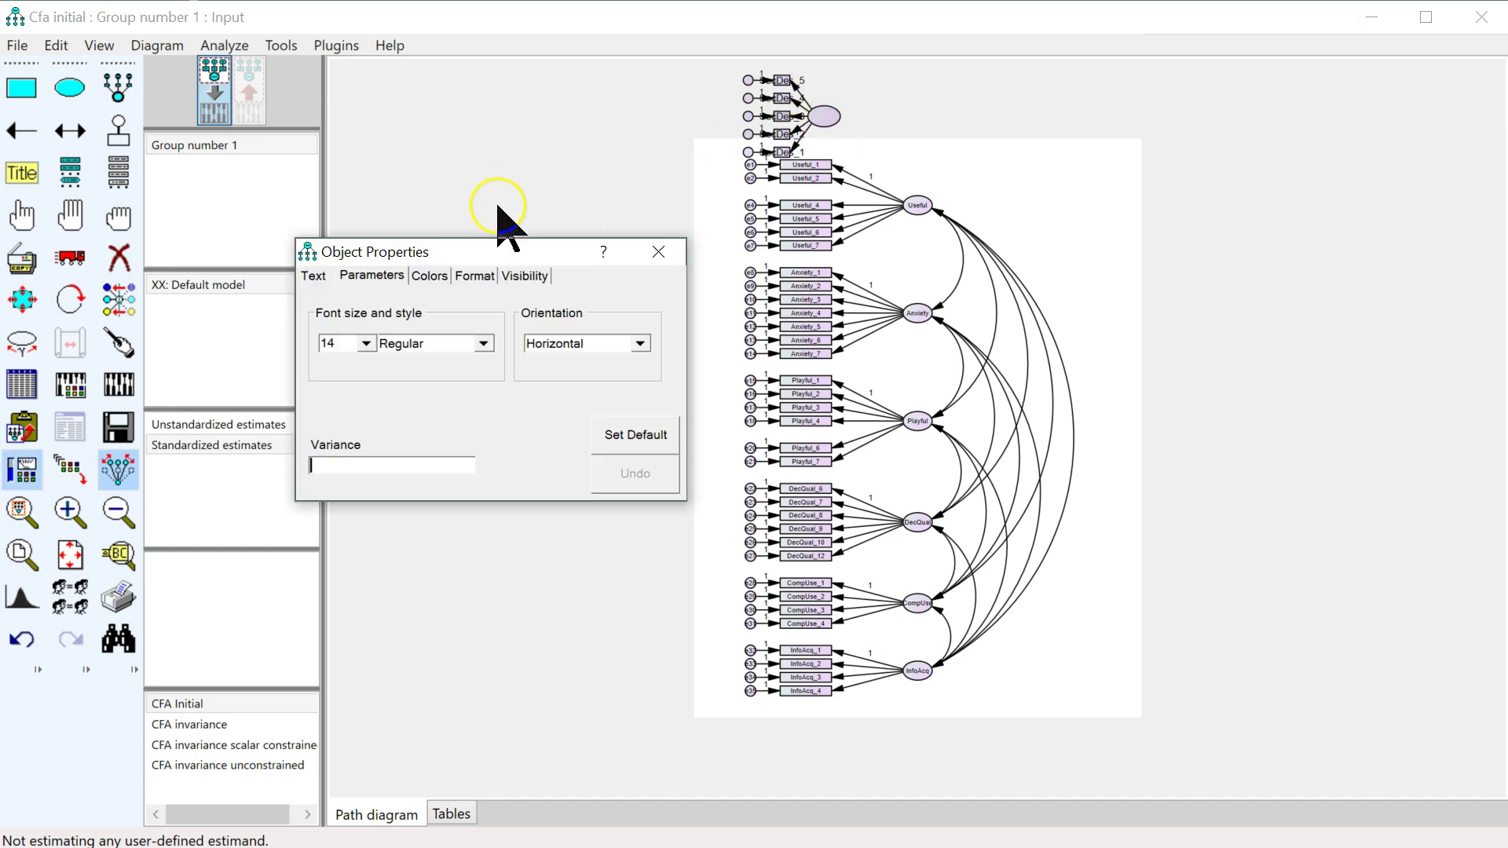
{"action": "left_click", "coordinate": [310, 277]}
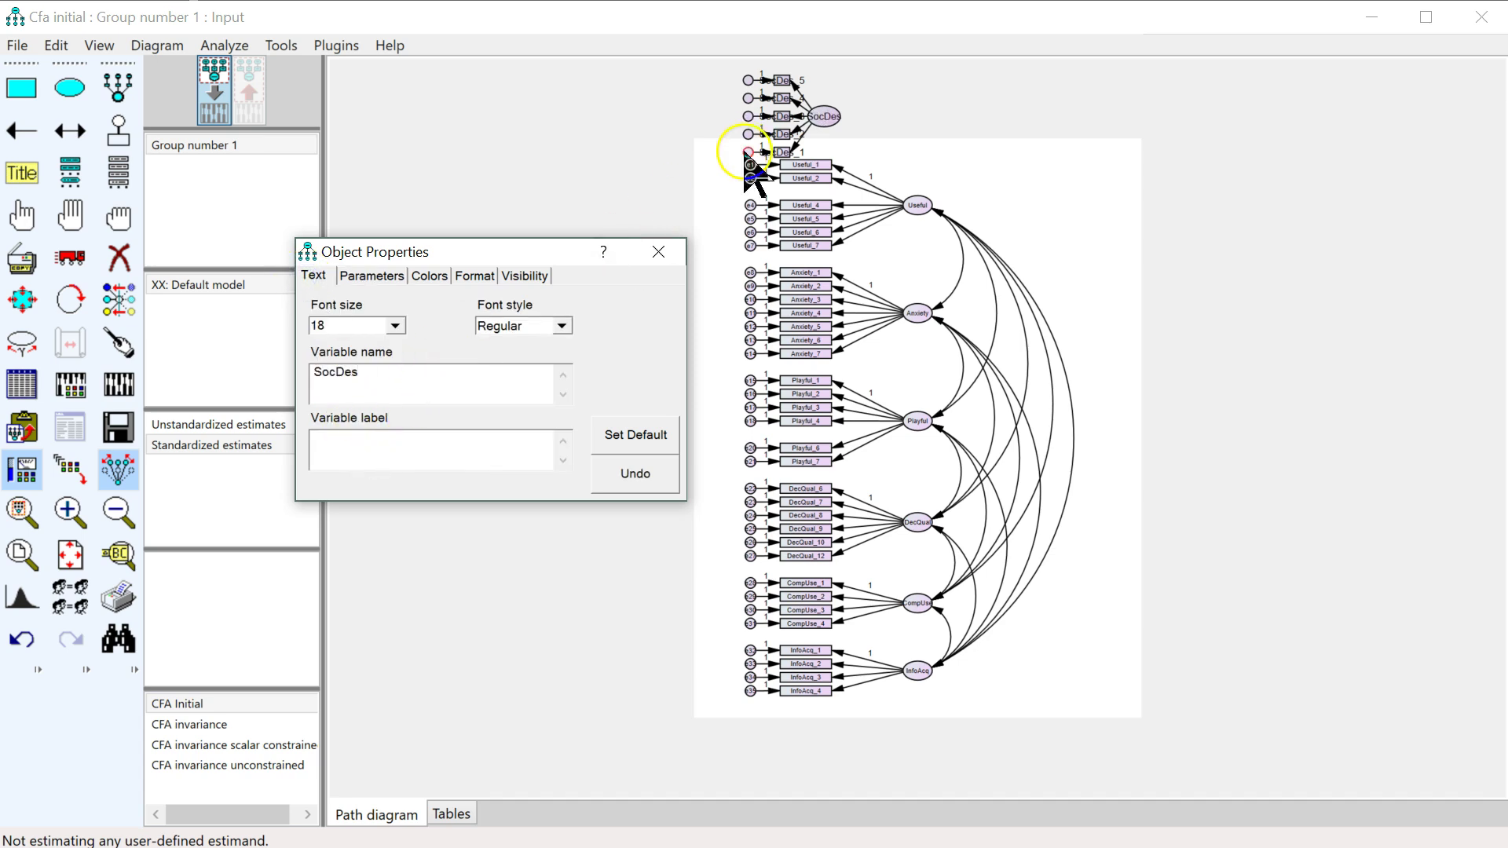
{"action": "left_click", "coordinate": [345, 46]}
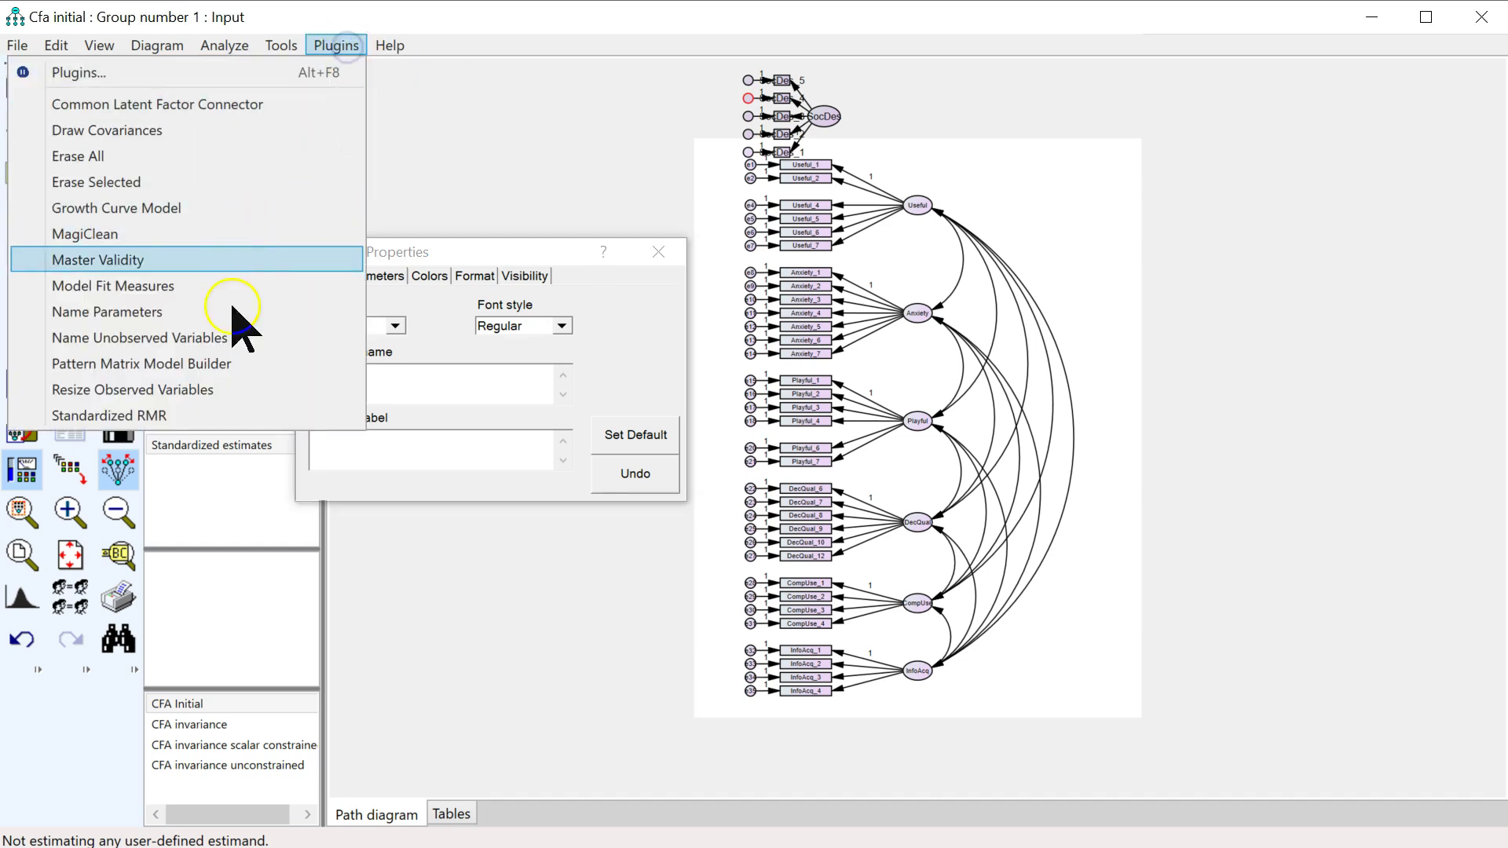
{"action": "left_click", "coordinate": [235, 340]}
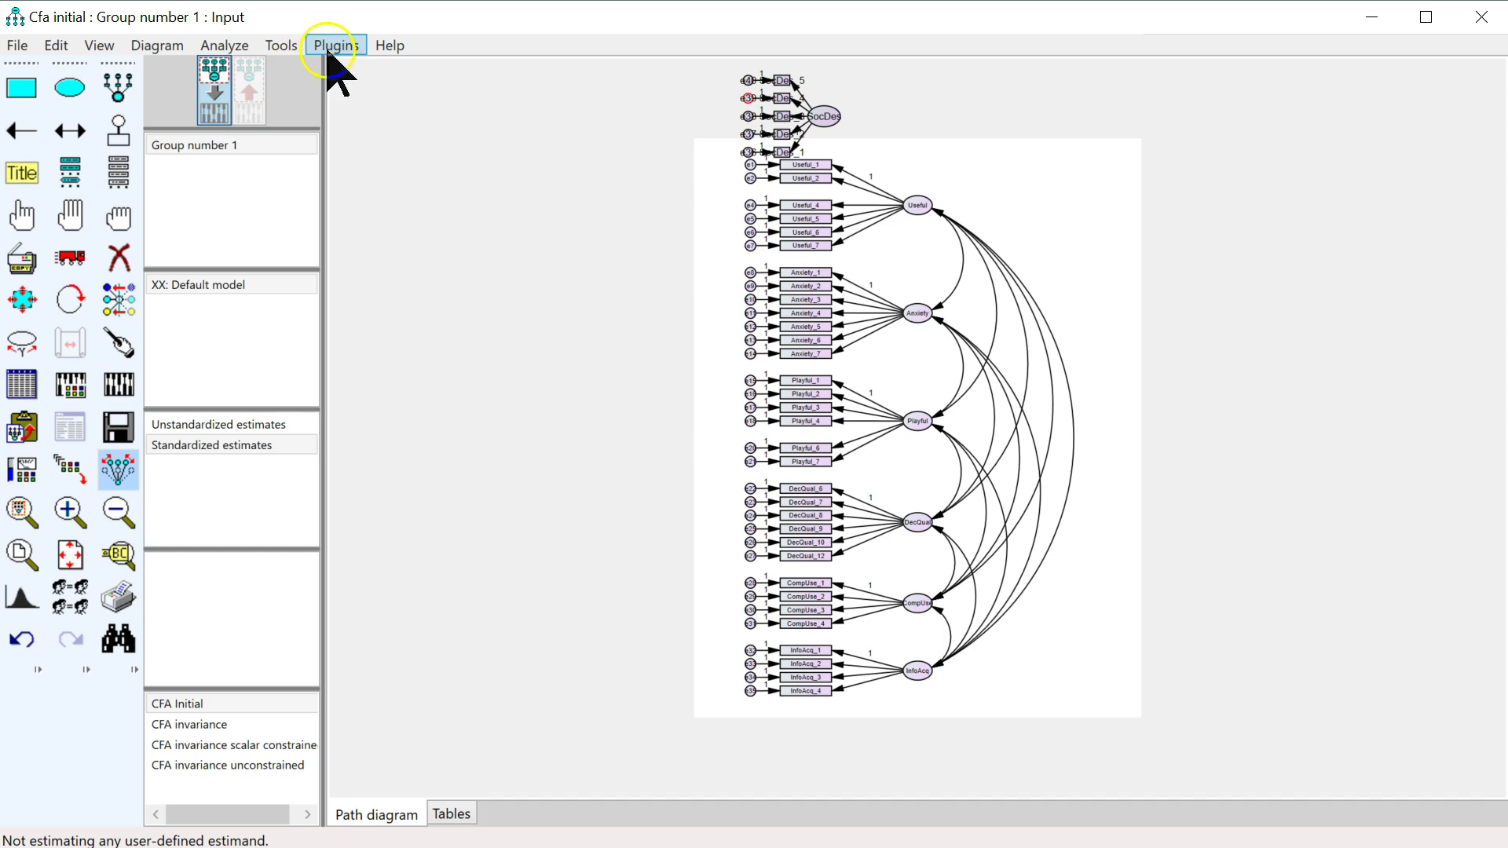
Draw a tall latent variable to the left of the error terms and link it to every indicator with the Common Latent Factor Connector plugin
{"action": "left_click", "coordinate": [70, 87]}
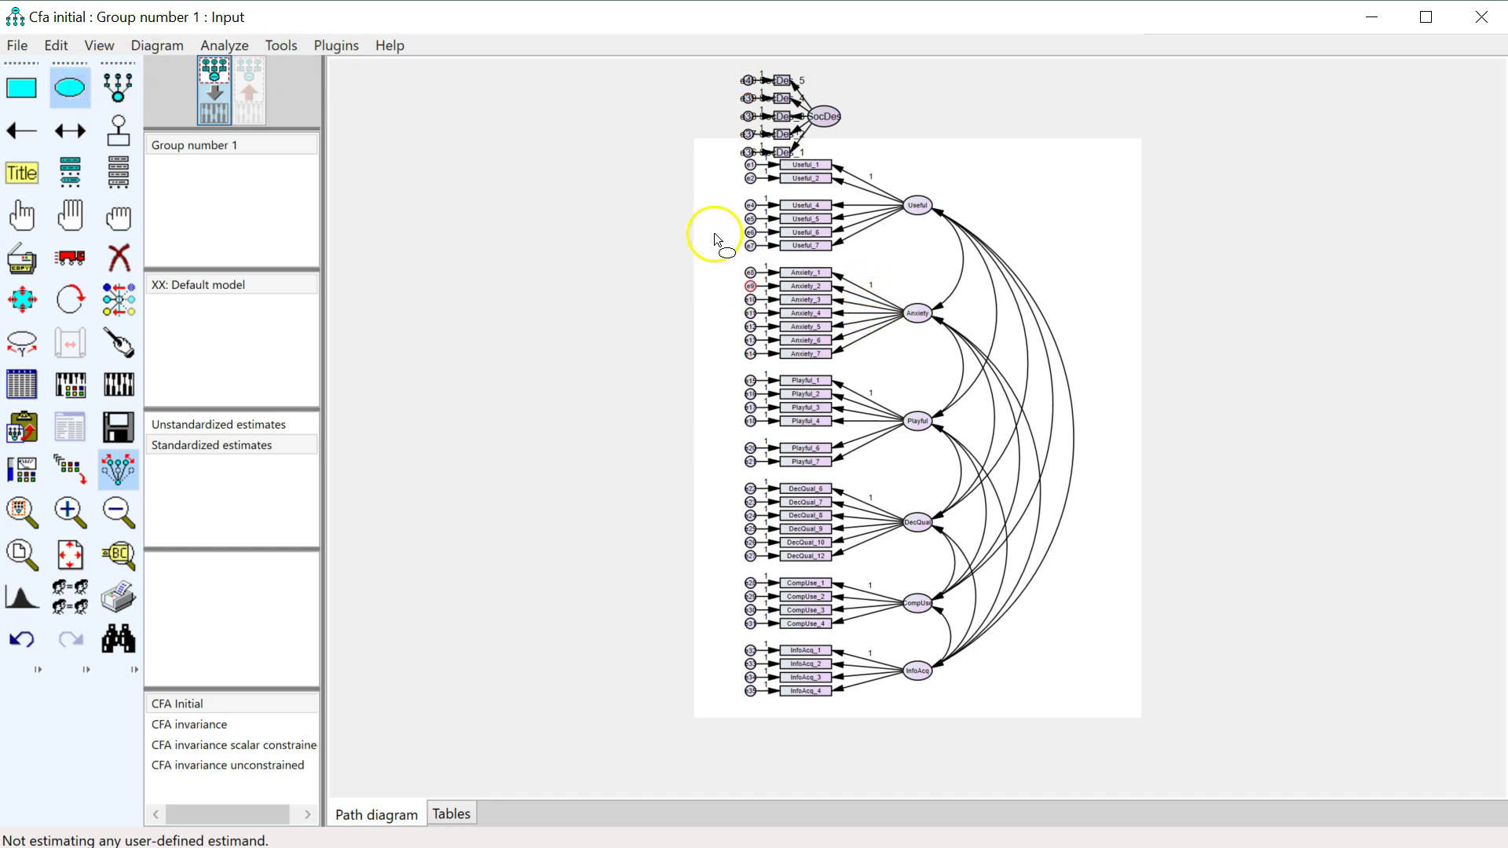
{"action": "mouse_move", "coordinate": [698, 236]}
{"action": "left_mouse_down"}
{"action": "mouse_move", "coordinate": [602, 559]}
{"action": "mouse_move", "coordinate": [589, 560]}
{"action": "left_mouse_up"}
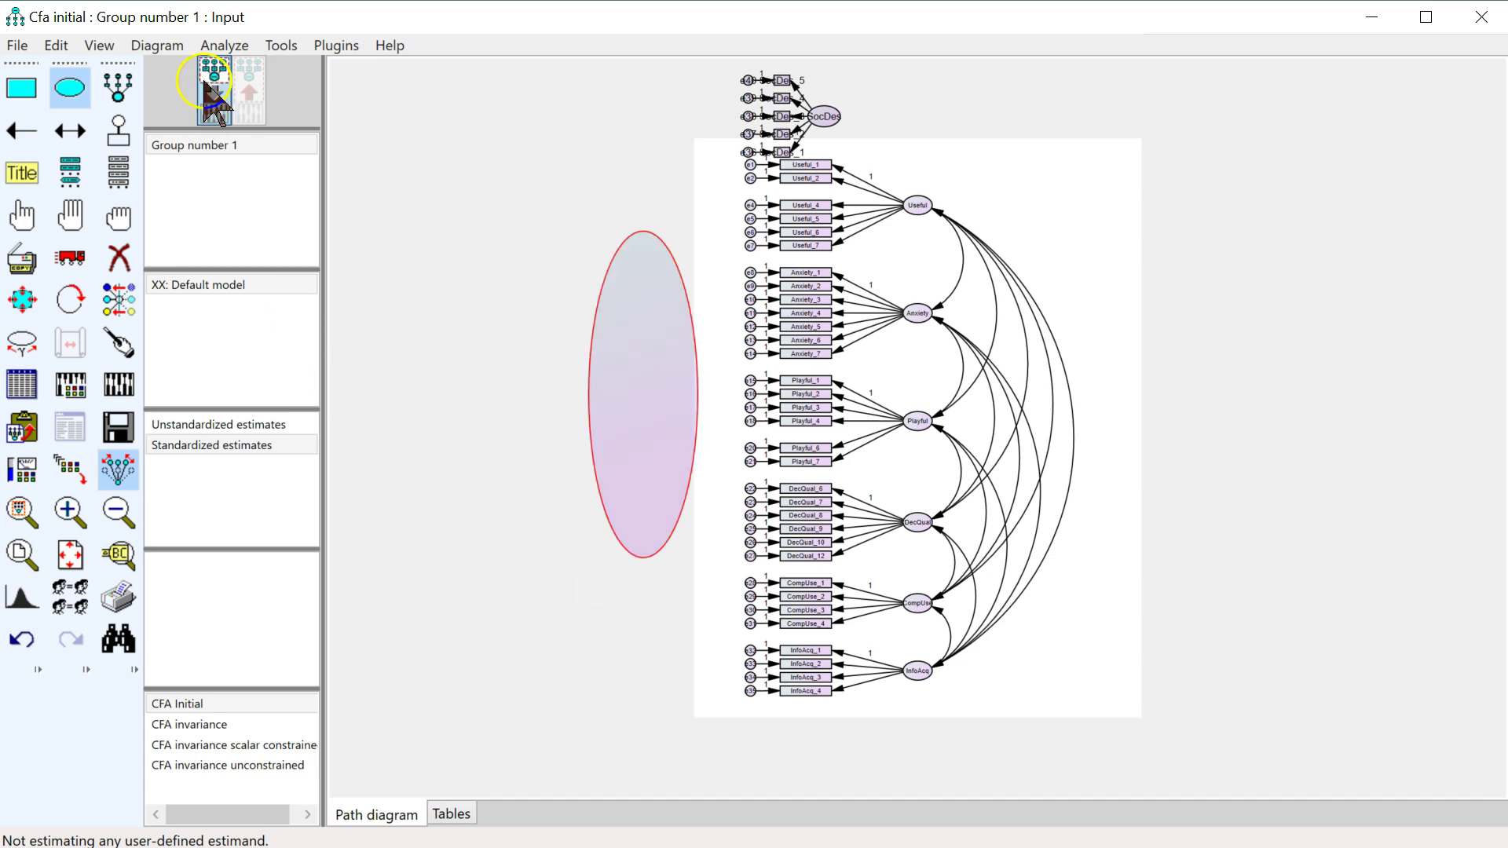
{"action": "left_click", "coordinate": [20, 214]}
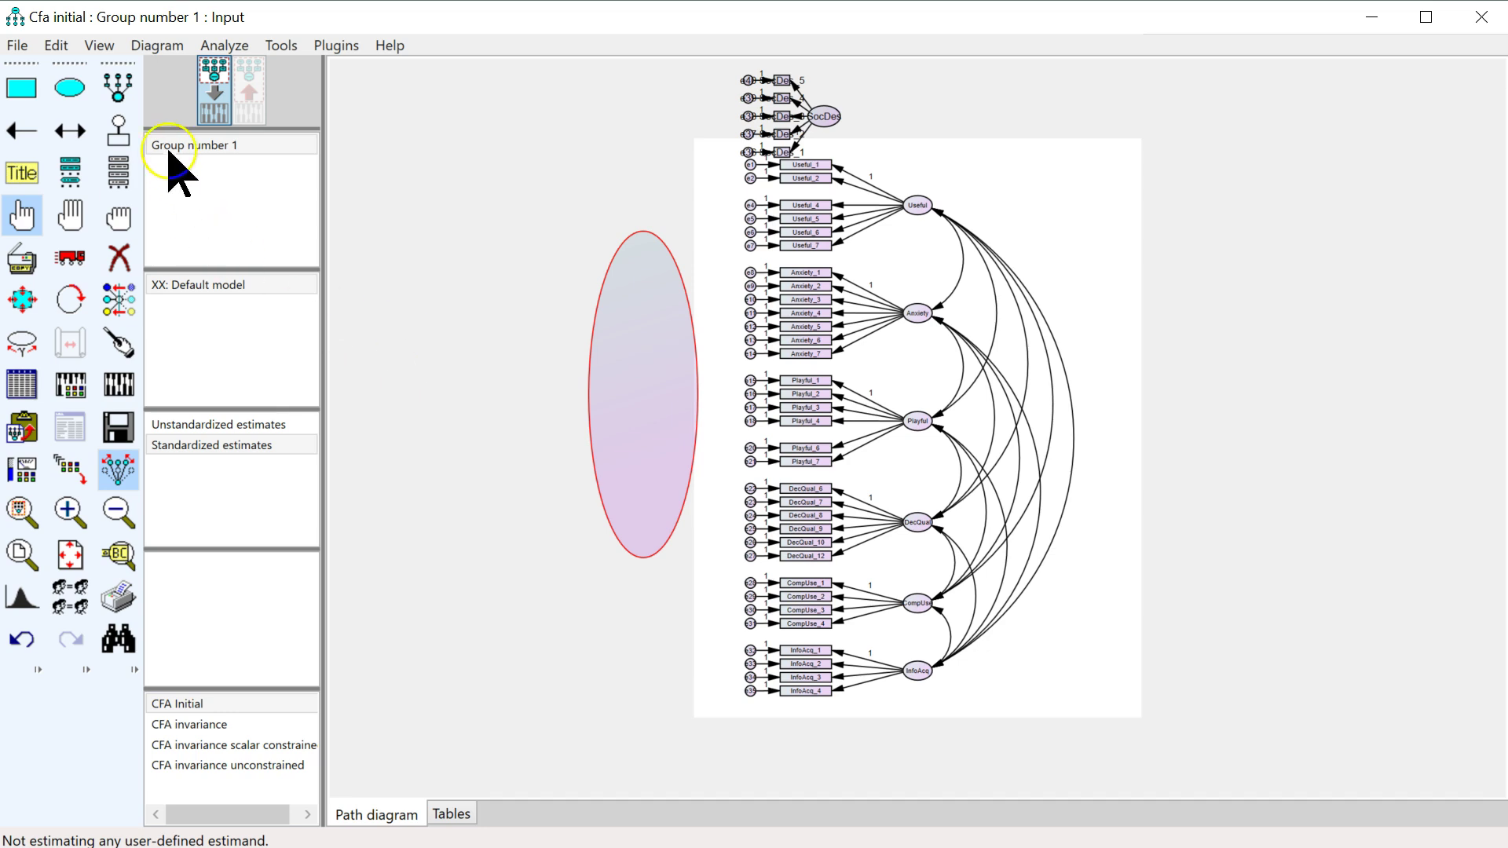
{"action": "left_click", "coordinate": [636, 412]}
{"action": "left_click", "coordinate": [915, 285]}
{"action": "left_click", "coordinate": [650, 336]}
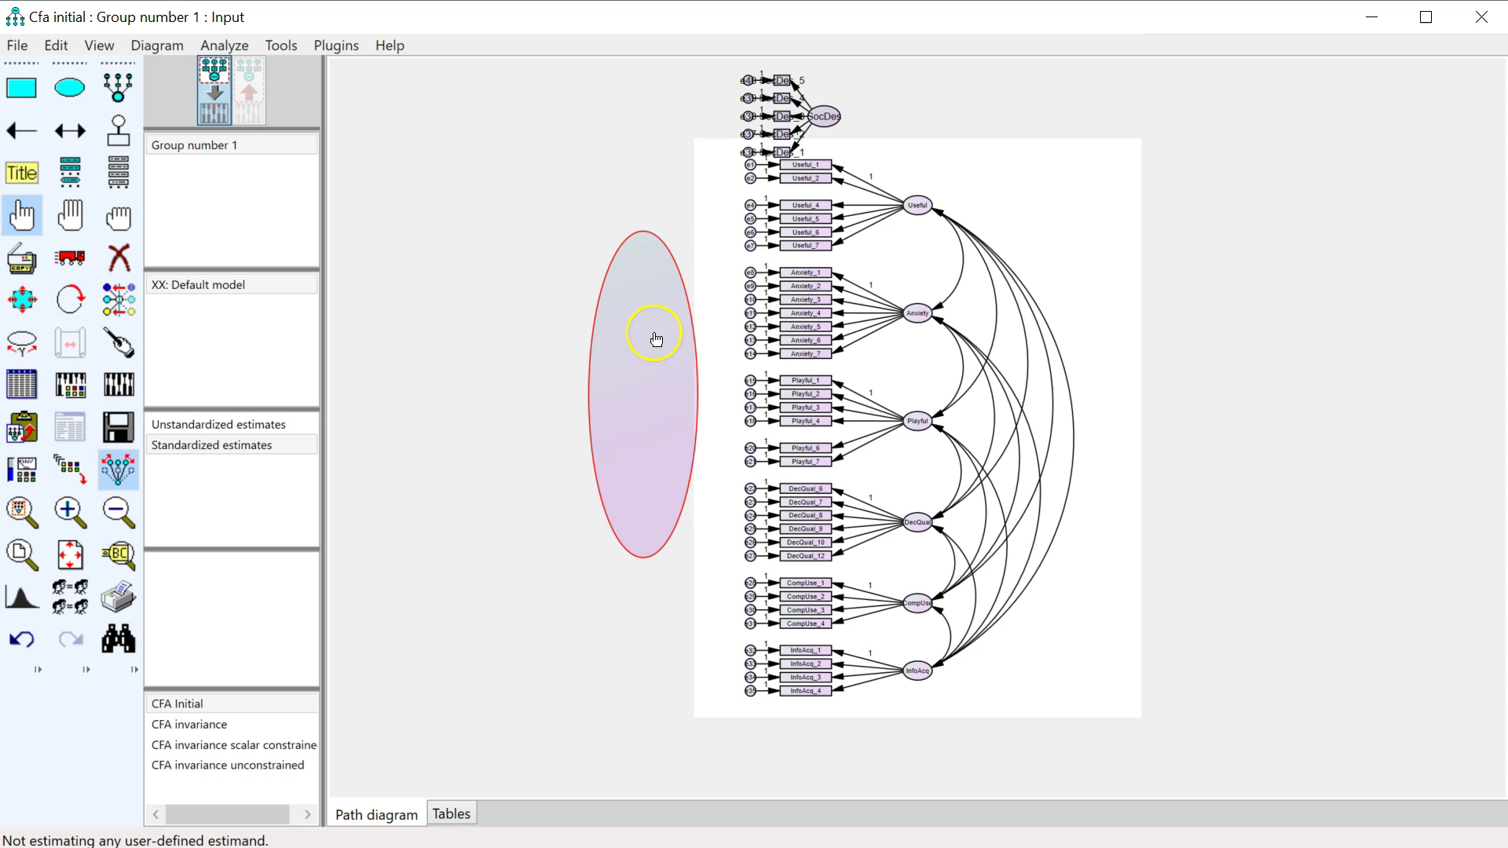
{"action": "left_click", "coordinate": [318, 53]}
{"action": "left_click", "coordinate": [268, 104]}
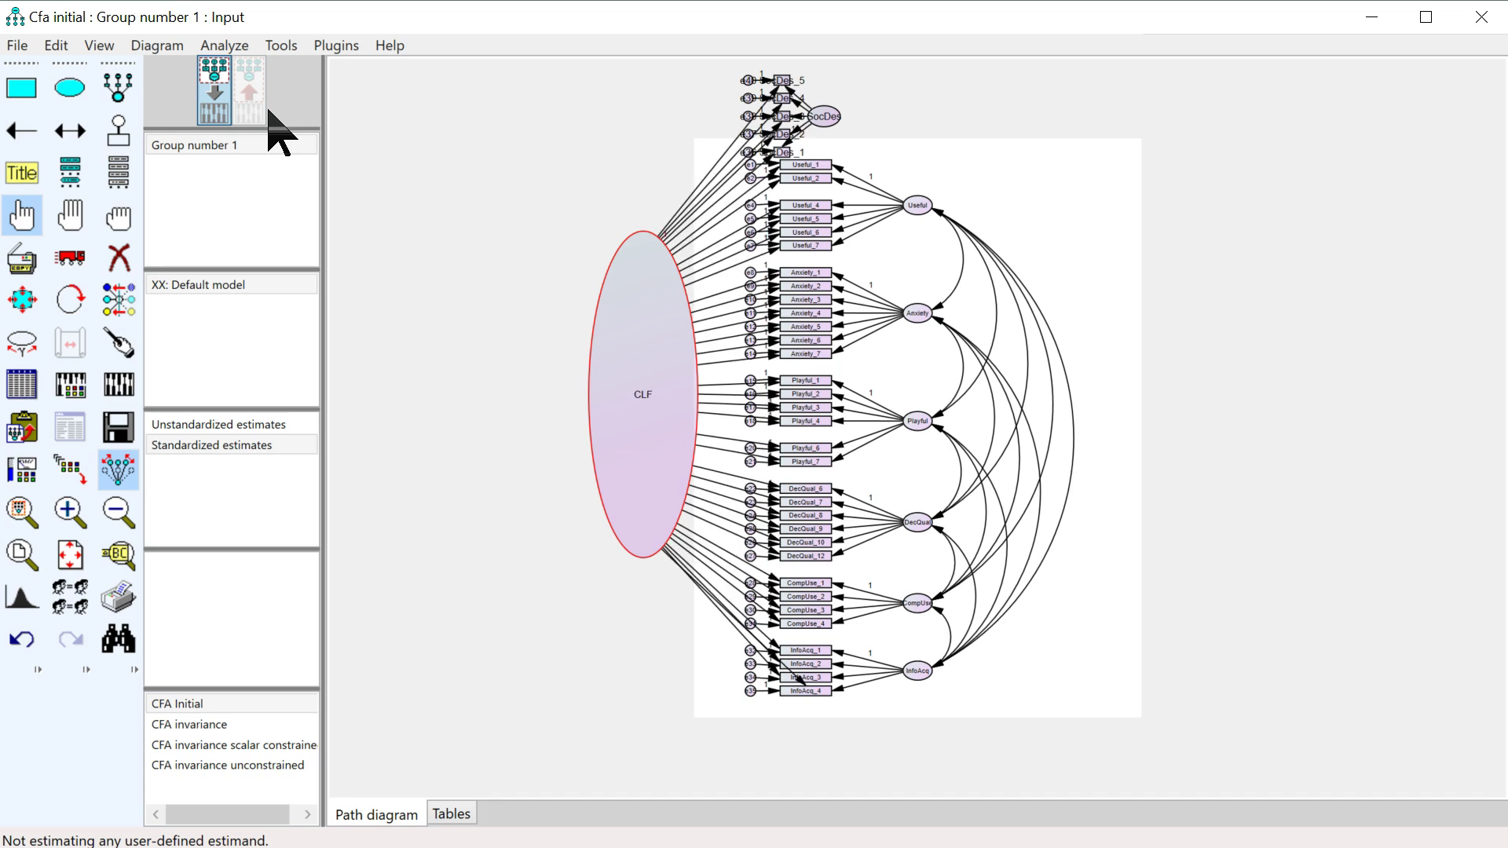
{"action": "left_click", "coordinate": [356, 301]}
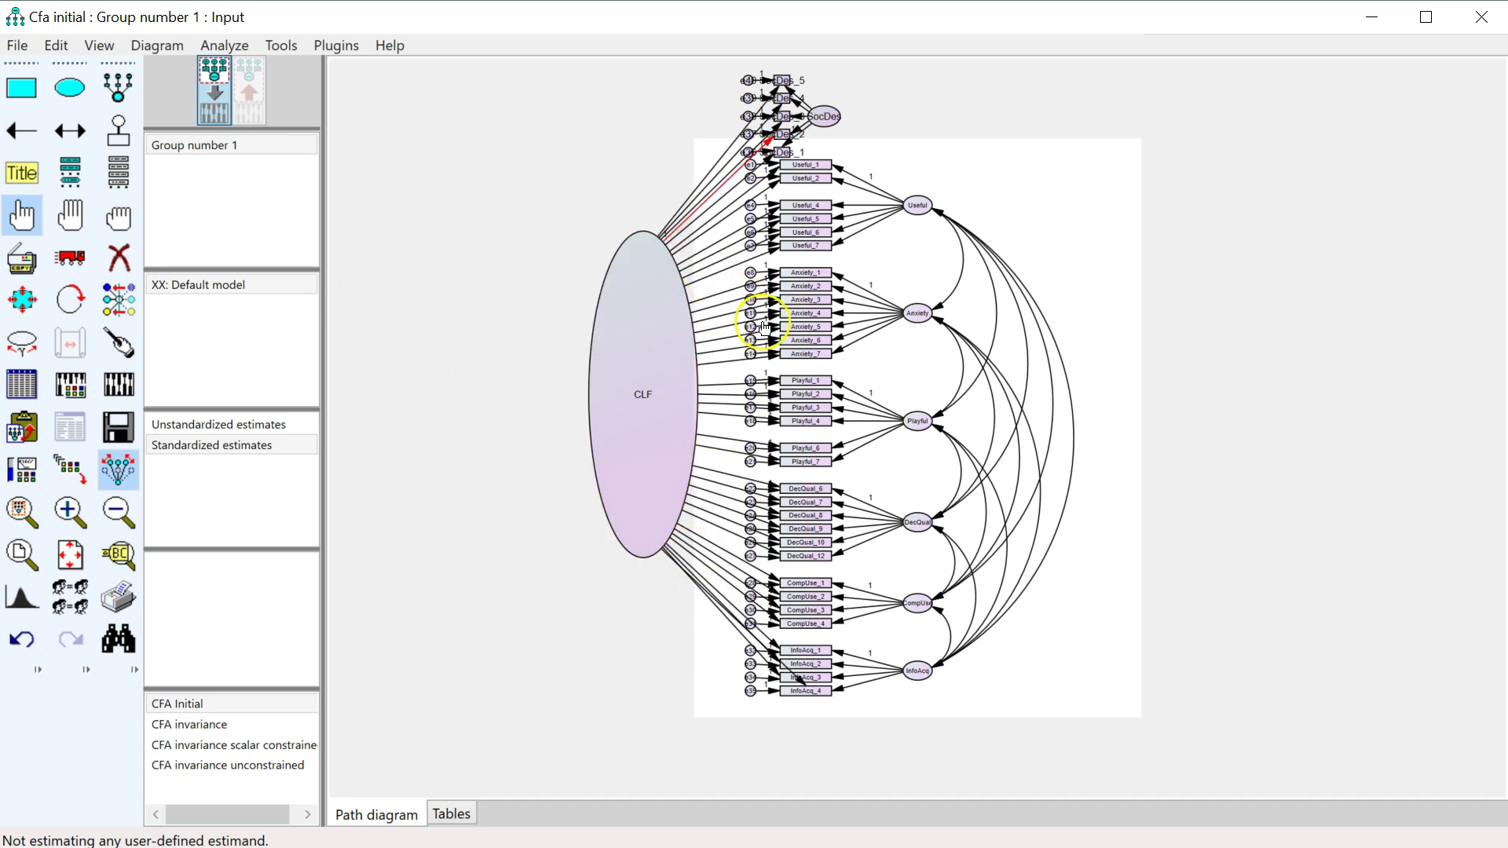
Draw covariances between SocDes and the Useful, Anxiety, Playful, DecQual, CompUse and InfoAcq factors
{"action": "left_click", "coordinate": [70, 130]}
{"action": "left_click_drag", "start_coordinate": [834, 122], "coordinate": [932, 312]}
{"action": "left_click_drag", "start_coordinate": [826, 127], "coordinate": [918, 421]}
{"action": "mouse_move", "coordinate": [830, 134]}
{"action": "left_mouse_down"}
{"action": "mouse_move", "coordinate": [952, 461]}
{"action": "mouse_move", "coordinate": [917, 522]}
{"action": "left_mouse_up"}
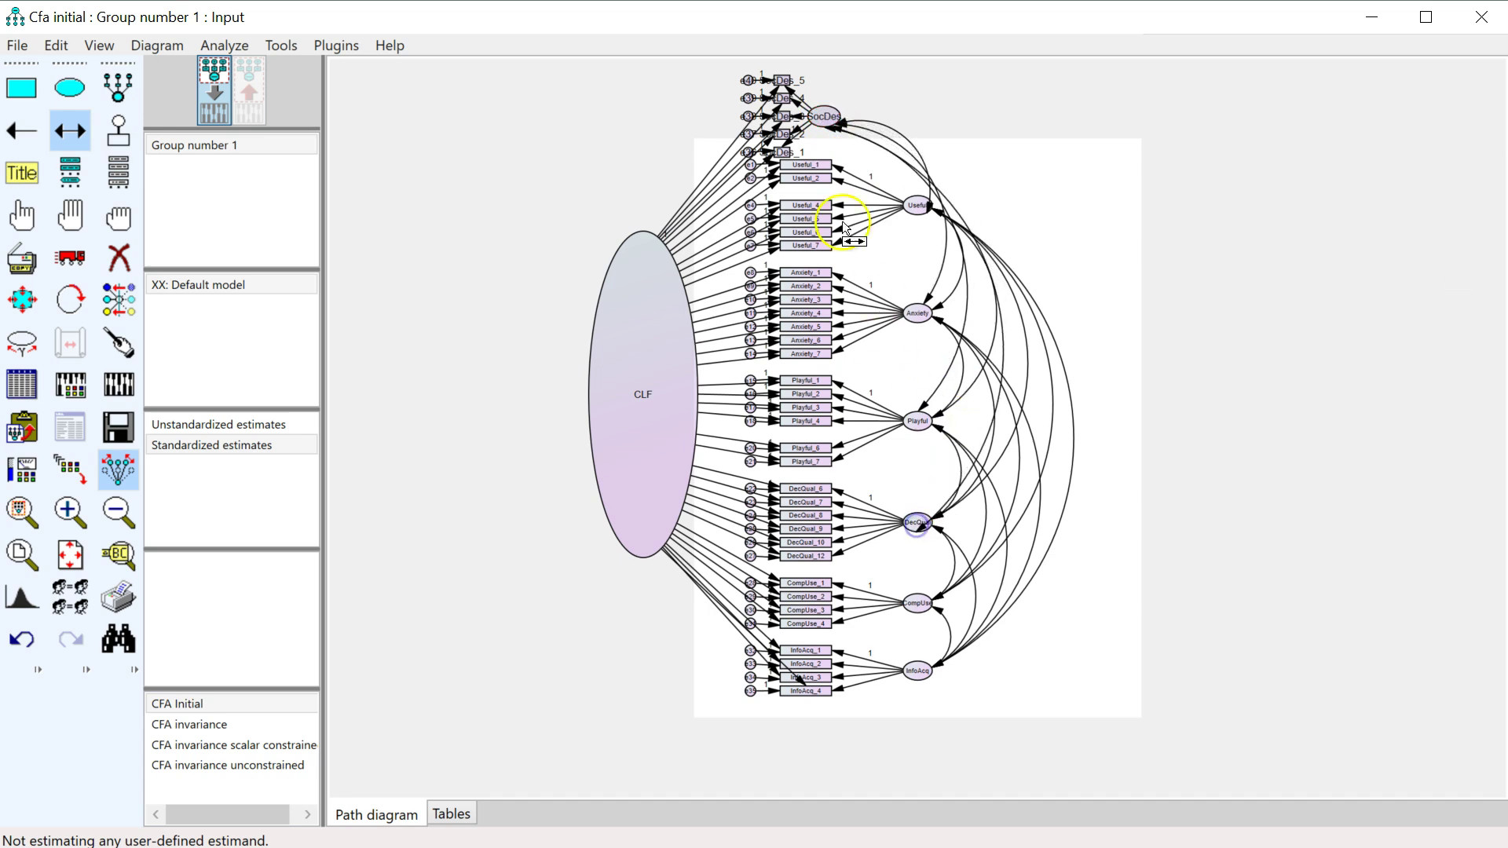
{"action": "left_click_drag", "start_coordinate": [812, 111], "coordinate": [916, 603]}
{"action": "left_click_drag", "start_coordinate": [833, 114], "coordinate": [921, 674]}
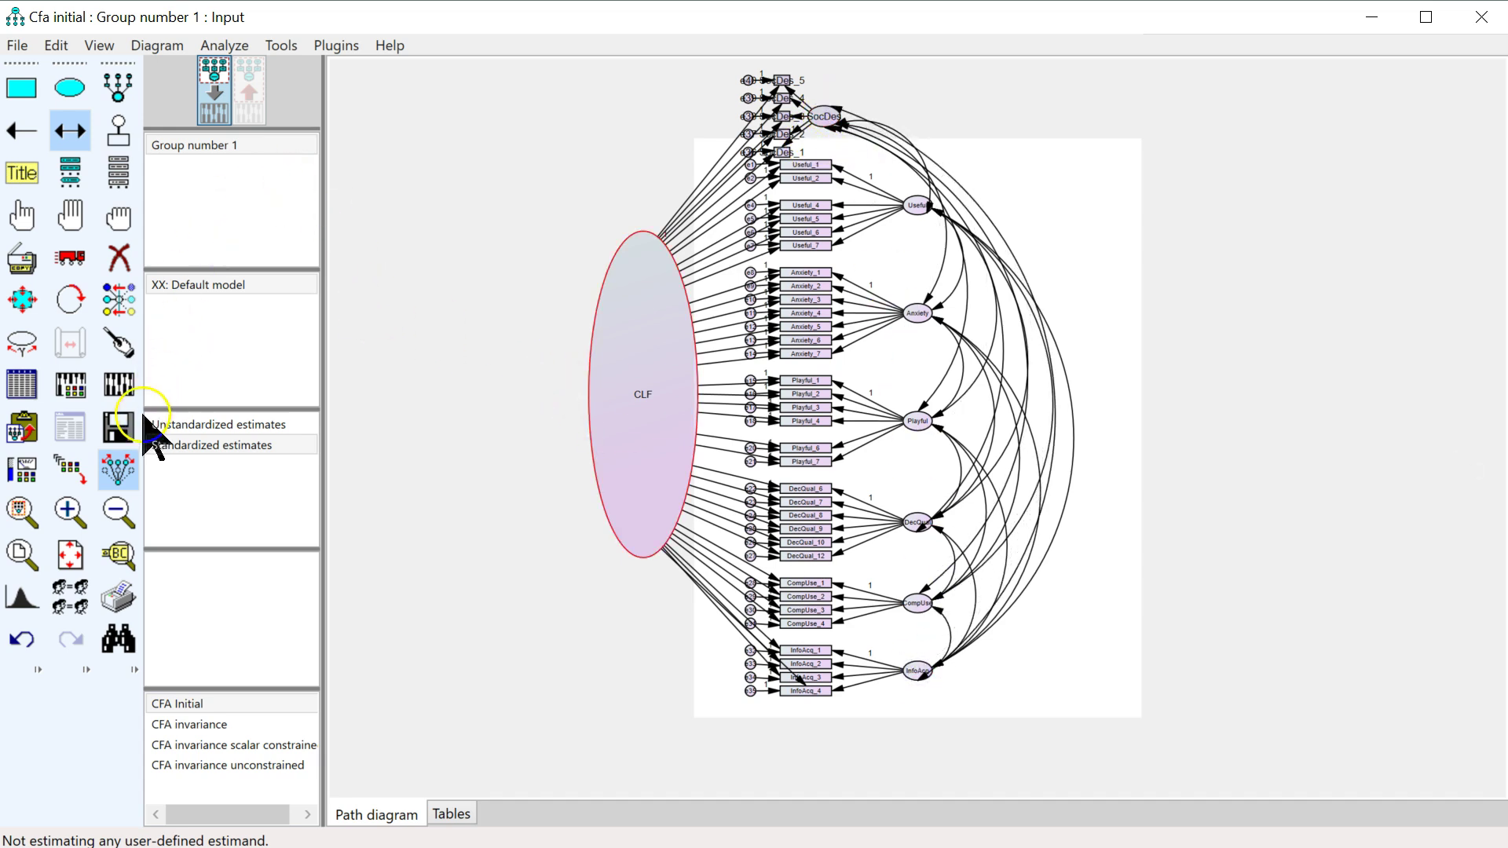
Save the extended model as a separate file named CFA CMB in the SpeedRun folder
{"action": "left_click", "coordinate": [17, 45]}
{"action": "left_click", "coordinate": [33, 162]}
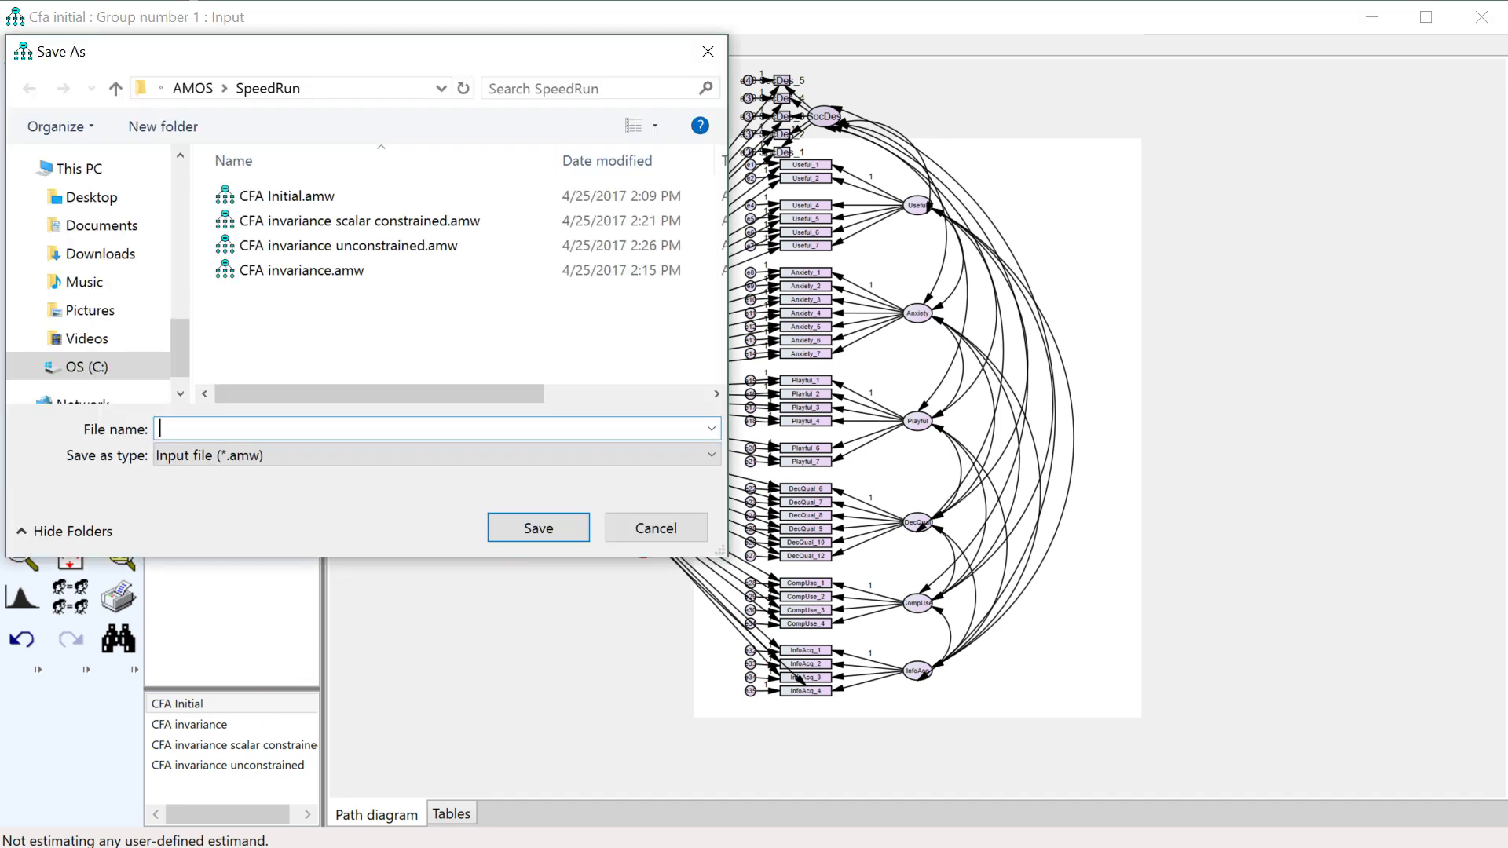
{"action": "type", "text": "CFA"}
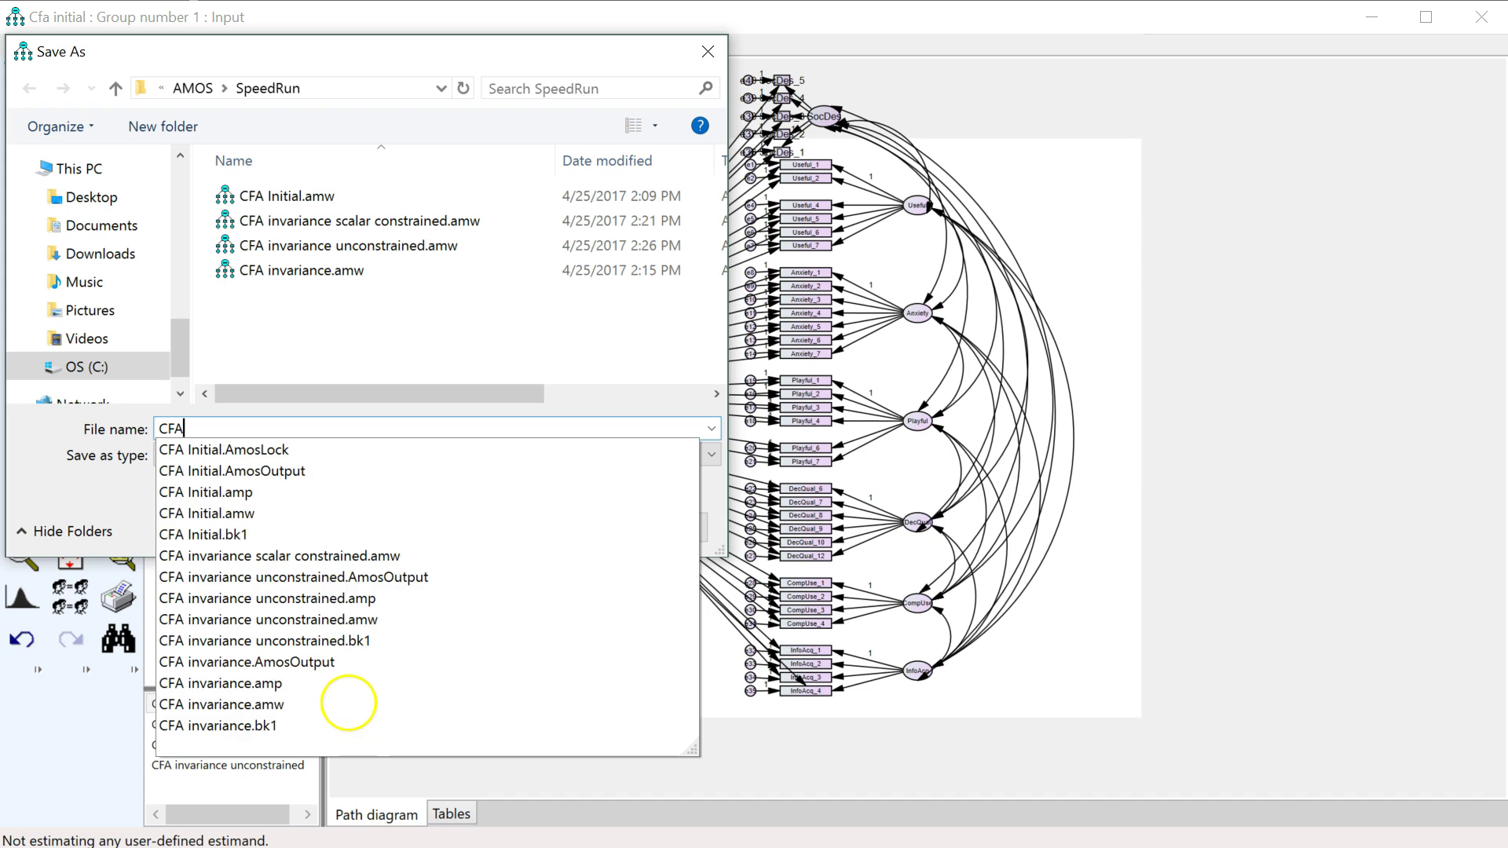
{"action": "type", "text": " CMB"}
{"action": "key", "text": "Return"}
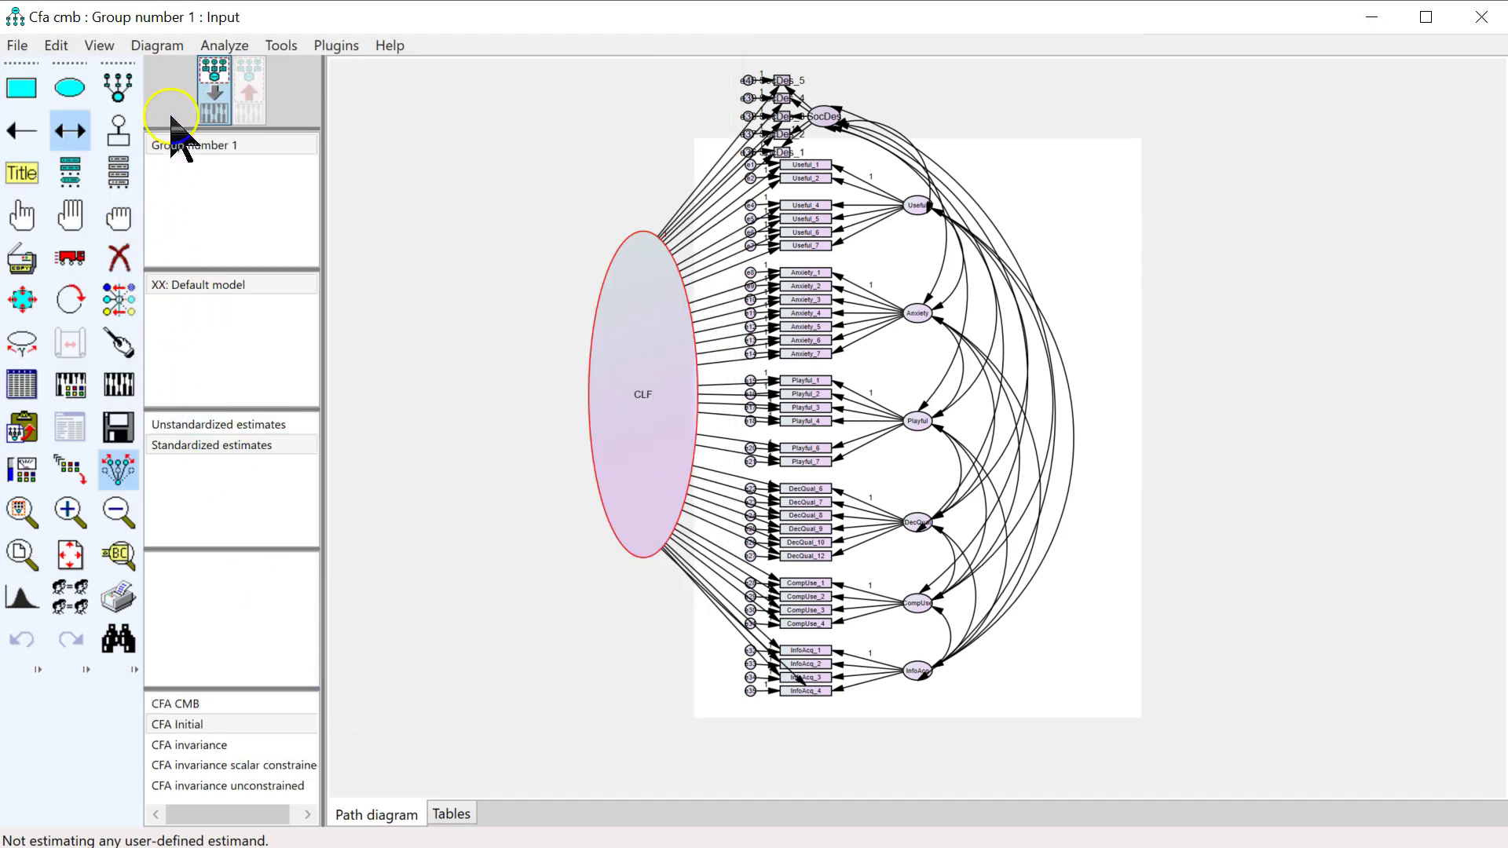
Try to calculate the estimates for CFA CMB, proceeding with CLF uncorrelated with the other factors
{"action": "left_click", "coordinate": [119, 384]}
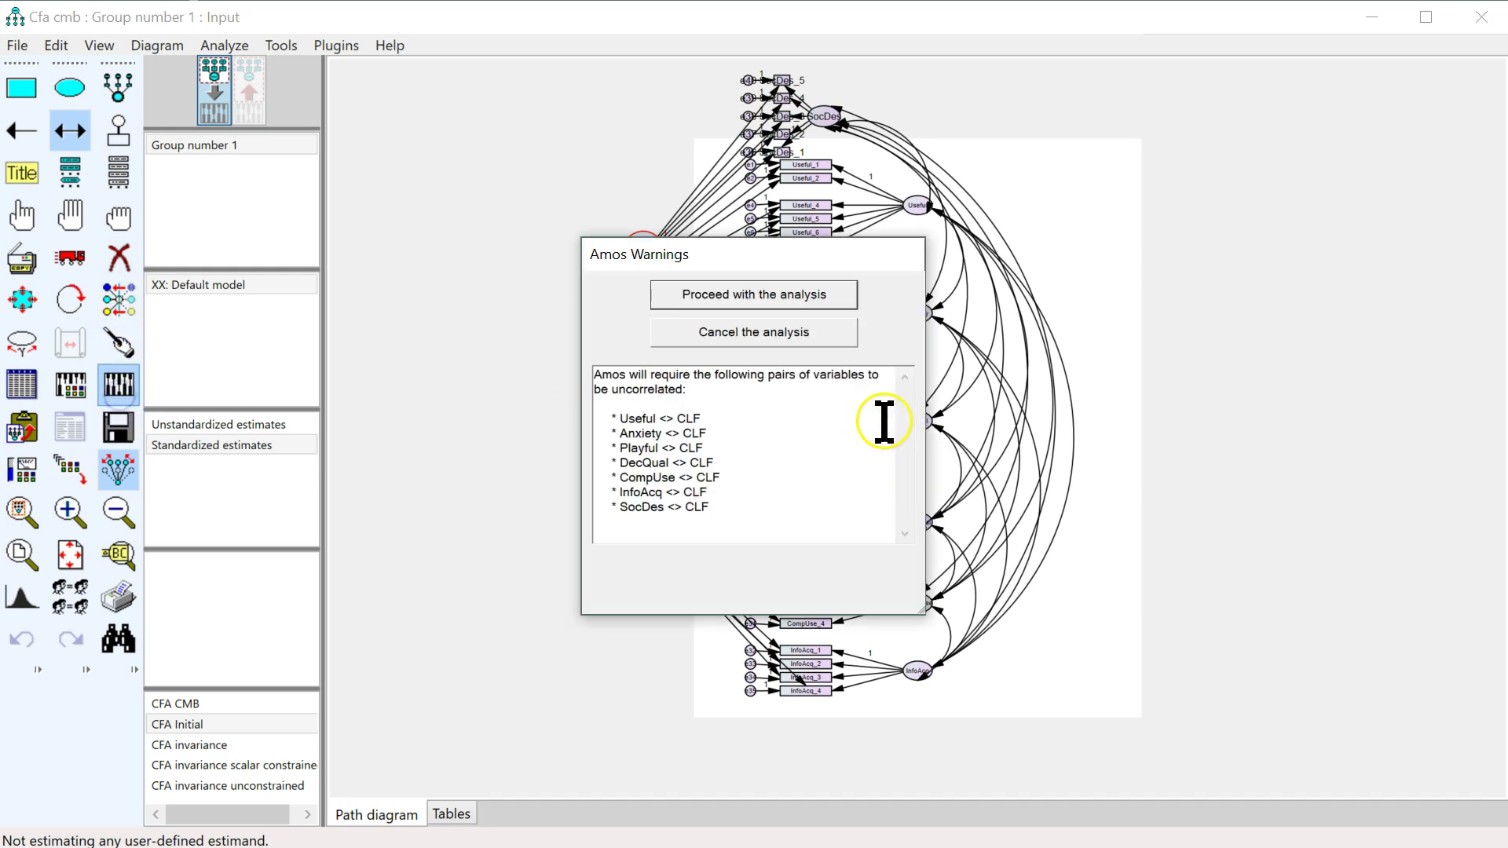
{"action": "left_click", "coordinate": [786, 295]}
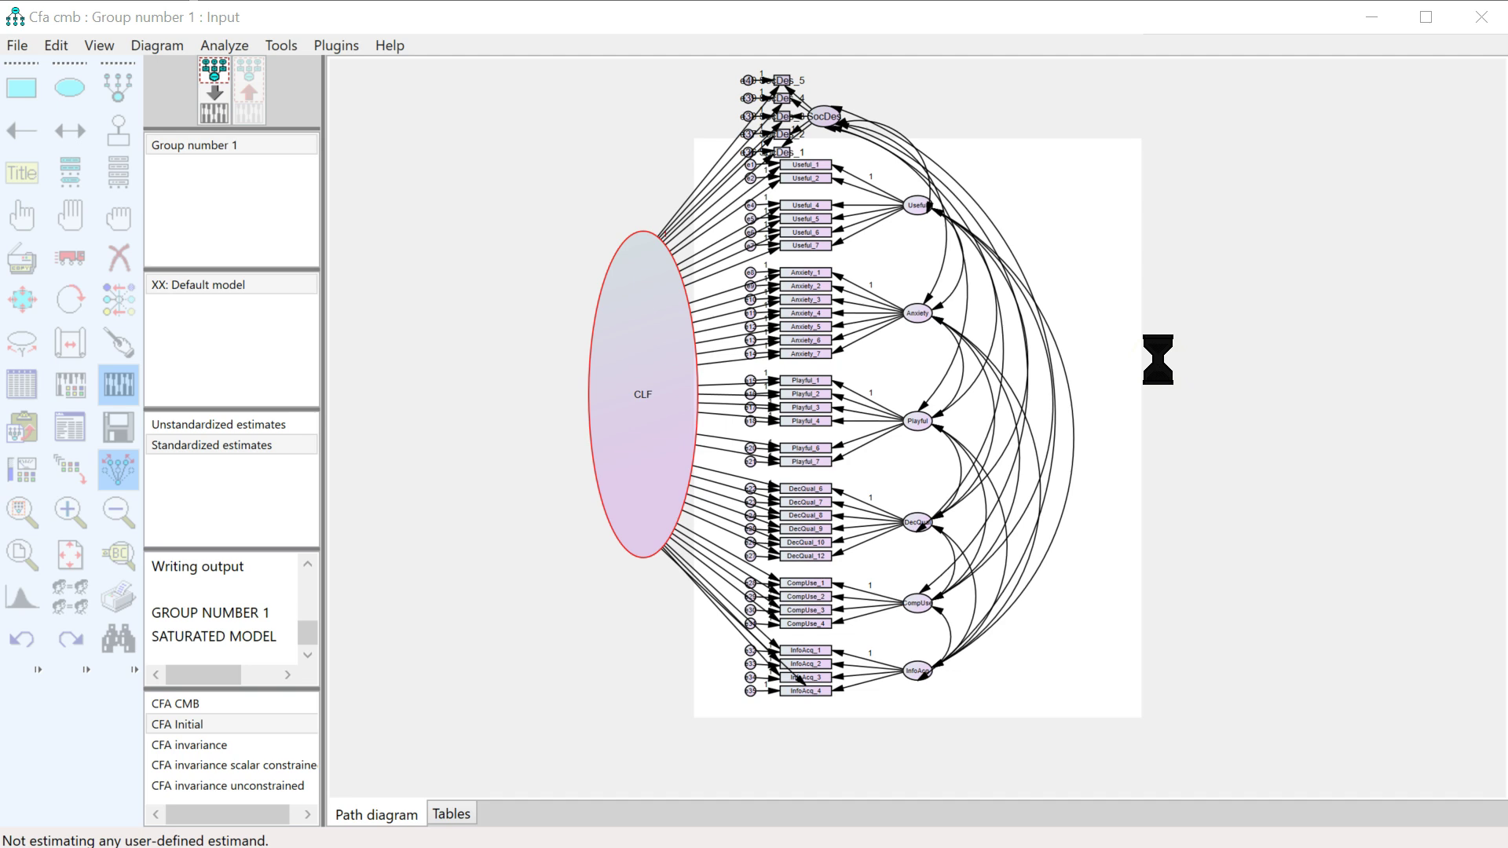
{"action": "left_click", "coordinate": [1142, 393]}
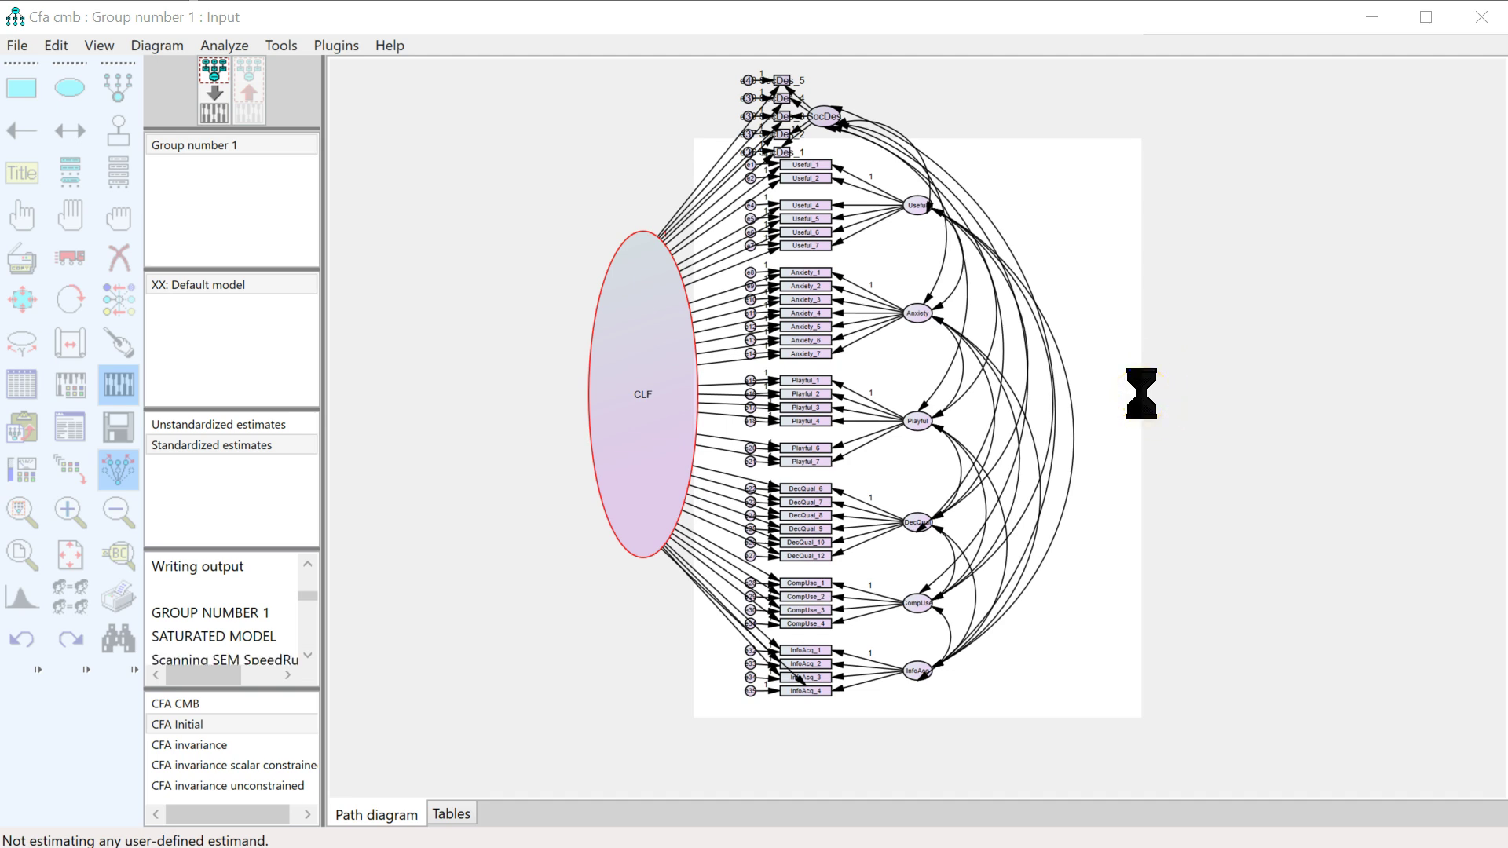
{"action": "left_click", "coordinate": [1006, 628]}
{"action": "left_click", "coordinate": [718, 138]}
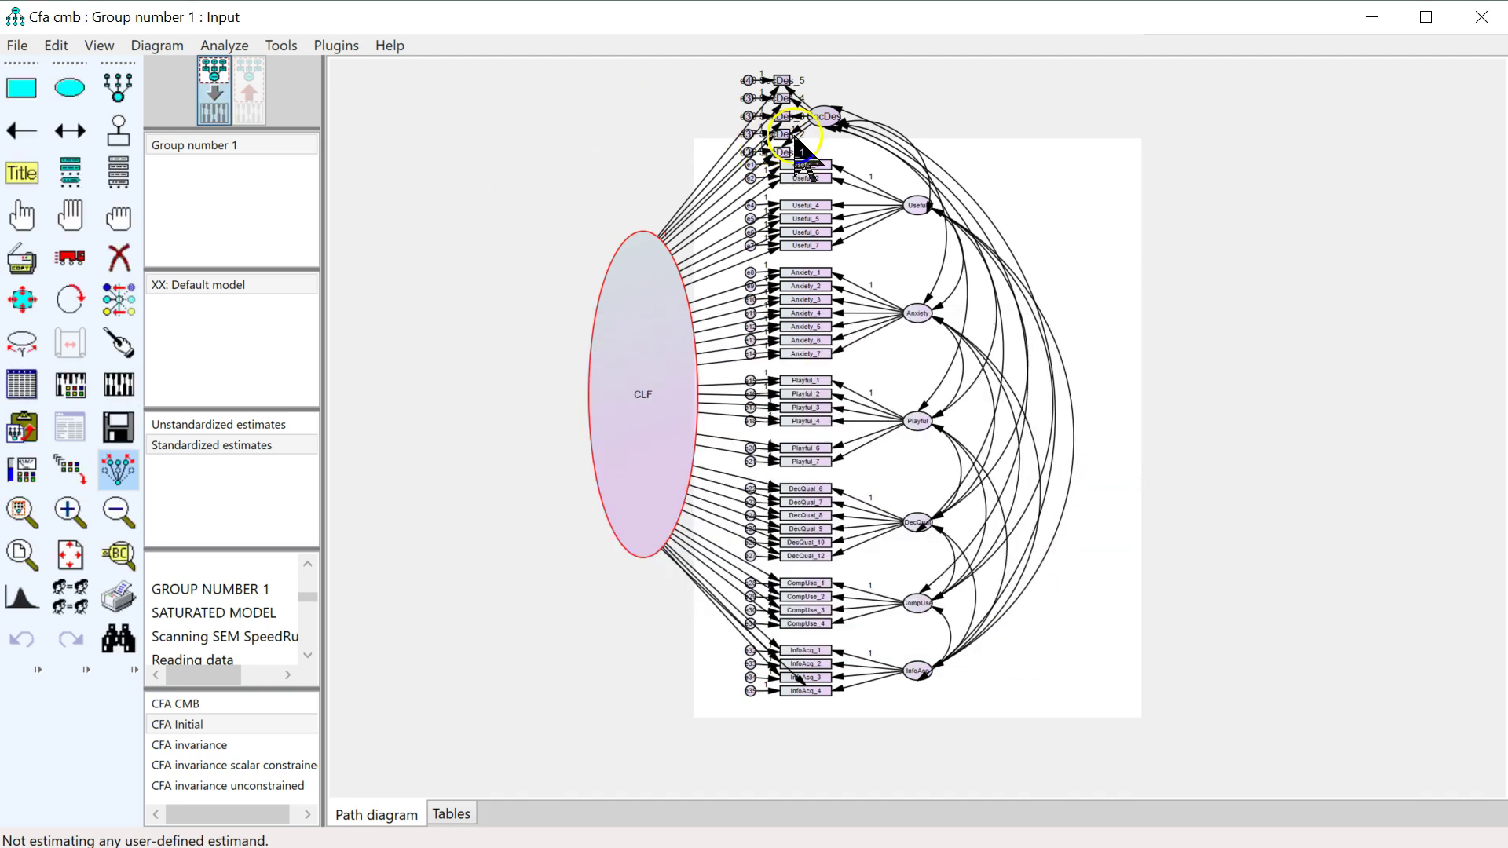
{"action": "left_click", "coordinate": [319, 78]}
Turn off modification indices and enable estimation of means and intercepts in the analysis properties
{"action": "left_click", "coordinate": [70, 384]}
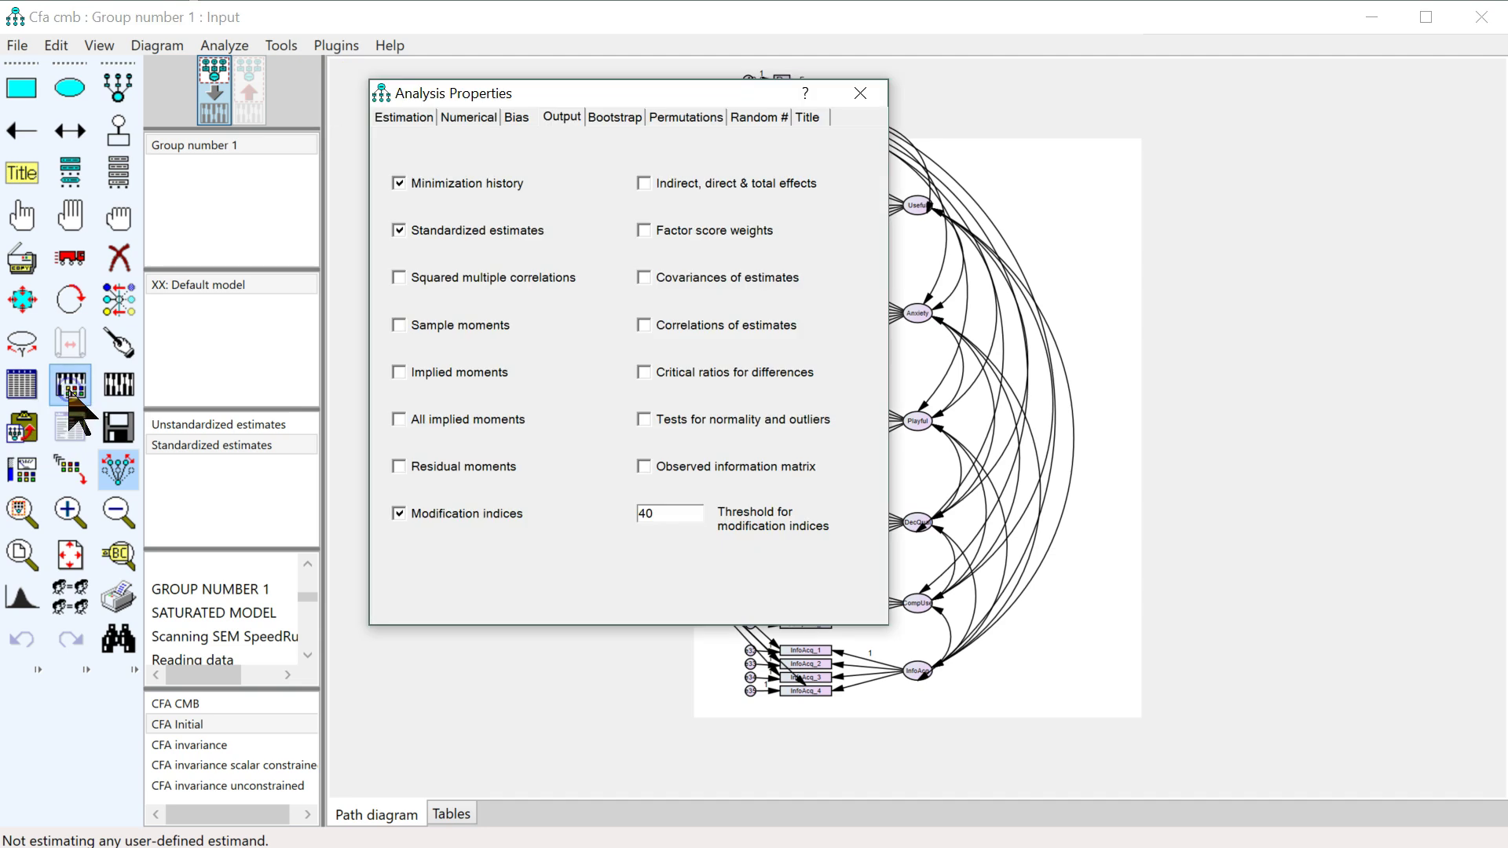
{"action": "left_click", "coordinate": [419, 513]}
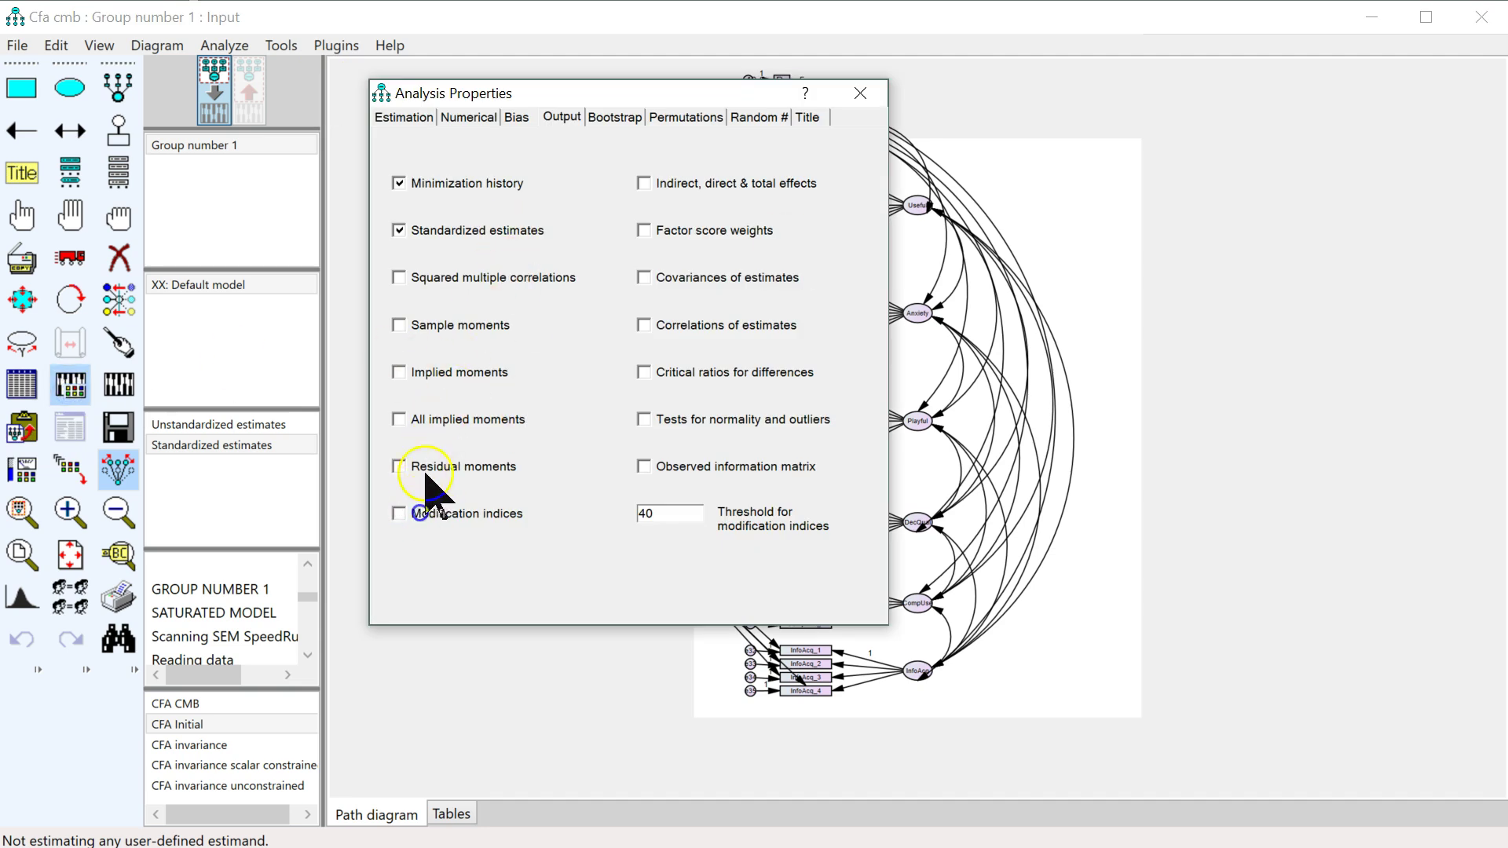
{"action": "left_click", "coordinate": [404, 117]}
{"action": "left_click", "coordinate": [679, 216]}
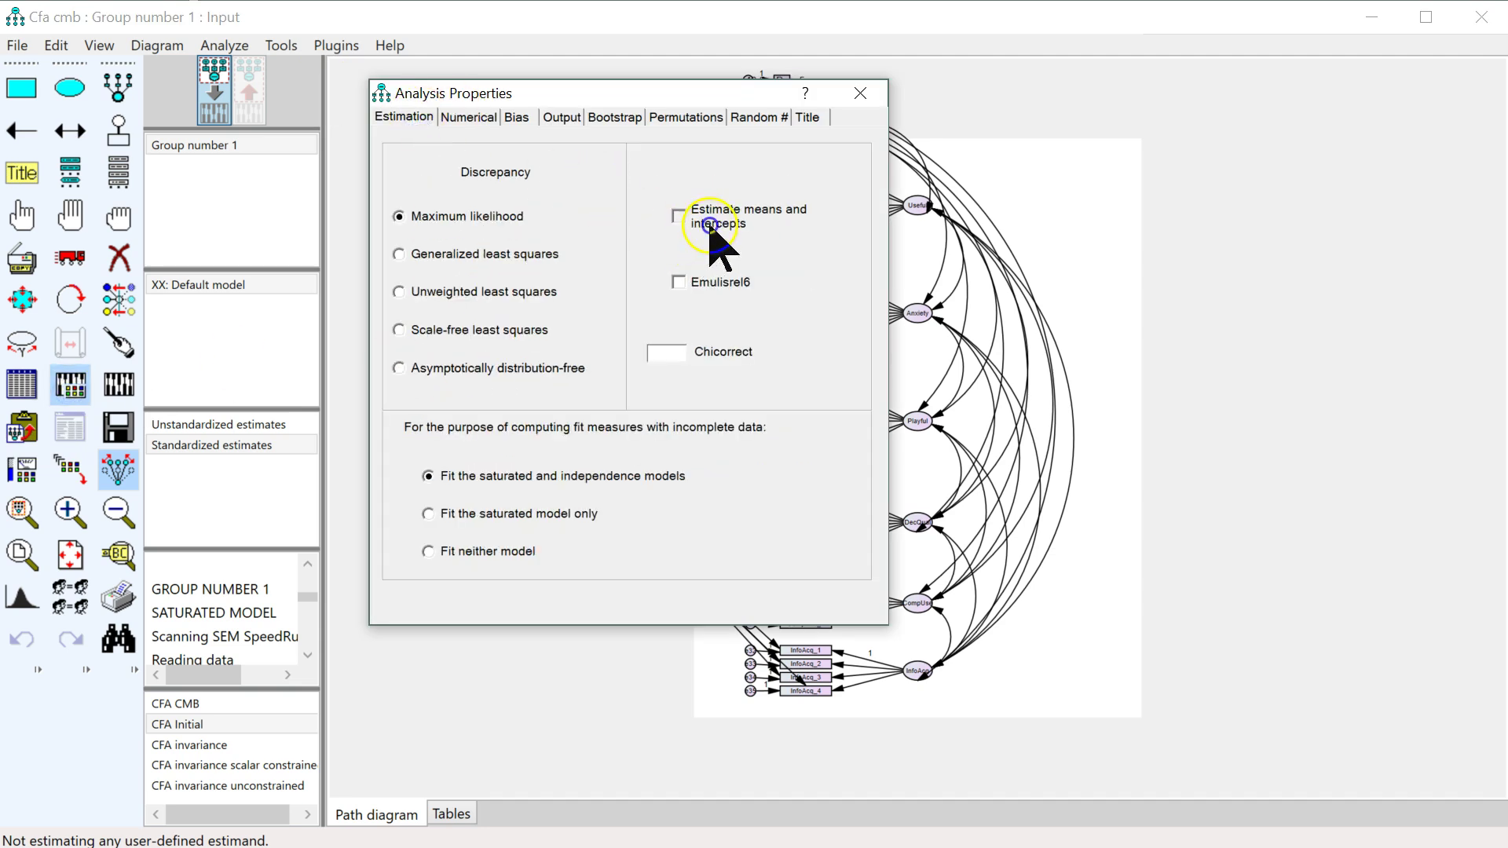
{"action": "left_click", "coordinate": [860, 93]}
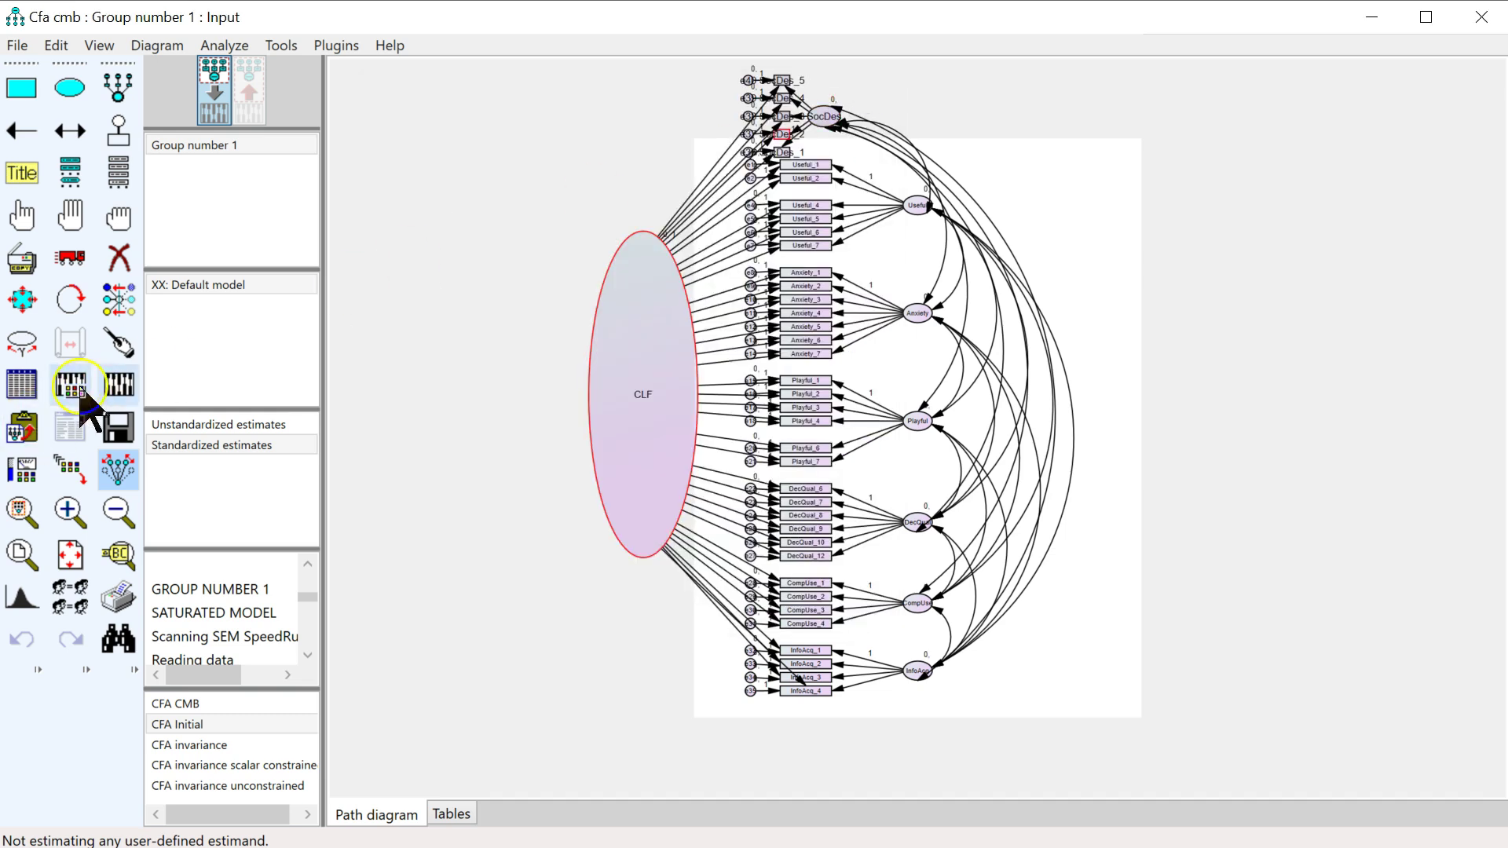
Calculate the estimates, proceeding with CLF uncorrelated with the other factors, and show the standardized output on the path diagram
{"action": "left_click", "coordinate": [118, 384]}
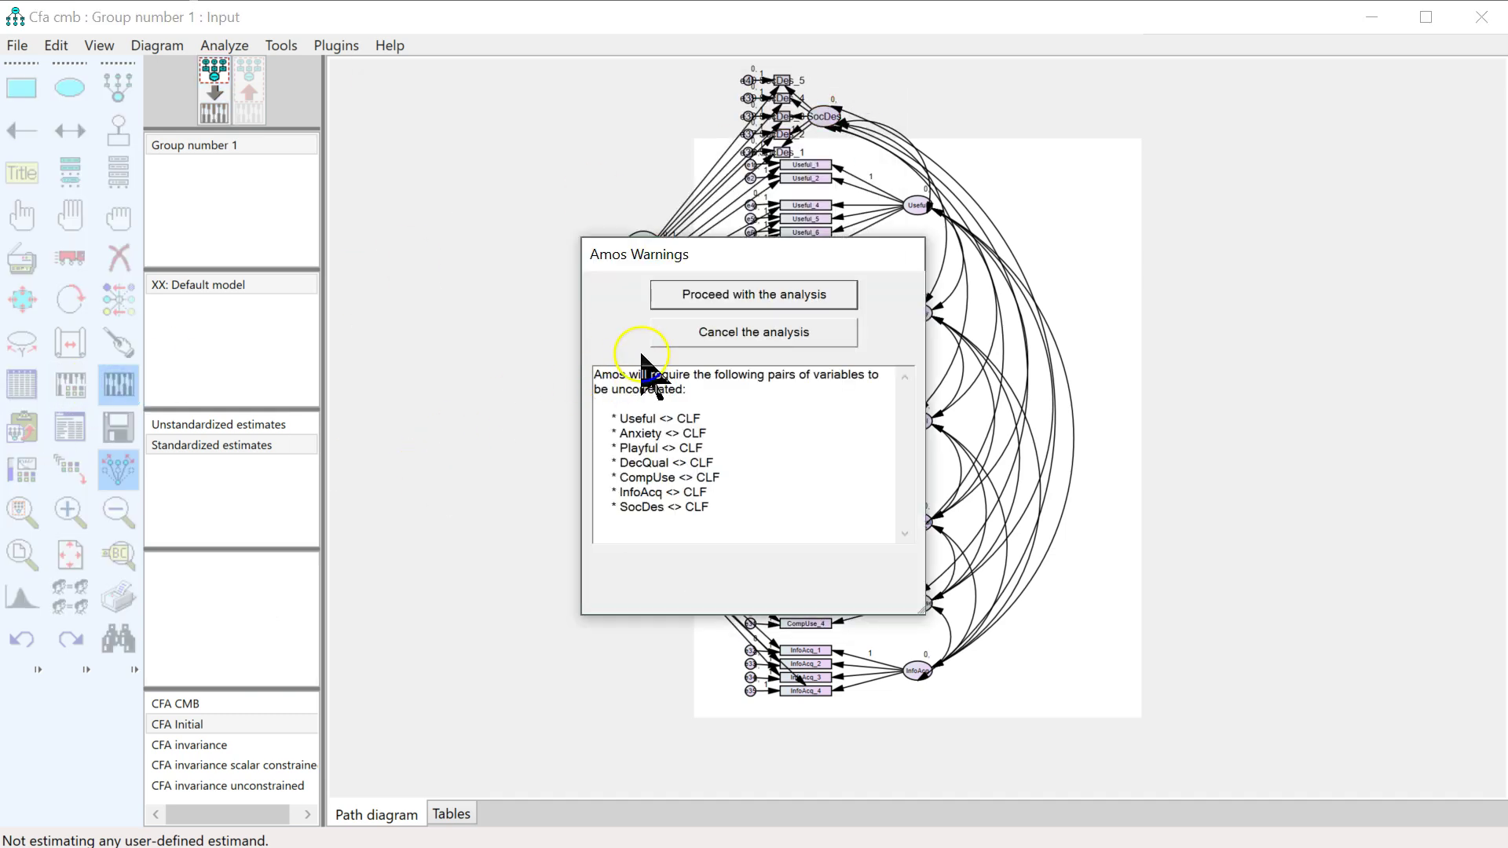
{"action": "left_click", "coordinate": [689, 293]}
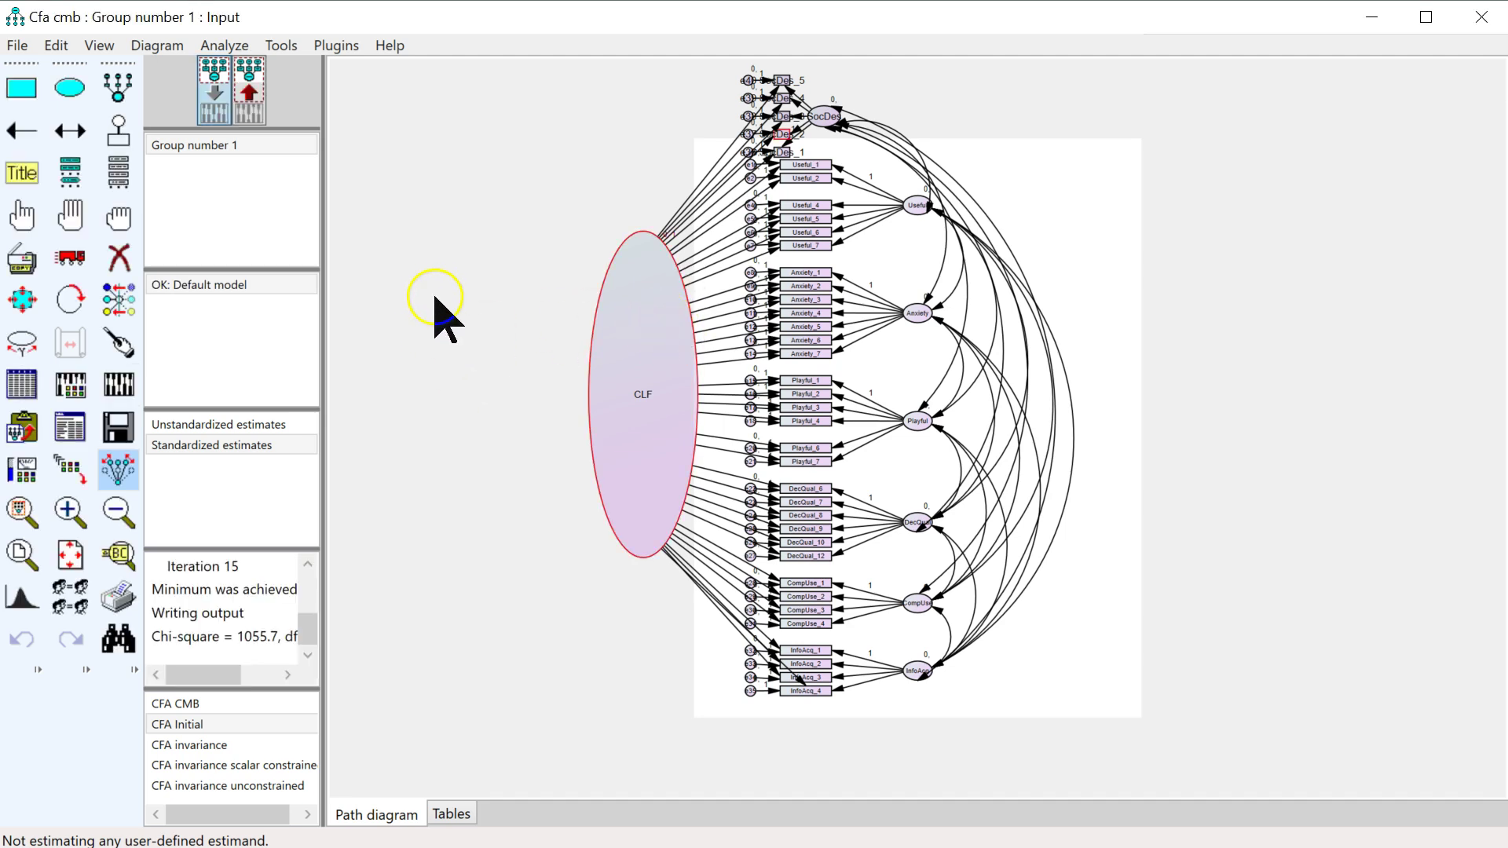
{"action": "left_click", "coordinate": [249, 94]}
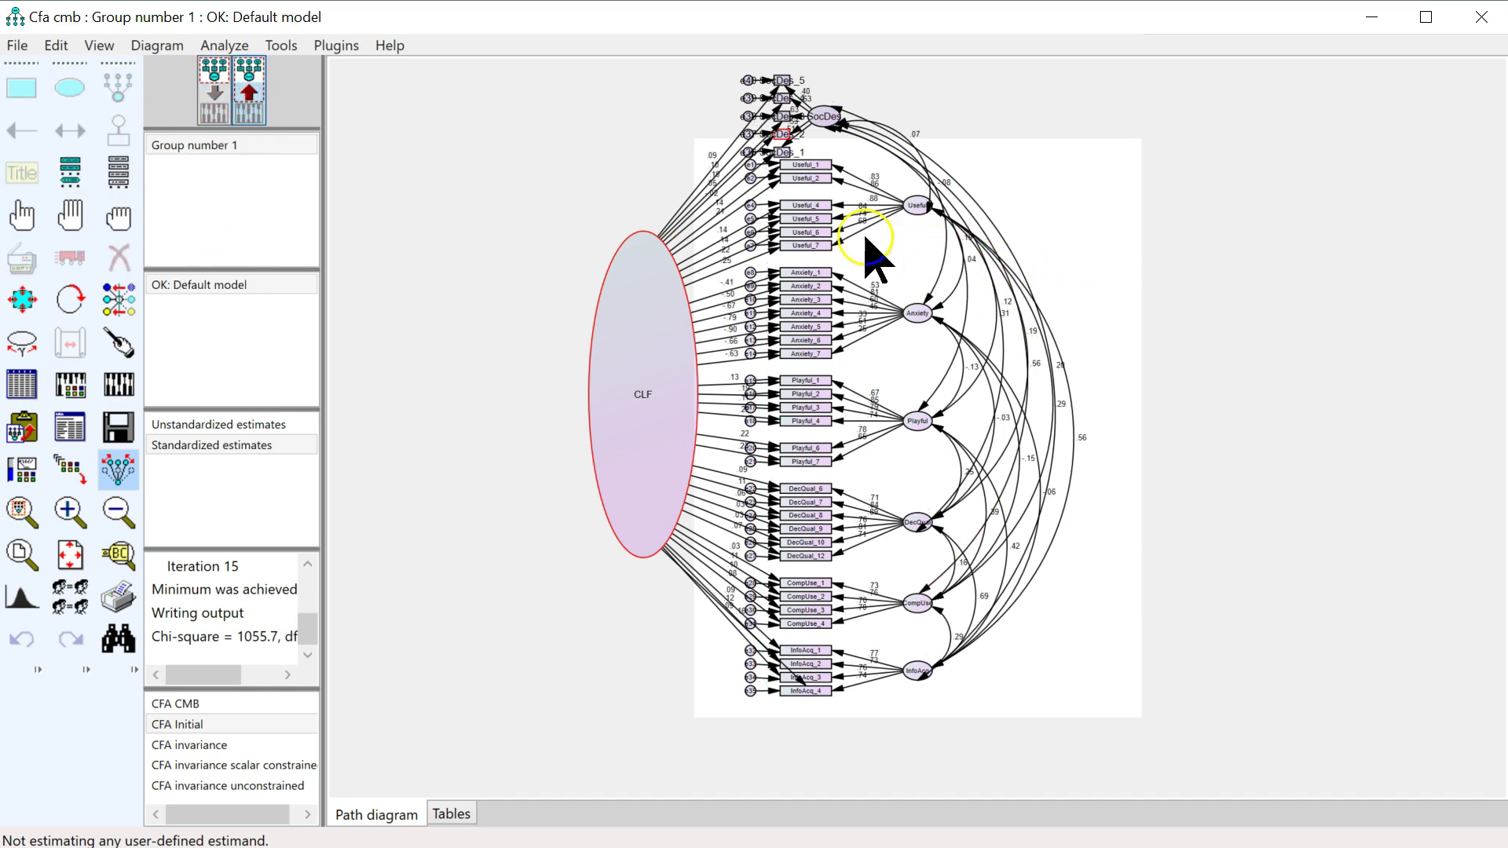
{"action": "scroll", "coordinate": [916, 250], "scroll_direction": "up", "scroll_amount": 2}
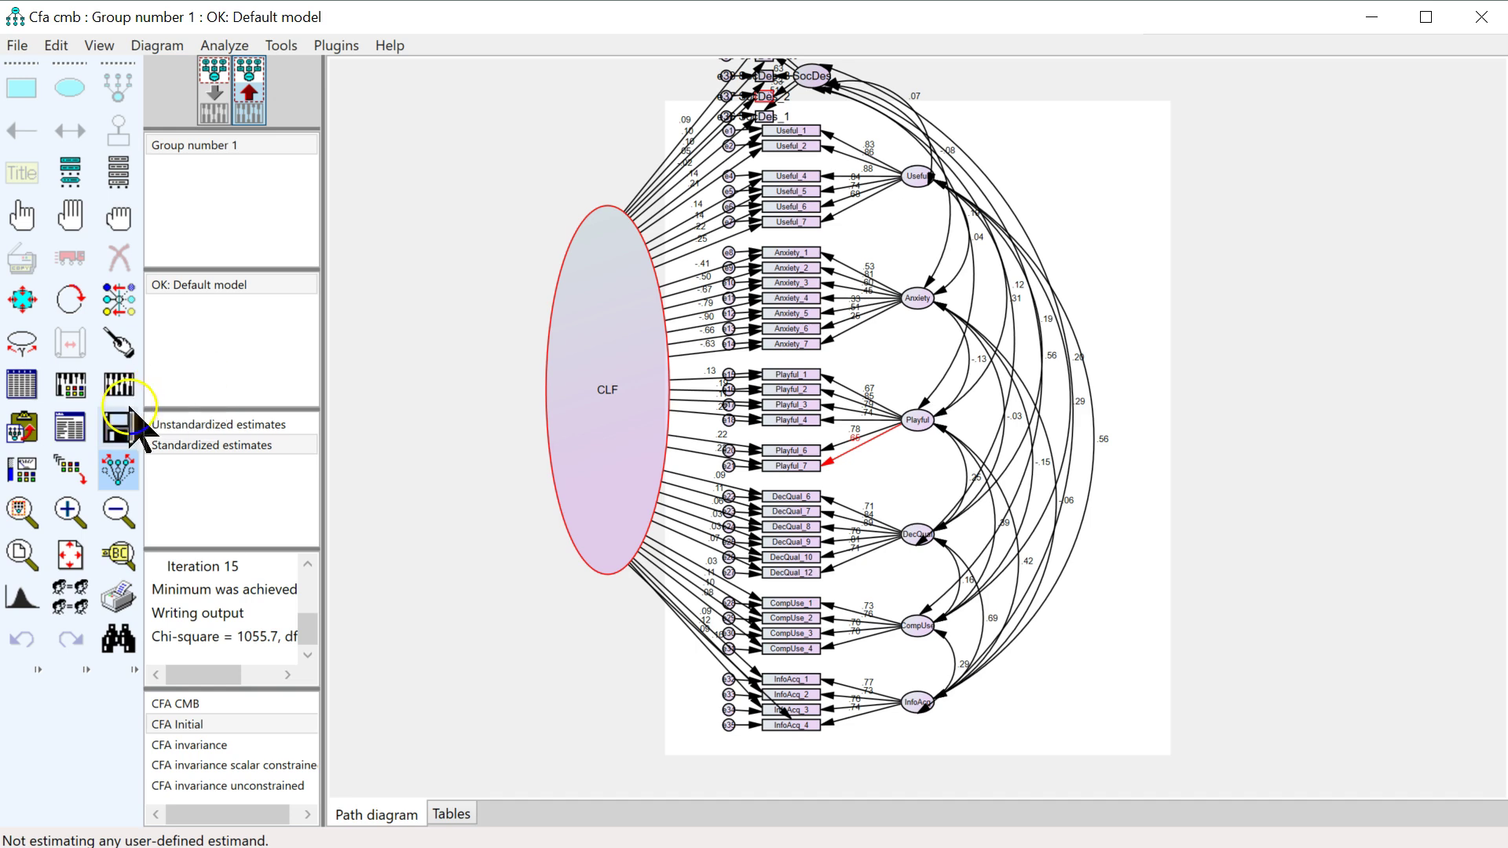
Open the text output and copy the default model's chi-square value from Notes for Model
{"action": "left_click", "coordinate": [78, 430]}
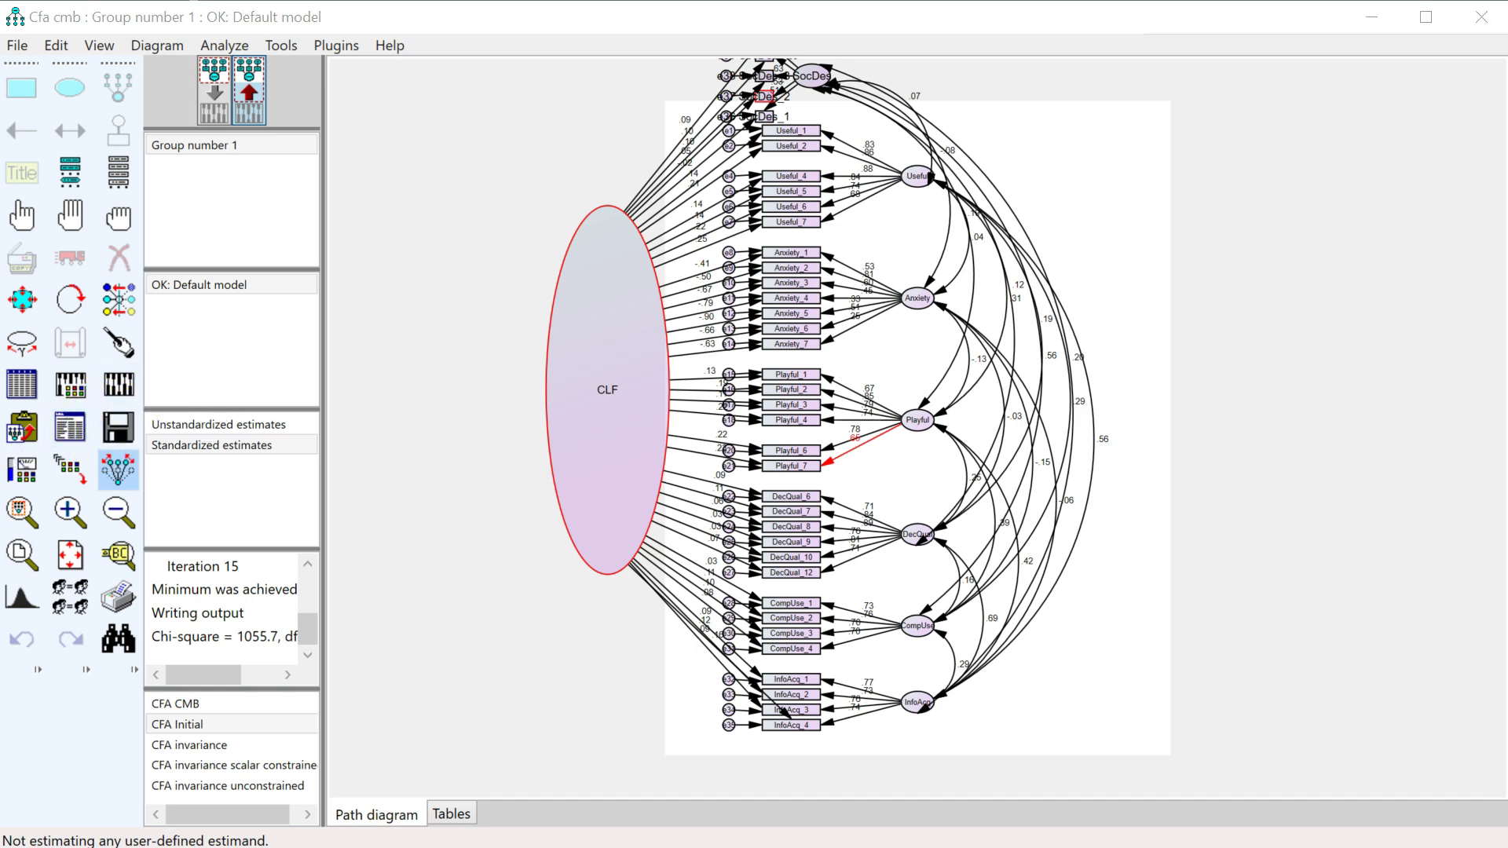
{"action": "left_click_drag", "start_coordinate": [617, 810], "coordinate": [560, 109]}
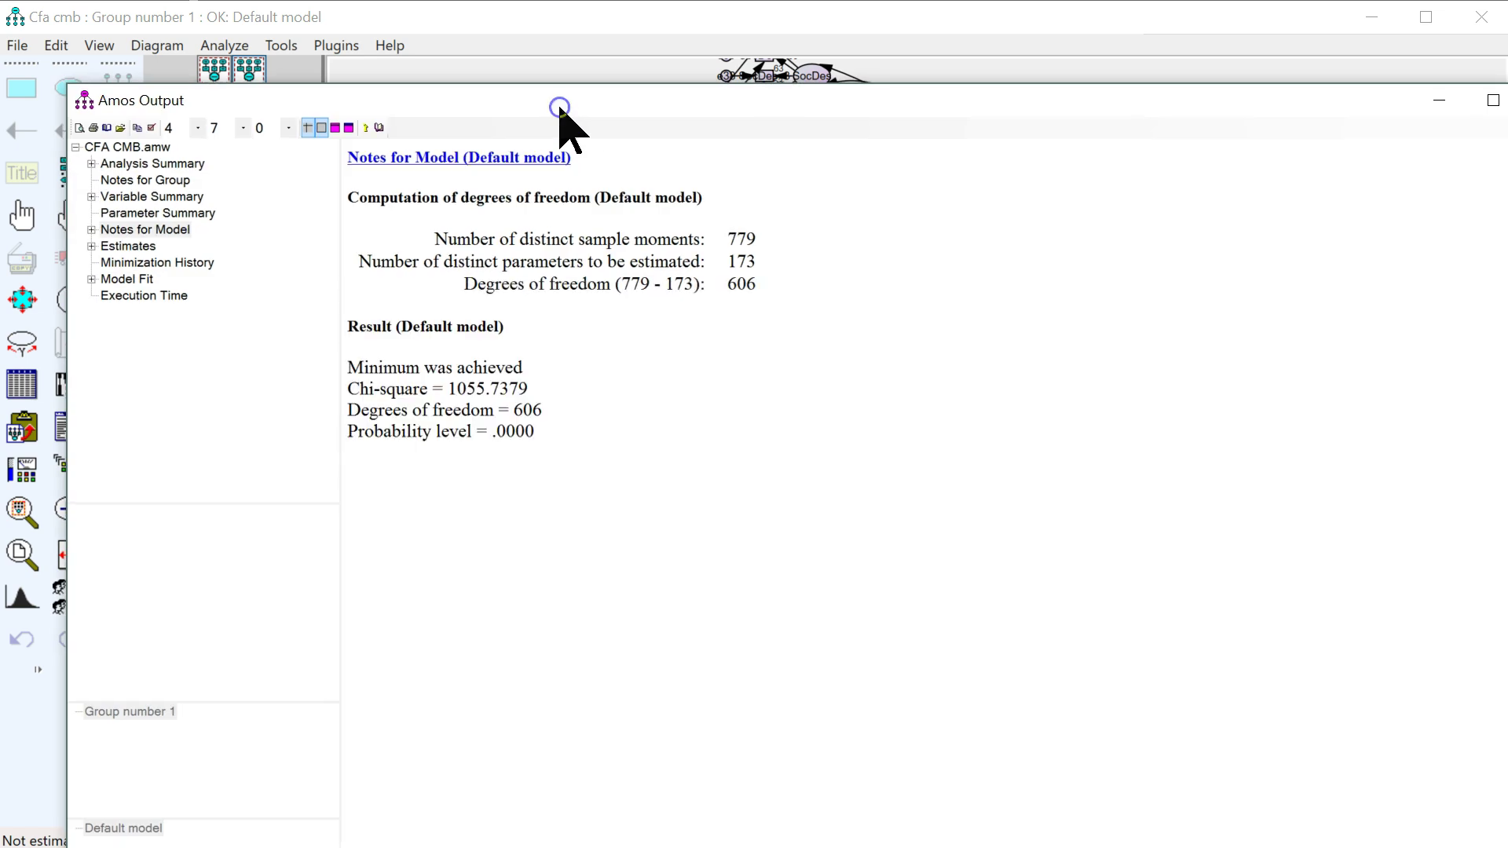
{"action": "left_click", "coordinate": [948, 72]}
{"action": "left_click_drag", "start_coordinate": [528, 388], "coordinate": [449, 390]}
{"action": "key", "text": "ctrl+c"}
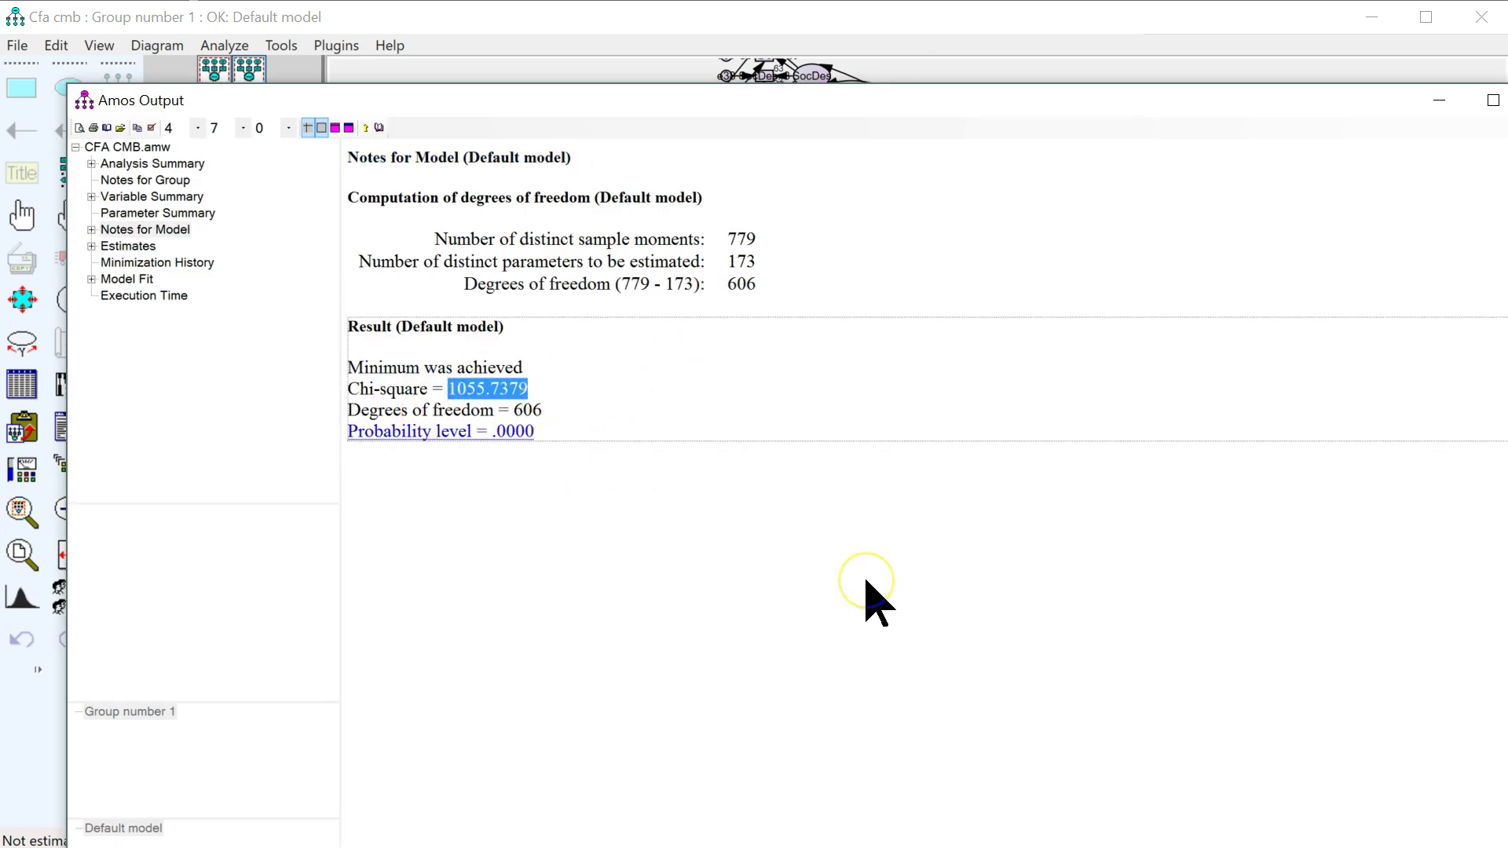
{"action": "left_click", "coordinate": [868, 582]}
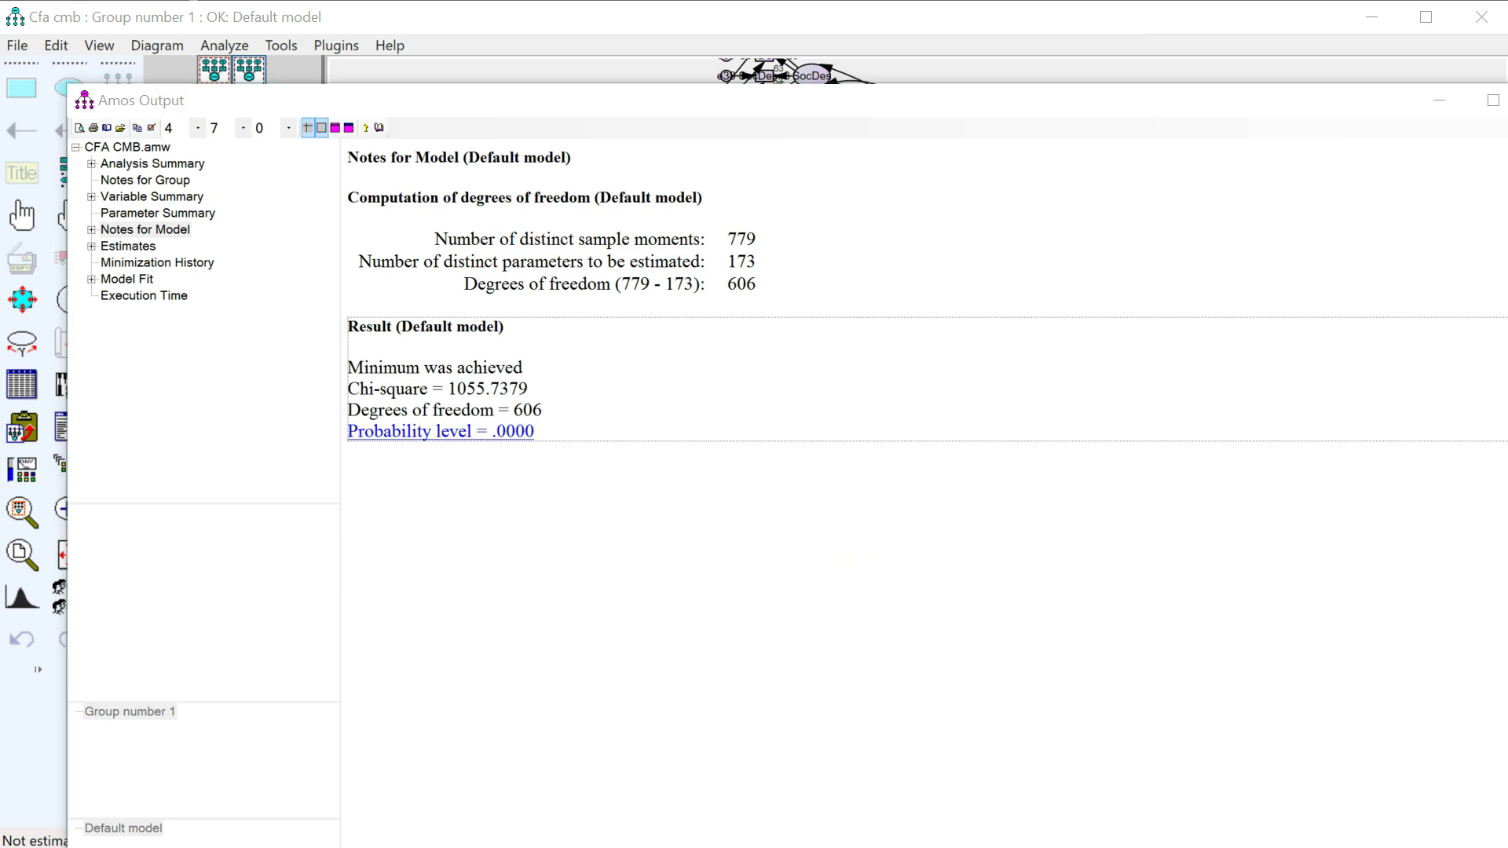
Switch to the Stats Tools Package workbook in Excel and enter chi-square 1055.7379 and df 606 for the Unconstrained model on the X2 Difference sheet
{"action": "key", "text": "alt+Tab"}
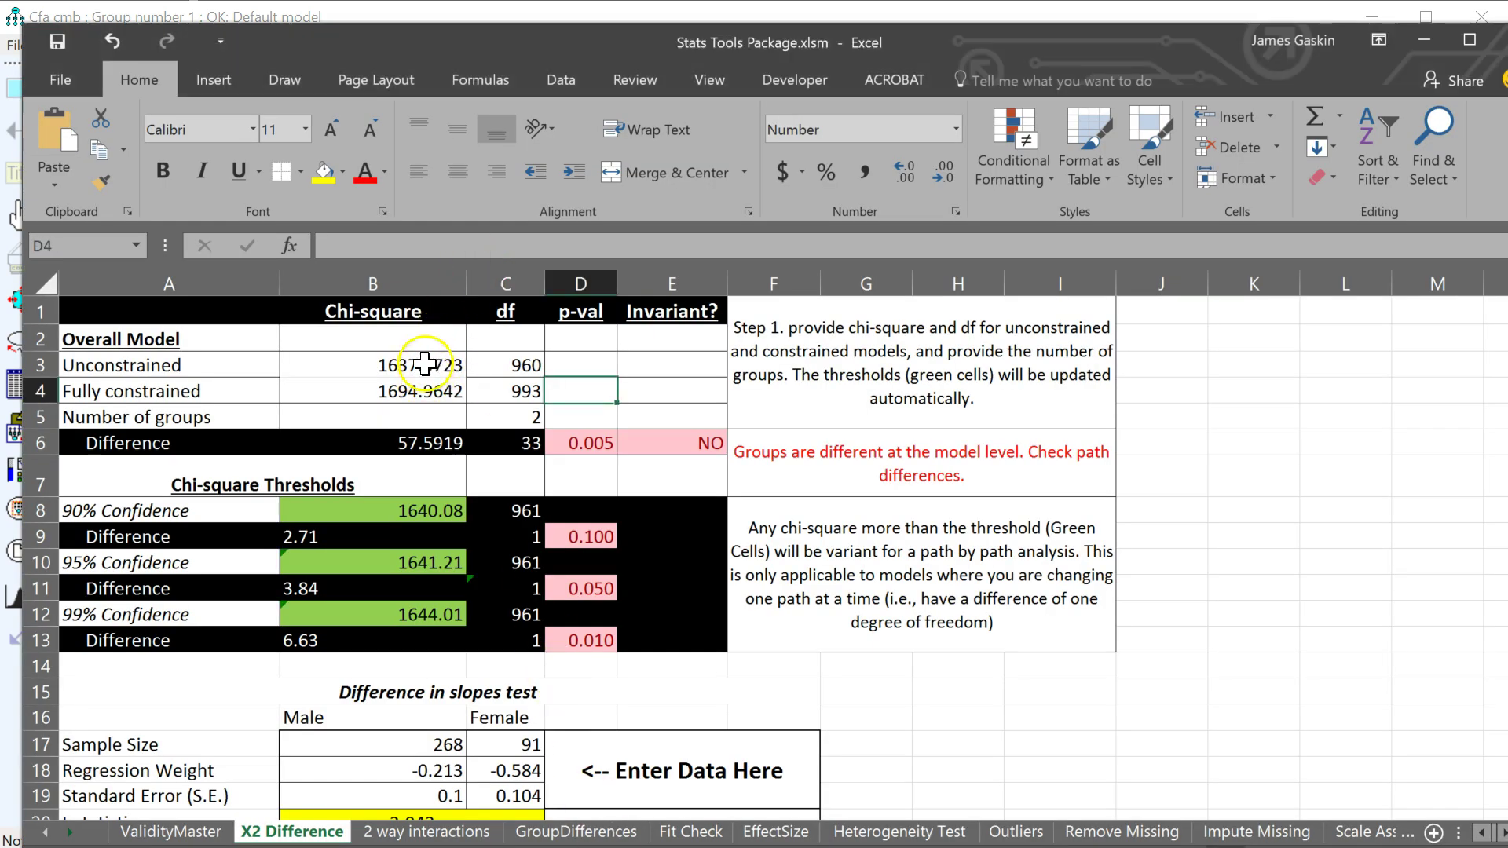
{"action": "left_click", "coordinate": [424, 364]}
{"action": "key", "text": "ctrl+v"}
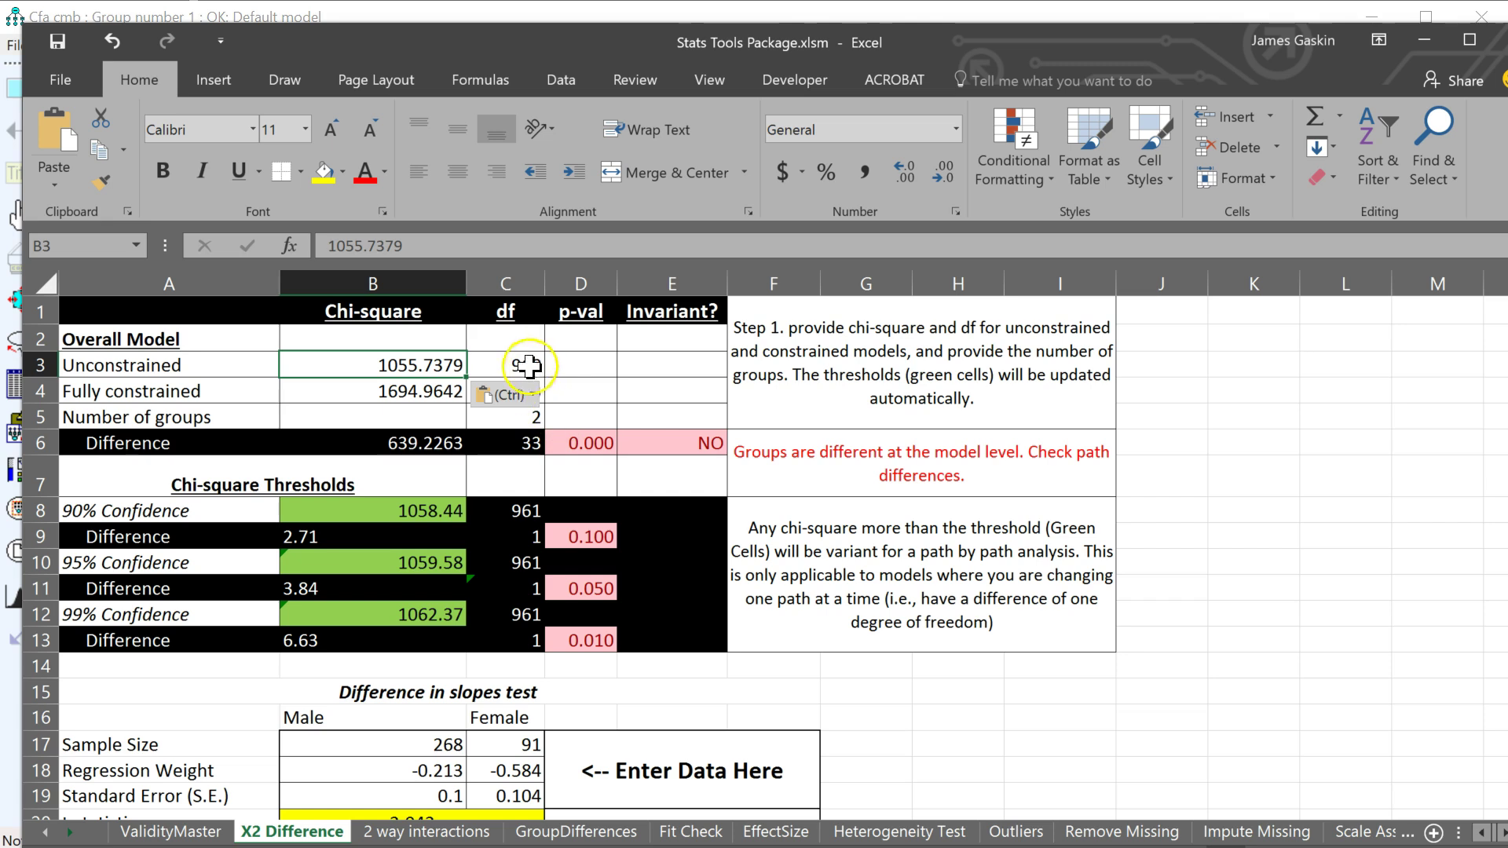
{"action": "left_click", "coordinate": [528, 366]}
{"action": "key", "text": "alt+Tab"}
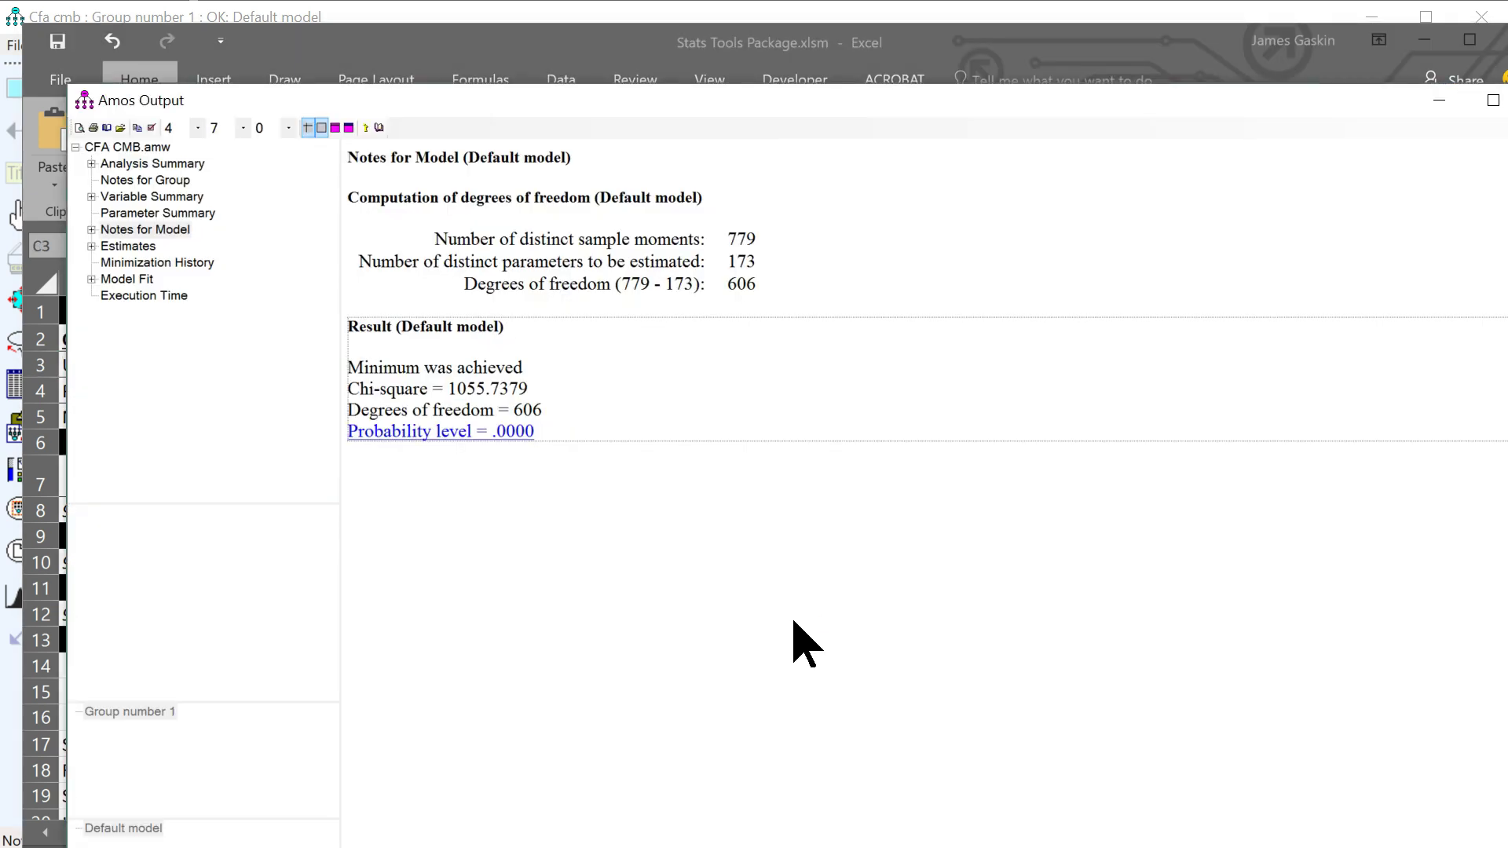
{"action": "key", "text": "alt+Tab"}
{"action": "type", "text": "6"}
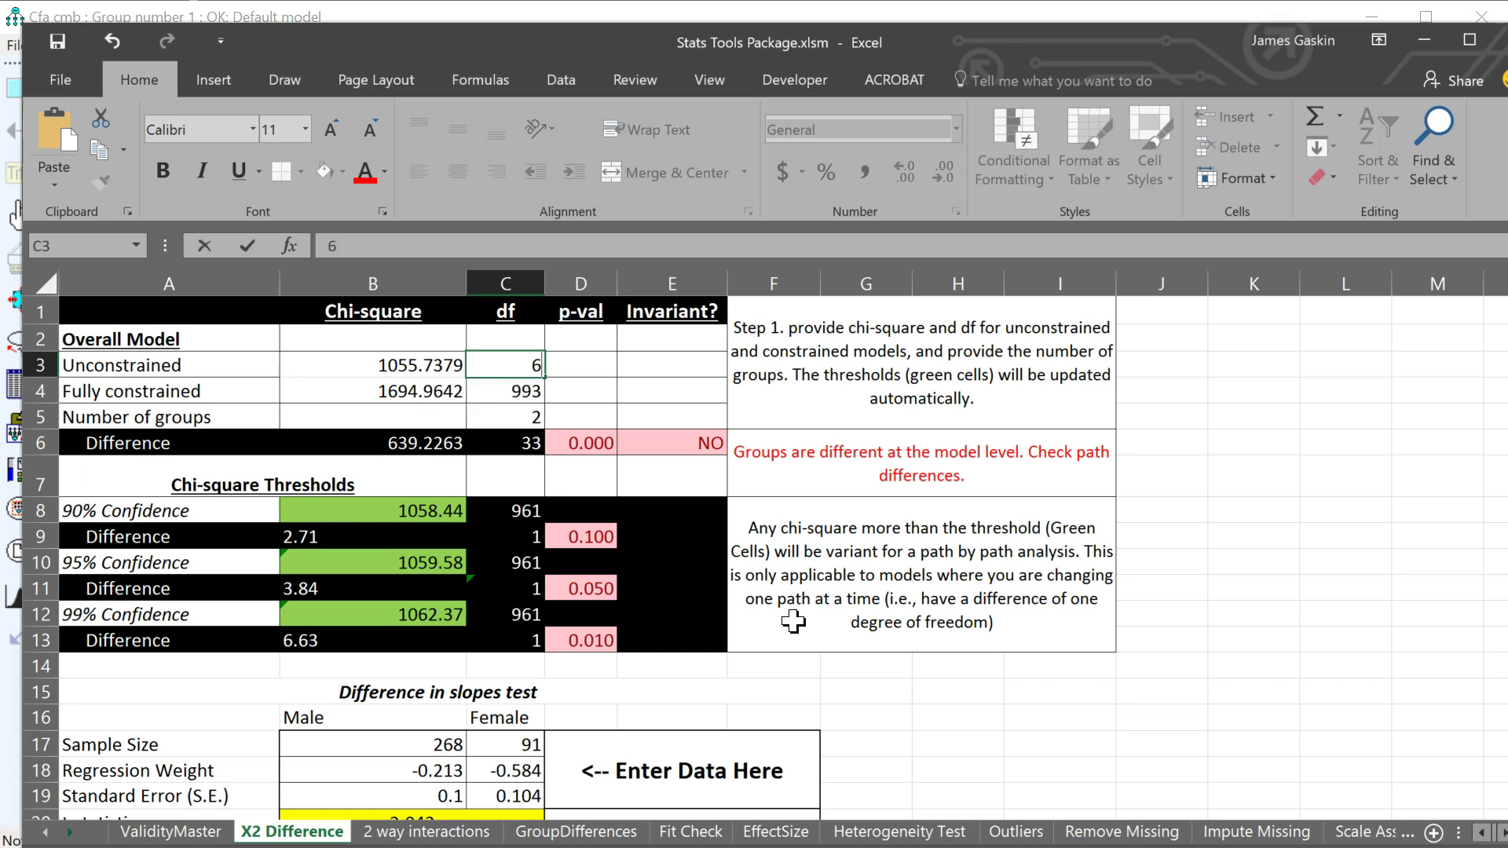
{"action": "type", "text": "06"}
{"action": "key", "text": "Return"}
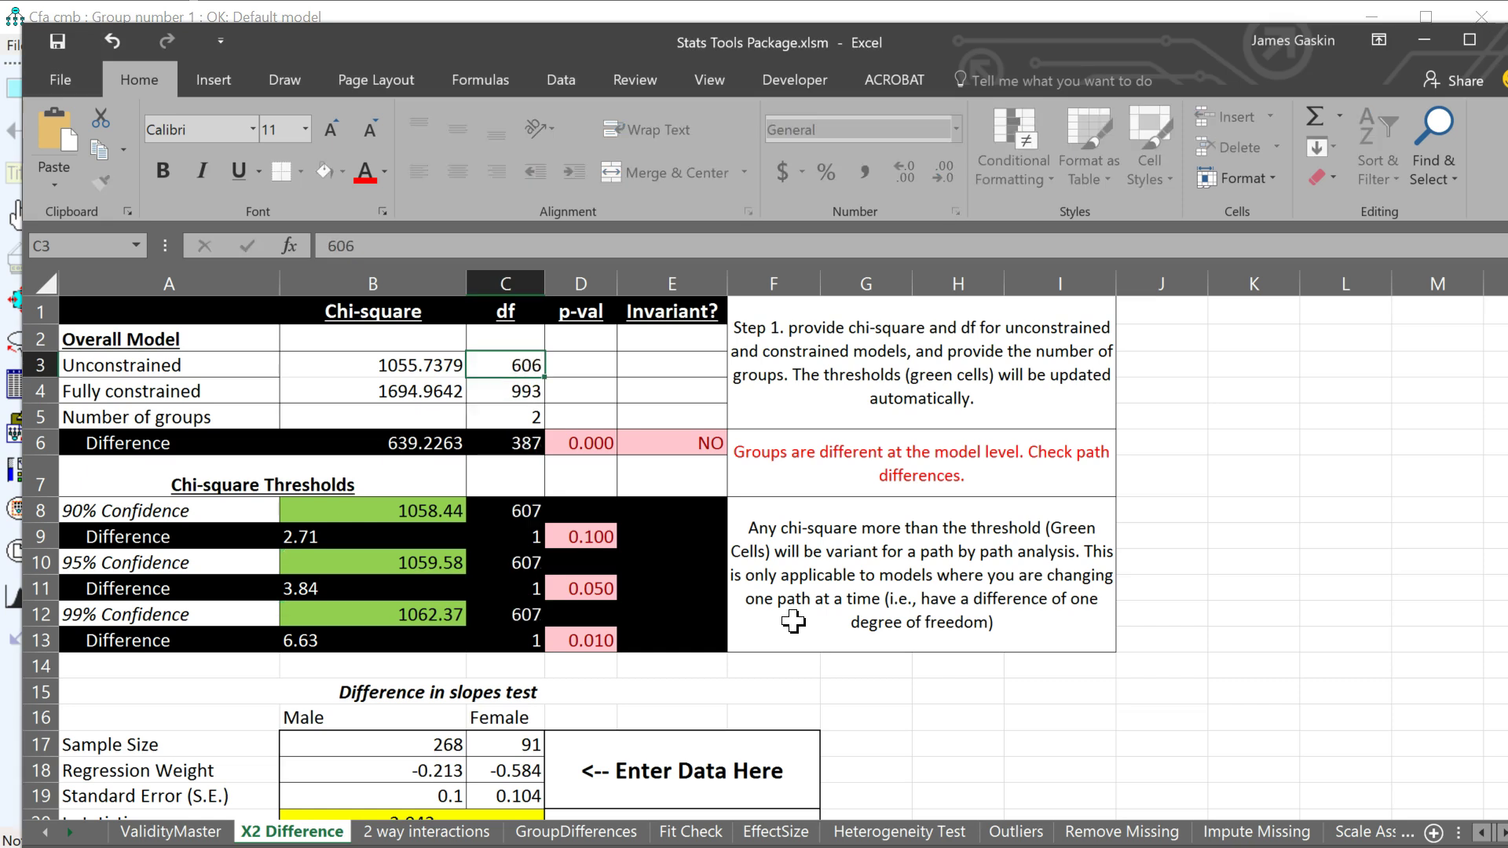
{"action": "key", "text": "Left"}
Return to the Amos path diagram, minimize the output window and delete the CLF variable with all its paths
{"action": "key", "text": "alt+Tab"}
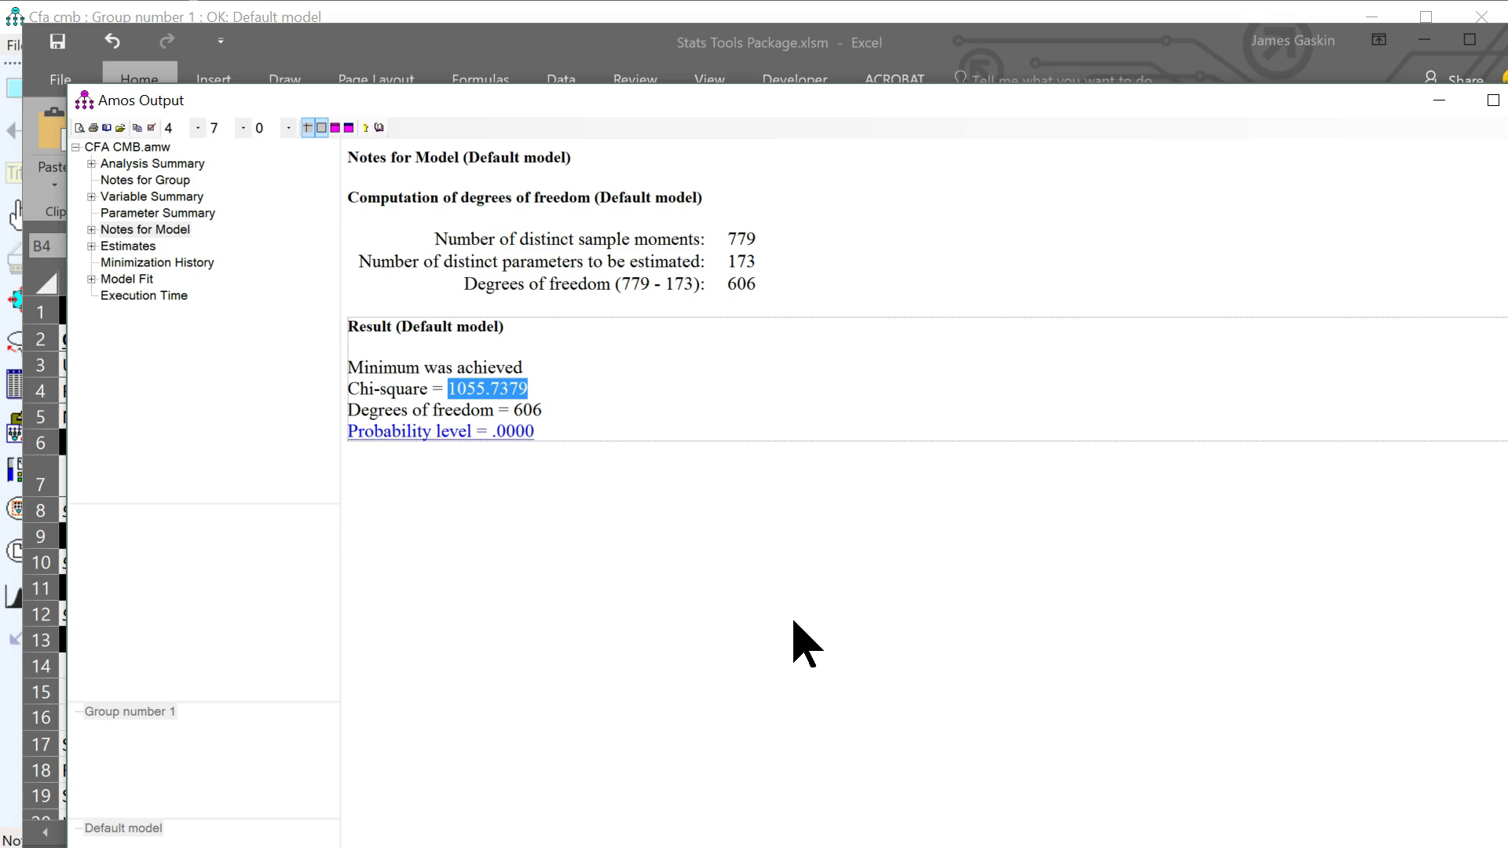
{"action": "left_click", "coordinate": [1439, 99]}
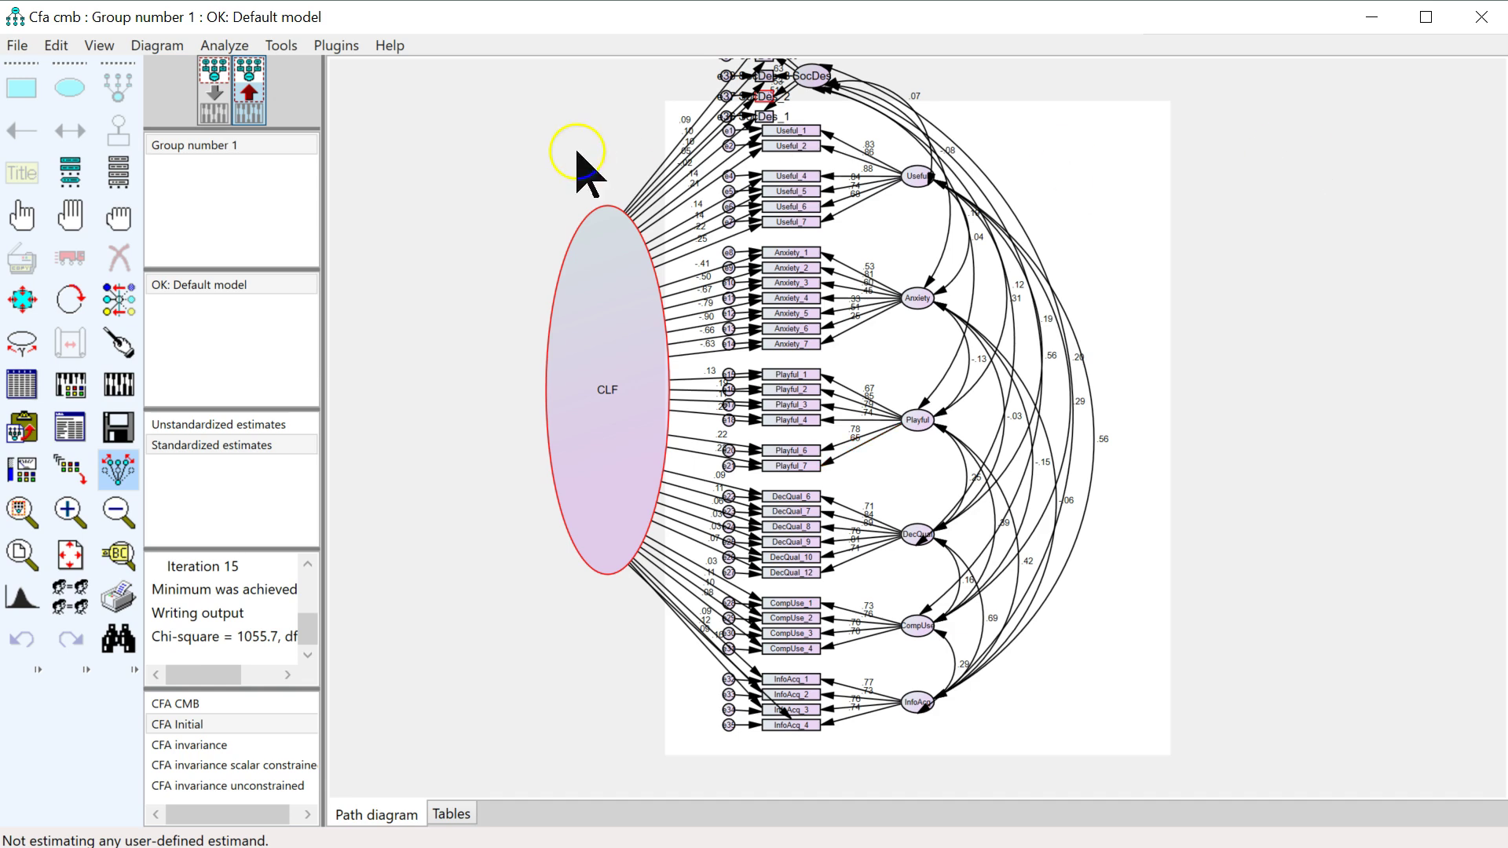
{"action": "left_click_drag", "start_coordinate": [626, 370], "coordinate": [718, 399]}
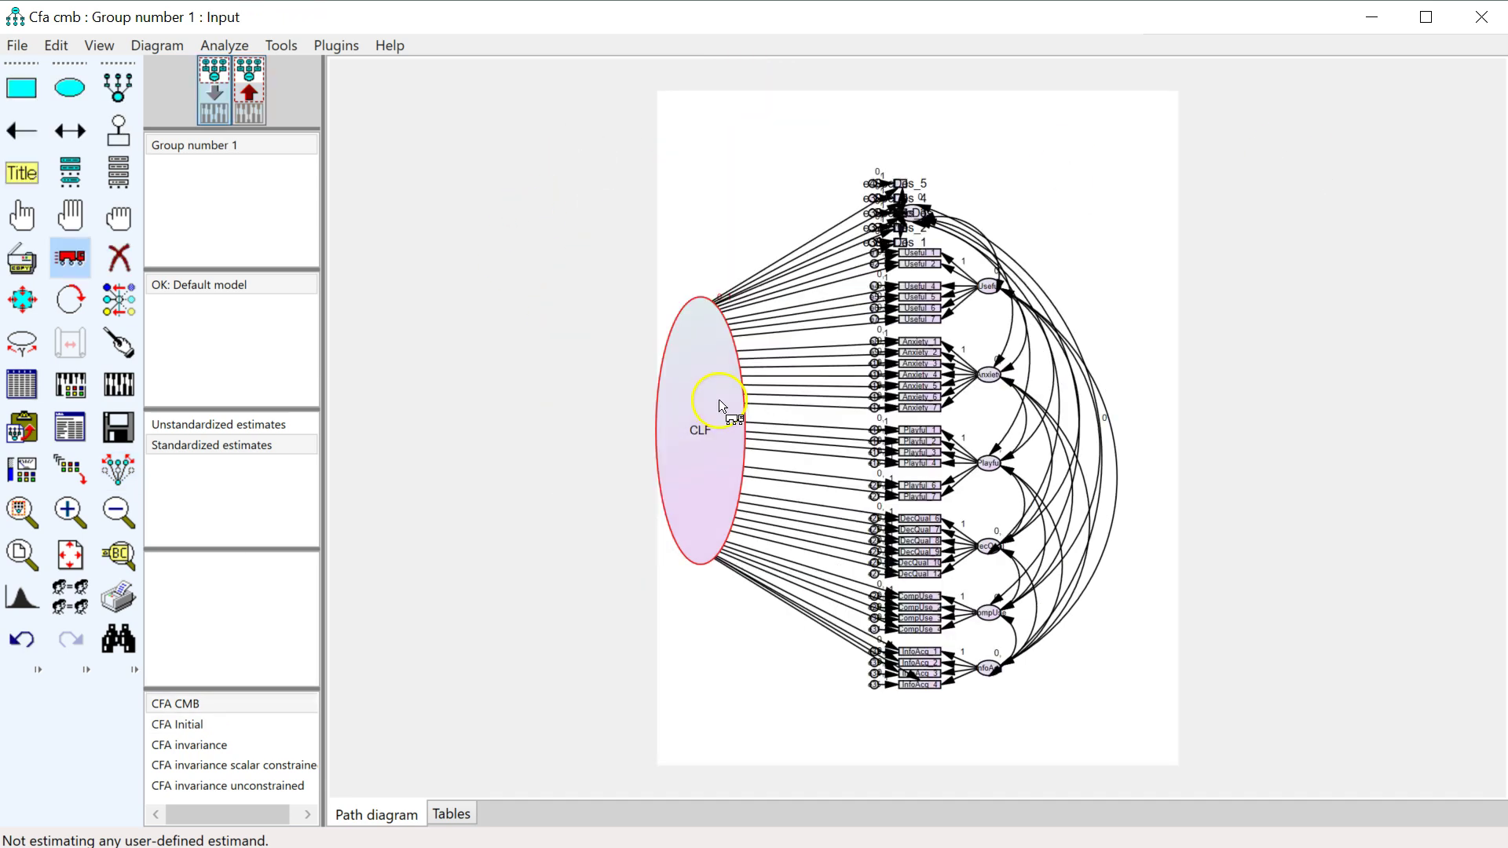
{"action": "left_click", "coordinate": [119, 258]}
{"action": "left_click", "coordinate": [691, 445]}
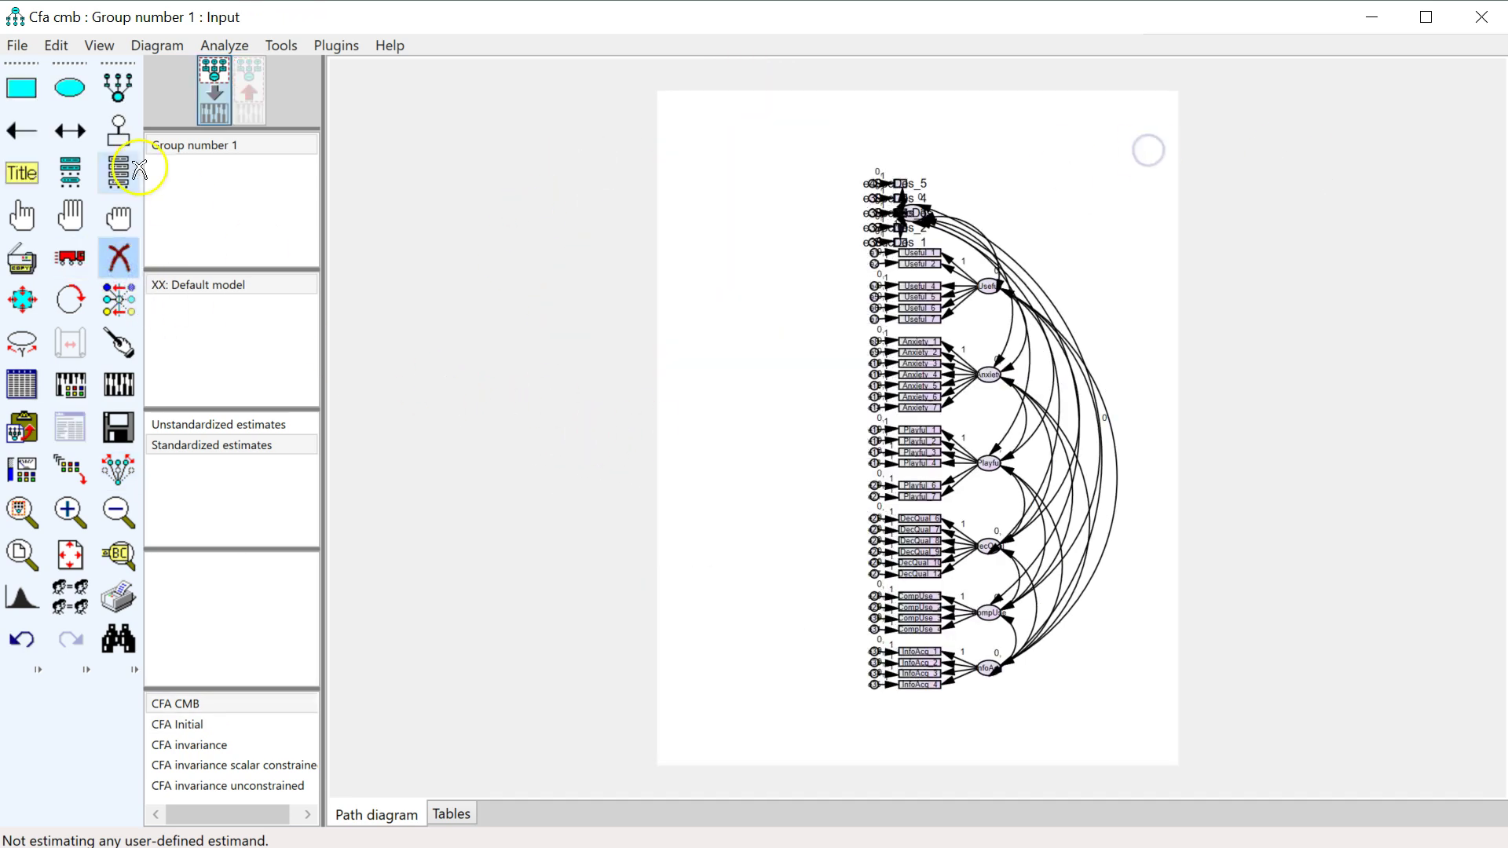
Draw a new tall latent variable beside the error terms and name it CLF
{"action": "left_click", "coordinate": [70, 87]}
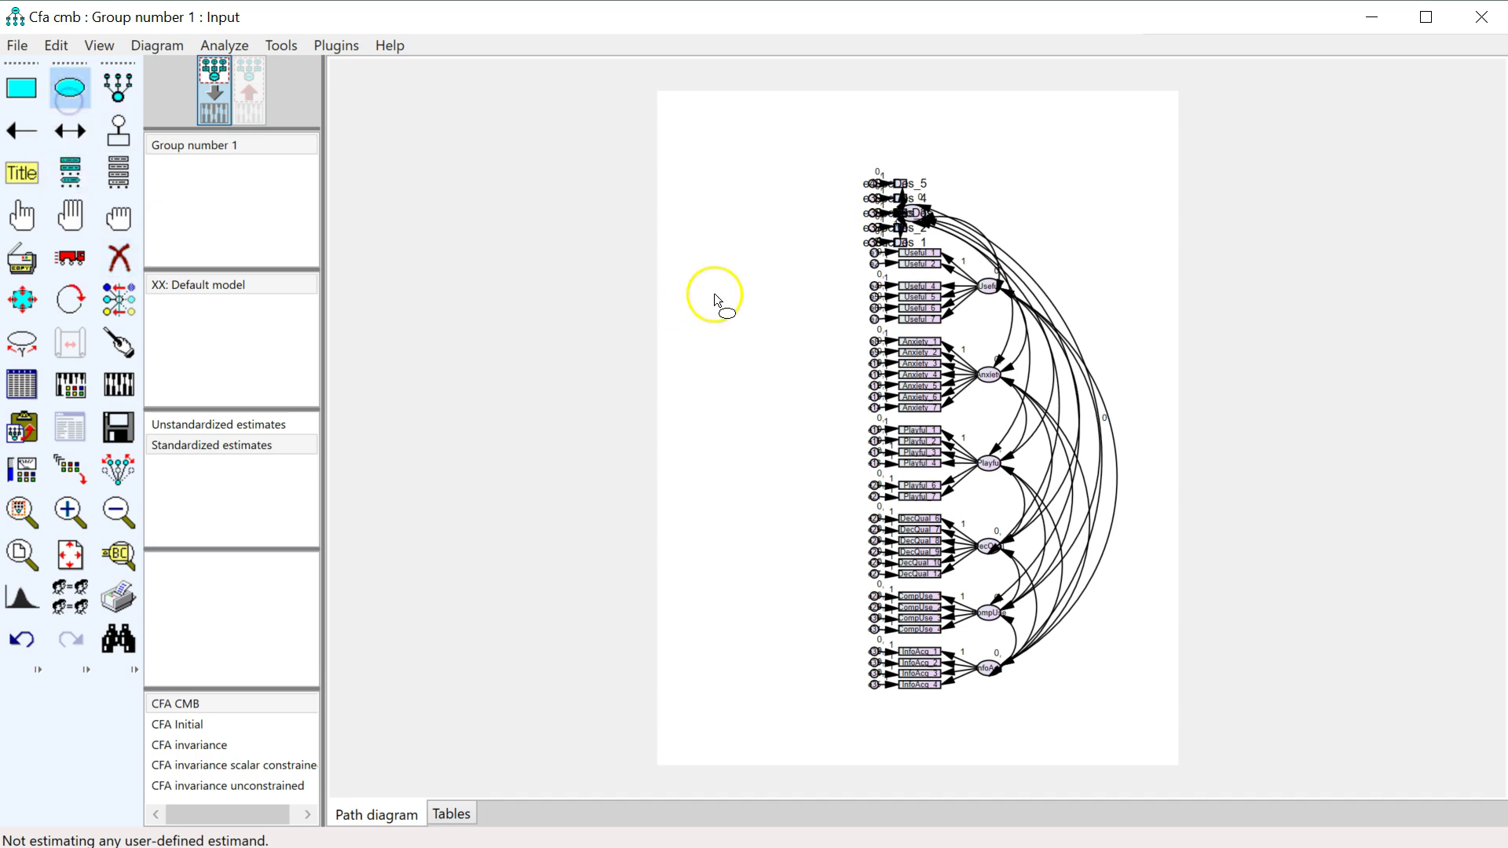
{"action": "left_click_drag", "start_coordinate": [677, 239], "coordinate": [786, 578]}
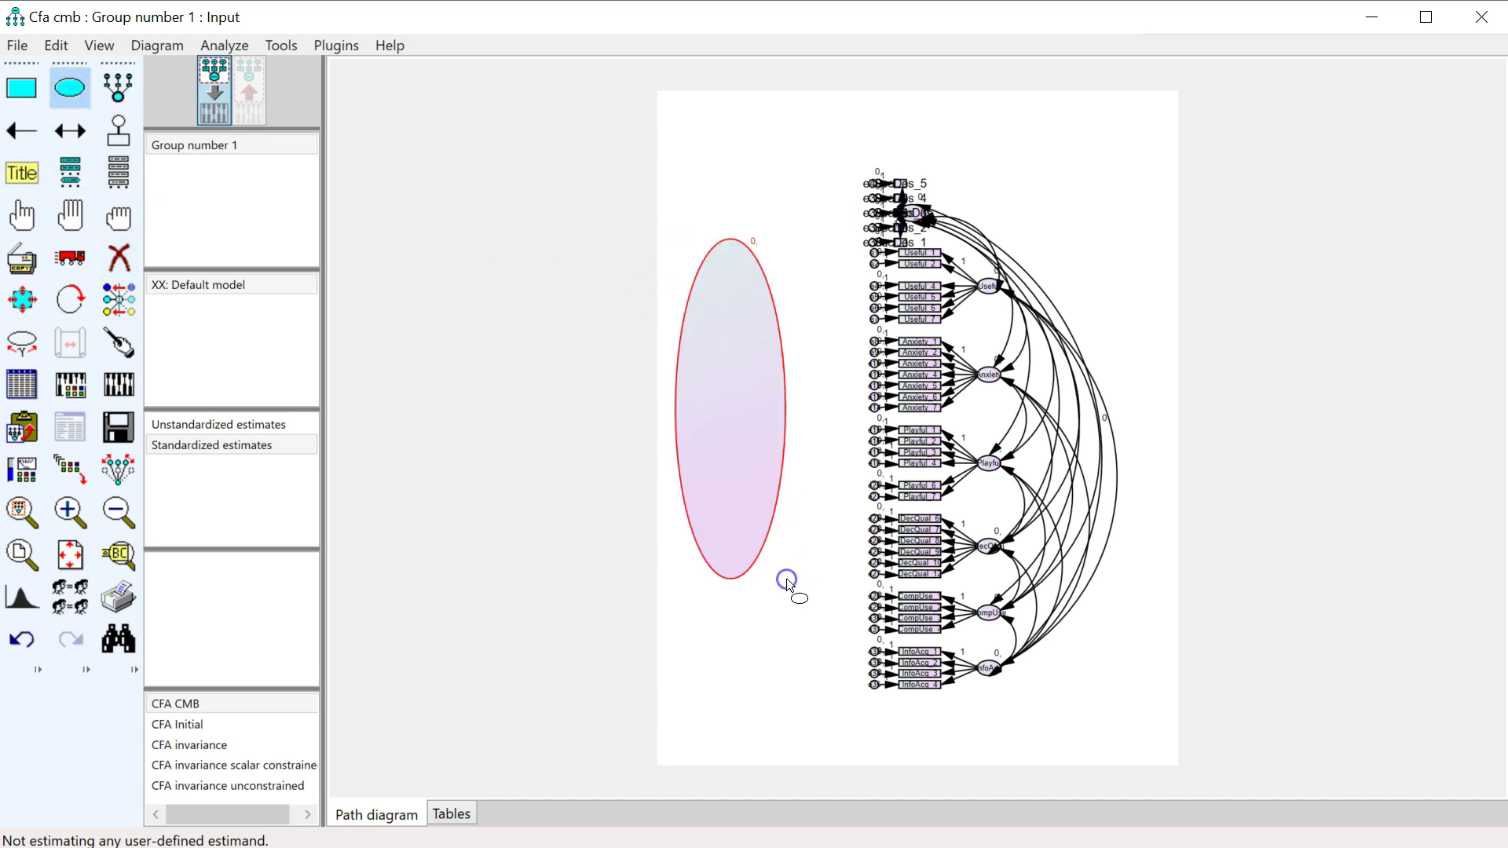
{"action": "left_click", "coordinate": [32, 214]}
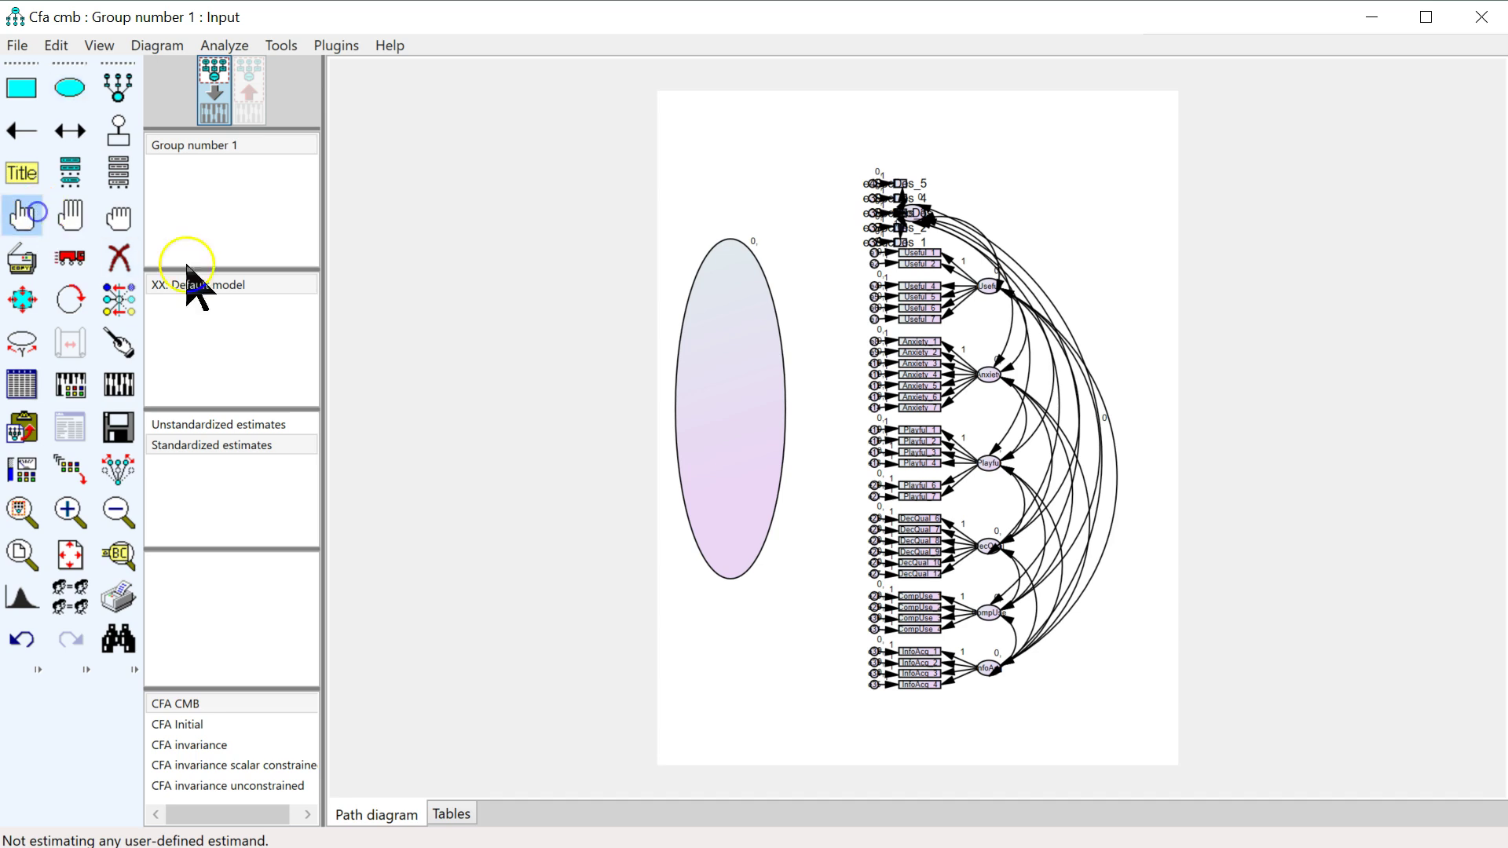
{"action": "left_click", "coordinate": [747, 398]}
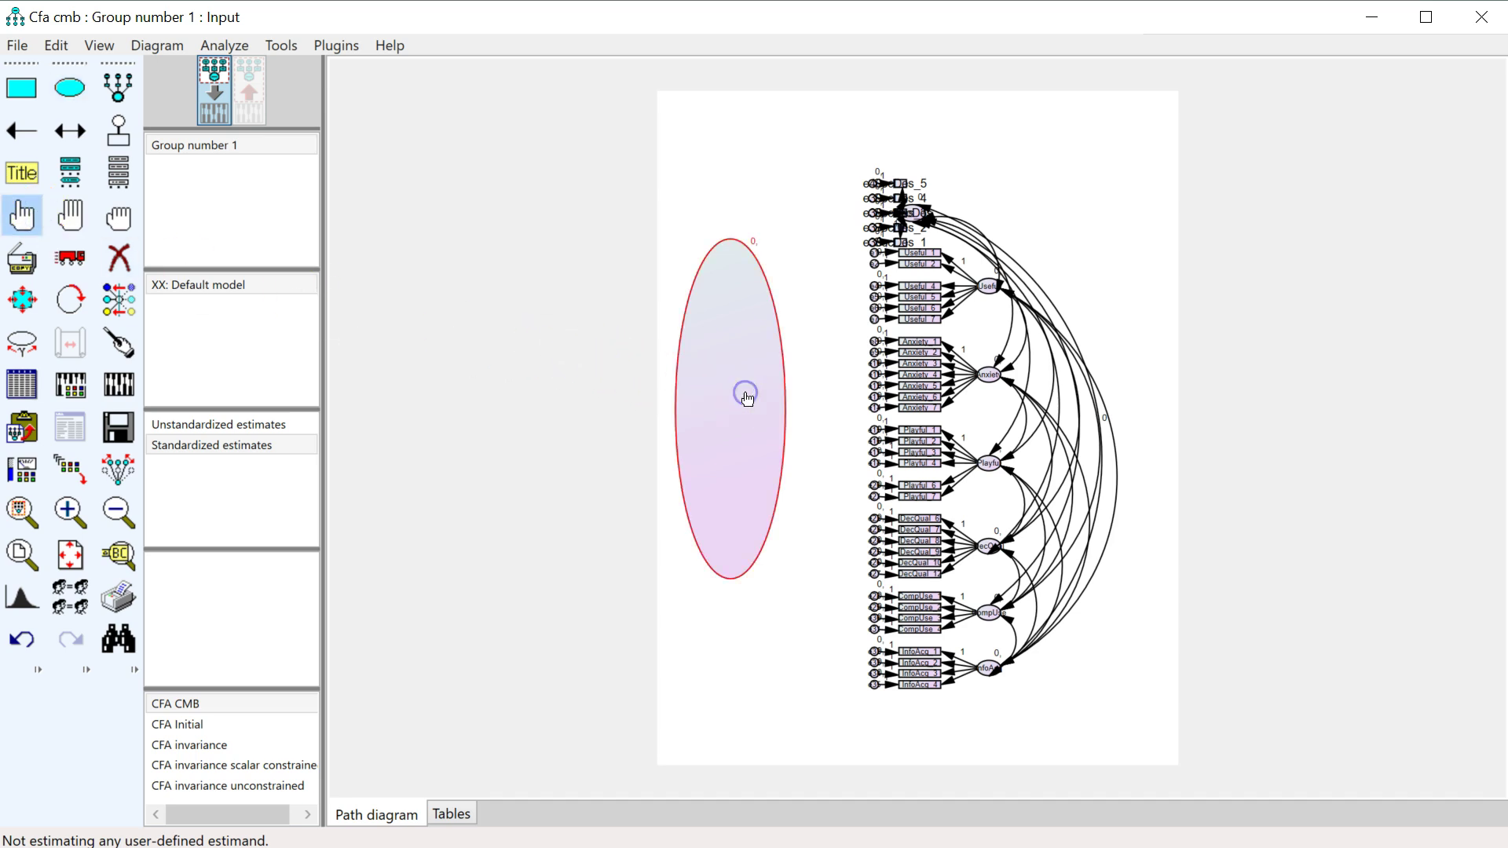
{"action": "double_click", "coordinate": [747, 398]}
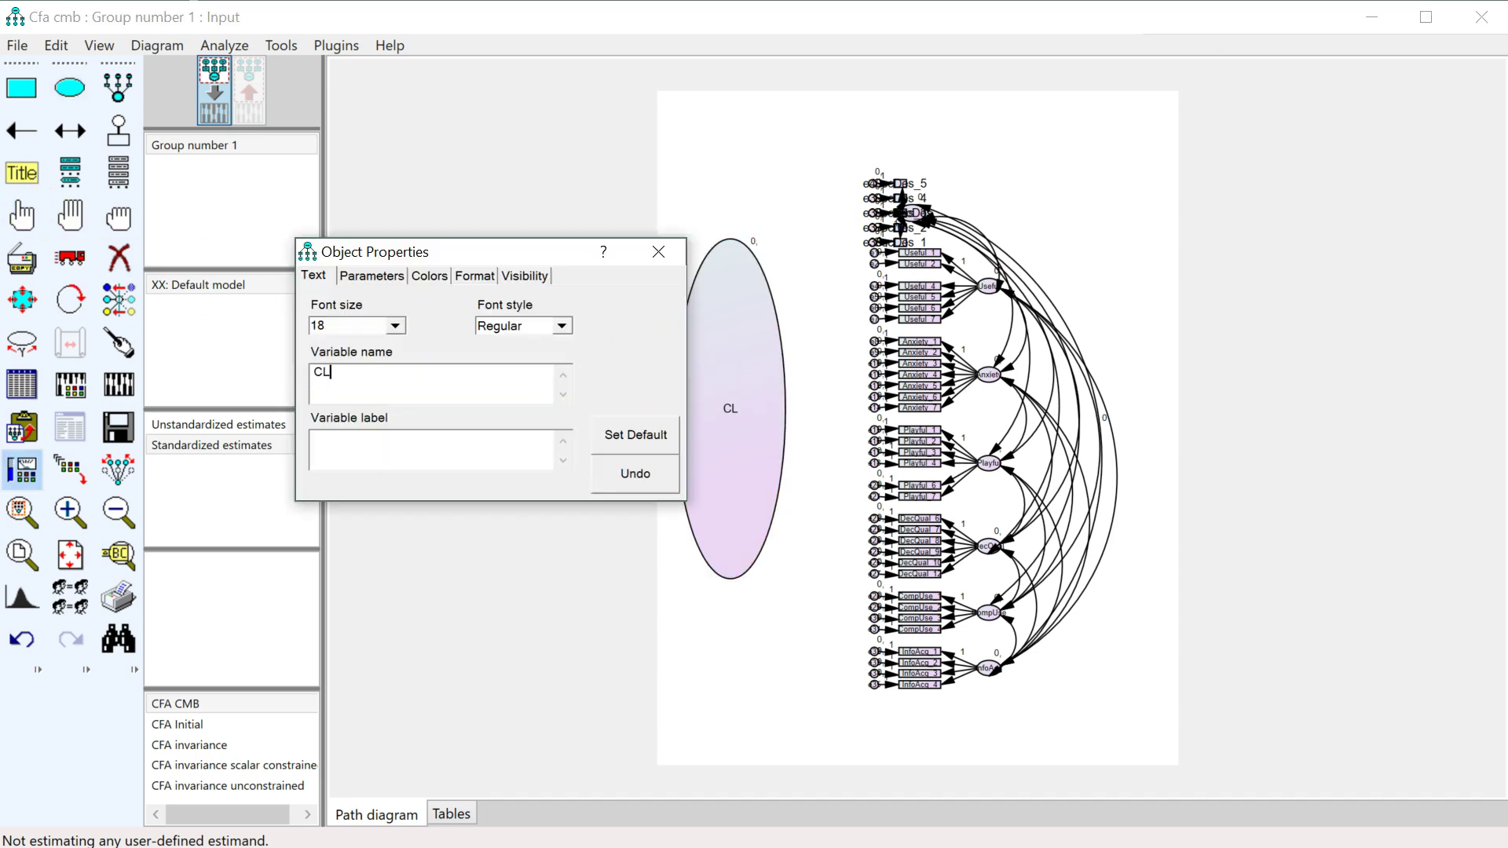
{"action": "left_click", "coordinate": [660, 250]}
Select the CLF variable and run the plugin that draws zero-constrained paths to all observed indicators, with CLF's variance fixed at 1
{"action": "left_click", "coordinate": [22, 217]}
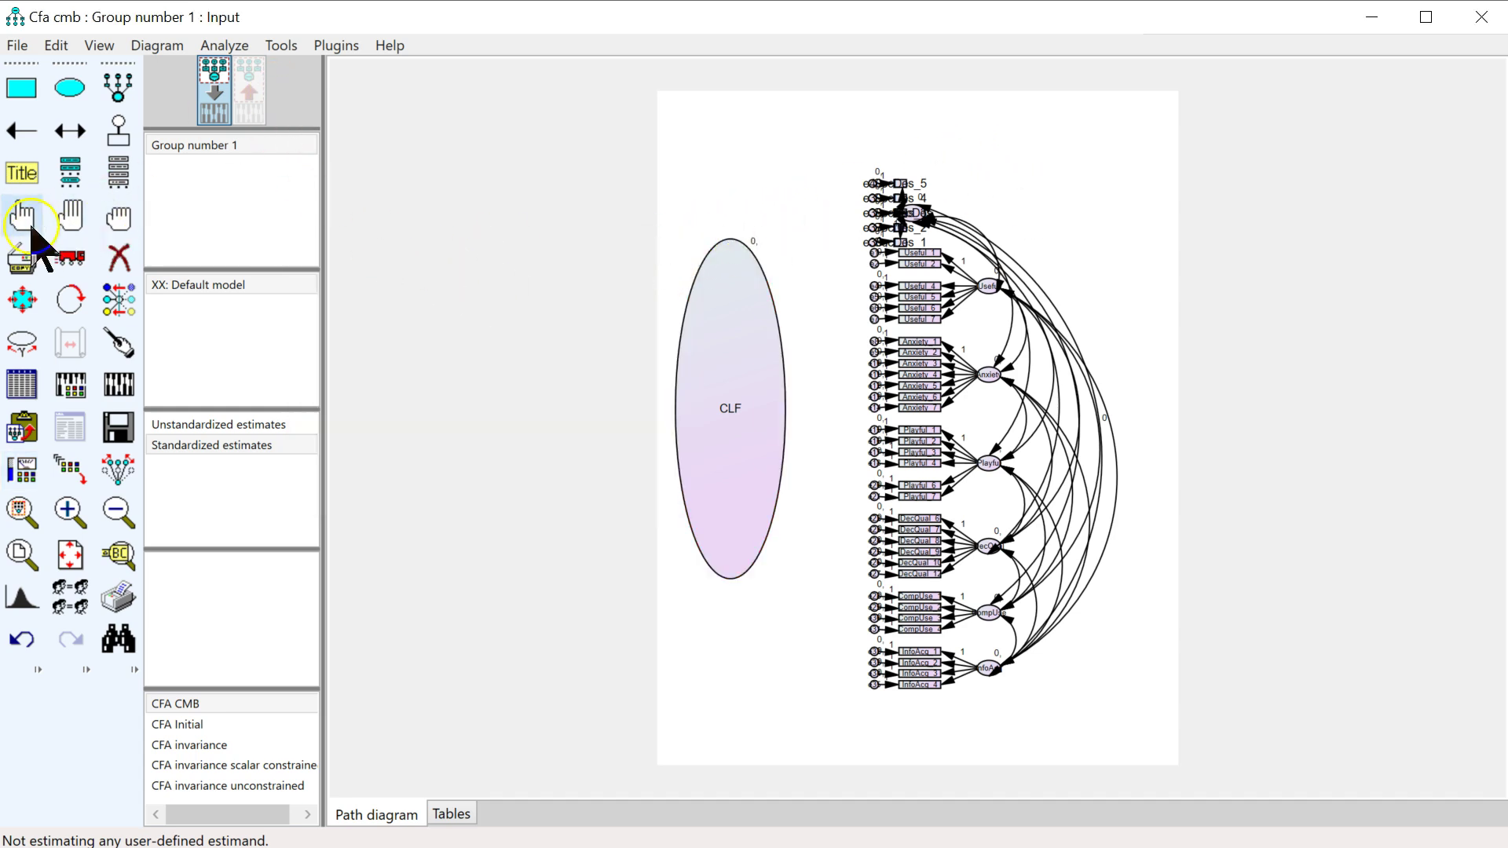
{"action": "left_click", "coordinate": [731, 387]}
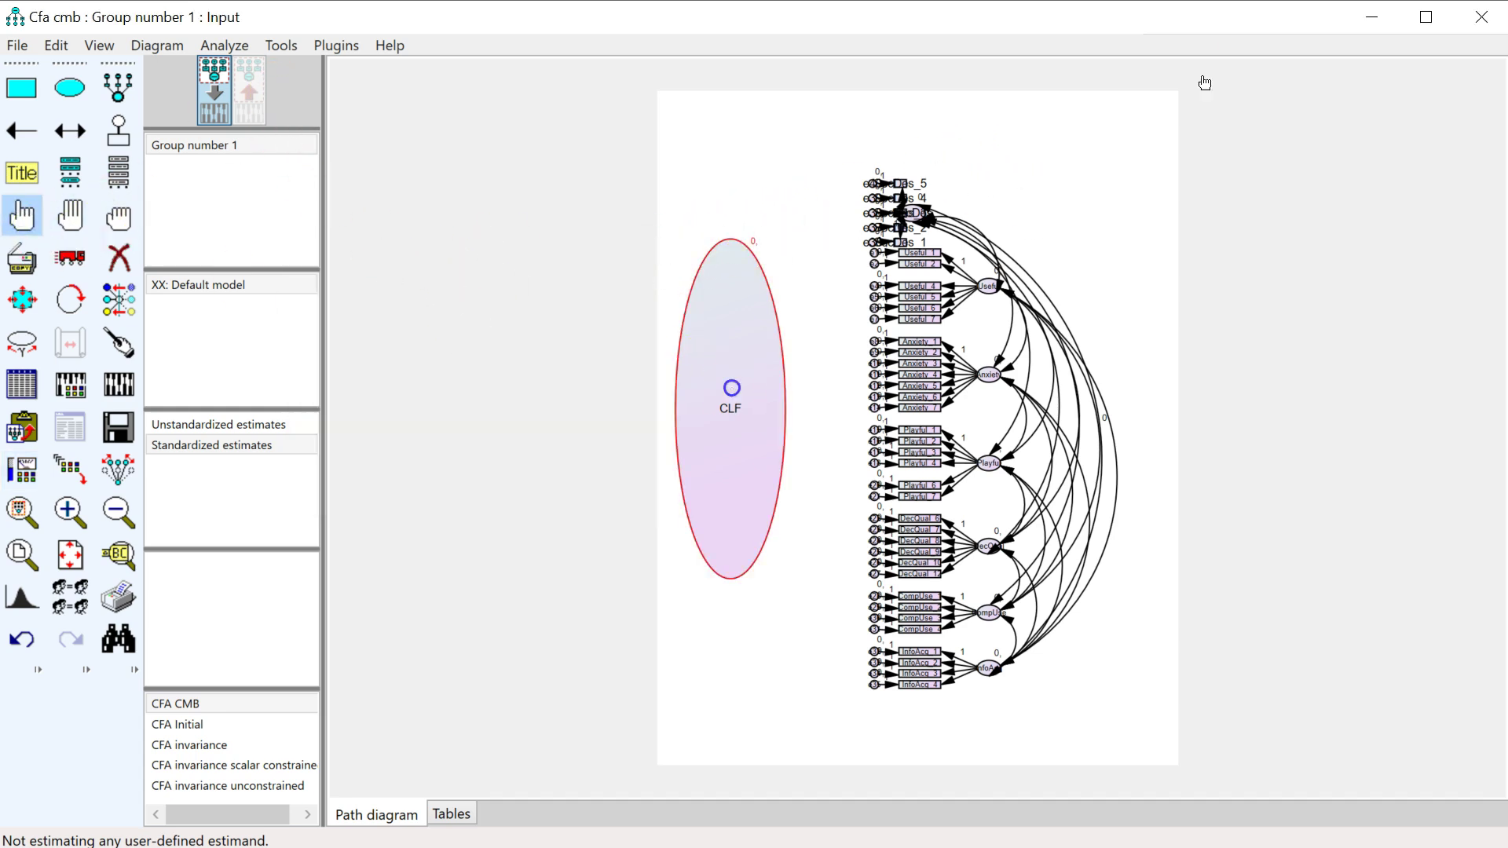
{"action": "left_click", "coordinate": [344, 44]}
{"action": "left_click", "coordinate": [289, 105]}
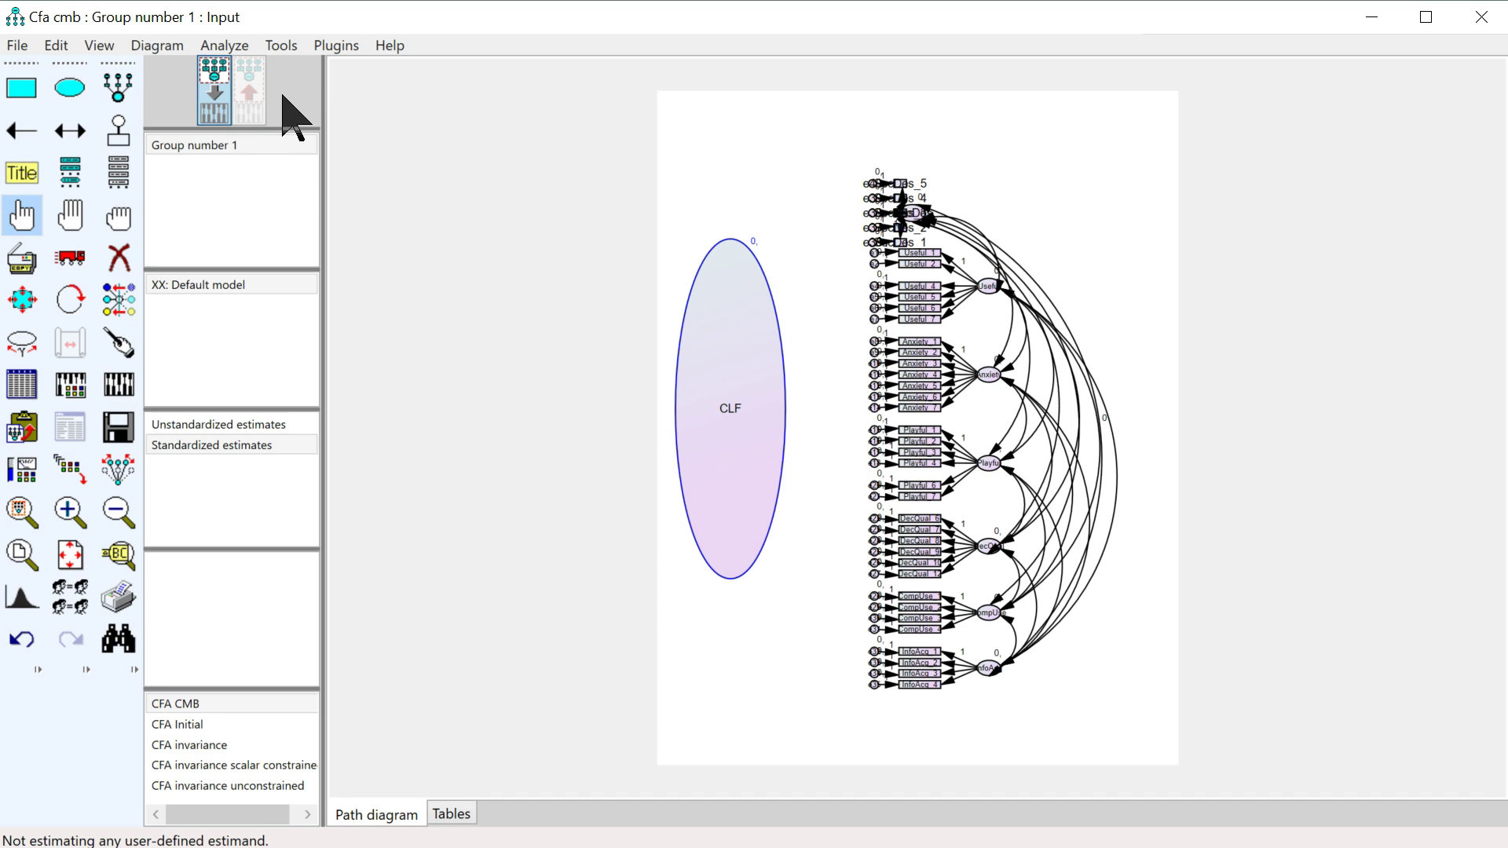
{"action": "left_click", "coordinate": [1113, 270]}
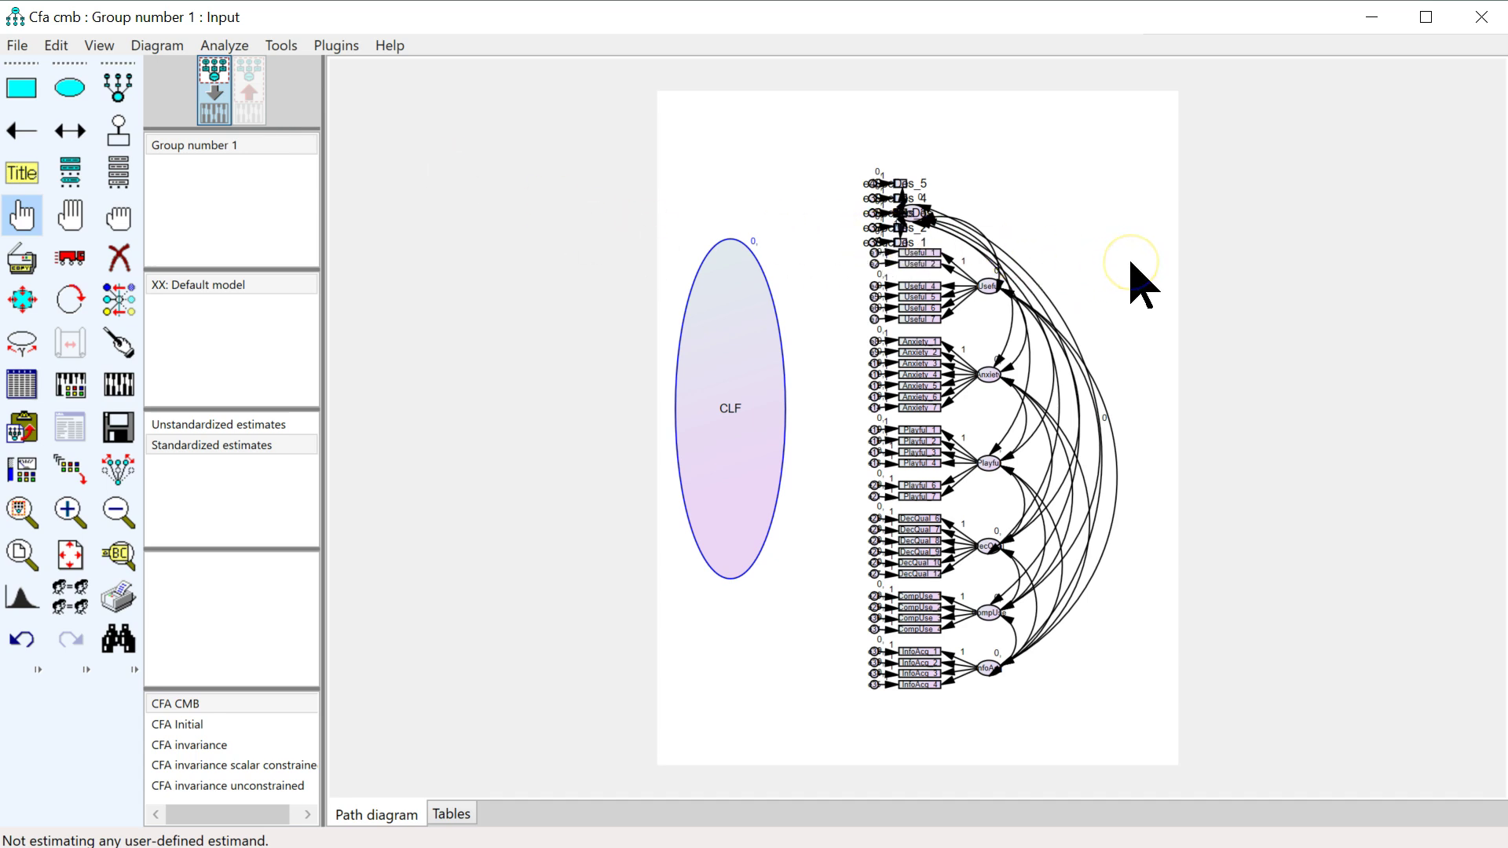
{"action": "left_click", "coordinate": [991, 367]}
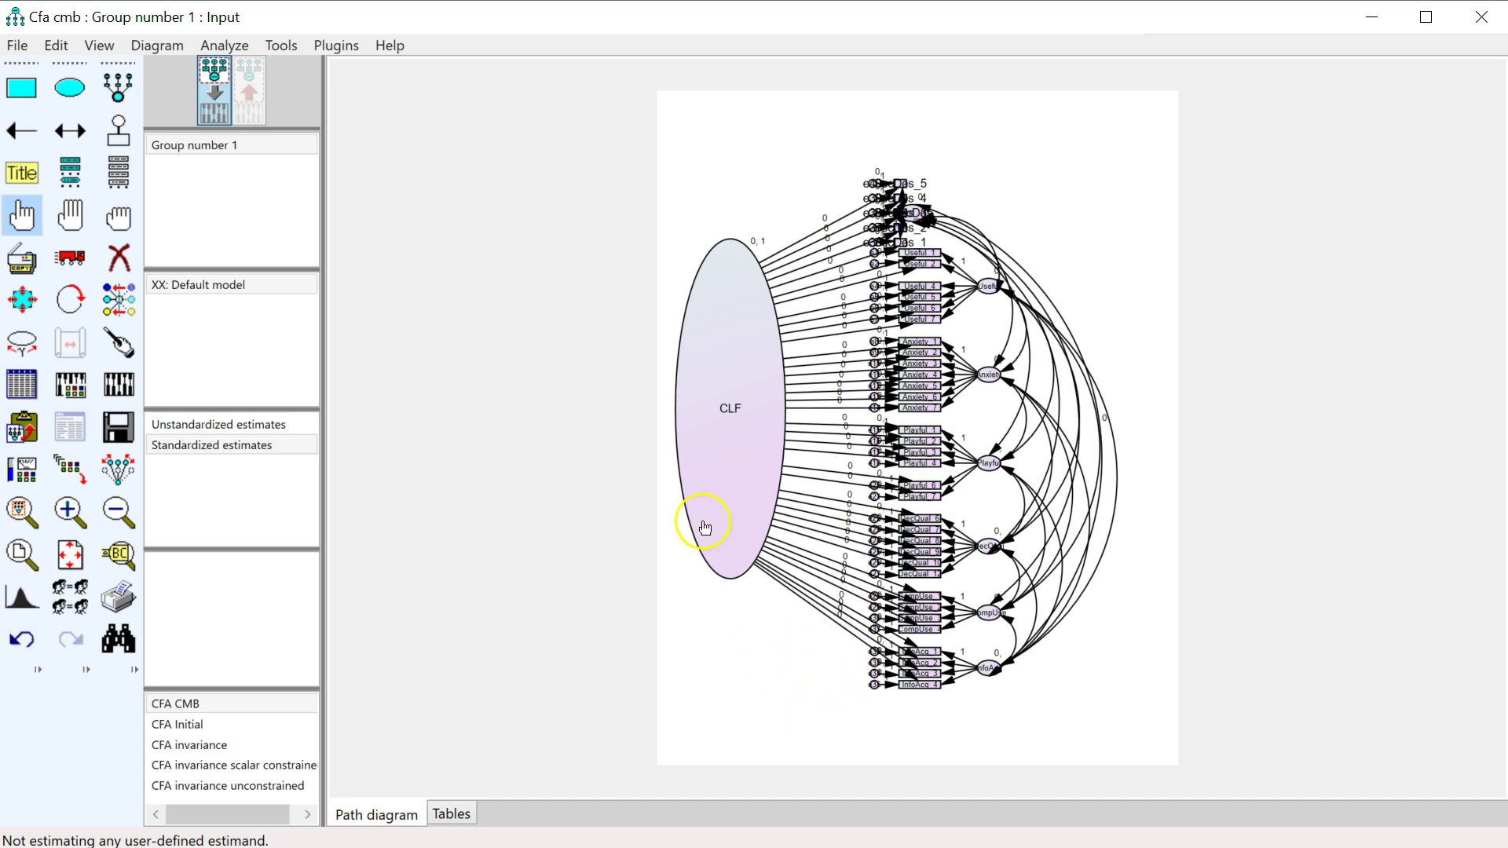
Calculate the estimates for the zero-constrained CLF model, proceeding past the warnings, and copy the chi-square value from Notes for Model
{"action": "left_click", "coordinate": [120, 385]}
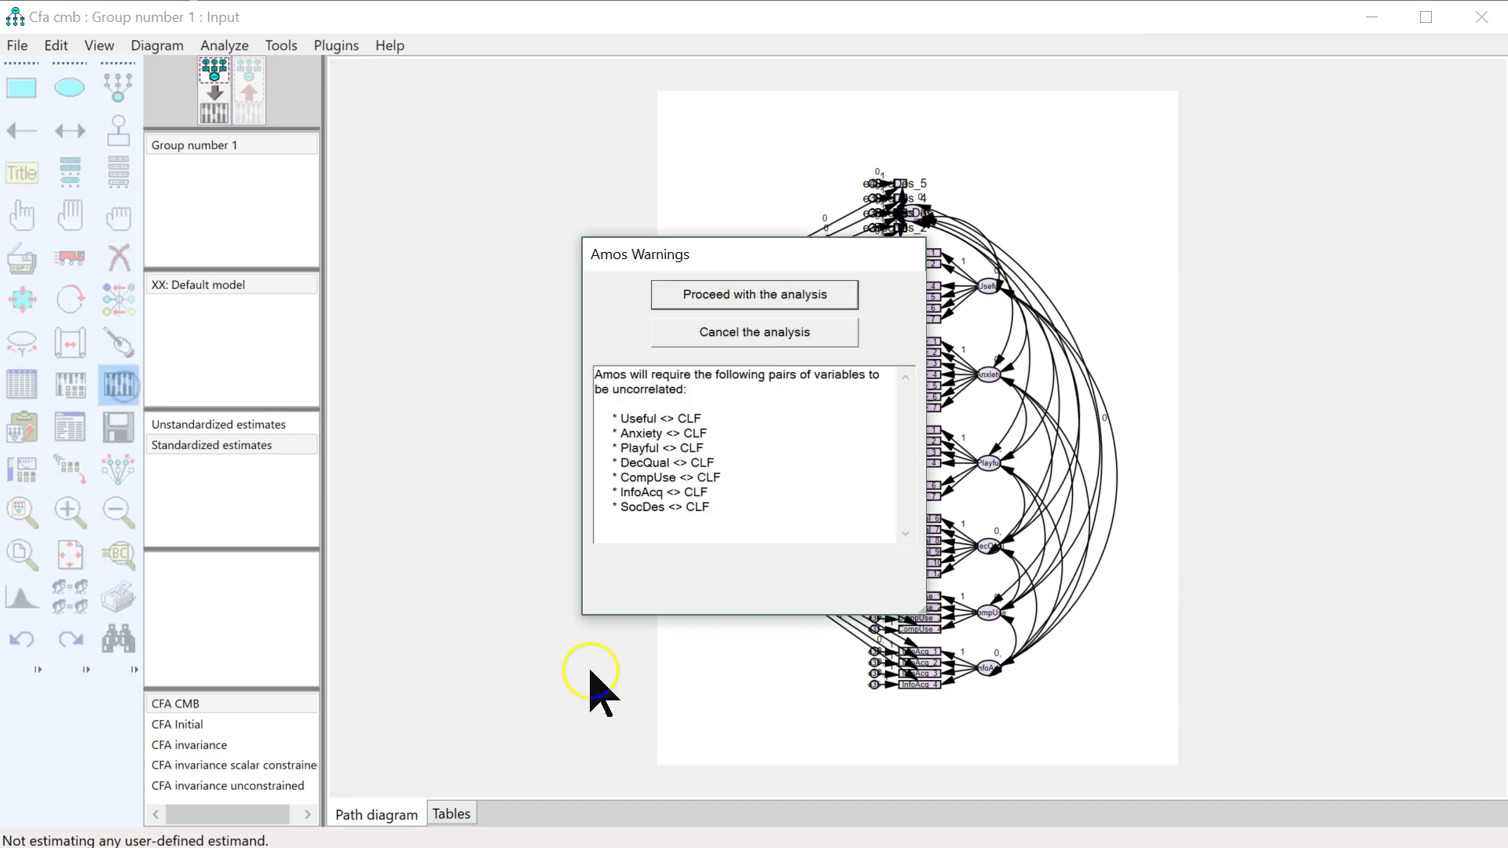
{"action": "left_click", "coordinate": [758, 294]}
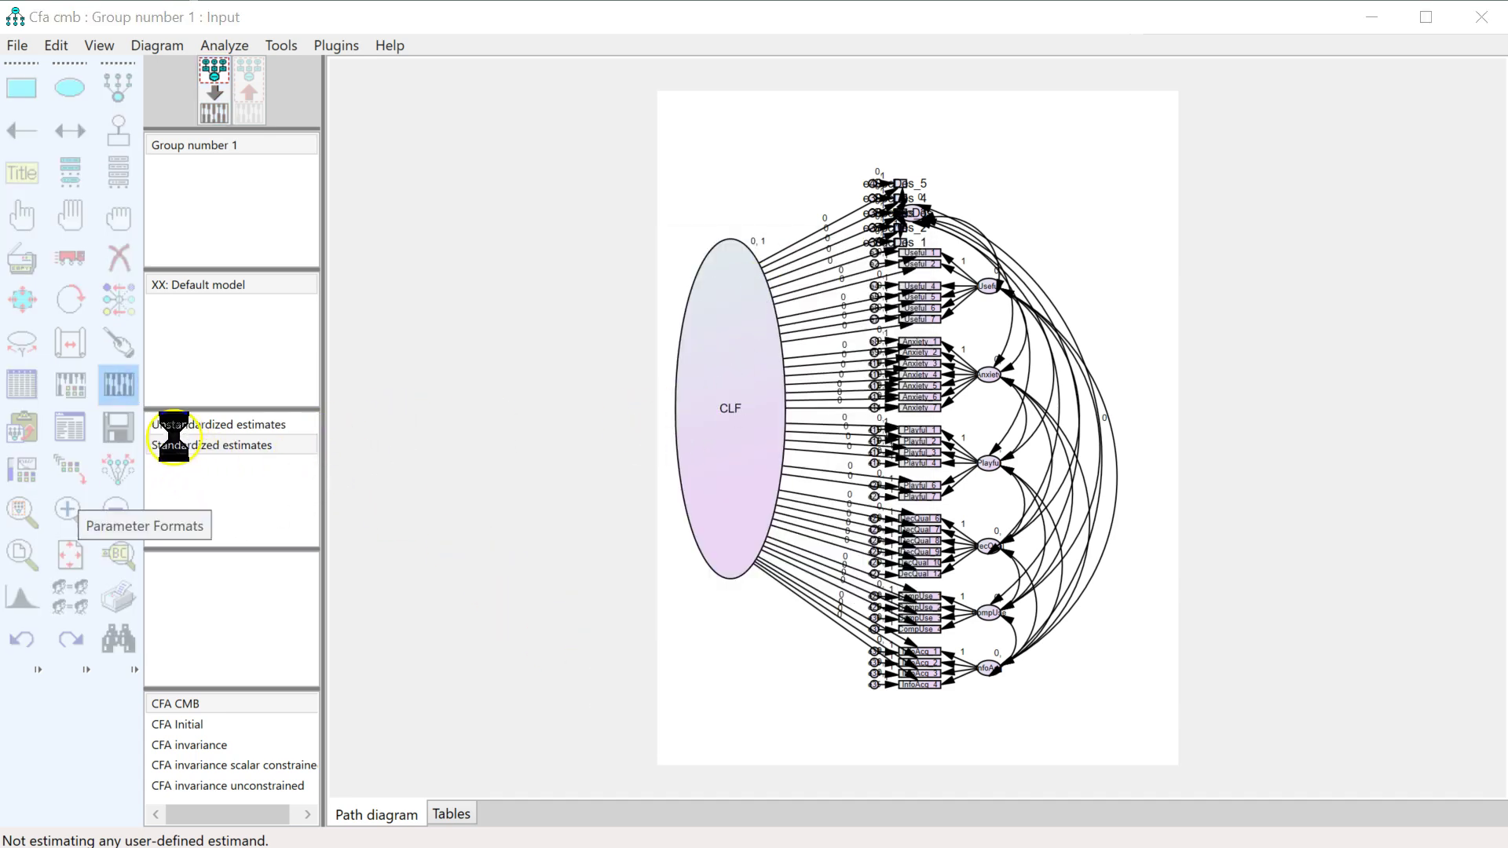
{"action": "left_click", "coordinate": [86, 421]}
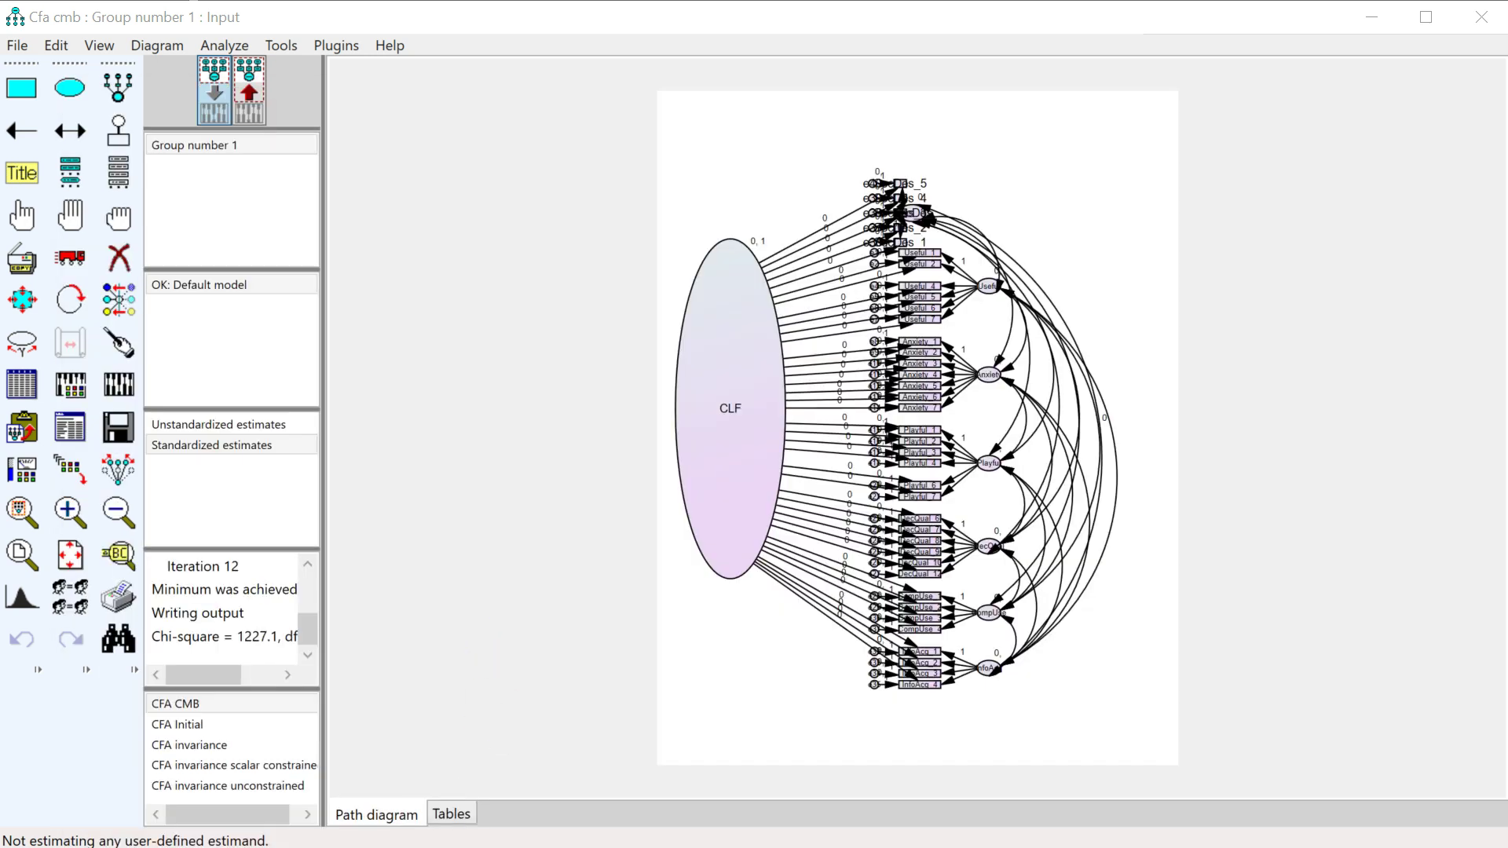
{"action": "left_click_drag", "start_coordinate": [857, 409], "coordinate": [993, 158]}
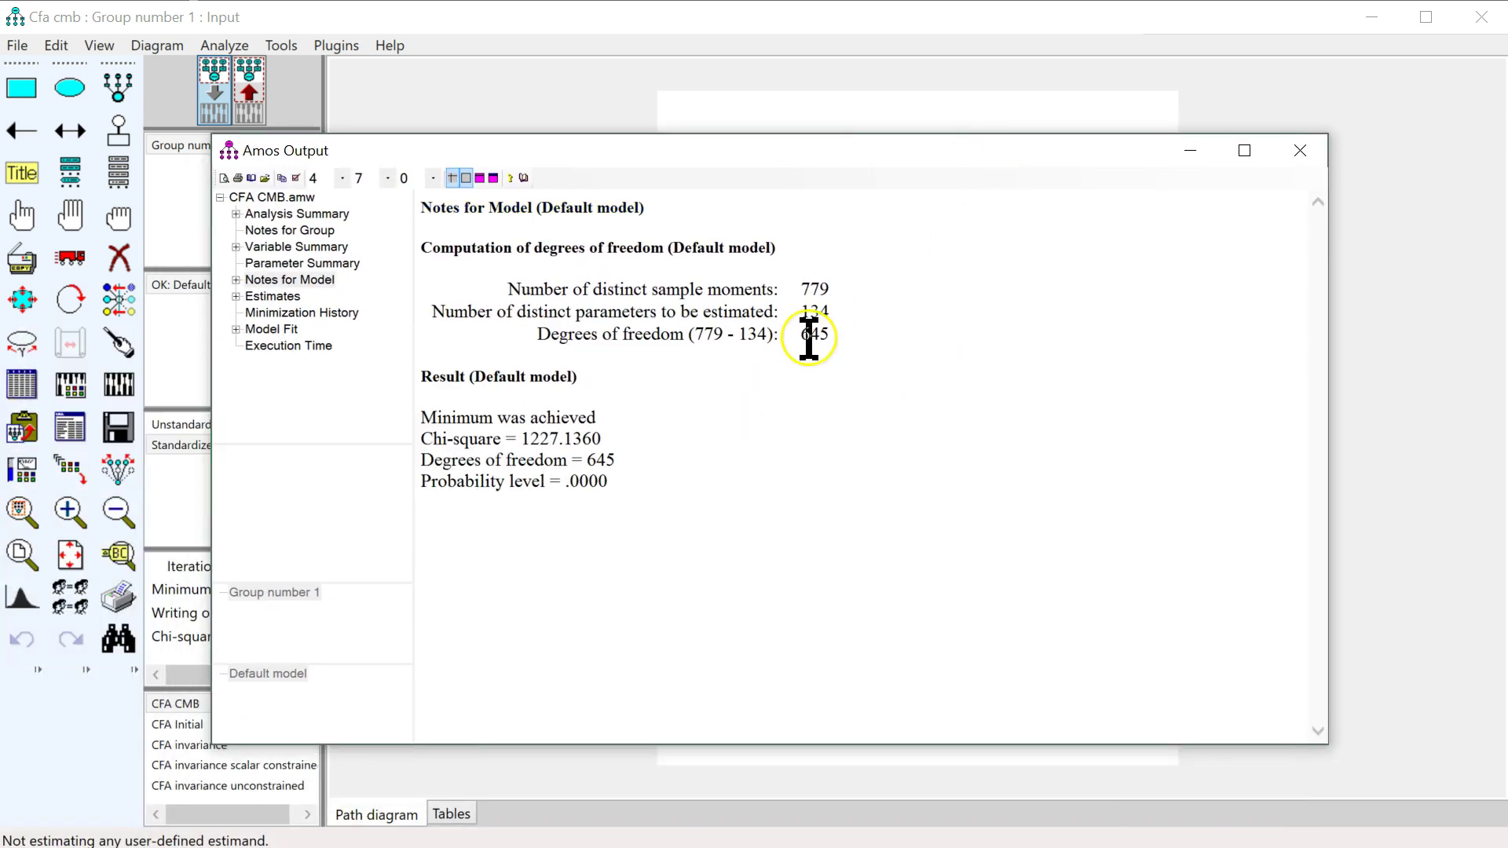
{"action": "left_click", "coordinate": [616, 457]}
{"action": "double_click", "coordinate": [609, 436]}
{"action": "key", "text": "ctrl+c"}
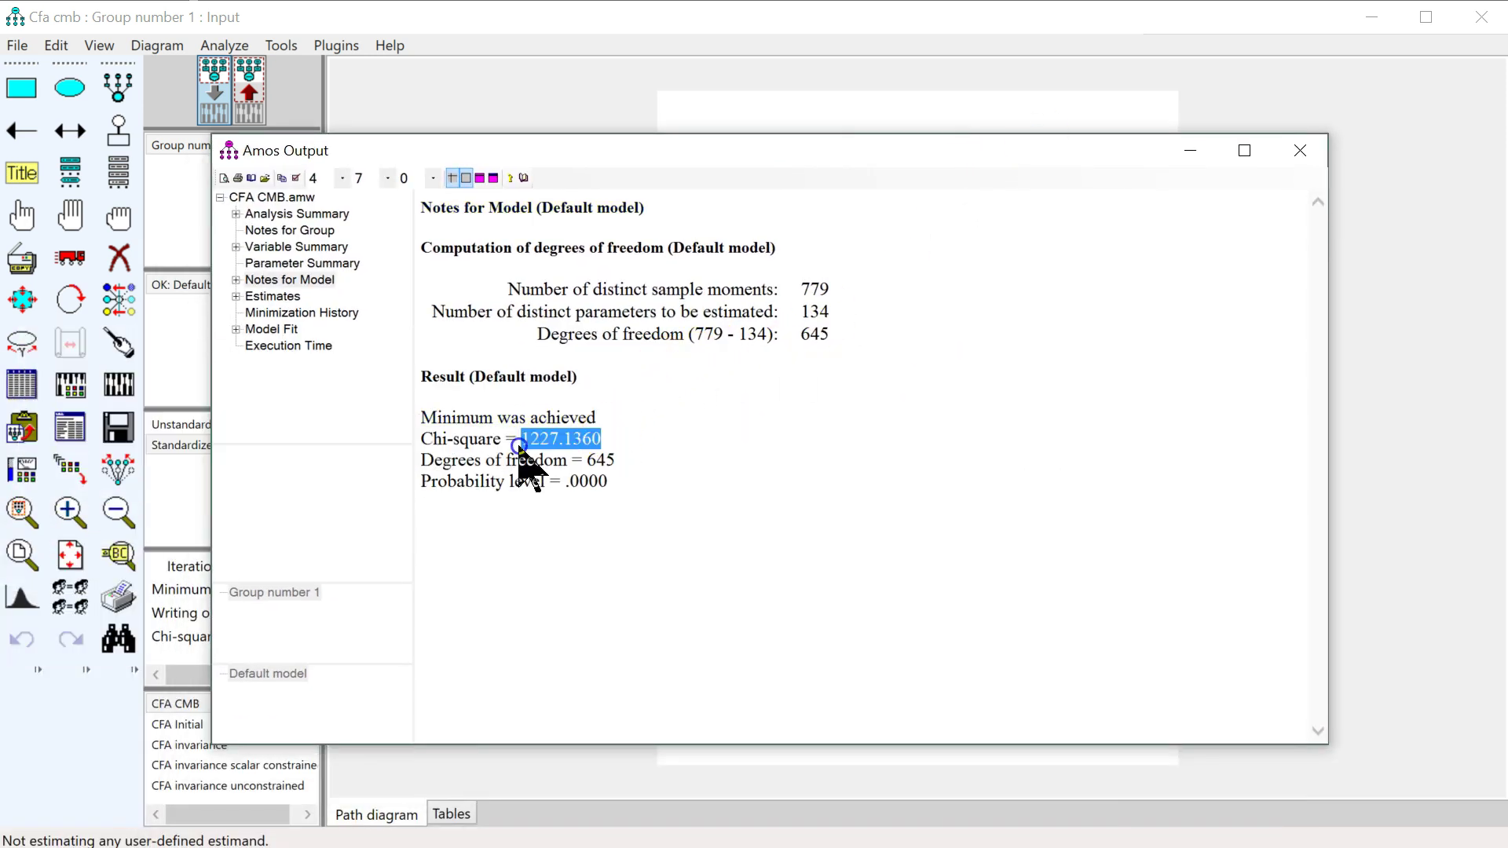
{"action": "key", "text": "alt+F4"}
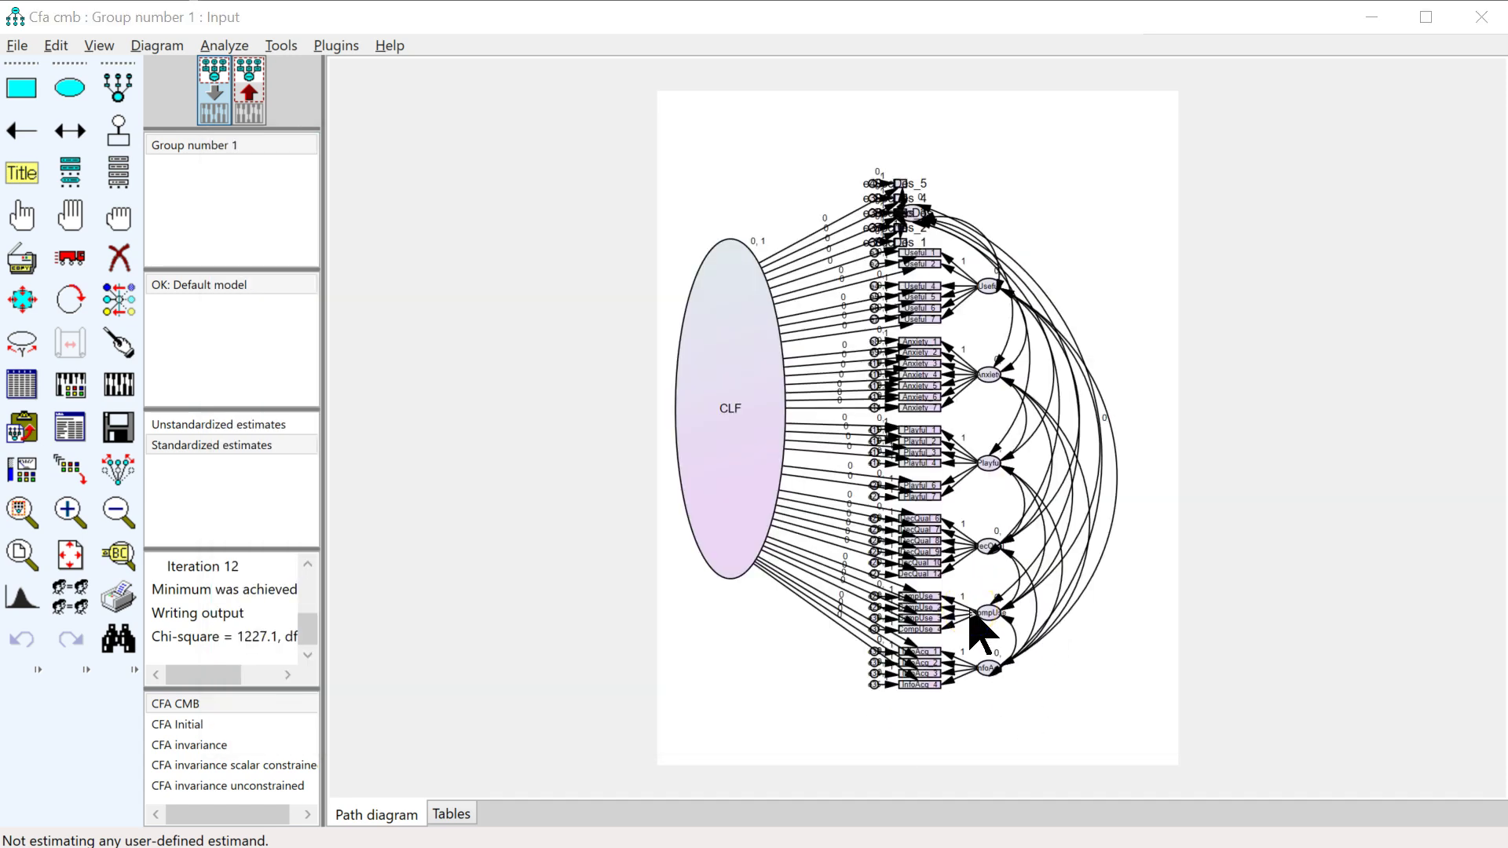
Switch to the Stats Tools Package workbook in Excel and enter chi-square 1227.136 and df 645 for the Fully constrained model
{"action": "key", "text": "alt+Tab"}
{"action": "key", "text": "ctrl+v"}
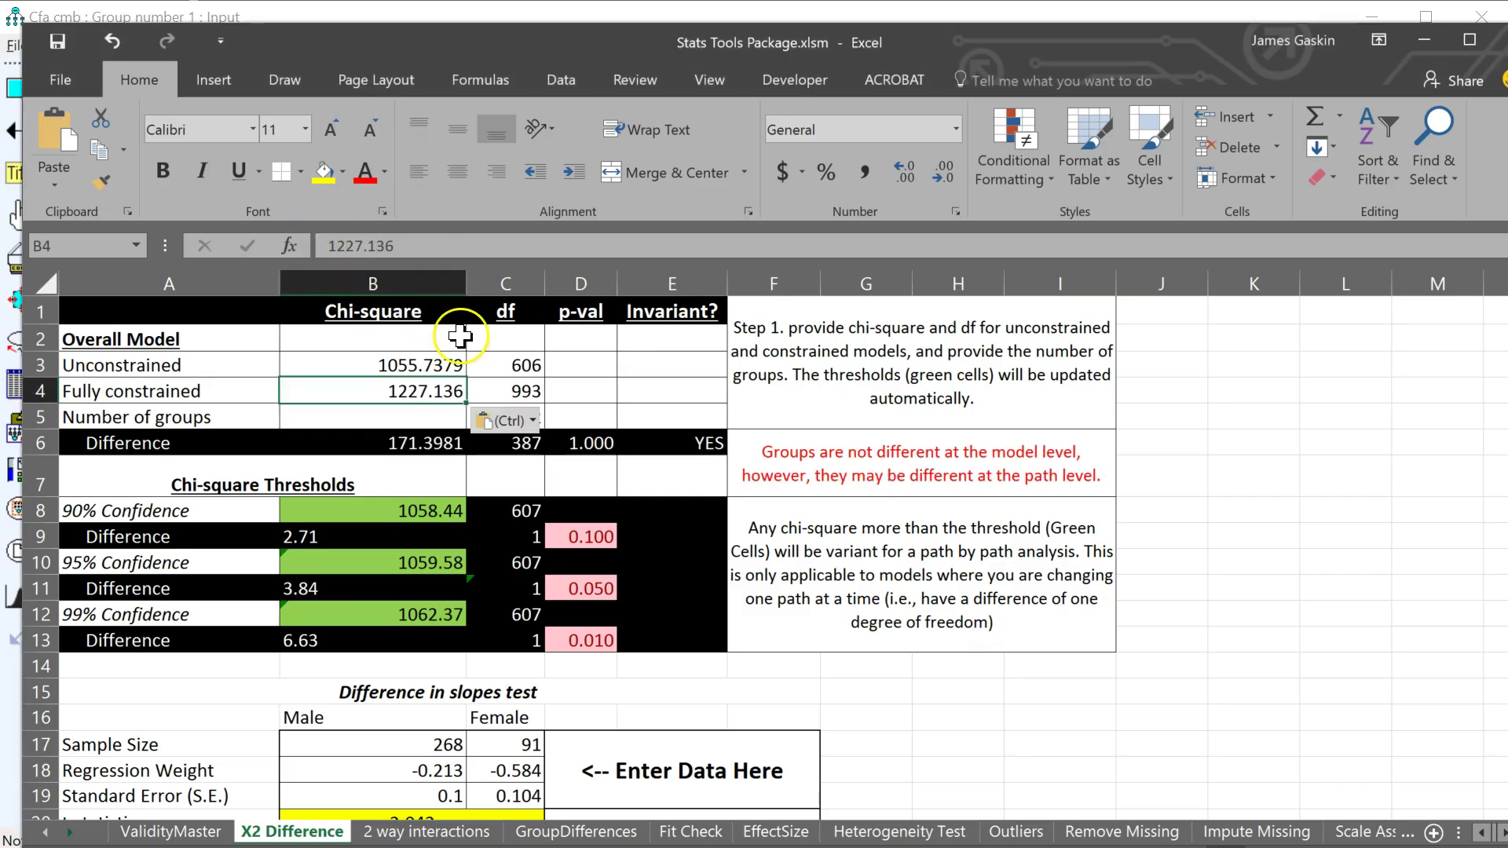
{"action": "left_click", "coordinate": [516, 394]}
{"action": "type", "text": "645"}
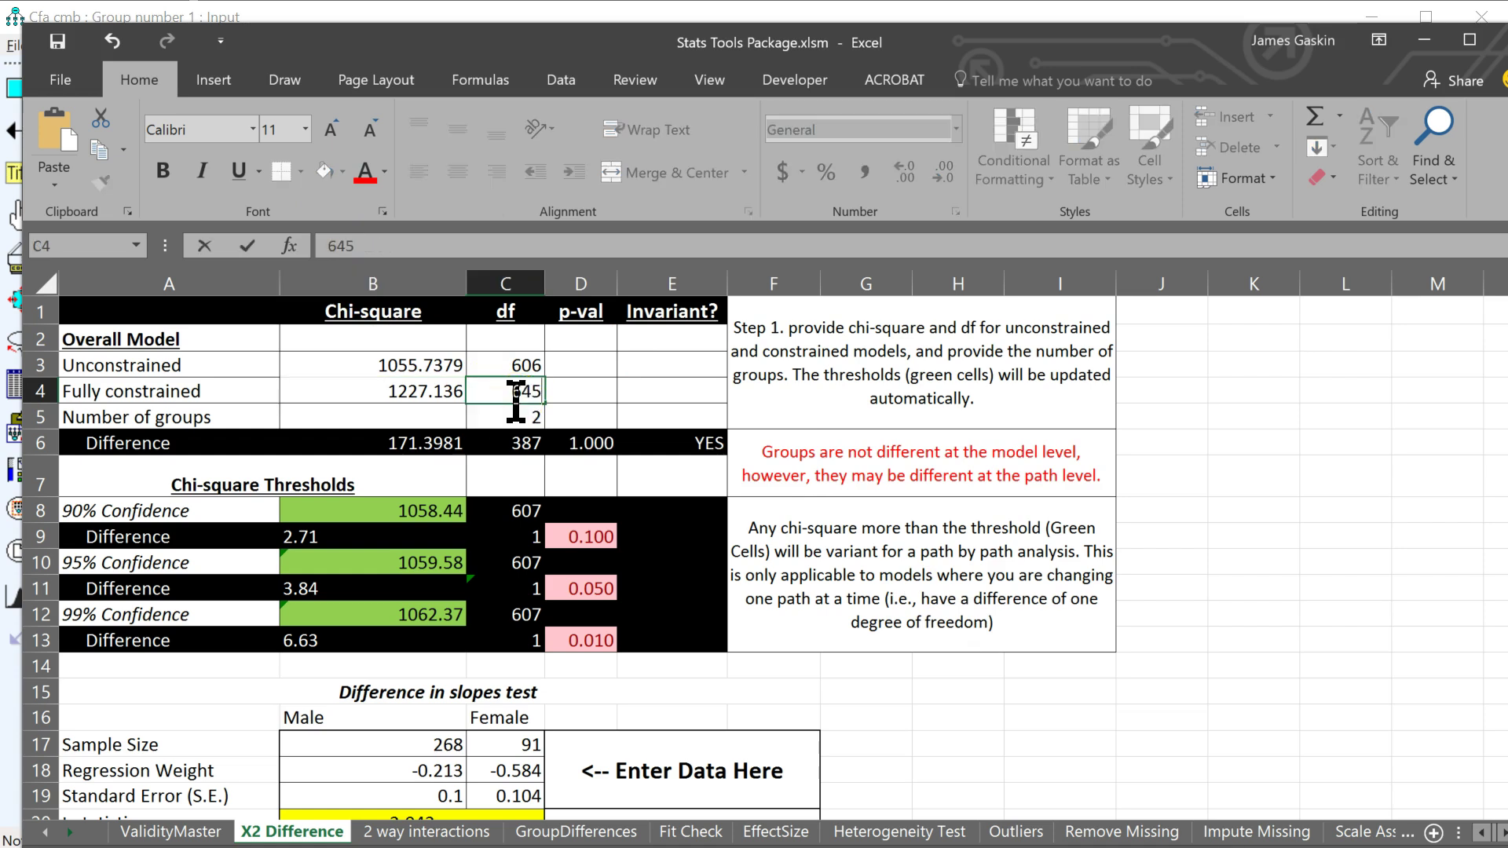
{"action": "key", "text": "Return"}
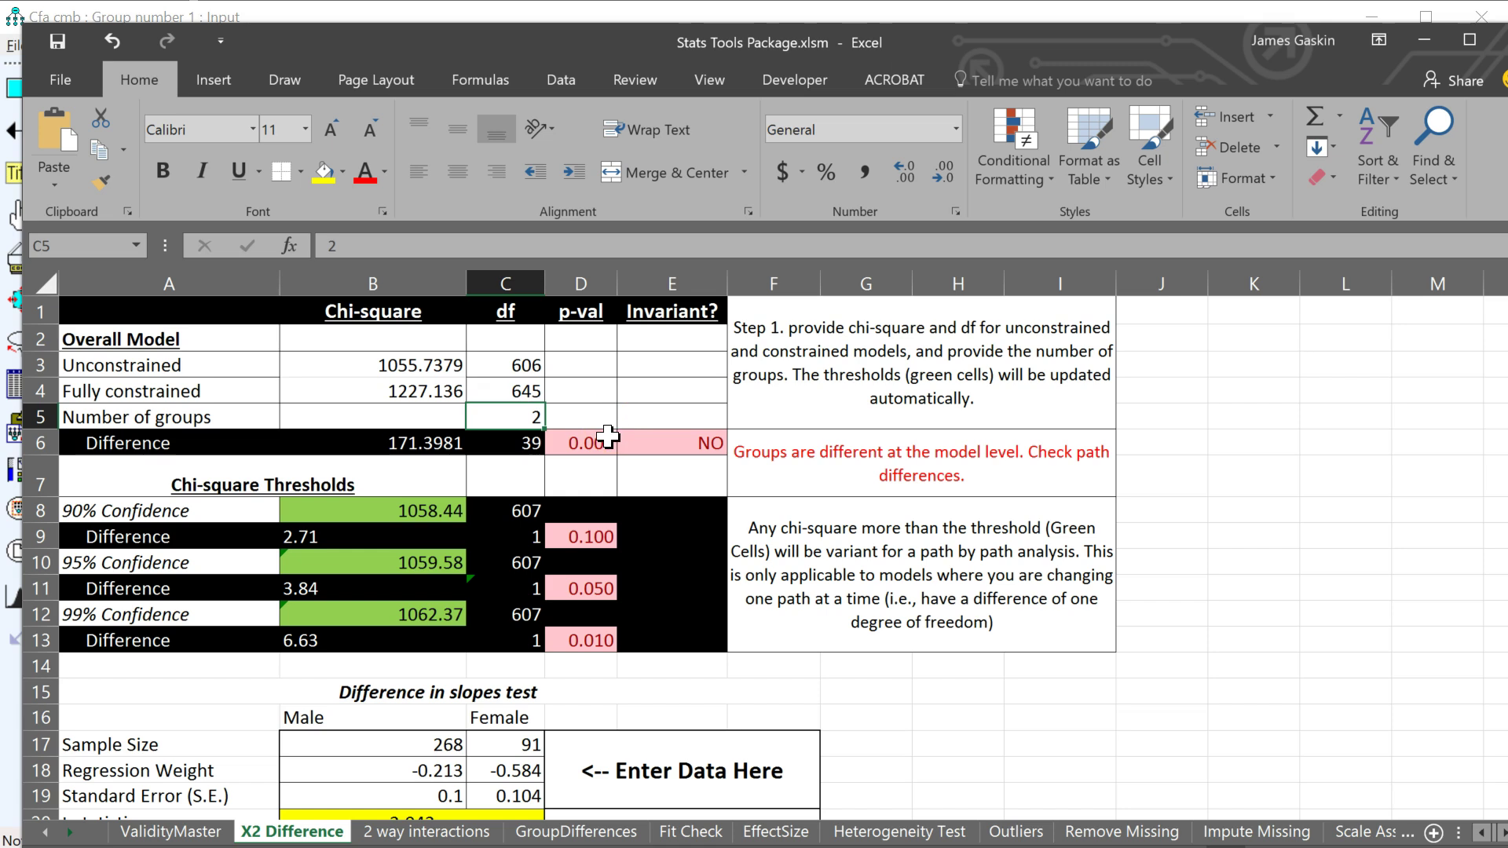
Check the Invariant? result in the Difference row and return to the Amos path diagram
{"action": "left_click", "coordinate": [669, 311]}
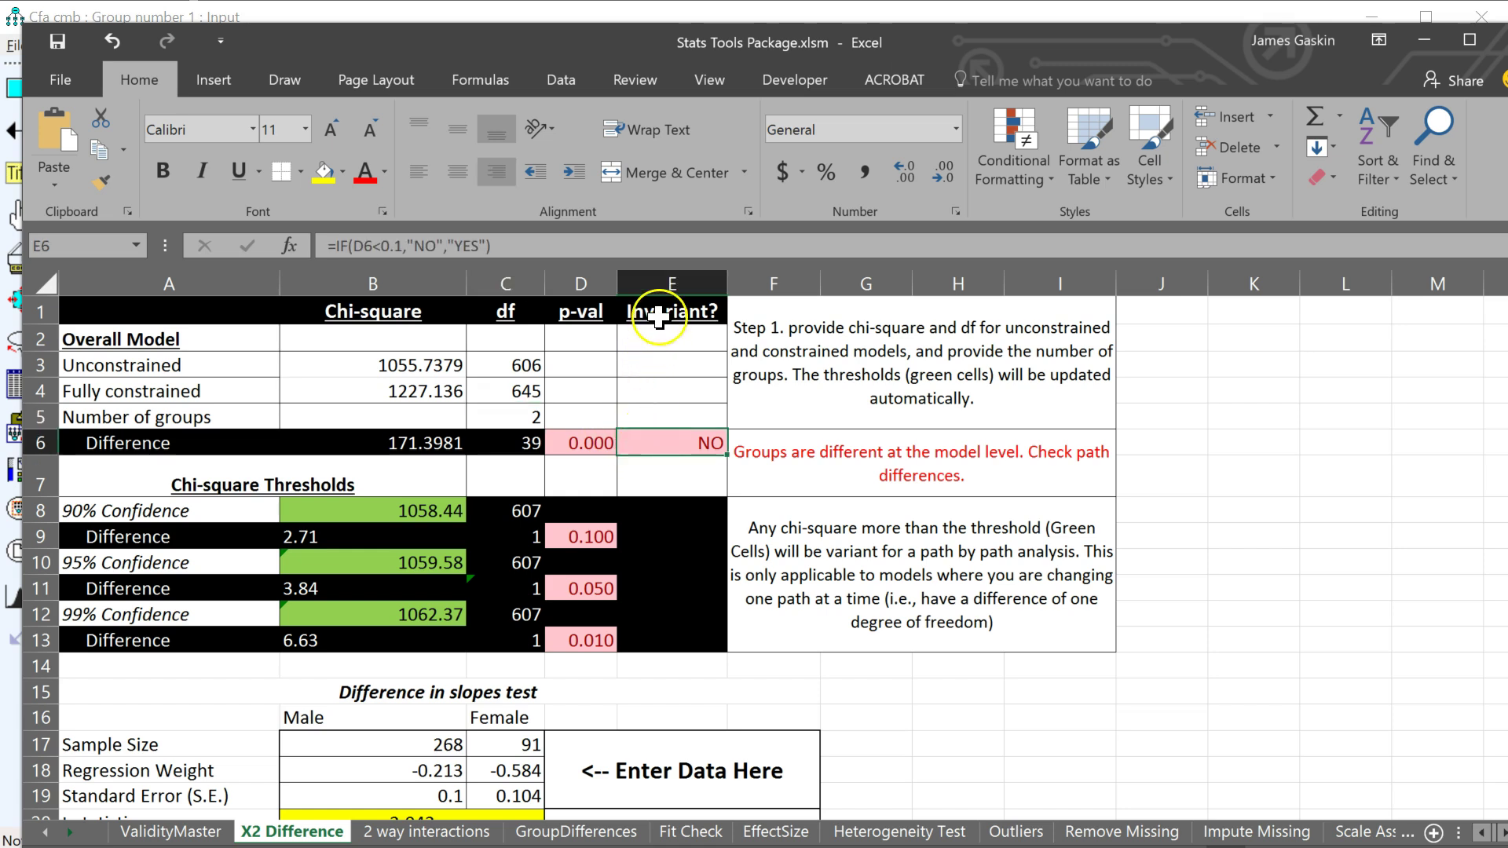
{"action": "left_click", "coordinate": [673, 444]}
{"action": "key", "text": "alt+Tab"}
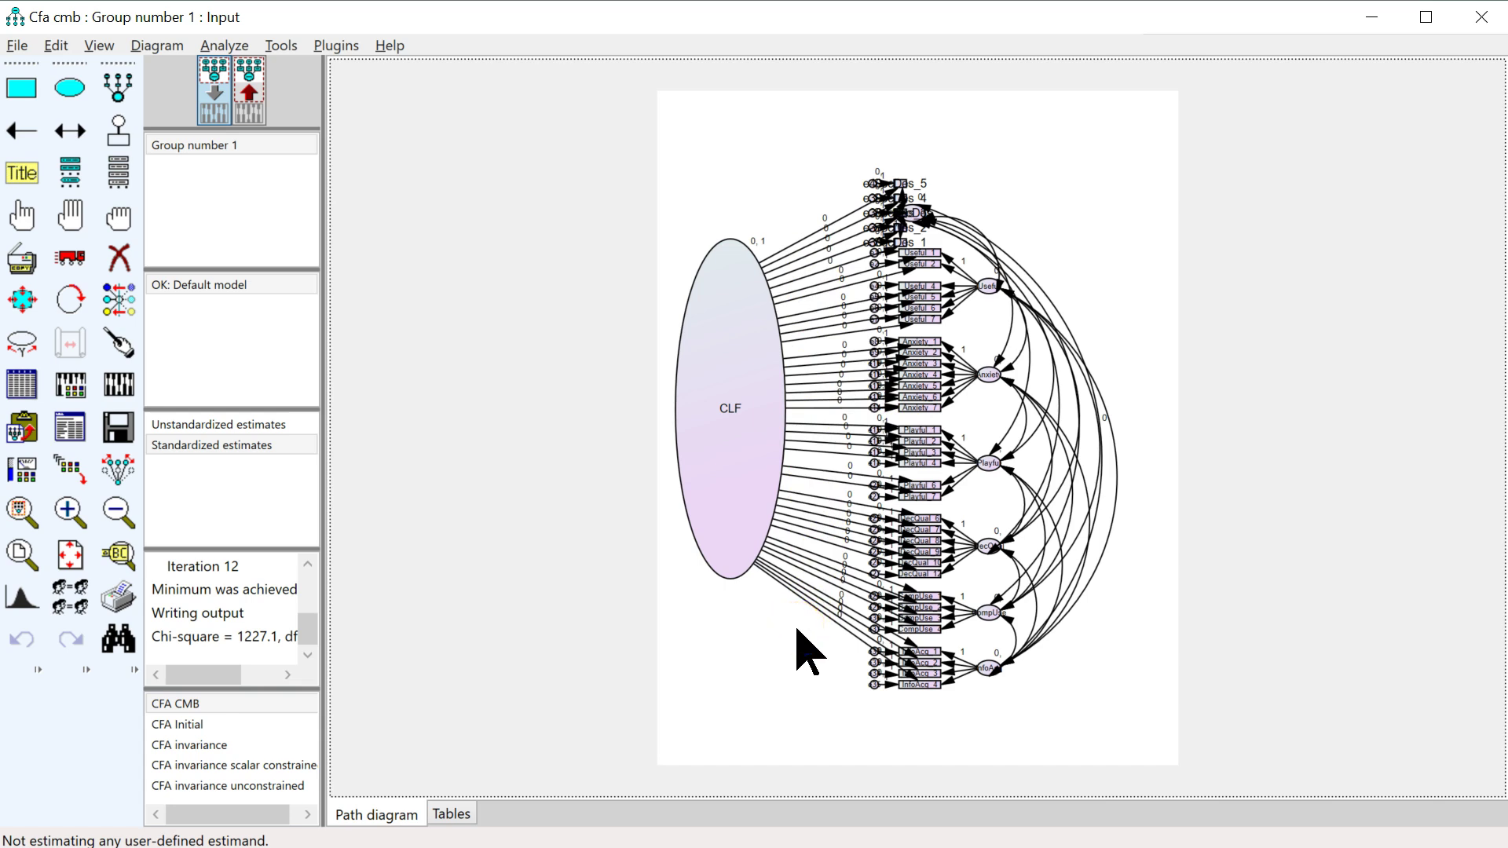
{"action": "left_click", "coordinate": [784, 660]}
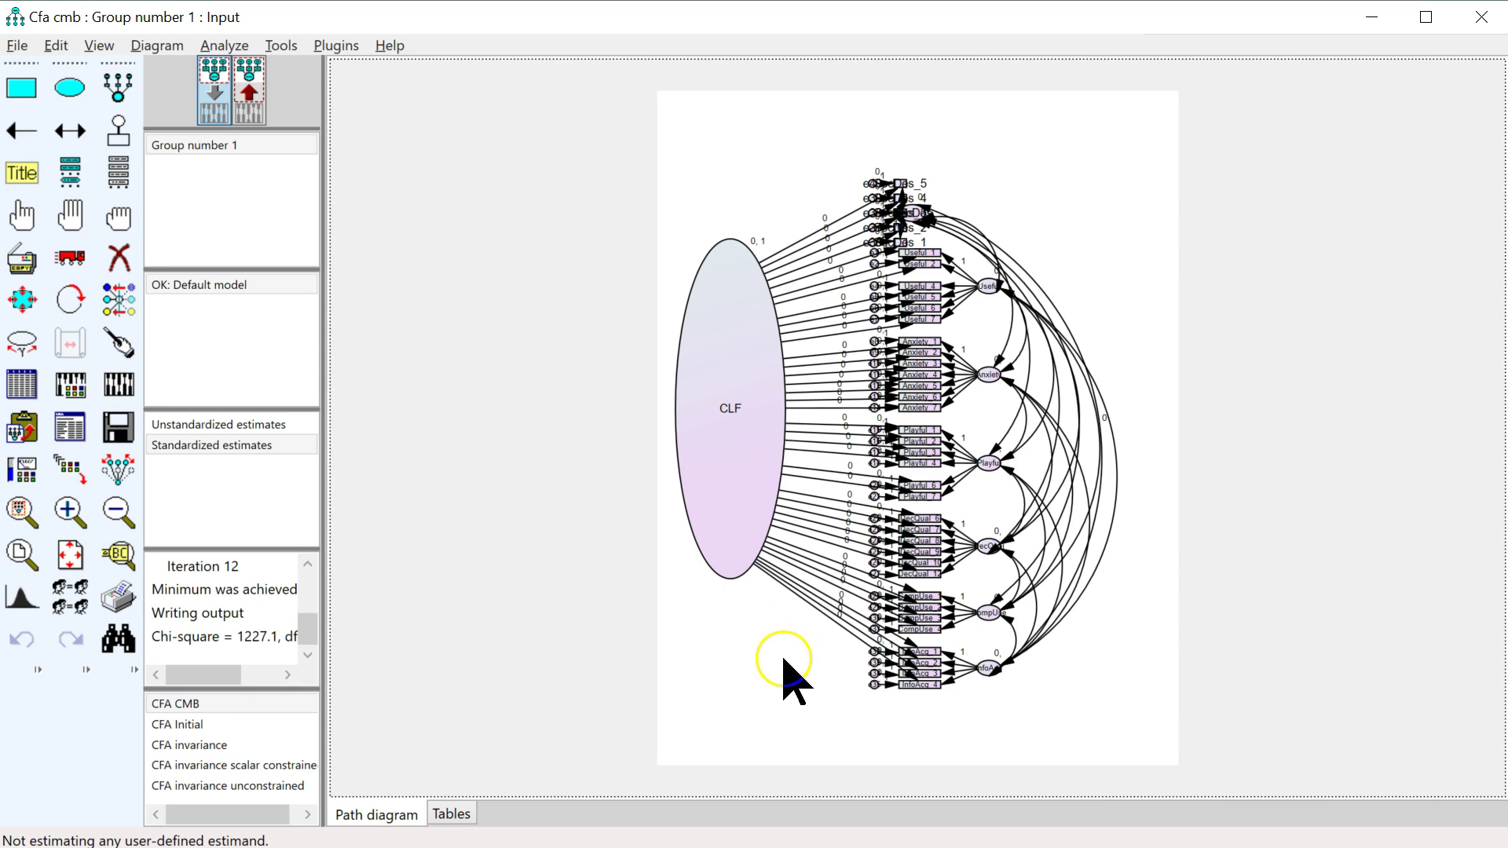
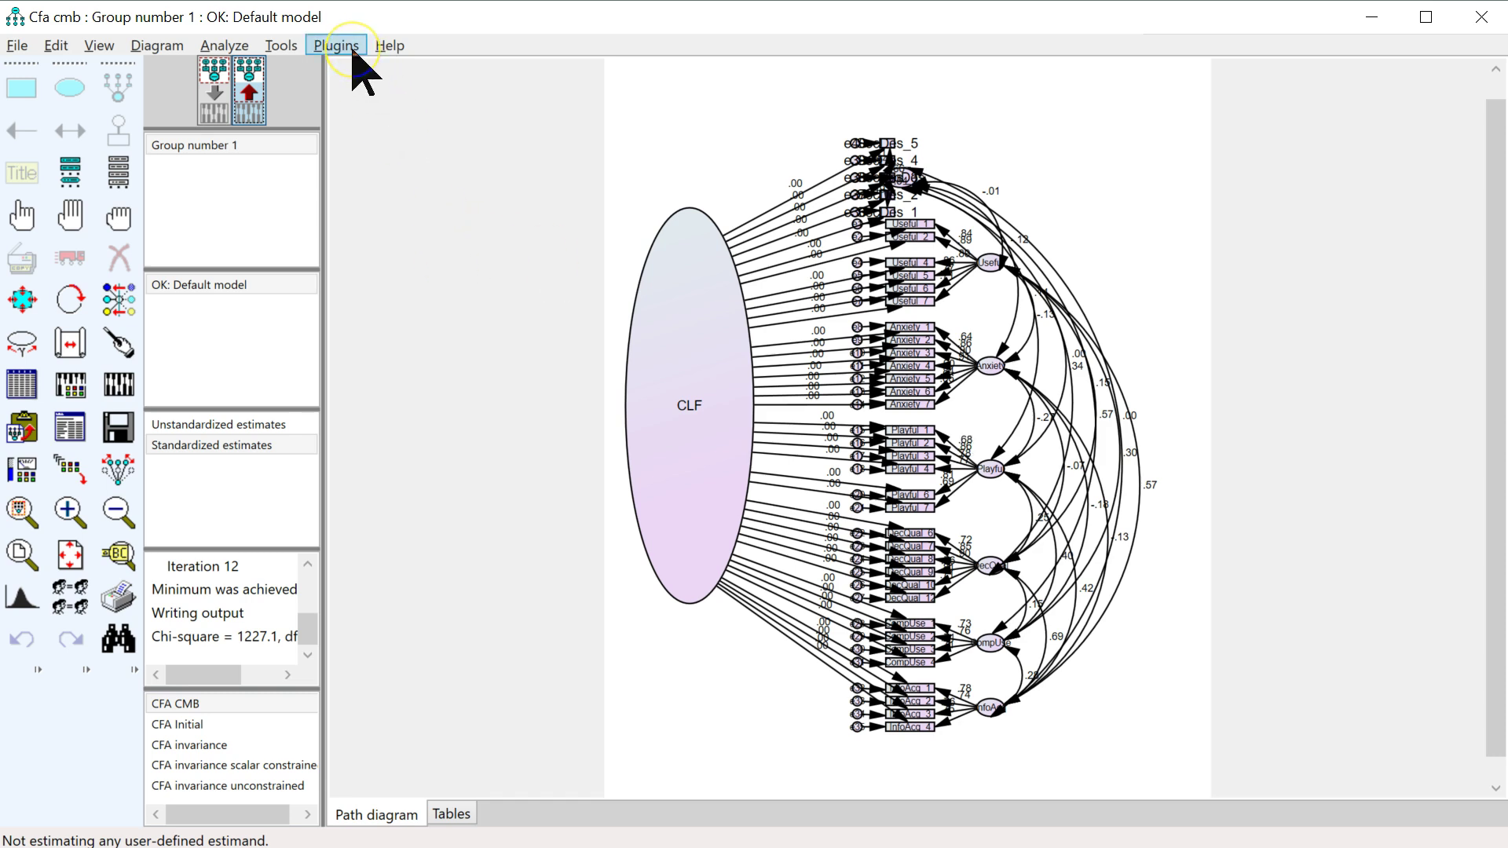
Impute the factor scores by regression imputation into SEM SpeedRun Trimmed_C.sav, proceeding past the warnings, and close the imputation dialog
{"action": "left_click", "coordinate": [225, 46]}
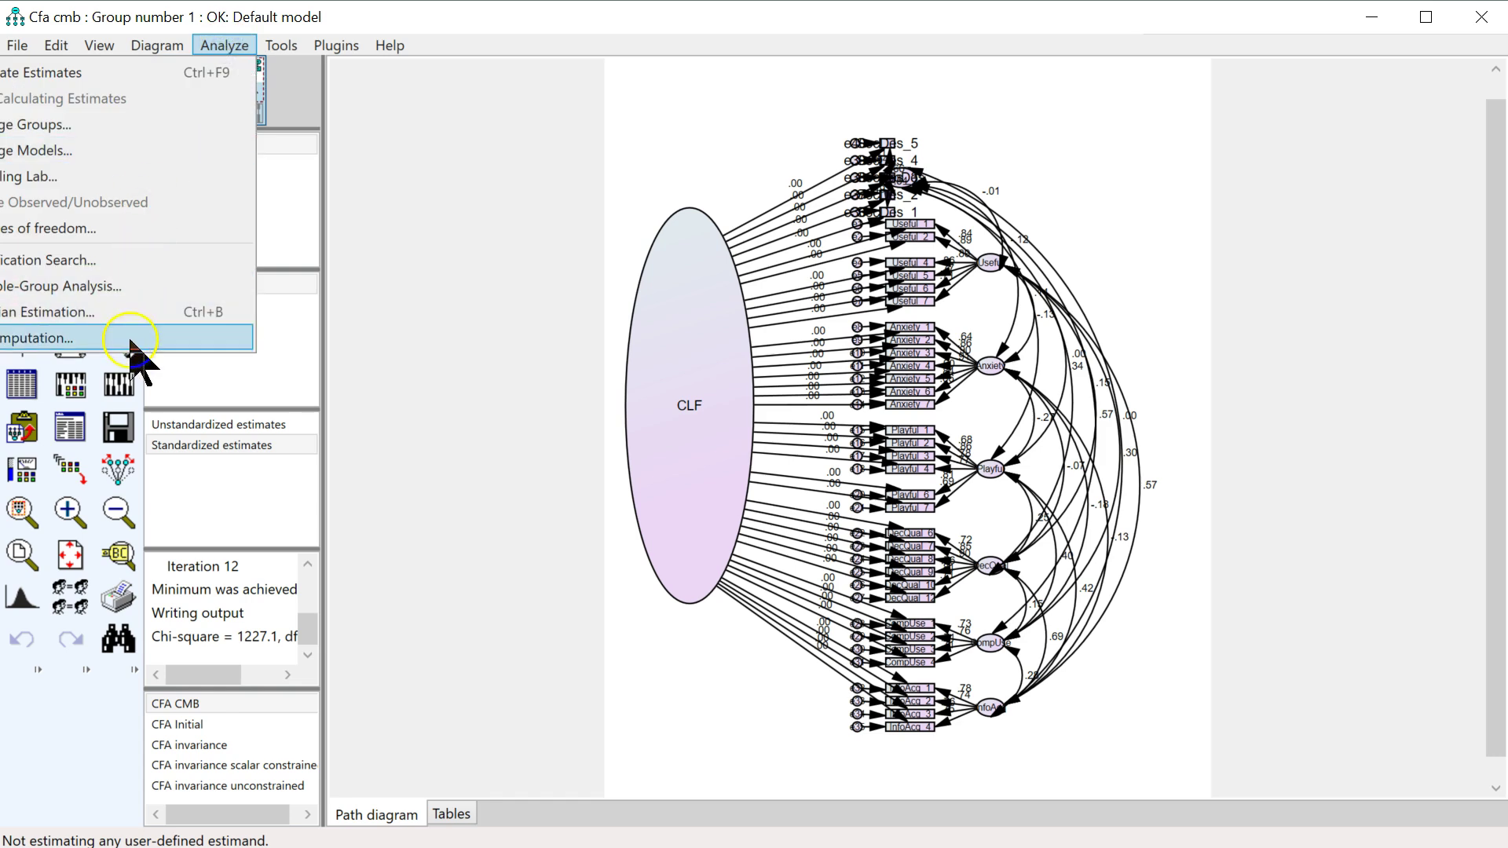
{"action": "left_click", "coordinate": [131, 338]}
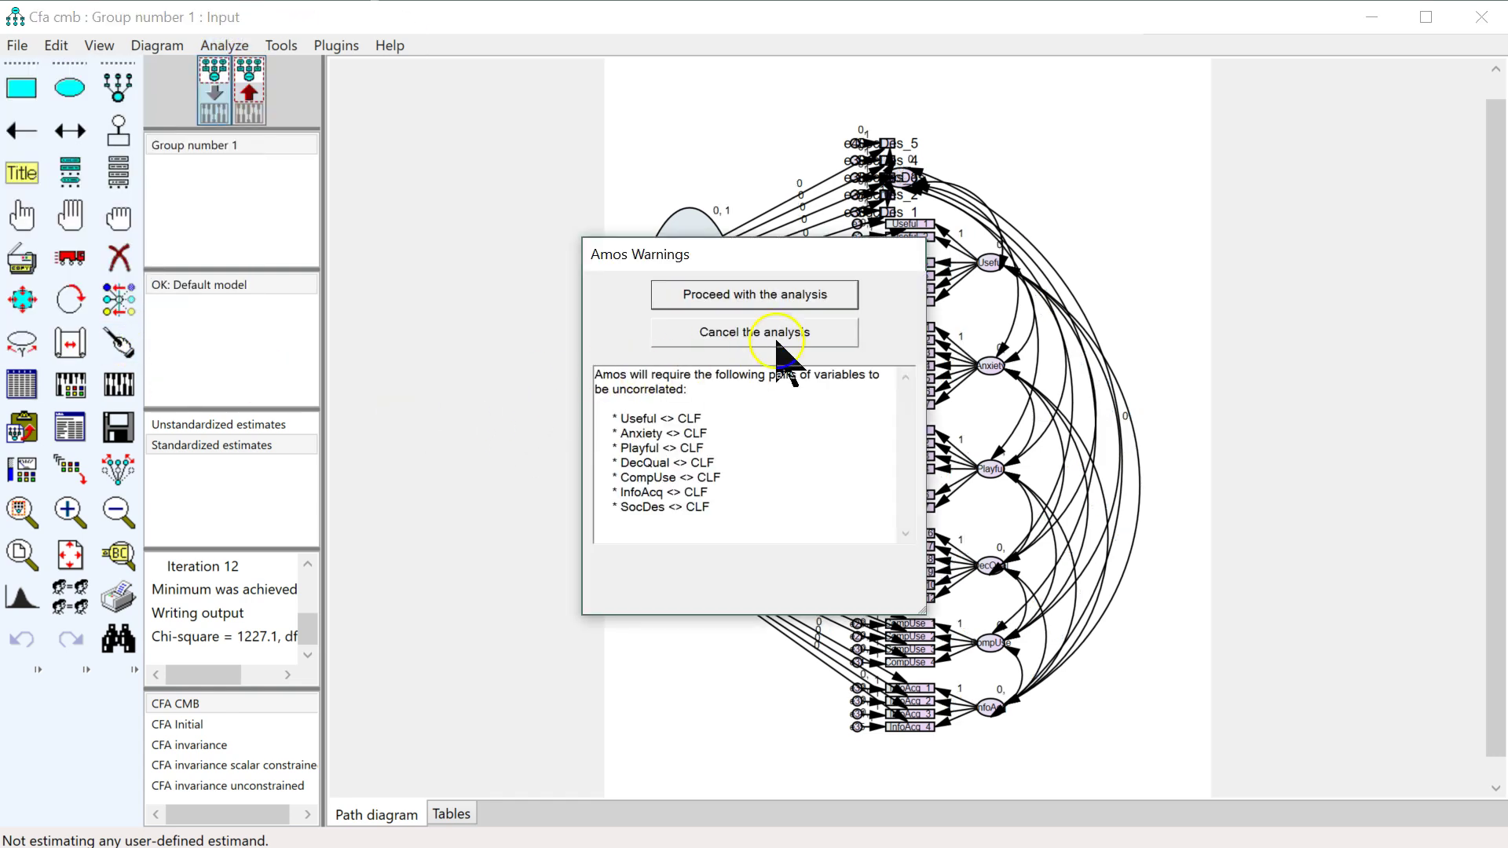
{"action": "left_click", "coordinate": [814, 298]}
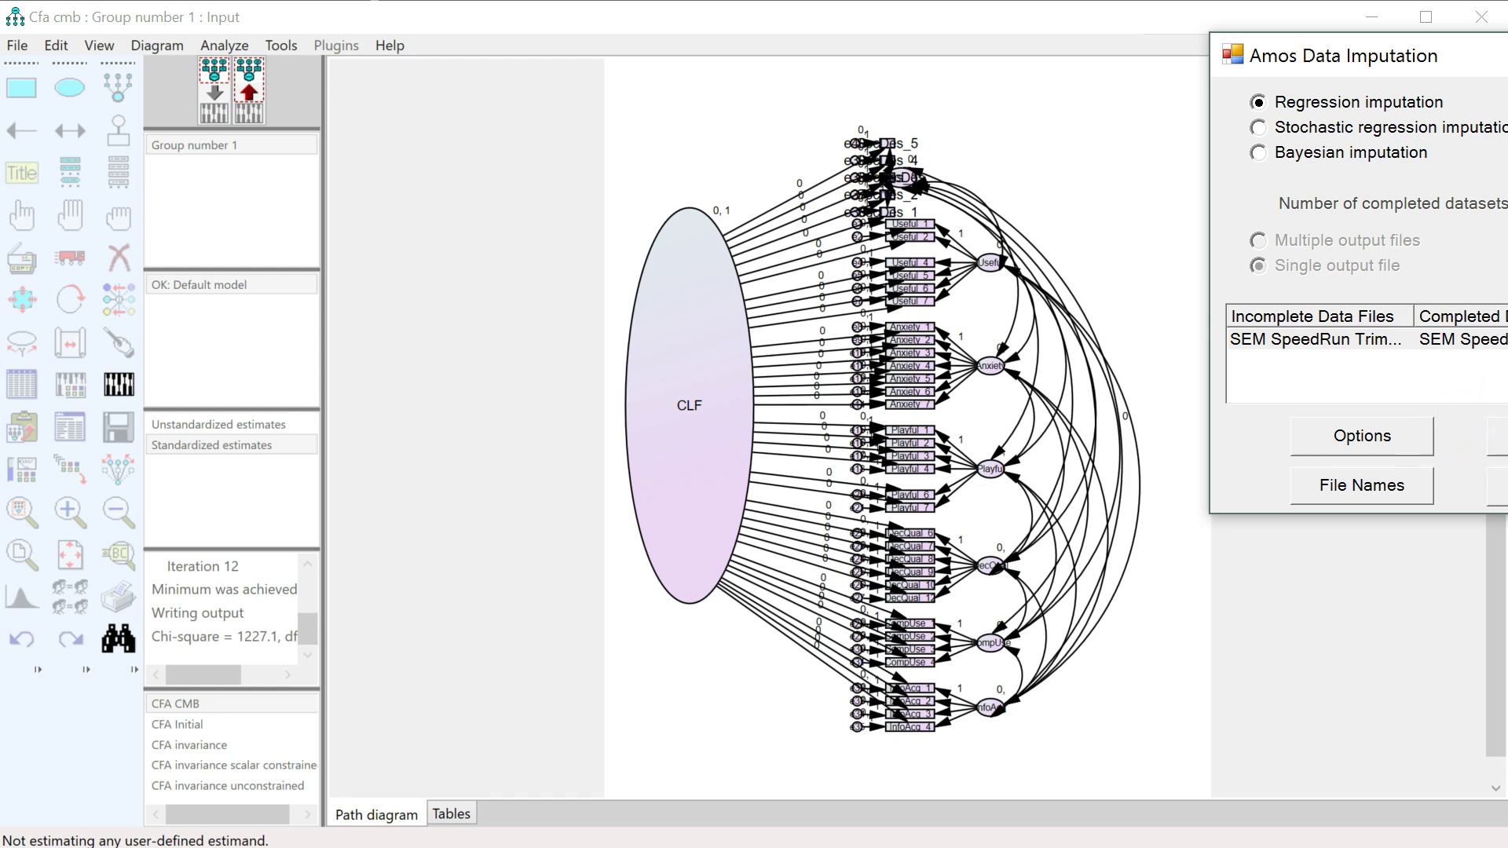
{"action": "key", "text": "Return"}
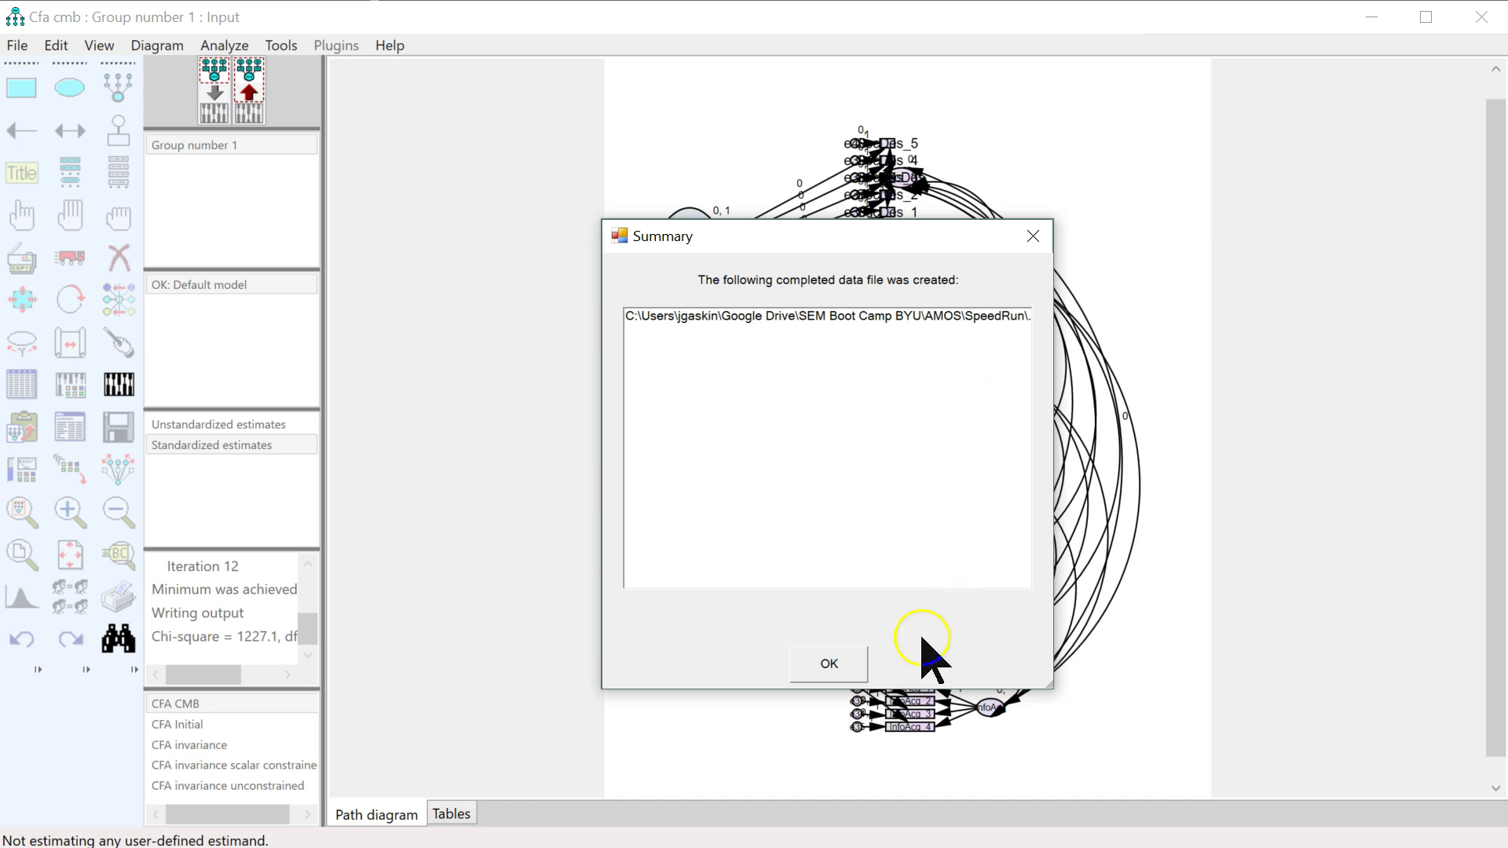
{"action": "left_click", "coordinate": [837, 660]}
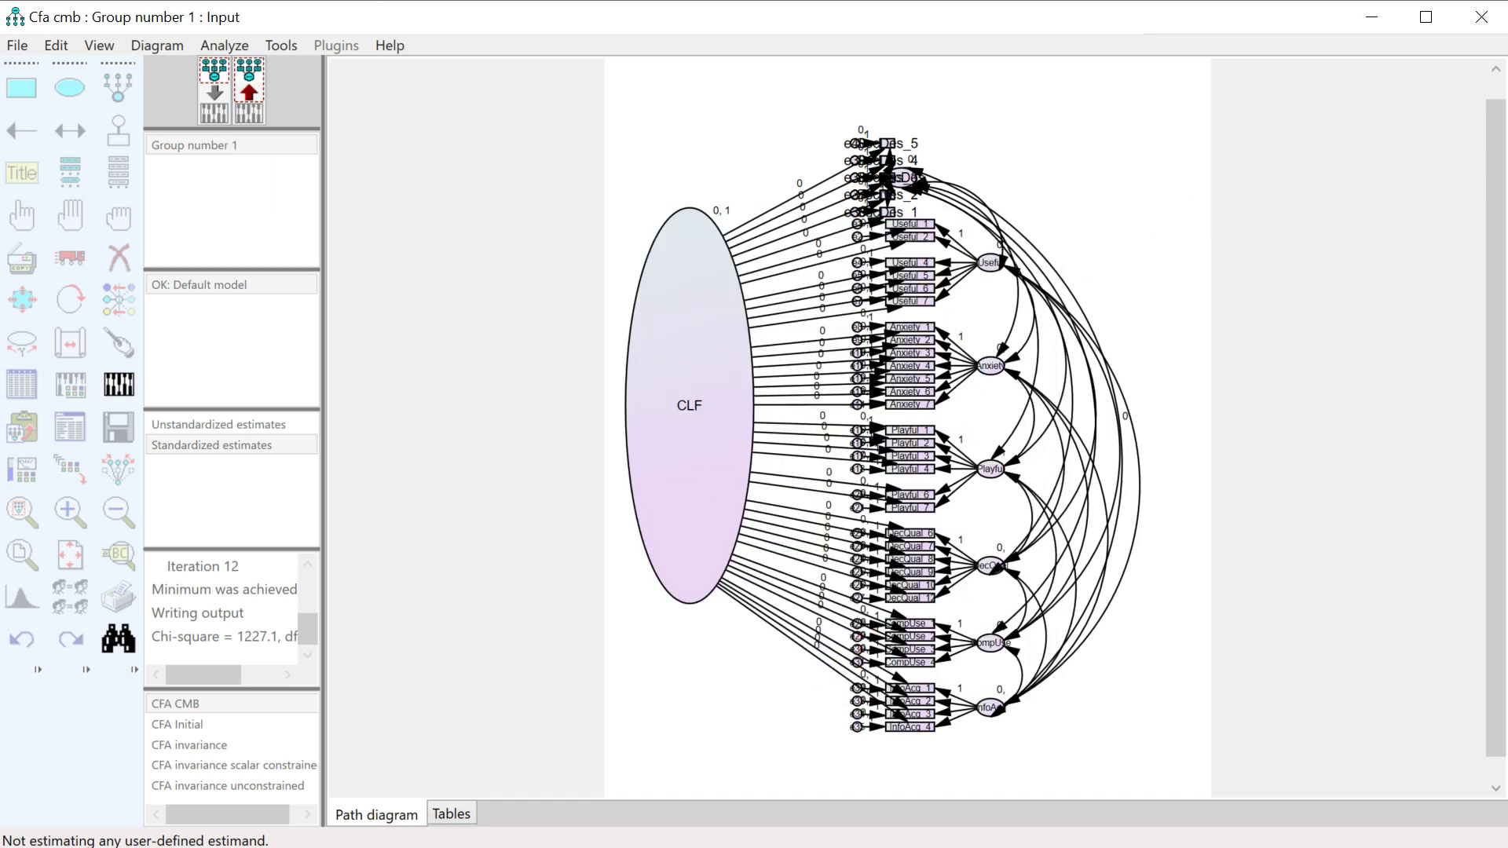
{"action": "left_click_drag", "start_coordinate": [1242, 105], "coordinate": [1198, 109]}
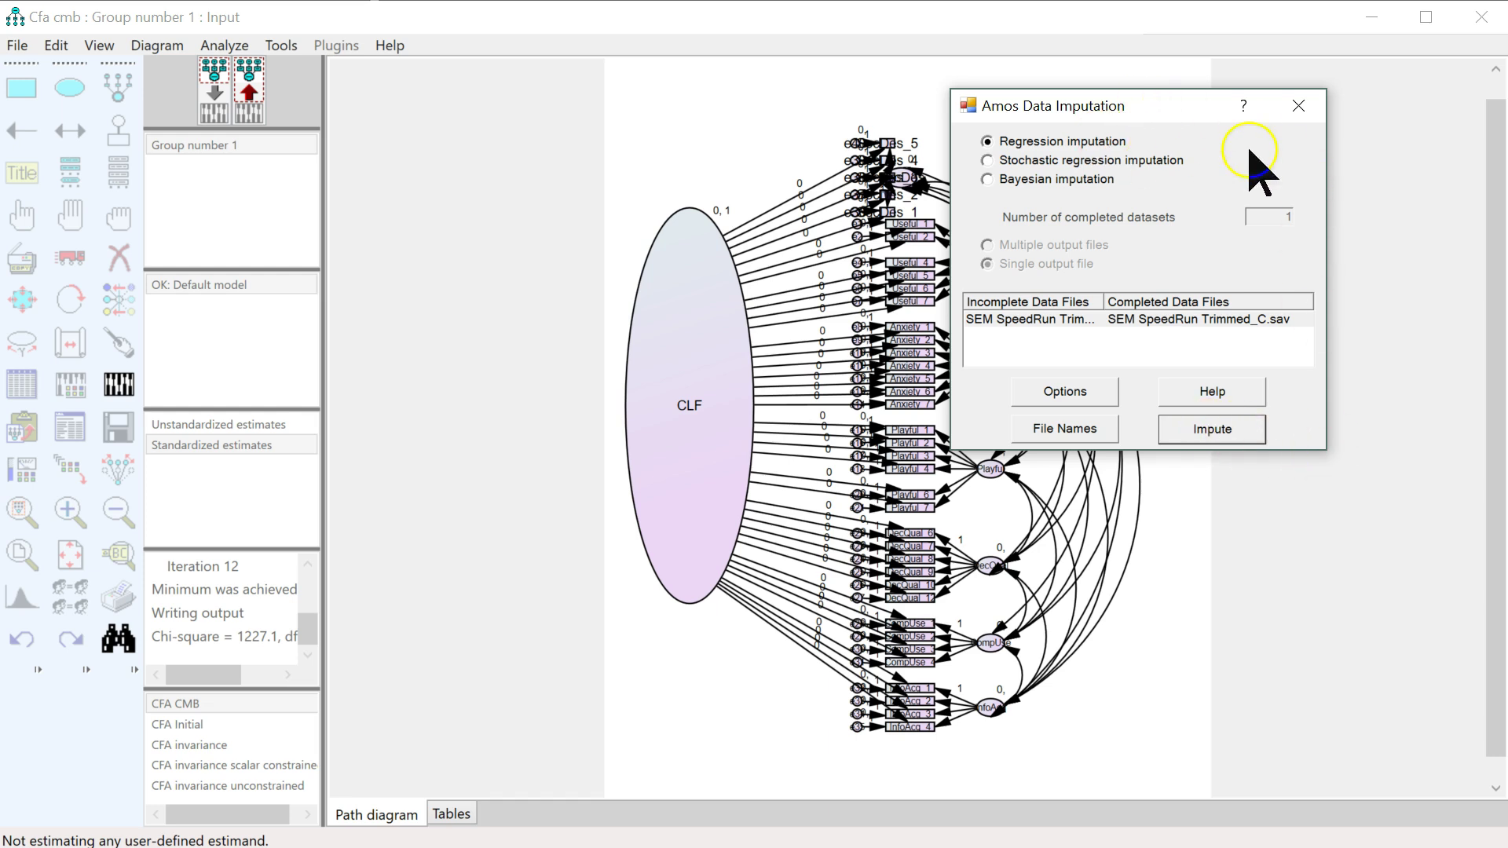
{"action": "left_click", "coordinate": [1299, 105]}
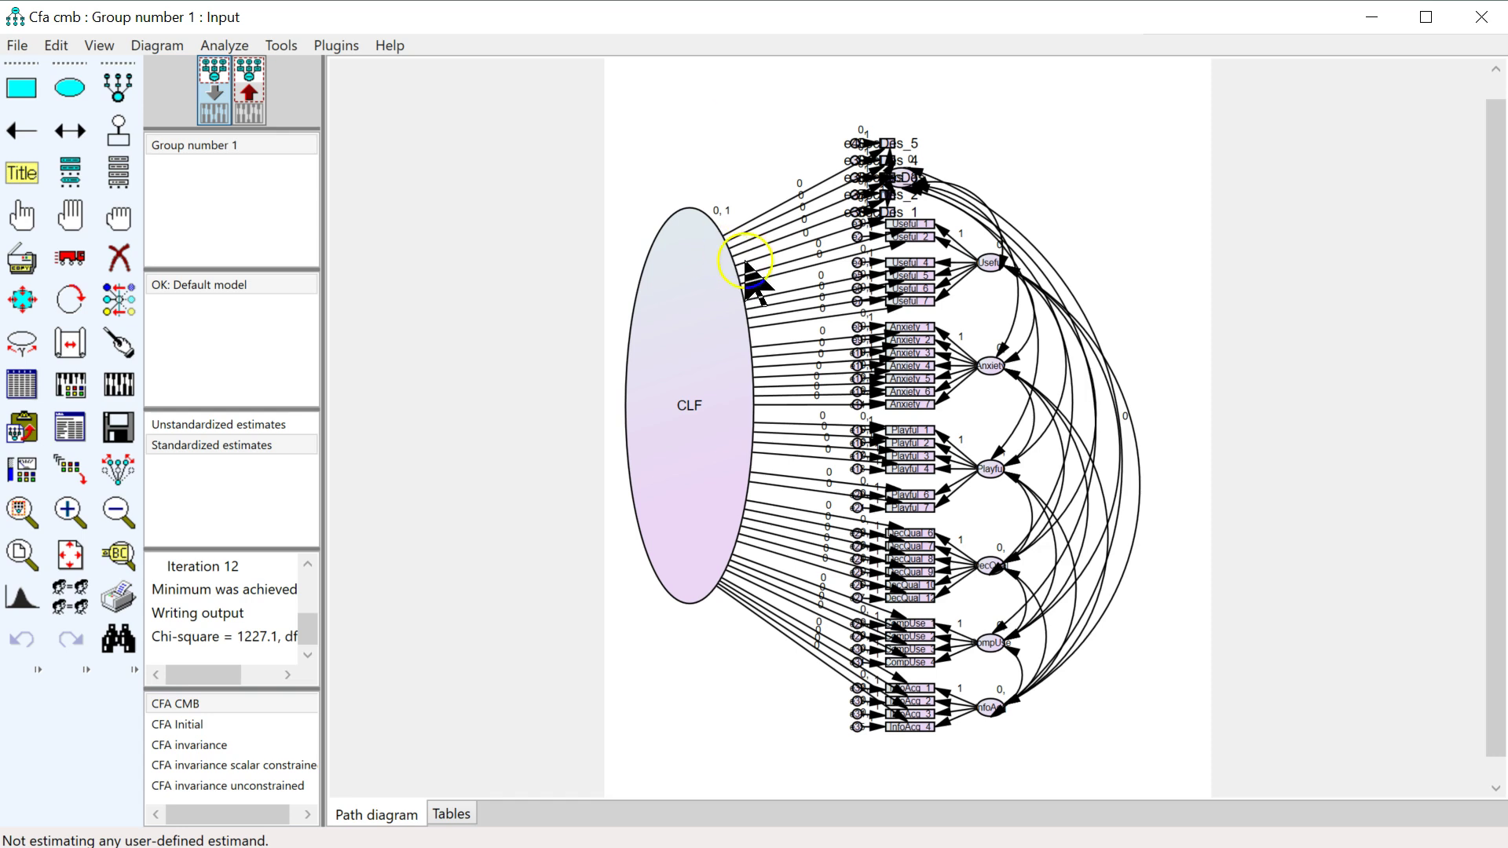
Switch to the outline document and review the items under Structural Models
{"action": "key", "text": "alt+Tab"}
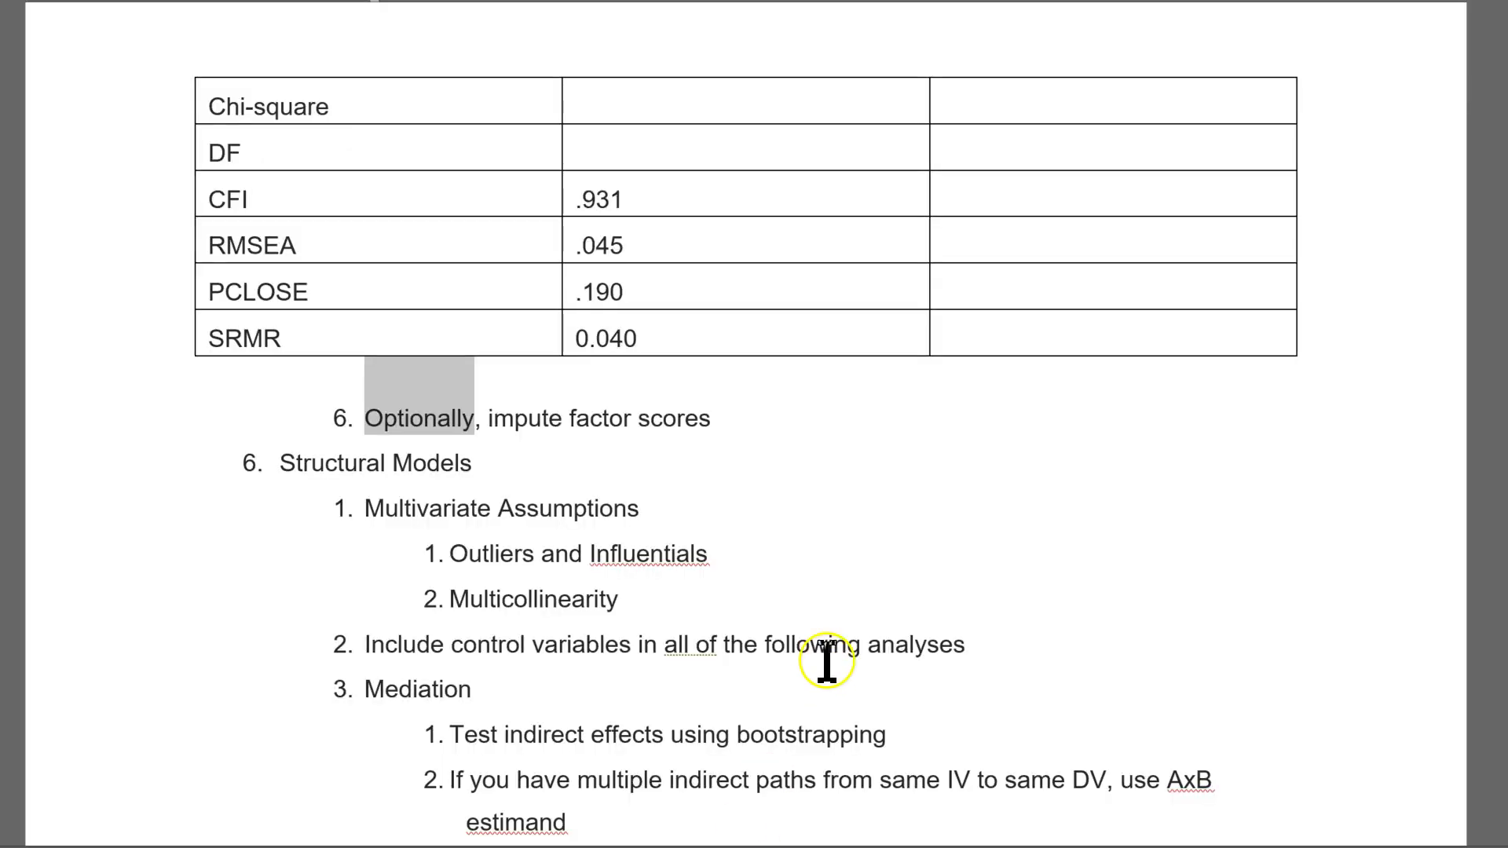
{"action": "left_click", "coordinate": [808, 670]}
{"action": "scroll", "coordinate": [813, 684], "scroll_direction": "down", "scroll_amount": 2}
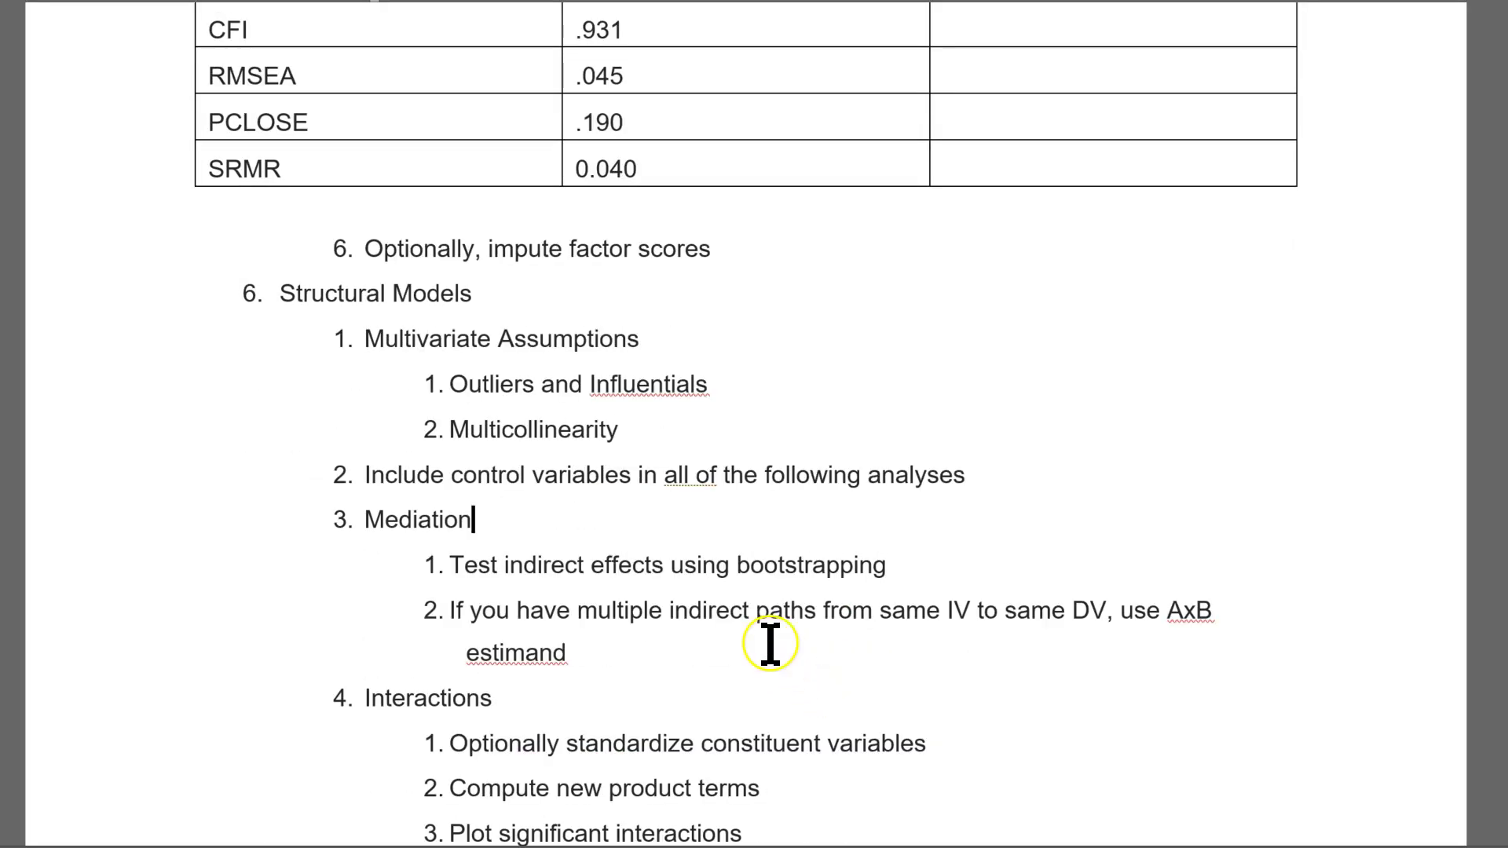
{"action": "scroll", "coordinate": [707, 593], "scroll_direction": "down", "scroll_amount": 1}
{"action": "scroll", "coordinate": [687, 370], "scroll_direction": "down", "scroll_amount": 1}
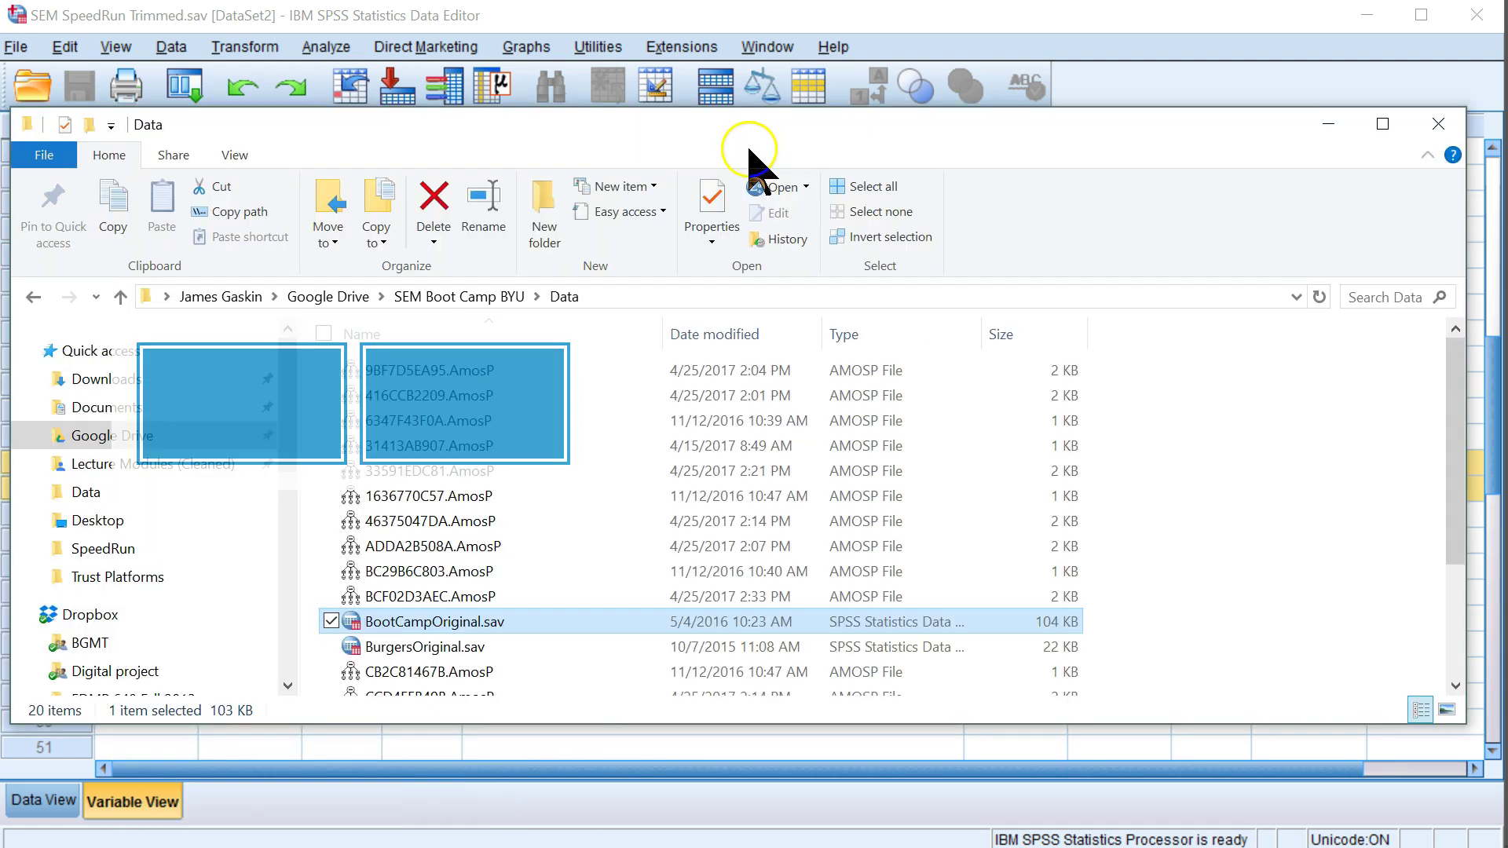
Close the open SPSS data and output windows without saving the output viewer contents
{"action": "left_click", "coordinate": [750, 149]}
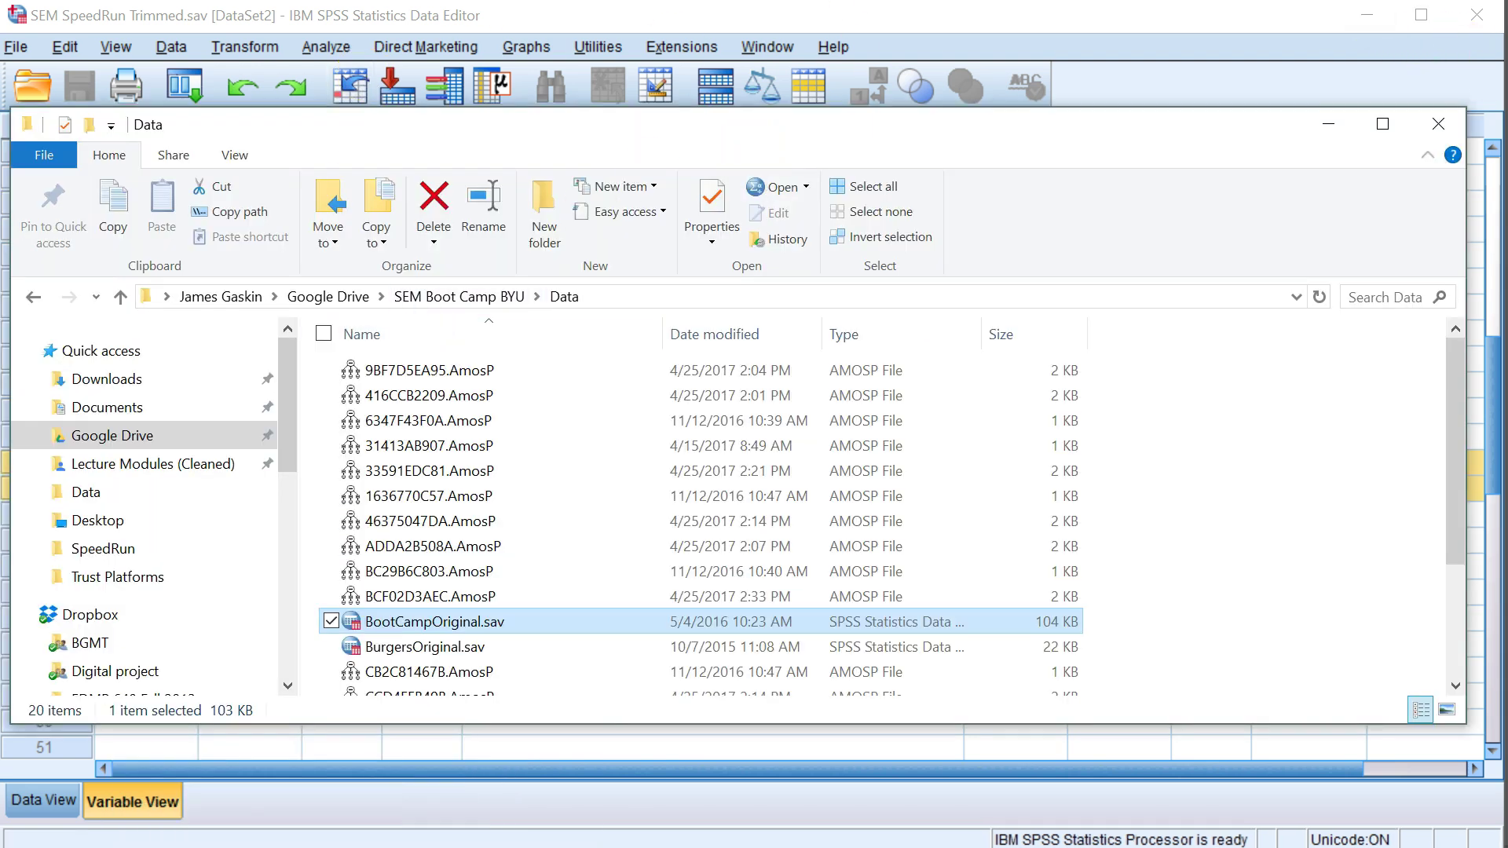
{"action": "left_click", "coordinate": [1495, 17]}
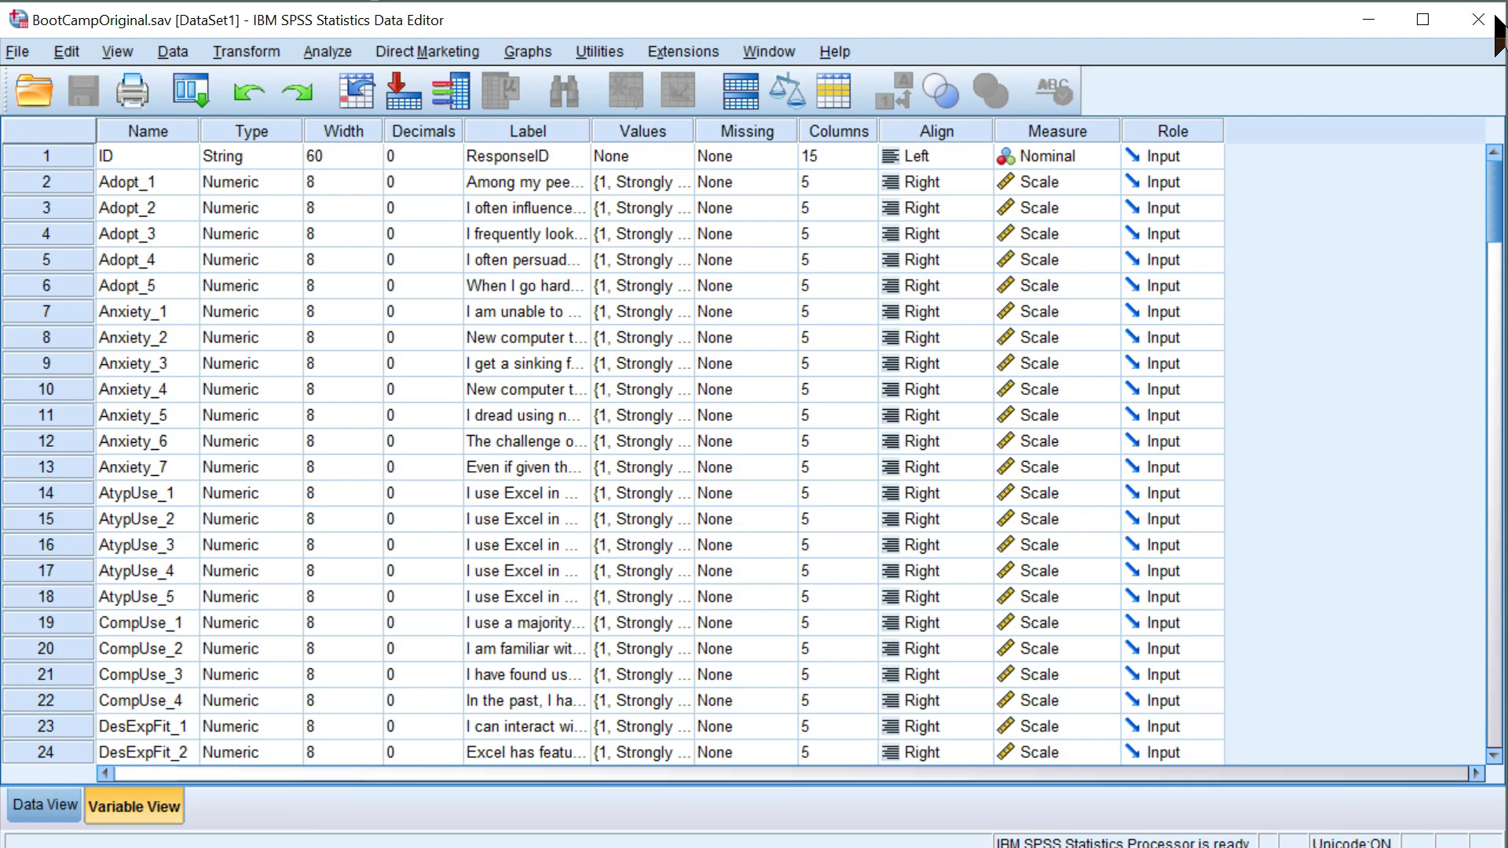
{"action": "left_click", "coordinate": [1495, 18]}
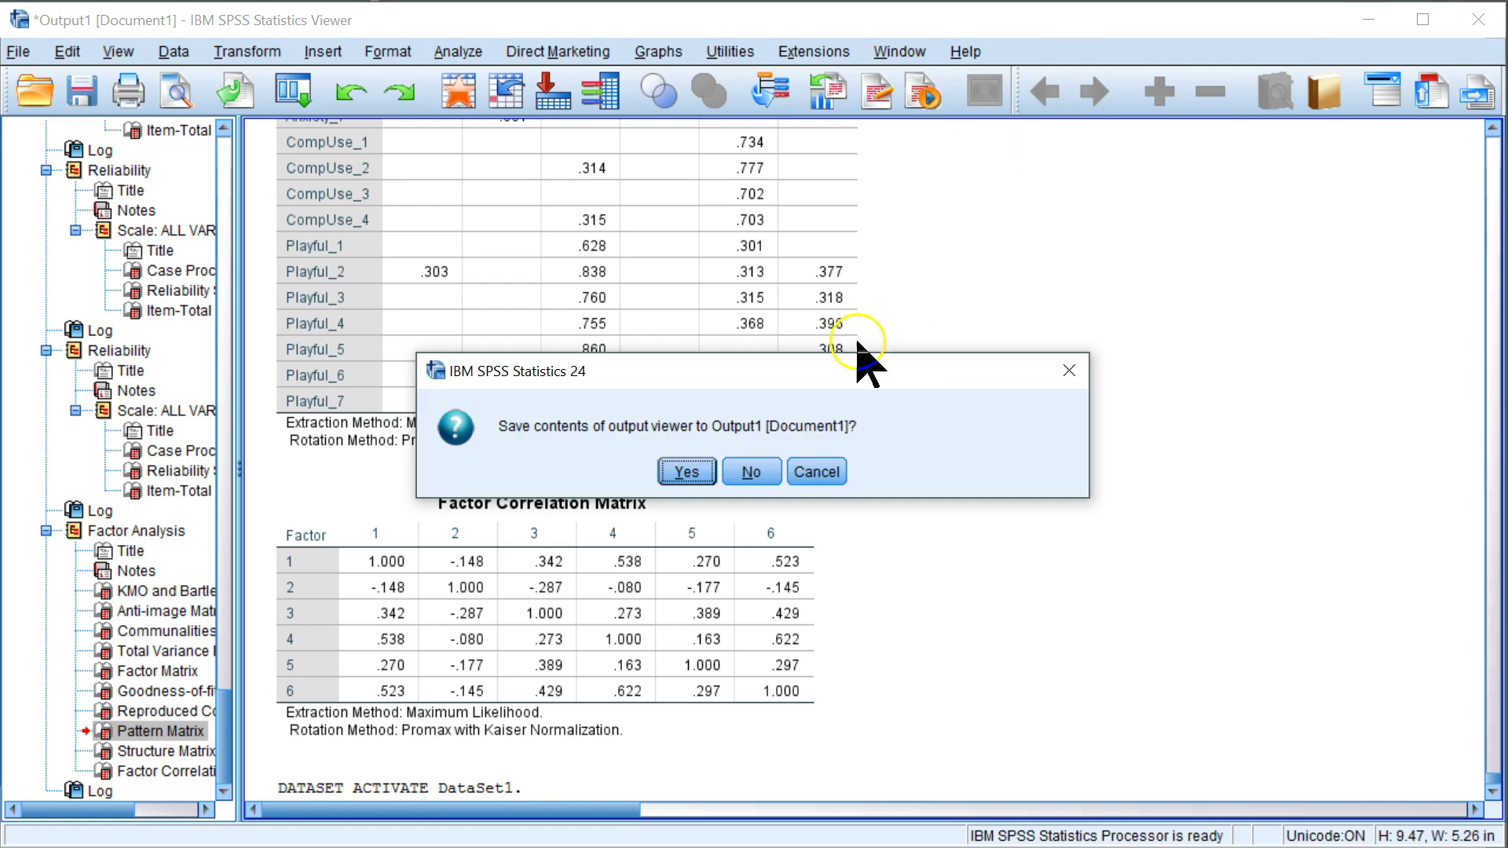
{"action": "left_click", "coordinate": [752, 472]}
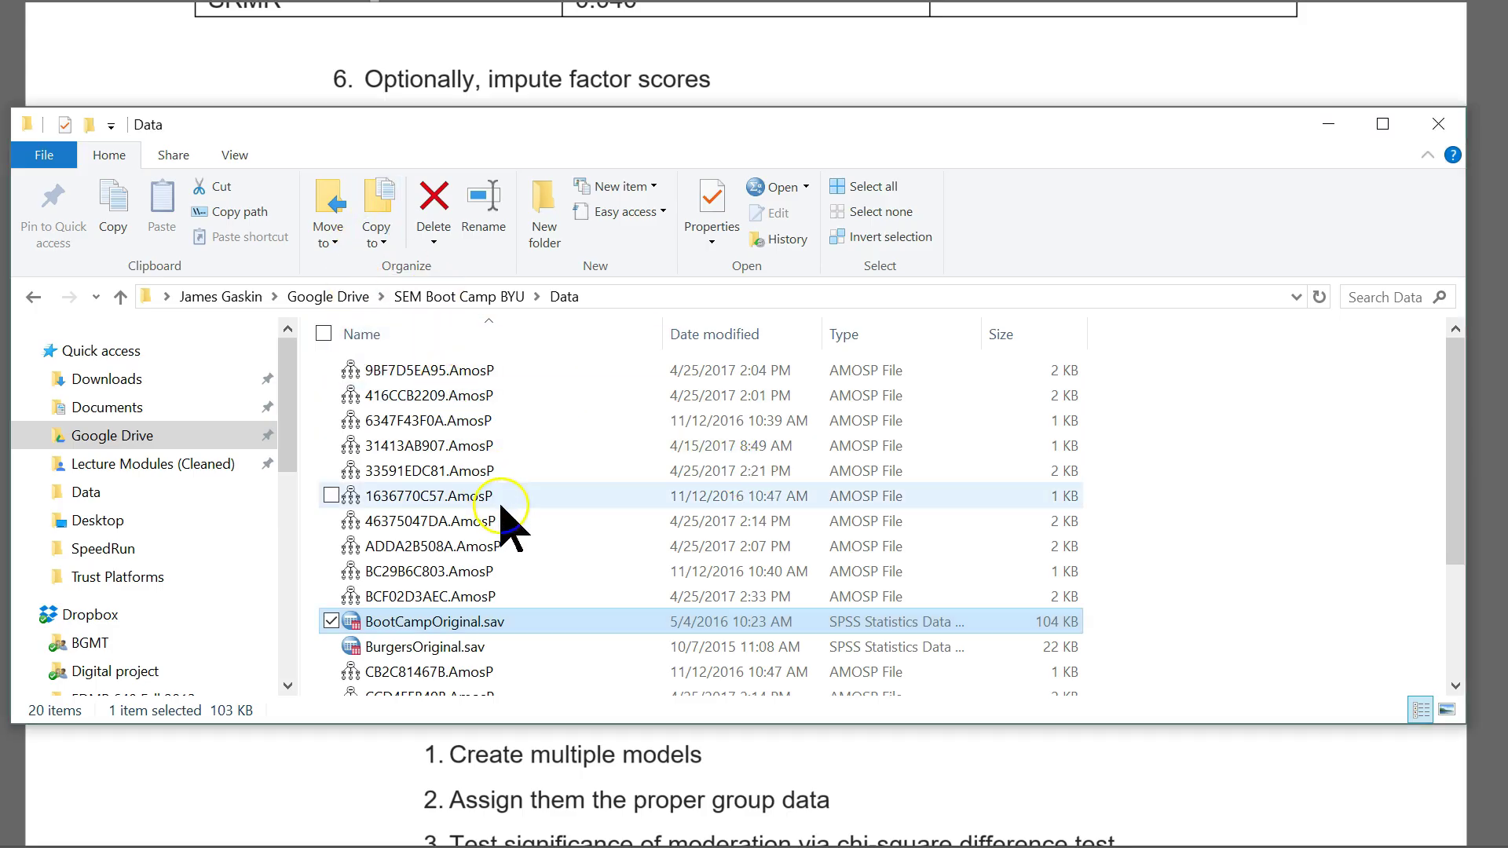
Open SEM SpeedRun Trimmed_C.sav from the Data folder in SPSS
{"action": "left_click", "coordinate": [1201, 512]}
{"action": "scroll", "coordinate": [1200, 511], "scroll_direction": "down", "scroll_amount": 3}
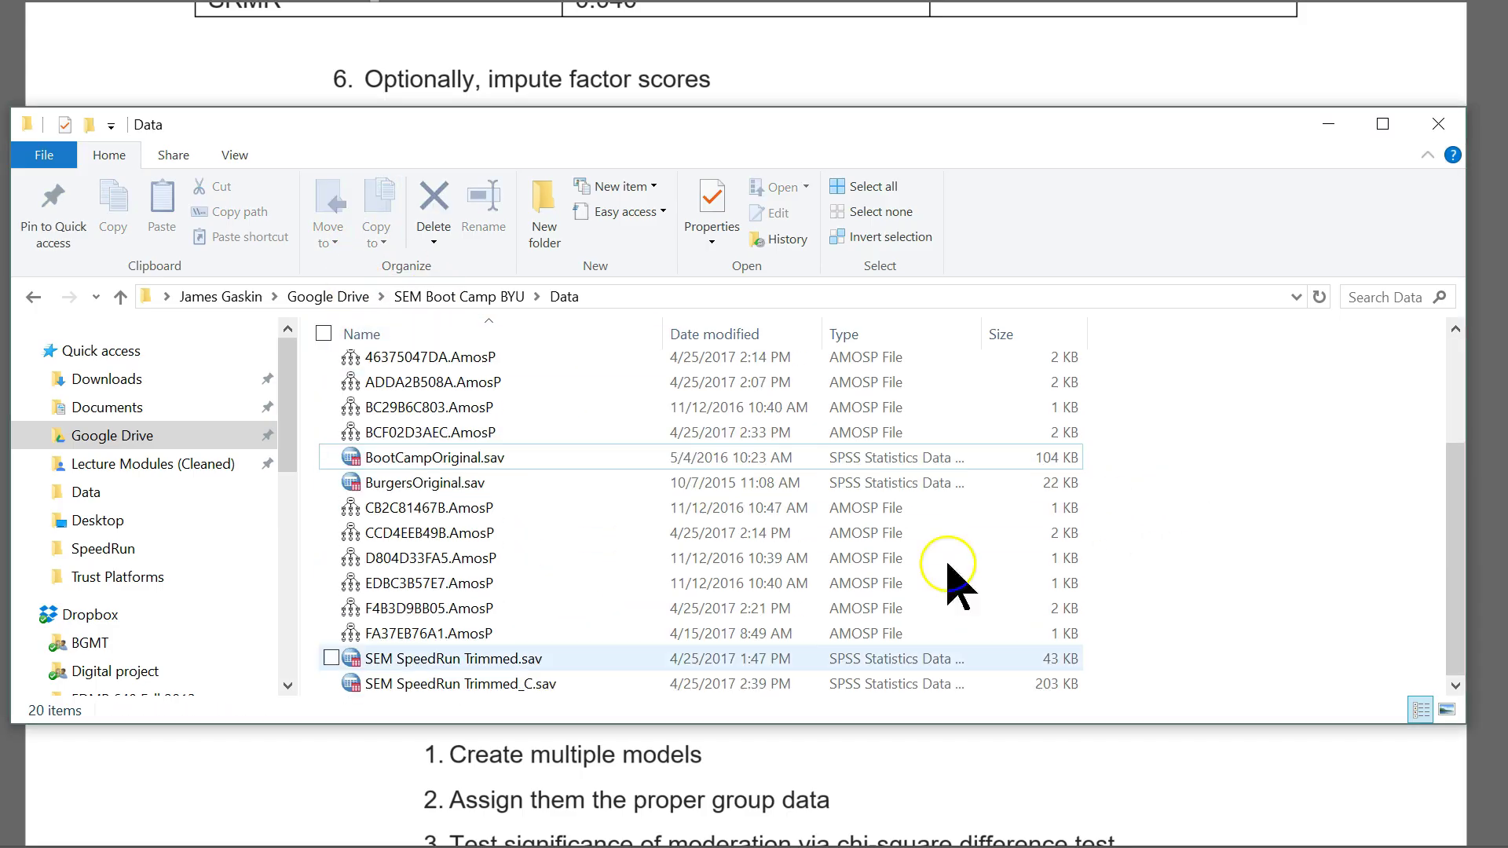
{"action": "left_click", "coordinate": [515, 688]}
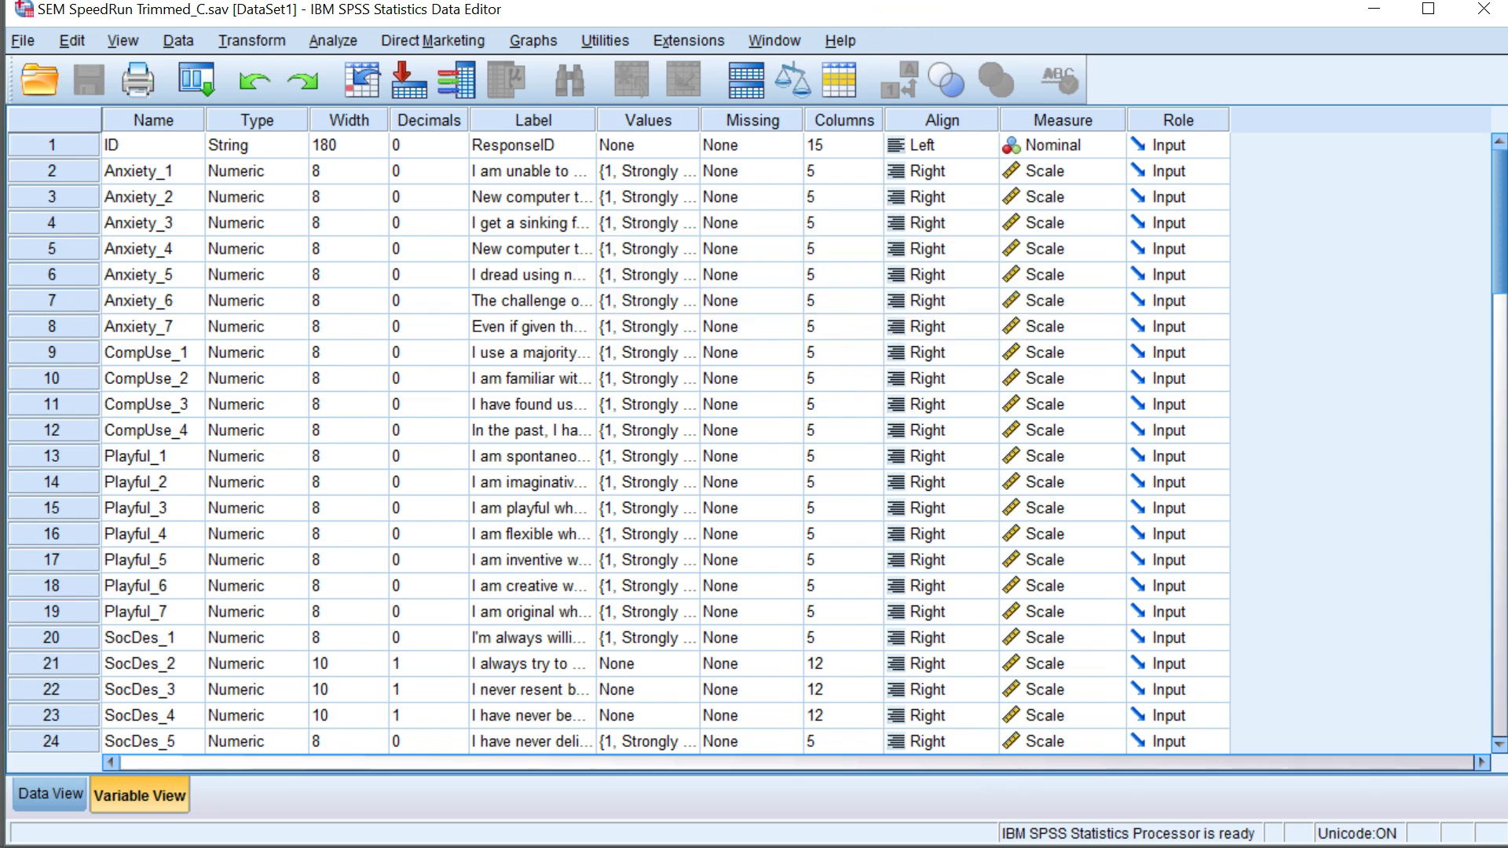
Go to the end of the variable list and select the rows from Age through CompUse
{"action": "scroll", "coordinate": [158, 414], "scroll_direction": "down", "scroll_amount": 17}
{"action": "scroll", "coordinate": [63, 404], "scroll_direction": "up", "scroll_amount": 3}
{"action": "scroll", "coordinate": [63, 405], "scroll_direction": "up", "scroll_amount": 1}
{"action": "left_click_drag", "start_coordinate": [43, 276], "coordinate": [61, 445]}
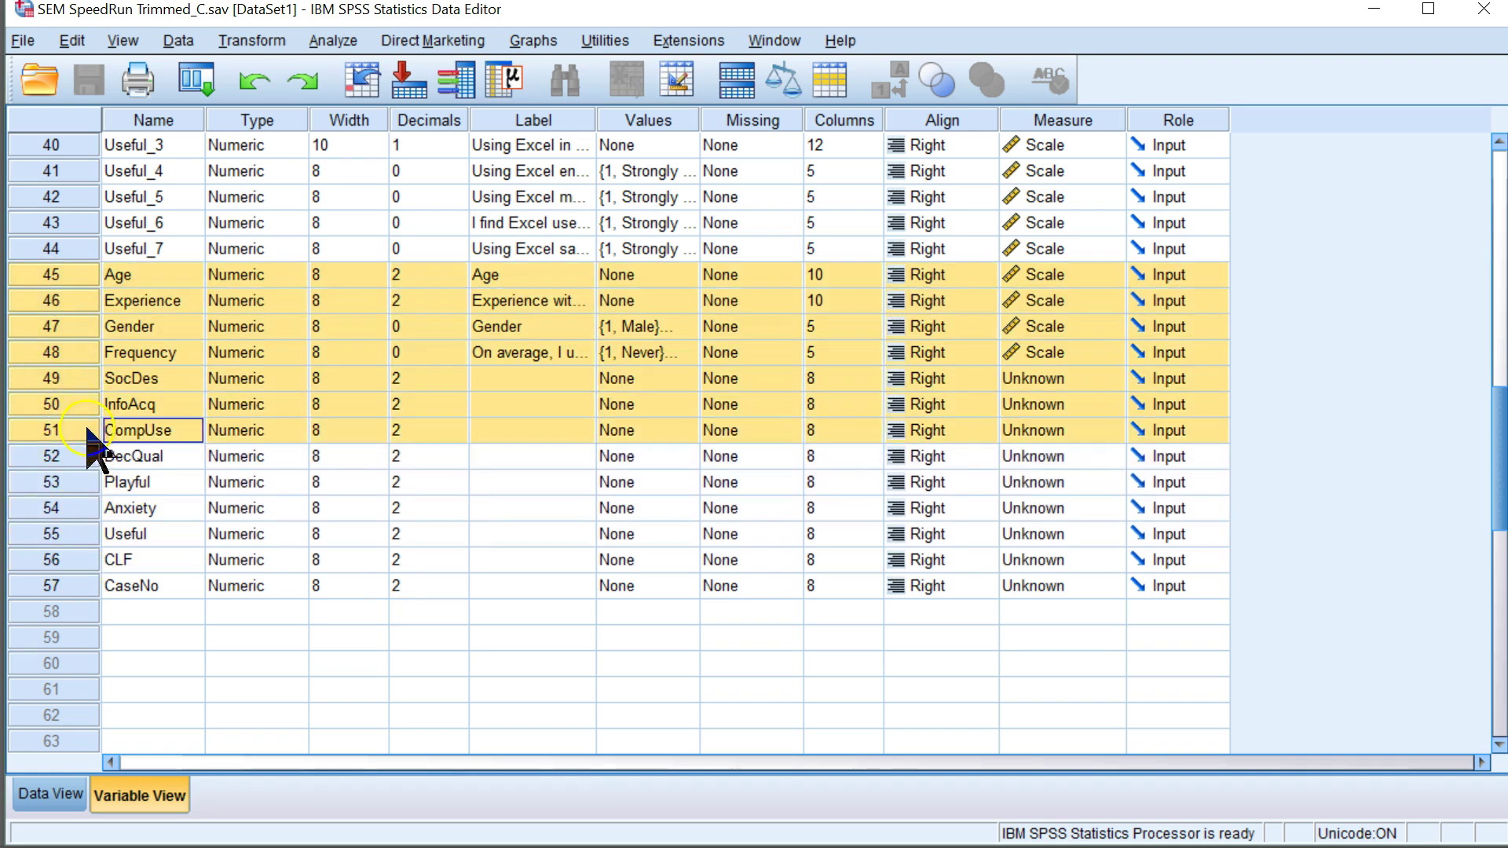
Move the SocDes variable down the list so it sits between Useful and CLF
{"action": "left_click", "coordinate": [85, 482]}
{"action": "left_click", "coordinate": [54, 378]}
{"action": "left_click_drag", "start_coordinate": [61, 380], "coordinate": [42, 557]}
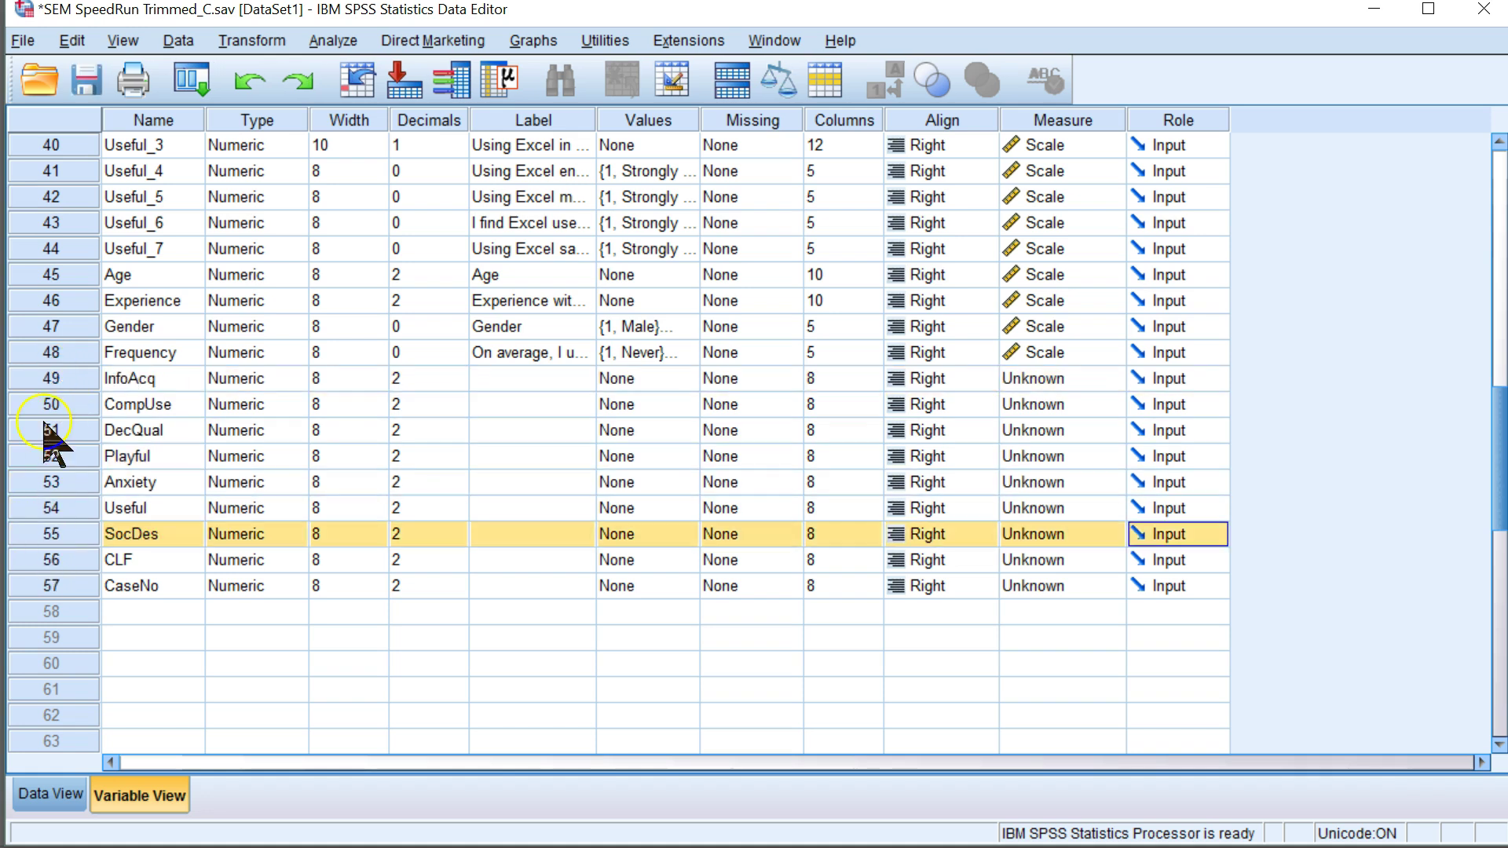
Move the block of variables from Age through CLF to the top of the variable list
{"action": "left_click", "coordinate": [45, 285]}
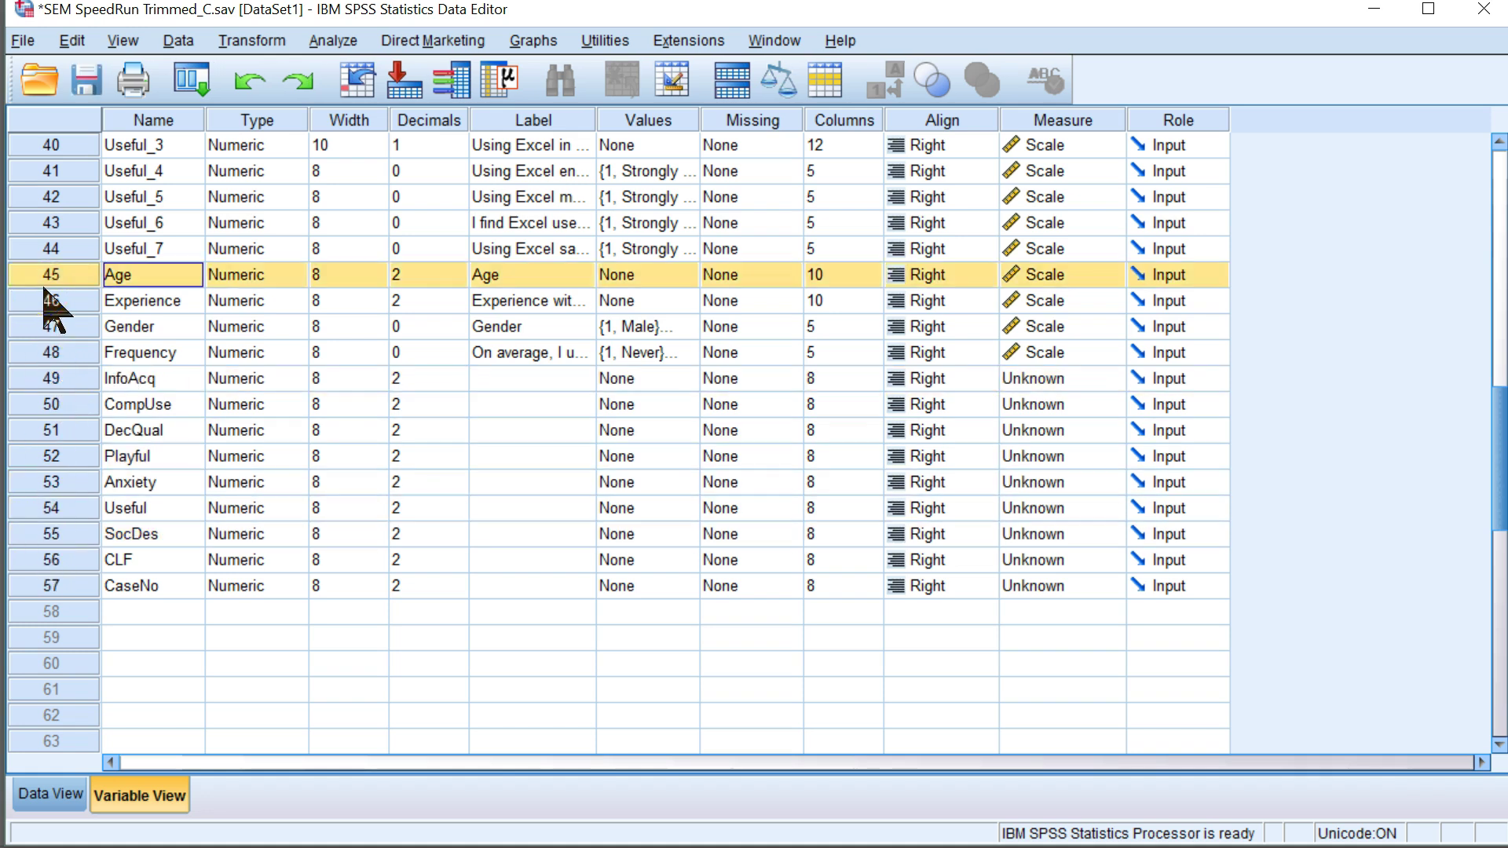
{"action": "left_click", "coordinate": [67, 512], "text": "shift"}
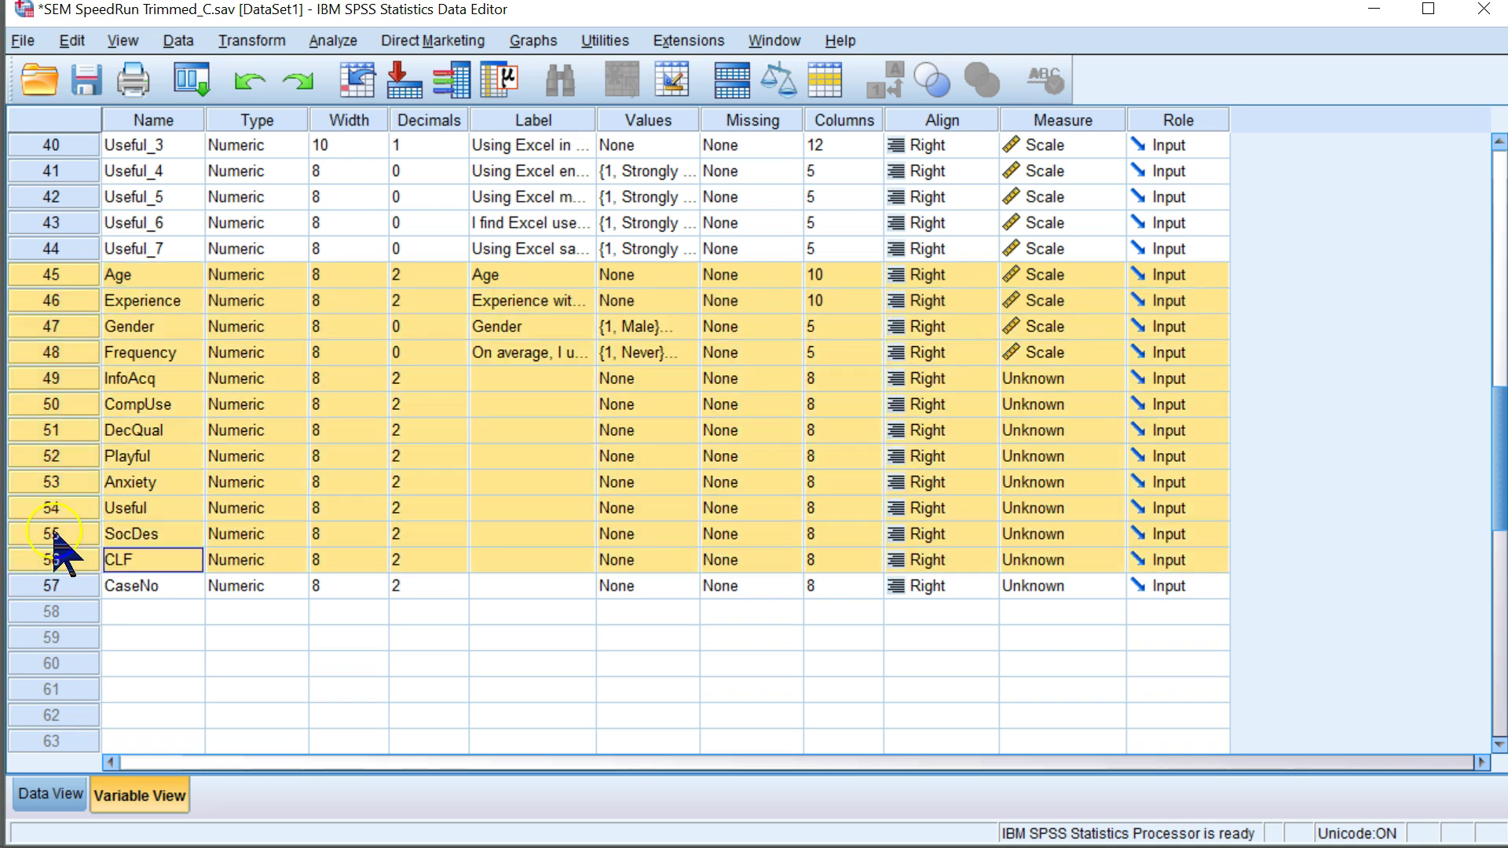
{"action": "scroll", "coordinate": [55, 542], "scroll_direction": "up", "scroll_amount": 3}
{"action": "left_click_drag", "start_coordinate": [79, 514], "coordinate": [67, 145]}
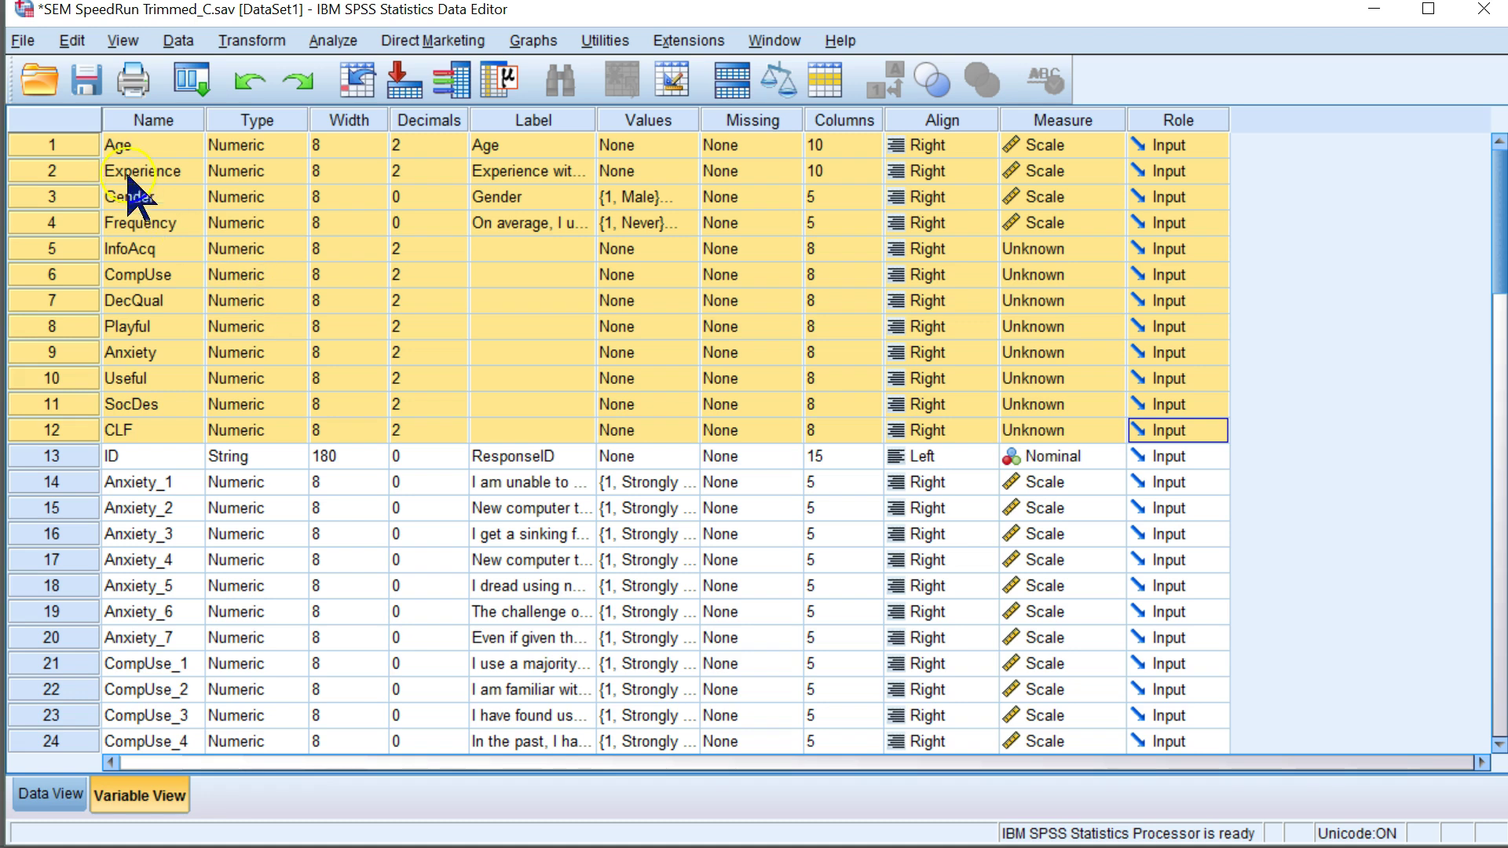
{"action": "left_click", "coordinate": [101, 172]}
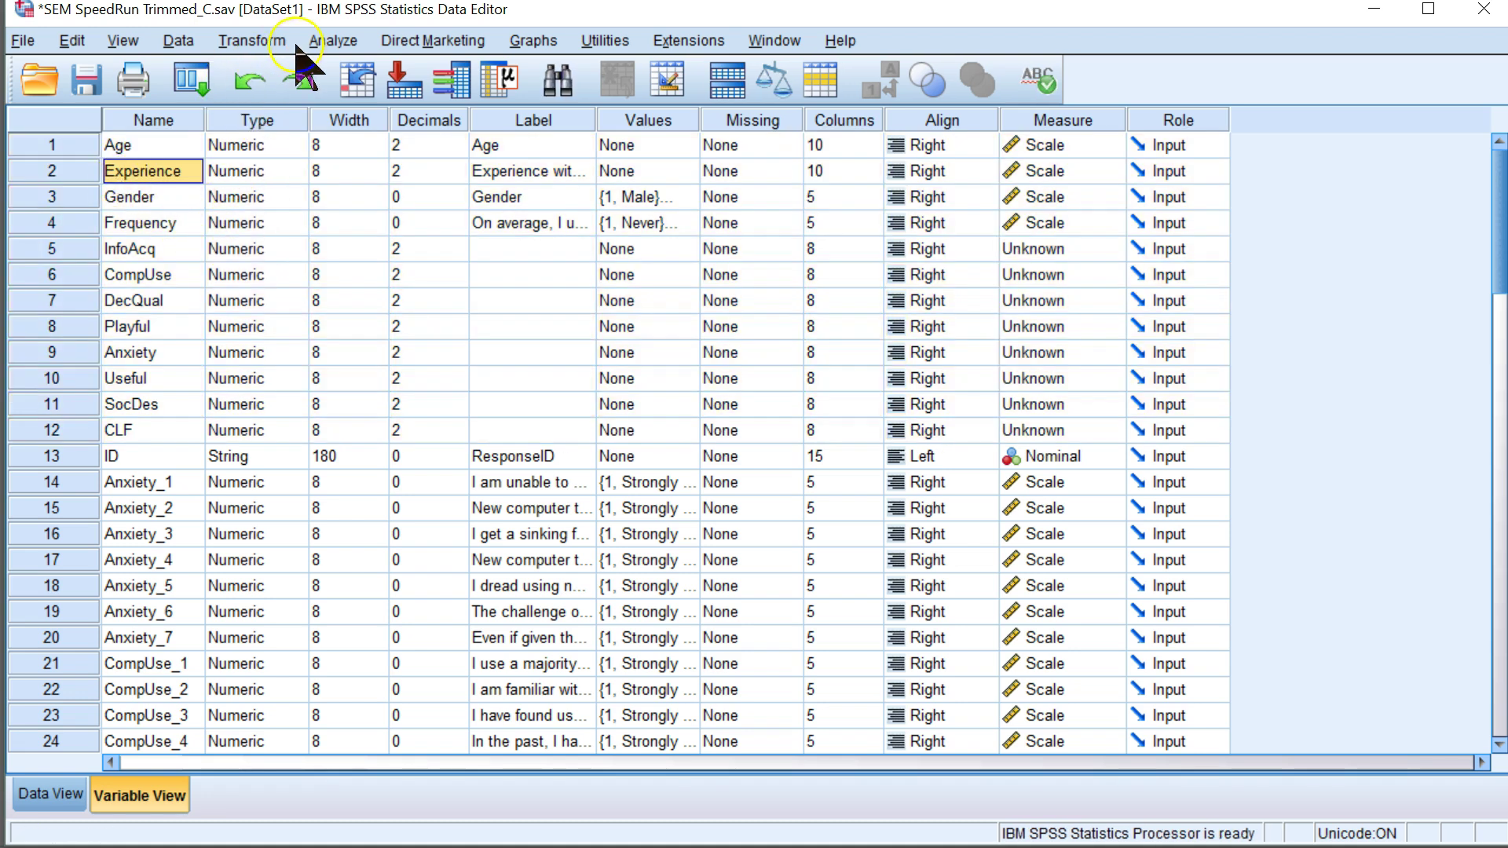
Start a linear regression with DecQual as the dependent variable
{"action": "left_click", "coordinate": [321, 44]}
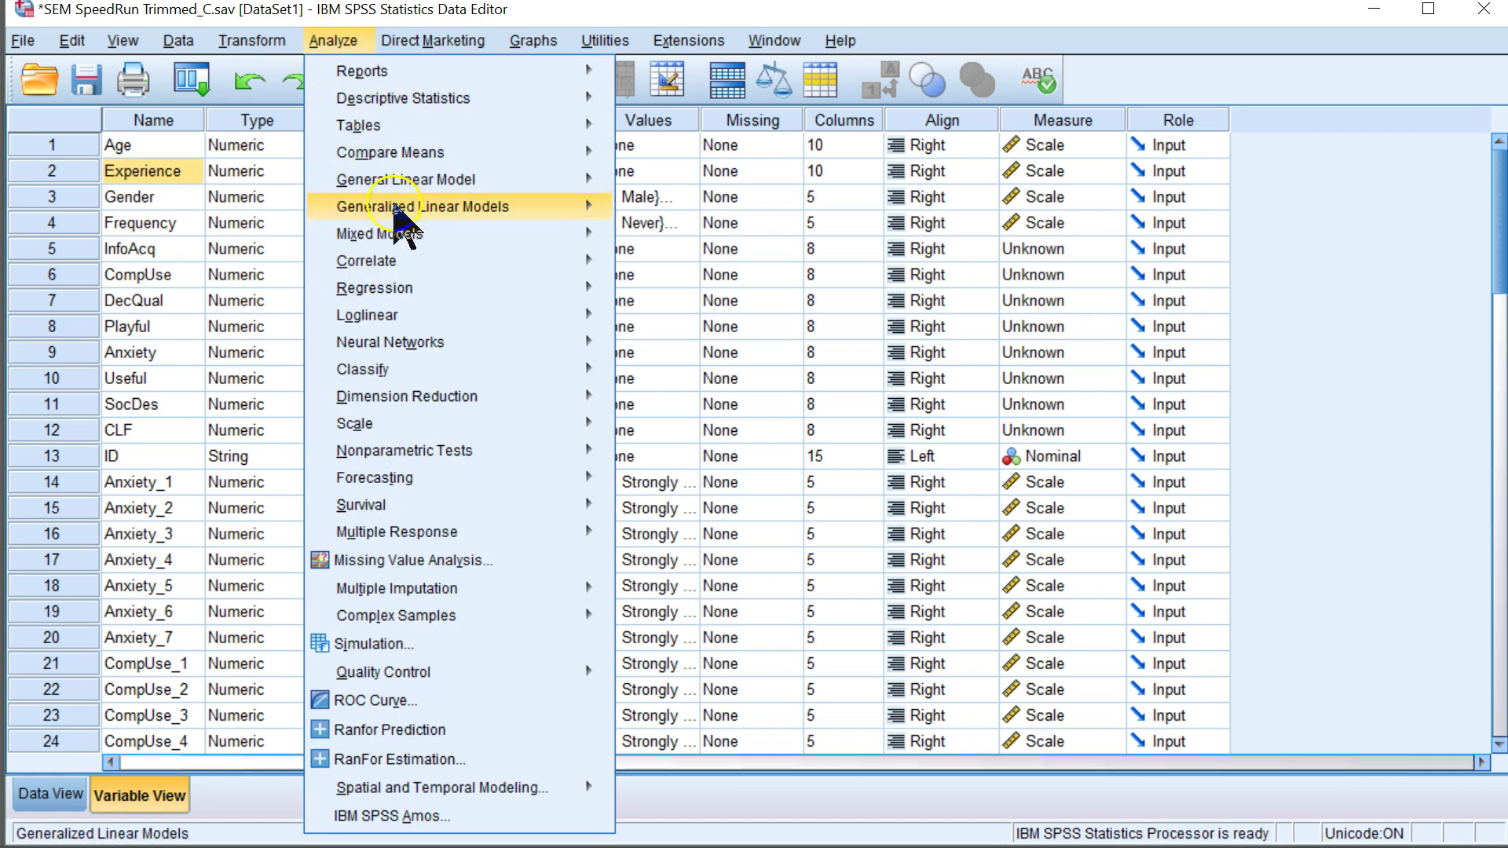
{"action": "mouse_move", "coordinate": [410, 262]}
{"action": "mouse_move", "coordinate": [419, 291]}
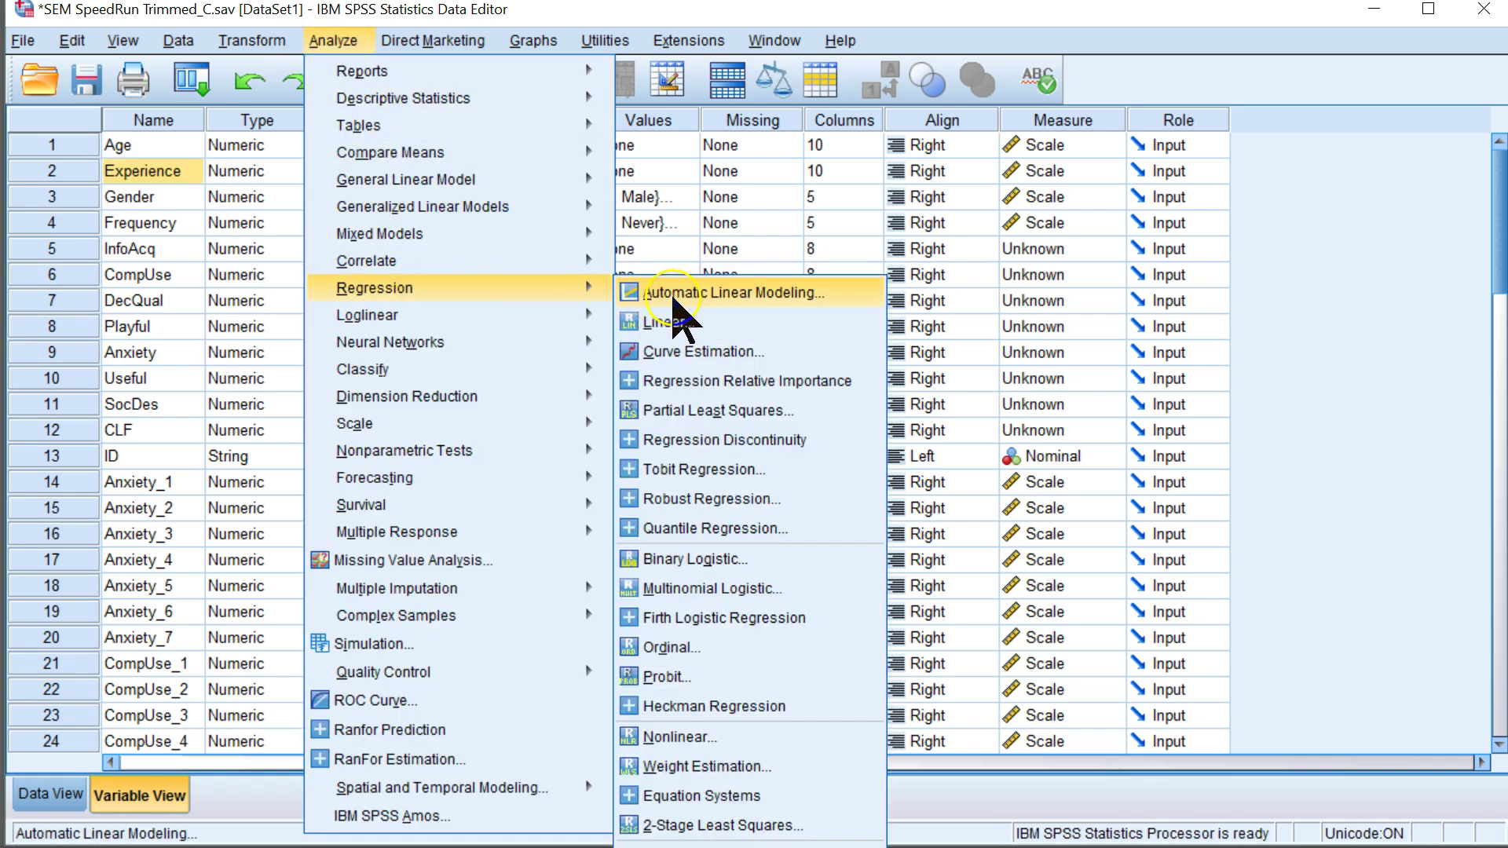
{"action": "left_click", "coordinate": [710, 327]}
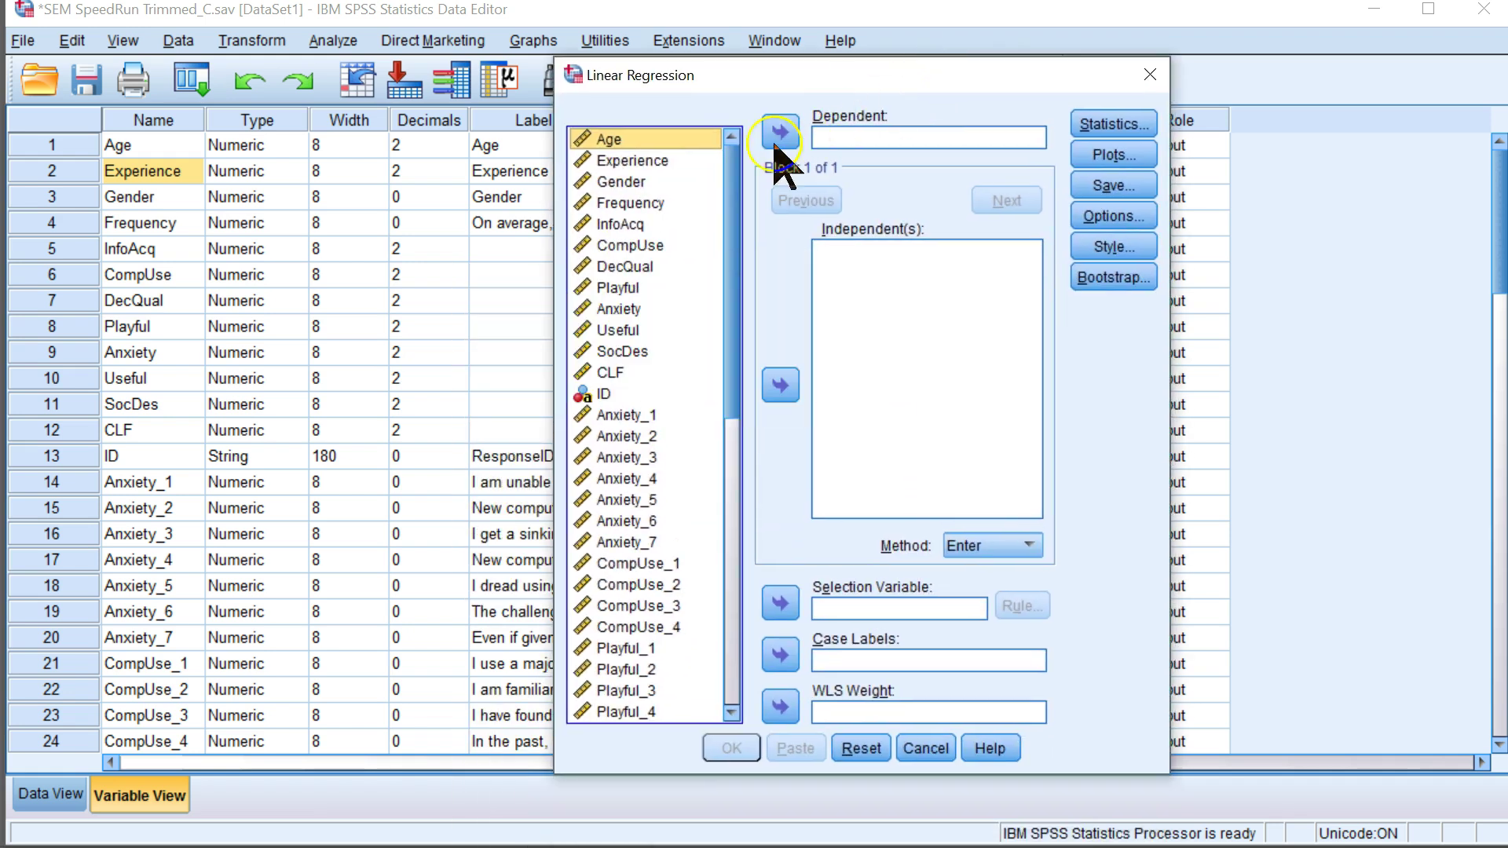
{"action": "left_click", "coordinate": [662, 267]}
{"action": "left_click", "coordinate": [780, 132]}
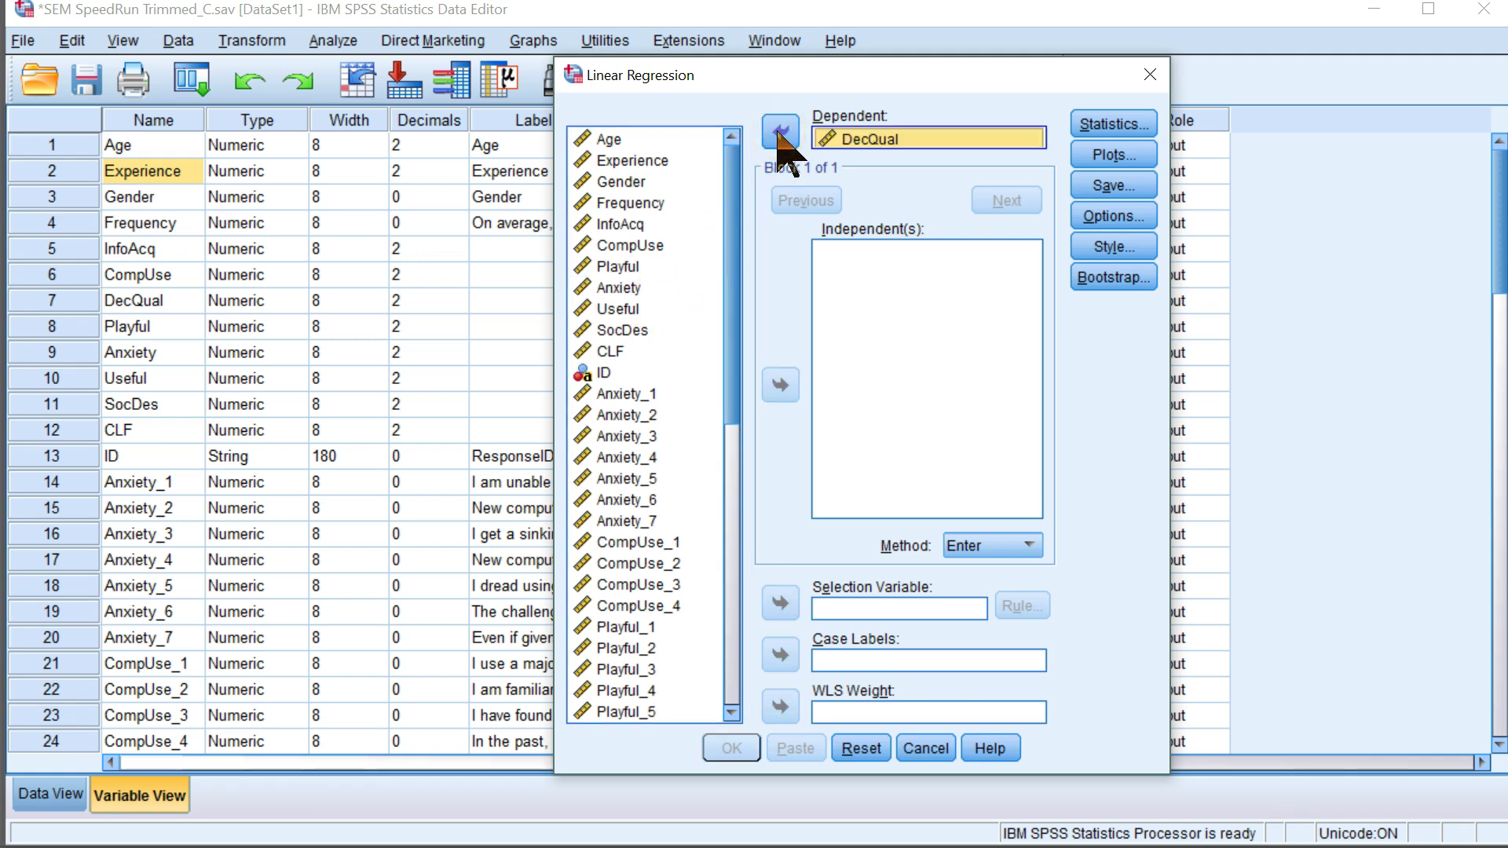
Add Useful and CompUse as independent variables, checking the research model diagram in the outline document for the predictors
{"action": "left_click", "coordinate": [630, 268]}
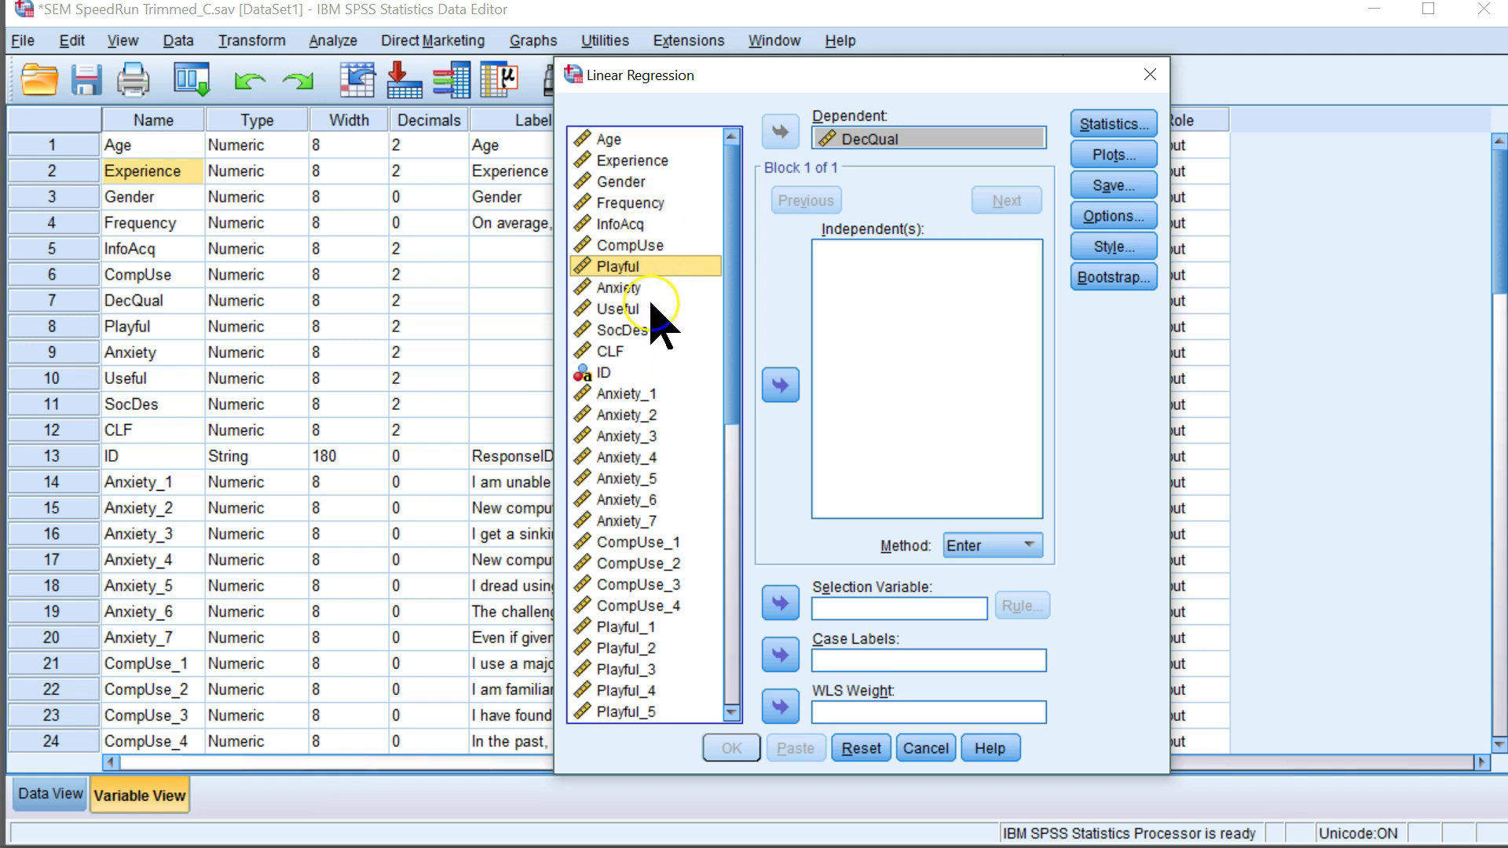
{"action": "left_click", "coordinate": [621, 309]}
{"action": "left_click", "coordinate": [780, 385]}
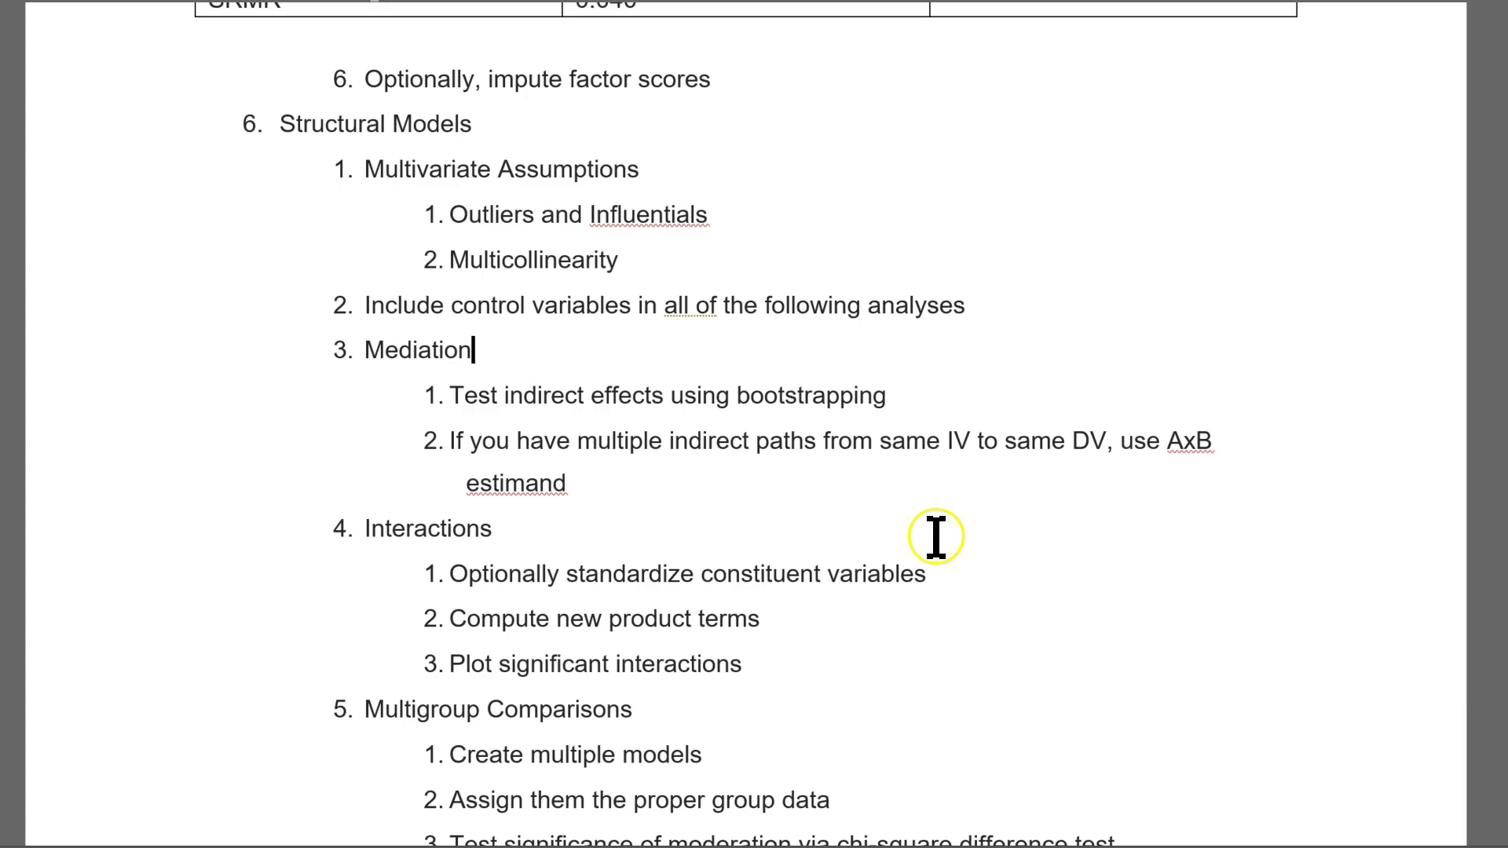
{"action": "scroll", "coordinate": [923, 519], "scroll_direction": "up", "scroll_amount": 15}
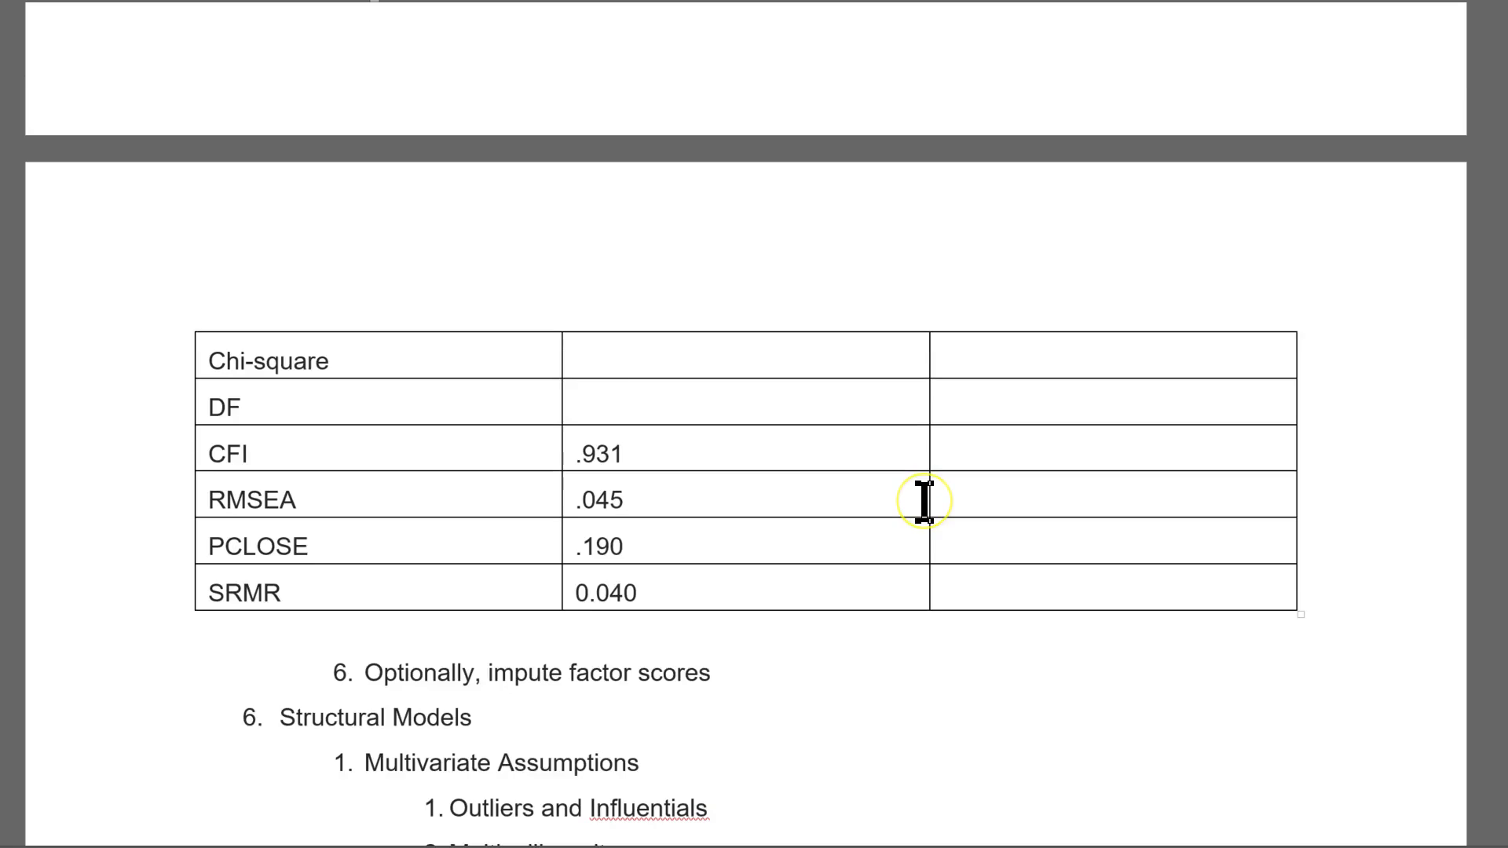
{"action": "scroll", "coordinate": [924, 503], "scroll_direction": "up", "scroll_amount": 20}
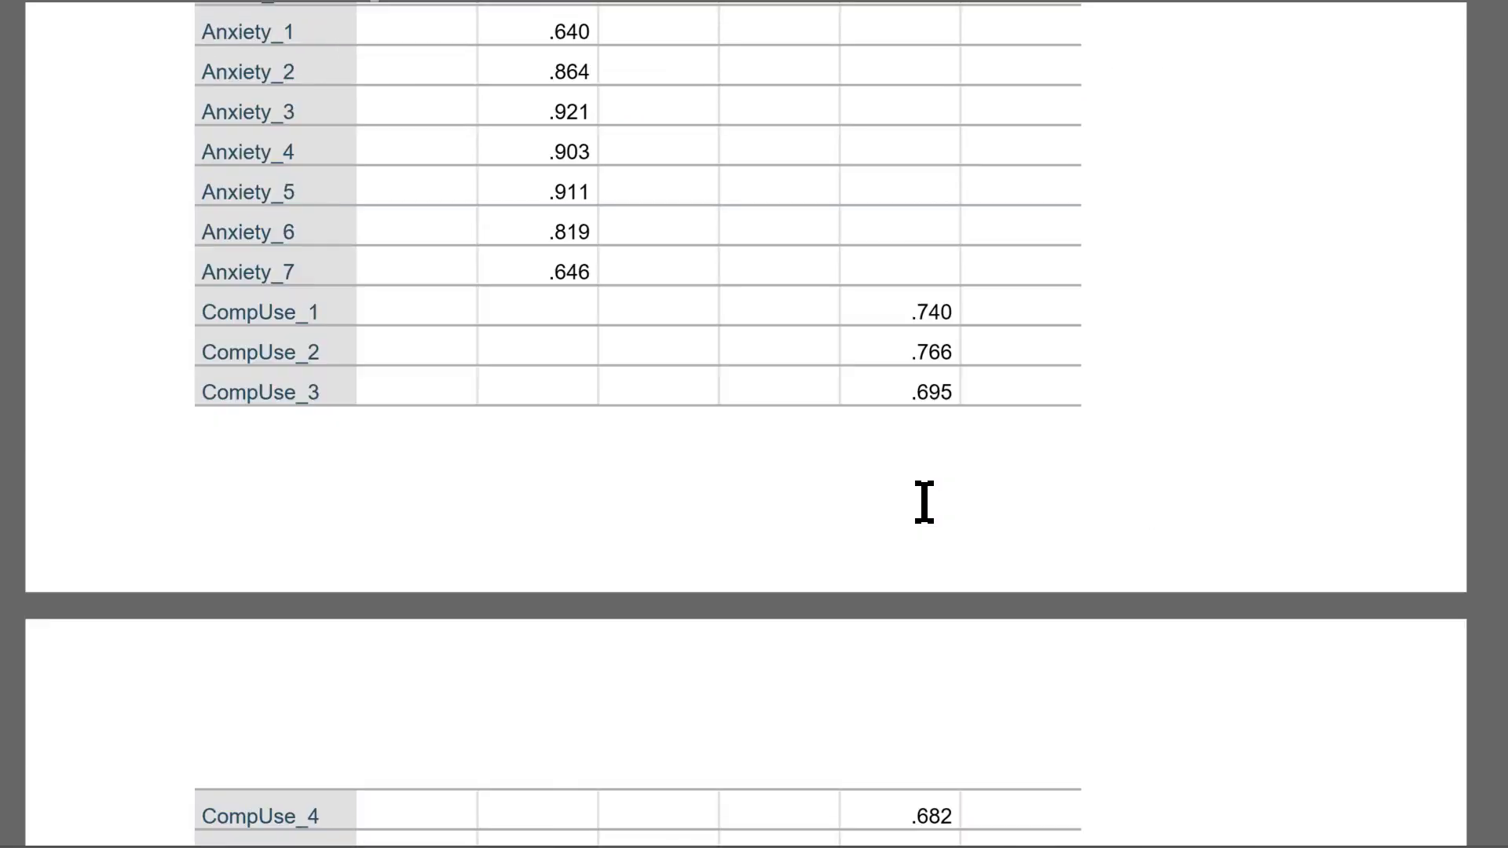
{"action": "scroll", "coordinate": [924, 503], "scroll_direction": "up", "scroll_amount": 15}
{"action": "scroll", "coordinate": [926, 512], "scroll_direction": "down", "scroll_amount": 8}
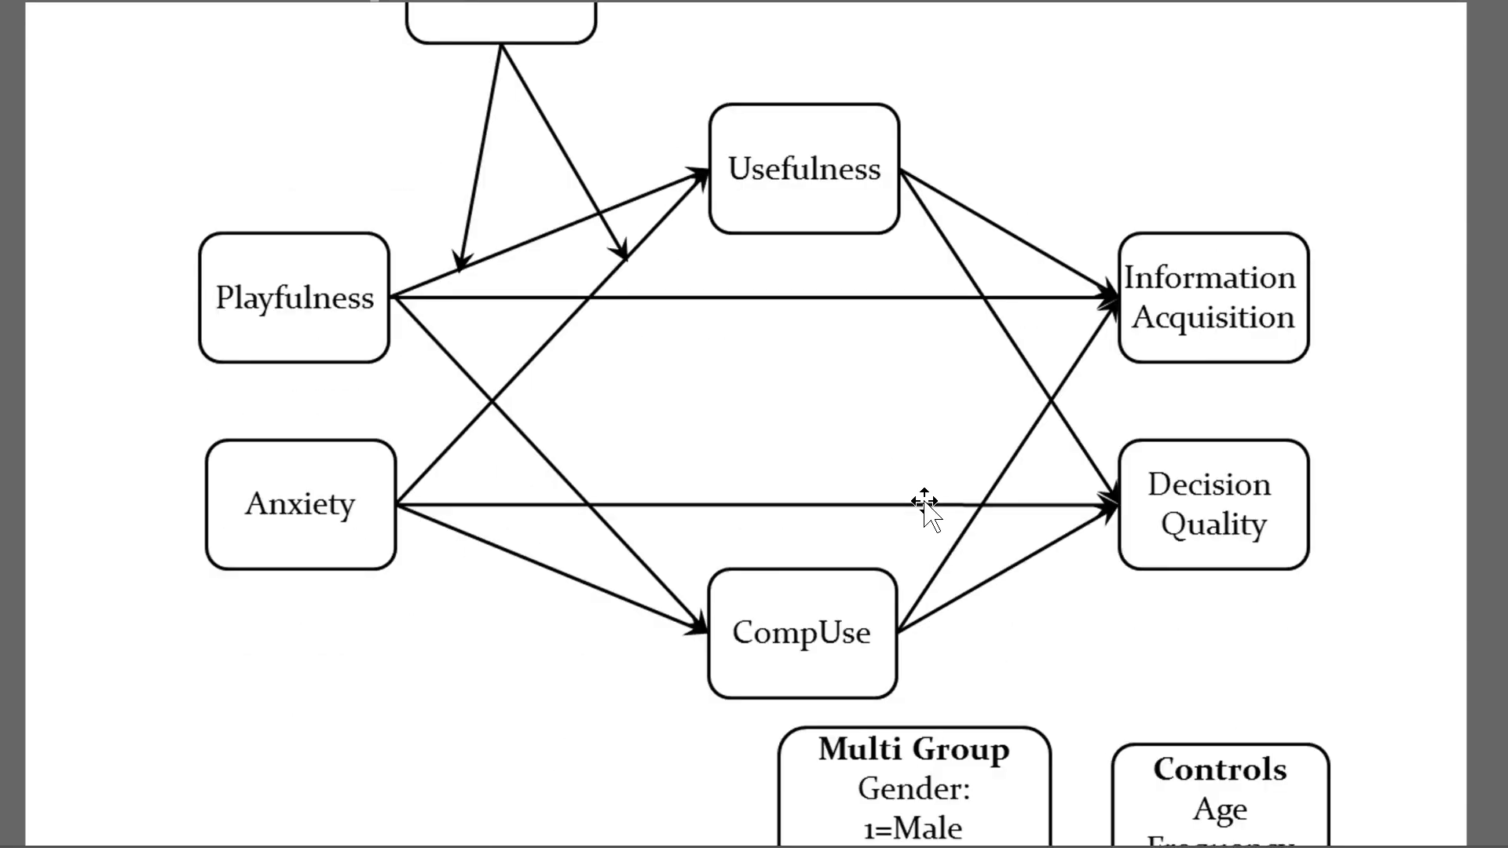
{"action": "key", "text": "alt+Tab"}
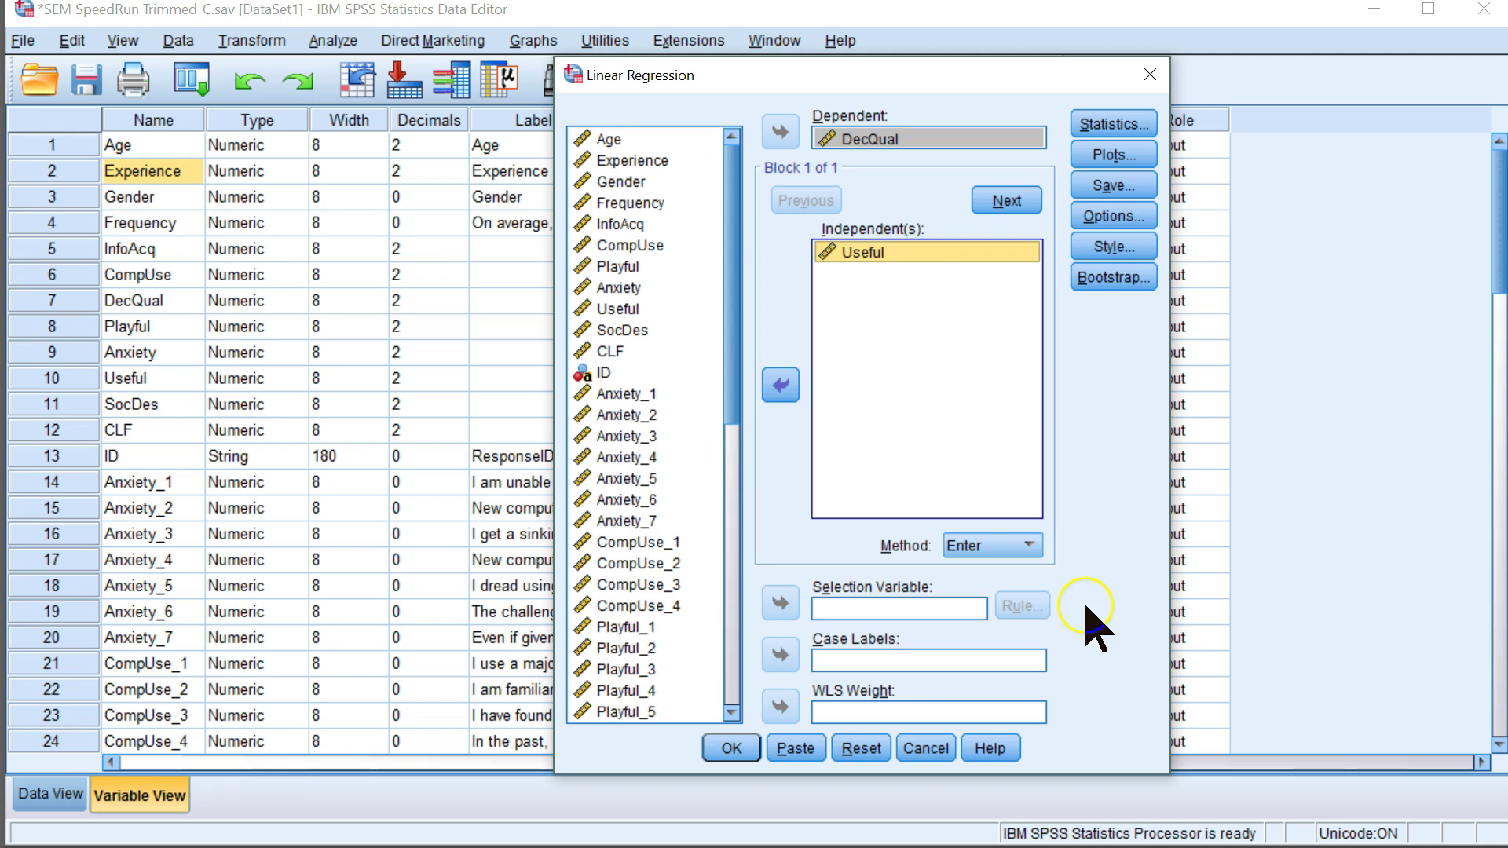
{"action": "left_click", "coordinate": [628, 245]}
{"action": "left_click", "coordinate": [780, 385]}
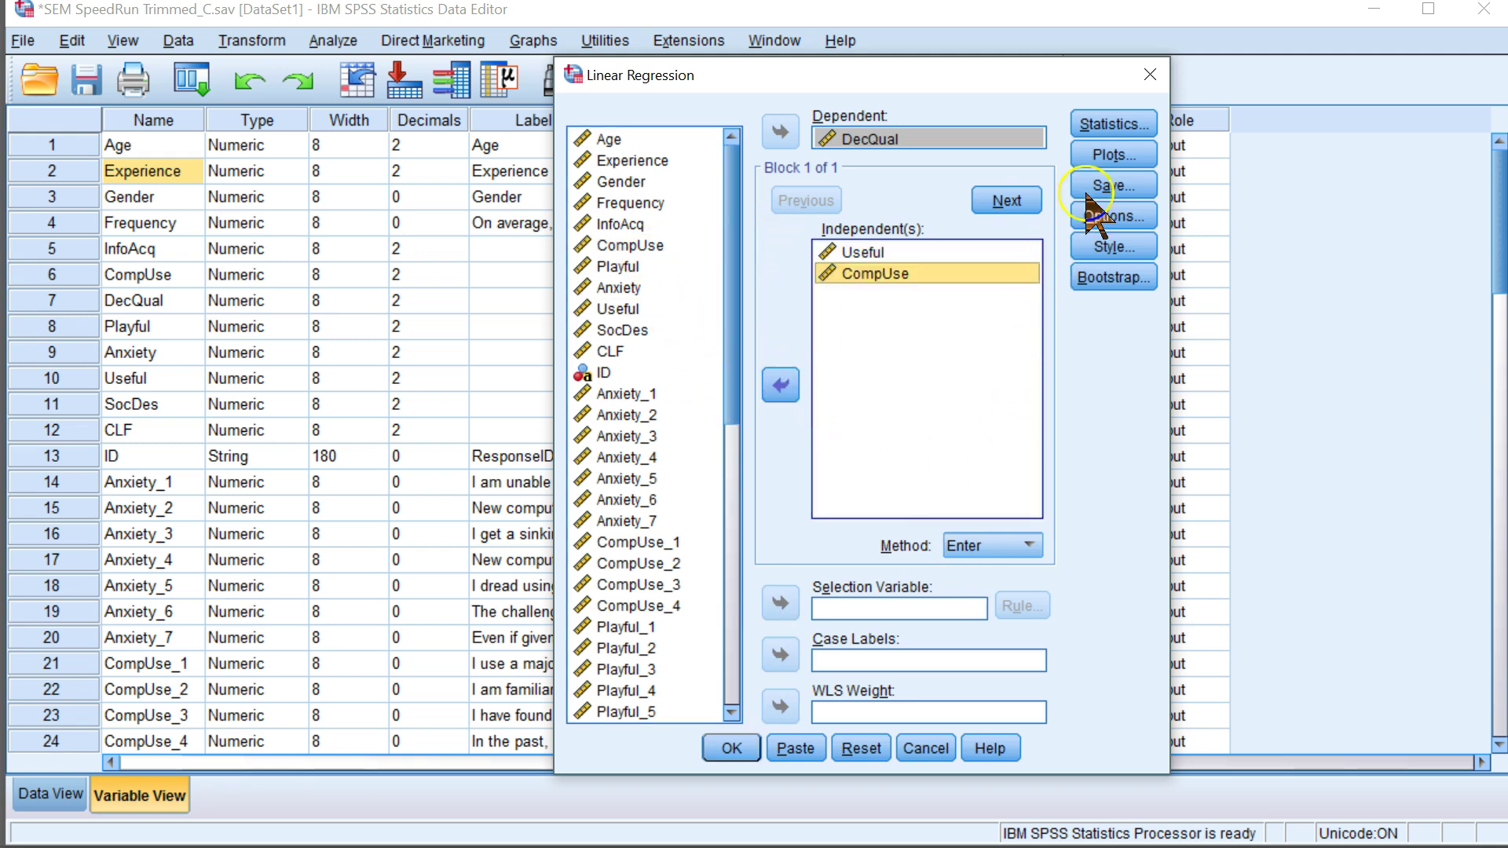
Set the regression to save Cook's distances and run it
{"action": "left_click", "coordinate": [1136, 189]}
{"action": "key", "text": "Escape"}
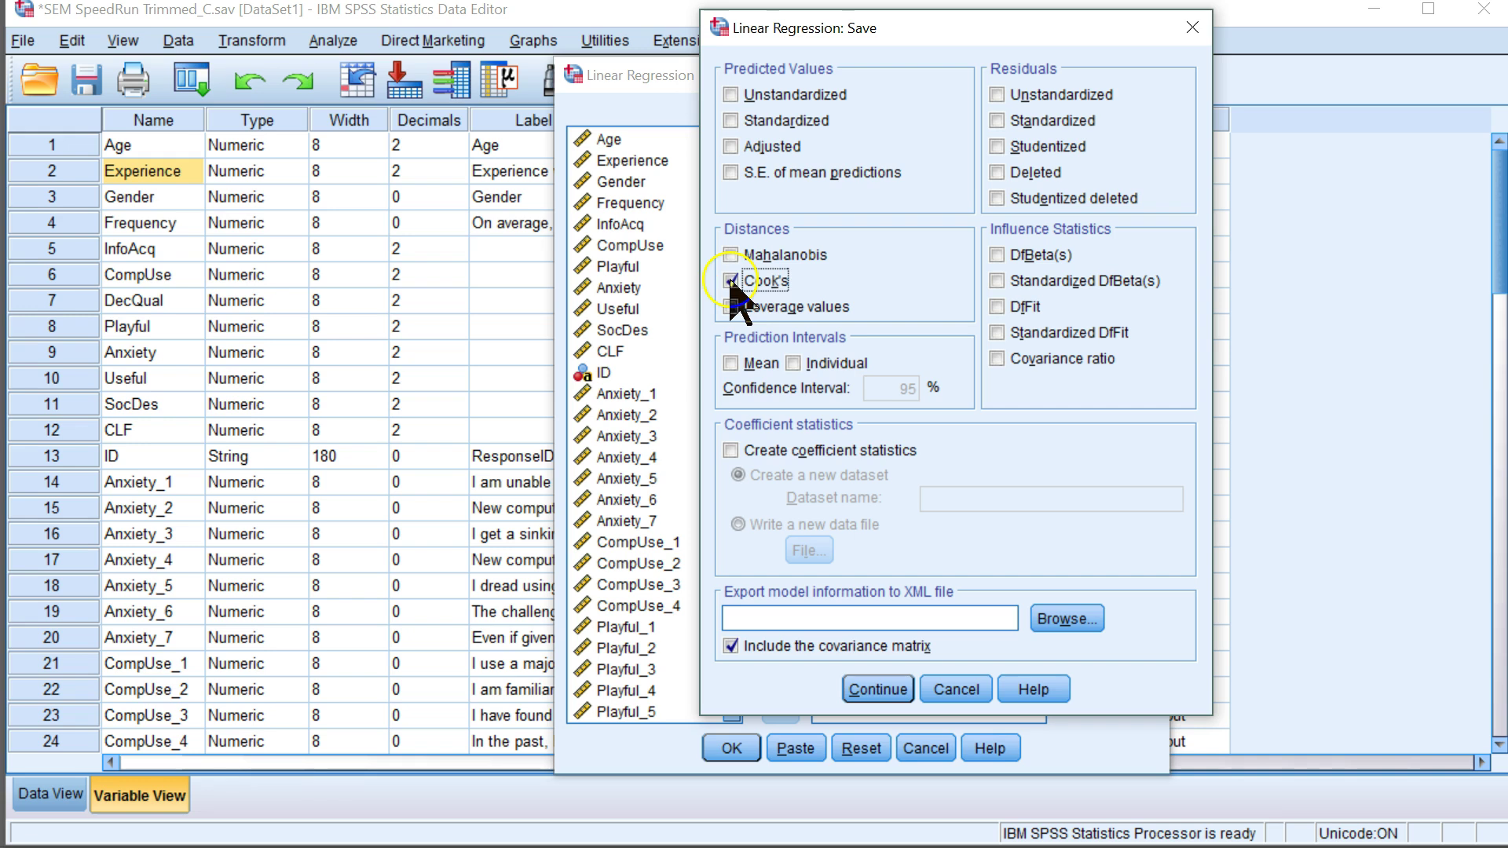
{"action": "left_click", "coordinate": [877, 689]}
{"action": "left_click", "coordinate": [729, 747]}
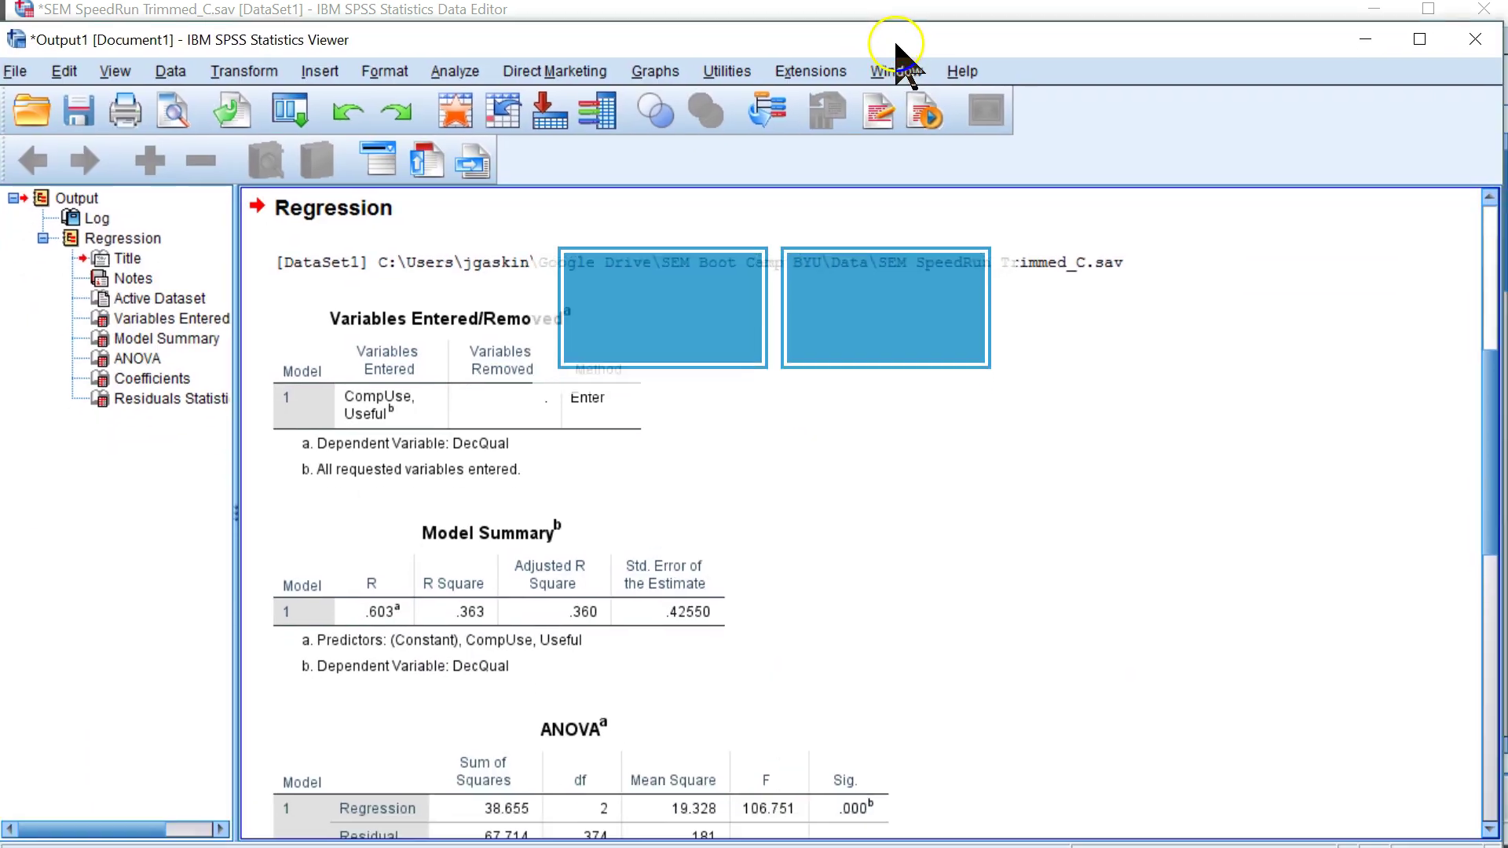
Open the Chart Builder from the output viewer and place a simple scatter plot on the chart canvas
{"action": "double_click", "coordinate": [894, 39]}
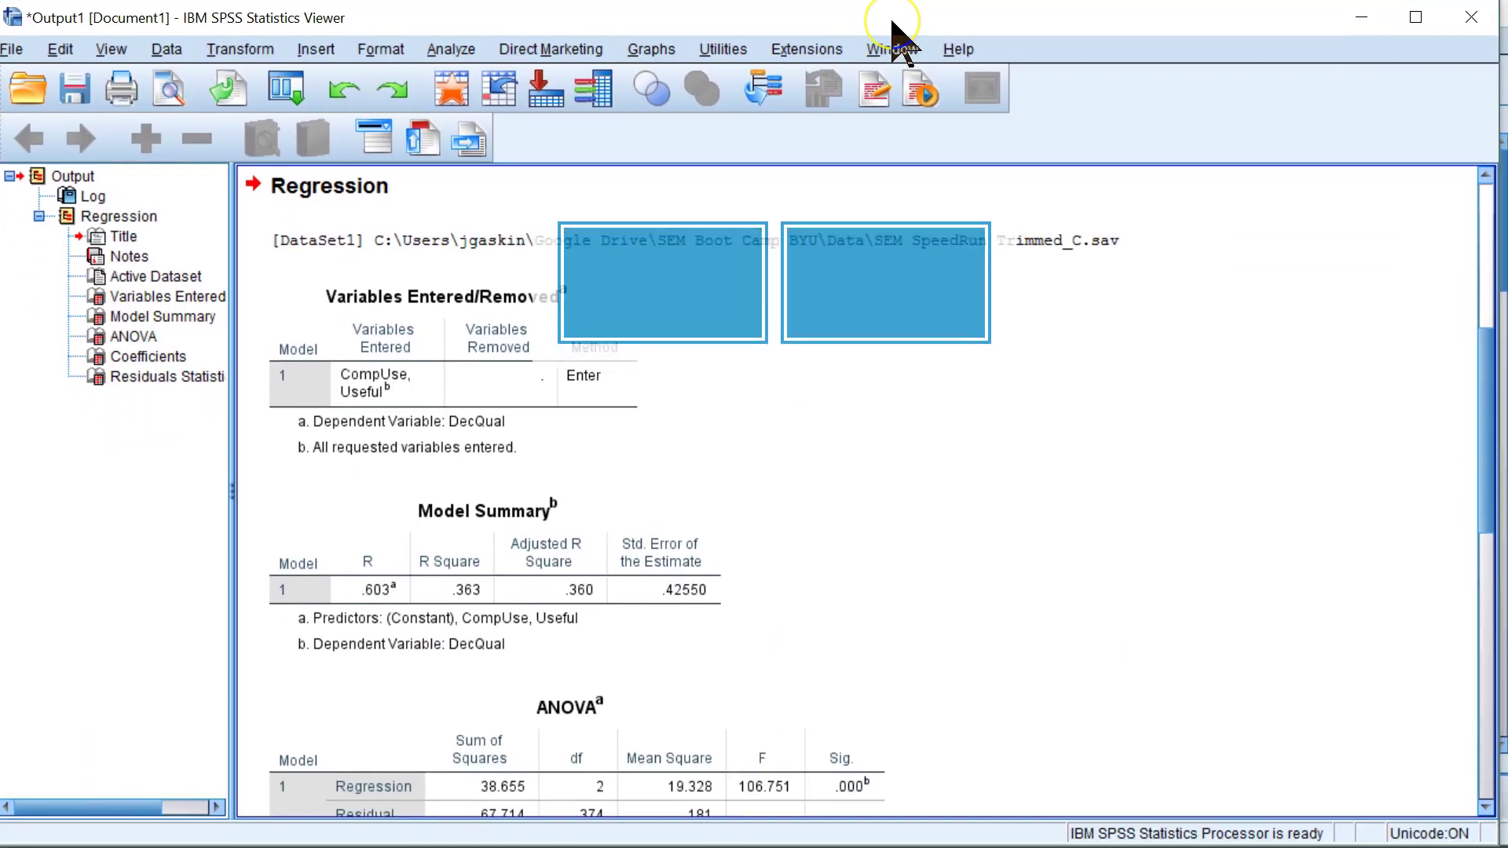
{"action": "left_click", "coordinate": [325, 78]}
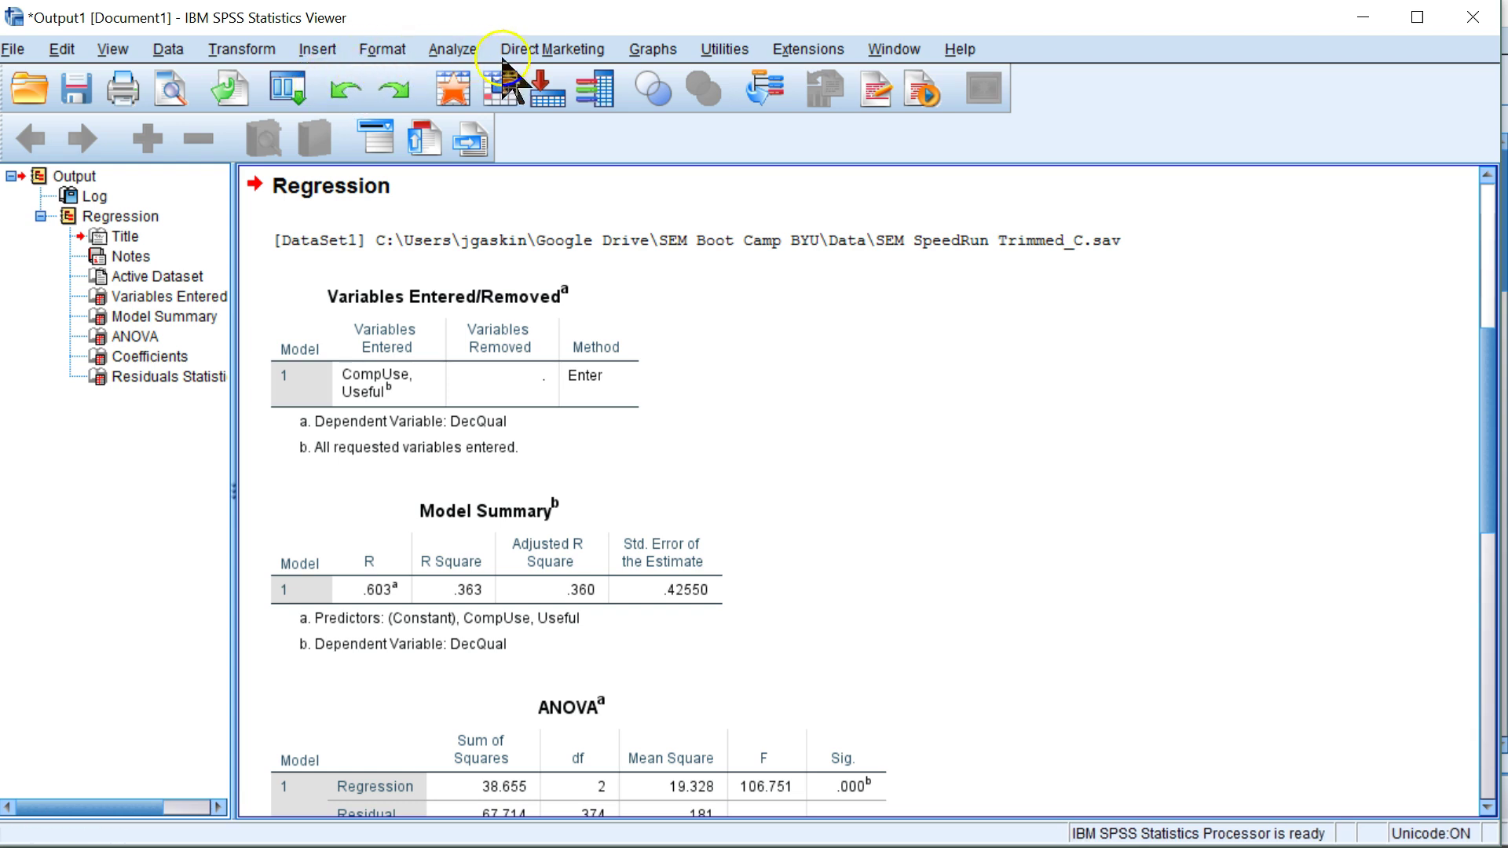
{"action": "left_click", "coordinate": [656, 50]}
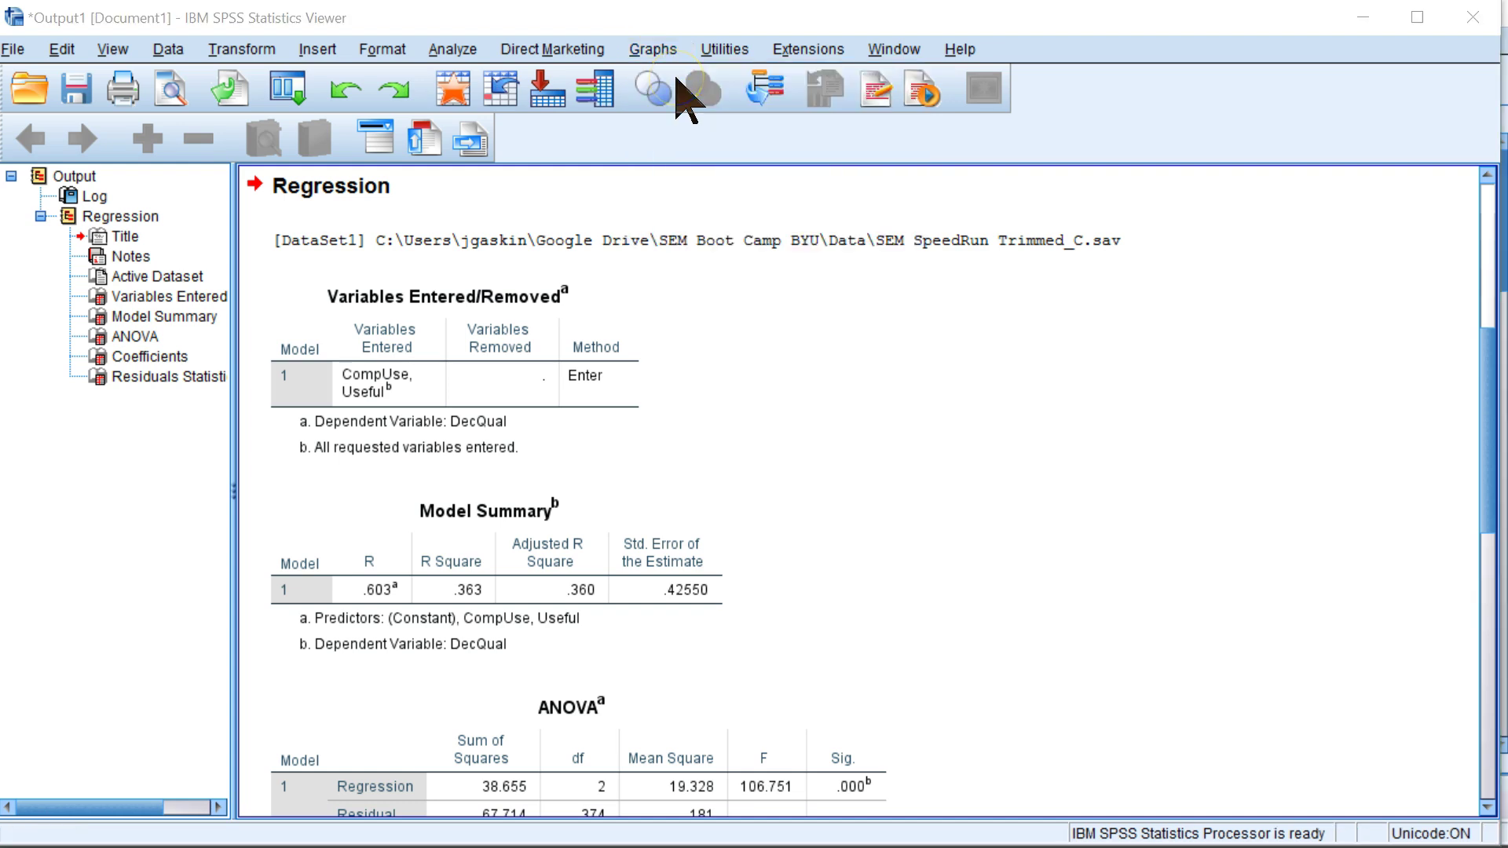
{"action": "left_click_drag", "start_coordinate": [801, 286], "coordinate": [792, 74]}
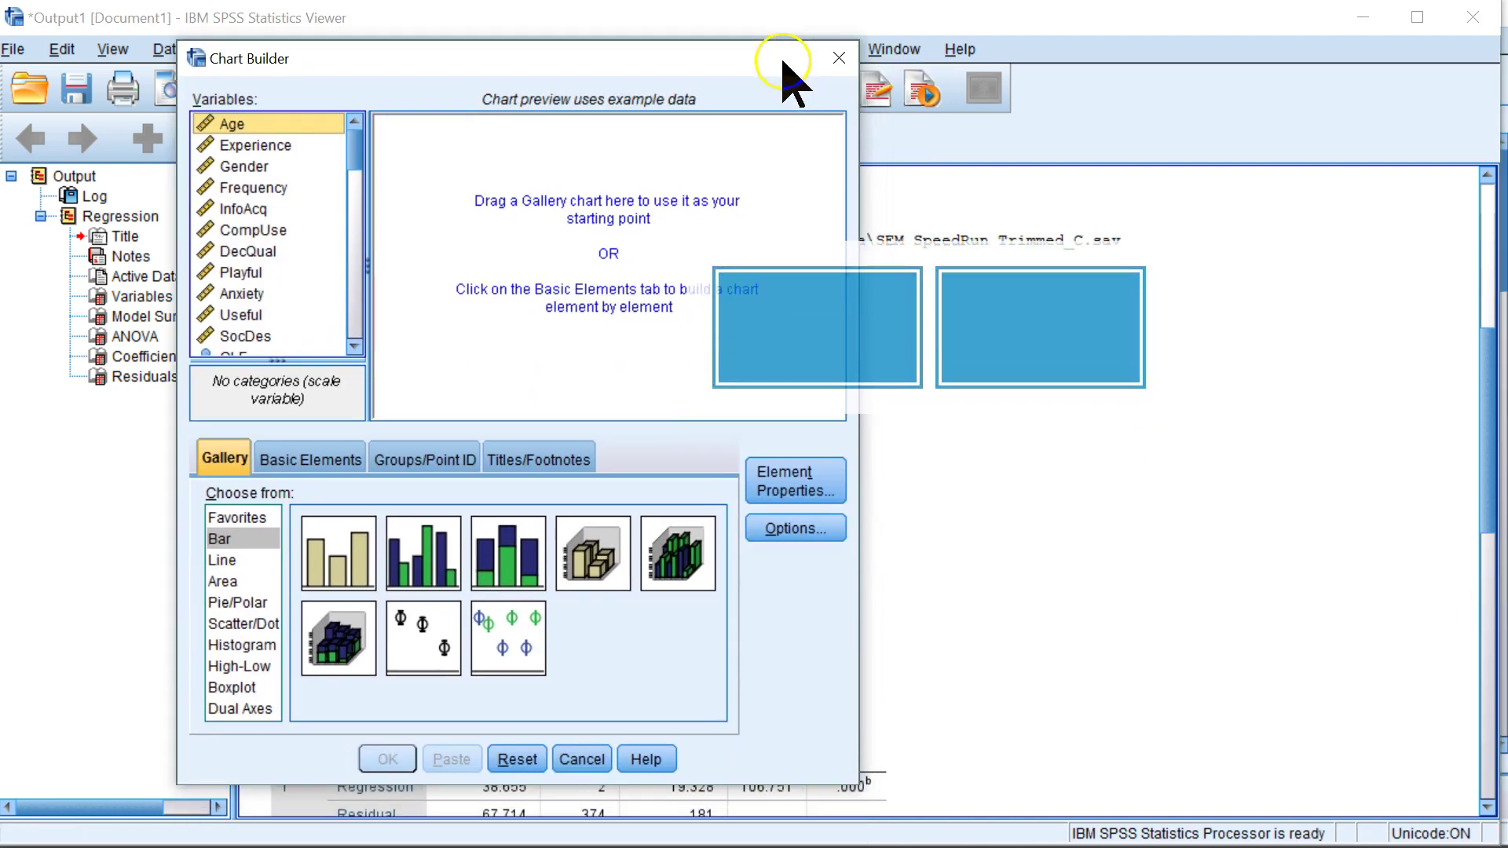
{"action": "left_click_drag", "start_coordinate": [1256, 40], "coordinate": [978, 64]}
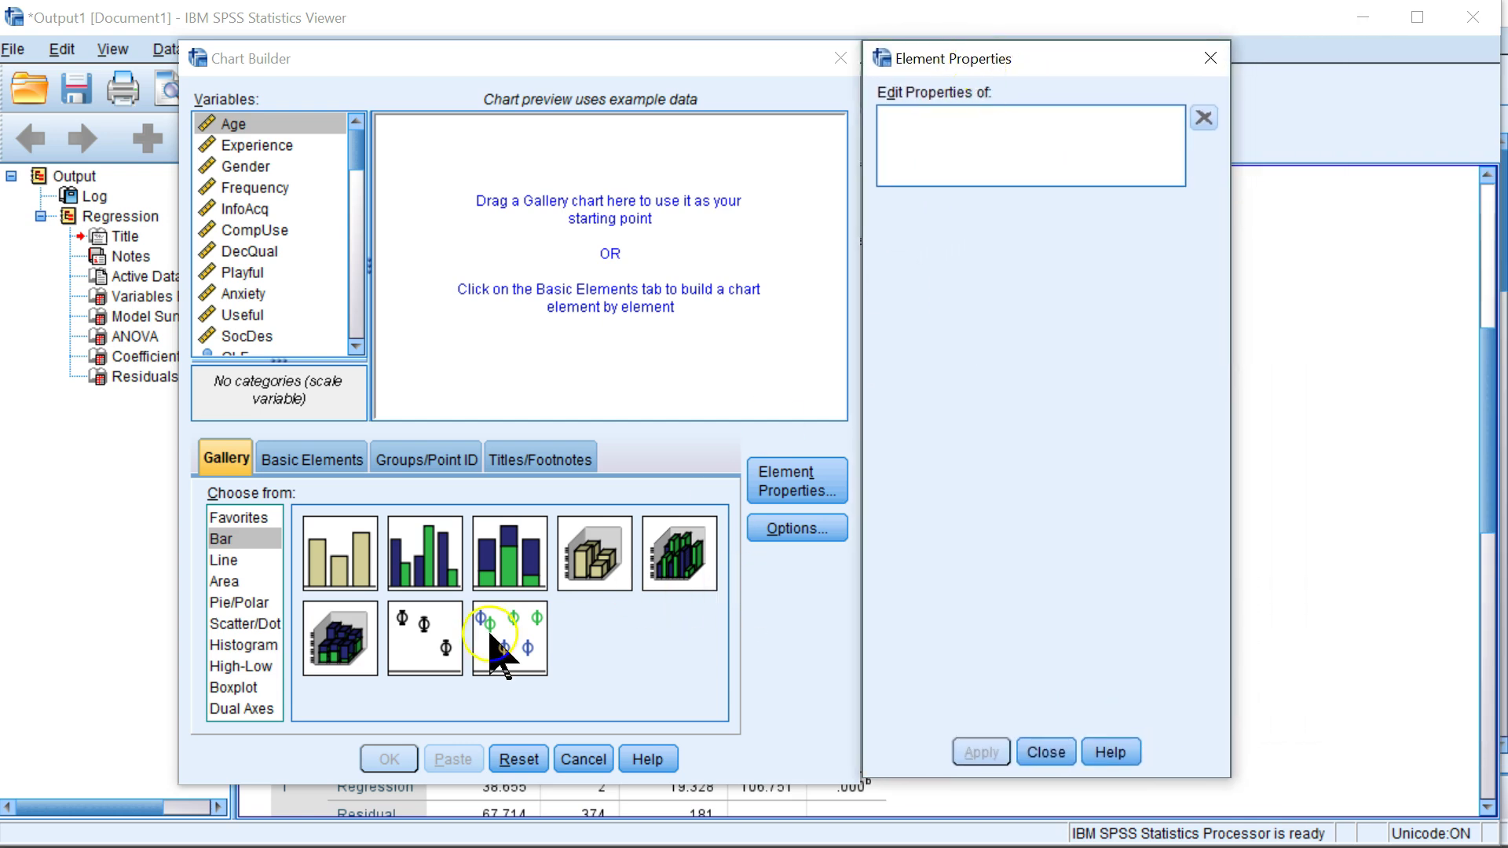
{"action": "left_click", "coordinate": [253, 624]}
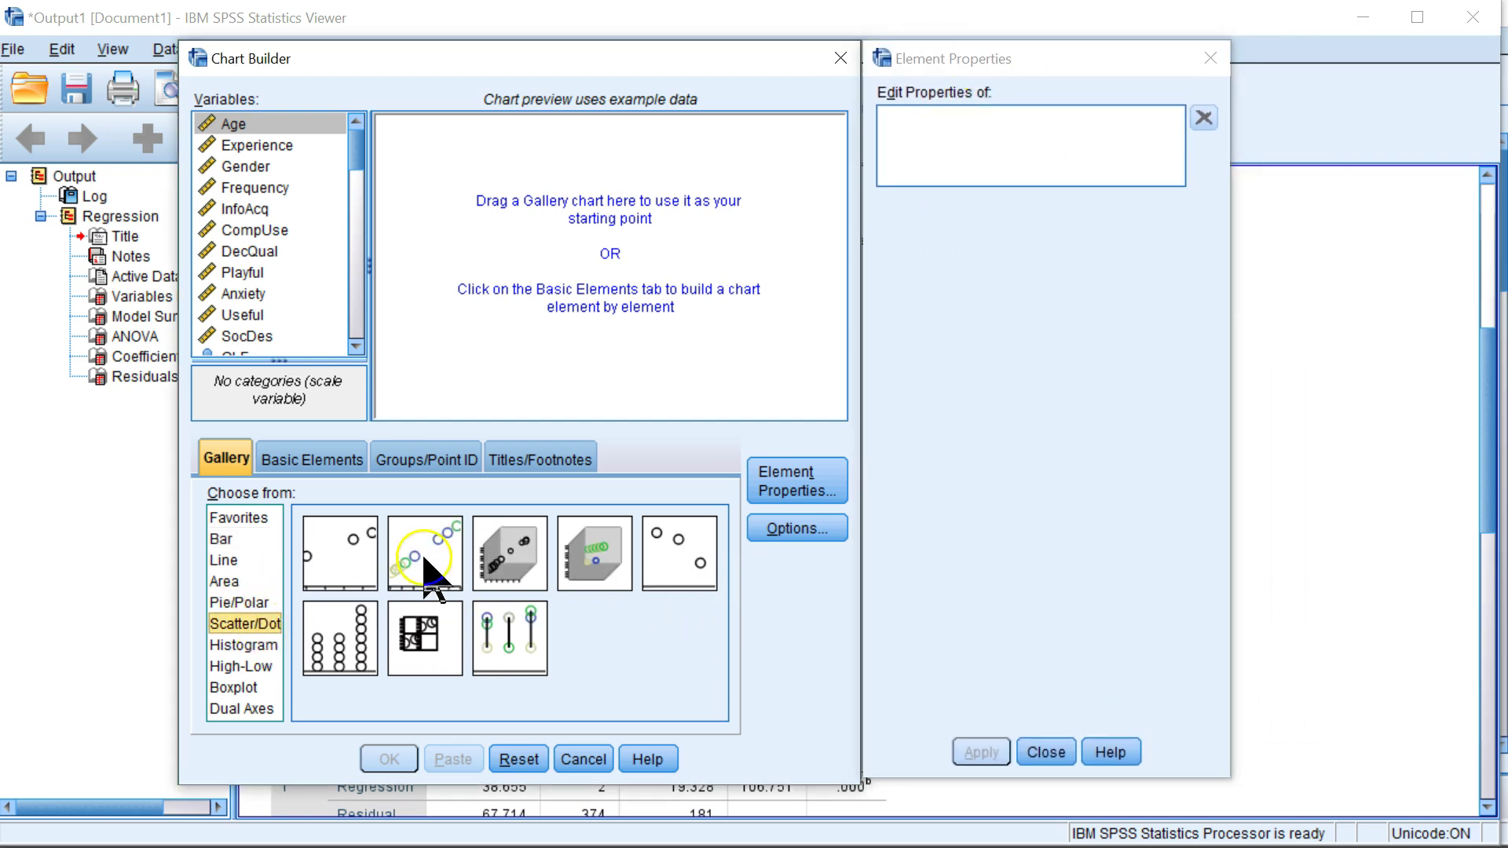
{"action": "left_click_drag", "start_coordinate": [340, 553], "coordinate": [557, 253]}
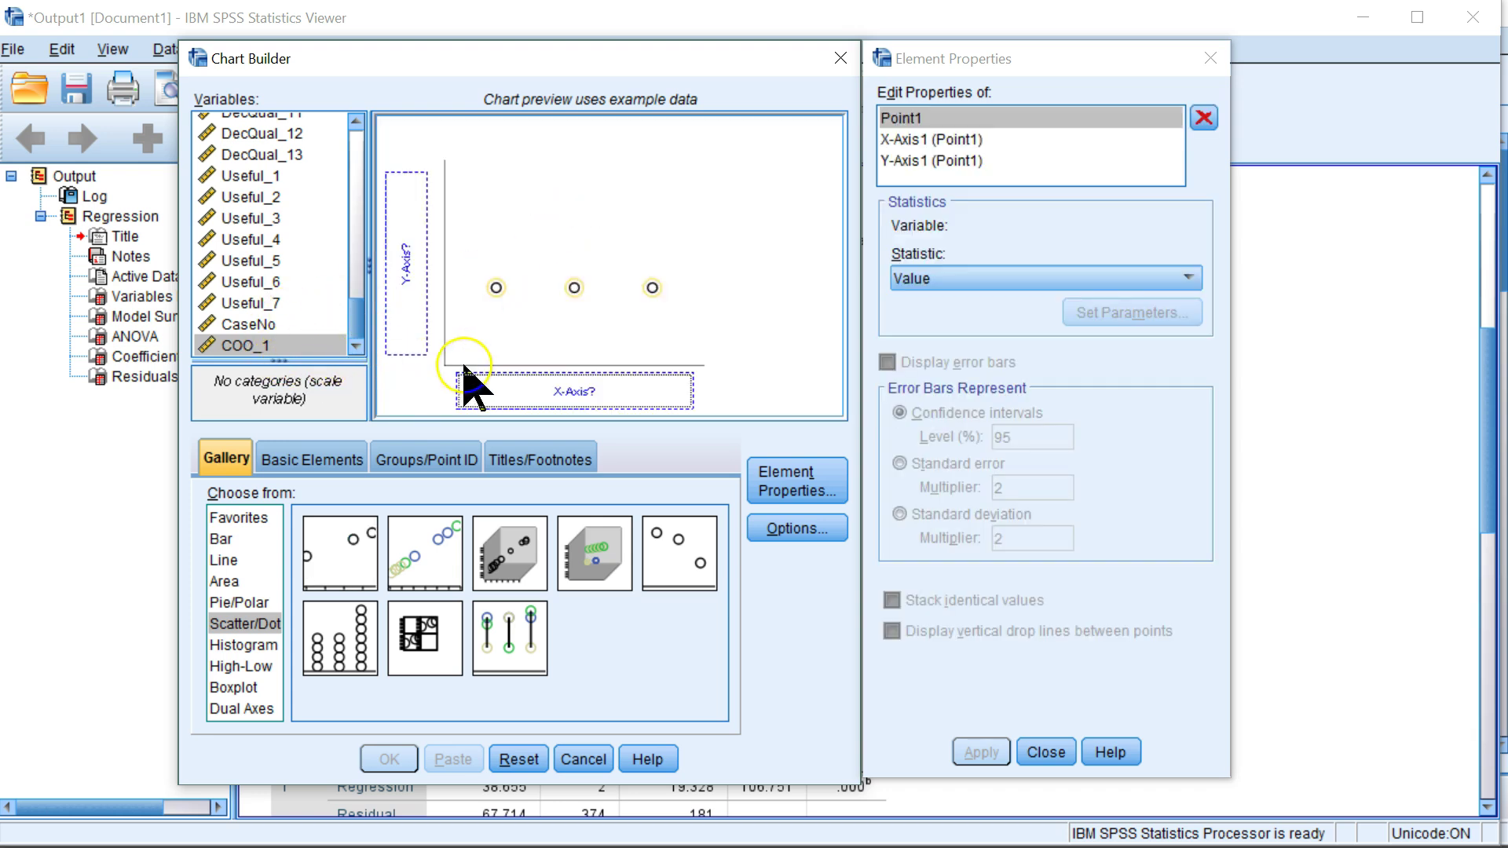
Assign COO_1 to the Y axis and ID to the X axis, and generate the scatter plot
{"action": "left_click_drag", "start_coordinate": [271, 350], "coordinate": [368, 140]}
{"action": "left_click_drag", "start_coordinate": [229, 306], "coordinate": [558, 403]}
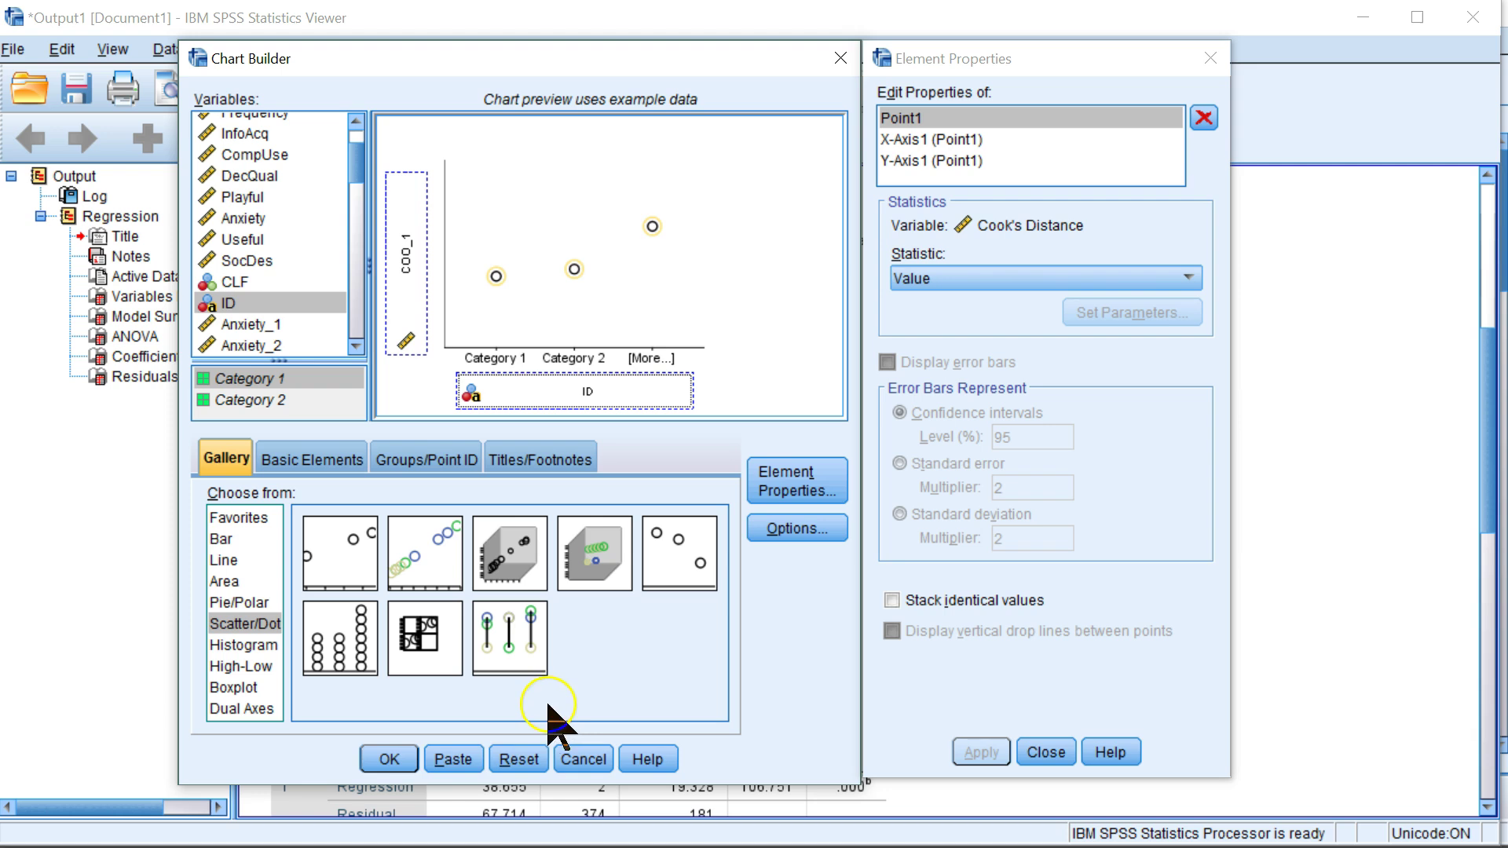
{"action": "left_click", "coordinate": [389, 759]}
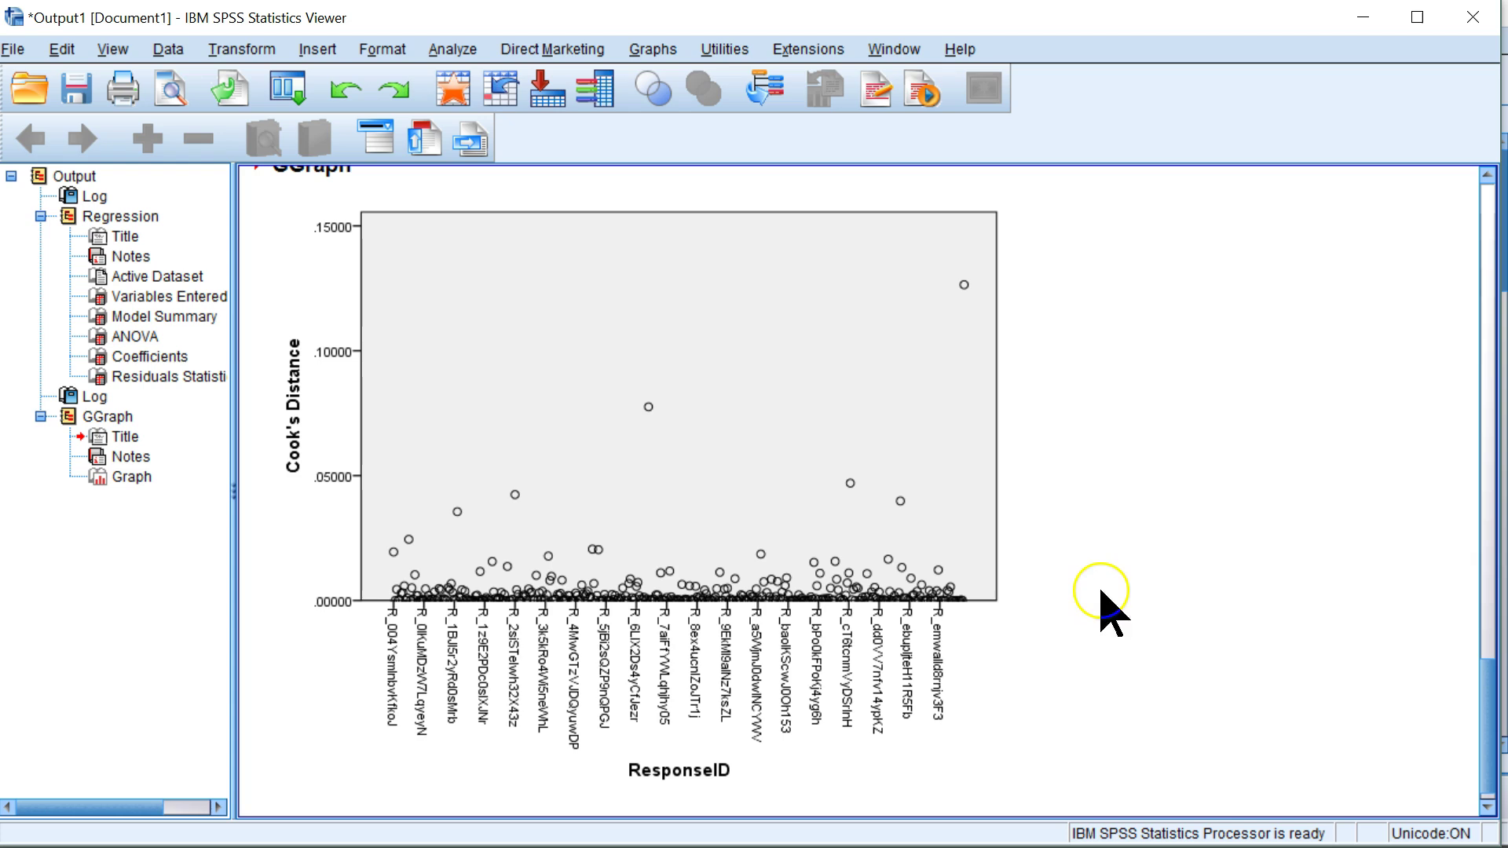
Rerun the linear regression with InfoAcq replacing DecQual as the dependent variable, keeping Useful and CompUse as predictors
{"action": "left_click", "coordinate": [884, 650]}
{"action": "left_click", "coordinate": [289, 88]}
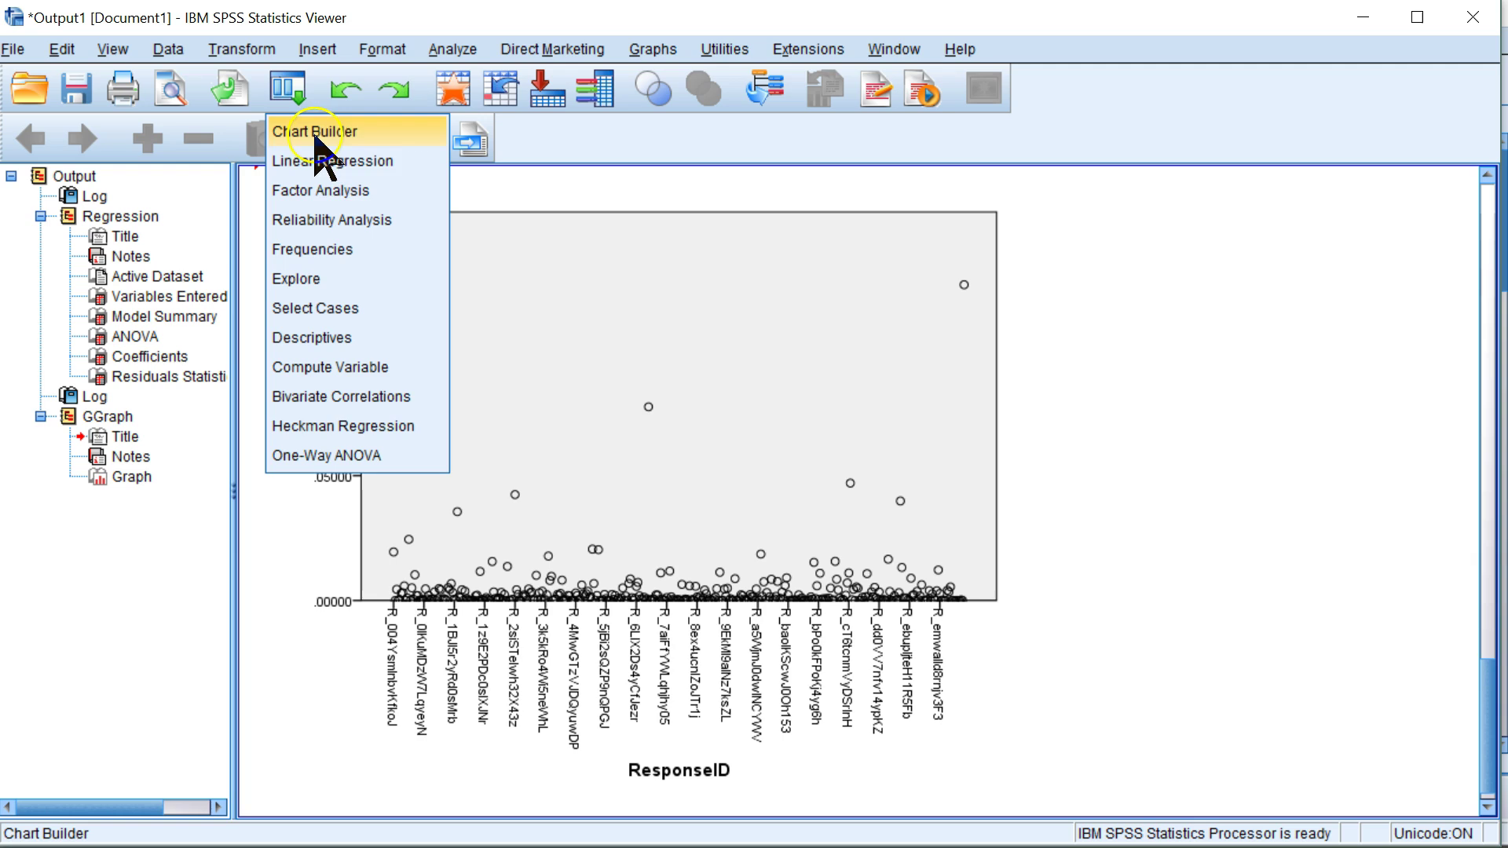
{"action": "left_click", "coordinate": [333, 159]}
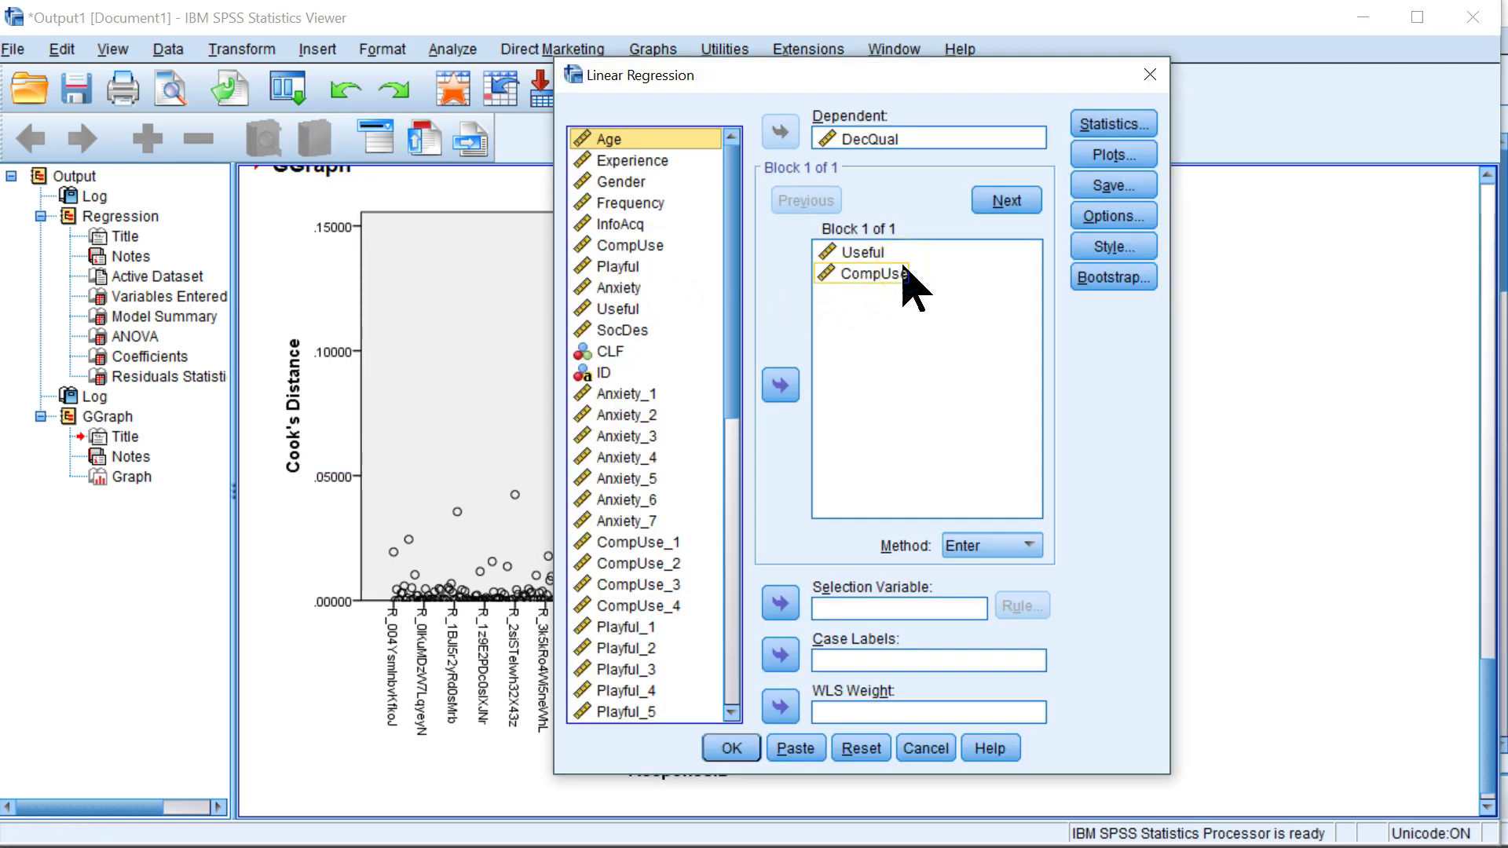
{"action": "left_click", "coordinate": [864, 139]}
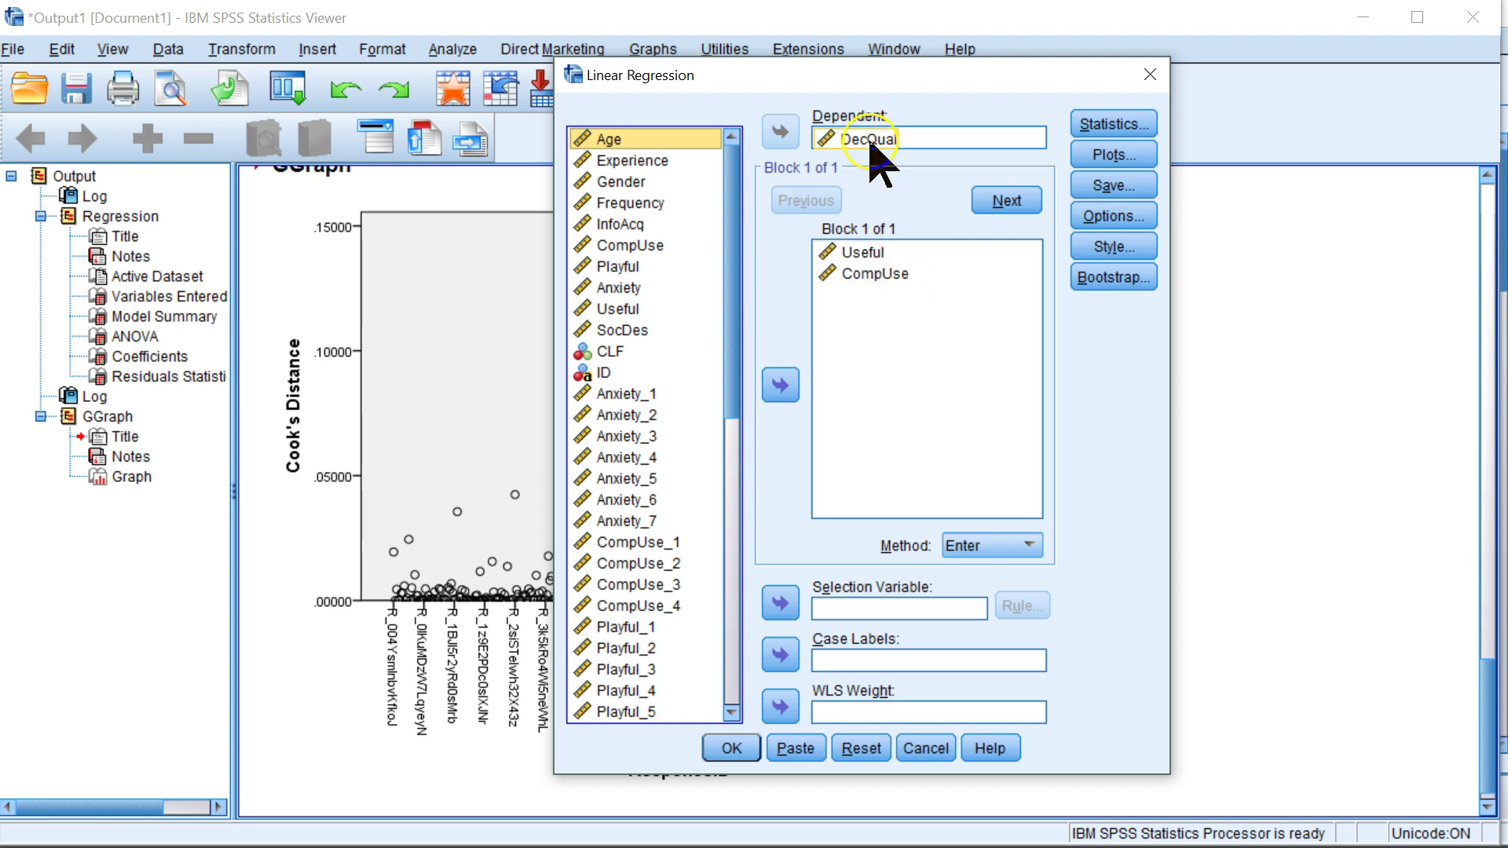
{"action": "left_click", "coordinate": [782, 132]}
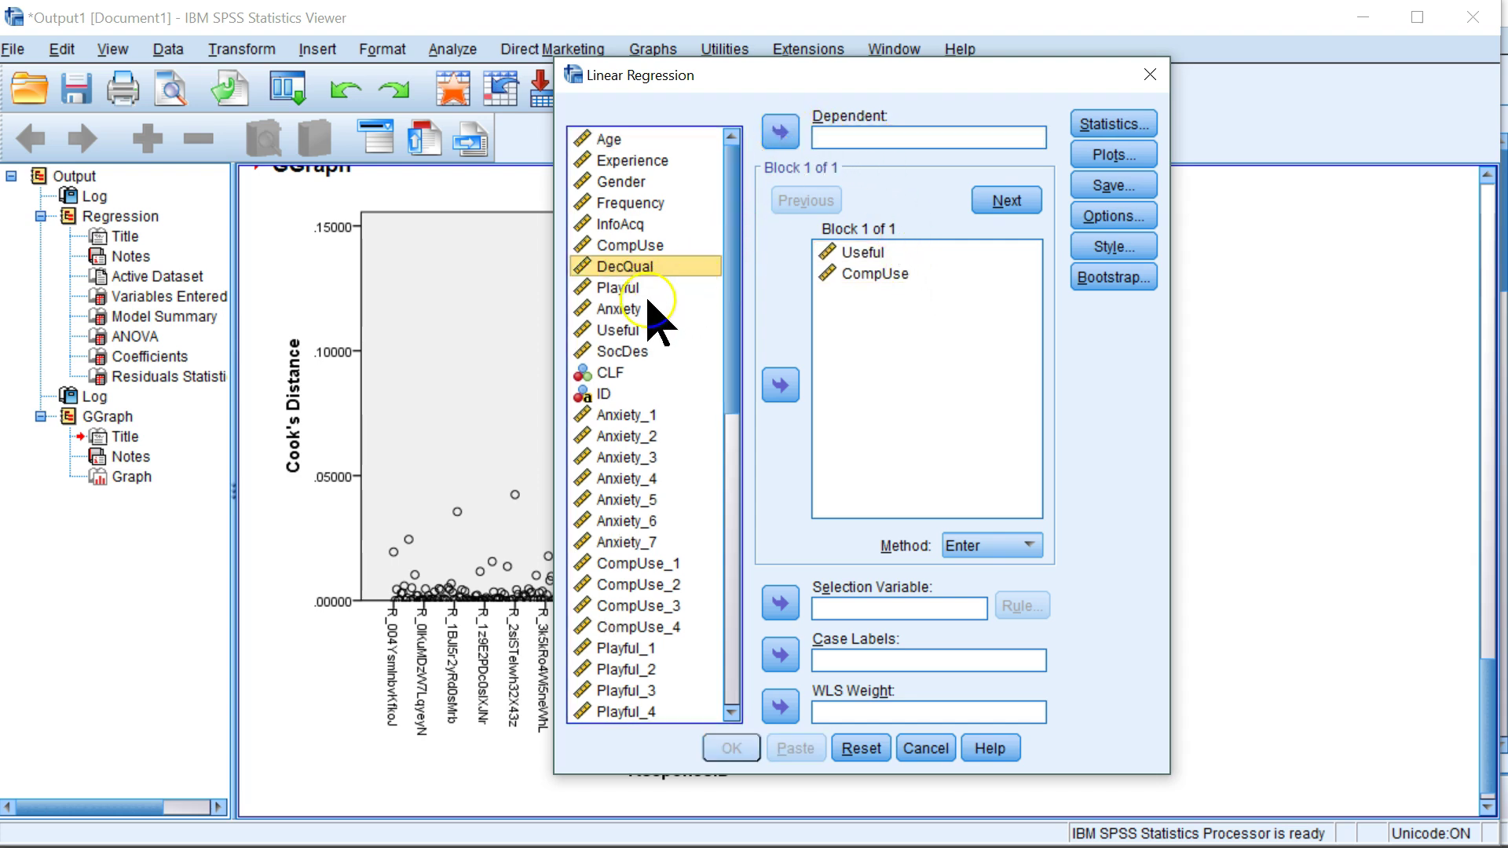
{"action": "left_click", "coordinate": [621, 224]}
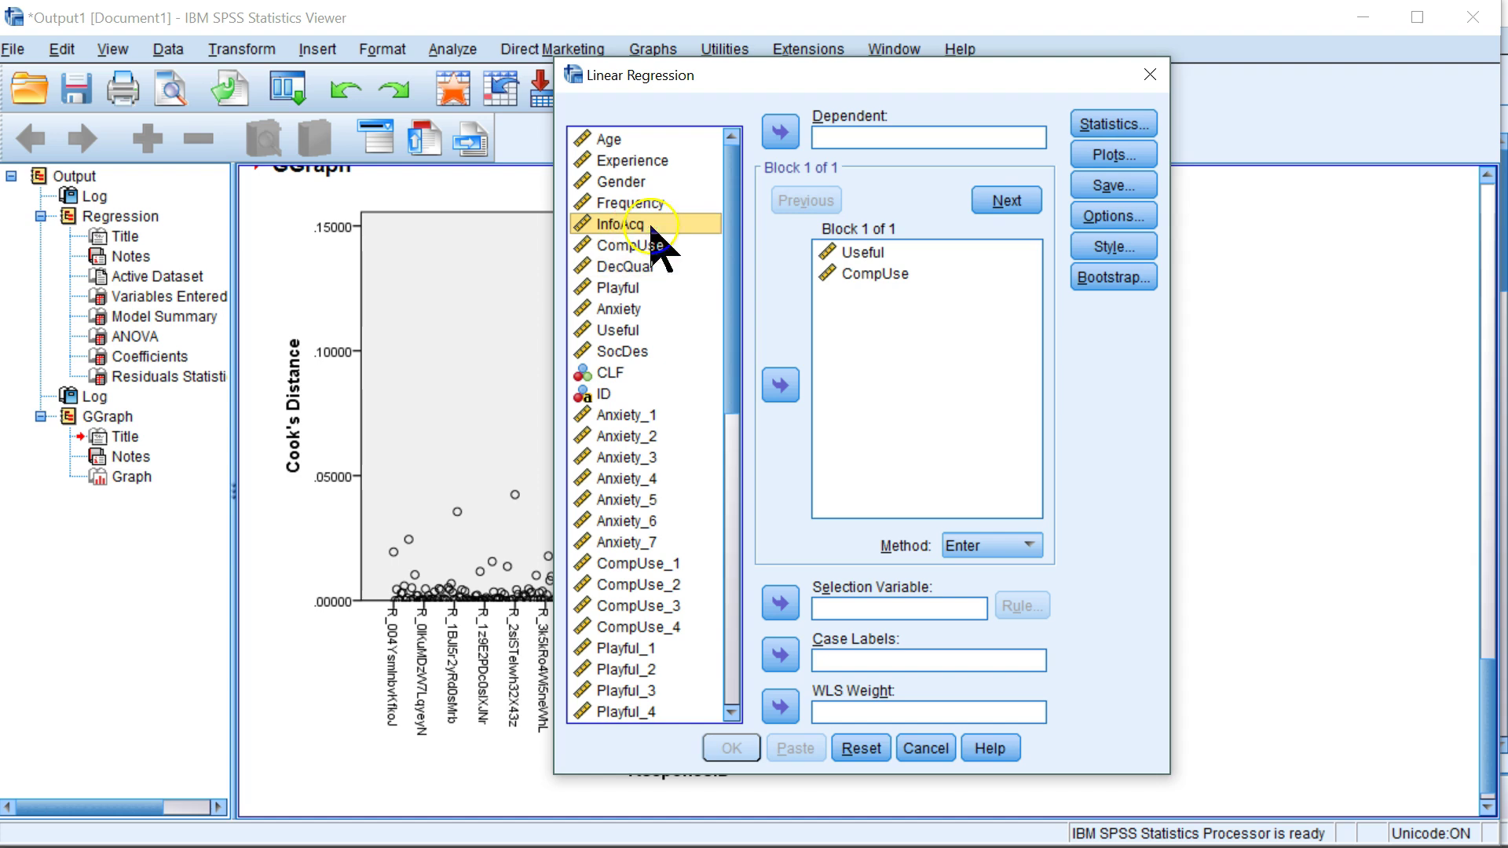
{"action": "left_click", "coordinate": [786, 130]}
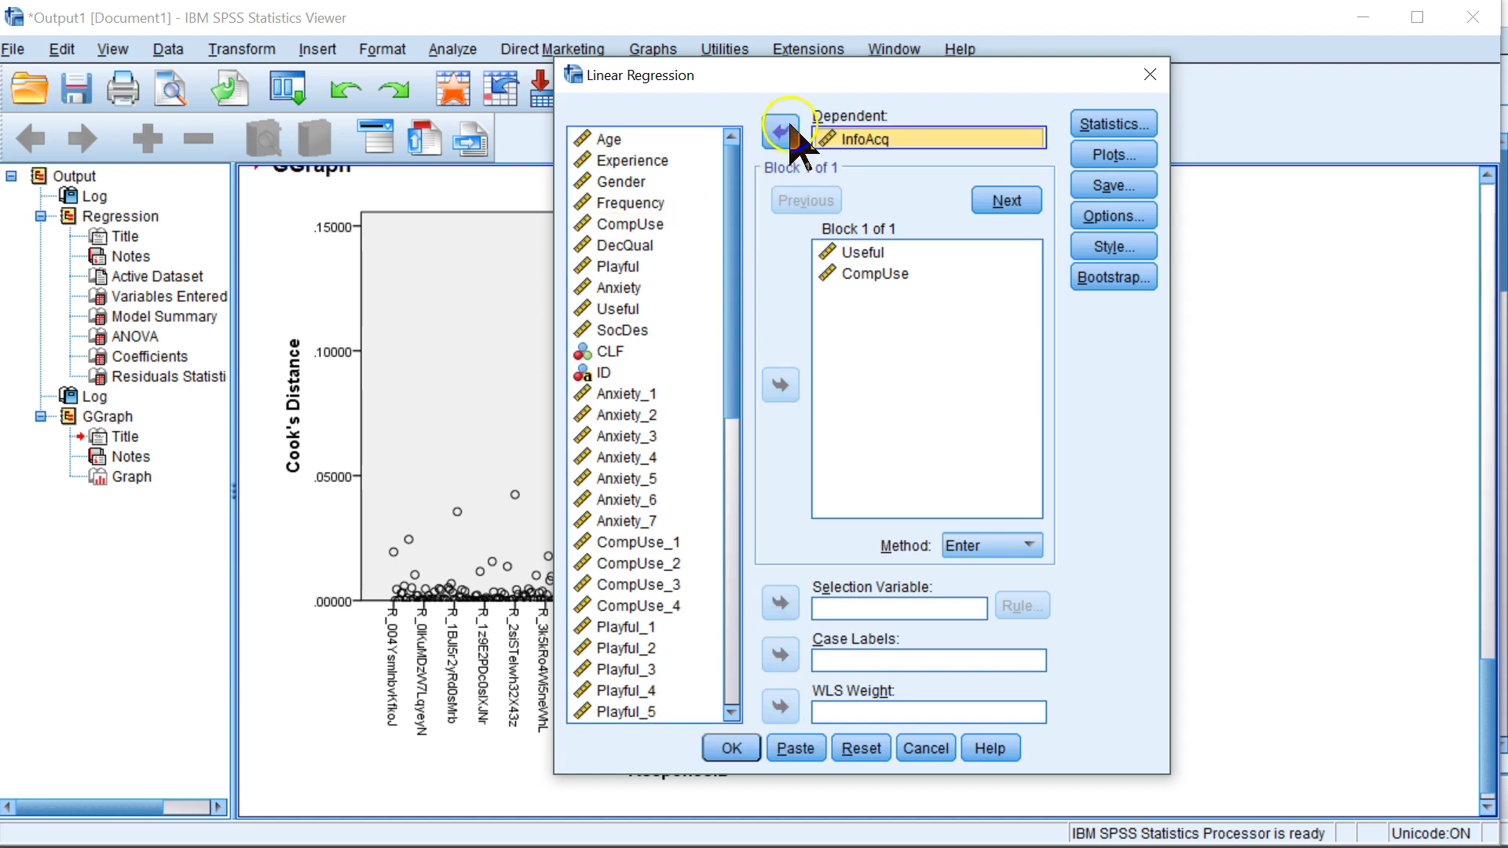
{"action": "left_click", "coordinate": [864, 275]}
{"action": "left_click", "coordinate": [746, 747]}
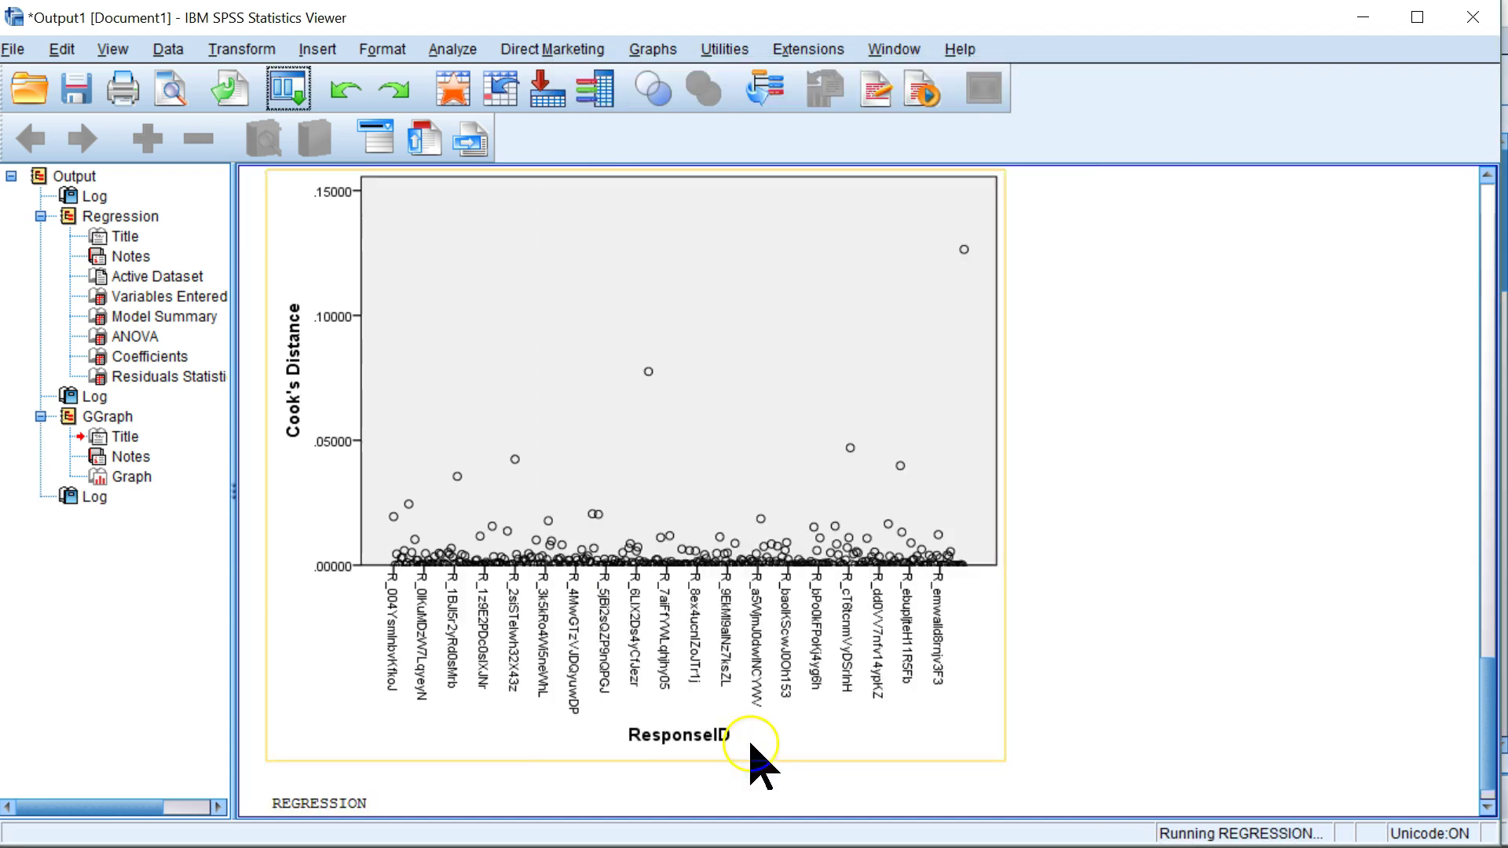
Generate a scatter plot from the Chart Builder with COO_2 on the Y axis and InfoAcq on the X axis
{"action": "left_click", "coordinate": [299, 93]}
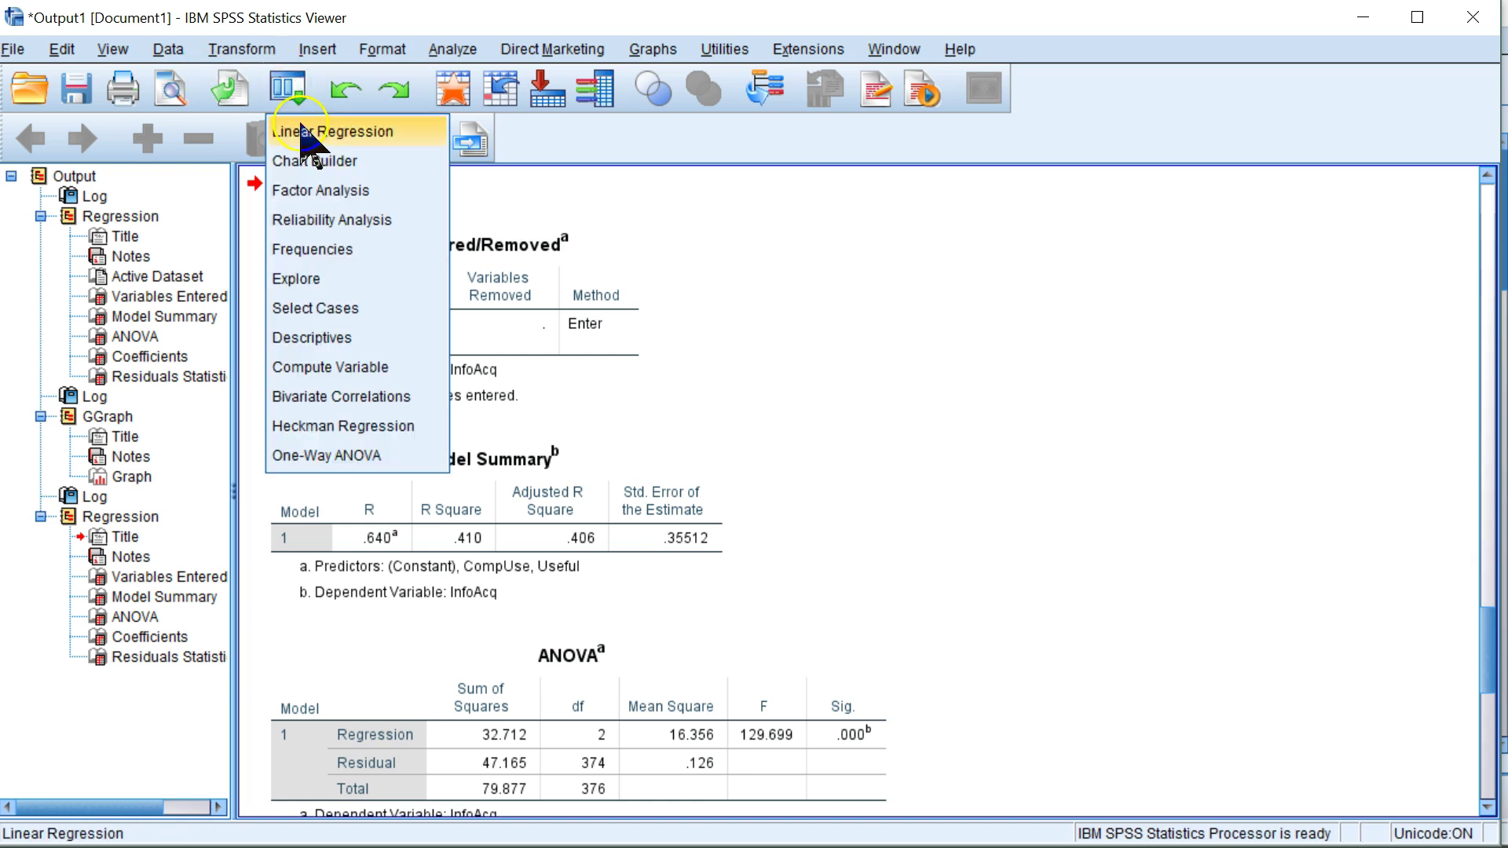
{"action": "left_click", "coordinate": [318, 161]}
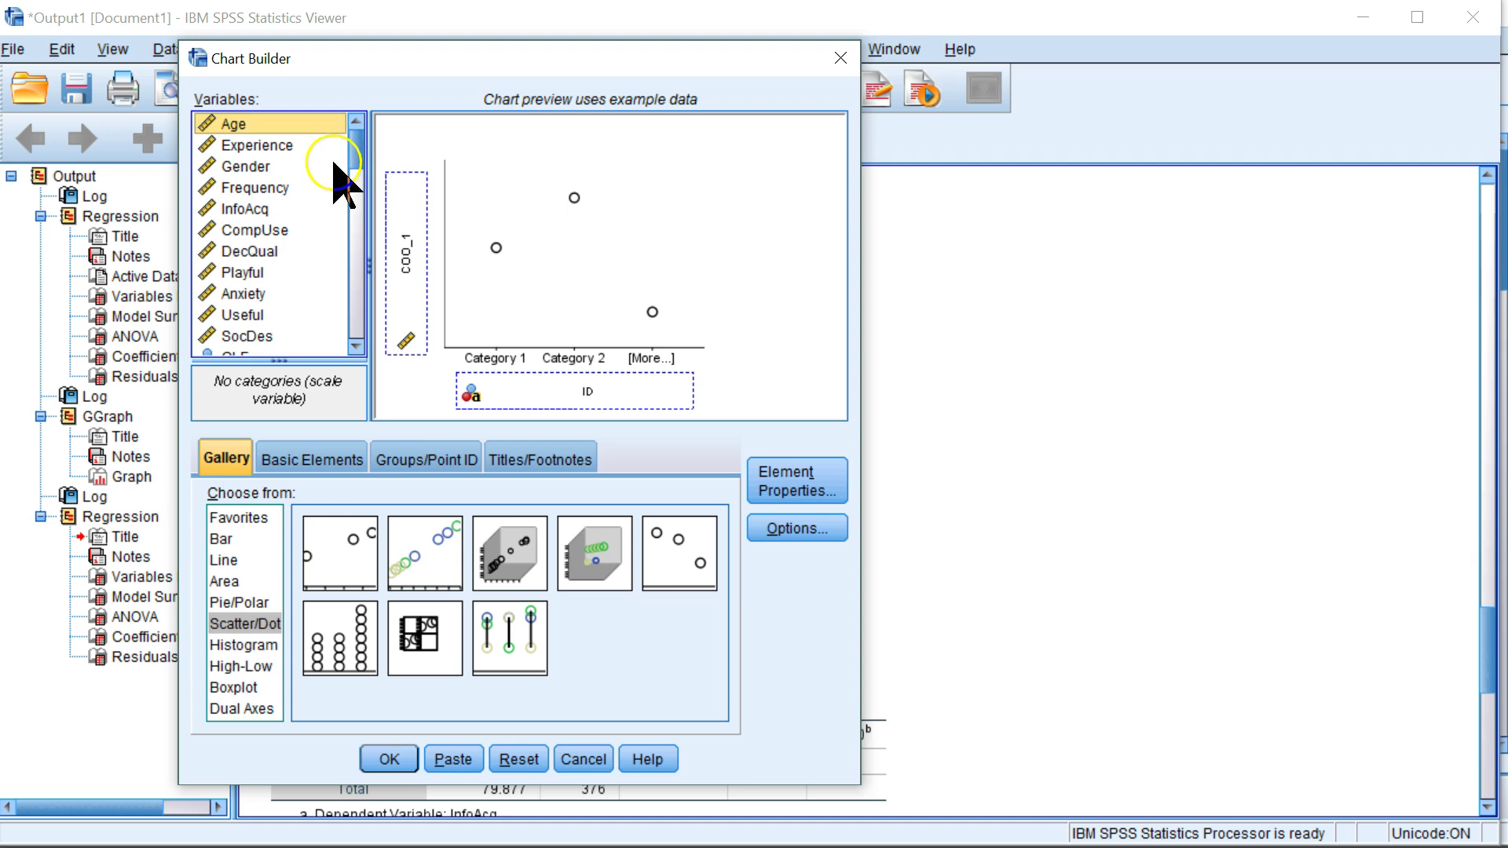
{"action": "left_click_drag", "start_coordinate": [357, 153], "coordinate": [338, 322]}
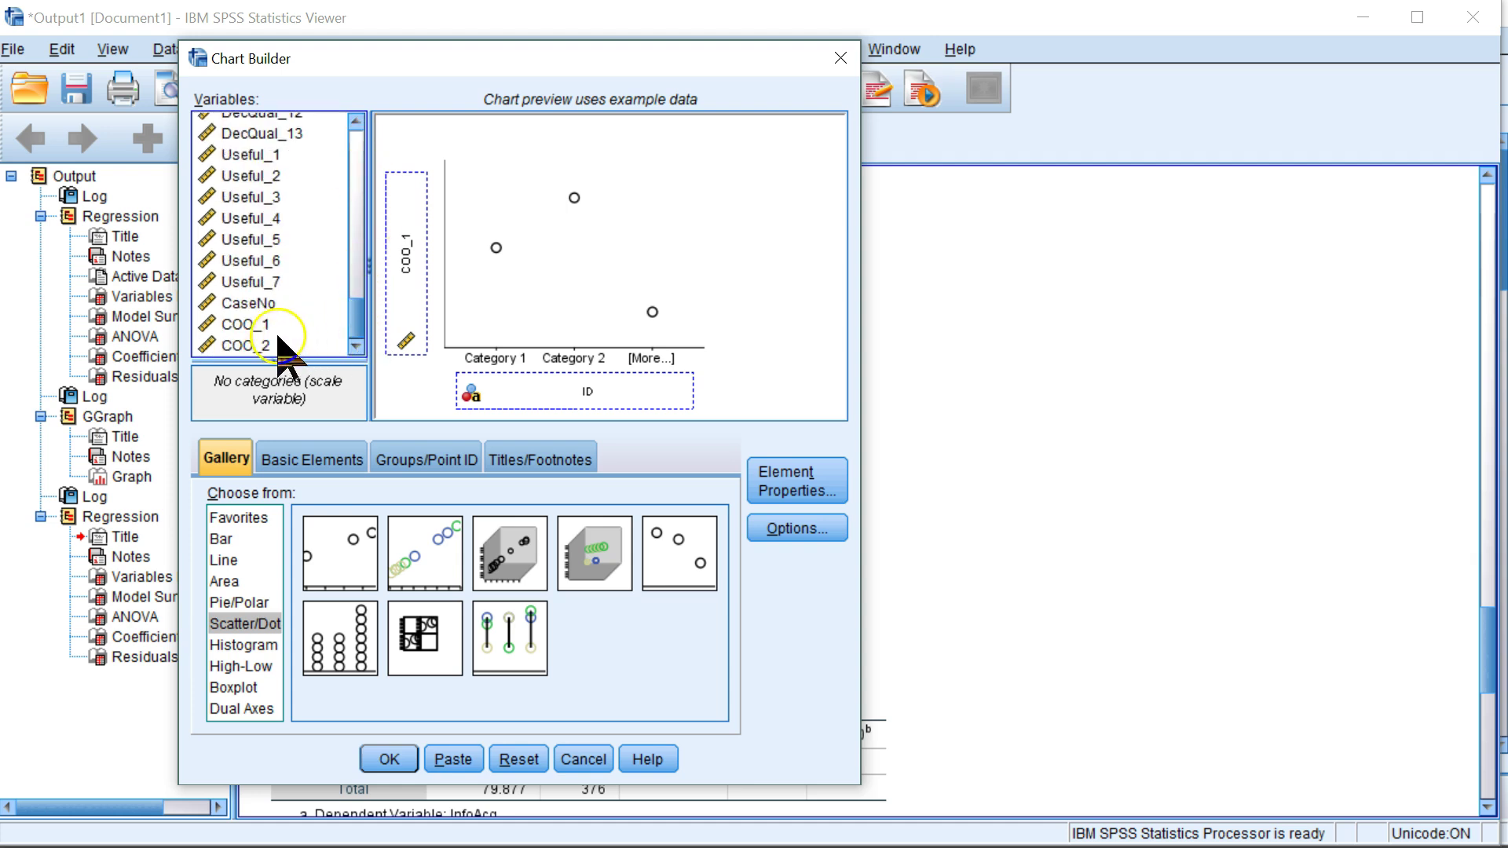
{"action": "left_click_drag", "start_coordinate": [235, 346], "coordinate": [407, 271]}
{"action": "left_click_drag", "start_coordinate": [361, 330], "coordinate": [370, 152]}
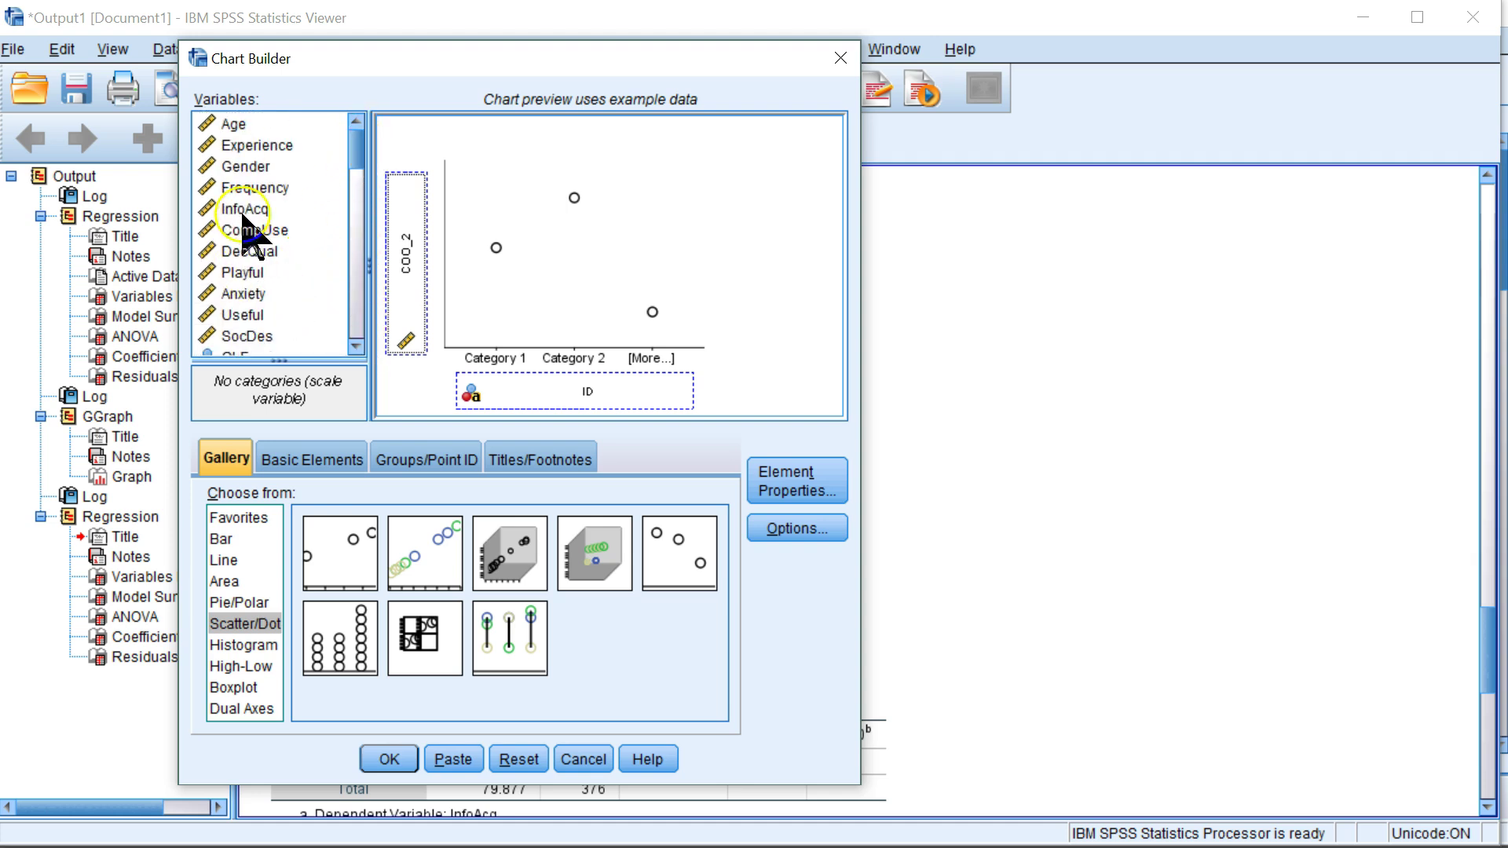
{"action": "left_click_drag", "start_coordinate": [263, 210], "coordinate": [575, 402]}
{"action": "left_click", "coordinate": [389, 759]}
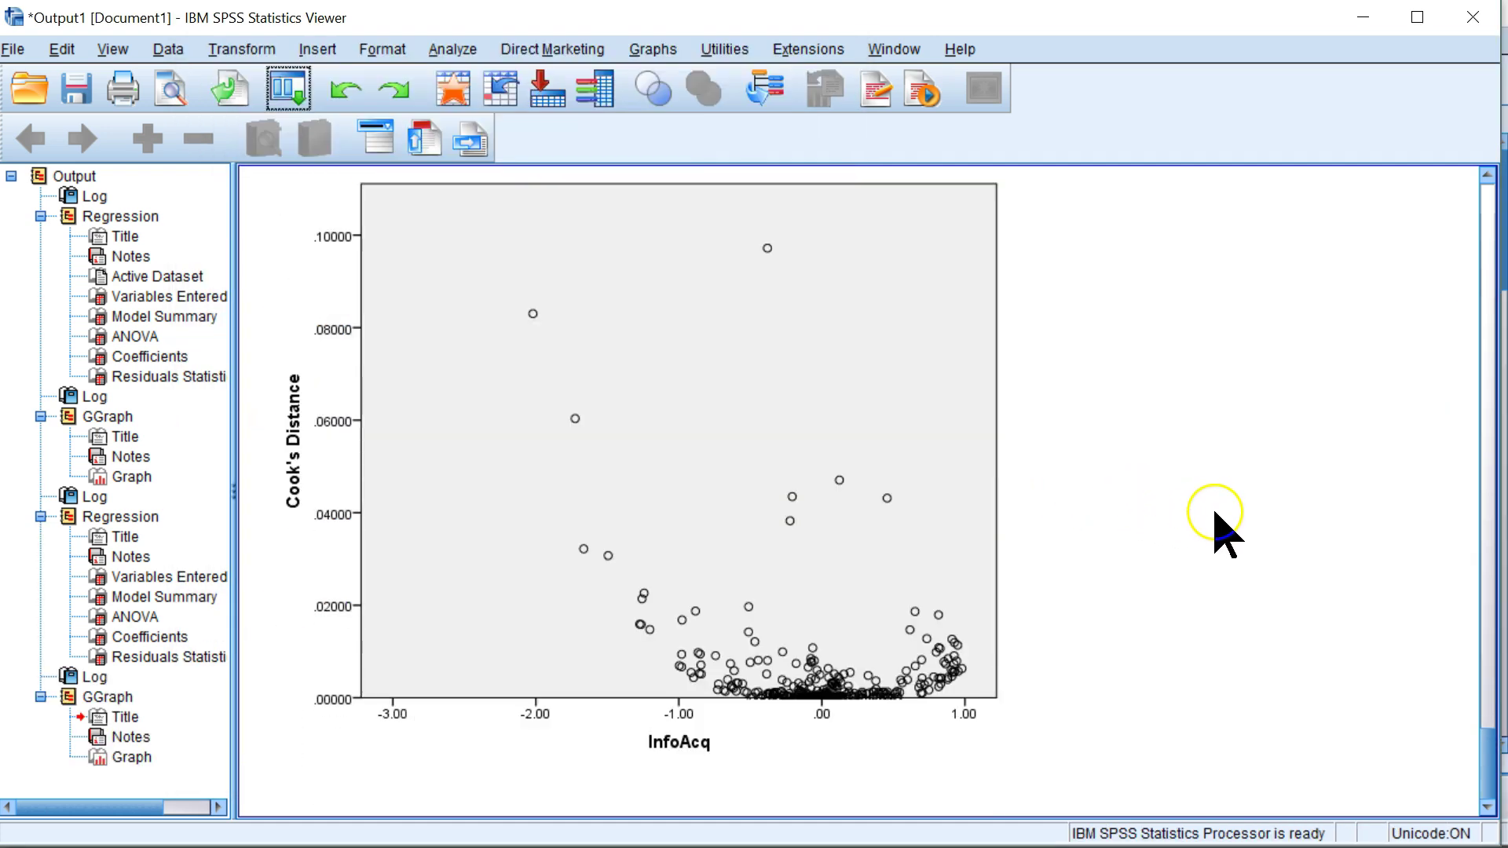
{"action": "left_click", "coordinate": [941, 633]}
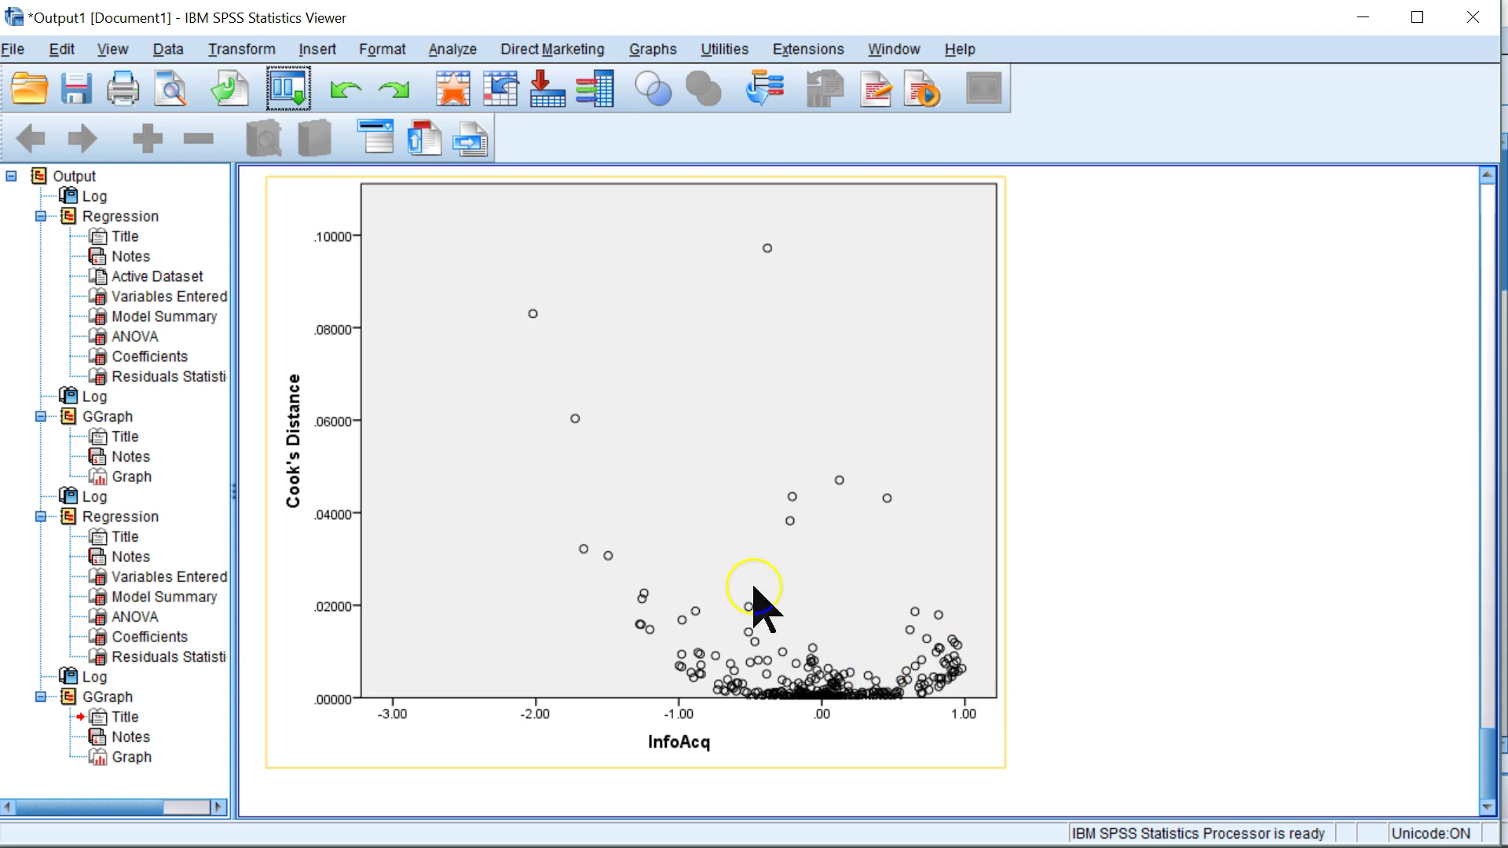
{"action": "left_click", "coordinate": [1033, 350]}
{"action": "left_click", "coordinate": [904, 322]}
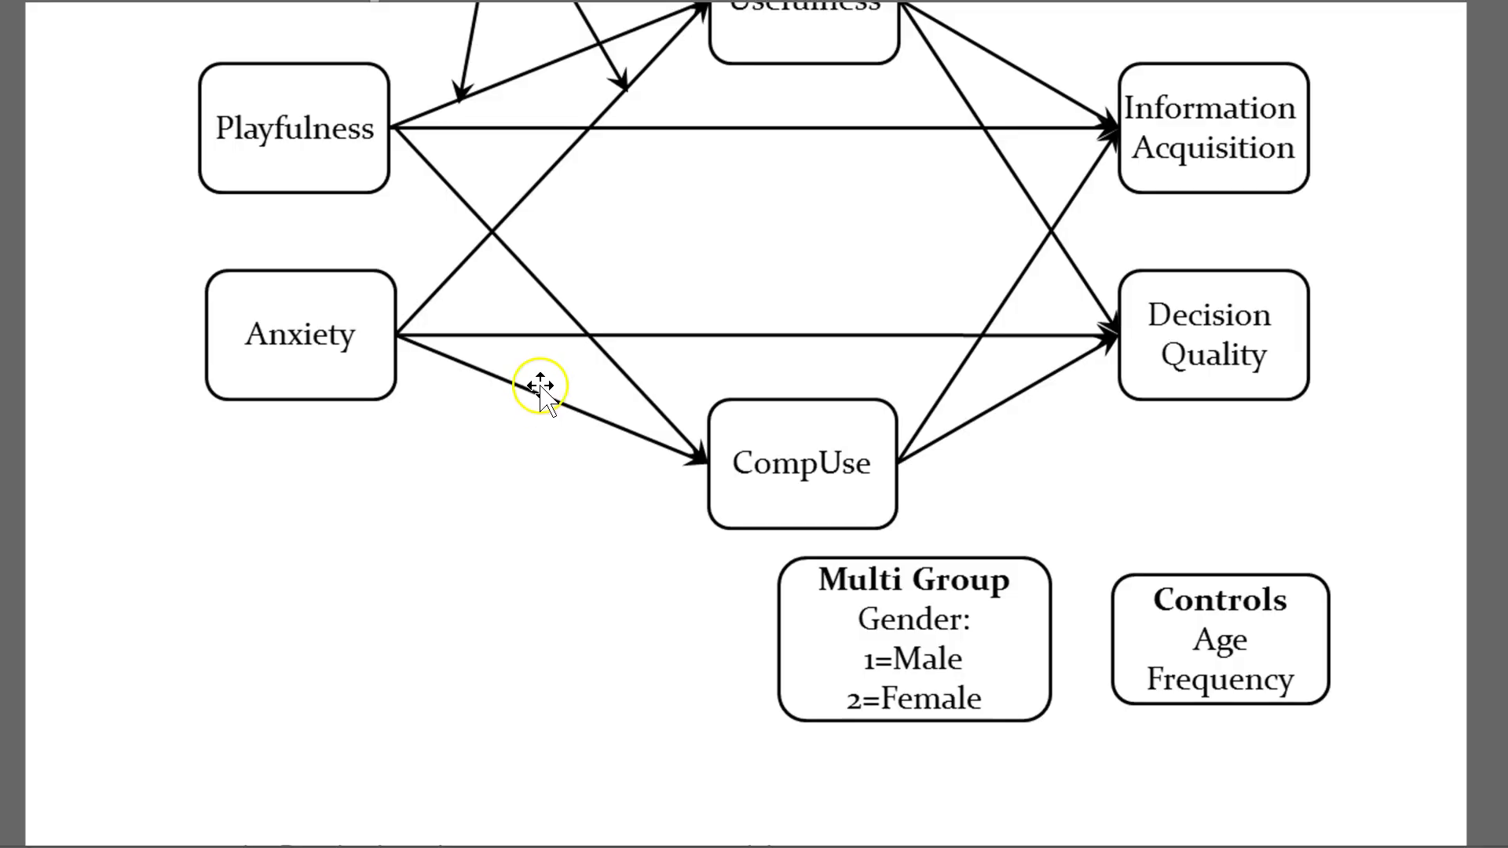
Switch to the Word outline and insert a blank unnumbered paragraph below "Outliers and Influentials" under Multivariate Assumptions
{"action": "scroll", "coordinate": [542, 389], "scroll_direction": "down", "scroll_amount": 20}
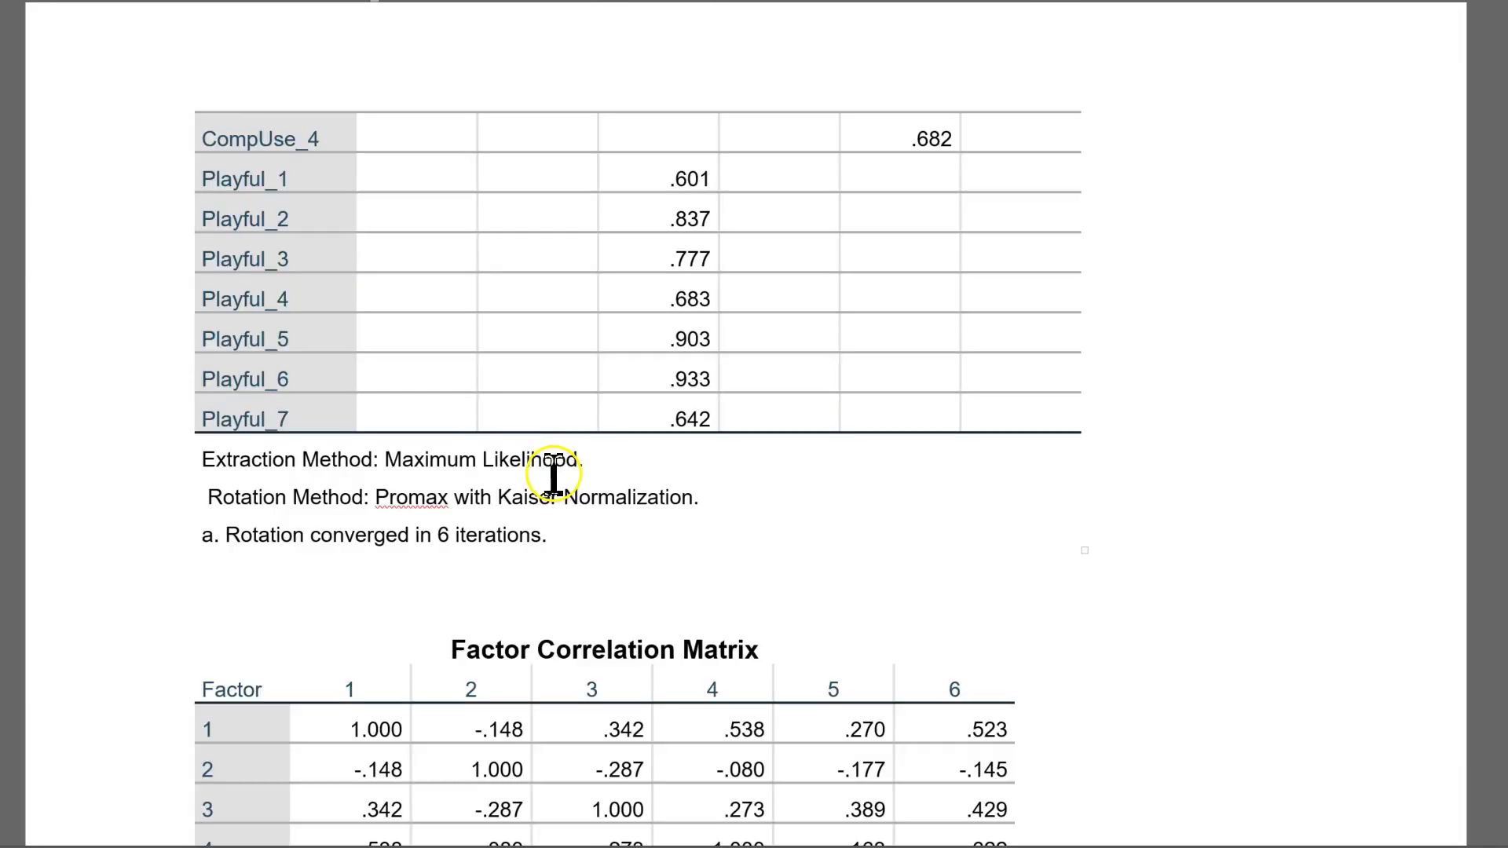
{"action": "scroll", "coordinate": [554, 475], "scroll_direction": "down", "scroll_amount": 20}
{"action": "scroll", "coordinate": [554, 479], "scroll_direction": "up", "scroll_amount": 10}
{"action": "scroll", "coordinate": [556, 495], "scroll_direction": "down", "scroll_amount": 4}
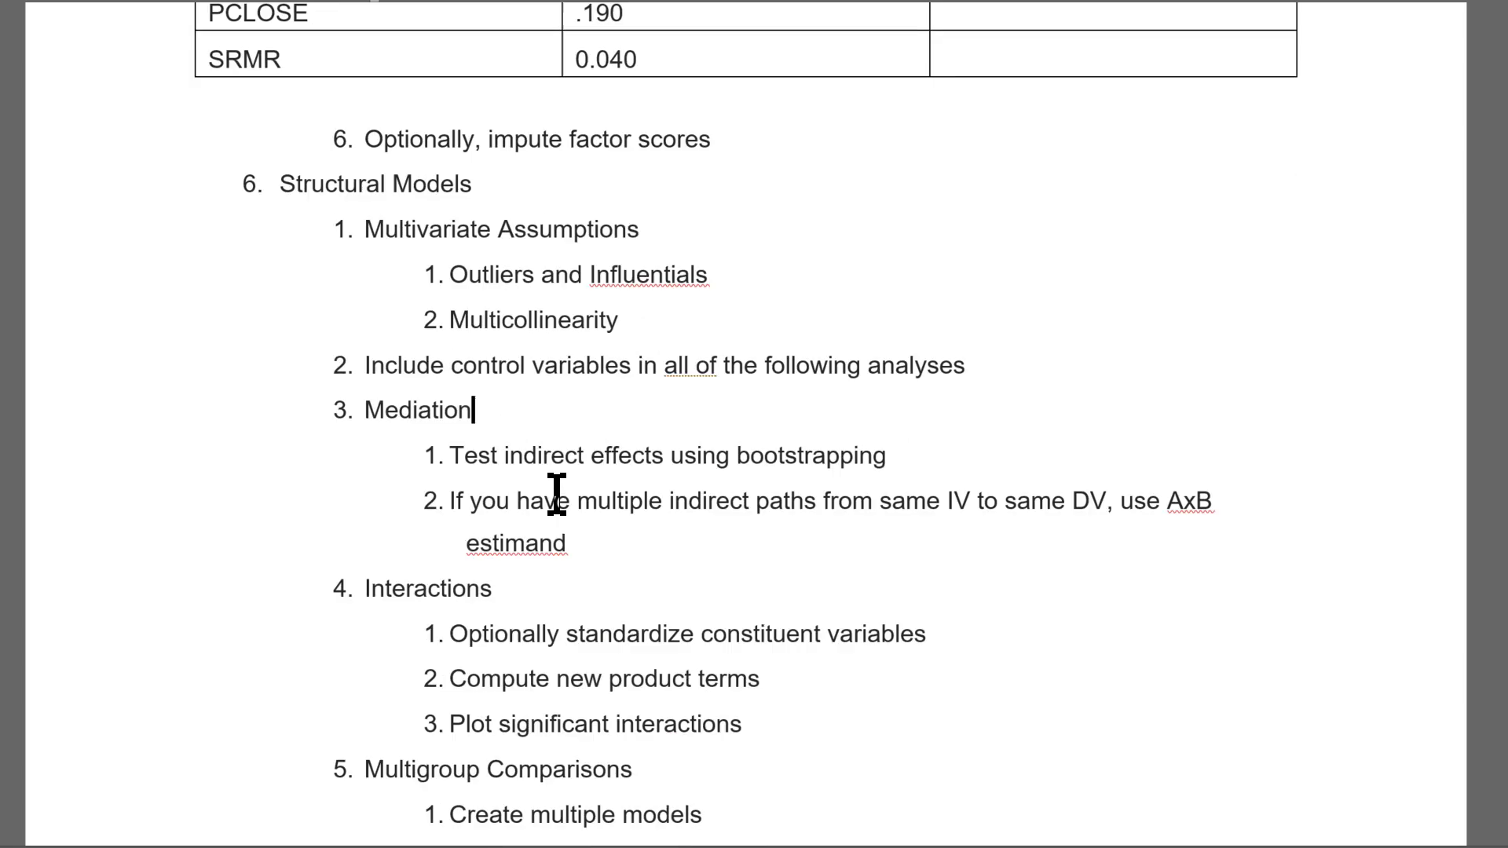
{"action": "key", "text": "Return"}
{"action": "key", "text": "shift+Tab"}
{"action": "key", "text": "BackSpace"}
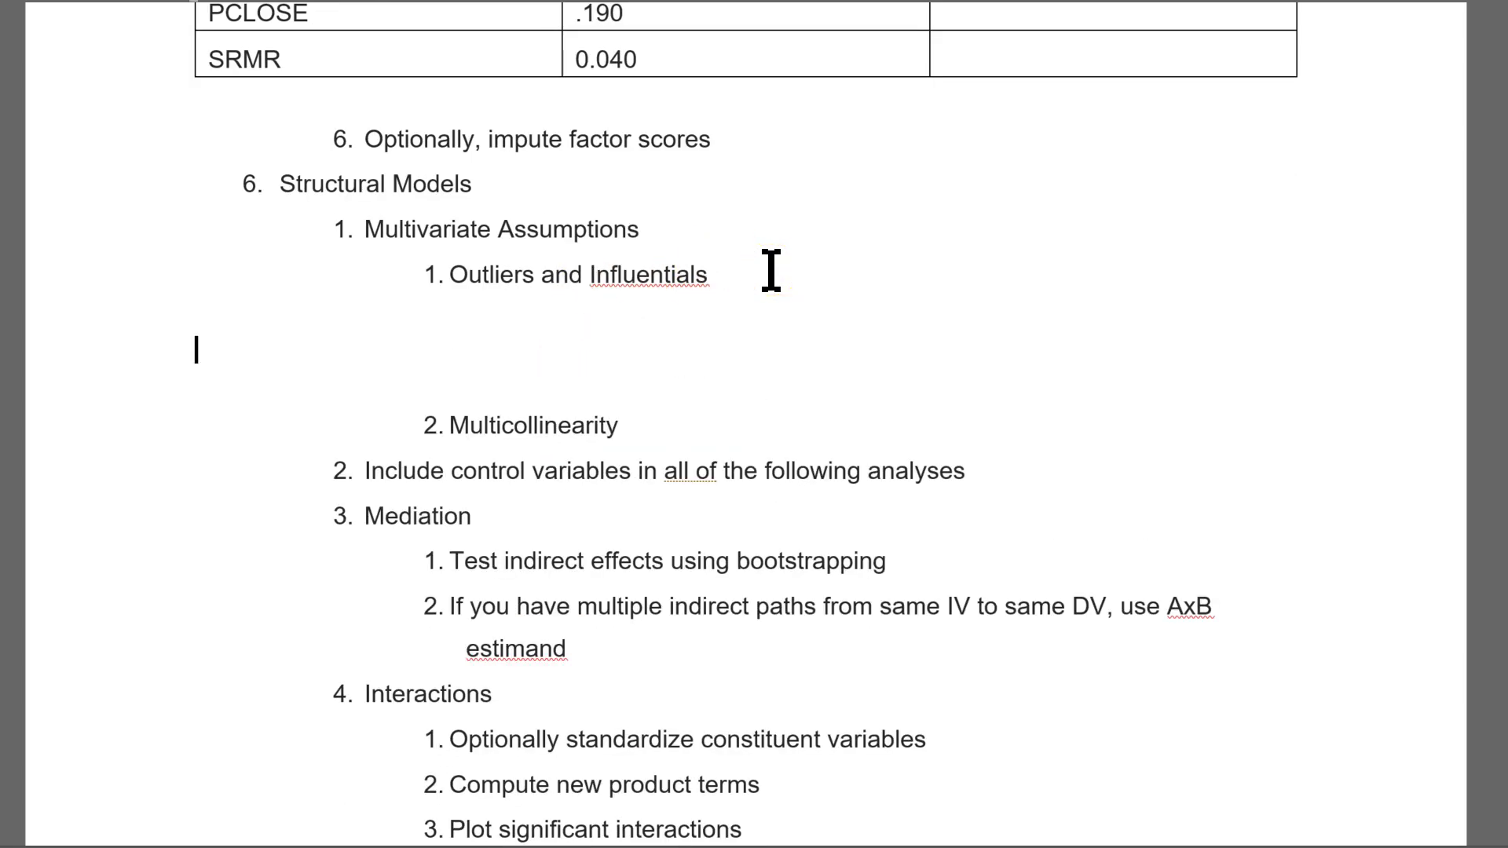